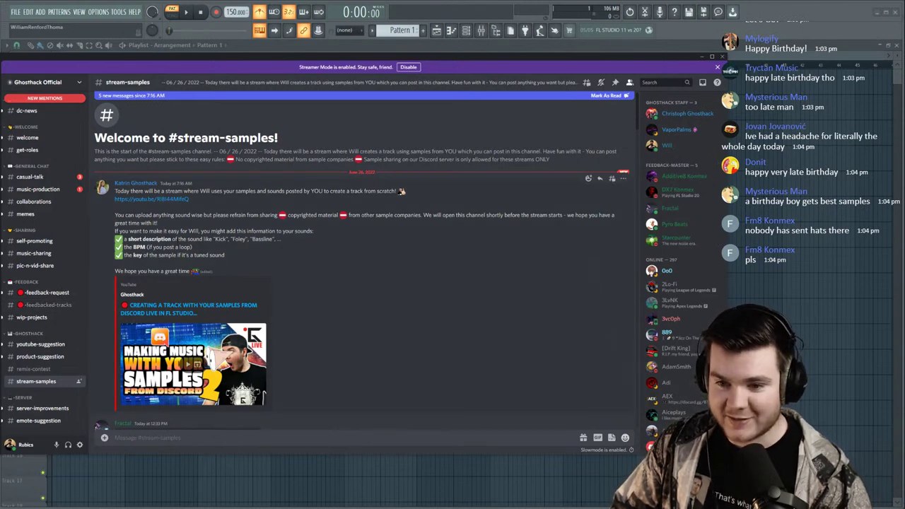
{"action": "scroll", "coordinate": [201, 286], "scroll_direction": "down", "scroll_amount": 5}
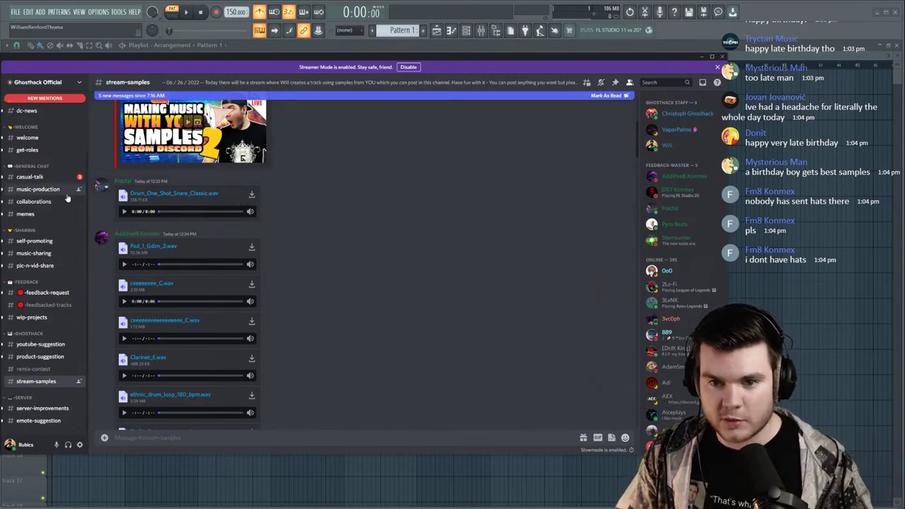
{"action": "key", "text": "super+e"}
{"action": "left_click_drag", "start_coordinate": [441, 102], "coordinate": [0, 108]}
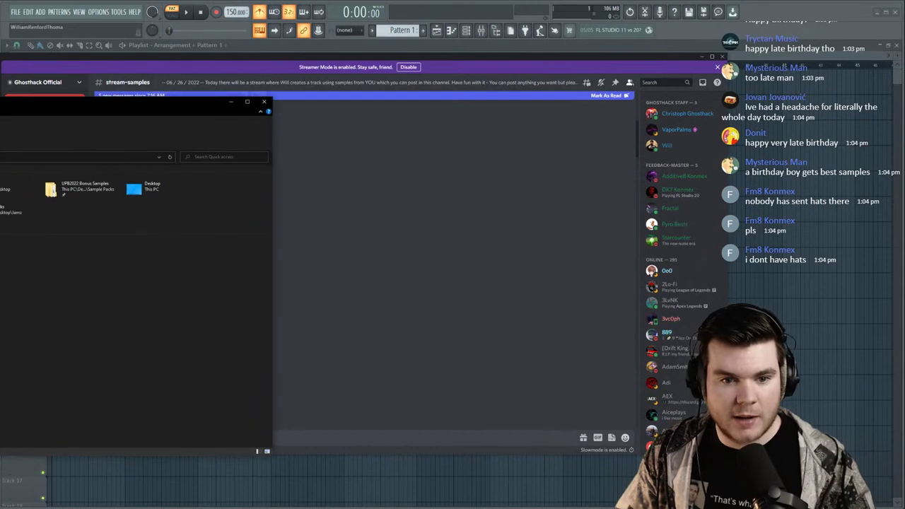
{"action": "left_click", "coordinate": [266, 102]}
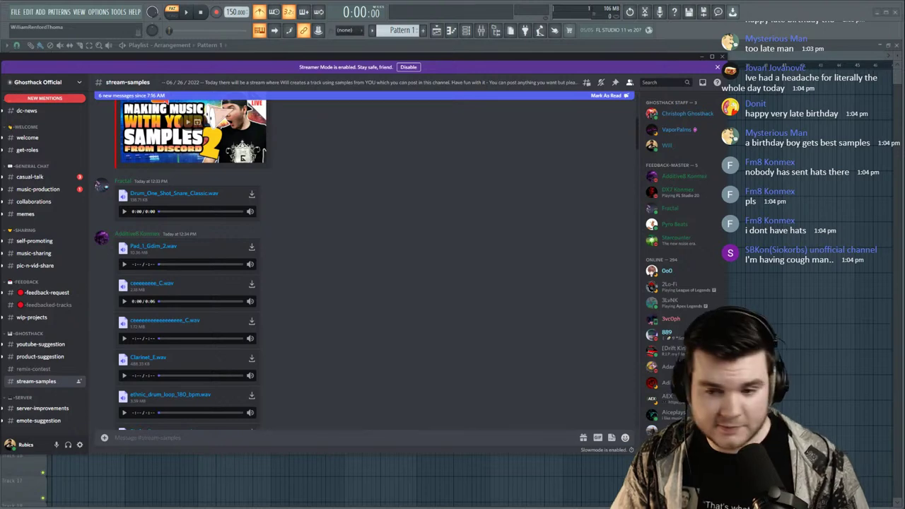
Play the Drum_One_Shot_Snare_Classic.wav sample at the start of the stream-samples channel.
{"action": "scroll", "coordinate": [370, 194], "scroll_direction": "up", "scroll_amount": 3}
{"action": "left_click", "coordinate": [124, 394]}
{"action": "left_click", "coordinate": [124, 394]}
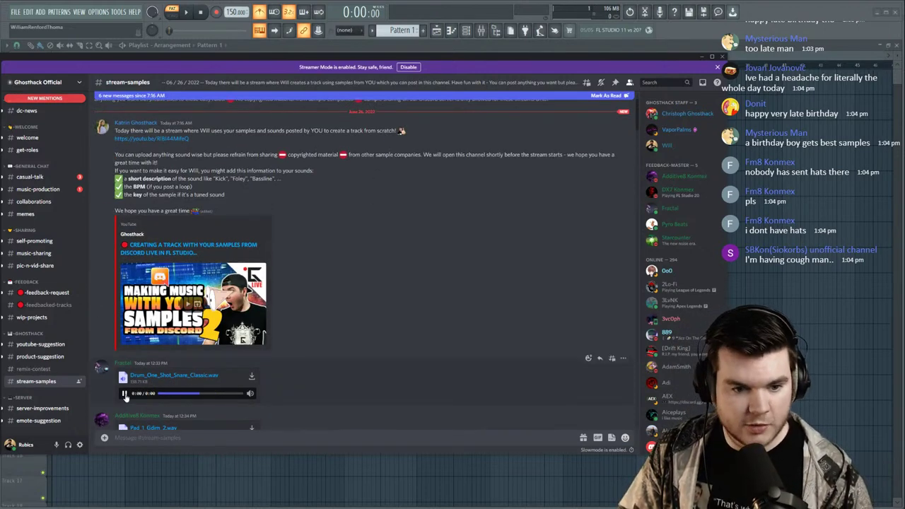
{"action": "left_click", "coordinate": [123, 394]}
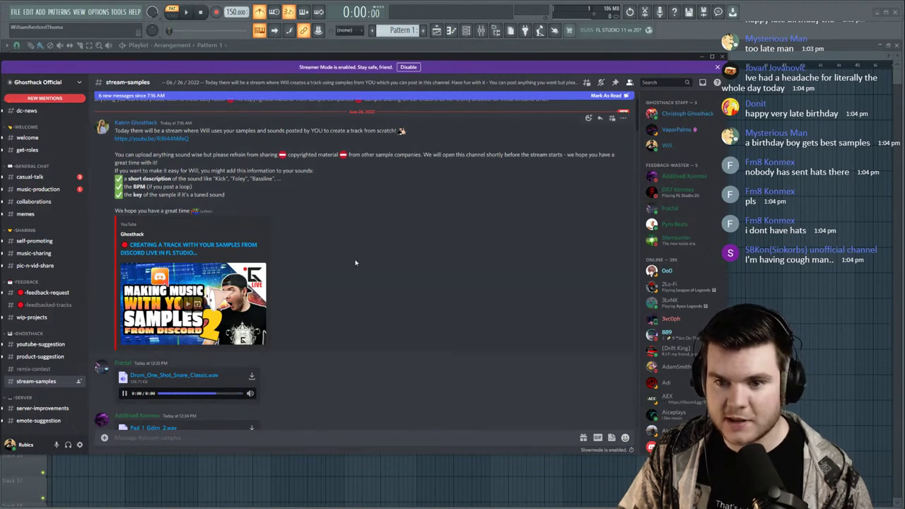
Audition Pad_1_Gdim_2.wav and the two C-key samples that follow it.
{"action": "scroll", "coordinate": [355, 261], "scroll_direction": "down", "scroll_amount": 3}
{"action": "left_click", "coordinate": [125, 204]}
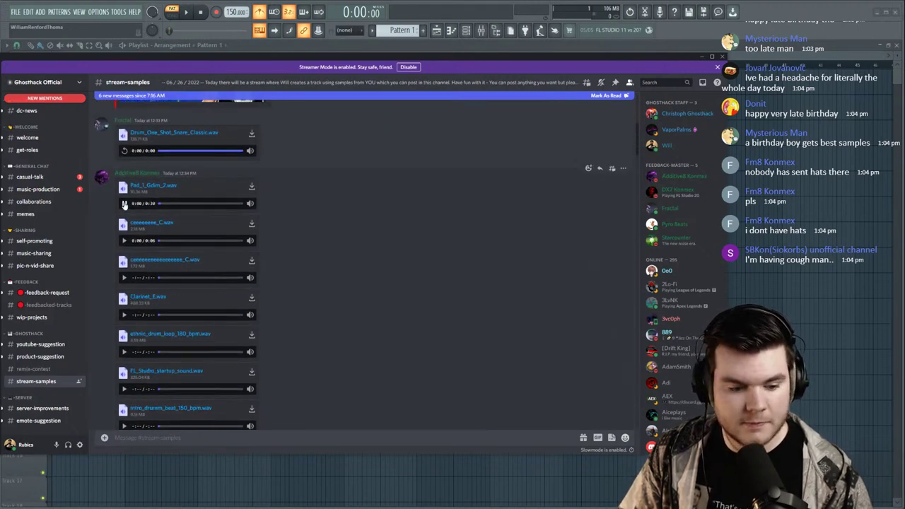
{"action": "left_click", "coordinate": [125, 241]}
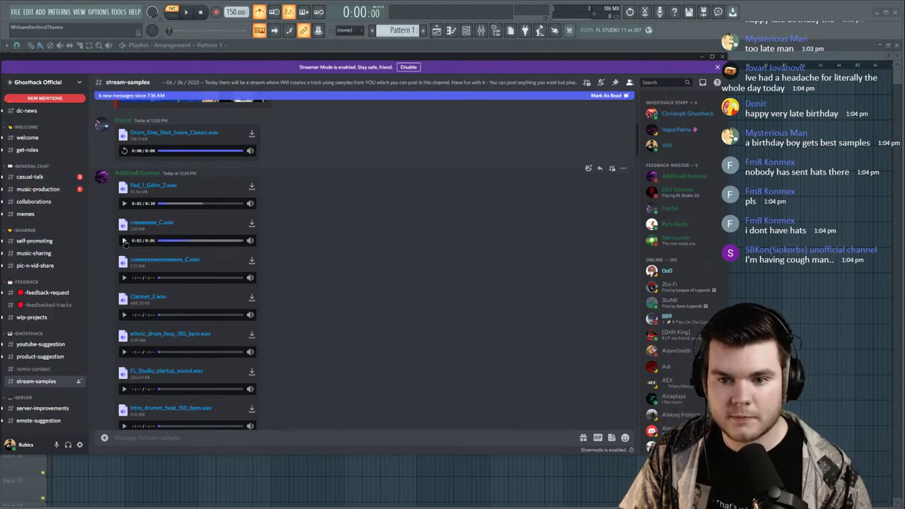
{"action": "left_click", "coordinate": [159, 241]}
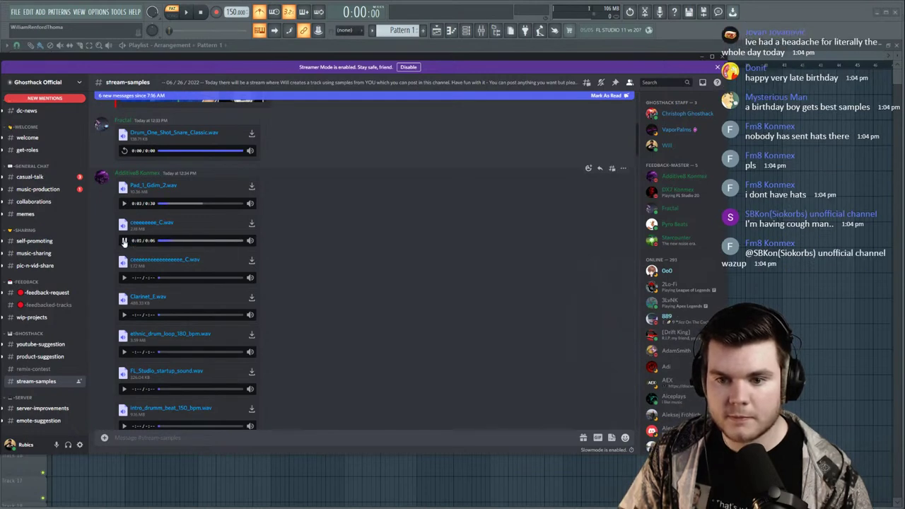
{"action": "left_click", "coordinate": [124, 278]}
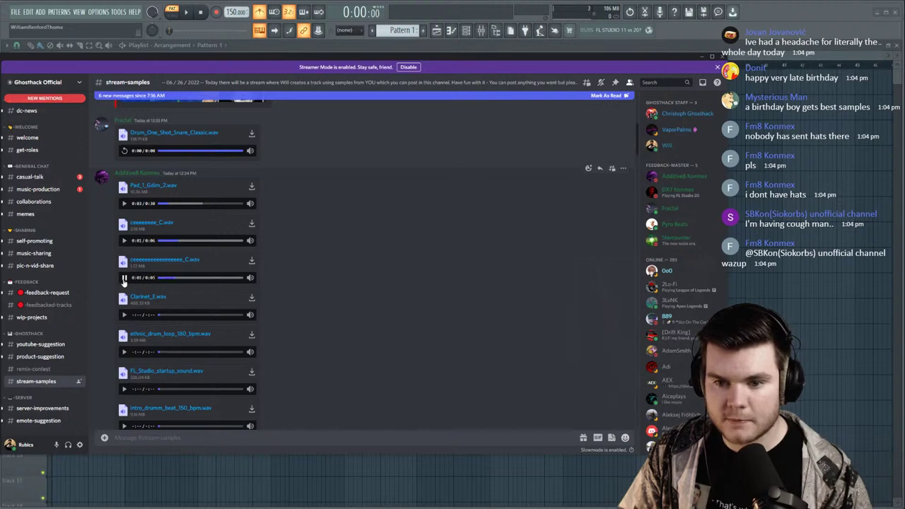
Audition Clarinet_E.wav and ethnic_drum_loop_180_bpm.wav, stopping the drum loop partway.
{"action": "left_click", "coordinate": [125, 315]}
{"action": "left_click", "coordinate": [125, 353]}
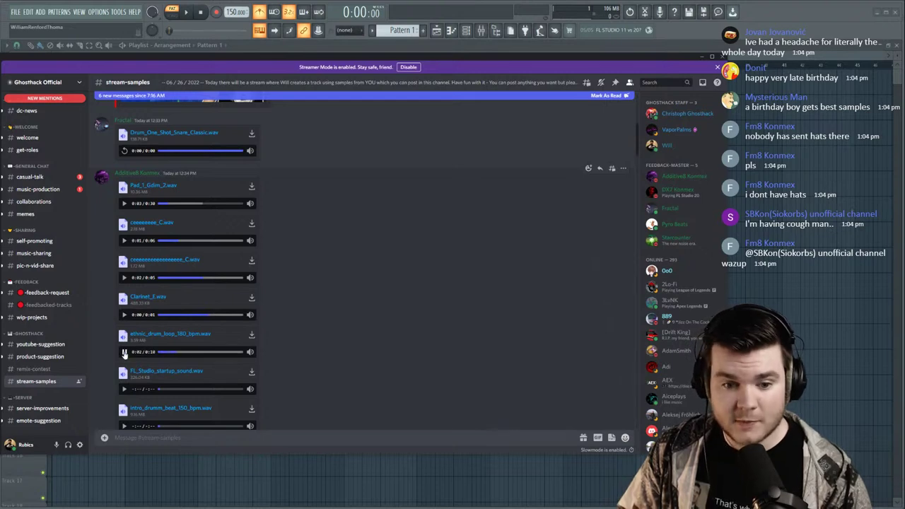
{"action": "left_click", "coordinate": [124, 352]}
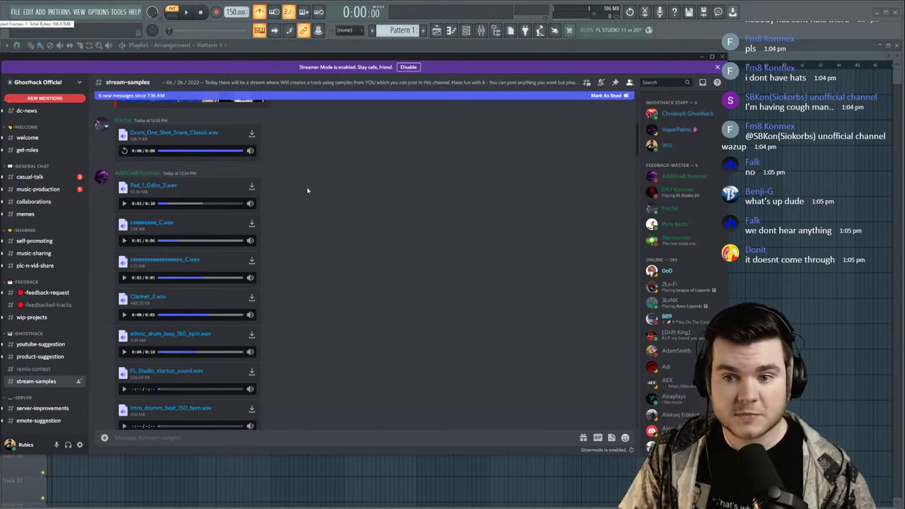
Replay the snare one-shot, the first C-key sample and Clarinet_E.wav to check the stream's audio.
{"action": "scroll", "coordinate": [283, 167], "scroll_direction": "up", "scroll_amount": 1}
{"action": "left_click", "coordinate": [124, 213]}
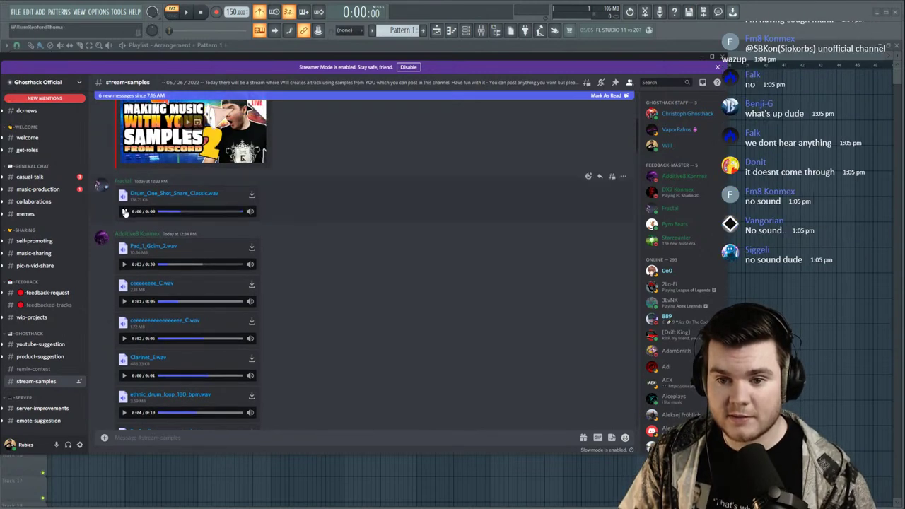
{"action": "left_click", "coordinate": [125, 302]}
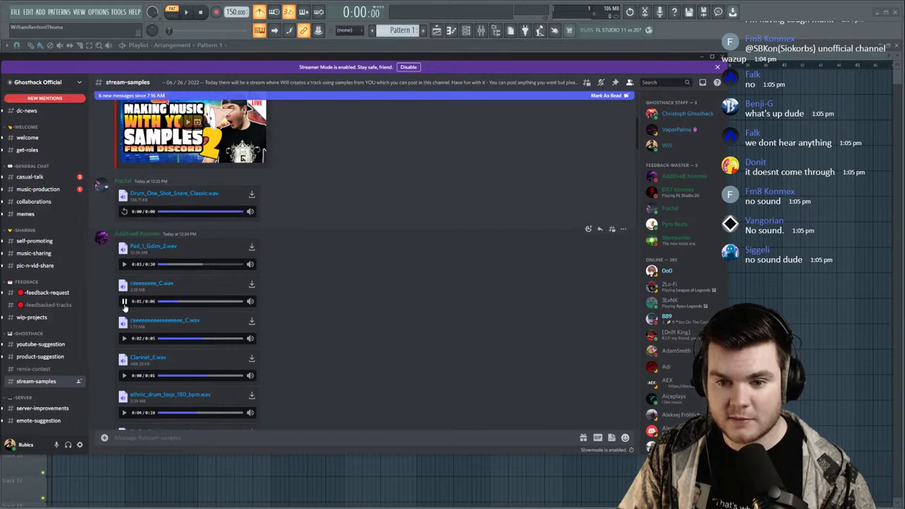
{"action": "left_click", "coordinate": [125, 302]}
{"action": "left_click", "coordinate": [125, 376]}
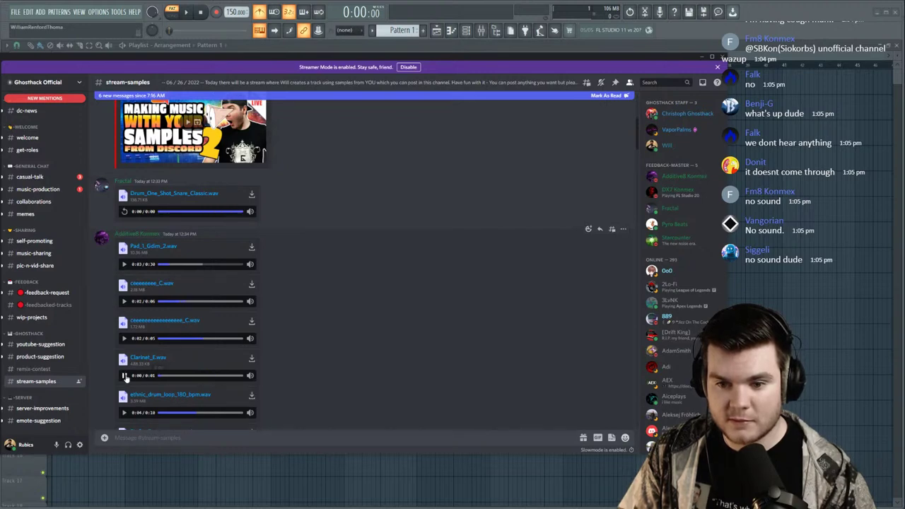
Resume ethnic_drum_loop_180_bpm.wav, pause it, and play FL_Studio_startup_sound.wav.
{"action": "scroll", "coordinate": [392, 317], "scroll_direction": "down", "scroll_amount": 1}
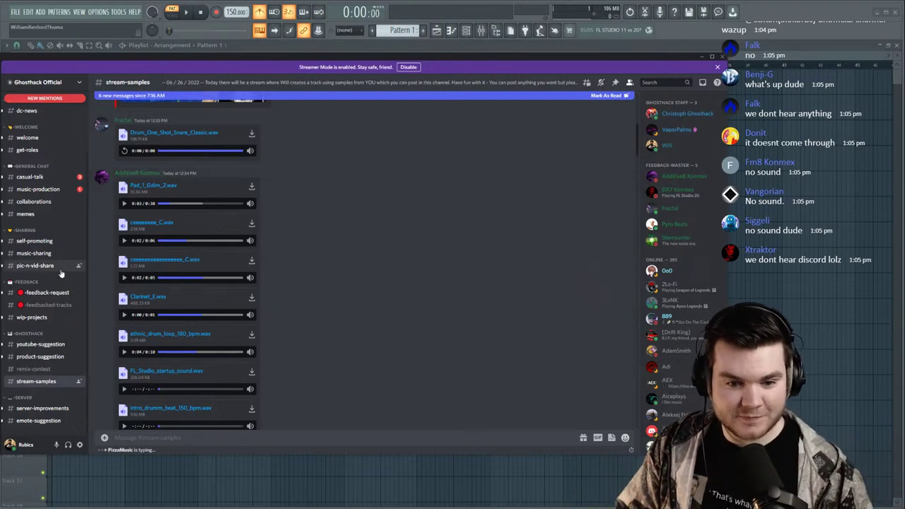
{"action": "left_click", "coordinate": [124, 352]}
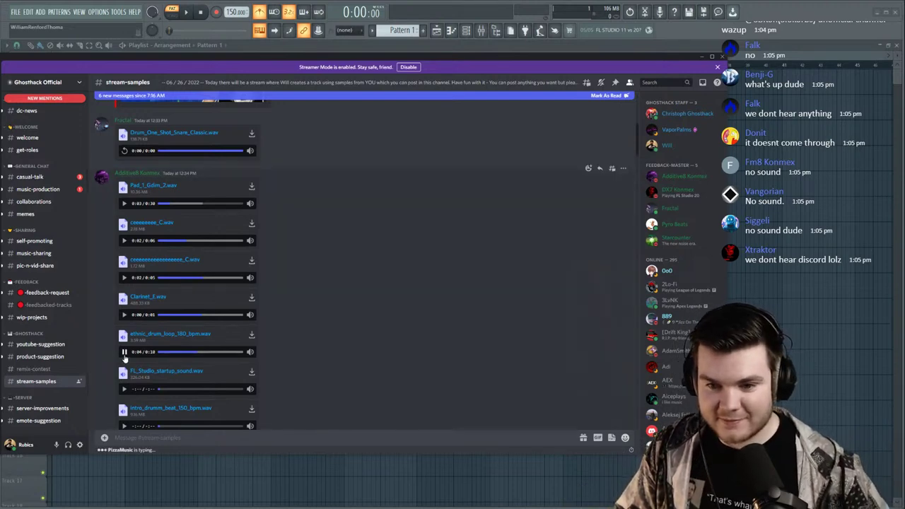
{"action": "left_click", "coordinate": [124, 353]}
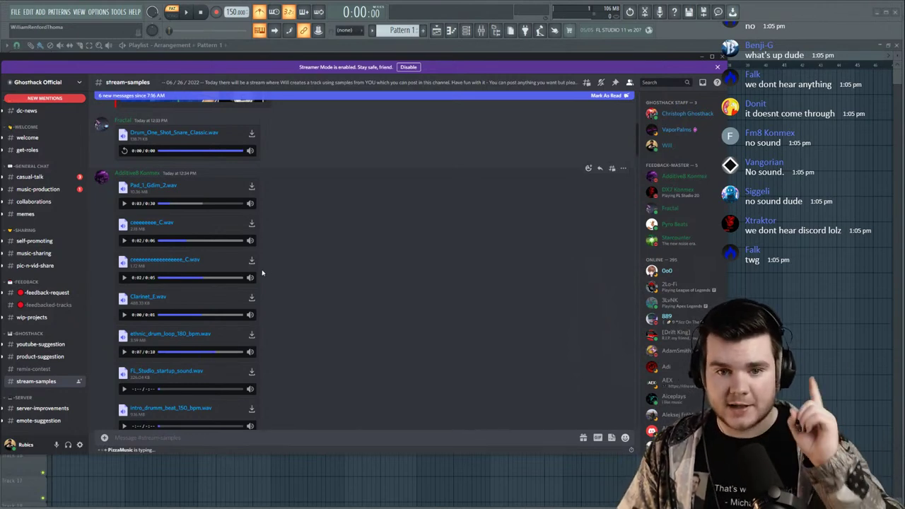
{"action": "scroll", "coordinate": [347, 290], "scroll_direction": "down", "scroll_amount": 1}
{"action": "left_click", "coordinate": [125, 329]}
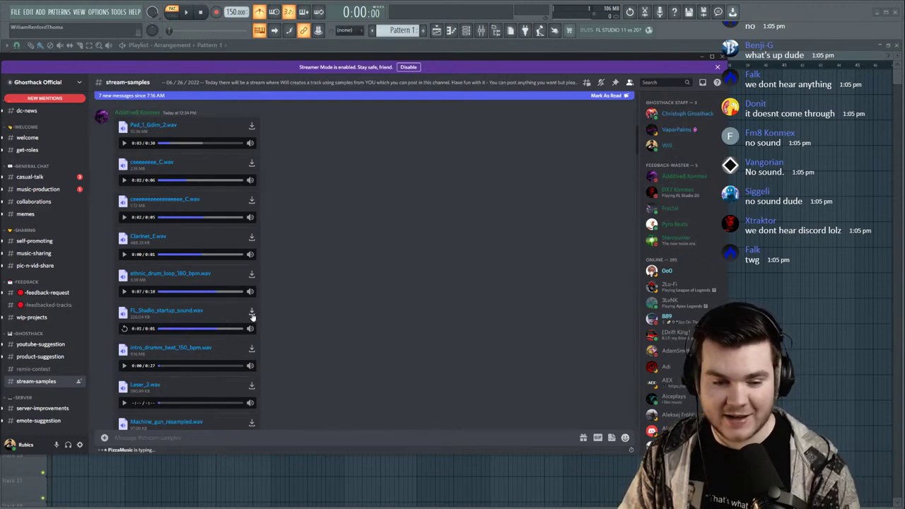
Audition intro_drumm_beat_150_bpm.wav, Laser_2.wav and Machine_gun_resampled.wav.
{"action": "scroll", "coordinate": [176, 312], "scroll_direction": "down", "scroll_amount": 1}
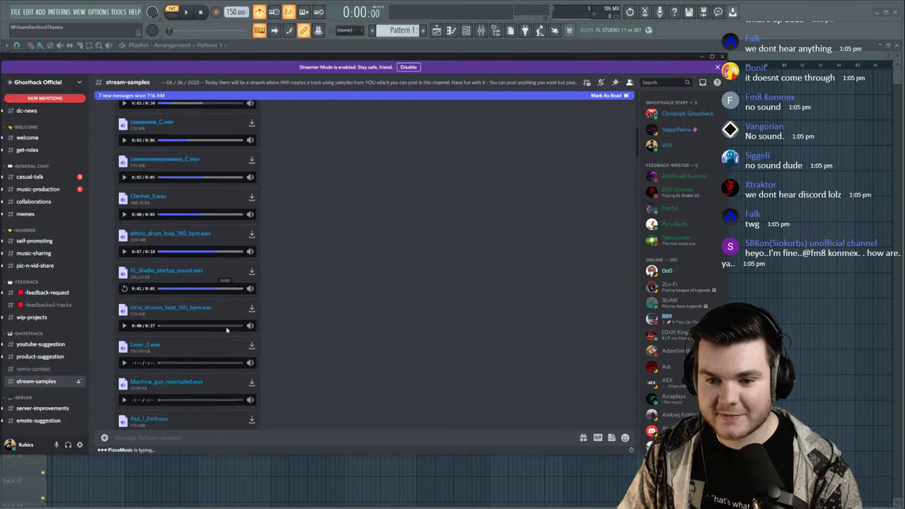
{"action": "left_click", "coordinate": [125, 305]}
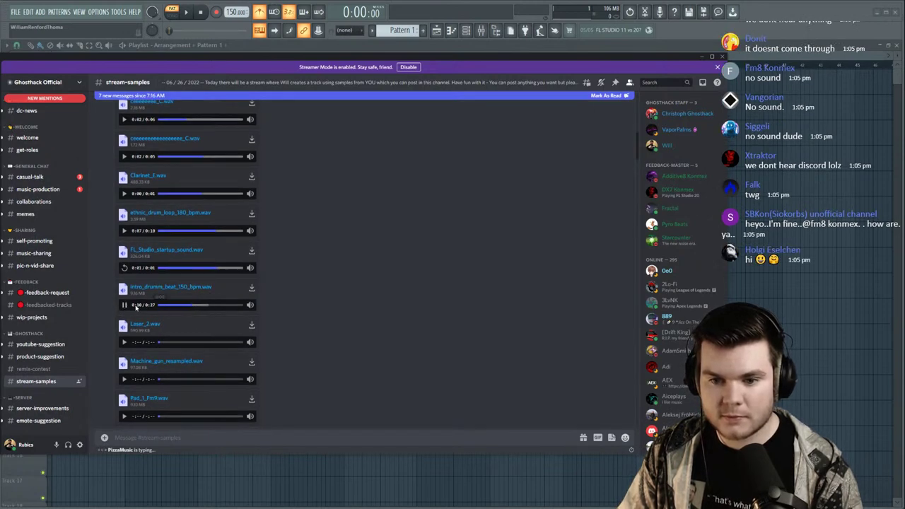
{"action": "left_click", "coordinate": [125, 305]}
{"action": "left_click", "coordinate": [125, 342]}
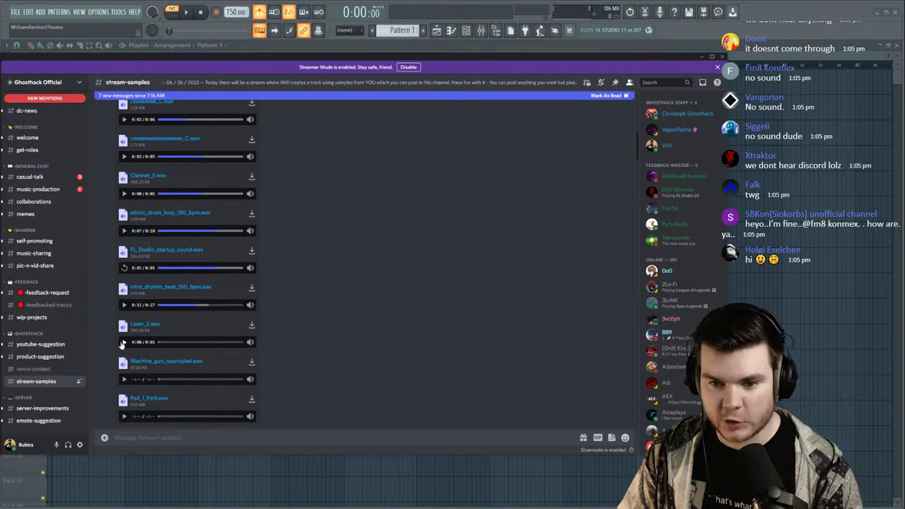
{"action": "left_click", "coordinate": [125, 379]}
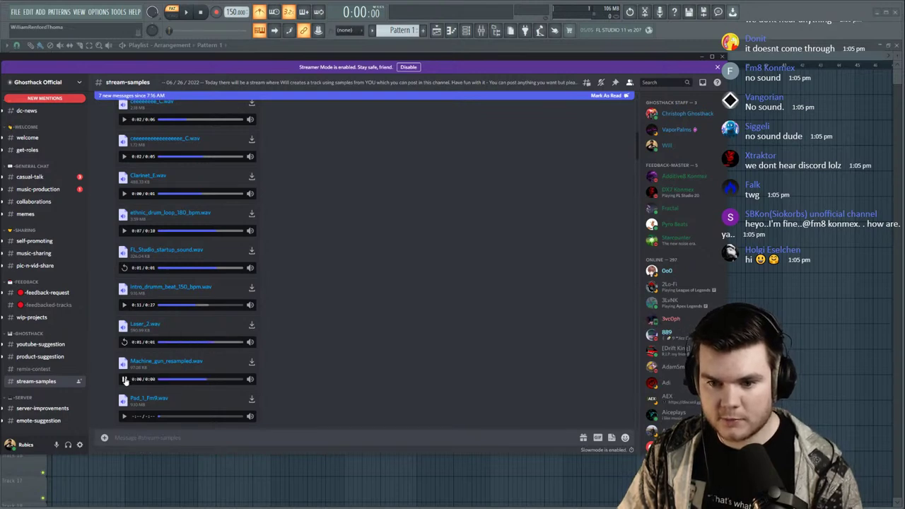
Audition Pad_1_Fm9.wav and the Windows error and Windows XP startup sounds.
{"action": "scroll", "coordinate": [307, 323], "scroll_direction": "down", "scroll_amount": 3}
{"action": "left_click", "coordinate": [124, 234]}
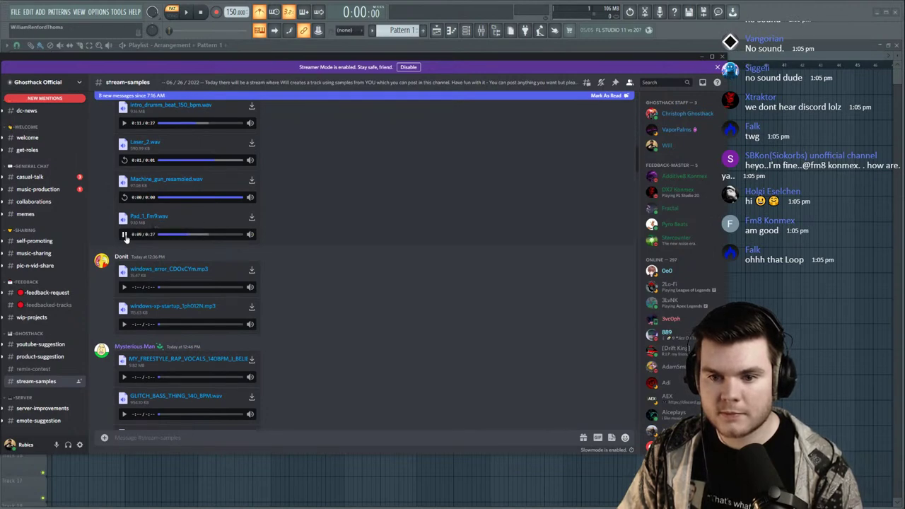
{"action": "left_click", "coordinate": [124, 234]}
{"action": "left_click", "coordinate": [123, 287]}
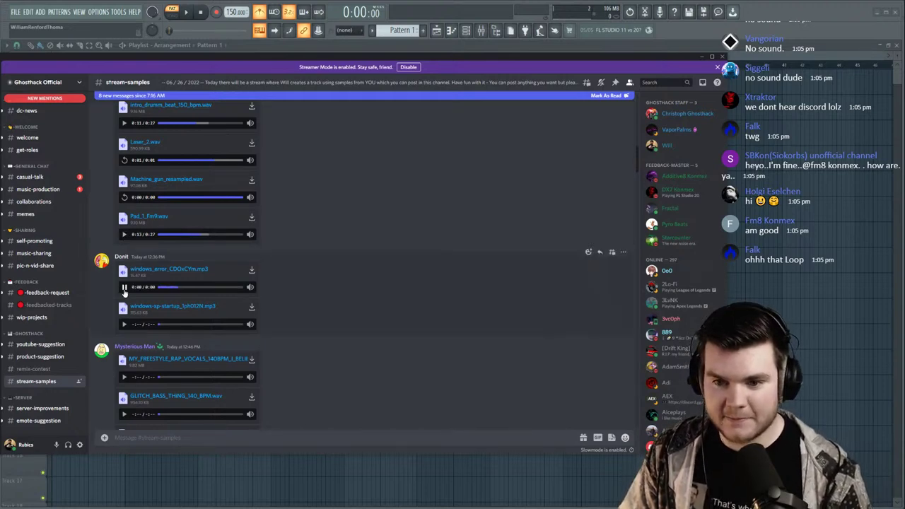
{"action": "left_click", "coordinate": [125, 324]}
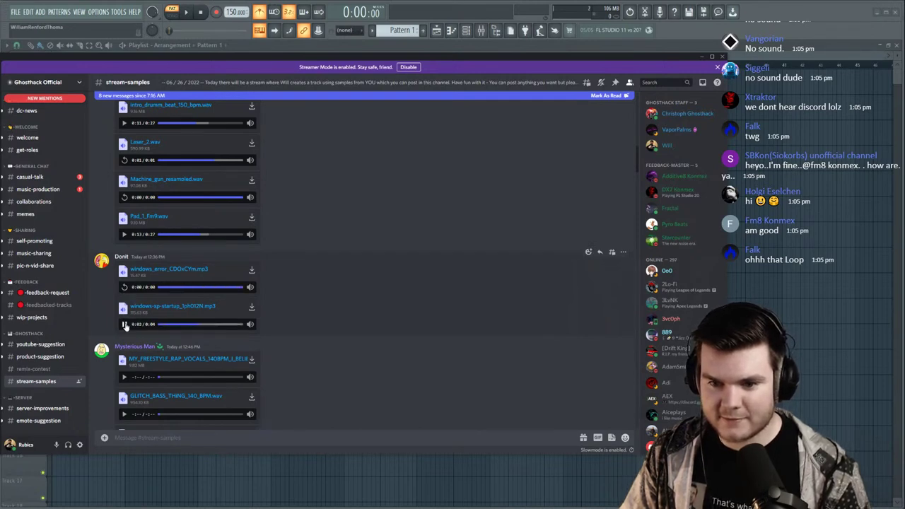
Listen to part of the 140 BPM freestyle rap vocals and pause them.
{"action": "scroll", "coordinate": [305, 287], "scroll_direction": "down", "scroll_amount": 3}
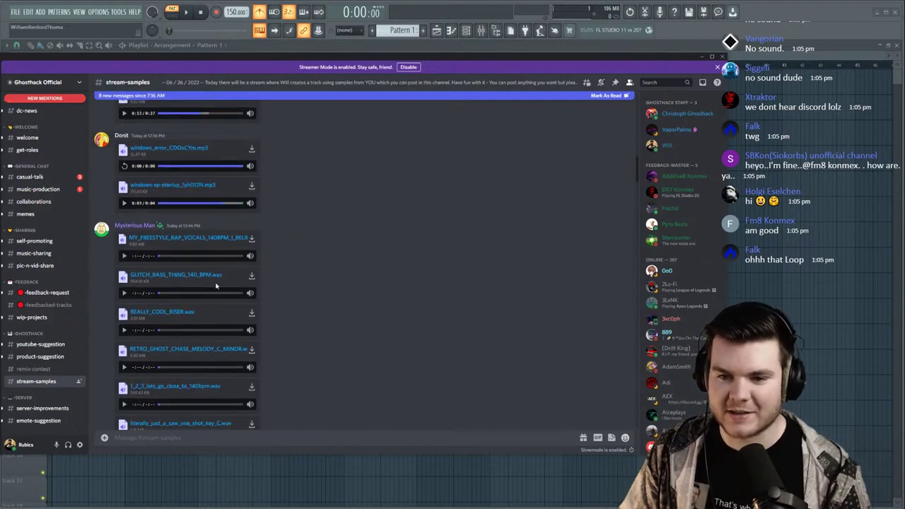
{"action": "left_click", "coordinate": [124, 256]}
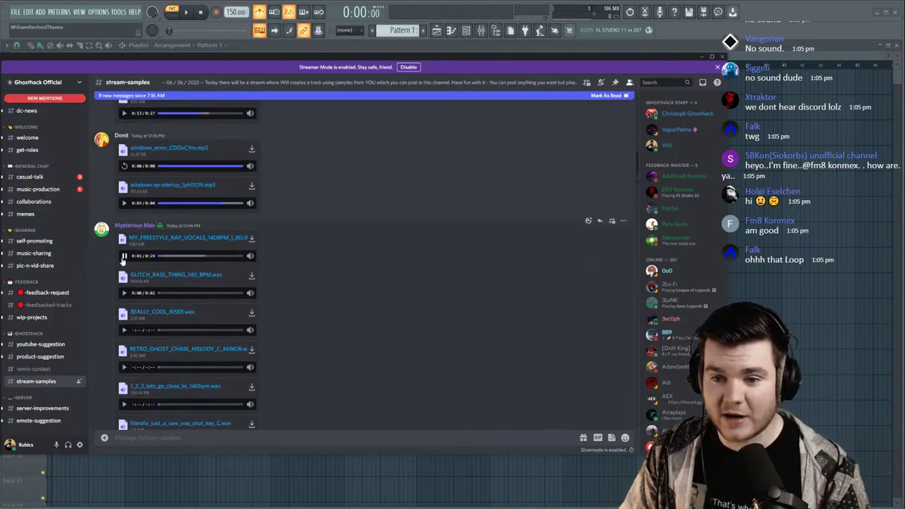
{"action": "mouse_move", "coordinate": [250, 255]}
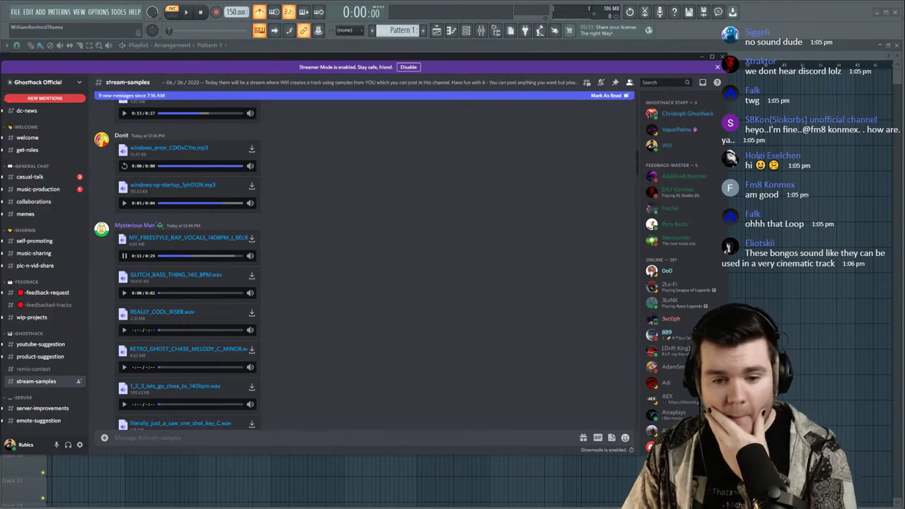
{"action": "left_click", "coordinate": [124, 256]}
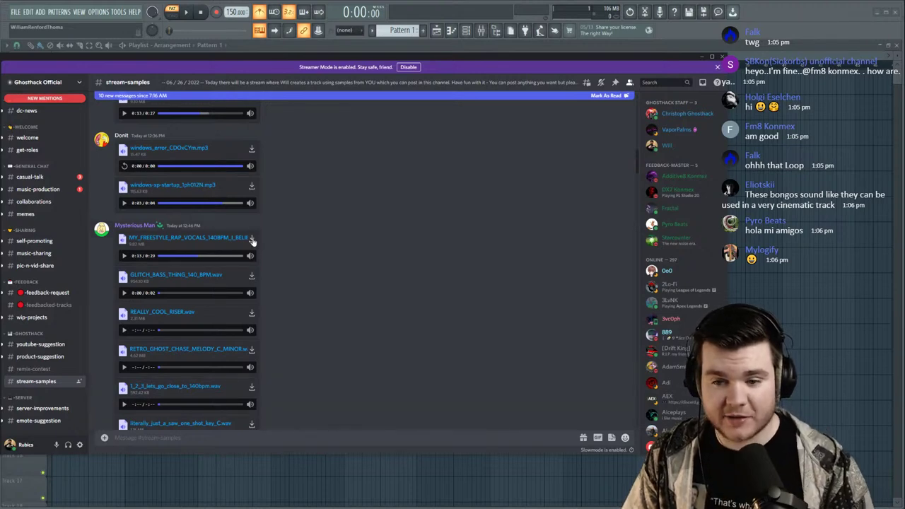
Audition GLITCH_BASS_THING_140_BPM.wav, the RETRO_GHOST_CHASE_MELODY_C_MINOR sample and 1_2_3_lets_go_close_to_140bpm.wav.
{"action": "left_click", "coordinate": [124, 293]}
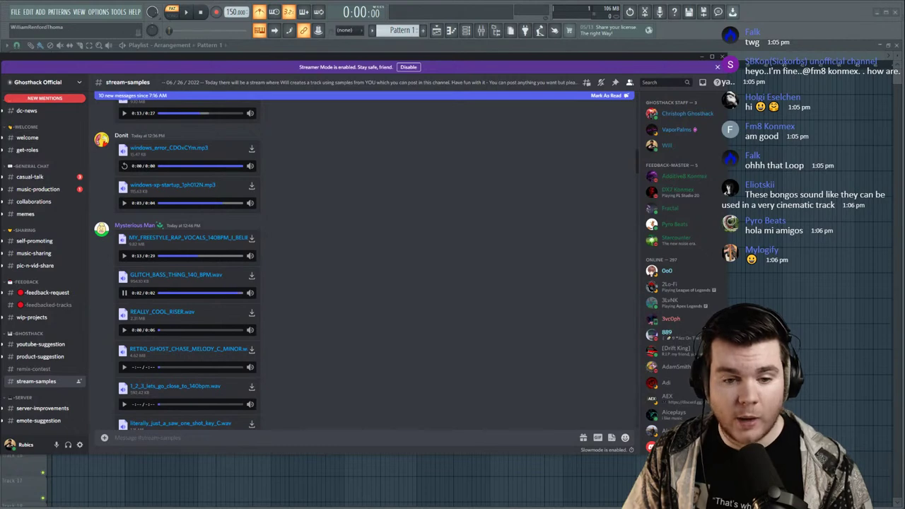
{"action": "left_click", "coordinate": [123, 367]}
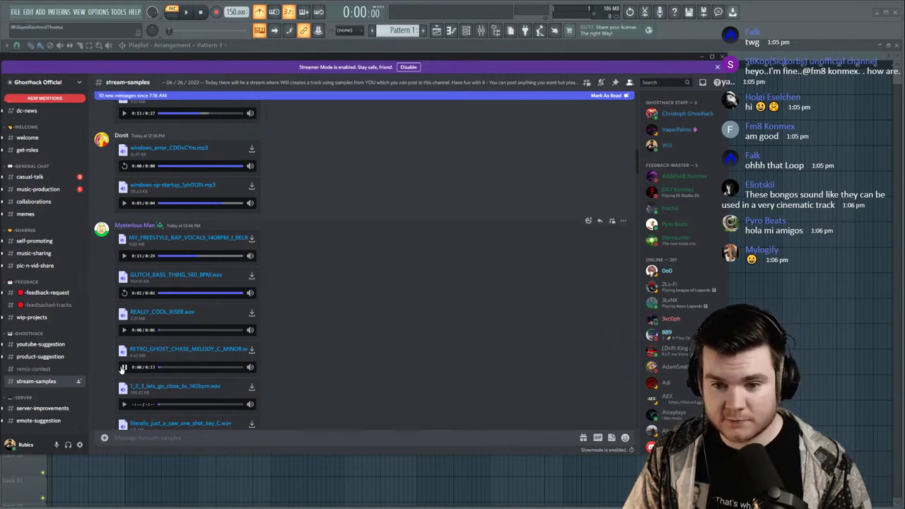
{"action": "scroll", "coordinate": [326, 323], "scroll_direction": "down", "scroll_amount": 2}
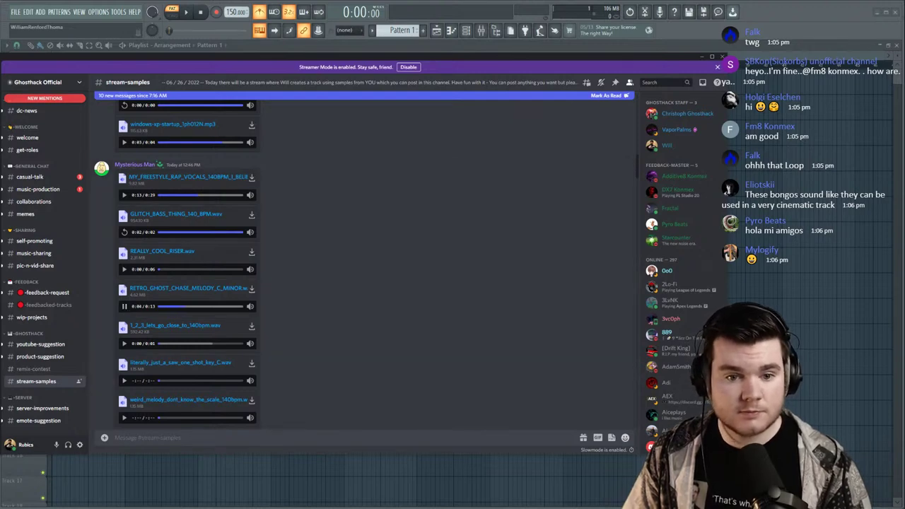
{"action": "left_click", "coordinate": [124, 343]}
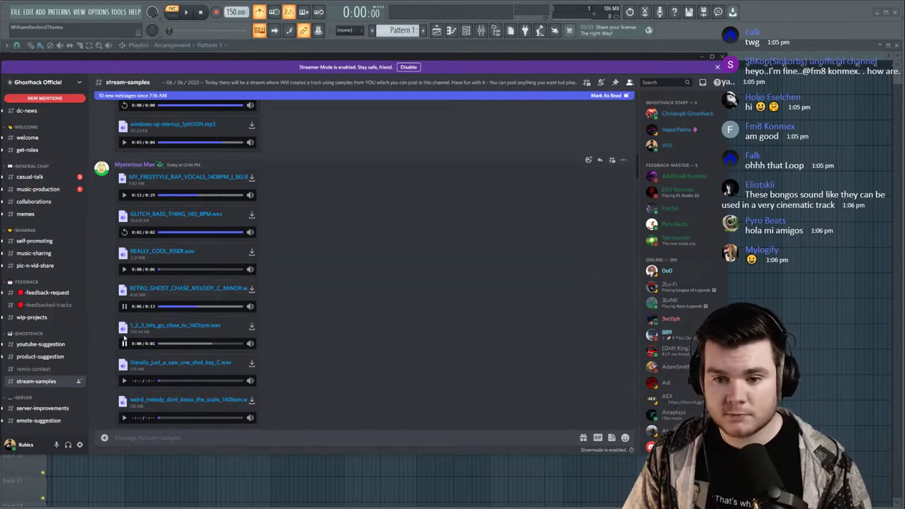
Audition literally_just_a_saw_one_shot_key_C.wav and the weird_melody_dont_know_the_scale_140bpm sample.
{"action": "scroll", "coordinate": [162, 326], "scroll_direction": "down", "scroll_amount": 1}
{"action": "left_click", "coordinate": [124, 319]}
{"action": "left_click", "coordinate": [124, 320]}
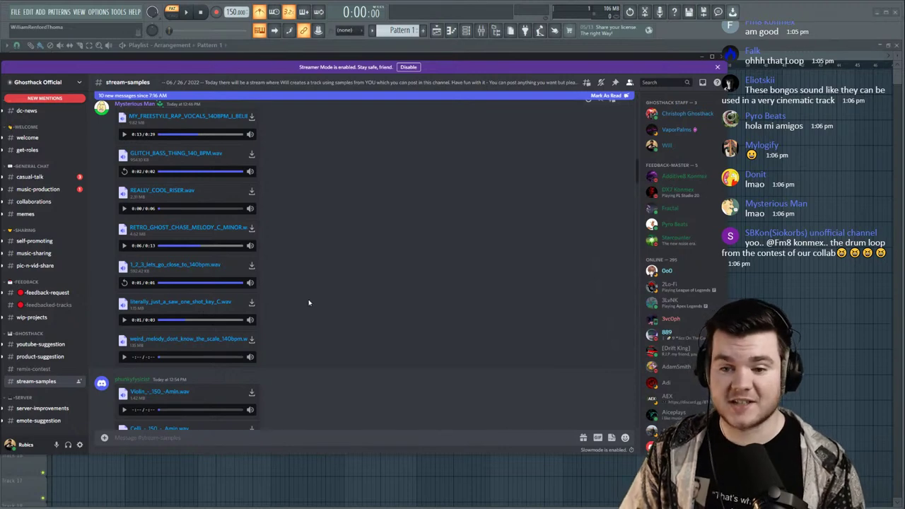
{"action": "scroll", "coordinate": [309, 303], "scroll_direction": "down", "scroll_amount": 1}
{"action": "left_click", "coordinate": [124, 296]}
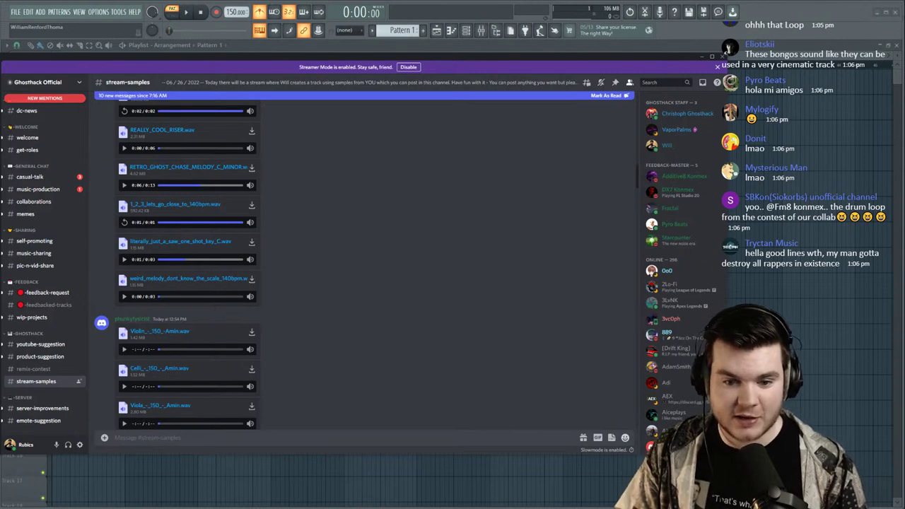
Audition the Violin, Celli and Viola 150 Amin samples.
{"action": "scroll", "coordinate": [283, 274], "scroll_direction": "down", "scroll_amount": 1}
{"action": "left_click", "coordinate": [124, 289]}
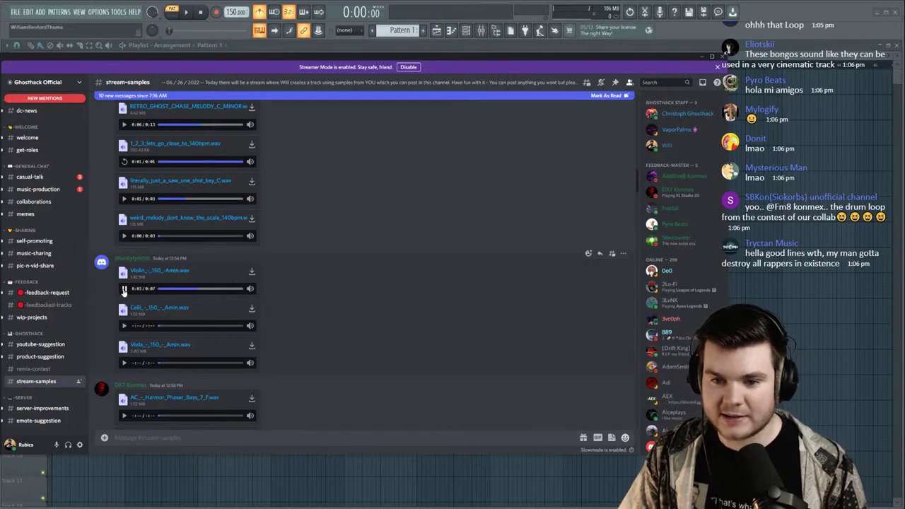
{"action": "left_click", "coordinate": [125, 326]}
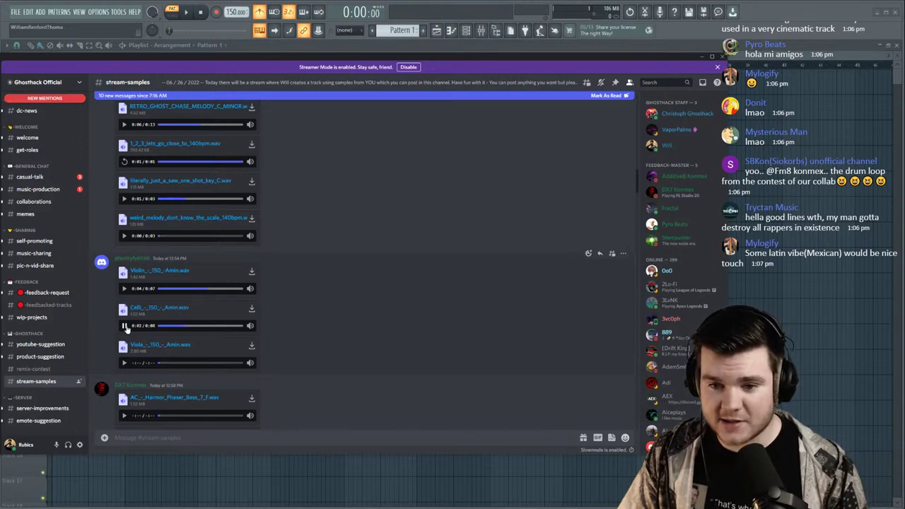
{"action": "left_click", "coordinate": [125, 326]}
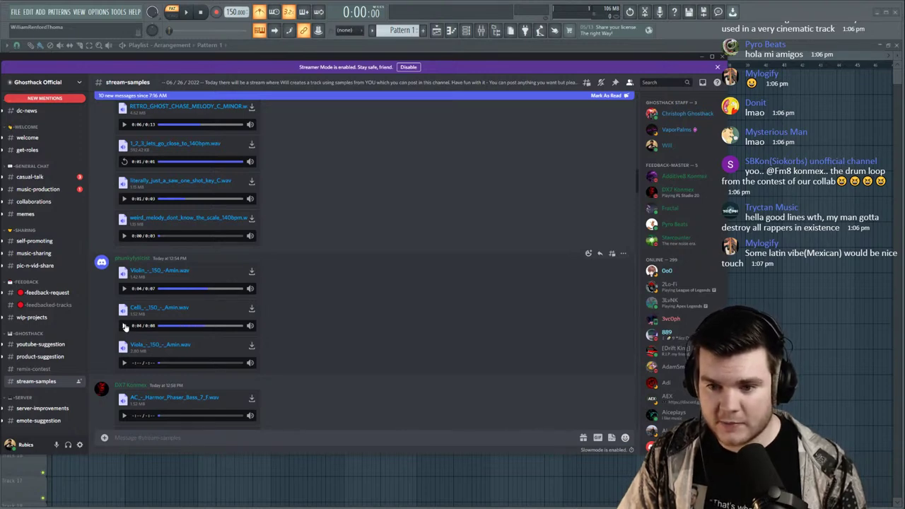
{"action": "left_click", "coordinate": [125, 363]}
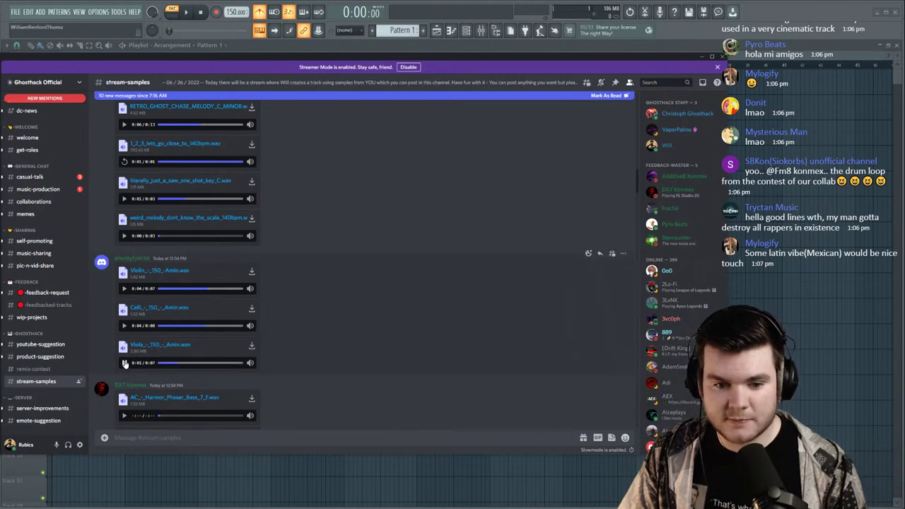
{"action": "left_click", "coordinate": [124, 363]}
Audition the Harmor_Phaser_Bass_7_F, Serum_Vocodex_Growl_2_X, Vital_Crystal_Bass_2_D and Thick_Reese_1_D samples.
{"action": "scroll", "coordinate": [124, 362], "scroll_direction": "down", "scroll_amount": 3}
{"action": "left_click", "coordinate": [125, 294]}
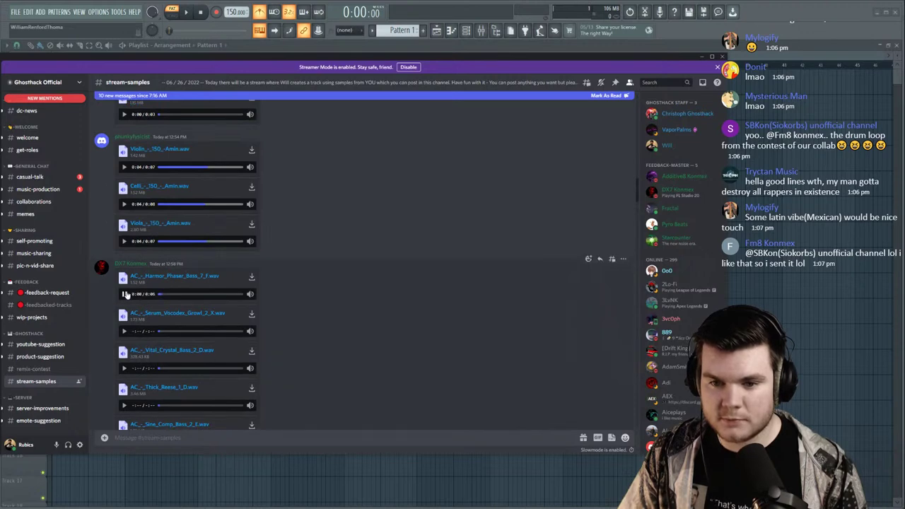
{"action": "scroll", "coordinate": [305, 249], "scroll_direction": "down", "scroll_amount": 2}
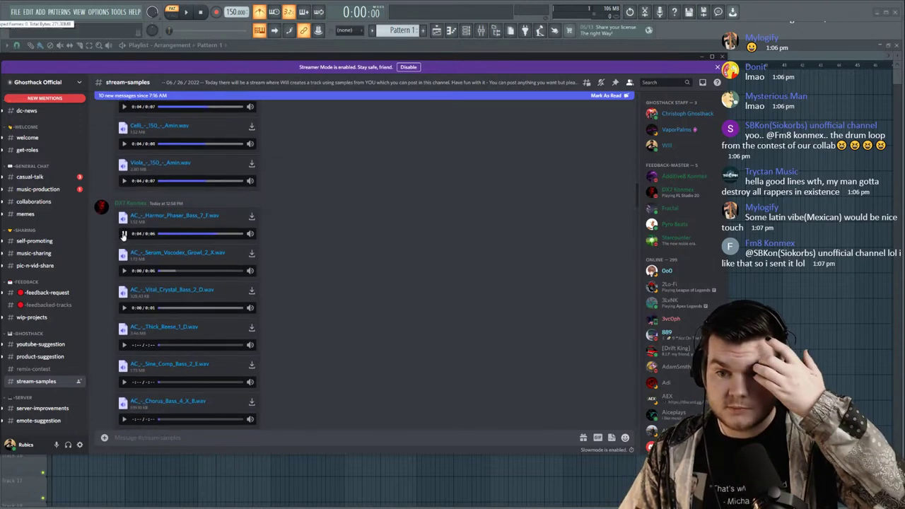
{"action": "left_click", "coordinate": [125, 271]}
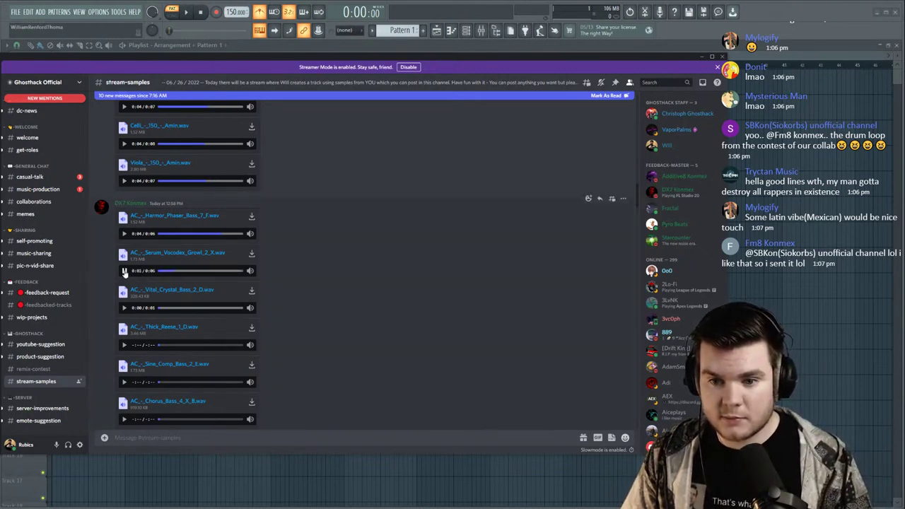
{"action": "left_click", "coordinate": [124, 271]}
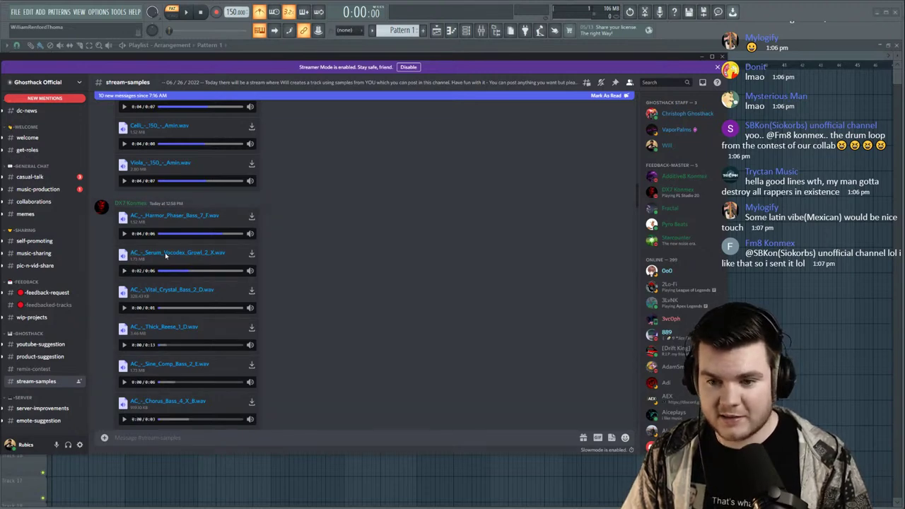
{"action": "left_click", "coordinate": [124, 309]}
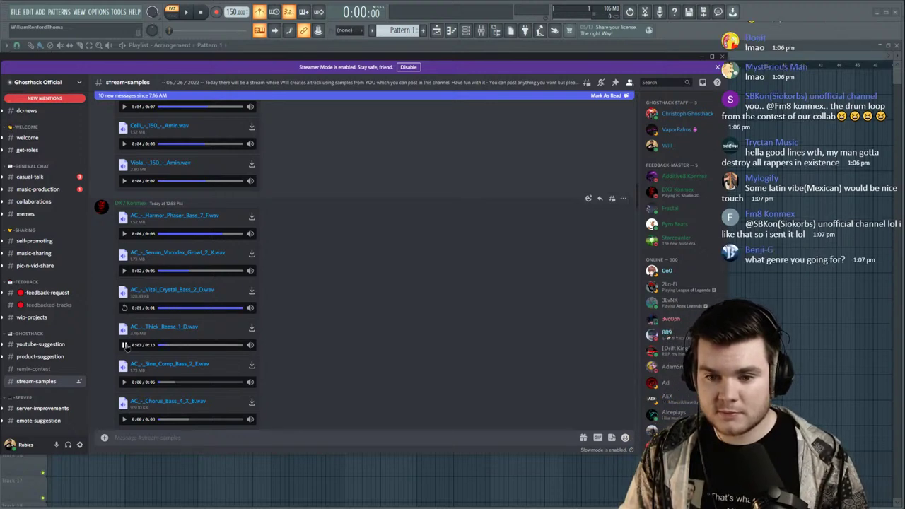
Audition the Sine_Comp_Bass_2_E, Chorus_Bass_4_X_B and Chorus_Bass_2_X samples.
{"action": "scroll", "coordinate": [309, 271], "scroll_direction": "down", "scroll_amount": 4}
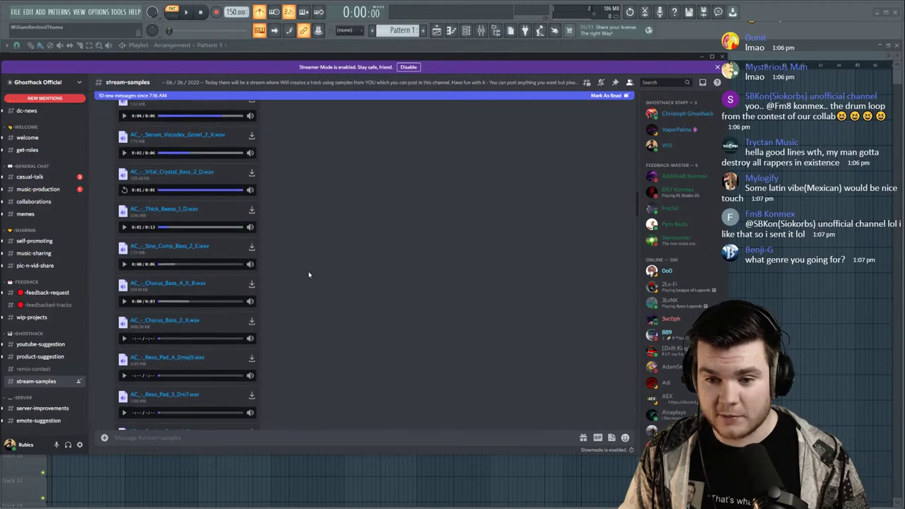
{"action": "left_click", "coordinate": [125, 261]}
{"action": "left_click", "coordinate": [124, 262]}
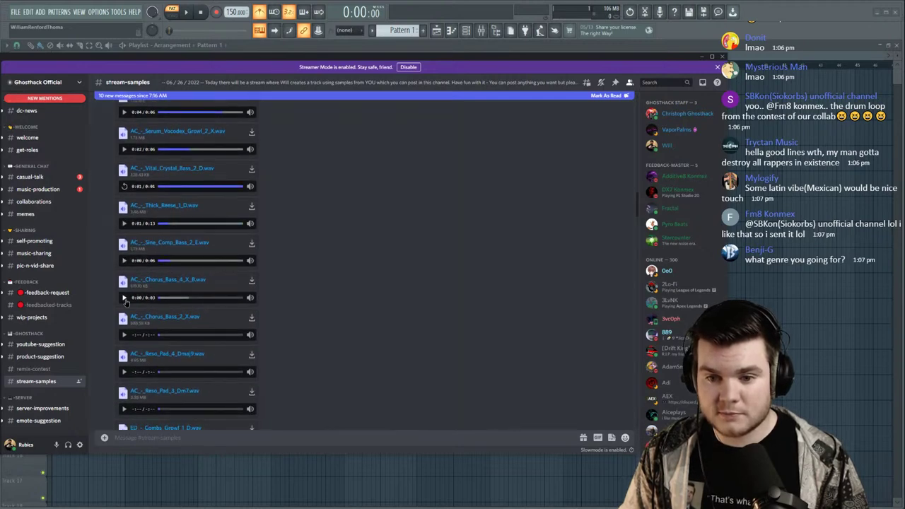
{"action": "left_click", "coordinate": [124, 335]}
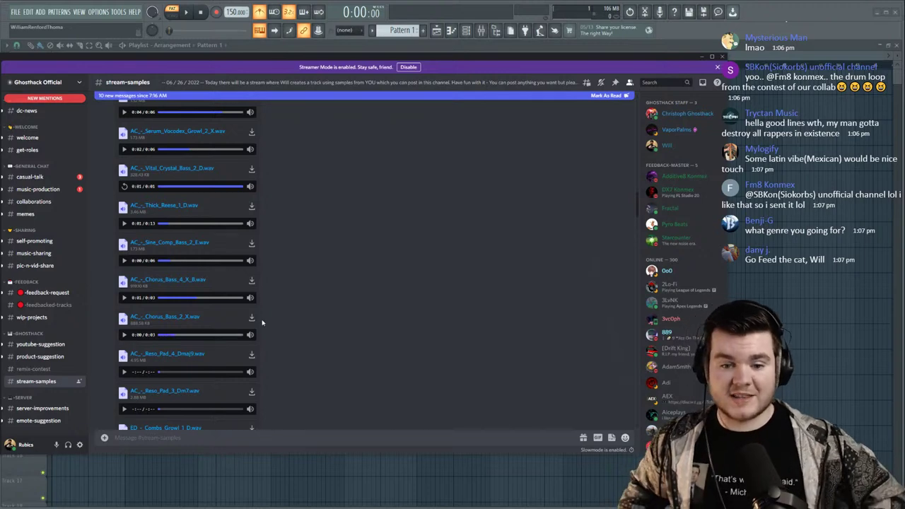
Audition AC_-_Reso_Pad_3_Dm7.wav and ED_-_Combs_Growl_1_D.wav.
{"action": "scroll", "coordinate": [293, 313], "scroll_direction": "down", "scroll_amount": 3}
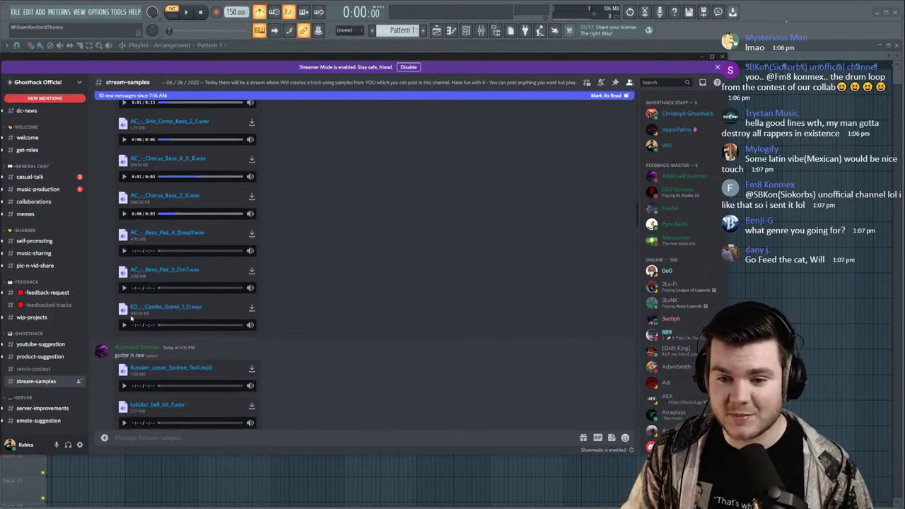
{"action": "left_click", "coordinate": [124, 288]}
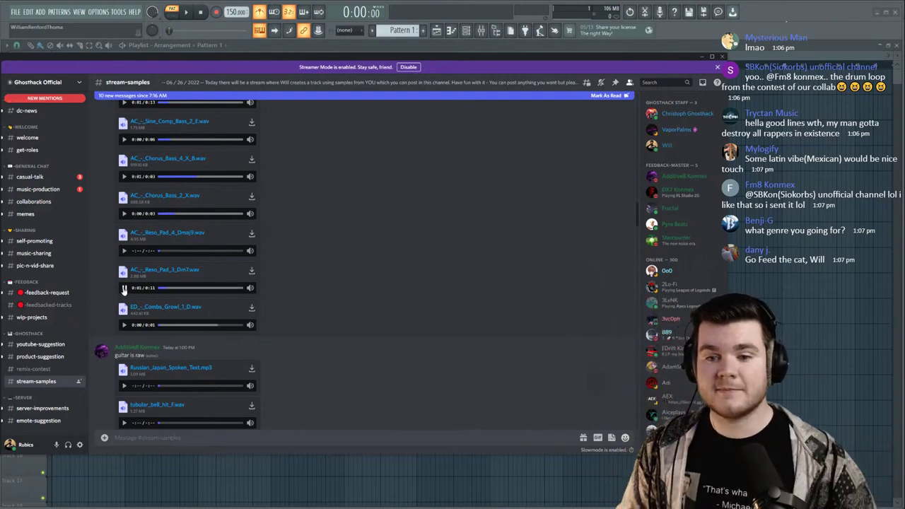
{"action": "left_click", "coordinate": [125, 325]}
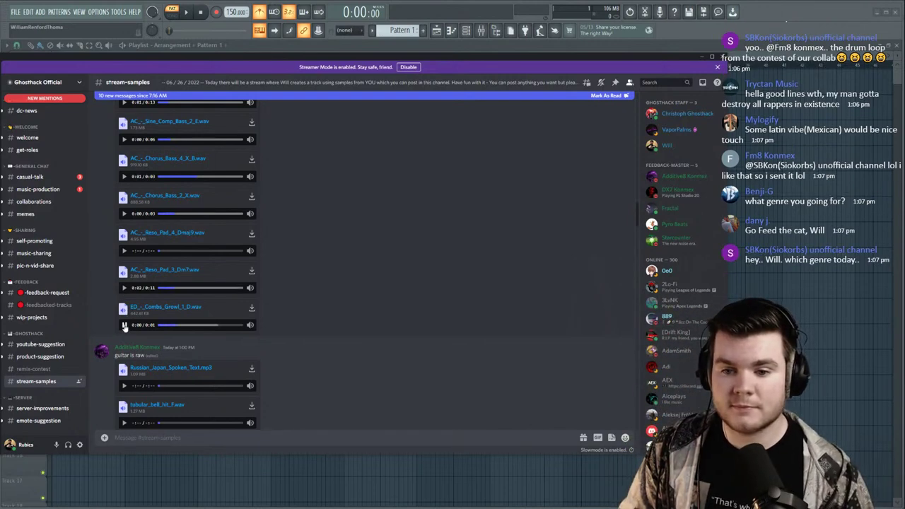
Audition Messy_Drums_140.wav, the tubular bell hit in F and Russian_Japan_Spoken_Text.mp3.
{"action": "scroll", "coordinate": [366, 261], "scroll_direction": "down", "scroll_amount": 3}
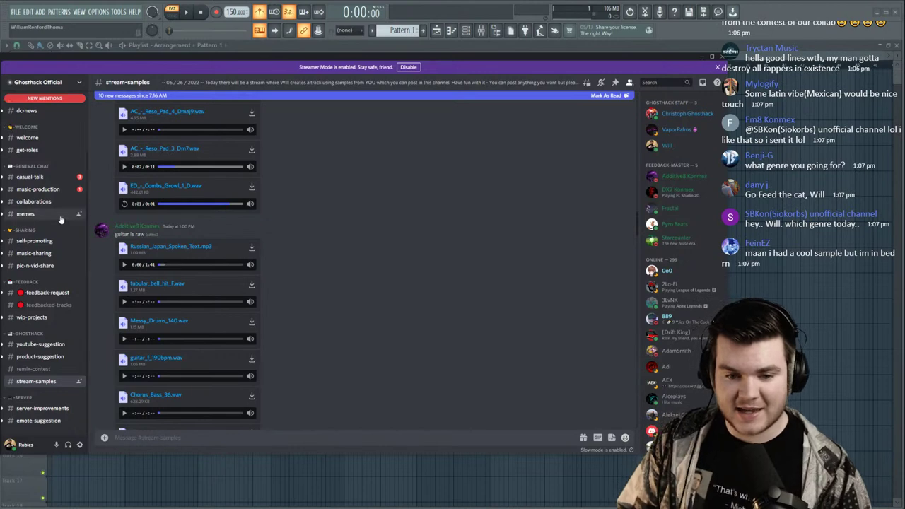
{"action": "scroll", "coordinate": [237, 259], "scroll_direction": "down", "scroll_amount": 2}
{"action": "left_click", "coordinate": [124, 278]}
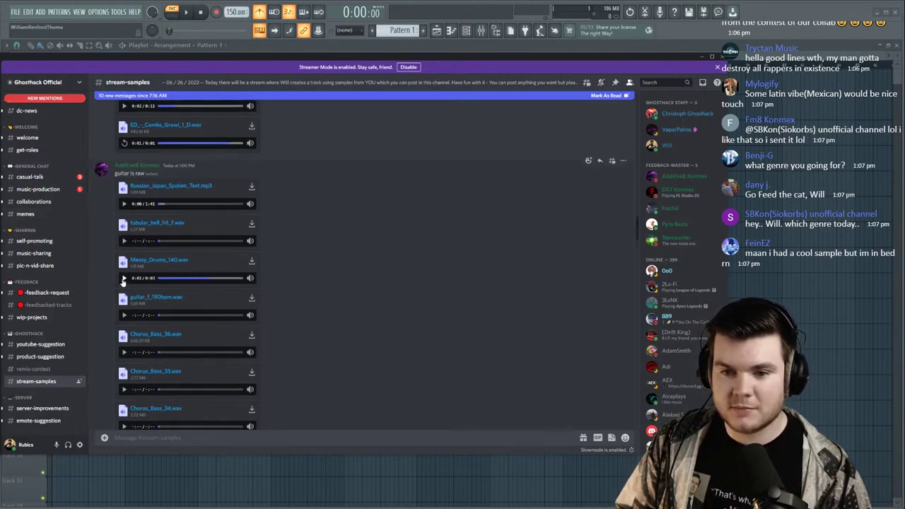
{"action": "left_click", "coordinate": [124, 241]}
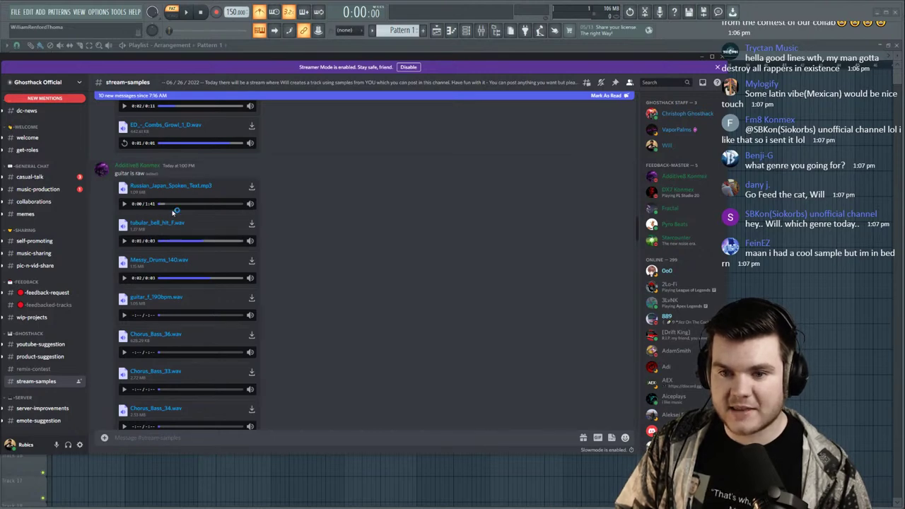
{"action": "left_click", "coordinate": [125, 205]}
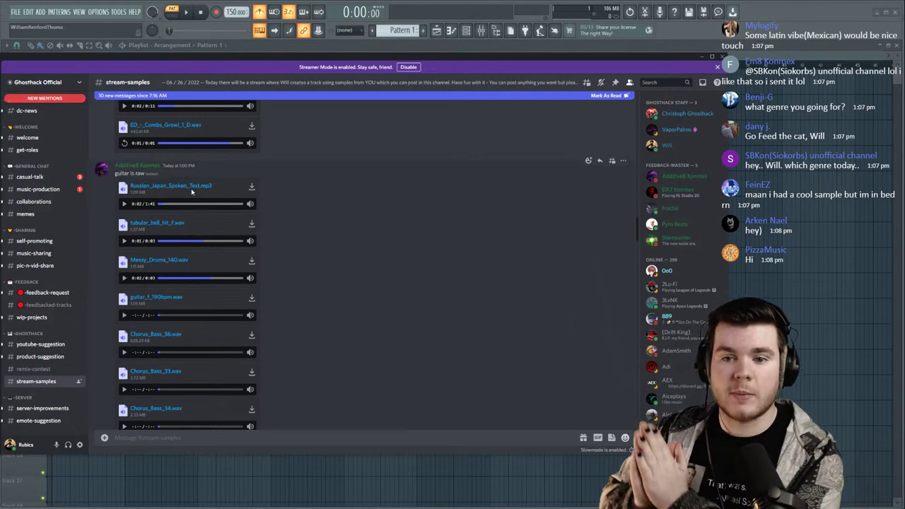
Audition guitar_f_190bpm.wav, Chorus_Bass_33.wav and Chorus_Bass_34.wav.
{"action": "scroll", "coordinate": [271, 196], "scroll_direction": "down", "scroll_amount": 1}
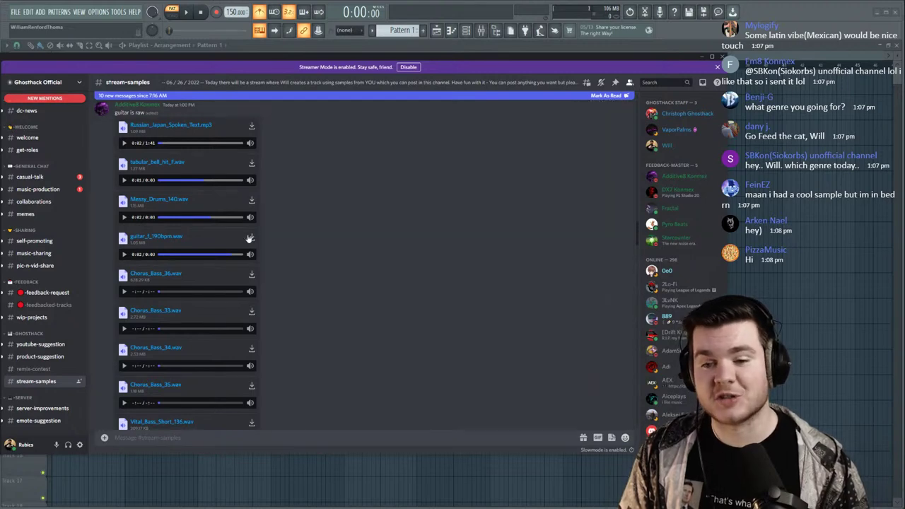
{"action": "scroll", "coordinate": [314, 221], "scroll_direction": "down", "scroll_amount": 2}
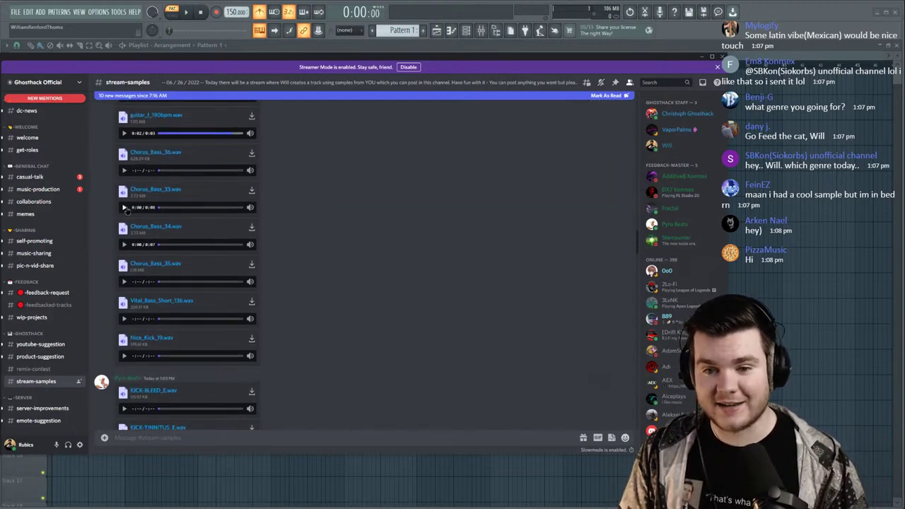
{"action": "left_click", "coordinate": [124, 208]}
{"action": "left_click", "coordinate": [125, 209]}
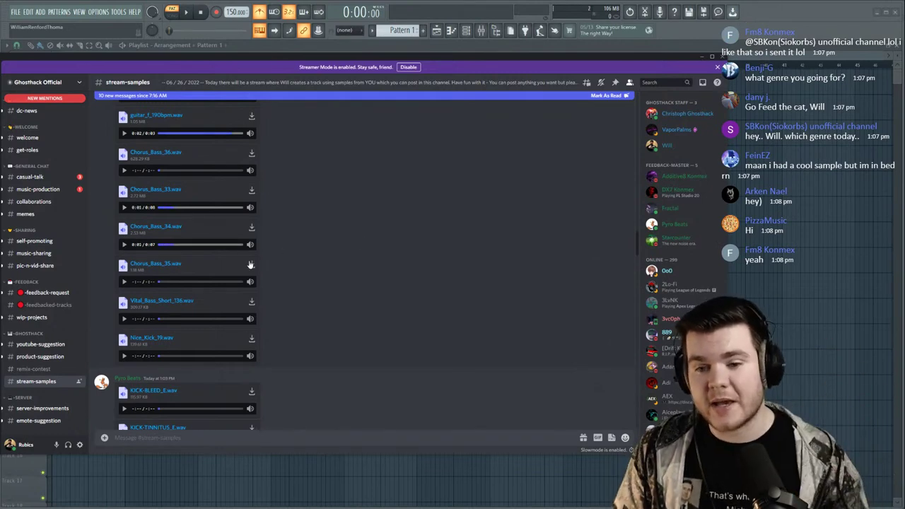
Audition Nice_Kick_19.wav and Vital_Bass_Short_136.wav.
{"action": "scroll", "coordinate": [293, 276], "scroll_direction": "down", "scroll_amount": 2}
{"action": "left_click", "coordinate": [123, 296]}
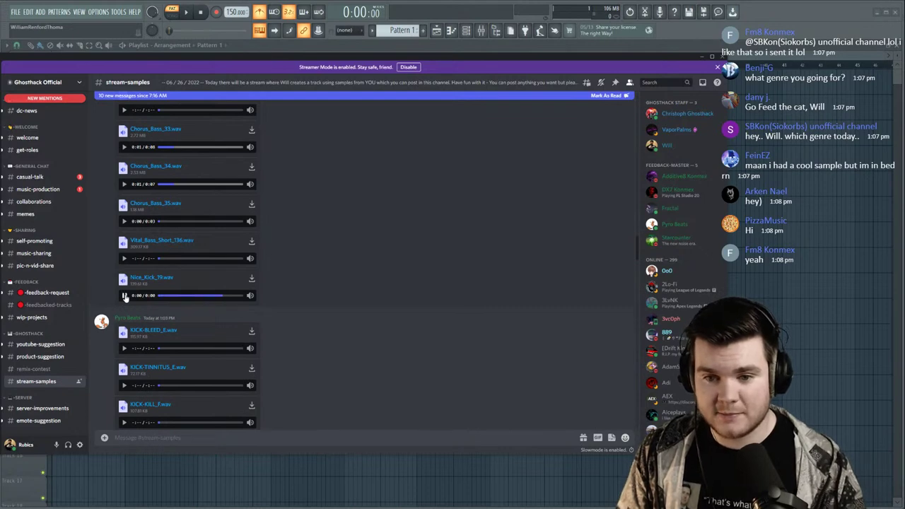
{"action": "left_click", "coordinate": [124, 259]}
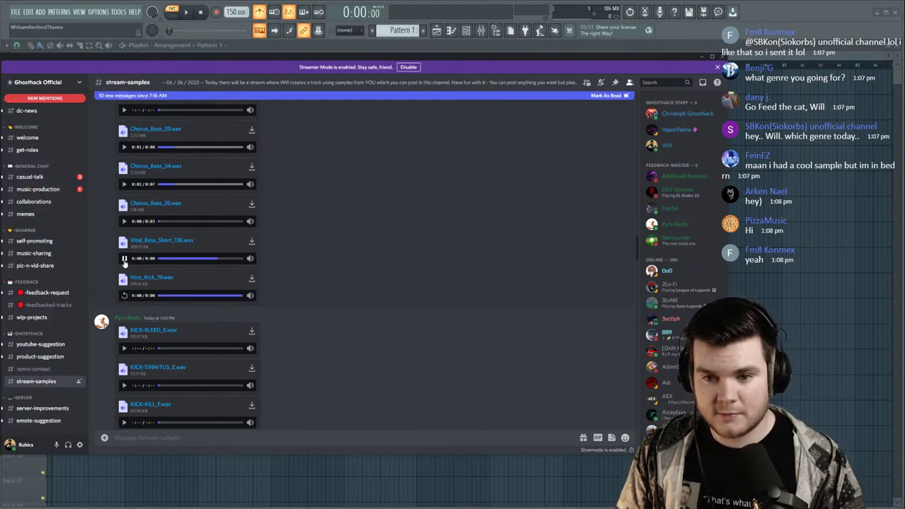
Audition the four kick samples KICK-BLEED_E, KICK-TINNITUS_E, KICK-KILL_F and KICK-KNIFE_E.
{"action": "scroll", "coordinate": [275, 279], "scroll_direction": "down", "scroll_amount": 4}
{"action": "left_click", "coordinate": [124, 227]}
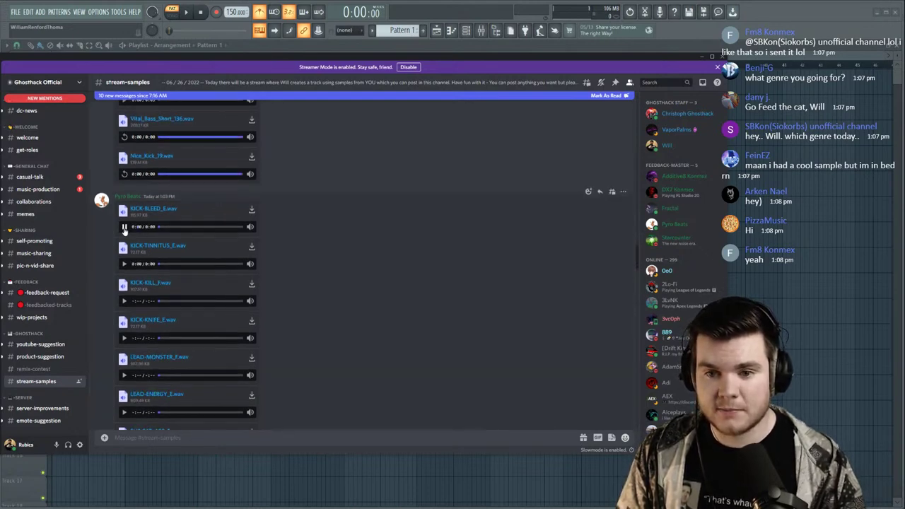
{"action": "left_click", "coordinate": [124, 264]}
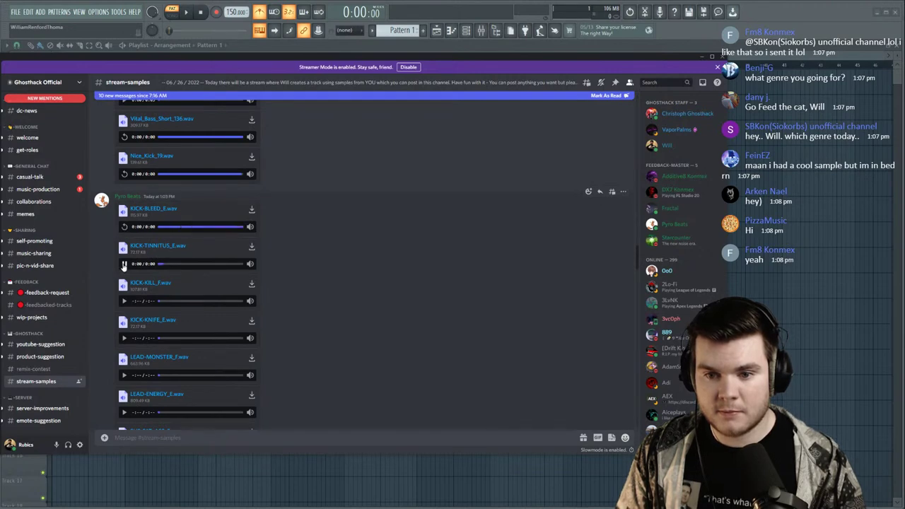
{"action": "left_click", "coordinate": [125, 300]}
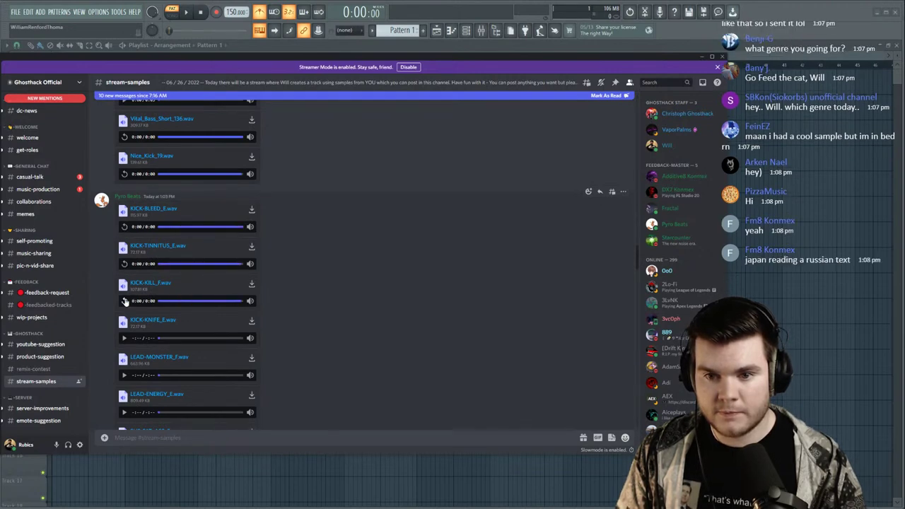
{"action": "left_click", "coordinate": [126, 338]}
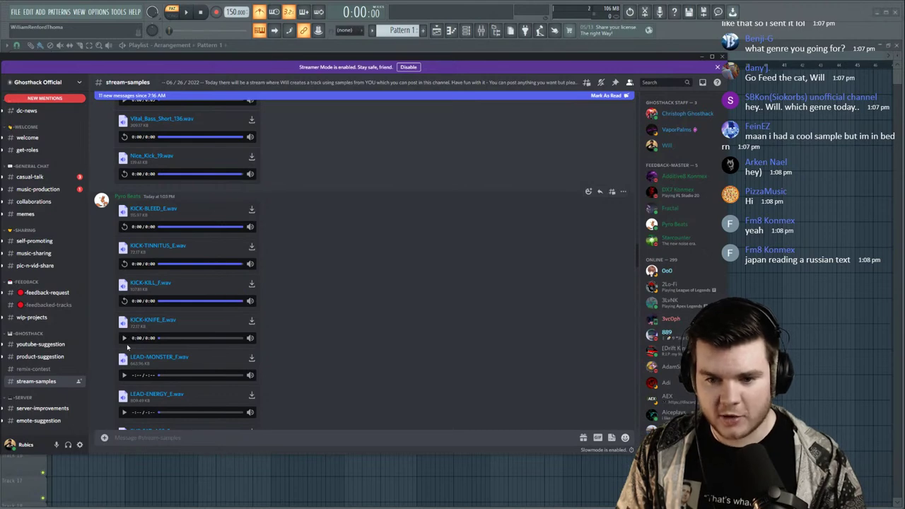
Audition LEAD-MONSTER_F.wav, replay KICK-KNIFE_E.wav and KICK-KILL_F.wav, and sample SUB-FAT_ASS_E.wav.
{"action": "left_click", "coordinate": [125, 375]}
{"action": "scroll", "coordinate": [267, 326], "scroll_direction": "down", "scroll_amount": 2}
{"action": "left_click", "coordinate": [124, 315]}
{"action": "left_click", "coordinate": [125, 277]}
{"action": "left_click", "coordinate": [123, 243]}
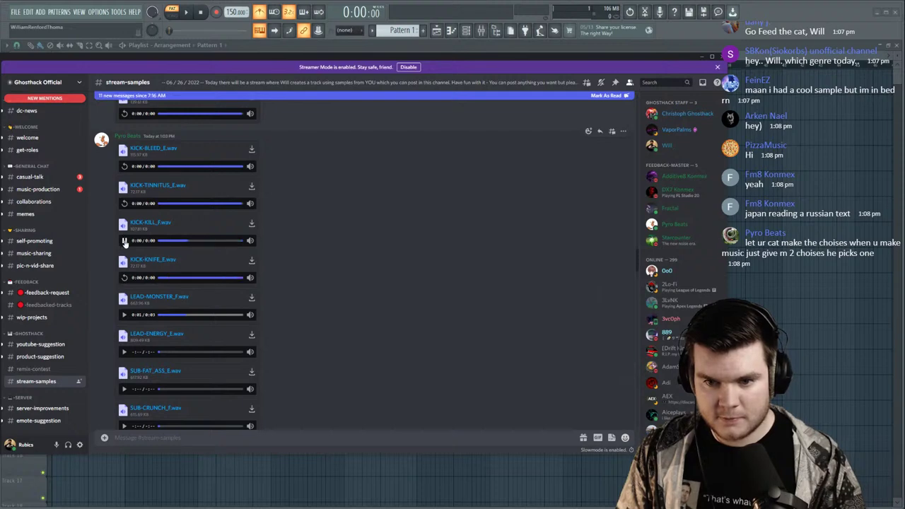
{"action": "left_click", "coordinate": [123, 242]}
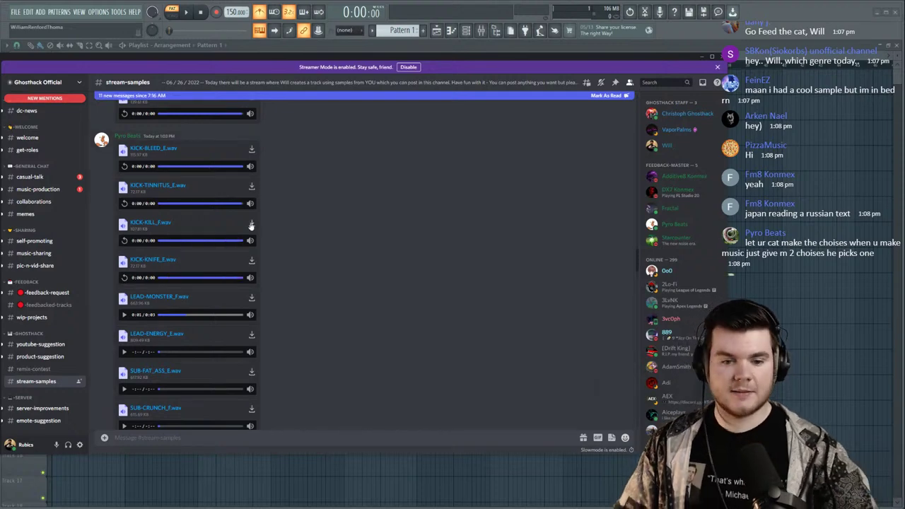
{"action": "left_click", "coordinate": [124, 328]}
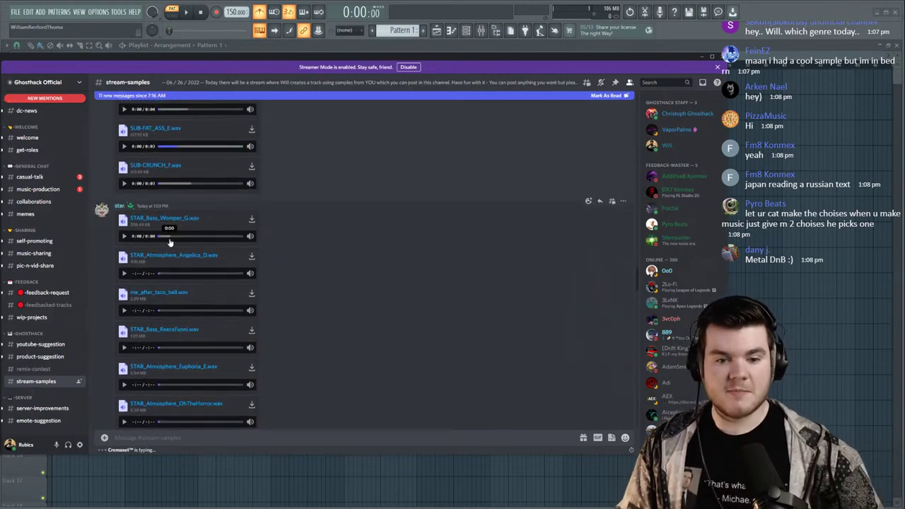
Find the post captioned "here are some cool samples" and audition its Choir_140_C.wav, Snare.wav and brass.wav.
{"action": "scroll", "coordinate": [170, 242], "scroll_direction": "down", "scroll_amount": 15}
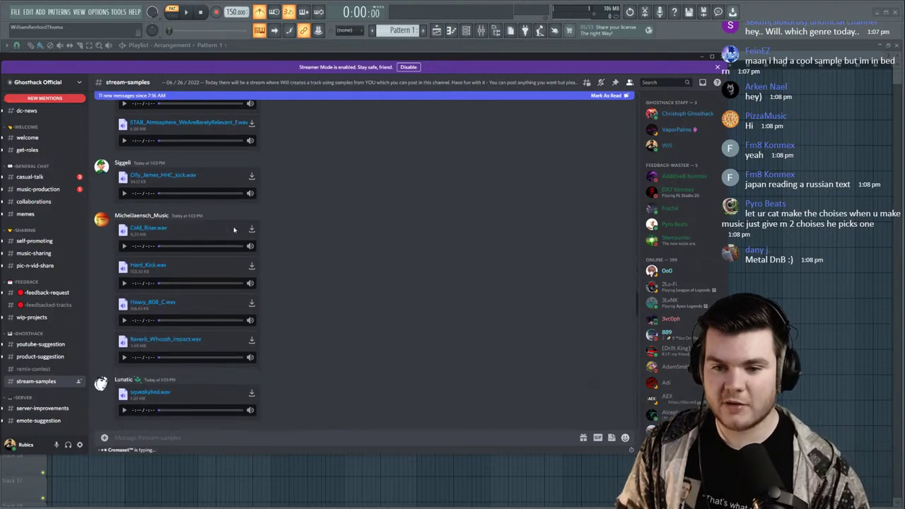
{"action": "scroll", "coordinate": [357, 237], "scroll_direction": "up", "scroll_amount": 5}
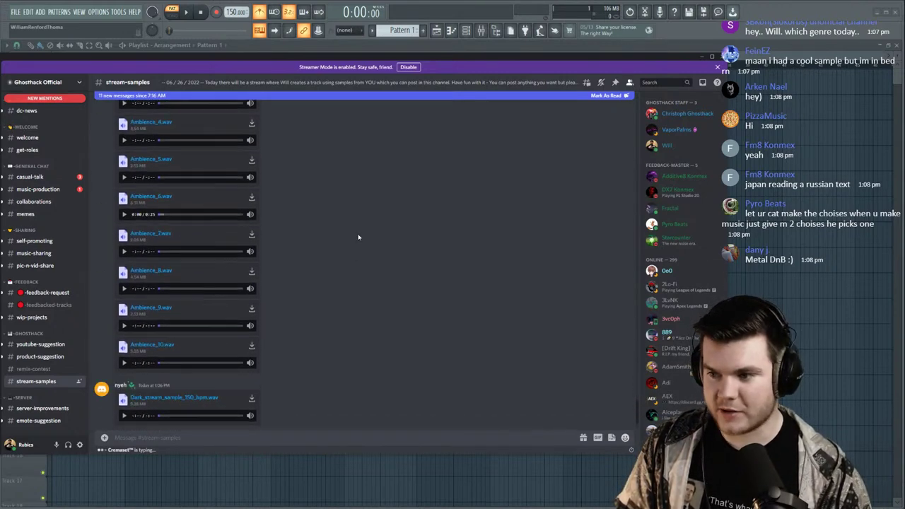
{"action": "scroll", "coordinate": [417, 247], "scroll_direction": "up", "scroll_amount": 2}
{"action": "scroll", "coordinate": [248, 261], "scroll_direction": "down", "scroll_amount": 1}
{"action": "left_click", "coordinate": [124, 312]}
{"action": "left_click", "coordinate": [123, 348]}
{"action": "left_click", "coordinate": [124, 348]}
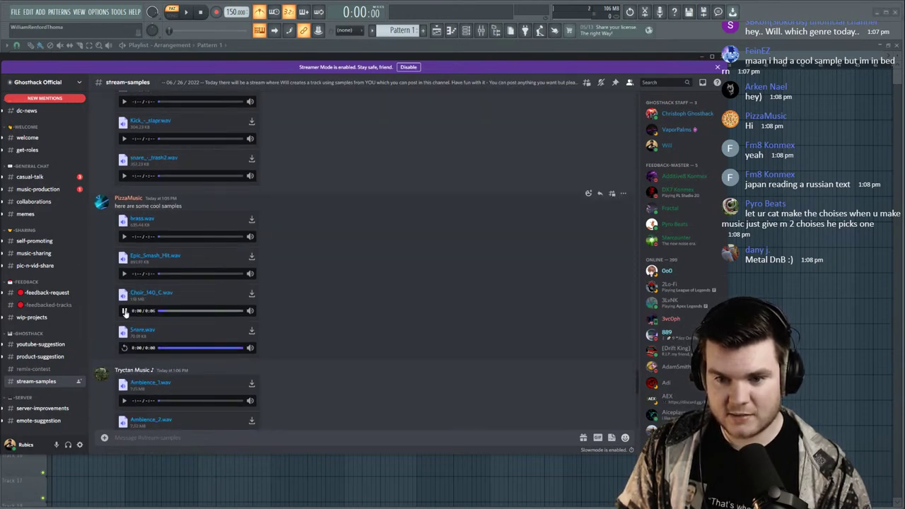
{"action": "left_click", "coordinate": [124, 237]}
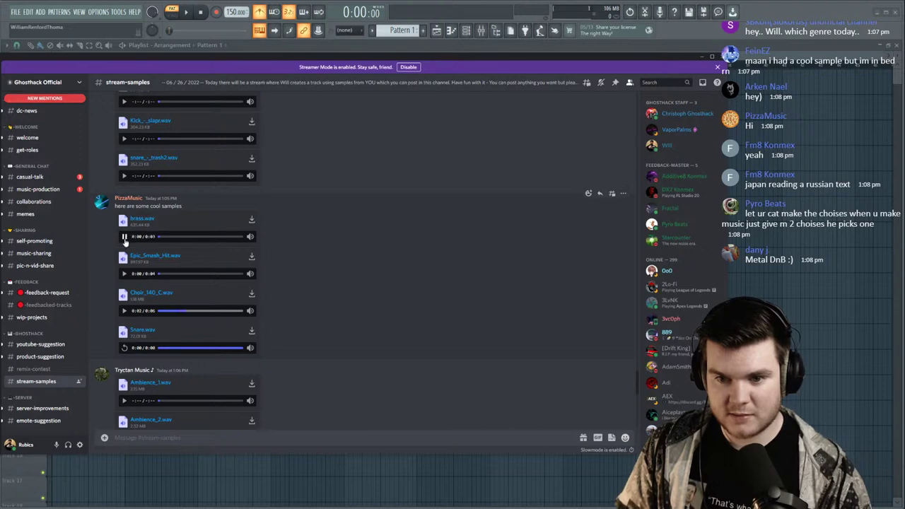
Audition snare_-_trash2.wav in the post above the cool samples, and browse up through the kicks listed with it.
{"action": "scroll", "coordinate": [125, 241], "scroll_direction": "up", "scroll_amount": 2}
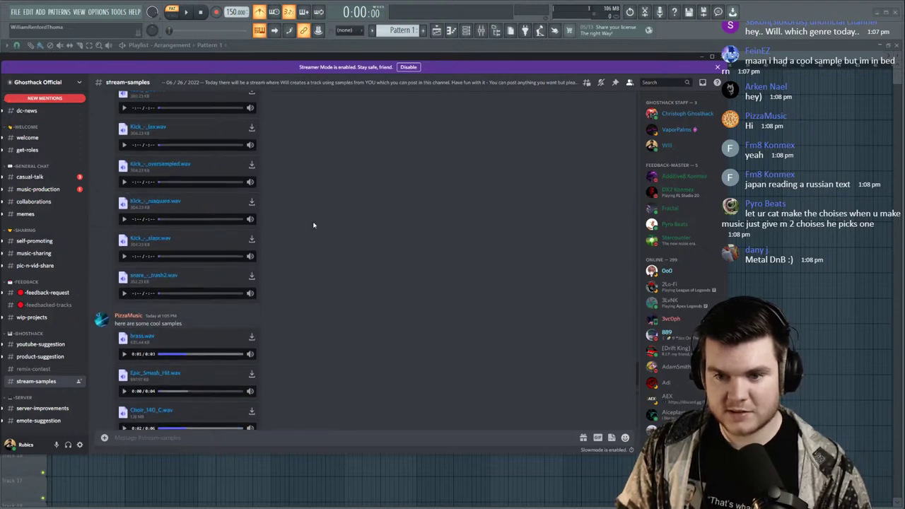
{"action": "left_click", "coordinate": [124, 298]}
{"action": "scroll", "coordinate": [288, 265], "scroll_direction": "up", "scroll_amount": 2}
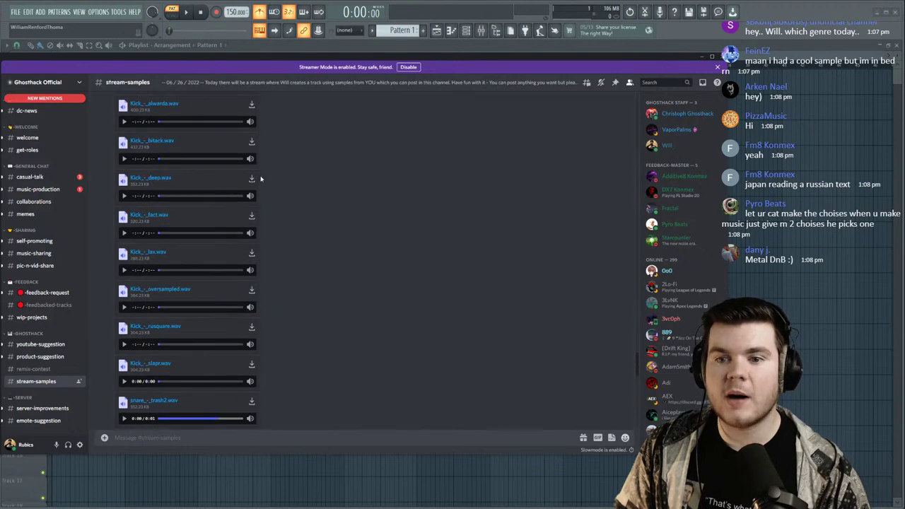
Switch to FL Studio, add the nine collected samples to the playlist at bar 1, and stack them on Tracks 1 to 9.
{"action": "left_click", "coordinate": [700, 58]}
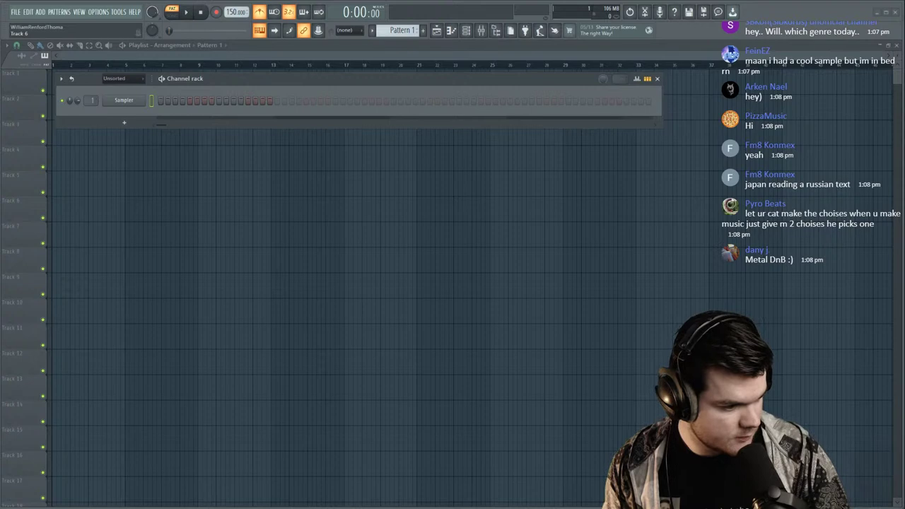
{"action": "left_click_drag", "start_coordinate": [99, 136], "coordinate": [53, 152]}
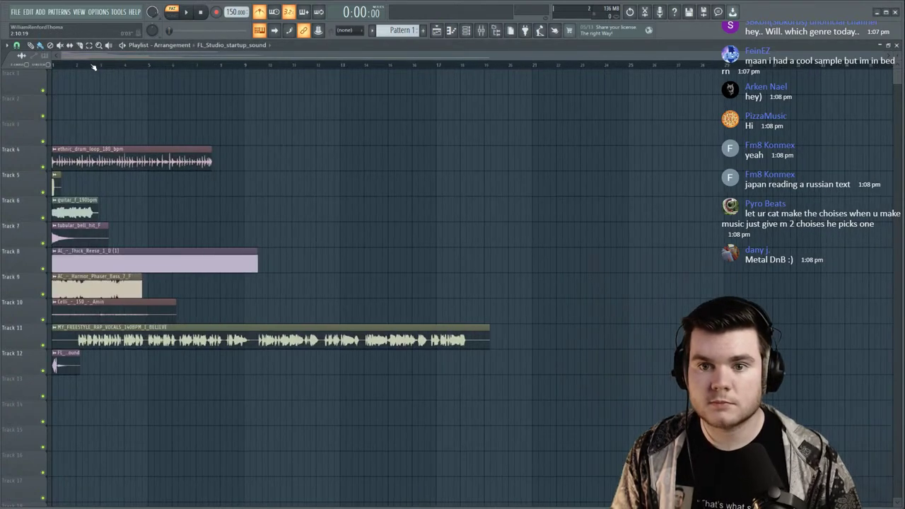
{"action": "left_click_drag", "start_coordinate": [284, 476], "coordinate": [53, 119]}
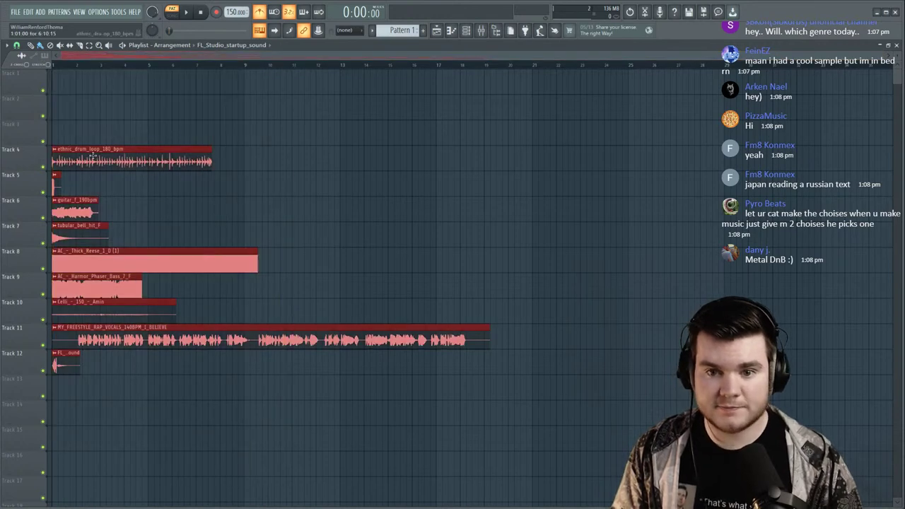
{"action": "left_click_drag", "start_coordinate": [92, 151], "coordinate": [51, 49]}
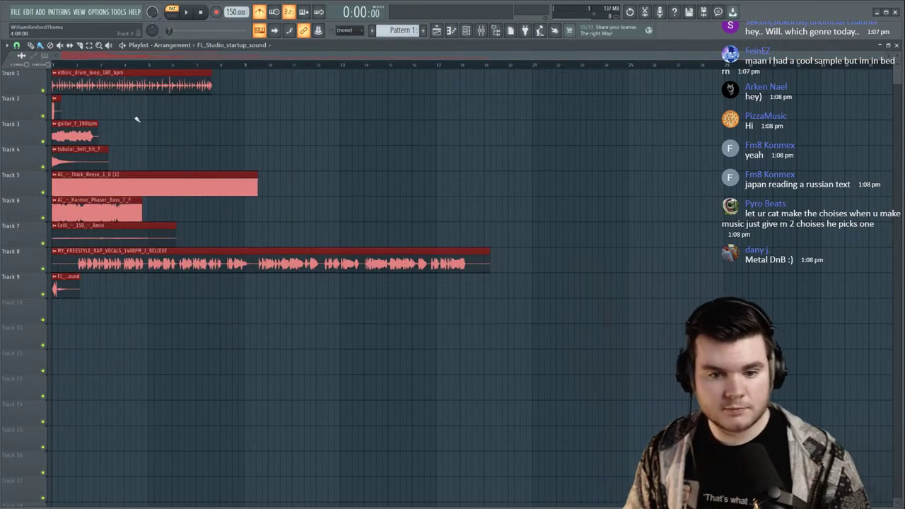
{"action": "left_click", "coordinate": [273, 488]}
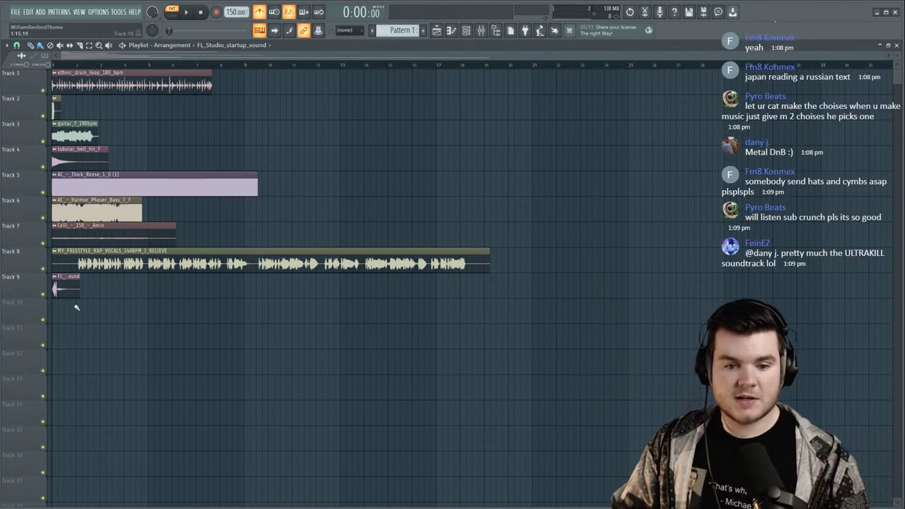
Switch to Discord and find and audition SUB-CRUNCH_F.wav in the stream-samples channel.
{"action": "key", "text": "alt+Tab"}
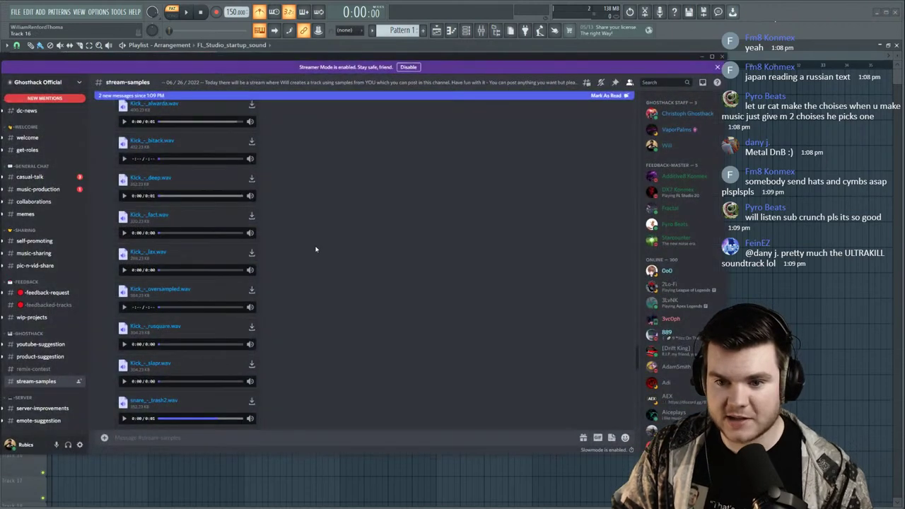
{"action": "scroll", "coordinate": [316, 249], "scroll_direction": "up", "scroll_amount": 10}
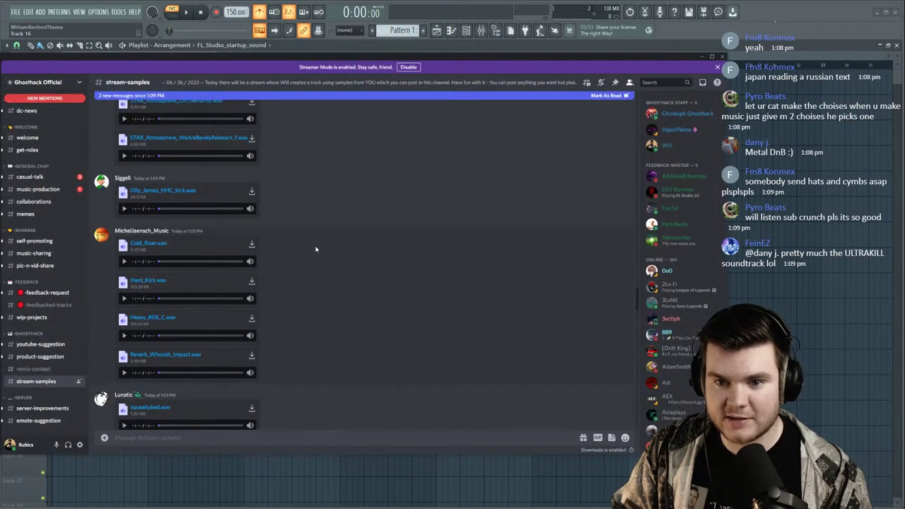
{"action": "scroll", "coordinate": [316, 249], "scroll_direction": "up", "scroll_amount": 6}
{"action": "scroll", "coordinate": [316, 249], "scroll_direction": "up", "scroll_amount": 4}
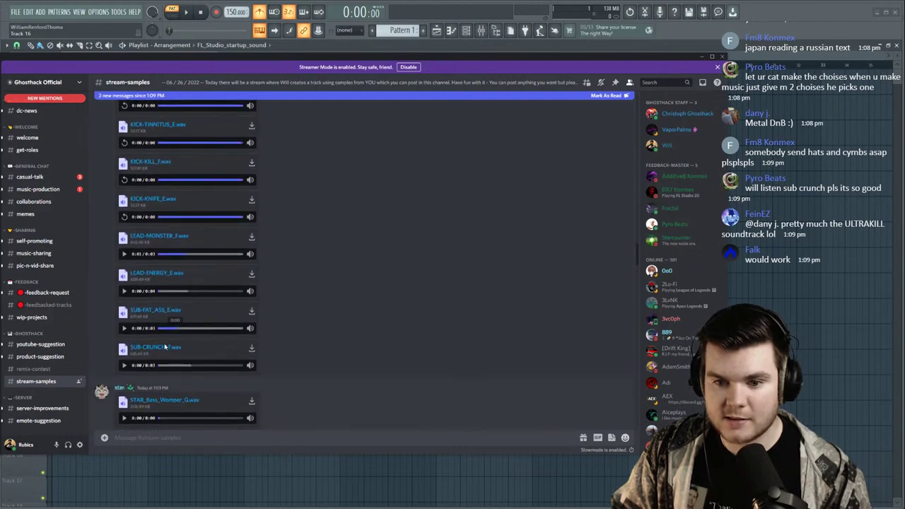
{"action": "left_click", "coordinate": [124, 366]}
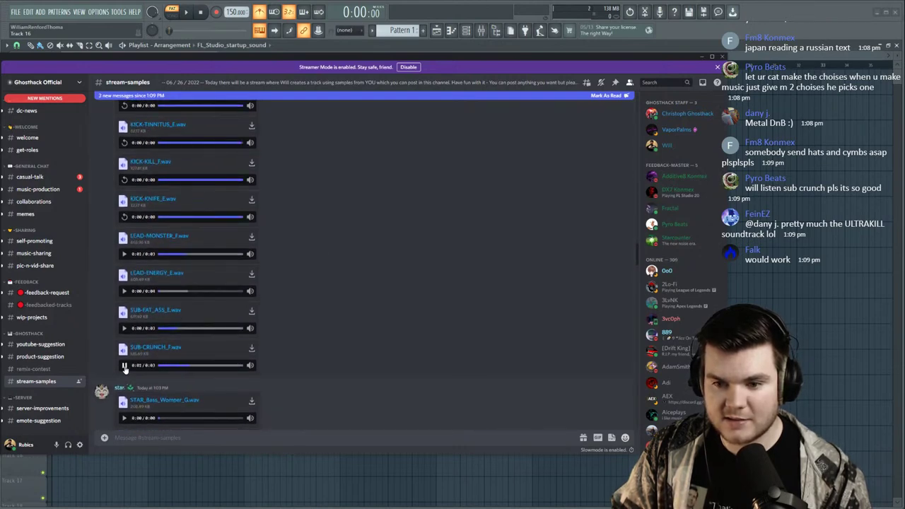
{"action": "left_click", "coordinate": [125, 365]}
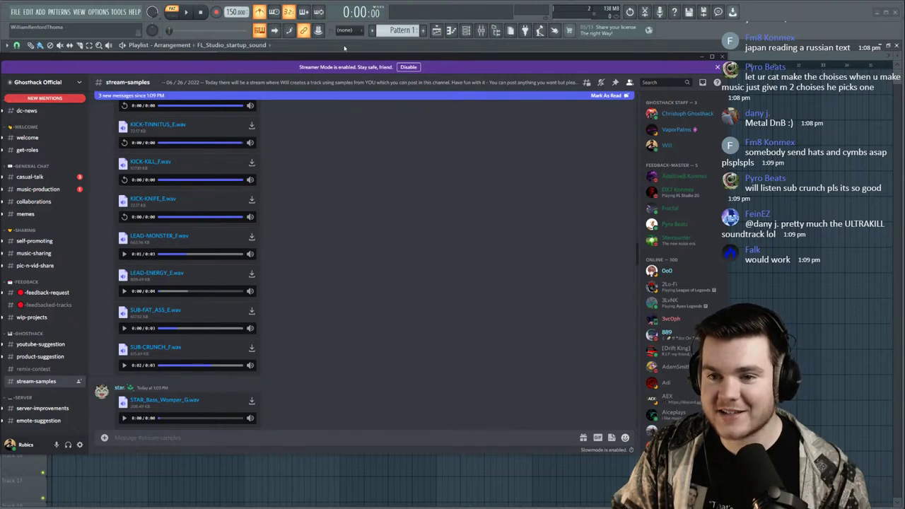
Switch to FL Studio, set playback to song mode, and shift all nine sample clips to start at bar 17.
{"action": "left_click", "coordinate": [346, 49]}
{"action": "left_click", "coordinate": [172, 13]}
{"action": "scroll", "coordinate": [77, 66], "scroll_direction": "up", "scroll_amount": 3}
{"action": "left_click", "coordinate": [50, 65]}
{"action": "left_click_drag", "start_coordinate": [50, 65], "coordinate": [78, 55]}
{"action": "left_click_drag", "start_coordinate": [277, 334], "coordinate": [57, 76]}
{"action": "left_click_drag", "start_coordinate": [131, 88], "coordinate": [554, 78]}
{"action": "scroll", "coordinate": [556, 70], "scroll_direction": "down", "scroll_amount": 3}
{"action": "left_click_drag", "start_coordinate": [470, 75], "coordinate": [565, 75]}
{"action": "left_click", "coordinate": [440, 89], "text": "ctrl"}
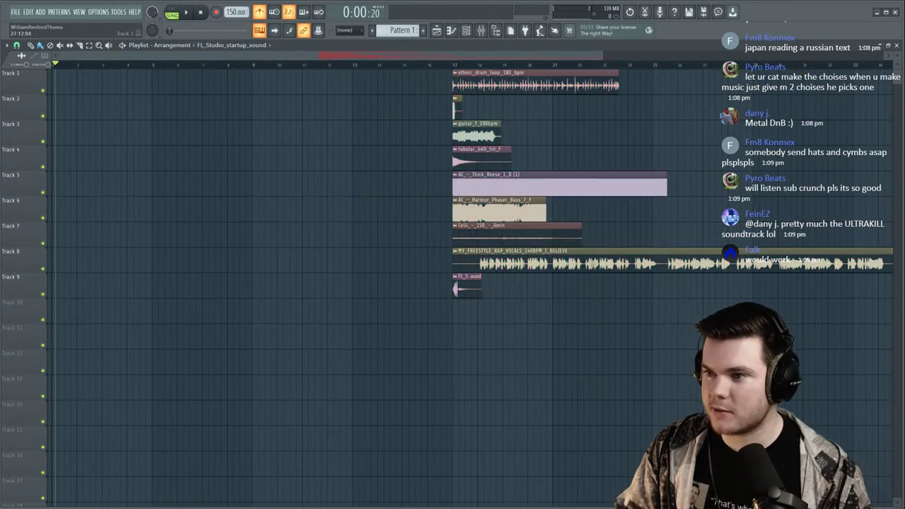
Move the ethnic_drum_loop_180_bpm clip to bar 1 on Track 1 and play it with the metronome off.
{"action": "left_click_drag", "start_coordinate": [481, 80], "coordinate": [91, 74]}
{"action": "left_click", "coordinate": [53, 64]}
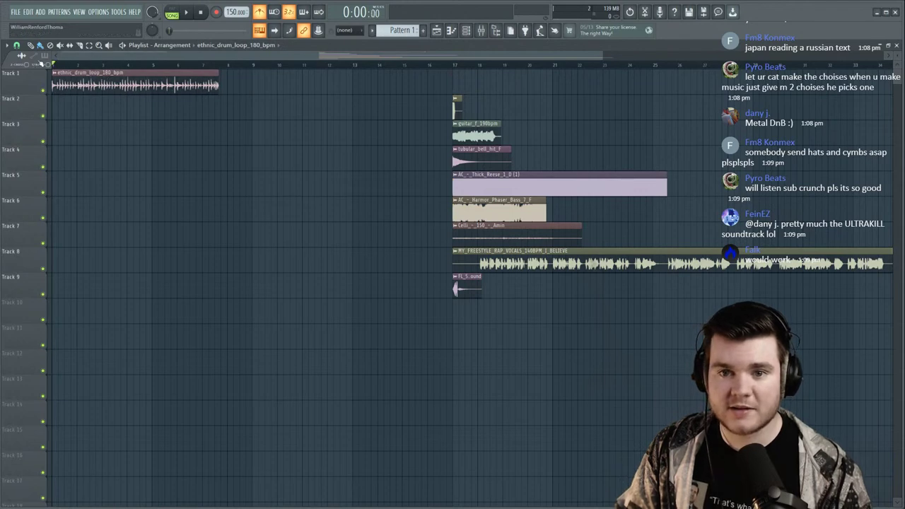
{"action": "key", "text": "space"}
{"action": "left_click", "coordinate": [261, 13]}
{"action": "key", "text": "space"}
{"action": "key", "text": "space"}
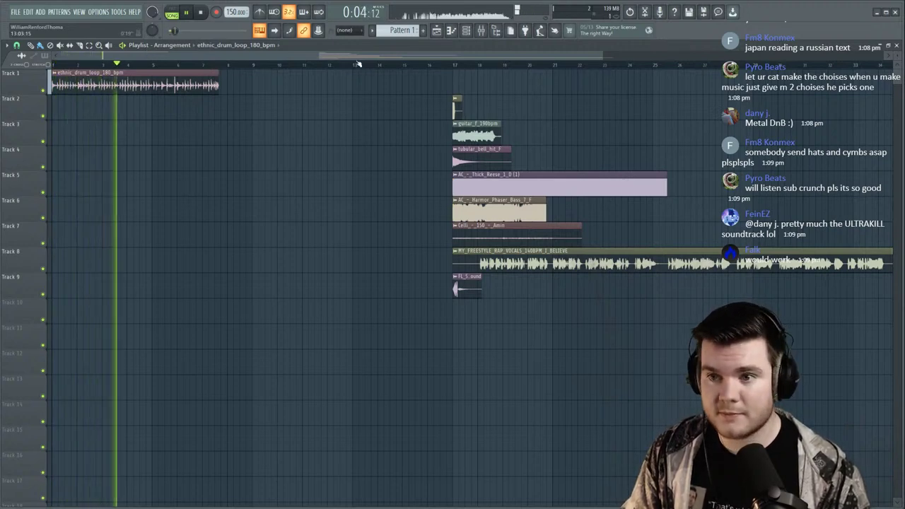
{"action": "key", "text": "space"}
Place the guitar_f_190bpm clip at bar 9 and the KICK-KILL_F clip at bar 11 on Track 1, and play them.
{"action": "left_click_drag", "start_coordinate": [470, 134], "coordinate": [269, 79]}
{"action": "key", "text": "space"}
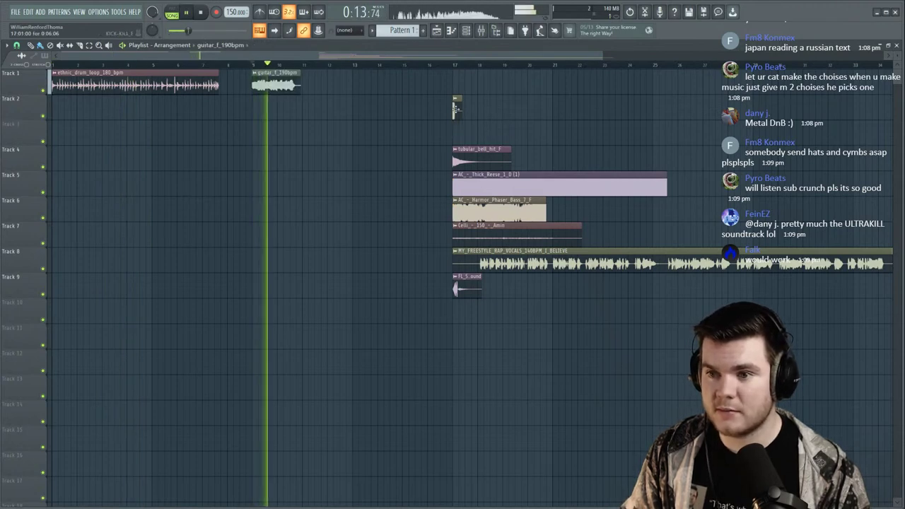
{"action": "left_click_drag", "start_coordinate": [457, 107], "coordinate": [307, 73]}
{"action": "key", "text": "space"}
Line up the tubular bell, Thick Reese, Harmor Phaser Bass, Celli, FL Studio startup sound and rap vocal clips one after another on Track 1.
{"action": "left_click_drag", "start_coordinate": [461, 149], "coordinate": [336, 68]}
{"action": "left_click_drag", "start_coordinate": [457, 175], "coordinate": [398, 51]}
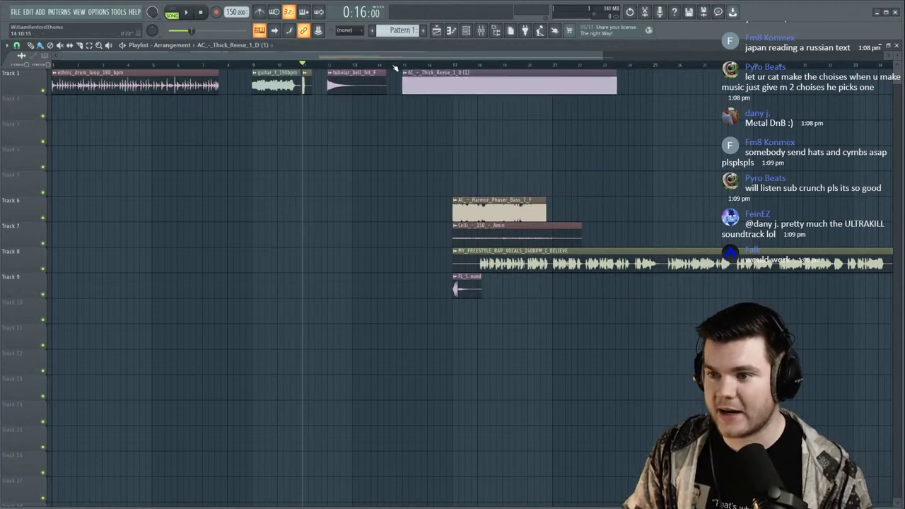
{"action": "scroll", "coordinate": [398, 66], "scroll_direction": "down", "scroll_amount": 3}
{"action": "left_click_drag", "start_coordinate": [361, 196], "coordinate": [458, 68]}
{"action": "left_click_drag", "start_coordinate": [347, 226], "coordinate": [528, 75]}
{"action": "left_click_drag", "start_coordinate": [495, 251], "coordinate": [771, 84]}
{"action": "left_click_drag", "start_coordinate": [329, 283], "coordinate": [609, 72]}
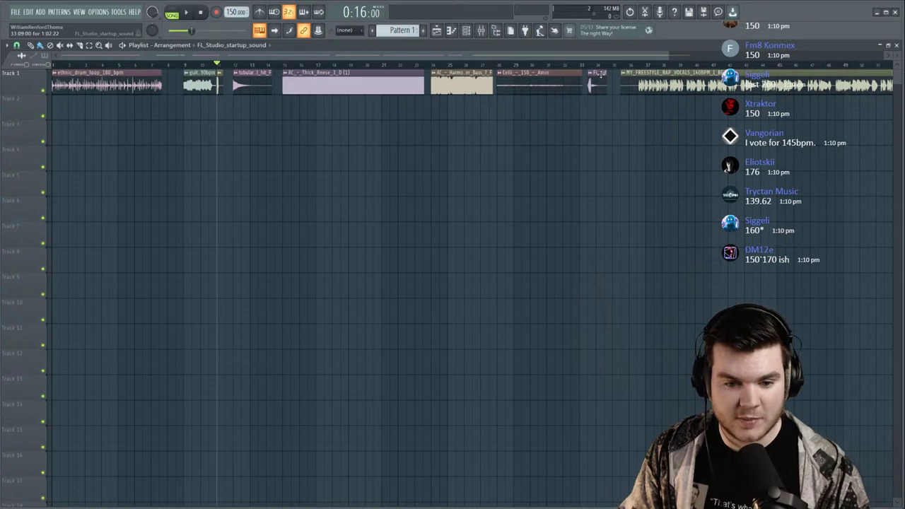
{"action": "scroll", "coordinate": [481, 66], "scroll_direction": "down", "scroll_amount": 2}
{"action": "left_click", "coordinate": [346, 64]}
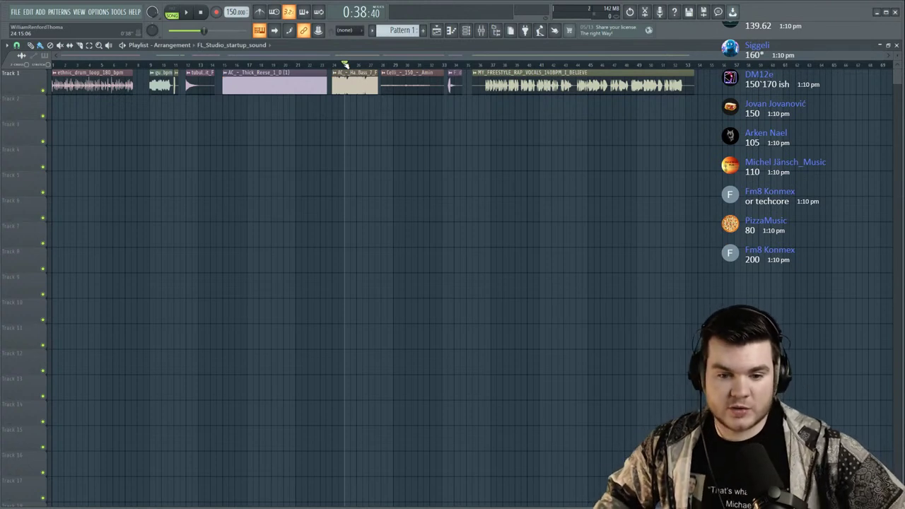
Try the arrangement at a tempo of 200 BPM and return the tempo to 150 BPM.
{"action": "left_click_drag", "start_coordinate": [231, 12], "coordinate": [232, 1]}
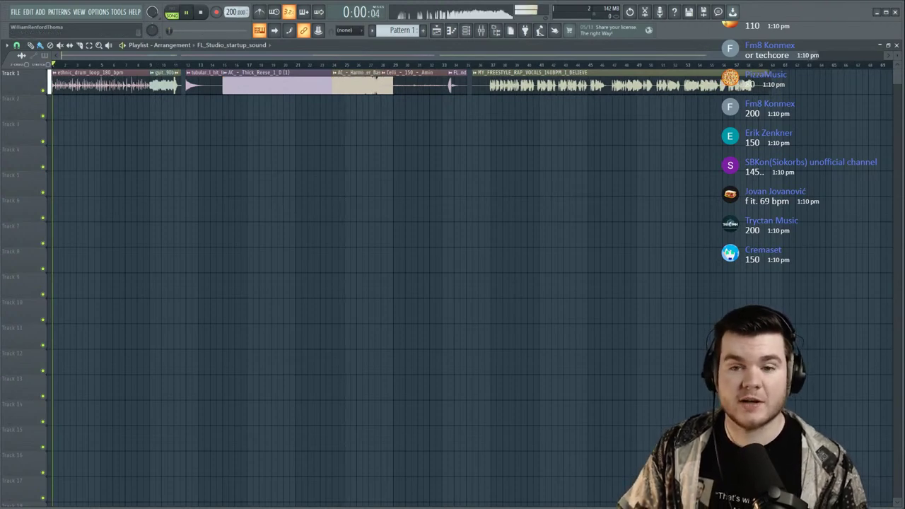
{"action": "key", "text": "space"}
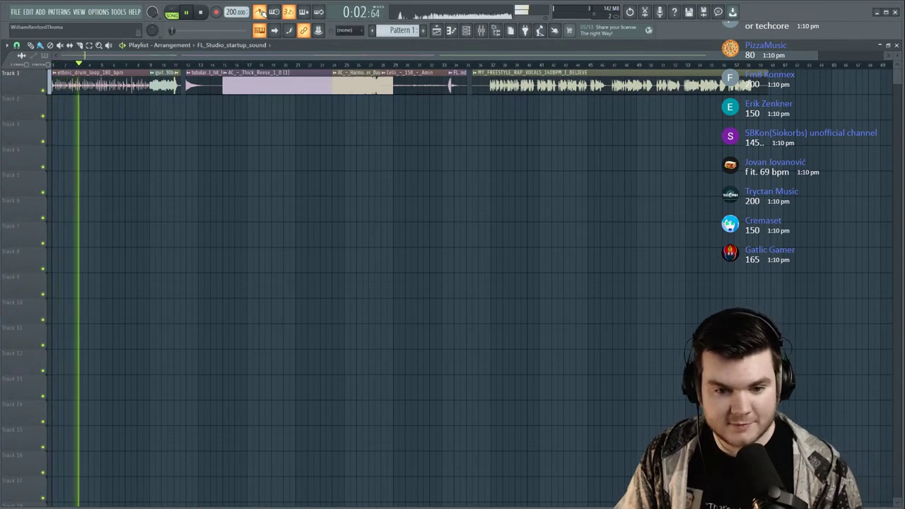
{"action": "key", "text": "space"}
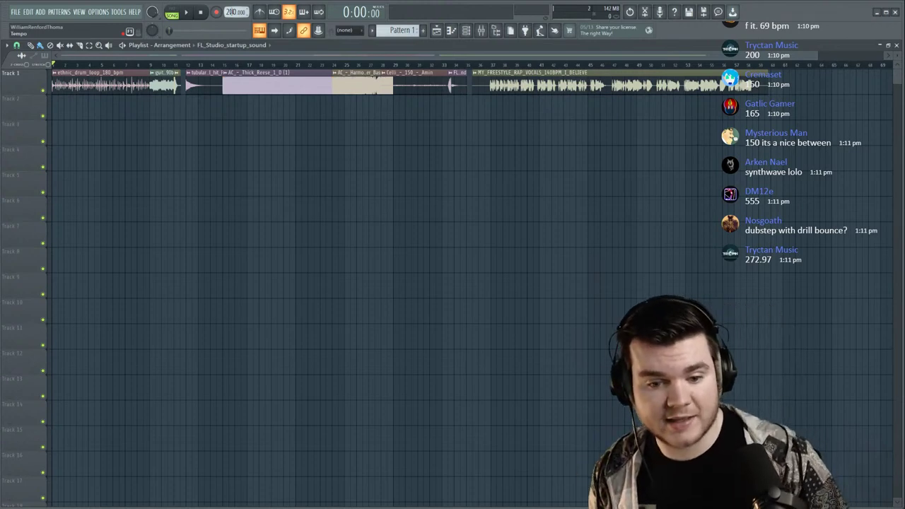
{"action": "key", "text": "space"}
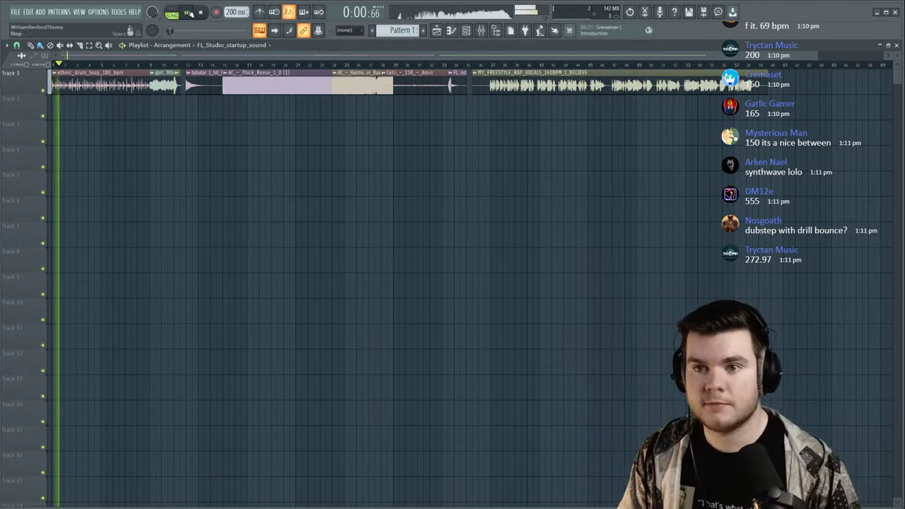
{"action": "left_click_drag", "start_coordinate": [233, 12], "coordinate": [233, 40]}
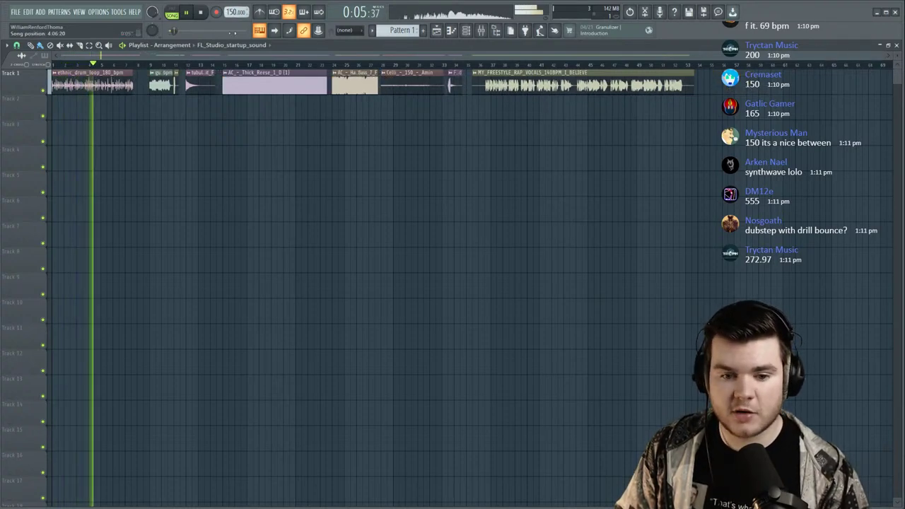
{"action": "key", "text": "space"}
Play the drum loop from the start with the metronome on to check its timing.
{"action": "scroll", "coordinate": [73, 71], "scroll_direction": "up", "scroll_amount": 3}
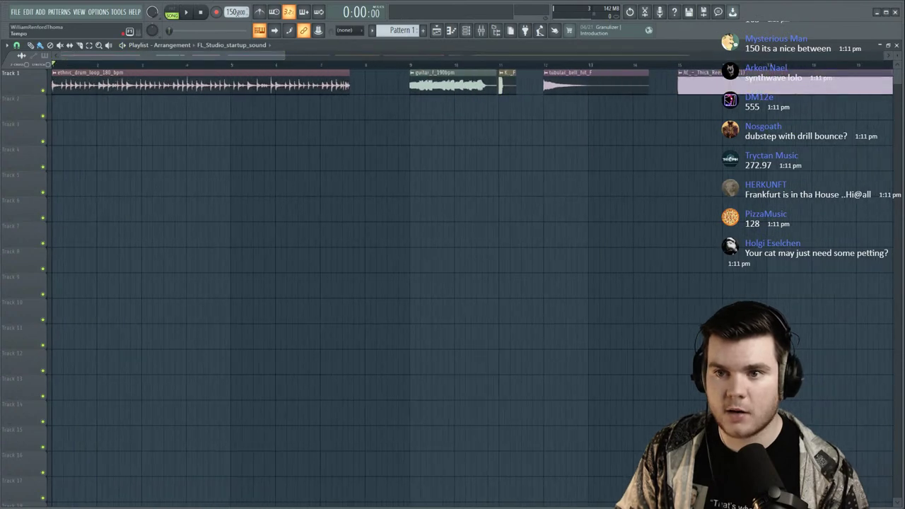
{"action": "key", "text": "space"}
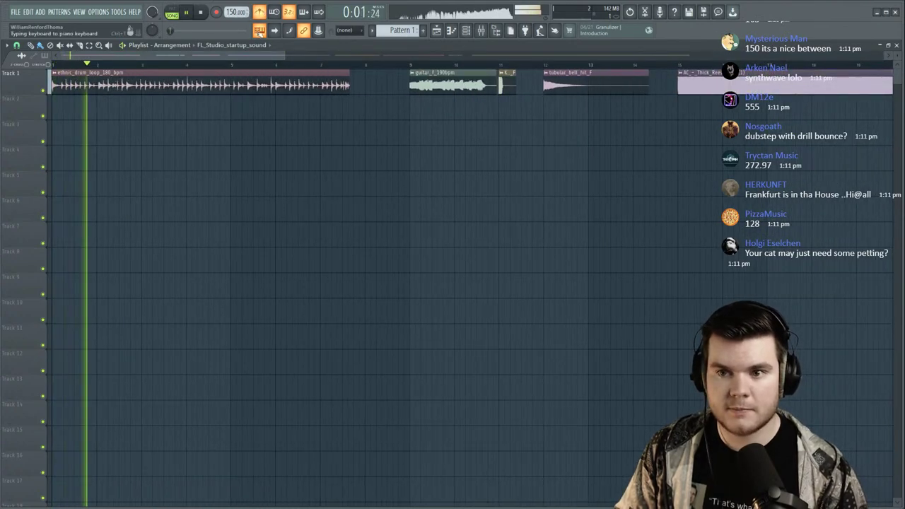
{"action": "scroll", "coordinate": [249, 67], "scroll_direction": "down", "scroll_amount": 2}
{"action": "scroll", "coordinate": [249, 67], "scroll_direction": "down", "scroll_amount": 3}
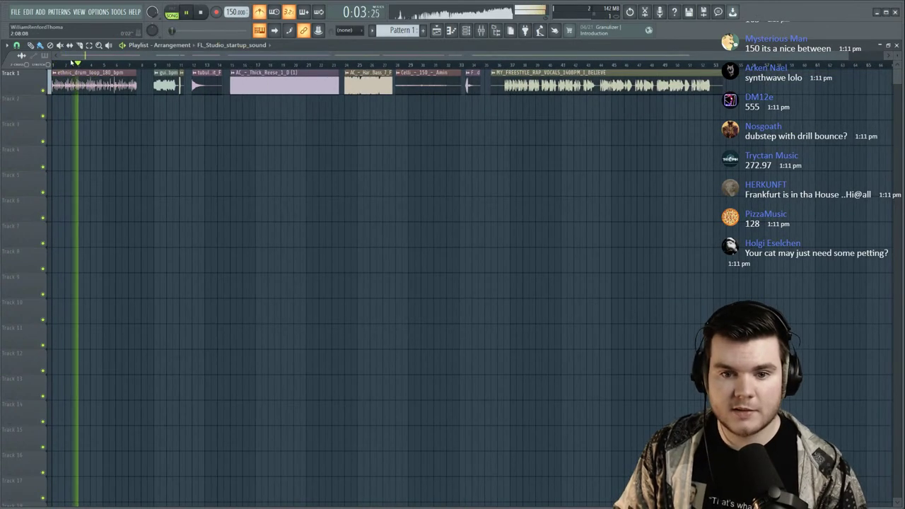
{"action": "key", "text": "space"}
Shift the clips after the drum loop to start at bar 25 and time-stretch ethnic_drum_loop_180_bpm to eight bars in Resample mode.
{"action": "left_click_drag", "start_coordinate": [606, 134], "coordinate": [368, 79]}
{"action": "left_click", "coordinate": [320, 130]}
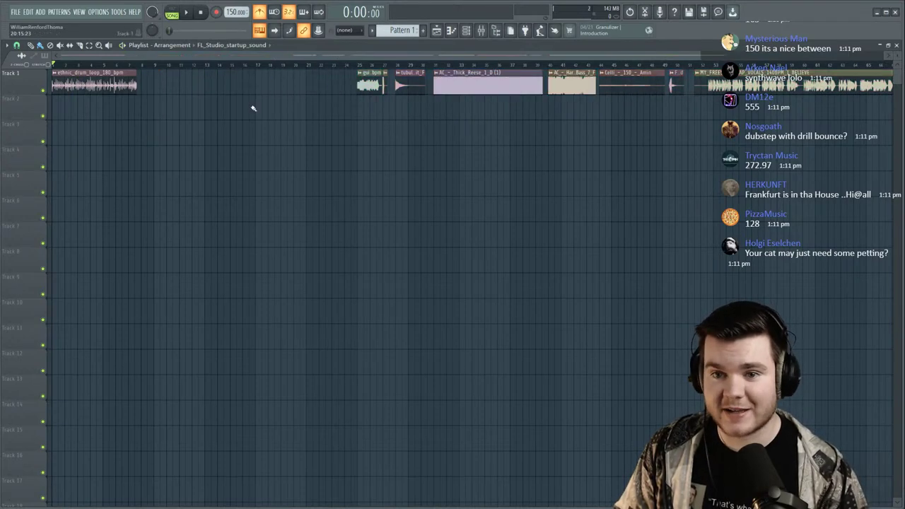
{"action": "double_click", "coordinate": [113, 76]}
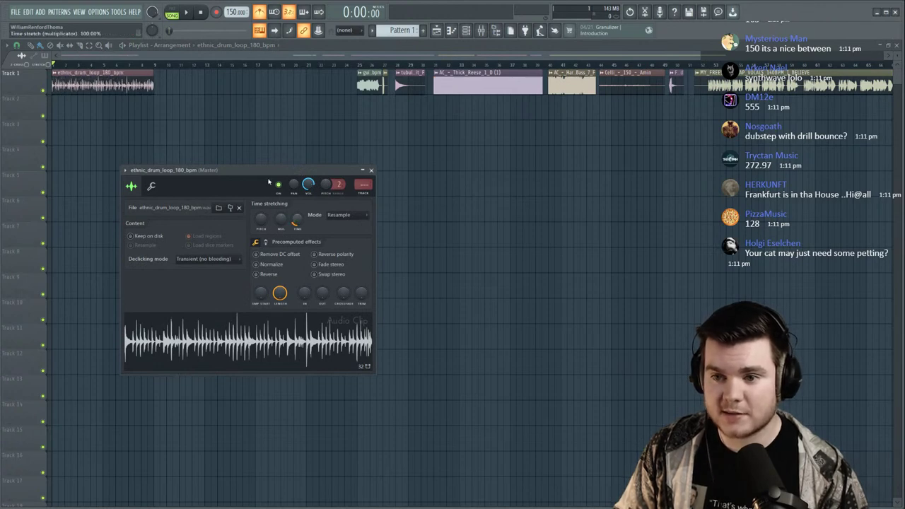
{"action": "left_click_drag", "start_coordinate": [269, 174], "coordinate": [248, 167]}
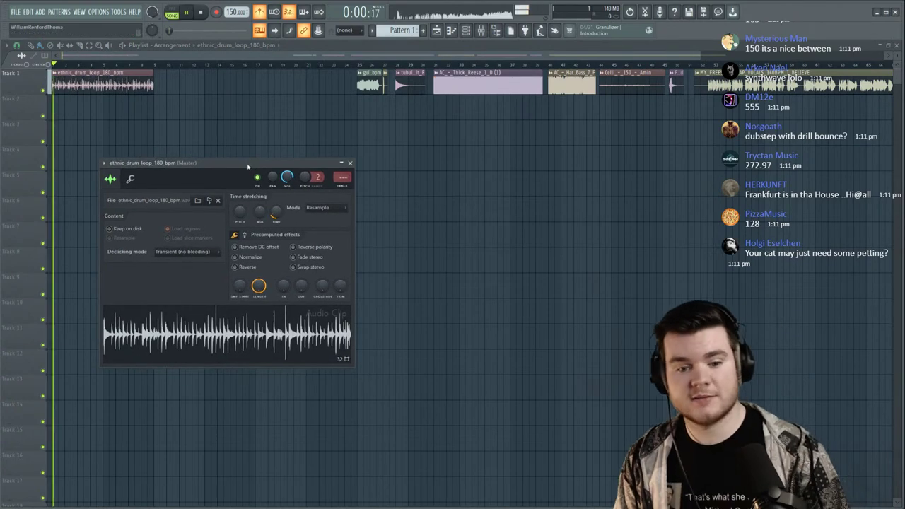
{"action": "left_click", "coordinate": [350, 163]}
Play the stretched drum loop through without the metronome and replay its beginning.
{"action": "scroll", "coordinate": [99, 68], "scroll_direction": "up", "scroll_amount": 5}
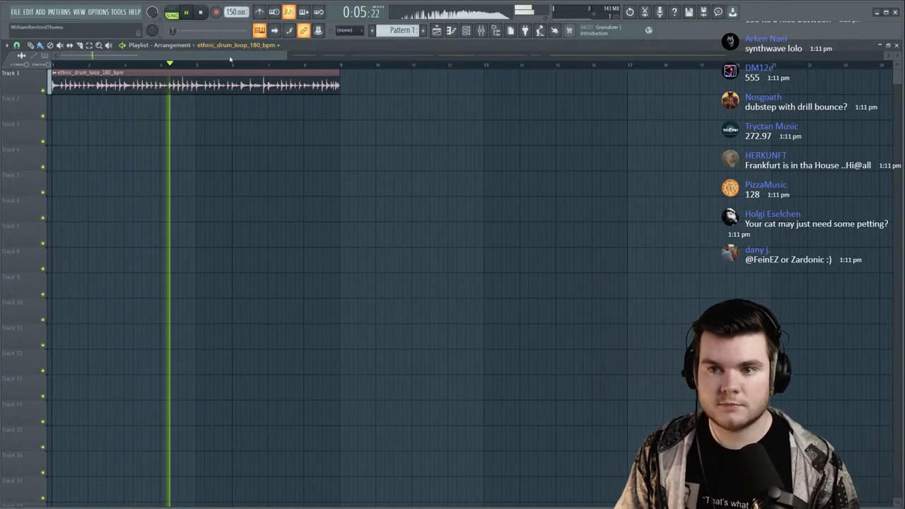
{"action": "scroll", "coordinate": [228, 67], "scroll_direction": "down", "scroll_amount": 3}
{"action": "scroll", "coordinate": [229, 67], "scroll_direction": "down", "scroll_amount": 2}
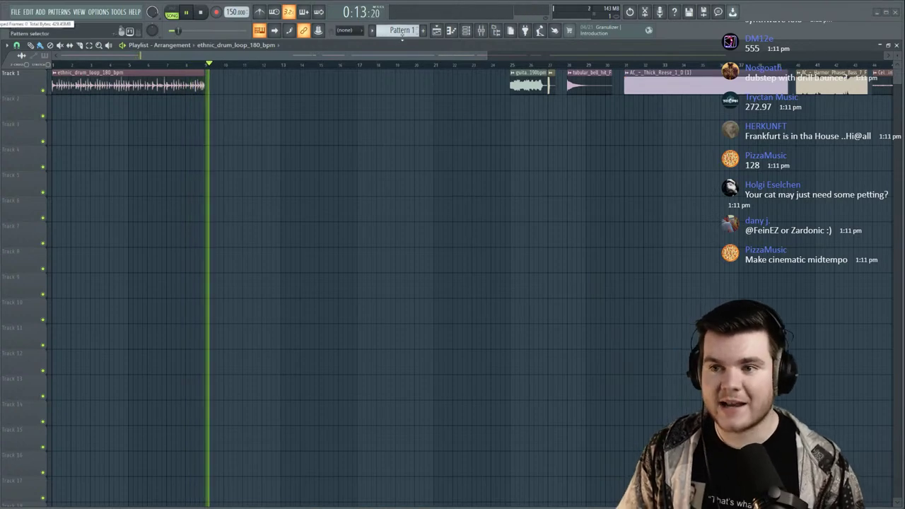
{"action": "key", "text": "space"}
{"action": "scroll", "coordinate": [296, 71], "scroll_direction": "down", "scroll_amount": 3}
{"action": "key", "text": "space"}
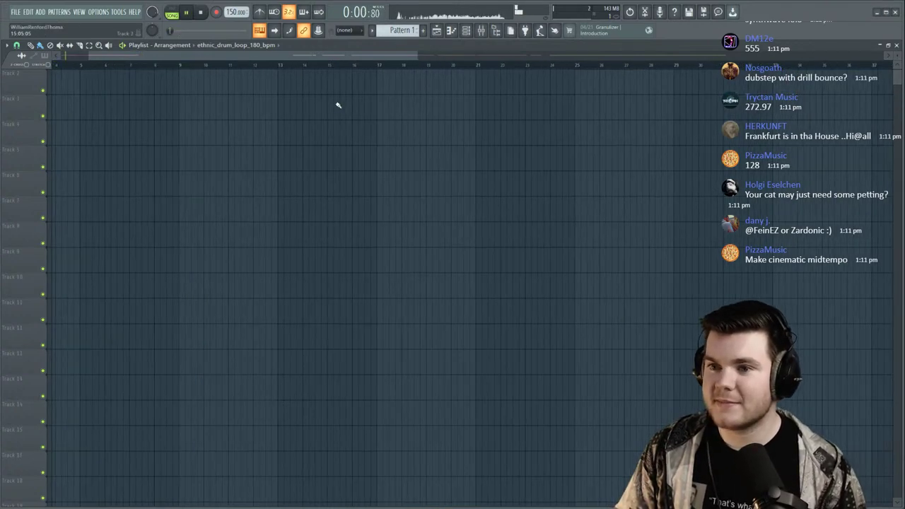
{"action": "key", "text": "space"}
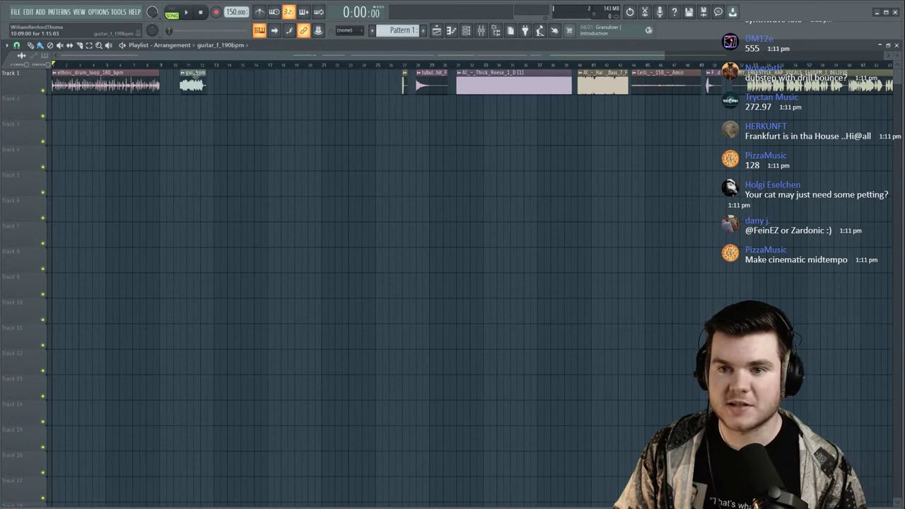
Move the guitar_f_190bpm clip to bar 9 directly behind the drum loop and play it.
{"action": "left_click", "coordinate": [178, 66]}
{"action": "scroll", "coordinate": [180, 69], "scroll_direction": "up", "scroll_amount": 3}
{"action": "mouse_move", "coordinate": [194, 69]}
{"action": "left_mouse_down"}
{"action": "mouse_move", "coordinate": [266, 70]}
{"action": "mouse_move", "coordinate": [201, 81]}
{"action": "left_mouse_up"}
{"action": "scroll", "coordinate": [254, 70], "scroll_direction": "up", "scroll_amount": 4}
{"action": "key", "text": "space"}
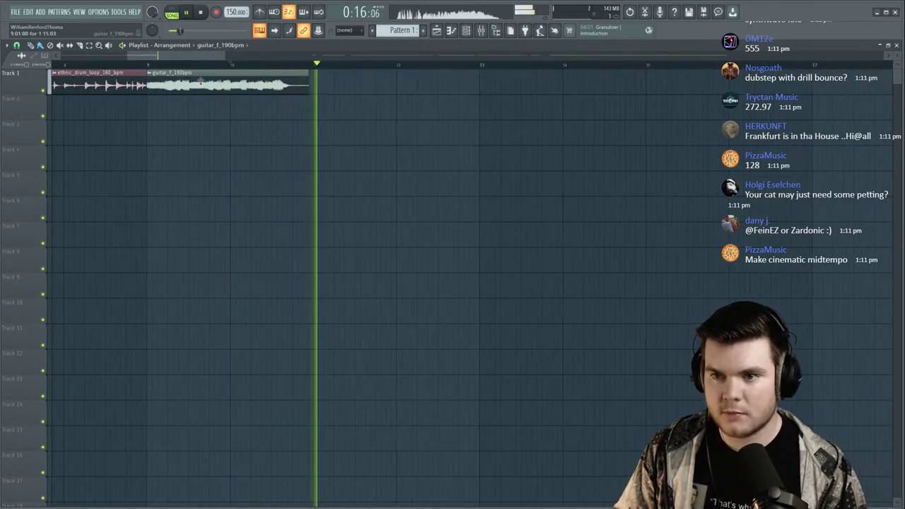
Play guitar_f_190bpm and try raising its pitch in the clip's time-stretching settings.
{"action": "key", "text": "space"}
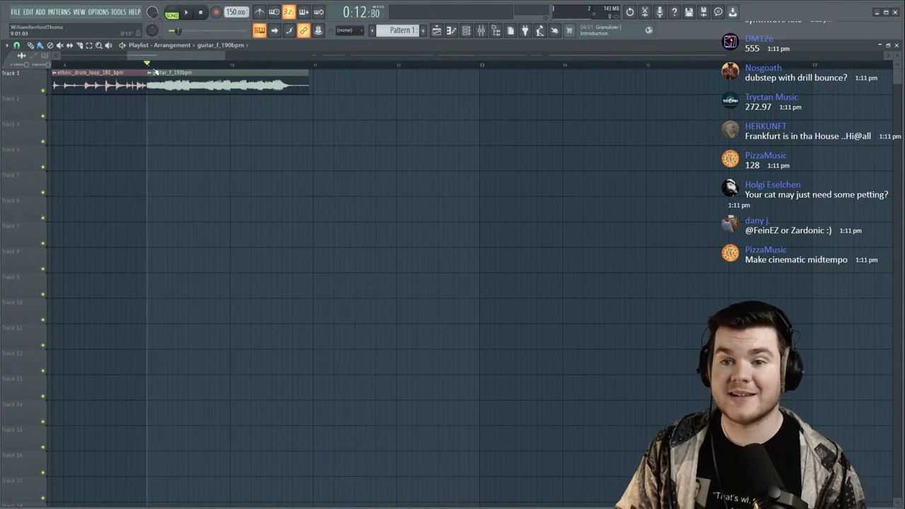
{"action": "key", "text": "space"}
{"action": "double_click", "coordinate": [181, 90]}
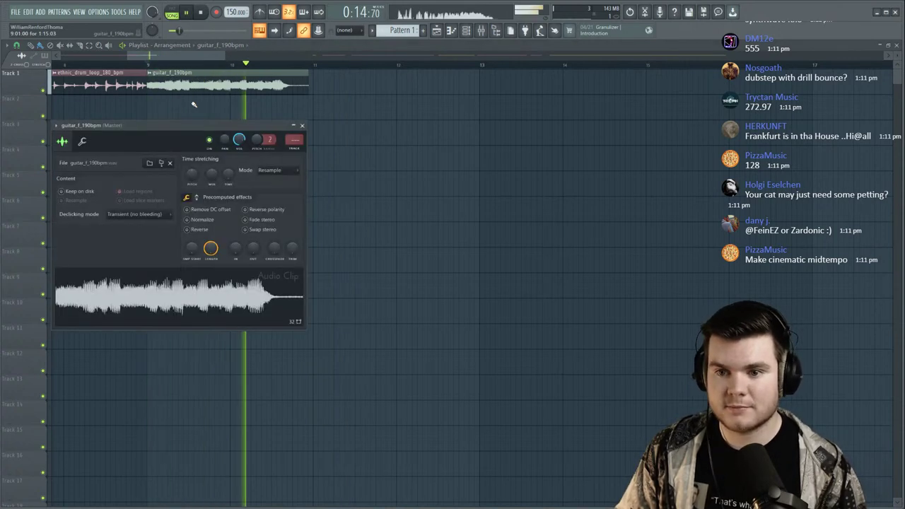
{"action": "key", "text": "space"}
{"action": "left_click_drag", "start_coordinate": [192, 177], "coordinate": [193, 173]}
{"action": "right_click", "coordinate": [193, 176]}
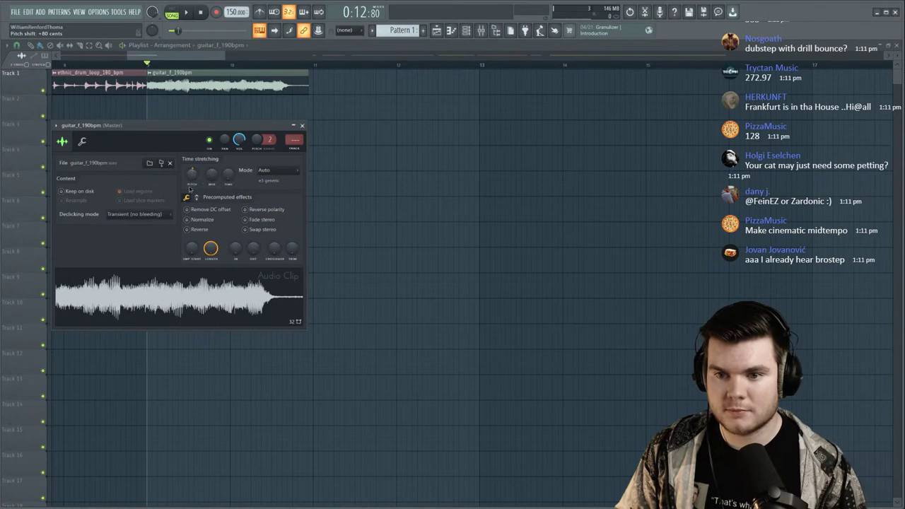
{"action": "right_click", "coordinate": [228, 174]}
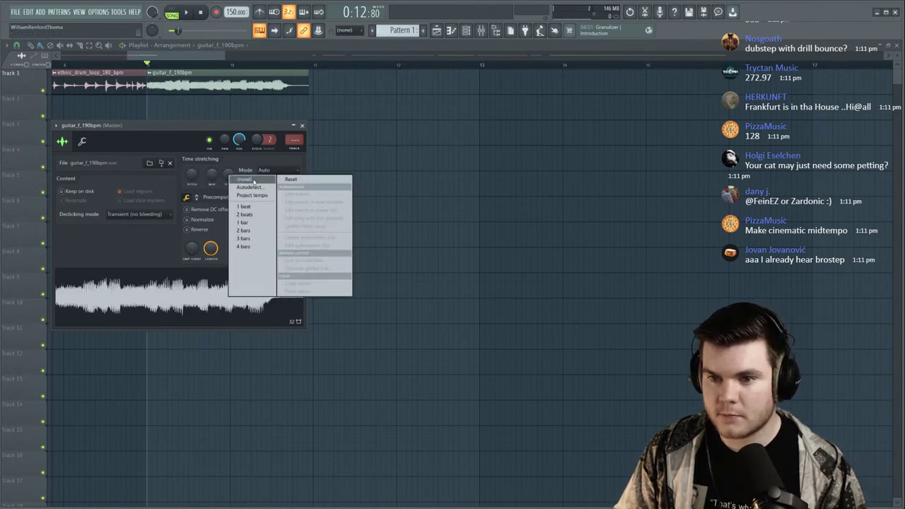
{"action": "left_click", "coordinate": [248, 130]}
{"action": "left_click", "coordinate": [304, 126]}
Fit guitar_f_190bpm to the project tempo by specifying 190 BPM as the sample's original tempo.
{"action": "double_click", "coordinate": [228, 85]}
{"action": "right_click", "coordinate": [228, 176]}
{"action": "left_click", "coordinate": [244, 187]}
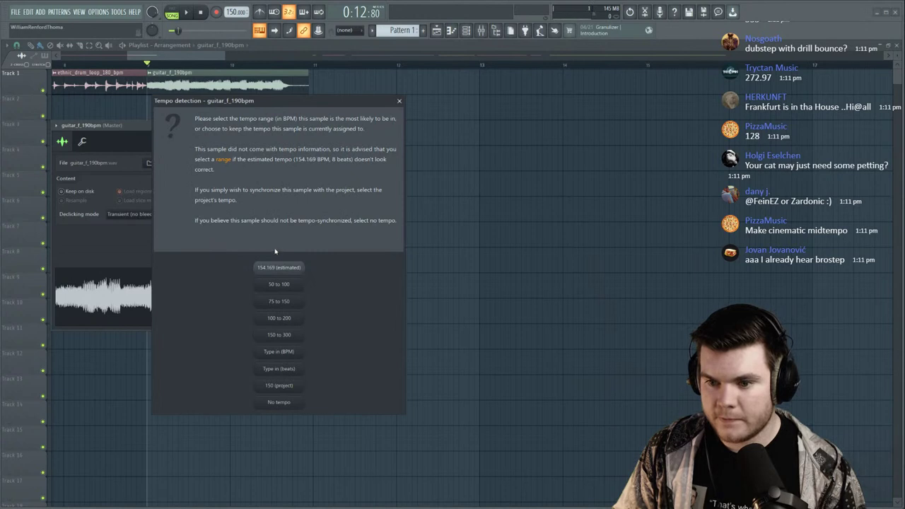
{"action": "left_click", "coordinate": [285, 352]}
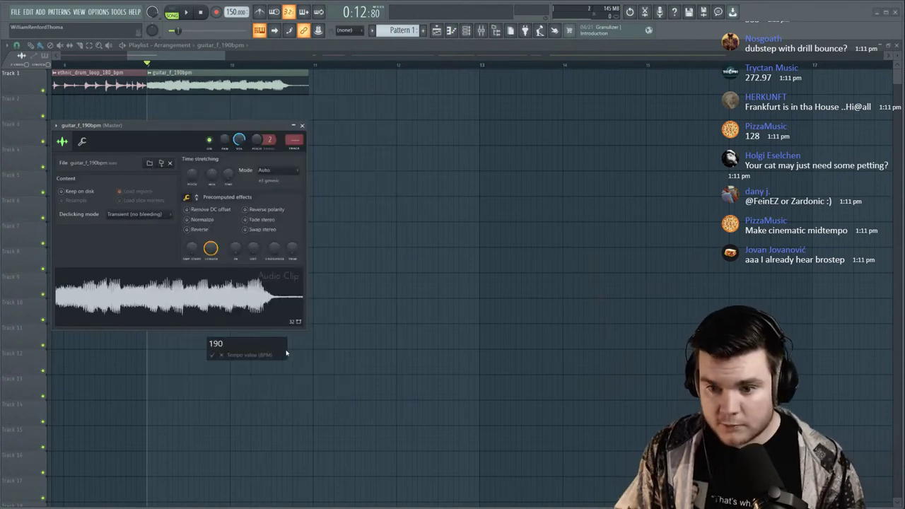
{"action": "key", "text": "Return"}
Play the tempo-matched guitar clip from bar 9 and replay it with the metronome on.
{"action": "key", "text": "space"}
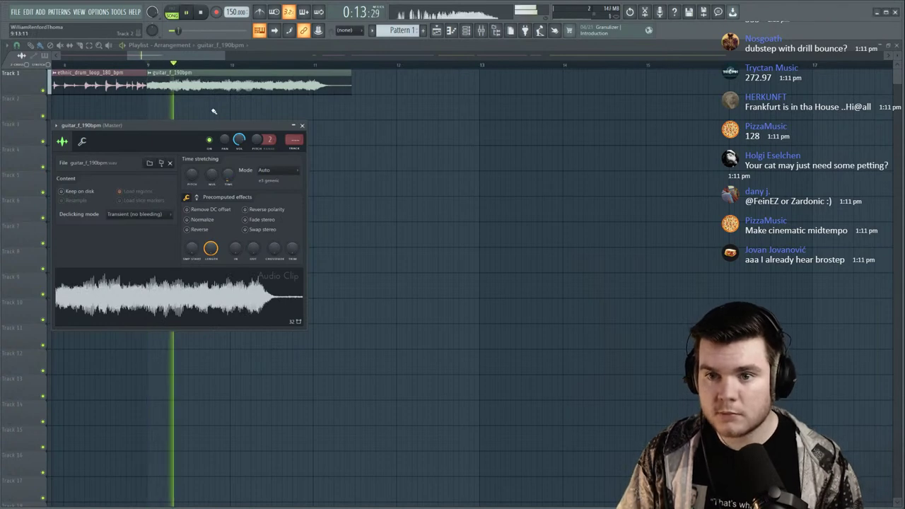
{"action": "left_click", "coordinate": [303, 126]}
{"action": "key", "text": "space"}
{"action": "key", "text": "space"}
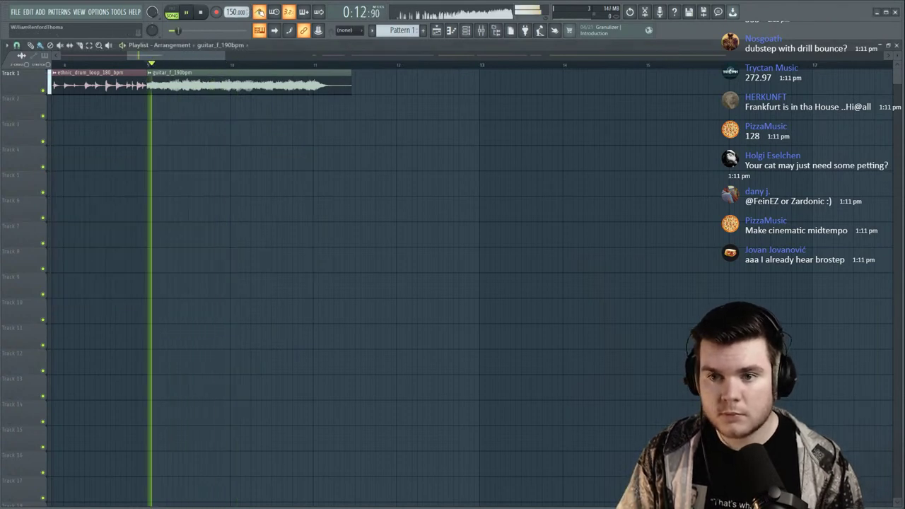
Try the Stretch and Stretch Pro time-stretching modes on the guitar clip and listen to each.
{"action": "double_click", "coordinate": [223, 73]}
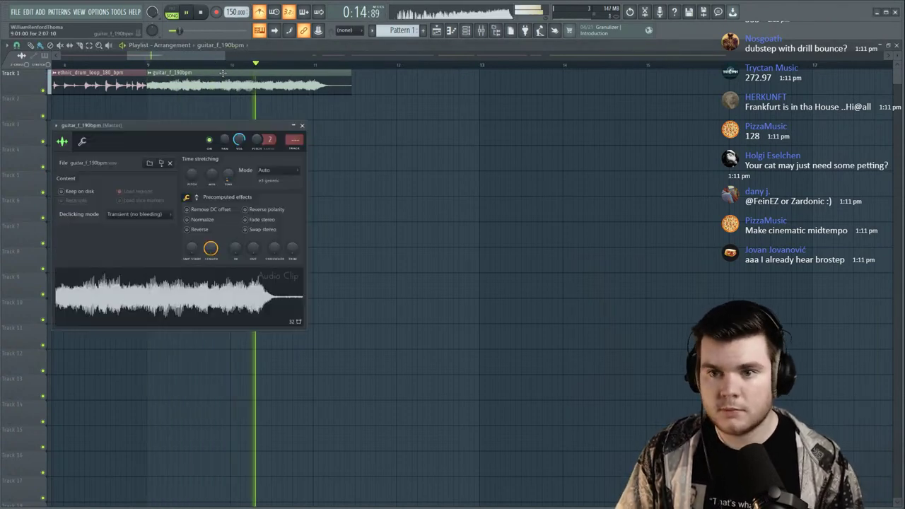
{"action": "left_click", "coordinate": [200, 12]}
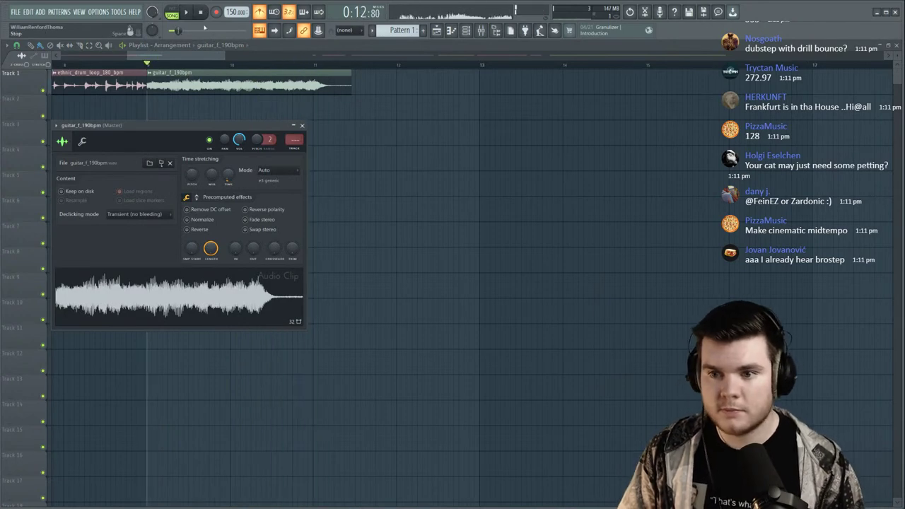
{"action": "left_click", "coordinate": [273, 170]}
{"action": "left_click", "coordinate": [273, 194]}
{"action": "key", "text": "space"}
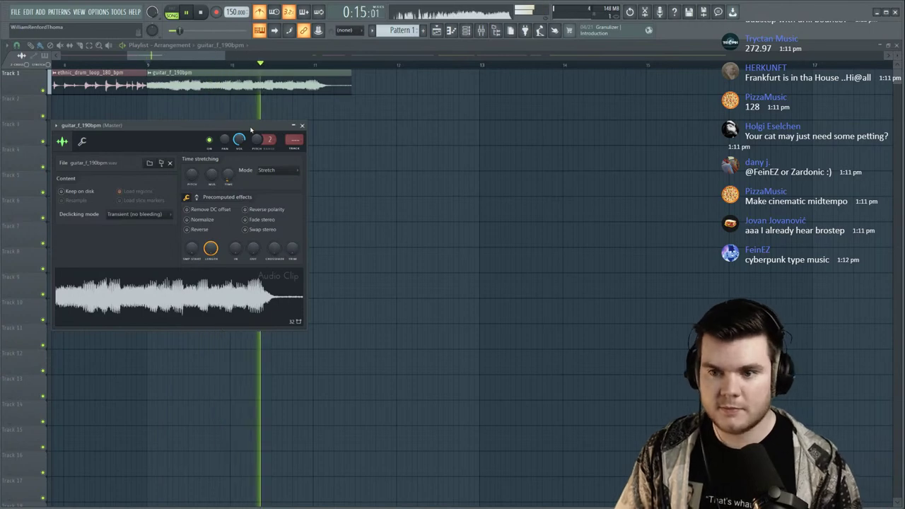
{"action": "key", "text": "space"}
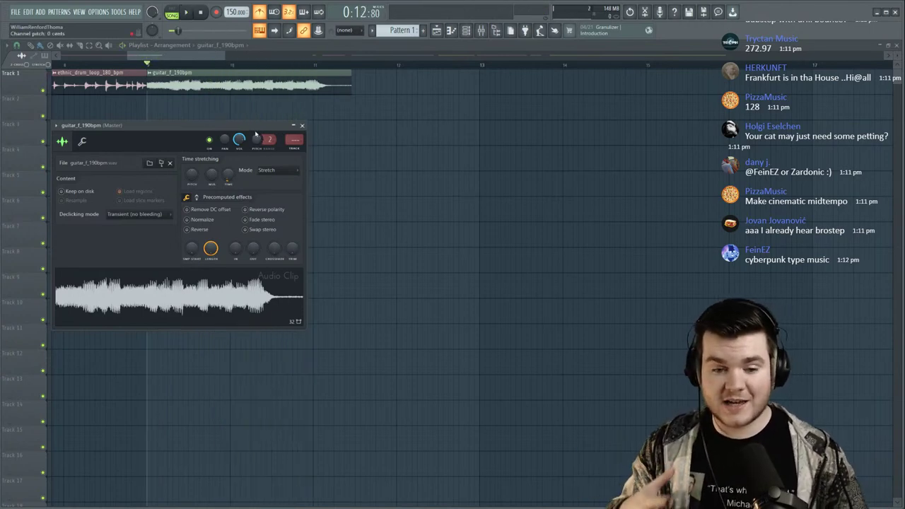
{"action": "left_click", "coordinate": [266, 170]}
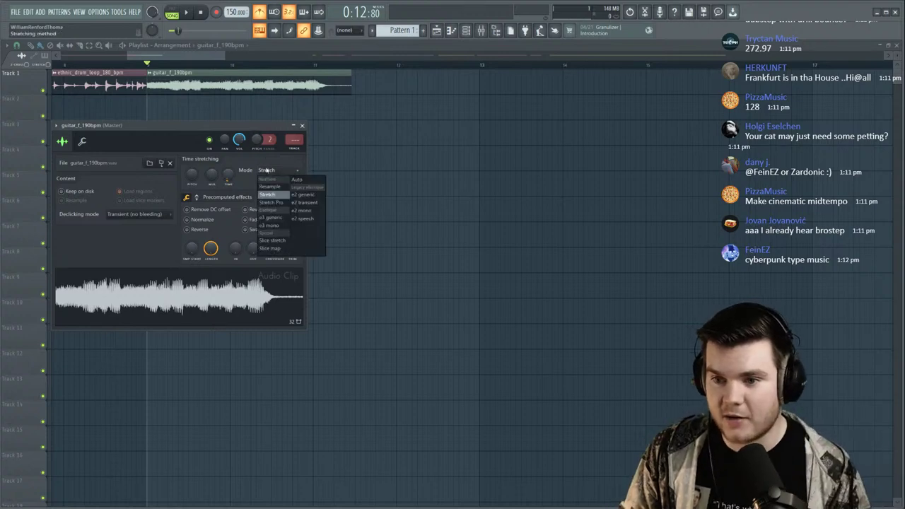
{"action": "left_click", "coordinate": [279, 202]}
{"action": "left_click_drag", "start_coordinate": [251, 128], "coordinate": [291, 142]}
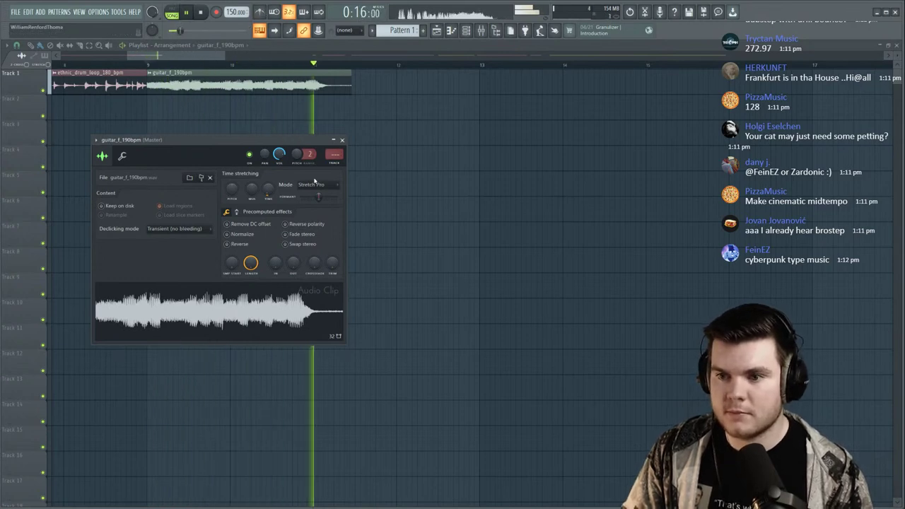
{"action": "key", "text": "space"}
Try the e3 mono and e3 generic stretching modes on the guitar clip and listen to each.
{"action": "left_click", "coordinate": [317, 185]}
{"action": "left_click", "coordinate": [317, 242]}
{"action": "key", "text": "space"}
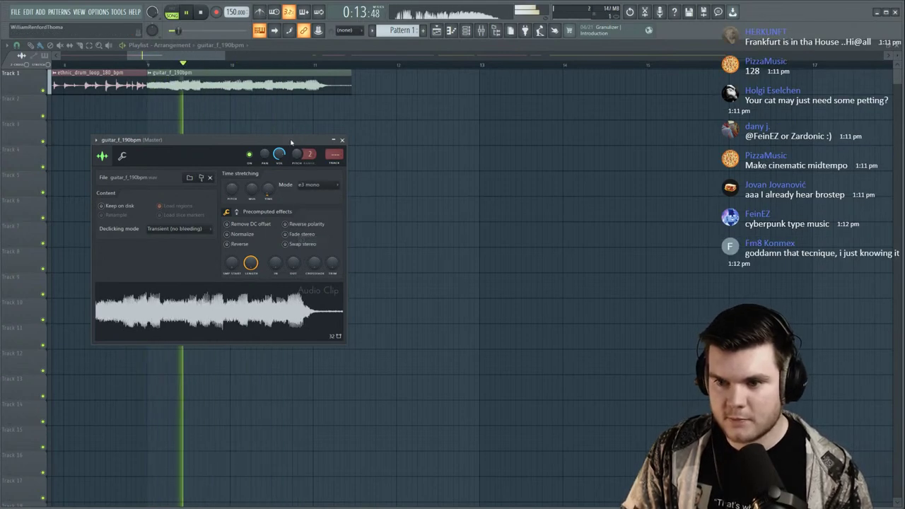
{"action": "key", "text": "space"}
{"action": "left_click", "coordinate": [317, 185]}
{"action": "left_click", "coordinate": [325, 234]}
{"action": "key", "text": "space"}
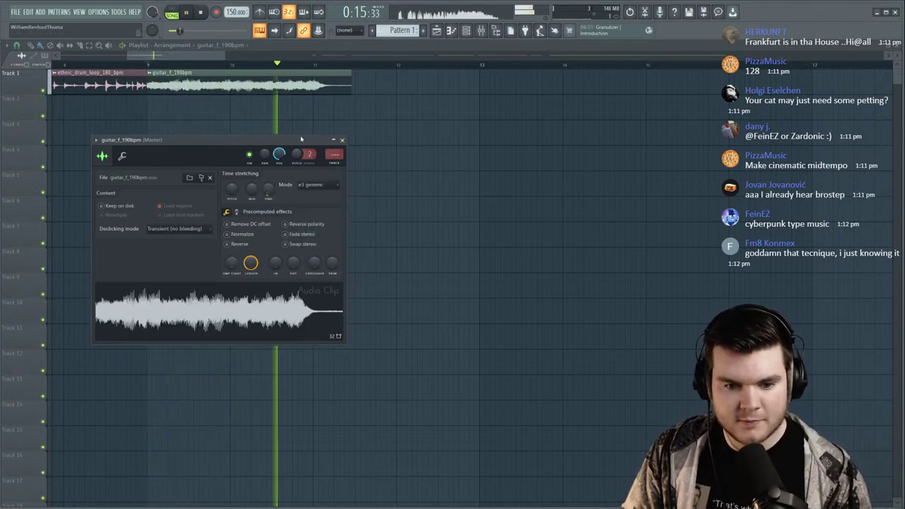
{"action": "key", "text": "space"}
Try the e2 speech and e2 generic stretching modes on the guitar clip and listen to each.
{"action": "left_click", "coordinate": [317, 186]}
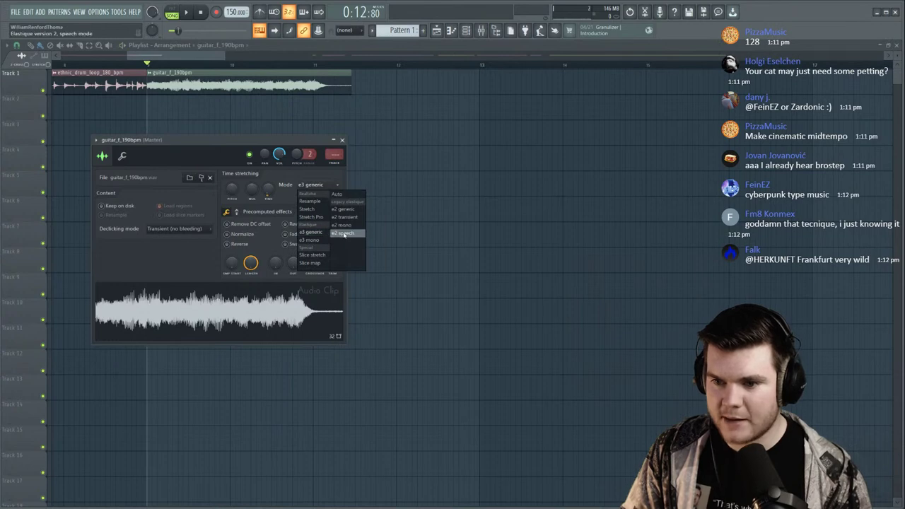
{"action": "left_click", "coordinate": [345, 234]}
{"action": "key", "text": "space"}
{"action": "left_click", "coordinate": [322, 184]}
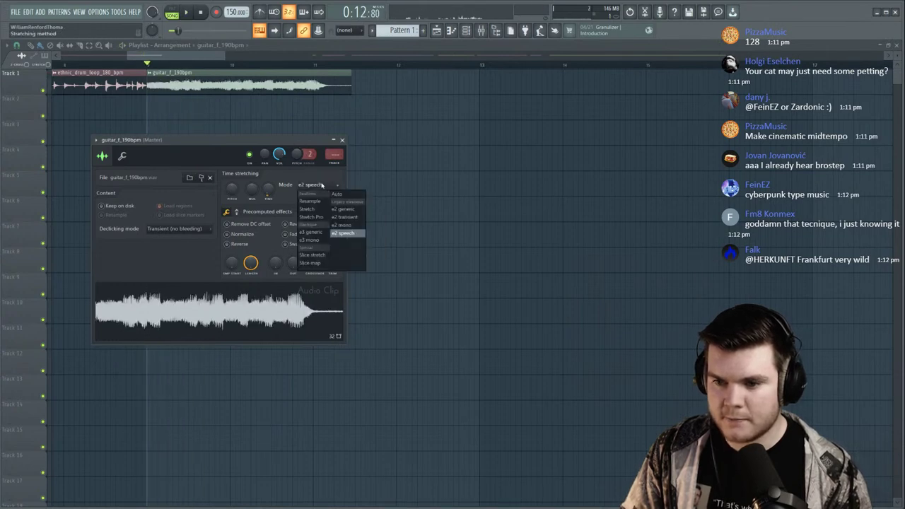
{"action": "left_click", "coordinate": [344, 209]}
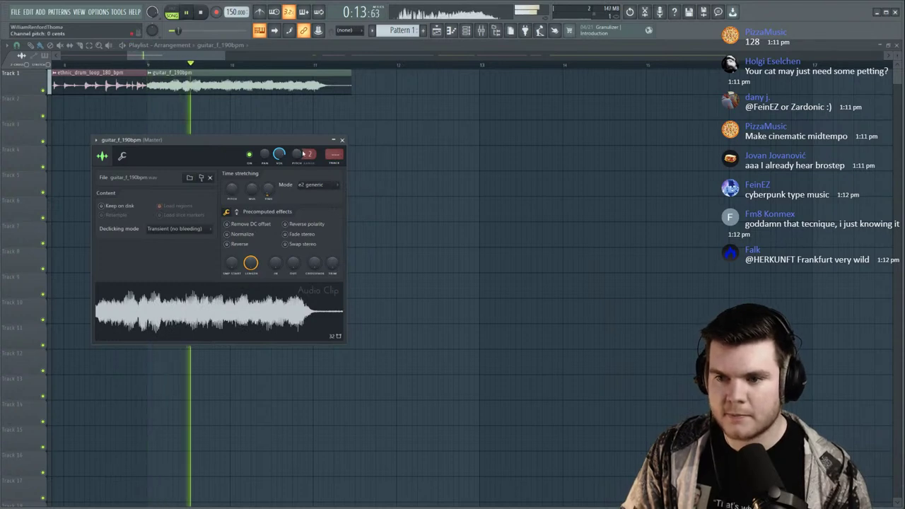
{"action": "key", "text": "space"}
Set the guitar clip's time-stretching mode to e3 mono, play it and close the clip settings.
{"action": "left_click", "coordinate": [317, 184]}
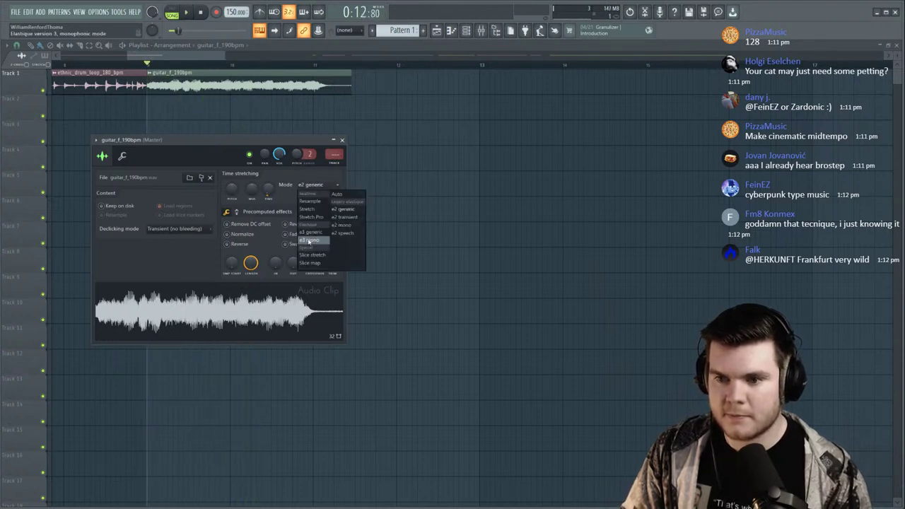
{"action": "left_click", "coordinate": [315, 240]}
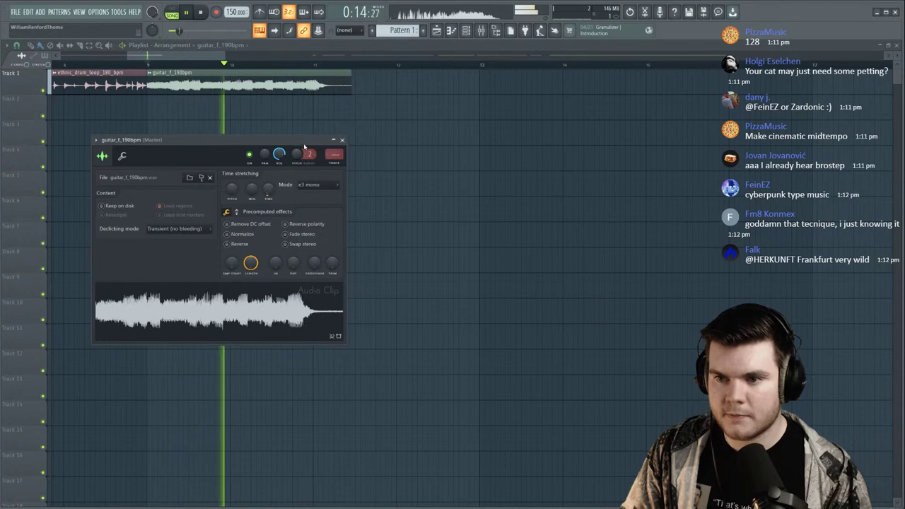
{"action": "left_click", "coordinate": [341, 140]}
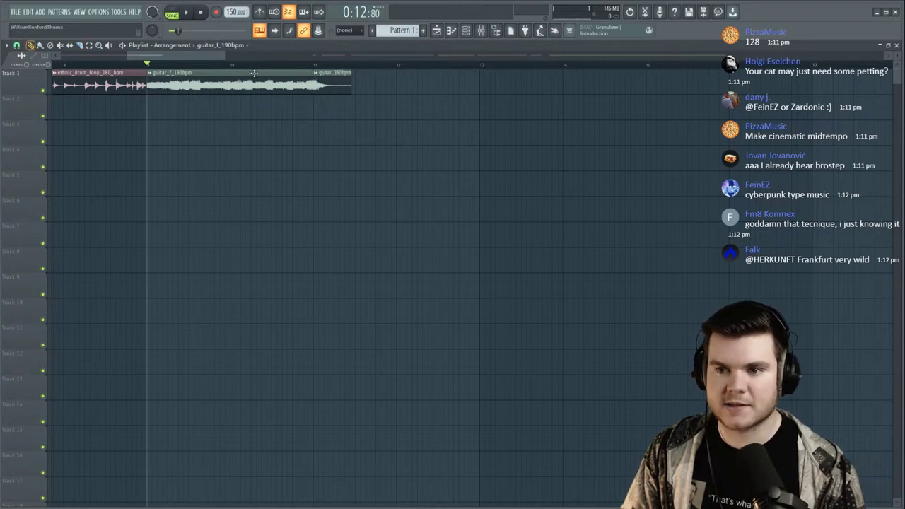
Cut the guitar clip to two bars, repeat it at bar 11 and play across the transition.
{"action": "key", "text": "space"}
{"action": "left_click_drag", "start_coordinate": [324, 84], "coordinate": [318, 83]}
{"action": "scroll", "coordinate": [320, 65], "scroll_direction": "down", "scroll_amount": 5}
{"action": "scroll", "coordinate": [322, 65], "scroll_direction": "down", "scroll_amount": 2}
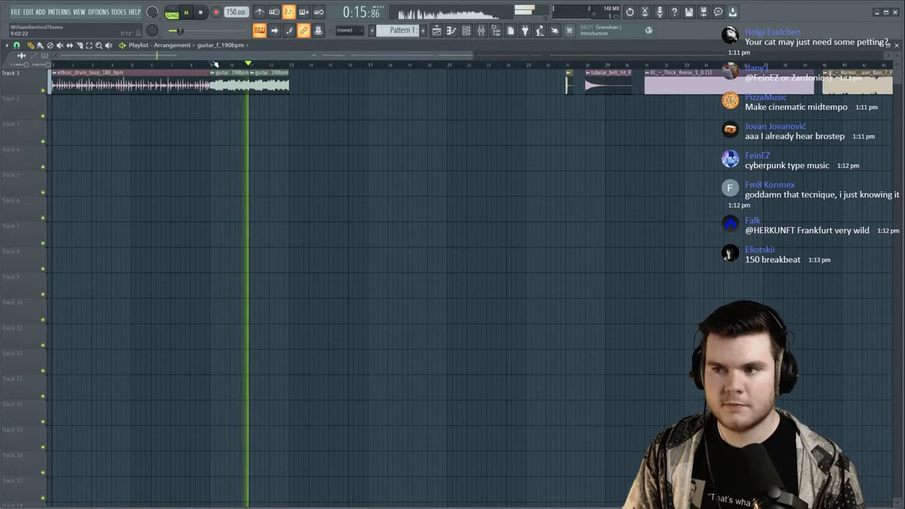
{"action": "key", "text": "space"}
Move both guitar clips to bar 1 on Track 2 and play them together with the drum loop.
{"action": "left_click_drag", "start_coordinate": [326, 119], "coordinate": [66, 103]}
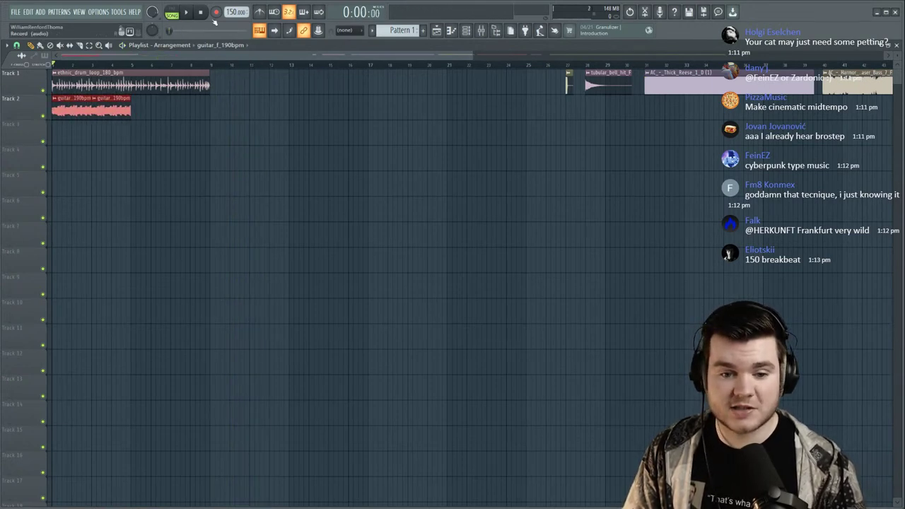
{"action": "key", "text": "space"}
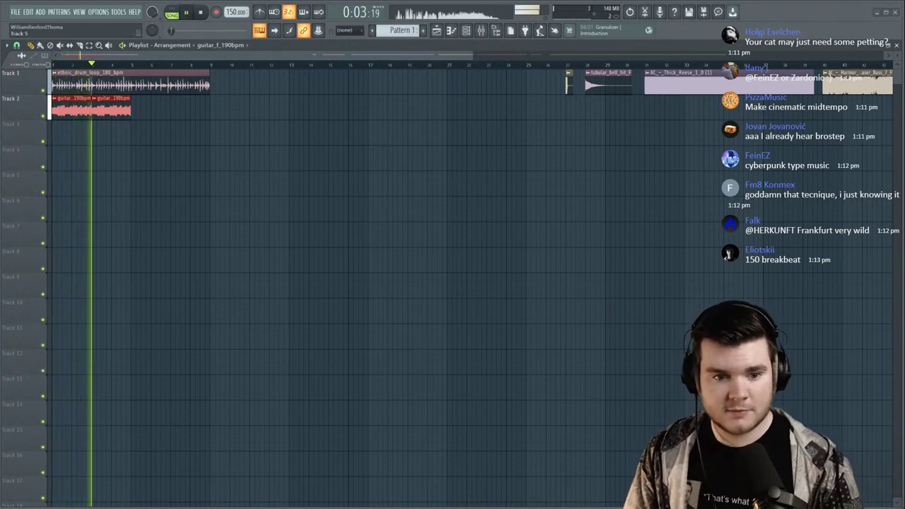
{"action": "left_click", "coordinate": [203, 12]}
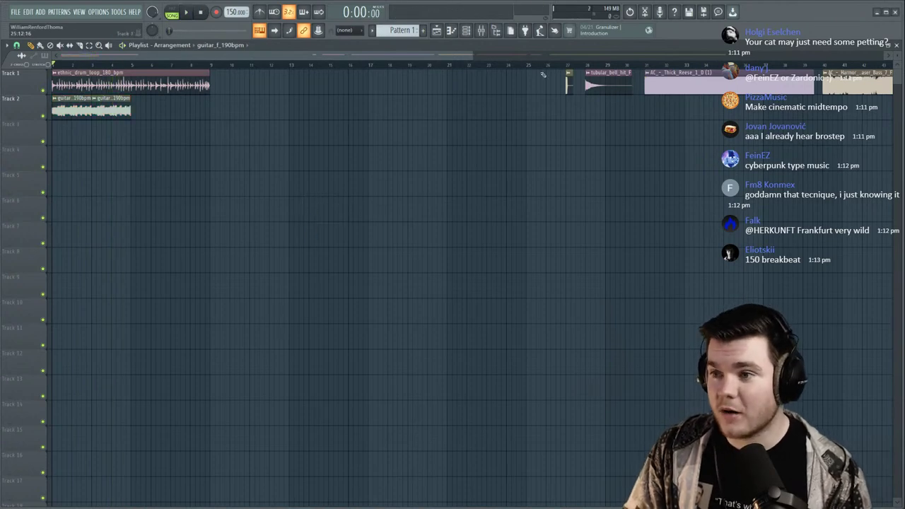
Move the KICK-KILL_F clip to the end of bar 10 on Track 1 and play it.
{"action": "left_click", "coordinate": [247, 66]}
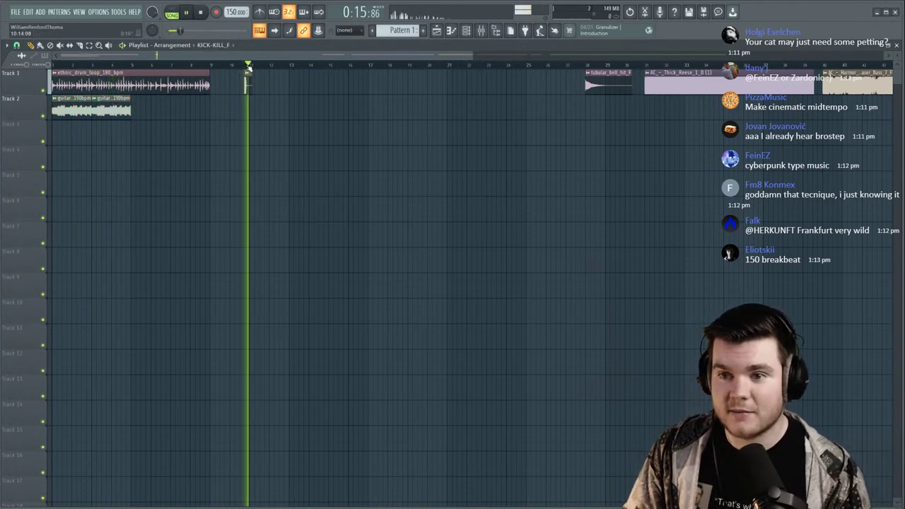
{"action": "scroll", "coordinate": [248, 68], "scroll_direction": "up", "scroll_amount": 2}
{"action": "scroll", "coordinate": [283, 72], "scroll_direction": "left", "scroll_amount": 3}
{"action": "scroll", "coordinate": [333, 66], "scroll_direction": "down", "scroll_amount": 1}
{"action": "scroll", "coordinate": [333, 66], "scroll_direction": "down", "scroll_amount": 1}
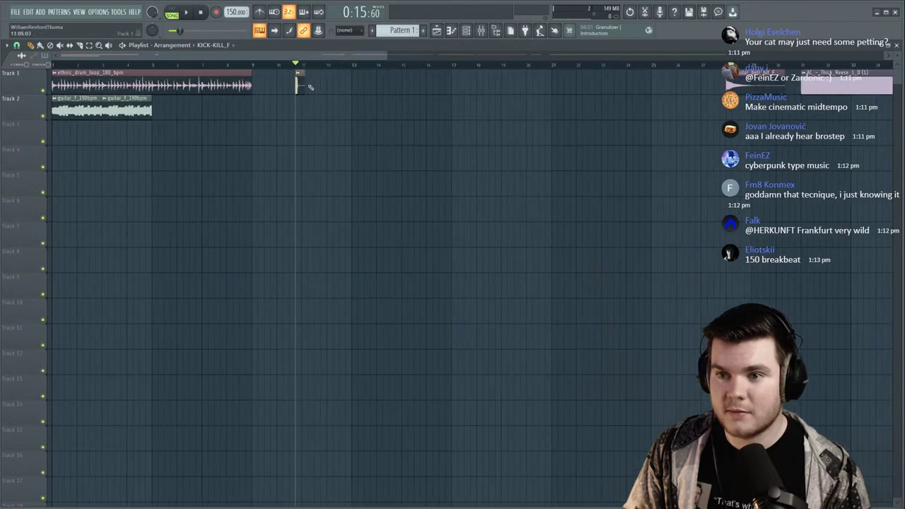
Place KICK-KILL_F clips on Track 3, one at the start of bar 1 and four within bar 2.
{"action": "left_click", "coordinate": [73, 134]}
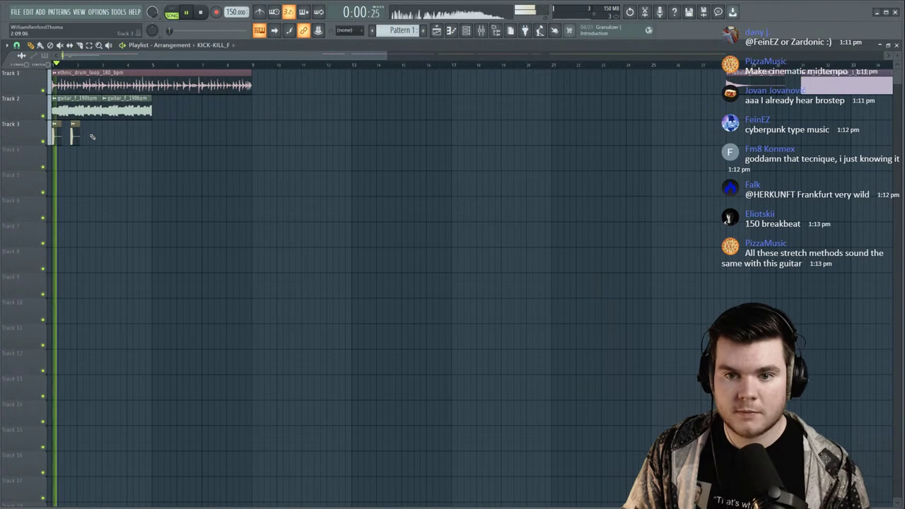
{"action": "scroll", "coordinate": [92, 136], "scroll_direction": "up", "scroll_amount": 3}
{"action": "left_click_drag", "start_coordinate": [121, 134], "coordinate": [183, 131]}
{"action": "key", "text": "space"}
{"action": "key", "text": "space"}
{"action": "left_click", "coordinate": [177, 154]}
Play the drum loop, guitar and kick pattern together from bar 1.
{"action": "key", "text": "space"}
{"action": "key", "text": "space"}
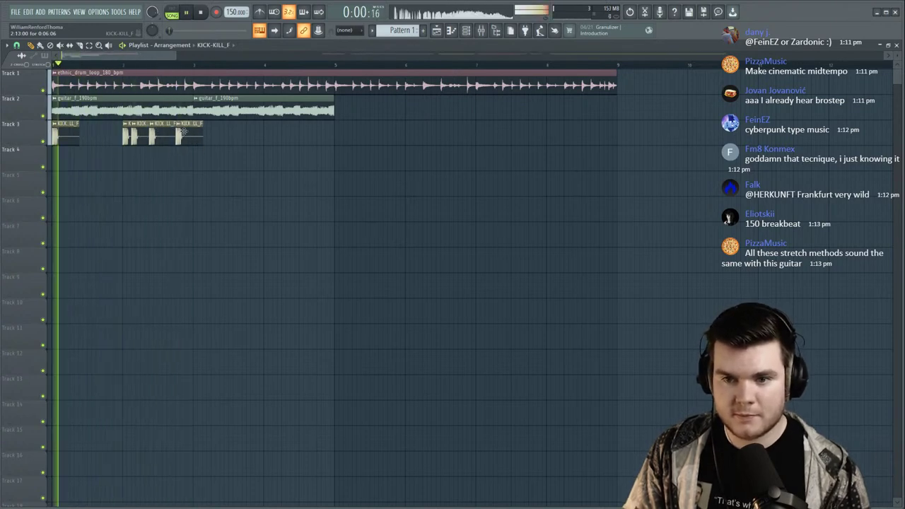
{"action": "scroll", "coordinate": [186, 68], "scroll_direction": "down", "scroll_amount": 3}
{"action": "scroll", "coordinate": [186, 68], "scroll_direction": "down", "scroll_amount": 2}
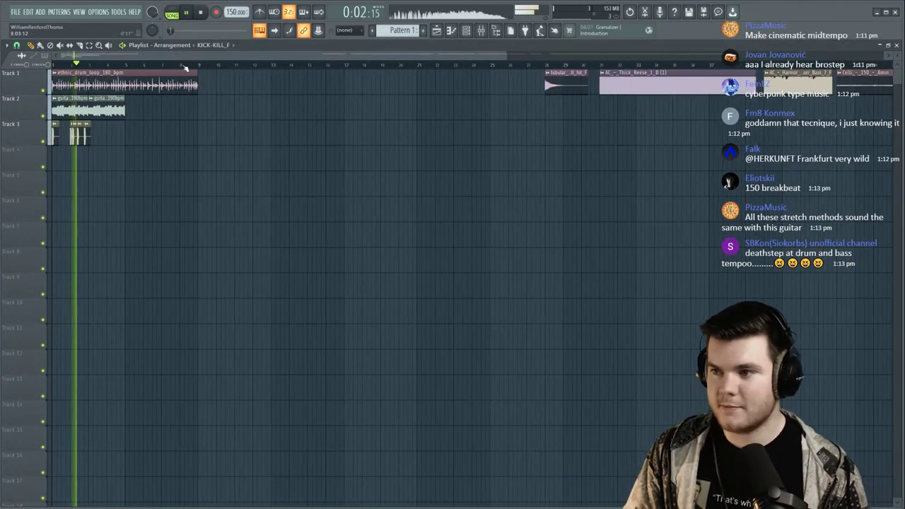
{"action": "scroll", "coordinate": [186, 68], "scroll_direction": "down", "scroll_amount": 2}
{"action": "key", "text": "space"}
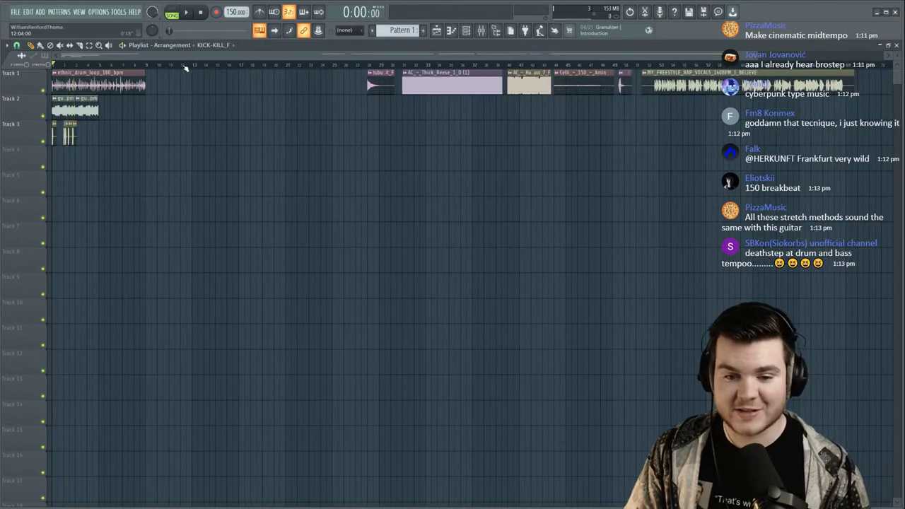
Play the tubular_bell_hit_F clip from its start on Track 1.
{"action": "left_click", "coordinate": [364, 65]}
{"action": "key", "text": "space"}
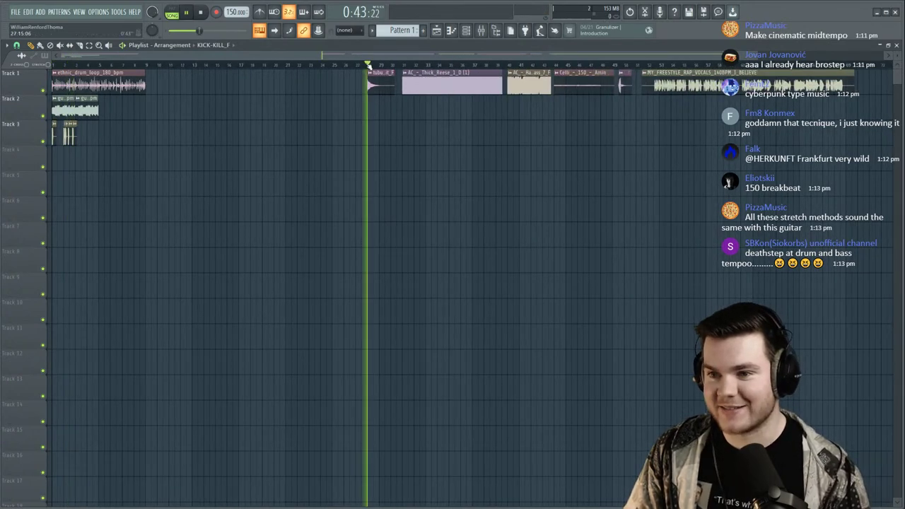
{"action": "key", "text": "space"}
{"action": "scroll", "coordinate": [390, 66], "scroll_direction": "up", "scroll_amount": 5}
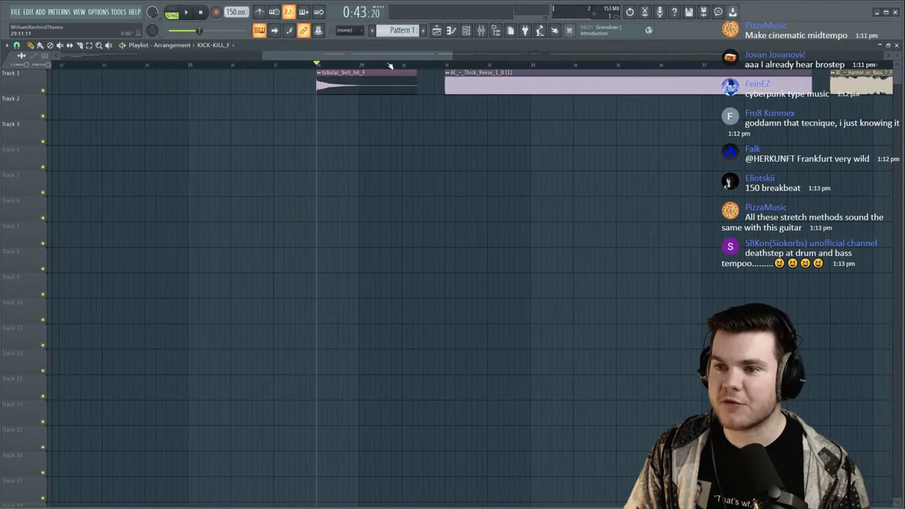
{"action": "scroll", "coordinate": [390, 66], "scroll_direction": "down", "scroll_amount": 5}
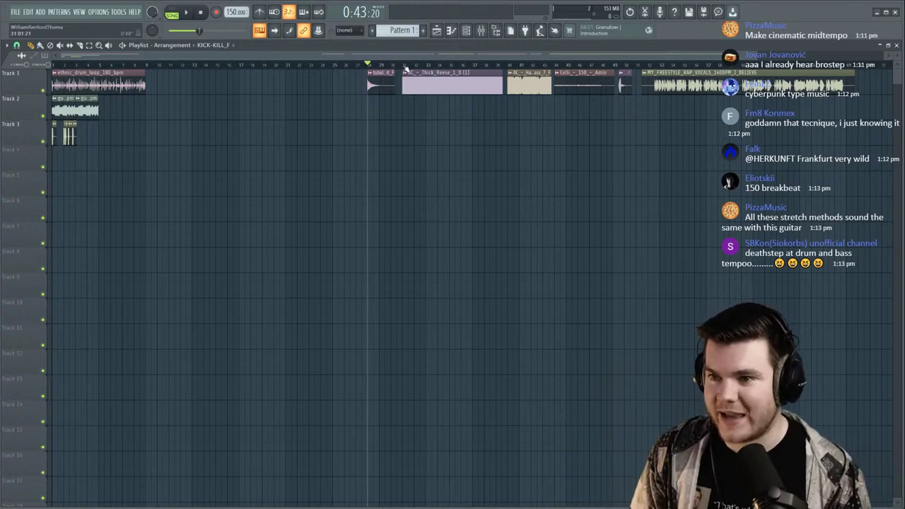
Lower the AC_-_Thick_Reese_1_D clip's channel volume to about 38% and play the clip.
{"action": "left_click", "coordinate": [406, 66]}
{"action": "key", "text": "space"}
{"action": "double_click", "coordinate": [413, 76]}
{"action": "left_click_drag", "start_coordinate": [262, 162], "coordinate": [262, 187]}
{"action": "key", "text": "space"}
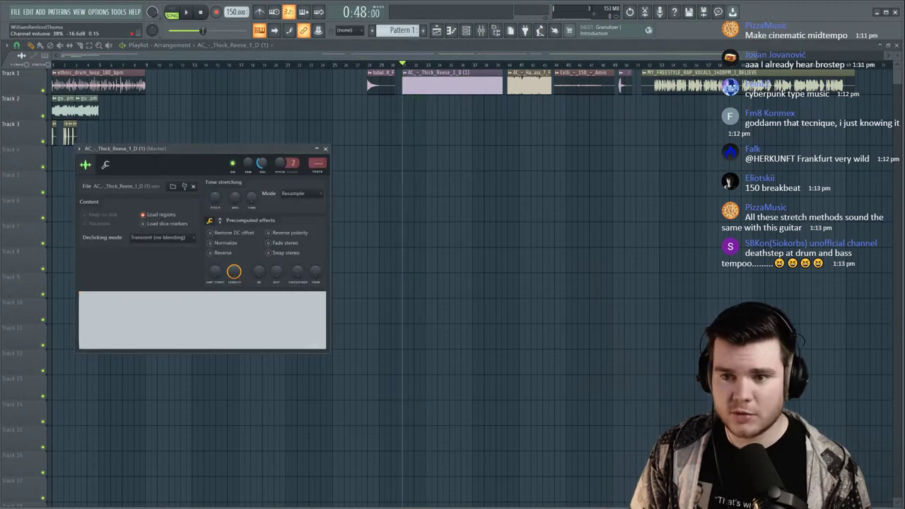
{"action": "key", "text": "space"}
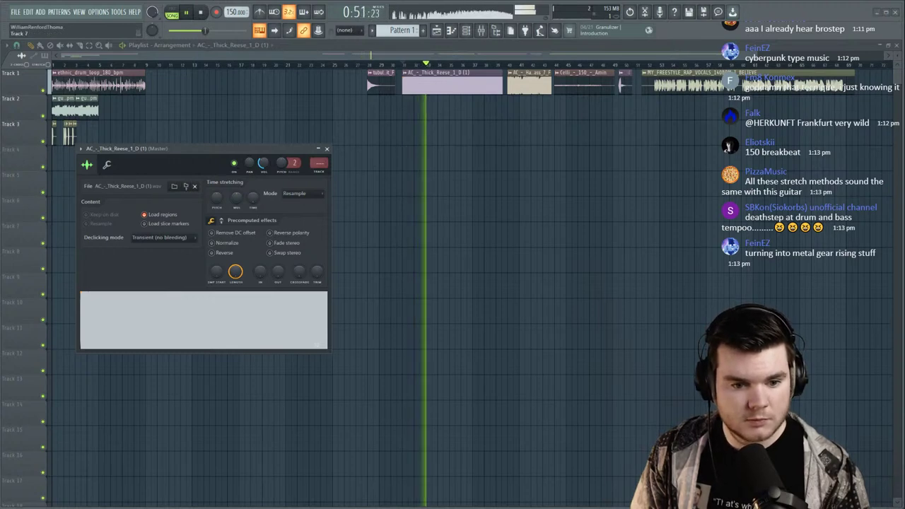
{"action": "key", "text": "space"}
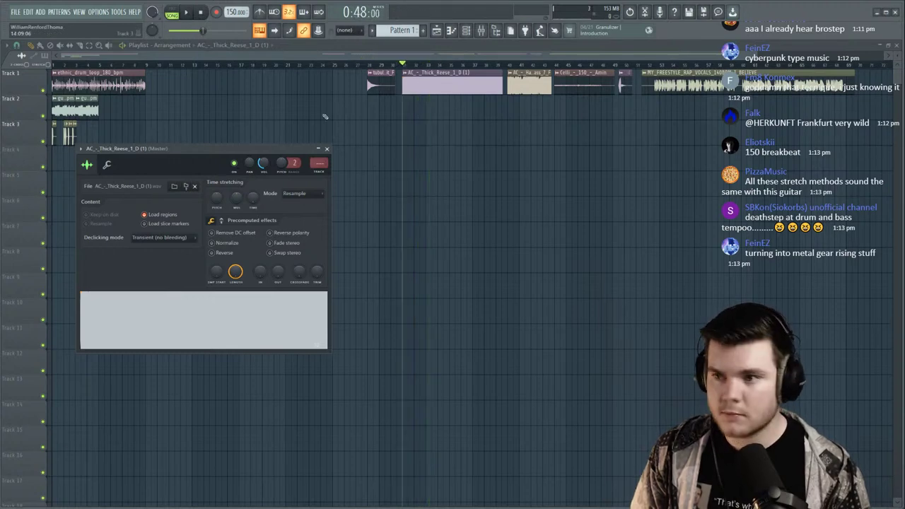
Play the AC_-_Harmor_Phaser_Bass_7_F clip on Track 1 and open its channel settings.
{"action": "left_click", "coordinate": [505, 65]}
{"action": "key", "text": "space"}
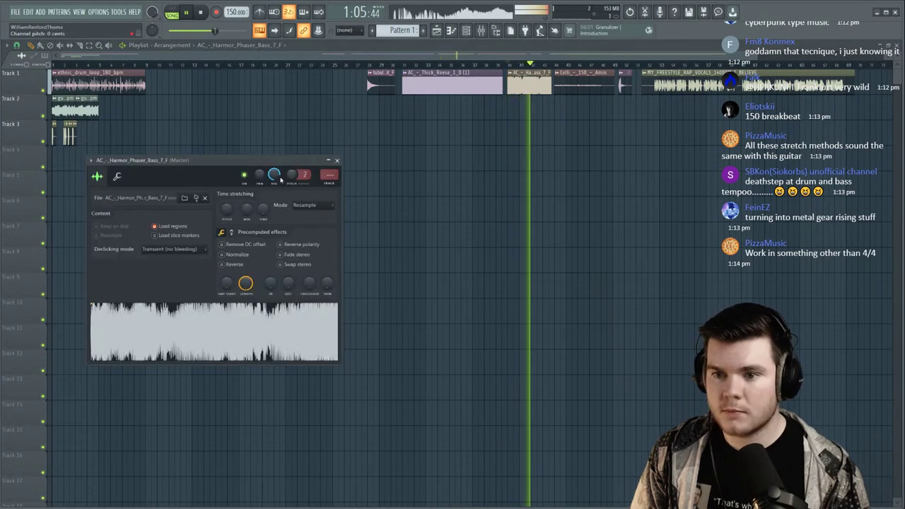
Normalize the Celli_-_150_-_Amin clip, set its channel volume to 63% and play it.
{"action": "left_click", "coordinate": [553, 64]}
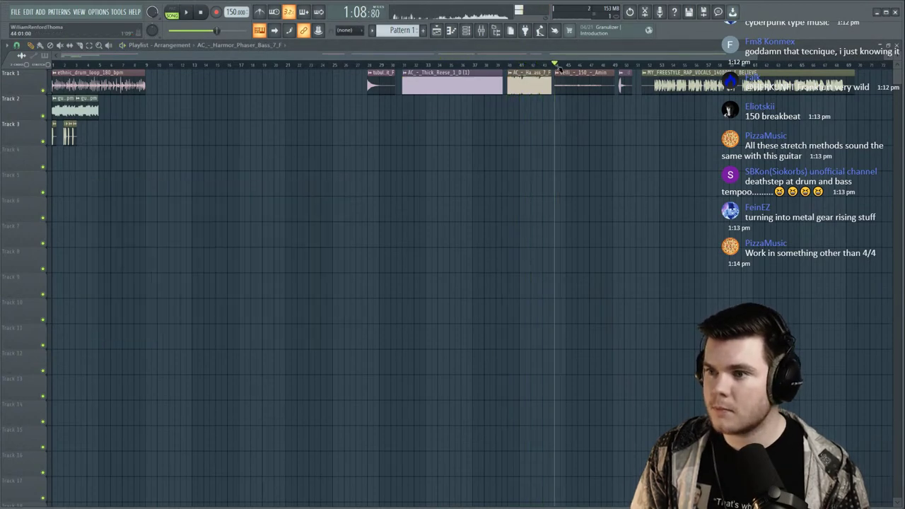
{"action": "double_click", "coordinate": [570, 89]}
{"action": "left_click", "coordinate": [164, 173]}
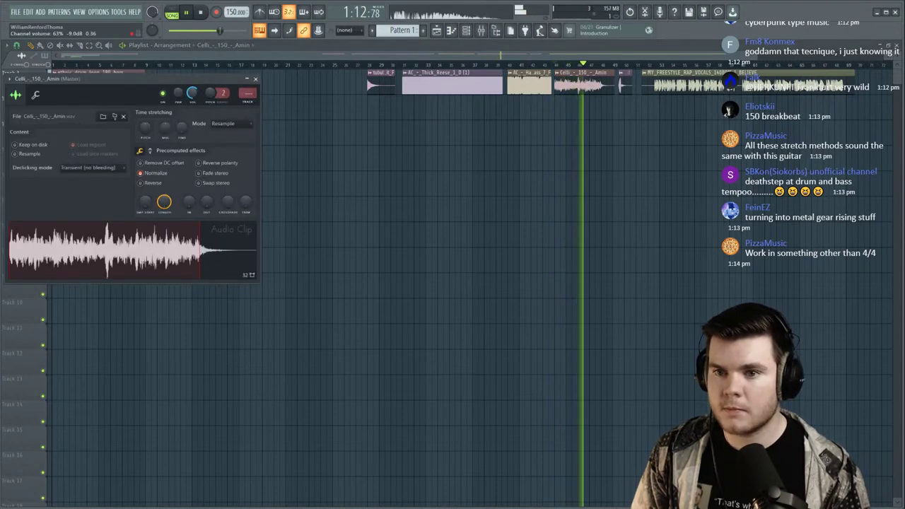
{"action": "left_click", "coordinate": [256, 79]}
{"action": "key", "text": "space"}
Move the Celli_-_150_-_Amin clip to the start of bar 5 on Track 4 and play it within the arrangement.
{"action": "left_click_drag", "start_coordinate": [441, 131], "coordinate": [132, 160]}
{"action": "left_click", "coordinate": [99, 65]}
{"action": "key", "text": "space"}
{"action": "scroll", "coordinate": [102, 63], "scroll_direction": "up", "scroll_amount": 6}
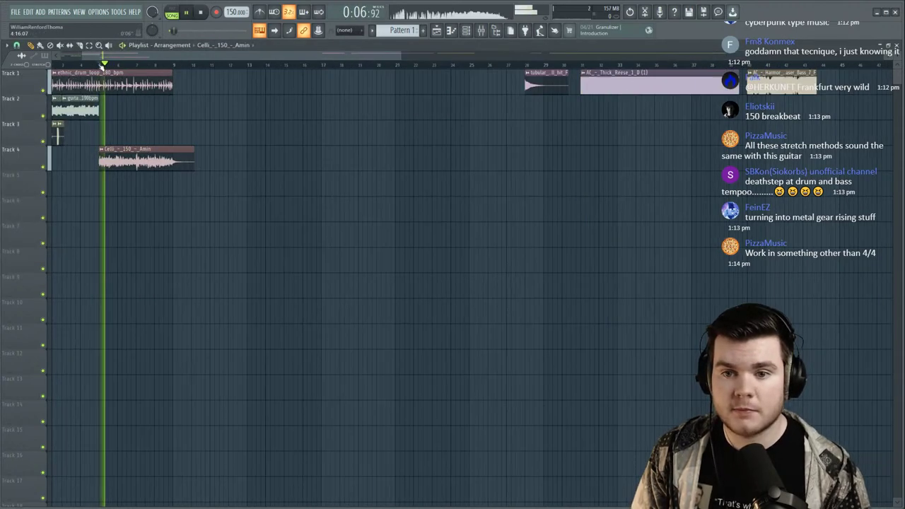
{"action": "scroll", "coordinate": [104, 59], "scroll_direction": "down", "scroll_amount": 1}
{"action": "left_click_drag", "start_coordinate": [104, 58], "coordinate": [75, 65]}
{"action": "scroll", "coordinate": [74, 65], "scroll_direction": "up", "scroll_amount": 1}
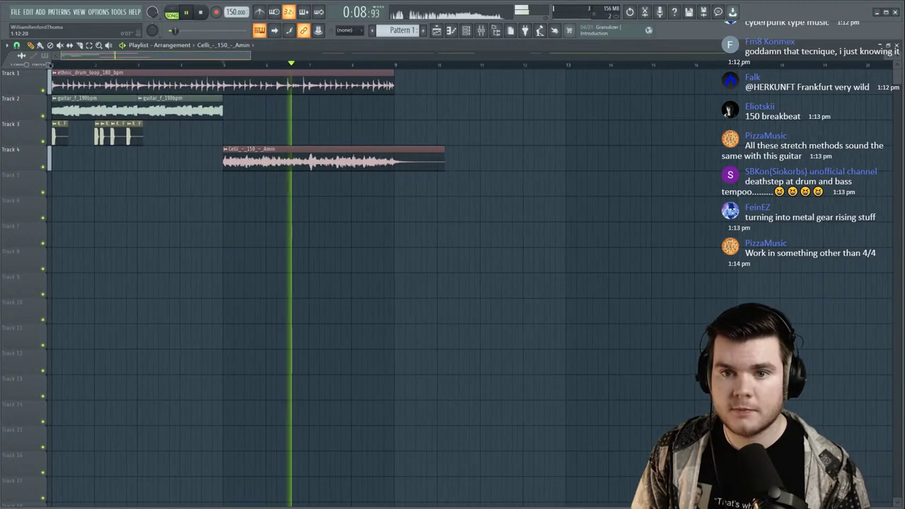
{"action": "key", "text": "space"}
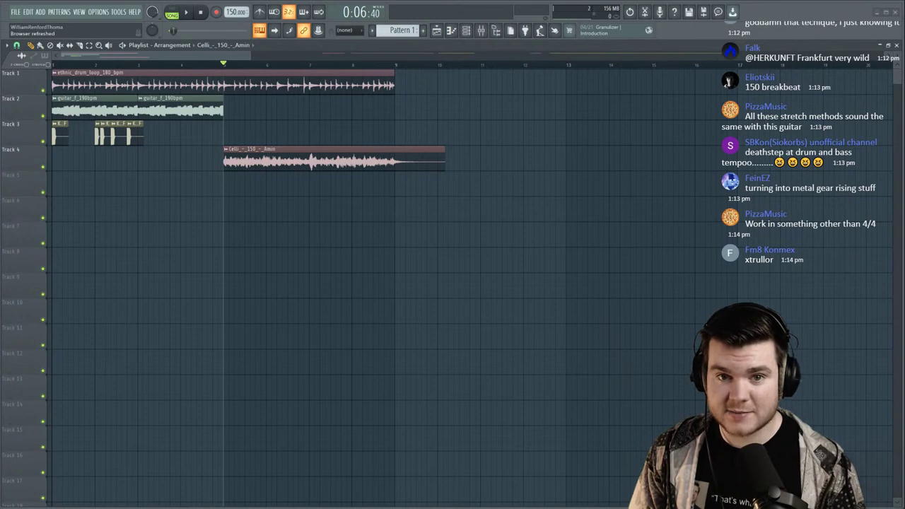
{"action": "key", "text": "space"}
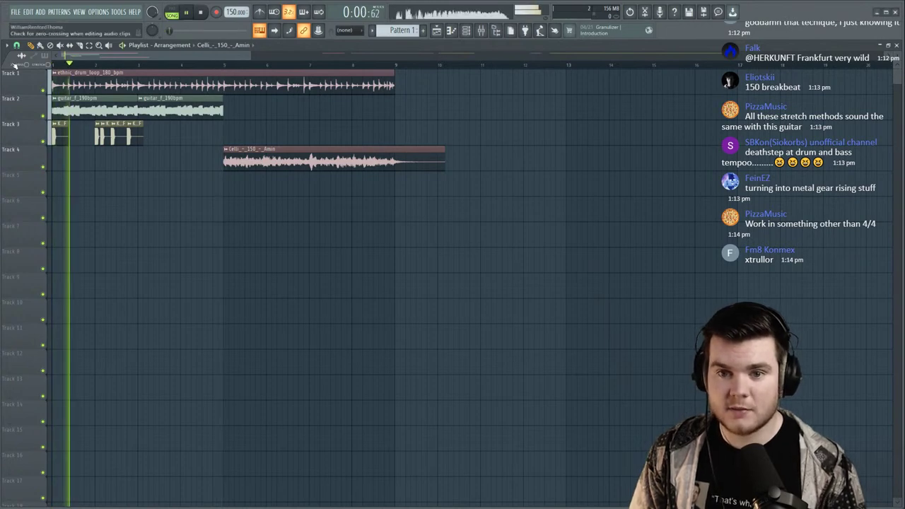
{"action": "key", "text": "space"}
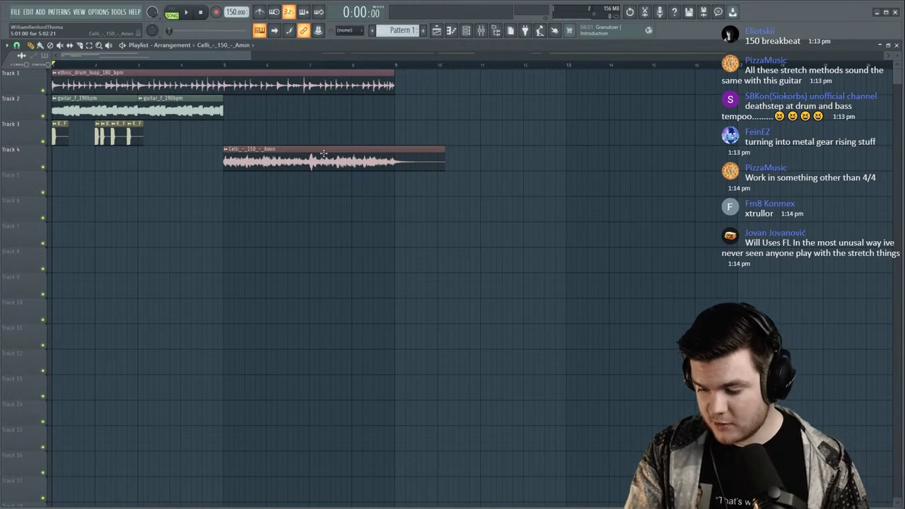
Set the Celli_-_150_-_Amin clip's time-stretching mode to Stretch and adjust its channel pitch.
{"action": "double_click", "coordinate": [316, 149]}
{"action": "left_click", "coordinate": [254, 126]}
{"action": "left_click", "coordinate": [237, 150]}
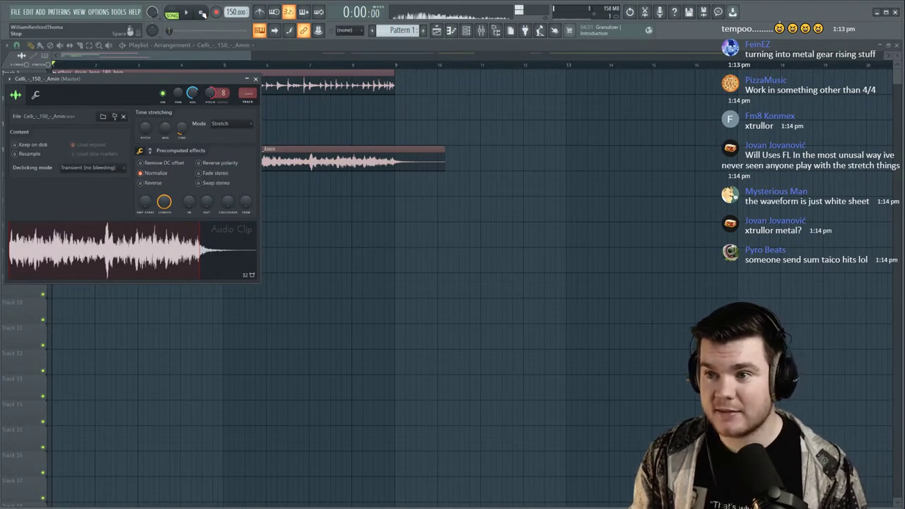
{"action": "left_click_drag", "start_coordinate": [186, 83], "coordinate": [235, 167]}
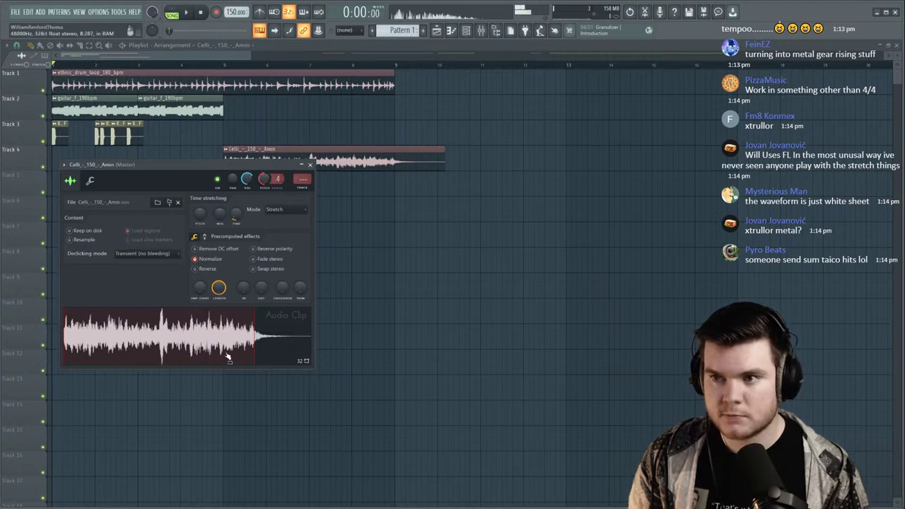
{"action": "left_click", "coordinate": [312, 165]}
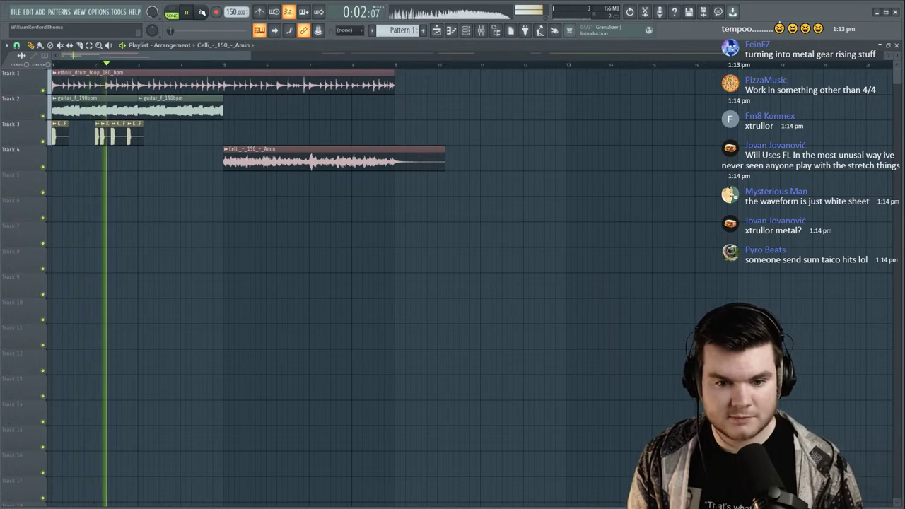
Duplicate the Track 3 kick pattern into bars 3 to 8 and play it with the other clips.
{"action": "key", "text": "space"}
{"action": "key", "text": "space"}
{"action": "left_click_drag", "start_coordinate": [174, 160], "coordinate": [151, 133]}
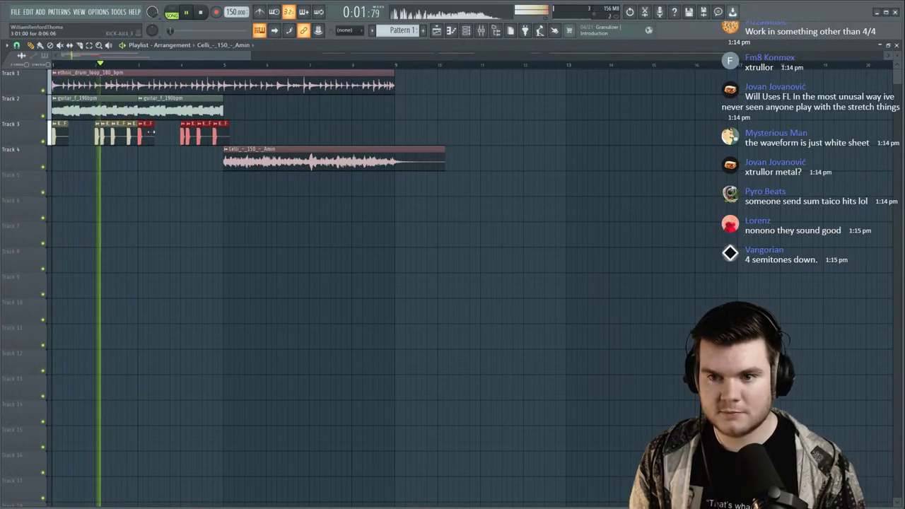
{"action": "left_click", "coordinate": [226, 66]}
{"action": "left_click_drag", "start_coordinate": [271, 140], "coordinate": [228, 143]}
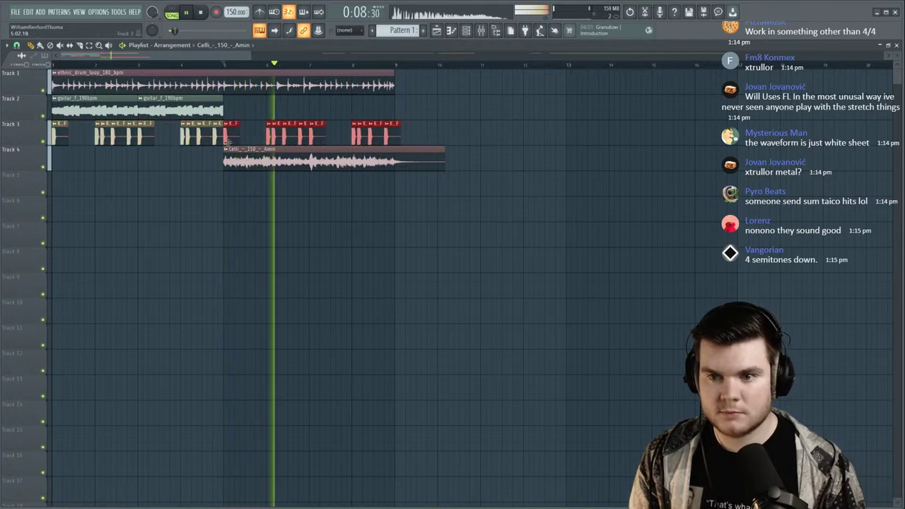
{"action": "left_click", "coordinate": [457, 111]}
{"action": "right_click", "coordinate": [461, 112]}
{"action": "scroll", "coordinate": [329, 66], "scroll_direction": "down", "scroll_amount": 2}
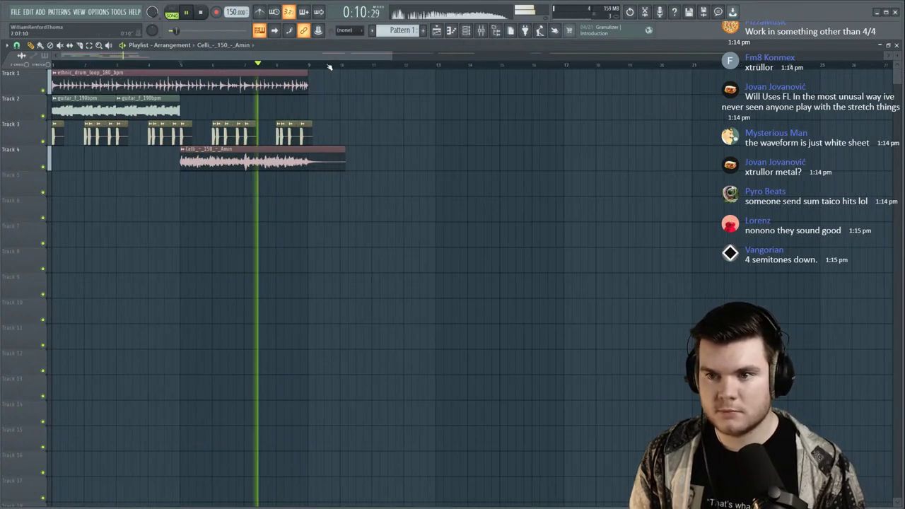
{"action": "scroll", "coordinate": [329, 66], "scroll_direction": "down", "scroll_amount": 3}
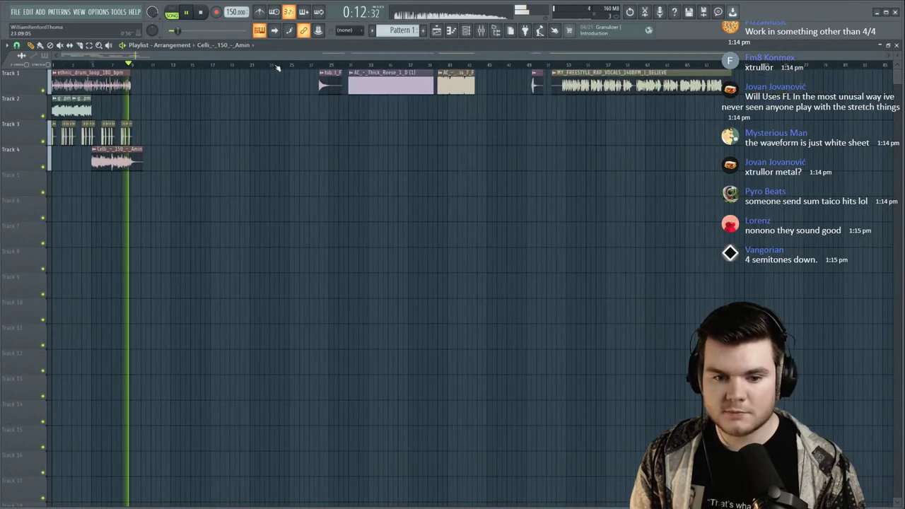
{"action": "key", "text": "space"}
Move the Celli clip to bar 1 on Track 4 and both guitar clips to bar 9 on Track 2, auditioning the arrangement.
{"action": "scroll", "coordinate": [106, 64], "scroll_direction": "up", "scroll_amount": 5}
{"action": "scroll", "coordinate": [89, 65], "scroll_direction": "left", "scroll_amount": 2}
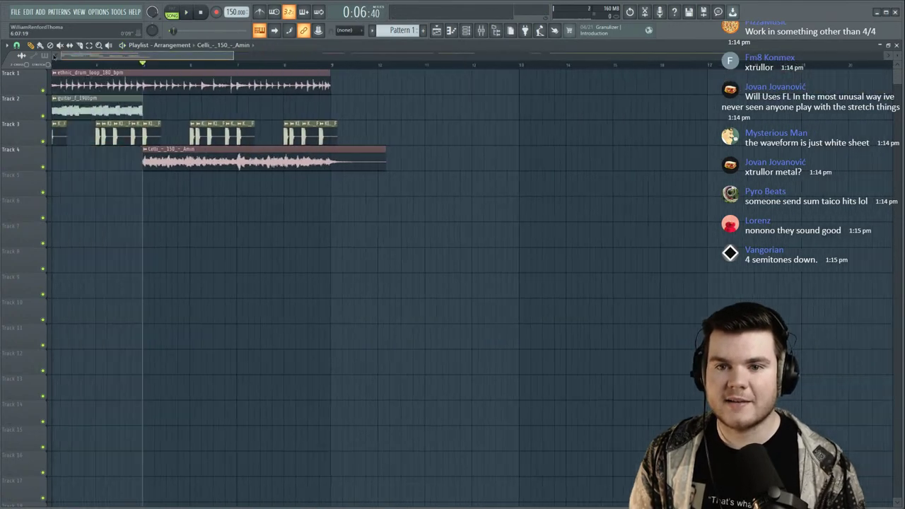
{"action": "scroll", "coordinate": [88, 66], "scroll_direction": "down", "scroll_amount": 4}
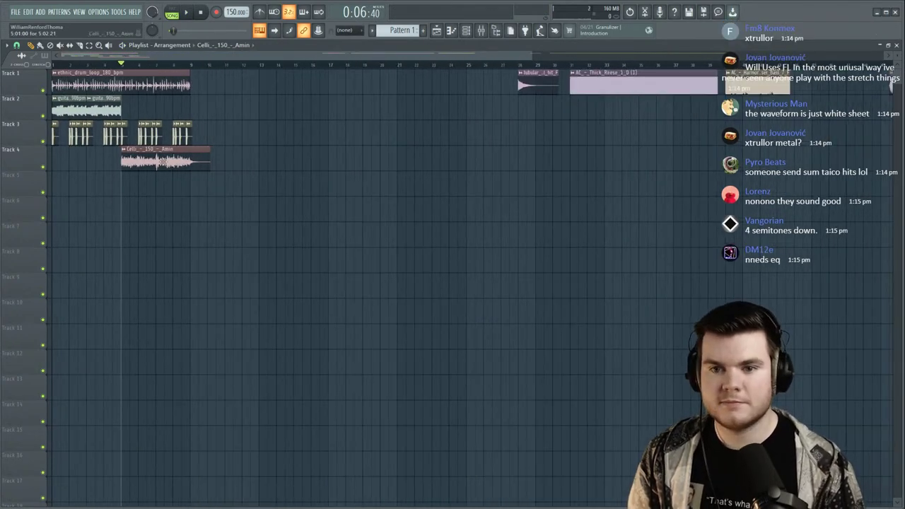
{"action": "left_click_drag", "start_coordinate": [156, 159], "coordinate": [86, 159]}
{"action": "key", "text": "space"}
{"action": "mouse_move", "coordinate": [147, 106]}
{"action": "left_mouse_down"}
{"action": "mouse_move", "coordinate": [65, 112]}
{"action": "mouse_move", "coordinate": [151, 115]}
{"action": "mouse_move", "coordinate": [133, 113]}
{"action": "left_mouse_up"}
{"action": "left_click_drag", "start_coordinate": [109, 65], "coordinate": [51, 65]}
{"action": "left_click_drag", "start_coordinate": [133, 107], "coordinate": [53, 135]}
{"action": "left_click", "coordinate": [469, 134]}
{"action": "right_click", "coordinate": [480, 137]}
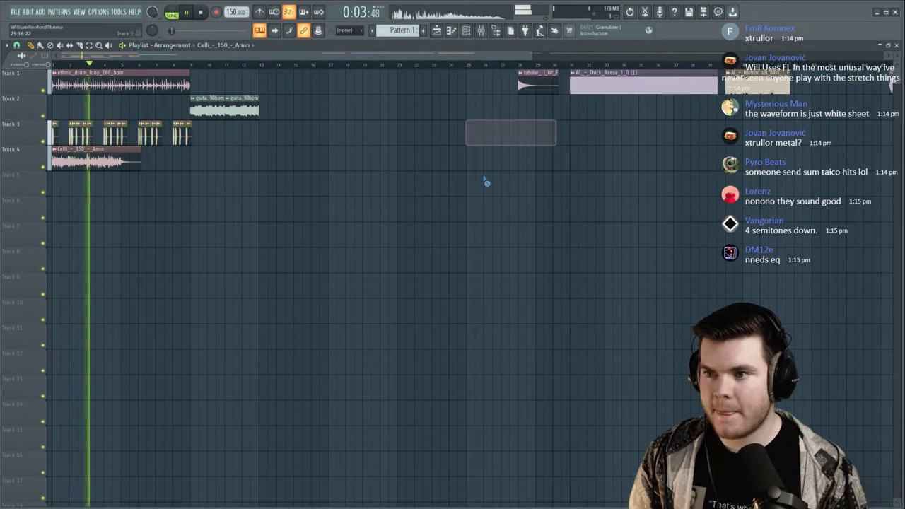
{"action": "key", "text": "space"}
Try tubular_bell_hit_F hits in bars 1 and 2 on Tracks 5 and 6 against the drums and cello.
{"action": "left_click_drag", "start_coordinate": [532, 83], "coordinate": [74, 186]}
{"action": "key", "text": "space"}
{"action": "left_click", "coordinate": [85, 207]}
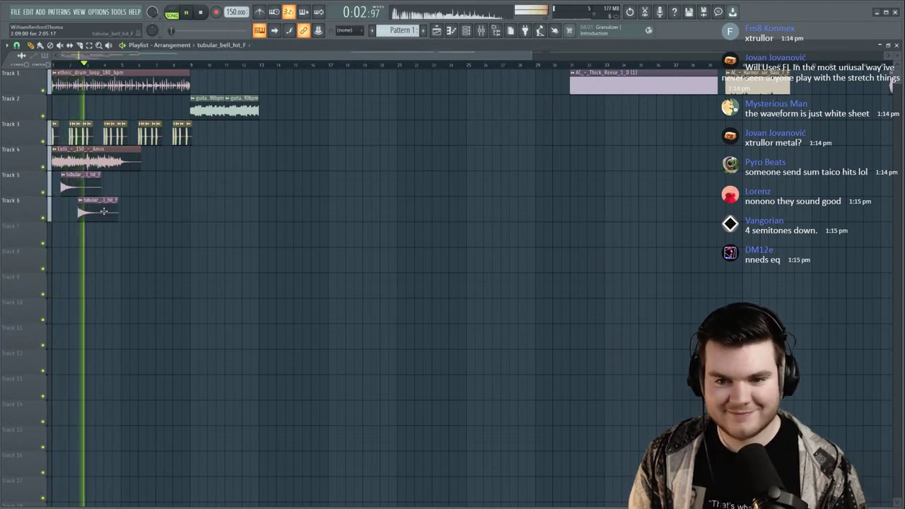
{"action": "key", "text": "space"}
{"action": "right_click", "coordinate": [99, 209]}
{"action": "right_click", "coordinate": [83, 193]}
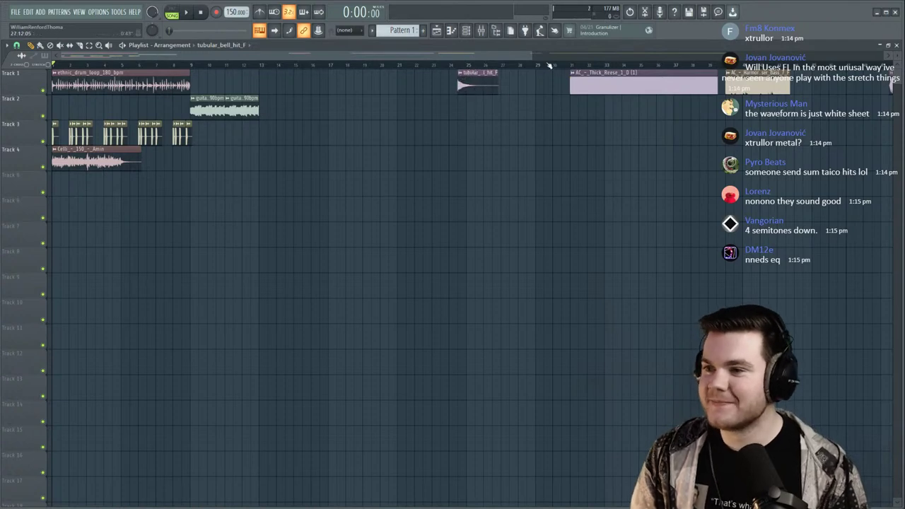
Play the FL Studio startup sound clip at bar 49 and cue the playhead at the rap vocals.
{"action": "key", "text": "space"}
{"action": "scroll", "coordinate": [583, 67], "scroll_direction": "down", "scroll_amount": 2}
{"action": "key", "text": "space"}
{"action": "left_click", "coordinate": [532, 65]}
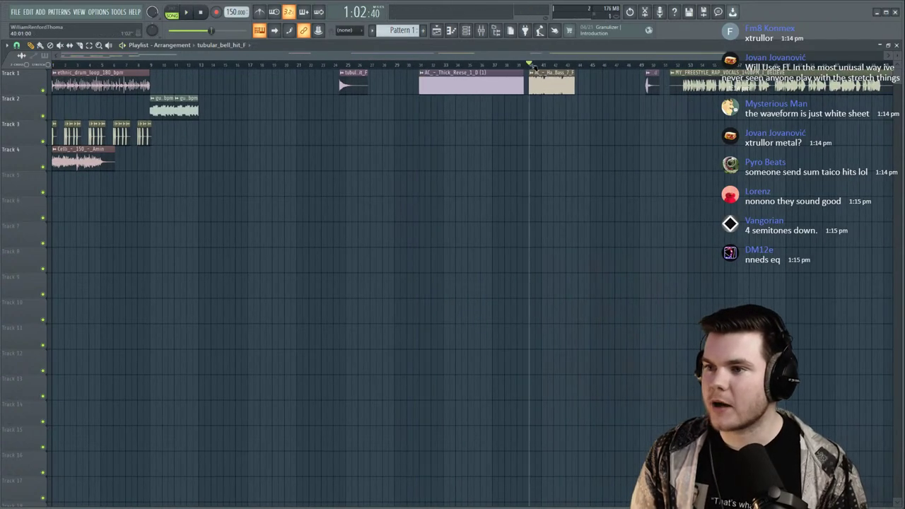
{"action": "scroll", "coordinate": [534, 67], "scroll_direction": "down", "scroll_amount": 1}
{"action": "left_click", "coordinate": [533, 65]}
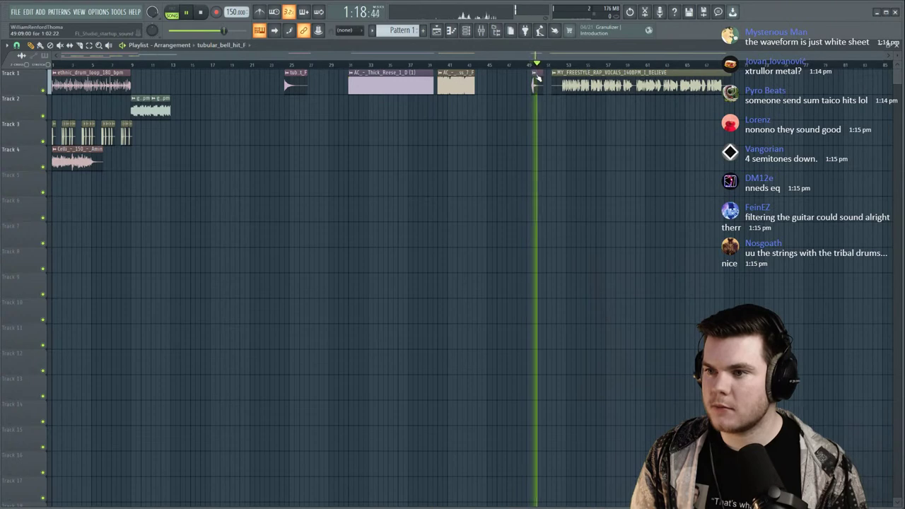
{"action": "left_click", "coordinate": [563, 66]}
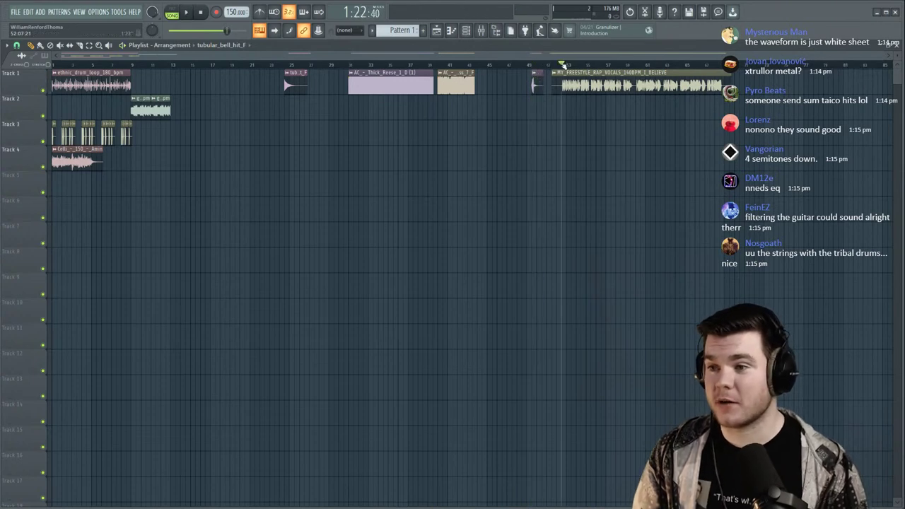
Move the MY_FREESTYLE_RAP_VOCALS clip to bar 1 on Track 6 and set its sample tempo to 140 BPM.
{"action": "left_click_drag", "start_coordinate": [579, 80], "coordinate": [78, 207]}
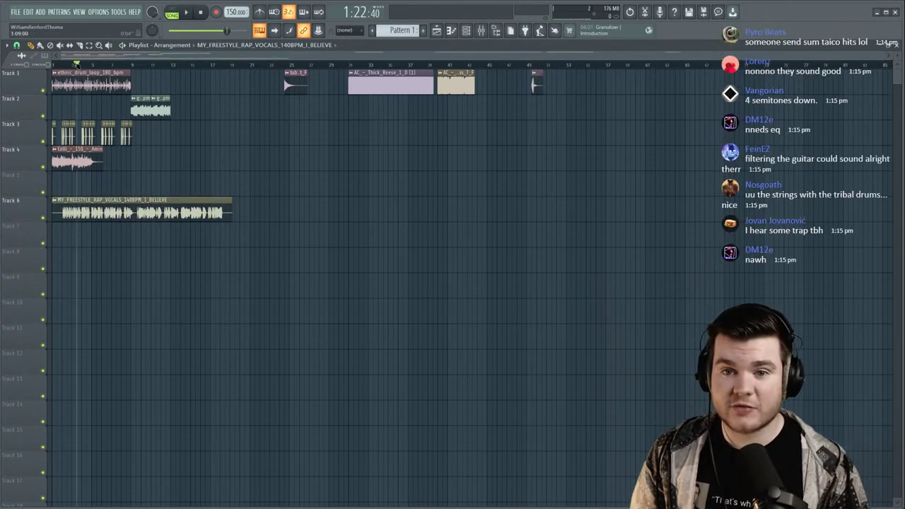
{"action": "scroll", "coordinate": [64, 65], "scroll_direction": "up", "scroll_amount": 3}
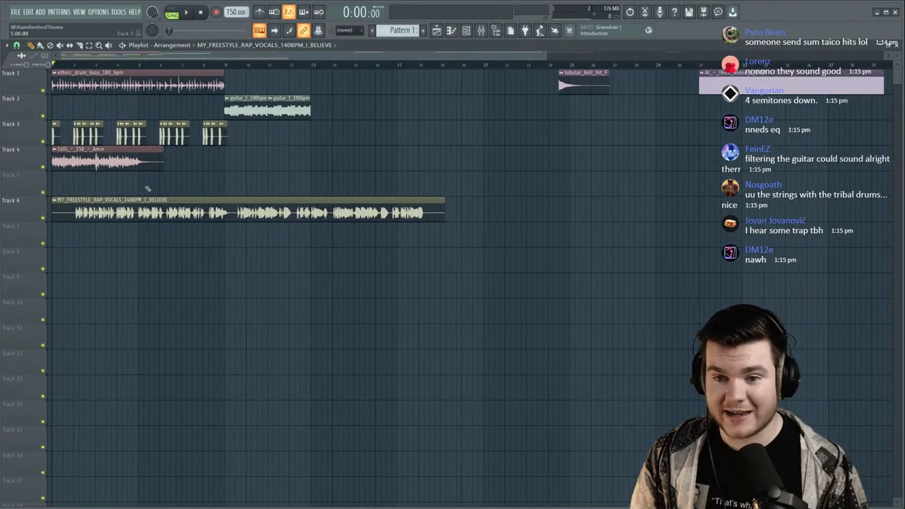
{"action": "double_click", "coordinate": [140, 209]}
{"action": "right_click", "coordinate": [194, 140]}
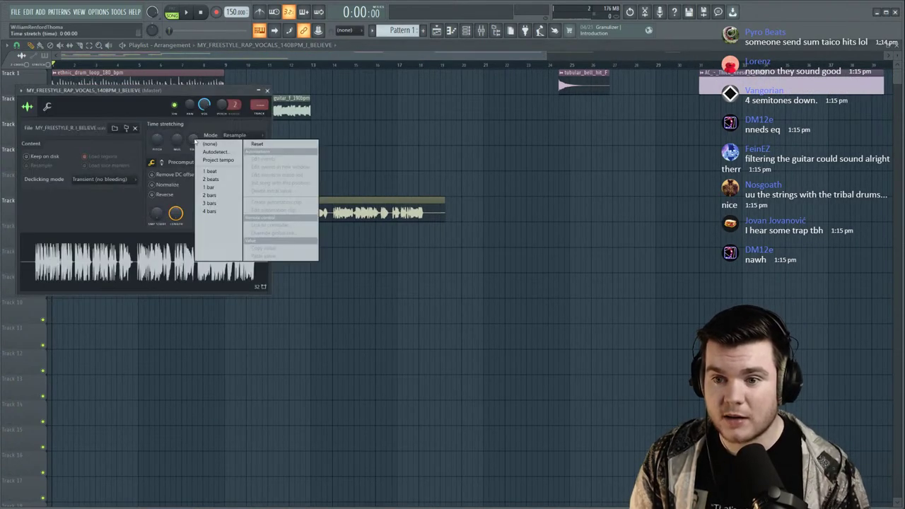
{"action": "left_click", "coordinate": [216, 153]}
{"action": "left_click_drag", "start_coordinate": [242, 103], "coordinate": [452, 141]}
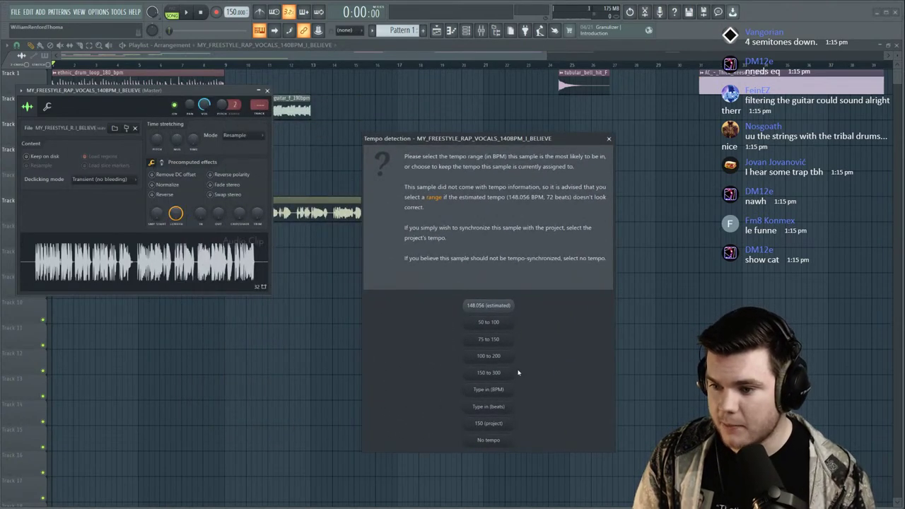
{"action": "left_click", "coordinate": [494, 394]}
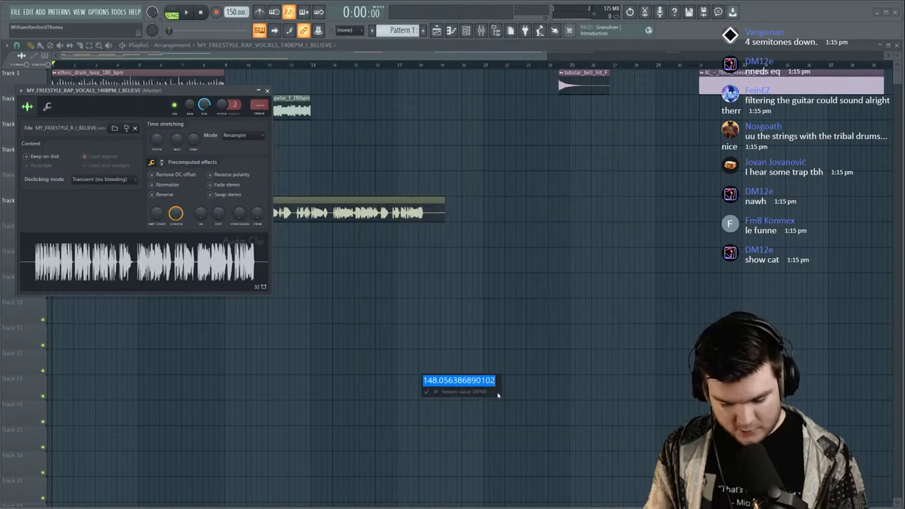
{"action": "key", "text": "Return"}
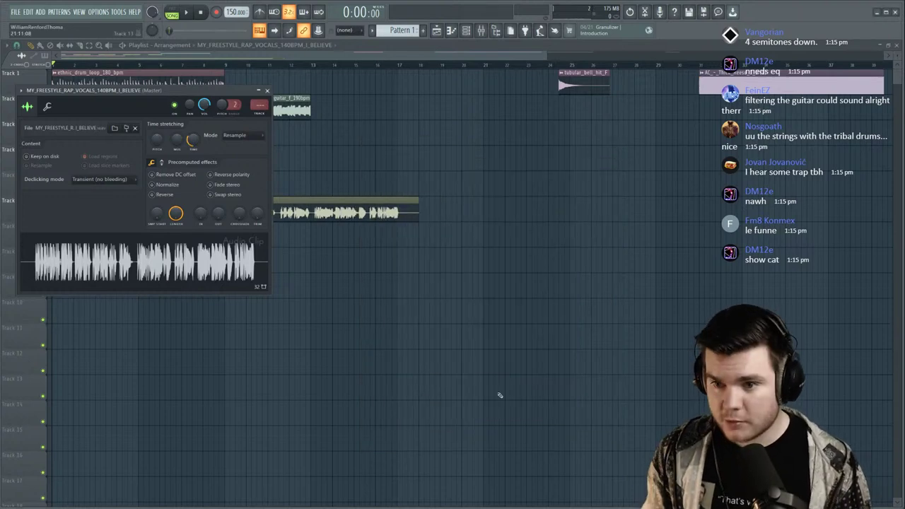
{"action": "left_click", "coordinate": [268, 90]}
Solo Track 6 and play the rap vocals from bar 1 with the metronome on.
{"action": "left_click", "coordinate": [192, 12]}
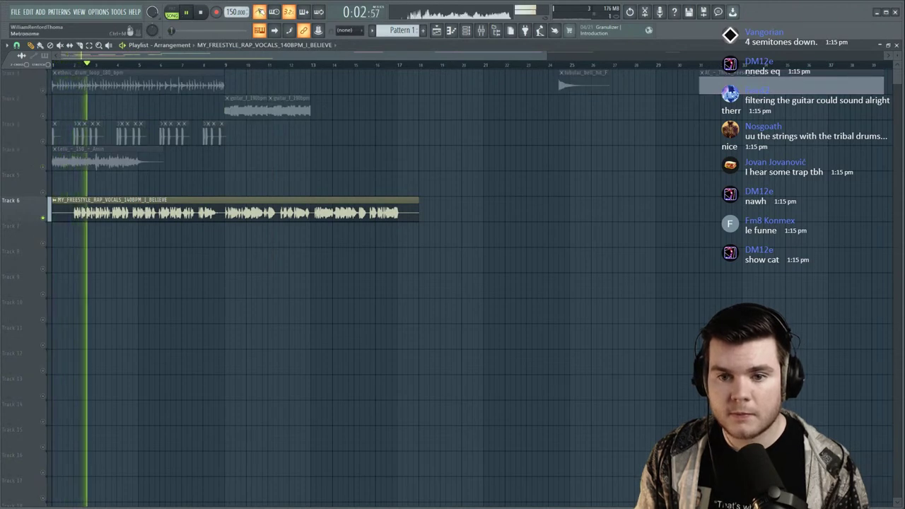
{"action": "key", "text": "space"}
{"action": "key", "text": "space"}
Trim the silence from the start of the rap vocals clip on Track 6, up to the first phrase.
{"action": "scroll", "coordinate": [183, 69], "scroll_direction": "up", "scroll_amount": 3}
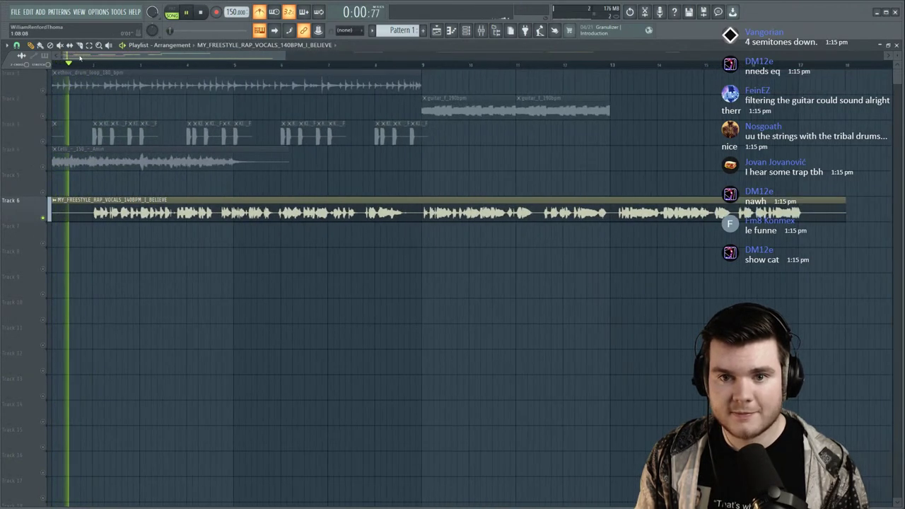
{"action": "left_click_drag", "start_coordinate": [54, 208], "coordinate": [115, 211]}
{"action": "key", "text": "space"}
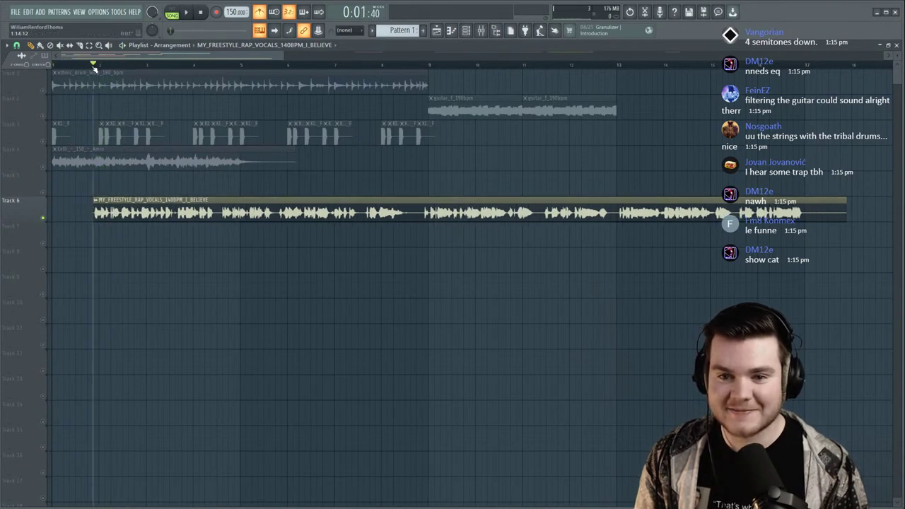
Play the trimmed rap vocals on soloed Track 6 from the first phrase to check their timing.
{"action": "key", "text": "space"}
{"action": "scroll", "coordinate": [94, 68], "scroll_direction": "up", "scroll_amount": 3}
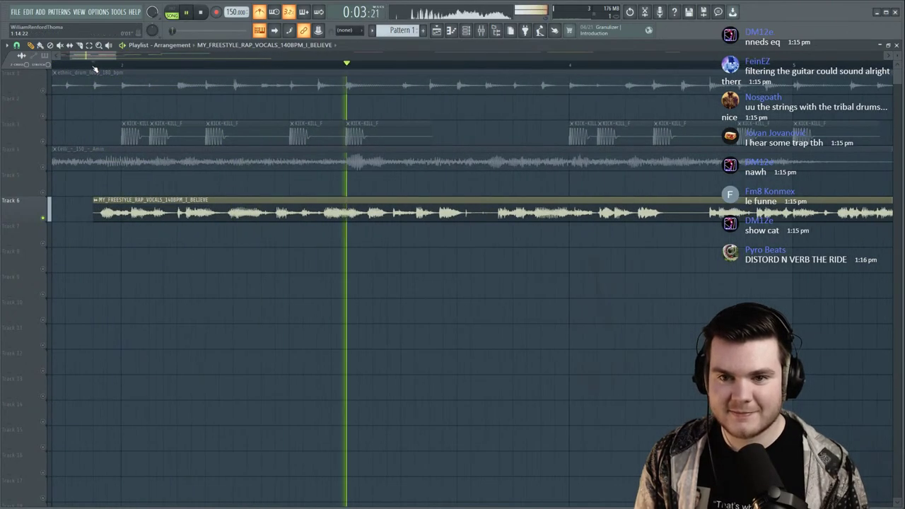
{"action": "scroll", "coordinate": [95, 68], "scroll_direction": "down", "scroll_amount": 2}
{"action": "scroll", "coordinate": [95, 68], "scroll_direction": "down", "scroll_amount": 3}
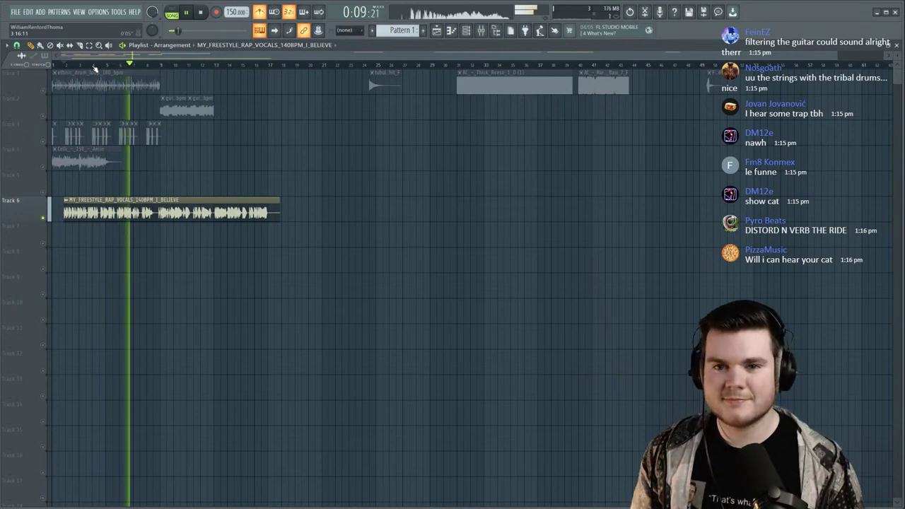
Stop playback and undo the rap vocals trim, the Track 6 solo and the clip's tempo fit.
{"action": "key", "text": "space"}
{"action": "key", "text": "ctrl+z"}
{"action": "key", "text": "ctrl+z"}
{"action": "key", "text": "ctrl+z"}
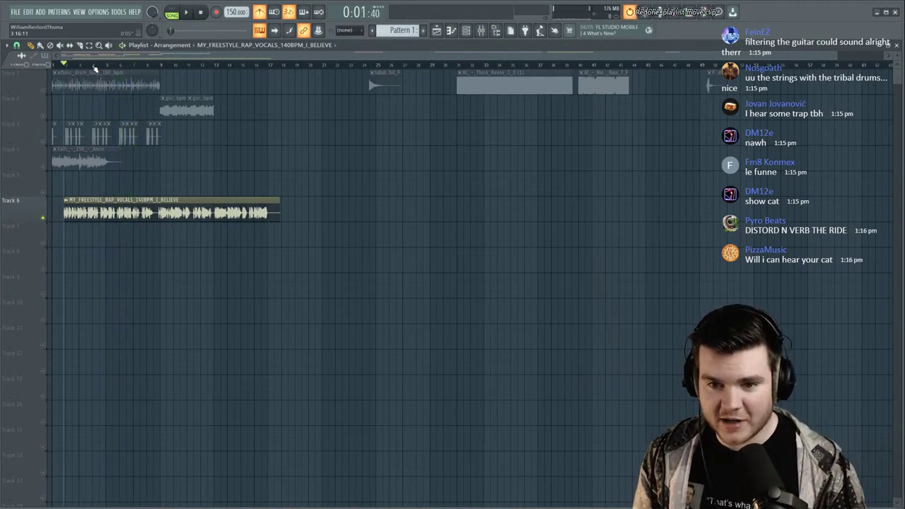
{"action": "key", "text": "ctrl+z"}
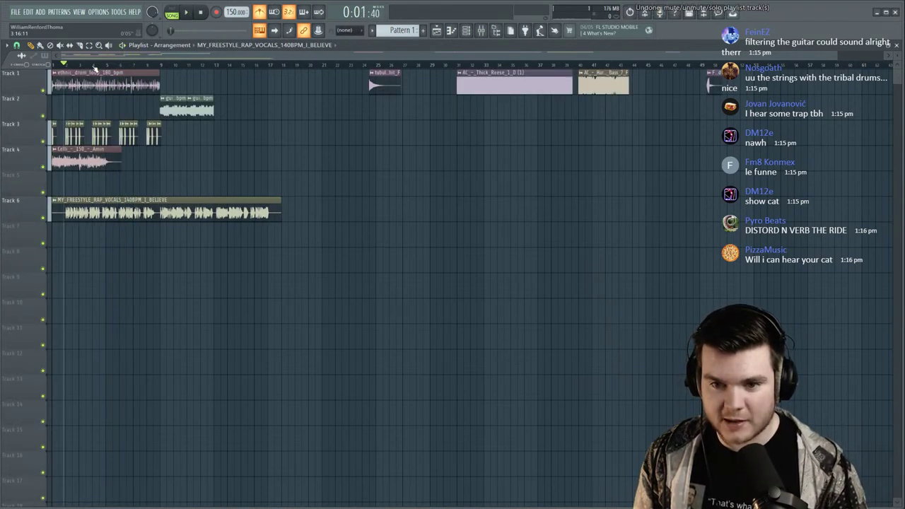
{"action": "key", "text": "ctrl+z"}
Set the project tempo to 140 BPM without restretching the channels.
{"action": "double_click", "coordinate": [143, 213]}
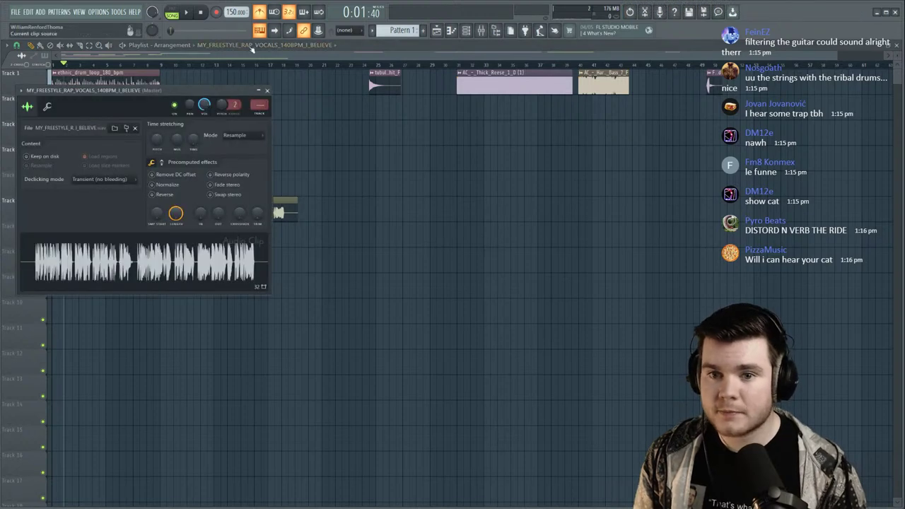
{"action": "left_click", "coordinate": [234, 54]}
{"action": "mouse_move", "coordinate": [232, 12]}
{"action": "left_mouse_down"}
{"action": "mouse_move", "coordinate": [232, 27]}
{"action": "mouse_move", "coordinate": [230, 15]}
{"action": "left_mouse_up"}
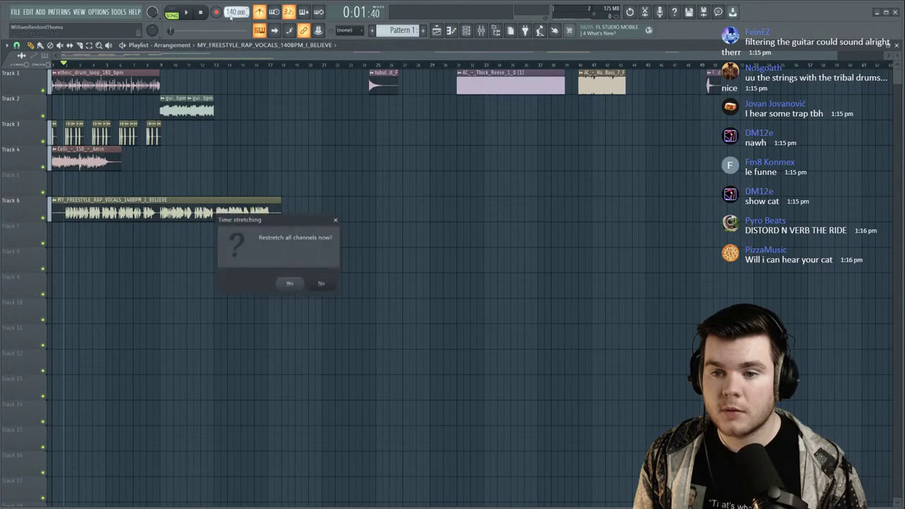
{"action": "left_click", "coordinate": [320, 282]}
Set the rap vocals' stretch time to the project tempo and return the project to 150 BPM without restretching all channels.
{"action": "double_click", "coordinate": [244, 214]}
{"action": "left_click", "coordinate": [193, 137]}
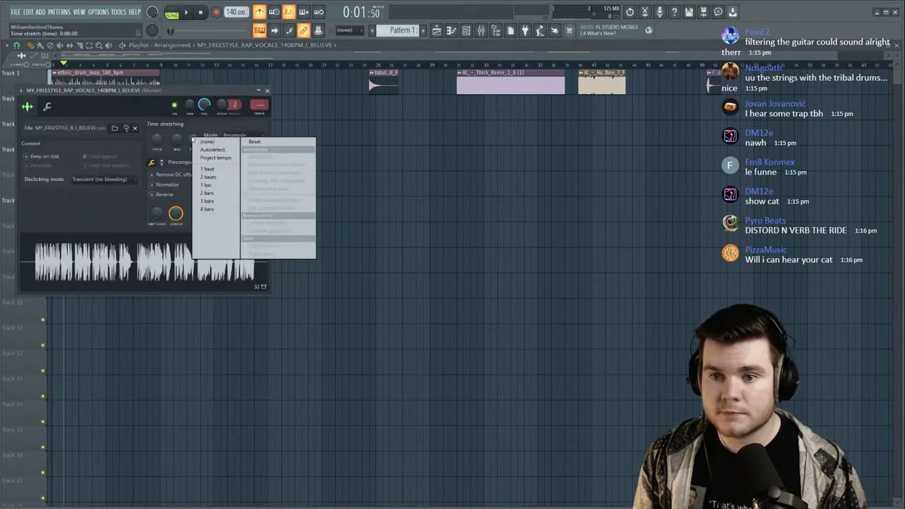
{"action": "left_click", "coordinate": [222, 160]}
{"action": "key", "text": "Escape"}
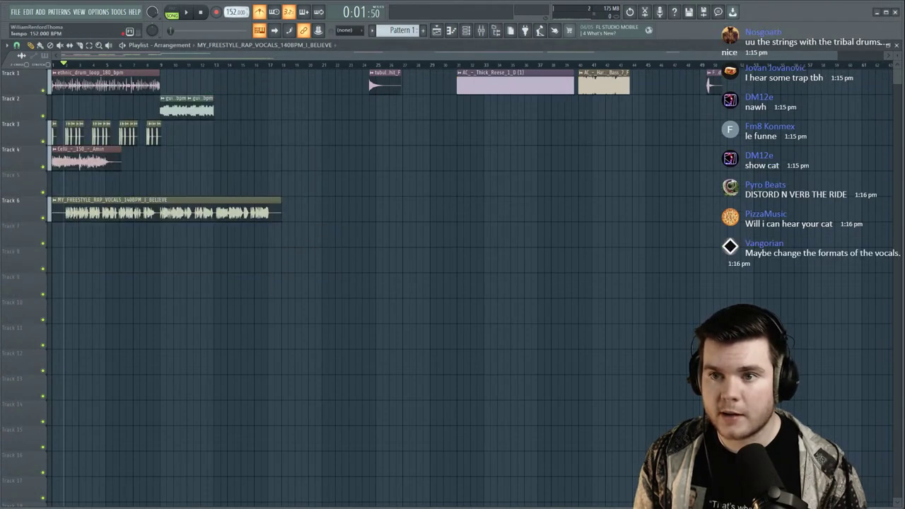
{"action": "left_click_drag", "start_coordinate": [232, 13], "coordinate": [232, 14]}
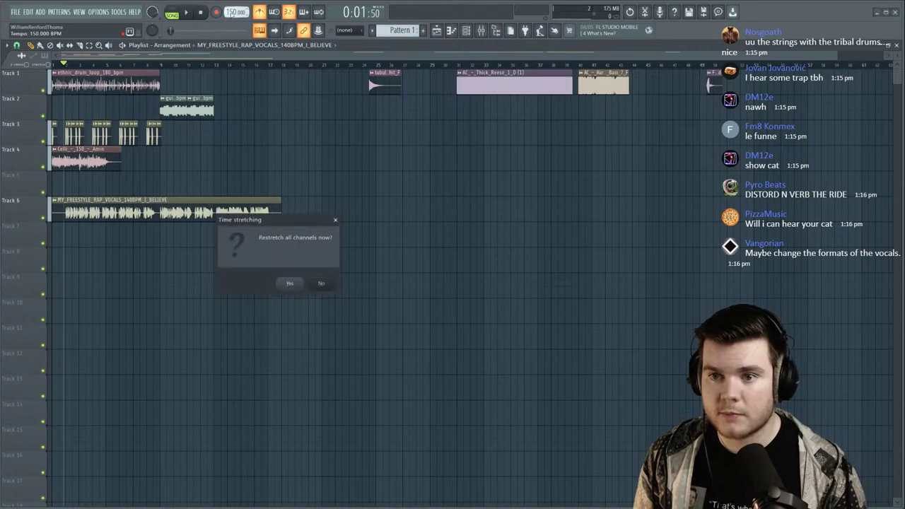
{"action": "left_click", "coordinate": [322, 283]}
Play the arrangement and solo Track 6 to hear the rap vocals against the metronome.
{"action": "key", "text": "space"}
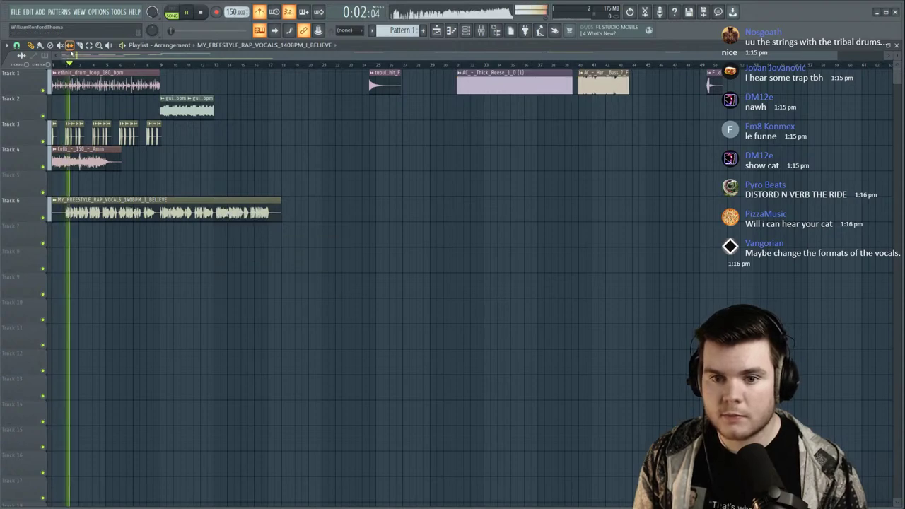
{"action": "scroll", "coordinate": [63, 56], "scroll_direction": "up", "scroll_amount": 3}
{"action": "left_click_drag", "start_coordinate": [32, 59], "coordinate": [23, 61]}
{"action": "right_click", "coordinate": [43, 218]}
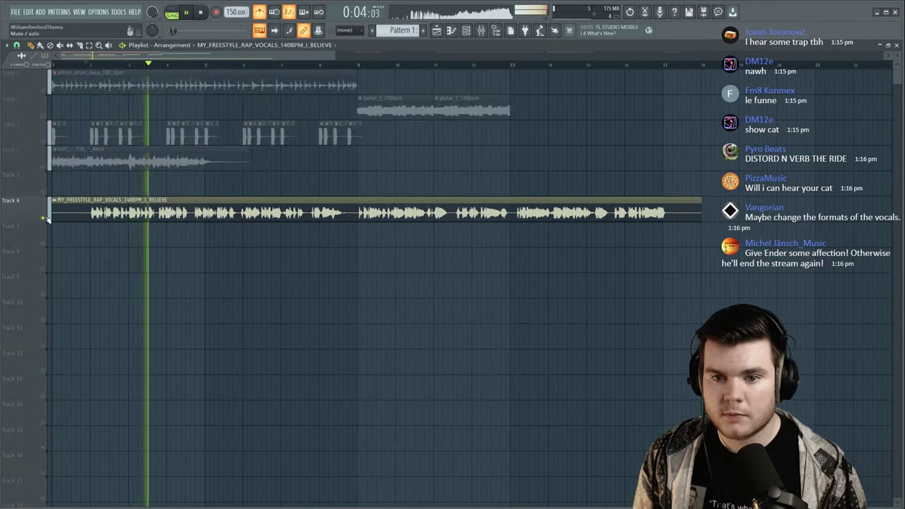
{"action": "key", "text": "space"}
Trim the silence from the start of the rap vocals clip and play it back, including the part just before bar 9.
{"action": "left_click_drag", "start_coordinate": [53, 215], "coordinate": [83, 218]}
{"action": "key", "text": "space"}
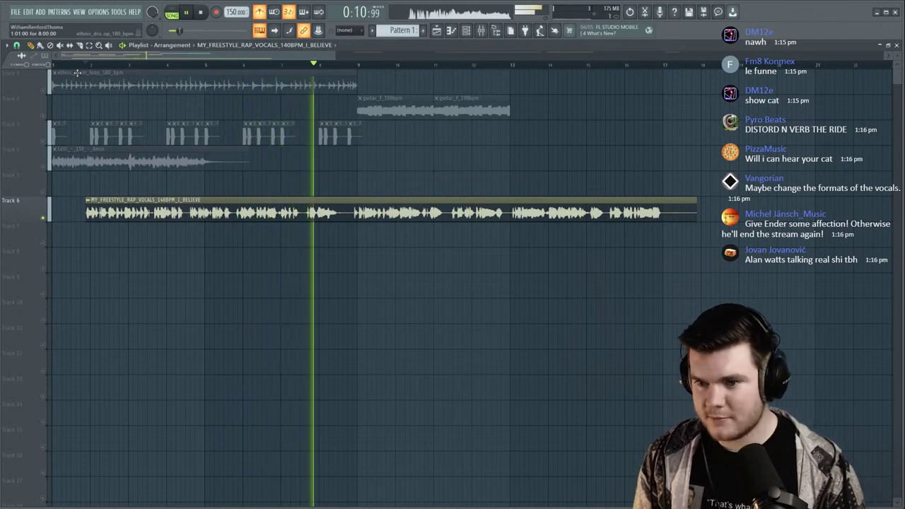
{"action": "key", "text": "space"}
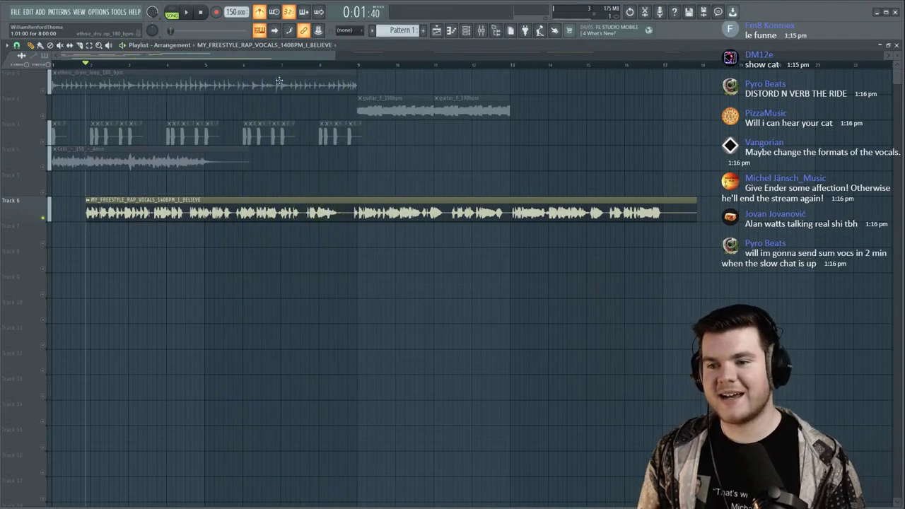
{"action": "key", "text": "space"}
{"action": "left_click", "coordinate": [348, 65]}
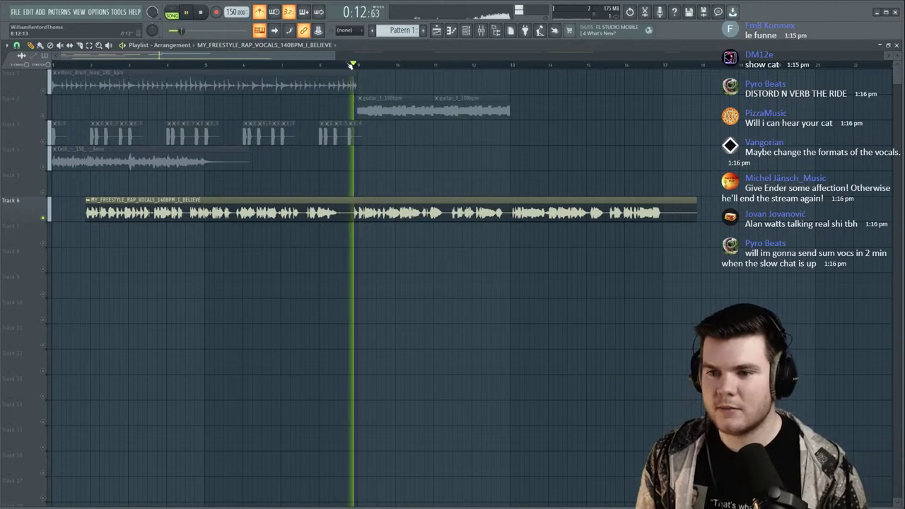
Shift the rap vocals clip slightly earlier on Track 6 and replay it from its start.
{"action": "scroll", "coordinate": [102, 68], "scroll_direction": "up", "scroll_amount": 3}
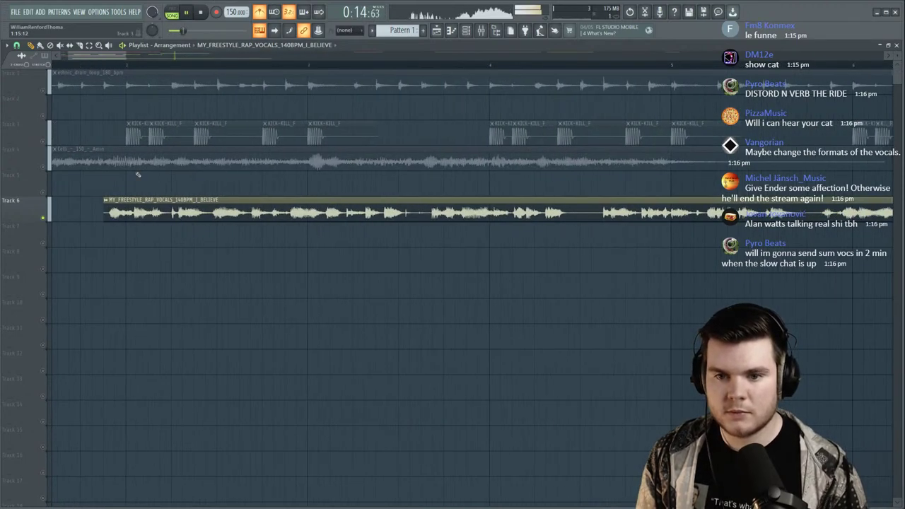
{"action": "key", "text": "space"}
{"action": "key", "text": "space"}
{"action": "left_click", "coordinate": [101, 67]}
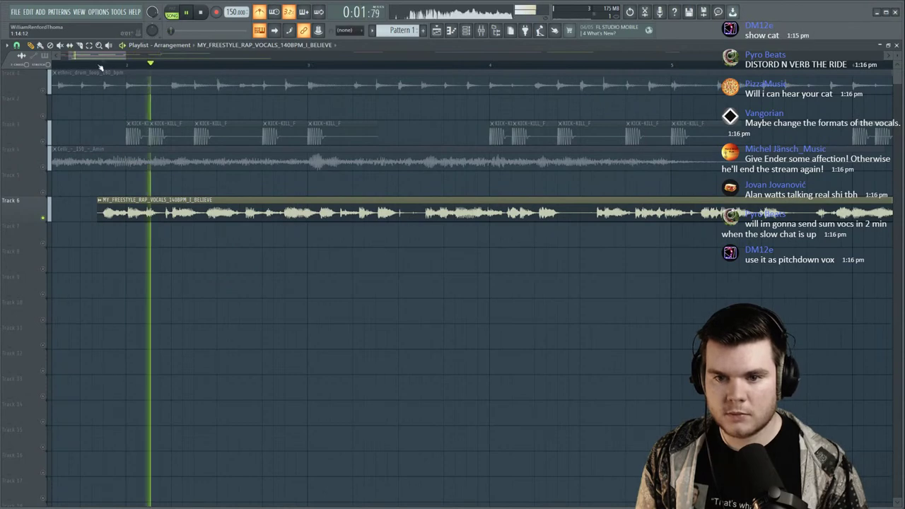
Stop playback, delete the rap vocals clip from Track 6 and unsolo the track.
{"action": "scroll", "coordinate": [164, 68], "scroll_direction": "down", "scroll_amount": 4}
{"action": "key", "text": "space"}
{"action": "right_click", "coordinate": [161, 211]}
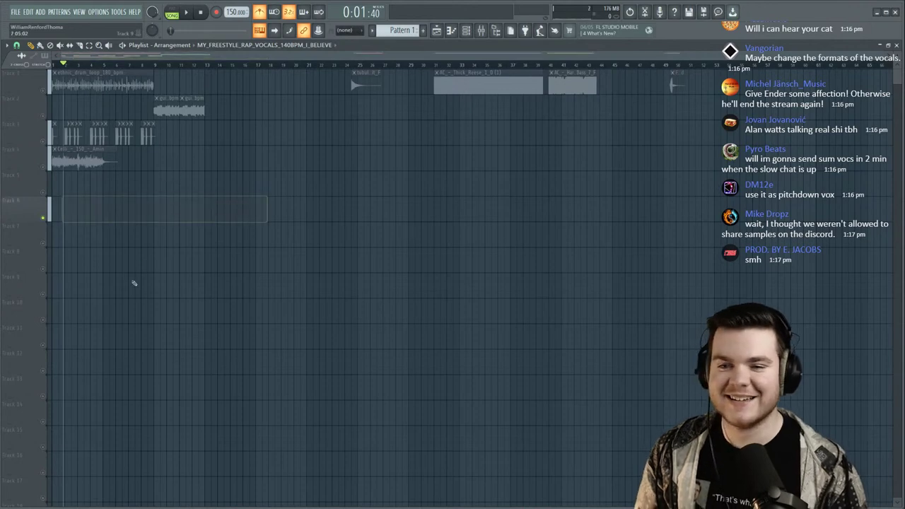
{"action": "left_click", "coordinate": [42, 92]}
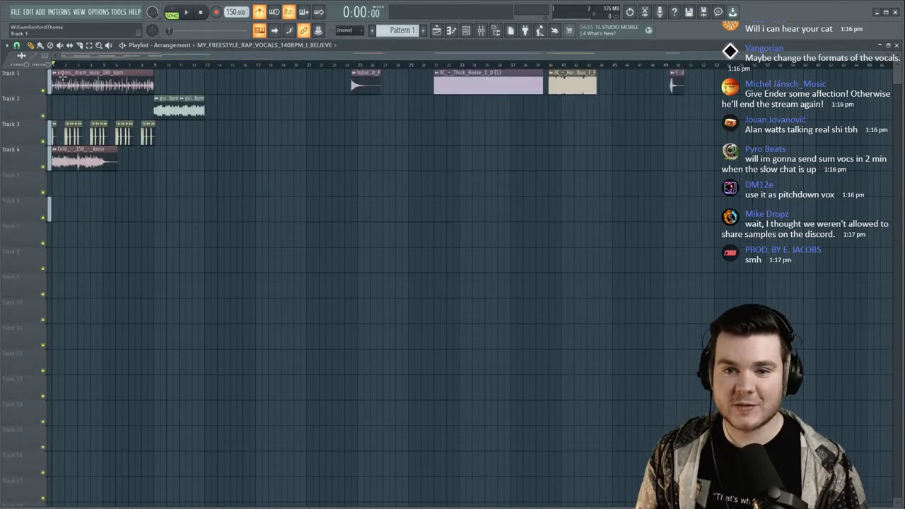
Enlarge the playlist track height and play the drums, kicks and cello from bar 1.
{"action": "scroll", "coordinate": [64, 69], "scroll_direction": "up", "scroll_amount": 4}
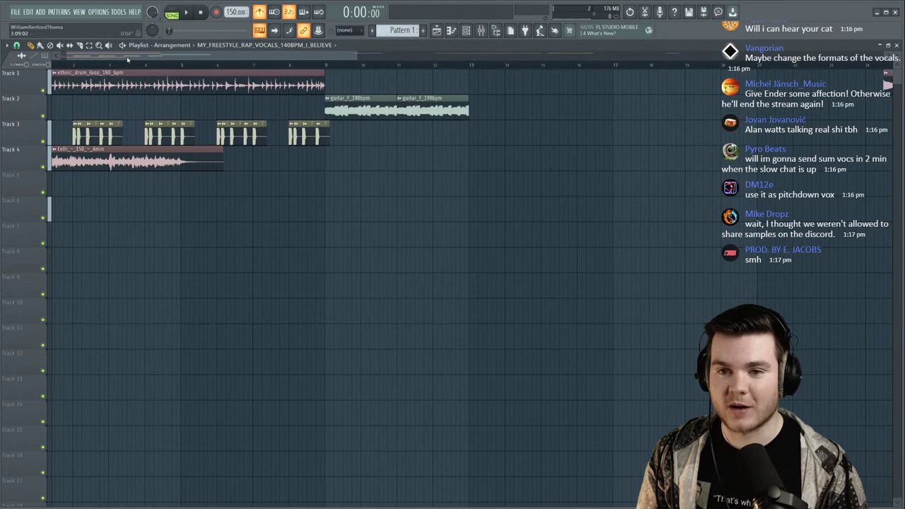
{"action": "left_click_drag", "start_coordinate": [128, 59], "coordinate": [113, 59]}
{"action": "key", "text": "space"}
{"action": "left_click_drag", "start_coordinate": [897, 57], "coordinate": [897, 37]}
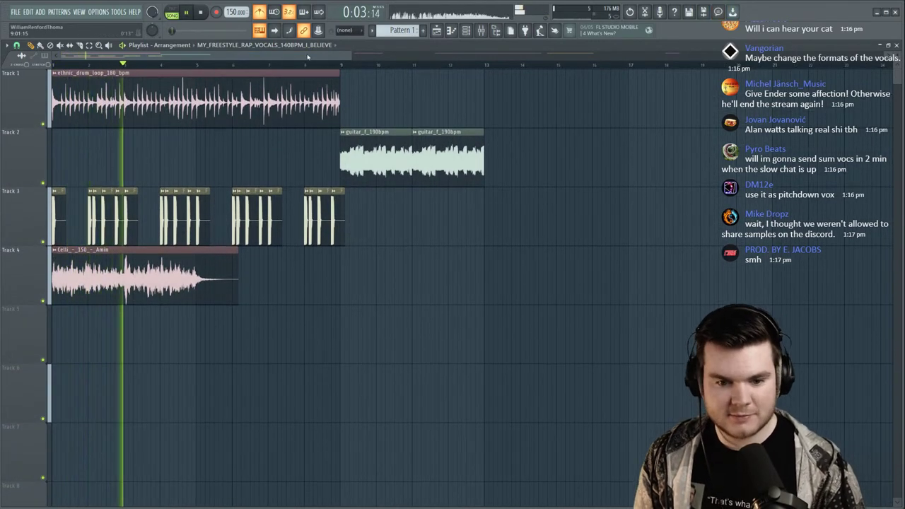
{"action": "key", "text": "space"}
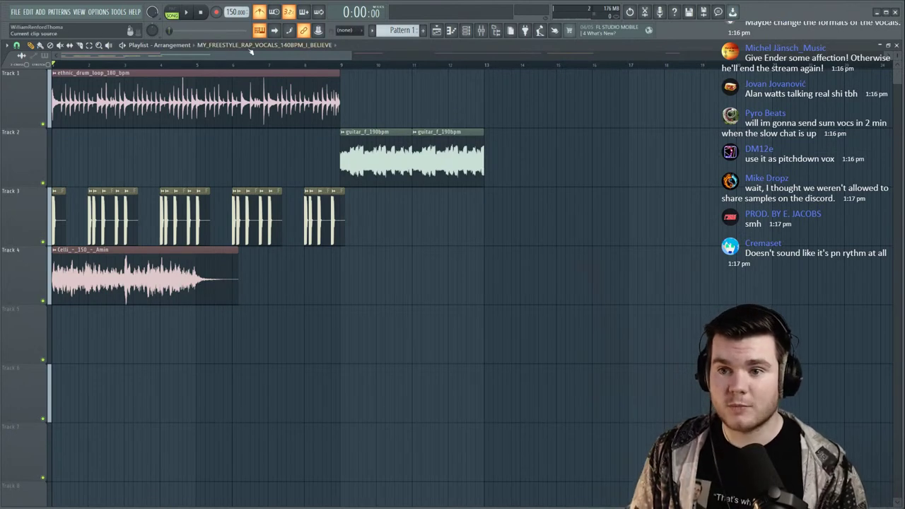
Delete the kick clips before bar 5 on Track 3 and turn off the metronome.
{"action": "scroll", "coordinate": [240, 68], "scroll_direction": "down", "scroll_amount": 3}
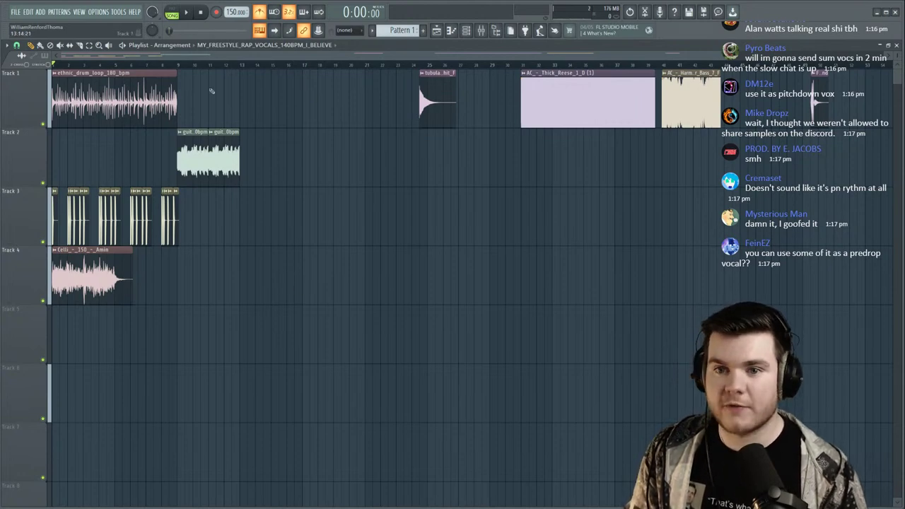
{"action": "scroll", "coordinate": [99, 66], "scroll_direction": "up", "scroll_amount": 3}
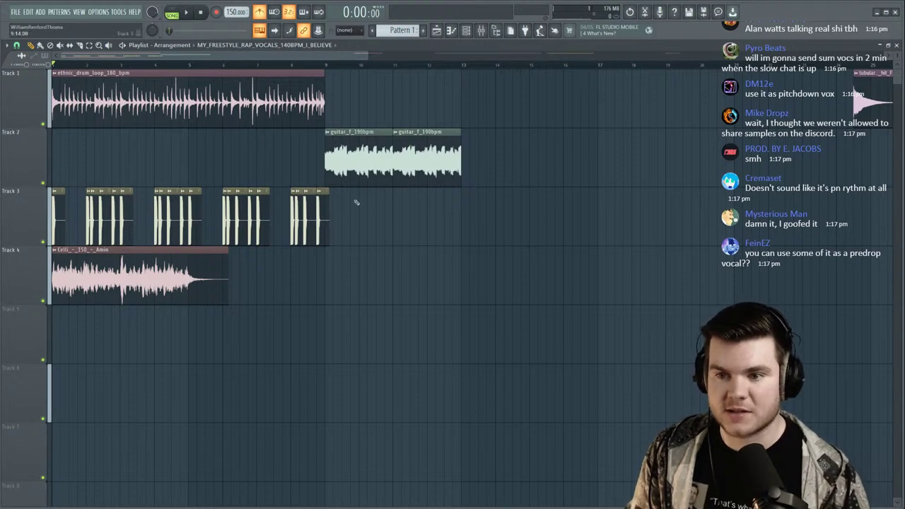
{"action": "key", "text": "space"}
{"action": "left_click_drag", "start_coordinate": [182, 214], "coordinate": [56, 211]}
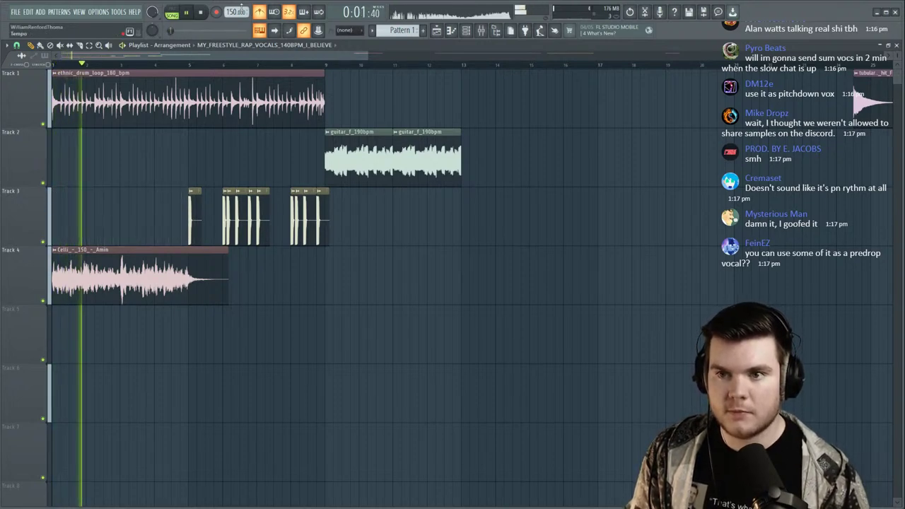
{"action": "left_click", "coordinate": [264, 14]}
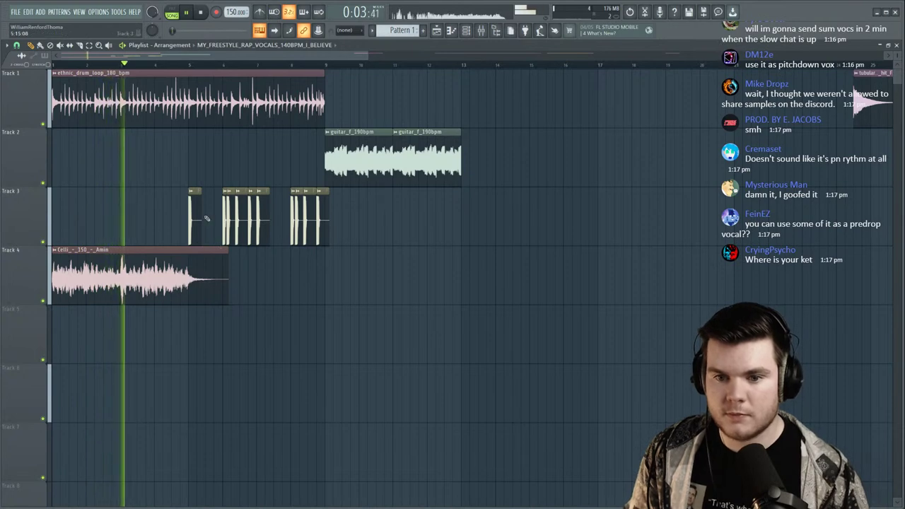
Slice the Celli clip on Track 4 at bar 5 and delete its tail.
{"action": "left_click", "coordinate": [80, 46]}
{"action": "left_click_drag", "start_coordinate": [189, 313], "coordinate": [190, 237]}
{"action": "key", "text": "p"}
{"action": "right_click", "coordinate": [202, 265]}
Place a second copy of the four-bar Celli clip at bar 5 on Track 4, removing any extra copy.
{"action": "left_click", "coordinate": [150, 265]}
{"action": "key", "text": "space"}
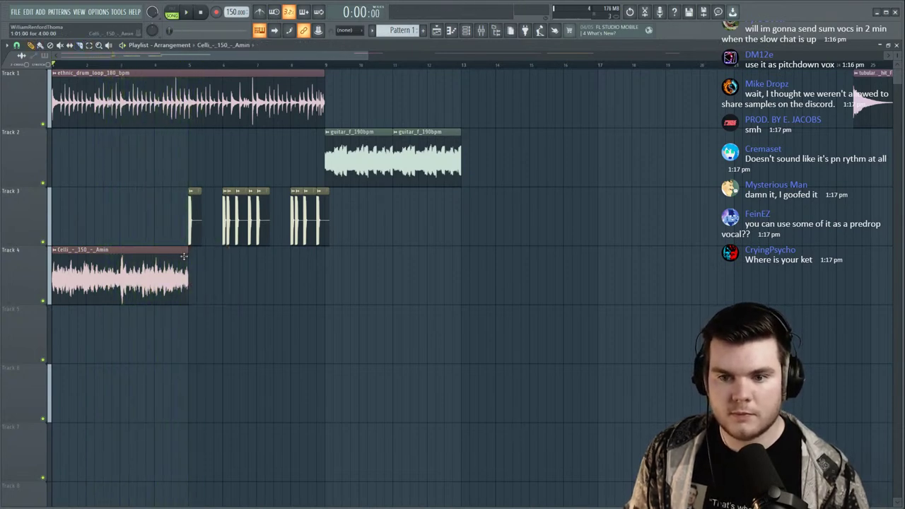
{"action": "key", "text": "space"}
{"action": "left_click", "coordinate": [190, 259]}
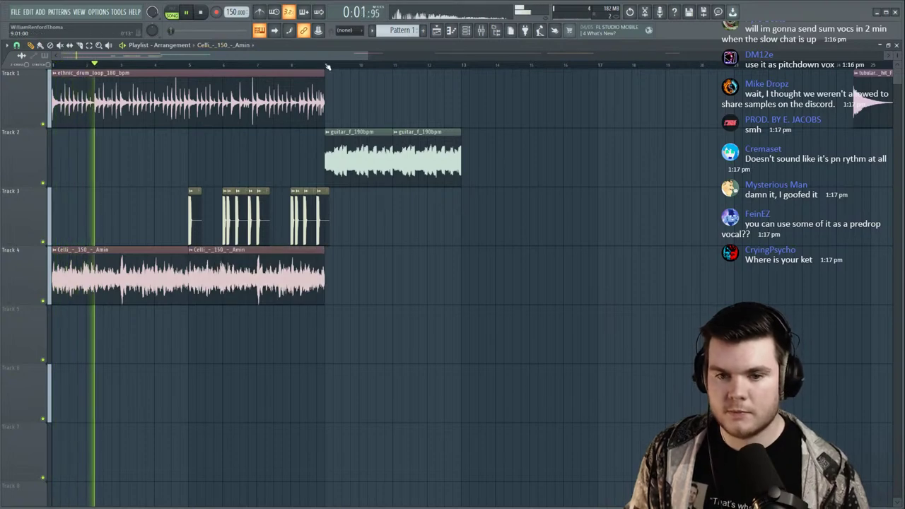
{"action": "left_click", "coordinate": [430, 275]}
{"action": "right_click", "coordinate": [430, 274]}
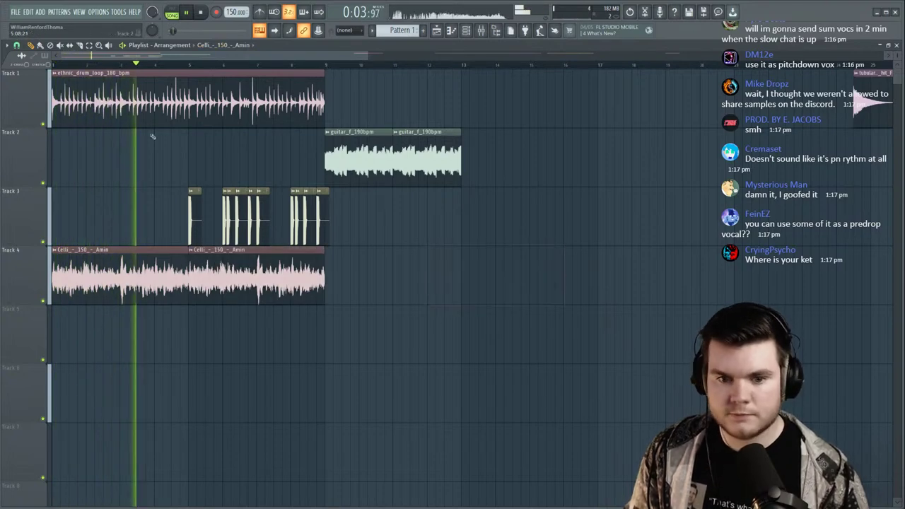
Show the sample browser beside the playlist, widen it slightly and keep the mixer hidden.
{"action": "left_click", "coordinate": [481, 30]}
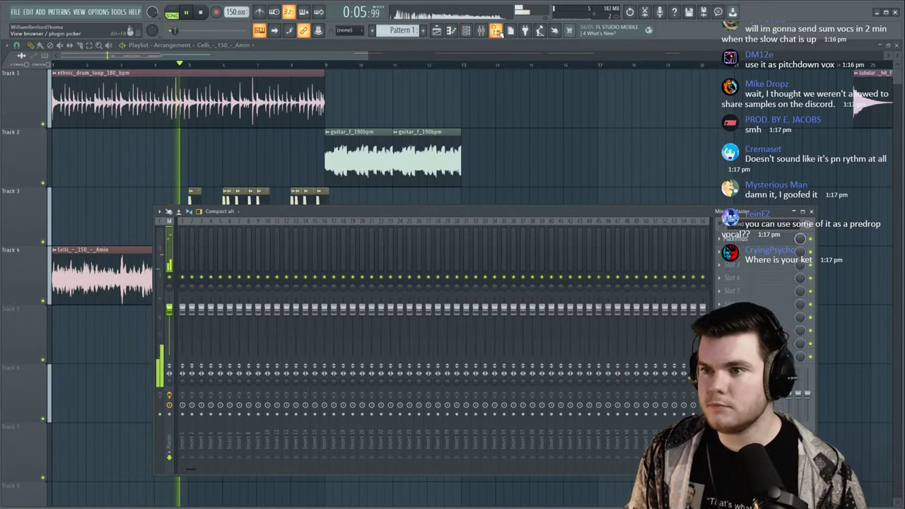
{"action": "left_click", "coordinate": [497, 31]}
{"action": "key", "text": "space"}
{"action": "left_click_drag", "start_coordinate": [133, 130], "coordinate": [153, 132]}
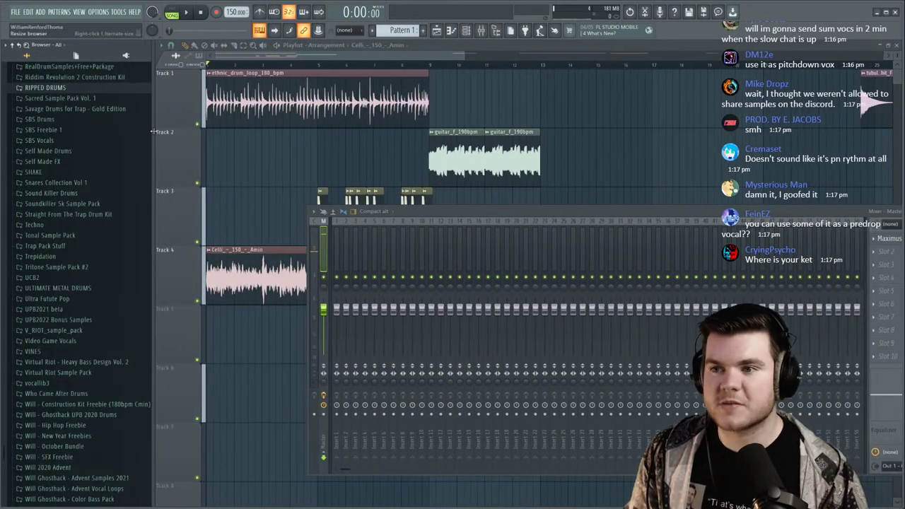
{"action": "key", "text": "F9"}
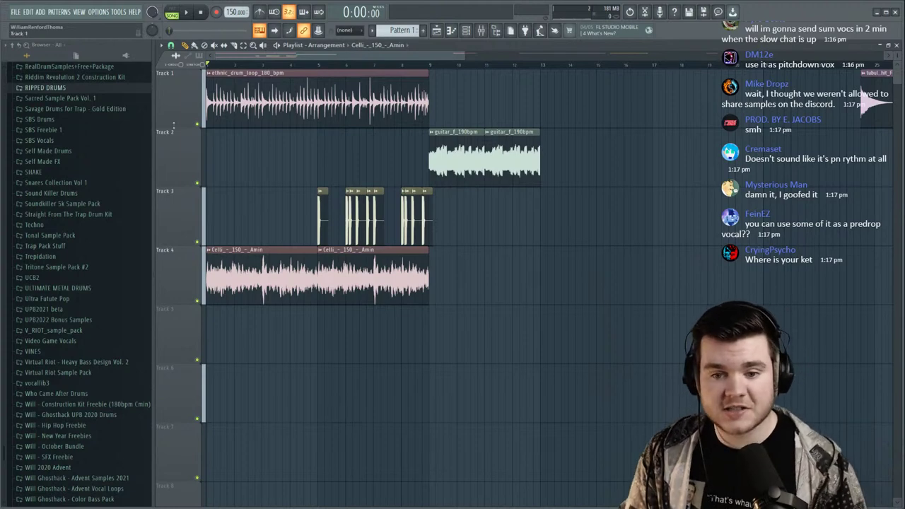
Open the 30 Sound FX folder under One-Shots in the Will Ghosthack - EDM Package.
{"action": "scroll", "coordinate": [142, 191], "scroll_direction": "down", "scroll_amount": 6}
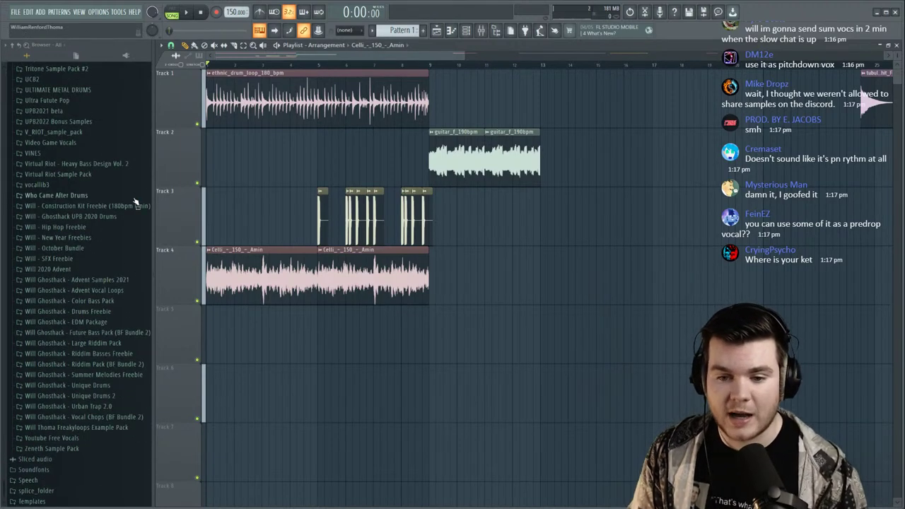
{"action": "left_click", "coordinate": [113, 324]}
{"action": "left_click", "coordinate": [75, 364]}
{"action": "left_click", "coordinate": [77, 409]}
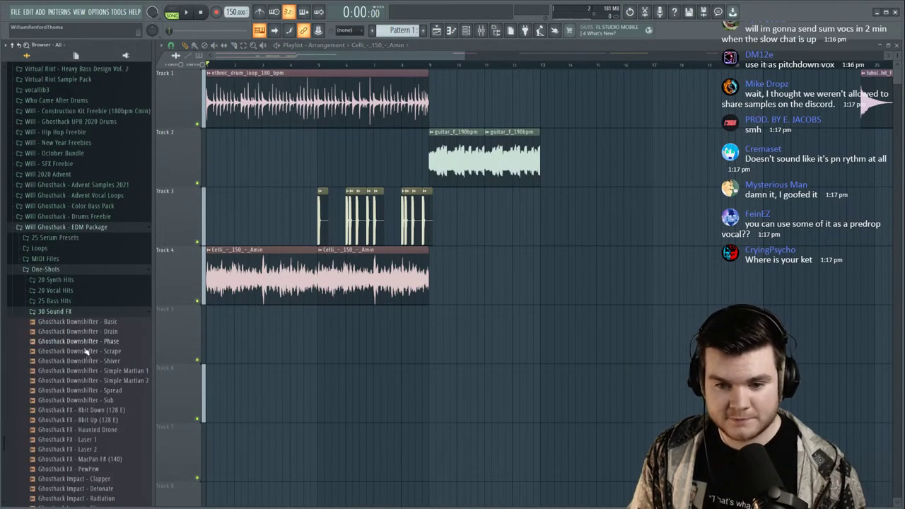
Place the Ghosthack Impact - Trench sample at bar 1 on Track 5 and play the arrangement.
{"action": "scroll", "coordinate": [94, 284], "scroll_direction": "down", "scroll_amount": 3}
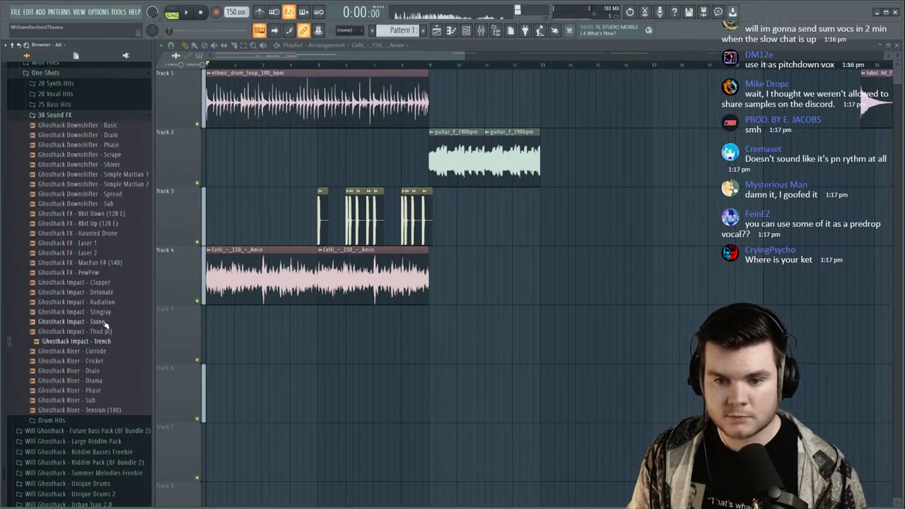
{"action": "left_click_drag", "start_coordinate": [139, 354], "coordinate": [233, 332]}
{"action": "key", "text": "space"}
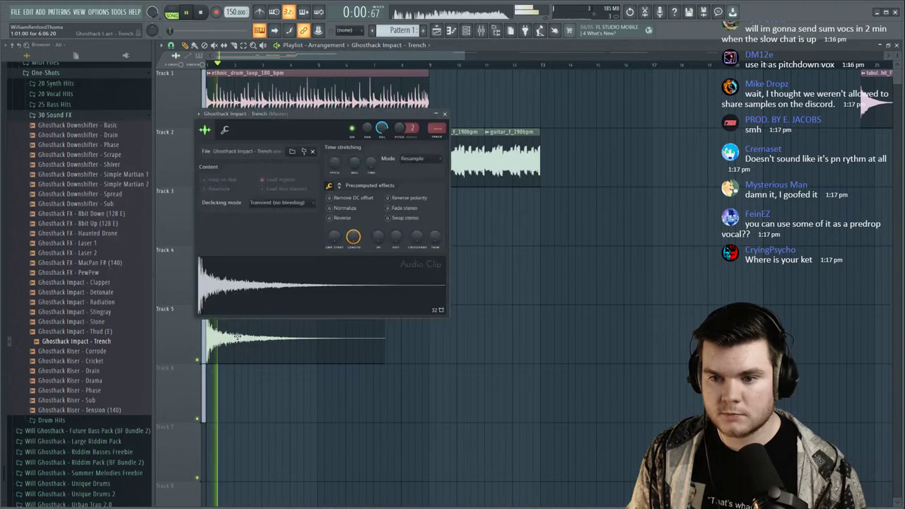
Lower the Ghosthack Impact - Trench clip's channel volume to about -9.2 dB.
{"action": "double_click", "coordinate": [236, 333]}
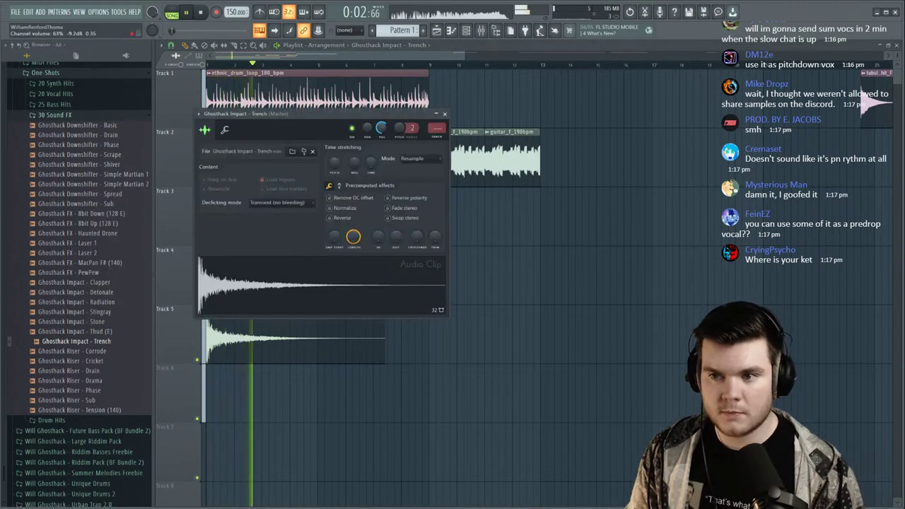
{"action": "left_click", "coordinate": [445, 113]}
Collapse the 30 Sound FX, One-Shots and Will Ghosthack - EDM Package folders in the sample browser.
{"action": "left_click", "coordinate": [71, 114]}
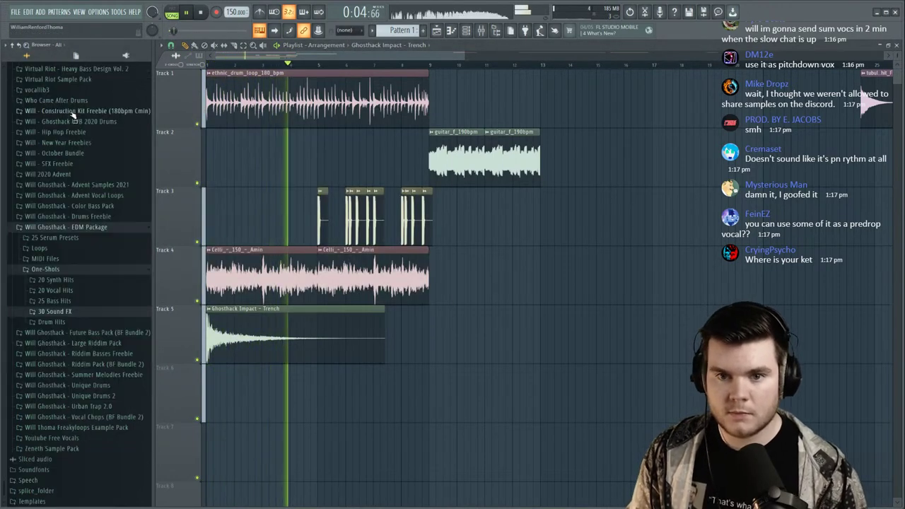
{"action": "left_click", "coordinate": [68, 268]}
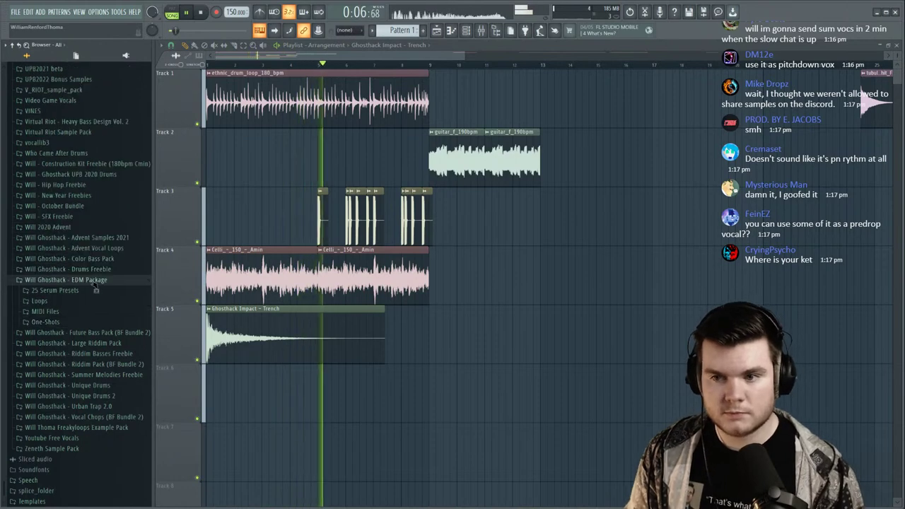
{"action": "left_click", "coordinate": [93, 281]}
Place a second copy of the eight-bar ethnic_drum_loop_180_bpm clip at bar 9 on Track 1.
{"action": "left_click", "coordinate": [432, 66]}
{"action": "left_click_drag", "start_coordinate": [573, 156], "coordinate": [452, 147]}
{"action": "mouse_move", "coordinate": [375, 82]}
{"action": "left_mouse_down"}
{"action": "mouse_move", "coordinate": [605, 89]}
{"action": "mouse_move", "coordinate": [597, 92]}
{"action": "left_mouse_up"}
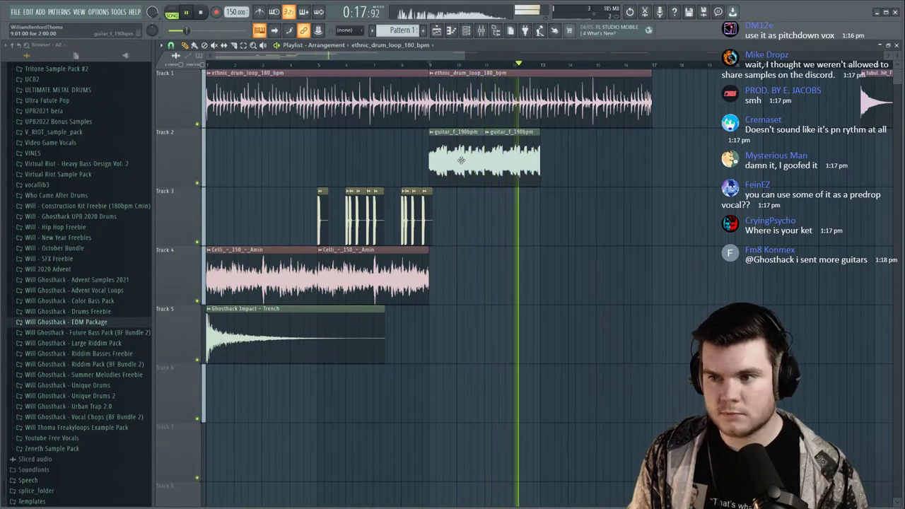
Solo Track 2 from bar 9 and review the guitar_f_190bpm clip's pitch and time-stretching settings.
{"action": "left_click", "coordinate": [431, 64]}
{"action": "scroll", "coordinate": [506, 66], "scroll_direction": "up", "scroll_amount": 3}
{"action": "right_click", "coordinate": [198, 183]}
{"action": "double_click", "coordinate": [434, 137]}
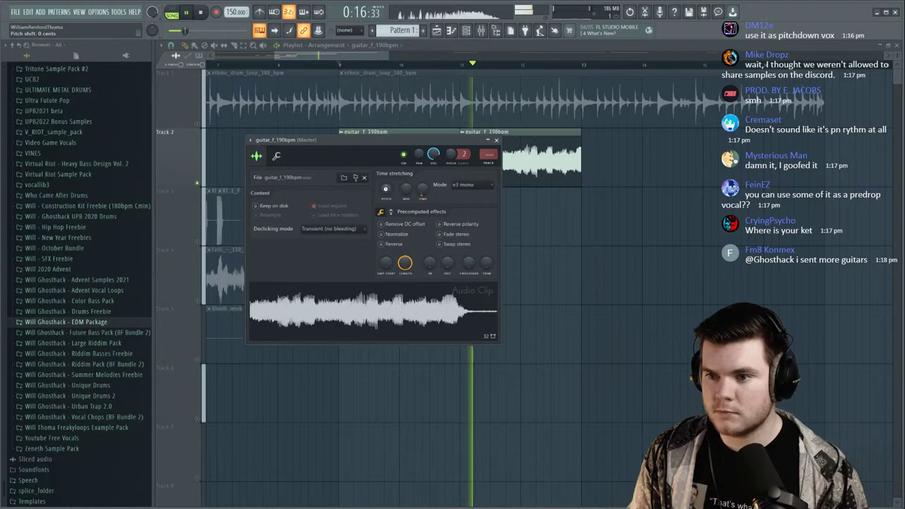
{"action": "key", "text": "space"}
{"action": "left_click", "coordinate": [497, 140]}
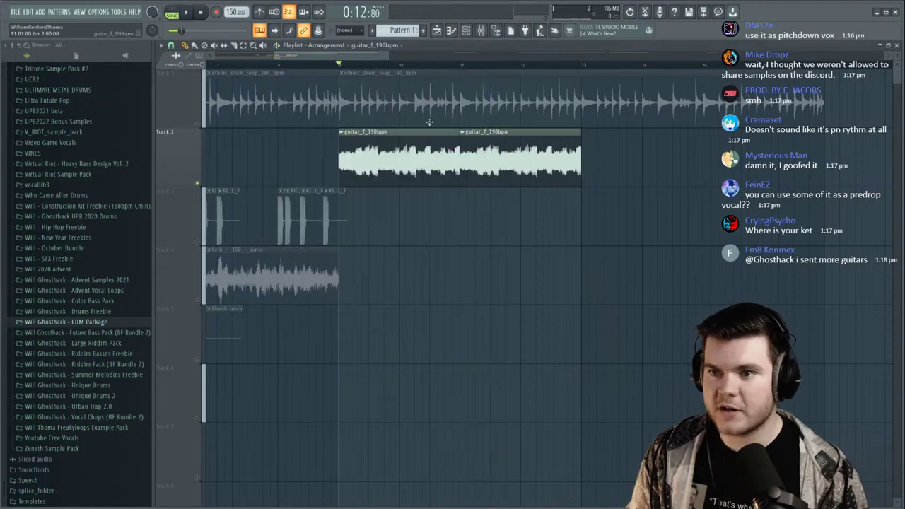
Slice the first guitar_f_190bpm clip on Track 2 halfway through bar 10 and play it back.
{"action": "scroll", "coordinate": [419, 67], "scroll_direction": "up", "scroll_amount": 3}
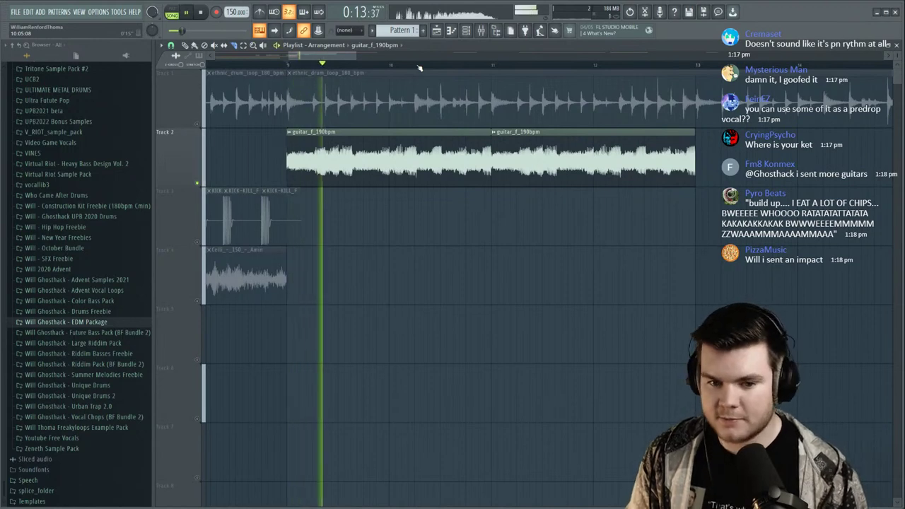
{"action": "key", "text": "space"}
{"action": "left_click_drag", "start_coordinate": [445, 195], "coordinate": [442, 135]}
{"action": "key", "text": "space"}
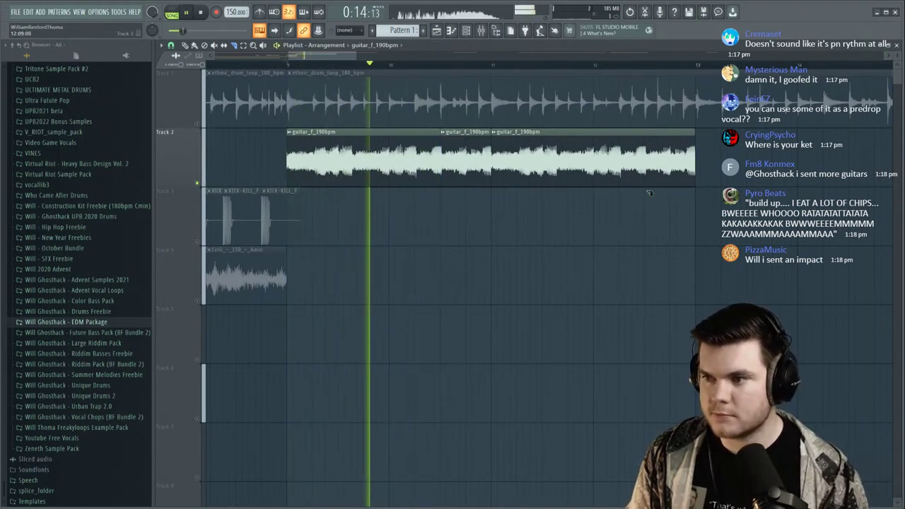
Make the sliced guitar section in bar 10 a unique clip and shift its pitch.
{"action": "key", "text": "space"}
{"action": "left_click", "coordinate": [444, 131]}
{"action": "left_click", "coordinate": [470, 193]}
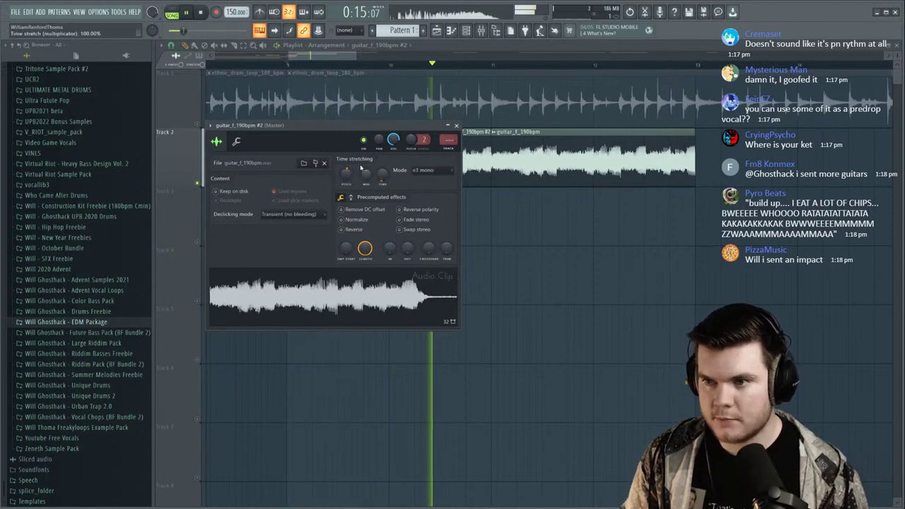
{"action": "left_click", "coordinate": [456, 126]}
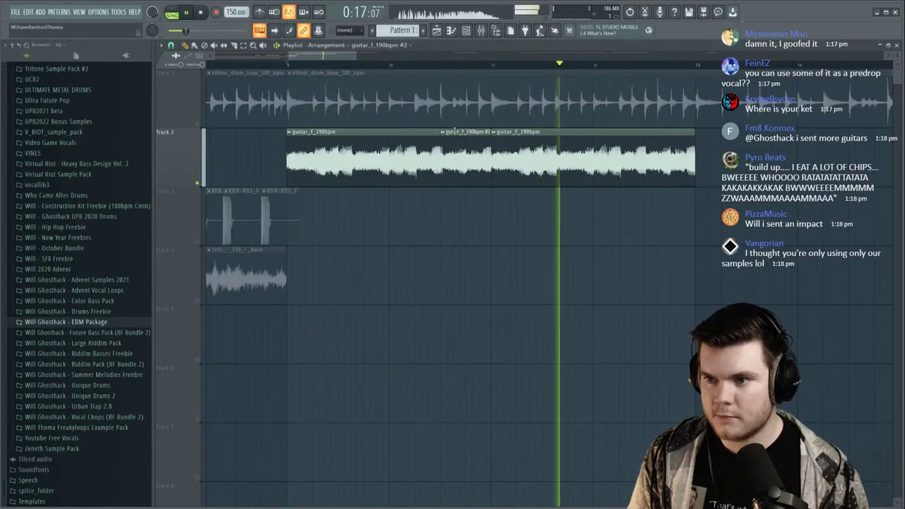
Shorten the second guitar clip to the middle of bar 12 and fill the gap up to bar 13 with the pitched slice.
{"action": "key", "text": "space"}
{"action": "left_click_drag", "start_coordinate": [694, 146], "coordinate": [645, 147]}
{"action": "key", "text": "space"}
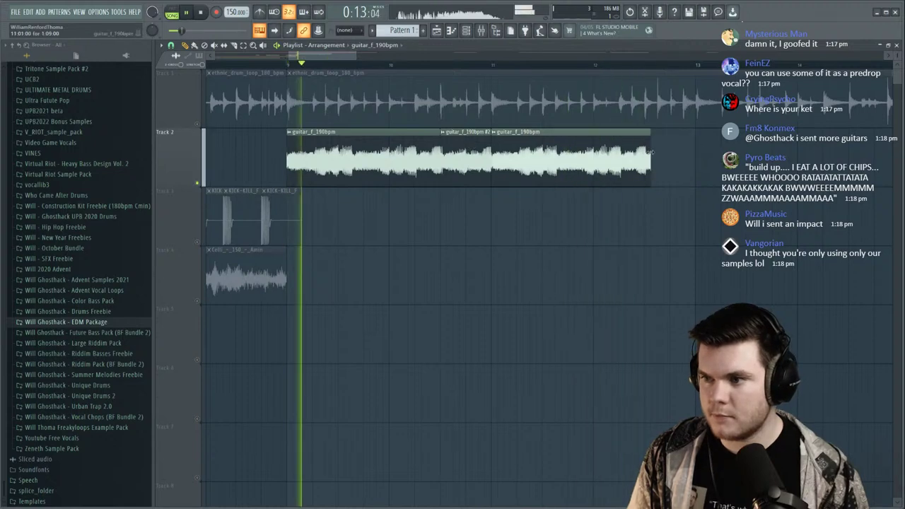
{"action": "left_click", "coordinate": [662, 149]}
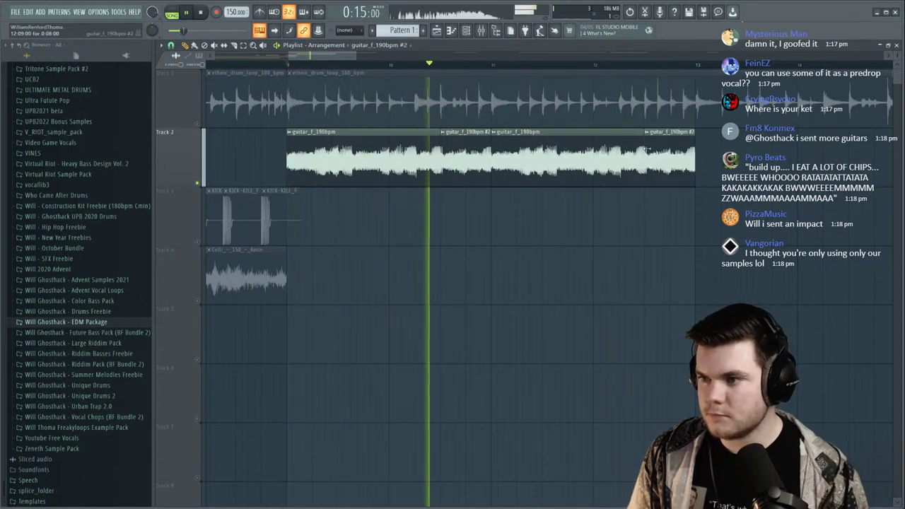
Delay the start of the pitched guitar slice in bar 10 slightly, keeping the second pitched slice starting halfway through bar 12.
{"action": "left_click_drag", "start_coordinate": [643, 149], "coordinate": [658, 149]}
{"action": "left_click", "coordinate": [737, 150]}
{"action": "right_click", "coordinate": [754, 177]}
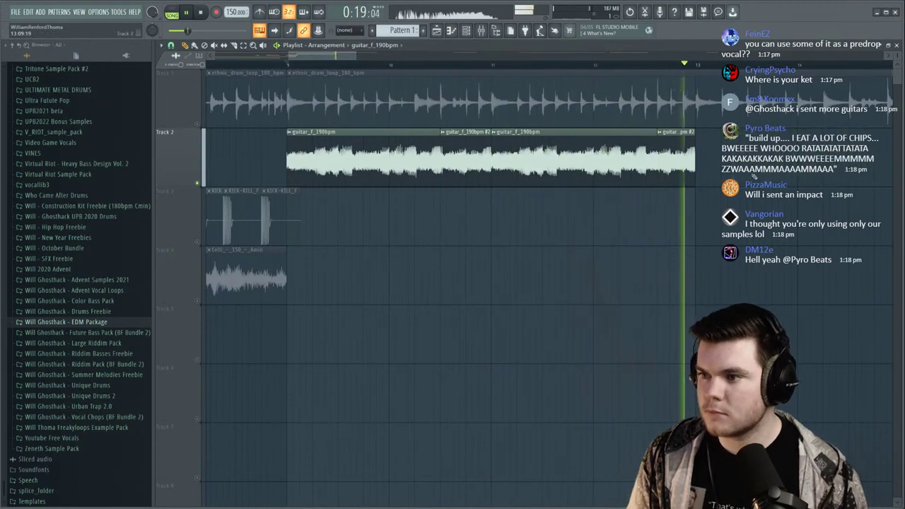
{"action": "left_click_drag", "start_coordinate": [442, 144], "coordinate": [453, 142]}
{"action": "left_click_drag", "start_coordinate": [655, 141], "coordinate": [644, 141]}
Set the declicking mode of the pitched guitar_f_190bpm #2 clip to Generic (bleeding).
{"action": "double_click", "coordinate": [566, 159]}
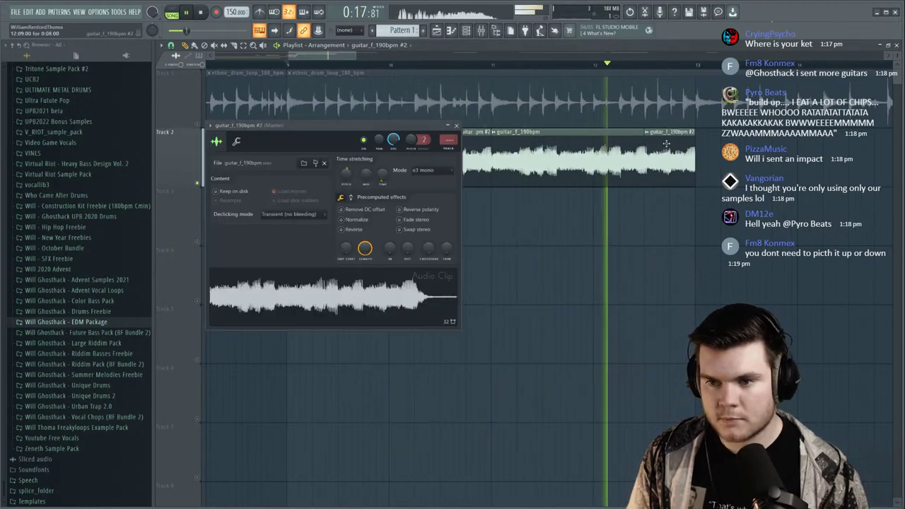
{"action": "left_click", "coordinate": [289, 214]}
{"action": "left_click", "coordinate": [283, 247]}
{"action": "key", "text": "space"}
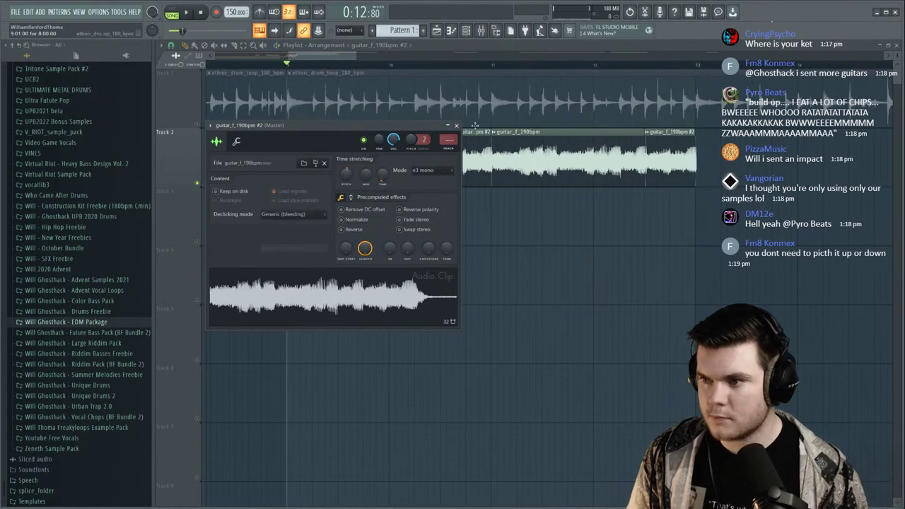
{"action": "left_click", "coordinate": [458, 125]}
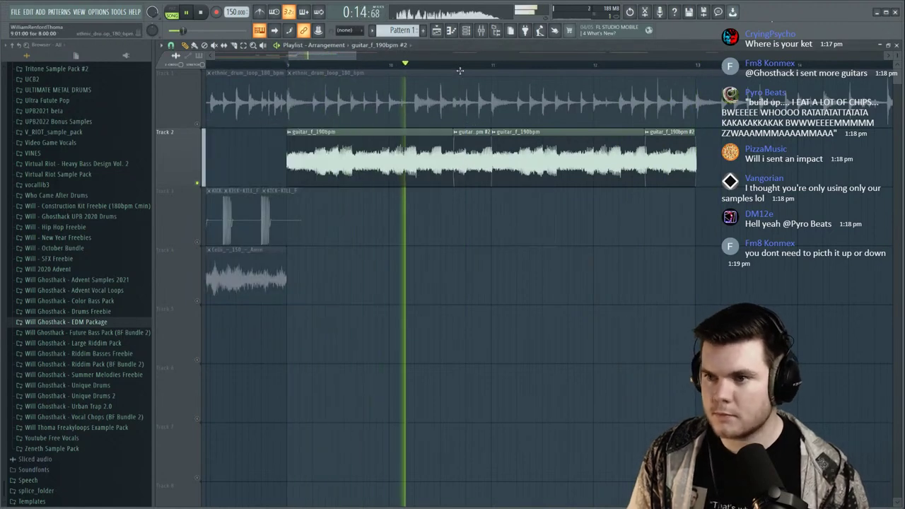
Try moving the boundary between the original and pitched guitar clips in bar 10 slightly earlier, auditioning the transition.
{"action": "scroll", "coordinate": [461, 73], "scroll_direction": "down", "scroll_amount": 1}
{"action": "scroll", "coordinate": [461, 66], "scroll_direction": "up", "scroll_amount": 1}
{"action": "scroll", "coordinate": [461, 66], "scroll_direction": "down", "scroll_amount": 3}
{"action": "scroll", "coordinate": [620, 182], "scroll_direction": "up", "scroll_amount": 1}
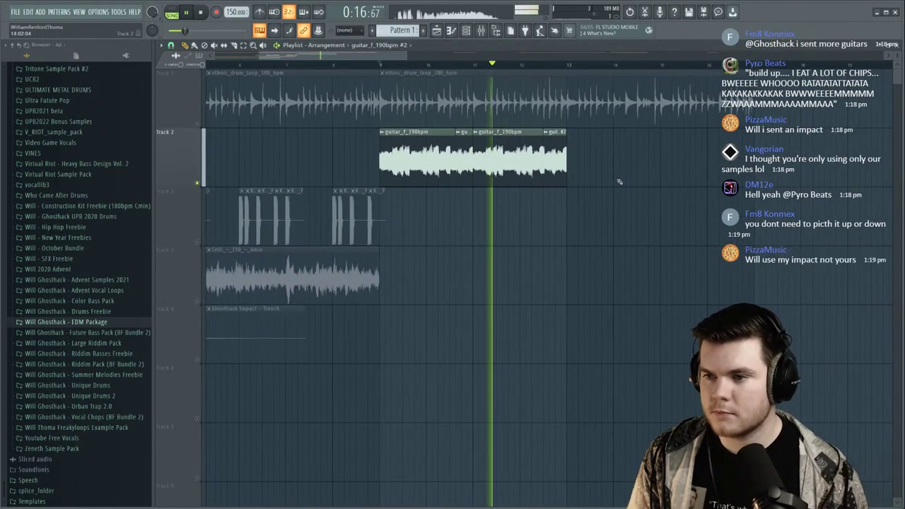
{"action": "scroll", "coordinate": [505, 64], "scroll_direction": "up", "scroll_amount": 3}
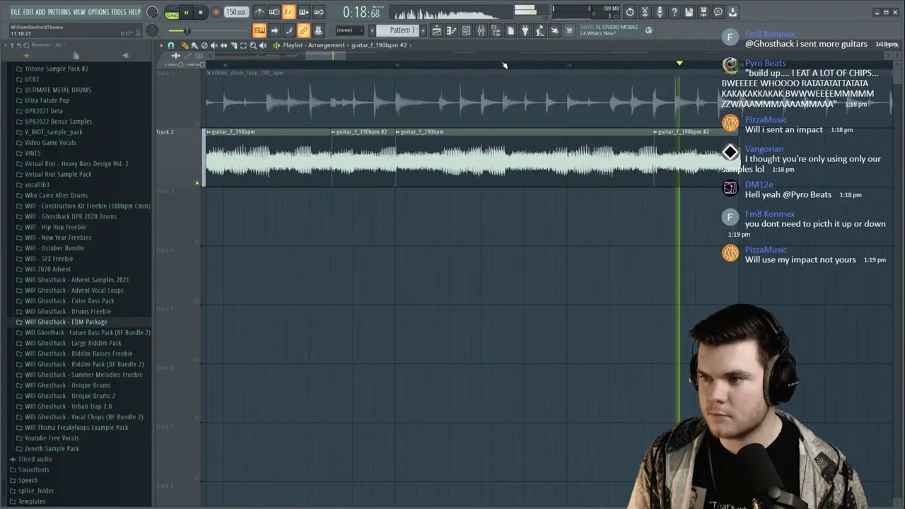
{"action": "left_click", "coordinate": [304, 65]}
{"action": "key", "text": "space"}
{"action": "scroll", "coordinate": [307, 66], "scroll_direction": "up", "scroll_amount": 2}
{"action": "key", "text": "space"}
{"action": "left_click_drag", "start_coordinate": [367, 198], "coordinate": [355, 150]}
{"action": "key", "text": "space"}
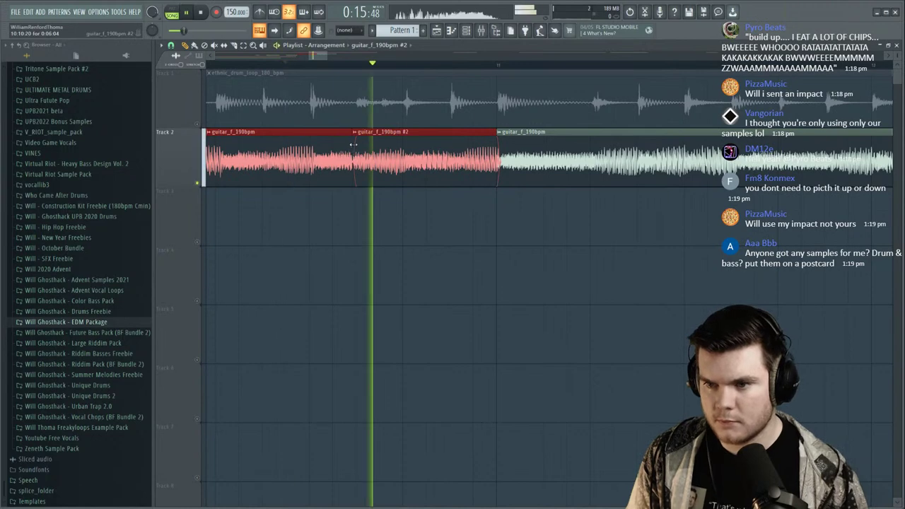
{"action": "key", "text": "space"}
Try the Generic (bleeding) declicking mode on the original guitar clip, and undo back past the boundary move.
{"action": "double_click", "coordinate": [332, 146]}
{"action": "left_click", "coordinate": [329, 228]}
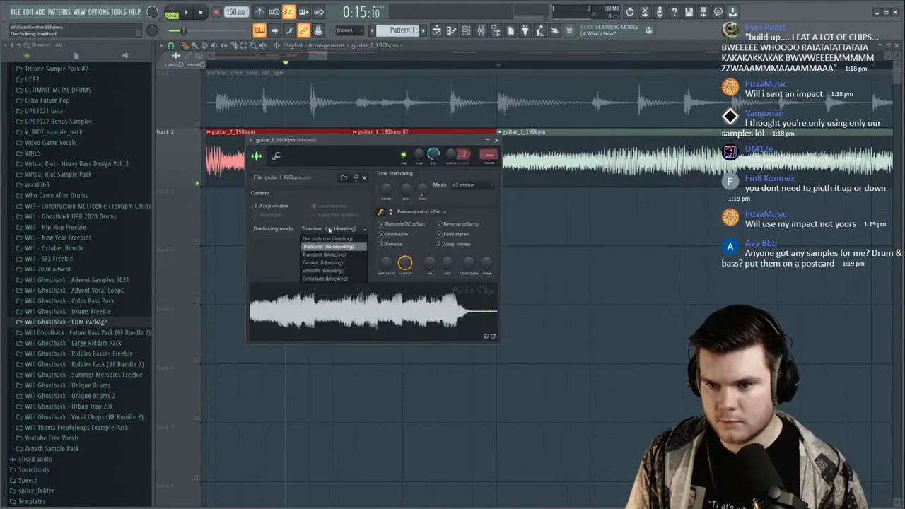
{"action": "left_click", "coordinate": [324, 262]}
{"action": "left_click", "coordinate": [497, 140]}
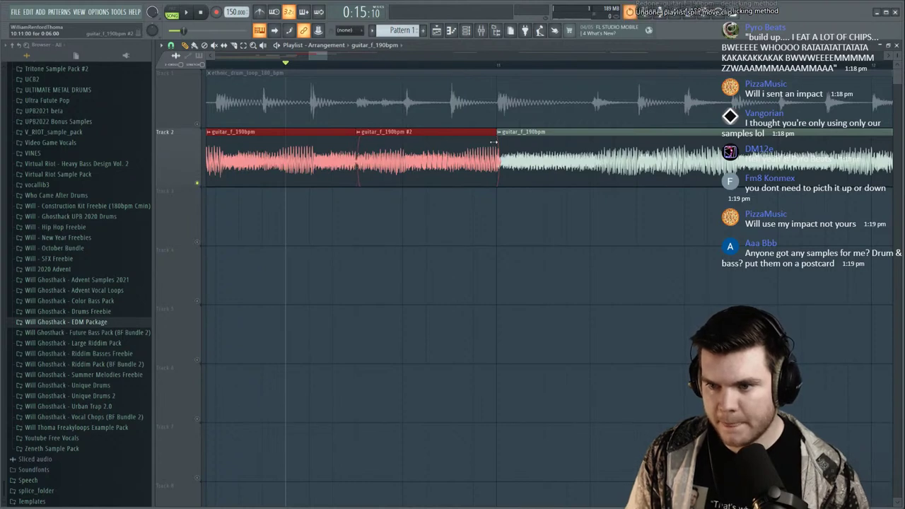
{"action": "key", "text": "ctrl+z"}
Set the declicking mode of the original guitar_f_190bpm clip to Generic (bleeding).
{"action": "double_click", "coordinate": [334, 144]}
{"action": "left_click", "coordinate": [336, 229]}
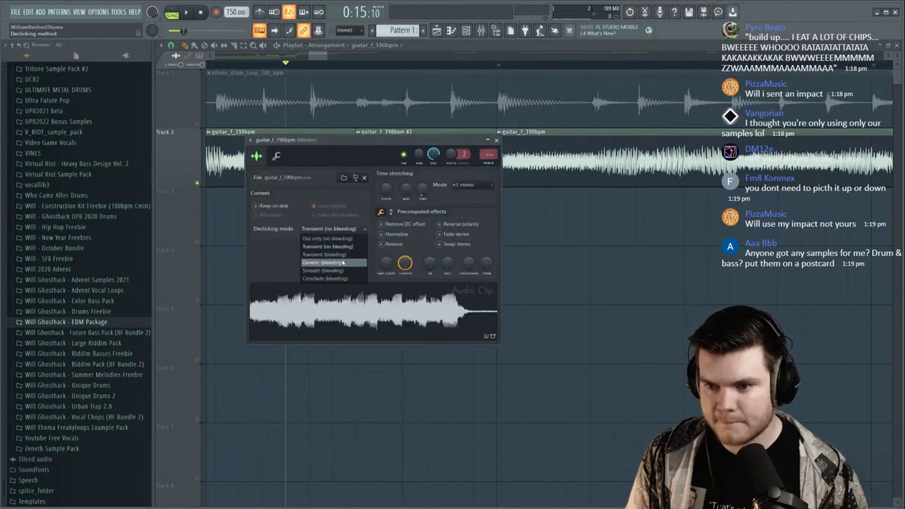
{"action": "left_click", "coordinate": [341, 263]}
{"action": "key", "text": "space"}
{"action": "left_click", "coordinate": [498, 140]}
Play back the edited guitar section and unsolo Track 2 so all tracks sound.
{"action": "scroll", "coordinate": [429, 64], "scroll_direction": "down", "scroll_amount": 6}
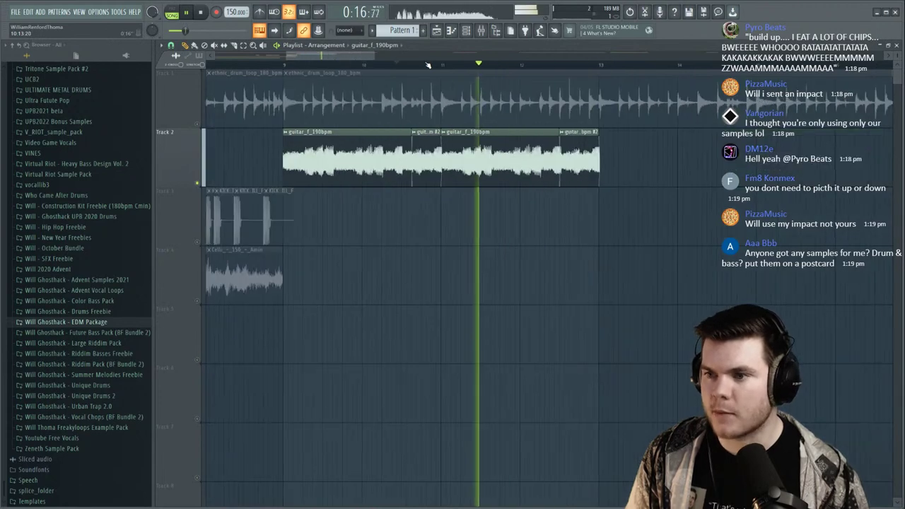
{"action": "left_click", "coordinate": [244, 46]}
{"action": "key", "text": "space"}
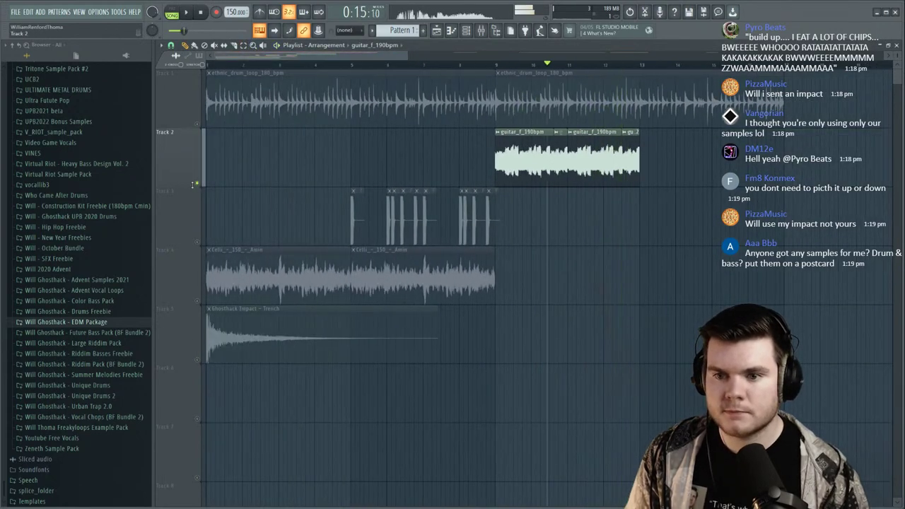
{"action": "right_click", "coordinate": [198, 183]}
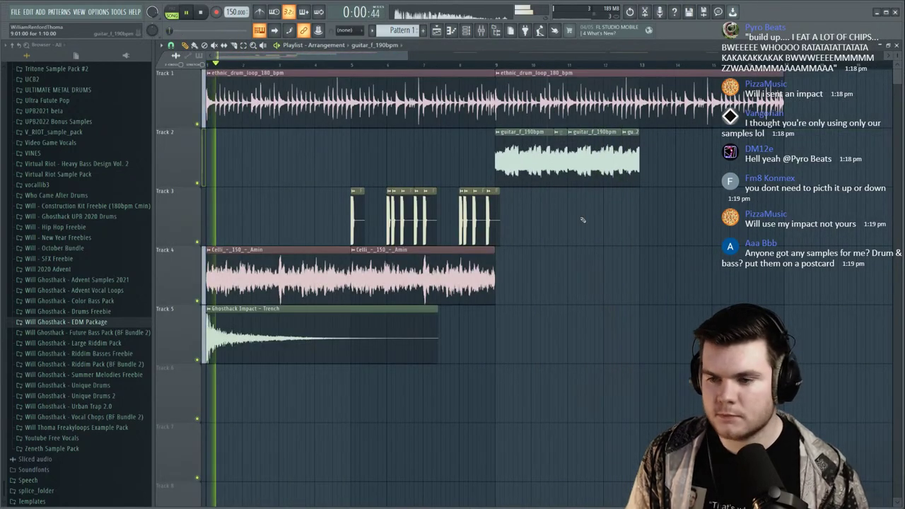
Place three one-beat guitar_f_190bpm stabs, evenly spaced with short gaps, across bar 1 on Track 2.
{"action": "key", "text": "space"}
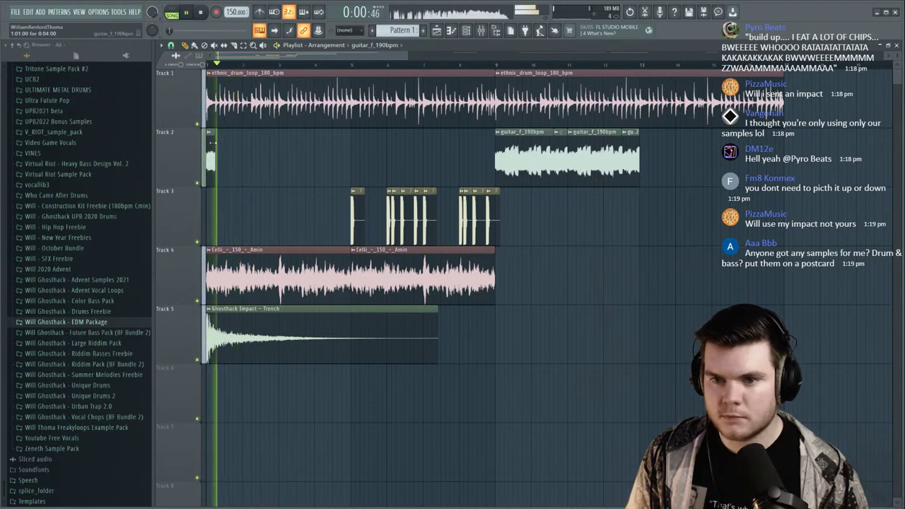
{"action": "left_click", "coordinate": [228, 145]}
{"action": "left_click", "coordinate": [247, 145]}
{"action": "key", "text": "space"}
{"action": "key", "text": "space"}
Duplicate the three guitar stabs to bar 3 and both groups to bars 5 and 7 on Track 2.
{"action": "mouse_move", "coordinate": [228, 147]}
{"action": "left_mouse_down"}
{"action": "mouse_move", "coordinate": [237, 149]}
{"action": "mouse_move", "coordinate": [210, 154]}
{"action": "mouse_move", "coordinate": [291, 155]}
{"action": "mouse_move", "coordinate": [281, 154]}
{"action": "left_mouse_up"}
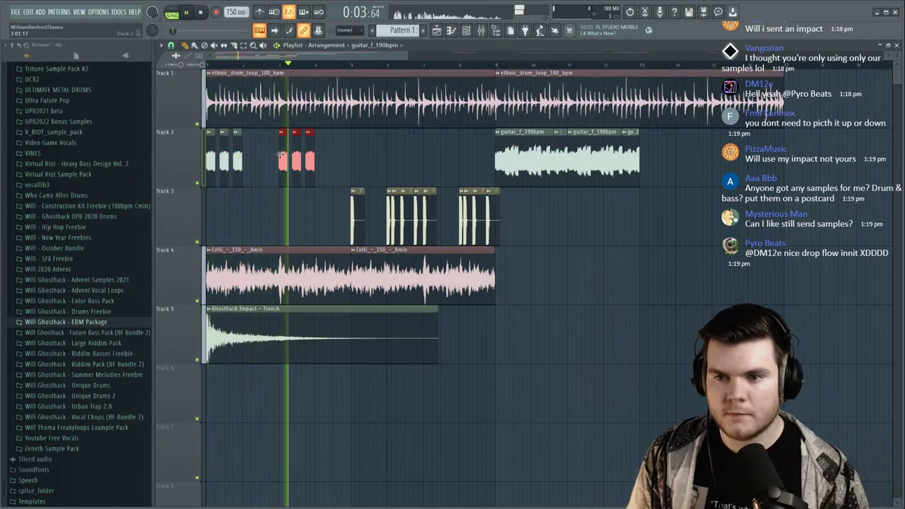
{"action": "left_click", "coordinate": [356, 152], "text": "ctrl"}
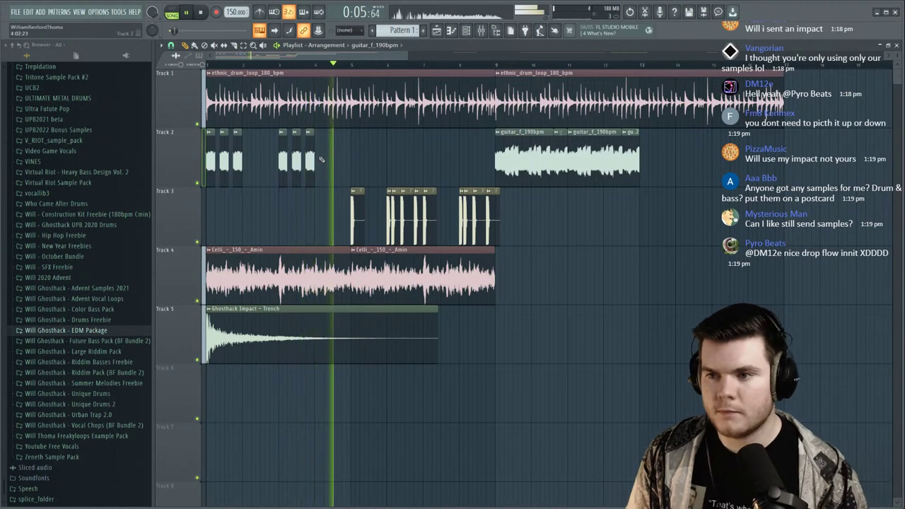
{"action": "mouse_move", "coordinate": [353, 131]}
{"action": "left_mouse_down"}
{"action": "mouse_move", "coordinate": [205, 183]}
{"action": "mouse_move", "coordinate": [356, 160]}
{"action": "left_mouse_up"}
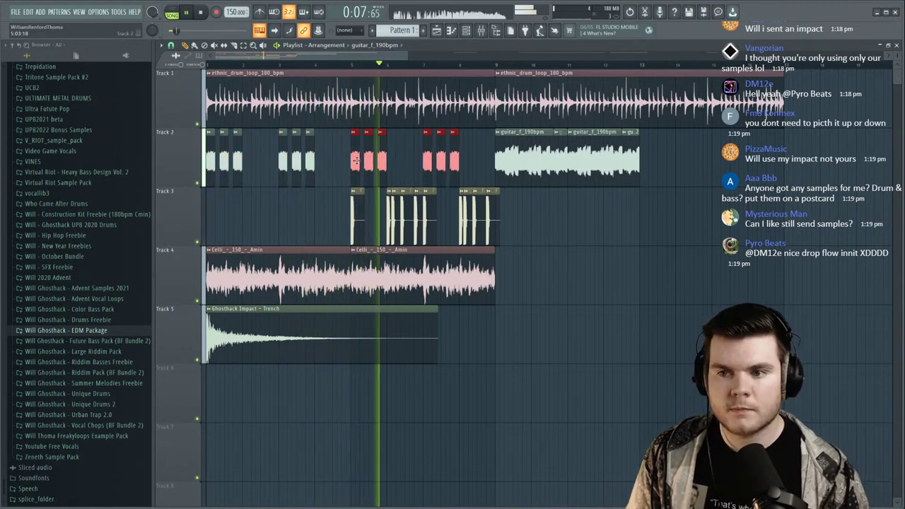
{"action": "left_click_drag", "start_coordinate": [344, 66], "coordinate": [97, 72]}
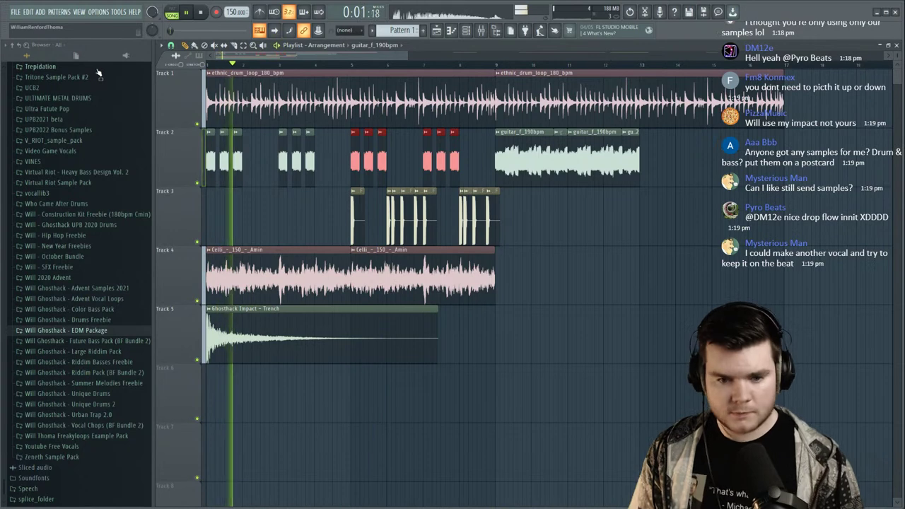
{"action": "key", "text": "space"}
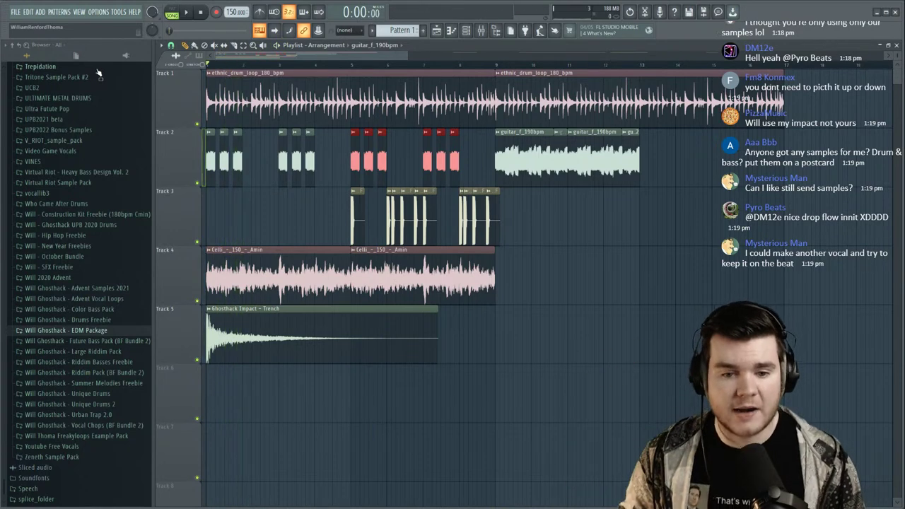
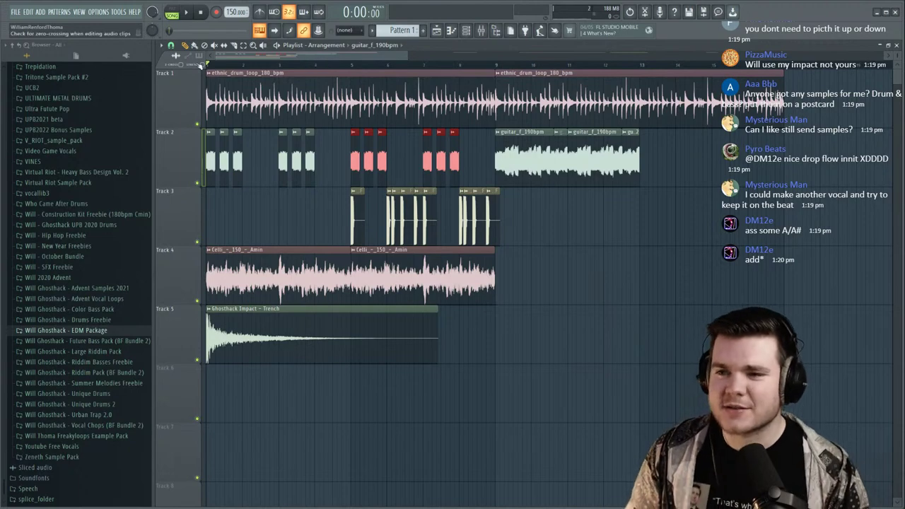
Copy the kick pattern that starts at bar 5 on Track 3 so it repeats from bar 9.
{"action": "scroll", "coordinate": [330, 65], "scroll_direction": "down", "scroll_amount": 3}
{"action": "key", "text": "space"}
{"action": "scroll", "coordinate": [307, 65], "scroll_direction": "up", "scroll_amount": 3}
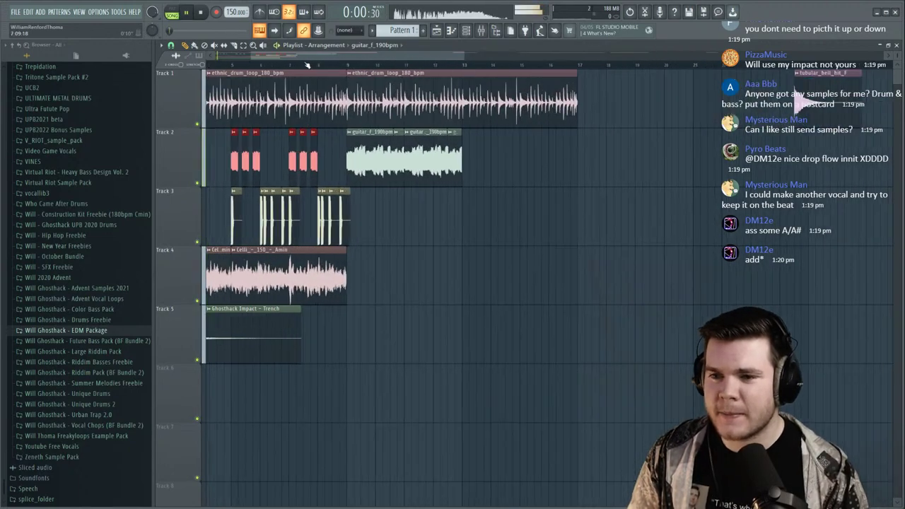
{"action": "left_click_drag", "start_coordinate": [393, 215], "coordinate": [356, 214]}
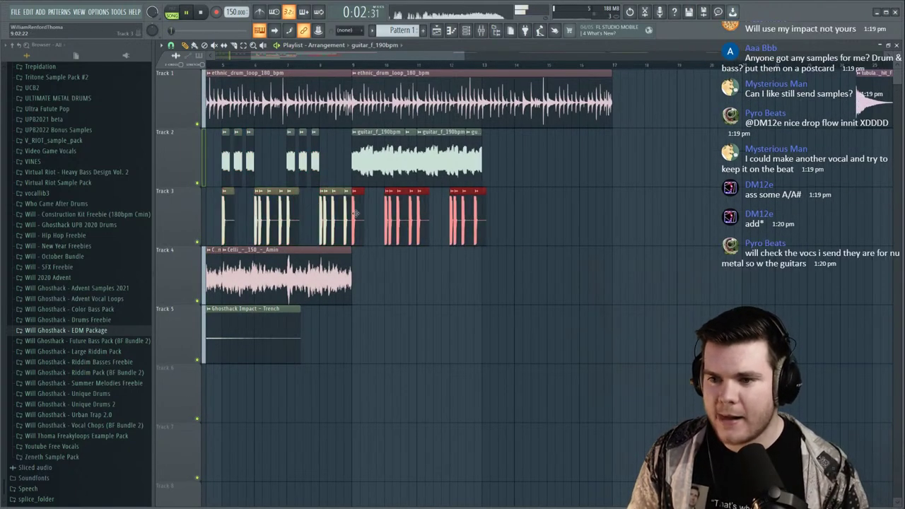
Copy the two Celli clips on Track 4 to bar 9, extending the cello part up to bar 17.
{"action": "scroll", "coordinate": [382, 69], "scroll_direction": "down", "scroll_amount": 3}
{"action": "left_click_drag", "start_coordinate": [385, 275], "coordinate": [357, 267]}
{"action": "left_click", "coordinate": [452, 210], "text": "ctrl"}
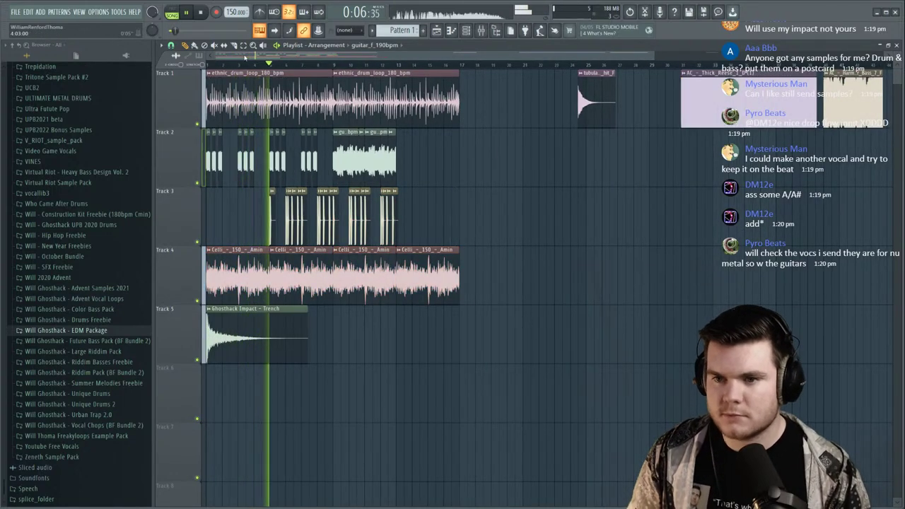
Play the opening bars of the arrangement and solo the guitar on Track 2.
{"action": "scroll", "coordinate": [258, 65], "scroll_direction": "up", "scroll_amount": 2}
{"action": "scroll", "coordinate": [185, 64], "scroll_direction": "up", "scroll_amount": 2}
{"action": "key", "text": "space"}
{"action": "key", "text": "space"}
{"action": "scroll", "coordinate": [198, 70], "scroll_direction": "up", "scroll_amount": 4}
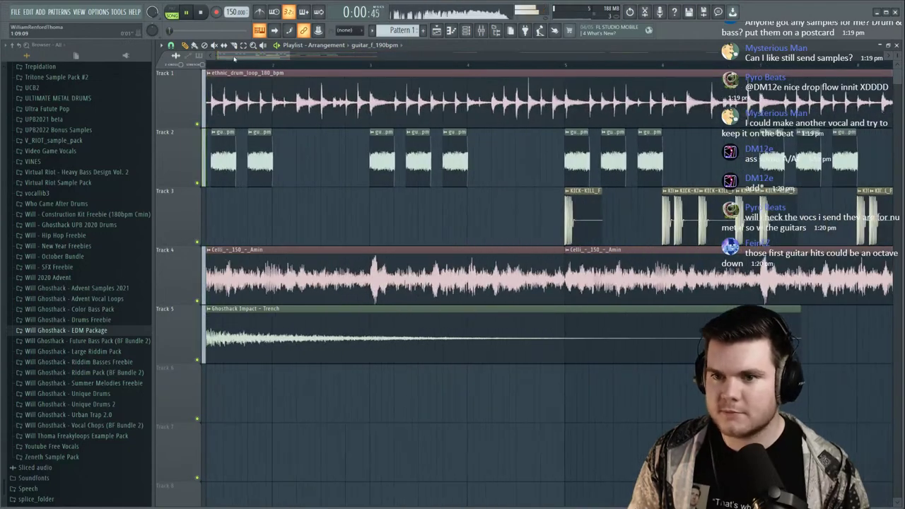
{"action": "key", "text": "space"}
{"action": "right_click", "coordinate": [198, 183]}
{"action": "double_click", "coordinate": [255, 157]}
Show the mixer in a narrower window and route the ethnic_drum_loop_180_bpm clip to mixer Insert 1.
{"action": "left_click", "coordinate": [380, 101]}
{"action": "double_click", "coordinate": [380, 101]}
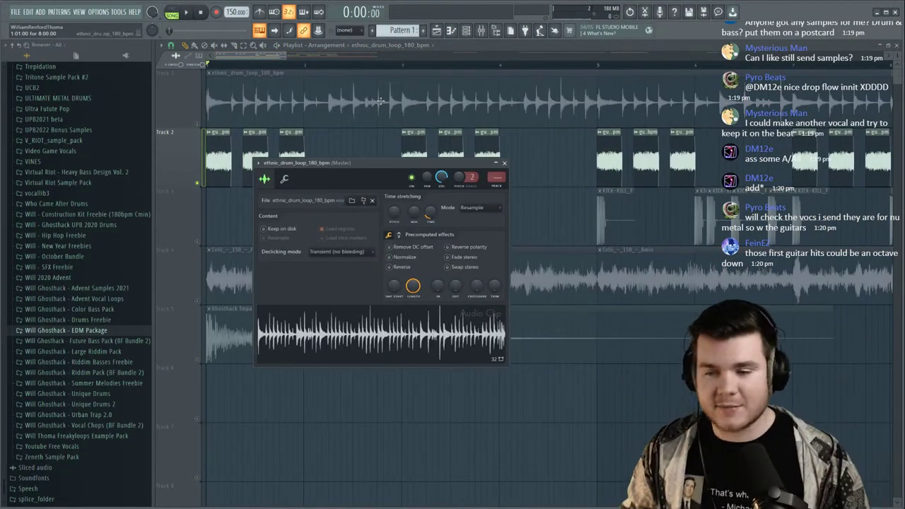
{"action": "left_click", "coordinate": [488, 30]}
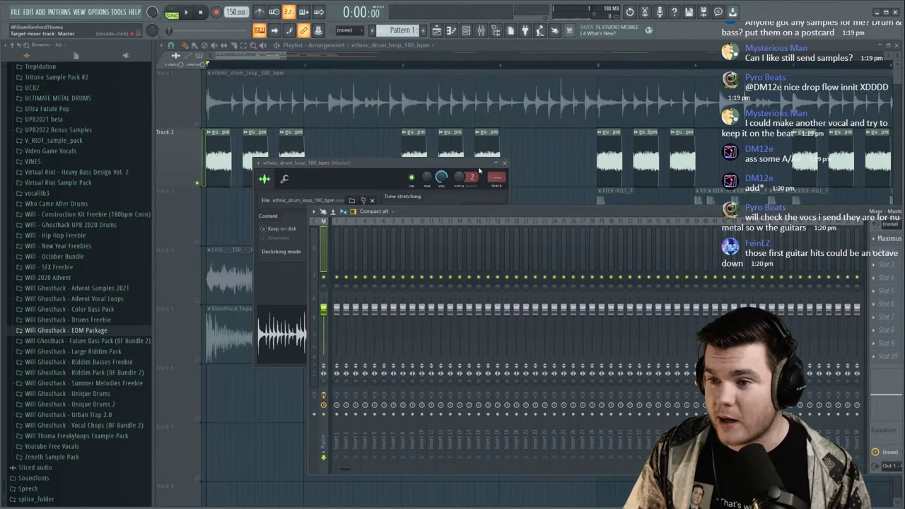
{"action": "left_click_drag", "start_coordinate": [542, 214], "coordinate": [399, 229]}
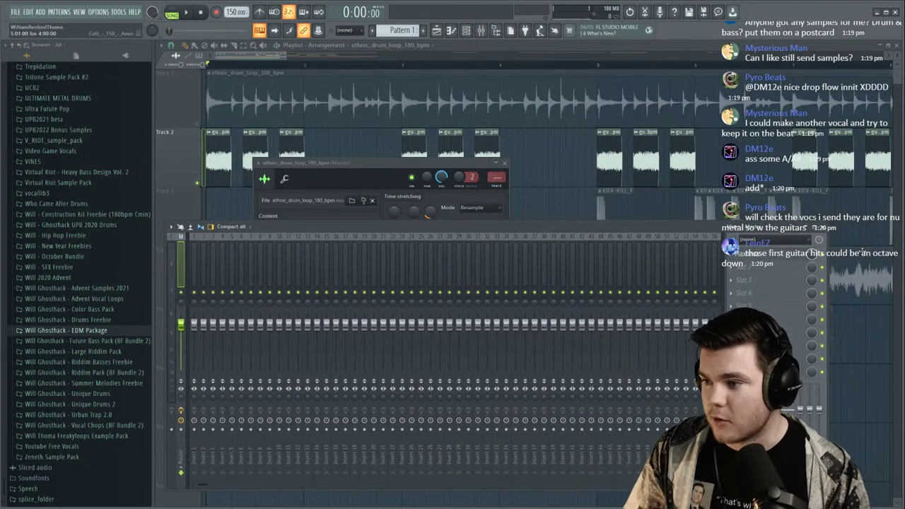
{"action": "left_click_drag", "start_coordinate": [653, 284], "coordinate": [610, 289]}
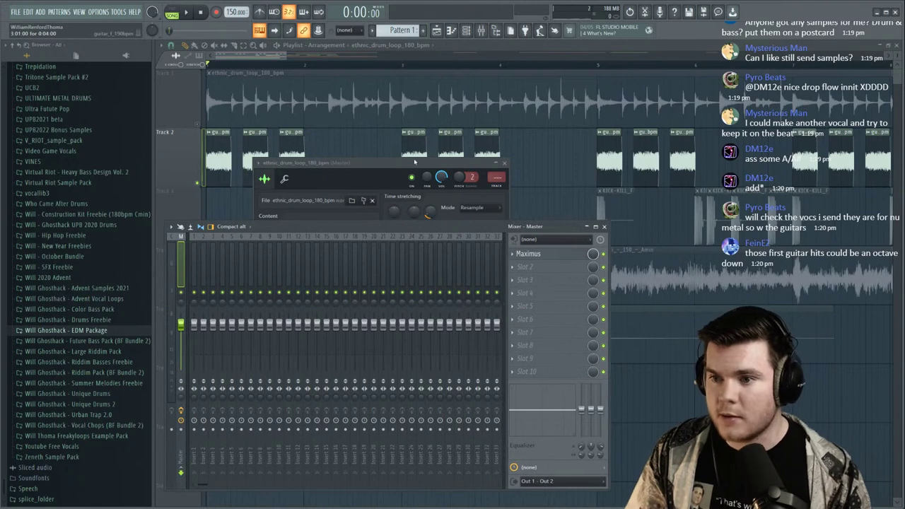
{"action": "left_click", "coordinate": [506, 163]}
{"action": "double_click", "coordinate": [497, 100]}
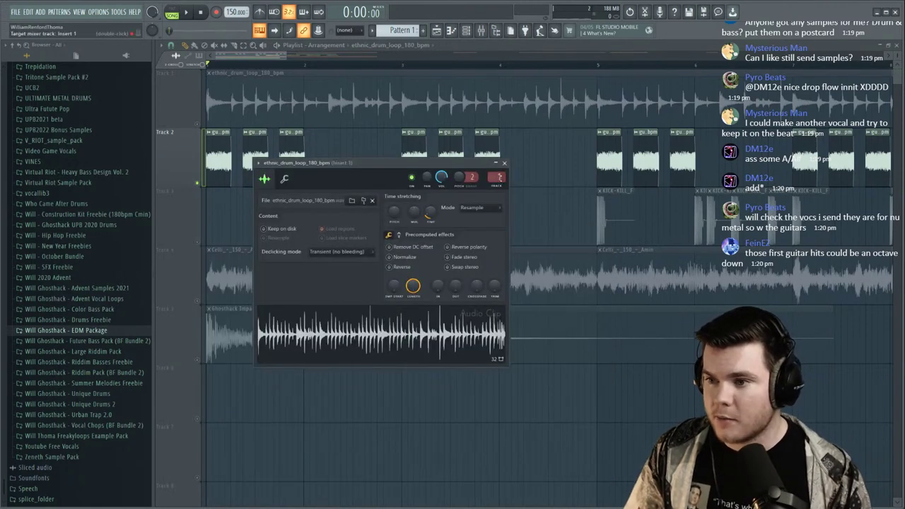
{"action": "left_click", "coordinate": [505, 164]}
Route the guitar_f_190bpm and guitar_f_190bpm #2 clips to mixer Insert 2.
{"action": "double_click", "coordinate": [490, 156]}
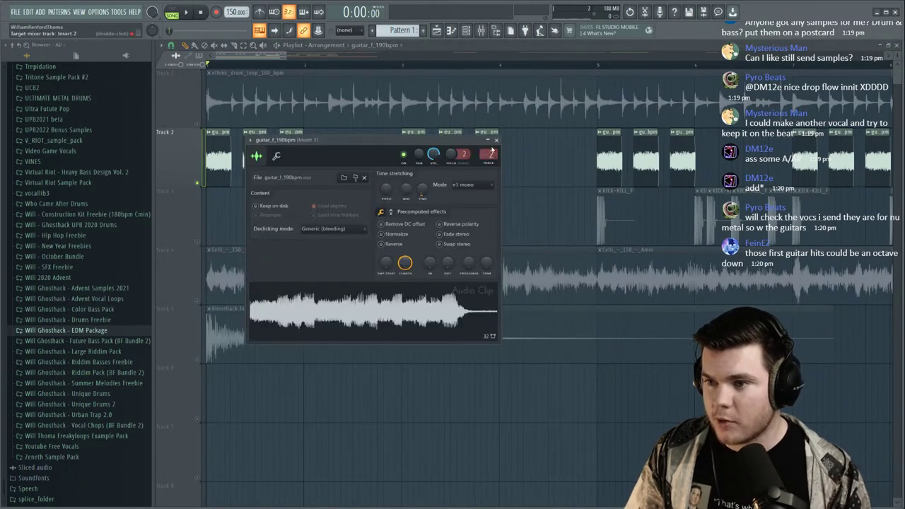
{"action": "left_click", "coordinate": [497, 140]}
{"action": "scroll", "coordinate": [503, 68], "scroll_direction": "down", "scroll_amount": 3}
{"action": "double_click", "coordinate": [539, 94]}
{"action": "double_click", "coordinate": [571, 145]}
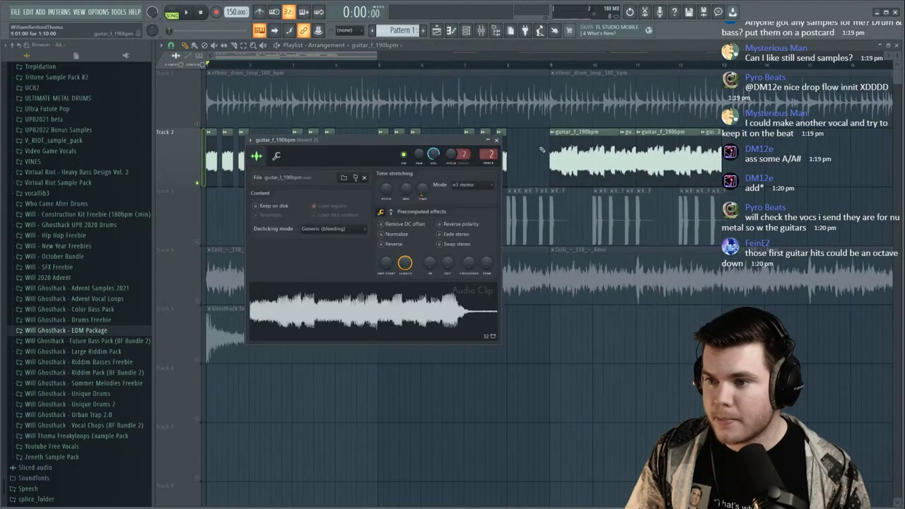
{"action": "left_click", "coordinate": [496, 140]}
{"action": "double_click", "coordinate": [487, 151]}
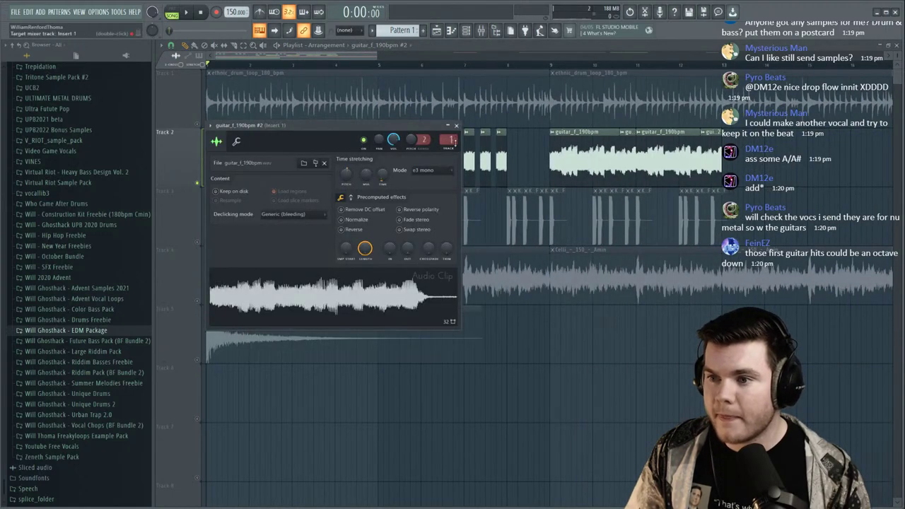
{"action": "left_click", "coordinate": [457, 127]}
Route the KICK-KILL_F, Celli and Ghosthack Impact - Trench clips to their own mixer inserts.
{"action": "double_click", "coordinate": [453, 207]}
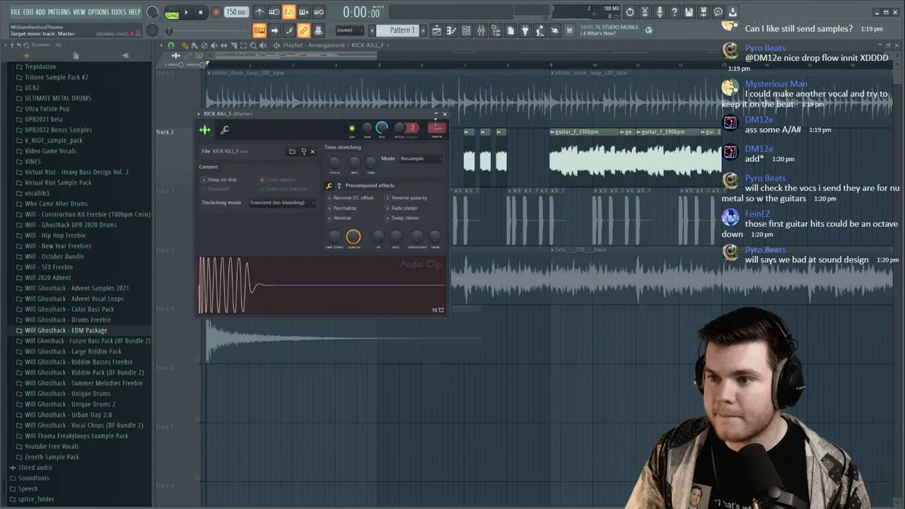
{"action": "left_click", "coordinate": [445, 113]}
{"action": "double_click", "coordinate": [450, 255]}
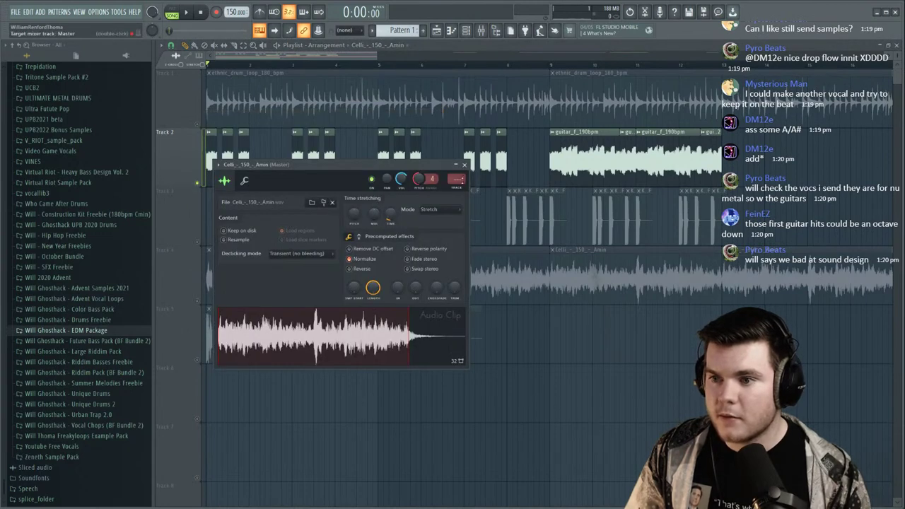
{"action": "left_click", "coordinate": [464, 166]}
{"action": "double_click", "coordinate": [442, 316]}
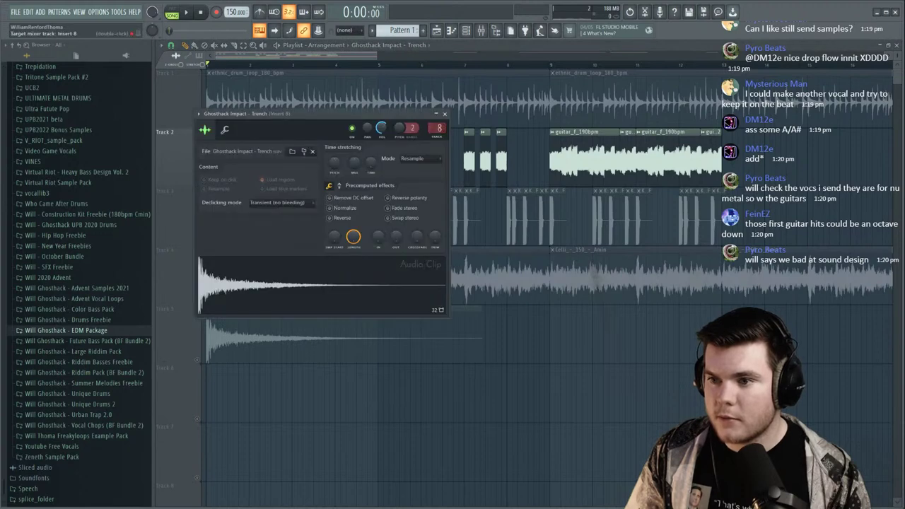
{"action": "left_click", "coordinate": [445, 114]}
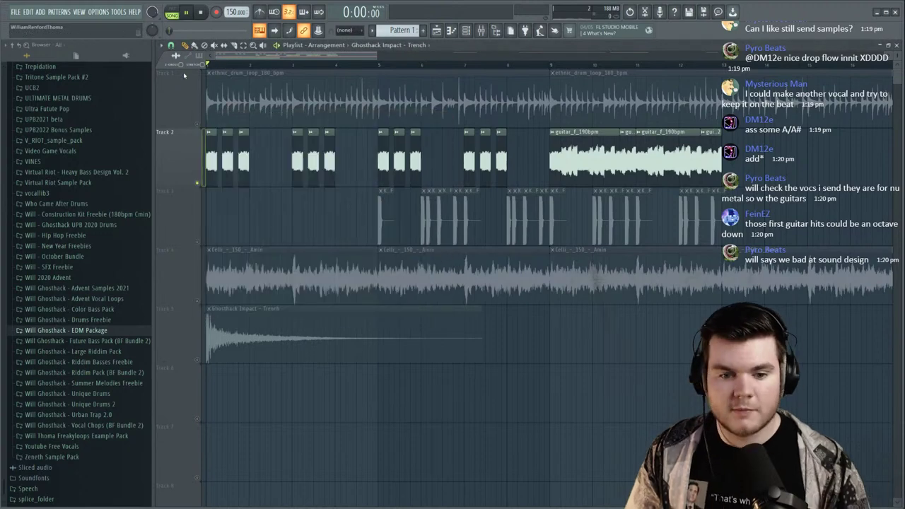
Unsolo Track 2 and load Fruity parametric EQ 2 with a low- and high-cut preset in slot 1 of Insert 2.
{"action": "key", "text": "space"}
{"action": "left_click", "coordinate": [198, 182], "text": "ctrl"}
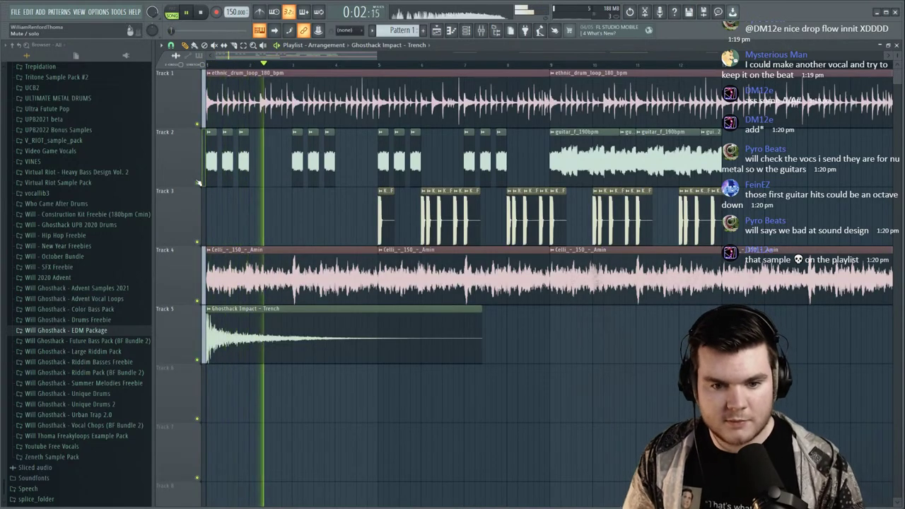
{"action": "key", "text": "F9"}
{"action": "left_click", "coordinate": [203, 283]}
{"action": "left_click", "coordinate": [535, 254]}
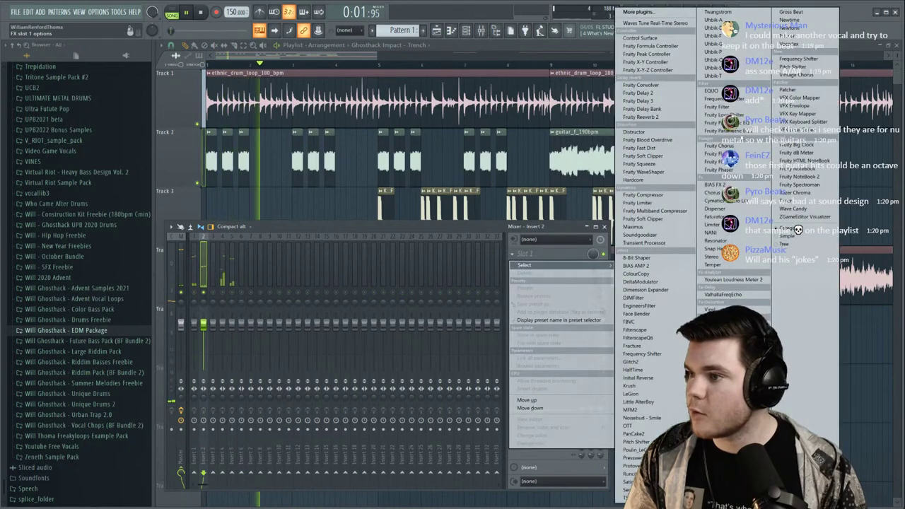
{"action": "left_click", "coordinate": [729, 131]}
{"action": "key", "text": "space"}
{"action": "left_click", "coordinate": [495, 149]}
{"action": "left_click", "coordinate": [501, 171]}
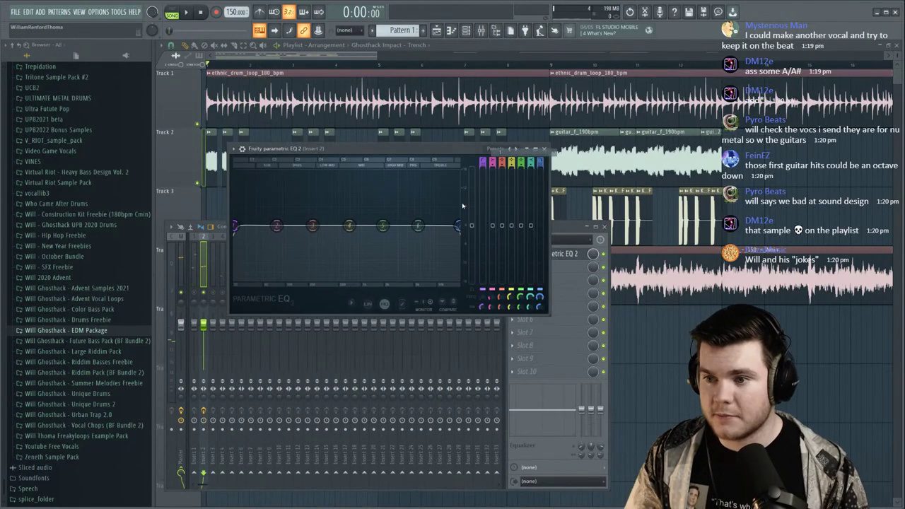
Try a low-pass on the guitar by lowering EQ band 7 to about 625 Hz, and play the result.
{"action": "key", "text": "space"}
{"action": "left_click_drag", "start_coordinate": [456, 225], "coordinate": [347, 225]}
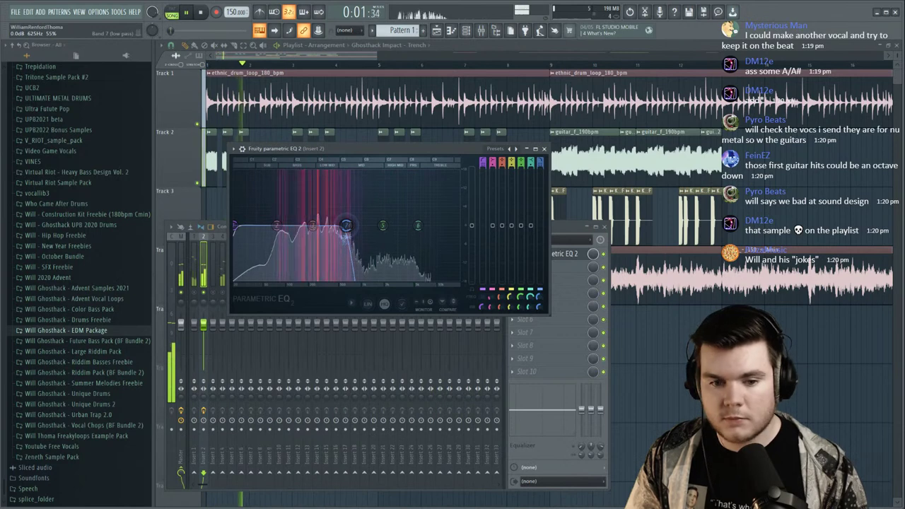
{"action": "key", "text": "space"}
{"action": "key", "text": "space"}
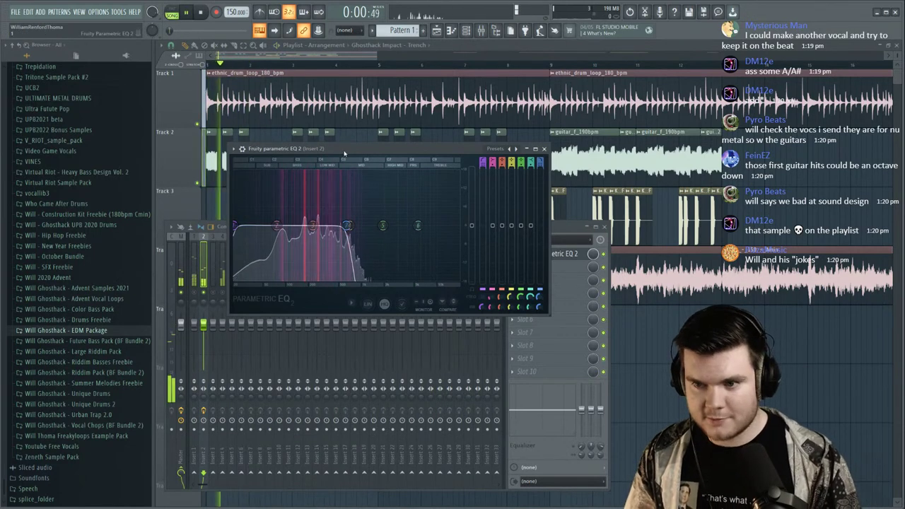
{"action": "key", "text": "space"}
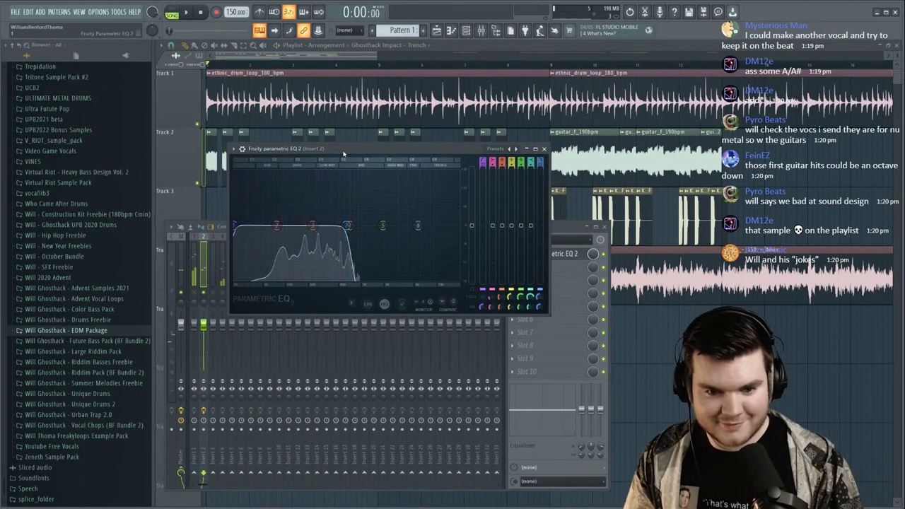
{"action": "key", "text": "space"}
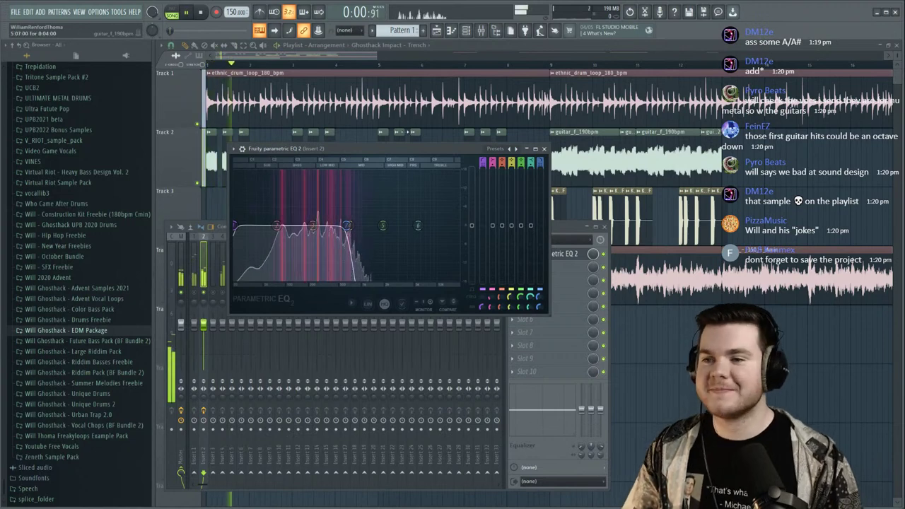
{"action": "key", "text": "space"}
Save the project as "Discord samples track 2.flp".
{"action": "left_click", "coordinate": [15, 12]}
{"action": "left_click", "coordinate": [15, 12]}
{"action": "left_click", "coordinate": [15, 12]}
{"action": "left_click", "coordinate": [23, 59]}
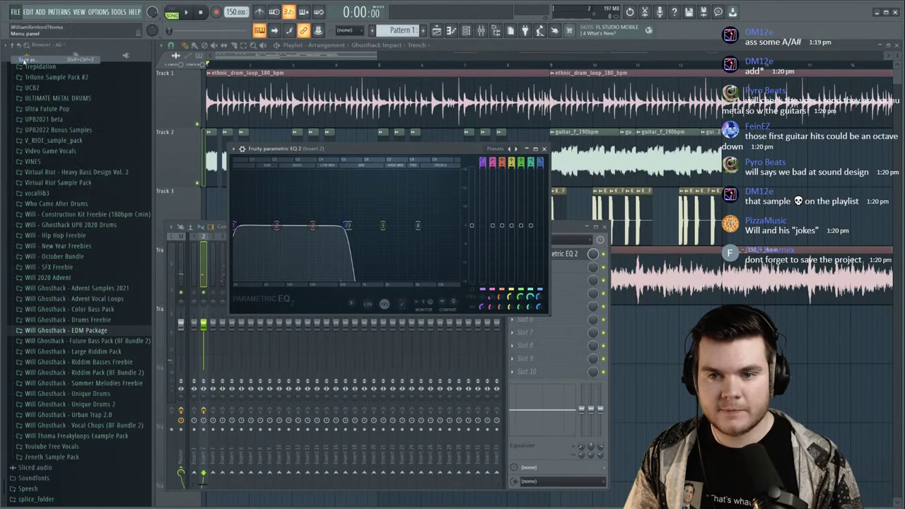
{"action": "left_click_drag", "start_coordinate": [307, 12], "coordinate": [9, 131]}
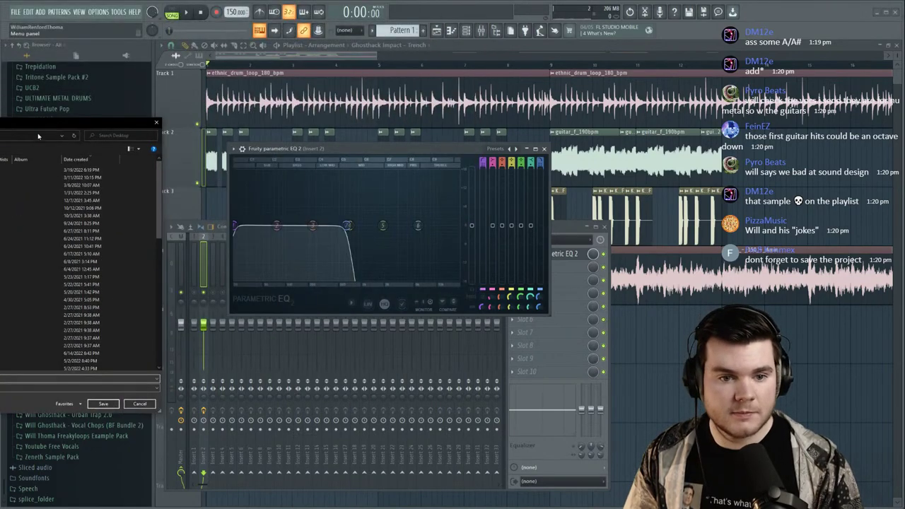
{"action": "left_click_drag", "start_coordinate": [163, 158], "coordinate": [0, 160]}
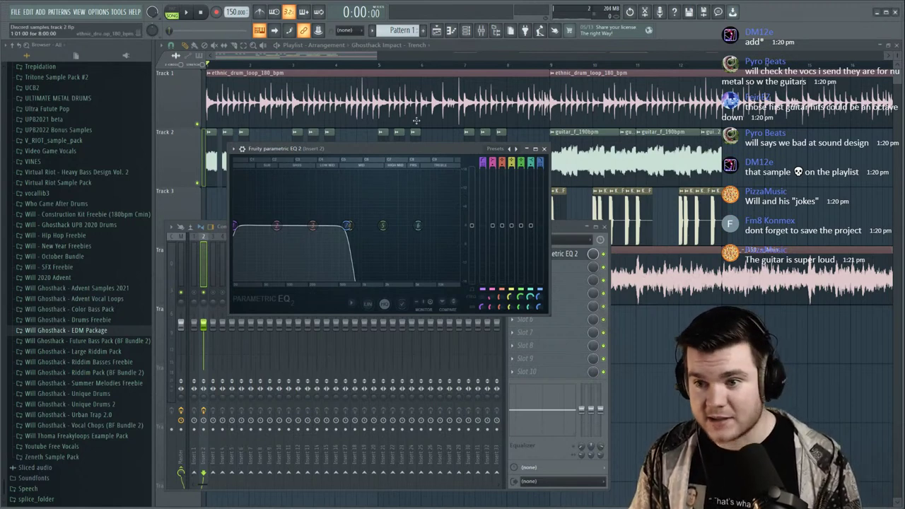
Replay the filtered guitar and load HalfTime in slot 3 of Insert 2.
{"action": "key", "text": "space"}
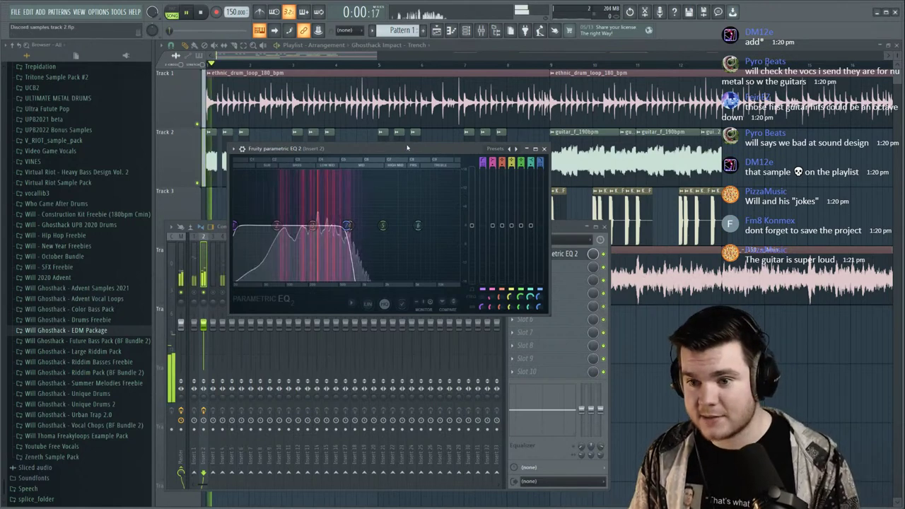
{"action": "key", "text": "space"}
{"action": "key", "text": "Escape"}
{"action": "left_click", "coordinate": [514, 280]}
{"action": "mouse_move", "coordinate": [527, 292]}
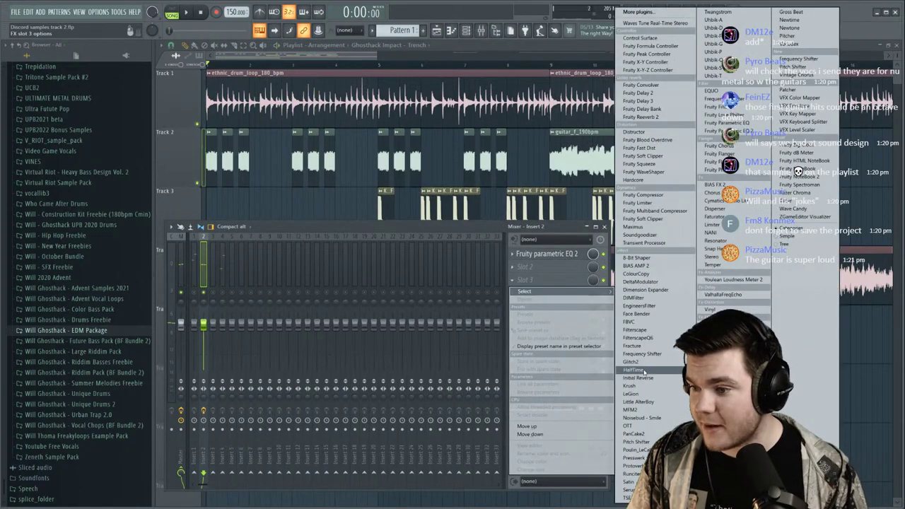
{"action": "left_click", "coordinate": [645, 371]}
{"action": "key", "text": "space"}
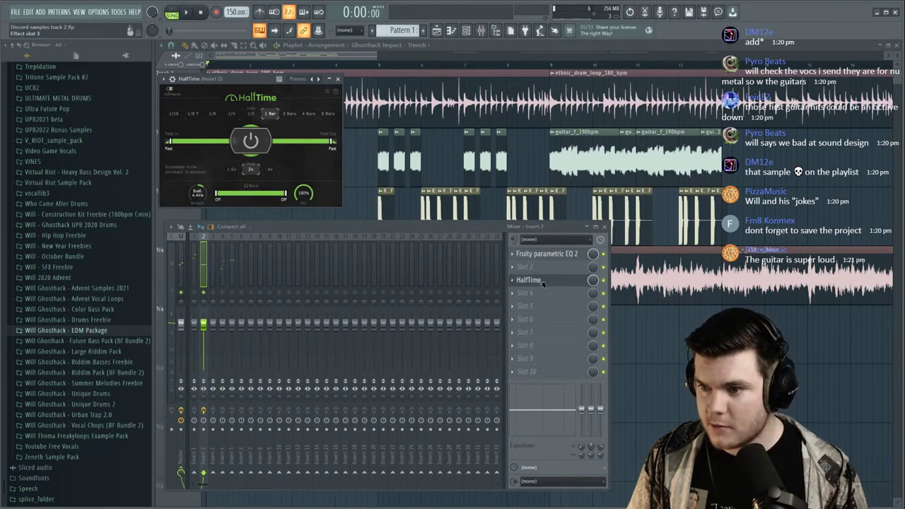
Raise the high-pass (band 1) of the guitar's Fruity parametric EQ 2 to about 169 Hz during playback.
{"action": "left_click", "coordinate": [542, 281]}
{"action": "left_click", "coordinate": [542, 256]}
{"action": "key", "text": "space"}
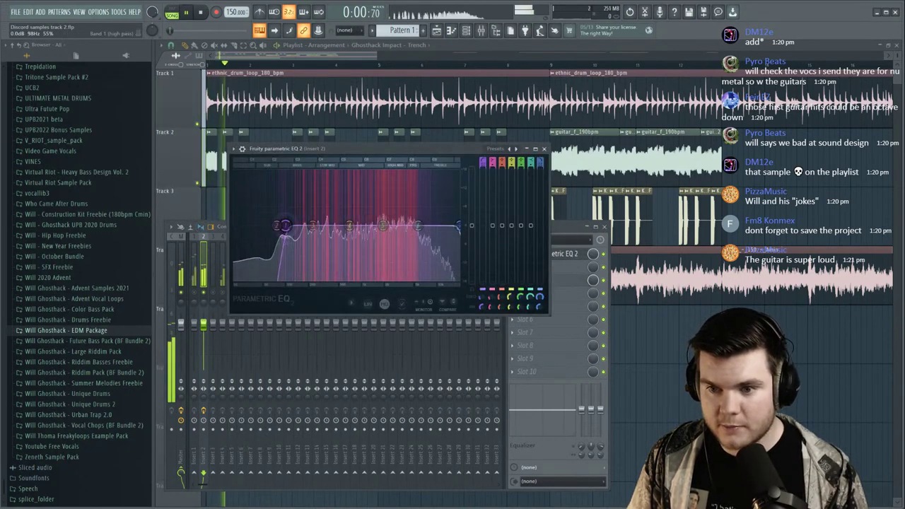
{"action": "left_click_drag", "start_coordinate": [286, 226], "coordinate": [289, 226]}
{"action": "key", "text": "space"}
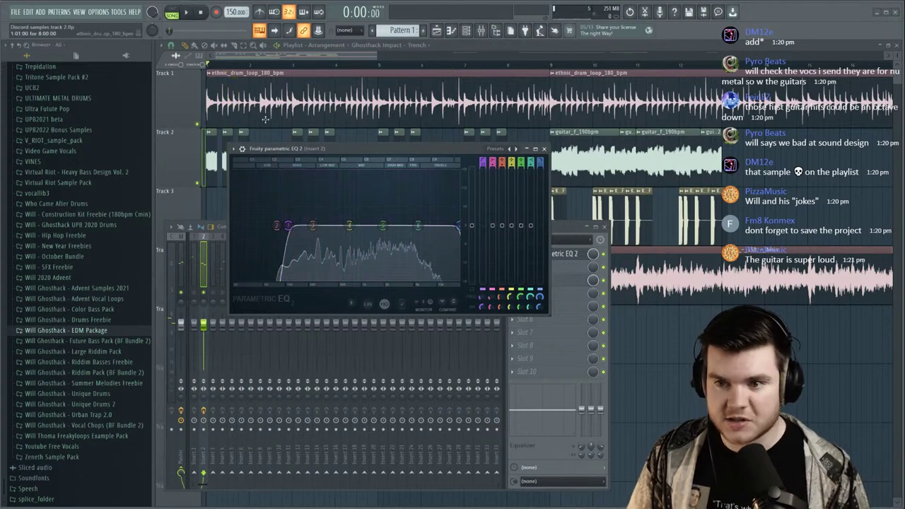
{"action": "key", "text": "space"}
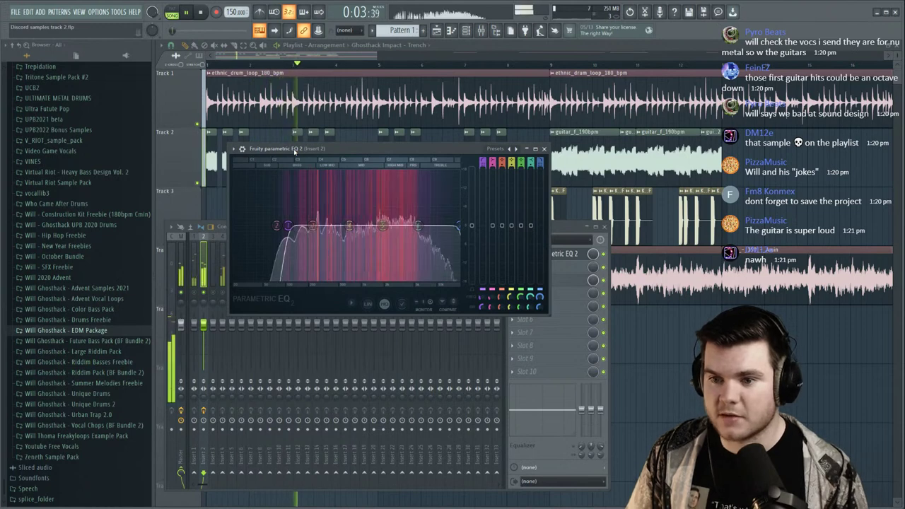
{"action": "left_click_drag", "start_coordinate": [289, 227], "coordinate": [303, 226]}
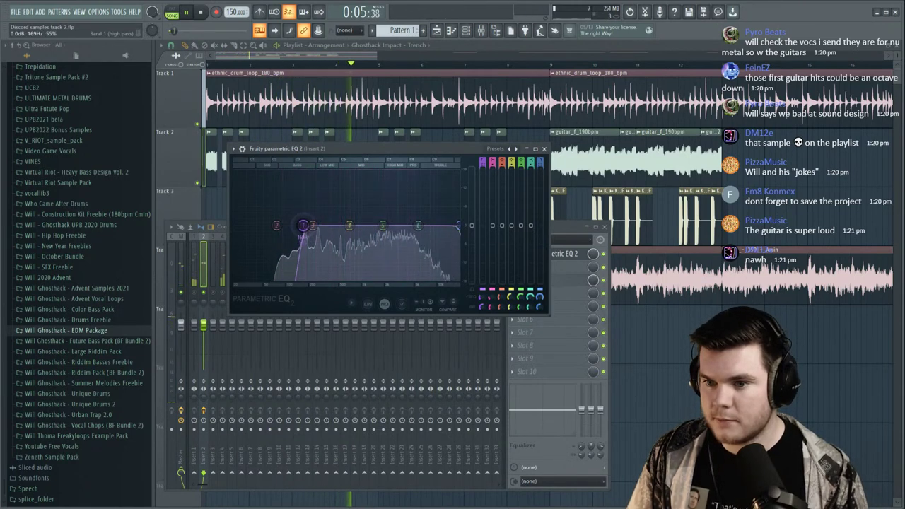
{"action": "left_click_drag", "start_coordinate": [372, 226], "coordinate": [417, 225]}
Rearrange the effects on Insert 2 so Fruity parametric EQ 2 sits in slot 2, directly above HalfTime.
{"action": "left_click_drag", "start_coordinate": [558, 254], "coordinate": [556, 281]}
{"action": "left_click", "coordinate": [557, 282]}
{"action": "left_click", "coordinate": [557, 281]}
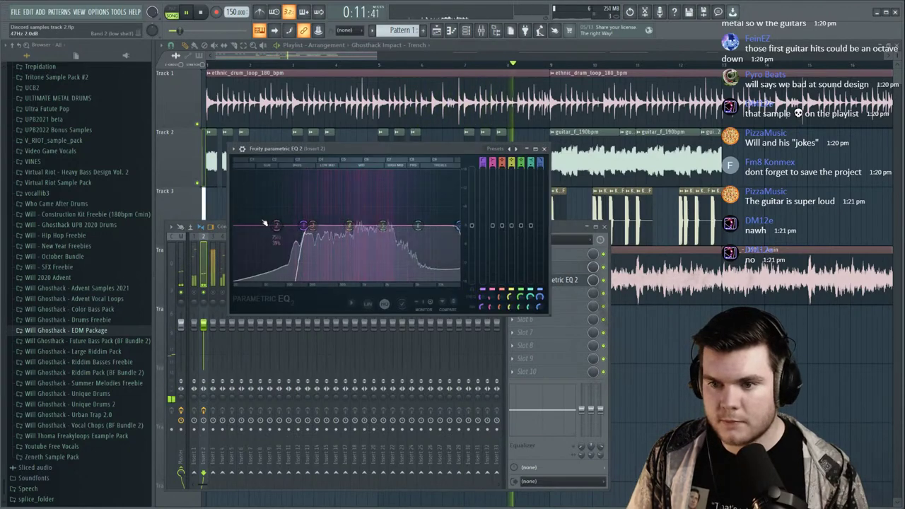
{"action": "left_click_drag", "start_coordinate": [557, 281], "coordinate": [567, 271]}
{"action": "left_click", "coordinate": [568, 270]}
Load a second Fruity parametric EQ 2 in slot 5 of Insert 2, after HalfTime, and lower its low-pass band 7.
{"action": "left_click", "coordinate": [513, 307]}
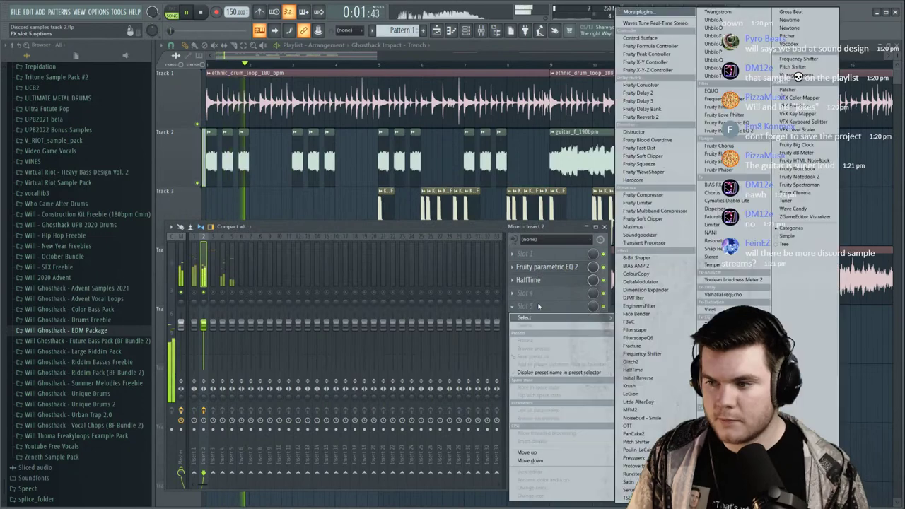
{"action": "left_click", "coordinate": [736, 154]}
{"action": "left_click", "coordinate": [470, 103]}
{"action": "left_click_drag", "start_coordinate": [410, 179], "coordinate": [323, 179]}
{"action": "key", "text": "space"}
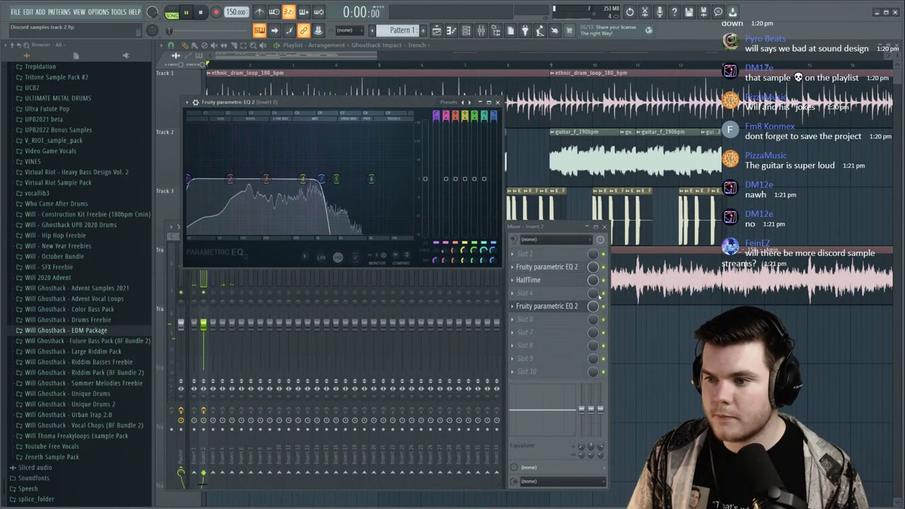
Set HalfTime's loop length to 1/8 and raise the second EQ's low-pass band 7 to about 1.9 kHz.
{"action": "key", "text": "space"}
{"action": "left_click", "coordinate": [558, 281]}
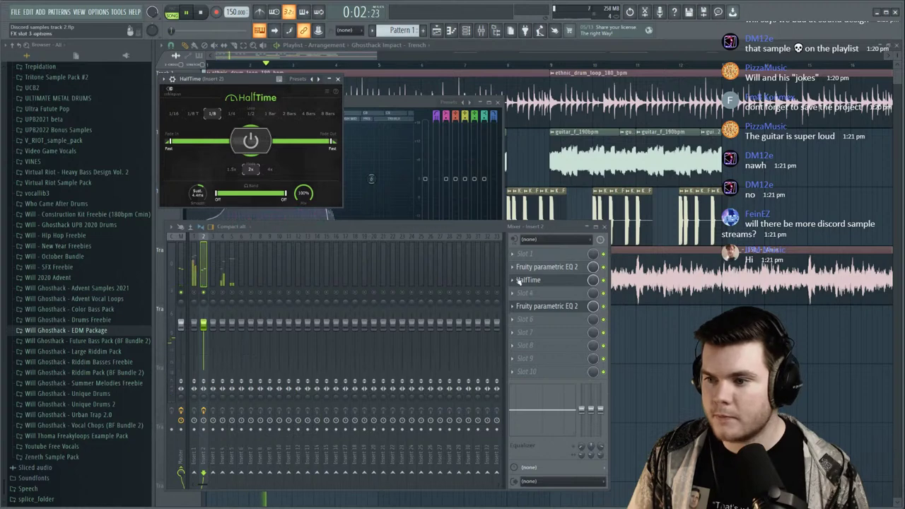
{"action": "left_click", "coordinate": [511, 280]}
{"action": "left_click", "coordinate": [540, 306]}
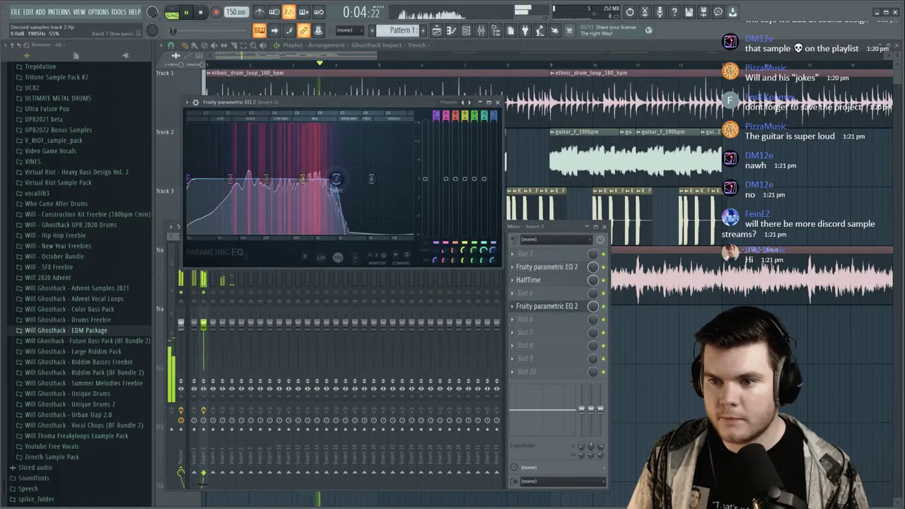
Open the second EQ's low-pass band 7 up to the top of the spectrum and set HalfTime's mix to 50%.
{"action": "left_click_drag", "start_coordinate": [326, 179], "coordinate": [412, 179]}
{"action": "left_click", "coordinate": [550, 281]}
{"action": "left_click_drag", "start_coordinate": [303, 193], "coordinate": [304, 216]}
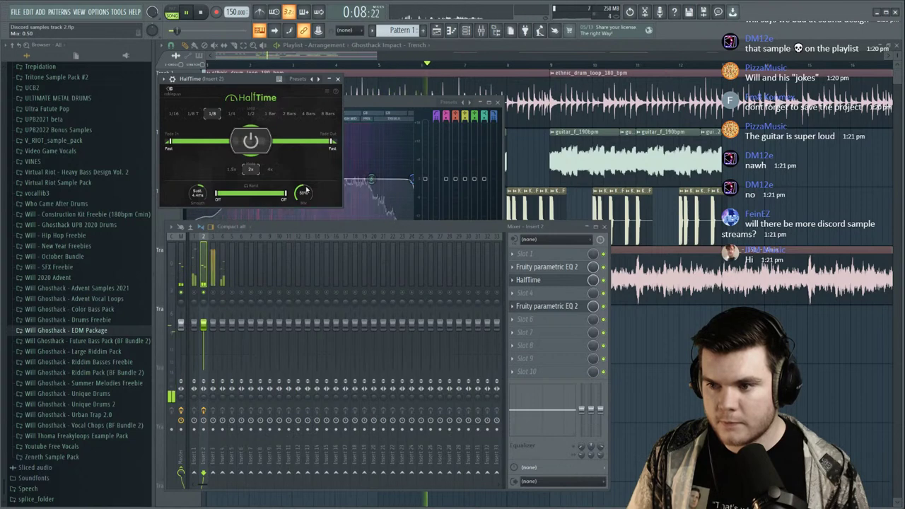
Raise the second EQ's high-pass band 1 to cut the guitar's lows and fully open band 7, checking during playback.
{"action": "left_click", "coordinate": [366, 200]}
{"action": "left_click_drag", "start_coordinate": [189, 179], "coordinate": [239, 180]}
{"action": "key", "text": "space"}
{"action": "key", "text": "space"}
{"action": "mouse_move", "coordinate": [410, 179]}
{"action": "left_mouse_down"}
{"action": "mouse_move", "coordinate": [335, 179]}
{"action": "mouse_move", "coordinate": [414, 179]}
{"action": "left_mouse_up"}
{"action": "key", "text": "space"}
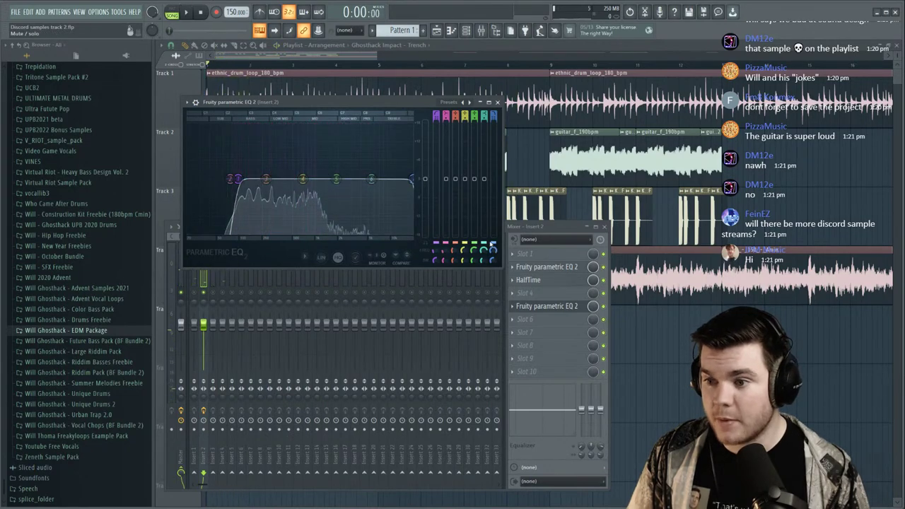
Create an automation clip for the second EQ's band 7 frequency and shape it into a rising ramp ending around bar 17.
{"action": "right_click", "coordinate": [495, 251]}
{"action": "left_click", "coordinate": [530, 321]}
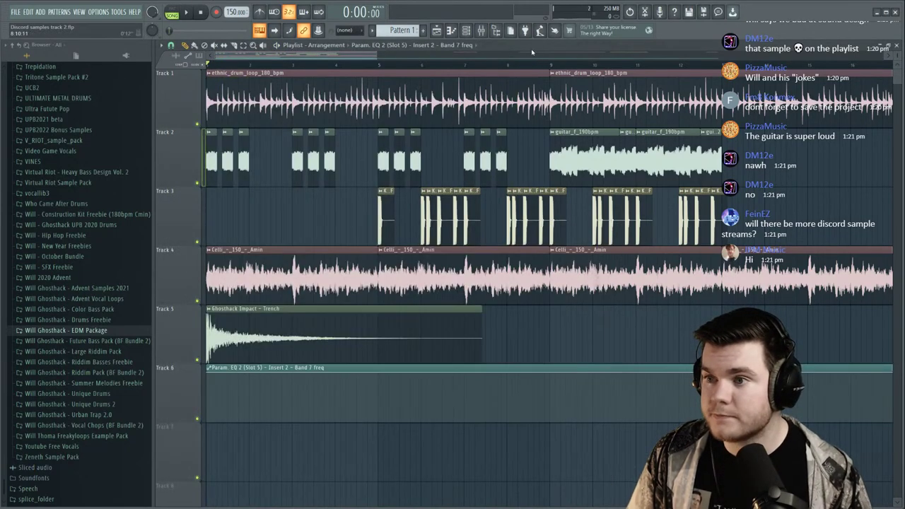
{"action": "scroll", "coordinate": [522, 67], "scroll_direction": "down", "scroll_amount": 2}
{"action": "left_click_drag", "start_coordinate": [693, 372], "coordinate": [293, 349]}
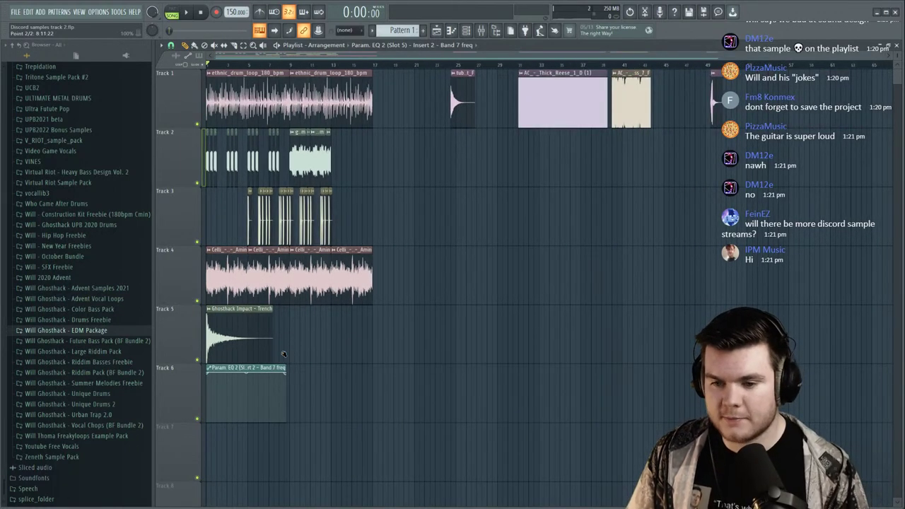
{"action": "key", "text": "space"}
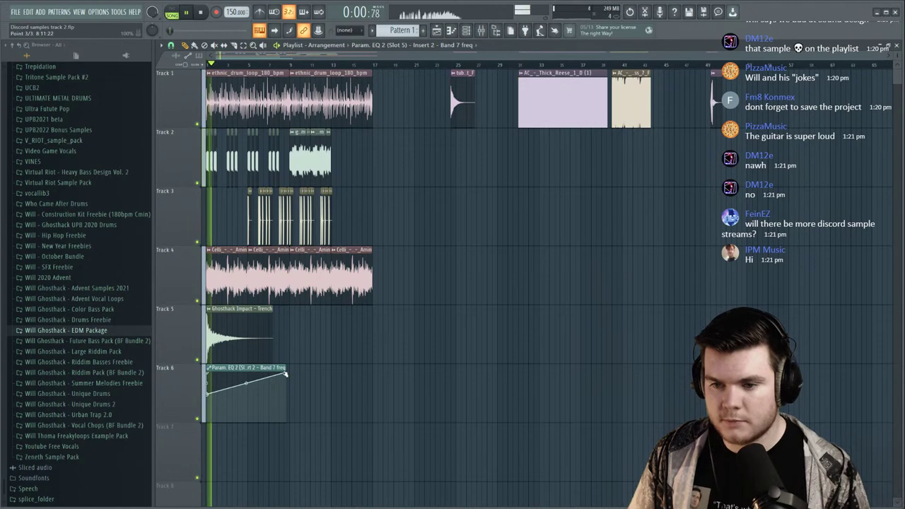
{"action": "left_click_drag", "start_coordinate": [286, 374], "coordinate": [375, 372]}
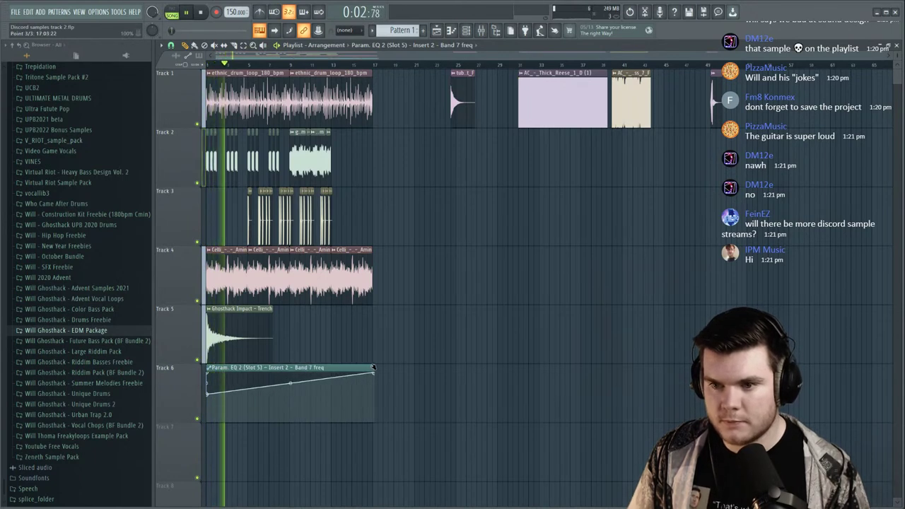
Duplicate the continuous guitar section on Track 2 so it fills the arrangement up to bar 17.
{"action": "left_click_drag", "start_coordinate": [349, 160], "coordinate": [294, 159]}
{"action": "key", "text": "ctrl+b"}
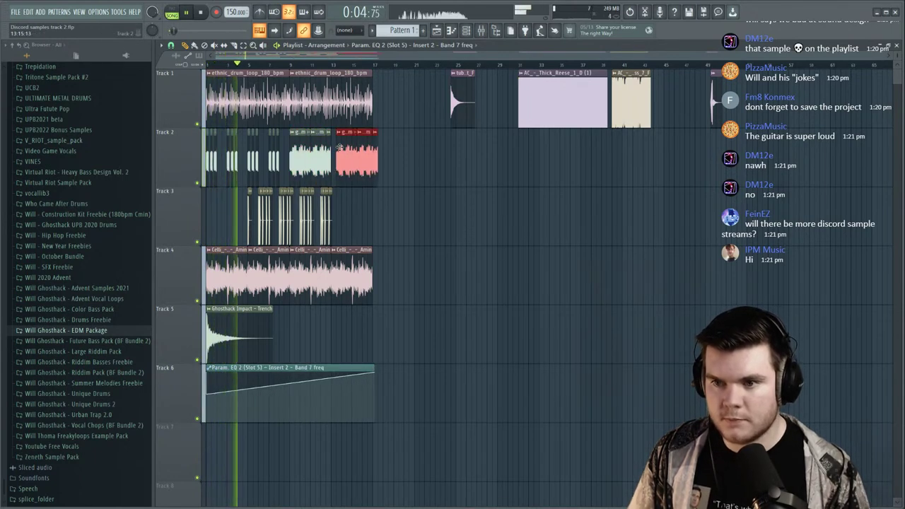
{"action": "key", "text": "space"}
{"action": "key", "text": "space"}
Lower the starting point of the band 7 automation ramp on Track 6 and play the arrangement from the beginning.
{"action": "left_click_drag", "start_coordinate": [206, 394], "coordinate": [208, 404]}
{"action": "key", "text": "space"}
{"action": "key", "text": "space"}
{"action": "key", "text": "space"}
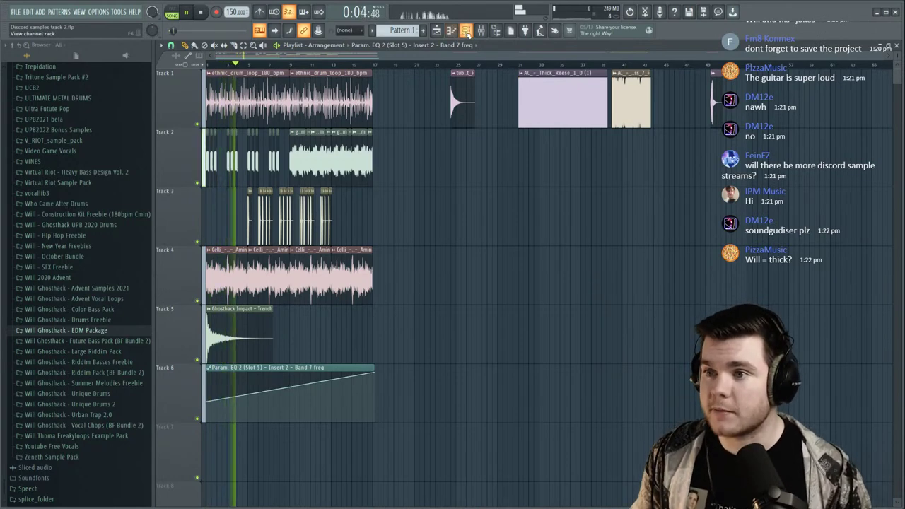
Unsolo Insert 2 in the mixer so that all inserts play together.
{"action": "key", "text": "F9"}
{"action": "right_click", "coordinate": [204, 293]}
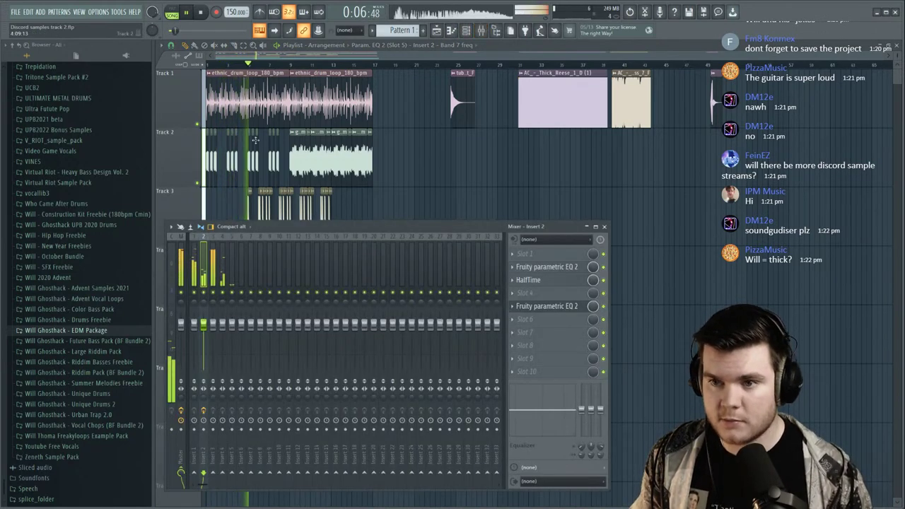
{"action": "key", "text": "F9"}
Copy the kick groups on Track 3 to bars 14 and 16 and delete the surplus kick clip.
{"action": "scroll", "coordinate": [290, 57], "scroll_direction": "up", "scroll_amount": 4}
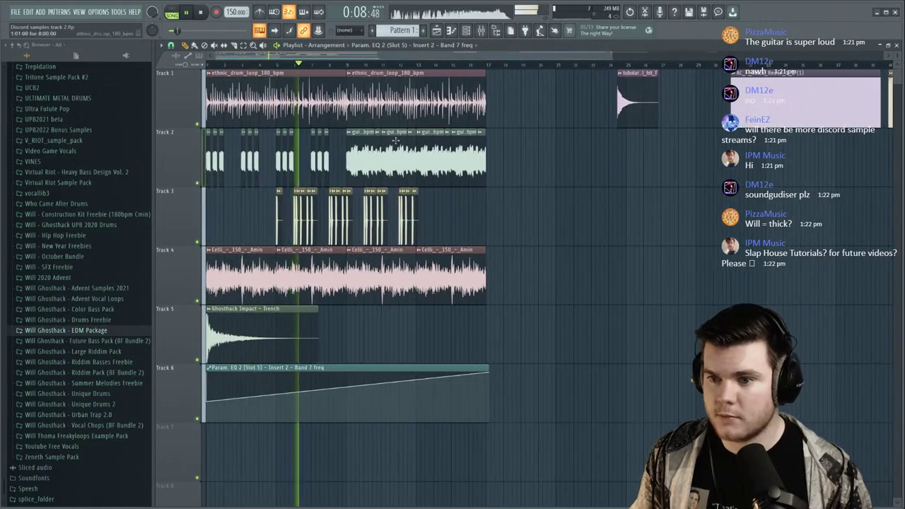
{"action": "scroll", "coordinate": [518, 197], "scroll_direction": "down", "scroll_amount": 3}
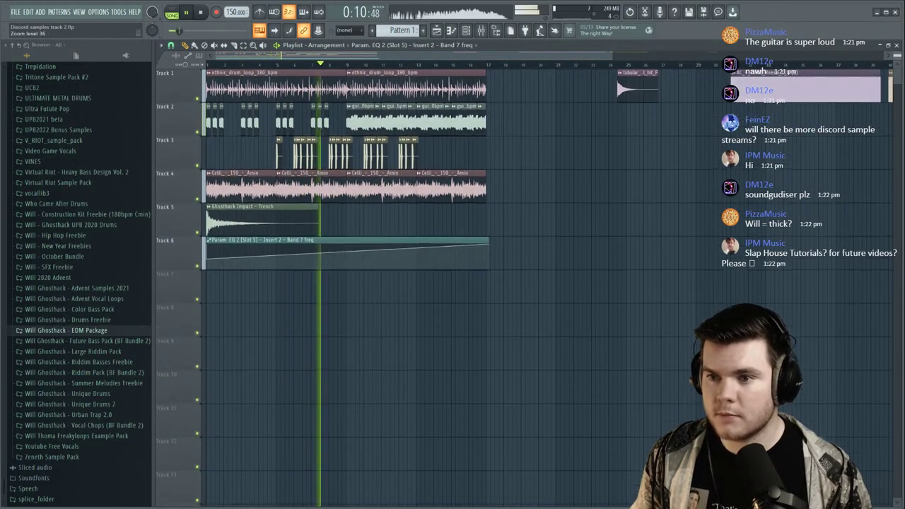
{"action": "left_click_drag", "start_coordinate": [898, 56], "coordinate": [898, 52]}
{"action": "scroll", "coordinate": [293, 58], "scroll_direction": "up", "scroll_amount": 4}
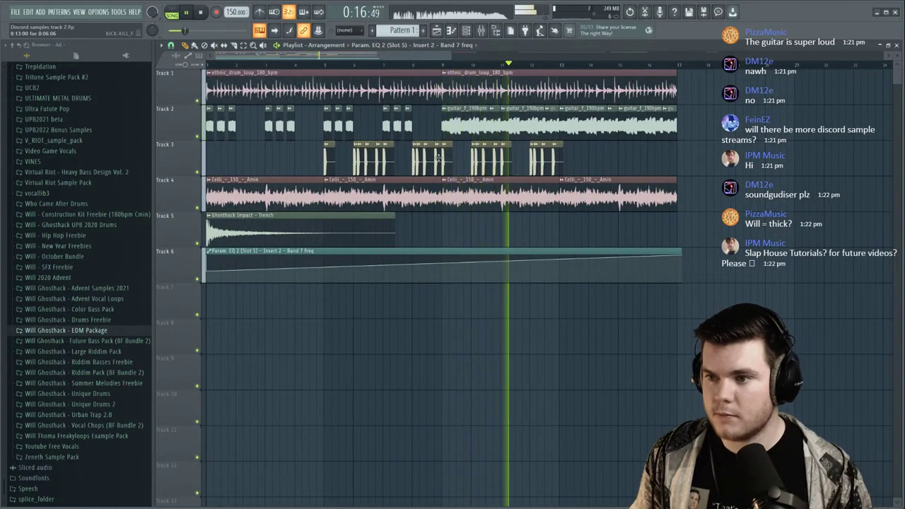
{"action": "left_click_drag", "start_coordinate": [622, 155], "coordinate": [568, 166]}
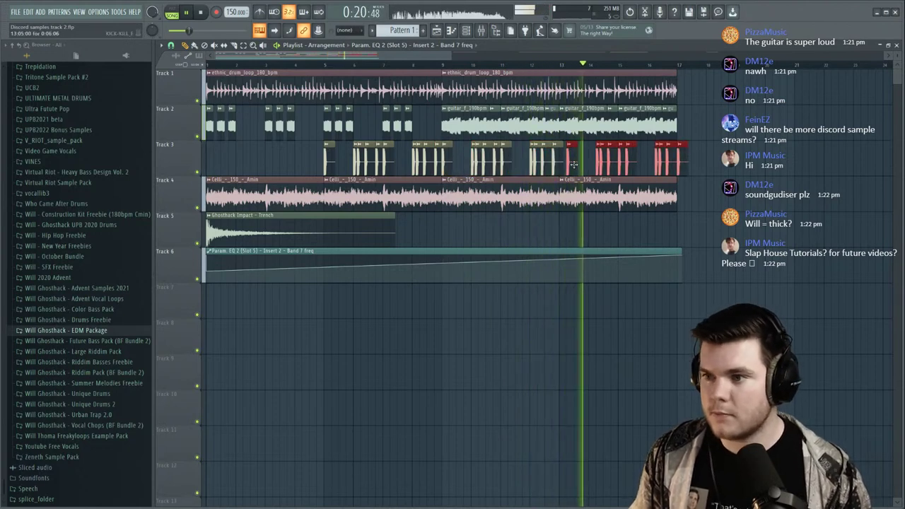
{"action": "scroll", "coordinate": [564, 66], "scroll_direction": "down", "scroll_amount": 3}
{"action": "left_click", "coordinate": [574, 182]}
{"action": "right_click", "coordinate": [591, 188]}
{"action": "scroll", "coordinate": [407, 70], "scroll_direction": "down", "scroll_amount": 2}
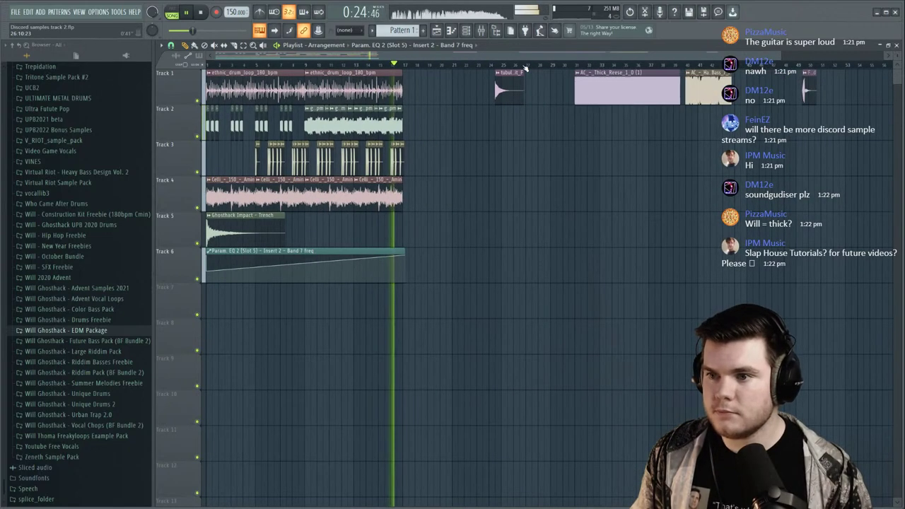
Duplicate the continuous guitar section on Track 2 into bars 17 to 24 and move the tubular_bell_hit_F clip to bar 27.
{"action": "scroll", "coordinate": [407, 69], "scroll_direction": "up", "scroll_amount": 2}
{"action": "key", "text": "space"}
{"action": "left_click_drag", "start_coordinate": [445, 122], "coordinate": [420, 130]}
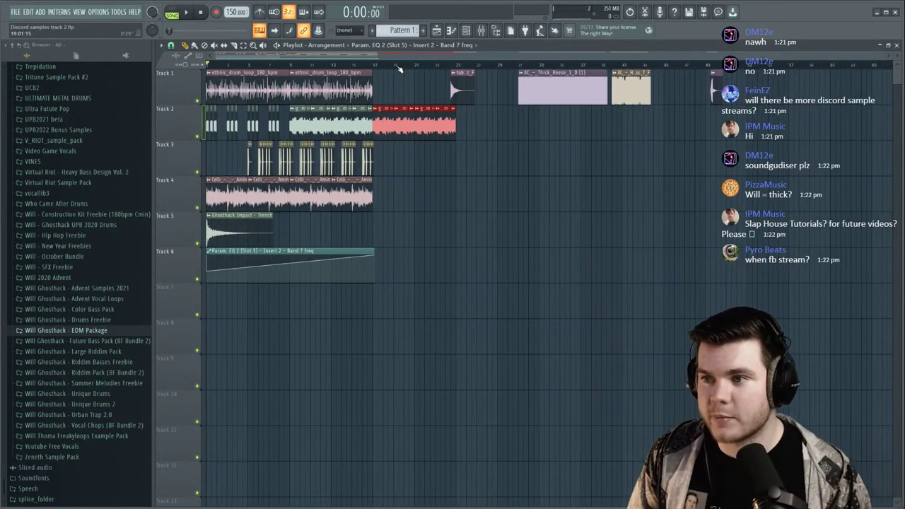
{"action": "left_click_drag", "start_coordinate": [456, 92], "coordinate": [486, 93]}
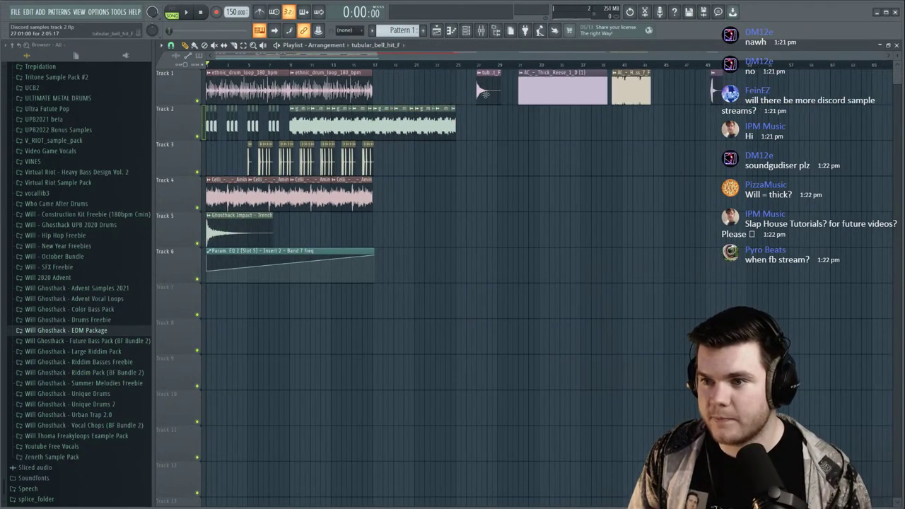
Audition the AC_-_Thick_Reese_1_D (1) and Harmor Phaser Bass clips parked on Track 1.
{"action": "left_click", "coordinate": [520, 65]}
{"action": "key", "text": "space"}
{"action": "double_click", "coordinate": [544, 79]}
{"action": "left_click", "coordinate": [611, 66]}
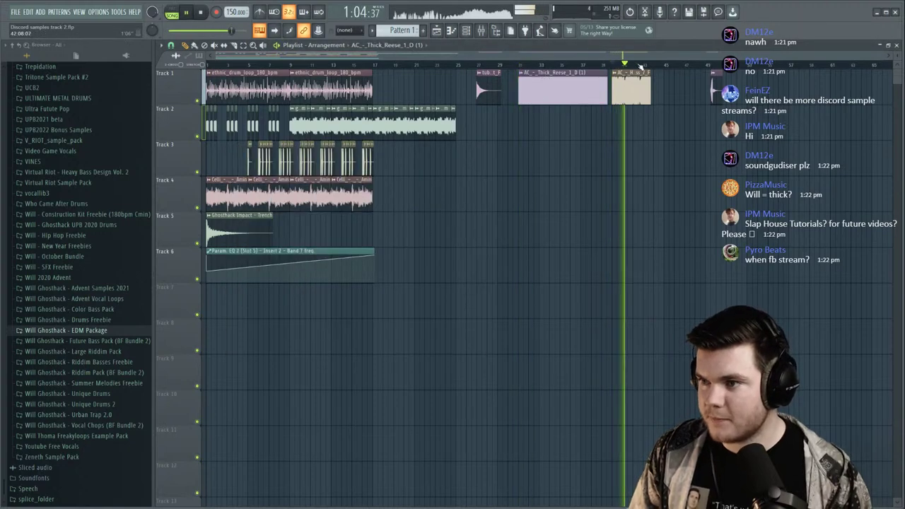
{"action": "key", "text": "space"}
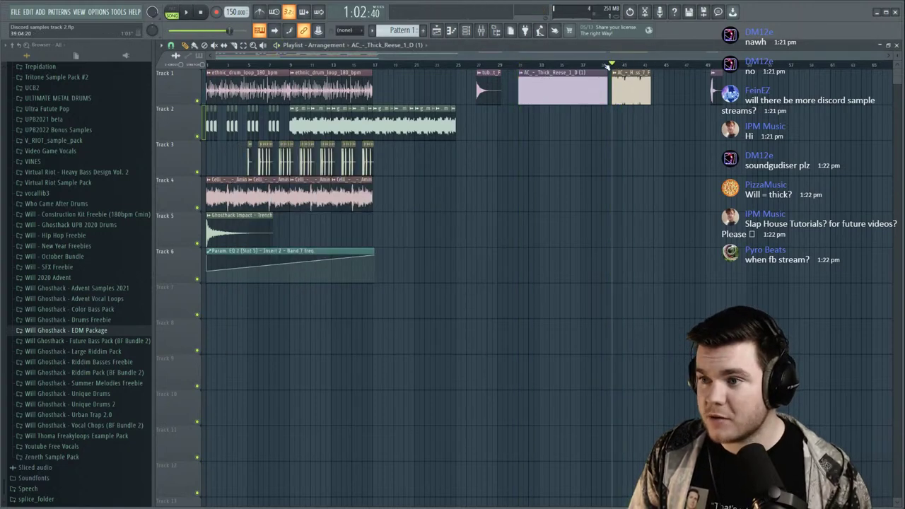
Pitch the Thick Reese sample up 3 semitones and move the AC_-_Harmor_Phaser_Bass_7_F clip to bar 39, closer to it.
{"action": "double_click", "coordinate": [558, 88]}
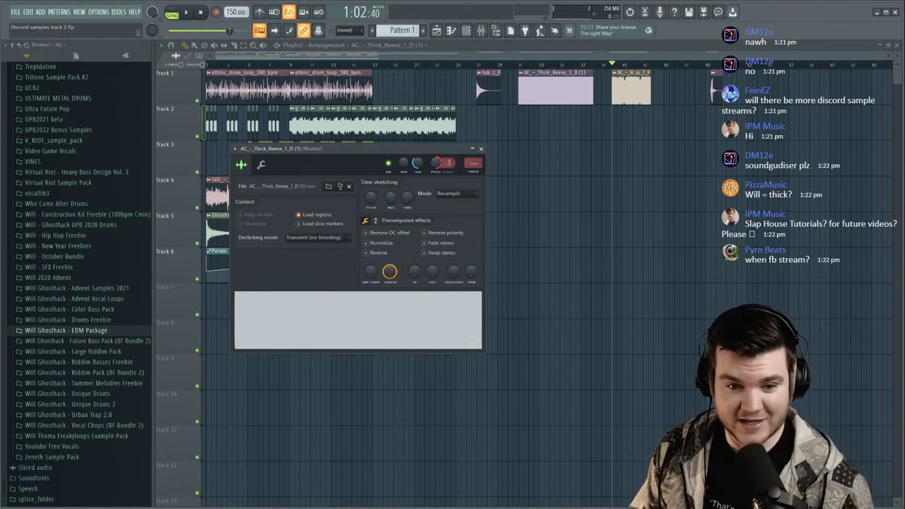
{"action": "left_click", "coordinate": [482, 150]}
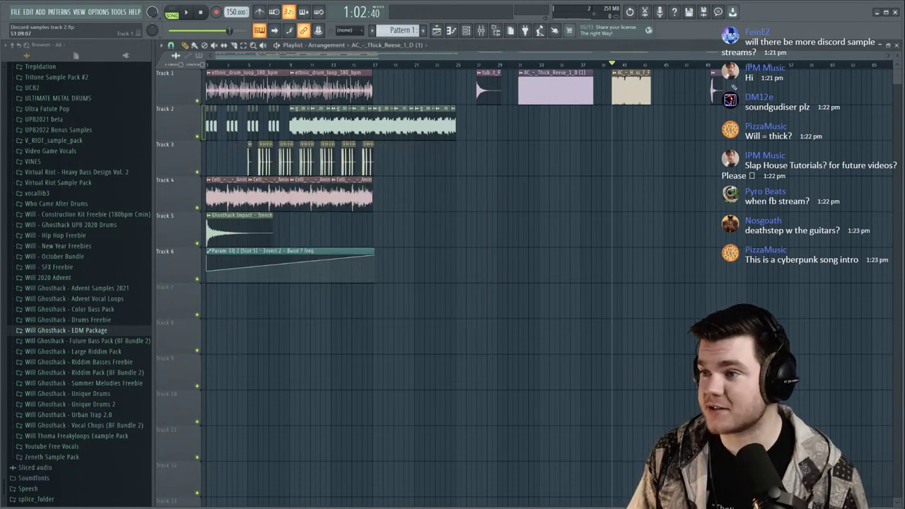
{"action": "left_click_drag", "start_coordinate": [622, 84], "coordinate": [611, 84]}
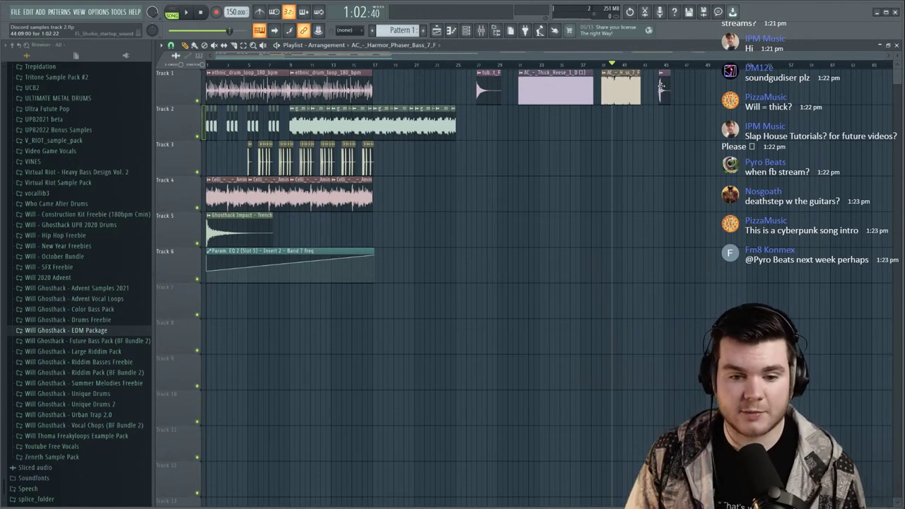
Move the tubular bell clip past the other parked samples on Track 1 and place a Ghosthack Impact - Trench clip at bar 17 on Track 5.
{"action": "left_click", "coordinate": [320, 65]}
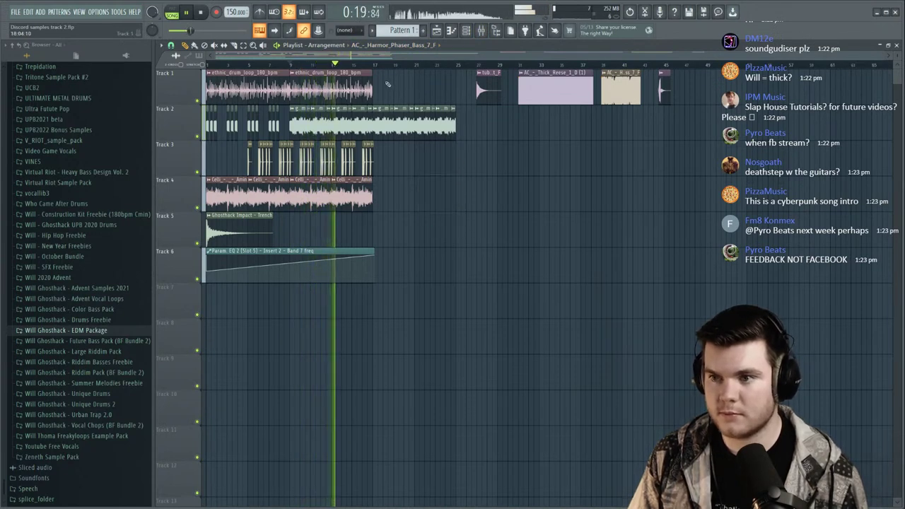
{"action": "left_click_drag", "start_coordinate": [484, 89], "coordinate": [738, 89]}
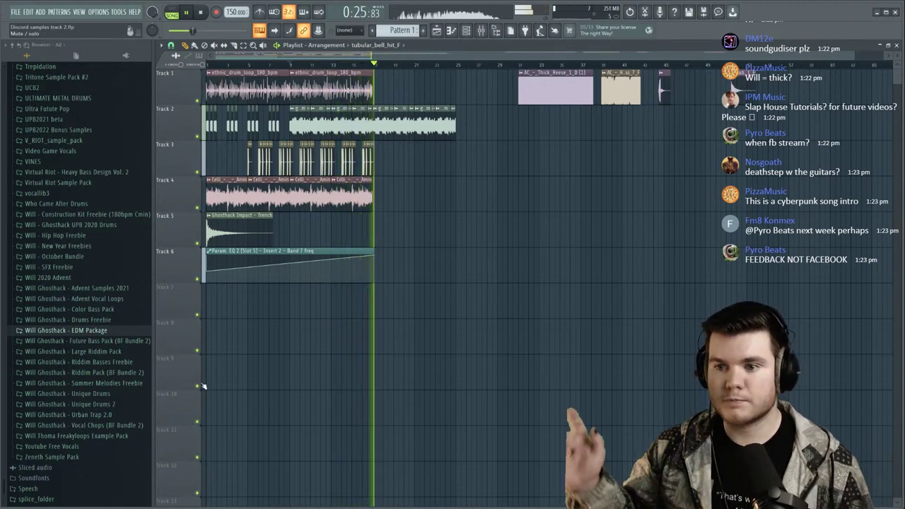
{"action": "left_click", "coordinate": [395, 231]}
{"action": "left_click", "coordinate": [544, 203]}
{"action": "right_click", "coordinate": [545, 207]}
{"action": "key", "text": "space"}
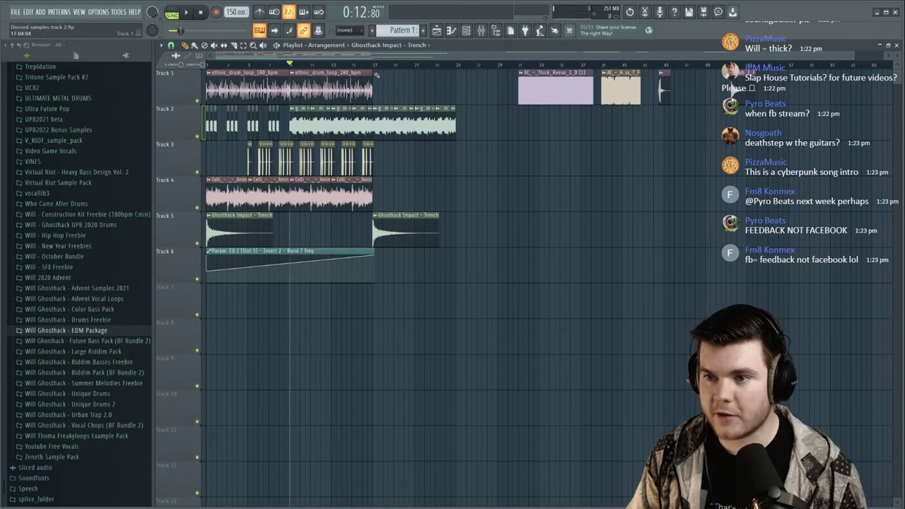
Trim the end of the band 7 automation clip on Track 6 to exactly bar 17.
{"action": "scroll", "coordinate": [377, 74], "scroll_direction": "up", "scroll_amount": 4}
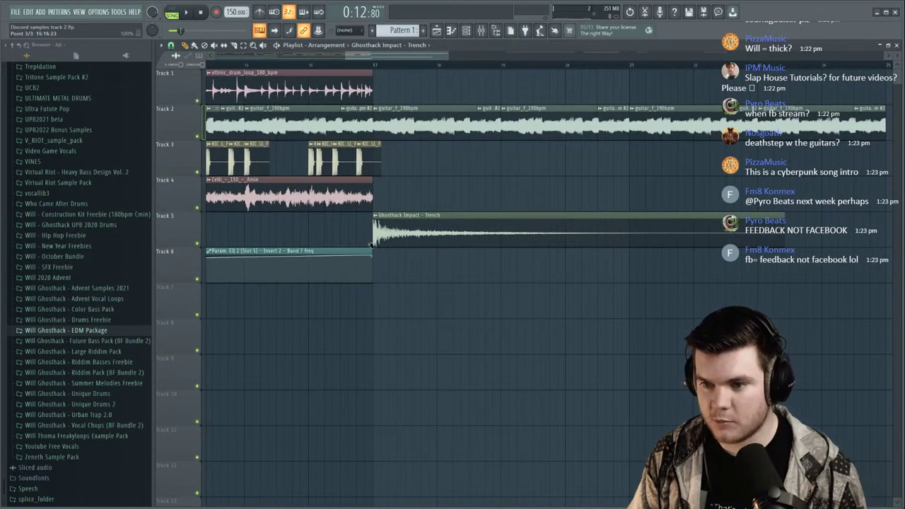
{"action": "scroll", "coordinate": [371, 211], "scroll_direction": "up", "scroll_amount": 3}
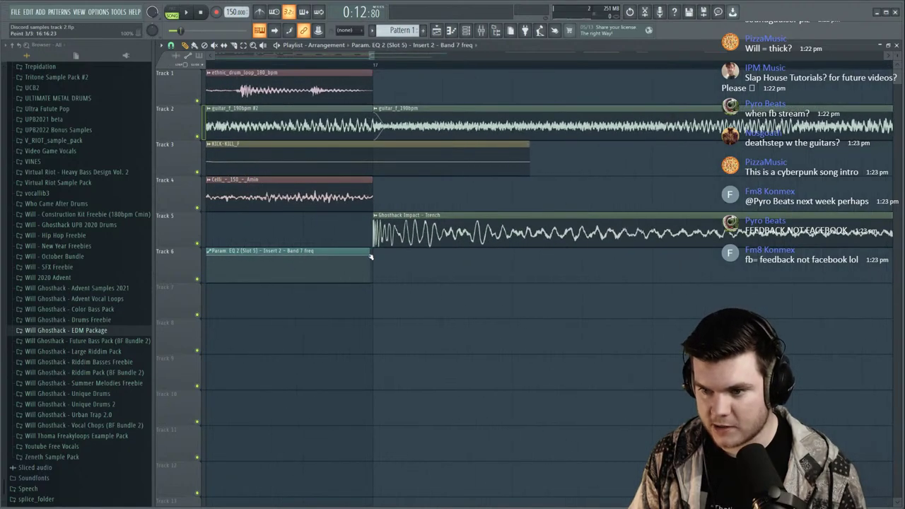
{"action": "scroll", "coordinate": [362, 66], "scroll_direction": "down", "scroll_amount": 5}
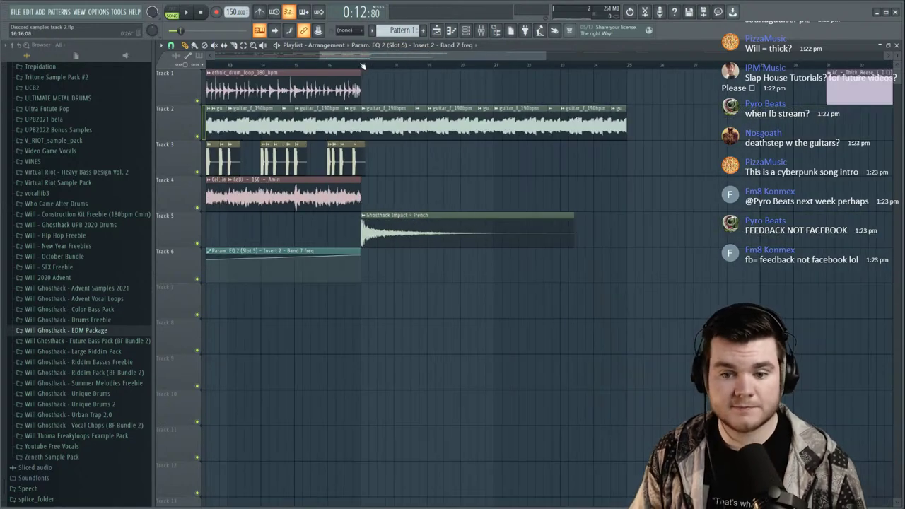
Hide the sample browser, switch to Discord's stream-samples channel and preview me_after_taco_bell.wav and STAR_Bass_Womper_G.wav.
{"action": "left_click", "coordinate": [496, 29]}
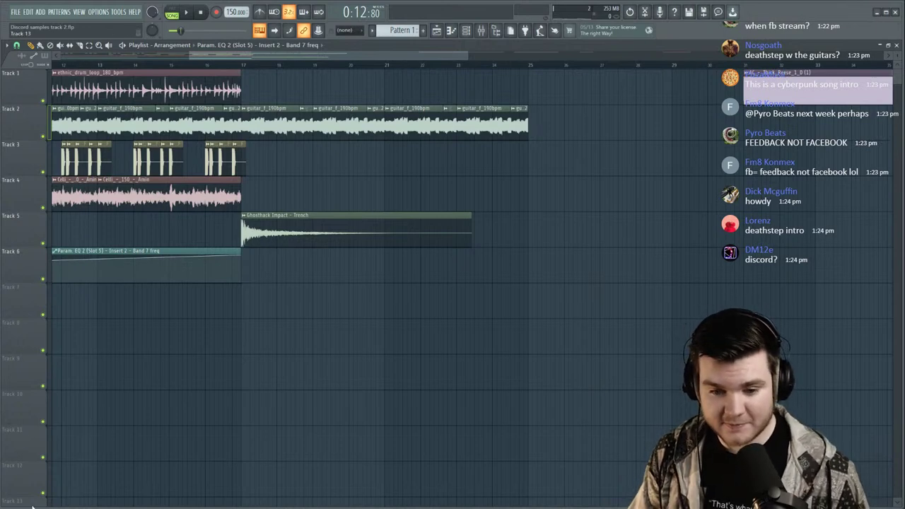
{"action": "key", "text": "alt+Tab"}
{"action": "scroll", "coordinate": [356, 244], "scroll_direction": "down", "scroll_amount": 5}
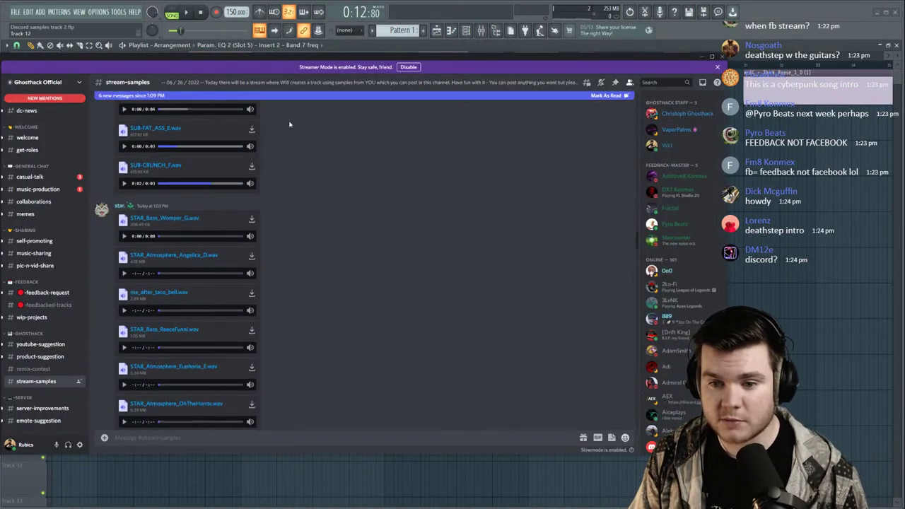
{"action": "left_click", "coordinate": [125, 311]}
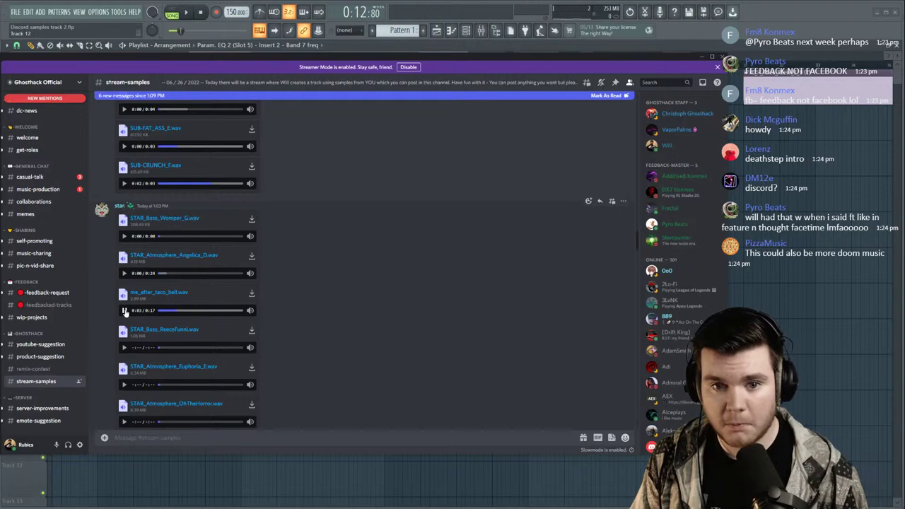
{"action": "left_click", "coordinate": [124, 237]}
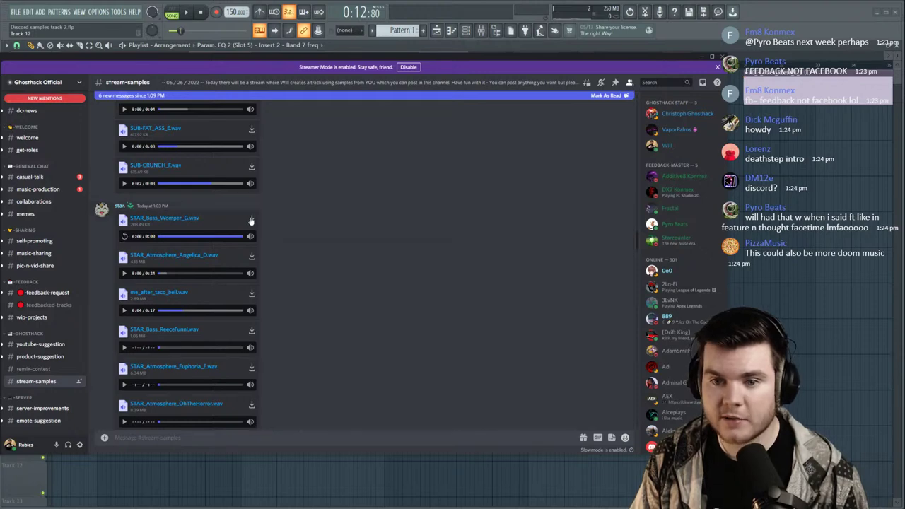
Preview the STAR_Atmosphere samples WeAreBarelyRelevant_F, OhTheHorror and Euphoria_E in the stream-samples channel.
{"action": "scroll", "coordinate": [283, 297], "scroll_direction": "down", "scroll_amount": 3}
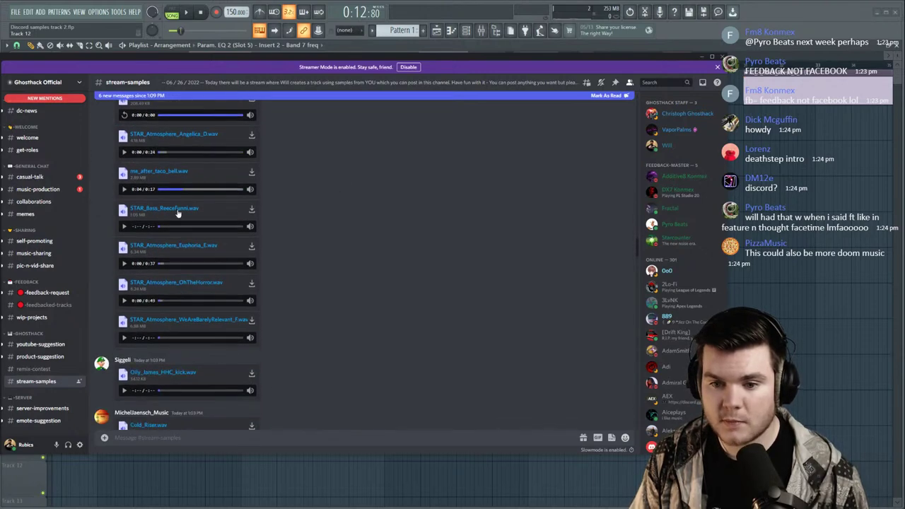
{"action": "left_click", "coordinate": [124, 338]}
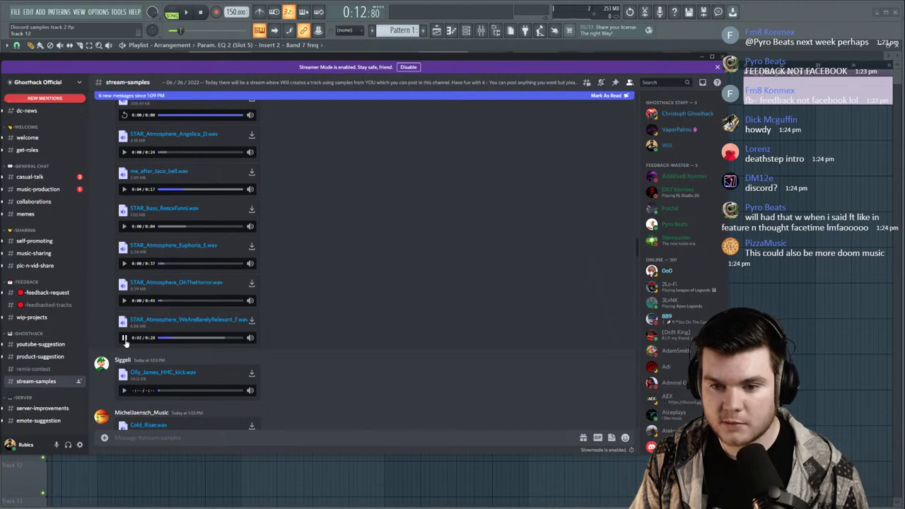
{"action": "left_click", "coordinate": [124, 338]}
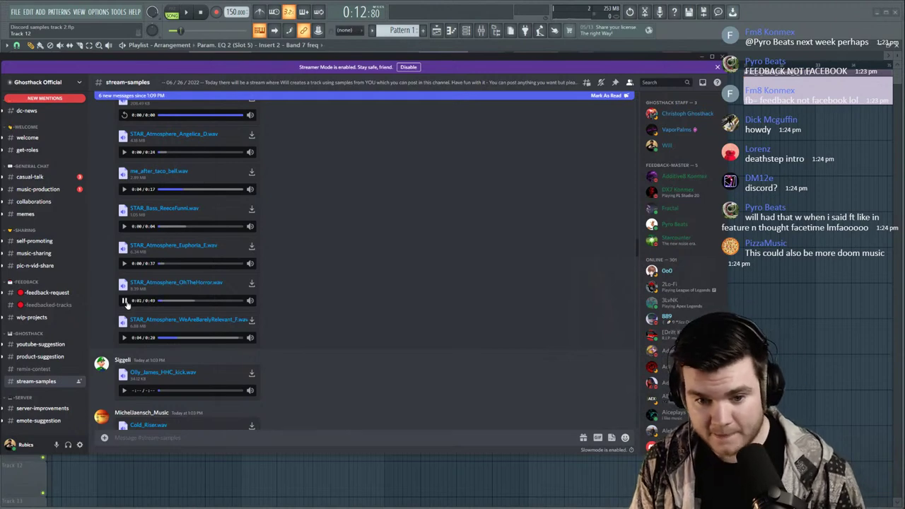
{"action": "left_click", "coordinate": [125, 263]}
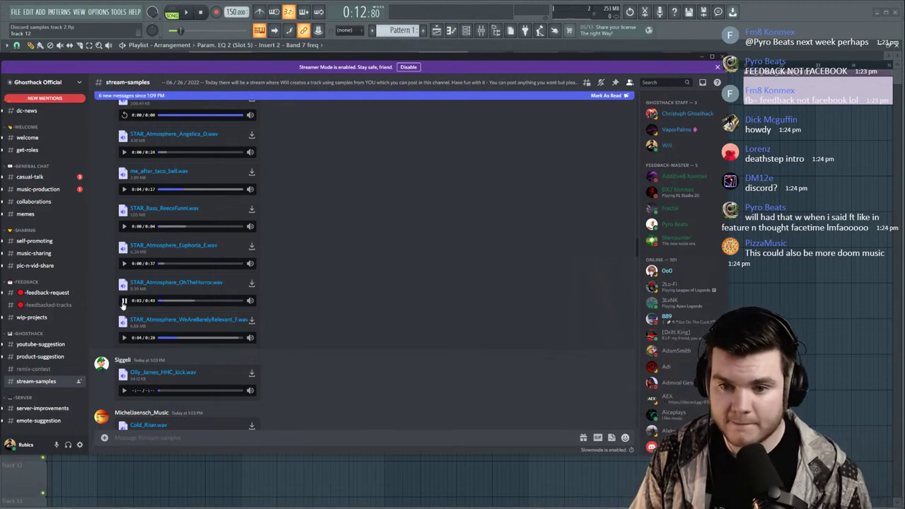
Audition more points within STAR_Atmosphere_Euphoria_E.wav and preview STAR_Bass_ReeceFunni.wav.
{"action": "left_click", "coordinate": [169, 263]}
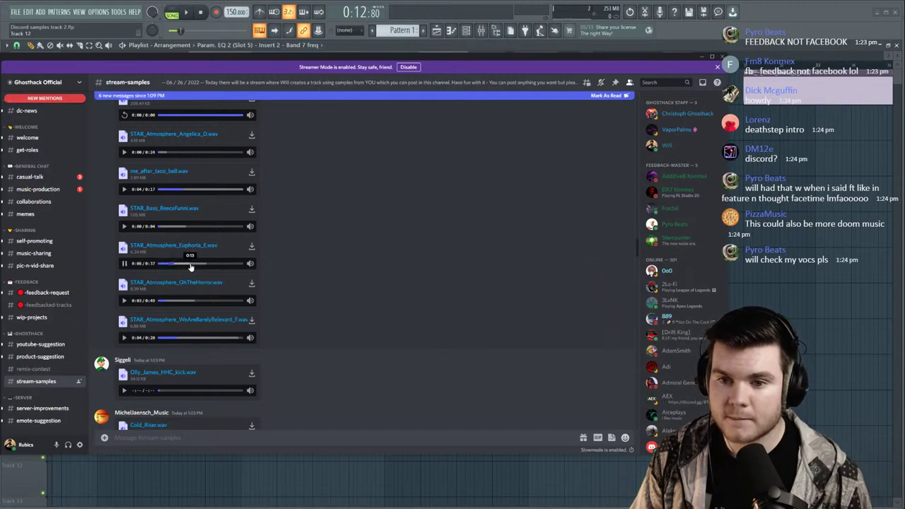
{"action": "left_click", "coordinate": [189, 264]}
{"action": "left_click", "coordinate": [124, 226]}
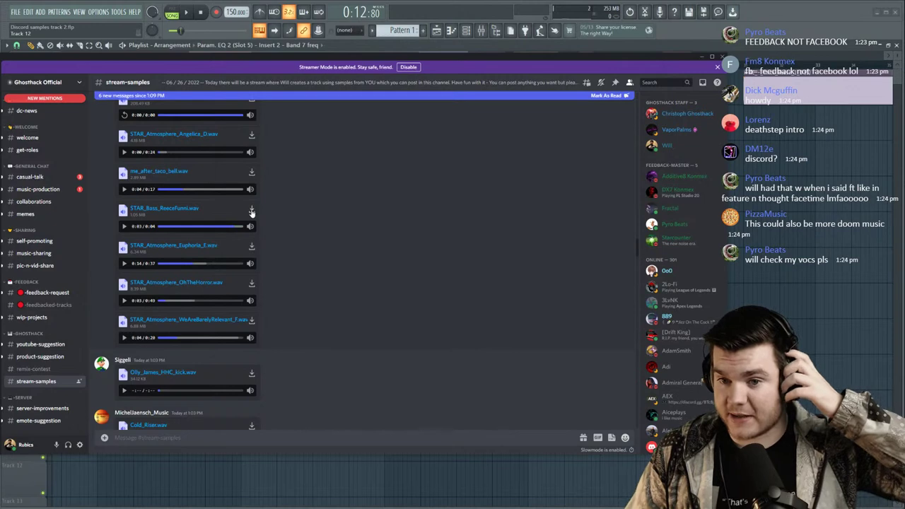
Preview the HHC kick sample posted below the STAR_Atmosphere files, playing it several times.
{"action": "scroll", "coordinate": [323, 218], "scroll_direction": "down", "scroll_amount": 3}
{"action": "left_click", "coordinate": [124, 271]}
{"action": "left_click", "coordinate": [125, 271]}
{"action": "left_click", "coordinate": [126, 271]}
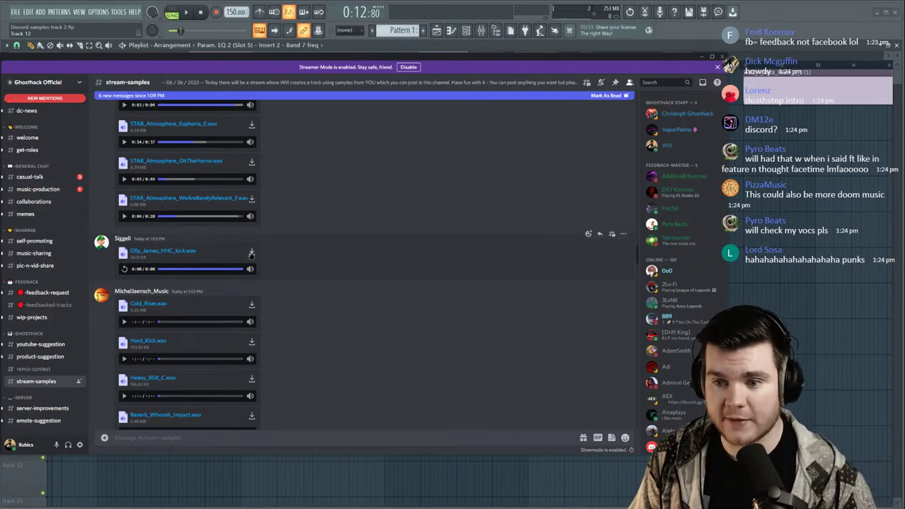
Preview Cold_Riser.wav, Hard_Kick.wav, Heavy_808_C.wav and Reverb_Whoosh_Impact.wav from the next post.
{"action": "scroll", "coordinate": [317, 222], "scroll_direction": "down", "scroll_amount": 2}
{"action": "left_click", "coordinate": [125, 261]}
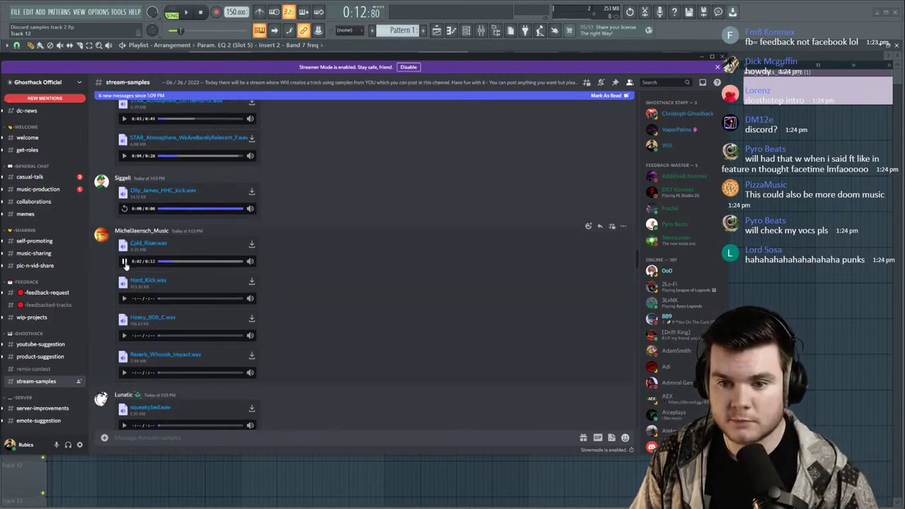
{"action": "left_click", "coordinate": [124, 261]}
{"action": "left_click", "coordinate": [125, 298]}
{"action": "left_click", "coordinate": [125, 336]}
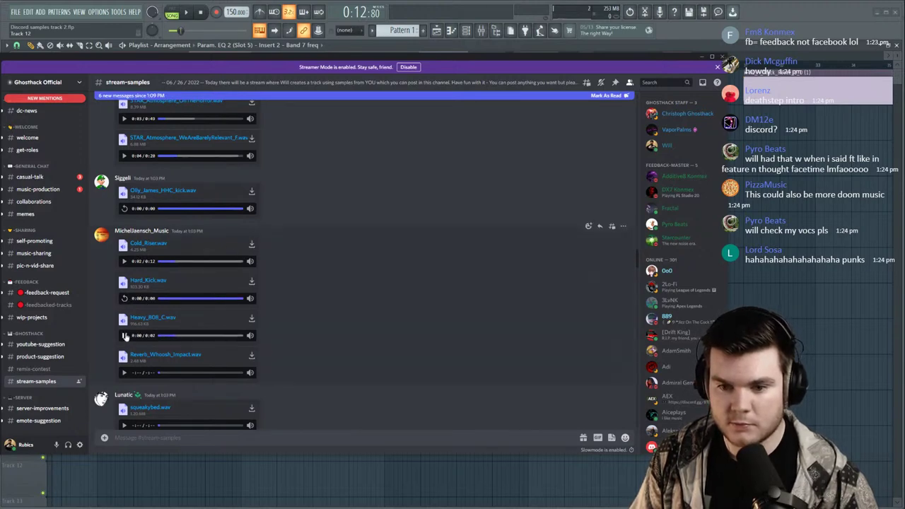
{"action": "scroll", "coordinate": [338, 283], "scroll_direction": "down", "scroll_amount": 3}
{"action": "left_click", "coordinate": [125, 252]}
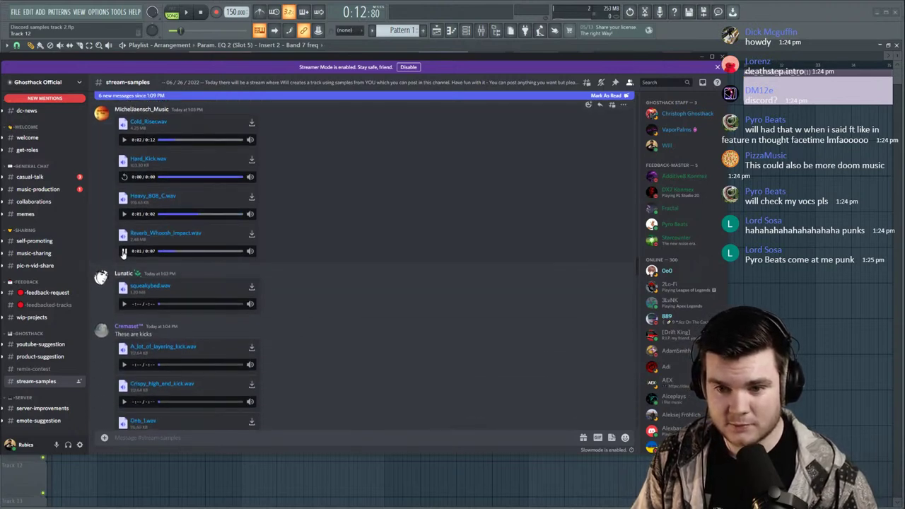
Preview squeakybed.wav and the kicks A_lot_of_layering_kick.wav, Crispy_high_end_kick.wav, Dnb_1.wav and Dnb_2.wav.
{"action": "left_click", "coordinate": [125, 305]}
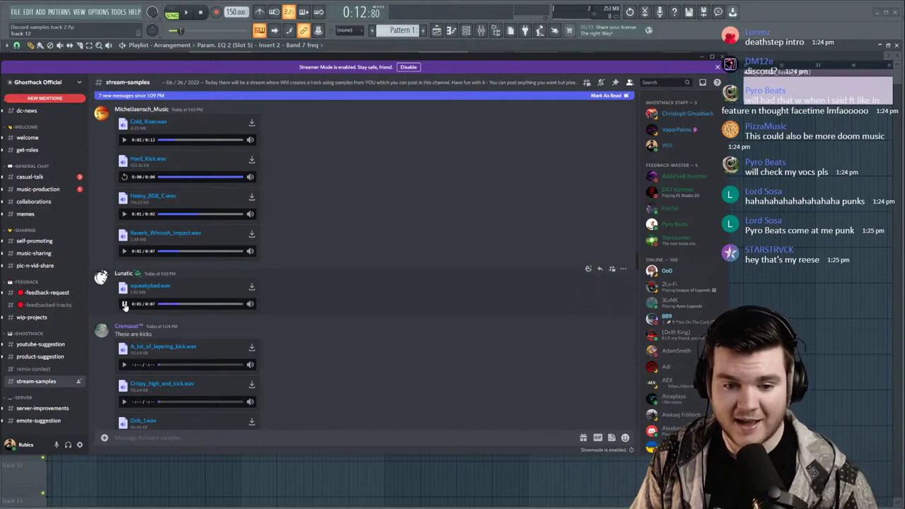
{"action": "scroll", "coordinate": [124, 297], "scroll_direction": "down", "scroll_amount": 3}
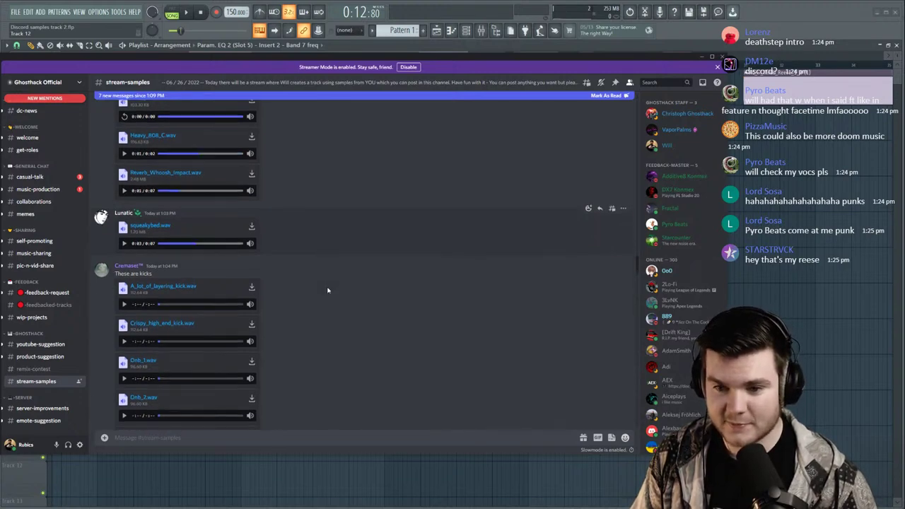
{"action": "left_click", "coordinate": [124, 244]}
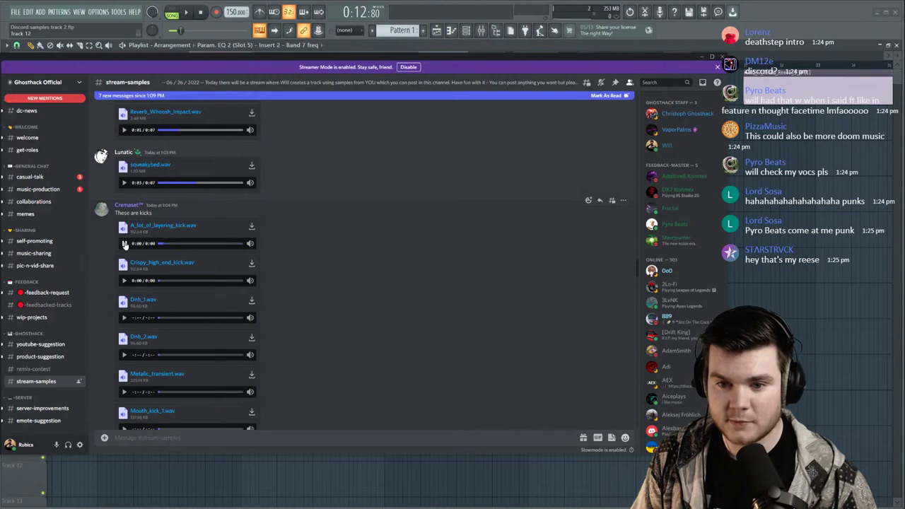
{"action": "left_click", "coordinate": [125, 281]}
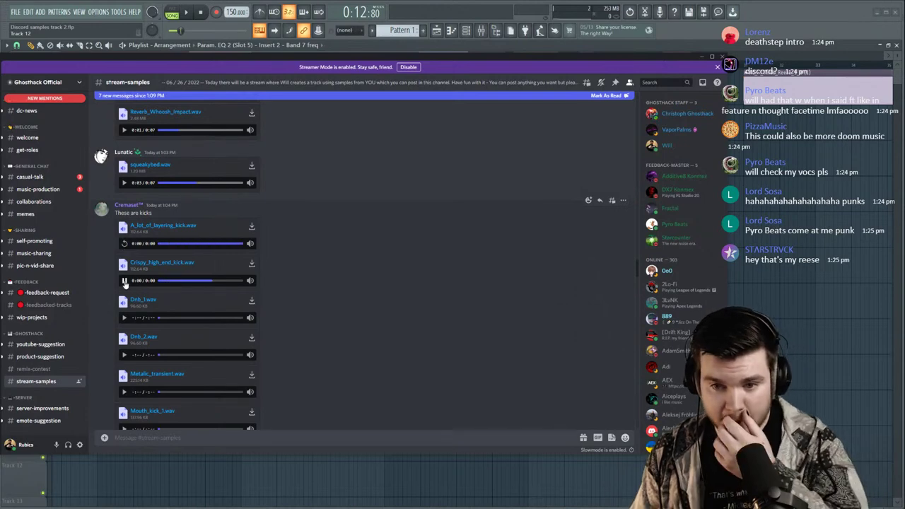
{"action": "left_click", "coordinate": [124, 319]}
{"action": "left_click", "coordinate": [125, 355]}
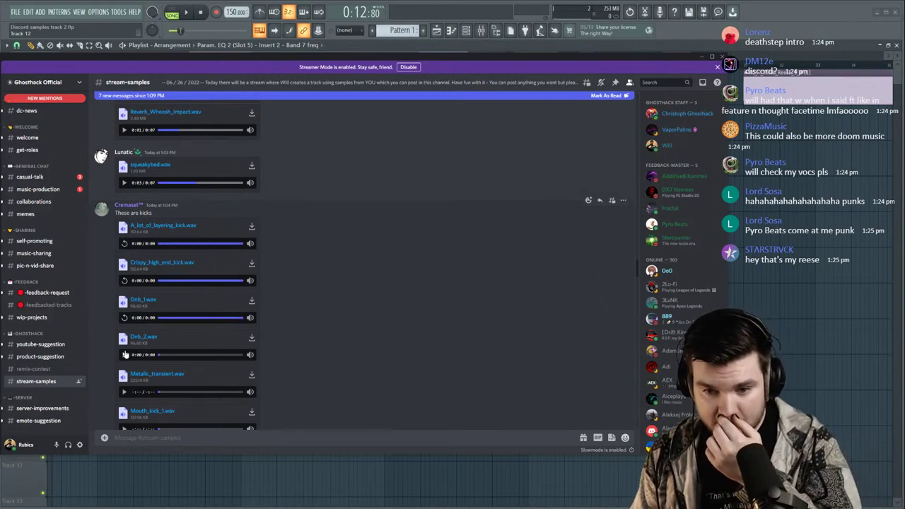
Preview Metalic_transient.wav, Mouth_kick_1.wav, Pretty_ok.wav and Serum_1.wav from the kicks post.
{"action": "scroll", "coordinate": [318, 319], "scroll_direction": "down", "scroll_amount": 3}
{"action": "left_click", "coordinate": [124, 270]}
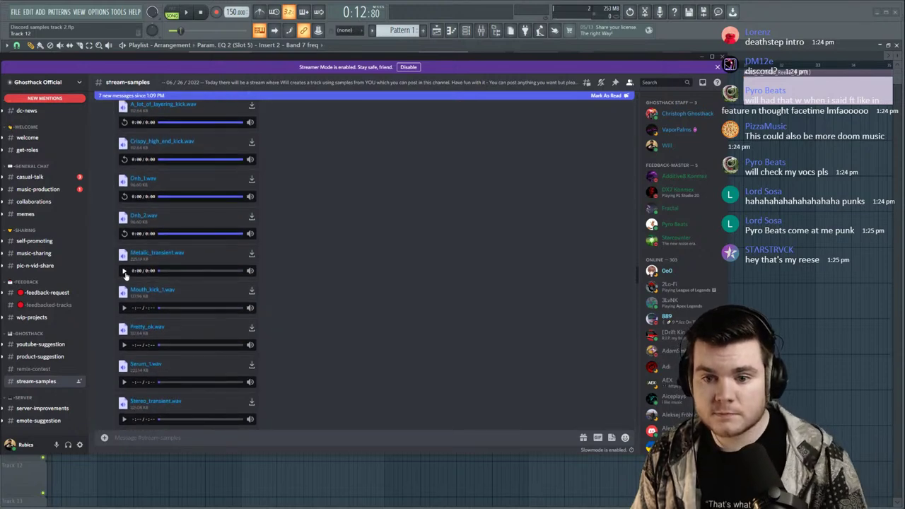
{"action": "left_click", "coordinate": [124, 308]}
{"action": "left_click", "coordinate": [124, 346]}
{"action": "left_click", "coordinate": [124, 346]}
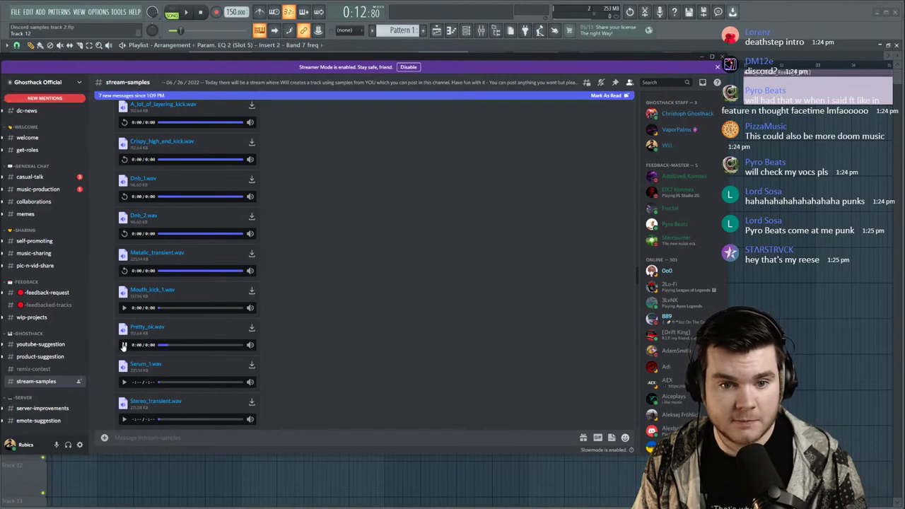
{"action": "left_click", "coordinate": [125, 380]}
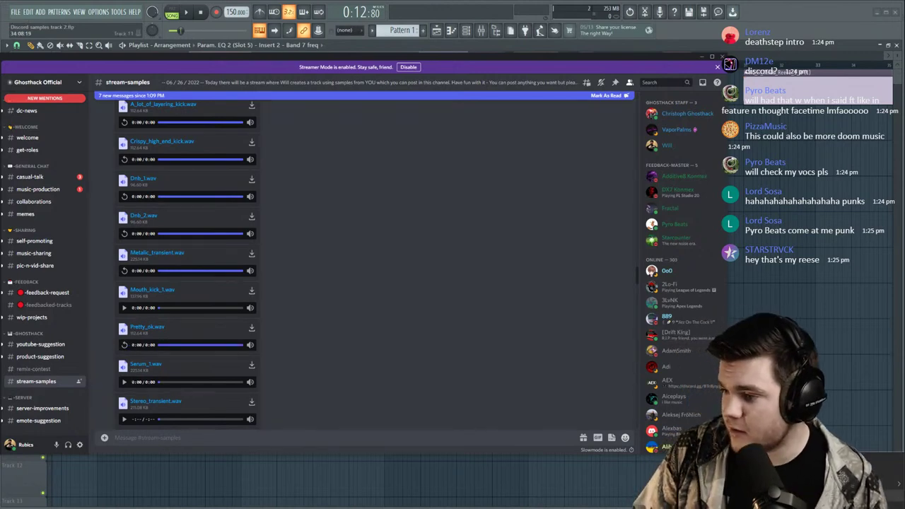
Check the per-application levels, including Discord's, in the system volume mixer and close it.
{"action": "left_click", "coordinate": [854, 471]}
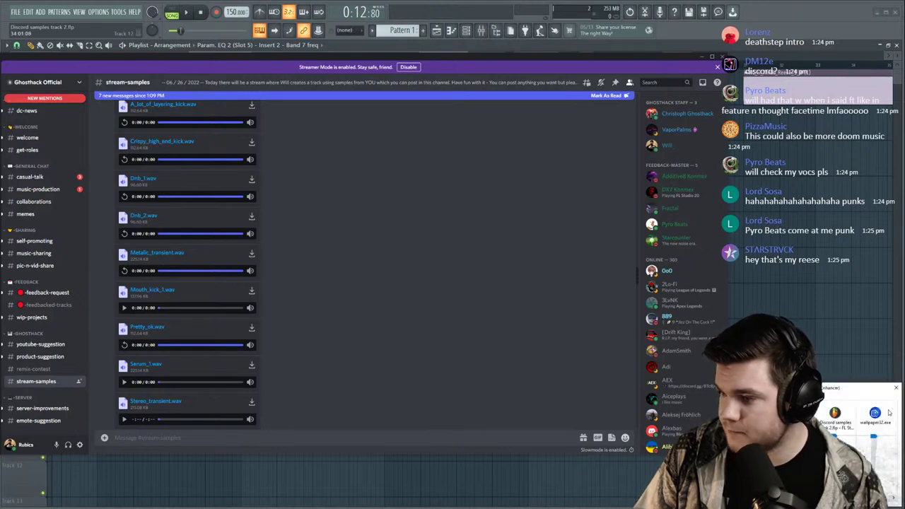
{"action": "left_click_drag", "start_coordinate": [831, 499], "coordinate": [896, 500]}
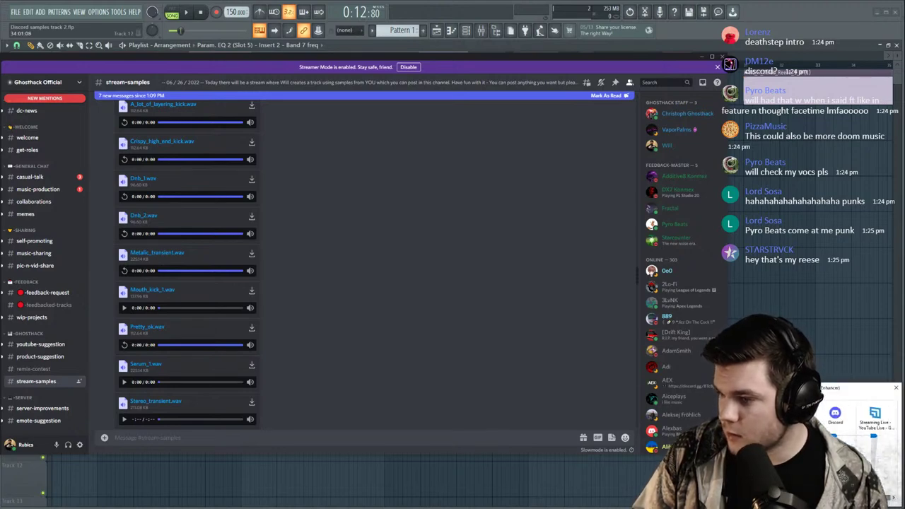
{"action": "left_click", "coordinate": [896, 388]}
Play Mouth_kick_1.wav and Serum_1.wav again and preview Stereo_transient.wav and Strong_transient_kick.wav.
{"action": "left_click", "coordinate": [125, 307]}
{"action": "scroll", "coordinate": [125, 311], "scroll_direction": "down", "scroll_amount": 3}
{"action": "left_click", "coordinate": [124, 260]}
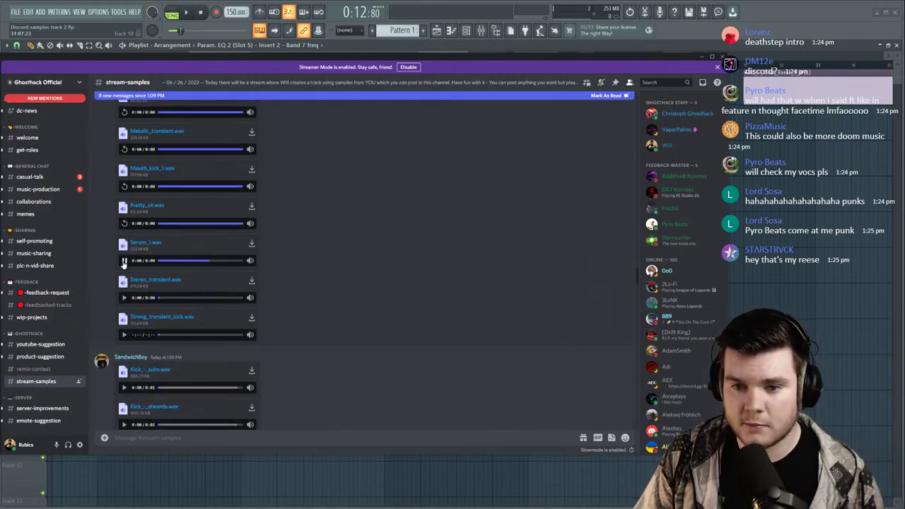
{"action": "left_click", "coordinate": [124, 297]}
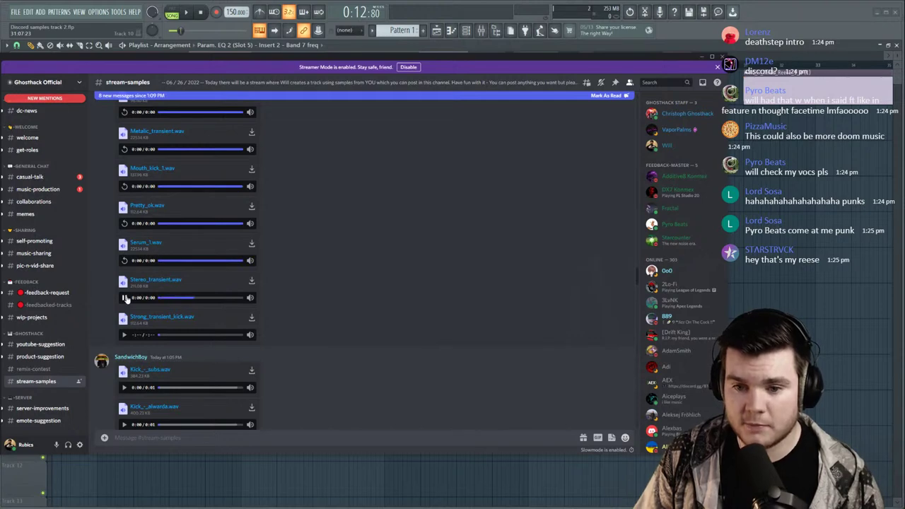
{"action": "left_click", "coordinate": [125, 335]}
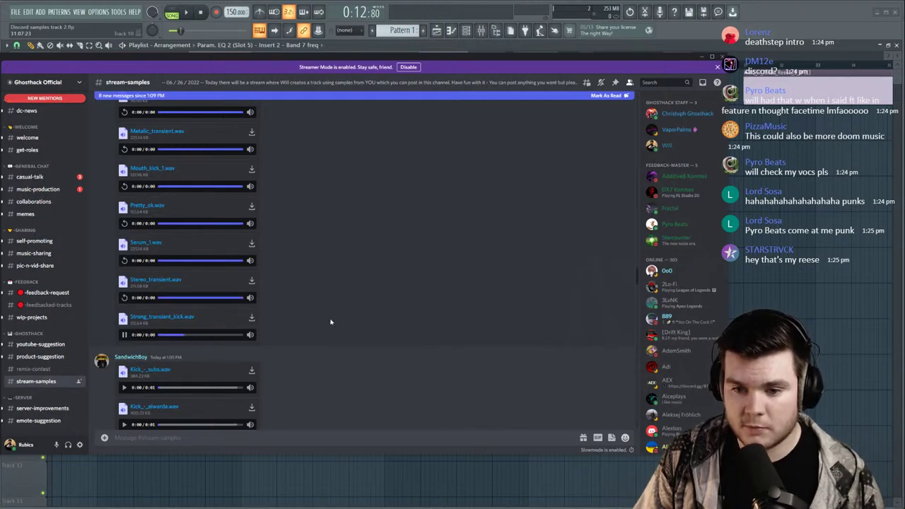
Preview the Kick_- samples subs, alwarda, bitack and fact from the post after the transient kicks.
{"action": "scroll", "coordinate": [124, 283], "scroll_direction": "down", "scroll_amount": 3}
{"action": "left_click", "coordinate": [125, 266]}
{"action": "left_click", "coordinate": [125, 303]}
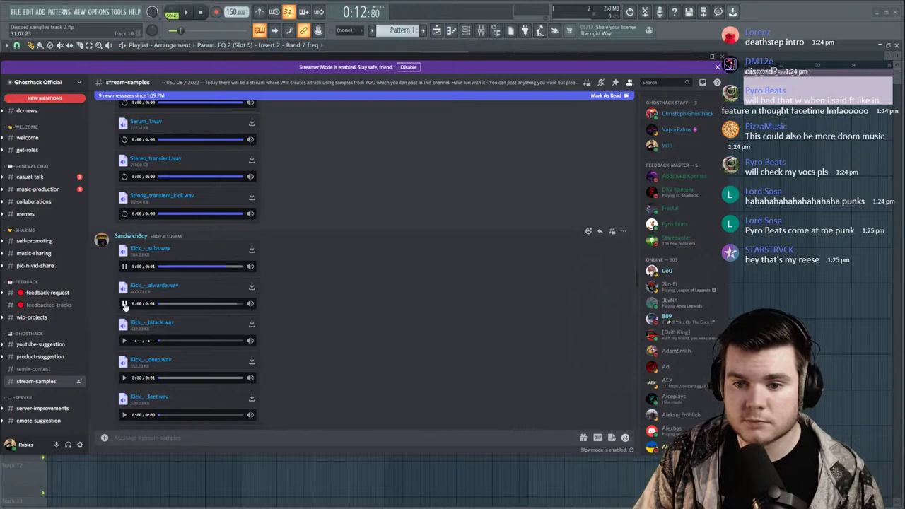
{"action": "left_click", "coordinate": [125, 340]}
{"action": "scroll", "coordinate": [125, 346], "scroll_direction": "down", "scroll_amount": 3}
{"action": "left_click", "coordinate": [124, 182]}
{"action": "left_click", "coordinate": [124, 293]}
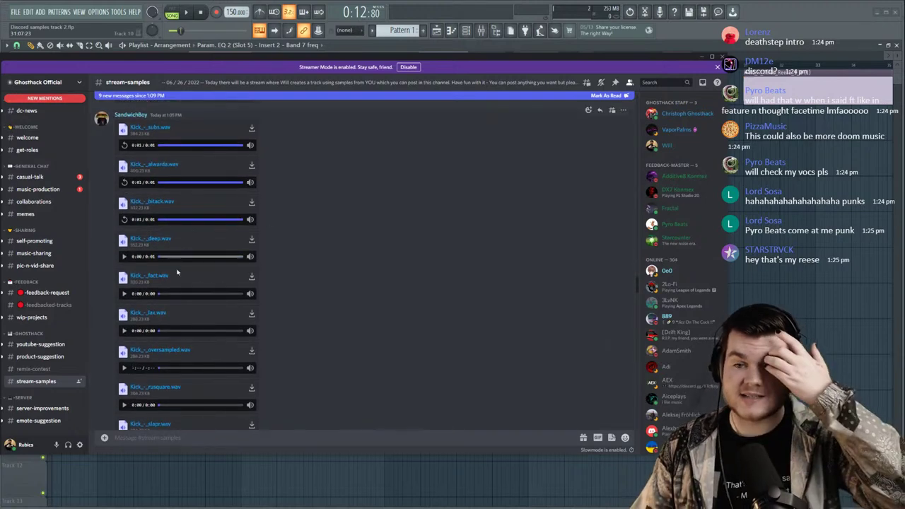
Preview snare_-_trash2.wav at the end of the Kick_- sample post.
{"action": "scroll", "coordinate": [313, 267], "scroll_direction": "down", "scroll_amount": 5}
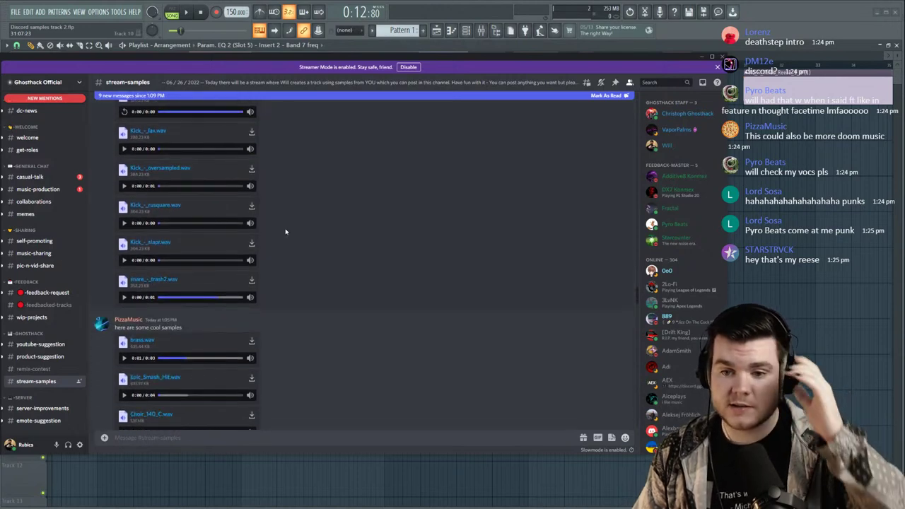
{"action": "left_click", "coordinate": [124, 297]}
{"action": "left_click", "coordinate": [124, 298]}
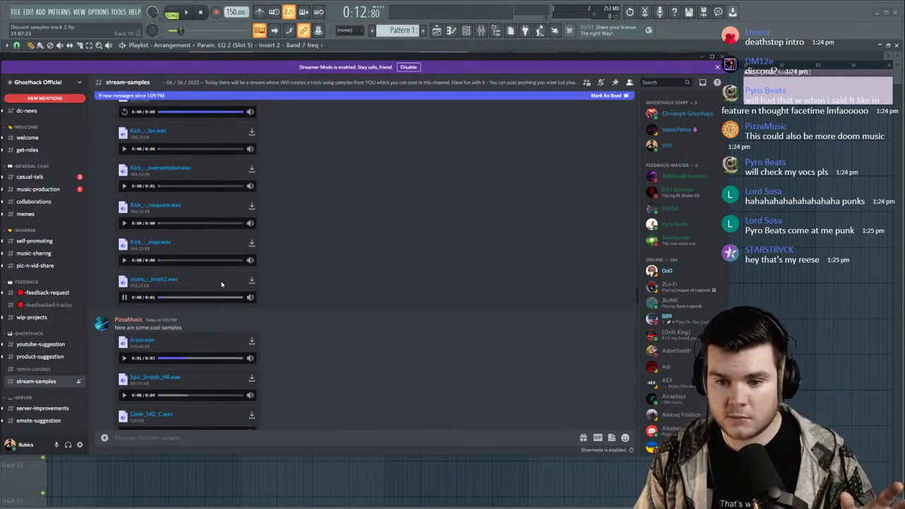
Preview guitar_g_190bpm.wav and both guitar_a_190bpm.wav files, and browse the rest of the guitar note samples.
{"action": "scroll", "coordinate": [375, 275], "scroll_direction": "down", "scroll_amount": 3}
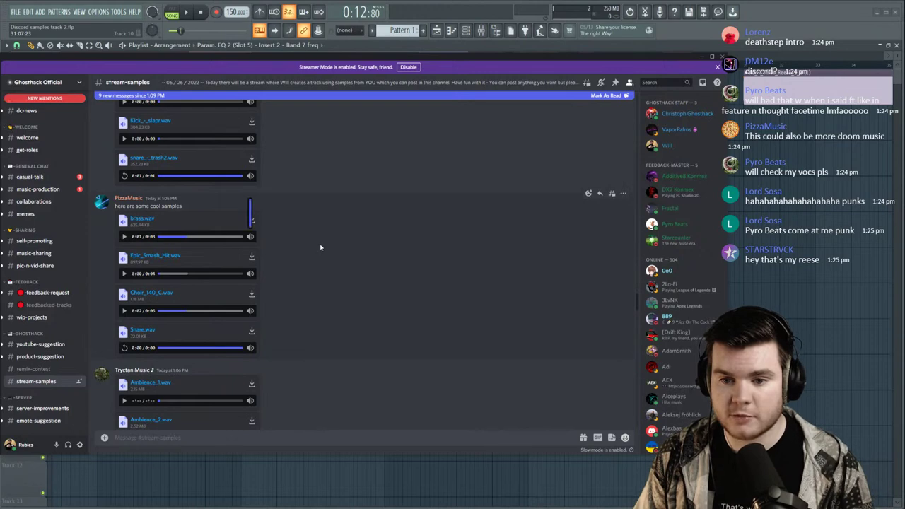
{"action": "scroll", "coordinate": [322, 249], "scroll_direction": "down", "scroll_amount": 10}
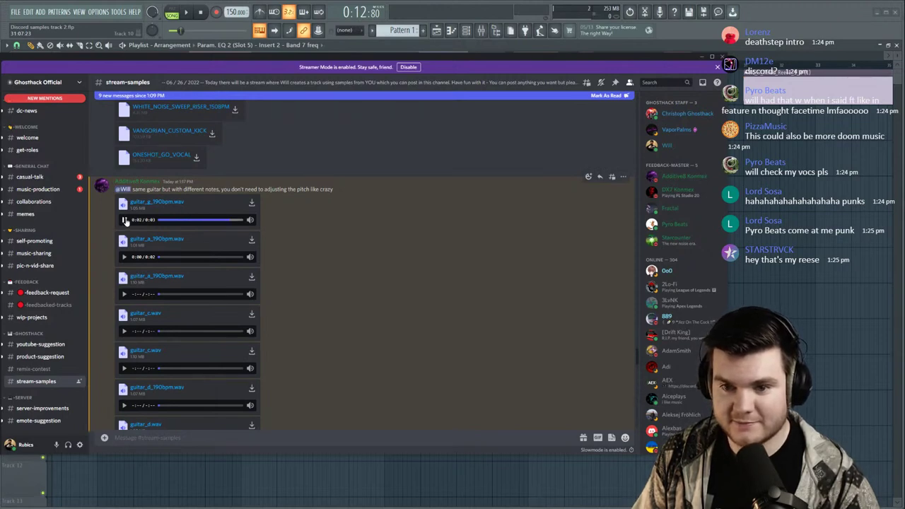
{"action": "left_click", "coordinate": [125, 256]}
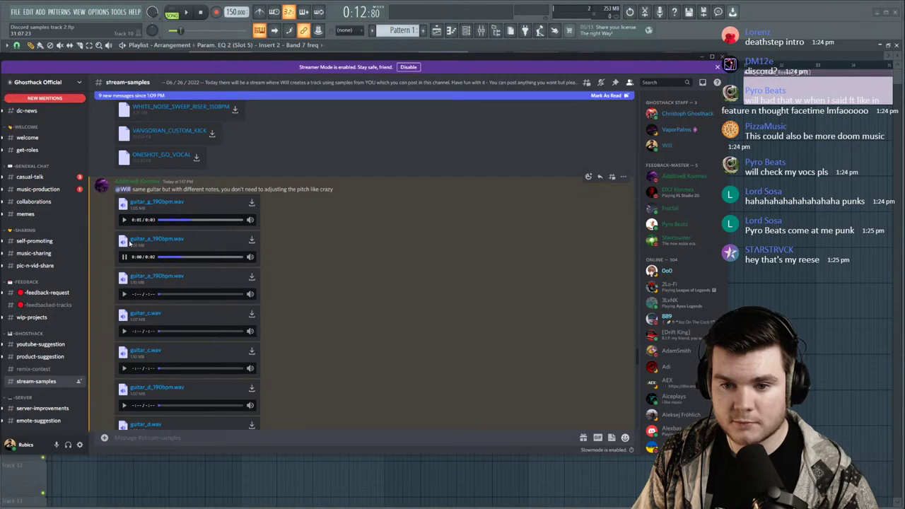
{"action": "left_click", "coordinate": [125, 295]}
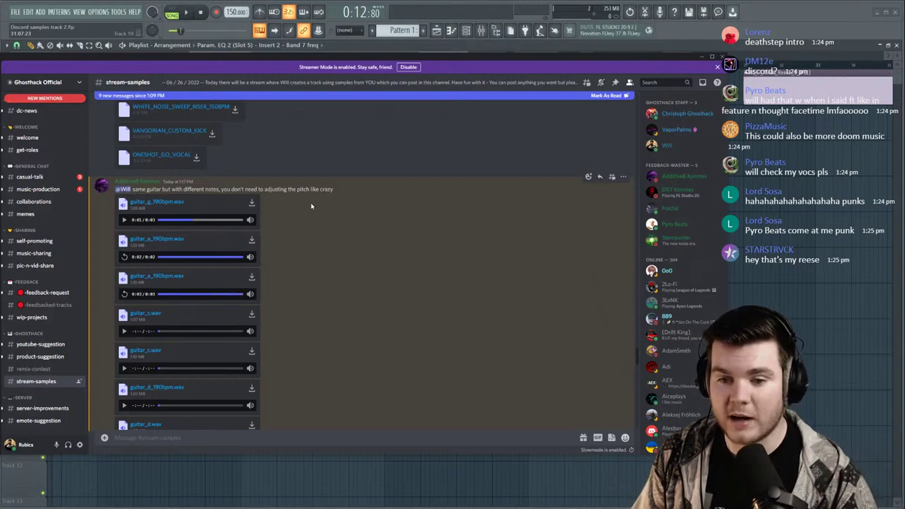
{"action": "scroll", "coordinate": [311, 206], "scroll_direction": "down", "scroll_amount": 2}
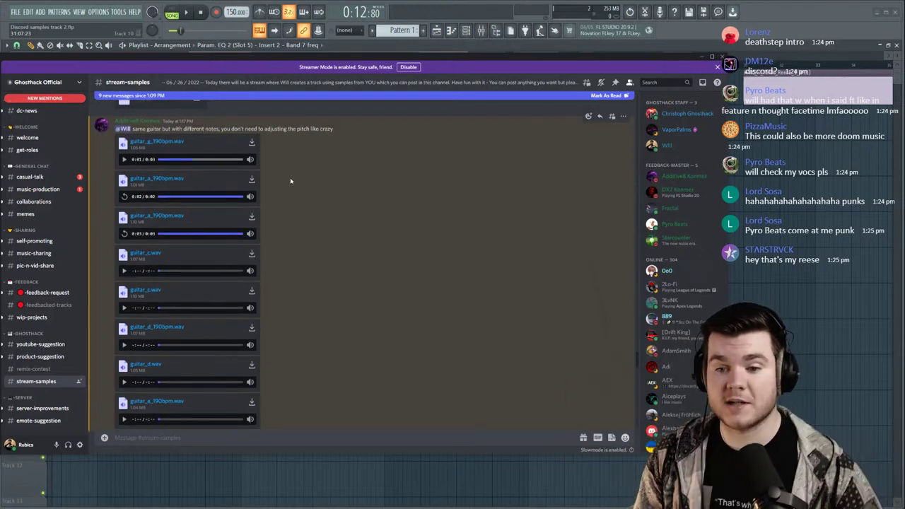
{"action": "scroll", "coordinate": [294, 178], "scroll_direction": "down", "scroll_amount": 5}
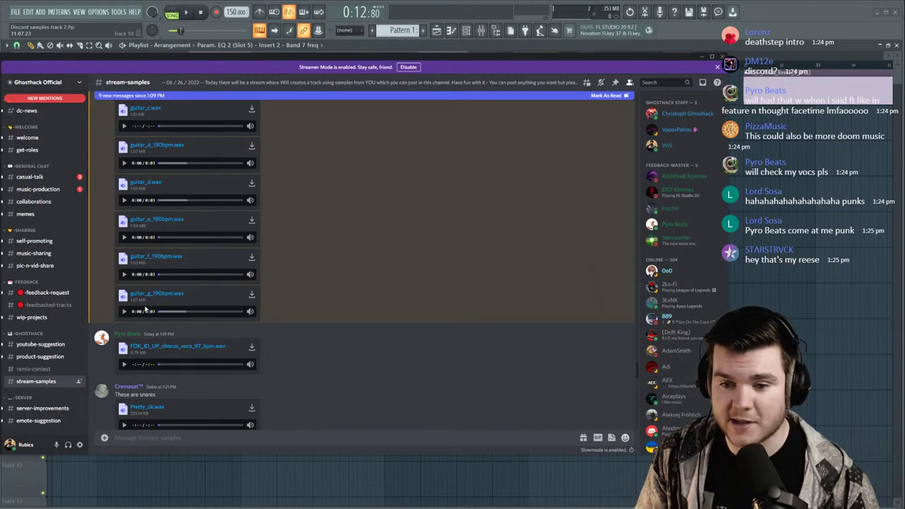
Audition several points of the vocal sample FOK_ID_UP_chorus_vocs_97_bpm.wav and stop its playback.
{"action": "scroll", "coordinate": [145, 319], "scroll_direction": "down", "scroll_amount": 1}
{"action": "left_click", "coordinate": [124, 303]}
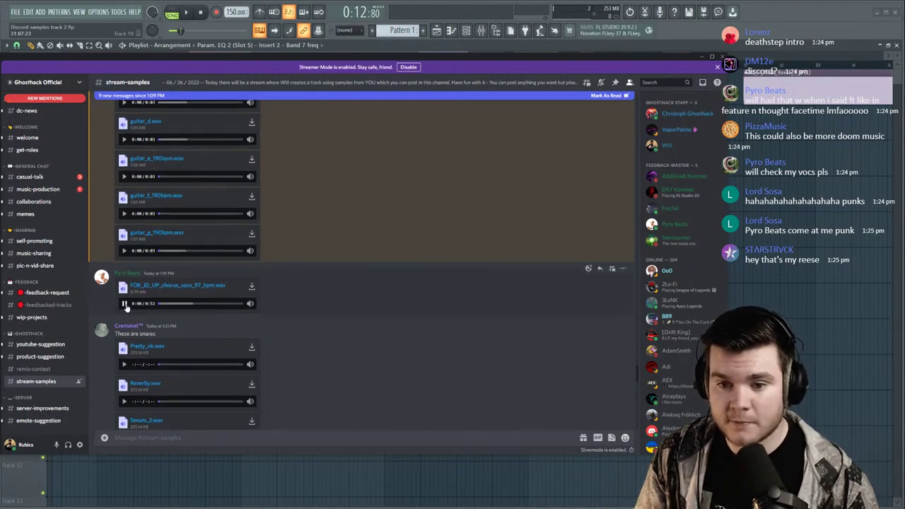
{"action": "left_click", "coordinate": [180, 305]}
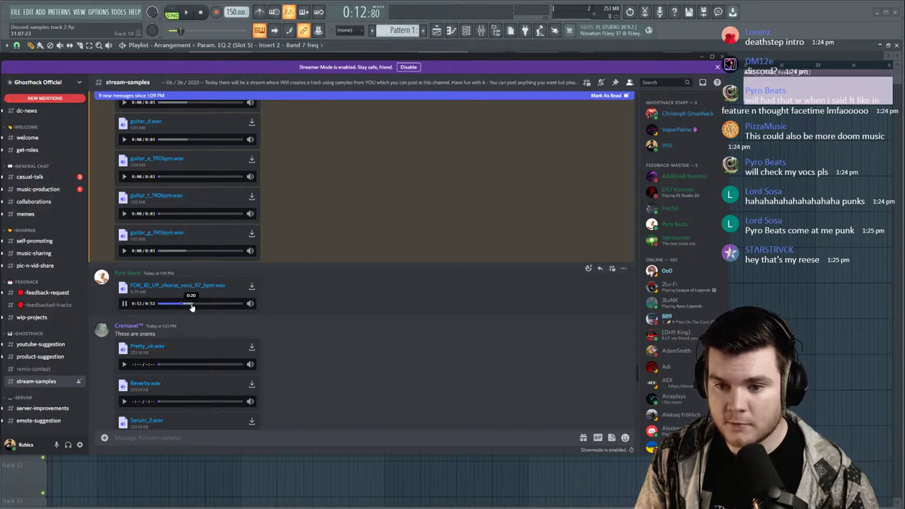
{"action": "left_click", "coordinate": [213, 303]}
{"action": "left_click", "coordinate": [180, 304]}
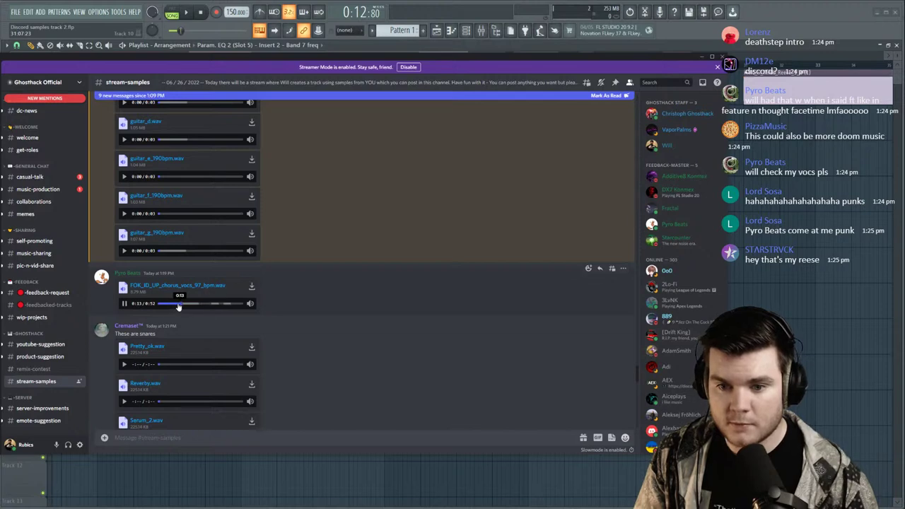
{"action": "left_click", "coordinate": [125, 305]}
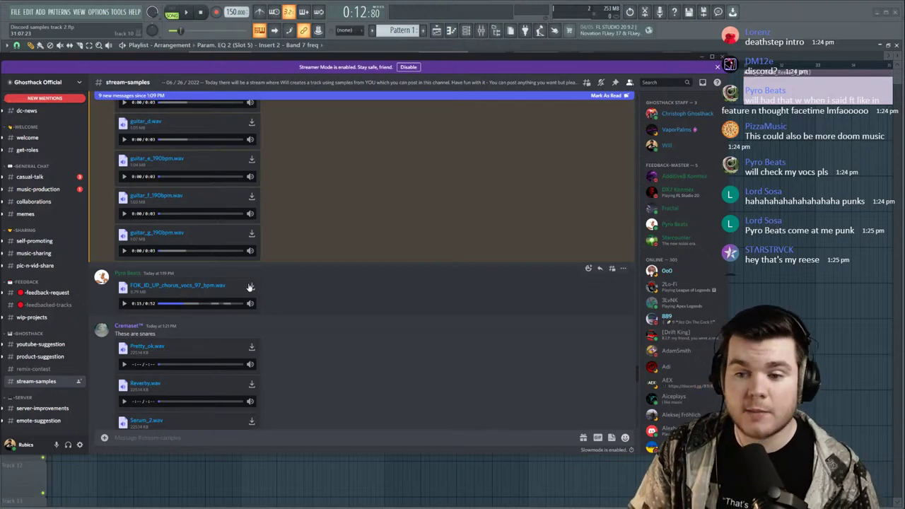
Preview the snare samples Pretty_ok.wav, Reverby.wav and Serum_2.wav in the post below the vocal sample.
{"action": "scroll", "coordinate": [303, 286], "scroll_direction": "down", "scroll_amount": 5}
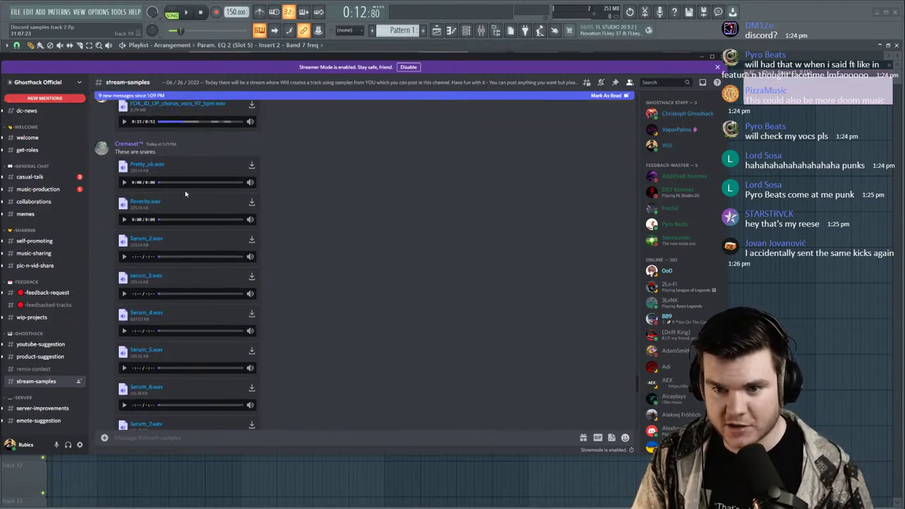
{"action": "left_click", "coordinate": [125, 182]}
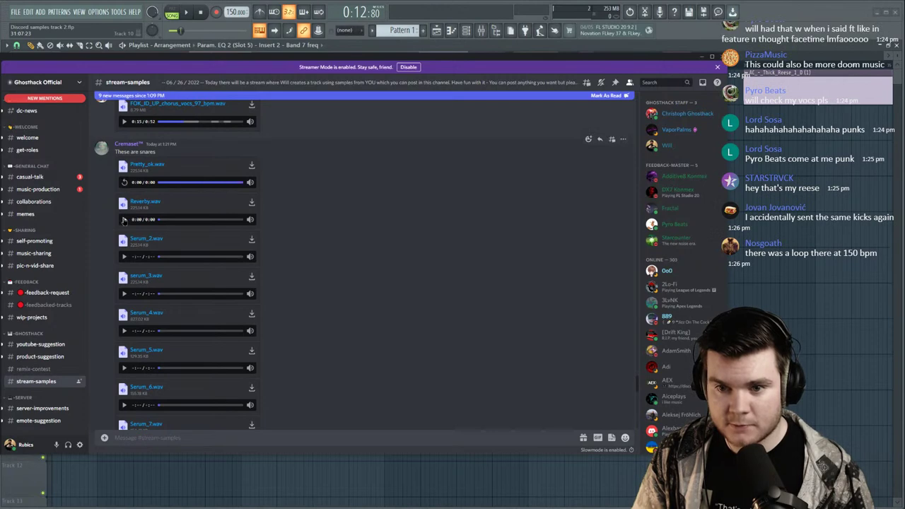
{"action": "left_click", "coordinate": [124, 257]}
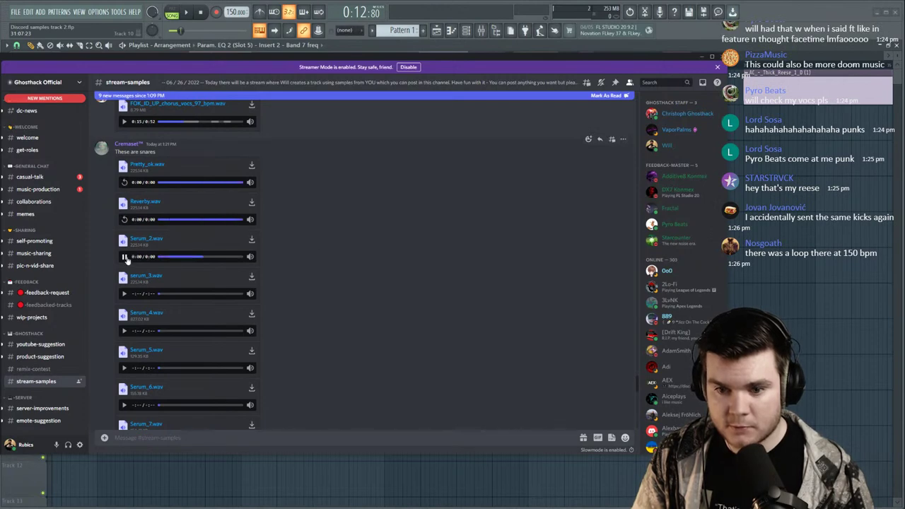
Preview the snares Serum_7, Serum_6, Serum_5, Serum_4, Serum_first_time and Tiny_boi, and replay Serum_7.wav for comparison.
{"action": "scroll", "coordinate": [329, 250], "scroll_direction": "down", "scroll_amount": 5}
{"action": "left_click", "coordinate": [124, 260]}
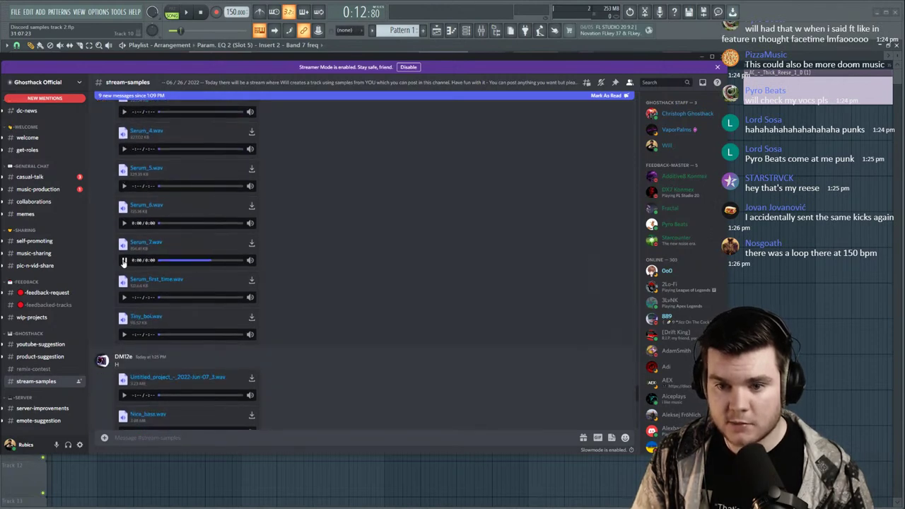
{"action": "left_click", "coordinate": [125, 223]}
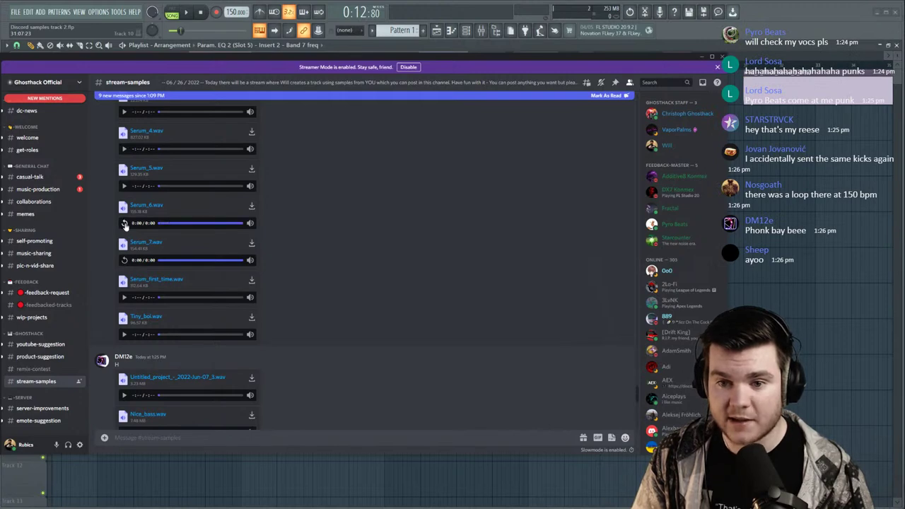
{"action": "left_click", "coordinate": [124, 187]}
{"action": "left_click", "coordinate": [124, 150]}
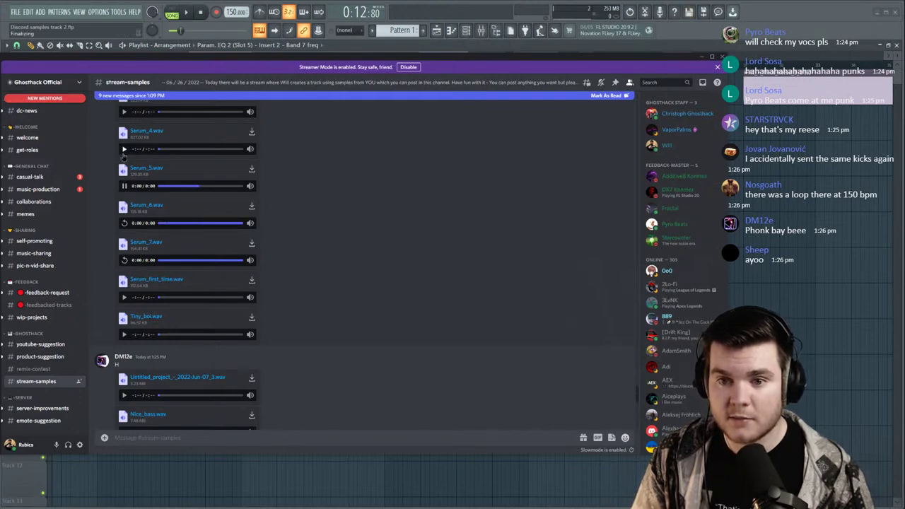
{"action": "left_click", "coordinate": [124, 149]}
{"action": "left_click", "coordinate": [124, 297]}
{"action": "left_click", "coordinate": [124, 334]}
{"action": "left_click", "coordinate": [125, 260]}
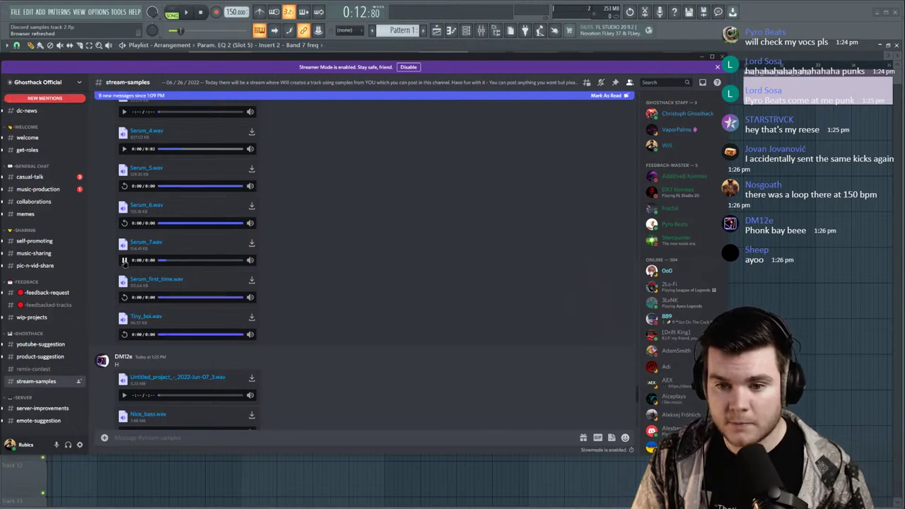
{"action": "left_click", "coordinate": [125, 260]}
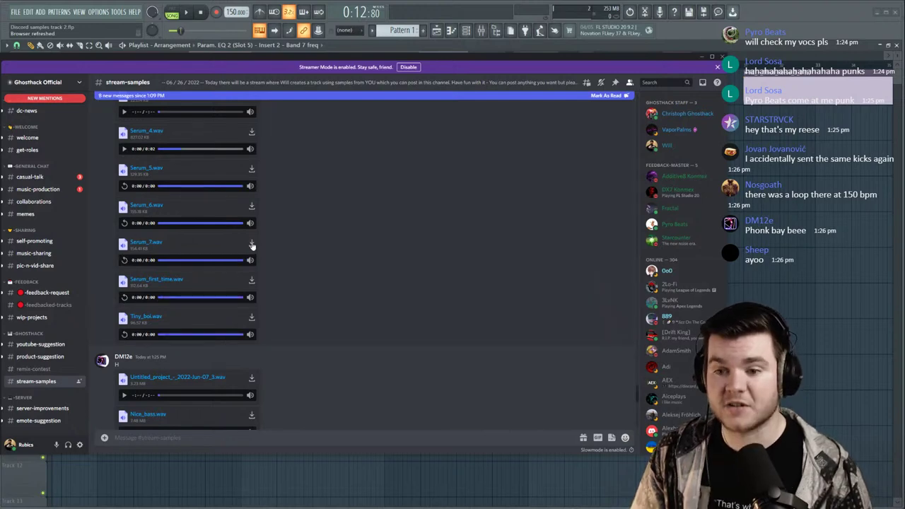
Preview Untitled_project_-_2022-Jun-07_3.wav, Nice_bass.wav, Alert_sound_effect.mp3 and Duck_Quack_-_Sound_Effect_HD.mp3 in the post after the snares.
{"action": "scroll", "coordinate": [351, 237], "scroll_direction": "down", "scroll_amount": 3}
{"action": "left_click", "coordinate": [124, 213]}
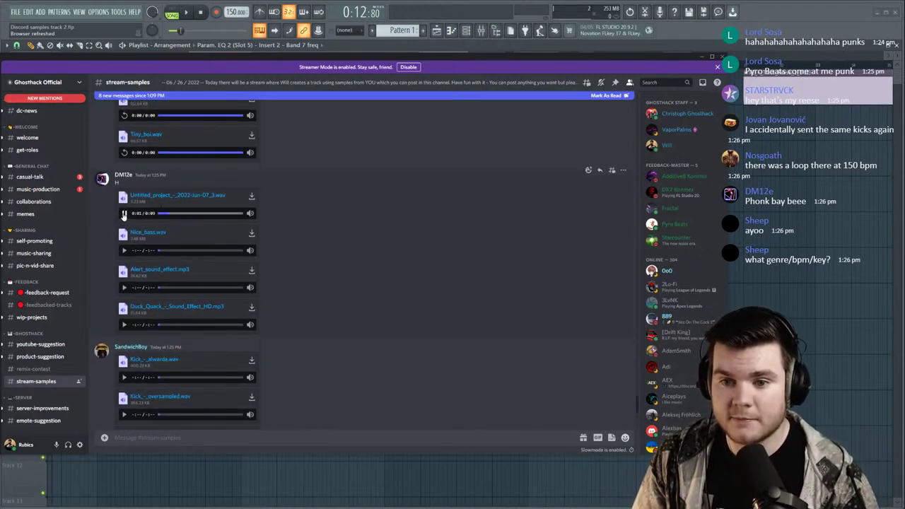
{"action": "left_click", "coordinate": [125, 250]}
{"action": "left_click", "coordinate": [125, 288]}
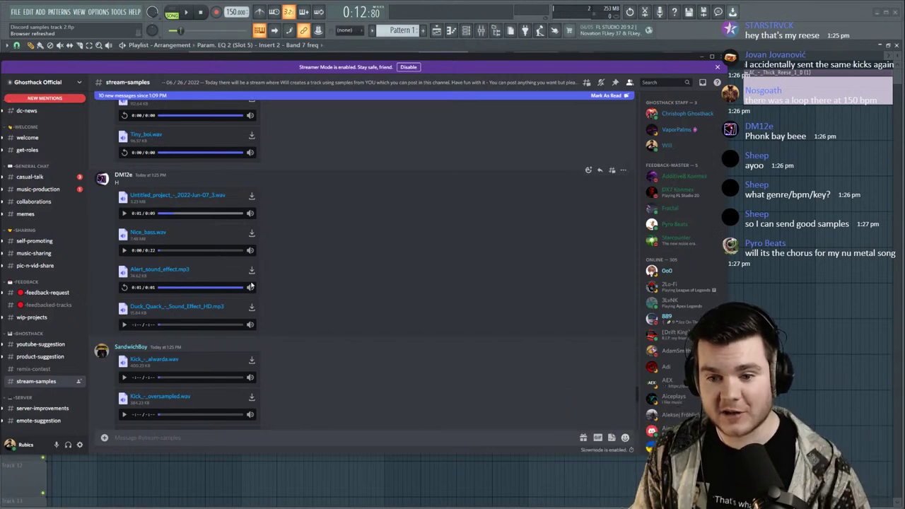
{"action": "left_click", "coordinate": [123, 325]}
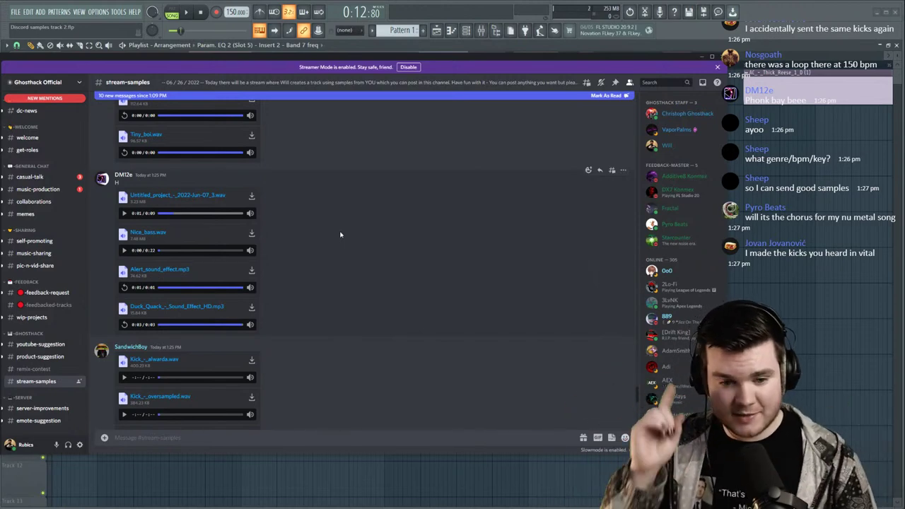
Preview Kick_-_alwarda, 808_-_trade_C, Metallic_Sustain_Growl, DrumLoop_150, BassLoop_150_Dmin, PianoLoop_Cmin_90 and Globglogabgalab.mp3 in the remaining posts.
{"action": "scroll", "coordinate": [247, 326], "scroll_direction": "down", "scroll_amount": 2}
{"action": "left_click", "coordinate": [125, 317]}
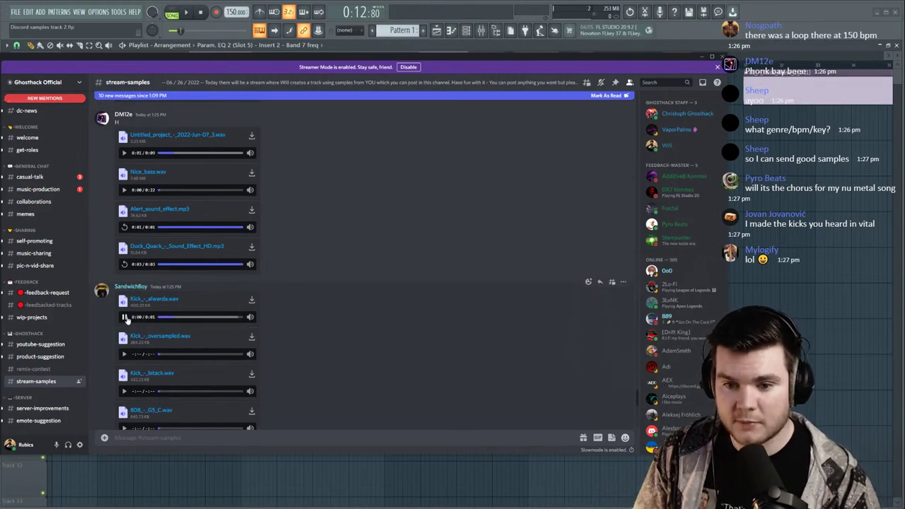
{"action": "scroll", "coordinate": [183, 277], "scroll_direction": "down", "scroll_amount": 3}
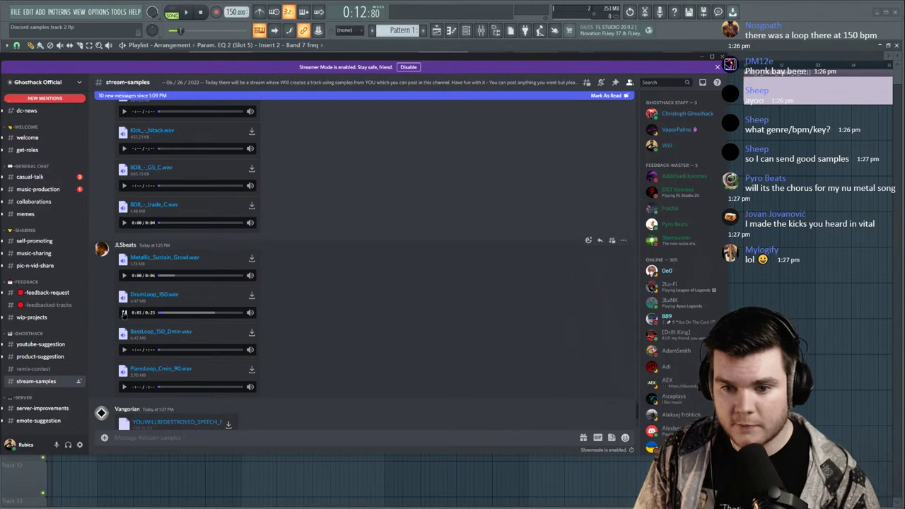
{"action": "scroll", "coordinate": [327, 304], "scroll_direction": "down", "scroll_amount": 2}
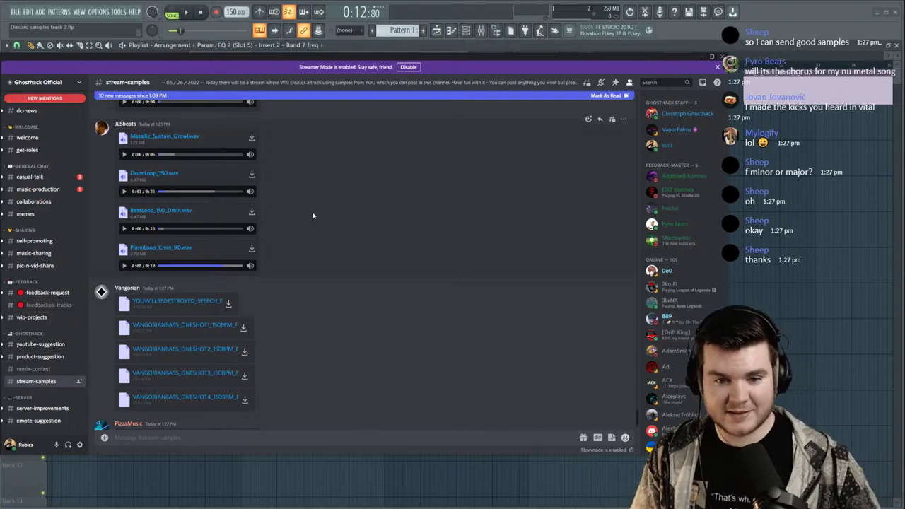
{"action": "scroll", "coordinate": [219, 251], "scroll_direction": "down", "scroll_amount": 2}
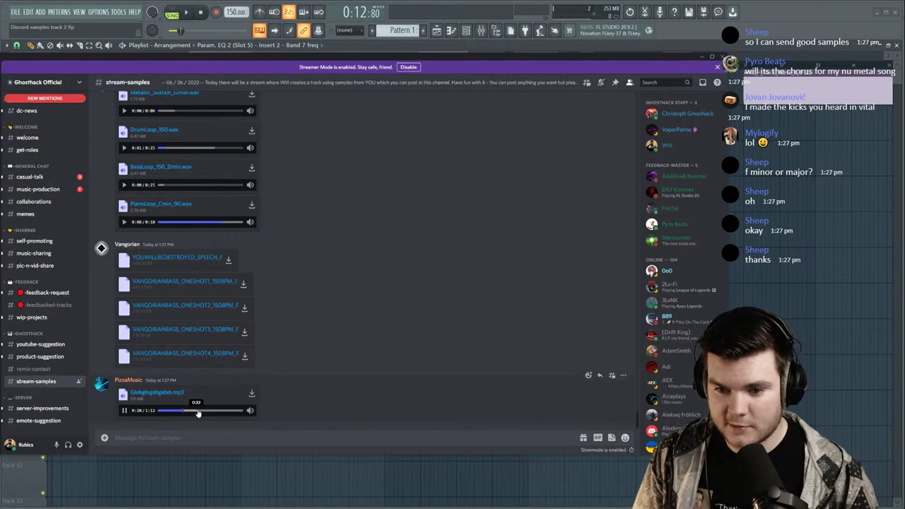
Switch to FL Studio and add the downloaded samples, including Ambience_3, Reverb_Whoosh_Impact, Cold_Riser and STAR_Bass_ReeceFunni, at bar 25 on Tracks 4 to 11.
{"action": "scroll", "coordinate": [351, 230], "scroll_direction": "up", "scroll_amount": 10}
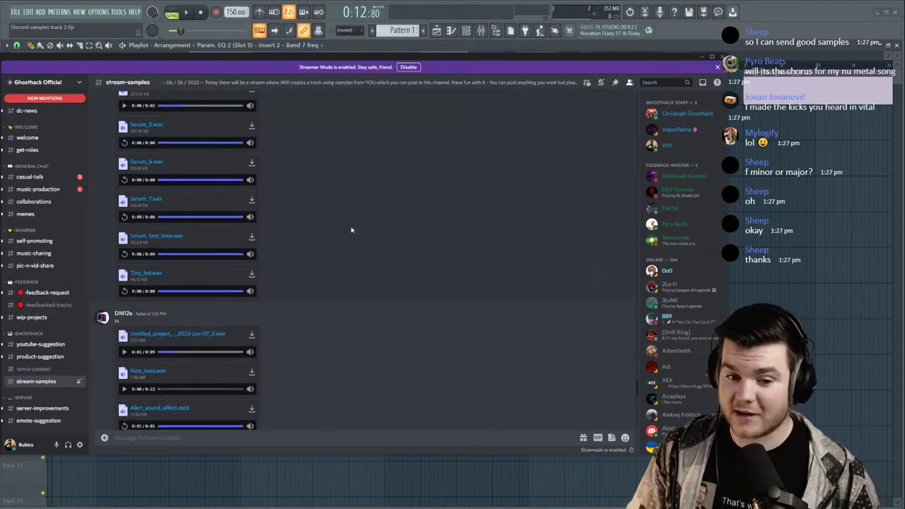
{"action": "scroll", "coordinate": [351, 229], "scroll_direction": "up", "scroll_amount": 10}
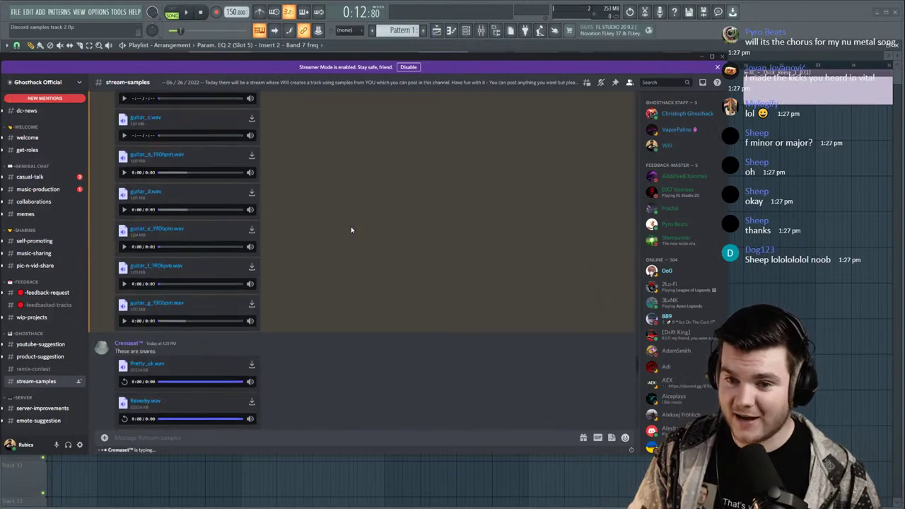
{"action": "scroll", "coordinate": [351, 229], "scroll_direction": "up", "scroll_amount": 5}
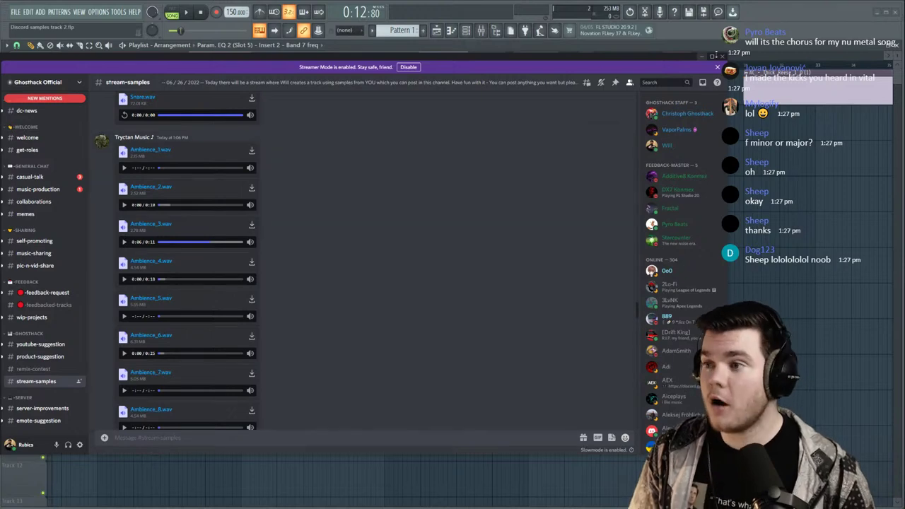
{"action": "left_click", "coordinate": [747, 52]}
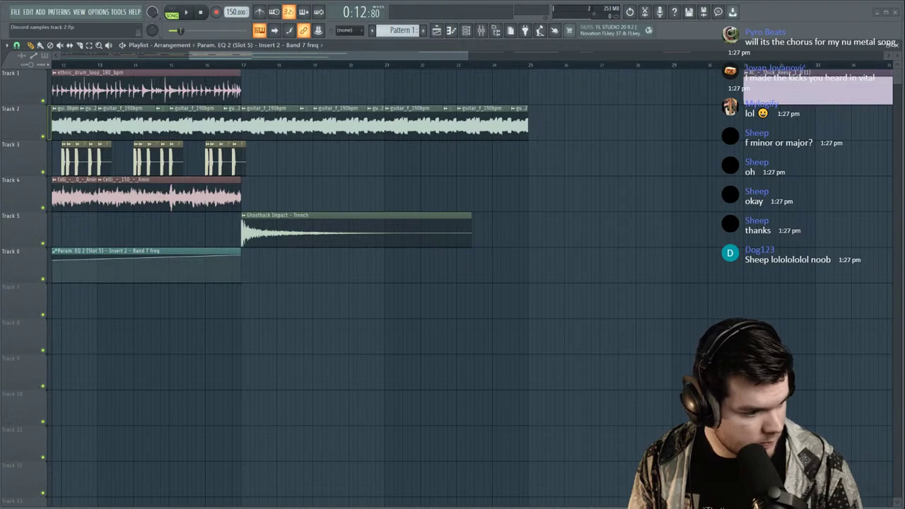
{"action": "left_click_drag", "start_coordinate": [141, 239], "coordinate": [548, 99]}
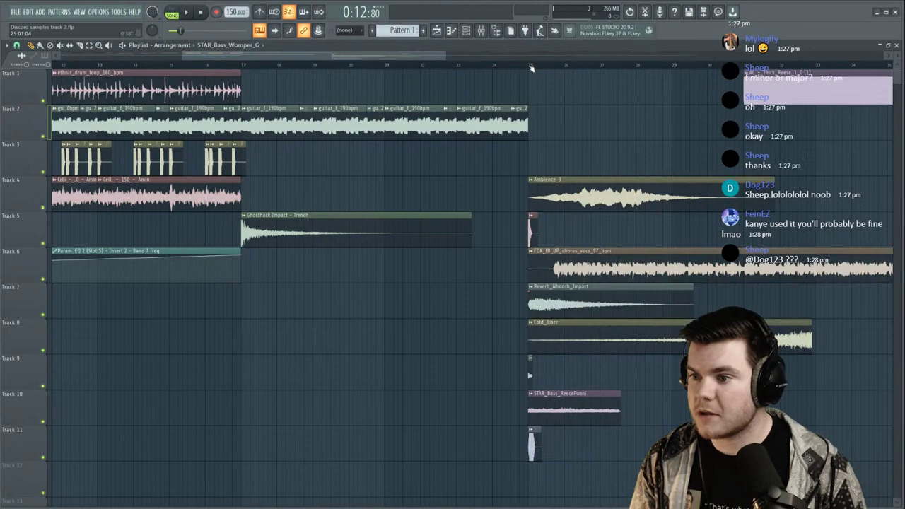
Play the arrangement around the newly added samples, and restart playback from bar 1.
{"action": "left_click", "coordinate": [353, 65]}
{"action": "key", "text": "space"}
{"action": "key", "text": "space"}
{"action": "key", "text": "space"}
{"action": "key", "text": "space"}
{"action": "left_click", "coordinate": [352, 65]}
{"action": "key", "text": "space"}
{"action": "key", "text": "space"}
{"action": "left_click_drag", "start_coordinate": [95, 65], "coordinate": [54, 66]}
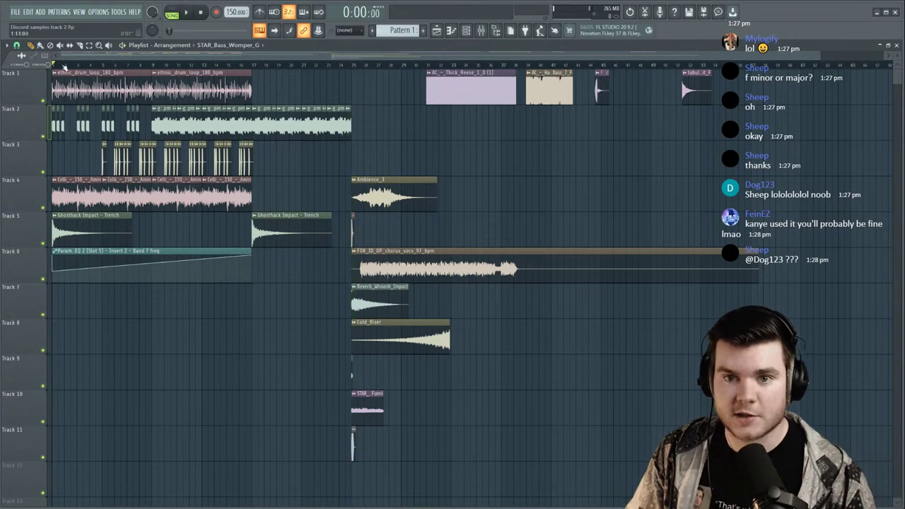
{"action": "scroll", "coordinate": [63, 66], "scroll_direction": "up", "scroll_amount": 3}
{"action": "key", "text": "space"}
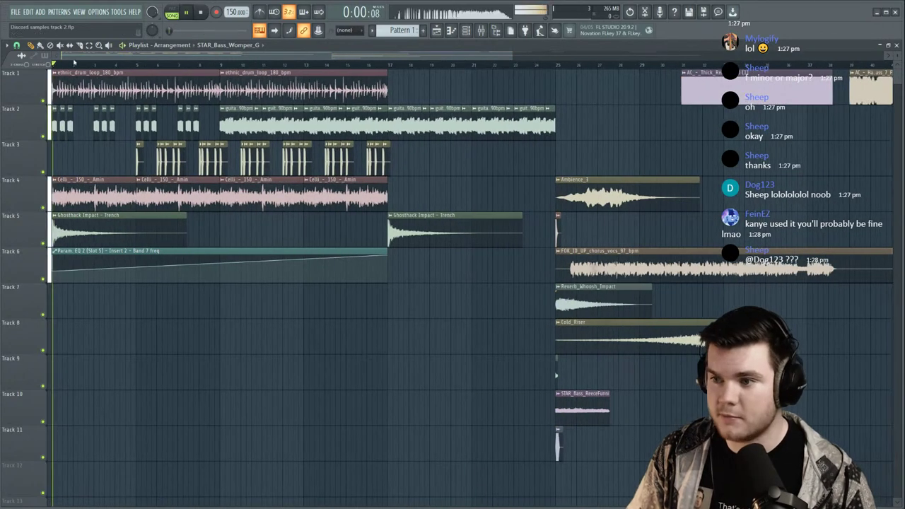
Place a copy of the Ambience_3 clip at bar 17 on Track 7 and play from there.
{"action": "left_click", "coordinate": [574, 191]}
{"action": "left_click_drag", "start_coordinate": [91, 291], "coordinate": [420, 301]}
{"action": "left_click", "coordinate": [390, 66]}
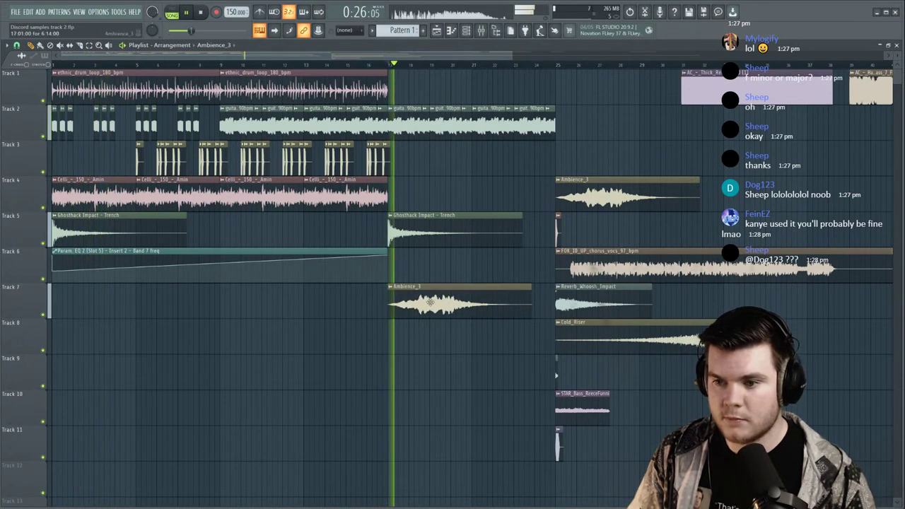
Lower the pitch of the Ambience_3 sample in its channel settings with the pitch range at 3.
{"action": "double_click", "coordinate": [425, 303]}
{"action": "left_click_drag", "start_coordinate": [281, 164], "coordinate": [262, 183]}
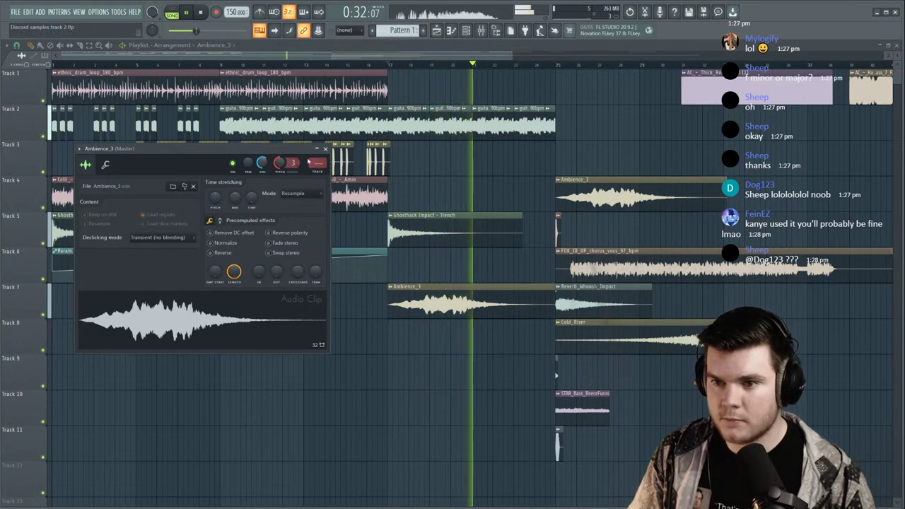
{"action": "left_click", "coordinate": [325, 149]}
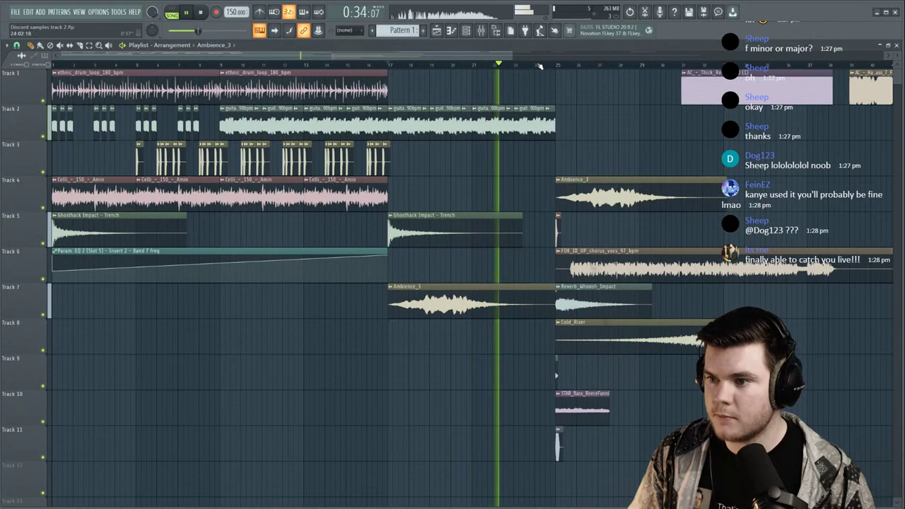
Stop playback, move the unused sample clips on Tracks 4 to 11 to bar 33, and delete the spare Ambience_3 clip on Track 4.
{"action": "scroll", "coordinate": [540, 64], "scroll_direction": "down", "scroll_amount": 3}
{"action": "left_click_drag", "start_coordinate": [509, 481], "coordinate": [330, 140]}
{"action": "key", "text": "space"}
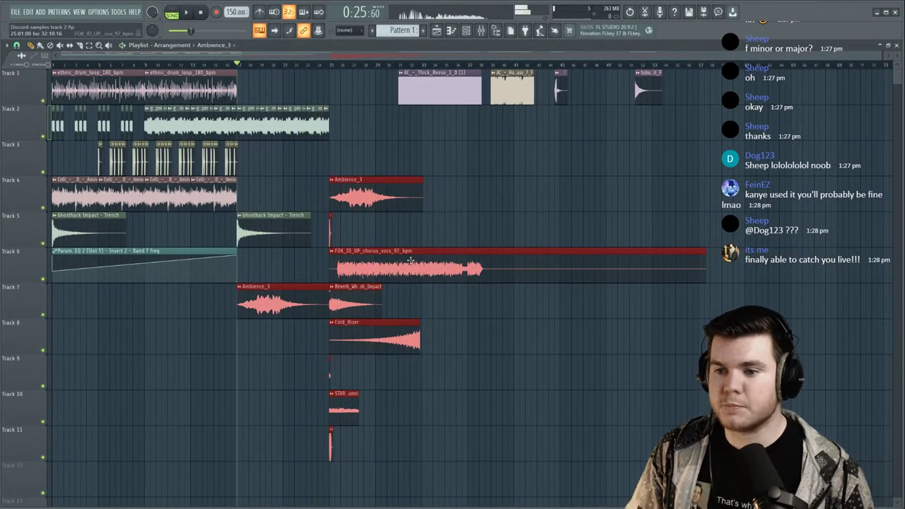
{"action": "left_click_drag", "start_coordinate": [593, 307], "coordinate": [445, 203]}
{"action": "left_click_drag", "start_coordinate": [331, 232], "coordinate": [424, 232]}
{"action": "left_click_drag", "start_coordinate": [446, 497], "coordinate": [269, 319]}
{"action": "left_click_drag", "start_coordinate": [351, 344], "coordinate": [444, 345]}
{"action": "left_click", "coordinate": [661, 343]}
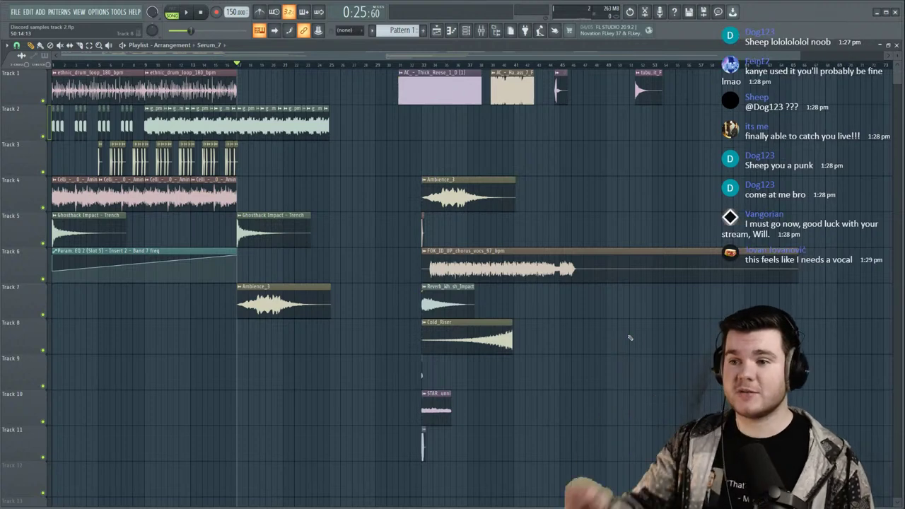
{"action": "right_click", "coordinate": [472, 181]}
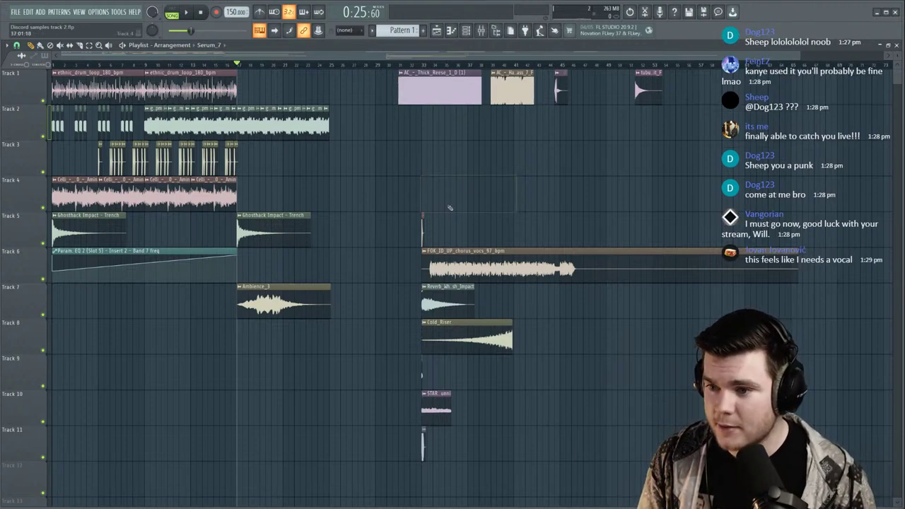
Move Reverb_Whoosh_Impact to bar 17 on Track 8 and lower its channel volume to about 43% during playback.
{"action": "left_click_drag", "start_coordinate": [460, 298], "coordinate": [275, 333]}
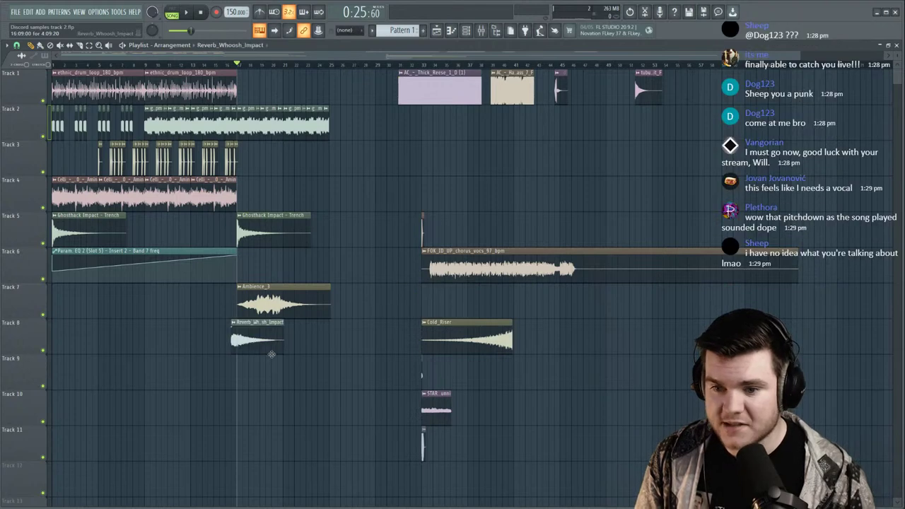
{"action": "key", "text": "space"}
{"action": "double_click", "coordinate": [275, 334]}
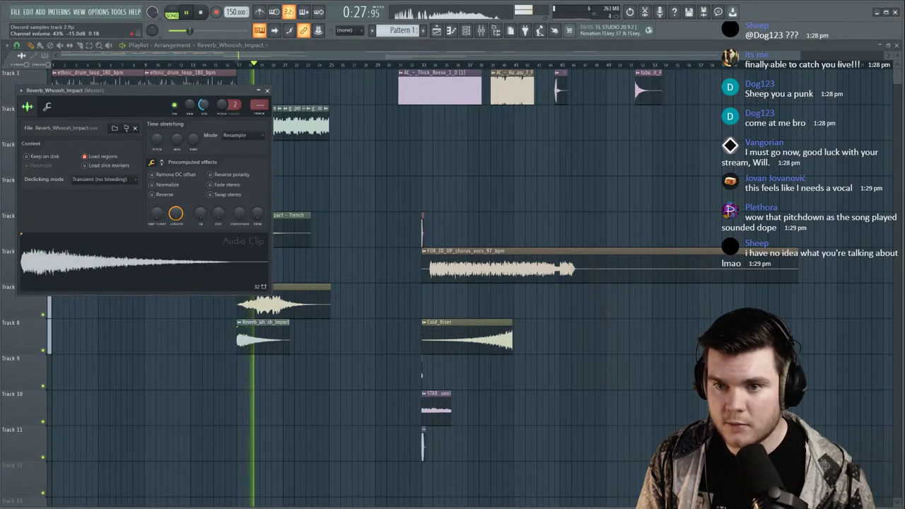
{"action": "left_click", "coordinate": [268, 90]}
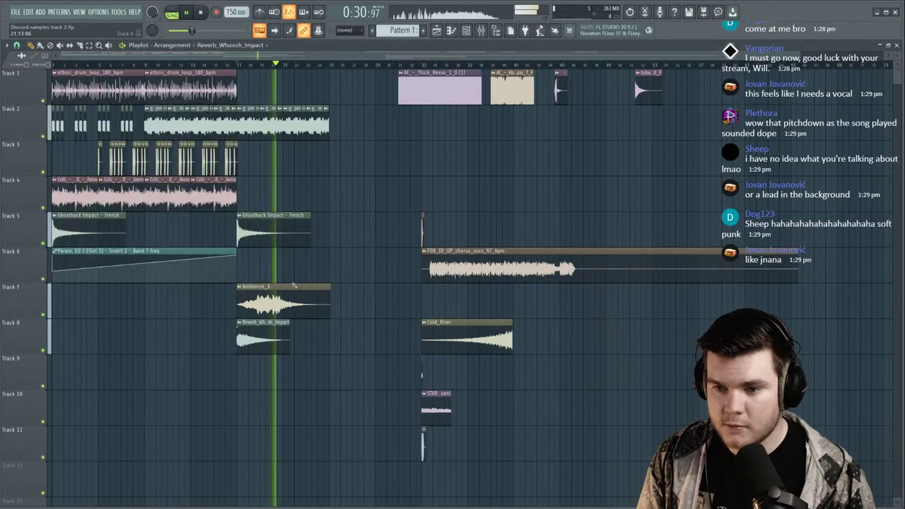
Move Cold_Riser to bar 17 on Track 9 and time-stretch it to end at bar 25.
{"action": "left_click_drag", "start_coordinate": [467, 350], "coordinate": [283, 386]}
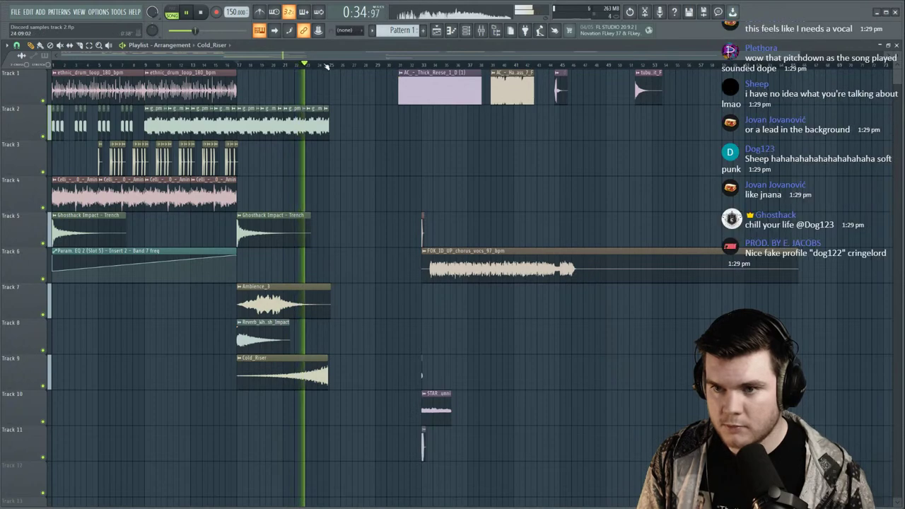
{"action": "scroll", "coordinate": [328, 66], "scroll_direction": "up", "scroll_amount": 4}
{"action": "double_click", "coordinate": [335, 358]}
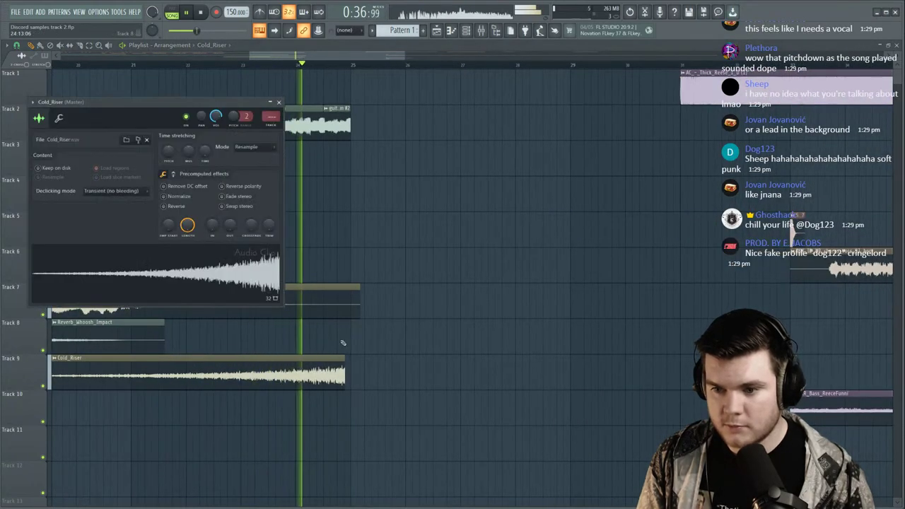
{"action": "key", "text": "space"}
{"action": "left_click_drag", "start_coordinate": [206, 152], "coordinate": [206, 123]}
{"action": "left_click", "coordinate": [280, 103]}
Lower the Cold_Riser channel volume to about 53% while playing back the guitar section.
{"action": "key", "text": "space"}
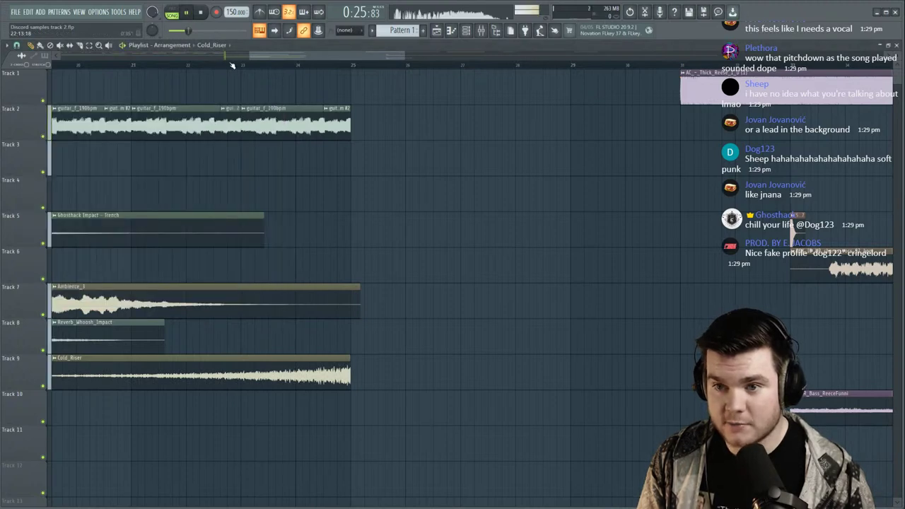
{"action": "scroll", "coordinate": [234, 65], "scroll_direction": "down", "scroll_amount": 4}
{"action": "left_click", "coordinate": [202, 65]}
{"action": "double_click", "coordinate": [230, 359]}
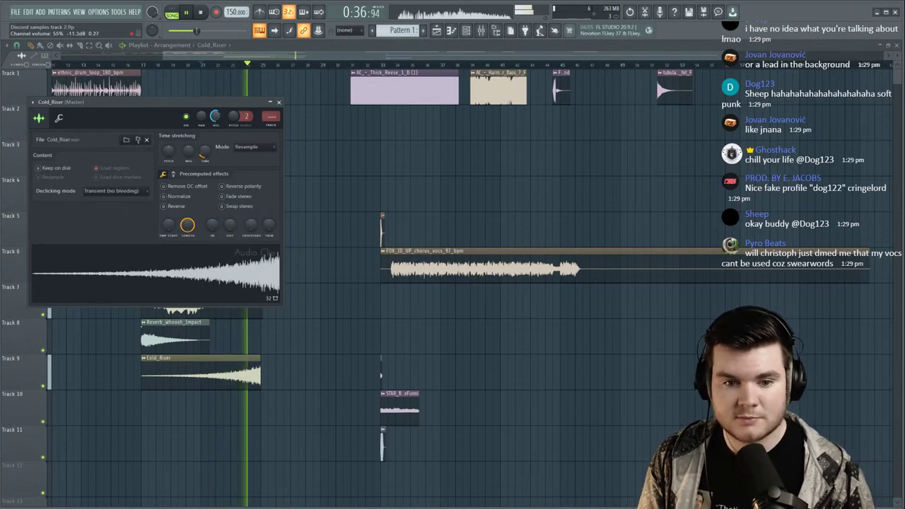
{"action": "key", "text": "space"}
{"action": "key", "text": "space"}
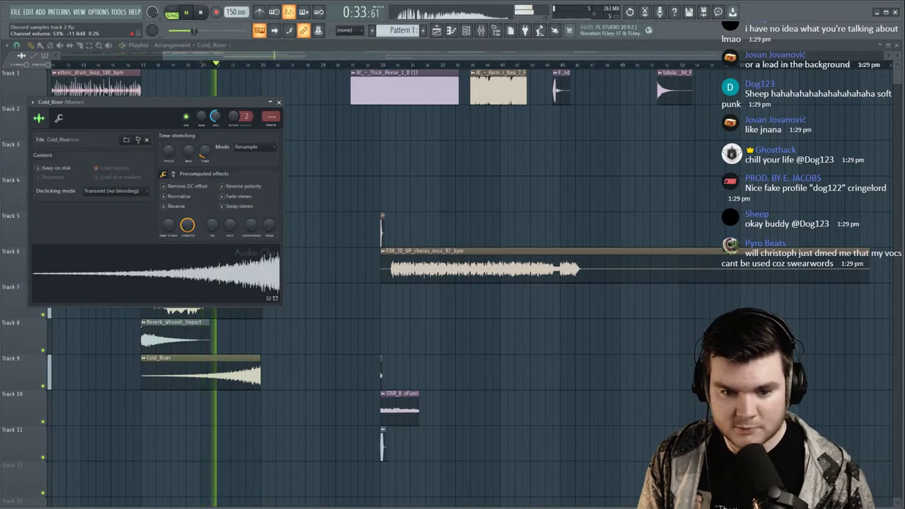
{"action": "left_click", "coordinate": [279, 103]}
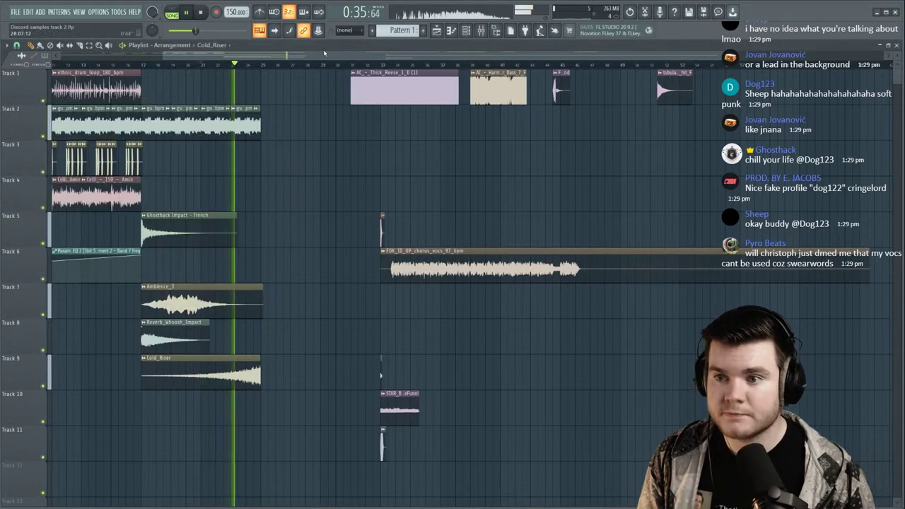
{"action": "key", "text": "space"}
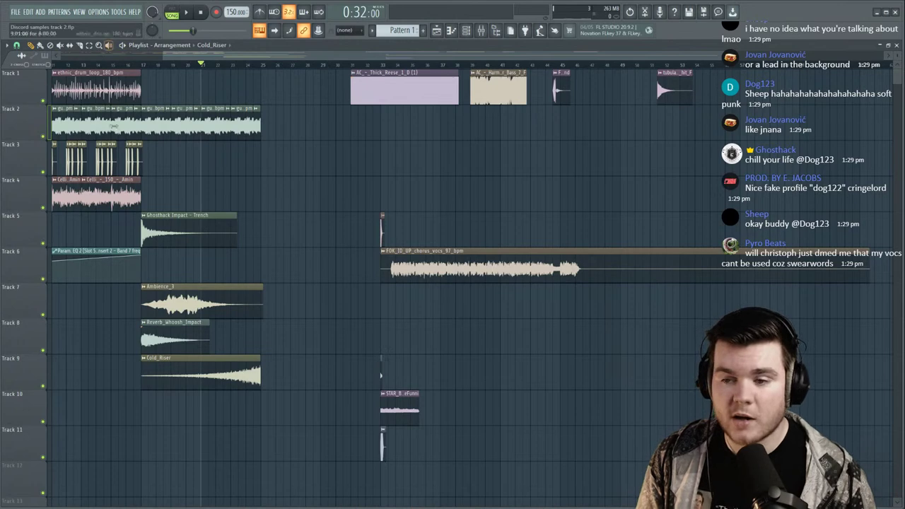
Delete the FOK_ID_UP_chorus_vocs_97_bpm clip on Track 6, and move STAR_Bass_ReeceFunni to bar 26 on Track 3 to audition it.
{"action": "right_click", "coordinate": [456, 263]}
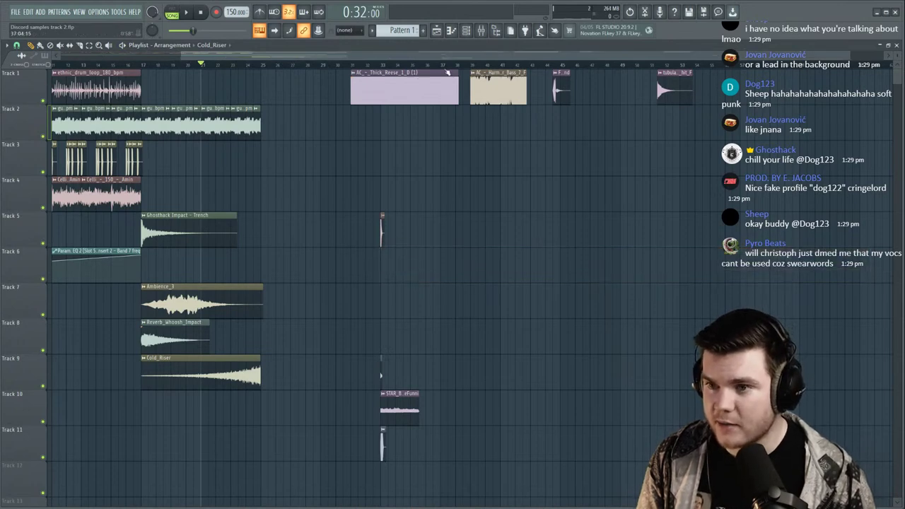
{"action": "scroll", "coordinate": [367, 65], "scroll_direction": "down", "scroll_amount": 2}
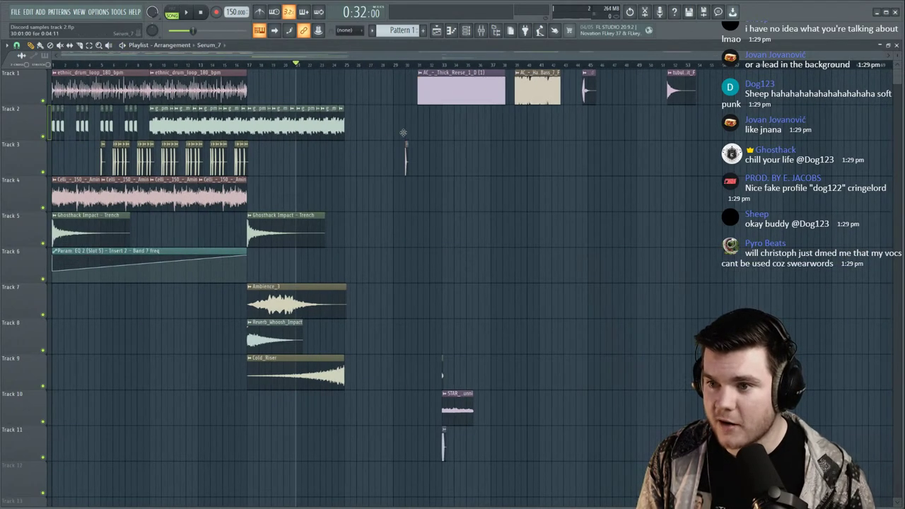
{"action": "left_click_drag", "start_coordinate": [463, 396], "coordinate": [383, 133]}
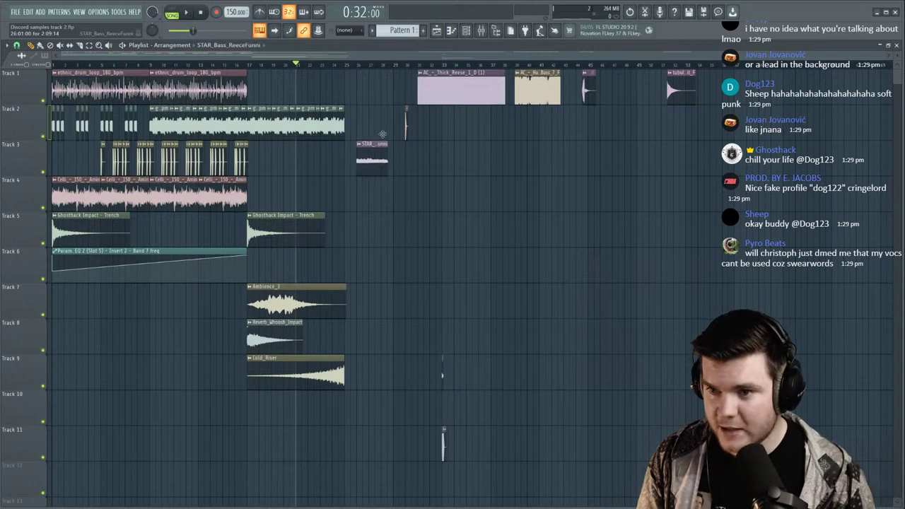
{"action": "left_click", "coordinate": [362, 67]}
{"action": "key", "text": "space"}
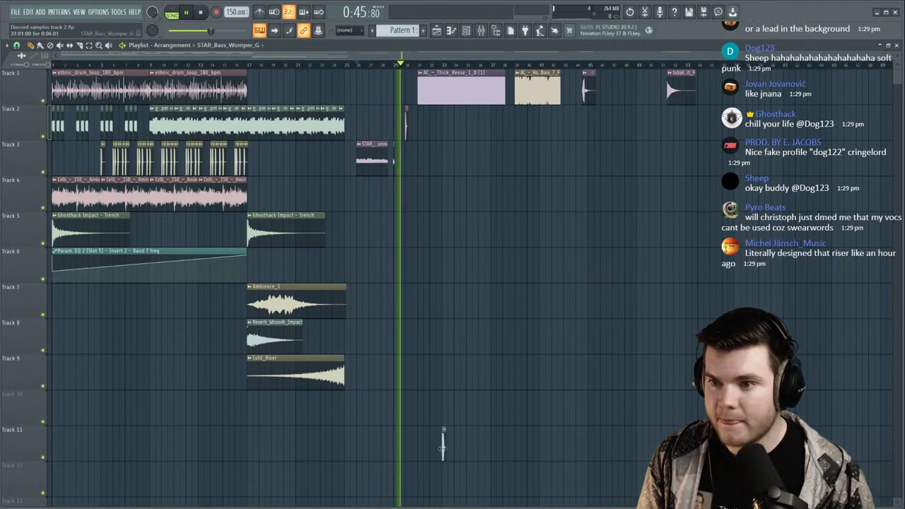
Place STAR_Bass_Womper_G on Track 3 midway through bar 29 and audition it.
{"action": "key", "text": "space"}
{"action": "left_click", "coordinate": [404, 153]}
{"action": "left_click", "coordinate": [397, 66]}
{"action": "key", "text": "space"}
{"action": "scroll", "coordinate": [400, 65], "scroll_direction": "up", "scroll_amount": 6}
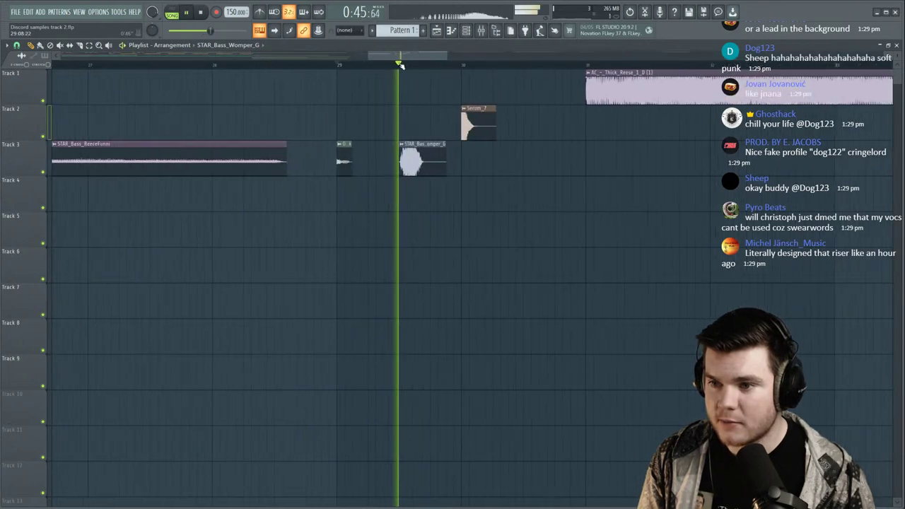
{"action": "key", "text": "space"}
Inspect the Olly_James_HHC_kick and Serum_7 samples in their channel settings, and play the short clips from bar 29.
{"action": "double_click", "coordinate": [343, 160]}
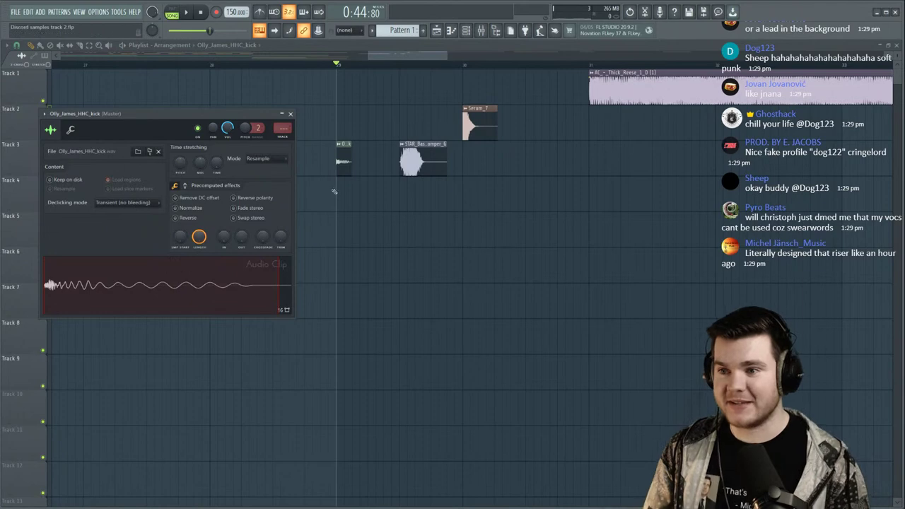
{"action": "double_click", "coordinate": [472, 127]}
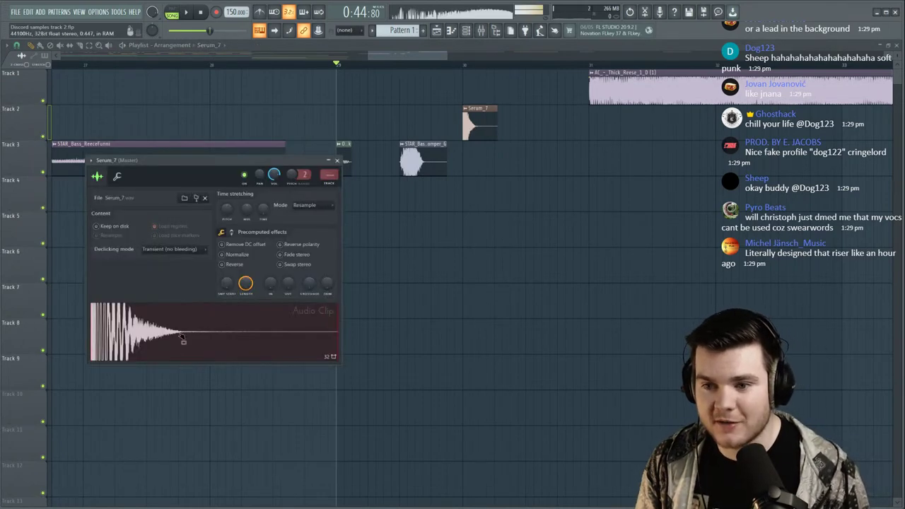
{"action": "left_click", "coordinate": [336, 161]}
{"action": "key", "text": "space"}
{"action": "scroll", "coordinate": [346, 65], "scroll_direction": "down", "scroll_amount": 5}
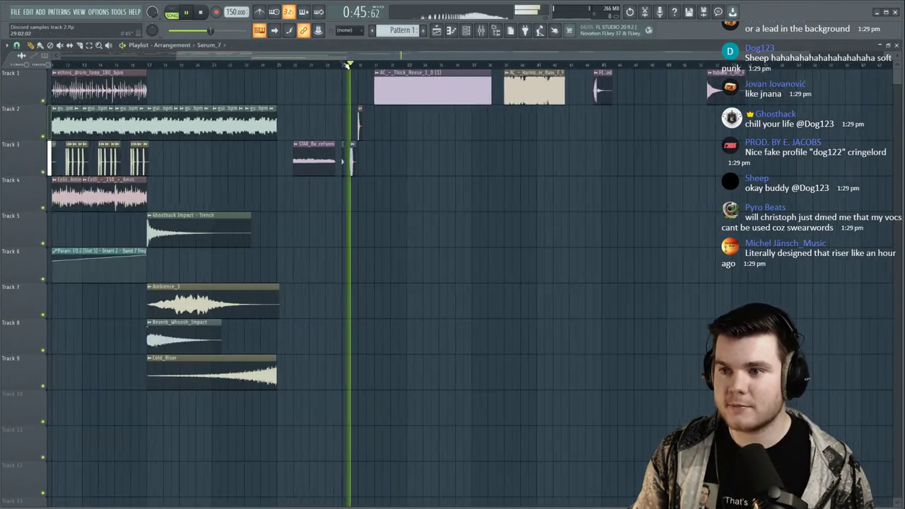
{"action": "key", "text": "space"}
Move the unused samples to bar 43 and beyond, and audition Olly_James_HHC_kick in bar 25 and Serum_7 at bar 26 on Track 1.
{"action": "left_click_drag", "start_coordinate": [696, 211], "coordinate": [369, 74]}
{"action": "left_click_drag", "start_coordinate": [399, 158], "coordinate": [606, 155]}
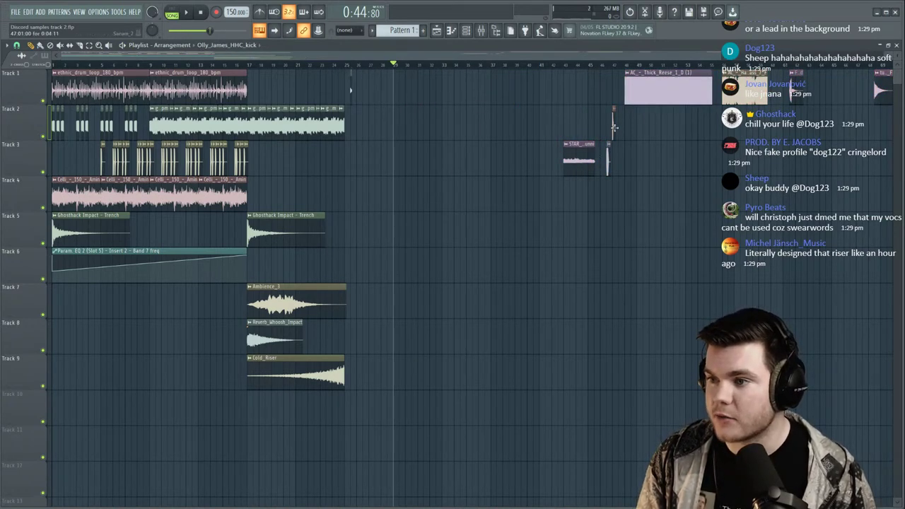
{"action": "left_click", "coordinate": [351, 65]}
{"action": "key", "text": "space"}
{"action": "scroll", "coordinate": [351, 66], "scroll_direction": "up", "scroll_amount": 6}
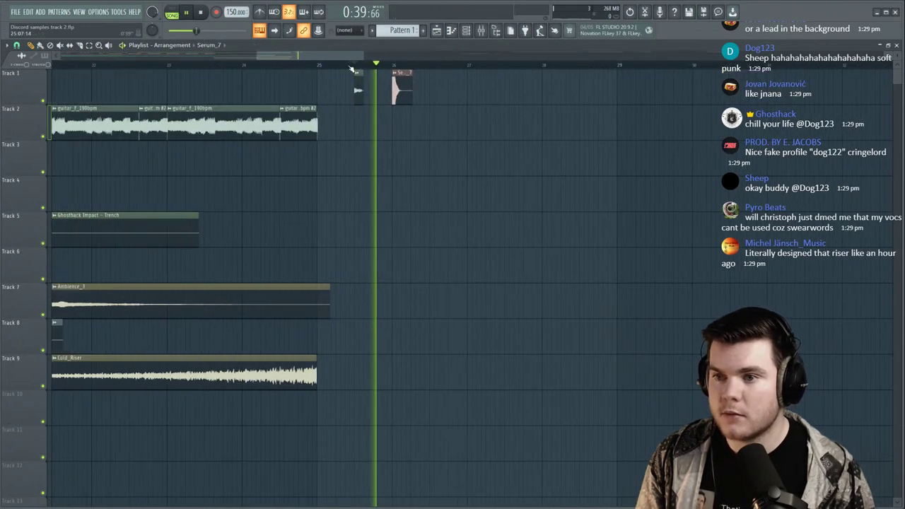
Align Olly_James_HHC_kick with the start of bar 25 on Track 1 and play it back.
{"action": "key", "text": "space"}
{"action": "left_click_drag", "start_coordinate": [366, 88], "coordinate": [283, 89]}
{"action": "key", "text": "space"}
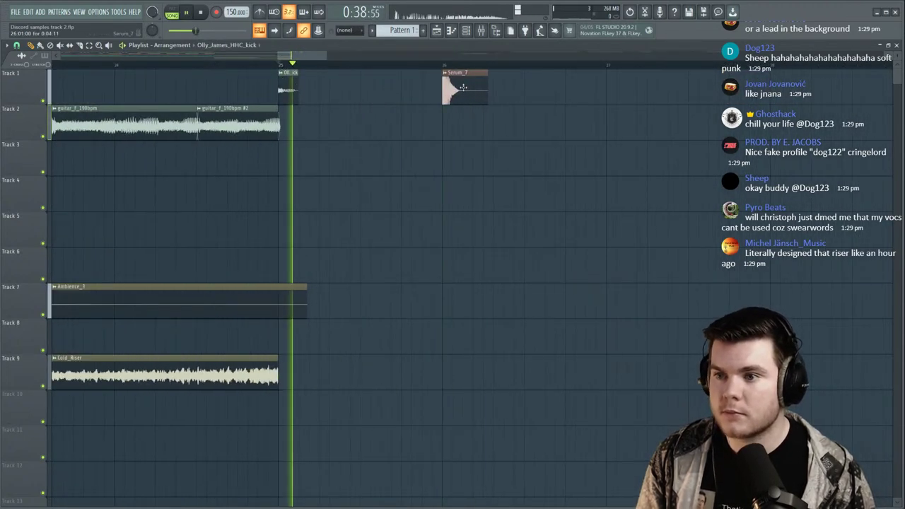
Place the Serum_7 clip half a bar after the kick at bar 25 on Track 1 and copy the pair to bar 26.
{"action": "key", "text": "space"}
{"action": "left_click_drag", "start_coordinate": [469, 84], "coordinate": [295, 80]}
{"action": "left_click_drag", "start_coordinate": [289, 79], "coordinate": [450, 78]}
Normalize the Olly_James_HHC_kick sample and play the pattern from bar 25 to check its level.
{"action": "double_click", "coordinate": [288, 90]}
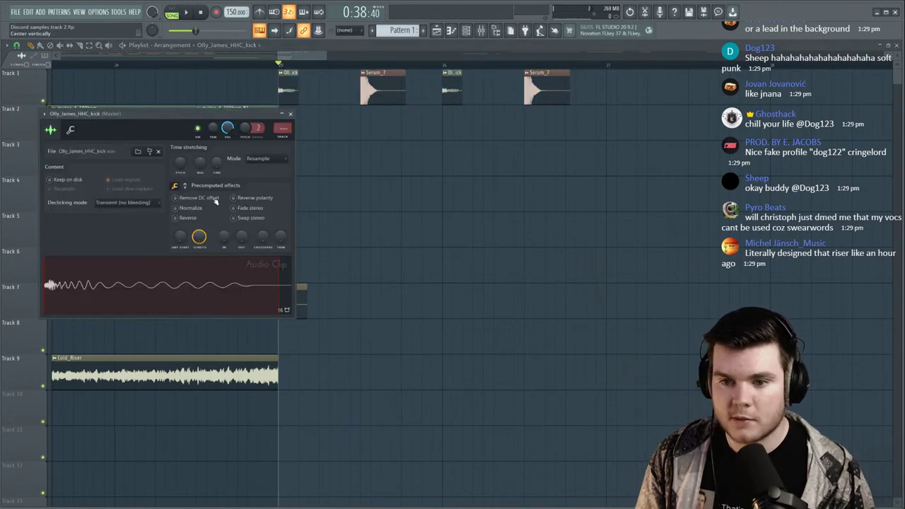
{"action": "left_click", "coordinate": [181, 208]}
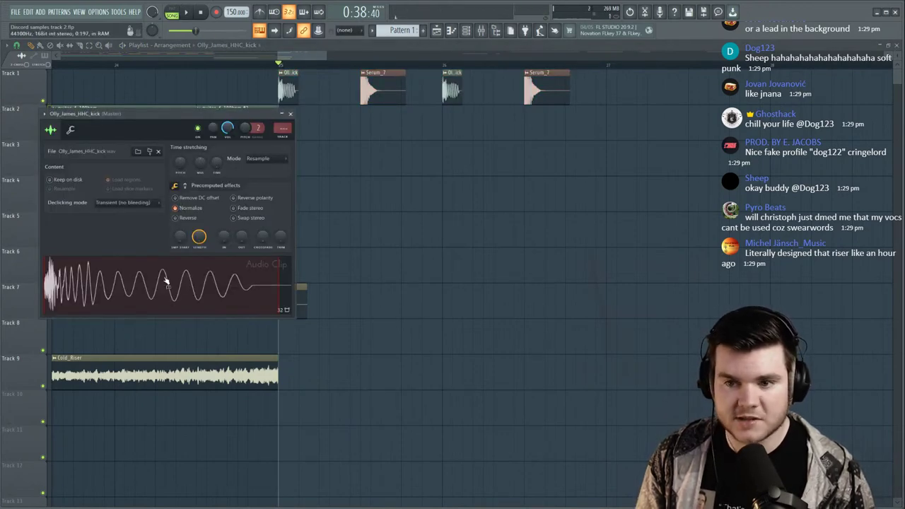
{"action": "scroll", "coordinate": [317, 80], "scroll_direction": "down", "scroll_amount": 4}
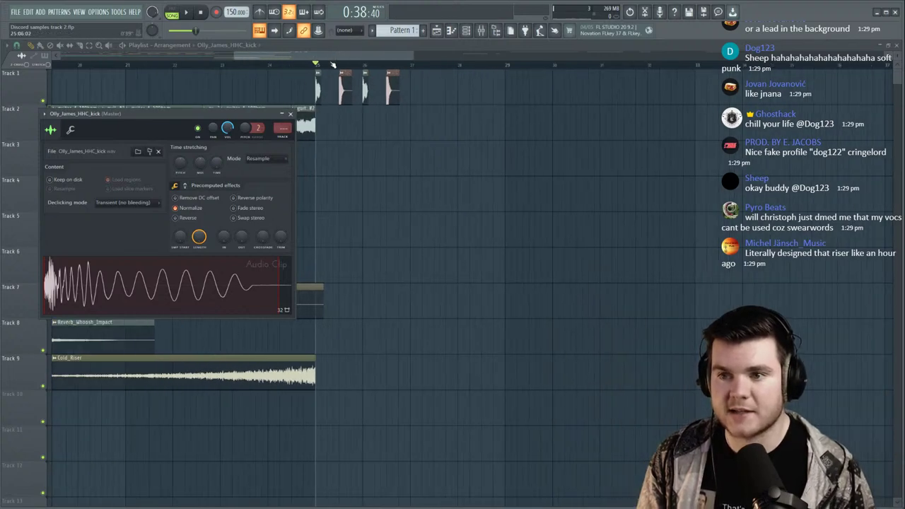
{"action": "left_click", "coordinate": [481, 31]}
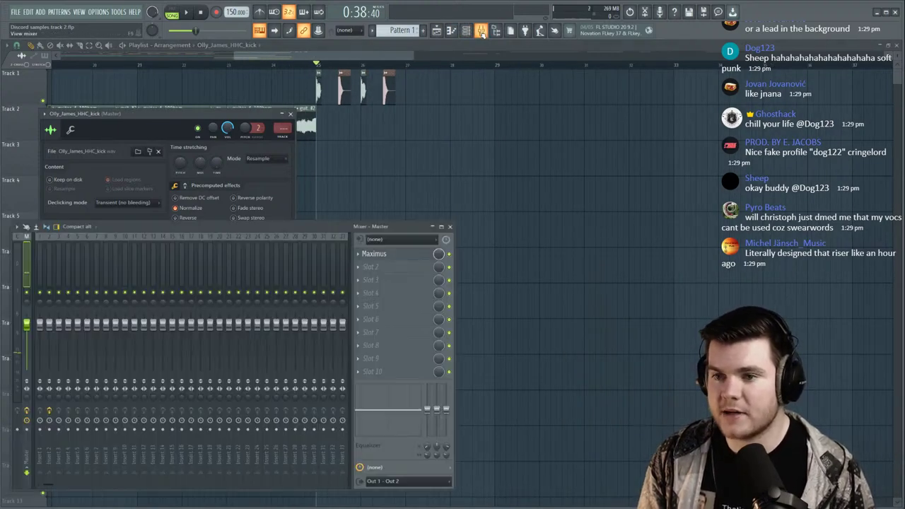
{"action": "left_click_drag", "start_coordinate": [295, 116], "coordinate": [517, 126]}
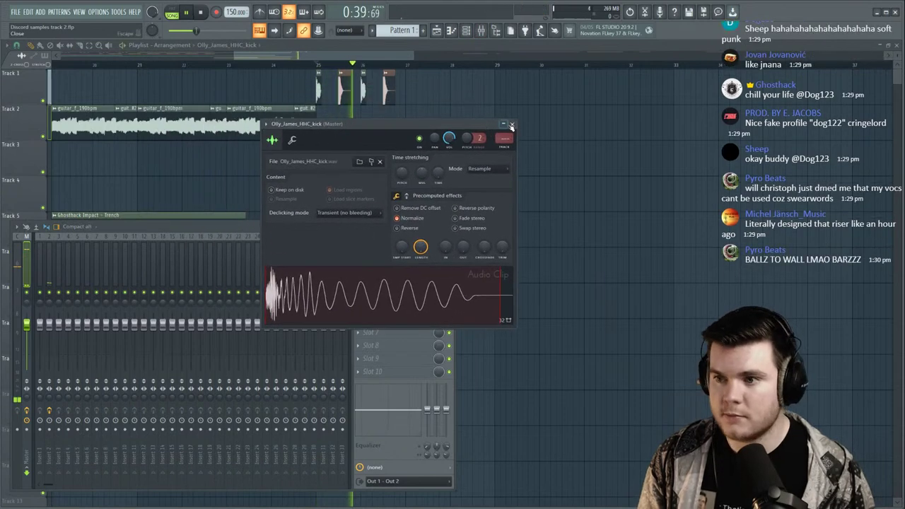
{"action": "left_click", "coordinate": [514, 124]}
{"action": "key", "text": "space"}
{"action": "key", "text": "space"}
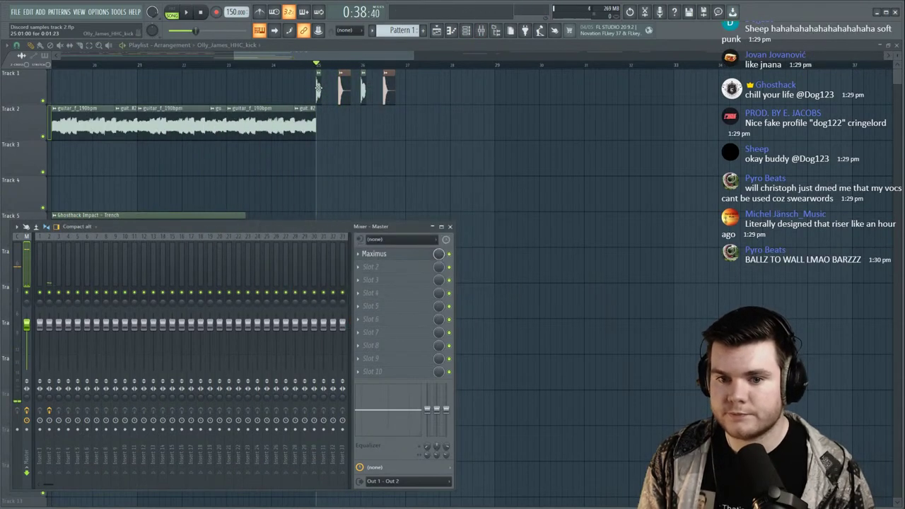
Open the kick's sample settings and examine the mixer track assignments of the audio channels in the channel rack.
{"action": "double_click", "coordinate": [317, 101]}
{"action": "left_click", "coordinate": [474, 32]}
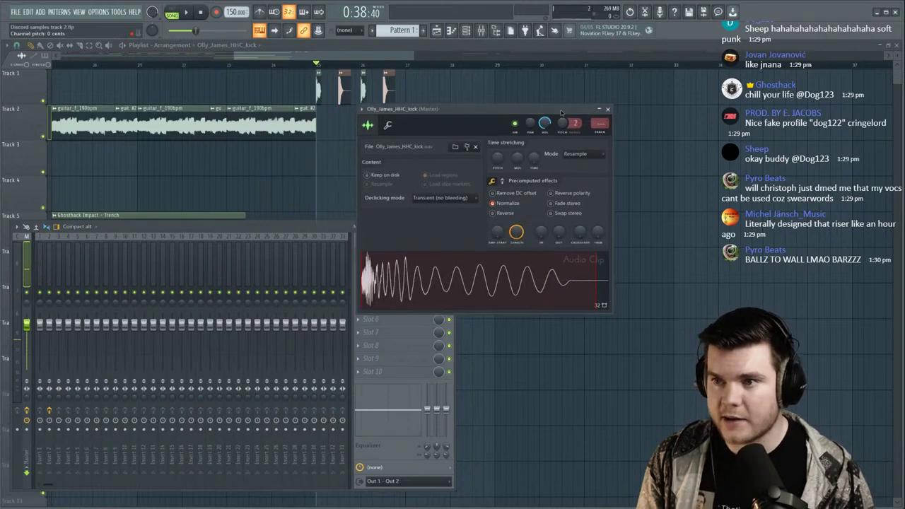
{"action": "left_click", "coordinate": [468, 31]}
{"action": "left_click", "coordinate": [113, 77]}
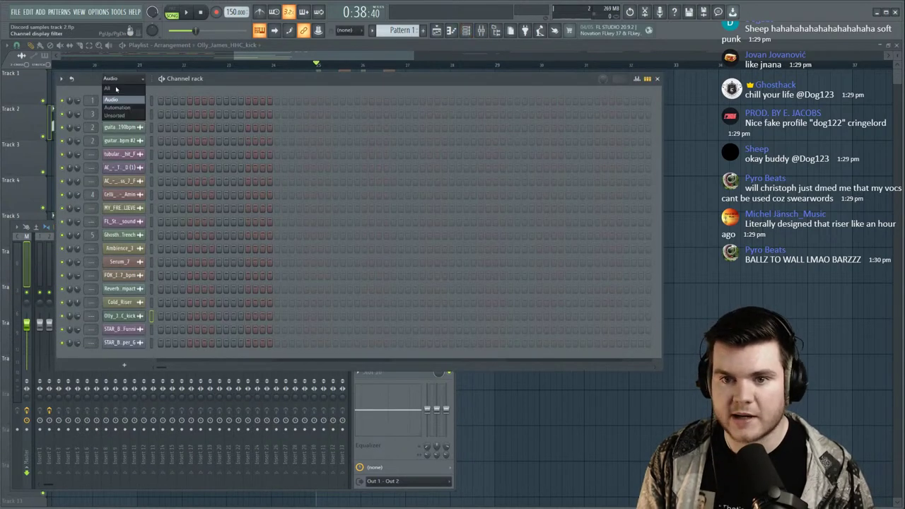
{"action": "left_click", "coordinate": [120, 110]}
{"action": "left_click", "coordinate": [113, 78]}
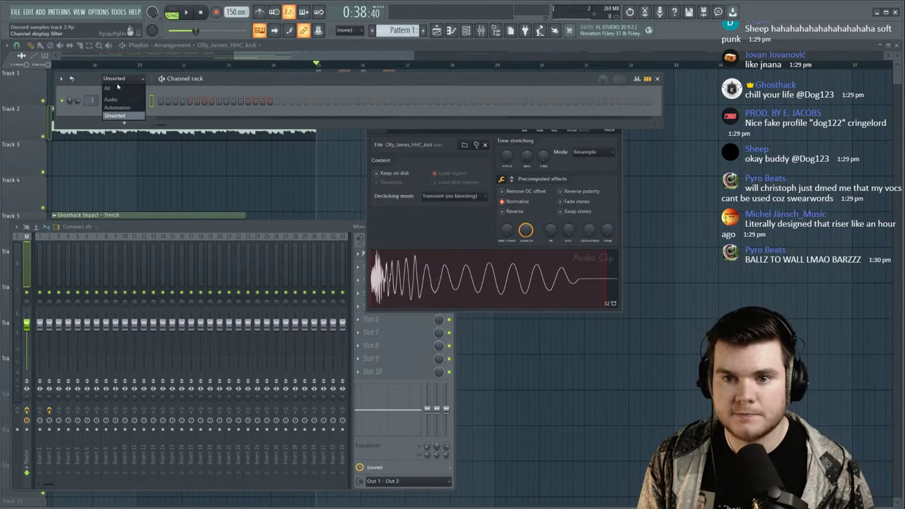
{"action": "left_click", "coordinate": [117, 89]}
{"action": "left_click", "coordinate": [113, 77]}
{"action": "left_click", "coordinate": [114, 103]}
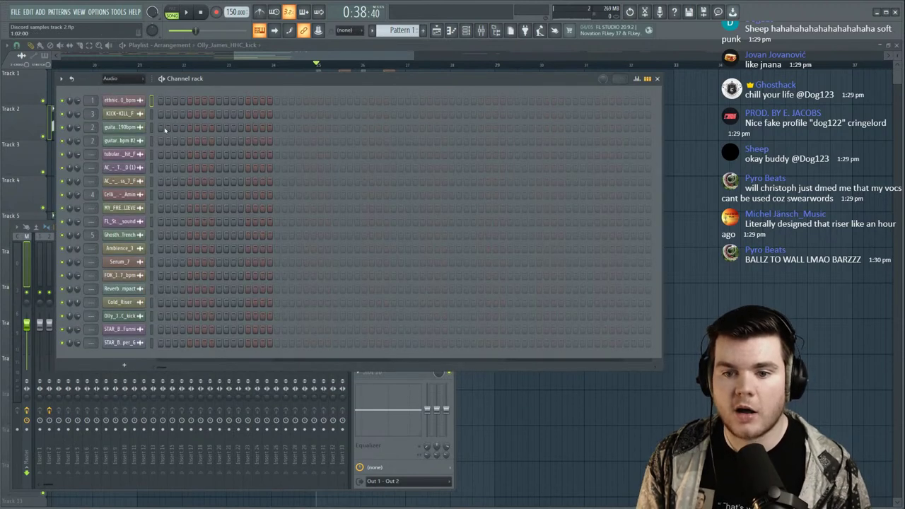
{"action": "left_click_drag", "start_coordinate": [502, 79], "coordinate": [401, 118]}
{"action": "left_click_drag", "start_coordinate": [295, 131], "coordinate": [298, 159]}
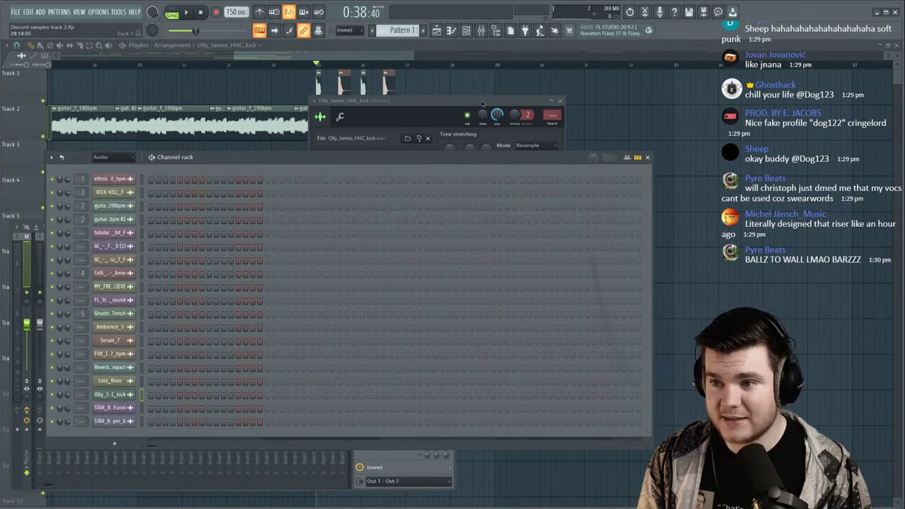
Route the Olly_James_HHC_kick channel to mixer track 6 and play the pattern to check its signal on that insert.
{"action": "left_click_drag", "start_coordinate": [483, 103], "coordinate": [483, 98]}
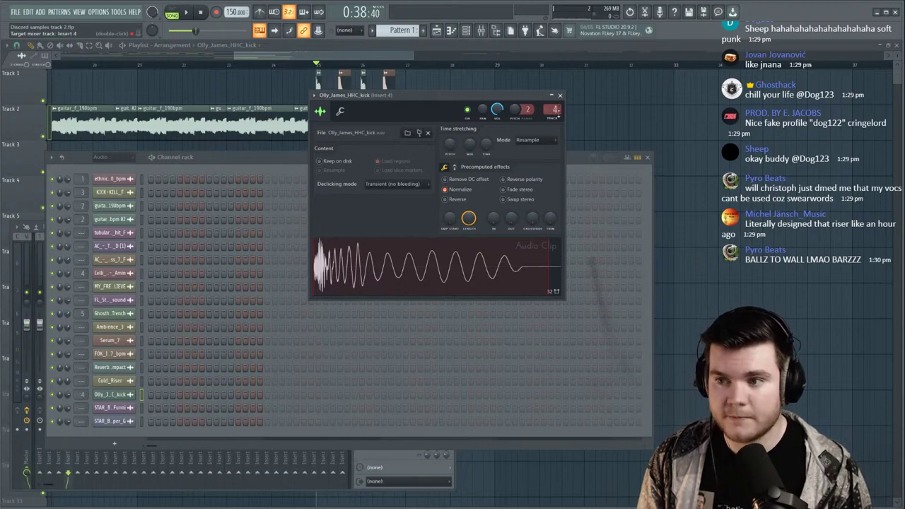
{"action": "scroll", "coordinate": [558, 114], "scroll_direction": "up", "scroll_amount": 1}
{"action": "key", "text": "space"}
{"action": "key", "text": "space"}
{"action": "key", "text": "F9"}
{"action": "key", "text": "space"}
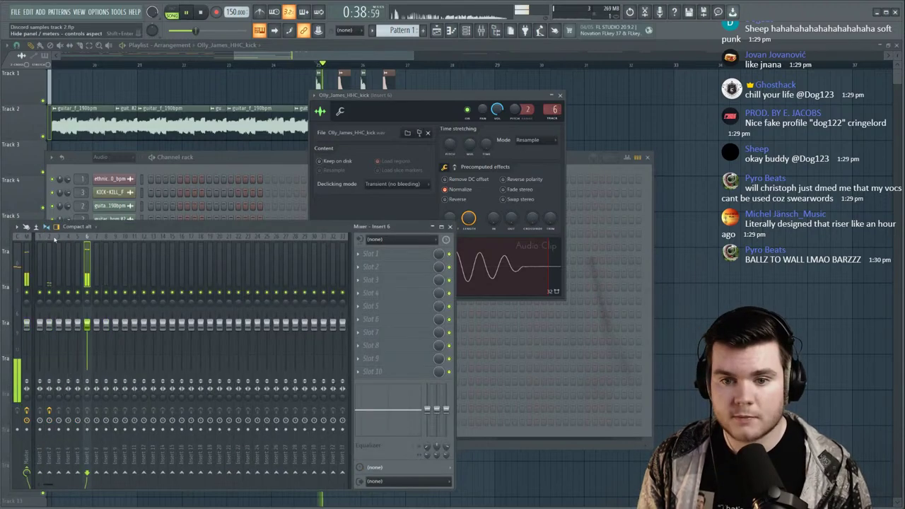
{"action": "key", "text": "space"}
{"action": "key", "text": "space"}
{"action": "key", "text": "space"}
{"action": "left_click", "coordinate": [348, 55]}
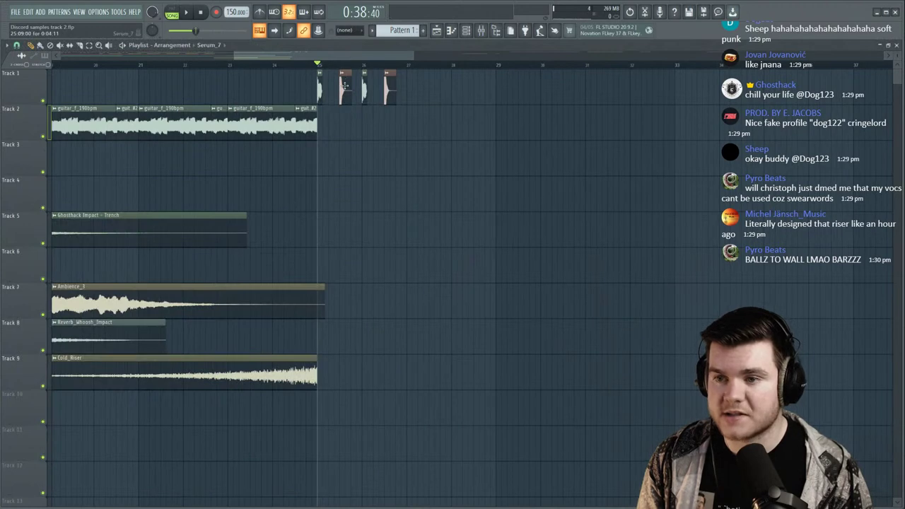
Route the Serum_7 channel to mixer track 7 and play the pattern with the mixer showing.
{"action": "double_click", "coordinate": [344, 86]}
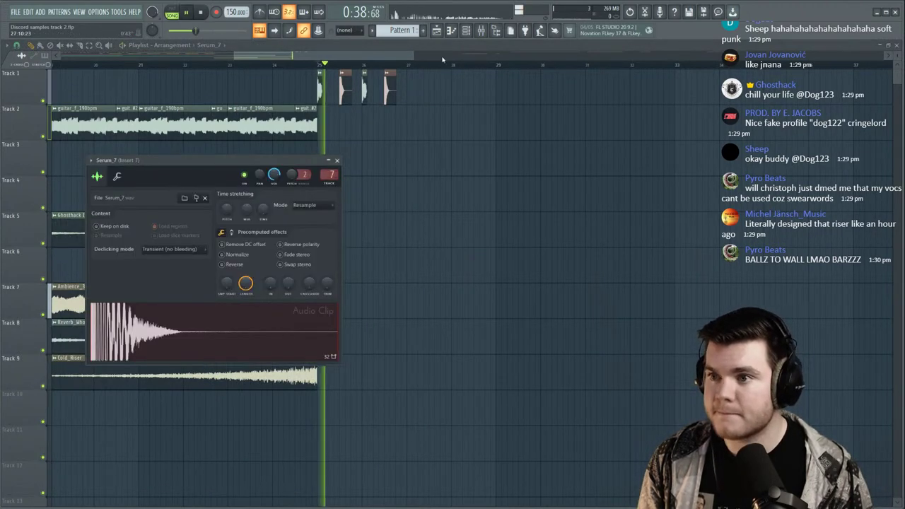
{"action": "key", "text": "F9"}
{"action": "key", "text": "space"}
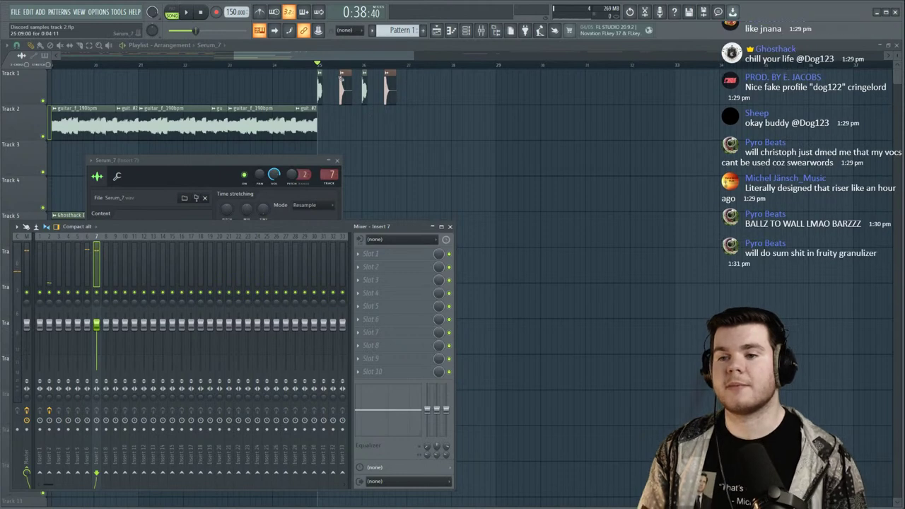
{"action": "key", "text": "space"}
Lower the faders of Insert 6 and Insert 7 together to about 78%.
{"action": "left_click", "coordinate": [88, 272]}
{"action": "left_click", "coordinate": [97, 275], "text": "ctrl+shift"}
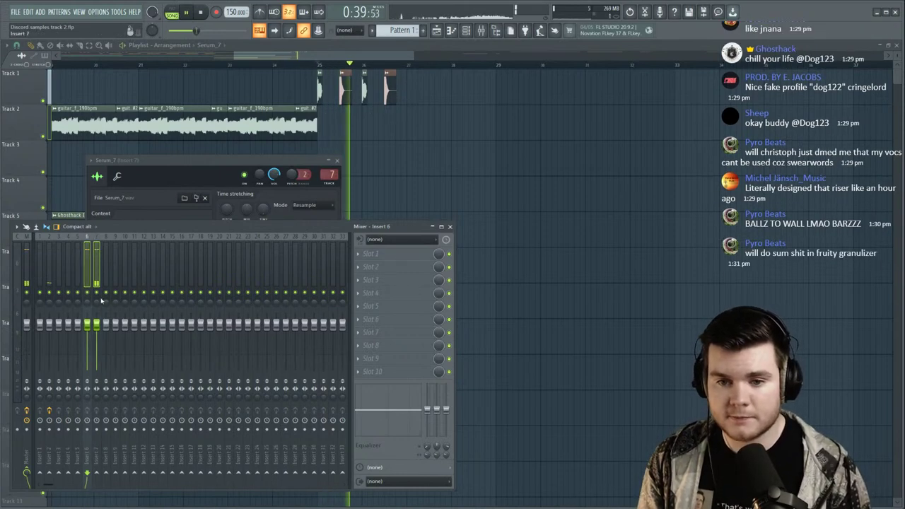
{"action": "left_click_drag", "start_coordinate": [97, 327], "coordinate": [97, 333]}
{"action": "right_click", "coordinate": [101, 288]}
{"action": "left_click", "coordinate": [97, 330]}
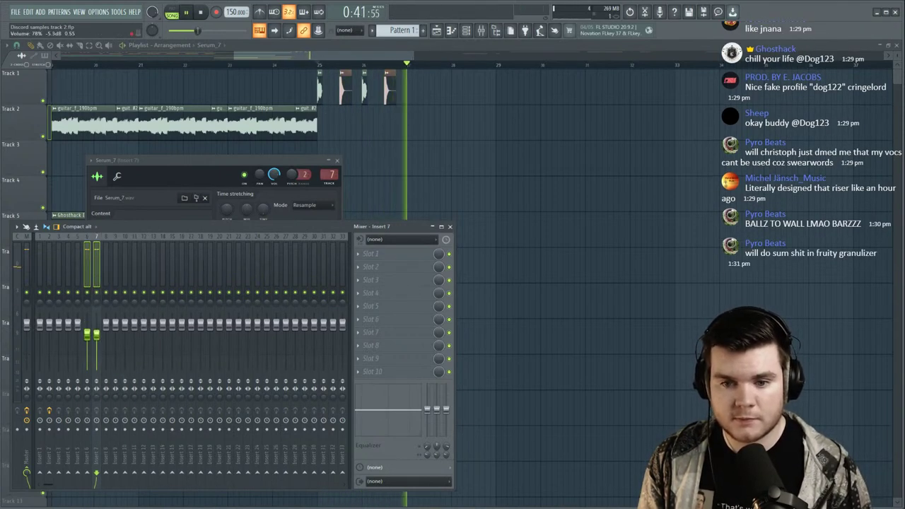
Rebalance the kick and Serum_7 levels during playback, setting Insert 7's fader to about 76% and keeping Insert 6 higher.
{"action": "key", "text": "space"}
{"action": "left_click", "coordinate": [115, 269]}
{"action": "left_click", "coordinate": [96, 322]}
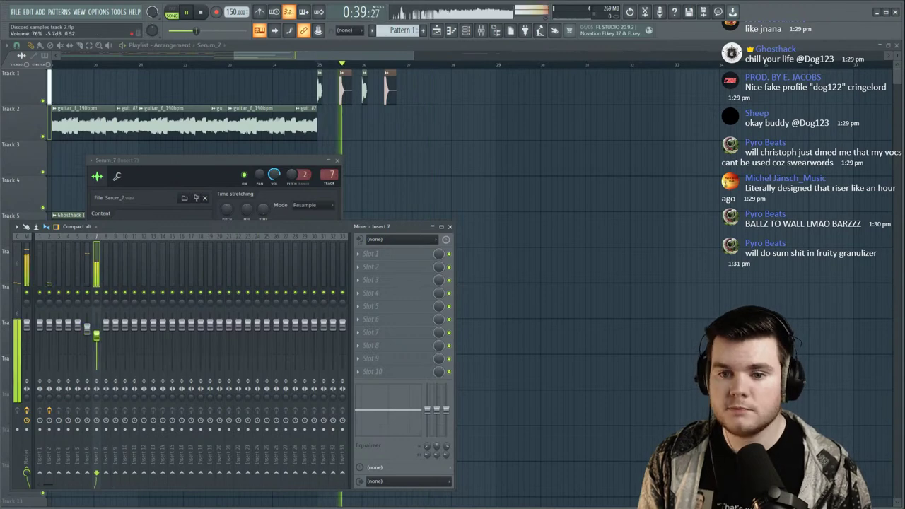
{"action": "key", "text": "space"}
Add Fruity Parametric EQ 2 to Insert 7 and cut the low end with band 1 at the Gentle 8 order.
{"action": "left_click", "coordinate": [382, 255]}
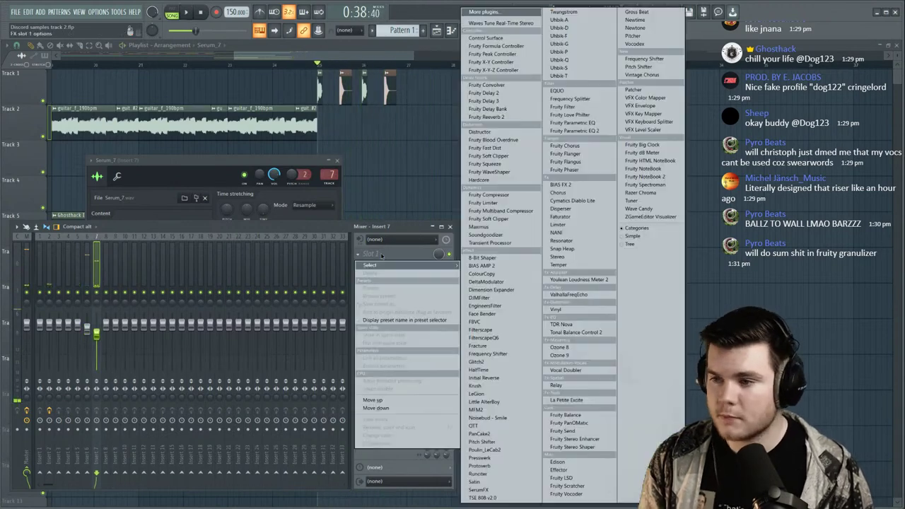
{"action": "left_click", "coordinate": [594, 131]}
{"action": "key", "text": "space"}
{"action": "left_click_drag", "start_coordinate": [22, 157], "coordinate": [52, 155]}
{"action": "scroll", "coordinate": [52, 155], "scroll_direction": "up", "scroll_amount": 3}
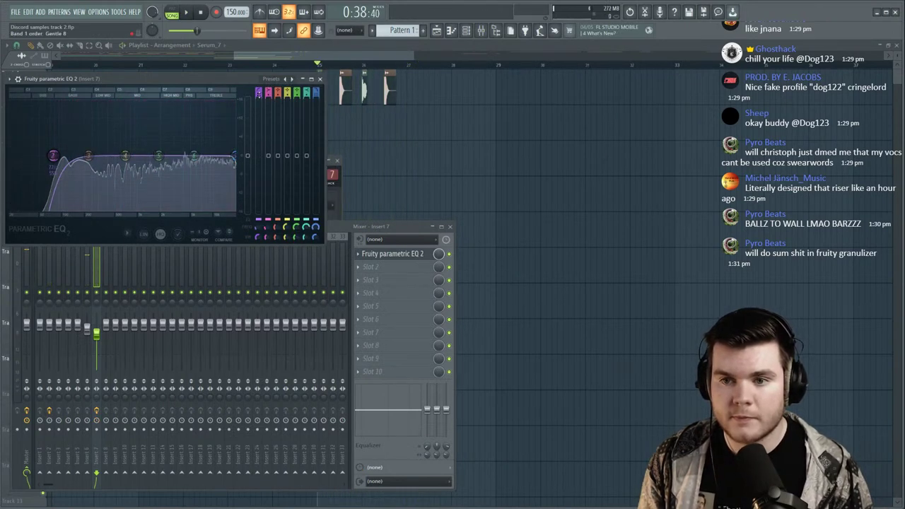
{"action": "key", "text": "space"}
{"action": "key", "text": "space"}
{"action": "left_click", "coordinate": [380, 254]}
Add Frequency Shifter ahead of the EQ on Insert 7, set its frequency to 4.54 Hz and audition the pattern.
{"action": "left_click", "coordinate": [376, 266]}
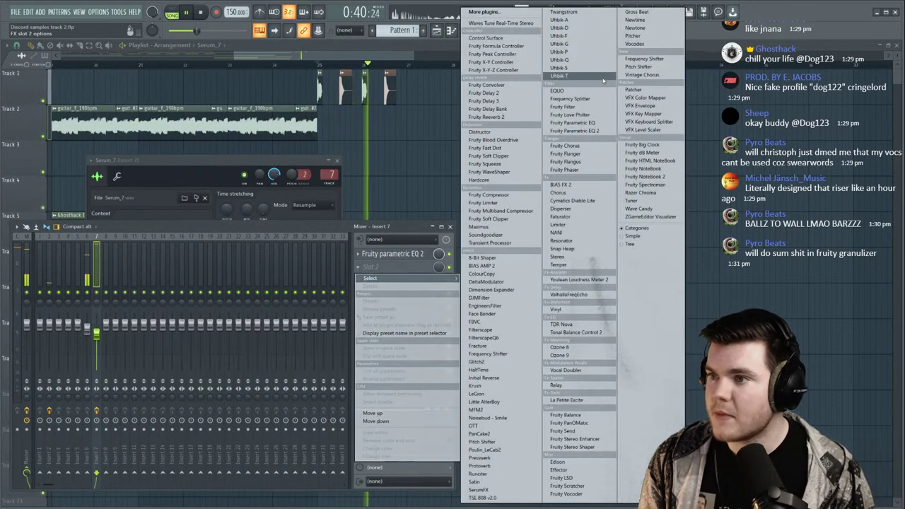
{"action": "left_click", "coordinate": [580, 78]}
{"action": "key", "text": "space"}
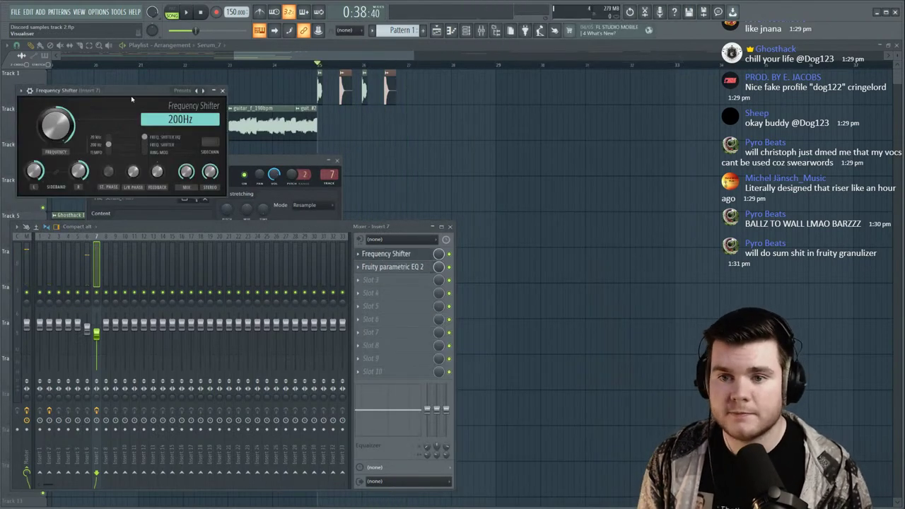
{"action": "left_click_drag", "start_coordinate": [56, 126], "coordinate": [56, 150]}
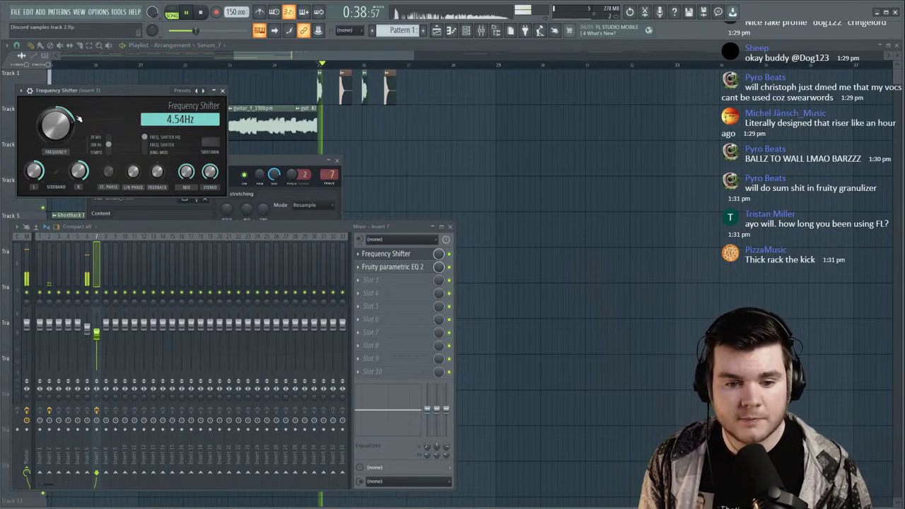
{"action": "mouse_move", "coordinate": [57, 126]}
{"action": "left_mouse_down"}
{"action": "mouse_move", "coordinate": [56, 117]}
{"action": "mouse_move", "coordinate": [56, 126]}
{"action": "left_mouse_up"}
{"action": "key", "text": "space"}
{"action": "key", "text": "space"}
{"action": "key", "text": "space"}
{"action": "key", "text": "space"}
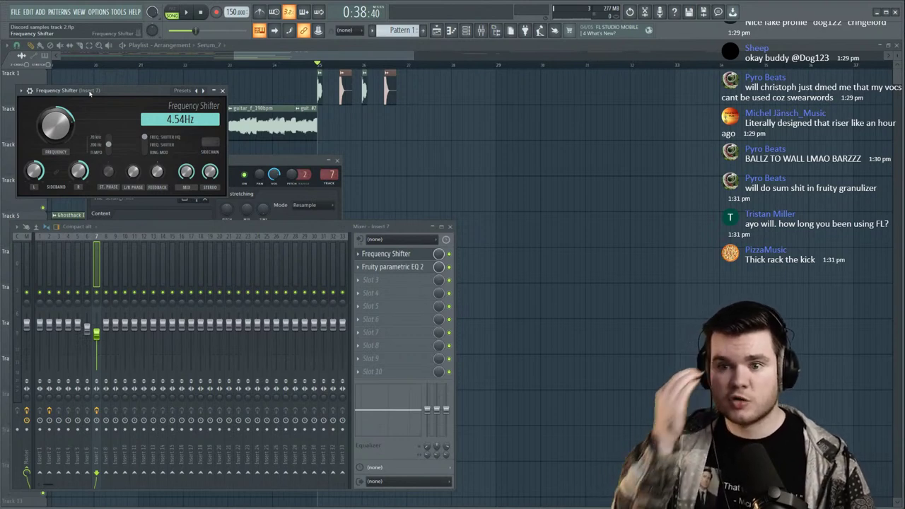
{"action": "key", "text": "space"}
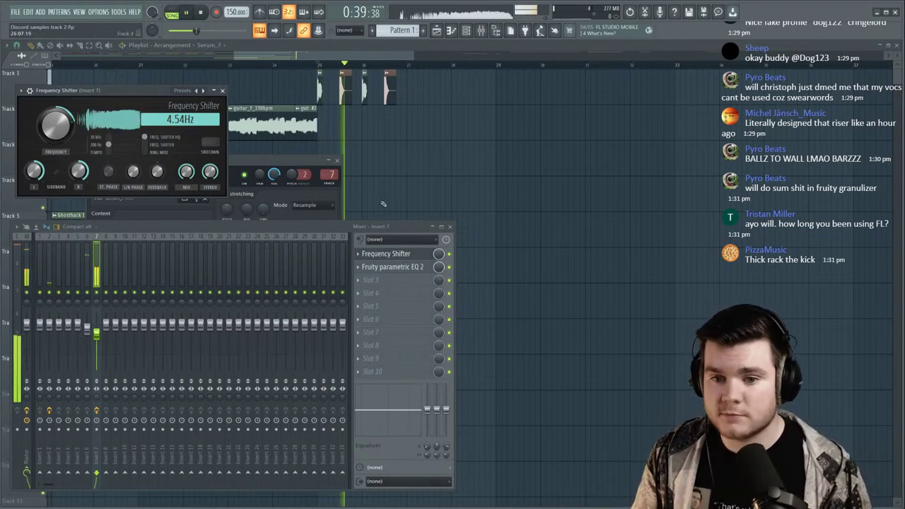
{"action": "key", "text": "space"}
{"action": "left_click", "coordinate": [412, 255]}
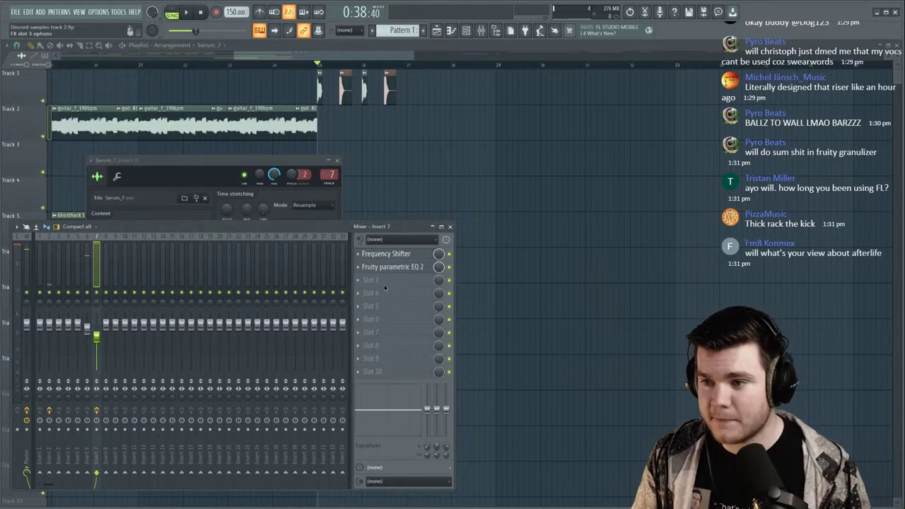
Add Fruity Limiter to the third effect slot of Insert 7 and lower its gain.
{"action": "left_click", "coordinate": [382, 280]}
{"action": "left_click", "coordinate": [495, 205]}
{"action": "key", "text": "space"}
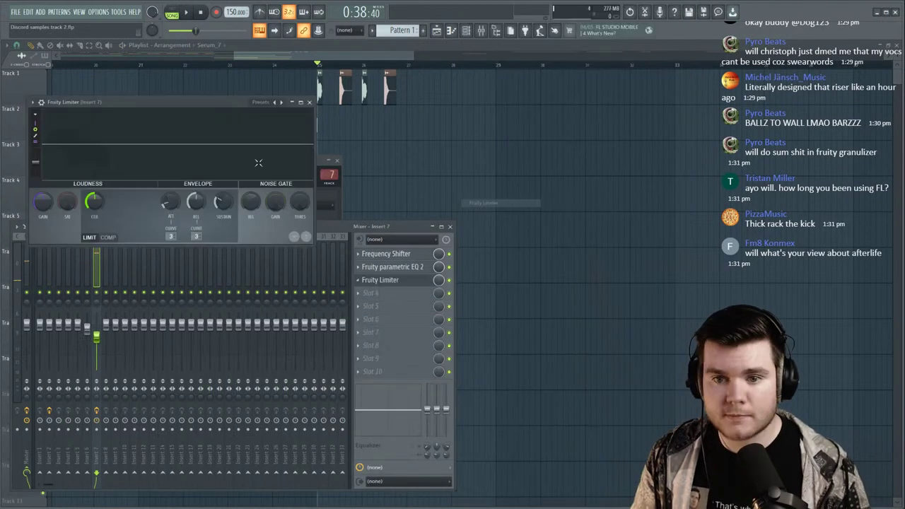
{"action": "key", "text": "space"}
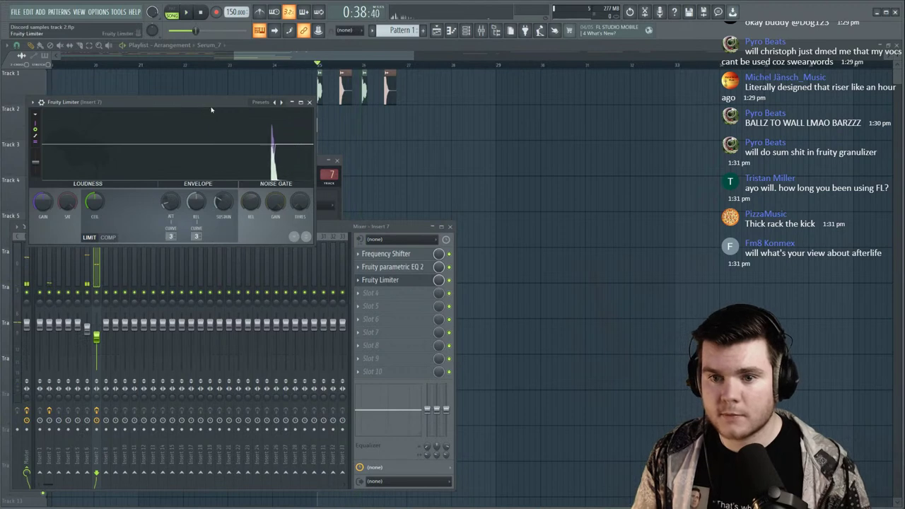
{"action": "left_click_drag", "start_coordinate": [45, 202], "coordinate": [46, 217]}
Raise Insert 7's fader to about 90% while checking the level against the kick in playback.
{"action": "key", "text": "space"}
{"action": "left_click_drag", "start_coordinate": [100, 339], "coordinate": [99, 327]}
{"action": "key", "text": "space"}
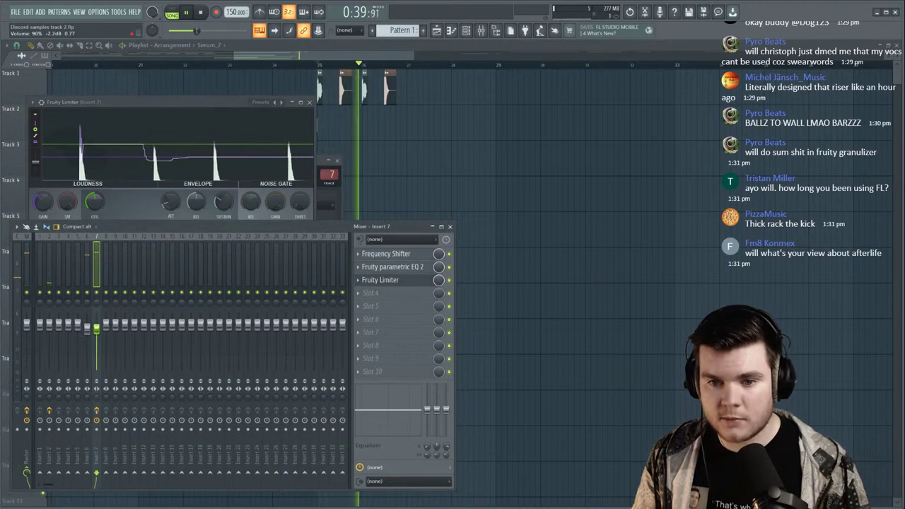
Solo Insert 6 and add Fruity Soft Clipper to its second effect slot.
{"action": "left_click", "coordinate": [87, 297]}
{"action": "left_click", "coordinate": [370, 266]}
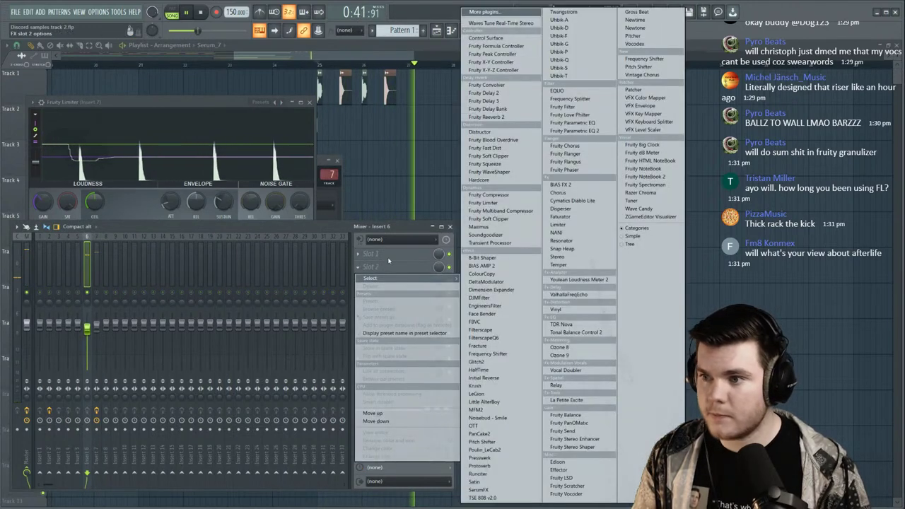
{"action": "left_click", "coordinate": [504, 156]}
{"action": "key", "text": "space"}
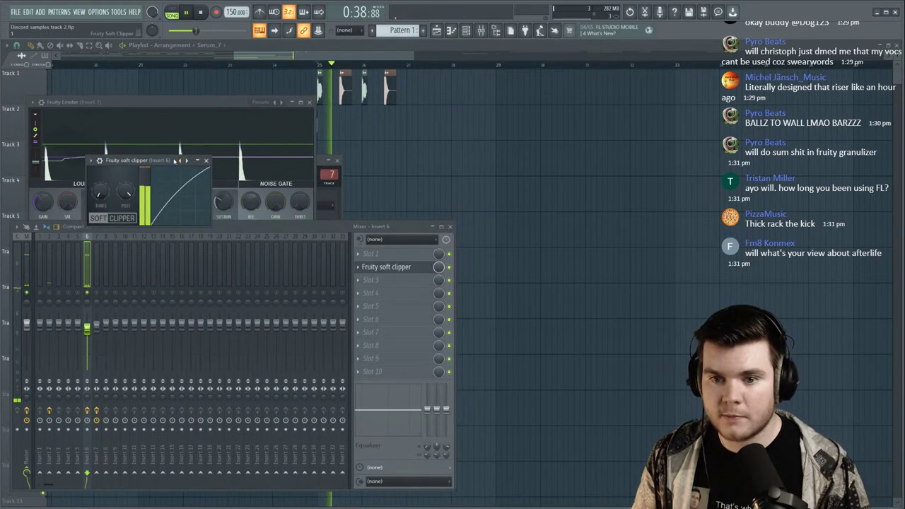
Bring Insert 7 back in beside the soloed kick and fine-tune both faders, with Insert 7 at about 92%.
{"action": "left_click", "coordinate": [98, 293]}
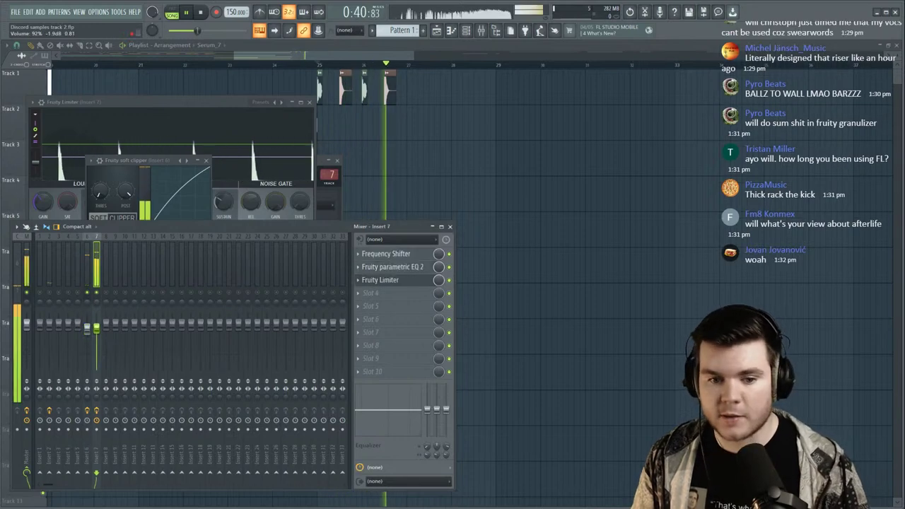
{"action": "left_click", "coordinate": [87, 330]}
{"action": "key", "text": "space"}
{"action": "key", "text": "space"}
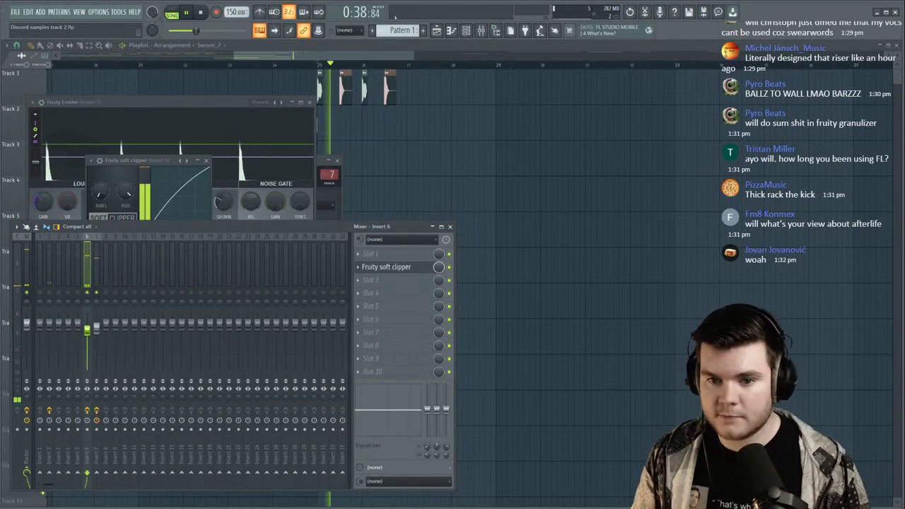
{"action": "left_click", "coordinate": [365, 58]}
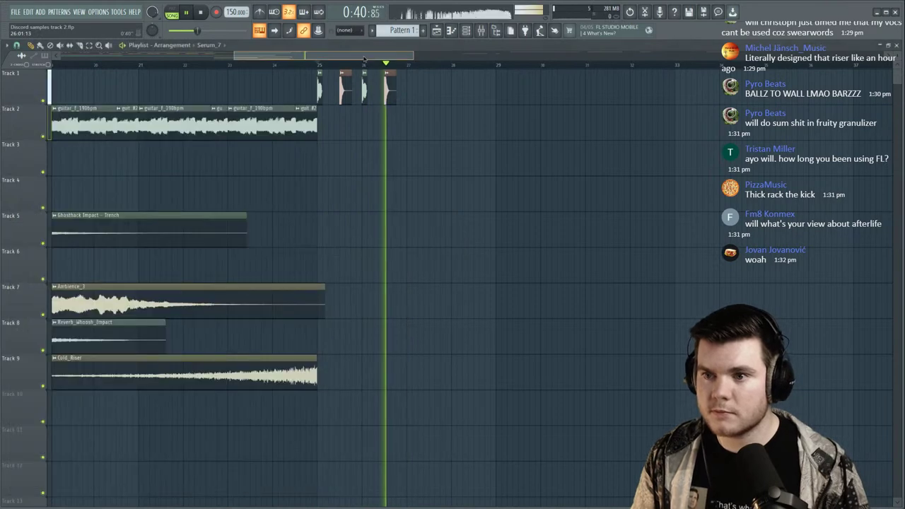
Play the arrangement from bar 17 and from bar 9 to compare the two sections.
{"action": "scroll", "coordinate": [361, 64], "scroll_direction": "down", "scroll_amount": 5}
{"action": "key", "text": "space"}
{"action": "left_click", "coordinate": [222, 65]}
{"action": "key", "text": "space"}
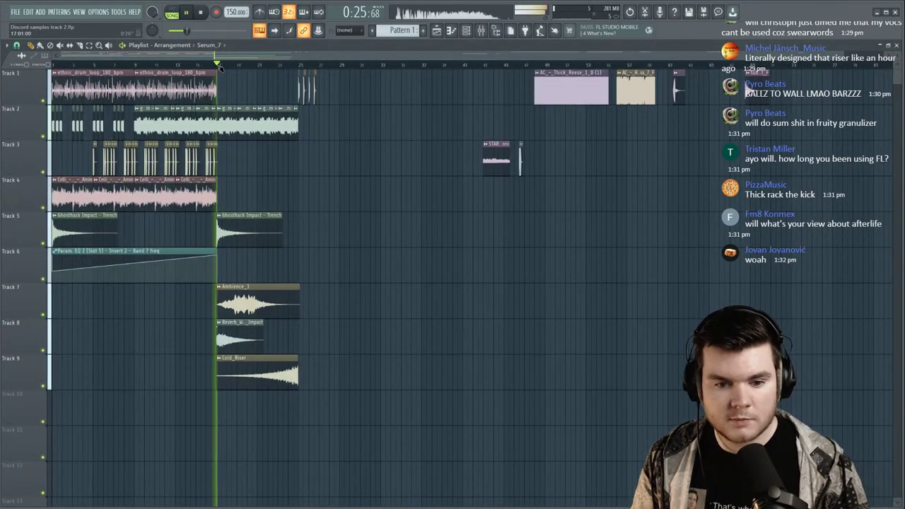
{"action": "key", "text": "space"}
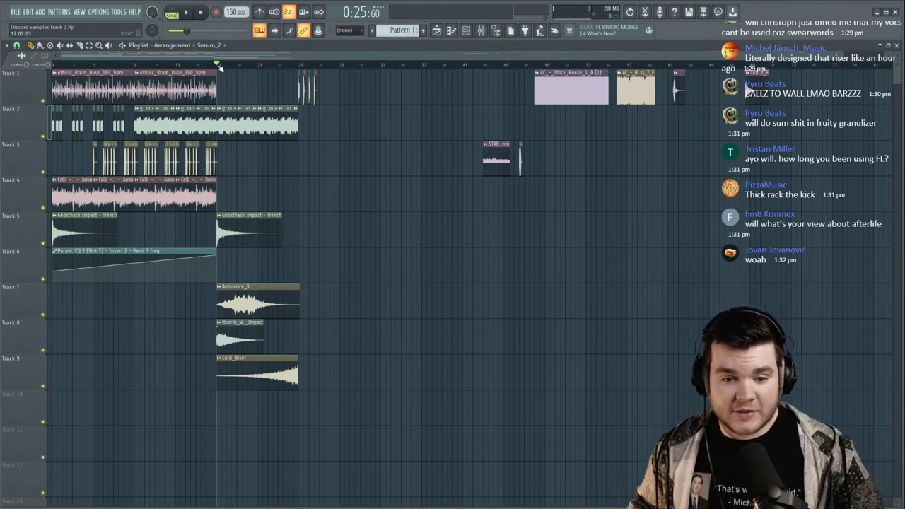
{"action": "key", "text": "space"}
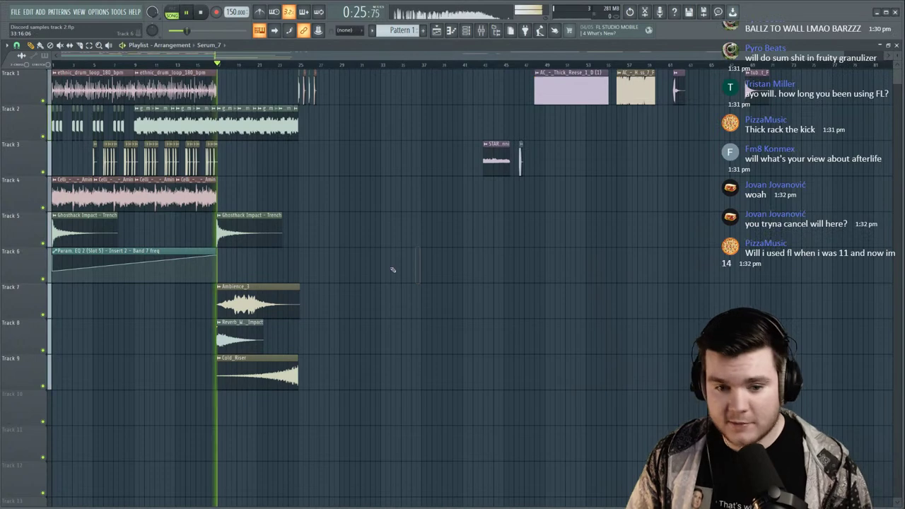
{"action": "left_click", "coordinate": [140, 65]}
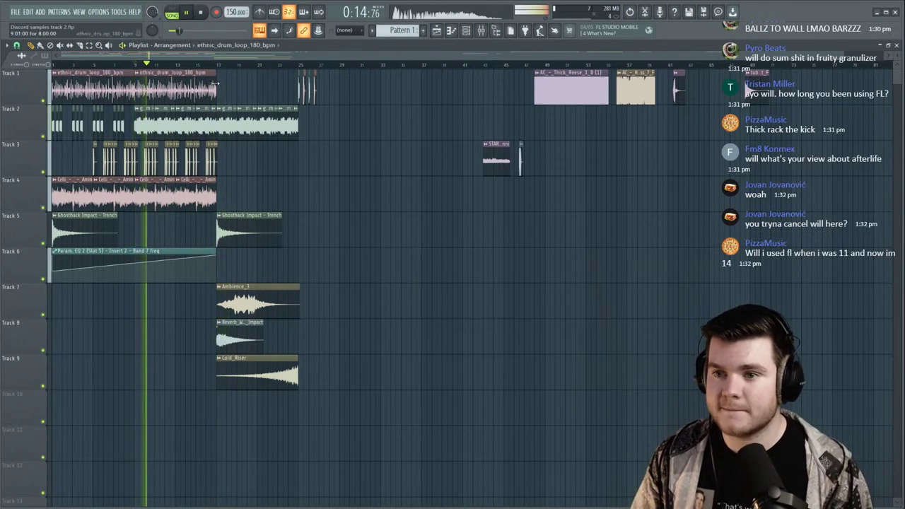
Try another ethnic_drum_loop_180_bpm clip at bar 17 on Track 1, audition it and remove it.
{"action": "left_click", "coordinate": [218, 83]}
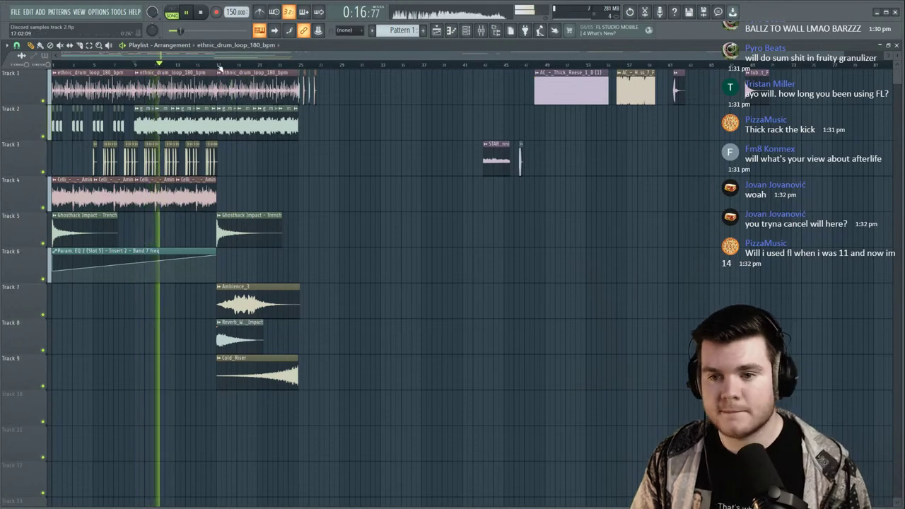
{"action": "left_click", "coordinate": [220, 68]}
{"action": "scroll", "coordinate": [237, 66], "scroll_direction": "up", "scroll_amount": 5}
{"action": "scroll", "coordinate": [234, 67], "scroll_direction": "down", "scroll_amount": 6}
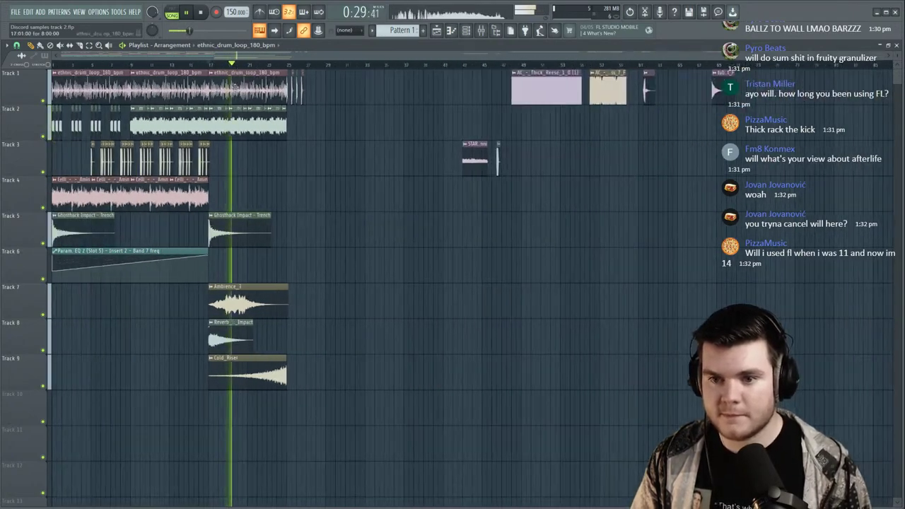
{"action": "key", "text": "space"}
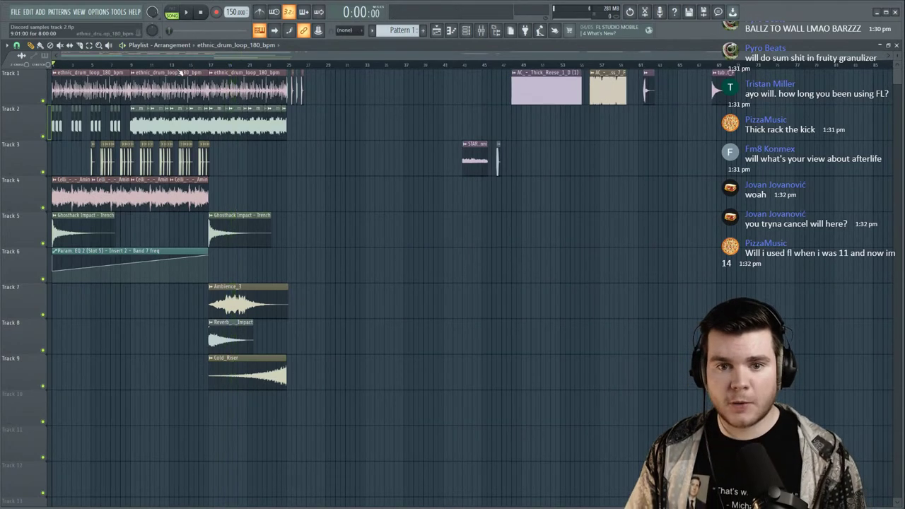
{"action": "left_click_drag", "start_coordinate": [209, 65], "coordinate": [53, 65]}
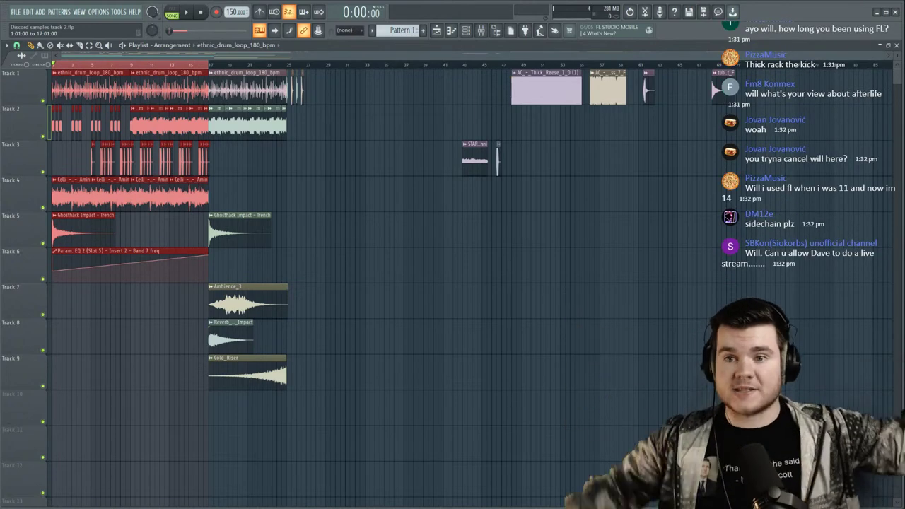
{"action": "right_click", "coordinate": [221, 80]}
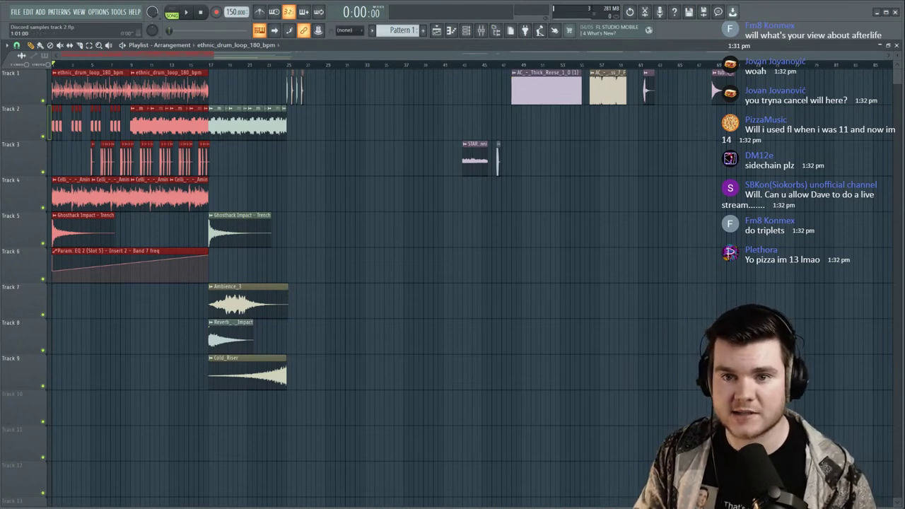
Play the song from the start and again from bar 9.
{"action": "key", "text": "space"}
{"action": "scroll", "coordinate": [163, 67], "scroll_direction": "up", "scroll_amount": 3}
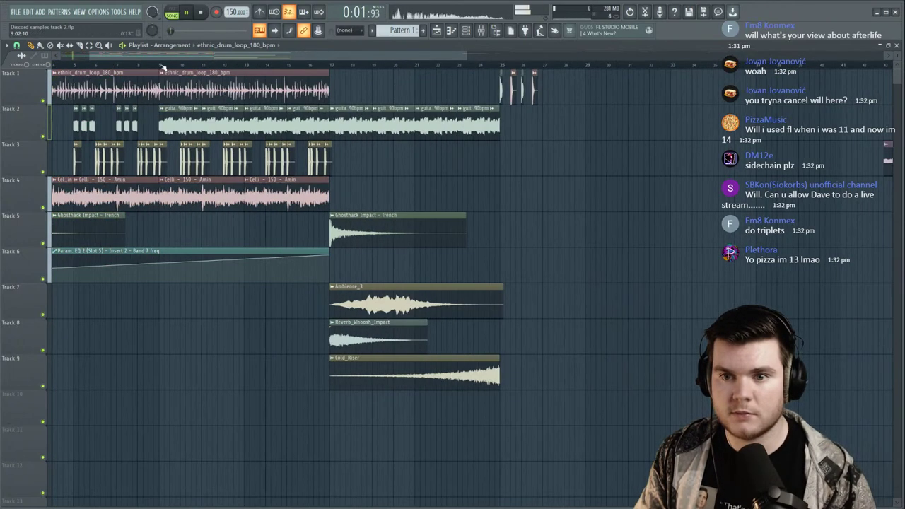
{"action": "left_click", "coordinate": [162, 65]}
{"action": "left_click", "coordinate": [162, 65]}
{"action": "key", "text": "space"}
{"action": "scroll", "coordinate": [162, 67], "scroll_direction": "down", "scroll_amount": 3}
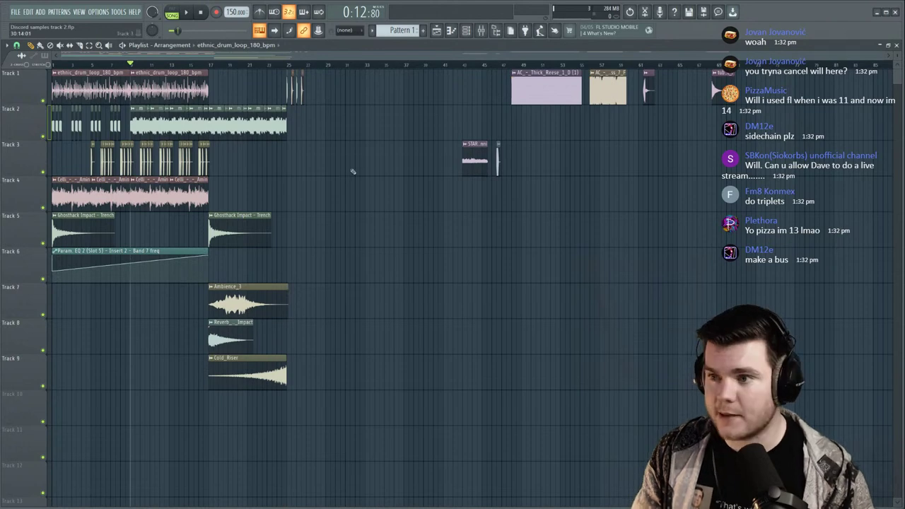
Move all clips of the arrangement up to bar 26 down one track so Track 1 is free above them.
{"action": "left_click_drag", "start_coordinate": [373, 434], "coordinate": [51, 68]}
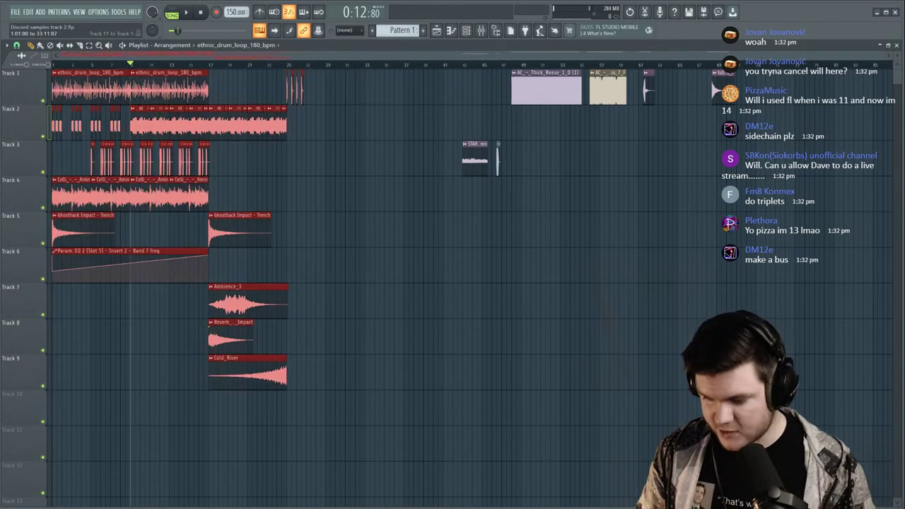
{"action": "key", "text": "shift+Down"}
{"action": "left_click", "coordinate": [324, 196]}
{"action": "right_click", "coordinate": [326, 198]}
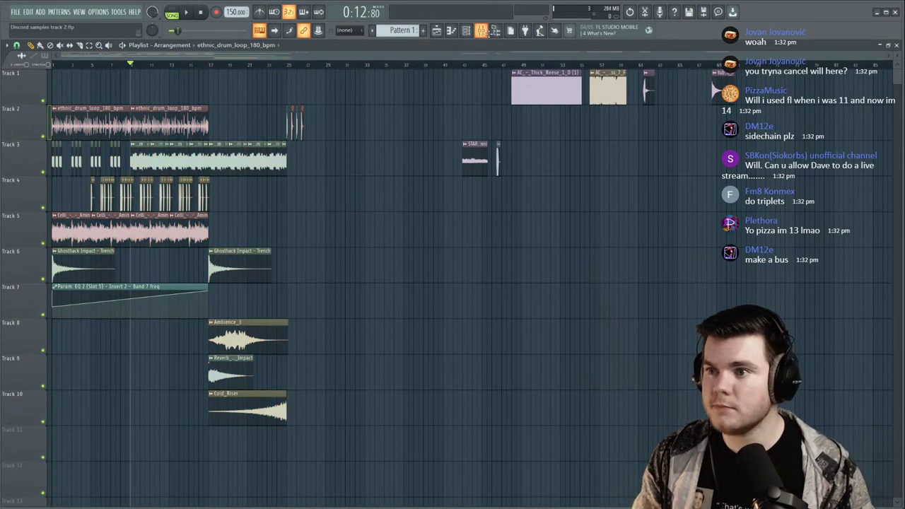
Dock mixer track Insert 40 to the right and add Fruity Limiter to its first effect slot.
{"action": "left_click", "coordinate": [486, 35]}
{"action": "left_click_drag", "start_coordinate": [51, 485], "coordinate": [92, 485]}
{"action": "right_click", "coordinate": [277, 256]}
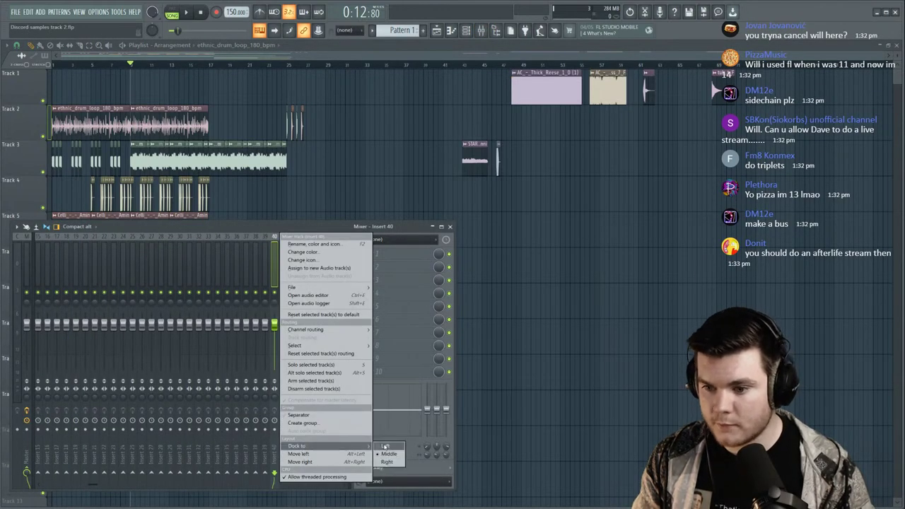
{"action": "left_click", "coordinate": [387, 462]}
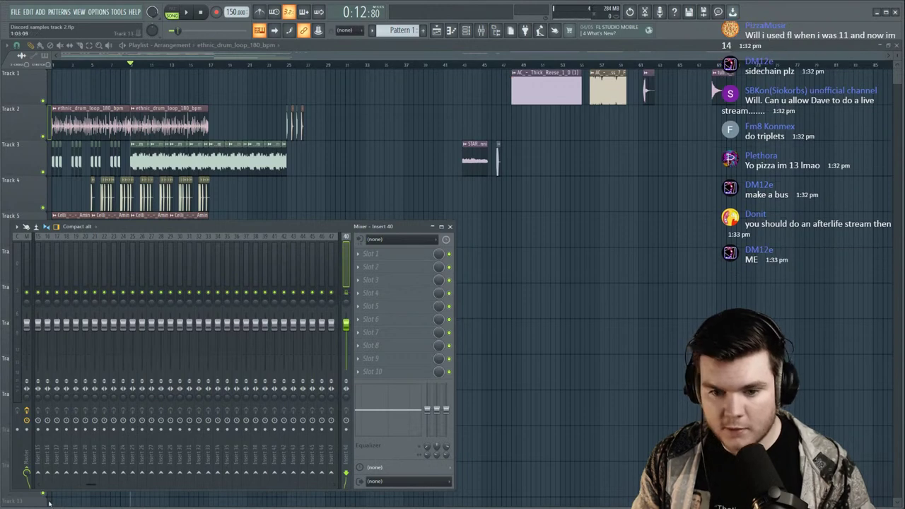
{"action": "left_click", "coordinate": [371, 253]}
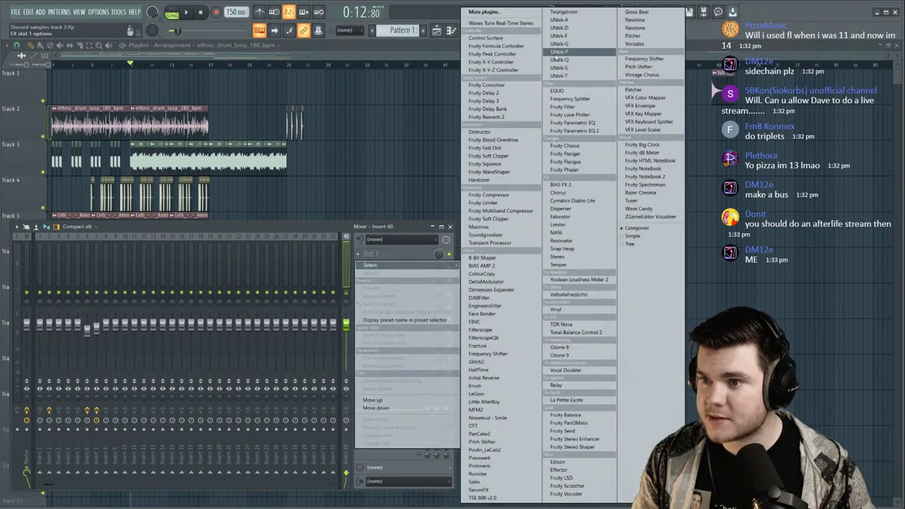
{"action": "left_click", "coordinate": [485, 203]}
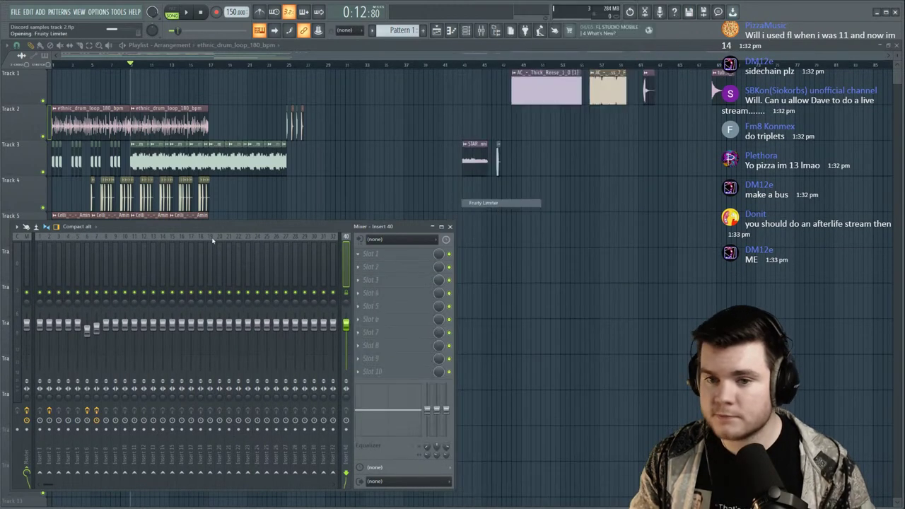
Create an automation clip for the gain of Insert 40's Fruity Limiter over a short range at bar 1.
{"action": "right_click", "coordinate": [40, 203]}
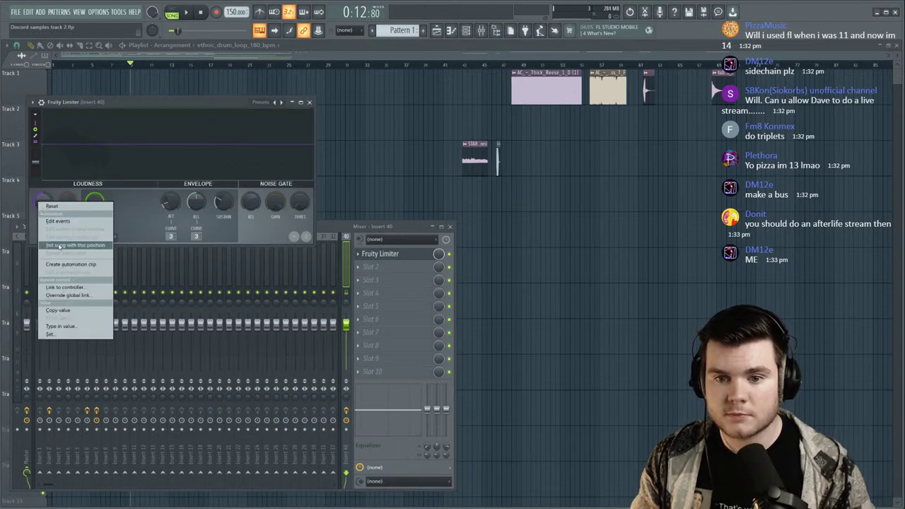
{"action": "left_click", "coordinate": [203, 110]}
{"action": "left_click", "coordinate": [499, 57]}
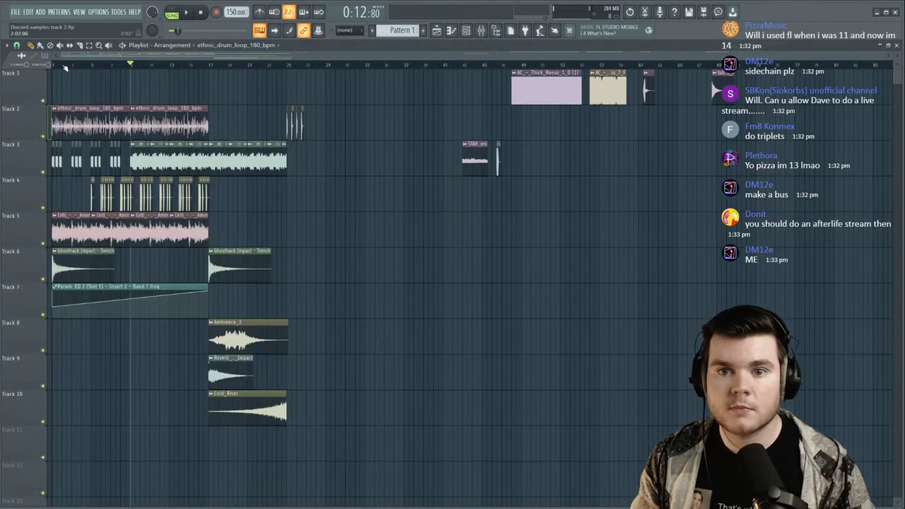
{"action": "left_click_drag", "start_coordinate": [53, 65], "coordinate": [72, 61]}
{"action": "left_click", "coordinate": [481, 30]}
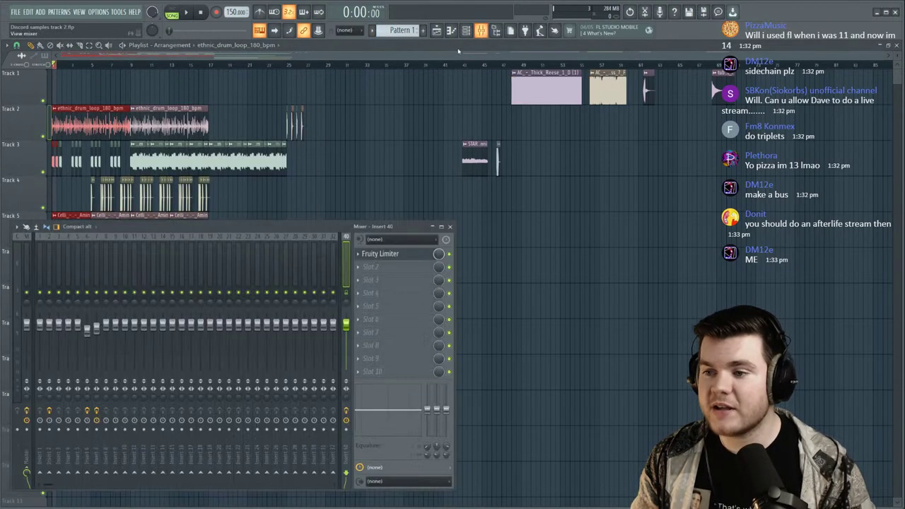
{"action": "left_click", "coordinate": [404, 256]}
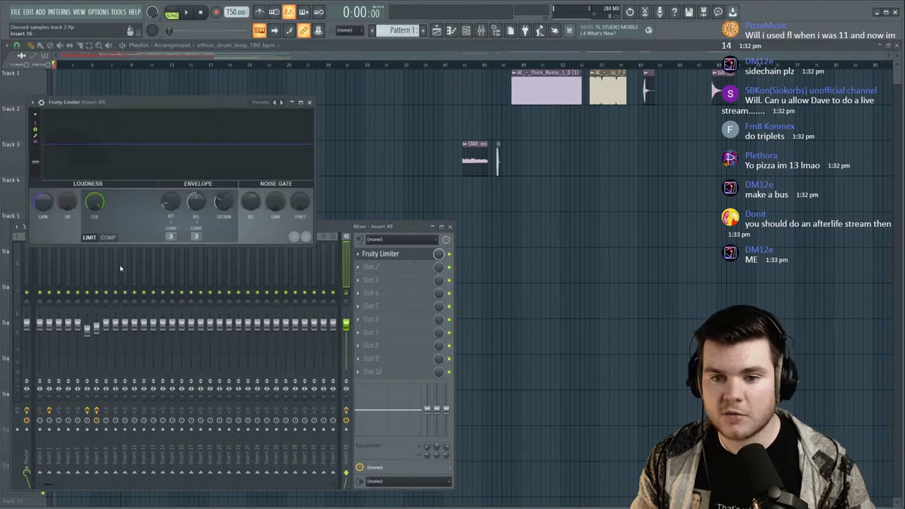
{"action": "right_click", "coordinate": [48, 205]}
{"action": "left_click", "coordinate": [67, 266]}
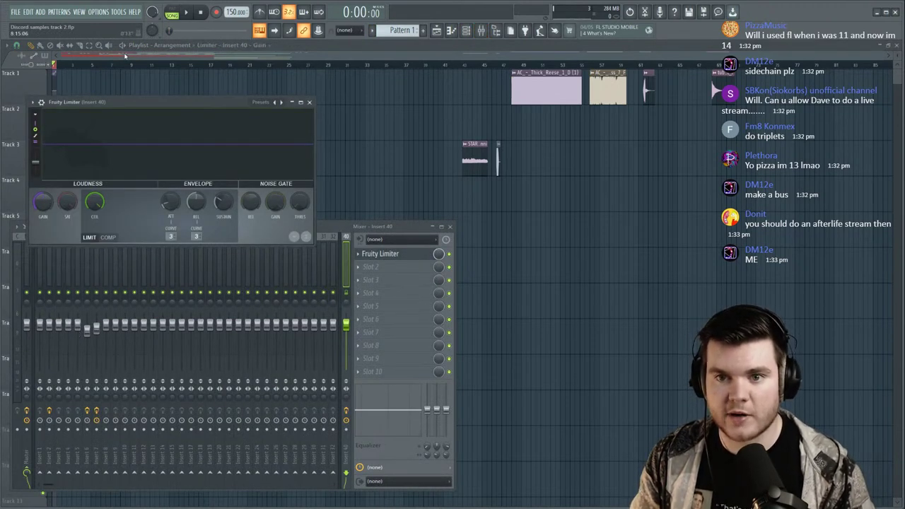
Shape the limiter gain clip on Track 1 into a rising ramp from the minimum and shorten it to two steps.
{"action": "left_click", "coordinate": [126, 56]}
{"action": "scroll", "coordinate": [56, 66], "scroll_direction": "up", "scroll_amount": 8}
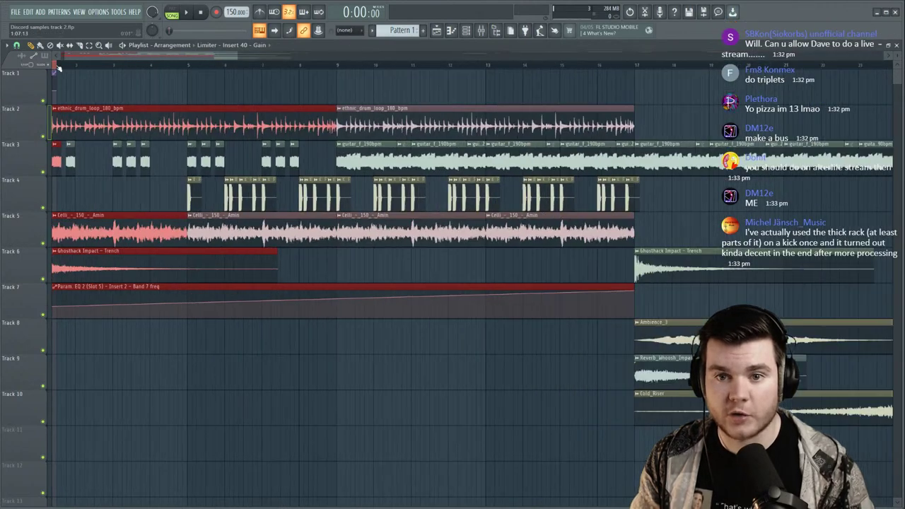
{"action": "scroll", "coordinate": [69, 66], "scroll_direction": "up", "scroll_amount": 1}
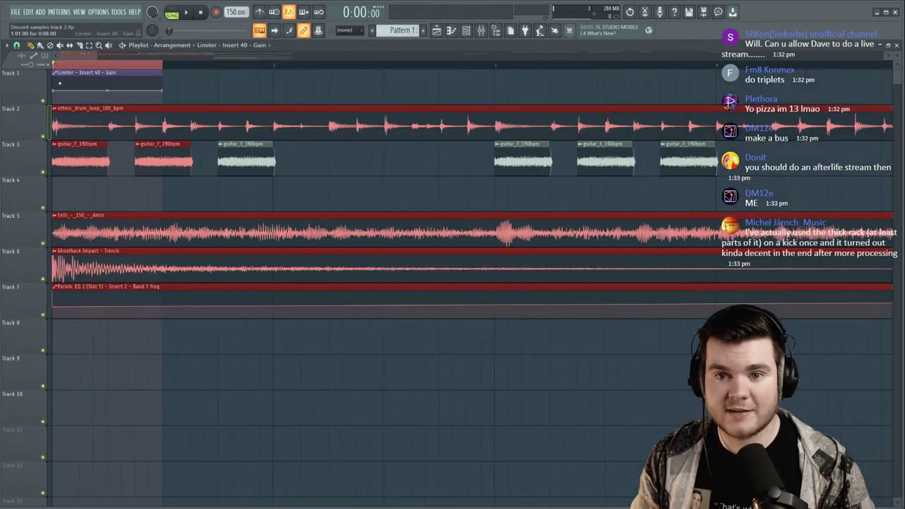
{"action": "right_click", "coordinate": [55, 98]}
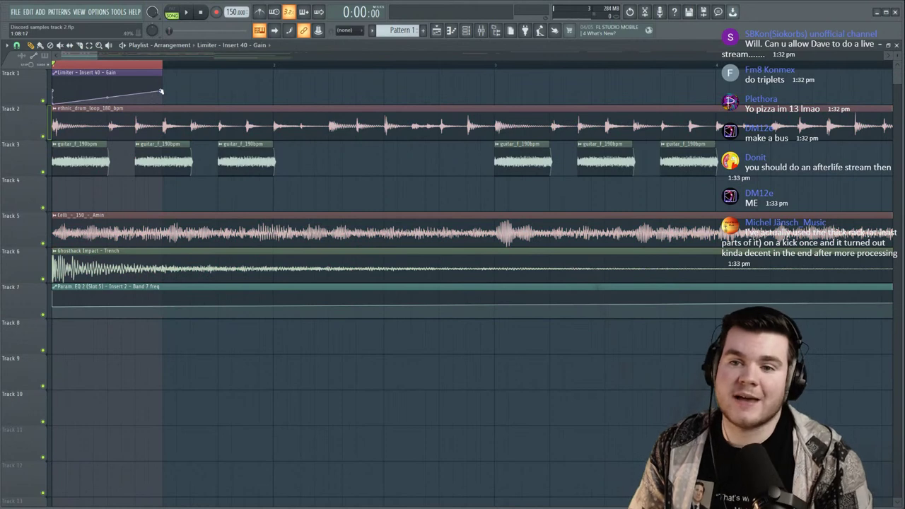
{"action": "scroll", "coordinate": [130, 65], "scroll_direction": "down", "scroll_amount": 1}
{"action": "right_click", "coordinate": [120, 65]}
{"action": "key", "text": "space"}
{"action": "left_click", "coordinate": [64, 65]}
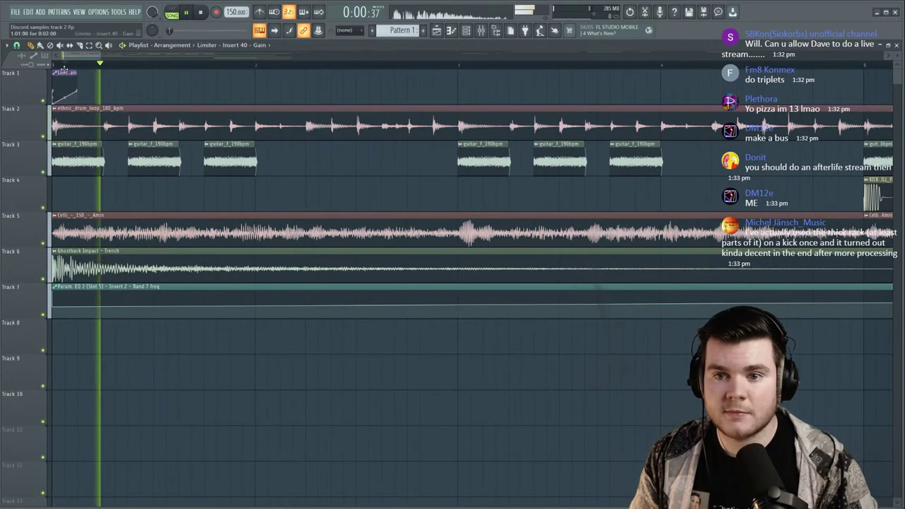
Place copies of the gain ramp clip on Track 1 above the KICK-KILL_F hits in bars 5 to 8.
{"action": "scroll", "coordinate": [62, 73], "scroll_direction": "down", "scroll_amount": 4}
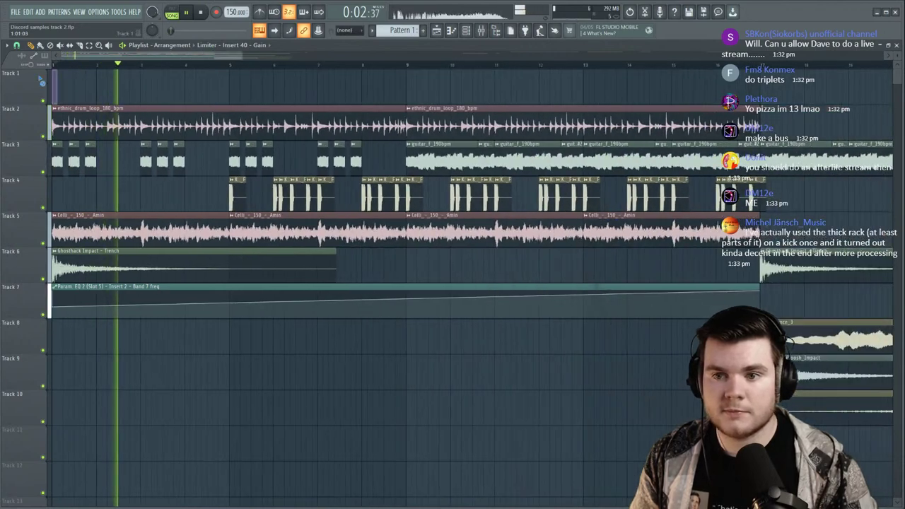
{"action": "left_click", "coordinate": [229, 66]}
{"action": "scroll", "coordinate": [281, 73], "scroll_direction": "up", "scroll_amount": 2}
{"action": "left_click", "coordinate": [280, 77]}
{"action": "key", "text": "space"}
{"action": "left_click", "coordinate": [291, 74]}
{"action": "key", "text": "space"}
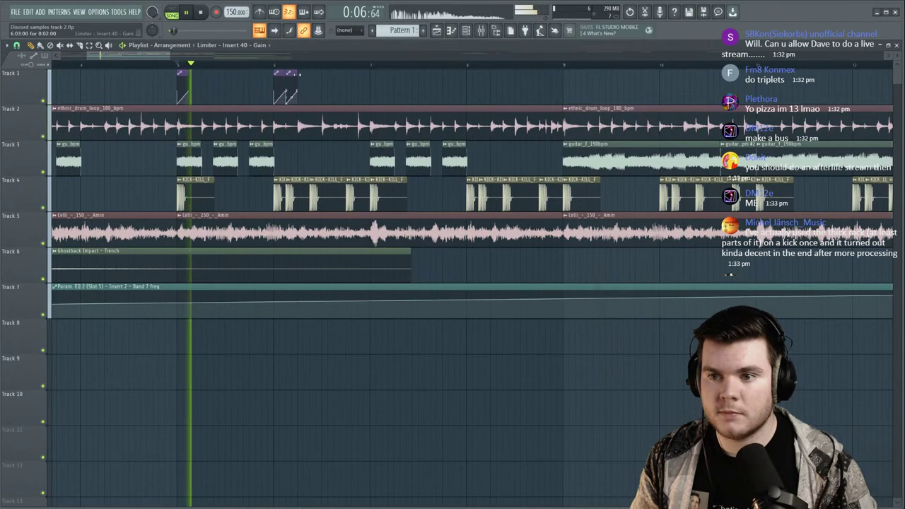
{"action": "left_click", "coordinate": [314, 77]}
{"action": "left_click", "coordinate": [350, 77]}
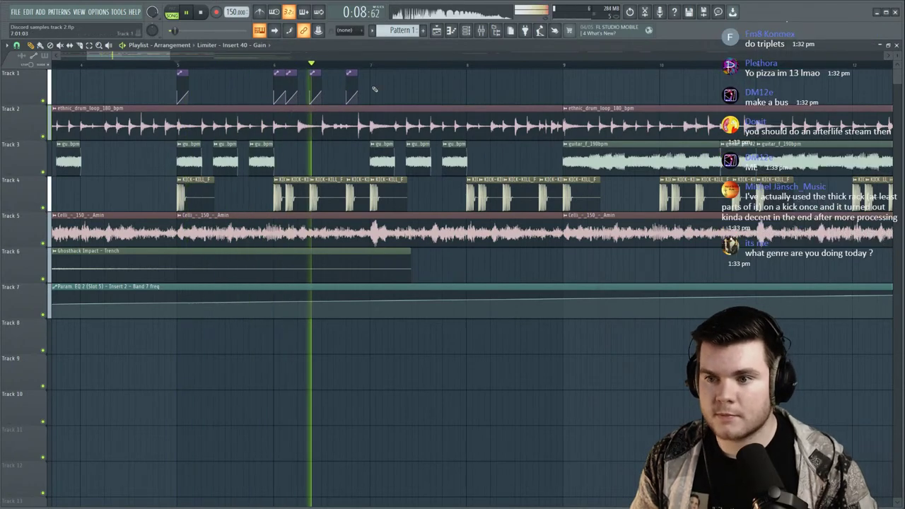
{"action": "scroll", "coordinate": [375, 68], "scroll_direction": "down", "scroll_amount": 2}
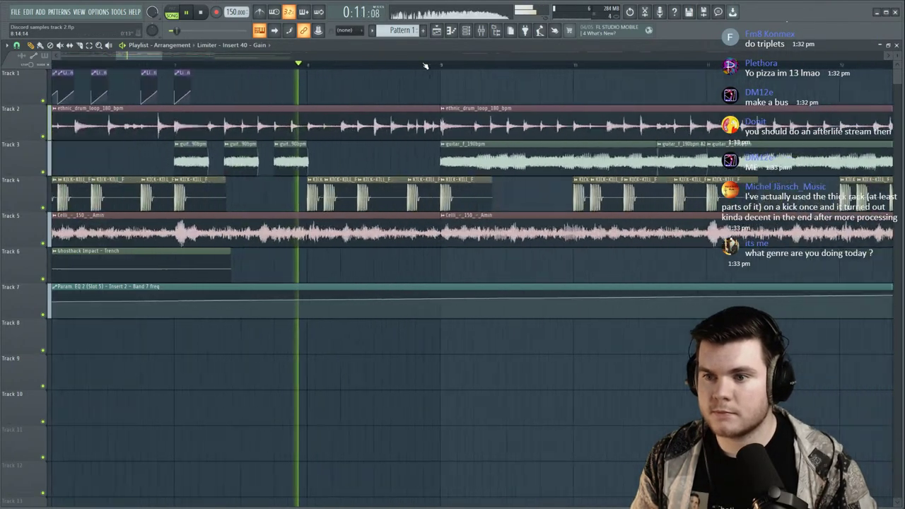
{"action": "key", "text": "space"}
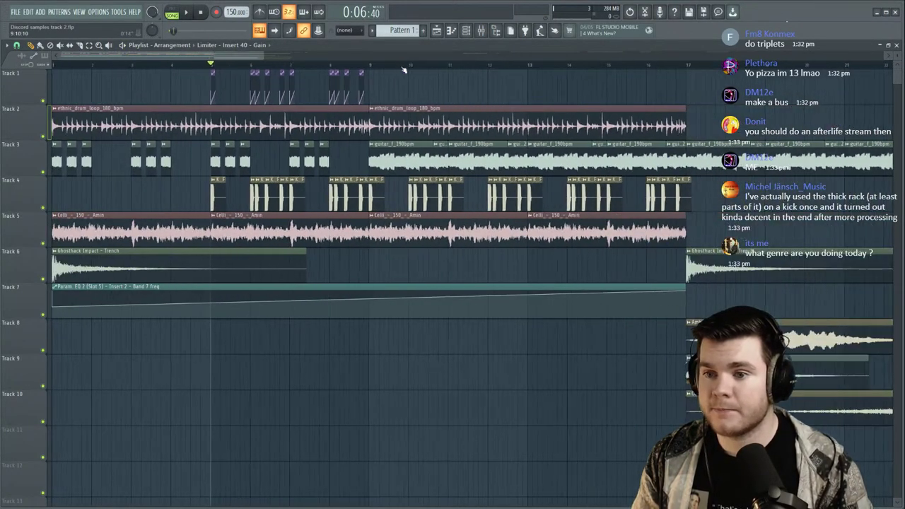
Duplicate the gain ramp clips from bars 5 to 8 across the remaining kick hits through bar 16.
{"action": "left_click_drag", "start_coordinate": [434, 100], "coordinate": [178, 76]}
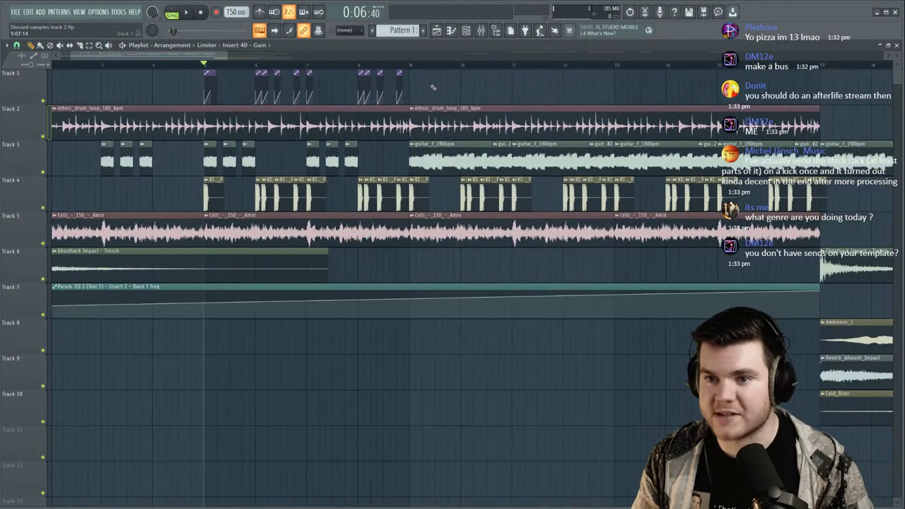
{"action": "mouse_move", "coordinate": [445, 105]}
{"action": "left_mouse_down"}
{"action": "mouse_move", "coordinate": [206, 69]}
{"action": "mouse_move", "coordinate": [414, 86]}
{"action": "mouse_move", "coordinate": [622, 73]}
{"action": "left_mouse_up"}
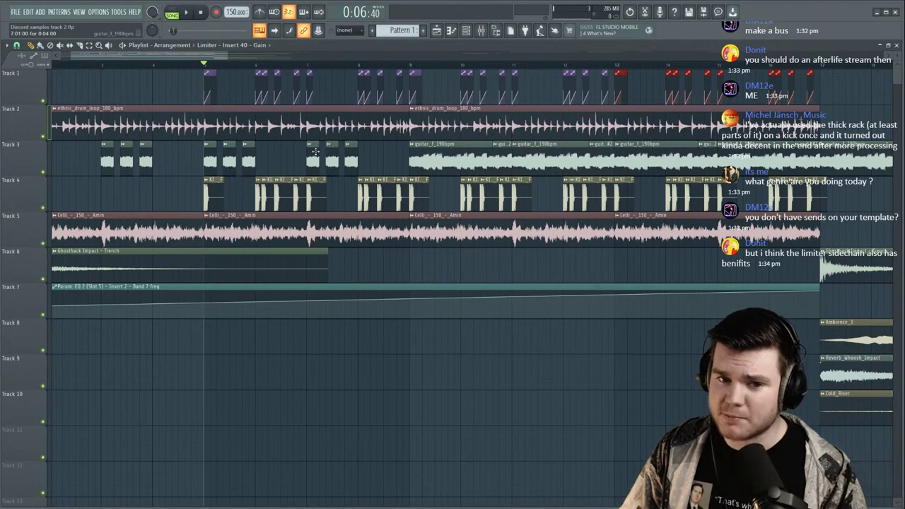
{"action": "scroll", "coordinate": [217, 68], "scroll_direction": "down", "scroll_amount": 5}
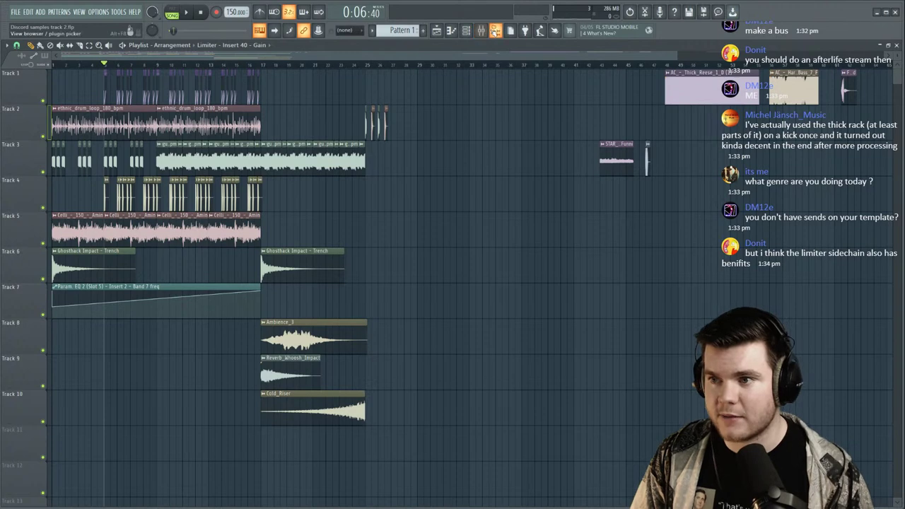
Solo Insert 3 in the mixer and lower its fader to about 91%.
{"action": "left_click", "coordinate": [481, 30]}
{"action": "key", "text": "space"}
{"action": "key", "text": "space"}
{"action": "left_click", "coordinate": [60, 324]}
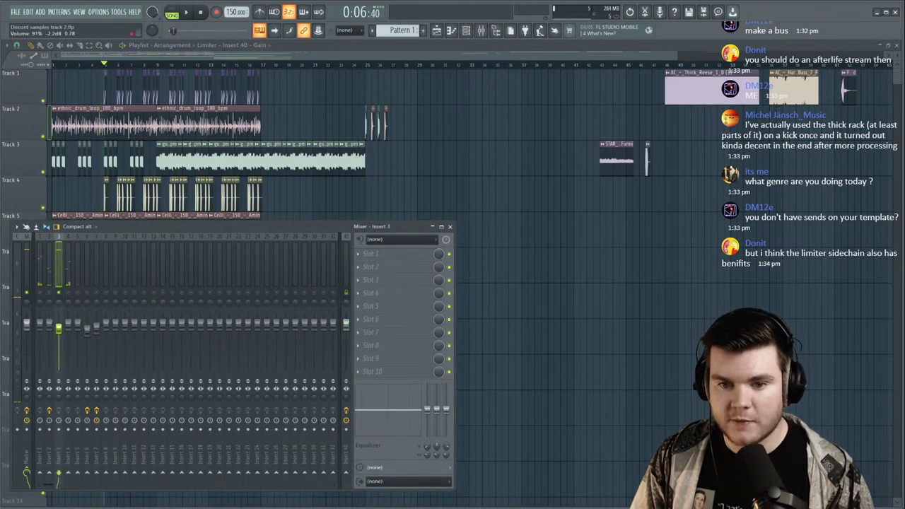
Route mixer tracks Insert 4 and Insert 2 only to the bus track Insert 40.
{"action": "left_click", "coordinate": [69, 283]}
{"action": "key", "text": "space"}
{"action": "right_click", "coordinate": [345, 472]}
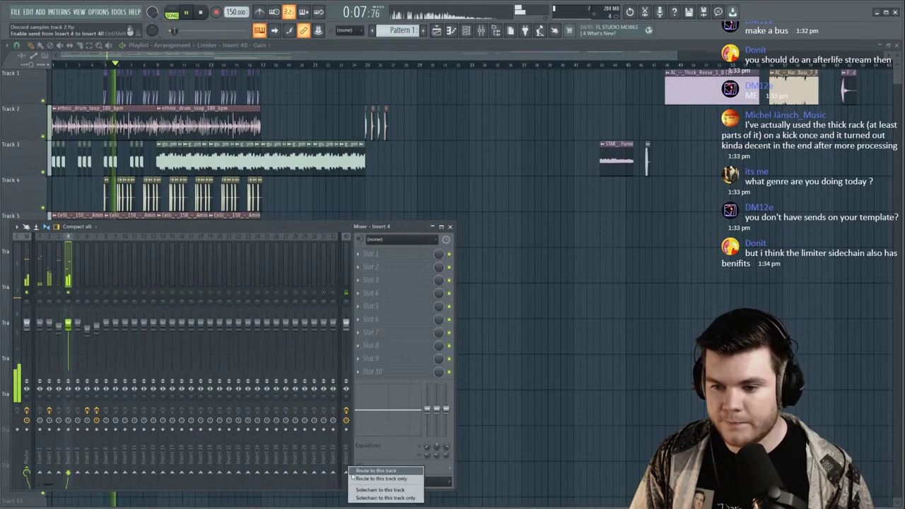
{"action": "left_click", "coordinate": [362, 480]}
{"action": "key", "text": "space"}
{"action": "left_click", "coordinate": [48, 290]}
{"action": "key", "text": "space"}
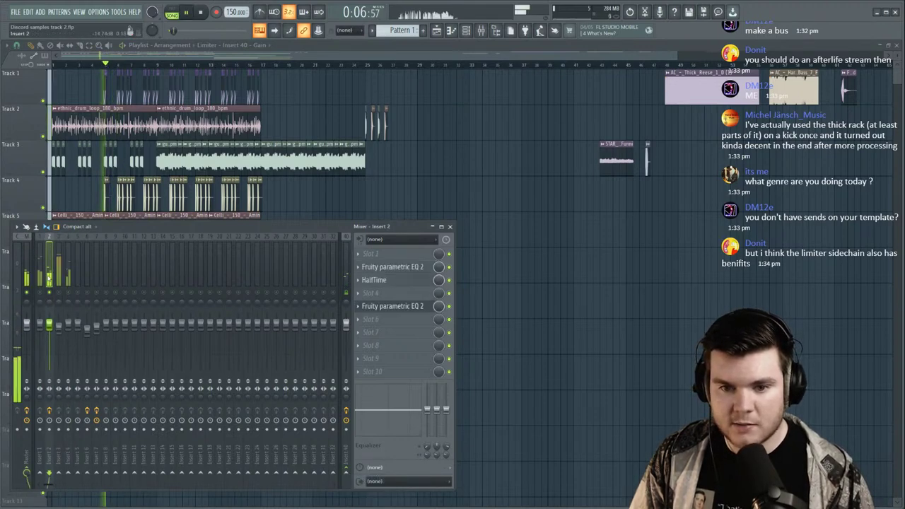
{"action": "right_click", "coordinate": [346, 473]}
{"action": "left_click", "coordinate": [360, 479]}
{"action": "key", "text": "space"}
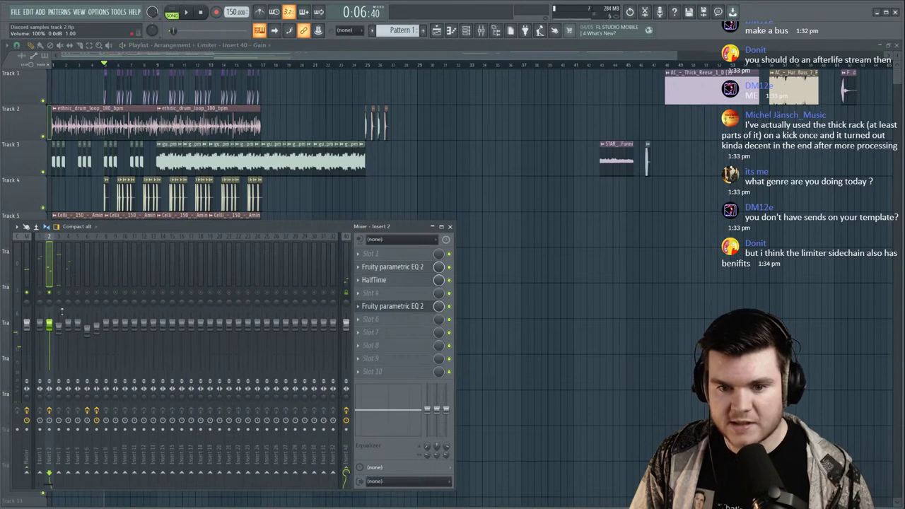
Enable Insert 1 for a listen, unsolo the mixer tracks and lower the Insert 1 fader to 92%.
{"action": "left_click", "coordinate": [39, 293]}
{"action": "key", "text": "space"}
{"action": "key", "text": "space"}
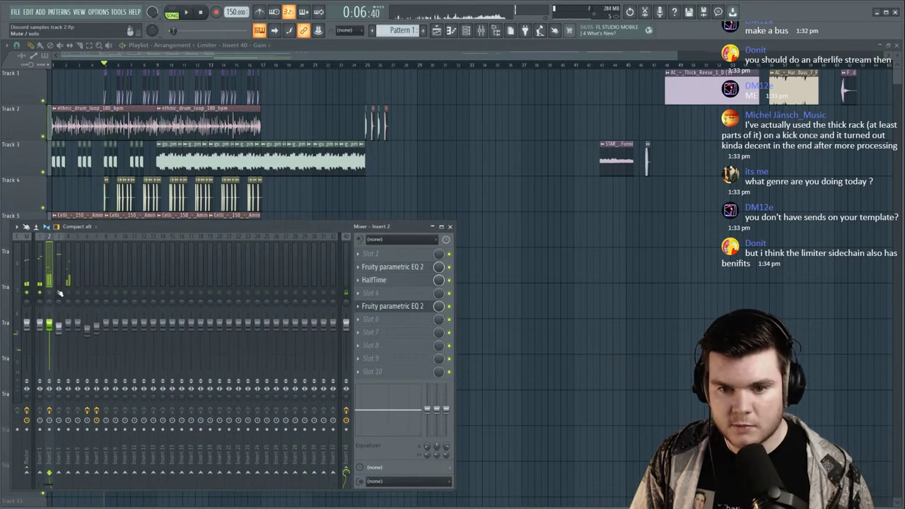
{"action": "right_click", "coordinate": [59, 292]}
{"action": "key", "text": "space"}
{"action": "left_click", "coordinate": [40, 325]}
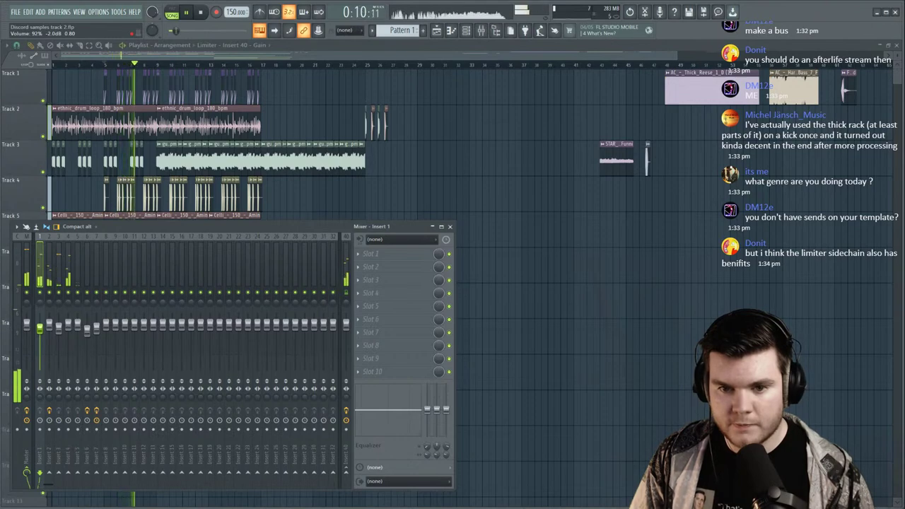
{"action": "key", "text": "space"}
{"action": "key", "text": "space"}
Change the ramp segment of the limiter gain clip on Track 1 to a smooth S-shaped curve.
{"action": "key", "text": "F9"}
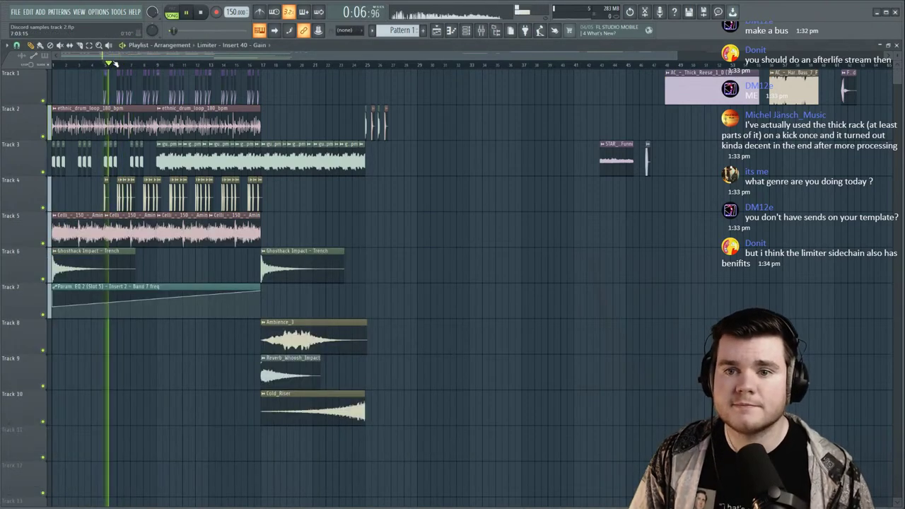
{"action": "scroll", "coordinate": [111, 66], "scroll_direction": "up", "scroll_amount": 4}
{"action": "scroll", "coordinate": [112, 66], "scroll_direction": "up", "scroll_amount": 5}
{"action": "key", "text": "space"}
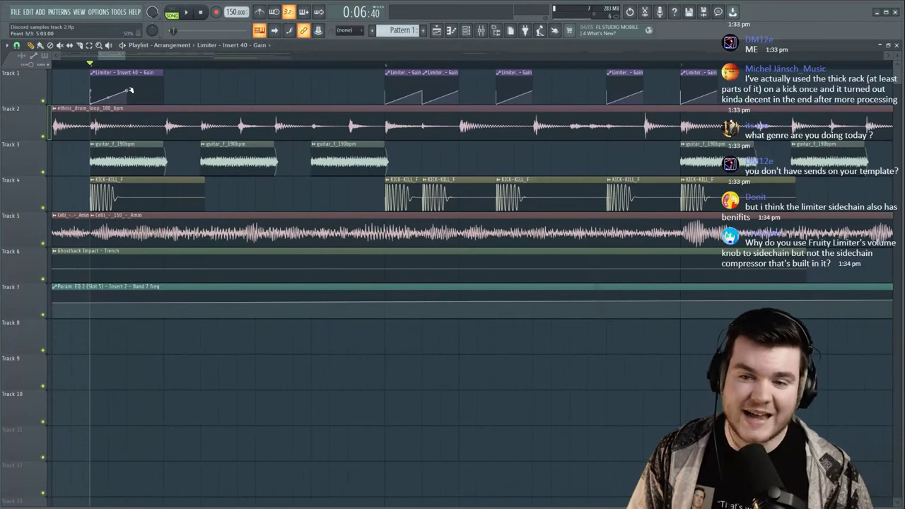
{"action": "right_click", "coordinate": [128, 91]}
{"action": "left_click", "coordinate": [160, 159]}
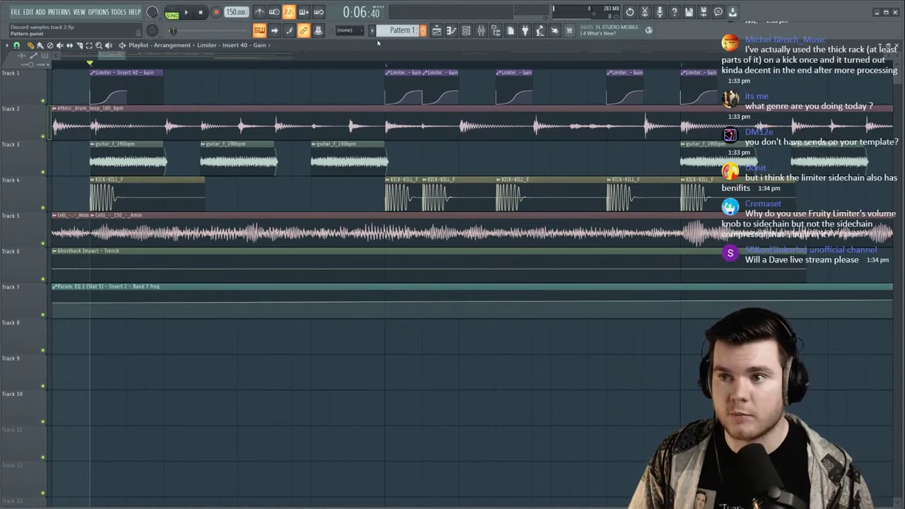
Examine the limiter and compressor modes of the Fruity Limiter on Insert 40, and close the plugin and mixer.
{"action": "left_click", "coordinate": [481, 30]}
{"action": "left_click", "coordinate": [358, 254]}
{"action": "left_click", "coordinate": [351, 260]}
{"action": "left_click", "coordinate": [345, 263]}
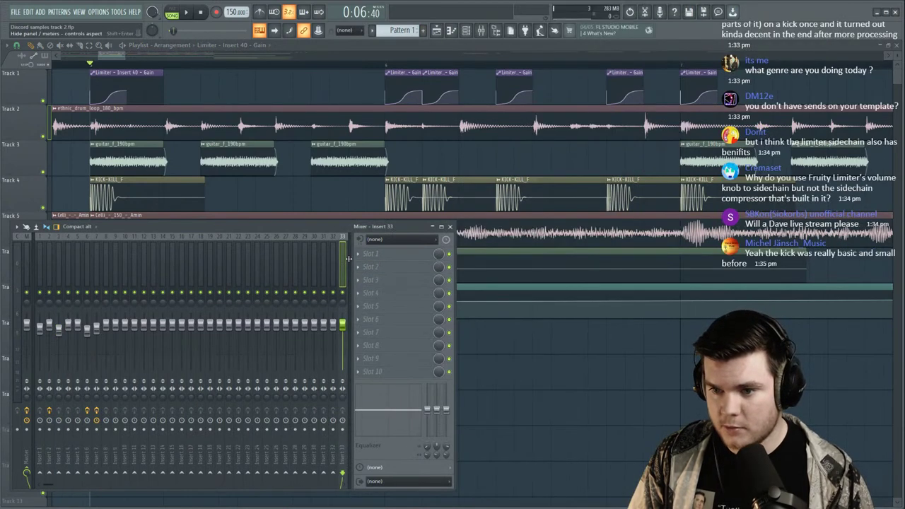
{"action": "left_click", "coordinate": [389, 254]}
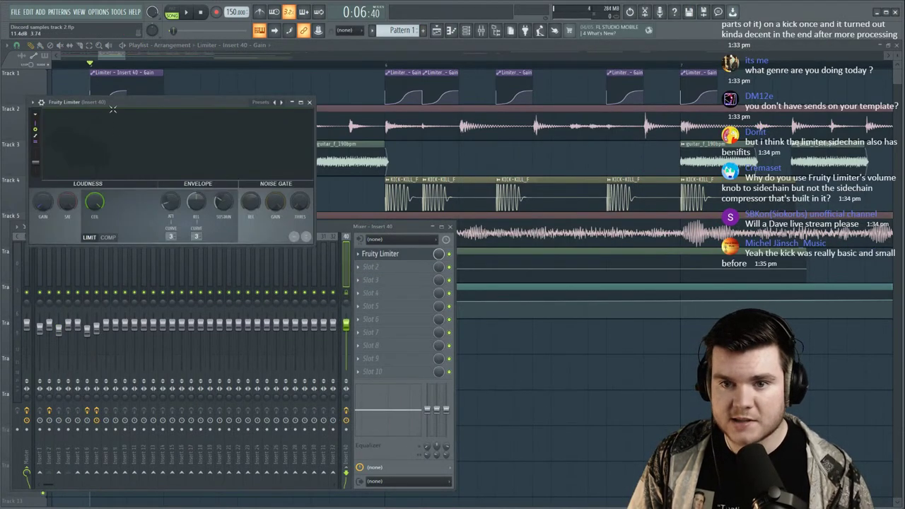
{"action": "left_click_drag", "start_coordinate": [99, 100], "coordinate": [233, 150]}
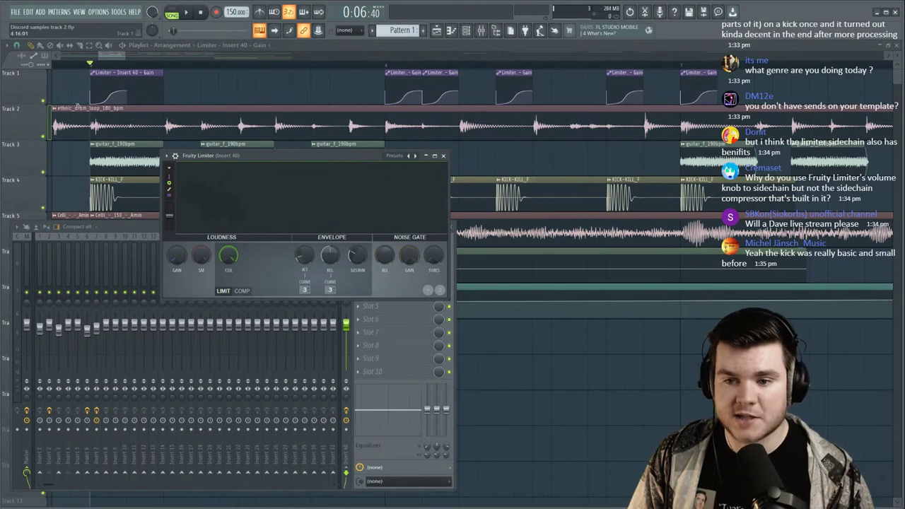
{"action": "left_click", "coordinate": [243, 291]}
{"action": "left_click", "coordinate": [223, 290]}
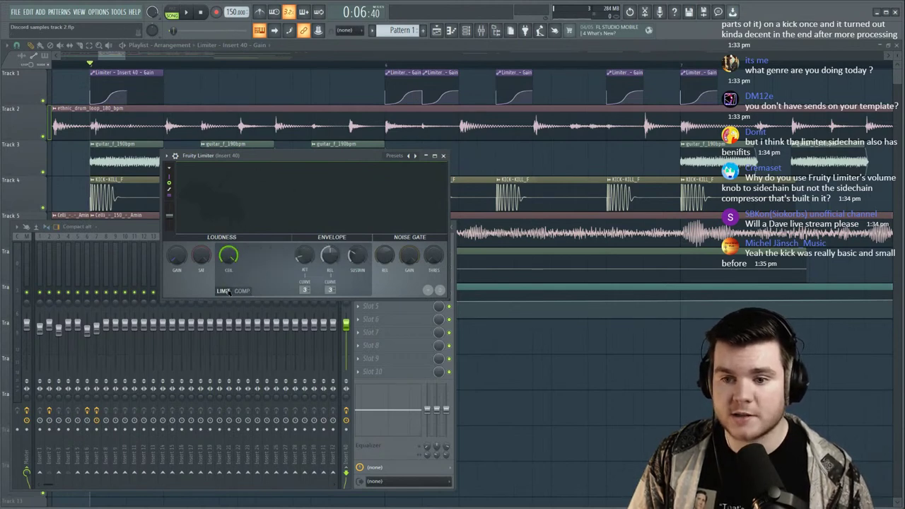
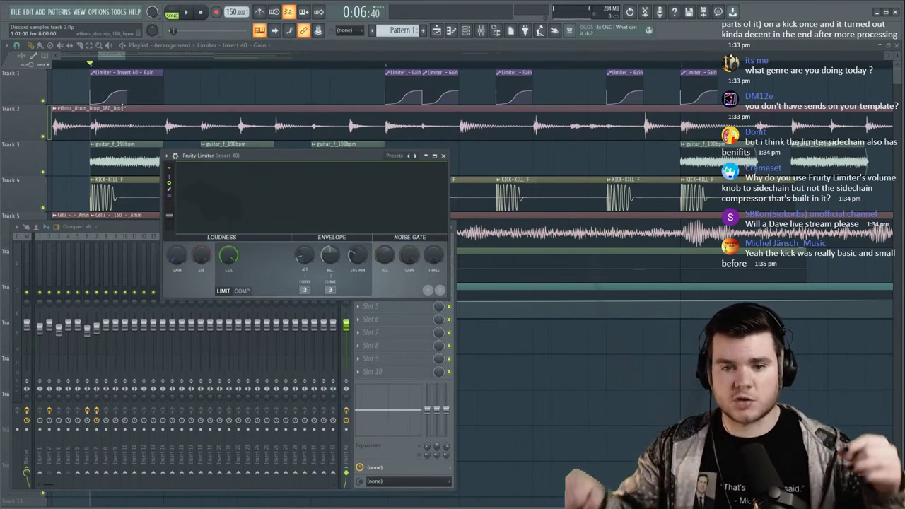
{"action": "left_click_drag", "start_coordinate": [277, 161], "coordinate": [266, 158]}
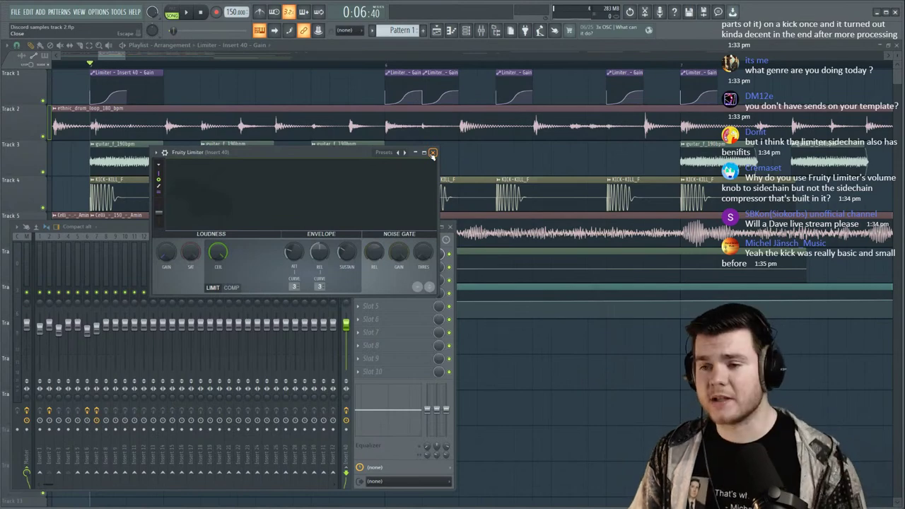
{"action": "left_click", "coordinate": [433, 153]}
{"action": "key", "text": "F9"}
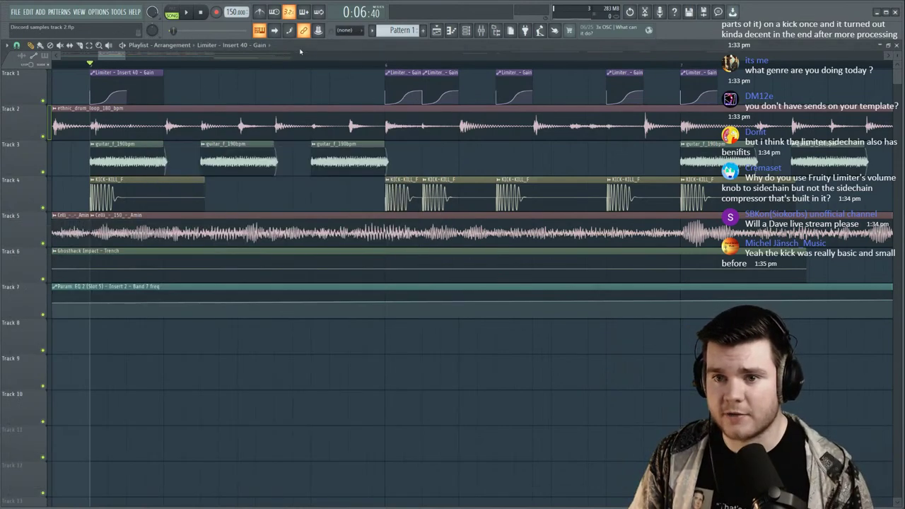
Adjust the tension between the gain clip's second and third points on Track 1 while the song plays.
{"action": "scroll", "coordinate": [240, 65], "scroll_direction": "down", "scroll_amount": 4}
{"action": "key", "text": "space"}
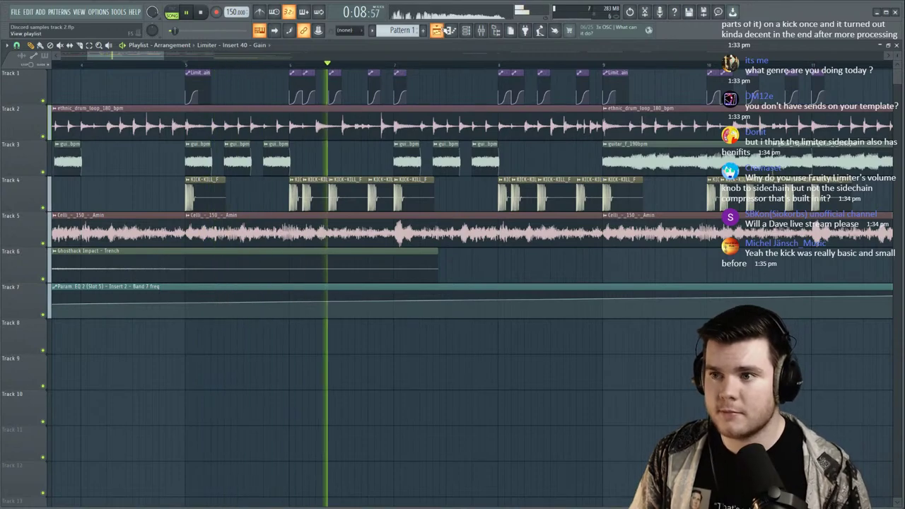
{"action": "scroll", "coordinate": [338, 65], "scroll_direction": "up", "scroll_amount": 1}
{"action": "scroll", "coordinate": [337, 64], "scroll_direction": "up", "scroll_amount": 2}
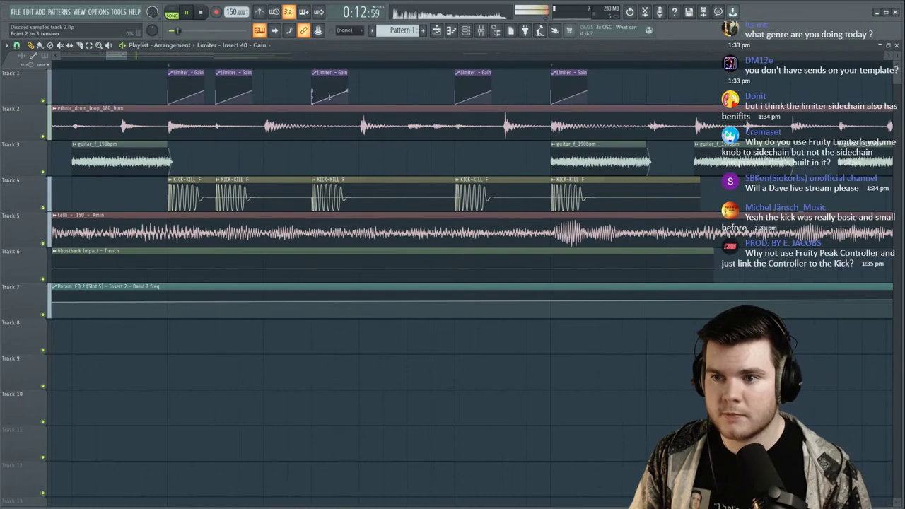
{"action": "left_click_drag", "start_coordinate": [329, 97], "coordinate": [329, 97]}
{"action": "scroll", "coordinate": [334, 67], "scroll_direction": "down", "scroll_amount": 5}
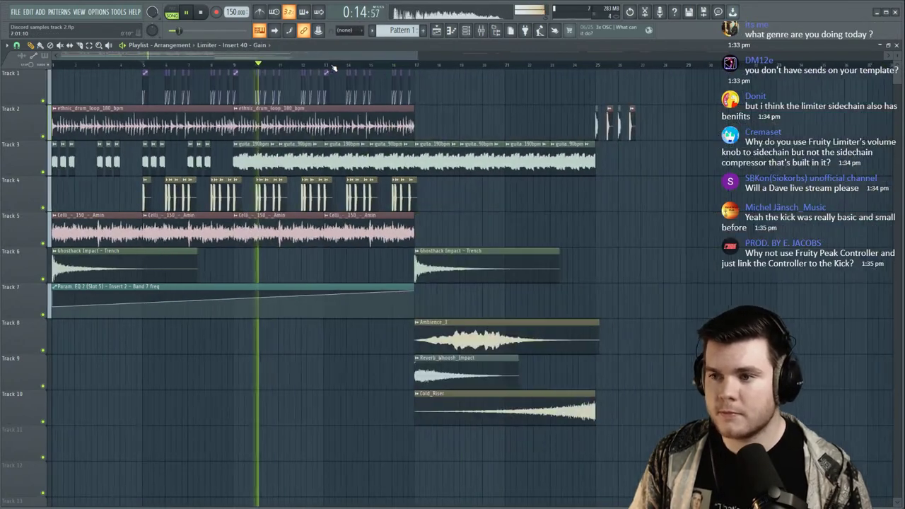
Raise the low second point of the limiter gain clip to 13% and listen to the ducking through bar 16.
{"action": "scroll", "coordinate": [281, 64], "scroll_direction": "up", "scroll_amount": 5}
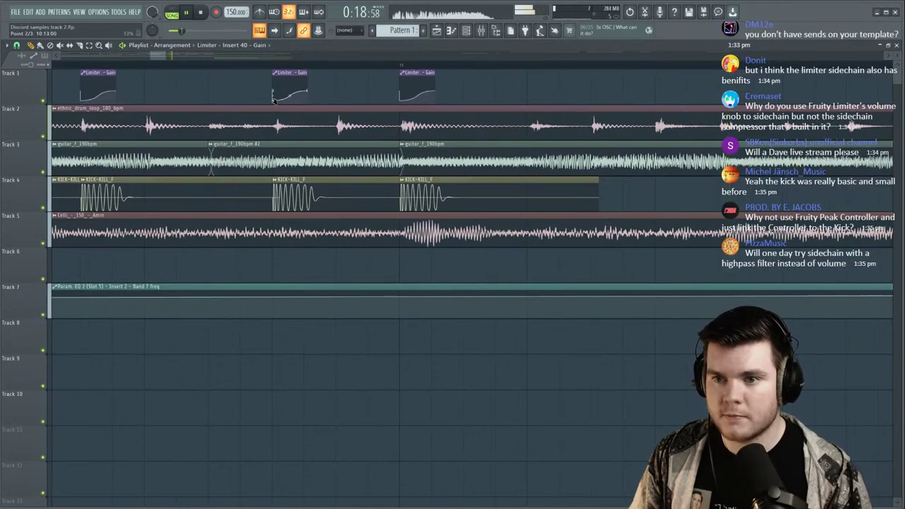
{"action": "left_click", "coordinate": [273, 66]}
{"action": "scroll", "coordinate": [274, 67], "scroll_direction": "down", "scroll_amount": 3}
{"action": "scroll", "coordinate": [275, 67], "scroll_direction": "down", "scroll_amount": 4}
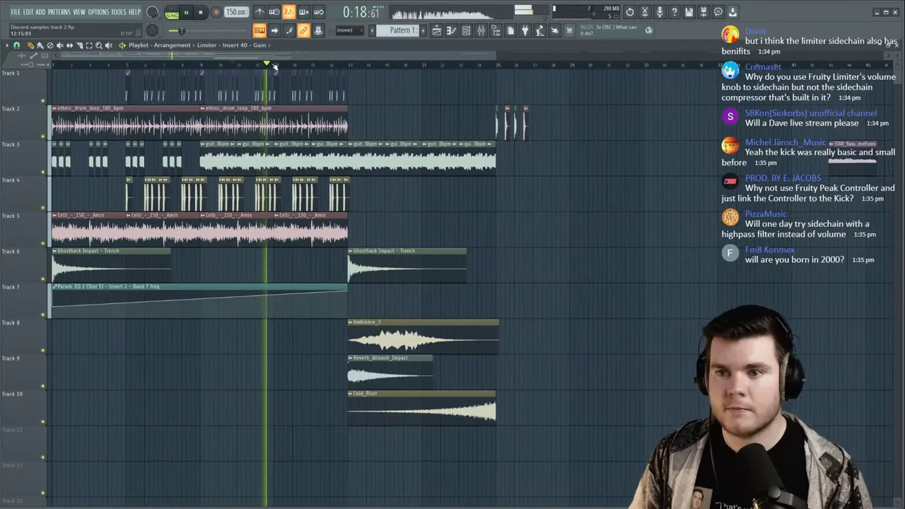
{"action": "scroll", "coordinate": [275, 66], "scroll_direction": "up", "scroll_amount": 3}
{"action": "scroll", "coordinate": [275, 66], "scroll_direction": "up", "scroll_amount": 4}
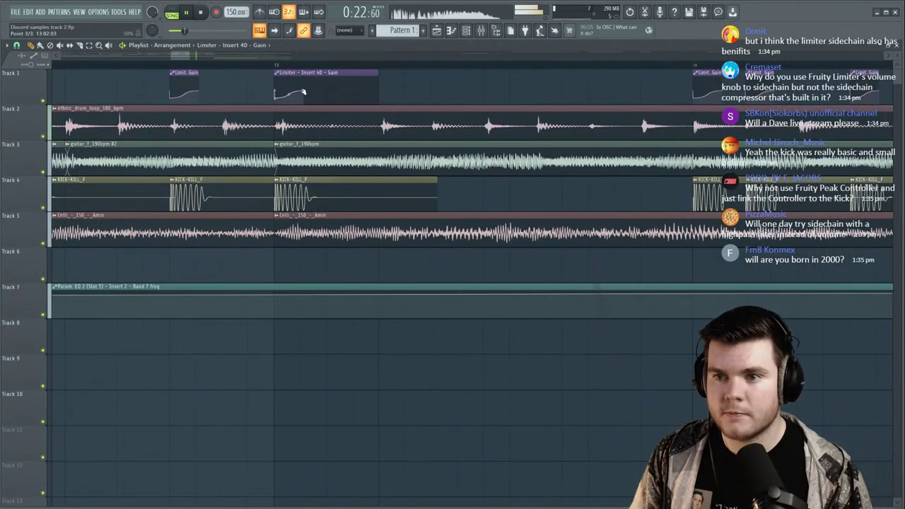
{"action": "scroll", "coordinate": [295, 66], "scroll_direction": "down", "scroll_amount": 6}
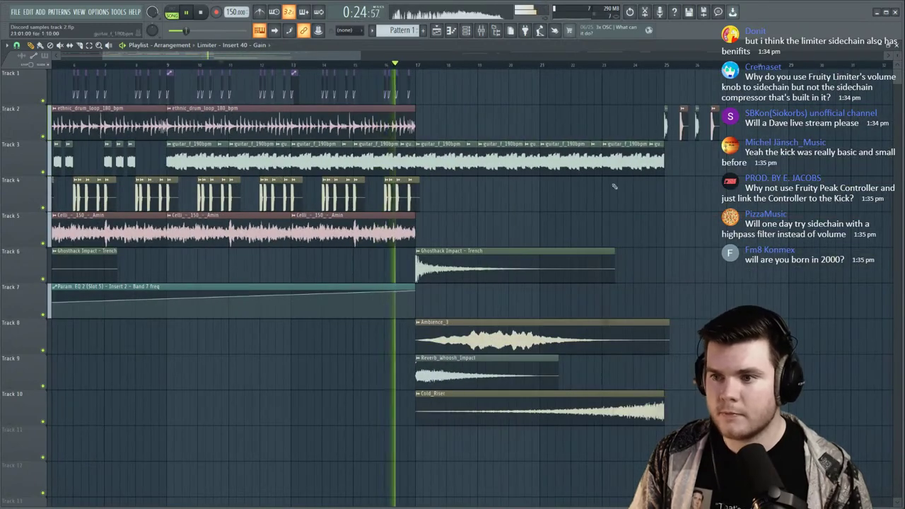
{"action": "key", "text": "space"}
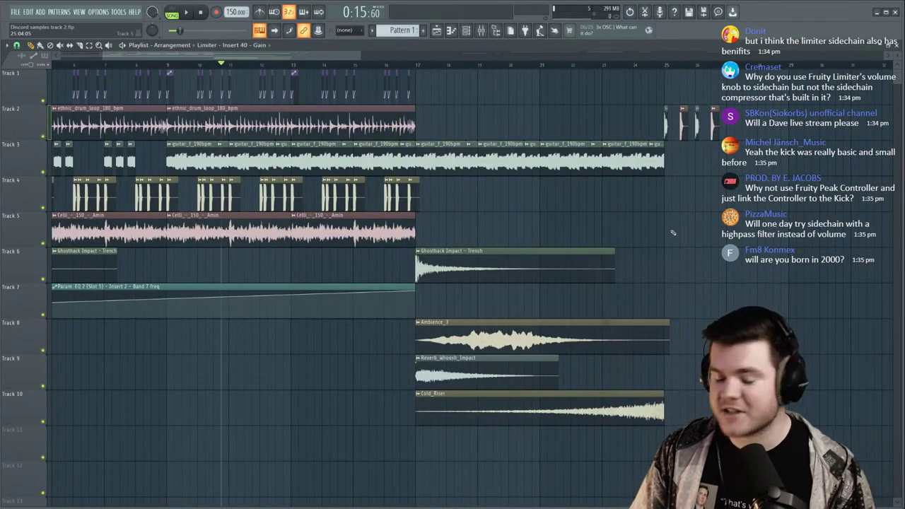
Try an extra KICK-KILL_F hit at bar 17 while auditioning the transition into that section.
{"action": "scroll", "coordinate": [329, 71], "scroll_direction": "down", "scroll_amount": 4}
{"action": "left_click", "coordinate": [261, 65]}
{"action": "key", "text": "space"}
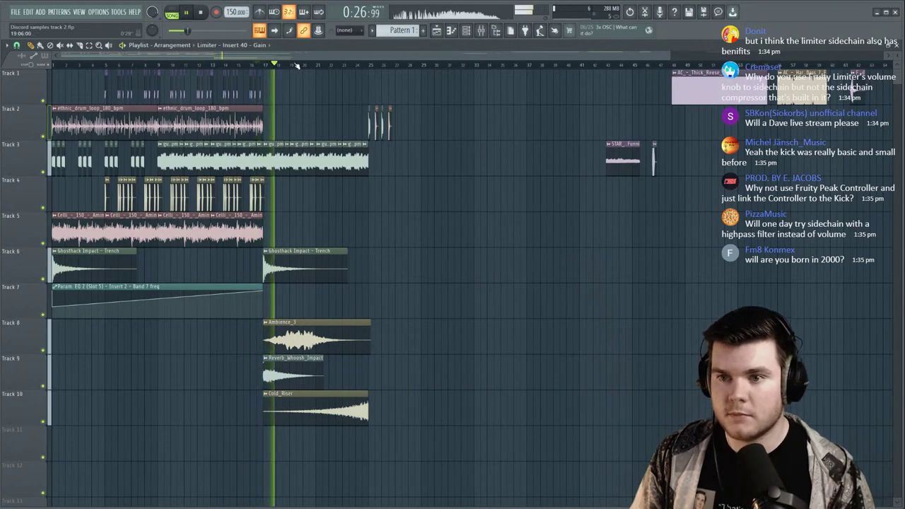
{"action": "scroll", "coordinate": [299, 67], "scroll_direction": "up", "scroll_amount": 4}
{"action": "left_click", "coordinate": [170, 193]}
{"action": "left_click", "coordinate": [144, 65]}
{"action": "left_click_drag", "start_coordinate": [184, 225], "coordinate": [184, 190]}
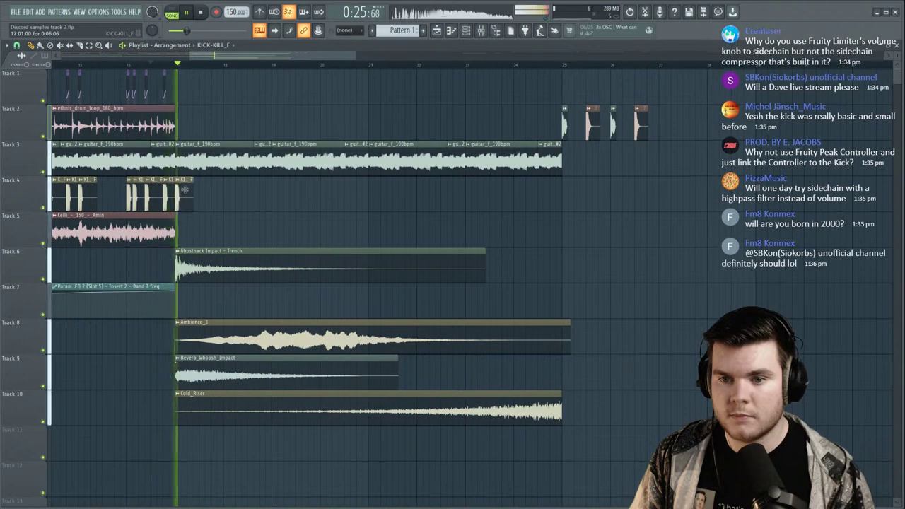
{"action": "left_click", "coordinate": [173, 73]}
{"action": "left_click", "coordinate": [178, 73]}
{"action": "key", "text": "space"}
{"action": "key", "text": "space"}
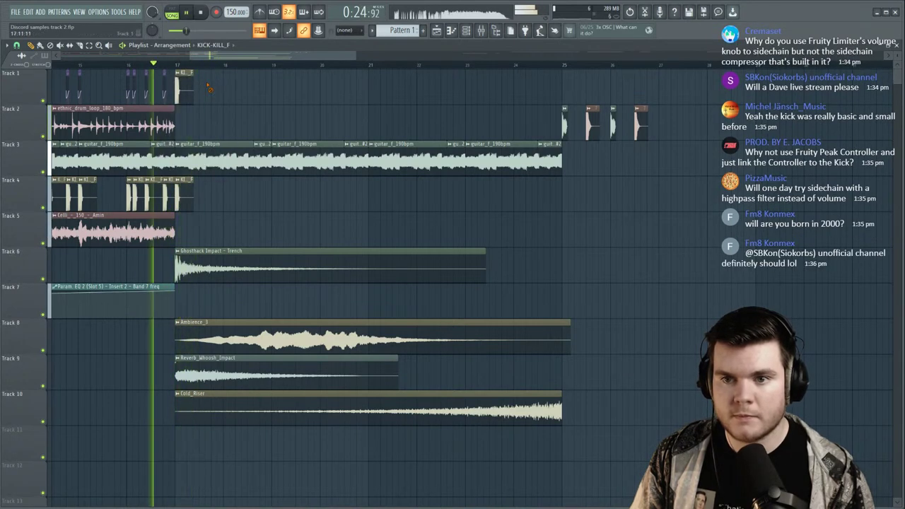
{"action": "right_click", "coordinate": [185, 83]}
{"action": "key", "text": "space"}
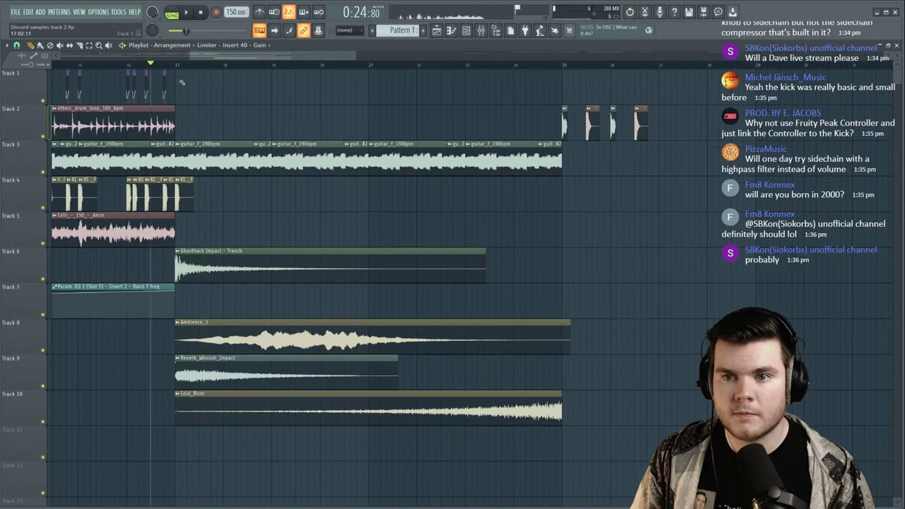
{"action": "key", "text": "space"}
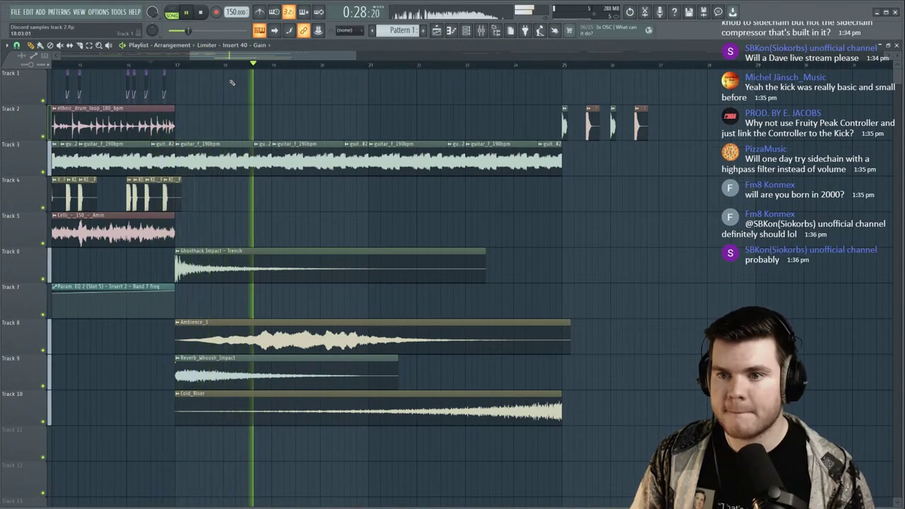
Place a unique version of the limiter gain clip on Track 1 above the Track 2 hits in bars 25 and 26.
{"action": "scroll", "coordinate": [216, 69], "scroll_direction": "down", "scroll_amount": 1}
{"action": "scroll", "coordinate": [216, 69], "scroll_direction": "down", "scroll_amount": 3}
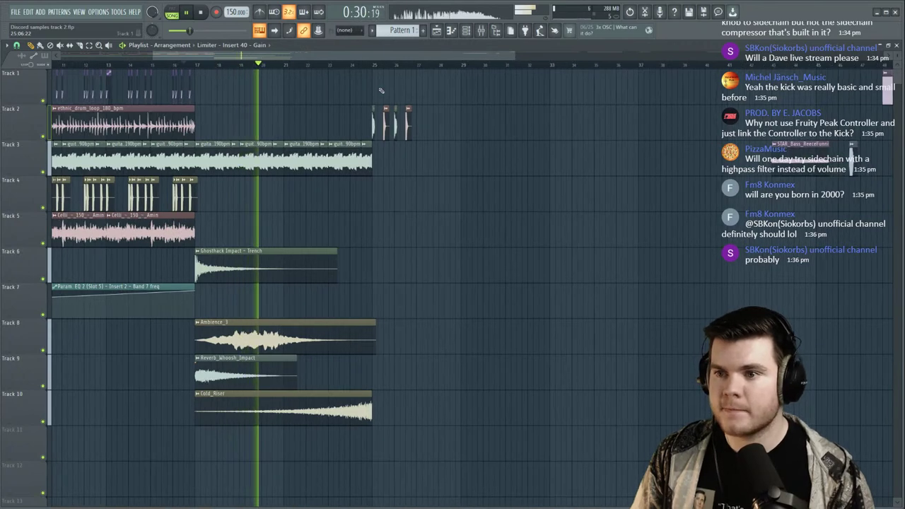
{"action": "scroll", "coordinate": [394, 71], "scroll_direction": "up", "scroll_amount": 6}
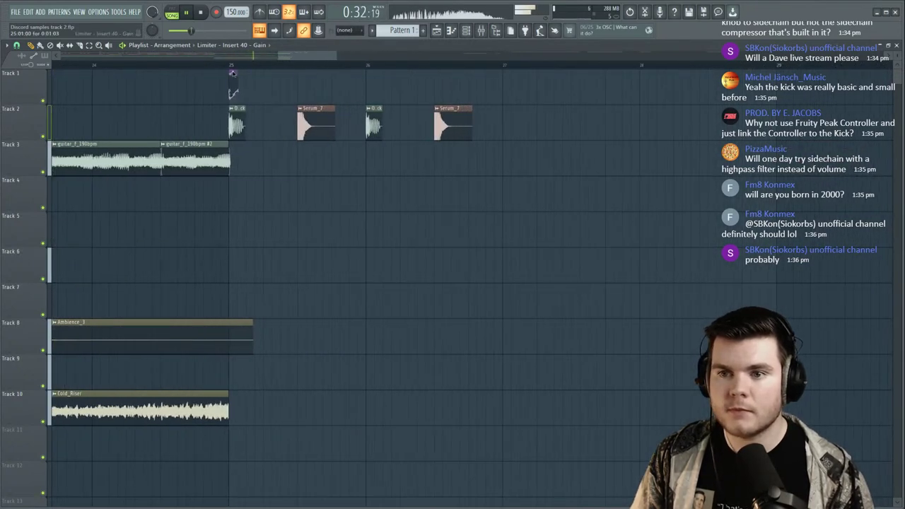
{"action": "left_click", "coordinate": [233, 73]}
{"action": "left_click", "coordinate": [240, 144]}
{"action": "key", "text": "space"}
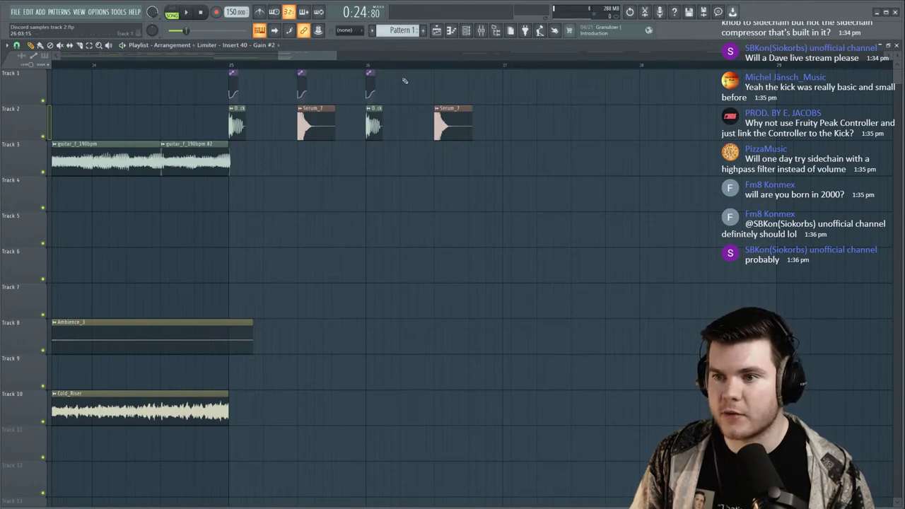
Reshape the unique gain clip at bar 25 into a deeper ramp and audition it from there.
{"action": "scroll", "coordinate": [242, 69], "scroll_direction": "up", "scroll_amount": 4}
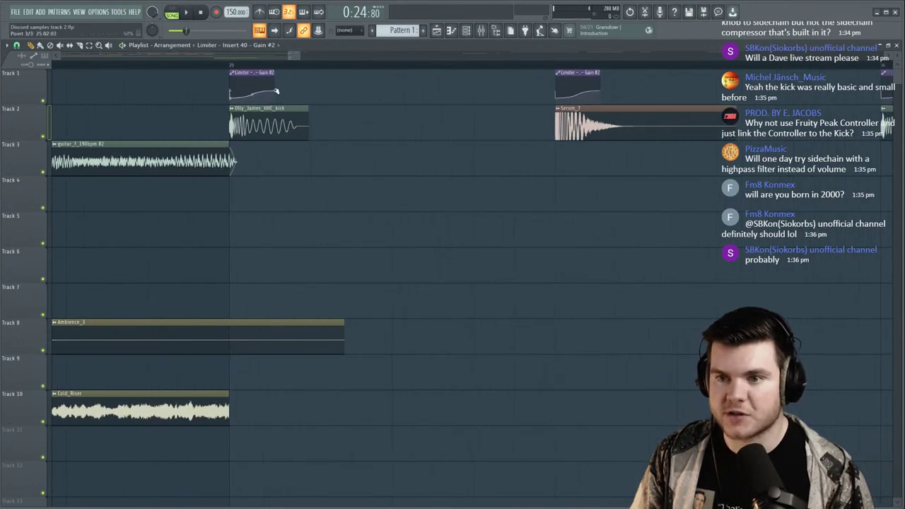
{"action": "left_click", "coordinate": [234, 66]}
{"action": "key", "text": "space"}
{"action": "scroll", "coordinate": [234, 68], "scroll_direction": "down", "scroll_amount": 6}
Duplicate four bars of the guitar_f_190bpm loops on Track 3 into bars 25 to 28 and play them.
{"action": "key", "text": "space"}
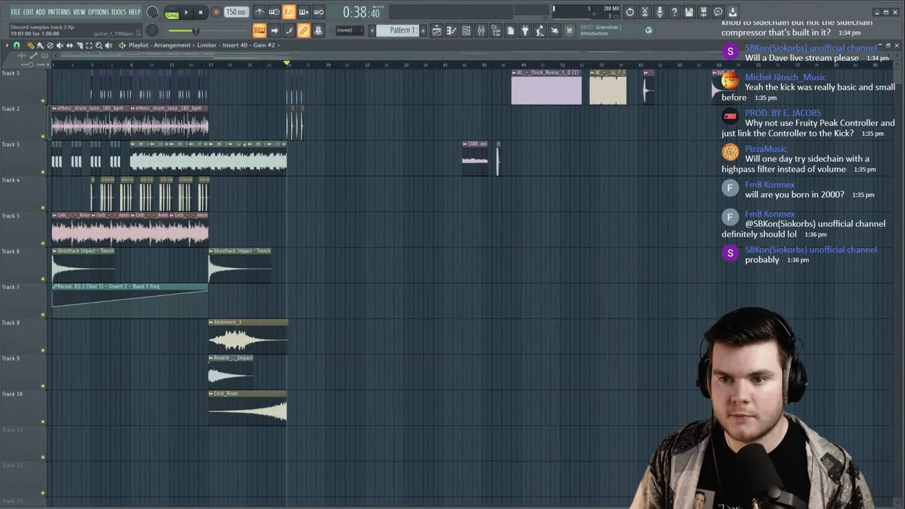
{"action": "key", "text": "space"}
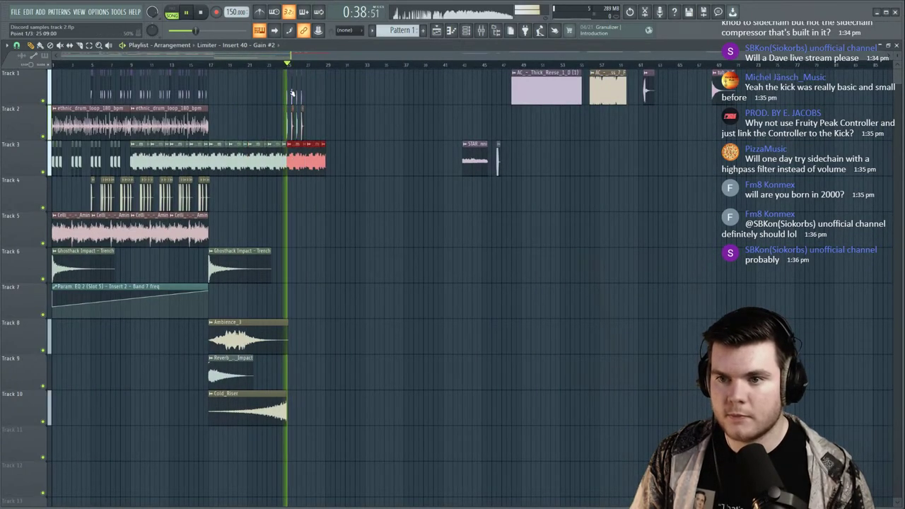
{"action": "scroll", "coordinate": [304, 94], "scroll_direction": "up", "scroll_amount": 5}
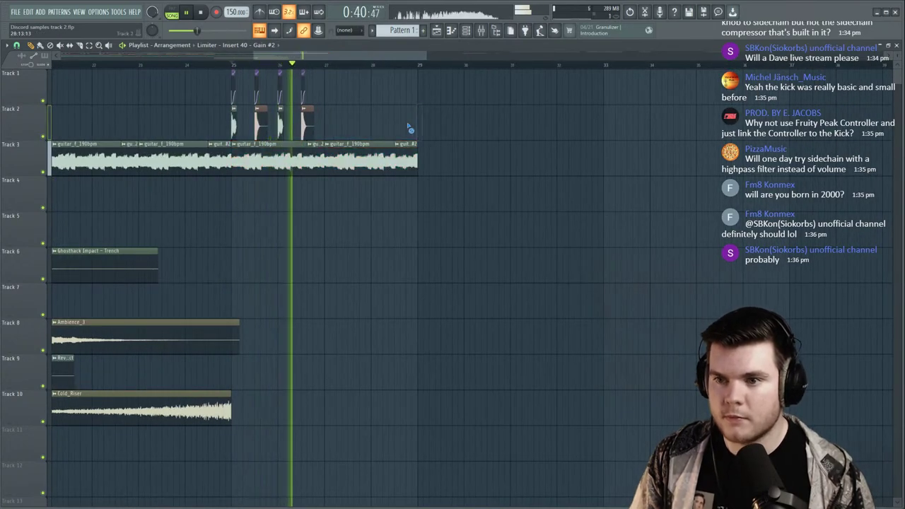
Duplicate the gain clips on Track 1 and hits on Track 2 from bars 25 and 26 into bars 27 and 28.
{"action": "left_click_drag", "start_coordinate": [340, 127], "coordinate": [232, 88]}
{"action": "key", "text": "space"}
{"action": "key", "text": "space"}
{"action": "key", "text": "ctrl+b"}
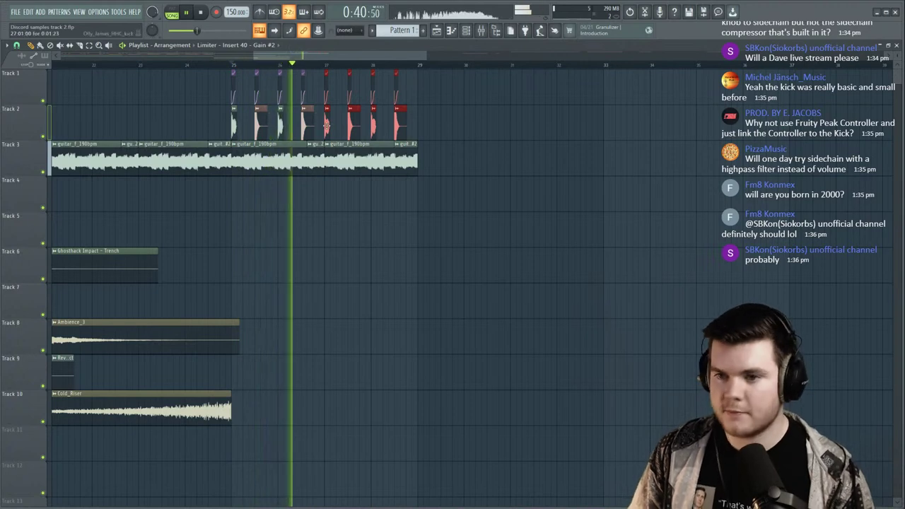
{"action": "key", "text": "space"}
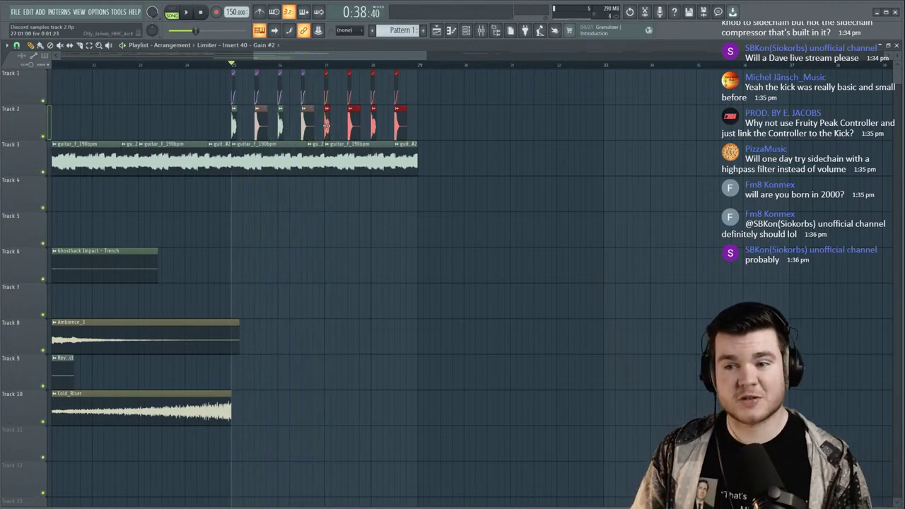
Delete the guitar_f_190bpm loops in bars 25 to 28 on Track 3 and the stray gain clip on Track 4.
{"action": "right_click", "coordinate": [408, 152]}
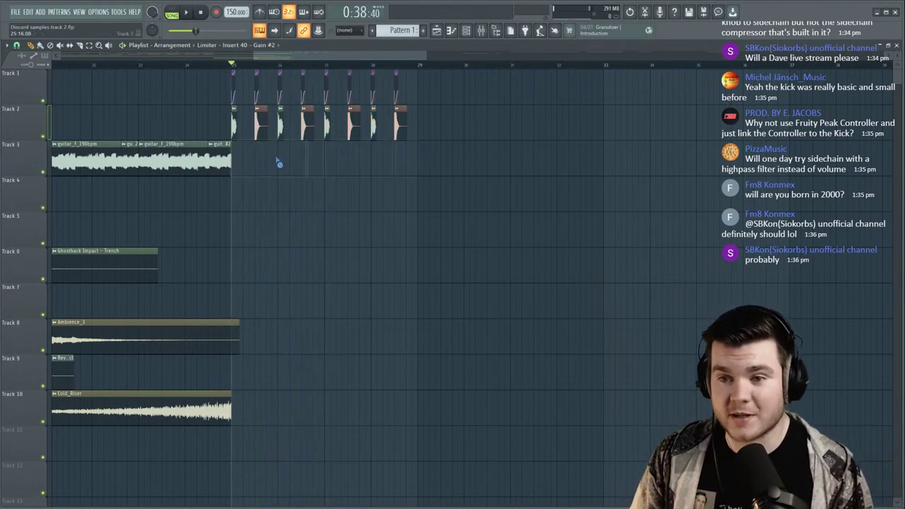
{"action": "scroll", "coordinate": [262, 72], "scroll_direction": "down", "scroll_amount": 3}
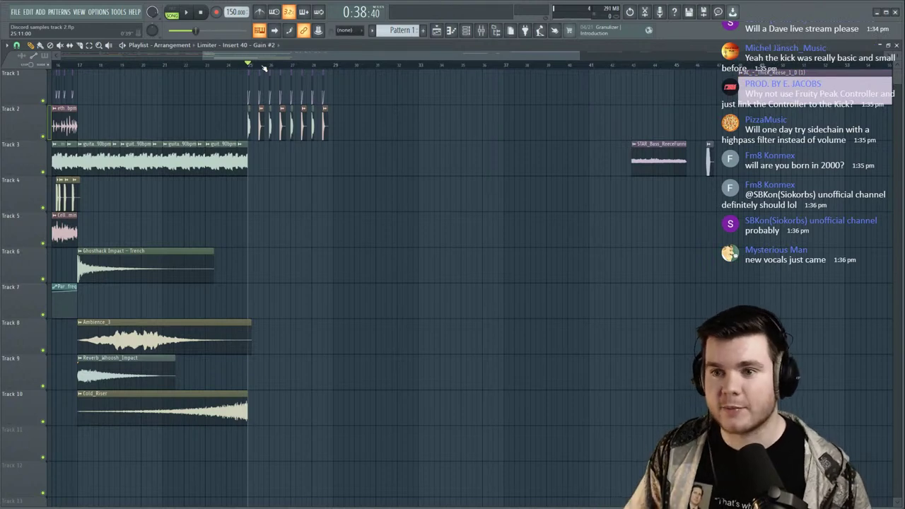
{"action": "scroll", "coordinate": [263, 68], "scroll_direction": "up", "scroll_amount": 3}
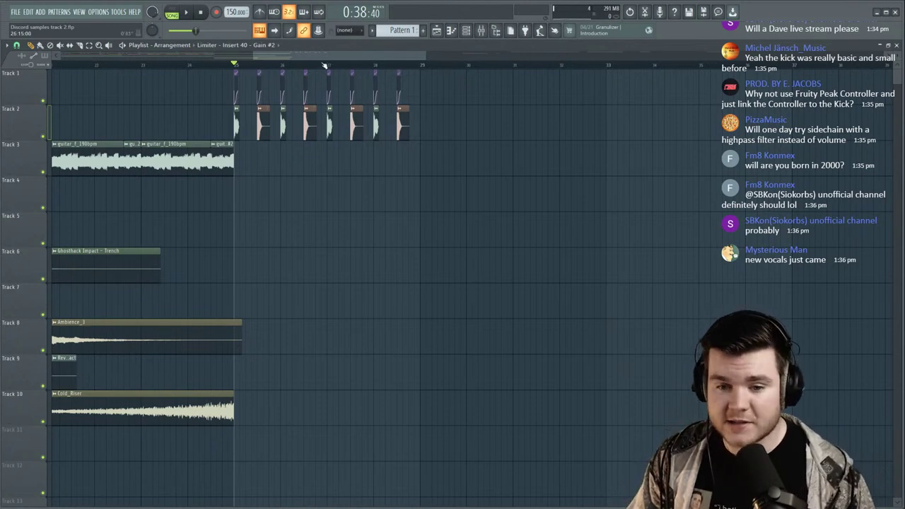
{"action": "scroll", "coordinate": [302, 66], "scroll_direction": "up", "scroll_amount": 3}
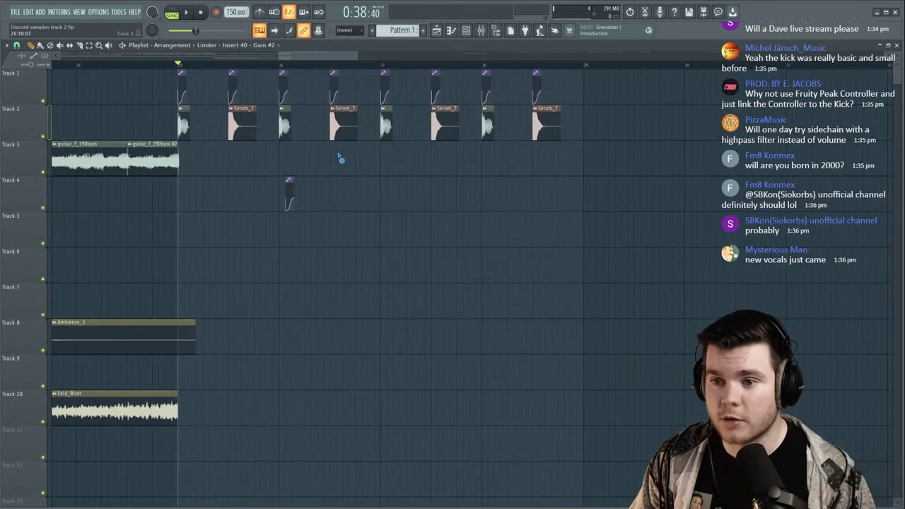
{"action": "right_click", "coordinate": [290, 195]}
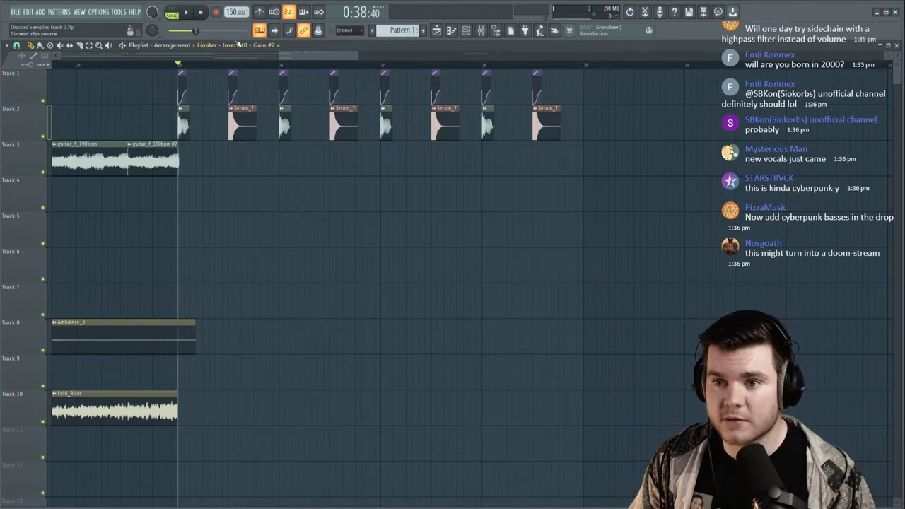
Audition the Track 2 hits from bar 25 without the guitar loops.
{"action": "key", "text": "space"}
{"action": "left_click_drag", "start_coordinate": [302, 150], "coordinate": [283, 87]}
{"action": "key", "text": "space"}
{"action": "key", "text": "space"}
{"action": "key", "text": "space"}
Audition the STAR_Bass_ReeceFunni sample parked on Track 3 at bar 43.
{"action": "scroll", "coordinate": [282, 74], "scroll_direction": "down", "scroll_amount": 3}
{"action": "scroll", "coordinate": [283, 73], "scroll_direction": "down", "scroll_amount": 4}
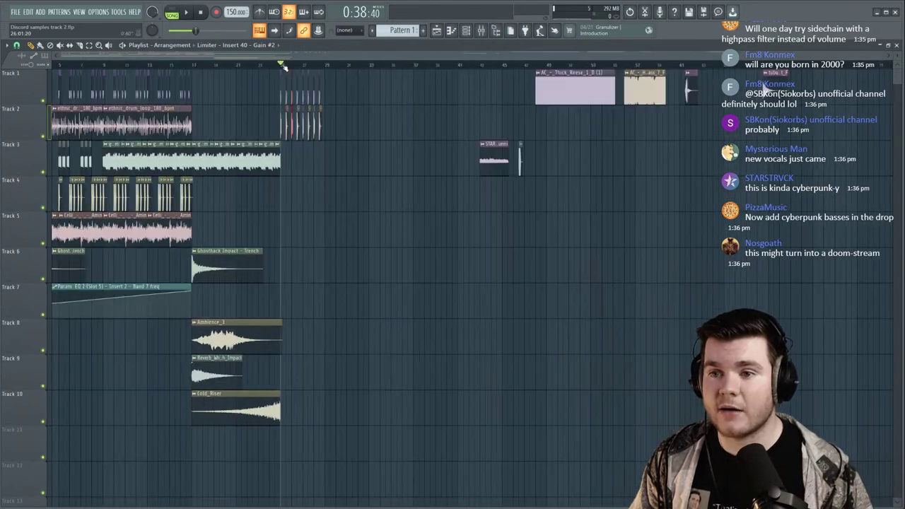
{"action": "left_click", "coordinate": [464, 65]}
{"action": "key", "text": "space"}
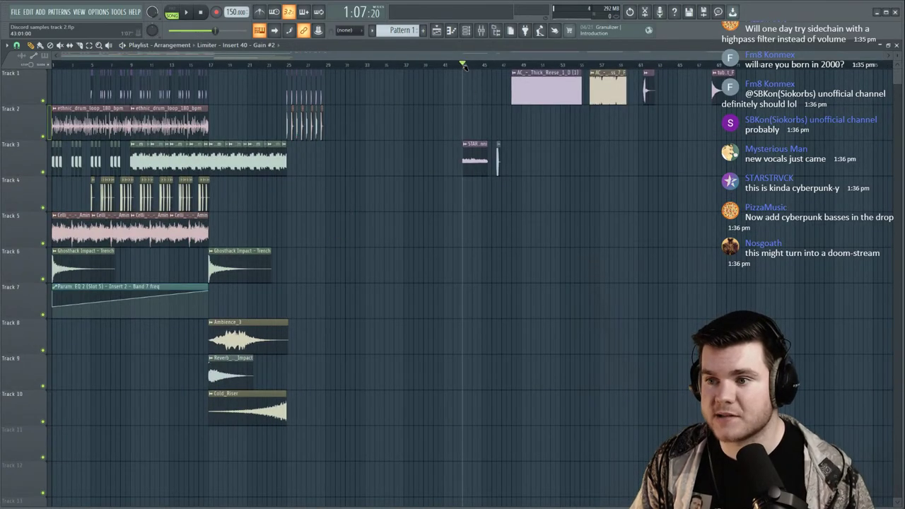
{"action": "scroll", "coordinate": [506, 65], "scroll_direction": "up", "scroll_amount": 3}
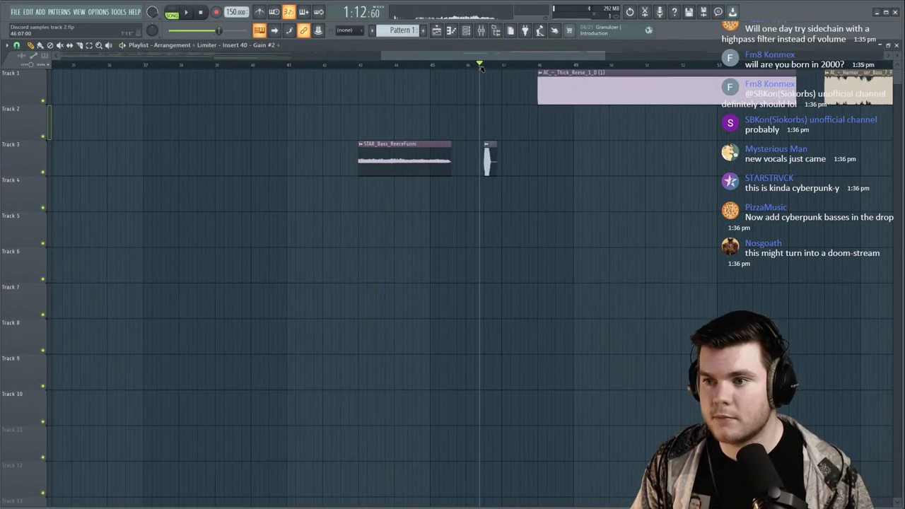
{"action": "scroll", "coordinate": [484, 65], "scroll_direction": "down", "scroll_amount": 3}
{"action": "key", "text": "space"}
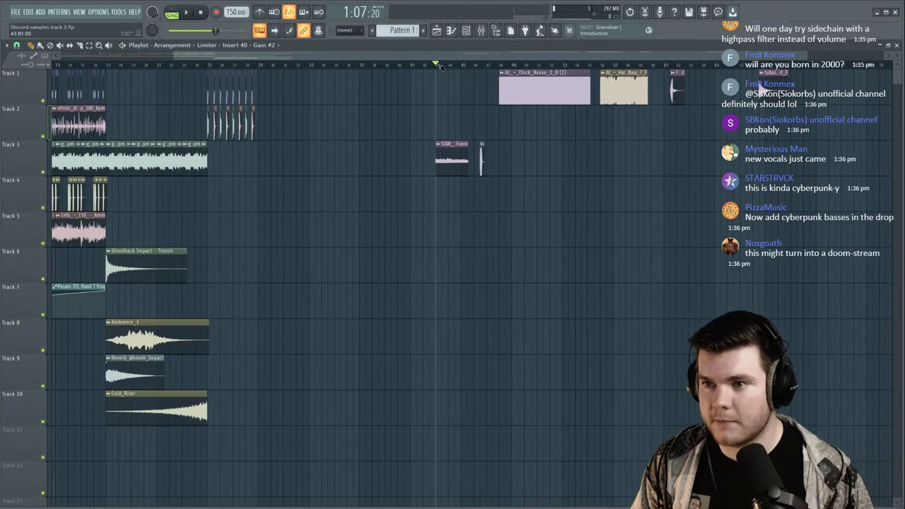
Place STAR_Bass_ReeceFunni on Track 8 at bar 9 and play it with the arrangement.
{"action": "scroll", "coordinate": [288, 73], "scroll_direction": "left", "scroll_amount": 4}
{"action": "scroll", "coordinate": [288, 73], "scroll_direction": "left", "scroll_amount": 1}
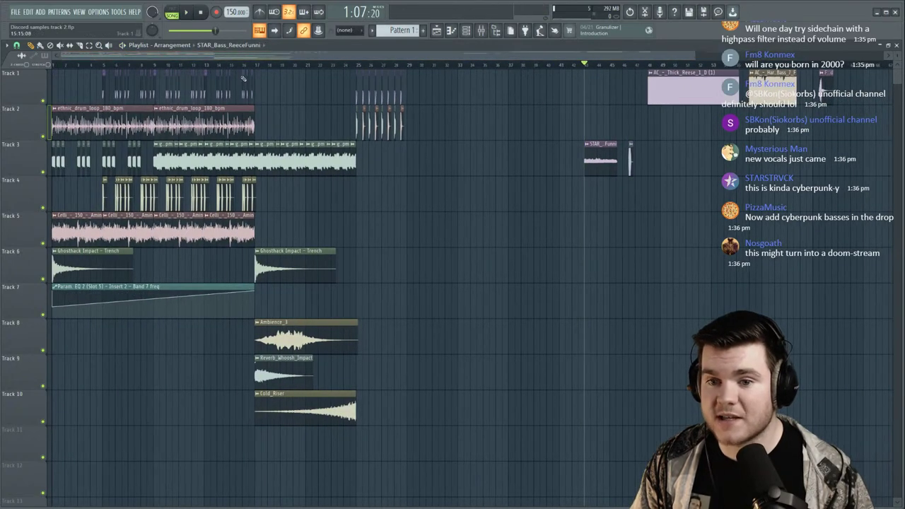
{"action": "left_click", "coordinate": [154, 64]}
{"action": "key", "text": "space"}
{"action": "left_click", "coordinate": [160, 342]}
{"action": "key", "text": "space"}
{"action": "key", "text": "space"}
{"action": "scroll", "coordinate": [163, 339], "scroll_direction": "up", "scroll_amount": 5}
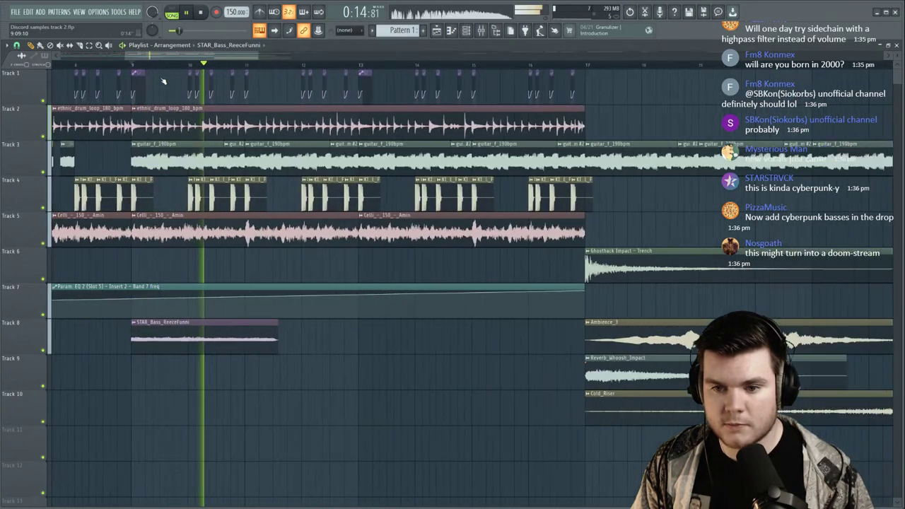
Solo Track 8 and lower the channel pitch of STAR_Bass_ReeceFunni to -126 cents.
{"action": "right_click", "coordinate": [43, 351]}
{"action": "key", "text": "space"}
{"action": "key", "text": "space"}
{"action": "double_click", "coordinate": [182, 344]}
{"action": "left_click_drag", "start_coordinate": [199, 133], "coordinate": [207, 109]}
{"action": "key", "text": "space"}
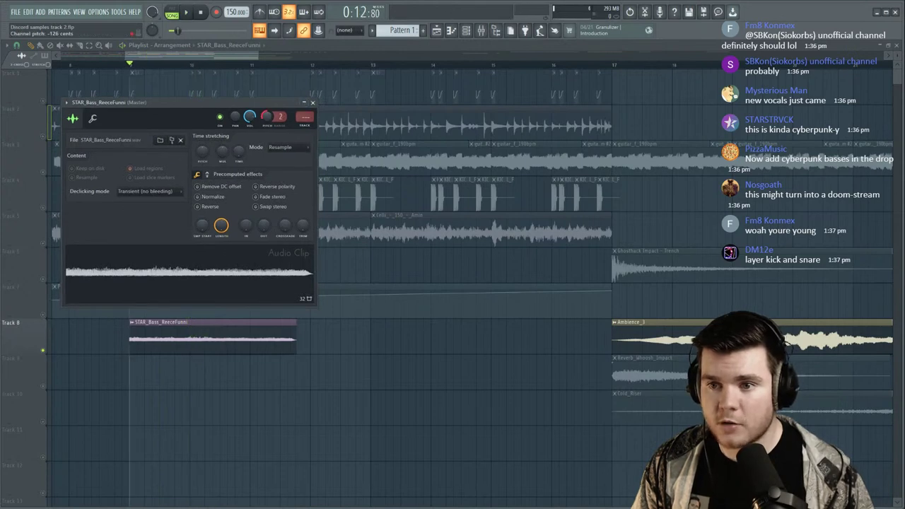
{"action": "key", "text": "space"}
Set the pitch knob range of STAR_Bass_ReeceFunni to 1 semitone and audition the retuned bass.
{"action": "scroll", "coordinate": [269, 116], "scroll_direction": "up", "scroll_amount": 1}
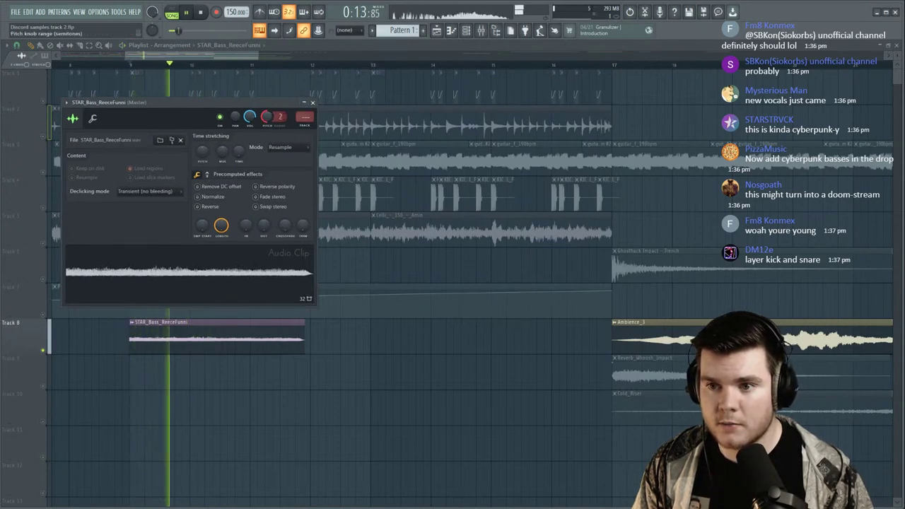
{"action": "key", "text": "space"}
{"action": "key", "text": "space"}
{"action": "left_click", "coordinate": [312, 104]}
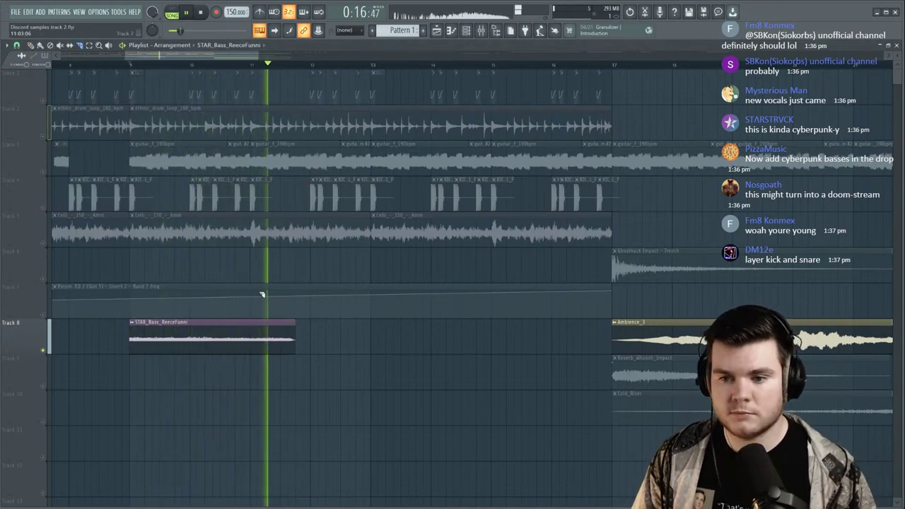
{"action": "key", "text": "space"}
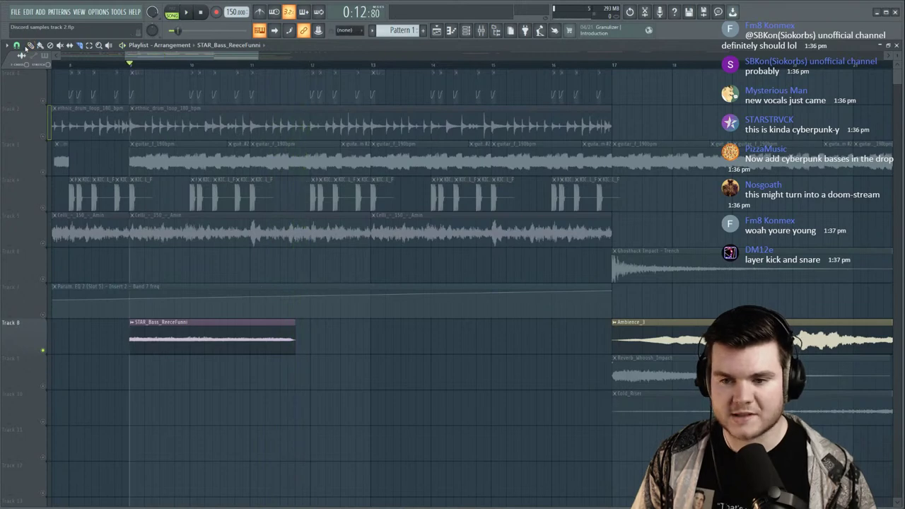
Switch STAR_Bass_ReeceFunni to Stretch mode with a time of 4:00:00 and audition it.
{"action": "double_click", "coordinate": [190, 335]}
{"action": "left_click_drag", "start_coordinate": [270, 106], "coordinate": [270, 95]}
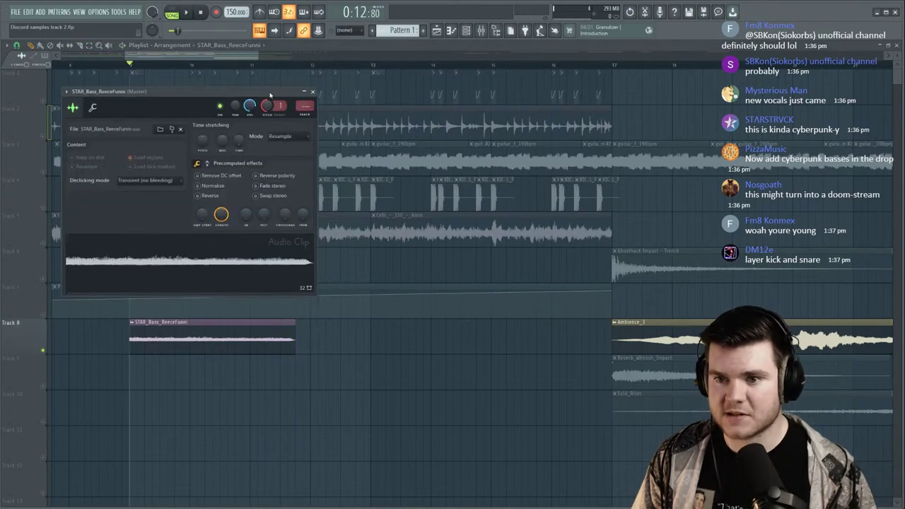
{"action": "left_click", "coordinate": [283, 136]}
{"action": "left_click", "coordinate": [283, 162]}
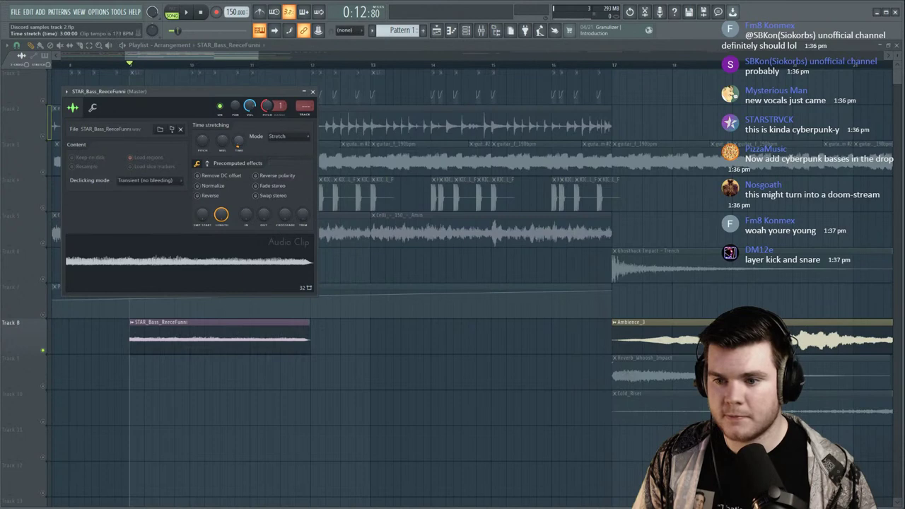
{"action": "left_click_drag", "start_coordinate": [238, 141], "coordinate": [238, 134]}
{"action": "key", "text": "space"}
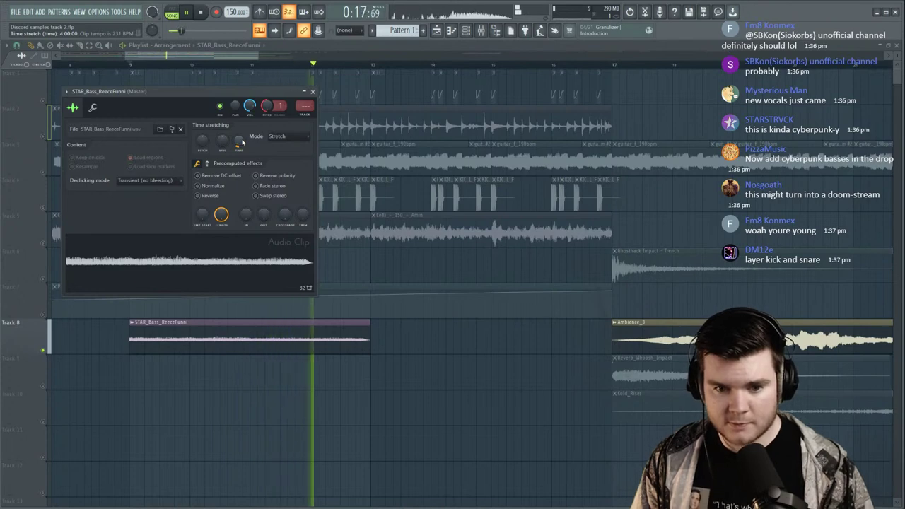
{"action": "key", "text": "space"}
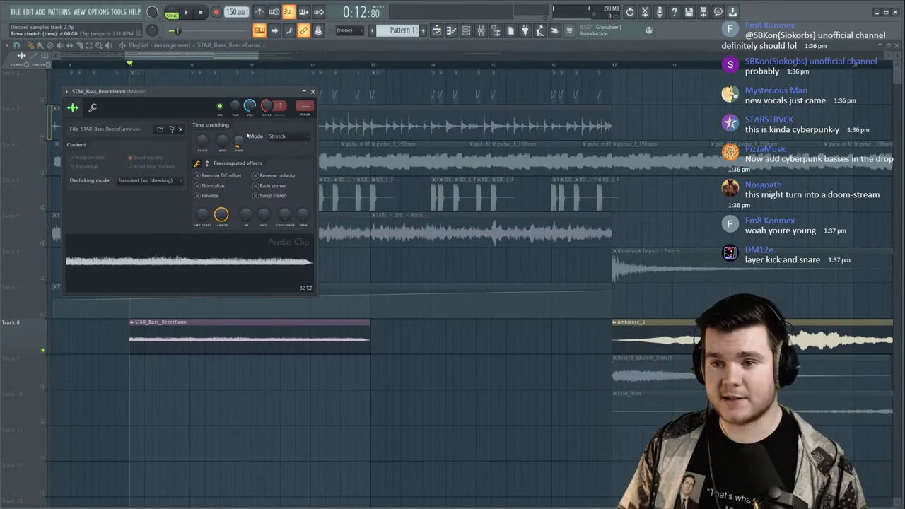
Stretch the bass slightly past four bars, cut it off at bar 13 and place a copy there filling bars 13 to 16.
{"action": "key", "text": "space"}
{"action": "key", "text": "space"}
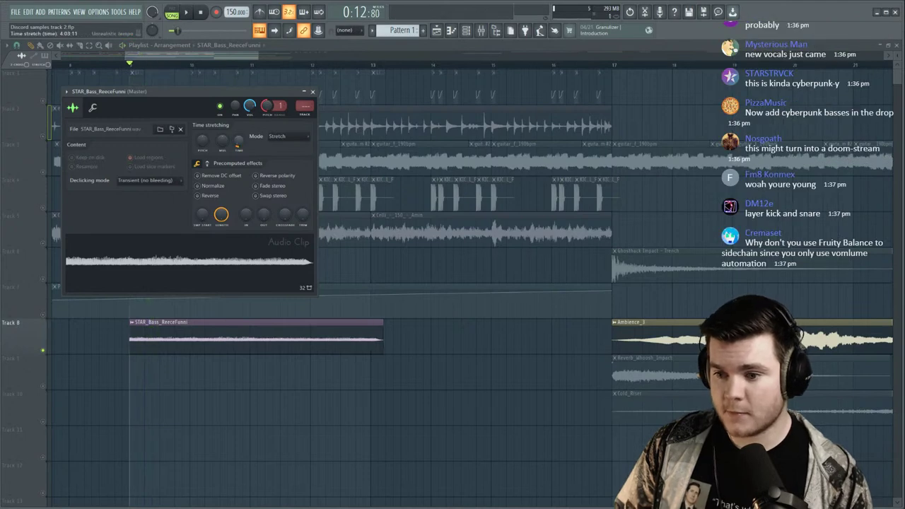
{"action": "key", "text": "space"}
{"action": "key", "text": "Escape"}
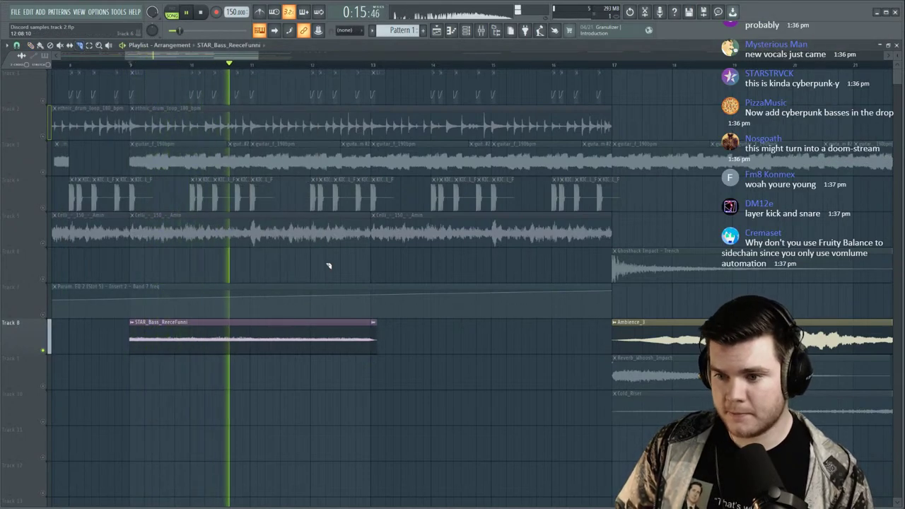
{"action": "left_click", "coordinate": [372, 336]}
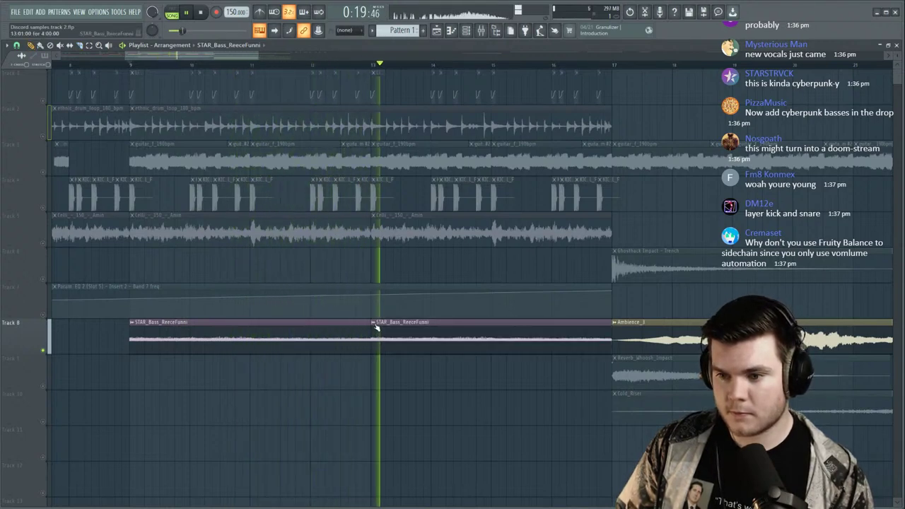
{"action": "key", "text": "space"}
Make the STAR_Bass_ReeceFunni copy at bar 13 unique and reverse it.
{"action": "right_click", "coordinate": [376, 327]}
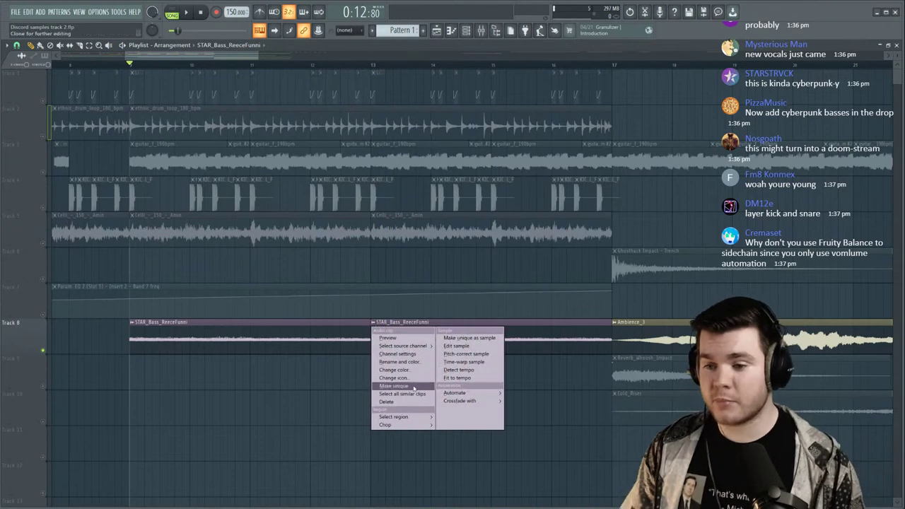
{"action": "left_click", "coordinate": [416, 388]}
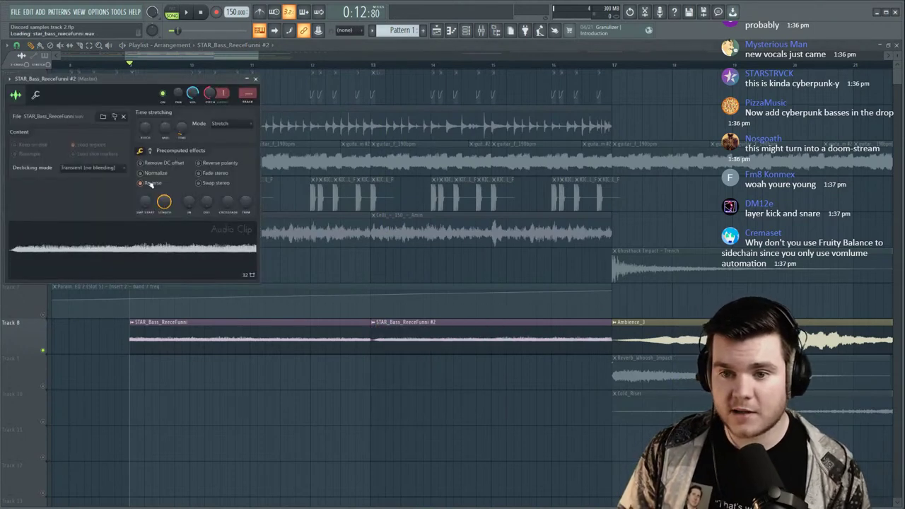
{"action": "left_click", "coordinate": [255, 79]}
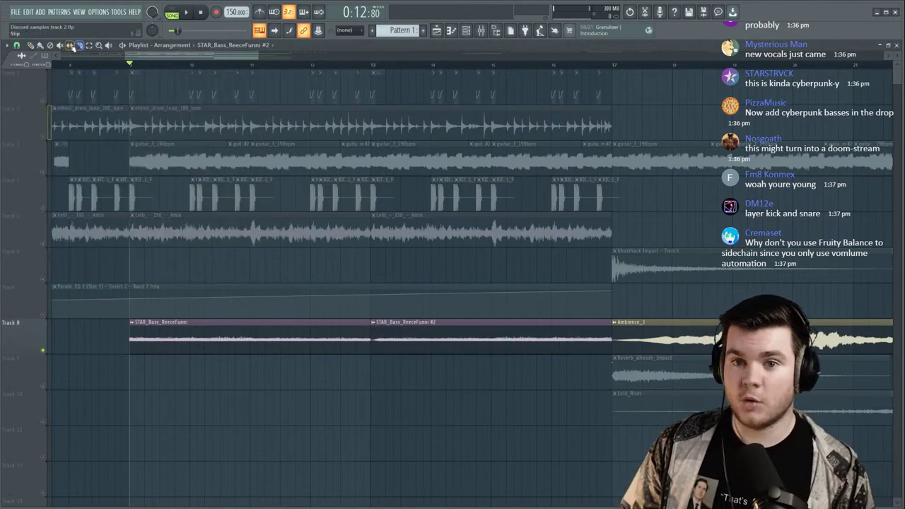
Slip the reversed bass clip's audio earlier to skip its quiet start at bar 13, and audition the join.
{"action": "left_click", "coordinate": [74, 47]}
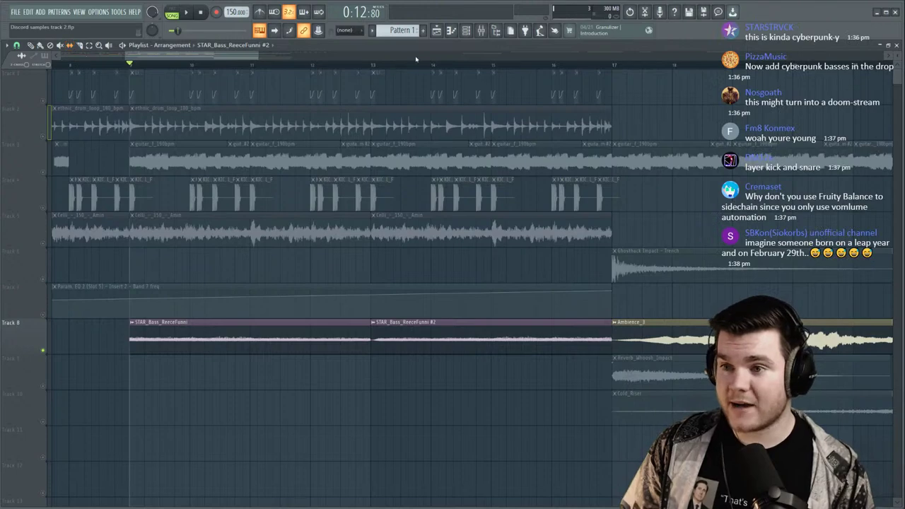
{"action": "scroll", "coordinate": [416, 59], "scroll_direction": "up", "scroll_amount": 3}
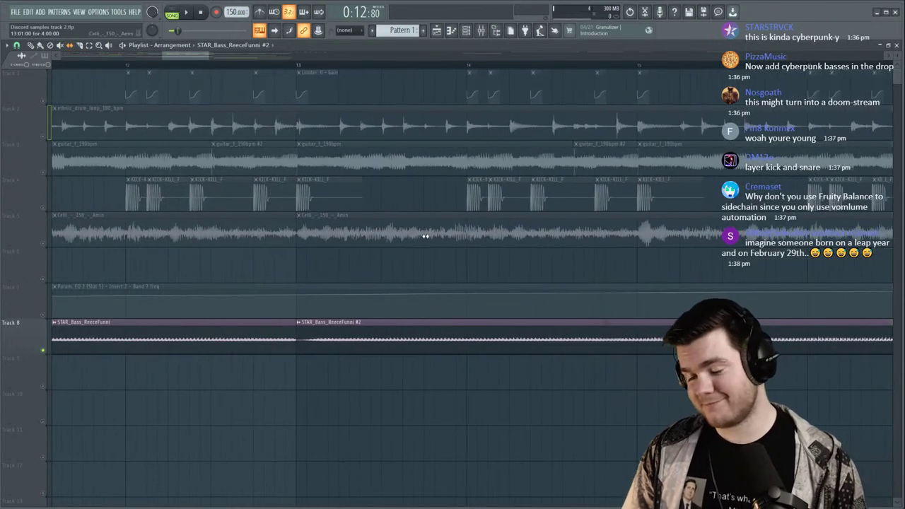
{"action": "left_click_drag", "start_coordinate": [358, 338], "coordinate": [338, 345]}
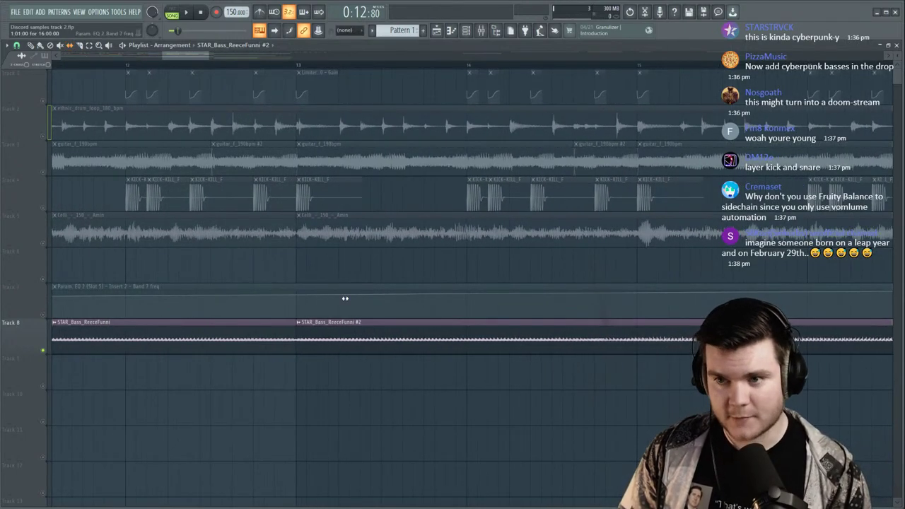
{"action": "scroll", "coordinate": [293, 66], "scroll_direction": "down", "scroll_amount": 4}
{"action": "key", "text": "space"}
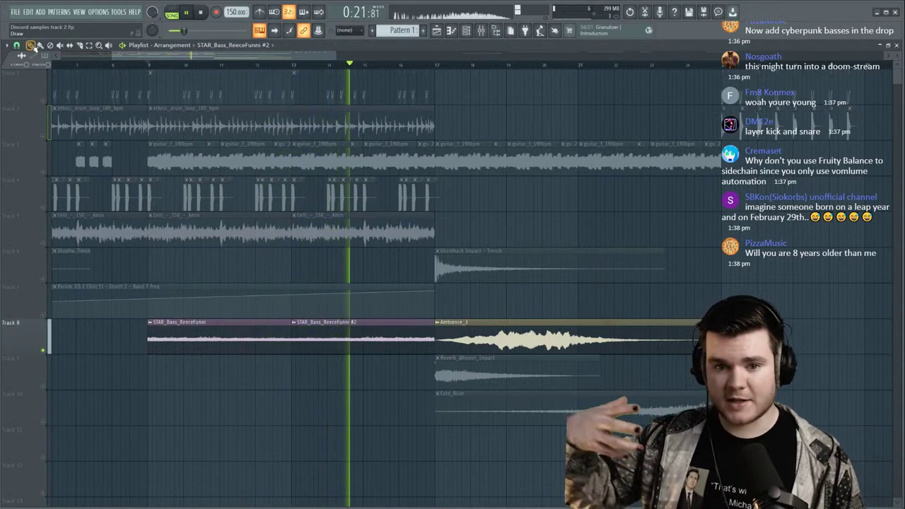
Unsolo Track 8 and play the full arrangement with the bass from bar 9.
{"action": "key", "text": "space"}
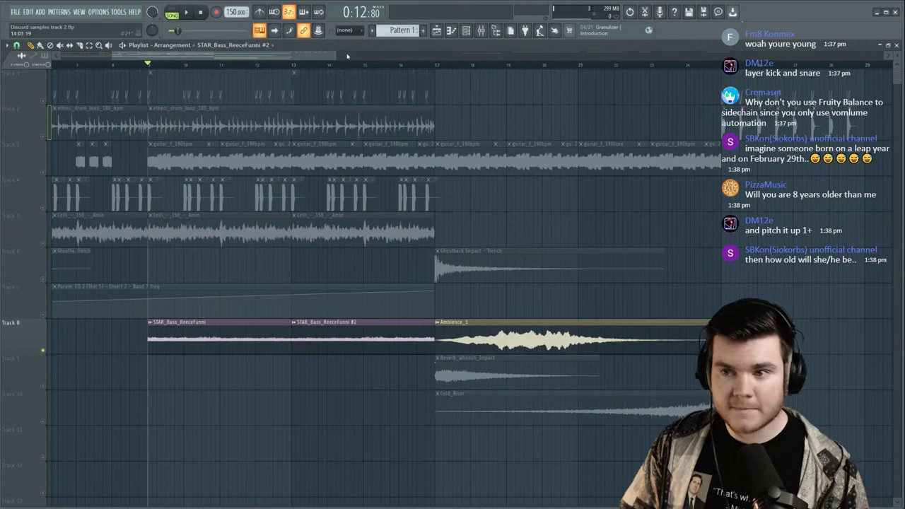
{"action": "key", "text": "space"}
{"action": "right_click", "coordinate": [43, 350]}
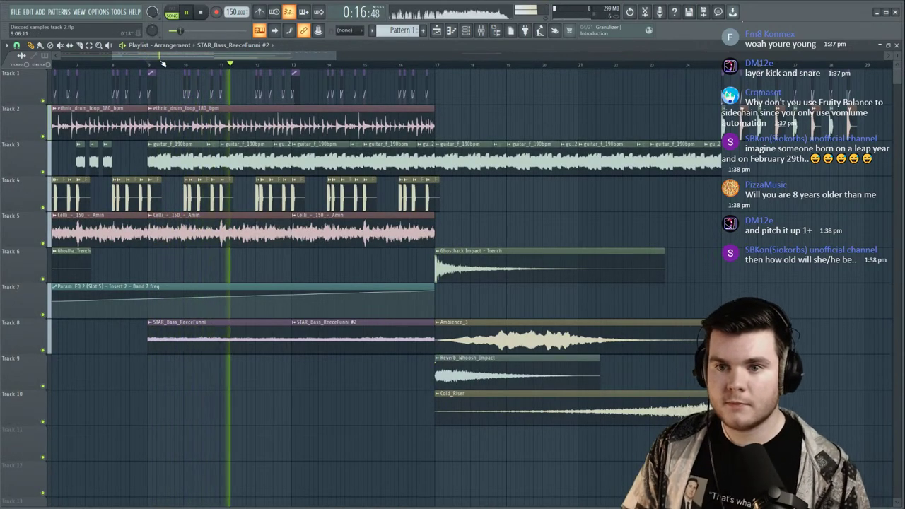
Assign STAR_Bass_ReeceFunni to mixer Insert 8 and route that insert to the limiter bus on Insert 40.
{"action": "double_click", "coordinate": [232, 336]}
{"action": "left_click", "coordinate": [480, 33]}
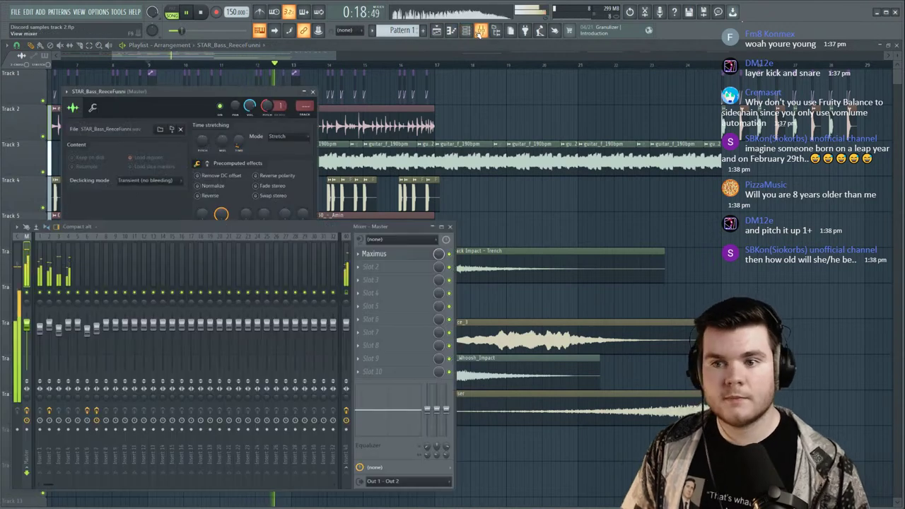
{"action": "key", "text": "space"}
{"action": "key", "text": "space"}
{"action": "right_click", "coordinate": [347, 474]}
{"action": "left_click", "coordinate": [363, 482]}
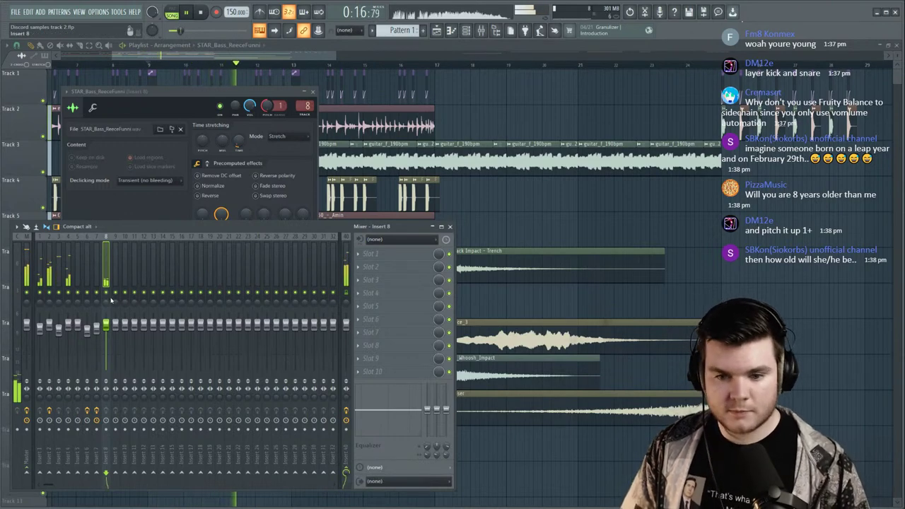
Load Fruity Parametric EQ 2 in the first effect slot of Insert 8 and cut the bass layer's low frequencies.
{"action": "left_click", "coordinate": [412, 257]}
{"action": "mouse_move", "coordinate": [413, 266]}
{"action": "left_click", "coordinate": [580, 131]}
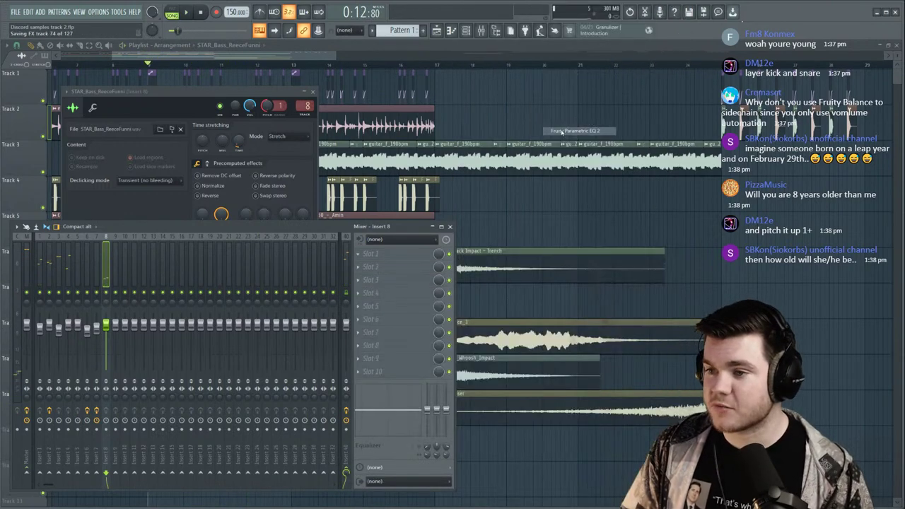
{"action": "key", "text": "space"}
{"action": "left_click", "coordinate": [302, 103]}
{"action": "left_click", "coordinate": [305, 109]}
{"action": "left_click_drag", "start_coordinate": [38, 179], "coordinate": [90, 179]}
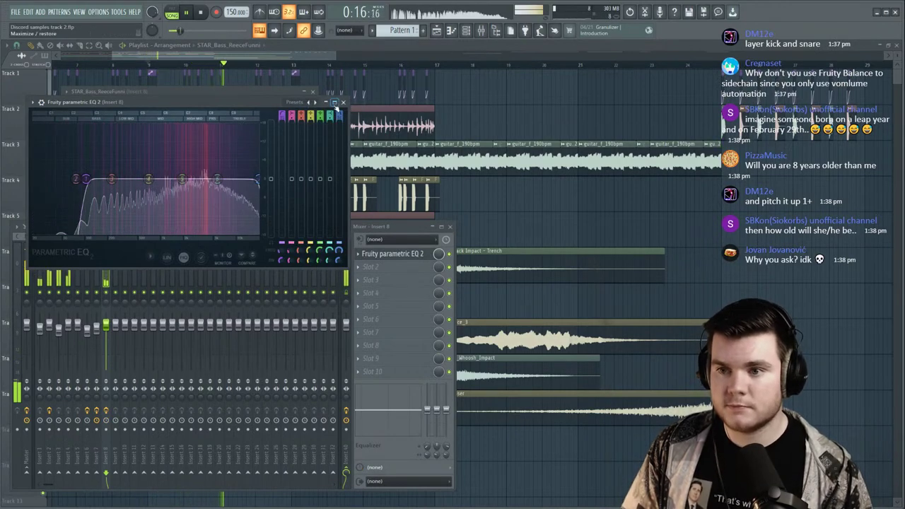
{"action": "left_click", "coordinate": [344, 102]}
{"action": "key", "text": "space"}
{"action": "right_click", "coordinate": [107, 293]}
{"action": "key", "text": "space"}
{"action": "left_click", "coordinate": [404, 255]}
{"action": "key", "text": "space"}
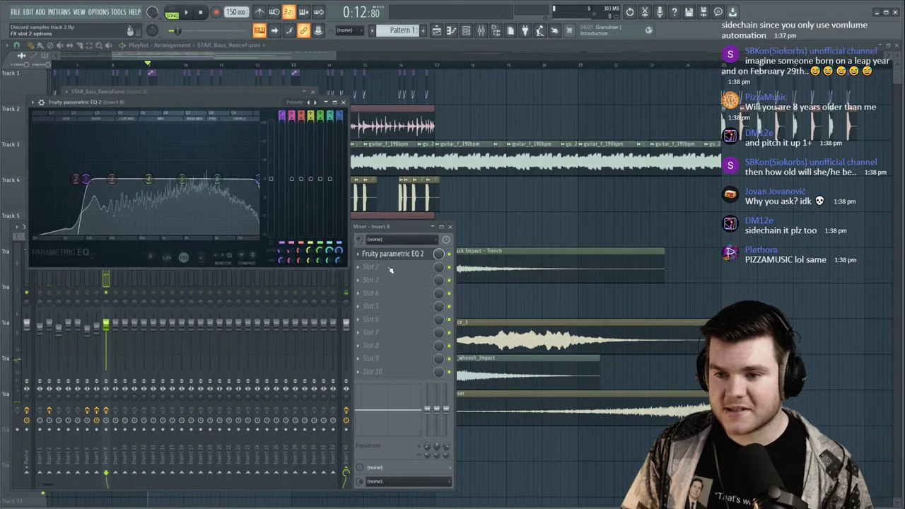
Add Disperser in the second effect slot of Insert 8 and raise its frequency to about 690 Hz during playback.
{"action": "left_click", "coordinate": [391, 267]}
{"action": "left_click", "coordinate": [386, 259]}
{"action": "left_click", "coordinate": [377, 268]}
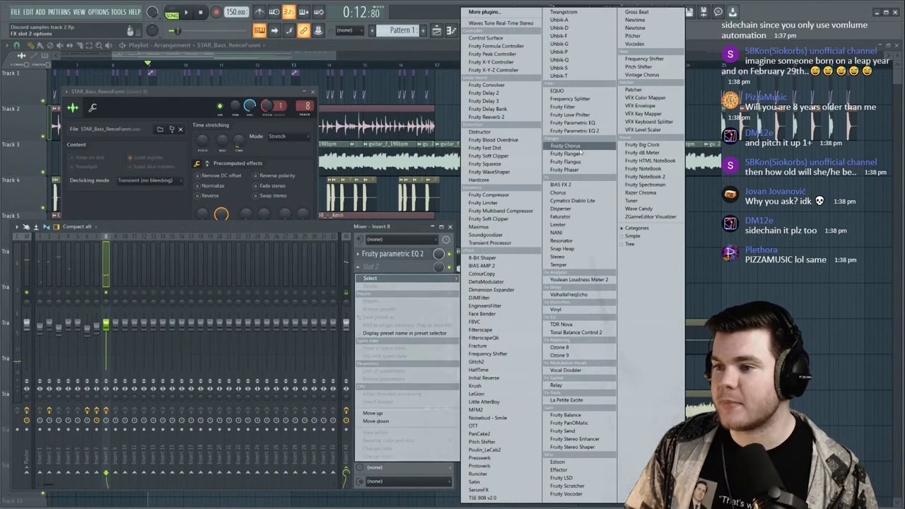
{"action": "left_click", "coordinate": [560, 209]}
{"action": "key", "text": "space"}
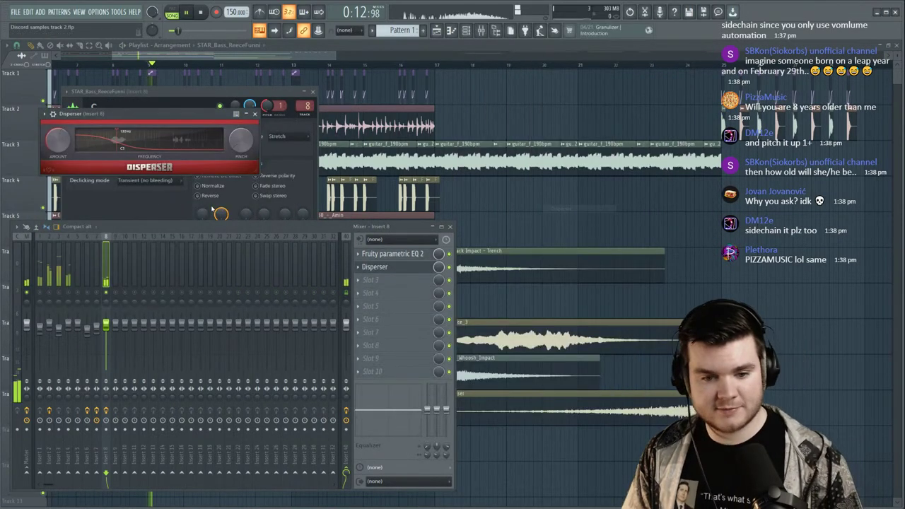
{"action": "left_click", "coordinate": [155, 136]}
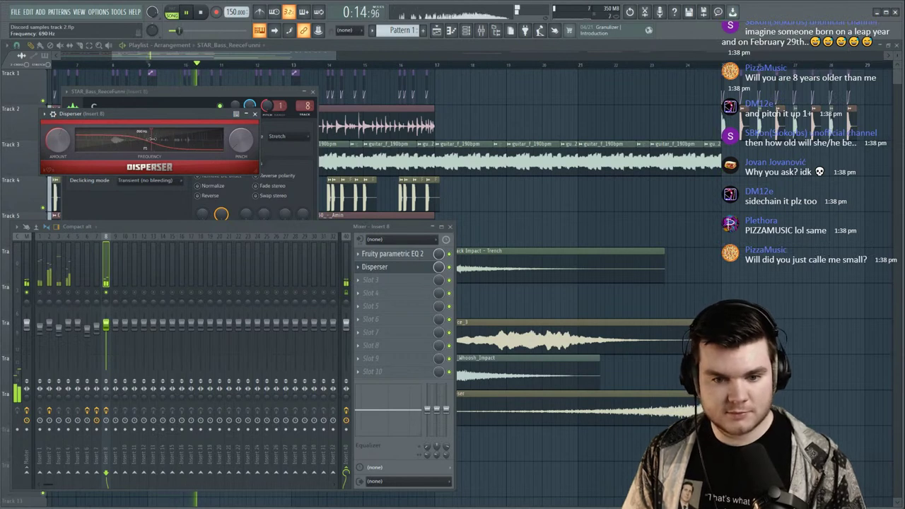
Shift Disperser down one slot and load Frequency Shifter between the EQ and Disperser.
{"action": "left_click", "coordinate": [382, 269]}
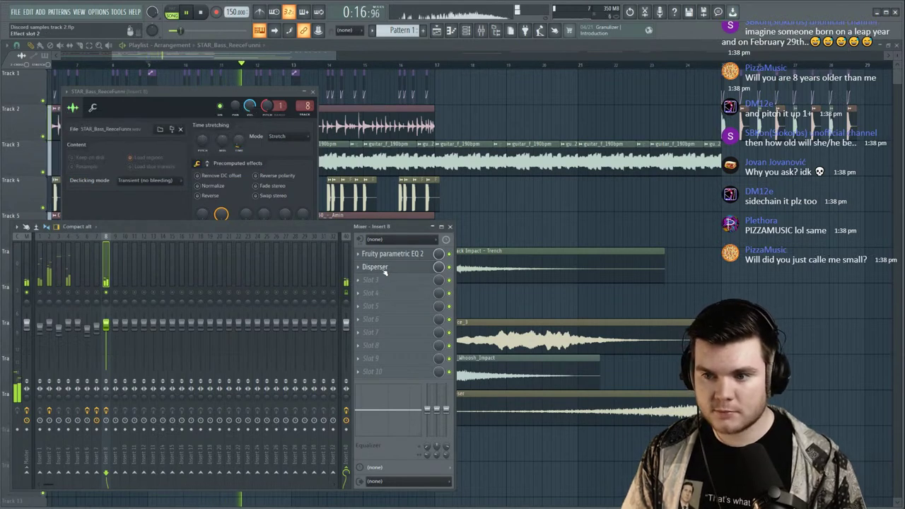
{"action": "left_click", "coordinate": [384, 270]}
{"action": "left_click", "coordinate": [384, 271]}
{"action": "key", "text": "space"}
{"action": "scroll", "coordinate": [377, 271], "scroll_direction": "down", "scroll_amount": 1}
{"action": "left_click", "coordinate": [377, 268]}
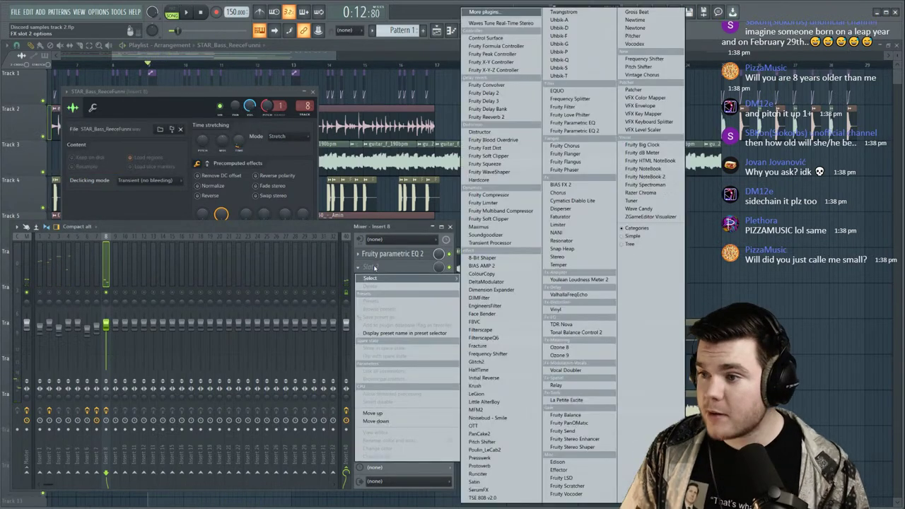
{"action": "left_click", "coordinate": [636, 60]}
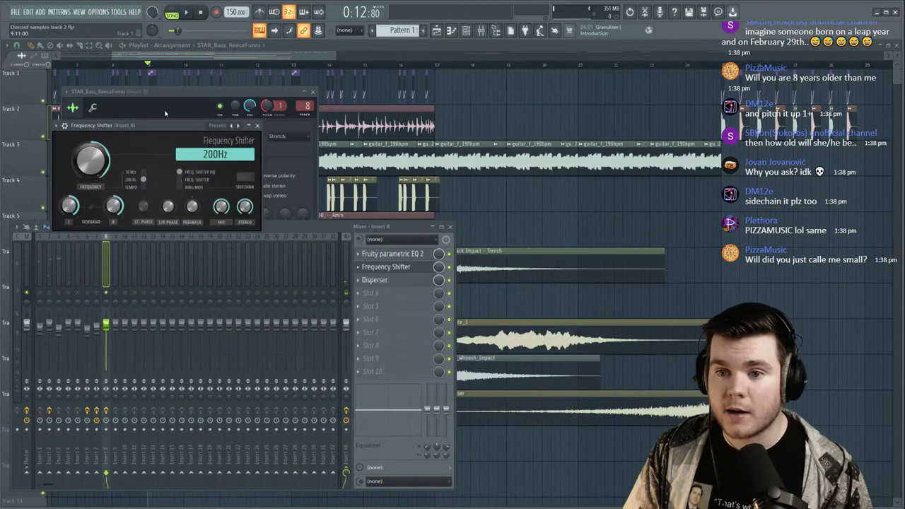
Try Frequency Shifter in ring mod at low frequencies such as 7.28 Hz and 4.78 Hz on the bass.
{"action": "left_click_drag", "start_coordinate": [167, 126], "coordinate": [226, 156]}
{"action": "key", "text": "space"}
{"action": "left_click_drag", "start_coordinate": [155, 189], "coordinate": [155, 215]}
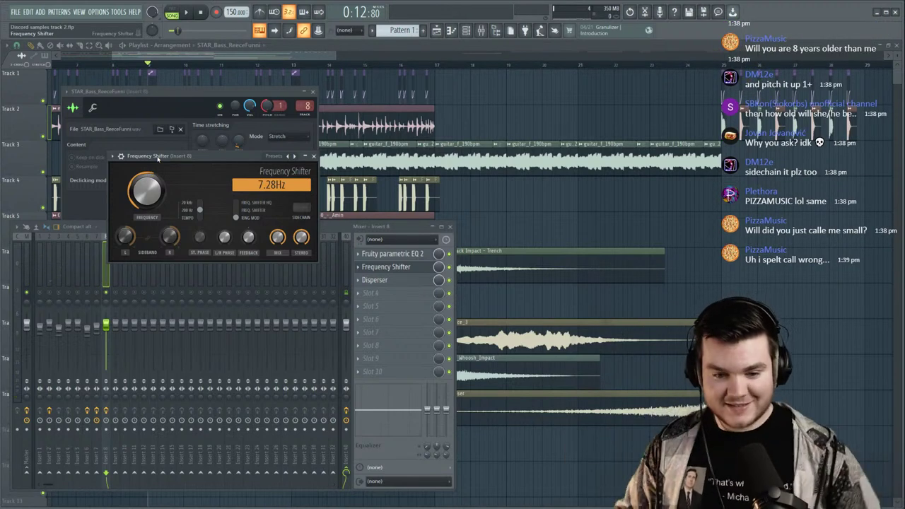
{"action": "key", "text": "space"}
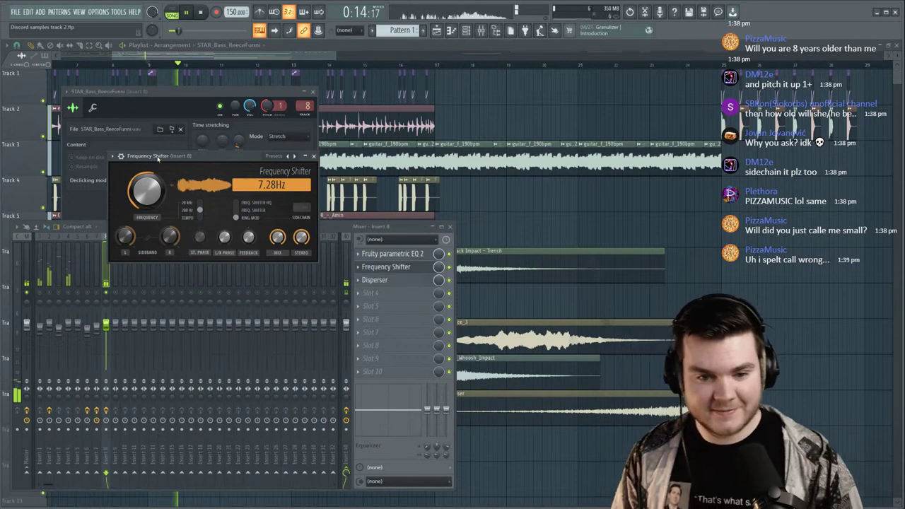
{"action": "left_click_drag", "start_coordinate": [189, 187], "coordinate": [190, 173]}
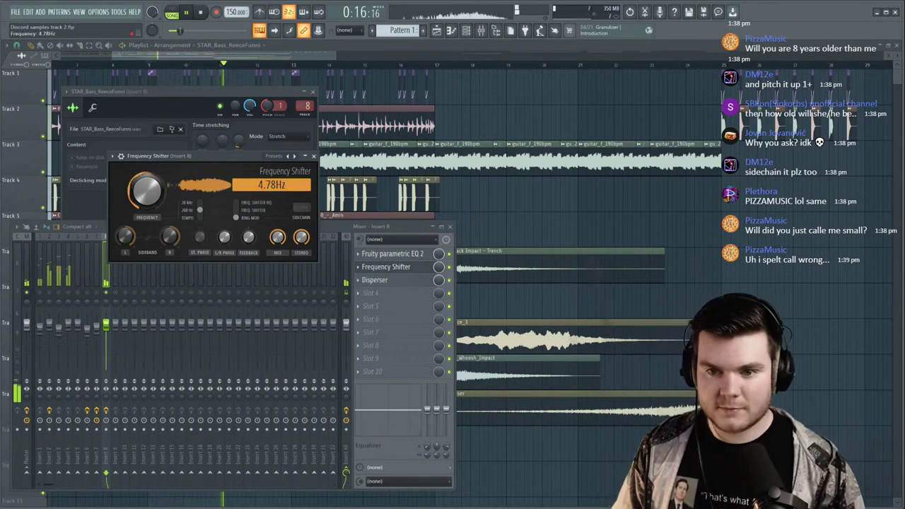
Load Frequency Shifter's Animal preset and move the effect to the first slot, ahead of the EQ.
{"action": "left_click", "coordinate": [275, 157]}
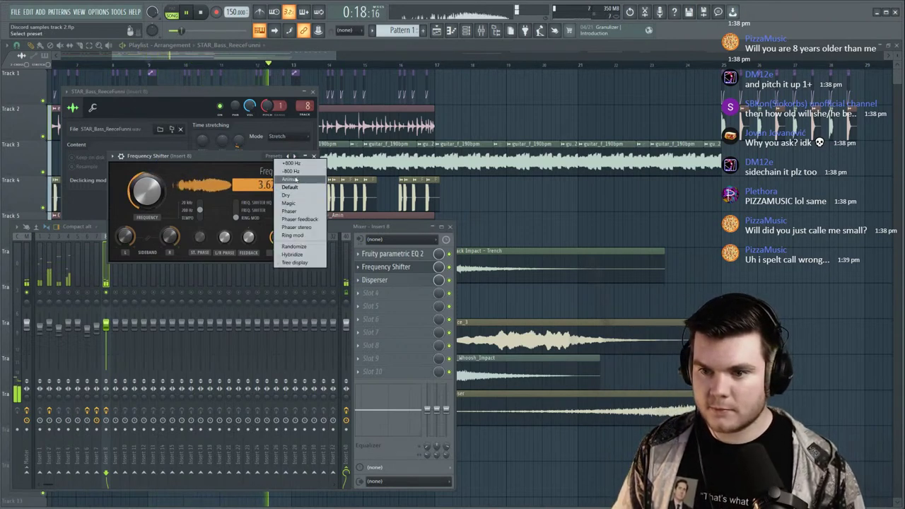
{"action": "left_click", "coordinate": [298, 179]}
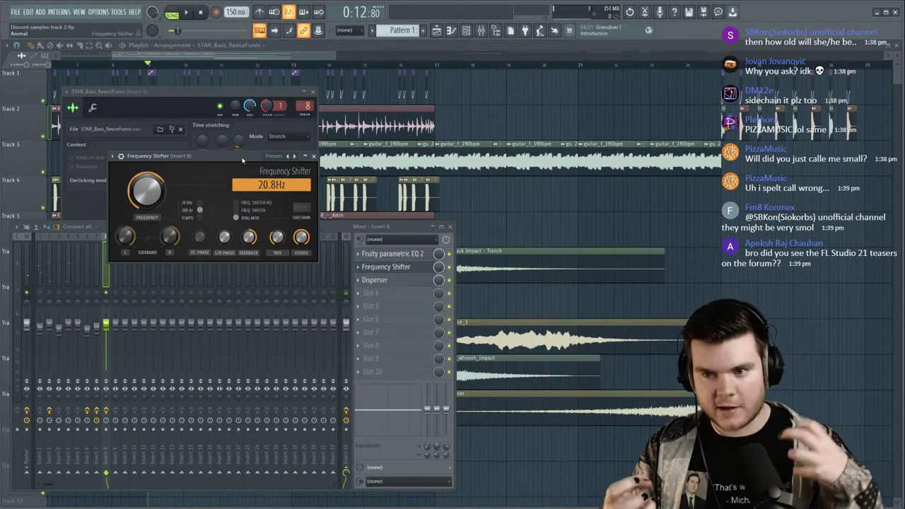
{"action": "key", "text": "space"}
{"action": "left_click_drag", "start_coordinate": [382, 267], "coordinate": [386, 257]}
{"action": "left_click", "coordinate": [391, 267]}
{"action": "left_click", "coordinate": [391, 267]}
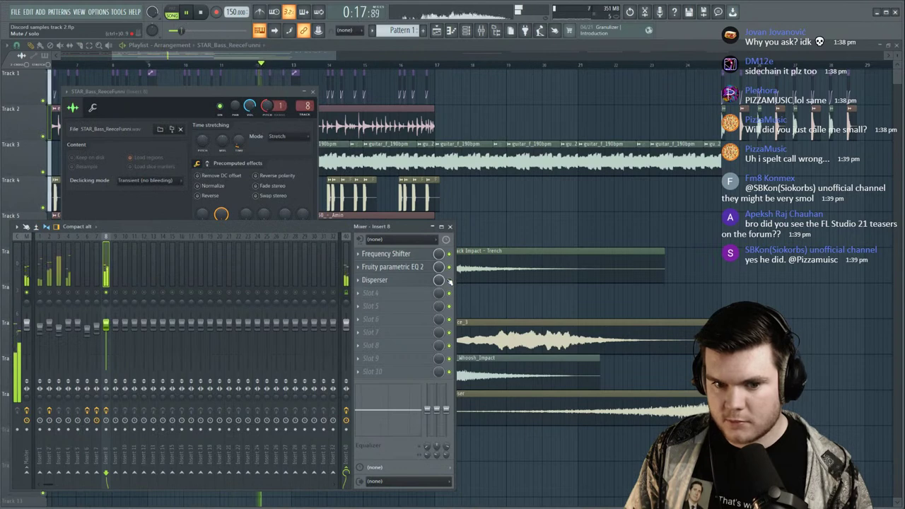
{"action": "left_click", "coordinate": [375, 280]}
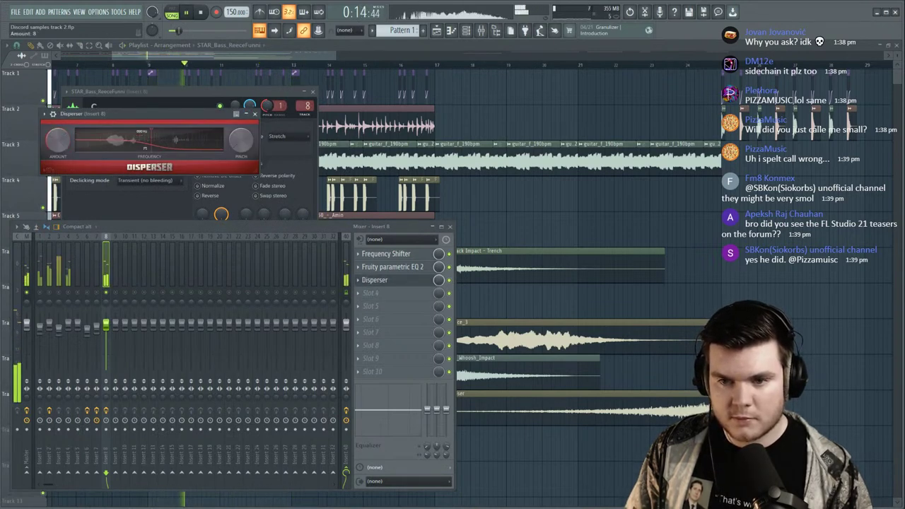
Route the reversed clip STAR_Bass_ReeceFunni #2 to mixer Insert 8 so it shares the bass effects.
{"action": "left_click", "coordinate": [427, 48]}
{"action": "key", "text": "space"}
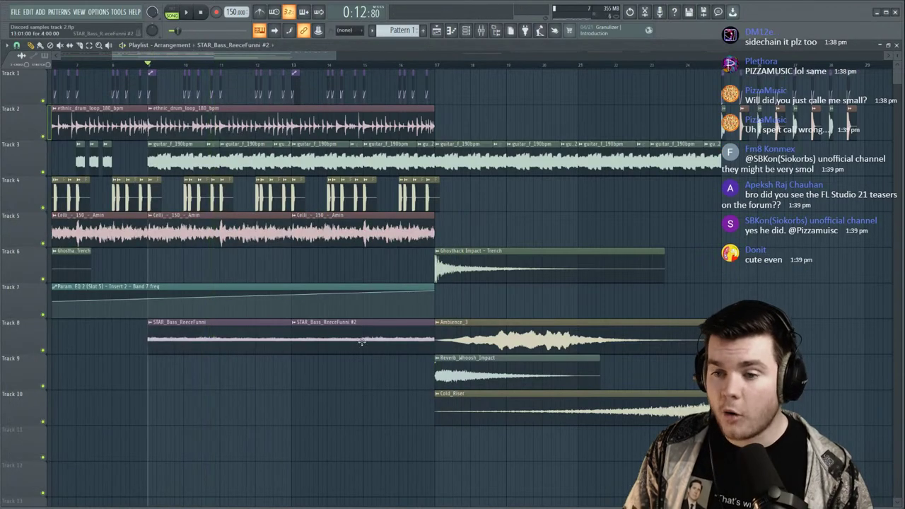
{"action": "double_click", "coordinate": [362, 343]}
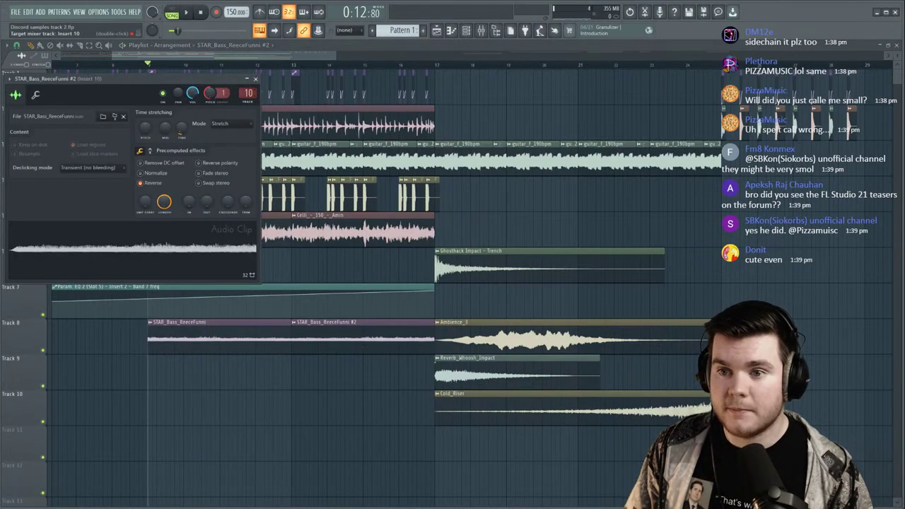
{"action": "key", "text": "space"}
{"action": "left_click", "coordinate": [255, 79]}
{"action": "key", "text": "F9"}
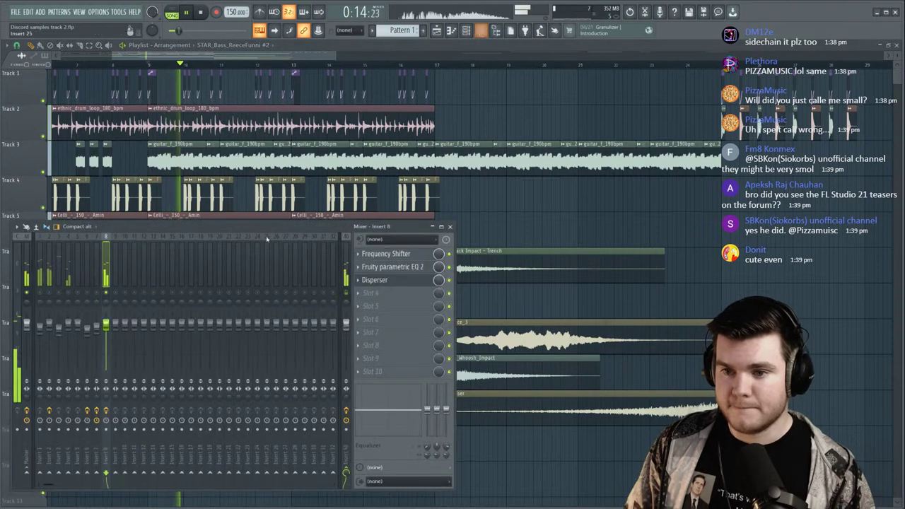
Raise the Frequency Shifter's frequency to 26.1 Hz while listening to the bass section.
{"action": "left_click", "coordinate": [387, 254]}
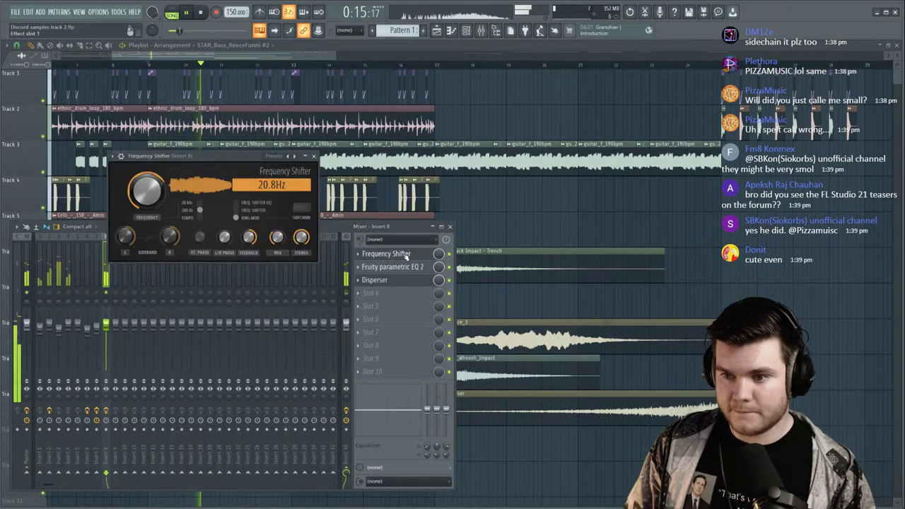
{"action": "key", "text": "space"}
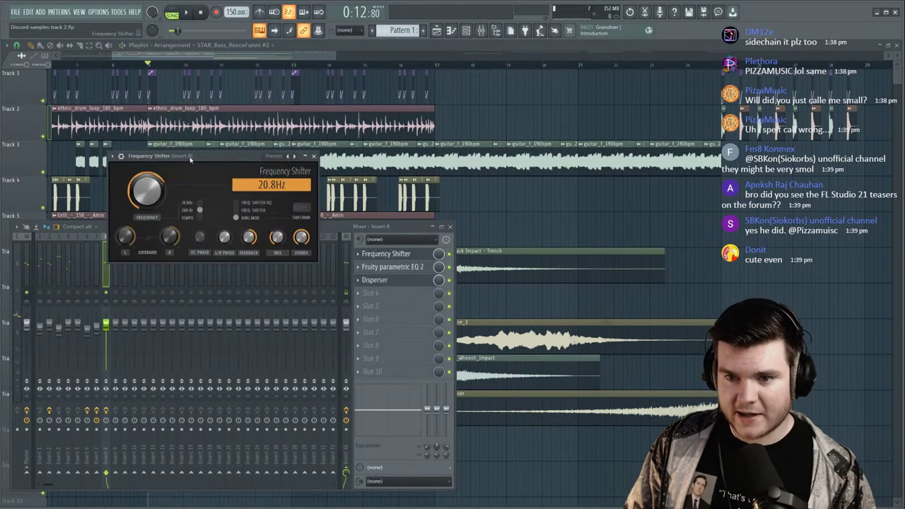
{"action": "left_click_drag", "start_coordinate": [189, 159], "coordinate": [215, 182]}
{"action": "key", "text": "space"}
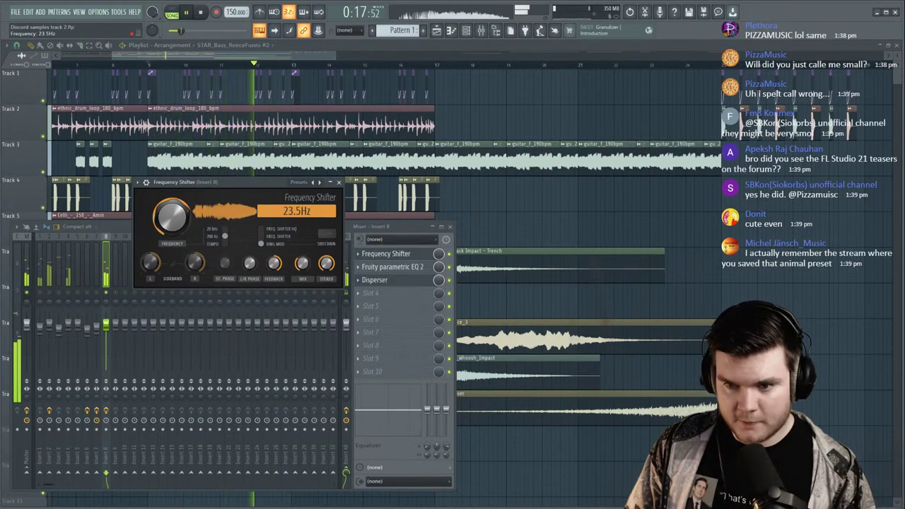
{"action": "left_click_drag", "start_coordinate": [172, 217], "coordinate": [172, 221]}
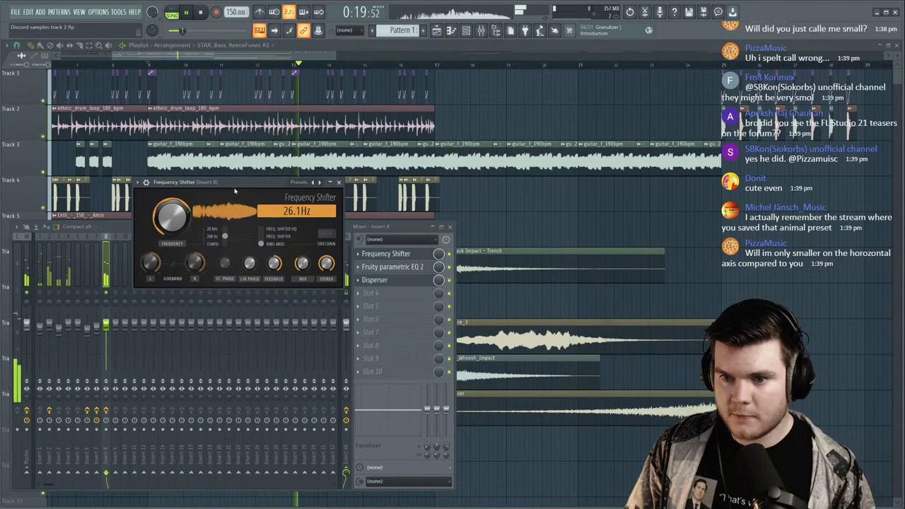
{"action": "left_click", "coordinate": [408, 256]}
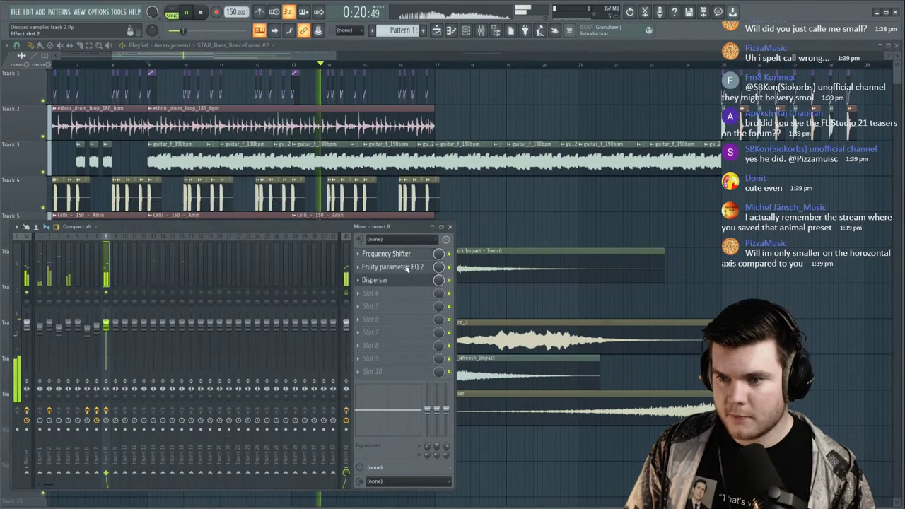
Load SerumFX in the fourth effect slot of Insert 8 and play the section from bar 9.
{"action": "key", "text": "space"}
{"action": "left_click", "coordinate": [375, 293]}
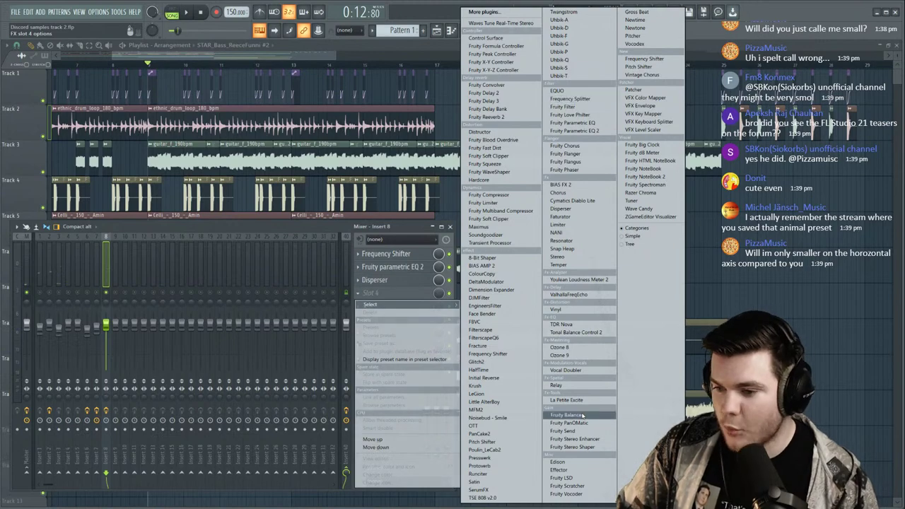
{"action": "left_click", "coordinate": [488, 490]}
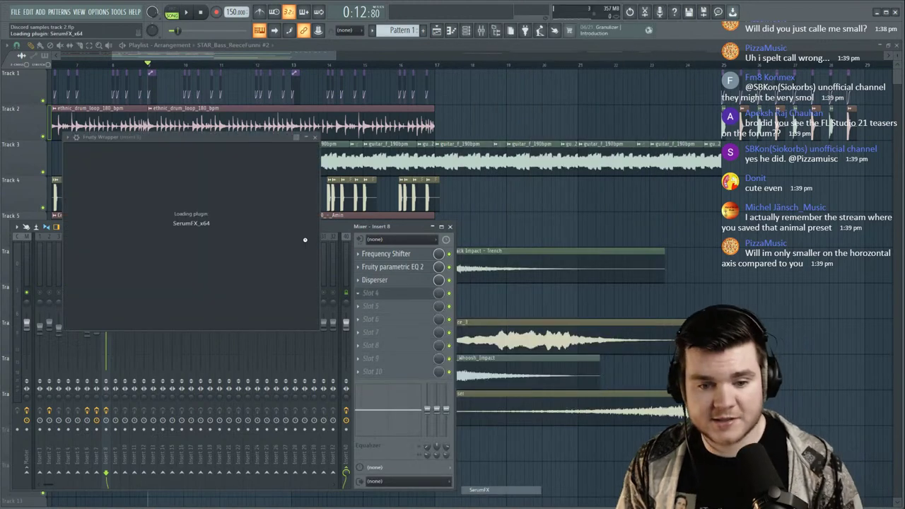
{"action": "key", "text": "space"}
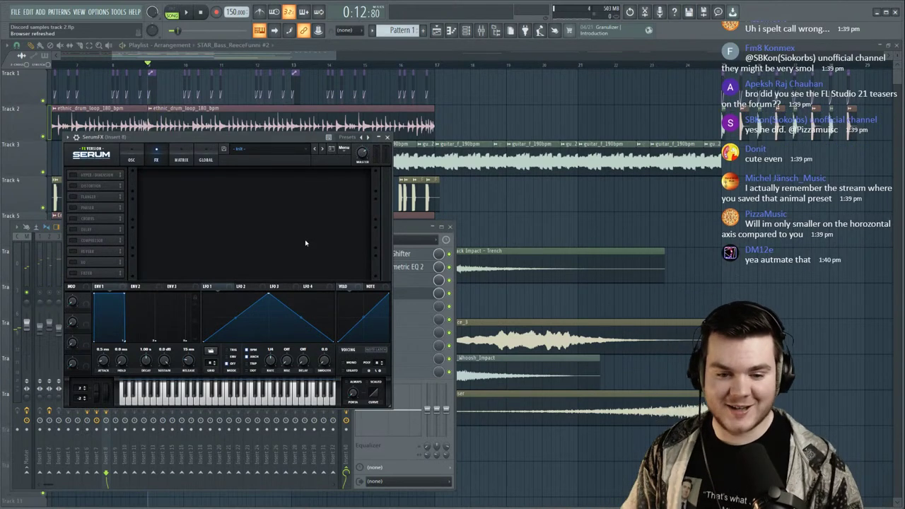
{"action": "key", "text": "space"}
{"action": "left_click_drag", "start_coordinate": [247, 140], "coordinate": [307, 149]}
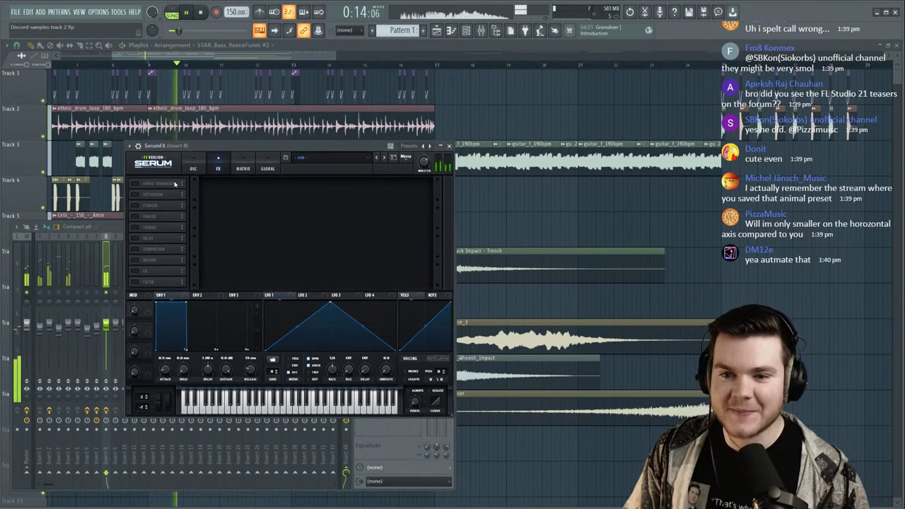
{"action": "left_click_drag", "start_coordinate": [225, 146], "coordinate": [255, 148]}
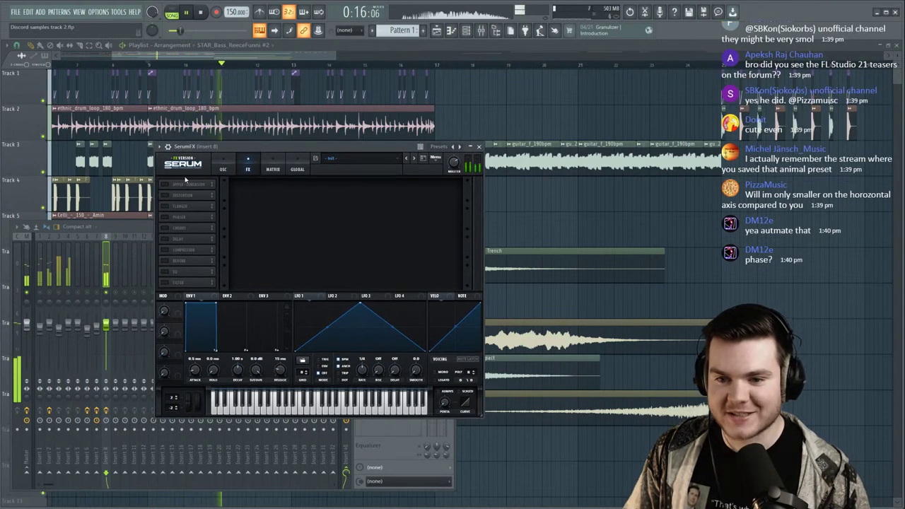
{"action": "left_click", "coordinate": [164, 282]}
{"action": "left_click", "coordinate": [297, 194]}
{"action": "mouse_move", "coordinate": [287, 215]}
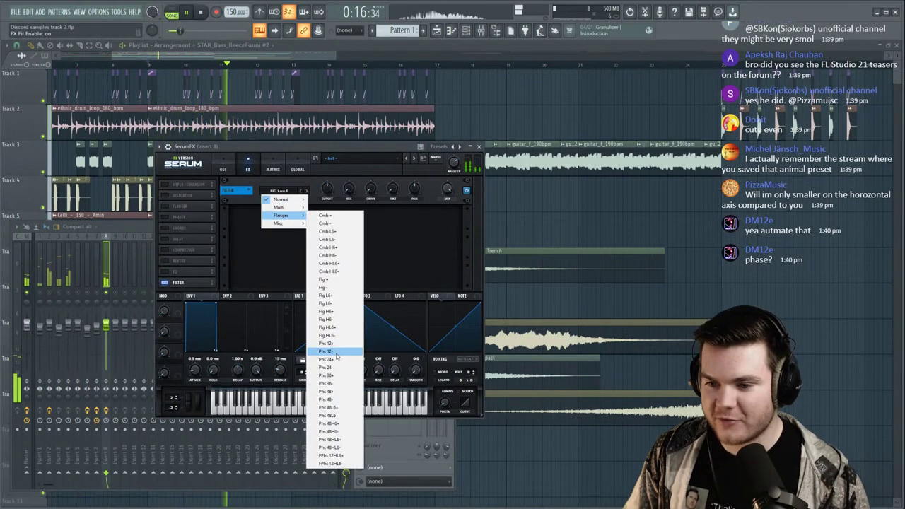
{"action": "left_click", "coordinate": [165, 282]}
{"action": "key", "text": "space"}
Try SerumFX's Phaser on the bass, adjusting its feedback and depth during playback.
{"action": "left_click", "coordinate": [178, 217]}
{"action": "left_click_drag", "start_coordinate": [249, 149], "coordinate": [247, 145]}
{"action": "key", "text": "space"}
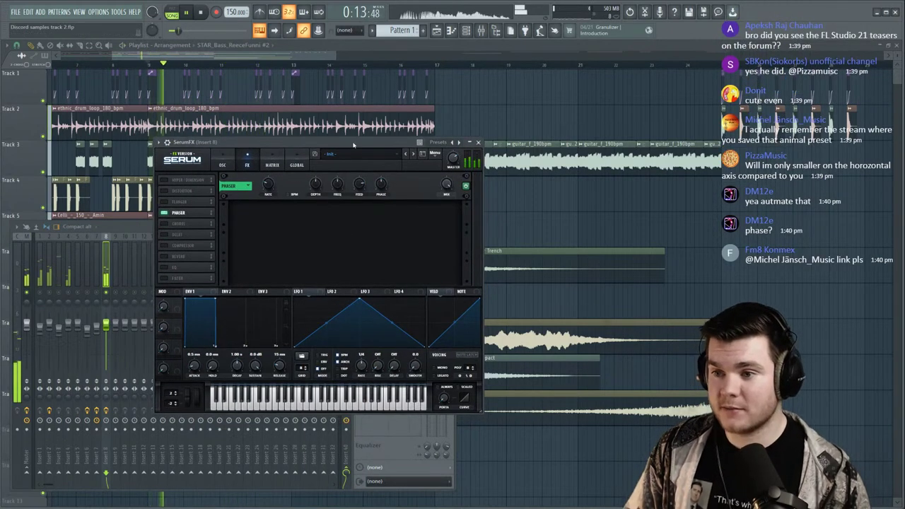
{"action": "mouse_move", "coordinate": [360, 183]}
{"action": "left_mouse_down"}
{"action": "mouse_move", "coordinate": [359, 174]}
{"action": "mouse_move", "coordinate": [360, 184]}
{"action": "left_mouse_up"}
{"action": "left_click_drag", "start_coordinate": [278, 186], "coordinate": [316, 209]}
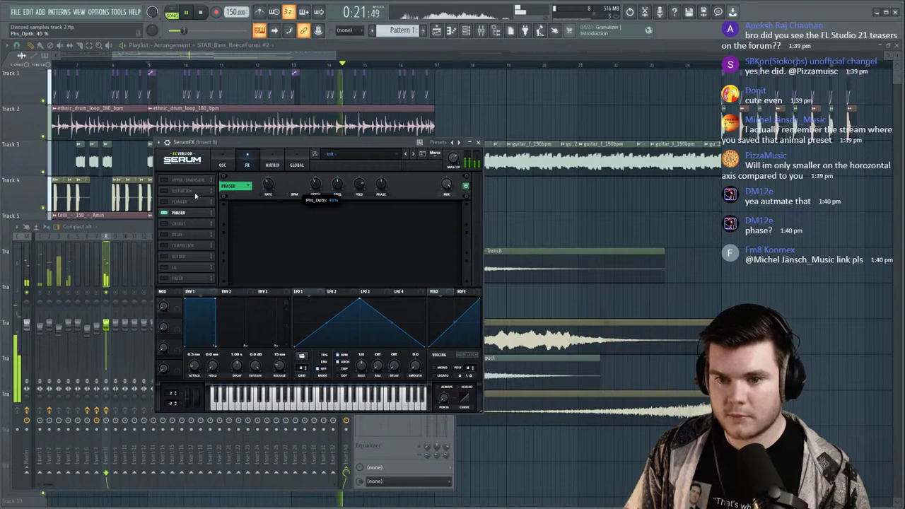
{"action": "left_click", "coordinate": [164, 212]}
Enable SerumFX's filter with the Phs 48+ type from the Flanges group and audition it on the bass.
{"action": "key", "text": "space"}
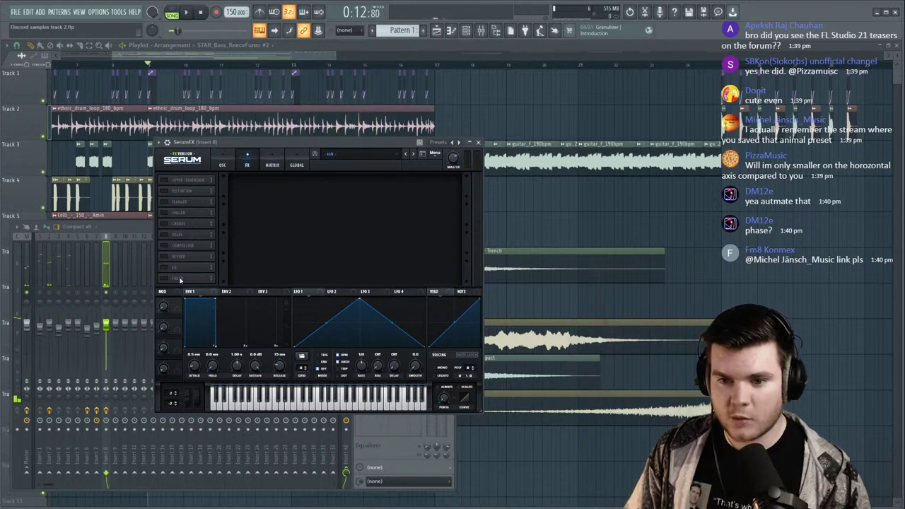
{"action": "left_click", "coordinate": [168, 279]}
{"action": "left_click", "coordinate": [283, 187]}
{"action": "mouse_move", "coordinate": [290, 212]}
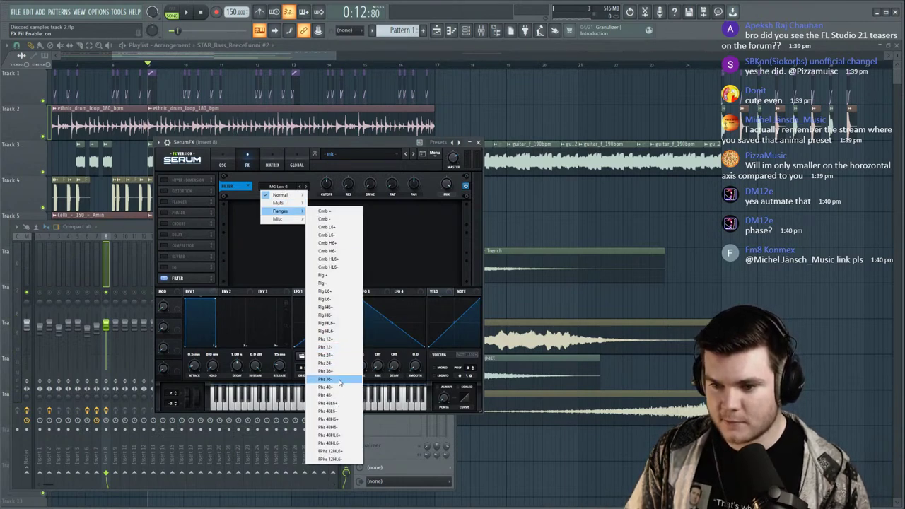
{"action": "left_click", "coordinate": [339, 387]}
{"action": "key", "text": "space"}
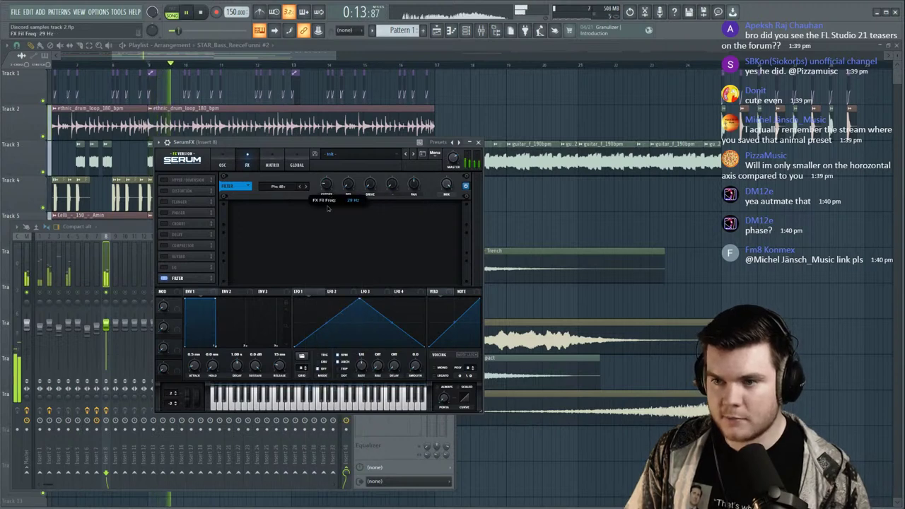
Modulate the SerumFX filter cutoff with LFO 1 at a 4-bar rate and move the filter to the start of the effect chain.
{"action": "left_click_drag", "start_coordinate": [328, 182], "coordinate": [333, 206]}
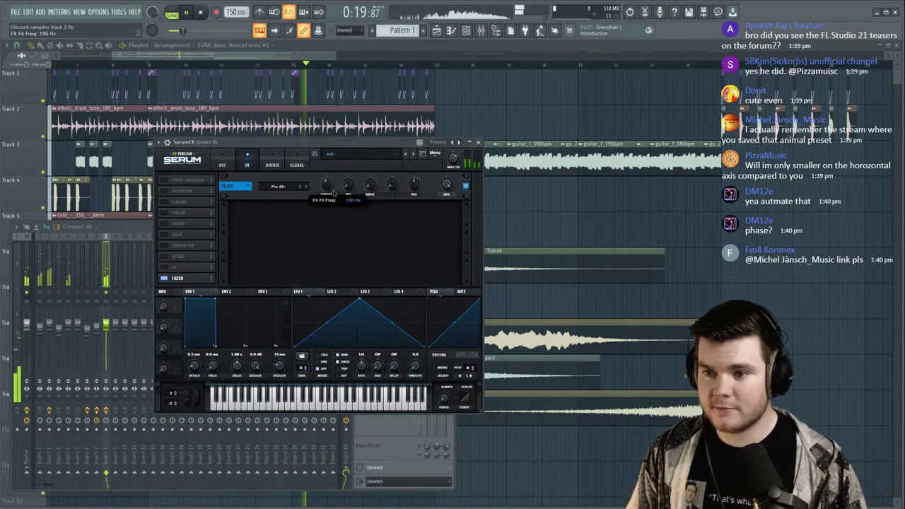
{"action": "key", "text": "space"}
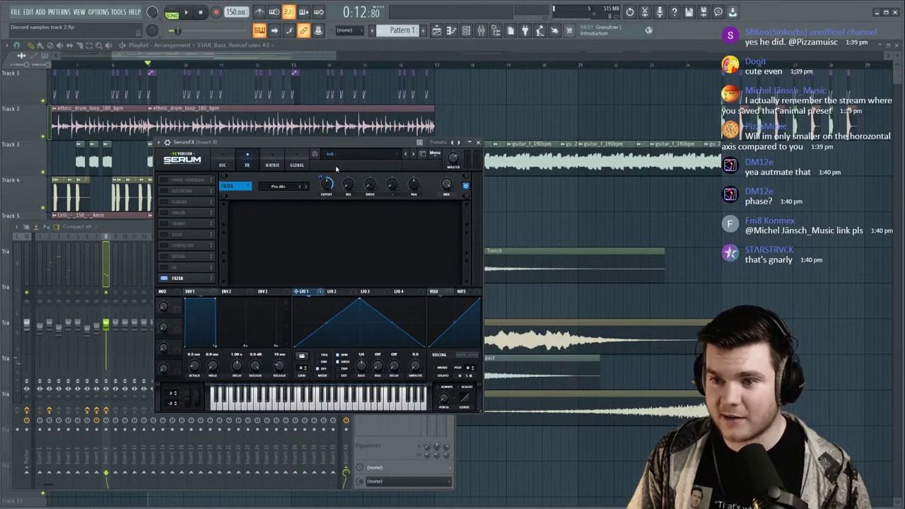
{"action": "key", "text": "space"}
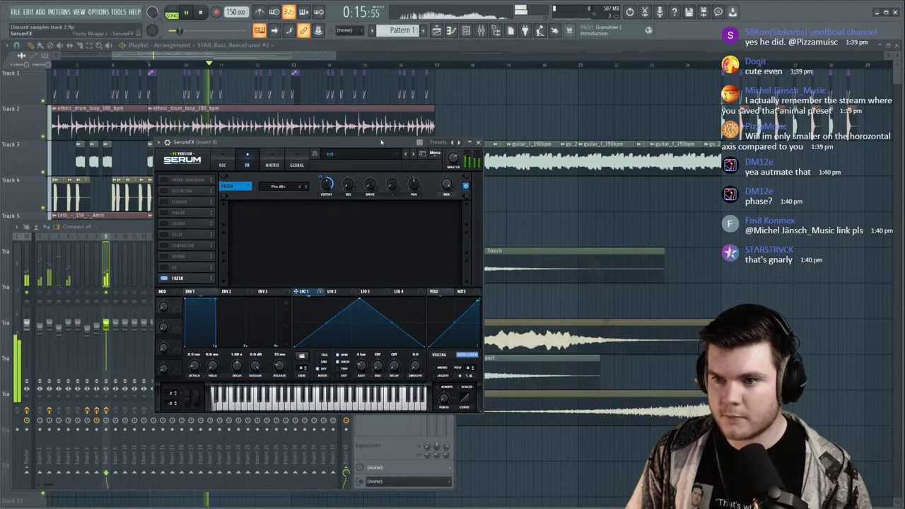
{"action": "left_click_drag", "start_coordinate": [321, 178], "coordinate": [322, 180]}
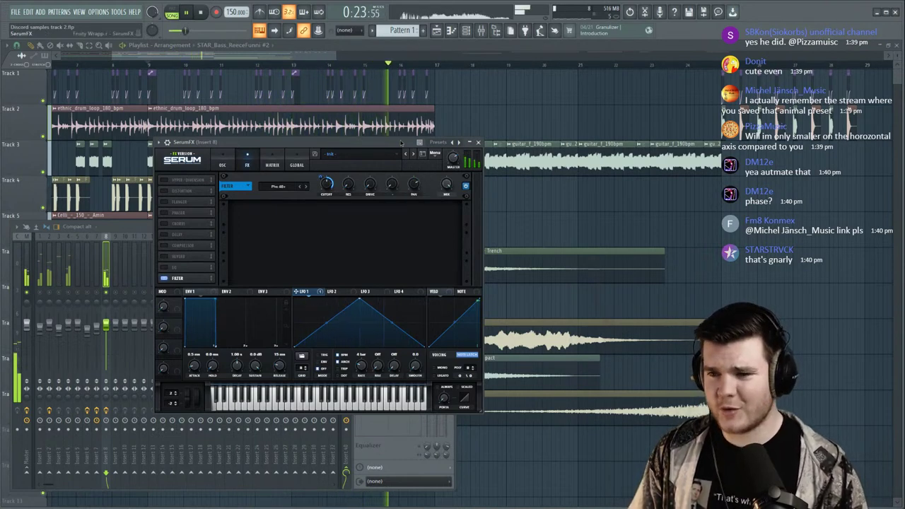
{"action": "left_click_drag", "start_coordinate": [188, 278], "coordinate": [186, 179]}
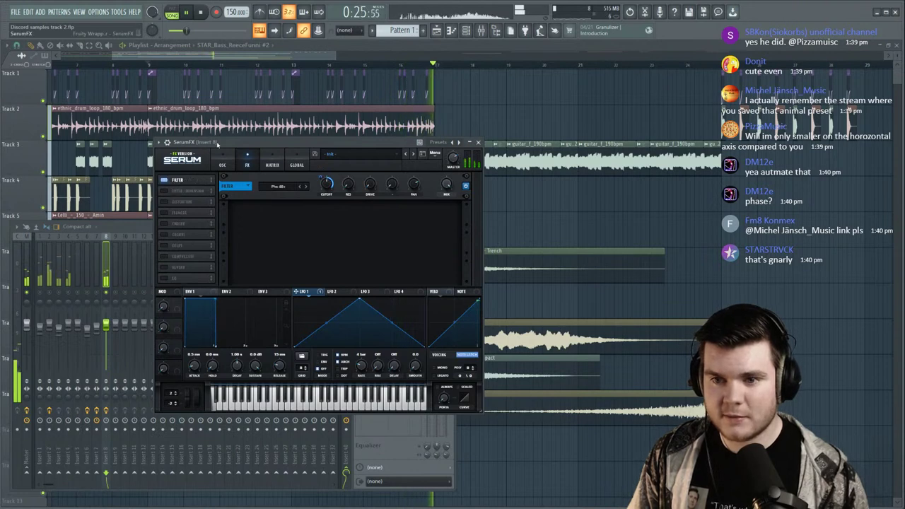
{"action": "key", "text": "space"}
Try SerumFX's Tube distortion on the bass with the drive raised to 93%, and switch the distortion off.
{"action": "left_click", "coordinate": [166, 203]}
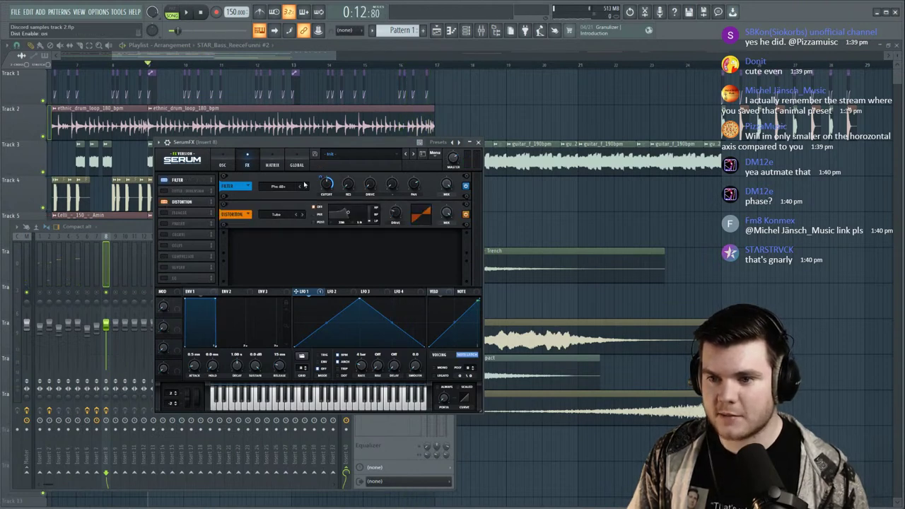
{"action": "key", "text": "space"}
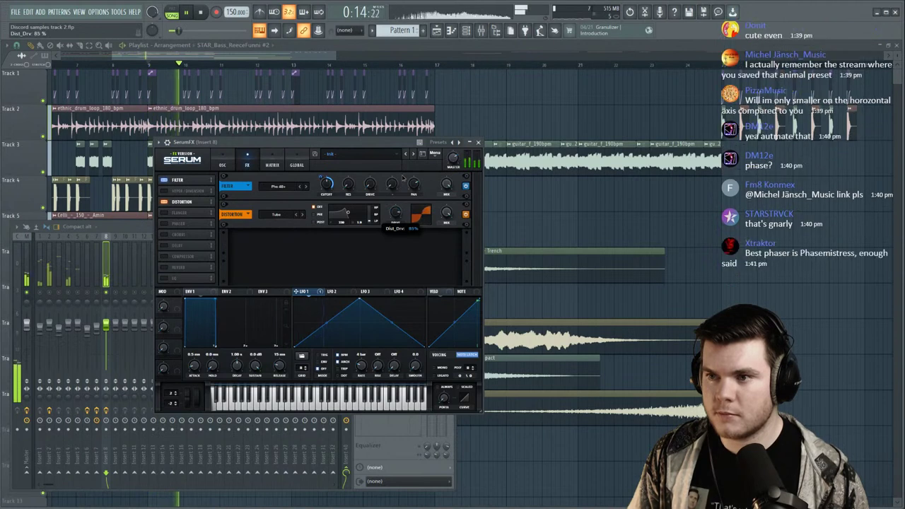
{"action": "left_click_drag", "start_coordinate": [404, 168], "coordinate": [405, 176]}
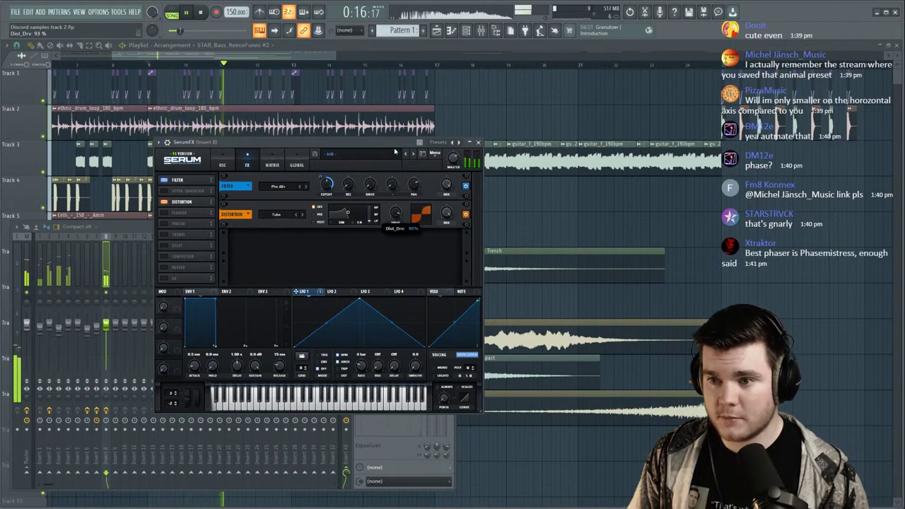
{"action": "key", "text": "space"}
{"action": "left_click", "coordinate": [166, 202]}
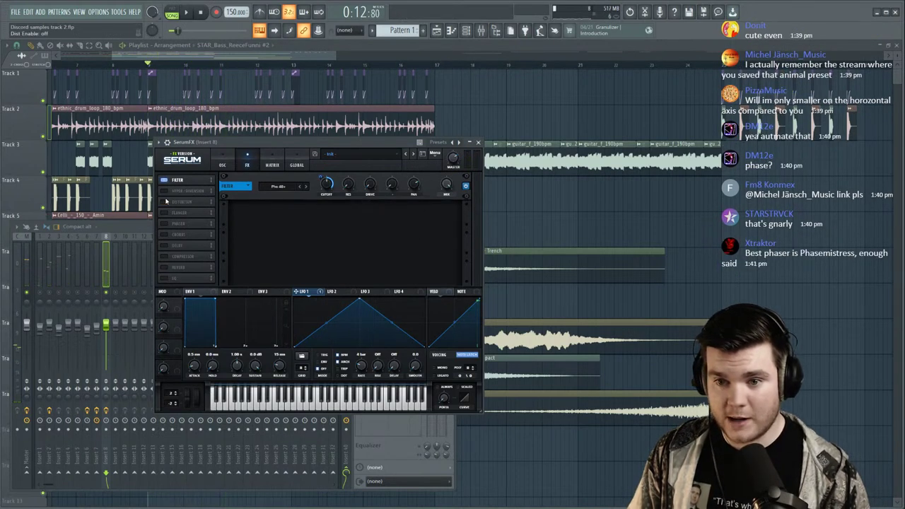
Enable SerumFX's Chorus after the filter and set its wet mix to 23% while listening to the bass.
{"action": "left_click", "coordinate": [167, 234]}
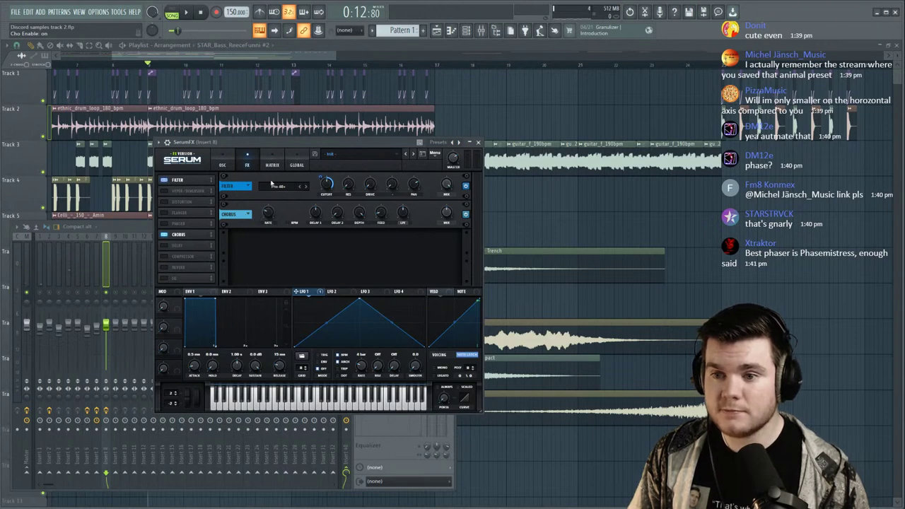
{"action": "left_click", "coordinate": [248, 213]}
{"action": "left_click", "coordinate": [255, 222]}
{"action": "key", "text": "space"}
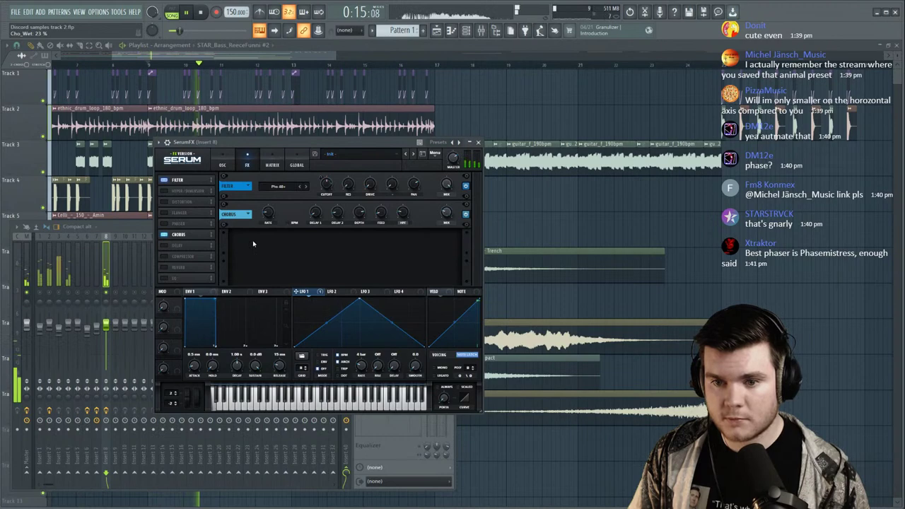
{"action": "left_click", "coordinate": [479, 142]}
{"action": "key", "text": "space"}
Load the Stereo plugin in the fifth effect slot of Insert 8 and raise its width while playing the section.
{"action": "left_click", "coordinate": [375, 307]}
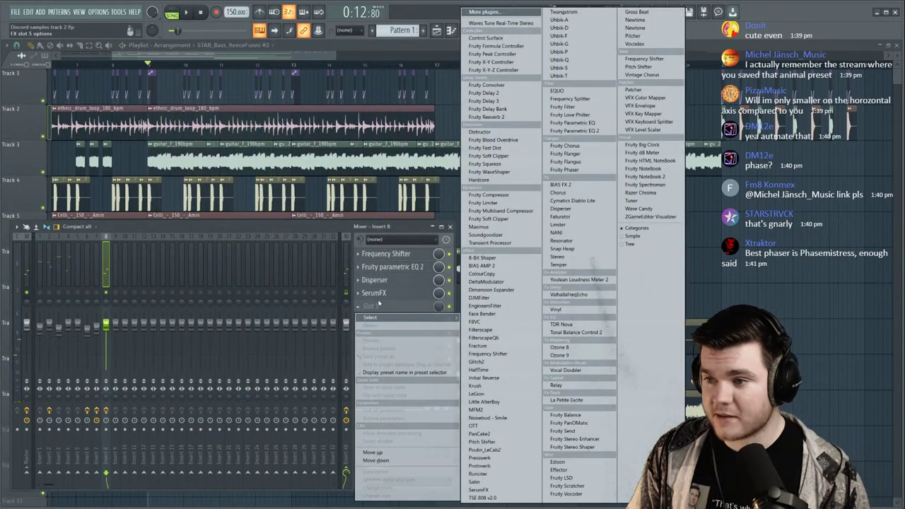
{"action": "left_click", "coordinate": [558, 257]}
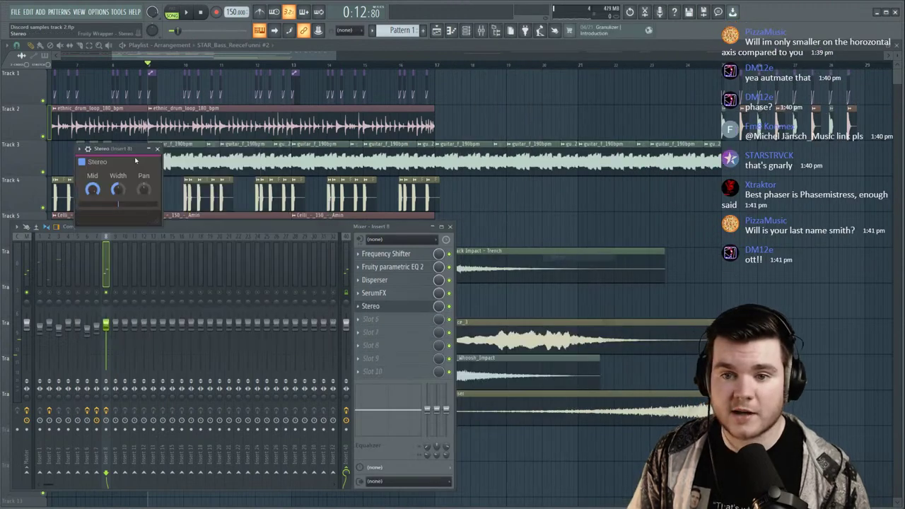
{"action": "key", "text": "space"}
{"action": "left_click_drag", "start_coordinate": [126, 157], "coordinate": [139, 153]}
{"action": "left_click_drag", "start_coordinate": [131, 186], "coordinate": [132, 167]}
{"action": "left_click", "coordinate": [394, 308]}
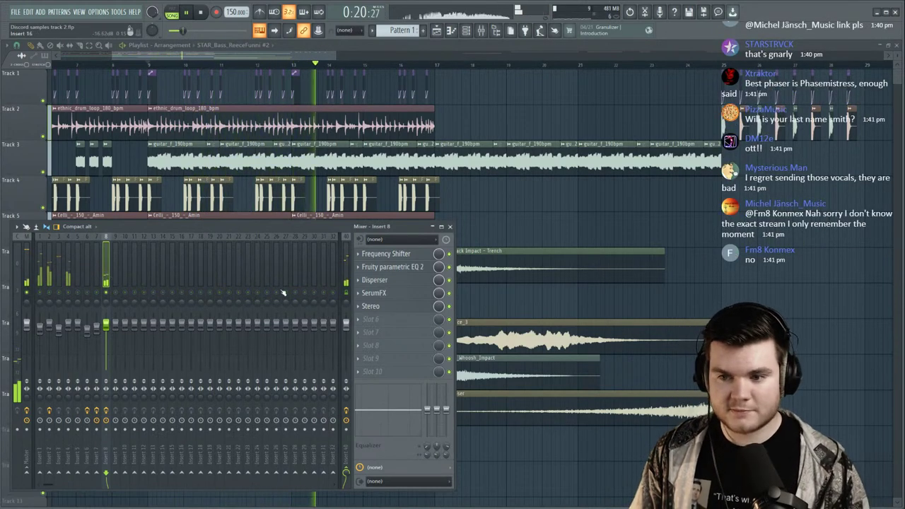
{"action": "key", "text": "space"}
Load Vocodex in the sixth effect slot of Insert 8 and play the bass section through it.
{"action": "left_click", "coordinate": [371, 319]}
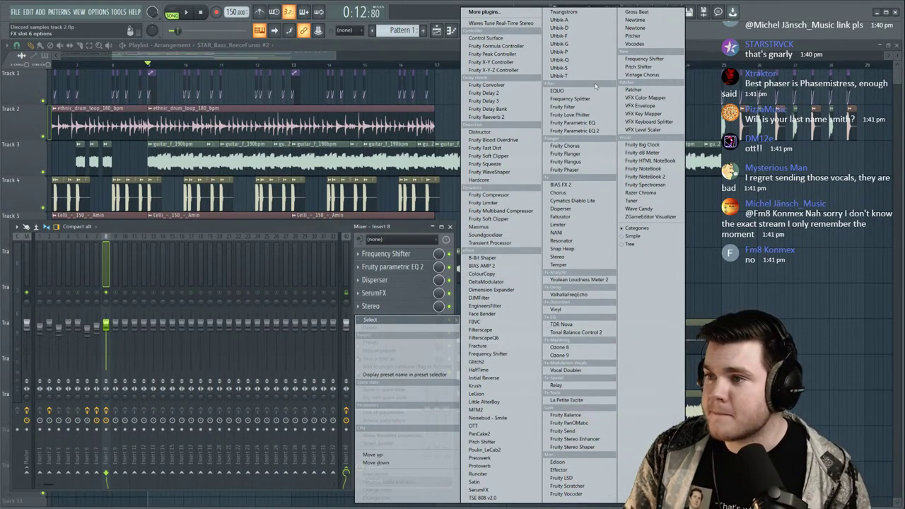
{"action": "left_click", "coordinate": [637, 44]}
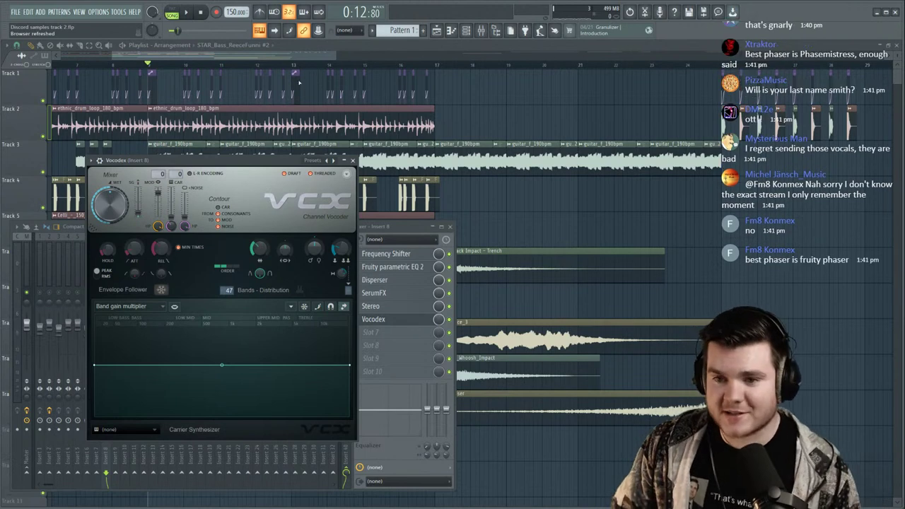
{"action": "left_click_drag", "start_coordinate": [238, 167], "coordinate": [282, 164]}
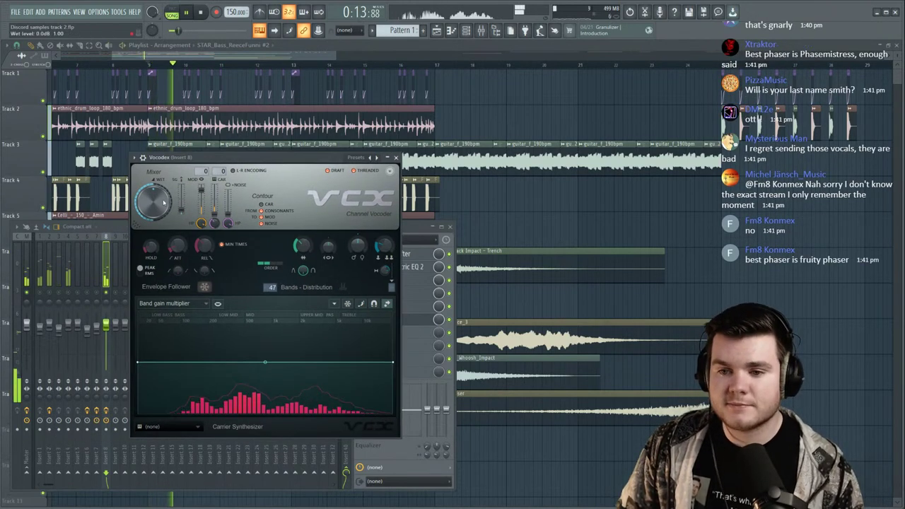
Audition Vocodex's Juiced, Phat Growl, Solid and Wete presets on the bass during playback.
{"action": "left_click", "coordinate": [353, 159]}
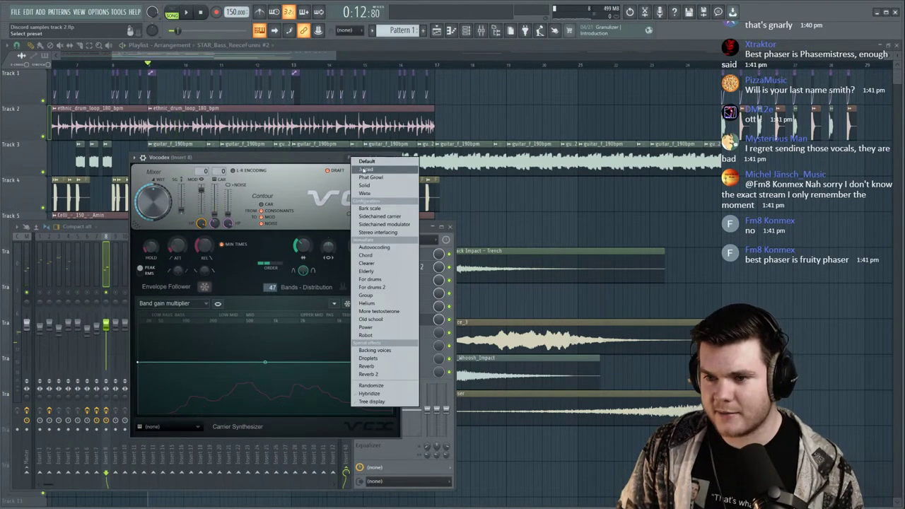
{"action": "left_click", "coordinate": [366, 170]}
{"action": "key", "text": "space"}
{"action": "left_click", "coordinate": [372, 160]}
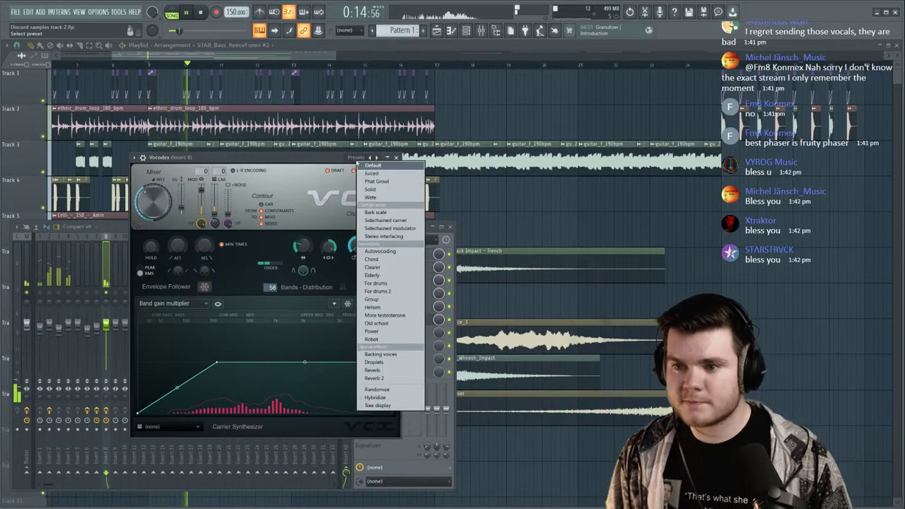
{"action": "left_click", "coordinate": [365, 183]}
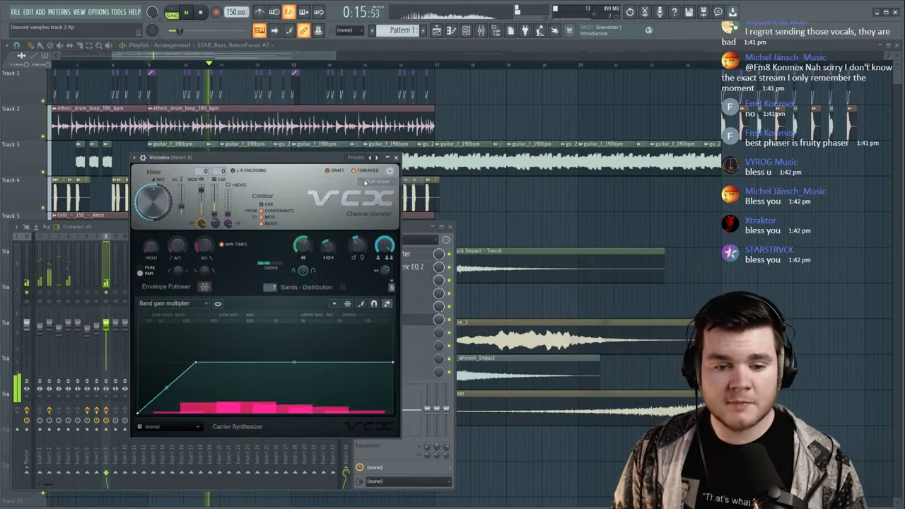
{"action": "left_click", "coordinate": [359, 160]}
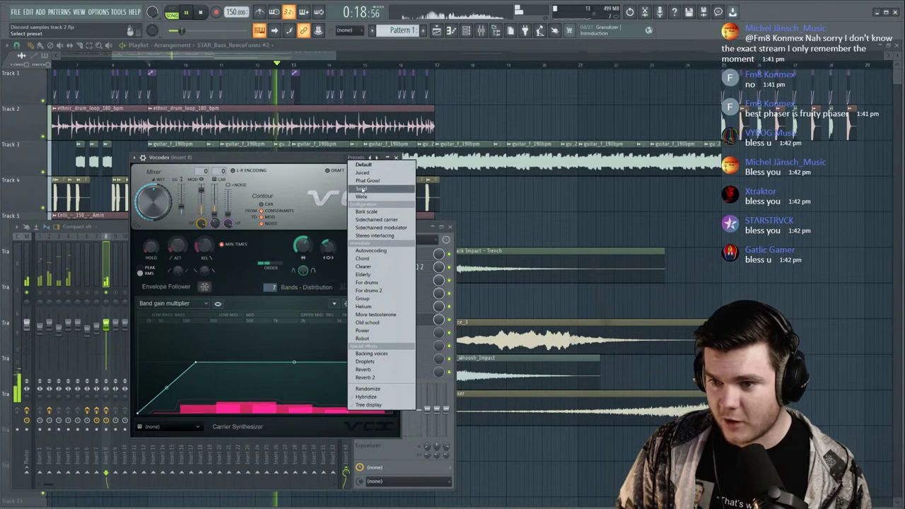
{"action": "left_click", "coordinate": [365, 189]}
{"action": "left_click", "coordinate": [357, 162]}
{"action": "left_click", "coordinate": [365, 199]}
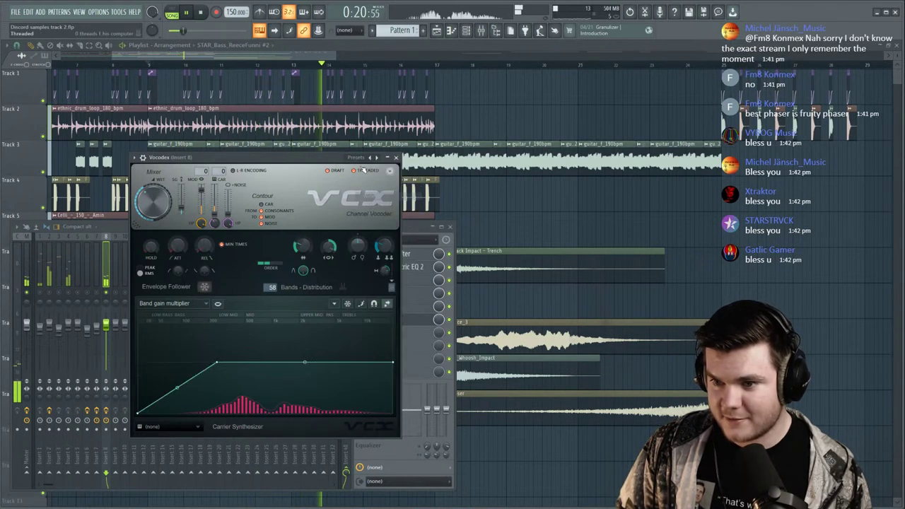
{"action": "left_click_drag", "start_coordinate": [312, 162], "coordinate": [321, 160]}
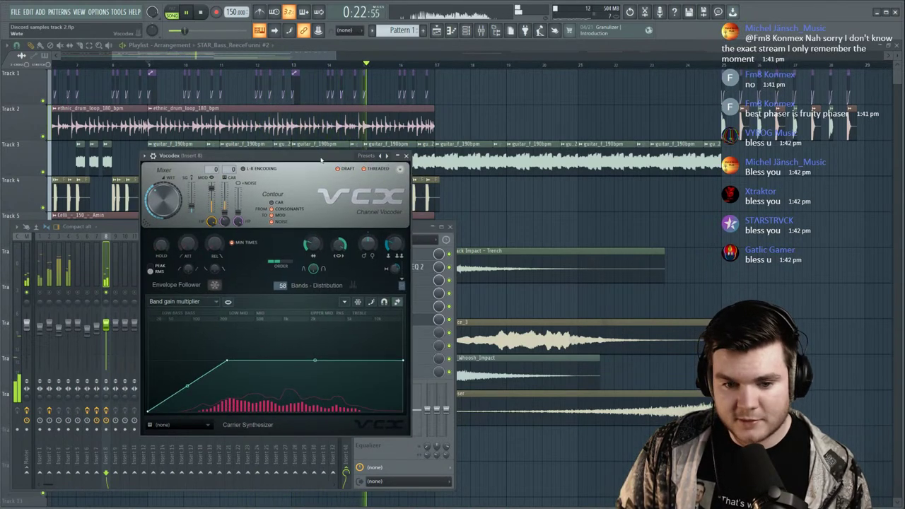
{"action": "key", "text": "space"}
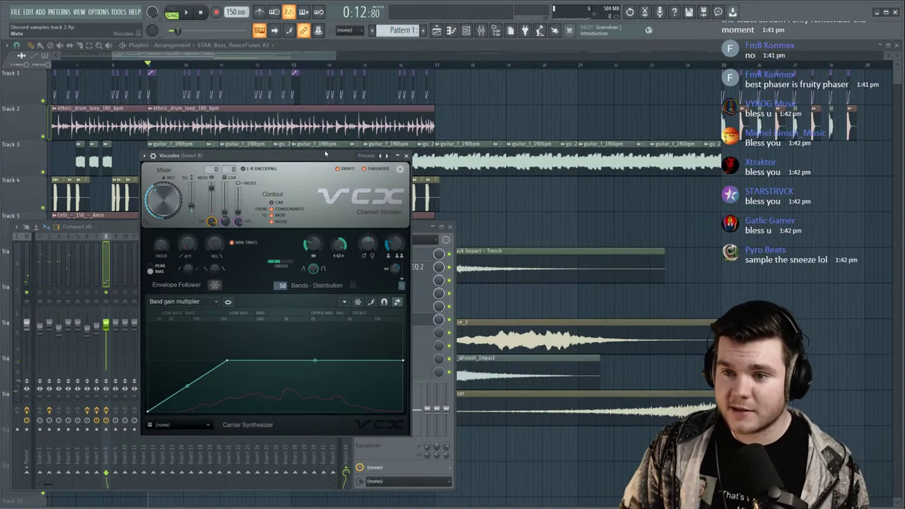
Compare further Vocodex presets during playback, keep the 20-band one and set its filter order to 2.
{"action": "left_click_drag", "start_coordinate": [325, 154], "coordinate": [318, 157]}
{"action": "key", "text": "space"}
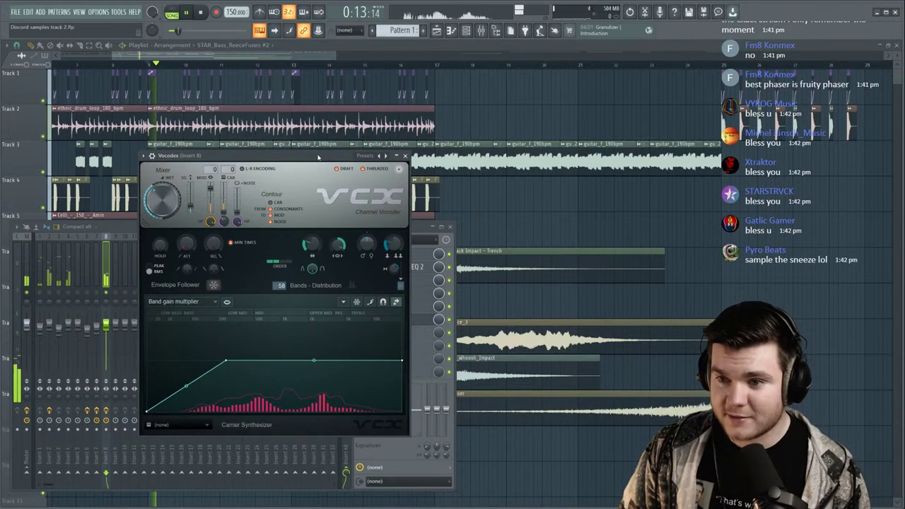
{"action": "left_click", "coordinate": [367, 156]}
{"action": "left_click", "coordinate": [386, 176]}
{"action": "left_click", "coordinate": [367, 156]}
{"action": "left_click", "coordinate": [382, 183]}
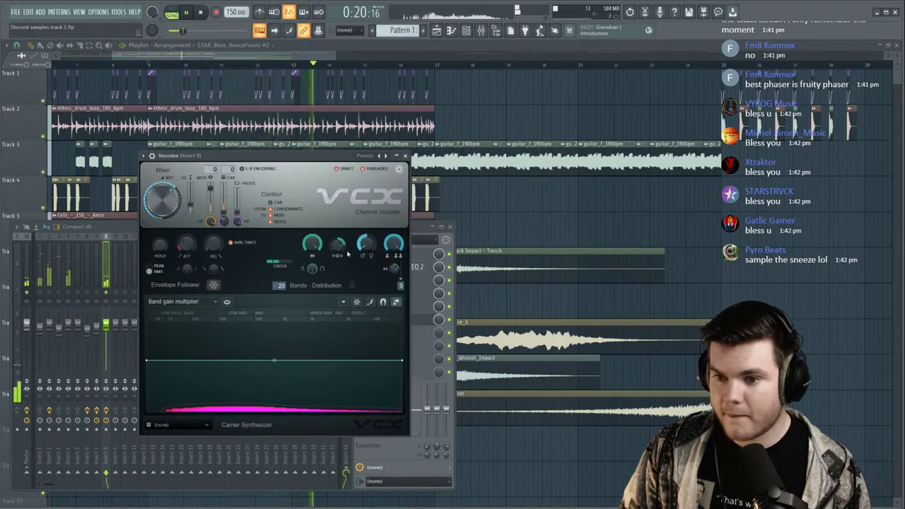
{"action": "left_click_drag", "start_coordinate": [286, 265], "coordinate": [278, 264]}
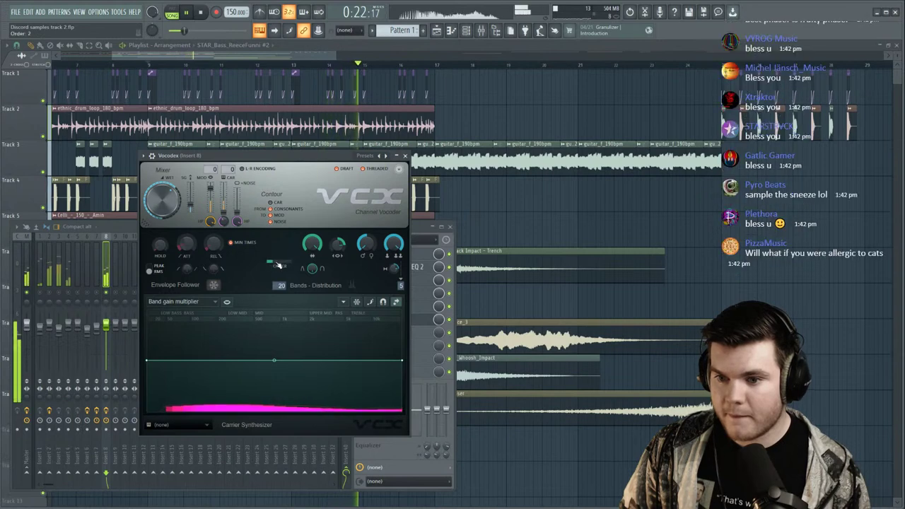
{"action": "left_click", "coordinate": [405, 155]}
{"action": "key", "text": "space"}
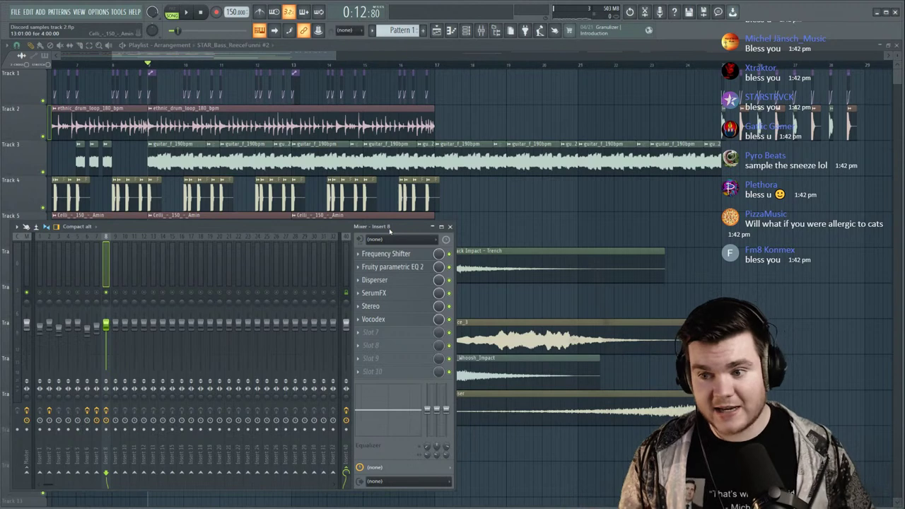
Move Vocodex up to the third effect slot, ahead of Disperser, while listening to the bass.
{"action": "key", "text": "space"}
{"action": "left_click_drag", "start_coordinate": [386, 320], "coordinate": [382, 280]}
{"action": "key", "text": "space"}
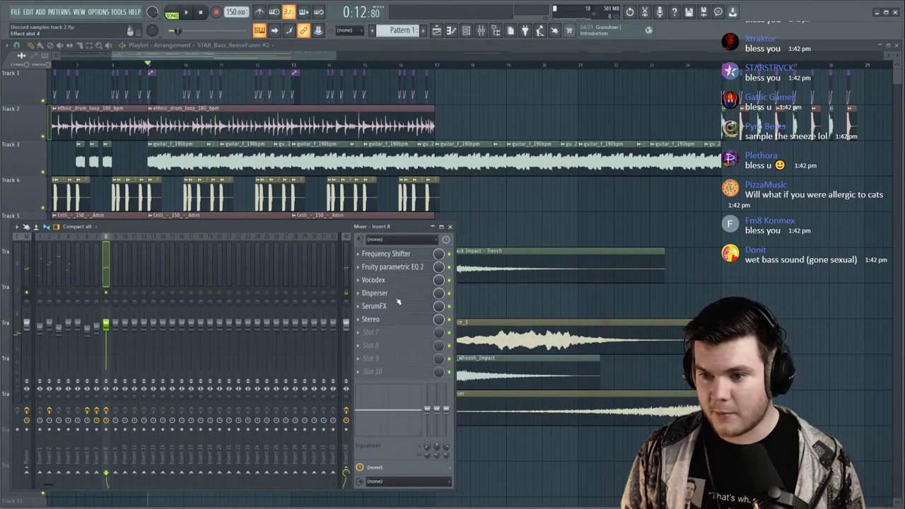
Load OTT in the seventh effect slot of Insert 8 and lower its depth to 37% during playback.
{"action": "left_click", "coordinate": [371, 319]}
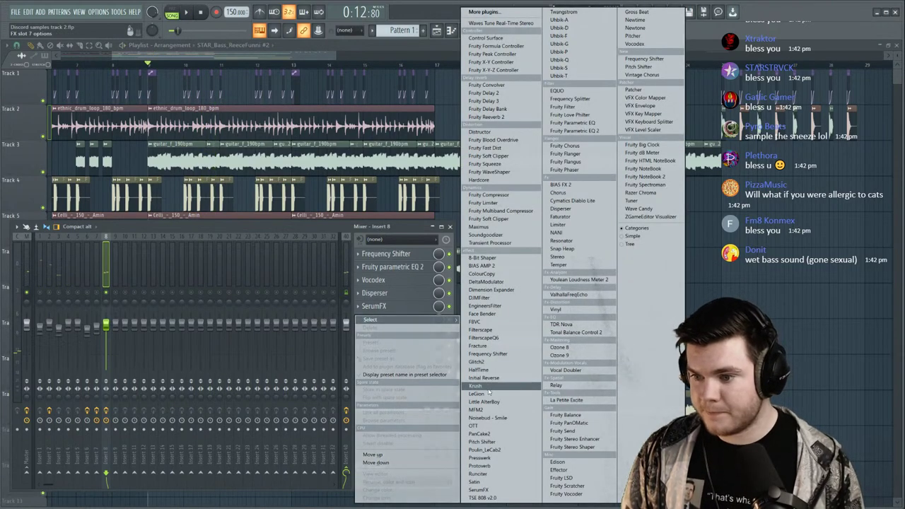
{"action": "left_click", "coordinate": [472, 426]}
{"action": "key", "text": "space"}
{"action": "left_click_drag", "start_coordinate": [22, 132], "coordinate": [21, 181]}
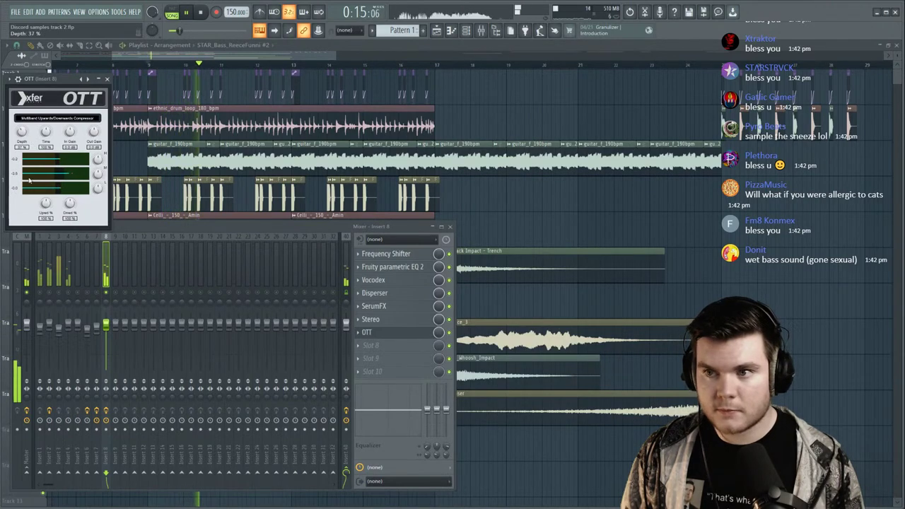
Add Fruity parametric EQ 2 in the eighth effect slot and shape its first band into a steep low cut on the bass.
{"action": "left_click", "coordinate": [371, 346]}
{"action": "left_click", "coordinate": [575, 131]}
{"action": "left_click", "coordinate": [280, 92]}
{"action": "left_click", "coordinate": [283, 97]}
{"action": "left_click_drag", "start_coordinate": [30, 167], "coordinate": [83, 168]}
{"action": "scroll", "coordinate": [83, 168], "scroll_direction": "up", "scroll_amount": 5}
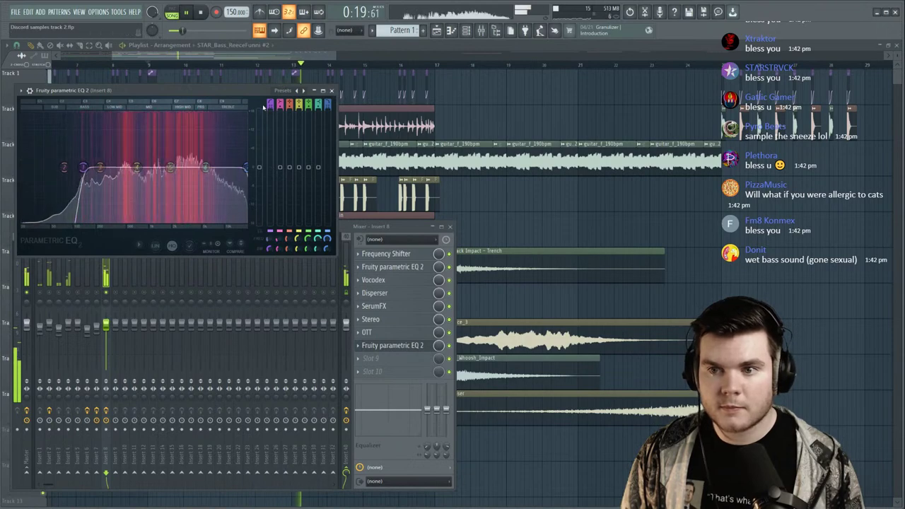
{"action": "left_click", "coordinate": [377, 344]}
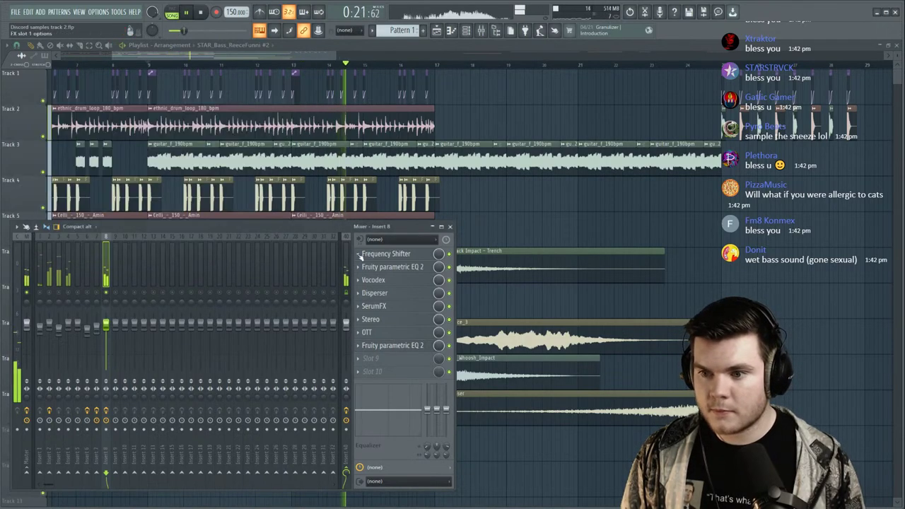
Adjust the SerumFX filter cutoff on the Insert 8 bass during playback and close the plugin.
{"action": "key", "text": "space"}
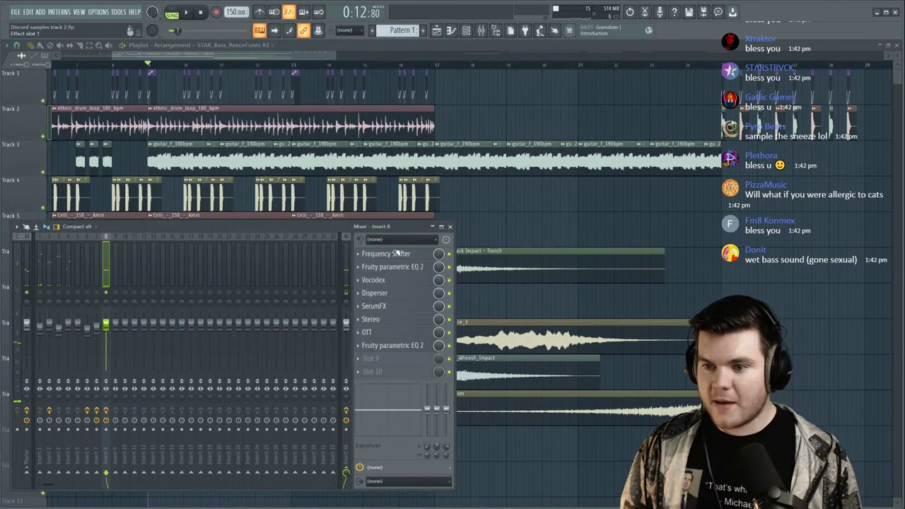
{"action": "left_click", "coordinate": [384, 308]}
{"action": "key", "text": "space"}
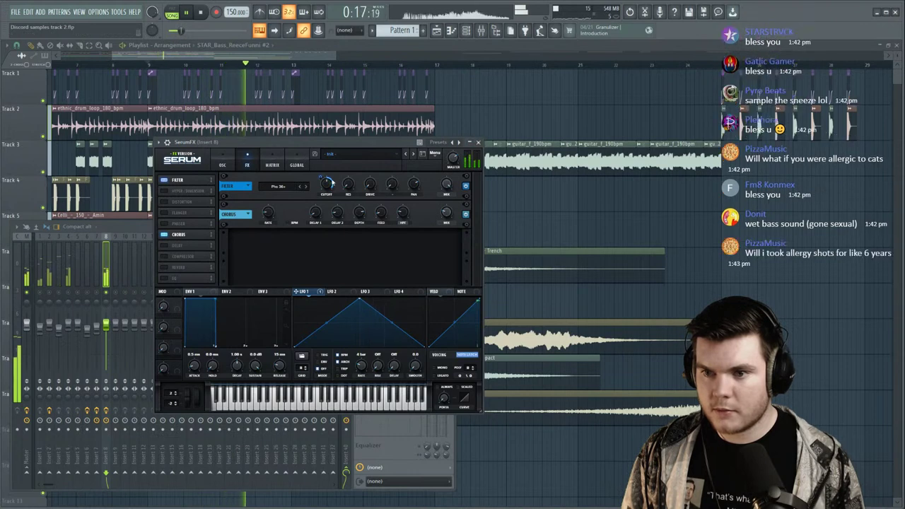
{"action": "key", "text": "Escape"}
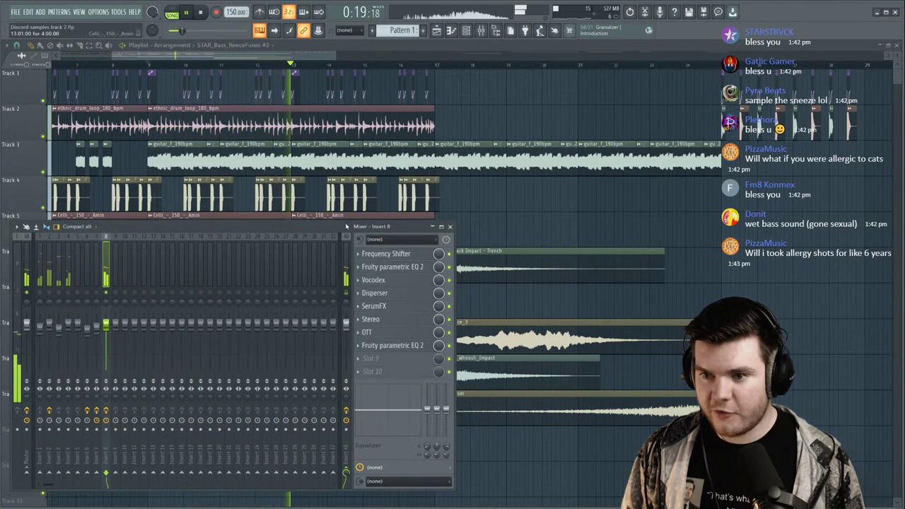
Balance the bass against the full mix by lowering the Insert 8 fader to 79% during playback.
{"action": "key", "text": "space"}
{"action": "key", "text": "space"}
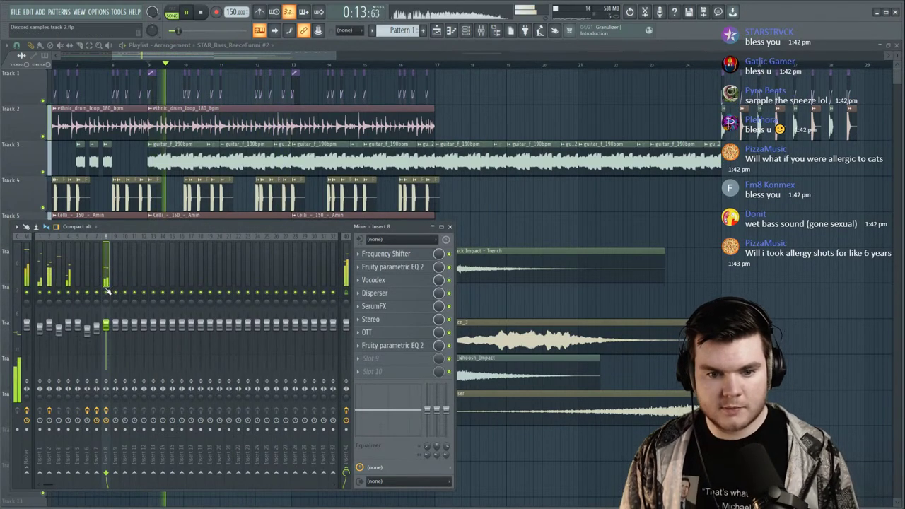
{"action": "left_click_drag", "start_coordinate": [108, 326], "coordinate": [105, 333]}
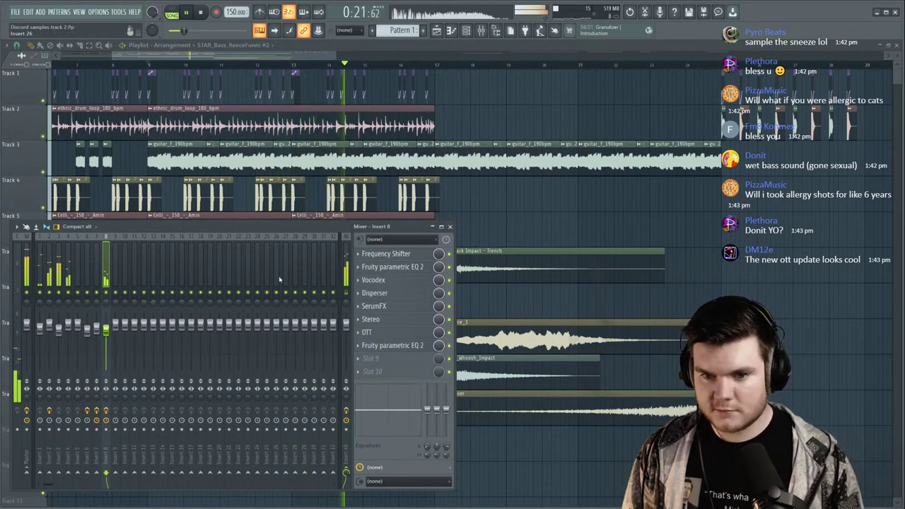
{"action": "left_click_drag", "start_coordinate": [105, 331], "coordinate": [105, 336]}
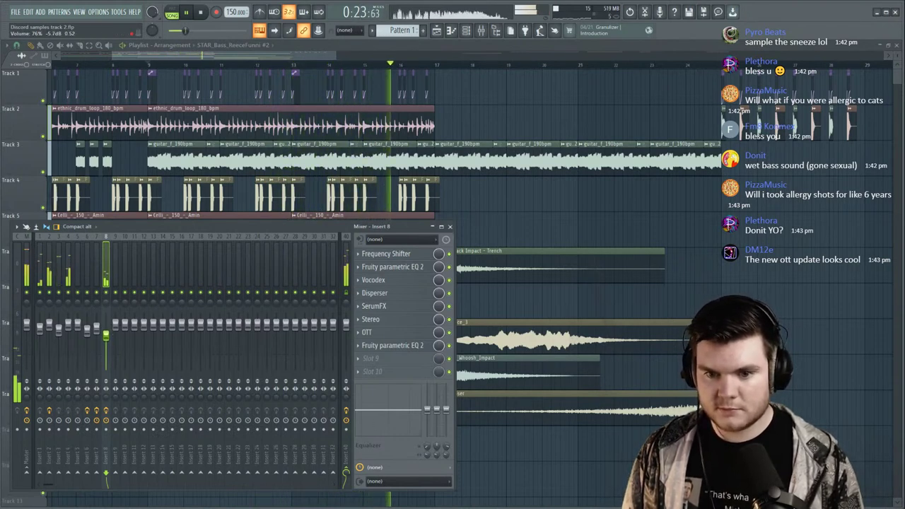
{"action": "key", "text": "space"}
{"action": "key", "text": "space"}
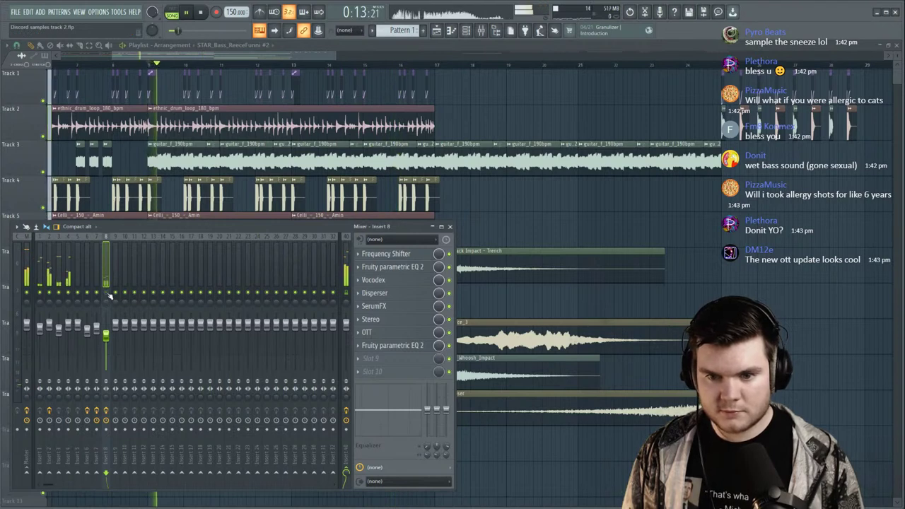
{"action": "left_click_drag", "start_coordinate": [105, 335], "coordinate": [106, 331]}
{"action": "left_click", "coordinate": [106, 410]}
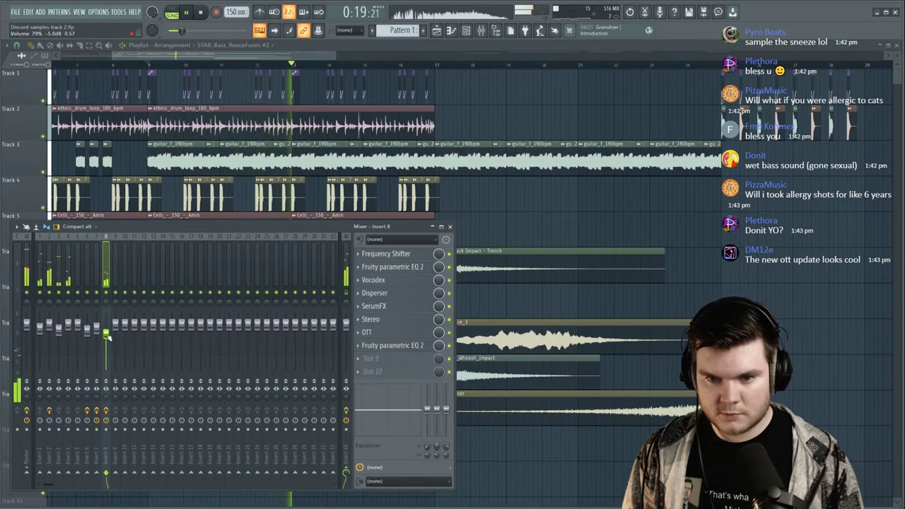
Load Krush on the soloed Insert 8 and place it ahead of OTT with dry signal and filter off and 17.3% downsampling.
{"action": "right_click", "coordinate": [107, 290]}
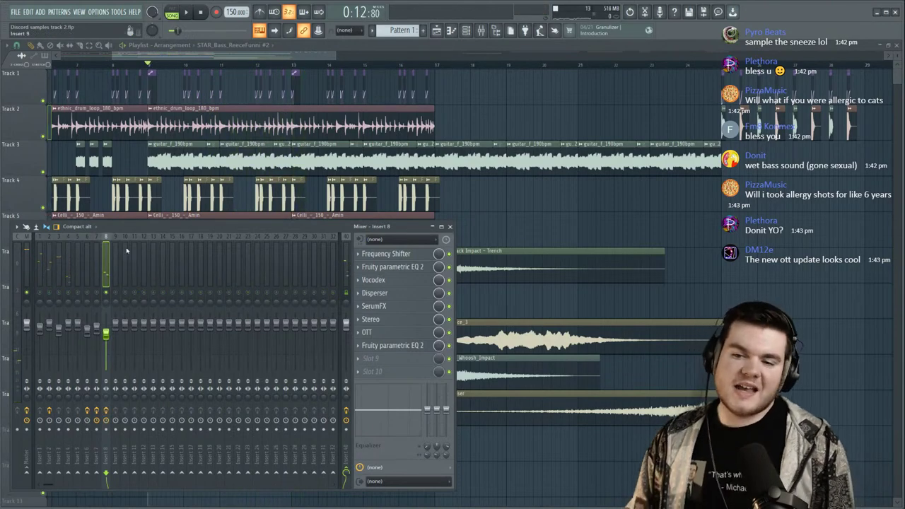
{"action": "left_click", "coordinate": [422, 332]}
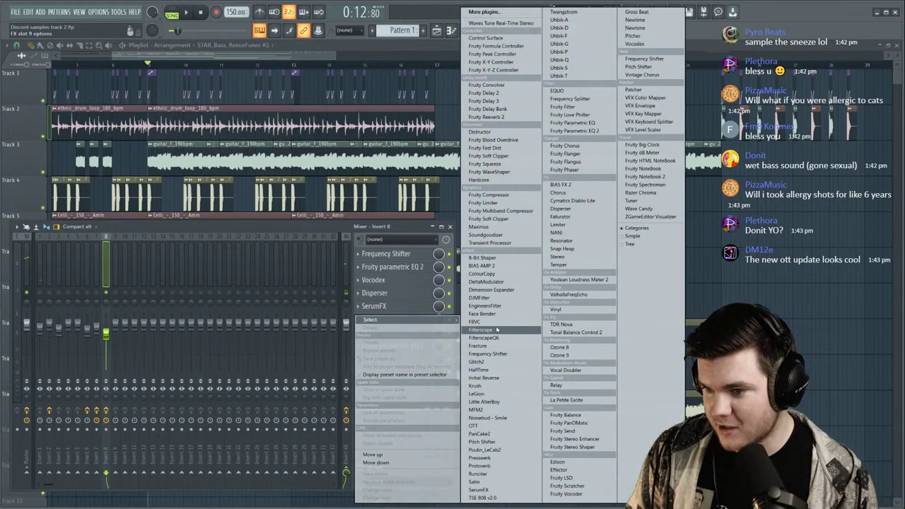
{"action": "left_click", "coordinate": [475, 385]}
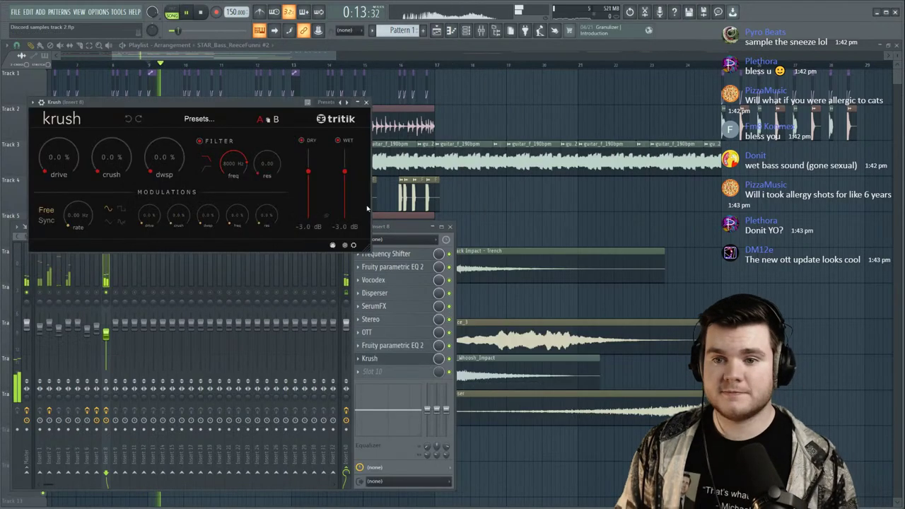
{"action": "left_click_drag", "start_coordinate": [386, 358], "coordinate": [386, 336]}
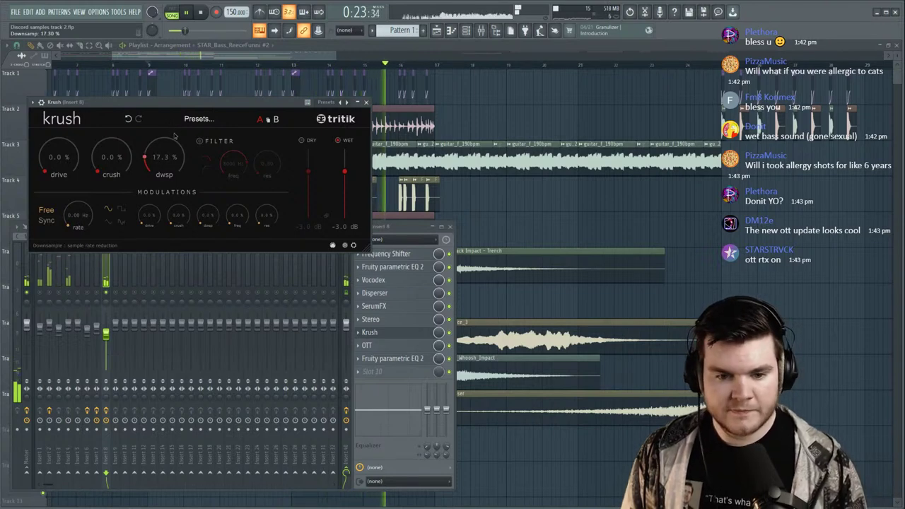
Raise Krush's downsampling to 26.6% and reduce its mix level on Insert 8 to 34% while listening to the bass.
{"action": "left_click", "coordinate": [382, 347]}
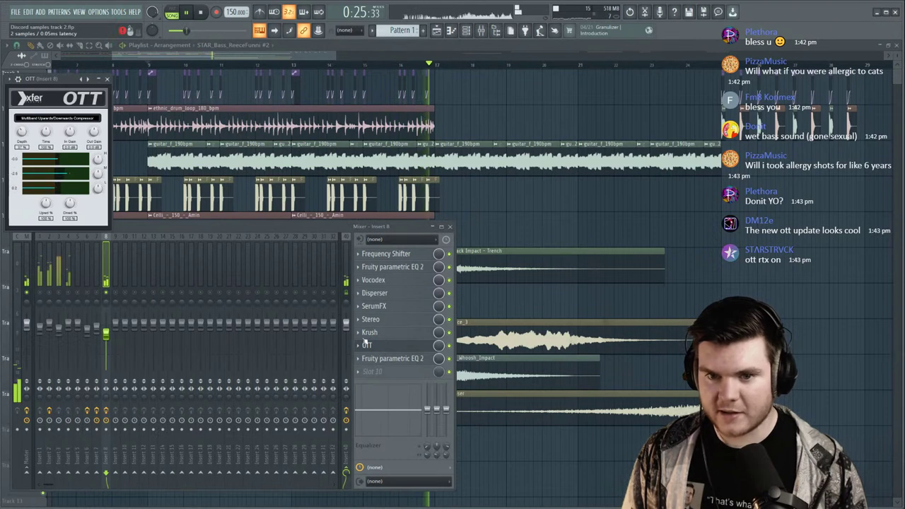
{"action": "left_click_drag", "start_coordinate": [50, 80], "coordinate": [258, 191]}
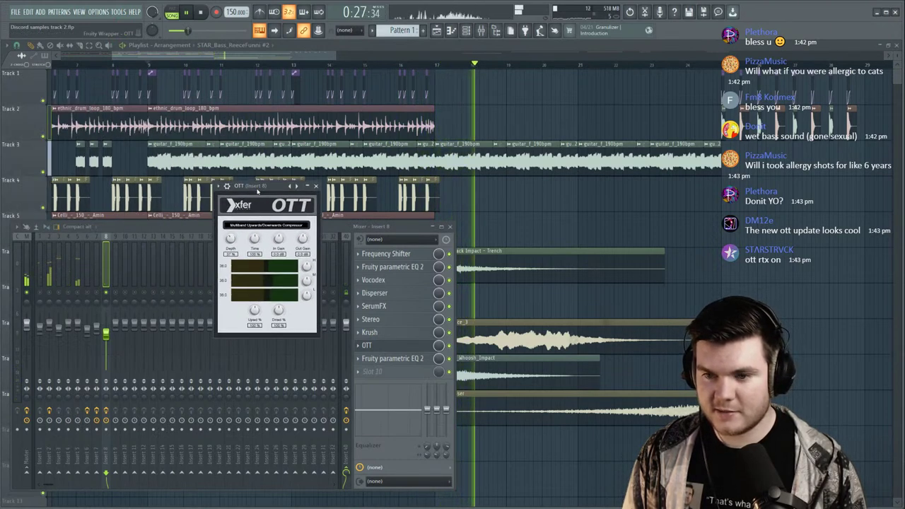
{"action": "key", "text": "space"}
{"action": "key", "text": "space"}
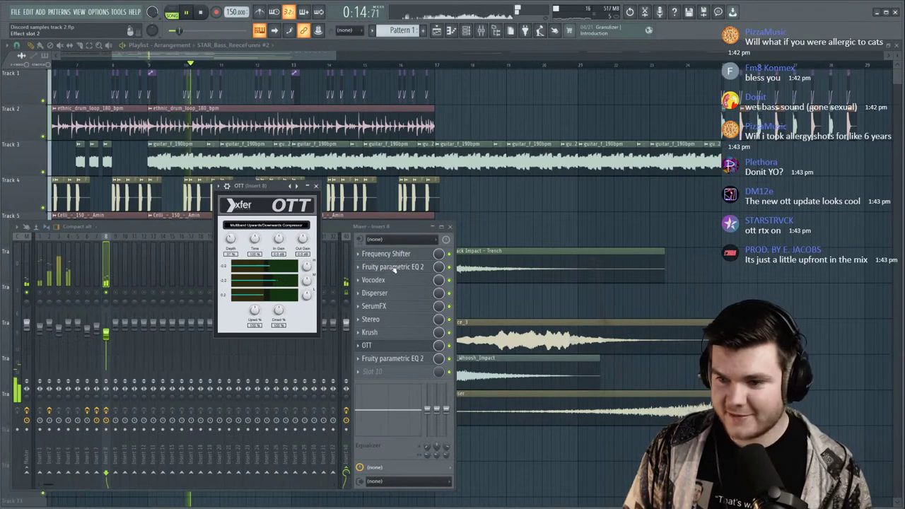
{"action": "left_click", "coordinate": [366, 345]}
{"action": "left_click", "coordinate": [370, 332]}
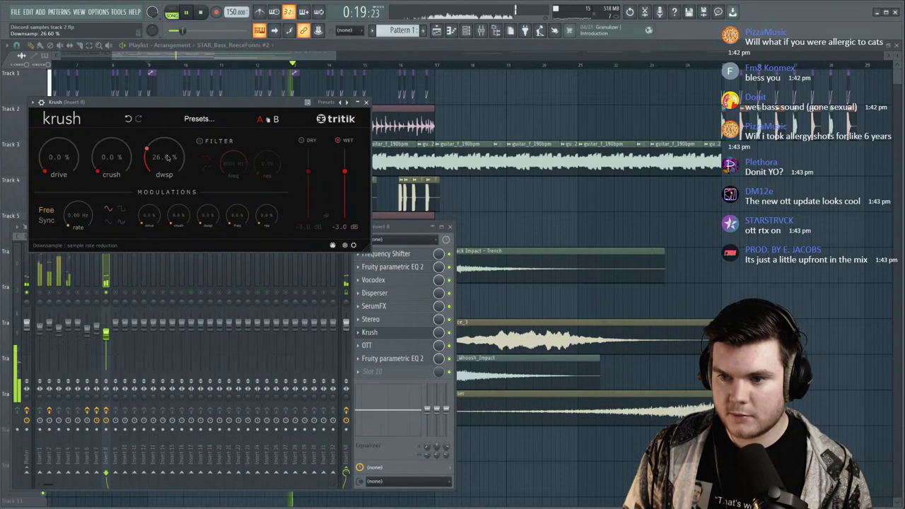
{"action": "left_click", "coordinate": [438, 332]}
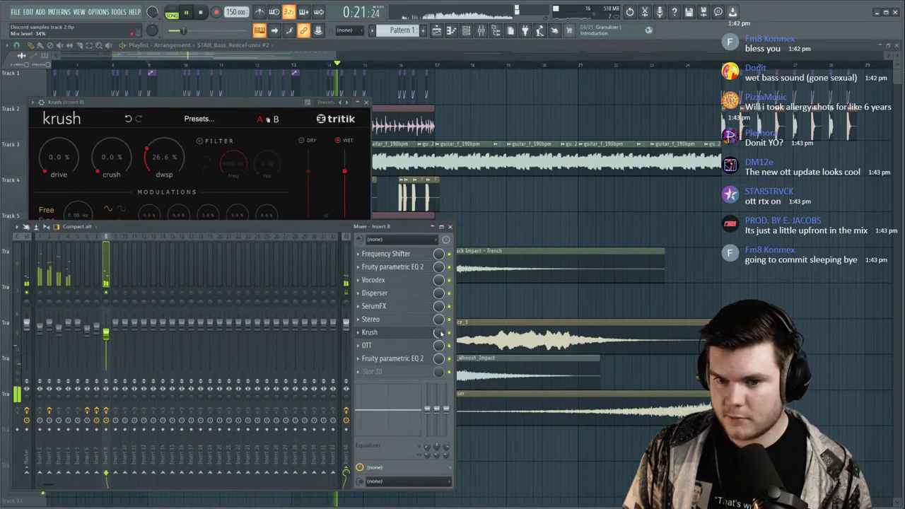
Unsolo Insert 8, close Krush and lower the bass fader to 69% against the full mix.
{"action": "right_click", "coordinate": [108, 293]}
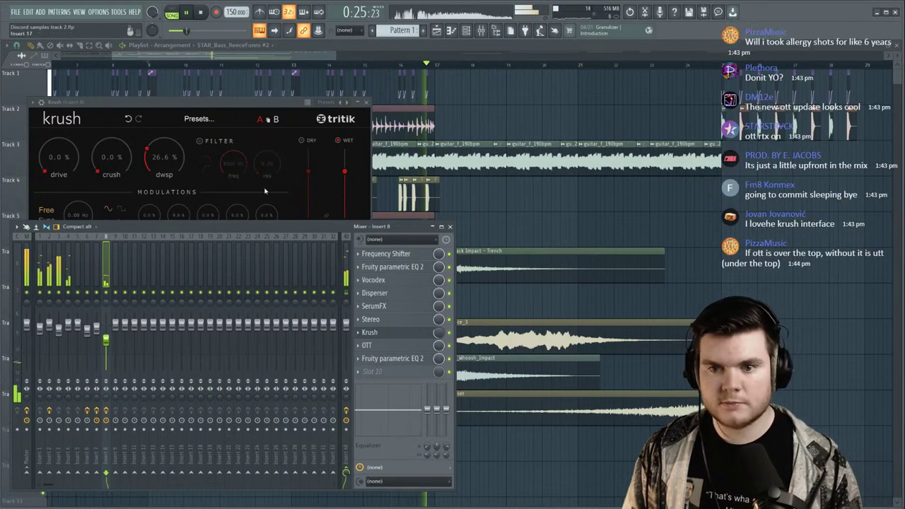
{"action": "left_click", "coordinate": [367, 102]}
{"action": "left_click_drag", "start_coordinate": [106, 340], "coordinate": [107, 339]}
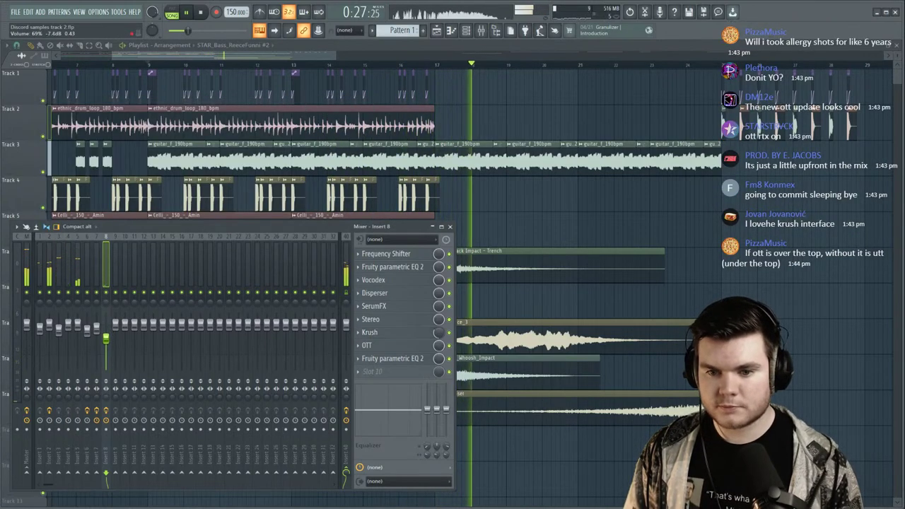
Delete the spare STAR_Bass_ReeceFunni clip near bar 43 on Track 3 and move its short end slice up to Track 1.
{"action": "key", "text": "F9"}
{"action": "scroll", "coordinate": [308, 70], "scroll_direction": "down", "scroll_amount": 4}
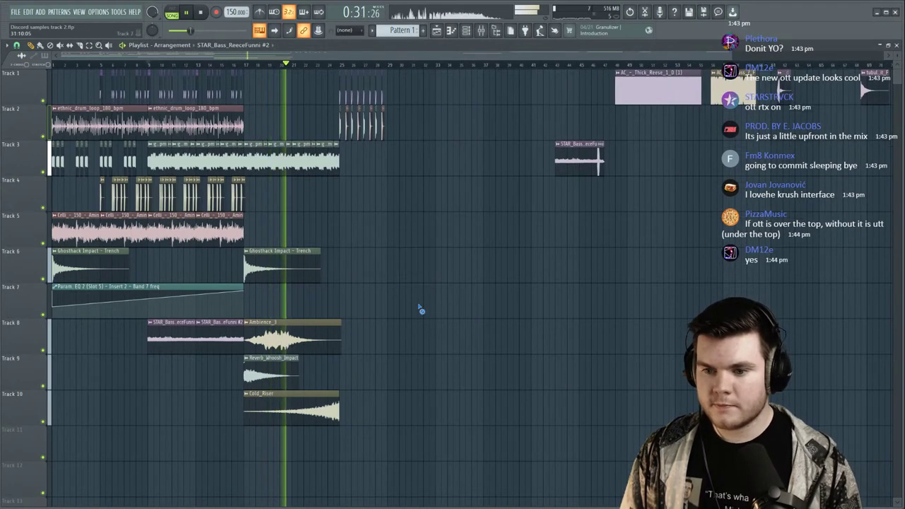
{"action": "right_click", "coordinate": [580, 167]}
{"action": "left_click_drag", "start_coordinate": [600, 147], "coordinate": [593, 73]}
Move the FL_Studio_startup_sound clip to Track 4 just before bar 25 and delete the last guitar slice above it.
{"action": "scroll", "coordinate": [593, 73], "scroll_direction": "down", "scroll_amount": 2}
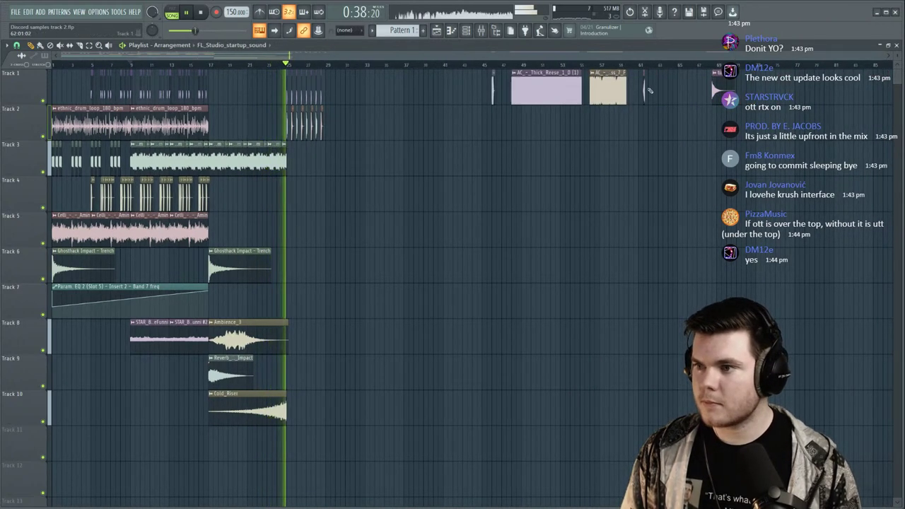
{"action": "key", "text": "space"}
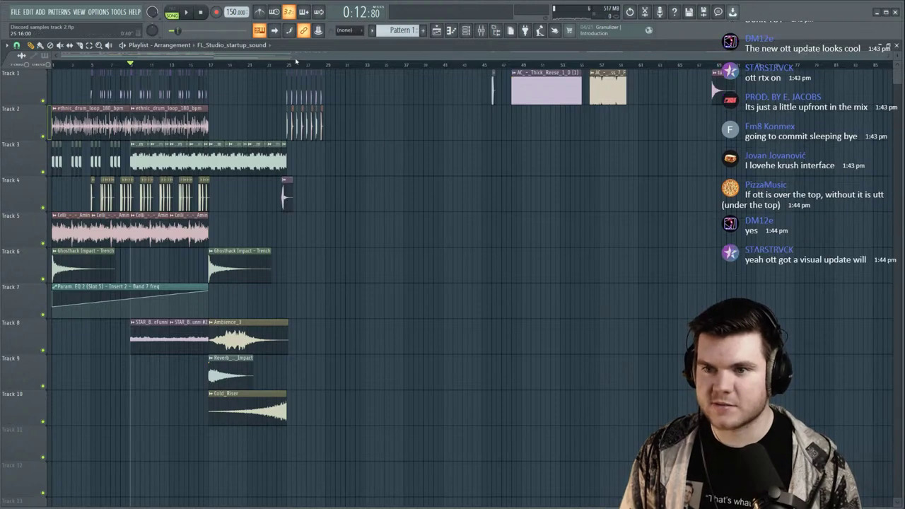
{"action": "left_click", "coordinate": [279, 64]}
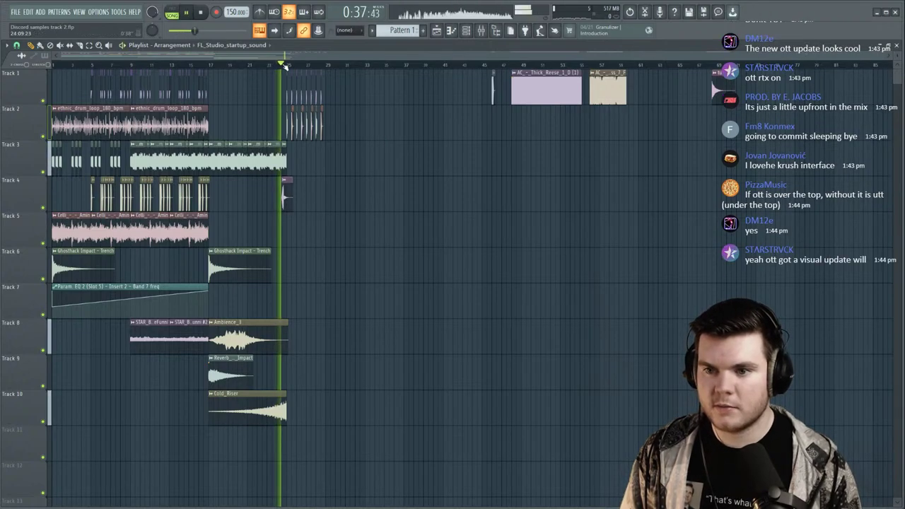
{"action": "scroll", "coordinate": [284, 64], "scroll_direction": "up", "scroll_amount": 5}
{"action": "key", "text": "space"}
{"action": "key", "text": "space"}
{"action": "right_click", "coordinate": [298, 160]}
Shift the FL_Studio_startup_sound clip on Track 4 to start at 24:10:16, checking its timing into the drop by playback.
{"action": "left_click_drag", "start_coordinate": [309, 188], "coordinate": [323, 187]}
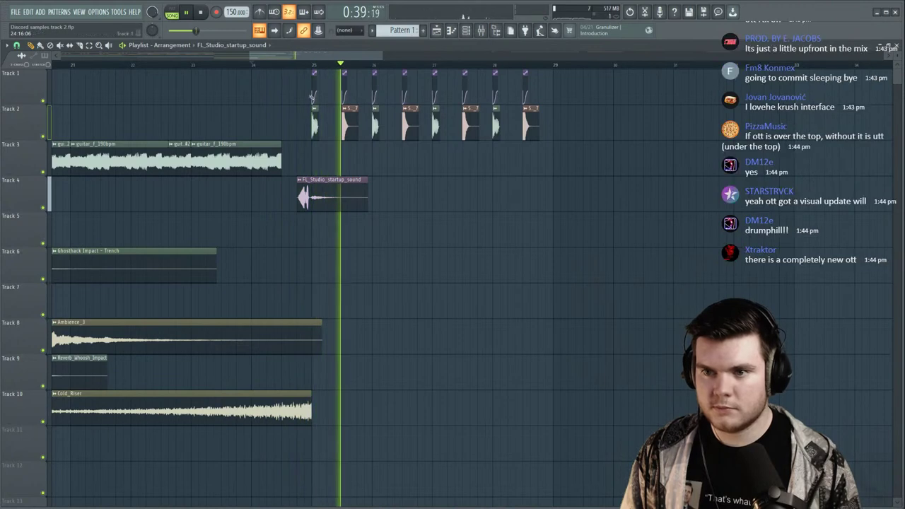
{"action": "key", "text": "space"}
{"action": "key", "text": "space"}
{"action": "scroll", "coordinate": [310, 66], "scroll_direction": "up", "scroll_amount": 5}
{"action": "left_click_drag", "start_coordinate": [321, 191], "coordinate": [290, 195]}
{"action": "key", "text": "space"}
{"action": "key", "text": "space"}
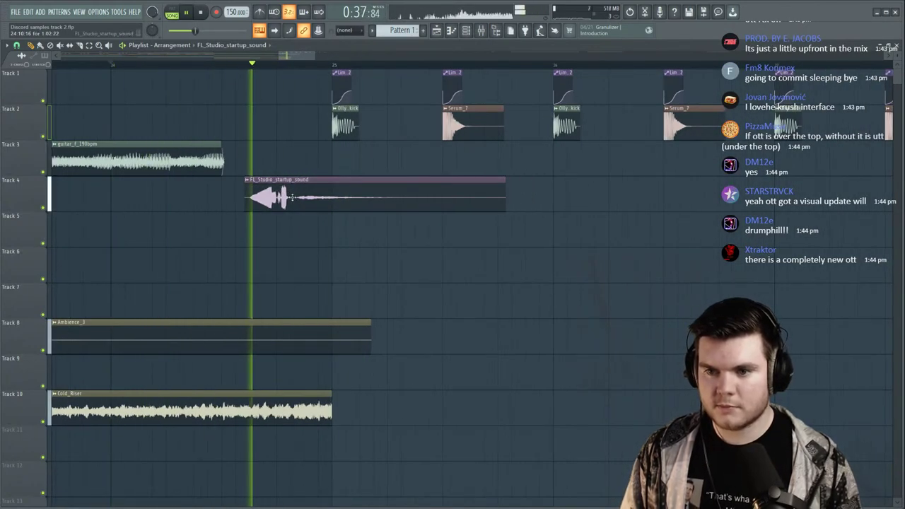
{"action": "key", "text": "space"}
{"action": "scroll", "coordinate": [303, 68], "scroll_direction": "down", "scroll_amount": 5}
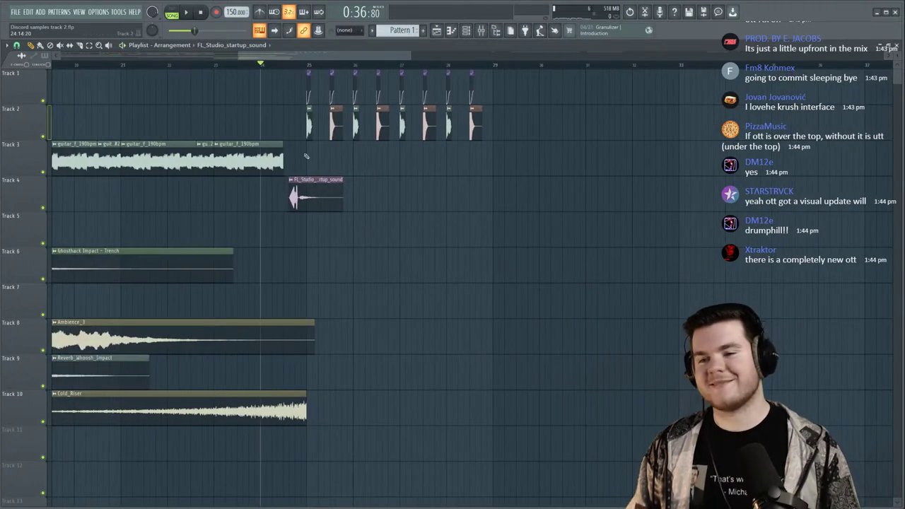
Route the FL_Studio_startup_sound clip to mixer Insert 9 and listen to the transition with that track soloed.
{"action": "double_click", "coordinate": [321, 198]}
{"action": "key", "text": "space"}
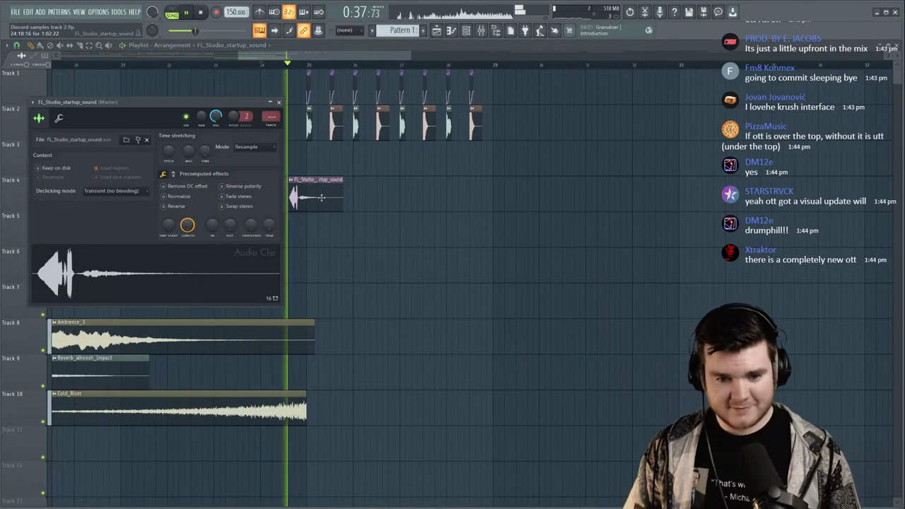
{"action": "key", "text": "space"}
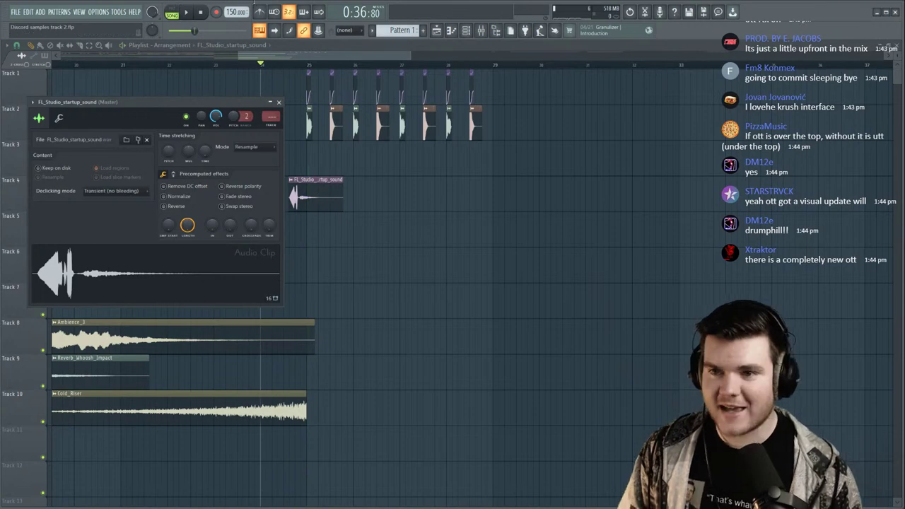
{"action": "left_click", "coordinate": [480, 30]}
{"action": "scroll", "coordinate": [273, 117], "scroll_direction": "up", "scroll_amount": 9}
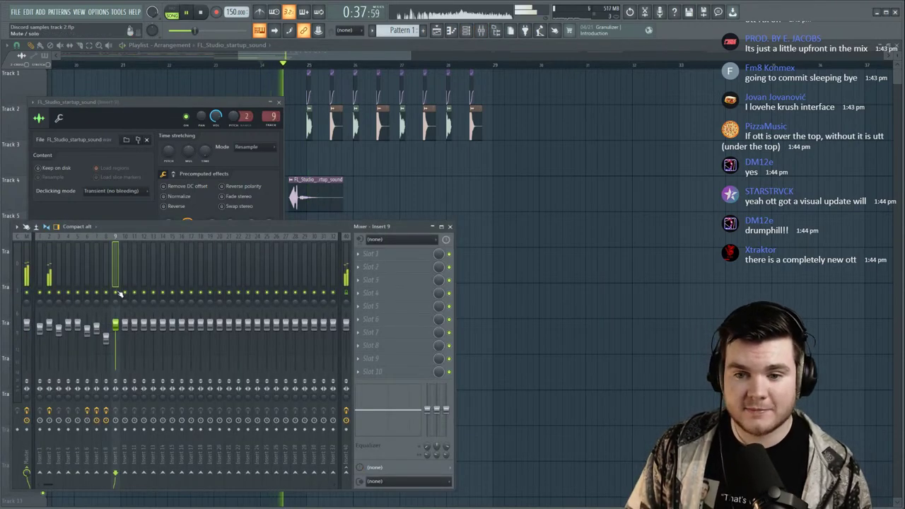
{"action": "key", "text": "space"}
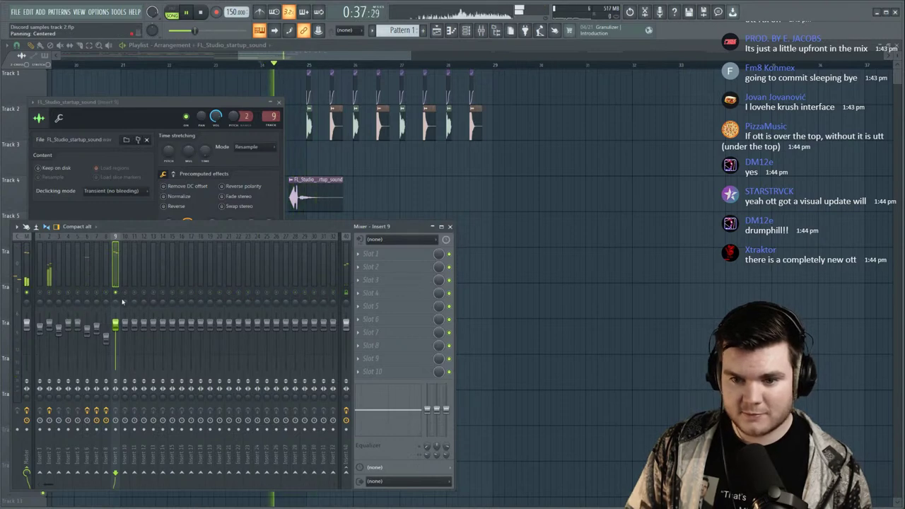
{"action": "key", "text": "space"}
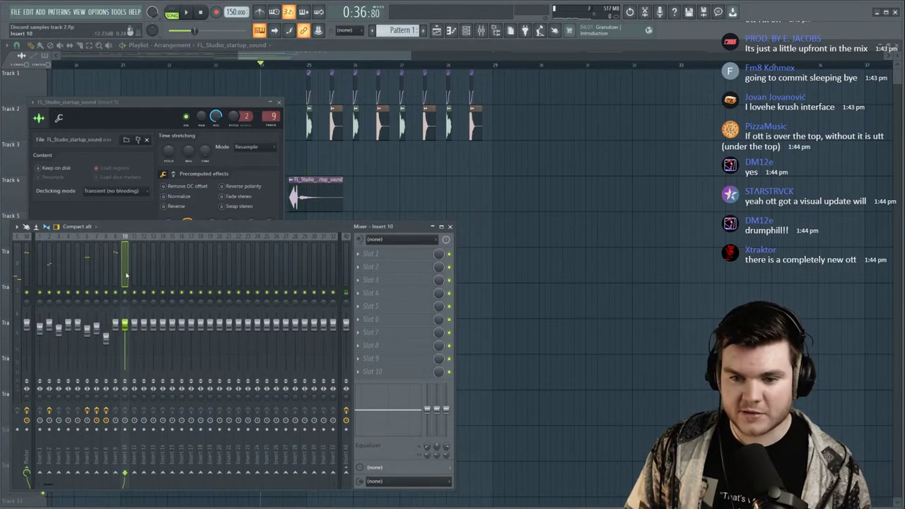
Route the Cold_Riser clip on Track 10 to mixer Insert 10 and bring the mixer back up.
{"action": "key", "text": "F12"}
{"action": "double_click", "coordinate": [275, 404]}
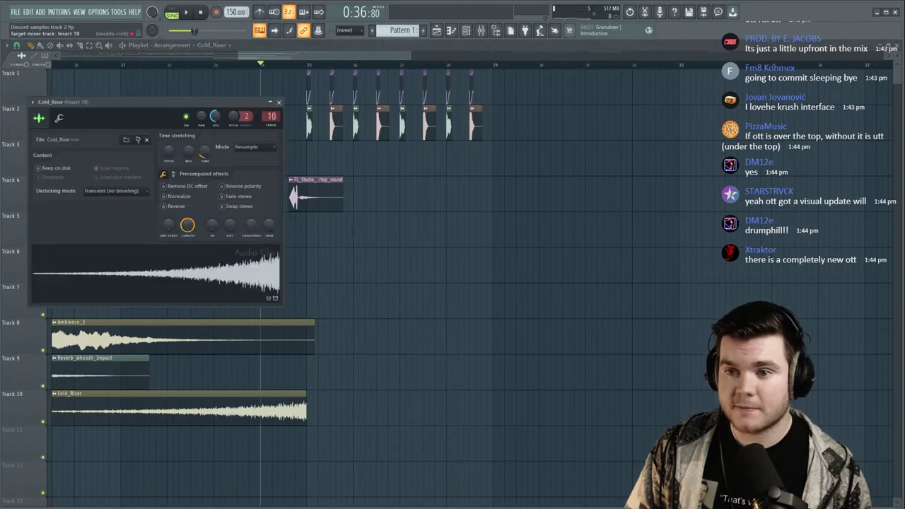
{"action": "key", "text": "space"}
{"action": "key", "text": "F12"}
{"action": "key", "text": "F9"}
{"action": "key", "text": "space"}
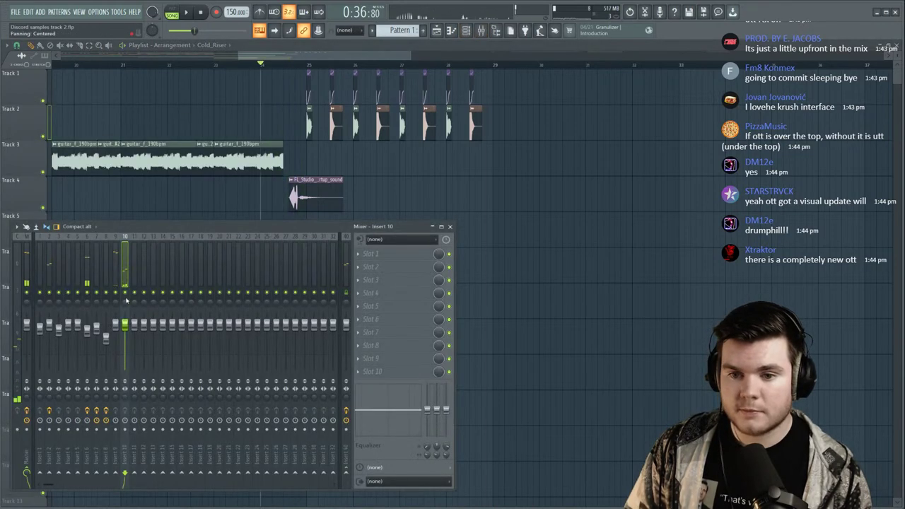
Compare Inserts 10 and 9 in solo during playback and lower the startup sound's fader on Insert 9.
{"action": "right_click", "coordinate": [125, 292]}
{"action": "key", "text": "space"}
{"action": "right_click", "coordinate": [116, 293]}
{"action": "left_click_drag", "start_coordinate": [115, 324], "coordinate": [115, 328]}
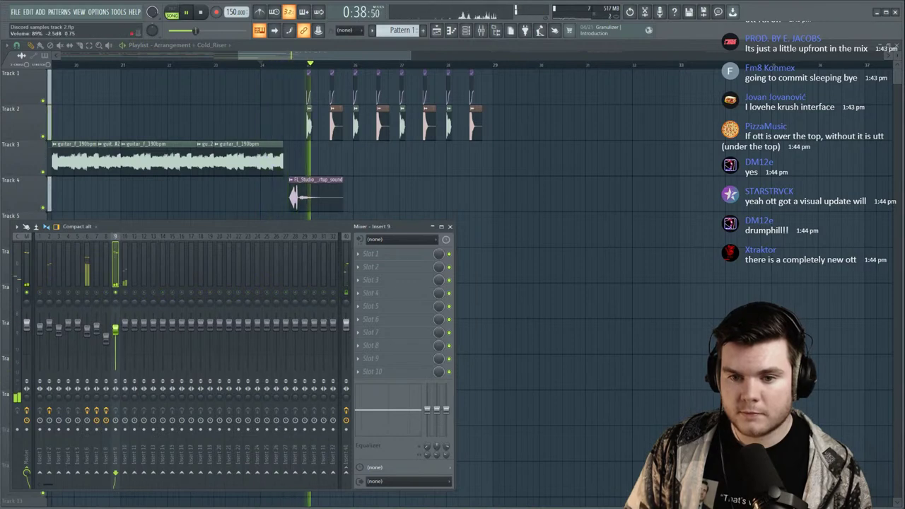
{"action": "key", "text": "space"}
Load Frequency Shifter into slot 1 of Insert 9, switch its range to 20 kHz and turn the frequency down to -20000 Hz.
{"action": "left_click", "coordinate": [368, 254]}
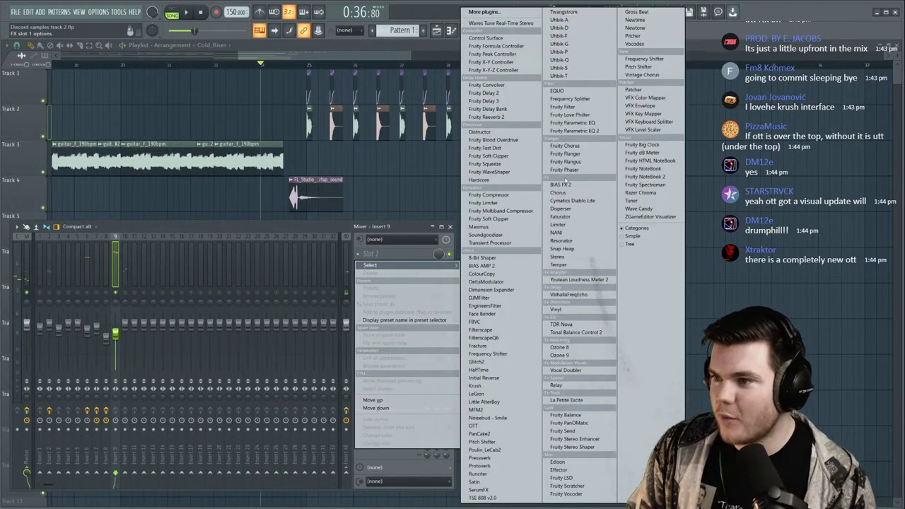
{"action": "left_click", "coordinate": [658, 59]}
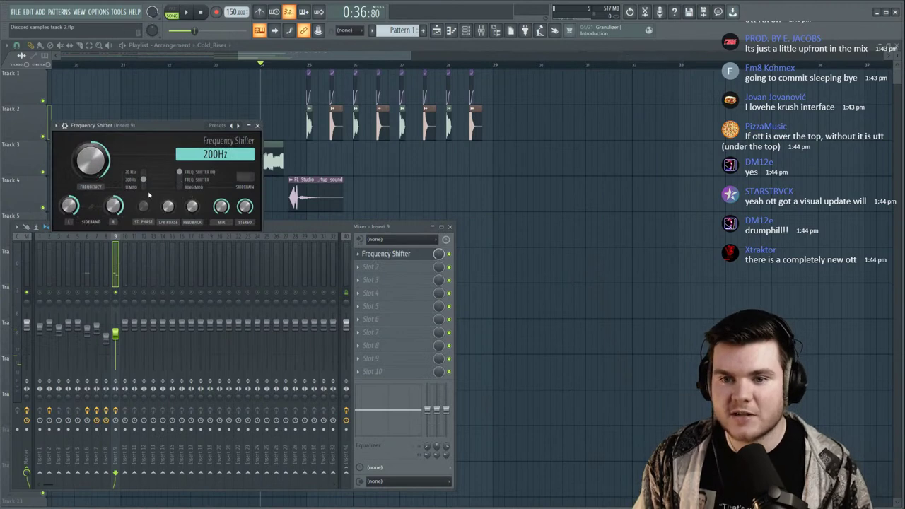
{"action": "key", "text": "space"}
{"action": "left_click_drag", "start_coordinate": [91, 161], "coordinate": [90, 226]}
{"action": "key", "text": "space"}
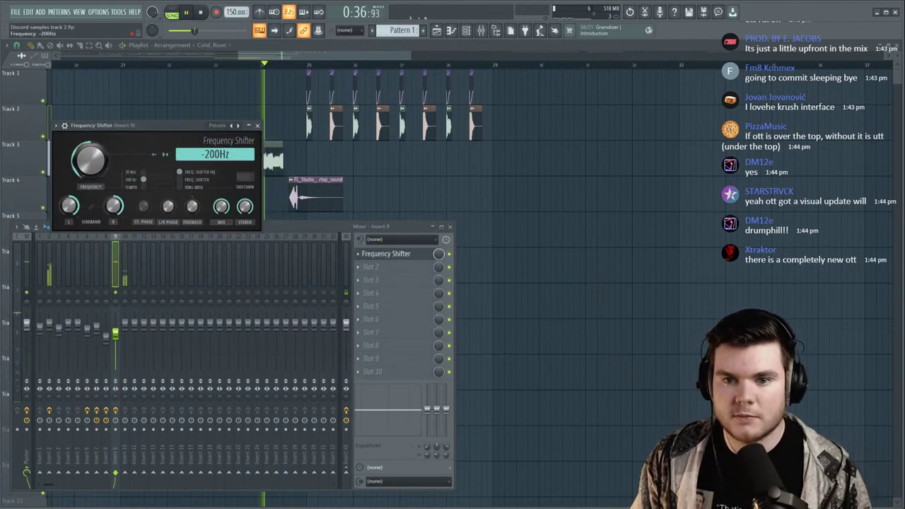
{"action": "left_click", "coordinate": [144, 172]}
{"action": "key", "text": "space"}
{"action": "key", "text": "space"}
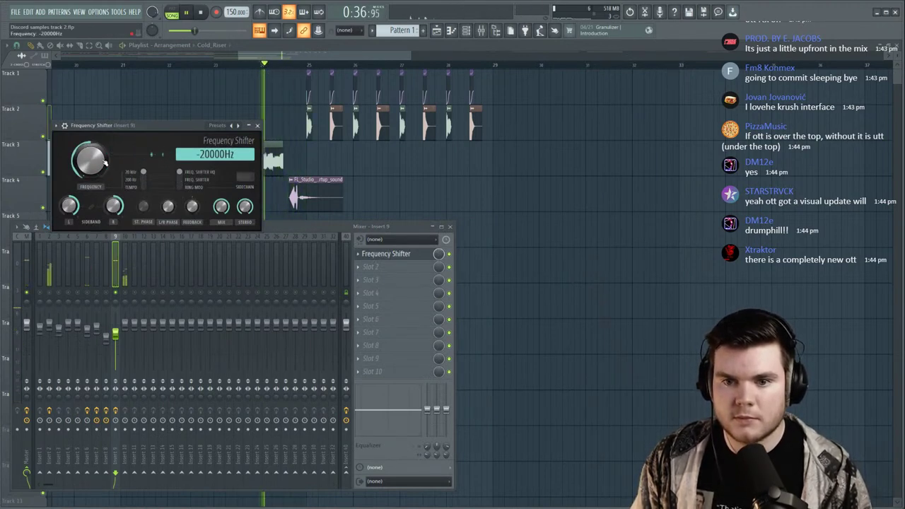
Set the Frequency Shifter's frequency on Insert 9 to -293 Hz while auditioning the transition, and close the plugin.
{"action": "mouse_move", "coordinate": [105, 162]}
{"action": "left_mouse_down"}
{"action": "mouse_move", "coordinate": [105, 135]}
{"action": "mouse_move", "coordinate": [104, 174]}
{"action": "mouse_move", "coordinate": [104, 162]}
{"action": "left_mouse_up"}
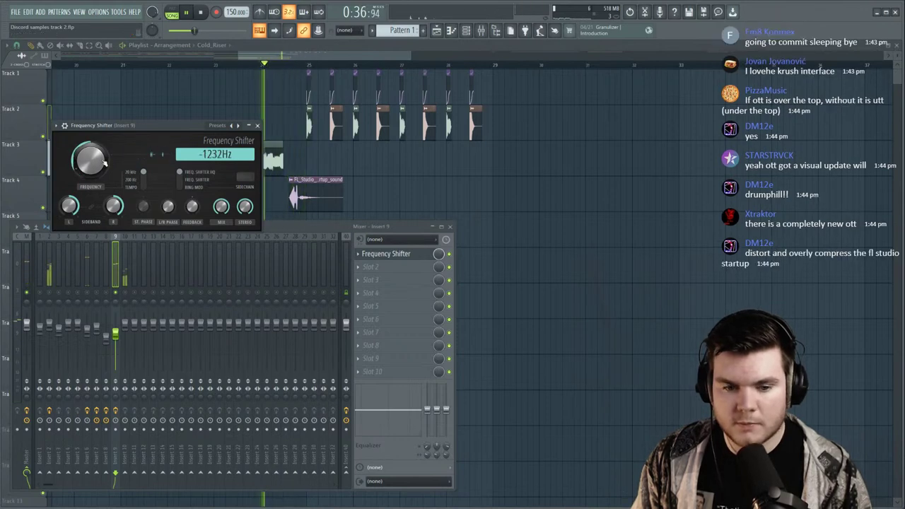
{"action": "key", "text": "space"}
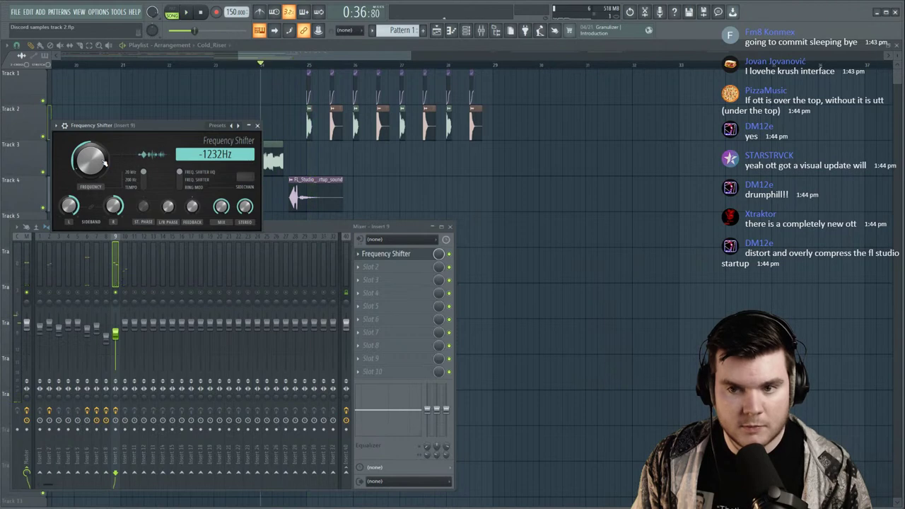
{"action": "key", "text": "space"}
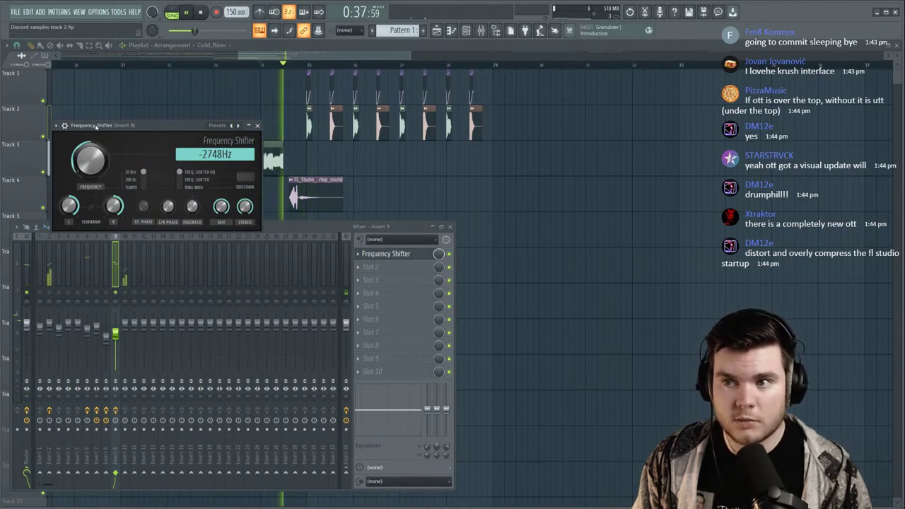
{"action": "key", "text": "space"}
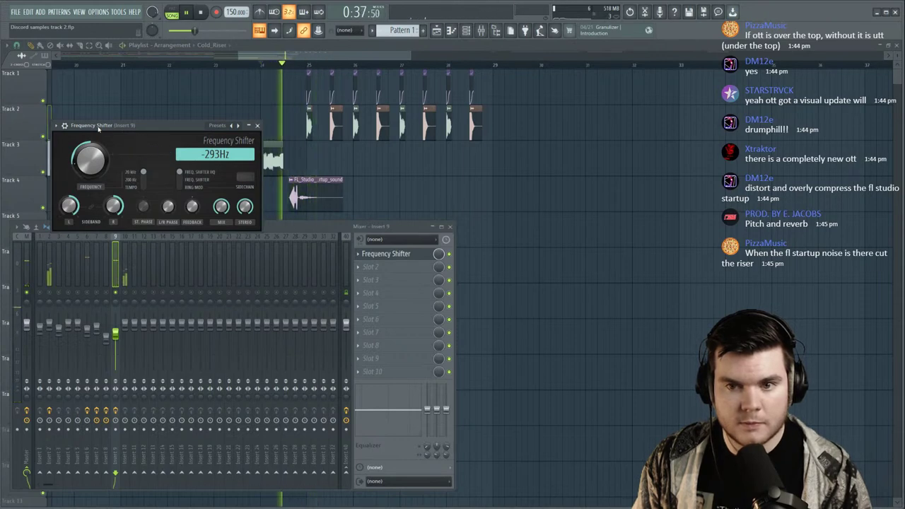
{"action": "key", "text": "space"}
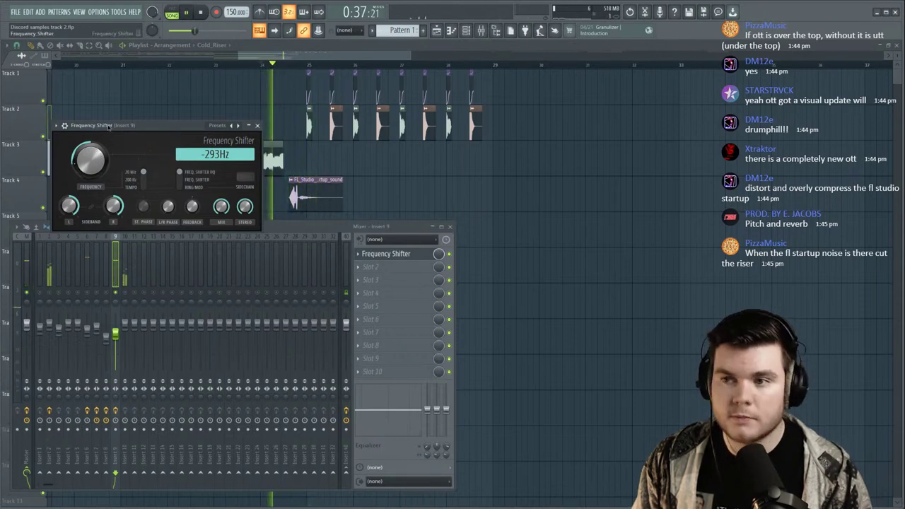
{"action": "key", "text": "space"}
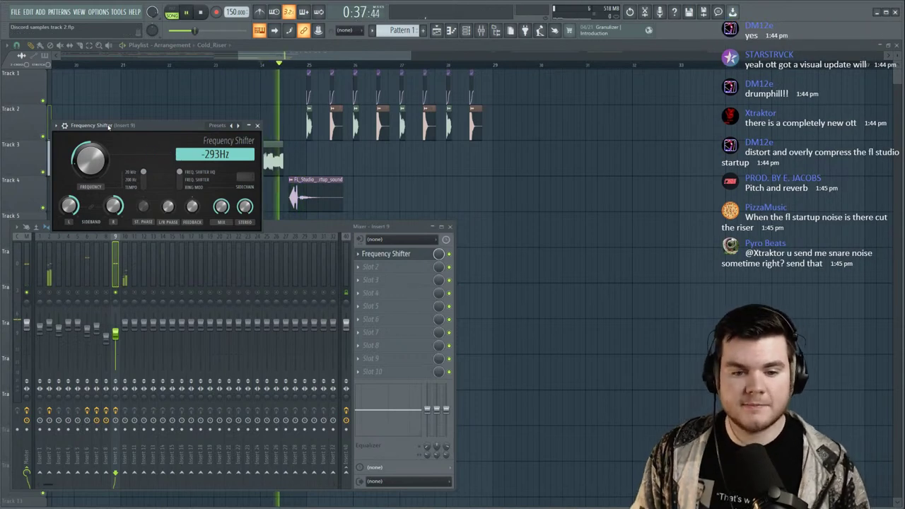
{"action": "left_click", "coordinate": [385, 254]}
{"action": "key", "text": "space"}
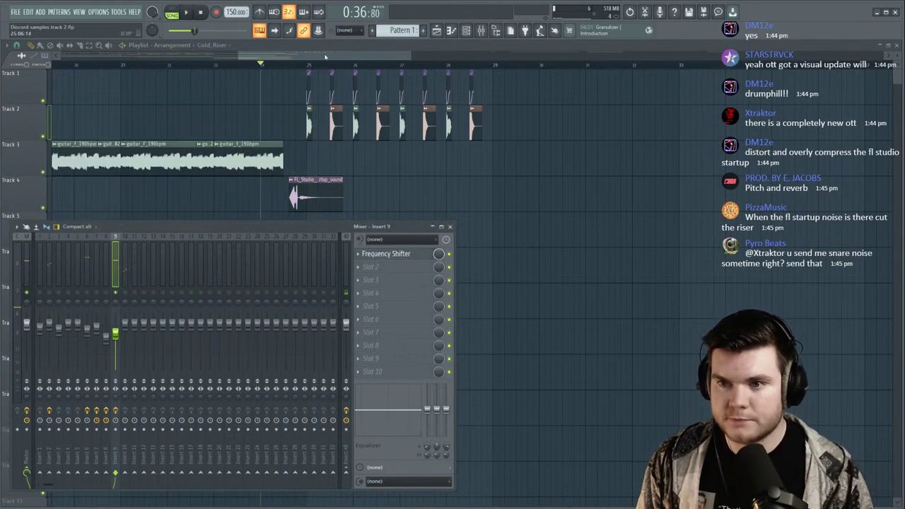
Trim the end of the Cold_Riser clip on Track 10 back to about three-quarters through bar 24 and play the transition.
{"action": "key", "text": "F9"}
{"action": "key", "text": "space"}
{"action": "key", "text": "space"}
{"action": "scroll", "coordinate": [288, 67], "scroll_direction": "up", "scroll_amount": 4}
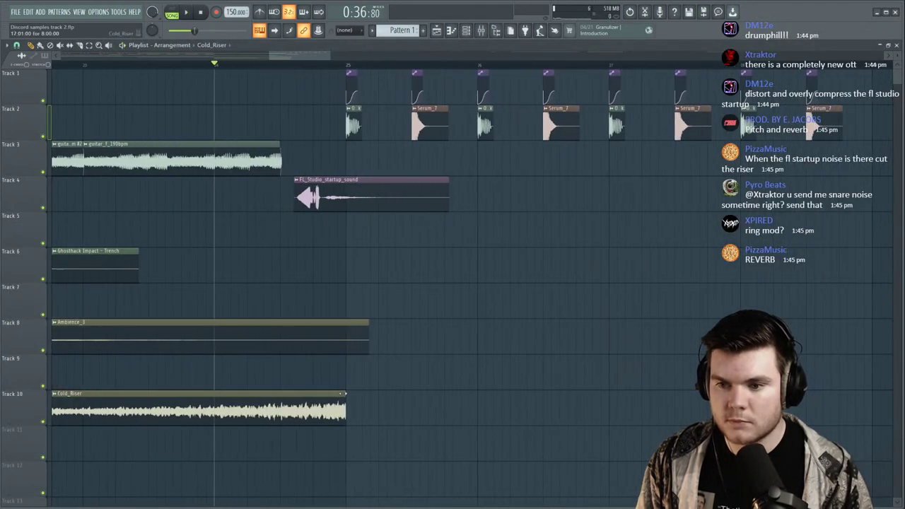
{"action": "key", "text": "space"}
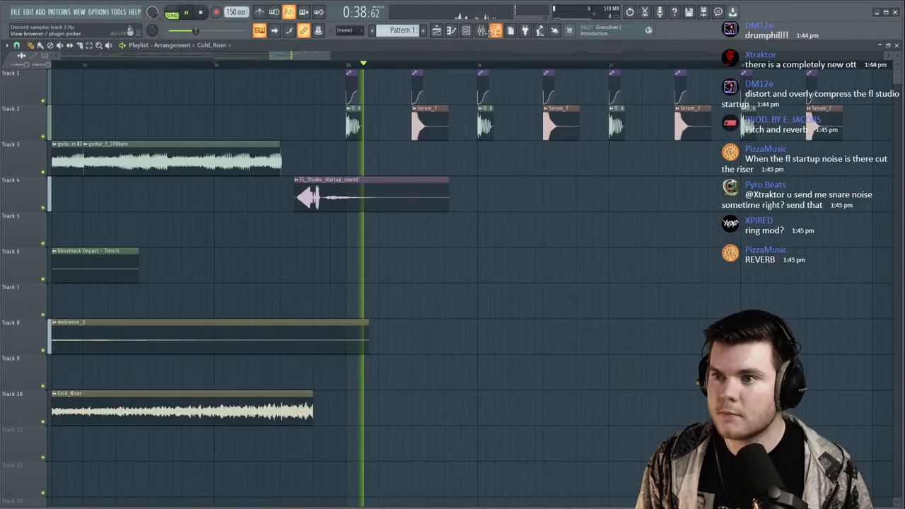
{"action": "key", "text": "space"}
Set the Frequency Shifter's frequency on Insert 9 to -654 Hz while playing the transition.
{"action": "key", "text": "F9"}
{"action": "key", "text": "space"}
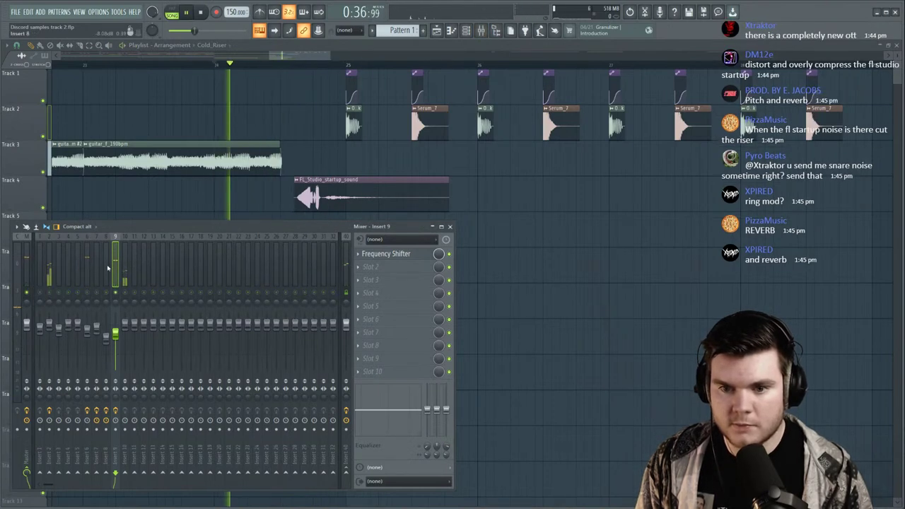
{"action": "left_click", "coordinate": [382, 261]}
{"action": "left_click", "coordinate": [383, 257]}
{"action": "key", "text": "space"}
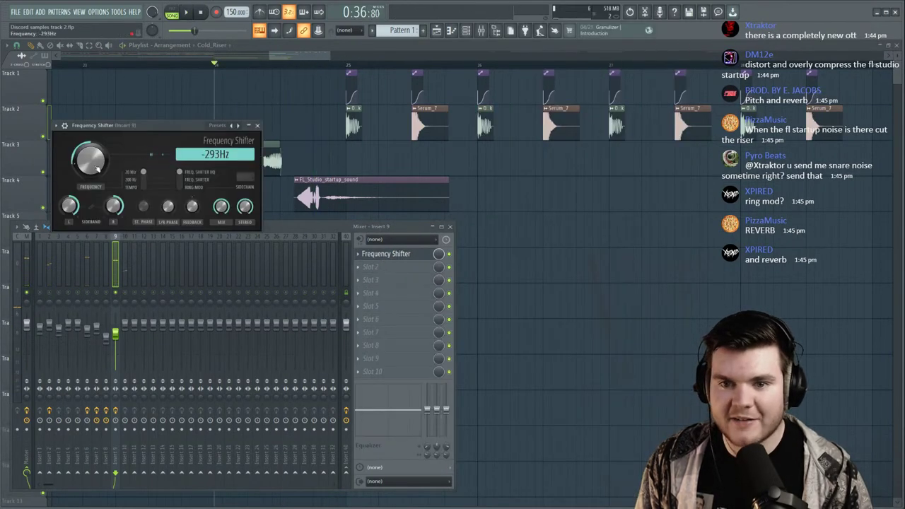
{"action": "key", "text": "space"}
{"action": "left_click_drag", "start_coordinate": [97, 168], "coordinate": [99, 145]}
{"action": "key", "text": "space"}
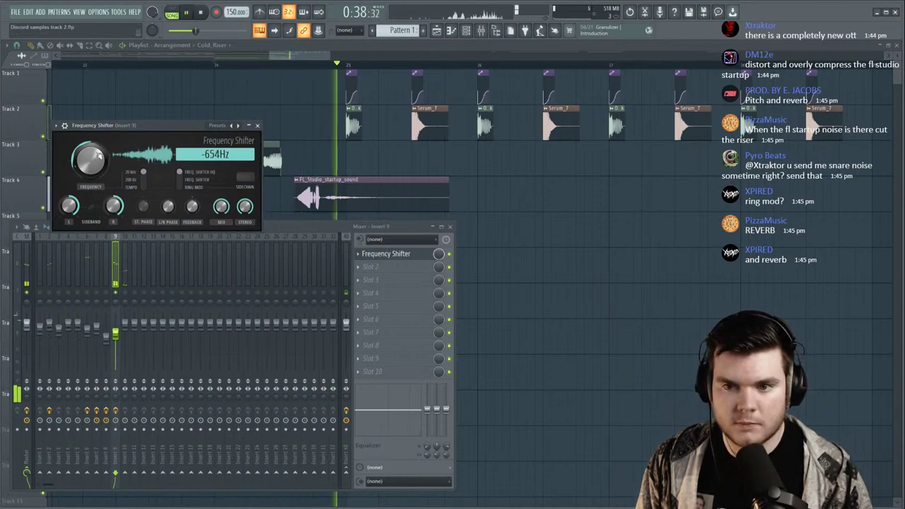
Compare the shifted startup sound in the full mix and with Insert 9 soloed, and close the Frequency Shifter.
{"action": "key", "text": "space"}
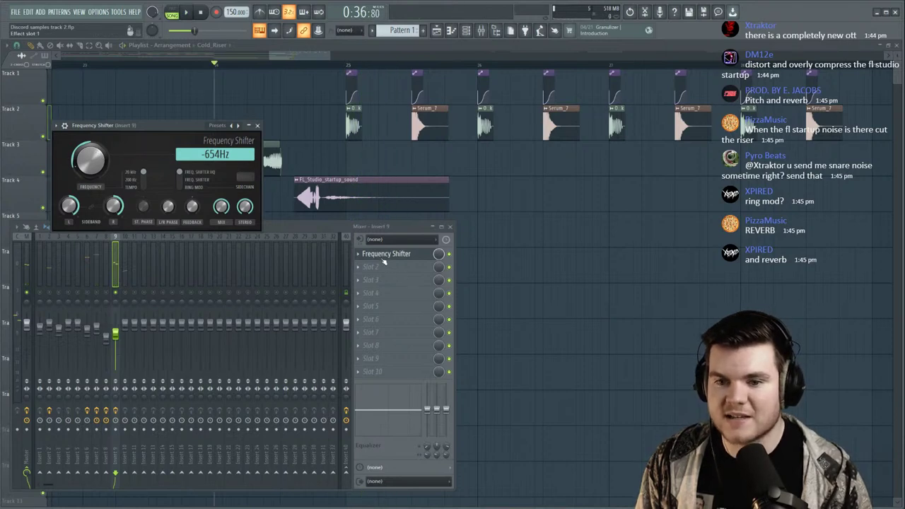
{"action": "key", "text": "space"}
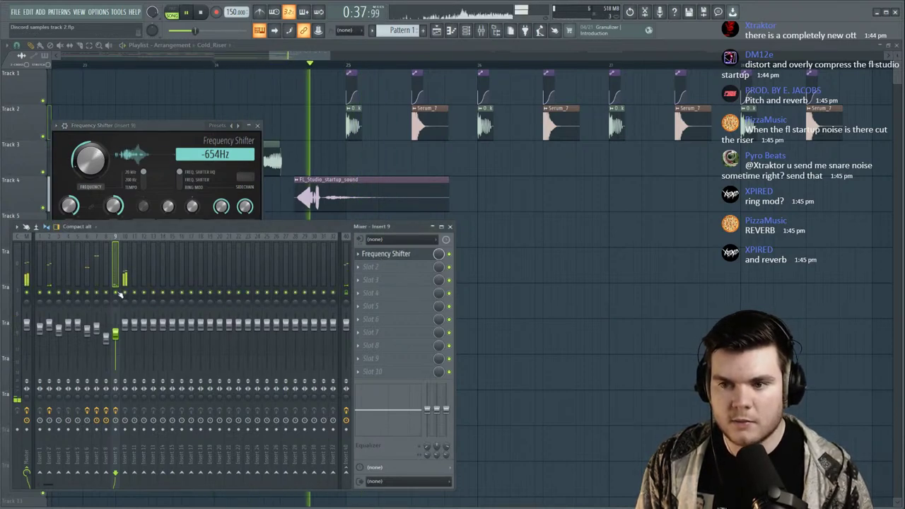
{"action": "key", "text": "space"}
{"action": "left_click", "coordinate": [383, 257]}
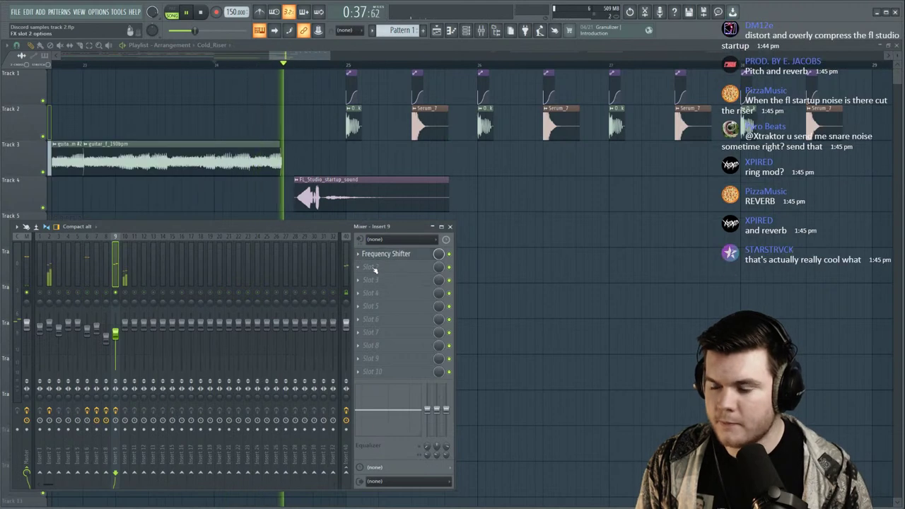
{"action": "left_click", "coordinate": [377, 267]}
{"action": "left_click", "coordinate": [251, 113]}
{"action": "key", "text": "space"}
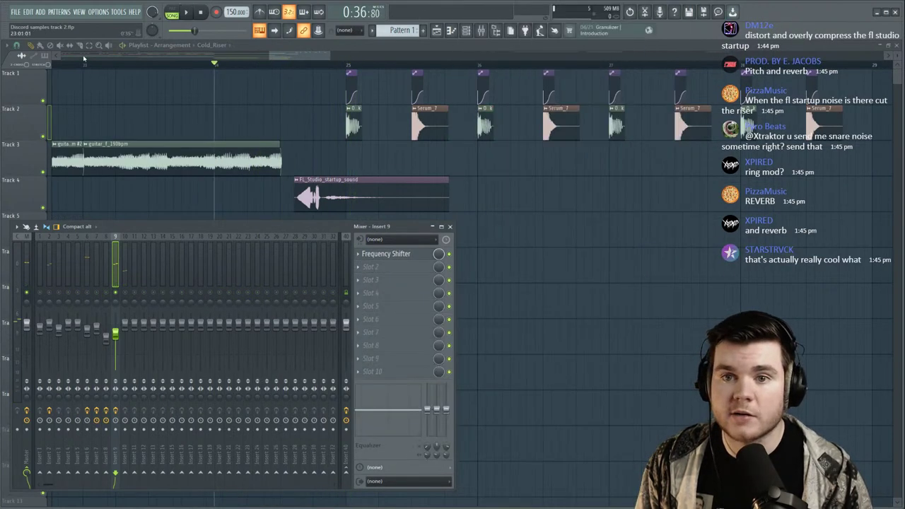
Slice the FL_Studio_startup_sound clip on Track 4 at bar 25, delete the part after the cut, and play into the drop.
{"action": "key", "text": "F9"}
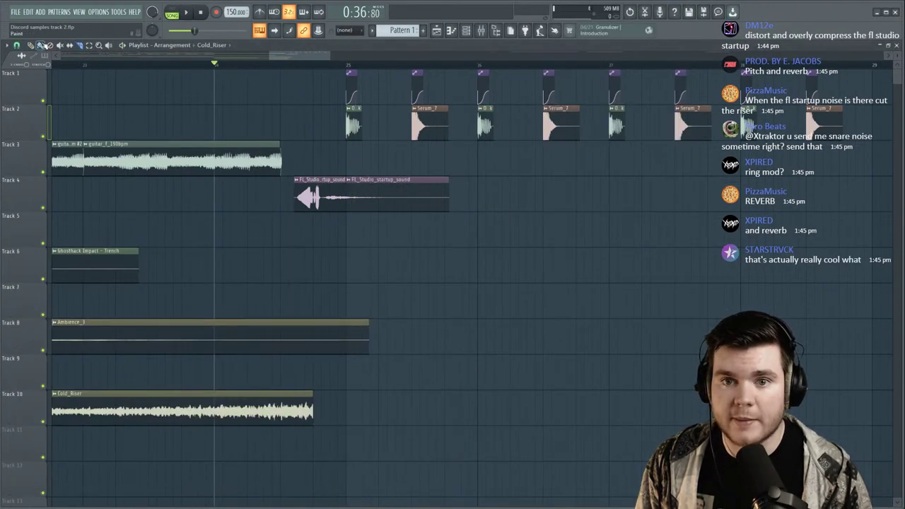
{"action": "right_click", "coordinate": [371, 194]}
{"action": "left_click", "coordinate": [284, 65]}
{"action": "key", "text": "space"}
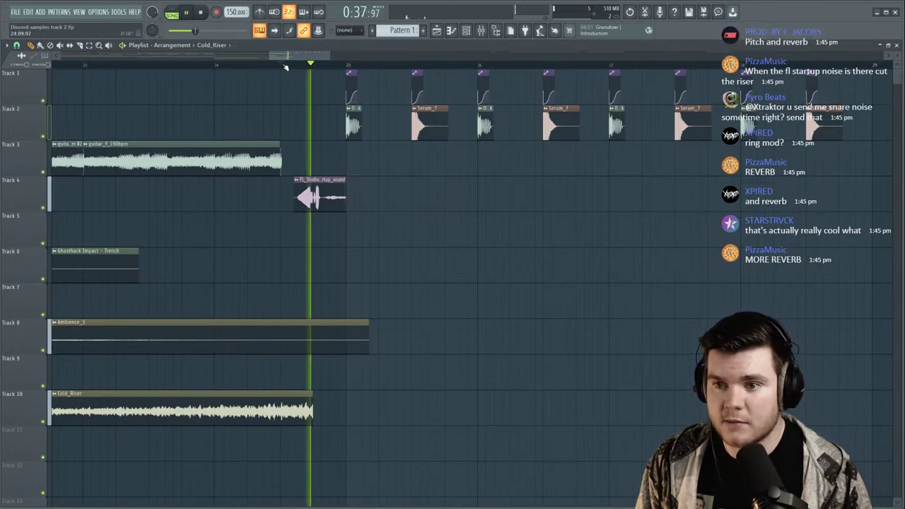
{"action": "left_click", "coordinate": [481, 31]}
{"action": "key", "text": "space"}
{"action": "key", "text": "space"}
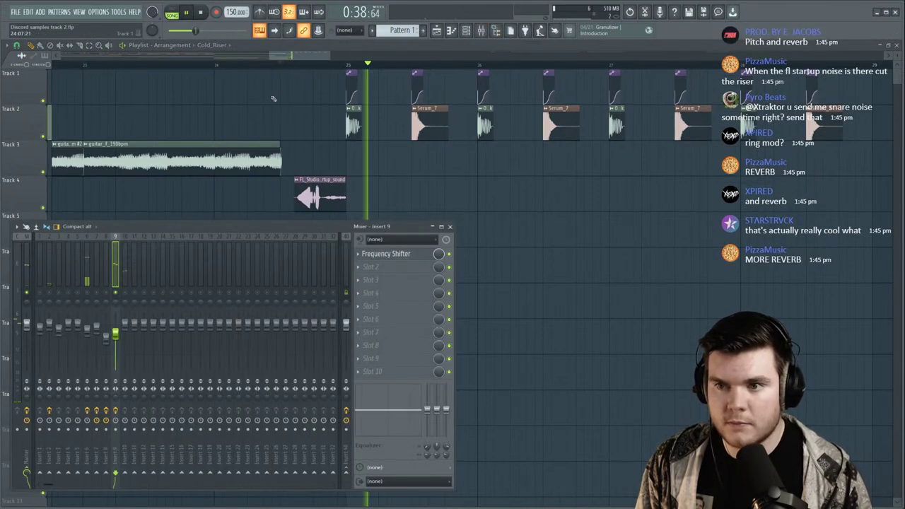
{"action": "key", "text": "space"}
Loop playback from the middle of bar 24 to bar 26 and bring up the mixer.
{"action": "left_click_drag", "start_coordinate": [285, 65], "coordinate": [480, 72]}
{"action": "key", "text": "space"}
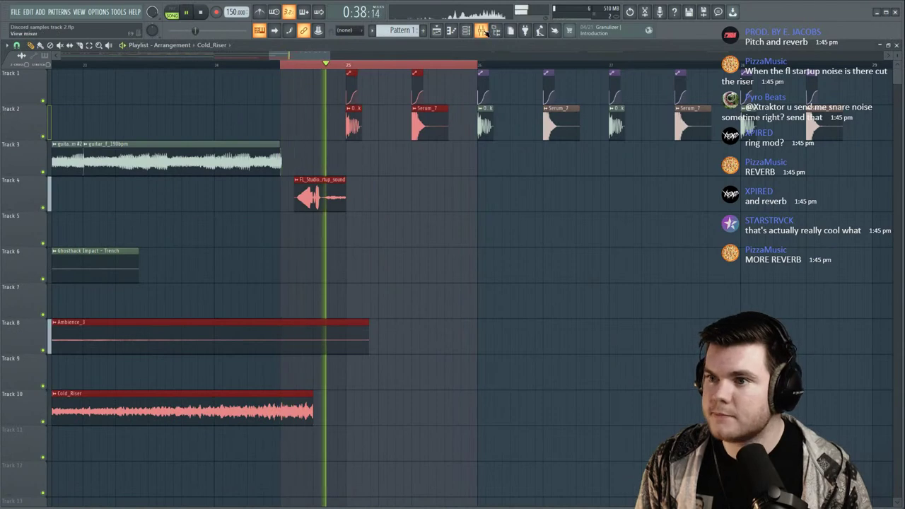
{"action": "left_click", "coordinate": [481, 31]}
{"action": "left_click", "coordinate": [390, 270]}
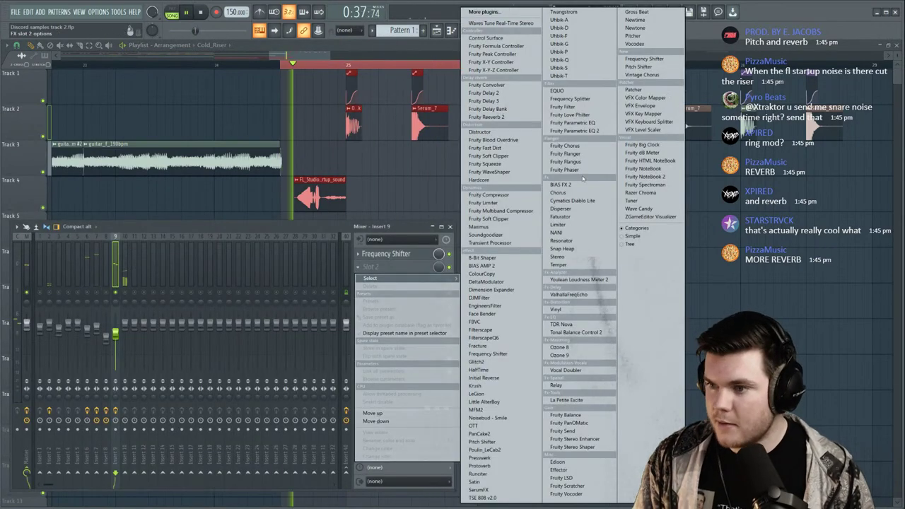
{"action": "left_click", "coordinate": [571, 266]}
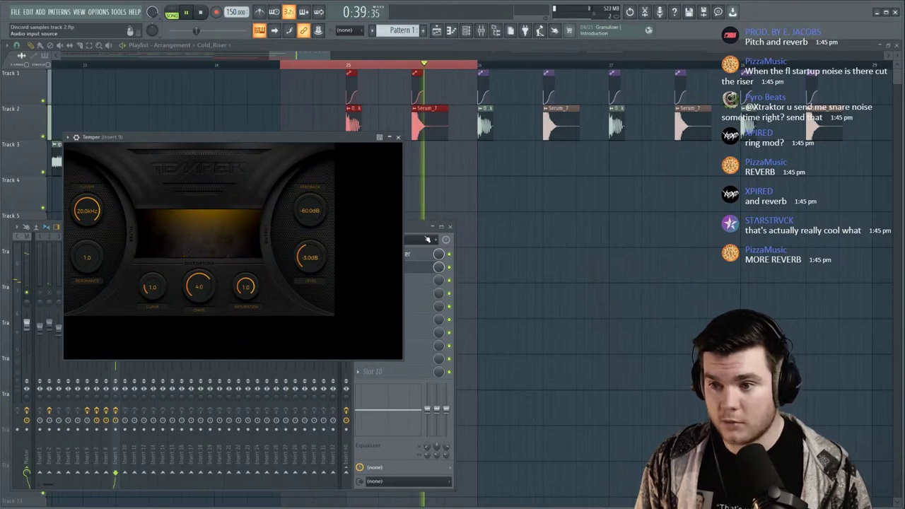
{"action": "left_click", "coordinate": [430, 242]}
Load Distructor into slot 2 of Insert 9 in place of Temper, and switch off its Filter and Chorus modules.
{"action": "left_click", "coordinate": [365, 267]}
{"action": "mouse_move", "coordinate": [368, 279]}
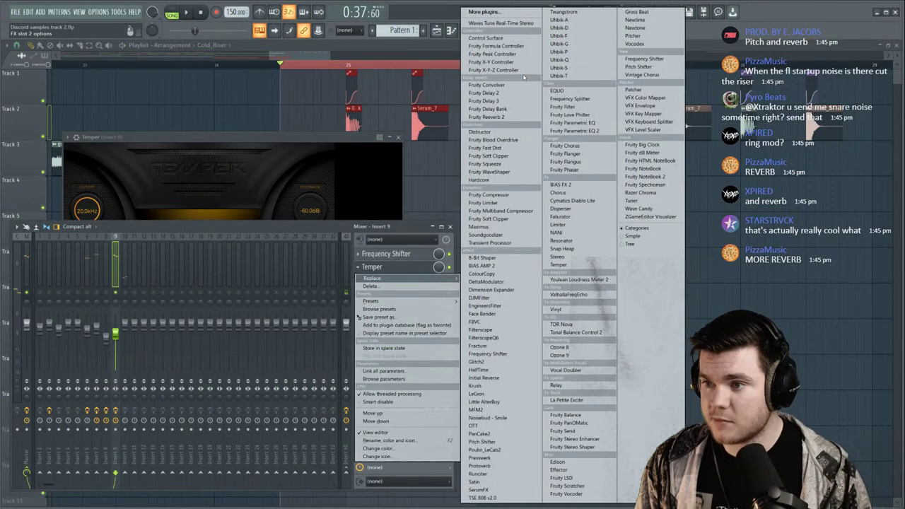
{"action": "left_click", "coordinate": [481, 131]}
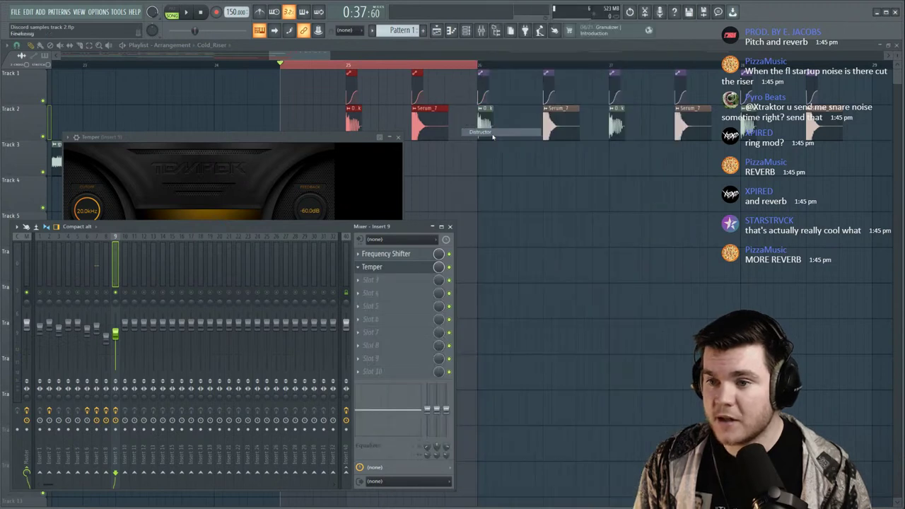
{"action": "left_click", "coordinate": [261, 156]}
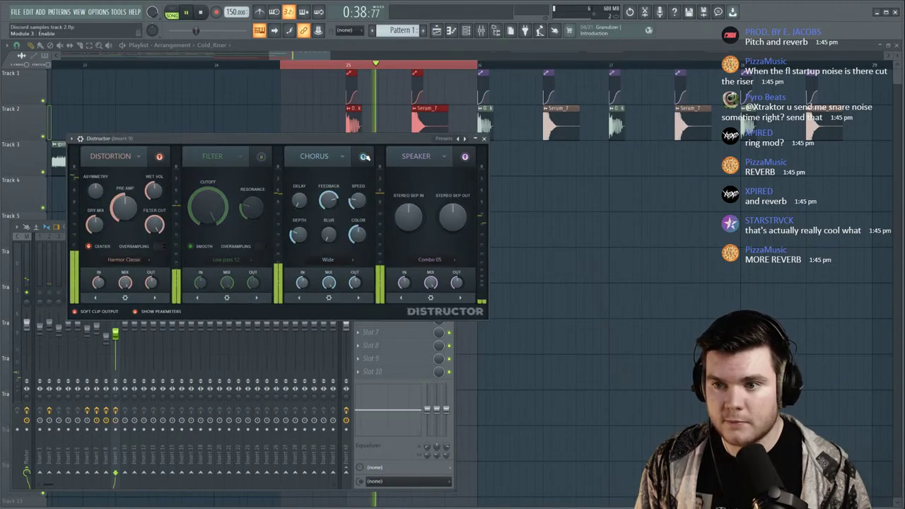
{"action": "left_click", "coordinate": [363, 156]}
Set Distructor's distortion type to Harmor Log and its speaker to Model I, and raise the Pre Amp.
{"action": "left_click", "coordinate": [124, 260]}
{"action": "left_click", "coordinate": [124, 326]}
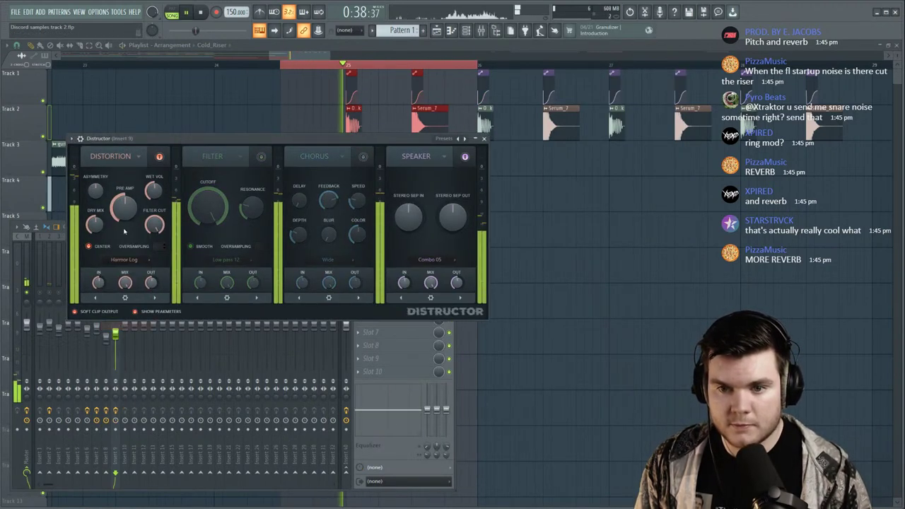
{"action": "left_click", "coordinate": [429, 259]}
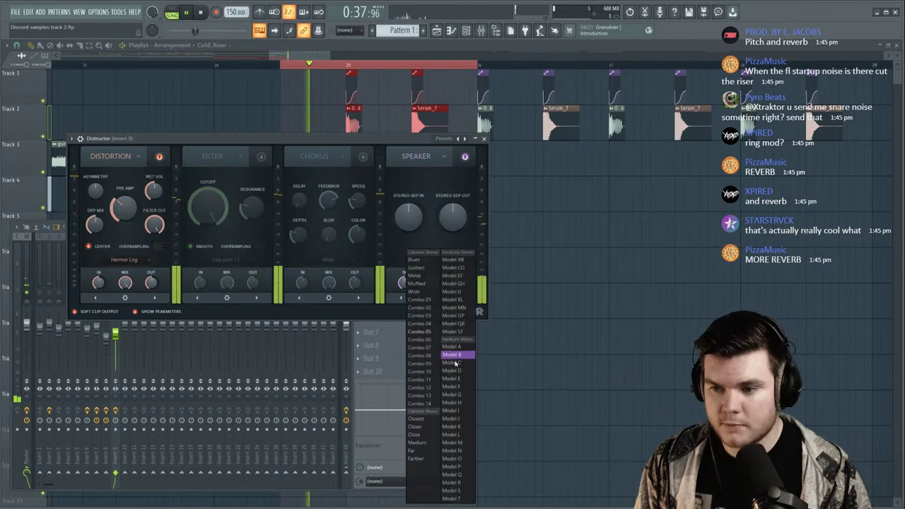
{"action": "left_click", "coordinate": [451, 410]}
{"action": "left_click_drag", "start_coordinate": [369, 141], "coordinate": [374, 140]}
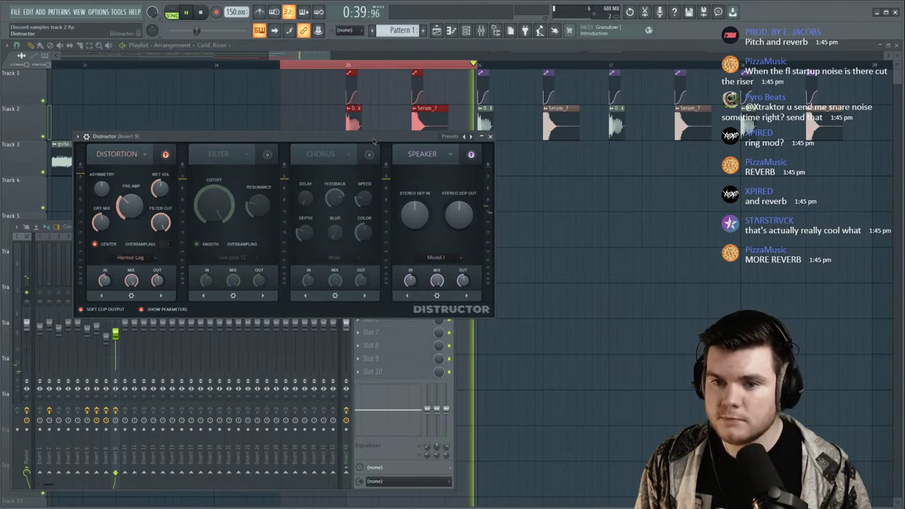
{"action": "left_click_drag", "start_coordinate": [136, 206], "coordinate": [137, 186]}
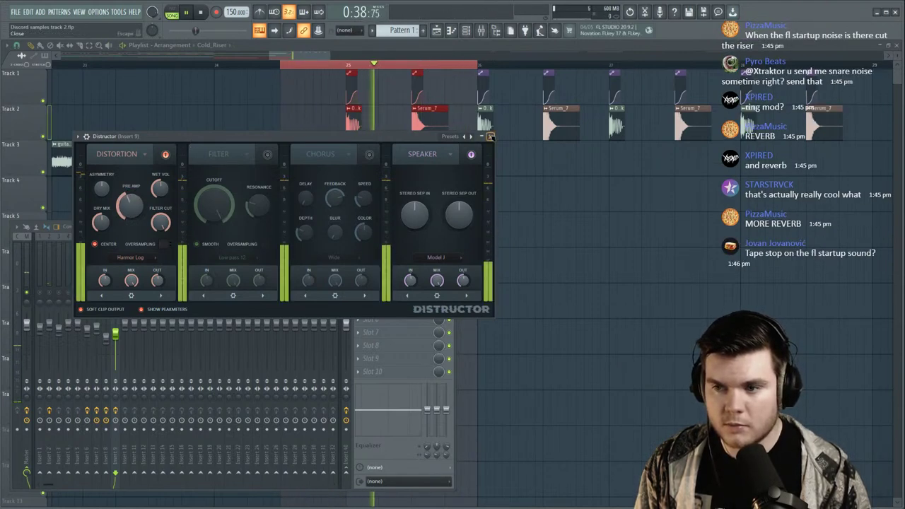
Close Distructor, load Fruity Reeverb 2 into slot 3 of Insert 9, and set its room size to 61.
{"action": "left_click", "coordinate": [490, 136]}
{"action": "left_click", "coordinate": [396, 280]}
{"action": "left_click", "coordinate": [495, 116]}
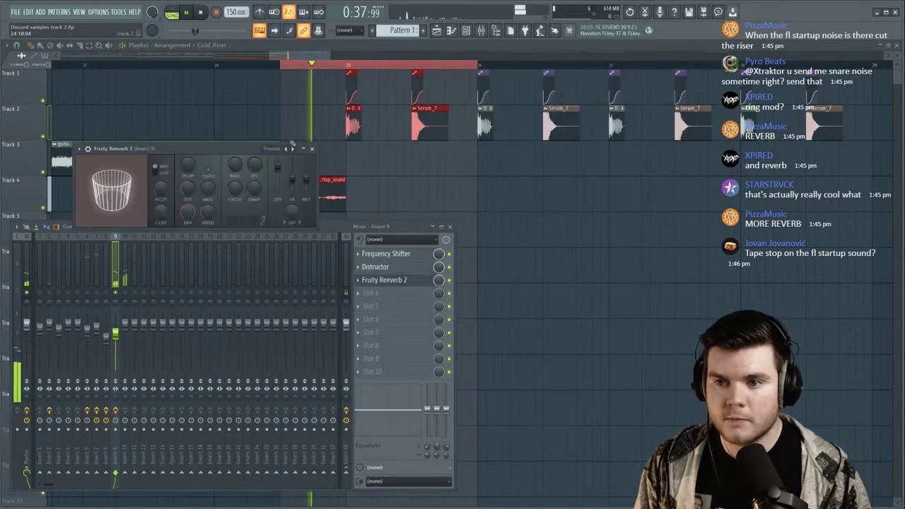
{"action": "left_click_drag", "start_coordinate": [186, 195], "coordinate": [186, 190]}
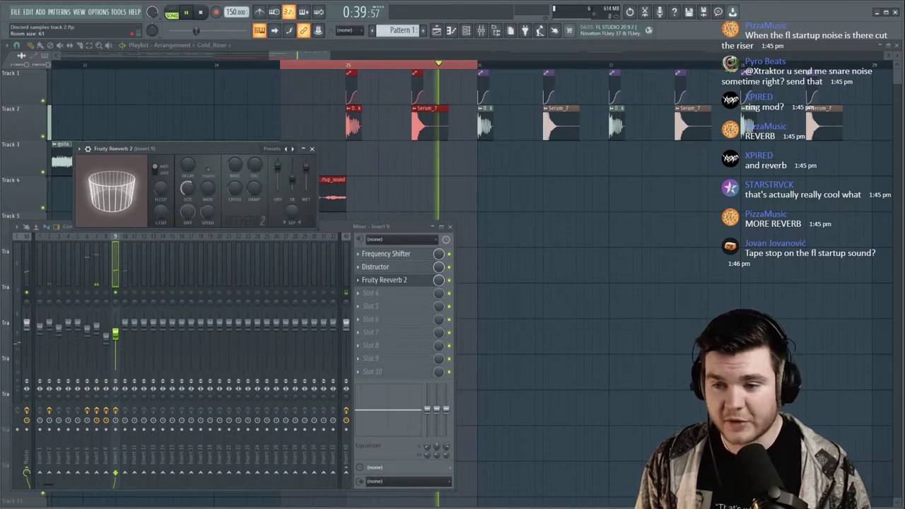
Try Fruity Reeverb 2 ahead of Distructor in the Insert 9 effect chain, restore the order, and close the reverb.
{"action": "left_click_drag", "start_coordinate": [412, 280], "coordinate": [413, 268]}
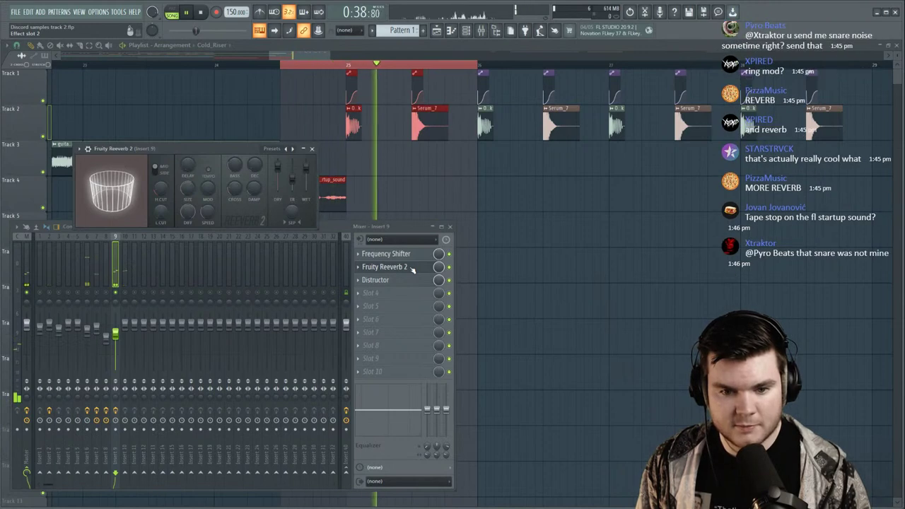
{"action": "scroll", "coordinate": [413, 270], "scroll_direction": "down", "scroll_amount": 1}
{"action": "left_click", "coordinate": [413, 281]}
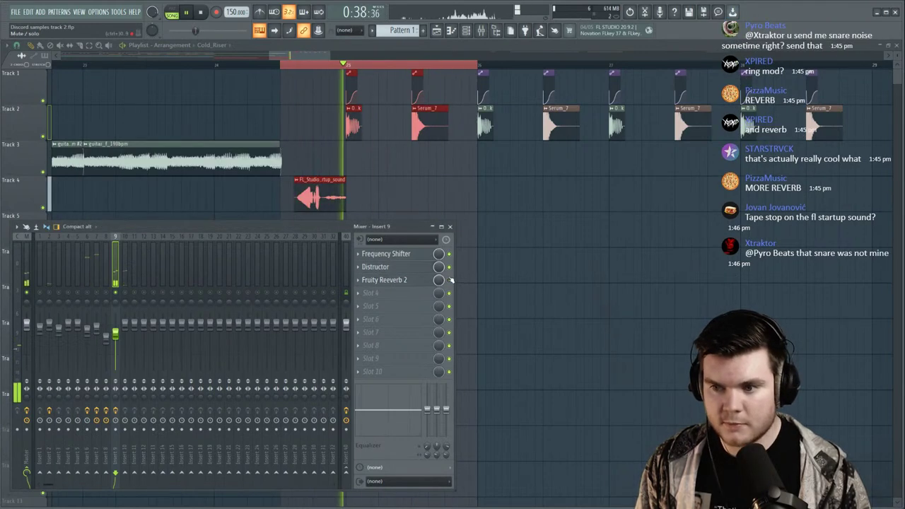
{"action": "left_click", "coordinate": [403, 281]}
{"action": "left_click", "coordinate": [386, 281]}
Load Disperser into slot 4 of Insert 9, raise its frequency while auditioning the loop, and close it.
{"action": "left_click", "coordinate": [375, 293]}
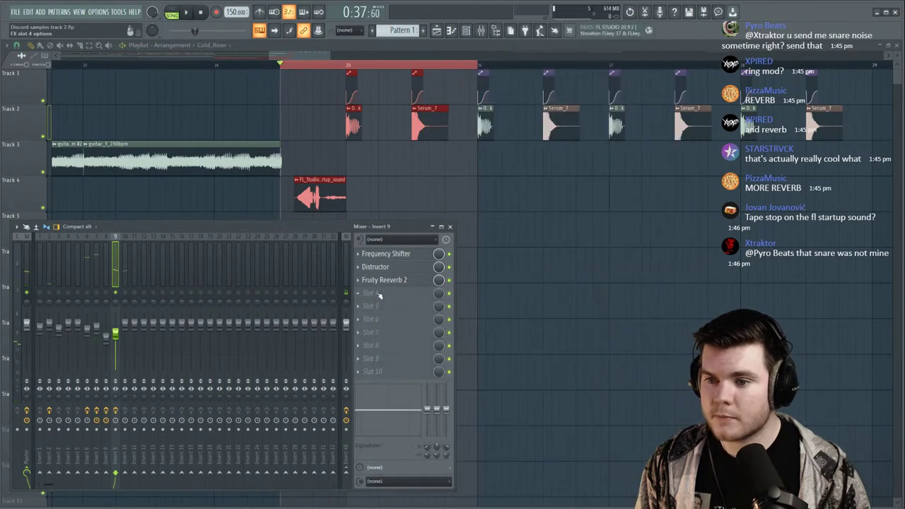
{"action": "left_click", "coordinate": [561, 209]}
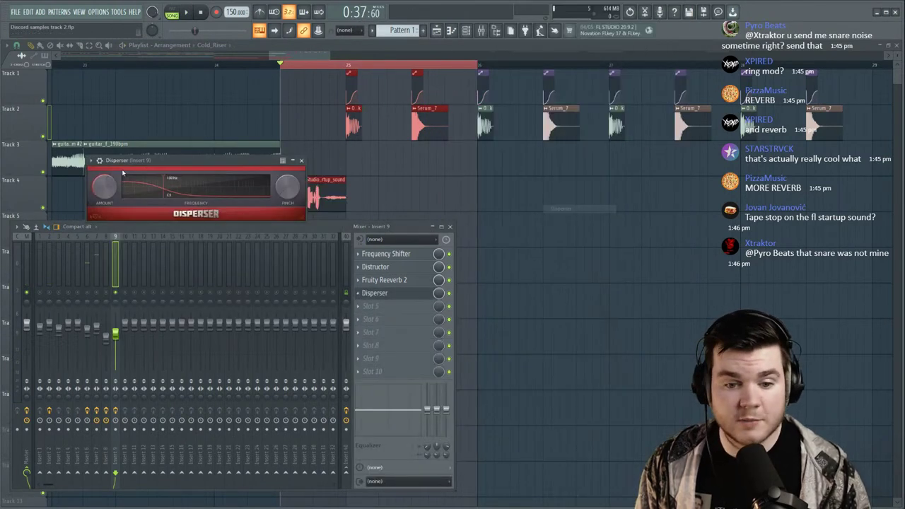
{"action": "left_click_drag", "start_coordinate": [135, 161], "coordinate": [171, 197]}
{"action": "key", "text": "space"}
{"action": "key", "text": "space"}
{"action": "key", "text": "space"}
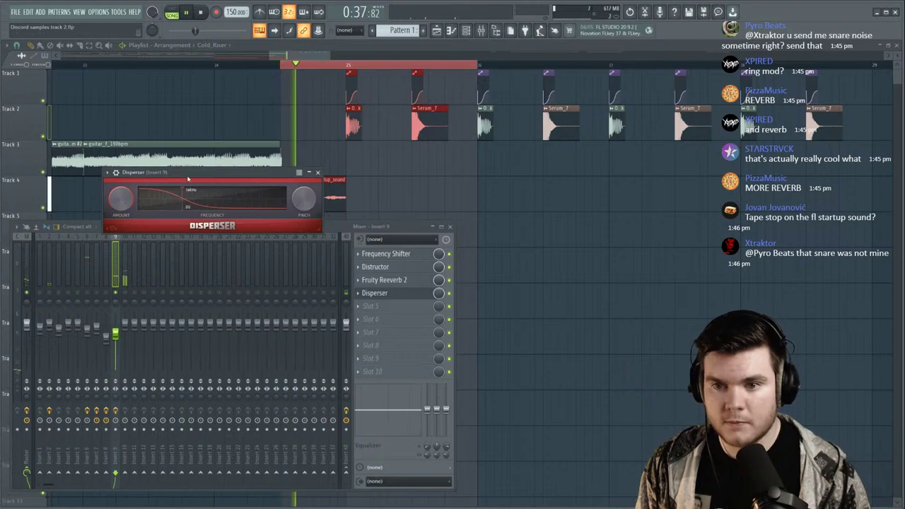
{"action": "left_click_drag", "start_coordinate": [184, 198], "coordinate": [195, 197]}
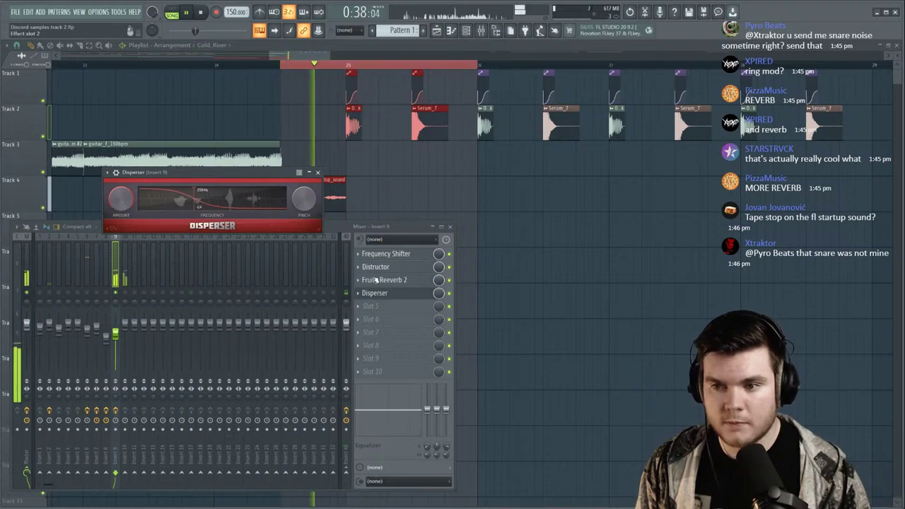
{"action": "left_click", "coordinate": [375, 293]}
{"action": "key", "text": "space"}
Load Initial Reverse into slot 5 of Insert 9, set its Dry/Wet to 52/48, and audition the loop.
{"action": "left_click", "coordinate": [376, 306]}
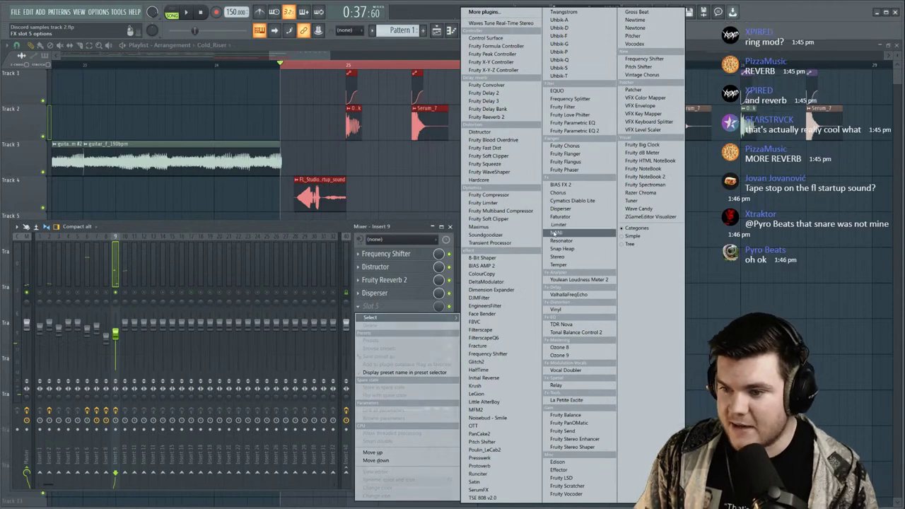
{"action": "left_click", "coordinate": [478, 378]}
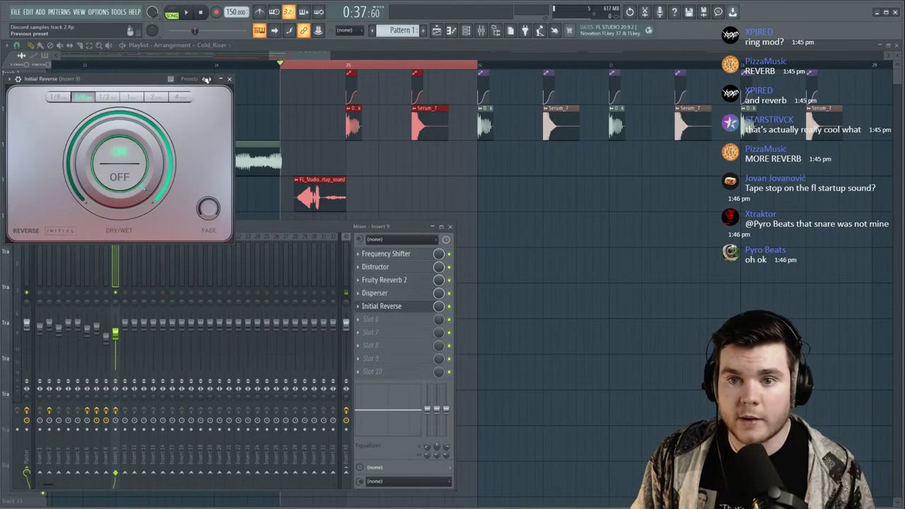
{"action": "left_click_drag", "start_coordinate": [147, 82], "coordinate": [227, 134]}
{"action": "key", "text": "space"}
{"action": "key", "text": "space"}
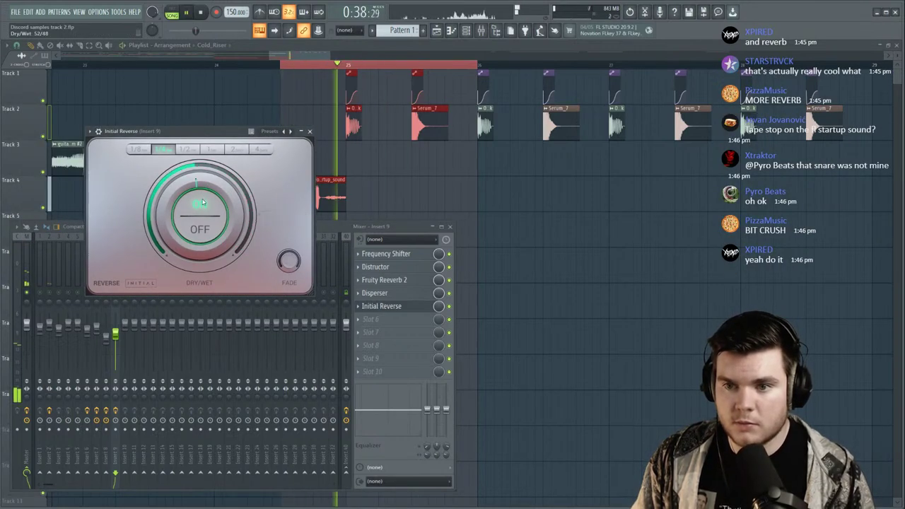
{"action": "key", "text": "space"}
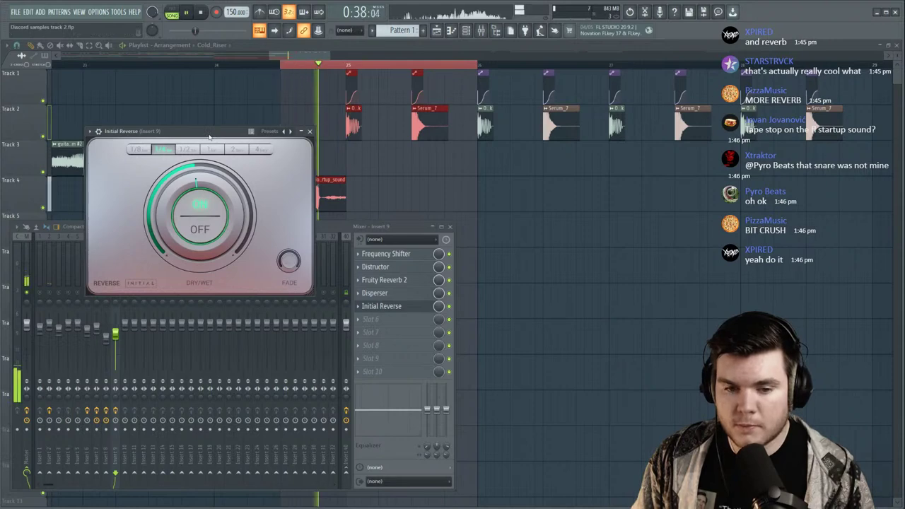
{"action": "key", "text": "space"}
Replace Initial Reverse with Krush in slot 5 and set its downsampling to about 21.1% while auditioning the loop.
{"action": "left_click", "coordinate": [360, 307]}
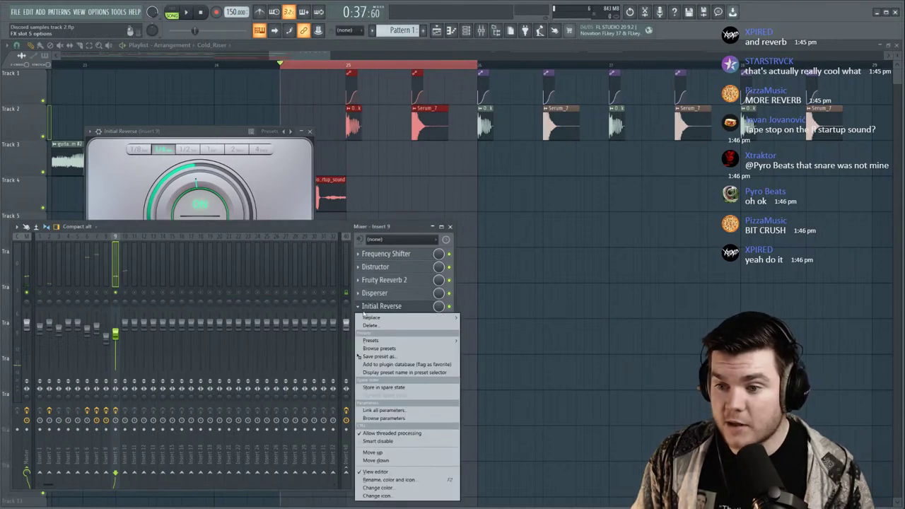
{"action": "mouse_move", "coordinate": [366, 319]}
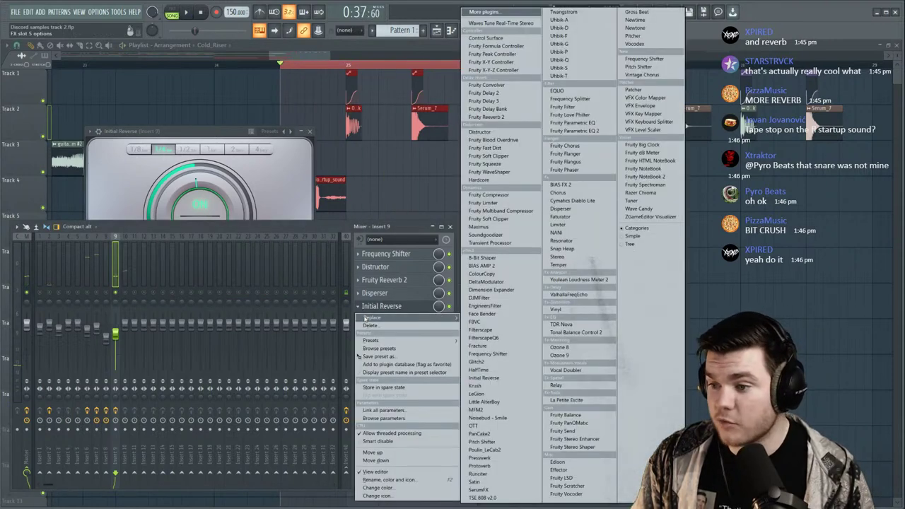
{"action": "left_click", "coordinate": [493, 387]}
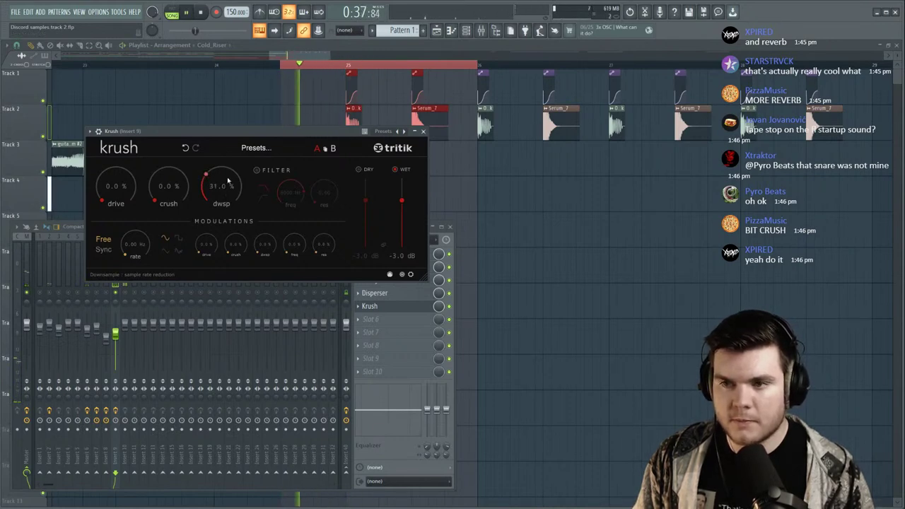
{"action": "key", "text": "space"}
{"action": "scroll", "coordinate": [228, 188], "scroll_direction": "down", "scroll_amount": 3}
{"action": "key", "text": "space"}
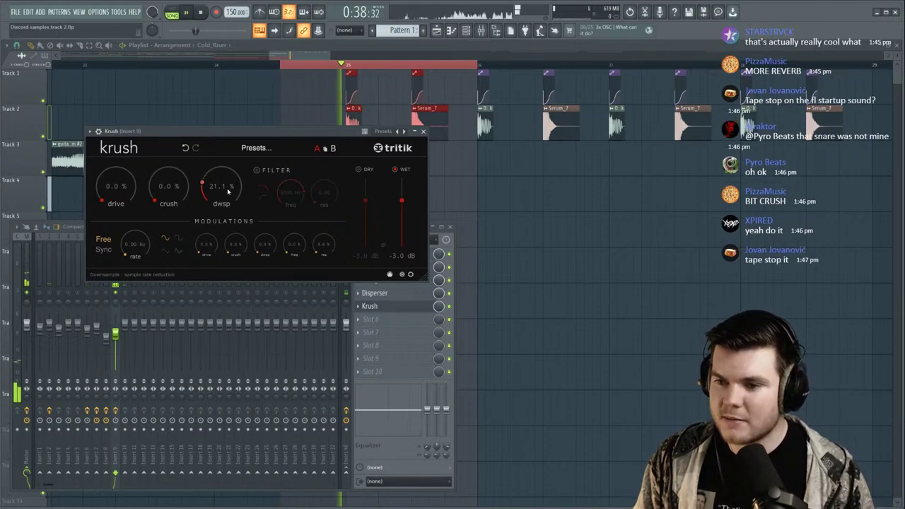
{"action": "key", "text": "space"}
{"action": "key", "text": "space"}
Lower the mix level of the Krush slot on Insert 9 while auditioning the loop.
{"action": "key", "text": "space"}
{"action": "left_click_drag", "start_coordinate": [438, 307], "coordinate": [438, 336]}
{"action": "key", "text": "space"}
{"action": "key", "text": "space"}
Load Glitch2 into slot 6 of Insert 9 and audition its default sequence on the startup sound.
{"action": "left_click", "coordinate": [371, 319]}
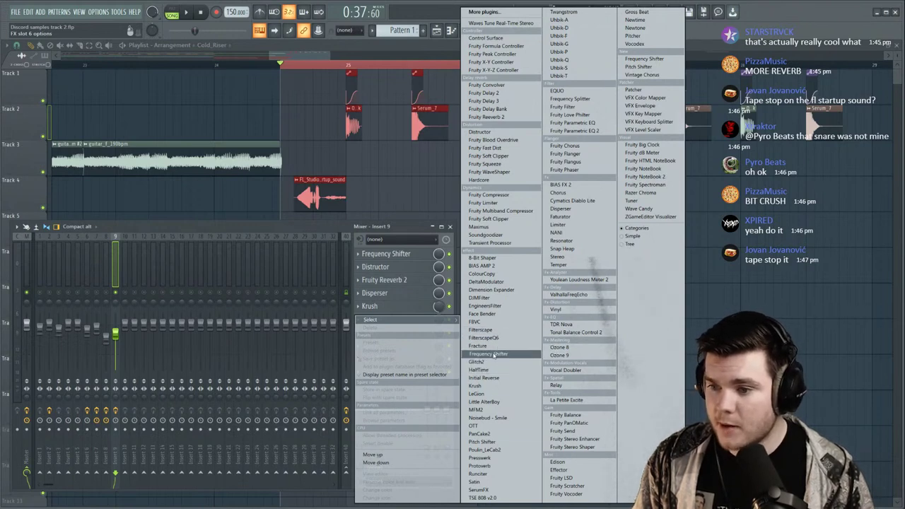
{"action": "left_click", "coordinate": [492, 362]}
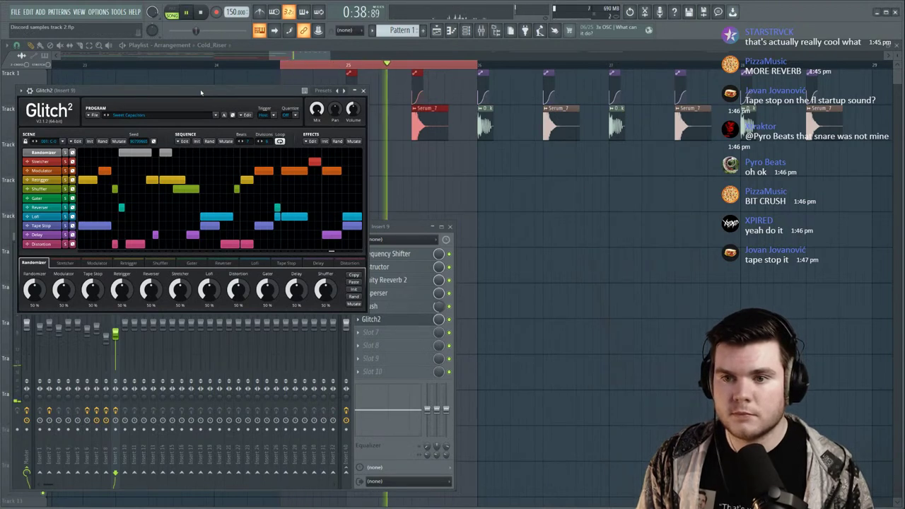
{"action": "key", "text": "space"}
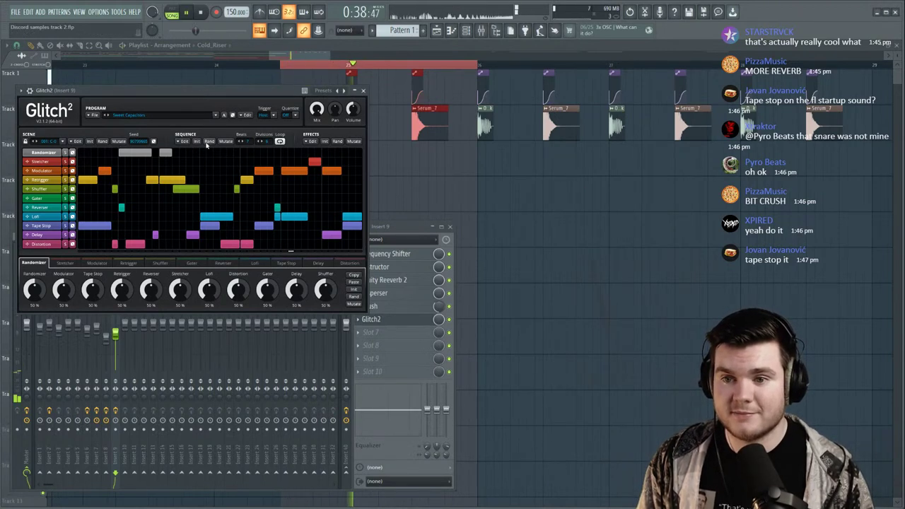
{"action": "key", "text": "space"}
Try several randomized sequences in Glitch2 while playing the loop.
{"action": "left_click", "coordinate": [208, 142]}
{"action": "left_click", "coordinate": [198, 142]}
{"action": "left_click", "coordinate": [211, 142]}
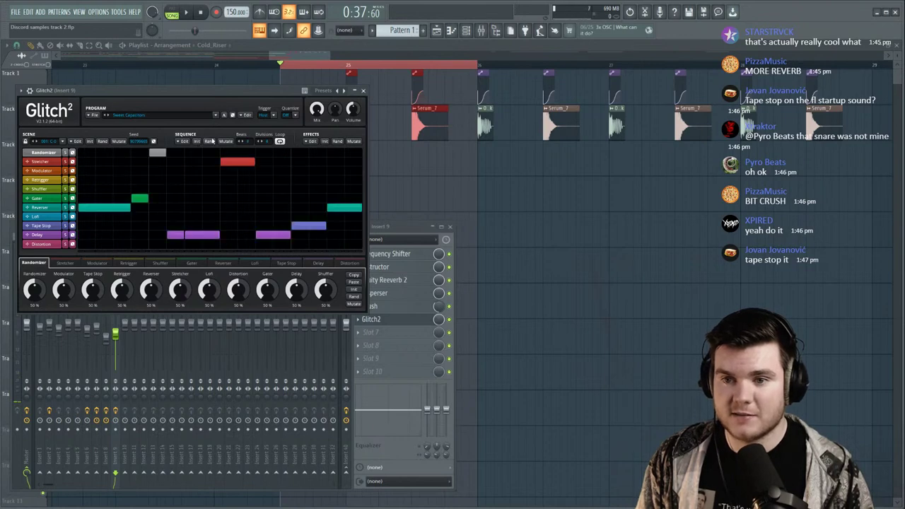
{"action": "key", "text": "space"}
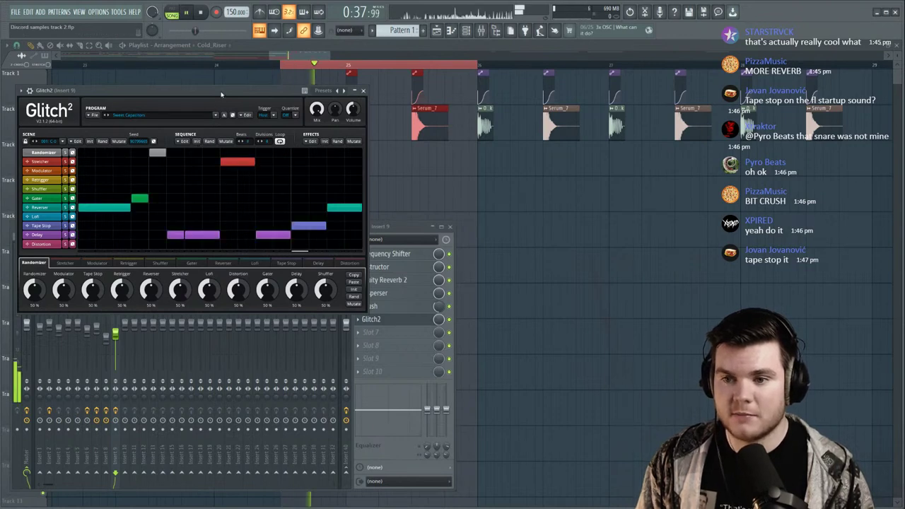
{"action": "left_click", "coordinate": [209, 142]}
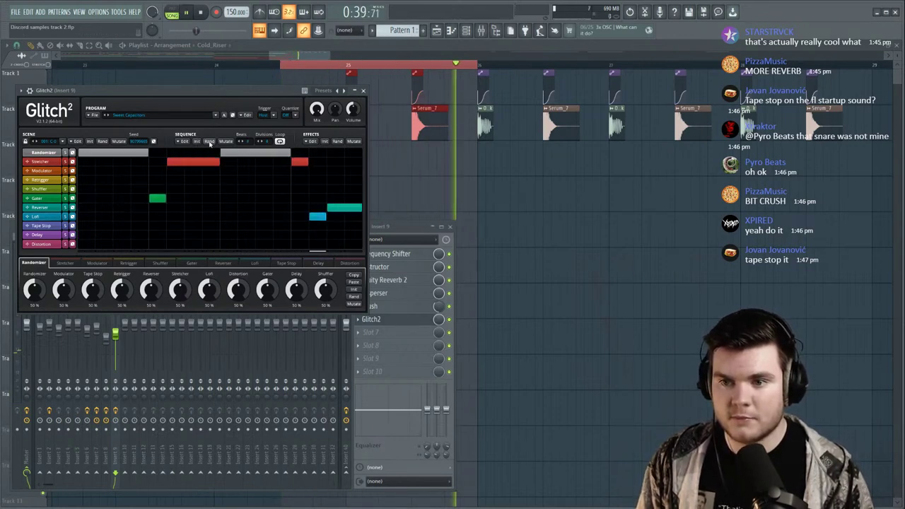
{"action": "left_click", "coordinate": [209, 142]}
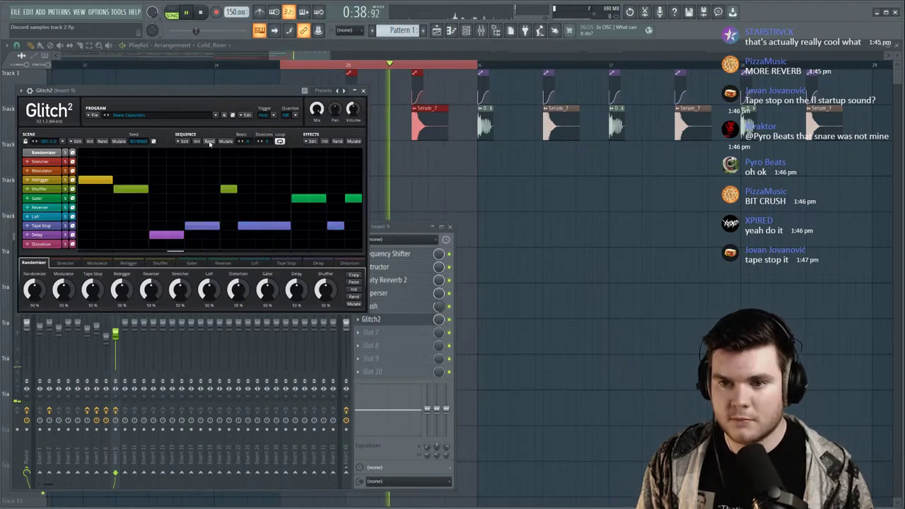
{"action": "left_click", "coordinate": [210, 141]}
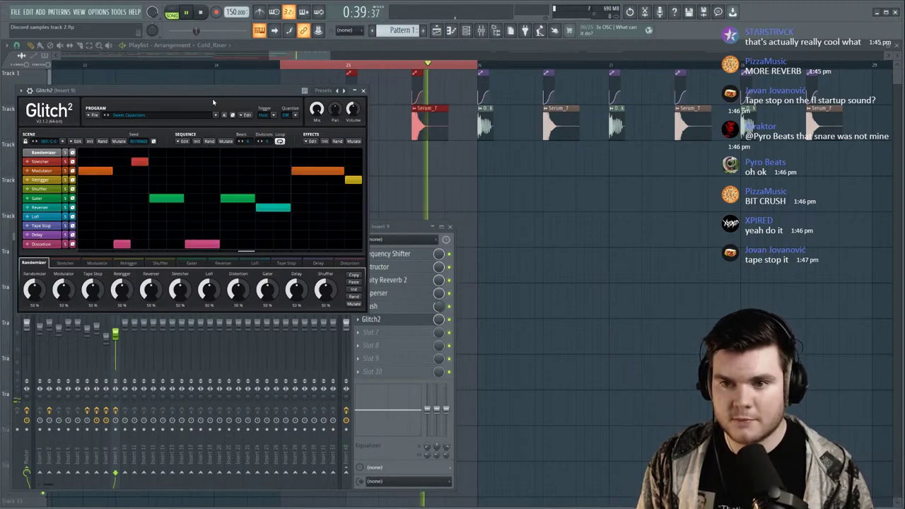
Clear the Glitch2 sequence and add one Tape Stop block spanning the last three steps.
{"action": "left_click", "coordinate": [198, 142]}
{"action": "key", "text": "space"}
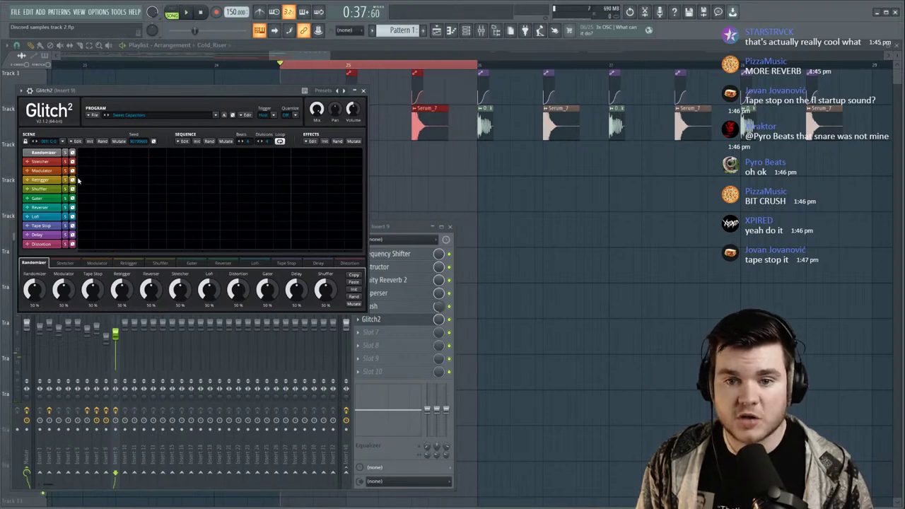
{"action": "key", "text": "space"}
{"action": "left_click", "coordinate": [300, 225]}
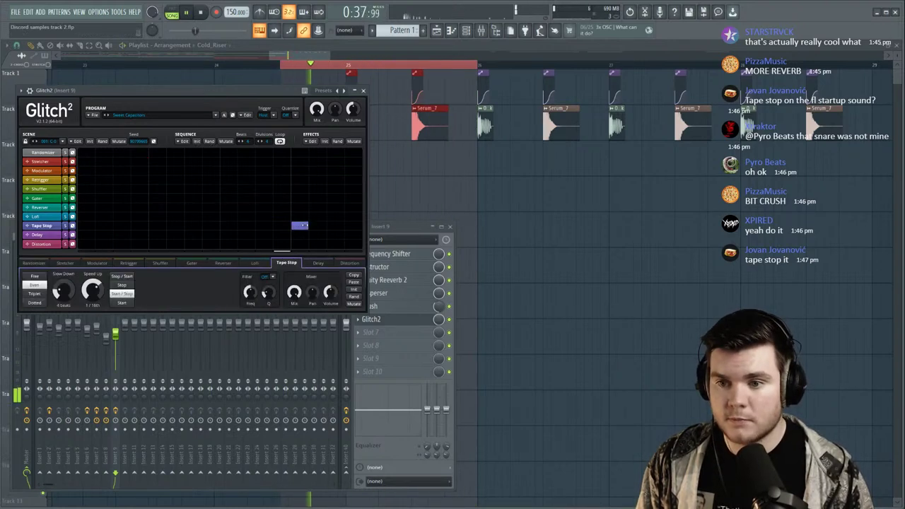
{"action": "left_click_drag", "start_coordinate": [307, 226], "coordinate": [343, 227]}
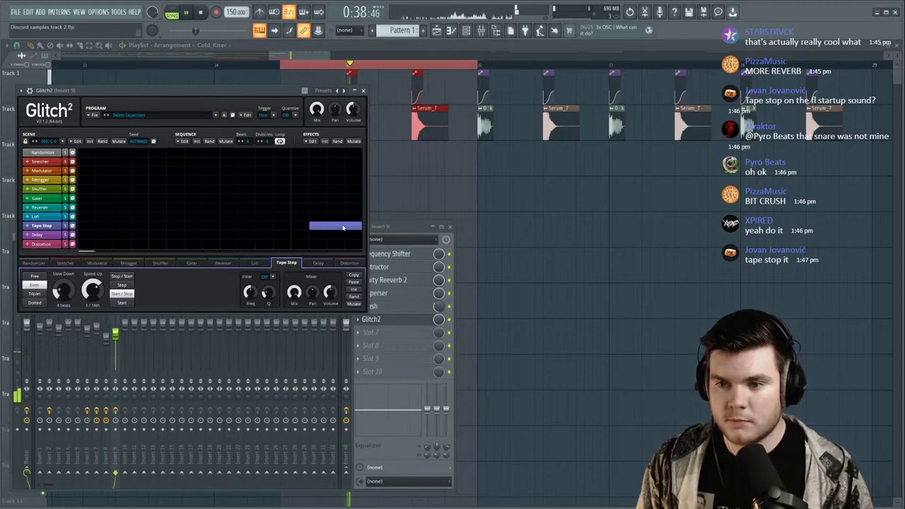
Set the Tape Stop effect to Free timing and Stop mode, with Slow Down at 1 / 7.19.
{"action": "key", "text": "space"}
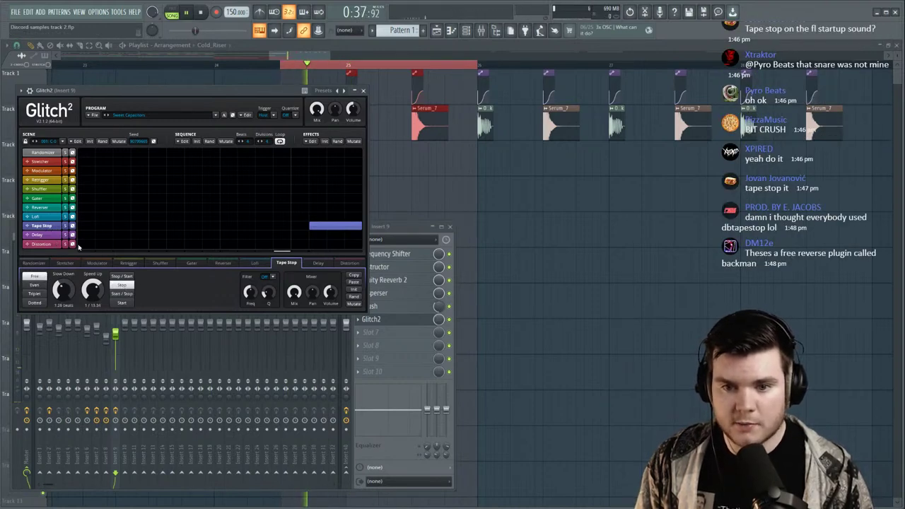
{"action": "key", "text": "space"}
{"action": "left_click_drag", "start_coordinate": [68, 292], "coordinate": [69, 286]}
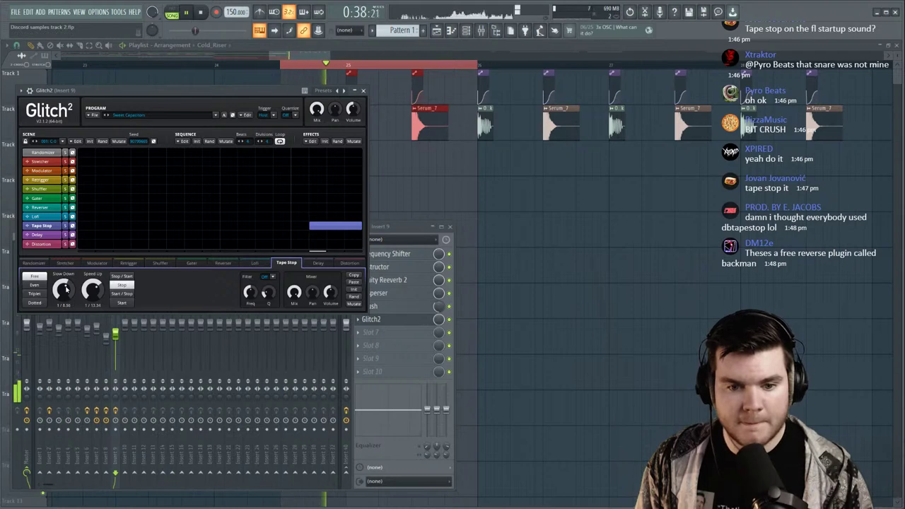
{"action": "key", "text": "space"}
{"action": "key", "text": "space"}
{"action": "key", "text": "space"}
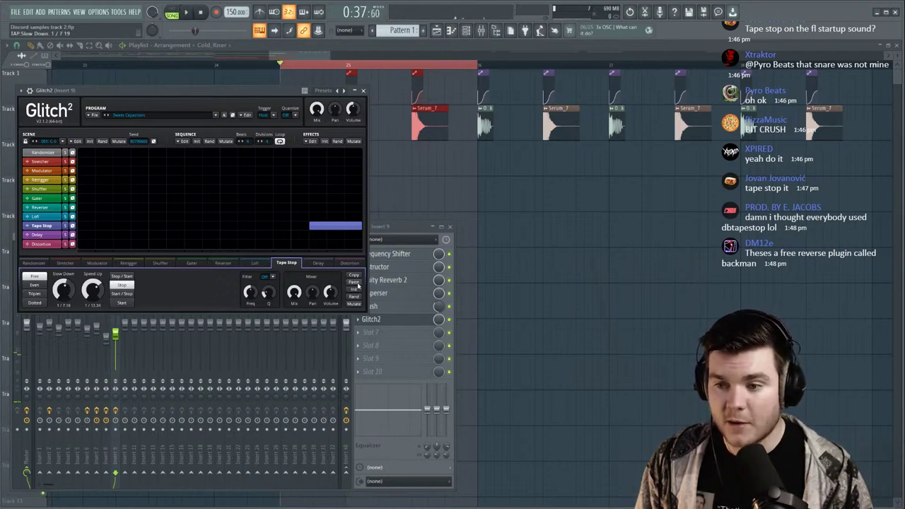
Close Glitch2 and the mixer, and play the drop transition from bar 24.
{"action": "left_click", "coordinate": [401, 321]}
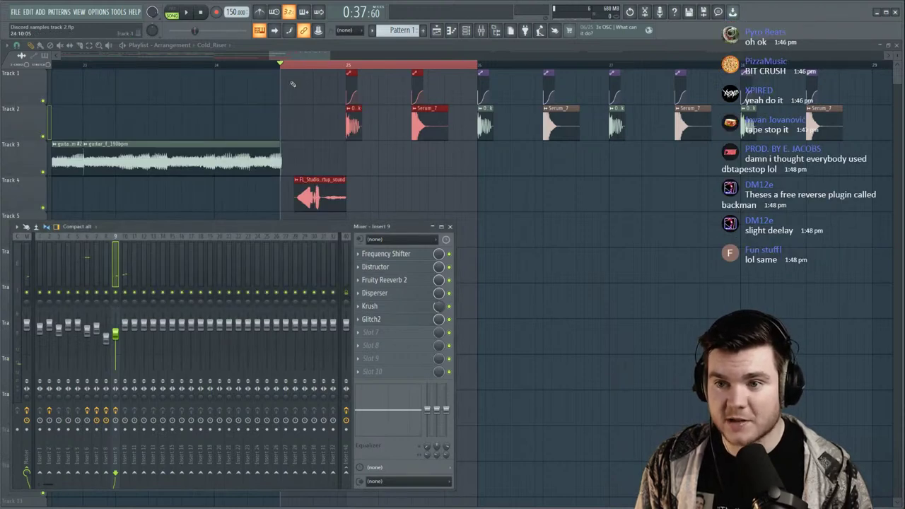
{"action": "left_click", "coordinate": [221, 66]}
{"action": "key", "text": "space"}
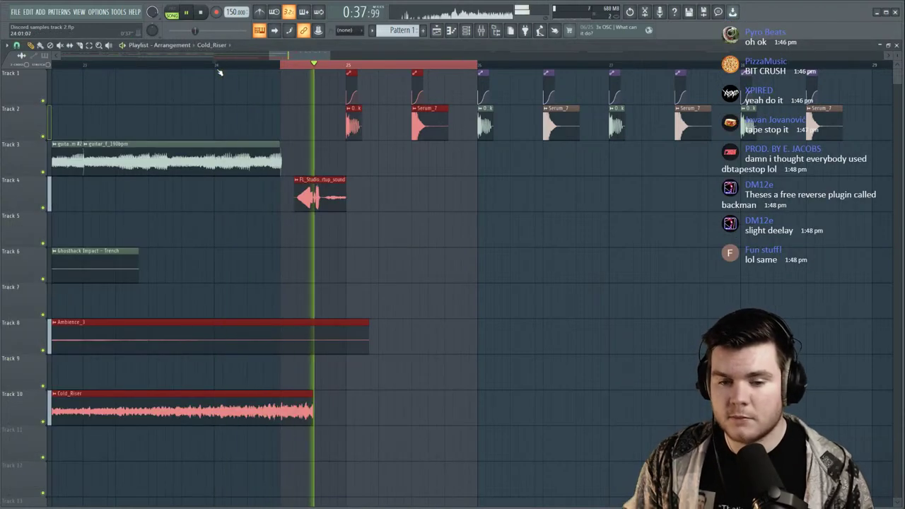
{"action": "left_click", "coordinate": [219, 67]}
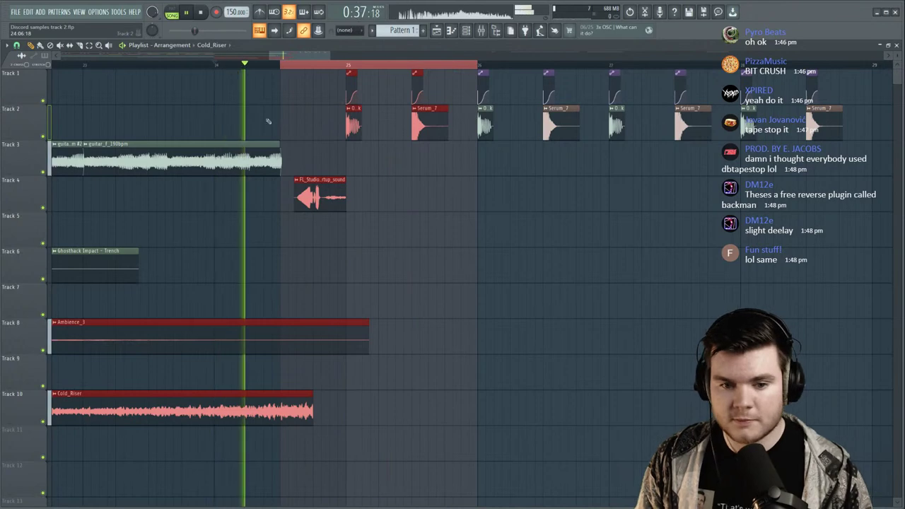
{"action": "key", "text": "space"}
Reopen Glitch2 on Insert 9, set the Tape Stop Slow Down to 1 / 7.92, and shorten its block to the last two steps.
{"action": "left_click", "coordinate": [483, 32]}
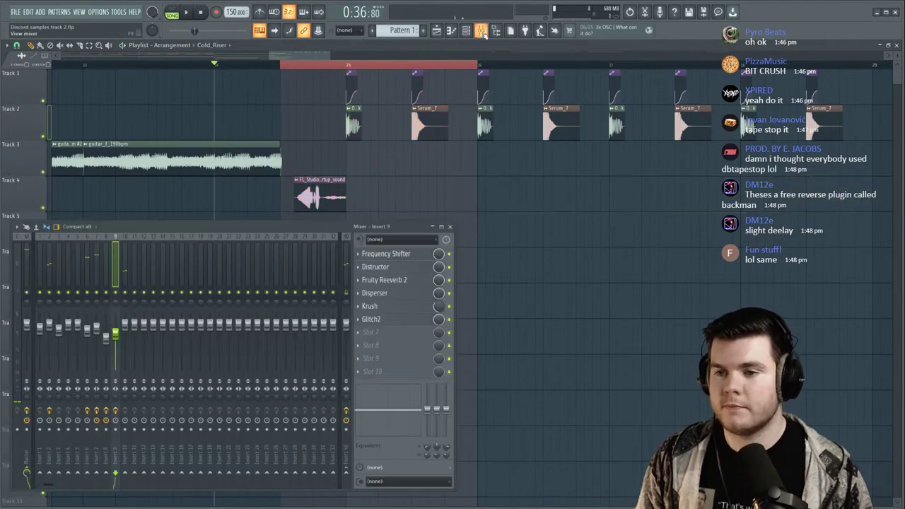
{"action": "left_click", "coordinate": [393, 320]}
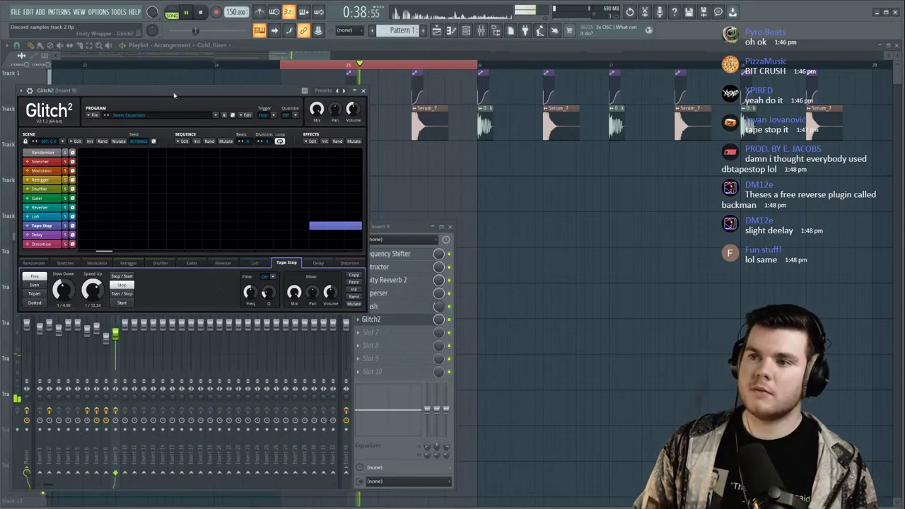
{"action": "key", "text": "space"}
{"action": "key", "text": "space"}
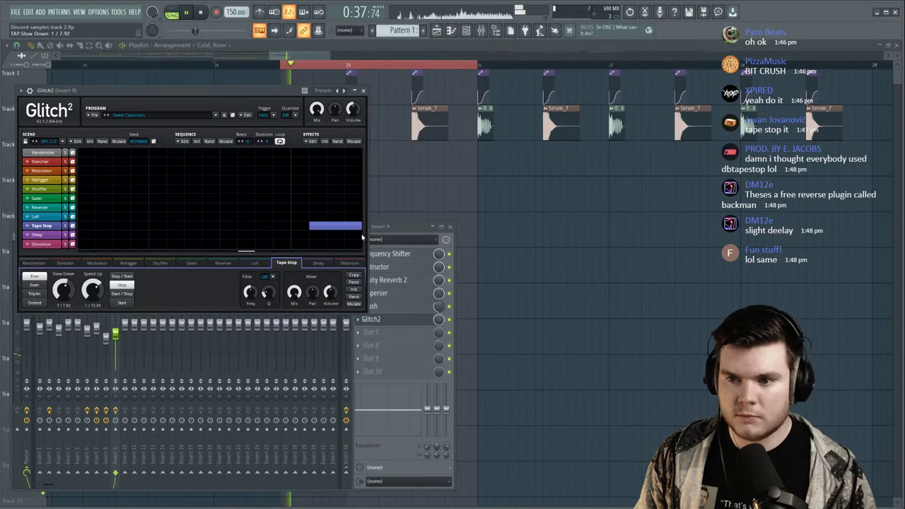
{"action": "key", "text": "space"}
{"action": "left_click_drag", "start_coordinate": [359, 230], "coordinate": [344, 231]}
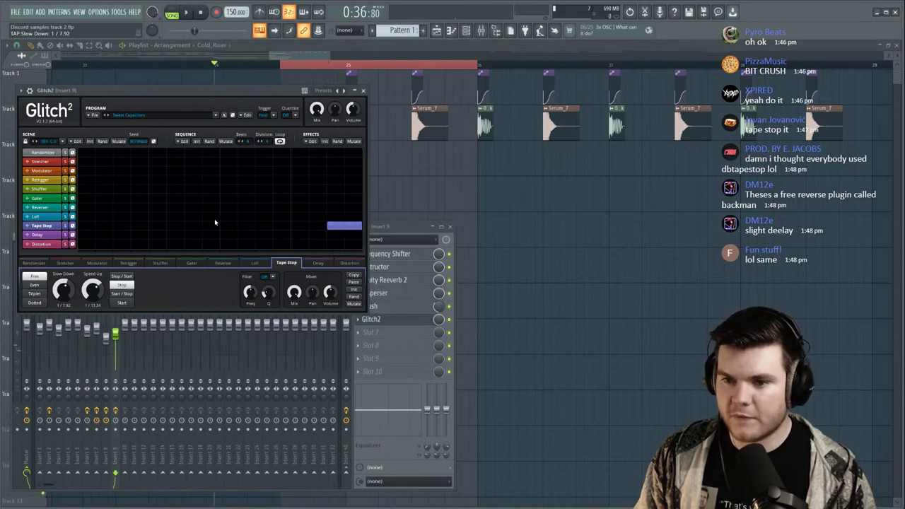
Try a Tape Stop Slow Down of 1 / 22.59 in Glitch2 and play the transition into bar 25.
{"action": "left_click_drag", "start_coordinate": [66, 294], "coordinate": [69, 289]}
{"action": "key", "text": "space"}
{"action": "key", "text": "space"}
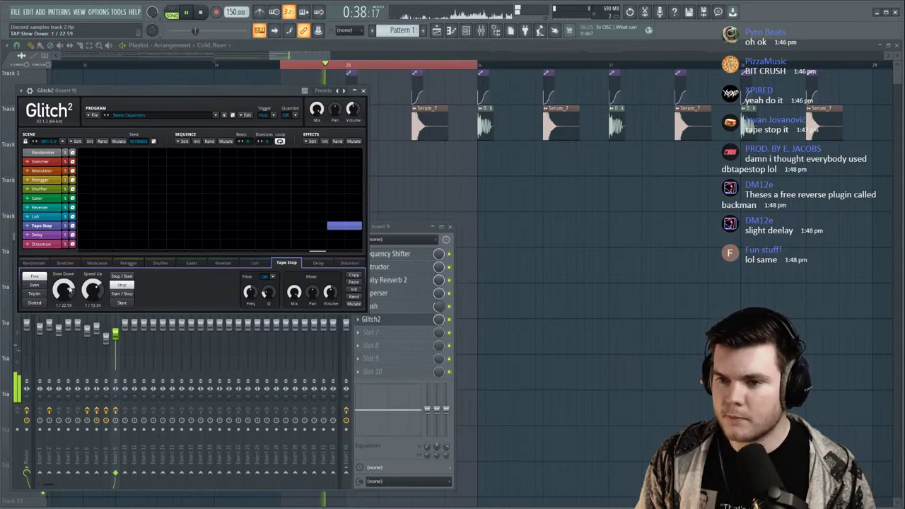
{"action": "key", "text": "space"}
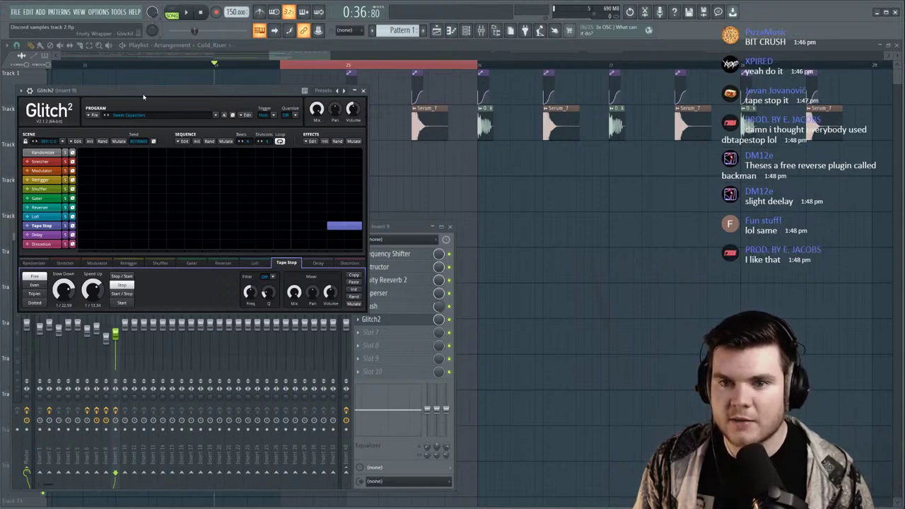
{"action": "key", "text": "KP_Divide"}
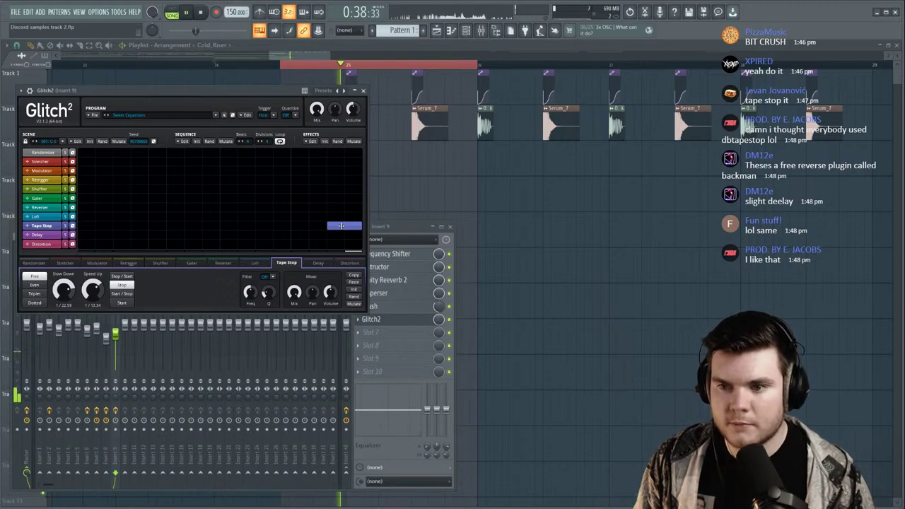
Extend the Tape Stop block to the last three steps, lengthen its Slow Down time while playing the transition, and close Glitch2.
{"action": "key", "text": "space"}
{"action": "left_click_drag", "start_coordinate": [329, 228], "coordinate": [367, 228]}
{"action": "key", "text": "space"}
{"action": "key", "text": "space"}
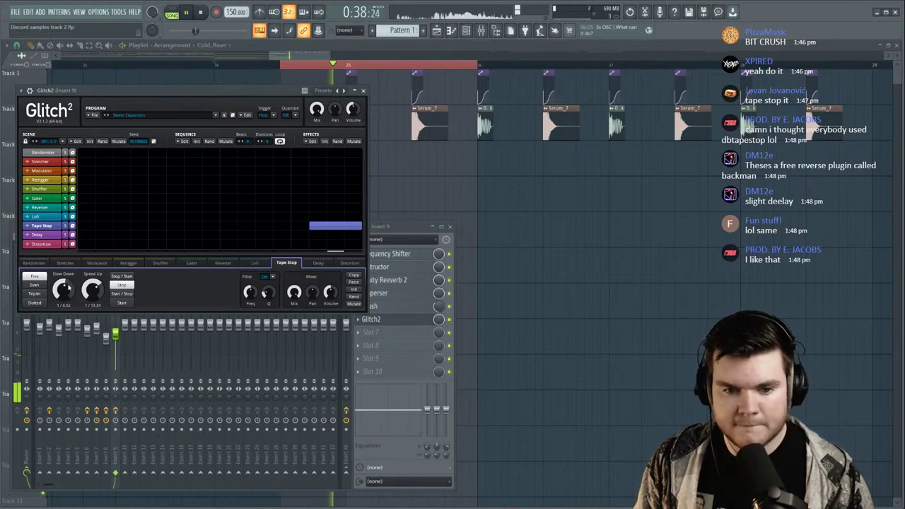
{"action": "key", "text": "space"}
{"action": "left_click", "coordinate": [385, 320]}
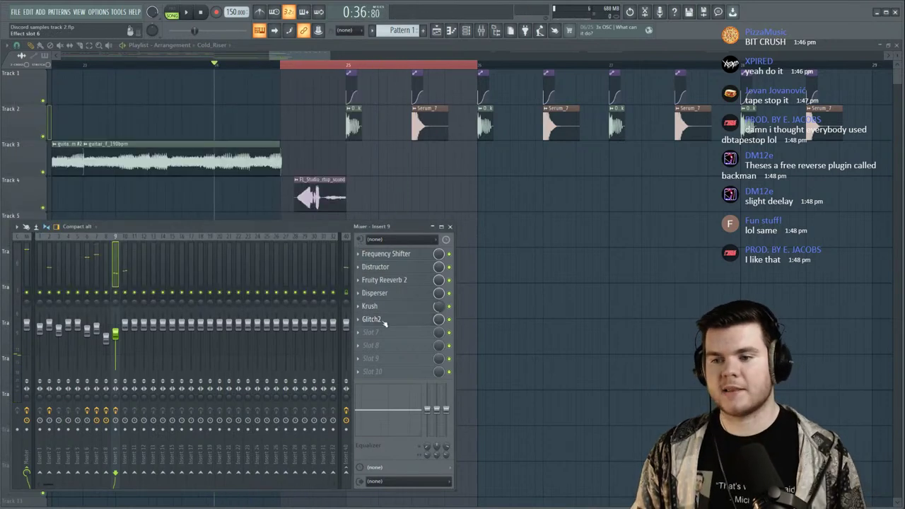
Move Glitch2 up Insert 9's effect chain to directly after Fruity Reeverb 2, playing the transition at each position.
{"action": "scroll", "coordinate": [384, 318], "scroll_direction": "up", "scroll_amount": 1}
{"action": "key", "text": "space"}
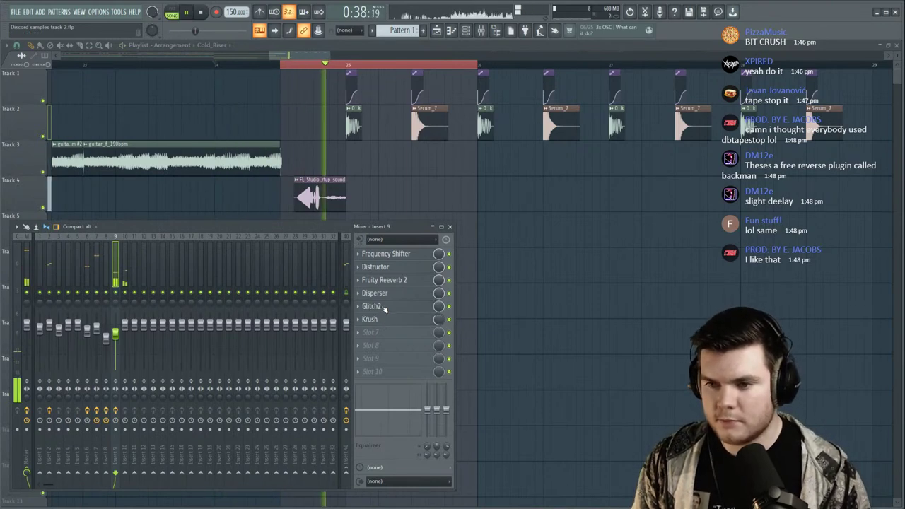
{"action": "key", "text": "space"}
{"action": "scroll", "coordinate": [384, 309], "scroll_direction": "up", "scroll_amount": 1}
{"action": "key", "text": "space"}
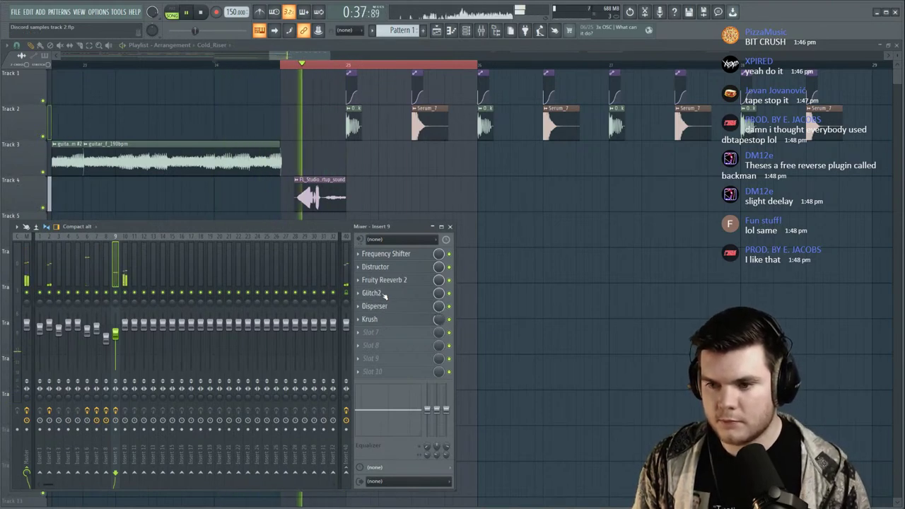
Try Glitch2 at the start of Insert 9's effect chain, and return it to directly after Fruity Reeverb 2.
{"action": "key", "text": "space"}
{"action": "scroll", "coordinate": [384, 283], "scroll_direction": "up", "scroll_amount": 3}
{"action": "key", "text": "space"}
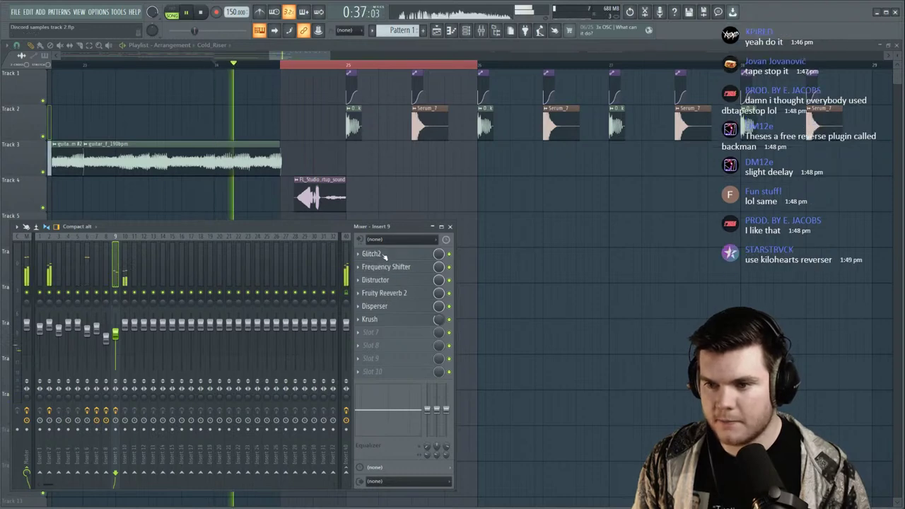
{"action": "scroll", "coordinate": [384, 260], "scroll_direction": "down", "scroll_amount": 1}
{"action": "key", "text": "space"}
{"action": "key", "text": "space"}
{"action": "scroll", "coordinate": [384, 269], "scroll_direction": "down", "scroll_amount": 1}
{"action": "scroll", "coordinate": [384, 282], "scroll_direction": "down", "scroll_amount": 1}
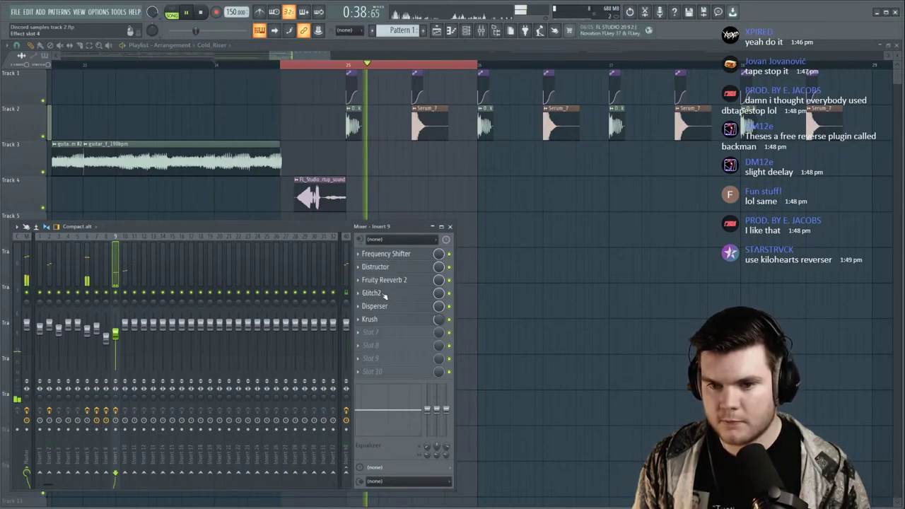
Close the mixer and clear the bar 25 time selection in the playlist.
{"action": "left_click", "coordinate": [373, 293]}
{"action": "key", "text": "space"}
{"action": "left_click", "coordinate": [365, 50]}
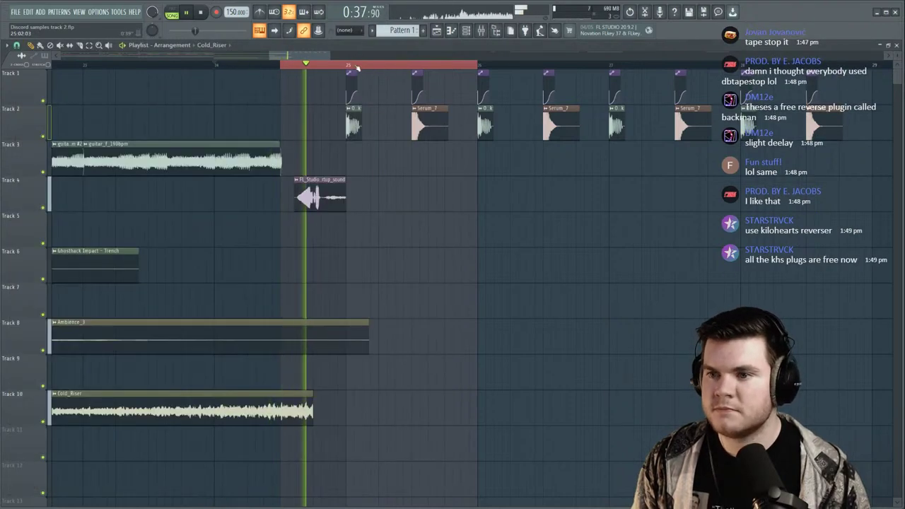
{"action": "scroll", "coordinate": [353, 64], "scroll_direction": "down", "scroll_amount": 4}
{"action": "key", "text": "space"}
{"action": "left_click", "coordinate": [377, 65], "text": "ctrl"}
{"action": "scroll", "coordinate": [379, 66], "scroll_direction": "down", "scroll_amount": 5}
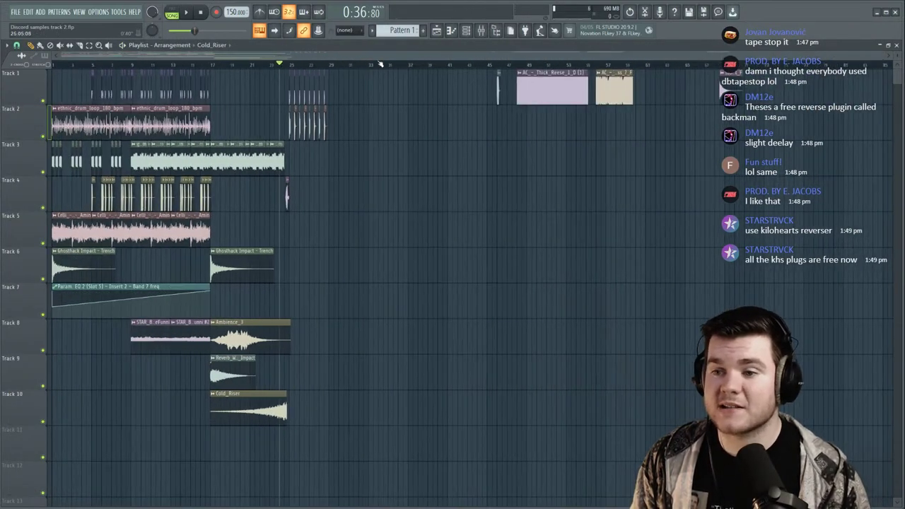
Play the break section from bar 17.
{"action": "left_click", "coordinate": [216, 65]}
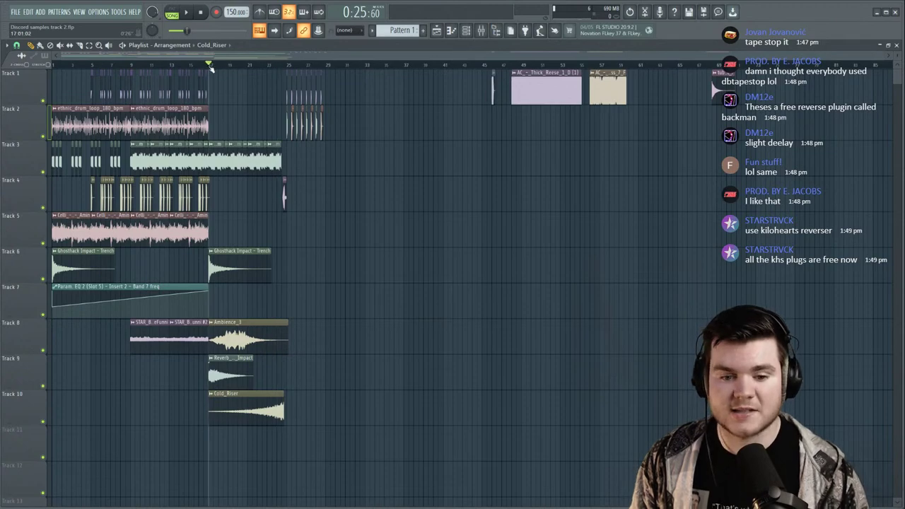
{"action": "key", "text": "space"}
{"action": "scroll", "coordinate": [210, 68], "scroll_direction": "up", "scroll_amount": 3}
{"action": "scroll", "coordinate": [211, 69], "scroll_direction": "up", "scroll_amount": 2}
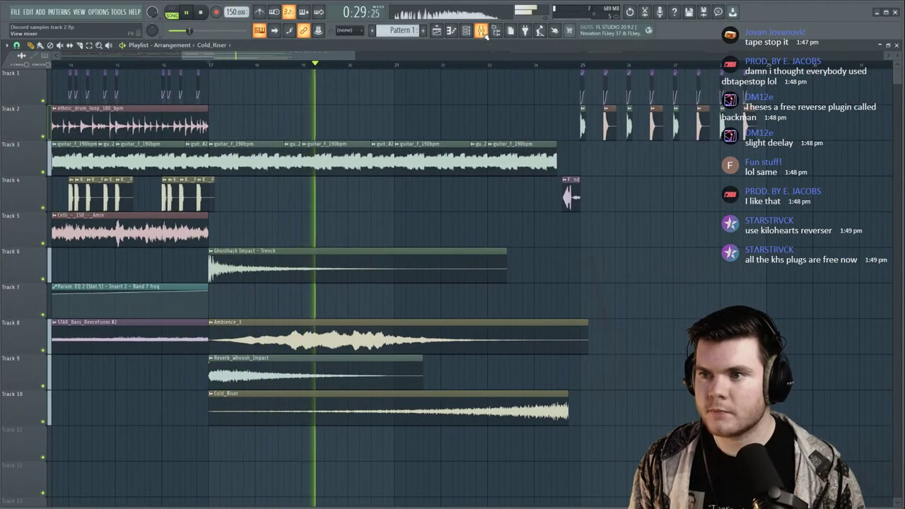
{"action": "key", "text": "space"}
Find Ghosthack Riddim Crash 1 in the Riddim Pack's 30 Hats & Cymbals folder and place it on Track 5 at bar 17.
{"action": "left_click", "coordinate": [495, 29]}
{"action": "left_click", "coordinate": [113, 330]}
{"action": "left_click", "coordinate": [111, 331]}
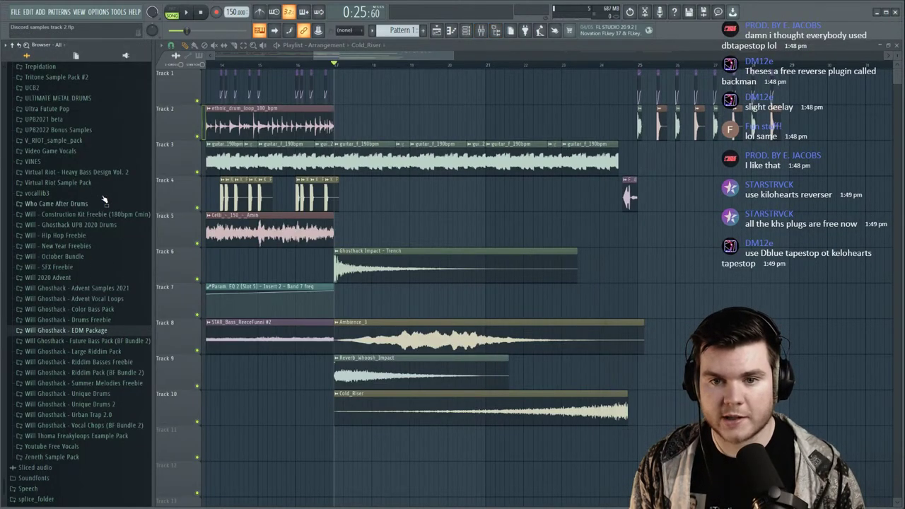
{"action": "left_click", "coordinate": [134, 373]}
{"action": "scroll", "coordinate": [77, 444], "scroll_direction": "down", "scroll_amount": 3}
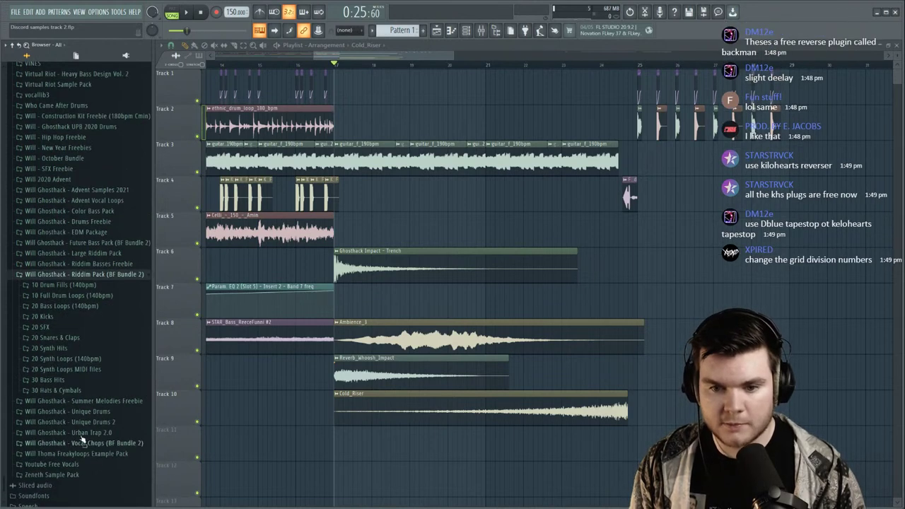
{"action": "left_click", "coordinate": [71, 391]}
{"action": "scroll", "coordinate": [113, 283], "scroll_direction": "down", "scroll_amount": 10}
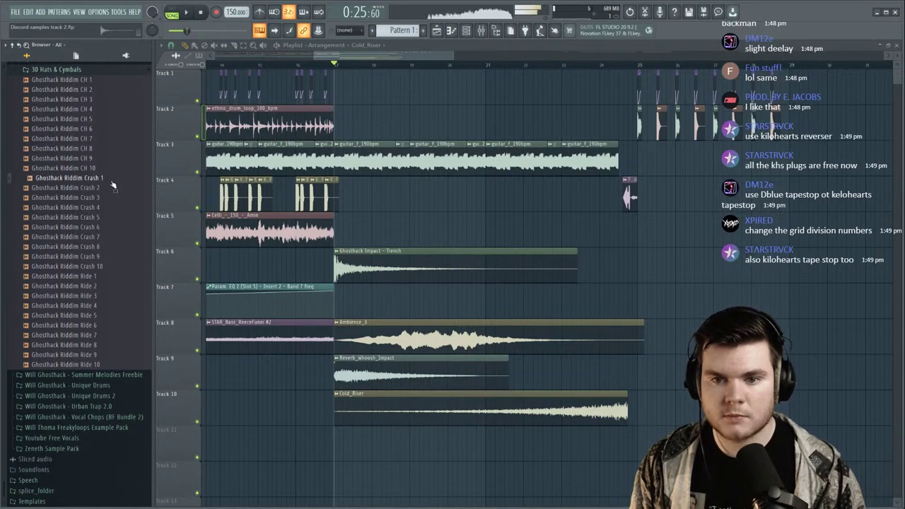
{"action": "left_click_drag", "start_coordinate": [110, 182], "coordinate": [385, 228]}
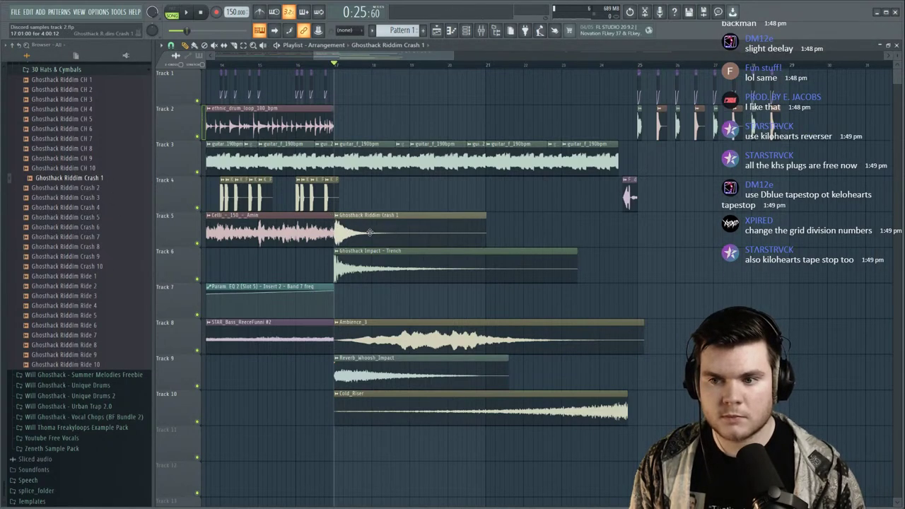
Lower the Ghosthack Riddim Crash 1 channel volume to 39% and route it to mixer Insert 11.
{"action": "key", "text": "space"}
{"action": "double_click", "coordinate": [385, 228]}
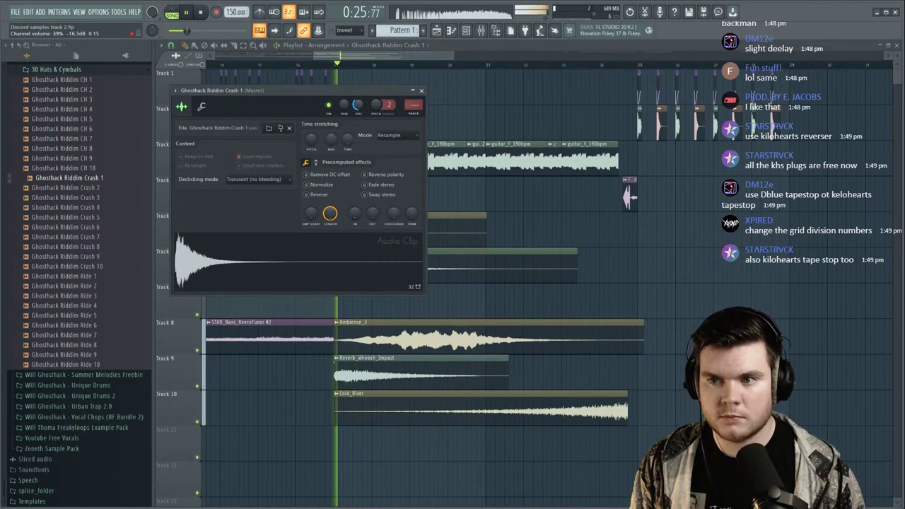
{"action": "left_click", "coordinate": [481, 31]}
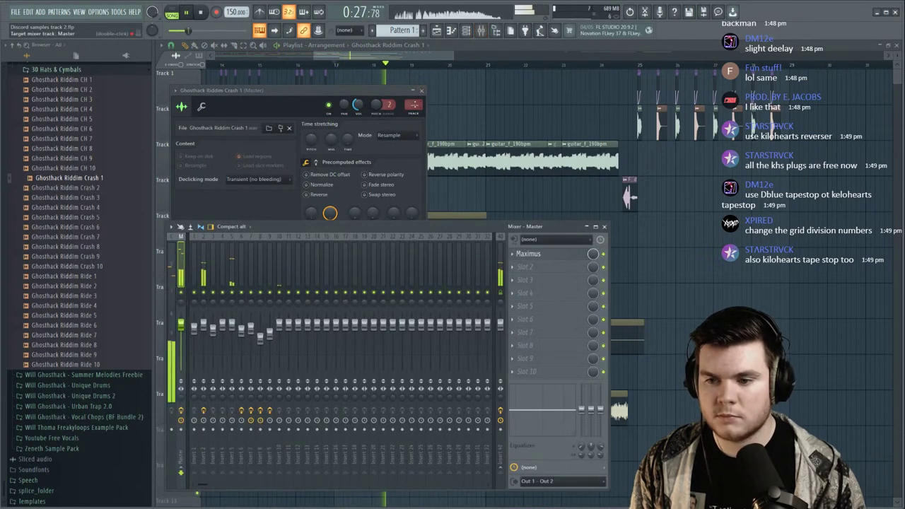
{"action": "left_click_drag", "start_coordinate": [414, 104], "coordinate": [414, 82]}
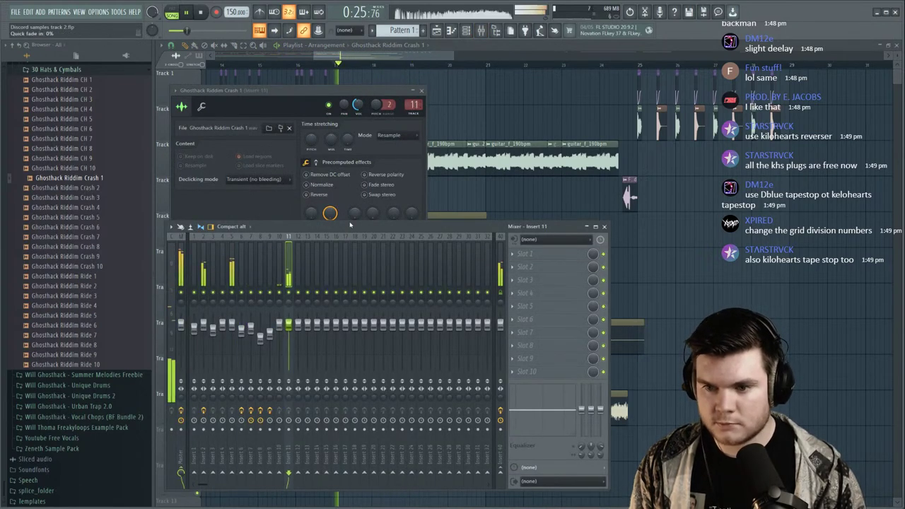
Load Fruity Delay 3 in Insert 11's first effect slot and set its delay model to Ping pong.
{"action": "left_click", "coordinate": [525, 253]}
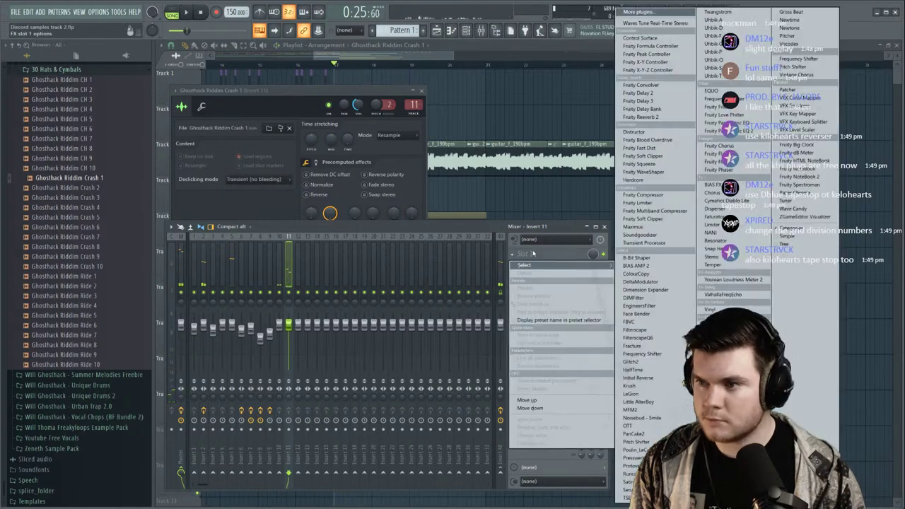
{"action": "left_click", "coordinate": [650, 101]}
{"action": "key", "text": "space"}
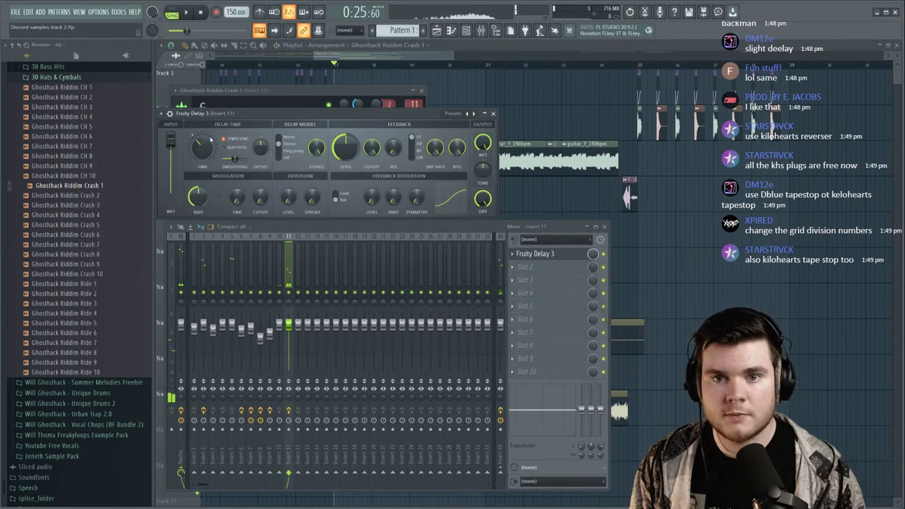
{"action": "key", "text": "space"}
{"action": "key", "text": "space"}
{"action": "key", "text": "space"}
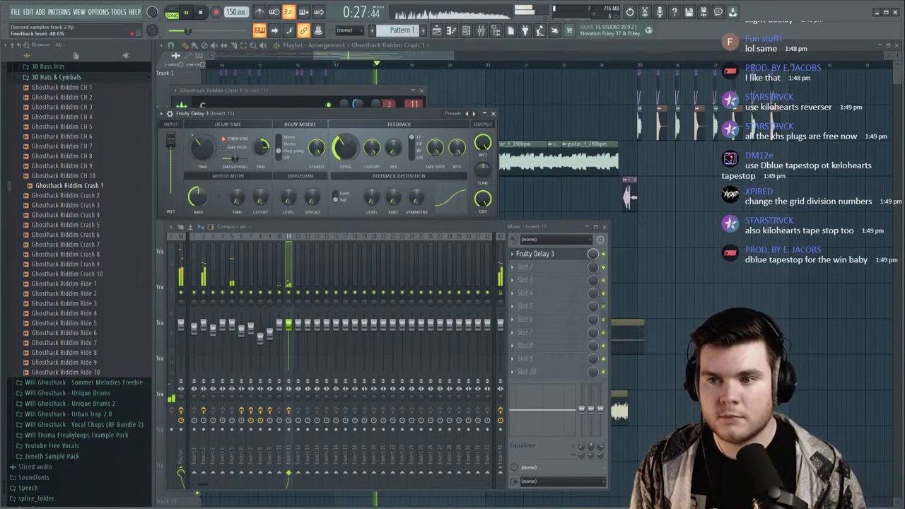
Adjust Fruity Delay 3's feedback level and lower its wet output during playback, and close the delay, crash channel and mixer windows.
{"action": "key", "text": "space"}
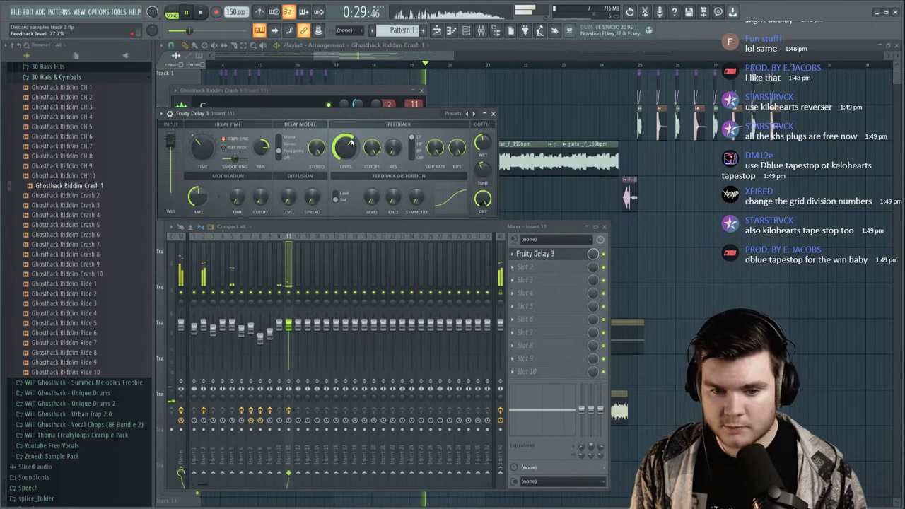
{"action": "key", "text": "space"}
{"action": "key", "text": "space"}
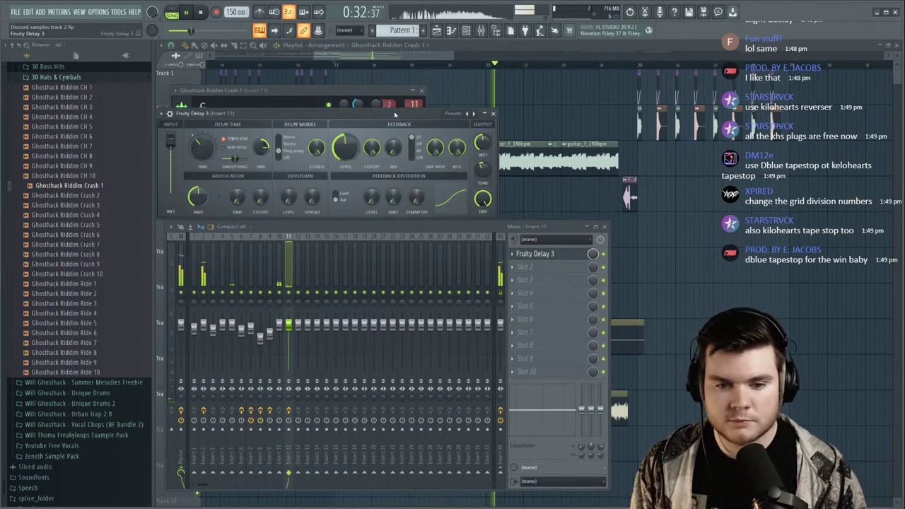
{"action": "left_click", "coordinate": [493, 114]}
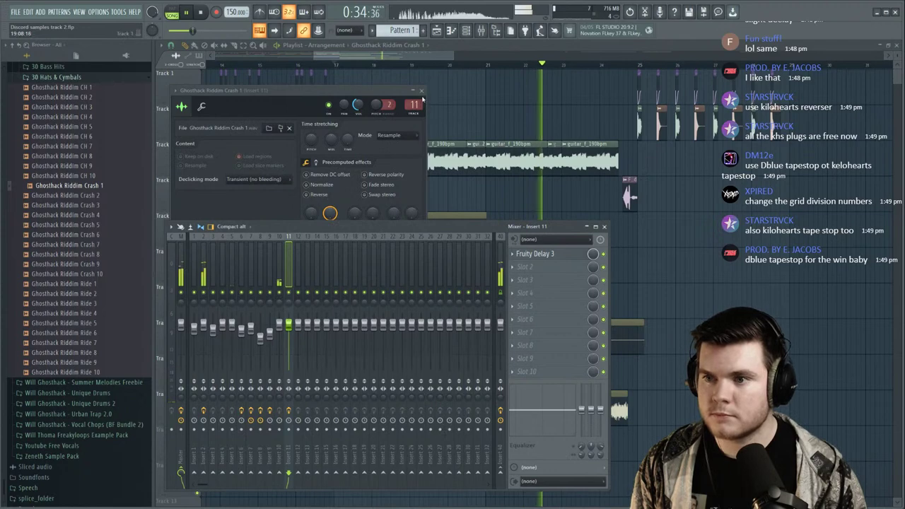
{"action": "left_click", "coordinate": [421, 91]}
{"action": "key", "text": "F9"}
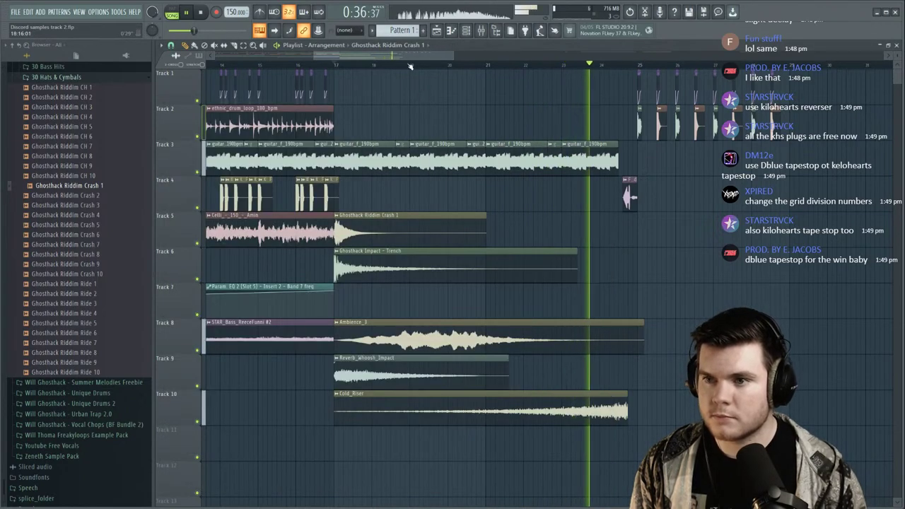
Listen through the end of the break into the bar 25 drop, and restart playback from bar 17.
{"action": "scroll", "coordinate": [408, 66], "scroll_direction": "down", "scroll_amount": 2}
{"action": "scroll", "coordinate": [409, 66], "scroll_direction": "down", "scroll_amount": 1}
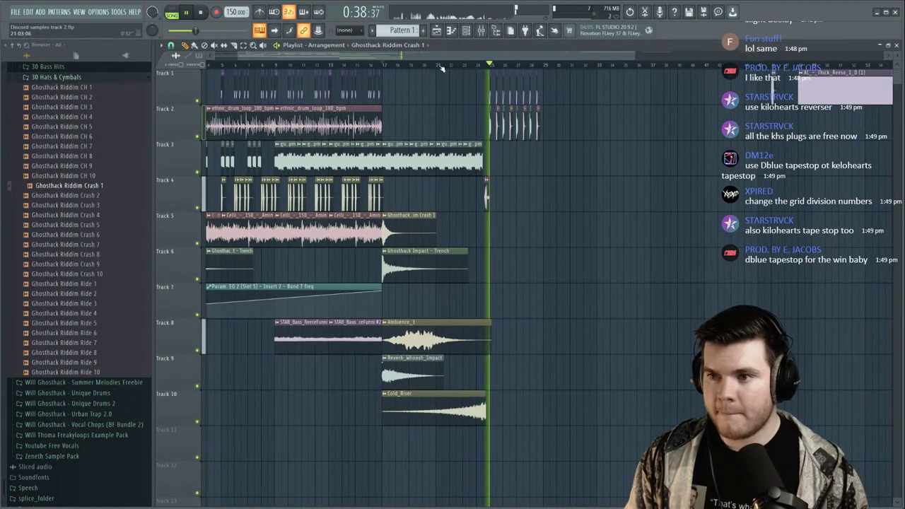
{"action": "scroll", "coordinate": [448, 68], "scroll_direction": "up", "scroll_amount": 4}
{"action": "scroll", "coordinate": [447, 68], "scroll_direction": "up", "scroll_amount": 1}
{"action": "key", "text": "space"}
{"action": "key", "text": "space"}
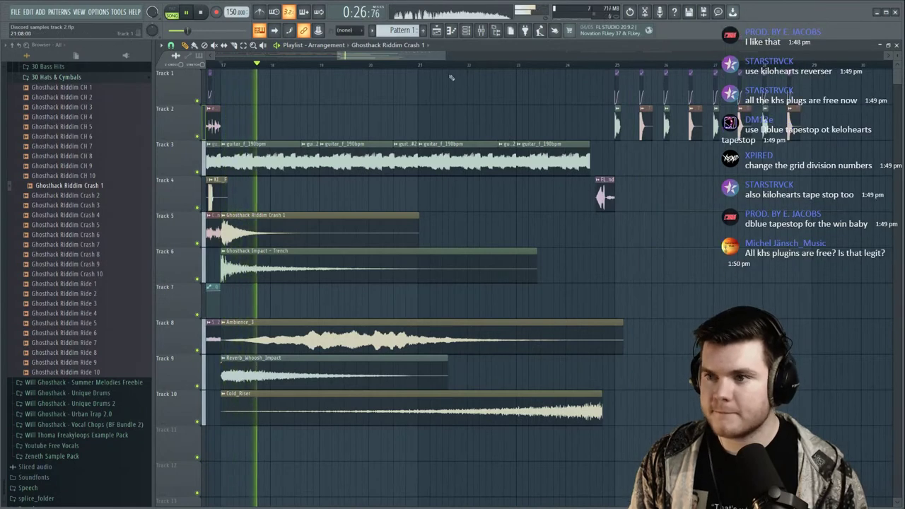
Play the startup sound just before bar 25 with the mixer open and Insert 9 selected.
{"action": "left_click", "coordinate": [603, 67]}
{"action": "key", "text": "space"}
{"action": "key", "text": "F9"}
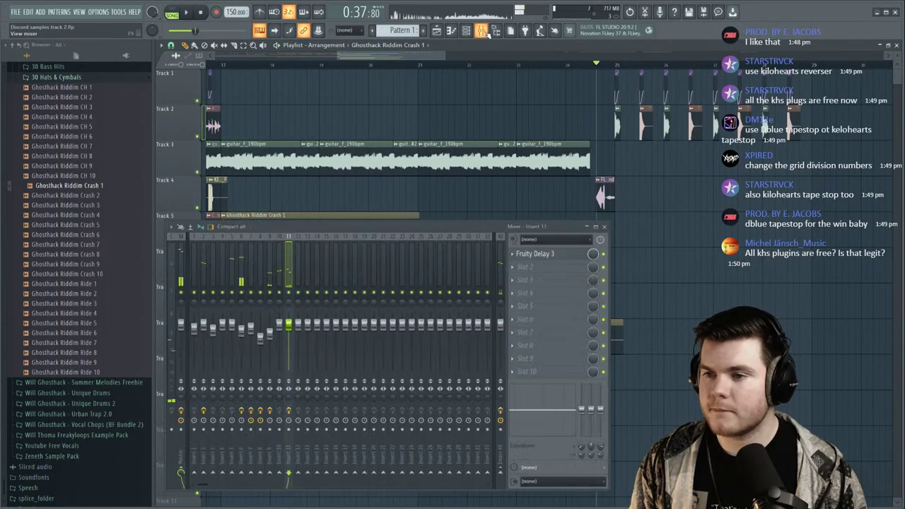
{"action": "key", "text": "space"}
{"action": "key", "text": "space"}
{"action": "left_click", "coordinate": [271, 261]}
{"action": "key", "text": "space"}
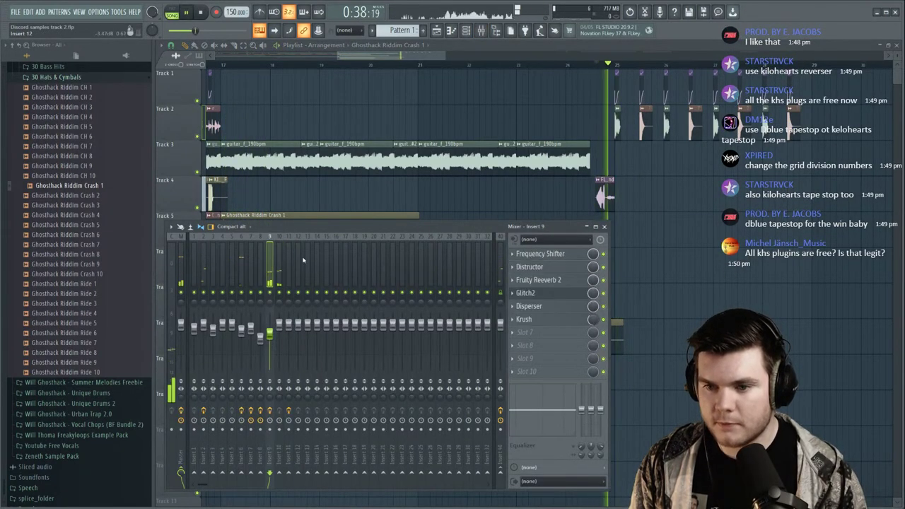
{"action": "key", "text": "space"}
{"action": "key", "text": "space"}
Bypass Fruity Reeverb 2 on Insert 9, replay the transition, and close the mixer.
{"action": "left_click", "coordinate": [603, 280]}
{"action": "key", "text": "space"}
{"action": "key", "text": "space"}
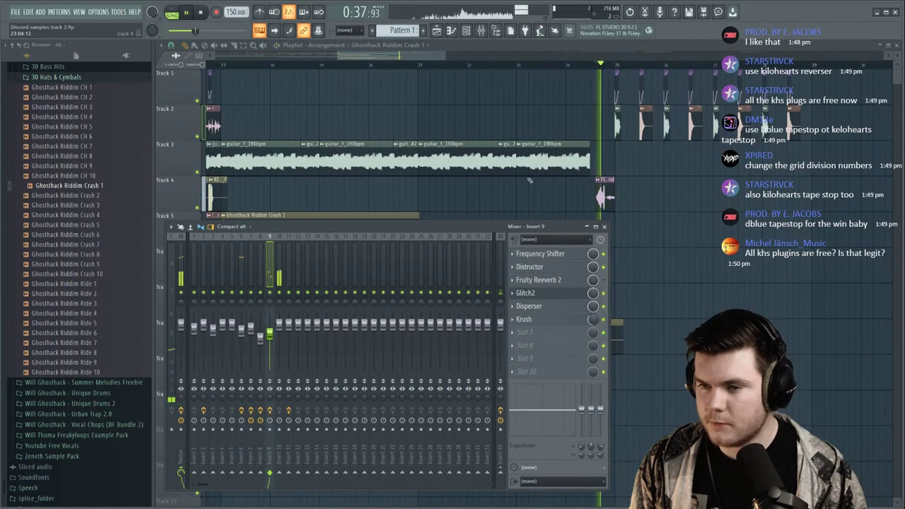
{"action": "key", "text": "F9"}
{"action": "key", "text": "space"}
Play the arrangement from bar 16 into the break.
{"action": "scroll", "coordinate": [392, 67], "scroll_direction": "down", "scroll_amount": 5}
{"action": "left_click", "coordinate": [346, 66]}
{"action": "key", "text": "space"}
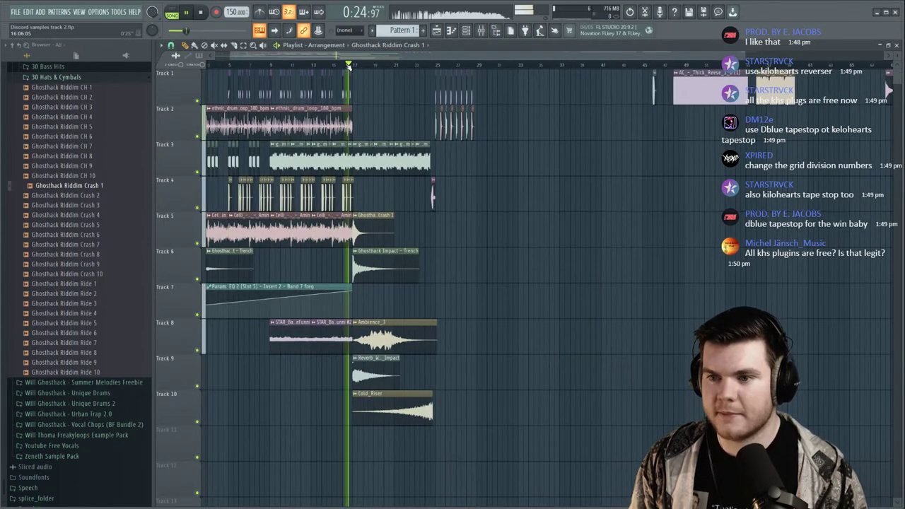
{"action": "scroll", "coordinate": [293, 63], "scroll_direction": "up", "scroll_amount": 4}
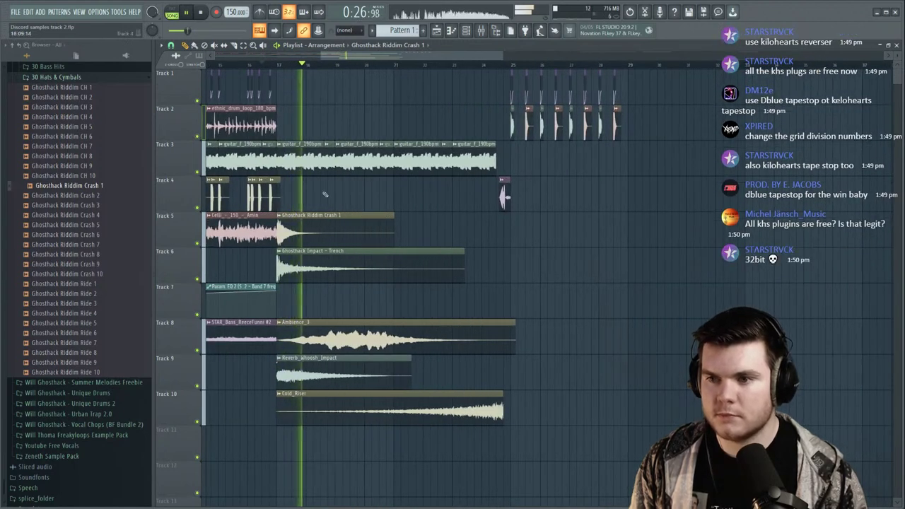
{"action": "key", "text": "F9"}
{"action": "key", "text": "F9"}
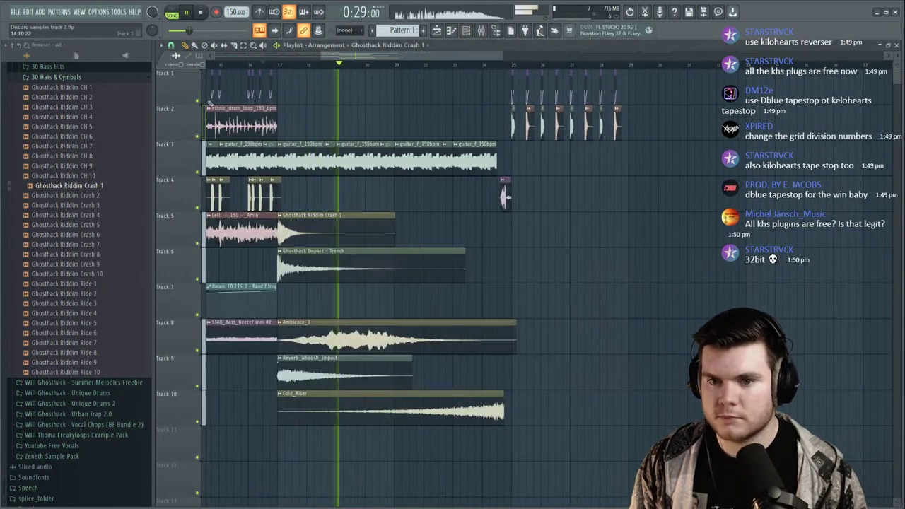
Stop playback, audition the Ghosthack Riddim crash samples, and place Ghosthack Riddim Crash 4 on Track 5 at bar 21.
{"action": "key", "text": "space"}
{"action": "left_click", "coordinate": [105, 196]}
{"action": "left_click", "coordinate": [104, 205]}
{"action": "left_click", "coordinate": [104, 216]}
{"action": "left_click", "coordinate": [105, 225]}
{"action": "left_click", "coordinate": [104, 235]}
{"action": "left_click", "coordinate": [104, 245]}
{"action": "left_click", "coordinate": [105, 254]}
{"action": "left_click", "coordinate": [105, 265]}
{"action": "left_click", "coordinate": [105, 275]}
{"action": "left_click", "coordinate": [104, 235]}
{"action": "left_click", "coordinate": [104, 225]}
{"action": "left_click", "coordinate": [104, 215]}
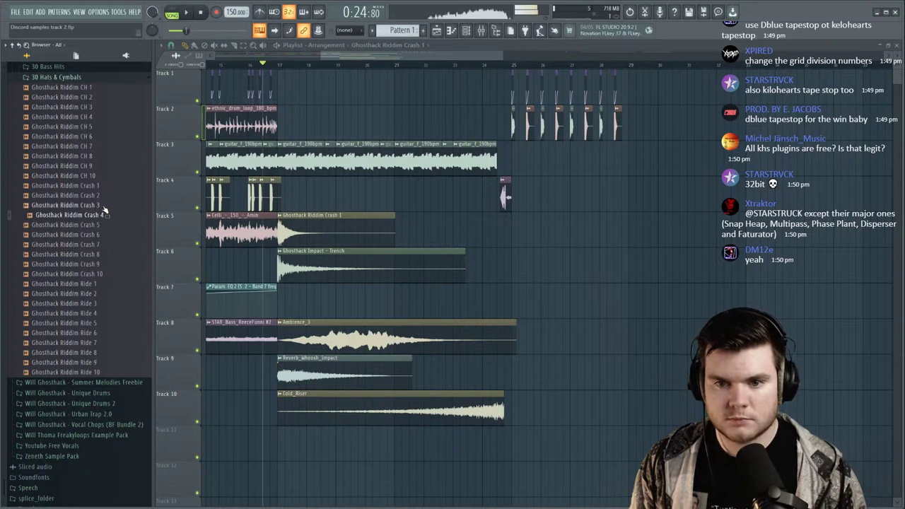
{"action": "left_click_drag", "start_coordinate": [105, 212], "coordinate": [421, 222]}
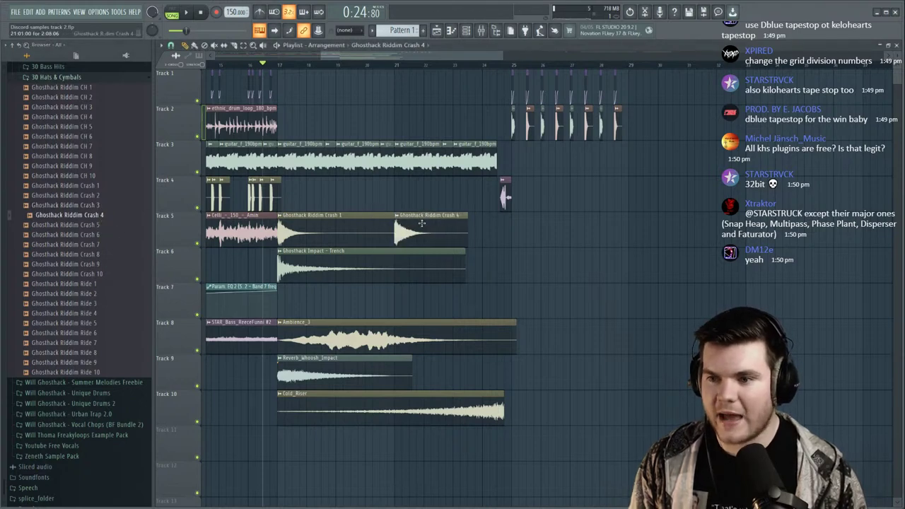
Check the mixer routing of Ghosthack Riddim Crash 1 and route Ghosthack Riddim Crash 4 to mixer track 11.
{"action": "double_click", "coordinate": [422, 224]}
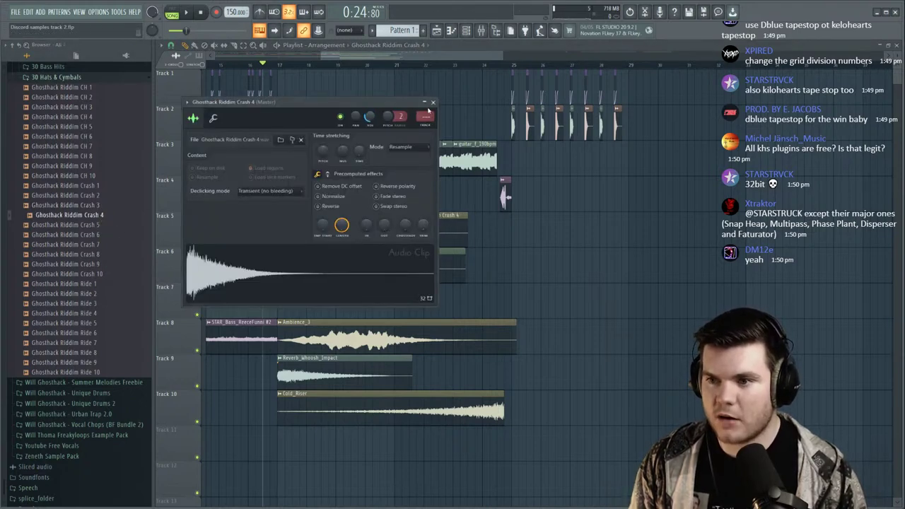
{"action": "left_click", "coordinate": [433, 102]}
{"action": "double_click", "coordinate": [504, 197]}
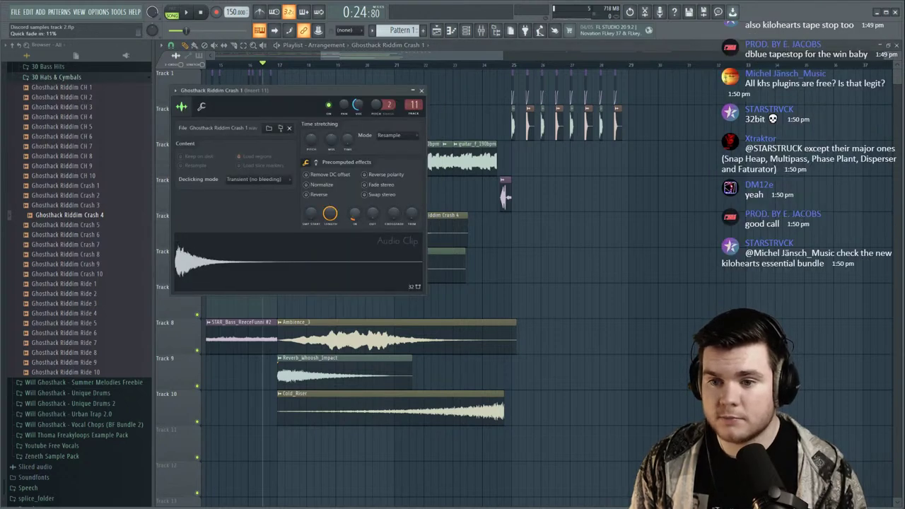
{"action": "double_click", "coordinate": [436, 226]}
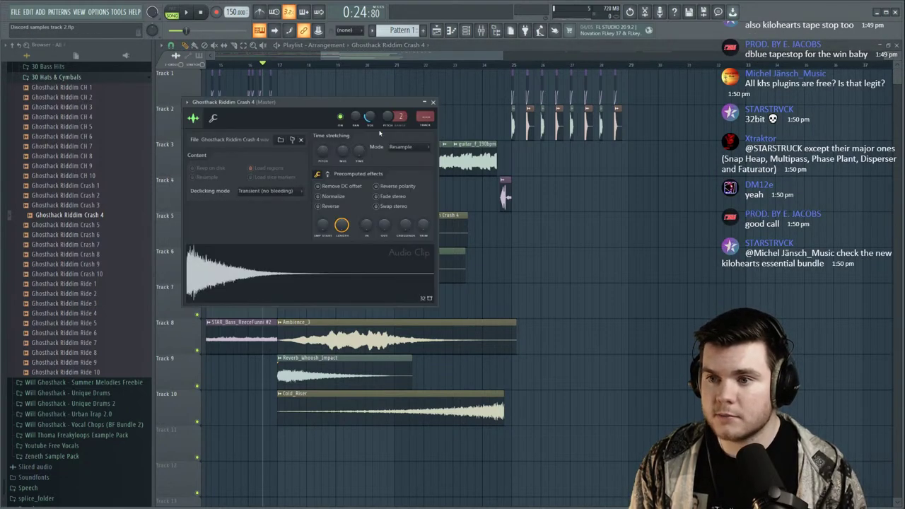
{"action": "left_click_drag", "start_coordinate": [415, 117], "coordinate": [429, 95]}
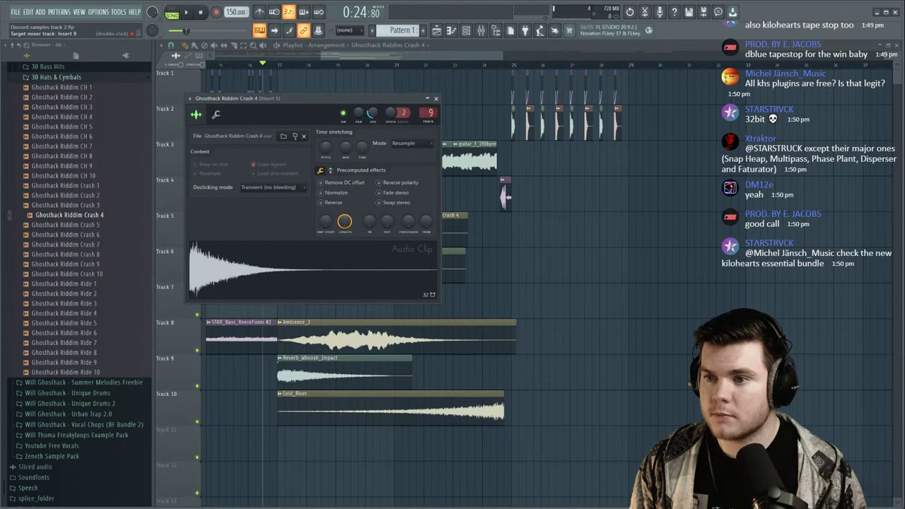
Play into the break, check the mixer, and set Ghosthack Riddim Crash 1's channel volume to about 56%.
{"action": "key", "text": "space"}
{"action": "left_click", "coordinate": [436, 99]}
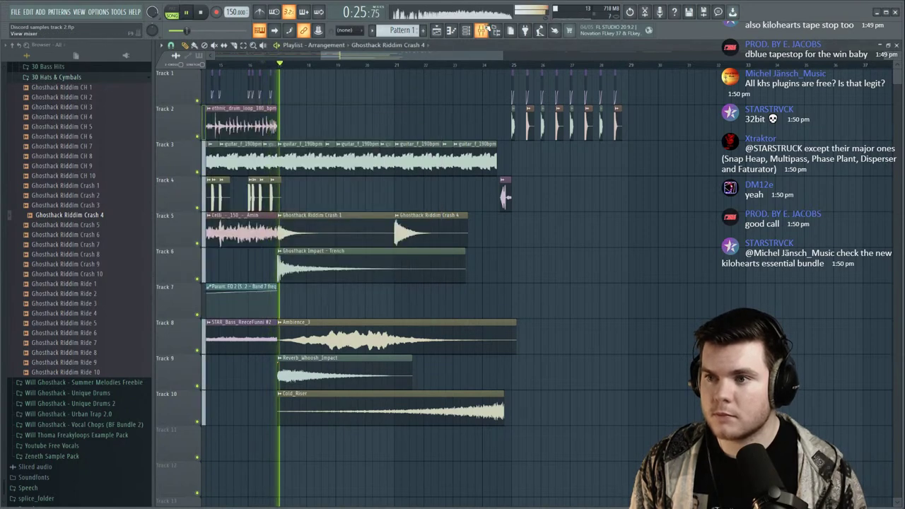
{"action": "key", "text": "F9"}
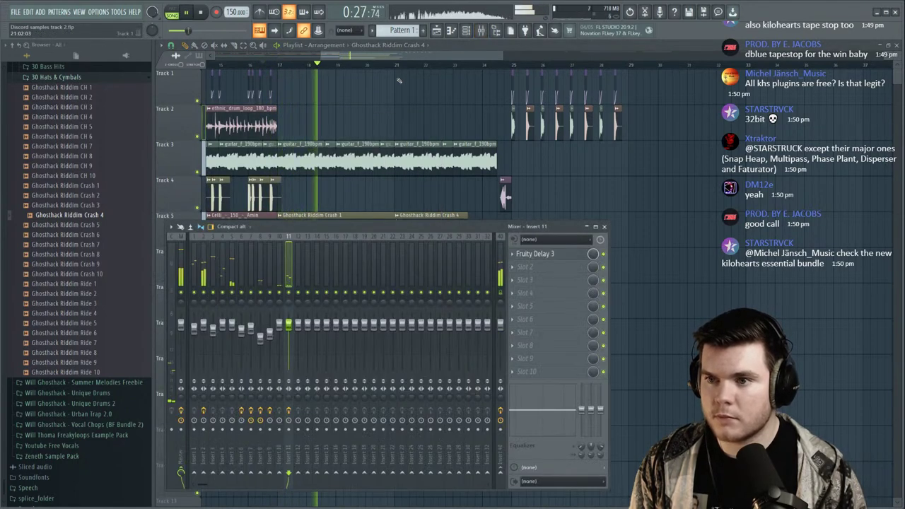
{"action": "key", "text": "F9"}
{"action": "double_click", "coordinate": [327, 223]}
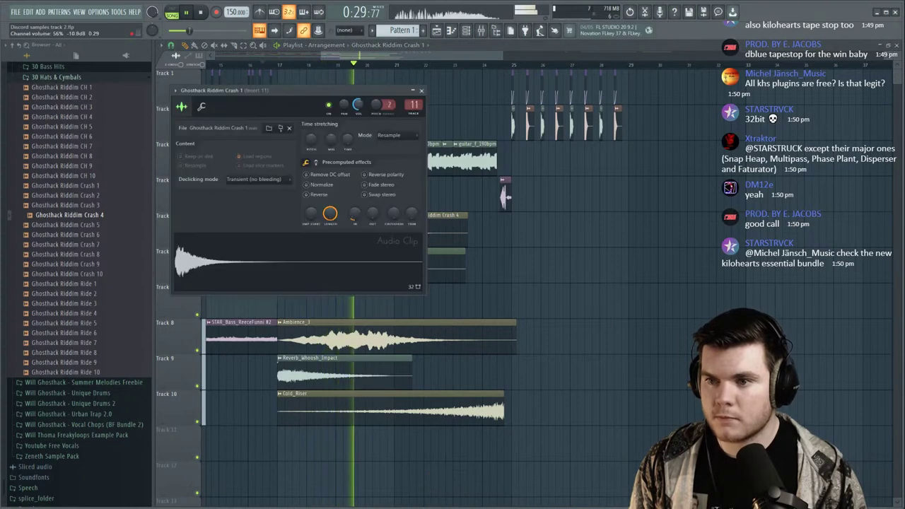
Play from bar 21, lower Ghosthack Riddim Crash 4's pitch with a 4-semitone range, and set its channel volume to about 23%.
{"action": "left_click", "coordinate": [399, 67]}
{"action": "double_click", "coordinate": [417, 228]}
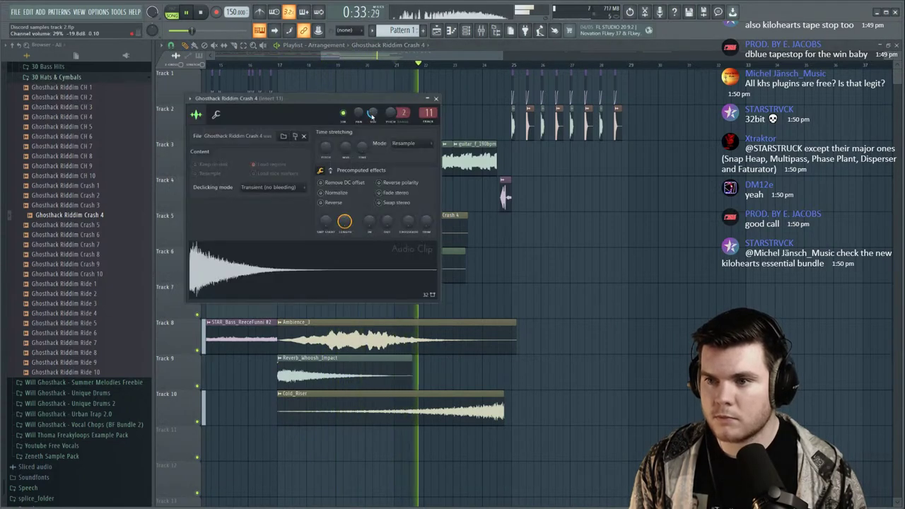
{"action": "left_click_drag", "start_coordinate": [404, 113], "coordinate": [404, 106]}
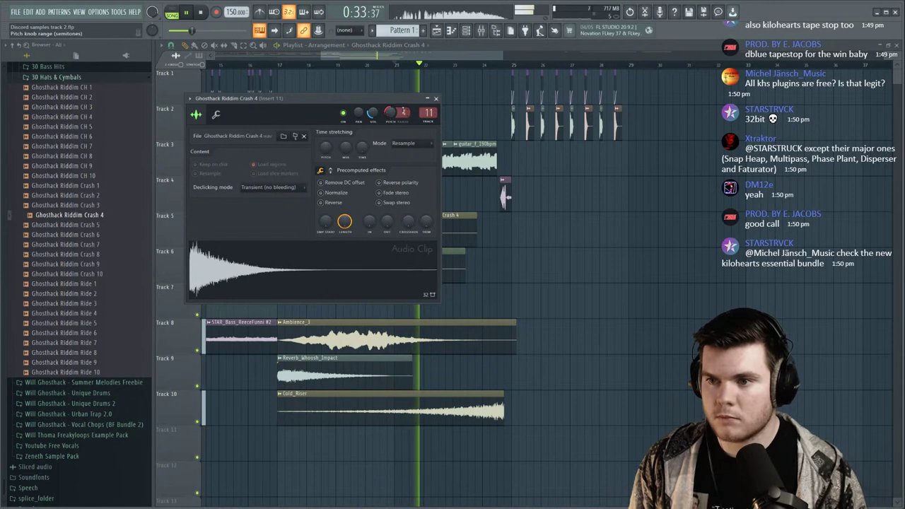
{"action": "key", "text": "space"}
{"action": "key", "text": "space"}
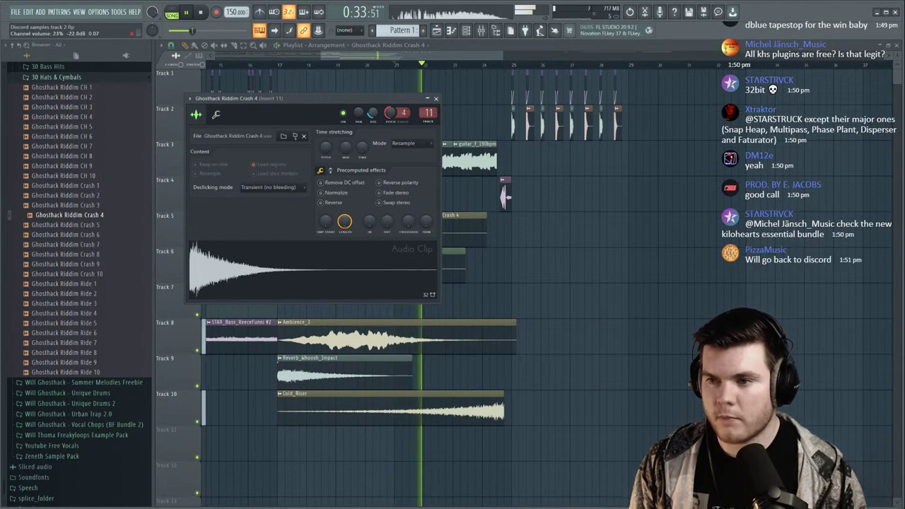
{"action": "left_click", "coordinate": [437, 99]}
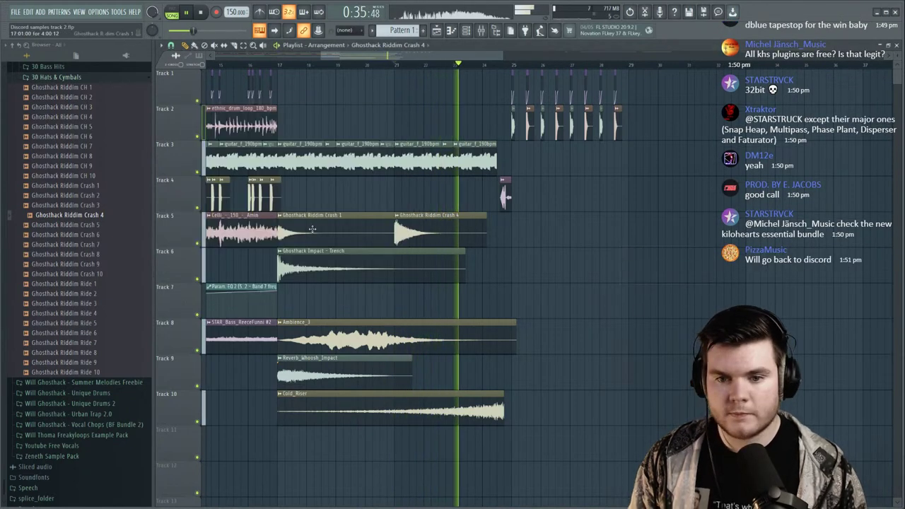
Play into the bar 25 drop and adjust the volumes of Inserts 6 and 7 together, bringing Insert 7 to about 97%.
{"action": "scroll", "coordinate": [115, 263], "scroll_direction": "up", "scroll_amount": 4}
{"action": "scroll", "coordinate": [114, 264], "scroll_direction": "up", "scroll_amount": 6}
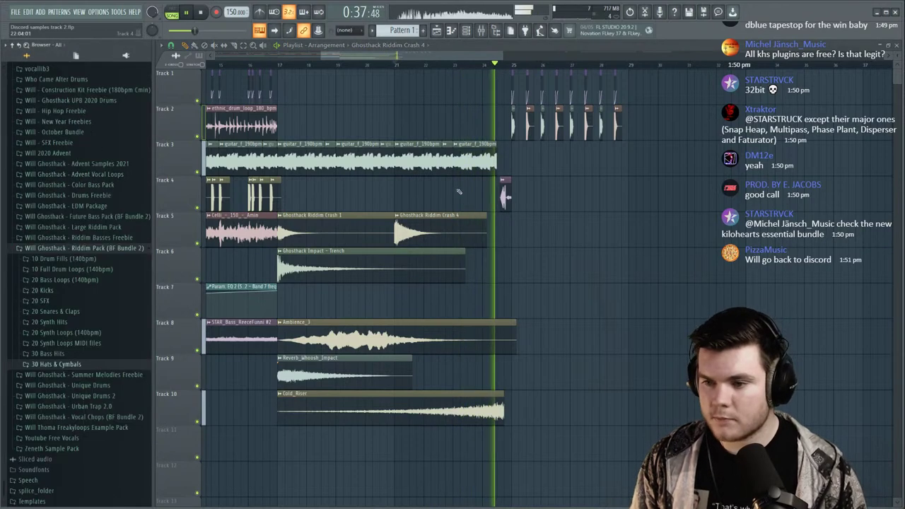
{"action": "scroll", "coordinate": [521, 67], "scroll_direction": "down", "scroll_amount": 2}
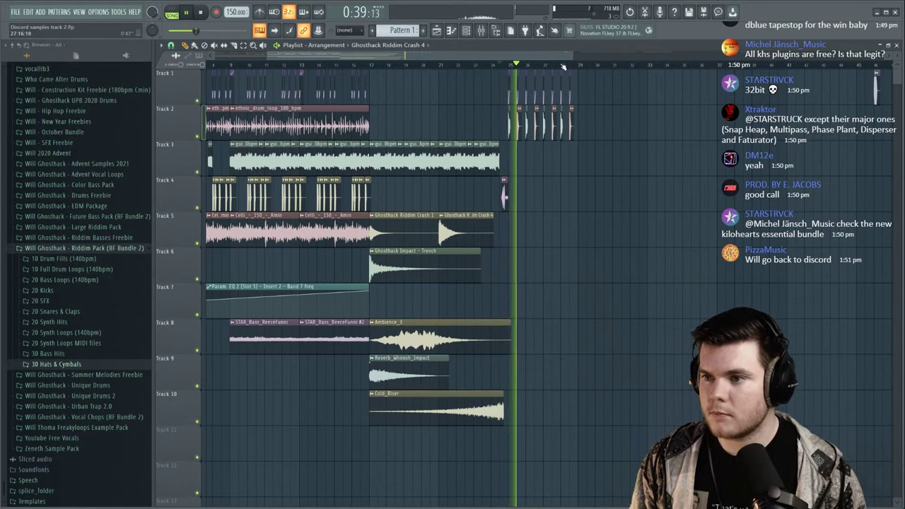
{"action": "left_click", "coordinate": [489, 31]}
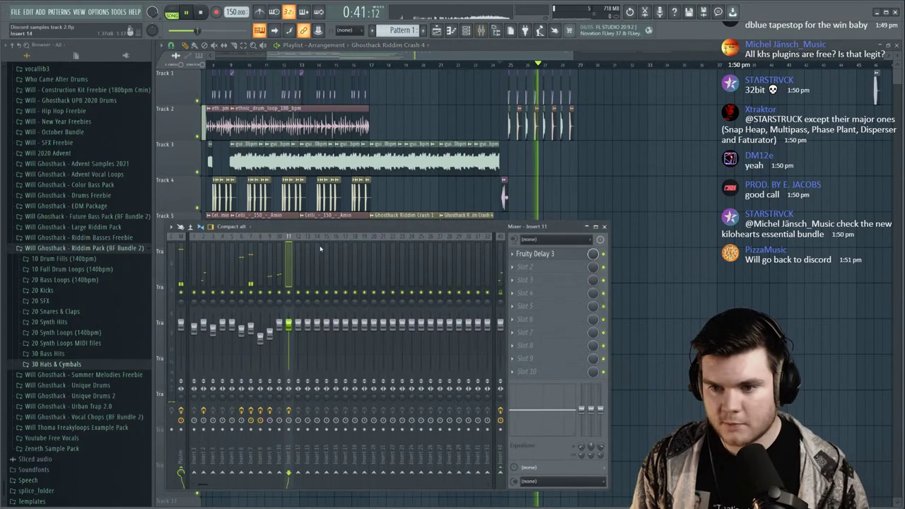
{"action": "left_click", "coordinate": [242, 271]}
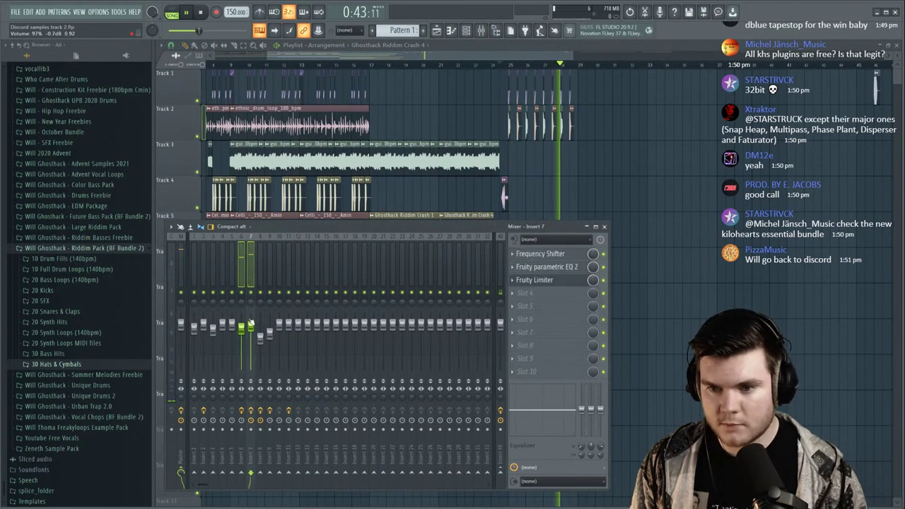
{"action": "right_click", "coordinate": [251, 272]}
{"action": "left_click", "coordinate": [482, 31]}
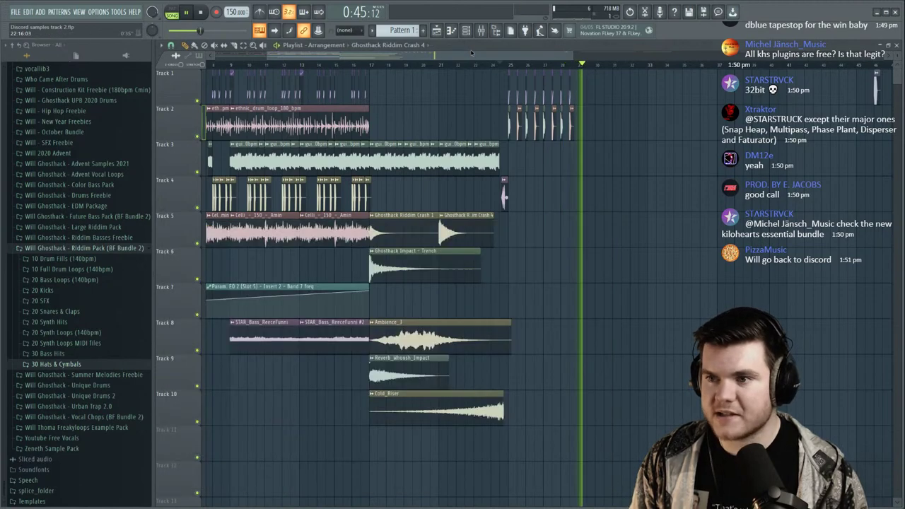
Stop playback and save the project.
{"action": "scroll", "coordinate": [460, 66], "scroll_direction": "down", "scroll_amount": 4}
{"action": "key", "text": "space"}
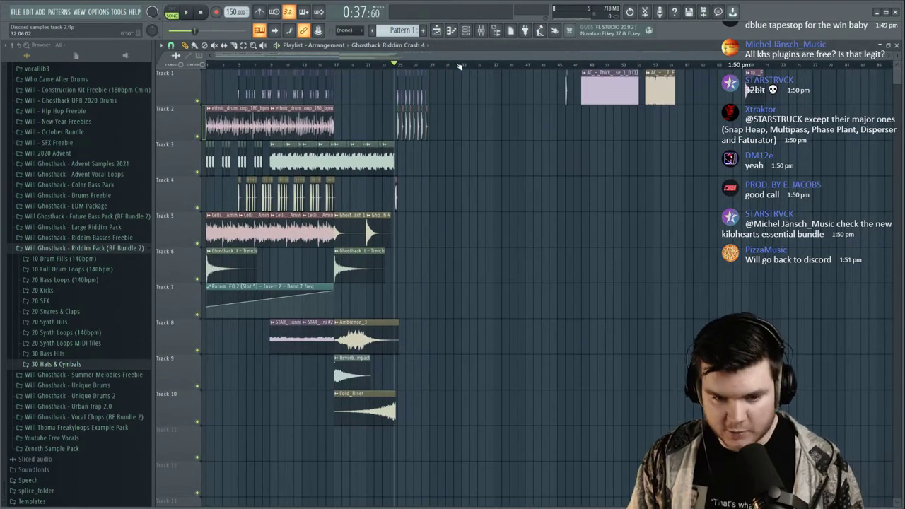
{"action": "key", "text": "ctrl+s"}
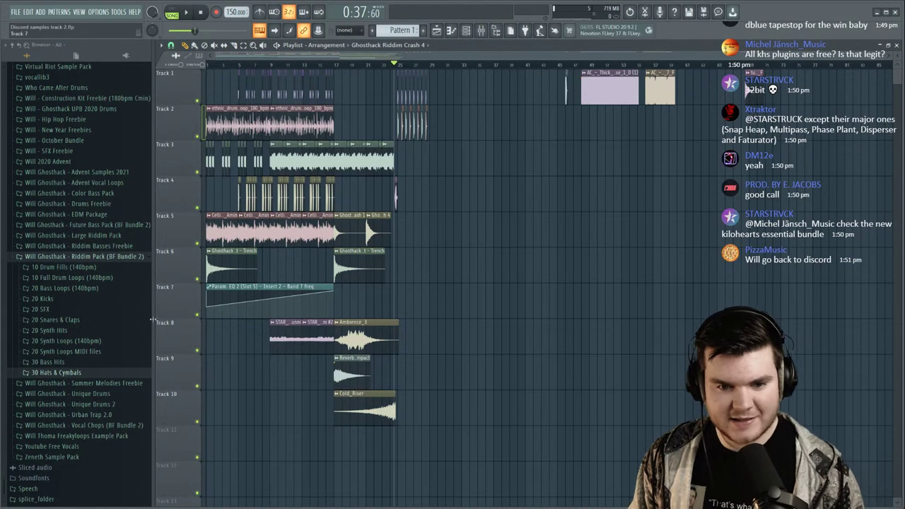
Switch to Discord's stream-samples channel and audition the first samples in the ambience set, through Ambience_4.wav.
{"action": "mouse_move", "coordinate": [22, 508]}
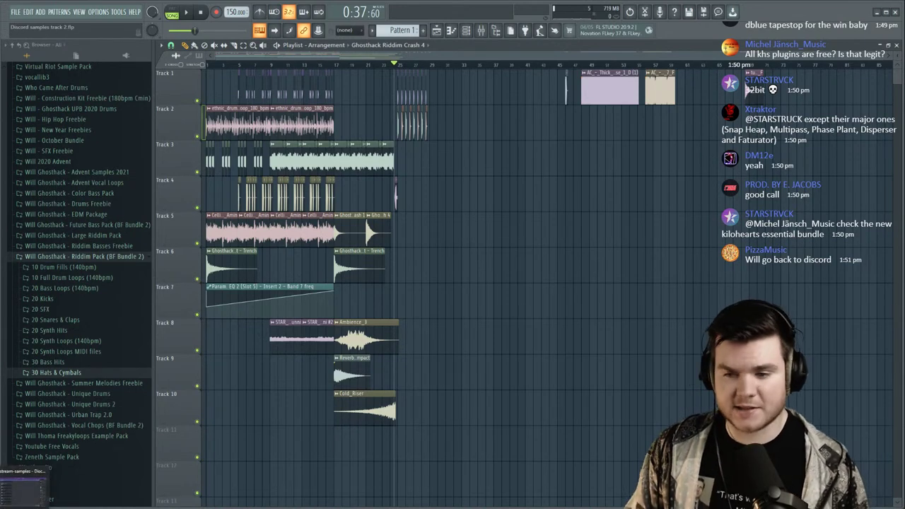
{"action": "left_click", "coordinate": [22, 487]}
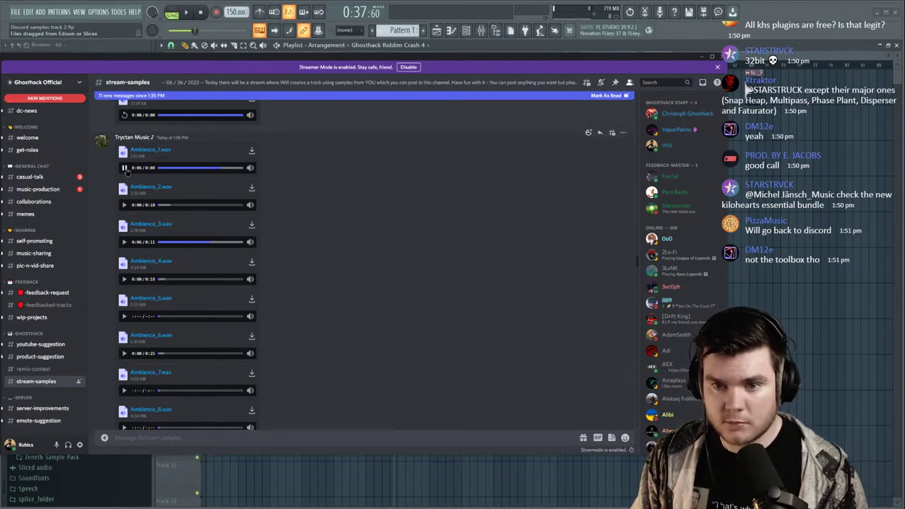
{"action": "left_click", "coordinate": [125, 205]}
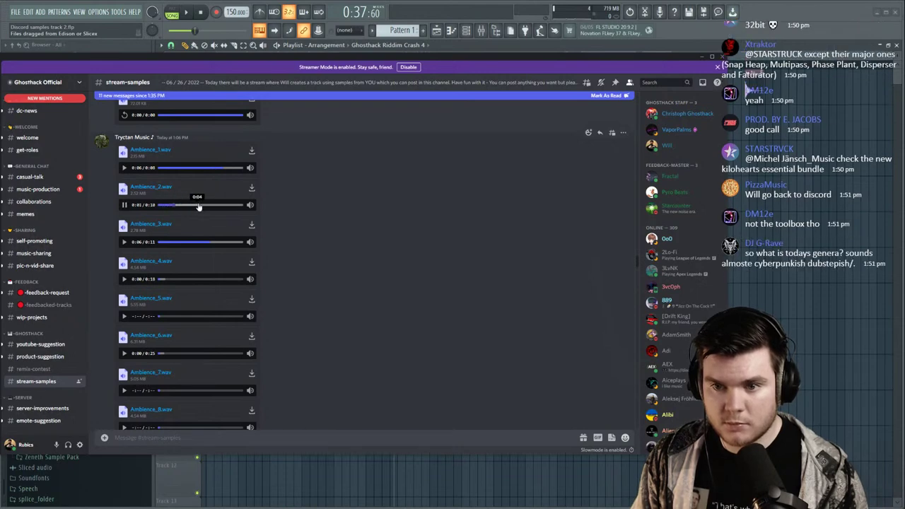
{"action": "left_click", "coordinate": [125, 242]}
{"action": "left_click", "coordinate": [125, 280]}
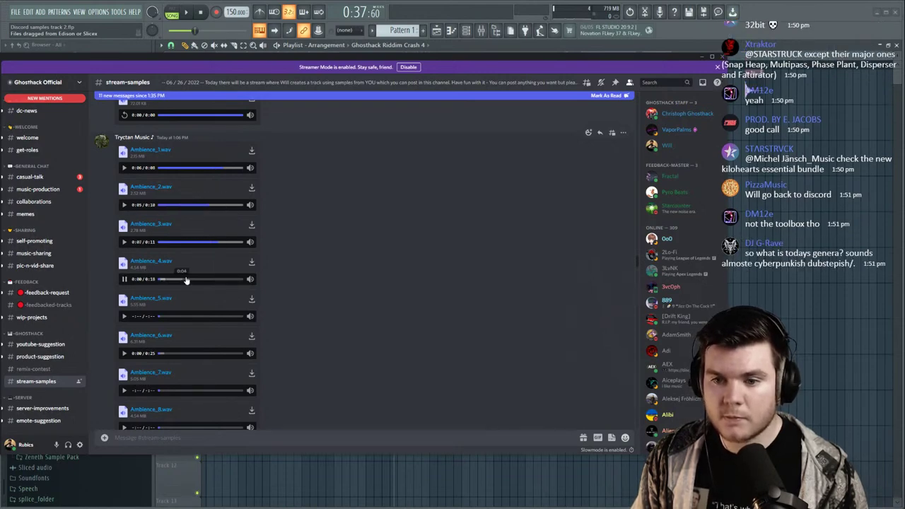
{"action": "left_click", "coordinate": [220, 279]}
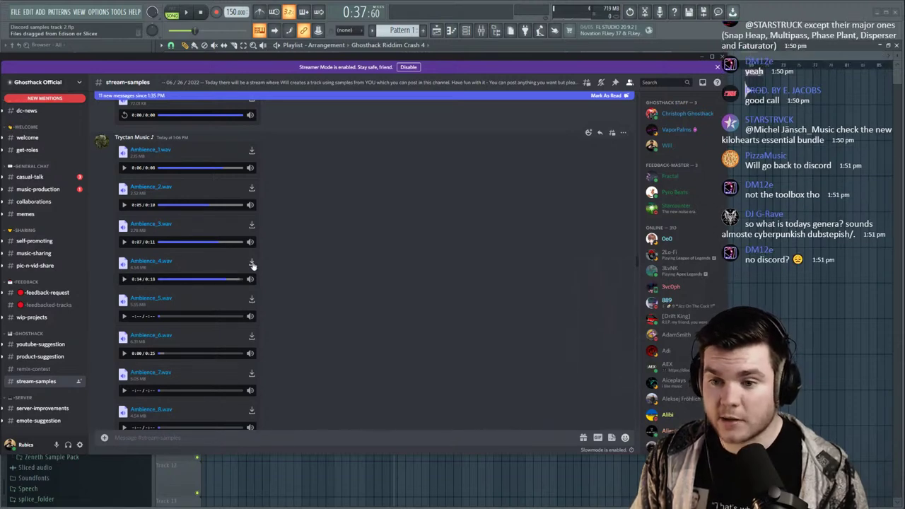
Audition the remaining ambience samples from Ambience_6.wav through Ambience_10.wav, skipping ahead within each file.
{"action": "scroll", "coordinate": [297, 224], "scroll_direction": "down", "scroll_amount": 3}
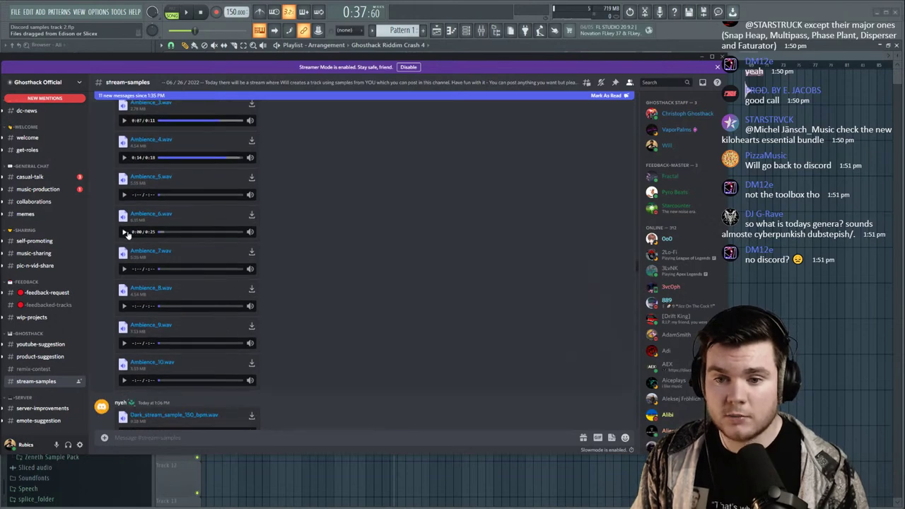
{"action": "left_click", "coordinate": [125, 232]}
{"action": "left_click", "coordinate": [203, 233]}
{"action": "left_click", "coordinate": [124, 269]}
{"action": "left_click", "coordinate": [188, 270]}
{"action": "left_click", "coordinate": [206, 271]}
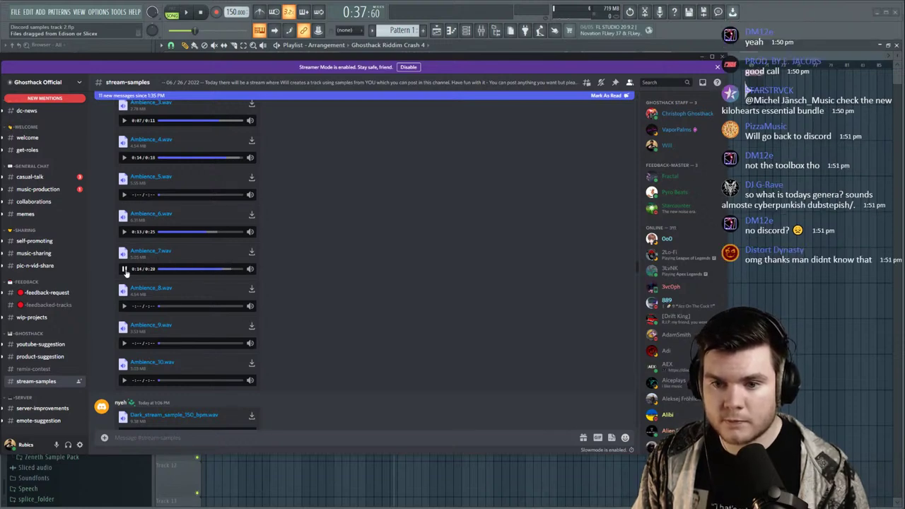
{"action": "left_click", "coordinate": [124, 307]}
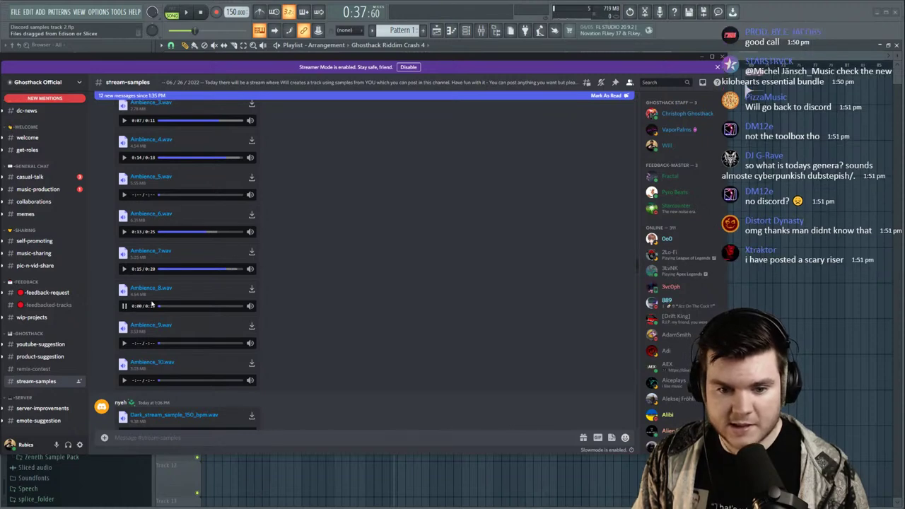
{"action": "left_click", "coordinate": [212, 306]}
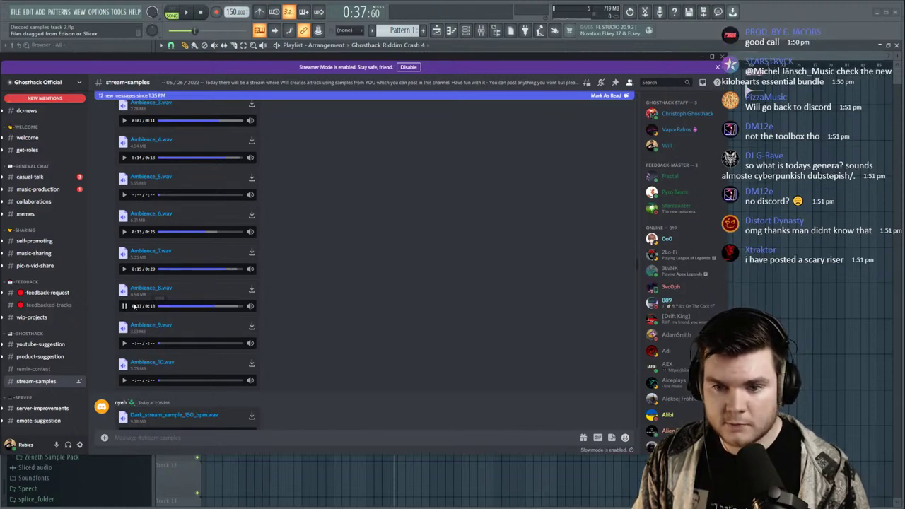
{"action": "left_click", "coordinate": [124, 344]}
{"action": "left_click", "coordinate": [218, 344]}
{"action": "left_click", "coordinate": [125, 381]}
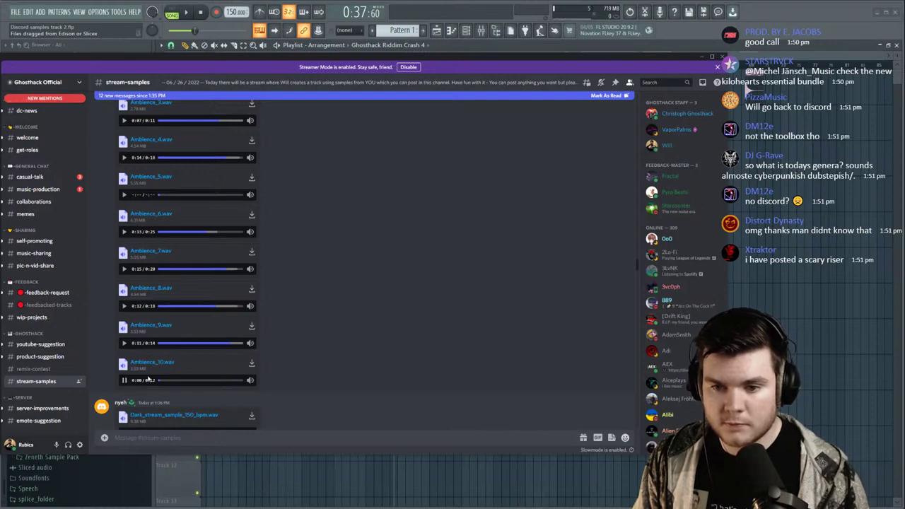
{"action": "left_click", "coordinate": [202, 380]}
{"action": "left_click", "coordinate": [125, 381]}
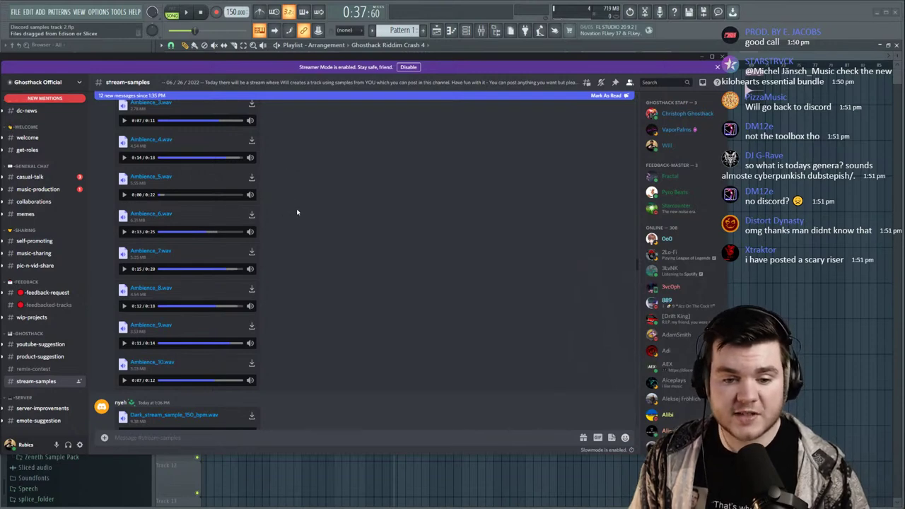
Browse the newer channel uploads and audition AC_-_Zap_Kick_1.wav and the two AC drum fills, AC_-_Drum_Fill_1_160.wav and AC_-_Drum_Fill_2_160.wav.
{"action": "scroll", "coordinate": [309, 156], "scroll_direction": "down", "scroll_amount": 15}
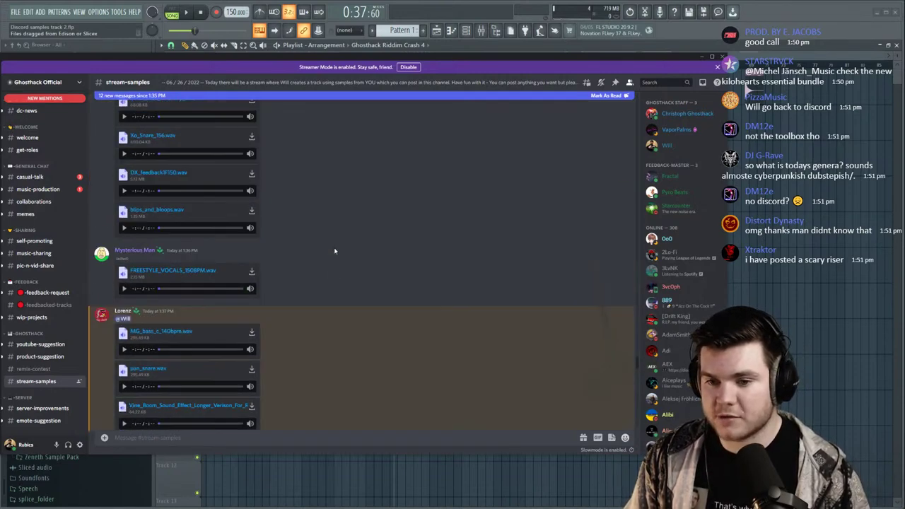
{"action": "scroll", "coordinate": [334, 251], "scroll_direction": "down", "scroll_amount": 10}
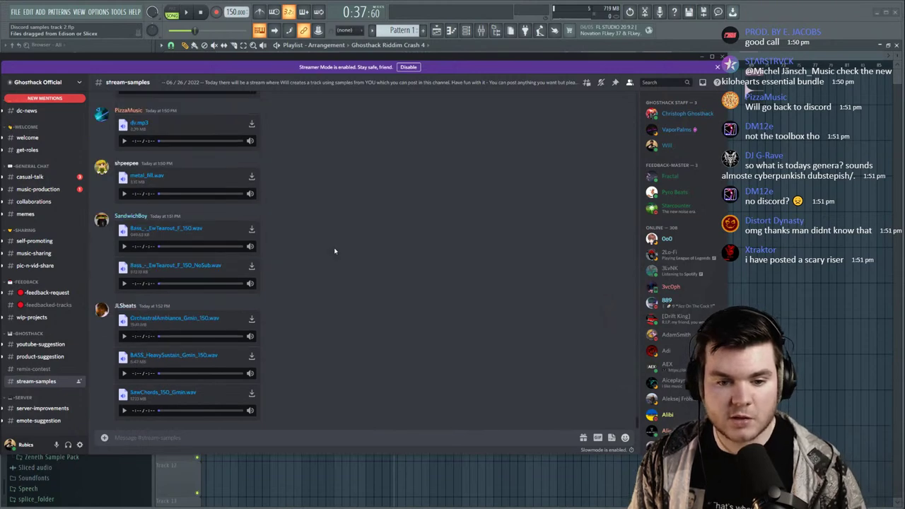
{"action": "scroll", "coordinate": [318, 252], "scroll_direction": "up", "scroll_amount": 5}
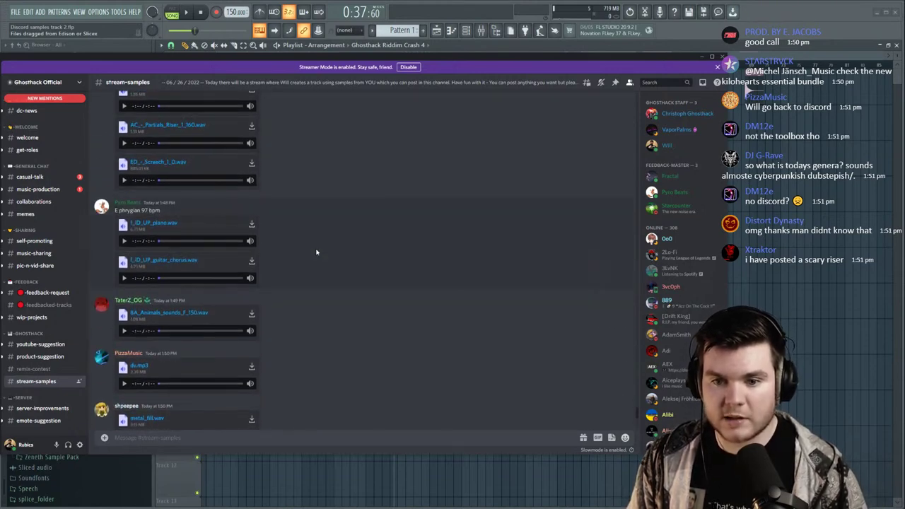
{"action": "scroll", "coordinate": [325, 251], "scroll_direction": "up", "scroll_amount": 6}
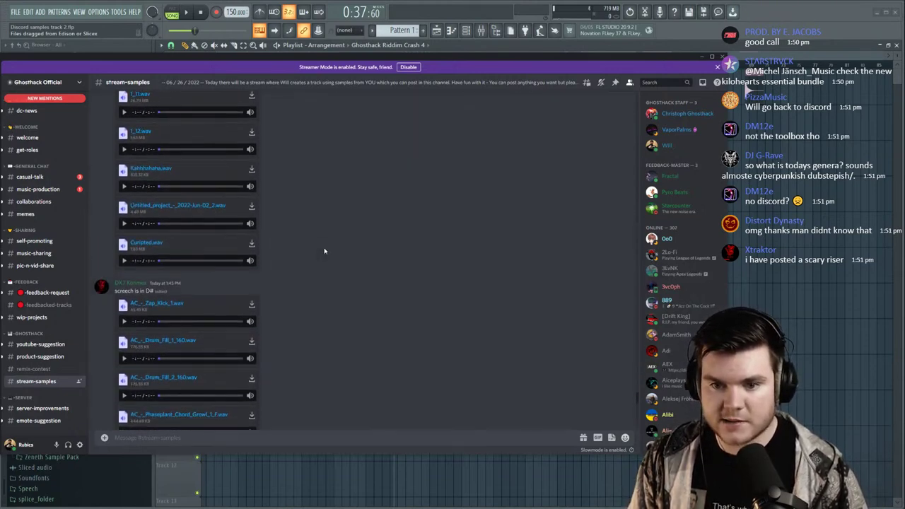
{"action": "scroll", "coordinate": [205, 212], "scroll_direction": "up", "scroll_amount": 3}
{"action": "scroll", "coordinate": [230, 244], "scroll_direction": "down", "scroll_amount": 3}
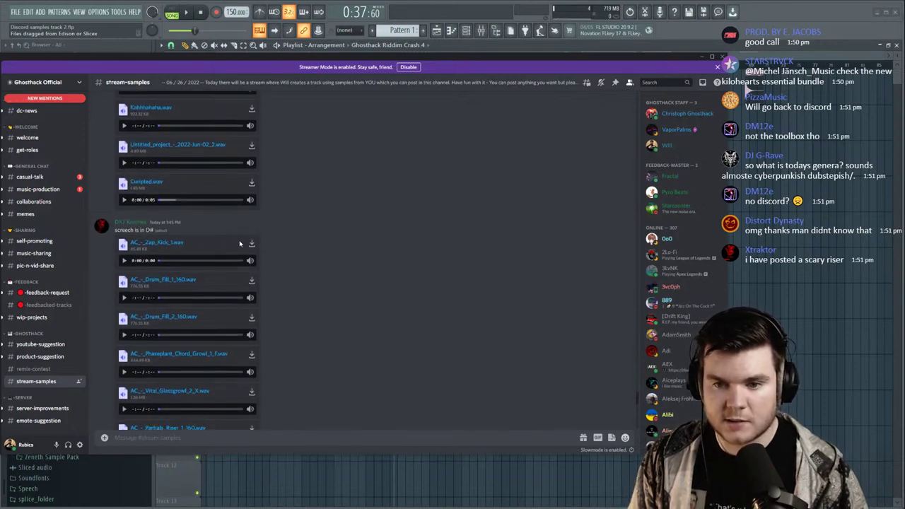
{"action": "scroll", "coordinate": [318, 228], "scroll_direction": "down", "scroll_amount": 2}
{"action": "left_click", "coordinate": [125, 239]}
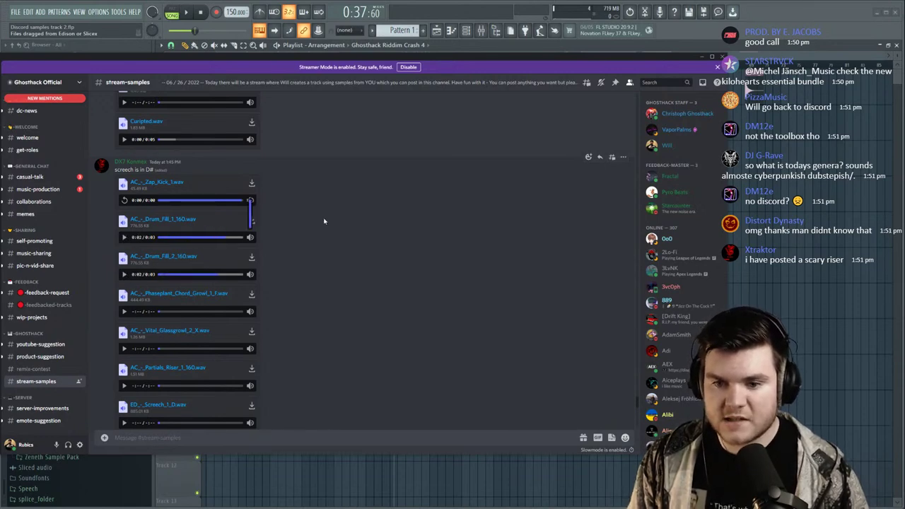
Audition AC_-_Phaseplant_Chord_Growl_1_F.wav, AC_-_Vital_Glassgrowl_2_X.wav and AC_-_Partials_Riser_1_160.wav.
{"action": "scroll", "coordinate": [324, 222], "scroll_direction": "down", "scroll_amount": 4}
{"action": "left_click", "coordinate": [124, 189]}
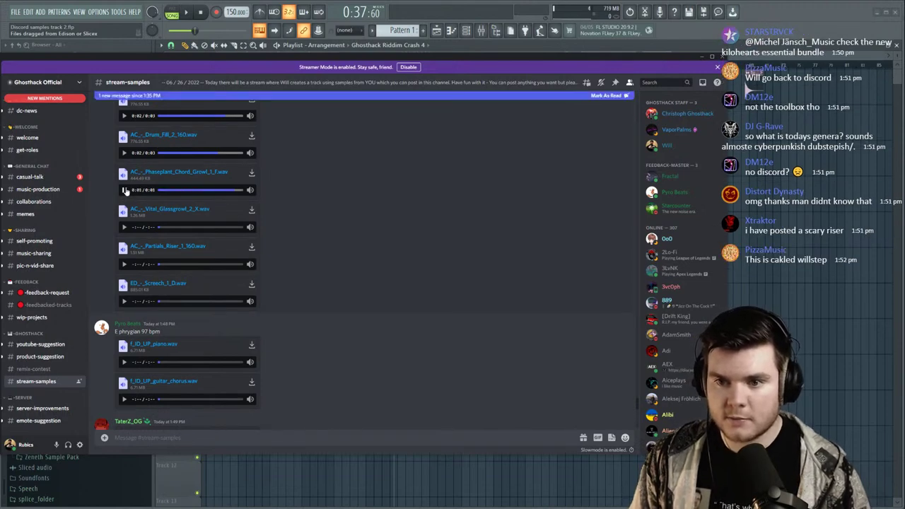
{"action": "left_click", "coordinate": [125, 227]}
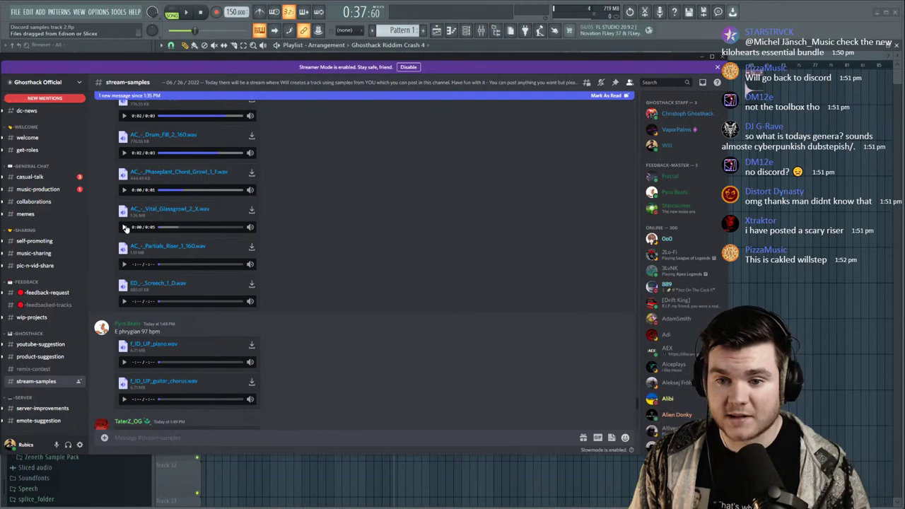
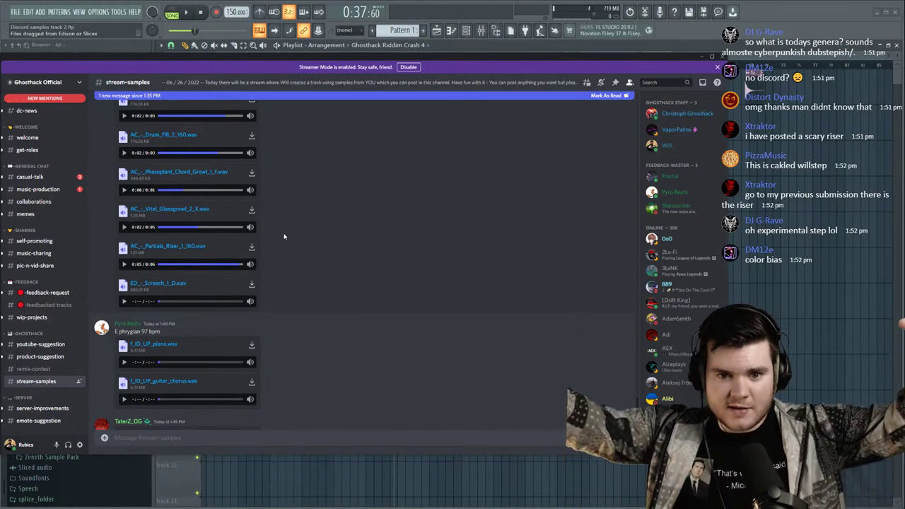
Audition the E phrygian 97 bpm samples f_ID_UP_piano.wav and f_ID_UP_guitar_chorus.wav, skipping ahead in the piano file.
{"action": "scroll", "coordinate": [284, 236], "scroll_direction": "down", "scroll_amount": 3}
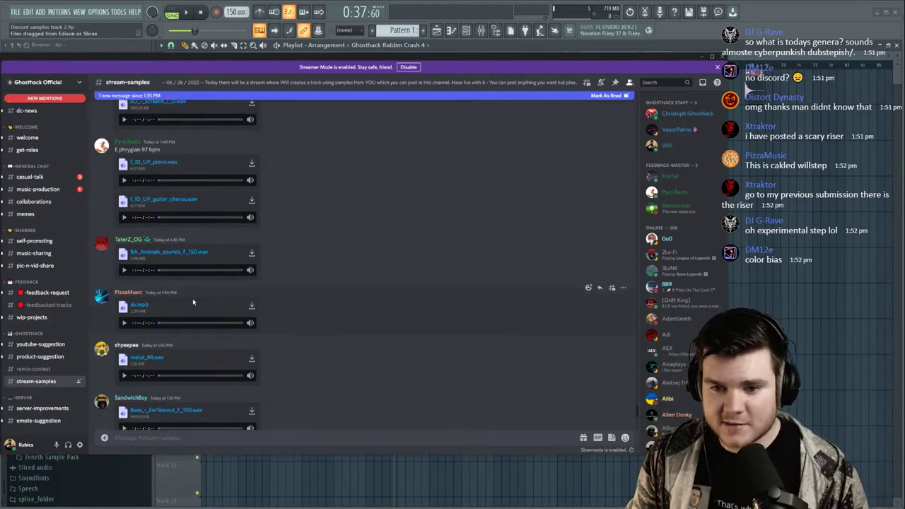
{"action": "left_click", "coordinate": [124, 240]}
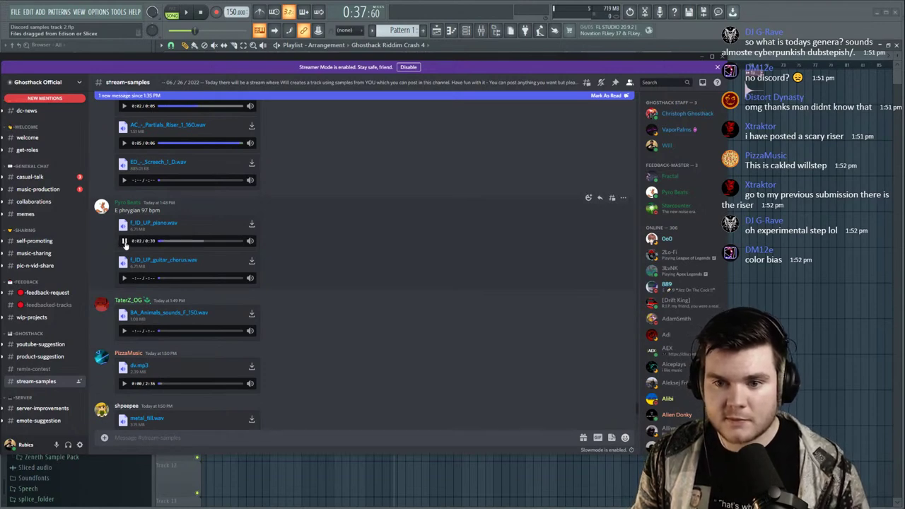
{"action": "left_click", "coordinate": [203, 242]}
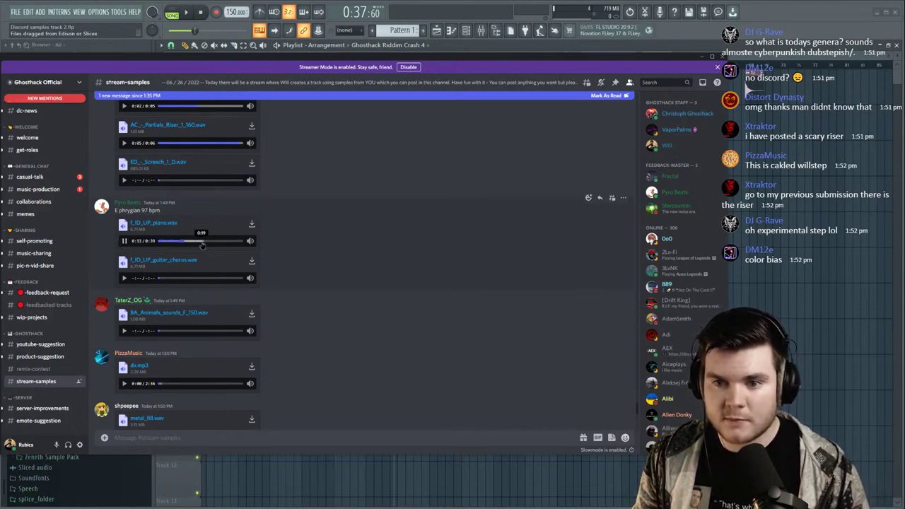
{"action": "left_click", "coordinate": [124, 278]}
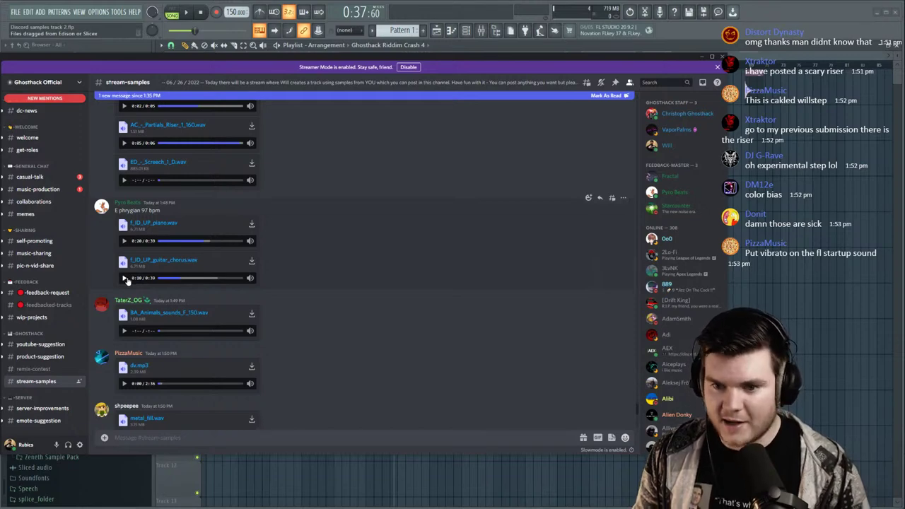
Switch to FL Studio and briefly play the arrangement from bar 5.
{"action": "left_click", "coordinate": [186, 12]}
{"action": "left_click", "coordinate": [238, 64]}
{"action": "key", "text": "space"}
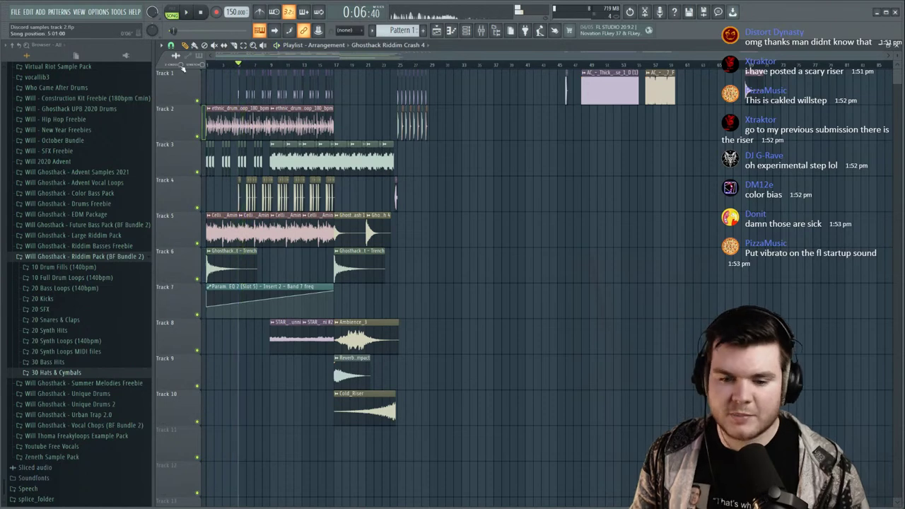
Return to Discord and audition dv.mp3 from about 0:57, followed by metal_fill.wav.
{"action": "key", "text": "alt+Tab"}
{"action": "scroll", "coordinate": [178, 242], "scroll_direction": "down", "scroll_amount": 3}
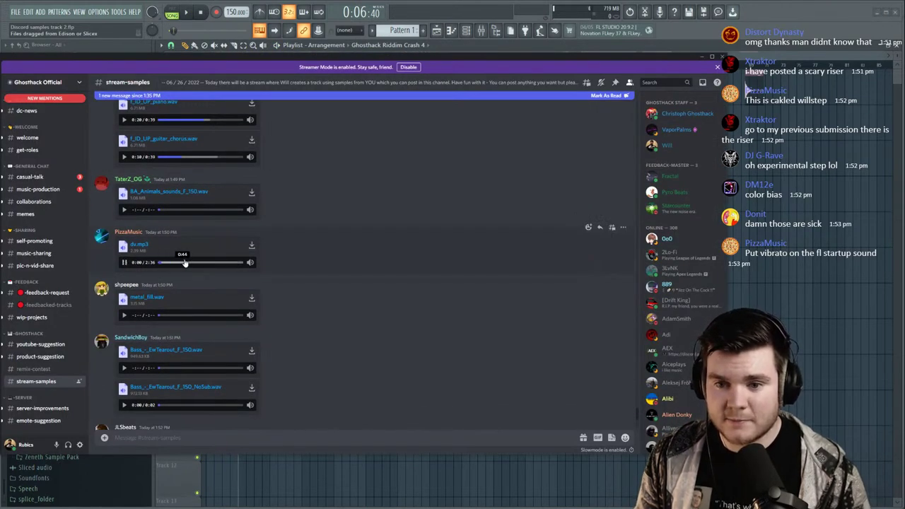
{"action": "left_click", "coordinate": [190, 263]}
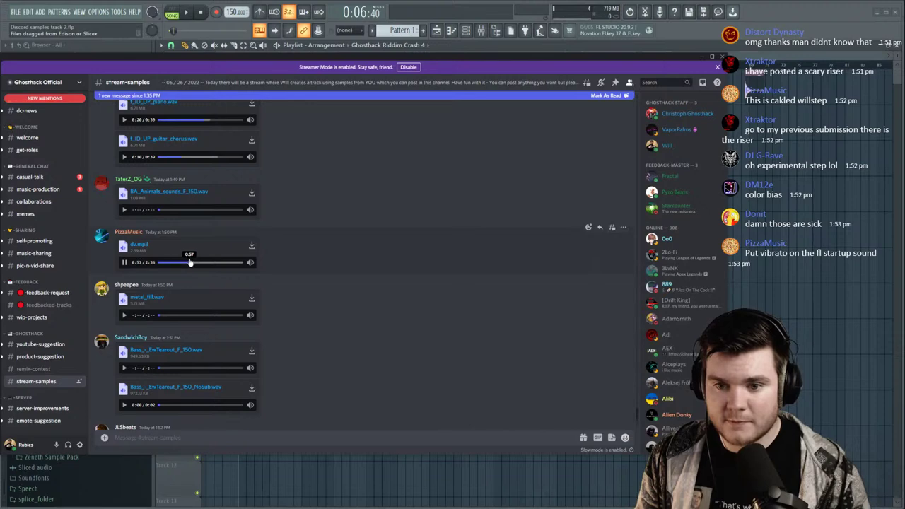
{"action": "left_click", "coordinate": [125, 263]}
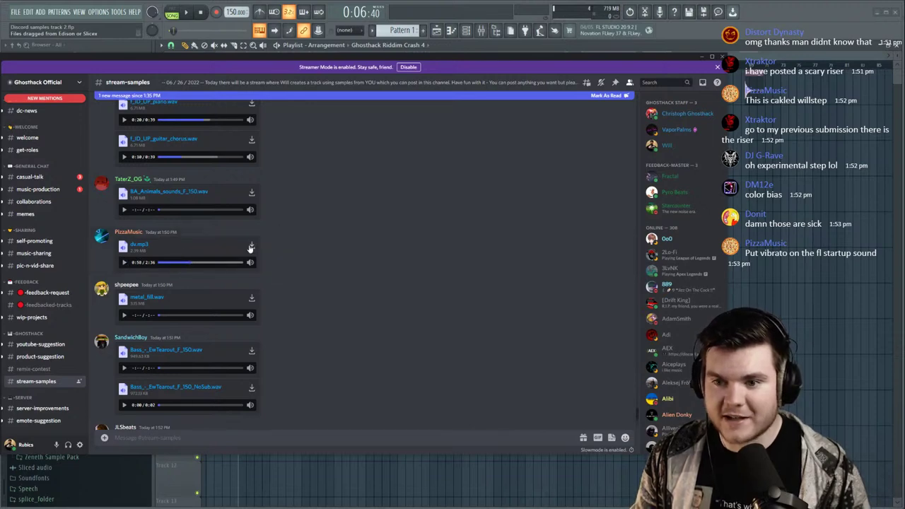
{"action": "scroll", "coordinate": [317, 233], "scroll_direction": "down", "scroll_amount": 2}
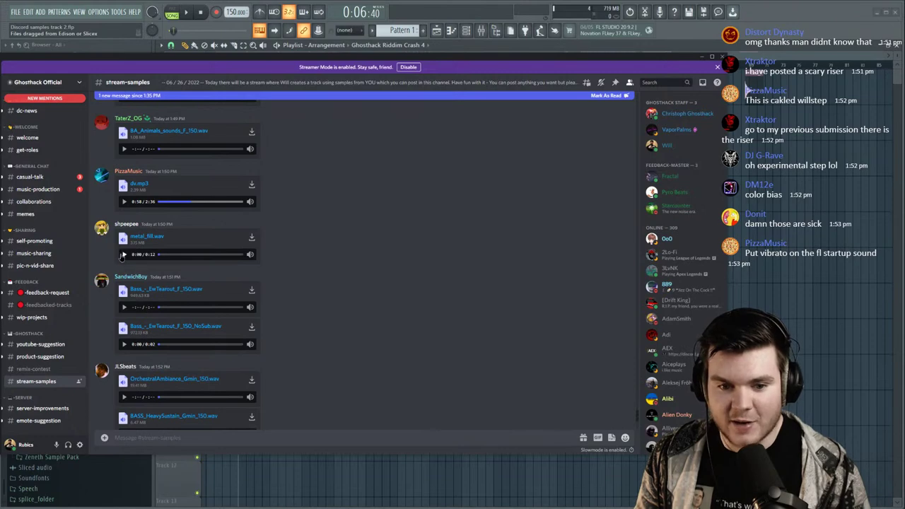
{"action": "left_click", "coordinate": [124, 255]}
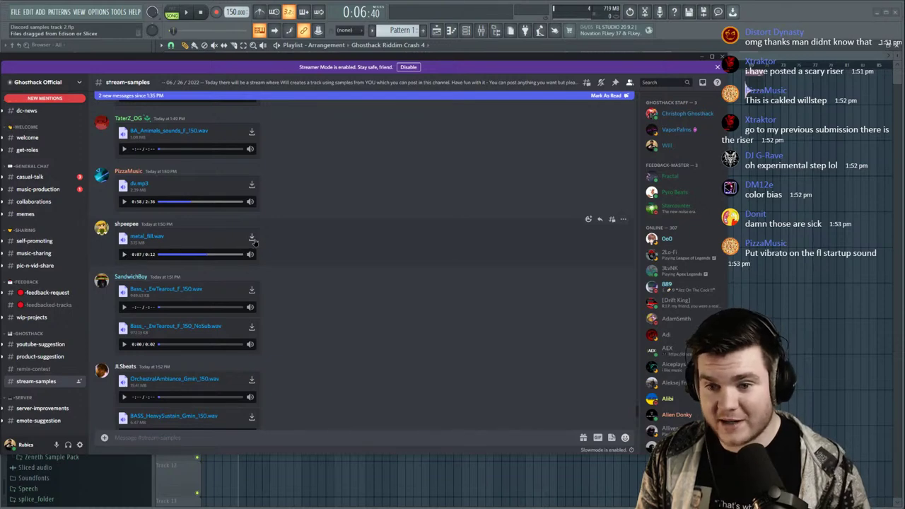
Preview the DRACLIMINAL vocal samples and the metal and high-pitch voice samples in the stream-samples channel.
{"action": "scroll", "coordinate": [315, 239], "scroll_direction": "down", "scroll_amount": 8}
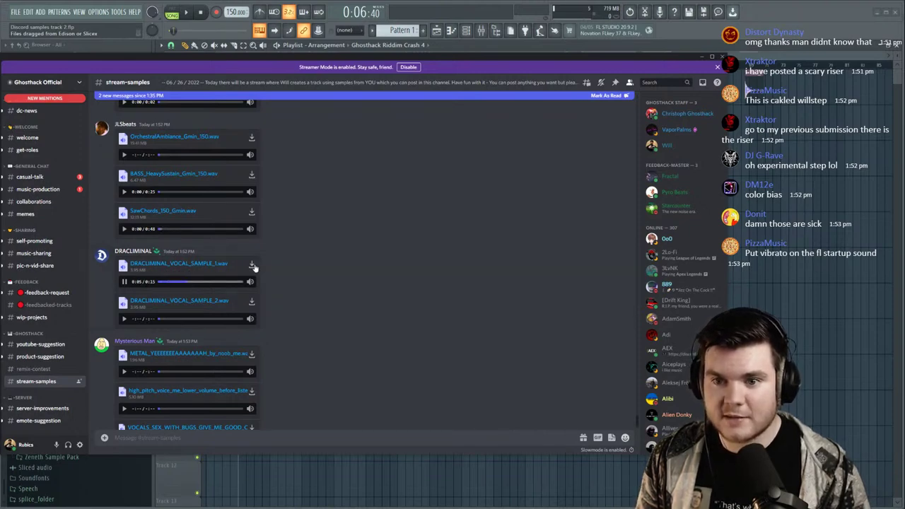
{"action": "left_click", "coordinate": [124, 282]}
{"action": "left_click", "coordinate": [124, 319]}
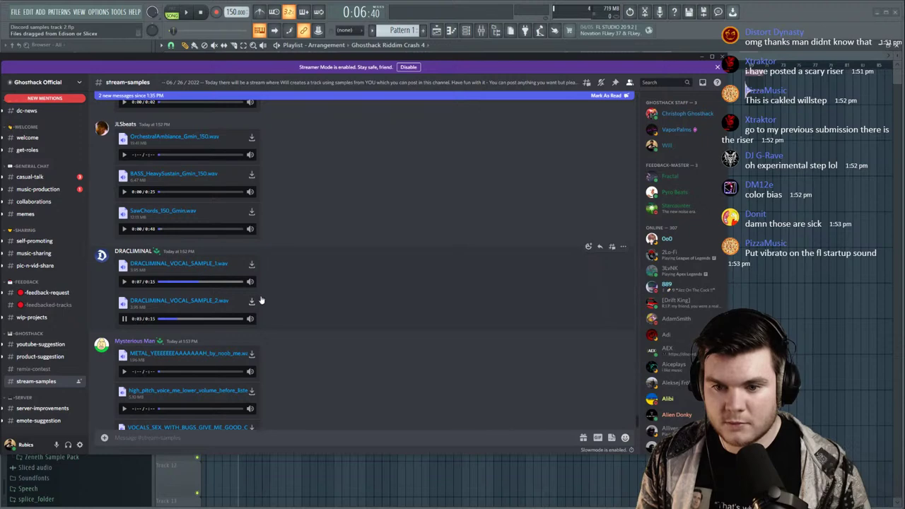
{"action": "scroll", "coordinate": [293, 288], "scroll_direction": "down", "scroll_amount": 1}
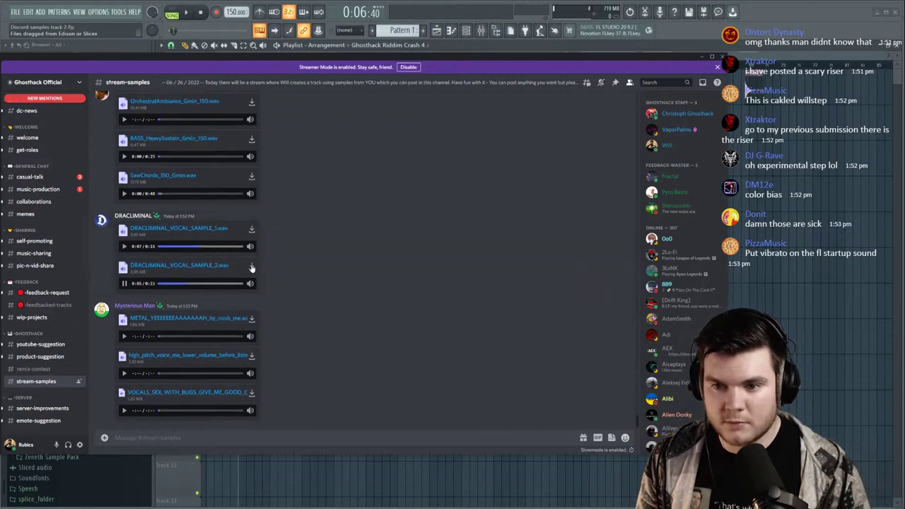
{"action": "left_click", "coordinate": [124, 336]}
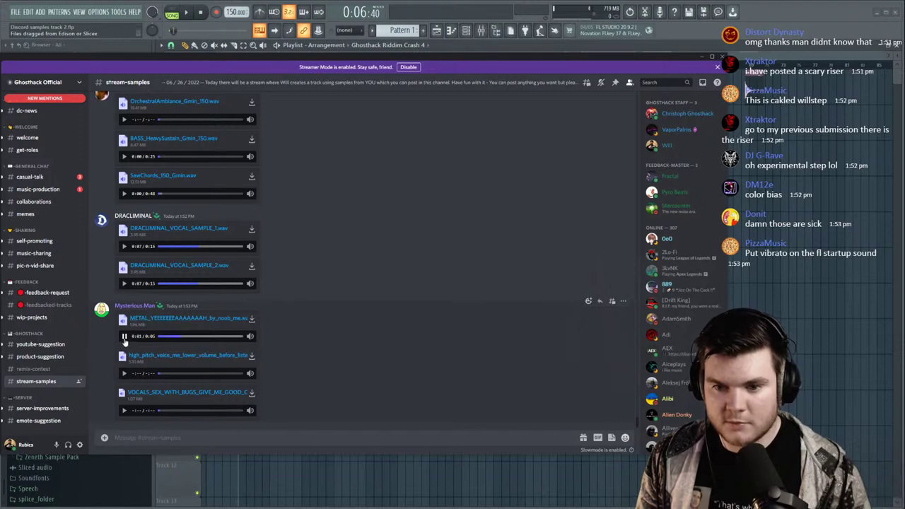
{"action": "left_click", "coordinate": [123, 372]}
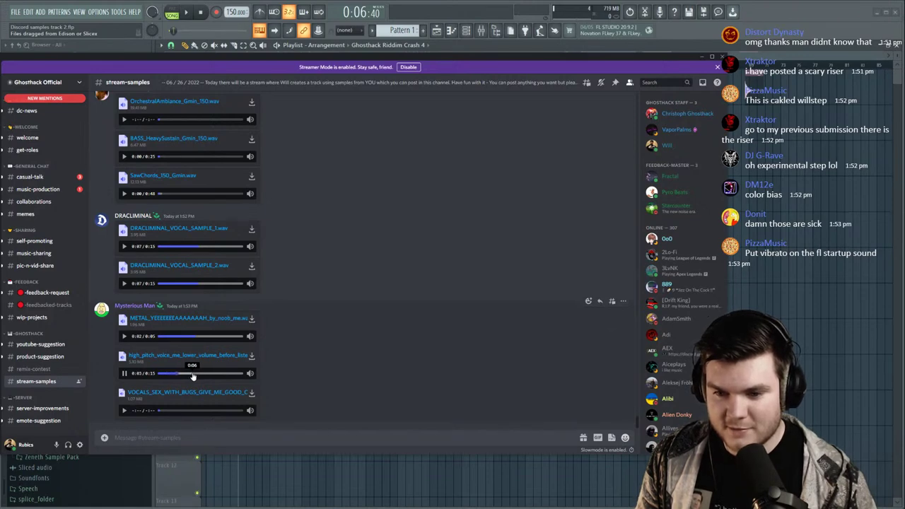
{"action": "left_click", "coordinate": [212, 374]}
{"action": "left_click", "coordinate": [124, 374]}
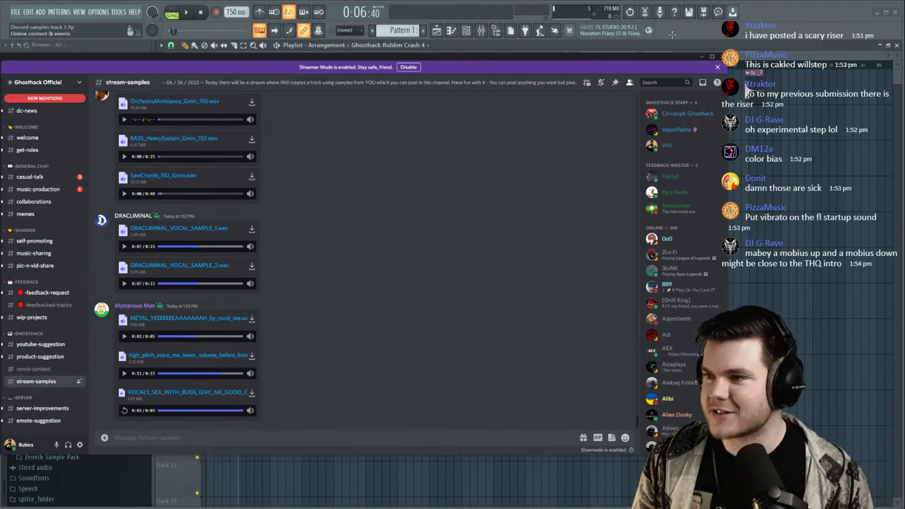
Switch to FL Studio and add the vocal, metal_fill, dv, AC and Ambience_4 samples to the playlist at bar 37.
{"action": "left_click", "coordinate": [703, 58]}
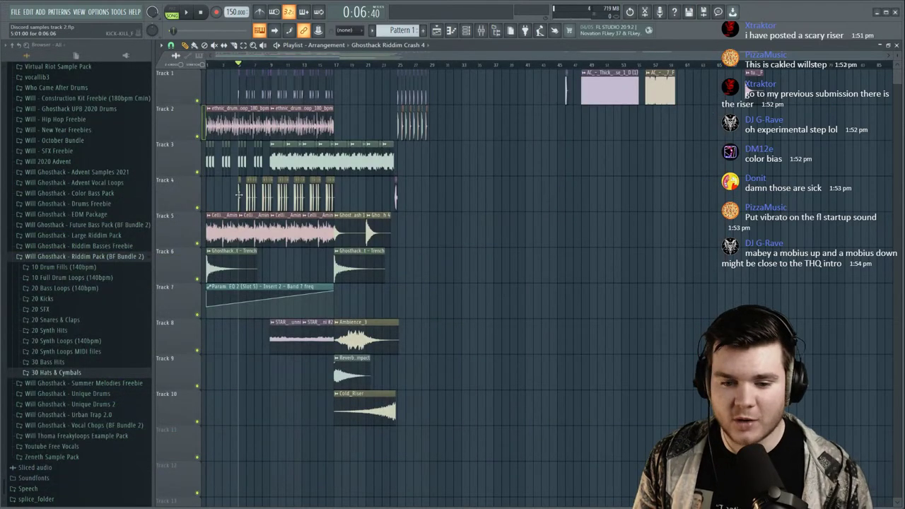
{"action": "left_click", "coordinate": [32, 508]}
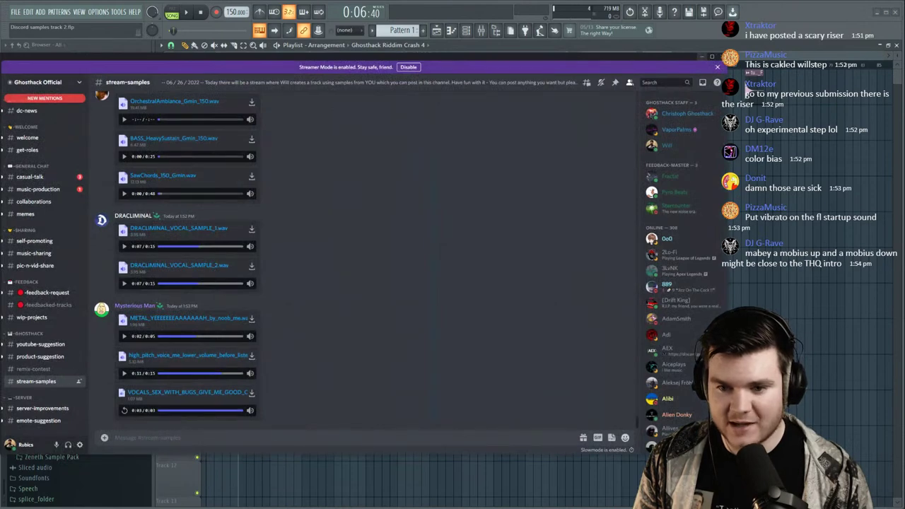
{"action": "left_click", "coordinate": [32, 508]}
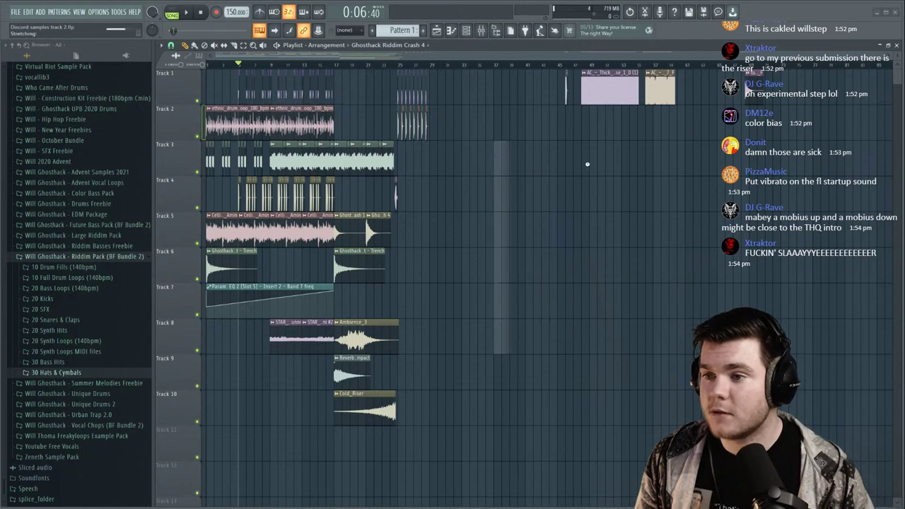
{"action": "key", "text": "ctrl+v"}
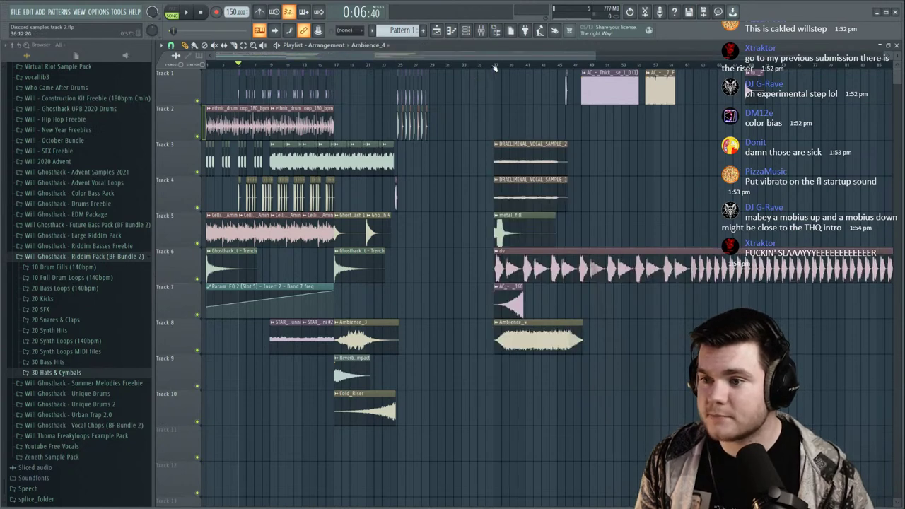
Move all newly added clips except DRACLIMINAL_VOCAL_SAMPLE_2 to about bar 58 and play the remaining vocal.
{"action": "left_click_drag", "start_coordinate": [652, 414], "coordinate": [687, 186]}
{"action": "key", "text": "space"}
{"action": "left_click", "coordinate": [549, 140], "text": "ctrl"}
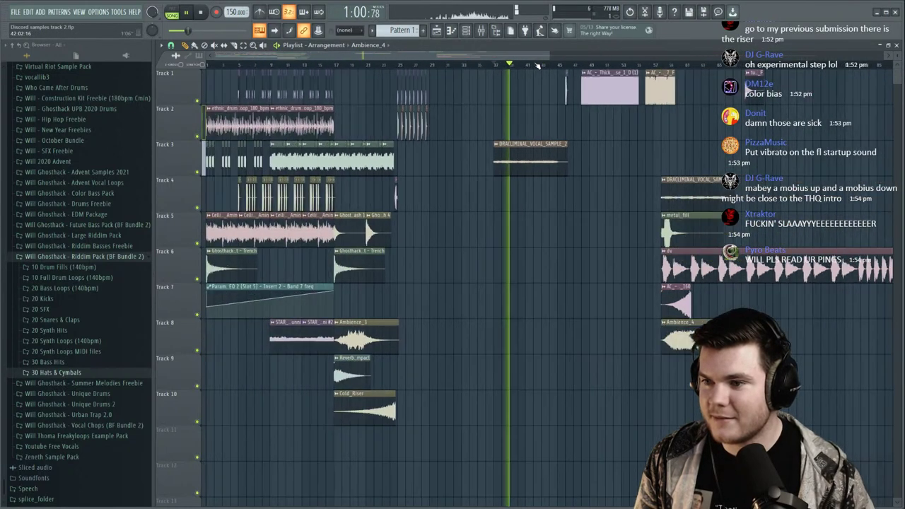
{"action": "left_click", "coordinate": [262, 12]}
{"action": "key", "text": "space"}
{"action": "key", "text": "space"}
Relocate the DRACLIMINAL_VOCAL_SAMPLE_2 clip to the start of Track 9 and play the arrangement with it.
{"action": "left_click", "coordinate": [555, 164]}
{"action": "right_click", "coordinate": [555, 164]}
{"action": "left_click", "coordinate": [211, 377]}
{"action": "key", "text": "space"}
{"action": "scroll", "coordinate": [238, 63], "scroll_direction": "up", "scroll_amount": 5}
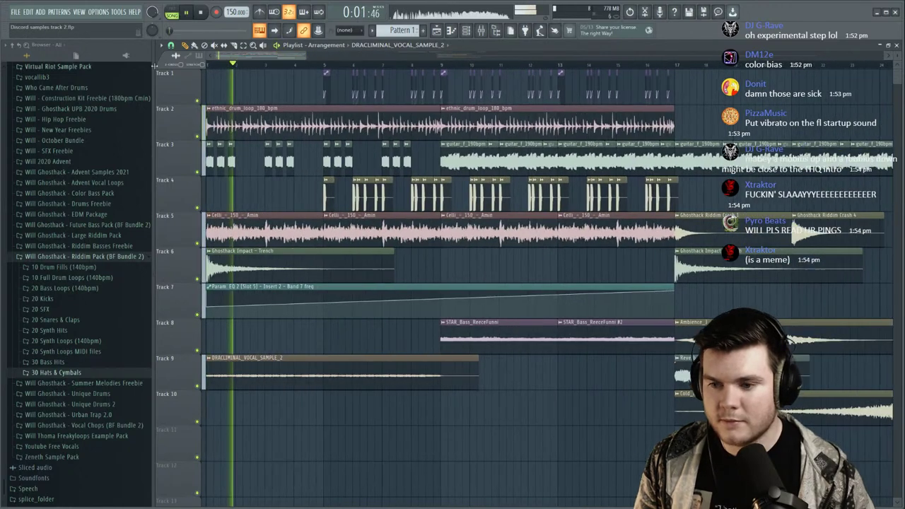
Open the Track 9 vocal clip's settings, set its time-stretching mode to Resample and play it.
{"action": "double_click", "coordinate": [333, 363]}
{"action": "left_click_drag", "start_coordinate": [346, 119], "coordinate": [542, 114]}
{"action": "key", "text": "space"}
{"action": "left_click", "coordinate": [610, 153]}
{"action": "left_click", "coordinate": [614, 170]}
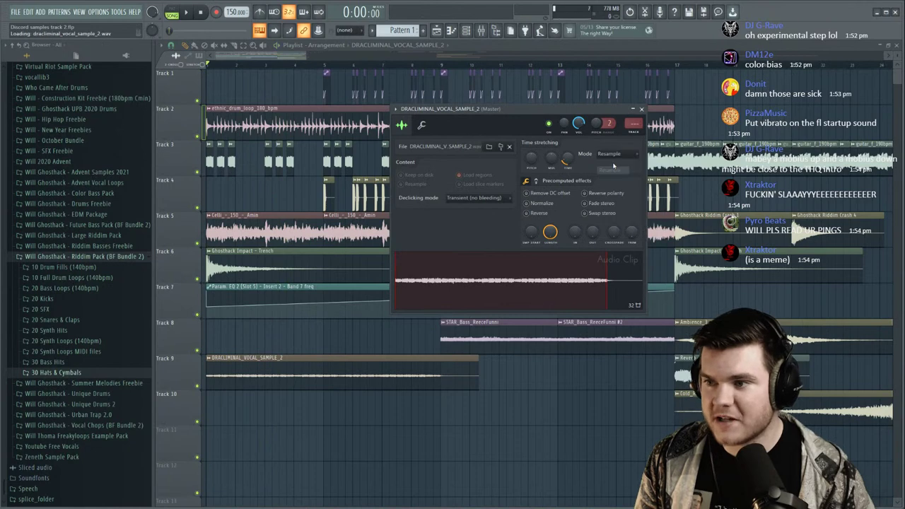
{"action": "key", "text": "space"}
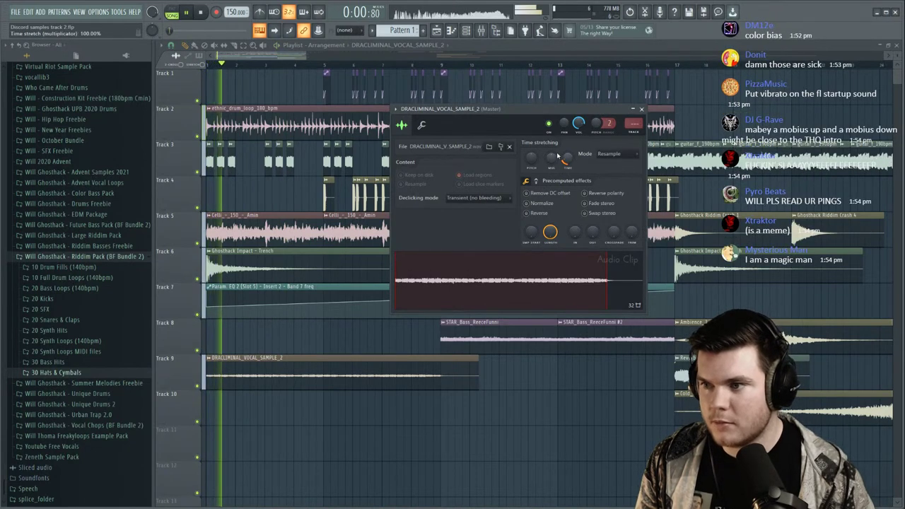
Try the Stretch mode on the vocal clip with its pitch shift lowered to -400 cents.
{"action": "left_click", "coordinate": [611, 154]}
{"action": "left_click", "coordinate": [606, 177]}
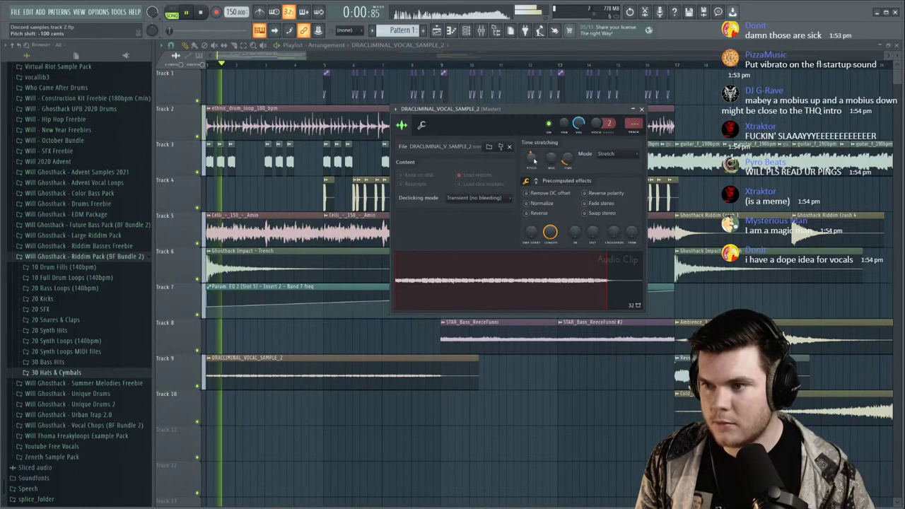
{"action": "scroll", "coordinate": [534, 161], "scroll_direction": "down", "scroll_amount": 1}
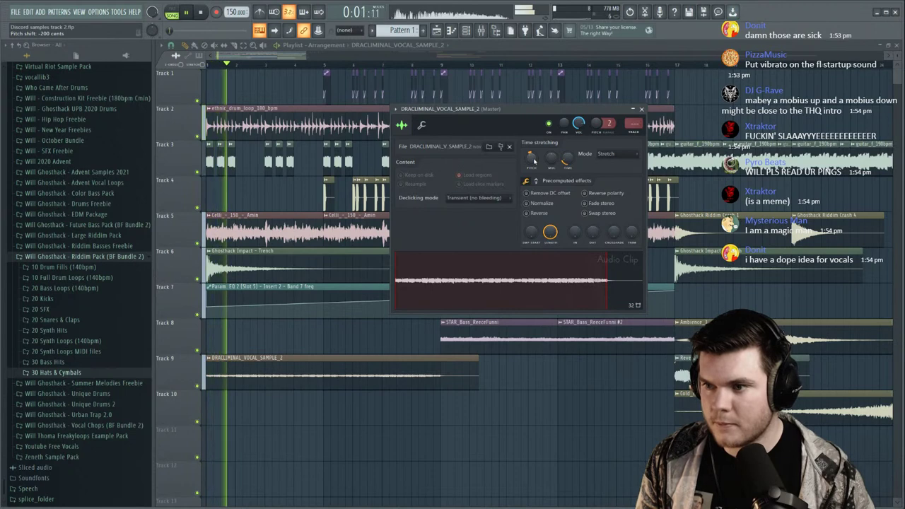
{"action": "key", "text": "space"}
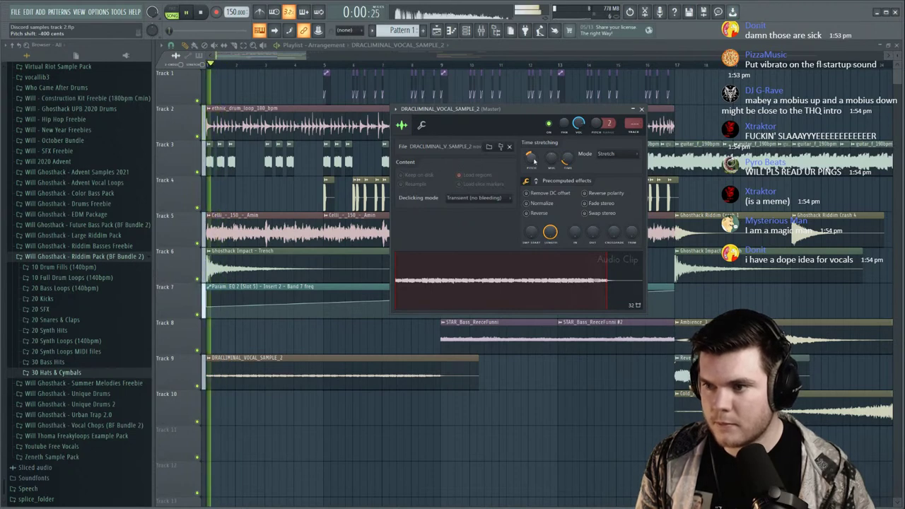
Set the vocal clip's time-stretching mode to Stretch Pro with a pitch shift of 0 cents and play it.
{"action": "key", "text": "space"}
{"action": "left_click", "coordinate": [614, 154]}
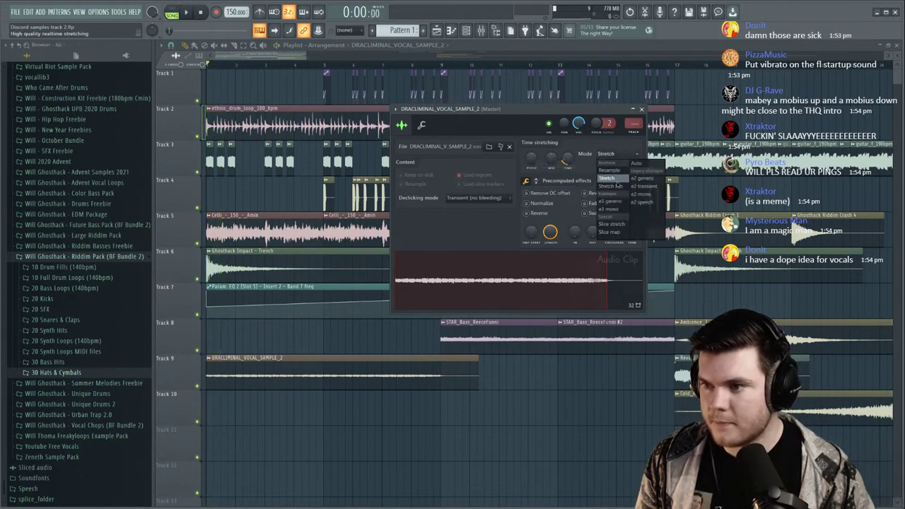
{"action": "left_click", "coordinate": [613, 185]}
{"action": "key", "text": "space"}
{"action": "left_click_drag", "start_coordinate": [590, 111], "coordinate": [589, 111]}
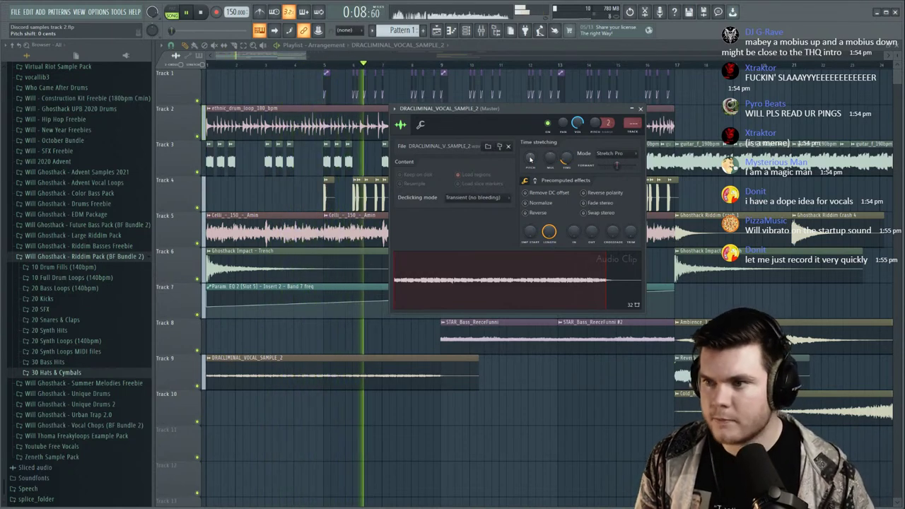
{"action": "left_click_drag", "start_coordinate": [495, 109], "coordinate": [702, 124]}
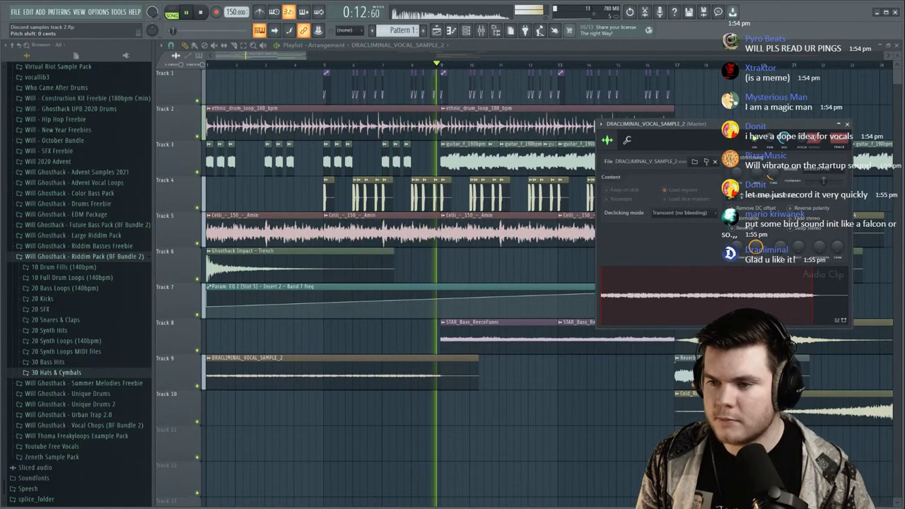
{"action": "left_click_drag", "start_coordinate": [726, 127], "coordinate": [685, 146]}
{"action": "key", "text": "space"}
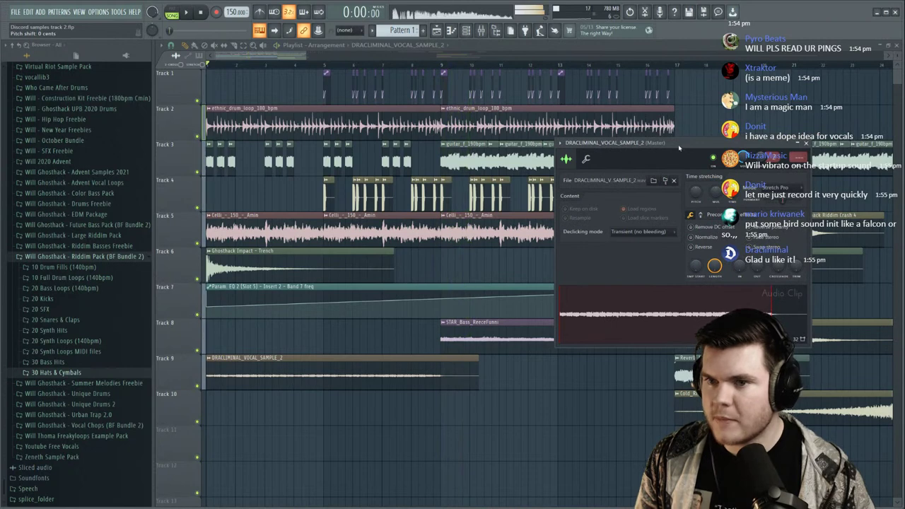
{"action": "key", "text": "space"}
{"action": "key", "text": "space"}
Set the vocal clip's pitch shift to -500 cents and play it with the arrangement.
{"action": "left_click_drag", "start_coordinate": [696, 192], "coordinate": [696, 204]}
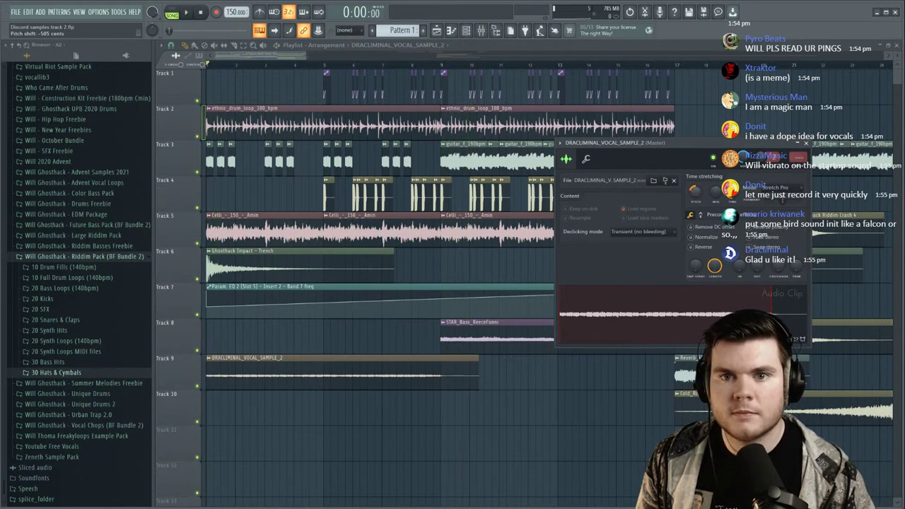
{"action": "key", "text": "space"}
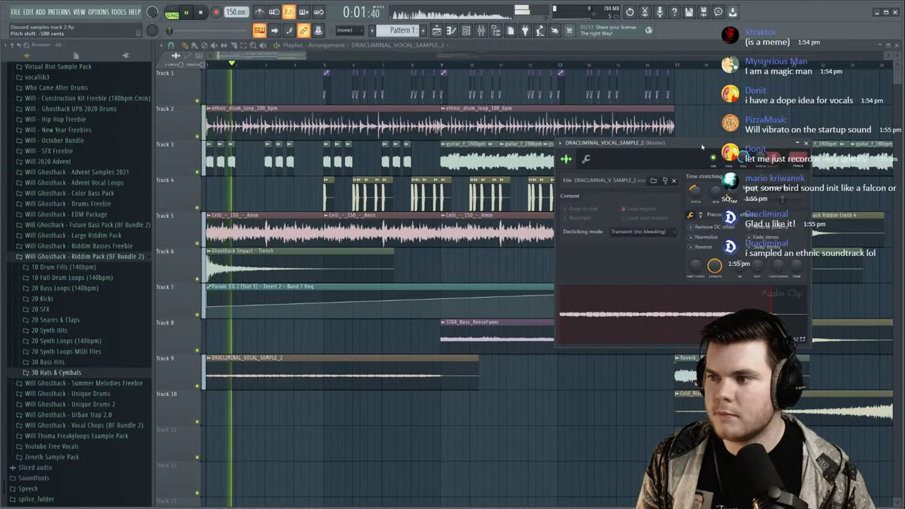
{"action": "key", "text": "space"}
{"action": "key", "text": "space"}
Solo Track 9 and unmute the guitar on Track 3 to compare the vocal with it.
{"action": "right_click", "coordinate": [197, 386]}
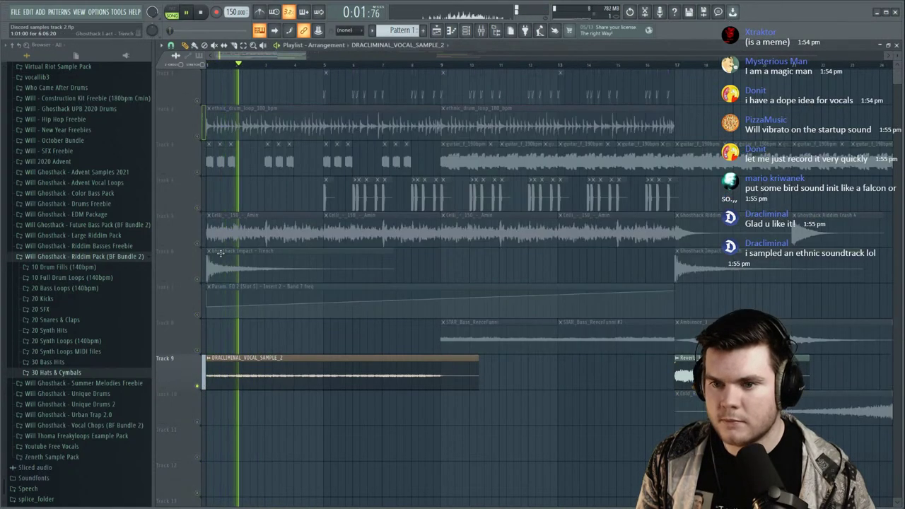
{"action": "key", "text": "space"}
{"action": "key", "text": "space"}
{"action": "left_click", "coordinate": [197, 171]}
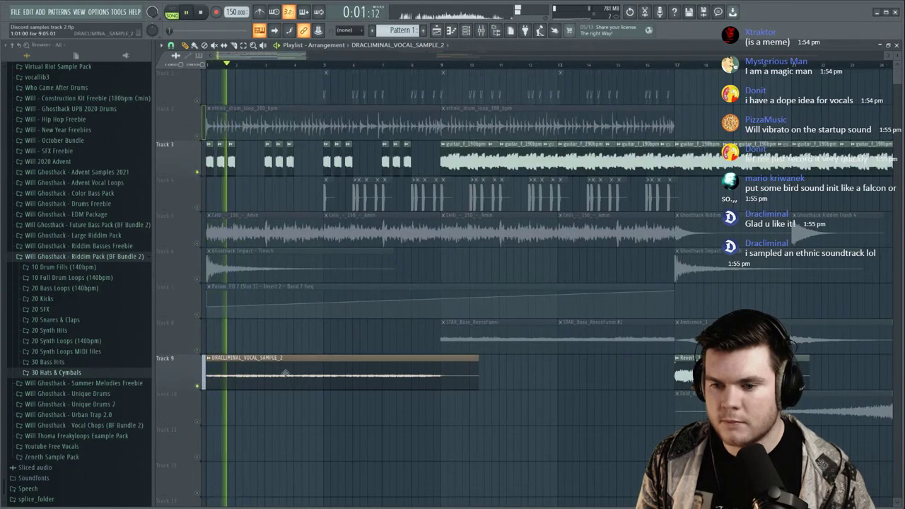
Adjust the vocal clip's pitch shift against the guitar, trying values such as -100 cents, and close its settings.
{"action": "double_click", "coordinate": [285, 371]}
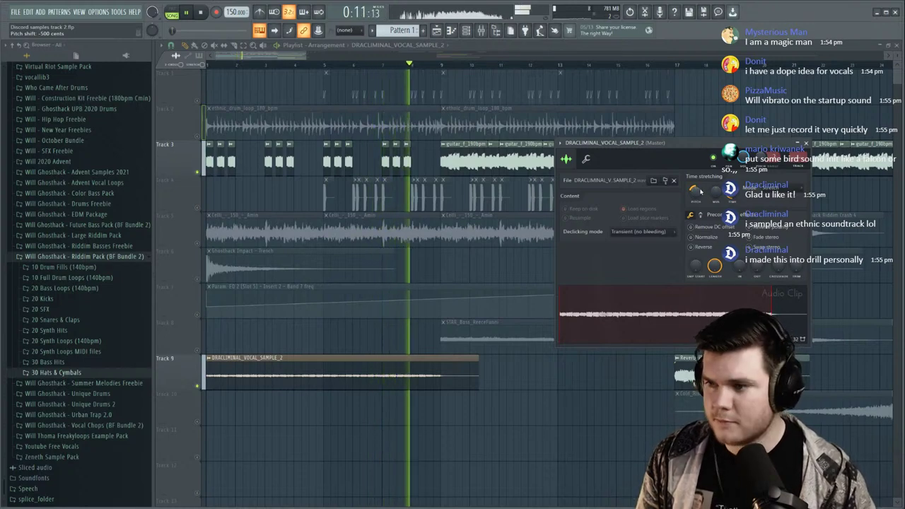
{"action": "key", "text": "space"}
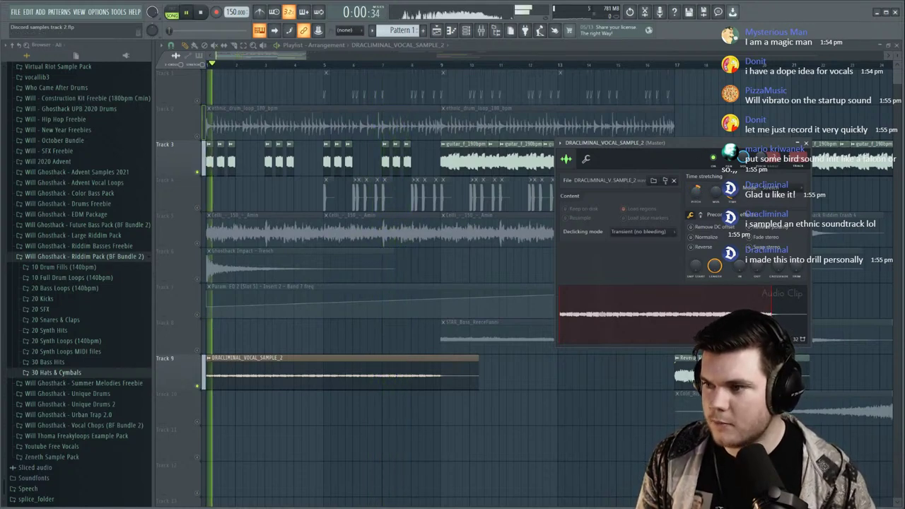
{"action": "mouse_move", "coordinate": [697, 192]}
{"action": "left_mouse_down"}
{"action": "mouse_move", "coordinate": [696, 206]}
{"action": "mouse_move", "coordinate": [695, 191]}
{"action": "left_mouse_up"}
{"action": "key", "text": "space"}
{"action": "key", "text": "space"}
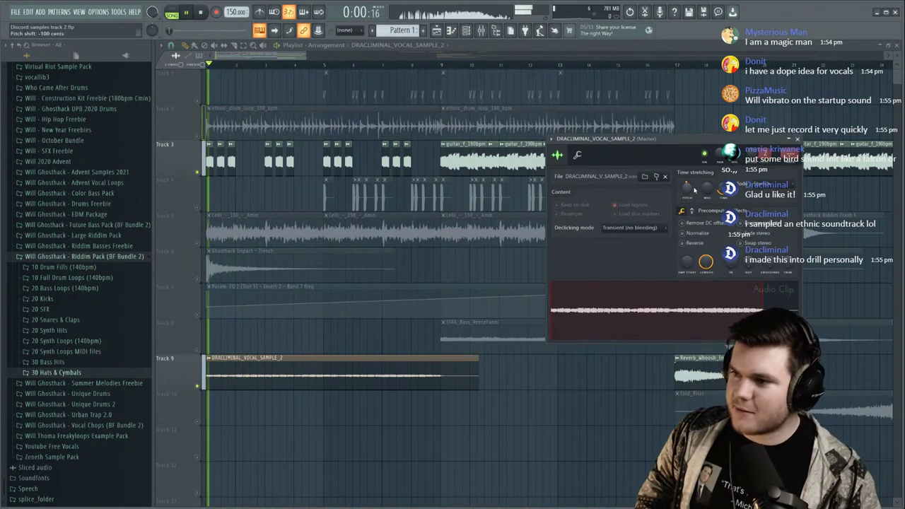
{"action": "key", "text": "space"}
{"action": "left_click_drag", "start_coordinate": [694, 188], "coordinate": [689, 198]}
{"action": "key", "text": "space"}
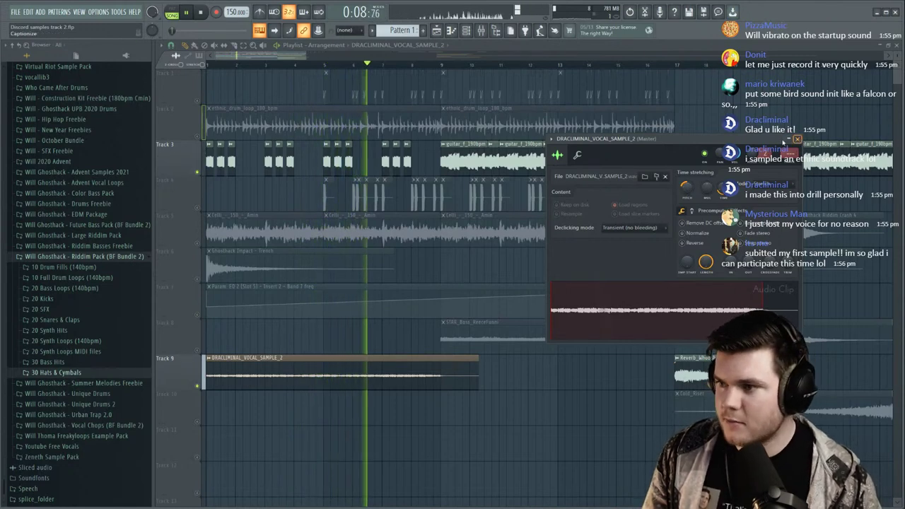
{"action": "left_click", "coordinate": [797, 139]}
Solo Track 9 and set the vocal clip's time-stretching mode to e2 speech.
{"action": "right_click", "coordinate": [197, 387]}
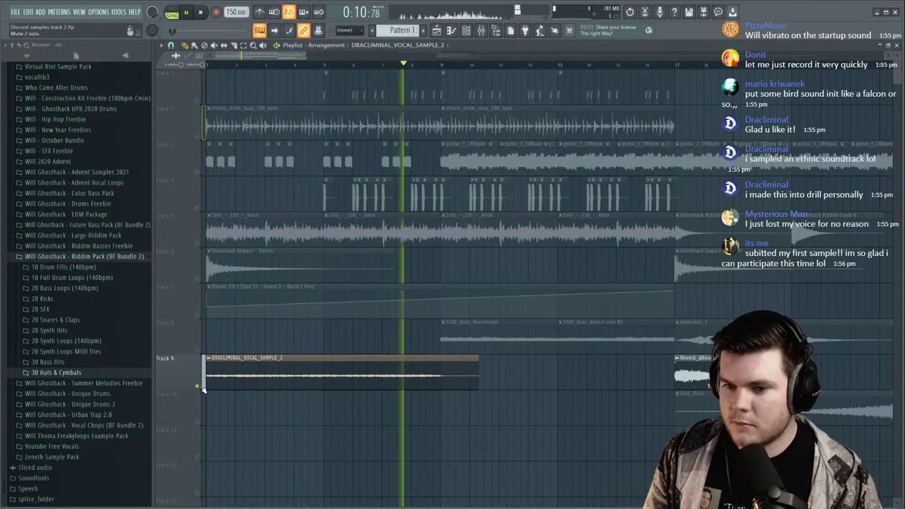
{"action": "double_click", "coordinate": [236, 368]}
{"action": "key", "text": "space"}
{"action": "left_click", "coordinate": [761, 184]}
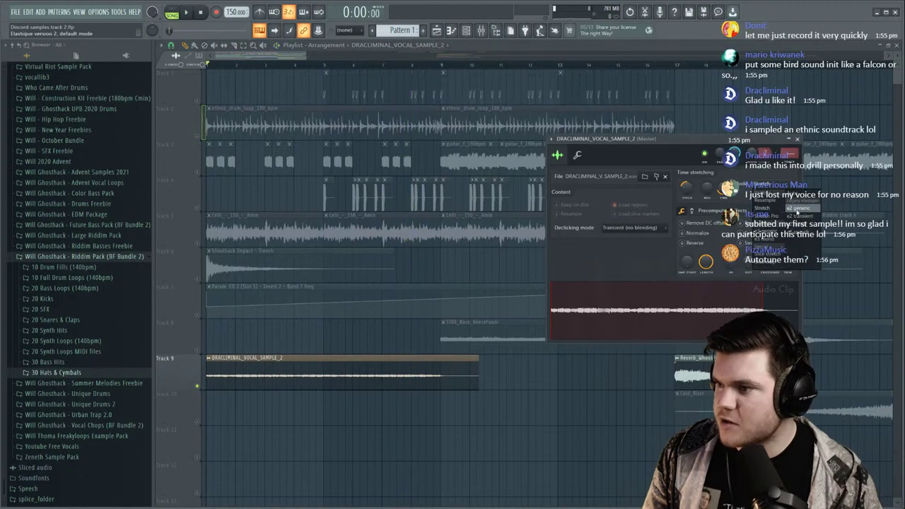
{"action": "left_click", "coordinate": [799, 234]}
{"action": "left_click_drag", "start_coordinate": [742, 141], "coordinate": [743, 139]}
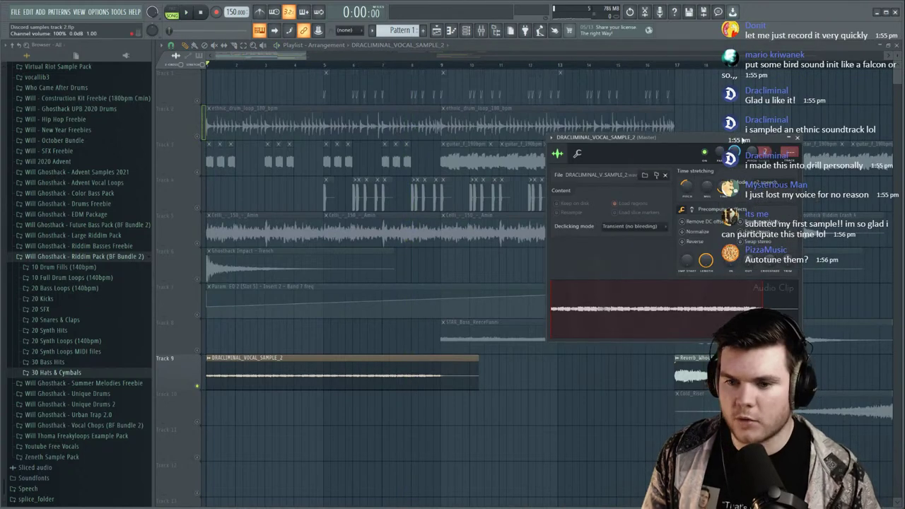
{"action": "left_click", "coordinate": [798, 138]}
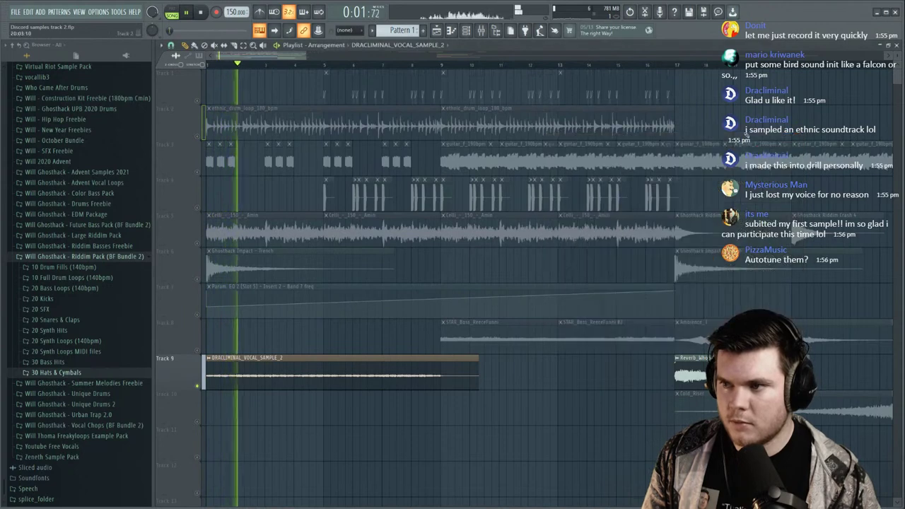
Unsolo Track 9 to play the vocal together with all other tracks.
{"action": "scroll", "coordinate": [576, 67], "scroll_direction": "down", "scroll_amount": 3}
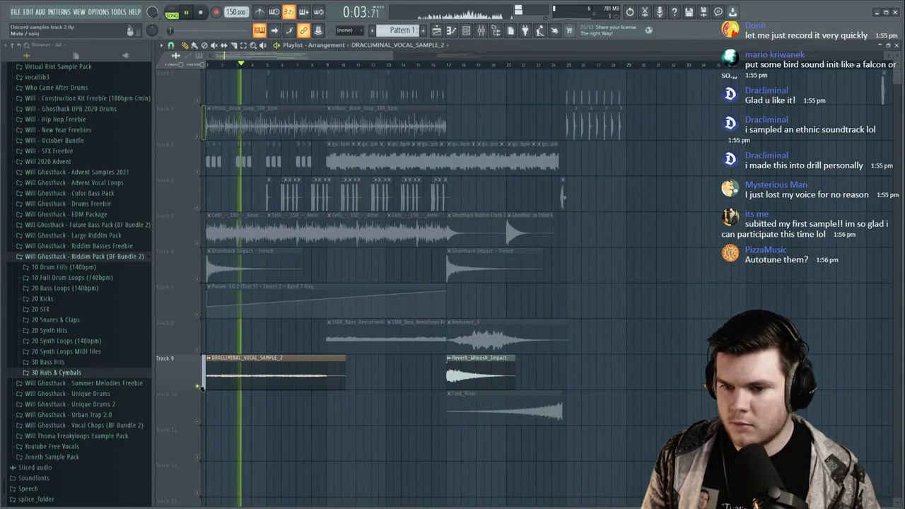
{"action": "right_click", "coordinate": [199, 387]}
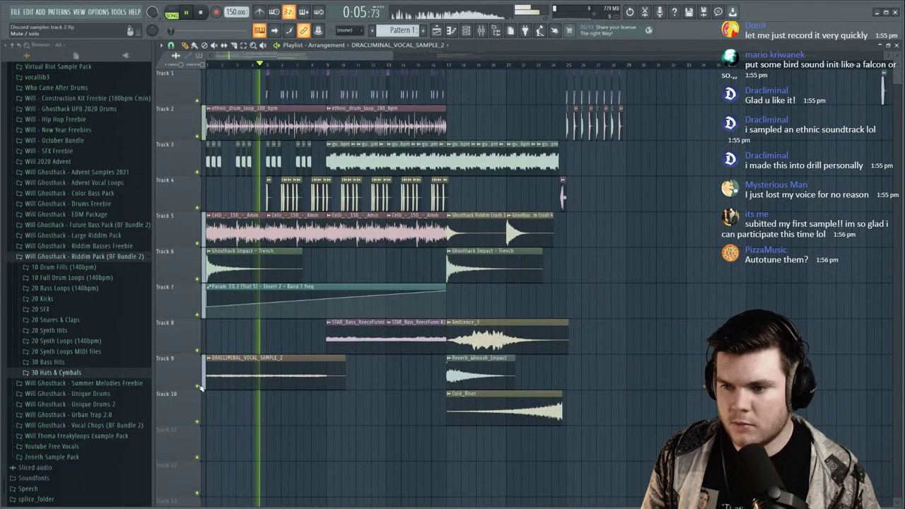
Solo Track 9, change the DRACLIMINAL_VOCAL_SAMPLE_2 clip's time-stretching mode to e2 transient, and bring back the other tracks.
{"action": "right_click", "coordinate": [199, 387]}
{"action": "double_click", "coordinate": [249, 368]}
{"action": "key", "text": "space"}
{"action": "left_click", "coordinate": [767, 184]}
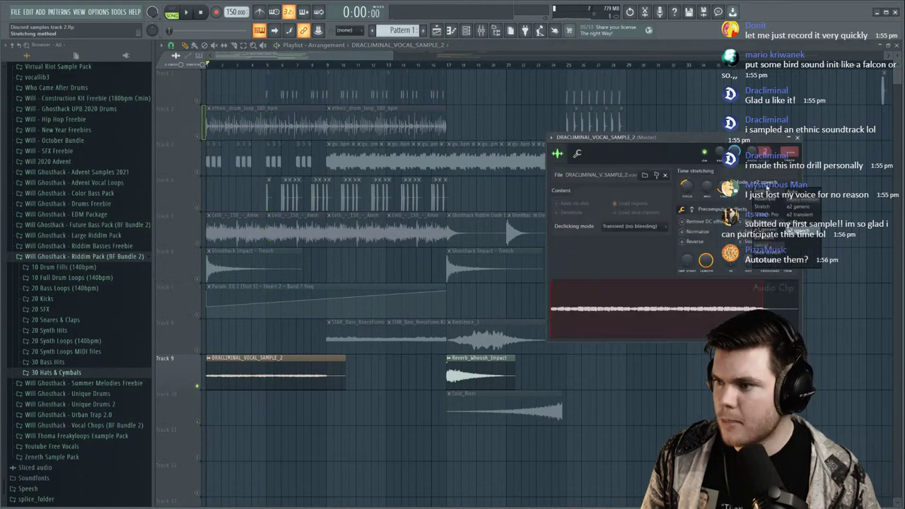
{"action": "left_click", "coordinate": [817, 215]}
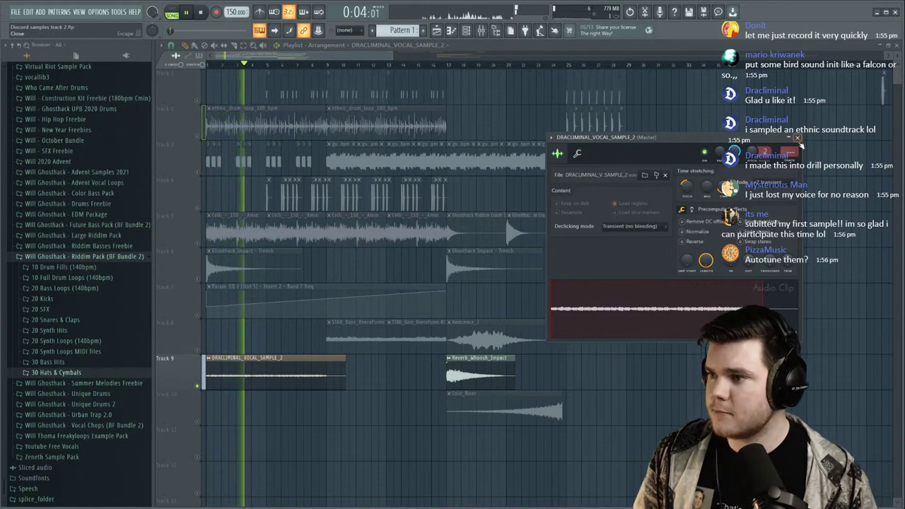
{"action": "left_click", "coordinate": [797, 137]}
{"action": "right_click", "coordinate": [198, 388]}
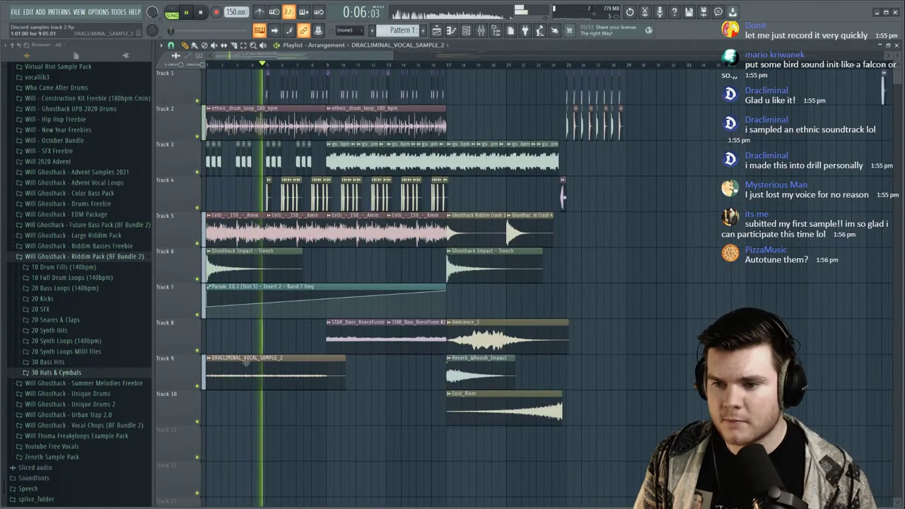
Slice the DRACLIMINAL_VOCAL_SAMPLE_2 clip at bar 9, delete its tail, and move the rest to Track 11 starting at bar 9.
{"action": "double_click", "coordinate": [247, 360]}
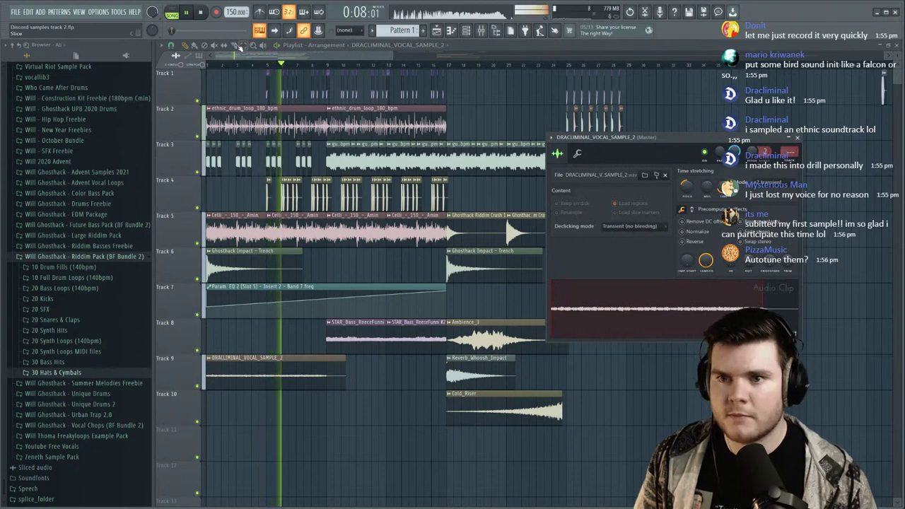
{"action": "left_click", "coordinate": [233, 46]}
{"action": "left_click_drag", "start_coordinate": [327, 393], "coordinate": [327, 354]}
{"action": "left_click", "coordinate": [186, 46]}
{"action": "right_click", "coordinate": [338, 380]}
{"action": "left_click_drag", "start_coordinate": [268, 368], "coordinate": [390, 440]}
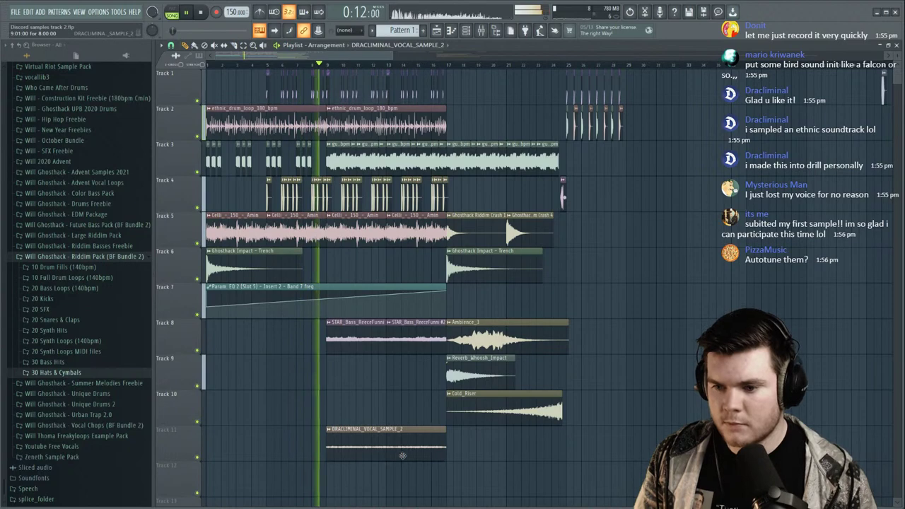
Place the DRACLIMINAL_VOCAL_SAMPLE_1 clip on Track 11 at bar 17 in place of a second DRACLIMINAL_VOCAL_SAMPLE_2 copy.
{"action": "scroll", "coordinate": [450, 64], "scroll_direction": "down", "scroll_amount": 4}
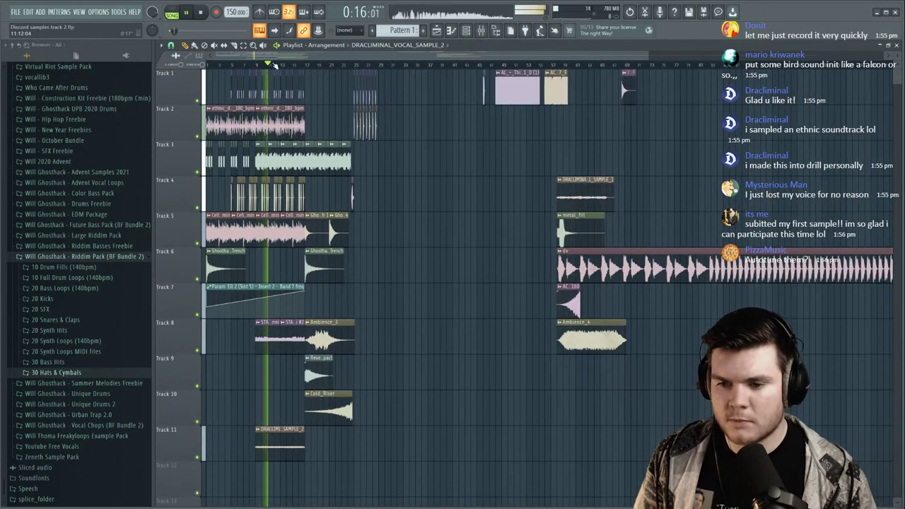
{"action": "scroll", "coordinate": [275, 65], "scroll_direction": "up", "scroll_amount": 4}
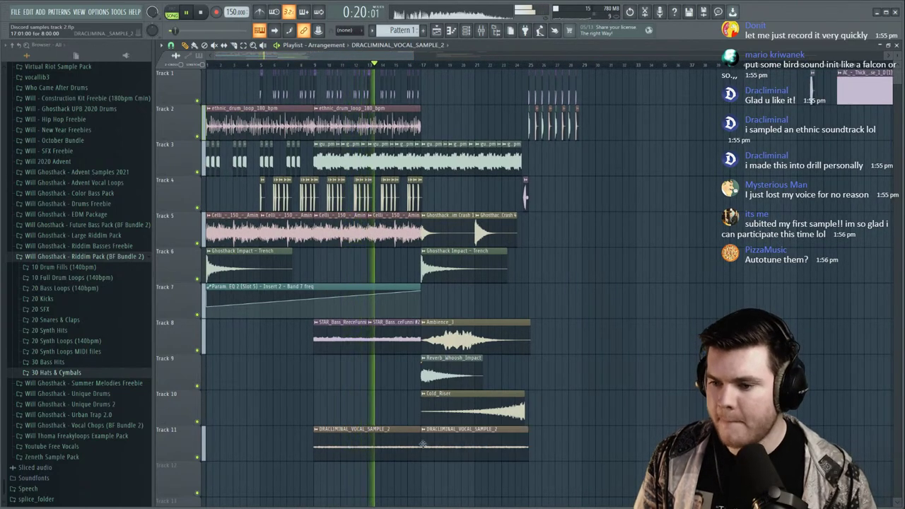
{"action": "scroll", "coordinate": [399, 65], "scroll_direction": "down", "scroll_amount": 3}
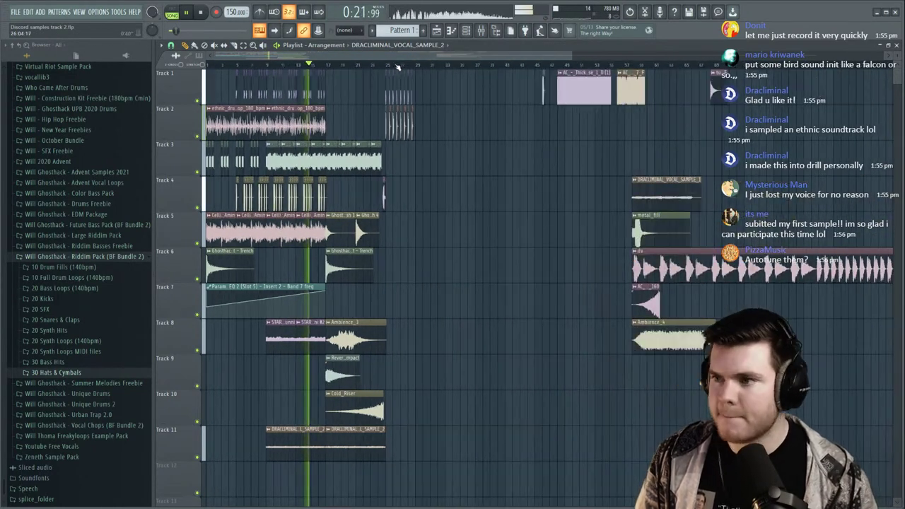
{"action": "left_click_drag", "start_coordinate": [662, 191], "coordinate": [438, 191]}
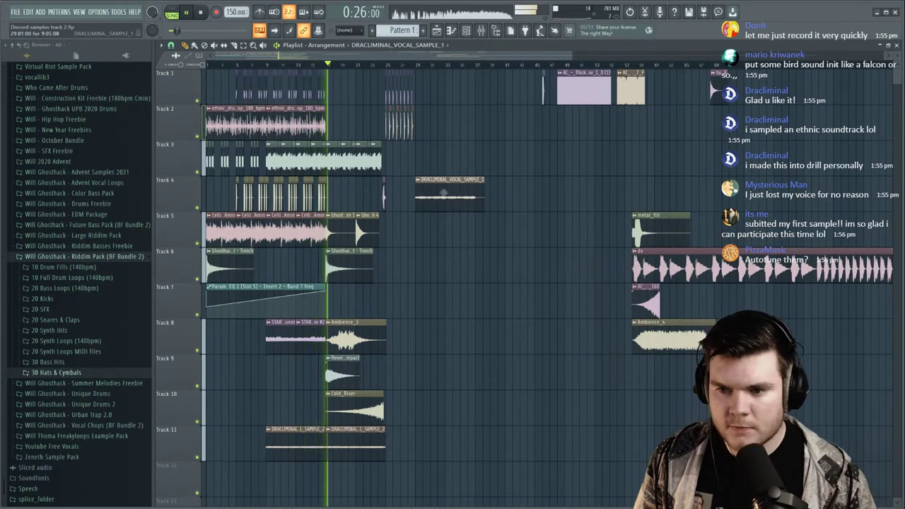
{"action": "scroll", "coordinate": [327, 65], "scroll_direction": "up", "scroll_amount": 2}
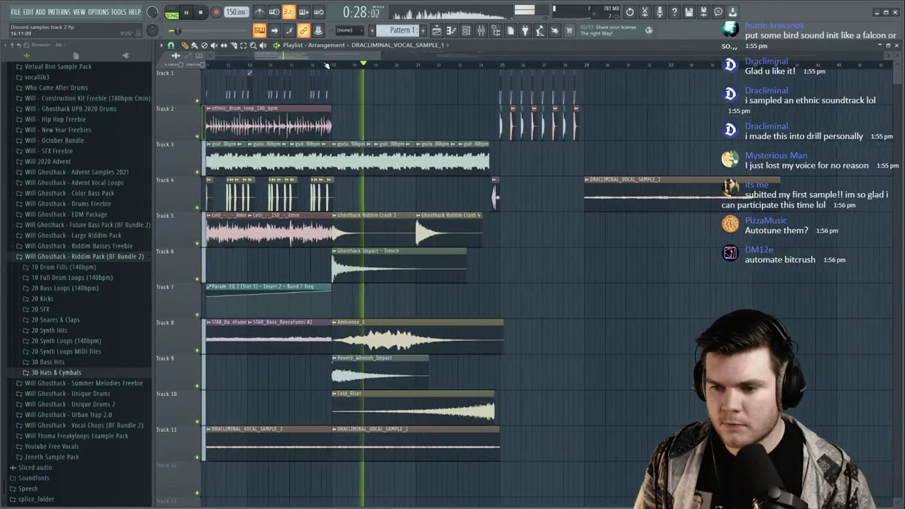
{"action": "scroll", "coordinate": [327, 65], "scroll_direction": "up", "scroll_amount": 1}
{"action": "key", "text": "space"}
{"action": "right_click", "coordinate": [398, 449]}
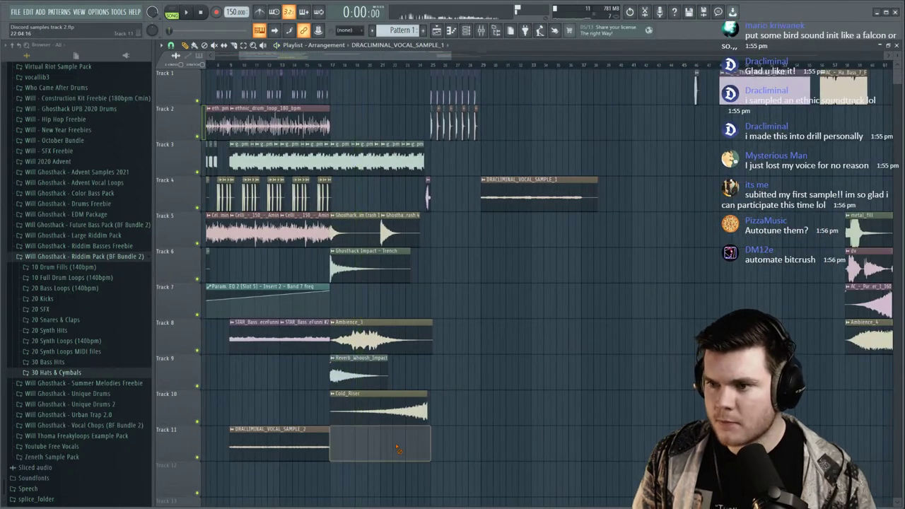
{"action": "left_click_drag", "start_coordinate": [535, 195], "coordinate": [400, 465]}
Match the DRACLIMINAL_VOCAL_SAMPLE_1 clip's pitch shift to DRACLIMINAL_VOCAL_SAMPLE_2 and set its time-stretching mode to e2 transient.
{"action": "double_click", "coordinate": [313, 443]}
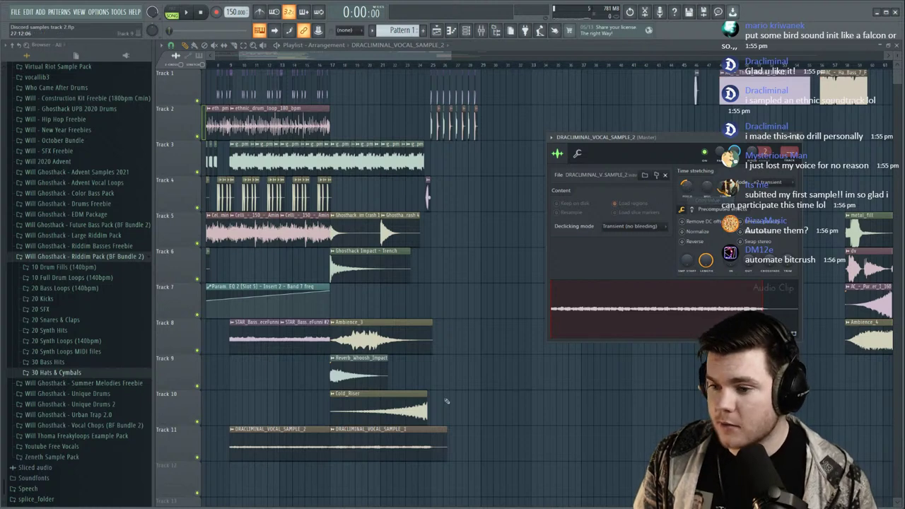
{"action": "double_click", "coordinate": [403, 453]}
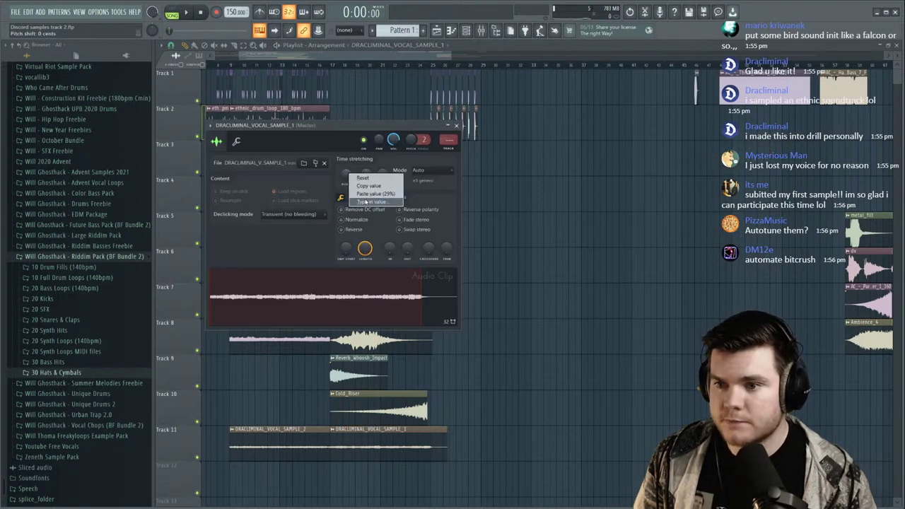
{"action": "left_click", "coordinate": [419, 170]}
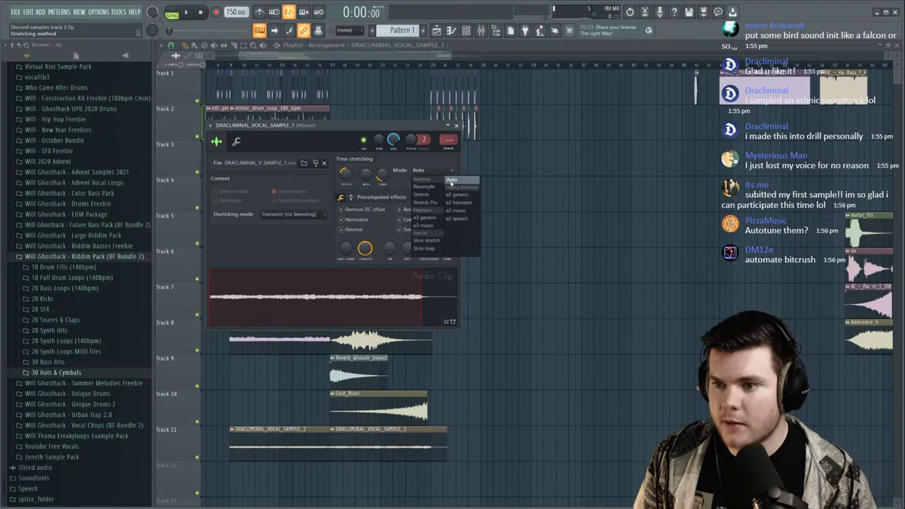
{"action": "left_click", "coordinate": [461, 202]}
{"action": "key", "text": "Escape"}
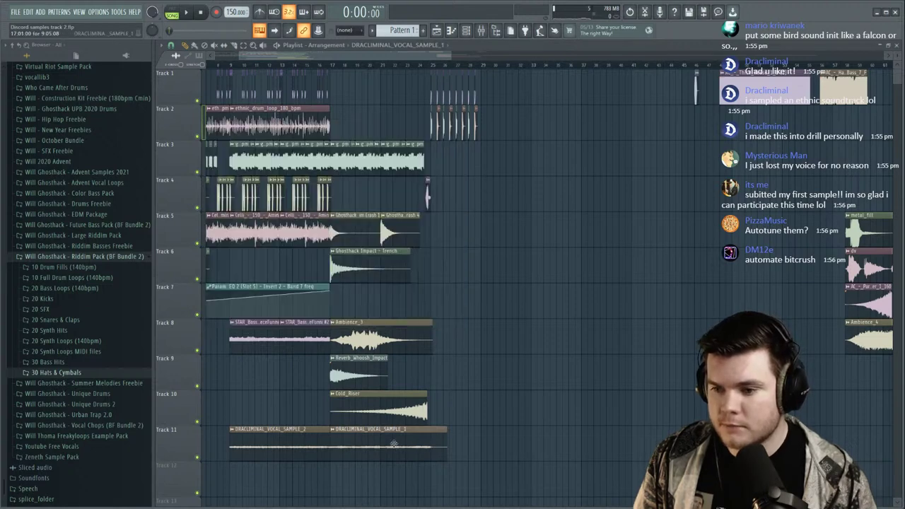
Play from bar 17 and solo Track 11 briefly to hear the vocal alone and against the full mix.
{"action": "key", "text": "space"}
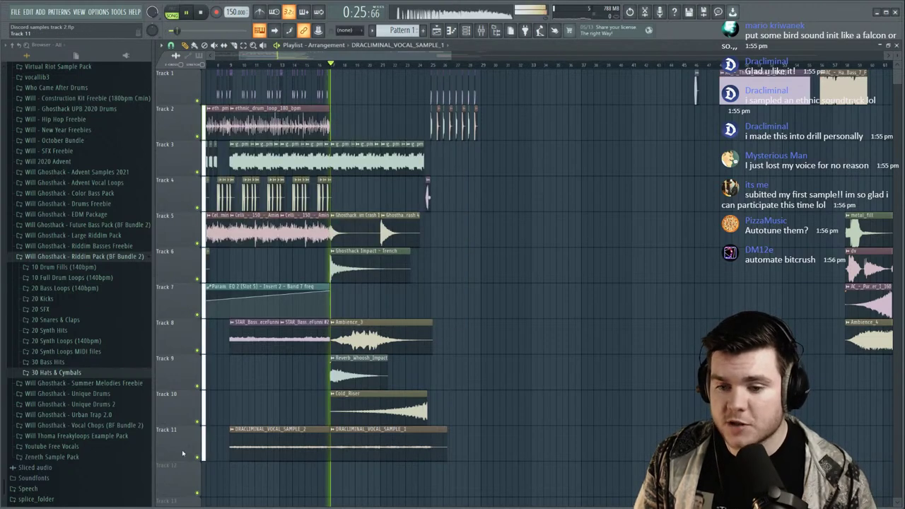
{"action": "left_click", "coordinate": [198, 457], "text": "ctrl"}
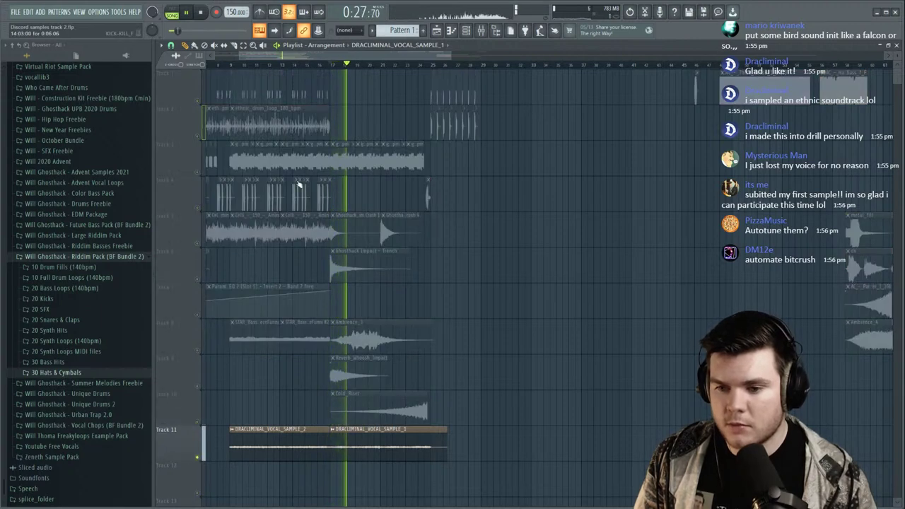
{"action": "left_click", "coordinate": [198, 459], "text": "ctrl"}
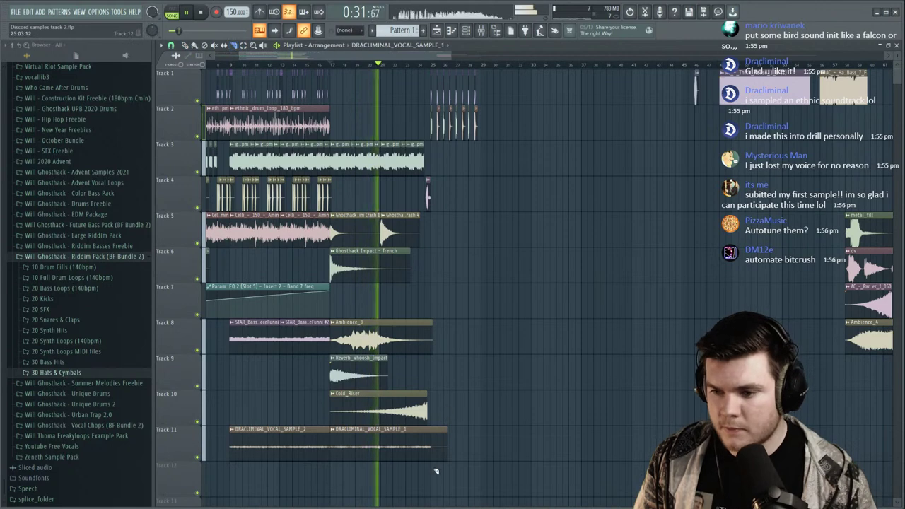
Slice the DRACLIMINAL_VOCAL_SAMPLE_1 clip at bar 25 and review the channel settings of both vocal clips.
{"action": "double_click", "coordinate": [360, 441]}
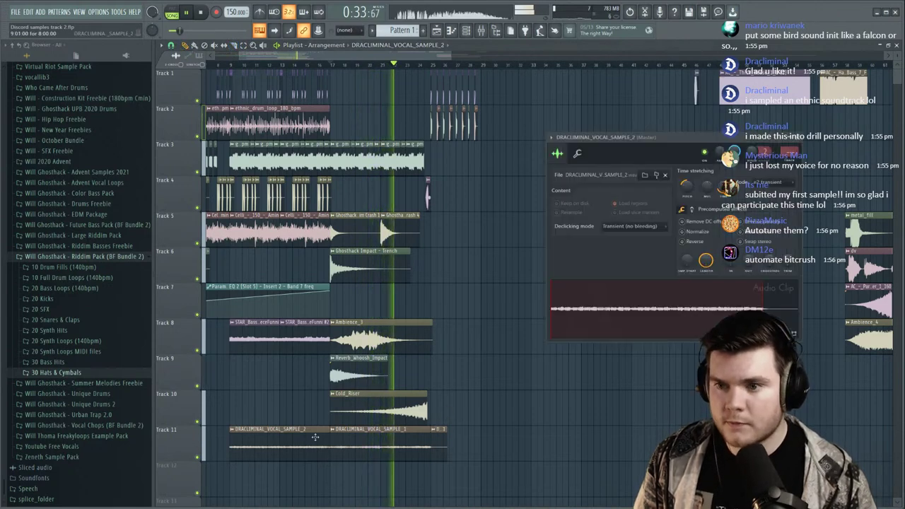
{"action": "double_click", "coordinate": [375, 440]}
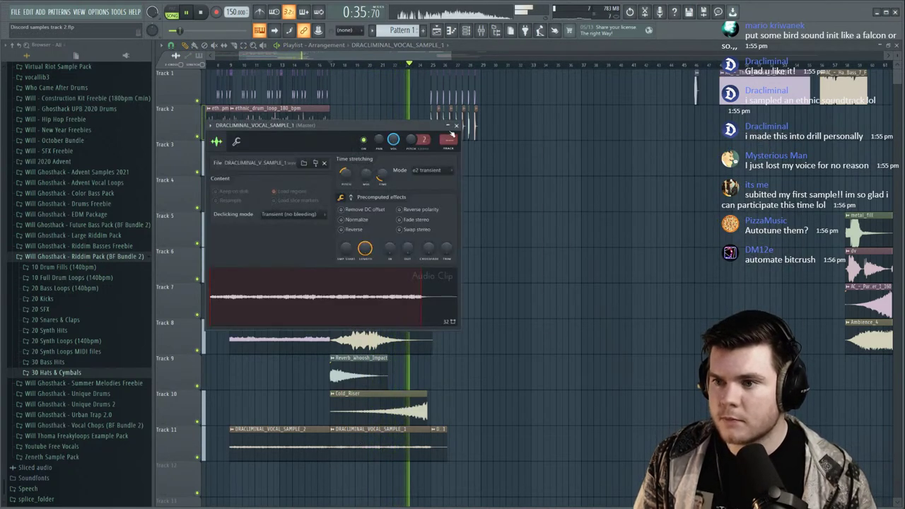
{"action": "left_click", "coordinate": [457, 126]}
{"action": "key", "text": "space"}
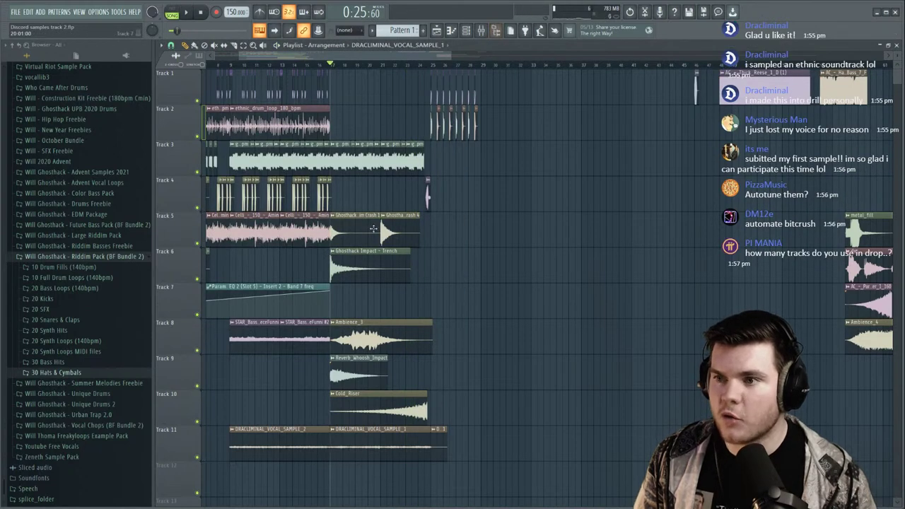
Route both Track 11 vocal samples to mixer Insert 12 and delete the leftover vocal slice after bar 25.
{"action": "left_click", "coordinate": [482, 32]}
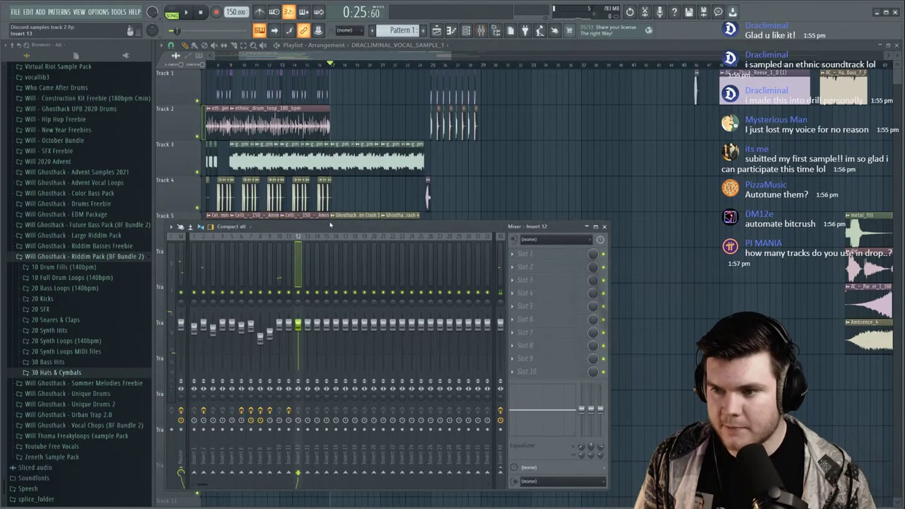
{"action": "left_click", "coordinate": [498, 53]}
{"action": "double_click", "coordinate": [290, 428]}
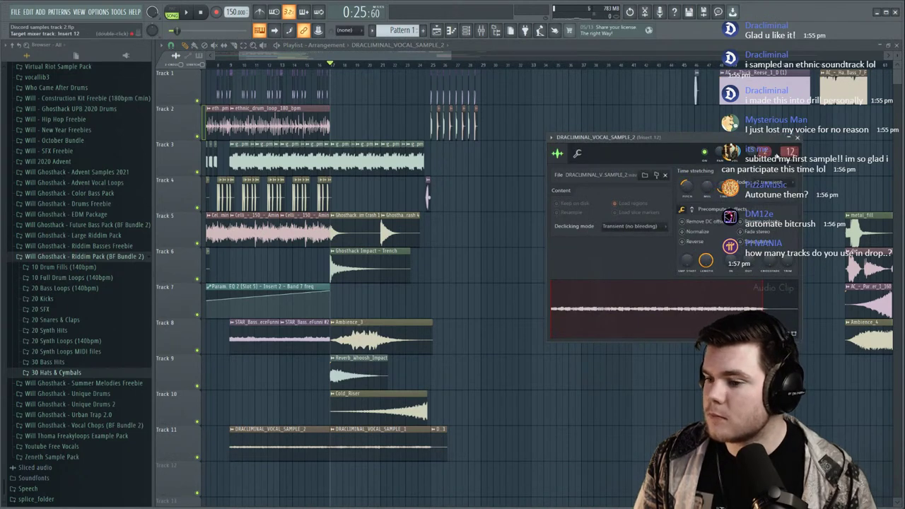
{"action": "left_click", "coordinate": [395, 458]}
{"action": "double_click", "coordinate": [407, 446]}
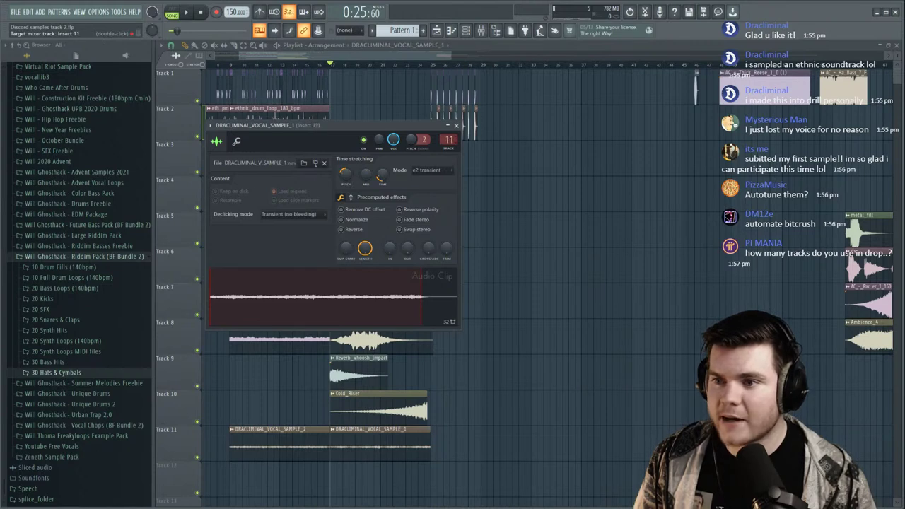
{"action": "left_click", "coordinate": [457, 125]}
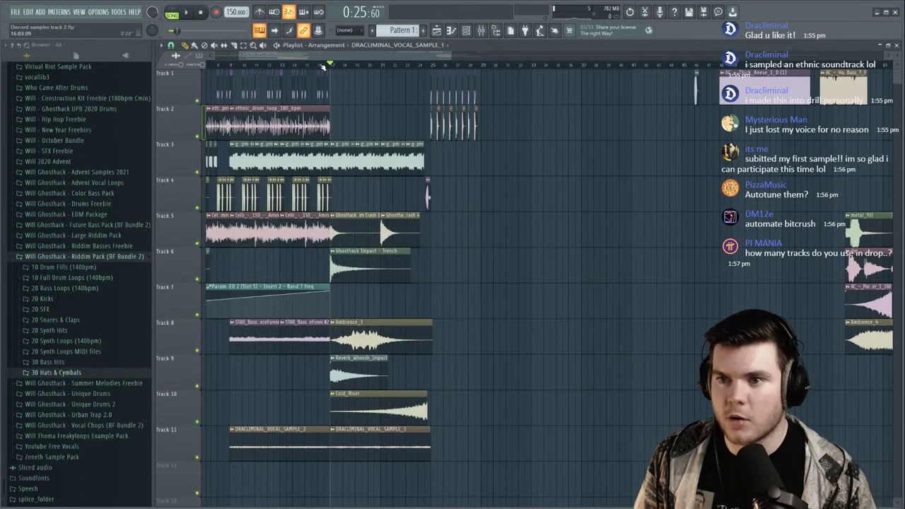
Add Fruity Limiter to slot 1 of Insert 12 with raised gain, and lower the insert's volume fader during playback from bar 9.
{"action": "scroll", "coordinate": [319, 67], "scroll_direction": "left", "scroll_amount": 3}
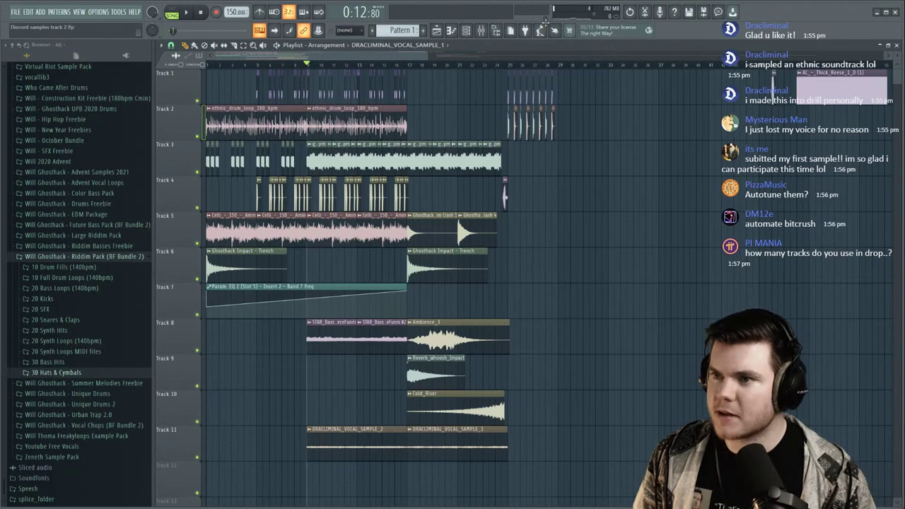
{"action": "left_click", "coordinate": [483, 30]}
{"action": "key", "text": "space"}
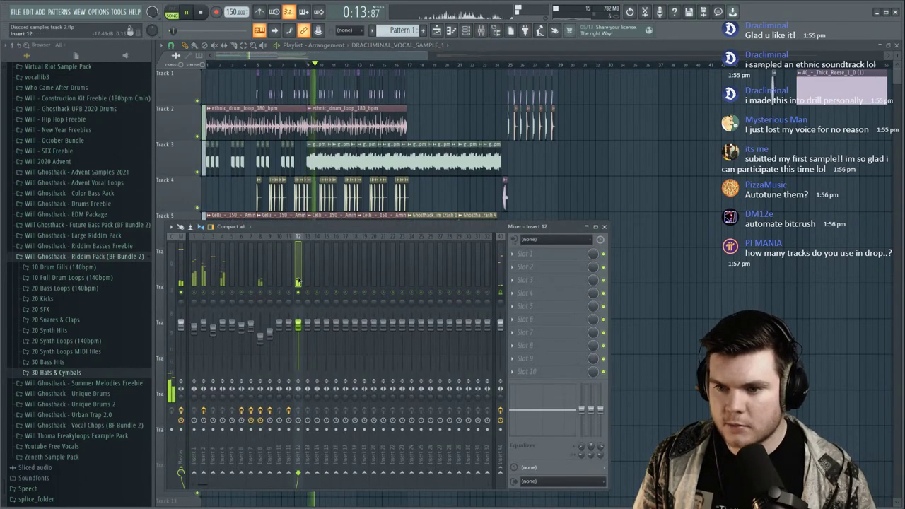
{"action": "left_click", "coordinate": [523, 255]}
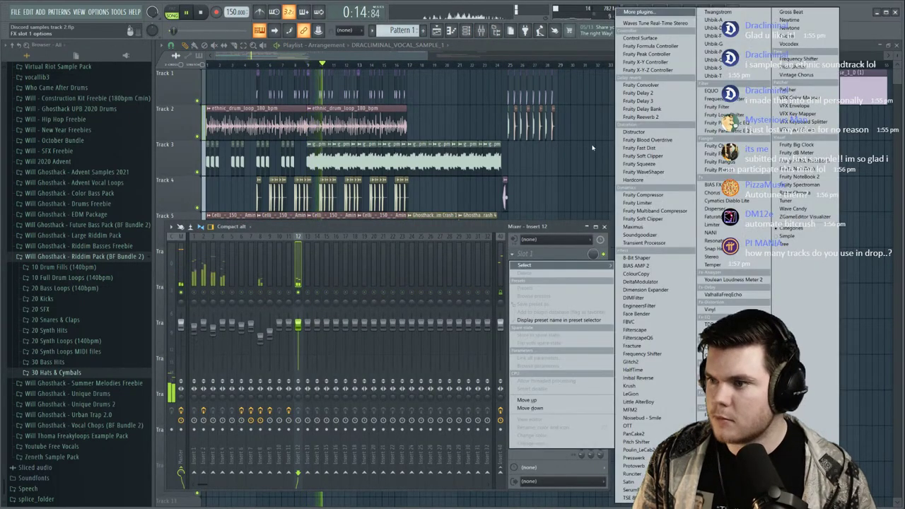
{"action": "left_click", "coordinate": [654, 203]}
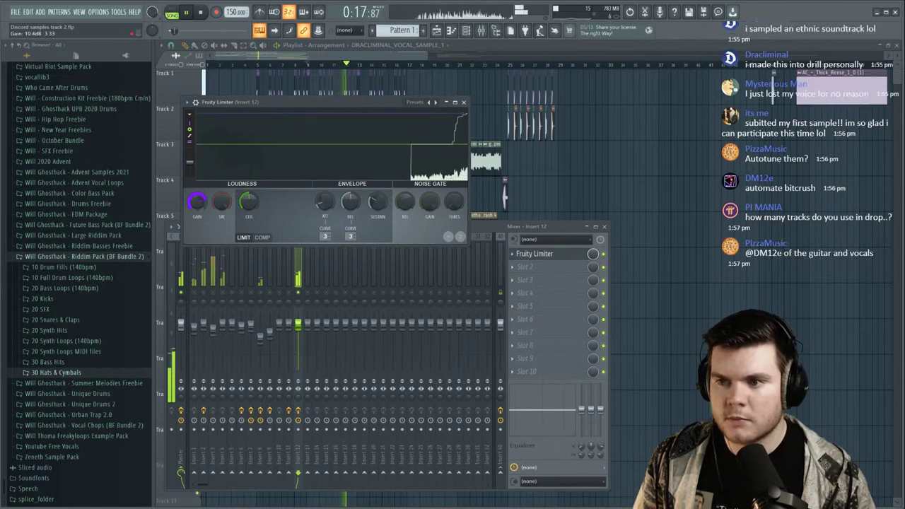
{"action": "left_click_drag", "start_coordinate": [203, 205], "coordinate": [203, 194]}
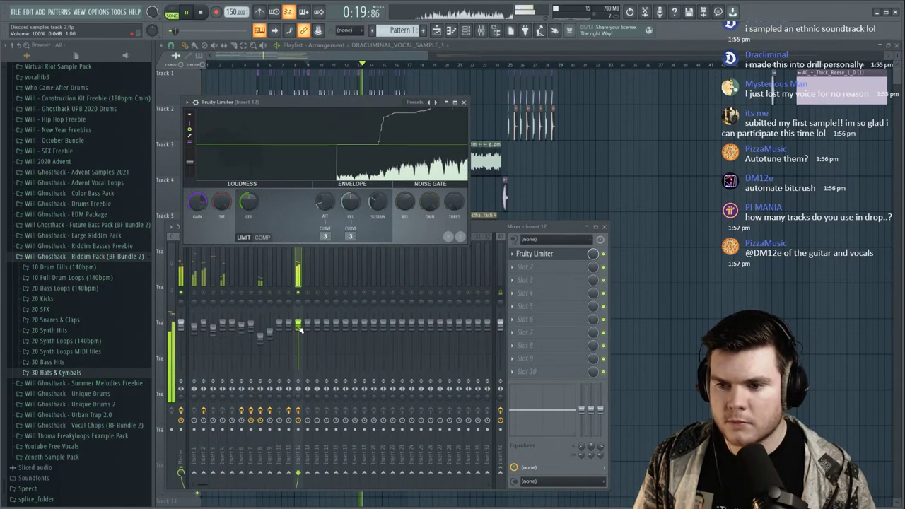
{"action": "left_click", "coordinate": [535, 254]}
Add Fruity Reeverb 2 to slot 2 of Insert 12 with a higher wet level, and route the insert to the separately docked mixer track.
{"action": "left_click", "coordinate": [525, 267]}
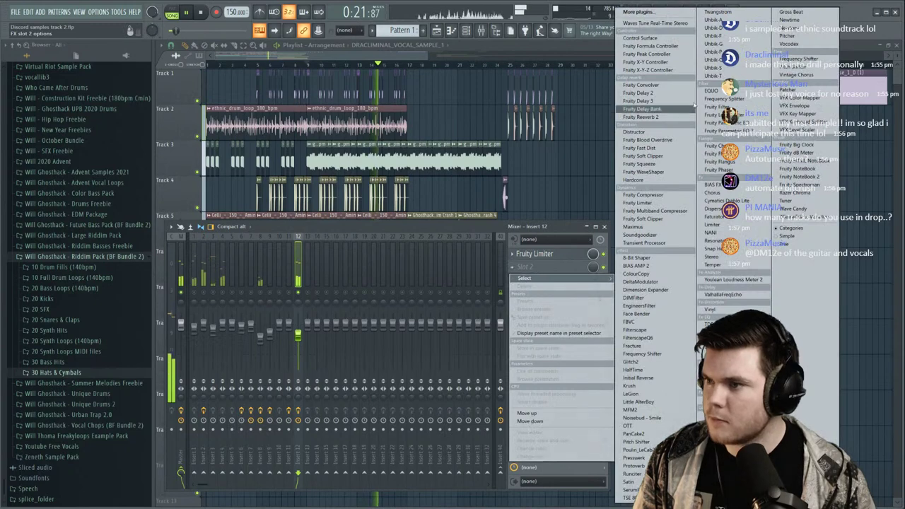
{"action": "left_click", "coordinate": [642, 117]}
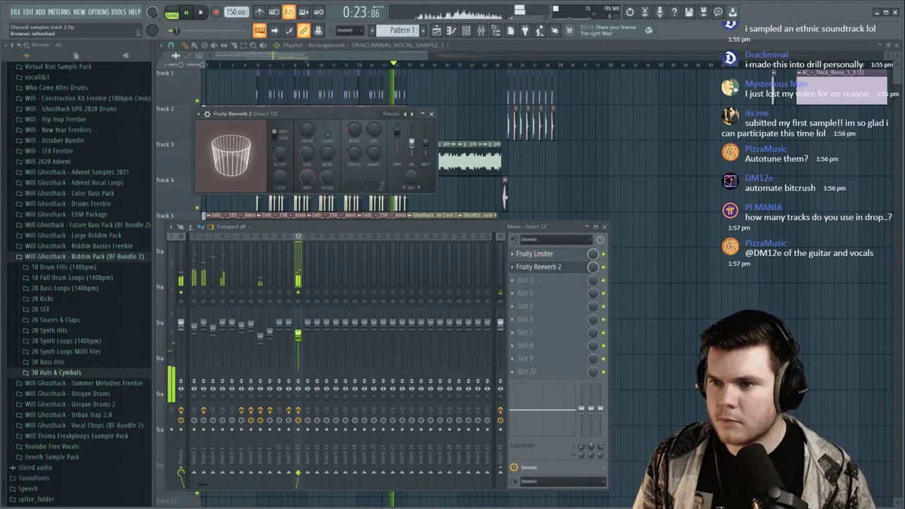
{"action": "left_click_drag", "start_coordinate": [417, 143], "coordinate": [418, 134]}
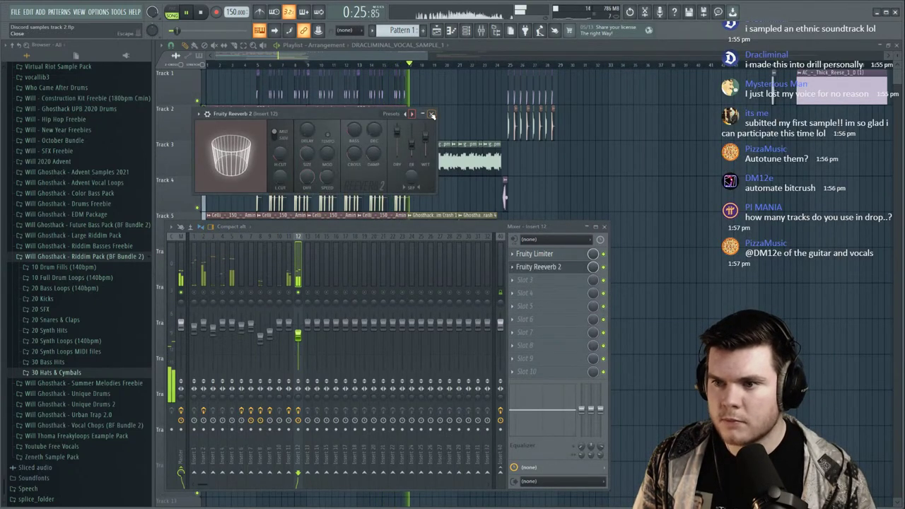
{"action": "left_click", "coordinate": [431, 113]}
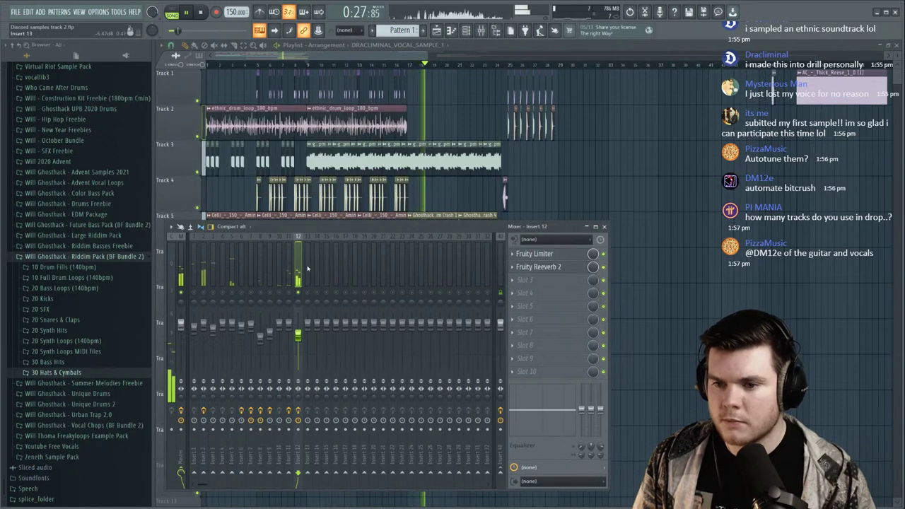
{"action": "left_click", "coordinate": [500, 473]}
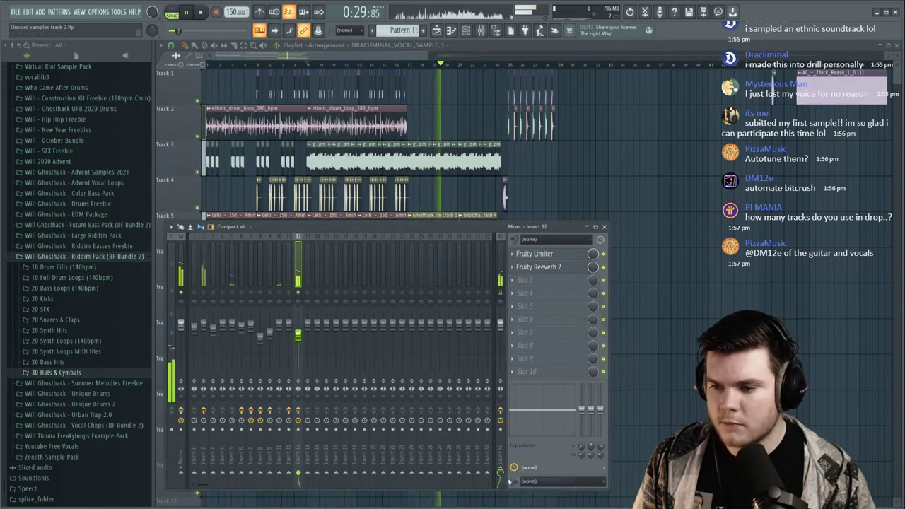
Swap the Track 11 vocal clips so DRACLIMINAL_VOCAL_SAMPLE_1 starts at bar 9 and DRACLIMINAL_VOCAL_SAMPLE_2 at bar 17.
{"action": "key", "text": "F9"}
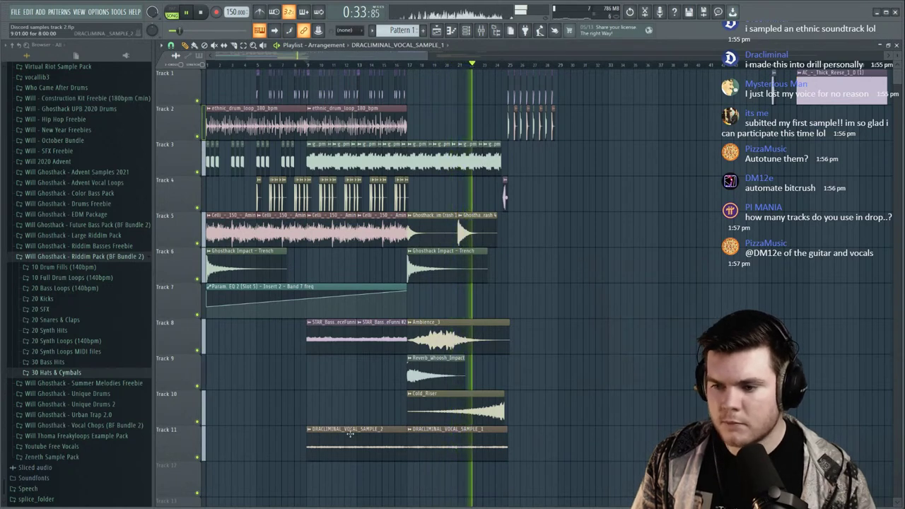
{"action": "key", "text": "space"}
{"action": "left_click_drag", "start_coordinate": [350, 434], "coordinate": [563, 434]}
{"action": "left_click_drag", "start_coordinate": [465, 443], "coordinate": [366, 443]}
{"action": "left_click_drag", "start_coordinate": [544, 442], "coordinate": [431, 443]}
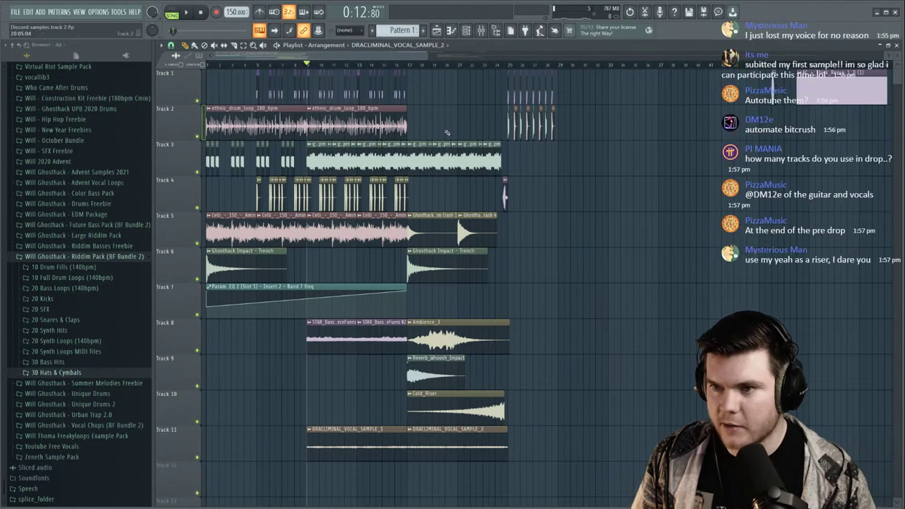
Play the buildup from bar 17 and lower mixer Insert 12's volume to 61%.
{"action": "left_click", "coordinate": [409, 66]}
{"action": "key", "text": "space"}
{"action": "left_click", "coordinate": [482, 31]}
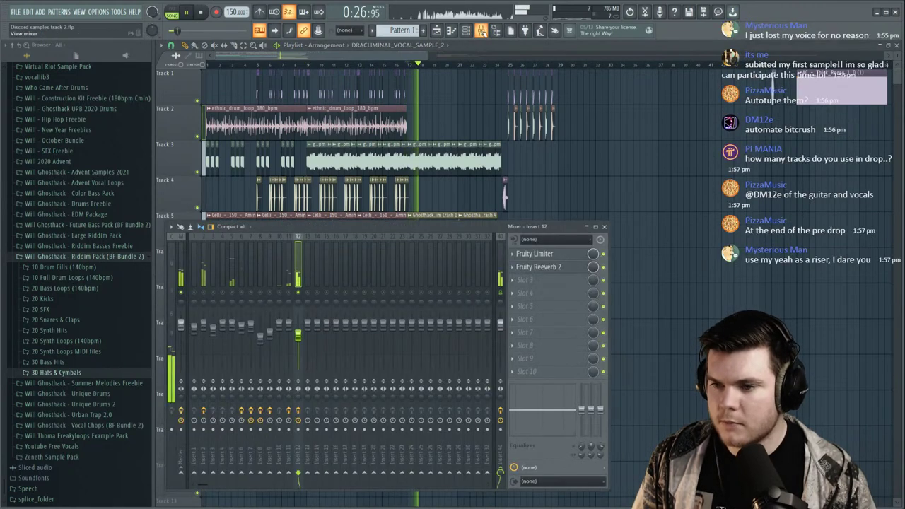
{"action": "right_click", "coordinate": [299, 293]}
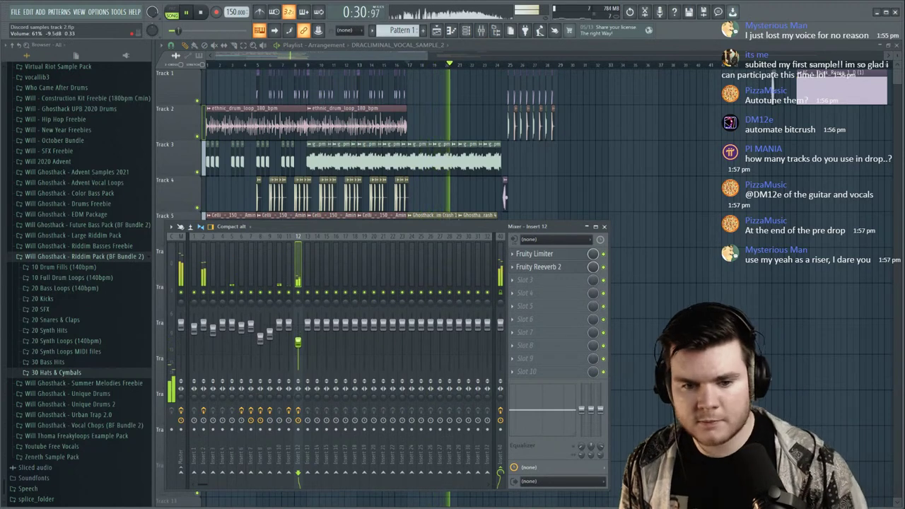
{"action": "left_click", "coordinate": [482, 30]}
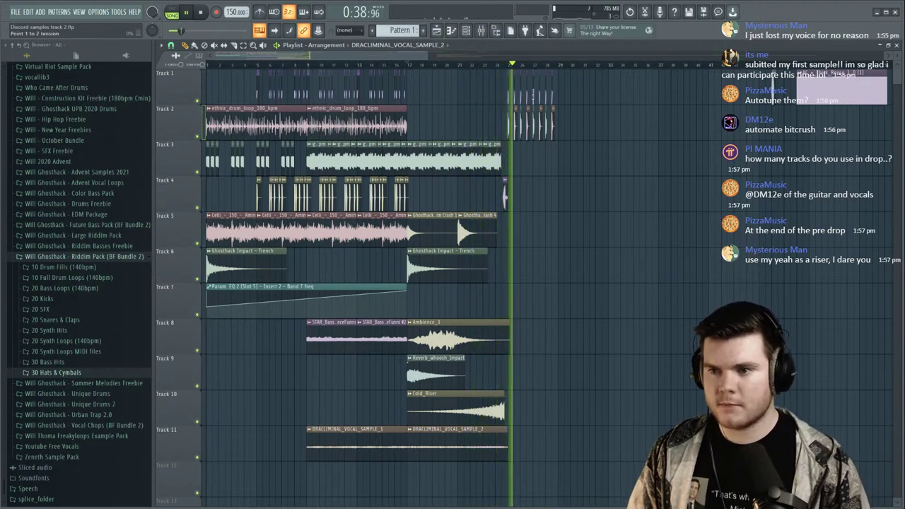
Replay the end of the buildup in bar 24 and solo Track 11.
{"action": "left_click", "coordinate": [502, 64]}
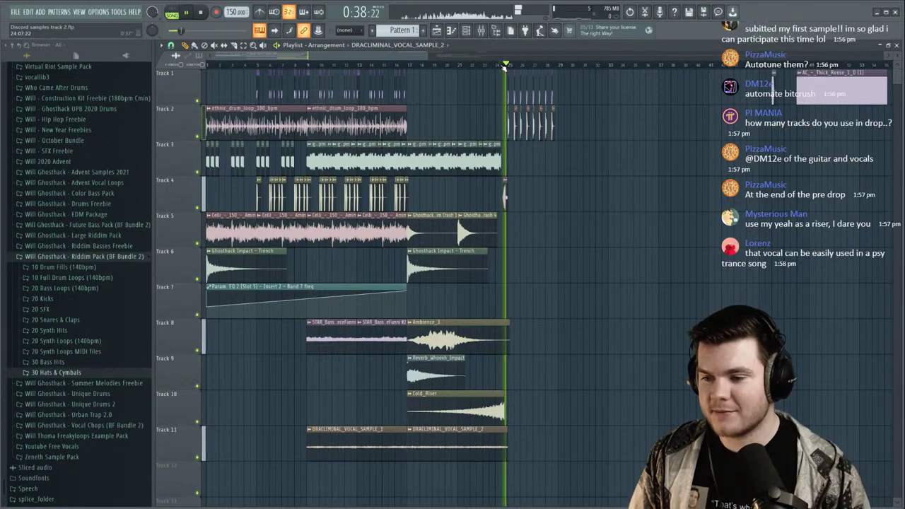
{"action": "scroll", "coordinate": [503, 66], "scroll_direction": "up", "scroll_amount": 5}
{"action": "key", "text": "space"}
{"action": "left_click", "coordinate": [522, 66]}
{"action": "key", "text": "space"}
{"action": "key", "text": "space"}
{"action": "key", "text": "space"}
{"action": "right_click", "coordinate": [199, 457]}
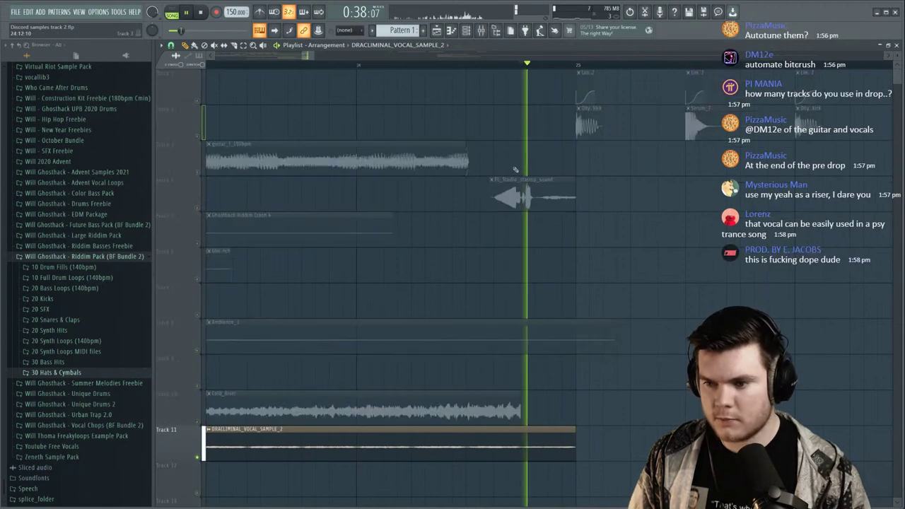
Slice the DRACLIMINAL_VOCAL_SAMPLE_2 clip on Track 11 halfway through bar 24.
{"action": "key", "text": "space"}
{"action": "key", "text": "space"}
{"action": "left_click", "coordinate": [234, 46]}
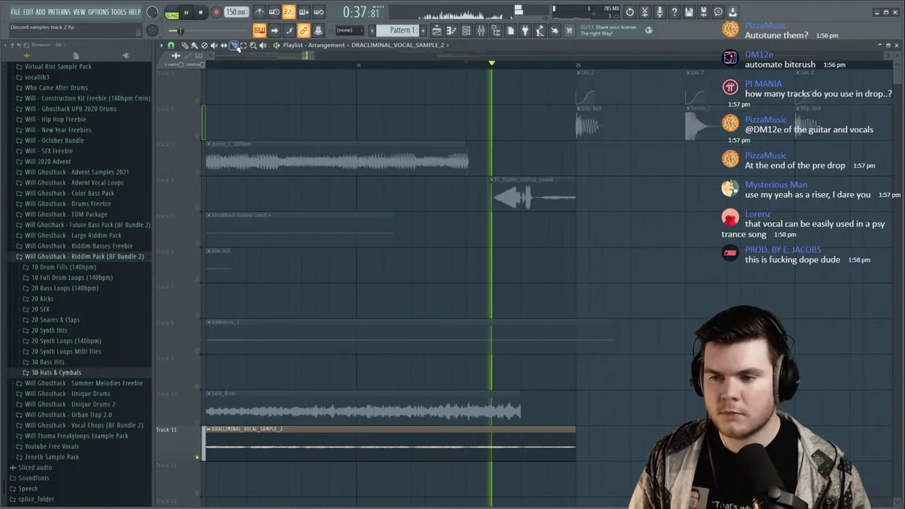
{"action": "key", "text": "space"}
{"action": "left_click_drag", "start_coordinate": [469, 475], "coordinate": [472, 444]}
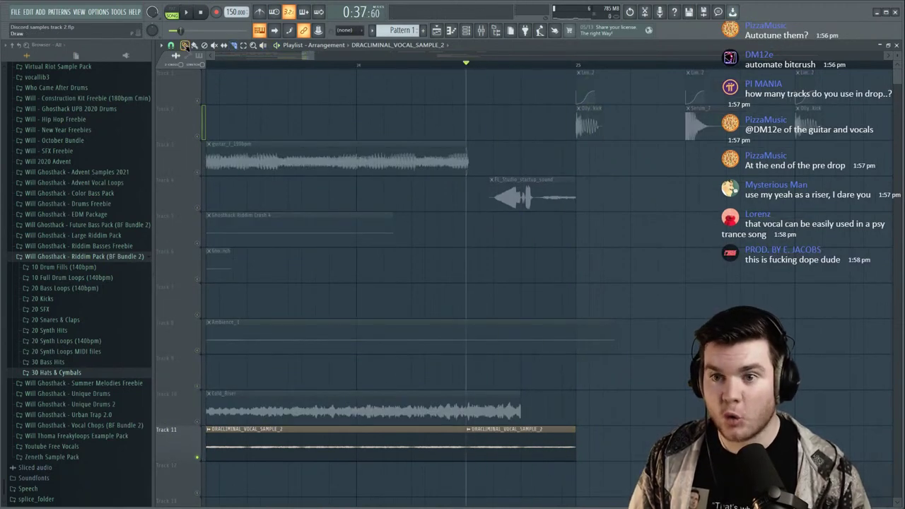
Copy the short vocal slice before bar 25 onto Track 12, enable that track and play both layers together.
{"action": "left_click", "coordinate": [186, 47]}
{"action": "scroll", "coordinate": [488, 297], "scroll_direction": "down", "scroll_amount": 4}
{"action": "left_click", "coordinate": [490, 316]}
{"action": "left_click", "coordinate": [475, 331]}
{"action": "key", "text": "space"}
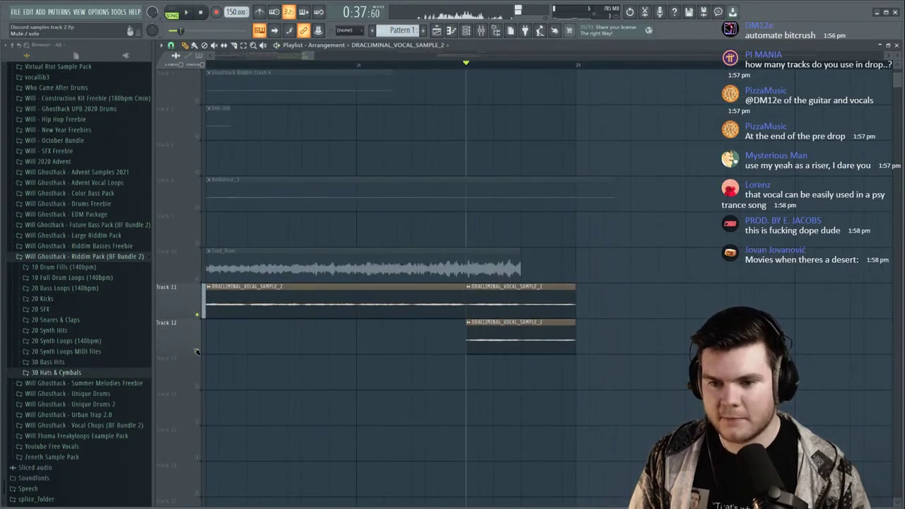
{"action": "left_click", "coordinate": [197, 352]}
{"action": "key", "text": "space"}
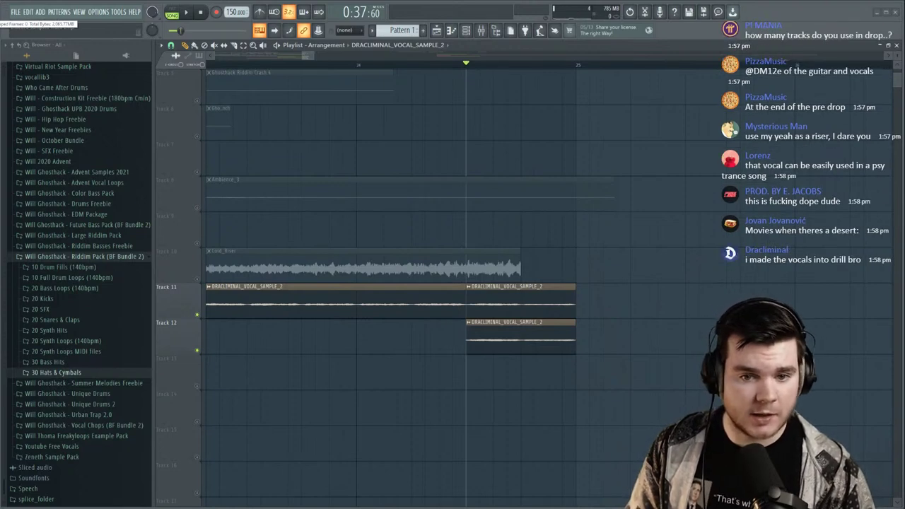
{"action": "key", "text": "space"}
{"action": "key", "text": "space"}
Make the Track 12 vocal slice unique and set its time stretching mode to Stretch.
{"action": "right_click", "coordinate": [469, 323]}
{"action": "left_click", "coordinate": [506, 387]}
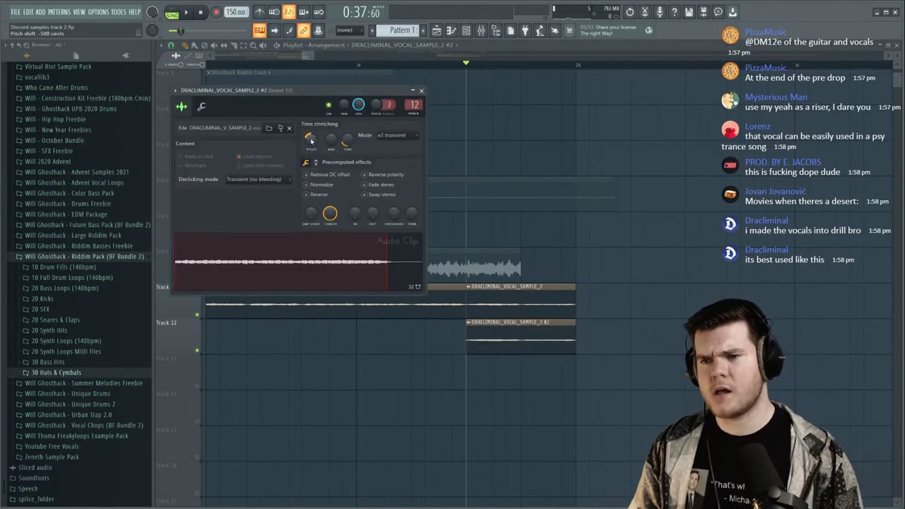
{"action": "left_click", "coordinate": [408, 136]}
{"action": "left_click", "coordinate": [396, 159]}
{"action": "key", "text": "space"}
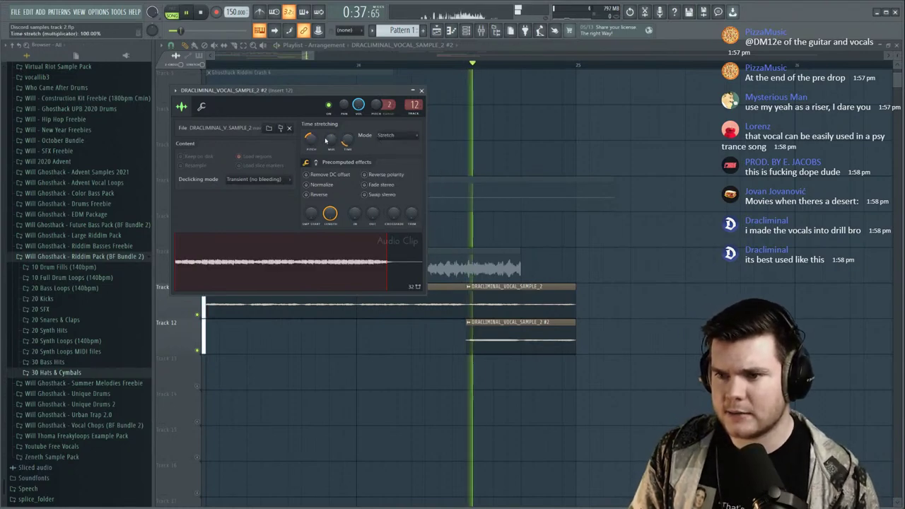
{"action": "key", "text": "space"}
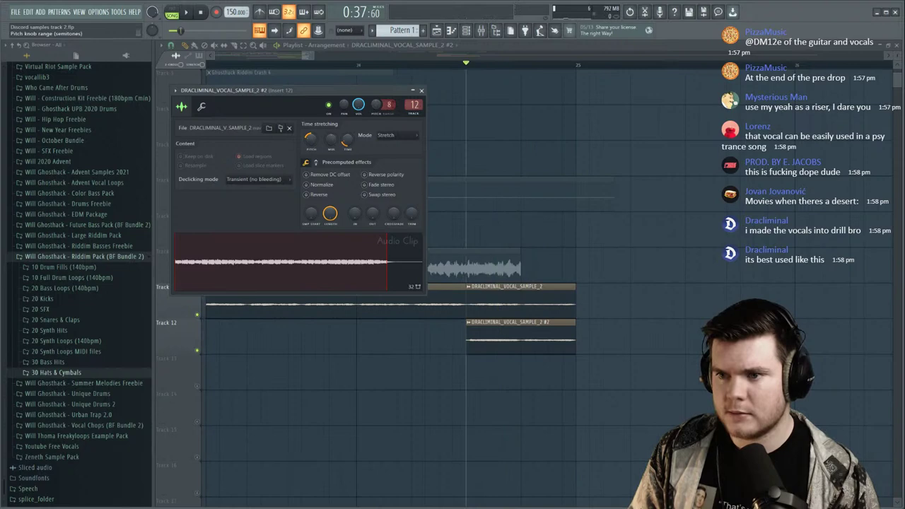
Set the Track 12 vocal's pitch range to 12 semitones and raise its pitch while playing it back.
{"action": "left_click_drag", "start_coordinate": [389, 104], "coordinate": [389, 98]}
{"action": "key", "text": "space"}
{"action": "key", "text": "space"}
{"action": "key", "text": "space"}
{"action": "key", "text": "space"}
{"action": "key", "text": "space"}
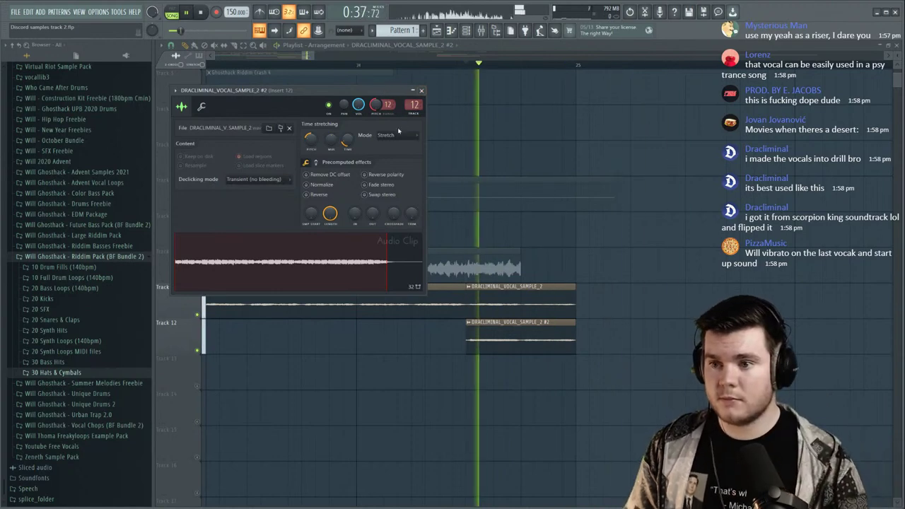
{"action": "key", "text": "space"}
{"action": "key", "text": "space"}
{"action": "left_click", "coordinate": [421, 90]}
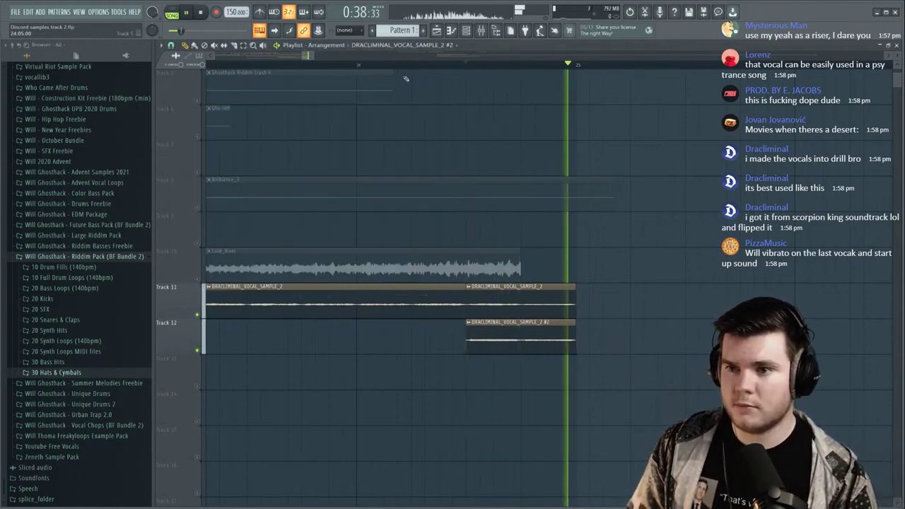
Clear the track solo and play the end of the buildup with all tracks.
{"action": "right_click", "coordinate": [199, 314]}
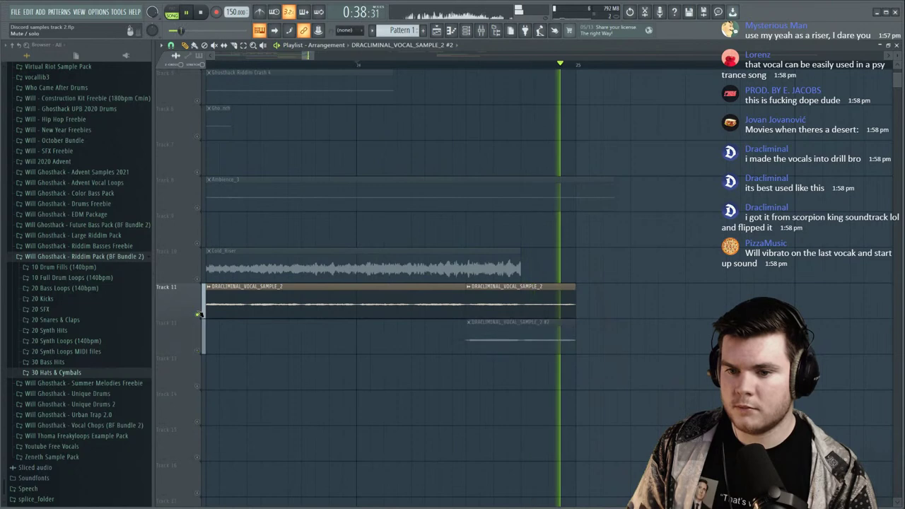
{"action": "right_click", "coordinate": [199, 314]}
{"action": "key", "text": "space"}
{"action": "key", "text": "space"}
{"action": "scroll", "coordinate": [300, 69], "scroll_direction": "down", "scroll_amount": 3}
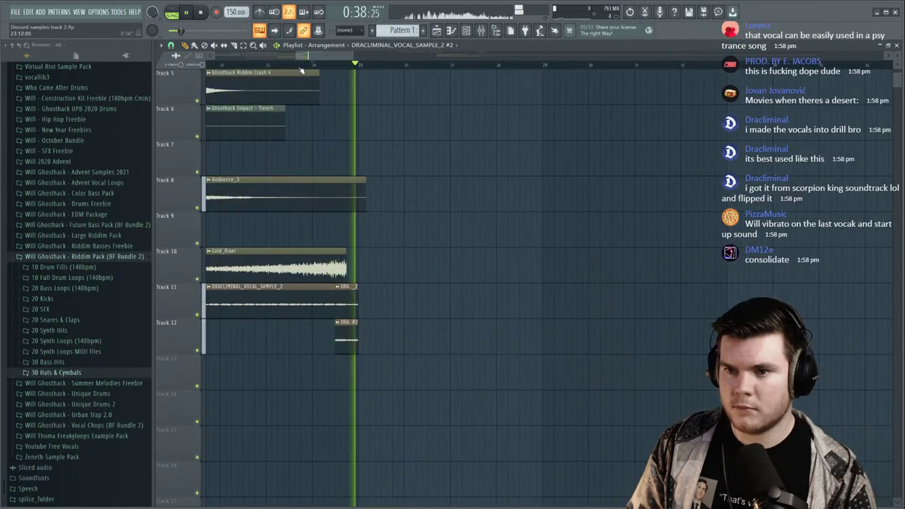
{"action": "scroll", "coordinate": [301, 69], "scroll_direction": "down", "scroll_amount": 4}
{"action": "left_click", "coordinate": [303, 68]}
{"action": "scroll", "coordinate": [302, 68], "scroll_direction": "up", "scroll_amount": 6}
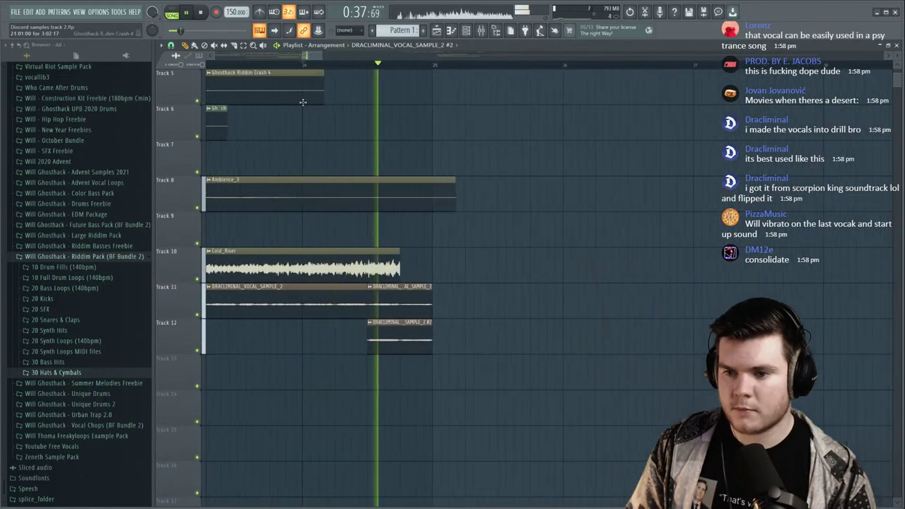
Adjust the channel volume of the pitched vocal slice on Track 12.
{"action": "double_click", "coordinate": [393, 329]}
{"action": "key", "text": "space"}
{"action": "key", "text": "space"}
{"action": "right_click", "coordinate": [361, 106]}
{"action": "left_click", "coordinate": [367, 111]}
{"action": "left_click", "coordinate": [421, 91]}
Trim the Ambience_3 clip on Track 8 so it ends at bar 25.
{"action": "scroll", "coordinate": [422, 67], "scroll_direction": "down", "scroll_amount": 5}
{"action": "key", "text": "space"}
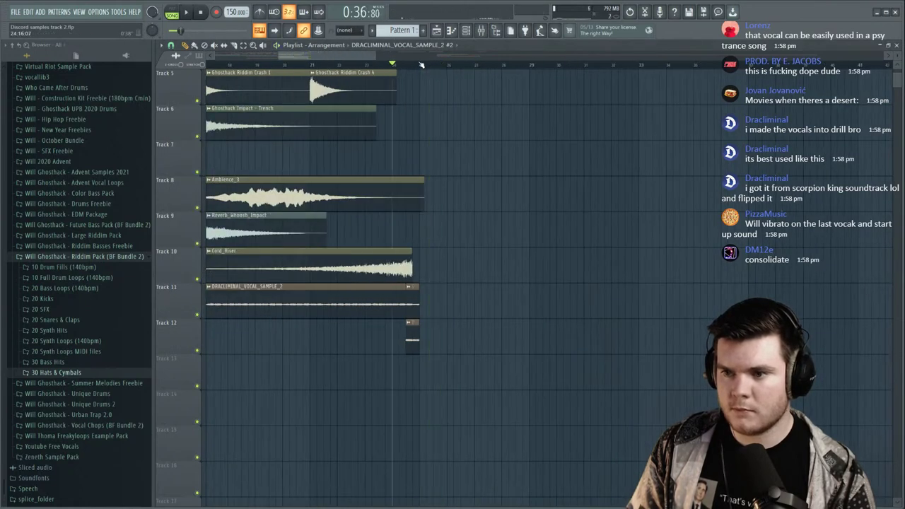
{"action": "scroll", "coordinate": [422, 65], "scroll_direction": "up", "scroll_amount": 5}
{"action": "key", "text": "space"}
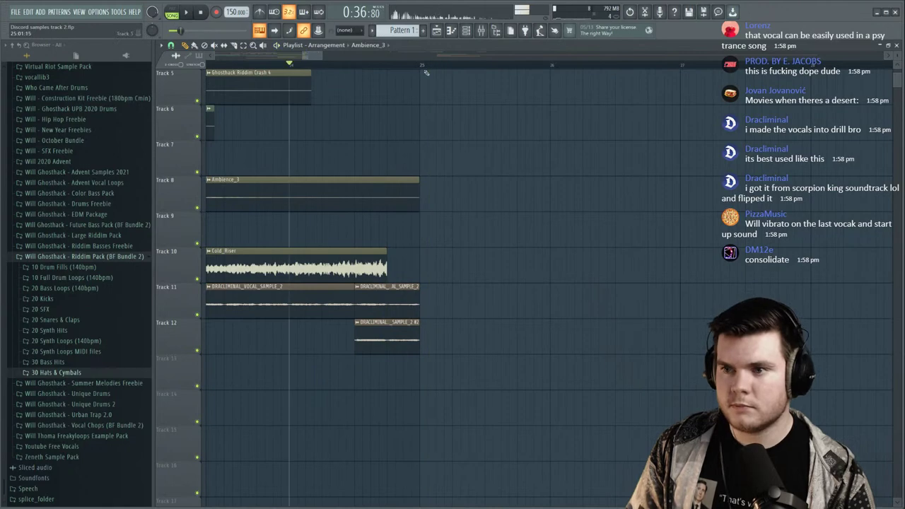
Play the arrangement from just before the buildup and again from bar 9 to check the vocals in context.
{"action": "scroll", "coordinate": [424, 66], "scroll_direction": "down", "scroll_amount": 6}
{"action": "left_click", "coordinate": [310, 65]}
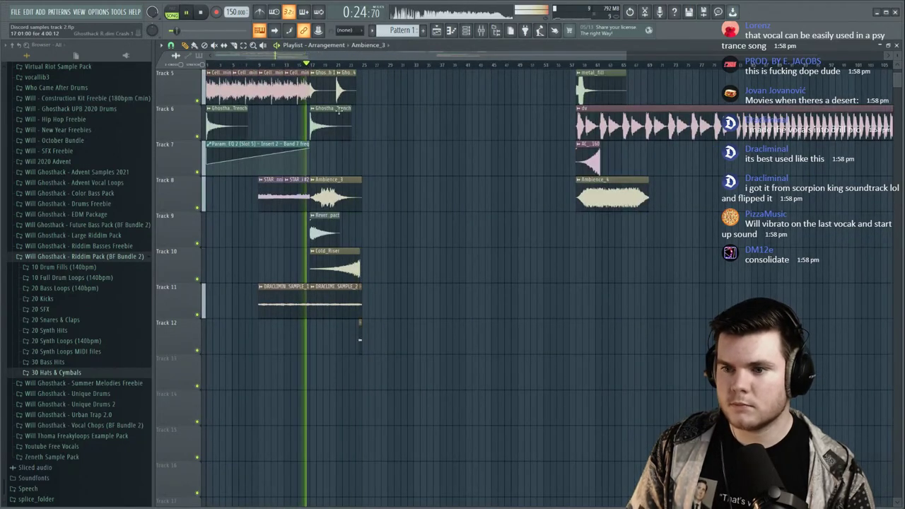
{"action": "scroll", "coordinate": [319, 86], "scroll_direction": "up", "scroll_amount": 2}
{"action": "left_click", "coordinate": [259, 65]}
{"action": "scroll", "coordinate": [259, 66], "scroll_direction": "up", "scroll_amount": 2}
{"action": "scroll", "coordinate": [259, 66], "scroll_direction": "up", "scroll_amount": 3}
{"action": "scroll", "coordinate": [259, 66], "scroll_direction": "left", "scroll_amount": 3}
{"action": "scroll", "coordinate": [259, 66], "scroll_direction": "down", "scroll_amount": 1}
Place a DRACLIMINAL_VOCAL_SAMPLE_2 clip on Track 11 at bar 1 and extend it to bar 9.
{"action": "left_click", "coordinate": [374, 375]}
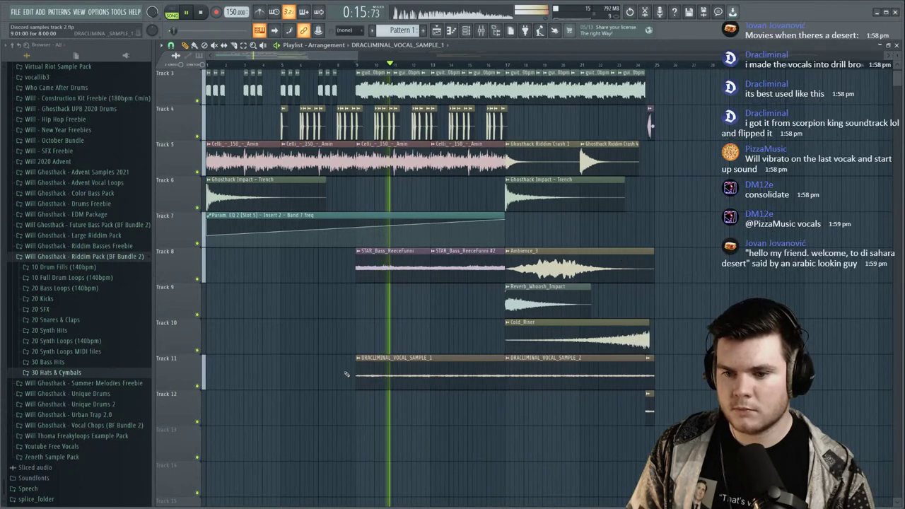
{"action": "left_click", "coordinate": [207, 372]}
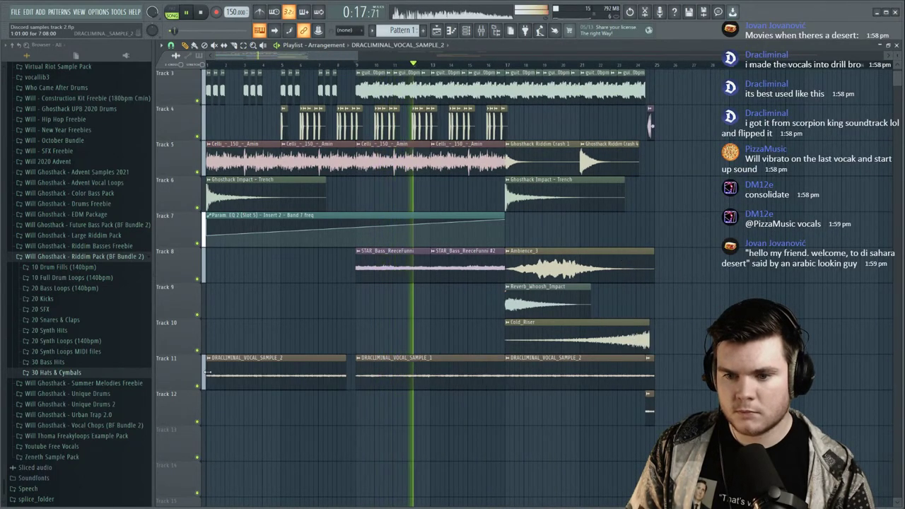
{"action": "left_click_drag", "start_coordinate": [242, 66], "coordinate": [105, 72]}
{"action": "left_click_drag", "start_coordinate": [345, 363], "coordinate": [357, 362]}
Solo Track 11, select bars 1 to 17, and add Fruity parametric EQ 2 to slot 3 of Insert 12.
{"action": "right_click", "coordinate": [197, 386]}
{"action": "left_click_drag", "start_coordinate": [506, 65], "coordinate": [207, 65]}
{"action": "key", "text": "F9"}
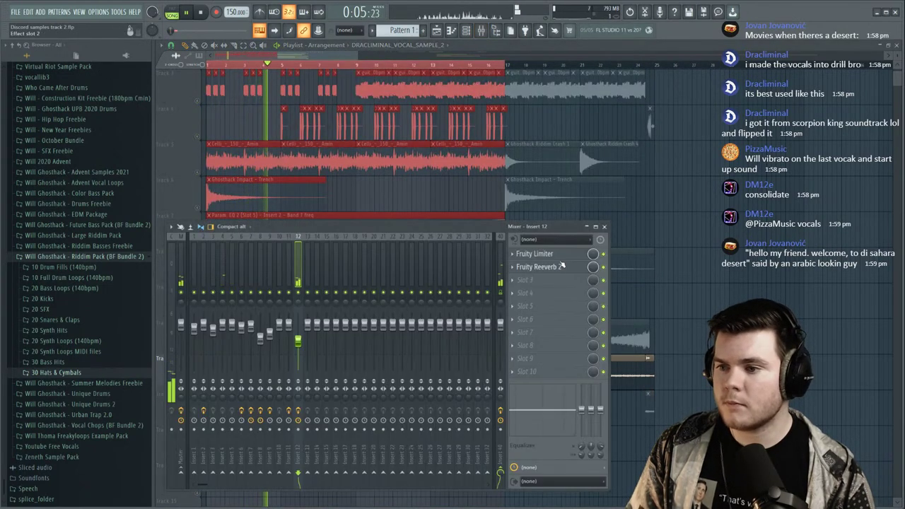
{"action": "left_click", "coordinate": [532, 282]}
{"action": "left_click", "coordinate": [729, 129]}
{"action": "key", "text": "space"}
Load a preset with a low-pass Band 7 in the EQ and create an automation clip for that band's frequency.
{"action": "left_click", "coordinate": [475, 128]}
{"action": "left_click", "coordinate": [495, 152]}
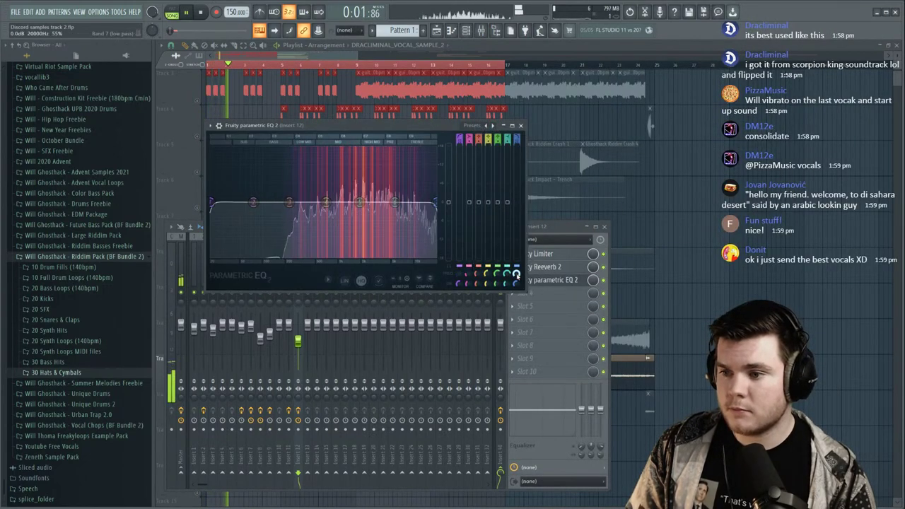
{"action": "right_click", "coordinate": [518, 273]}
{"action": "left_click", "coordinate": [550, 345]}
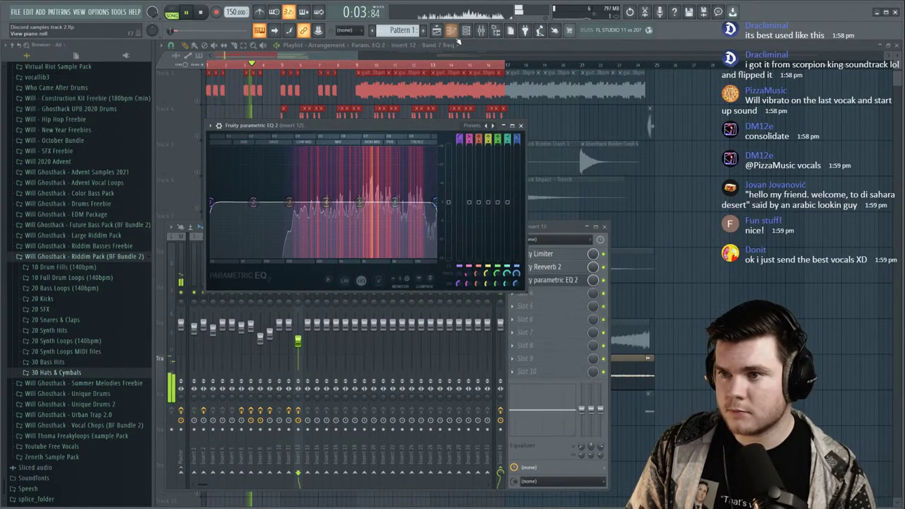
Shape the Insert 12 Band 7 frequency automation on Track 9 to rise from 42% at bar 1 toward bar 17, and unsolo the tracks.
{"action": "left_click", "coordinate": [204, 310]}
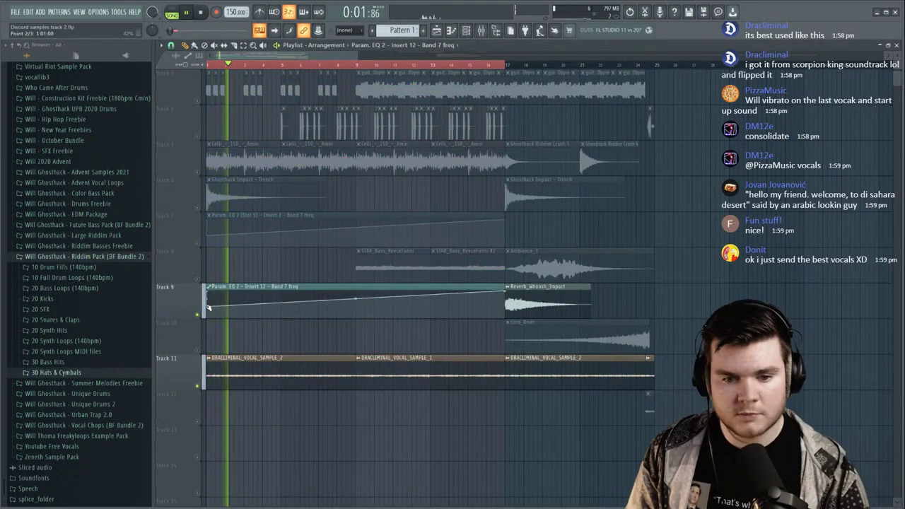
{"action": "left_click", "coordinate": [357, 65]}
{"action": "left_click_drag", "start_coordinate": [277, 66], "coordinate": [507, 64]}
{"action": "key", "text": "F9"}
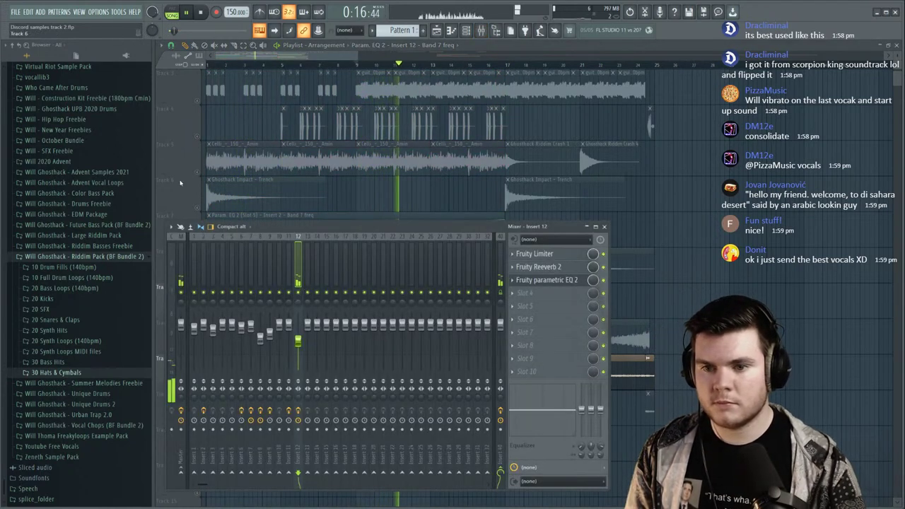
{"action": "key", "text": "F9"}
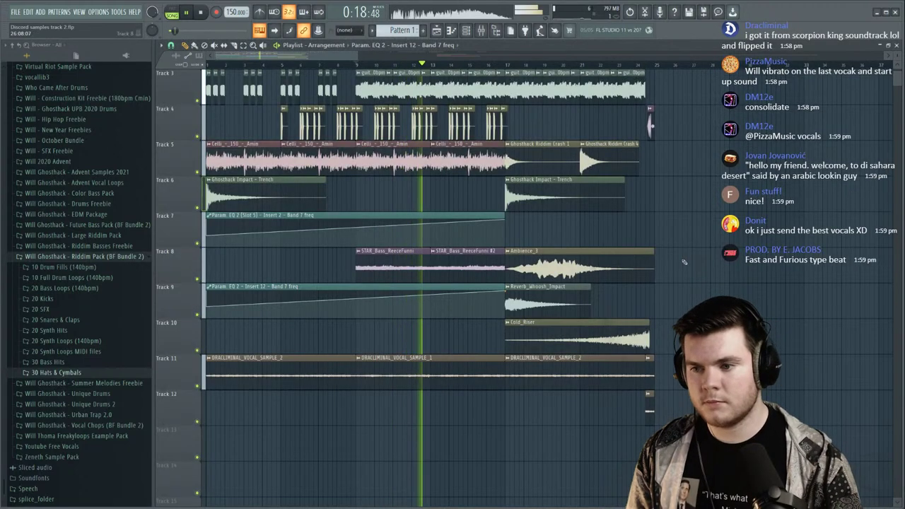
Open the KICK-KILL_F clip's channel settings and solo its mixer track, Insert 3, during playback.
{"action": "double_click", "coordinate": [503, 126]}
{"action": "left_click", "coordinate": [482, 31]}
{"action": "key", "text": "space"}
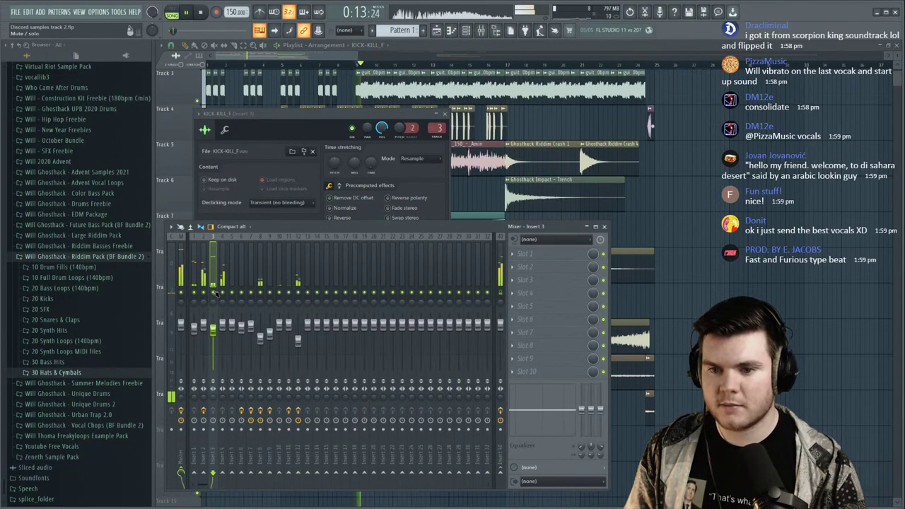
{"action": "right_click", "coordinate": [217, 293]}
Load Fruity Fast Dist into slot 1 of Insert 3 and replace it with Distructor.
{"action": "left_click", "coordinate": [529, 253]}
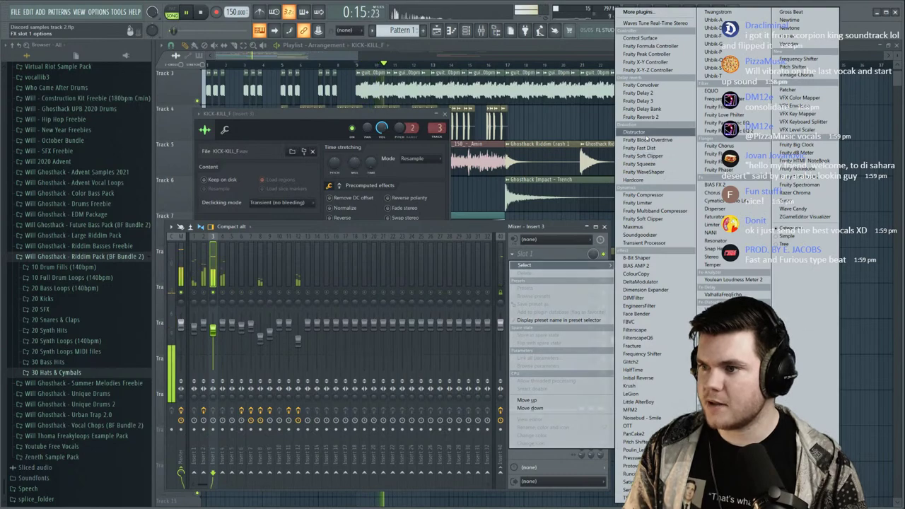
{"action": "left_click", "coordinate": [640, 147]}
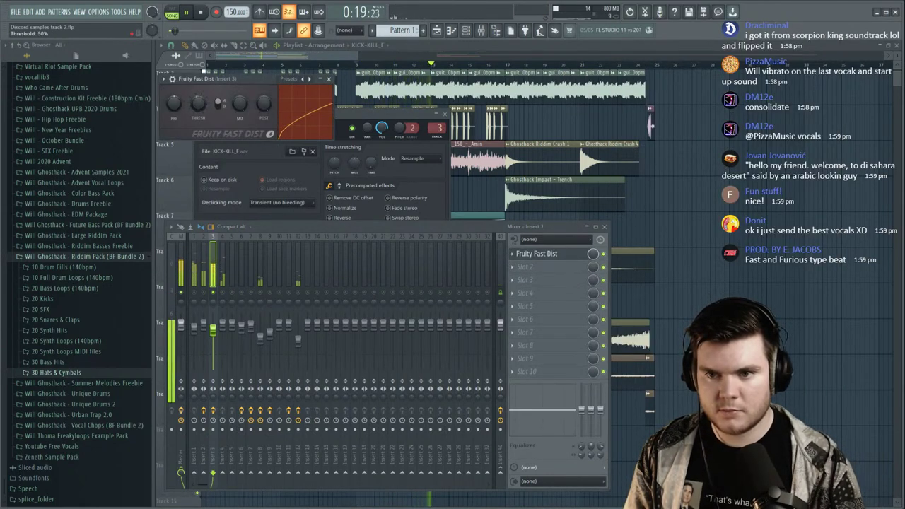
{"action": "left_click", "coordinate": [512, 254]}
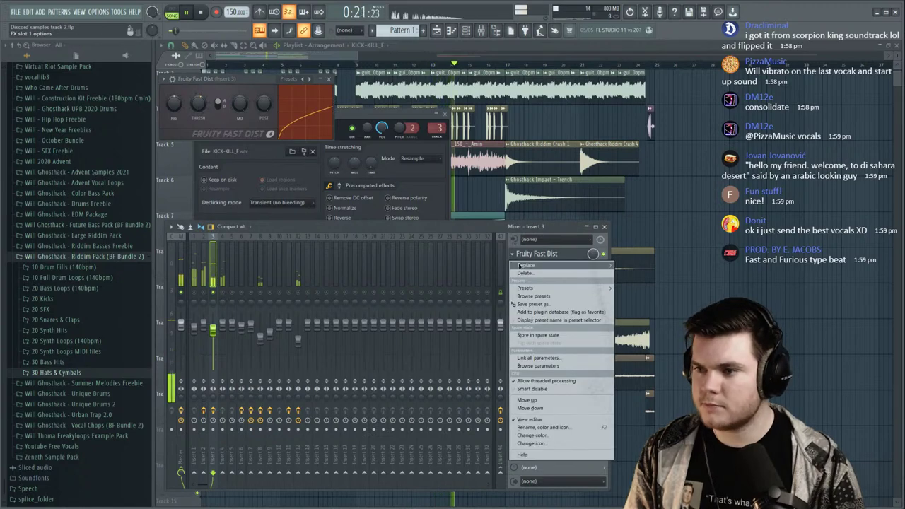
{"action": "mouse_move", "coordinate": [527, 265]}
{"action": "left_click", "coordinate": [649, 132]}
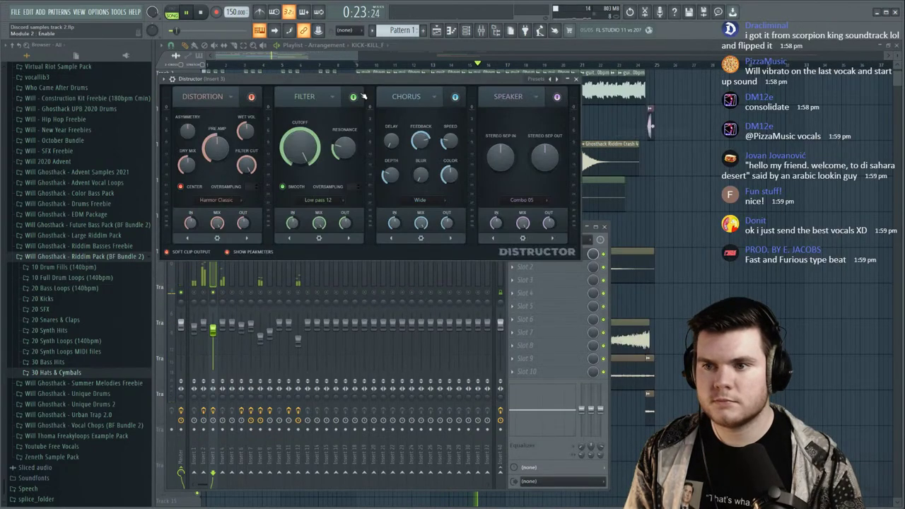
Disable Distructor's filter, chorus and speaker modules, set its distortion to Harmor Log with 32% pre-amp, and close the plugin and mixer windows.
{"action": "left_click", "coordinate": [556, 99]}
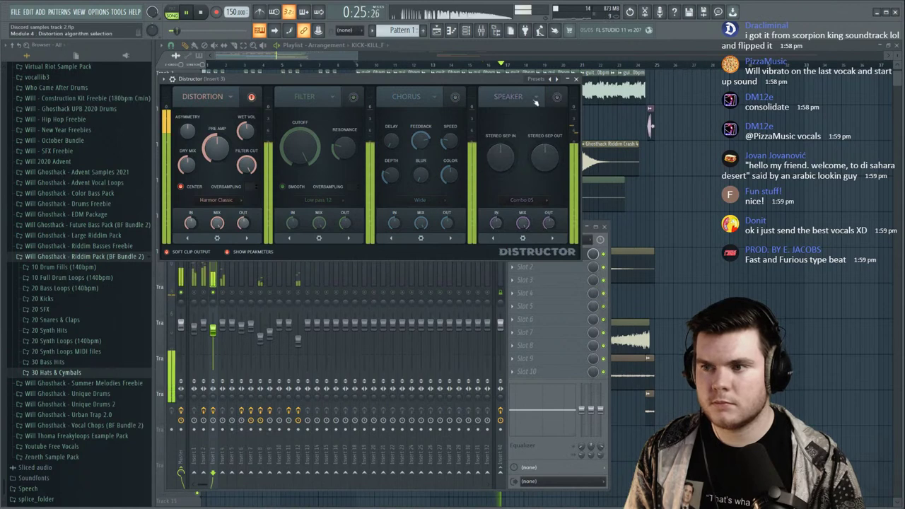
{"action": "left_click", "coordinate": [216, 201]}
{"action": "left_click", "coordinate": [211, 266]}
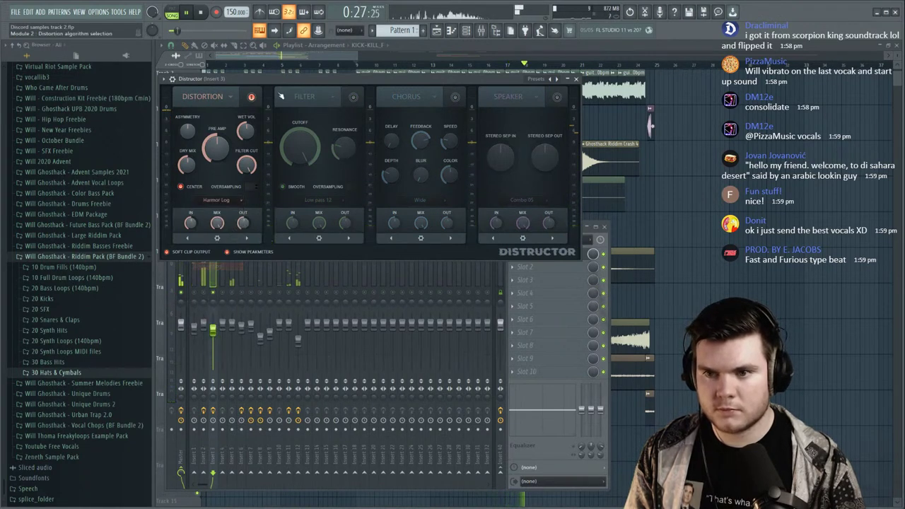
{"action": "left_click_drag", "start_coordinate": [215, 149], "coordinate": [215, 149]}
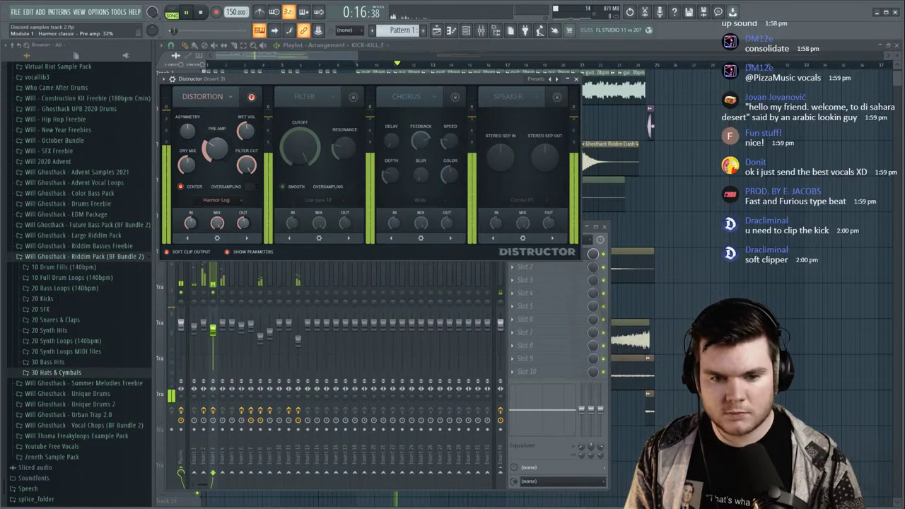
{"action": "left_click", "coordinate": [585, 253]}
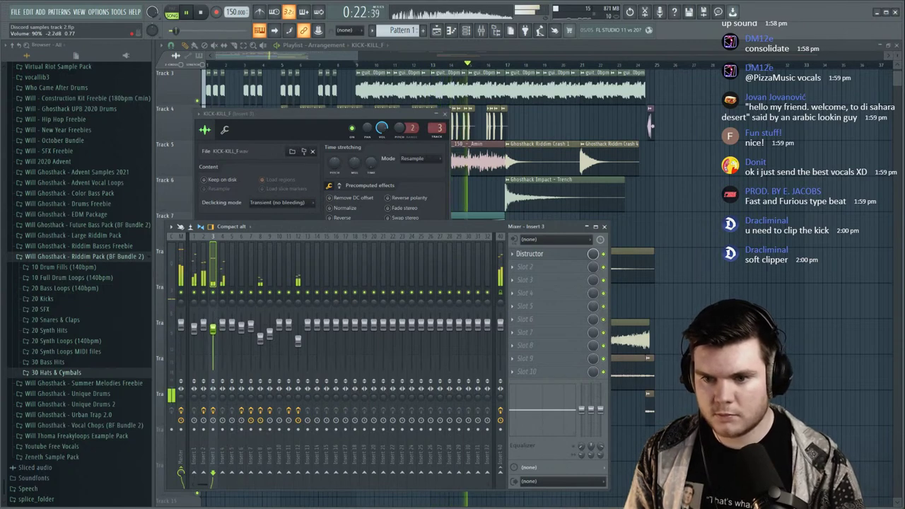
{"action": "left_click", "coordinate": [445, 114]}
{"action": "left_click", "coordinate": [605, 227]}
Play back the transition from the intro into the buildup around bar 17.
{"action": "scroll", "coordinate": [464, 65], "scroll_direction": "down", "scroll_amount": 3}
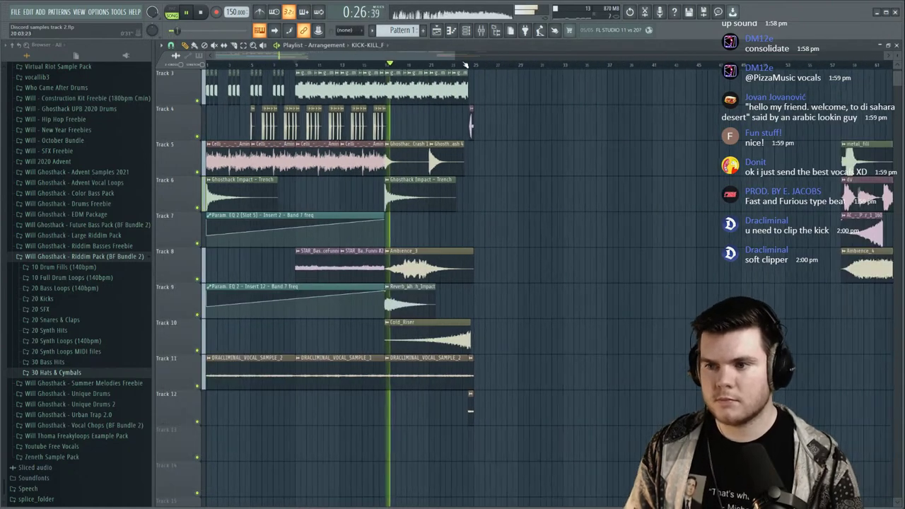
{"action": "scroll", "coordinate": [455, 66], "scroll_direction": "up", "scroll_amount": 4}
{"action": "key", "text": "space"}
{"action": "key", "text": "space"}
{"action": "left_click", "coordinate": [272, 64]}
{"action": "scroll", "coordinate": [278, 64], "scroll_direction": "down", "scroll_amount": 3}
{"action": "left_click_drag", "start_coordinate": [273, 56], "coordinate": [200, 62]}
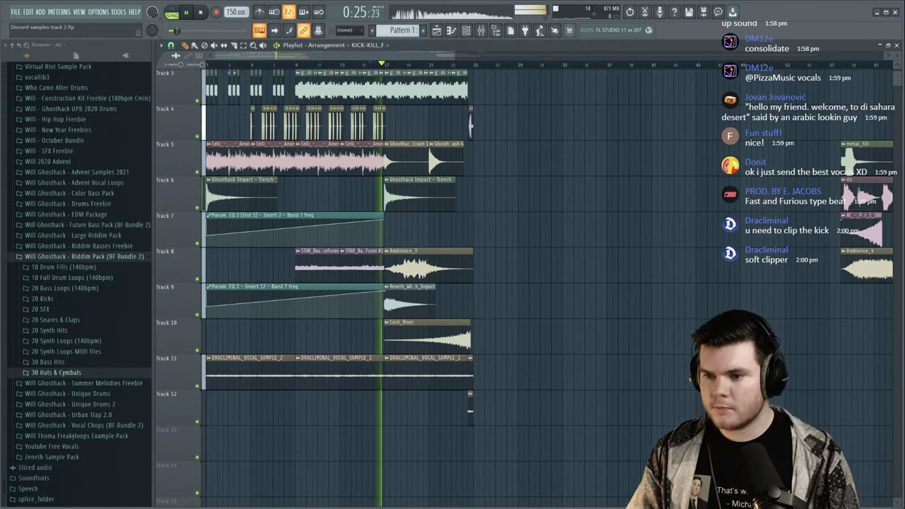
Try a copy of the Cold_Riser clip at bar 9 on Track 10 and delete it.
{"action": "key", "text": "space"}
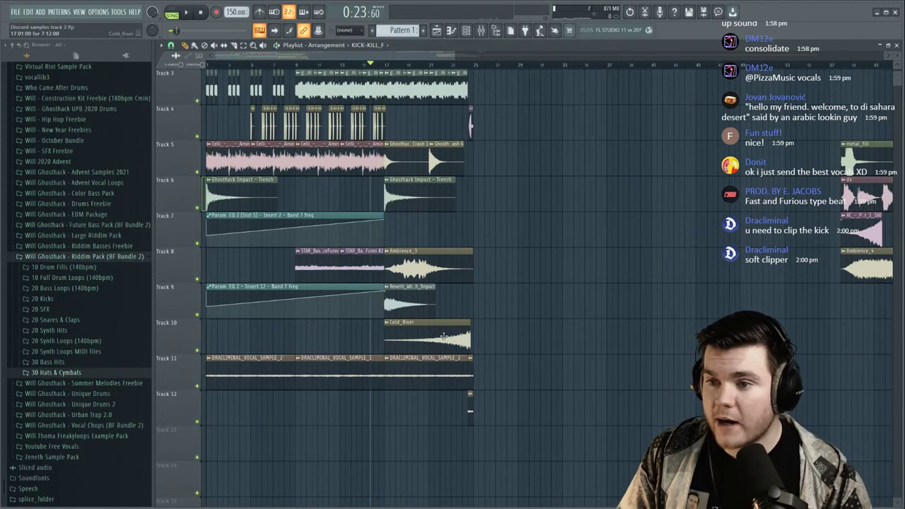
{"action": "left_click_drag", "start_coordinate": [413, 341], "coordinate": [369, 340]}
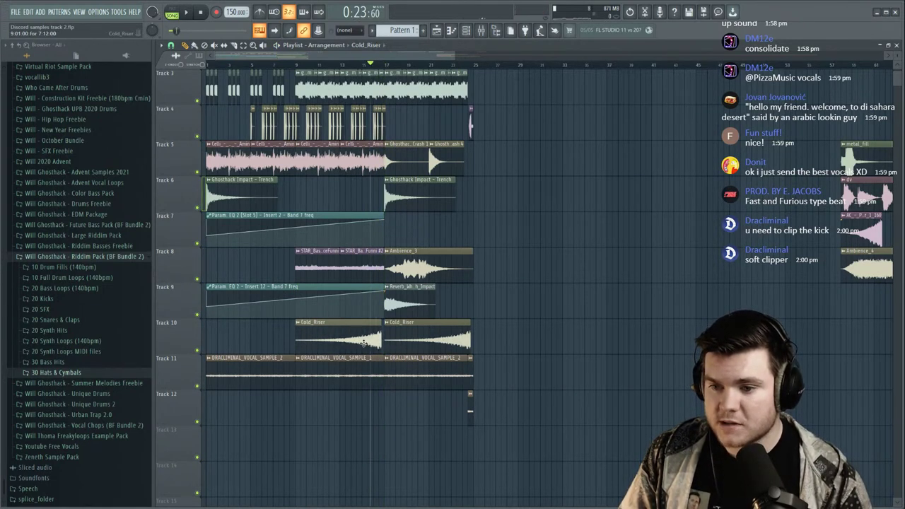
{"action": "right_click", "coordinate": [363, 342]}
Move the Ambience_4 clip to Track 5 at bar 26 and audition it.
{"action": "scroll", "coordinate": [514, 58], "scroll_direction": "down", "scroll_amount": 3}
{"action": "left_click_drag", "start_coordinate": [635, 249], "coordinate": [411, 140]}
{"action": "left_click", "coordinate": [395, 64]}
{"action": "key", "text": "space"}
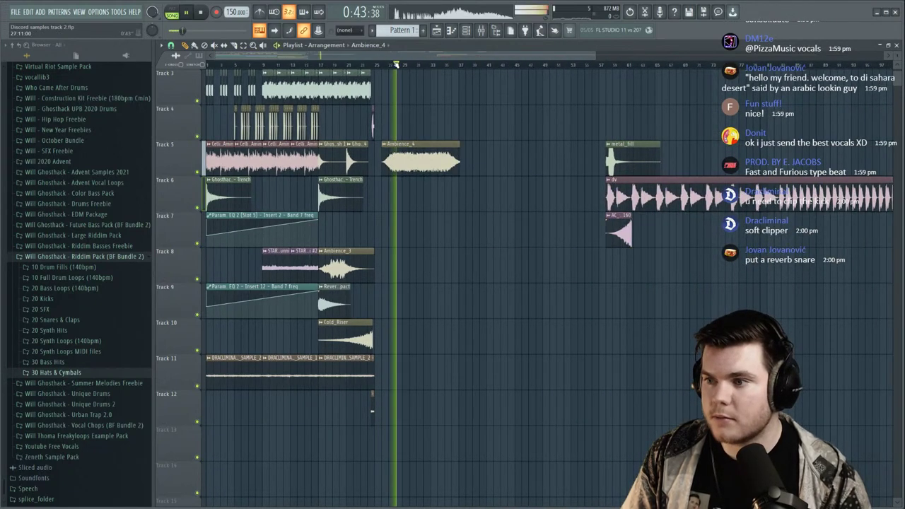
Audition different sections of the long dv clip on Track 6.
{"action": "key", "text": "space"}
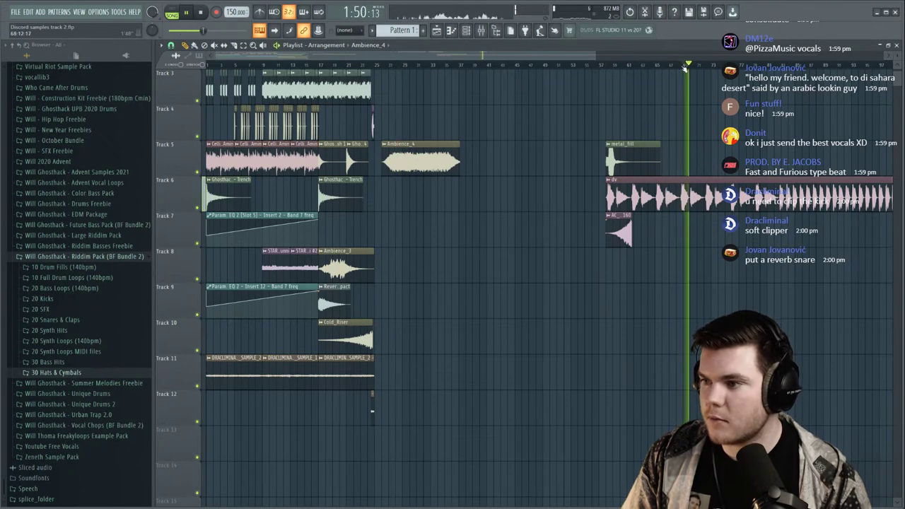
{"action": "scroll", "coordinate": [685, 68], "scroll_direction": "down", "scroll_amount": 2}
{"action": "scroll", "coordinate": [685, 68], "scroll_direction": "down", "scroll_amount": 3}
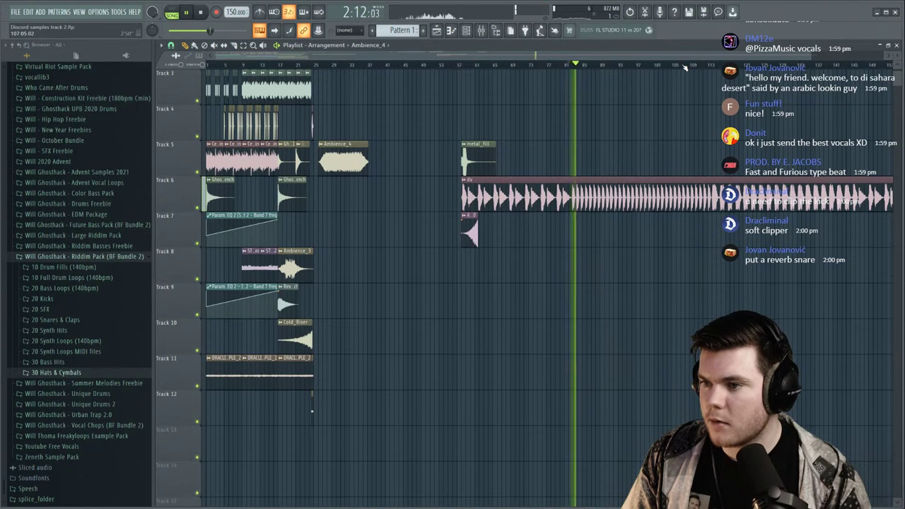
{"action": "scroll", "coordinate": [685, 68], "scroll_direction": "down", "scroll_amount": 2}
{"action": "left_click", "coordinate": [693, 65]}
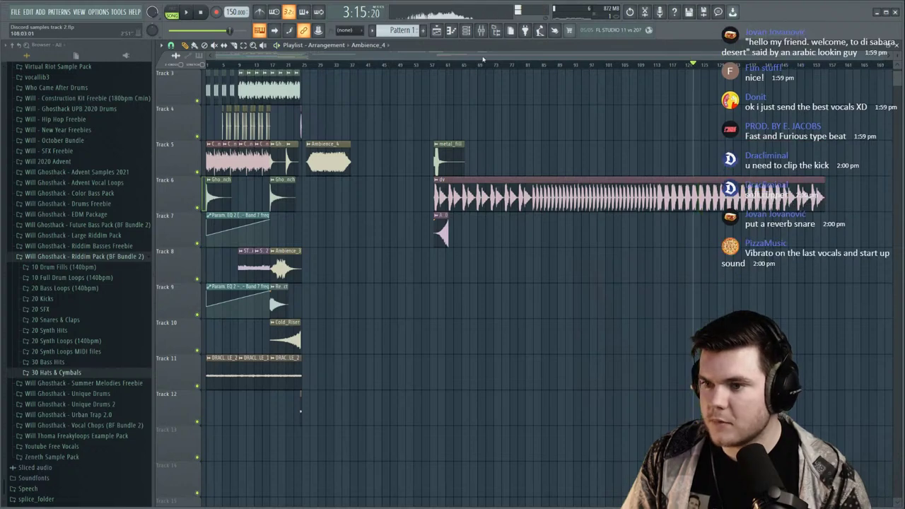
{"action": "scroll", "coordinate": [598, 189], "scroll_direction": "up", "scroll_amount": 5}
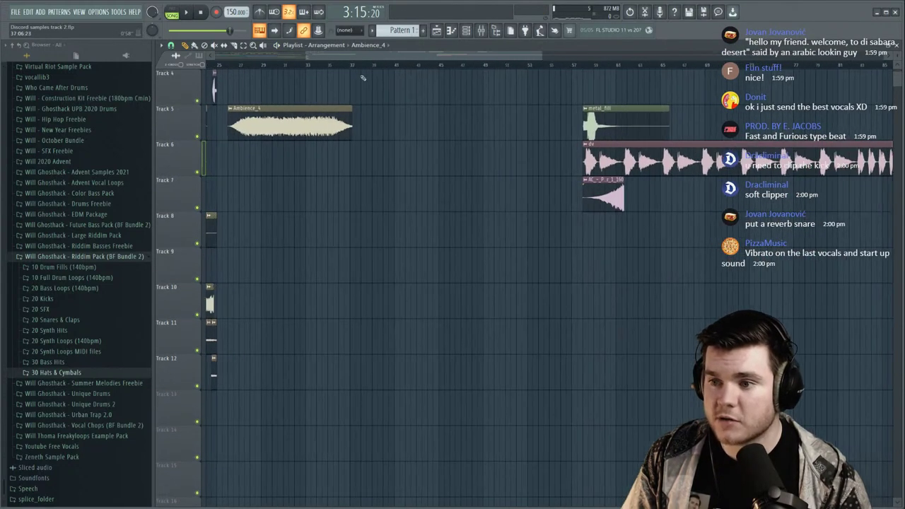
Audition the AC_-_Partials_Riser_1_160 clip and move it on Track 7 to start at bar 21, ending together with Cold_Riser.
{"action": "left_click_drag", "start_coordinate": [599, 189], "coordinate": [389, 189]}
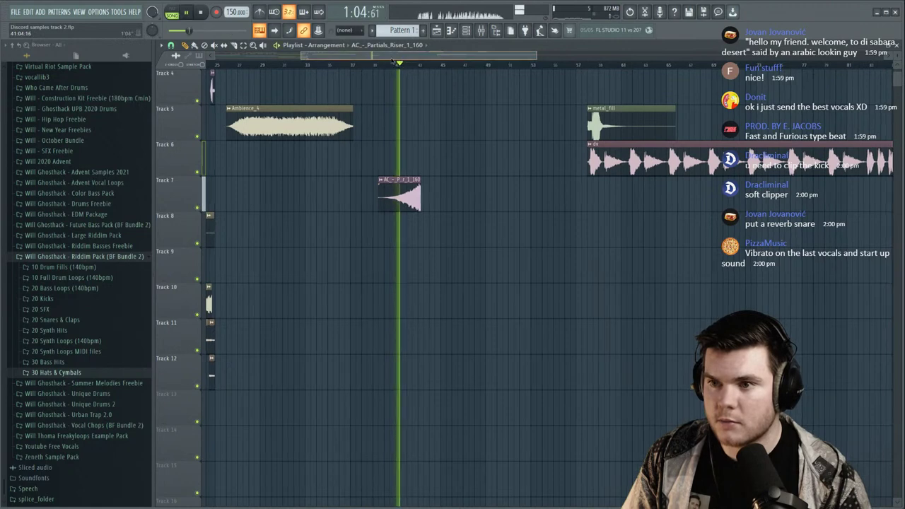
{"action": "scroll", "coordinate": [354, 66], "scroll_direction": "down", "scroll_amount": 3}
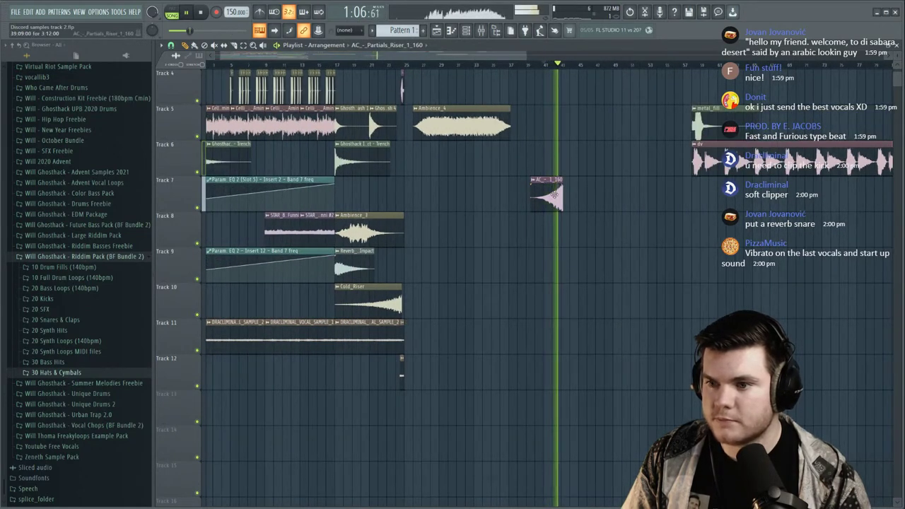
{"action": "left_click", "coordinate": [381, 64]}
{"action": "scroll", "coordinate": [384, 67], "scroll_direction": "up", "scroll_amount": 3}
{"action": "scroll", "coordinate": [384, 70], "scroll_direction": "up", "scroll_amount": 2}
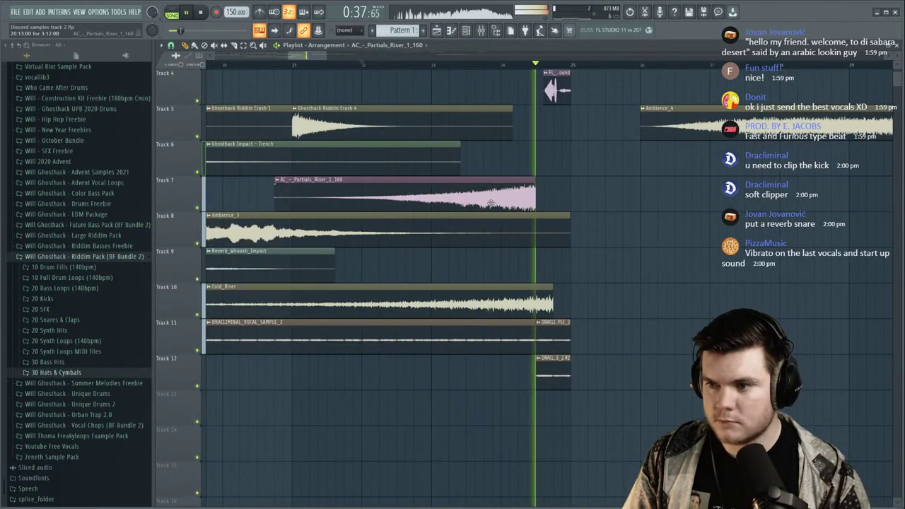
{"action": "left_click_drag", "start_coordinate": [491, 203], "coordinate": [508, 202]}
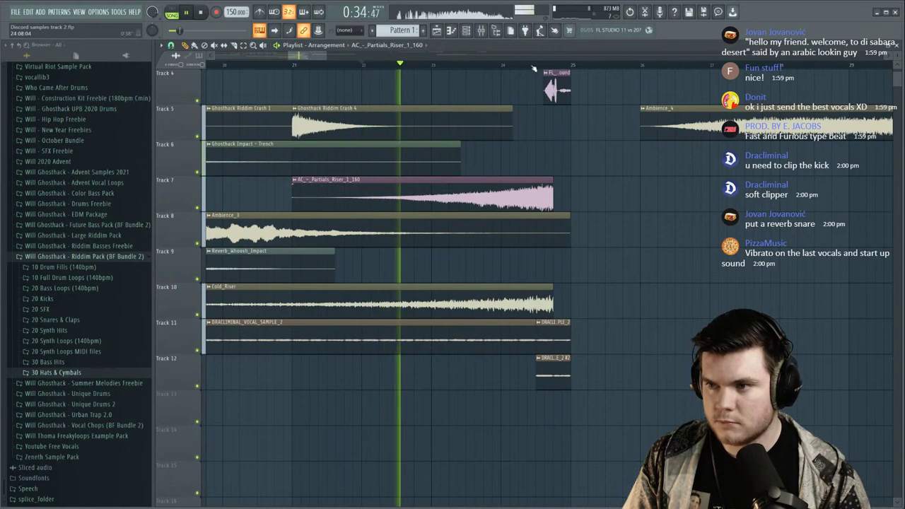
Play back the buildup from bar 21 to check the partials riser against the other layers.
{"action": "double_click", "coordinate": [518, 198]}
{"action": "key", "text": "space"}
{"action": "left_click_drag", "start_coordinate": [429, 175], "coordinate": [429, 212]}
{"action": "key", "text": "space"}
{"action": "key", "text": "space"}
{"action": "key", "text": "space"}
{"action": "key", "text": "space"}
{"action": "key", "text": "space"}
{"action": "left_click", "coordinate": [298, 67]}
{"action": "key", "text": "space"}
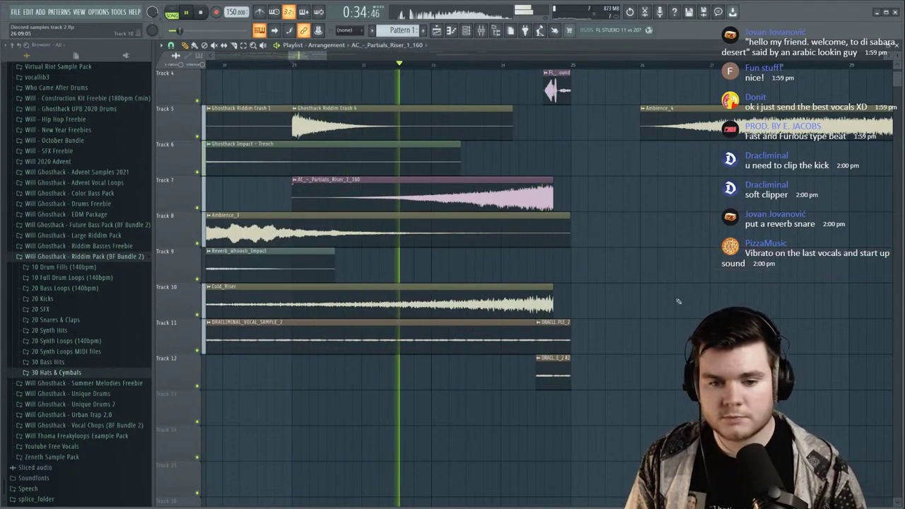
{"action": "key", "text": "space"}
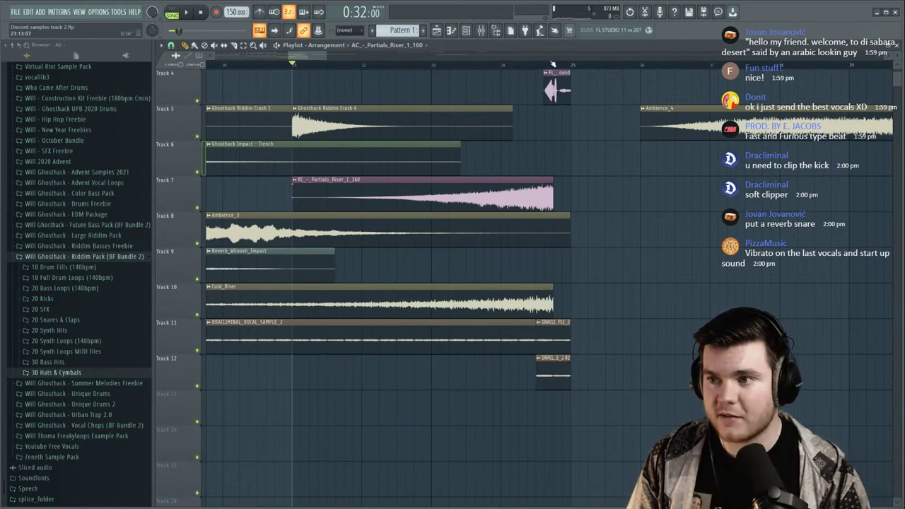
Play back the end of the buildup from the point where the risers stop in bar 24.
{"action": "key", "text": "space"}
{"action": "key", "text": "space"}
{"action": "key", "text": "space"}
{"action": "key", "text": "space"}
{"action": "key", "text": "space"}
{"action": "key", "text": "space"}
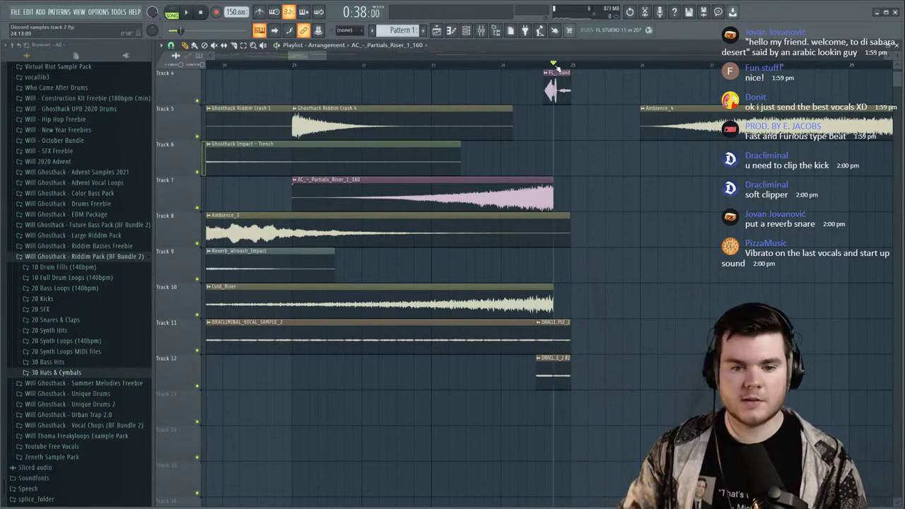
{"action": "key", "text": "space"}
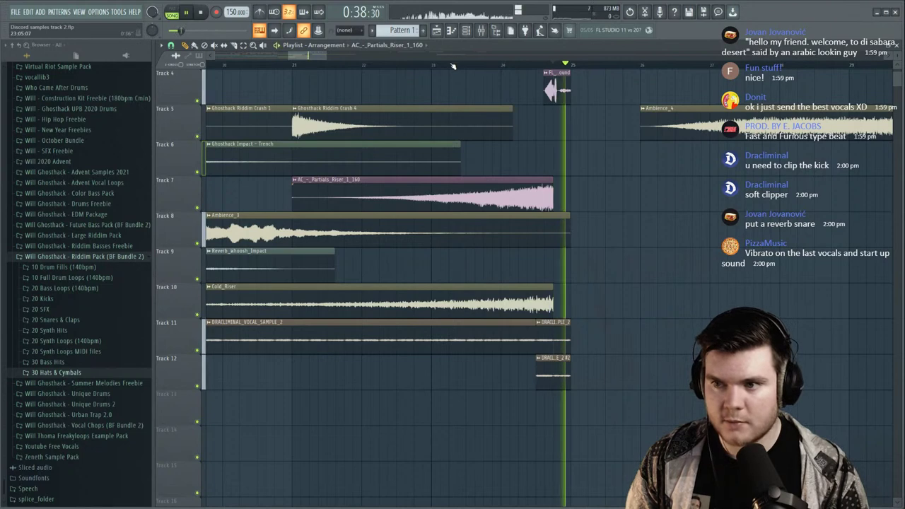
Place a copy of the Cold_Riser clip on Track 10 ending at bar 17, and play back the transition.
{"action": "scroll", "coordinate": [453, 67], "scroll_direction": "down", "scroll_amount": 4}
{"action": "left_click", "coordinate": [317, 65]}
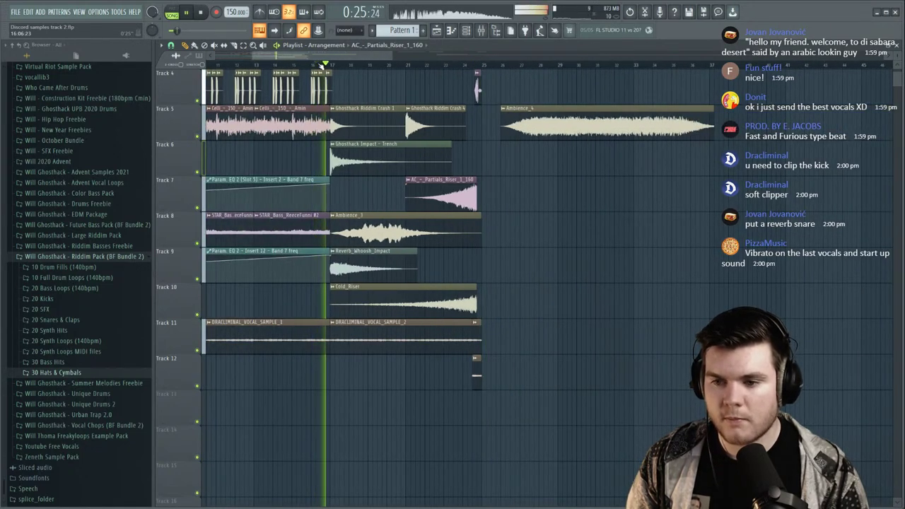
{"action": "scroll", "coordinate": [510, 269], "scroll_direction": "up", "scroll_amount": 2}
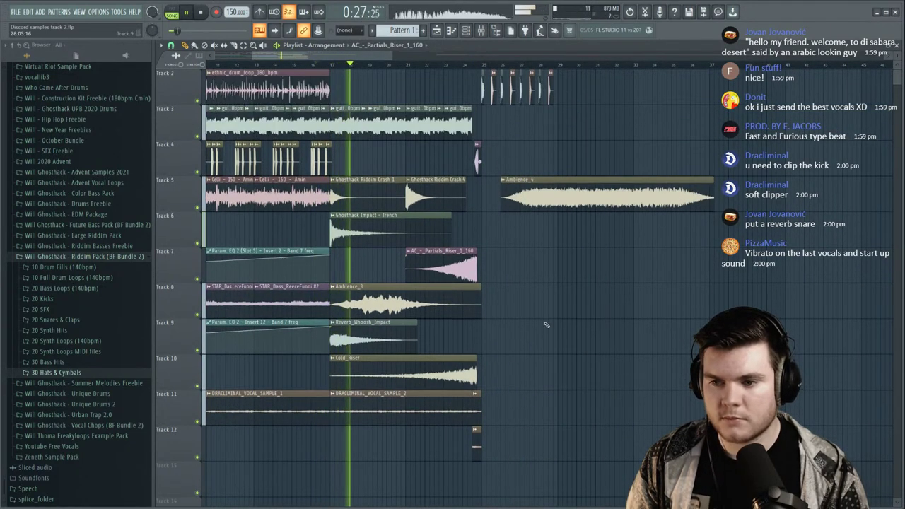
{"action": "scroll", "coordinate": [467, 219], "scroll_direction": "left", "scroll_amount": 3}
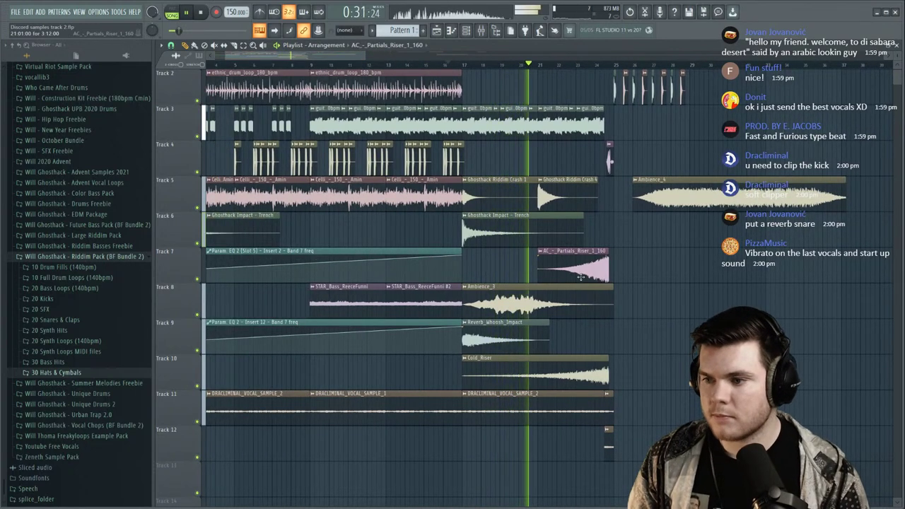
{"action": "mouse_move", "coordinate": [585, 378]}
{"action": "left_mouse_down"}
{"action": "mouse_move", "coordinate": [425, 376]}
{"action": "mouse_move", "coordinate": [449, 375]}
{"action": "left_mouse_up"}
{"action": "left_click", "coordinate": [423, 64]}
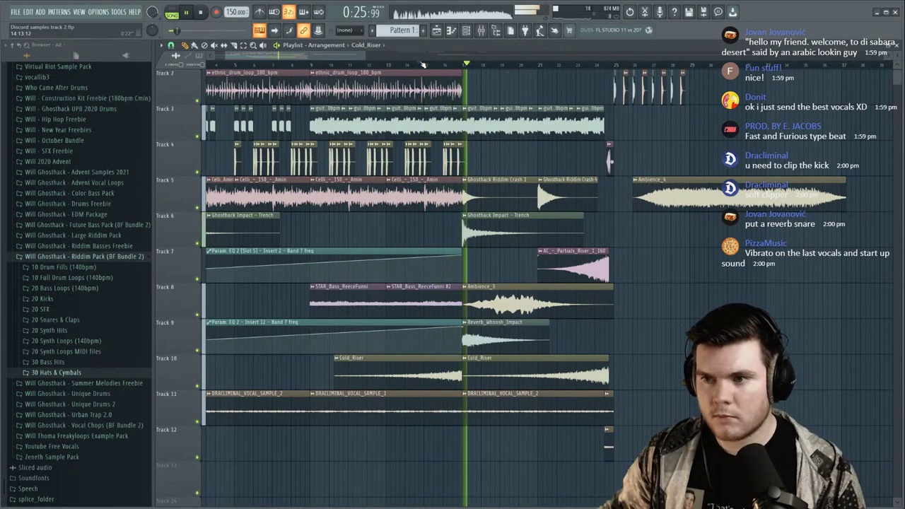
{"action": "scroll", "coordinate": [423, 64], "scroll_direction": "down", "scroll_amount": 2}
{"action": "scroll", "coordinate": [417, 64], "scroll_direction": "up", "scroll_amount": 1}
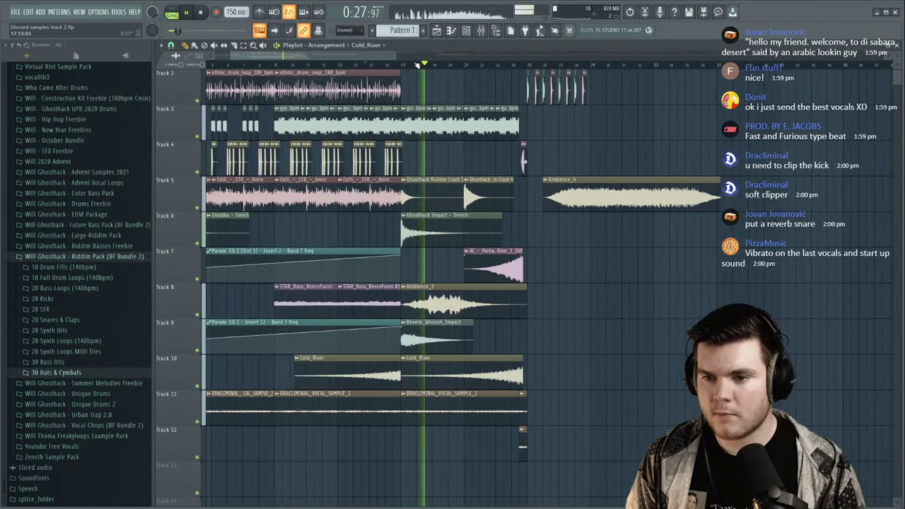
{"action": "scroll", "coordinate": [417, 64], "scroll_direction": "left", "scroll_amount": 2}
Solo Track 7 and enable Track 3 alongside it while playing from bar 14.
{"action": "key", "text": "space"}
{"action": "right_click", "coordinate": [198, 278]}
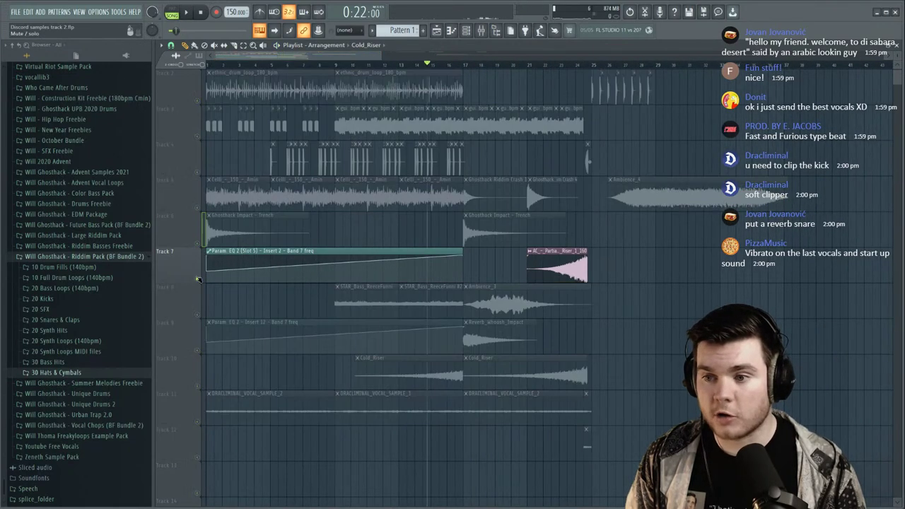
{"action": "key", "text": "space"}
{"action": "left_click", "coordinate": [198, 137]}
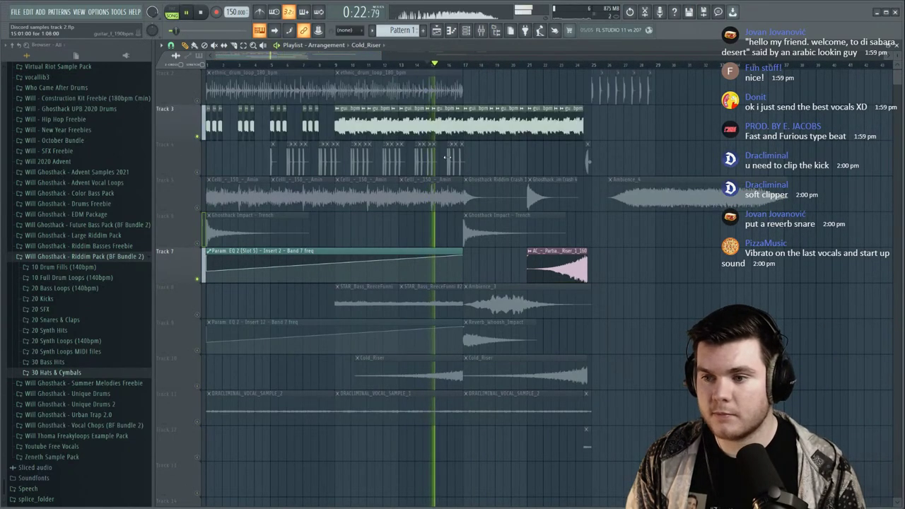
Reshape the Insert 2 Band 7 frequency automation so it jumps up just after bar 17, and unsolo the tracks.
{"action": "left_click_drag", "start_coordinate": [457, 261], "coordinate": [457, 260]}
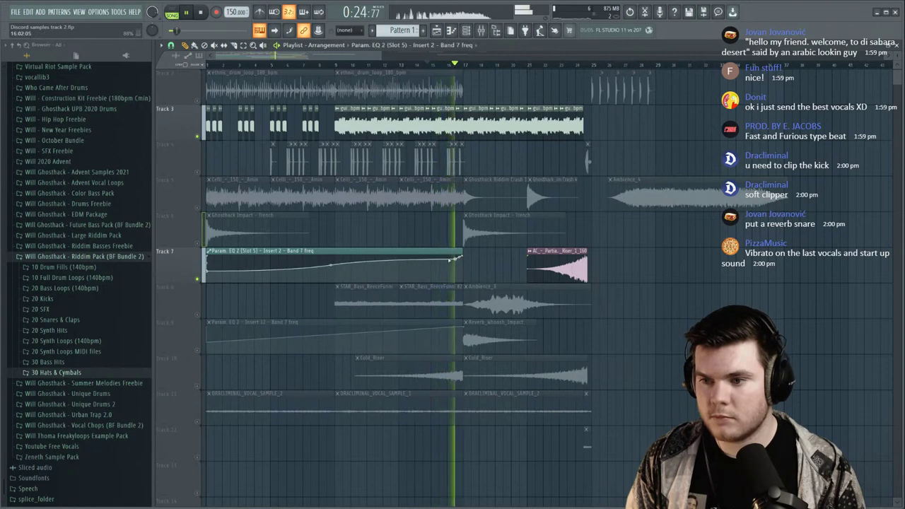
{"action": "right_click", "coordinate": [456, 260]}
{"action": "left_click", "coordinate": [479, 302]}
{"action": "key", "text": "space"}
{"action": "right_click", "coordinate": [331, 270]}
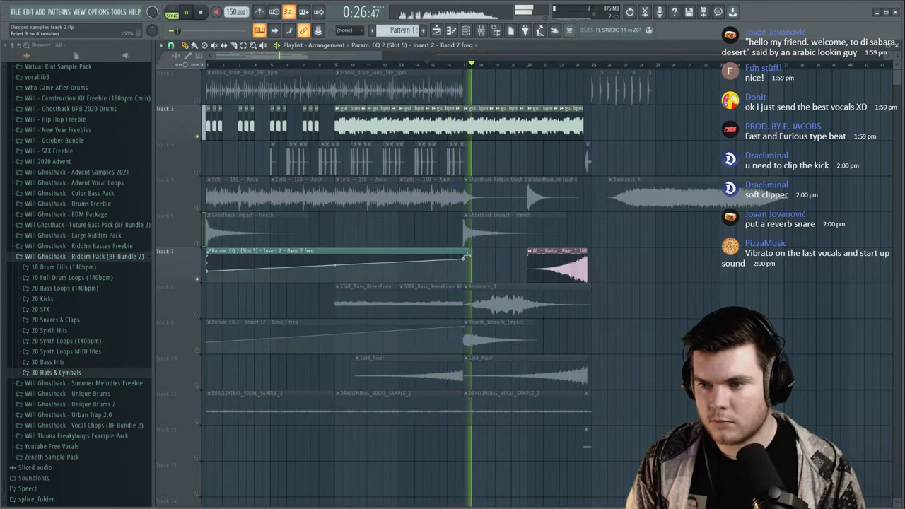
{"action": "right_click", "coordinate": [201, 282]}
{"action": "right_click", "coordinate": [197, 279]}
{"action": "right_click", "coordinate": [197, 279]}
{"action": "right_click", "coordinate": [198, 280]}
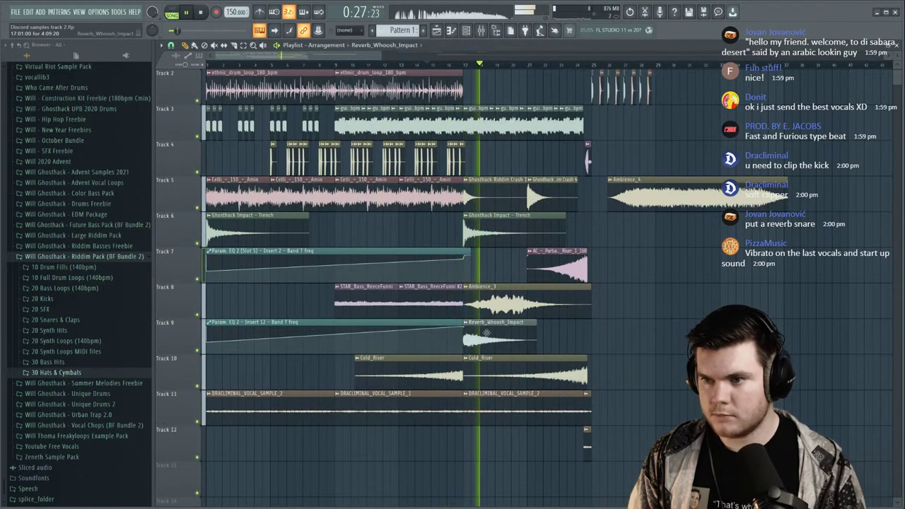
Shift the clips from Track 4 downward by one track and move the Insert 2 Band 7 automation clip up to Track 4.
{"action": "left_click_drag", "start_coordinate": [785, 492], "coordinate": [74, 157]}
{"action": "key", "text": "shift+Down"}
{"action": "left_click", "coordinate": [434, 295], "text": "ctrl"}
{"action": "key", "text": "shift+Up"}
{"action": "key", "text": "shift+Up"}
{"action": "key", "text": "shift+Up"}
{"action": "key", "text": "shift+Up"}
{"action": "key", "text": "space"}
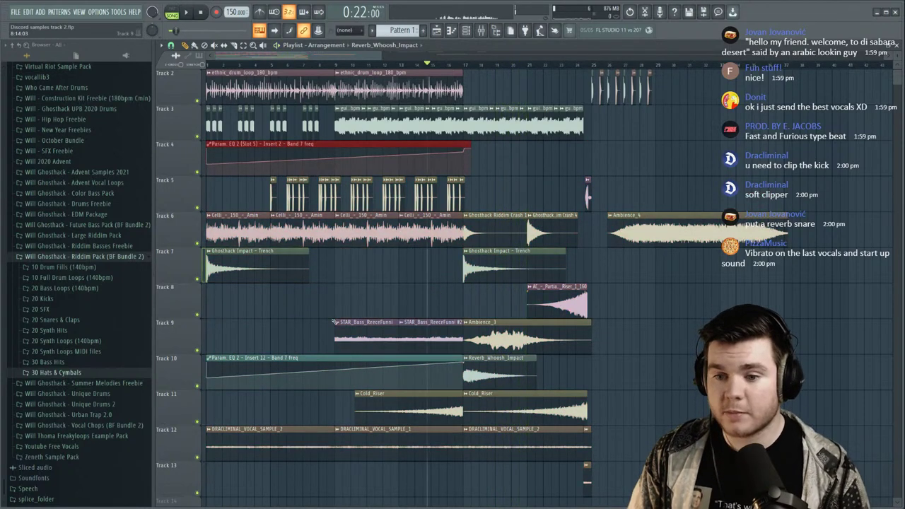
Move the Insert 12 Band 7 automation clip from Track 10 to Track 13 and play back the transition.
{"action": "left_click_drag", "start_coordinate": [314, 358], "coordinate": [305, 477]}
{"action": "key", "text": "space"}
{"action": "scroll", "coordinate": [570, 274], "scroll_direction": "down", "scroll_amount": 1}
{"action": "scroll", "coordinate": [677, 296], "scroll_direction": "down", "scroll_amount": 1}
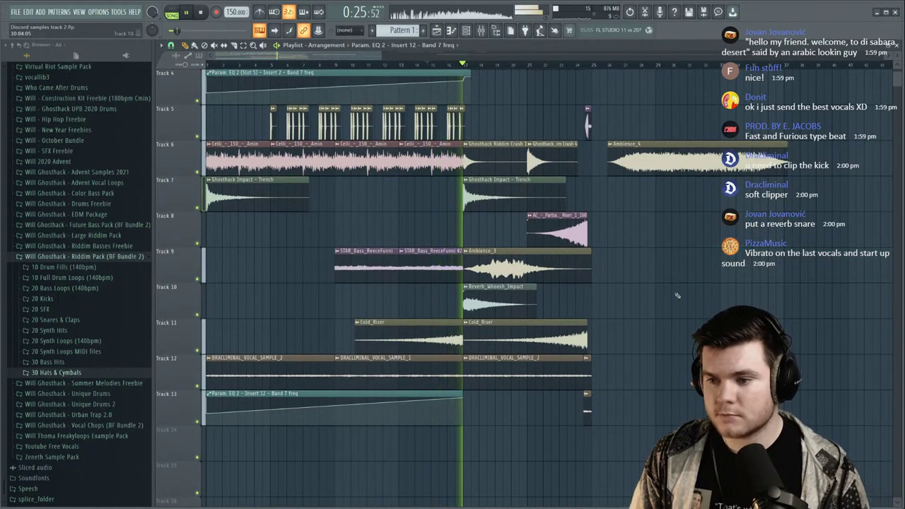
Extend the Insert 12 Band 7 frequency automation slightly past bar 17, make it jump up at its end, and play the transition.
{"action": "scroll", "coordinate": [459, 65], "scroll_direction": "up", "scroll_amount": 2}
{"action": "scroll", "coordinate": [458, 66], "scroll_direction": "up", "scroll_amount": 1}
{"action": "key", "text": "space"}
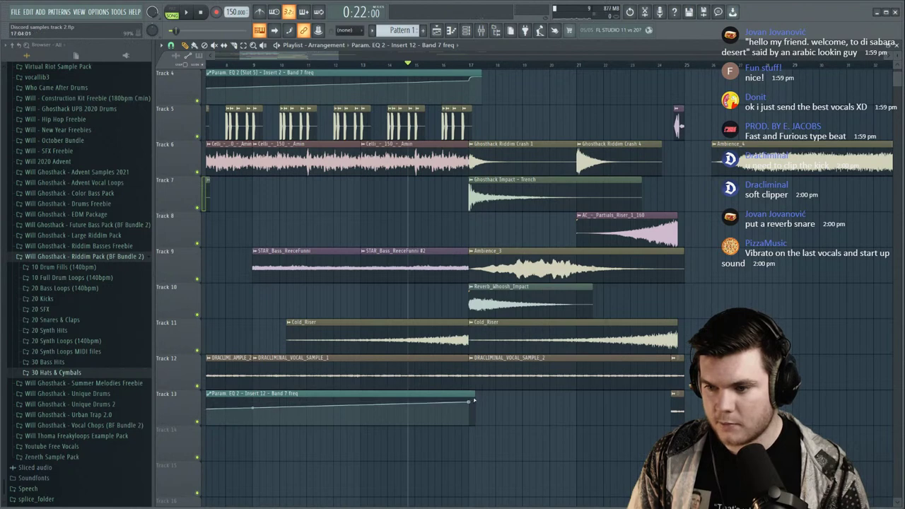
{"action": "key", "text": "space"}
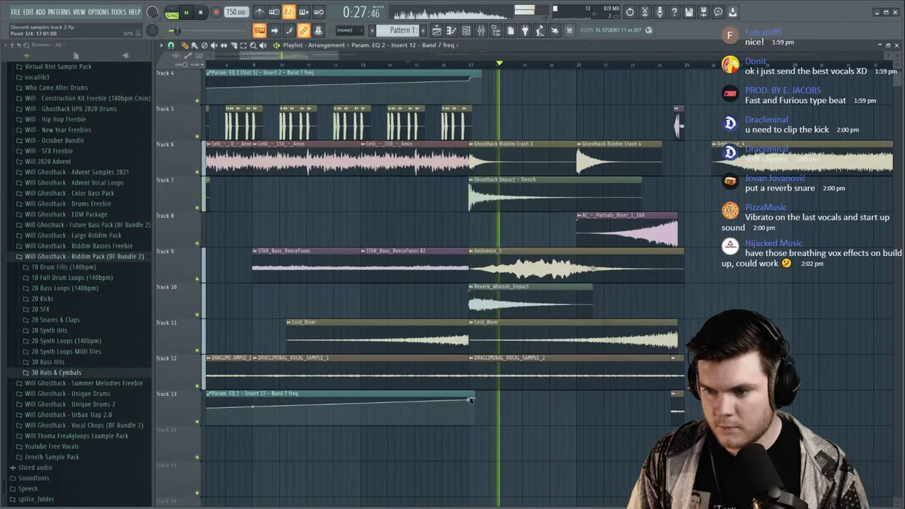
{"action": "key", "text": "space"}
{"action": "key", "text": "space"}
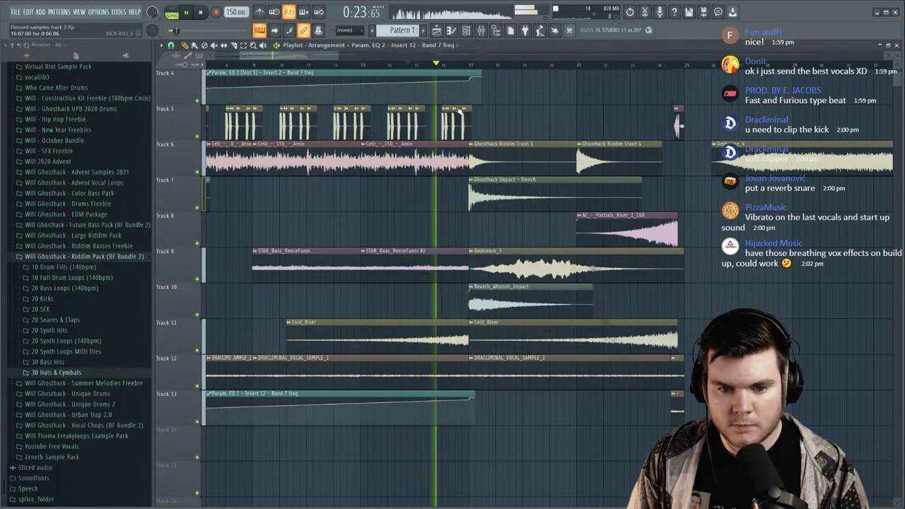
{"action": "scroll", "coordinate": [432, 70], "scroll_direction": "down", "scroll_amount": 3}
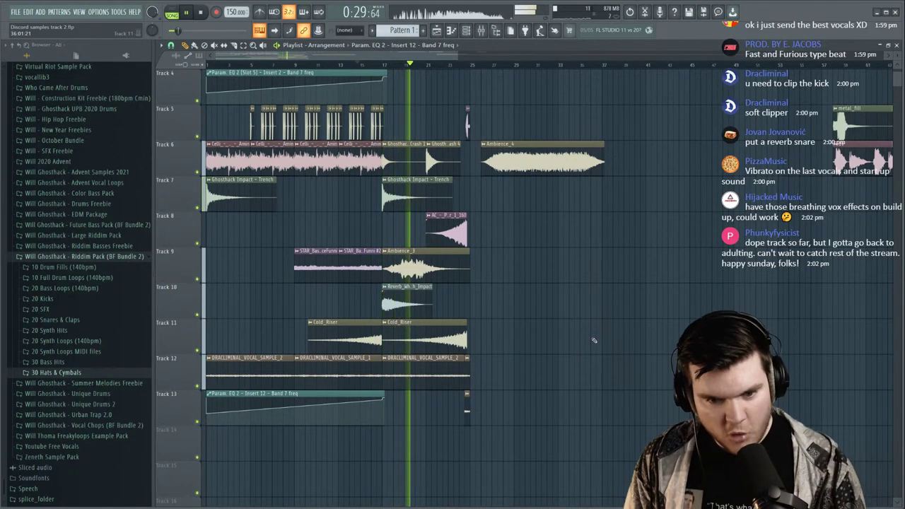
{"action": "key", "text": "space"}
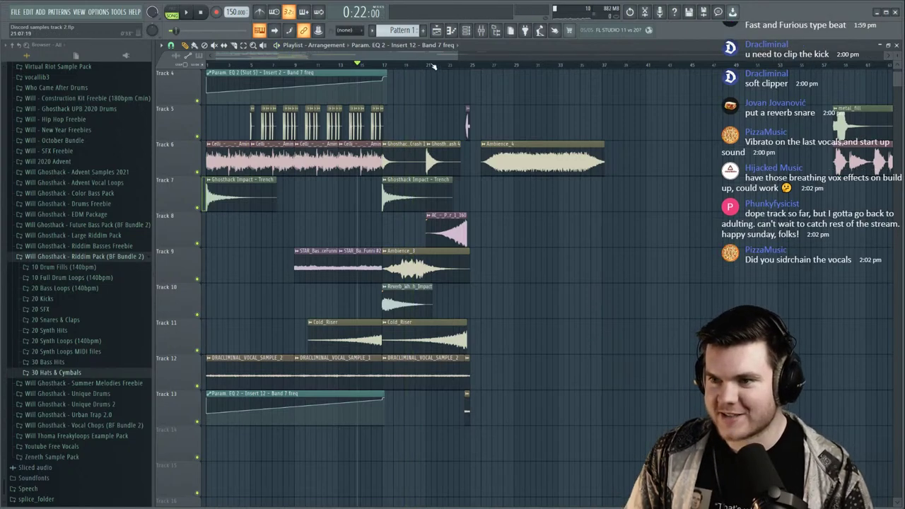
Move the metal_fill clip on Track 5 back to bar 41 and play it.
{"action": "scroll", "coordinate": [433, 67], "scroll_direction": "down", "scroll_amount": 3}
{"action": "key", "text": "space"}
{"action": "left_click_drag", "start_coordinate": [511, 120], "coordinate": [490, 120]}
{"action": "left_click", "coordinate": [483, 65]}
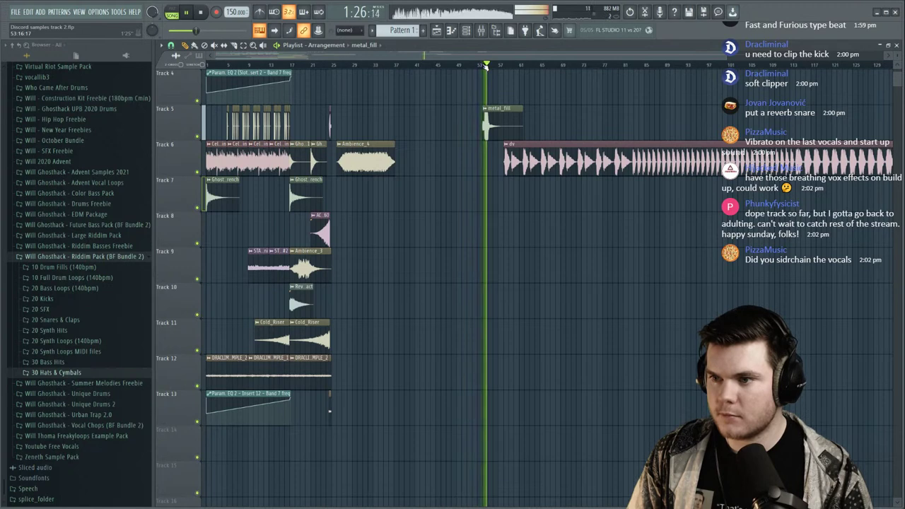
{"action": "double_click", "coordinate": [497, 117]}
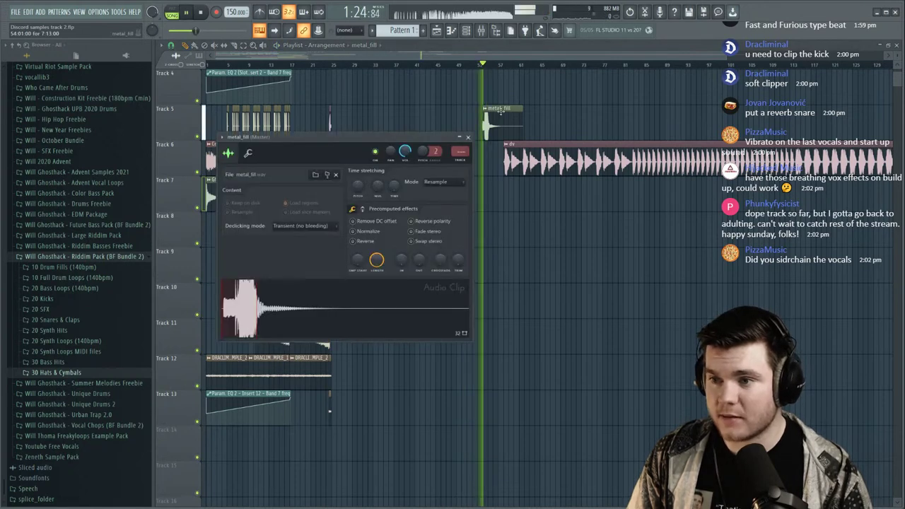
{"action": "scroll", "coordinate": [580, 115], "scroll_direction": "up", "scroll_amount": 3}
{"action": "left_click_drag", "start_coordinate": [505, 228], "coordinate": [446, 228]}
{"action": "key", "text": "space"}
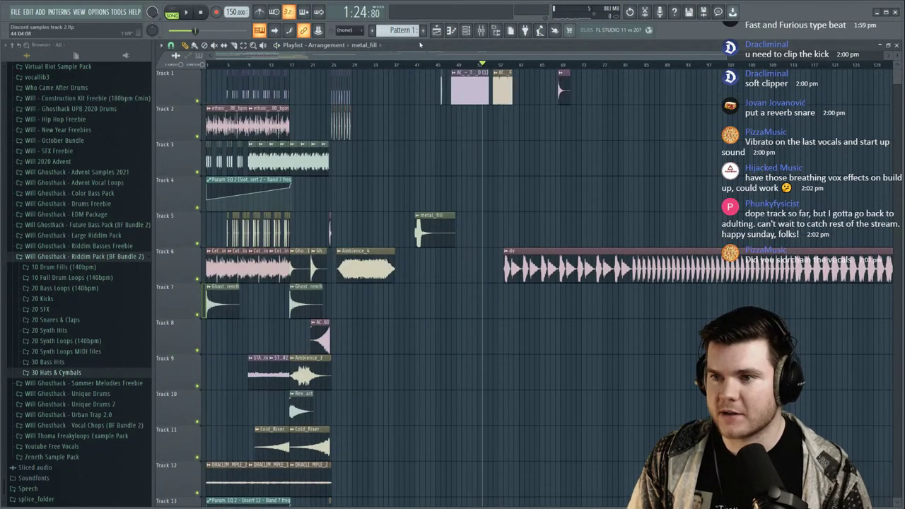
{"action": "left_click", "coordinate": [417, 66]}
{"action": "key", "text": "space"}
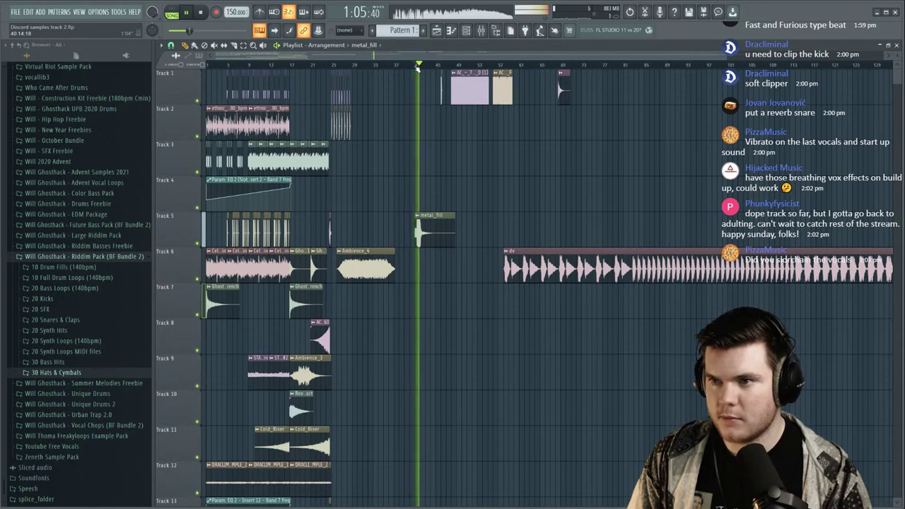
{"action": "key", "text": "space"}
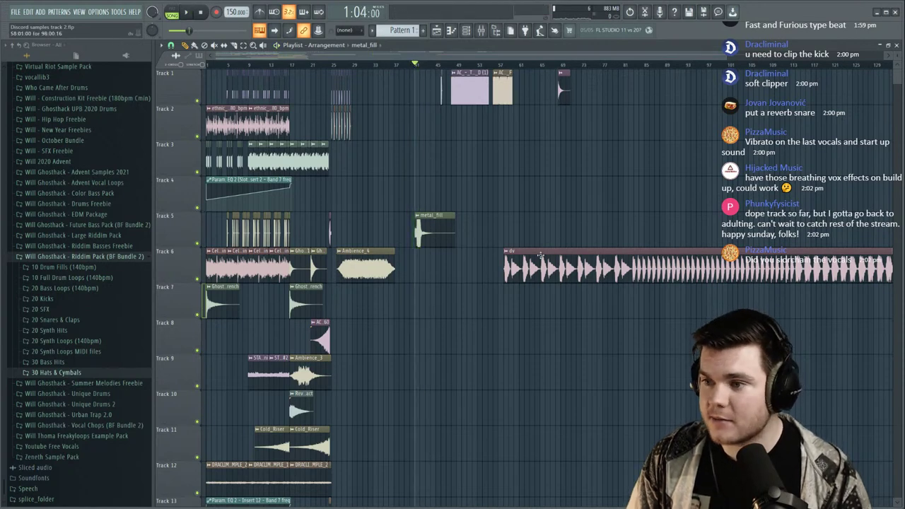
Move the dv clip from Track 6 to Track 1 at about bar 73 and audition its sections around bars 97, 129 and 161.
{"action": "left_click_drag", "start_coordinate": [541, 254], "coordinate": [619, 78]}
{"action": "left_click", "coordinate": [592, 66]}
{"action": "key", "text": "space"}
{"action": "scroll", "coordinate": [601, 59], "scroll_direction": "right", "scroll_amount": 5}
{"action": "left_click", "coordinate": [549, 65]}
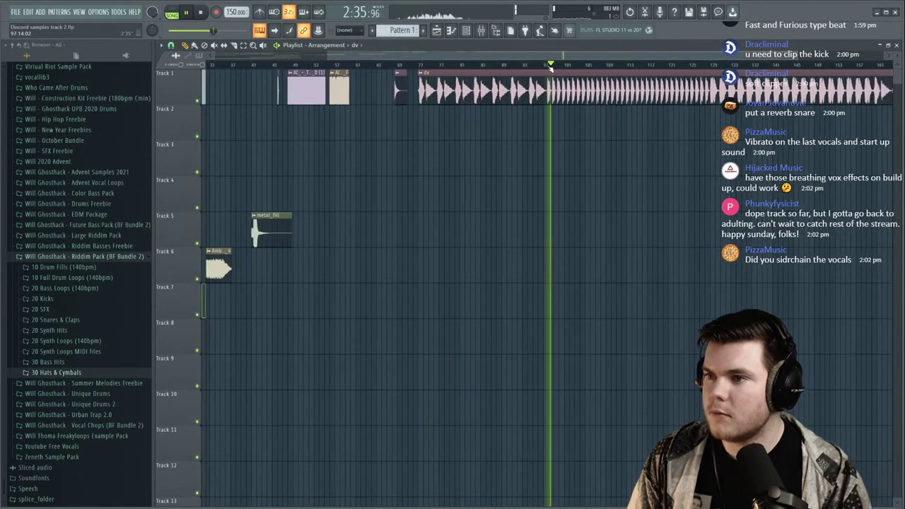
{"action": "scroll", "coordinate": [617, 58], "scroll_direction": "right", "scroll_amount": 4}
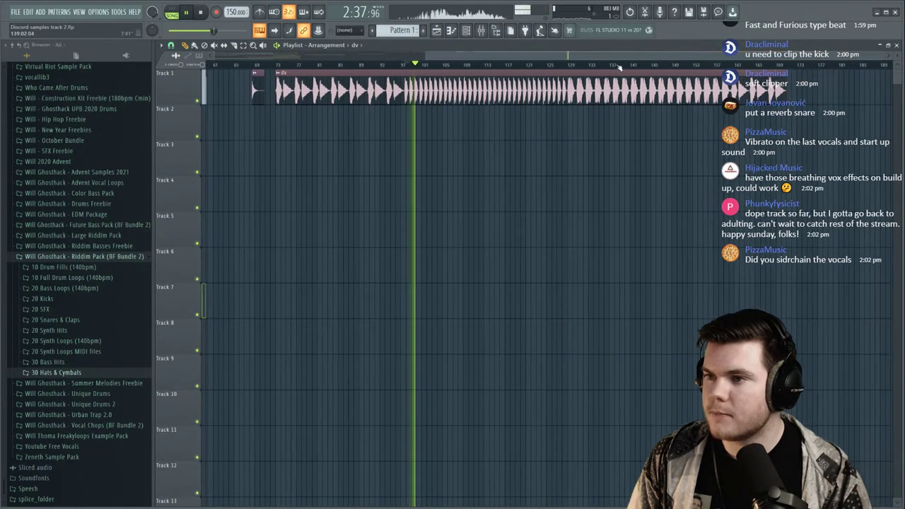
{"action": "scroll", "coordinate": [627, 67], "scroll_direction": "up", "scroll_amount": 3}
{"action": "left_click", "coordinate": [541, 65]}
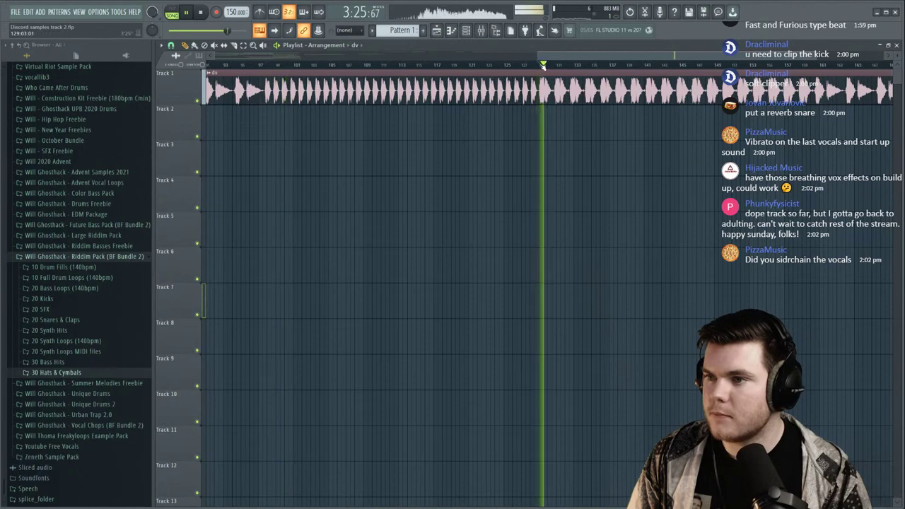
{"action": "scroll", "coordinate": [544, 66], "scroll_direction": "down", "scroll_amount": 3}
{"action": "scroll", "coordinate": [827, 70], "scroll_direction": "up", "scroll_amount": 4}
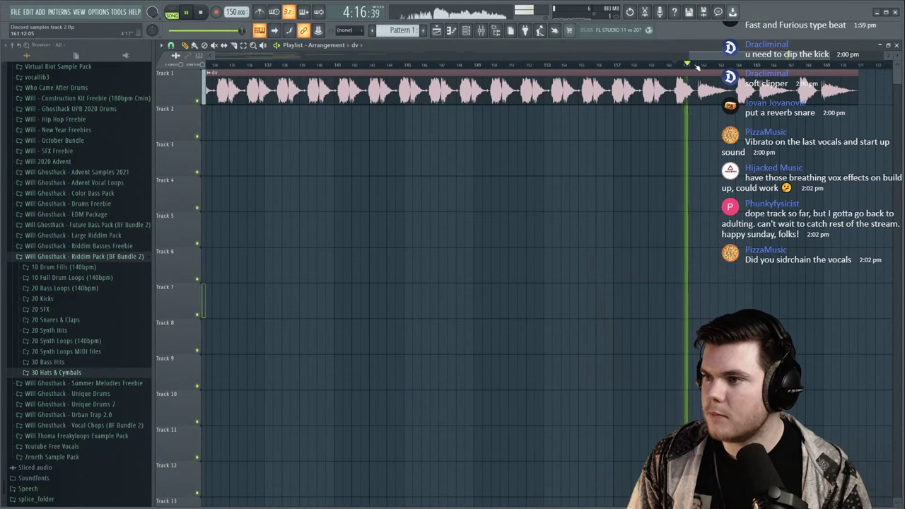
{"action": "scroll", "coordinate": [691, 66], "scroll_direction": "down", "scroll_amount": 4}
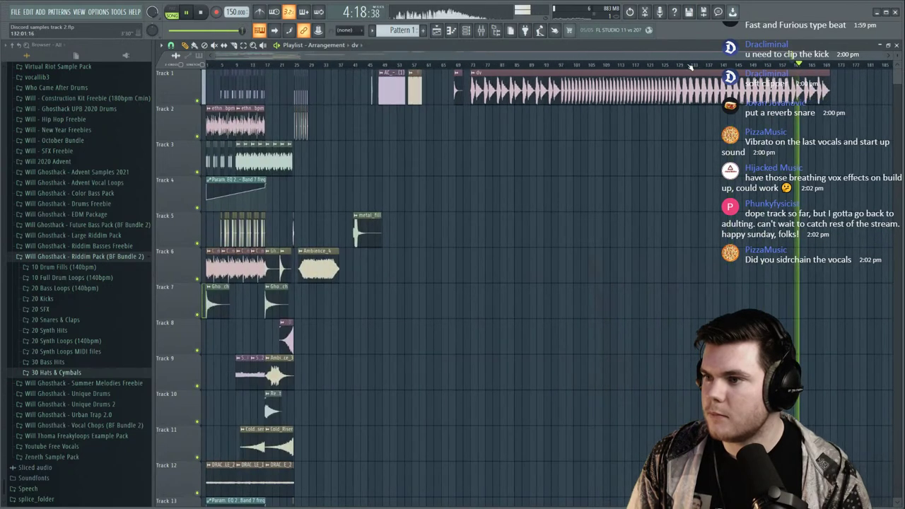
Trim the dv clip to a section about 7 bars long and move it and the Ambience_4 clip to Track 3.
{"action": "left_click_drag", "start_coordinate": [473, 74], "coordinate": [658, 73]}
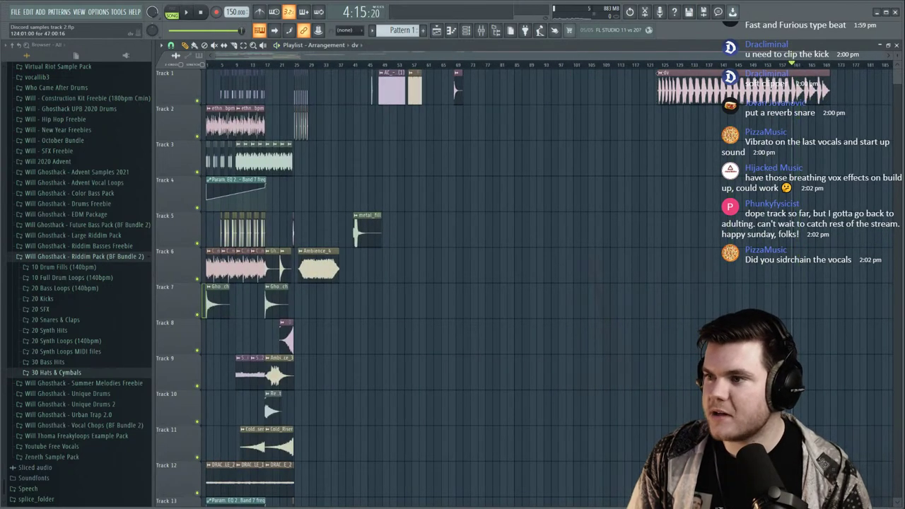
{"action": "left_click_drag", "start_coordinate": [832, 74], "coordinate": [706, 74]}
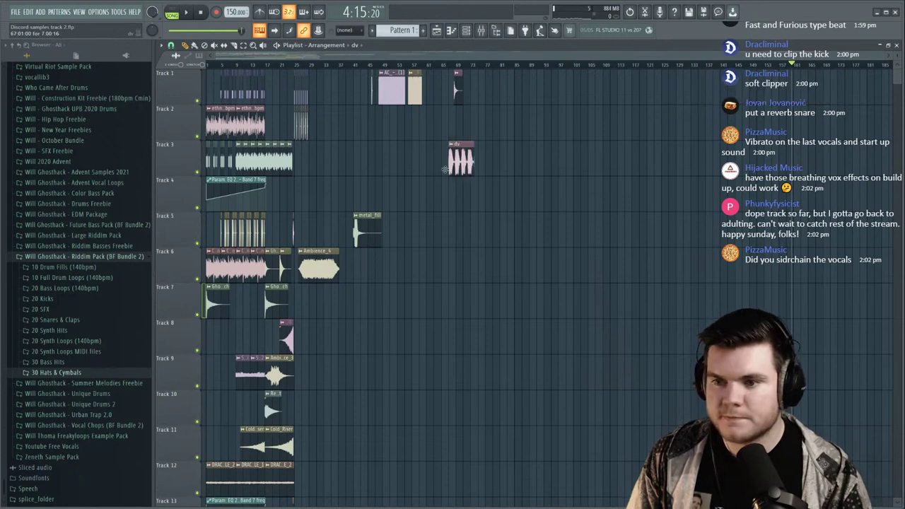
{"action": "left_click_drag", "start_coordinate": [314, 248], "coordinate": [515, 205]}
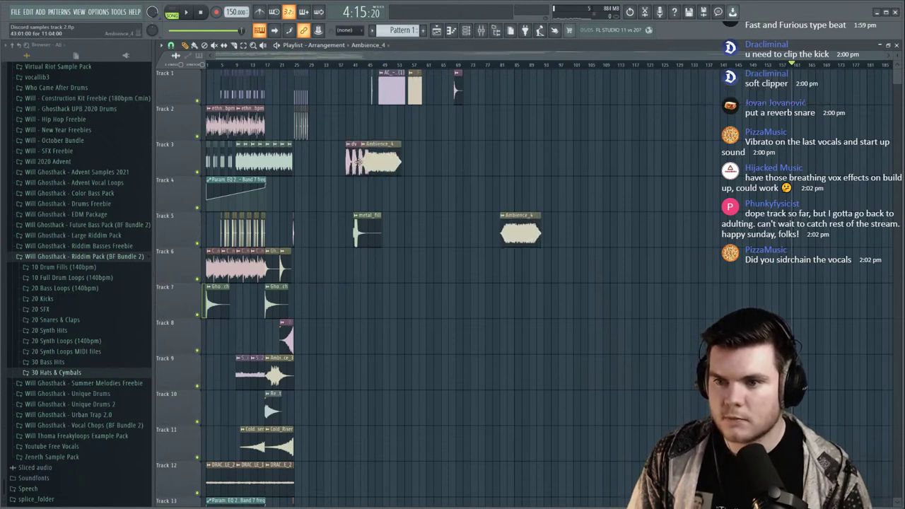
Play the buildup into the drop and place the dv clip on Track 3 just after the last Track 2 hit, before bar 29.
{"action": "left_click", "coordinate": [289, 65]}
{"action": "key", "text": "space"}
{"action": "scroll", "coordinate": [290, 65], "scroll_direction": "up", "scroll_amount": 5}
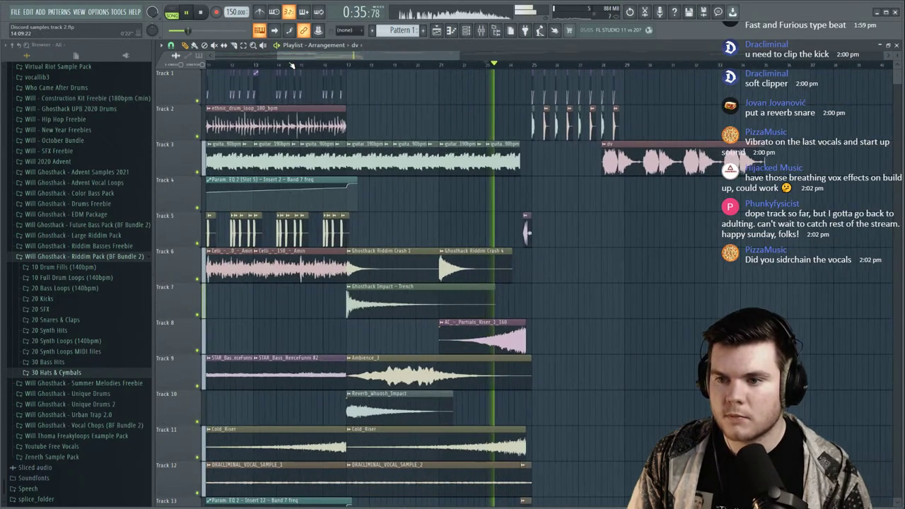
{"action": "left_click_drag", "start_coordinate": [397, 56], "coordinate": [424, 57]}
{"action": "key", "text": "space"}
{"action": "left_click_drag", "start_coordinate": [509, 166], "coordinate": [527, 171]}
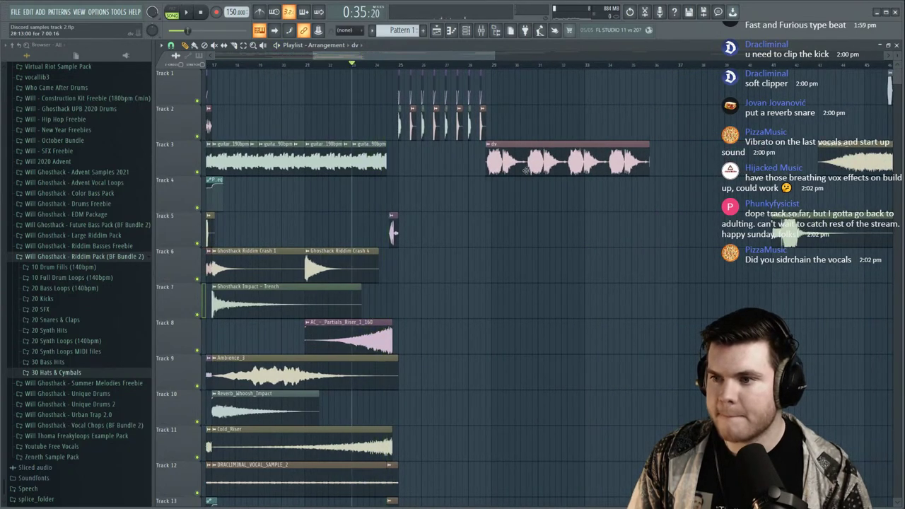
Trim the start of the dv clip and align it to begin exactly at bar 29, checking it by playback.
{"action": "left_click", "coordinate": [498, 66]}
{"action": "key", "text": "space"}
{"action": "scroll", "coordinate": [499, 65], "scroll_direction": "up", "scroll_amount": 4}
{"action": "key", "text": "space"}
{"action": "left_click", "coordinate": [479, 65]}
{"action": "key", "text": "space"}
{"action": "key", "text": "space"}
{"action": "left_click_drag", "start_coordinate": [476, 156], "coordinate": [498, 150]}
{"action": "key", "text": "space"}
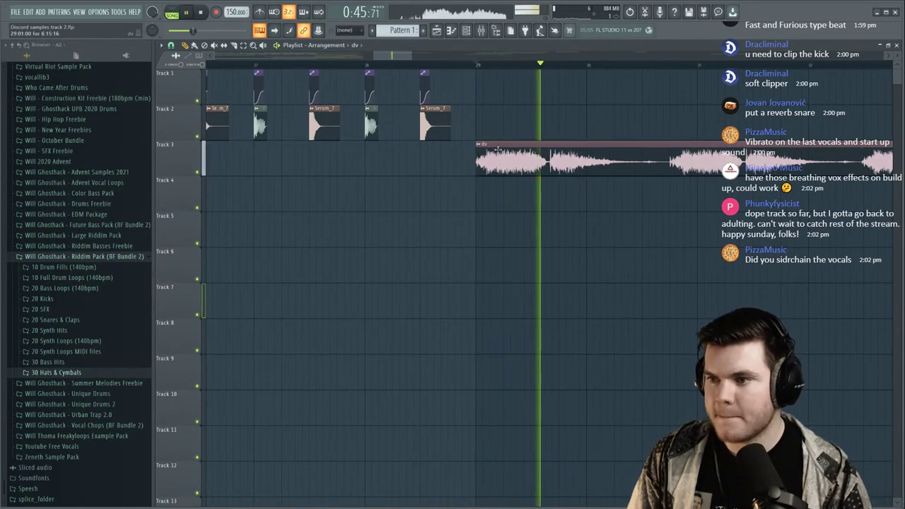
Play the dv clip and shorten its end so only the first two phrases remain.
{"action": "scroll", "coordinate": [584, 68], "scroll_direction": "down", "scroll_amount": 5}
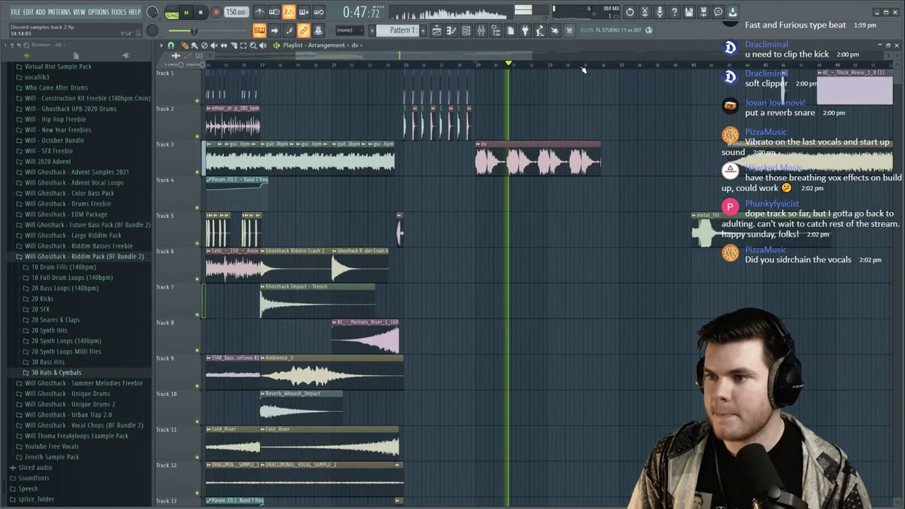
{"action": "scroll", "coordinate": [584, 67], "scroll_direction": "up", "scroll_amount": 3}
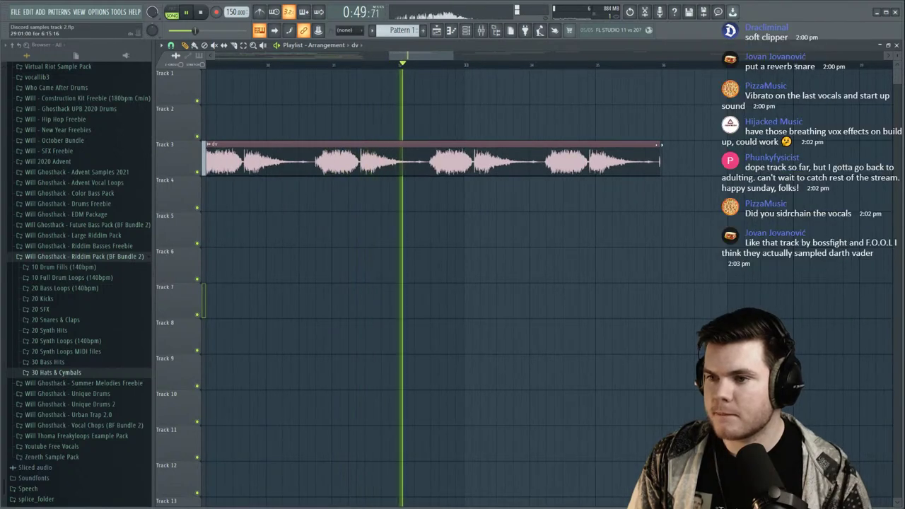
{"action": "key", "text": "space"}
{"action": "left_click_drag", "start_coordinate": [661, 169], "coordinate": [421, 170]}
Lower the dv sample's time stretch multiplier to about 74%, and raise it slightly after auditioning it.
{"action": "mouse_move", "coordinate": [433, 55]}
{"action": "left_mouse_down"}
{"action": "mouse_move", "coordinate": [410, 56]}
{"action": "mouse_move", "coordinate": [418, 56]}
{"action": "left_mouse_up"}
{"action": "double_click", "coordinate": [457, 156]}
{"action": "left_click_drag", "start_coordinate": [459, 157], "coordinate": [520, 249]}
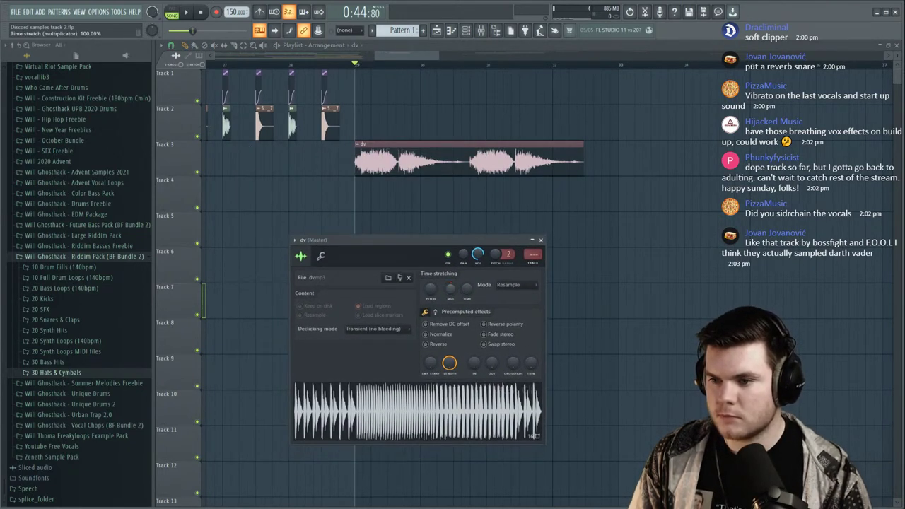
{"action": "left_click_drag", "start_coordinate": [451, 290], "coordinate": [451, 299]}
{"action": "key", "text": "space"}
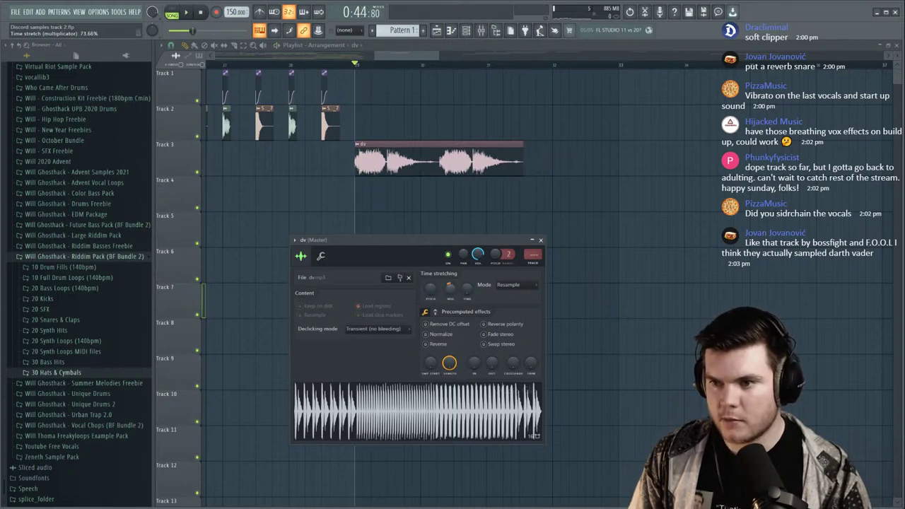
{"action": "key", "text": "space"}
{"action": "key", "text": "space"}
{"action": "left_click_drag", "start_coordinate": [453, 294], "coordinate": [454, 288]}
{"action": "key", "text": "space"}
{"action": "key", "text": "space"}
Set the dv sample's time stretching mode to Stretch, close its settings, and play the result.
{"action": "left_click", "coordinate": [505, 285]}
{"action": "left_click", "coordinate": [511, 307]}
{"action": "key", "text": "space"}
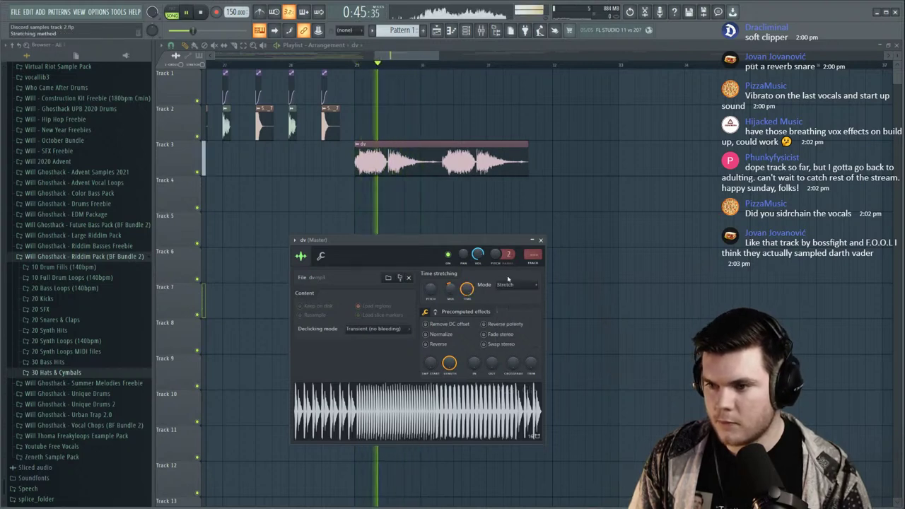
{"action": "left_click", "coordinate": [541, 241]}
{"action": "key", "text": "space"}
{"action": "key", "text": "space"}
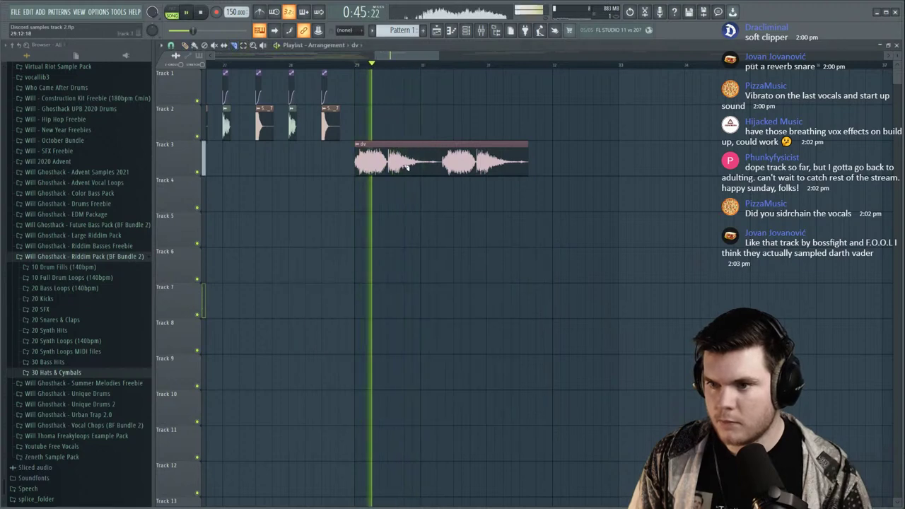
{"action": "left_click_drag", "start_coordinate": [421, 176], "coordinate": [414, 133]}
{"action": "key", "text": "space"}
{"action": "key", "text": "ctrl+z"}
Slice the dv clip at bar 30 and remove the gap so its second phrase starts right after the cut.
{"action": "left_click_drag", "start_coordinate": [423, 180], "coordinate": [422, 139]}
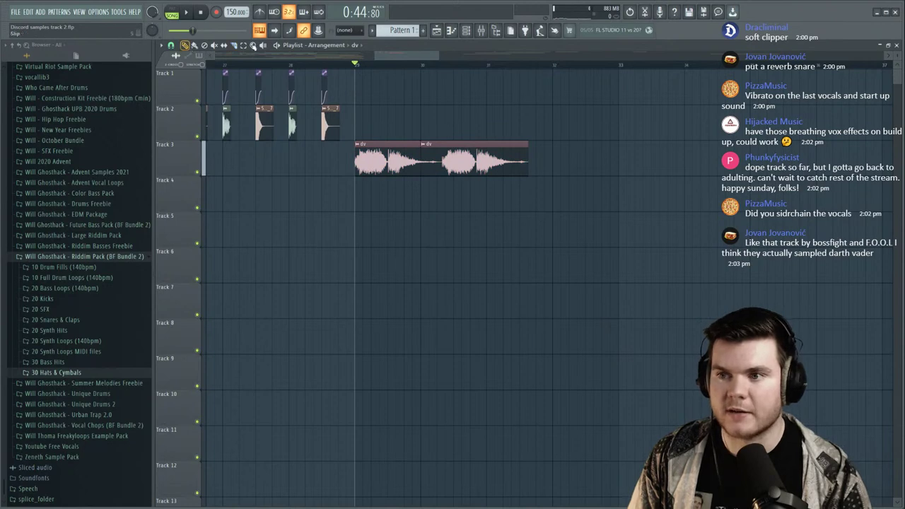
{"action": "scroll", "coordinate": [453, 67], "scroll_direction": "up", "scroll_amount": 3}
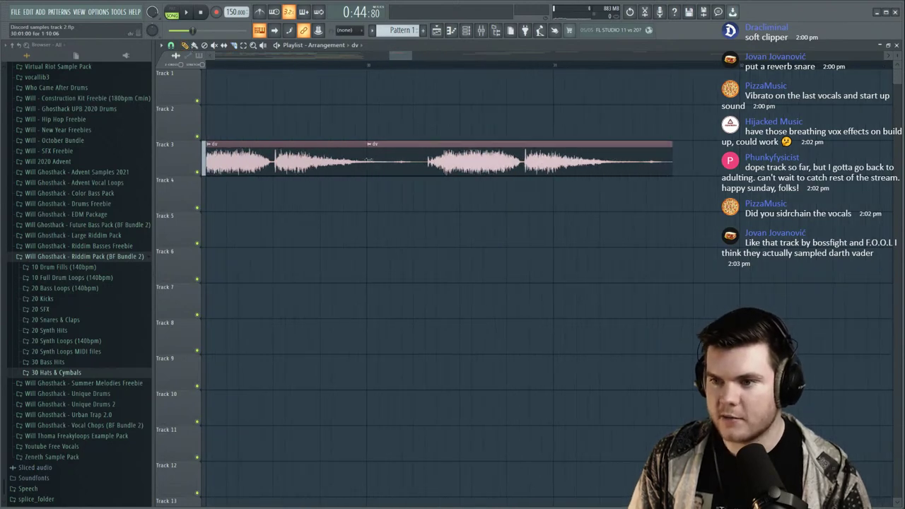
{"action": "left_click_drag", "start_coordinate": [468, 150], "coordinate": [424, 157]}
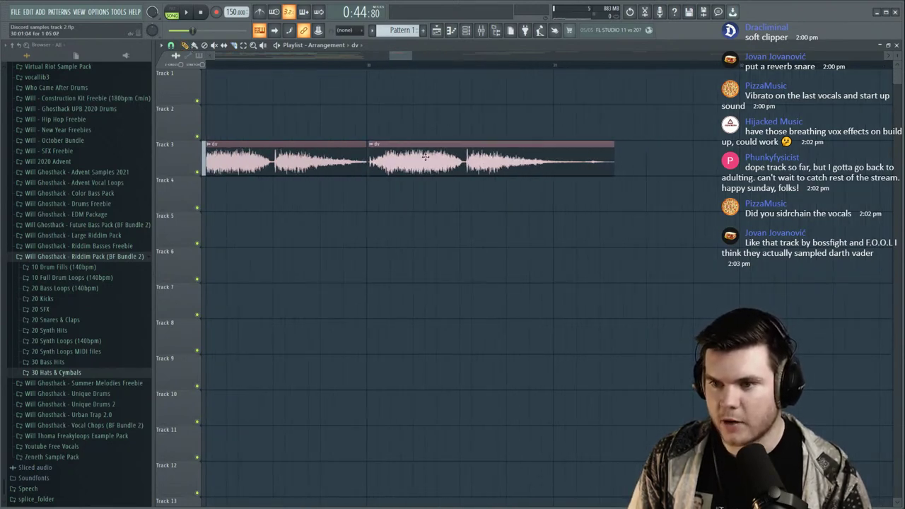
Play the two dv phrases, slice the second at bar 31, and delete the leftover tail.
{"action": "key", "text": "space"}
{"action": "scroll", "coordinate": [382, 65], "scroll_direction": "down", "scroll_amount": 3}
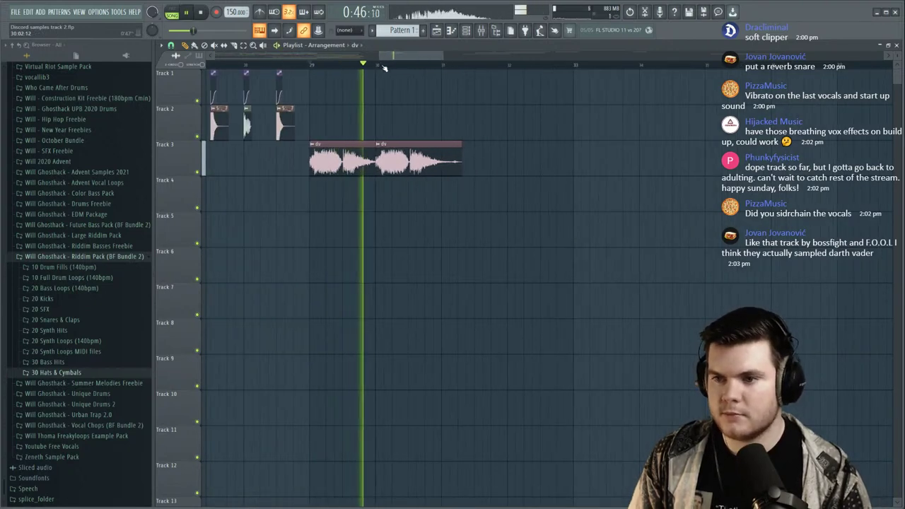
{"action": "key", "text": "space"}
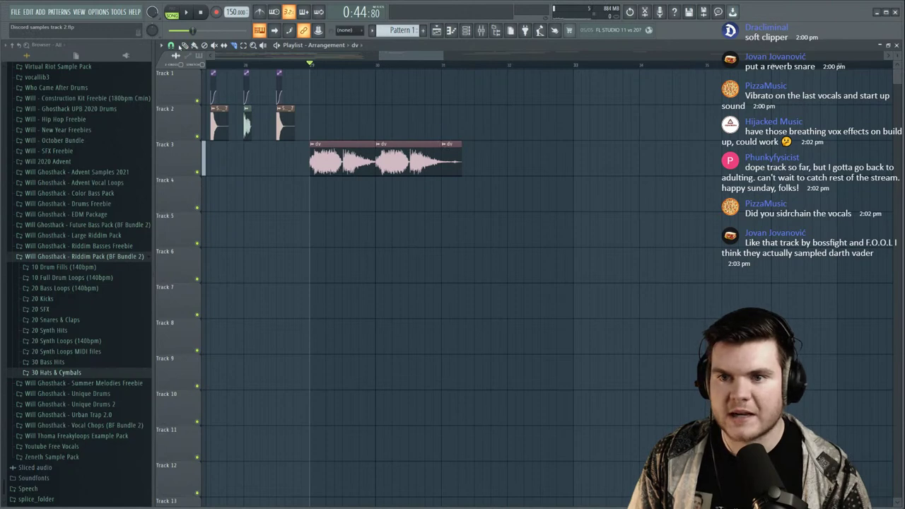
{"action": "key", "text": "space"}
Try Generic (bleeding) declicking on the dv sample and settle on the Smooth (bleeding) mode.
{"action": "double_click", "coordinate": [362, 160]}
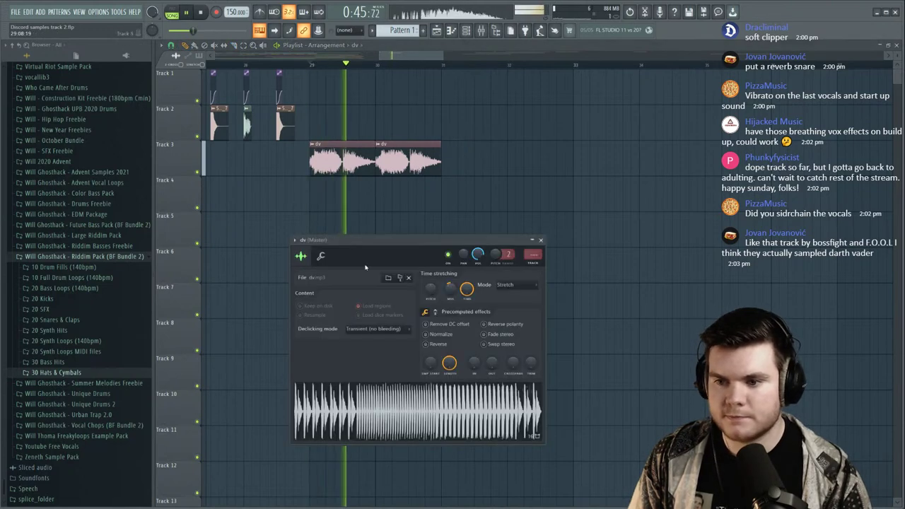
{"action": "left_click", "coordinate": [390, 329]}
{"action": "left_click", "coordinate": [367, 362]}
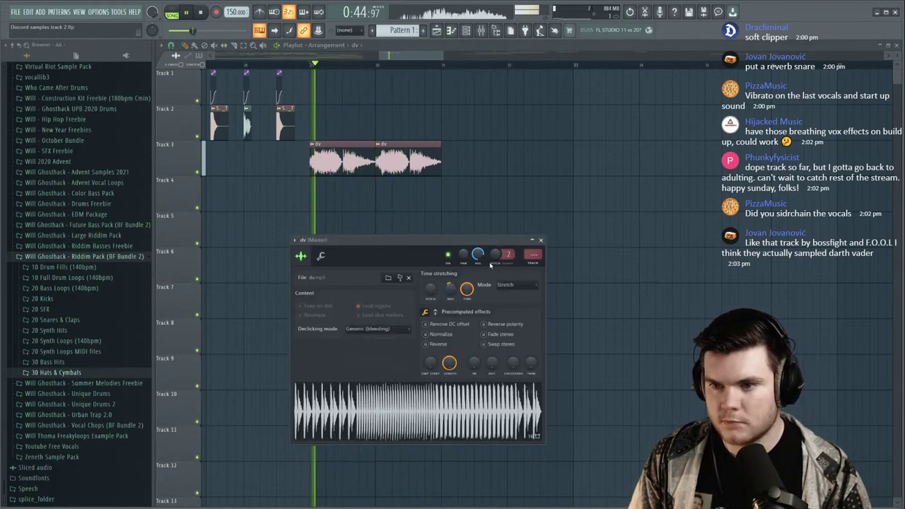
{"action": "left_click", "coordinate": [378, 329]}
{"action": "left_click", "coordinate": [386, 375]}
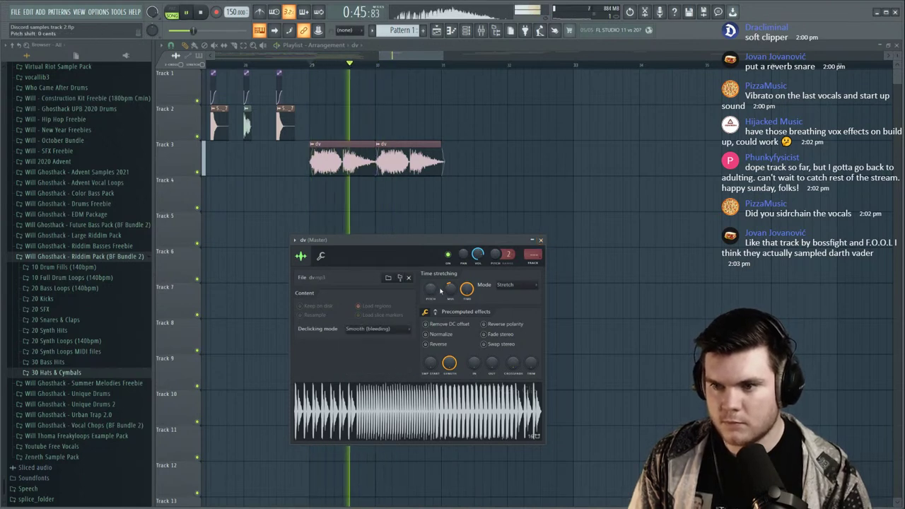
Move the sliced dv clips to Track 14 at bar 17 and duplicate them to fill up to bar 25.
{"action": "left_click", "coordinate": [540, 240]}
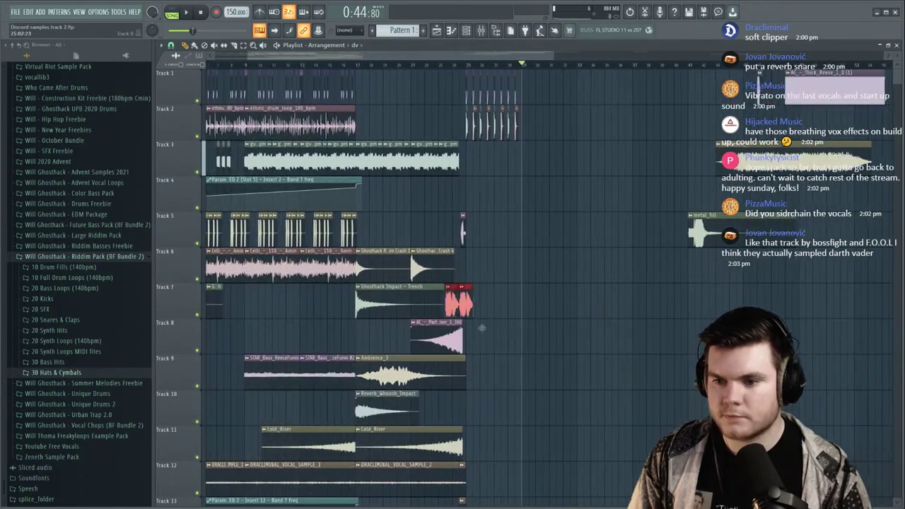
{"action": "left_click_drag", "start_coordinate": [454, 288], "coordinate": [364, 390]}
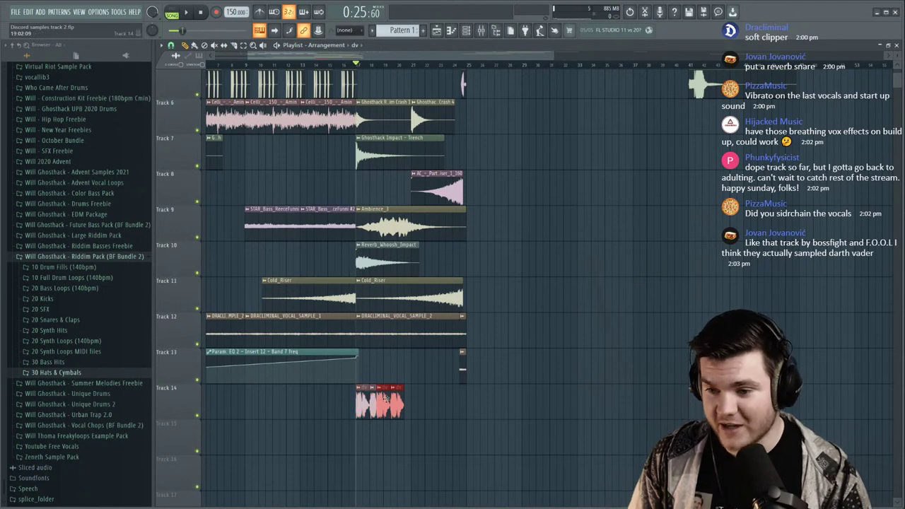
{"action": "left_click_drag", "start_coordinate": [361, 402], "coordinate": [417, 400]}
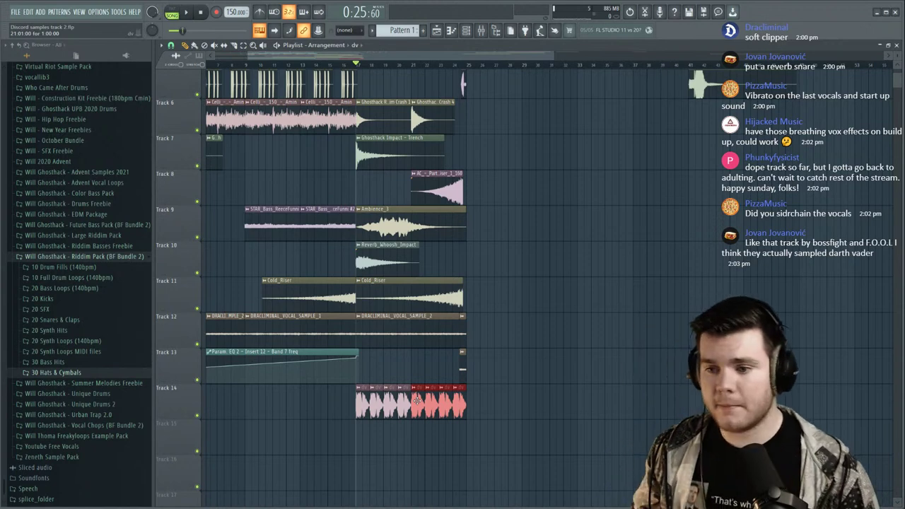
Play the Track 12 vocal sample soloed from bar 17, restore all tracks, and replay the full mix.
{"action": "right_click", "coordinate": [198, 344]}
{"action": "key", "text": "space"}
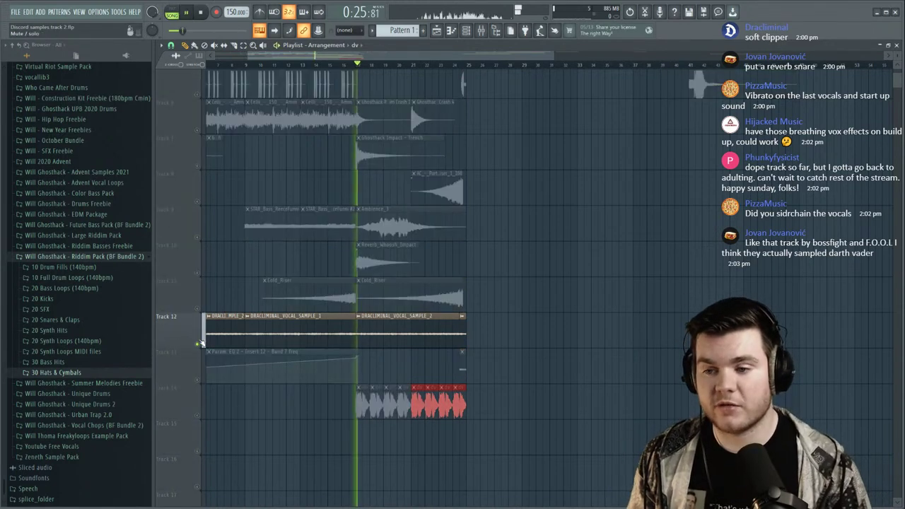
{"action": "right_click", "coordinate": [198, 344]}
{"action": "key", "text": "space"}
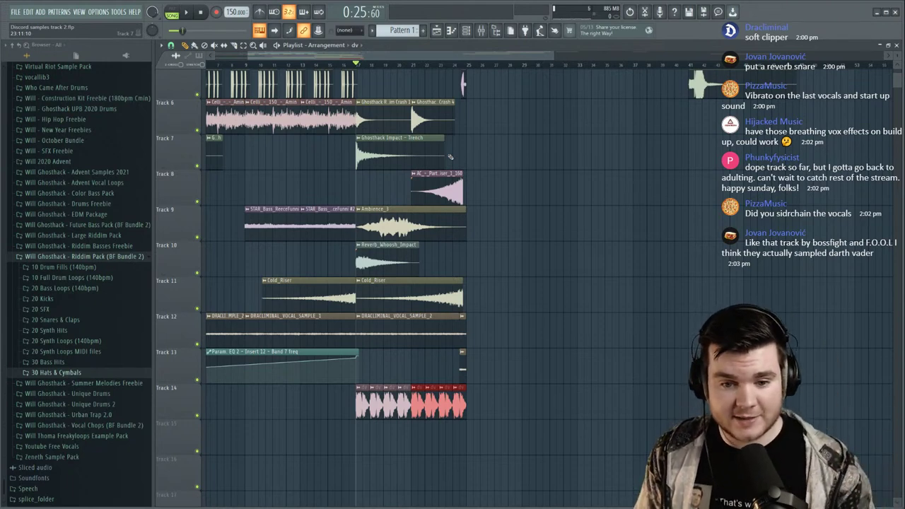
{"action": "key", "text": "space"}
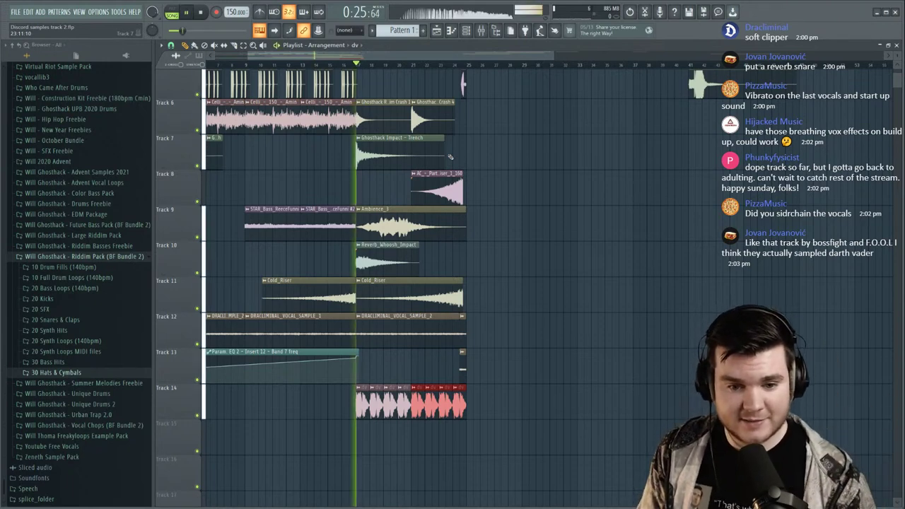
Bring up the dv channel settings beside the mixer and route the channel to Insert 13.
{"action": "double_click", "coordinate": [414, 417]}
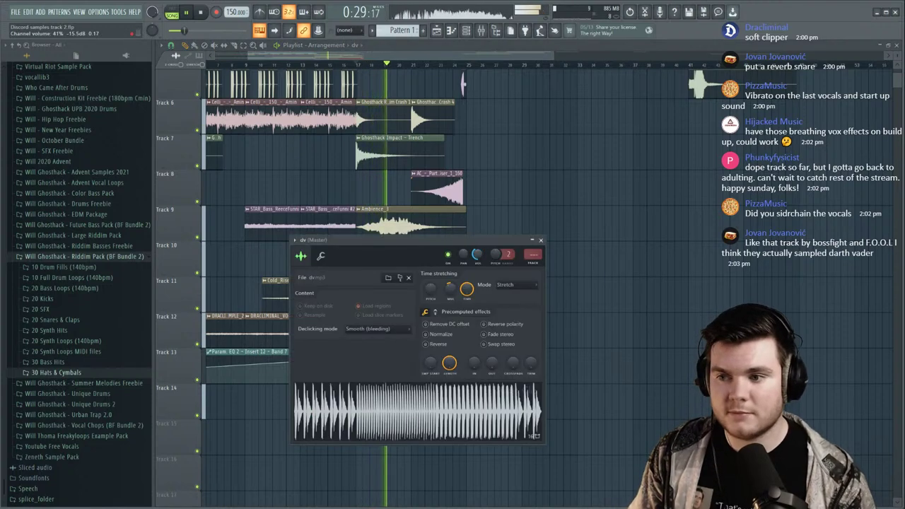
{"action": "key", "text": "F9"}
{"action": "left_click_drag", "start_coordinate": [488, 225], "coordinate": [694, 124]}
{"action": "left_click_drag", "start_coordinate": [343, 248], "coordinate": [317, 242]}
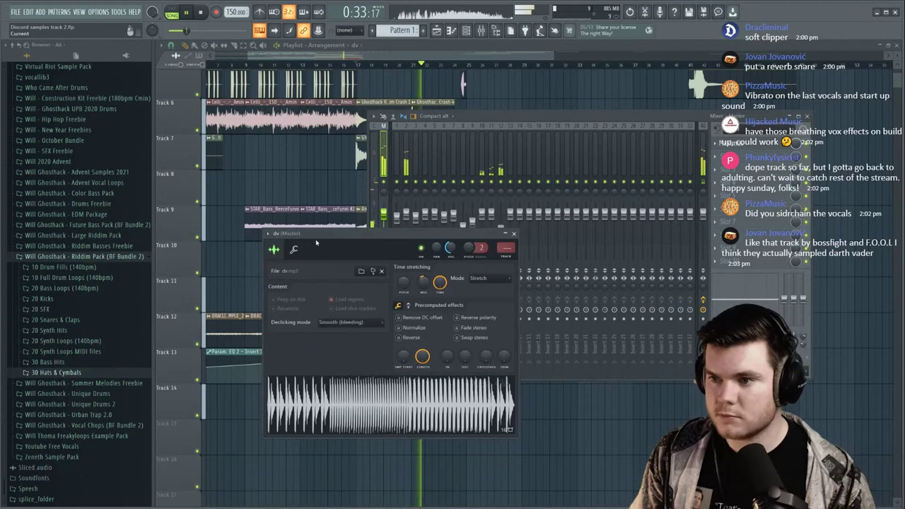
{"action": "left_click_drag", "start_coordinate": [475, 241], "coordinate": [425, 294]}
{"action": "double_click", "coordinate": [424, 291]}
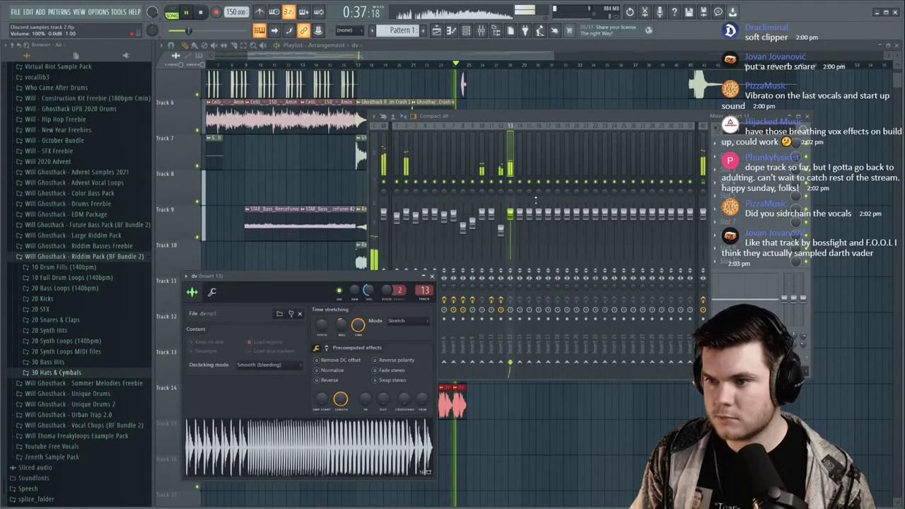
Lower Insert 13's volume to 94% and set the dv sample's stereo delay to 100% right.
{"action": "left_click", "coordinate": [517, 185]}
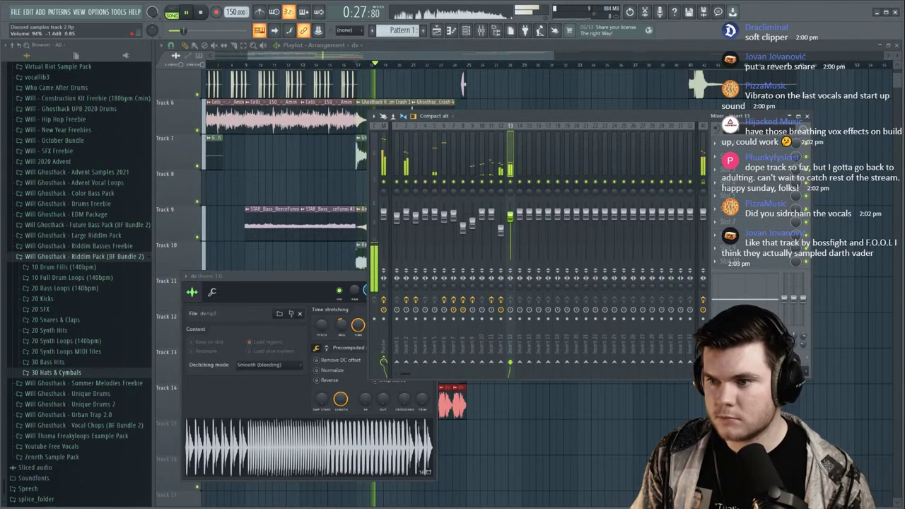
{"action": "left_click_drag", "start_coordinate": [330, 279], "coordinate": [332, 215]}
{"action": "key", "text": "space"}
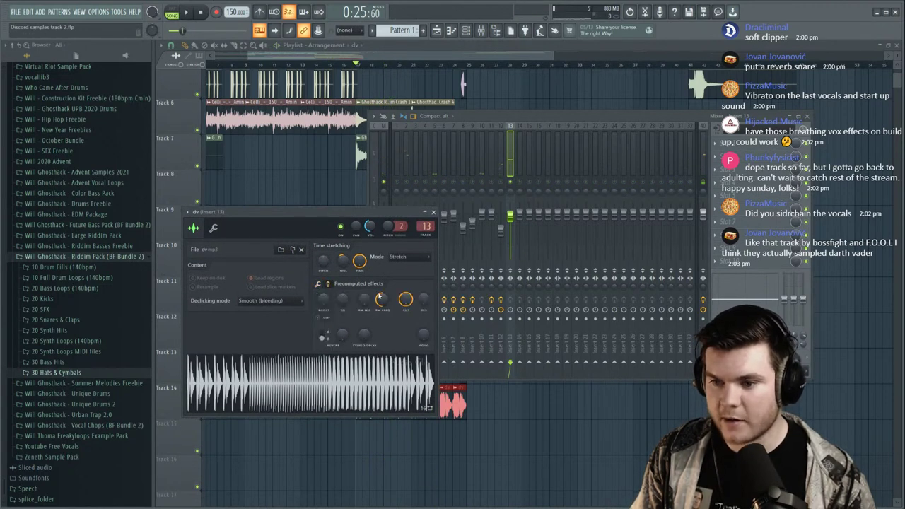
{"action": "key", "text": "space"}
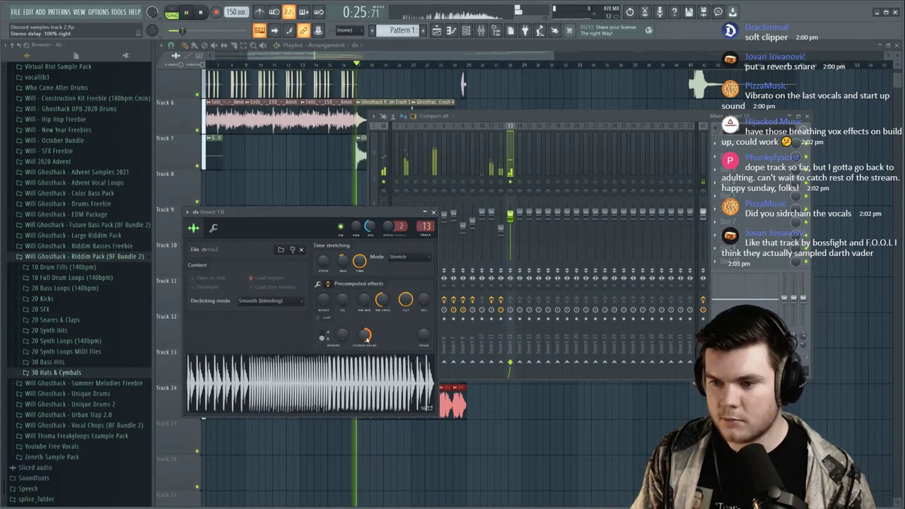
Test 100% merged stereo separation on soloed Insert 13, reset the separation, and set the insert's volume to 88%.
{"action": "right_click", "coordinate": [512, 182]}
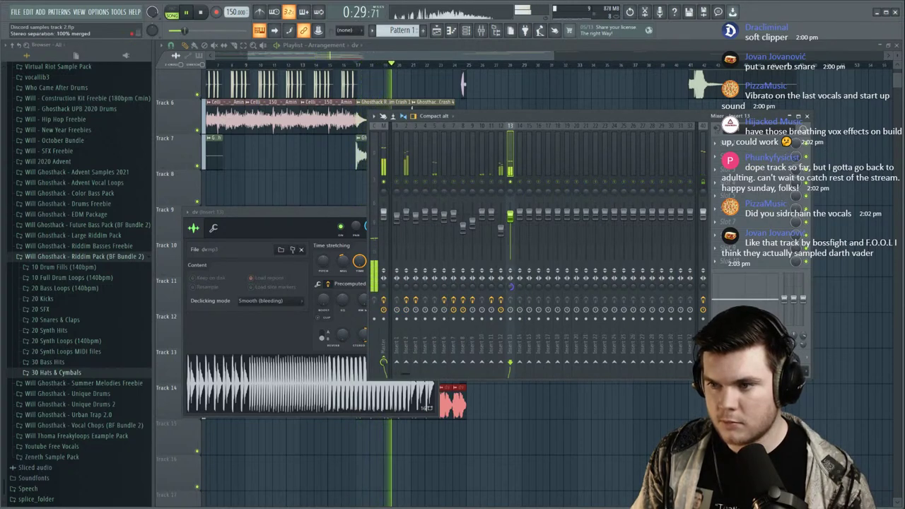
{"action": "right_click", "coordinate": [512, 287]}
{"action": "left_click", "coordinate": [517, 290]}
{"action": "right_click", "coordinate": [513, 183]}
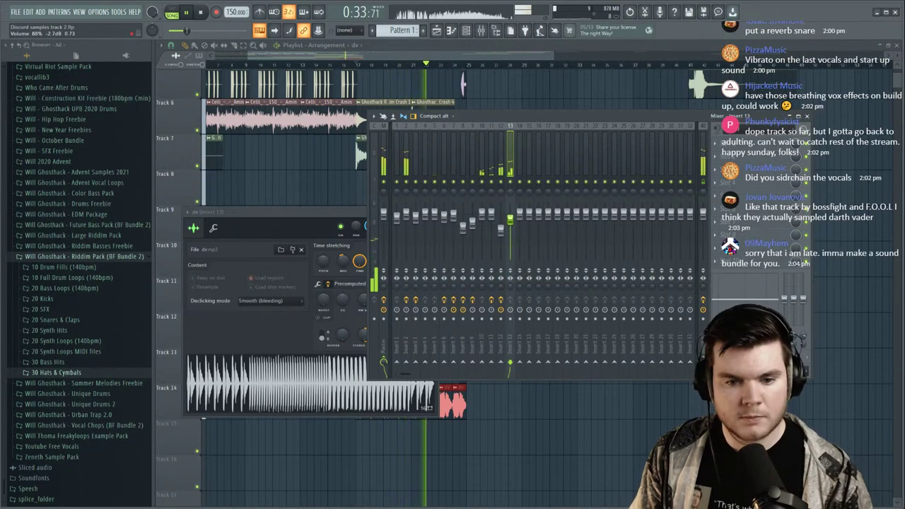
Load Fruity Parametric EQ 2 in Insert 13's first slot and cut the low end with band 1.
{"action": "left_click", "coordinate": [716, 144]}
{"action": "mouse_move", "coordinate": [726, 151]}
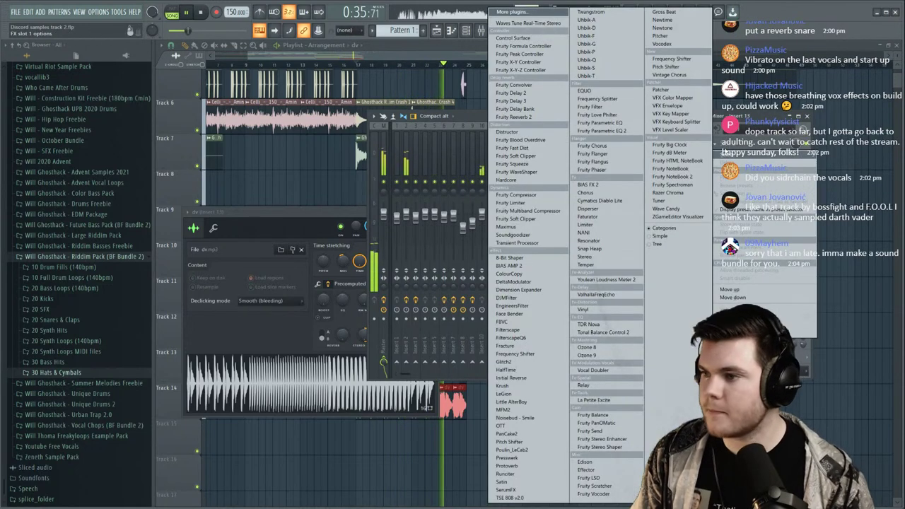
{"action": "left_click", "coordinate": [602, 131]}
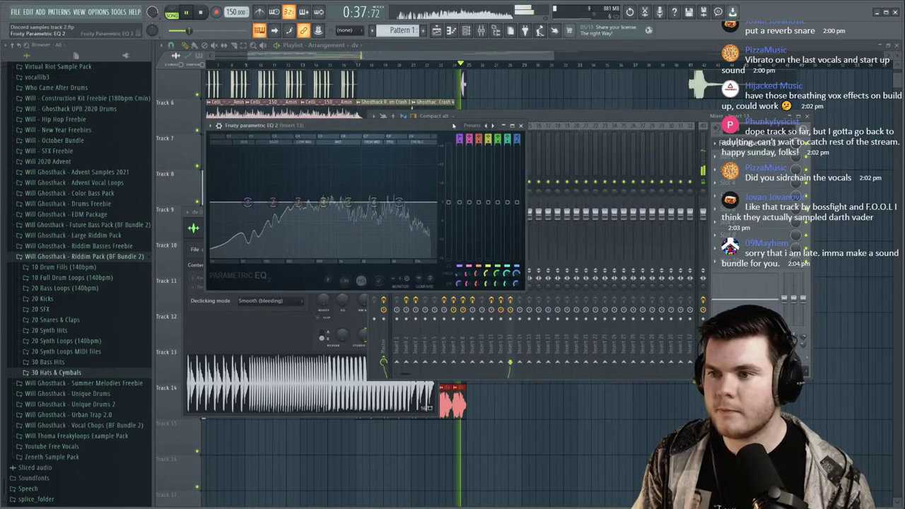
{"action": "left_click_drag", "start_coordinate": [248, 202], "coordinate": [274, 202]}
{"action": "left_click_drag", "start_coordinate": [459, 284], "coordinate": [460, 279]}
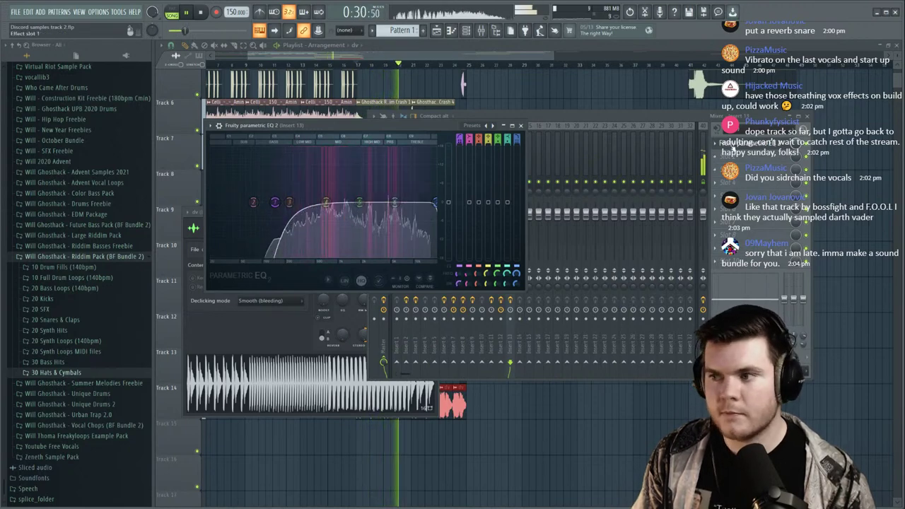
{"action": "left_click", "coordinate": [521, 126]}
{"action": "left_click", "coordinate": [534, 68]}
Delete the last dv clip on Track 14, the one starting at bar 24.
{"action": "scroll", "coordinate": [520, 67], "scroll_direction": "down", "scroll_amount": 2}
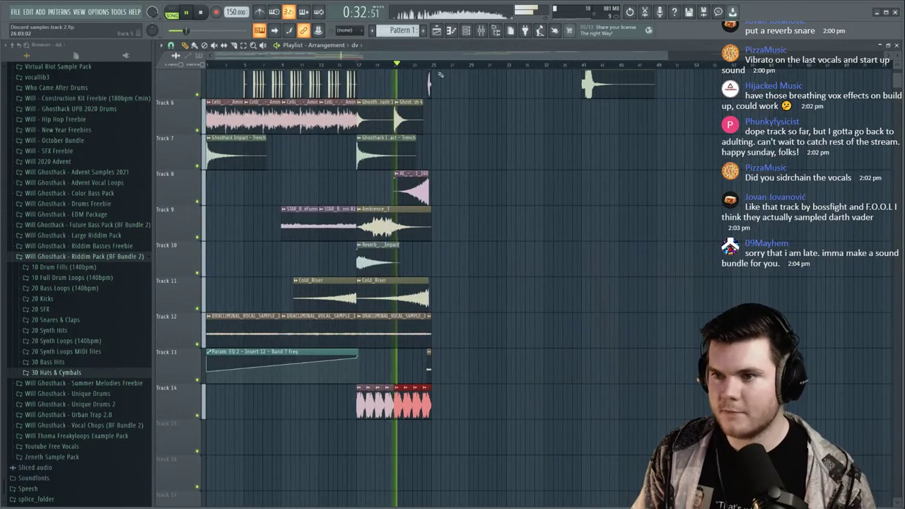
{"action": "scroll", "coordinate": [424, 69], "scroll_direction": "up", "scroll_amount": 3}
{"action": "scroll", "coordinate": [424, 68], "scroll_direction": "up", "scroll_amount": 3}
{"action": "left_click", "coordinate": [543, 329]}
{"action": "right_click", "coordinate": [539, 332]}
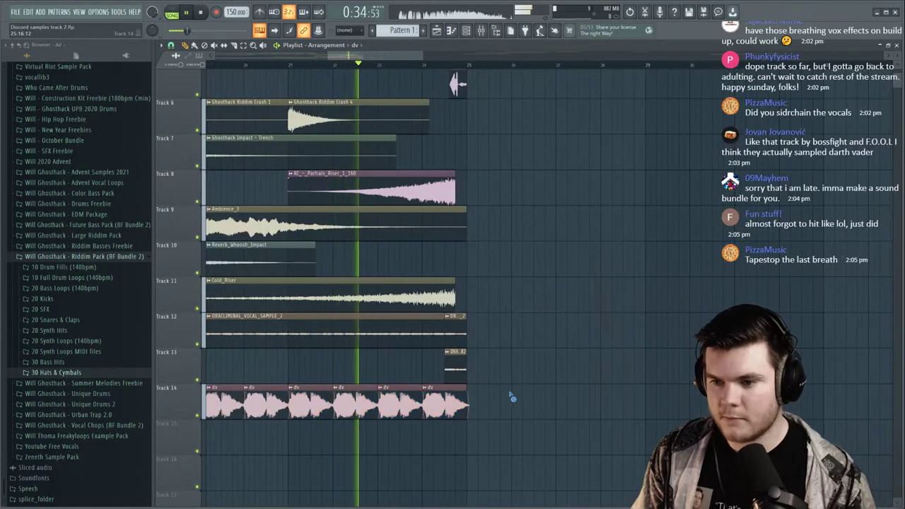
{"action": "right_click", "coordinate": [459, 405]}
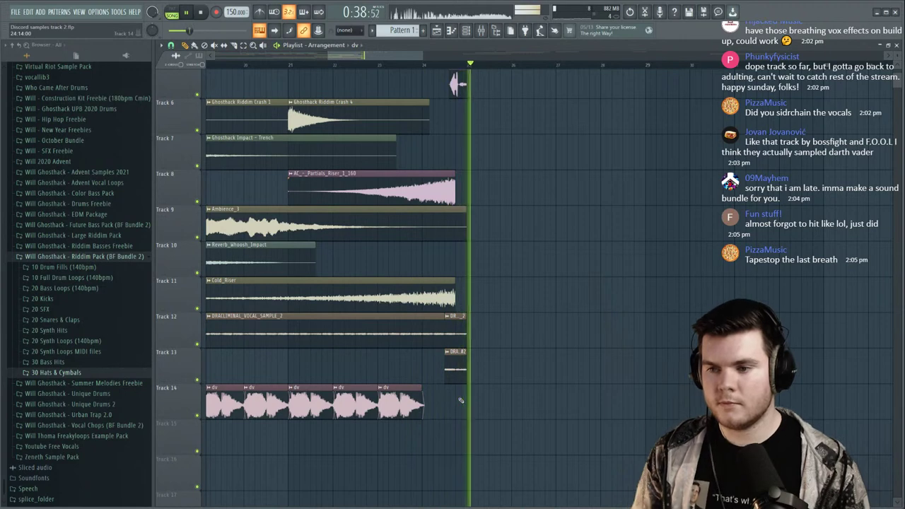
Replay the end of the section around bar 24 repeatedly to check the risers and the gap after the dv clips.
{"action": "key", "text": "space"}
{"action": "scroll", "coordinate": [453, 186], "scroll_direction": "up", "scroll_amount": 2}
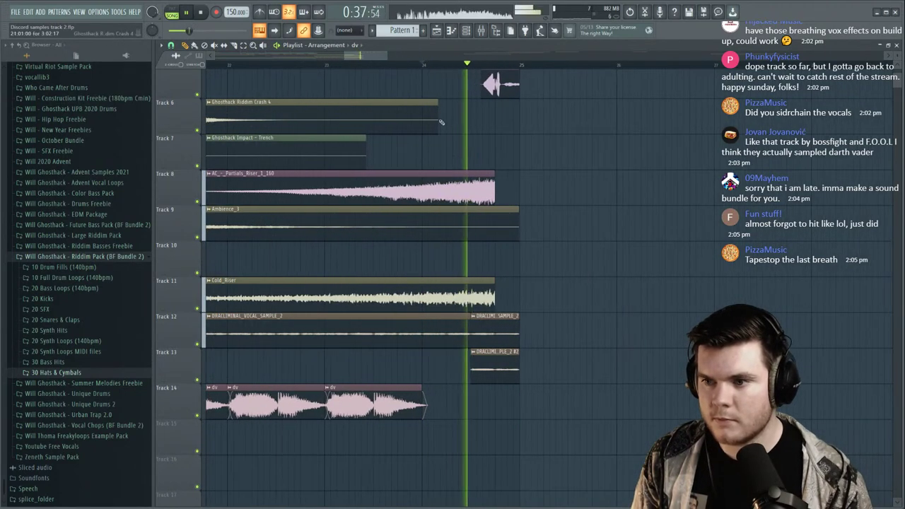
{"action": "left_click_drag", "start_coordinate": [454, 186], "coordinate": [443, 188]}
{"action": "key", "text": "space"}
{"action": "key", "text": "space"}
{"action": "mouse_move", "coordinate": [463, 302]}
{"action": "left_mouse_down"}
{"action": "mouse_move", "coordinate": [440, 306]}
{"action": "mouse_move", "coordinate": [466, 302]}
{"action": "left_mouse_up"}
{"action": "key", "text": "space"}
{"action": "key", "text": "space"}
{"action": "key", "text": "space"}
{"action": "key", "text": "space"}
{"action": "key", "text": "space"}
Try a copy of the Partials riser on Track 7 at bar 32 and replay the track from about bar 15.
{"action": "left_click_drag", "start_coordinate": [461, 189], "coordinate": [485, 189]}
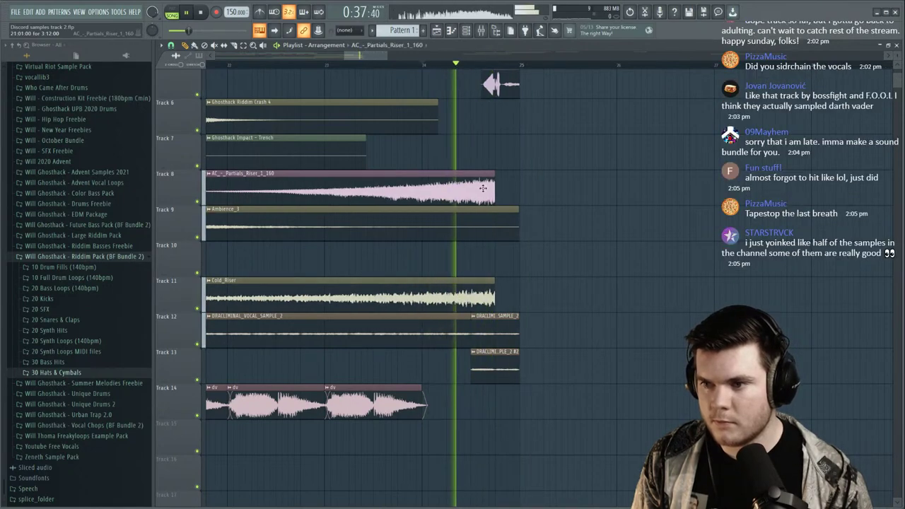
{"action": "scroll", "coordinate": [472, 72], "scroll_direction": "down", "scroll_amount": 6}
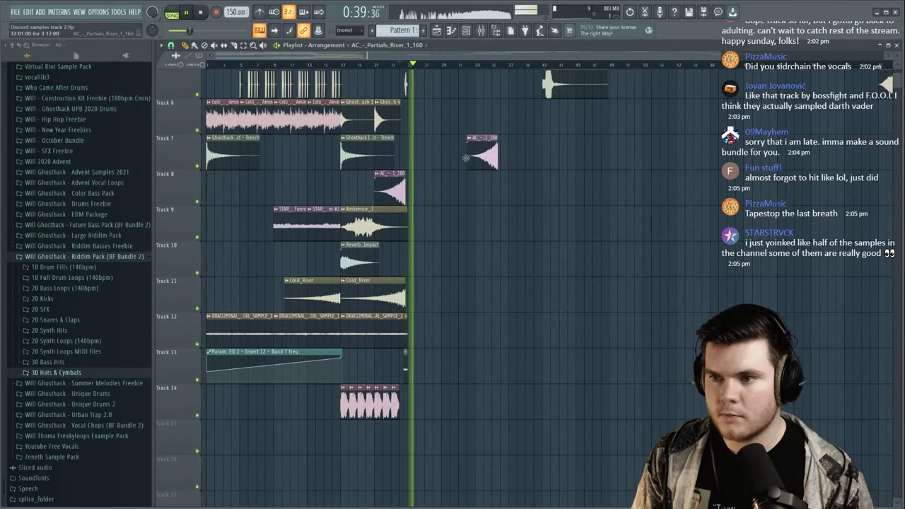
{"action": "left_click", "coordinate": [323, 65]}
{"action": "scroll", "coordinate": [354, 65], "scroll_direction": "up", "scroll_amount": 3}
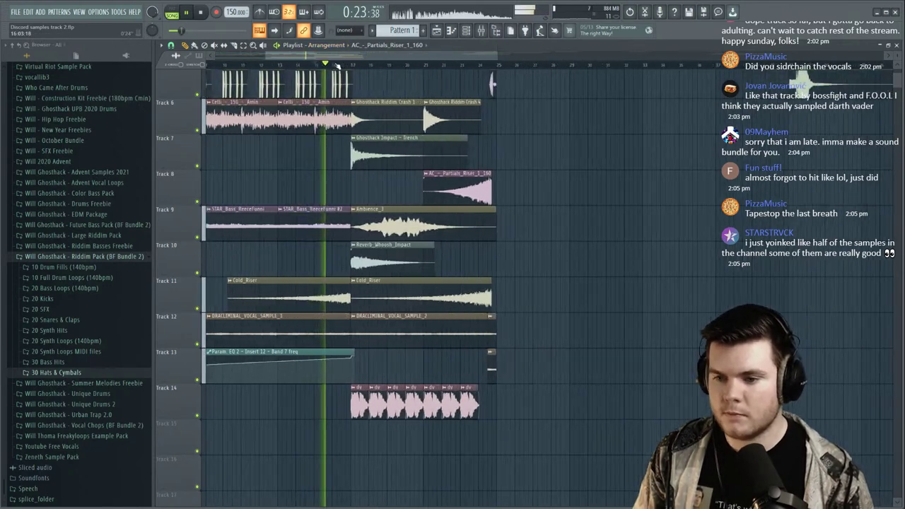
{"action": "scroll", "coordinate": [353, 65], "scroll_direction": "down", "scroll_amount": 3}
{"action": "scroll", "coordinate": [485, 129], "scroll_direction": "up", "scroll_amount": 4}
{"action": "scroll", "coordinate": [484, 129], "scroll_direction": "up", "scroll_amount": 1}
Move the metal_fill clip to Track 3 near bar 33, audition it repeatedly, and remove it from the playlist.
{"action": "left_click_drag", "start_coordinate": [573, 212], "coordinate": [496, 145]}
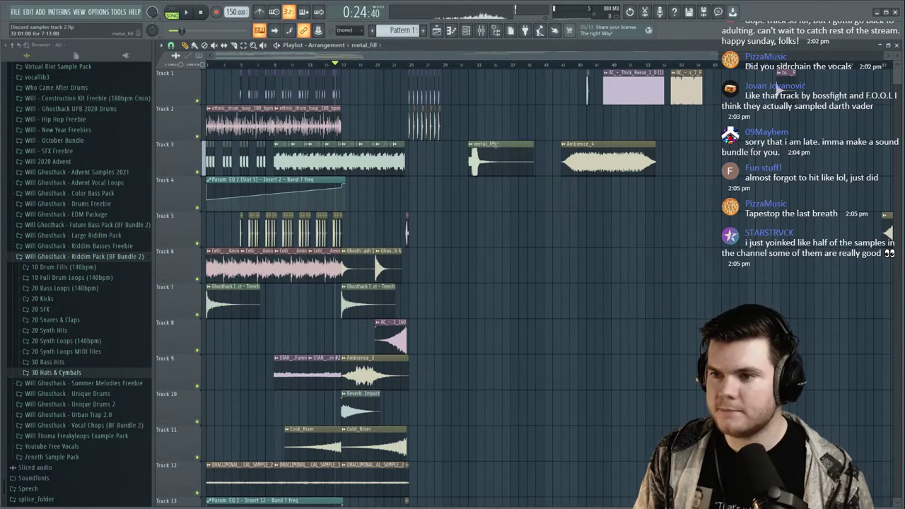
{"action": "left_click", "coordinate": [478, 64]}
{"action": "key", "text": "space"}
{"action": "scroll", "coordinate": [486, 65], "scroll_direction": "up", "scroll_amount": 5}
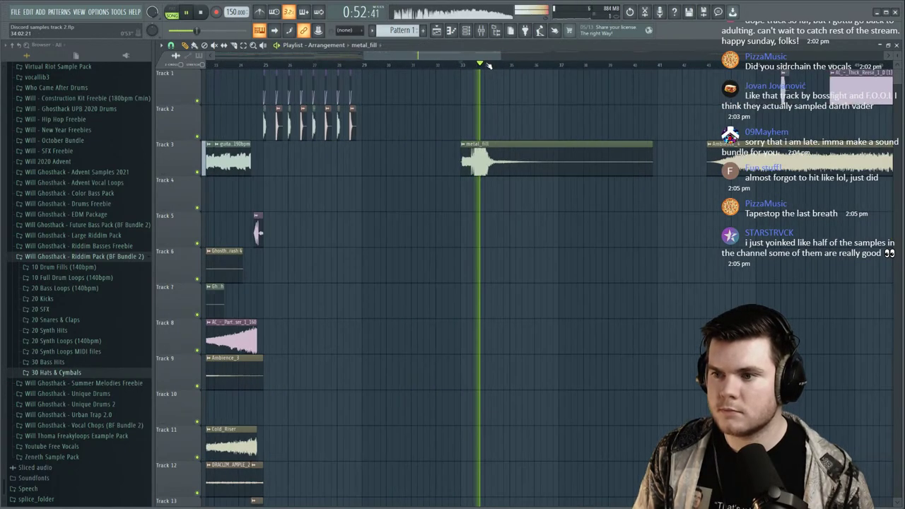
{"action": "key", "text": "space"}
{"action": "key", "text": "space"}
{"action": "key", "text": "space"}
{"action": "key", "text": "space"}
{"action": "key", "text": "space"}
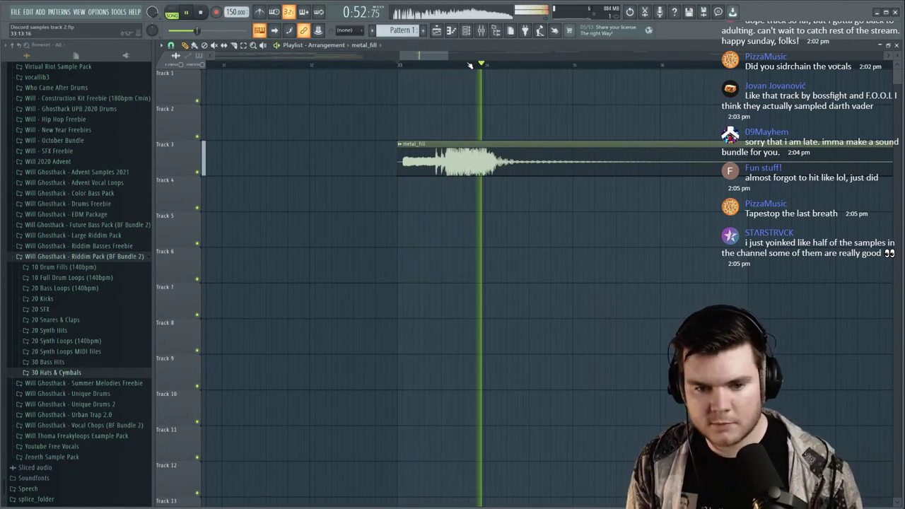
{"action": "key", "text": "space"}
{"action": "scroll", "coordinate": [472, 65], "scroll_direction": "down", "scroll_amount": 6}
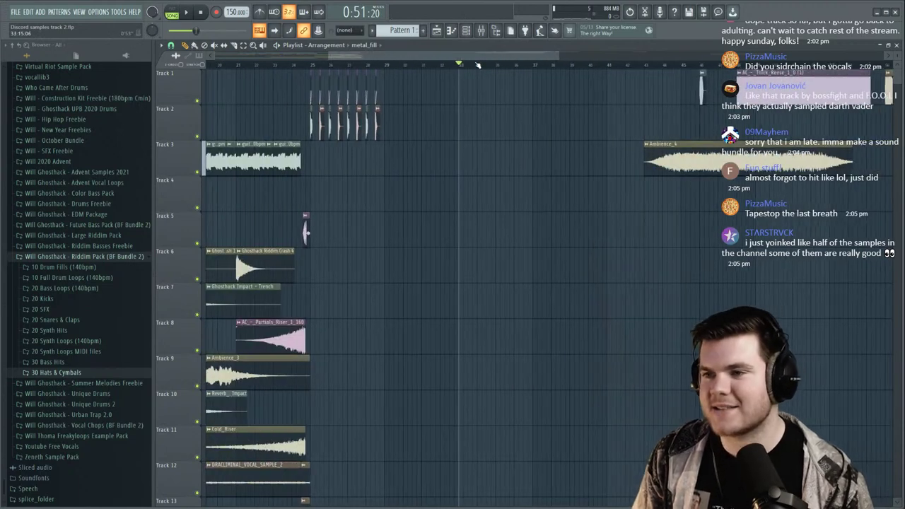
Audition Ambience_4 at bar 33, place it on Track 15 at bar 17, and play it with the other tracks.
{"action": "left_click_drag", "start_coordinate": [499, 145], "coordinate": [436, 74]}
{"action": "key", "text": "space"}
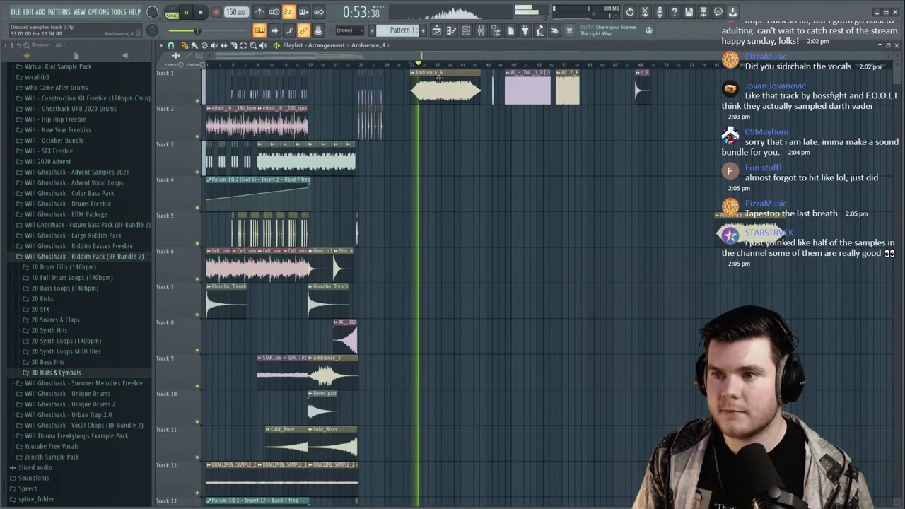
{"action": "key", "text": "space"}
{"action": "left_click_drag", "start_coordinate": [439, 78], "coordinate": [327, 403]}
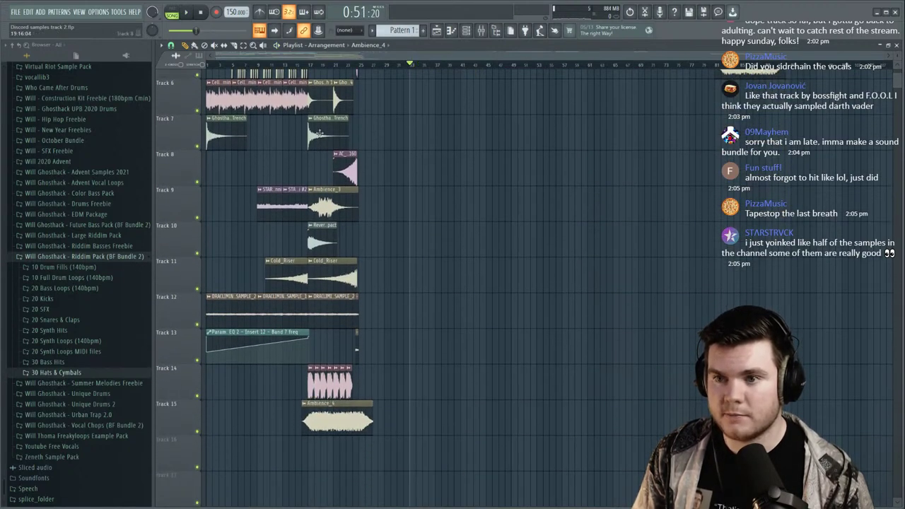
{"action": "scroll", "coordinate": [304, 69], "scroll_direction": "up", "scroll_amount": 4}
{"action": "left_click", "coordinate": [304, 69]}
{"action": "key", "text": "space"}
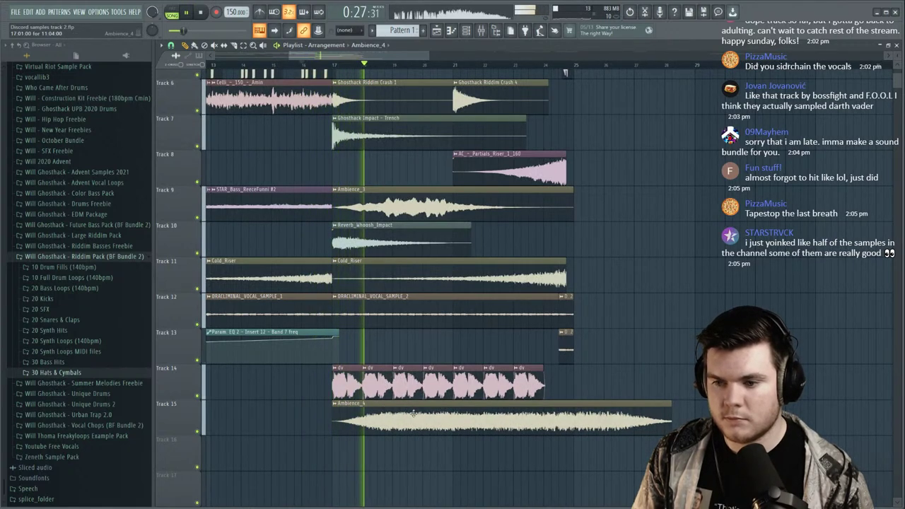
Set Ambience_4's pitch range to 12 and its time stretching mode to Stretch.
{"action": "double_click", "coordinate": [414, 414]}
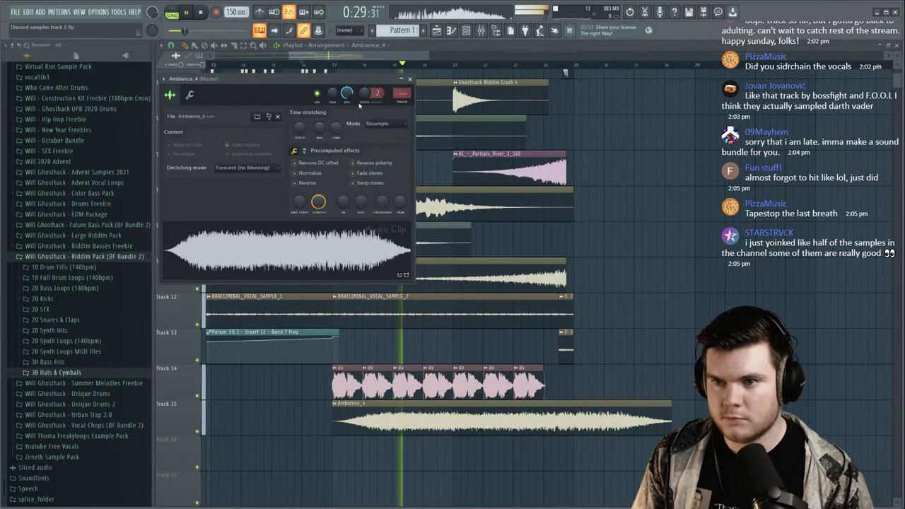
{"action": "left_click_drag", "start_coordinate": [377, 93], "coordinate": [378, 74]}
{"action": "key", "text": "space"}
{"action": "left_click", "coordinate": [378, 124]}
{"action": "left_click", "coordinate": [375, 148]}
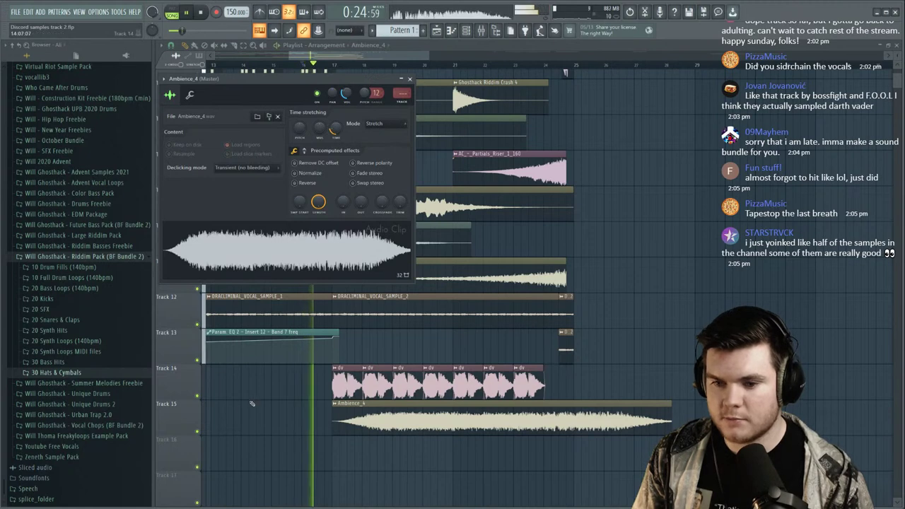
Solo Track 15, shift Ambience_4 to start slightly before bar 17, and test its channel pitch at +1200 cents.
{"action": "right_click", "coordinate": [198, 432]}
{"action": "left_click_drag", "start_coordinate": [375, 419], "coordinate": [367, 418]}
{"action": "double_click", "coordinate": [367, 417]}
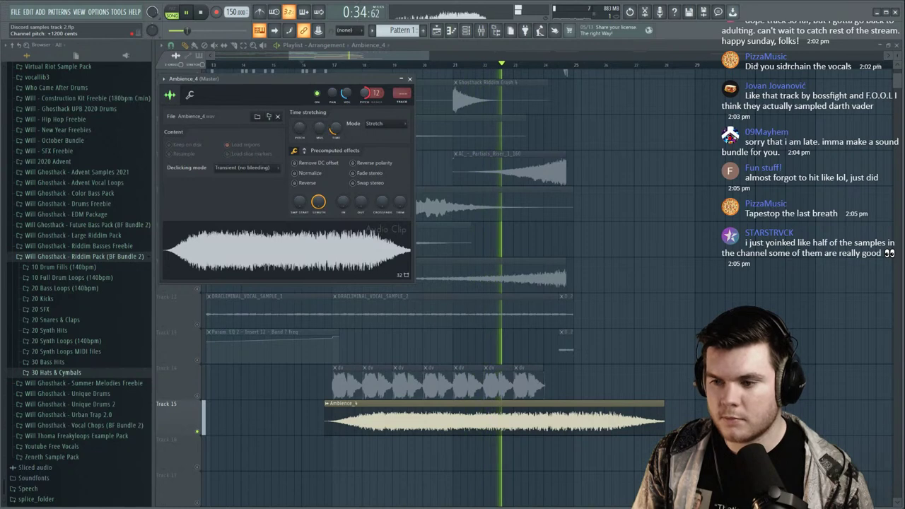
{"action": "right_click", "coordinate": [366, 93]}
{"action": "left_click", "coordinate": [375, 96]}
{"action": "key", "text": "space"}
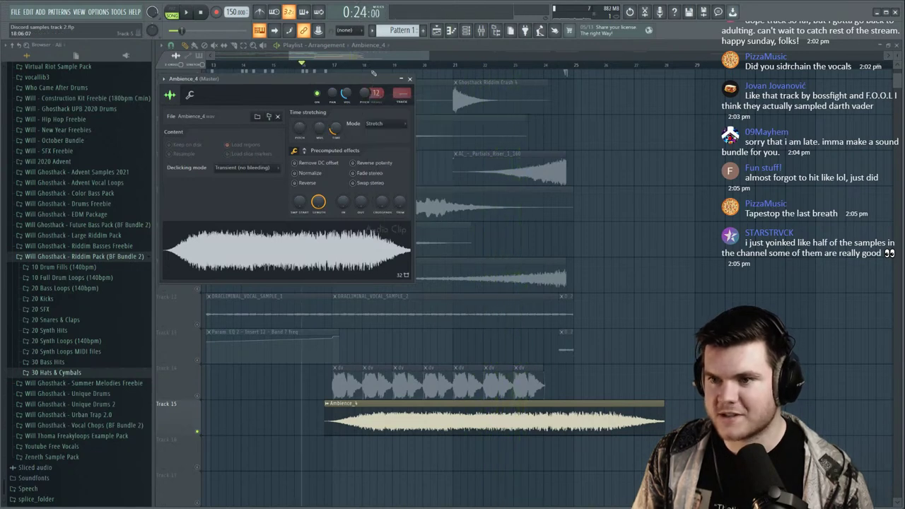
Create a channel pitch automation clip for Ambience_4 across bars 17 to 25 on Track 16 and include it in the solo playback.
{"action": "key", "text": "Escape"}
{"action": "left_click_drag", "start_coordinate": [336, 68], "coordinate": [574, 58]}
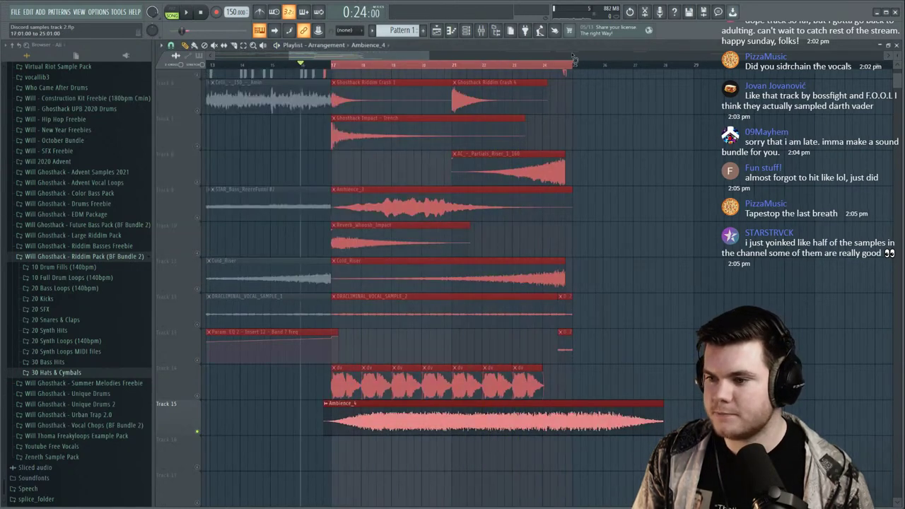
{"action": "double_click", "coordinate": [553, 418]}
{"action": "right_click", "coordinate": [369, 94]}
{"action": "left_click", "coordinate": [386, 155]}
{"action": "left_click", "coordinate": [453, 50]}
{"action": "key", "text": "space"}
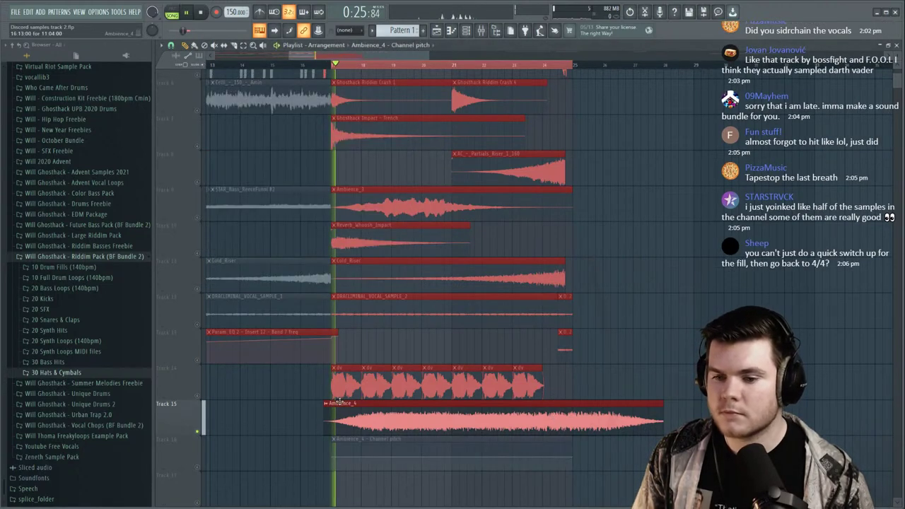
{"action": "left_click", "coordinate": [197, 468]}
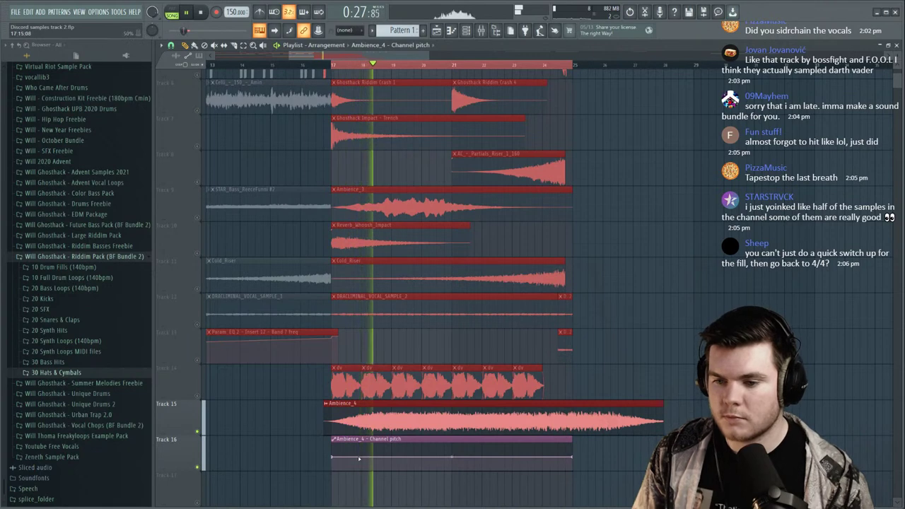
Copy the pitch automation's first point value onto its middle point at bar 19, and play the soloed pitch rise.
{"action": "key", "text": "space"}
{"action": "left_click", "coordinate": [392, 457]}
{"action": "right_click", "coordinate": [332, 460]}
{"action": "left_click", "coordinate": [353, 483]}
{"action": "right_click", "coordinate": [394, 457]}
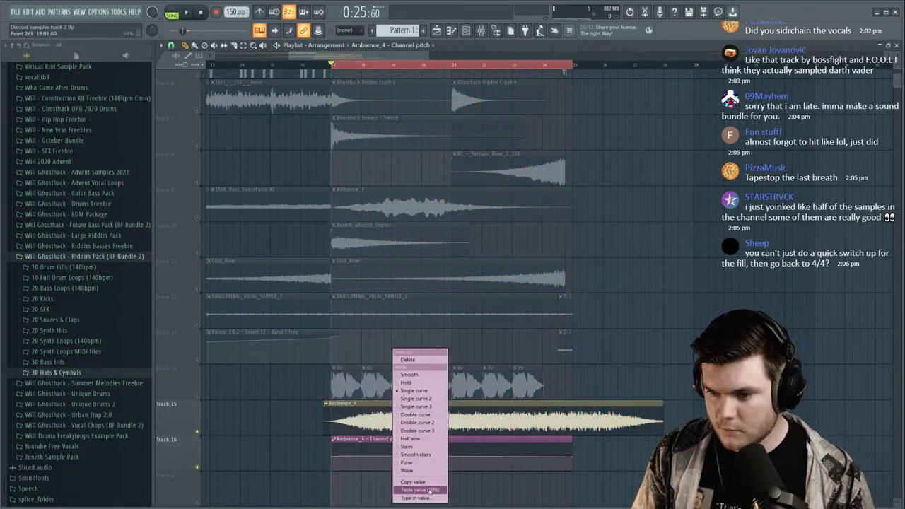
{"action": "left_click", "coordinate": [421, 488]}
{"action": "key", "text": "space"}
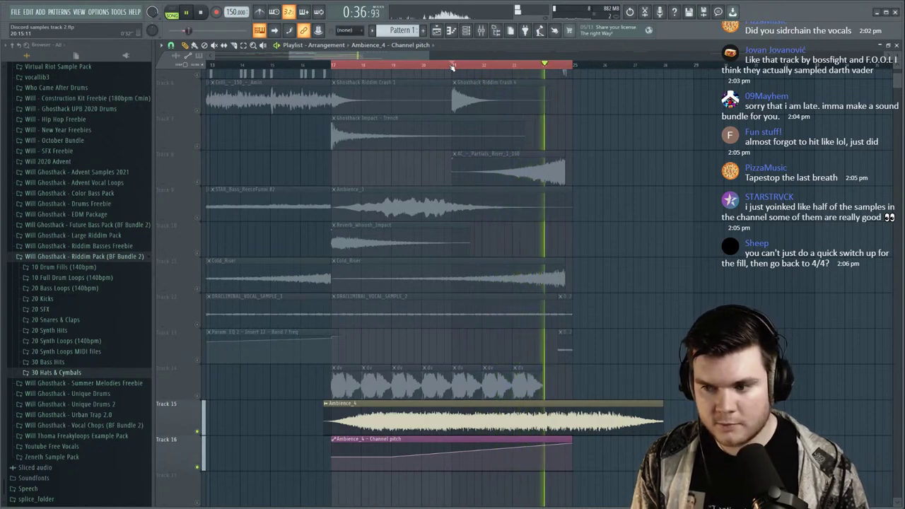
{"action": "key", "text": "space"}
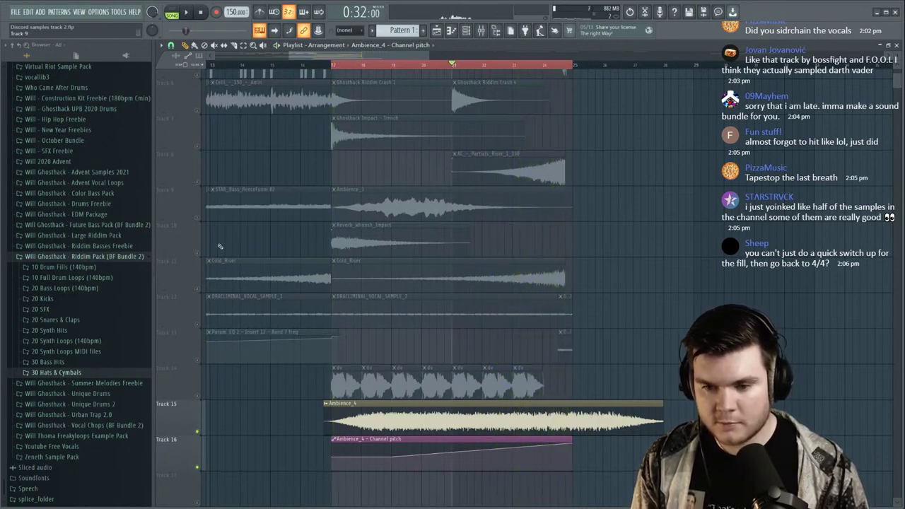
Trim the Ambience_4 clip and its pitch automation clip to end with the risers just before bar 25, checking them soloed.
{"action": "left_click", "coordinate": [199, 431]}
{"action": "left_click_drag", "start_coordinate": [667, 406], "coordinate": [566, 404]}
{"action": "key", "text": "space"}
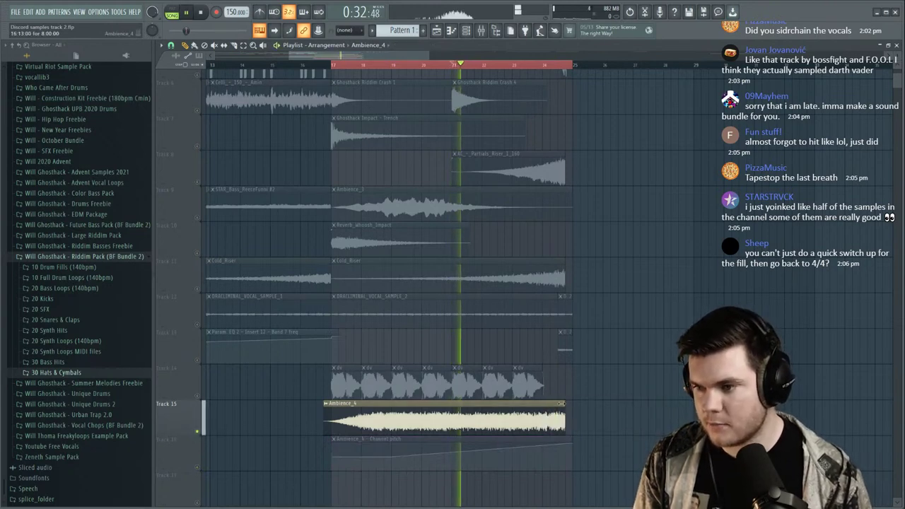
{"action": "left_click", "coordinate": [198, 466]}
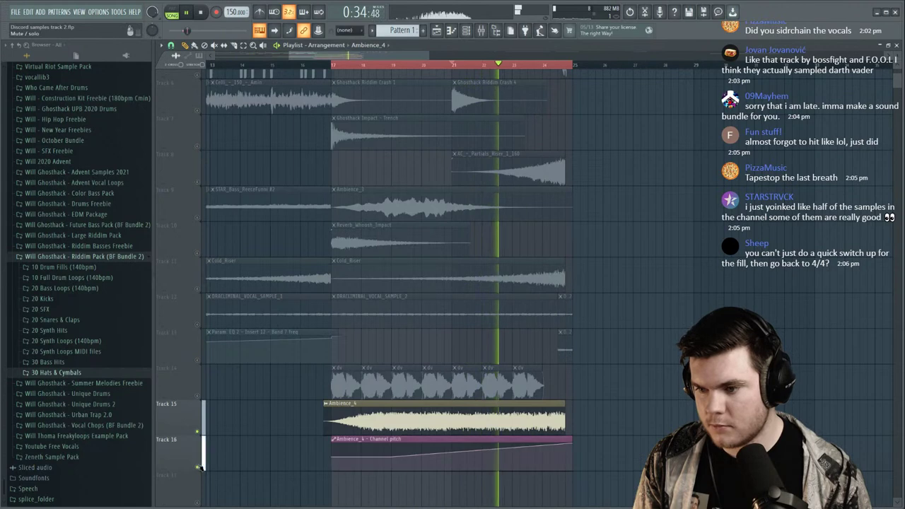
{"action": "left_click_drag", "start_coordinate": [573, 440], "coordinate": [569, 439]}
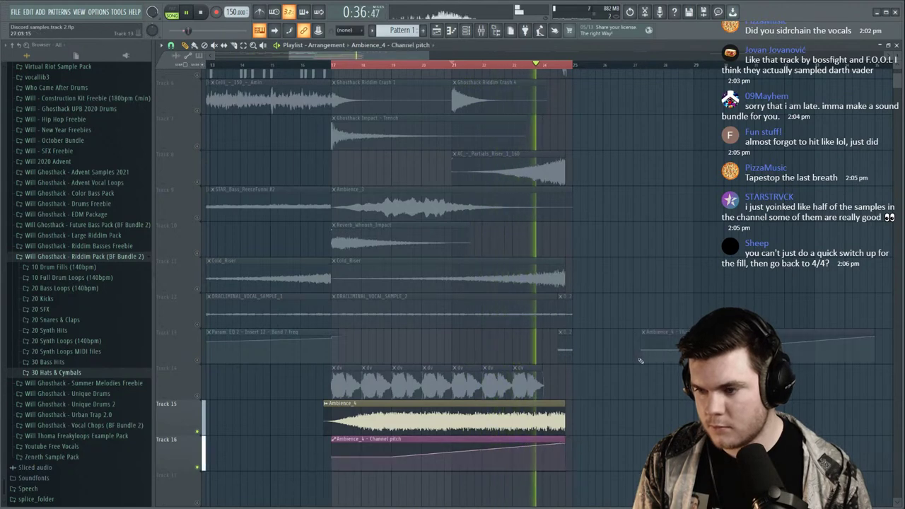
{"action": "key", "text": "space"}
Unsolo the tracks, play the full mix from bar 17, and set Ambience_4's channel volume to about 29%.
{"action": "right_click", "coordinate": [197, 432]}
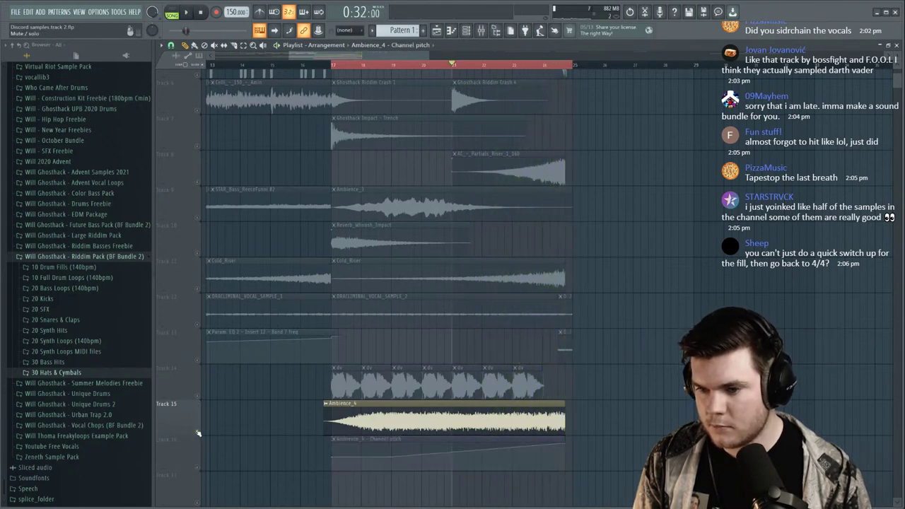
{"action": "right_click", "coordinate": [198, 431]}
{"action": "key", "text": "space"}
{"action": "key", "text": "space"}
{"action": "left_click", "coordinate": [333, 64]}
{"action": "key", "text": "space"}
{"action": "double_click", "coordinate": [410, 417]}
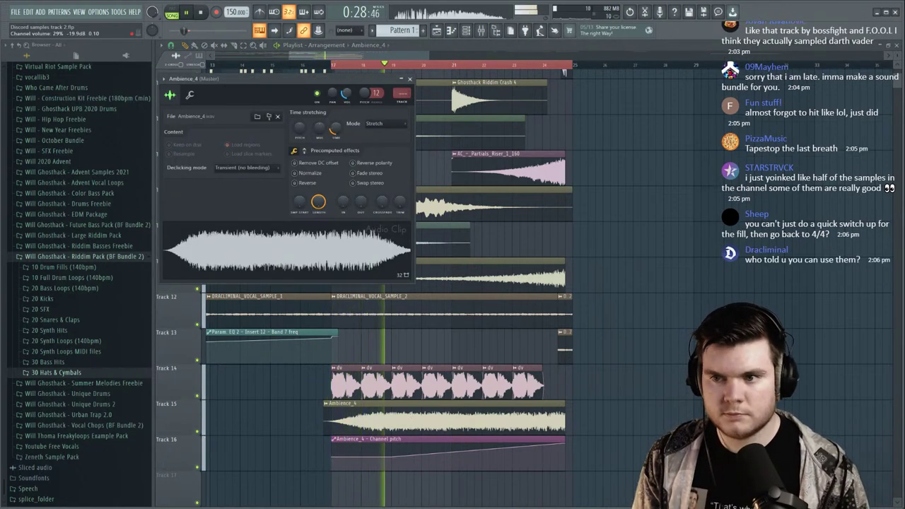
{"action": "left_click", "coordinate": [411, 78]}
Listen to the full arrangement up to bar 25 and check how the section leads into the drop.
{"action": "scroll", "coordinate": [431, 65], "scroll_direction": "down", "scroll_amount": 3}
{"action": "scroll", "coordinate": [420, 65], "scroll_direction": "up", "scroll_amount": 2}
{"action": "scroll", "coordinate": [455, 180], "scroll_direction": "up", "scroll_amount": 4}
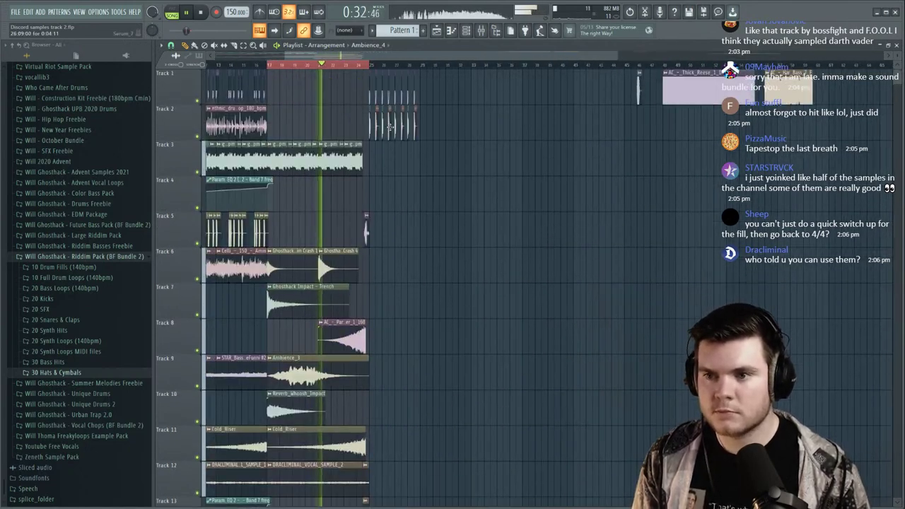
{"action": "scroll", "coordinate": [266, 67], "scroll_direction": "up", "scroll_amount": 2}
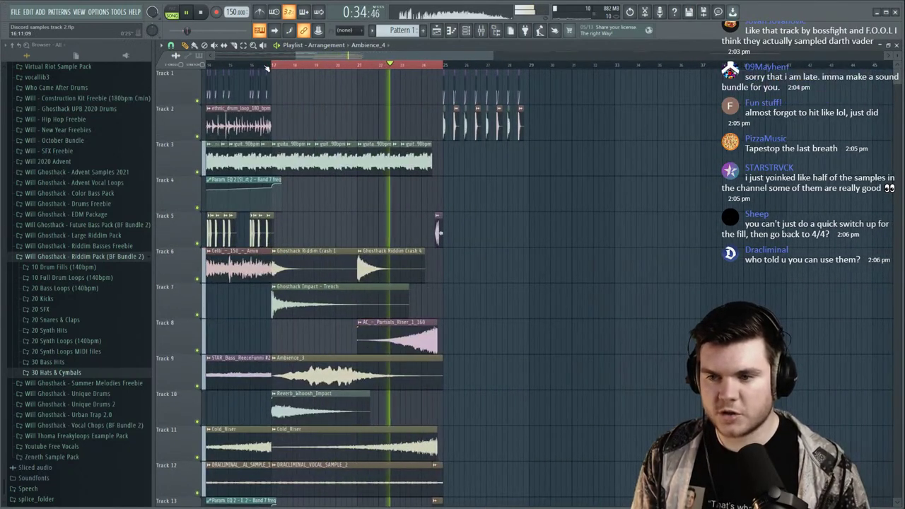
{"action": "scroll", "coordinate": [267, 66], "scroll_direction": "up", "scroll_amount": 2}
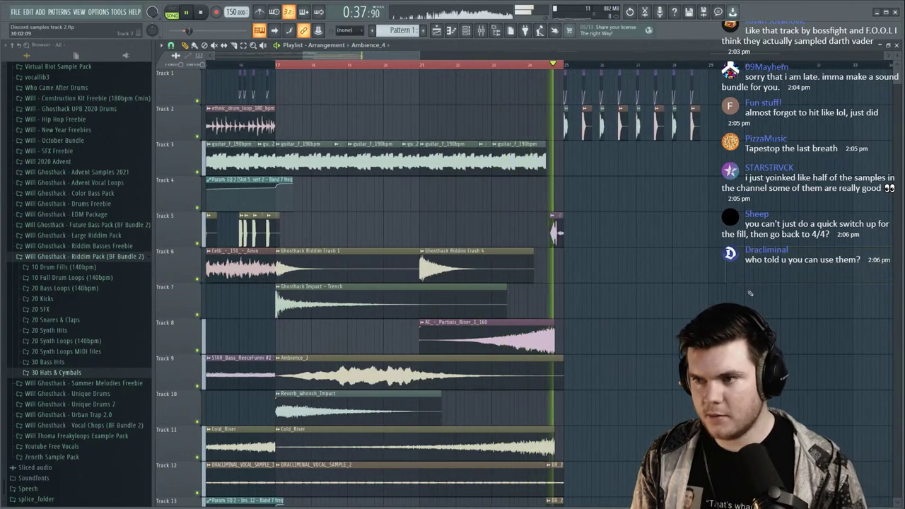
{"action": "key", "text": "space"}
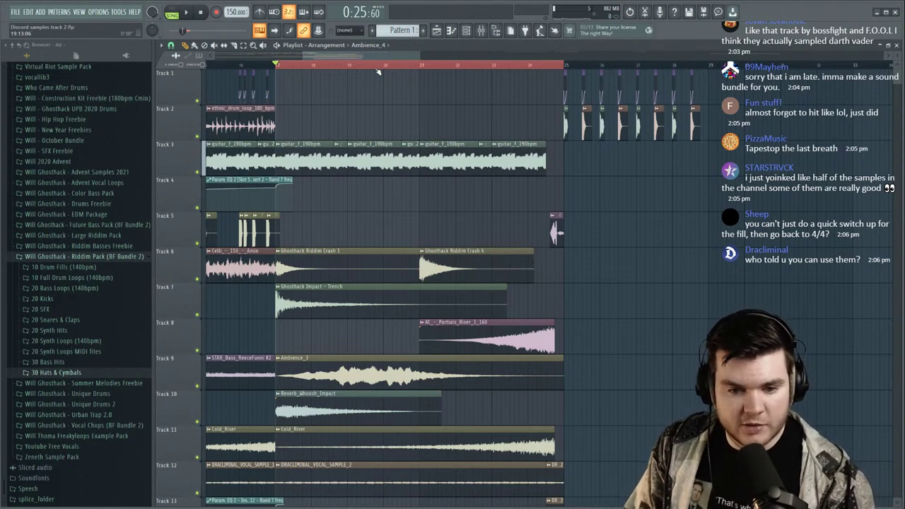
{"action": "scroll", "coordinate": [360, 67], "scroll_direction": "down", "scroll_amount": 2}
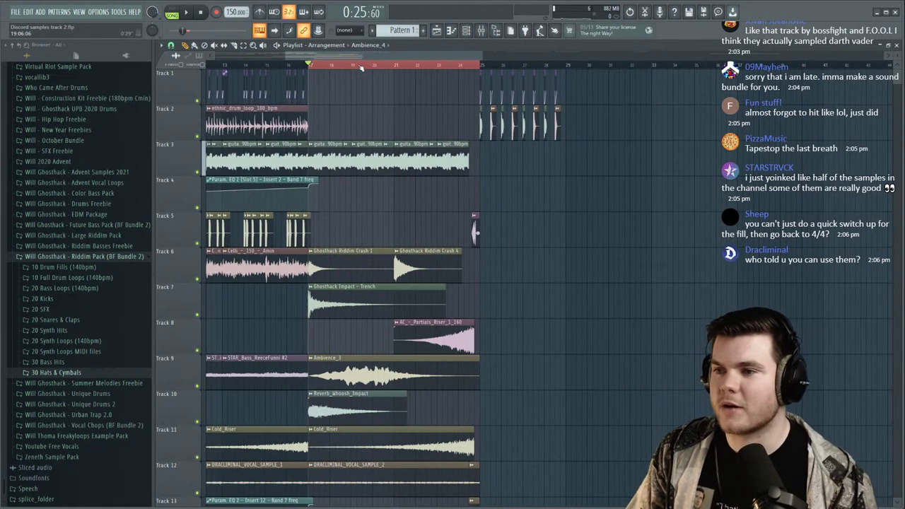
Switch to Discord's stream-samples channel and audition the newest uploads, including Xo_Snare_156, the earthworms vocals and the Machine_Gun samples.
{"action": "left_click", "coordinate": [15, 507]}
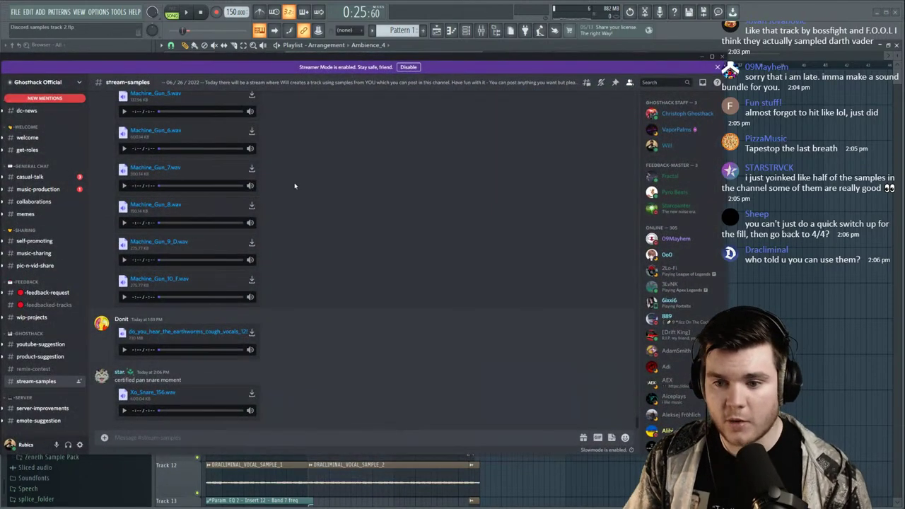
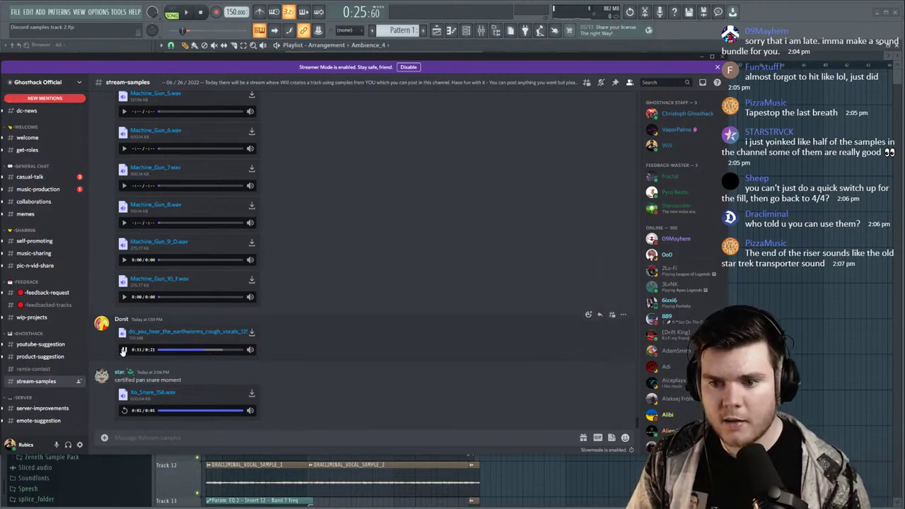
{"action": "scroll", "coordinate": [135, 345], "scroll_direction": "up", "scroll_amount": 3}
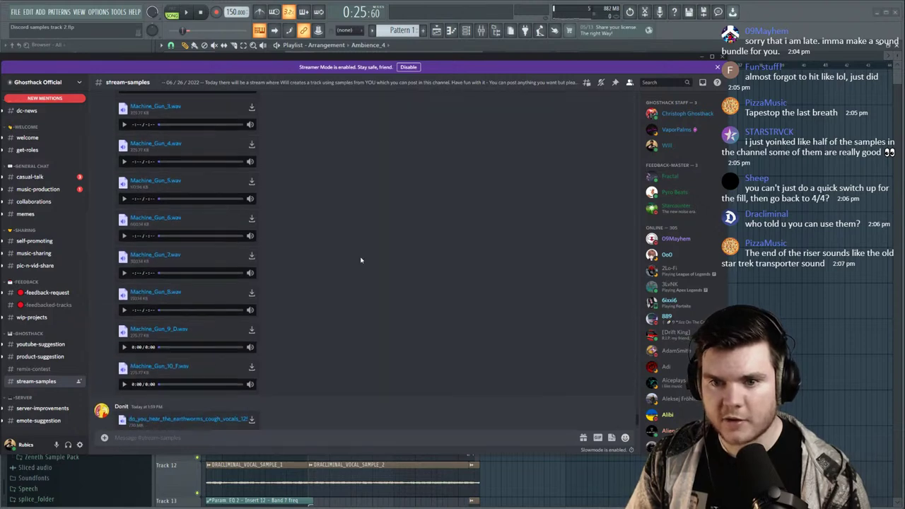
{"action": "scroll", "coordinate": [223, 220], "scroll_direction": "up", "scroll_amount": 2}
{"action": "left_click", "coordinate": [124, 255]}
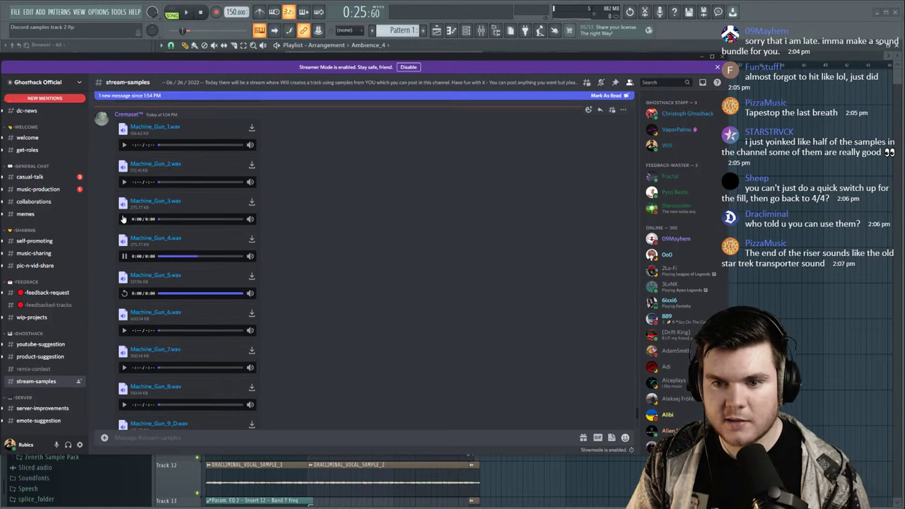
{"action": "left_click", "coordinate": [124, 182]}
{"action": "left_click", "coordinate": [125, 145]}
{"action": "left_click", "coordinate": [125, 219]}
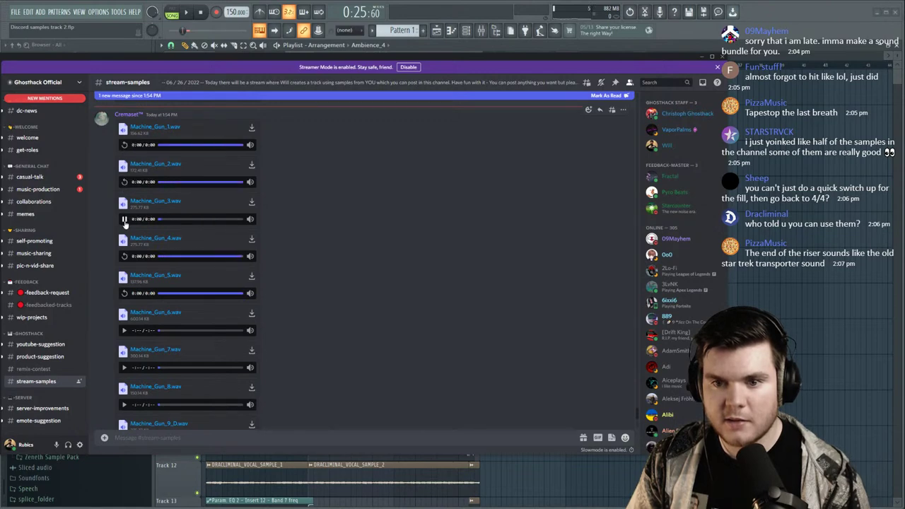
{"action": "left_click", "coordinate": [124, 367]}
{"action": "scroll", "coordinate": [127, 368], "scroll_direction": "down", "scroll_amount": 2}
{"action": "left_click", "coordinate": [124, 345]}
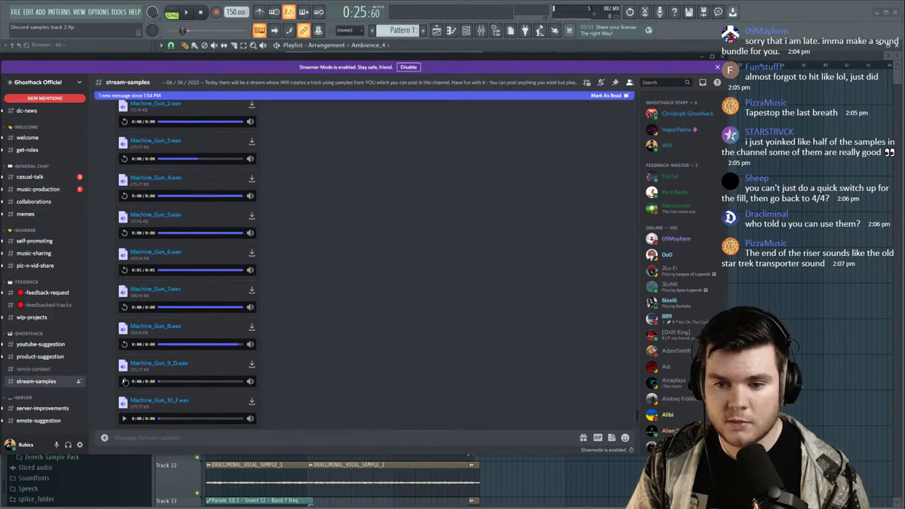
Find the earlier snare uploads in the channel and audition Serum_4 through Tiny_boi.
{"action": "scroll", "coordinate": [319, 283], "scroll_direction": "up", "scroll_amount": 5}
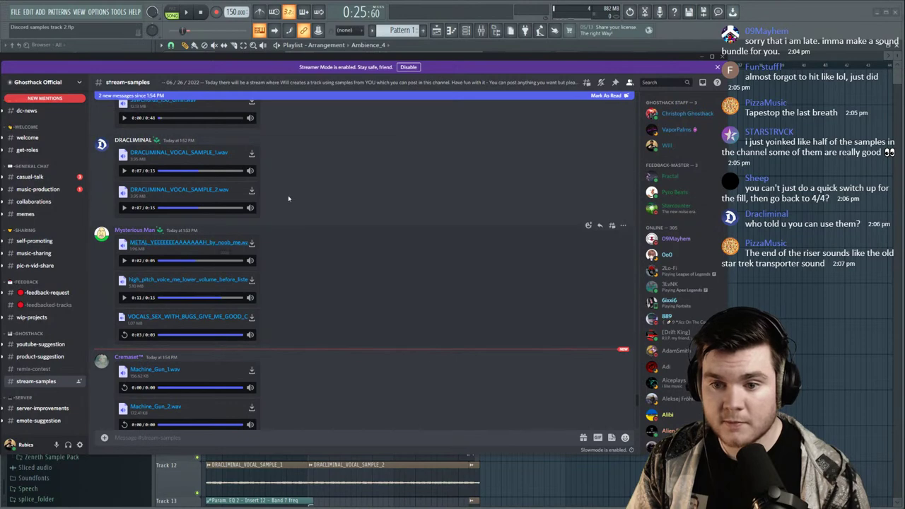
{"action": "scroll", "coordinate": [329, 182], "scroll_direction": "up", "scroll_amount": 1}
{"action": "scroll", "coordinate": [335, 180], "scroll_direction": "up", "scroll_amount": 3}
{"action": "scroll", "coordinate": [335, 181], "scroll_direction": "up", "scroll_amount": 8}
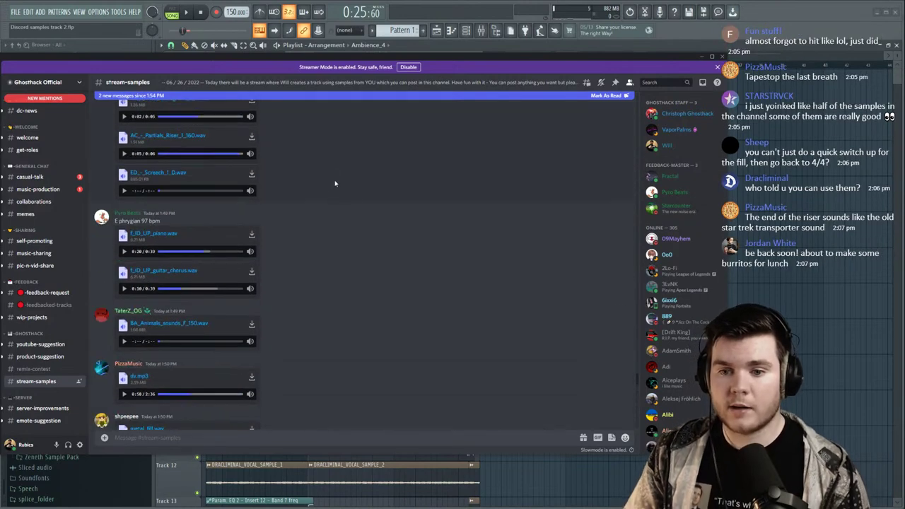
{"action": "scroll", "coordinate": [355, 190], "scroll_direction": "up", "scroll_amount": 8}
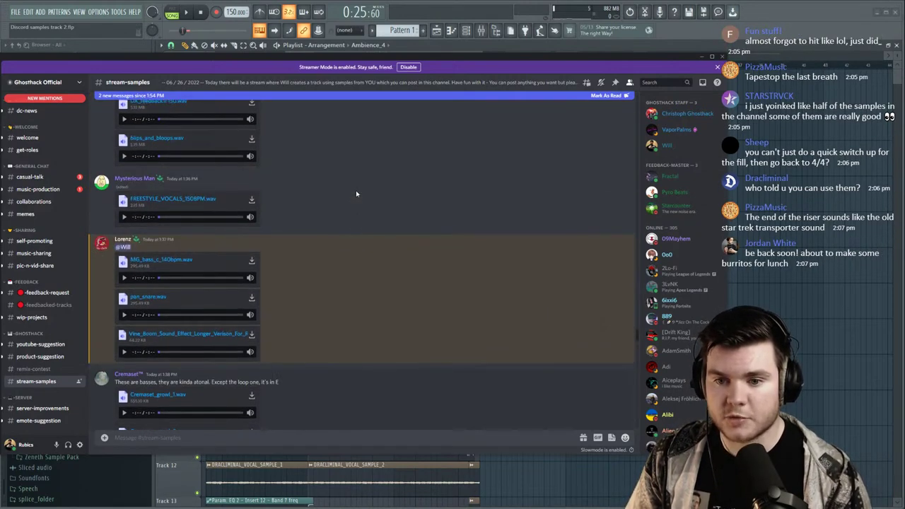
{"action": "scroll", "coordinate": [316, 273], "scroll_direction": "up", "scroll_amount": 10}
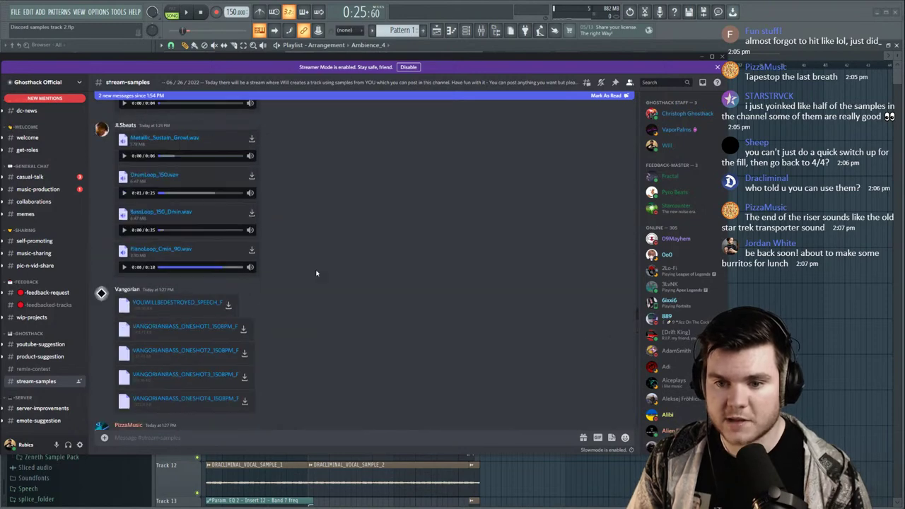
{"action": "scroll", "coordinate": [317, 274], "scroll_direction": "up", "scroll_amount": 5}
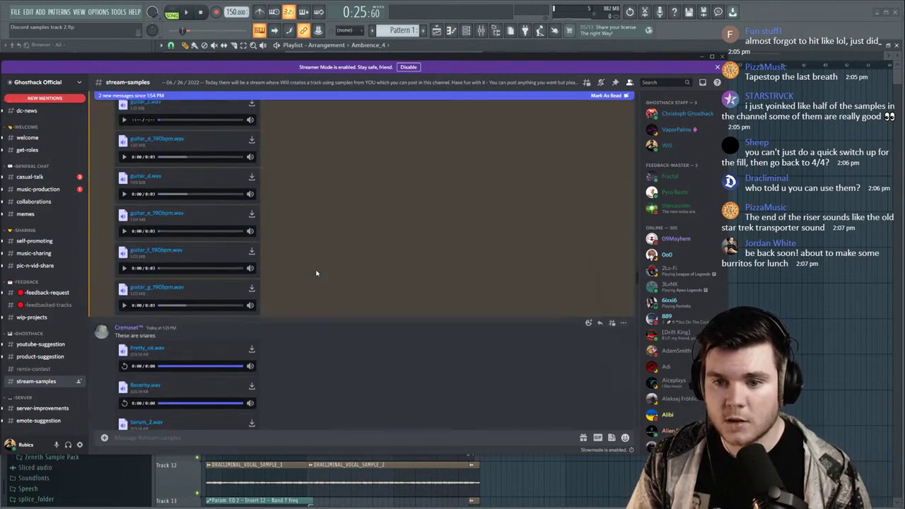
{"action": "scroll", "coordinate": [317, 273], "scroll_direction": "down", "scroll_amount": 3}
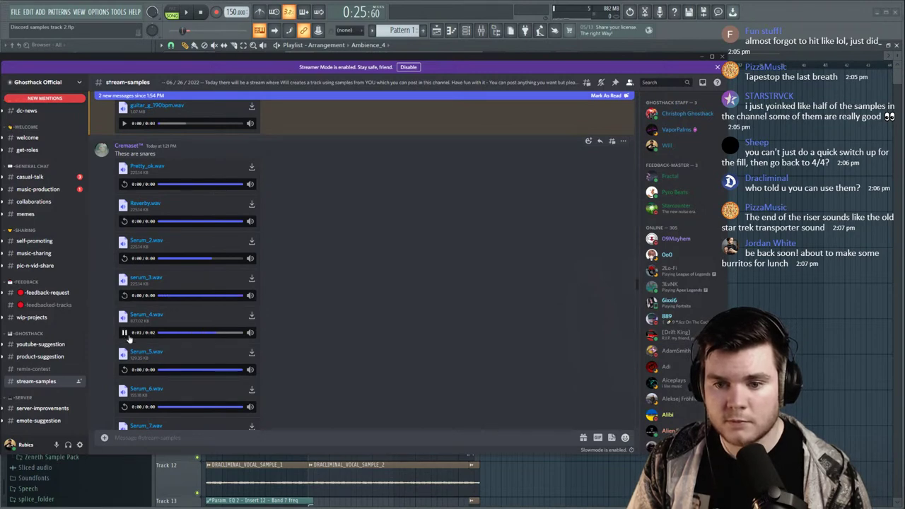
{"action": "left_click", "coordinate": [125, 370]}
{"action": "scroll", "coordinate": [125, 368], "scroll_direction": "down", "scroll_amount": 1}
{"action": "left_click", "coordinate": [124, 347]}
{"action": "left_click", "coordinate": [125, 382]}
{"action": "scroll", "coordinate": [128, 388], "scroll_direction": "down", "scroll_amount": 3}
{"action": "left_click", "coordinate": [125, 299]}
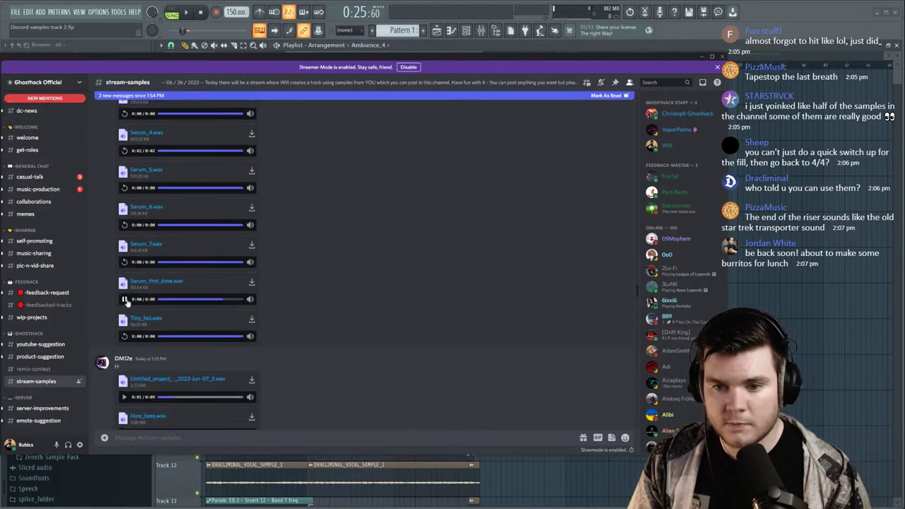
{"action": "left_click", "coordinate": [124, 337]}
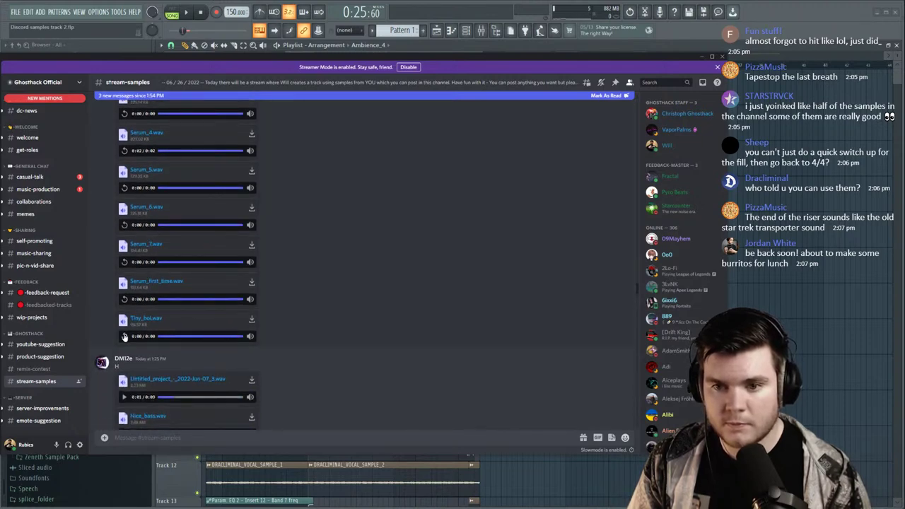
Compare the snares again by replaying Serum_6 back through Serum_2, Reverby and Pretty_ok.
{"action": "left_click", "coordinate": [124, 225]}
{"action": "scroll", "coordinate": [131, 234], "scroll_direction": "up", "scroll_amount": 2}
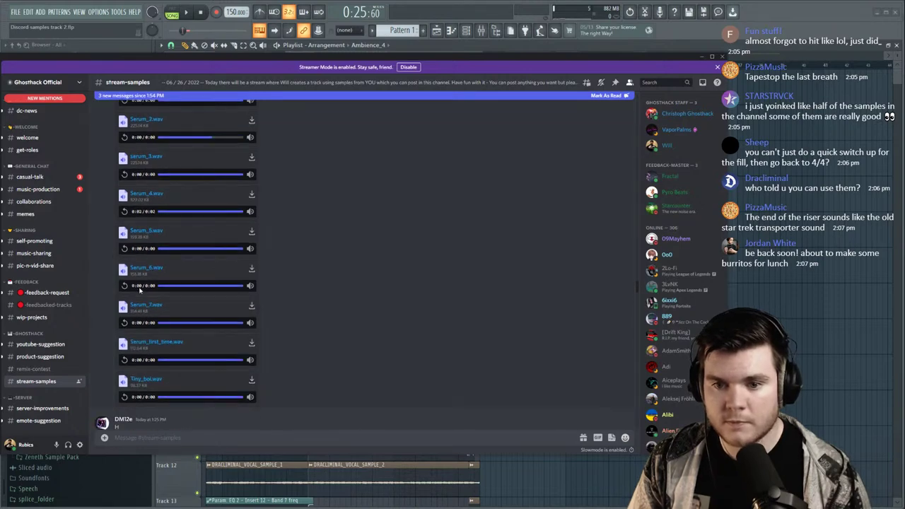
{"action": "left_click", "coordinate": [124, 249]}
{"action": "left_click", "coordinate": [125, 212]}
{"action": "left_click", "coordinate": [124, 174]}
{"action": "left_click", "coordinate": [123, 139]}
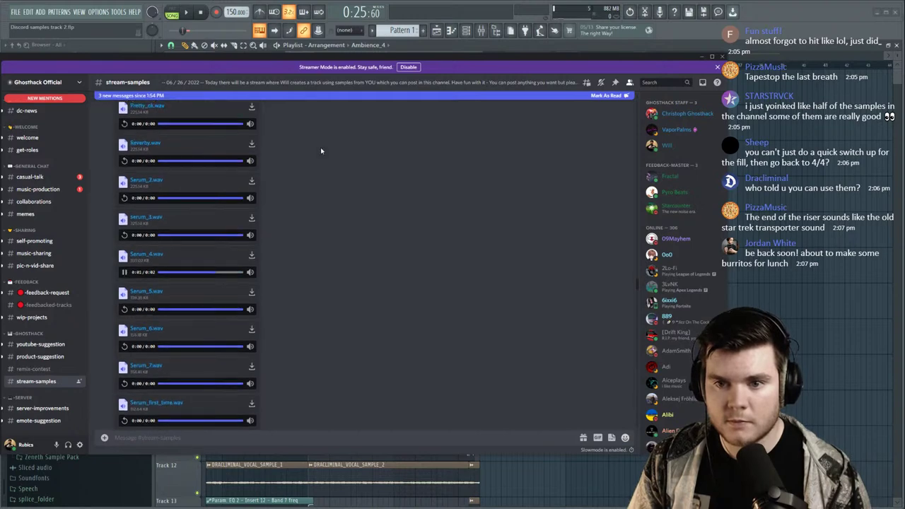
{"action": "scroll", "coordinate": [320, 148], "scroll_direction": "up", "scroll_amount": 4}
{"action": "left_click", "coordinate": [124, 221]}
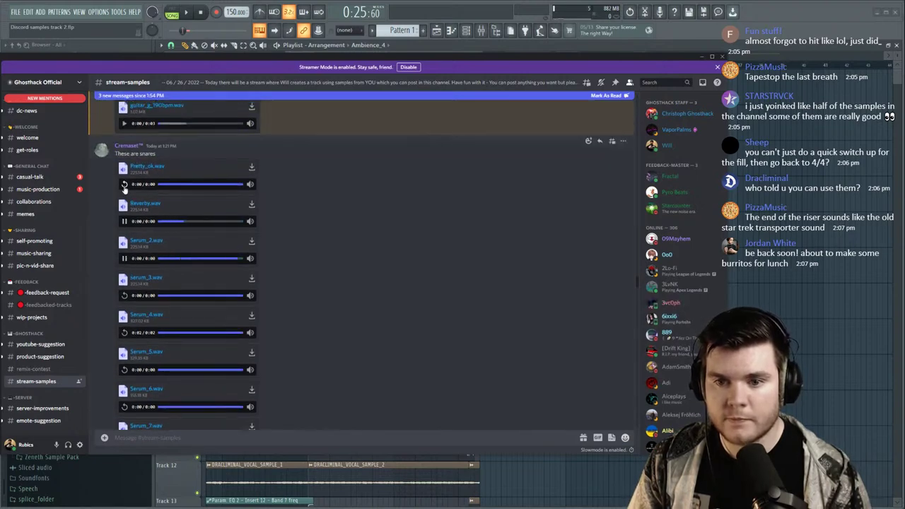
{"action": "left_click", "coordinate": [125, 185]}
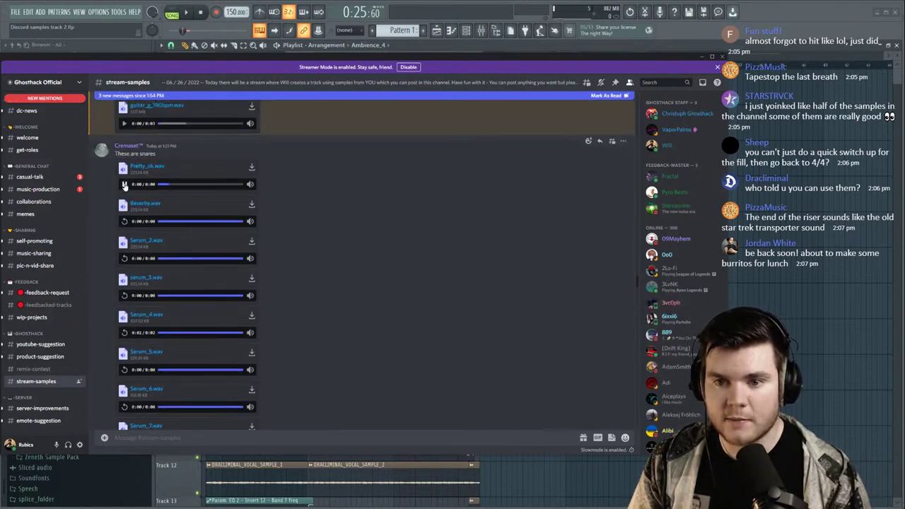
{"action": "scroll", "coordinate": [313, 186], "scroll_direction": "up", "scroll_amount": 10}
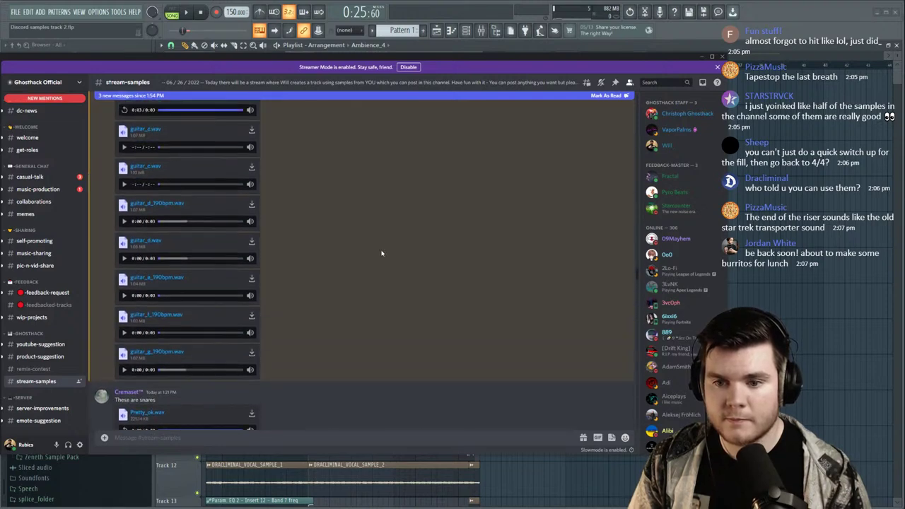
Find the earlier kick uploads in the channel and audition the Kick_- samples from Kick_-_slapr back through Kick_-_bitack.
{"action": "scroll", "coordinate": [347, 230], "scroll_direction": "up", "scroll_amount": 15}
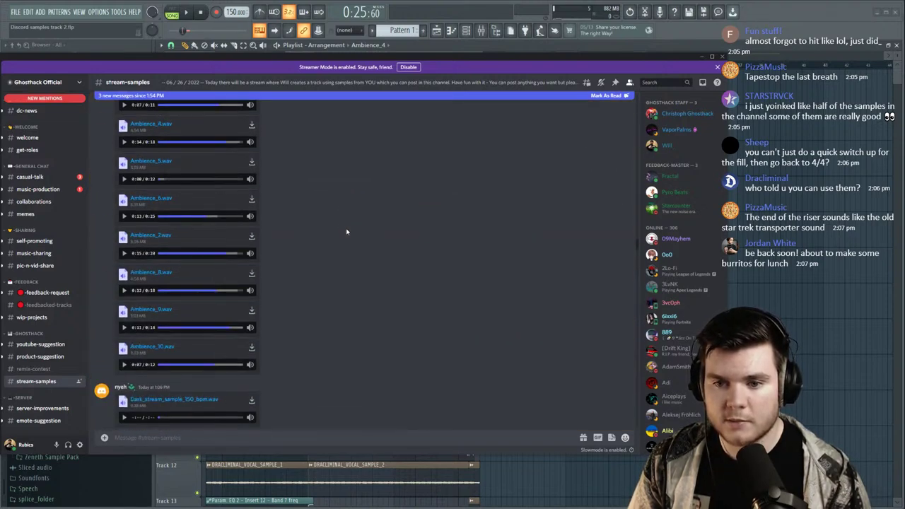
{"action": "scroll", "coordinate": [347, 232], "scroll_direction": "up", "scroll_amount": 8}
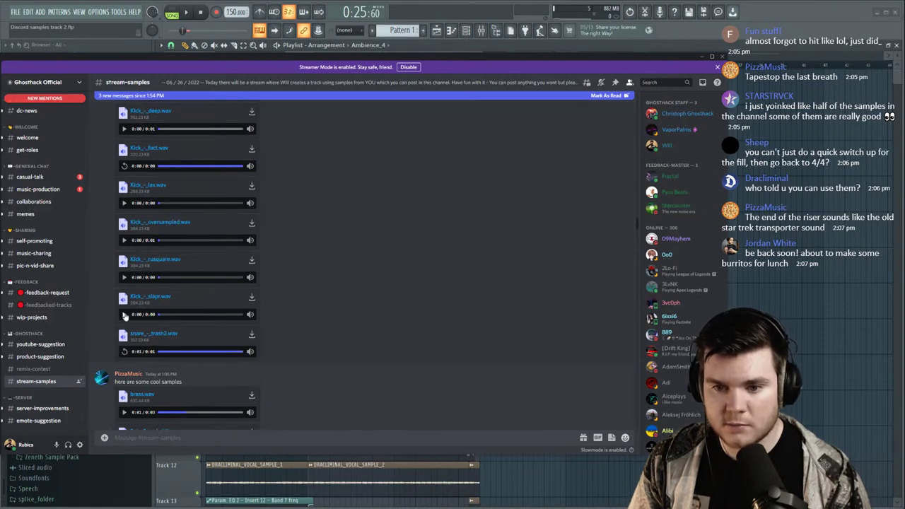
{"action": "left_click", "coordinate": [125, 276]}
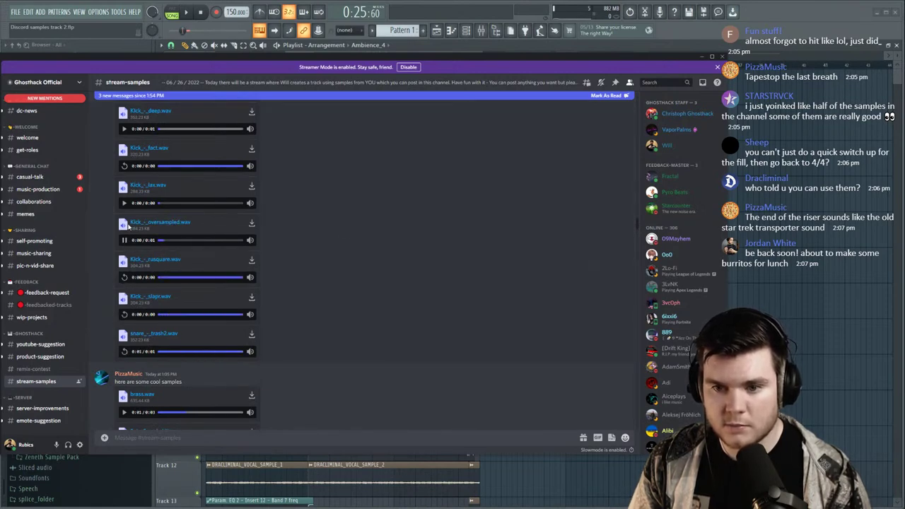
{"action": "scroll", "coordinate": [121, 241], "scroll_direction": "up", "scroll_amount": 2}
{"action": "left_click", "coordinate": [124, 225]}
{"action": "left_click", "coordinate": [124, 227]}
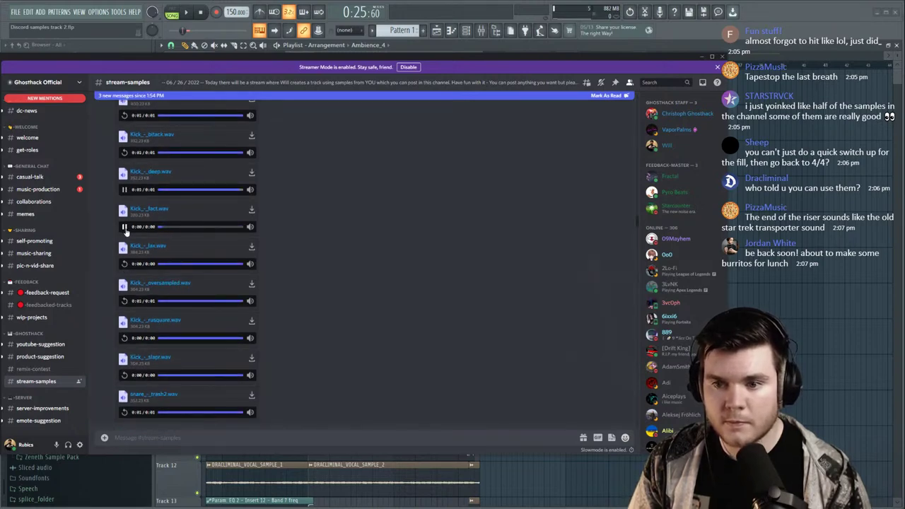
{"action": "scroll", "coordinate": [354, 185], "scroll_direction": "up", "scroll_amount": 4}
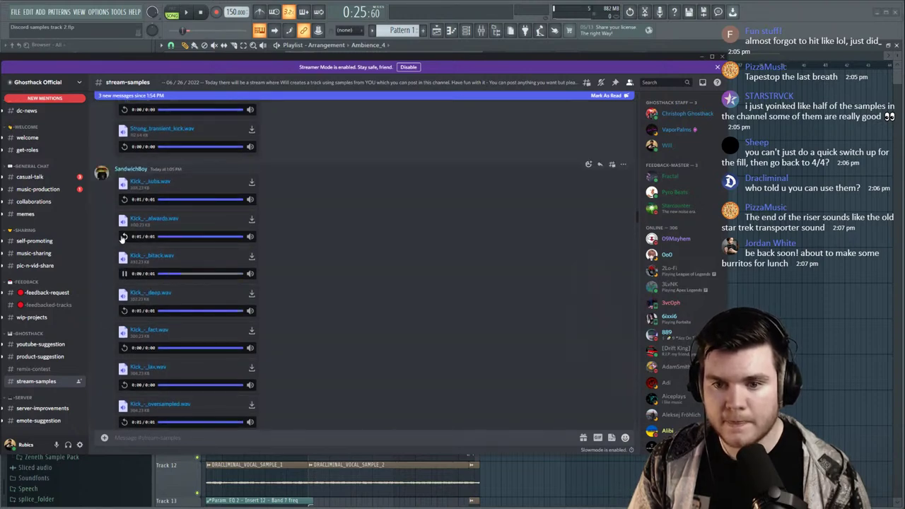
{"action": "scroll", "coordinate": [319, 188], "scroll_direction": "up", "scroll_amount": 8}
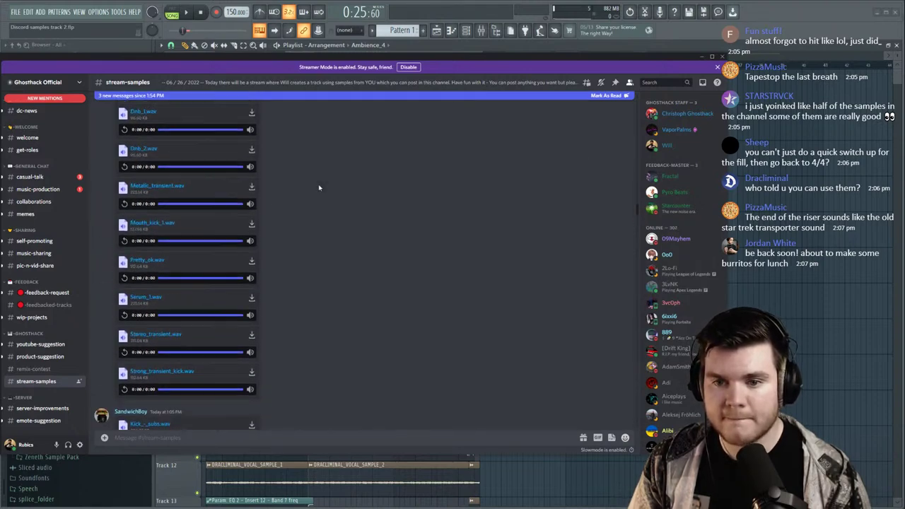
Audition the older batch of kick uploads, including Serum_1, Dnb_2 and Dnb_1.
{"action": "left_click", "coordinate": [124, 315]}
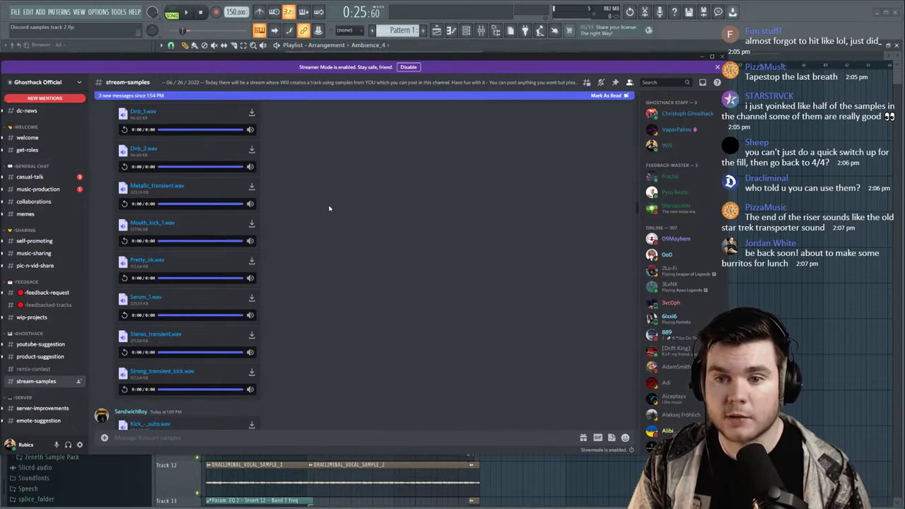
{"action": "scroll", "coordinate": [329, 209], "scroll_direction": "up", "scroll_amount": 2}
{"action": "left_click", "coordinate": [125, 227]}
{"action": "left_click", "coordinate": [124, 190]}
{"action": "scroll", "coordinate": [339, 184], "scroll_direction": "up", "scroll_amount": 2}
{"action": "scroll", "coordinate": [338, 183], "scroll_direction": "up", "scroll_amount": 2}
{"action": "left_click", "coordinate": [125, 237]}
{"action": "scroll", "coordinate": [347, 200], "scroll_direction": "up", "scroll_amount": 5}
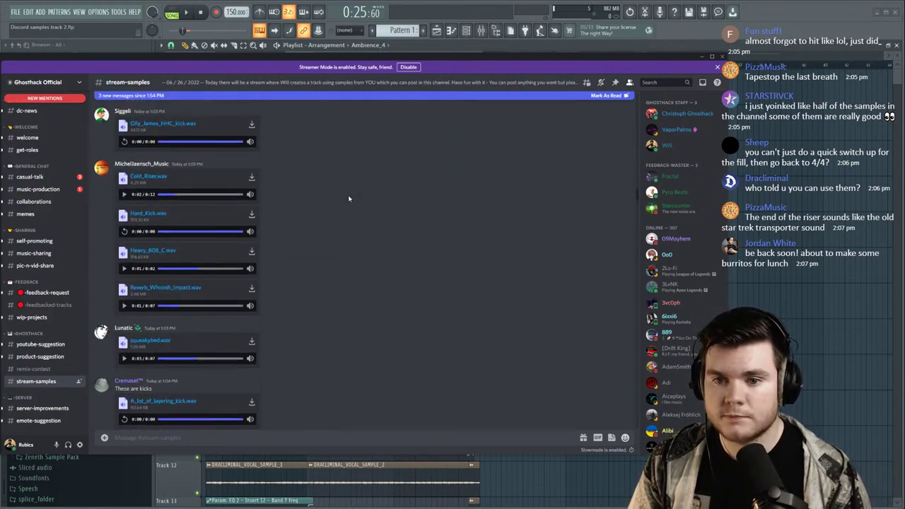
Go back to the channel's first uploads and audition Drum_One_Shot_Snare_Classic.
{"action": "scroll", "coordinate": [336, 259], "scroll_direction": "up", "scroll_amount": 10}
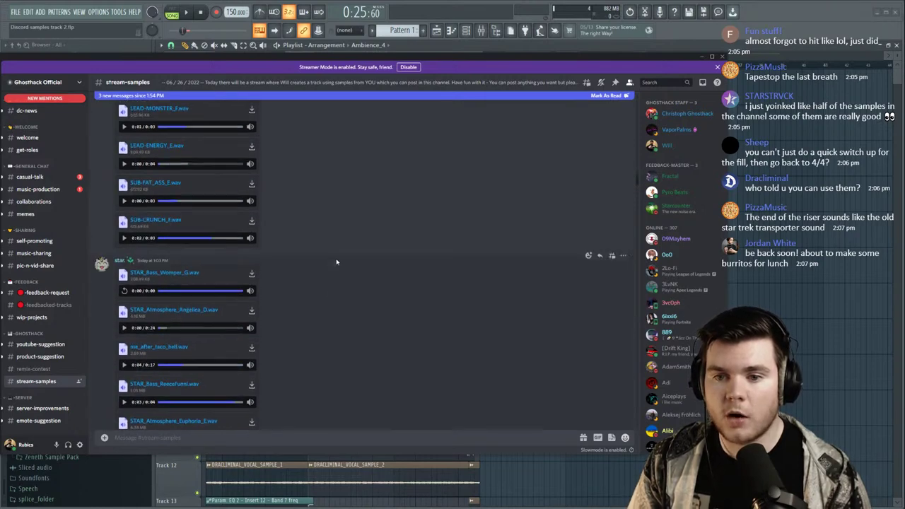
{"action": "scroll", "coordinate": [337, 262], "scroll_direction": "up", "scroll_amount": 10}
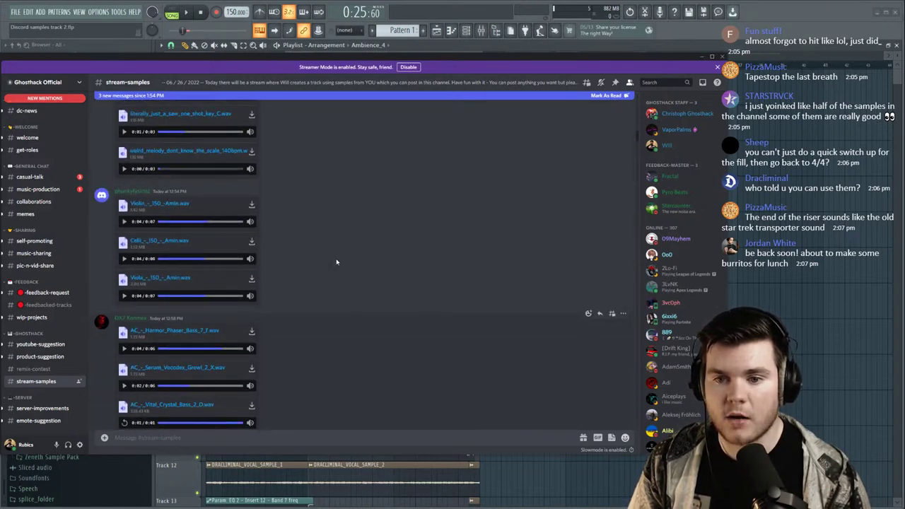
{"action": "scroll", "coordinate": [336, 262], "scroll_direction": "up", "scroll_amount": 10}
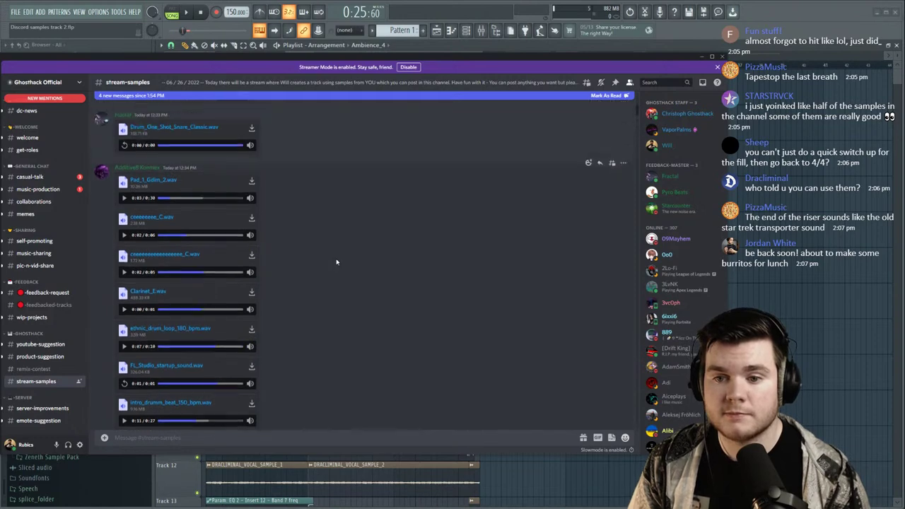
{"action": "scroll", "coordinate": [337, 261], "scroll_direction": "up", "scroll_amount": 5}
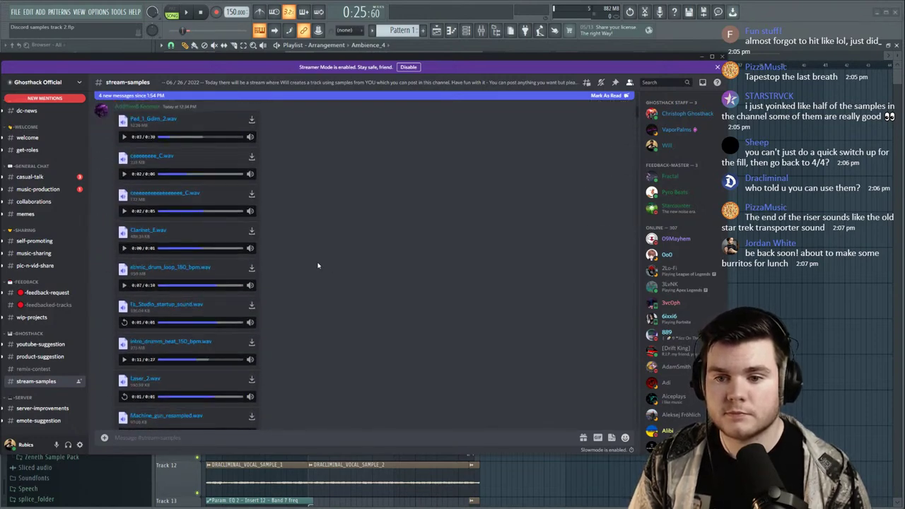
{"action": "left_click", "coordinate": [125, 327]}
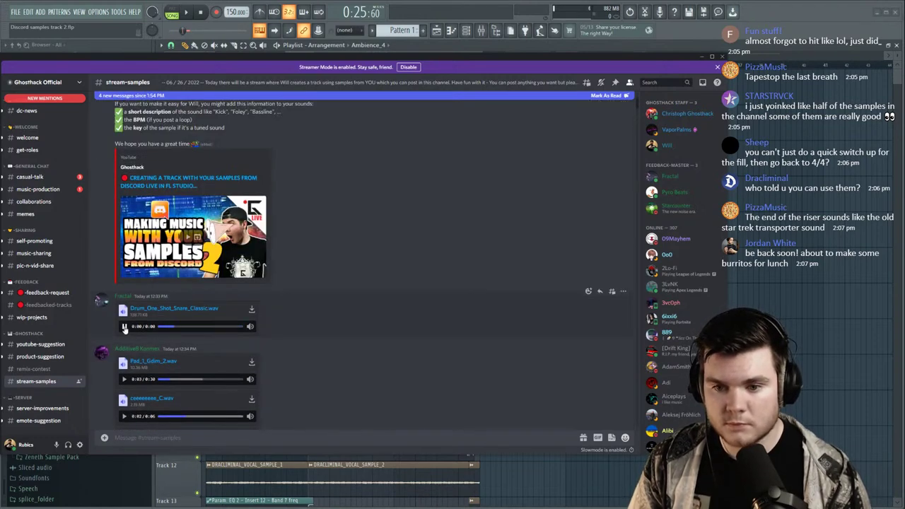
Return to the later uploads and audition Snare.wav, posted below Choir_140_C.
{"action": "scroll", "coordinate": [344, 261], "scroll_direction": "down", "scroll_amount": 10}
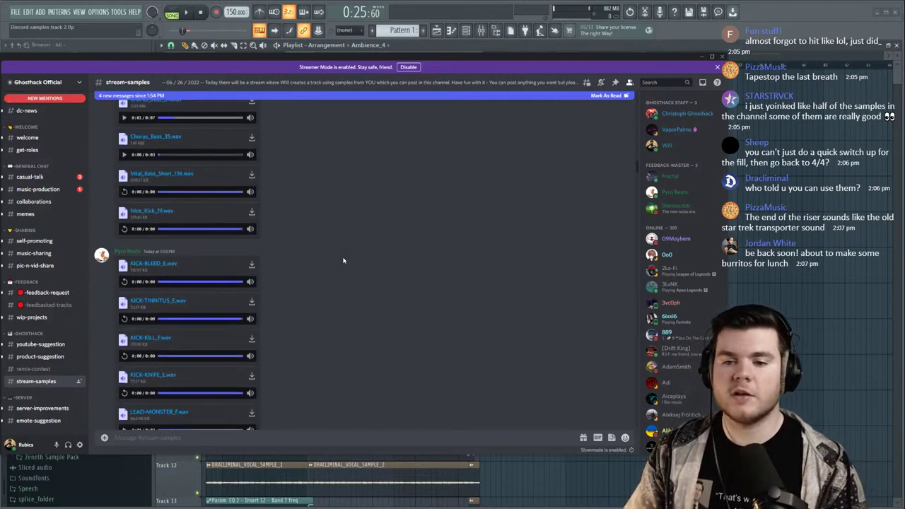
{"action": "scroll", "coordinate": [344, 261], "scroll_direction": "down", "scroll_amount": 1}
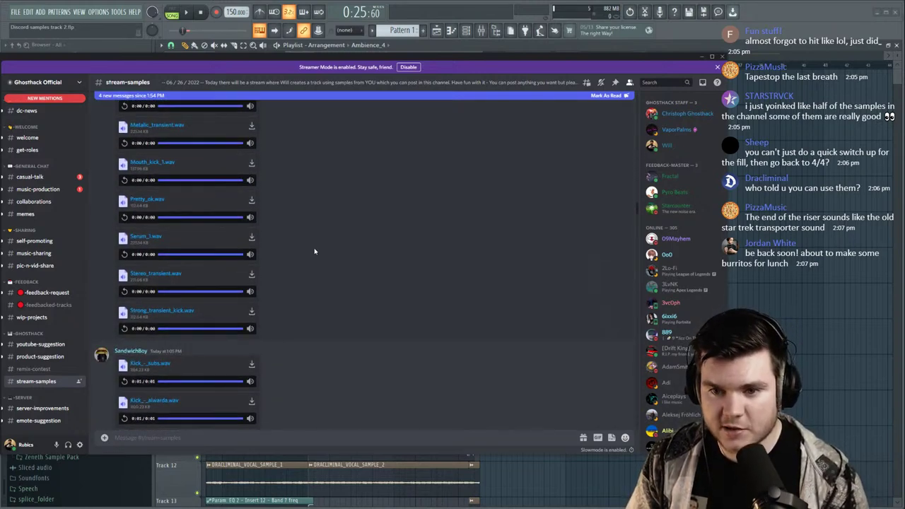
{"action": "scroll", "coordinate": [298, 201], "scroll_direction": "down", "scroll_amount": 5}
{"action": "scroll", "coordinate": [230, 209], "scroll_direction": "down", "scroll_amount": 3}
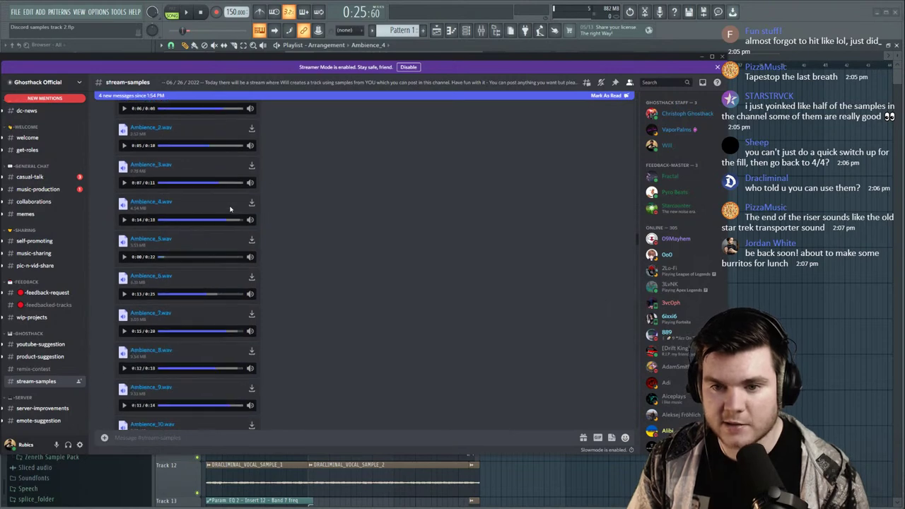
{"action": "left_click", "coordinate": [124, 221]}
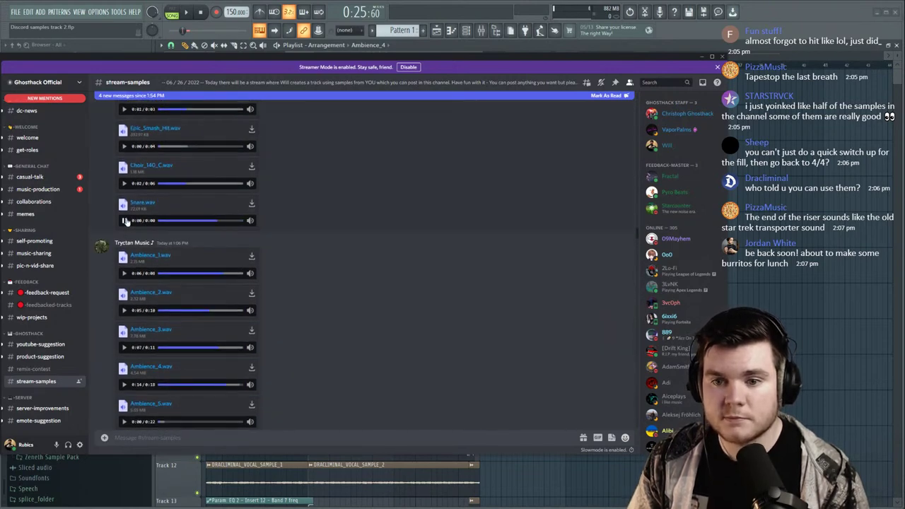
{"action": "scroll", "coordinate": [342, 201], "scroll_direction": "up", "scroll_amount": 2}
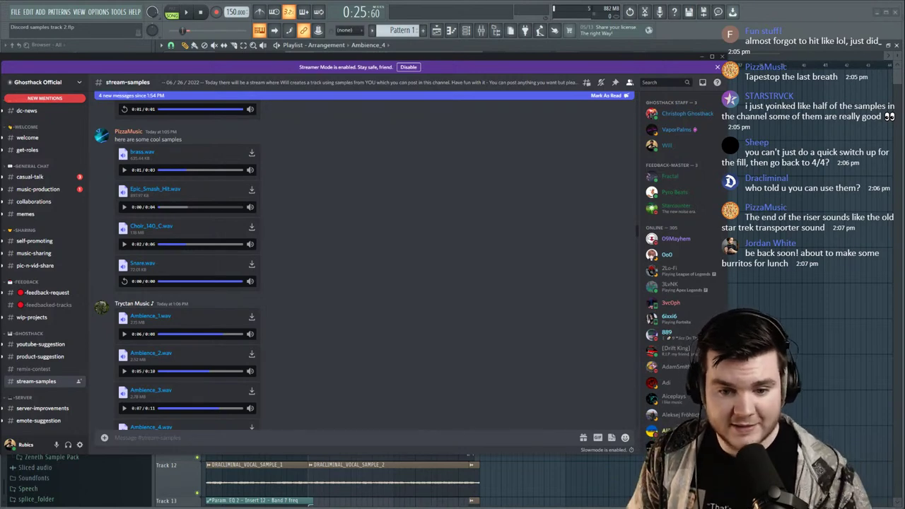
Switch back to FL Studio and add the Snare and Serum_1 samples past the drop drums, accepting DRACLIMINAL_VOCAL_SAMPLE_2 as the existing clip.
{"action": "left_click", "coordinate": [603, 48]}
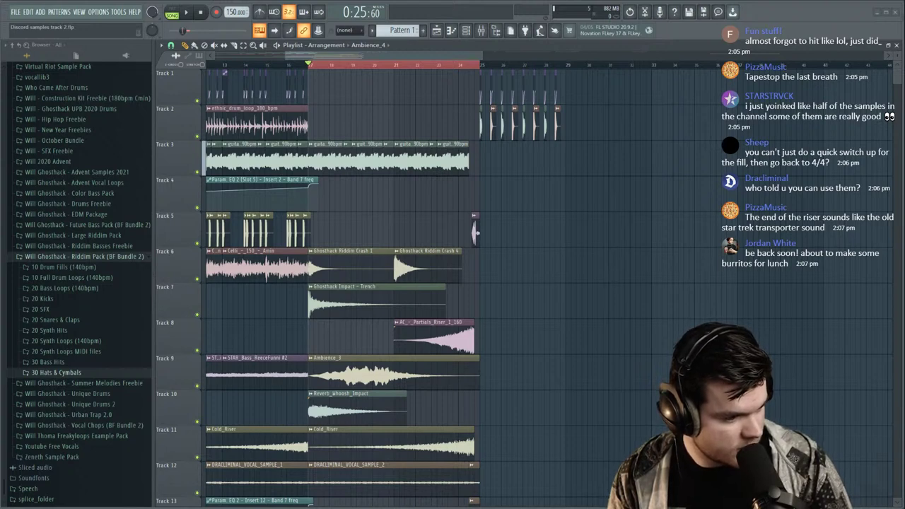
{"action": "left_click_drag", "start_coordinate": [38, 129], "coordinate": [630, 165]}
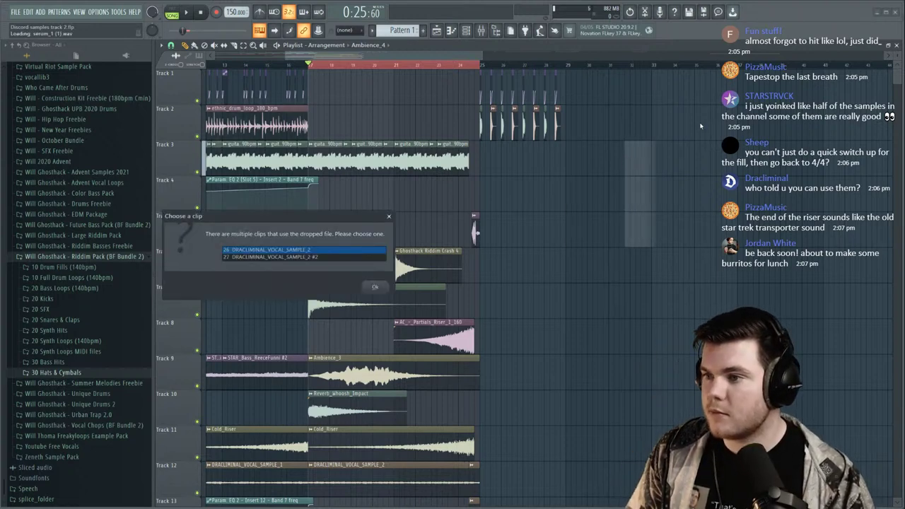
{"action": "left_click", "coordinate": [377, 288]}
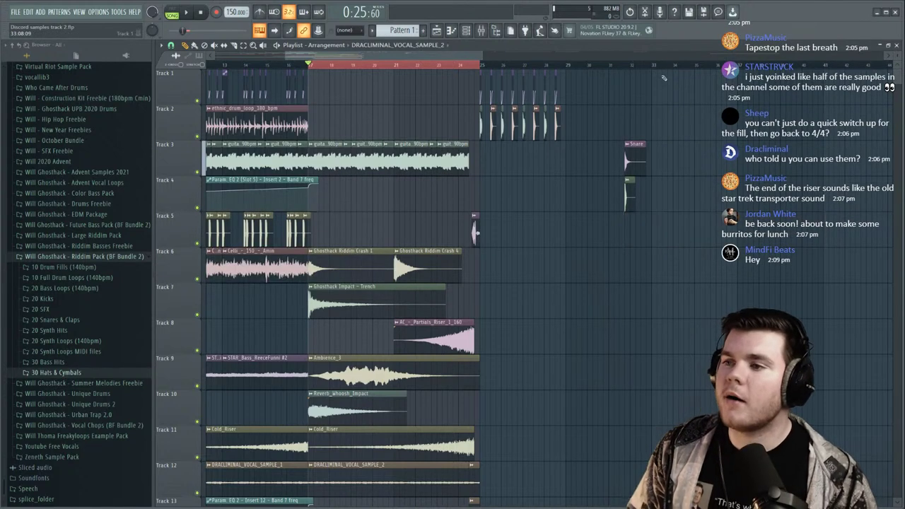
Move the Snare clip on Track 3 earlier so it stands apart from Serum_1, and play the two samples to compare them.
{"action": "scroll", "coordinate": [630, 67], "scroll_direction": "up", "scroll_amount": 2}
{"action": "left_click", "coordinate": [473, 66], "text": "ctrl"}
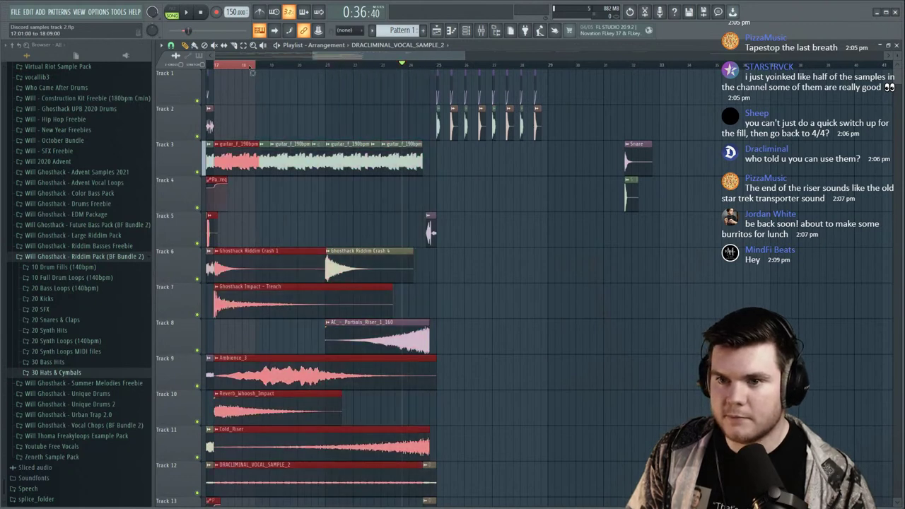
{"action": "left_click_drag", "start_coordinate": [646, 157], "coordinate": [612, 157]}
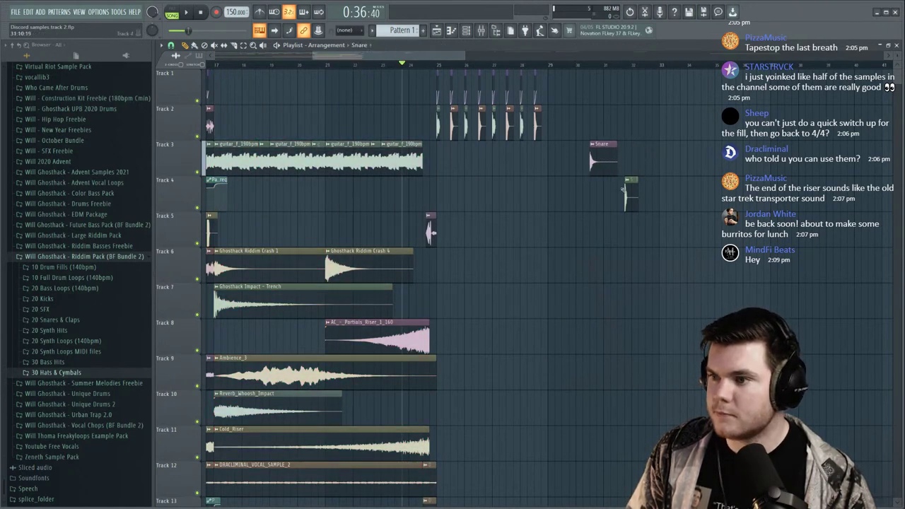
{"action": "left_click", "coordinate": [626, 65]}
{"action": "key", "text": "space"}
{"action": "key", "text": "space"}
{"action": "left_click", "coordinate": [591, 65]}
{"action": "key", "text": "space"}
{"action": "key", "text": "space"}
Set the Snare clip's time stretching mode to Resample and move the playback position to just before Serum_1.
{"action": "double_click", "coordinate": [603, 160]}
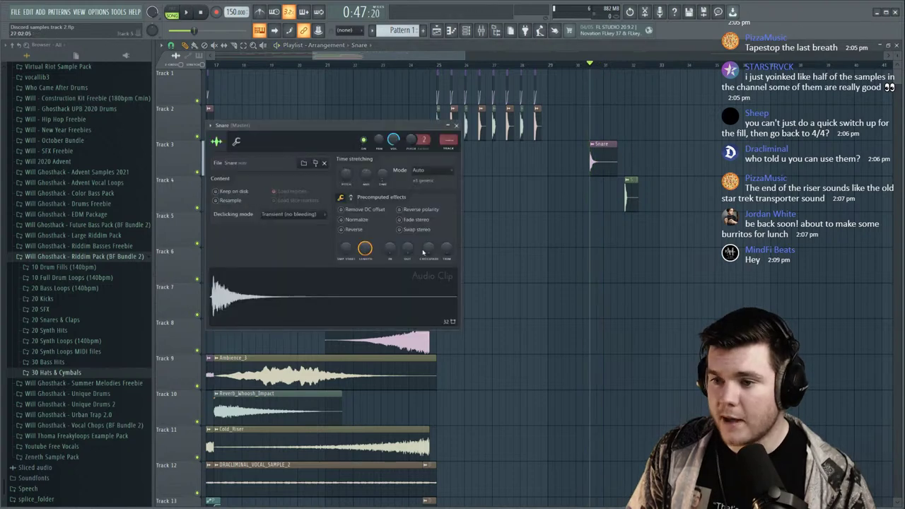
{"action": "left_click", "coordinate": [432, 170]}
{"action": "left_click", "coordinate": [428, 186]}
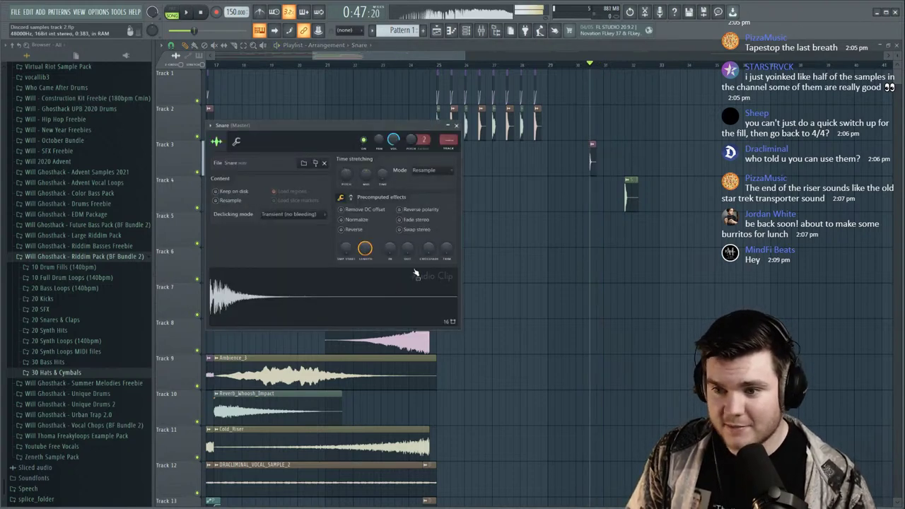
{"action": "left_click", "coordinate": [619, 67]}
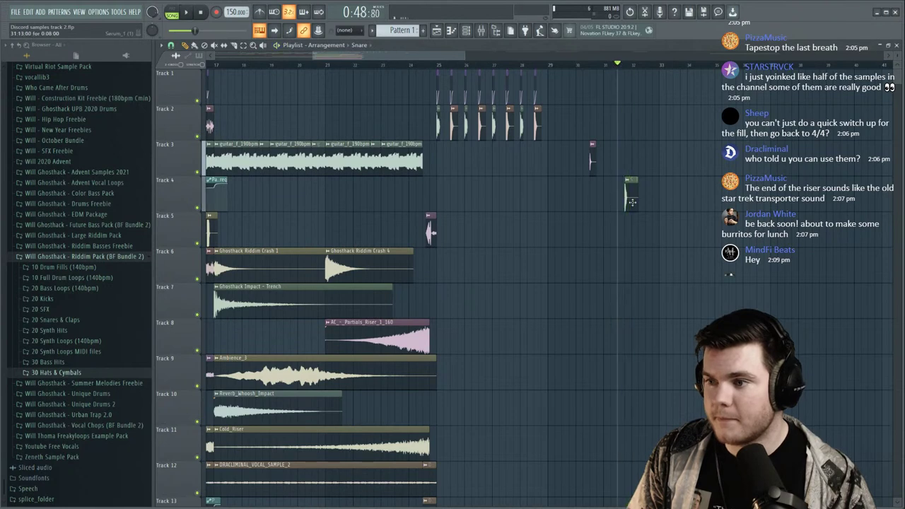
Try Serum_1 at bar 21 on Track 1 and listen to the section from bar 17.
{"action": "left_click", "coordinate": [217, 67]}
{"action": "key", "text": "space"}
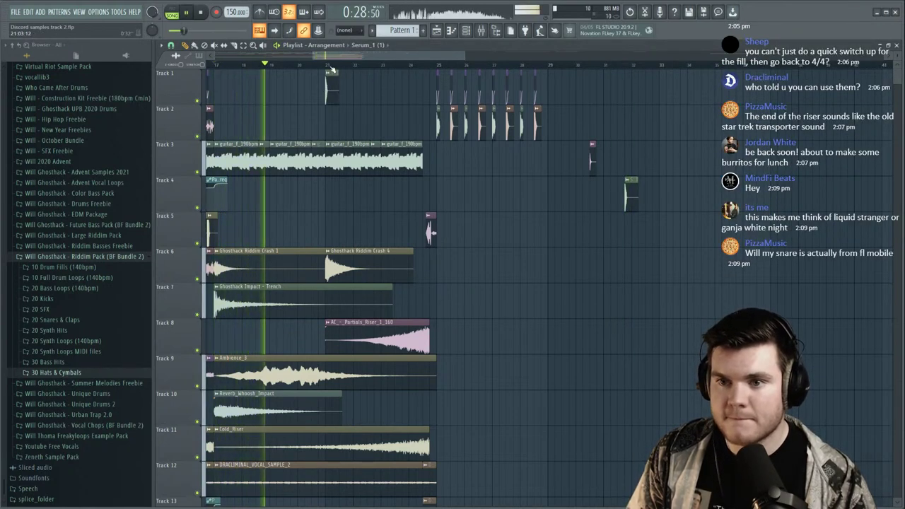
{"action": "scroll", "coordinate": [333, 56], "scroll_direction": "up", "scroll_amount": 3}
{"action": "scroll", "coordinate": [333, 56], "scroll_direction": "down", "scroll_amount": 3}
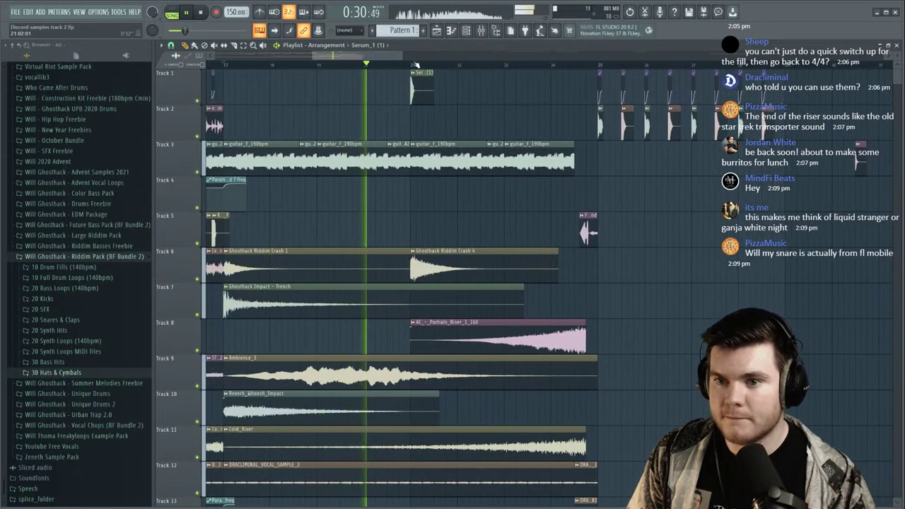
{"action": "key", "text": "space"}
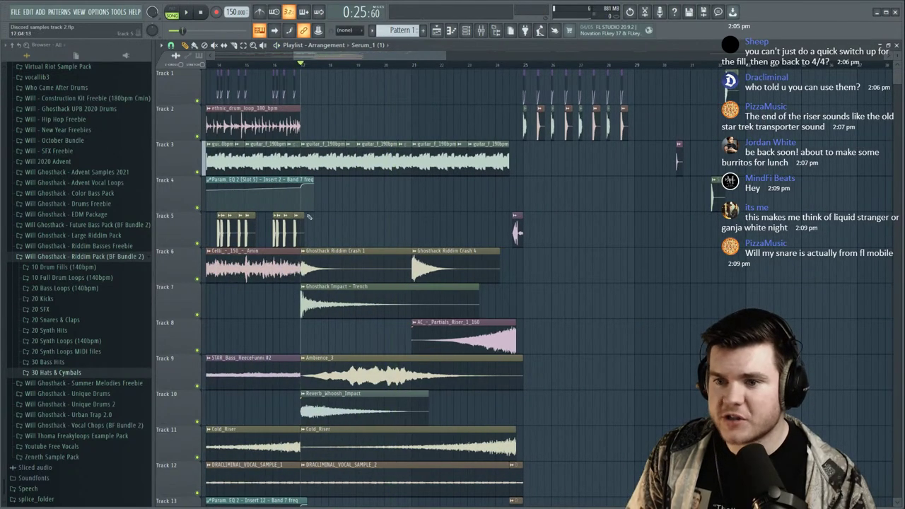
Start a kick build with KICK-KILL_F at bar 21 on Track 5 and check its timing in playback.
{"action": "left_click", "coordinate": [418, 227]}
{"action": "left_click", "coordinate": [415, 66]}
{"action": "key", "text": "space"}
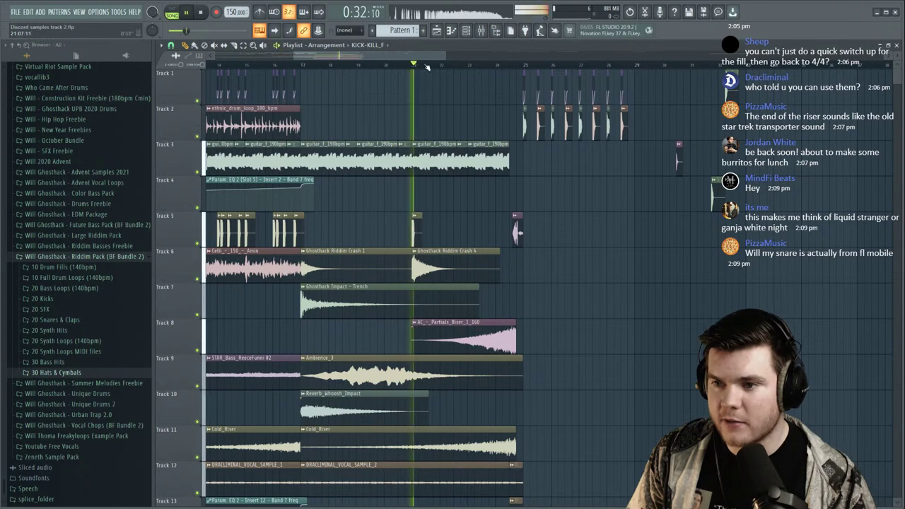
{"action": "scroll", "coordinate": [425, 67], "scroll_direction": "up", "scroll_amount": 5}
{"action": "key", "text": "space"}
{"action": "left_click", "coordinate": [442, 225]}
{"action": "key", "text": "space"}
{"action": "left_click_drag", "start_coordinate": [444, 225], "coordinate": [548, 232]}
{"action": "key", "text": "space"}
{"action": "key", "text": "space"}
Extend the build to eight evenly spaced KICK-KILL_F hits between bars 21 and 23 on Track 5 and play it back.
{"action": "left_click", "coordinate": [455, 203]}
{"action": "key", "text": "space"}
{"action": "key", "text": "space"}
{"action": "left_click", "coordinate": [486, 202]}
{"action": "left_click", "coordinate": [512, 201]}
{"action": "left_click", "coordinate": [536, 200]}
{"action": "key", "text": "space"}
{"action": "key", "text": "space"}
{"action": "left_click", "coordinate": [564, 201]}
{"action": "left_click_drag", "start_coordinate": [563, 201], "coordinate": [566, 235]}
{"action": "key", "text": "space"}
{"action": "scroll", "coordinate": [493, 65], "scroll_direction": "down", "scroll_amount": 4}
{"action": "scroll", "coordinate": [493, 65], "scroll_direction": "up", "scroll_amount": 5}
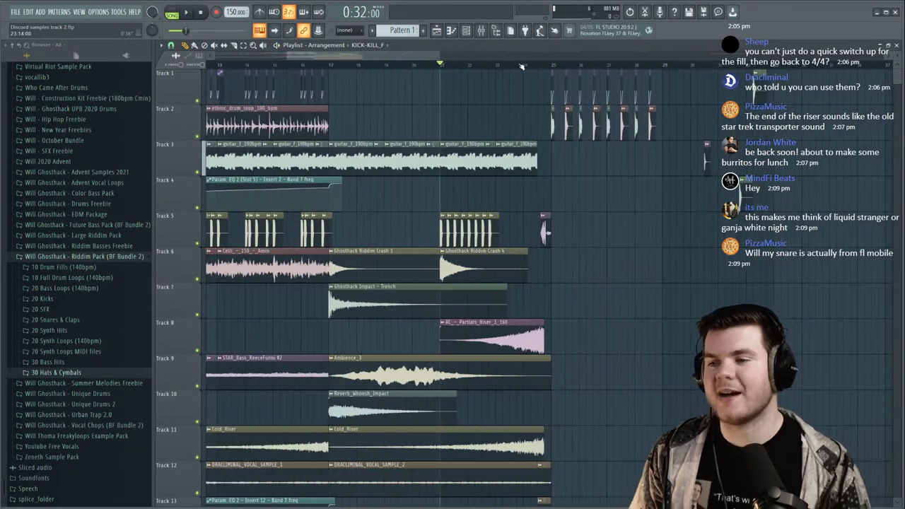
{"action": "scroll", "coordinate": [521, 67], "scroll_direction": "down", "scroll_amount": 1}
{"action": "key", "text": "space"}
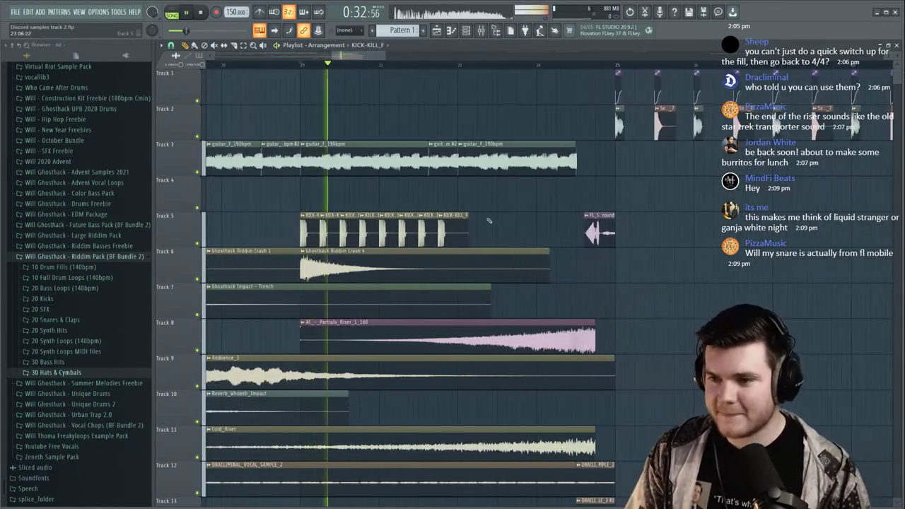
Move the eight KICK-KILL_F hits between bars 21 and 23 up to Track 4 and listen to them.
{"action": "left_click_drag", "start_coordinate": [310, 228], "coordinate": [312, 193]}
{"action": "left_click", "coordinate": [412, 226], "text": "ctrl"}
{"action": "left_click_drag", "start_coordinate": [471, 225], "coordinate": [471, 189]}
{"action": "key", "text": "space"}
{"action": "key", "text": "space"}
Add eight KICK-KILL_F hits at double the rate from bar 23 to bar 24 on Track 4 and play them from bar 23.
{"action": "mouse_move", "coordinate": [471, 228]}
{"action": "left_mouse_down"}
{"action": "mouse_move", "coordinate": [472, 191]}
{"action": "mouse_move", "coordinate": [471, 200]}
{"action": "mouse_move", "coordinate": [491, 200]}
{"action": "left_mouse_up"}
{"action": "left_click", "coordinate": [481, 227]}
{"action": "right_click", "coordinate": [499, 226]}
{"action": "left_click_drag", "start_coordinate": [556, 205], "coordinate": [479, 202]}
{"action": "left_click_drag", "start_coordinate": [477, 201], "coordinate": [517, 199]}
{"action": "left_click", "coordinate": [616, 190], "text": "ctrl"}
{"action": "key", "text": "space"}
{"action": "key", "text": "space"}
{"action": "left_click", "coordinate": [461, 65]}
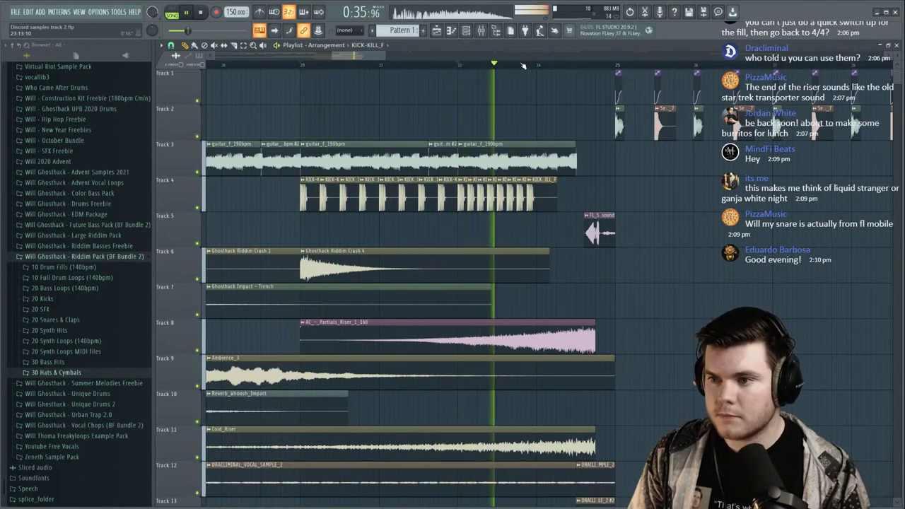
{"action": "key", "text": "space"}
{"action": "key", "text": "space"}
Trim the eight KICK-KILL_F clips between bars 23 and 24 on Track 4 to their spacing, leaving no extra hit on Track 5.
{"action": "scroll", "coordinate": [544, 65], "scroll_direction": "up", "scroll_amount": 5}
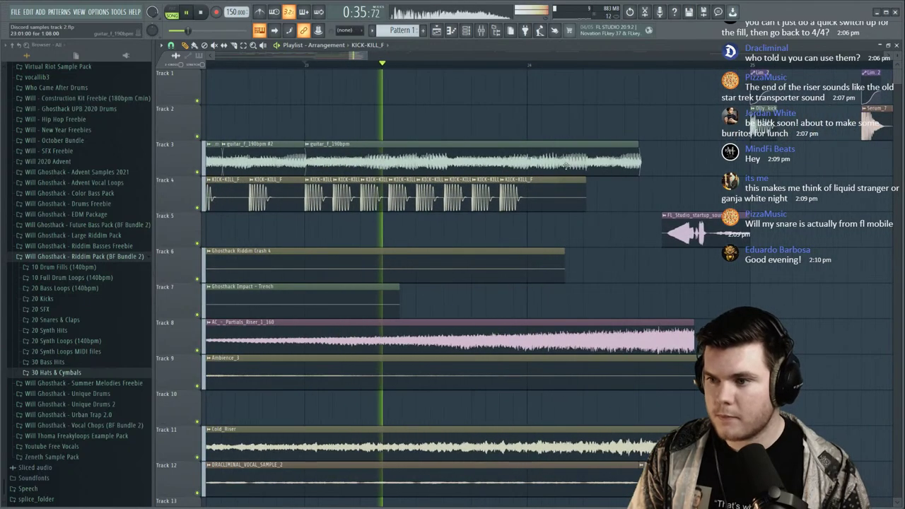
{"action": "left_click", "coordinate": [538, 233]}
{"action": "key", "text": "space"}
{"action": "left_click_drag", "start_coordinate": [647, 197], "coordinate": [384, 193]}
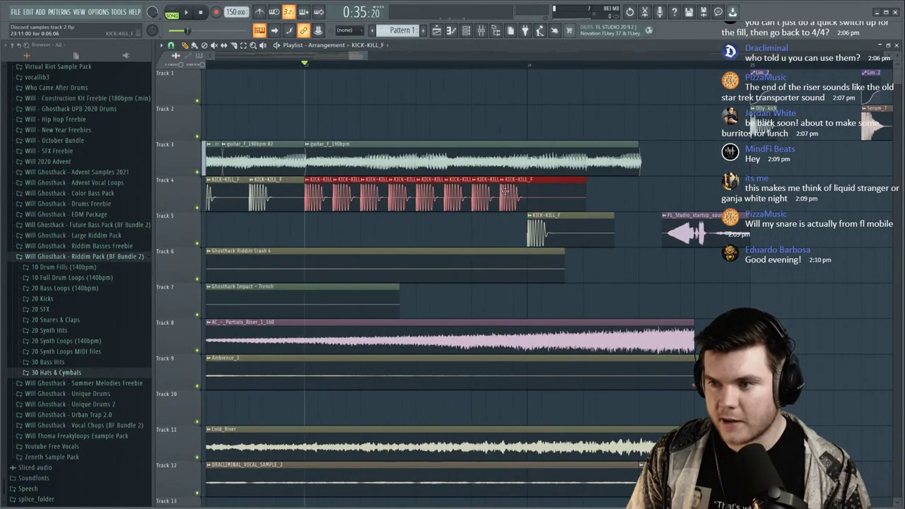
{"action": "left_click_drag", "start_coordinate": [584, 181], "coordinate": [524, 185]}
{"action": "left_click", "coordinate": [545, 194], "text": "ctrl"}
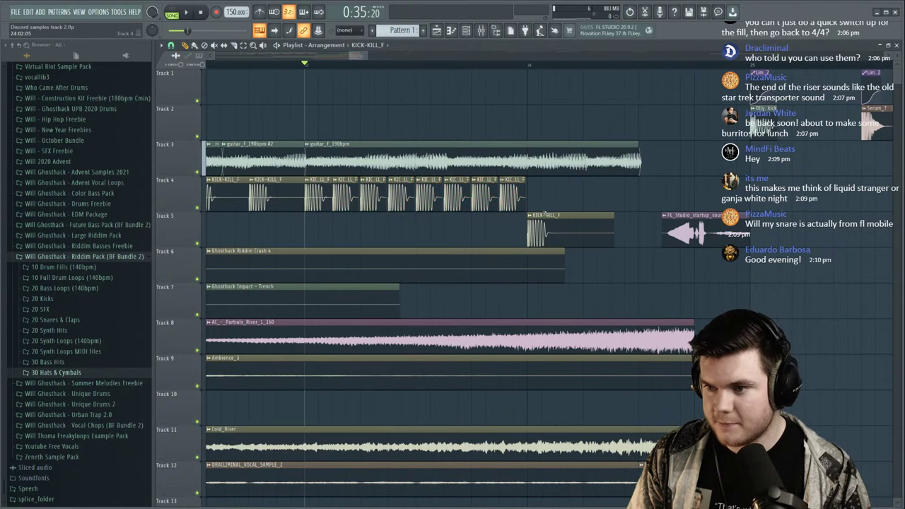
{"action": "key", "text": "space"}
{"action": "right_click", "coordinate": [541, 223]}
Add eight shortened KICK-KILL_F hits on Track 4 from bar 24, at double the rate of the hits in bar 23.
{"action": "left_click", "coordinate": [532, 193]}
{"action": "key", "text": "space"}
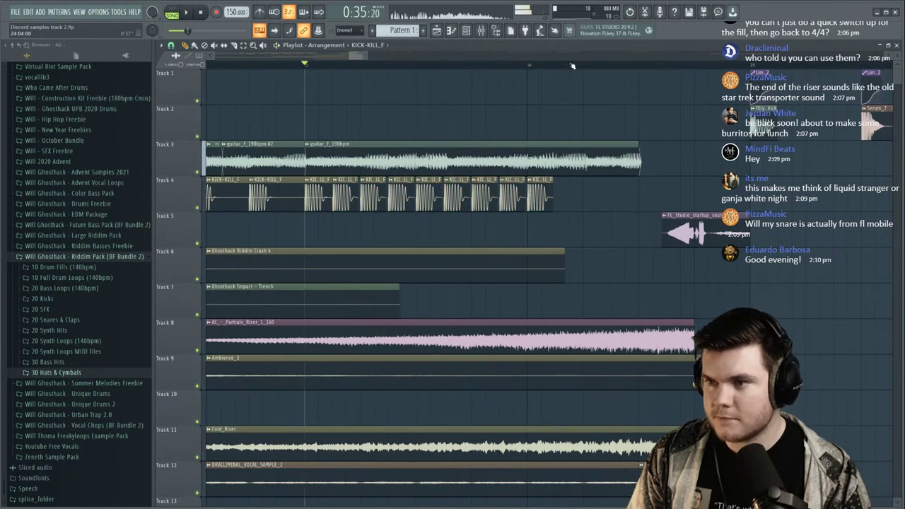
{"action": "scroll", "coordinate": [570, 105], "scroll_direction": "up", "scroll_amount": 5}
{"action": "left_click_drag", "start_coordinate": [529, 191], "coordinate": [489, 224]}
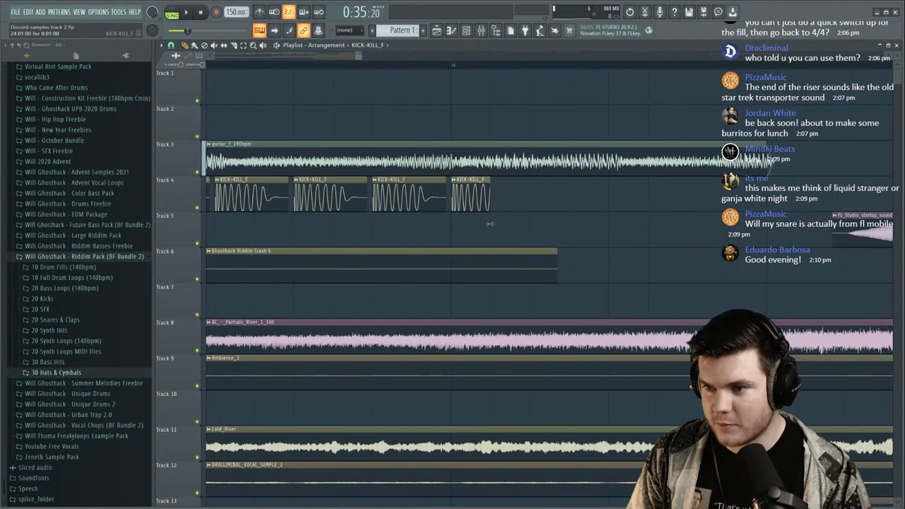
{"action": "left_click", "coordinate": [500, 196]}
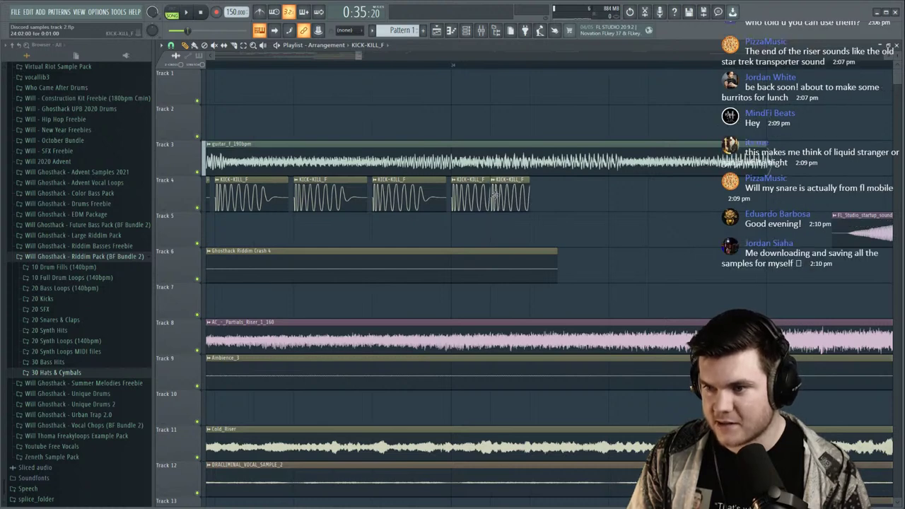
{"action": "left_click", "coordinate": [539, 193]}
{"action": "key", "text": "space"}
{"action": "left_click", "coordinate": [580, 189]}
{"action": "left_click", "coordinate": [621, 187]}
{"action": "left_click", "coordinate": [662, 184]}
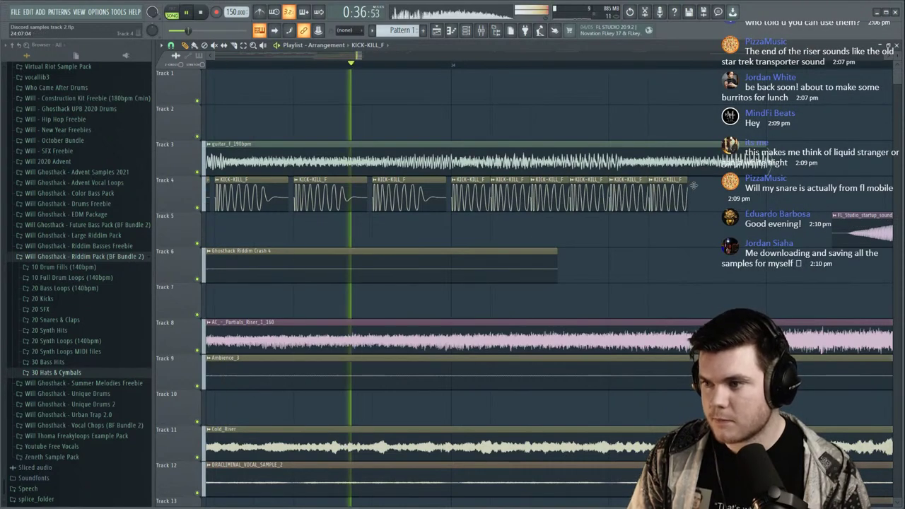
{"action": "left_click", "coordinate": [701, 186]}
{"action": "left_click", "coordinate": [740, 188]}
Play the accelerating KICK-KILL_F build on Track 4 to check its timing around bar 24.
{"action": "key", "text": "space"}
{"action": "key", "text": "space"}
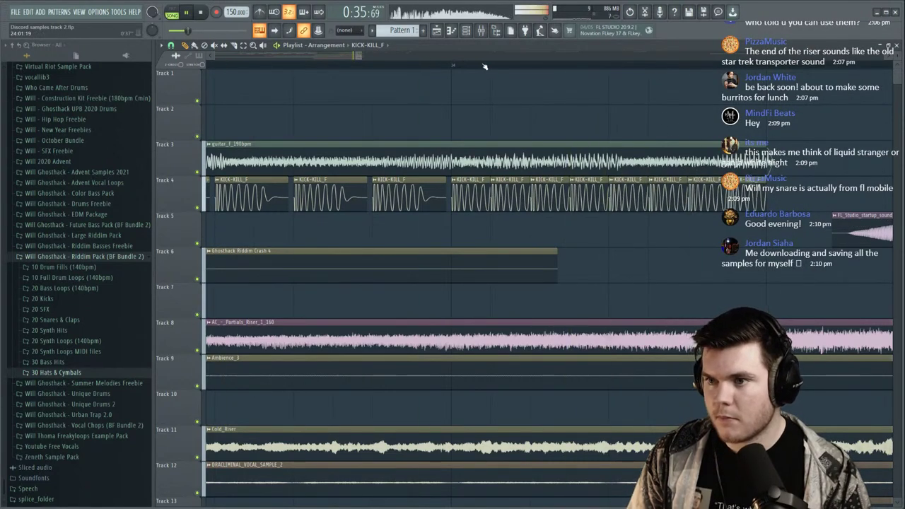
{"action": "scroll", "coordinate": [485, 64], "scroll_direction": "down", "scroll_amount": 5}
{"action": "scroll", "coordinate": [517, 64], "scroll_direction": "up", "scroll_amount": 4}
{"action": "scroll", "coordinate": [518, 65], "scroll_direction": "up", "scroll_amount": 3}
{"action": "key", "text": "space"}
{"action": "scroll", "coordinate": [518, 64], "scroll_direction": "down", "scroll_amount": 8}
{"action": "key", "text": "space"}
{"action": "scroll", "coordinate": [519, 64], "scroll_direction": "up", "scroll_amount": 1}
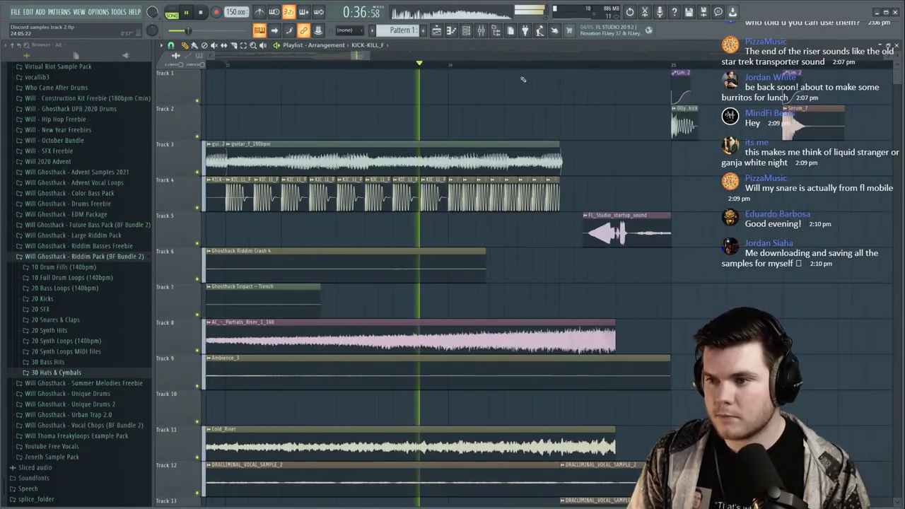
Try an extra KICK-KILL_F hit and a Serum_7 hit at the end of the build, removing each again.
{"action": "left_click", "coordinate": [570, 192]}
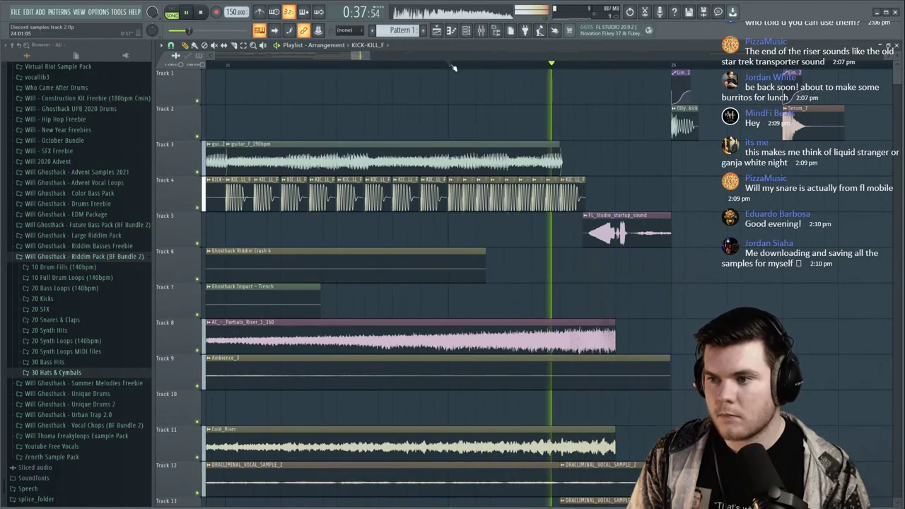
{"action": "right_click", "coordinate": [574, 195]}
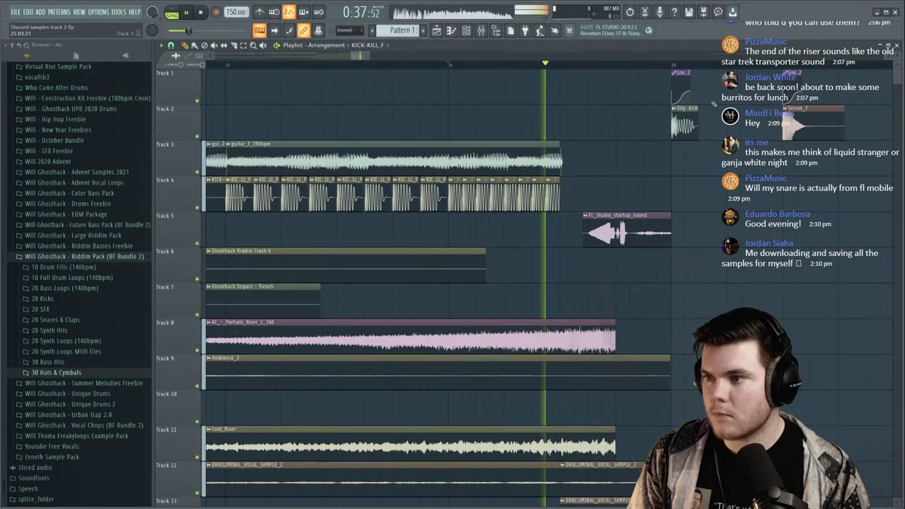
{"action": "left_click", "coordinate": [565, 129]}
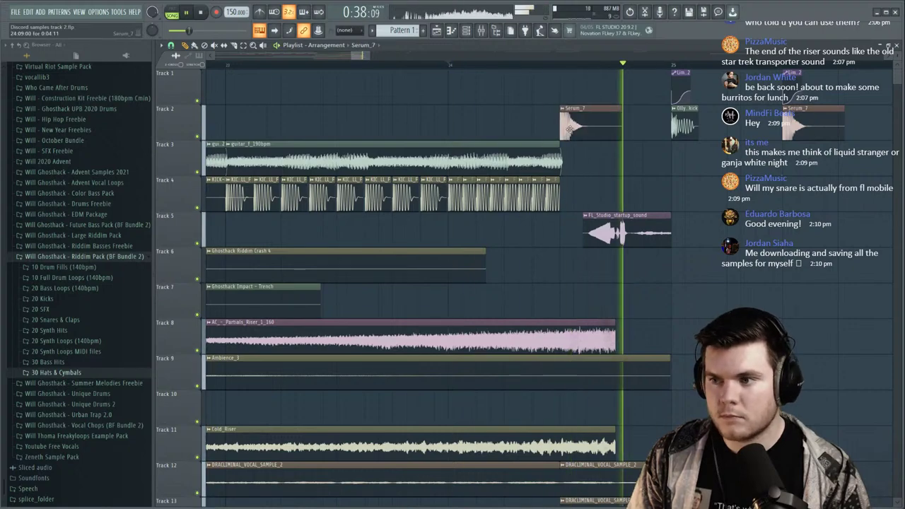
{"action": "right_click", "coordinate": [566, 129]}
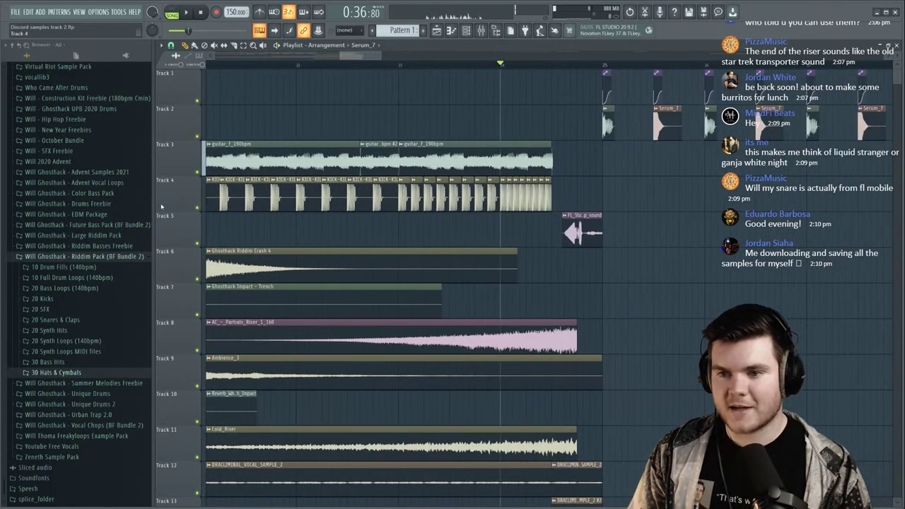
Solo Track 4, play the kick build, and add Fruity Parametric EQ 2 to mixer Insert 3.
{"action": "right_click", "coordinate": [199, 206]}
{"action": "scroll", "coordinate": [375, 66], "scroll_direction": "down", "scroll_amount": 2}
{"action": "left_click", "coordinate": [270, 65]}
{"action": "left_click", "coordinate": [482, 31]}
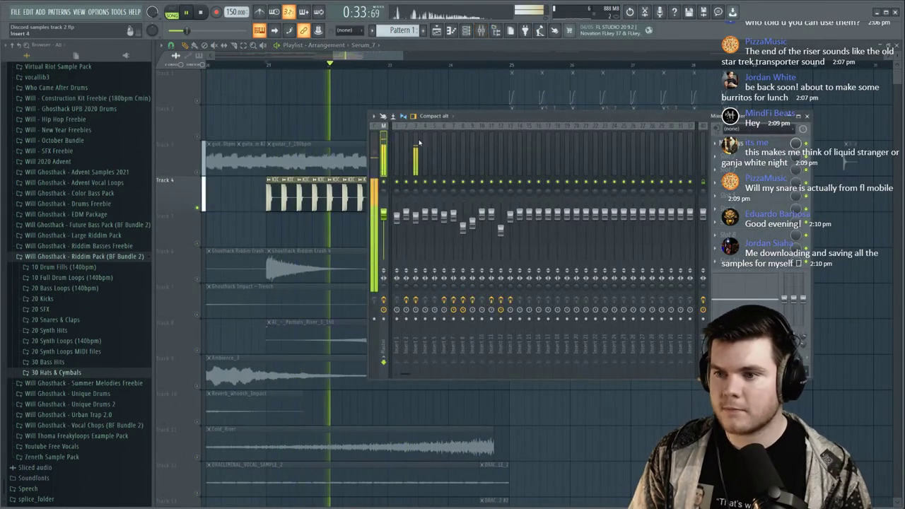
{"action": "left_click", "coordinate": [418, 141]}
{"action": "left_click", "coordinate": [716, 157]}
{"action": "mouse_move", "coordinate": [729, 168]}
{"action": "left_click", "coordinate": [629, 130]}
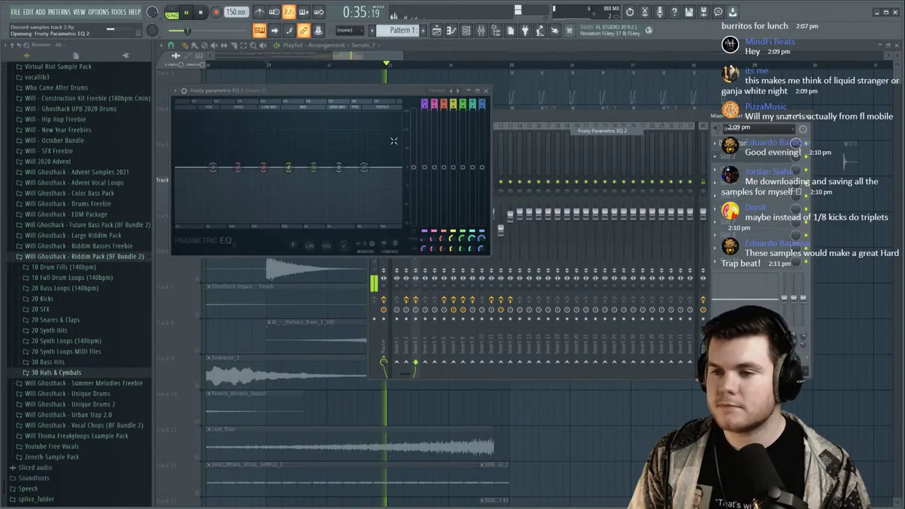
Load a preset with low and high cuts in the Insert 3 EQ and raise the band 1 high-pass frequency slightly.
{"action": "left_click", "coordinate": [437, 90]}
{"action": "left_click", "coordinate": [455, 169]}
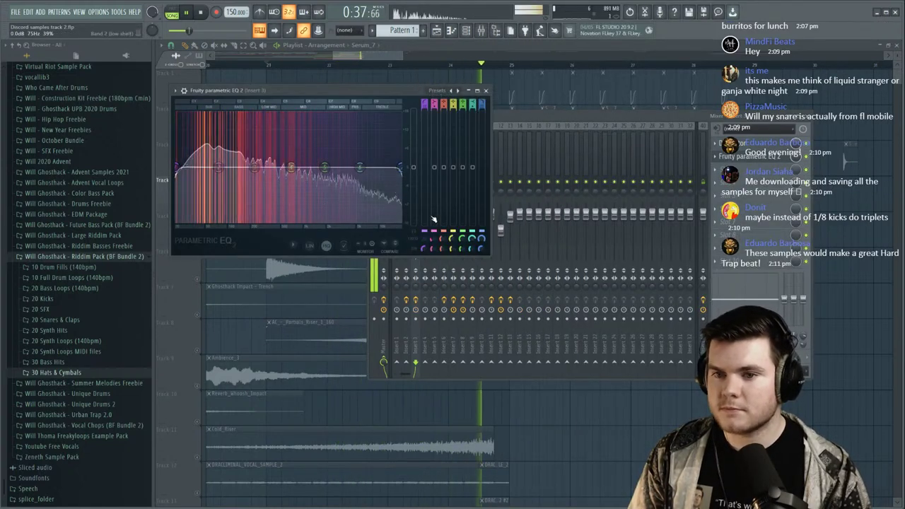
{"action": "left_click_drag", "start_coordinate": [176, 168], "coordinate": [189, 171]}
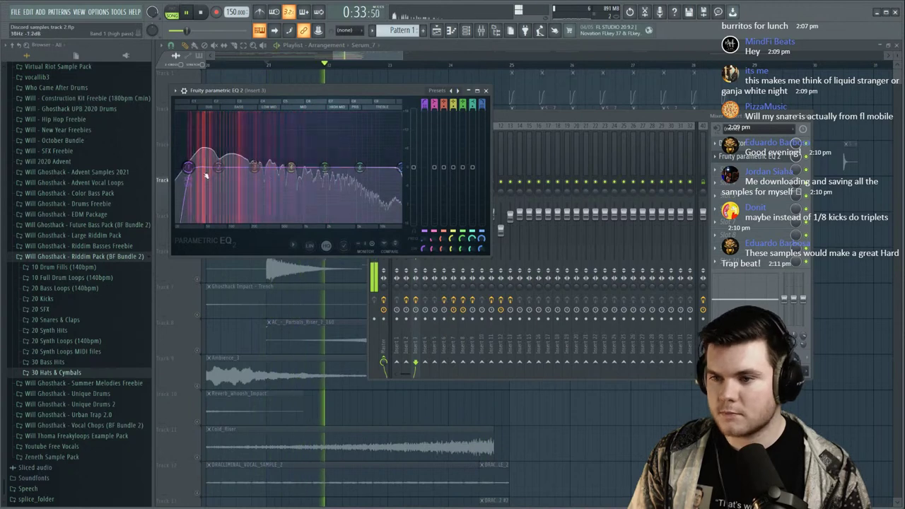
{"action": "key", "text": "space"}
Create an automation clip for EQ band 1 frequency and fit it on Track 5 from bar 21 to the end of the build.
{"action": "right_click", "coordinate": [426, 240]}
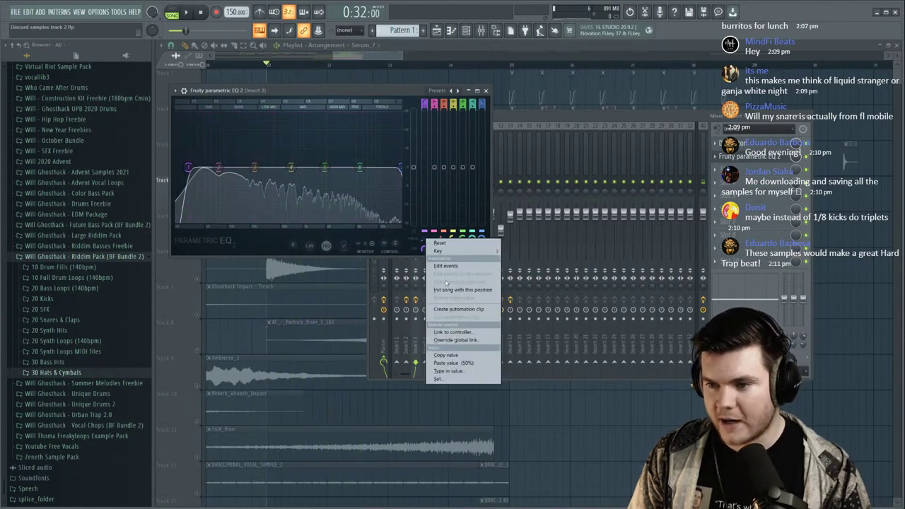
{"action": "left_click", "coordinate": [450, 310]}
{"action": "key", "text": "space"}
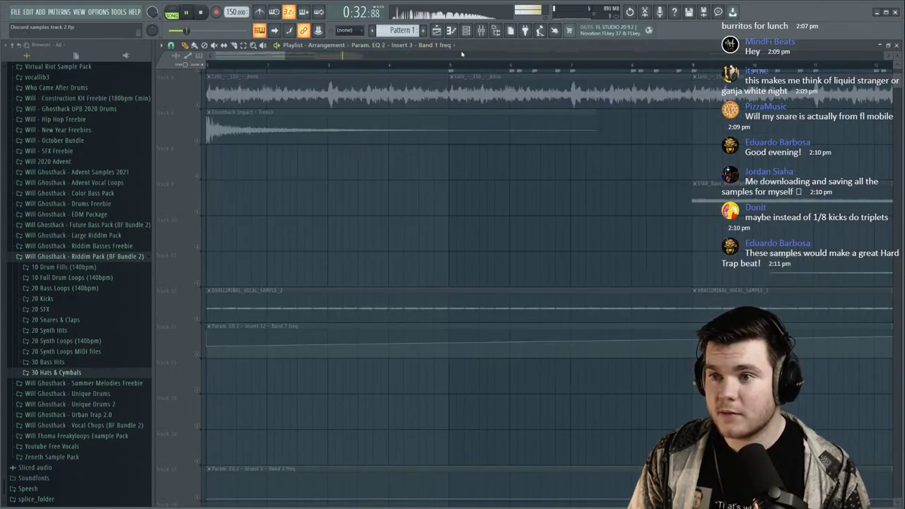
{"action": "scroll", "coordinate": [455, 65], "scroll_direction": "down", "scroll_amount": 5}
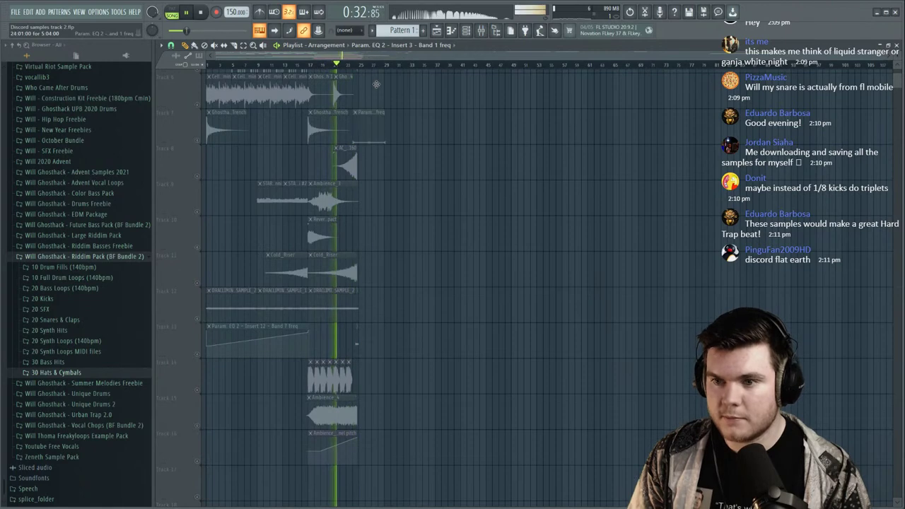
{"action": "scroll", "coordinate": [377, 133], "scroll_direction": "up", "scroll_amount": 5}
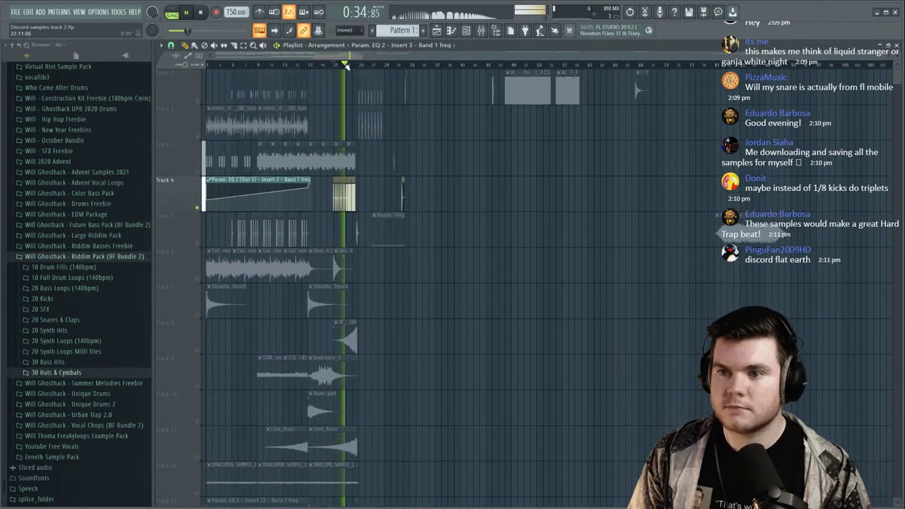
{"action": "scroll", "coordinate": [346, 64], "scroll_direction": "up", "scroll_amount": 5}
{"action": "left_click_drag", "start_coordinate": [817, 246], "coordinate": [607, 245]}
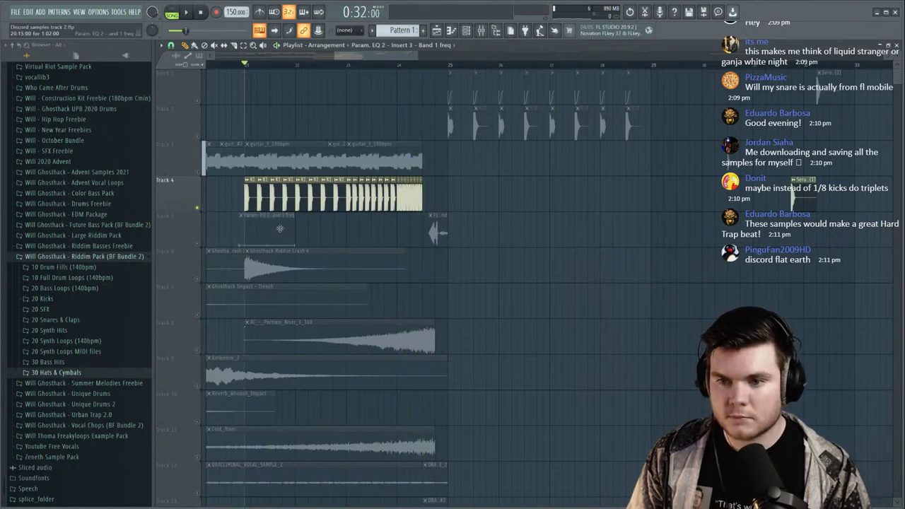
{"action": "key", "text": "space"}
{"action": "left_click_drag", "start_coordinate": [302, 232], "coordinate": [423, 224]}
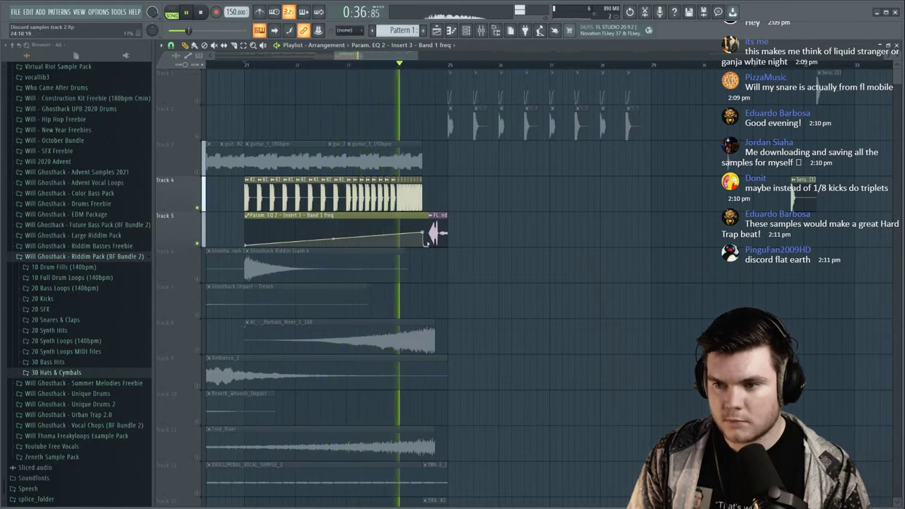
Shape the band 1 frequency automation into a slow curve that peaks with the last kicks and drops back, checking it in playback.
{"action": "left_click_drag", "start_coordinate": [425, 239], "coordinate": [425, 243]}
{"action": "left_click_drag", "start_coordinate": [334, 243], "coordinate": [334, 245]}
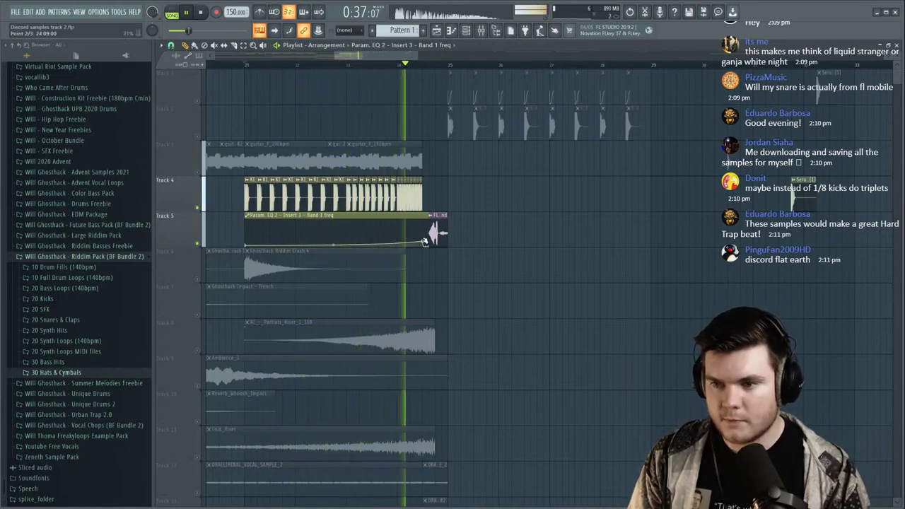
{"action": "key", "text": "space"}
{"action": "left_click", "coordinate": [377, 66]}
{"action": "left_click_drag", "start_coordinate": [425, 240], "coordinate": [424, 236]}
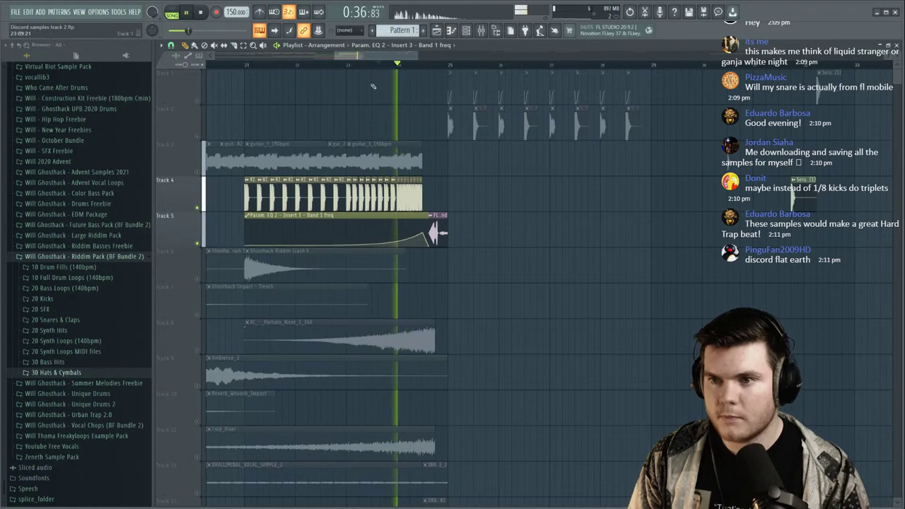
{"action": "left_click", "coordinate": [349, 65]}
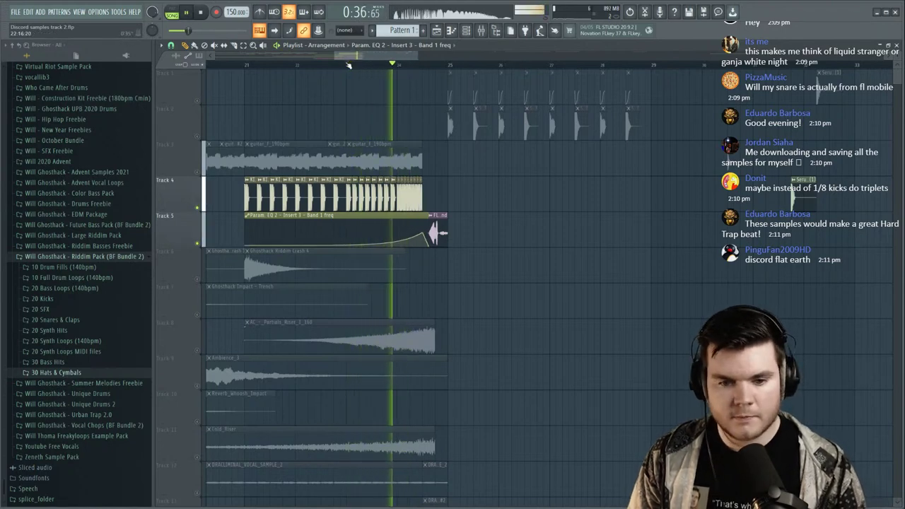
Unsolo the tracks and fine-tune the band 1 frequency automation's peak while playing the full mix.
{"action": "right_click", "coordinate": [198, 244]}
{"action": "key", "text": "space"}
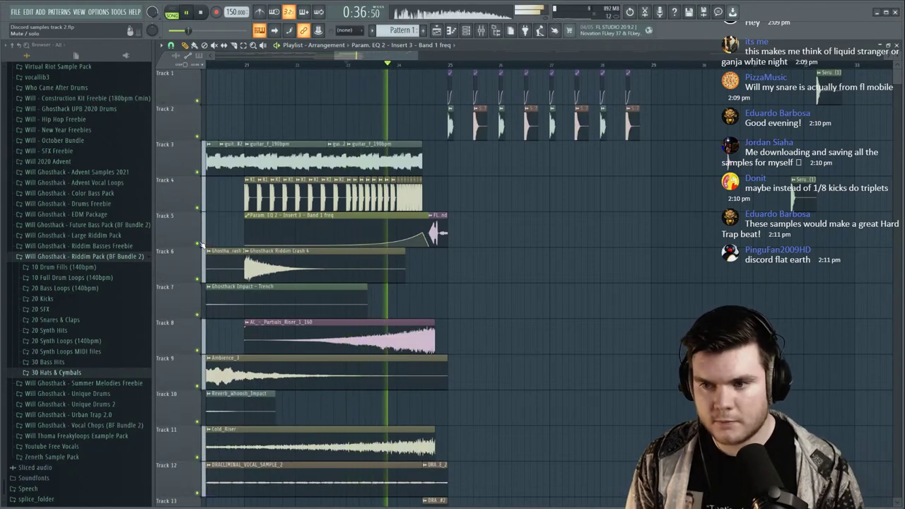
{"action": "key", "text": "space"}
{"action": "key", "text": "space"}
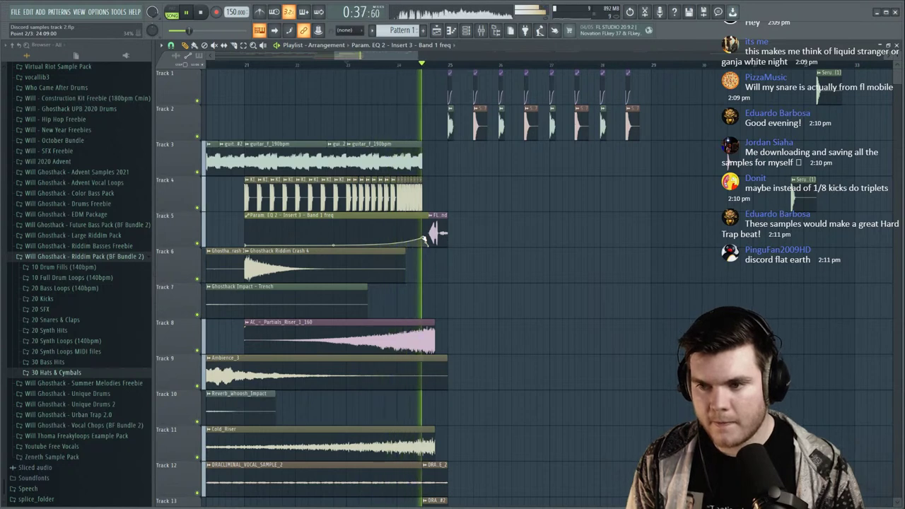
{"action": "key", "text": "space"}
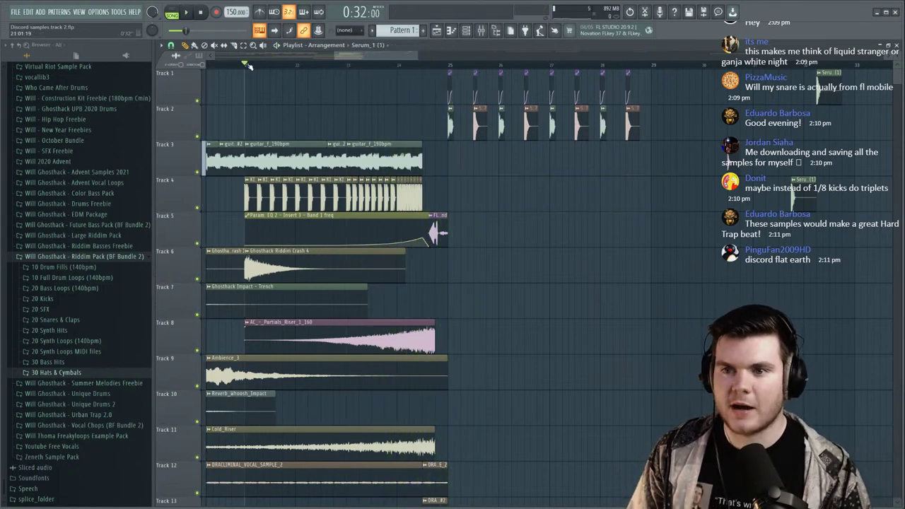
Layer Serum_1 (1) hits on Track 2 under the first two kicks from bar 21 and play them.
{"action": "key", "text": "space"}
{"action": "scroll", "coordinate": [248, 65], "scroll_direction": "up", "scroll_amount": 3}
{"action": "key", "text": "space"}
{"action": "key", "text": "space"}
{"action": "key", "text": "space"}
{"action": "key", "text": "space"}
{"action": "left_click_drag", "start_coordinate": [285, 88], "coordinate": [291, 124]}
{"action": "key", "text": "space"}
Lower the volume of the Serum_1 (1) sample in its channel settings and listen to the layered kicks.
{"action": "double_click", "coordinate": [330, 122]}
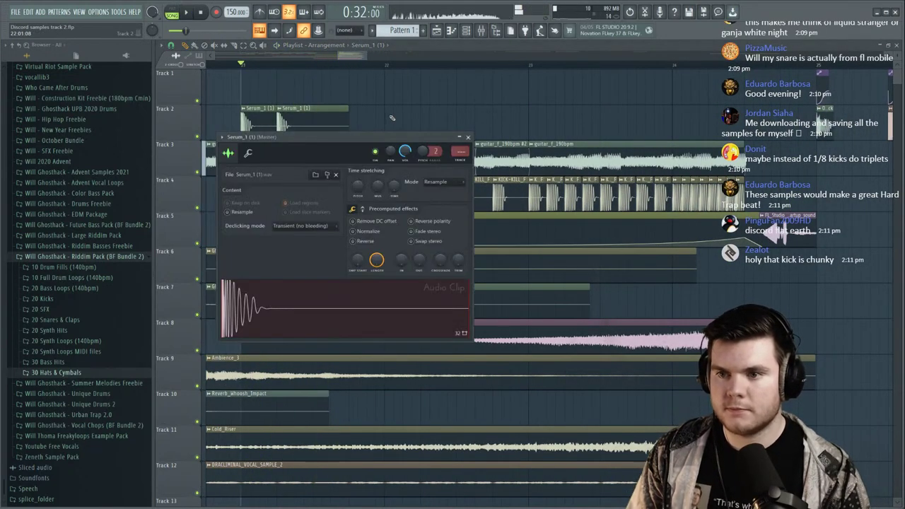
{"action": "key", "text": "space"}
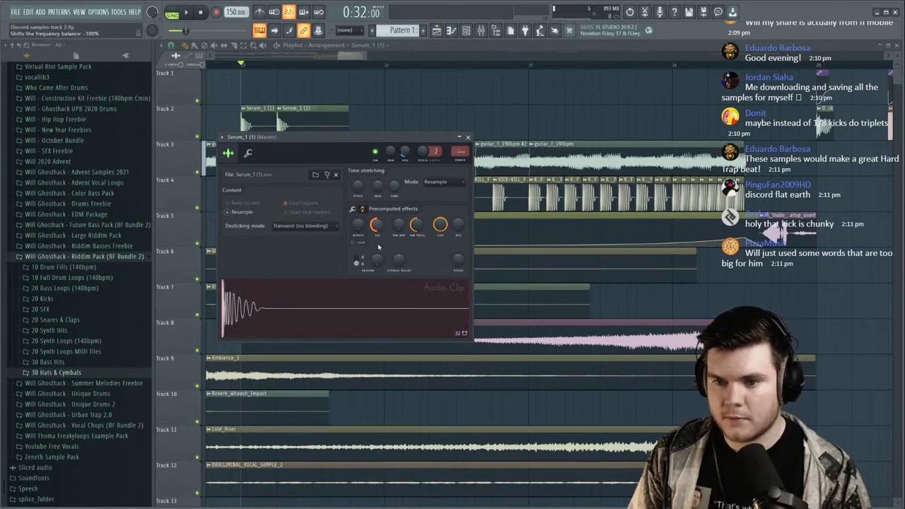
{"action": "key", "text": "space"}
{"action": "left_click", "coordinate": [467, 137]}
{"action": "key", "text": "space"}
{"action": "key", "text": "space"}
Extend the Serum_1 (1) layer on Track 2 to eight hits aligned with the kicks between bars 21 and 23.
{"action": "left_click_drag", "start_coordinate": [336, 100], "coordinate": [335, 130]}
{"action": "left_click_drag", "start_coordinate": [370, 82], "coordinate": [374, 131]}
{"action": "left_click_drag", "start_coordinate": [408, 81], "coordinate": [228, 126]}
{"action": "right_click", "coordinate": [416, 124]}
{"action": "left_click_drag", "start_coordinate": [261, 120], "coordinate": [405, 118]}
{"action": "key", "text": "space"}
{"action": "key", "text": "space"}
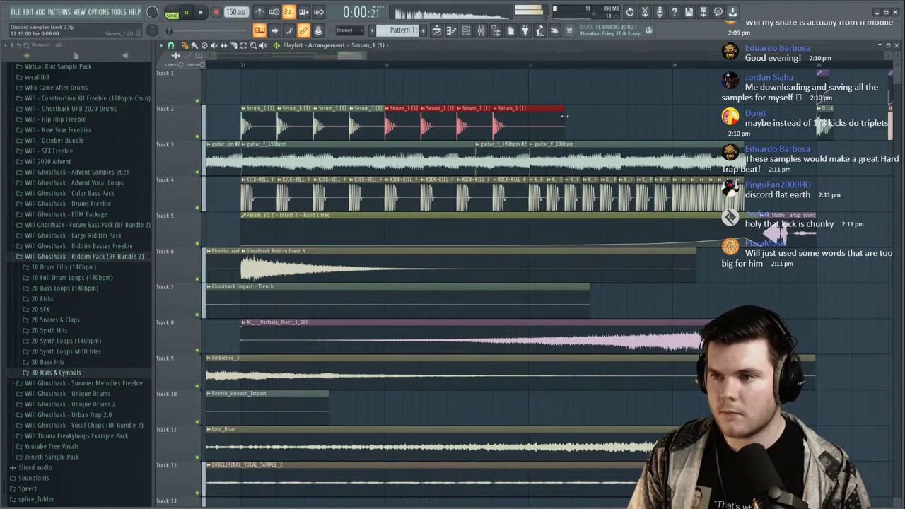
Duplicate the eight Serum_1 (1) hits on Track 2 and align the copies to start at bar 23.
{"action": "left_click_drag", "start_coordinate": [582, 120], "coordinate": [266, 116]}
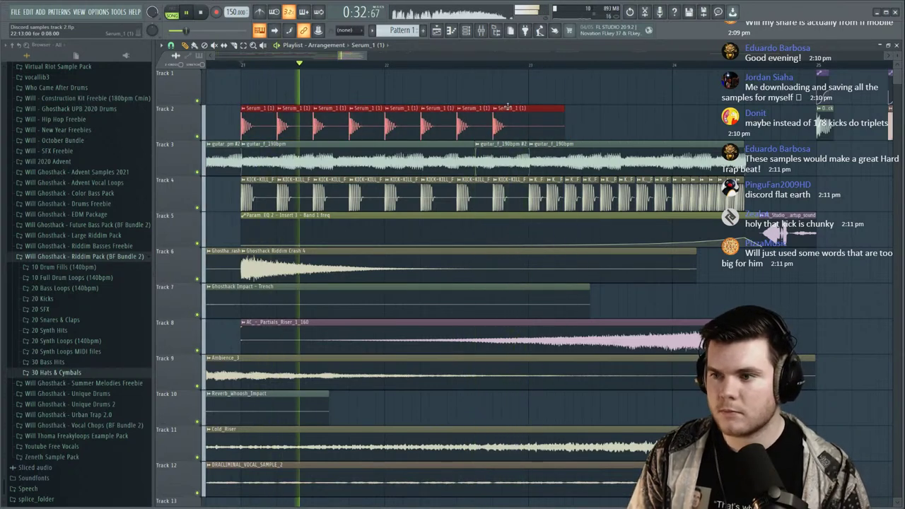
{"action": "key", "text": "ctrl+b"}
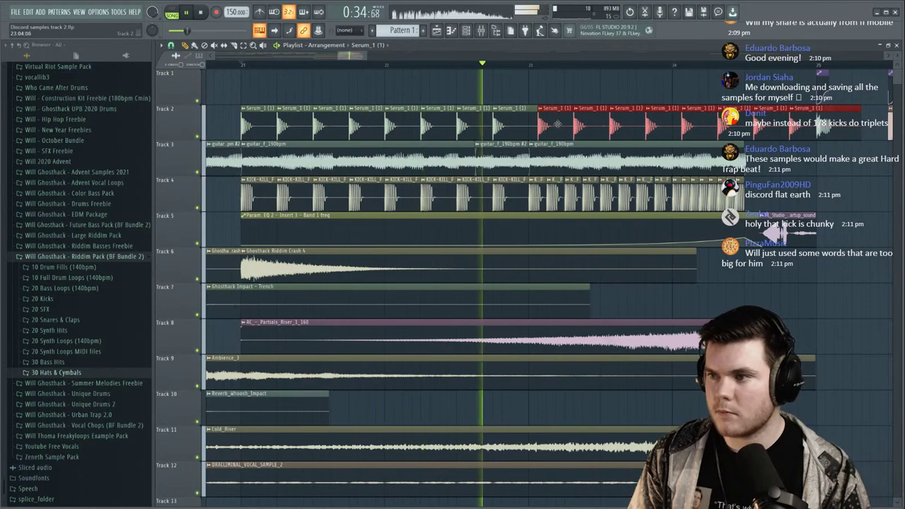
{"action": "left_click_drag", "start_coordinate": [558, 124], "coordinate": [556, 126]}
{"action": "left_click_drag", "start_coordinate": [352, 57], "coordinate": [365, 58]}
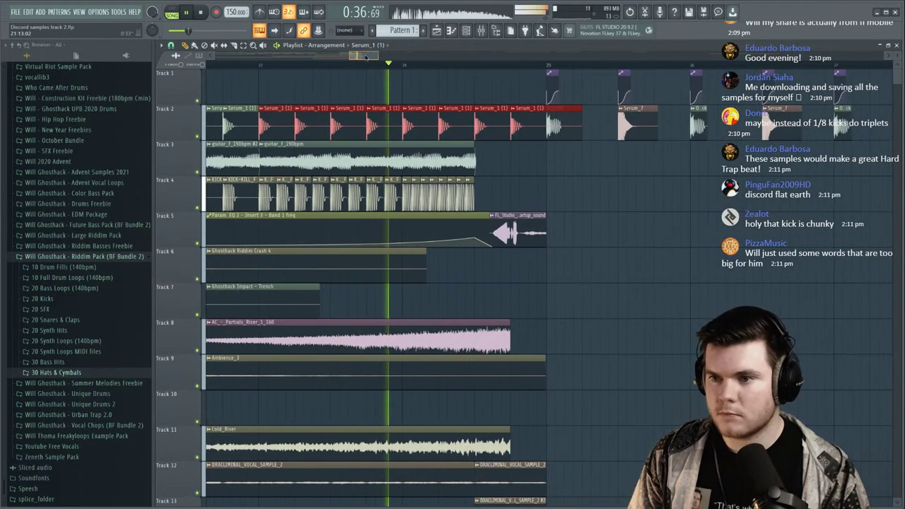
Delete the last two Serum_1 (1) hits on Track 2 before bar 25 and play through into the drop.
{"action": "key", "text": "space"}
{"action": "right_click", "coordinate": [522, 118]}
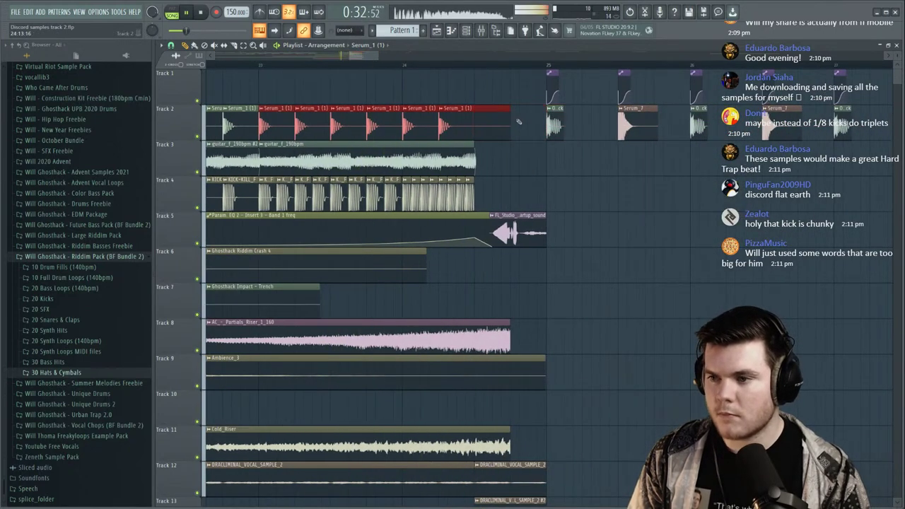
{"action": "left_click", "coordinate": [651, 194]}
{"action": "scroll", "coordinate": [421, 66], "scroll_direction": "down", "scroll_amount": 4}
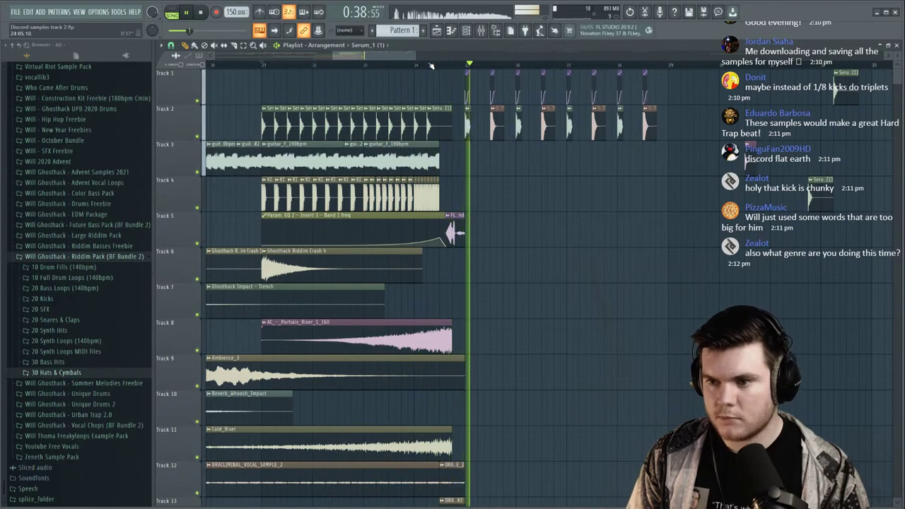
{"action": "scroll", "coordinate": [430, 65], "scroll_direction": "down", "scroll_amount": 4}
{"action": "scroll", "coordinate": [518, 72], "scroll_direction": "up", "scroll_amount": 4}
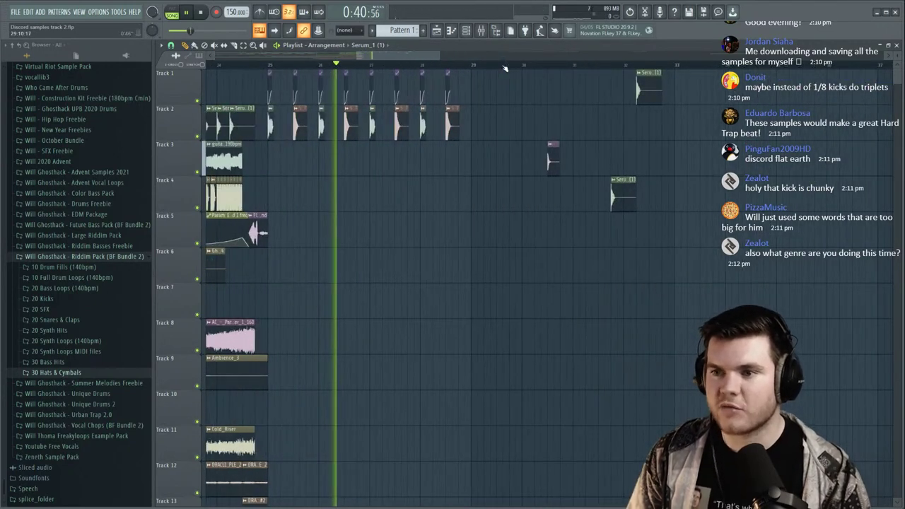
Set the high-pass band of Insert 7's Parametric EQ 2 to 42 Hz and play the track.
{"action": "key", "text": "F9"}
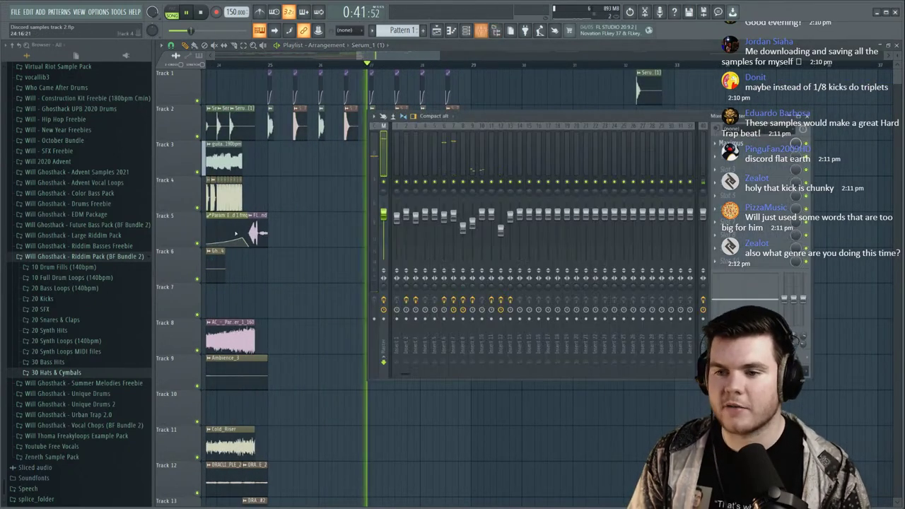
{"action": "left_click", "coordinate": [457, 181]}
{"action": "left_click", "coordinate": [750, 156]}
{"action": "left_click_drag", "start_coordinate": [208, 155], "coordinate": [195, 155]}
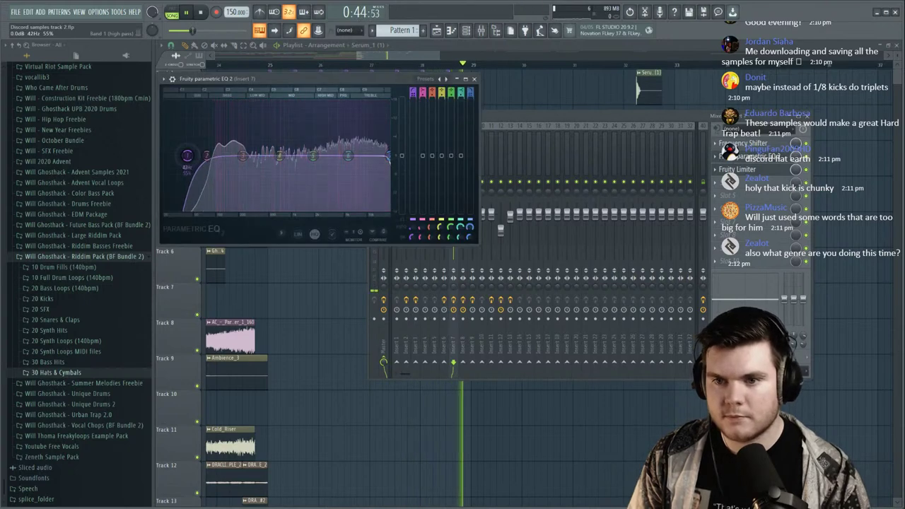
{"action": "key", "text": "space"}
{"action": "key", "text": "space"}
{"action": "left_click", "coordinate": [735, 156]}
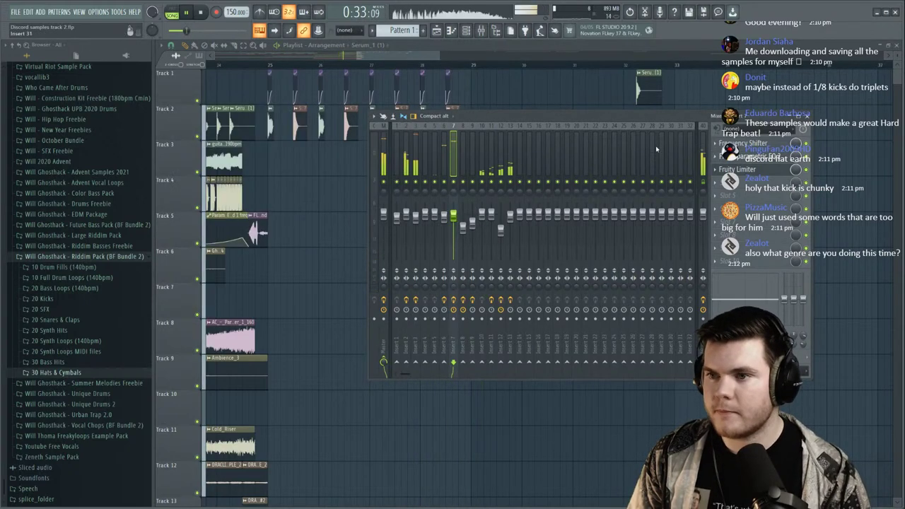
Play the drop from bar 25 and move the three spare clips on Tracks 1, 3 and 4 to around bars 40 to 42.
{"action": "left_click", "coordinate": [474, 64]}
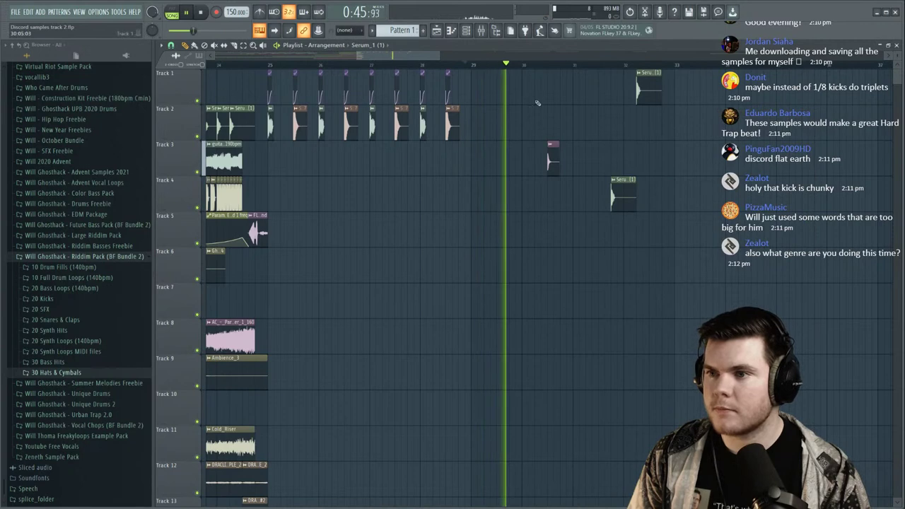
{"action": "left_click", "coordinate": [270, 64]}
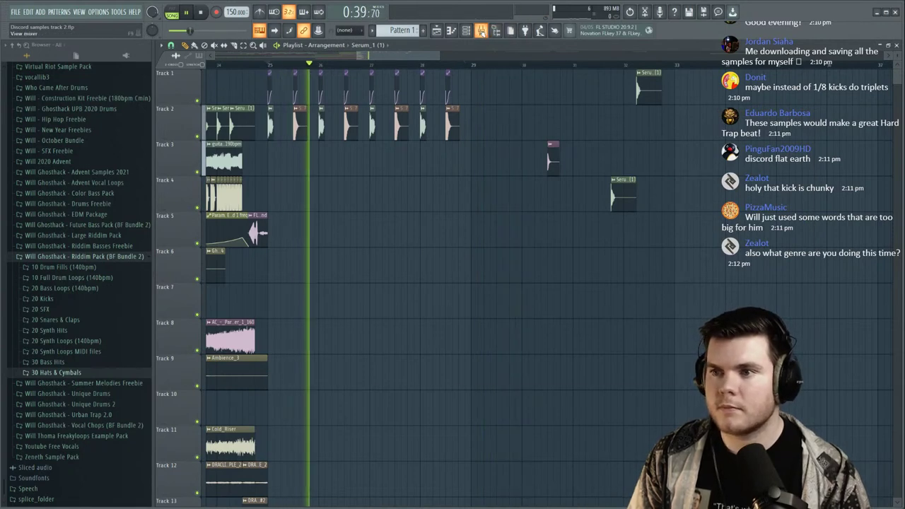
{"action": "key", "text": "F9"}
{"action": "key", "text": "space"}
{"action": "key", "text": "F9"}
{"action": "scroll", "coordinate": [433, 73], "scroll_direction": "down", "scroll_amount": 5}
{"action": "left_click_drag", "start_coordinate": [575, 232], "coordinate": [472, 74]}
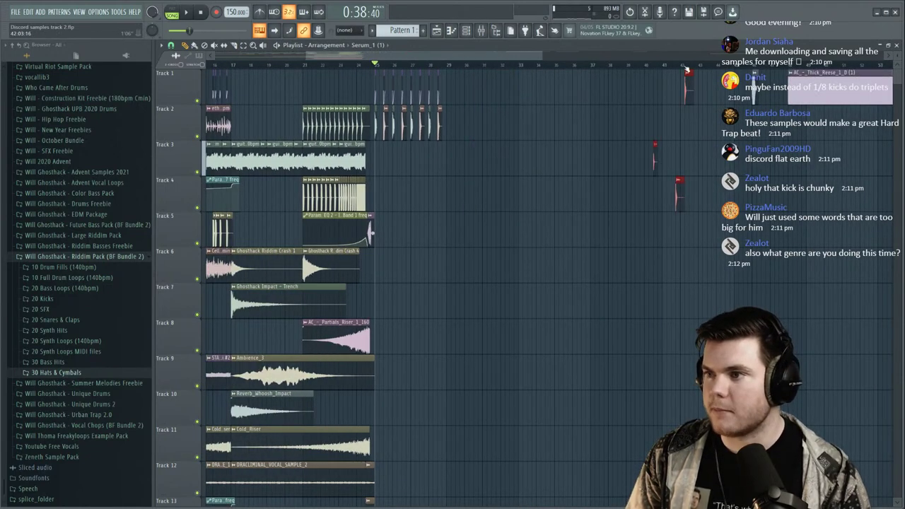
Audition STAR_Bass_Womper_G near bar 46, try it on Track 3 at bar 25, and view its channel settings.
{"action": "scroll", "coordinate": [685, 73], "scroll_direction": "right", "scroll_amount": 3}
{"action": "left_click", "coordinate": [662, 65]}
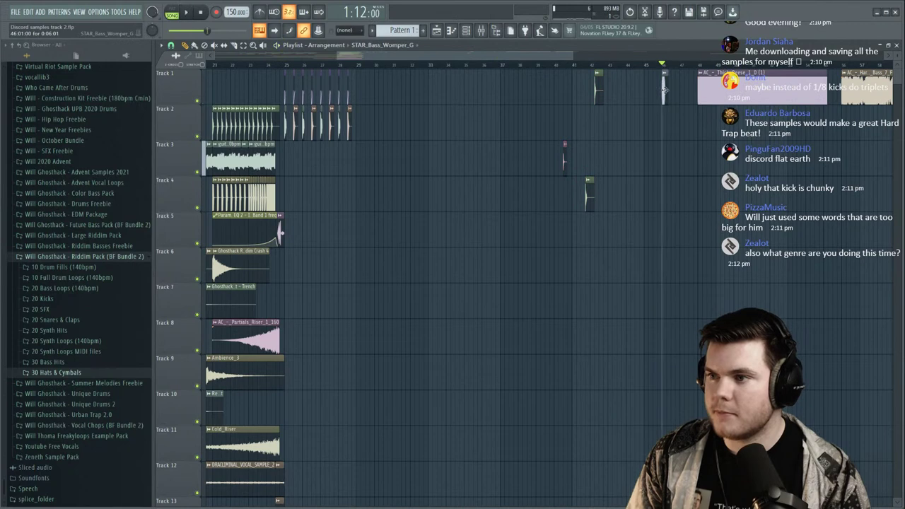
{"action": "scroll", "coordinate": [284, 107], "scroll_direction": "left", "scroll_amount": 1}
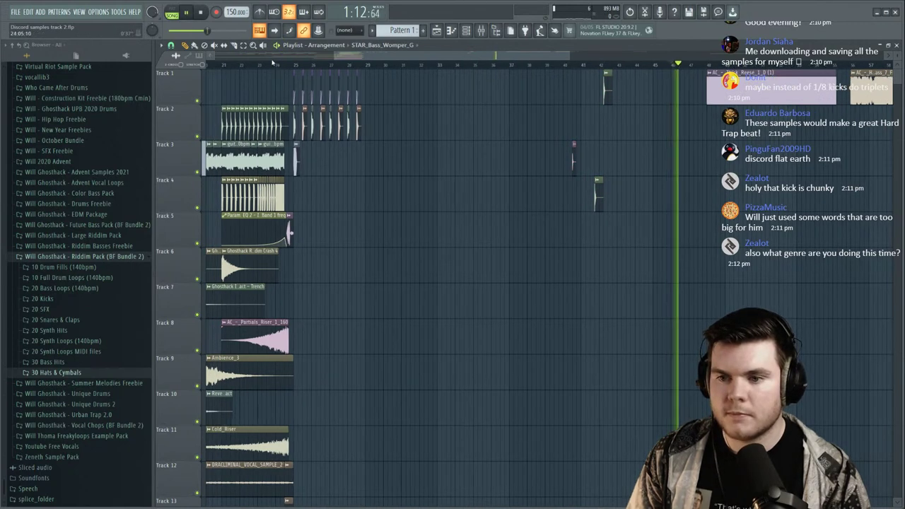
{"action": "left_click", "coordinate": [271, 64]}
{"action": "scroll", "coordinate": [288, 66], "scroll_direction": "up", "scroll_amount": 5}
{"action": "double_click", "coordinate": [344, 161]}
{"action": "key", "text": "space"}
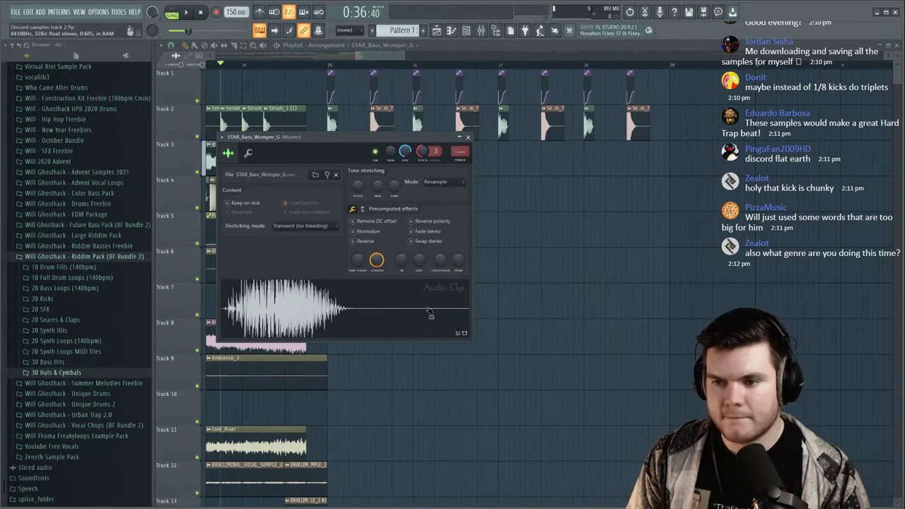
{"action": "key", "text": "Escape"}
{"action": "key", "text": "space"}
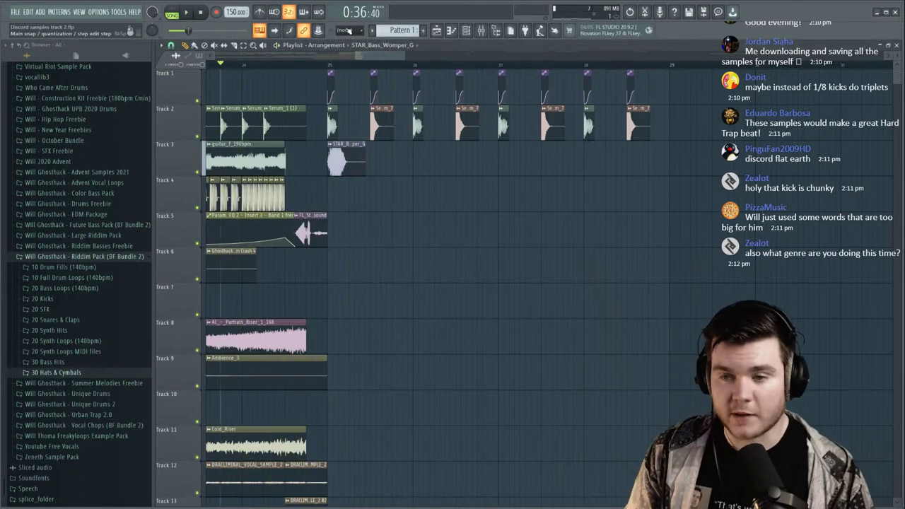
Remove the STAR_Bass_Womper_G clip from bar 25 on Track 3 and audition the Snare sample near bar 40.
{"action": "scroll", "coordinate": [327, 70], "scroll_direction": "down", "scroll_amount": 3}
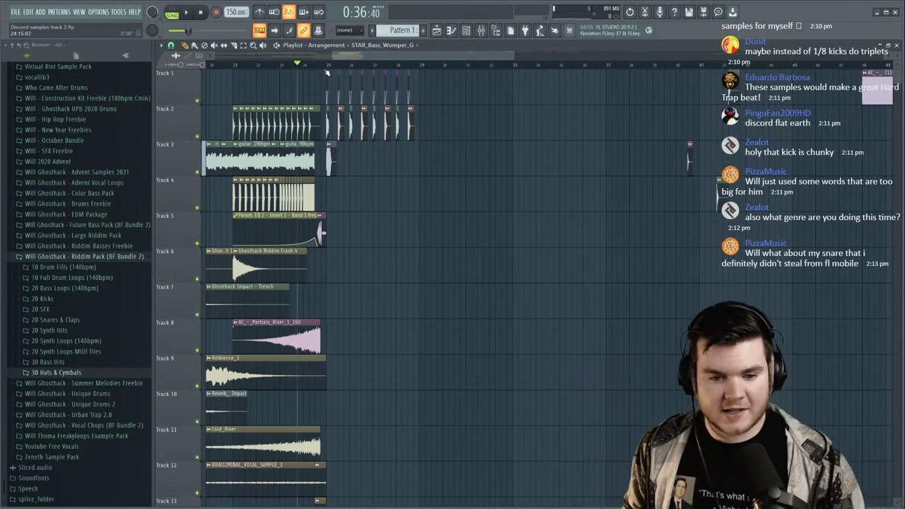
{"action": "key", "text": "space"}
{"action": "left_click", "coordinate": [364, 157]}
{"action": "key", "text": "space"}
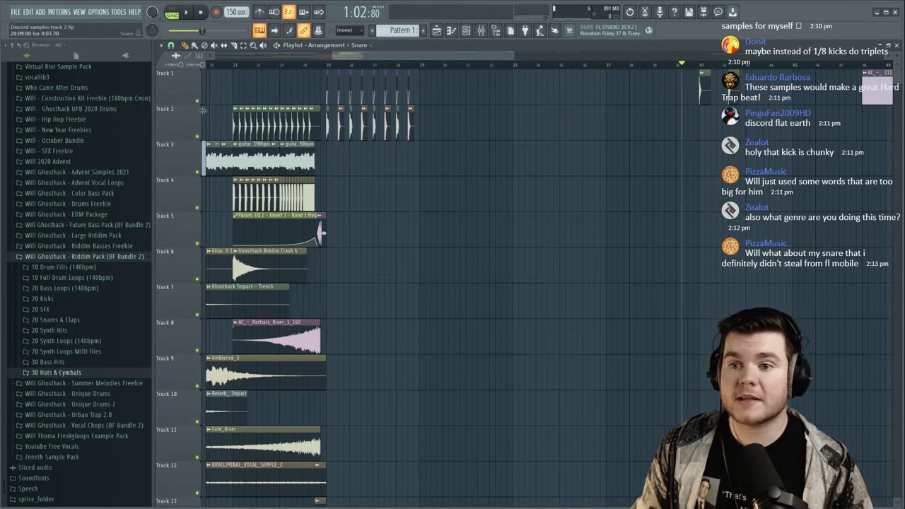
Place seven Snare hits on Track 1 in a syncopated rhythm from bar 21 to bar 23 and play them.
{"action": "scroll", "coordinate": [395, 71], "scroll_direction": "left", "scroll_amount": 5}
{"action": "scroll", "coordinate": [390, 69], "scroll_direction": "up", "scroll_amount": 3}
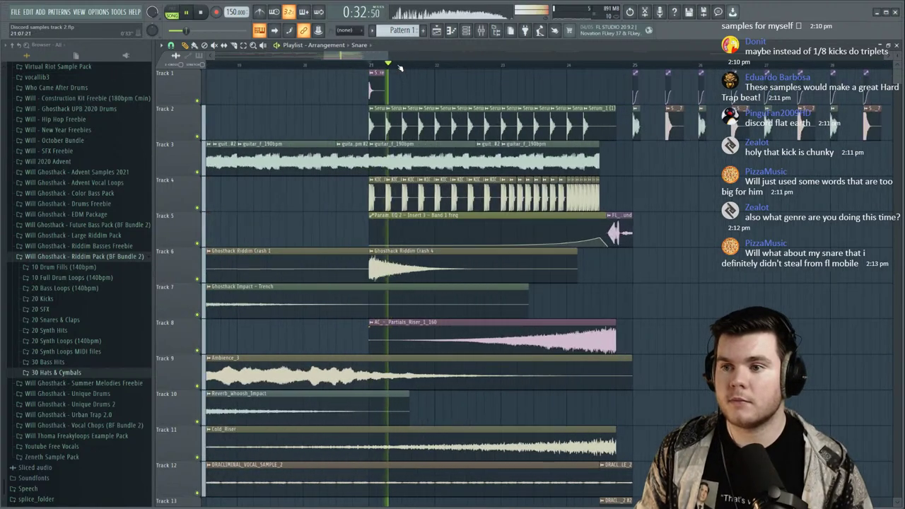
{"action": "key", "text": "space"}
{"action": "left_click", "coordinate": [420, 88]}
{"action": "left_click", "coordinate": [445, 87]}
{"action": "left_click", "coordinate": [470, 85]}
{"action": "left_click", "coordinate": [495, 85]}
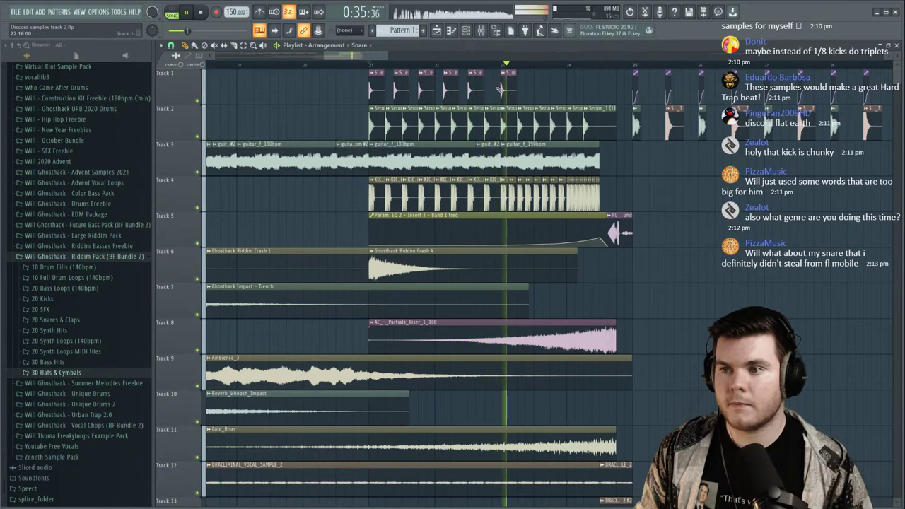
{"action": "key", "text": "space"}
{"action": "key", "text": "space"}
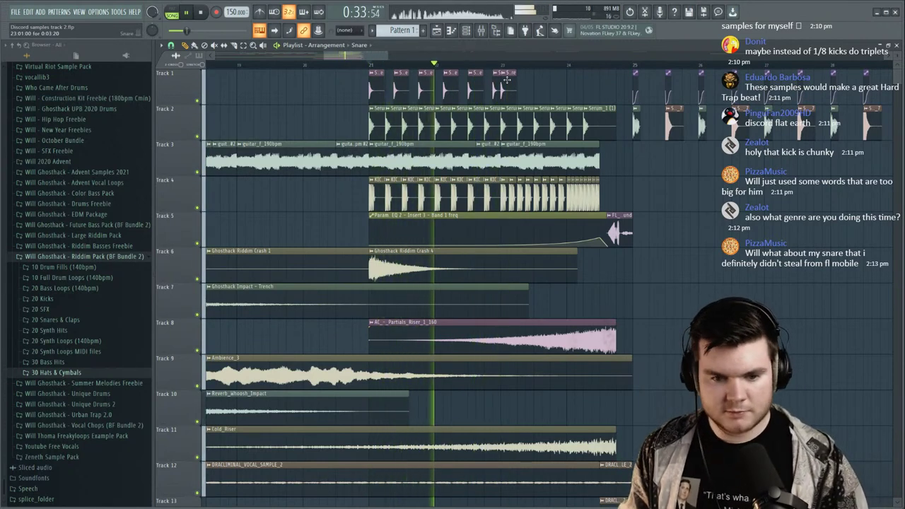
Move the seven Snare hits on Track 1 to start at bar 17 and duplicate them up to bar 21.
{"action": "scroll", "coordinate": [495, 82], "scroll_direction": "up", "scroll_amount": 2}
{"action": "left_click_drag", "start_coordinate": [439, 85], "coordinate": [244, 87]}
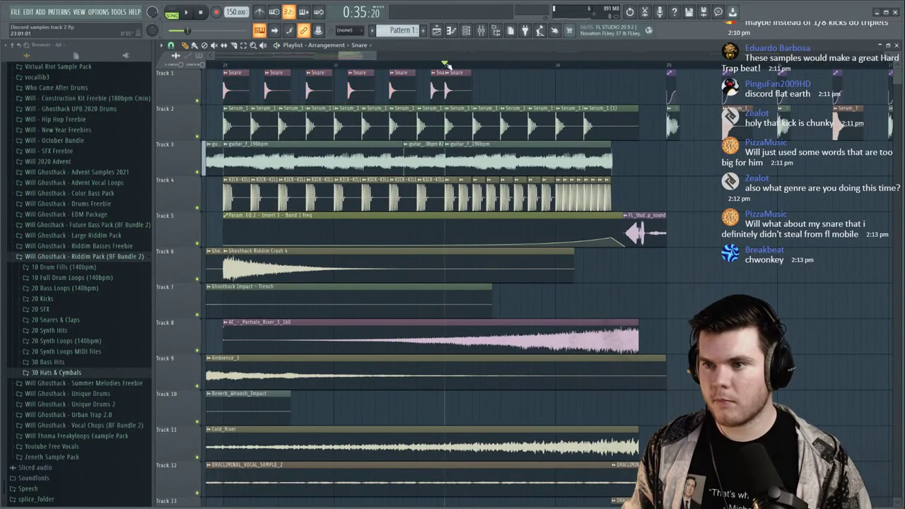
{"action": "scroll", "coordinate": [453, 65], "scroll_direction": "down", "scroll_amount": 3}
{"action": "left_click_drag", "start_coordinate": [370, 81], "coordinate": [333, 81]}
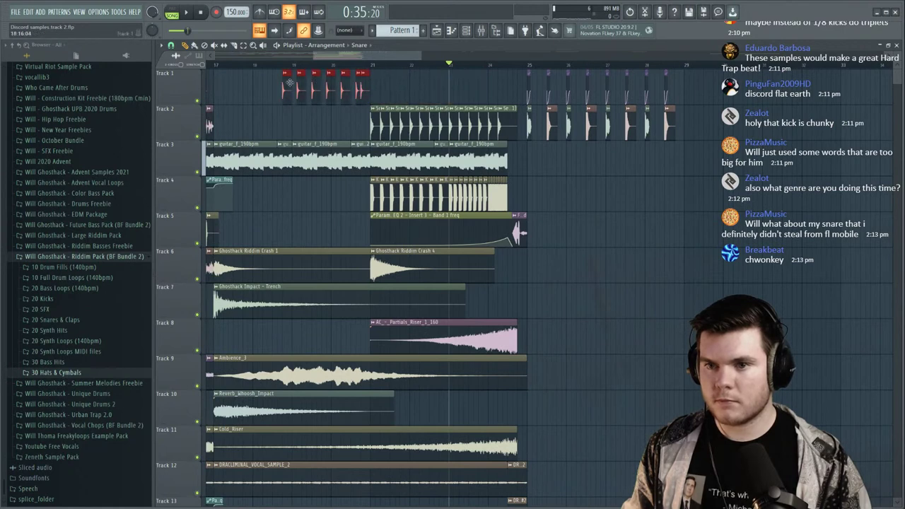
{"action": "key", "text": "space"}
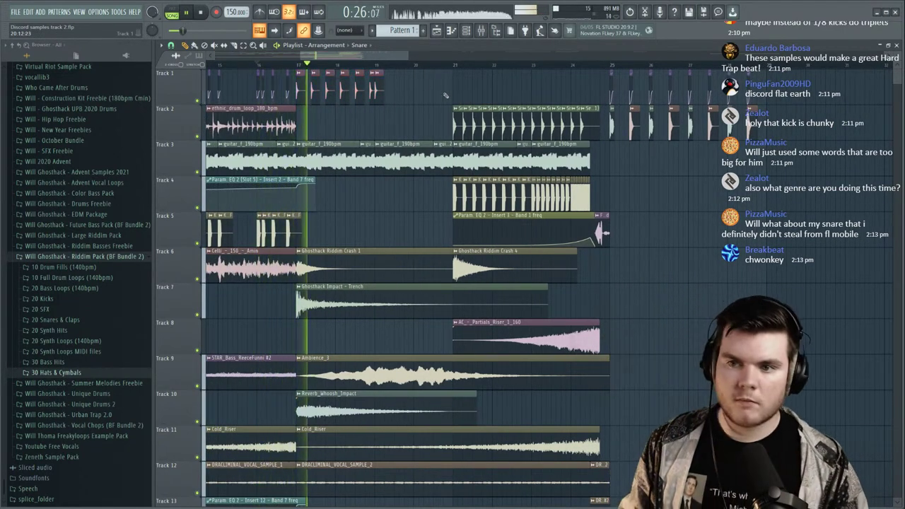
{"action": "key", "text": "ctrl+b"}
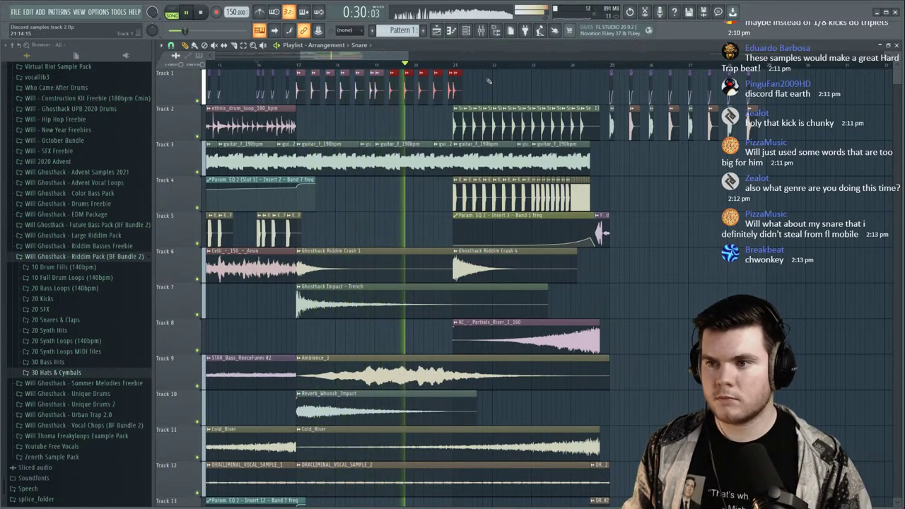
{"action": "scroll", "coordinate": [475, 68], "scroll_direction": "up", "scroll_amount": 3}
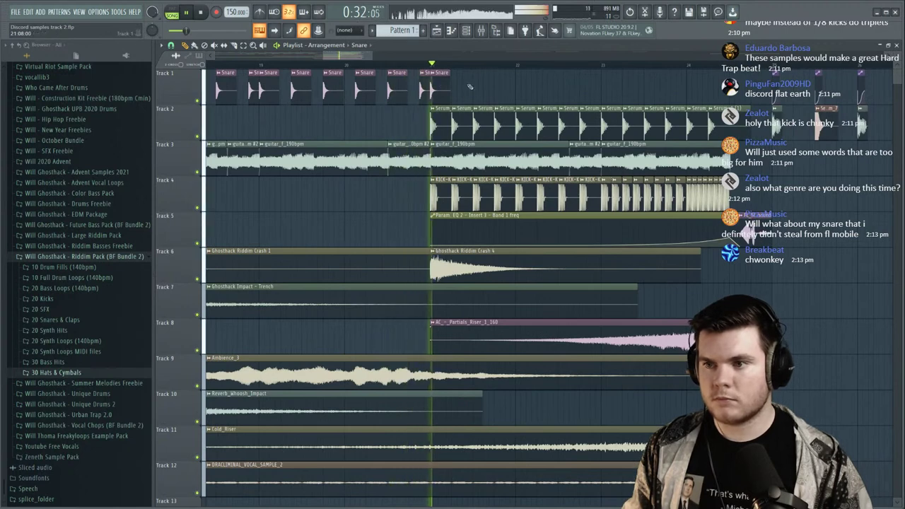
Add two more Snare hits on Track 1 after bar 21, aligned with the kicks, and play the section.
{"action": "key", "text": "space"}
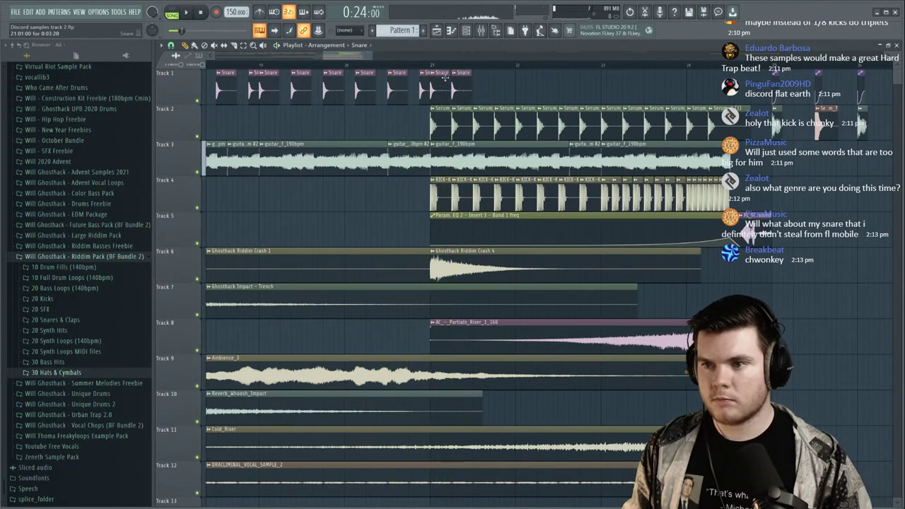
{"action": "key", "text": "space"}
{"action": "left_click", "coordinate": [484, 86]}
{"action": "key", "text": "space"}
{"action": "key", "text": "space"}
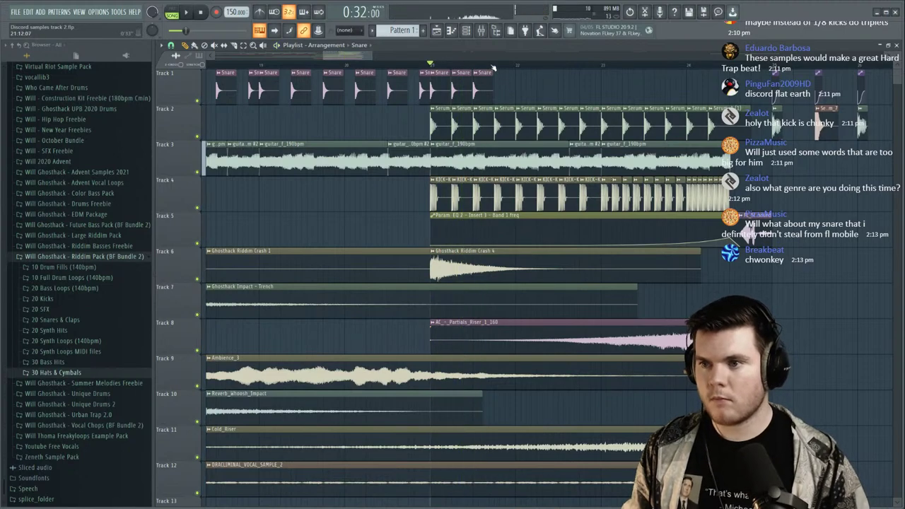
{"action": "scroll", "coordinate": [493, 68], "scroll_direction": "up", "scroll_amount": 2}
{"action": "key", "text": "space"}
{"action": "key", "text": "space"}
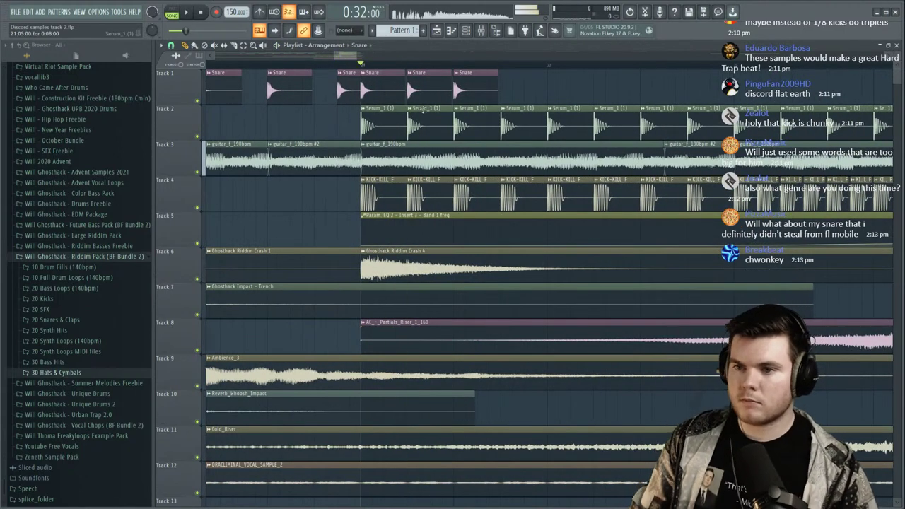
Delete all the Serum_1 (1) hits on Track 2 between bars 21 and 25.
{"action": "right_click", "coordinate": [385, 124]}
{"action": "right_click", "coordinate": [429, 124]}
{"action": "right_click", "coordinate": [458, 124]}
{"action": "key", "text": "space"}
{"action": "right_click", "coordinate": [502, 122]}
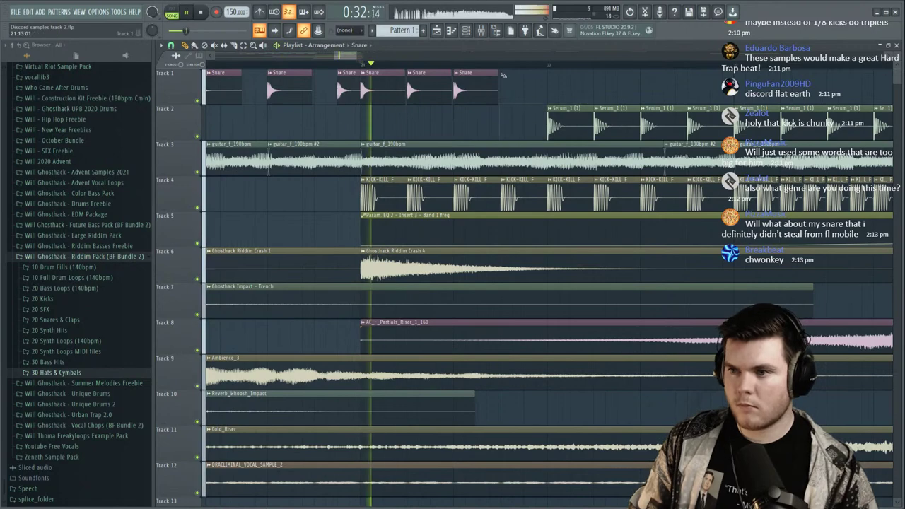
{"action": "scroll", "coordinate": [566, 70], "scroll_direction": "down", "scroll_amount": 3}
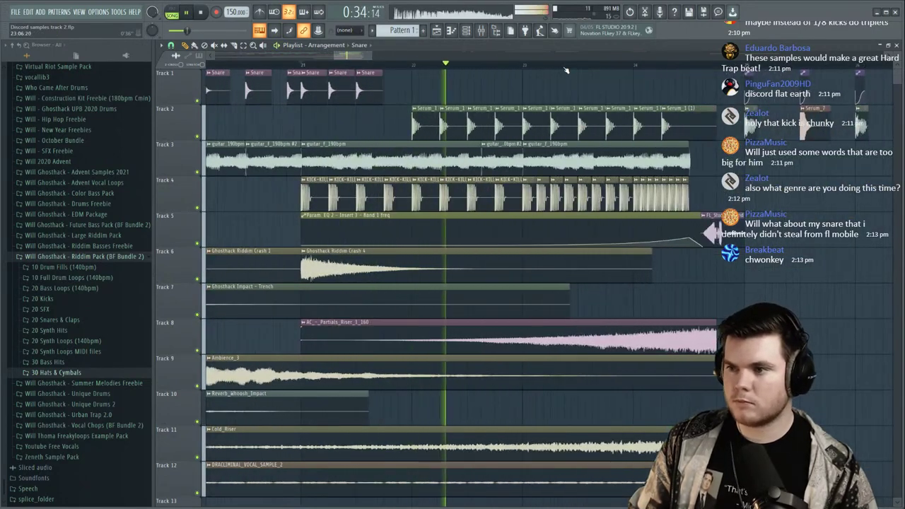
{"action": "right_click", "coordinate": [437, 122]}
{"action": "right_click", "coordinate": [495, 122]}
{"action": "right_click", "coordinate": [552, 123]}
{"action": "right_click", "coordinate": [601, 124]}
{"action": "right_click", "coordinate": [636, 124]}
{"action": "right_click", "coordinate": [672, 125]}
{"action": "right_click", "coordinate": [699, 125]}
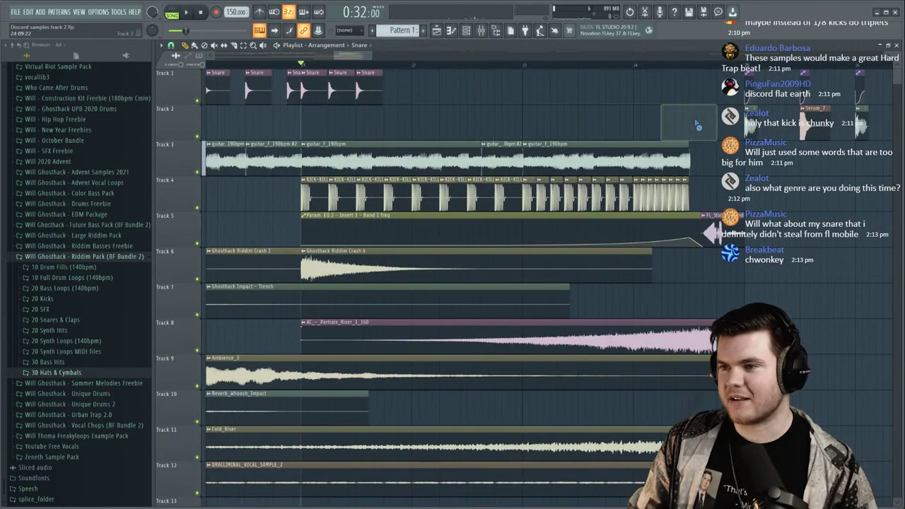
Extend the Snare hits on Track 1 to match each kick through bar 22 and play them.
{"action": "key", "text": "space"}
{"action": "left_click", "coordinate": [391, 94]}
{"action": "left_click", "coordinate": [418, 94]}
{"action": "key", "text": "space"}
{"action": "key", "text": "space"}
{"action": "left_click", "coordinate": [445, 96]}
{"action": "left_click", "coordinate": [400, 92]}
{"action": "left_click", "coordinate": [468, 92]}
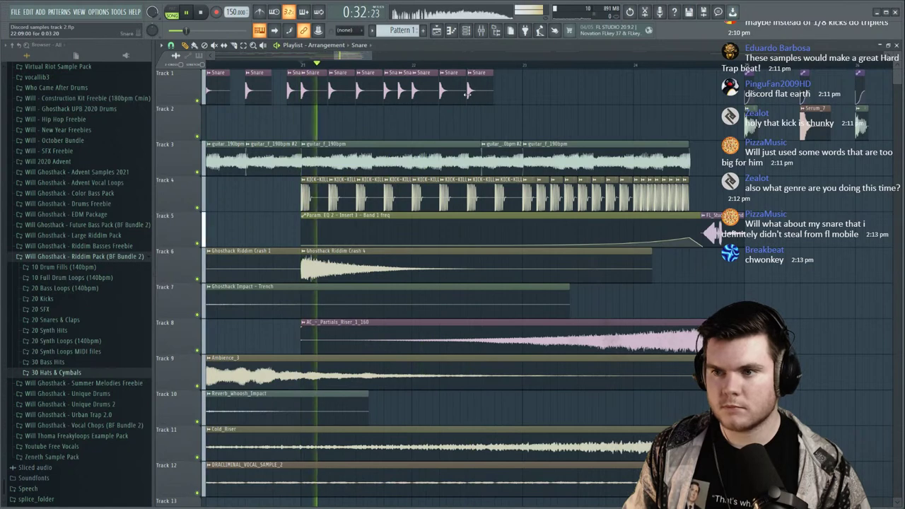
{"action": "left_click", "coordinate": [409, 120]}
{"action": "key", "text": "space"}
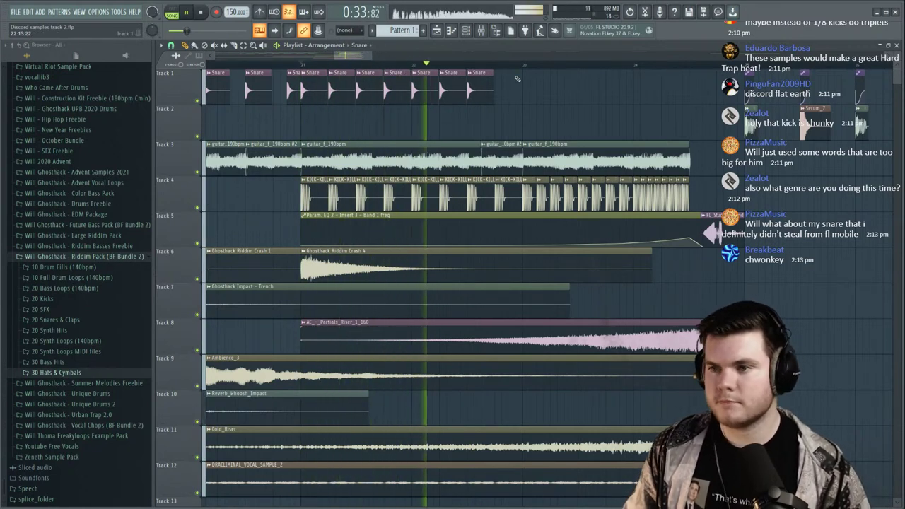
{"action": "left_click", "coordinate": [498, 92]}
{"action": "key", "text": "space"}
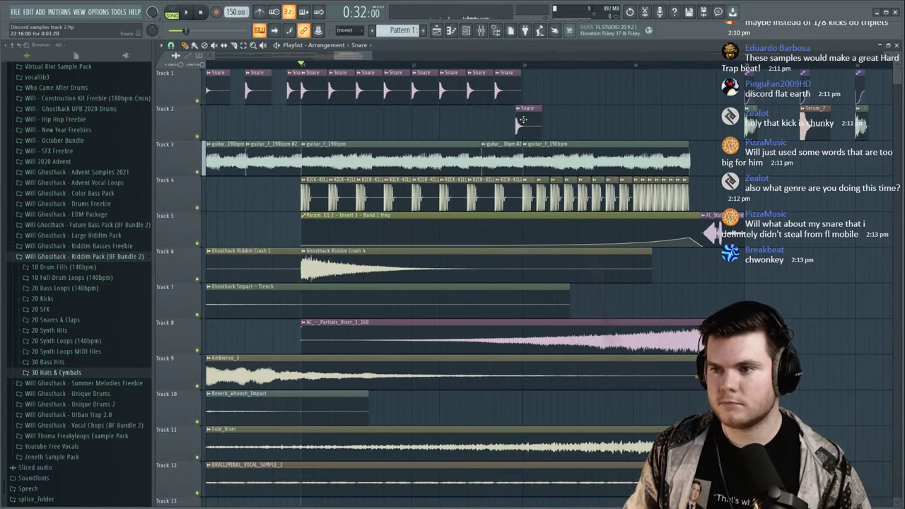
Add more closely spaced Snare hits on Track 1 from the end of bar 22 into bar 23 and play them.
{"action": "left_click", "coordinate": [525, 83]}
{"action": "key", "text": "space"}
{"action": "left_click", "coordinate": [550, 78]}
{"action": "left_click_drag", "start_coordinate": [566, 118], "coordinate": [471, 89]}
{"action": "key", "text": "space"}
{"action": "scroll", "coordinate": [648, 67], "scroll_direction": "up", "scroll_amount": 3}
{"action": "key", "text": "space"}
Copy the three-hit Snare group to the end of bar 23, duplicate it past bar 24, and play into the drop.
{"action": "left_click_drag", "start_coordinate": [546, 88], "coordinate": [631, 96]}
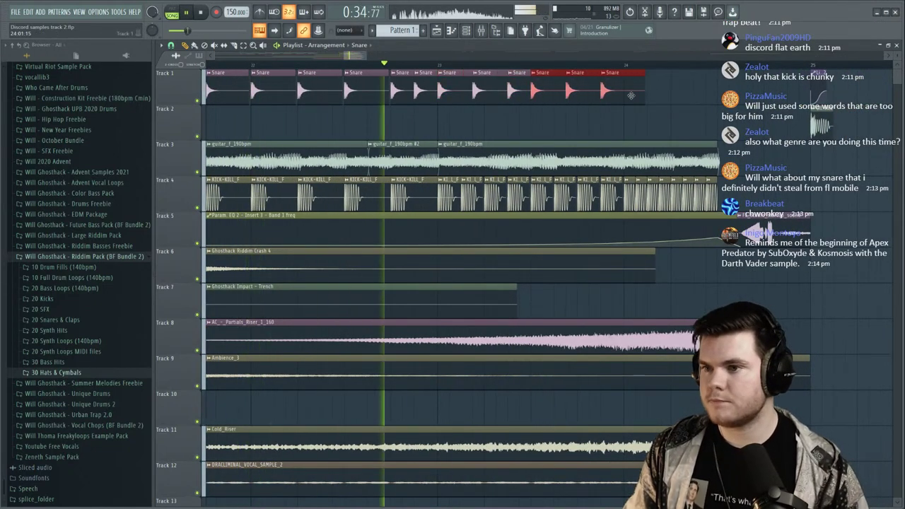
{"action": "key", "text": "ctrl+b"}
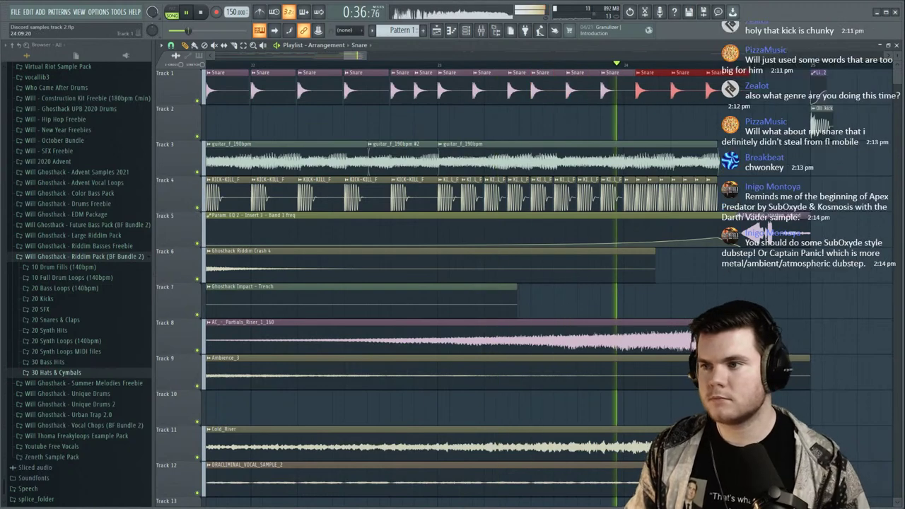
{"action": "scroll", "coordinate": [440, 67], "scroll_direction": "down", "scroll_amount": 4}
{"action": "key", "text": "space"}
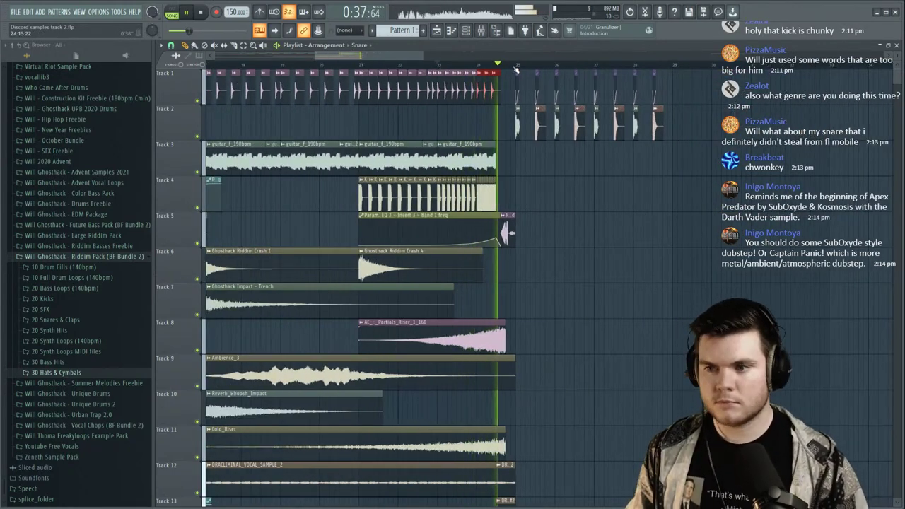
Play through the drop, then replay the snare build-up from just before bar 17.
{"action": "left_click", "coordinate": [637, 255]}
{"action": "right_click", "coordinate": [636, 257]}
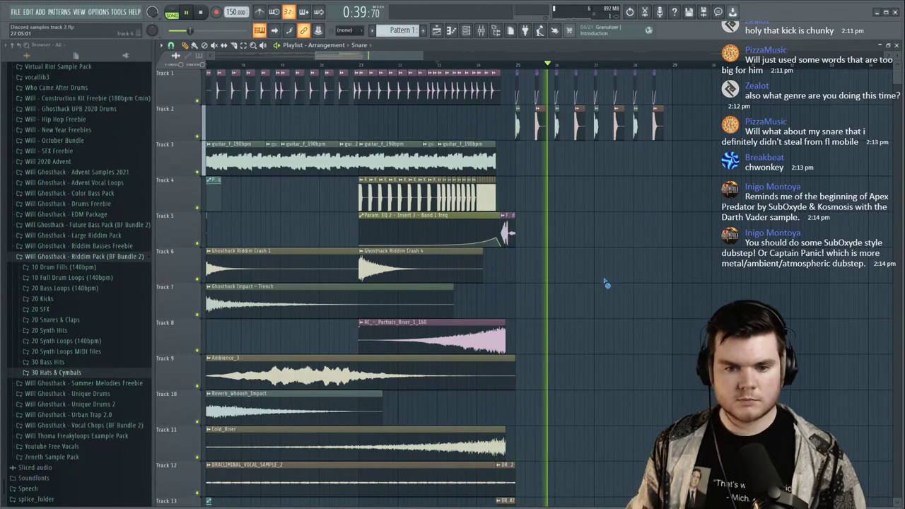
{"action": "scroll", "coordinate": [516, 67], "scroll_direction": "down", "scroll_amount": 2}
{"action": "left_click", "coordinate": [383, 65]}
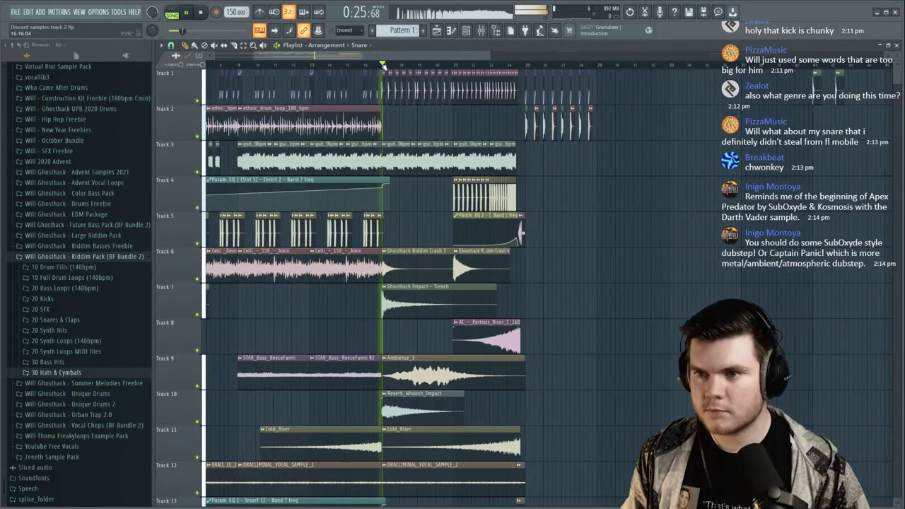
{"action": "left_click", "coordinate": [368, 65]}
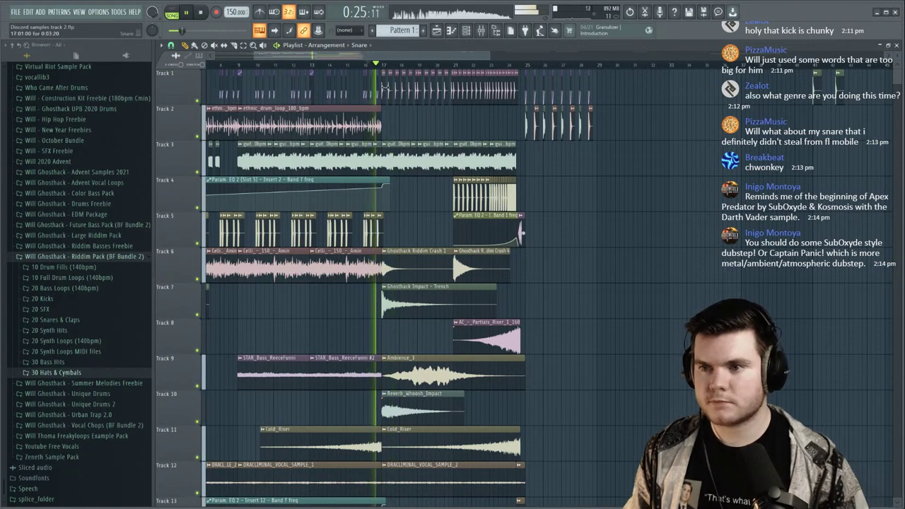
Open the Snare clip's channel settings and route it to mixer Insert 14.
{"action": "double_click", "coordinate": [385, 88]}
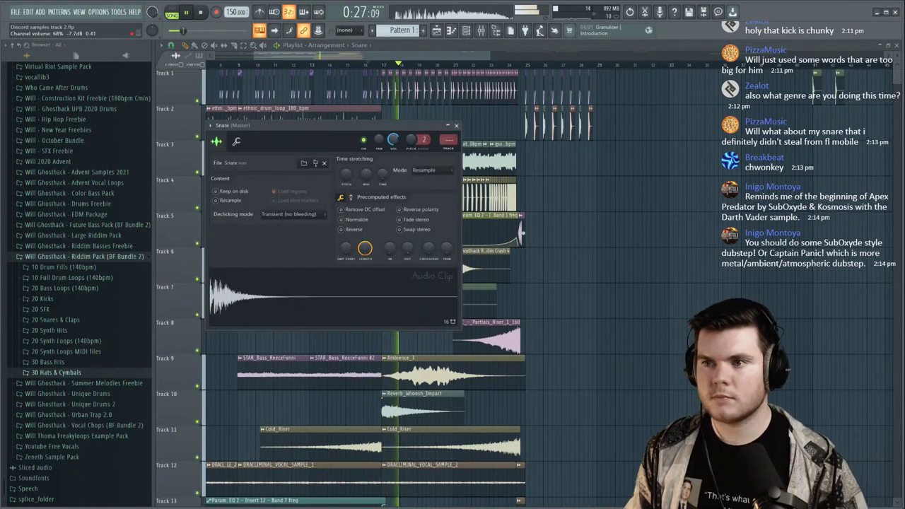
{"action": "left_click", "coordinate": [481, 30]}
{"action": "left_click", "coordinate": [355, 126]}
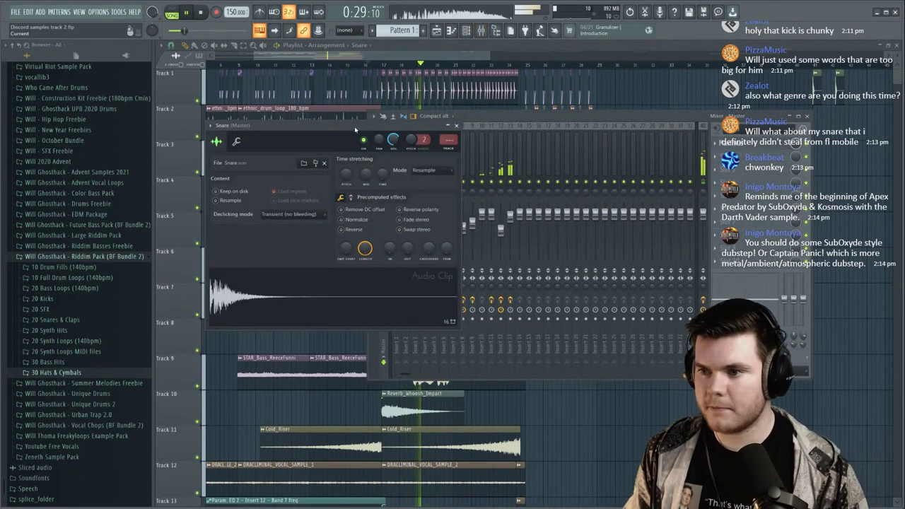
{"action": "left_click_drag", "start_coordinate": [476, 116], "coordinate": [614, 121]}
{"action": "left_click_drag", "start_coordinate": [452, 141], "coordinate": [452, 117]}
{"action": "right_click", "coordinate": [658, 187]}
{"action": "left_click_drag", "start_coordinate": [658, 121], "coordinate": [527, 133]}
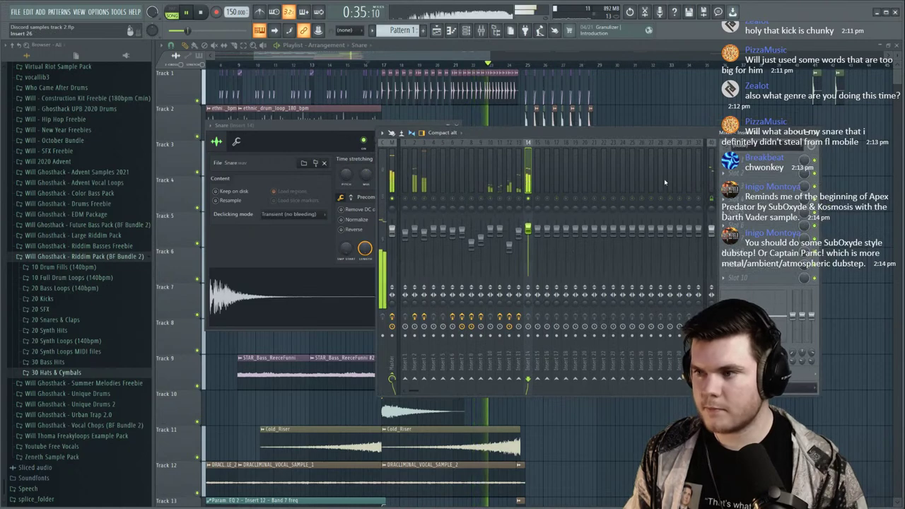
Add Fruity Reeverb 2 to Insert 14 for the Snare with a 75 Hz low cut, and toggle the insert's solo.
{"action": "left_click", "coordinate": [750, 162]}
{"action": "left_click", "coordinate": [523, 117]}
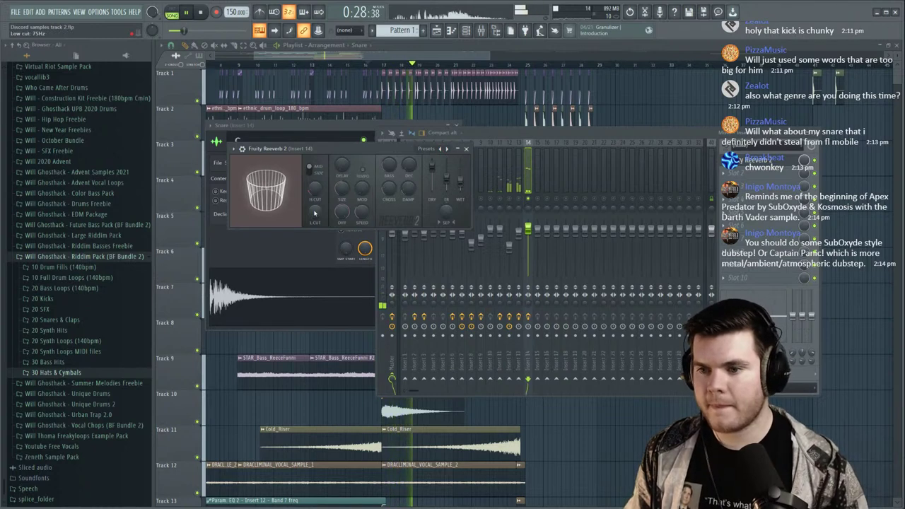
{"action": "right_click", "coordinate": [531, 199]}
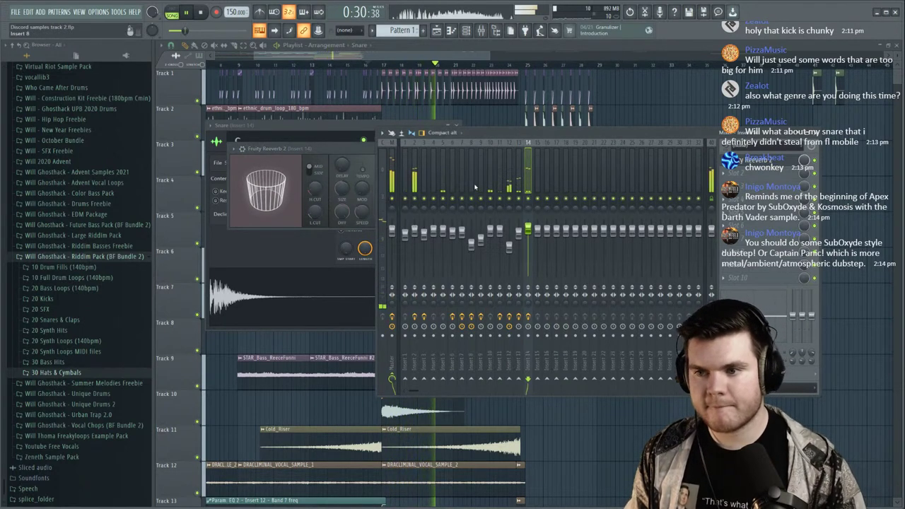
Check Insert 2 in solo during playback and lower Insert 3's volume to 84%.
{"action": "right_click", "coordinate": [416, 199]}
{"action": "right_click", "coordinate": [416, 199]}
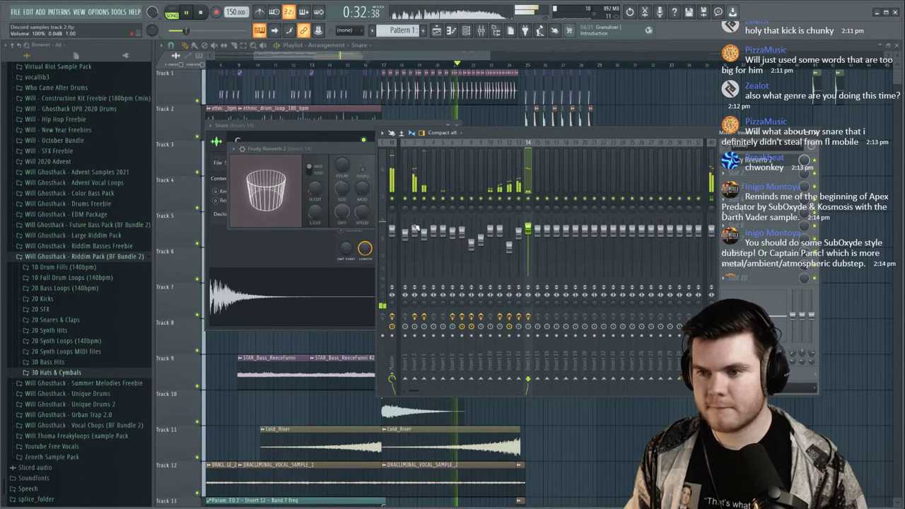
{"action": "left_click", "coordinate": [416, 230]}
{"action": "left_click_drag", "start_coordinate": [424, 232], "coordinate": [425, 237]}
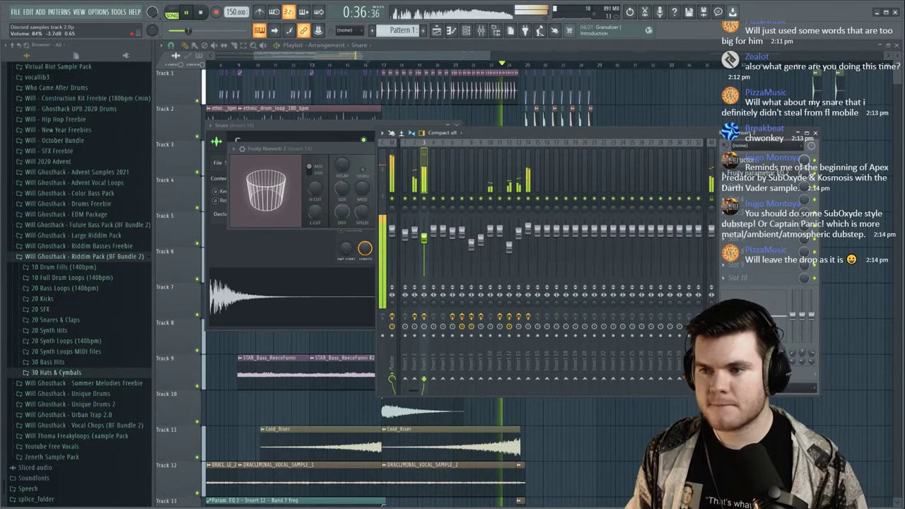
Raise the high-shelf band in Insert 3's Fruity Parametric EQ 2 to about 8.2 dB near 2135 Hz, then leave the mixer.
{"action": "left_click", "coordinate": [754, 174]}
{"action": "key", "text": "space"}
{"action": "key", "text": "space"}
{"action": "left_click_drag", "start_coordinate": [370, 186], "coordinate": [328, 138]}
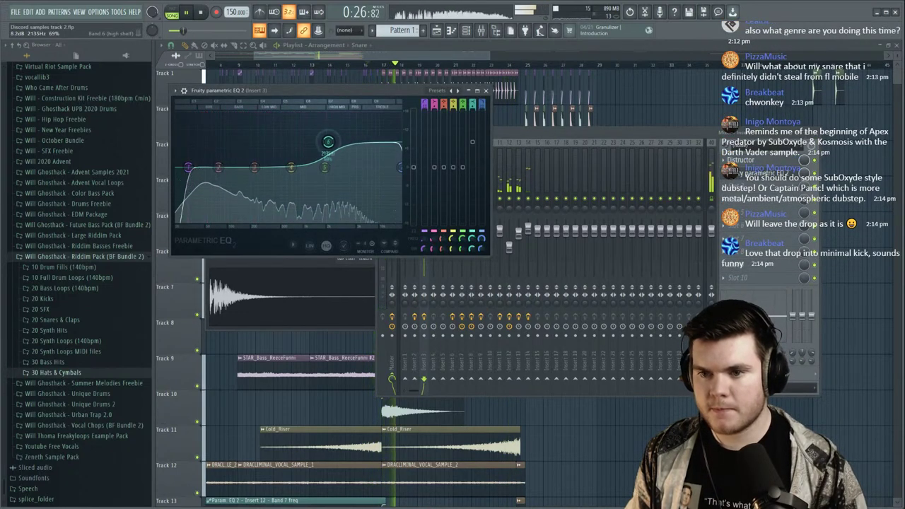
{"action": "left_click", "coordinate": [763, 175]}
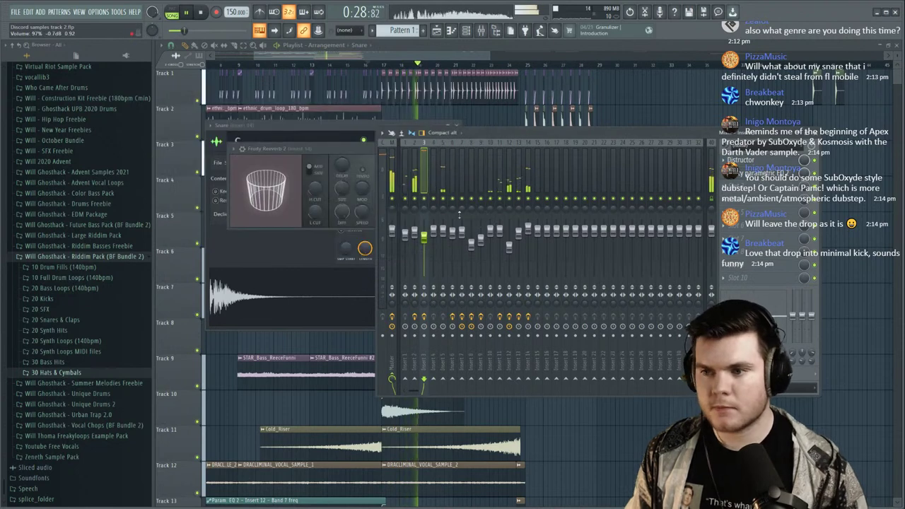
{"action": "left_click", "coordinate": [493, 49]}
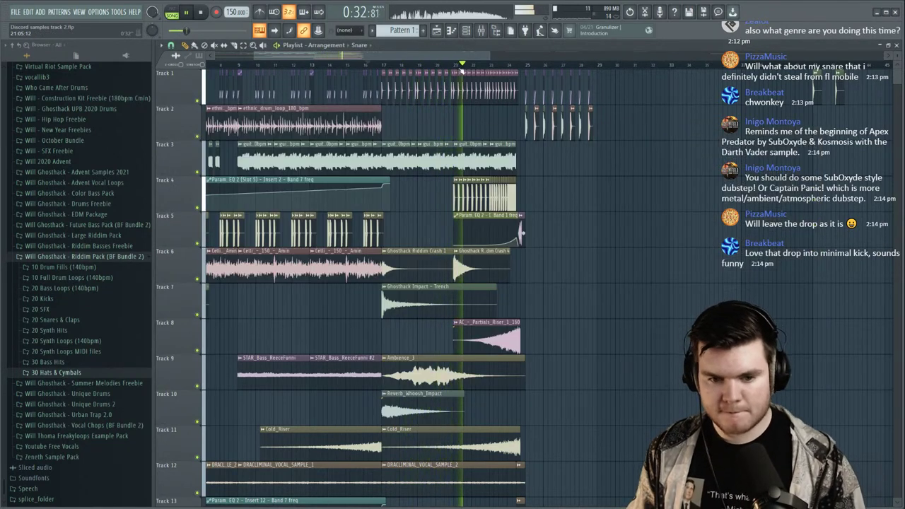
Play and stop the arrangement around bar 25 to listen to the drop.
{"action": "key", "text": "space"}
{"action": "left_click", "coordinate": [529, 65]}
{"action": "key", "text": "space"}
{"action": "key", "text": "space"}
{"action": "key", "text": "space"}
{"action": "scroll", "coordinate": [571, 65], "scroll_direction": "up", "scroll_amount": 5}
{"action": "key", "text": "space"}
{"action": "key", "text": "space"}
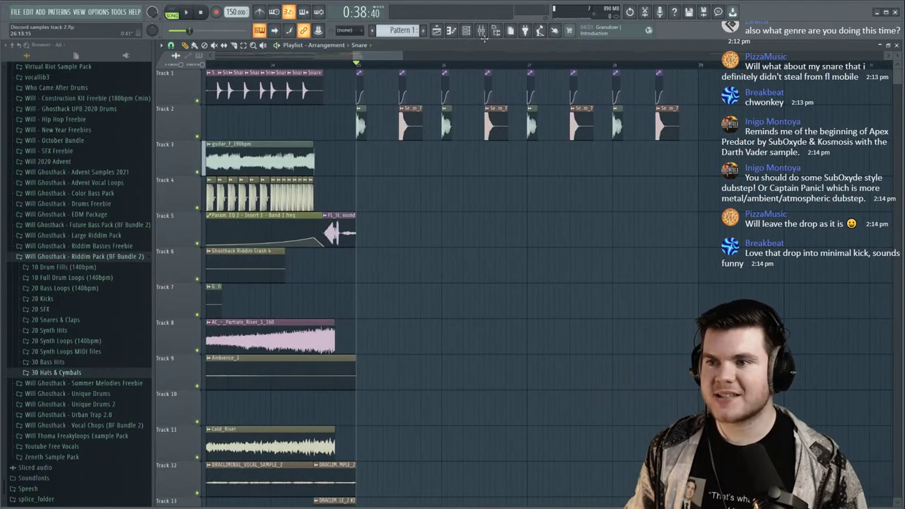
Briefly check the mixer, then save the project.
{"action": "left_click", "coordinate": [482, 31]}
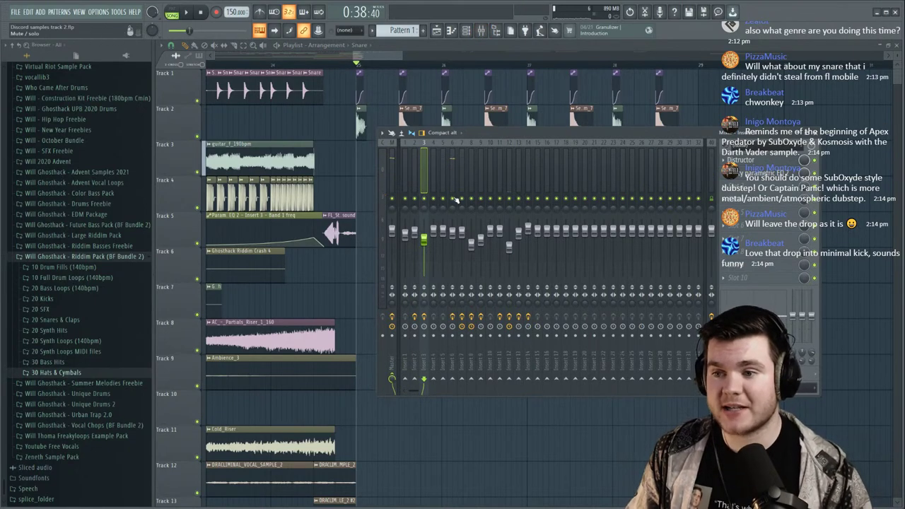
{"action": "scroll", "coordinate": [433, 56], "scroll_direction": "right", "scroll_amount": 3}
{"action": "scroll", "coordinate": [432, 64], "scroll_direction": "down", "scroll_amount": 8}
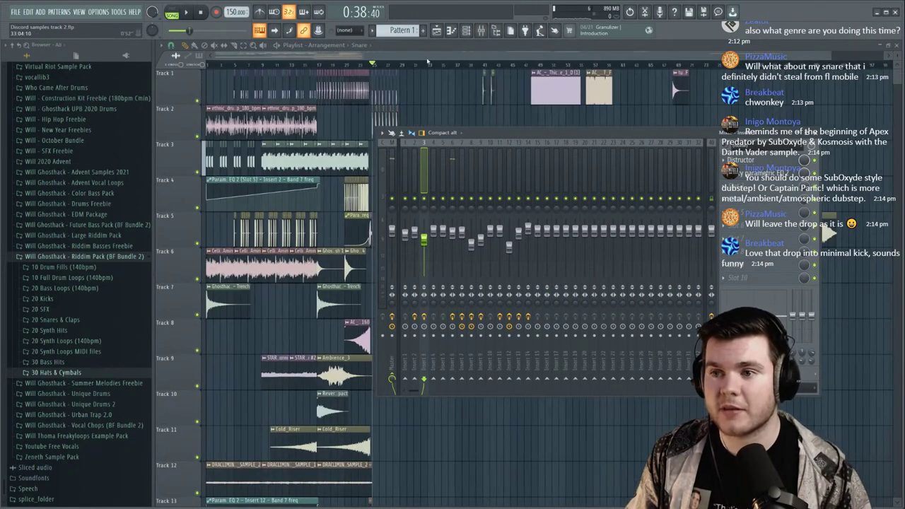
{"action": "key", "text": "F9"}
{"action": "key", "text": "ctrl+s"}
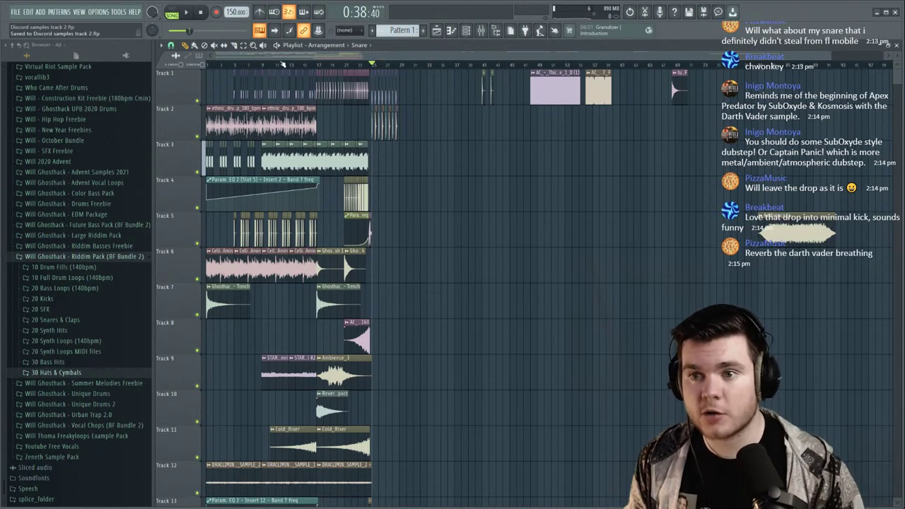
Reduce the playlist track height and move the Thick Reese, Harmor Phaser Bass and tubular bell clips on Track 1 earlier, starting in bar 33.
{"action": "scroll", "coordinate": [285, 62], "scroll_direction": "up", "scroll_amount": 4}
{"action": "left_click_drag", "start_coordinate": [897, 55], "coordinate": [898, 65]}
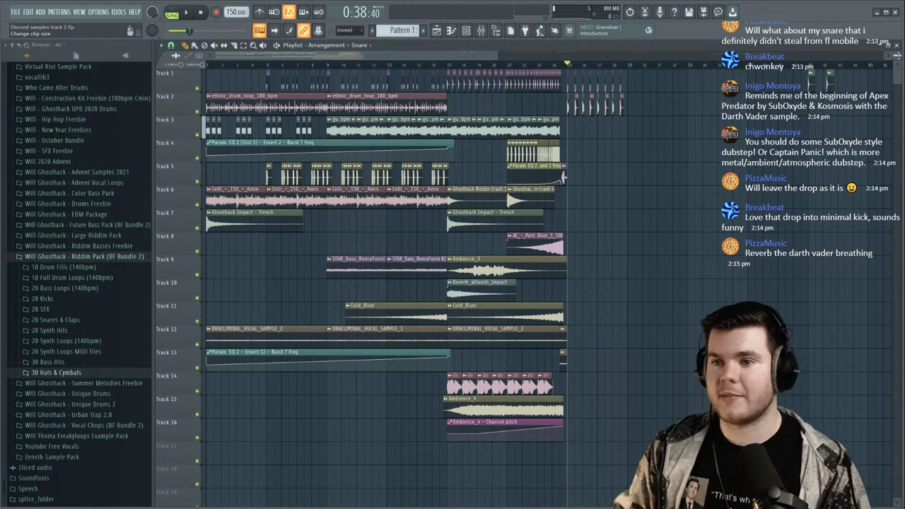
{"action": "scroll", "coordinate": [668, 69], "scroll_direction": "up", "scroll_amount": 2}
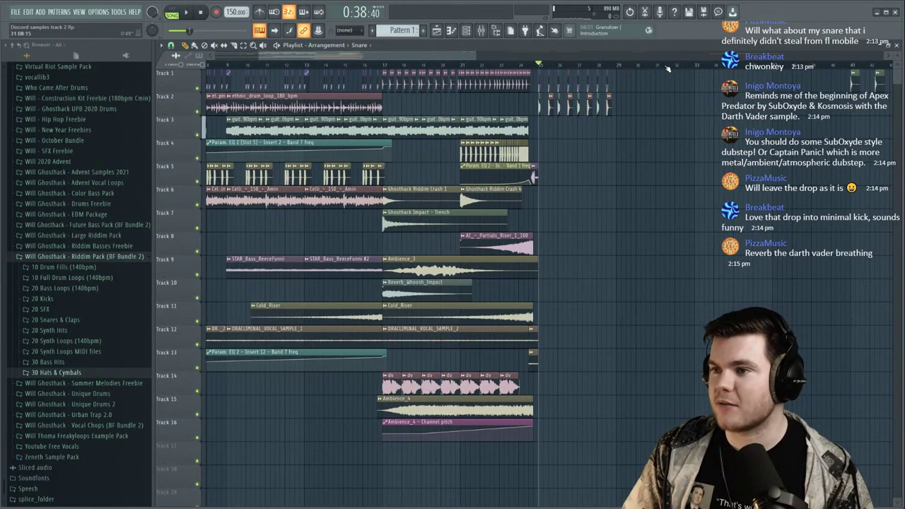
{"action": "left_click_drag", "start_coordinate": [458, 56], "coordinate": [500, 57]}
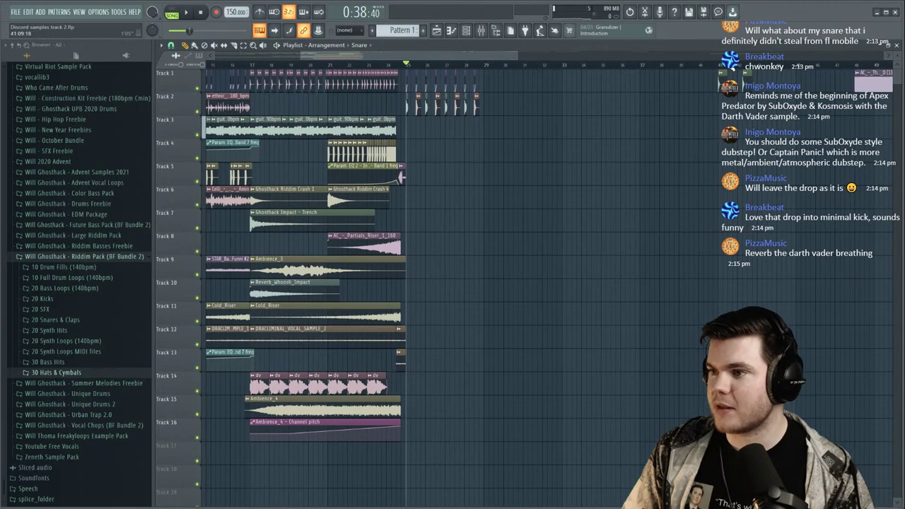
{"action": "scroll", "coordinate": [687, 87], "scroll_direction": "down", "scroll_amount": 2}
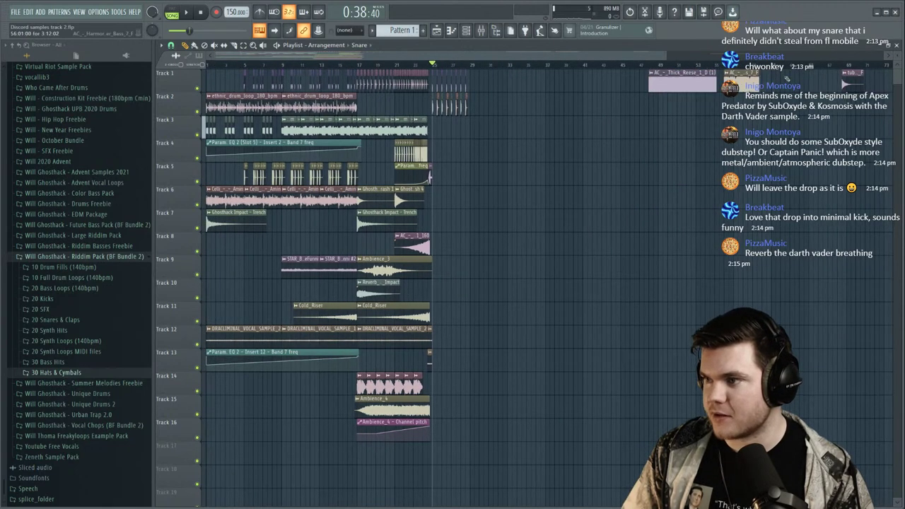
{"action": "left_click_drag", "start_coordinate": [684, 90], "coordinate": [519, 89]}
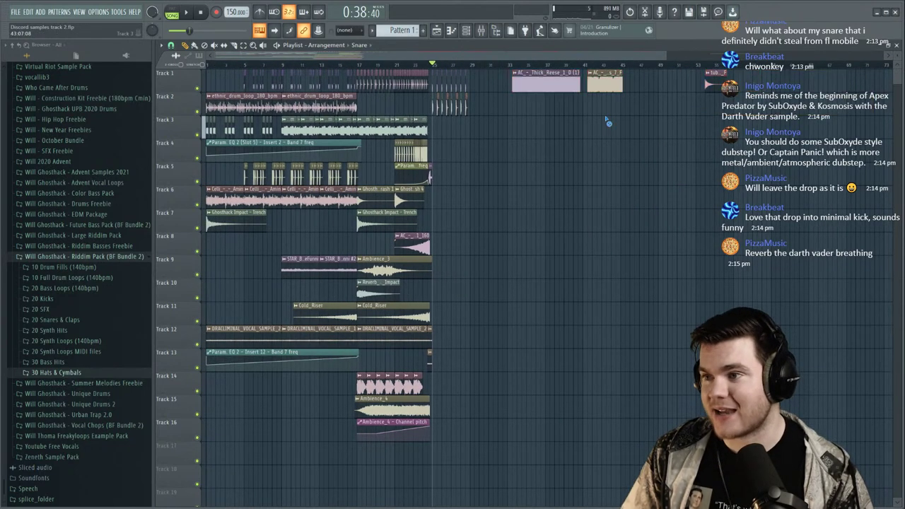
Load Fruity WaveShaper on mixer Insert 6 and adjust it while playing the arrangement.
{"action": "scroll", "coordinate": [464, 69], "scroll_direction": "up", "scroll_amount": 4}
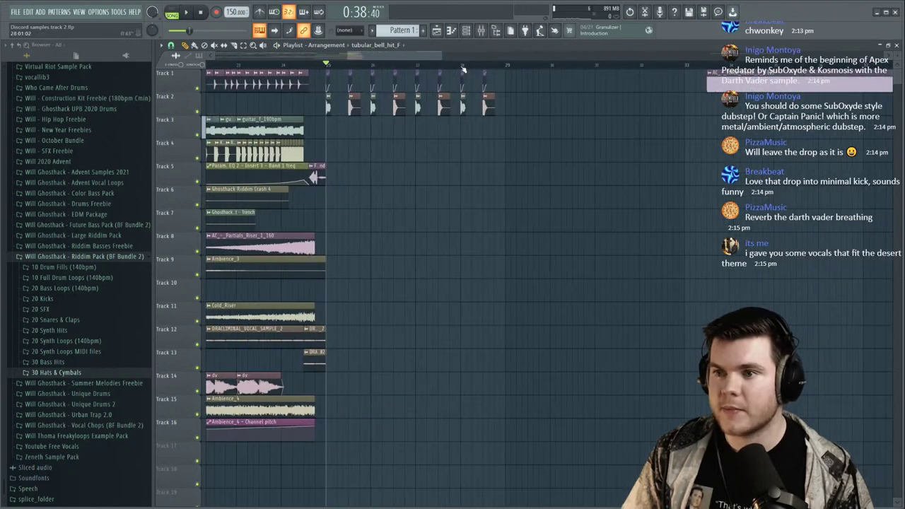
{"action": "left_click", "coordinate": [484, 31]}
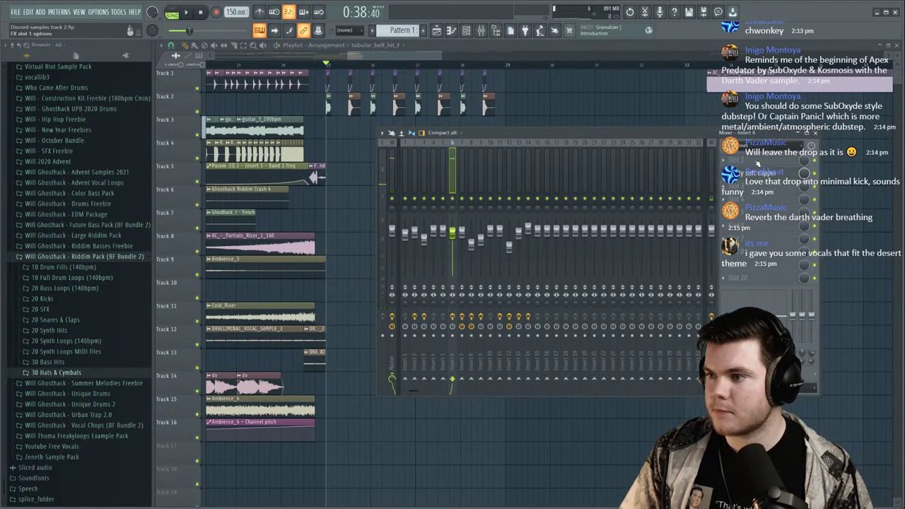
{"action": "left_click", "coordinate": [758, 164]}
{"action": "left_click", "coordinate": [536, 172]}
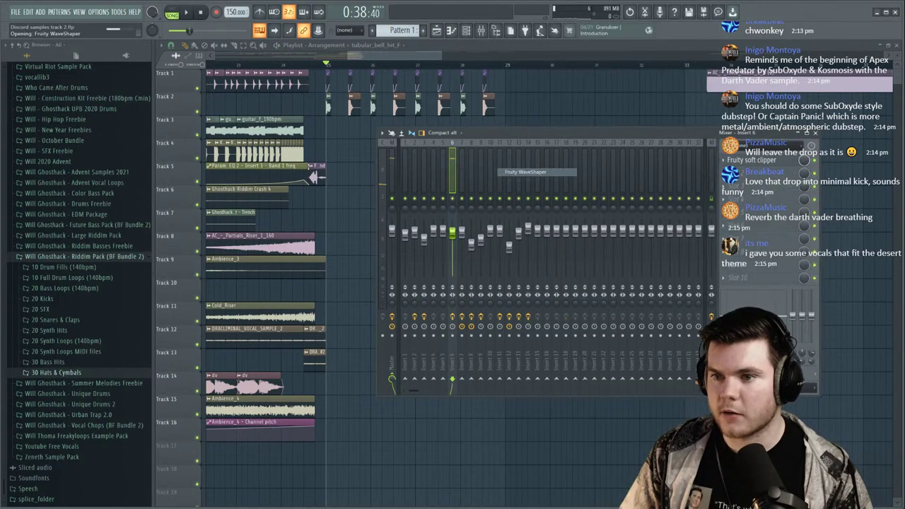
{"action": "key", "text": "space"}
{"action": "mouse_move", "coordinate": [307, 138]}
{"action": "left_mouse_down"}
{"action": "mouse_move", "coordinate": [300, 133]}
{"action": "mouse_move", "coordinate": [322, 129]}
{"action": "left_mouse_up"}
{"action": "left_click", "coordinate": [750, 173]}
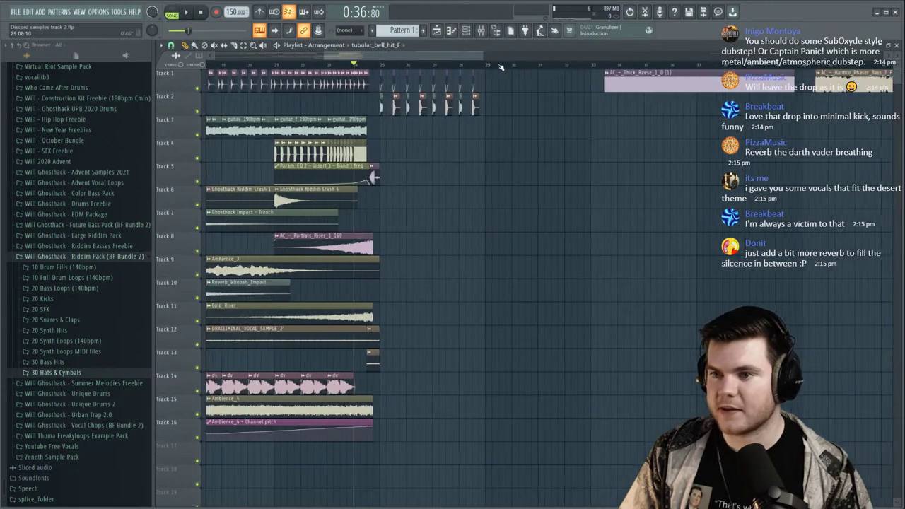
Copy the Ghosthack Riddim Crash 1 and Crash 4 clips on Track 6 to bars 25 and 27 and play the drop.
{"action": "scroll", "coordinate": [379, 193], "scroll_direction": "left", "scroll_amount": 5}
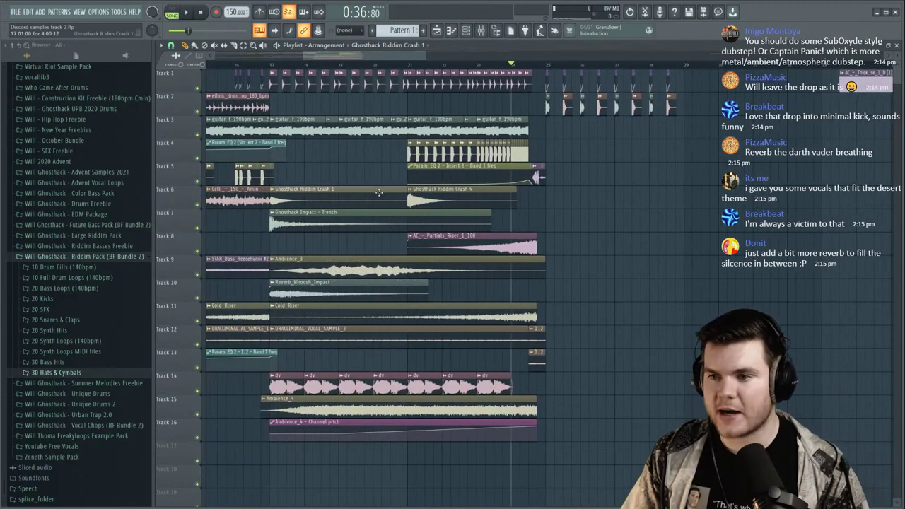
{"action": "left_click_drag", "start_coordinate": [577, 194], "coordinate": [586, 193]}
{"action": "key", "text": "space"}
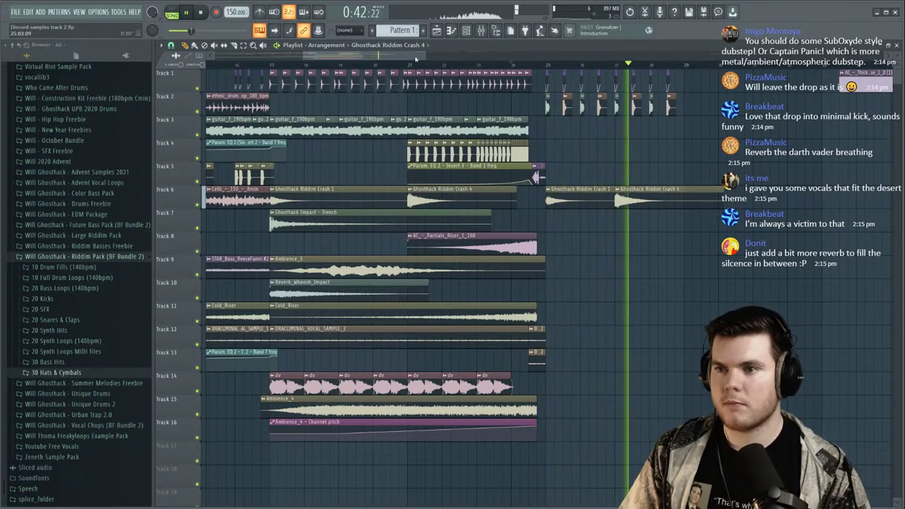
Duplicate the drop's kick and snare pattern on Tracks 1 and 2 to start at bar 29.
{"action": "scroll", "coordinate": [460, 65], "scroll_direction": "right", "scroll_amount": 4}
{"action": "scroll", "coordinate": [460, 65], "scroll_direction": "right", "scroll_amount": 1}
{"action": "left_click_drag", "start_coordinate": [409, 77], "coordinate": [385, 106]}
{"action": "key", "text": "space"}
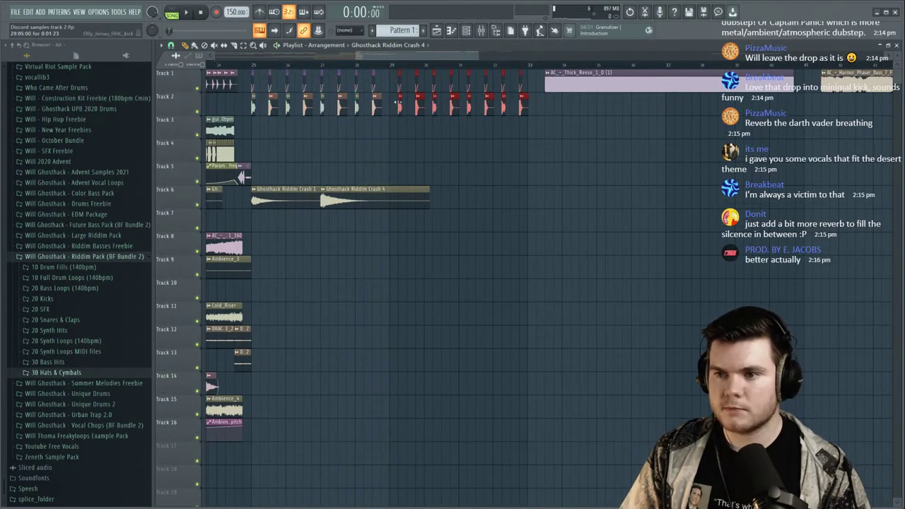
Copy the two drop crashes on Track 6 to start at bar 29 and play from just before bar 25.
{"action": "left_click_drag", "start_coordinate": [481, 212], "coordinate": [276, 192]}
{"action": "left_click_drag", "start_coordinate": [276, 192], "coordinate": [422, 186]}
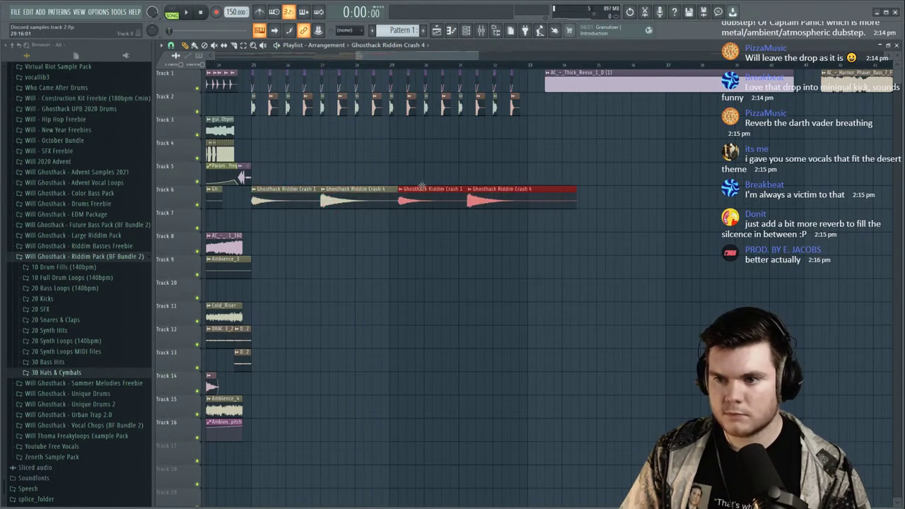
{"action": "left_click", "coordinate": [245, 64]}
{"action": "scroll", "coordinate": [250, 65], "scroll_direction": "down", "scroll_amount": 4}
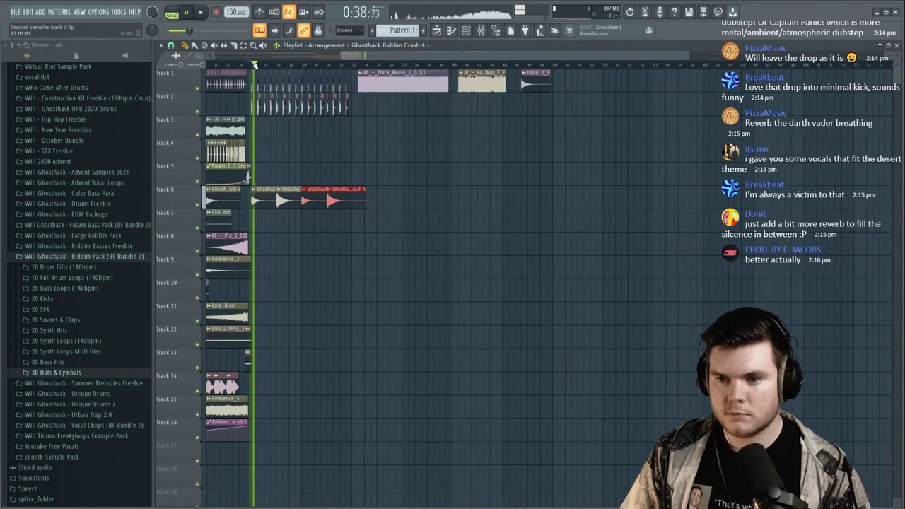
{"action": "left_click_drag", "start_coordinate": [429, 223], "coordinate": [467, 225]}
Shift the Track 1 bass and bell clips to start at bar 34, and play the Thick Reese and Harmor Phaser Bass samples.
{"action": "left_click", "coordinate": [354, 65]}
{"action": "left_click_drag", "start_coordinate": [376, 76], "coordinate": [382, 75]}
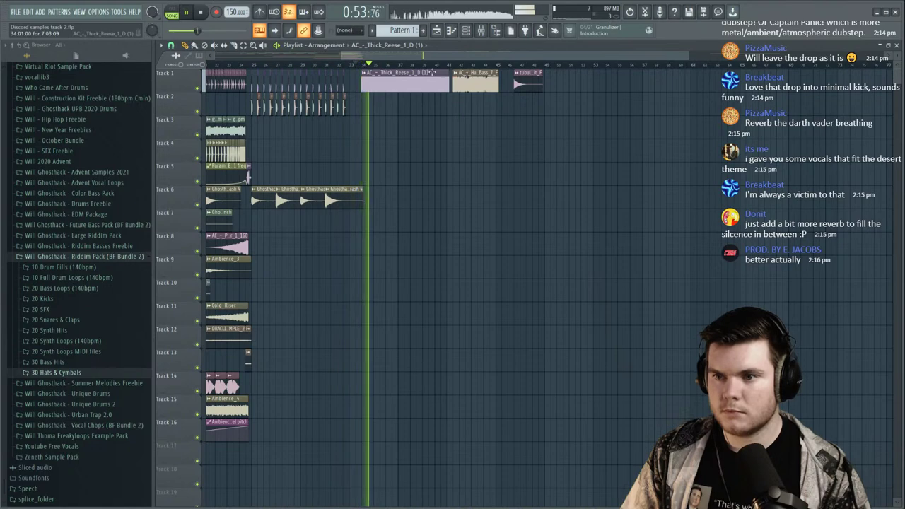
{"action": "scroll", "coordinate": [418, 66], "scroll_direction": "up", "scroll_amount": 4}
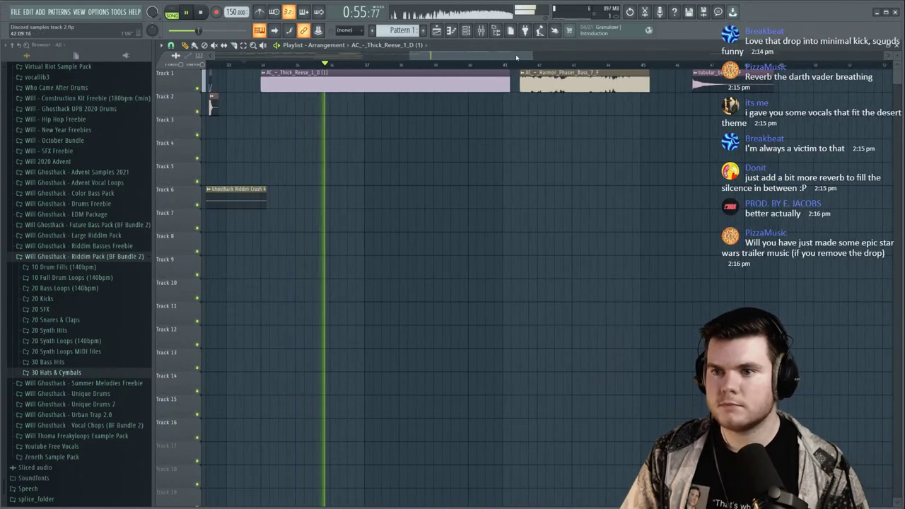
{"action": "scroll", "coordinate": [484, 65], "scroll_direction": "down", "scroll_amount": 4}
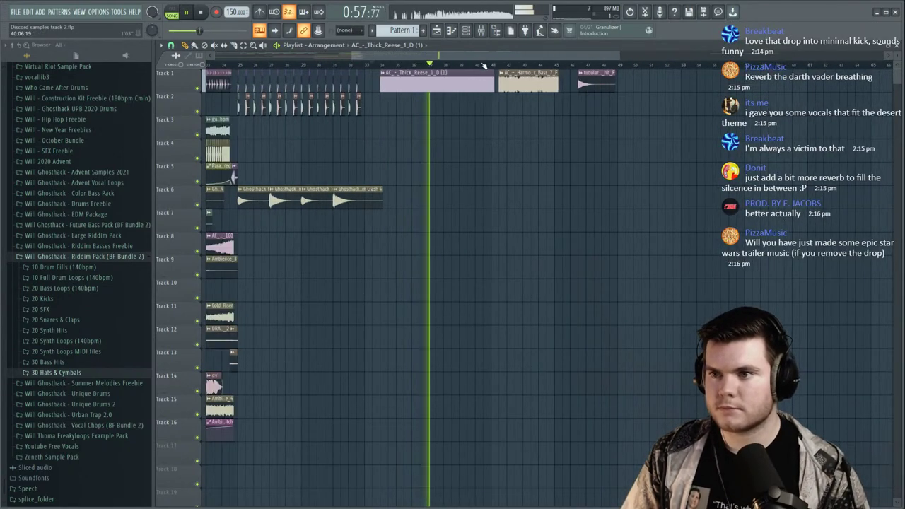
{"action": "left_click", "coordinate": [501, 64]}
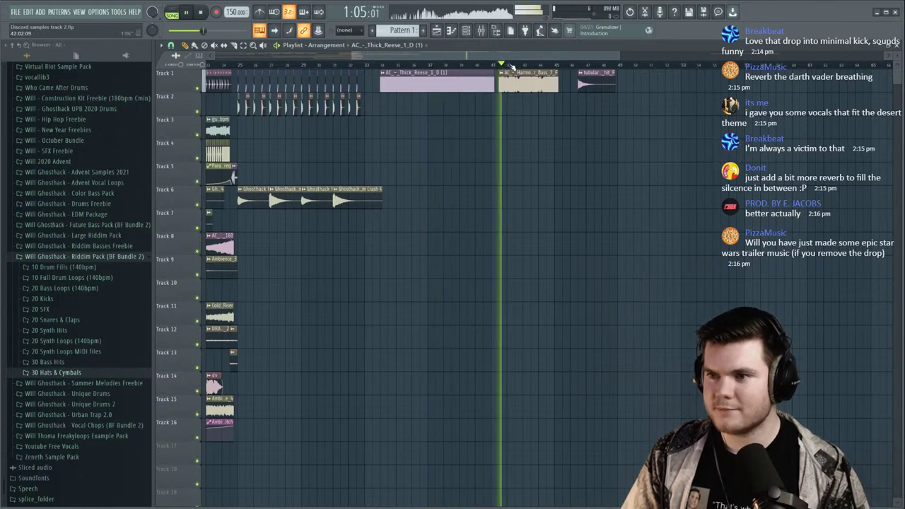
Play the opening of the Thick Reese clip at bar 34 on Track 1.
{"action": "key", "text": "space"}
{"action": "scroll", "coordinate": [391, 65], "scroll_direction": "up", "scroll_amount": 4}
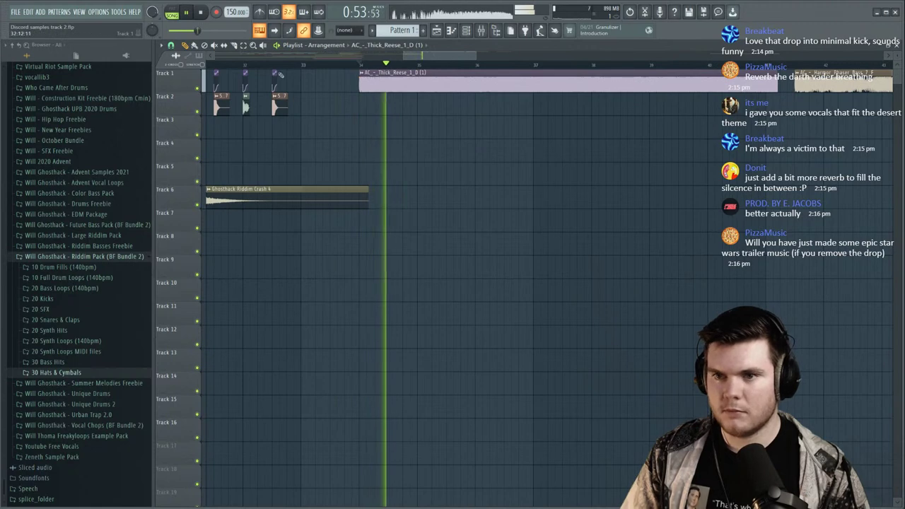
{"action": "scroll", "coordinate": [325, 88], "scroll_direction": "up", "scroll_amount": 3}
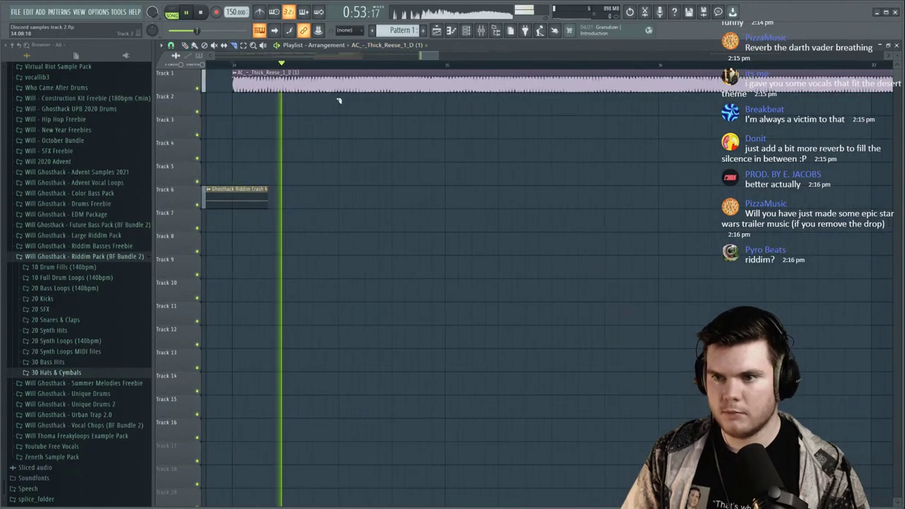
{"action": "key", "text": "space"}
{"action": "key", "text": "space"}
{"action": "scroll", "coordinate": [303, 67], "scroll_direction": "down", "scroll_amount": 4}
{"action": "key", "text": "space"}
{"action": "left_click", "coordinate": [285, 72]}
{"action": "left_click", "coordinate": [284, 65]}
{"action": "scroll", "coordinate": [339, 65], "scroll_direction": "down", "scroll_amount": 3}
{"action": "key", "text": "space"}
Place the Thick Reese sample on Track 3 at bar 25 and start playing the drop.
{"action": "scroll", "coordinate": [398, 65], "scroll_direction": "left", "scroll_amount": 3}
{"action": "scroll", "coordinate": [355, 130], "scroll_direction": "up", "scroll_amount": 3}
{"action": "key", "text": "space"}
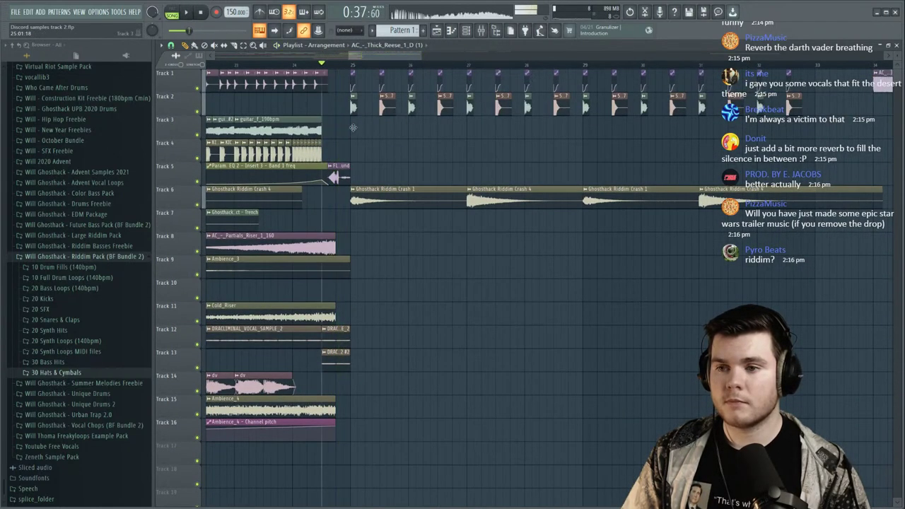
{"action": "left_click", "coordinate": [356, 130]}
{"action": "key", "text": "space"}
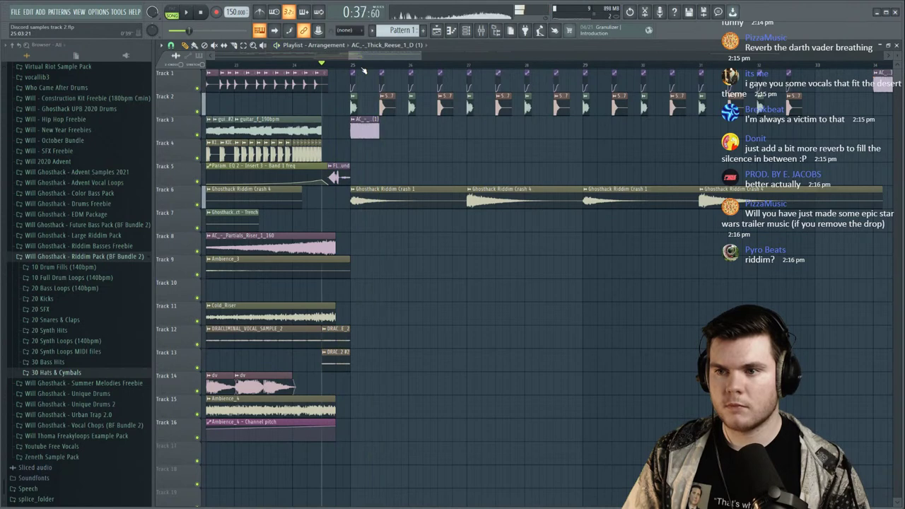
Play the Thick Reese clip on Track 3 against the drums and nudge it slightly past the start of bar 25.
{"action": "scroll", "coordinate": [363, 70], "scroll_direction": "up", "scroll_amount": 4}
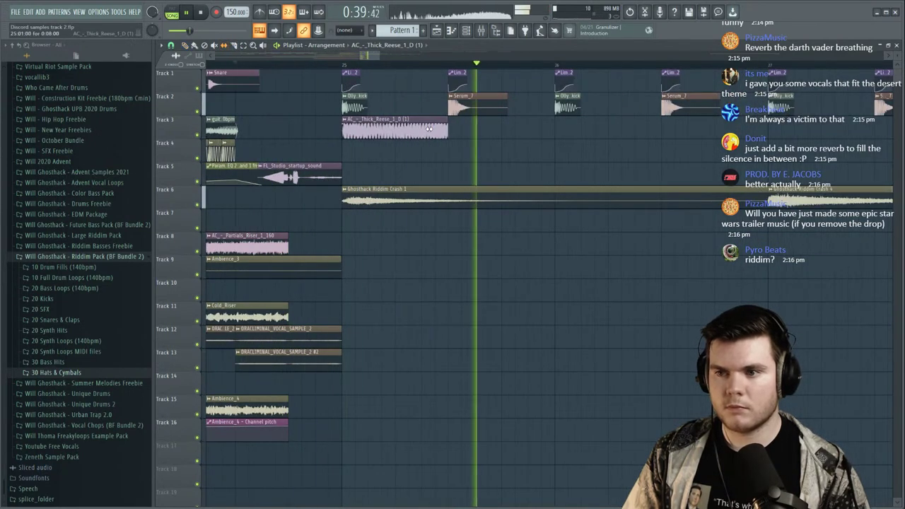
{"action": "key", "text": "space"}
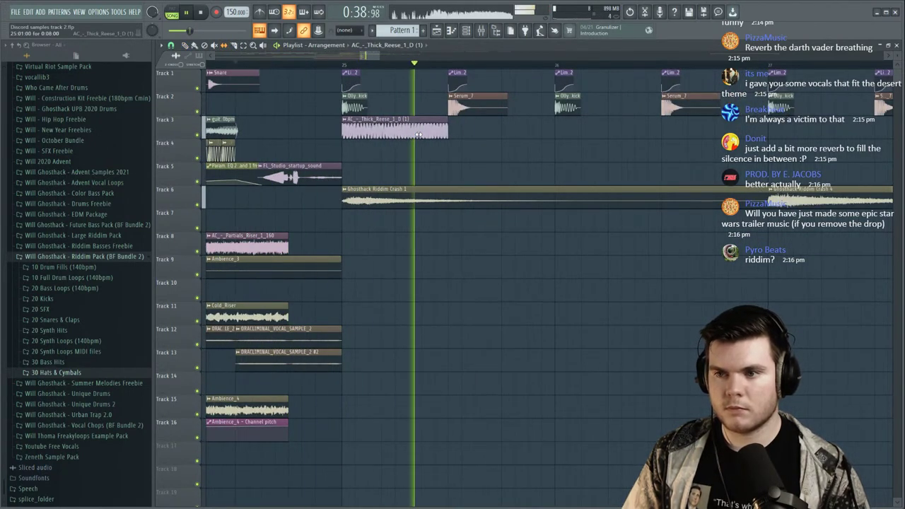
{"action": "key", "text": "space"}
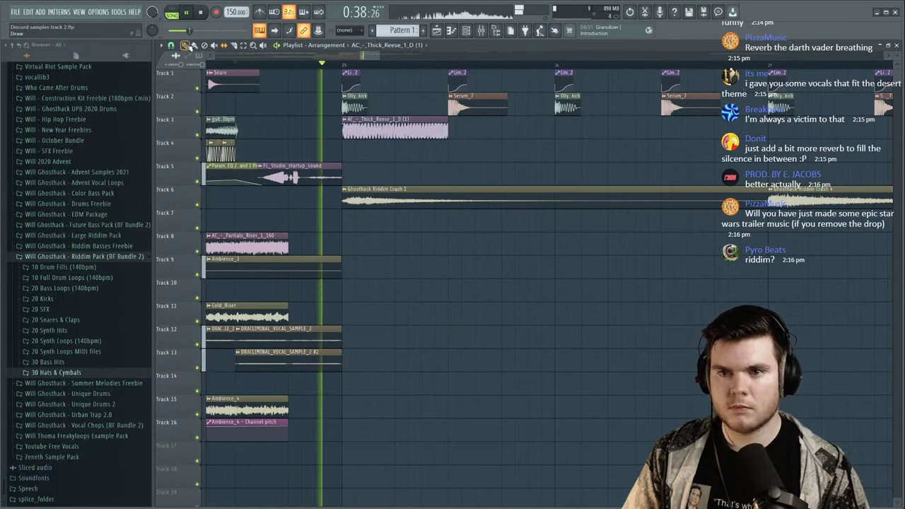
{"action": "key", "text": "space"}
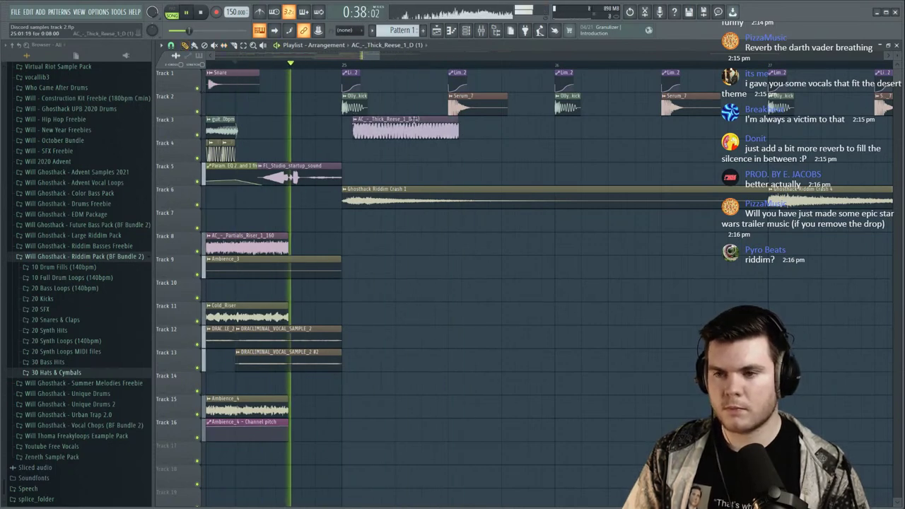
{"action": "key", "text": "space"}
{"action": "key", "text": "space"}
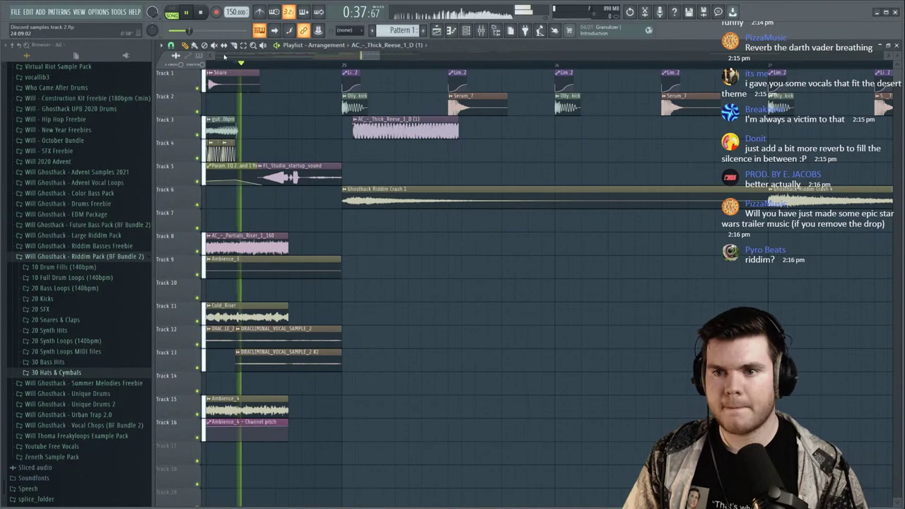
Slice the Track 3 Thick Reese clip in two, align the pieces to bar 25 and midway to the snare, and extend the first to close the gap.
{"action": "left_click_drag", "start_coordinate": [395, 120], "coordinate": [401, 154]}
{"action": "left_click", "coordinate": [234, 46]}
{"action": "key", "text": "space"}
{"action": "key", "text": "space"}
{"action": "left_click", "coordinate": [185, 46]}
{"action": "key", "text": "space"}
{"action": "key", "text": "space"}
{"action": "key", "text": "space"}
{"action": "key", "text": "space"}
{"action": "scroll", "coordinate": [345, 66], "scroll_direction": "up", "scroll_amount": 3}
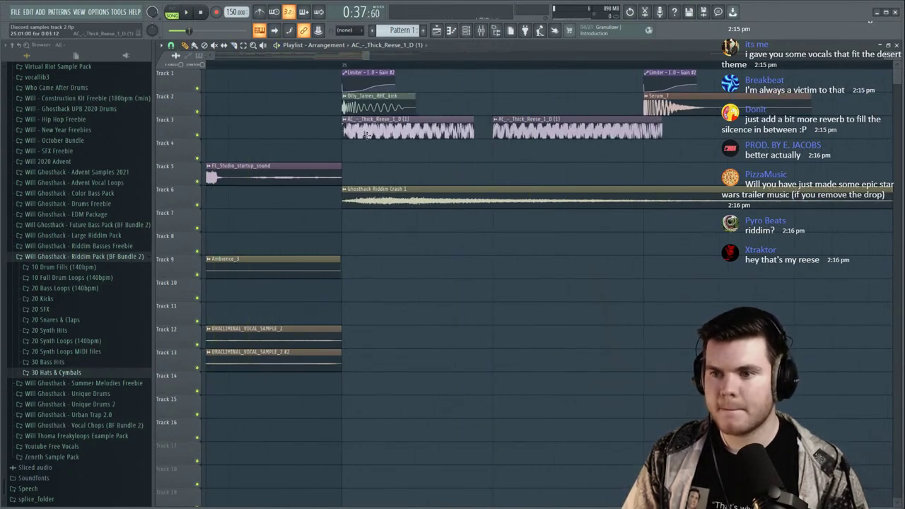
{"action": "left_click_drag", "start_coordinate": [473, 122], "coordinate": [491, 121]}
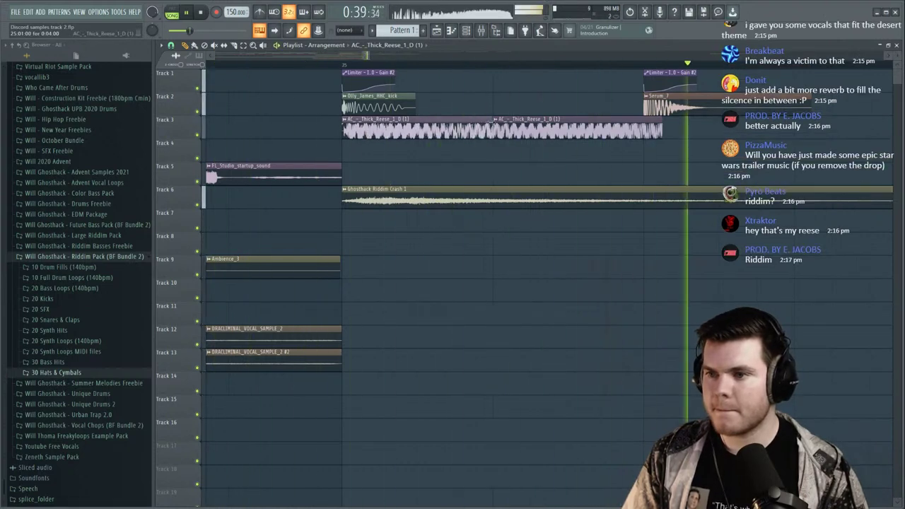
{"action": "key", "text": "space"}
Solo Track 3 and play the two Thick Reese pieces repeatedly from bar 25.
{"action": "right_click", "coordinate": [198, 134]}
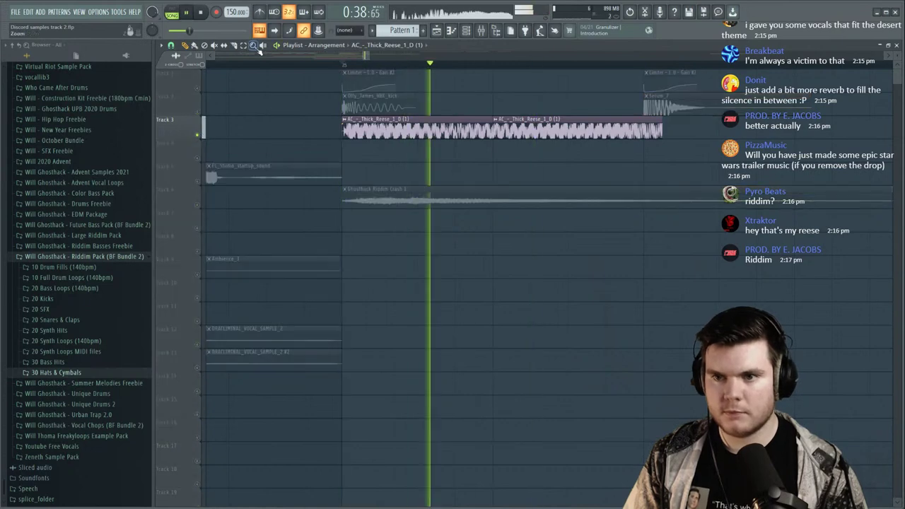
{"action": "key", "text": "space"}
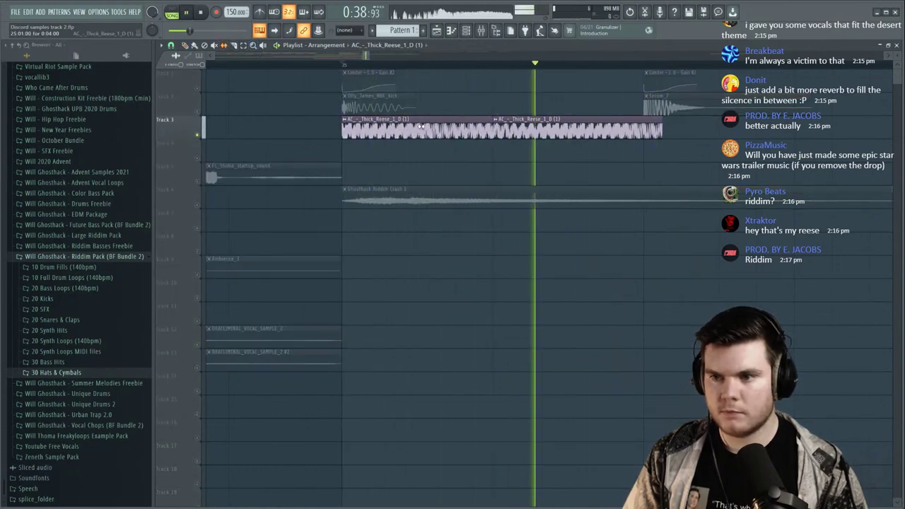
{"action": "key", "text": "space"}
{"action": "key", "text": "space"}
{"action": "key", "text": "space"}
{"action": "key", "text": "space"}
{"action": "key", "text": "space"}
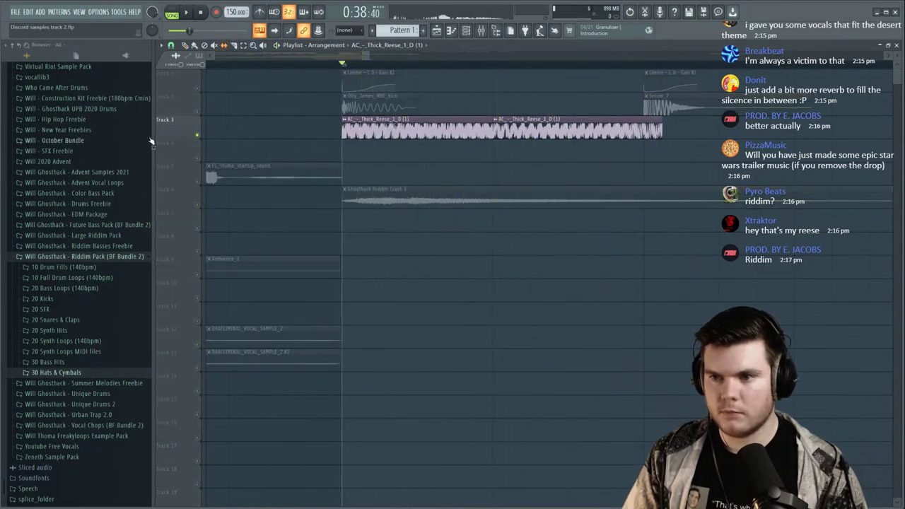
{"action": "key", "text": "space"}
{"action": "key", "text": "space"}
{"action": "key", "text": "space"}
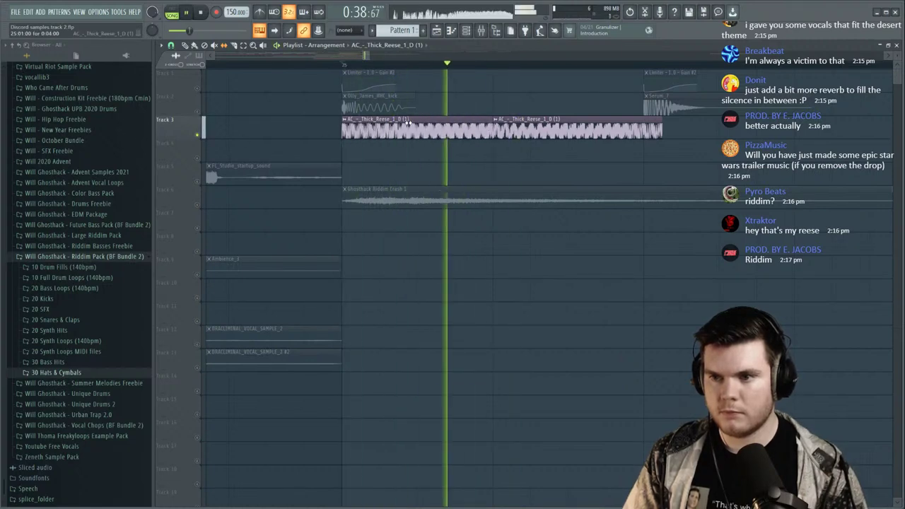
{"action": "key", "text": "space"}
{"action": "key", "text": "space"}
{"action": "key", "text": "space"}
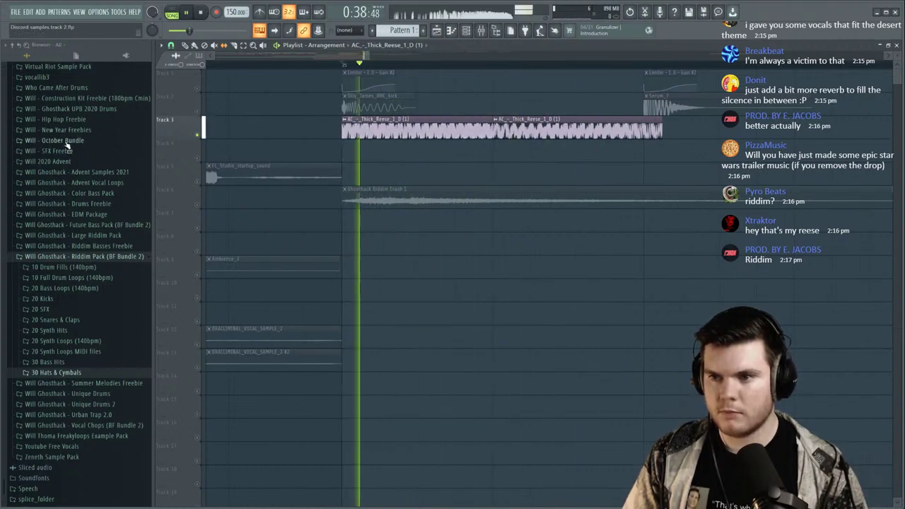
Play the soloed Thick Reese clips on Track 3, and unsolo the track.
{"action": "key", "text": "space"}
{"action": "key", "text": "space"}
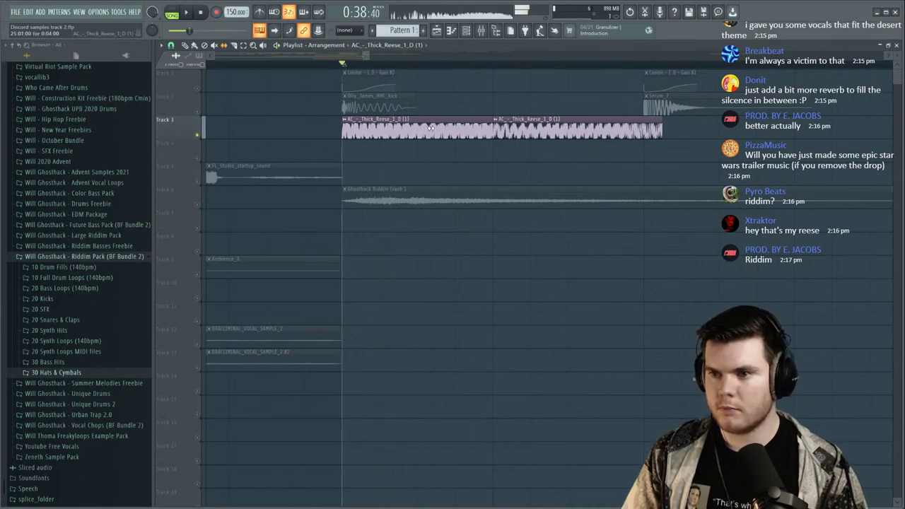
{"action": "key", "text": "space"}
{"action": "key", "text": "space"}
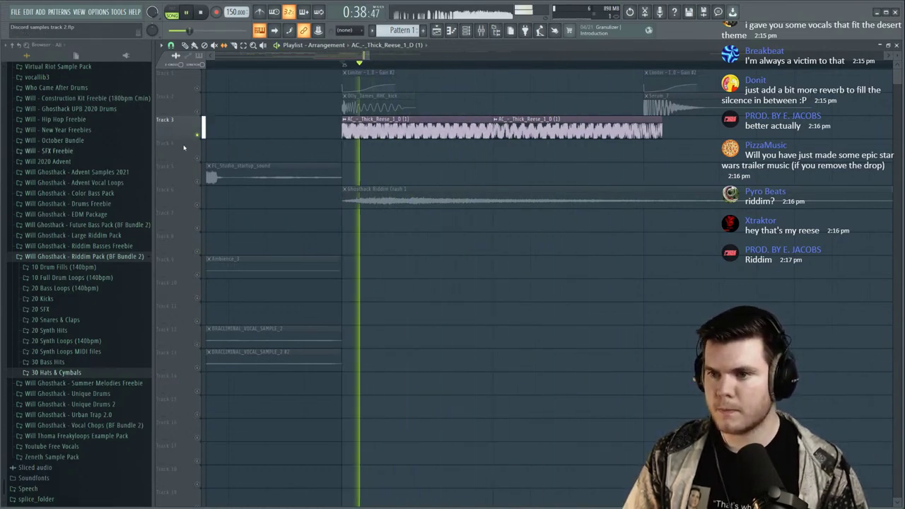
{"action": "key", "text": "space"}
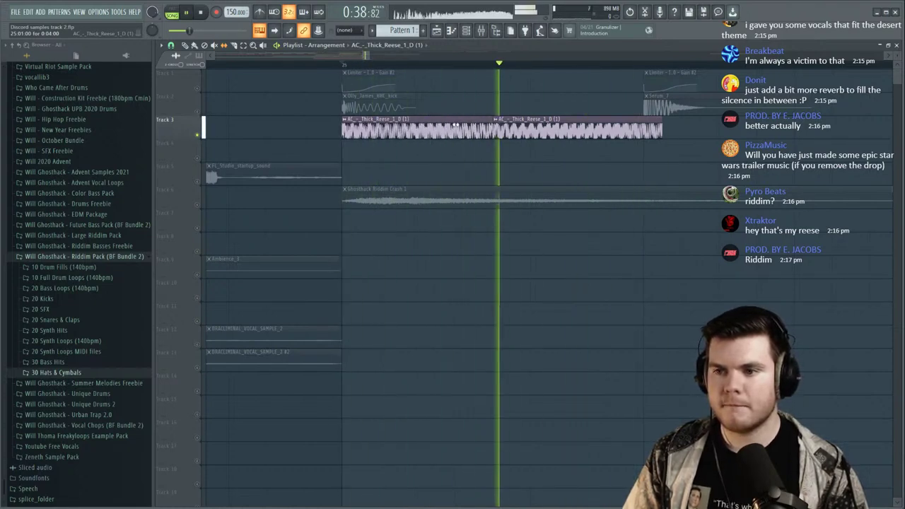
{"action": "left_click", "coordinate": [198, 135], "text": "ctrl"}
Play the full arrangement around the drop, and move the playback position back to bar 23.
{"action": "key", "text": "space"}
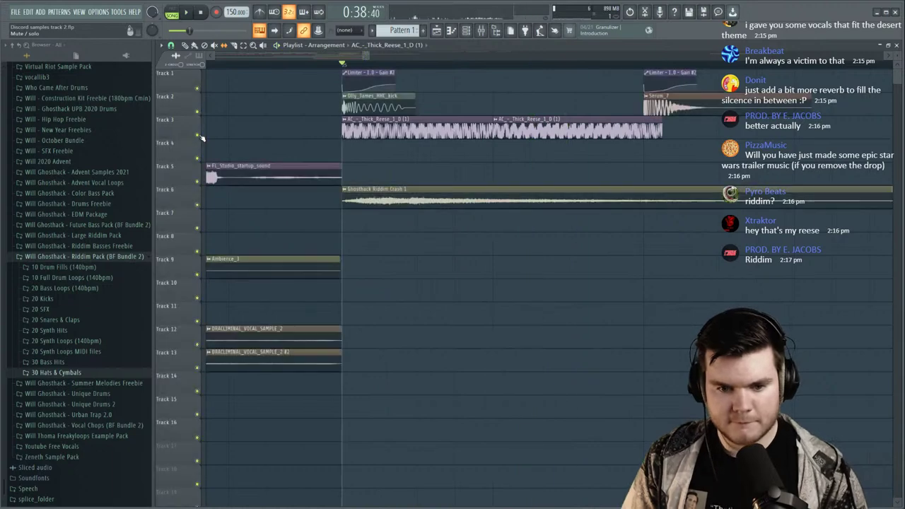
{"action": "key", "text": "space"}
{"action": "scroll", "coordinate": [386, 67], "scroll_direction": "down", "scroll_amount": 3}
{"action": "left_click", "coordinate": [340, 67]}
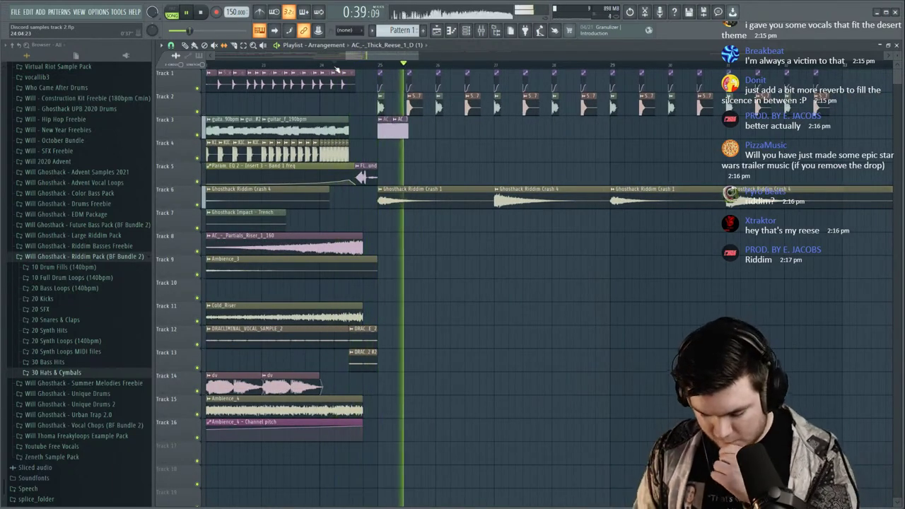
{"action": "key", "text": "space"}
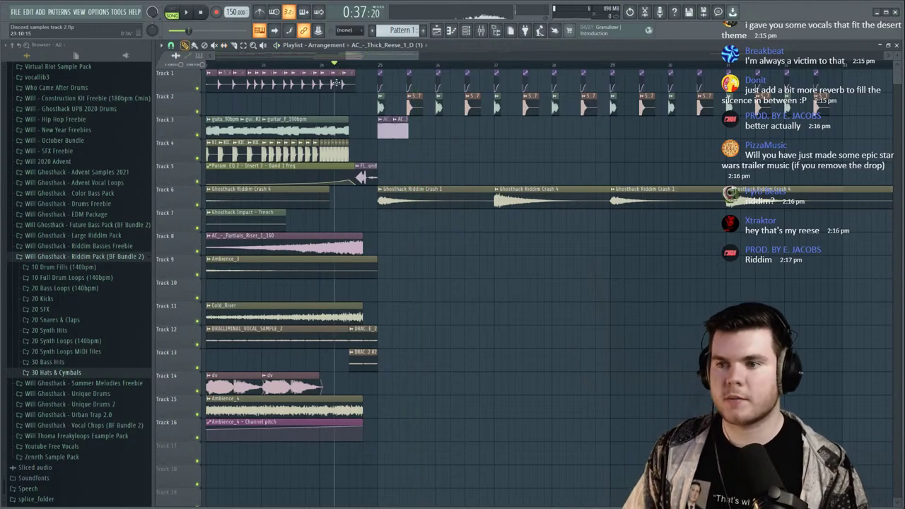
Route the Thick Reese sample channel on Track 3 to mixer insert 15.
{"action": "double_click", "coordinate": [381, 123]}
{"action": "left_click", "coordinate": [483, 32]}
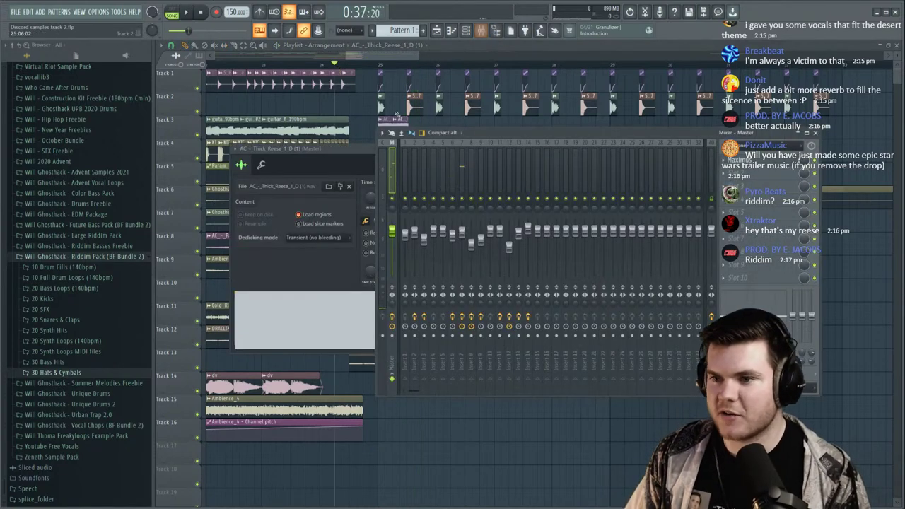
{"action": "left_click_drag", "start_coordinate": [360, 153], "coordinate": [275, 186]}
{"action": "left_click_drag", "start_coordinate": [372, 199], "coordinate": [373, 171]}
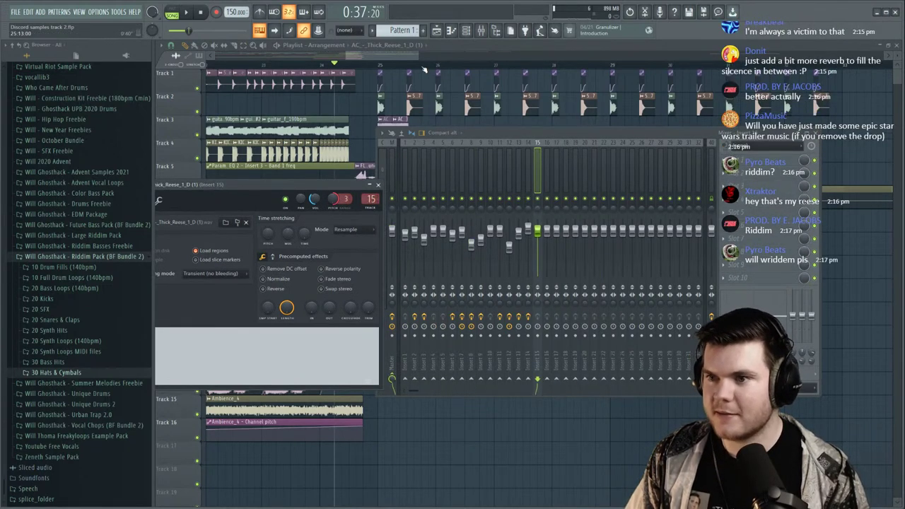
{"action": "key", "text": "F9"}
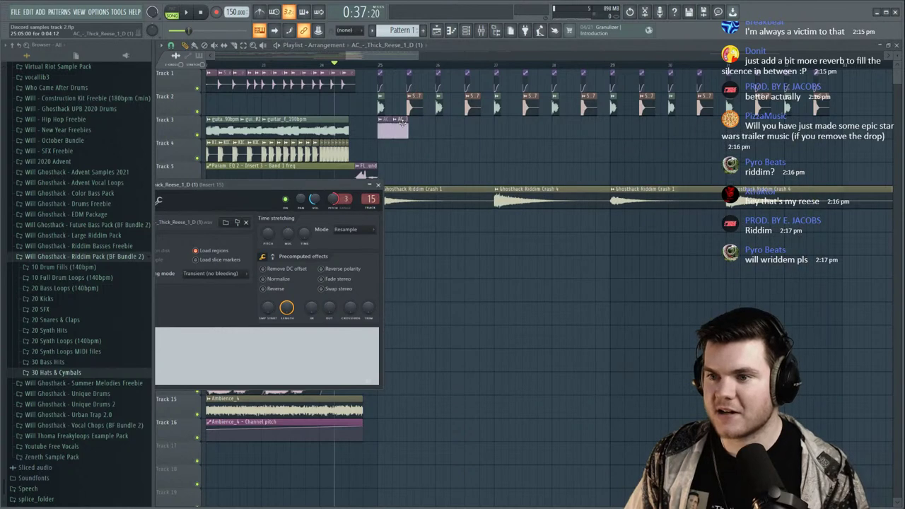
{"action": "left_click", "coordinate": [378, 185]}
Solo mixer insert 15 and play the reese from the start of the drop.
{"action": "key", "text": "space"}
{"action": "key", "text": "F9"}
{"action": "key", "text": "space"}
{"action": "right_click", "coordinate": [538, 200]}
{"action": "key", "text": "space"}
{"action": "key", "text": "space"}
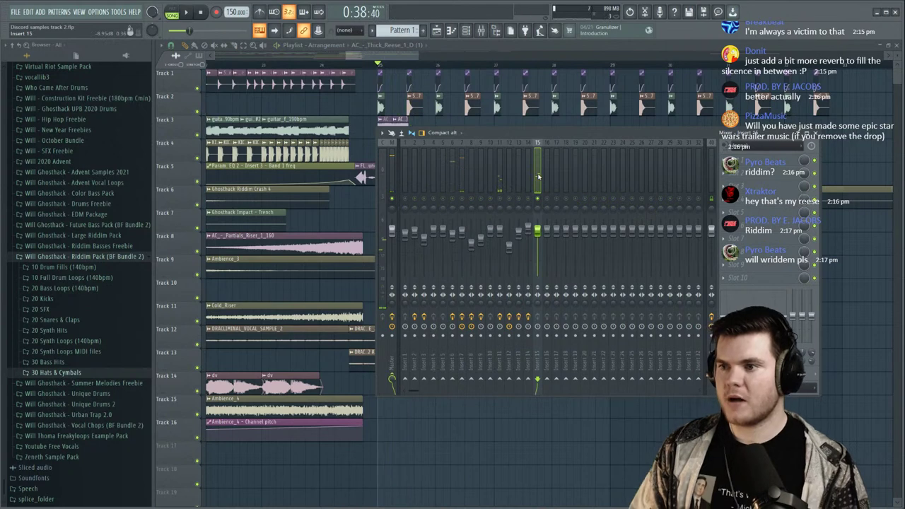
Shift the soloed reese mixer track from insert 15 to insert 20.
{"action": "key", "text": "Right"}
{"action": "key", "text": "Right"}
{"action": "key", "text": "Right"}
{"action": "key", "text": "Right"}
{"action": "key", "text": "Right"}
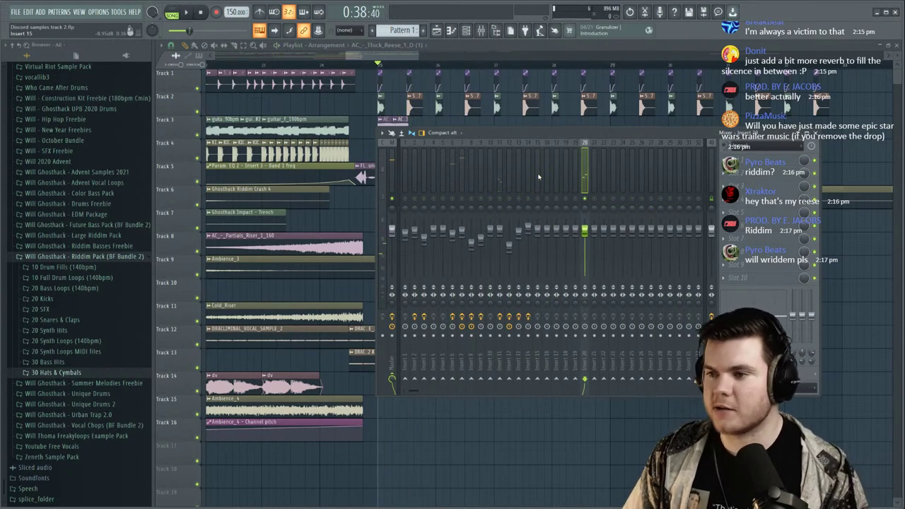
{"action": "left_click", "coordinate": [575, 186]}
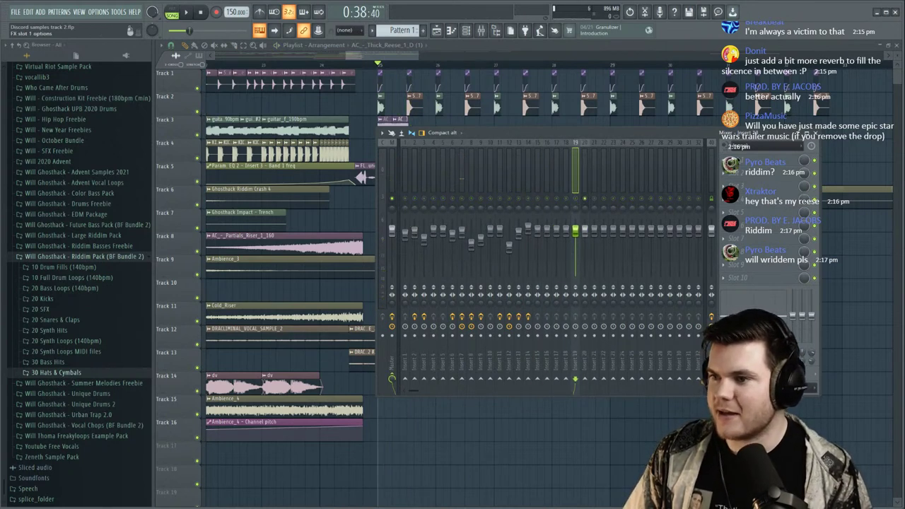
{"action": "left_click", "coordinate": [739, 161]}
{"action": "left_click", "coordinate": [615, 126]}
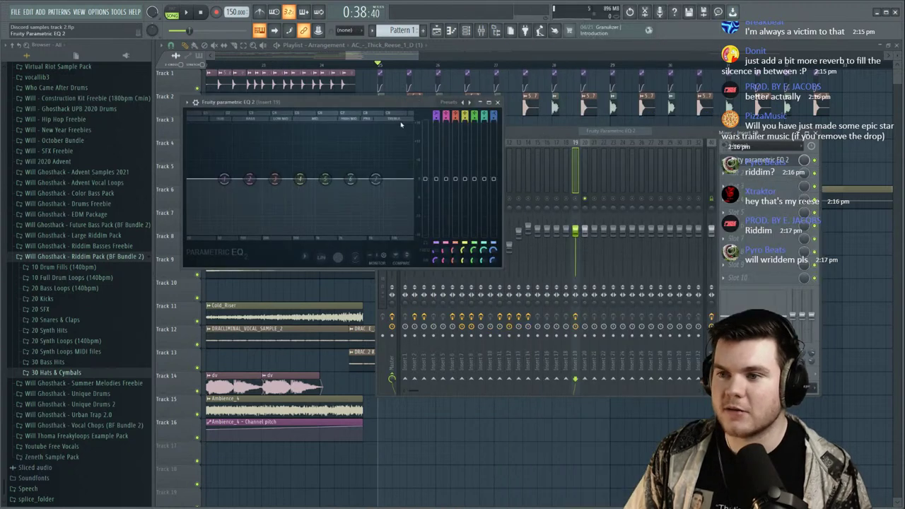
{"action": "key", "text": "space"}
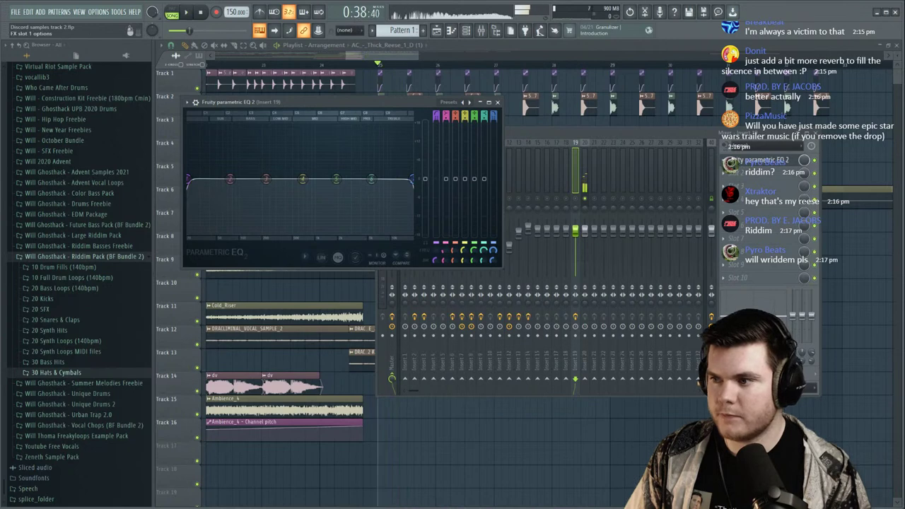
{"action": "left_click", "coordinate": [725, 160]}
{"action": "left_click", "coordinate": [738, 181]}
{"action": "left_click", "coordinate": [309, 288]}
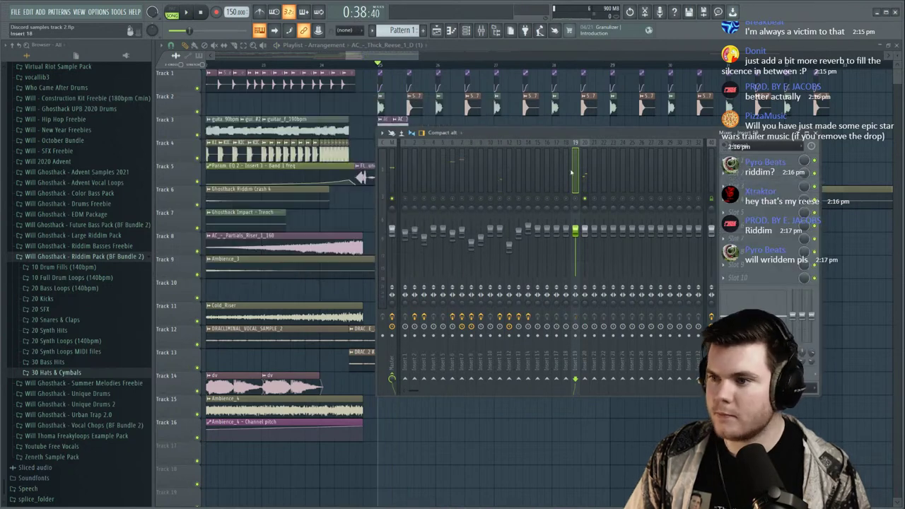
Load Fruity Parametric EQ 2 on mixer insert 20 and high-pass the reese's low end with band 1.
{"action": "left_click", "coordinate": [725, 160]}
{"action": "left_click", "coordinate": [622, 130]}
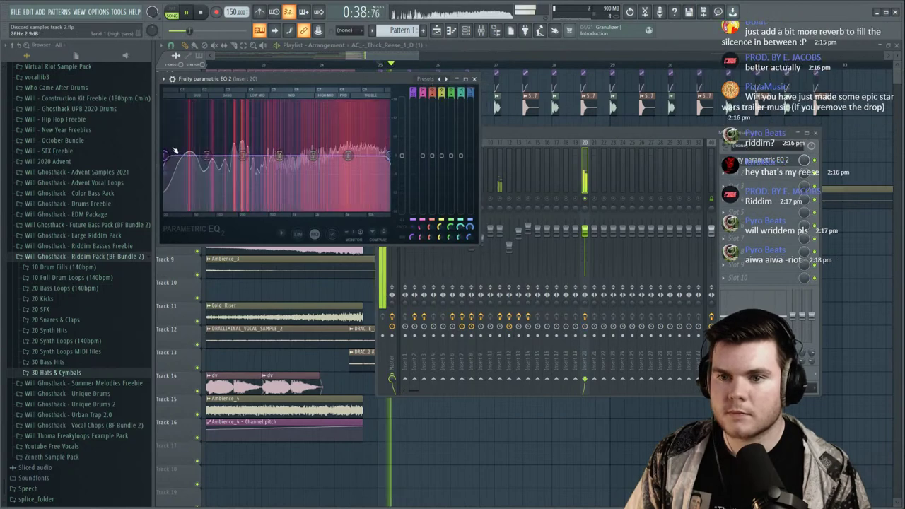
{"action": "left_click_drag", "start_coordinate": [176, 154], "coordinate": [216, 158]}
{"action": "key", "text": "space"}
{"action": "key", "text": "space"}
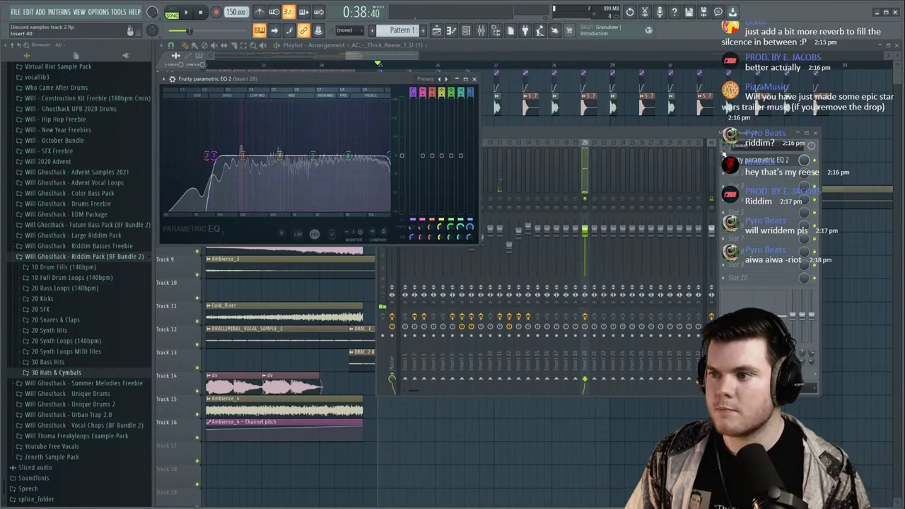
{"action": "left_click", "coordinate": [745, 161]}
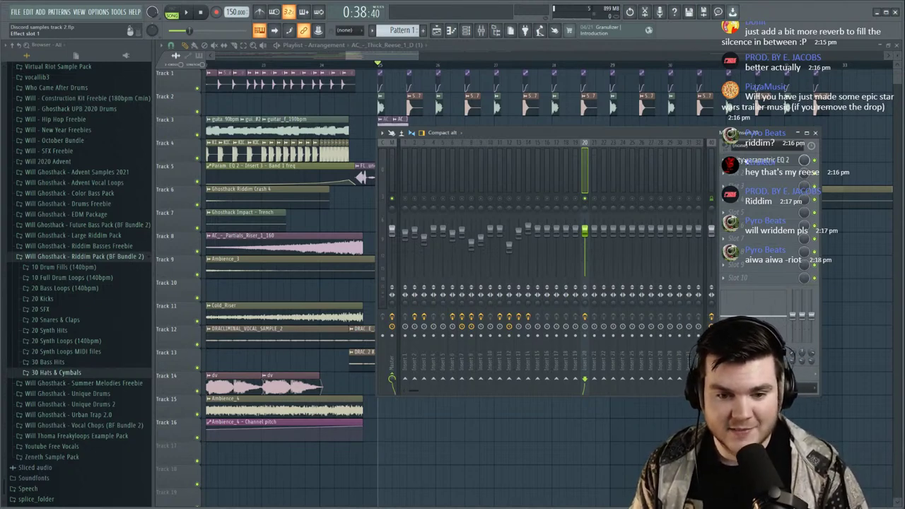
Play the high-passed reese and move its EQ from effect slot 1 to slot 2.
{"action": "left_click", "coordinate": [747, 159]}
{"action": "key", "text": "space"}
{"action": "left_click", "coordinate": [746, 162]}
{"action": "key", "text": "space"}
{"action": "key", "text": "space"}
{"action": "key", "text": "space"}
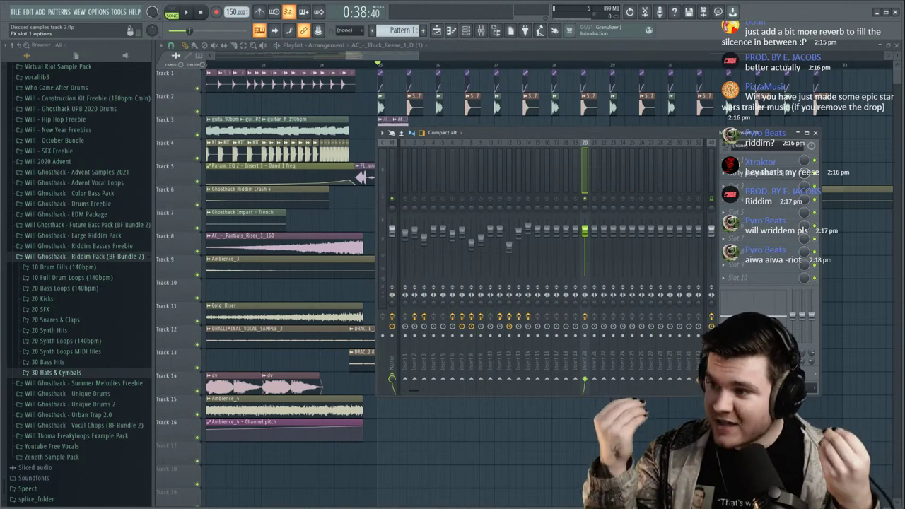
Load Disperser into effect slot 1 of insert 20 and adjust it while auditioning the reese.
{"action": "left_click", "coordinate": [724, 160]}
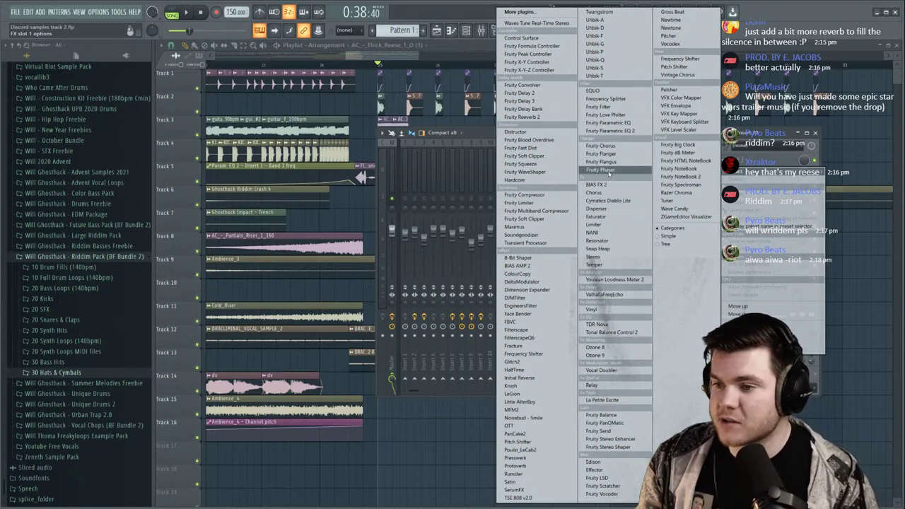
{"action": "left_click", "coordinate": [597, 209]}
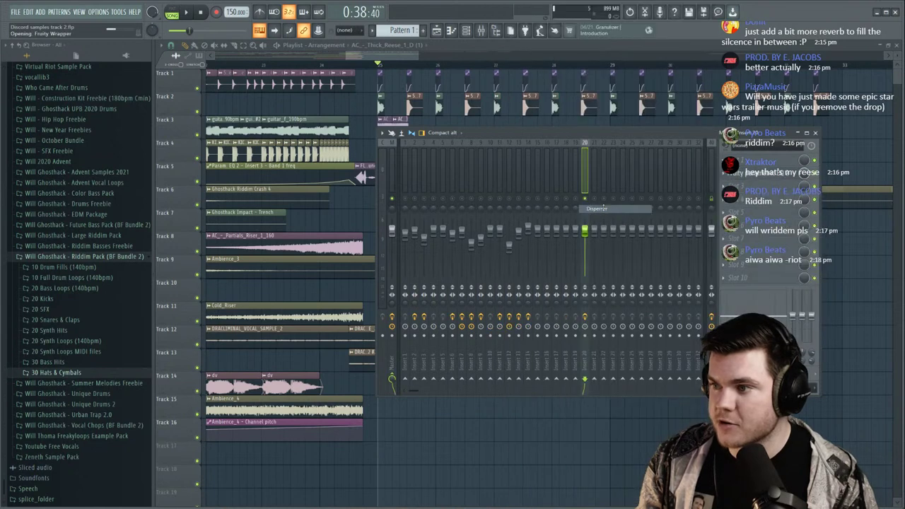
{"action": "key", "text": "space"}
{"action": "left_click_drag", "start_coordinate": [287, 85], "coordinate": [302, 115]}
{"action": "key", "text": "space"}
{"action": "key", "text": "space"}
{"action": "left_click_drag", "start_coordinate": [263, 141], "coordinate": [290, 141]}
{"action": "key", "text": "space"}
{"action": "key", "text": "space"}
{"action": "key", "text": "space"}
Move the EQ down to slot 5 on insert 20 and load Vocodex into slot 2.
{"action": "left_click", "coordinate": [752, 161]}
{"action": "left_click", "coordinate": [753, 173]}
{"action": "left_click", "coordinate": [754, 174]}
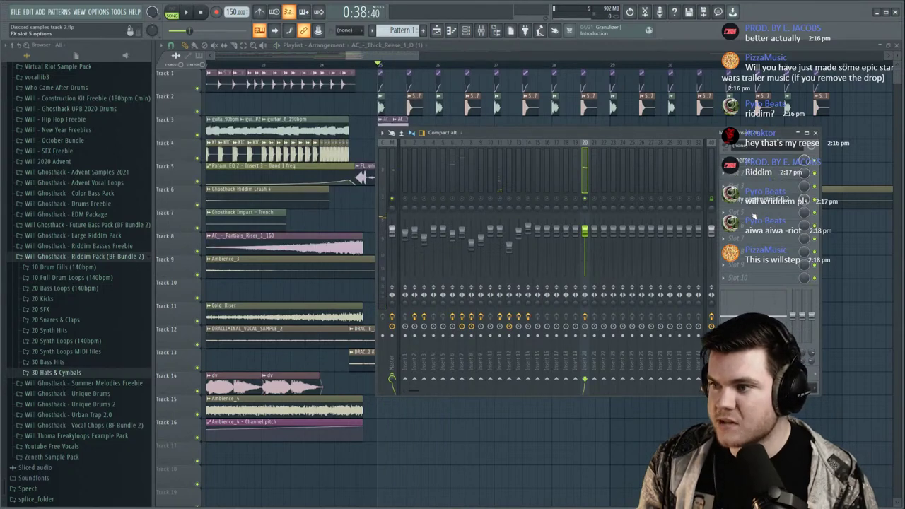
{"action": "left_click", "coordinate": [754, 216]}
{"action": "left_click", "coordinate": [672, 44]}
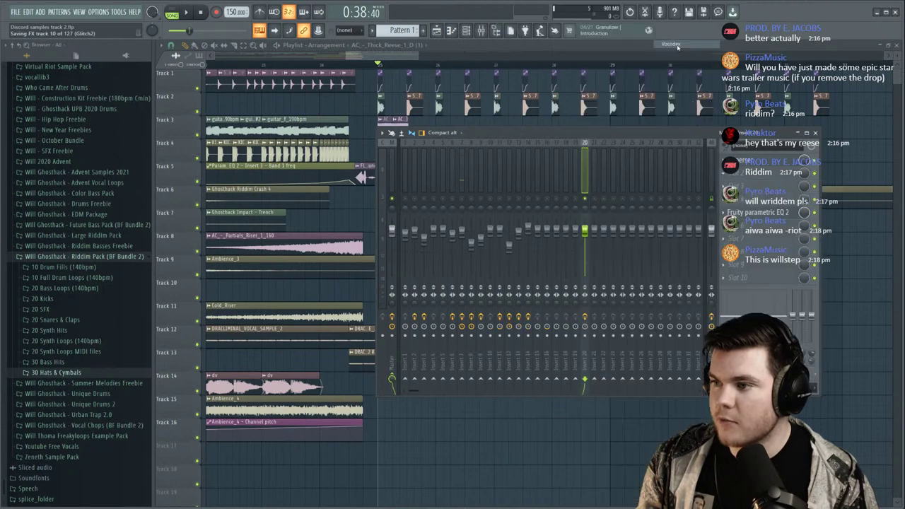
{"action": "key", "text": "space"}
{"action": "left_click_drag", "start_coordinate": [382, 104], "coordinate": [402, 104]}
{"action": "key", "text": "space"}
Audition two of the Vocodex presets on the reese.
{"action": "left_click", "coordinate": [428, 104]}
{"action": "left_click", "coordinate": [444, 131]}
{"action": "key", "text": "space"}
{"action": "key", "text": "space"}
{"action": "left_click", "coordinate": [428, 104]}
{"action": "left_click", "coordinate": [440, 141]}
{"action": "key", "text": "space"}
Try the Phat Growl and Juiced presets in Vocodex while playing the reese.
{"action": "left_click", "coordinate": [427, 104]}
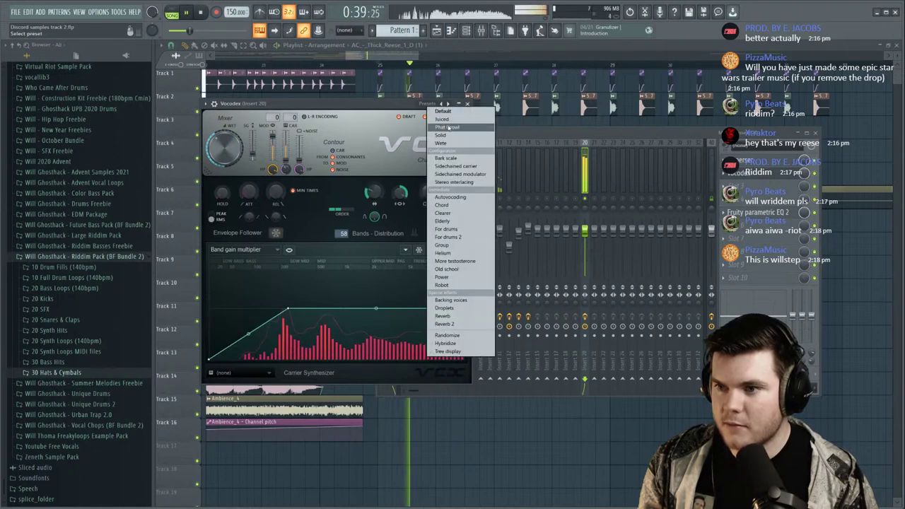
{"action": "left_click", "coordinate": [447, 126]}
{"action": "key", "text": "space"}
{"action": "key", "text": "space"}
{"action": "key", "text": "space"}
{"action": "left_click", "coordinate": [428, 104]}
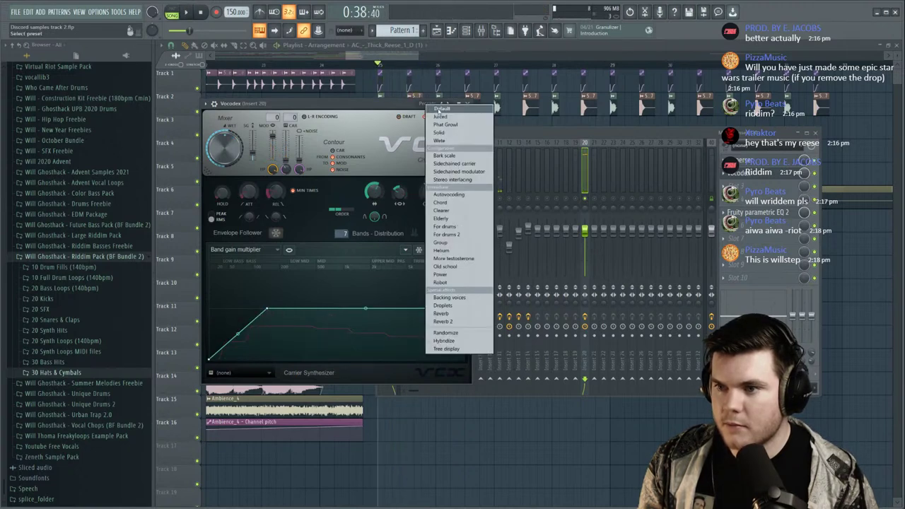
{"action": "left_click", "coordinate": [445, 119]}
{"action": "key", "text": "space"}
Apply the Solid preset in Vocodex, audition it on the reese, and close the plugin.
{"action": "left_click", "coordinate": [428, 103]}
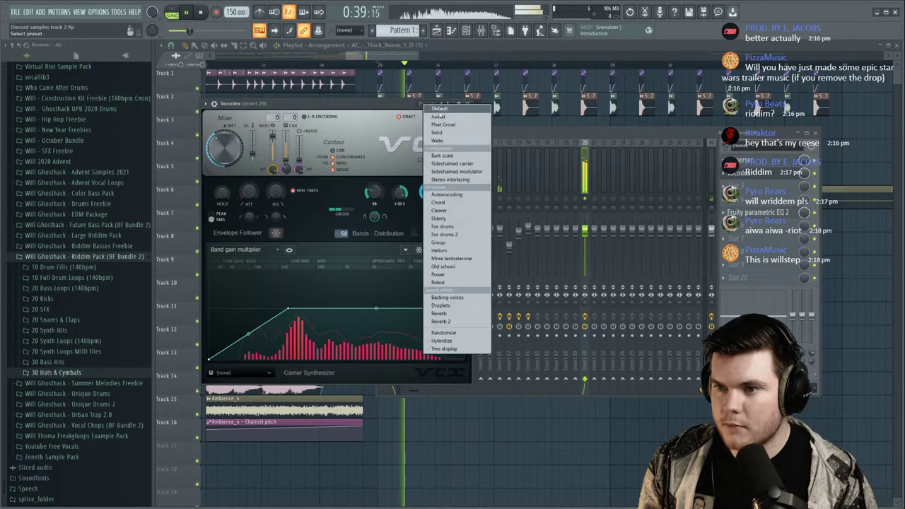
{"action": "left_click", "coordinate": [443, 132]}
{"action": "key", "text": "space"}
{"action": "key", "text": "space"}
{"action": "key", "text": "space"}
{"action": "key", "text": "space"}
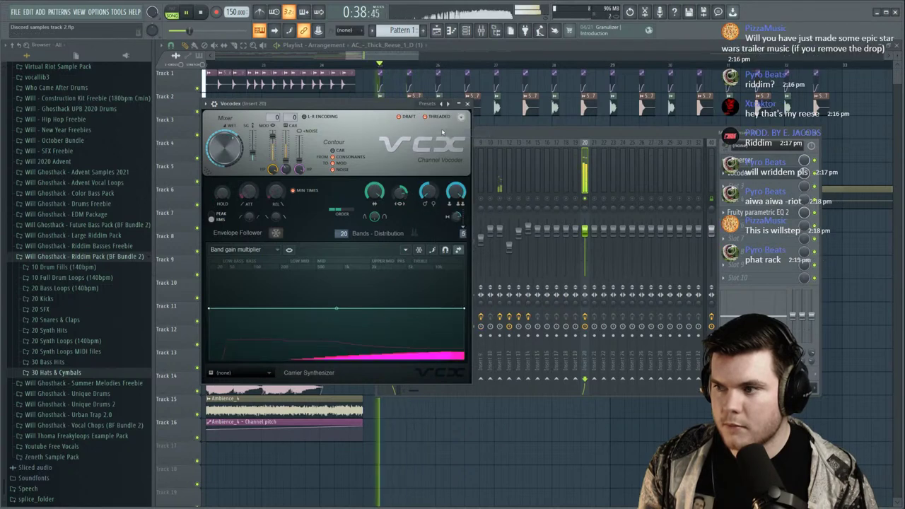
{"action": "left_click", "coordinate": [756, 168]}
Play the reese through its effect chain and move the EQ up to slot 3, directly below Vocodex.
{"action": "key", "text": "space"}
{"action": "key", "text": "space"}
{"action": "key", "text": "space"}
{"action": "key", "text": "space"}
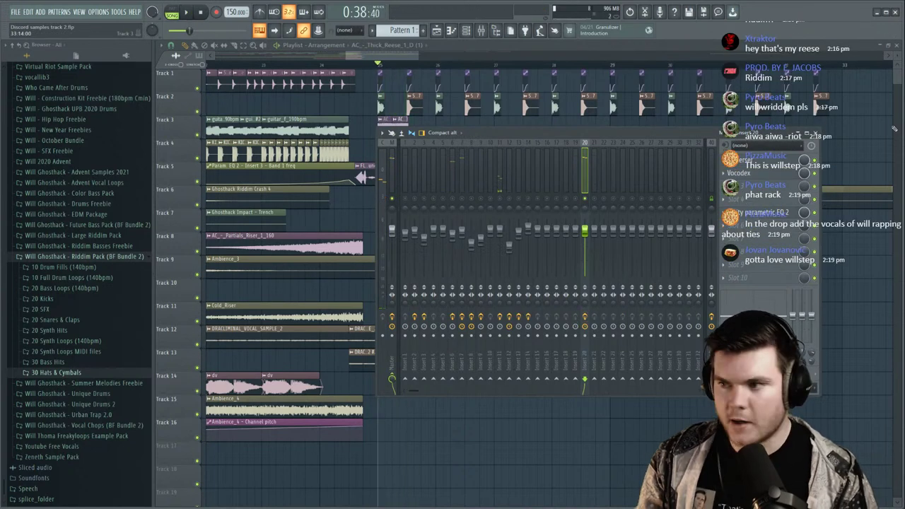
{"action": "key", "text": "space"}
{"action": "key", "text": "space"}
Open the EQ on insert 20 and sweep a narrow band 4 boost to about 223 Hz.
{"action": "left_click", "coordinate": [768, 185]}
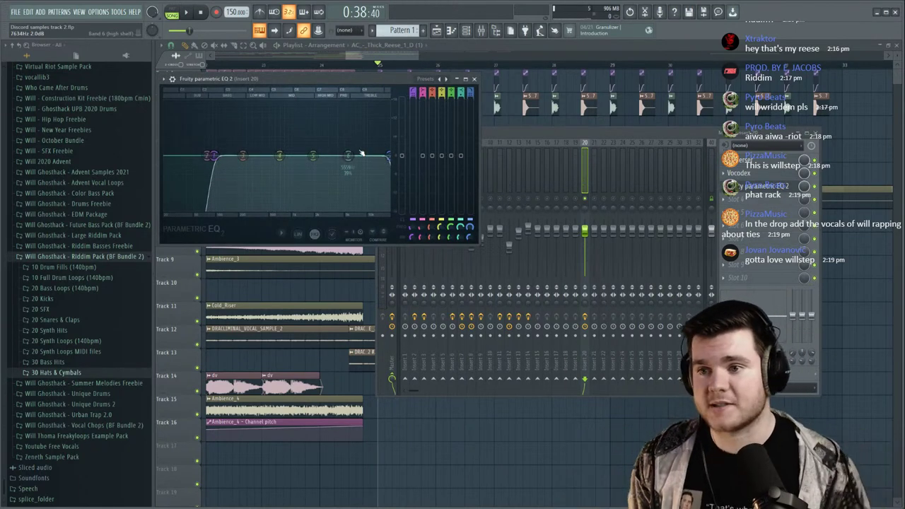
{"action": "left_click_drag", "start_coordinate": [363, 82], "coordinate": [416, 139]}
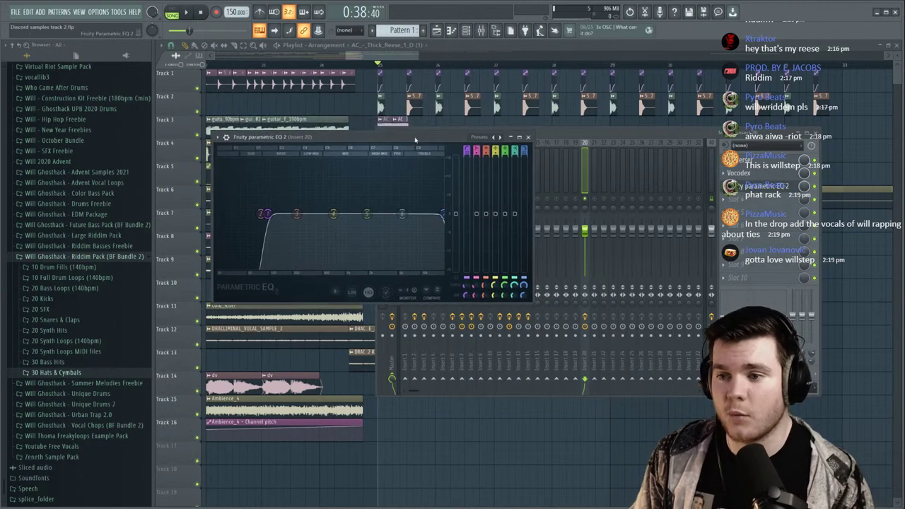
{"action": "key", "text": "space"}
{"action": "left_click_drag", "start_coordinate": [334, 213], "coordinate": [297, 179]}
{"action": "key", "text": "space"}
{"action": "key", "text": "space"}
{"action": "scroll", "coordinate": [297, 179], "scroll_direction": "down", "scroll_amount": 5}
Pull band 4's gain down into a deep narrow cut at about 223 Hz and audition it.
{"action": "key", "text": "space"}
{"action": "key", "text": "space"}
{"action": "key", "text": "space"}
{"action": "left_click_drag", "start_coordinate": [496, 178], "coordinate": [495, 248]}
{"action": "key", "text": "space"}
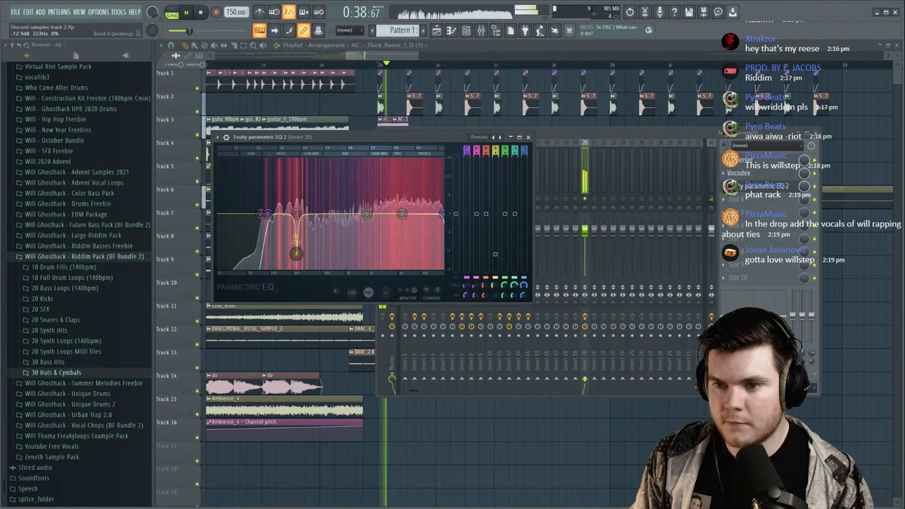
{"action": "key", "text": "space"}
Raise the EQ's high-pass cutoff slightly, shift band 5 slightly lower in frequency, and close the EQ.
{"action": "left_click_drag", "start_coordinate": [268, 213], "coordinate": [272, 213]}
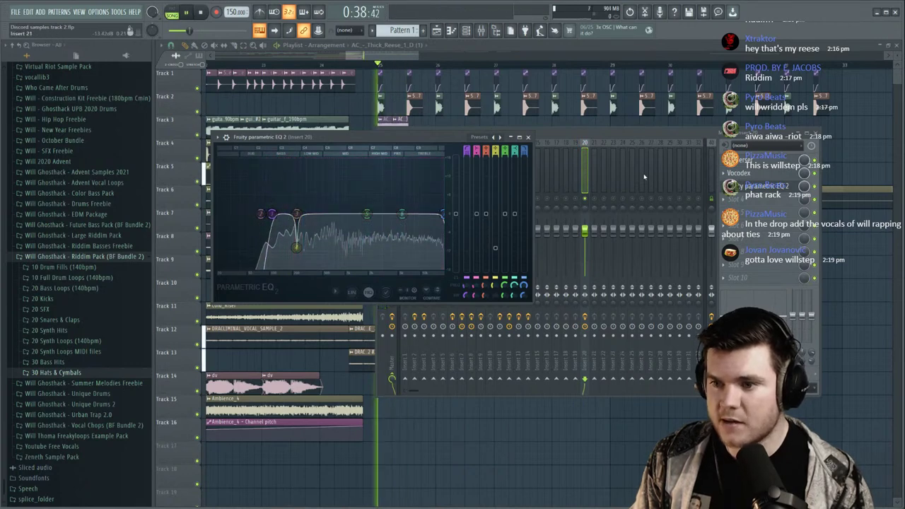
{"action": "key", "text": "space"}
{"action": "key", "text": "space"}
{"action": "key", "text": "space"}
{"action": "key", "text": "space"}
{"action": "left_click_drag", "start_coordinate": [367, 213], "coordinate": [356, 214]}
{"action": "left_click", "coordinate": [739, 188]}
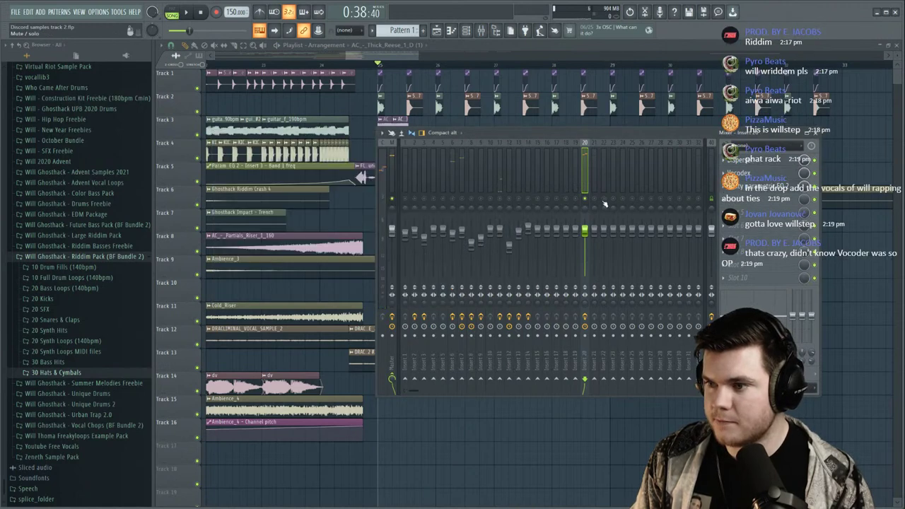
Unsolo mixer insert 20, lower its volume to 85% (-3.4 dB), and play it in the mix.
{"action": "right_click", "coordinate": [585, 200]}
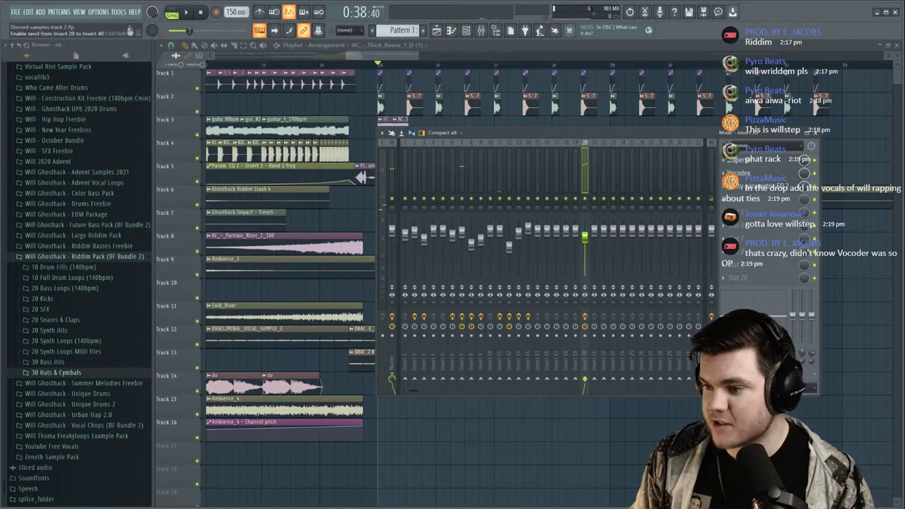
{"action": "key", "text": "space"}
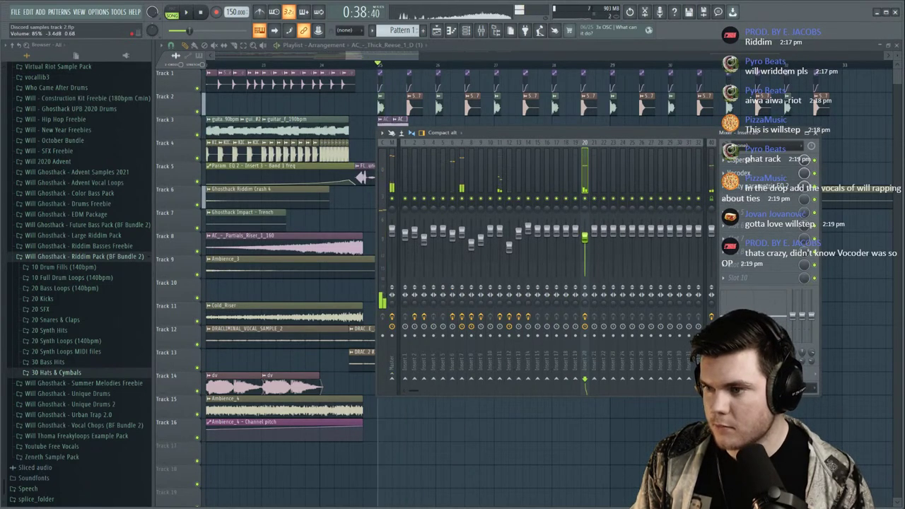
Set mixer insert 20's volume to 91% (-2.2 dB) and look through the presets of its Vocodex.
{"action": "key", "text": "space"}
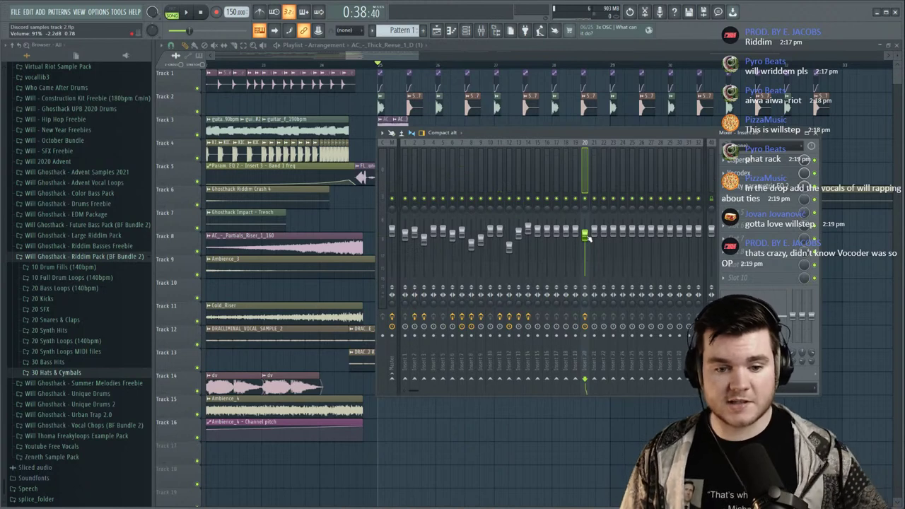
{"action": "left_click", "coordinate": [753, 178]}
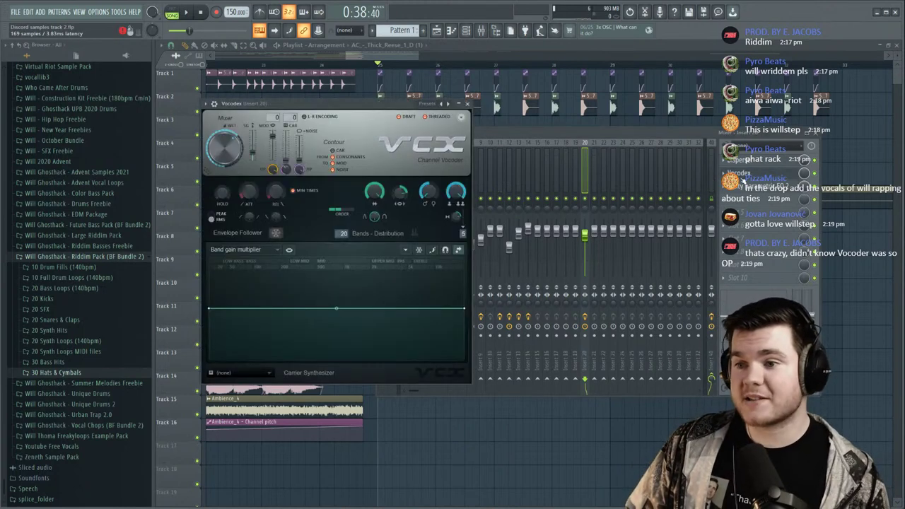
{"action": "left_click", "coordinate": [444, 104]}
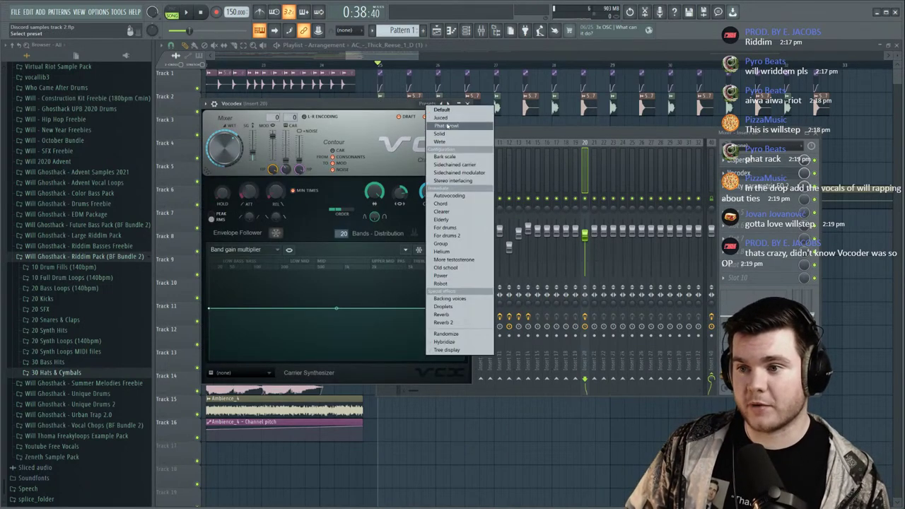
{"action": "left_click", "coordinate": [400, 107]}
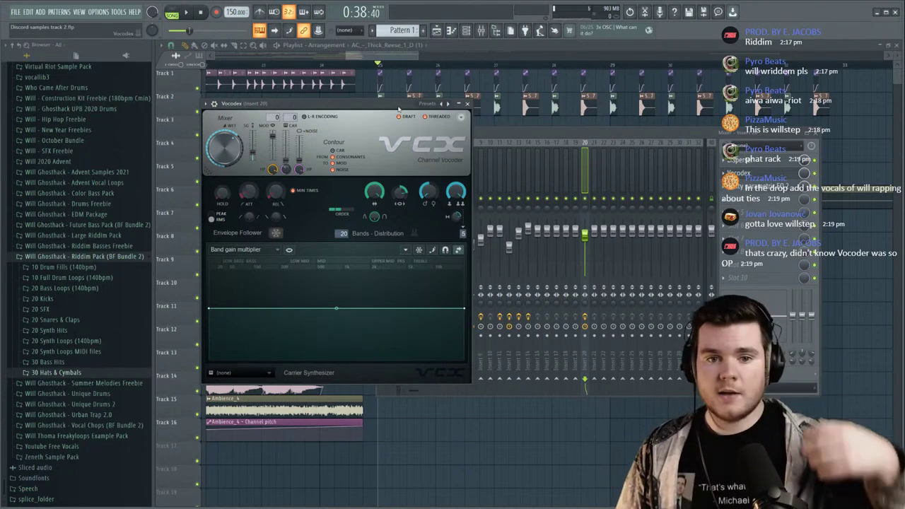
{"action": "left_click", "coordinate": [750, 172]}
{"action": "left_click", "coordinate": [638, 47]}
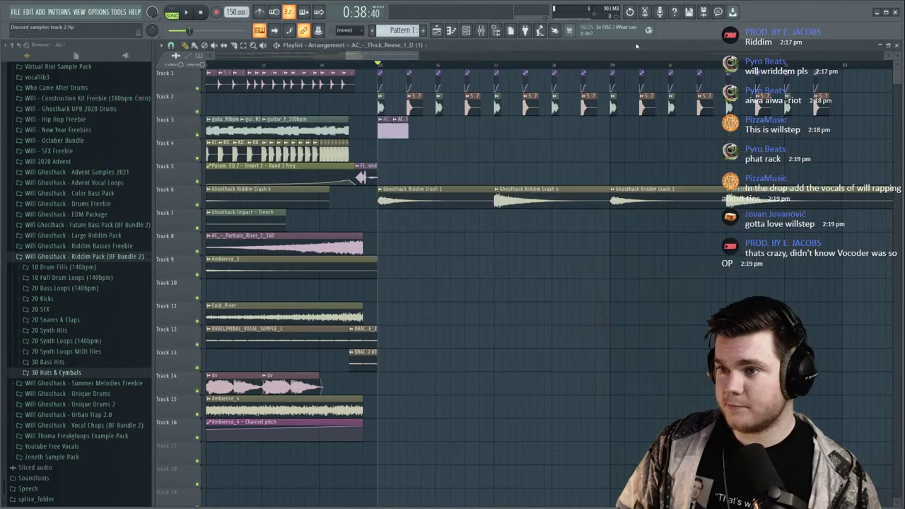
Play the drop from its start in the playlist to audition the bass with the drums.
{"action": "scroll", "coordinate": [450, 68], "scroll_direction": "down", "scroll_amount": 4}
{"action": "key", "text": "space"}
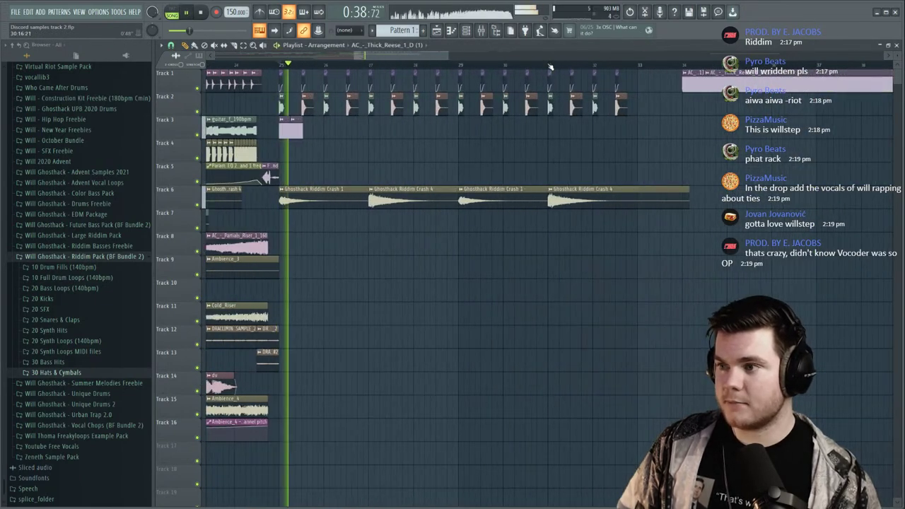
{"action": "scroll", "coordinate": [550, 66], "scroll_direction": "up", "scroll_amount": 3}
{"action": "key", "text": "space"}
{"action": "scroll", "coordinate": [386, 63], "scroll_direction": "down", "scroll_amount": 3}
{"action": "key", "text": "space"}
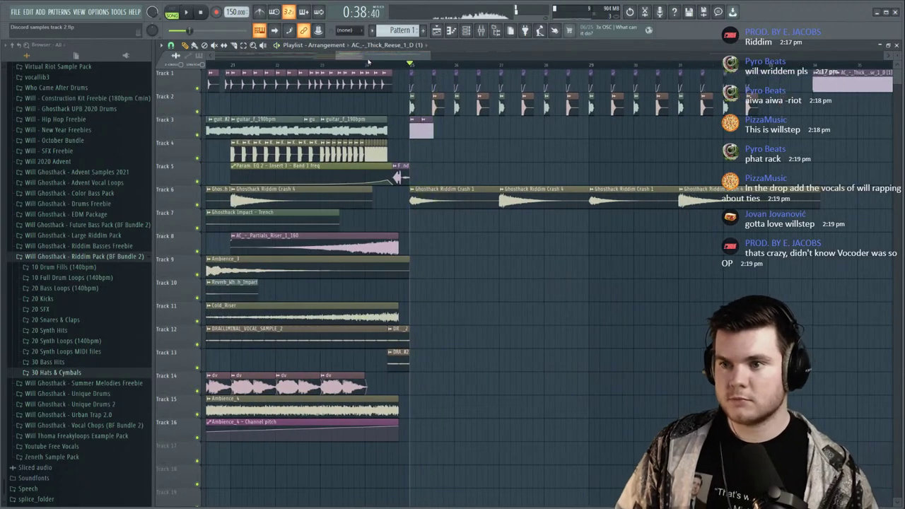
{"action": "key", "text": "space"}
{"action": "scroll", "coordinate": [375, 66], "scroll_direction": "down", "scroll_amount": 2}
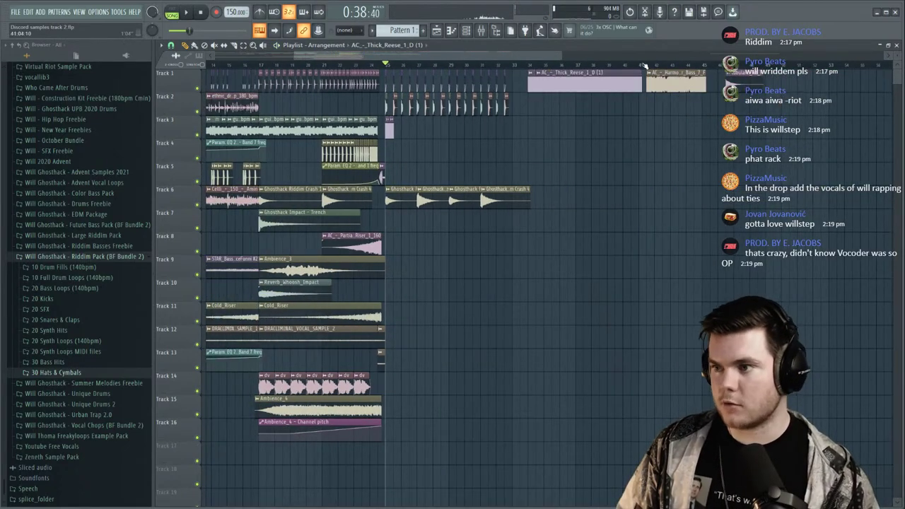
Audition the AC_-_Harmor_Phaser_Bass_7_F clip from bar 41 of the playlist and open its channel settings.
{"action": "left_click", "coordinate": [644, 65]}
{"action": "scroll", "coordinate": [711, 65], "scroll_direction": "up", "scroll_amount": 4}
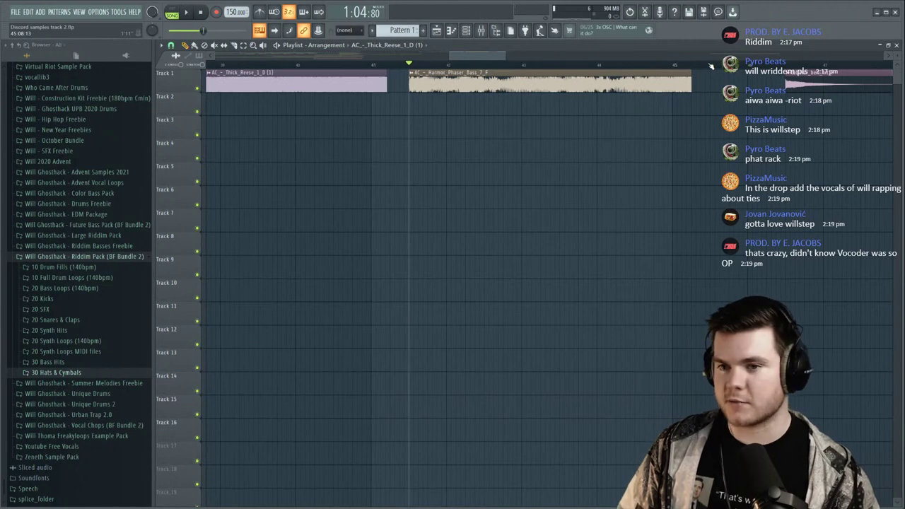
{"action": "key", "text": "space"}
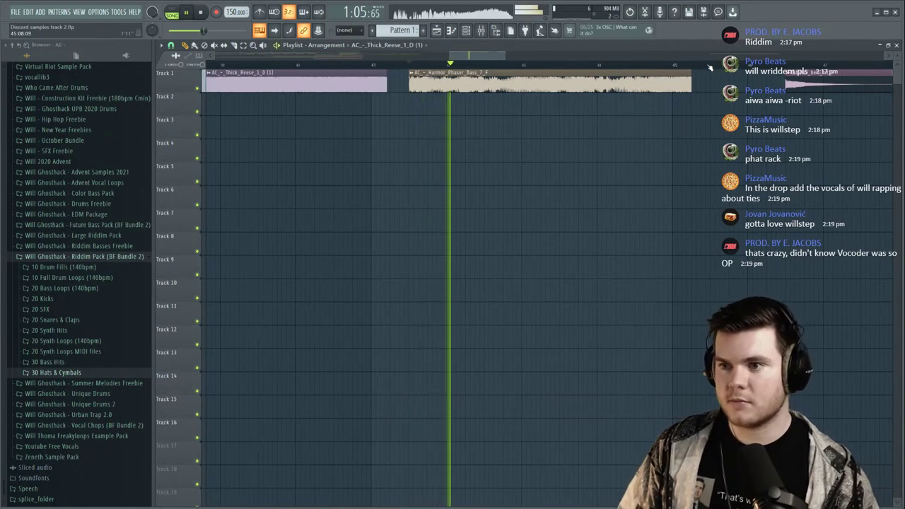
{"action": "key", "text": "space"}
{"action": "left_click", "coordinate": [488, 80]}
{"action": "double_click", "coordinate": [488, 80]}
{"action": "left_click_drag", "start_coordinate": [423, 161], "coordinate": [454, 140]}
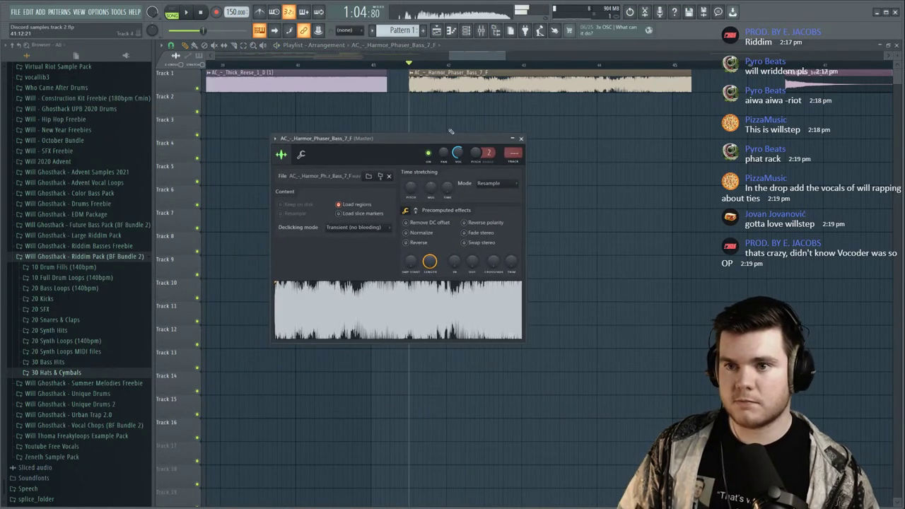
{"action": "left_click", "coordinate": [202, 14]}
{"action": "left_click_drag", "start_coordinate": [353, 138], "coordinate": [455, 112]}
Show the Unsorted channels in the channel rack and replace the Sampler channel with Harmor.
{"action": "left_click", "coordinate": [467, 31]}
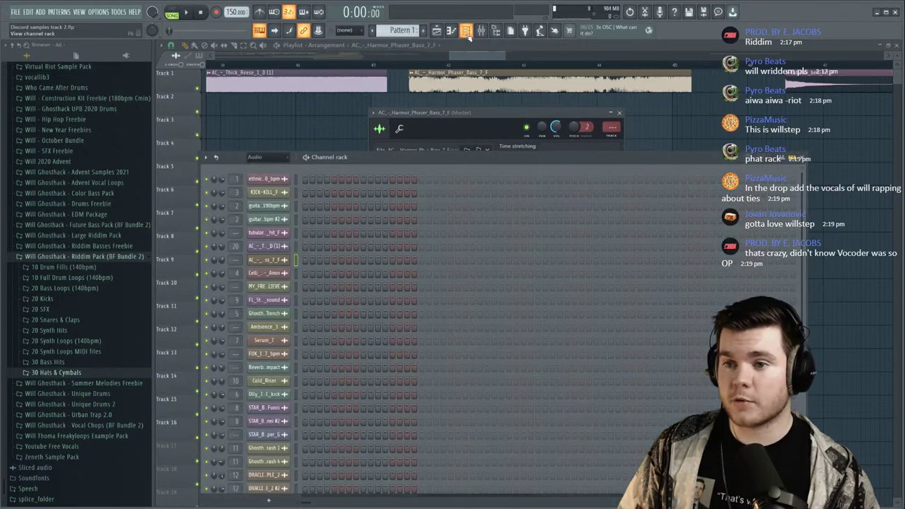
{"action": "left_click", "coordinate": [273, 157]}
{"action": "left_click", "coordinate": [267, 195]}
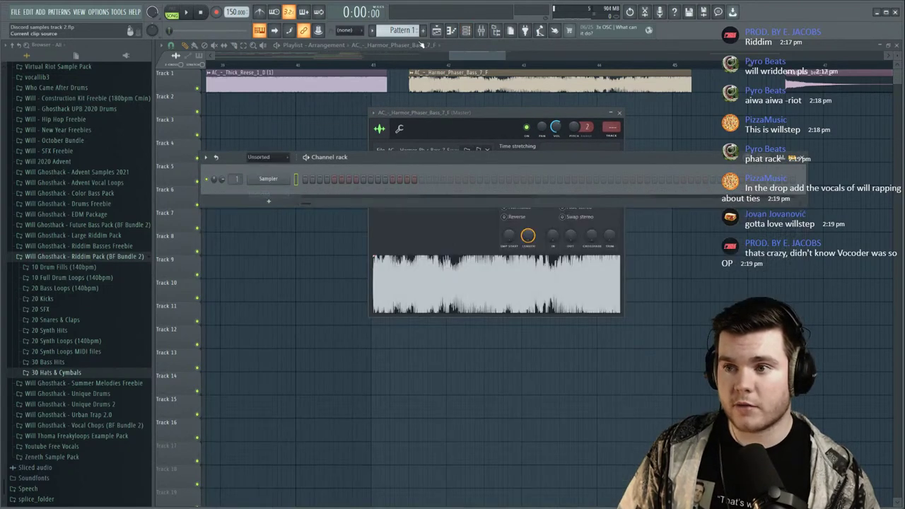
{"action": "right_click", "coordinate": [287, 188]}
{"action": "mouse_move", "coordinate": [309, 251]}
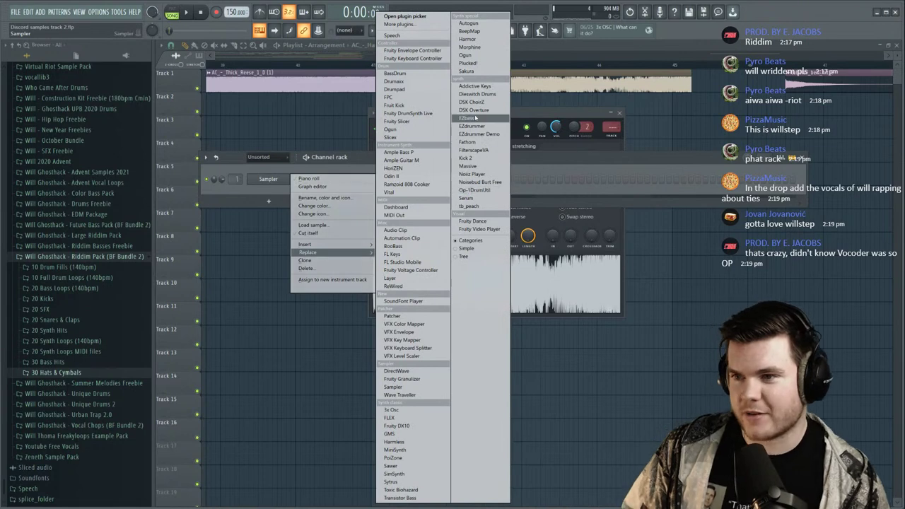
{"action": "left_click", "coordinate": [470, 40]}
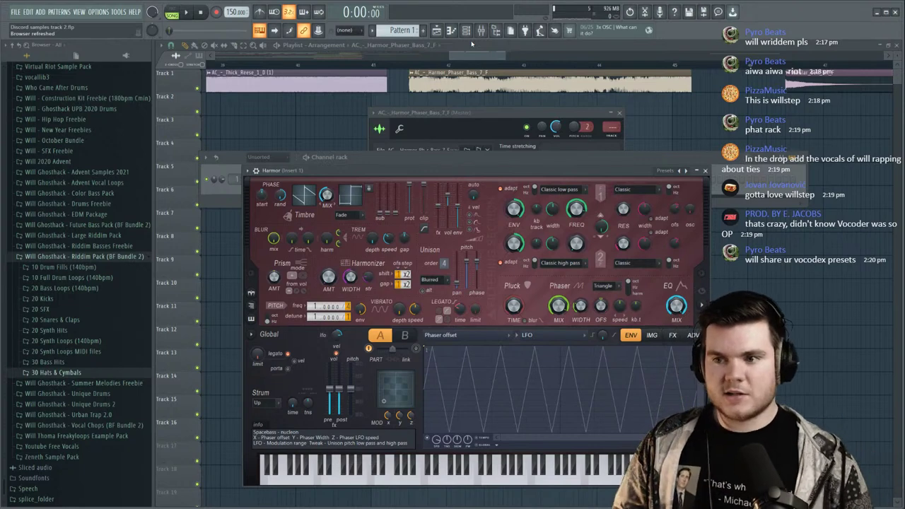
Add Vocodex to an empty effect slot on the Master mixer track.
{"action": "left_click", "coordinate": [482, 32]}
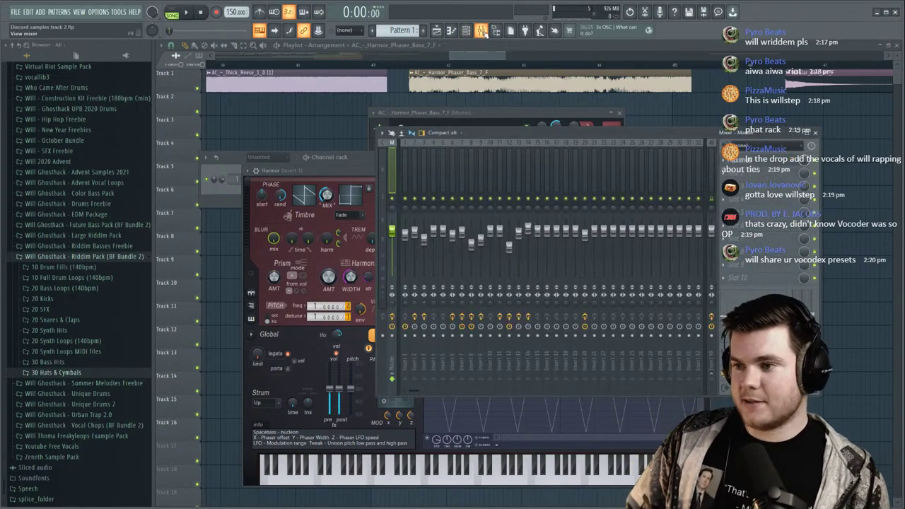
{"action": "left_click", "coordinate": [775, 202]}
{"action": "left_click", "coordinate": [681, 44]}
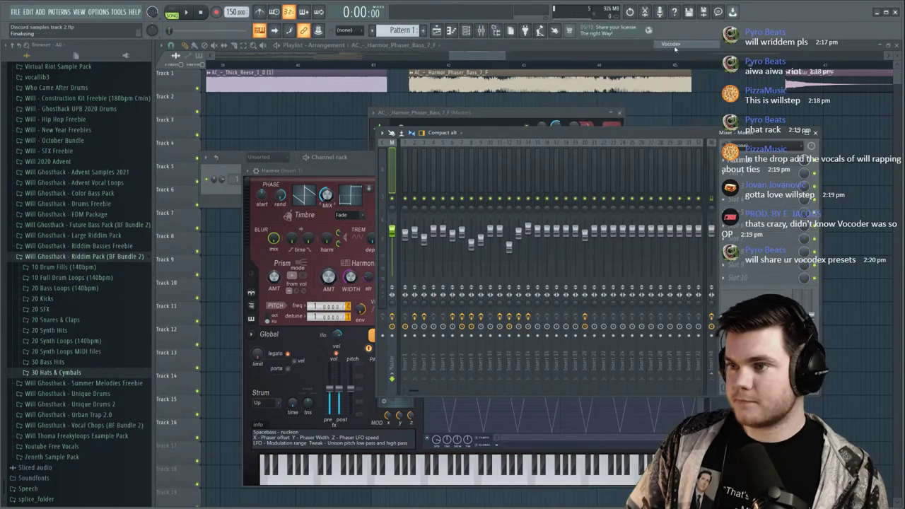
Try the Juiced, Phat Growl, Solid and Wete presets in the Master's Vocodex, ending on Wete, and close it.
{"action": "left_click", "coordinate": [440, 138]}
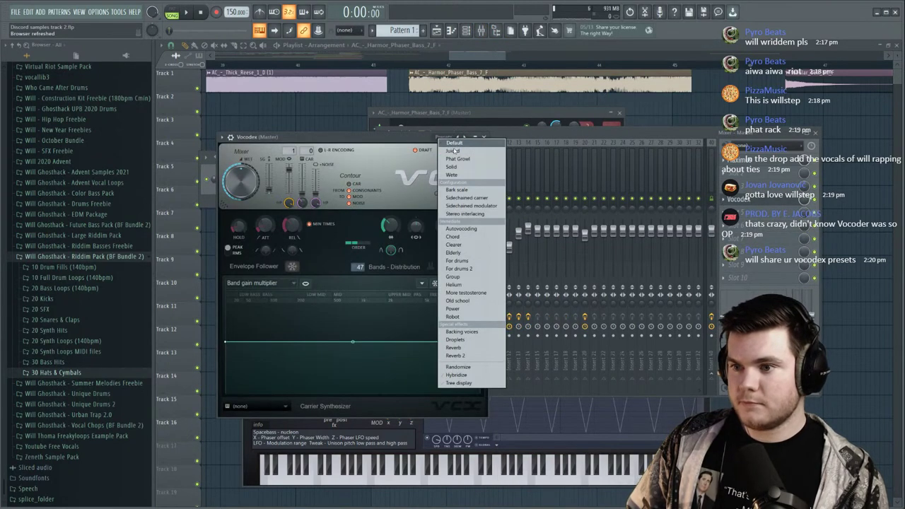
{"action": "left_click", "coordinate": [455, 155]}
{"action": "left_click", "coordinate": [447, 139]}
{"action": "left_click", "coordinate": [457, 157]}
{"action": "left_click", "coordinate": [447, 140]}
{"action": "left_click", "coordinate": [455, 167]}
{"action": "left_click", "coordinate": [447, 139]}
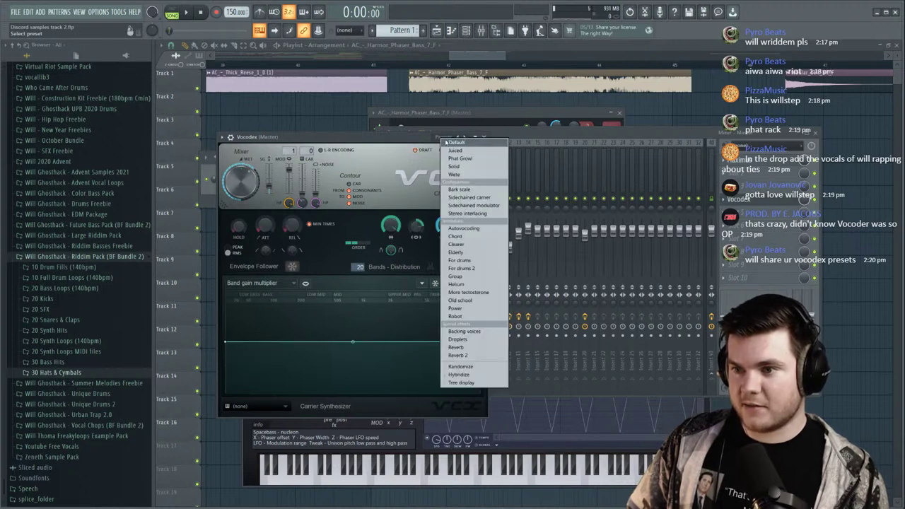
{"action": "left_click", "coordinate": [460, 174]}
{"action": "left_click", "coordinate": [484, 137]}
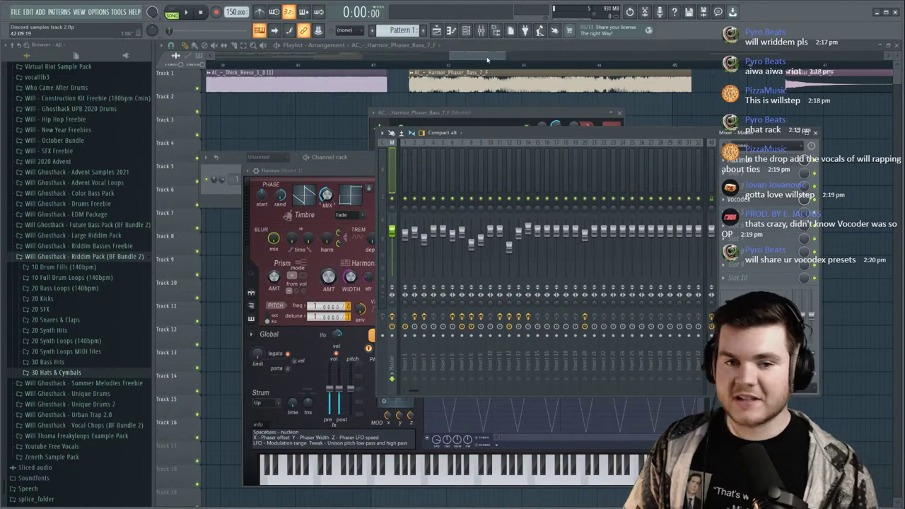
Close the open windows, reopen Harmor from the channel rack and load its Default preset.
{"action": "key", "text": "F12"}
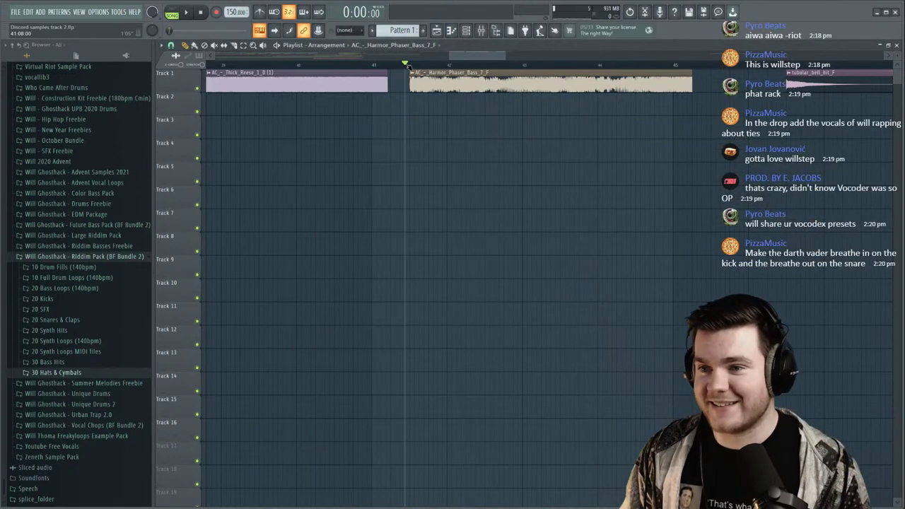
{"action": "key", "text": "F6"}
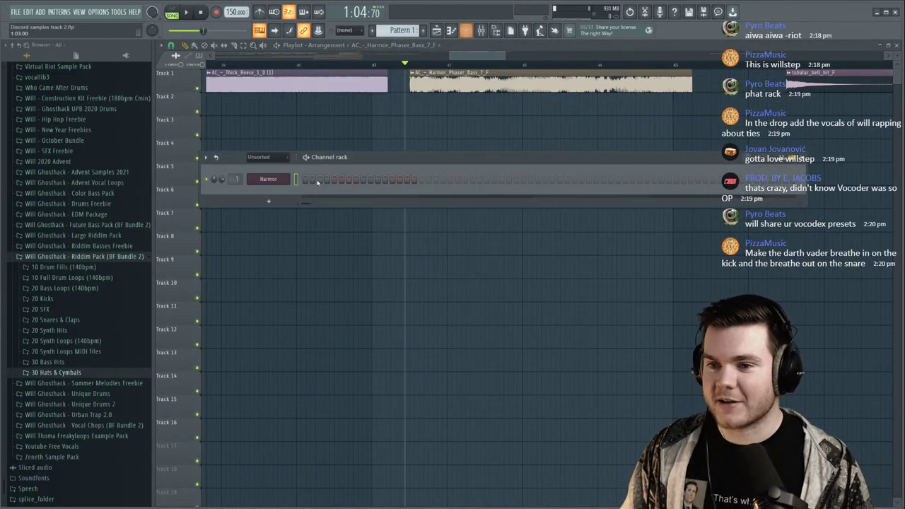
{"action": "left_click", "coordinate": [281, 178]}
{"action": "left_click_drag", "start_coordinate": [405, 159], "coordinate": [348, 130]}
{"action": "left_click", "coordinate": [606, 132]}
{"action": "left_click", "coordinate": [636, 57]}
{"action": "left_click_drag", "start_coordinate": [534, 133], "coordinate": [456, 111]}
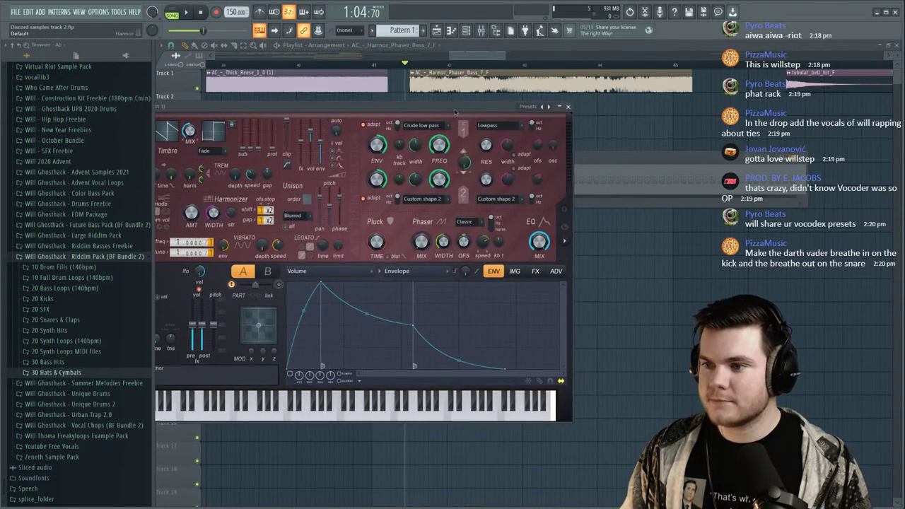
Open the Harmor Phaser Bass clip's settings, and open the Default Harmor channel from a channel rack showing all channels.
{"action": "double_click", "coordinate": [558, 86]}
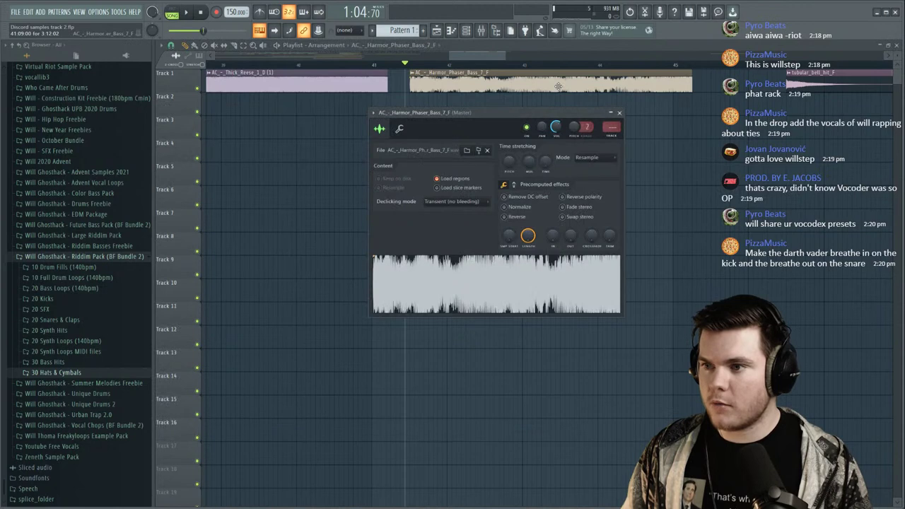
{"action": "left_click_drag", "start_coordinate": [506, 117], "coordinate": [672, 158]}
{"action": "left_click", "coordinate": [467, 30]}
{"action": "left_click_drag", "start_coordinate": [495, 169], "coordinate": [274, 87]}
{"action": "left_click", "coordinate": [242, 88]}
{"action": "left_click", "coordinate": [242, 99]}
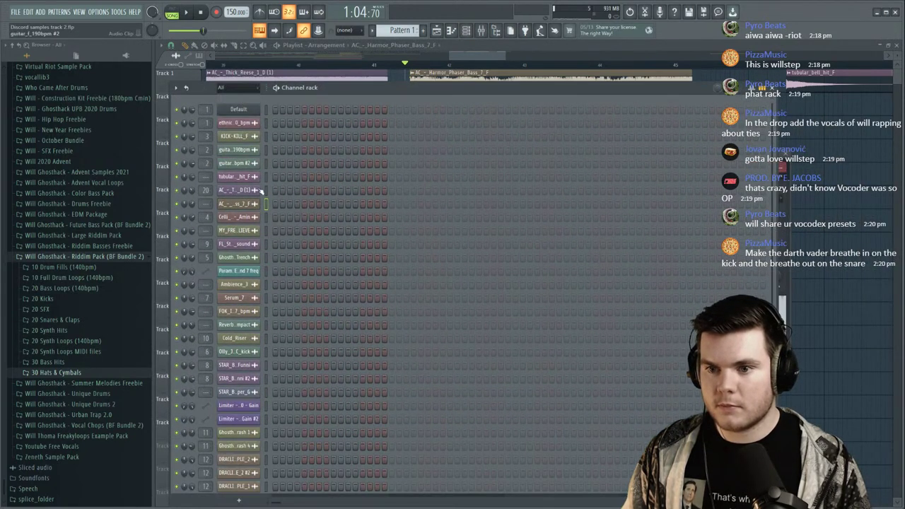
{"action": "left_click", "coordinate": [248, 112]}
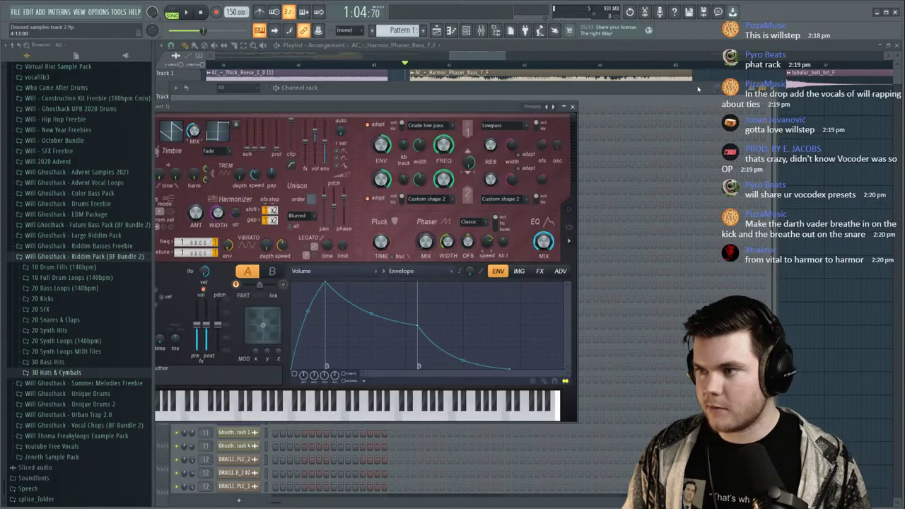
Hide the full-size playlist and rearrange the channel rack, mixer and Harmor windows so all are accessible.
{"action": "left_click_drag", "start_coordinate": [637, 87], "coordinate": [648, 336]}
{"action": "left_click", "coordinate": [783, 335]}
{"action": "left_click_drag", "start_coordinate": [426, 111], "coordinate": [530, 132]}
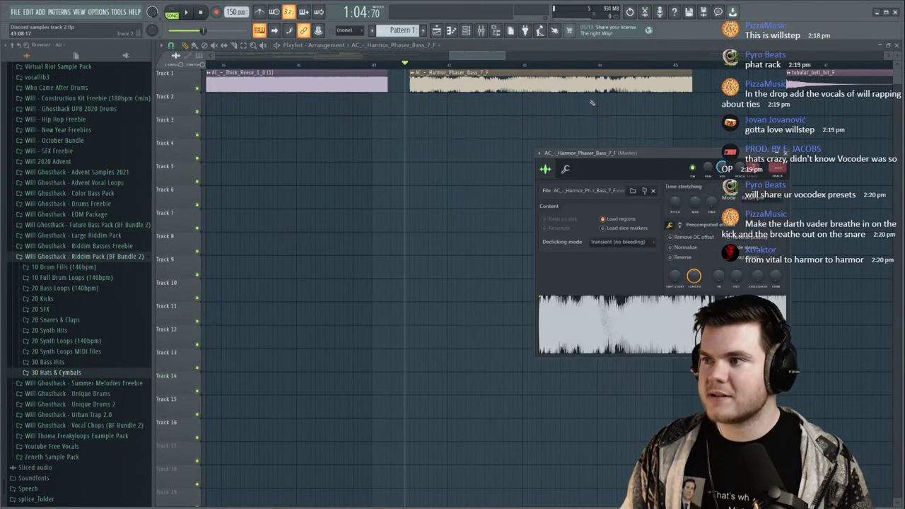
{"action": "left_click", "coordinate": [880, 45]}
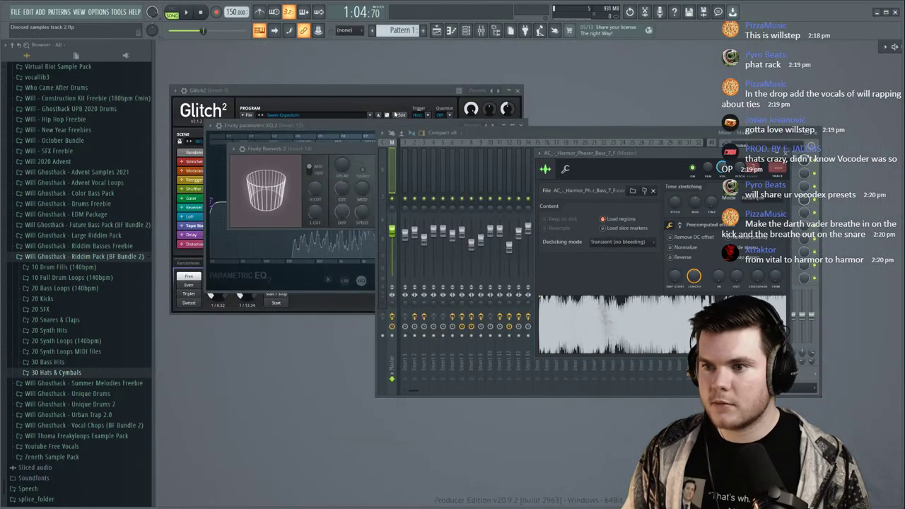
{"action": "left_click", "coordinate": [467, 31]}
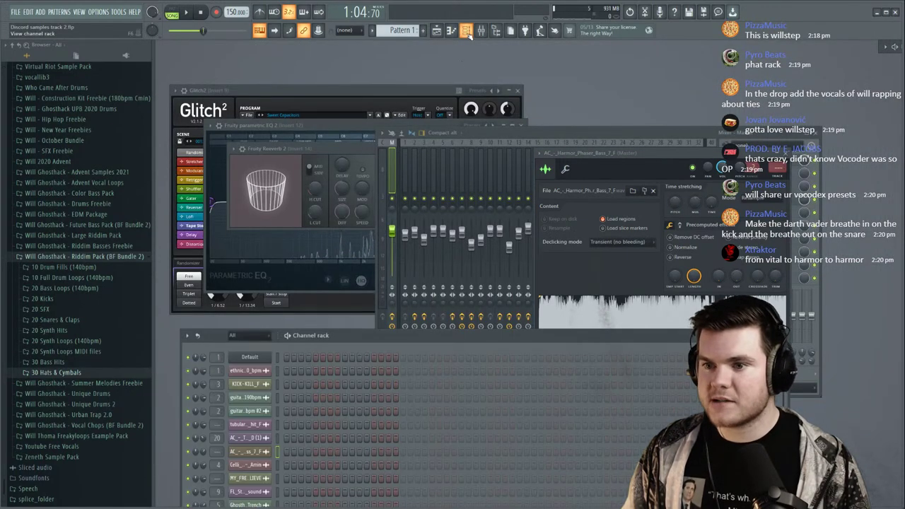
{"action": "left_click", "coordinate": [264, 358]}
{"action": "left_click_drag", "start_coordinate": [742, 130], "coordinate": [783, 179]}
{"action": "left_click_drag", "start_coordinate": [483, 128], "coordinate": [625, 52]}
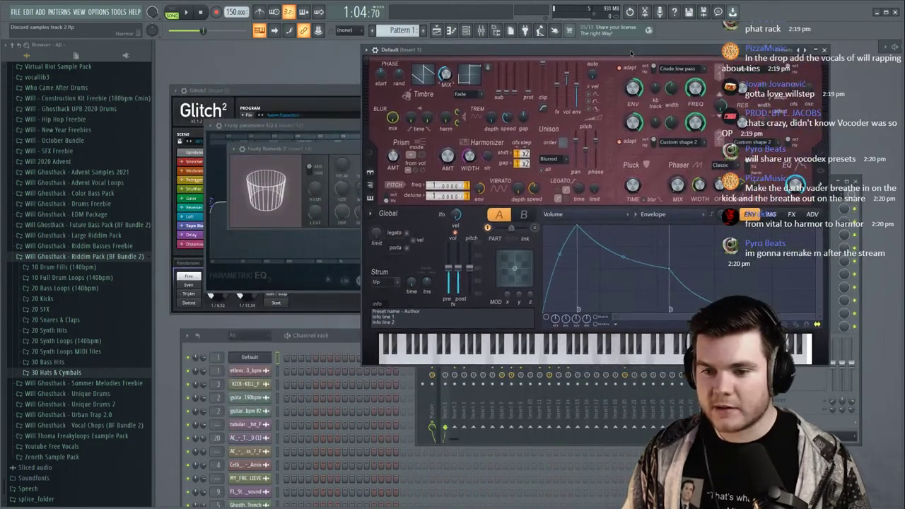
Close Harmor, raise the channel rack slightly, and bring back the playlist as a small window above the mixer.
{"action": "left_click", "coordinate": [344, 336]}
{"action": "left_click_drag", "start_coordinate": [345, 337], "coordinate": [344, 323]}
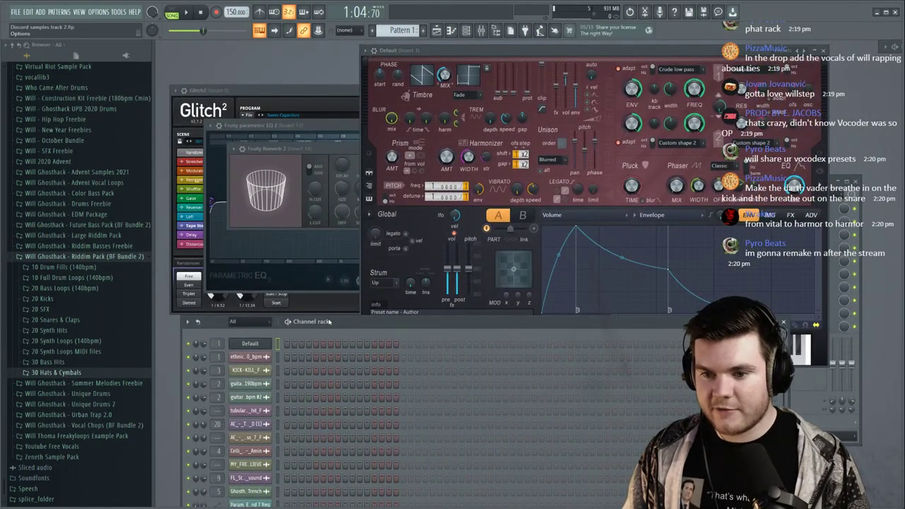
{"action": "left_click", "coordinate": [250, 343]}
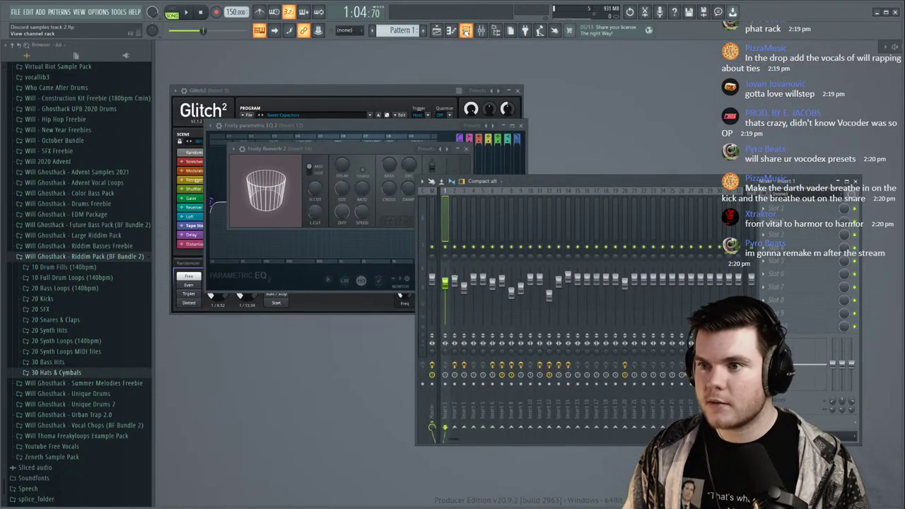
{"action": "left_click", "coordinate": [452, 30]}
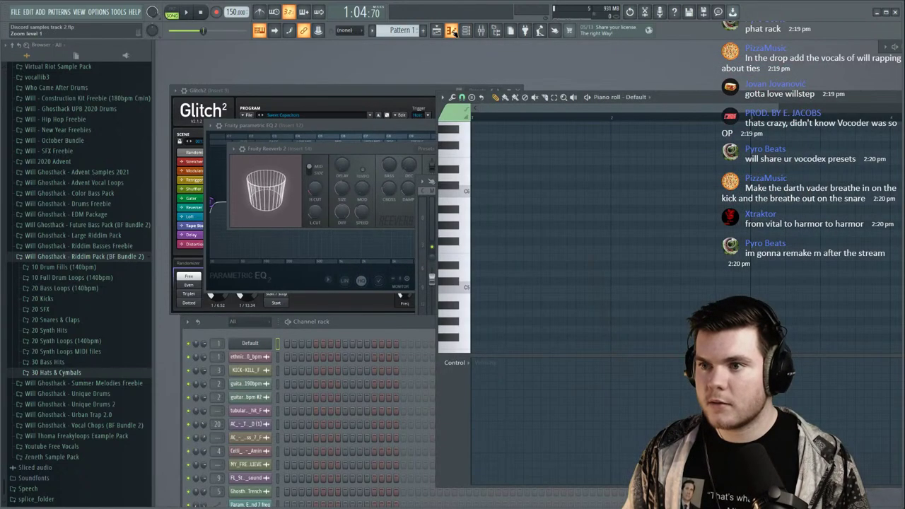
{"action": "left_click", "coordinate": [451, 30]}
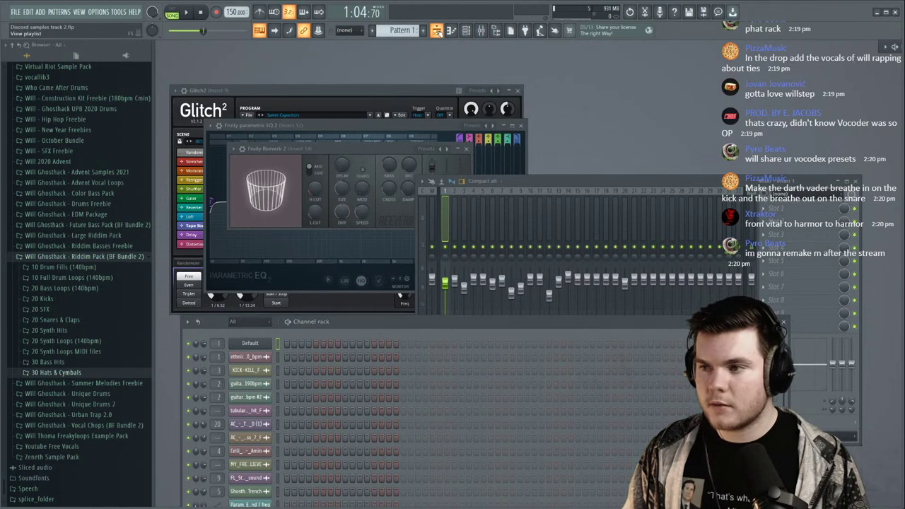
{"action": "left_click_drag", "start_coordinate": [891, 54], "coordinate": [364, 67]}
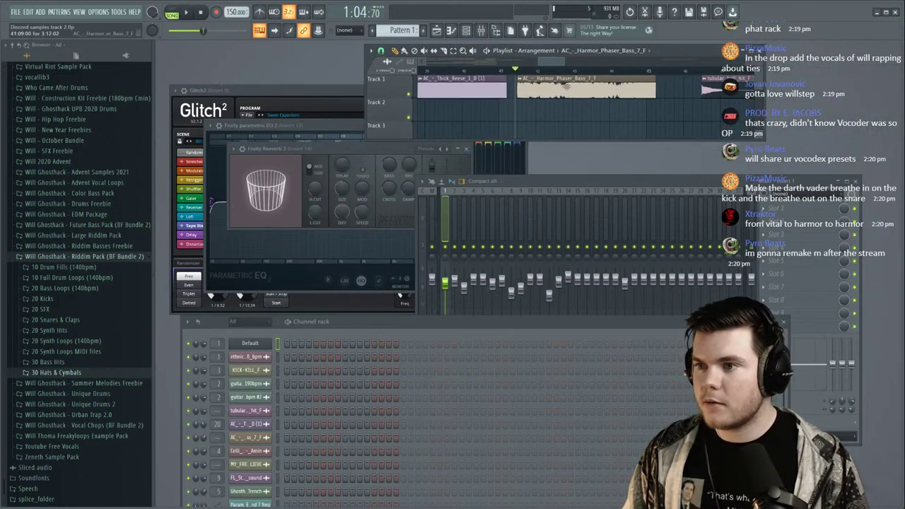
Try loading the Harmor Phaser Bass sample from its clip settings onto the Default channel, and restore Harmor's Default preset.
{"action": "double_click", "coordinate": [567, 86]}
{"action": "left_click_drag", "start_coordinate": [609, 326], "coordinate": [262, 344]}
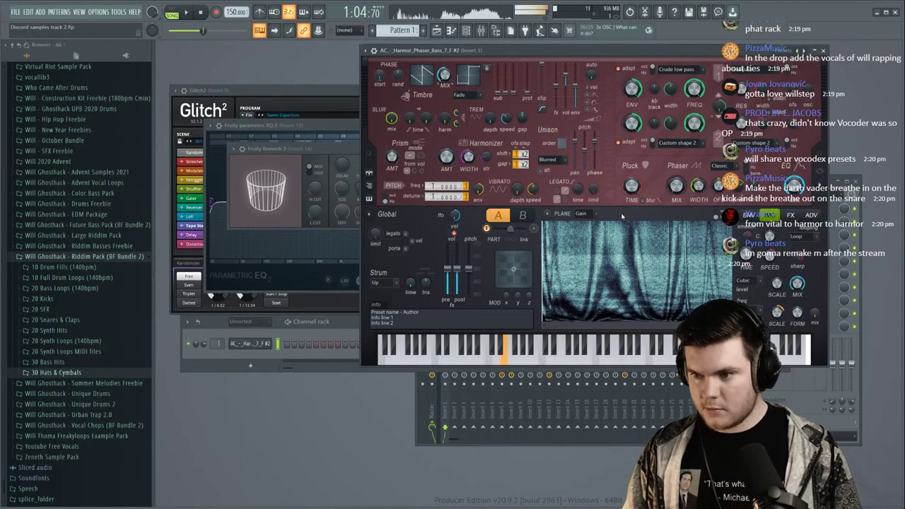
{"action": "right_click", "coordinate": [803, 51]}
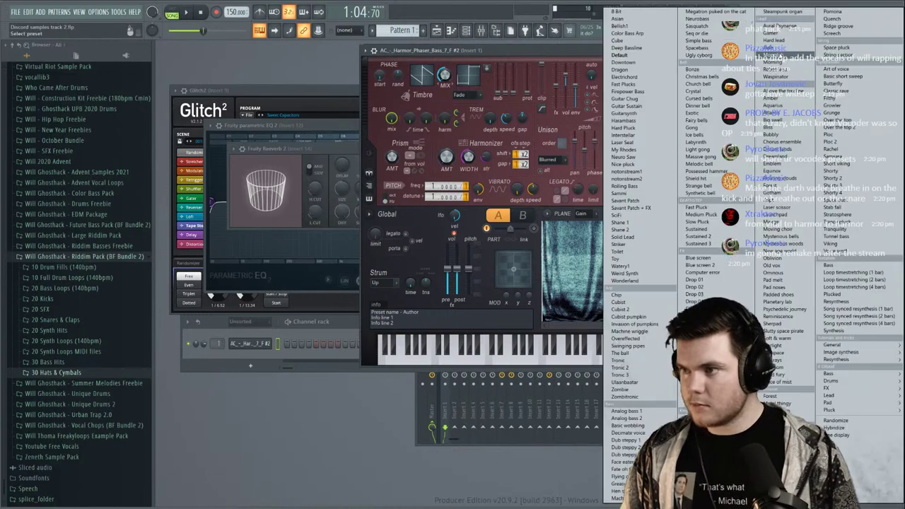
{"action": "left_click", "coordinate": [621, 55]}
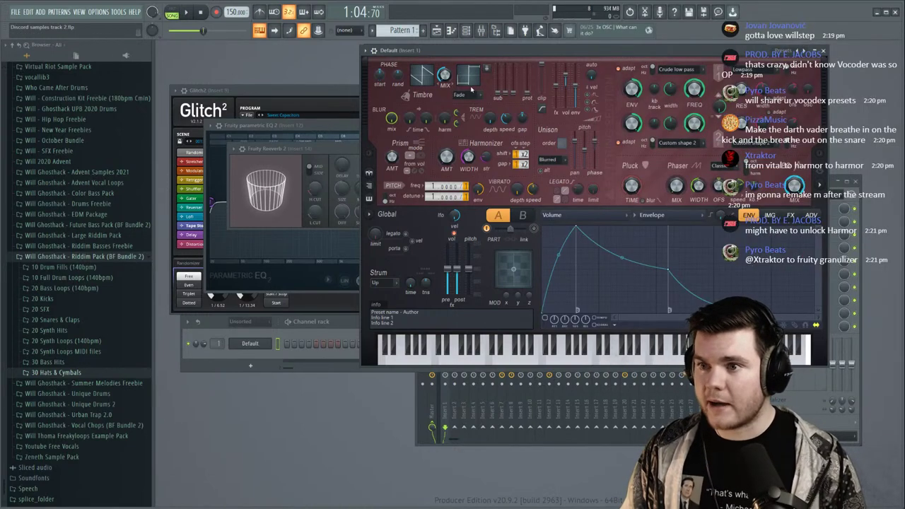
Bring back the playlist and open the Harmor Phaser Bass clip's sample in the Edison audio editor.
{"action": "left_click", "coordinate": [467, 30]}
{"action": "left_click", "coordinate": [451, 31]}
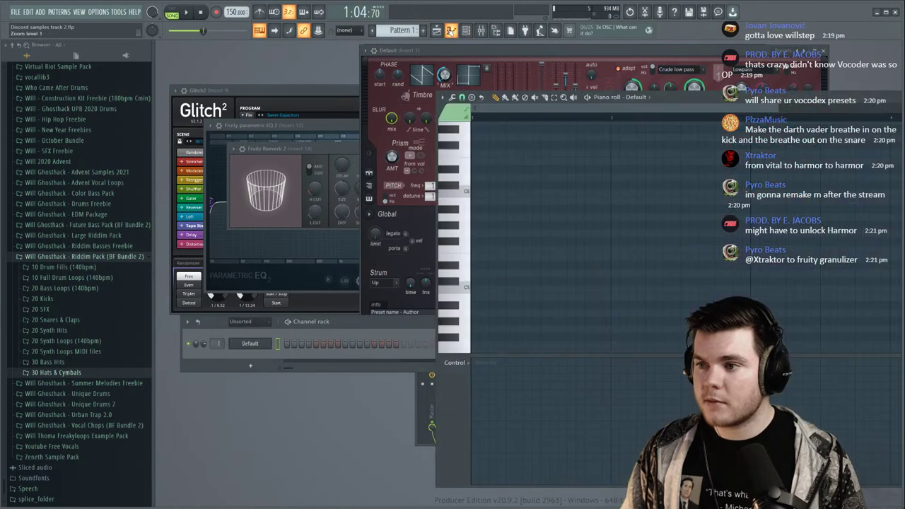
{"action": "left_click", "coordinate": [437, 30]}
{"action": "double_click", "coordinate": [560, 83]}
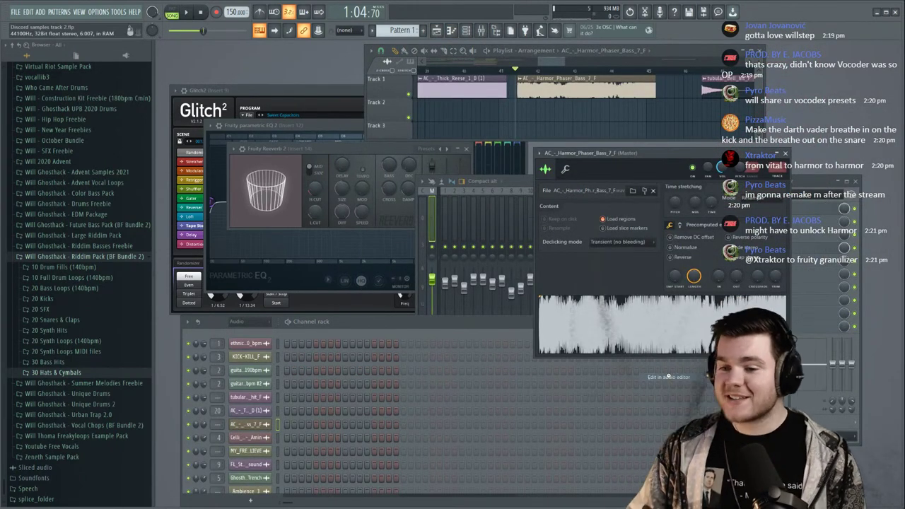
{"action": "left_click", "coordinate": [670, 378]}
Filter the channel rack to unsorted channels, open Default Harmor's image page and resynthesize the Edison sample into part A.
{"action": "left_click", "coordinate": [259, 323]}
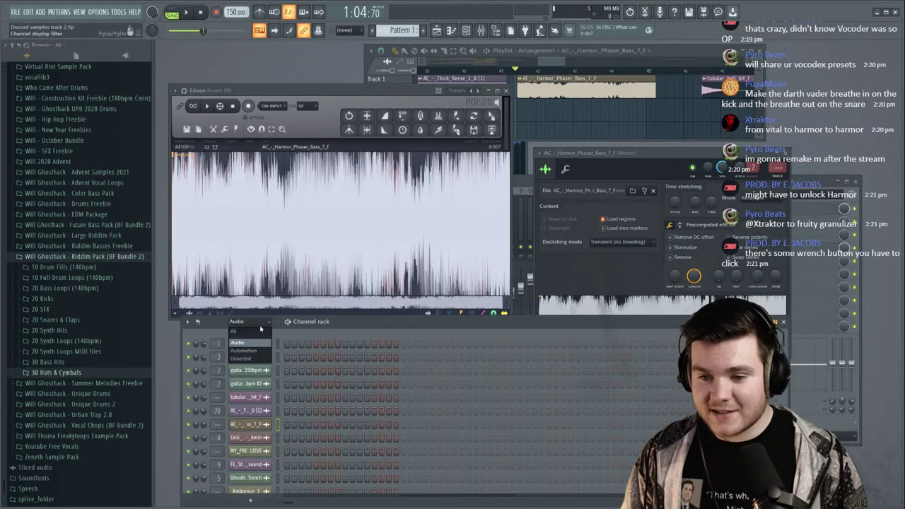
{"action": "left_click", "coordinate": [241, 358]}
{"action": "left_click", "coordinate": [250, 343]}
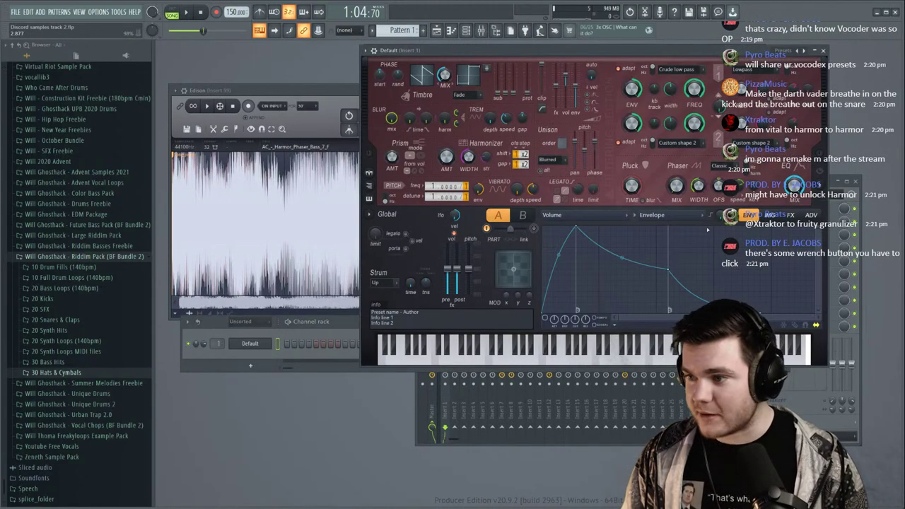
{"action": "left_click", "coordinate": [770, 215]}
{"action": "left_click_drag", "start_coordinate": [323, 106], "coordinate": [304, 100]}
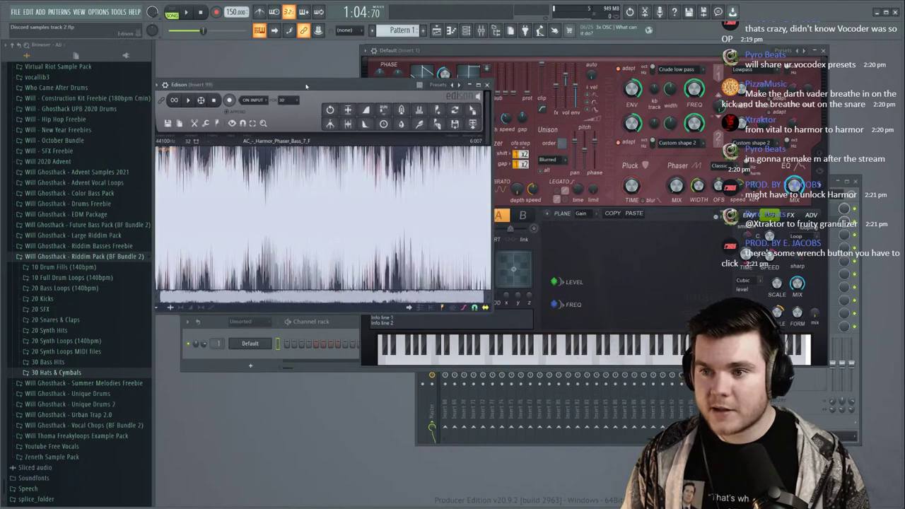
{"action": "left_click_drag", "start_coordinate": [473, 111], "coordinate": [588, 255]}
Enlarge the playlist to fill the workspace and reopen the Default Harmor window over it.
{"action": "left_click_drag", "start_coordinate": [656, 51], "coordinate": [447, 97]}
{"action": "left_click", "coordinate": [745, 51]}
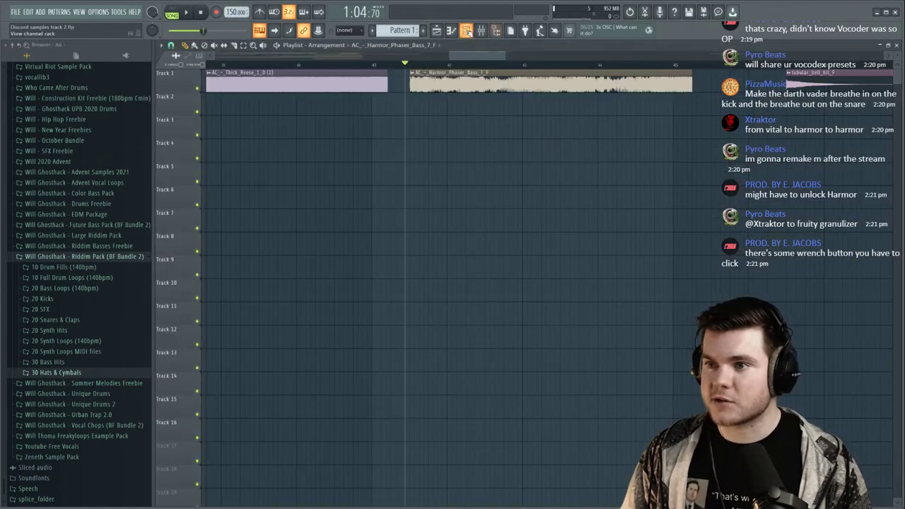
{"action": "left_click", "coordinate": [466, 30]}
{"action": "left_click", "coordinate": [250, 344]}
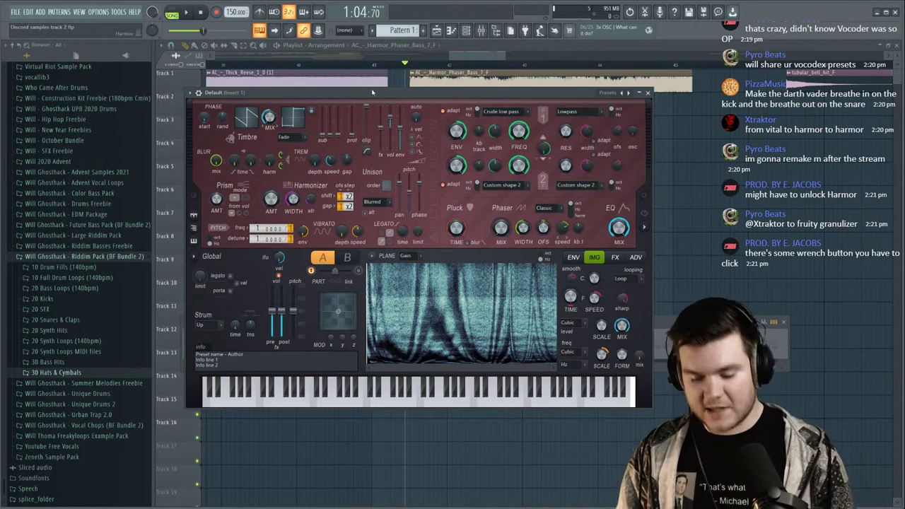
{"action": "left_click_drag", "start_coordinate": [372, 92], "coordinate": [367, 98]}
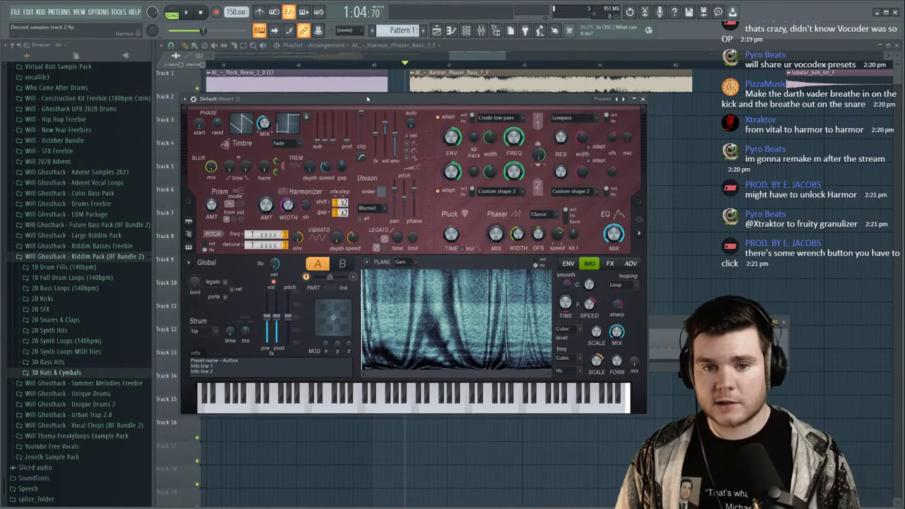
Test Harmor with a note and song playback, checking the mixer, the channel rack and the Default channel's mute options.
{"action": "key", "text": "c"}
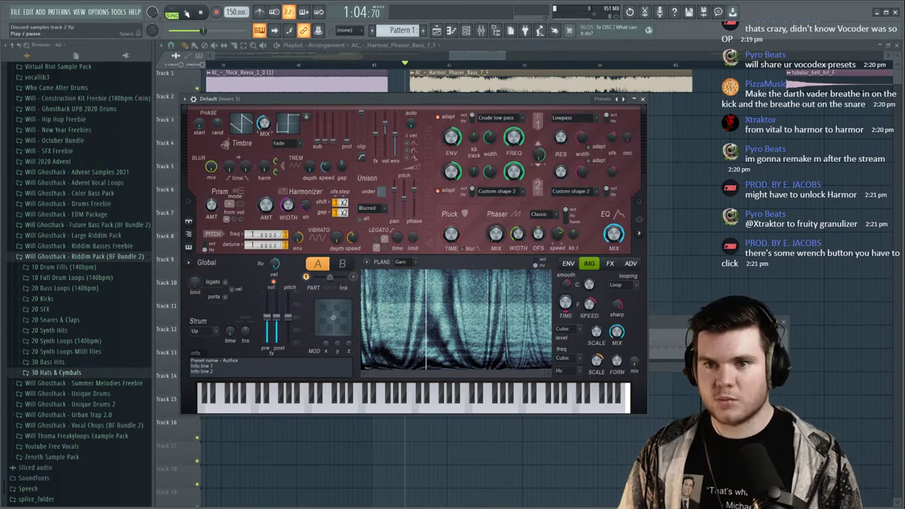
{"action": "left_click", "coordinate": [201, 13]}
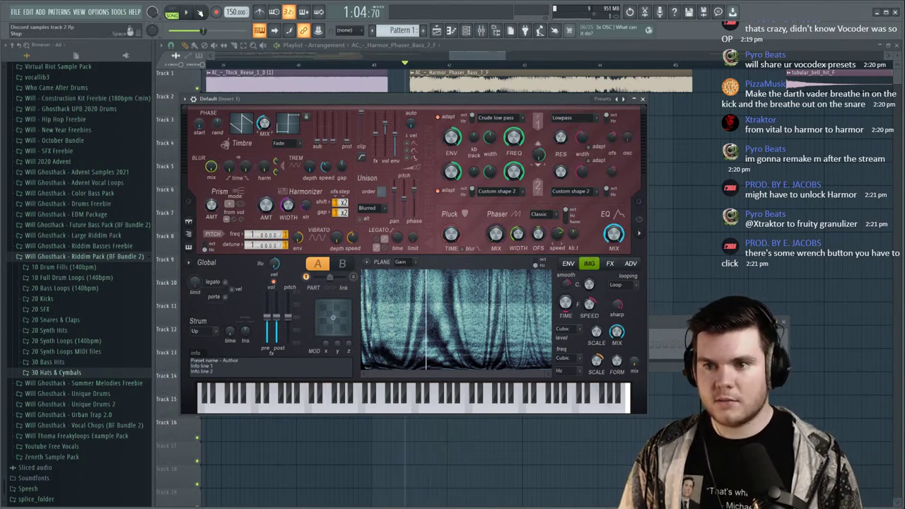
{"action": "left_click", "coordinate": [483, 30]}
{"action": "key", "text": "space"}
{"action": "left_click", "coordinate": [482, 30]}
{"action": "left_click", "coordinate": [467, 31]}
{"action": "key", "text": "space"}
{"action": "right_click", "coordinate": [188, 344]}
{"action": "left_click", "coordinate": [195, 350]}
{"action": "right_click", "coordinate": [188, 344]}
{"action": "left_click", "coordinate": [194, 350]}
{"action": "key", "text": "space"}
Move back to the opening section of the arrangement and listen to it play.
{"action": "left_click", "coordinate": [451, 63]}
{"action": "scroll", "coordinate": [464, 65], "scroll_direction": "down", "scroll_amount": 5}
{"action": "scroll", "coordinate": [467, 66], "scroll_direction": "down", "scroll_amount": 1}
{"action": "left_click_drag", "start_coordinate": [465, 65], "coordinate": [183, 69]}
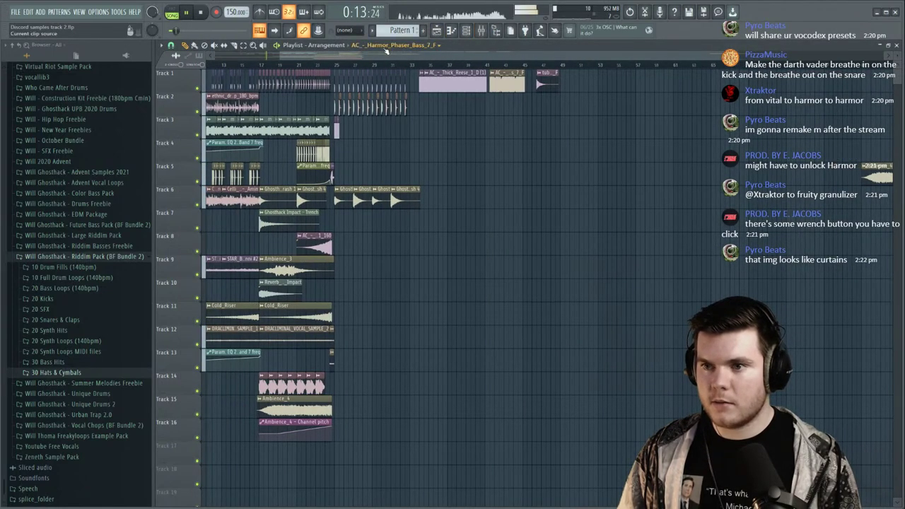
{"action": "left_click_drag", "start_coordinate": [386, 55], "coordinate": [316, 57]}
Stop playback and delete the Vocodex effect from the Master track in the mixer.
{"action": "key", "text": "F9"}
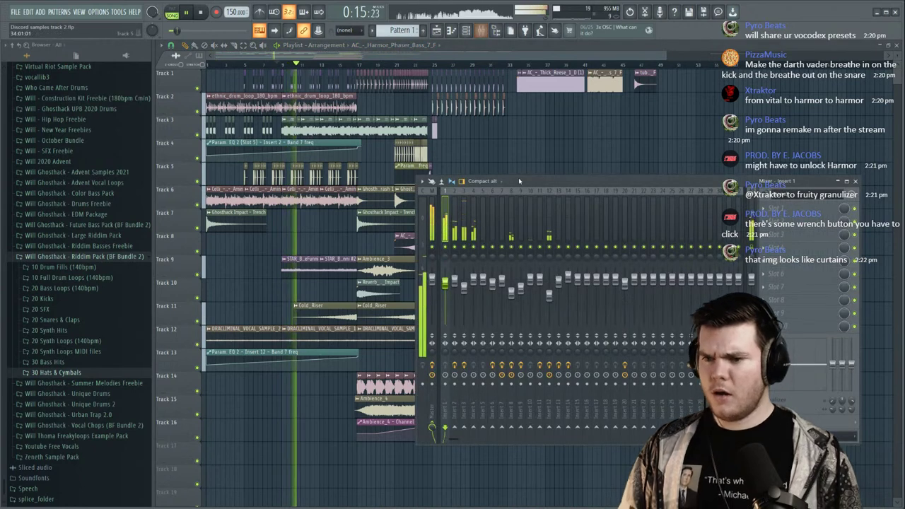
{"action": "left_click", "coordinate": [432, 221]}
{"action": "key", "text": "space"}
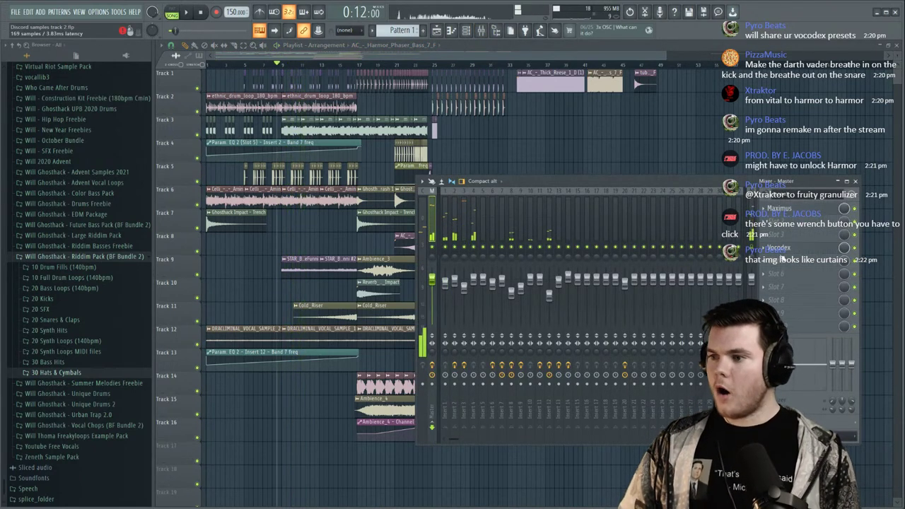
{"action": "left_click", "coordinate": [768, 248]}
{"action": "left_click", "coordinate": [785, 267]}
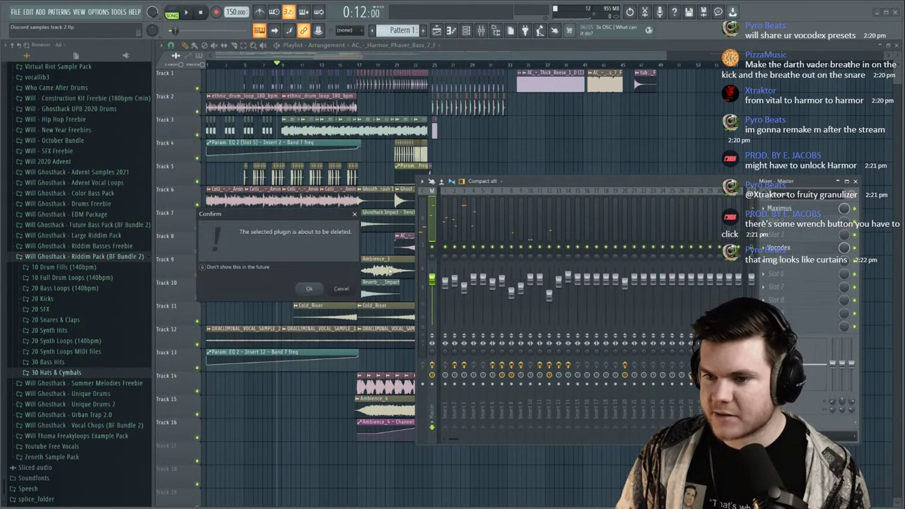
{"action": "left_click", "coordinate": [311, 290]}
Check playback, hide the mixer and move the playback position to the Harmor Phaser Bass clip in the arrangement.
{"action": "key", "text": "space"}
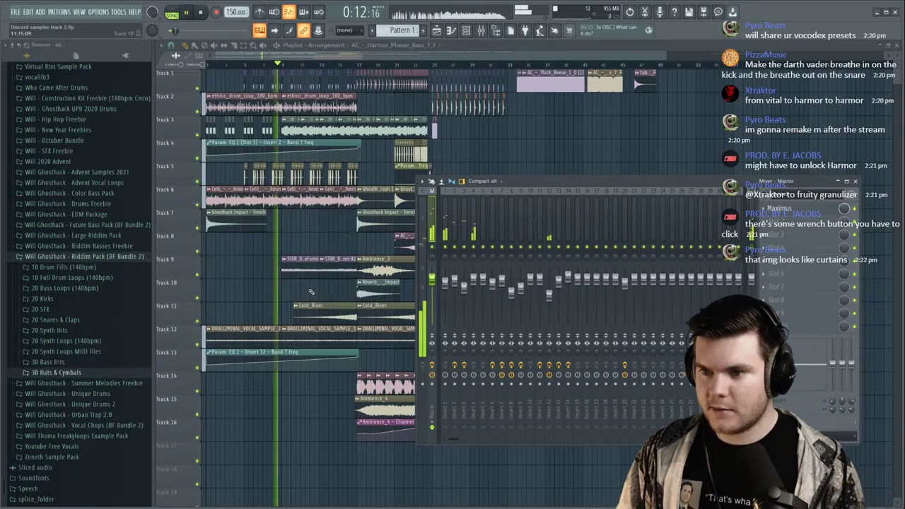
{"action": "key", "text": "F9"}
{"action": "left_click", "coordinate": [518, 66]}
{"action": "left_click", "coordinate": [589, 66]}
{"action": "scroll", "coordinate": [612, 68], "scroll_direction": "up", "scroll_amount": 3}
{"action": "key", "text": "space"}
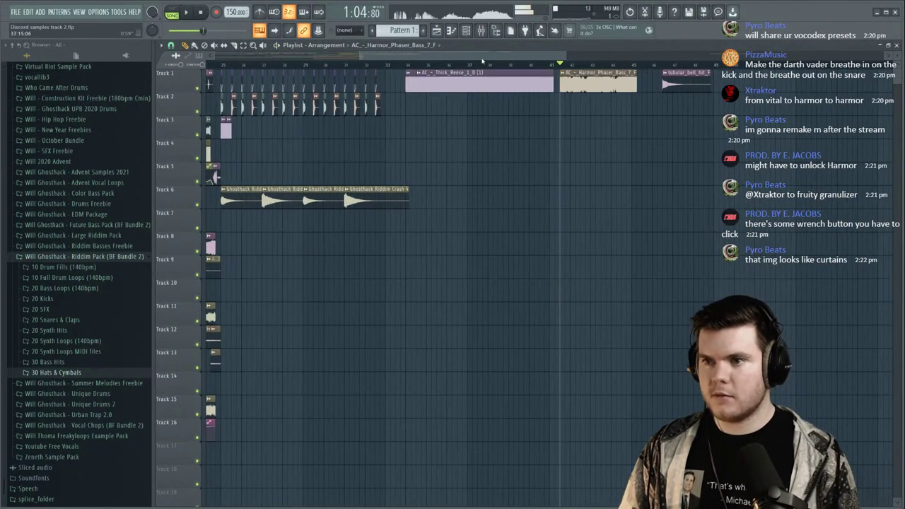
In Default Harmor's advanced settings, enable side processing for part B's resynthesis and set the precision to Perfect.
{"action": "left_click", "coordinate": [468, 30]}
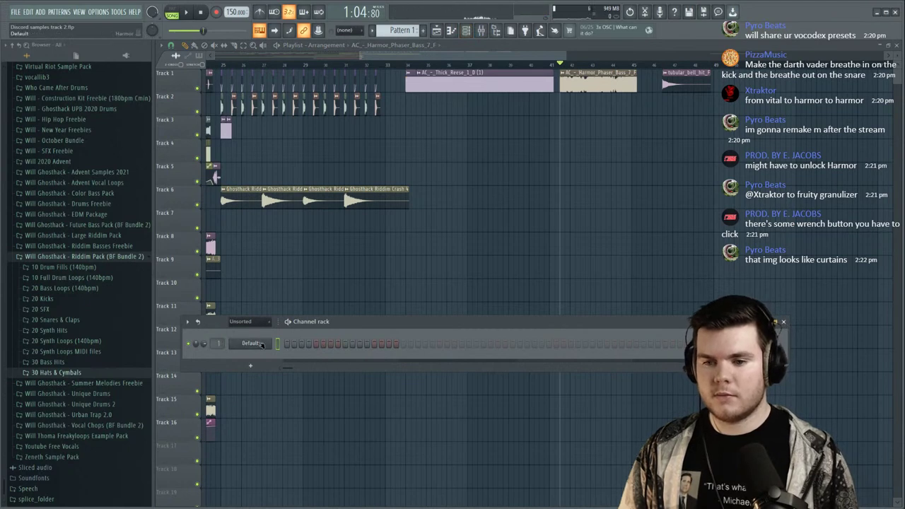
{"action": "left_click", "coordinate": [258, 341]}
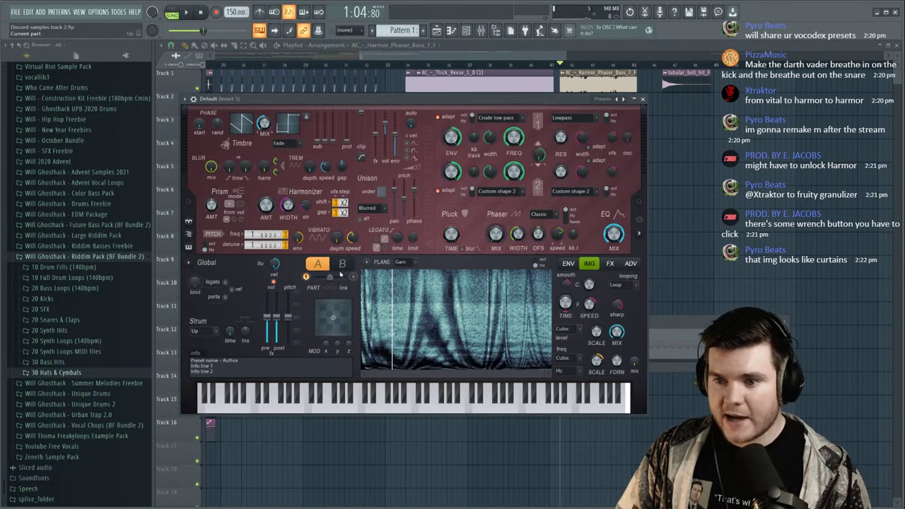
{"action": "left_click", "coordinate": [630, 263]}
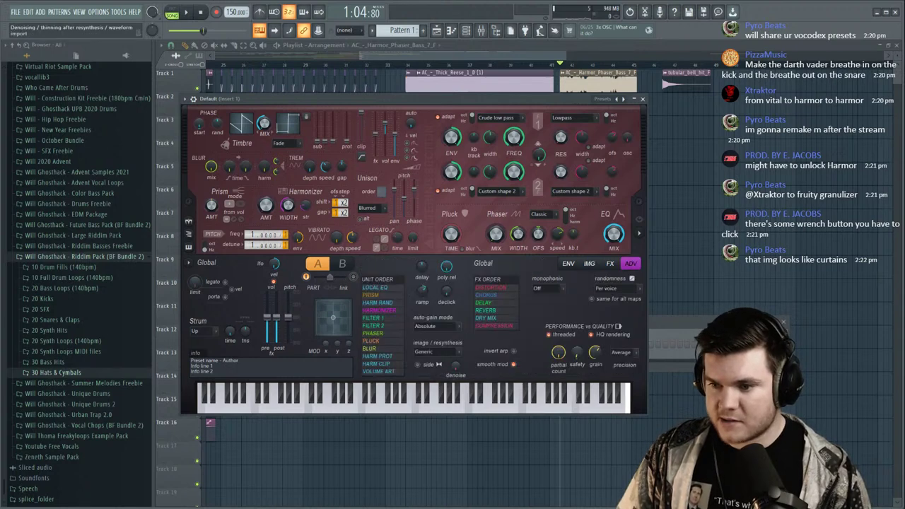
{"action": "left_click", "coordinate": [351, 264]}
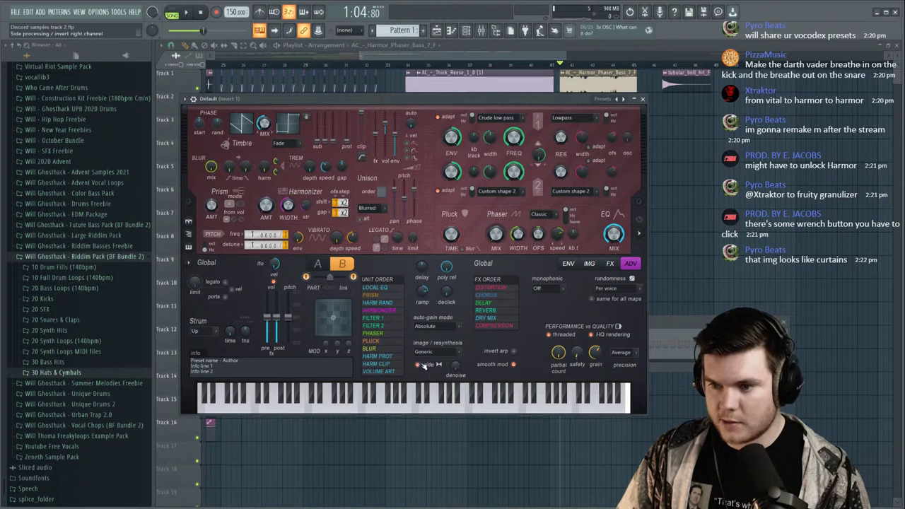
{"action": "left_click", "coordinate": [624, 353]}
{"action": "left_click", "coordinate": [623, 379]}
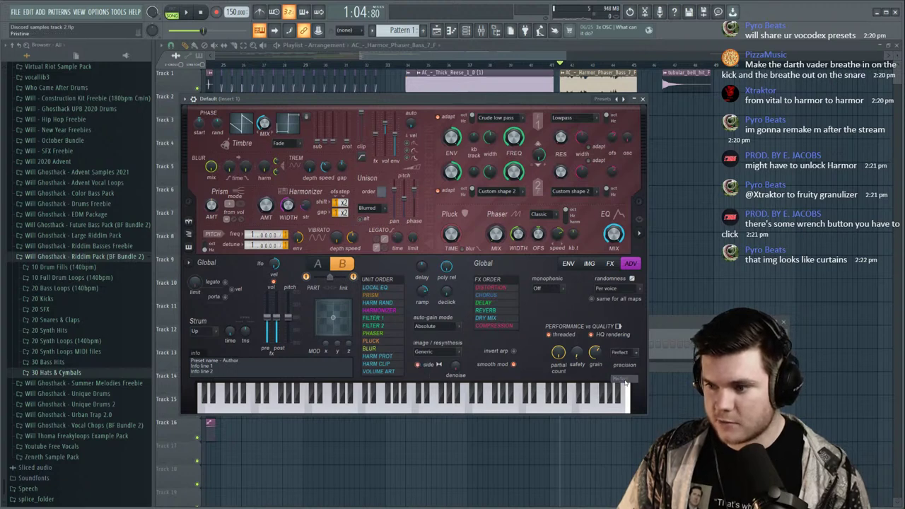
Show part B's image page in Harmor and reopen the Harmor Phaser Bass clip's sample in Edison.
{"action": "left_click", "coordinate": [589, 263]}
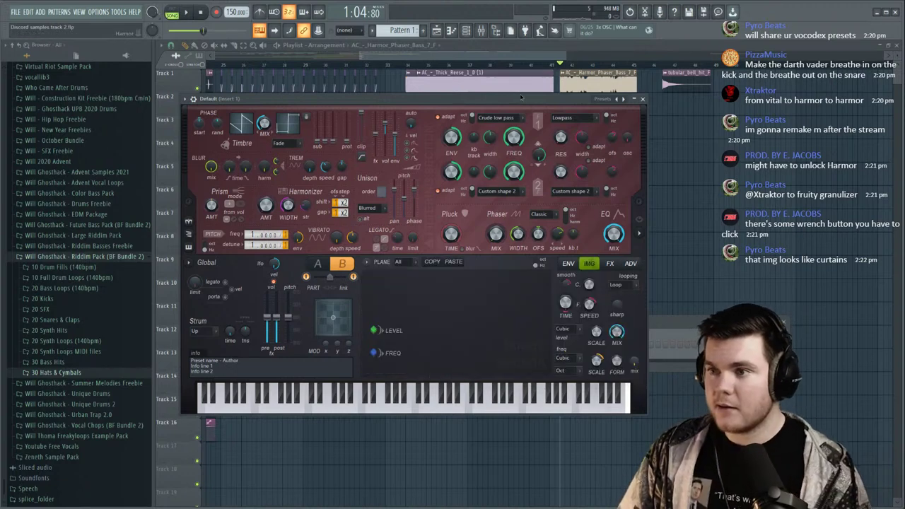
{"action": "left_click_drag", "start_coordinate": [527, 98], "coordinate": [498, 100]}
{"action": "double_click", "coordinate": [593, 78]}
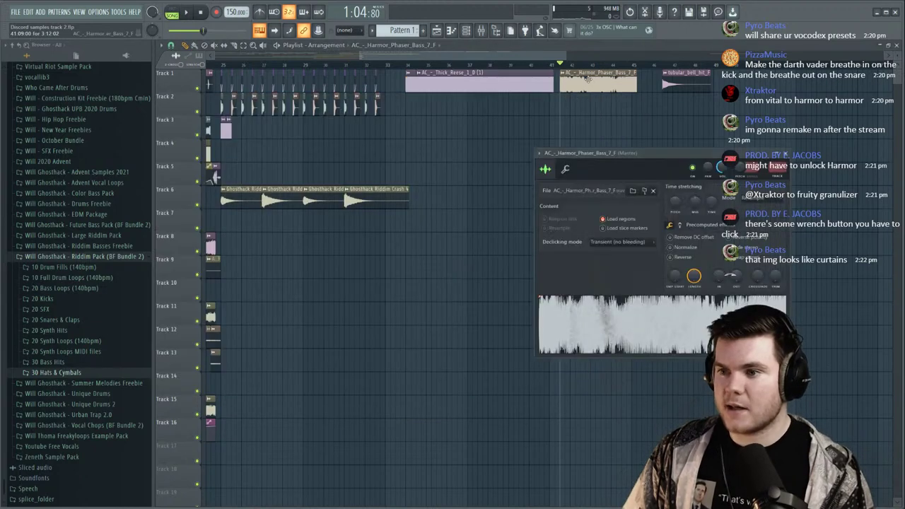
{"action": "right_click", "coordinate": [634, 350]}
{"action": "left_click", "coordinate": [662, 389]}
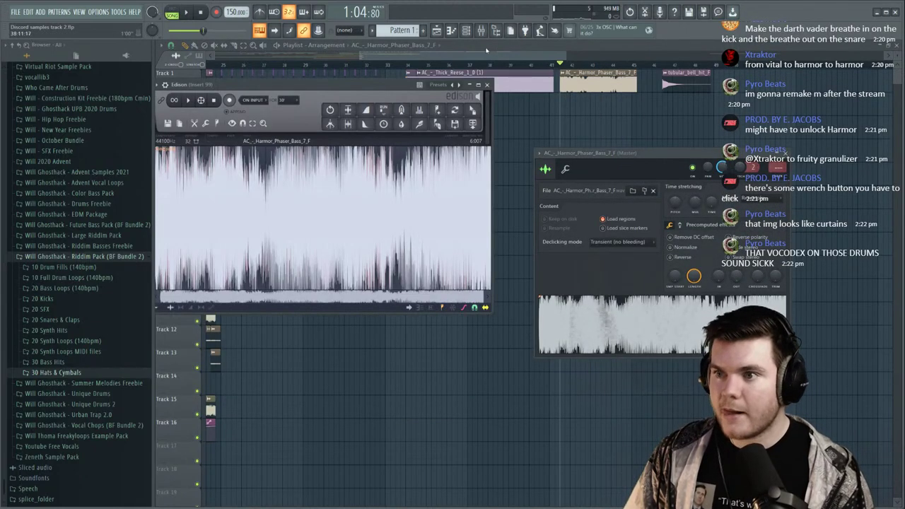
Arrange Edison beside Default Harmor with the rack showing all channels, and resynthesize the Edison sample into part B.
{"action": "left_click", "coordinate": [467, 31]}
{"action": "left_click_drag", "start_coordinate": [367, 85], "coordinate": [642, 103]}
{"action": "left_click", "coordinate": [251, 323]}
{"action": "left_click", "coordinate": [250, 335]}
{"action": "left_click", "coordinate": [251, 343]}
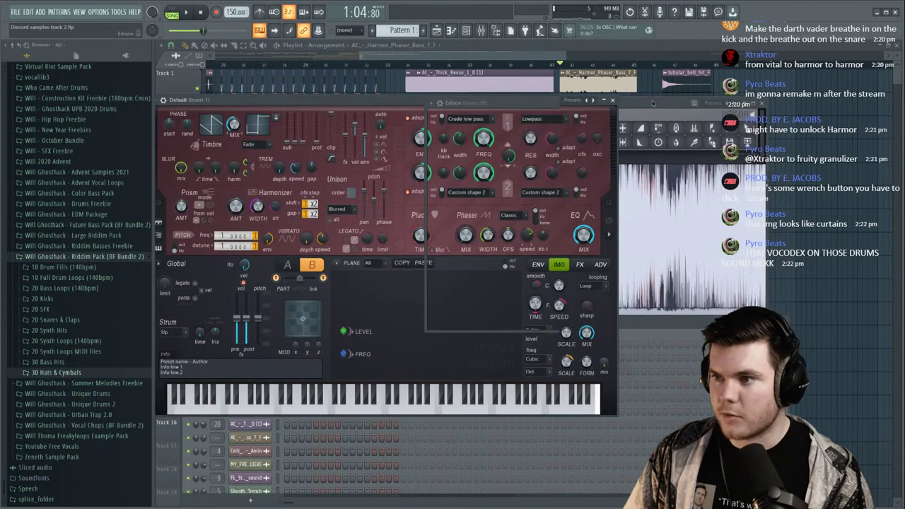
{"action": "left_click_drag", "start_coordinate": [748, 141], "coordinate": [420, 368]}
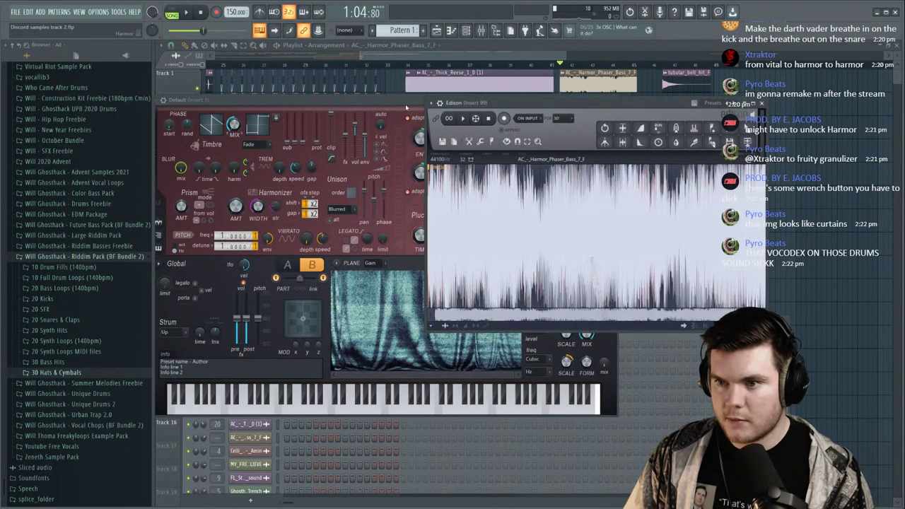
Close Edison, reposition the Harmor window and show its visual feedback display.
{"action": "left_click", "coordinate": [419, 103]}
{"action": "left_click", "coordinate": [762, 103]}
{"action": "left_click_drag", "start_coordinate": [550, 104], "coordinate": [605, 98]}
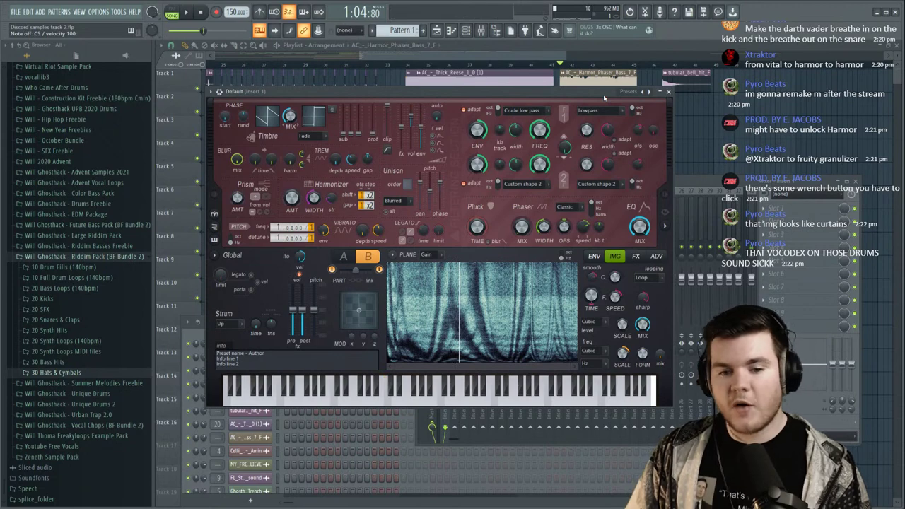
{"action": "left_click", "coordinate": [668, 226]}
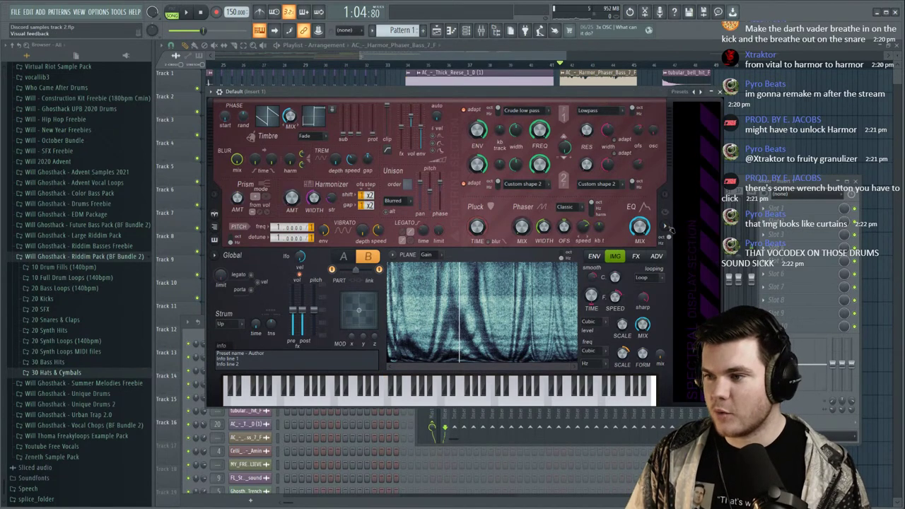
{"action": "left_click_drag", "start_coordinate": [576, 374], "coordinate": [575, 366]}
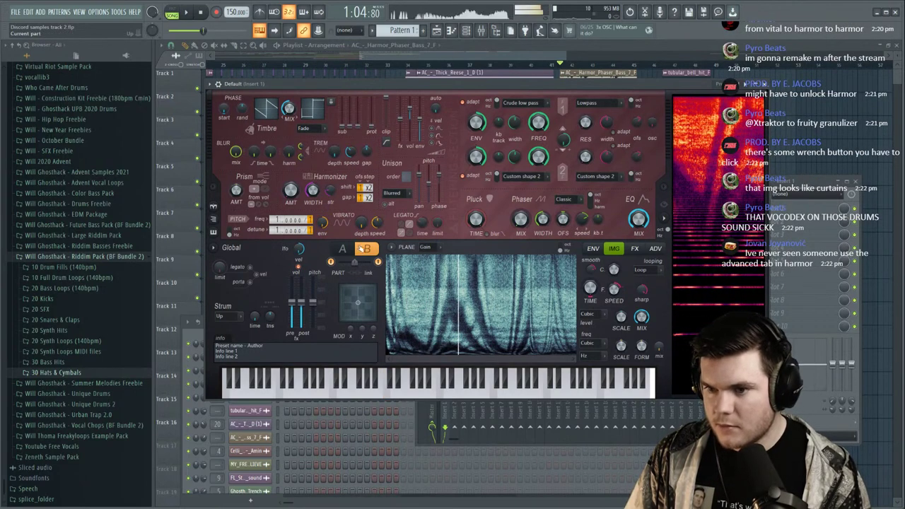
Link Harmor's parts A and B, leave part A selected and audition the resynthesized bass with a few notes.
{"action": "left_click", "coordinate": [343, 249]}
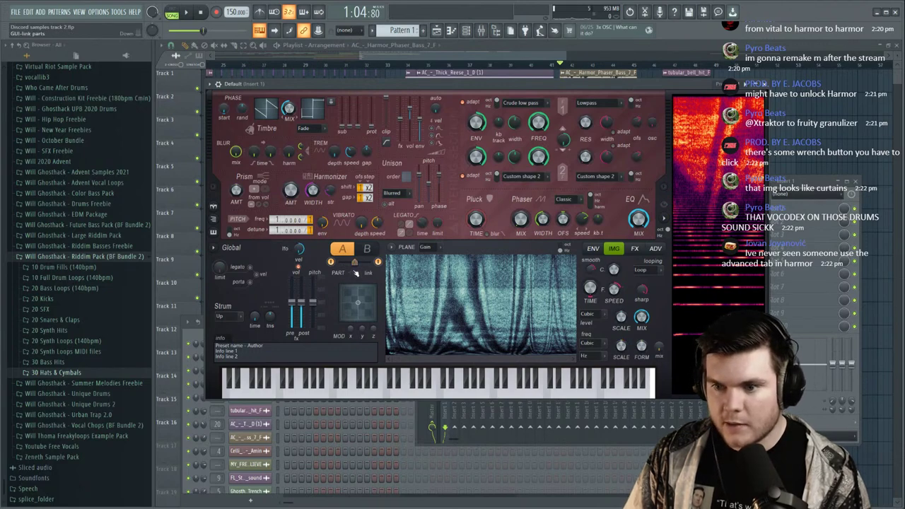
{"action": "left_click", "coordinate": [368, 250]}
{"action": "left_click", "coordinate": [347, 249]}
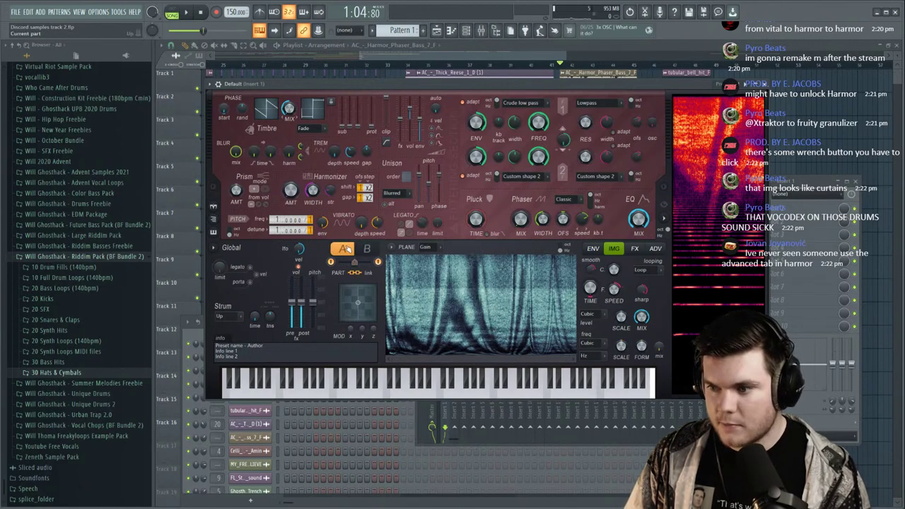
{"action": "key", "text": "z"}
{"action": "key", "text": "c"}
{"action": "key", "text": "v"}
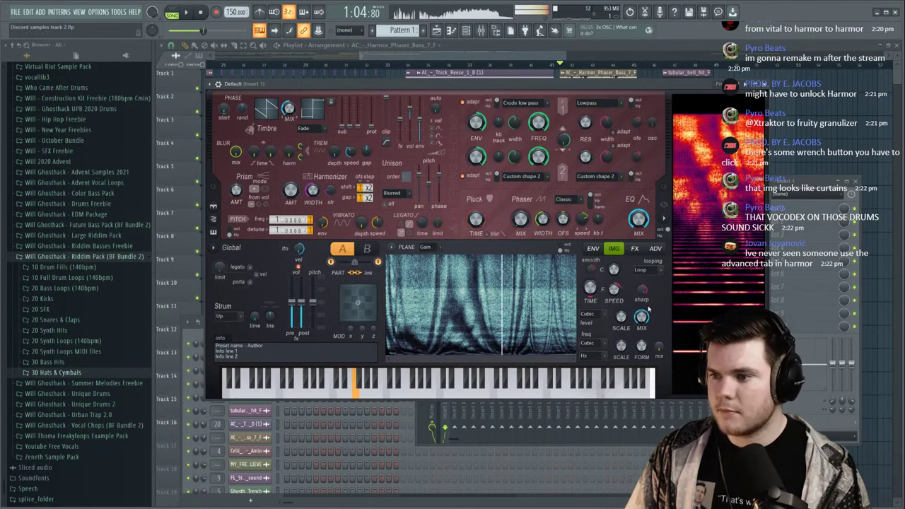
Adjust the image gain pixel scale in Harmor's part A and lower the post-effects volume.
{"action": "left_click_drag", "start_coordinate": [622, 317], "coordinate": [621, 304]}
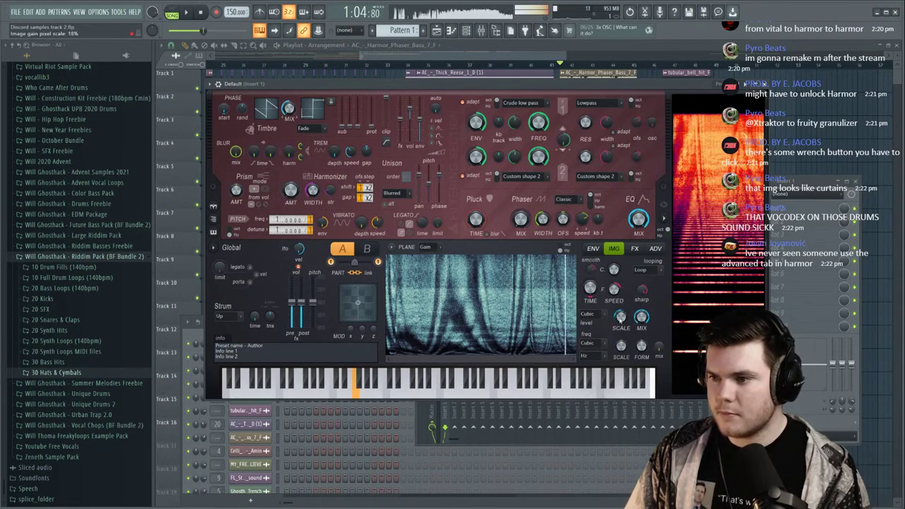
{"action": "left_click_drag", "start_coordinate": [301, 304], "coordinate": [302, 316]}
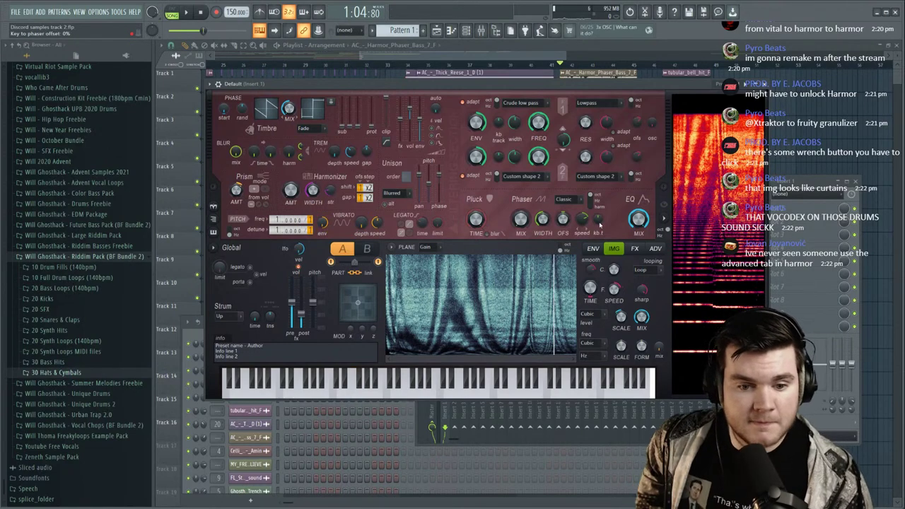
{"action": "left_click", "coordinate": [654, 251]}
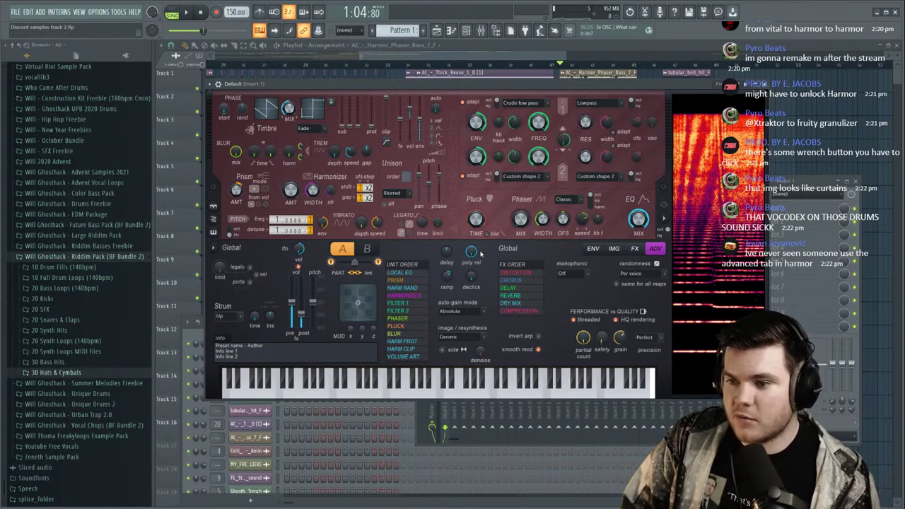
{"action": "left_click", "coordinate": [614, 250]}
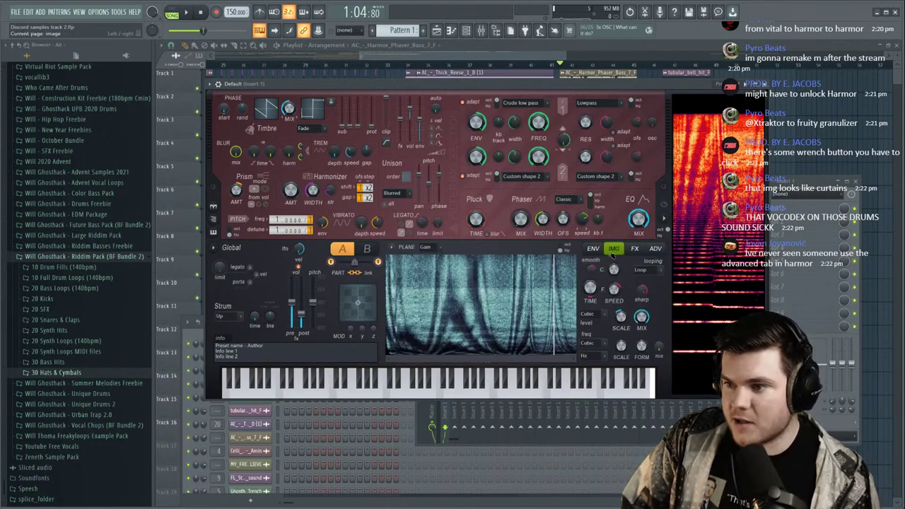
{"action": "left_click", "coordinate": [593, 250]}
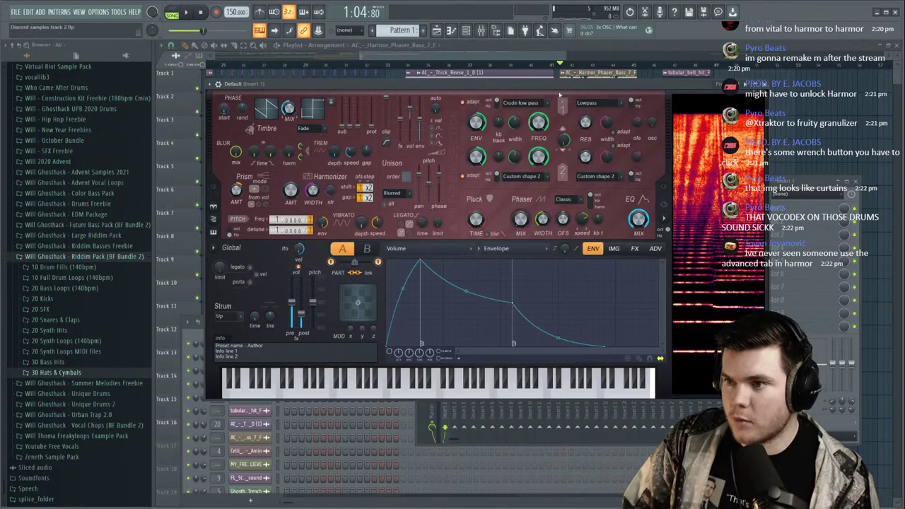
{"action": "left_click", "coordinate": [614, 250]}
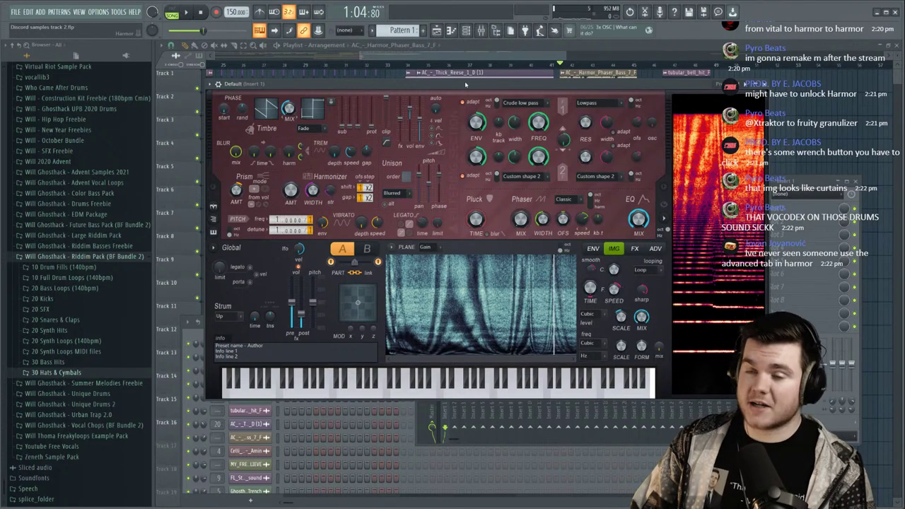
{"action": "key", "text": "z"}
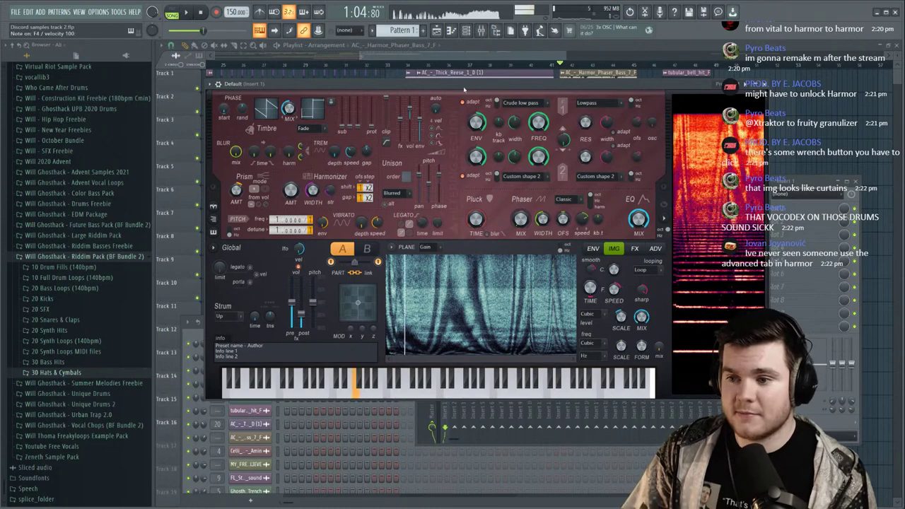
Load the Squelch preset into part A's harmonic prism shape and copy the shape to part B.
{"action": "left_click", "coordinate": [593, 250]}
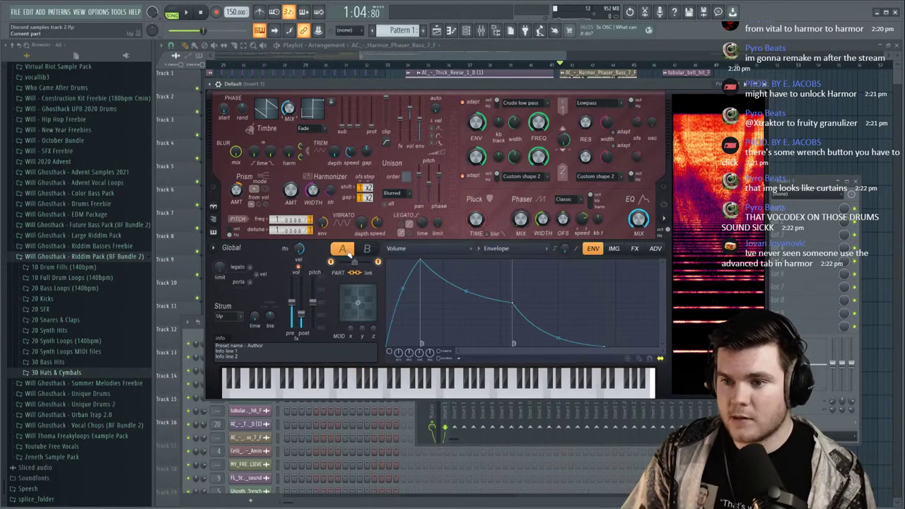
{"action": "left_click", "coordinate": [418, 252]}
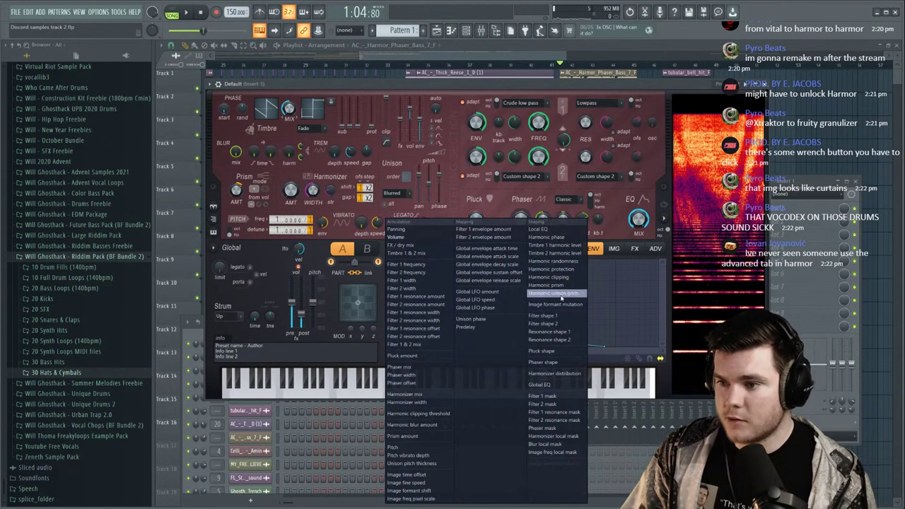
{"action": "left_click", "coordinate": [548, 285]}
{"action": "left_click", "coordinate": [394, 359]}
{"action": "mouse_move", "coordinate": [407, 357]}
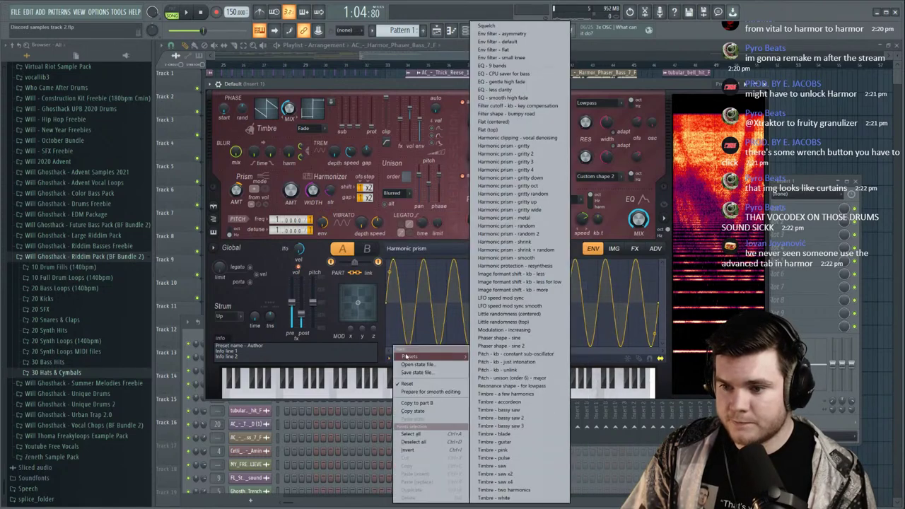
{"action": "left_click", "coordinate": [491, 28]}
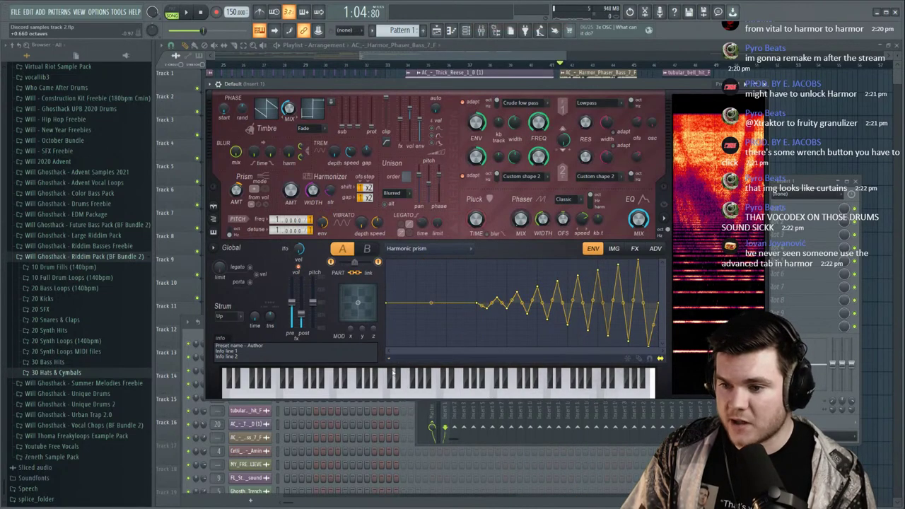
{"action": "left_click", "coordinate": [389, 359]}
{"action": "left_click", "coordinate": [426, 405]}
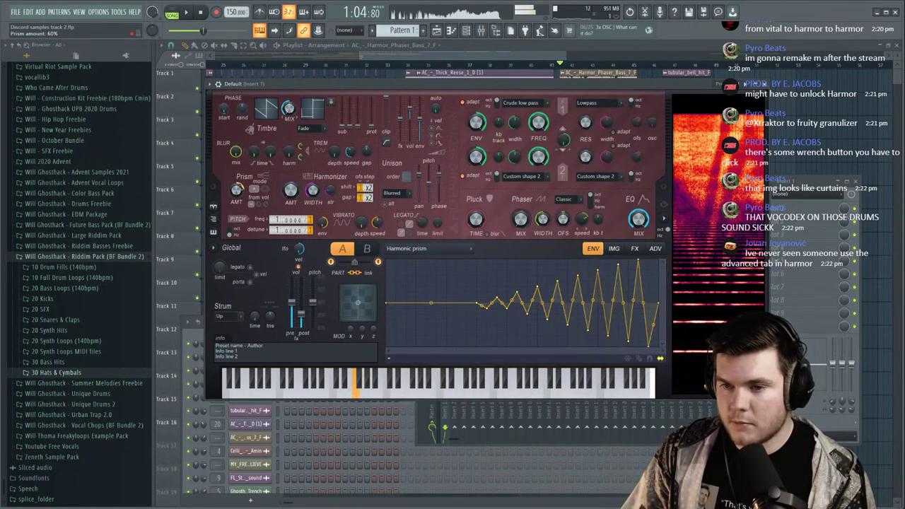
Set Harmor's distortion type to Log, reduce the distortion amount and audition the bass with a few notes.
{"action": "left_click", "coordinate": [634, 248]}
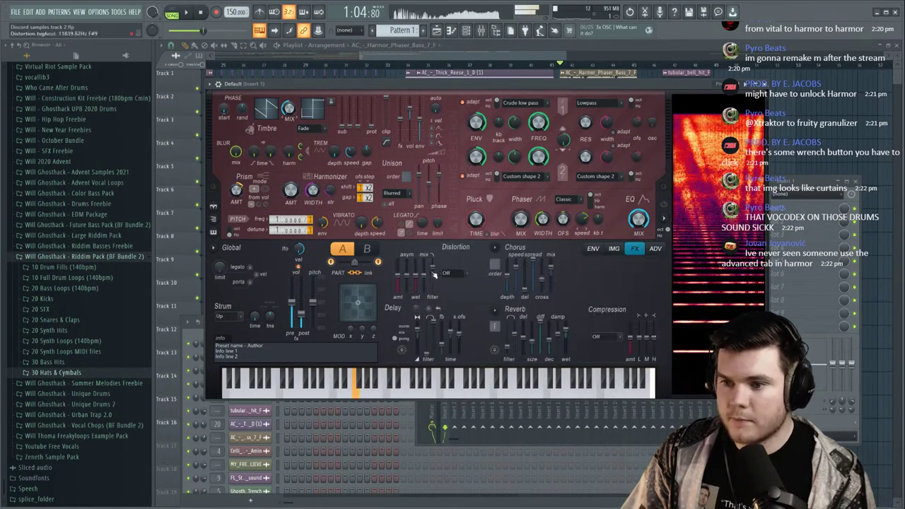
{"action": "left_click", "coordinate": [444, 273]}
{"action": "left_click", "coordinate": [449, 326]}
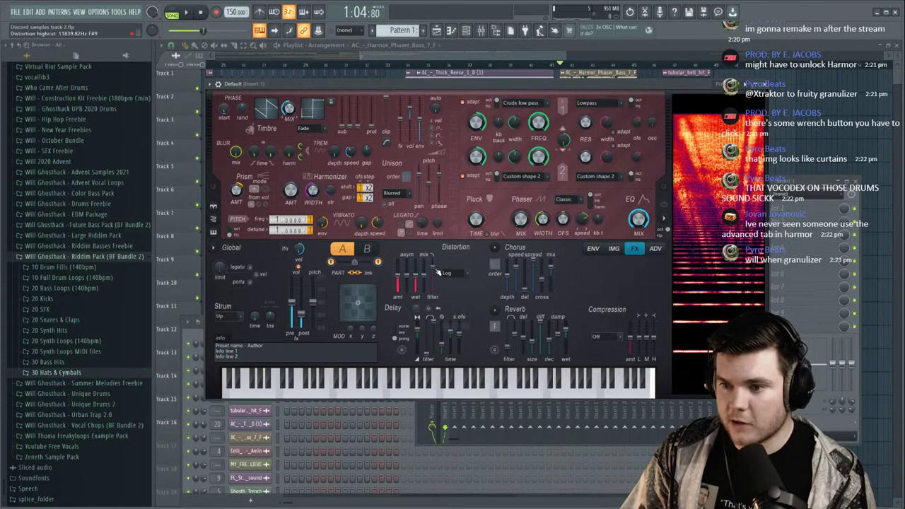
{"action": "key", "text": "v"}
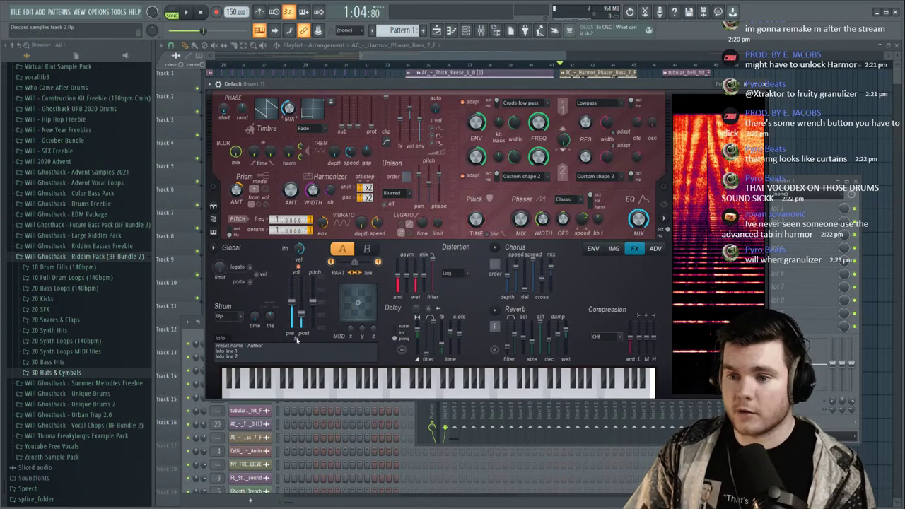
{"action": "key", "text": "v"}
{"action": "left_click_drag", "start_coordinate": [398, 279], "coordinate": [398, 286]}
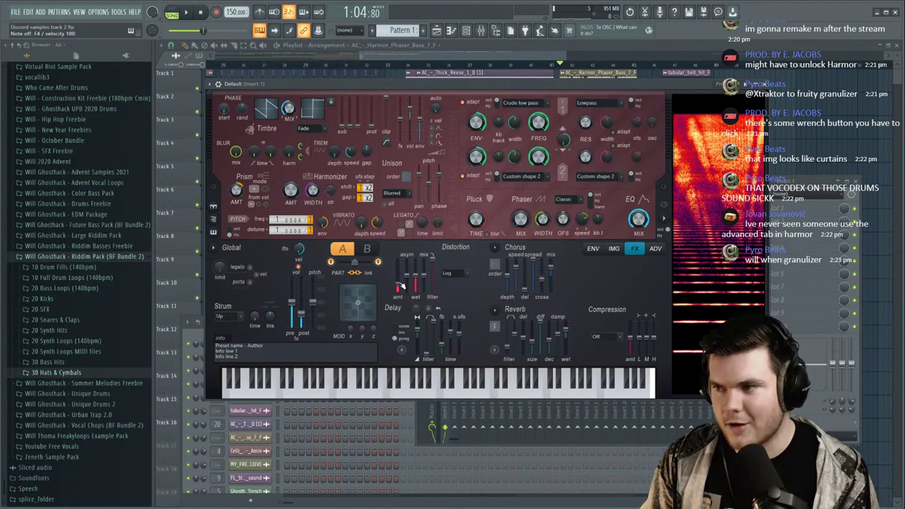
{"action": "key", "text": "v"}
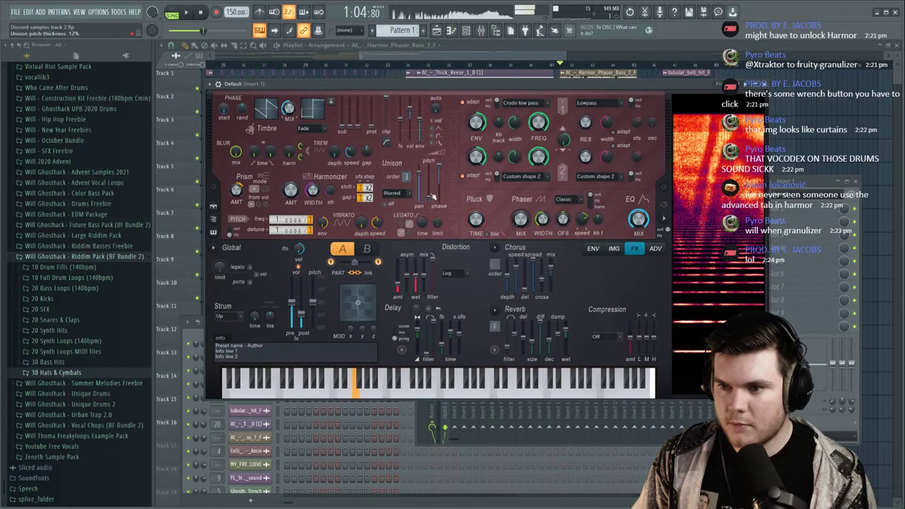
Set part A's unison order to 5 and adjust the unison pitch thickness while playing the bass.
{"action": "left_click_drag", "start_coordinate": [429, 182], "coordinate": [428, 175]}
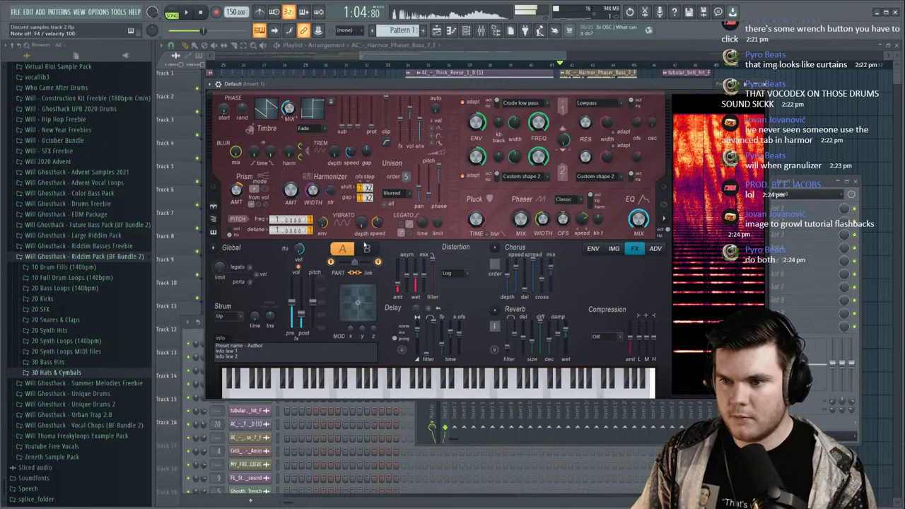
{"action": "key", "text": "v"}
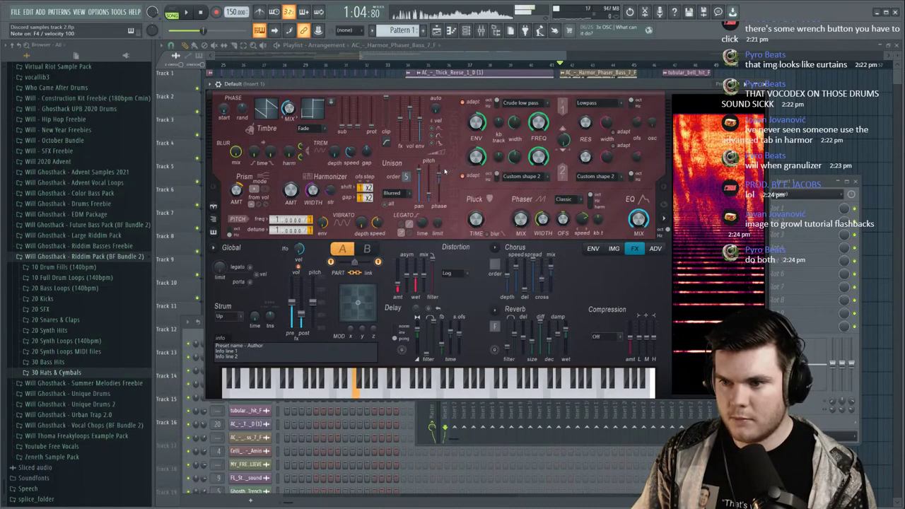
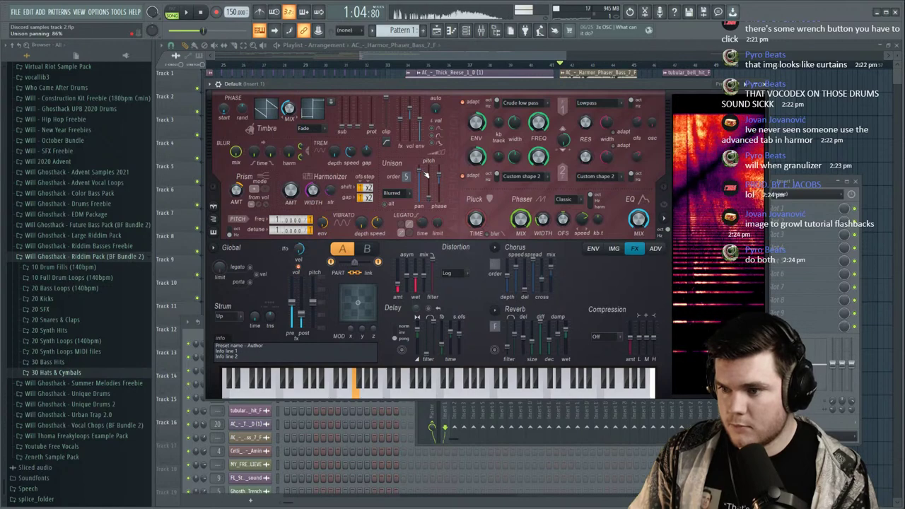
Try Heating compression on part A and switch the compression back off.
{"action": "left_click", "coordinate": [611, 343]}
{"action": "left_click", "coordinate": [607, 366]}
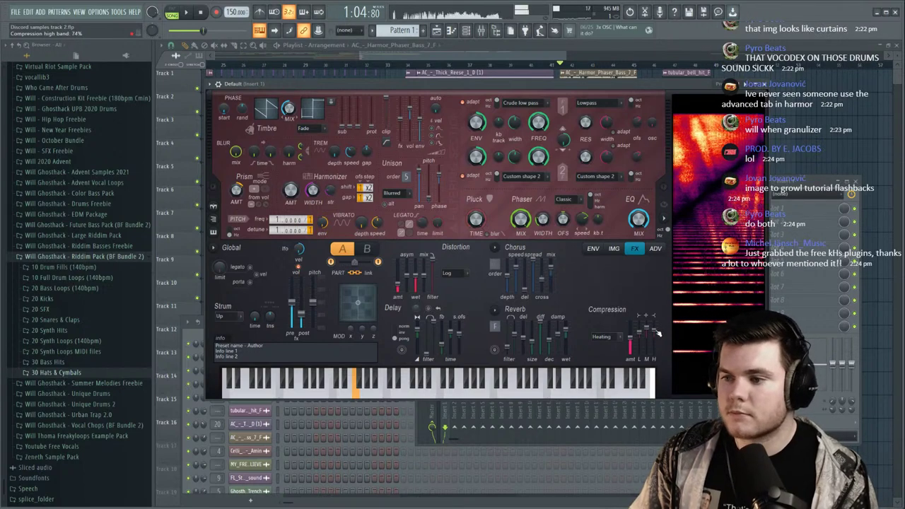
{"action": "left_click", "coordinate": [620, 341]}
{"action": "left_click", "coordinate": [605, 348]}
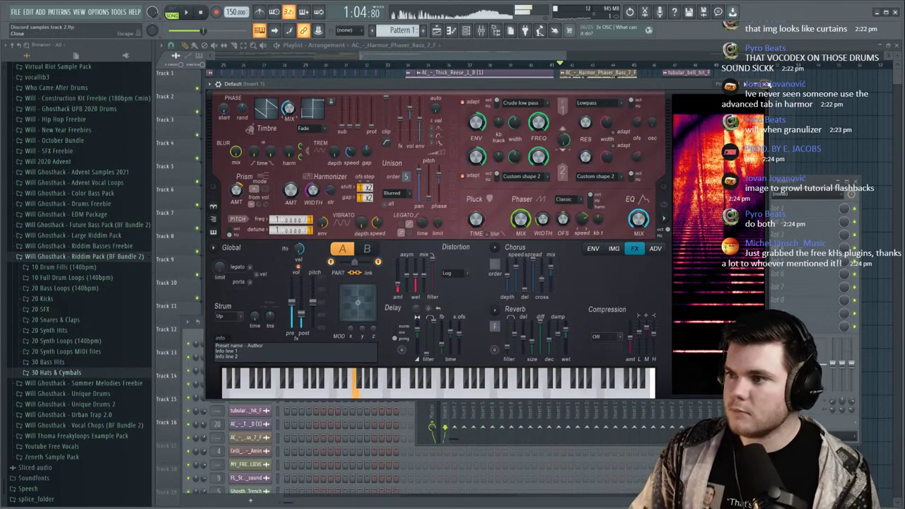
Close Harmor, filter the channel rack to Unsorted and route the Default channel to mixer insert 21.
{"action": "left_click", "coordinate": [717, 84]}
{"action": "left_click_drag", "start_coordinate": [332, 321], "coordinate": [324, 145]}
{"action": "left_click", "coordinate": [256, 148]}
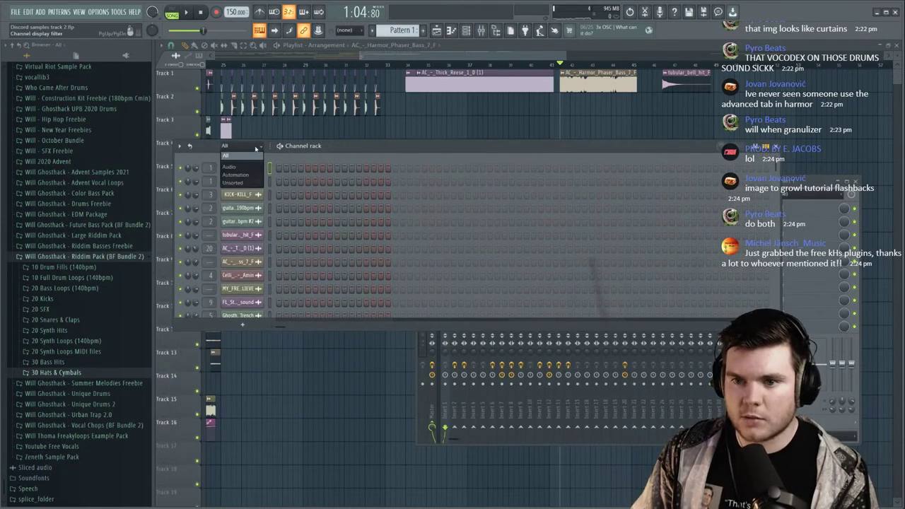
{"action": "left_click", "coordinate": [239, 182]}
{"action": "scroll", "coordinate": [211, 167], "scroll_direction": "up", "scroll_amount": 20}
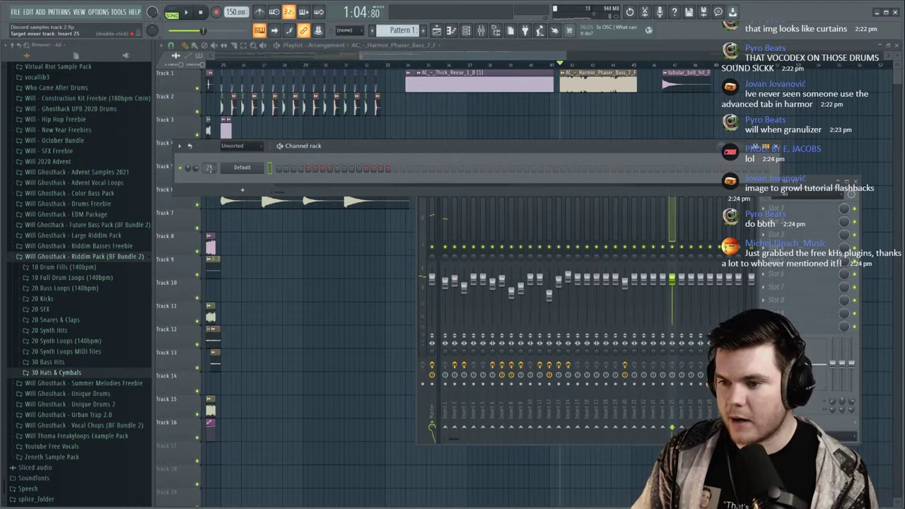
{"action": "scroll", "coordinate": [210, 168], "scroll_direction": "down", "scroll_amount": 4}
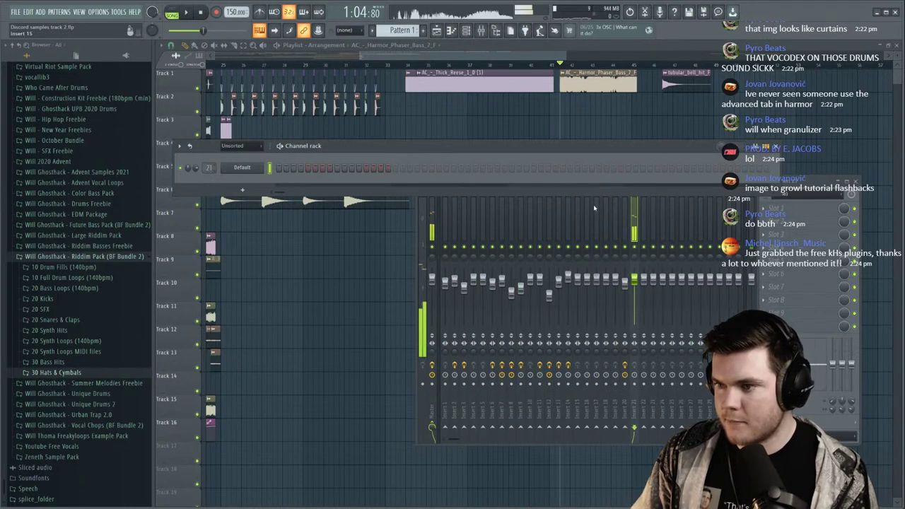
Copy the mixer track state of insert 20, with its Disperser, Vocodex and Fruity parametric EQ 2, onto insert 21.
{"action": "right_click", "coordinate": [632, 191]}
{"action": "mouse_move", "coordinate": [643, 242]}
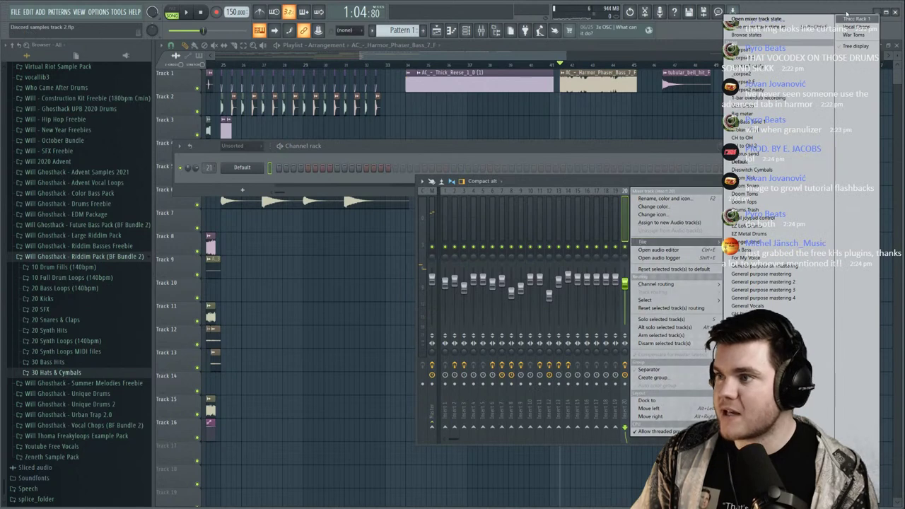
{"action": "left_click_drag", "start_coordinate": [775, 26], "coordinate": [635, 220]}
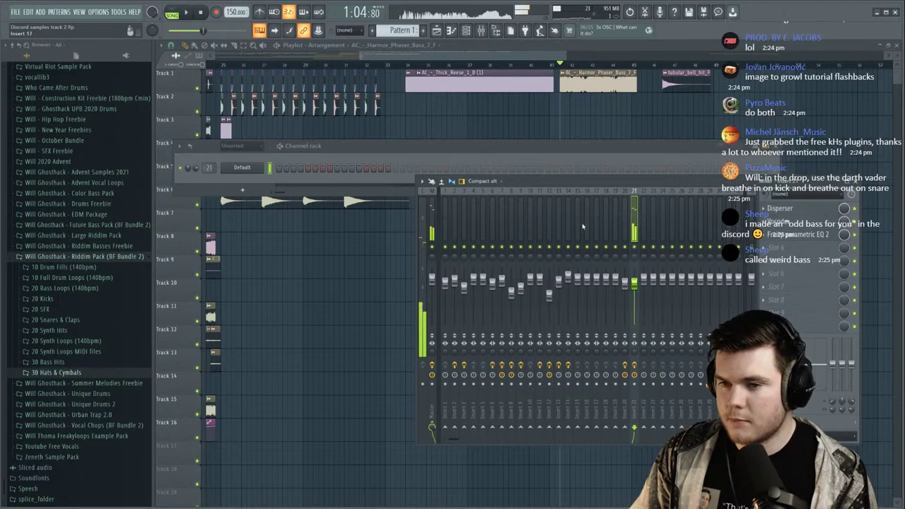
Reopen Default Harmor on its image page to audition the processed bass, and hide the browser for more room.
{"action": "left_click", "coordinate": [253, 168]}
{"action": "left_click", "coordinate": [611, 250]}
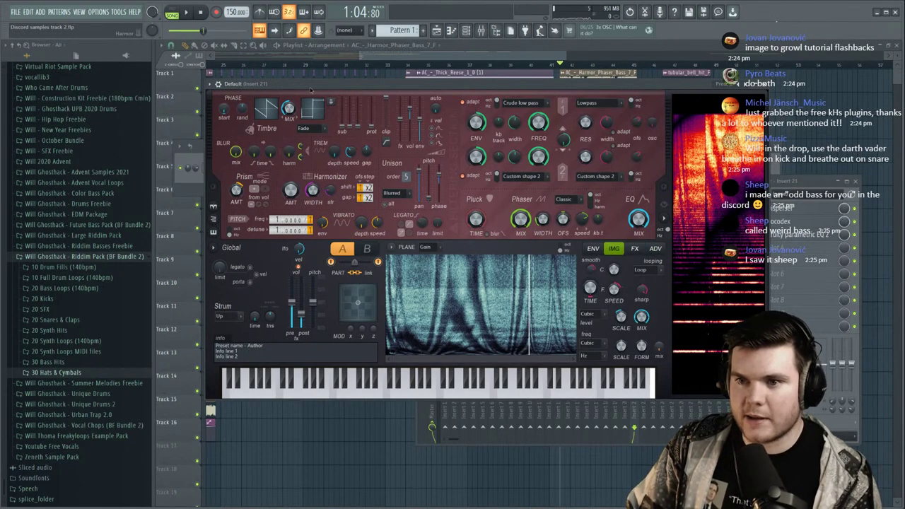
{"action": "key", "text": "v"}
{"action": "left_click_drag", "start_coordinate": [290, 152], "coordinate": [290, 123]}
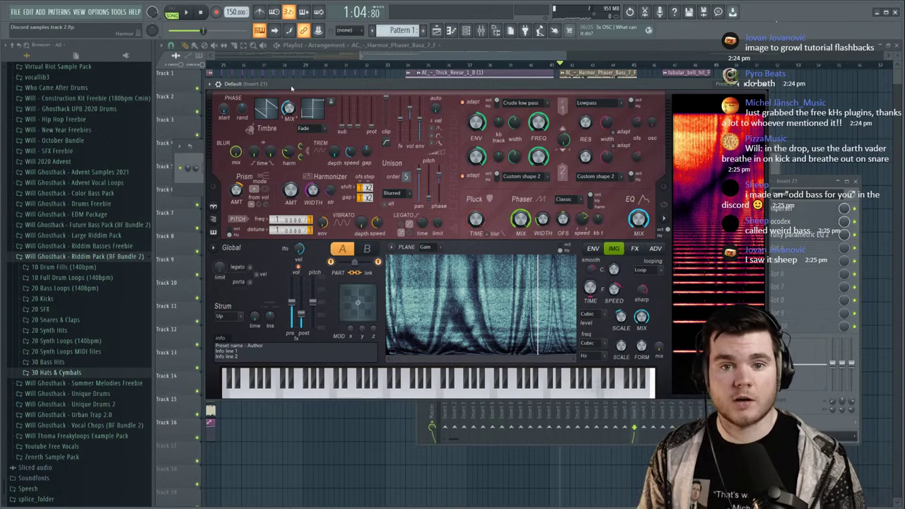
{"action": "left_click_drag", "start_coordinate": [283, 86], "coordinate": [246, 88]}
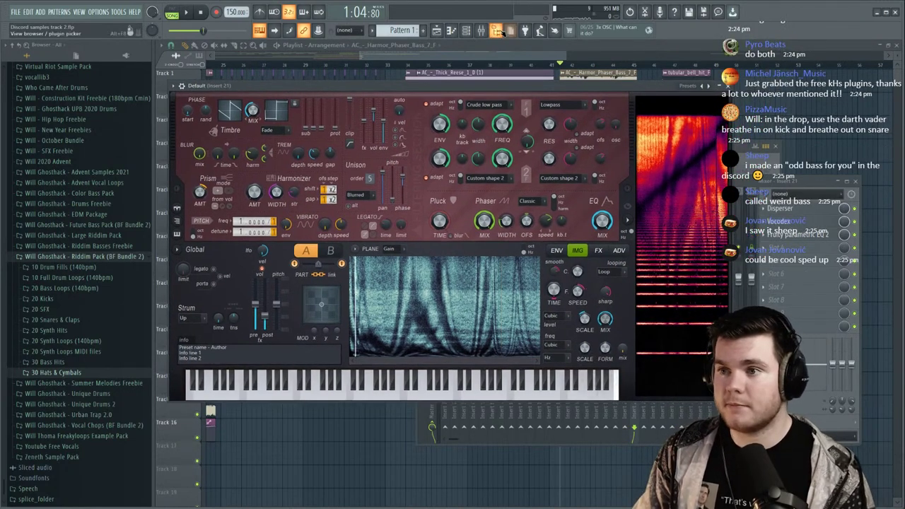
{"action": "left_click", "coordinate": [498, 31]}
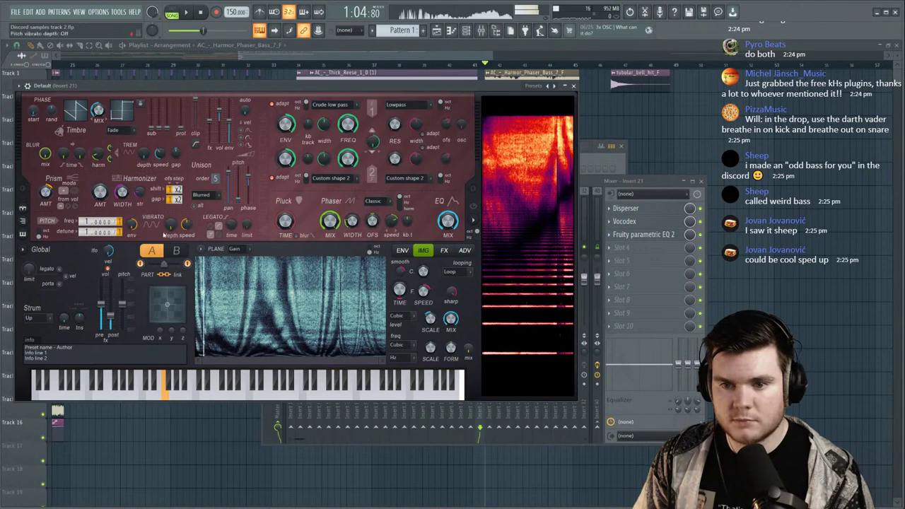
Switch between Harmor's parts A and B to compare their settings, ending on part A.
{"action": "left_click", "coordinate": [176, 250]}
{"action": "left_click", "coordinate": [151, 250]}
{"action": "left_click", "coordinate": [176, 250]}
{"action": "mouse_move", "coordinate": [99, 112]}
{"action": "left_mouse_down"}
{"action": "mouse_move", "coordinate": [99, 76]}
{"action": "mouse_move", "coordinate": [99, 112]}
{"action": "left_mouse_up"}
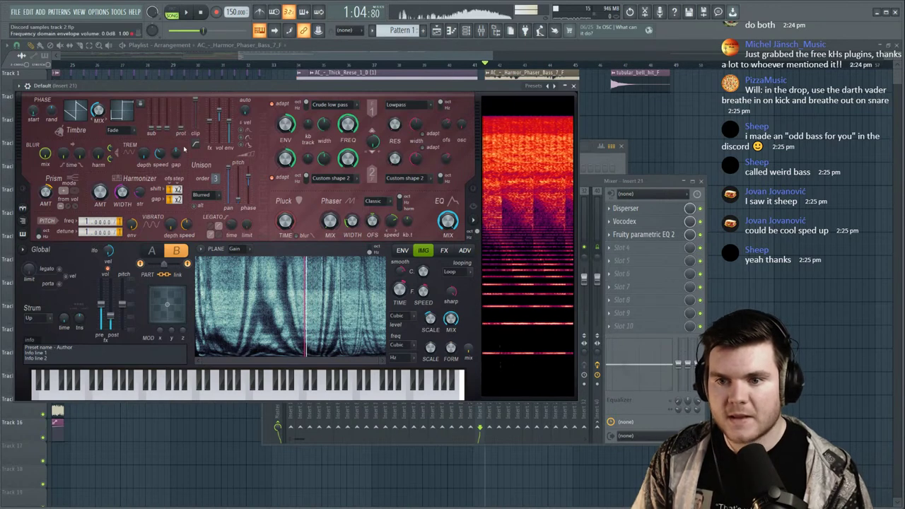
{"action": "left_click", "coordinate": [159, 254]}
{"action": "left_click", "coordinate": [174, 253]}
{"action": "left_click", "coordinate": [159, 254]}
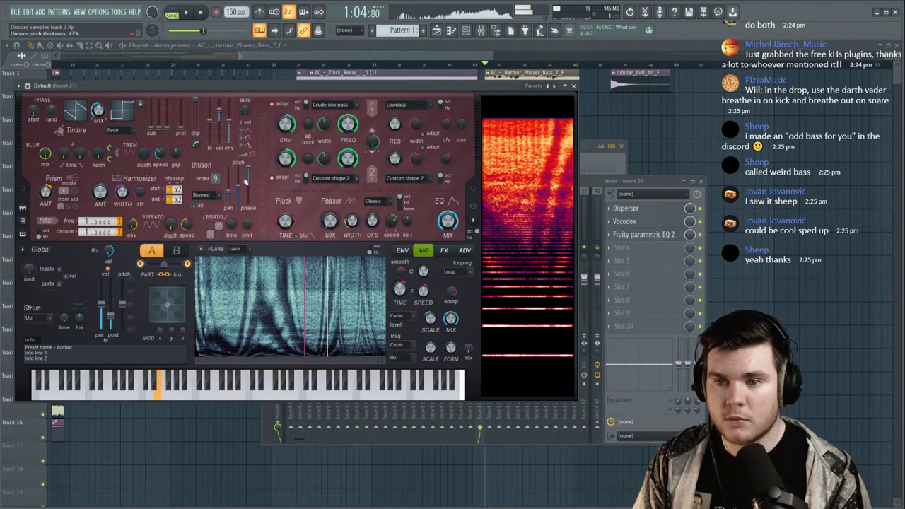
Lower part A's unison pitch thickness, set the unison order to 4 and audition the bass.
{"action": "mouse_move", "coordinate": [231, 194]}
{"action": "left_mouse_down"}
{"action": "mouse_move", "coordinate": [231, 170]}
{"action": "mouse_move", "coordinate": [239, 200]}
{"action": "left_mouse_up"}
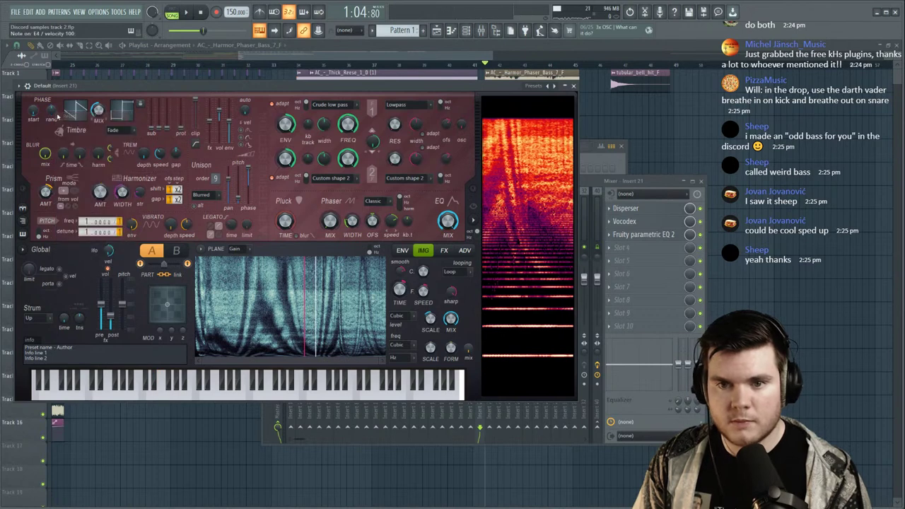
{"action": "scroll", "coordinate": [213, 178], "scroll_direction": "down", "scroll_amount": 5}
{"action": "key", "text": "c"}
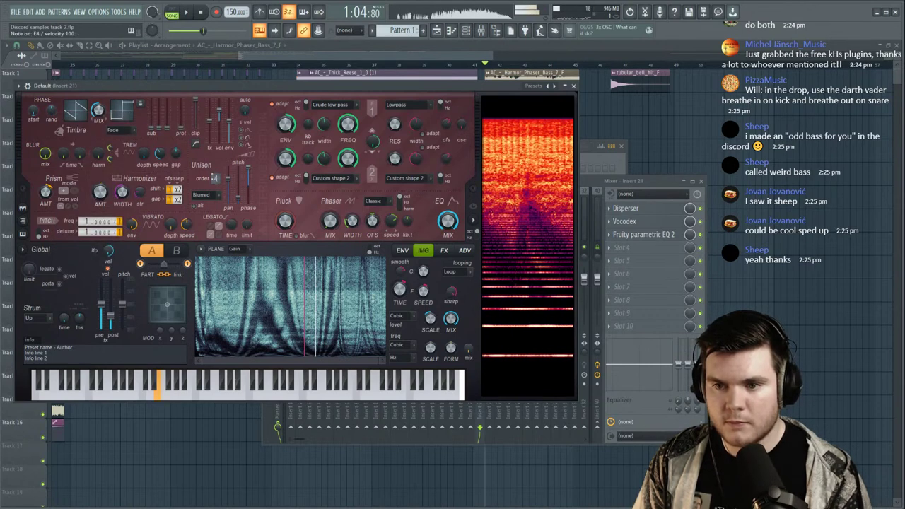
Sweep part A's image time offset back to the start of the image while auditioning the bass with repeated notes.
{"action": "key", "text": "c"}
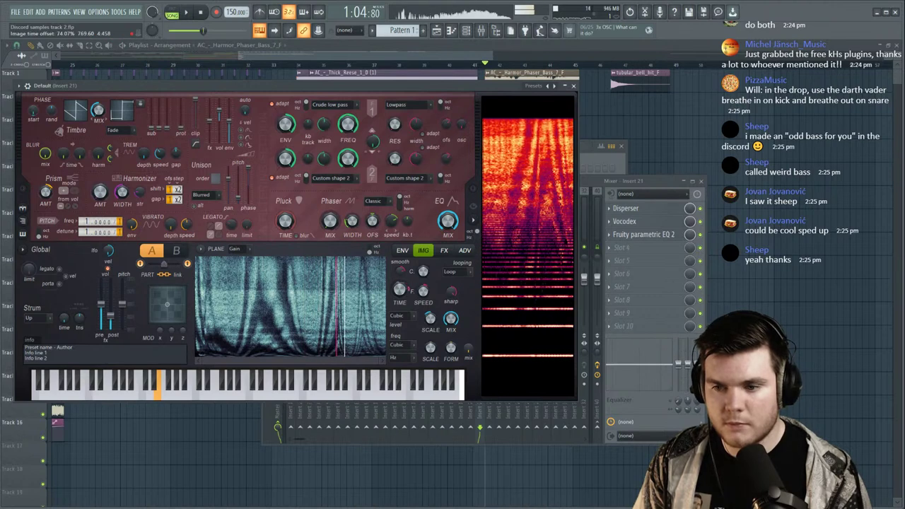
{"action": "key", "text": "c"}
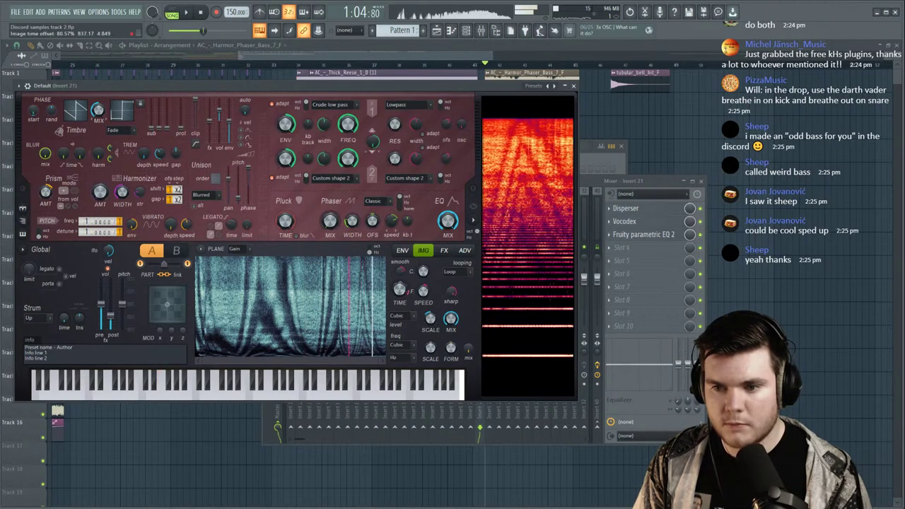
{"action": "left_click_drag", "start_coordinate": [400, 288], "coordinate": [400, 364]}
{"action": "key", "text": "c"}
{"action": "key", "text": "c"}
{"action": "key", "text": "c"}
{"action": "key", "text": "c"}
{"action": "key", "text": "c"}
{"action": "key", "text": "c"}
{"action": "key", "text": "c"}
{"action": "key", "text": "c"}
{"action": "key", "text": "c"}
{"action": "key", "text": "c"}
{"action": "key", "text": "c"}
{"action": "key", "text": "c"}
{"action": "key", "text": "c"}
{"action": "key", "text": "c"}
{"action": "key", "text": "c"}
Play the arrangement from just before the drop at bar 25, and bring up the channel rack.
{"action": "key", "text": "space"}
{"action": "left_click", "coordinate": [343, 57]}
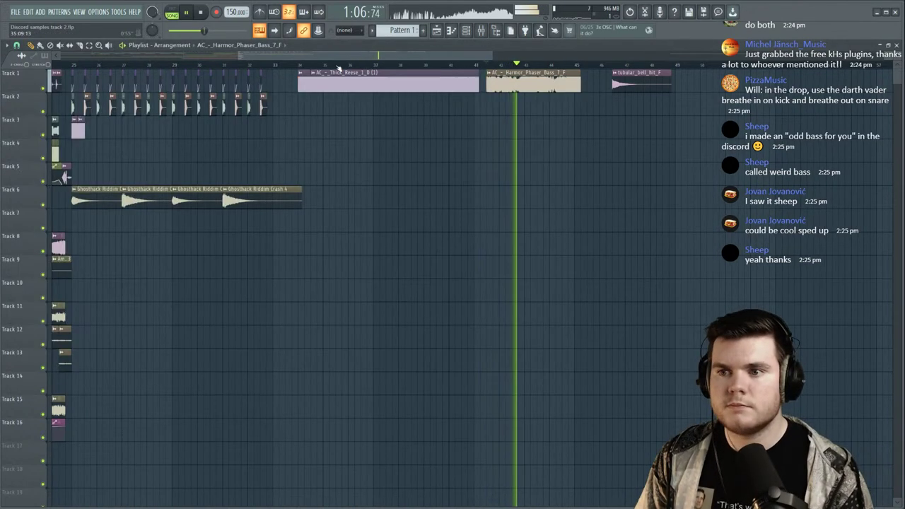
{"action": "scroll", "coordinate": [340, 67], "scroll_direction": "down", "scroll_amount": 2}
{"action": "left_click", "coordinate": [238, 65]}
{"action": "scroll", "coordinate": [242, 66], "scroll_direction": "up", "scroll_amount": 3}
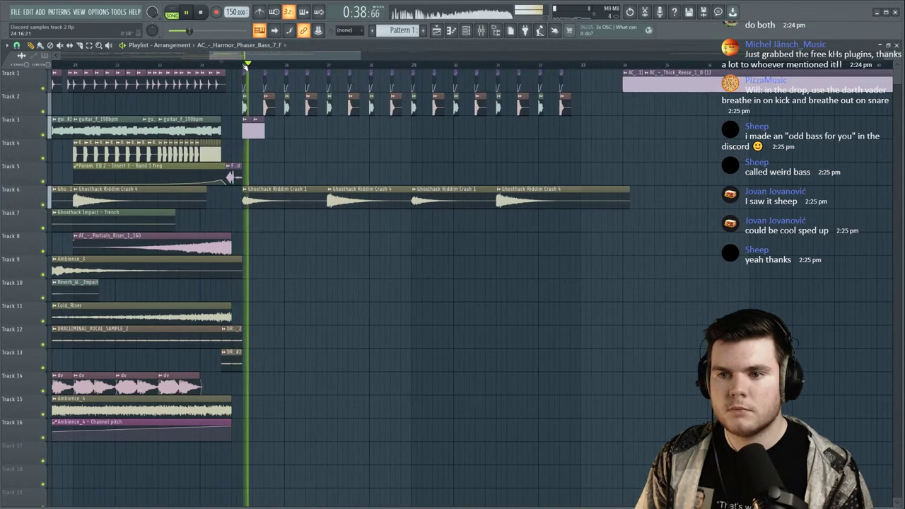
{"action": "left_click", "coordinate": [466, 30]}
{"action": "key", "text": "space"}
Set the FL Studio ASIO buffer length to 256 samples in the audio settings and check playback of the drop.
{"action": "left_click", "coordinate": [99, 12]}
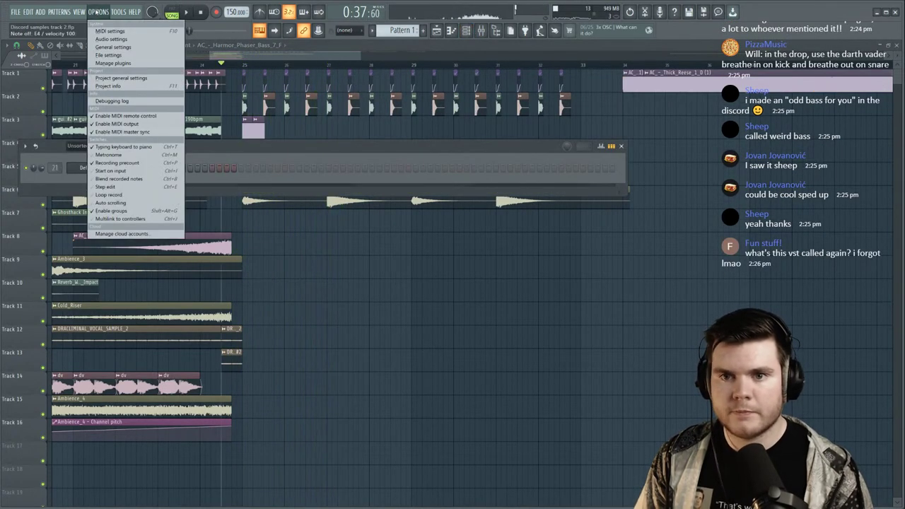
{"action": "left_click", "coordinate": [110, 31]}
{"action": "left_click", "coordinate": [179, 81]}
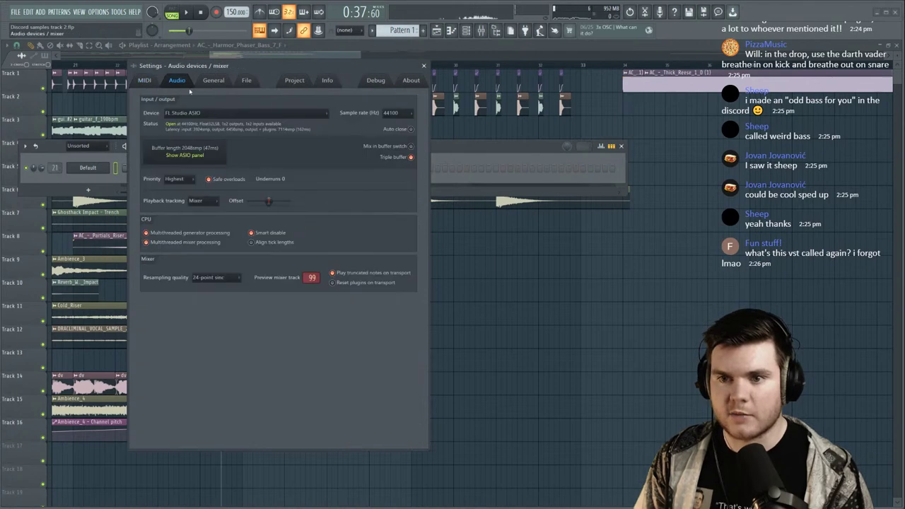
{"action": "left_click", "coordinate": [184, 155]}
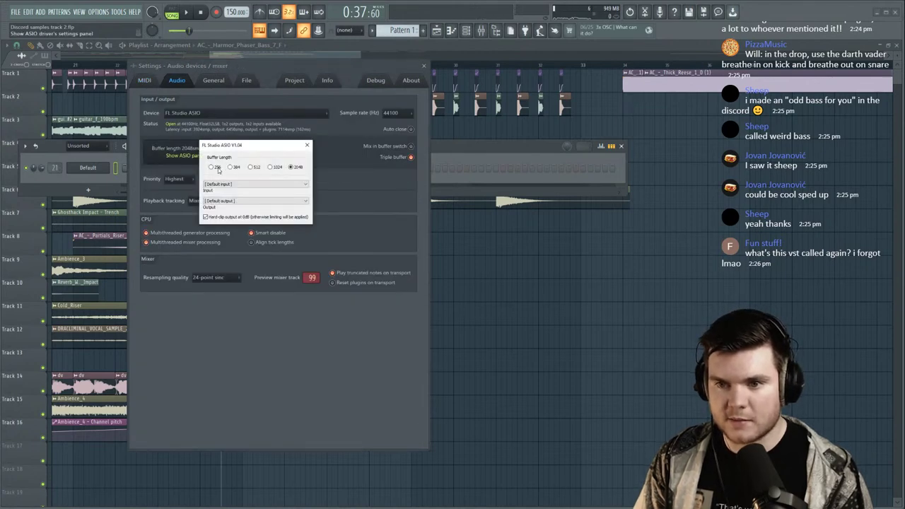
{"action": "left_click", "coordinate": [306, 146]}
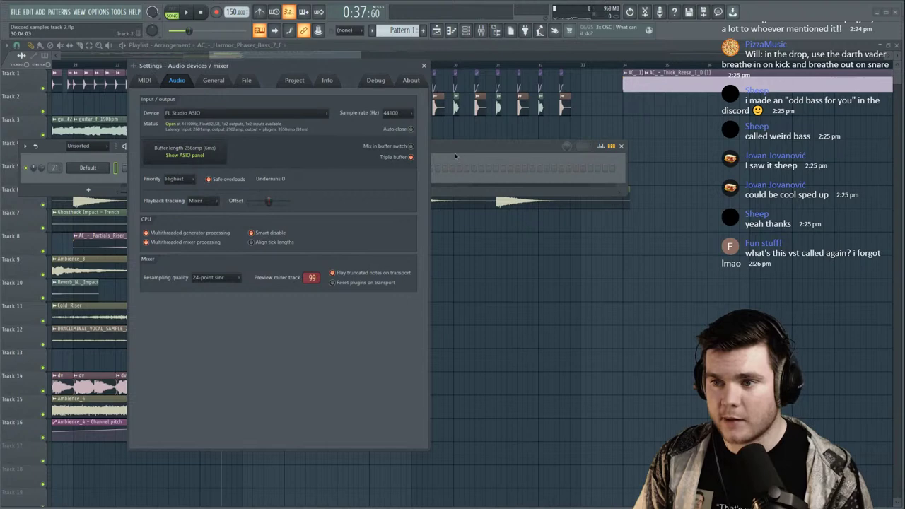
{"action": "left_click", "coordinate": [425, 66]}
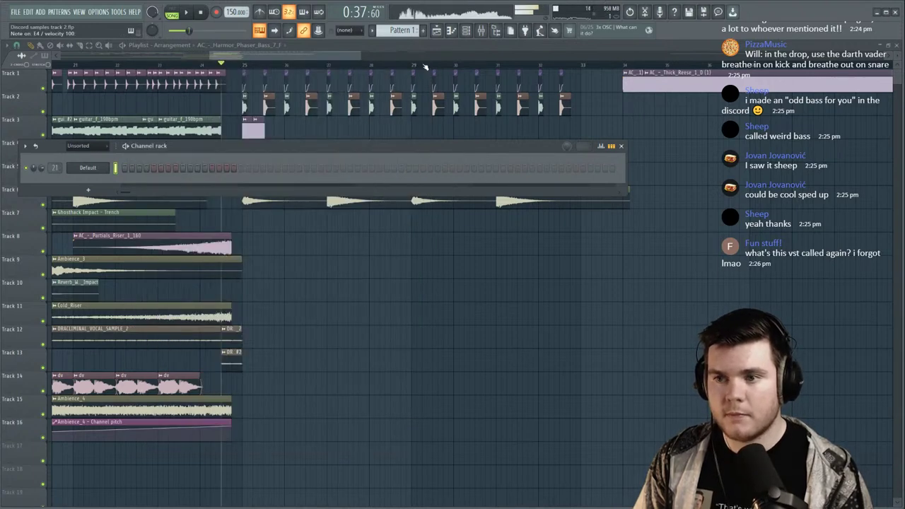
{"action": "key", "text": "space"}
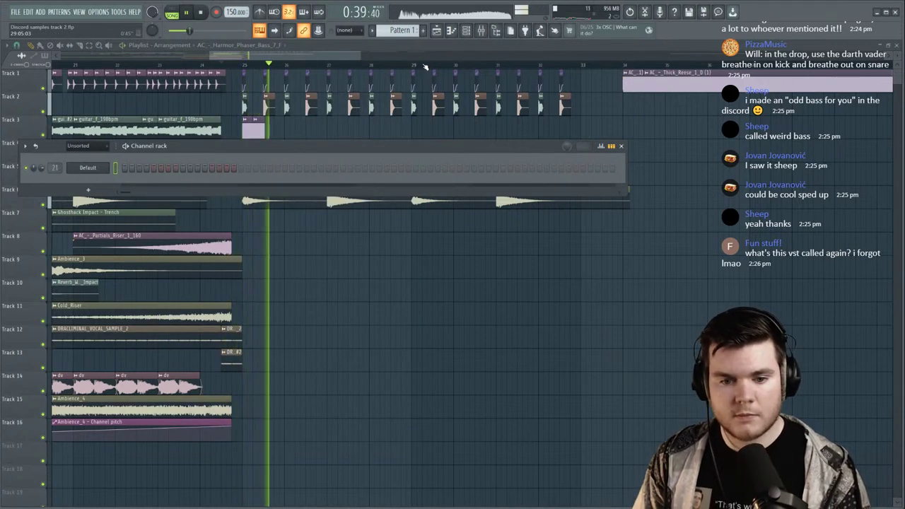
{"action": "key", "text": "space"}
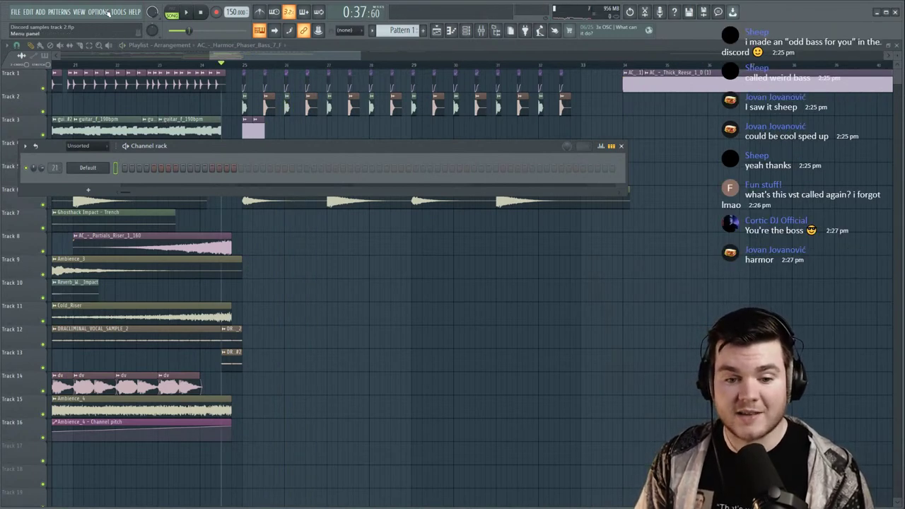
Reopen Default Harmor and try raising part A's phaser mix while auditioning the bass.
{"action": "key", "text": "c"}
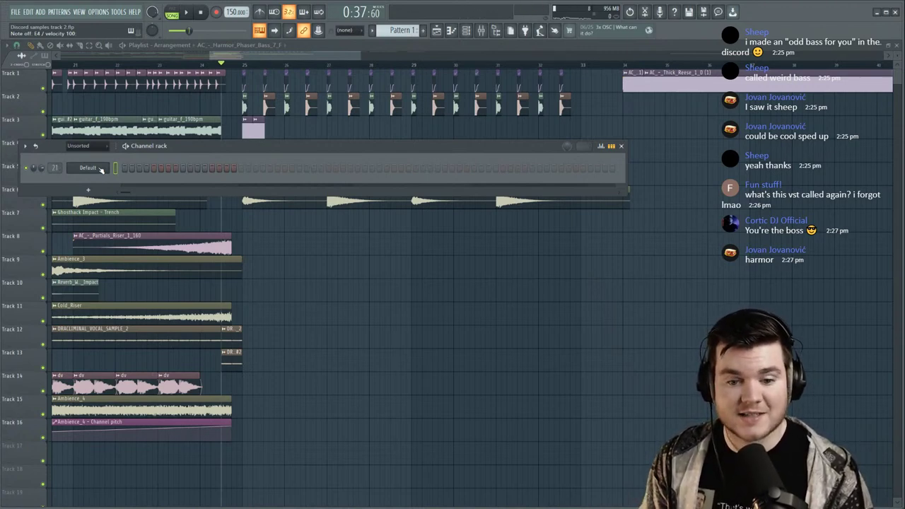
{"action": "left_click", "coordinate": [101, 170]}
{"action": "left_click_drag", "start_coordinate": [183, 84], "coordinate": [258, 98]}
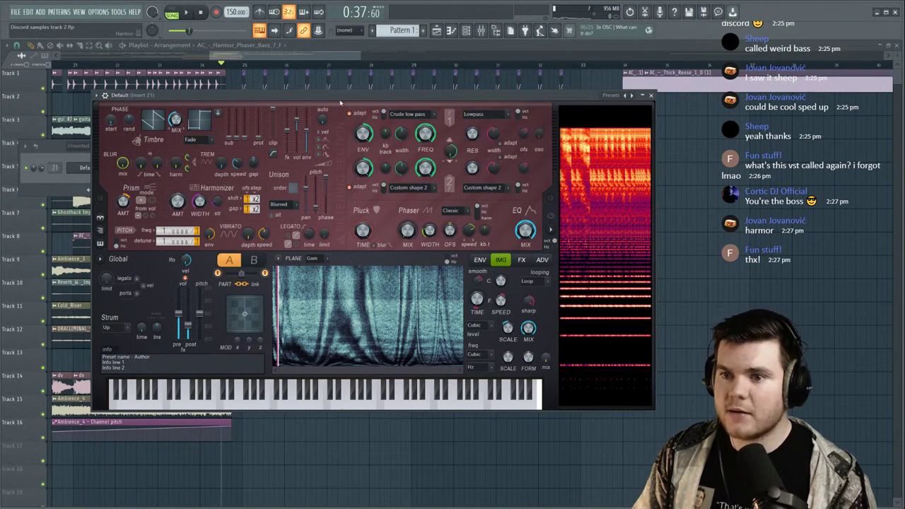
{"action": "left_click_drag", "start_coordinate": [409, 232], "coordinate": [408, 203]}
{"action": "left_click_drag", "start_coordinate": [407, 230], "coordinate": [407, 297]}
{"action": "key", "text": "c"}
{"action": "key", "text": "c"}
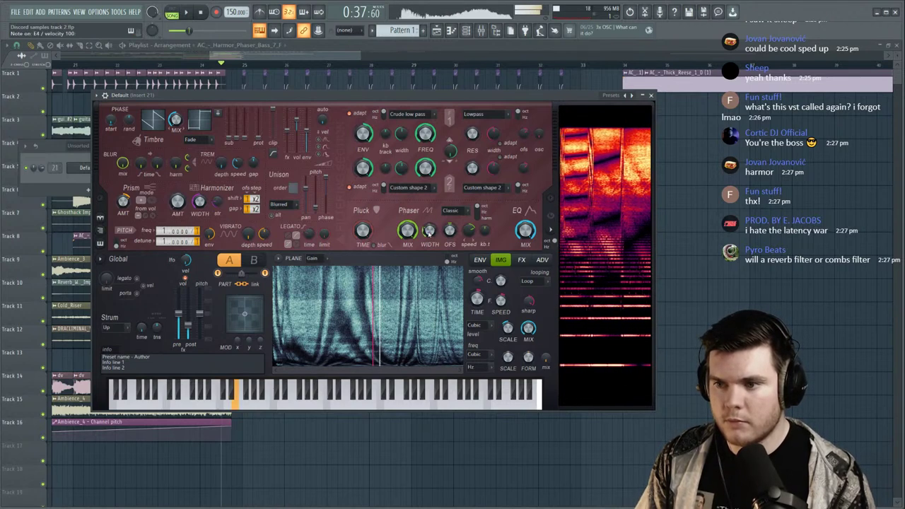
Try the Deeper phaser mode with the phaser width swept down to 36% and back up, and return to Classic.
{"action": "left_click", "coordinate": [463, 211]}
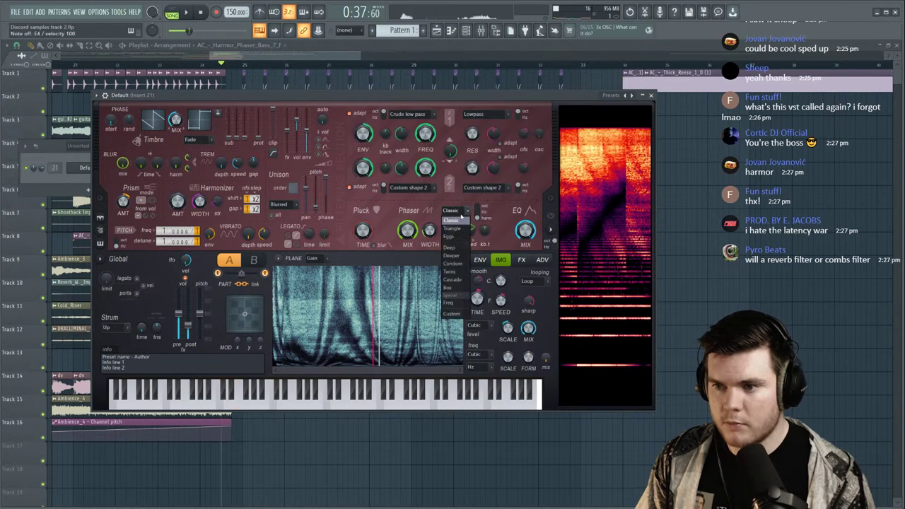
{"action": "left_click", "coordinate": [456, 256]}
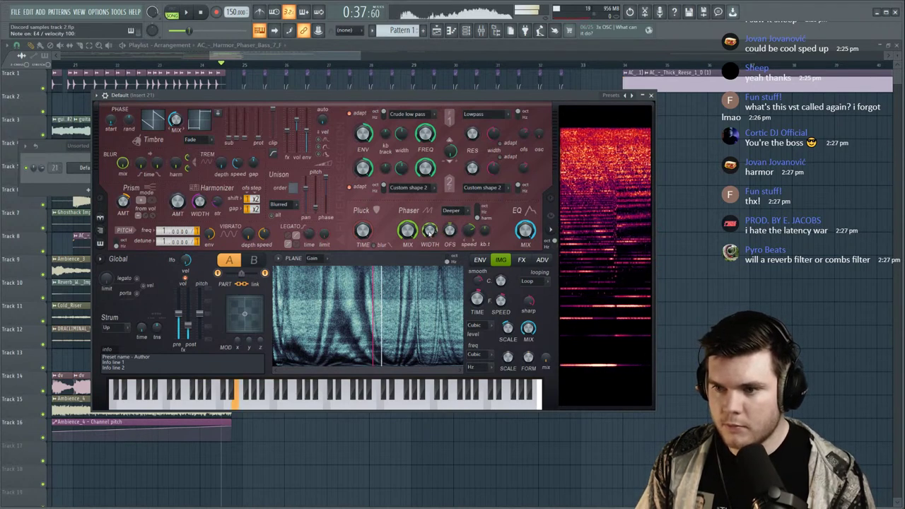
{"action": "scroll", "coordinate": [428, 234], "scroll_direction": "down", "scroll_amount": 3}
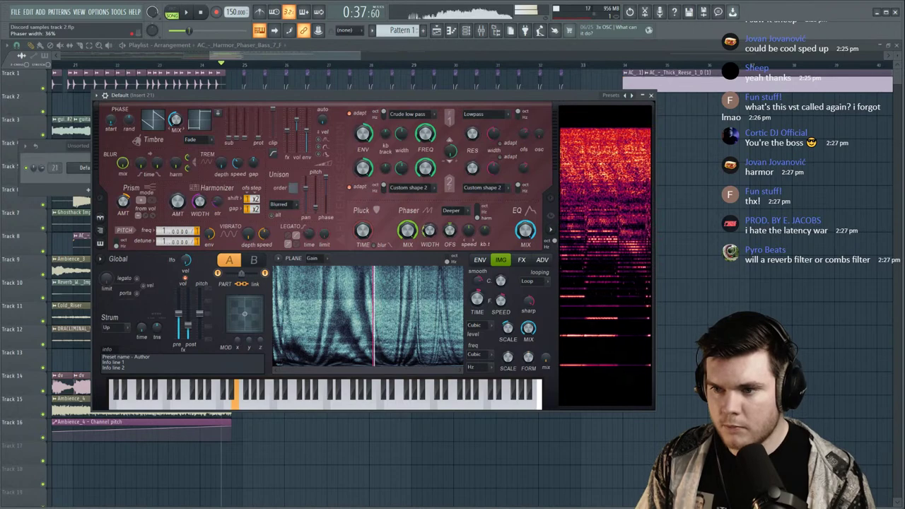
{"action": "scroll", "coordinate": [429, 234], "scroll_direction": "up", "scroll_amount": 8}
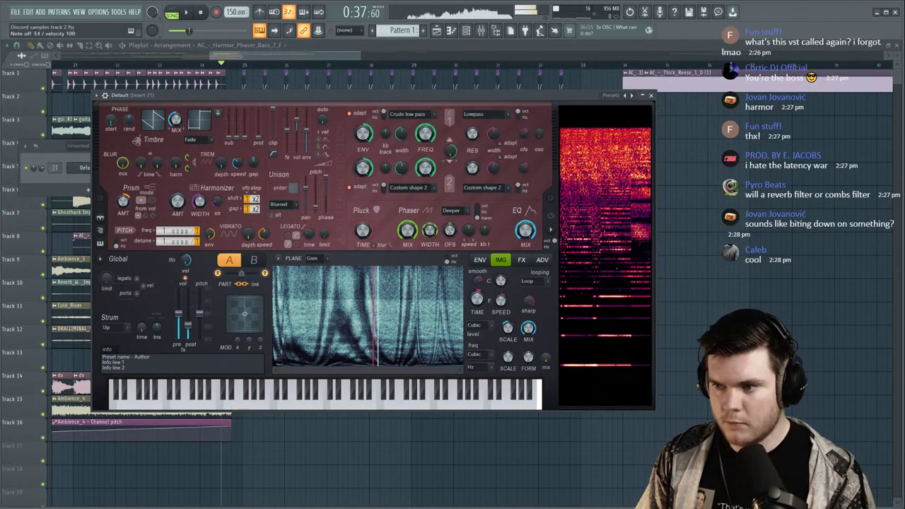
{"action": "left_click", "coordinate": [453, 211]}
{"action": "left_click", "coordinate": [458, 221]}
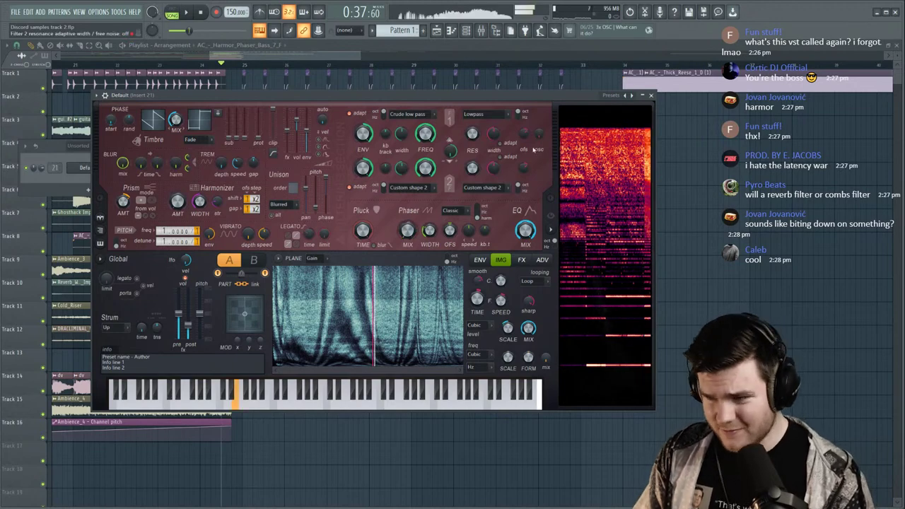
Close Default Harmor and the channel rack, and play the arrangement briefly from the Thick Reese clip near bar 34.
{"action": "key", "text": "Escape"}
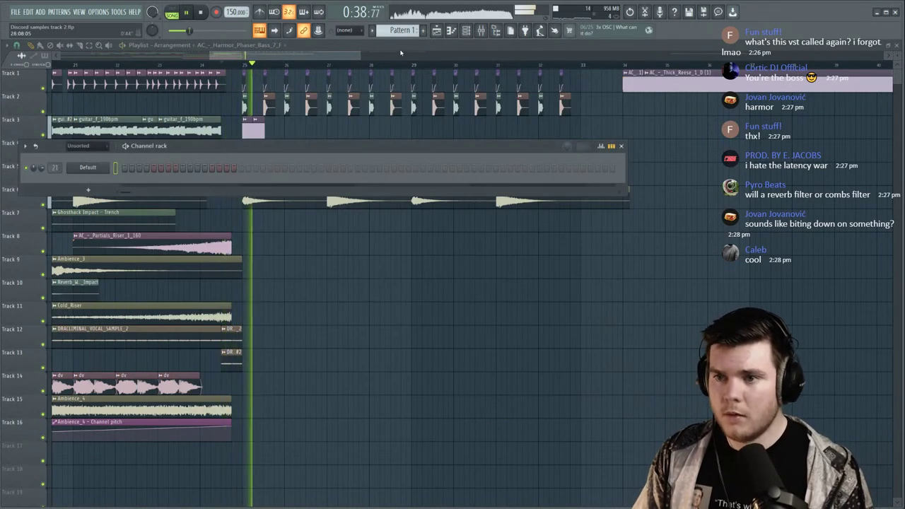
{"action": "key", "text": "F6"}
{"action": "scroll", "coordinate": [347, 66], "scroll_direction": "down", "scroll_amount": 4}
{"action": "left_click", "coordinate": [451, 65]}
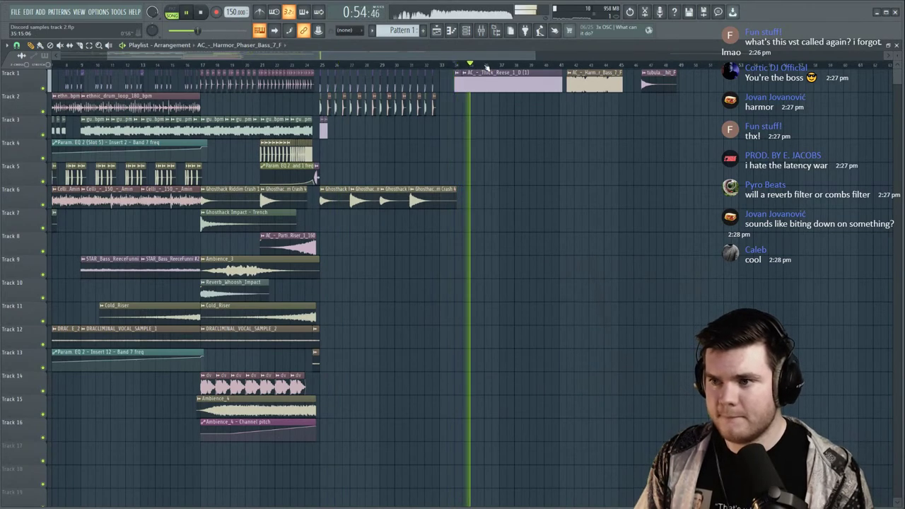
{"action": "key", "text": "space"}
Switch to Discord and browse the stream-samples channel for further drop sounds, down to the Machine_Gun files.
{"action": "left_click", "coordinate": [52, 507]}
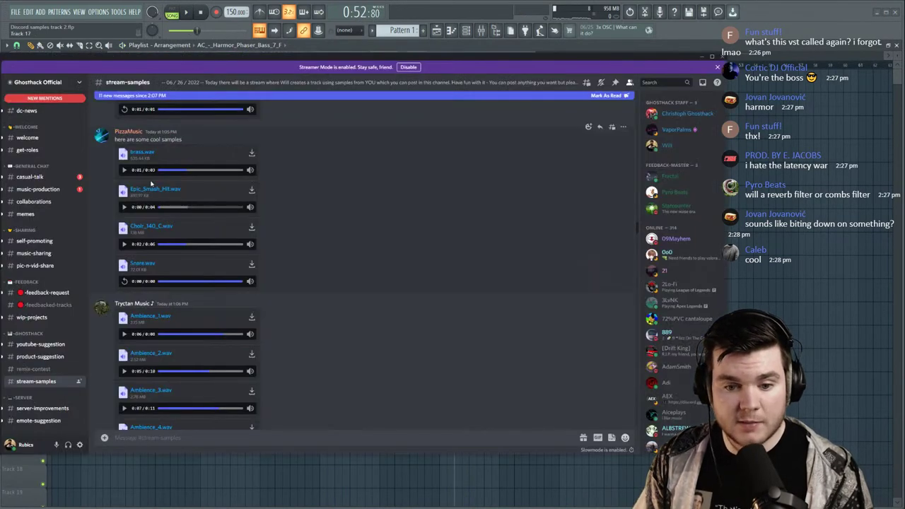
{"action": "scroll", "coordinate": [301, 259], "scroll_direction": "up", "scroll_amount": 10}
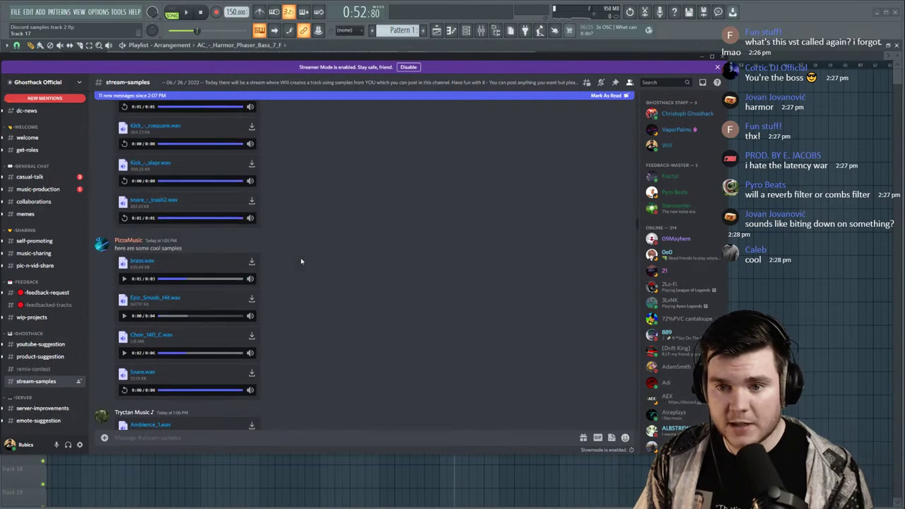
{"action": "scroll", "coordinate": [300, 261], "scroll_direction": "up", "scroll_amount": 10}
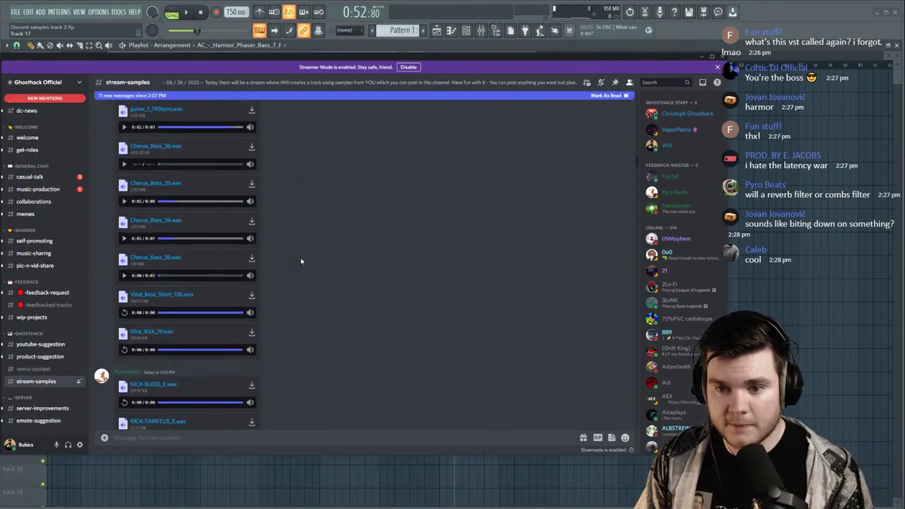
{"action": "scroll", "coordinate": [301, 261], "scroll_direction": "down", "scroll_amount": 8}
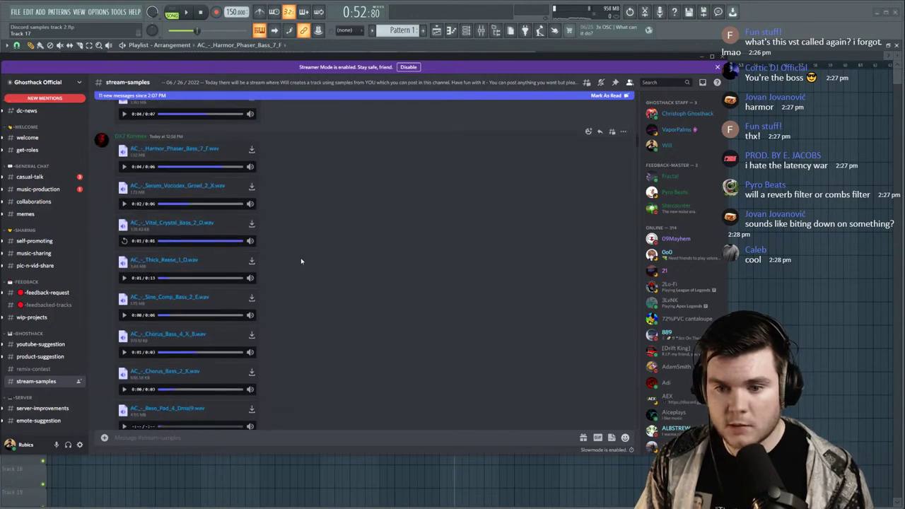
{"action": "scroll", "coordinate": [301, 261], "scroll_direction": "up", "scroll_amount": 8}
{"action": "scroll", "coordinate": [301, 261], "scroll_direction": "up", "scroll_amount": 10}
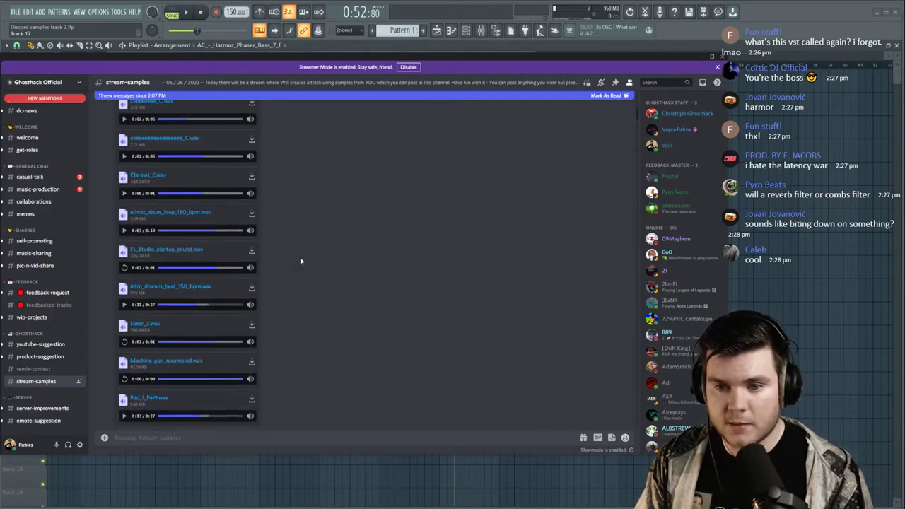
{"action": "scroll", "coordinate": [301, 261], "scroll_direction": "down", "scroll_amount": 12}
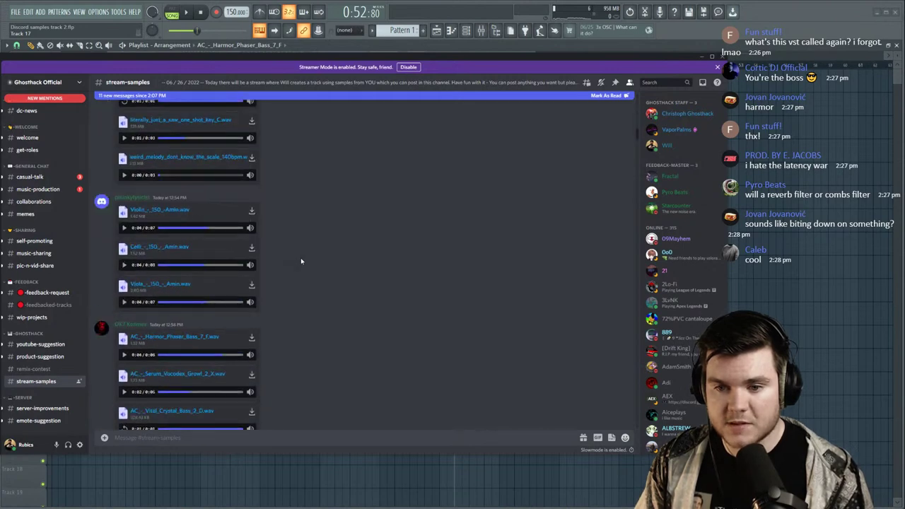
{"action": "scroll", "coordinate": [300, 261], "scroll_direction": "down", "scroll_amount": 10}
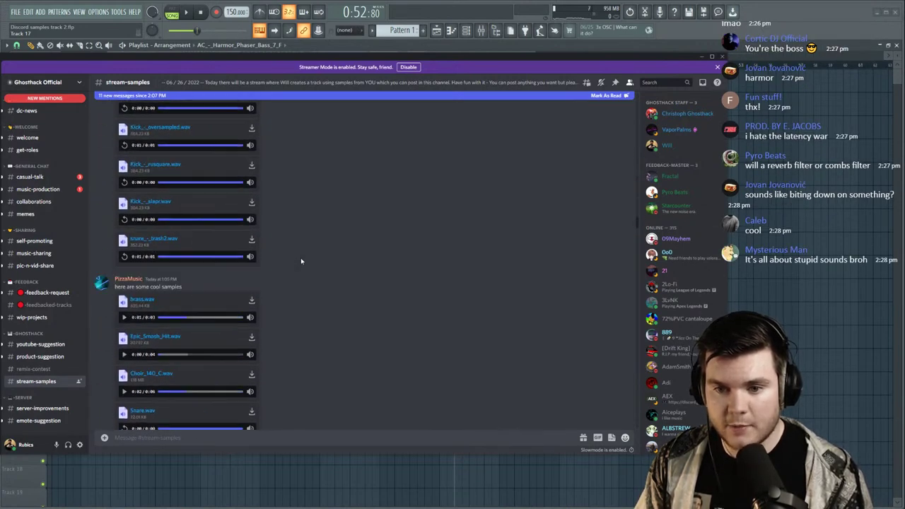
{"action": "scroll", "coordinate": [301, 261], "scroll_direction": "down", "scroll_amount": 10}
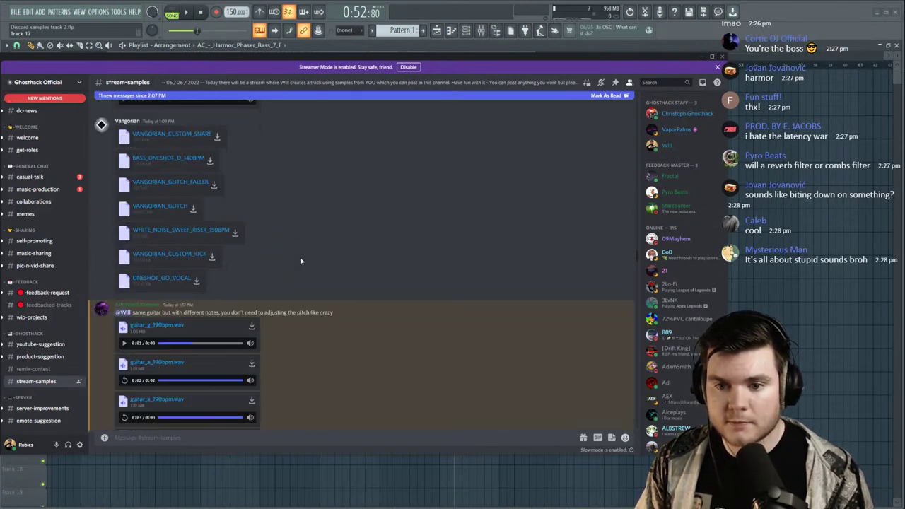
{"action": "scroll", "coordinate": [301, 261], "scroll_direction": "down", "scroll_amount": 10}
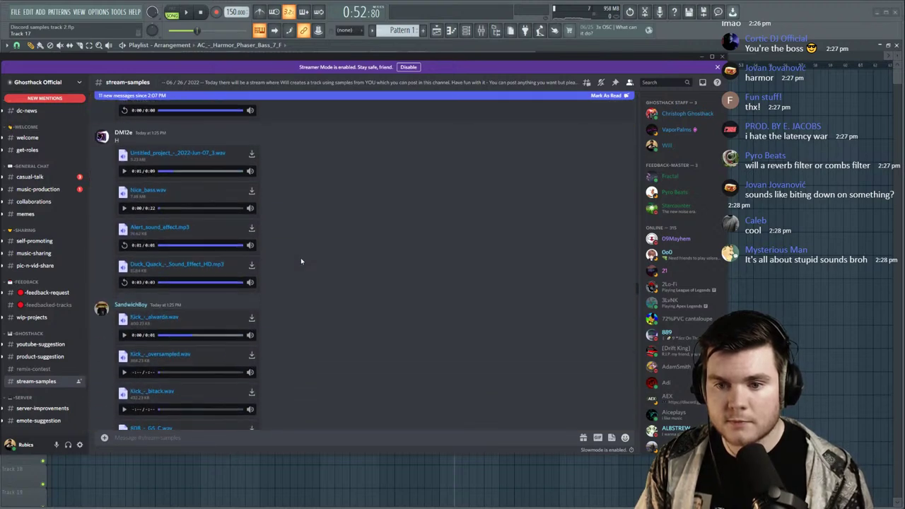
{"action": "scroll", "coordinate": [301, 261], "scroll_direction": "down", "scroll_amount": 10}
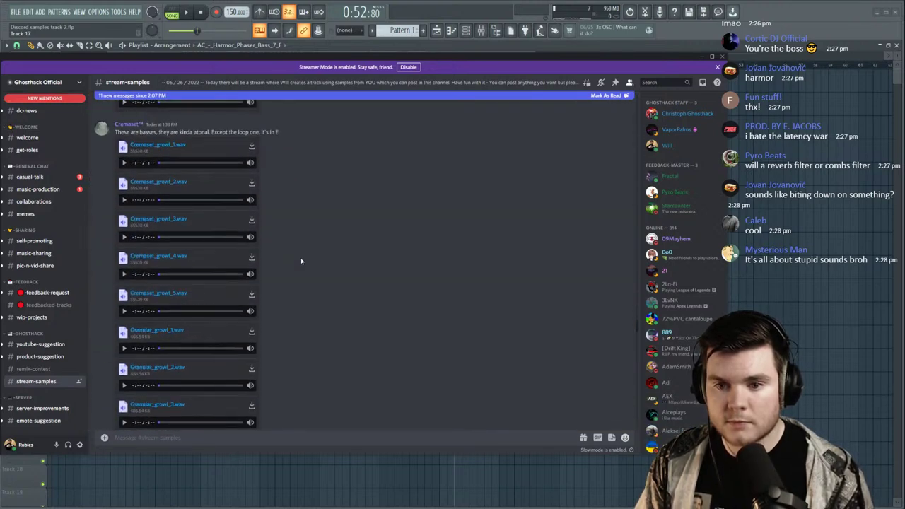
{"action": "scroll", "coordinate": [301, 261], "scroll_direction": "down", "scroll_amount": 8}
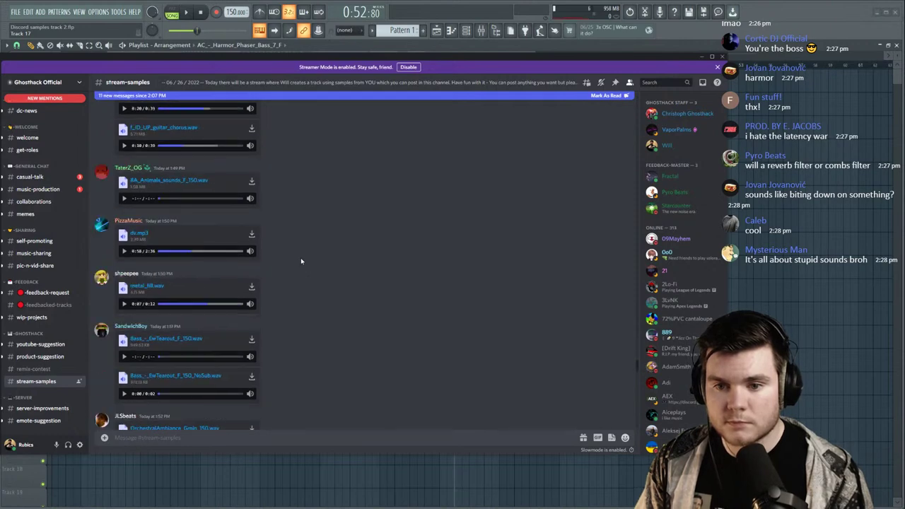
{"action": "scroll", "coordinate": [300, 261], "scroll_direction": "up", "scroll_amount": 9}
{"action": "scroll", "coordinate": [301, 262], "scroll_direction": "down", "scroll_amount": 10}
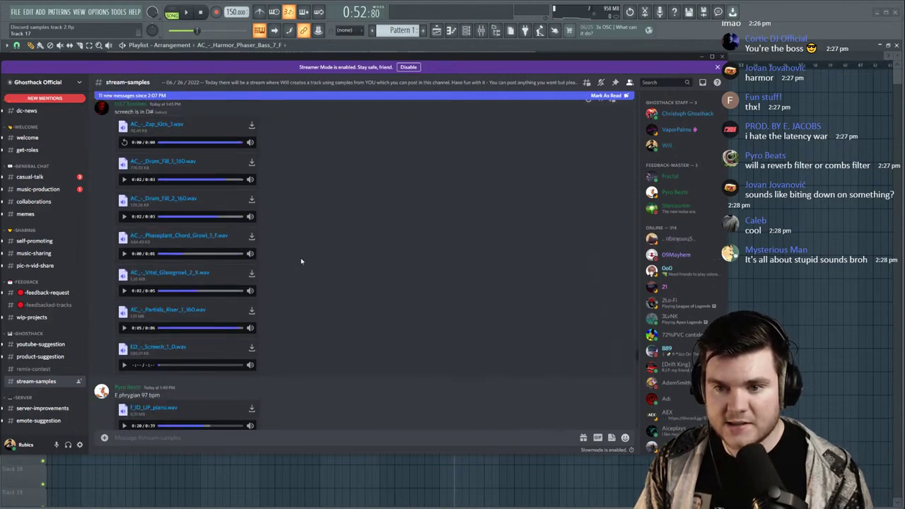
{"action": "scroll", "coordinate": [301, 261], "scroll_direction": "down", "scroll_amount": 15}
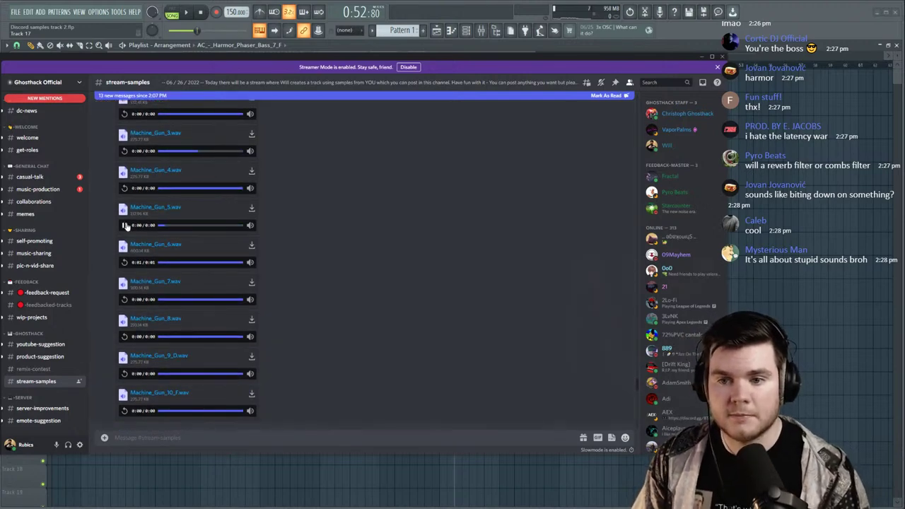
Audition the Machine_Gun samples, including Machine_Gun_3, Machine_Gun_6, Machine_Gun_9_D and Machine_Gun_10_F.
{"action": "left_click", "coordinate": [124, 188]}
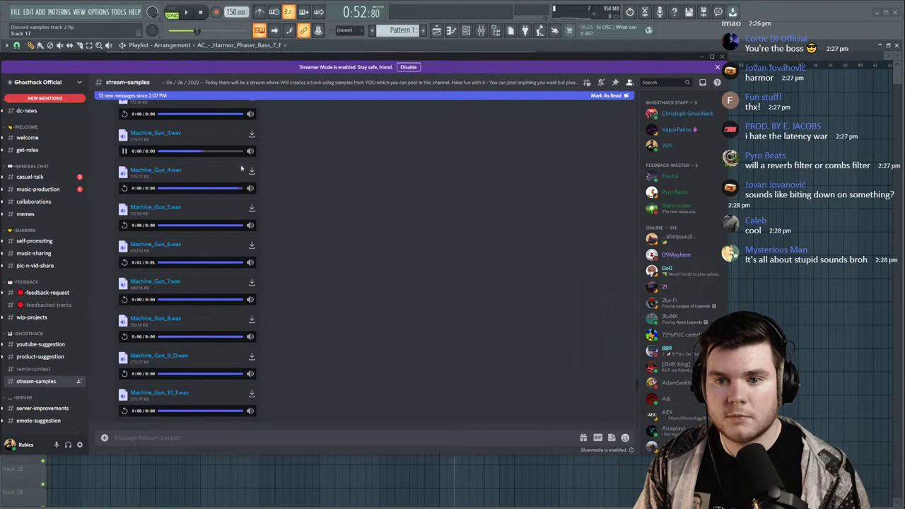
{"action": "scroll", "coordinate": [317, 171], "scroll_direction": "up", "scroll_amount": 2}
{"action": "left_click", "coordinate": [125, 176]}
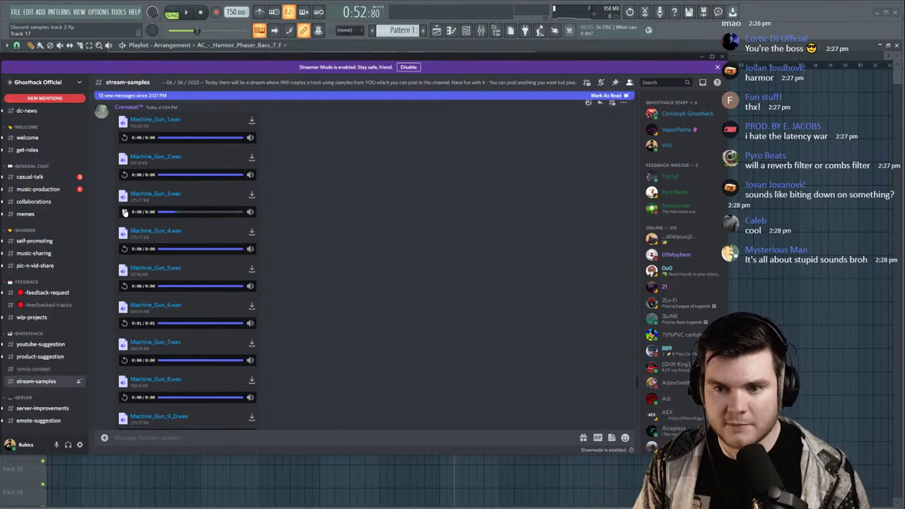
{"action": "scroll", "coordinate": [134, 326], "scroll_direction": "down", "scroll_amount": 2}
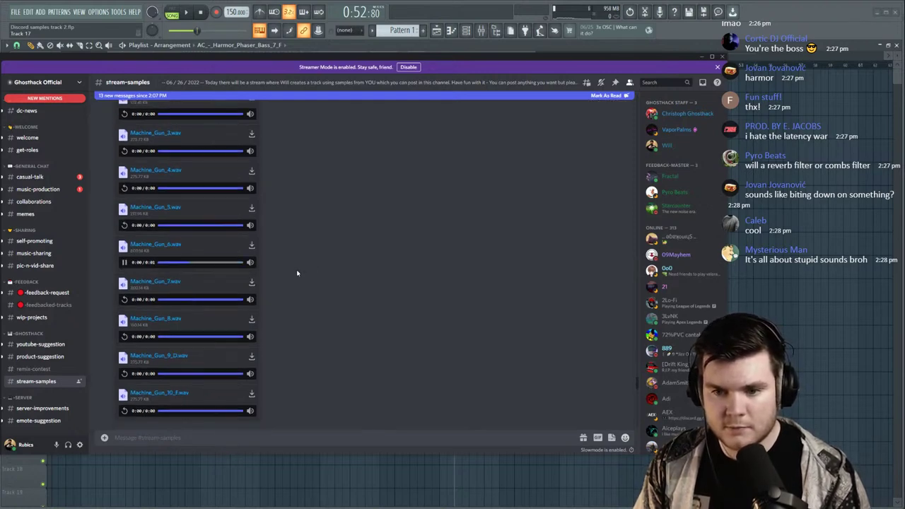
{"action": "left_click", "coordinate": [124, 373]}
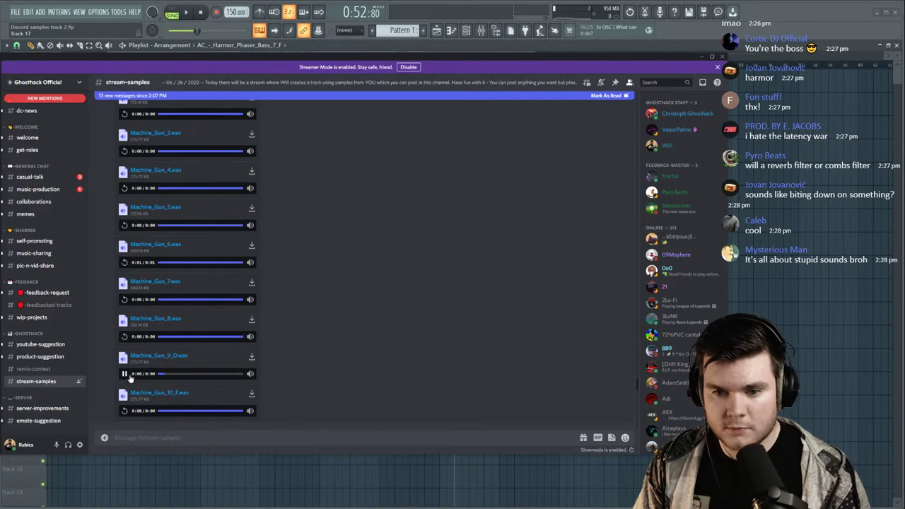
{"action": "left_click", "coordinate": [124, 410]}
{"action": "left_click", "coordinate": [124, 373]}
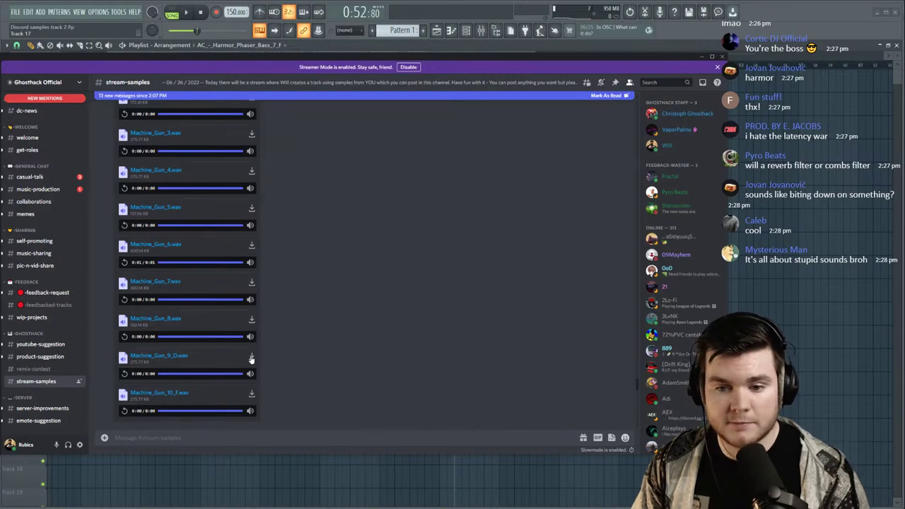
{"action": "left_click", "coordinate": [124, 411]}
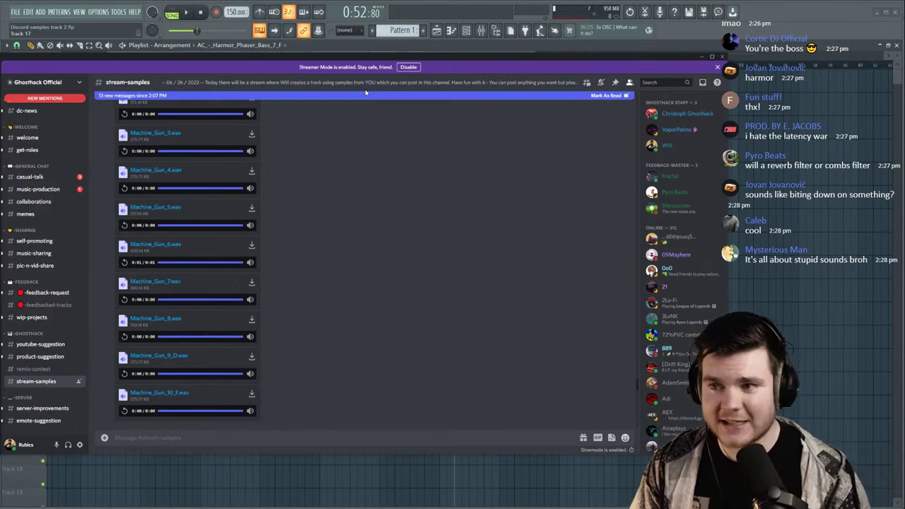
Return to FL Studio, add Machine_Gun_9_D and Machine_Gun_10_F as clips on Track 7, and play from bar 33.
{"action": "left_click", "coordinate": [404, 50]}
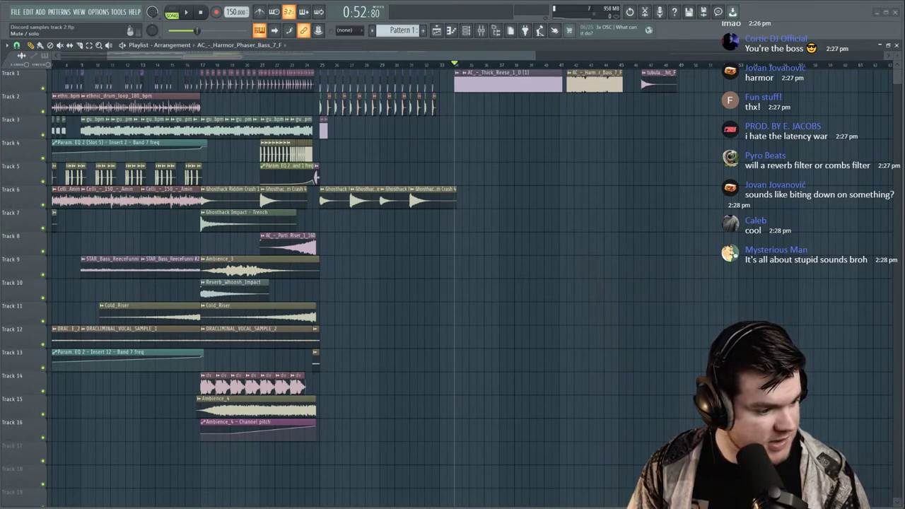
{"action": "left_click_drag", "start_coordinate": [0, 56], "coordinate": [450, 223]}
{"action": "left_click", "coordinate": [440, 64]}
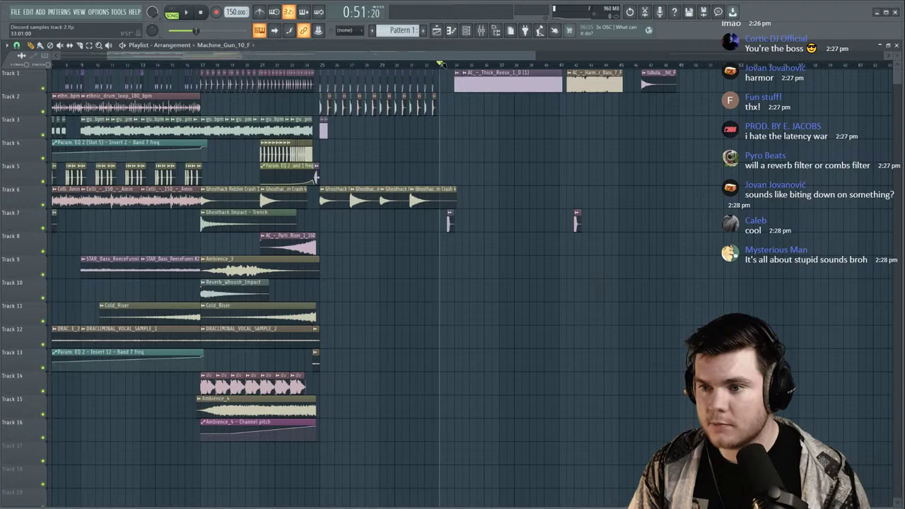
{"action": "key", "text": "space"}
{"action": "scroll", "coordinate": [444, 64], "scroll_direction": "up", "scroll_amount": 5}
{"action": "key", "text": "space"}
{"action": "scroll", "coordinate": [756, 90], "scroll_direction": "down", "scroll_amount": 3}
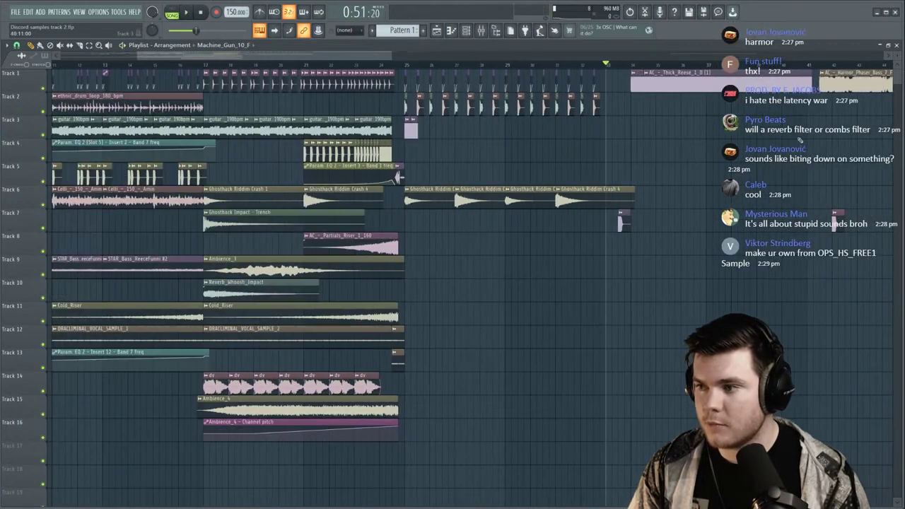
Move the Machine_Gun_9_D clip to bar 33, directly before the Machine_Gun_10_F clip, and check playback.
{"action": "left_click_drag", "start_coordinate": [838, 222], "coordinate": [612, 222]}
{"action": "key", "text": "space"}
{"action": "key", "text": "space"}
Raise the pitch of Machine_Gun_9_D with a pitch range of 3 and preview it against Machine_Gun_10_F.
{"action": "scroll", "coordinate": [647, 66], "scroll_direction": "up", "scroll_amount": 3}
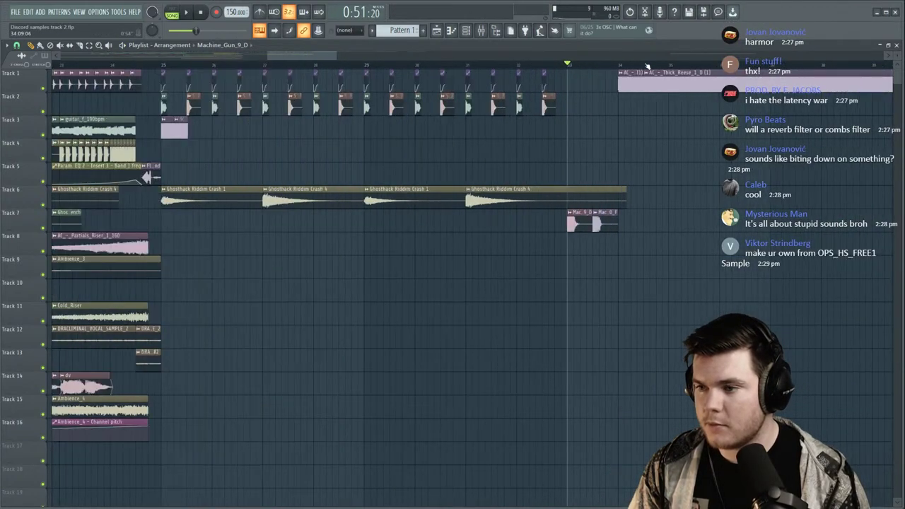
{"action": "scroll", "coordinate": [648, 65], "scroll_direction": "up", "scroll_amount": 2}
{"action": "double_click", "coordinate": [523, 227]}
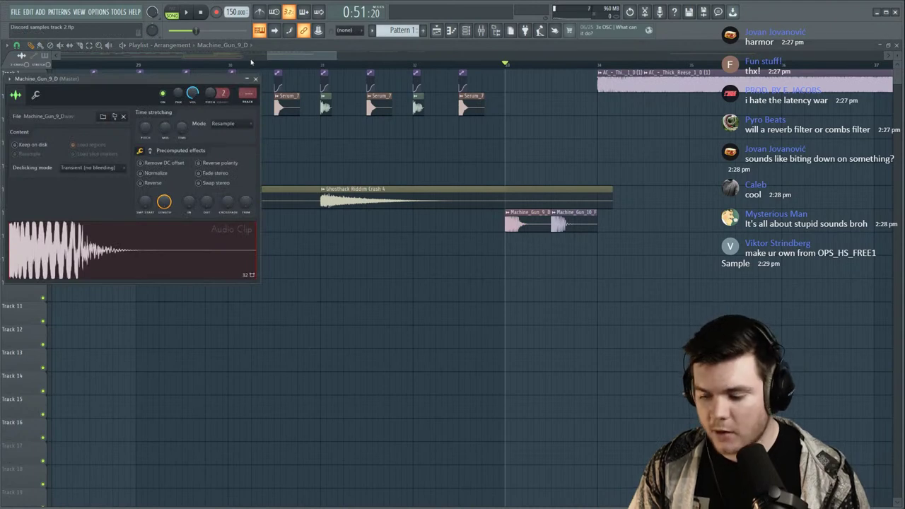
{"action": "scroll", "coordinate": [251, 63], "scroll_direction": "left", "scroll_amount": 2}
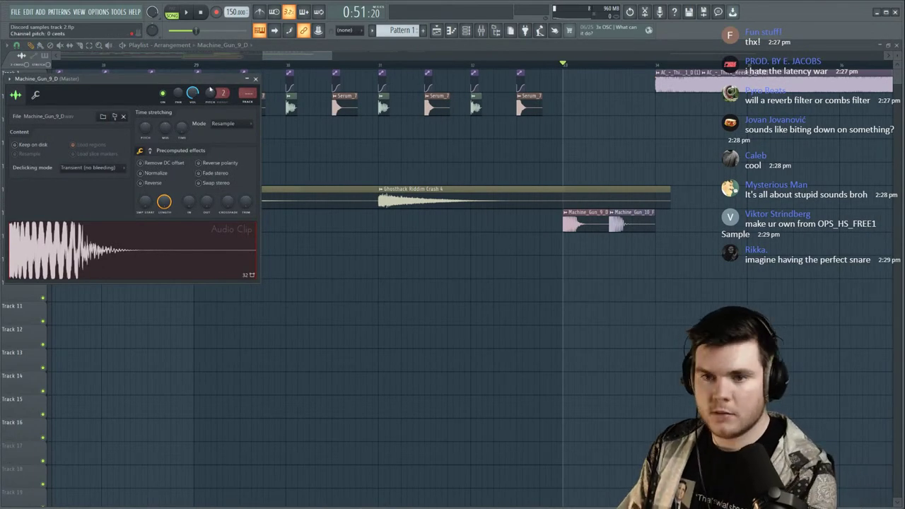
{"action": "left_click_drag", "start_coordinate": [211, 92], "coordinate": [211, 53]}
{"action": "left_click", "coordinate": [208, 258]}
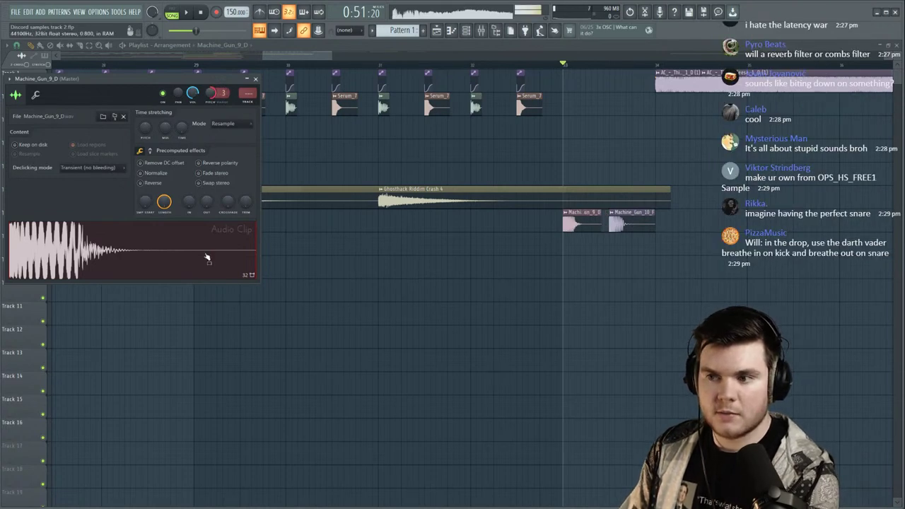
{"action": "double_click", "coordinate": [629, 224]}
{"action": "left_click", "coordinate": [243, 324]}
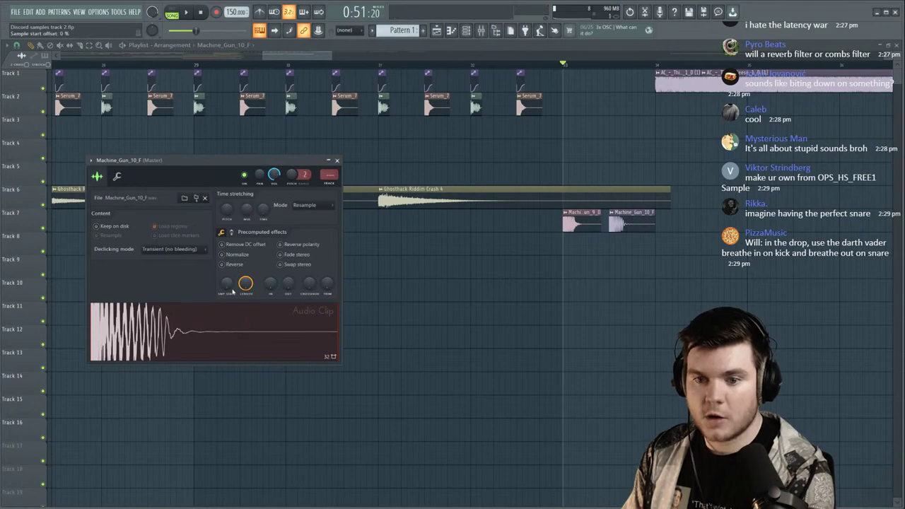
{"action": "left_click", "coordinate": [337, 160]}
Play the two Machine_Gun clips at bar 33 and compare them with the drop from bar 25.
{"action": "key", "text": "space"}
{"action": "scroll", "coordinate": [539, 72], "scroll_direction": "down", "scroll_amount": 4}
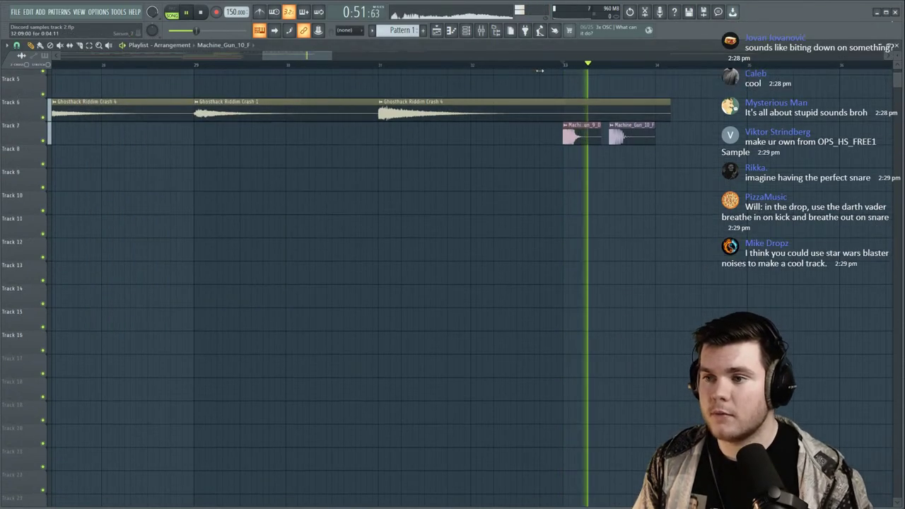
{"action": "scroll", "coordinate": [543, 67], "scroll_direction": "up", "scroll_amount": 3}
{"action": "scroll", "coordinate": [540, 69], "scroll_direction": "down", "scroll_amount": 4}
{"action": "key", "text": "space"}
{"action": "left_click", "coordinate": [349, 65]}
{"action": "key", "text": "space"}
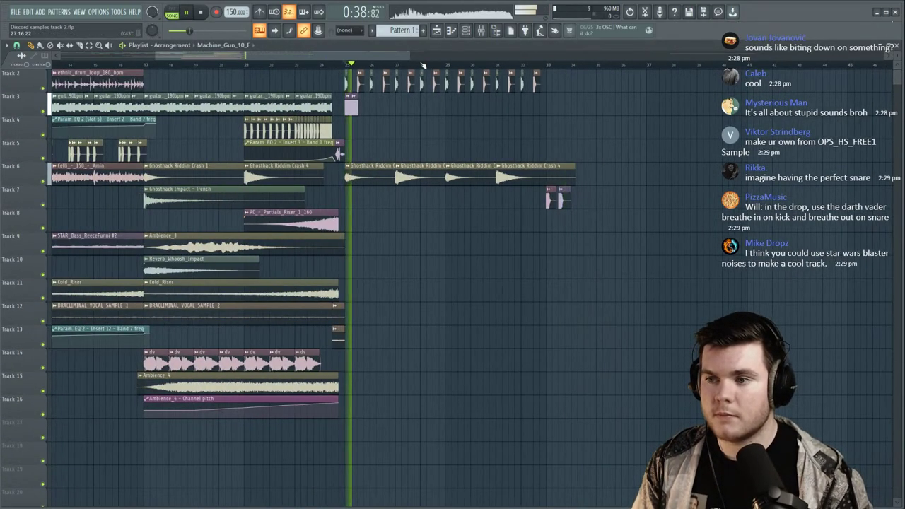
{"action": "scroll", "coordinate": [421, 79], "scroll_direction": "up", "scroll_amount": 2}
{"action": "key", "text": "space"}
{"action": "key", "text": "space"}
Move the Machine_Gun_9_D clip to just before bar 26 on Track 7 and route it to mixer insert 22.
{"action": "left_click_drag", "start_coordinate": [641, 198], "coordinate": [338, 201]}
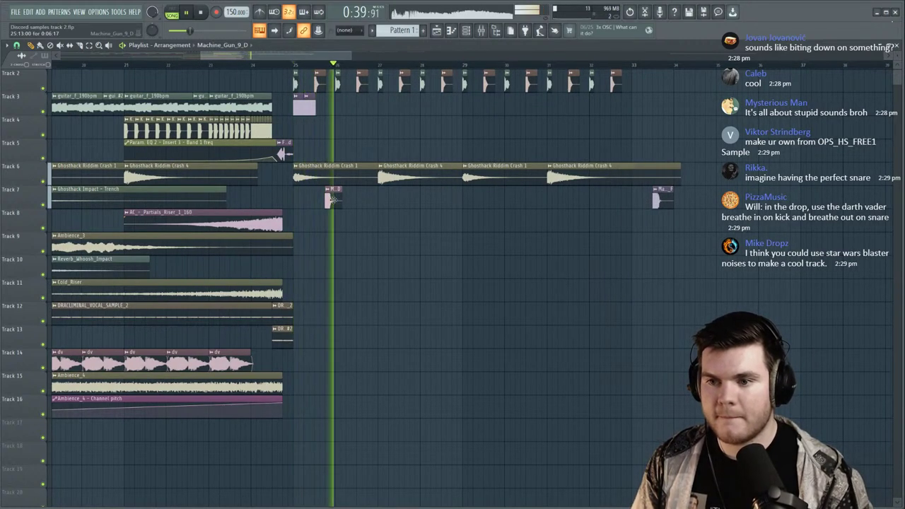
{"action": "double_click", "coordinate": [337, 201]}
{"action": "left_click", "coordinate": [481, 31]}
{"action": "key", "text": "space"}
{"action": "left_click_drag", "start_coordinate": [247, 94], "coordinate": [248, 58]}
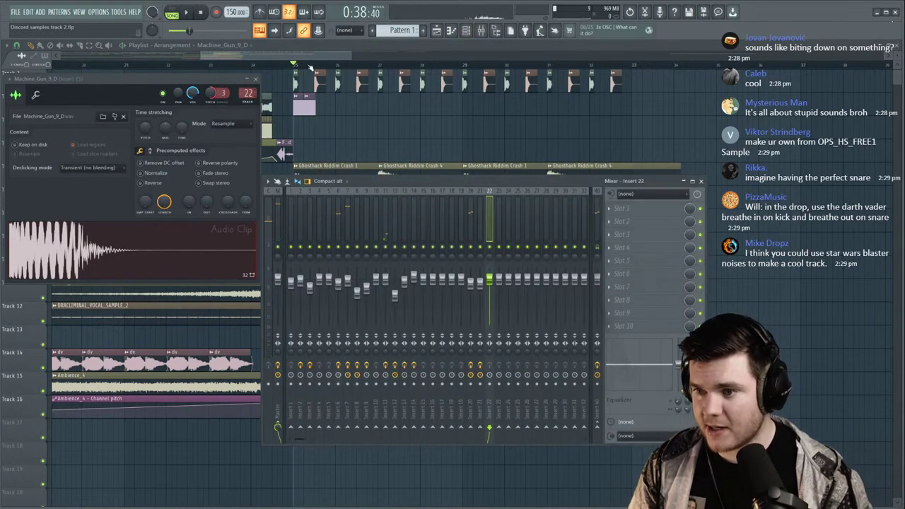
Route Machine_Gun_10_F to mixer insert 22 as well and close its channel settings.
{"action": "right_click", "coordinate": [602, 157]}
{"action": "double_click", "coordinate": [668, 202]}
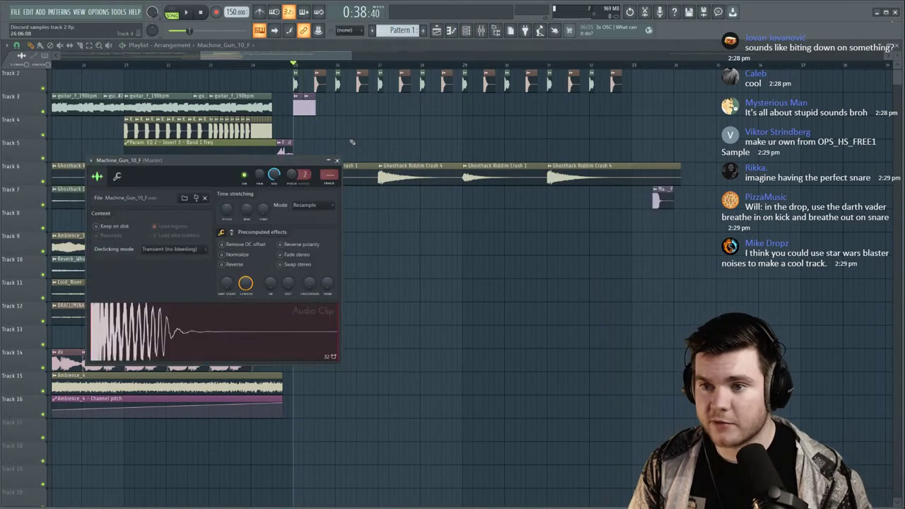
{"action": "left_click_drag", "start_coordinate": [329, 175], "coordinate": [330, 179]}
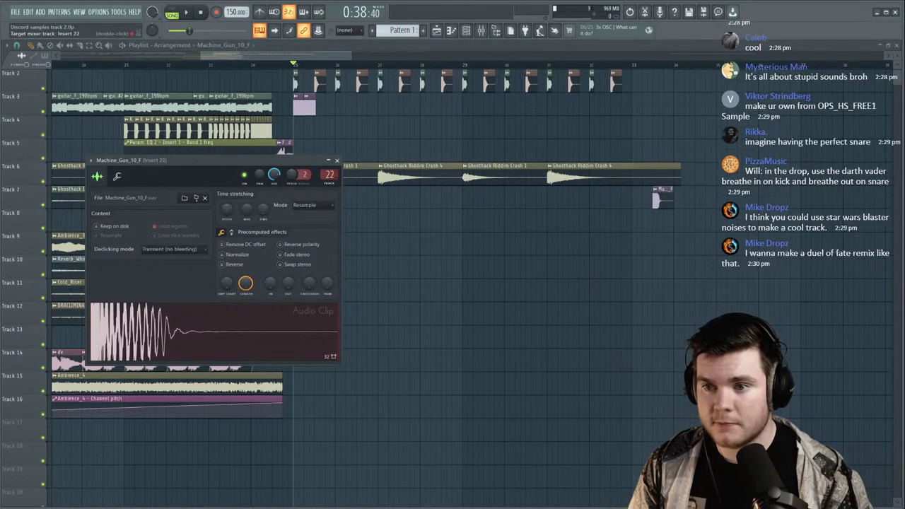
{"action": "key", "text": "space"}
{"action": "left_click", "coordinate": [337, 161]}
Place the Machine_Gun_10_F clip just after bar 26, following Machine_Gun_9_D, and play the drop.
{"action": "left_click_drag", "start_coordinate": [658, 203], "coordinate": [351, 201]}
{"action": "key", "text": "space"}
{"action": "key", "text": "space"}
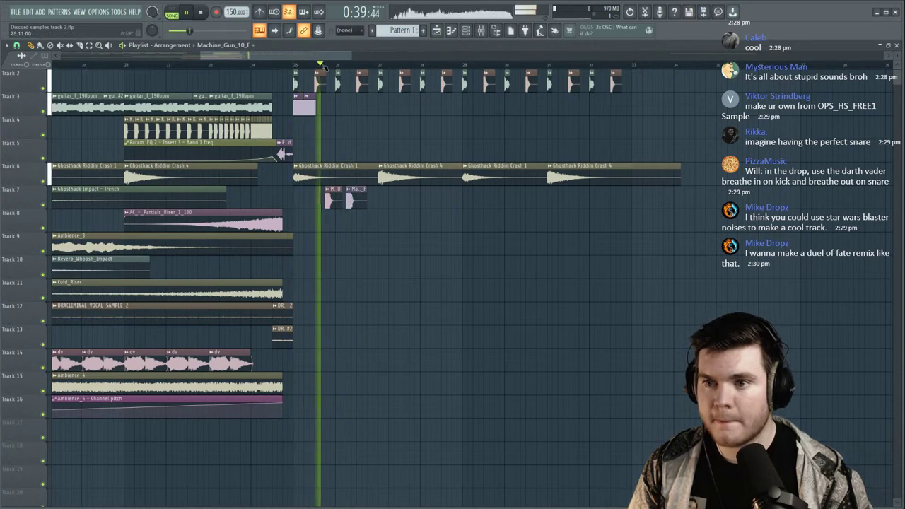
Lower the volume of mixer insert 22 to 82% (-4.2 dB) while checking the Machine_Gun clips in playback.
{"action": "left_click", "coordinate": [481, 31]}
{"action": "key", "text": "space"}
{"action": "key", "text": "space"}
{"action": "left_click_drag", "start_coordinate": [489, 279], "coordinate": [489, 290]}
{"action": "key", "text": "space"}
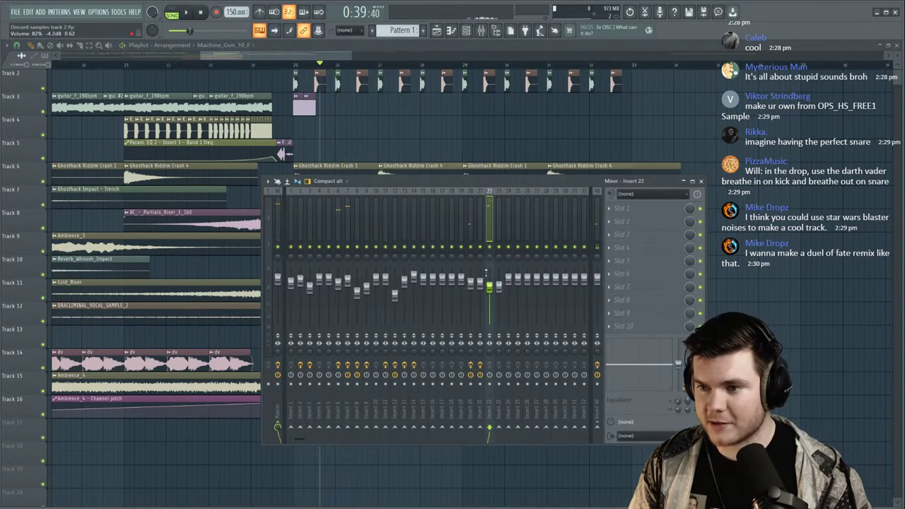
Copy the mixer track state of insert 20, with Disperser, Vocodex and Fruity parametric EQ 2, onto insert 22.
{"action": "right_click", "coordinate": [471, 235]}
{"action": "mouse_move", "coordinate": [495, 242]}
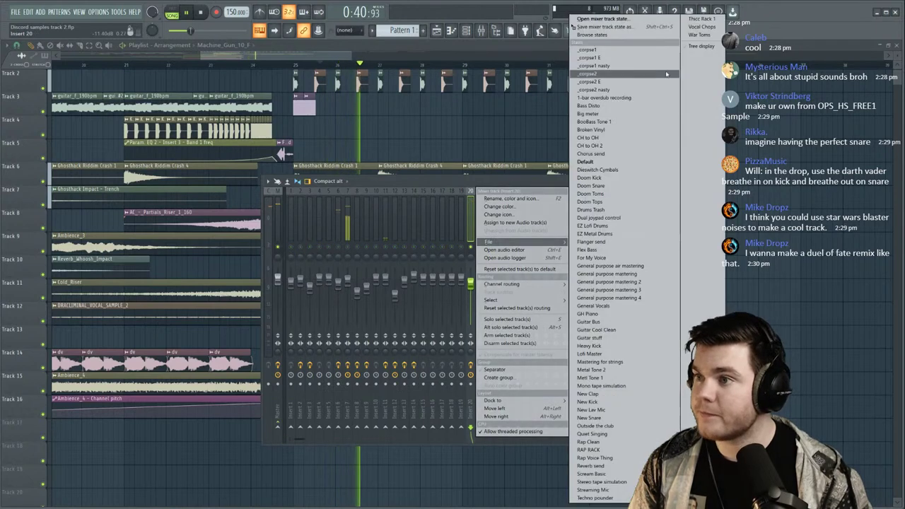
{"action": "left_click", "coordinate": [635, 26]}
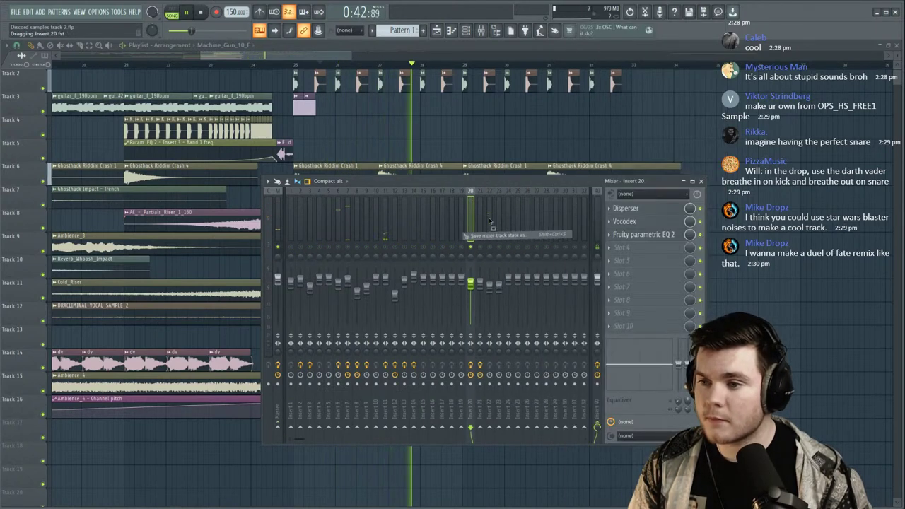
{"action": "left_click", "coordinate": [489, 227]}
Adjust the upper band of Fruity parametric EQ 2 on insert 22 during playback, then close the equalizer.
{"action": "key", "text": "space"}
{"action": "key", "text": "space"}
{"action": "key", "text": "space"}
{"action": "key", "text": "space"}
{"action": "left_click", "coordinate": [639, 235]}
{"action": "key", "text": "space"}
{"action": "key", "text": "space"}
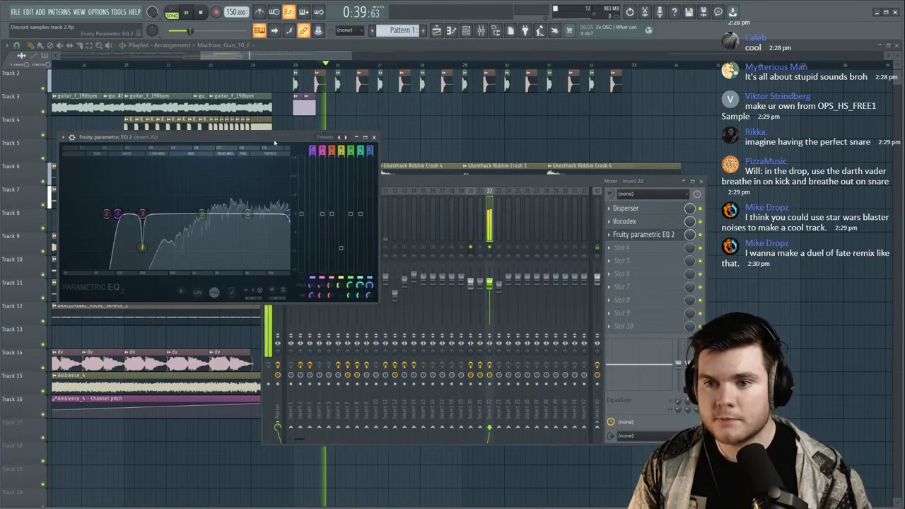
{"action": "left_click_drag", "start_coordinate": [255, 201], "coordinate": [248, 211]}
{"action": "key", "text": "space"}
{"action": "left_click", "coordinate": [640, 235]}
{"action": "key", "text": "space"}
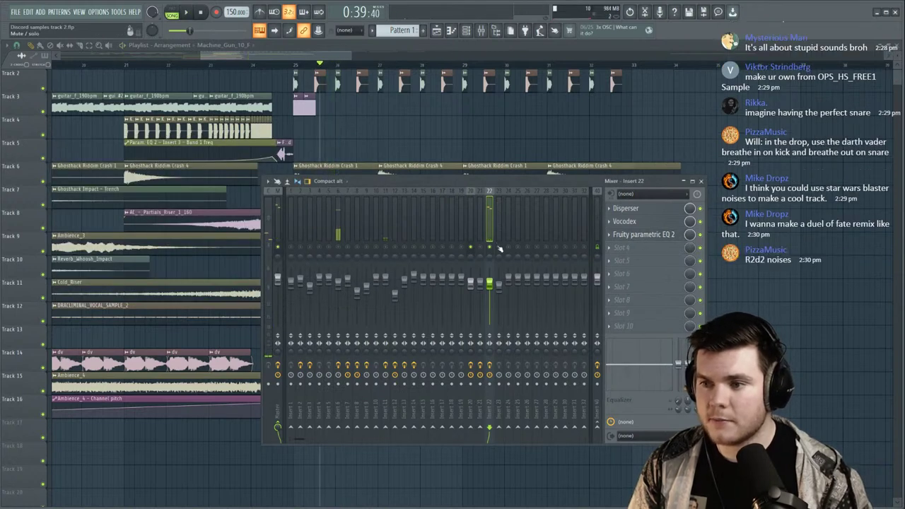
Copy insert 20's mixer track state onto insert 23 and check its Fruity parametric EQ 2 during playback.
{"action": "key", "text": "space"}
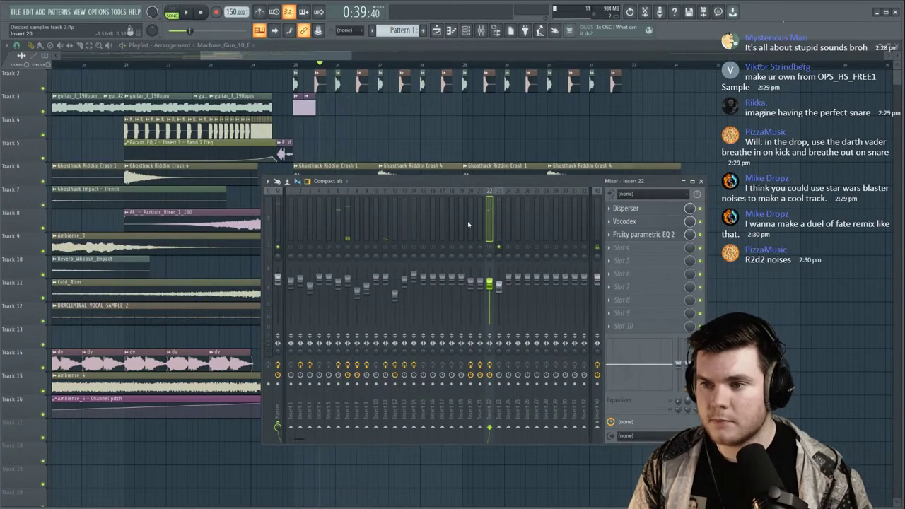
{"action": "key", "text": "space"}
{"action": "left_click", "coordinate": [472, 215]}
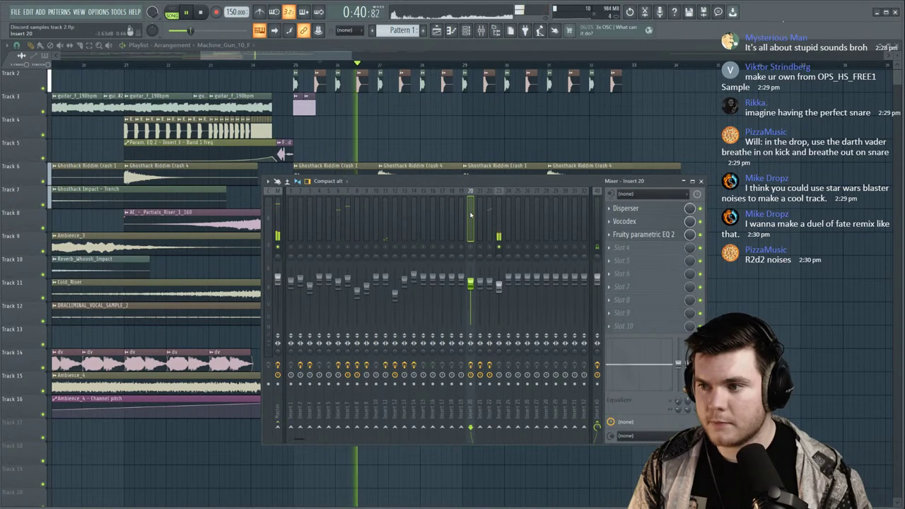
{"action": "key", "text": "space"}
{"action": "right_click", "coordinate": [471, 215]}
{"action": "mouse_move", "coordinate": [496, 242]}
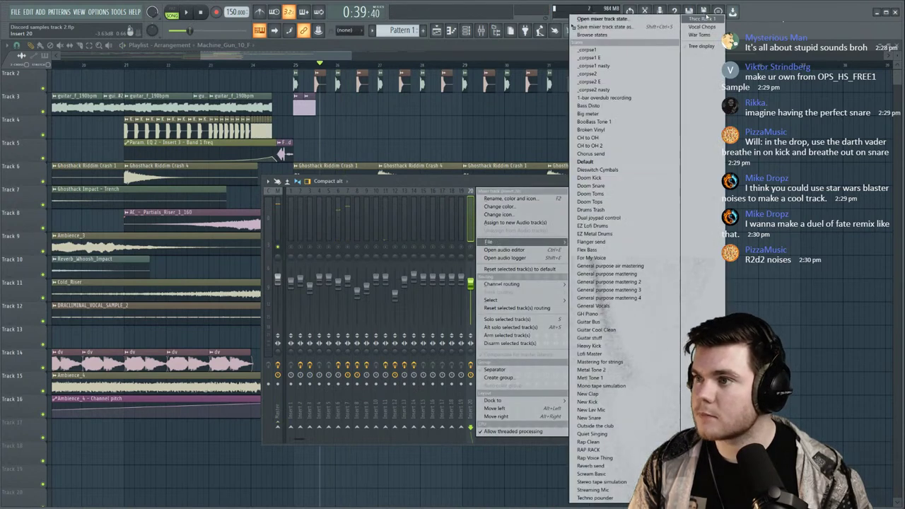
{"action": "left_click_drag", "start_coordinate": [630, 29], "coordinate": [502, 235]}
{"action": "key", "text": "space"}
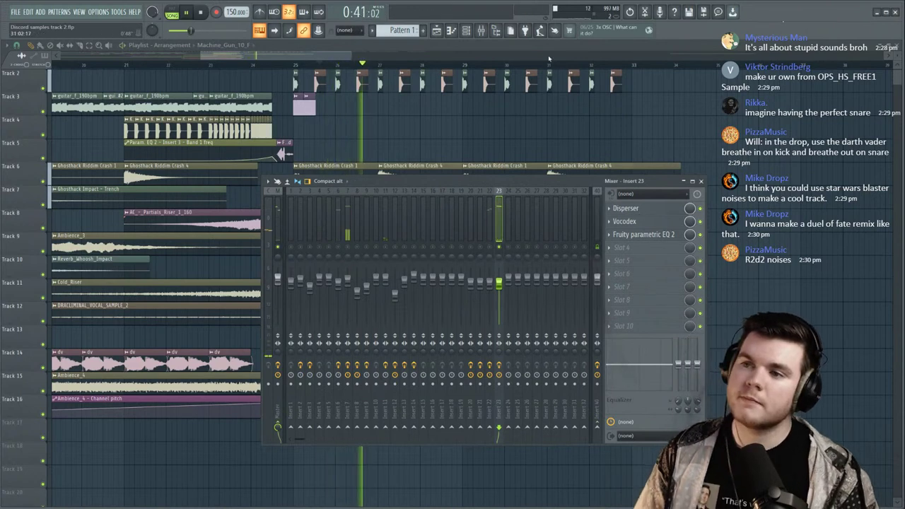
{"action": "left_click", "coordinate": [634, 236]}
{"action": "left_click", "coordinate": [634, 236]}
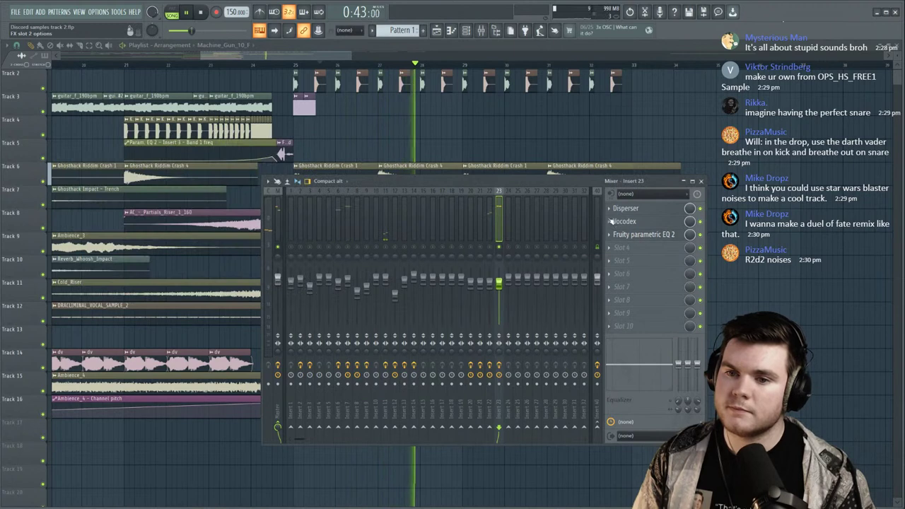
{"action": "key", "text": "space"}
Close the mixer and set the channel volume of Machine_Gun_10_F to 51% (-12.3 dB) during playback.
{"action": "key", "text": "F9"}
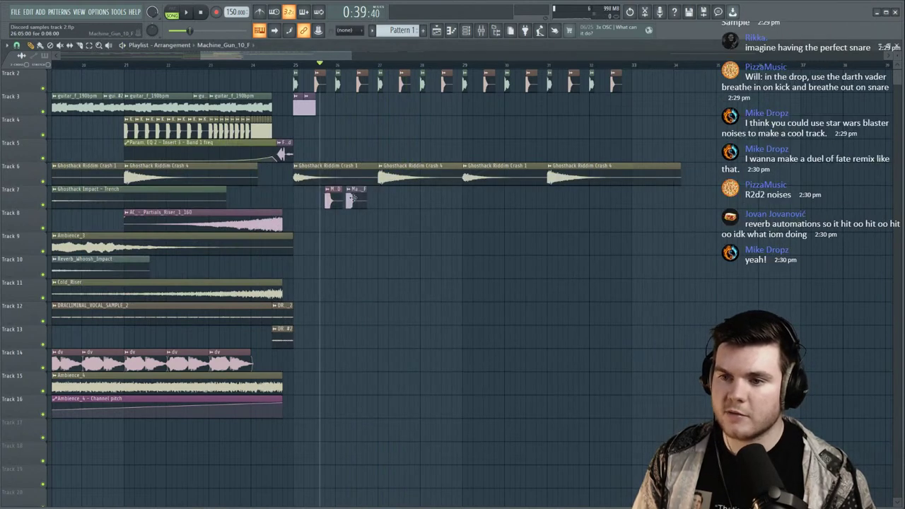
{"action": "double_click", "coordinate": [349, 199]}
{"action": "key", "text": "space"}
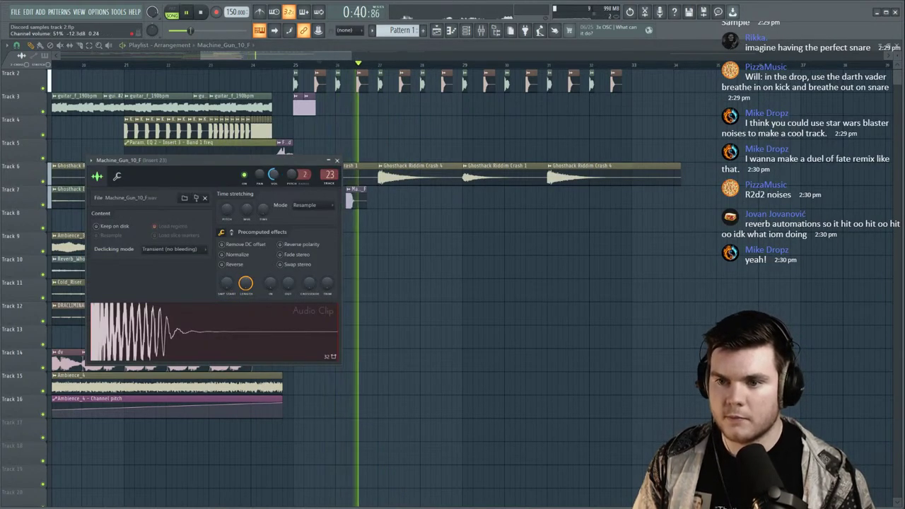
{"action": "left_click", "coordinate": [337, 161]}
{"action": "key", "text": "space"}
Lower the channel volume of Machine_Gun_9_D while playing the drop.
{"action": "double_click", "coordinate": [329, 200]}
{"action": "key", "text": "space"}
{"action": "key", "text": "space"}
{"action": "left_click_drag", "start_coordinate": [193, 93], "coordinate": [193, 105]}
{"action": "key", "text": "space"}
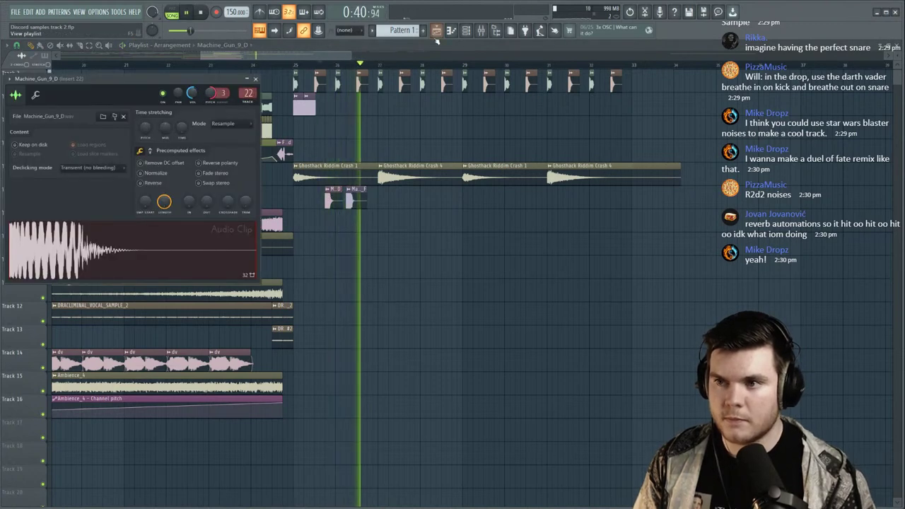
{"action": "key", "text": "space"}
{"action": "key", "text": "space"}
Turn off solo in the mixer so all tracks sound, and play the drop from bar 25.
{"action": "left_click", "coordinate": [481, 30]}
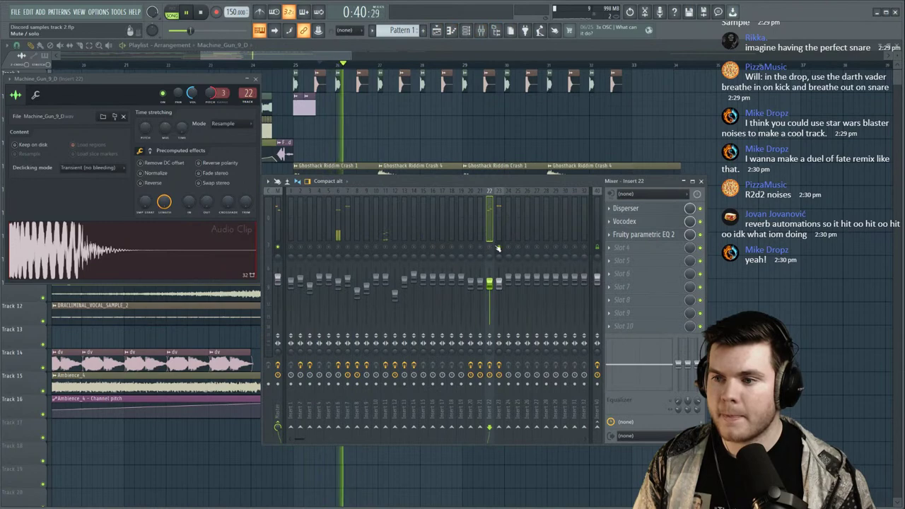
{"action": "right_click", "coordinate": [499, 248]}
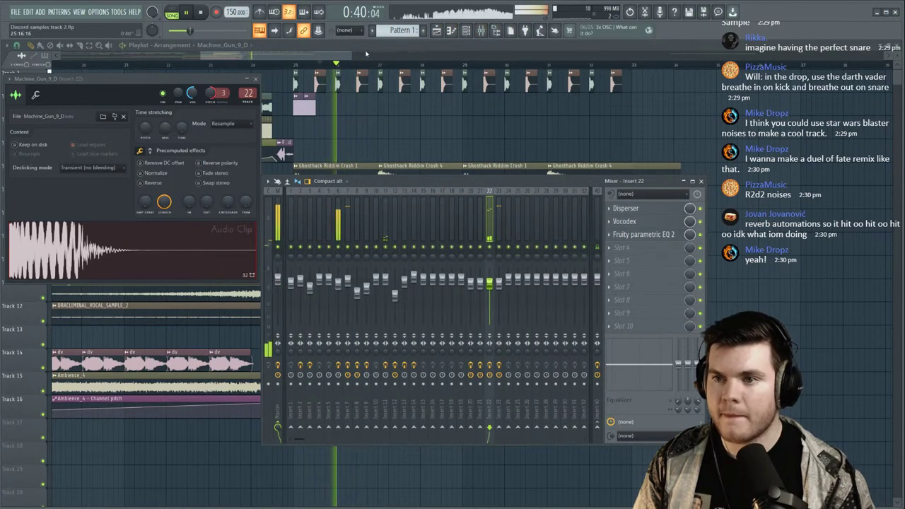
{"action": "left_click", "coordinate": [297, 65]}
{"action": "left_click", "coordinate": [296, 65]}
{"action": "left_click", "coordinate": [295, 66]}
{"action": "scroll", "coordinate": [297, 65], "scroll_direction": "up", "scroll_amount": 3}
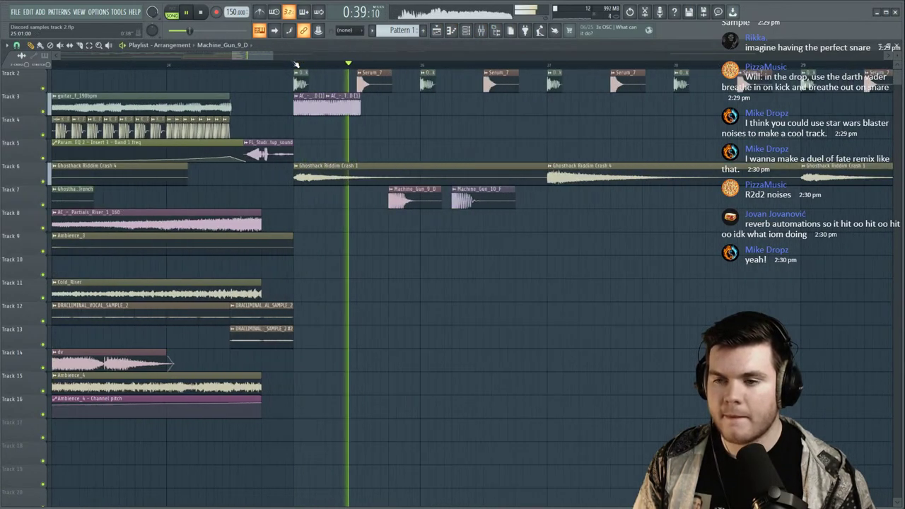
{"action": "key", "text": "space"}
{"action": "key", "text": "space"}
{"action": "scroll", "coordinate": [386, 64], "scroll_direction": "up", "scroll_amount": 4}
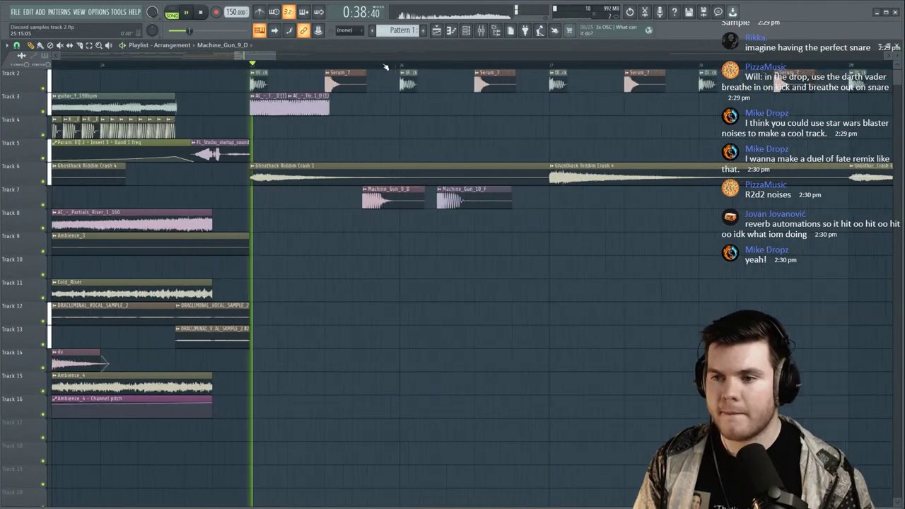
Move Machine_Gun_10_F to just before bar 27 and nudge Machine_Gun_9_D slightly closer to bar 26 on Track 7.
{"action": "left_click_drag", "start_coordinate": [505, 199], "coordinate": [619, 200]}
{"action": "key", "text": "space"}
{"action": "key", "text": "space"}
{"action": "left_click_drag", "start_coordinate": [419, 202], "coordinate": [433, 203]}
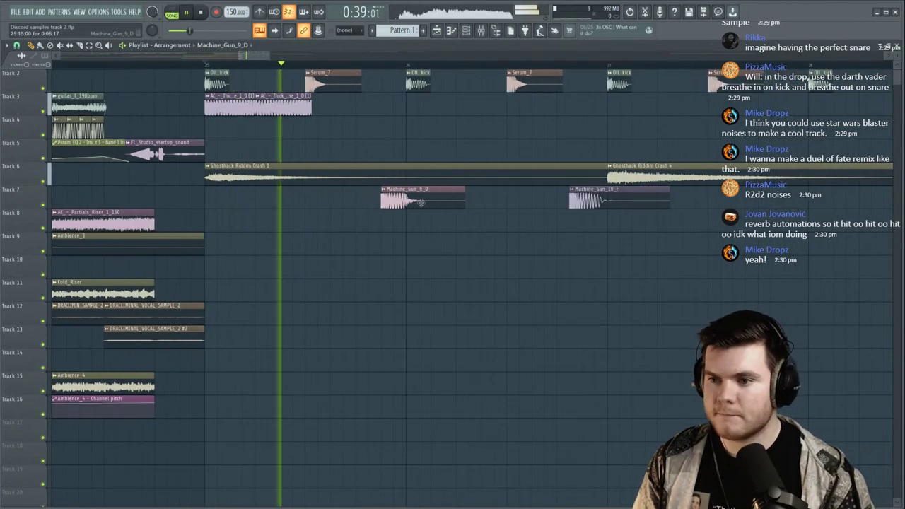
{"action": "scroll", "coordinate": [387, 69], "scroll_direction": "down", "scroll_amount": 4}
{"action": "key", "text": "space"}
{"action": "key", "text": "space"}
{"action": "scroll", "coordinate": [387, 68], "scroll_direction": "up", "scroll_amount": 4}
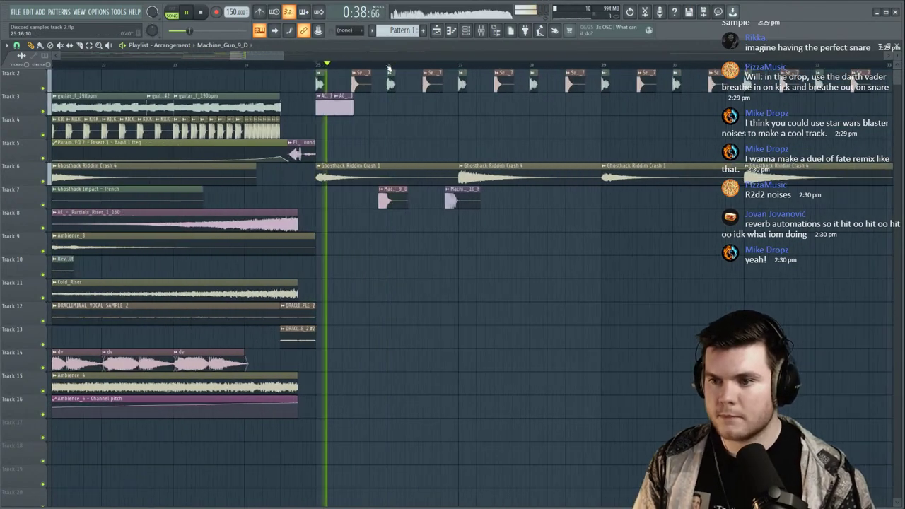
Rearrange the Track 7 shots around bar 26 as Machine_Gun_10_F followed by two Machine_Gun_9_D clips, and play them.
{"action": "left_click", "coordinate": [353, 220]}
{"action": "key", "text": "space"}
{"action": "key", "text": "space"}
{"action": "right_click", "coordinate": [377, 219]}
{"action": "left_click_drag", "start_coordinate": [542, 201], "coordinate": [419, 188]}
{"action": "key", "text": "space"}
{"action": "key", "text": "space"}
{"action": "key", "text": "space"}
{"action": "key", "text": "space"}
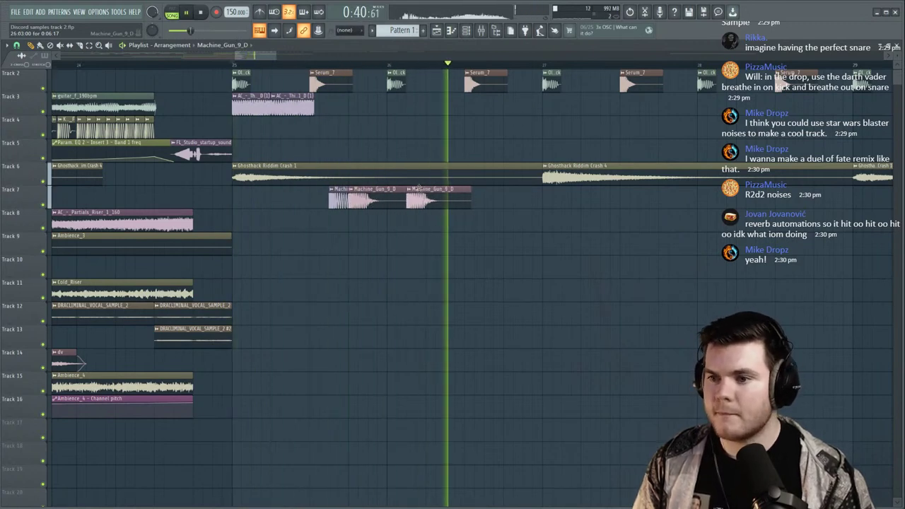
{"action": "key", "text": "space"}
{"action": "key", "text": "space"}
Add another Machine_Gun_10_F clip on Track 7 at the snare in the middle of bar 26.
{"action": "left_click", "coordinate": [498, 219]}
{"action": "left_click_drag", "start_coordinate": [512, 221], "coordinate": [509, 199]}
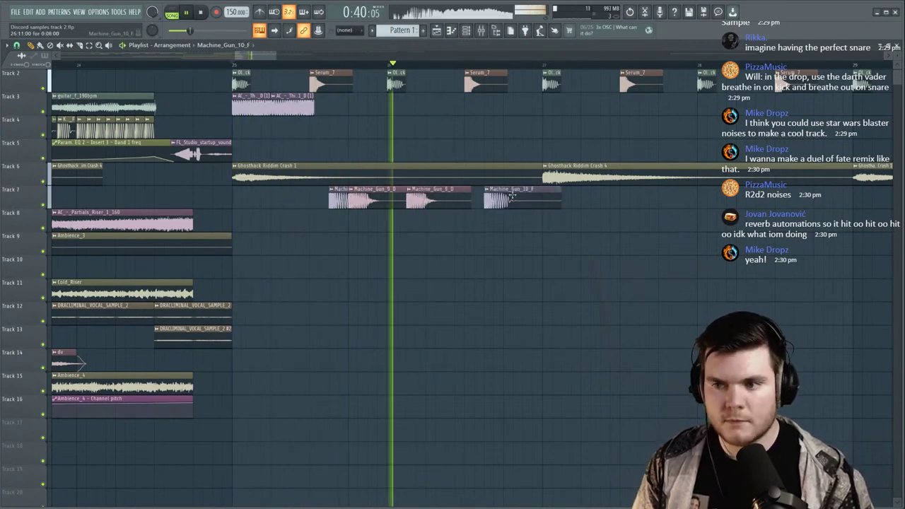
{"action": "key", "text": "space"}
{"action": "key", "text": "space"}
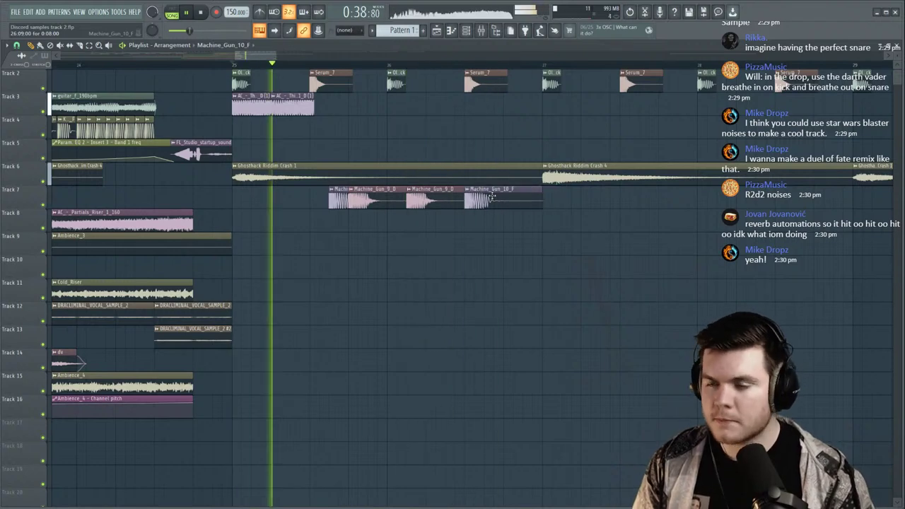
Play from bar 21 into the drop and delete the second Machine_Gun_9_D clip from Track 7.
{"action": "scroll", "coordinate": [455, 64], "scroll_direction": "down", "scroll_amount": 5}
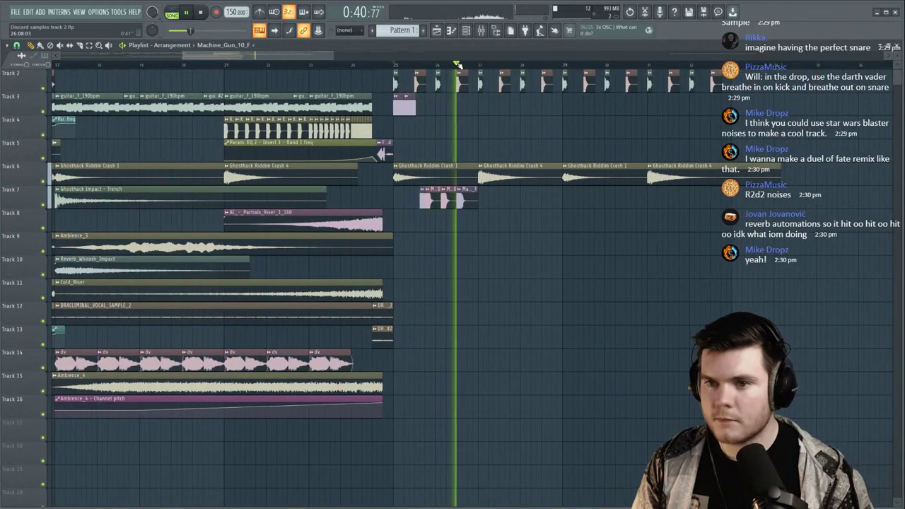
{"action": "left_click", "coordinate": [226, 64]}
{"action": "scroll", "coordinate": [228, 65], "scroll_direction": "down", "scroll_amount": 4}
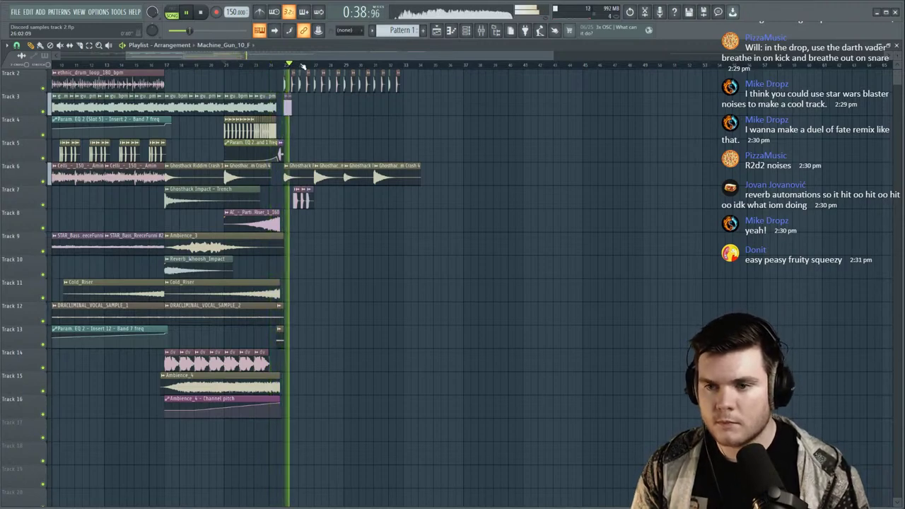
{"action": "scroll", "coordinate": [290, 64], "scroll_direction": "up", "scroll_amount": 3}
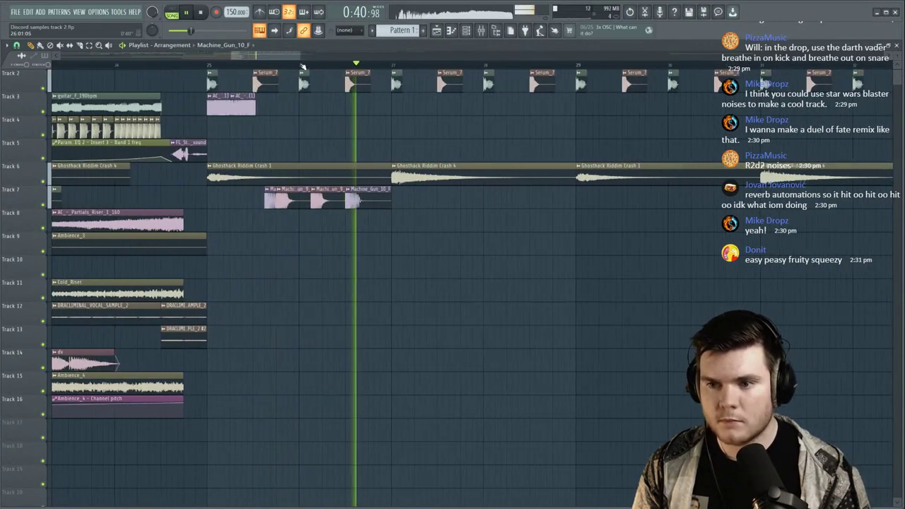
{"action": "scroll", "coordinate": [302, 66], "scroll_direction": "up", "scroll_amount": 3}
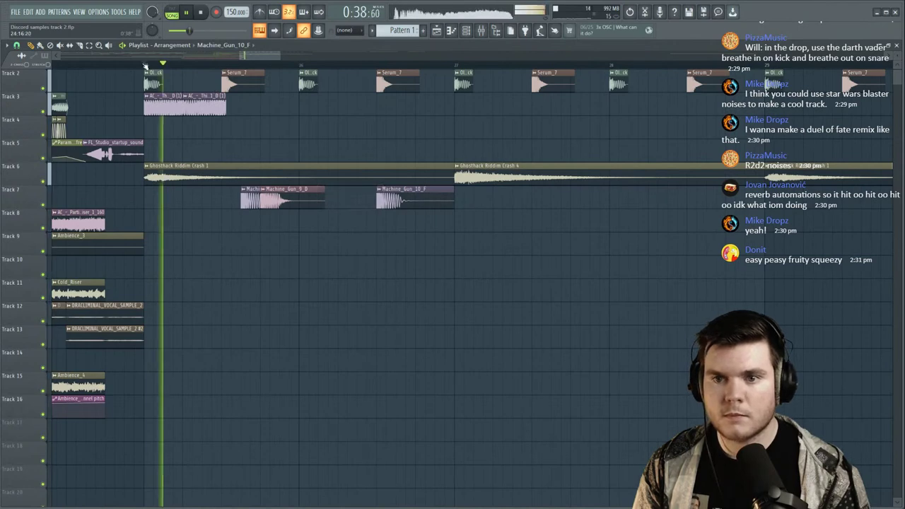
{"action": "key", "text": "space"}
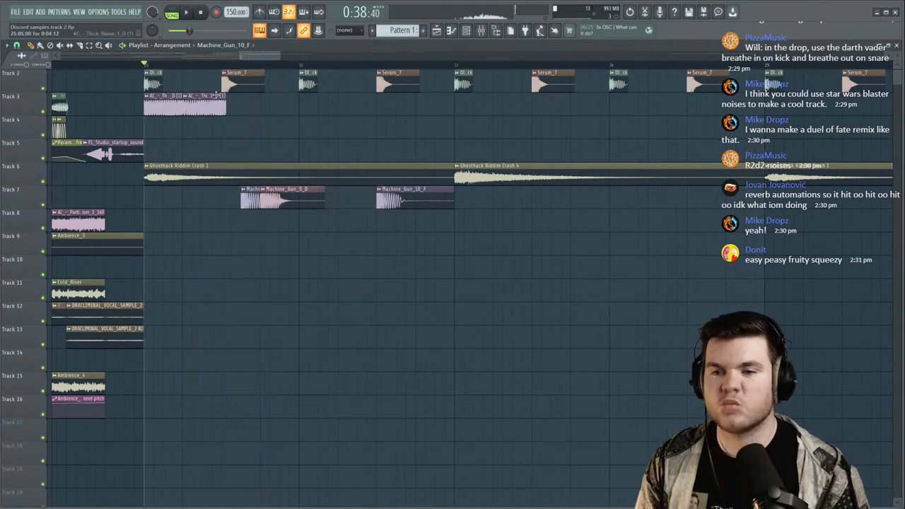
Delete the Machine_Gun_10_F clip in the middle of bar 26 and move Machine_Gun_9_D down to Track 8.
{"action": "right_click", "coordinate": [402, 203]}
{"action": "left_click_drag", "start_coordinate": [269, 200], "coordinate": [268, 223]}
{"action": "key", "text": "space"}
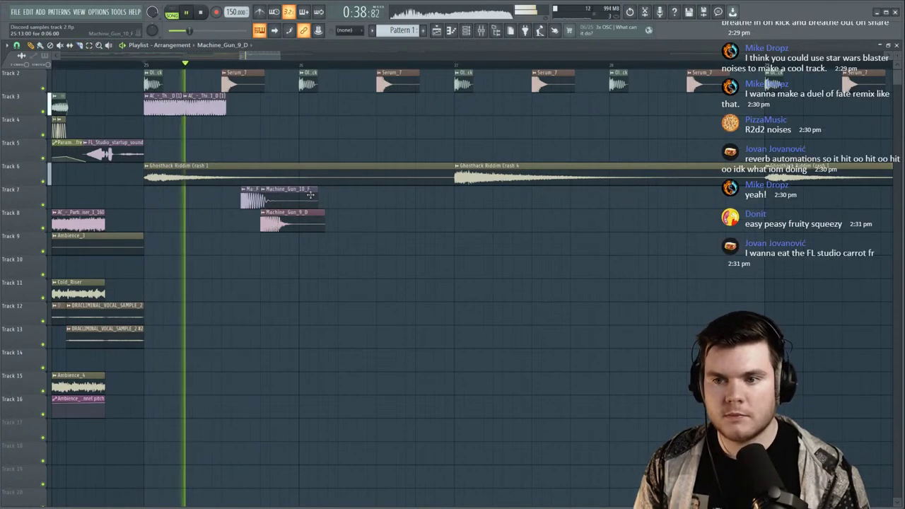
Slice off and delete the tails of Machine_Gun_10_F and Machine_Gun_9_D, leaving two short, back-to-back hits.
{"action": "scroll", "coordinate": [251, 83], "scroll_direction": "up", "scroll_amount": 4}
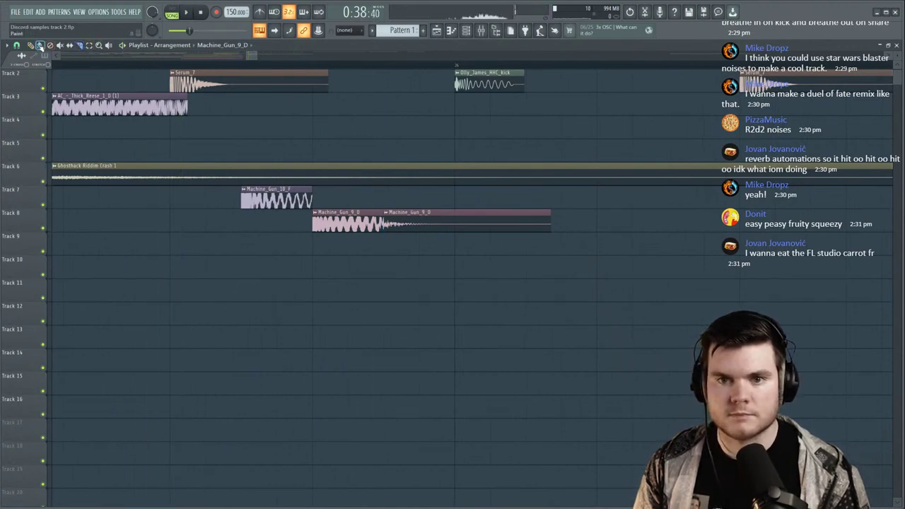
{"action": "right_click", "coordinate": [428, 223]}
{"action": "key", "text": "space"}
Place a copy of the shortened Machine_Gun_10_F on Track 7 right after Machine_Gun_9_D and play the drop.
{"action": "left_click", "coordinate": [278, 201]}
{"action": "left_click", "coordinate": [387, 200]}
{"action": "scroll", "coordinate": [375, 68], "scroll_direction": "down", "scroll_amount": 5}
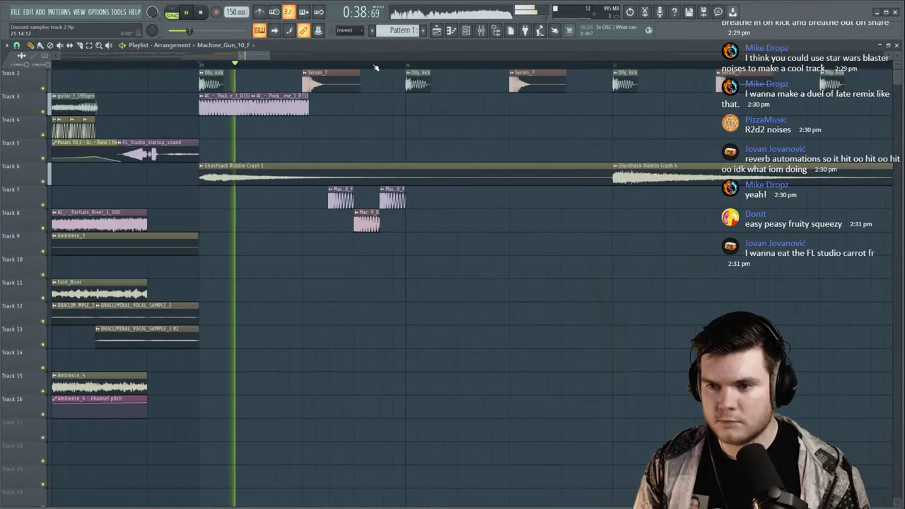
{"action": "key", "text": "space"}
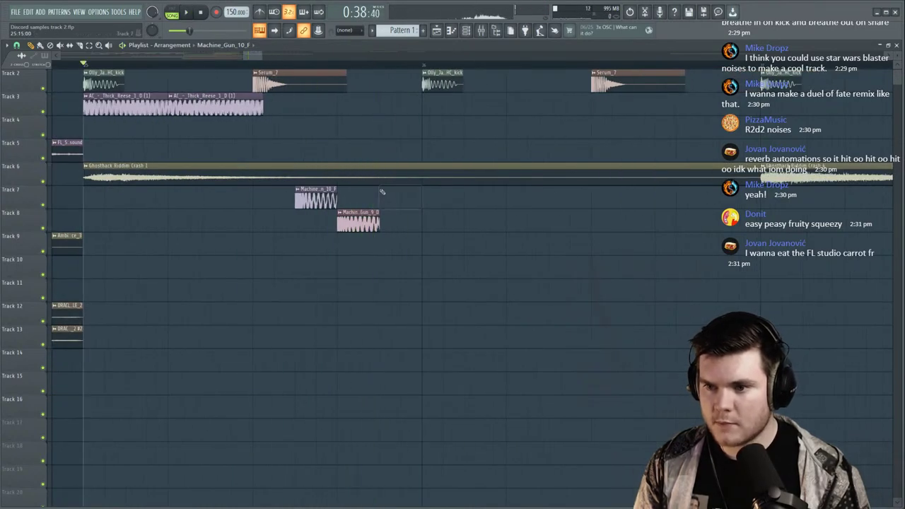
Make the second Machine_Gun_10_F clip on Track 7 unique and play from its start.
{"action": "right_click", "coordinate": [385, 198]}
{"action": "left_click", "coordinate": [412, 253]}
{"action": "left_click", "coordinate": [380, 66]}
{"action": "key", "text": "space"}
{"action": "key", "text": "space"}
Add ring modulation with a frequency of 8% to Machine_Gun_10_F #2 in its precomputed effects, auditioning it repeatedly.
{"action": "double_click", "coordinate": [388, 201]}
{"action": "key", "text": "space"}
{"action": "key", "text": "space"}
{"action": "left_click", "coordinate": [163, 162]}
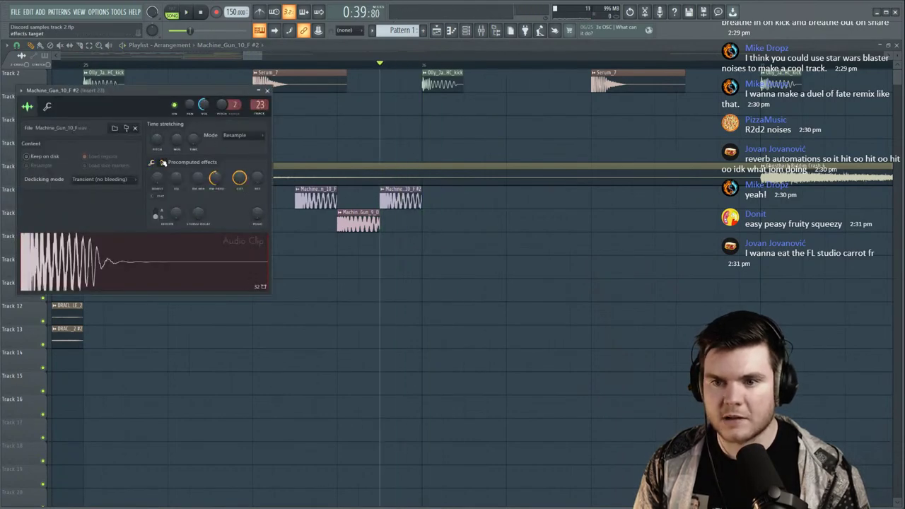
{"action": "left_click_drag", "start_coordinate": [198, 178], "coordinate": [215, 186]}
{"action": "key", "text": "space"}
{"action": "key", "text": "space"}
{"action": "key", "text": "space"}
{"action": "key", "text": "space"}
{"action": "key", "text": "space"}
{"action": "key", "text": "space"}
{"action": "key", "text": "space"}
{"action": "key", "text": "space"}
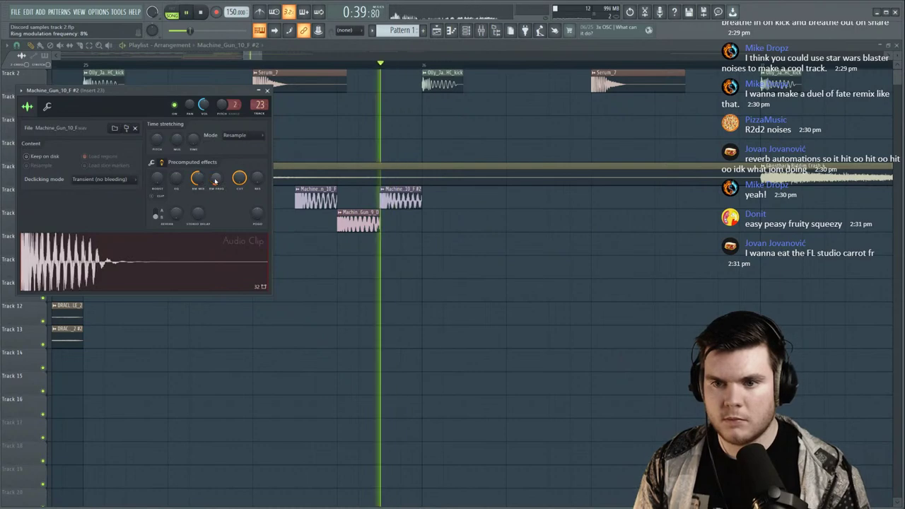
Set the ring modulation mix of Machine_Gun_10_F #2 to 53% while auditioning the clip.
{"action": "key", "text": "space"}
{"action": "key", "text": "space"}
{"action": "key", "text": "space"}
{"action": "key", "text": "space"}
{"action": "key", "text": "space"}
{"action": "key", "text": "space"}
{"action": "key", "text": "space"}
{"action": "key", "text": "space"}
{"action": "key", "text": "space"}
{"action": "key", "text": "space"}
{"action": "key", "text": "space"}
{"action": "key", "text": "space"}
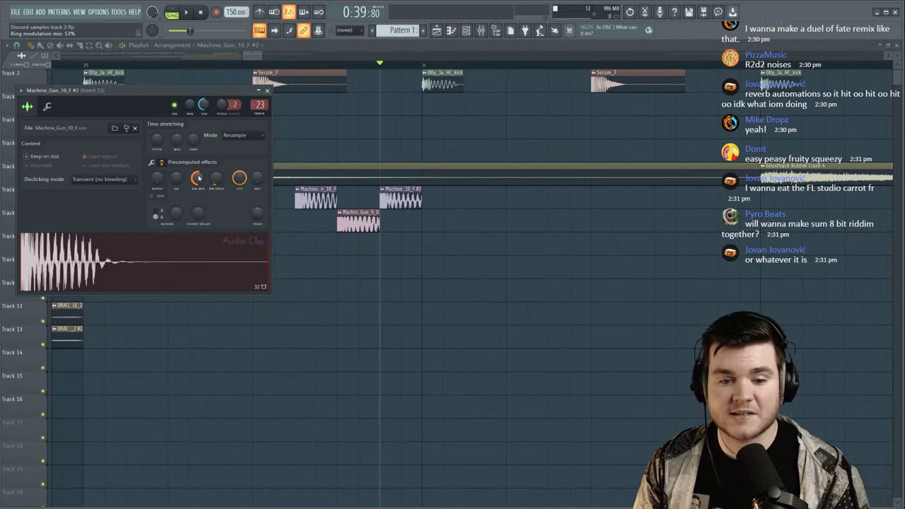
{"action": "key", "text": "space"}
Replay the drop from bar 25 to hear the ring-modulated shot in context.
{"action": "left_click", "coordinate": [294, 65]}
{"action": "left_click", "coordinate": [294, 65]}
{"action": "left_click", "coordinate": [88, 66]}
{"action": "left_click", "coordinate": [88, 66]}
{"action": "left_click_drag", "start_coordinate": [260, 55], "coordinate": [308, 54]}
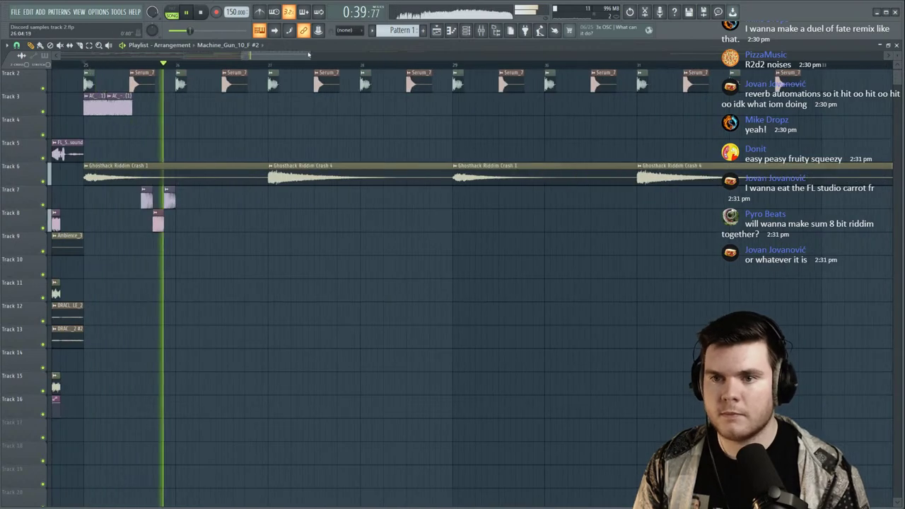
Move the two AC Thick Reese clips at bar 25 from Track 3 down to Track 9.
{"action": "key", "text": "space"}
{"action": "left_click_drag", "start_coordinate": [106, 105], "coordinate": [106, 243]}
{"action": "key", "text": "space"}
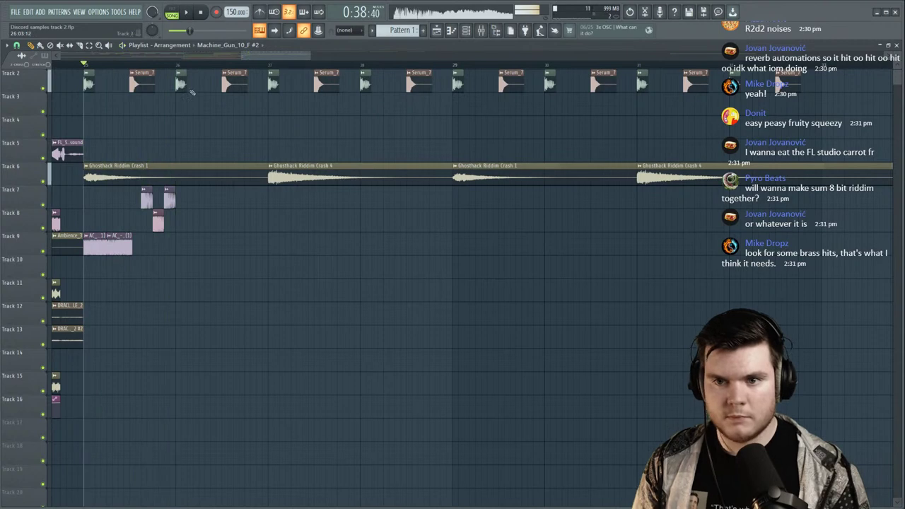
Add two extra Olly_James_HHC_kick hits to Track 2 in bar 26 and replay the drop from bar 25.
{"action": "scroll", "coordinate": [191, 92], "scroll_direction": "up", "scroll_amount": 2}
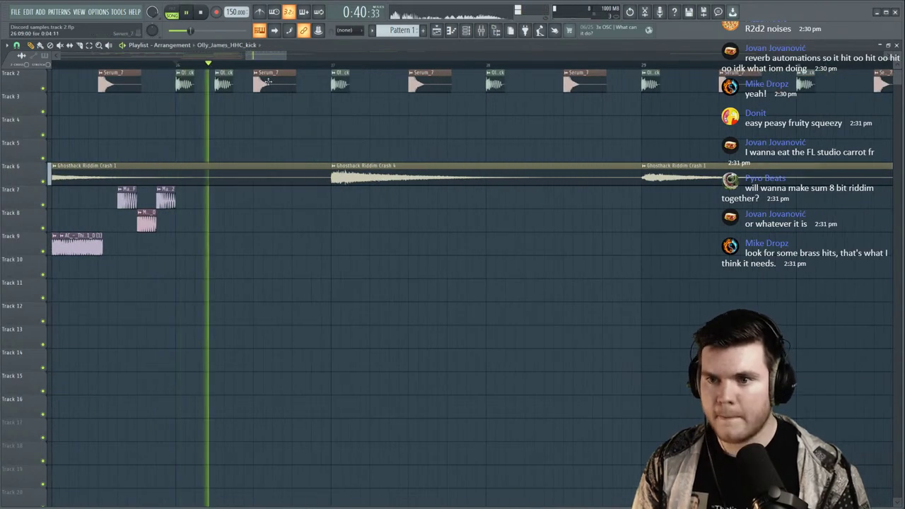
{"action": "scroll", "coordinate": [280, 67], "scroll_direction": "down", "scroll_amount": 2}
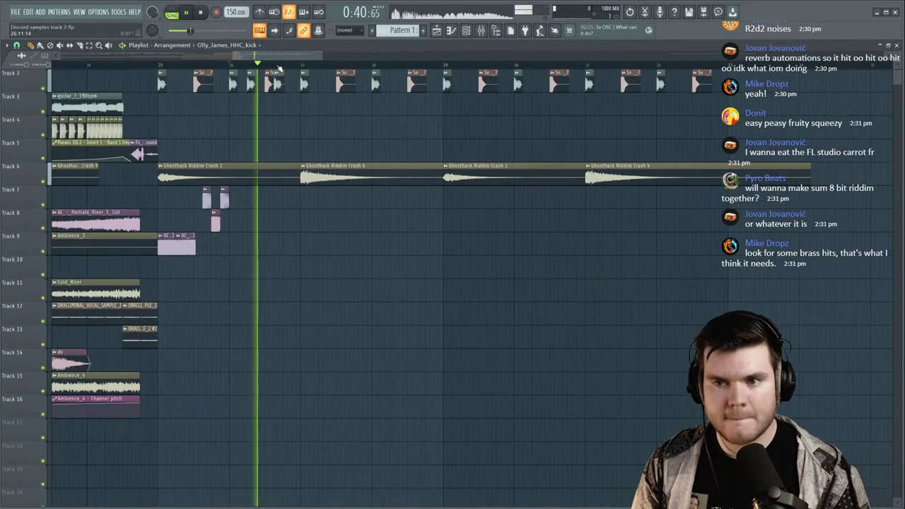
{"action": "left_click", "coordinate": [161, 65]}
Select all the Serum_7 clips in the drop on Track 2 and move them down to Track 3.
{"action": "left_click", "coordinate": [199, 87], "text": "ctrl+shift"}
{"action": "left_click", "coordinate": [269, 90], "text": "ctrl+shift"}
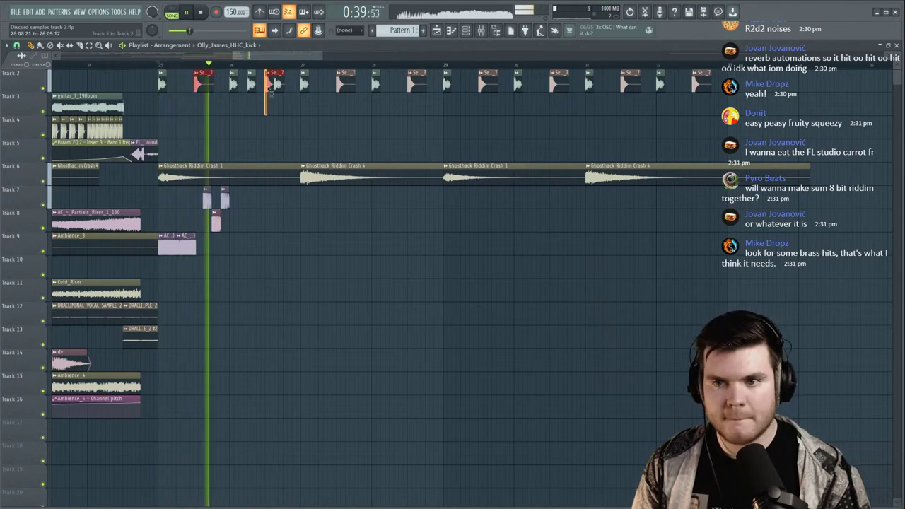
{"action": "left_click", "coordinate": [341, 86], "text": "ctrl+shift"}
{"action": "left_click", "coordinate": [413, 86], "text": "ctrl+shift"}
{"action": "left_click", "coordinate": [487, 86], "text": "ctrl+shift"}
{"action": "key", "text": "space"}
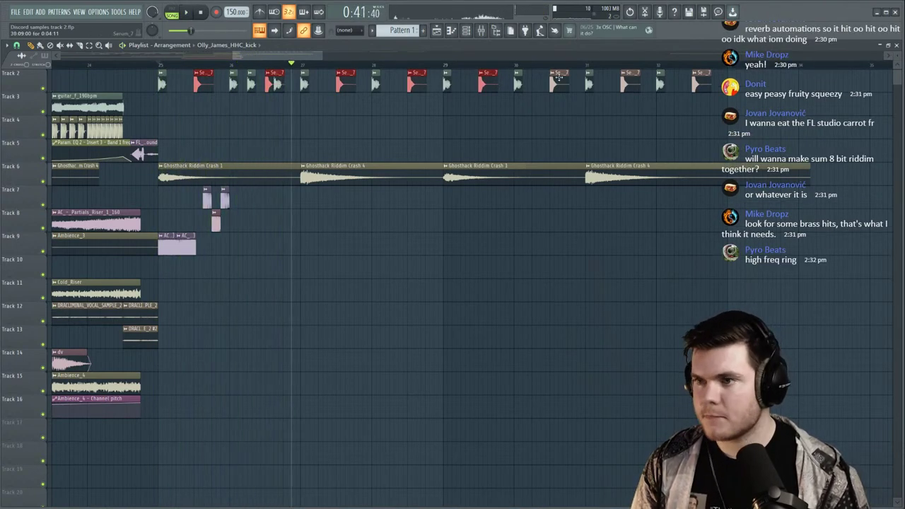
{"action": "left_click", "coordinate": [558, 84], "text": "ctrl+shift"}
{"action": "left_click", "coordinate": [628, 85], "text": "ctrl+shift"}
{"action": "left_click", "coordinate": [699, 84], "text": "ctrl+shift"}
{"action": "left_click", "coordinate": [486, 85], "text": "ctrl+shift"}
{"action": "left_click", "coordinate": [414, 85], "text": "ctrl+shift"}
{"action": "left_click", "coordinate": [343, 85], "text": "ctrl+shift"}
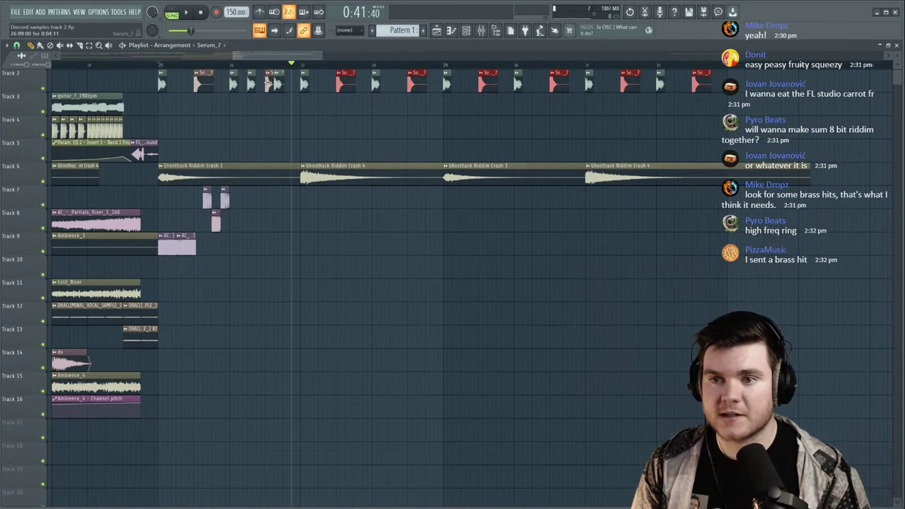
{"action": "left_click", "coordinate": [204, 83], "text": "ctrl+shift"}
{"action": "key", "text": "shift+Down"}
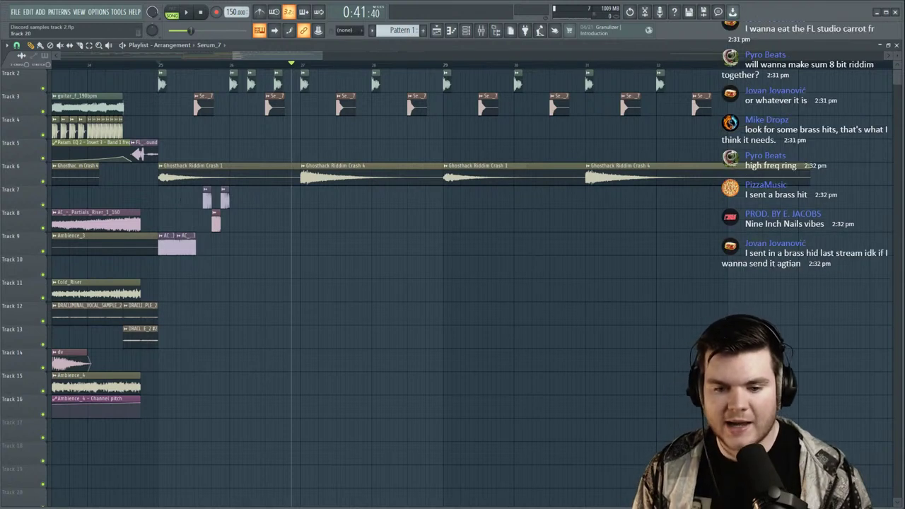
Switch to the stream-samples channel in Discord and audition TrapBrass_Dmin_120, HeavySustain_Gmin_150 and very_useful_vocal_sound while looking for brass hits.
{"action": "key", "text": "alt+Tab"}
{"action": "scroll", "coordinate": [390, 281], "scroll_direction": "down", "scroll_amount": 6}
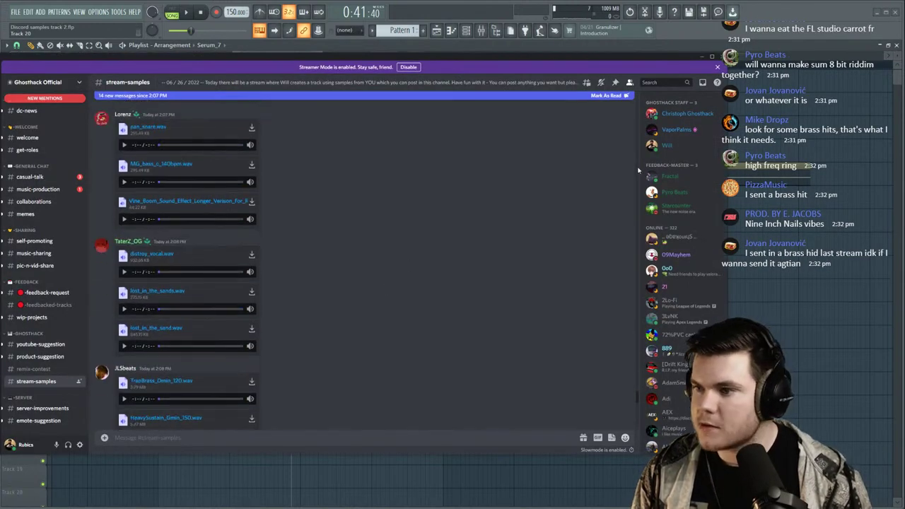
{"action": "scroll", "coordinate": [636, 398], "scroll_direction": "down", "scroll_amount": 10}
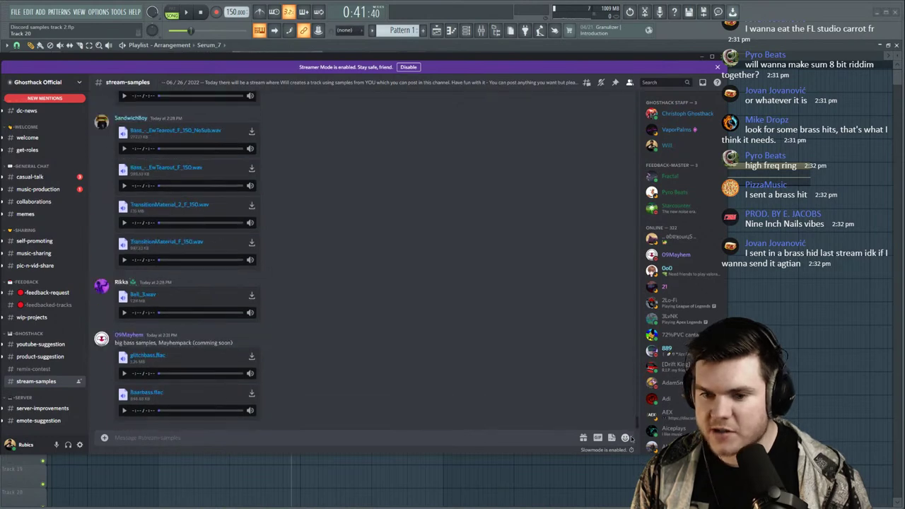
{"action": "scroll", "coordinate": [298, 217], "scroll_direction": "up", "scroll_amount": 5}
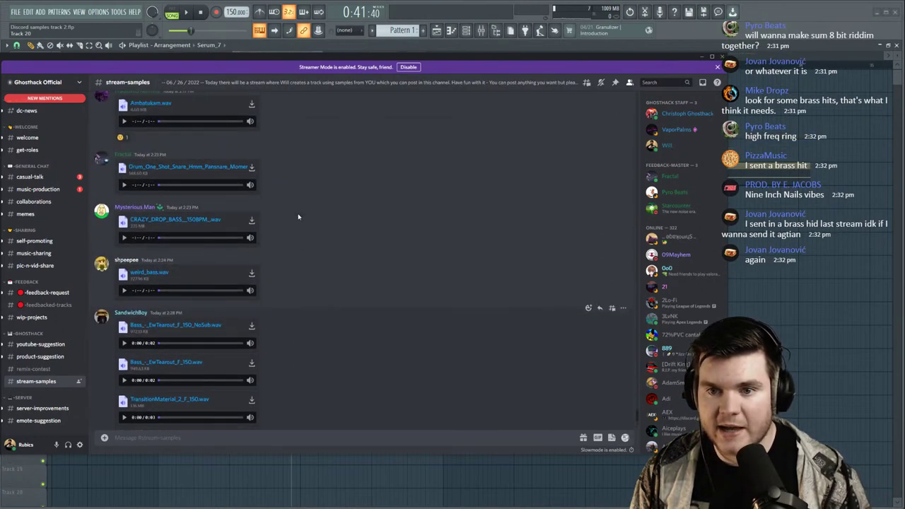
{"action": "scroll", "coordinate": [298, 217], "scroll_direction": "up", "scroll_amount": 3}
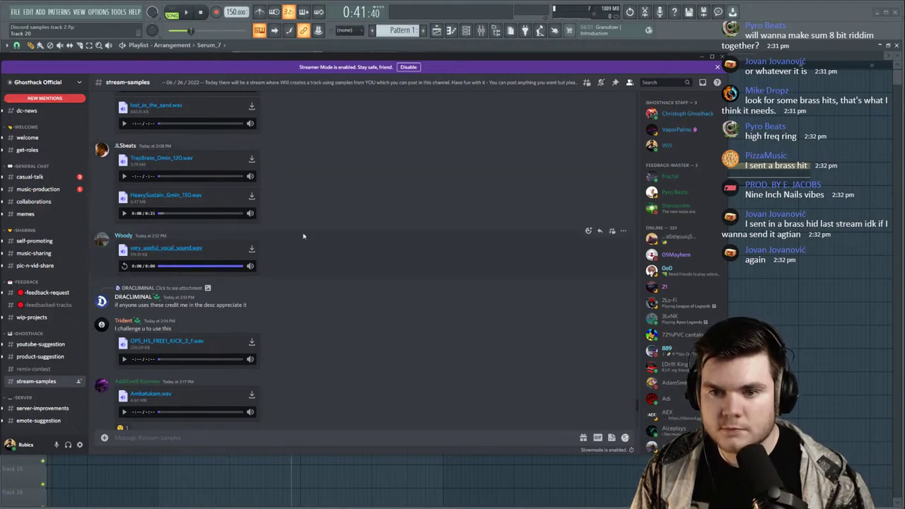
{"action": "scroll", "coordinate": [321, 233], "scroll_direction": "up", "scroll_amount": 2}
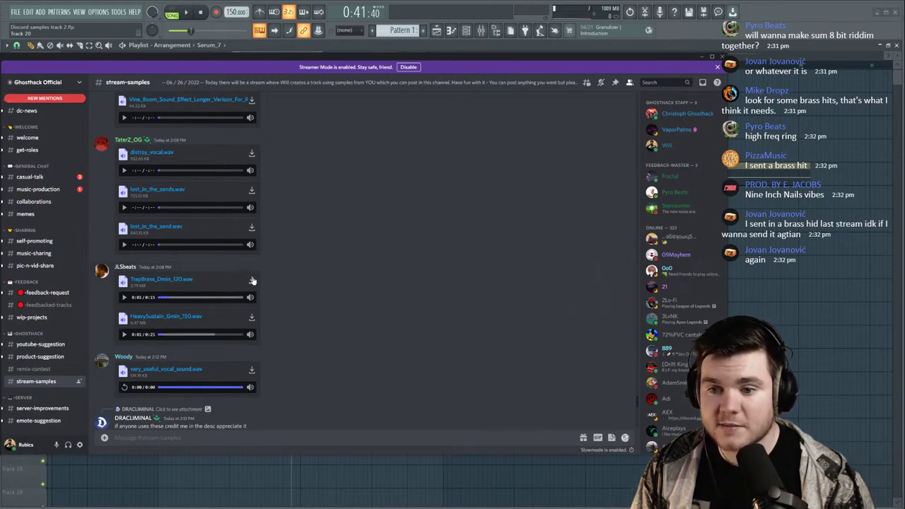
Audition the lost_in_the_sand, distroy_vocal, Vine Boom, MG_bass_c_140bpm, pan_snare, weird_bass and Xo_Snare_156 samples in the channel.
{"action": "scroll", "coordinate": [323, 207], "scroll_direction": "up", "scroll_amount": 1}
{"action": "left_click", "coordinate": [124, 305]}
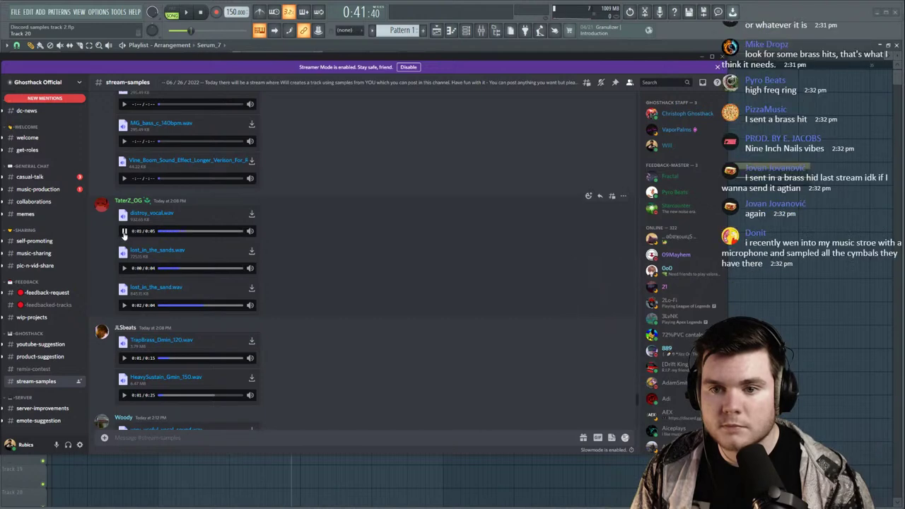
{"action": "scroll", "coordinate": [123, 234], "scroll_direction": "up", "scroll_amount": 3}
{"action": "left_click", "coordinate": [124, 360]}
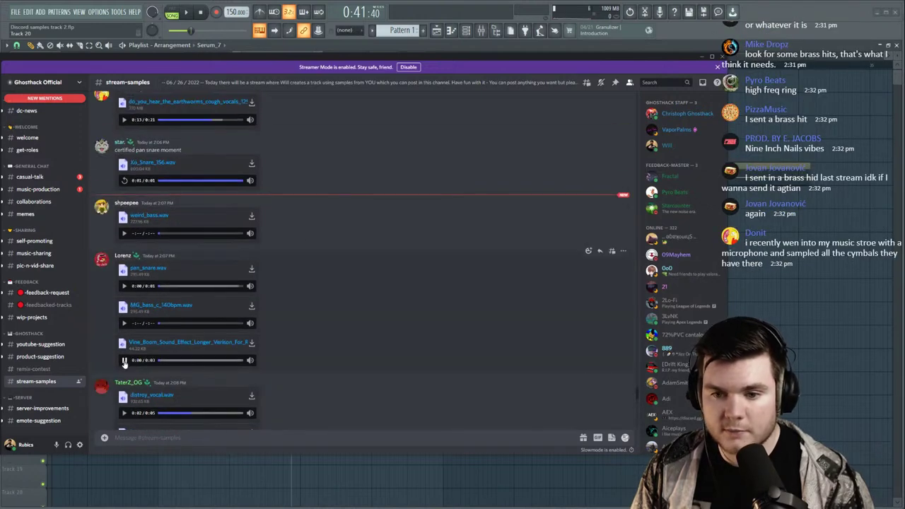
{"action": "left_click", "coordinate": [124, 324]}
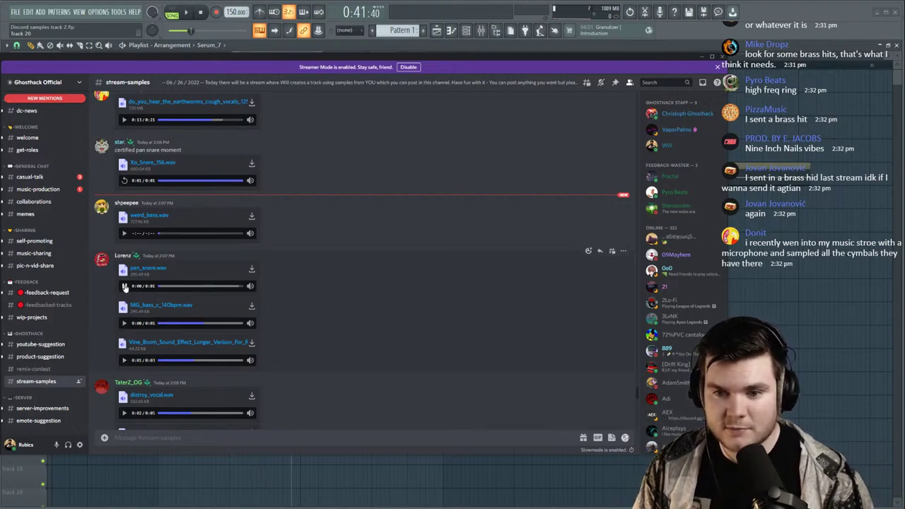
{"action": "left_click", "coordinate": [124, 234]}
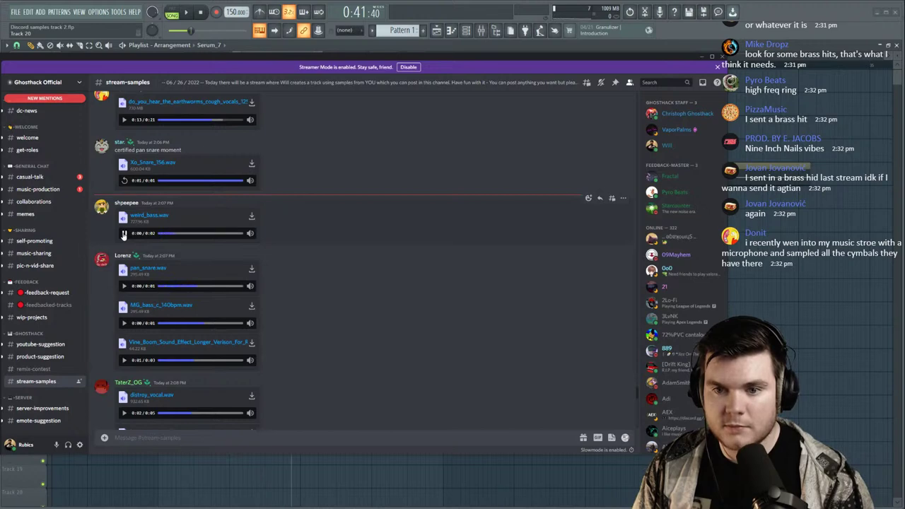
{"action": "scroll", "coordinate": [126, 302], "scroll_direction": "up", "scroll_amount": 2}
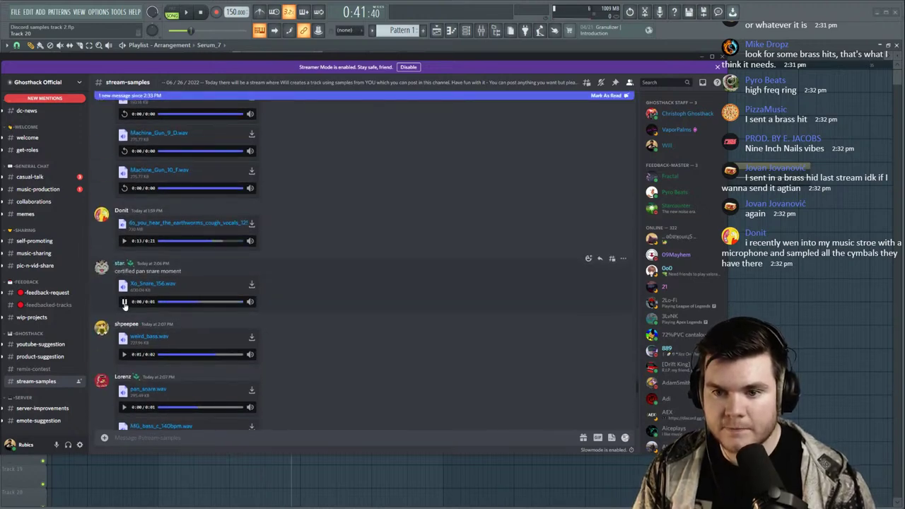
Audition the newest uploads in the channel: sfx.mp3, glitchbass.flac, Roarbass.flac and Bell_3.wav.
{"action": "scroll", "coordinate": [125, 306], "scroll_direction": "down", "scroll_amount": 6}
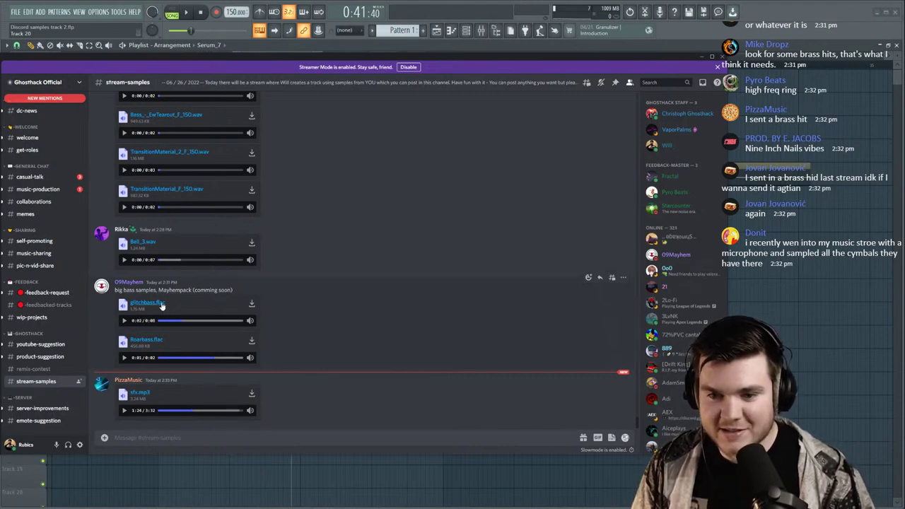
{"action": "left_click", "coordinate": [175, 358]}
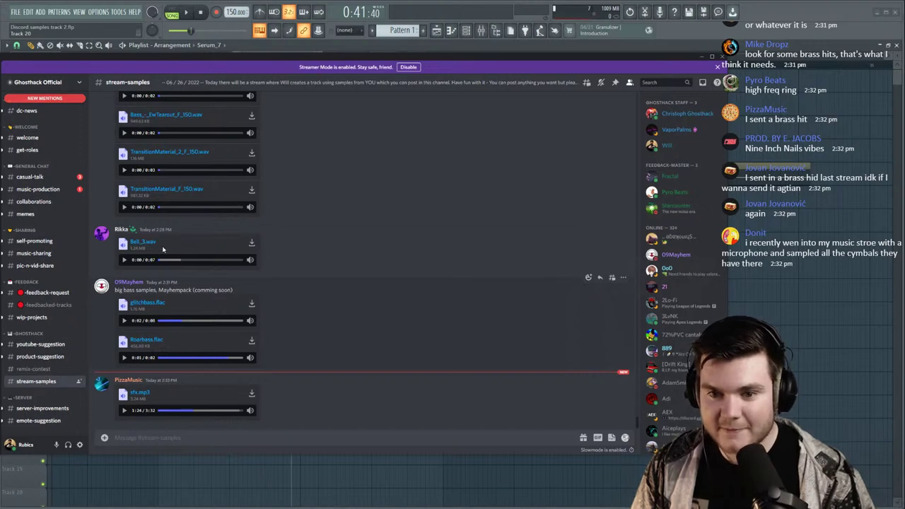
{"action": "left_click", "coordinate": [124, 261]}
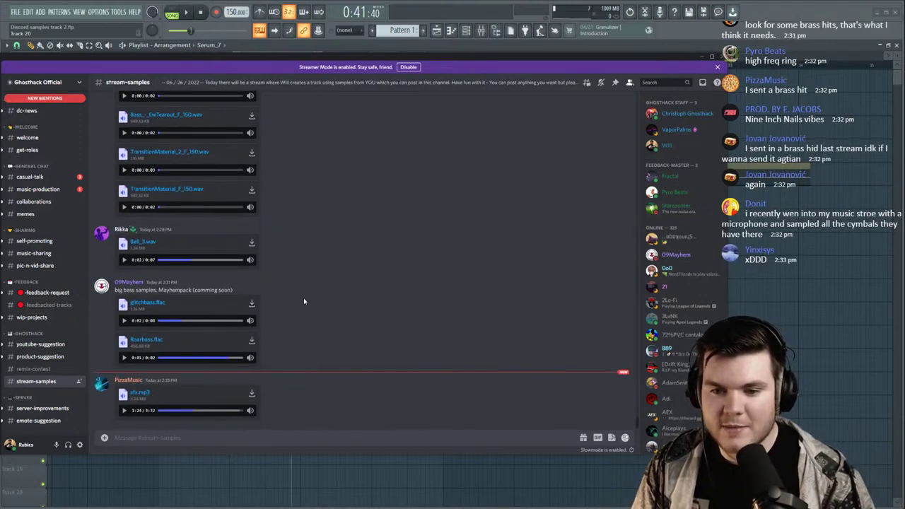
Audition both TransitionMaterial samples, both Bass_-_EwTearout_F_150 variants and the second weird_bass upload.
{"action": "scroll", "coordinate": [304, 302], "scroll_direction": "up", "scroll_amount": 3}
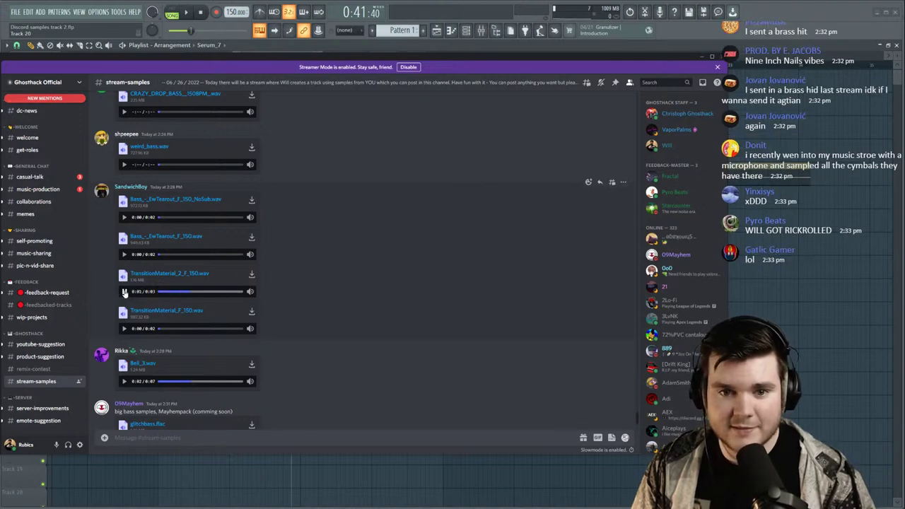
{"action": "left_click_drag", "start_coordinate": [170, 293], "coordinate": [147, 295]}
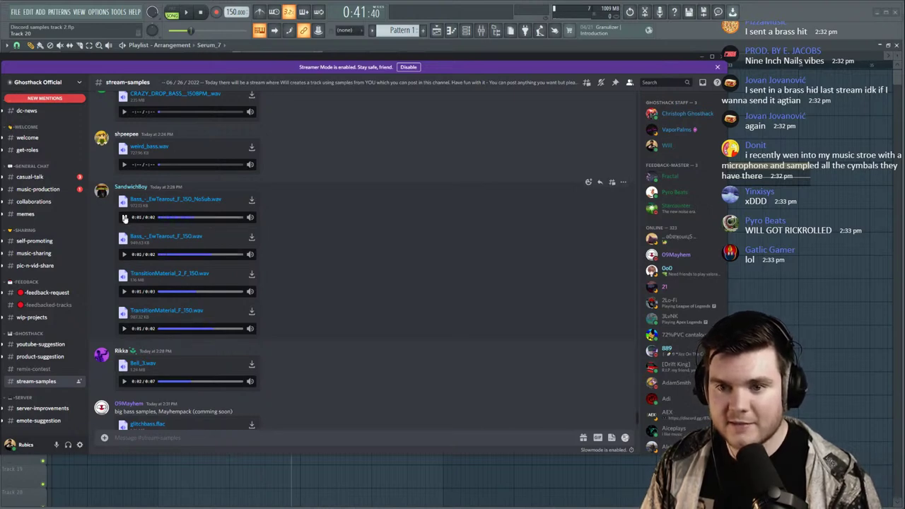
{"action": "left_click", "coordinate": [124, 164]}
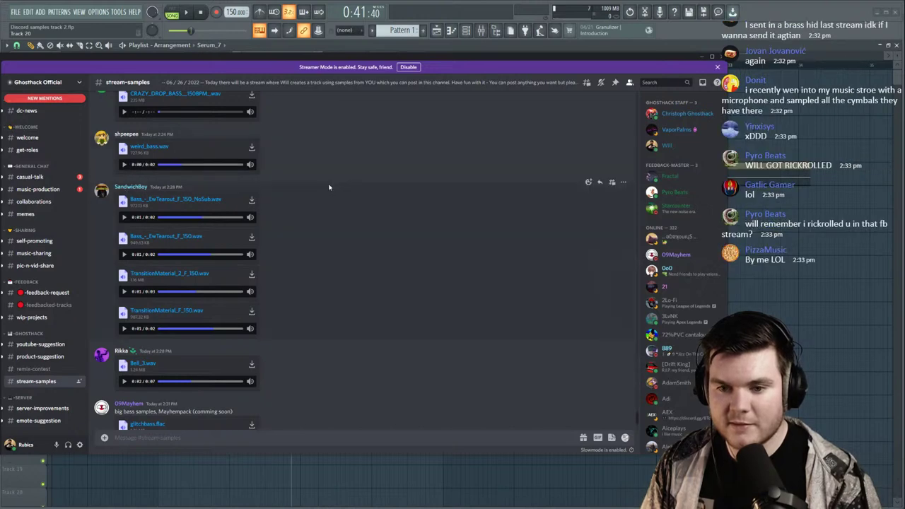
{"action": "scroll", "coordinate": [329, 188], "scroll_direction": "down", "scroll_amount": 3}
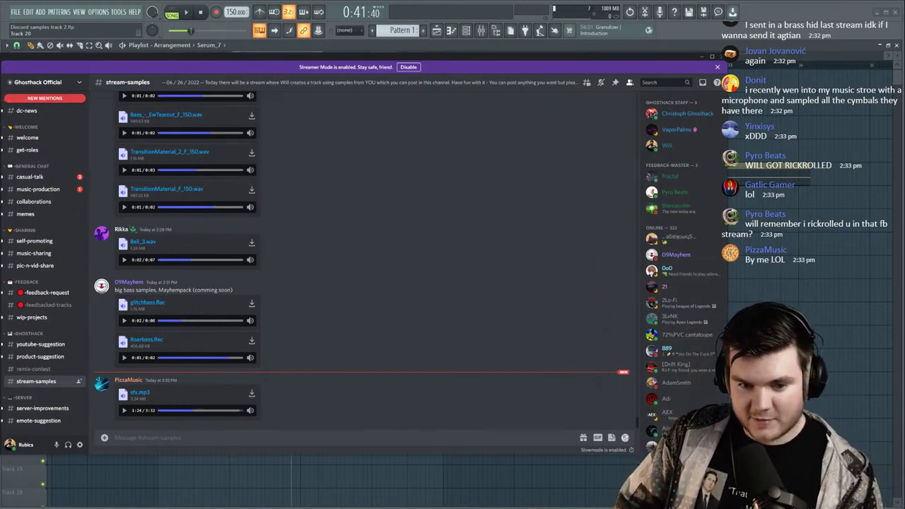
Find the older bass uploads in the channel and audition the Cremaset_growl and Granular_growl samples.
{"action": "scroll", "coordinate": [344, 318], "scroll_direction": "up", "scroll_amount": 15}
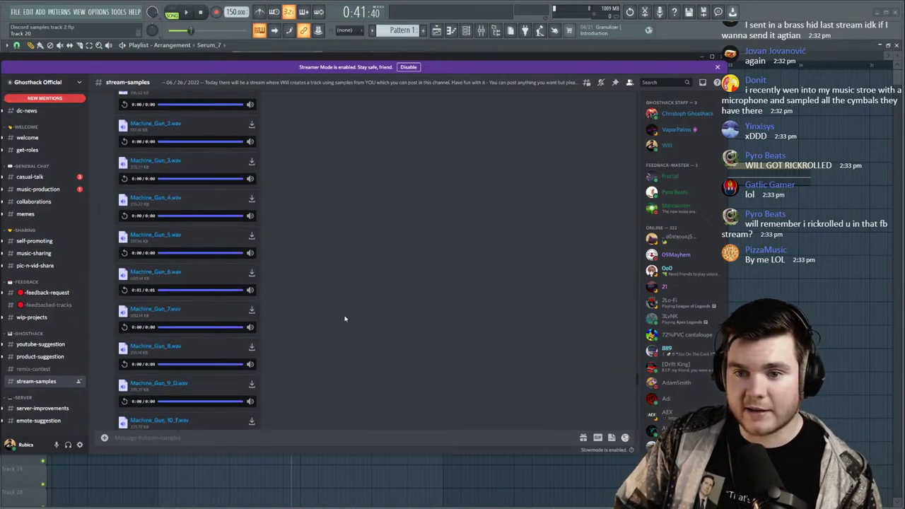
{"action": "scroll", "coordinate": [345, 318], "scroll_direction": "up", "scroll_amount": 10}
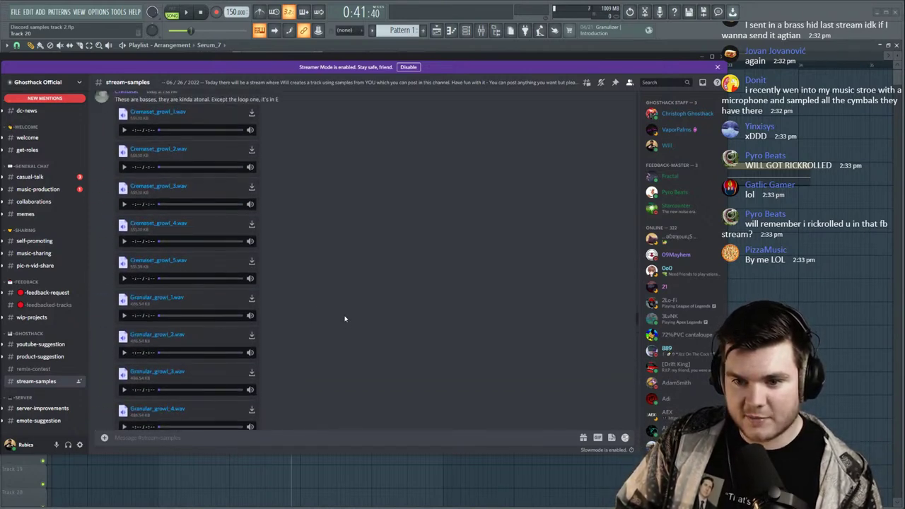
{"action": "mouse_move", "coordinate": [250, 278]}
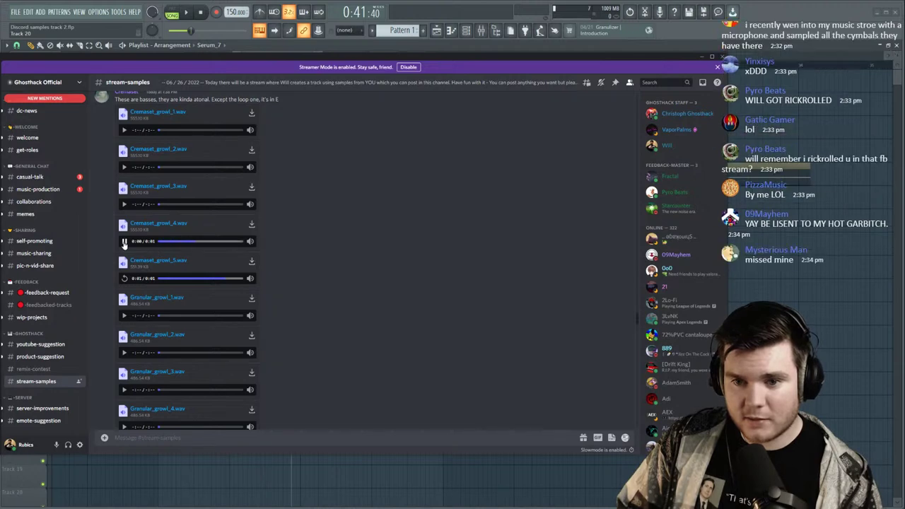
{"action": "left_click", "coordinate": [124, 168]}
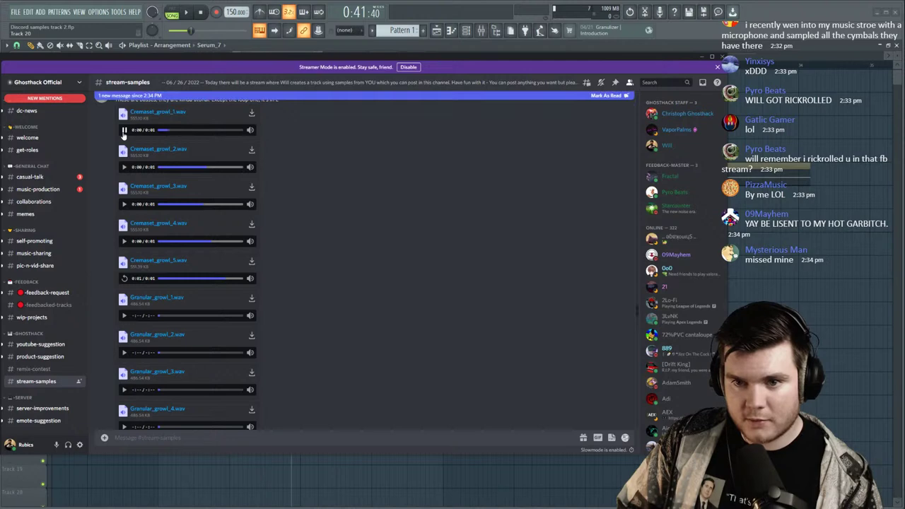
{"action": "left_click", "coordinate": [124, 315]}
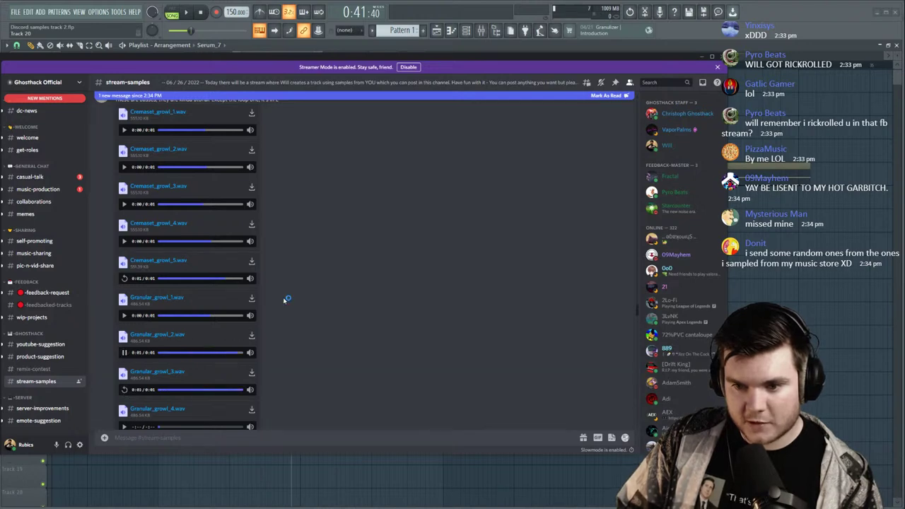
Audition Granular_growl_4, Bass_loop, INTRO_WUB_F_150bpm, blips_and_bloops, DX_feedback1F150 and the STAR 808 and screechy bass samples.
{"action": "scroll", "coordinate": [273, 311], "scroll_direction": "down", "scroll_amount": 5}
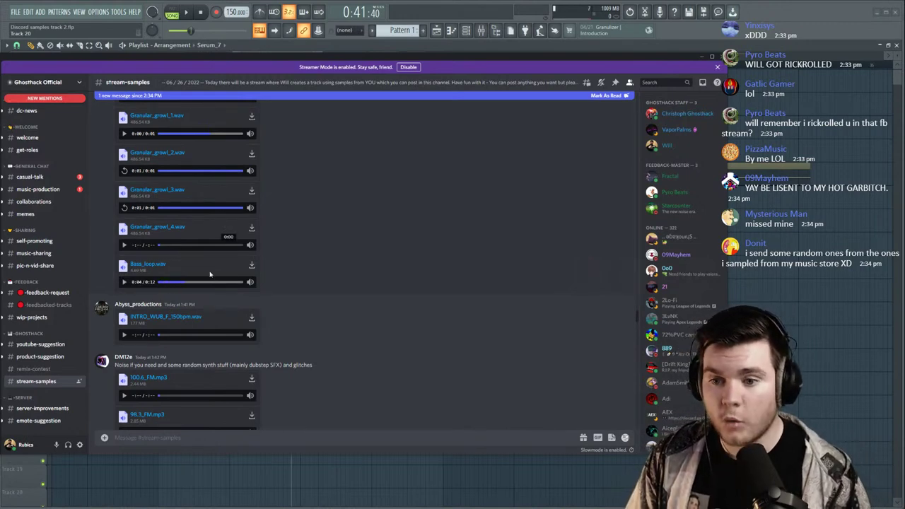
{"action": "left_click", "coordinate": [124, 245]}
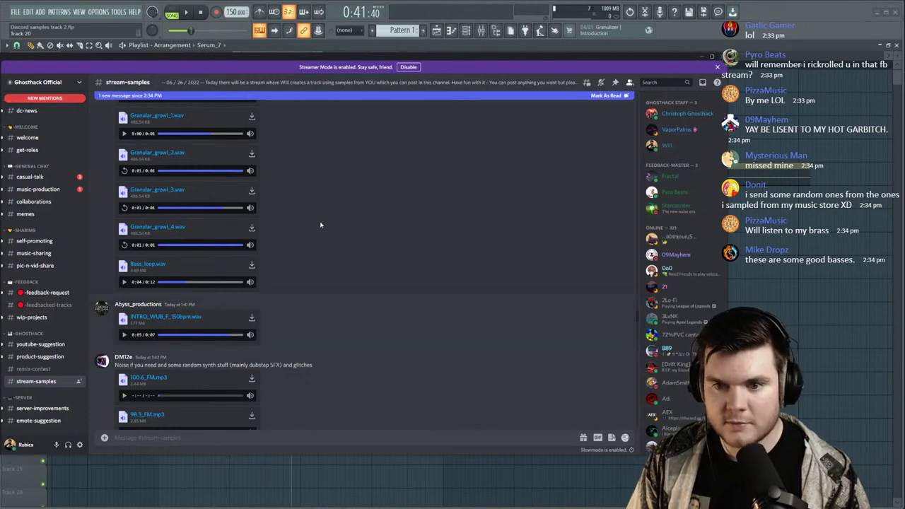
{"action": "scroll", "coordinate": [311, 225], "scroll_direction": "up", "scroll_amount": 5}
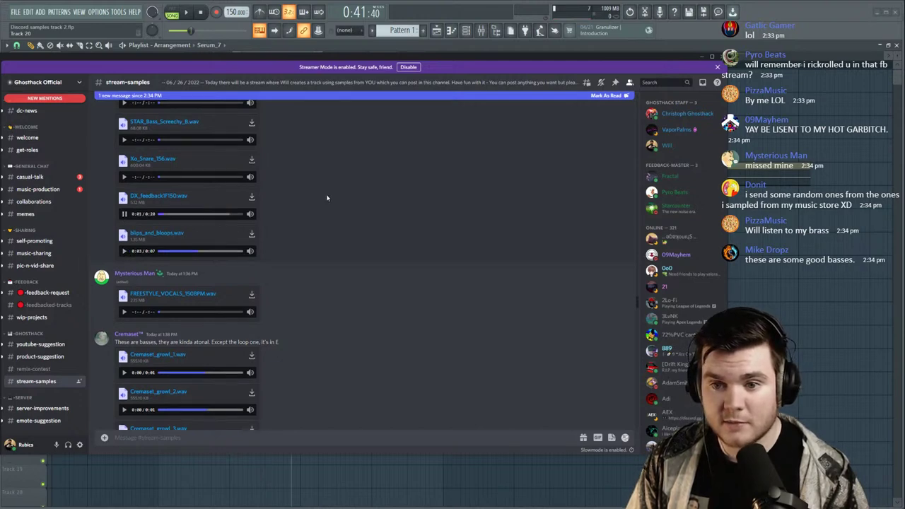
{"action": "scroll", "coordinate": [195, 264], "scroll_direction": "up", "scroll_amount": 2}
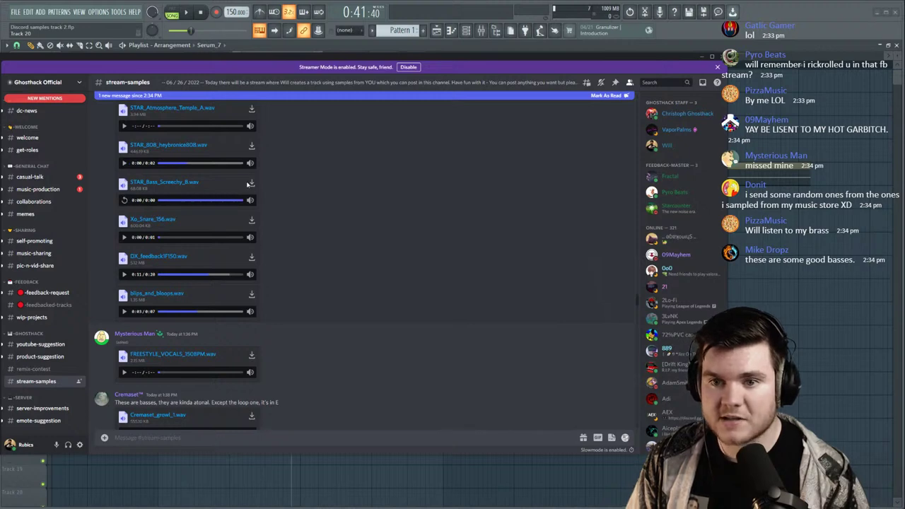
{"action": "scroll", "coordinate": [315, 179], "scroll_direction": "up", "scroll_amount": 3}
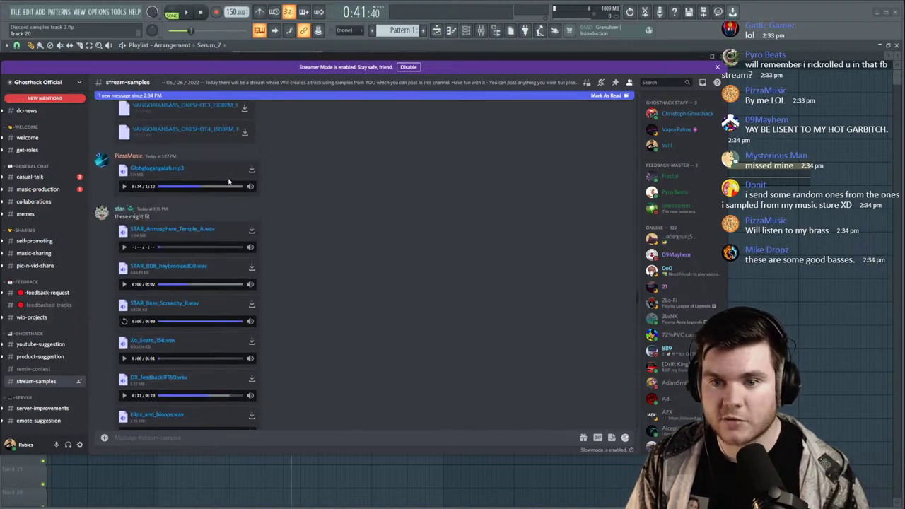
Return to the FL Studio playlist and place the downloaded samples, including bell_3.wav, at bar 29 from Track 8 downward.
{"action": "left_click", "coordinate": [703, 58]}
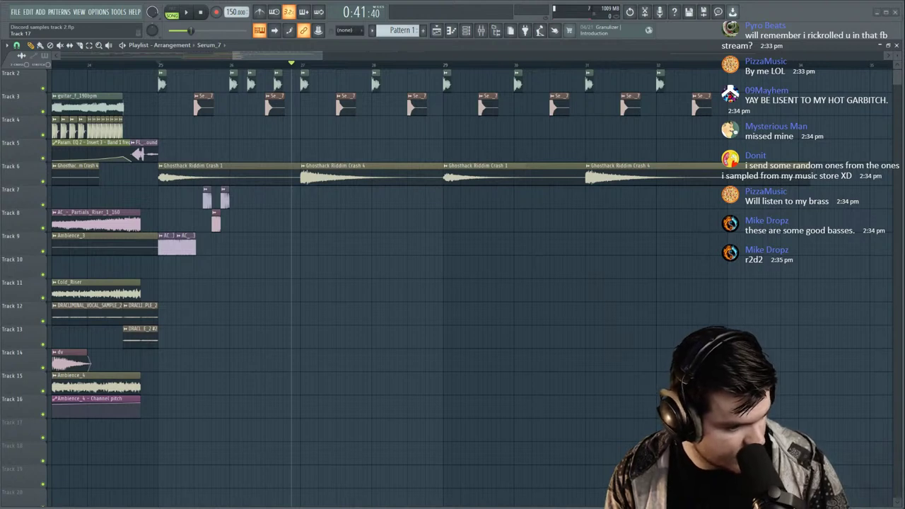
{"action": "left_click_drag", "start_coordinate": [261, 199], "coordinate": [447, 223]}
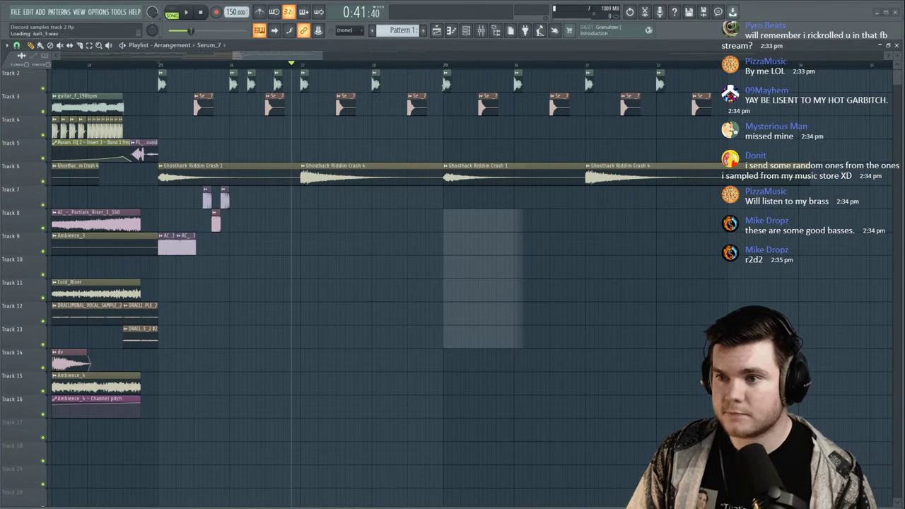
Move the Bass_loop, Granular_growl_2, Cremaset_growl_5, Bell_3 and TrapBrass_Dmin_120 clips onto Track 1, lined up one after another beyond the drop.
{"action": "scroll", "coordinate": [439, 225], "scroll_direction": "down", "scroll_amount": 5}
{"action": "left_click_drag", "start_coordinate": [535, 410], "coordinate": [552, 84]}
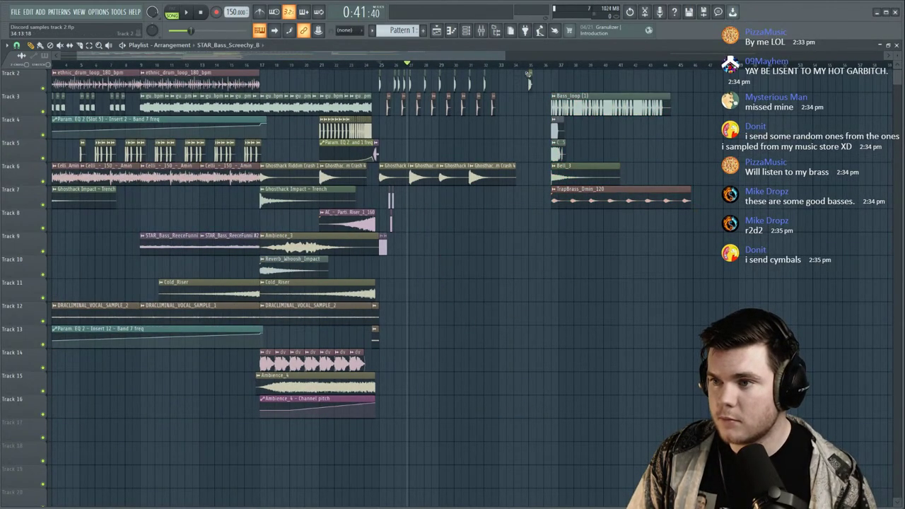
{"action": "left_click", "coordinate": [530, 69]}
{"action": "scroll", "coordinate": [528, 67], "scroll_direction": "up", "scroll_amount": 4}
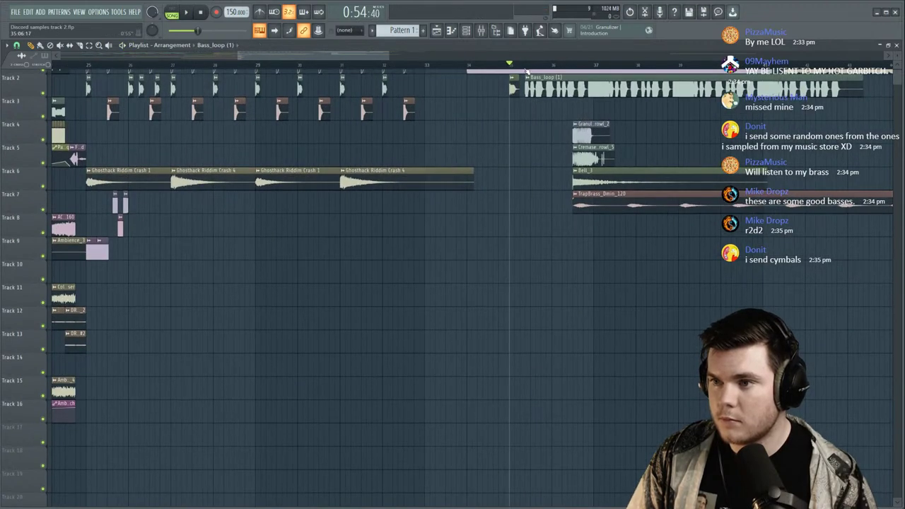
{"action": "scroll", "coordinate": [540, 71], "scroll_direction": "down", "scroll_amount": 6}
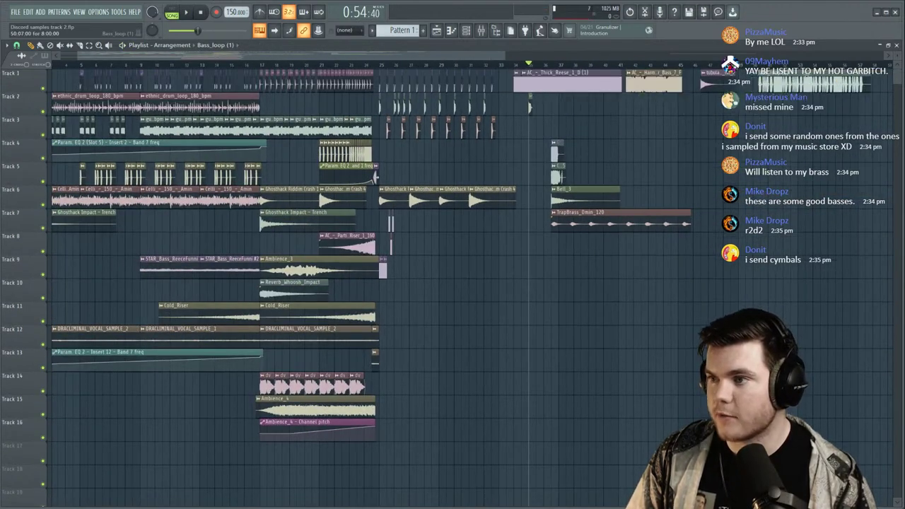
{"action": "scroll", "coordinate": [705, 72], "scroll_direction": "down", "scroll_amount": 2}
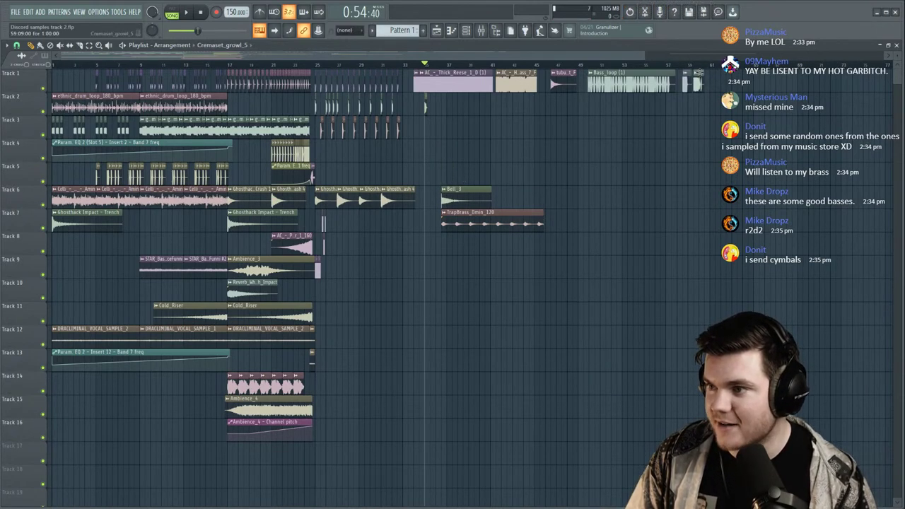
{"action": "left_click_drag", "start_coordinate": [465, 187], "coordinate": [759, 65]}
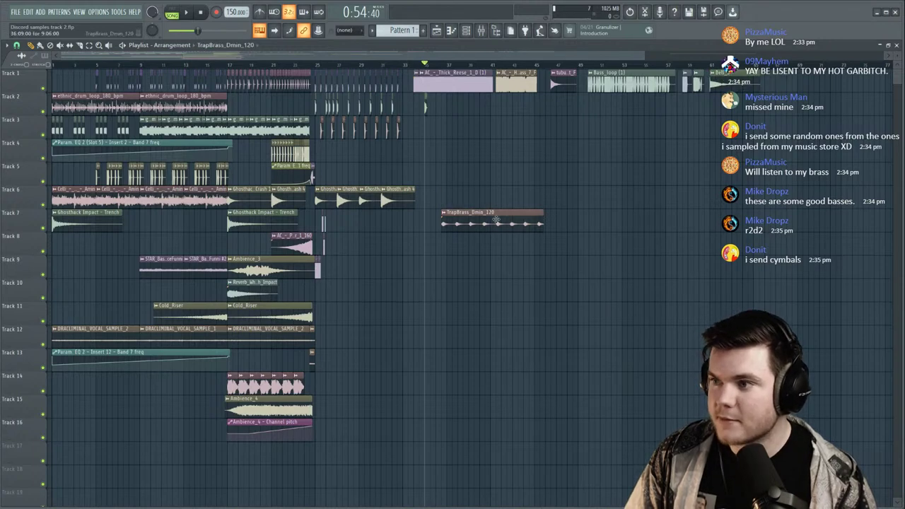
{"action": "left_click_drag", "start_coordinate": [488, 223], "coordinate": [817, 84]}
Play the STAR_Bass_Screechy clip and the parked clips on Track 1 up to the Bass_loop.
{"action": "key", "text": "space"}
{"action": "key", "text": "space"}
{"action": "left_click", "coordinate": [426, 105]}
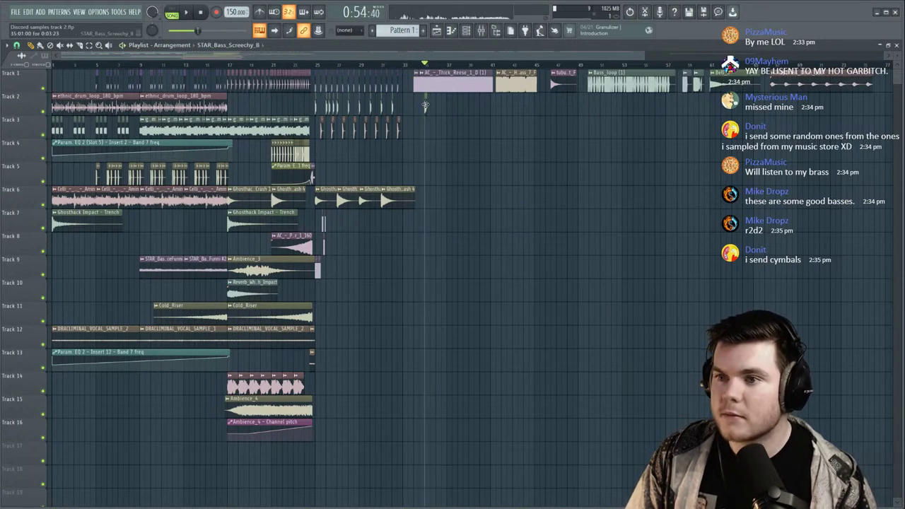
{"action": "scroll", "coordinate": [407, 66], "scroll_direction": "up", "scroll_amount": 2}
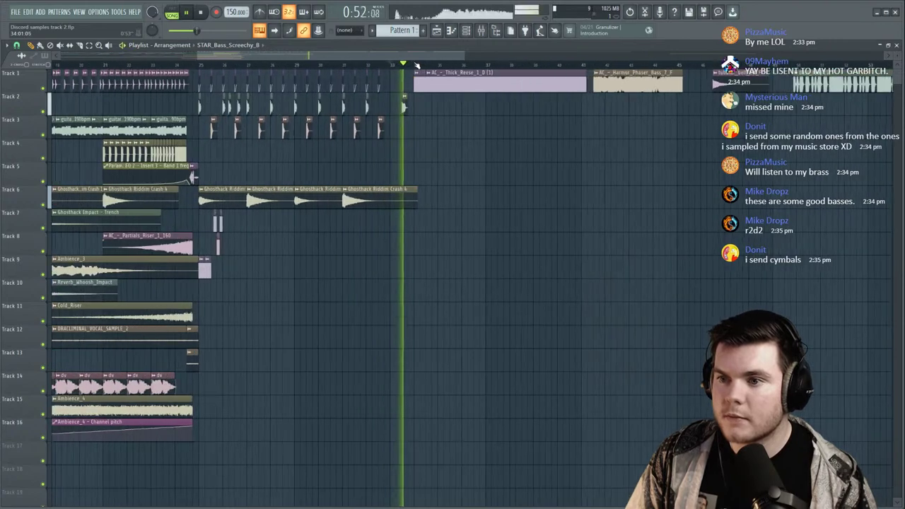
{"action": "left_click", "coordinate": [601, 66]}
{"action": "key", "text": "space"}
{"action": "scroll", "coordinate": [601, 66], "scroll_direction": "down", "scroll_amount": 2}
{"action": "left_click", "coordinate": [656, 65]}
{"action": "left_click_drag", "start_coordinate": [561, 58], "coordinate": [657, 59]}
{"action": "scroll", "coordinate": [551, 67], "scroll_direction": "up", "scroll_amount": 5}
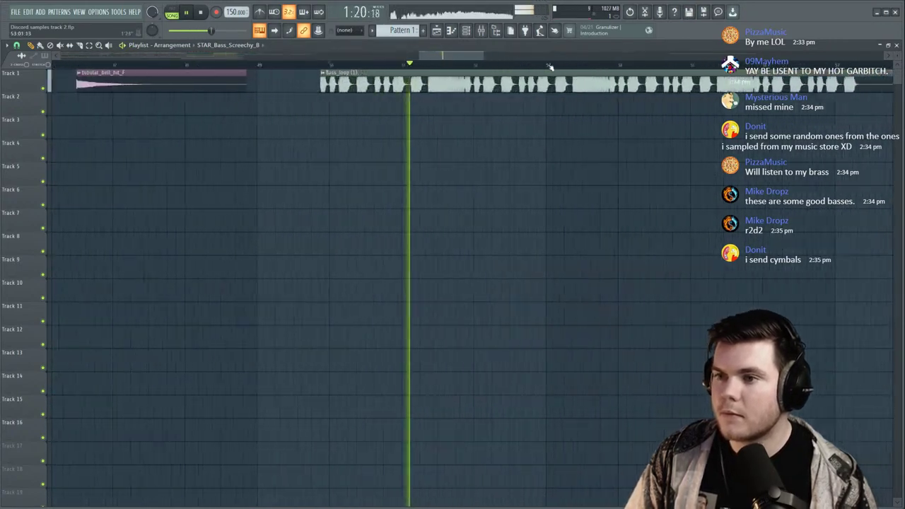
{"action": "key", "text": "space"}
{"action": "key", "text": "space"}
{"action": "key", "text": "space"}
Audition the Granular_growl_2, Cremaset_growl_5 and Bell_3 clips parked on Track 1.
{"action": "scroll", "coordinate": [568, 69], "scroll_direction": "down", "scroll_amount": 4}
{"action": "key", "text": "space"}
{"action": "left_click", "coordinate": [605, 66]}
{"action": "left_click", "coordinate": [599, 66]}
{"action": "scroll", "coordinate": [603, 66], "scroll_direction": "down", "scroll_amount": 4}
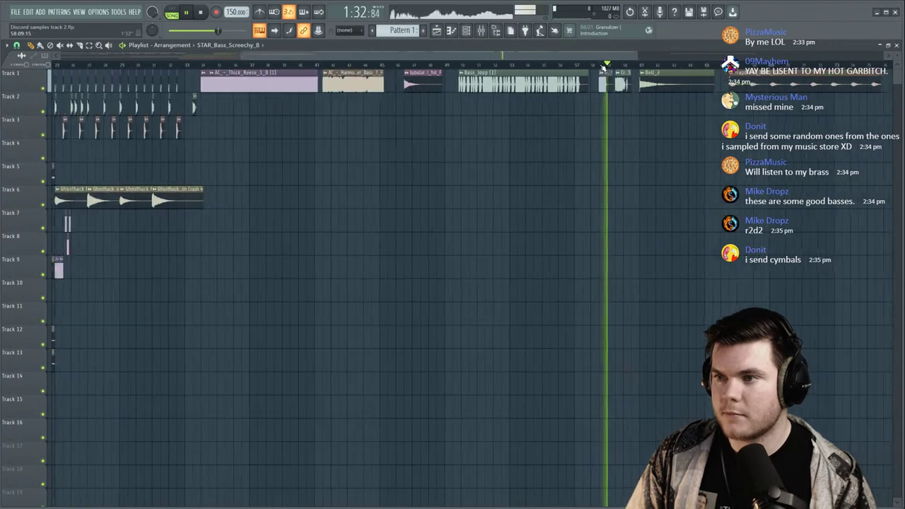
{"action": "scroll", "coordinate": [604, 66], "scroll_direction": "up", "scroll_amount": 4}
{"action": "key", "text": "space"}
{"action": "key", "text": "space"}
{"action": "key", "text": "space"}
{"action": "scroll", "coordinate": [565, 65], "scroll_direction": "down", "scroll_amount": 4}
{"action": "scroll", "coordinate": [586, 68], "scroll_direction": "up", "scroll_amount": 6}
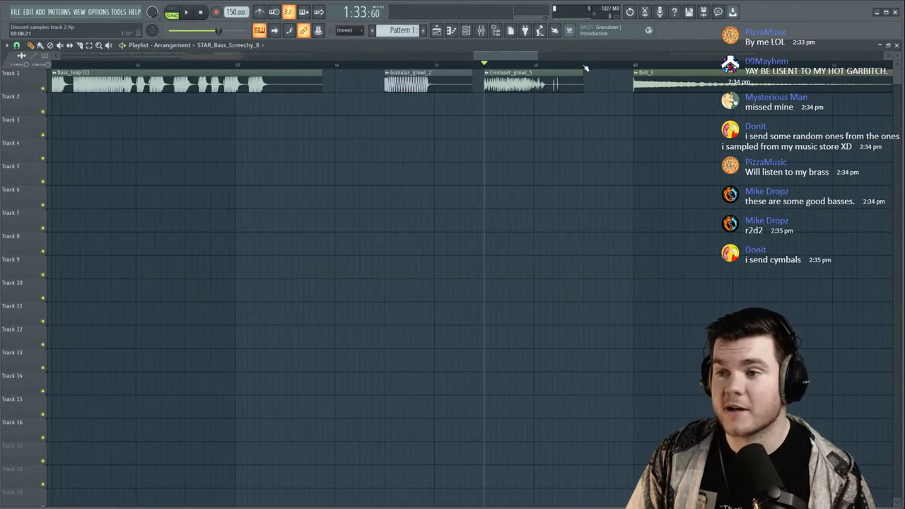
{"action": "key", "text": "space"}
{"action": "key", "text": "space"}
{"action": "scroll", "coordinate": [573, 67], "scroll_direction": "down", "scroll_amount": 3}
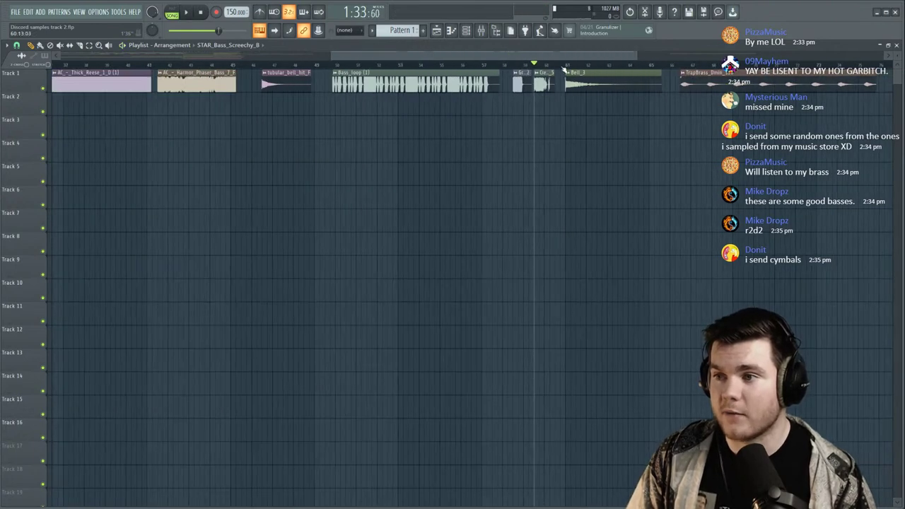
{"action": "key", "text": "space"}
{"action": "scroll", "coordinate": [566, 67], "scroll_direction": "down", "scroll_amount": 3}
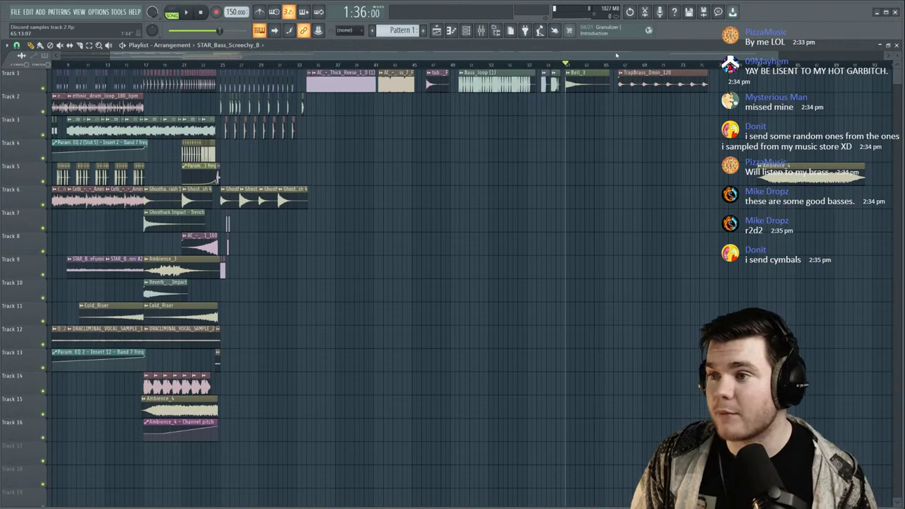
Listen to the TrapBrass_Dmin_120 clip on Track 1 from its start and from further points along it.
{"action": "left_click", "coordinate": [624, 64]}
{"action": "key", "text": "space"}
{"action": "left_click", "coordinate": [619, 65]}
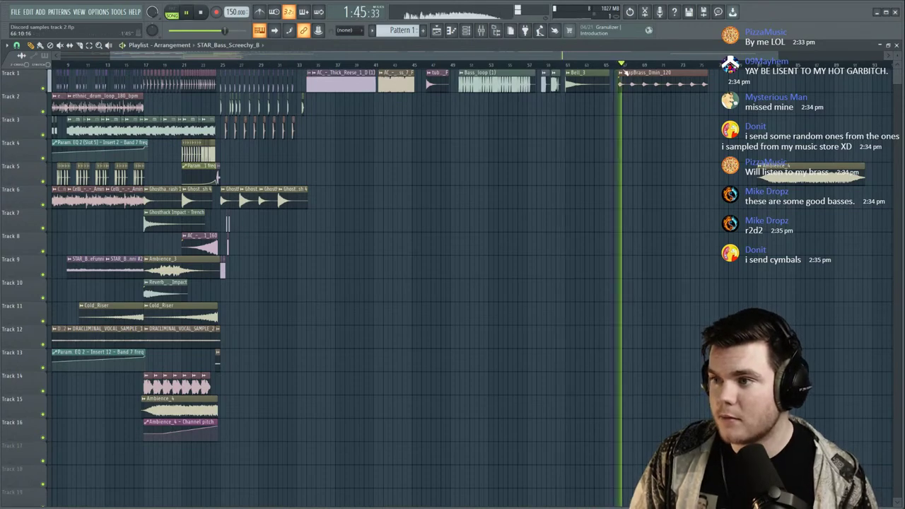
{"action": "key", "text": "space"}
{"action": "scroll", "coordinate": [665, 68], "scroll_direction": "up", "scroll_amount": 3}
{"action": "left_click", "coordinate": [639, 65]}
{"action": "key", "text": "space"}
{"action": "scroll", "coordinate": [639, 67], "scroll_direction": "down", "scroll_amount": 3}
{"action": "key", "text": "space"}
{"action": "left_click", "coordinate": [648, 66]}
{"action": "key", "text": "space"}
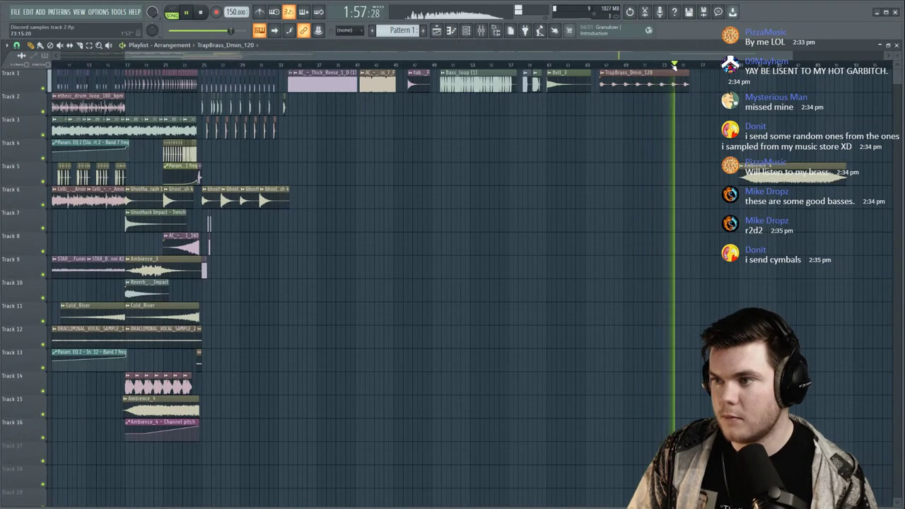
{"action": "key", "text": "space"}
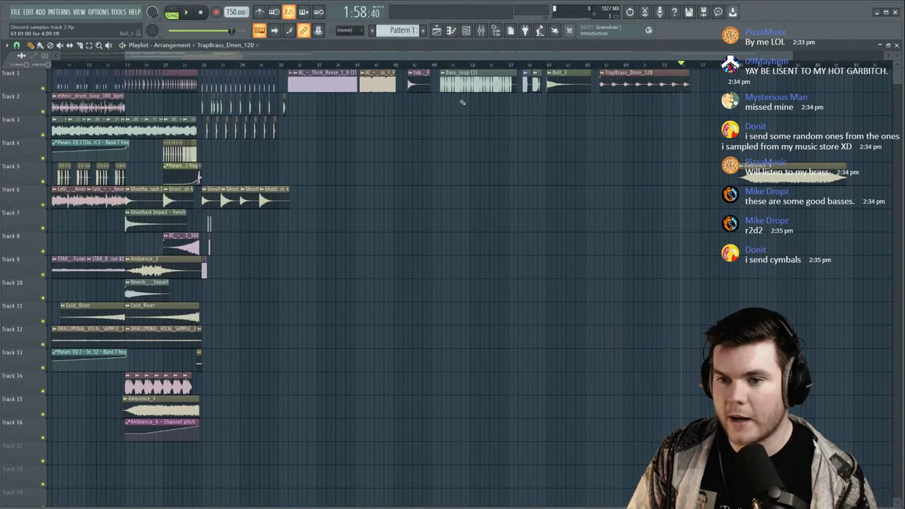
Place a TrapBrass_Dmin_120 clip at bar 25 on Track 10 and play the start of the drop.
{"action": "scroll", "coordinate": [205, 67], "scroll_direction": "up", "scroll_amount": 1}
{"action": "left_click", "coordinate": [203, 67]}
{"action": "key", "text": "space"}
{"action": "scroll", "coordinate": [204, 68], "scroll_direction": "up", "scroll_amount": 5}
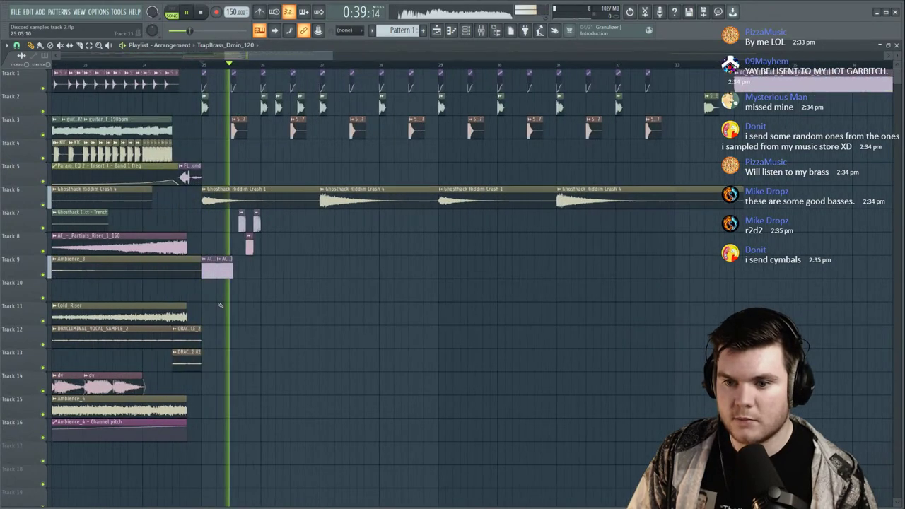
{"action": "key", "text": "space"}
{"action": "left_click", "coordinate": [204, 295]}
{"action": "key", "text": "space"}
{"action": "key", "text": "space"}
Raise the channel pitch of the TrapBrass_Dmin_120 clip with a pitch range of 3 and play the drop from bar 25.
{"action": "scroll", "coordinate": [223, 323], "scroll_direction": "down", "scroll_amount": 3}
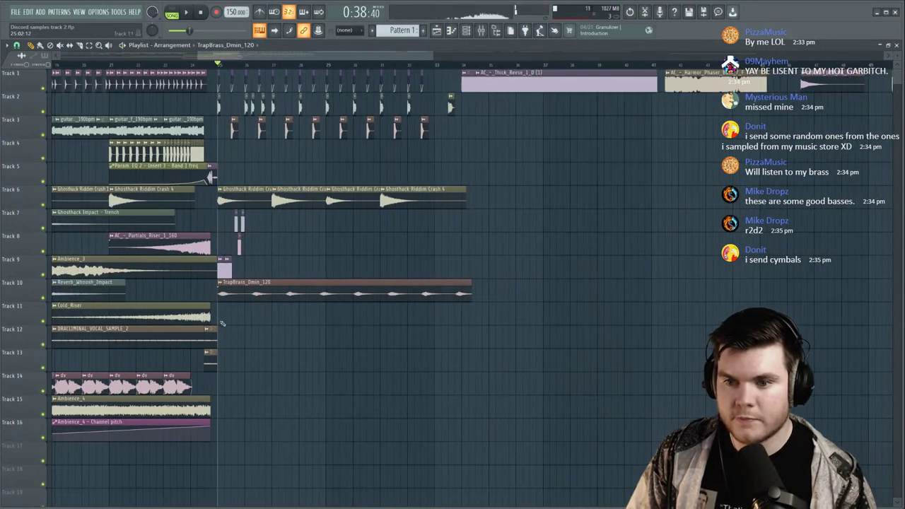
{"action": "double_click", "coordinate": [256, 291]}
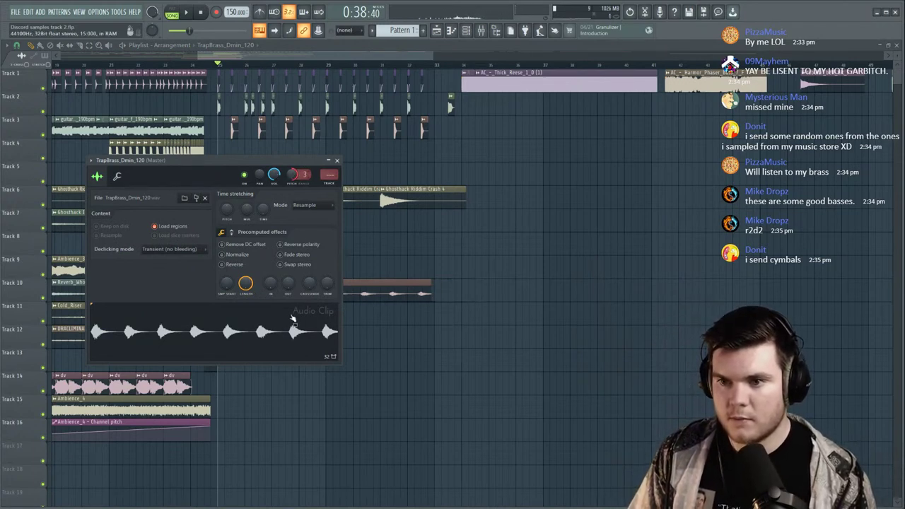
{"action": "left_click", "coordinate": [337, 162]}
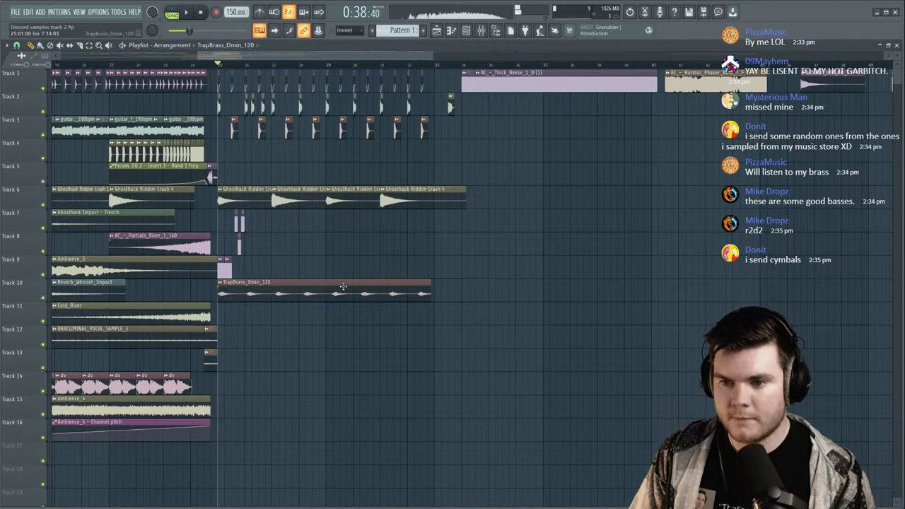
{"action": "scroll", "coordinate": [269, 104], "scroll_direction": "down", "scroll_amount": 3}
{"action": "key", "text": "space"}
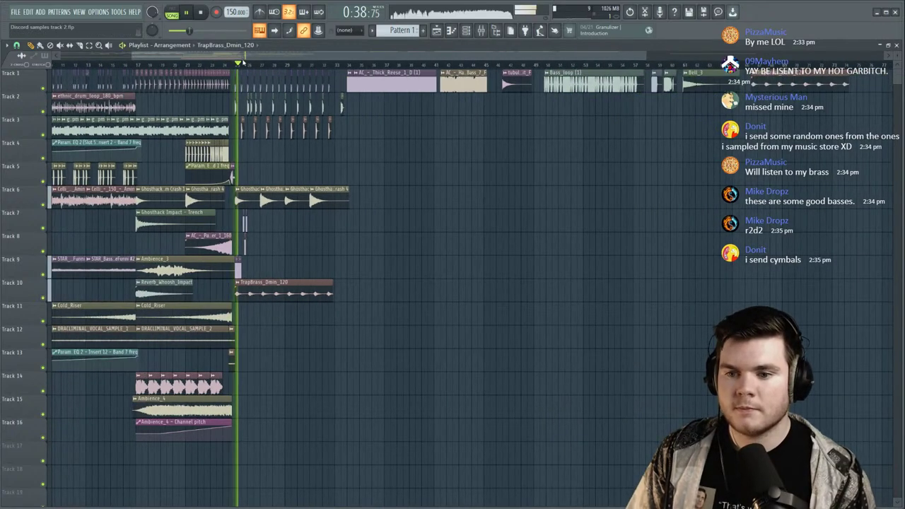
{"action": "scroll", "coordinate": [242, 66], "scroll_direction": "up", "scroll_amount": 3}
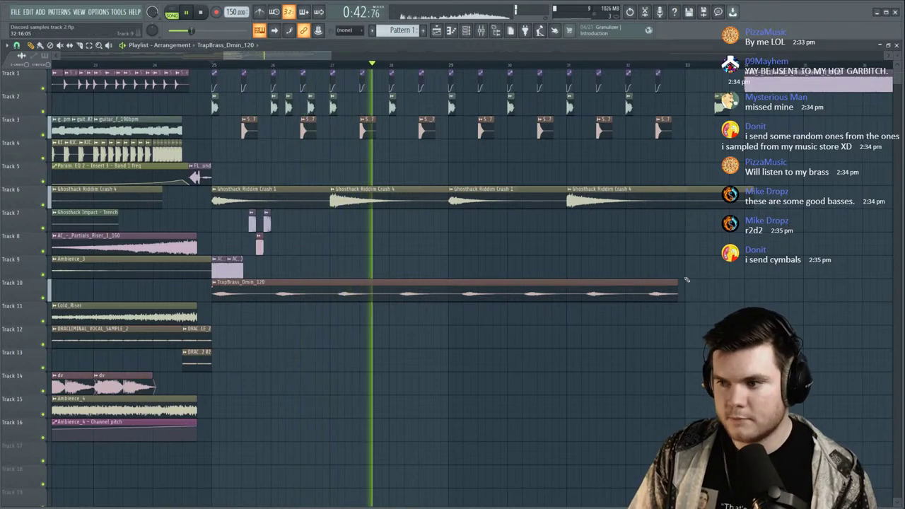
{"action": "key", "text": "space"}
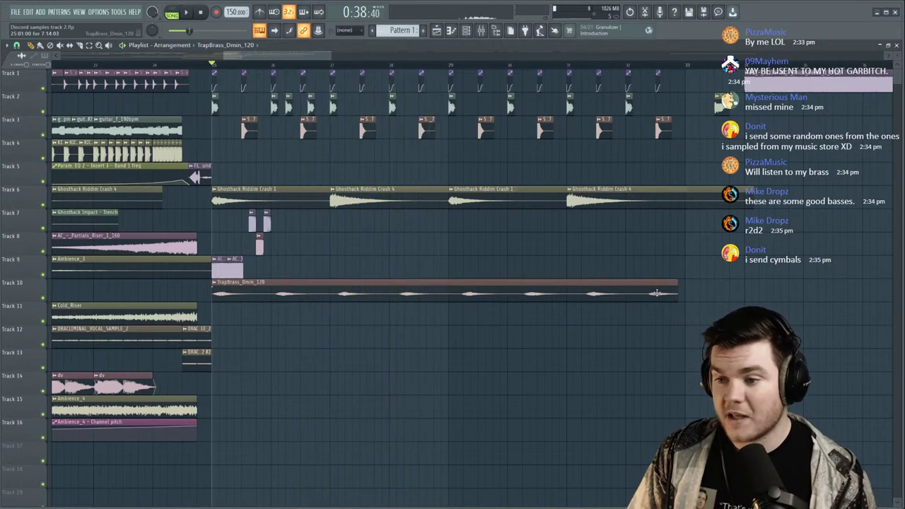
Set the TrapBrass_Dmin_120 clip's stretching mode to Stretch and its time multiplier to about 79.63%, checking the timing in playback.
{"action": "double_click", "coordinate": [650, 298]}
{"action": "left_click_drag", "start_coordinate": [287, 164], "coordinate": [593, 250]}
{"action": "scroll", "coordinate": [620, 220], "scroll_direction": "down", "scroll_amount": 3}
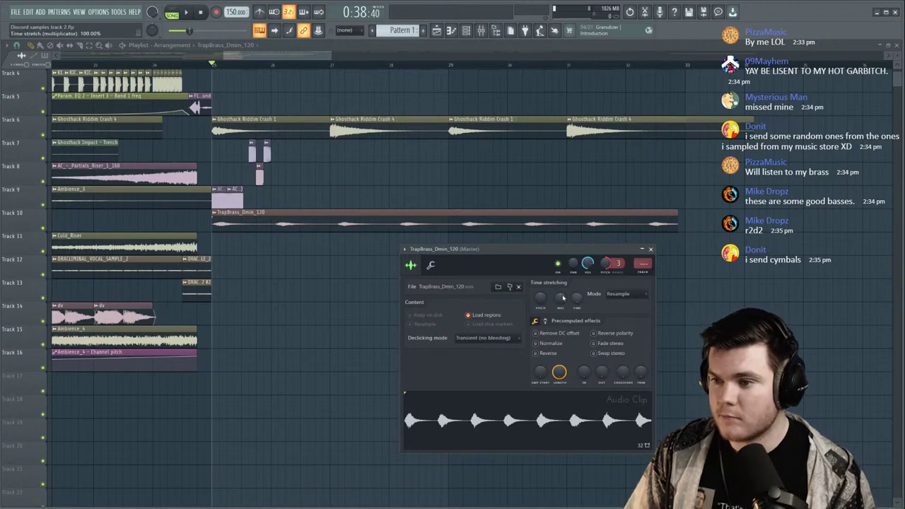
{"action": "left_click", "coordinate": [613, 294]}
{"action": "left_click", "coordinate": [617, 315]}
{"action": "key", "text": "space"}
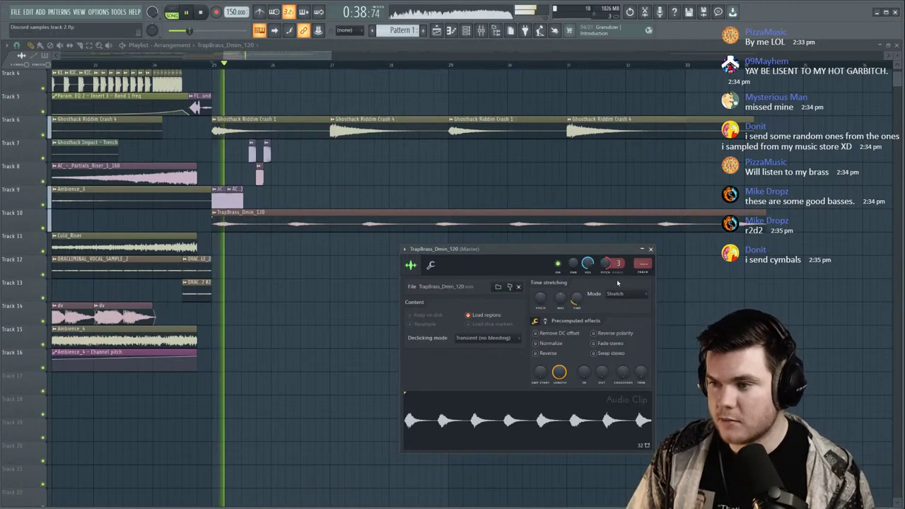
{"action": "key", "text": "space"}
{"action": "left_click_drag", "start_coordinate": [561, 299], "coordinate": [562, 295]}
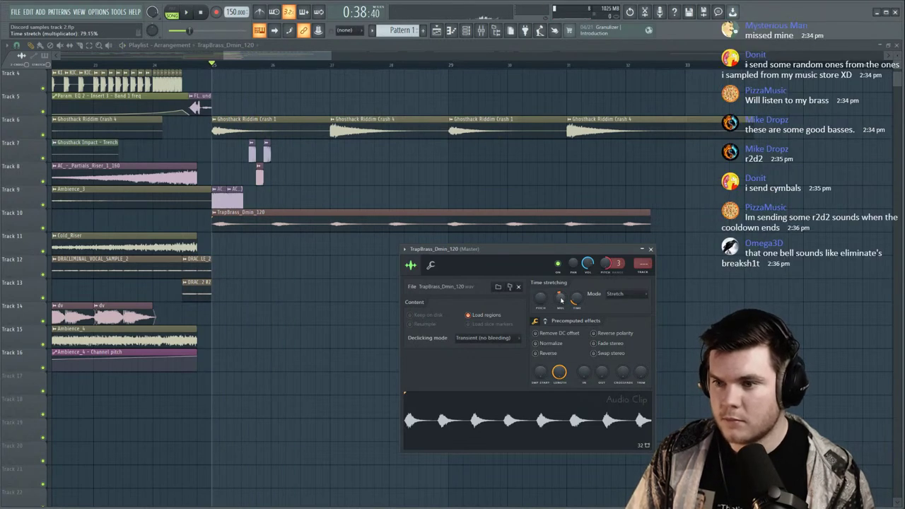
{"action": "key", "text": "space"}
{"action": "left_click_drag", "start_coordinate": [562, 300], "coordinate": [562, 299]}
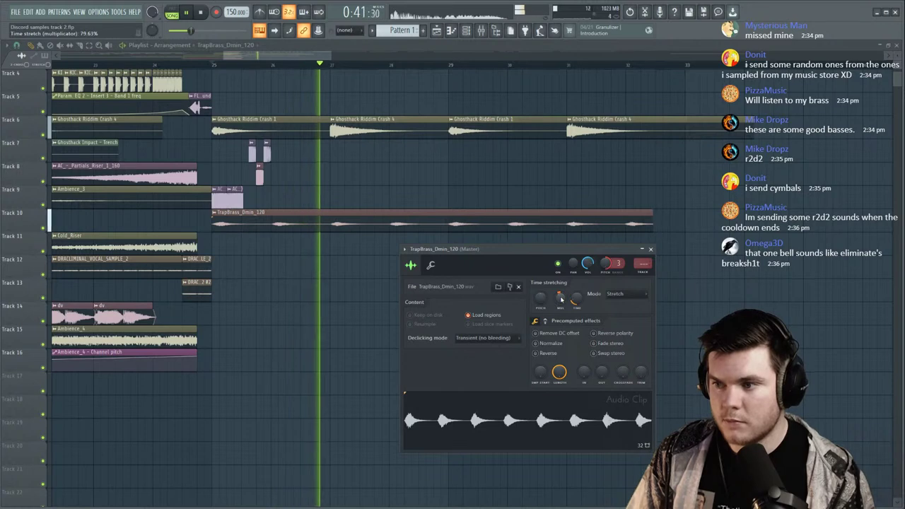
Close the brass clip's settings, play the build-up and place another TrapBrass_Dmin_120 clip at bar 17 on Track 17.
{"action": "left_click", "coordinate": [651, 249]}
{"action": "scroll", "coordinate": [287, 68], "scroll_direction": "down", "scroll_amount": 5}
{"action": "left_click", "coordinate": [244, 66]}
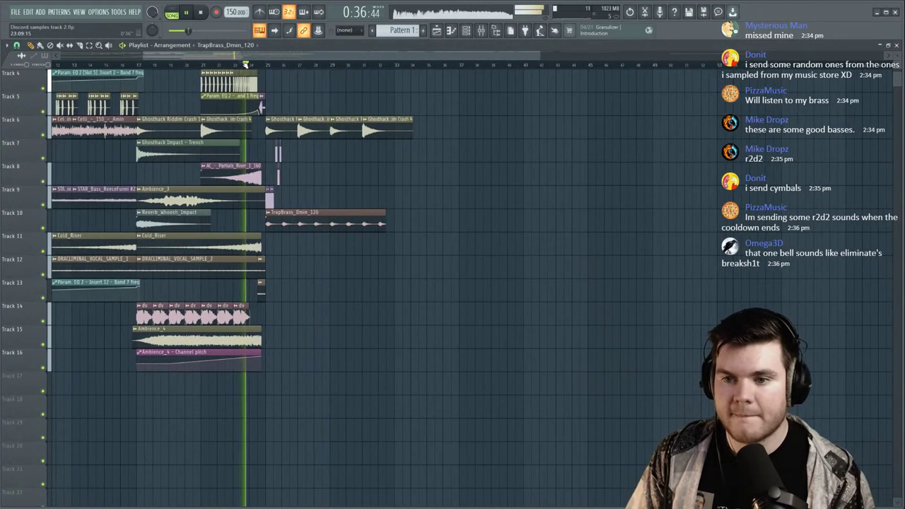
{"action": "left_click", "coordinate": [145, 66]}
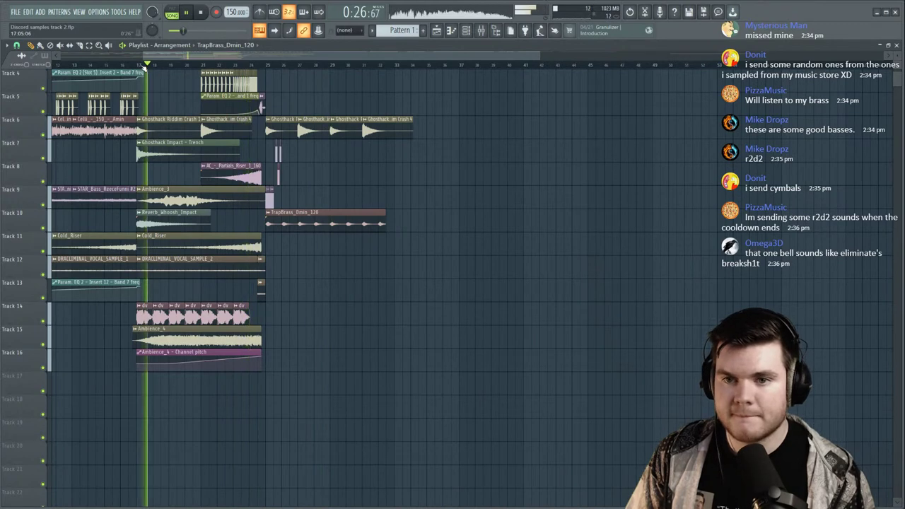
{"action": "left_click", "coordinate": [144, 384]}
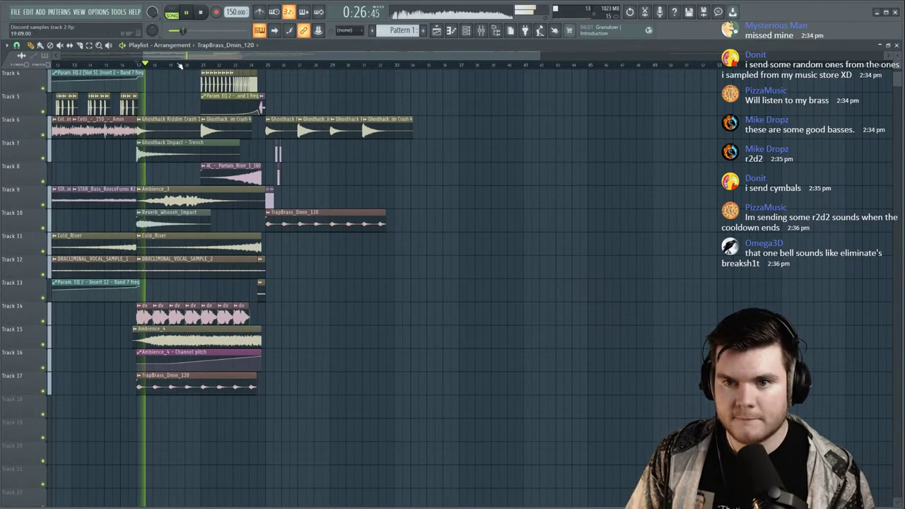
{"action": "scroll", "coordinate": [180, 65], "scroll_direction": "down", "scroll_amount": 2}
{"action": "scroll", "coordinate": [180, 65], "scroll_direction": "up", "scroll_amount": 3}
{"action": "left_click_drag", "start_coordinate": [179, 56], "coordinate": [31, 76]}
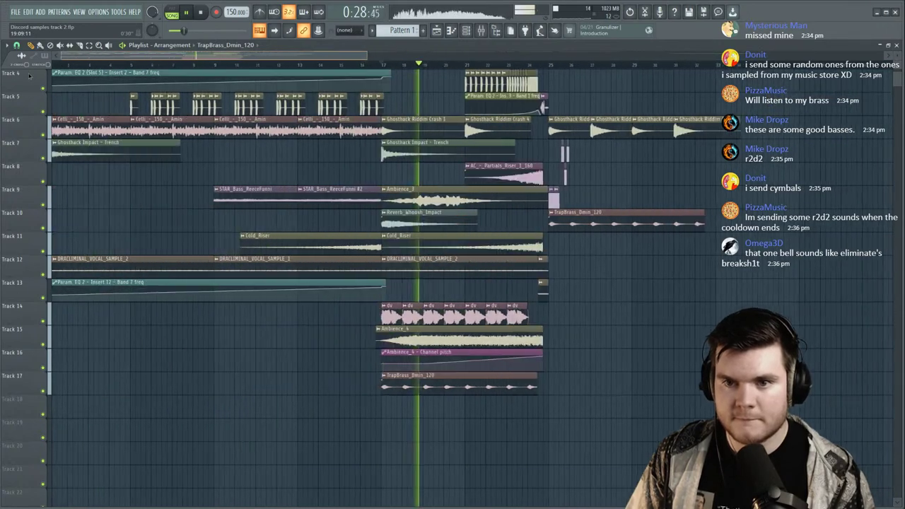
Move the Track 17 TrapBrass_Dmin_120 clip to bar 9 and play the intro from there.
{"action": "left_click_drag", "start_coordinate": [136, 65], "coordinate": [227, 67]}
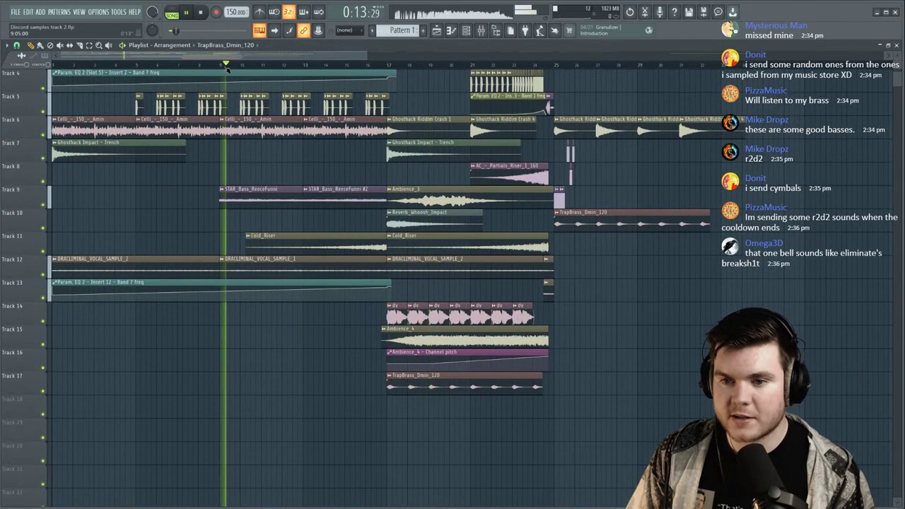
{"action": "key", "text": "space"}
{"action": "left_click_drag", "start_coordinate": [415, 394], "coordinate": [253, 395]}
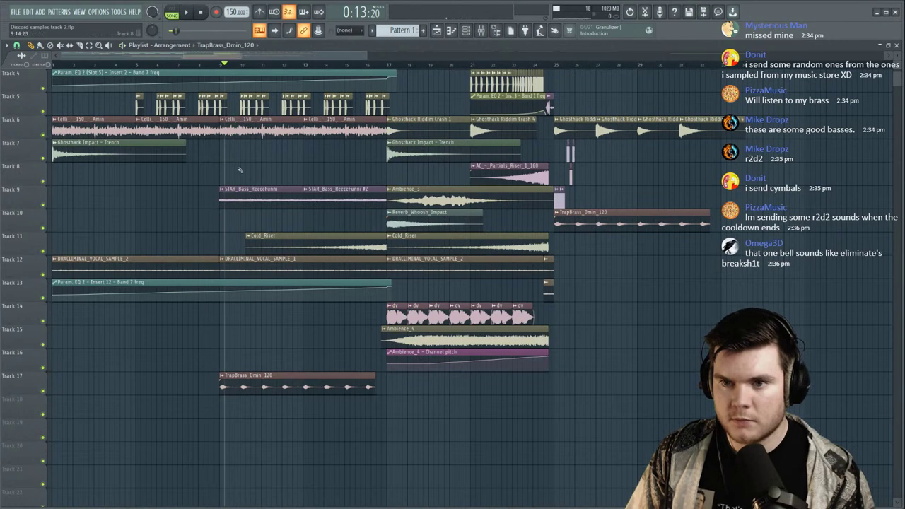
{"action": "key", "text": "space"}
{"action": "left_click", "coordinate": [220, 66]}
Normalize the TrapBrass_Dmin_120 sample and lower its channel volume to 48%.
{"action": "double_click", "coordinate": [244, 384]}
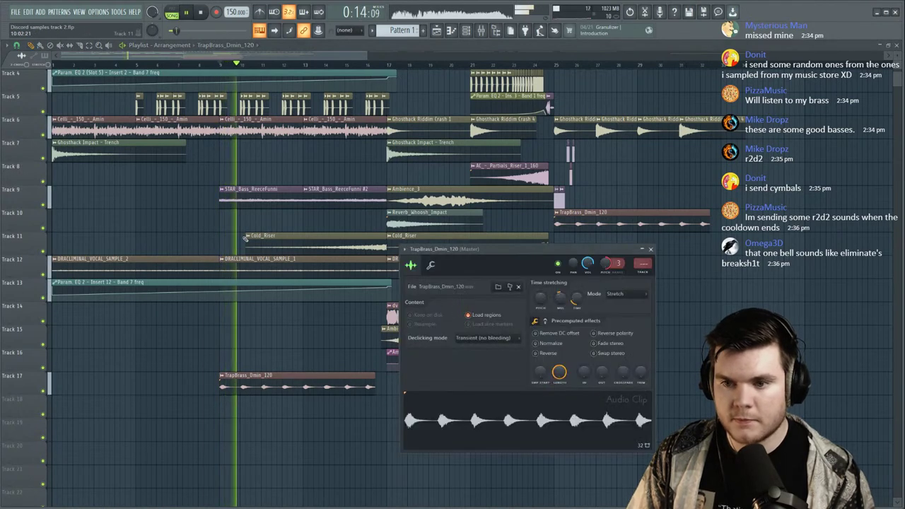
{"action": "left_click", "coordinate": [537, 343]}
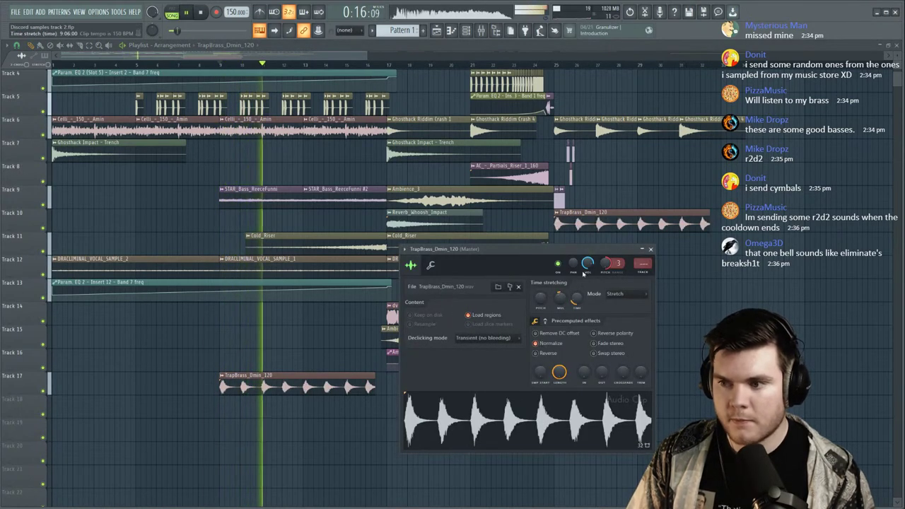
{"action": "left_click_drag", "start_coordinate": [587, 264], "coordinate": [587, 273]}
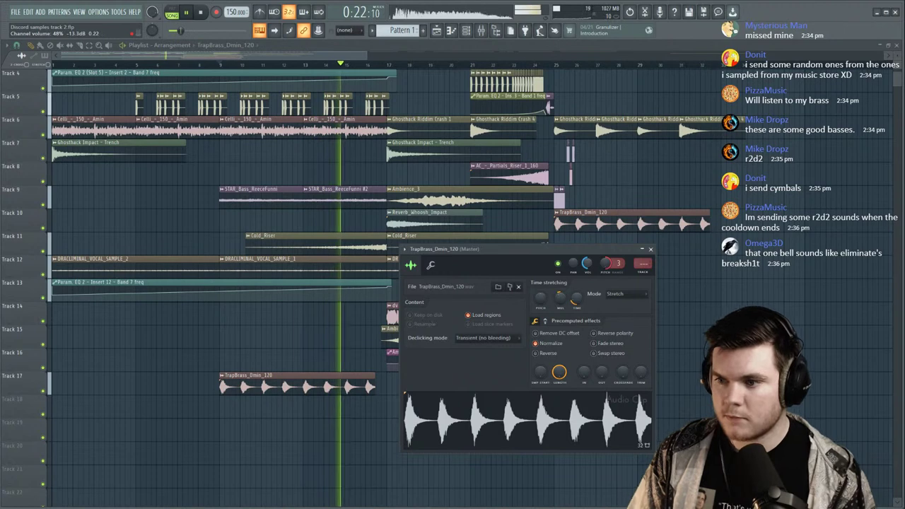
Move the intro TrapBrass_Dmin_120 clip from Track 17 to Track 16 and set its channel volume to 60%.
{"action": "left_click", "coordinate": [651, 250]}
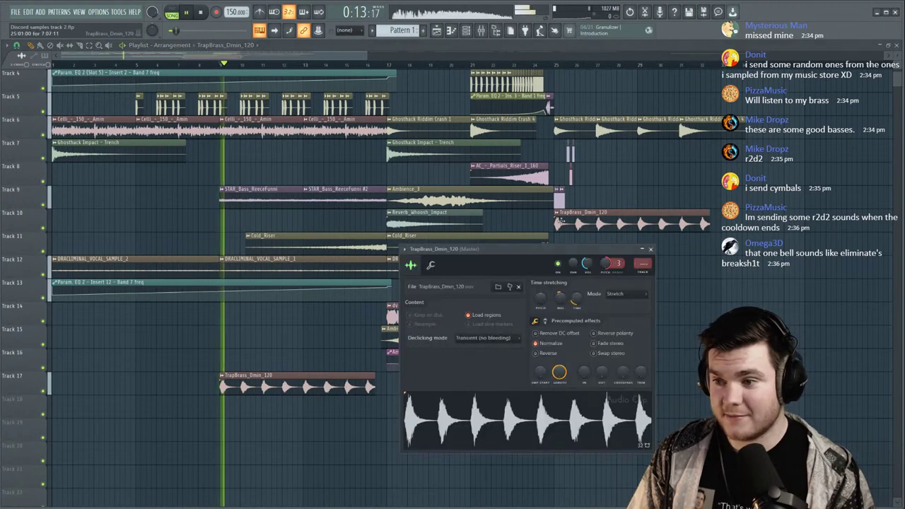
{"action": "left_click", "coordinate": [650, 251]}
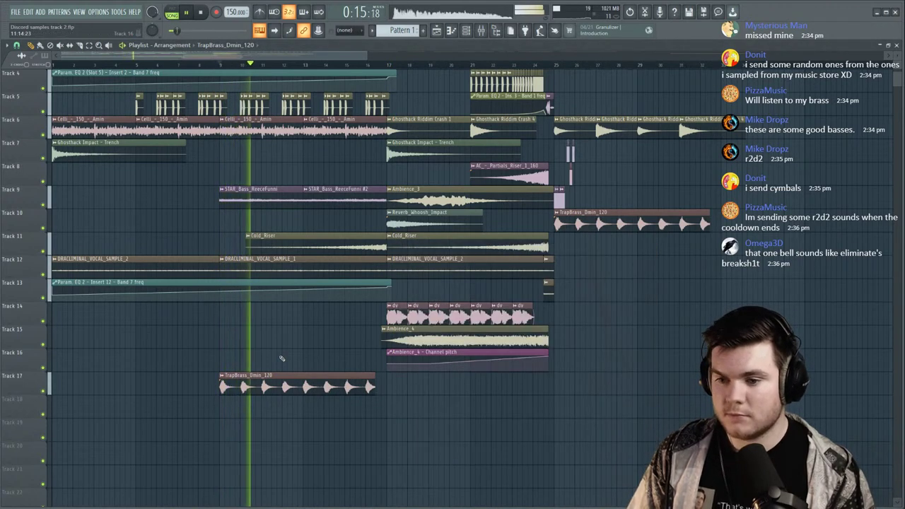
{"action": "left_click_drag", "start_coordinate": [287, 382], "coordinate": [286, 358]}
{"action": "double_click", "coordinate": [285, 359]}
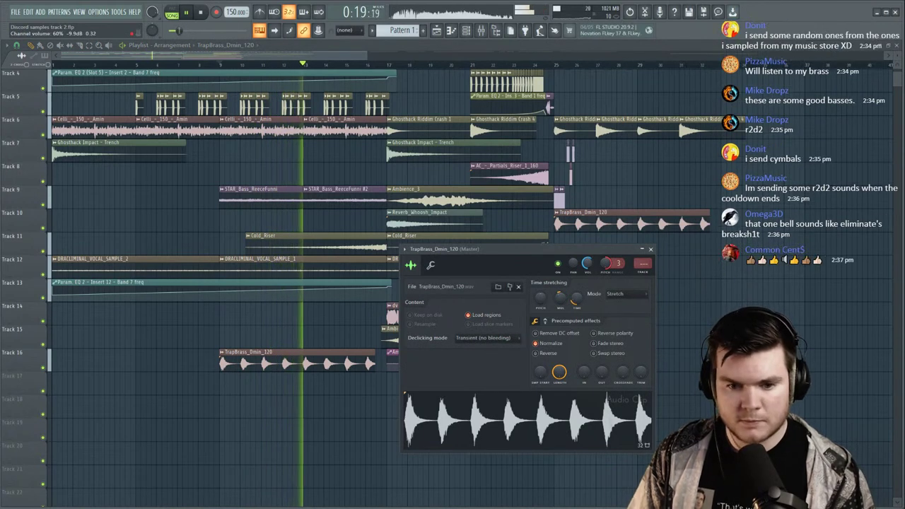
{"action": "left_click", "coordinate": [651, 249]}
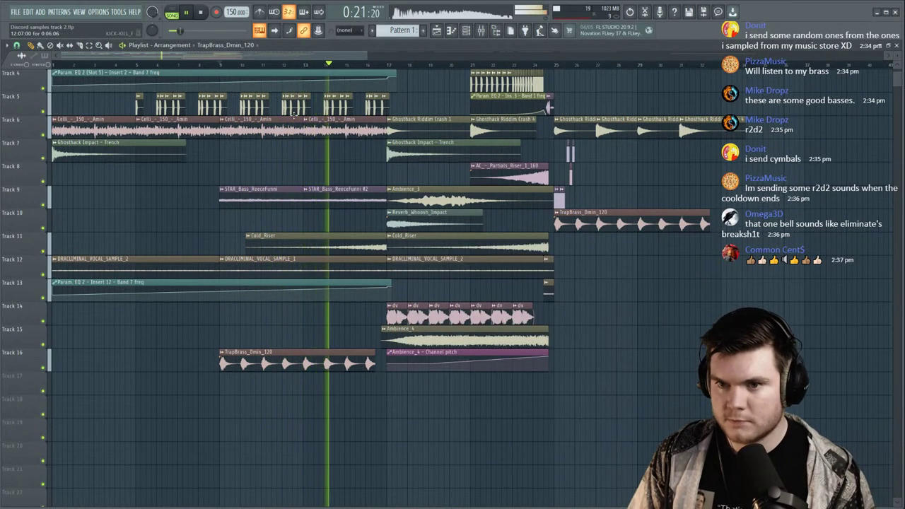
Select bars 9 to 17 and try lowering the TrapBrass_Dmin_120 channel's Mod X during playback, resetting it after the test.
{"action": "left_click_drag", "start_coordinate": [219, 63], "coordinate": [389, 64]}
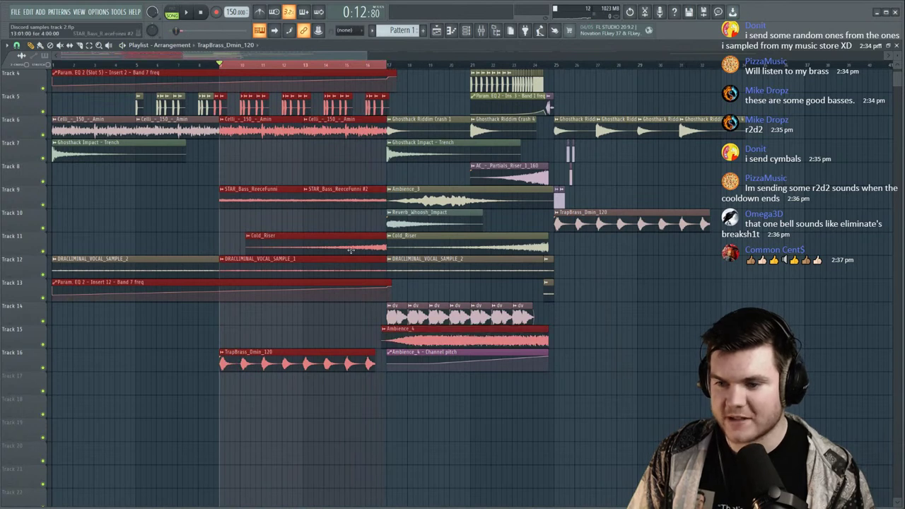
{"action": "double_click", "coordinate": [355, 353]}
{"action": "key", "text": "space"}
{"action": "left_click", "coordinate": [431, 265]}
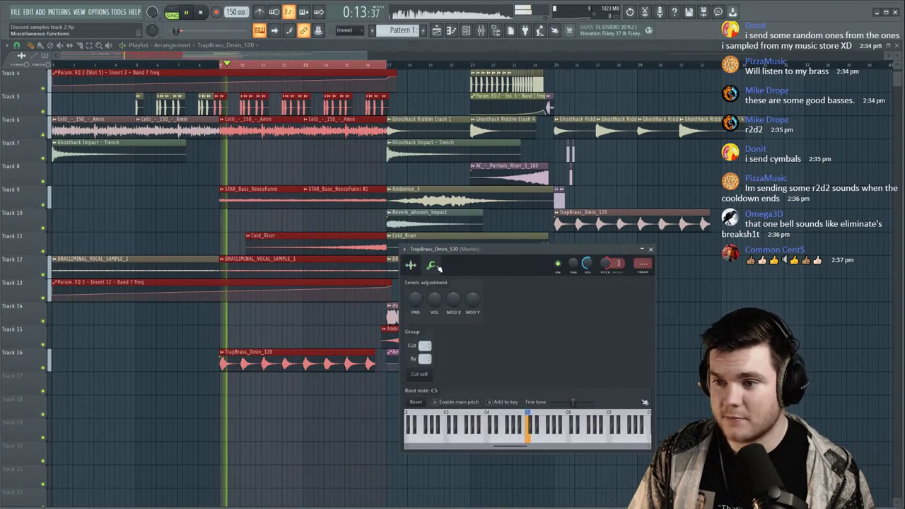
{"action": "left_click_drag", "start_coordinate": [456, 300], "coordinate": [457, 322]}
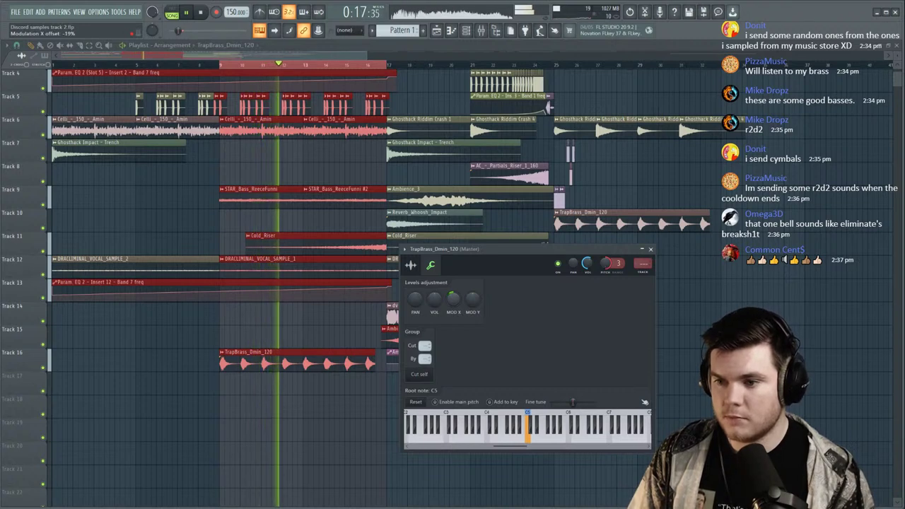
{"action": "right_click", "coordinate": [457, 295]}
{"action": "left_click", "coordinate": [464, 301]}
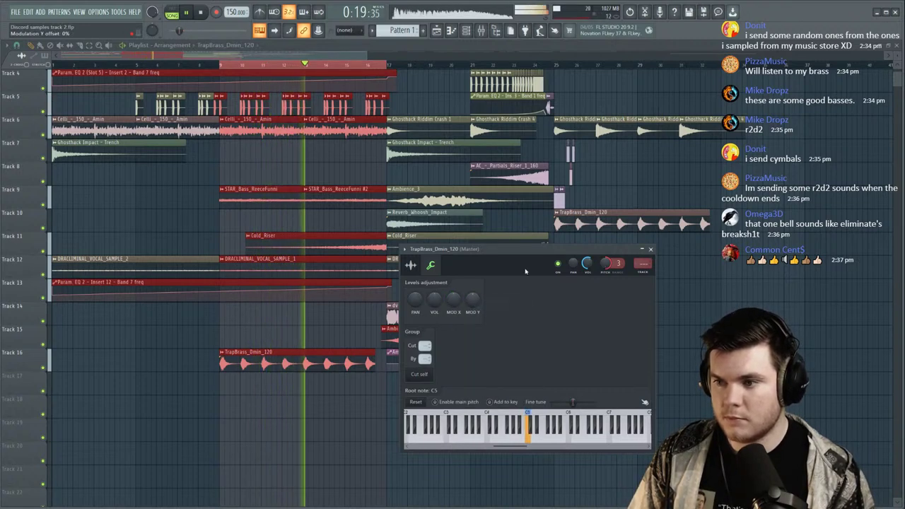
Create an automation clip for the TrapBrass_Dmin_120 channel's Modulation X offset across the selected bars 9 to 17.
{"action": "key", "text": "space"}
{"action": "right_click", "coordinate": [460, 294]}
{"action": "left_click", "coordinate": [475, 362]}
{"action": "key", "text": "space"}
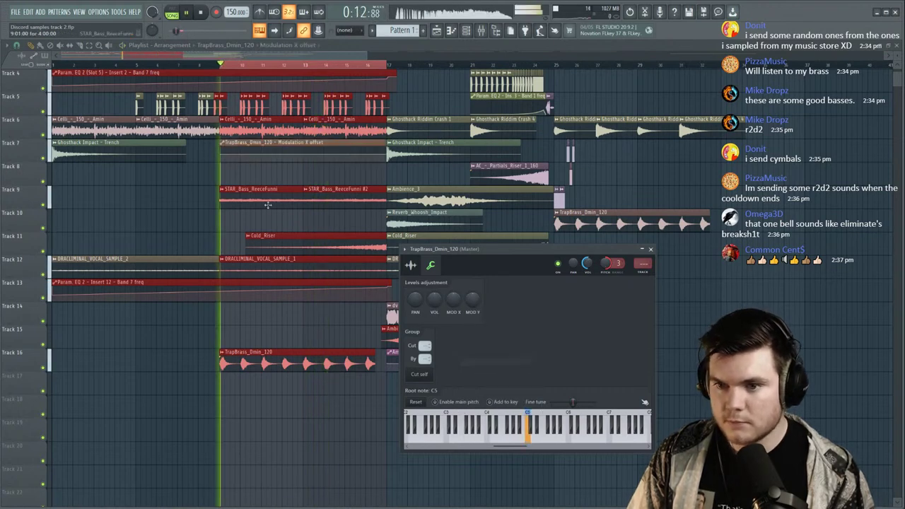
Shape the Modulation X automation into a rise, move the clip to Track 17 and check the filtered brass in playback.
{"action": "right_click", "coordinate": [221, 161]}
{"action": "key", "text": "space"}
{"action": "key", "text": "space"}
{"action": "key", "text": "space"}
{"action": "key", "text": "space"}
{"action": "left_click_drag", "start_coordinate": [220, 162], "coordinate": [224, 393]}
{"action": "key", "text": "space"}
{"action": "key", "text": "space"}
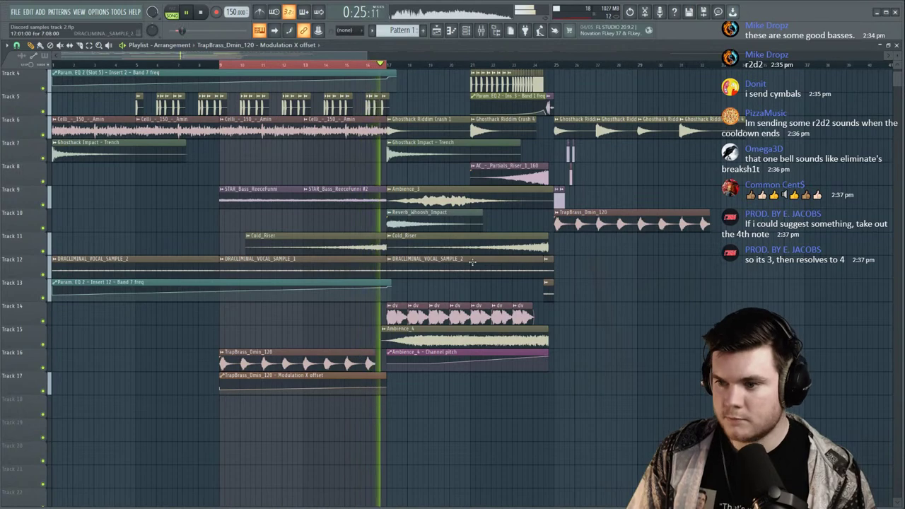
Clear the time selection and listen from the build-up at bar 17 into the drop at bar 25.
{"action": "left_click", "coordinate": [387, 64], "text": "ctrl"}
{"action": "left_click", "coordinate": [387, 64]}
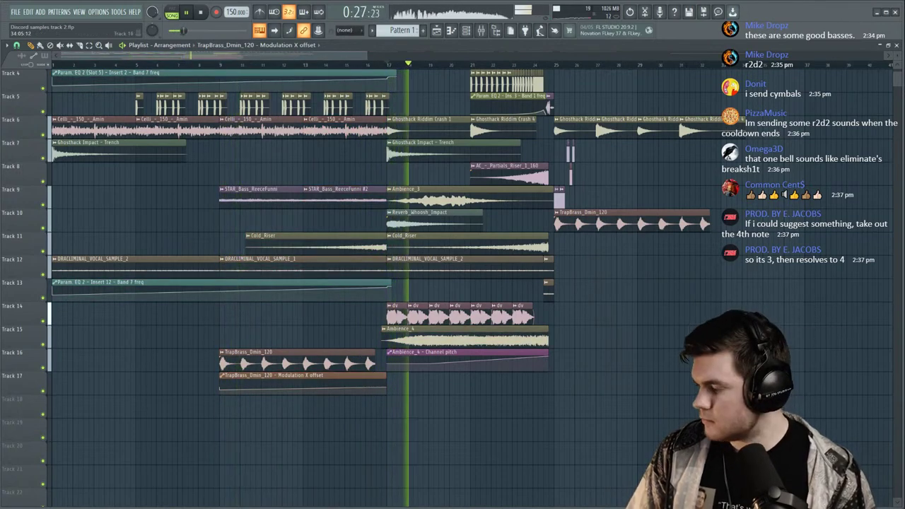
{"action": "scroll", "coordinate": [707, 322], "scroll_direction": "up", "scroll_amount": 3}
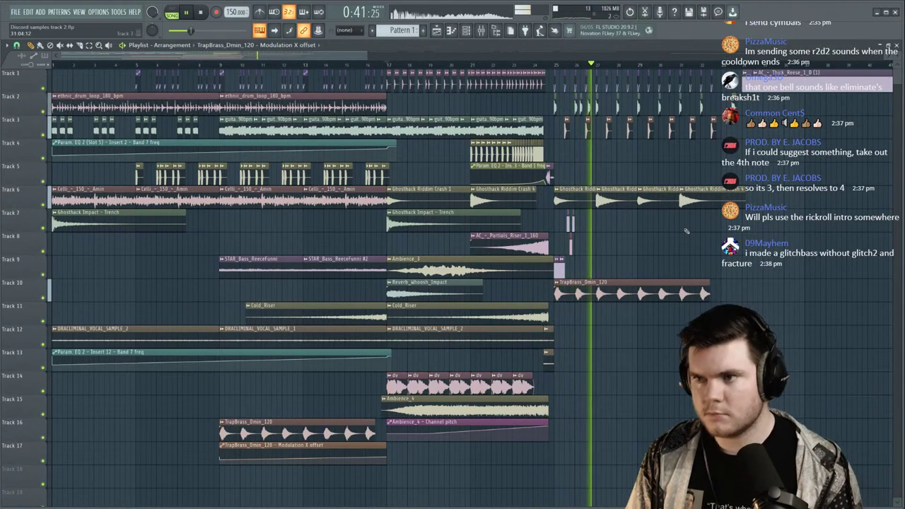
{"action": "left_click_drag", "start_coordinate": [318, 58], "coordinate": [394, 63]}
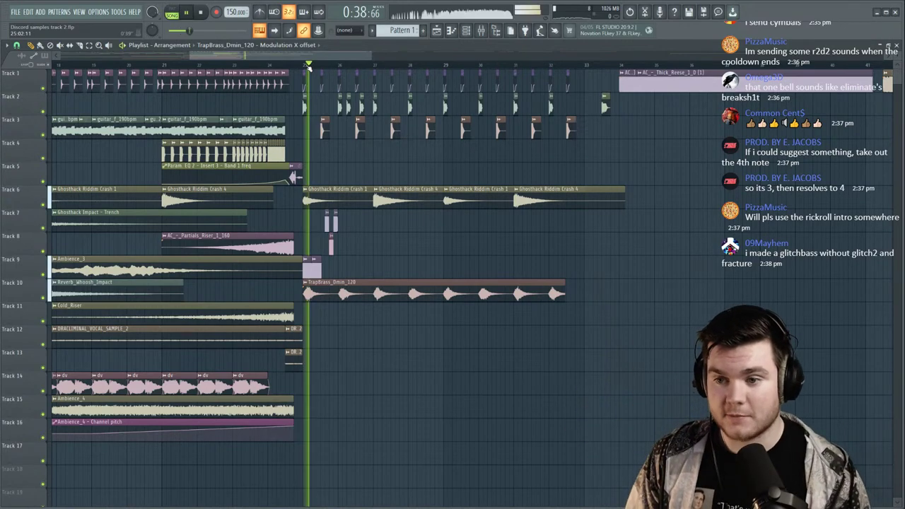
{"action": "scroll", "coordinate": [308, 65], "scroll_direction": "down", "scroll_amount": 3}
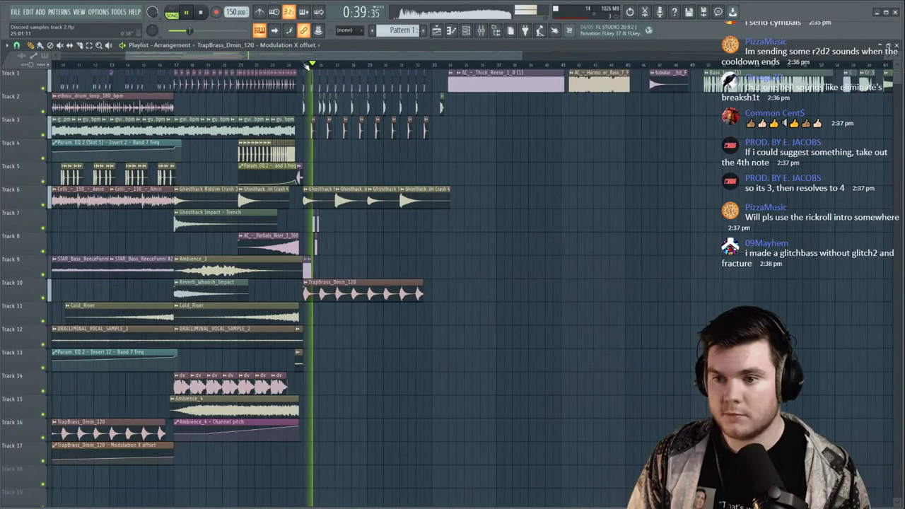
{"action": "scroll", "coordinate": [318, 65], "scroll_direction": "up", "scroll_amount": 4}
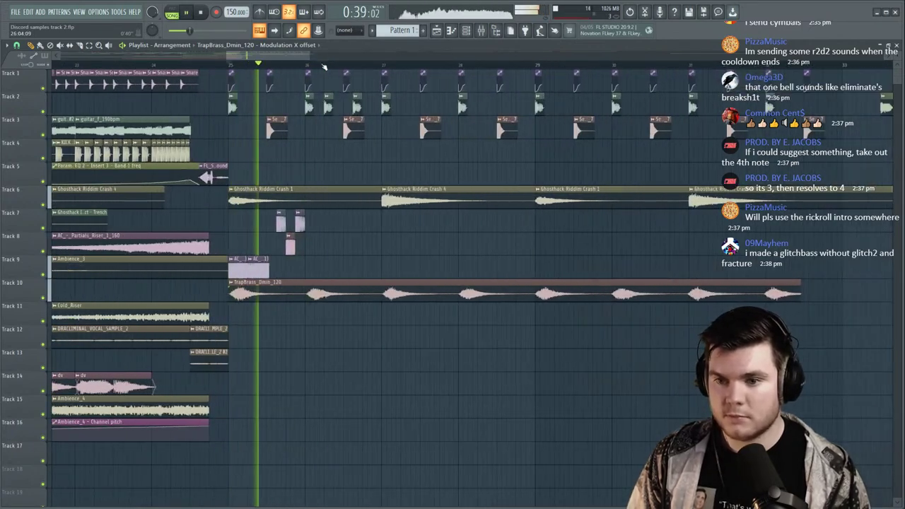
{"action": "scroll", "coordinate": [323, 67], "scroll_direction": "down", "scroll_amount": 5}
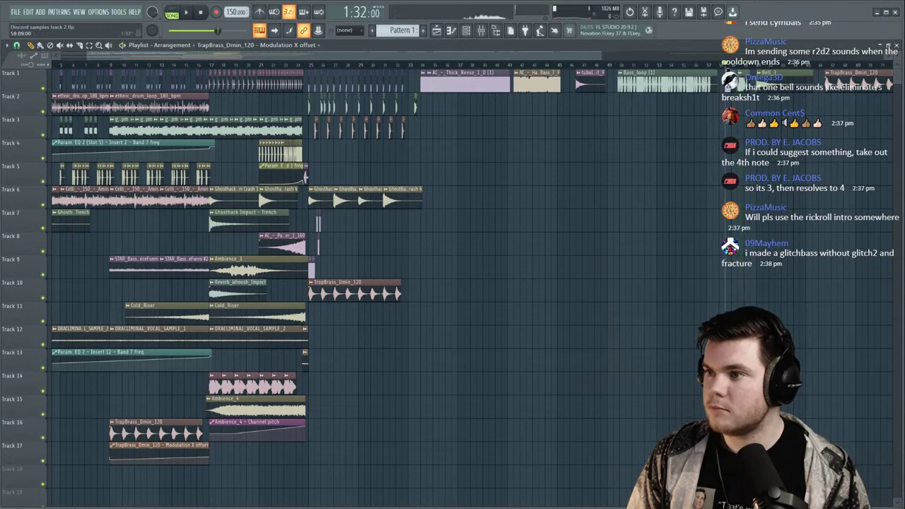
Place the Cremaset_growl_5 sample on Track 9 at 26:05:00, slice it after half a bar and delete the tail.
{"action": "key", "text": "space"}
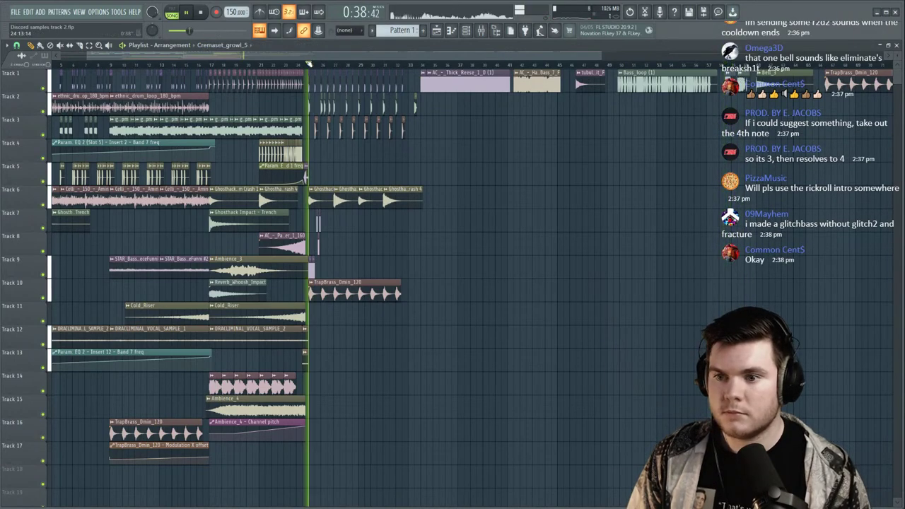
{"action": "scroll", "coordinate": [309, 65], "scroll_direction": "up", "scroll_amount": 6}
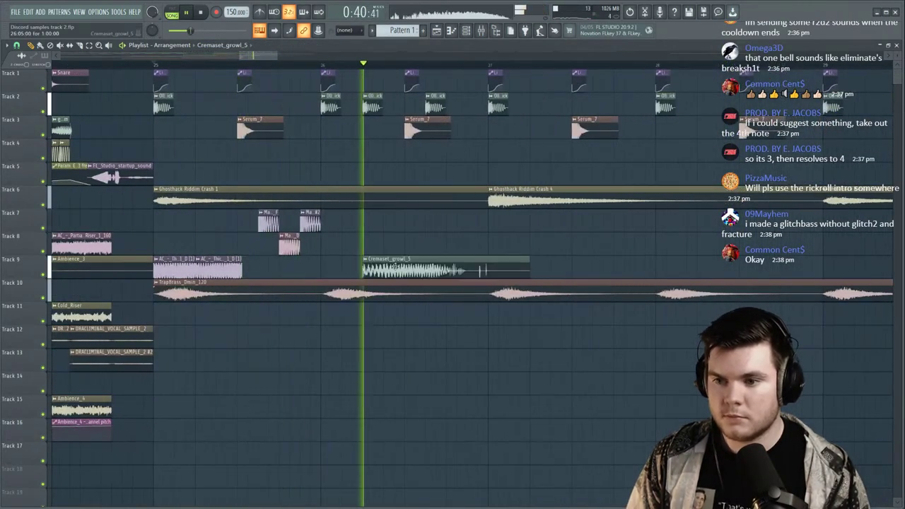
{"action": "left_click", "coordinate": [81, 46]}
{"action": "left_click_drag", "start_coordinate": [447, 251], "coordinate": [446, 280]}
{"action": "left_click", "coordinate": [31, 47]}
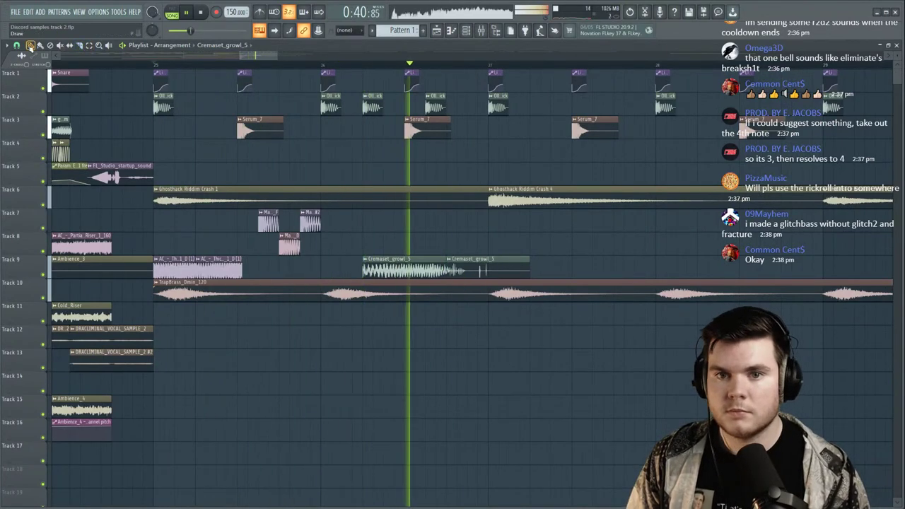
{"action": "right_click", "coordinate": [488, 269]}
Rework the bar 26 kicks on Track 2, removing the one under the growl's start and moving the other to 26:13:00.
{"action": "left_click", "coordinate": [322, 65]}
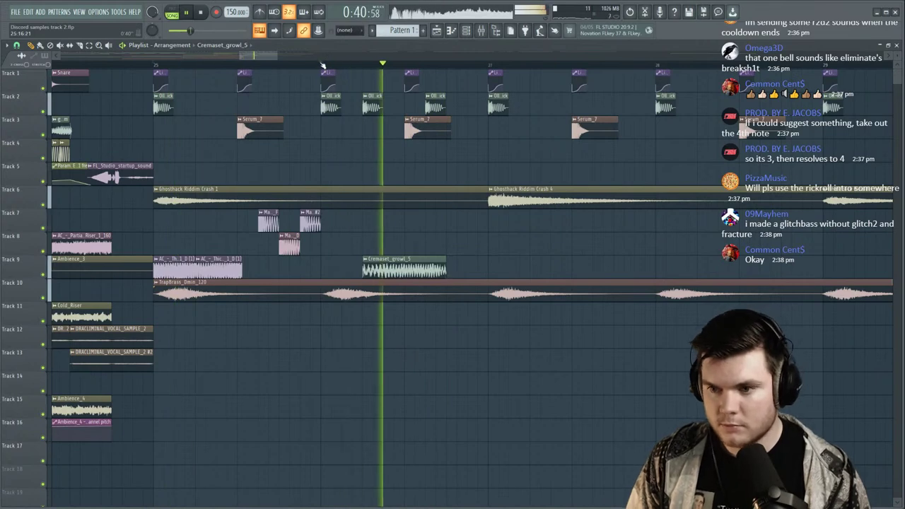
{"action": "left_click", "coordinate": [323, 65]}
{"action": "left_click", "coordinate": [323, 65]}
{"action": "left_click_drag", "start_coordinate": [437, 108], "coordinate": [458, 108]}
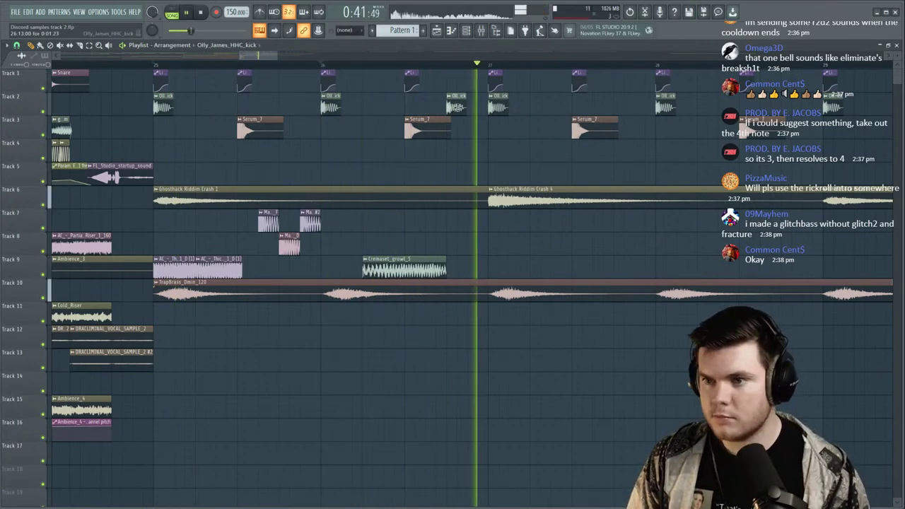
{"action": "left_click", "coordinate": [323, 65]}
Open the Cremaset_growl_5 channel settings and assign the sample to mixer Insert 24.
{"action": "double_click", "coordinate": [389, 261]}
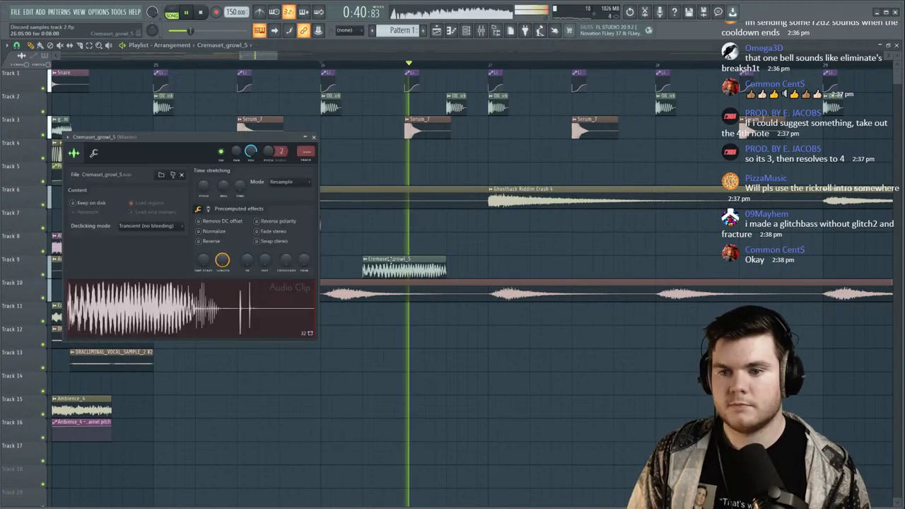
{"action": "key", "text": "space"}
{"action": "key", "text": "F9"}
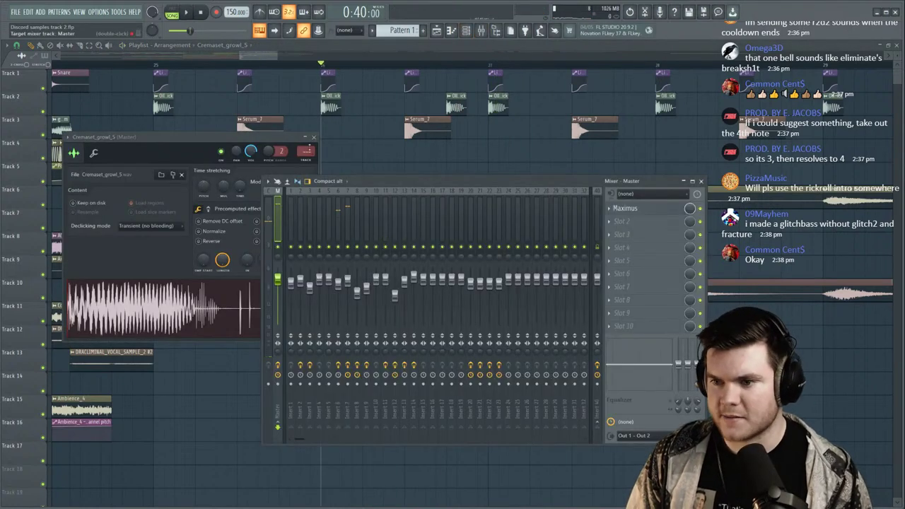
{"action": "scroll", "coordinate": [309, 150], "scroll_direction": "up", "scroll_amount": 7}
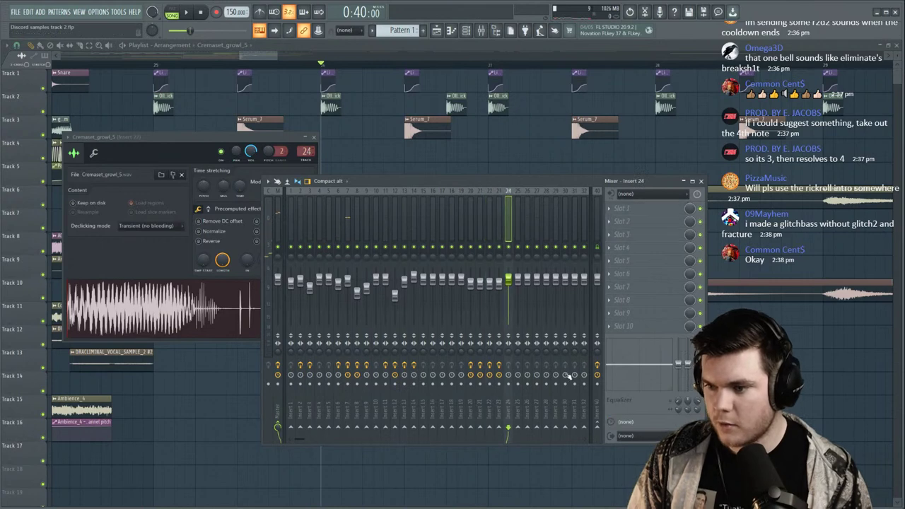
Copy Insert 20's mixer state with Disperser, Vocodex and Fruity parametric EQ 2 to Insert 24 and route it to the same bus.
{"action": "right_click", "coordinate": [469, 230]}
{"action": "mouse_move", "coordinate": [488, 242]}
{"action": "mouse_move", "coordinate": [595, 35]}
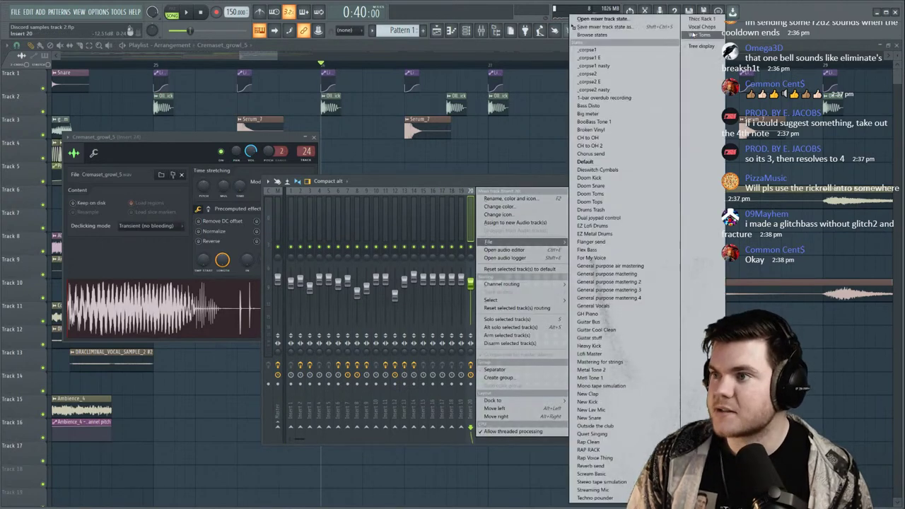
{"action": "left_click_drag", "start_coordinate": [612, 27], "coordinate": [621, 66]}
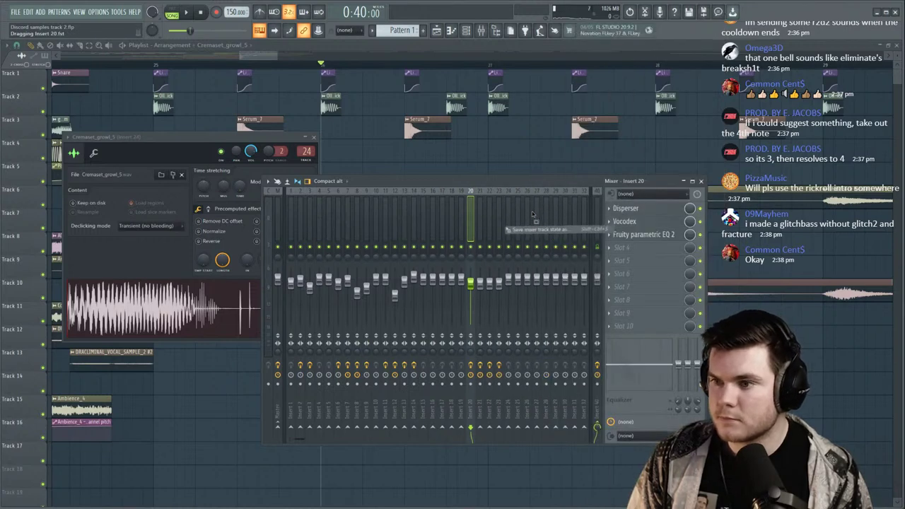
{"action": "left_click_drag", "start_coordinate": [508, 224], "coordinate": [508, 222]}
{"action": "key", "text": "space"}
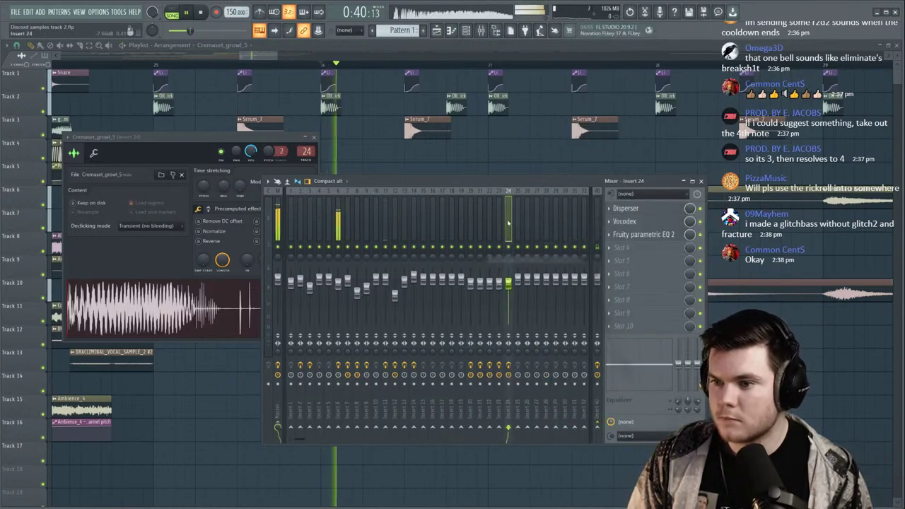
{"action": "left_click", "coordinate": [609, 438]}
{"action": "key", "text": "space"}
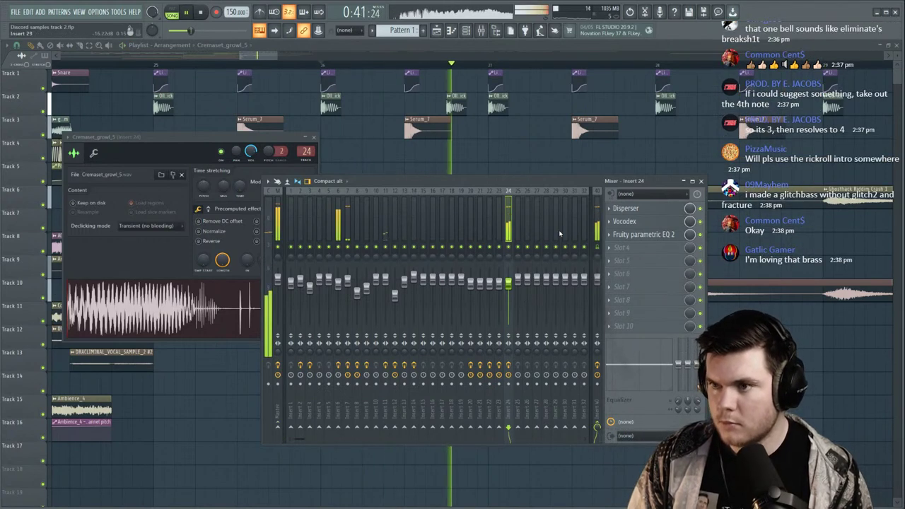
In Insert 24's Fruity parametric EQ 2, cut band 5 in the high mids and reset band 4, checking in playback.
{"action": "left_click", "coordinate": [645, 235]}
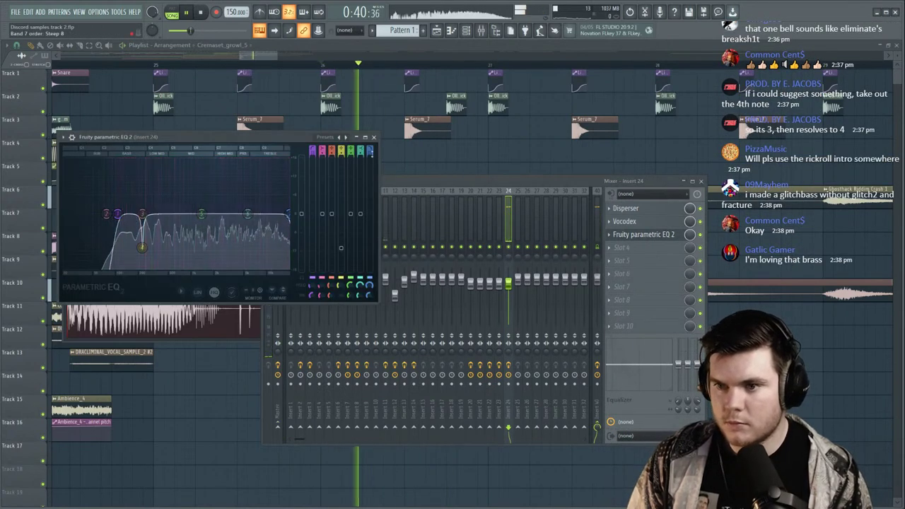
{"action": "left_click_drag", "start_coordinate": [202, 214], "coordinate": [225, 228]}
{"action": "left_click_drag", "start_coordinate": [141, 246], "coordinate": [145, 213]}
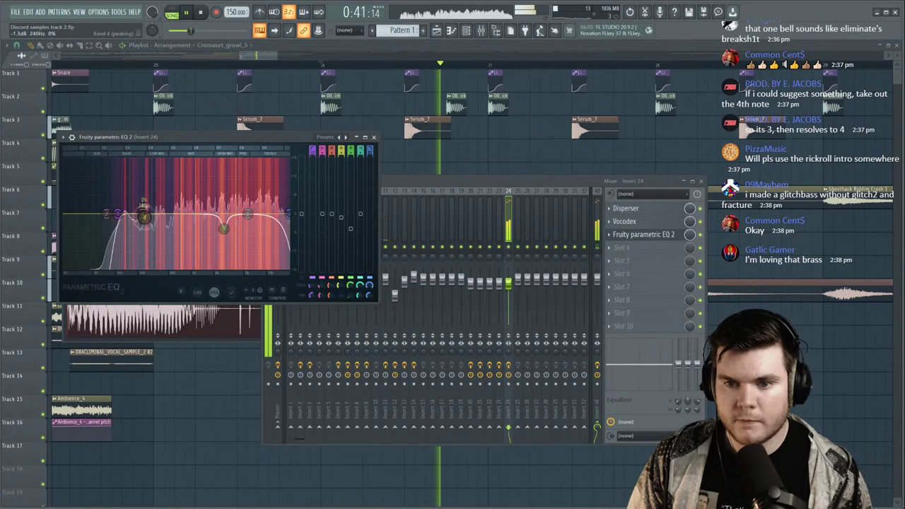
{"action": "right_click", "coordinate": [144, 217]}
{"action": "left_click", "coordinate": [153, 229]}
{"action": "key", "text": "space"}
{"action": "key", "text": "space"}
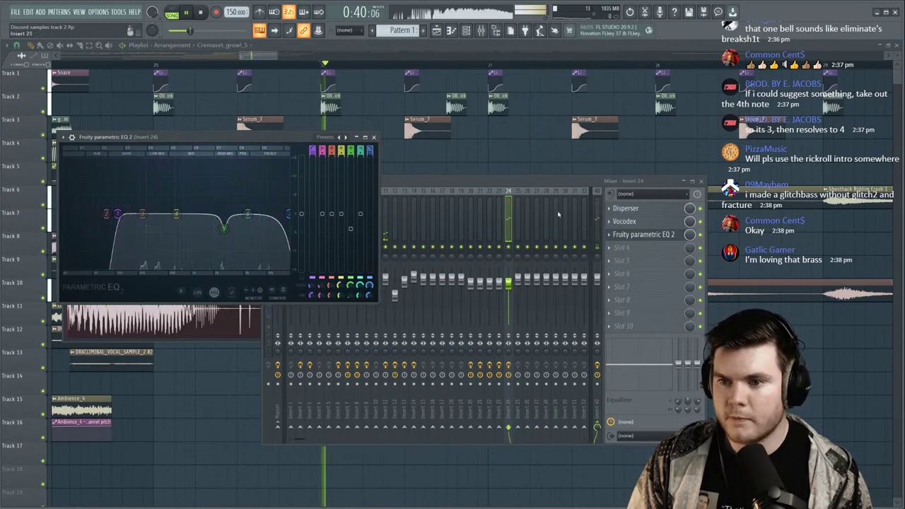
{"action": "left_click", "coordinate": [642, 232]}
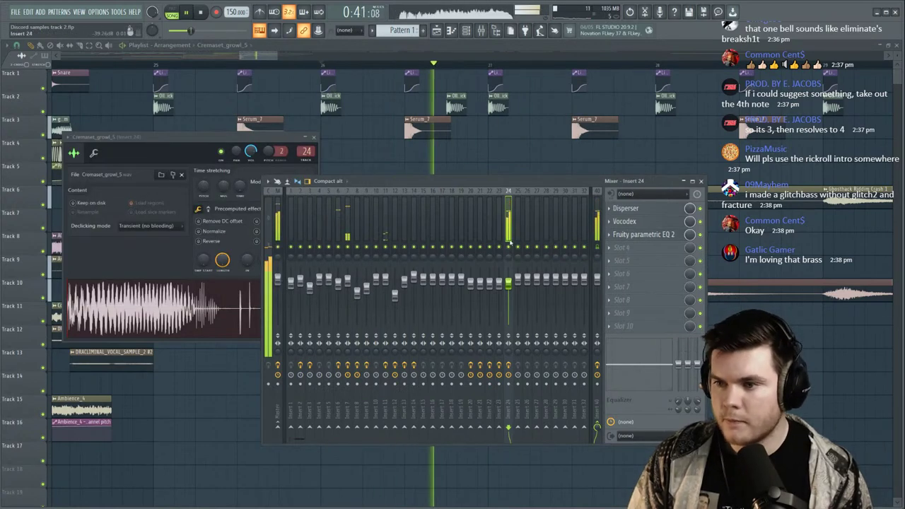
Close the growl's channel settings and the mixer, and play the drop from bar 25.
{"action": "left_click", "coordinate": [316, 137]}
{"action": "key", "text": "F9"}
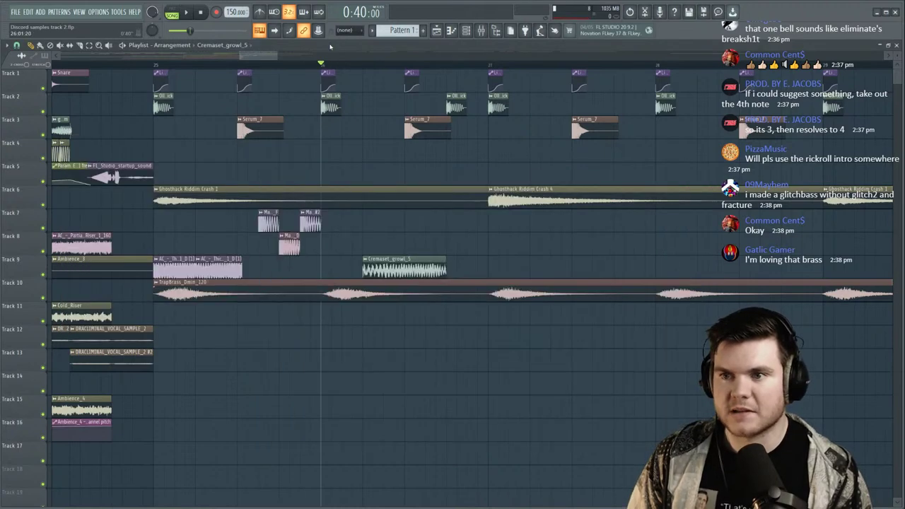
{"action": "scroll", "coordinate": [322, 64], "scroll_direction": "down", "scroll_amount": 3}
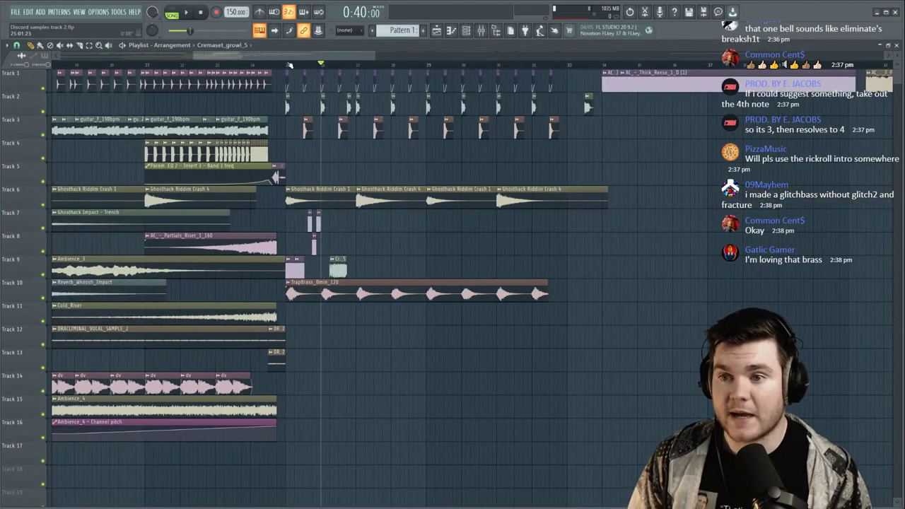
{"action": "key", "text": "space"}
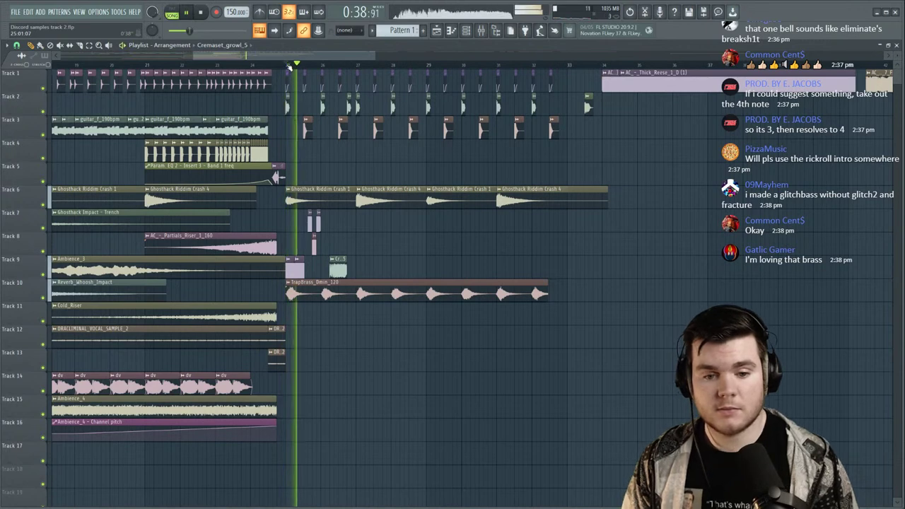
Play the drop from bar 25 to check the Cremaset growl against the drums and brass.
{"action": "left_click", "coordinate": [433, 386]}
{"action": "key", "text": "space"}
{"action": "scroll", "coordinate": [354, 75], "scroll_direction": "up", "scroll_amount": 6}
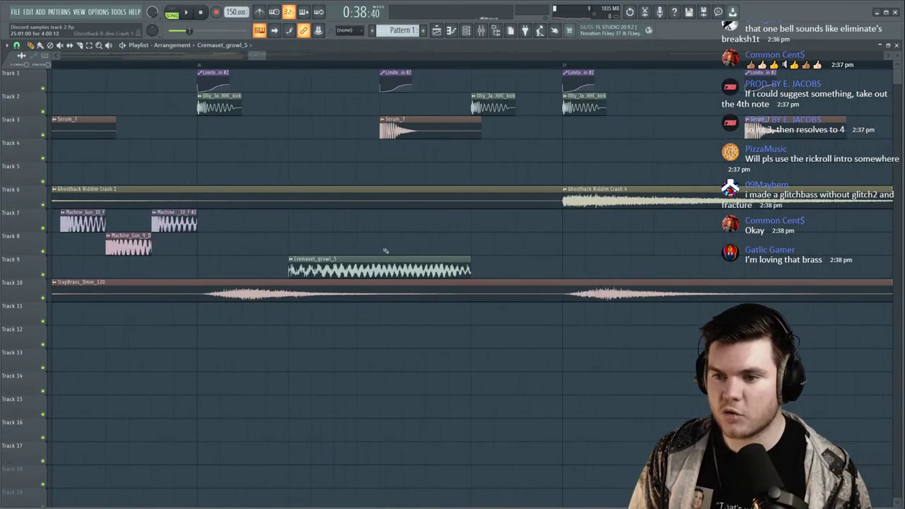
{"action": "double_click", "coordinate": [386, 274]}
{"action": "left_click_drag", "start_coordinate": [283, 299], "coordinate": [264, 309]}
{"action": "right_click", "coordinate": [281, 308]}
{"action": "scroll", "coordinate": [202, 65], "scroll_direction": "down", "scroll_amount": 4}
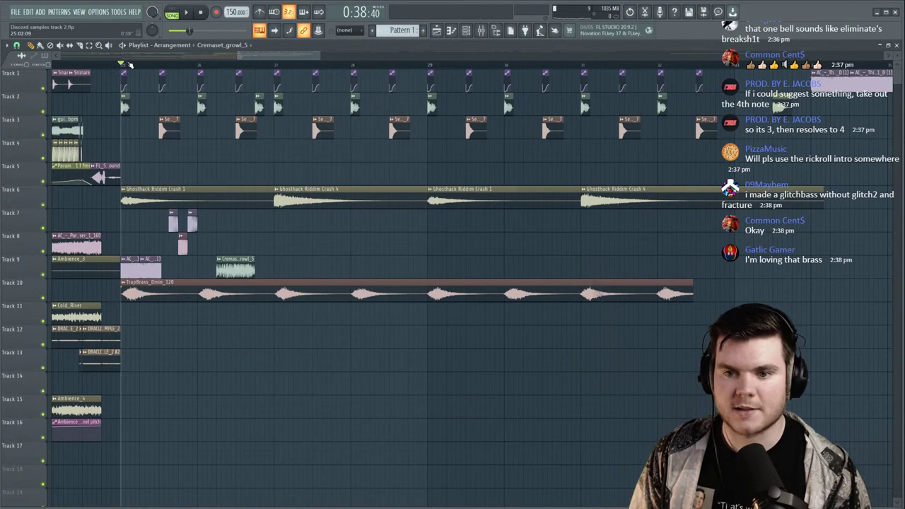
{"action": "scroll", "coordinate": [130, 64], "scroll_direction": "up", "scroll_amount": 3}
{"action": "key", "text": "space"}
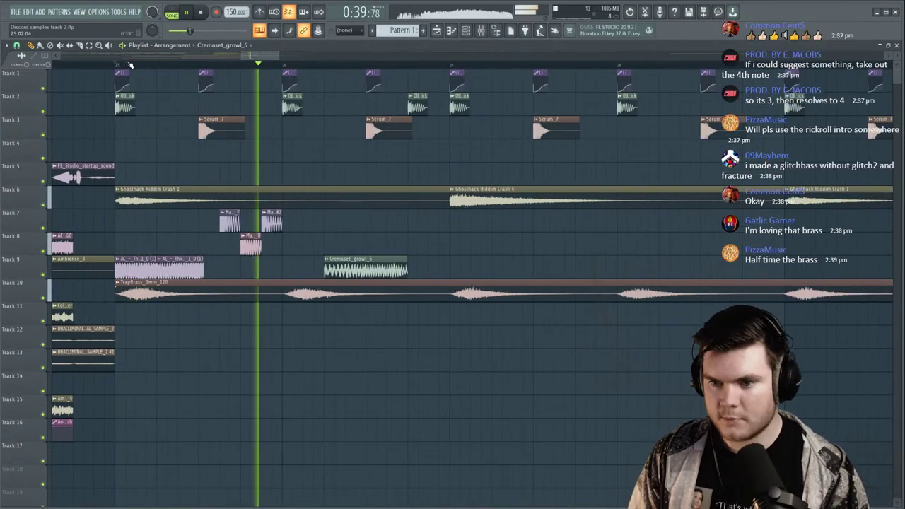
{"action": "key", "text": "space"}
Open the drop's TrapBrass_Dmin_120 channel settings and assign the sample to mixer Insert 15.
{"action": "key", "text": "F9"}
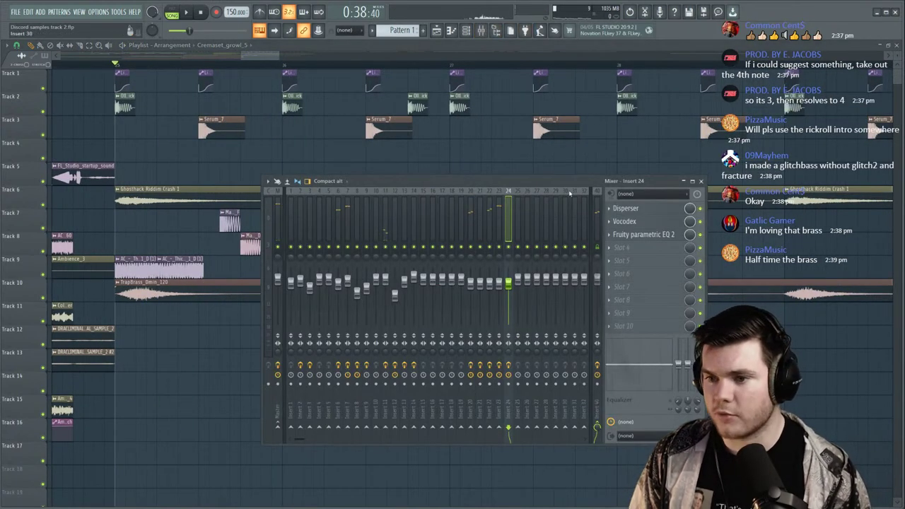
{"action": "key", "text": "space"}
{"action": "key", "text": "space"}
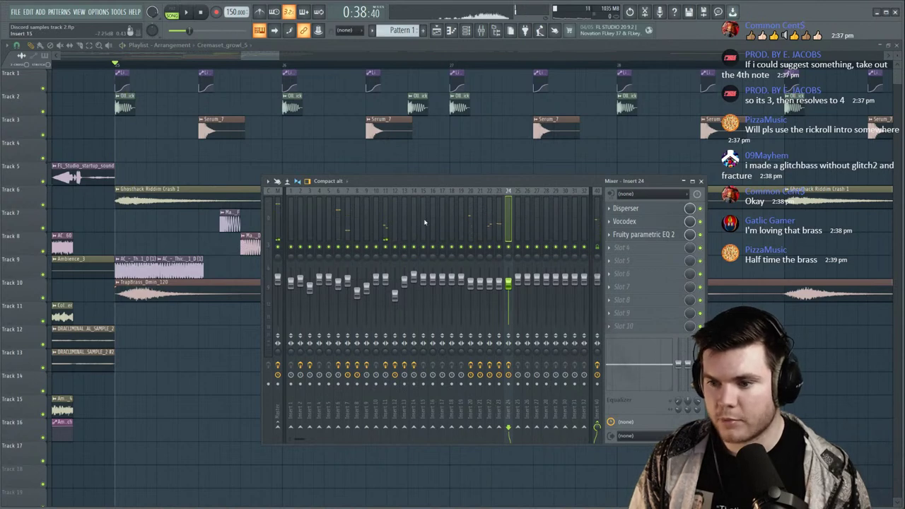
{"action": "double_click", "coordinate": [247, 284]}
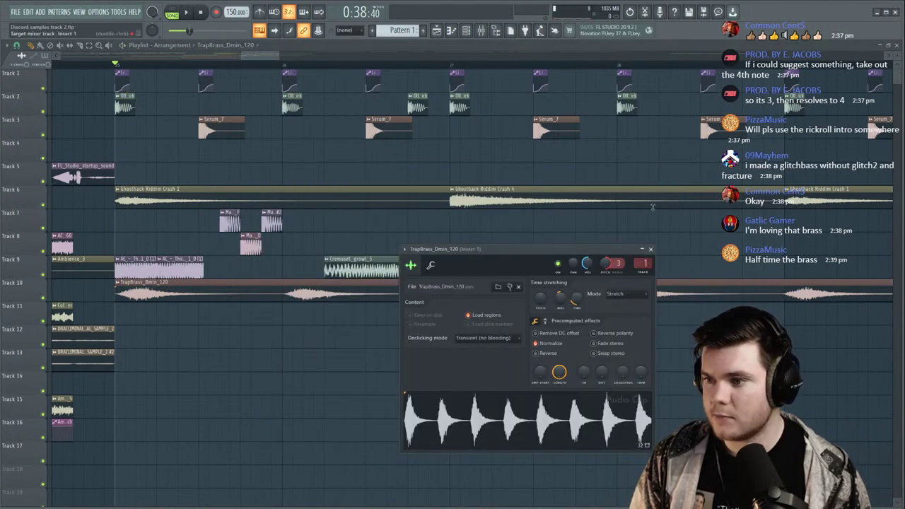
{"action": "key", "text": "space"}
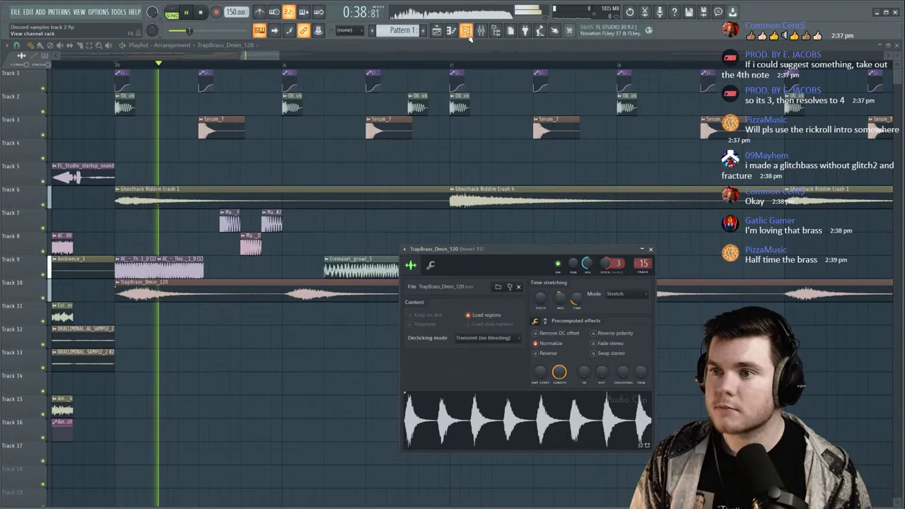
Load HalfTime in the first effect slot of Insert 15 and restart playback of the drop.
{"action": "key", "text": "F9"}
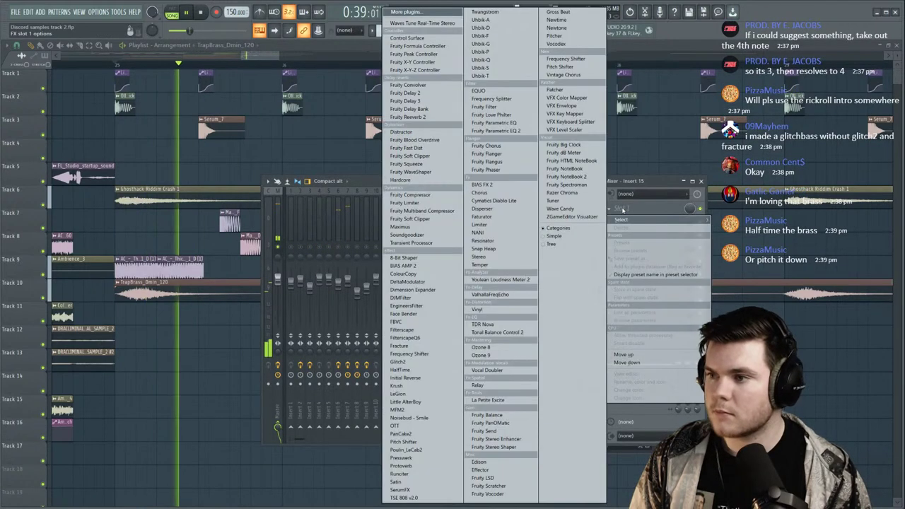
{"action": "left_click", "coordinate": [621, 208]}
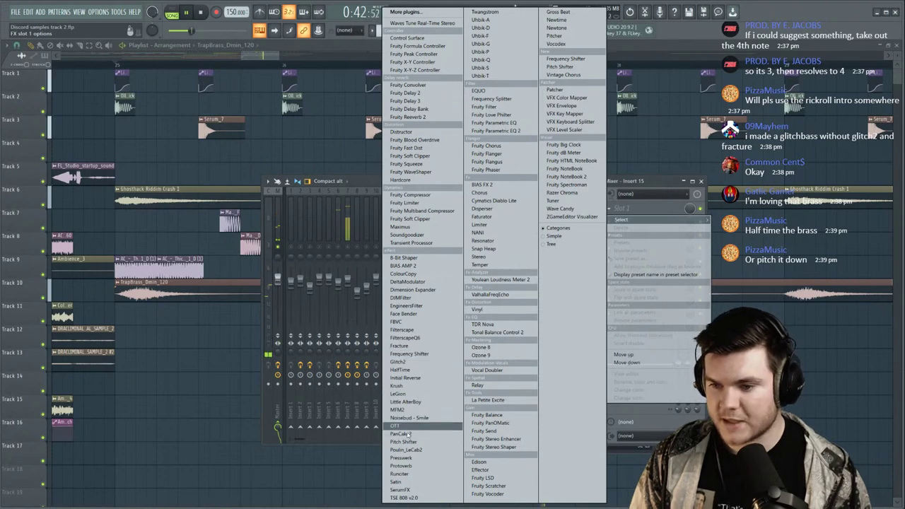
{"action": "left_click", "coordinate": [402, 370]}
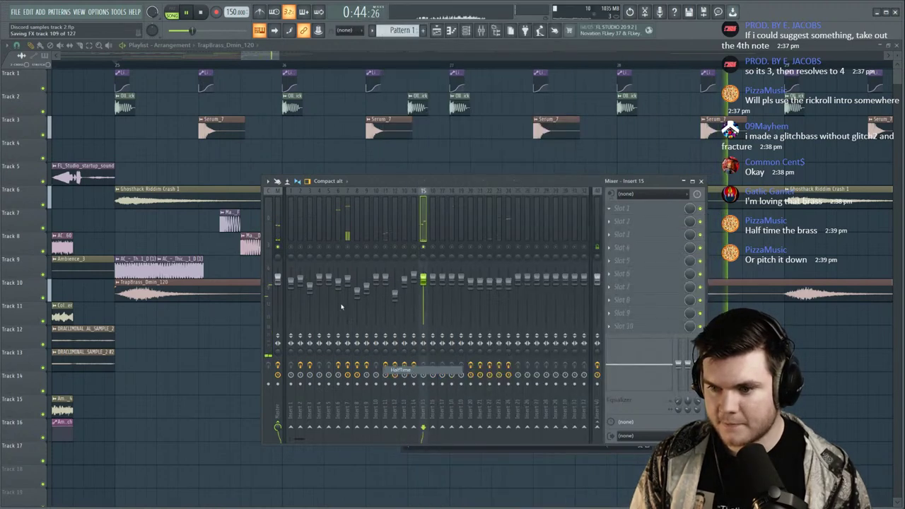
{"action": "key", "text": "space"}
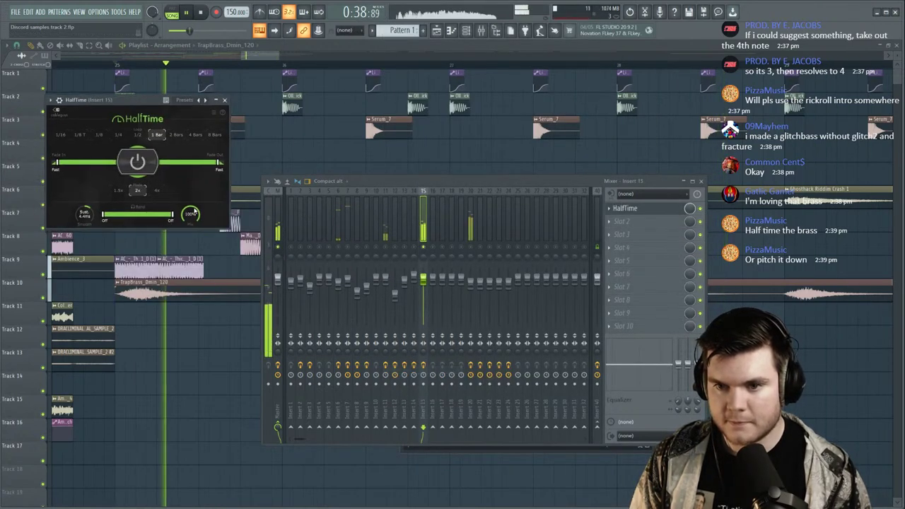
In HalfTime, set the loop length to 1/16, raise the smoothing and set the mix to about 42%, checking in playback.
{"action": "left_click_drag", "start_coordinate": [190, 214], "coordinate": [191, 251]}
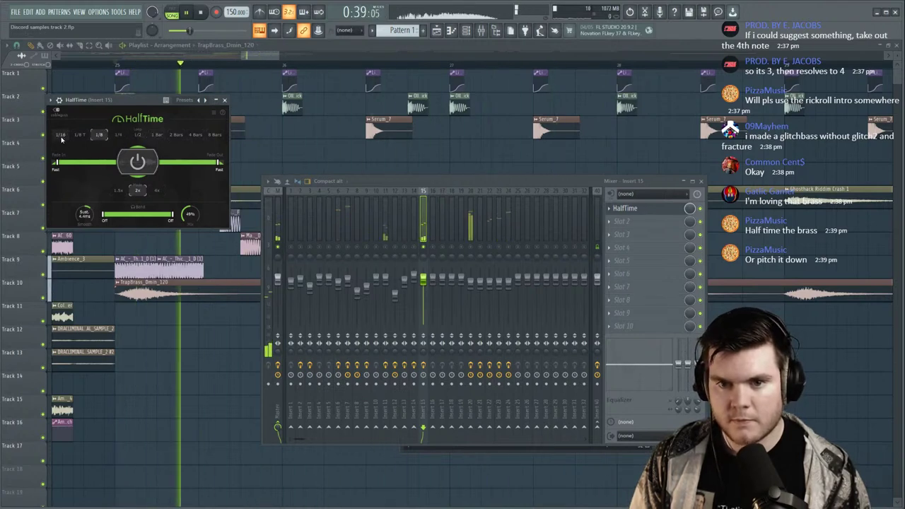
{"action": "left_click_drag", "start_coordinate": [189, 214], "coordinate": [190, 166]}
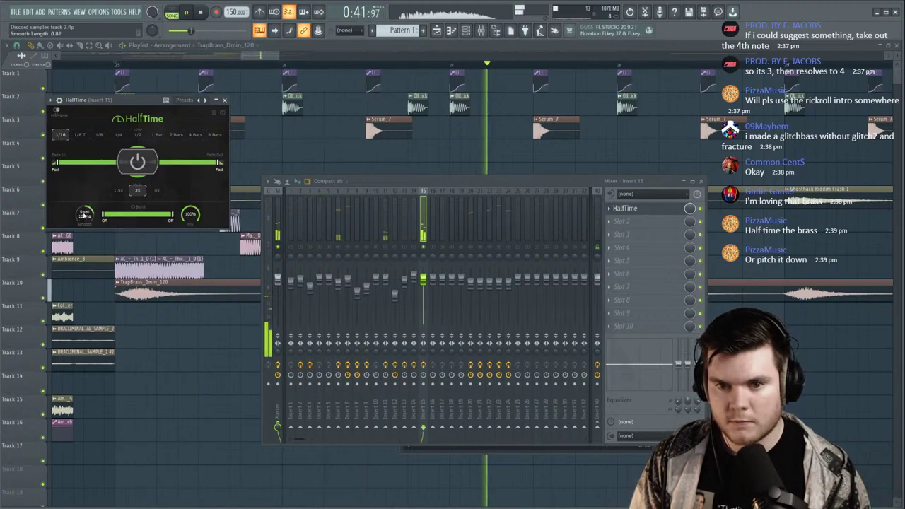
{"action": "key", "text": "space"}
{"action": "left_click_drag", "start_coordinate": [190, 214], "coordinate": [190, 226]}
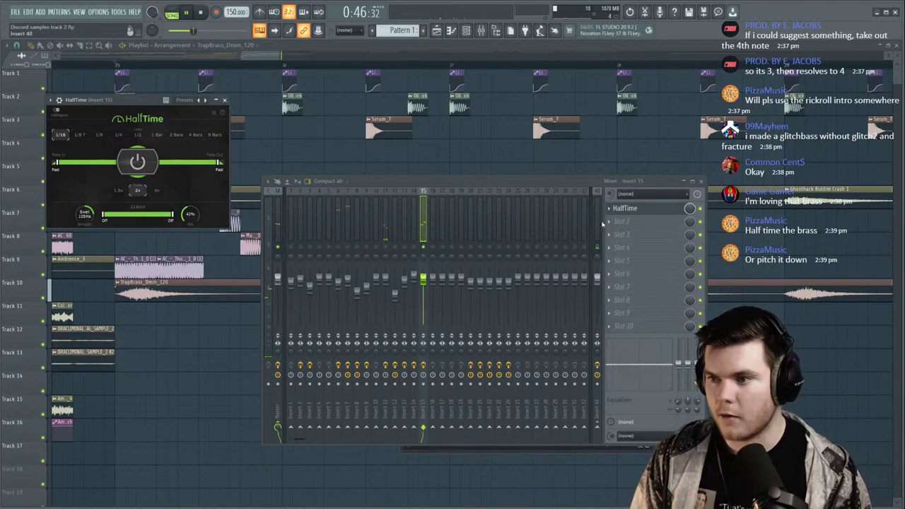
Add Fruity soft clipper after HalfTime on Insert 15 and route the insert only to Insert 40.
{"action": "left_click", "coordinate": [607, 223]}
{"action": "left_click", "coordinate": [414, 219]}
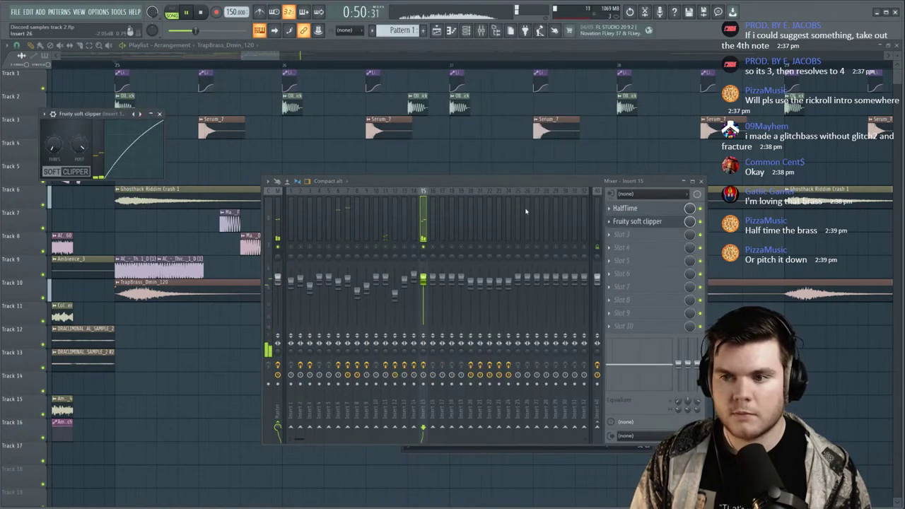
{"action": "left_click", "coordinate": [638, 222]}
{"action": "right_click", "coordinate": [598, 428]}
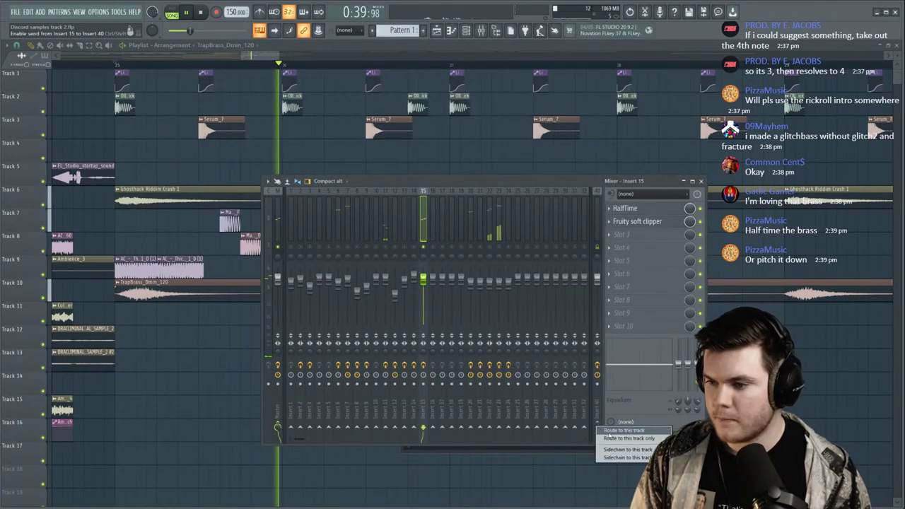
{"action": "left_click", "coordinate": [610, 439]}
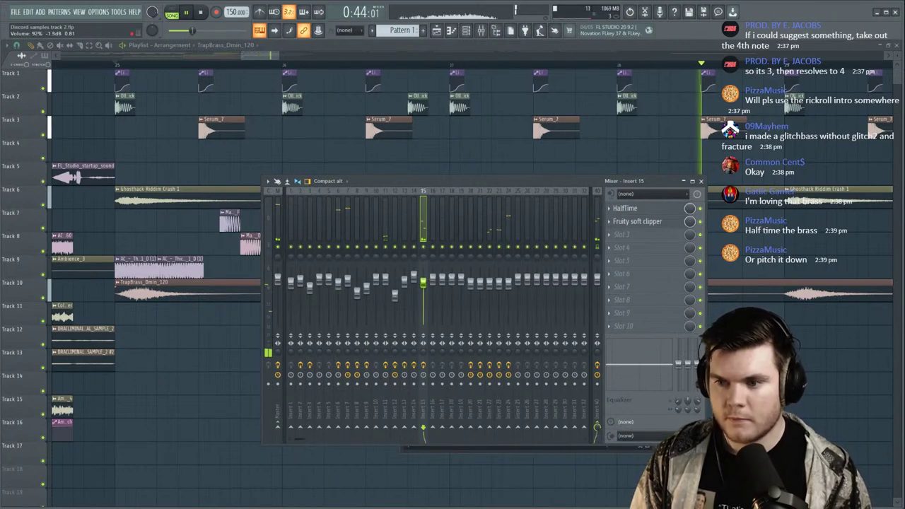
Close the mixer and play the intro from bar 9 to hear the brass there.
{"action": "scroll", "coordinate": [135, 65], "scroll_direction": "down", "scroll_amount": 8}
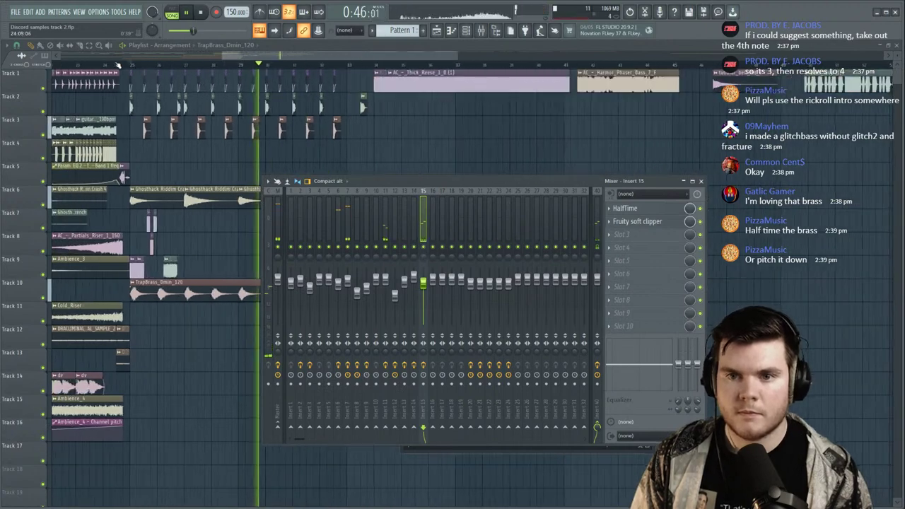
{"action": "left_click", "coordinate": [110, 65]}
{"action": "left_click_drag", "start_coordinate": [249, 56], "coordinate": [125, 69]}
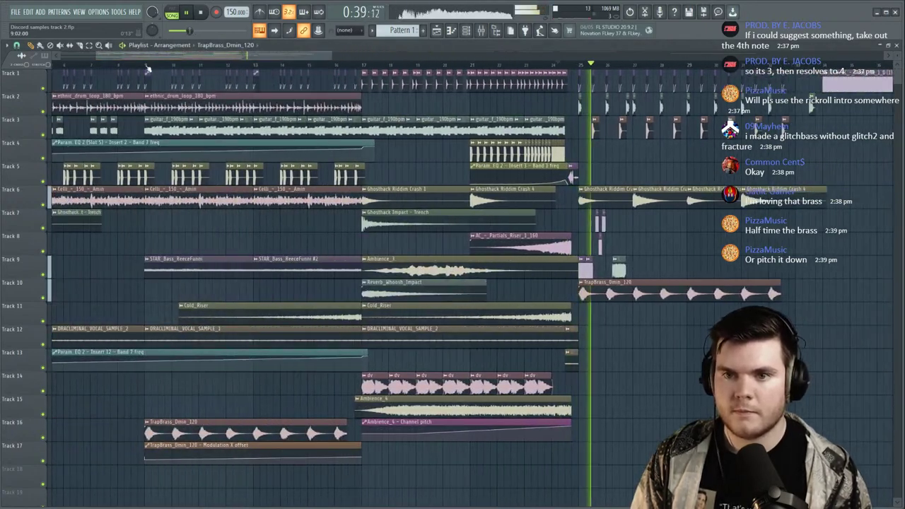
{"action": "left_click", "coordinate": [147, 65]}
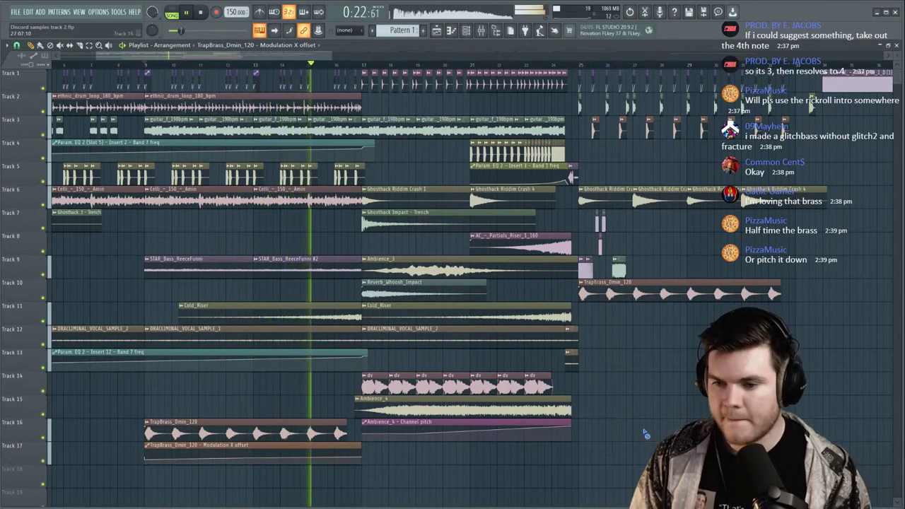
{"action": "scroll", "coordinate": [327, 67], "scroll_direction": "down", "scroll_amount": 5}
{"action": "key", "text": "space"}
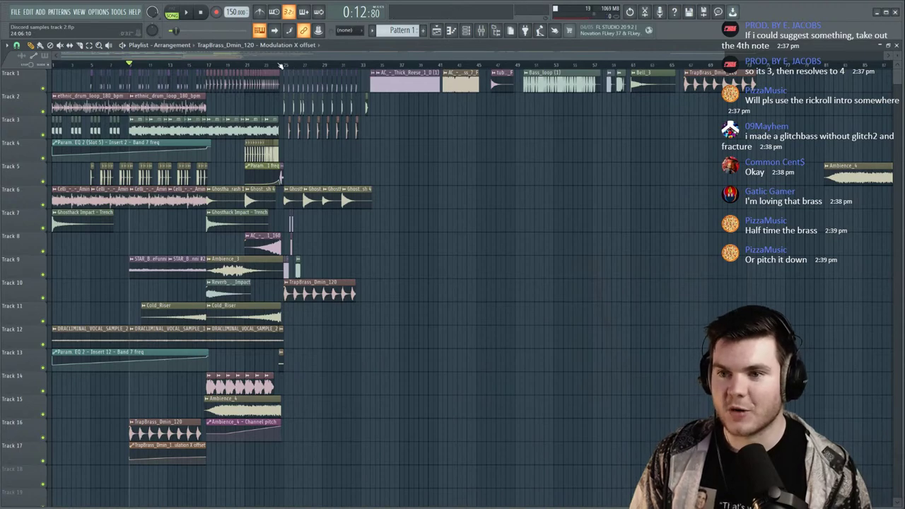
Replay the drop from bar 25 to hear the processed brass and growl together.
{"action": "scroll", "coordinate": [286, 66], "scroll_direction": "up", "scroll_amount": 5}
{"action": "left_click_drag", "start_coordinate": [291, 58], "coordinate": [293, 58]}
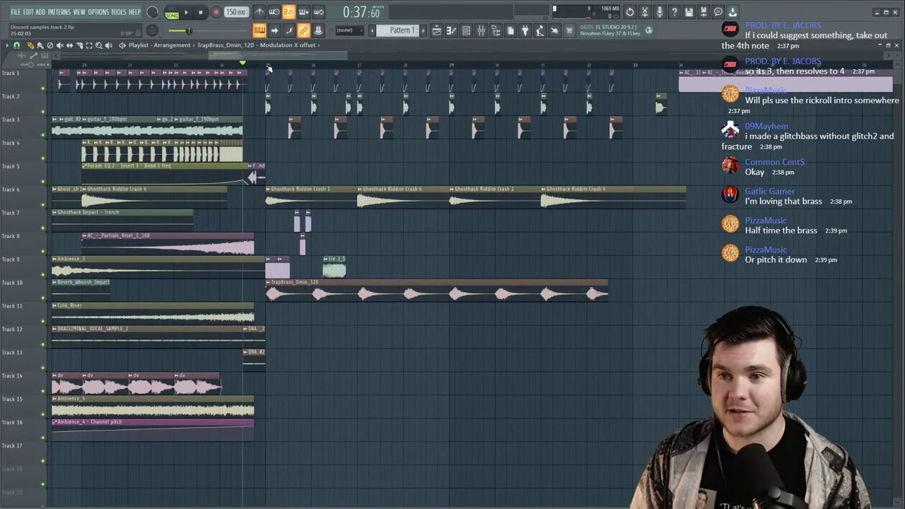
{"action": "left_click", "coordinate": [270, 67]}
{"action": "key", "text": "space"}
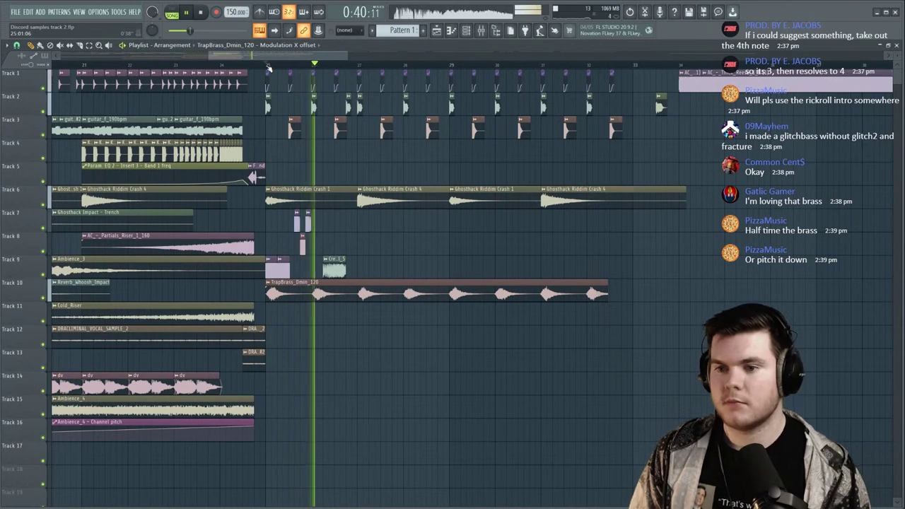
{"action": "key", "text": "space"}
{"action": "scroll", "coordinate": [357, 69], "scroll_direction": "up", "scroll_amount": 4}
{"action": "key", "text": "space"}
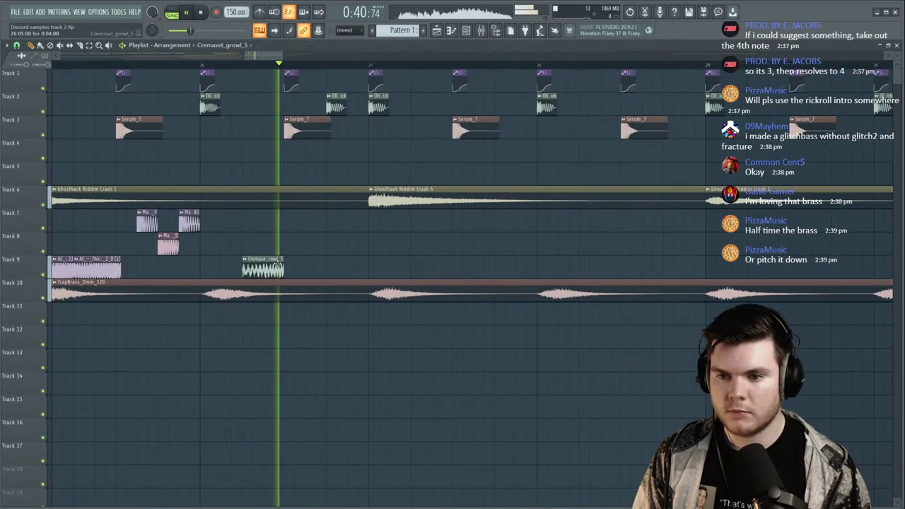
Add a second Cremaset_growl_5 clip on Track 9 on the last beat of bar 26, checking it in playback.
{"action": "left_click", "coordinate": [331, 266]}
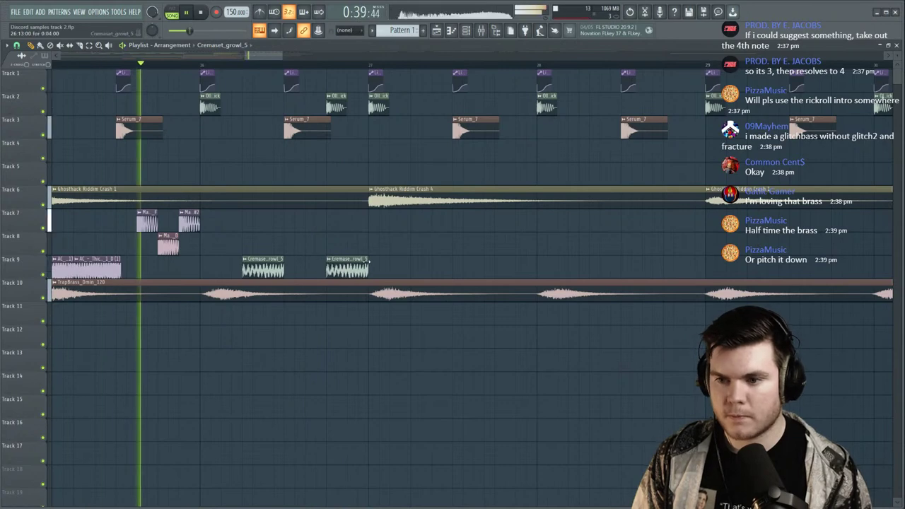
{"action": "left_click_drag", "start_coordinate": [367, 269], "coordinate": [410, 269]}
{"action": "left_click_drag", "start_coordinate": [328, 268], "coordinate": [348, 268]}
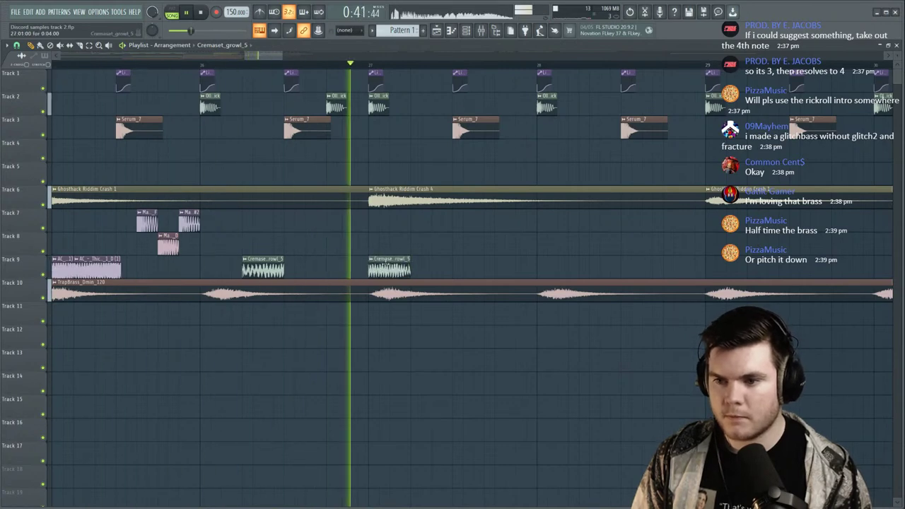
{"action": "scroll", "coordinate": [312, 67], "scroll_direction": "down", "scroll_amount": 3}
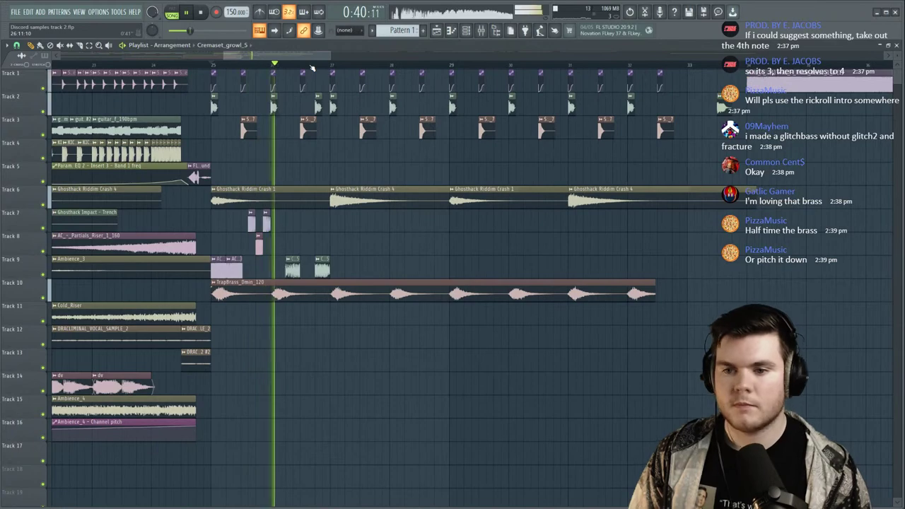
{"action": "scroll", "coordinate": [311, 67], "scroll_direction": "up", "scroll_amount": 2}
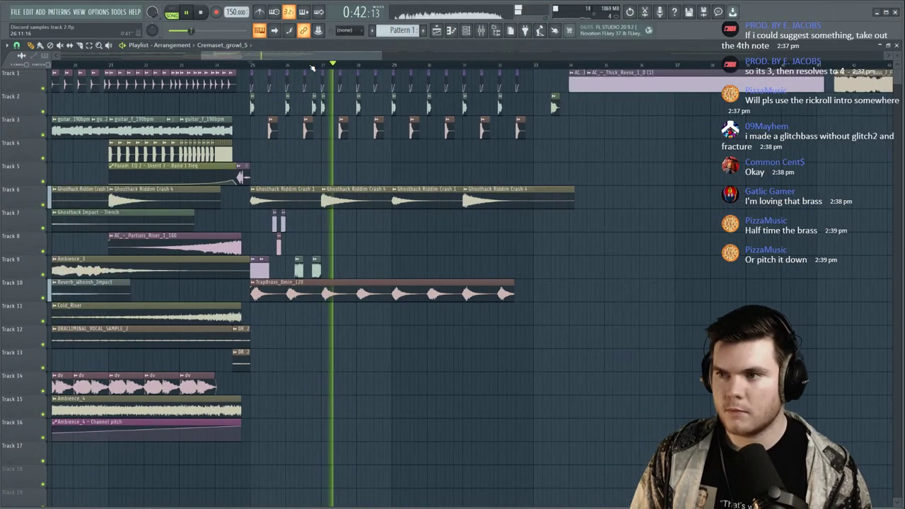
{"action": "scroll", "coordinate": [265, 67], "scroll_direction": "up", "scroll_amount": 2}
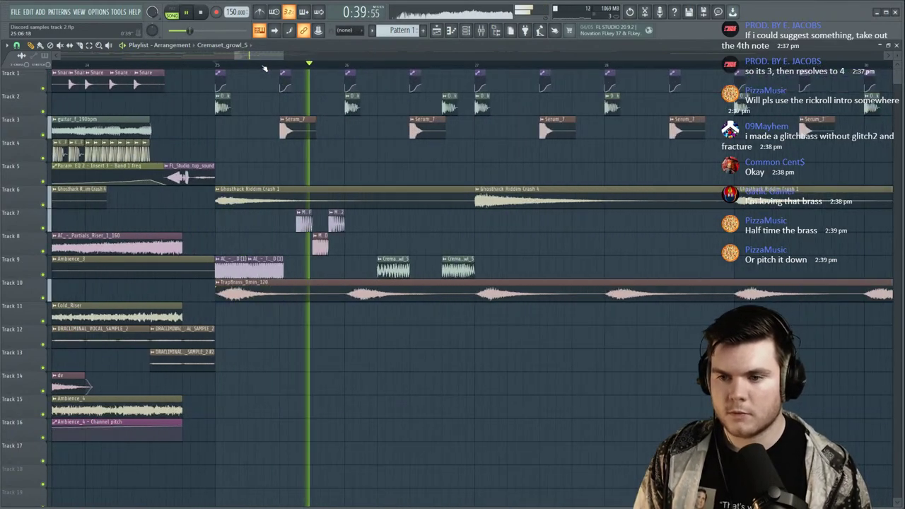
{"action": "key", "text": "space"}
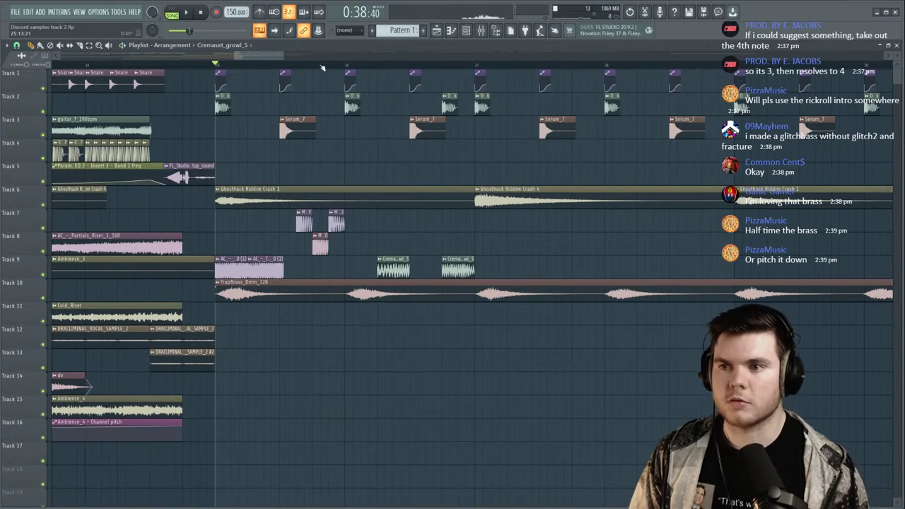
Show the Unsorted channels in the channel rack and add a Harmor instrument.
{"action": "left_click", "coordinate": [465, 37]}
{"action": "left_click", "coordinate": [74, 146]}
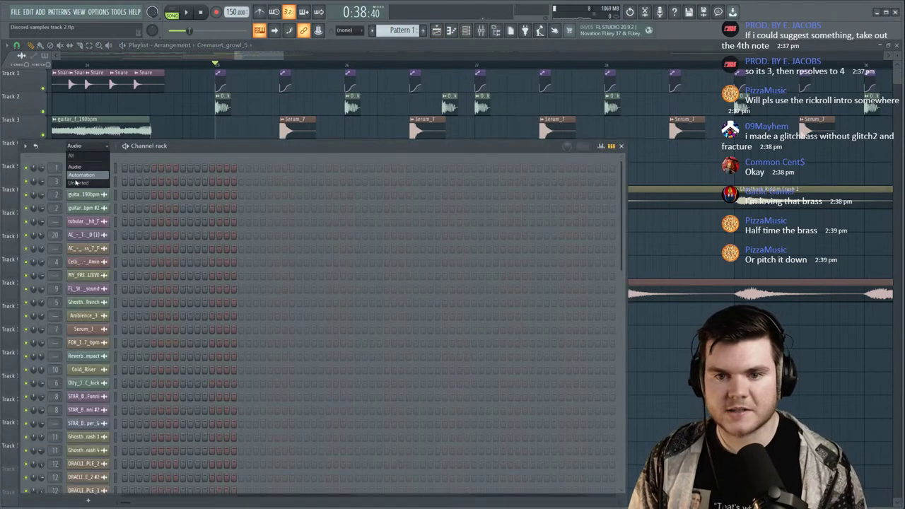
{"action": "left_click", "coordinate": [84, 173]}
{"action": "left_click", "coordinate": [87, 190]}
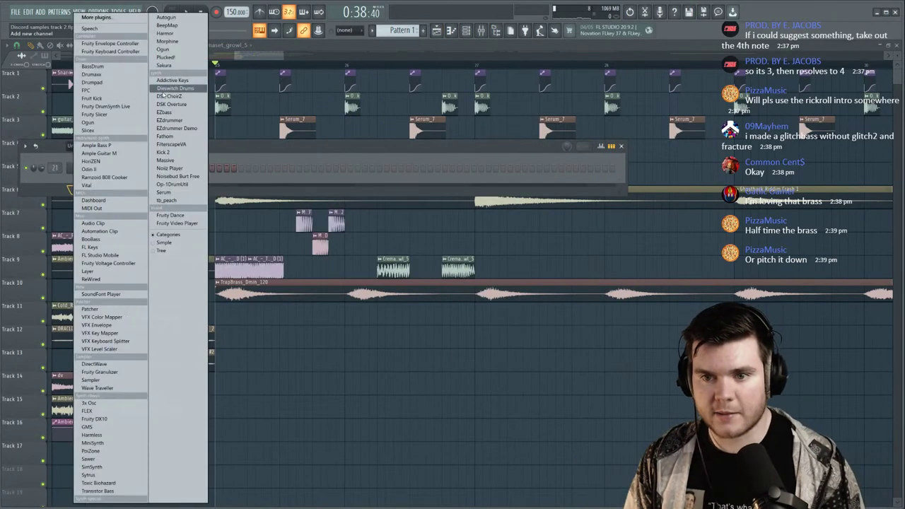
{"action": "left_click", "coordinate": [167, 34]}
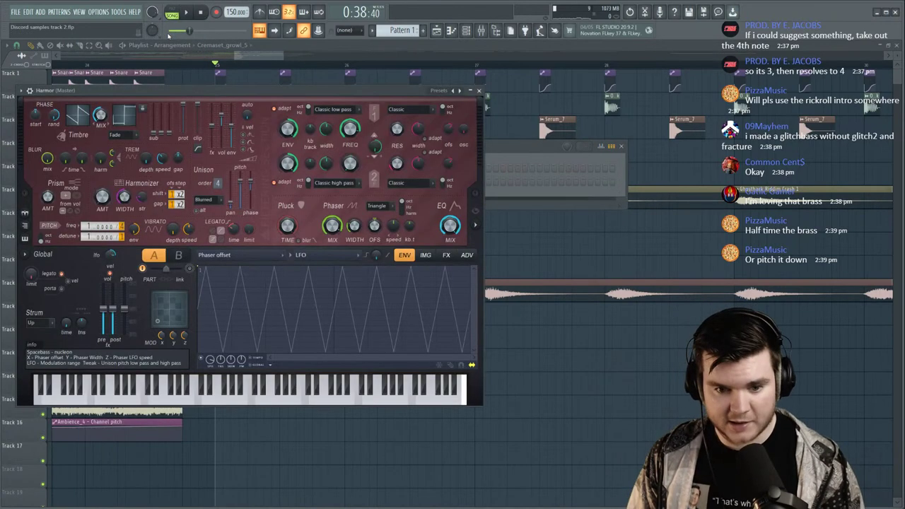
Load Harmor's Default preset, audition a few notes and close the plugin window.
{"action": "left_click", "coordinate": [444, 91]}
{"action": "left_click", "coordinate": [464, 56]}
{"action": "key", "text": "c"}
{"action": "key", "text": "v"}
{"action": "left_click", "coordinate": [480, 92]}
Write a short F4–F5–F4 phrase in the new Harmor channel's piano roll, extending the first F4 to overlap the F5.
{"action": "right_click", "coordinate": [104, 180]}
{"action": "left_click", "coordinate": [131, 182]}
{"action": "key", "text": "space"}
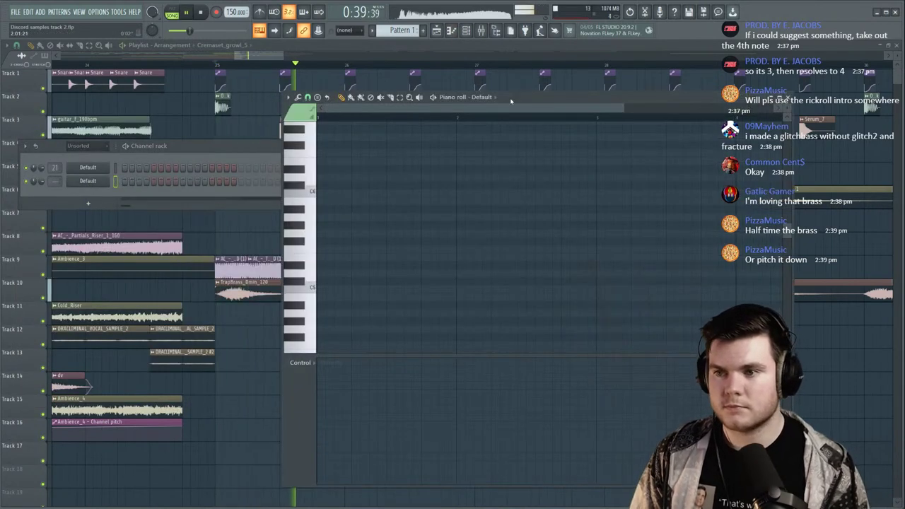
{"action": "scroll", "coordinate": [333, 259], "scroll_direction": "down", "scroll_amount": 3}
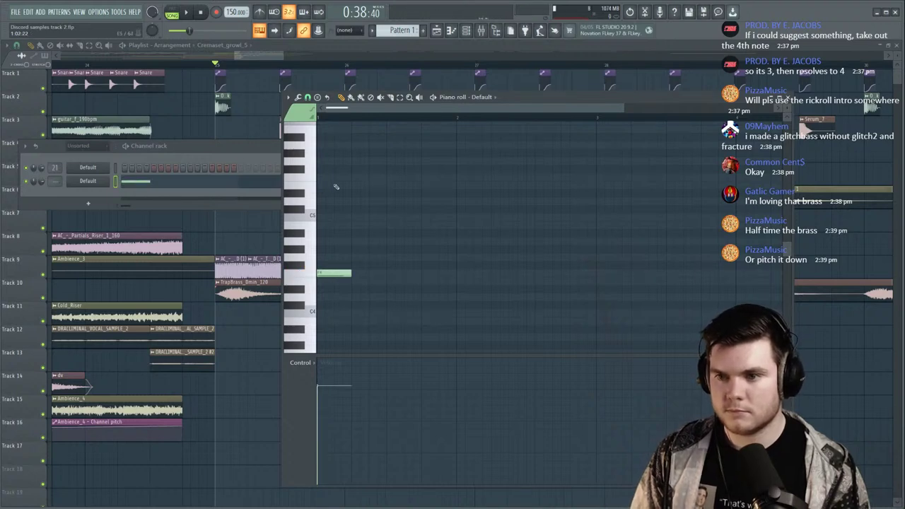
{"action": "left_click_drag", "start_coordinate": [334, 177], "coordinate": [336, 177]}
{"action": "key", "text": "space"}
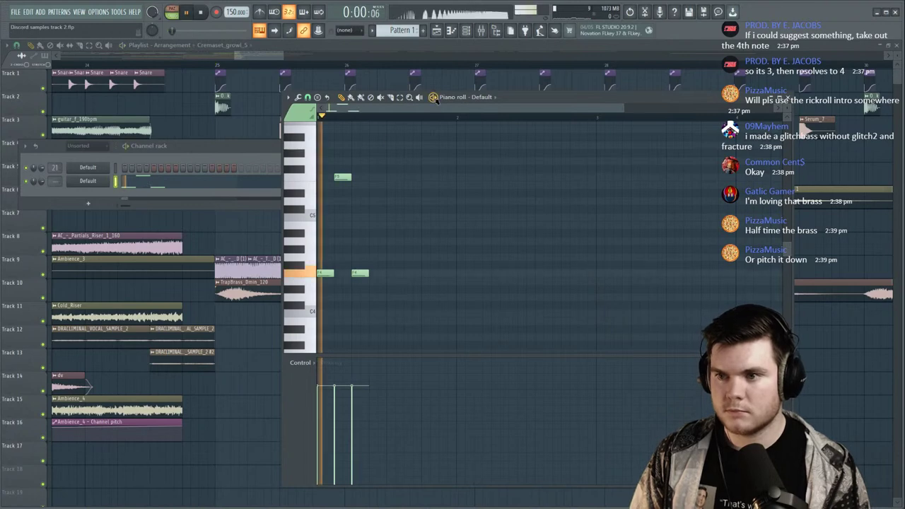
{"action": "left_click_drag", "start_coordinate": [334, 273], "coordinate": [345, 269]}
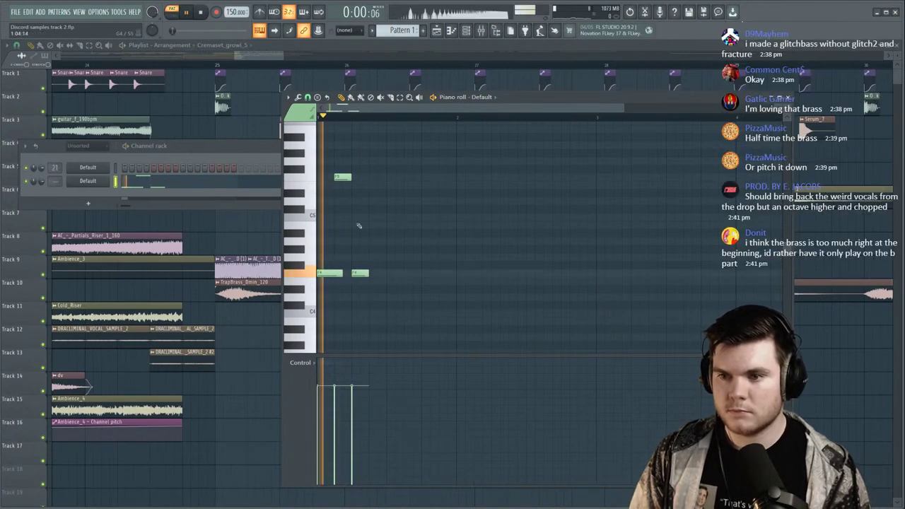
Lower Harmor's global pitch slider all the way while the pattern plays, and return to the playlist.
{"action": "key", "text": "space"}
{"action": "left_click", "coordinate": [87, 181]}
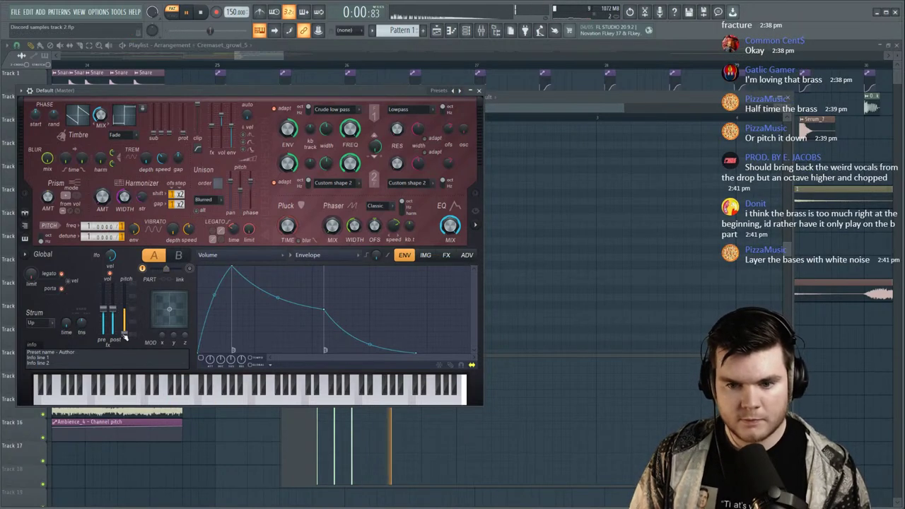
{"action": "left_click", "coordinate": [330, 45]}
Place a Pattern 1 clip on Track 11 under the machine-gun clips, trimmed to end at bar 26, and replay the drop.
{"action": "left_click", "coordinate": [213, 65]}
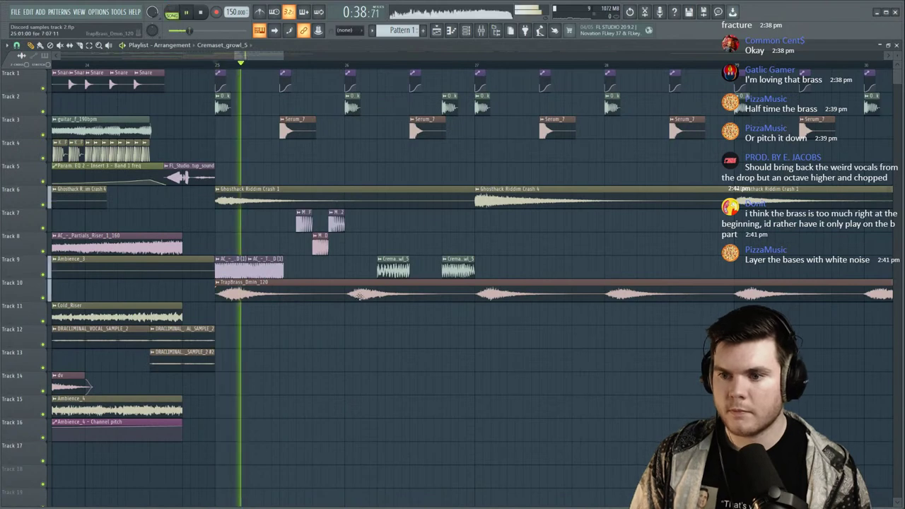
{"action": "key", "text": "space"}
{"action": "left_click", "coordinate": [235, 46]}
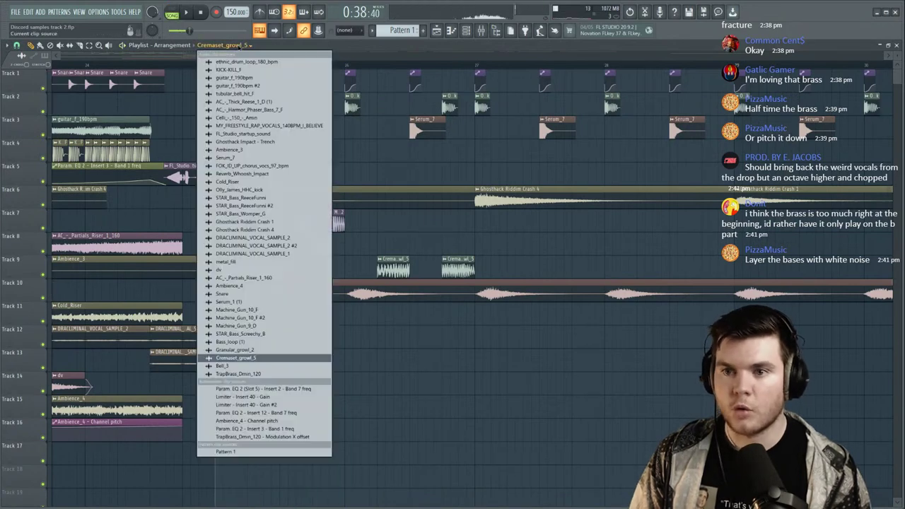
{"action": "left_click", "coordinate": [246, 452]}
{"action": "key", "text": "space"}
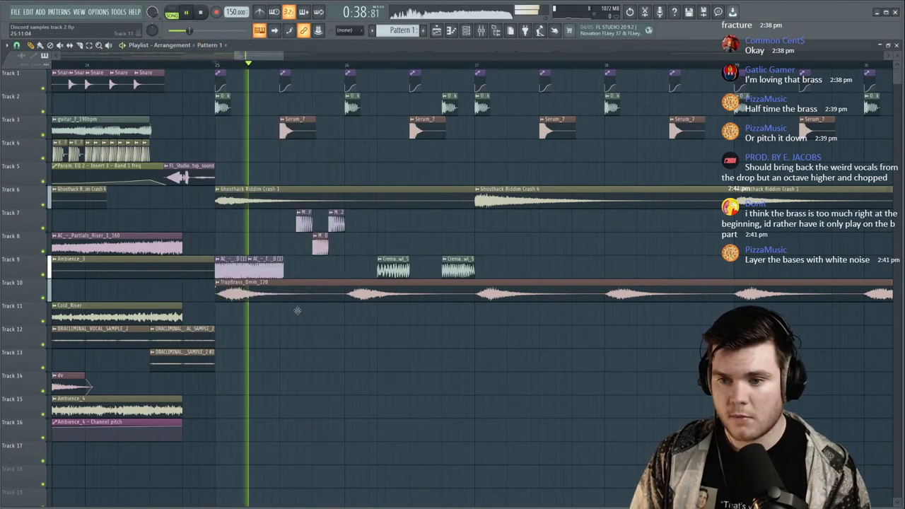
{"action": "left_click", "coordinate": [299, 311]}
{"action": "left_click_drag", "start_coordinate": [426, 305], "coordinate": [345, 305]}
{"action": "key", "text": "space"}
{"action": "key", "text": "space"}
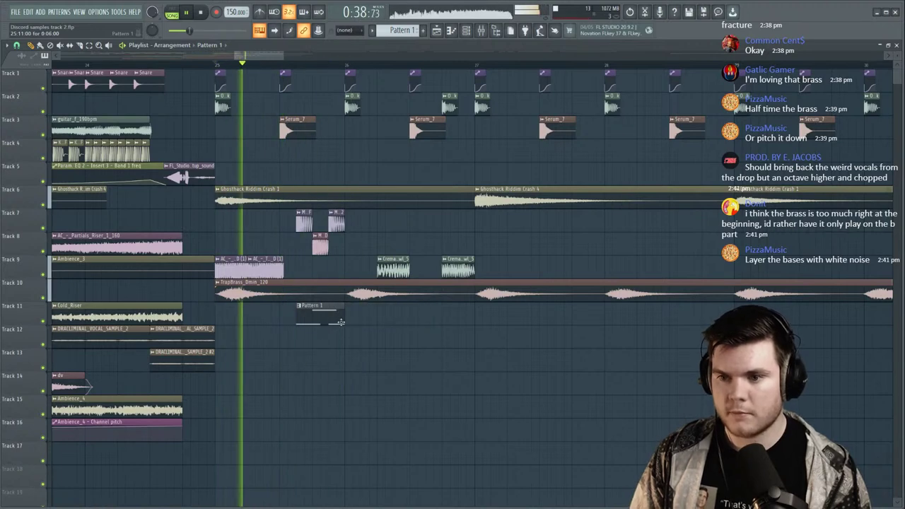
Reopen Harmor for the pattern's sound, expand its spectral display to examine the harmonics and close the plugin.
{"action": "double_click", "coordinate": [335, 316]}
{"action": "left_click", "coordinate": [789, 98]}
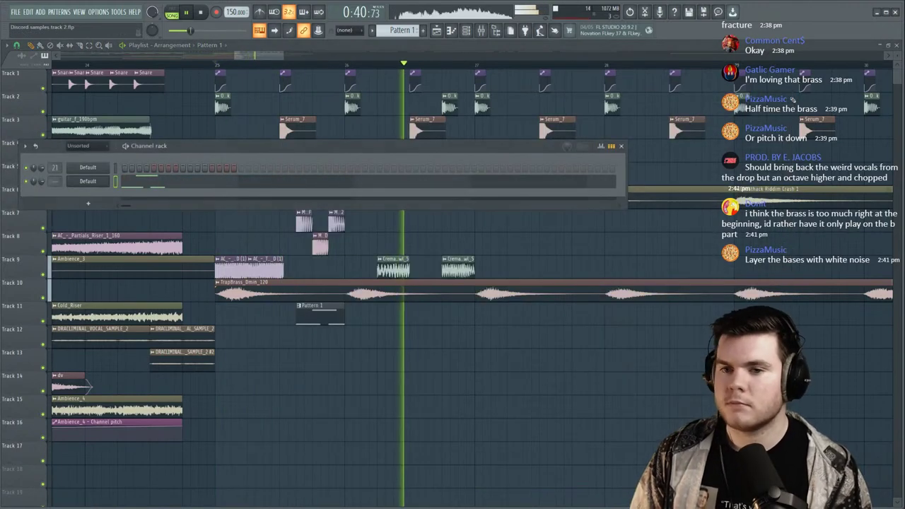
{"action": "key", "text": "space"}
{"action": "left_click", "coordinate": [98, 183]}
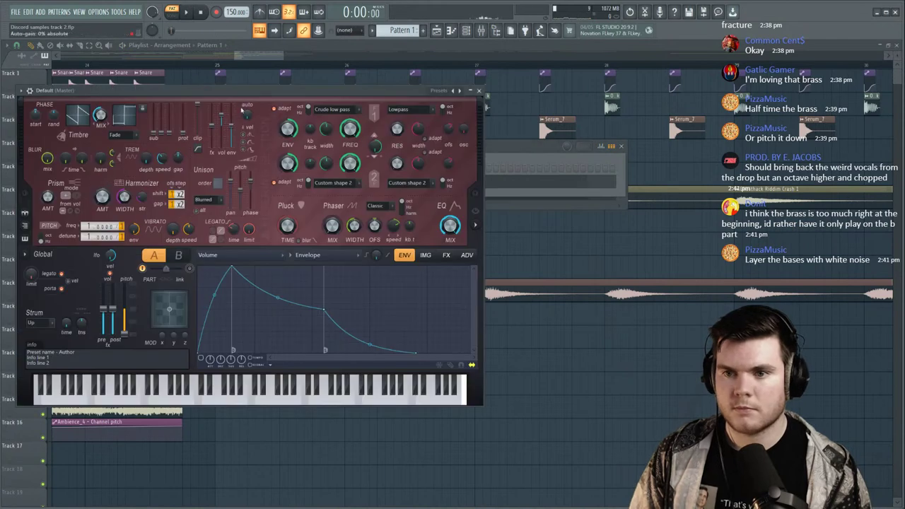
{"action": "left_click_drag", "start_coordinate": [249, 92], "coordinate": [357, 113]}
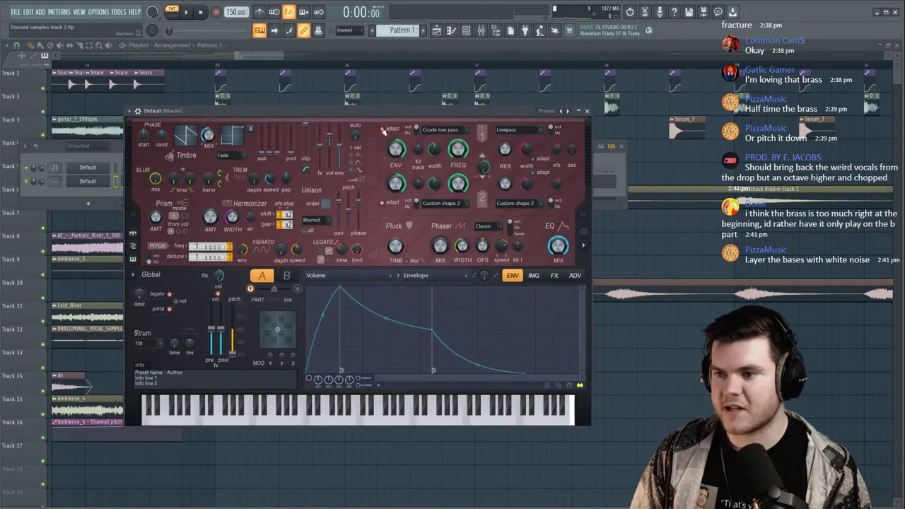
{"action": "left_click", "coordinate": [581, 243]}
{"action": "left_click_drag", "start_coordinate": [561, 116], "coordinate": [497, 99]}
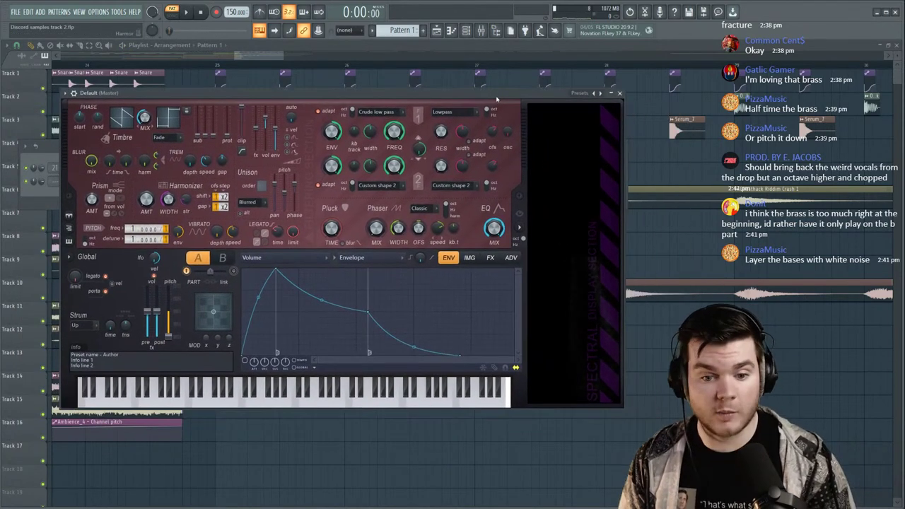
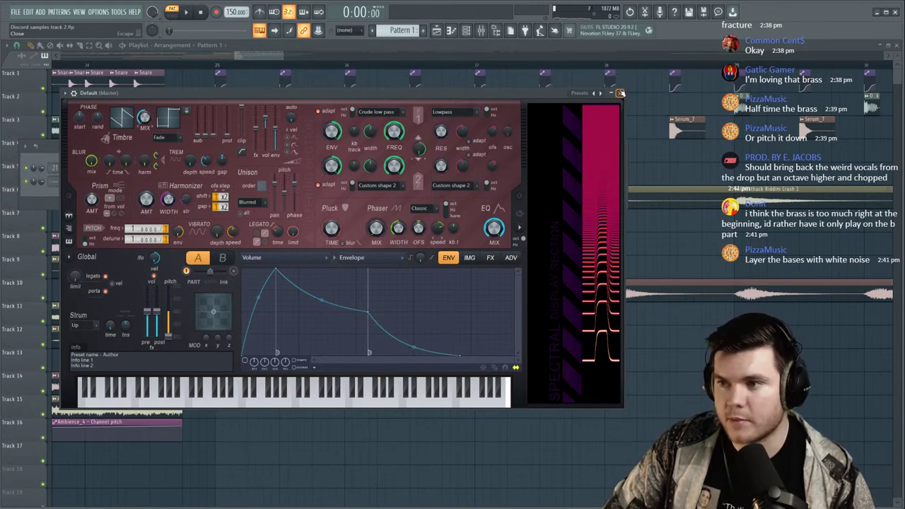
{"action": "left_click", "coordinate": [620, 93]}
Replay the end of the buildup into the drop to hear the Harmor pattern in context.
{"action": "scroll", "coordinate": [582, 65], "scroll_direction": "down", "scroll_amount": 2}
{"action": "left_click", "coordinate": [509, 51]}
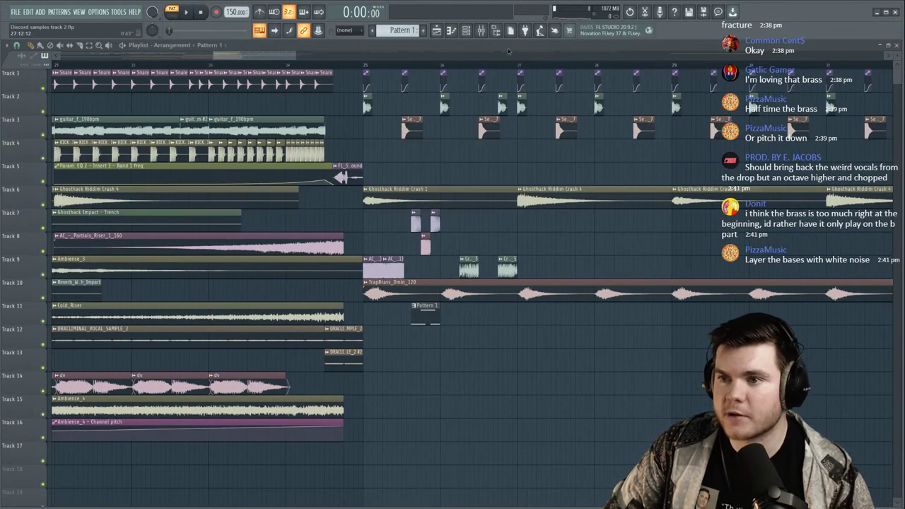
{"action": "left_click", "coordinate": [358, 65]}
{"action": "key", "text": "space"}
{"action": "left_click", "coordinate": [321, 65]}
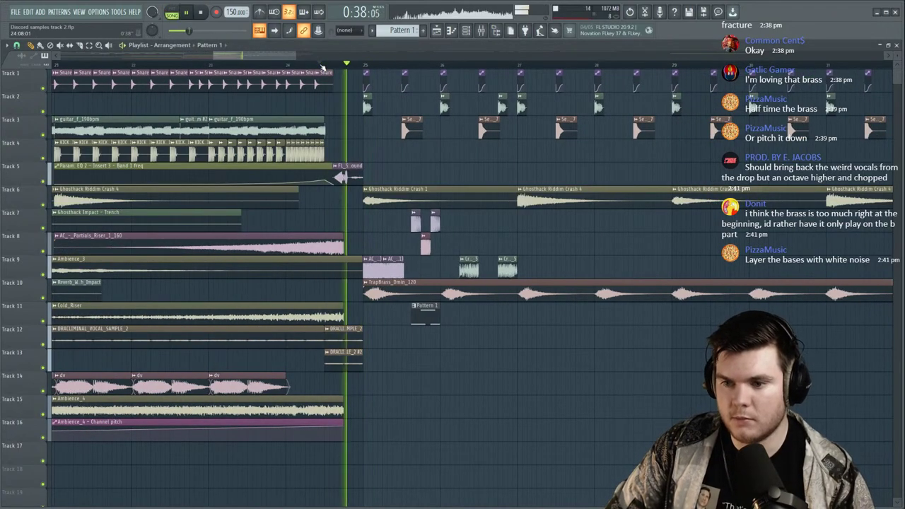
{"action": "scroll", "coordinate": [429, 85], "scroll_direction": "up", "scroll_amount": 3}
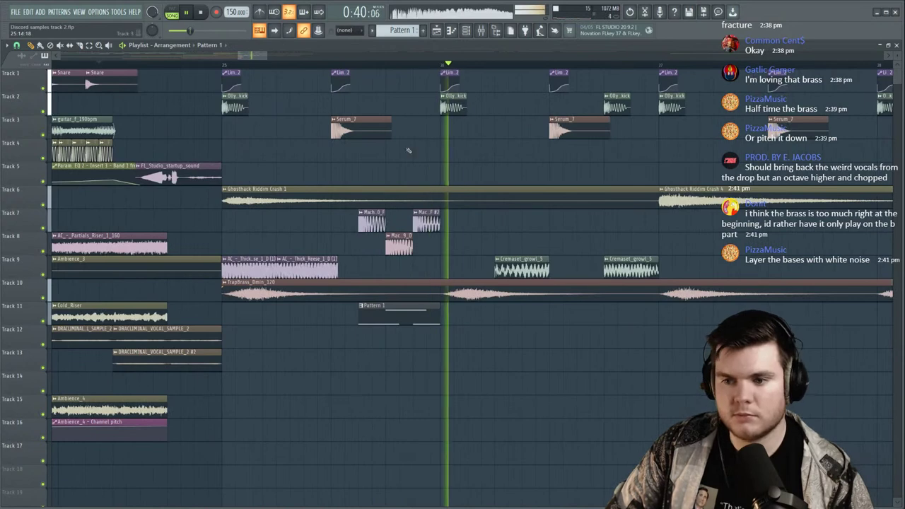
{"action": "key", "text": "space"}
Route the new Harmor channel to mixer Insert 25.
{"action": "double_click", "coordinate": [412, 317]}
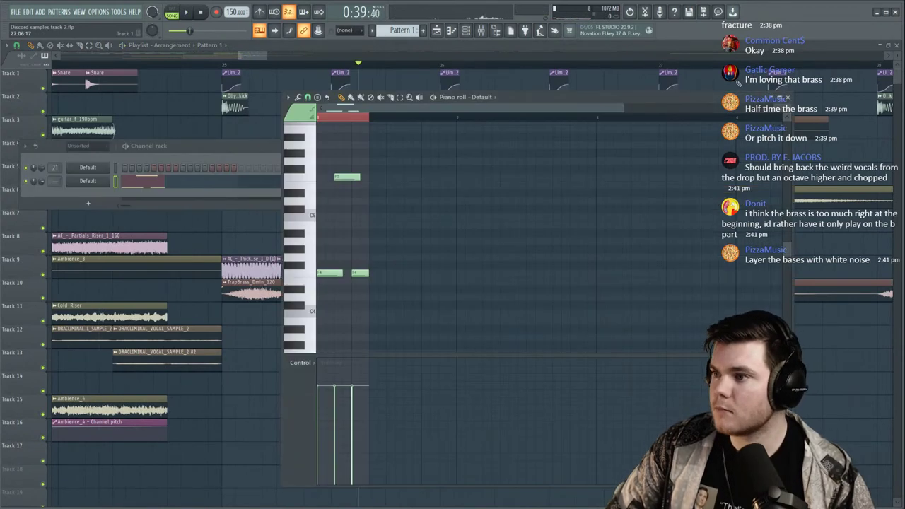
{"action": "left_click", "coordinate": [789, 98]}
{"action": "left_click", "coordinate": [481, 30]}
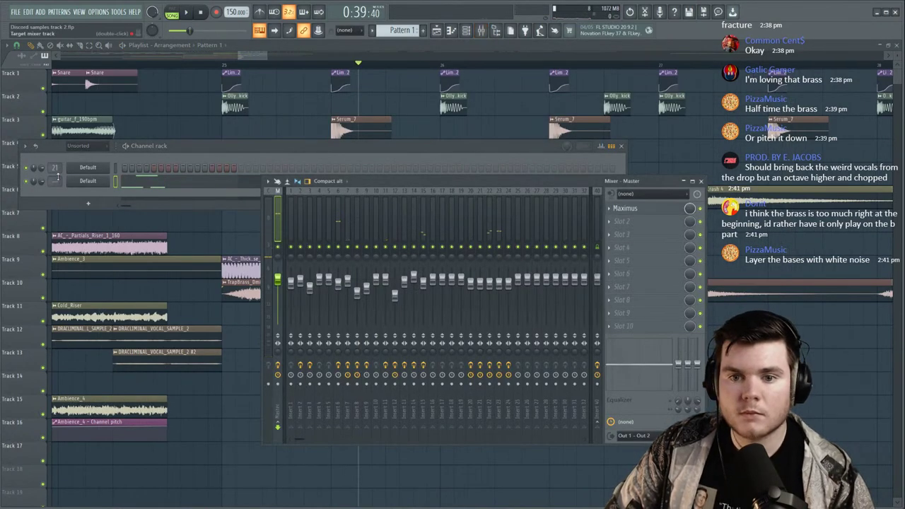
{"action": "scroll", "coordinate": [59, 177], "scroll_direction": "up", "scroll_amount": 20}
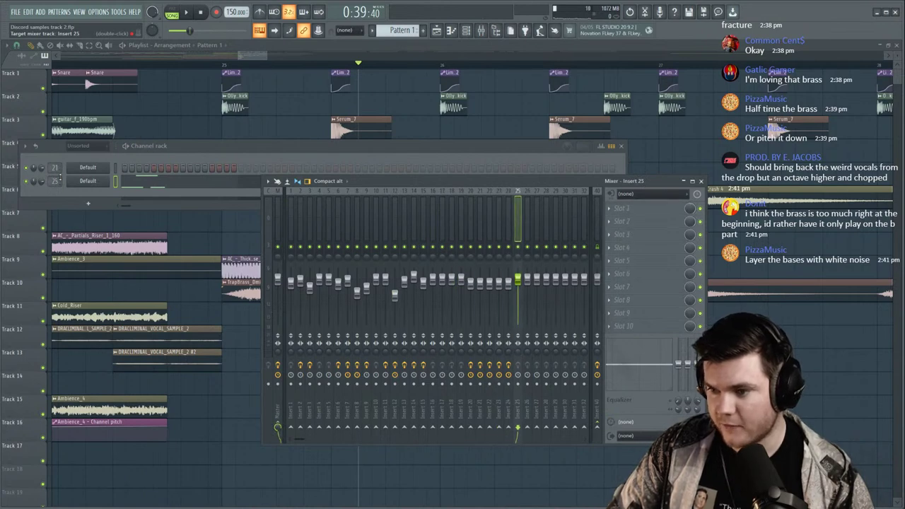
Copy Insert 20's mixer track state with Disperser, Vocodex and Fruity parametric EQ 2 onto Insert 25 and audition the pattern.
{"action": "right_click", "coordinate": [488, 218]}
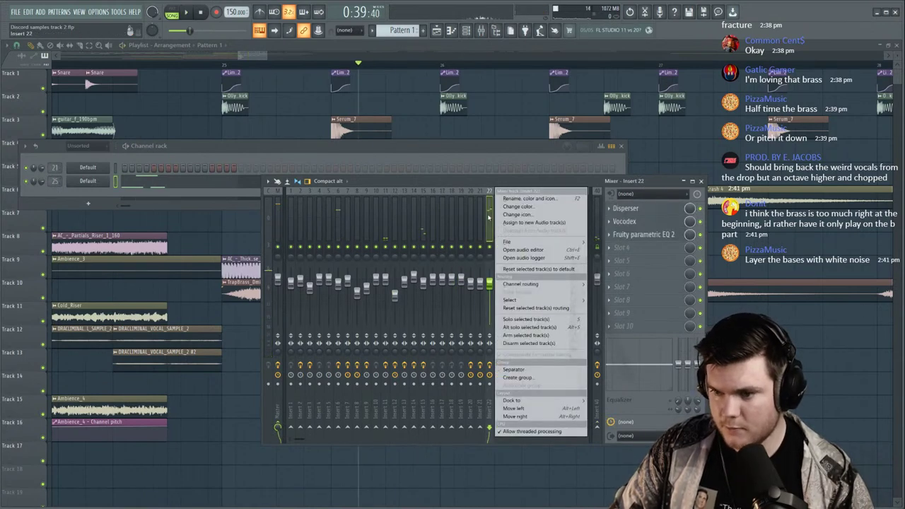
{"action": "right_click", "coordinate": [475, 217]}
{"action": "mouse_move", "coordinate": [488, 241]}
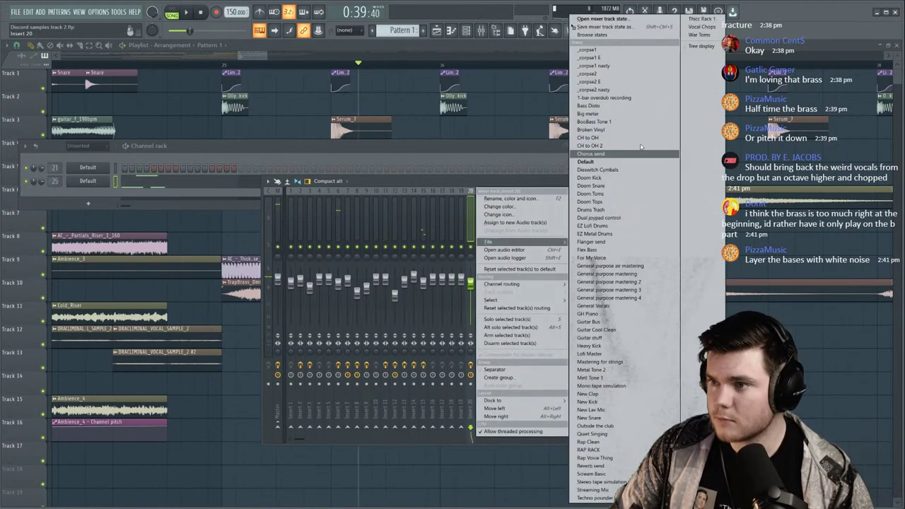
{"action": "left_click_drag", "start_coordinate": [600, 29], "coordinate": [577, 217]}
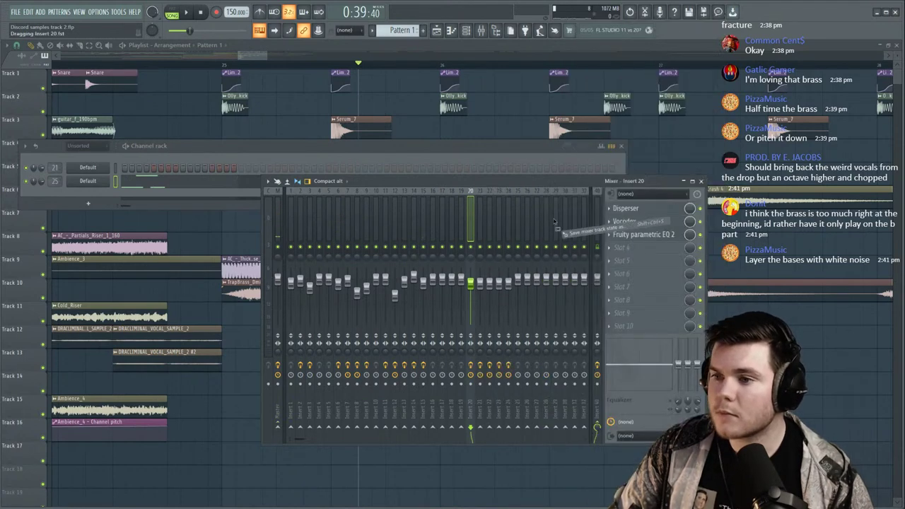
{"action": "left_click_drag", "start_coordinate": [515, 216], "coordinate": [517, 216]}
{"action": "key", "text": "space"}
{"action": "key", "text": "space"}
{"action": "left_click", "coordinate": [126, 147]}
{"action": "left_click", "coordinate": [662, 183]}
{"action": "key", "text": "space"}
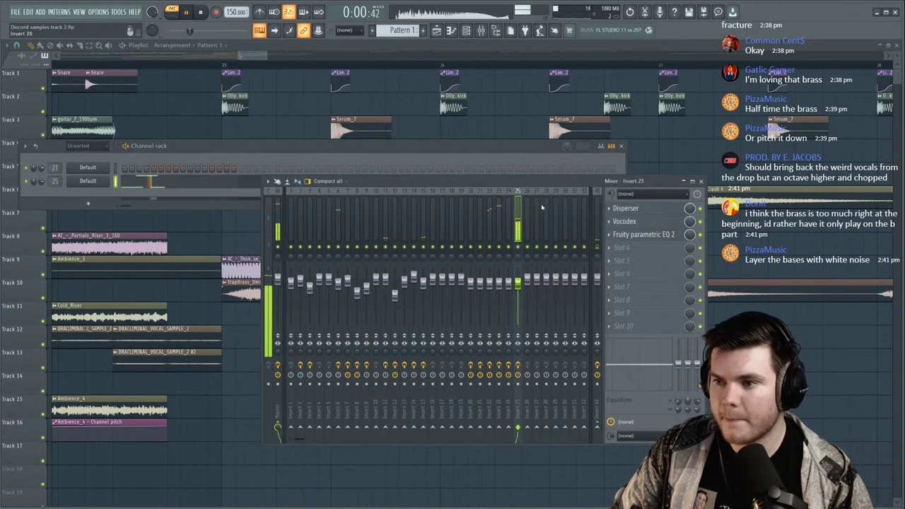
Reset the level of band 4 in Insert 25's Fruity parametric EQ 2 to remove the narrow cut.
{"action": "left_click", "coordinate": [643, 238]}
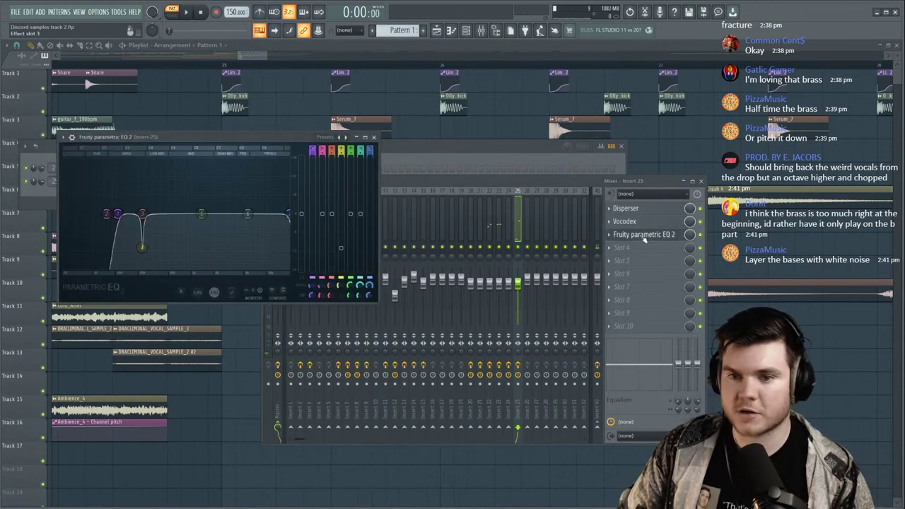
{"action": "right_click", "coordinate": [341, 247]}
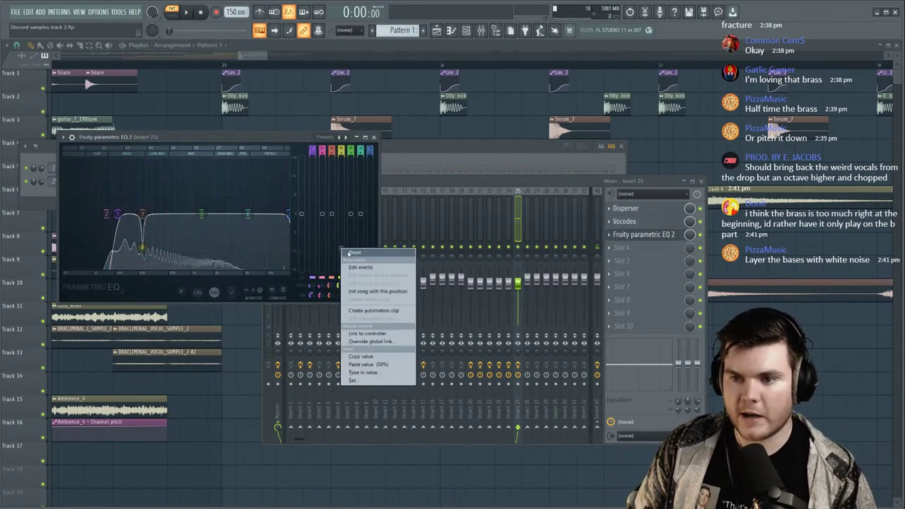
{"action": "left_click", "coordinate": [353, 254]}
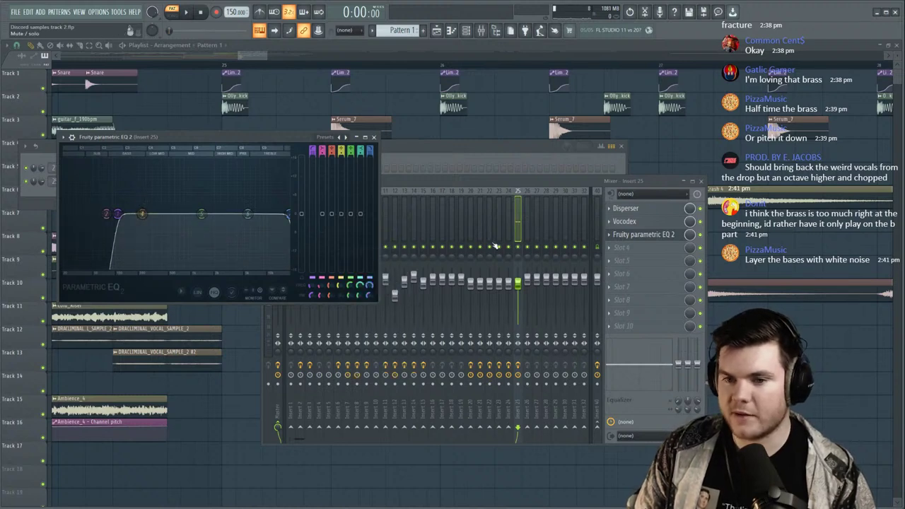
Open the Harmor synth on the Insert 25 channel, set its unison order to 9 and audition the pattern.
{"action": "left_click", "coordinate": [642, 236]}
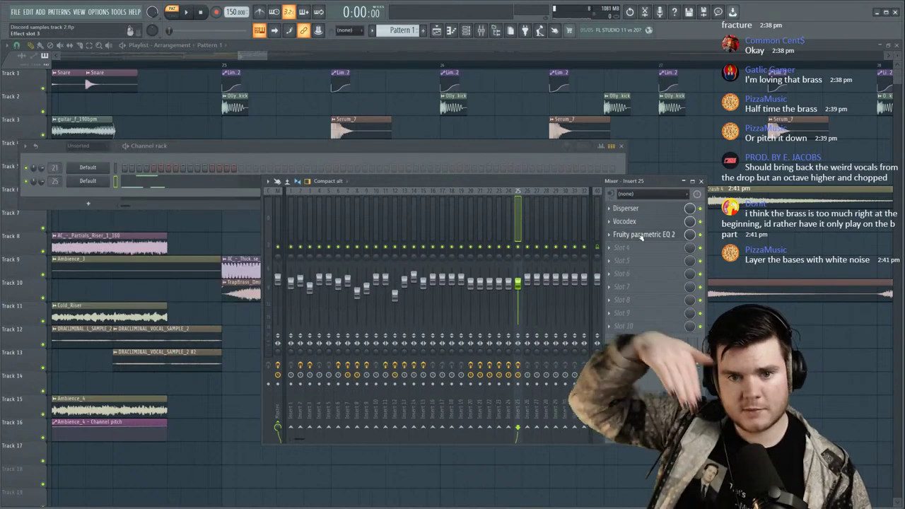
{"action": "left_click", "coordinate": [113, 182]}
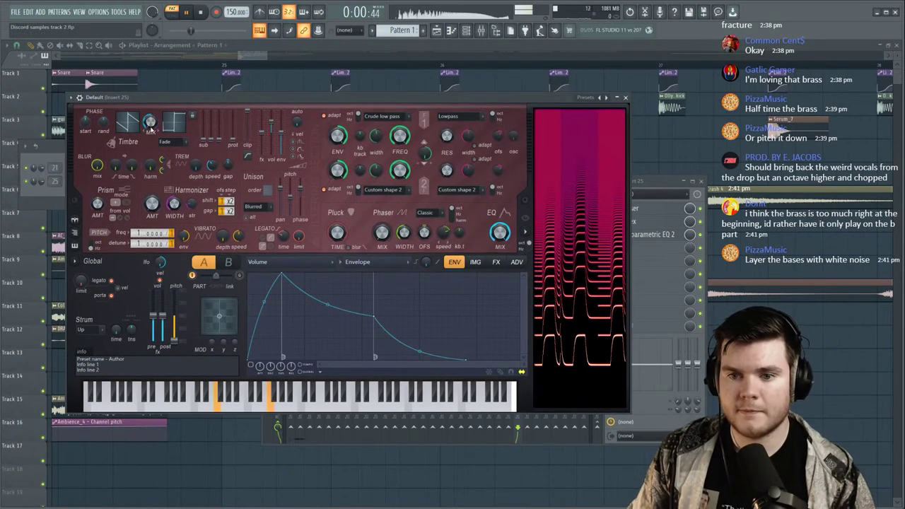
{"action": "key", "text": "space"}
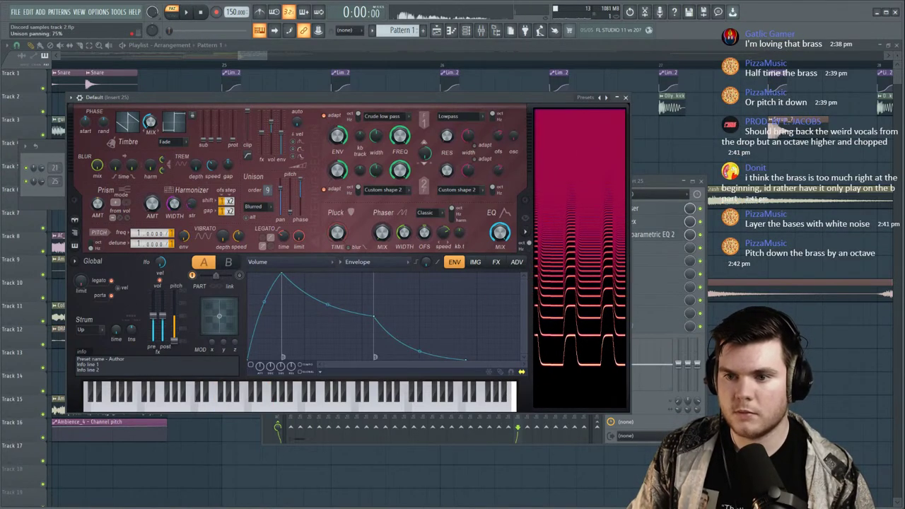
{"action": "key", "text": "space"}
{"action": "key", "text": "space"}
{"action": "key", "text": "space"}
Adjust the synth's unison pitch and unison panning while auditioning the pattern.
{"action": "left_click_drag", "start_coordinate": [290, 205], "coordinate": [290, 194]}
{"action": "key", "text": "space"}
{"action": "key", "text": "space"}
{"action": "key", "text": "space"}
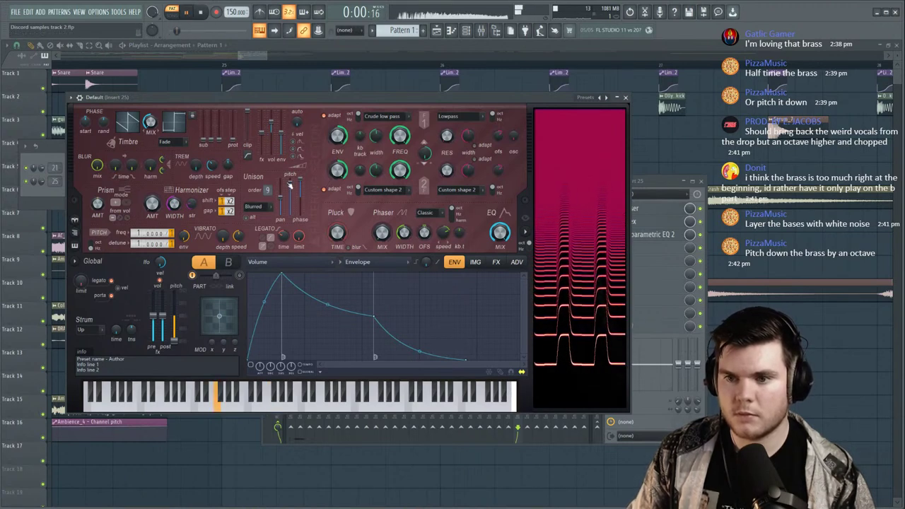
{"action": "left_click_drag", "start_coordinate": [282, 201], "coordinate": [281, 207]}
{"action": "key", "text": "space"}
{"action": "key", "text": "space"}
{"action": "key", "text": "space"}
Load the Squelch preset into the synth's Harmonic prism envelope and audition the pattern.
{"action": "left_click", "coordinate": [476, 262]}
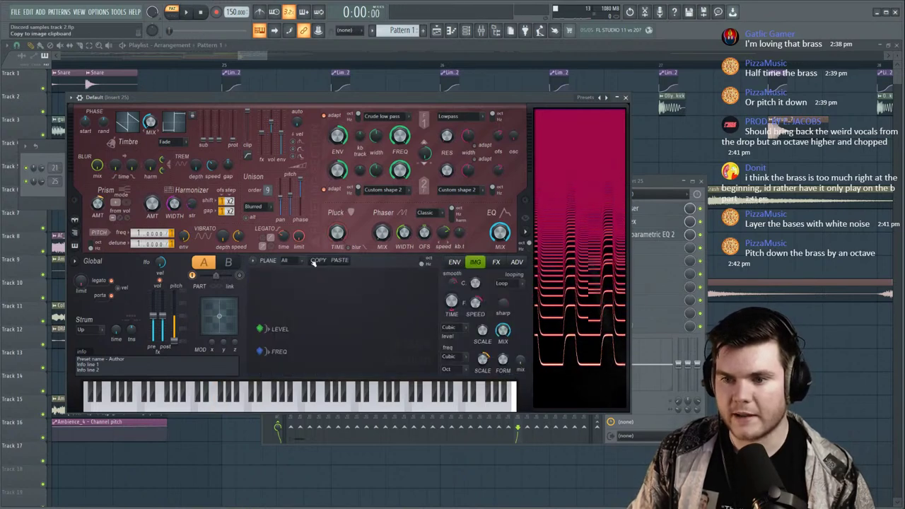
{"action": "left_click", "coordinate": [456, 263]}
{"action": "left_click", "coordinate": [258, 264]}
{"action": "left_click", "coordinate": [425, 285]}
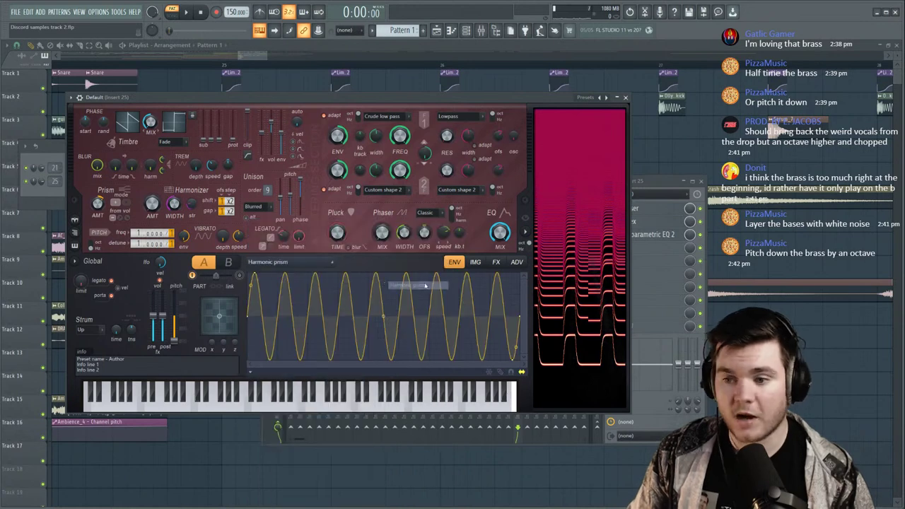
{"action": "left_click", "coordinate": [250, 371]}
{"action": "mouse_move", "coordinate": [265, 357]}
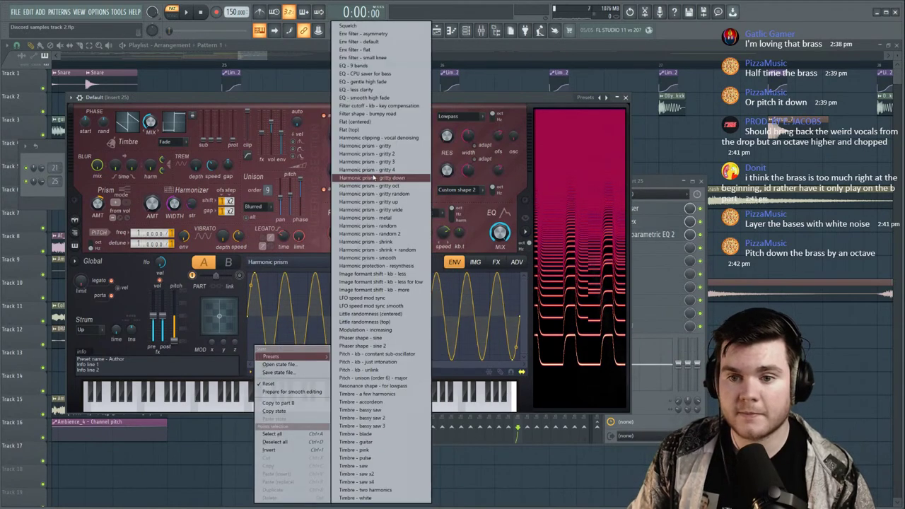
{"action": "left_click", "coordinate": [358, 26]}
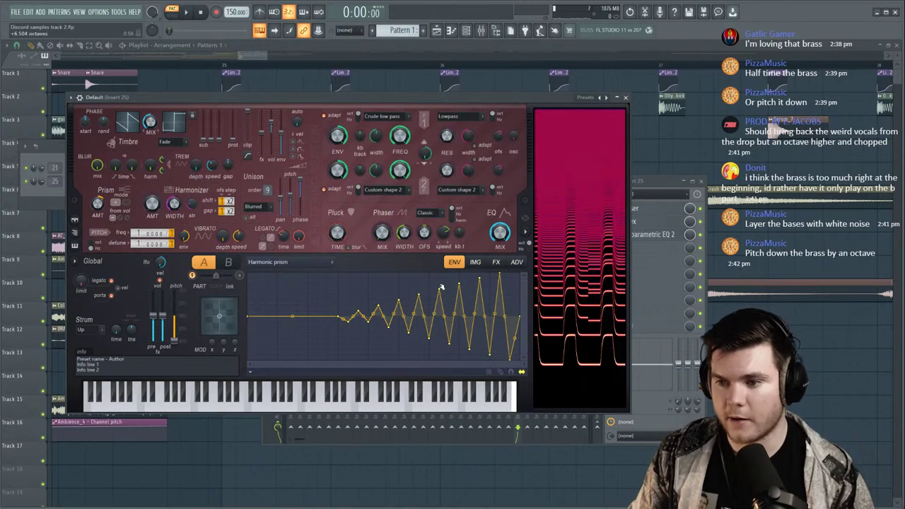
{"action": "key", "text": "space"}
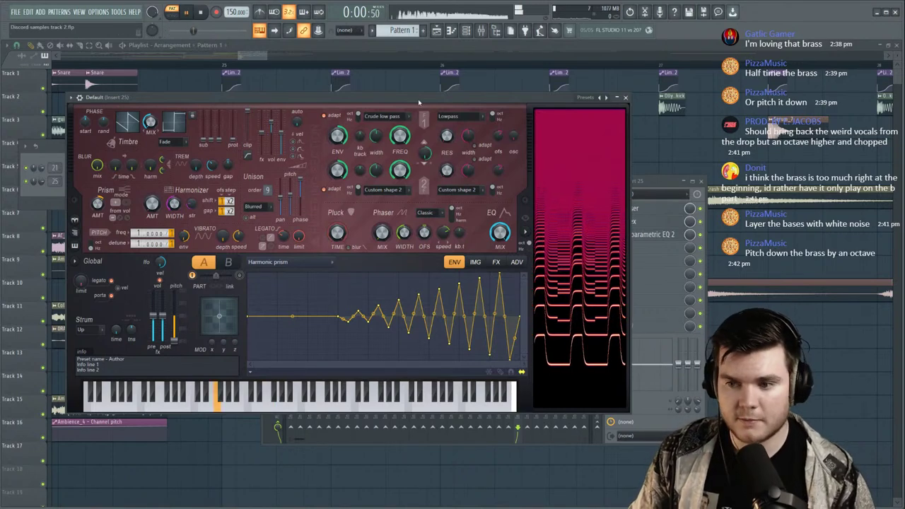
Set the distortion type to Log in the synth's effects section, audition the pattern and close the synth.
{"action": "left_click", "coordinate": [497, 262]}
{"action": "left_click", "coordinate": [318, 287]}
{"action": "left_click", "coordinate": [318, 288]}
{"action": "left_click", "coordinate": [318, 288]}
{"action": "left_click", "coordinate": [311, 340]}
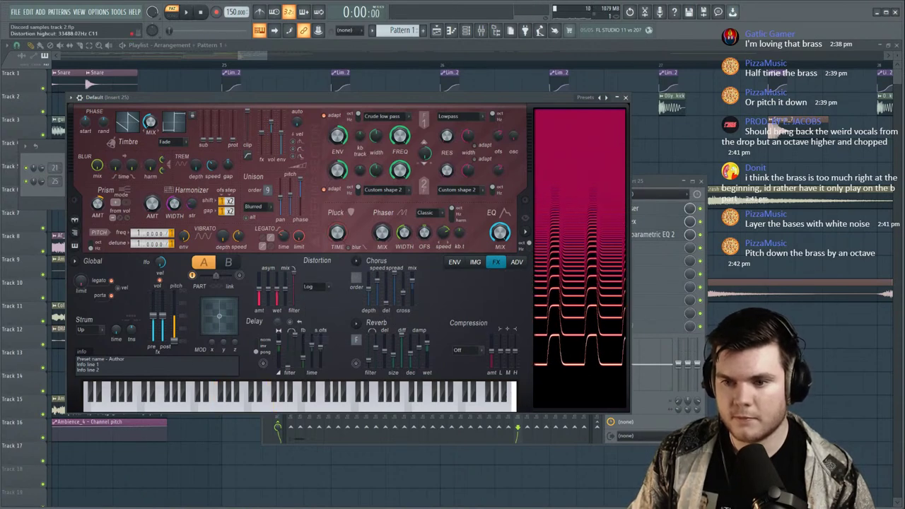
{"action": "key", "text": "space"}
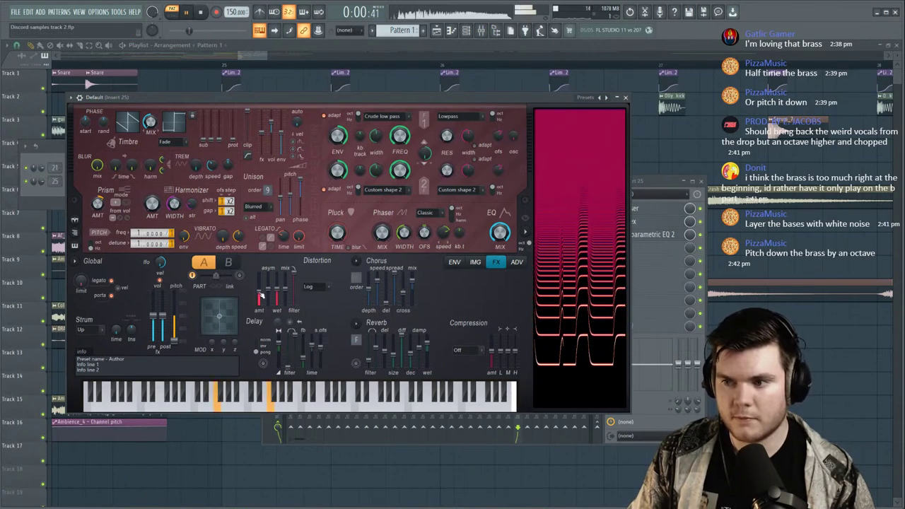
{"action": "key", "text": "space"}
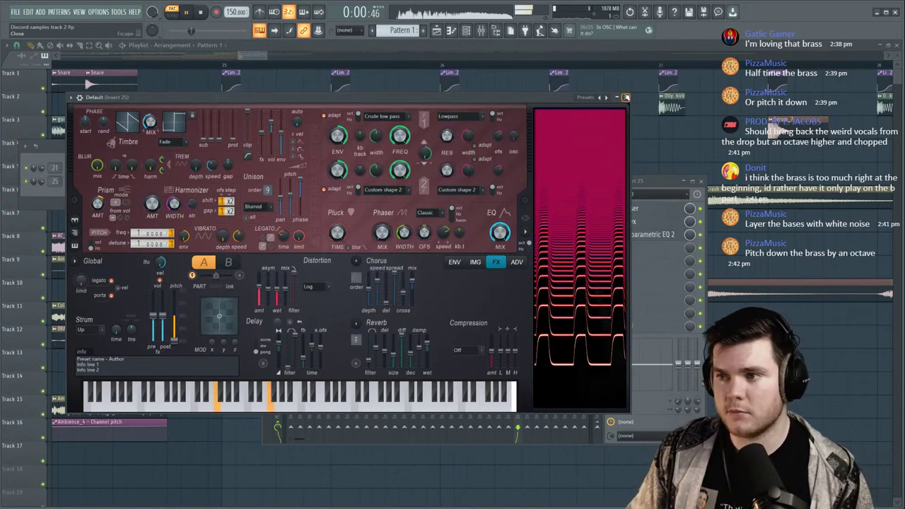
{"action": "left_click", "coordinate": [626, 98]}
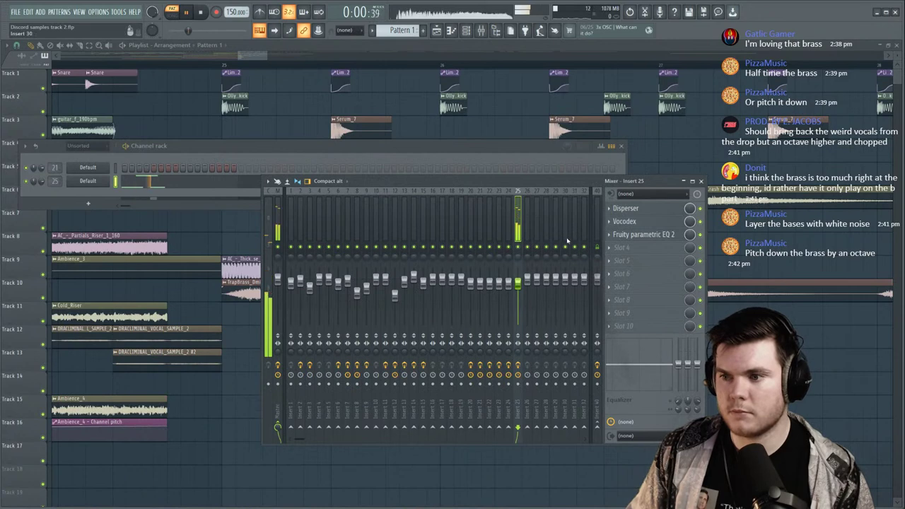
Play the song from the drop at bar 25 and lower the volume of mixer Insert 25.
{"action": "left_click", "coordinate": [225, 65]}
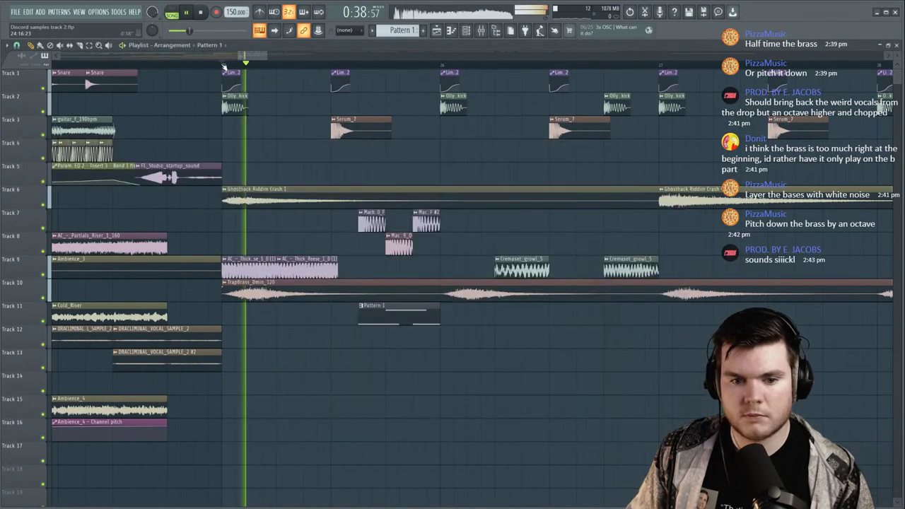
{"action": "left_click", "coordinate": [224, 65]}
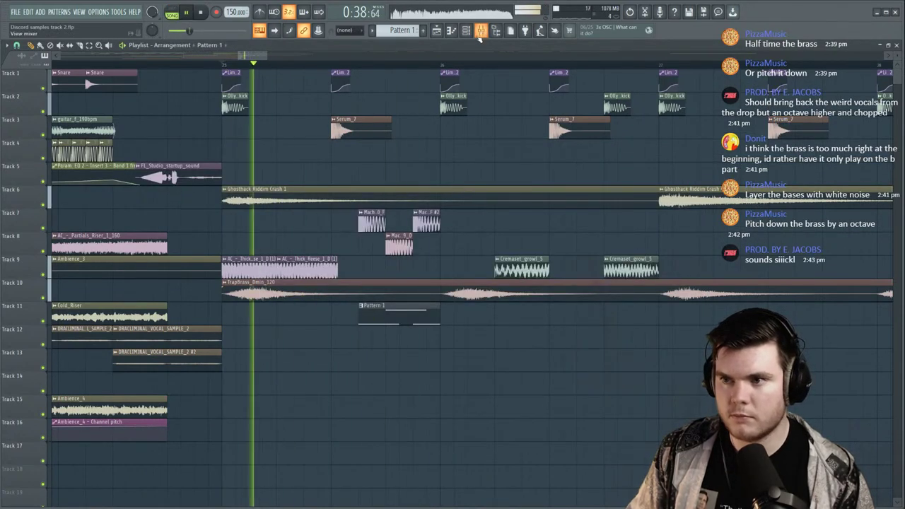
{"action": "key", "text": "F9"}
{"action": "left_click_drag", "start_coordinate": [520, 275], "coordinate": [522, 295]}
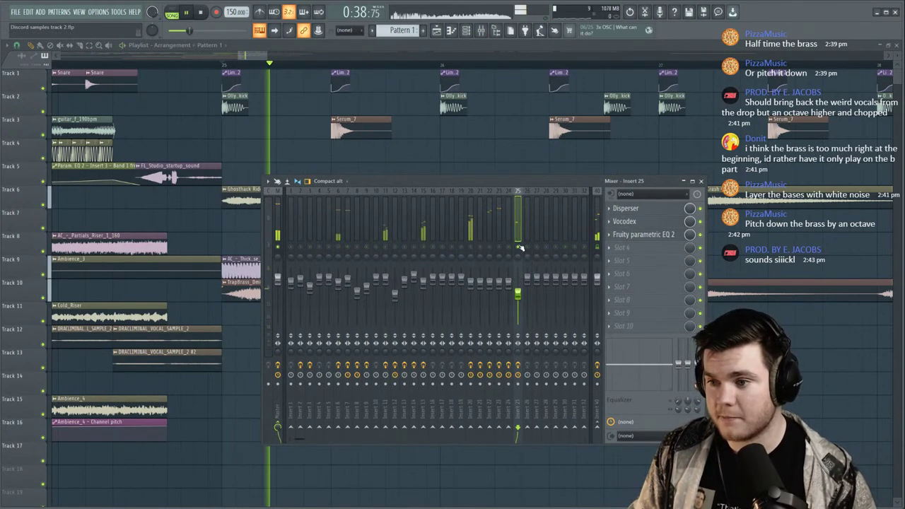
Try cutting two peaking bands in Insert 25's parametric EQ, the low-mid one by about 5 dB near 216 Hz.
{"action": "left_click", "coordinate": [644, 234]}
{"action": "left_click_drag", "start_coordinate": [202, 214], "coordinate": [213, 230]}
{"action": "mouse_move", "coordinate": [142, 214]}
{"action": "left_mouse_down"}
{"action": "mouse_move", "coordinate": [138, 195]}
{"action": "mouse_move", "coordinate": [140, 220]}
{"action": "left_mouse_up"}
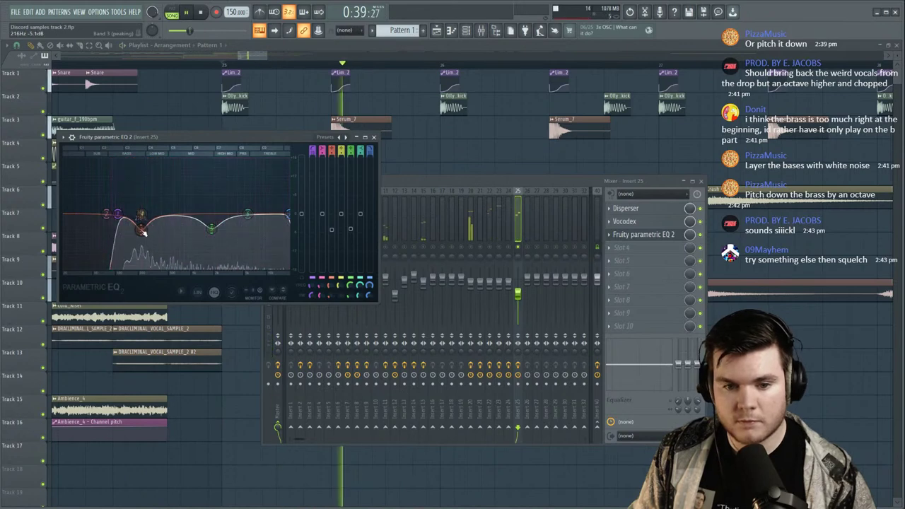
{"action": "left_click", "coordinate": [520, 249]}
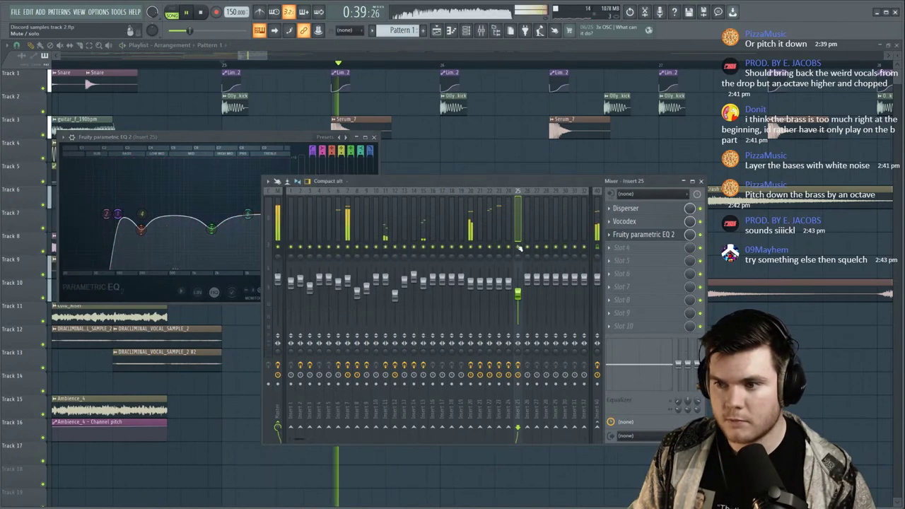
Reset the two lowered bands in Insert 25's parametric EQ and listen to the drop again.
{"action": "right_click", "coordinate": [141, 228]}
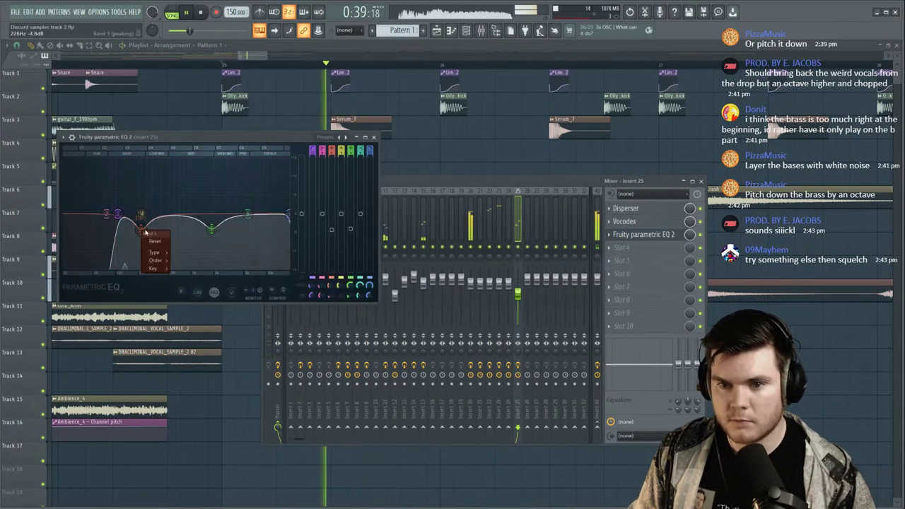
{"action": "left_click", "coordinate": [154, 241]}
{"action": "right_click", "coordinate": [210, 227]}
{"action": "left_click", "coordinate": [220, 240]}
{"action": "key", "text": "space"}
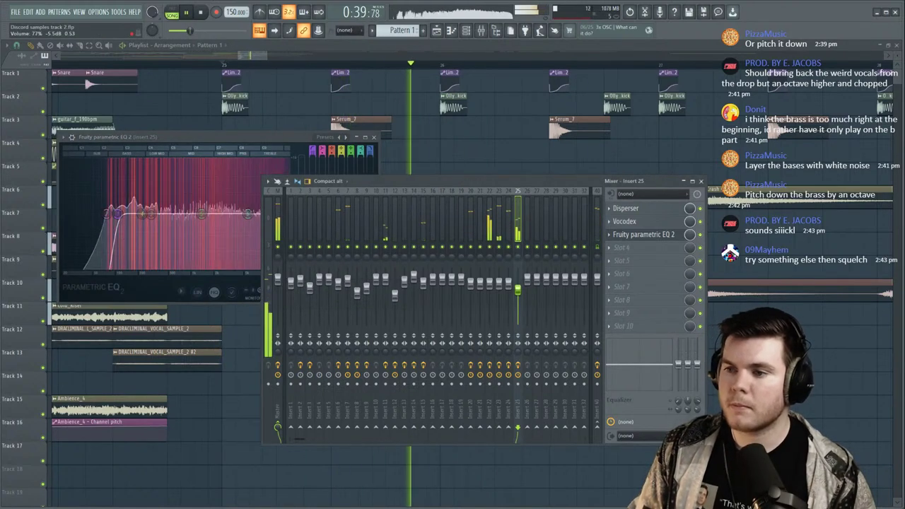
{"action": "key", "text": "space"}
{"action": "key", "text": "space"}
{"action": "left_click", "coordinate": [667, 234]}
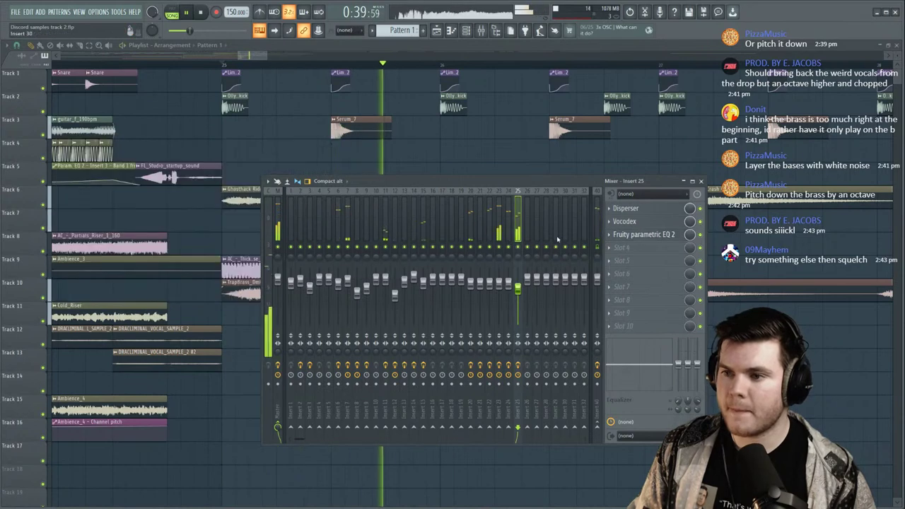
Adjust the band 7 low-pass roll-off in the parametric EQs on Insert 23 and Insert 22.
{"action": "left_click", "coordinate": [642, 235]}
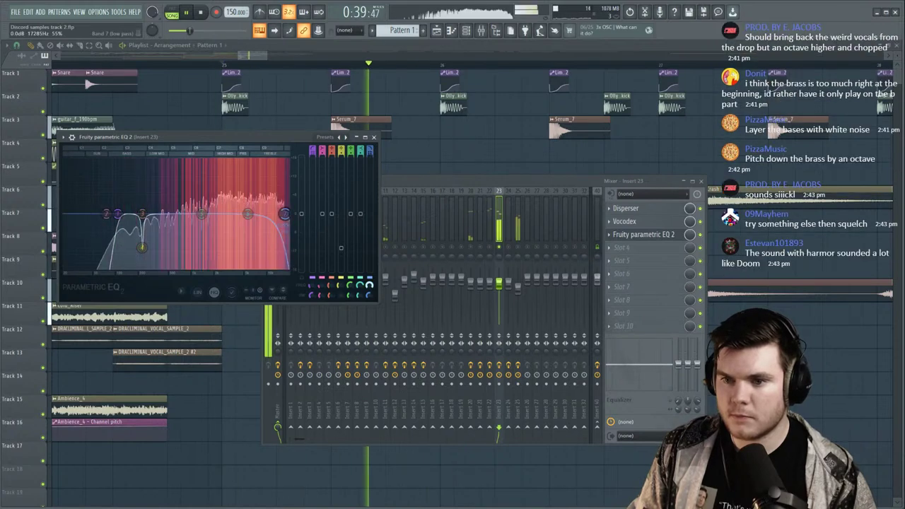
{"action": "left_click", "coordinate": [491, 228]}
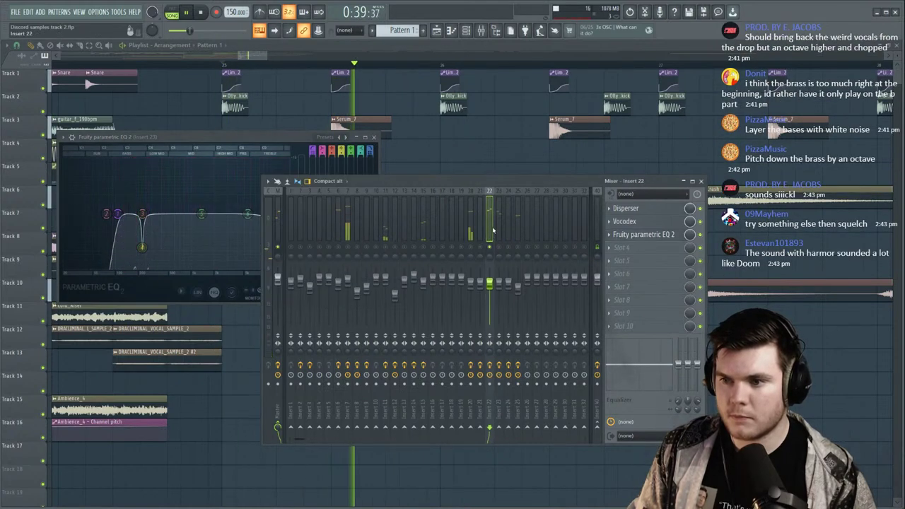
{"action": "left_click", "coordinate": [624, 235]}
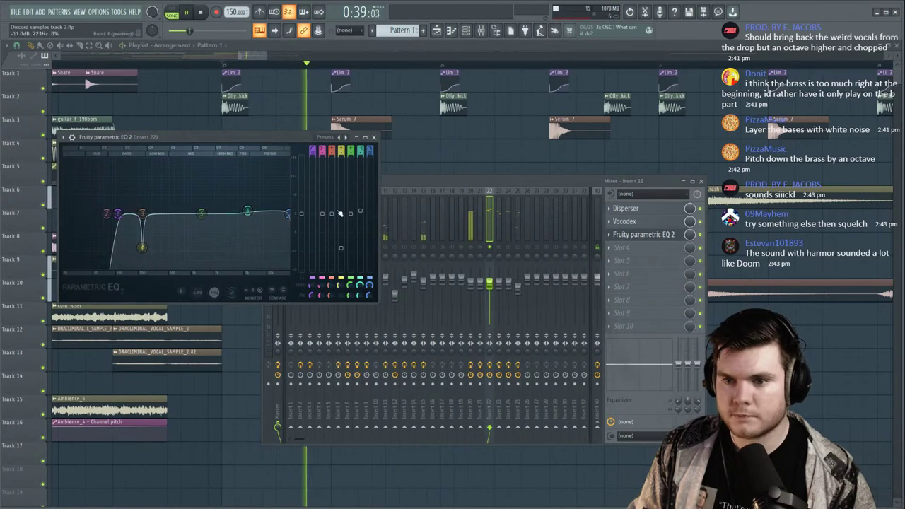
{"action": "left_click_drag", "start_coordinate": [373, 155], "coordinate": [373, 147]}
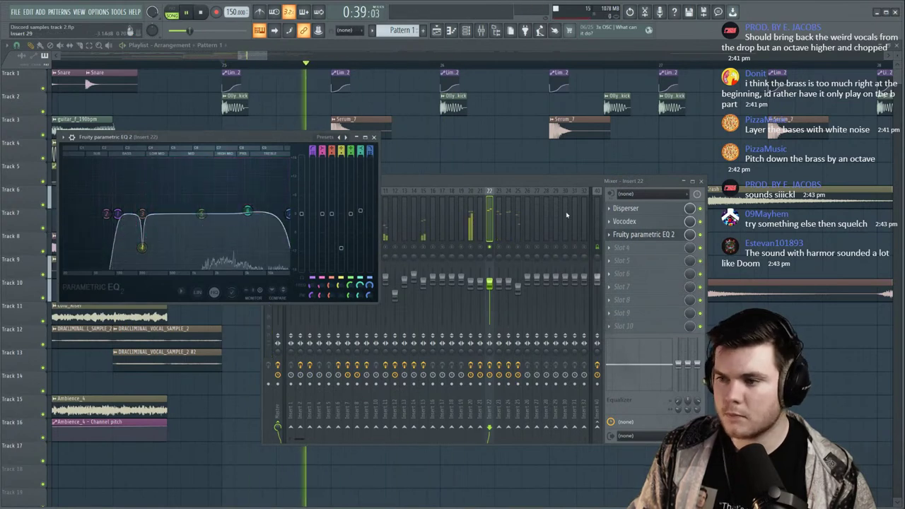
{"action": "left_click", "coordinate": [614, 234]}
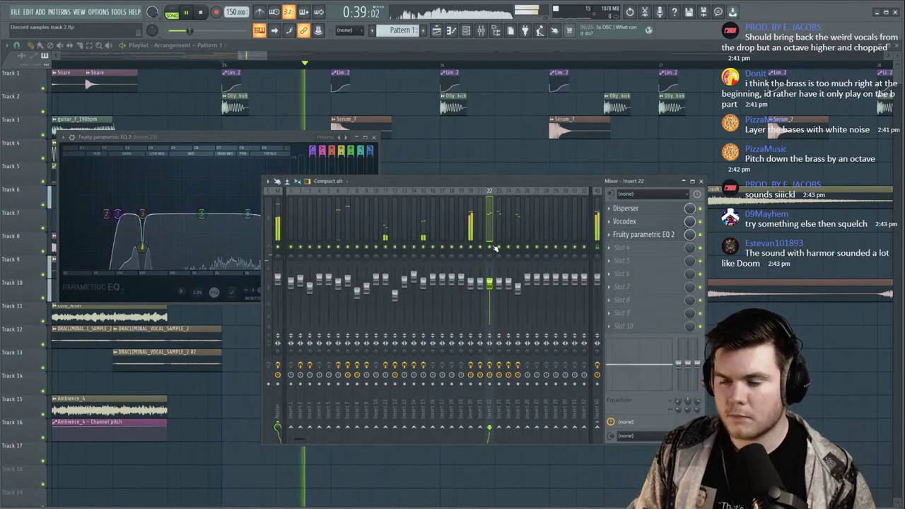
Lower Insert 25's volume slightly, return to the playlist and stop playback.
{"action": "left_click_drag", "start_coordinate": [518, 287], "coordinate": [518, 292]}
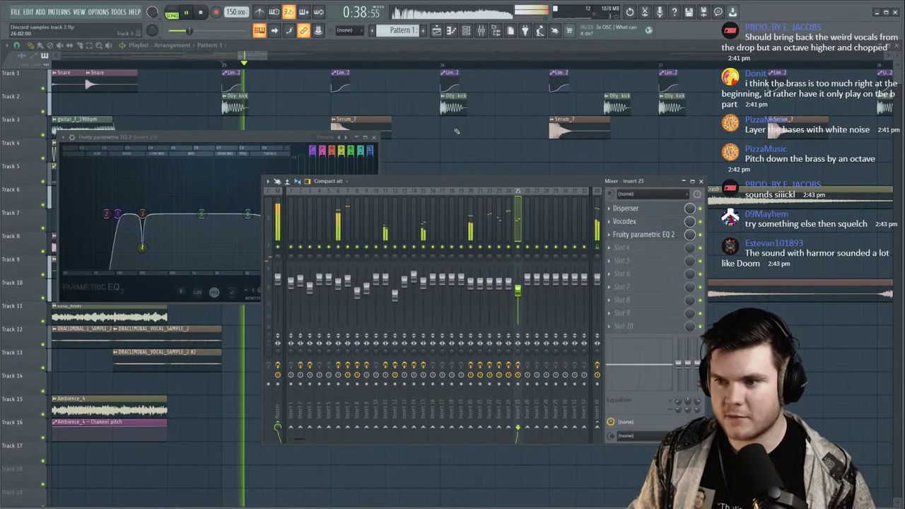
{"action": "key", "text": "F5"}
{"action": "scroll", "coordinate": [443, 67], "scroll_direction": "down", "scroll_amount": 2}
{"action": "scroll", "coordinate": [443, 67], "scroll_direction": "down", "scroll_amount": 1}
{"action": "key", "text": "space"}
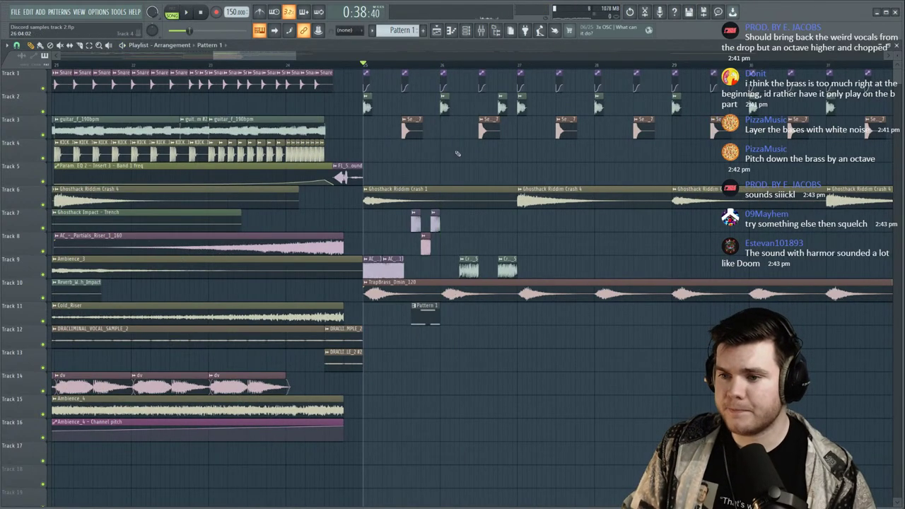
{"action": "left_click", "coordinate": [467, 31]}
{"action": "left_click", "coordinate": [84, 145]}
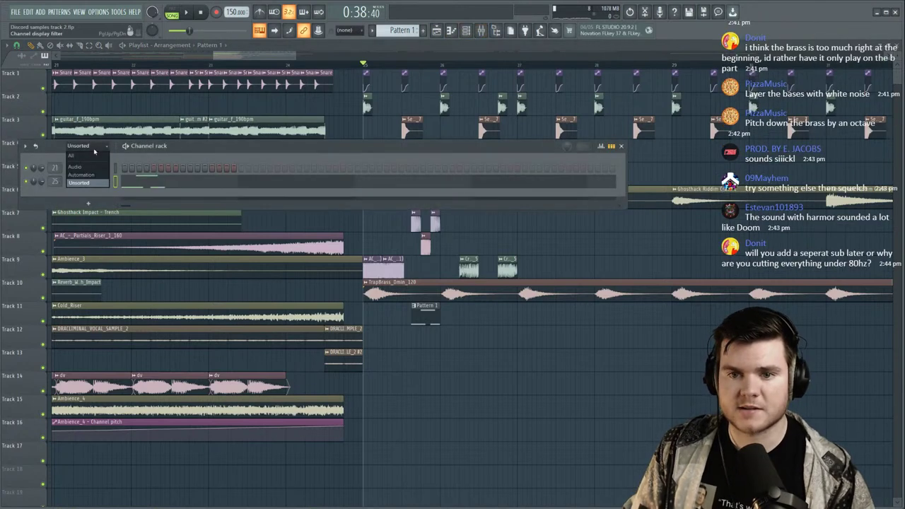
{"action": "left_click", "coordinate": [88, 202]}
Extend the Pattern 1 clip back to bar 25 and shift its three notes toward the end of that bar.
{"action": "left_click_drag", "start_coordinate": [419, 311], "coordinate": [393, 312]}
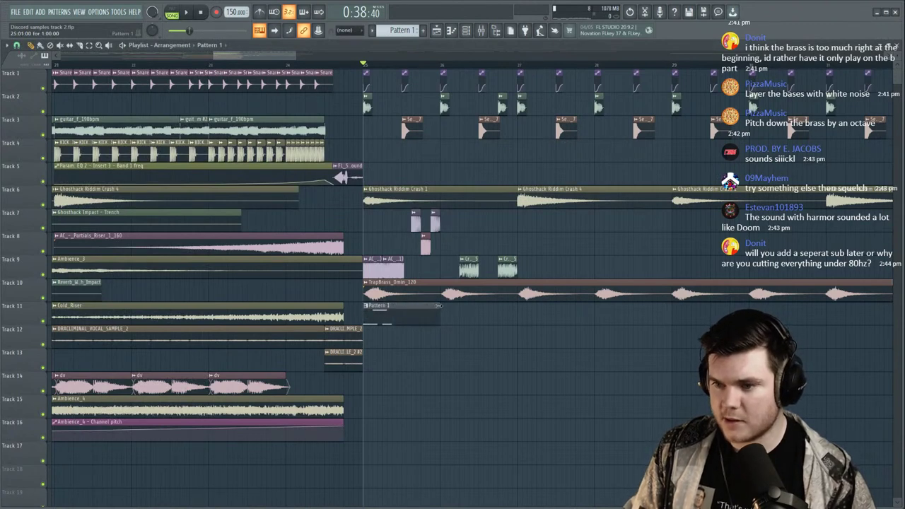
{"action": "double_click", "coordinate": [438, 306]}
{"action": "left_click_drag", "start_coordinate": [446, 142], "coordinate": [420, 272]}
{"action": "key", "text": "space"}
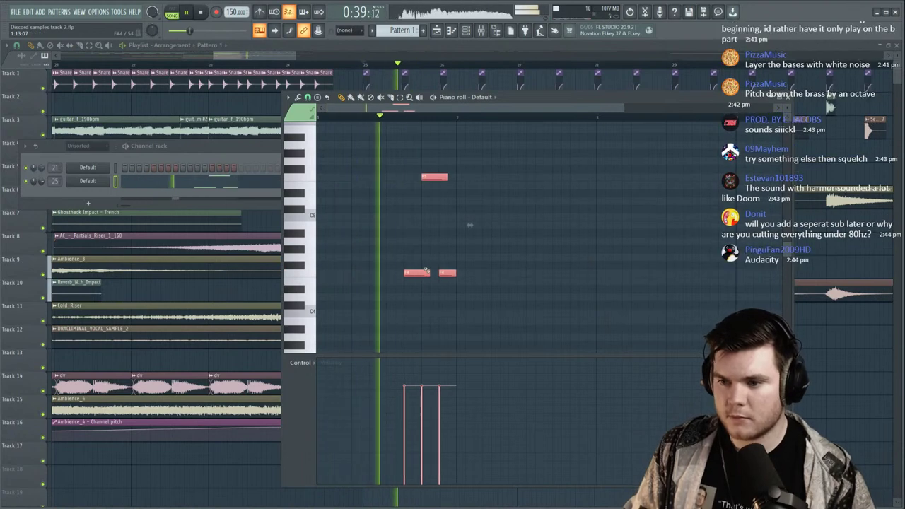
{"action": "key", "text": "space"}
{"action": "key", "text": "space"}
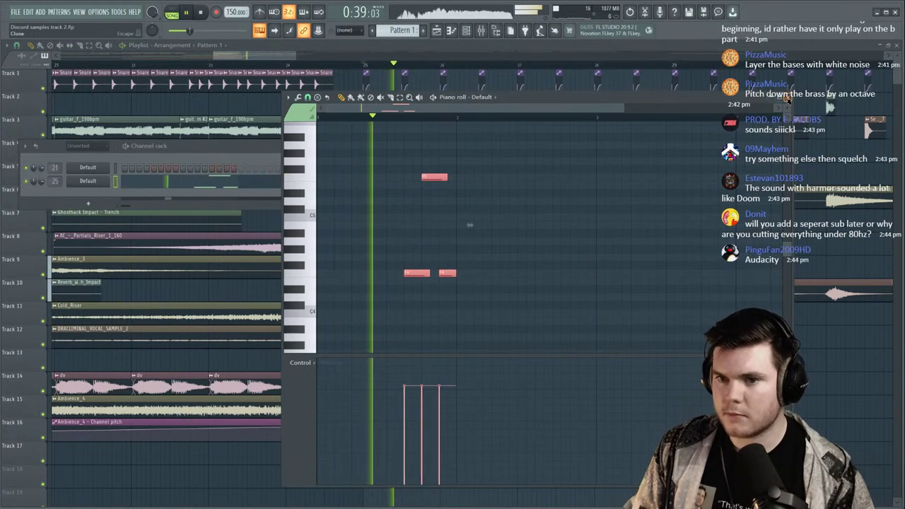
{"action": "left_click", "coordinate": [787, 98]}
{"action": "key", "text": "space"}
Add a Sytrus channel, load the SUB 2.0 preset and close its window.
{"action": "left_click", "coordinate": [88, 203]}
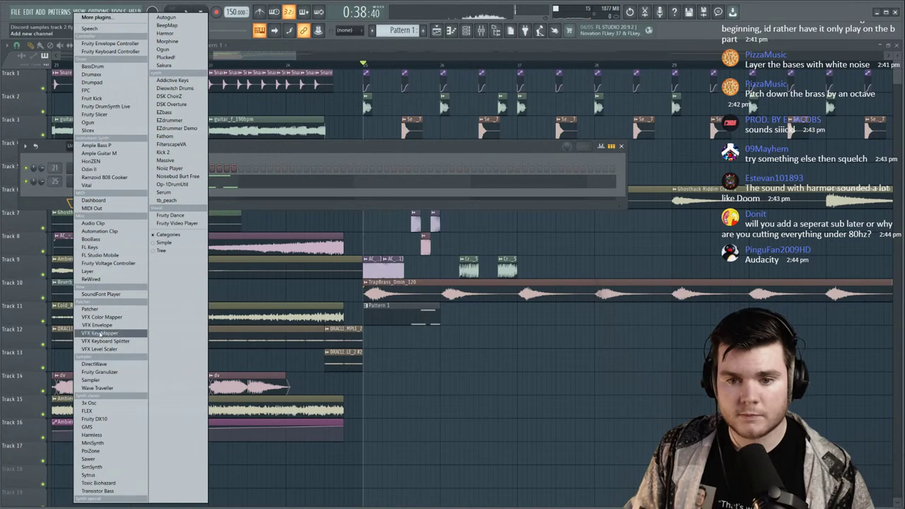
{"action": "left_click", "coordinate": [91, 476]}
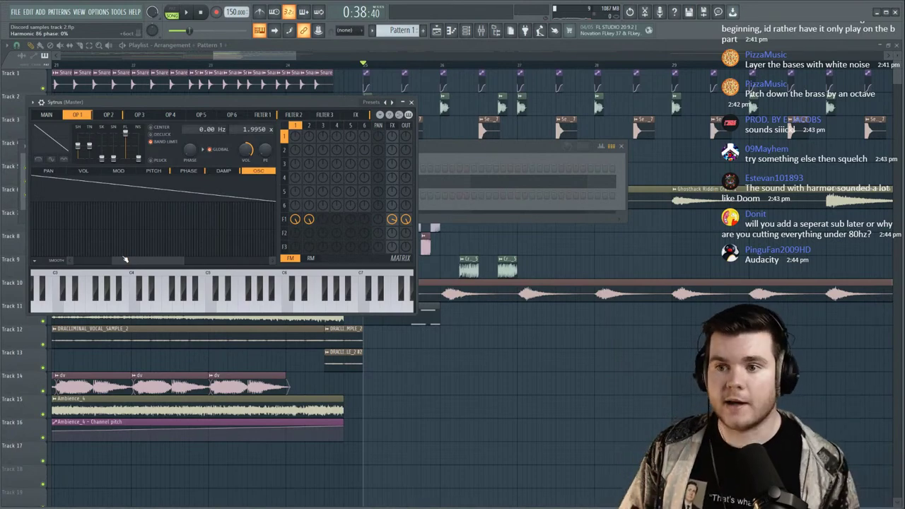
{"action": "left_click", "coordinate": [364, 104]}
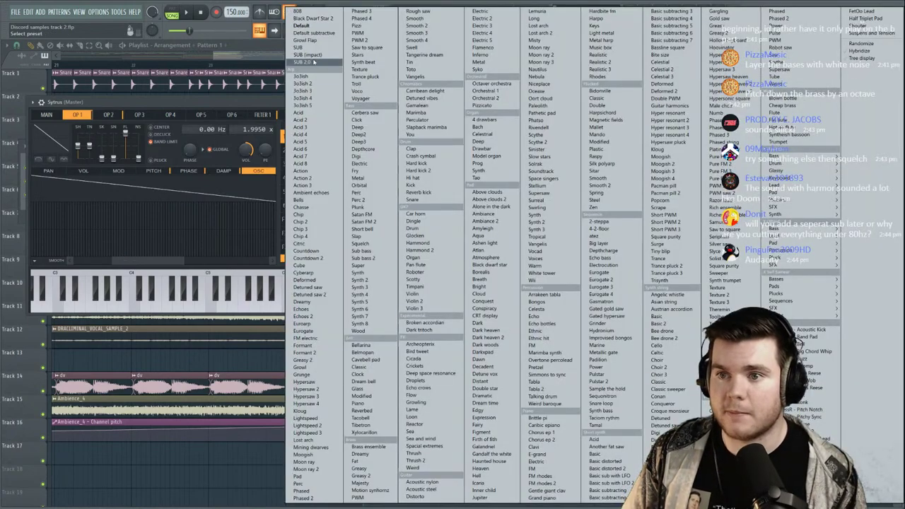
{"action": "left_click", "coordinate": [314, 62]}
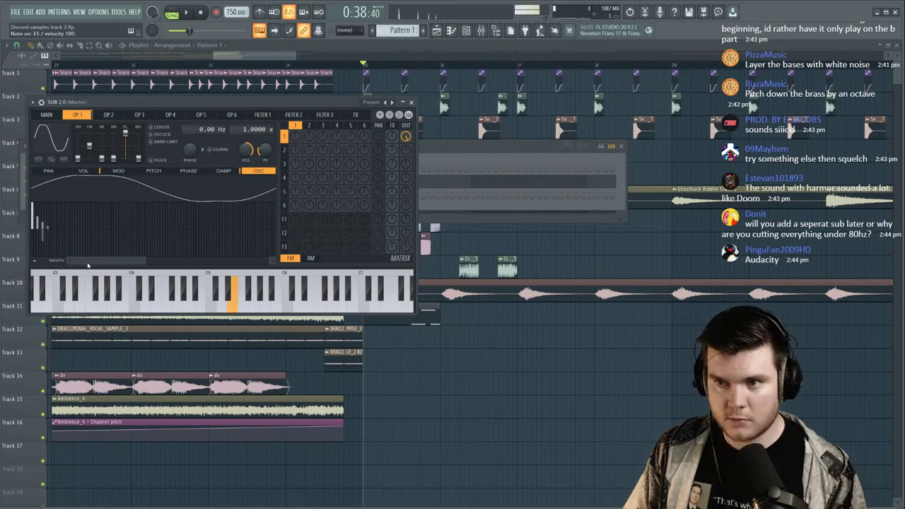
{"action": "left_click", "coordinate": [412, 103]}
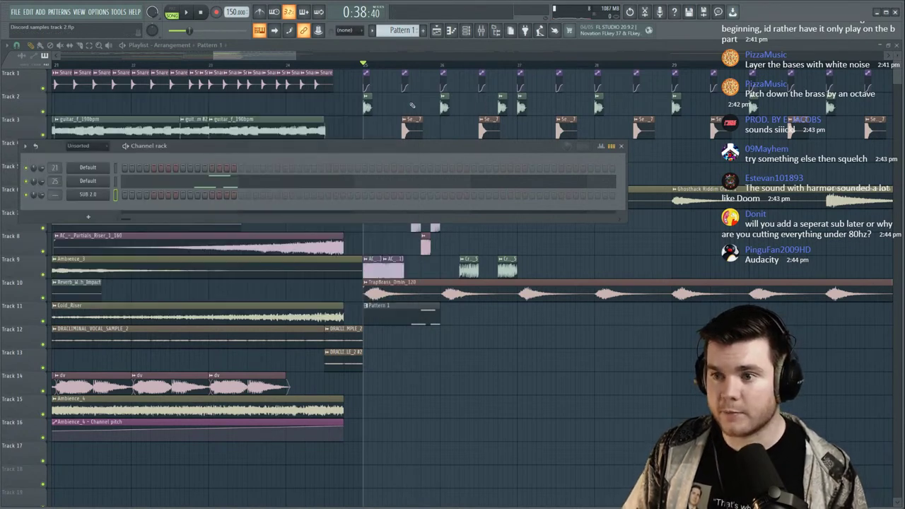
In the SUB 2.0 piano roll, draw a four-step F7 note at the bar's start followed by a four-step F6 note.
{"action": "left_click", "coordinate": [124, 196]}
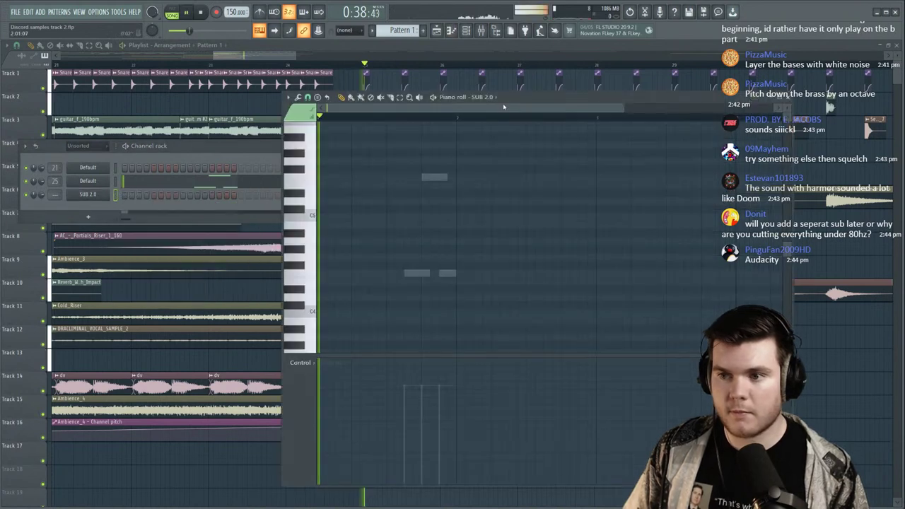
{"action": "scroll", "coordinate": [316, 207], "scroll_direction": "up", "scroll_amount": 2}
{"action": "key", "text": "space"}
{"action": "left_click", "coordinate": [315, 187]}
{"action": "scroll", "coordinate": [356, 182], "scroll_direction": "up", "scroll_amount": 8}
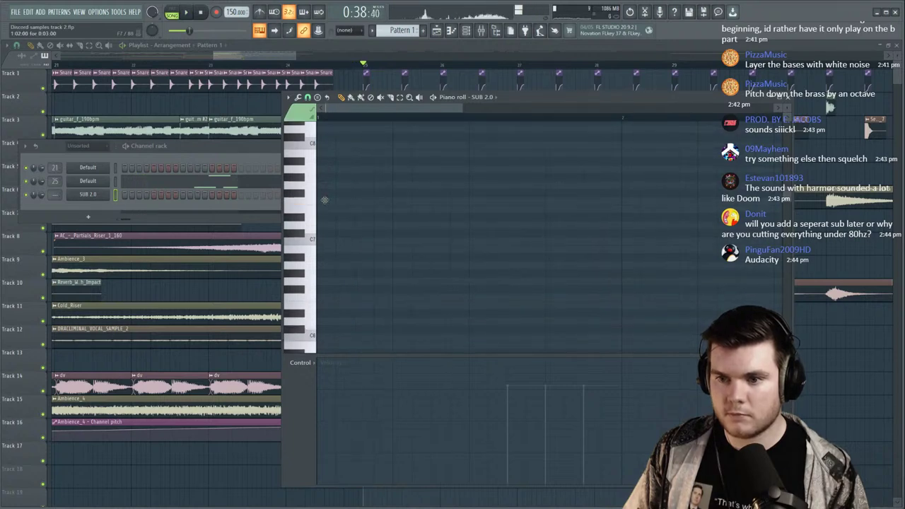
{"action": "left_click", "coordinate": [332, 203]}
{"action": "key", "text": "space"}
{"action": "key", "text": "space"}
{"action": "left_click_drag", "start_coordinate": [373, 201], "coordinate": [394, 202]}
{"action": "key", "text": "space"}
{"action": "key", "text": "space"}
{"action": "key", "text": "space"}
{"action": "left_click", "coordinate": [396, 299]}
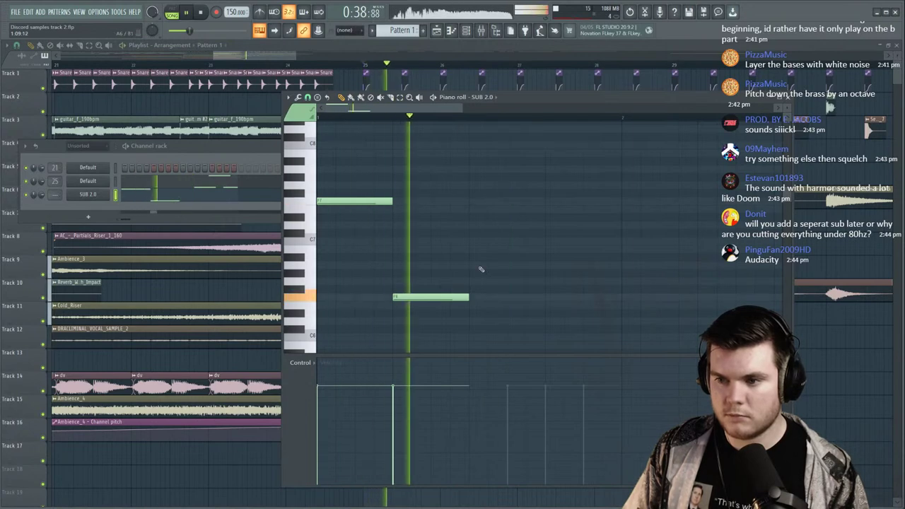
Place a four-step F6 note starting at step 11 and remove the trial F7 note drawn near the bar's end.
{"action": "scroll", "coordinate": [531, 272], "scroll_direction": "down", "scroll_amount": 3}
{"action": "scroll", "coordinate": [532, 273], "scroll_direction": "up", "scroll_amount": 2}
{"action": "left_click", "coordinate": [546, 250]}
{"action": "scroll", "coordinate": [630, 268], "scroll_direction": "up", "scroll_amount": 1}
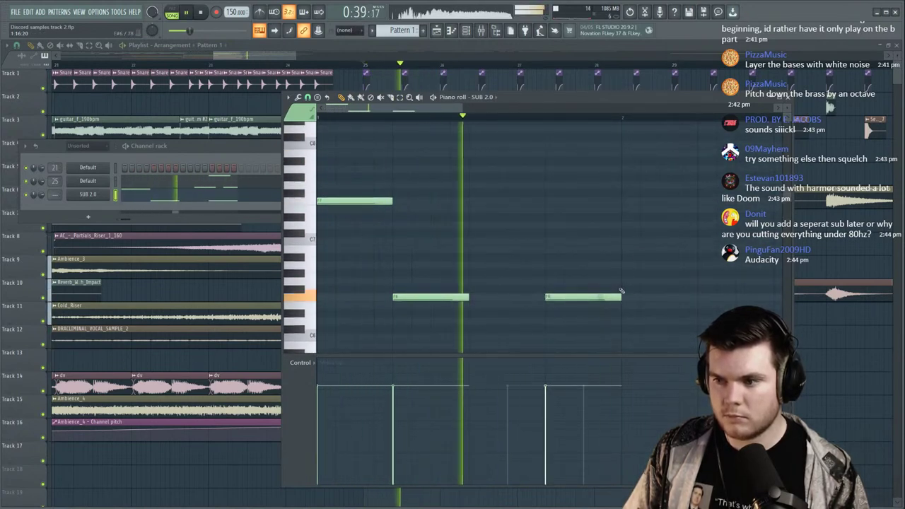
{"action": "left_click", "coordinate": [570, 201]}
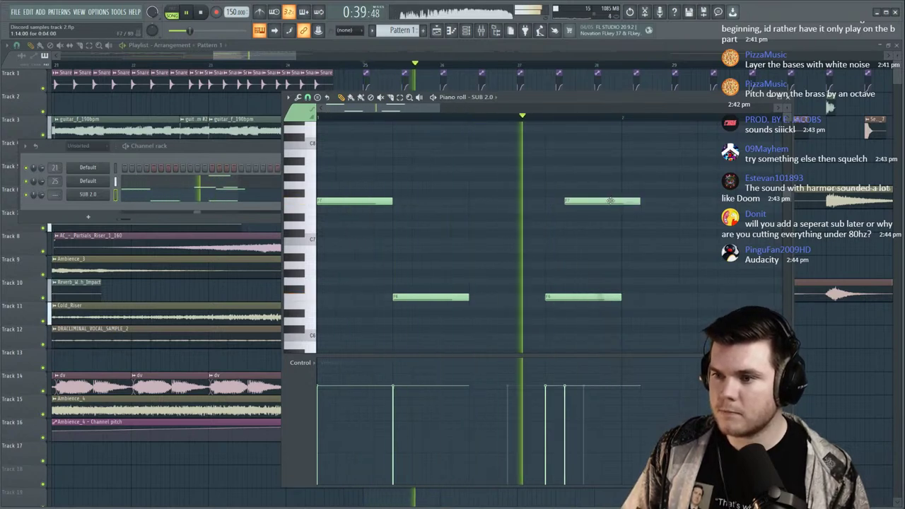
{"action": "right_click", "coordinate": [594, 201]}
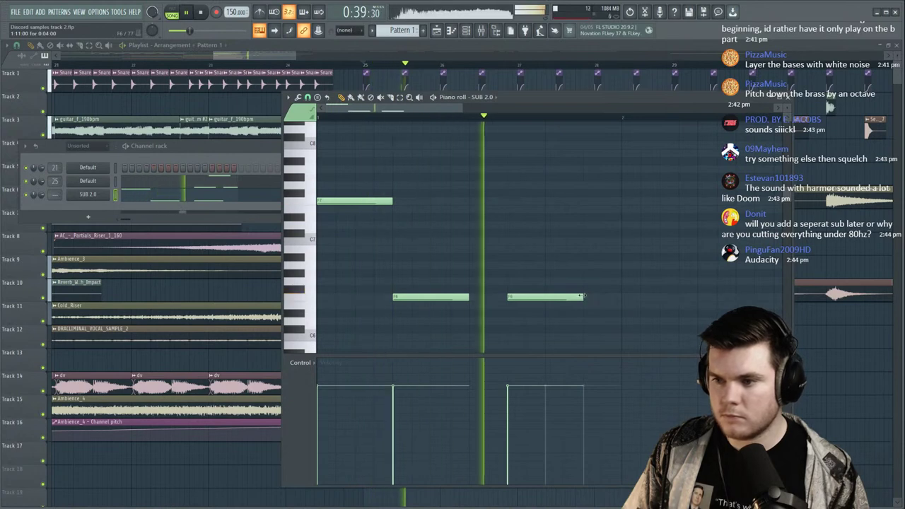
Try a two-step F6 note at step 11 followed by two-step F7 and F6 notes at steps 13 and 15.
{"action": "mouse_move", "coordinate": [582, 297]}
{"action": "left_mouse_down"}
{"action": "mouse_move", "coordinate": [539, 297]}
{"action": "mouse_move", "coordinate": [565, 297]}
{"action": "left_mouse_up"}
{"action": "left_click", "coordinate": [550, 201]}
{"action": "left_click", "coordinate": [587, 297]}
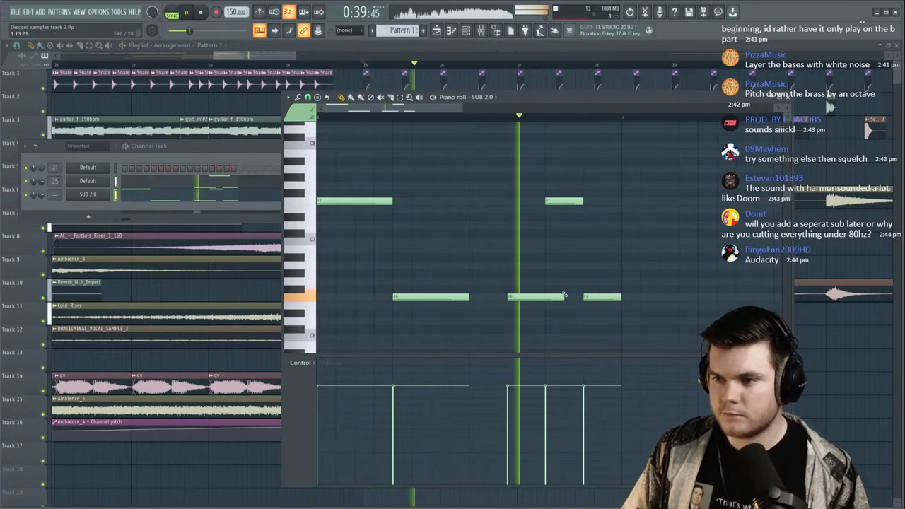
{"action": "left_click_drag", "start_coordinate": [564, 297], "coordinate": [547, 297]}
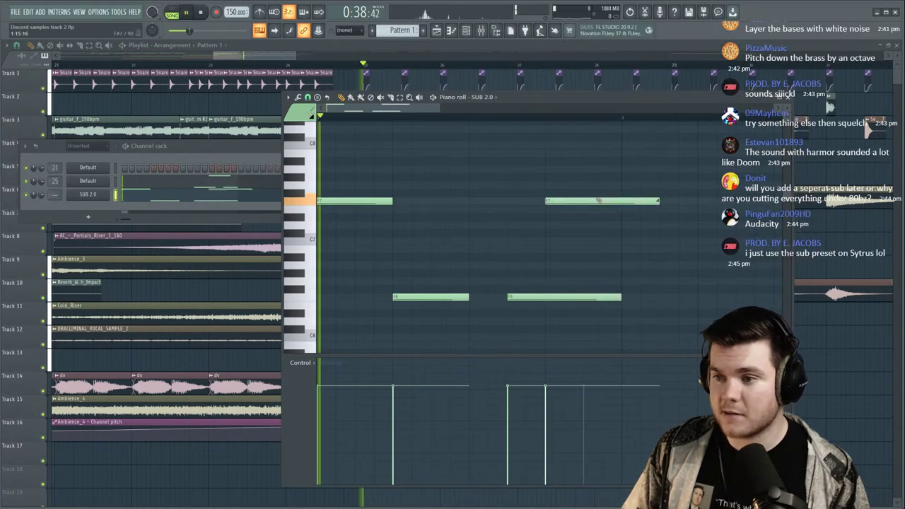
Shorten the F7 slide note at step 13 and add a short F6 slide note at step 15.
{"action": "left_click_drag", "start_coordinate": [657, 201], "coordinate": [566, 201]}
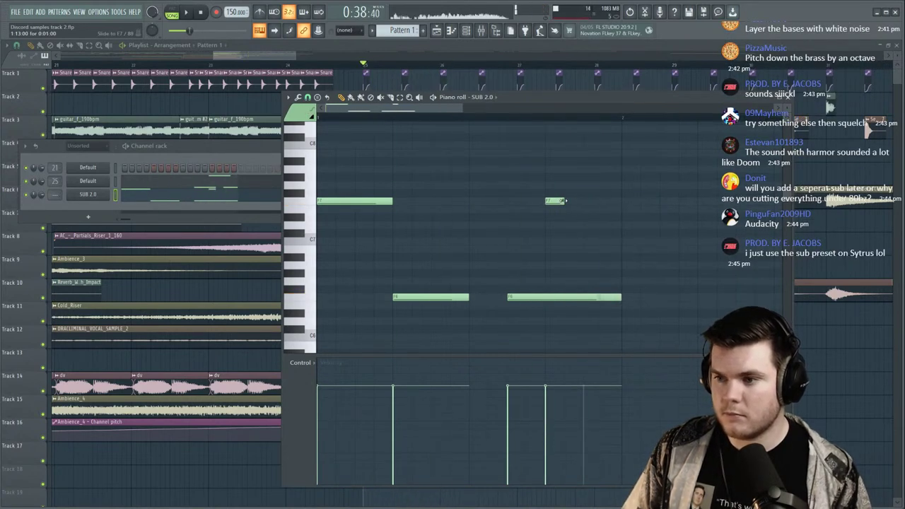
{"action": "key", "text": "space"}
{"action": "left_click", "coordinate": [587, 305]}
{"action": "key", "text": "space"}
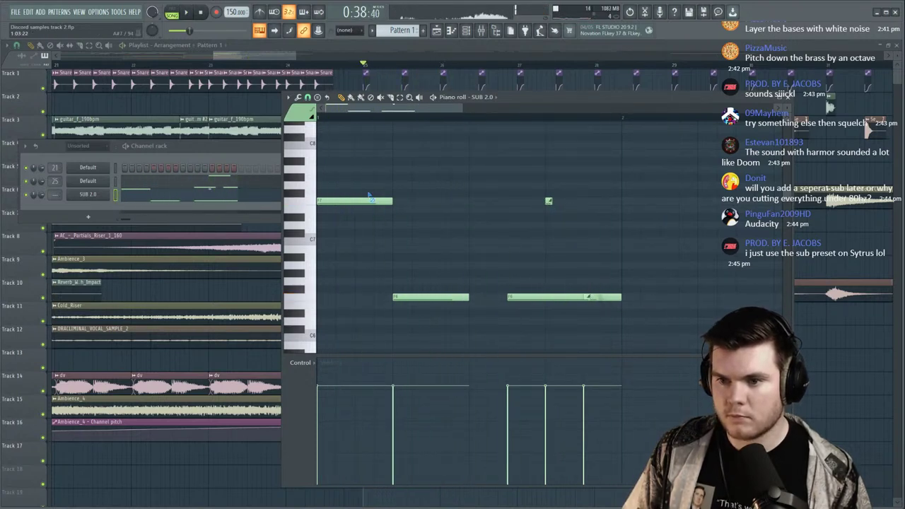
Try an F6 opening note with a slide up to C7, then remove the slide and restore the F7 opening note.
{"action": "key", "text": "space"}
{"action": "left_click", "coordinate": [344, 298]}
{"action": "key", "text": "space"}
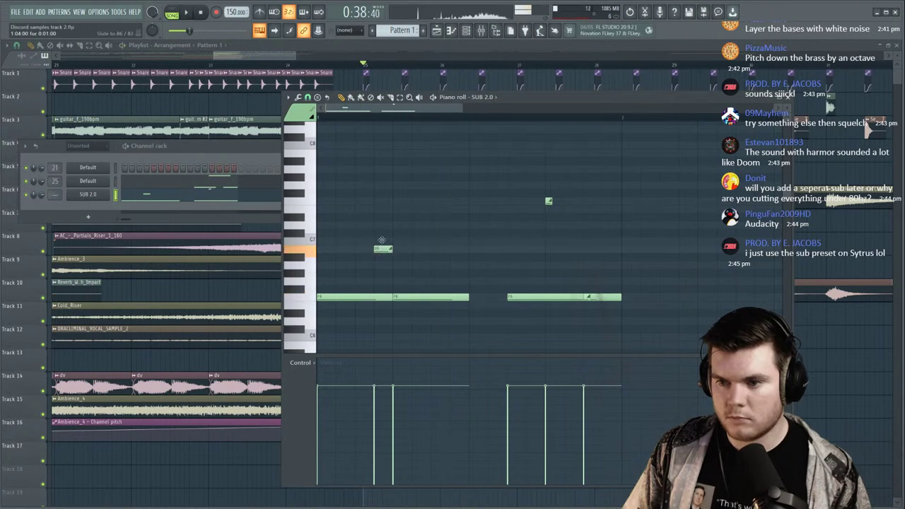
{"action": "key", "text": "space"}
{"action": "left_click_drag", "start_coordinate": [372, 242], "coordinate": [393, 244]}
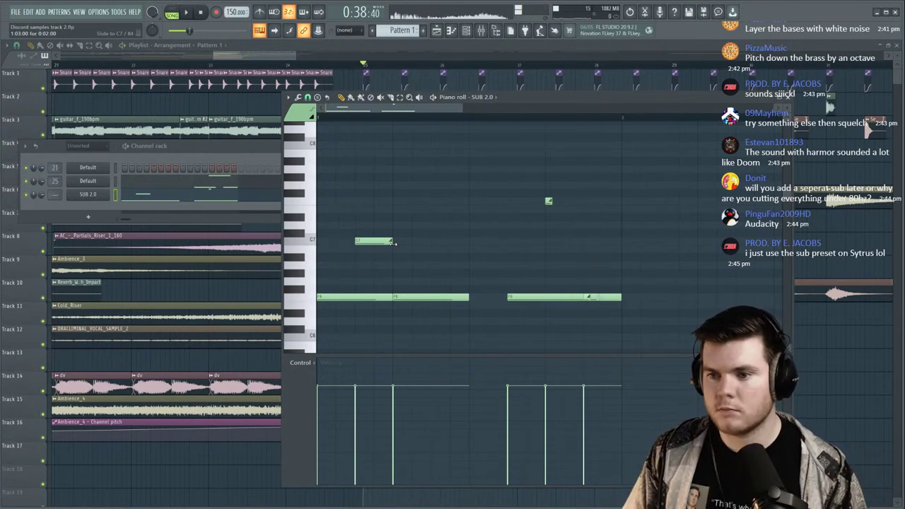
{"action": "key", "text": "space"}
{"action": "right_click", "coordinate": [373, 241]}
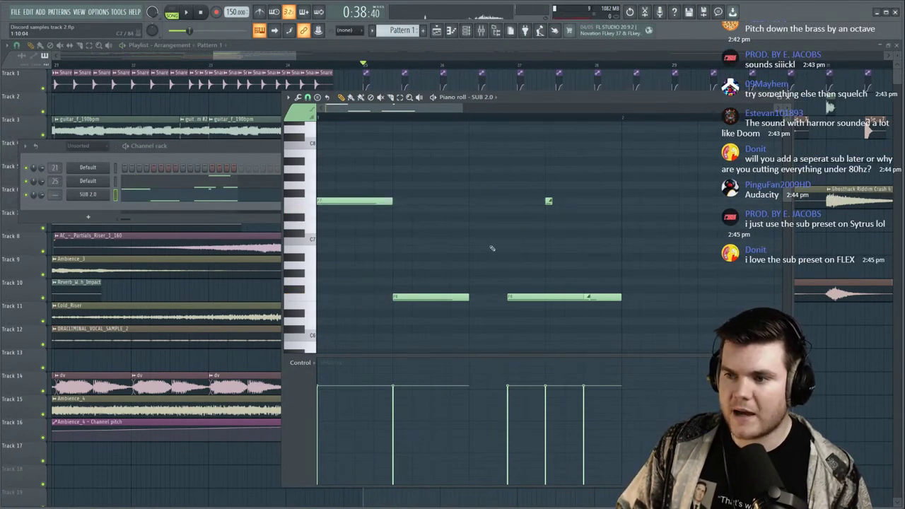
Add an F6 slide note beneath the opening note, spanning almost four steps, and lower the opening note to C7.
{"action": "key", "text": "space"}
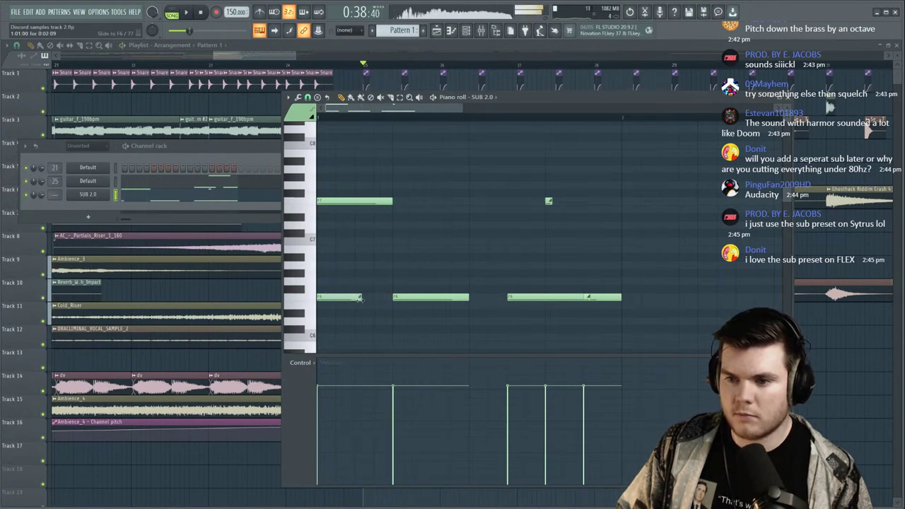
{"action": "key", "text": "space"}
{"action": "key", "text": "space"}
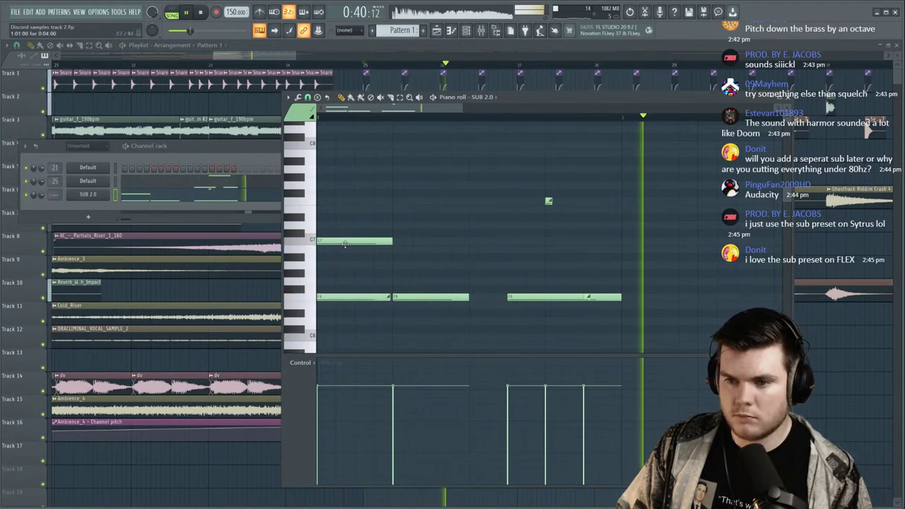
{"action": "key", "text": "space"}
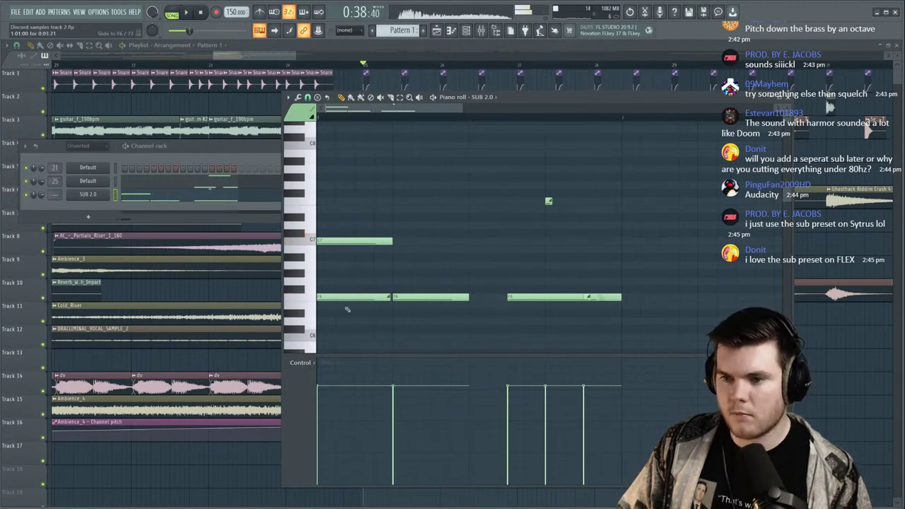
Try transposing the opening note and its slide note down one semitone and listen.
{"action": "key", "text": "space"}
{"action": "left_click_drag", "start_coordinate": [360, 325], "coordinate": [341, 215]}
{"action": "key", "text": "shift+Down"}
{"action": "key", "text": "shift+Down"}
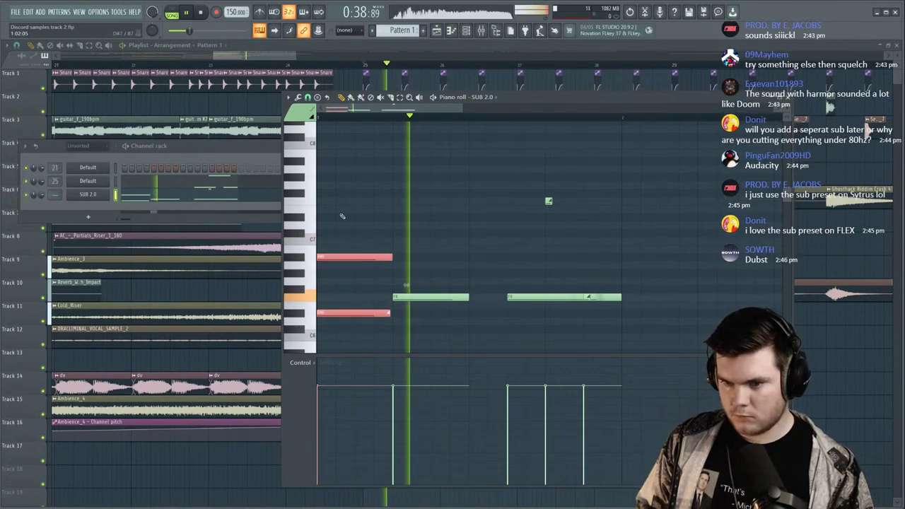
{"action": "key", "text": "shift+Up"}
{"action": "key", "text": "space"}
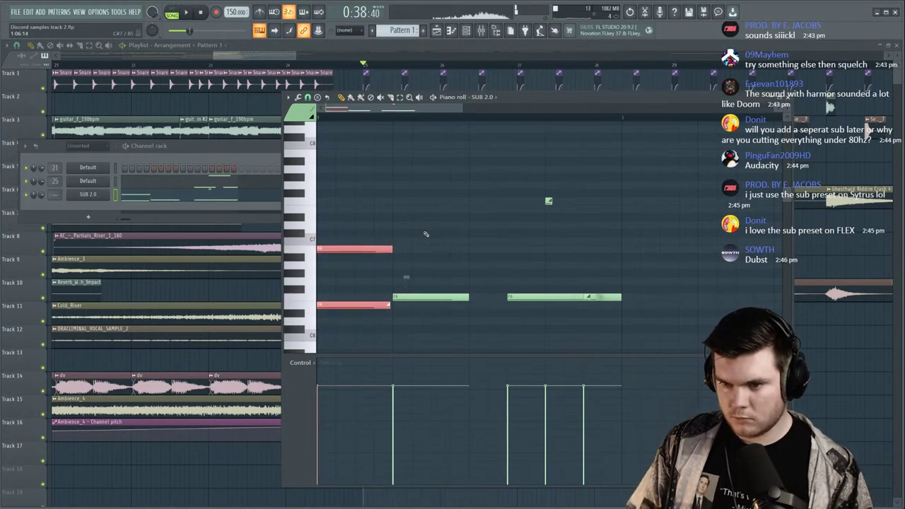
Deselect the notes, move the opening slide note back up to F6 and listen again.
{"action": "left_click", "coordinate": [426, 234], "text": "ctrl"}
{"action": "key", "text": "space"}
{"action": "key", "text": "space"}
{"action": "left_click_drag", "start_coordinate": [373, 304], "coordinate": [365, 295]}
{"action": "key", "text": "space"}
{"action": "key", "text": "space"}
Try several pitches above and below C7 for the opening long note, playing the drop after each move.
{"action": "left_click_drag", "start_coordinate": [345, 250], "coordinate": [341, 224]}
{"action": "key", "text": "space"}
{"action": "key", "text": "space"}
{"action": "key", "text": "space"}
{"action": "key", "text": "space"}
{"action": "key", "text": "space"}
{"action": "key", "text": "space"}
{"action": "left_click", "coordinate": [335, 235]}
{"action": "key", "text": "space"}
{"action": "key", "text": "space"}
{"action": "left_click_drag", "start_coordinate": [350, 241], "coordinate": [351, 250]}
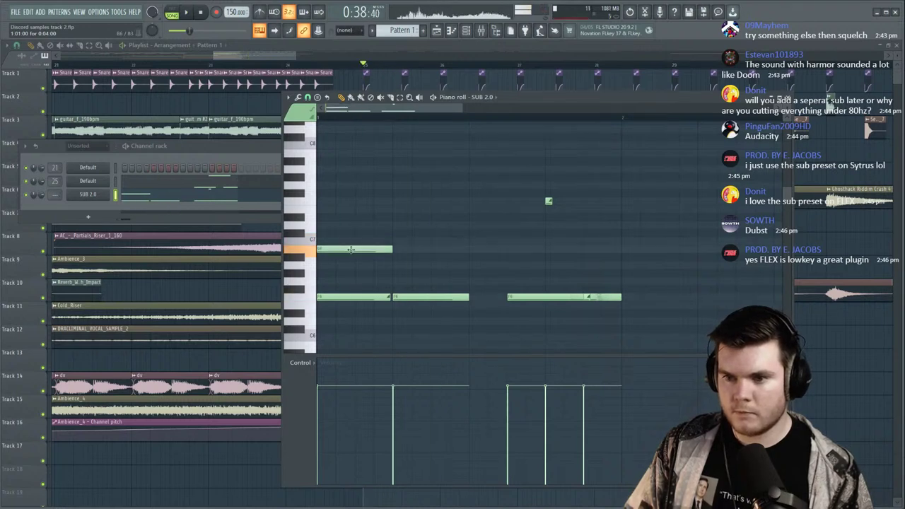
{"action": "key", "text": "space"}
Transpose all the SUB 2.0 notes down two octaves.
{"action": "key", "text": "ctrl+a"}
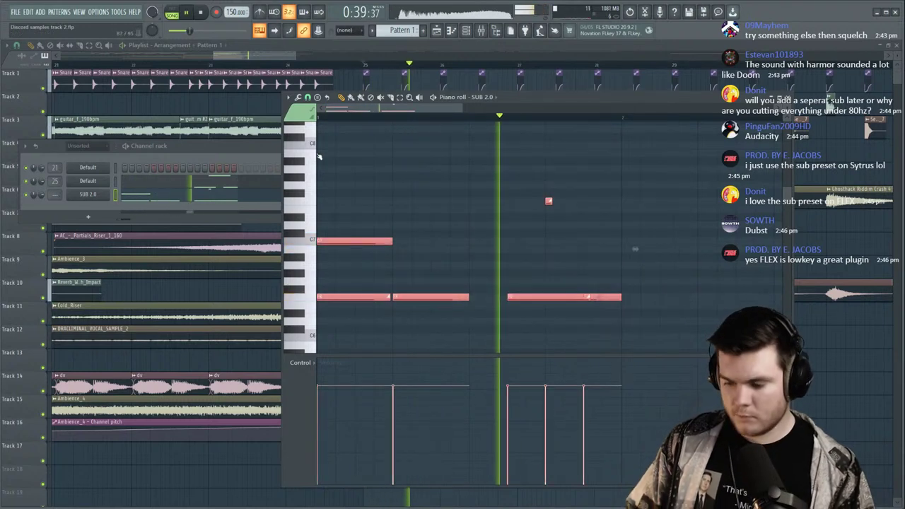
{"action": "key", "text": "ctrl+Down"}
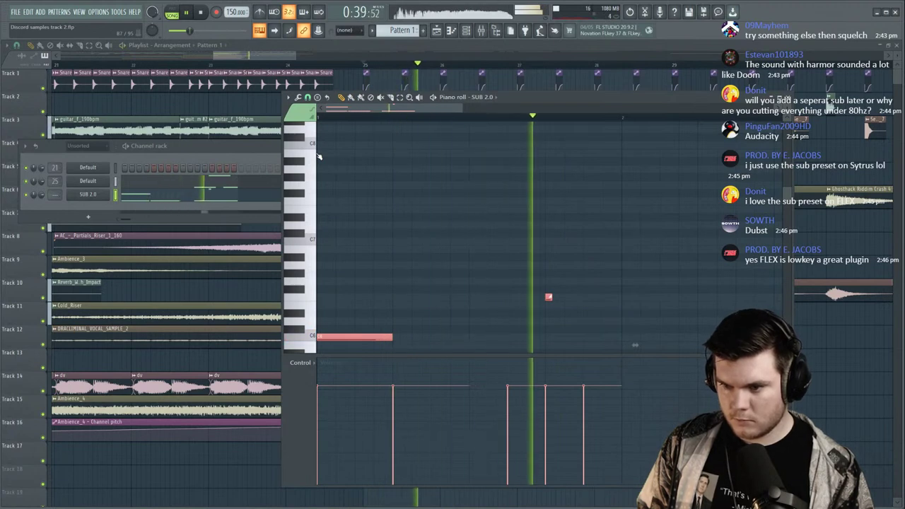
{"action": "key", "text": "Delete"}
{"action": "scroll", "coordinate": [418, 173], "scroll_direction": "down", "scroll_amount": 5}
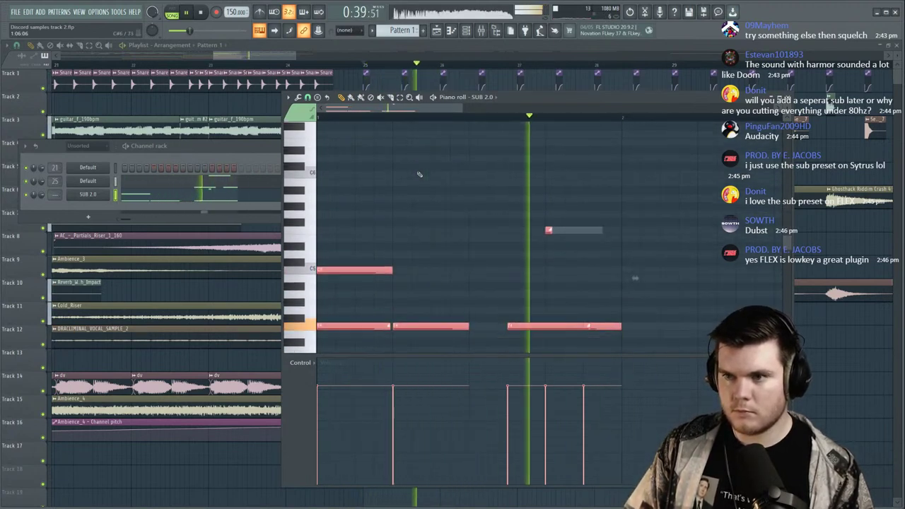
Deselect the notes and raise the opening long note to F5.
{"action": "left_click", "coordinate": [426, 174], "text": "ctrl"}
{"action": "scroll", "coordinate": [404, 169], "scroll_direction": "up", "scroll_amount": 2}
{"action": "left_click_drag", "start_coordinate": [335, 238], "coordinate": [334, 201]}
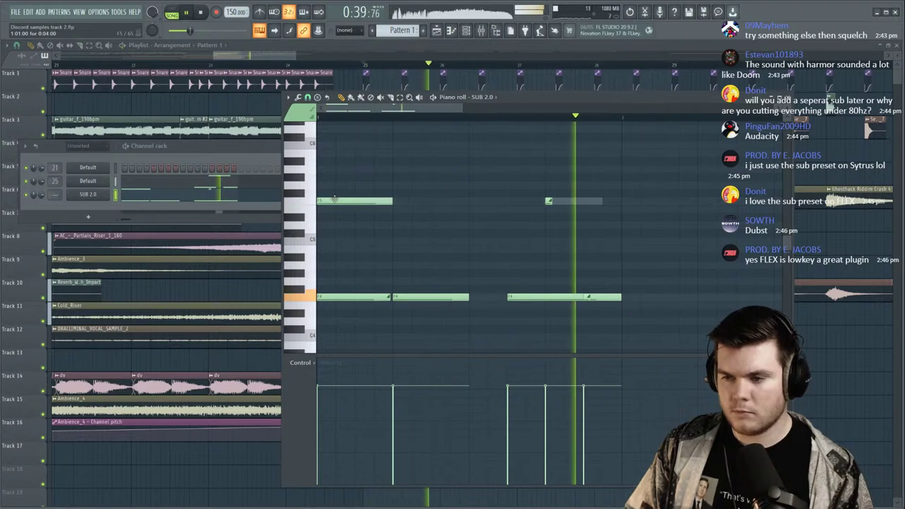
Assign the SUB 2.0 channel to mixer Insert 19 and lower that insert's volume slightly.
{"action": "left_click", "coordinate": [466, 29]}
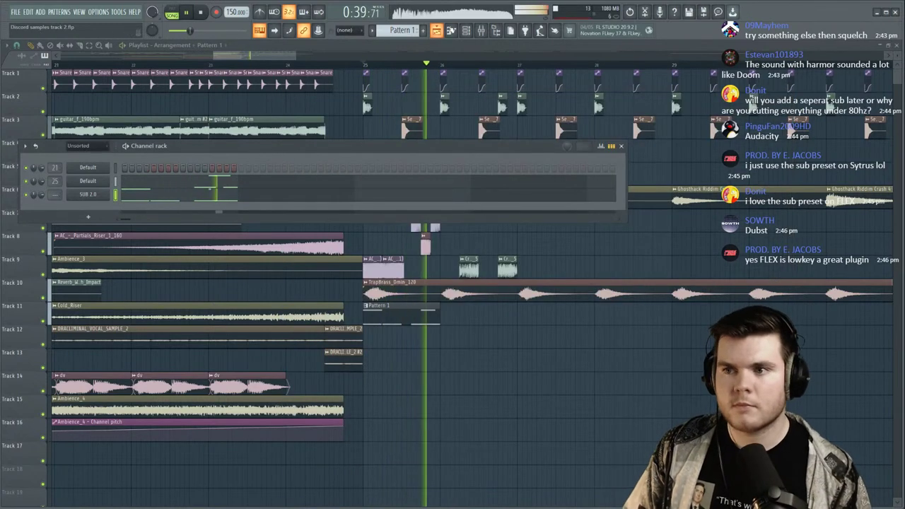
{"action": "left_click", "coordinate": [481, 31]}
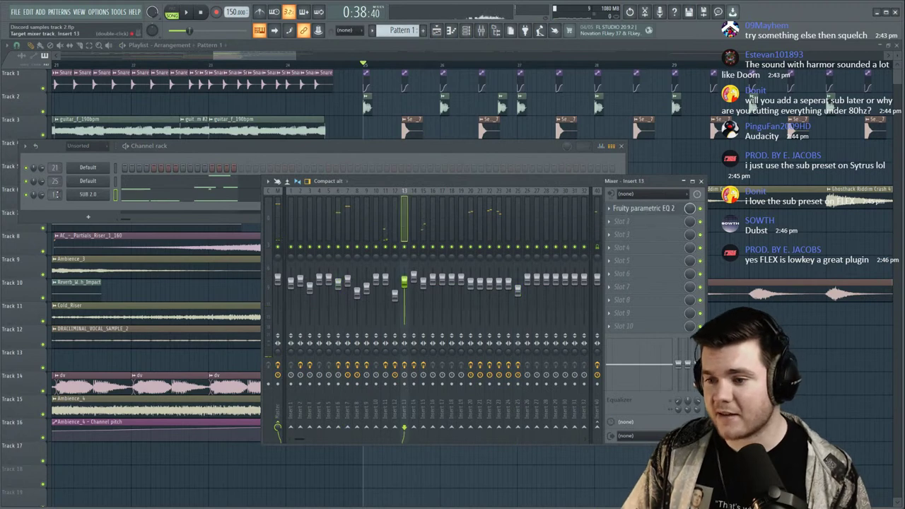
{"action": "key", "text": "space"}
{"action": "left_click_drag", "start_coordinate": [464, 287], "coordinate": [464, 294]}
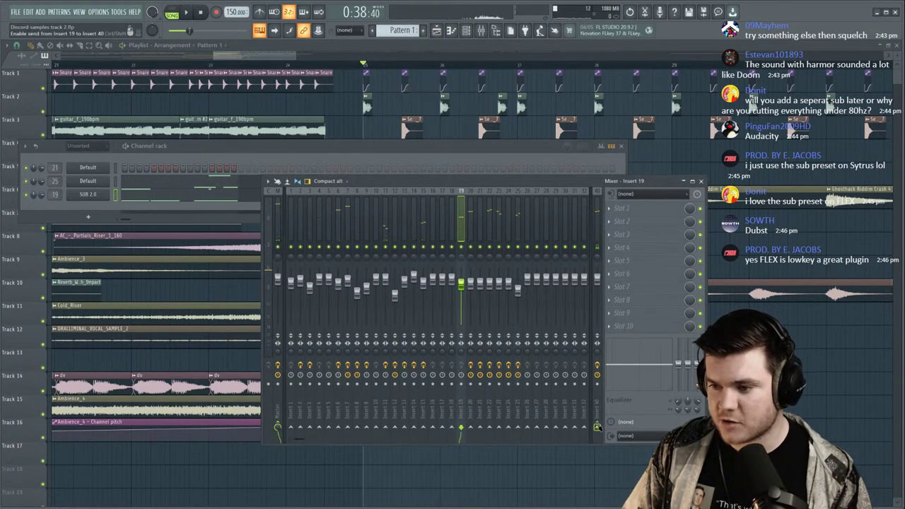
Route Insert 19 to Insert 40 instead of the master and play the drop.
{"action": "left_click", "coordinate": [619, 438]}
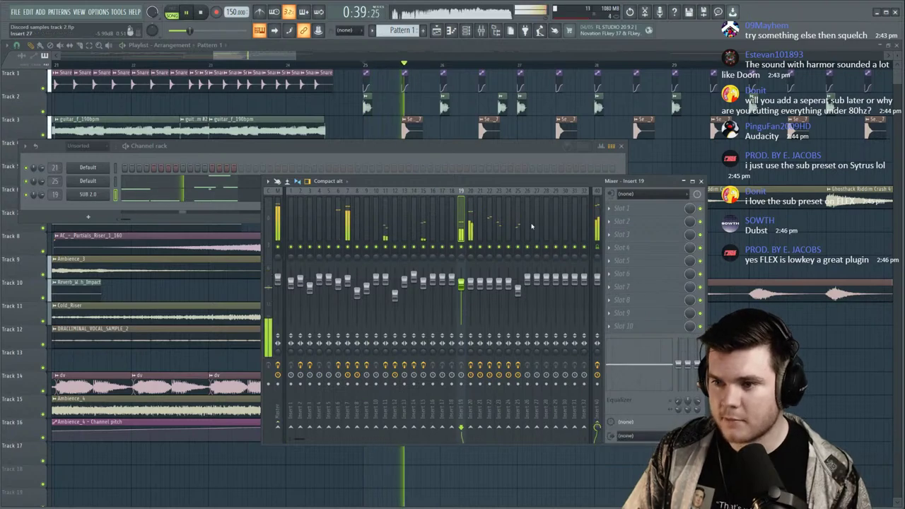
{"action": "key", "text": "space"}
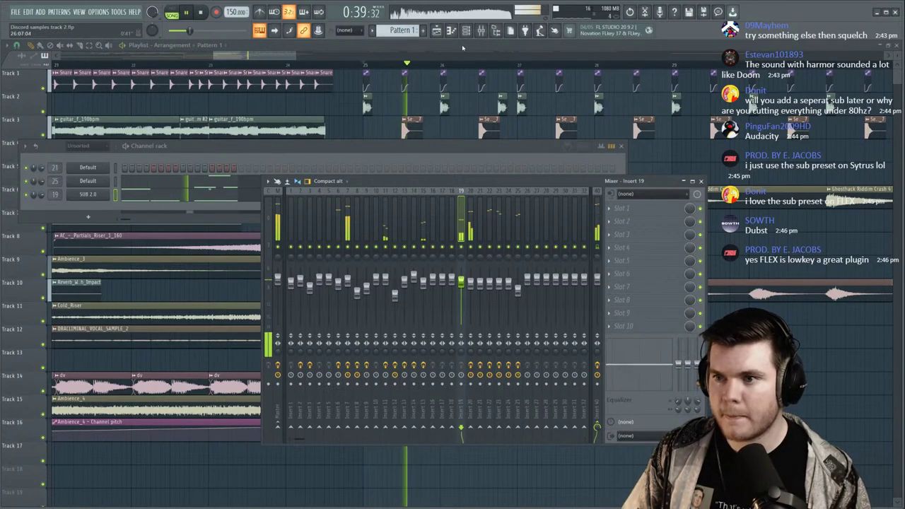
Return to the playlist, extend the Pattern 1 clip to two bars ending at bar 27, and play from bar 26.
{"action": "left_click", "coordinate": [447, 45]}
{"action": "scroll", "coordinate": [443, 67], "scroll_direction": "down", "scroll_amount": 3}
{"action": "scroll", "coordinate": [467, 68], "scroll_direction": "up", "scroll_amount": 3}
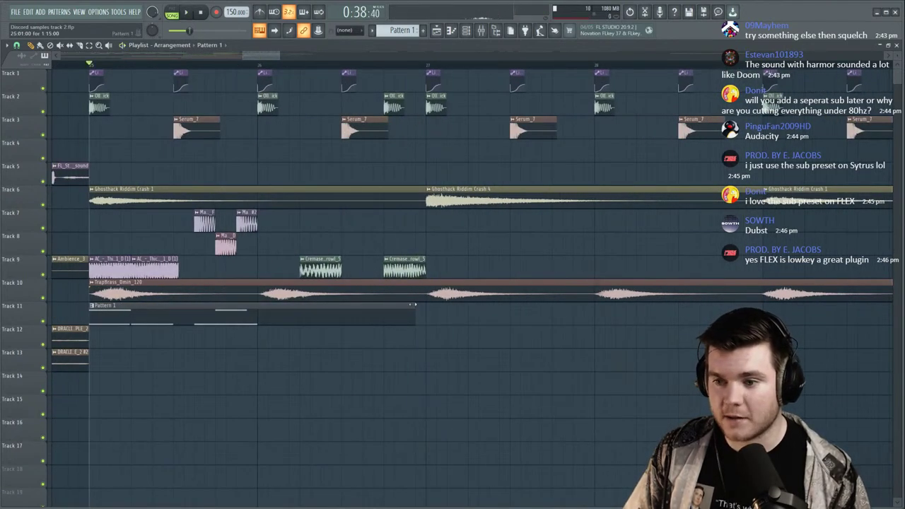
{"action": "key", "text": "space"}
{"action": "left_click", "coordinate": [260, 65]}
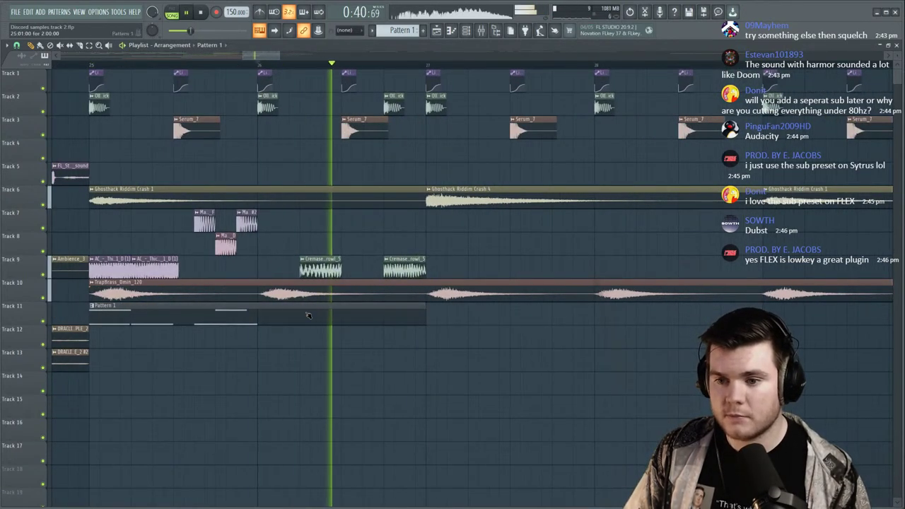
Stop playback and open the Pattern 1 notes of the SUB 2.0 channel in the piano roll.
{"action": "key", "text": "space"}
{"action": "double_click", "coordinate": [307, 314]}
{"action": "key", "text": "space"}
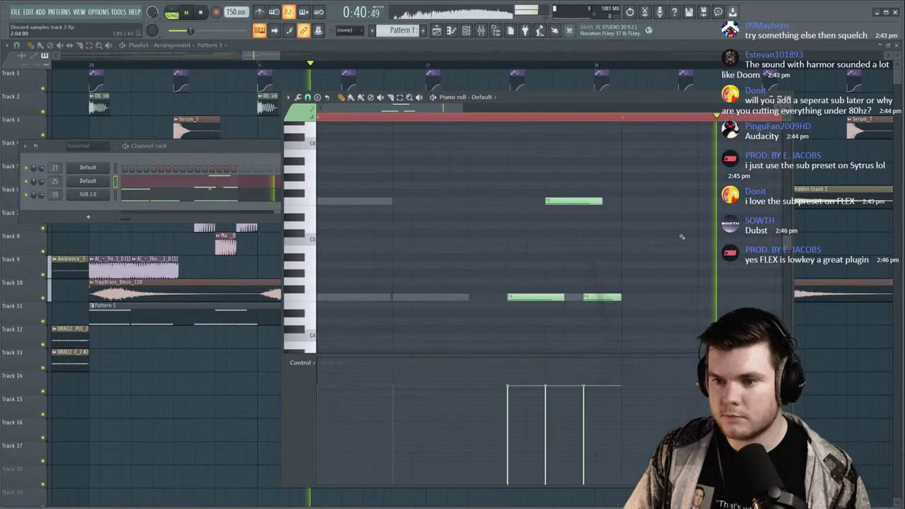
{"action": "scroll", "coordinate": [310, 174], "scroll_direction": "up", "scroll_amount": 4}
{"action": "key", "text": "space"}
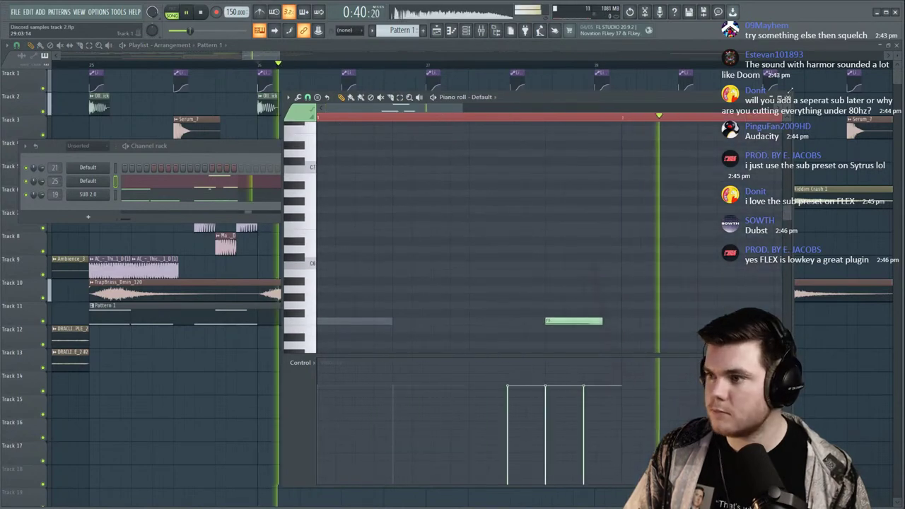
{"action": "left_click", "coordinate": [256, 177]}
{"action": "left_click", "coordinate": [236, 200]}
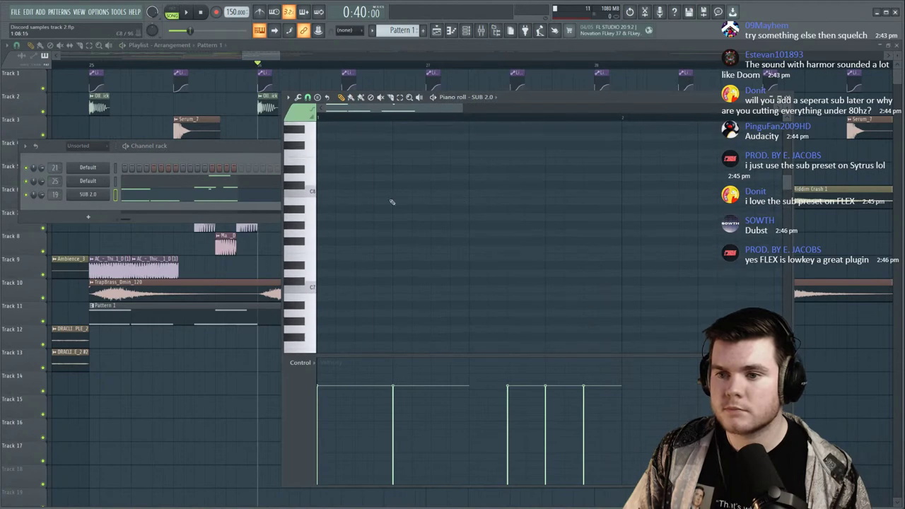
Audition SUB 2.0 keys one by one between playbacks from bar 26 to find pitches matching the growl samples.
{"action": "scroll", "coordinate": [315, 157], "scroll_direction": "up", "scroll_amount": 2}
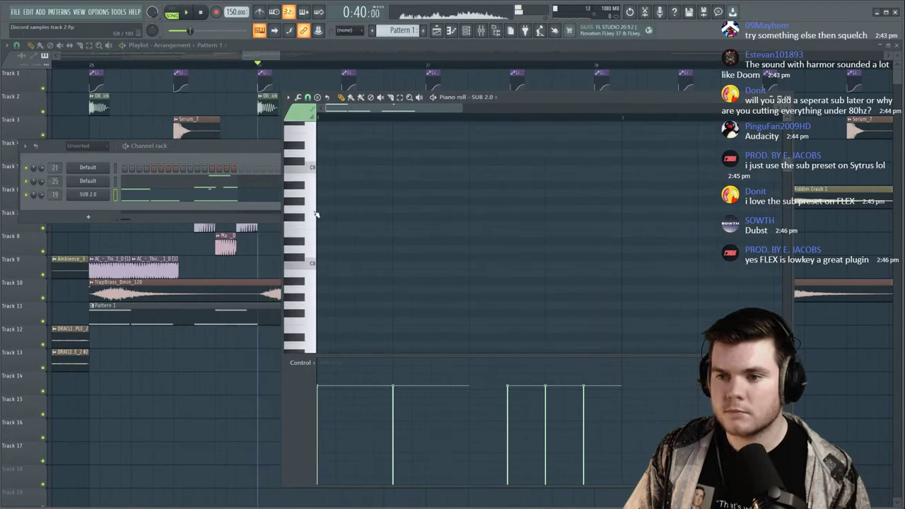
{"action": "scroll", "coordinate": [315, 213], "scroll_direction": "down", "scroll_amount": 2}
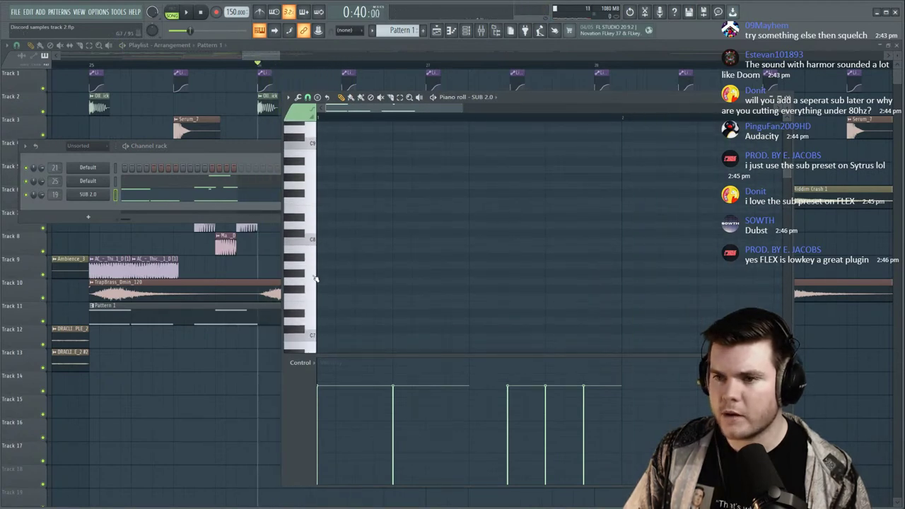
{"action": "scroll", "coordinate": [387, 118], "scroll_direction": "down", "scroll_amount": 4}
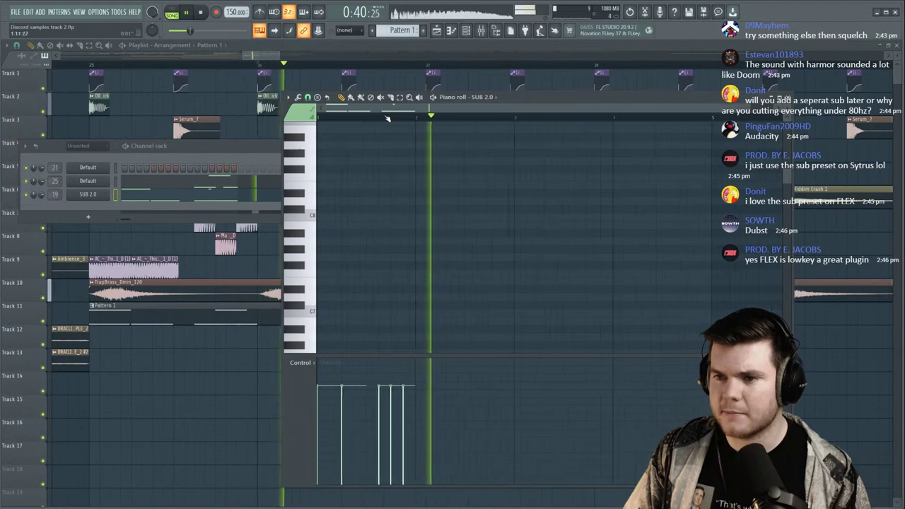
{"action": "key", "text": "space"}
{"action": "left_click", "coordinate": [305, 253]}
{"action": "key", "text": "space"}
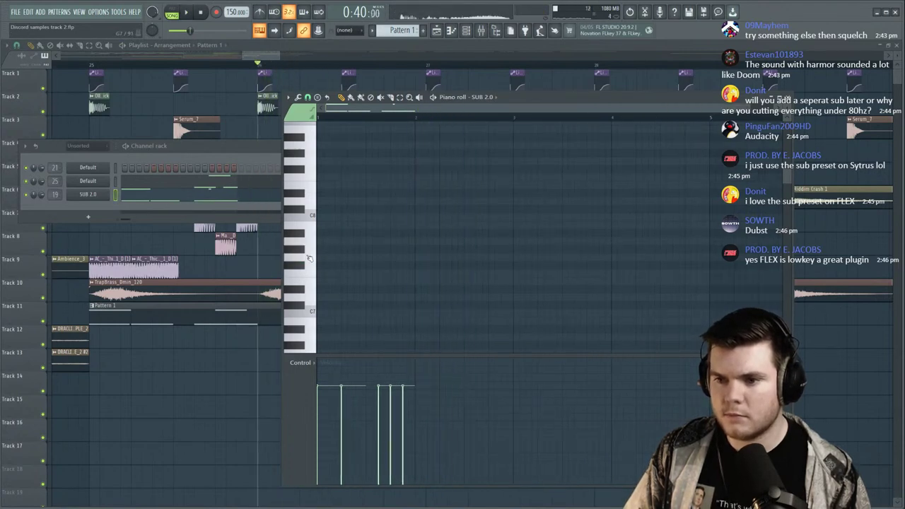
{"action": "key", "text": "space"}
{"action": "left_click", "coordinate": [307, 247]}
{"action": "key", "text": "space"}
{"action": "key", "text": "space"}
{"action": "left_click", "coordinate": [303, 253]}
{"action": "key", "text": "space"}
{"action": "key", "text": "space"}
{"action": "left_click", "coordinate": [303, 253]}
{"action": "scroll", "coordinate": [304, 260], "scroll_direction": "down", "scroll_amount": 3}
{"action": "key", "text": "space"}
{"action": "left_click", "coordinate": [304, 275]}
{"action": "key", "text": "space"}
{"action": "left_click", "coordinate": [305, 275]}
{"action": "key", "text": "space"}
{"action": "key", "text": "space"}
{"action": "scroll", "coordinate": [305, 275], "scroll_direction": "down", "scroll_amount": 4}
{"action": "key", "text": "space"}
{"action": "left_click", "coordinate": [305, 275]}
{"action": "key", "text": "space"}
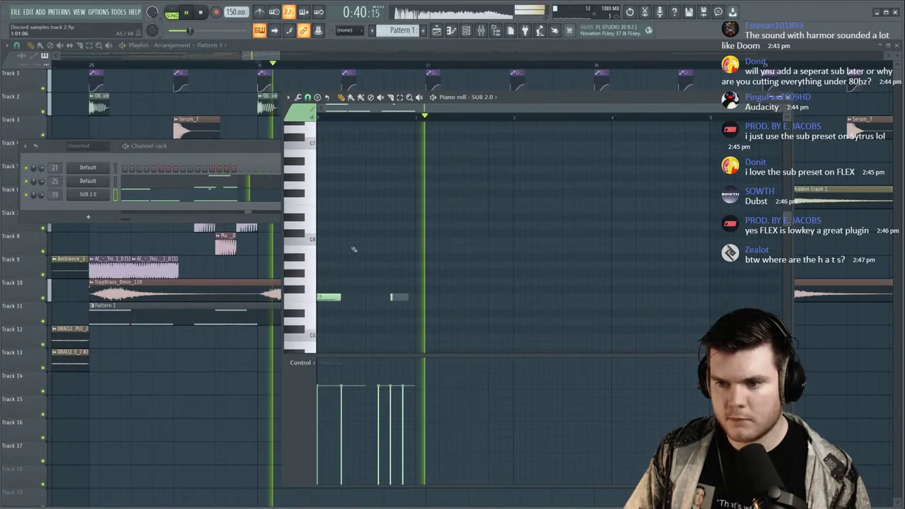
Place one-beat G#5 notes on beats 2 and 4 of bar 2 in the SUB 2.0 pattern.
{"action": "key", "text": "space"}
{"action": "left_click", "coordinate": [441, 274]}
{"action": "key", "text": "space"}
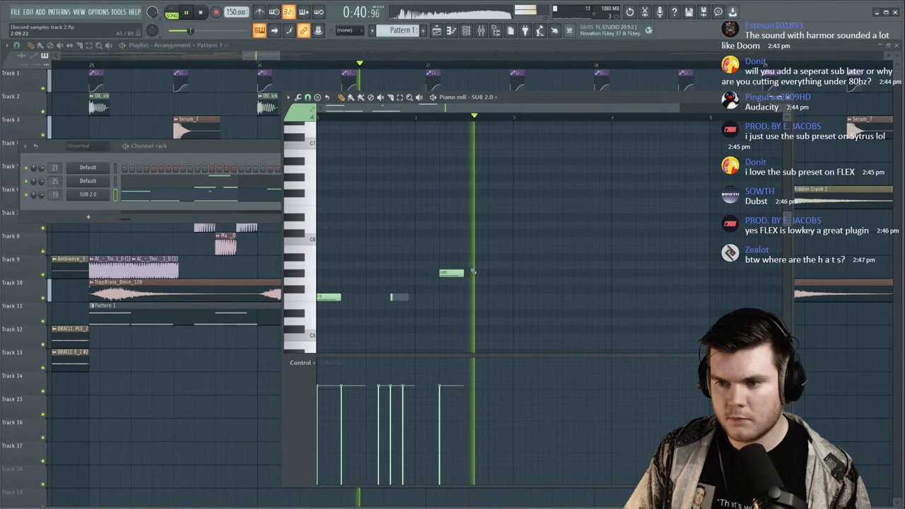
{"action": "scroll", "coordinate": [373, 303], "scroll_direction": "up", "scroll_amount": 3}
{"action": "key", "text": "space"}
{"action": "key", "text": "space"}
{"action": "scroll", "coordinate": [393, 118], "scroll_direction": "down", "scroll_amount": 2}
{"action": "key", "text": "space"}
{"action": "key", "text": "space"}
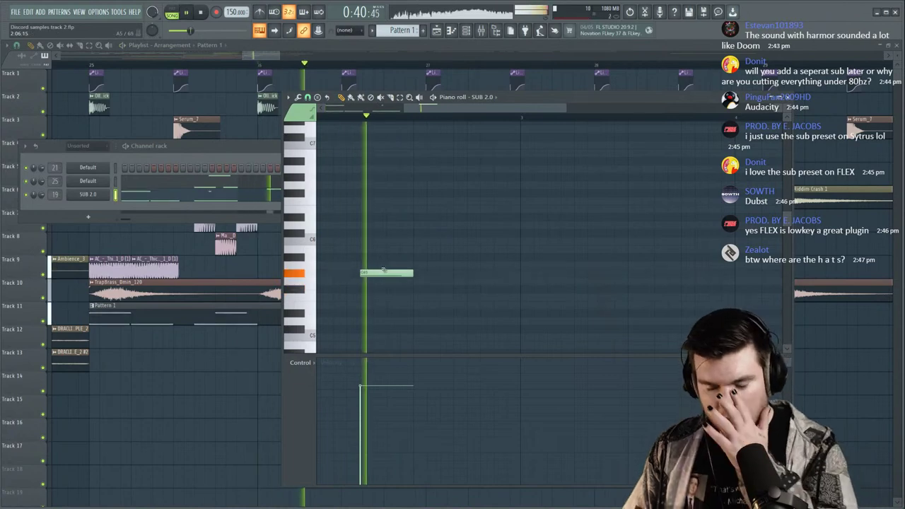
{"action": "left_click", "coordinate": [475, 273]}
{"action": "scroll", "coordinate": [481, 276], "scroll_direction": "down", "scroll_amount": 4}
{"action": "key", "text": "space"}
{"action": "right_click", "coordinate": [475, 298]}
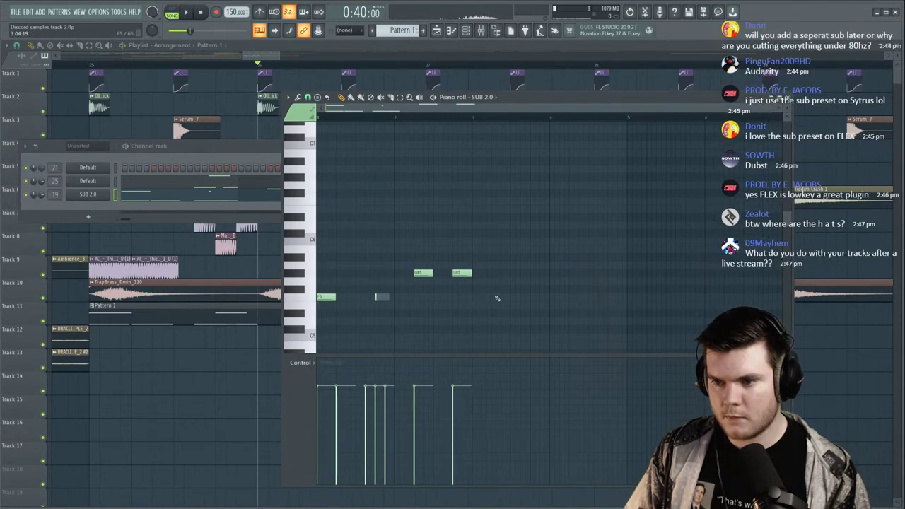
Raise the two G#5 notes in bar 2 by two octaves to G#7 and play them.
{"action": "left_click", "coordinate": [462, 273]}
{"action": "key", "text": "ctrl+Up"}
{"action": "key", "text": "space"}
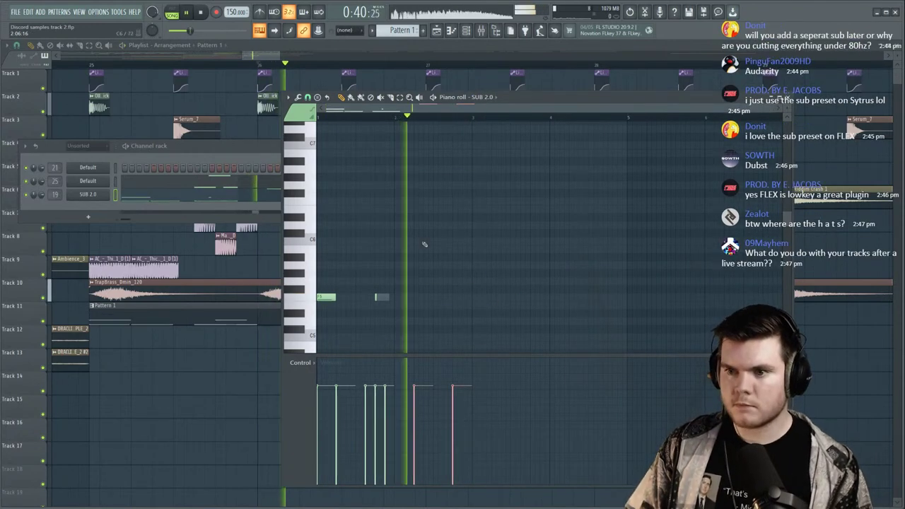
{"action": "scroll", "coordinate": [437, 230], "scroll_direction": "up", "scroll_amount": 8}
{"action": "scroll", "coordinate": [446, 224], "scroll_direction": "down", "scroll_amount": 3}
{"action": "left_click", "coordinate": [507, 241]}
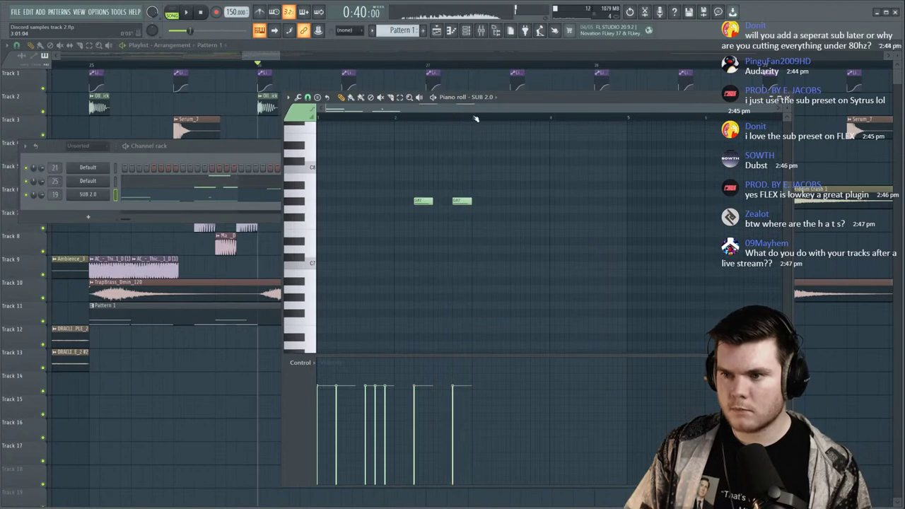
Add a one-beat D#7 note at the start of bar 3 and play it with the playlist in focus.
{"action": "left_click", "coordinate": [479, 225]}
{"action": "key", "text": "space"}
{"action": "left_click_drag", "start_coordinate": [479, 240], "coordinate": [479, 245]}
{"action": "left_click", "coordinate": [487, 45]}
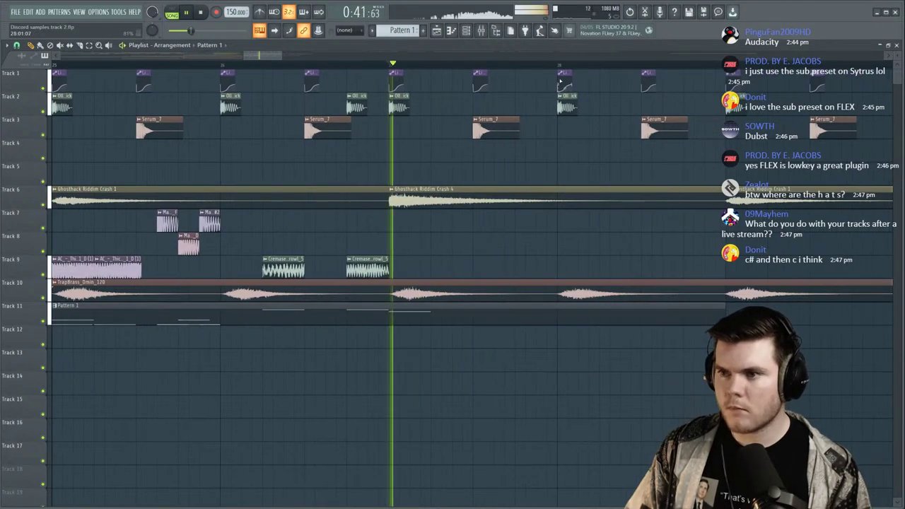
Reopen the SUB 2.0 notes of Pattern 1, move the bar 3 note up to F7 and play from the first bar.
{"action": "scroll", "coordinate": [561, 276], "scroll_direction": "down", "scroll_amount": 5}
{"action": "key", "text": "space"}
{"action": "double_click", "coordinate": [549, 319]}
{"action": "left_click_drag", "start_coordinate": [496, 109], "coordinate": [409, 108]}
{"action": "key", "text": "space"}
{"action": "key", "text": "space"}
{"action": "right_click", "coordinate": [435, 240]}
{"action": "right_click", "coordinate": [434, 240]}
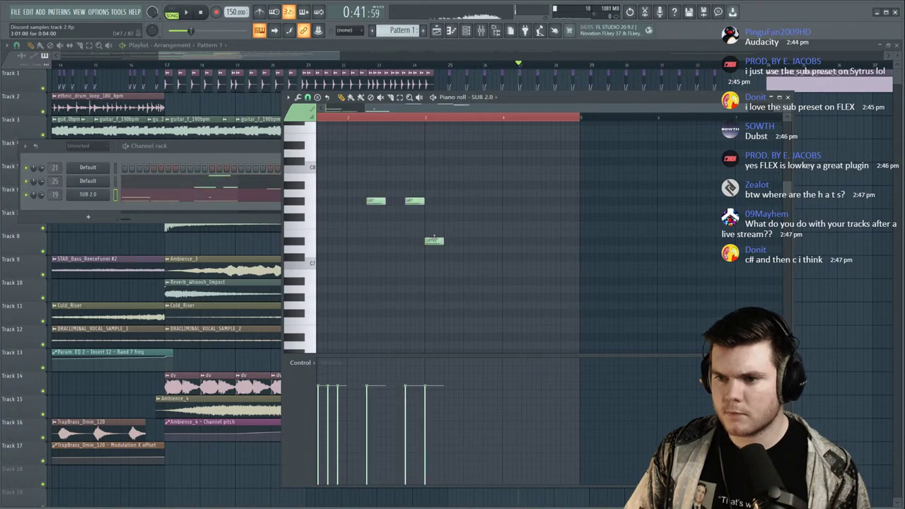
{"action": "left_click_drag", "start_coordinate": [434, 244], "coordinate": [435, 225]}
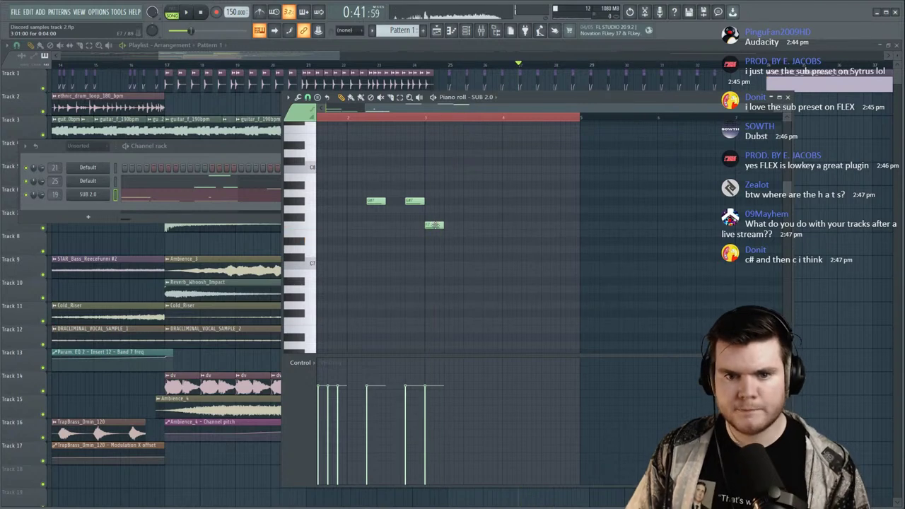
{"action": "left_click", "coordinate": [332, 118]}
{"action": "key", "text": "space"}
Raise all the F notes in bar 1 by two octaves, play them and clear the selection.
{"action": "scroll", "coordinate": [424, 207], "scroll_direction": "down", "scroll_amount": 7}
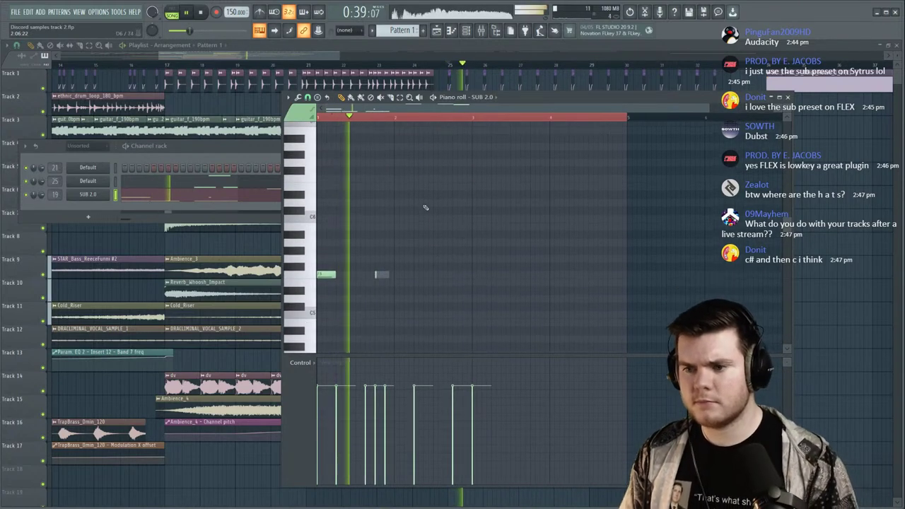
{"action": "scroll", "coordinate": [425, 225], "scroll_direction": "down", "scroll_amount": 2}
{"action": "mouse_move", "coordinate": [452, 285]}
{"action": "left_mouse_down"}
{"action": "mouse_move", "coordinate": [382, 238]}
{"action": "mouse_move", "coordinate": [260, 115]}
{"action": "left_mouse_up"}
{"action": "key", "text": "ctrl+Up"}
{"action": "key", "text": "ctrl+Up"}
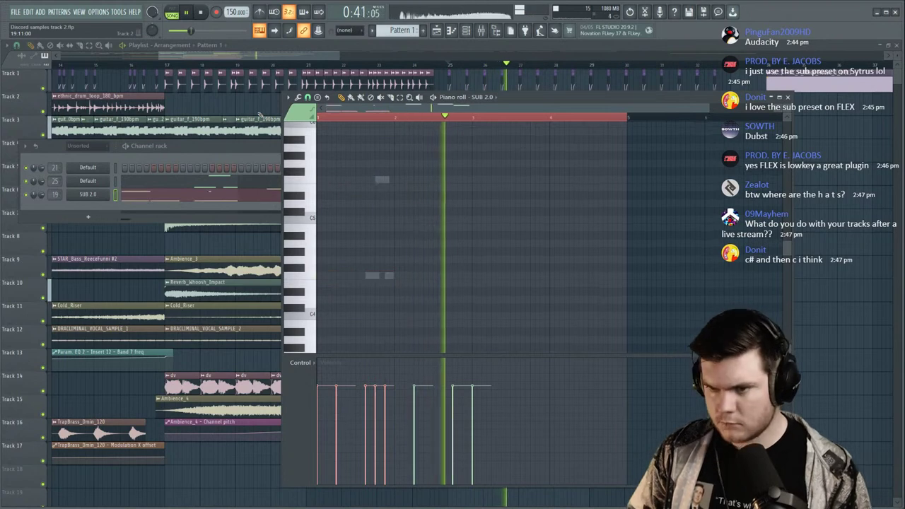
{"action": "key", "text": "space"}
{"action": "key", "text": "space"}
{"action": "scroll", "coordinate": [502, 202], "scroll_direction": "up", "scroll_amount": 7}
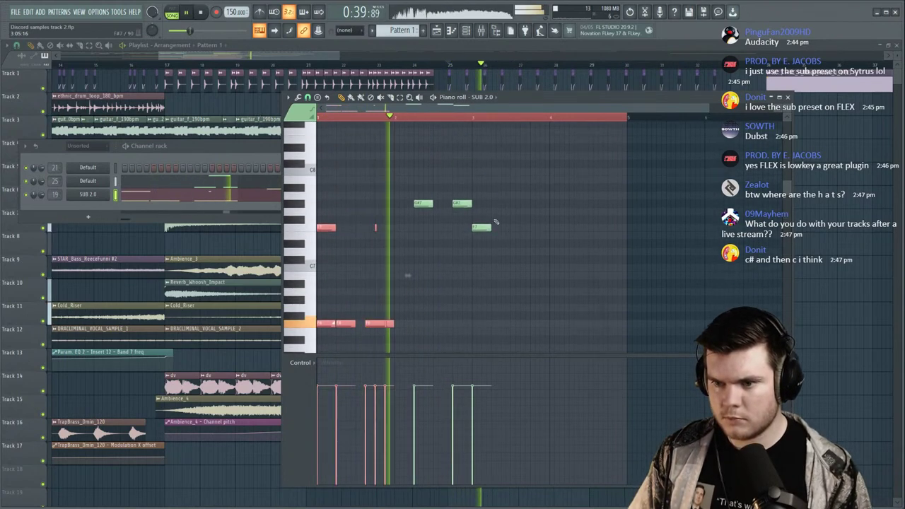
{"action": "left_click", "coordinate": [537, 222], "text": "ctrl"}
{"action": "key", "text": "space"}
Raise the bar 1 notes one more octave to F7 and F8, and deselect them.
{"action": "left_click_drag", "start_coordinate": [421, 340], "coordinate": [286, 213]}
{"action": "key", "text": "ctrl+Up"}
{"action": "key", "text": "space"}
{"action": "left_click", "coordinate": [602, 262]}
{"action": "right_click", "coordinate": [601, 262]}
{"action": "scroll", "coordinate": [585, 269], "scroll_direction": "up", "scroll_amount": 3}
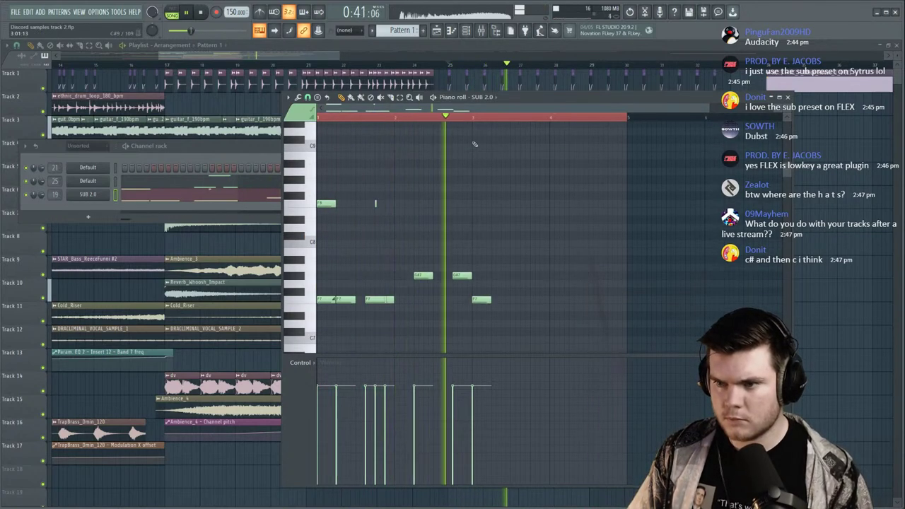
Play from bar 2 and lower both G#7 notes in that bar to C#7.
{"action": "left_click", "coordinate": [397, 117]}
{"action": "key", "text": "space"}
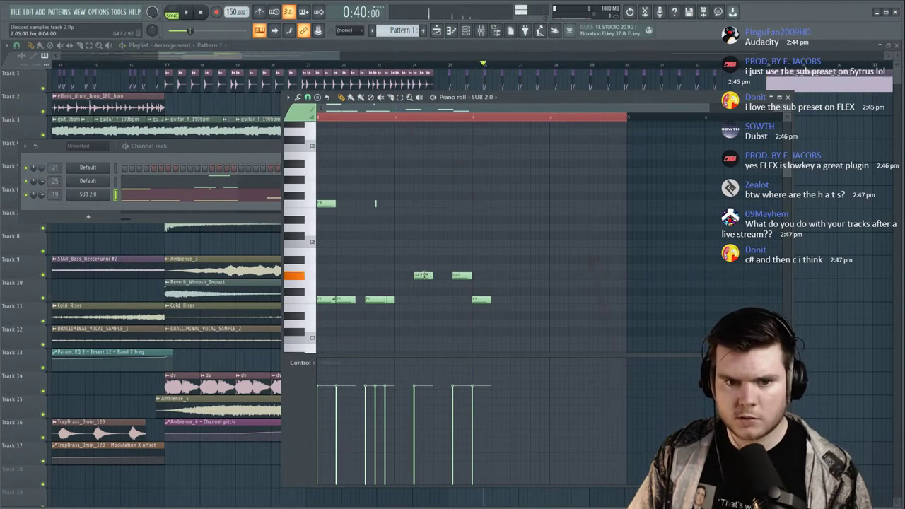
{"action": "left_click_drag", "start_coordinate": [424, 275], "coordinate": [424, 333]}
{"action": "key", "text": "space"}
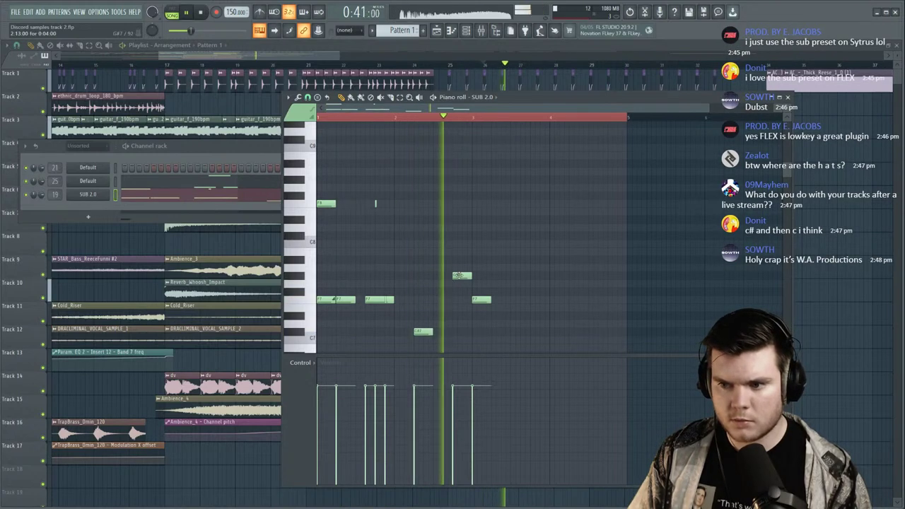
{"action": "key", "text": "space"}
{"action": "left_click_drag", "start_coordinate": [458, 276], "coordinate": [458, 327]}
{"action": "key", "text": "space"}
{"action": "scroll", "coordinate": [472, 230], "scroll_direction": "down", "scroll_amount": 3}
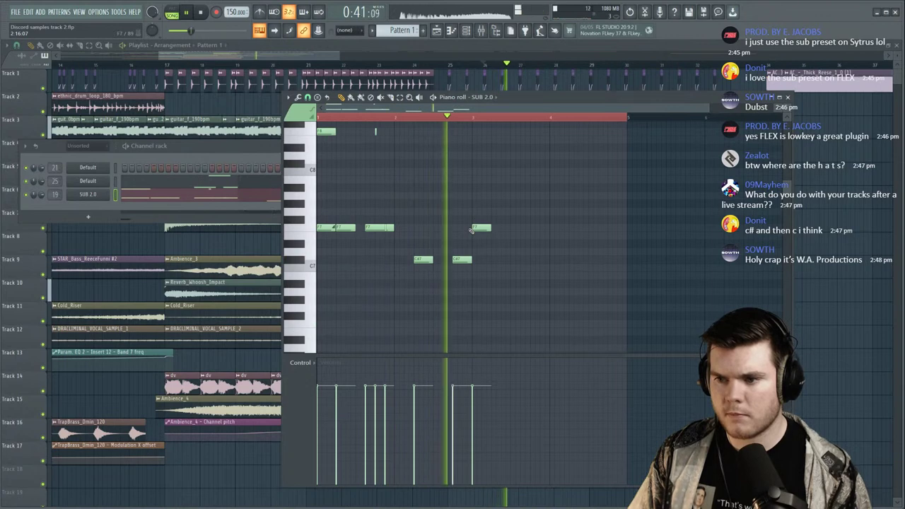
Raise the two C#7 notes in bar 2 by one octave to C#8 and deselect them.
{"action": "left_click_drag", "start_coordinate": [497, 257], "coordinate": [419, 264]}
{"action": "key", "text": "ctrl+Up"}
{"action": "key", "text": "space"}
{"action": "key", "text": "space"}
{"action": "scroll", "coordinate": [498, 167], "scroll_direction": "up", "scroll_amount": 3}
{"action": "left_click", "coordinate": [521, 211]}
{"action": "right_click", "coordinate": [520, 213]}
Raise the bar 3 note to A#7 and play the sub line.
{"action": "left_click_drag", "start_coordinate": [488, 299], "coordinate": [487, 259]}
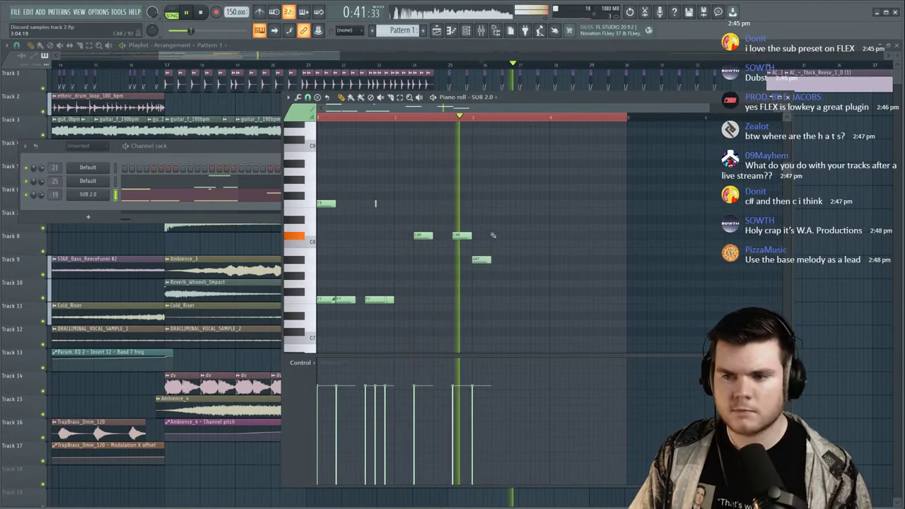
{"action": "key", "text": "space"}
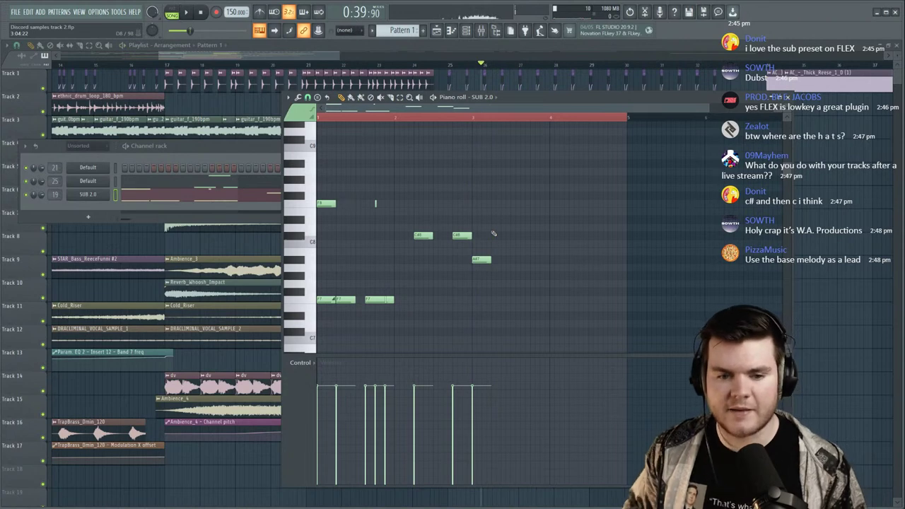
{"action": "key", "text": "space"}
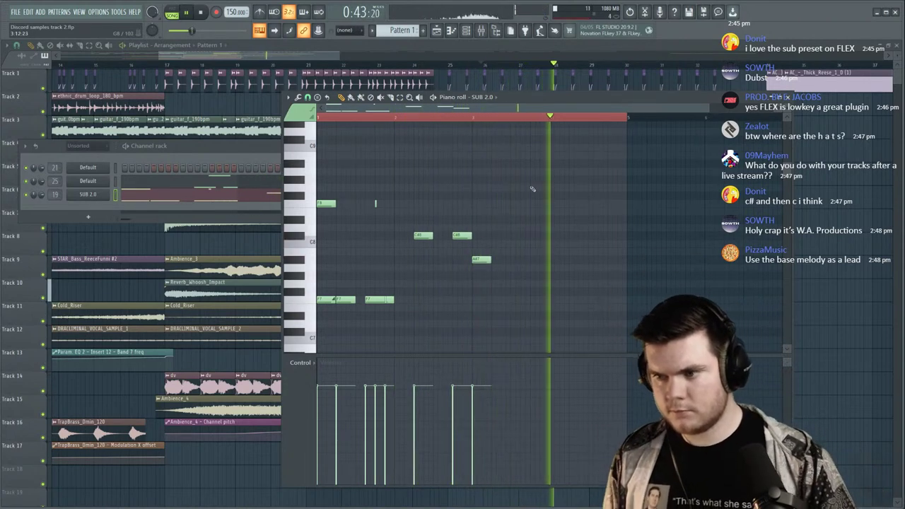
Add a one-beat C8 note at the start of bar 4 and play the pattern from bar 1.
{"action": "key", "text": "space"}
{"action": "left_click", "coordinate": [552, 120]}
{"action": "left_click", "coordinate": [551, 245]}
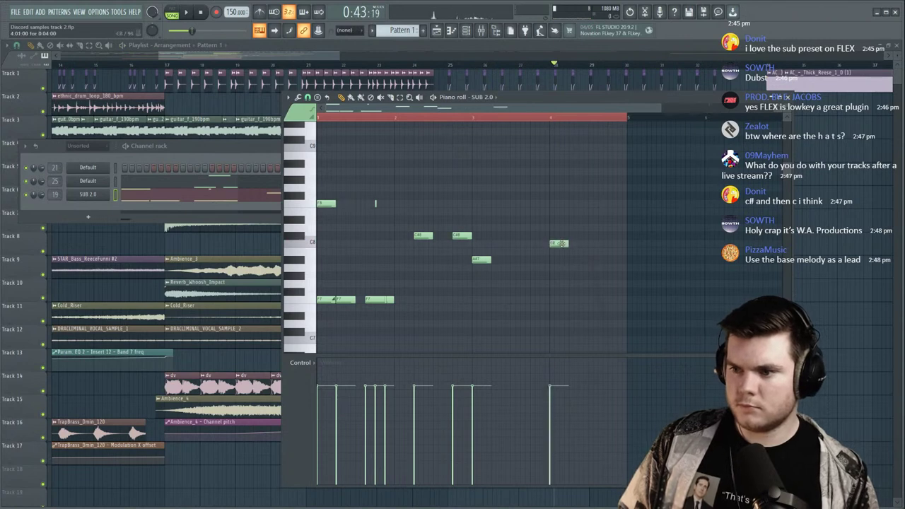
{"action": "key", "text": "space"}
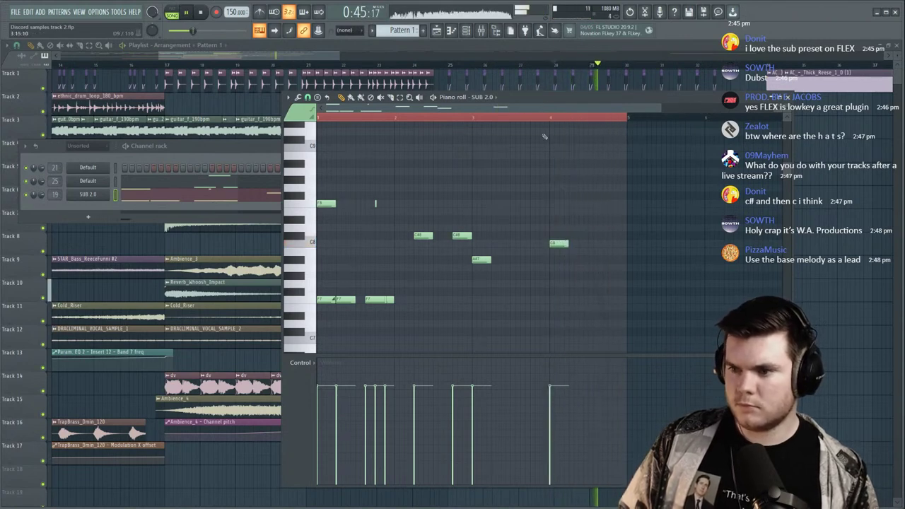
{"action": "left_click", "coordinate": [318, 119]}
{"action": "key", "text": "space"}
Lower all the SUB 2.0 notes by two octaves, play them and clear the selection.
{"action": "left_click_drag", "start_coordinate": [651, 327], "coordinate": [259, 155]}
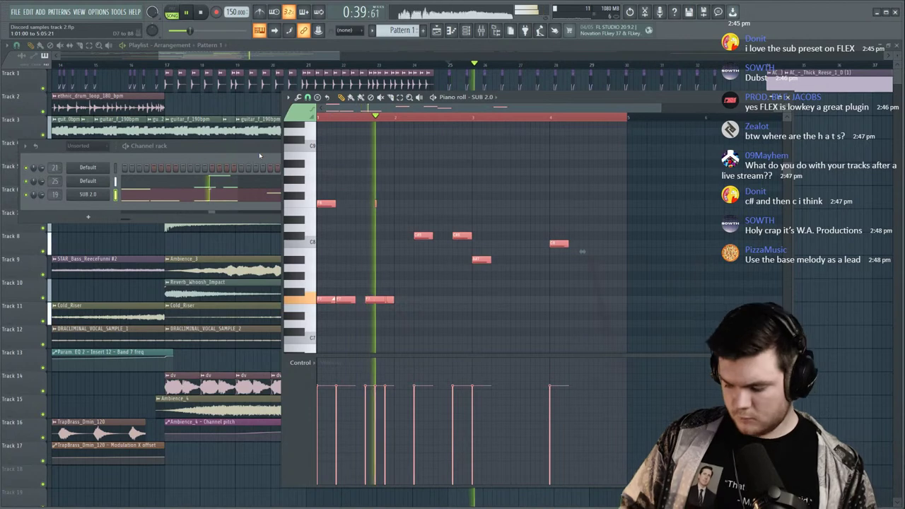
{"action": "key", "text": "ctrl+Down"}
{"action": "key", "text": "ctrl+Down"}
{"action": "key", "text": "space"}
{"action": "key", "text": "space"}
{"action": "scroll", "coordinate": [508, 233], "scroll_direction": "down", "scroll_amount": 1}
{"action": "scroll", "coordinate": [508, 234], "scroll_direction": "down", "scroll_amount": 6}
{"action": "left_click", "coordinate": [506, 234], "text": "ctrl"}
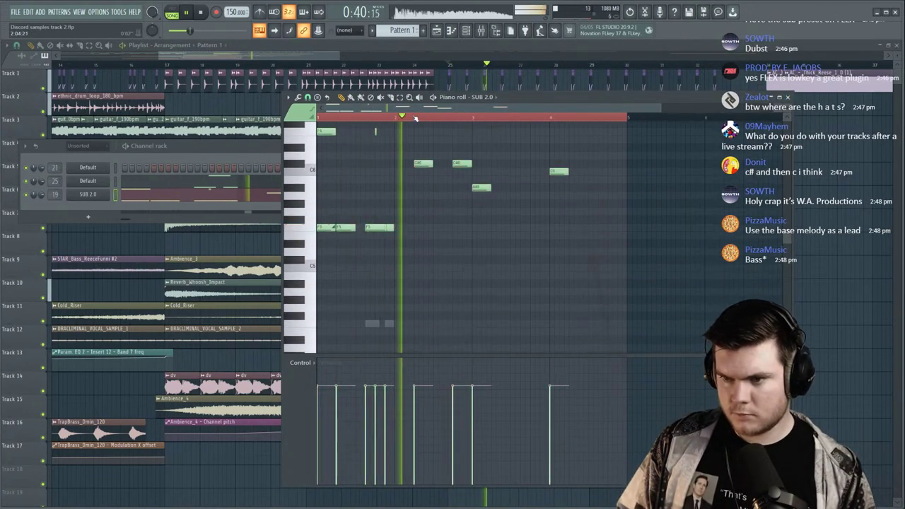
Add a C#6 note at the start of bar 2 and lower all the notes by one octave.
{"action": "scroll", "coordinate": [408, 121], "scroll_direction": "up", "scroll_amount": 2}
{"action": "scroll", "coordinate": [408, 120], "scroll_direction": "down", "scroll_amount": 2}
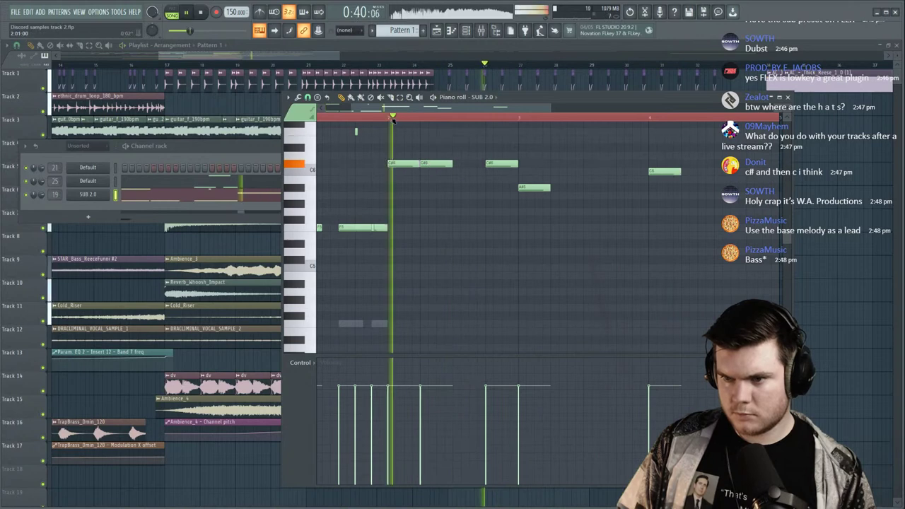
{"action": "scroll", "coordinate": [394, 122], "scroll_direction": "down", "scroll_amount": 1}
{"action": "left_click_drag", "start_coordinate": [596, 286], "coordinate": [211, 84]}
{"action": "key", "text": "ctrl+Down"}
Play the sub line from bar 2, deselect the notes and return to the playlist, stopping playback there.
{"action": "left_click", "coordinate": [378, 117]}
{"action": "scroll", "coordinate": [388, 153], "scroll_direction": "down", "scroll_amount": 5}
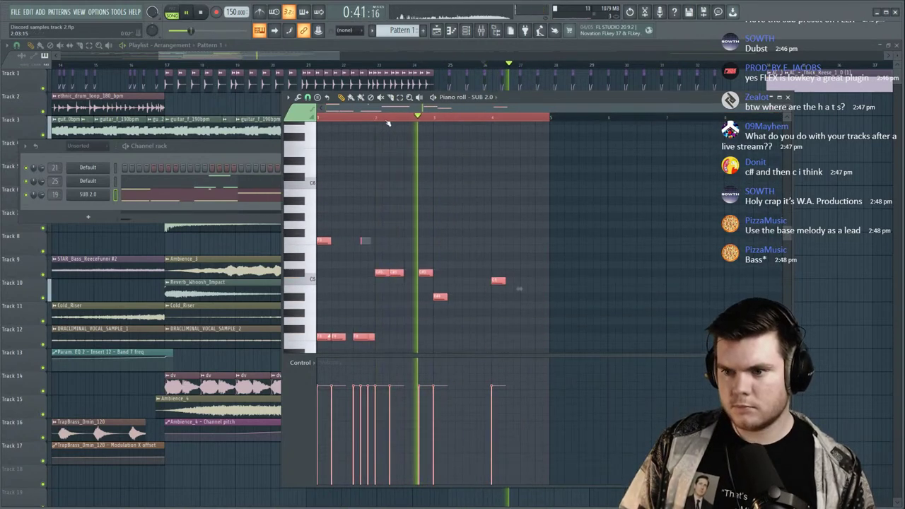
{"action": "left_click", "coordinate": [528, 208]}
{"action": "right_click", "coordinate": [528, 209]}
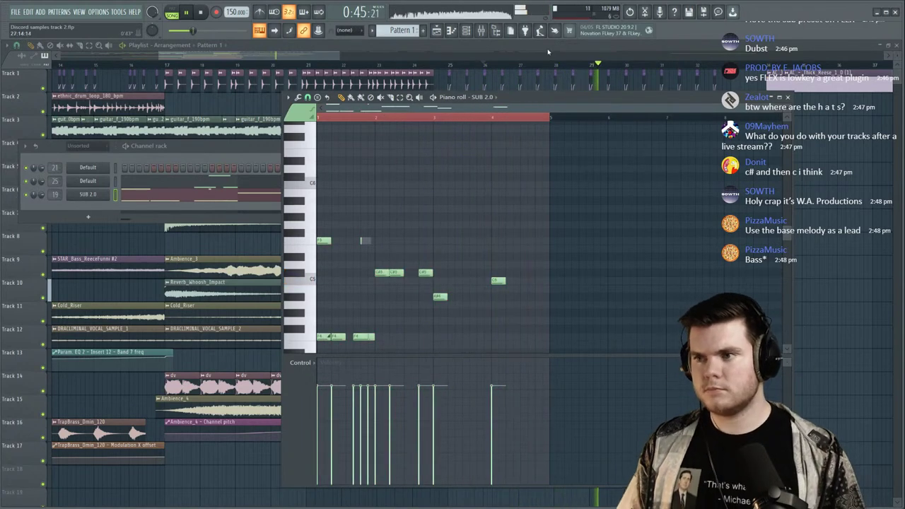
{"action": "left_click", "coordinate": [543, 69]}
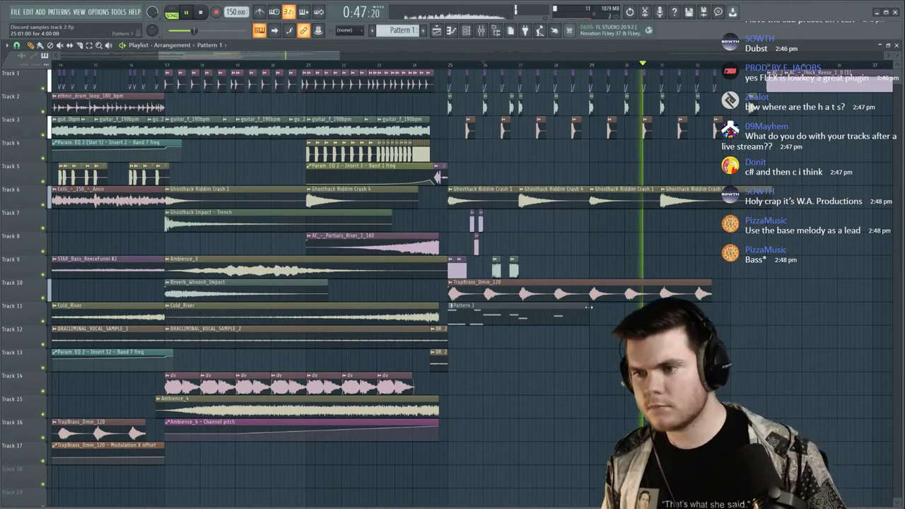
{"action": "key", "text": "space"}
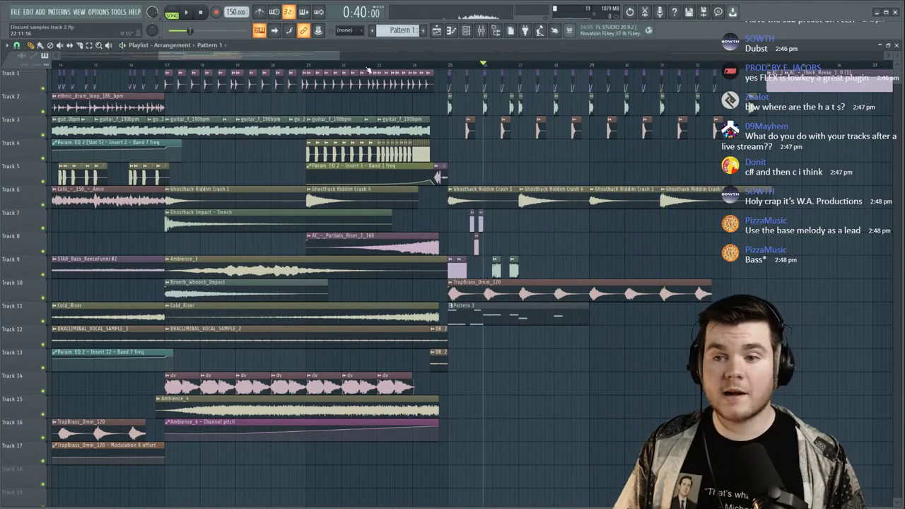
Audition the closed hats in the 30 Hats & Cymbals folder of the Ghosthack Riddim Pack.
{"action": "left_click", "coordinate": [496, 31]}
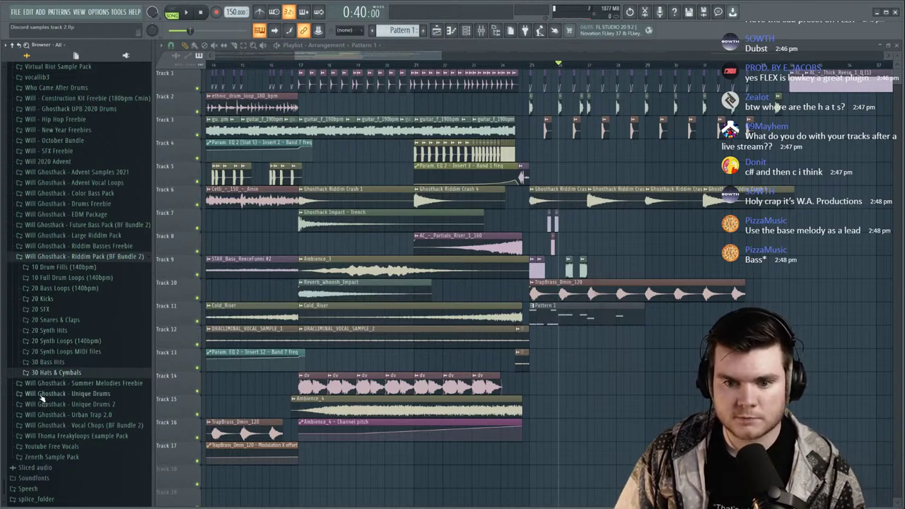
{"action": "left_click", "coordinate": [57, 373]}
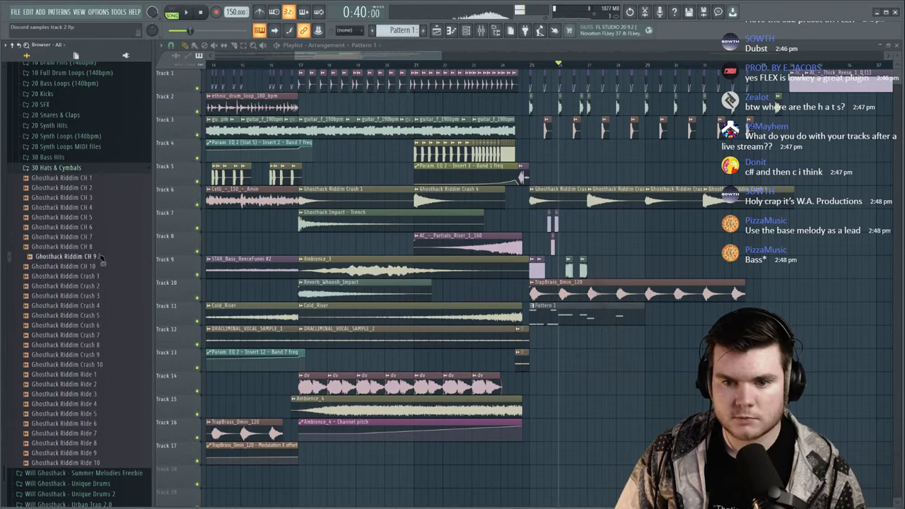
{"action": "left_click", "coordinate": [64, 217]}
{"action": "scroll", "coordinate": [99, 269], "scroll_direction": "up", "scroll_amount": 5}
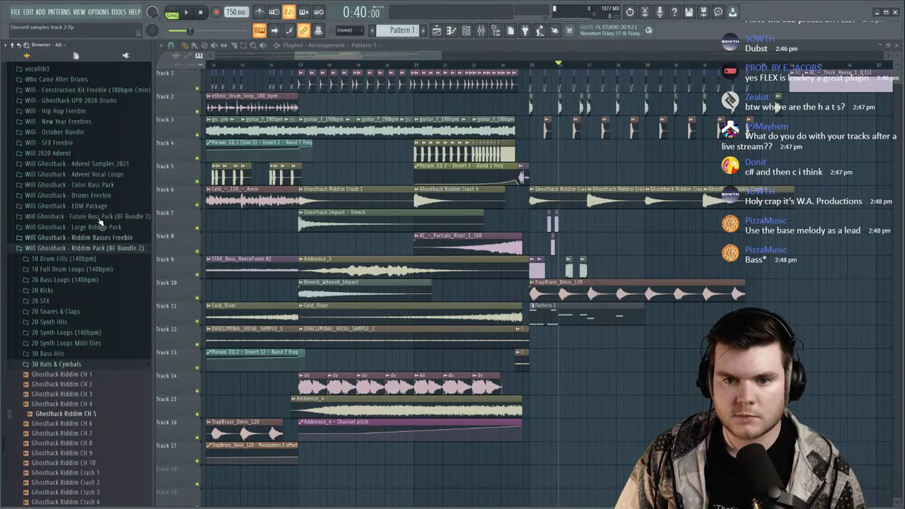
{"action": "scroll", "coordinate": [101, 271], "scroll_direction": "down", "scroll_amount": 5}
{"action": "scroll", "coordinate": [687, 70], "scroll_direction": "up", "scroll_amount": 3}
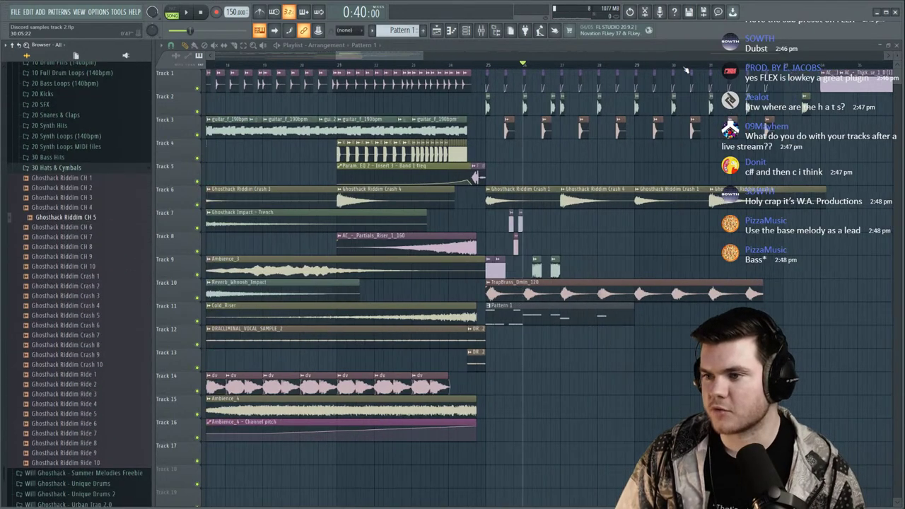
{"action": "left_click_drag", "start_coordinate": [407, 56], "coordinate": [414, 57]}
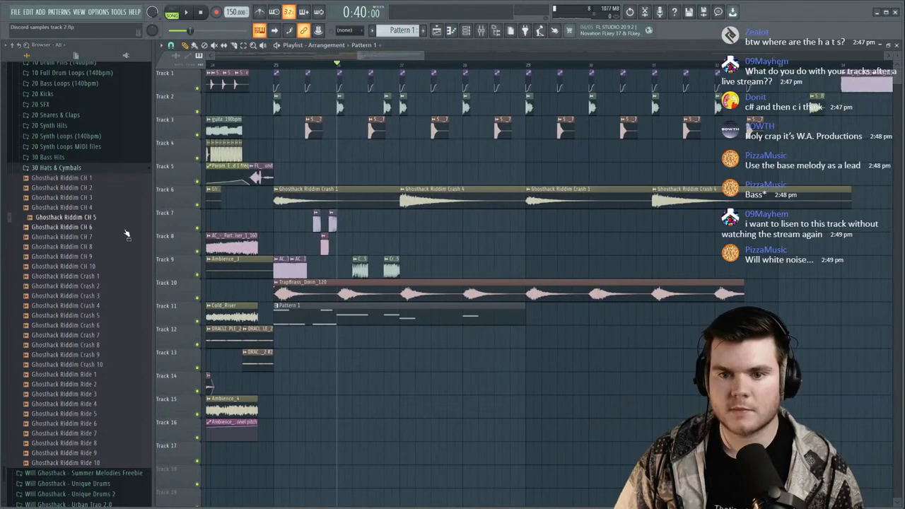
{"action": "left_click", "coordinate": [122, 237]}
{"action": "key", "text": "Up"}
{"action": "key", "text": "Up"}
{"action": "key", "text": "Up"}
{"action": "key", "text": "Up"}
{"action": "key", "text": "Up"}
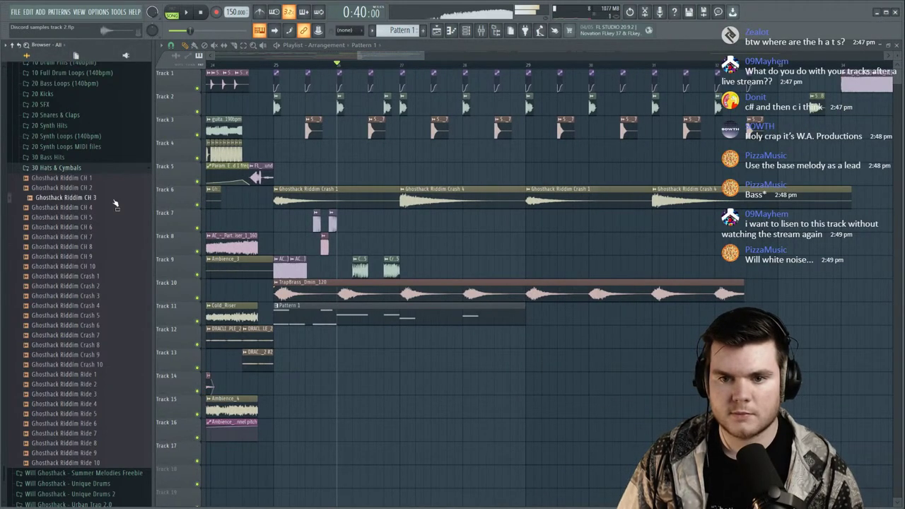
Create the empty Pattern 2, audition closed hats and add Ghosthack Riddim CH 5 as a channel.
{"action": "left_click", "coordinate": [479, 31]}
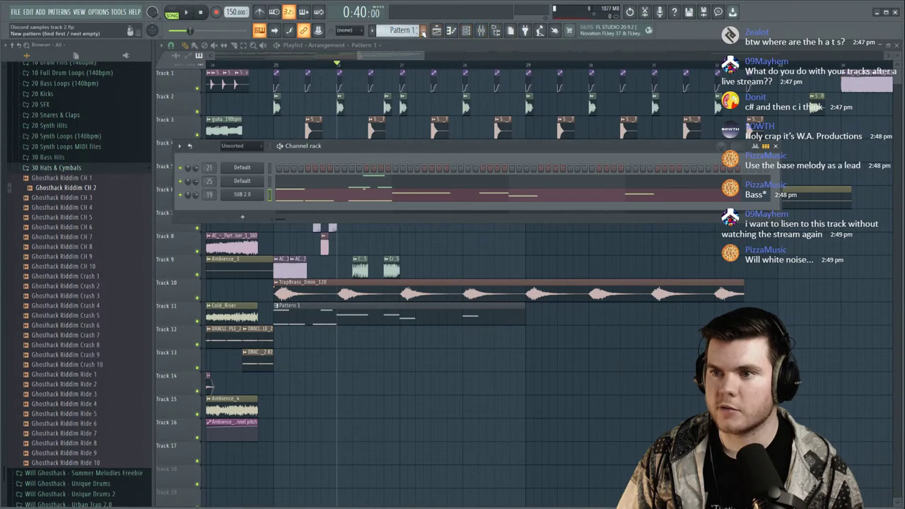
{"action": "left_click", "coordinate": [423, 31]}
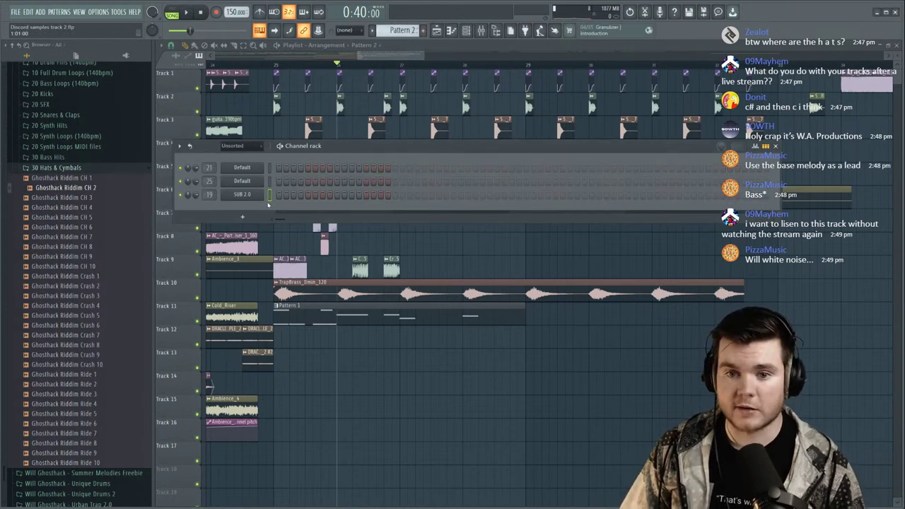
{"action": "key", "text": "Up"}
{"action": "key", "text": "Down"}
{"action": "key", "text": "Down"}
{"action": "key", "text": "Down"}
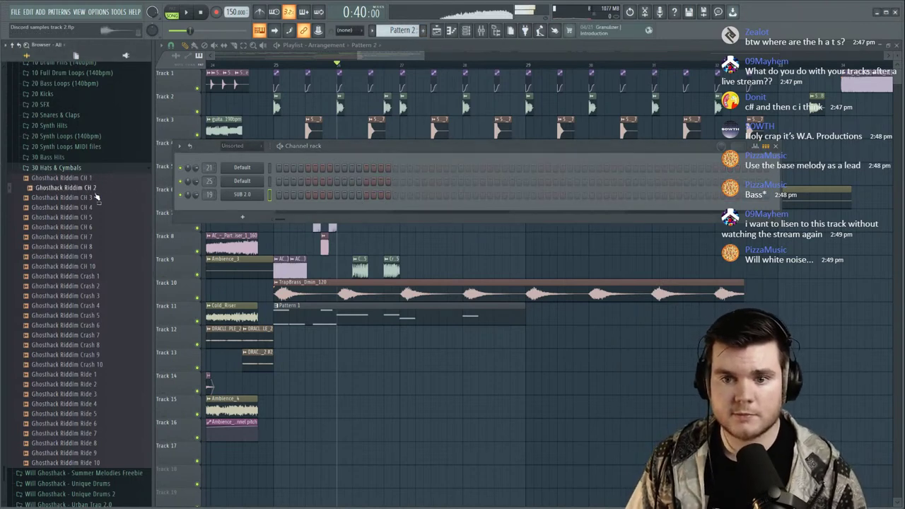
{"action": "key", "text": "Down"}
{"action": "key", "text": "Down"}
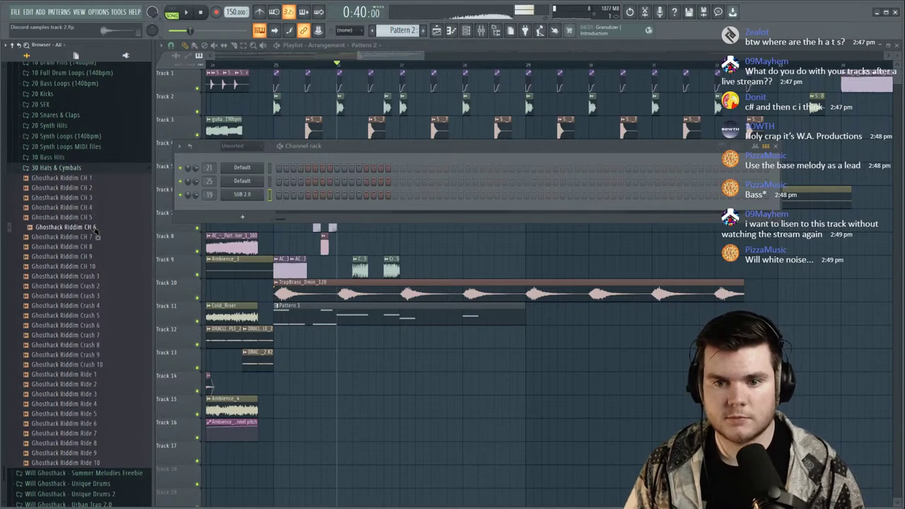
{"action": "key", "text": "Up"}
{"action": "left_click_drag", "start_coordinate": [265, 205], "coordinate": [248, 212]}
Add Ghosthack Riddim CH 9 as a channel, sequence CH 5 on step 1 and CH 9 on steps 5 and 13, and play the pattern.
{"action": "left_click", "coordinate": [113, 279]}
{"action": "key", "text": "Up"}
{"action": "key", "text": "Up"}
{"action": "key", "text": "Up"}
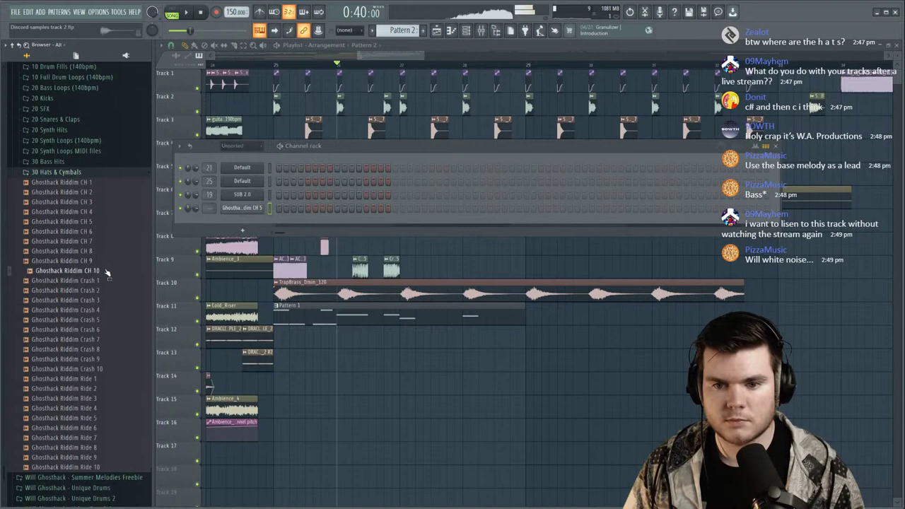
{"action": "key", "text": "Down"}
{"action": "left_click_drag", "start_coordinate": [107, 266], "coordinate": [244, 226]}
{"action": "key", "text": "space"}
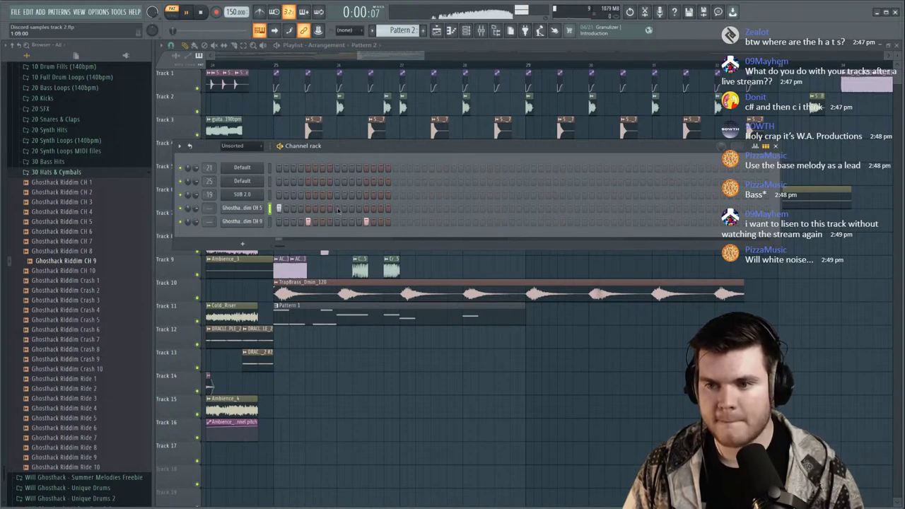
{"action": "key", "text": "space"}
Audition more closed hats, add Ghosthack Riddim CH 7 as a channel and place its hits on steps 3, 7, 11 and 15.
{"action": "key", "text": "Up"}
{"action": "key", "text": "Up"}
{"action": "key", "text": "Up"}
{"action": "key", "text": "Up"}
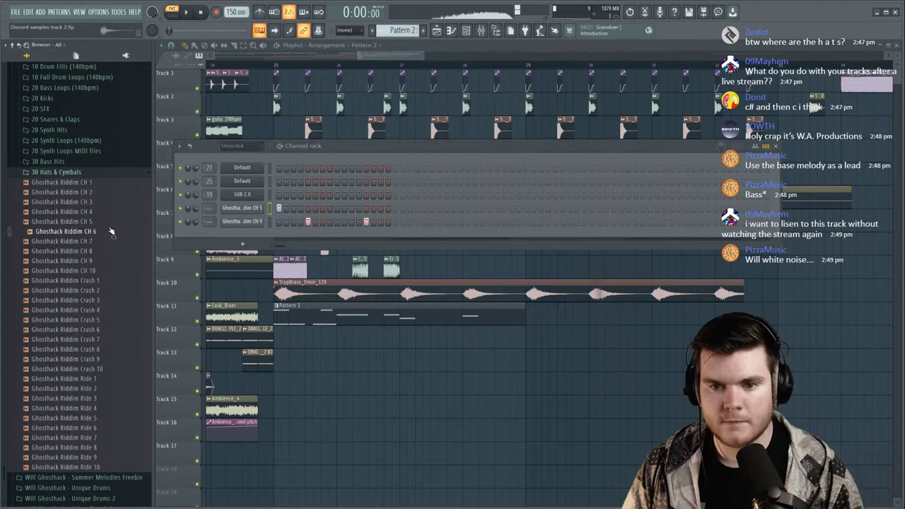
{"action": "key", "text": "Up"}
{"action": "key", "text": "Up"}
{"action": "key", "text": "Up"}
{"action": "left_click", "coordinate": [100, 232]}
{"action": "left_click", "coordinate": [103, 242]}
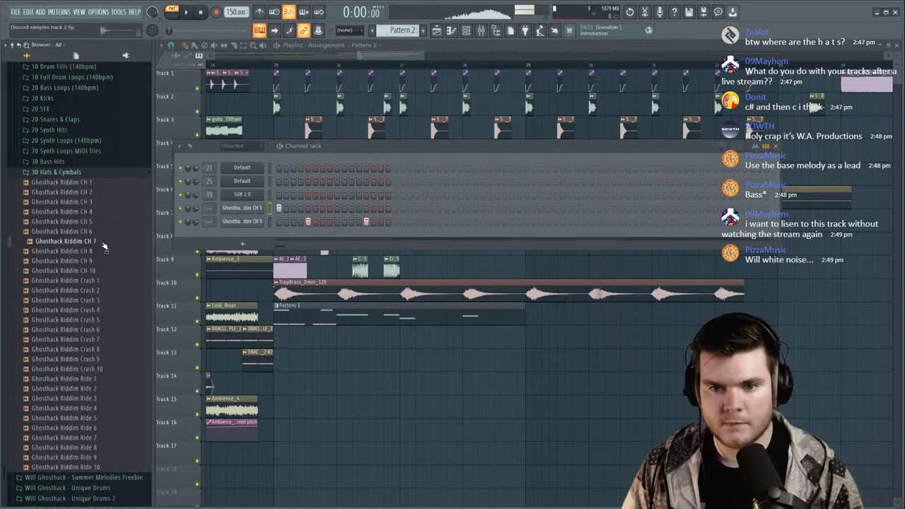
{"action": "left_click", "coordinate": [99, 251]}
{"action": "left_click_drag", "start_coordinate": [99, 241], "coordinate": [283, 239]}
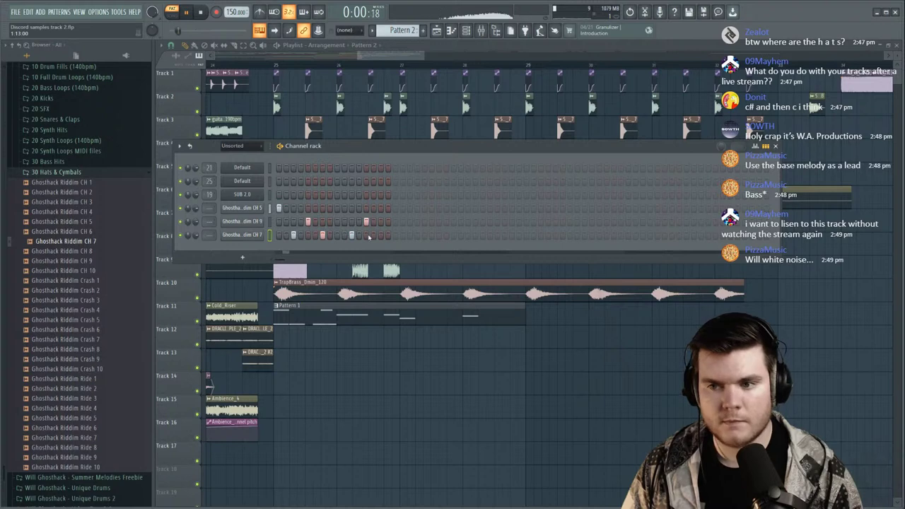
Audition further hats, add Ghosthack Riddim CH 6 as a channel and place one hit on step 9.
{"action": "left_click", "coordinate": [113, 271]}
{"action": "left_click", "coordinate": [113, 261]}
{"action": "left_click", "coordinate": [111, 252]}
{"action": "left_click", "coordinate": [109, 242]}
{"action": "left_click", "coordinate": [107, 232]}
{"action": "left_click", "coordinate": [106, 223]}
{"action": "left_click", "coordinate": [103, 233]}
{"action": "left_click_drag", "start_coordinate": [101, 237], "coordinate": [244, 258]}
{"action": "key", "text": "space"}
{"action": "left_click", "coordinate": [338, 249]}
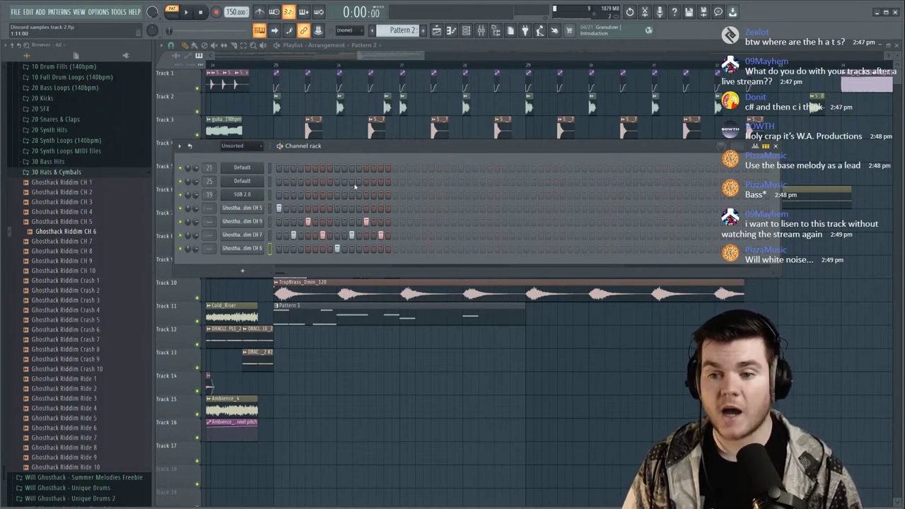
Fill Track 4 with consecutive Pattern 2 clips from bar 25 through bar 32 while the song plays, and stop playback.
{"action": "left_click", "coordinate": [396, 54]}
{"action": "key", "text": "space"}
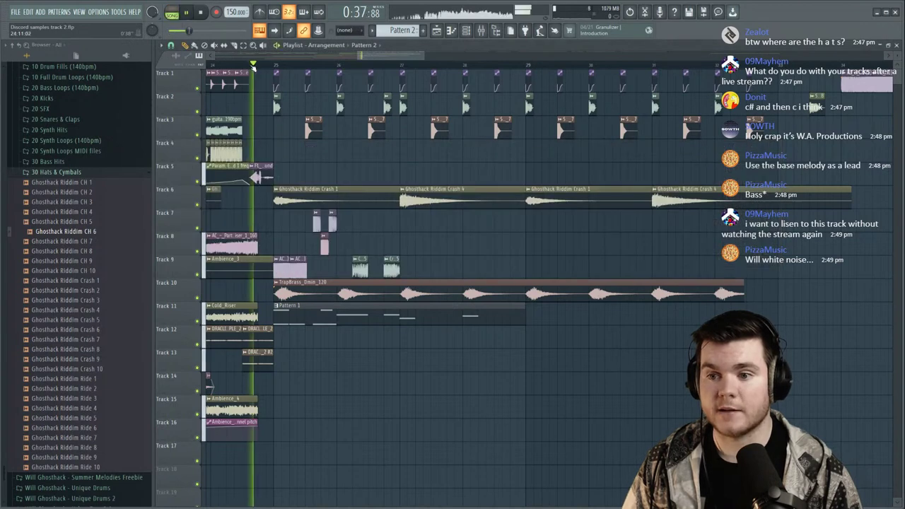
{"action": "left_click_drag", "start_coordinate": [331, 150], "coordinate": [455, 160]}
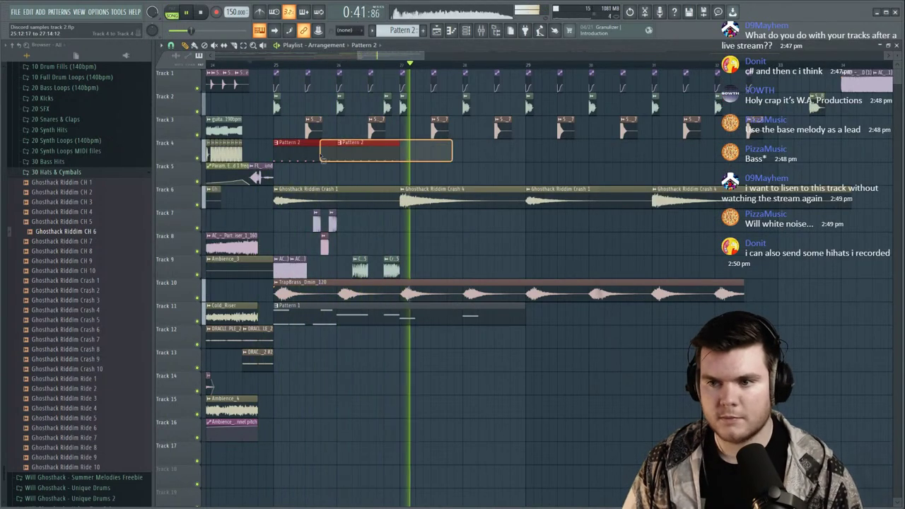
{"action": "key", "text": "ctrl+b"}
{"action": "left_click_drag", "start_coordinate": [330, 151], "coordinate": [575, 158]}
{"action": "key", "text": "ctrl+b"}
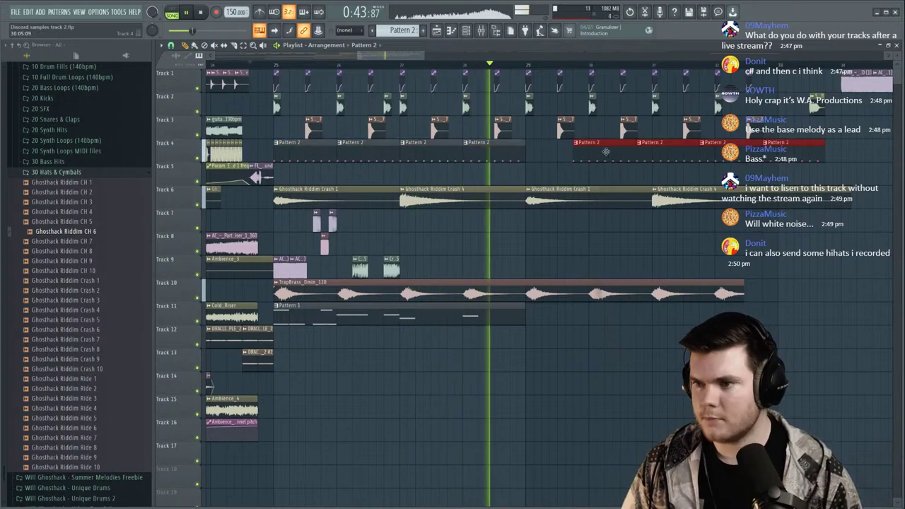
{"action": "scroll", "coordinate": [527, 69], "scroll_direction": "down", "scroll_amount": 5}
{"action": "left_click", "coordinate": [699, 208], "text": "ctrl"}
{"action": "key", "text": "space"}
{"action": "scroll", "coordinate": [589, 70], "scroll_direction": "up", "scroll_amount": 5}
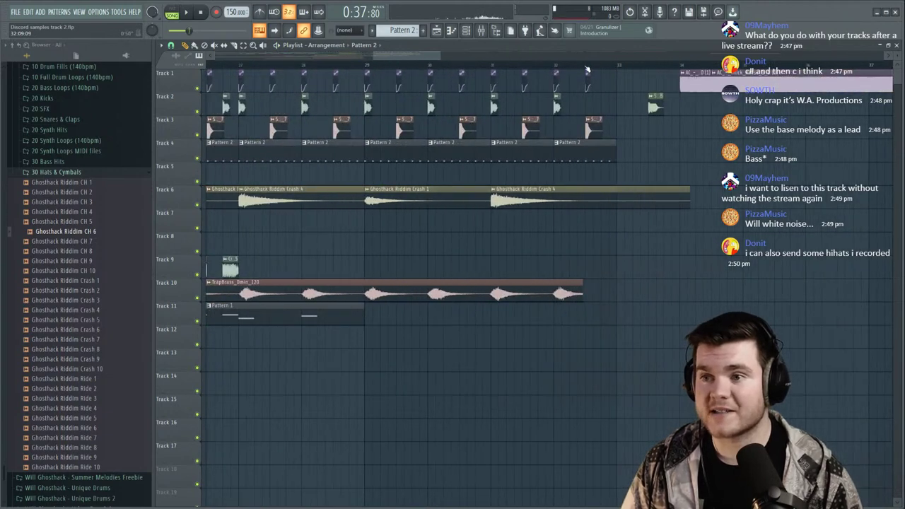
{"action": "scroll", "coordinate": [542, 67], "scroll_direction": "down", "scroll_amount": 3}
Select the four Ghosthack hat channels and route them all to mixer insert 16.
{"action": "left_click", "coordinate": [482, 31]}
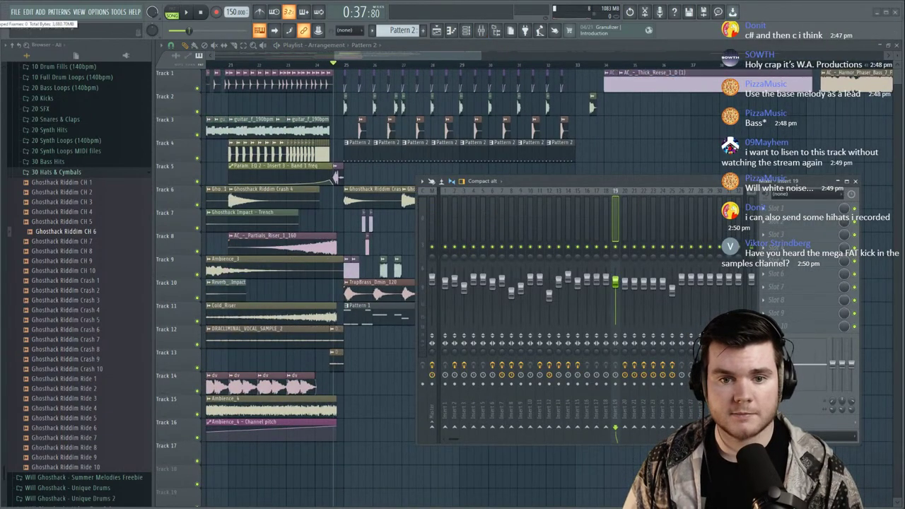
{"action": "left_click", "coordinate": [467, 31]}
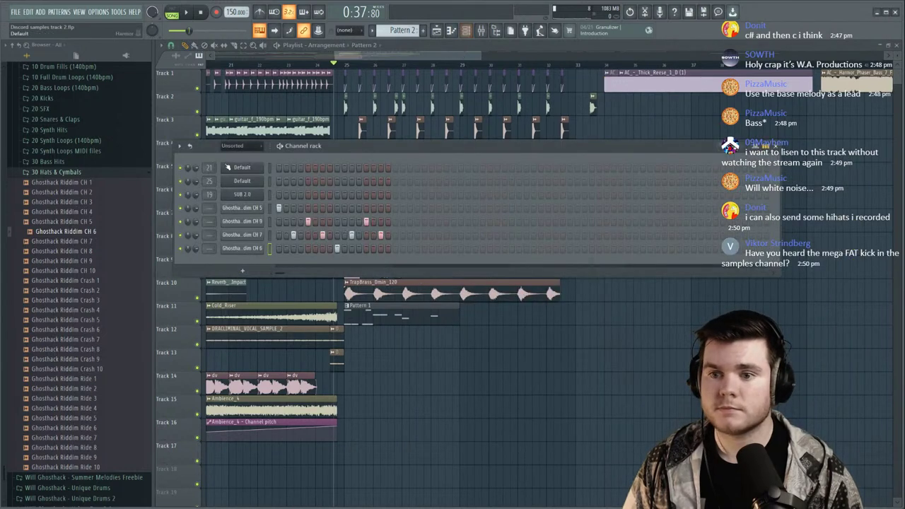
{"action": "left_click", "coordinate": [481, 31]}
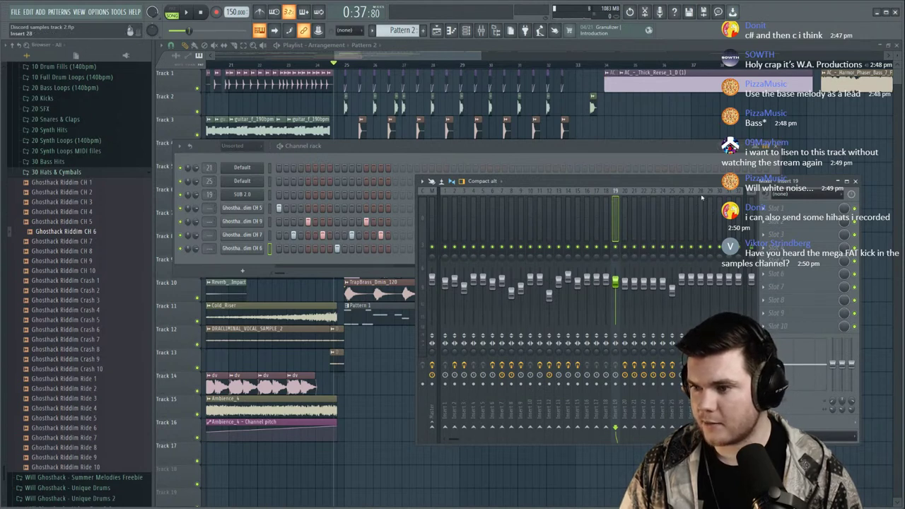
{"action": "left_click", "coordinate": [588, 196]}
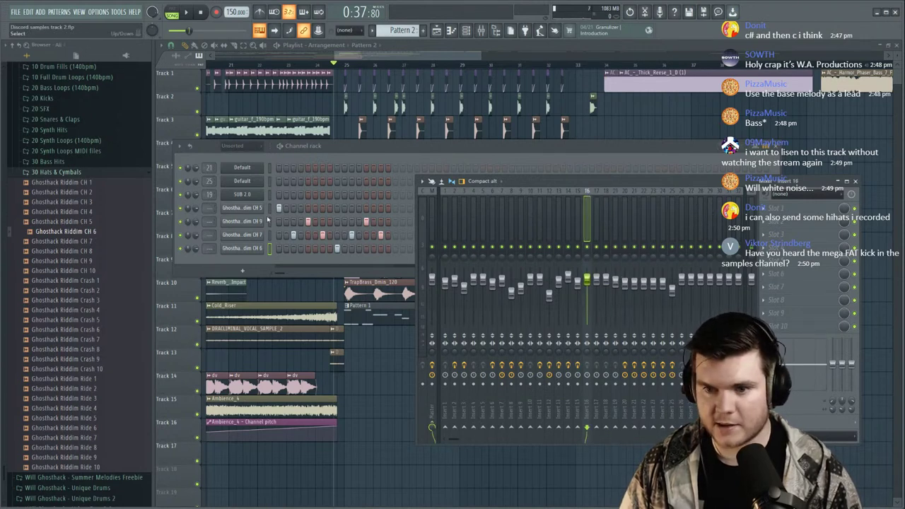
{"action": "left_click", "coordinate": [271, 225]}
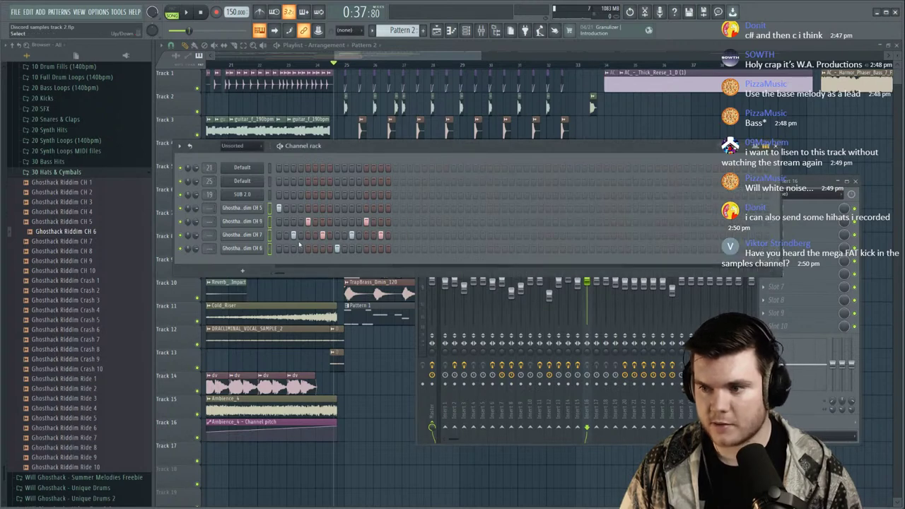
{"action": "left_click", "coordinate": [803, 182]}
{"action": "right_click", "coordinate": [591, 190]}
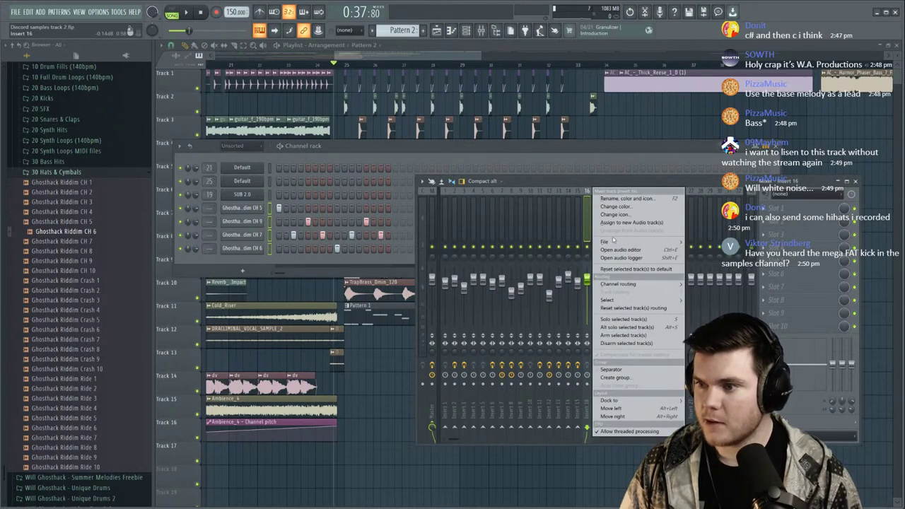
{"action": "mouse_move", "coordinate": [612, 243]}
{"action": "mouse_move", "coordinate": [633, 285]}
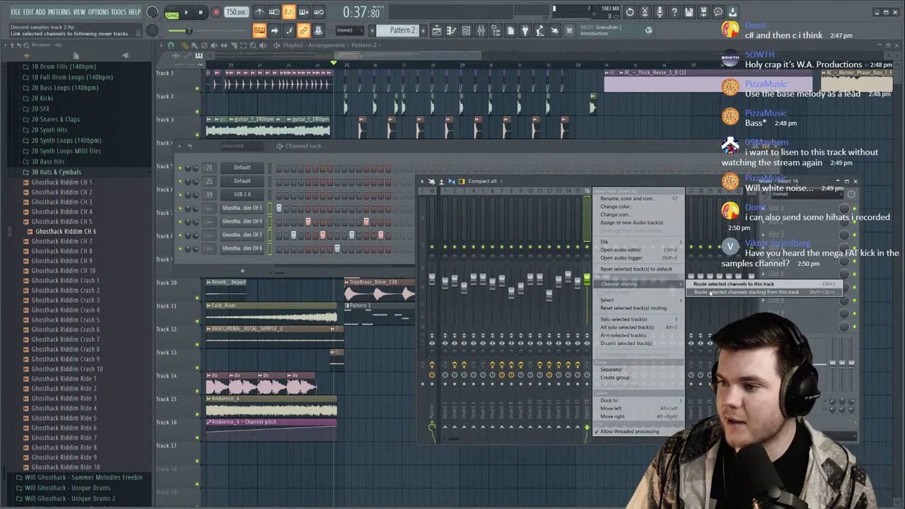
{"action": "left_click", "coordinate": [711, 285]}
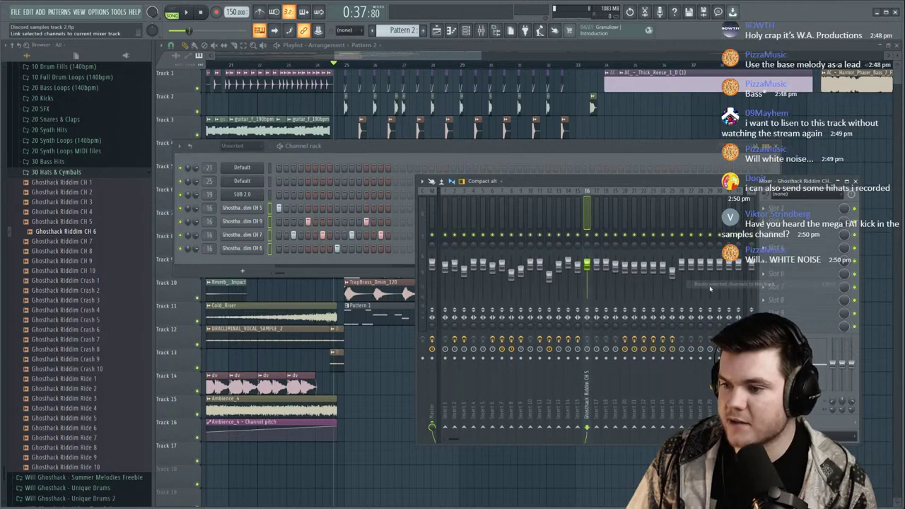
Clear the custom name of mixer insert 16.
{"action": "right_click", "coordinate": [586, 202]}
{"action": "left_click", "coordinate": [600, 207]}
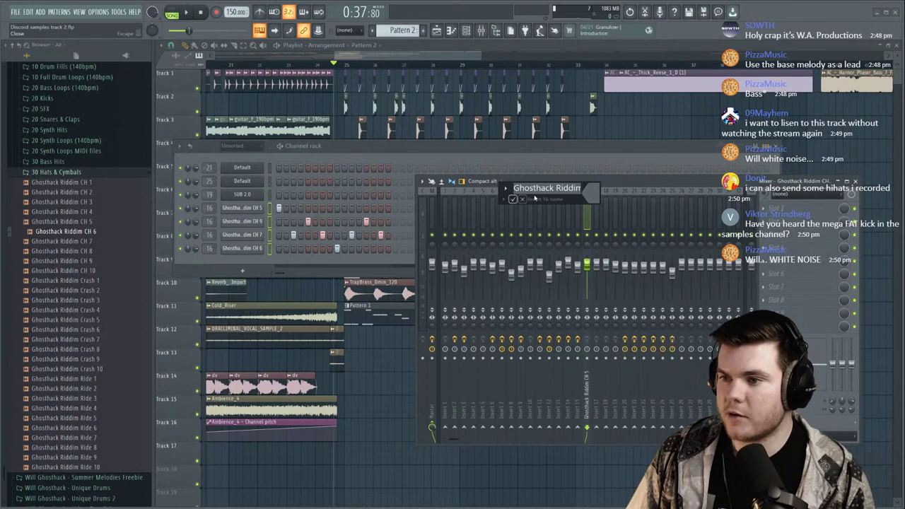
{"action": "key", "text": "BackSpace"}
{"action": "key", "text": "Return"}
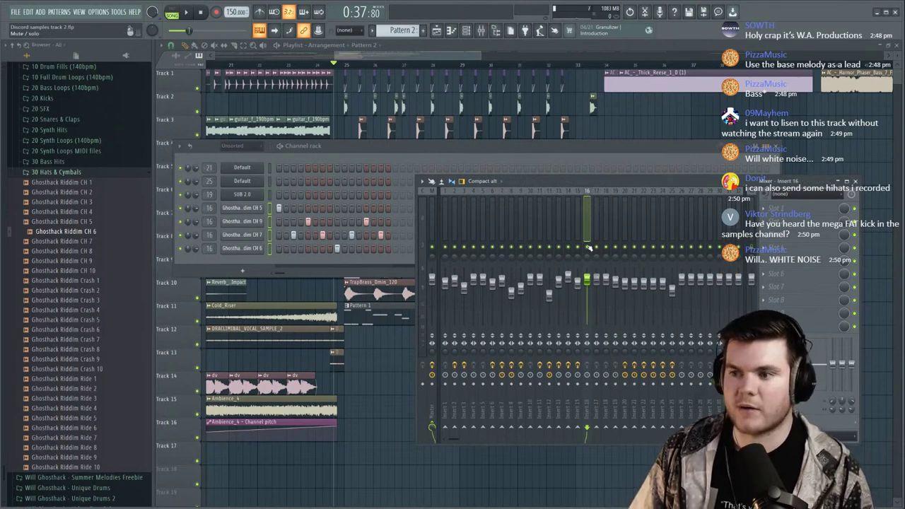
Load Fruity Reeverb 2 in the first effect slot of insert 16 and lower its wet level slightly while the drop plays.
{"action": "key", "text": "space"}
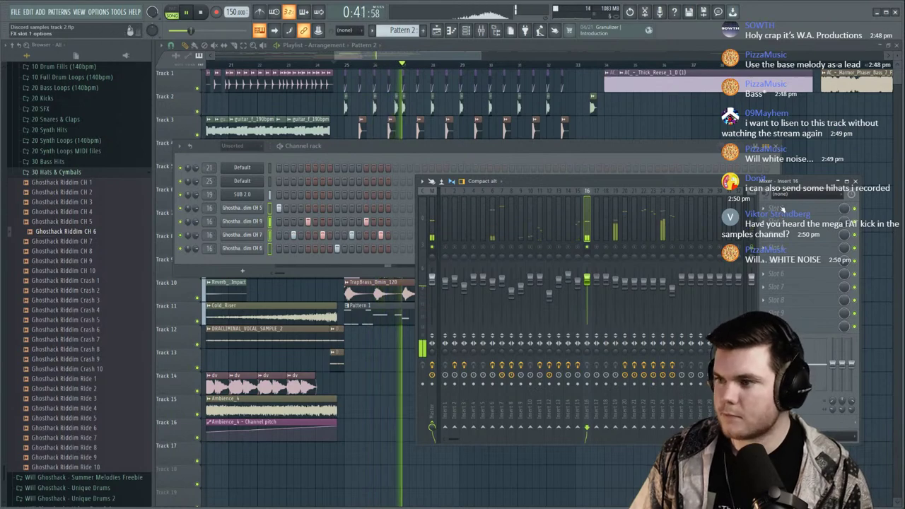
{"action": "left_click", "coordinate": [789, 209]}
{"action": "left_click", "coordinate": [582, 117]}
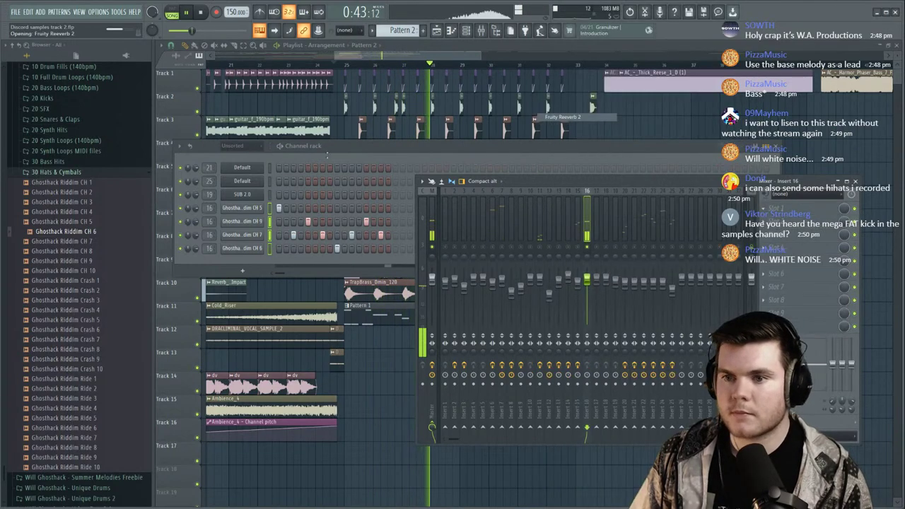
{"action": "left_click_drag", "start_coordinate": [437, 157], "coordinate": [437, 163]}
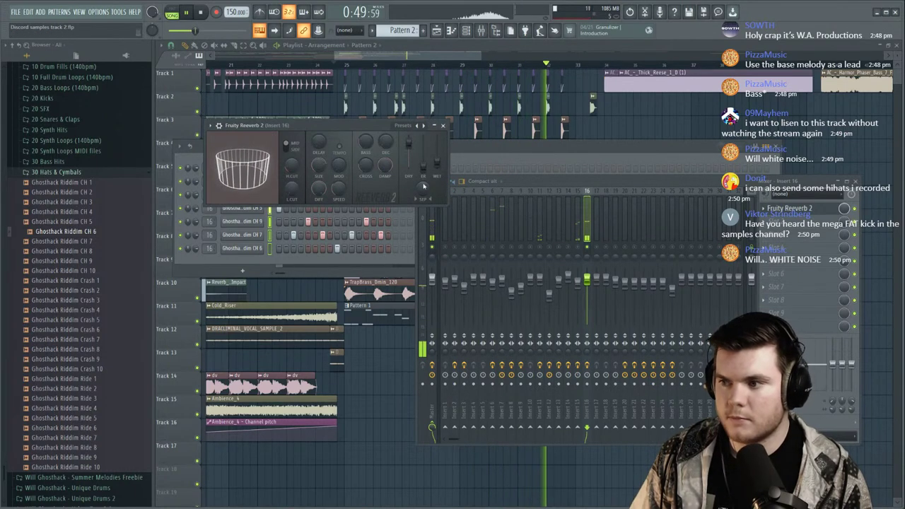
{"action": "left_click", "coordinate": [796, 209]}
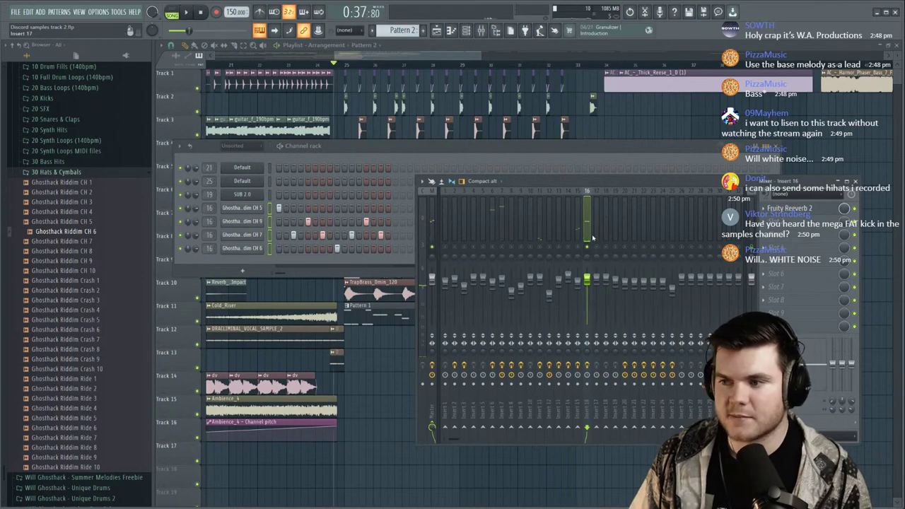
Load Fruity Parametric EQ 2 in the second effect slot of insert 16 and start playback just before bar 25.
{"action": "left_click", "coordinate": [765, 221]}
{"action": "left_click", "coordinate": [651, 131]}
{"action": "key", "text": "space"}
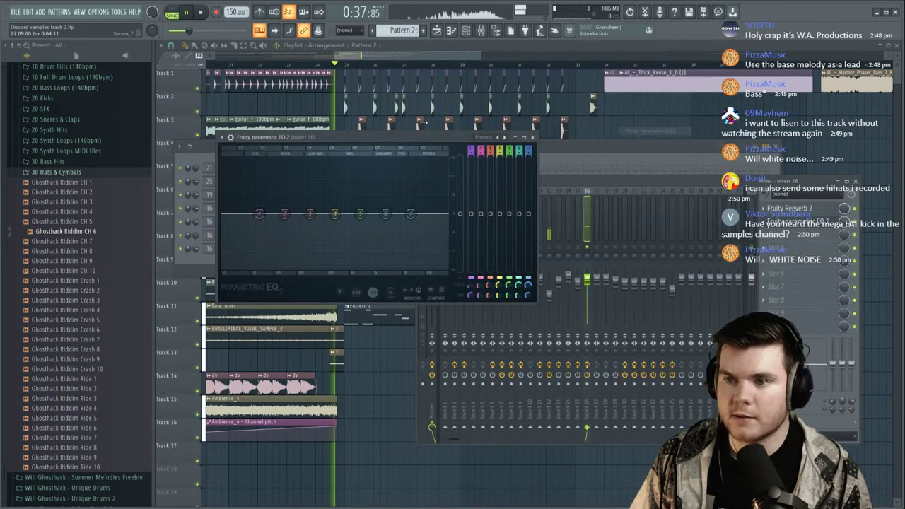
Load a preset with low and high cuts in insert 16's Parametric EQ 2 and raise its low cut to where the hats begin.
{"action": "left_click", "coordinate": [483, 138]}
{"action": "left_click", "coordinate": [493, 157]}
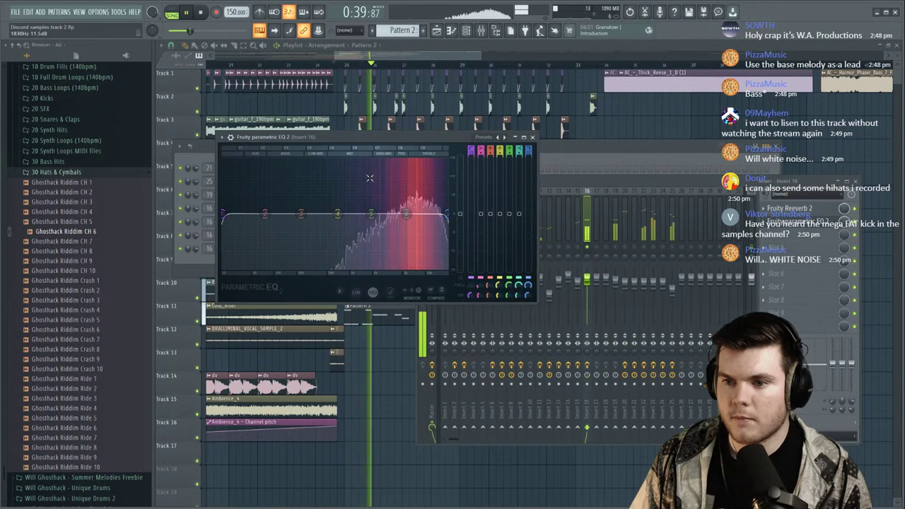
{"action": "left_click_drag", "start_coordinate": [224, 214], "coordinate": [338, 214]}
{"action": "left_click", "coordinate": [787, 223]}
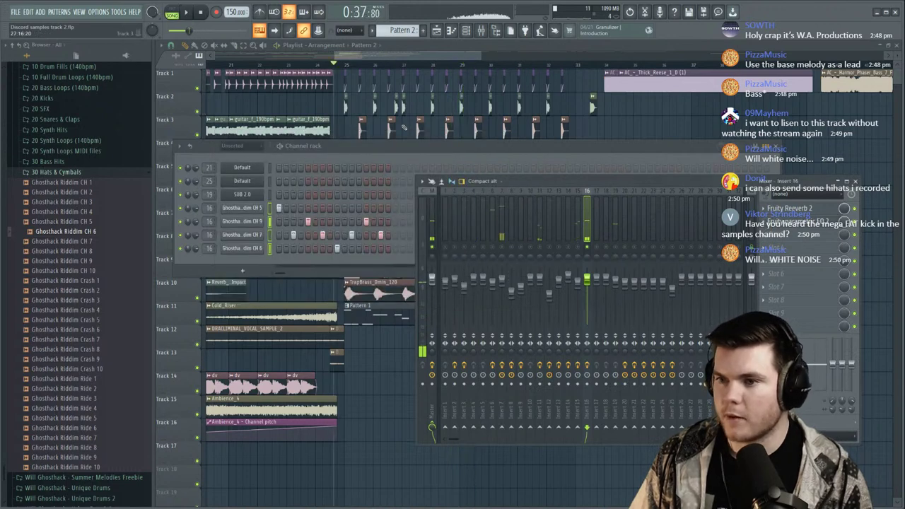
{"action": "left_click", "coordinate": [385, 147]}
{"action": "key", "text": "space"}
{"action": "key", "text": "space"}
{"action": "key", "text": "space"}
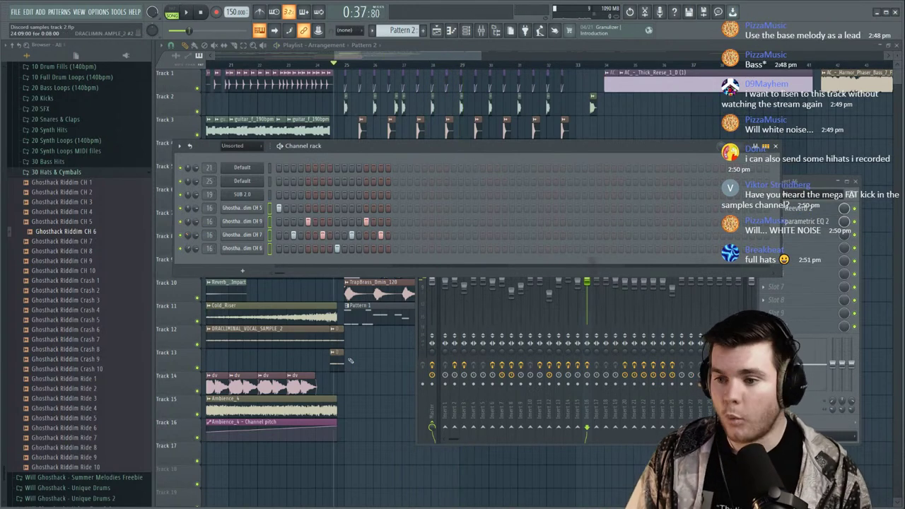
Add two extra Olly_James_HHC_kick clips on Track 2 in bar 28, at steps 11 and 13, while playing the drop.
{"action": "left_click", "coordinate": [414, 319]}
{"action": "key", "text": "space"}
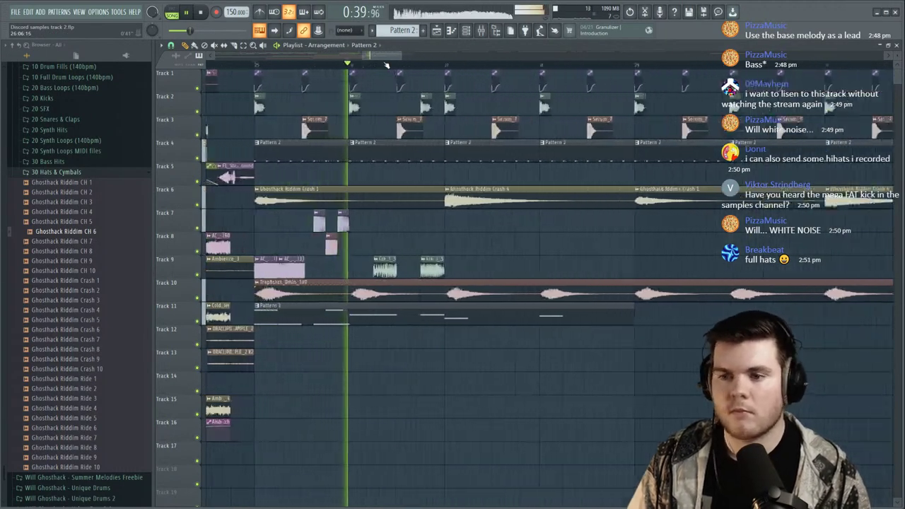
{"action": "scroll", "coordinate": [386, 65], "scroll_direction": "up", "scroll_amount": 1}
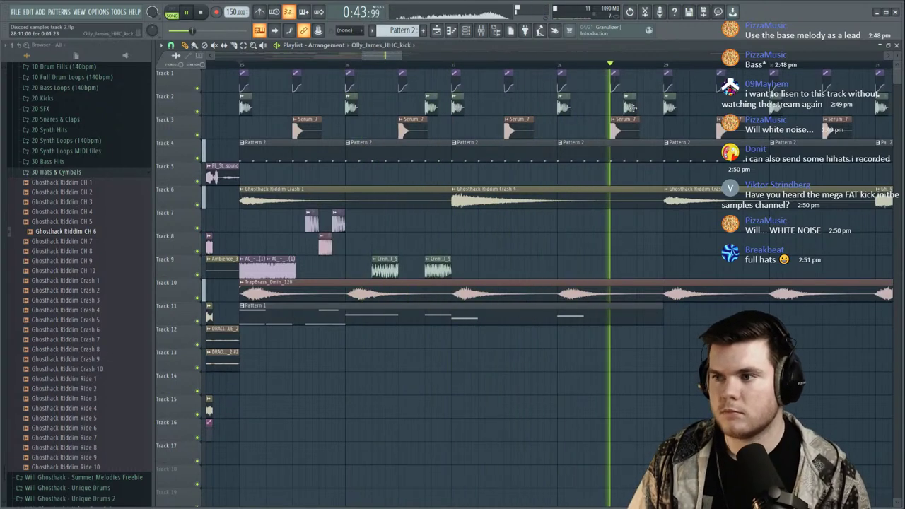
{"action": "scroll", "coordinate": [614, 67], "scroll_direction": "down", "scroll_amount": 6}
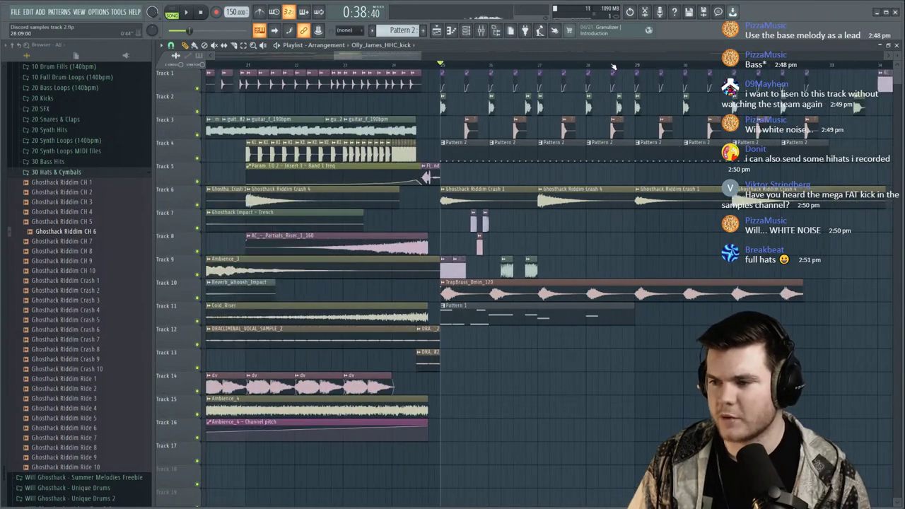
{"action": "left_click", "coordinate": [588, 66]}
{"action": "scroll", "coordinate": [608, 65], "scroll_direction": "up", "scroll_amount": 8}
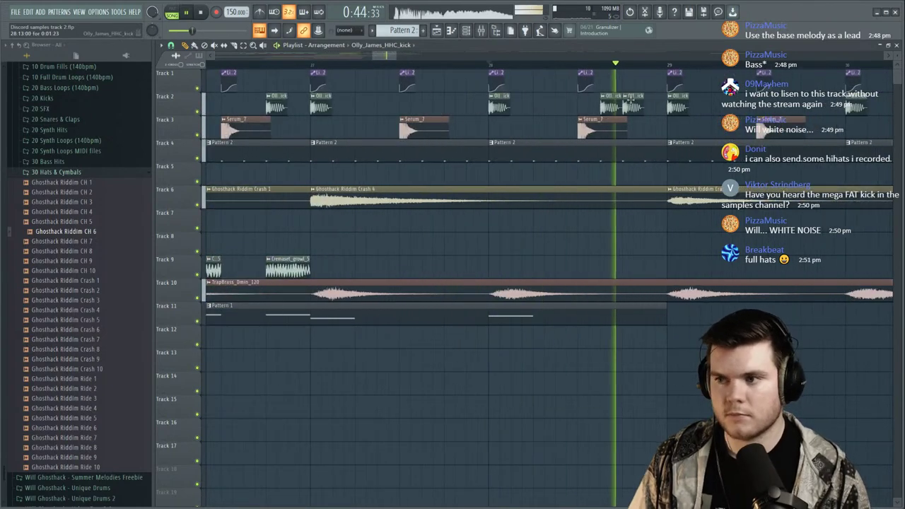
{"action": "scroll", "coordinate": [624, 64], "scroll_direction": "down", "scroll_amount": 8}
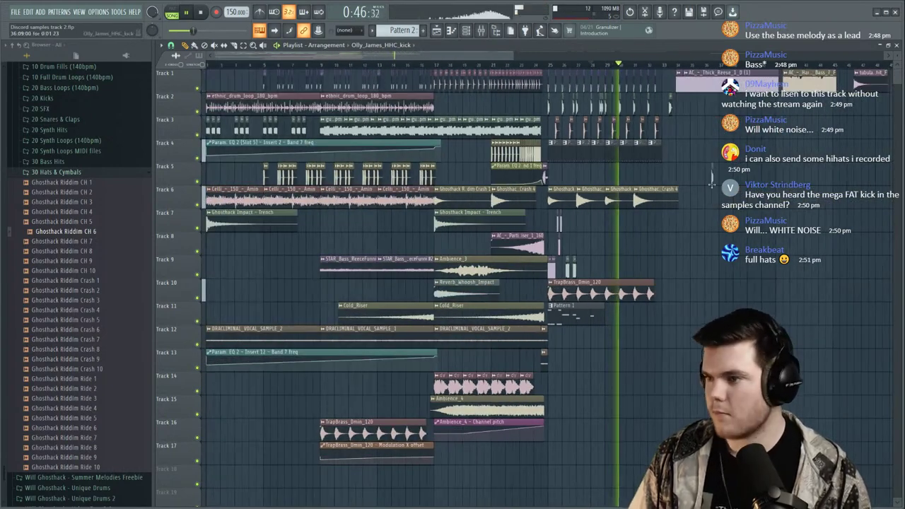
{"action": "key", "text": "space"}
Place the Ghosthack Riddim Ride 1 sample on Track 5 at bar 25.
{"action": "scroll", "coordinate": [729, 67], "scroll_direction": "up", "scroll_amount": 5}
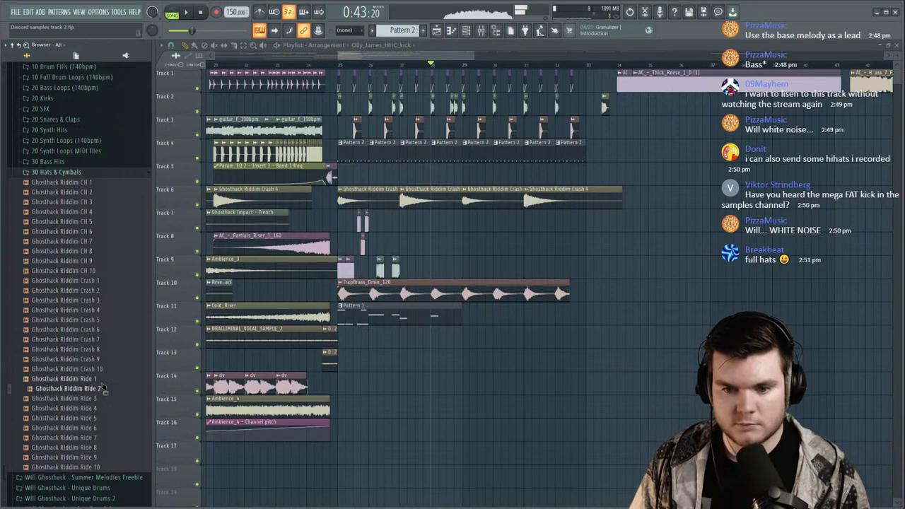
{"action": "left_click_drag", "start_coordinate": [101, 386], "coordinate": [343, 178]}
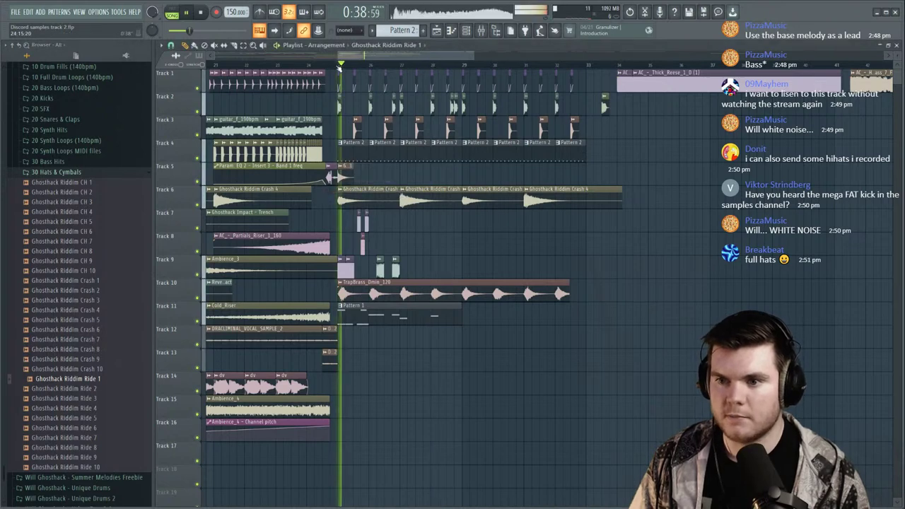
{"action": "scroll", "coordinate": [389, 177], "scroll_direction": "up", "scroll_amount": 3}
{"action": "key", "text": "space"}
Repeat the ride clip every half bar along Track 5 and duplicate the run to fill bars 25 to 32.
{"action": "left_click", "coordinate": [389, 177]}
{"action": "mouse_move", "coordinate": [452, 181]}
{"action": "left_mouse_down"}
{"action": "mouse_move", "coordinate": [363, 176]}
{"action": "mouse_move", "coordinate": [451, 177]}
{"action": "left_mouse_up"}
{"action": "left_click_drag", "start_coordinate": [532, 179], "coordinate": [552, 172]}
{"action": "key", "text": "ctrl+b"}
{"action": "key", "text": "space"}
{"action": "key", "text": "space"}
{"action": "scroll", "coordinate": [694, 66], "scroll_direction": "down", "scroll_amount": 5}
{"action": "scroll", "coordinate": [778, 145], "scroll_direction": "up", "scroll_amount": 4}
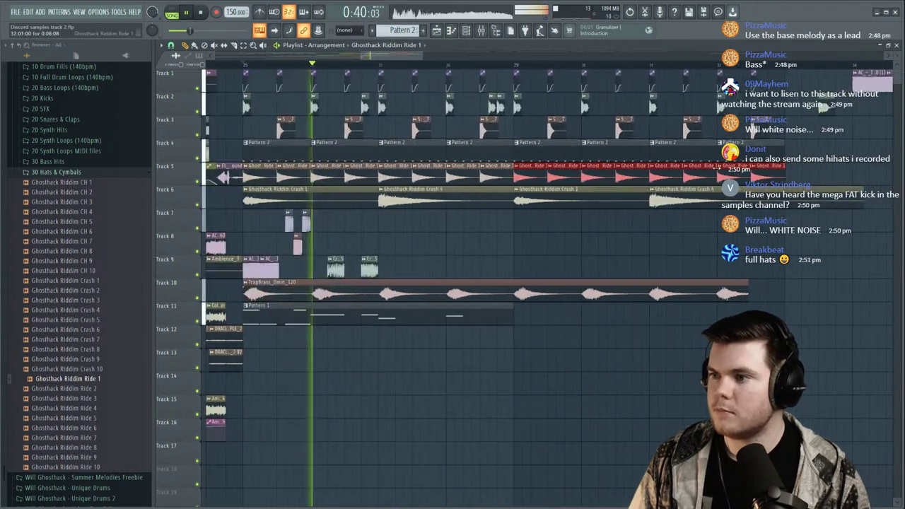
Lower the Ghosthack Riddim Ride 1 channel volume to about 46% during playback.
{"action": "double_click", "coordinate": [720, 168]}
{"action": "left_click_drag", "start_coordinate": [428, 174], "coordinate": [428, 193]}
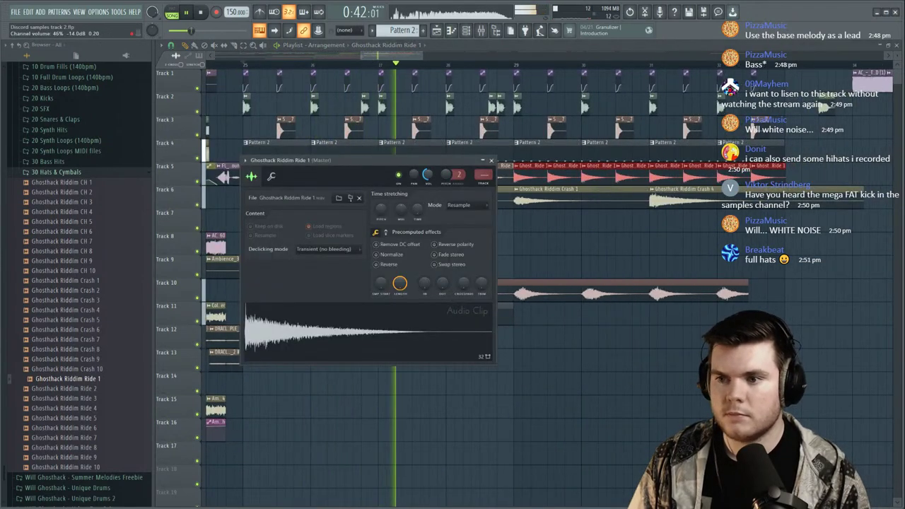
{"action": "left_click", "coordinate": [492, 160]}
{"action": "key", "text": "space"}
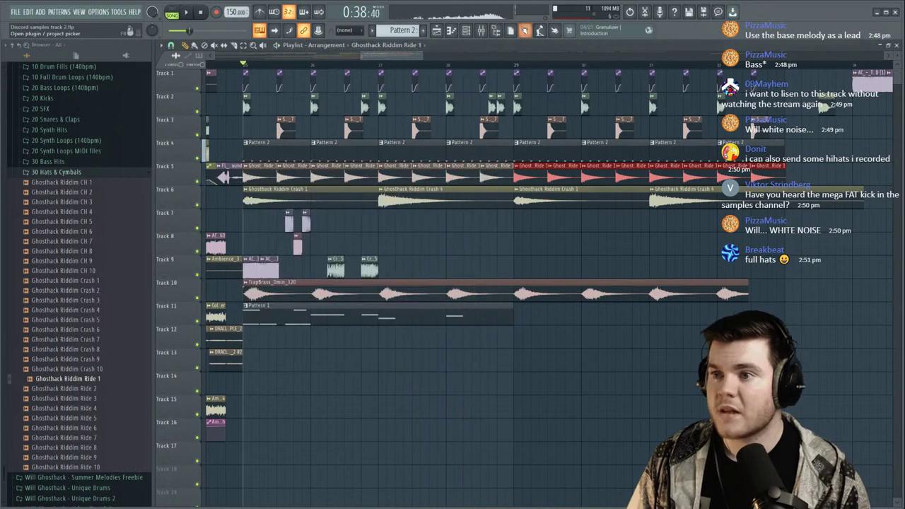
Route the Ghosthack Riddim Ride 1 channel to mixer insert 16 and solo that insert.
{"action": "double_click", "coordinate": [491, 167]}
{"action": "key", "text": "F9"}
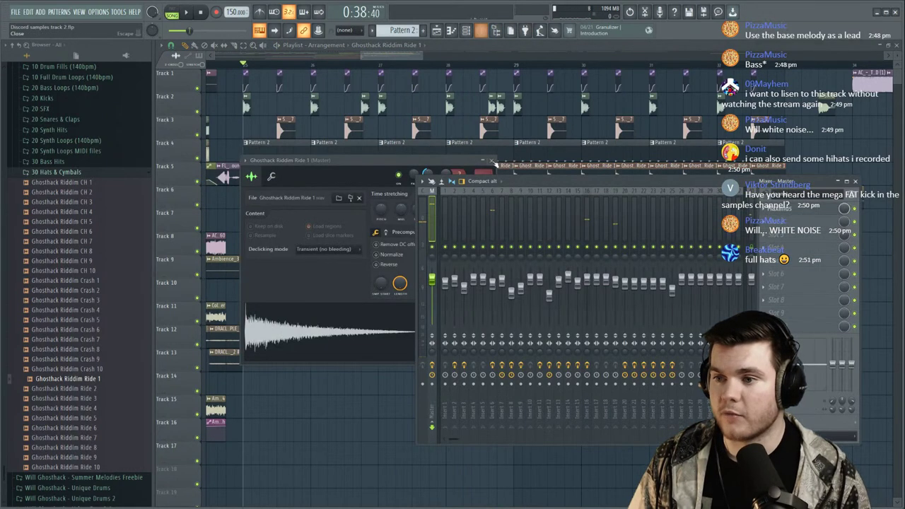
{"action": "scroll", "coordinate": [483, 170], "scroll_direction": "up", "scroll_amount": 11}
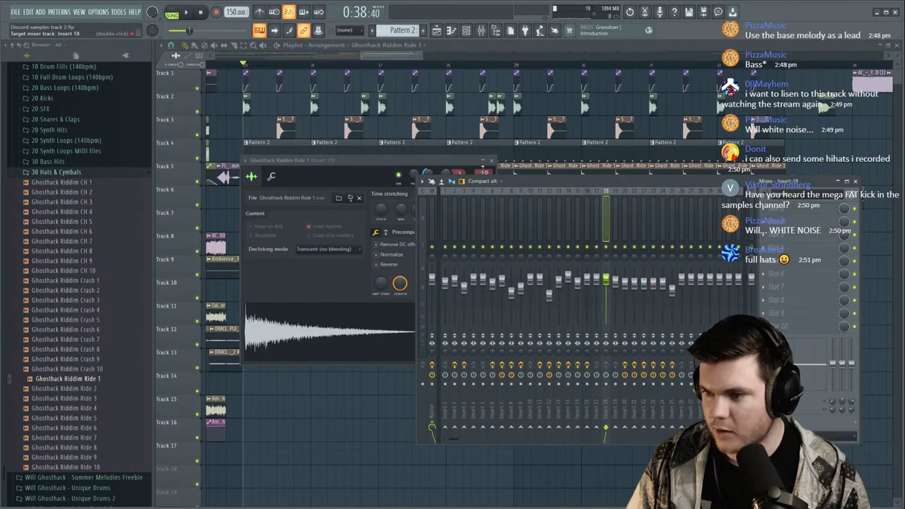
{"action": "scroll", "coordinate": [483, 171], "scroll_direction": "down", "scroll_amount": 1}
{"action": "key", "text": "space"}
{"action": "right_click", "coordinate": [587, 247]}
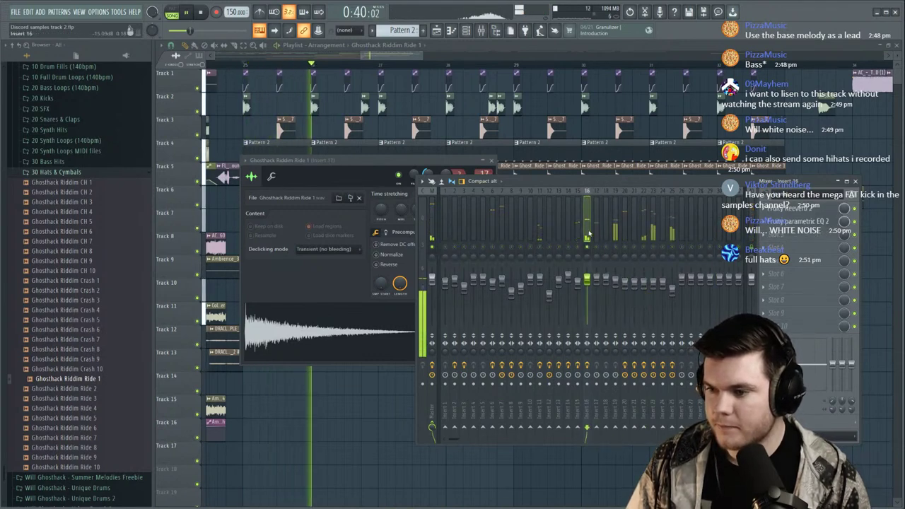
{"action": "key", "text": "space"}
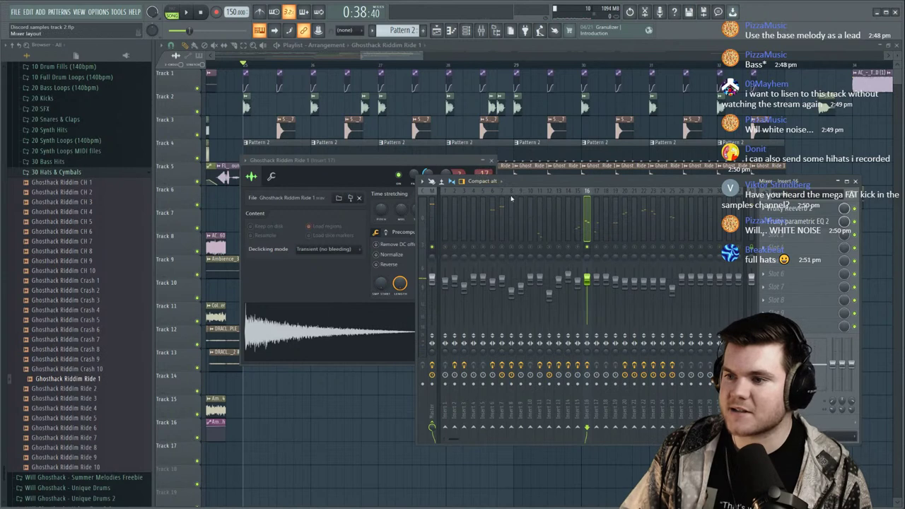
{"action": "left_click", "coordinate": [455, 169]}
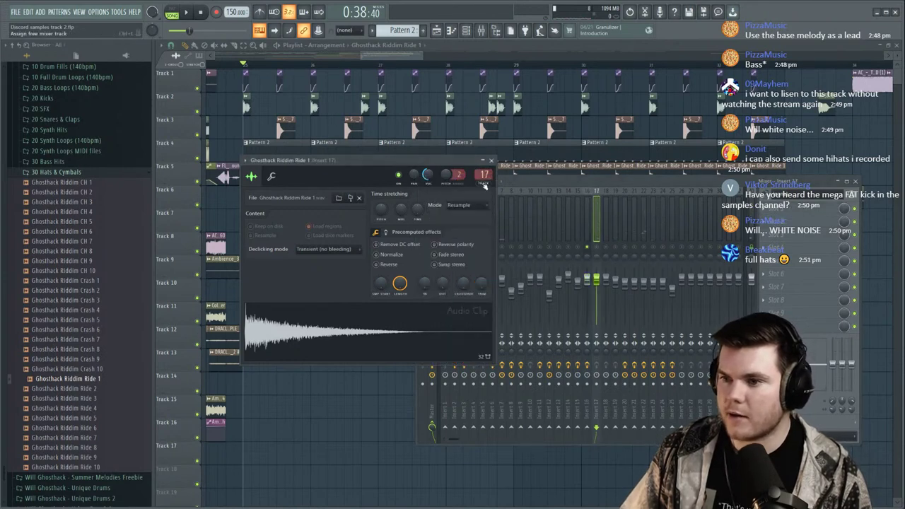
{"action": "left_click", "coordinate": [588, 205]}
Lower insert 16's fader slightly while auditioning the hats and ride, and end the solo.
{"action": "key", "text": "space"}
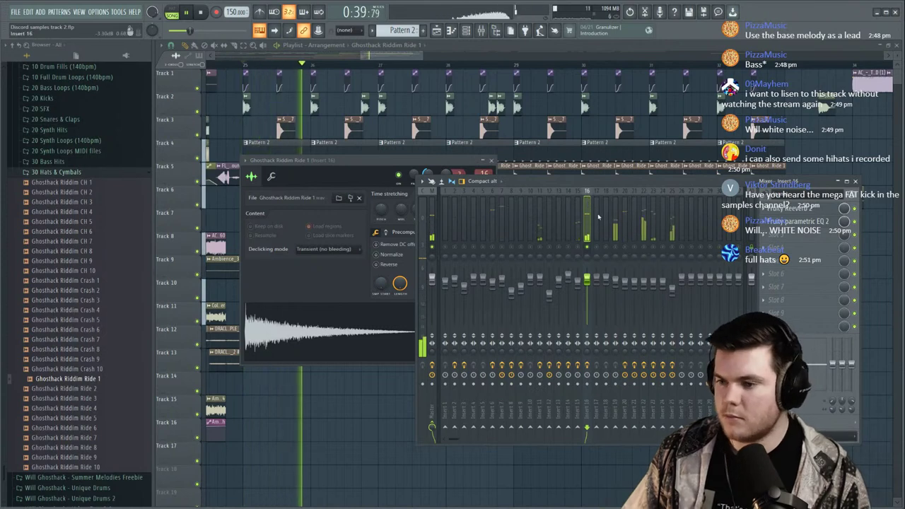
{"action": "key", "text": "space"}
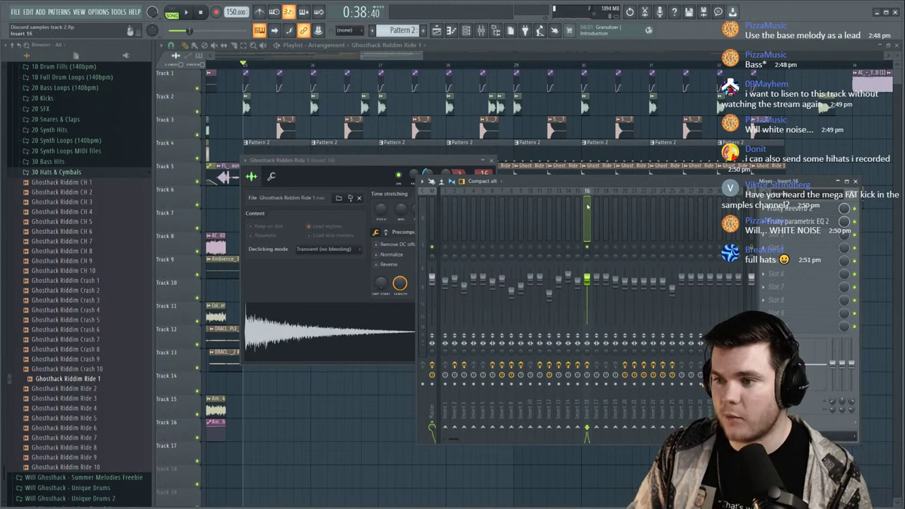
{"action": "key", "text": "space"}
{"action": "left_click_drag", "start_coordinate": [591, 282], "coordinate": [591, 292]}
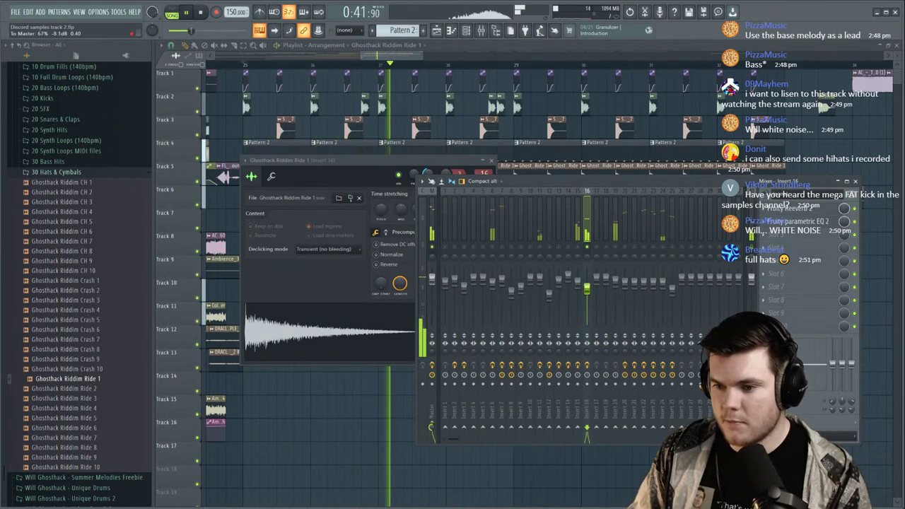
{"action": "left_click_drag", "start_coordinate": [587, 289], "coordinate": [587, 283]}
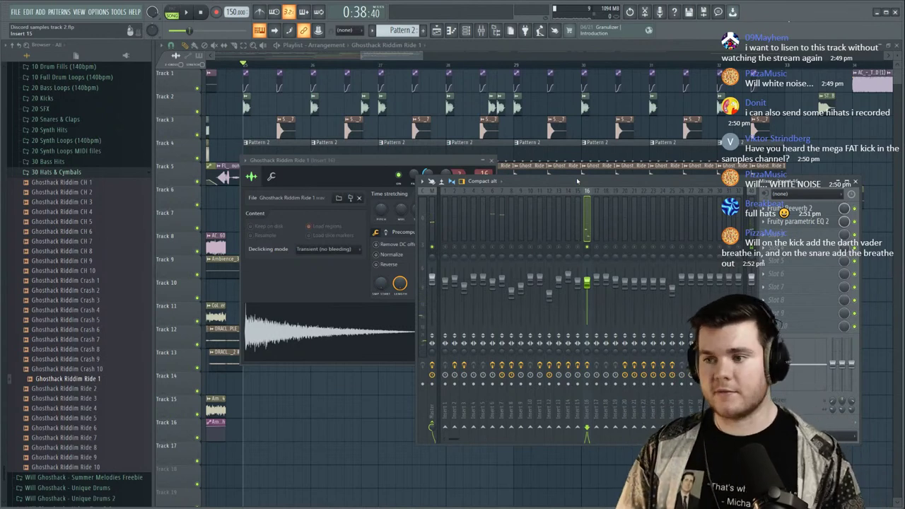
{"action": "key", "text": "space"}
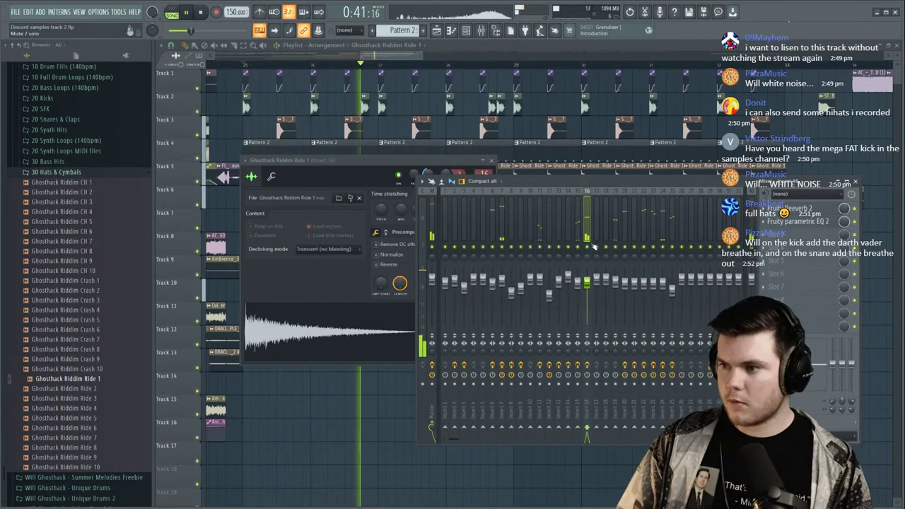
{"action": "left_click", "coordinate": [538, 79]}
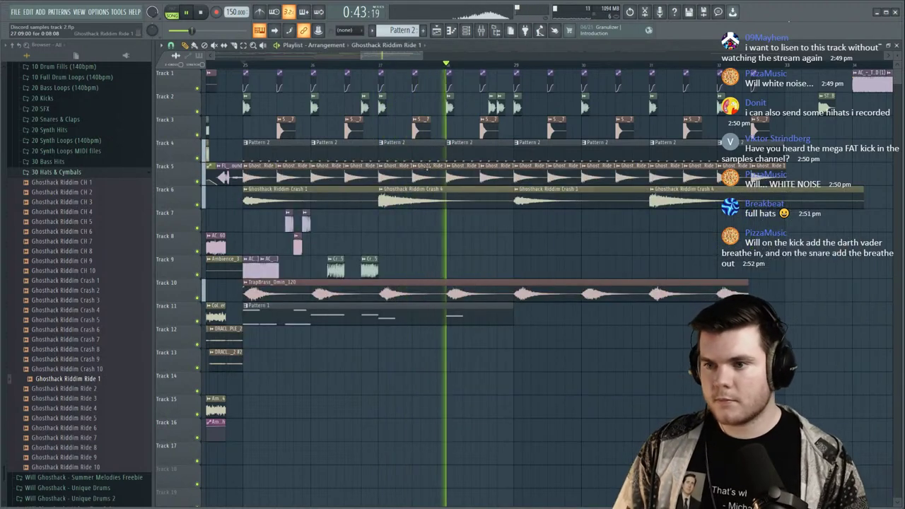
Set the ride sample's stereo delay to 100% right and reset insert 16's stereo separation during playback.
{"action": "double_click", "coordinate": [415, 174]}
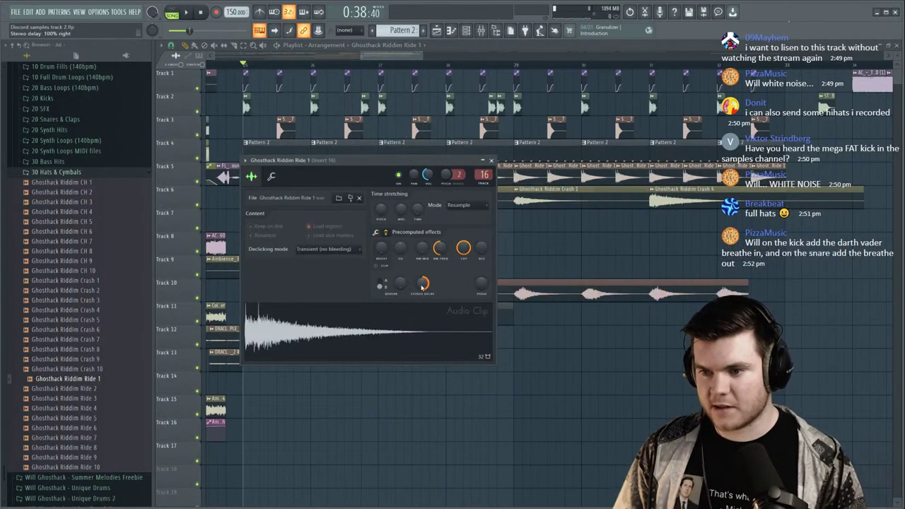
{"action": "key", "text": "space"}
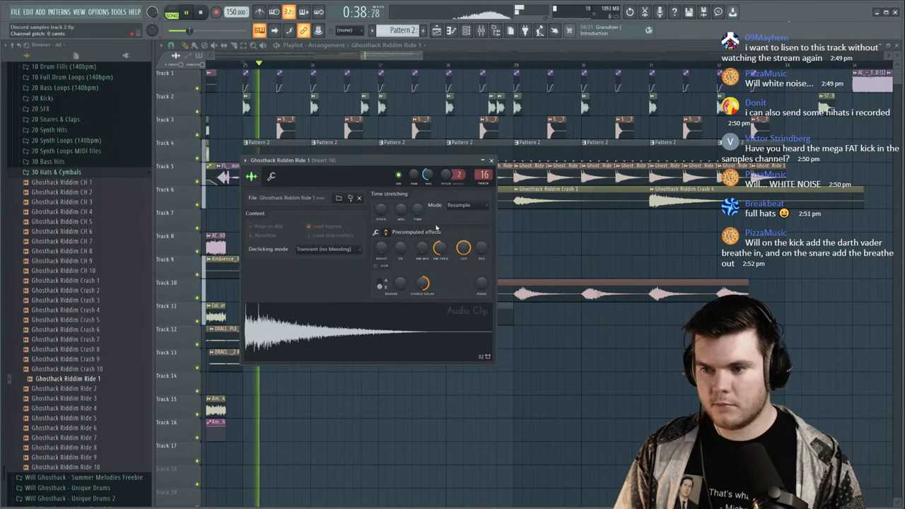
{"action": "left_click", "coordinate": [481, 30]}
{"action": "key", "text": "space"}
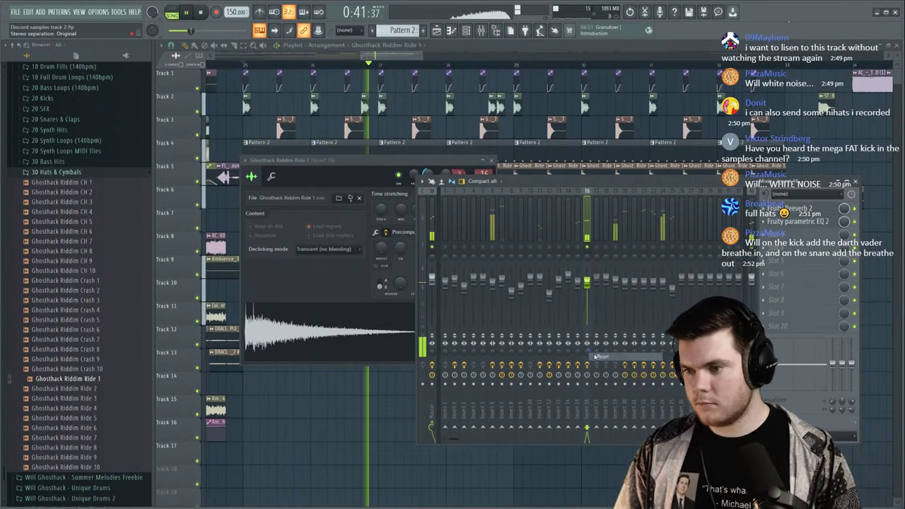
{"action": "left_click", "coordinate": [491, 161]}
{"action": "key", "text": "F9"}
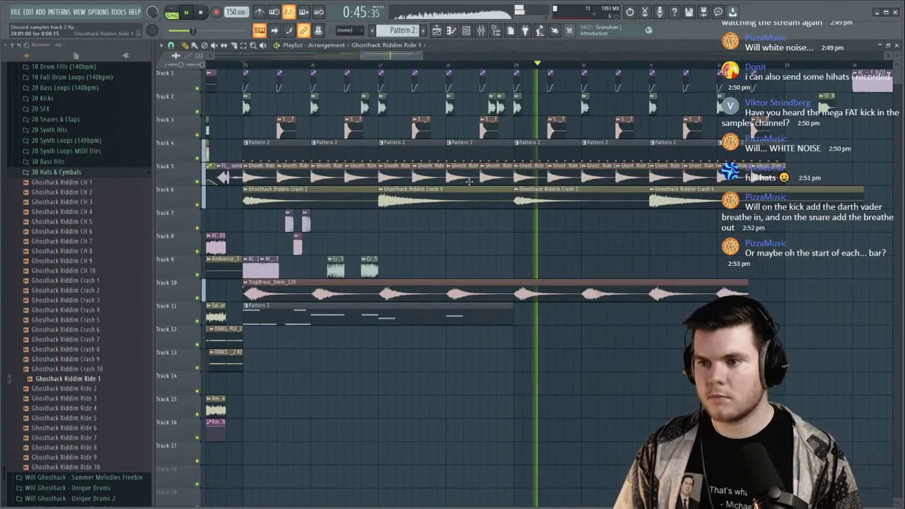
Play the drop from bar 25 to examine how the rides, kicks and bass layers work together.
{"action": "double_click", "coordinate": [469, 182]}
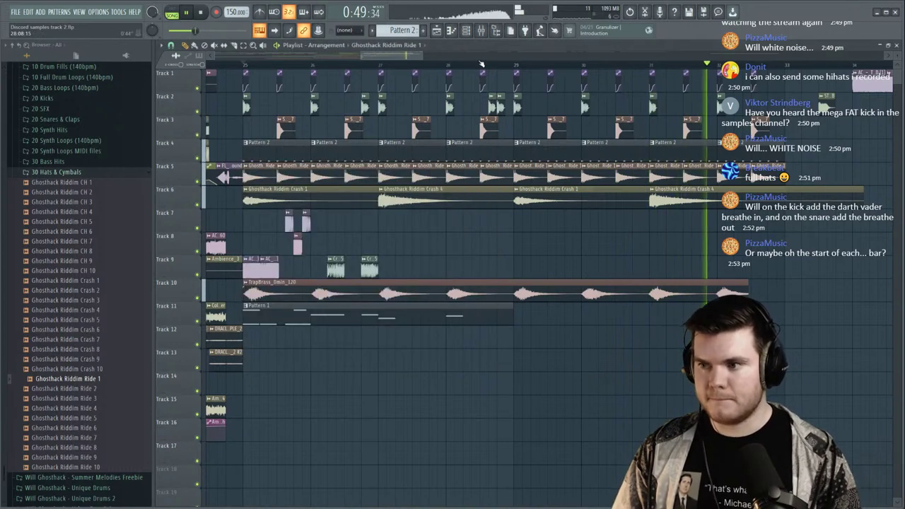
{"action": "scroll", "coordinate": [481, 65], "scroll_direction": "down", "scroll_amount": 3}
{"action": "key", "text": "space"}
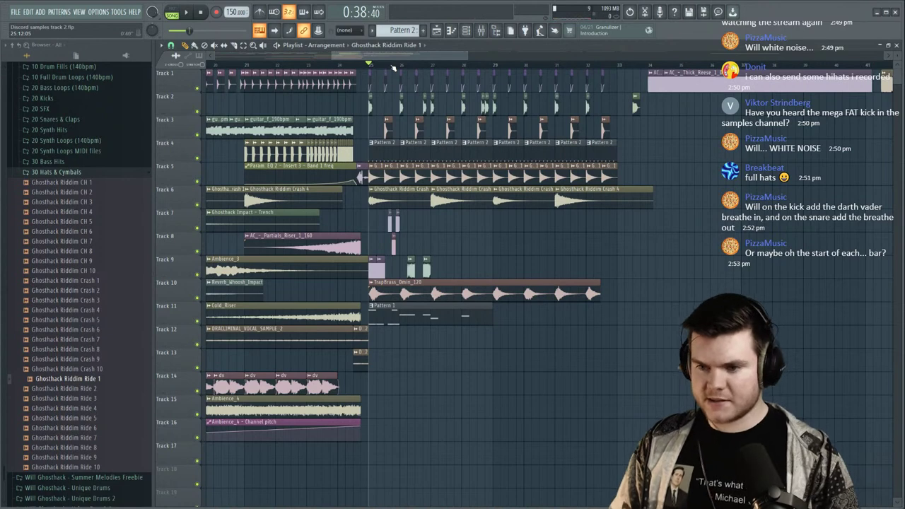
{"action": "scroll", "coordinate": [394, 67], "scroll_direction": "up", "scroll_amount": 2}
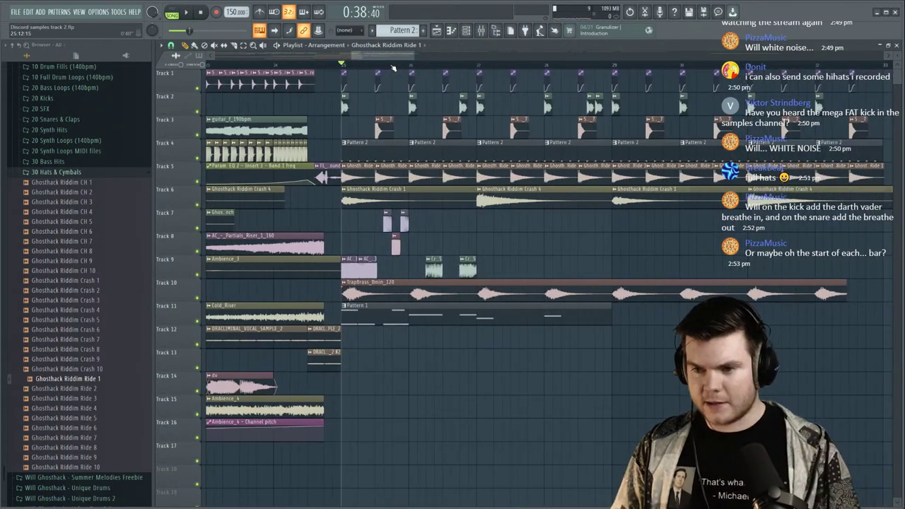
{"action": "key", "text": "space"}
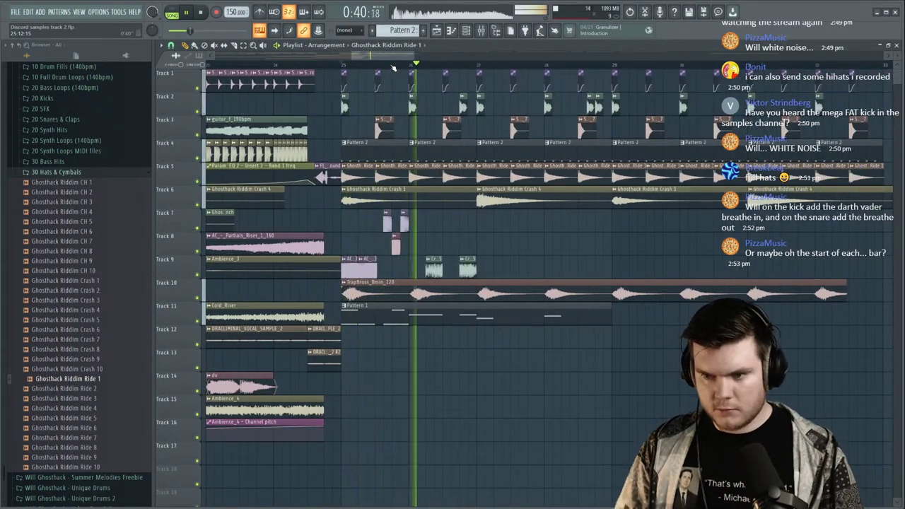
{"action": "key", "text": "space"}
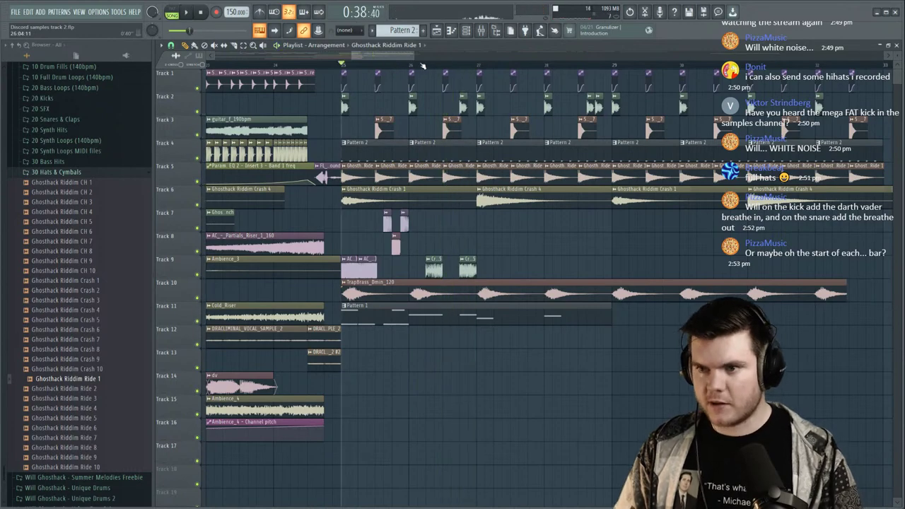
{"action": "scroll", "coordinate": [414, 67], "scroll_direction": "up", "scroll_amount": 3}
{"action": "scroll", "coordinate": [416, 67], "scroll_direction": "down", "scroll_amount": 3}
{"action": "key", "text": "space"}
{"action": "key", "text": "space"}
{"action": "key", "text": "space"}
Place a short AC_-_Thick_Reese_1_D (1) clip on Track 9 at the start of bar 26 and play from there.
{"action": "scroll", "coordinate": [367, 66], "scroll_direction": "up", "scroll_amount": 3}
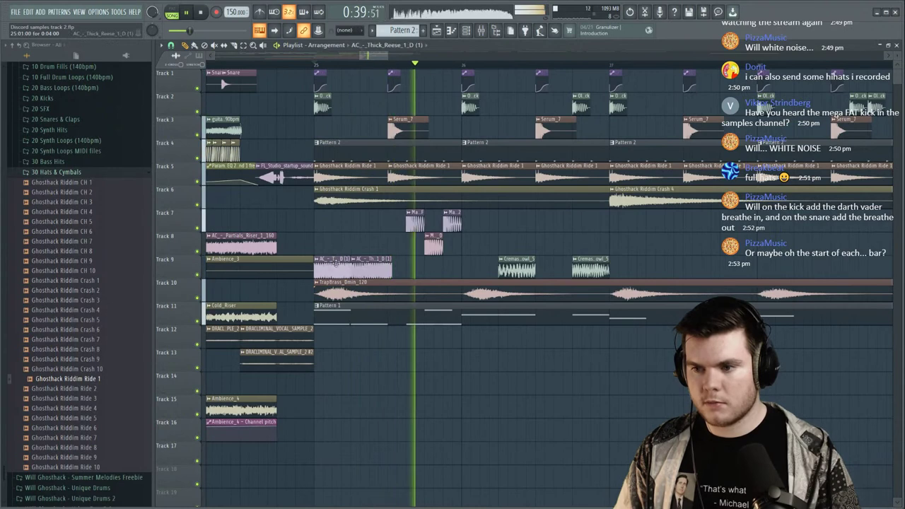
{"action": "left_click", "coordinate": [463, 267]}
{"action": "key", "text": "space"}
{"action": "left_click", "coordinate": [465, 66]}
{"action": "key", "text": "space"}
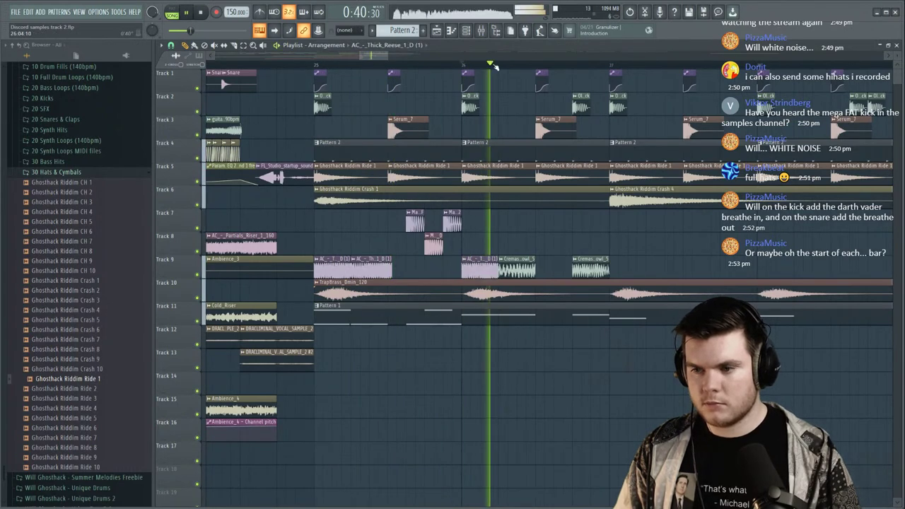
Stop playback and make the AC_-_Thick_Reese_1_D (1) clip at bar 26 on Track 9 unique.
{"action": "scroll", "coordinate": [495, 66], "scroll_direction": "up", "scroll_amount": 1}
{"action": "key", "text": "space"}
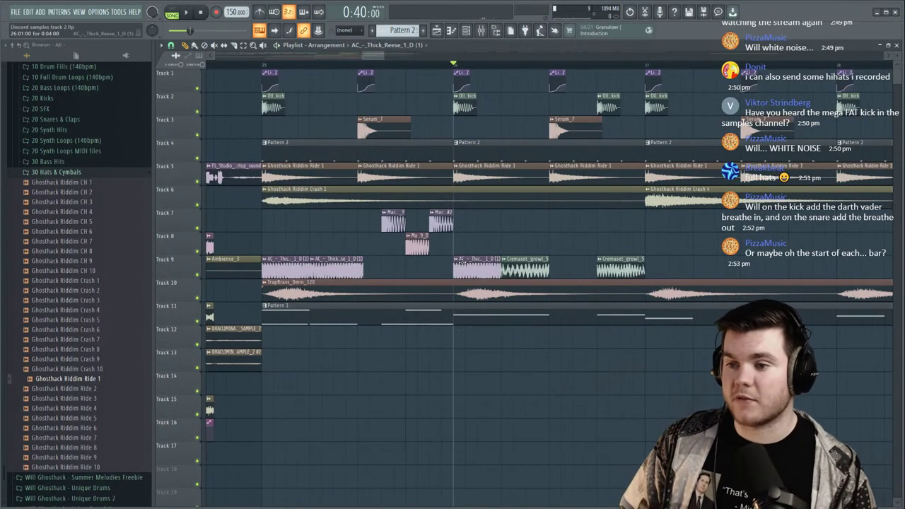
{"action": "right_click", "coordinate": [457, 264]}
{"action": "left_click", "coordinate": [468, 276]}
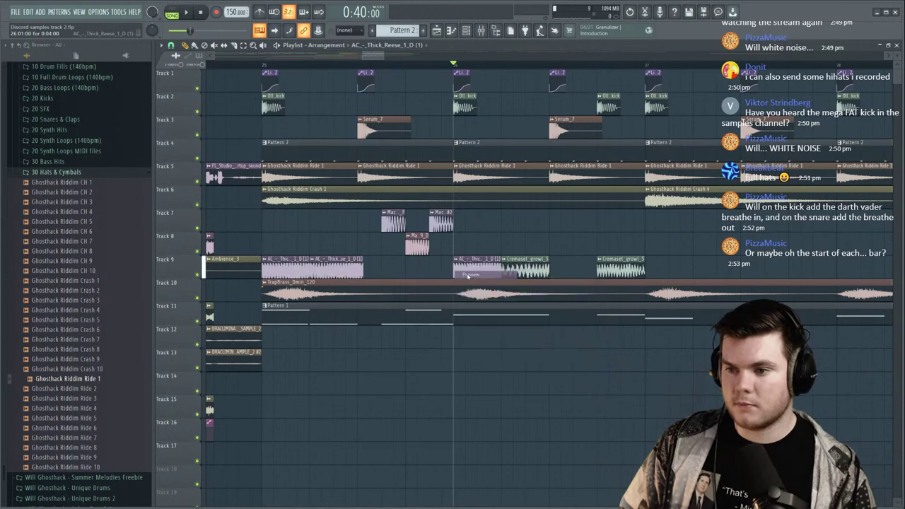
{"action": "right_click", "coordinate": [457, 263]}
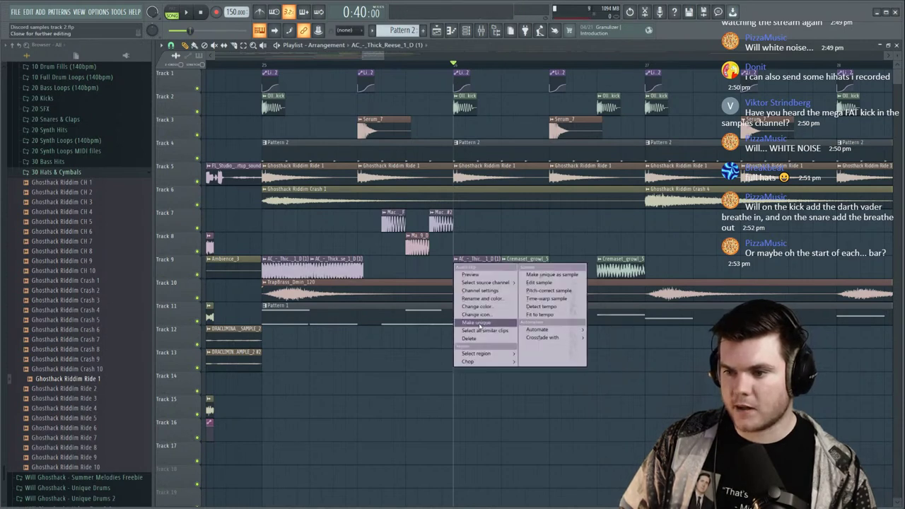
{"action": "left_click", "coordinate": [478, 322]}
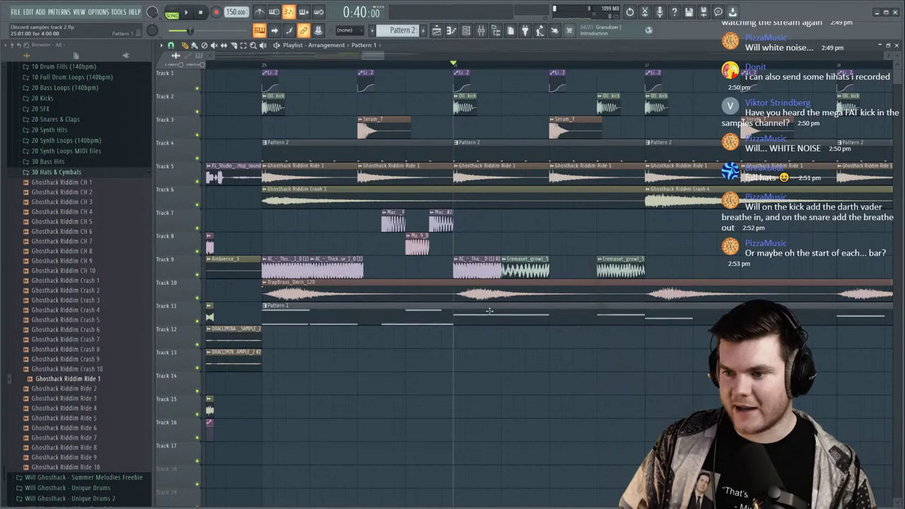
Check the notes in Pattern 1 and set the unique bar 26 reese channel's pitch to +100 cents.
{"action": "double_click", "coordinate": [489, 311]}
{"action": "scroll", "coordinate": [548, 241], "scroll_direction": "down", "scroll_amount": 3}
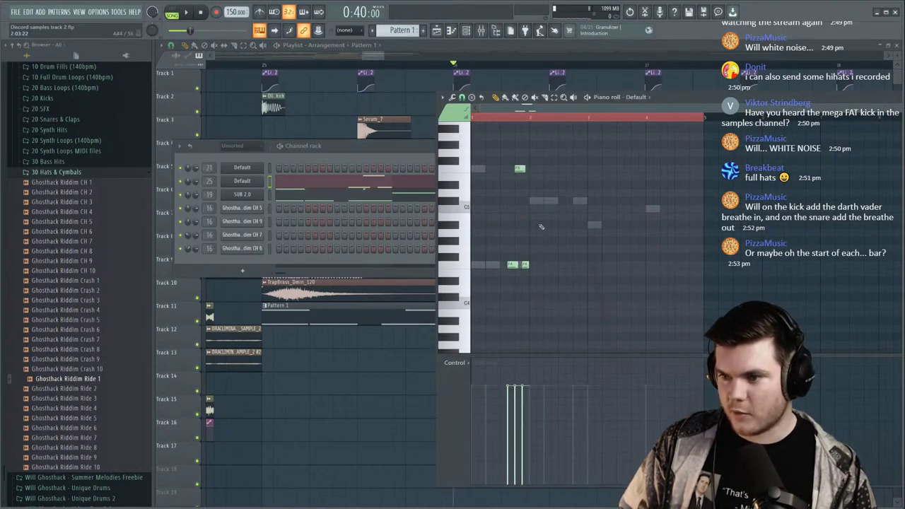
{"action": "left_click", "coordinate": [555, 45]}
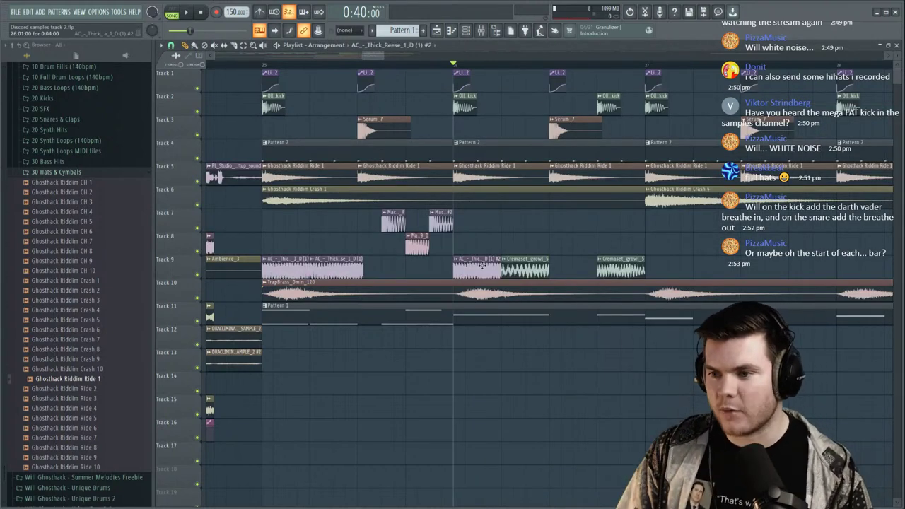
{"action": "double_click", "coordinate": [481, 266]}
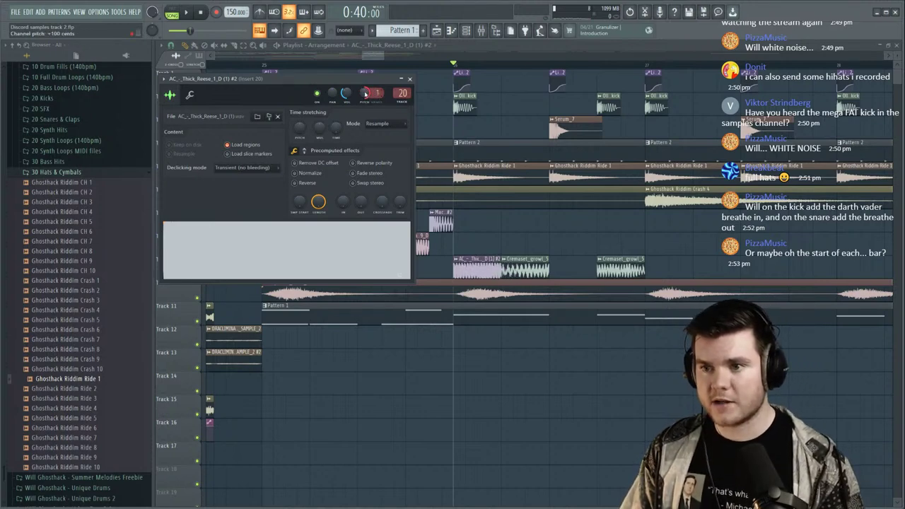
{"action": "key", "text": "space"}
{"action": "left_click", "coordinate": [410, 80]}
Solo Track 9 and audition the reese at bar 26.
{"action": "key", "text": "space"}
{"action": "key", "text": "space"}
{"action": "key", "text": "space"}
{"action": "right_click", "coordinate": [197, 275]}
{"action": "key", "text": "space"}
{"action": "key", "text": "space"}
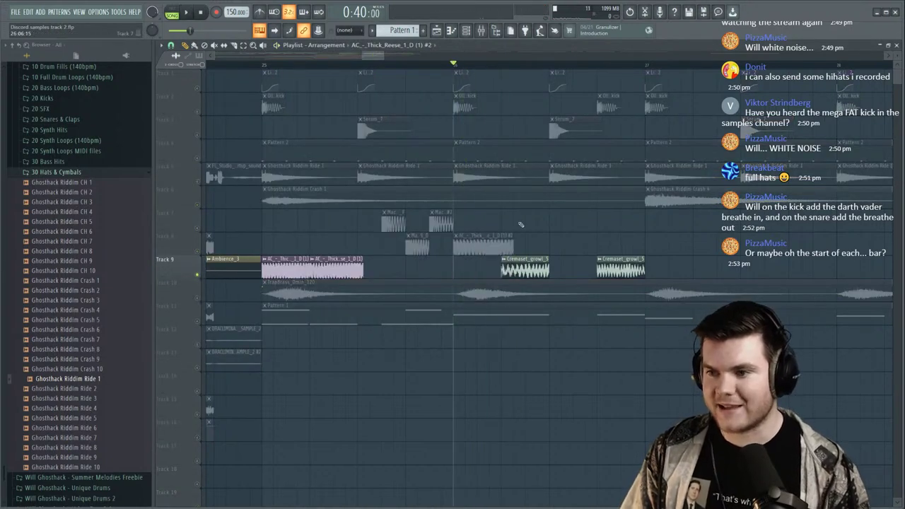
Trim the pitched reese clip to end where the growl starts and move it from Track 8 back to Track 9 at bar 26.
{"action": "key", "text": "space"}
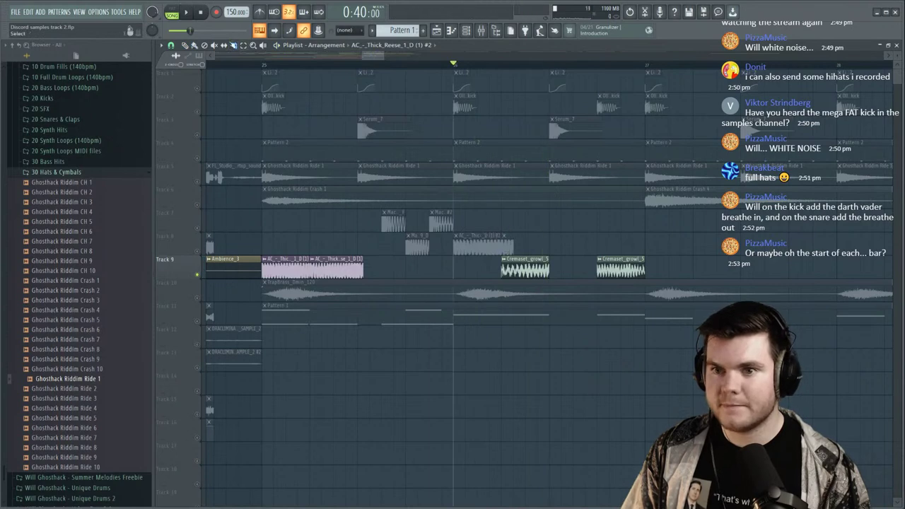
{"action": "left_click_drag", "start_coordinate": [476, 244], "coordinate": [486, 270]}
{"action": "key", "text": "space"}
{"action": "key", "text": "space"}
{"action": "key", "text": "space"}
{"action": "key", "text": "space"}
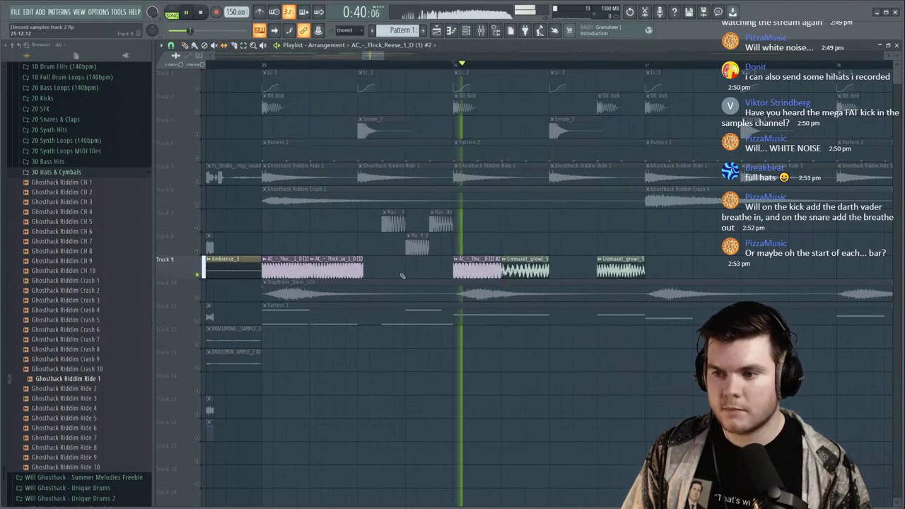
Slip the audio inside the bar 26 reese clip and play the soloed Track 9 from bar 25.
{"action": "key", "text": "space"}
{"action": "key", "text": "space"}
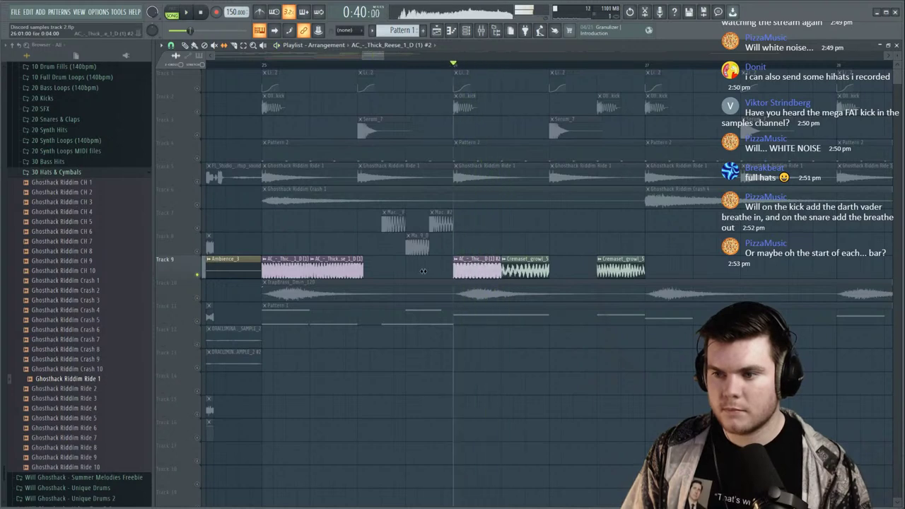
{"action": "key", "text": "space"}
{"action": "left_click_drag", "start_coordinate": [474, 269], "coordinate": [518, 270]}
{"action": "key", "text": "space"}
{"action": "key", "text": "space"}
{"action": "key", "text": "space"}
{"action": "key", "text": "space"}
{"action": "left_click", "coordinate": [264, 65]}
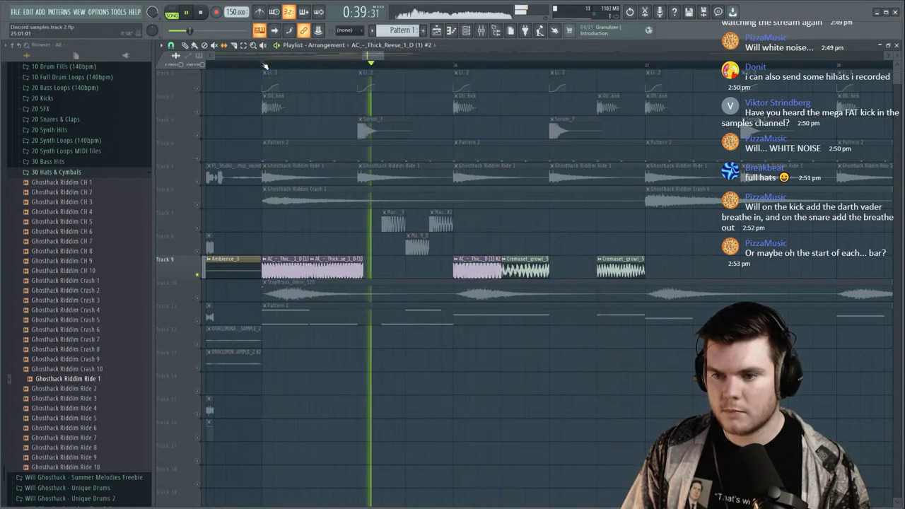
{"action": "key", "text": "space"}
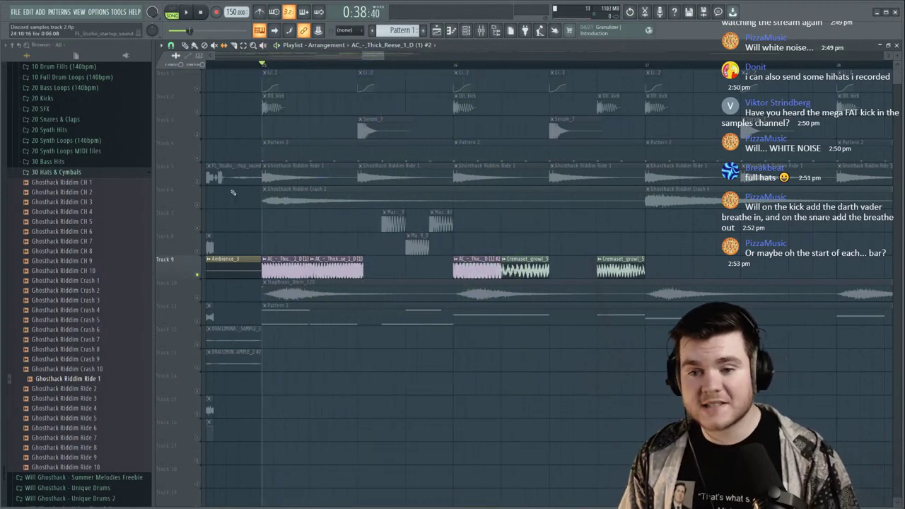
End Track 9's solo and place a copy of the pitched reese clip on Track 8 at beat 3 of bar 26.
{"action": "right_click", "coordinate": [199, 275]}
{"action": "key", "text": "space"}
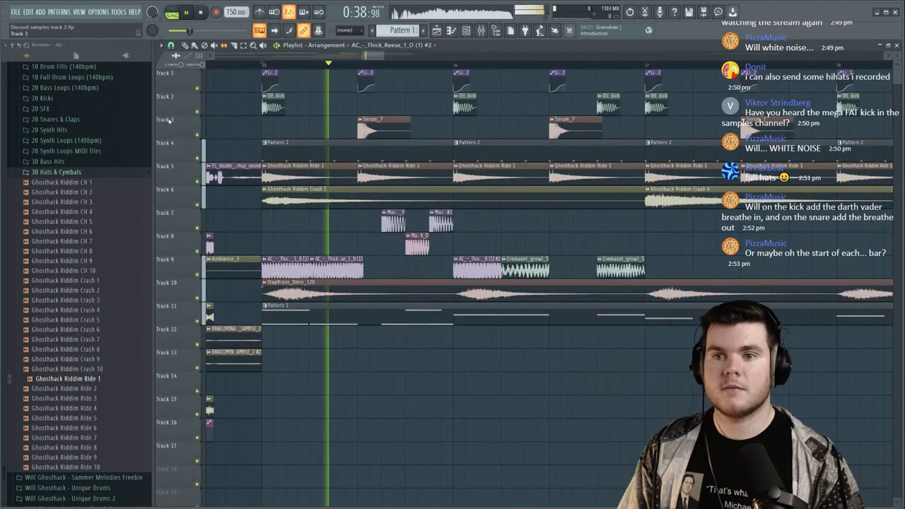
{"action": "key", "text": "space"}
{"action": "key", "text": "space"}
{"action": "left_click", "coordinate": [551, 249]}
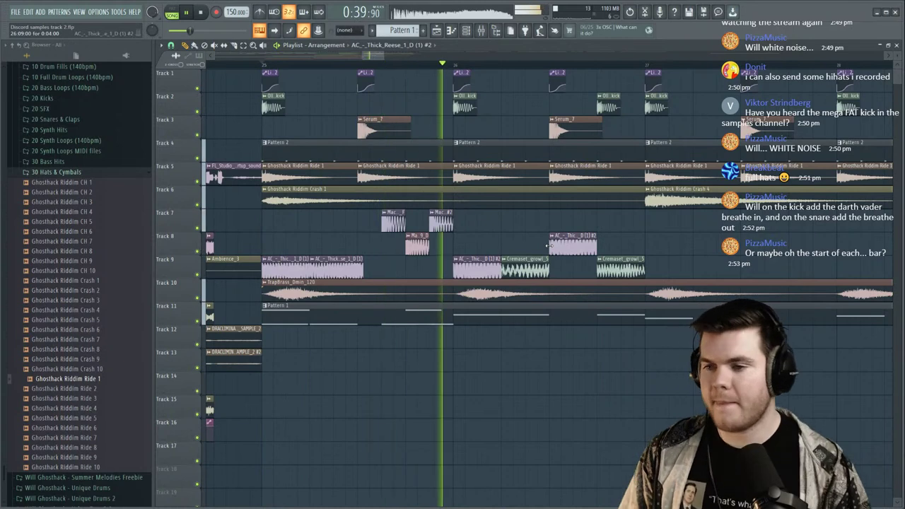
Check the pitched reese channel's settings and its mixer routing.
{"action": "key", "text": "space"}
{"action": "double_click", "coordinate": [467, 259]}
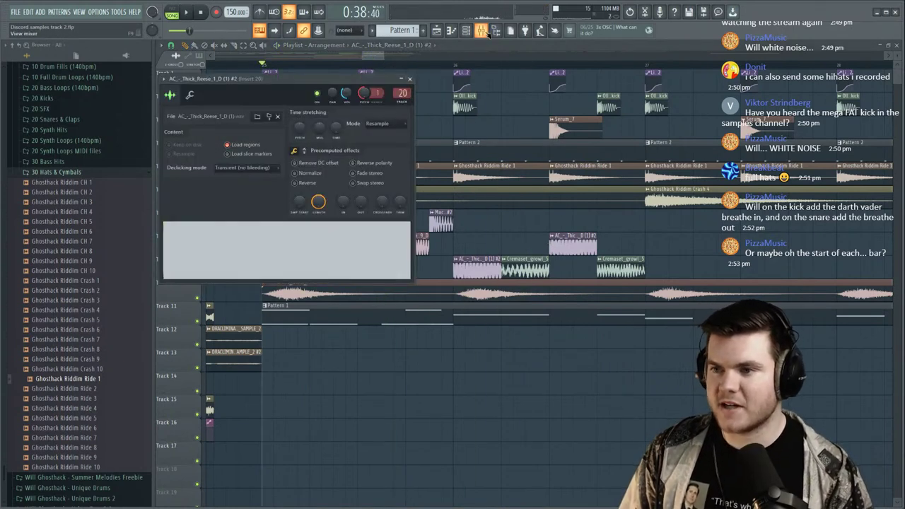
{"action": "left_click", "coordinate": [487, 33]}
{"action": "key", "text": "space"}
{"action": "key", "text": "space"}
Lengthen the Limiter gain automation clips on Track 1 slightly and play the drop through to bar 27.
{"action": "left_click", "coordinate": [554, 30]}
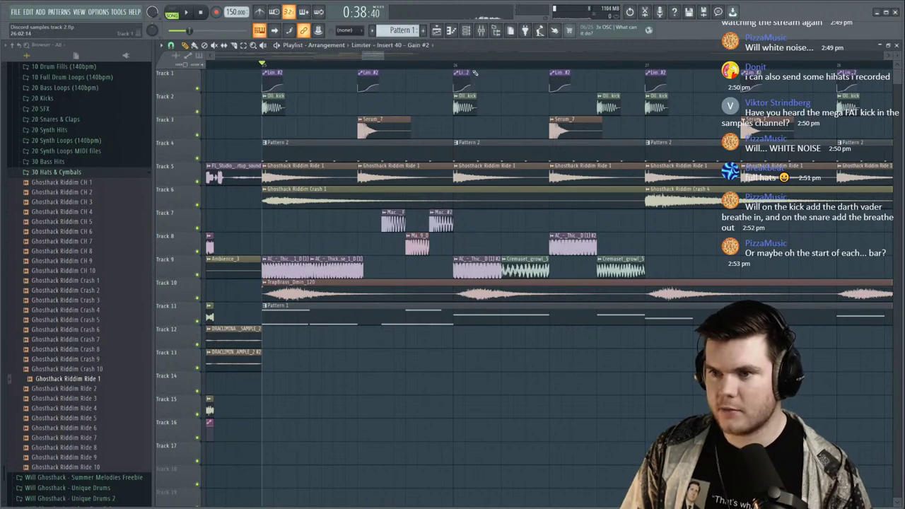
{"action": "key", "text": "space"}
{"action": "key", "text": "space"}
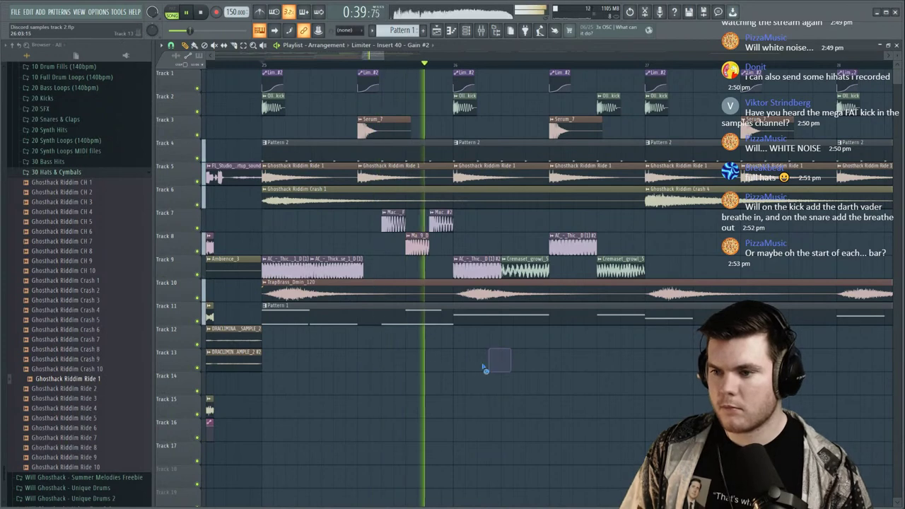
{"action": "key", "text": "space"}
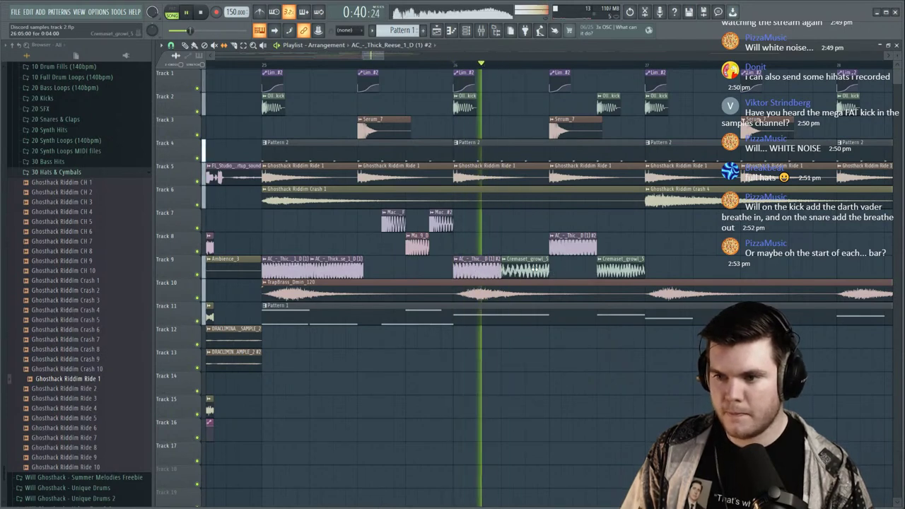
{"action": "key", "text": "space"}
{"action": "key", "text": "space"}
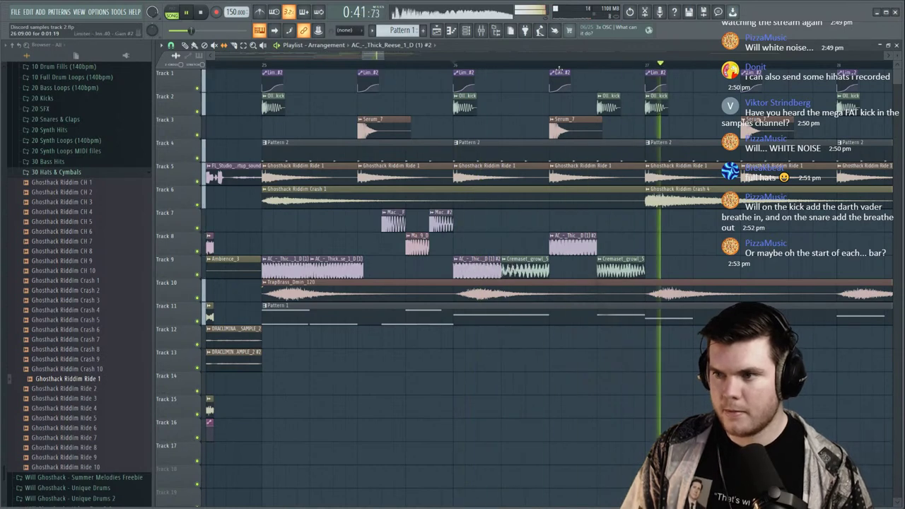
{"action": "key", "text": "space"}
Audition the reese at beat 3 of bar 26 repeatedly and slice the Track 8 clip near its start.
{"action": "scroll", "coordinate": [621, 67], "scroll_direction": "up", "scroll_amount": 3}
{"action": "key", "text": "space"}
{"action": "key", "text": "space"}
{"action": "key", "text": "space"}
{"action": "key", "text": "space"}
{"action": "key", "text": "space"}
{"action": "key", "text": "space"}
{"action": "key", "text": "space"}
{"action": "key", "text": "space"}
{"action": "key", "text": "space"}
{"action": "key", "text": "space"}
{"action": "key", "text": "space"}
{"action": "key", "text": "space"}
{"action": "key", "text": "space"}
{"action": "key", "text": "space"}
{"action": "key", "text": "space"}
{"action": "key", "text": "space"}
{"action": "key", "text": "space"}
{"action": "key", "text": "space"}
{"action": "key", "text": "space"}
{"action": "key", "text": "space"}
{"action": "key", "text": "space"}
{"action": "key", "text": "space"}
{"action": "key", "text": "space"}
{"action": "key", "text": "space"}
{"action": "key", "text": "space"}
{"action": "key", "text": "space"}
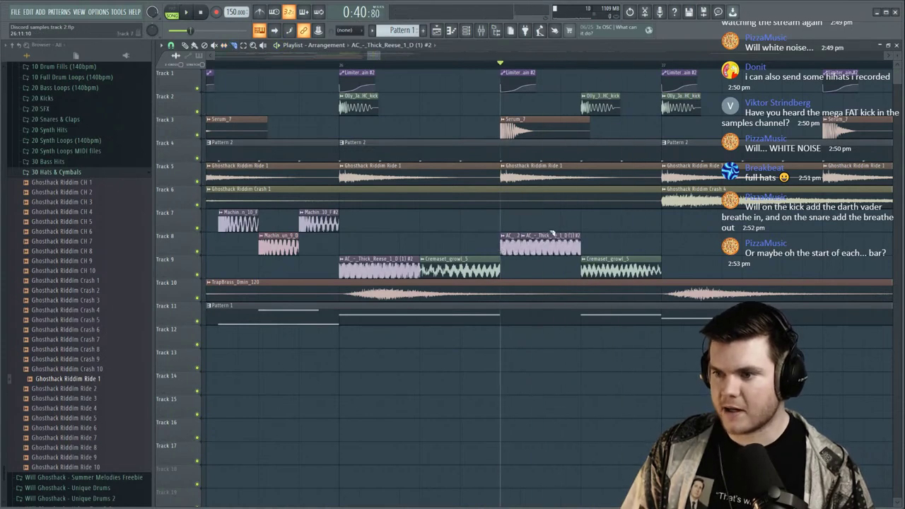
Turn the sliced reese on Track 8 into four short, evenly spaced stutter hits from beat 3 of bar 26.
{"action": "left_click", "coordinate": [186, 47]}
{"action": "key", "text": "space"}
{"action": "left_click_drag", "start_coordinate": [596, 210], "coordinate": [514, 255]}
{"action": "key", "text": "ctrl+space"}
{"action": "left_click_drag", "start_coordinate": [580, 243], "coordinate": [572, 243]}
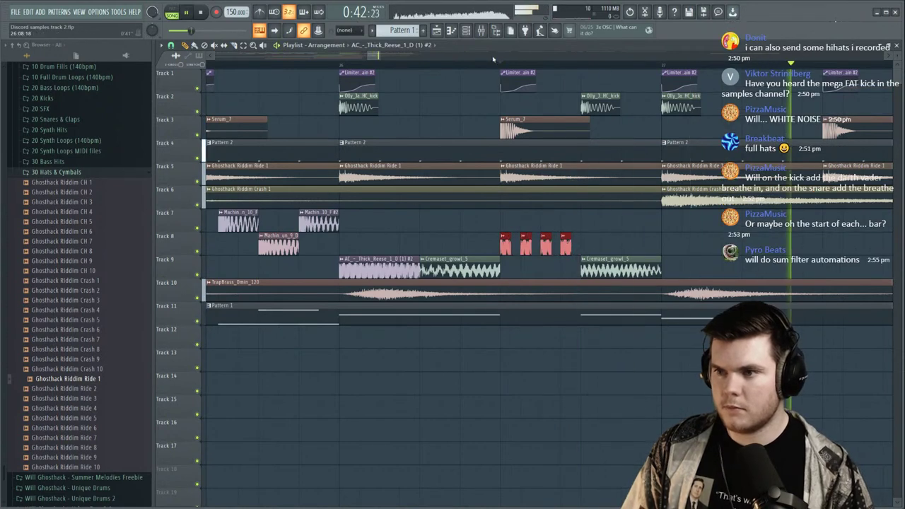
Play the drop from bar 25 and delete the extra kick on Track 2 at beat 4 of bar 26.
{"action": "scroll", "coordinate": [358, 66], "scroll_direction": "down", "scroll_amount": 3}
{"action": "key", "text": "space"}
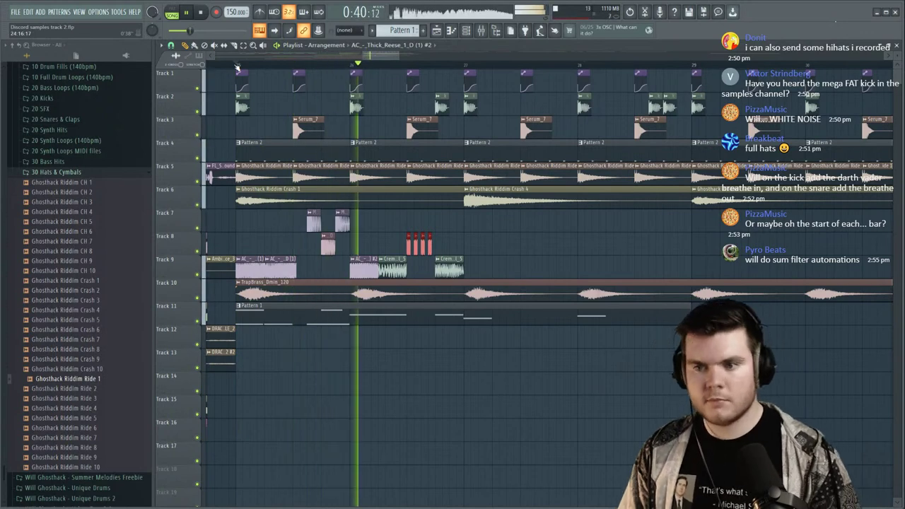
{"action": "left_click", "coordinate": [237, 66]}
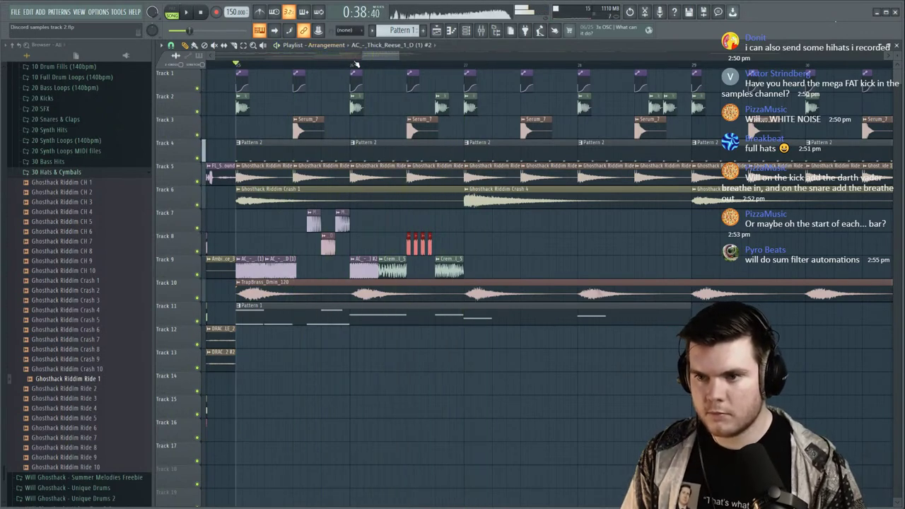
{"action": "right_click", "coordinate": [443, 109]}
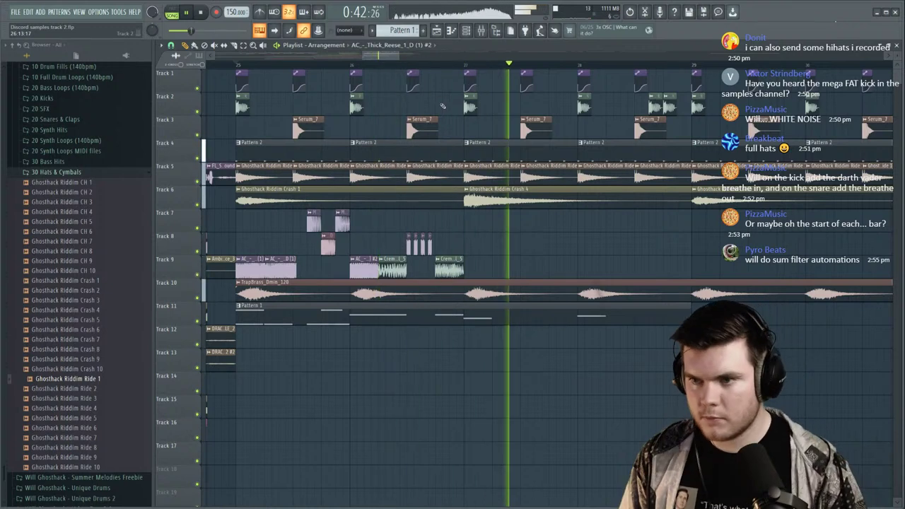
Select the four reese stutter hits on Track 8, lengthen them slightly and replay from just before bar 25.
{"action": "scroll", "coordinate": [416, 226], "scroll_direction": "up", "scroll_amount": 4}
{"action": "key", "text": "space"}
{"action": "left_click_drag", "start_coordinate": [507, 244], "coordinate": [408, 239]}
{"action": "key", "text": "space"}
{"action": "key", "text": "space"}
{"action": "key", "text": "space"}
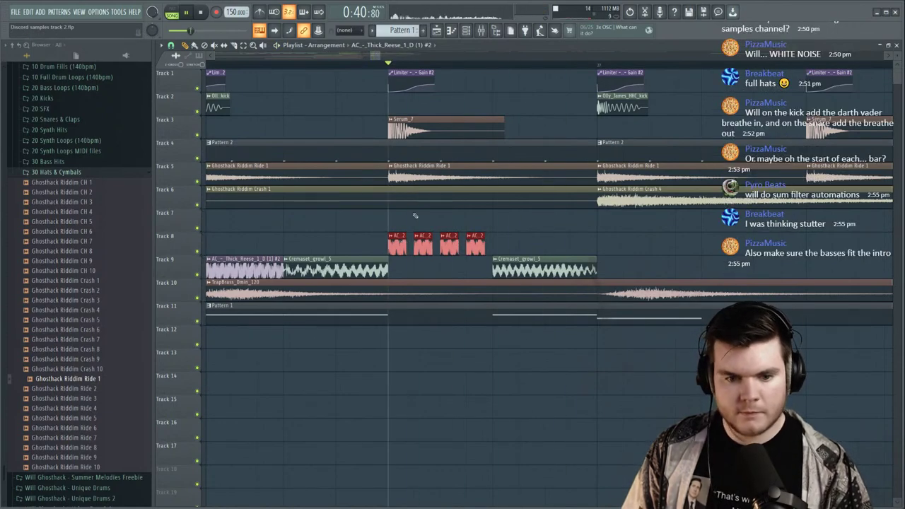
{"action": "scroll", "coordinate": [276, 69], "scroll_direction": "down", "scroll_amount": 5}
{"action": "left_click", "coordinate": [274, 67]}
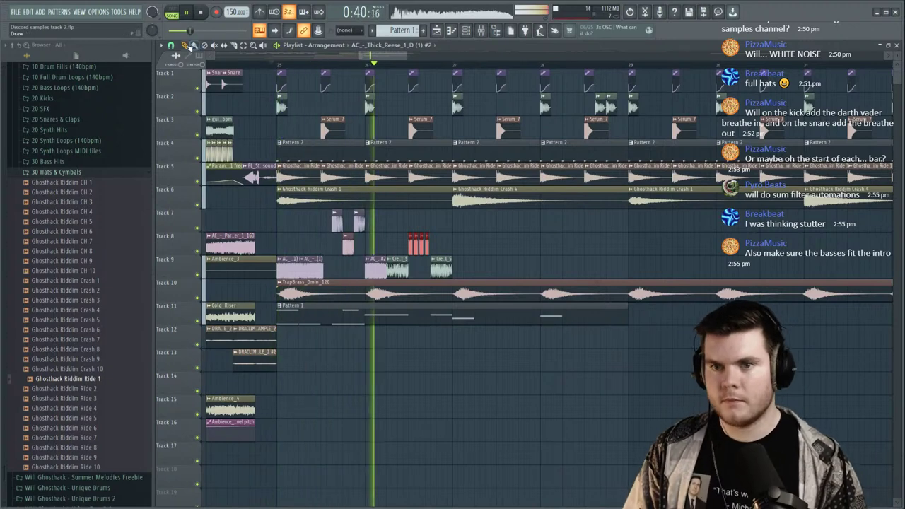
{"action": "key", "text": "space"}
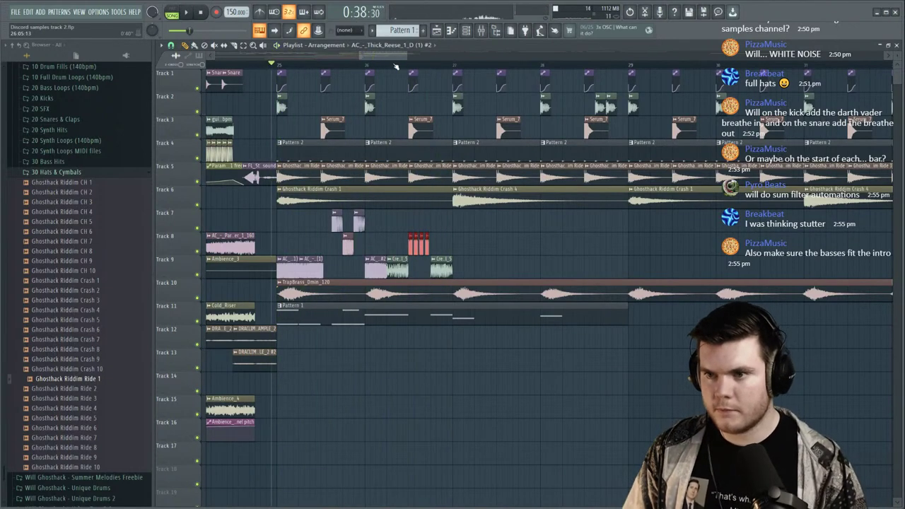
Delete the fourth stutter hit and extend the third one to the start of the growl at beat 4, auditioning the result.
{"action": "scroll", "coordinate": [414, 66], "scroll_direction": "up", "scroll_amount": 3}
{"action": "right_click", "coordinate": [475, 244]}
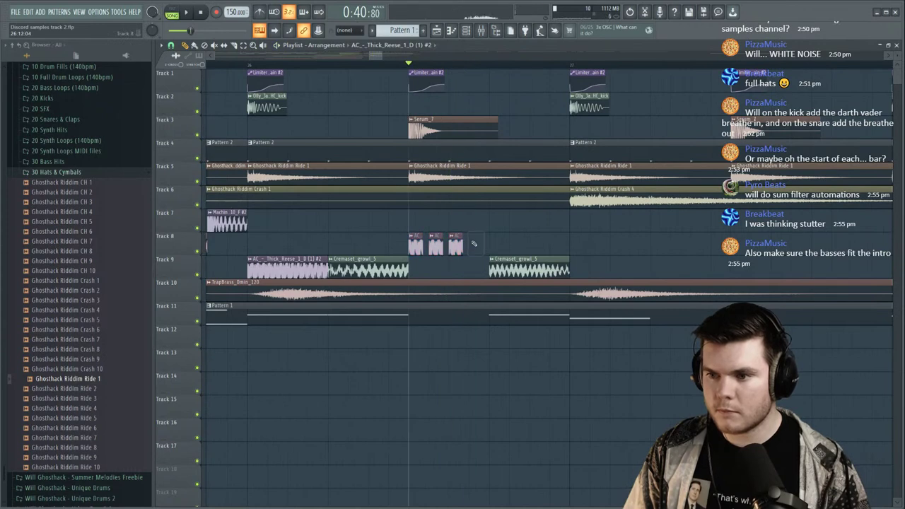
{"action": "left_click", "coordinate": [476, 244]}
{"action": "key", "text": "space"}
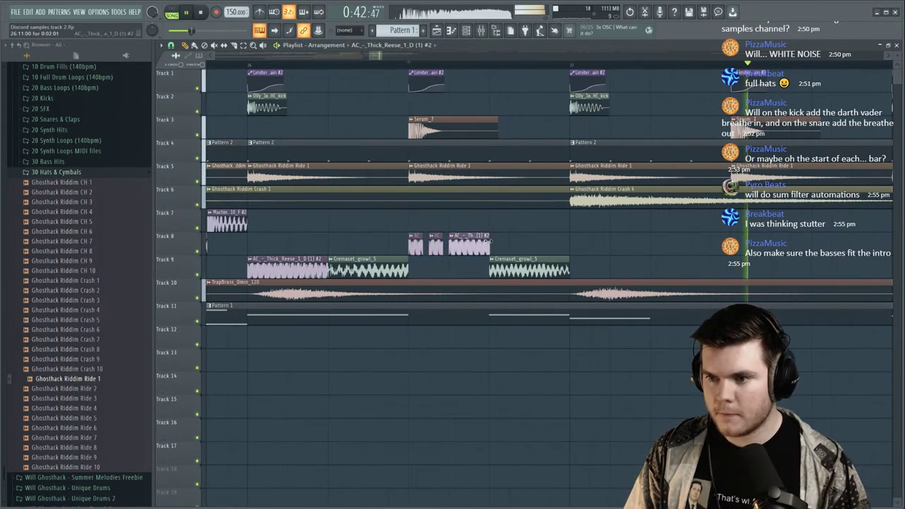
{"action": "key", "text": "space"}
{"action": "key", "text": "space"}
{"action": "key", "text": "space"}
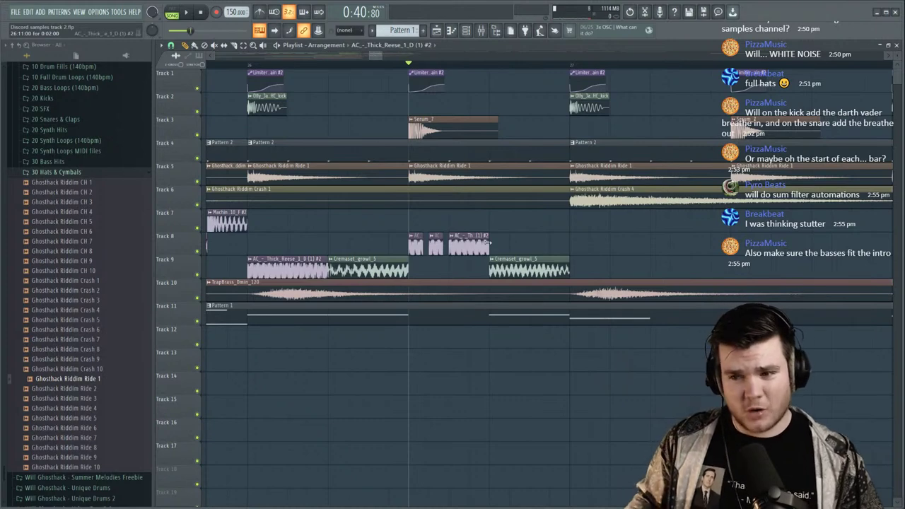
Glance at the pitched reese channel's settings and play the drop from bar 25 to examine the stutter in context.
{"action": "double_click", "coordinate": [486, 243]}
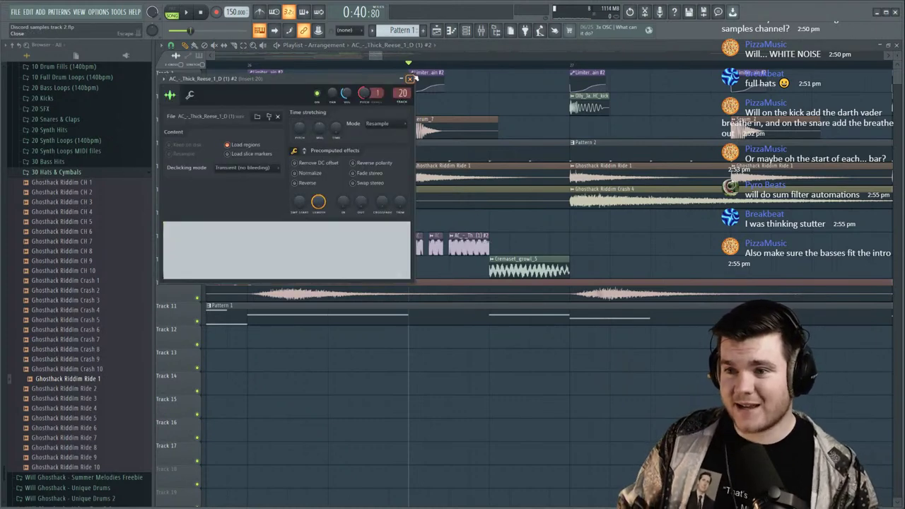
{"action": "left_click", "coordinate": [411, 78]}
{"action": "scroll", "coordinate": [410, 61], "scroll_direction": "down", "scroll_amount": 5}
{"action": "left_click", "coordinate": [388, 64]}
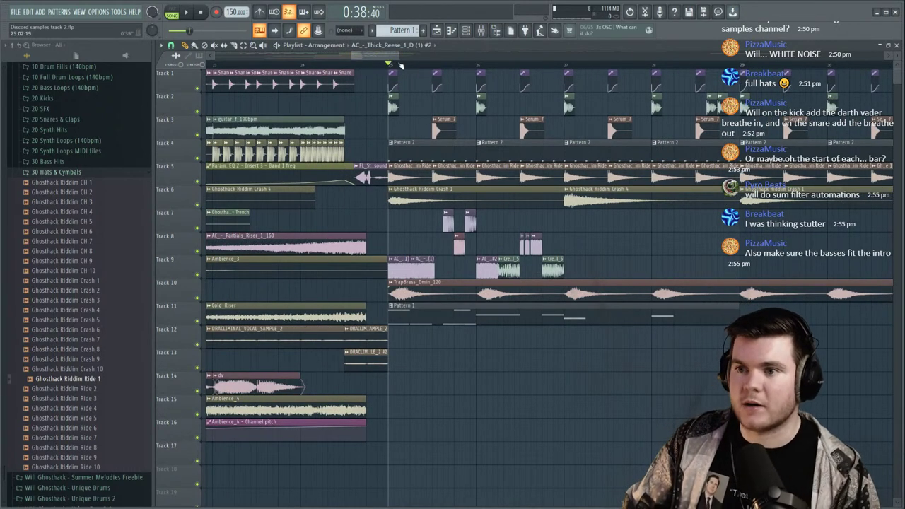
{"action": "scroll", "coordinate": [400, 65], "scroll_direction": "down", "scroll_amount": 3}
{"action": "key", "text": "space"}
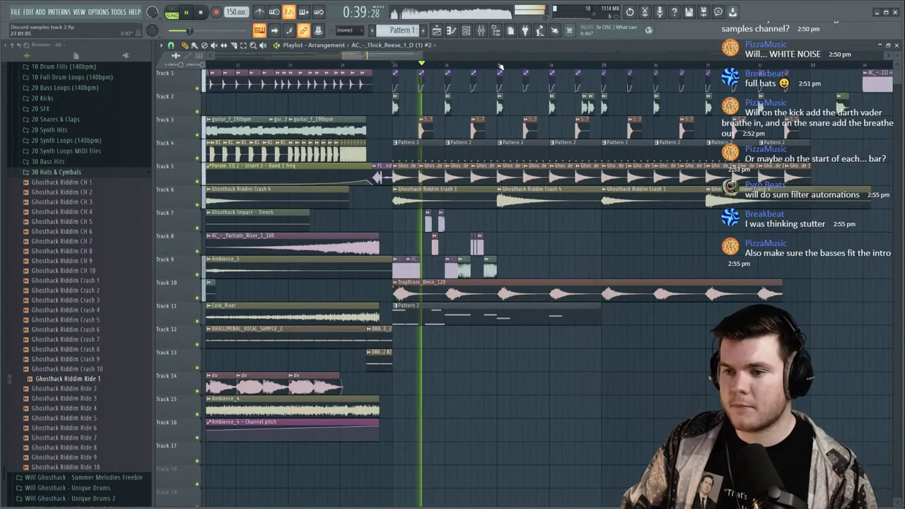
{"action": "scroll", "coordinate": [499, 66], "scroll_direction": "up", "scroll_amount": 3}
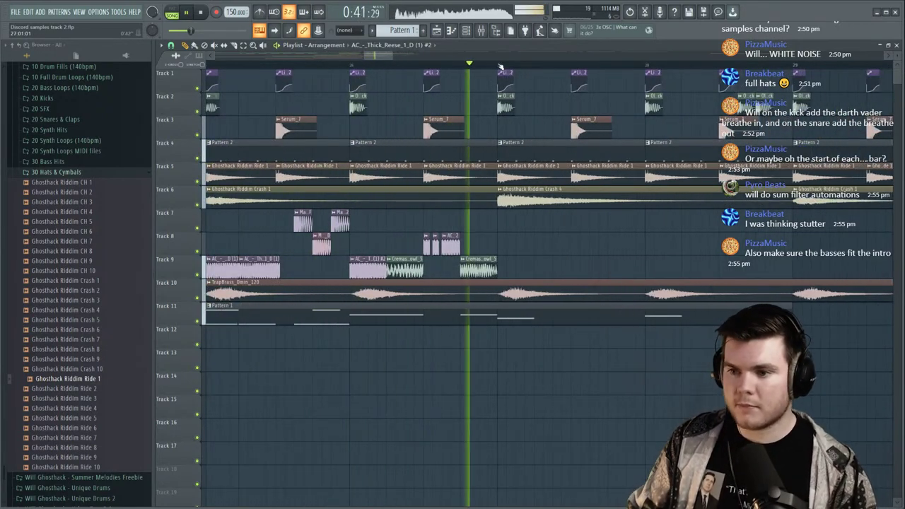
Try shortening the second reese stutter hit on Track 8 while replaying from beat 3 of bar 26.
{"action": "key", "text": "space"}
{"action": "left_click", "coordinate": [452, 65]}
{"action": "key", "text": "space"}
{"action": "scroll", "coordinate": [459, 66], "scroll_direction": "up", "scroll_amount": 4}
{"action": "key", "text": "space"}
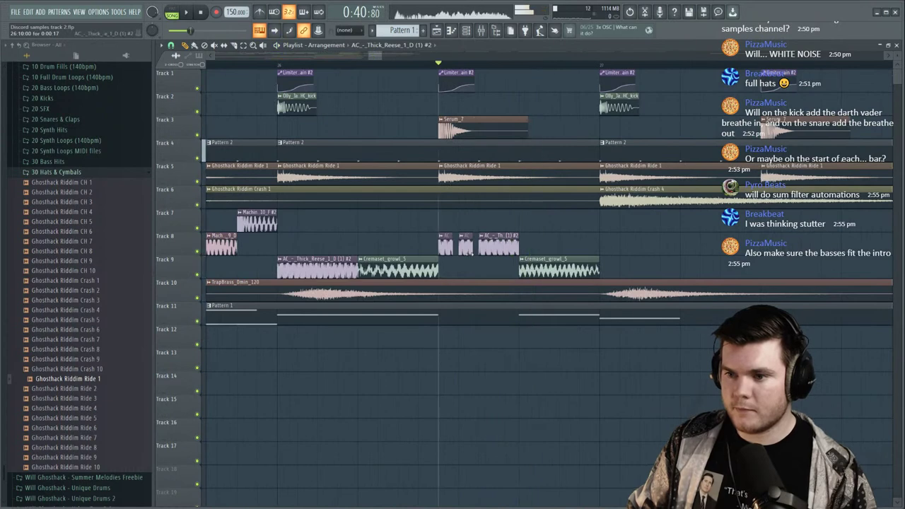
{"action": "key", "text": "space"}
{"action": "key", "text": "space"}
{"action": "key", "text": "space"}
{"action": "key", "text": "space"}
{"action": "key", "text": "space"}
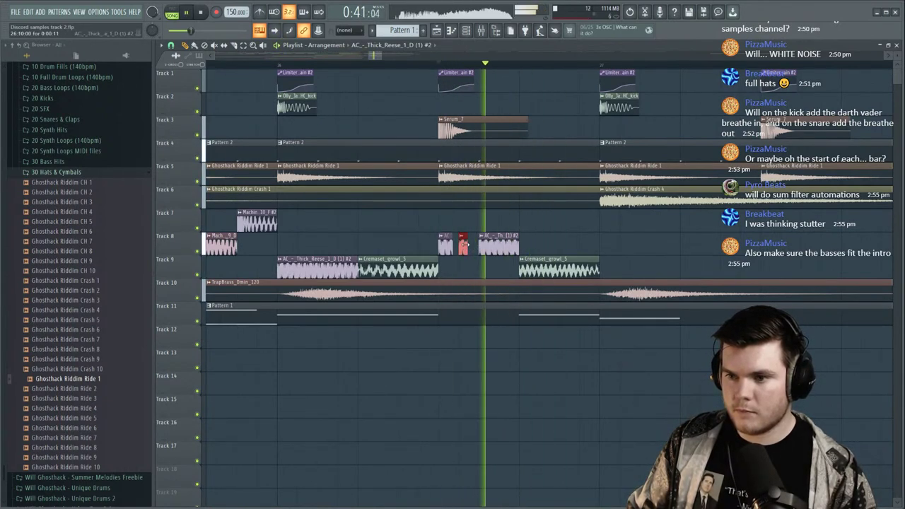
Lengthen the second stutter hit slightly again, auditioning it from beat 3 and from the start of bar 26.
{"action": "key", "text": "space"}
{"action": "key", "text": "space"}
{"action": "key", "text": "space"}
{"action": "key", "text": "space"}
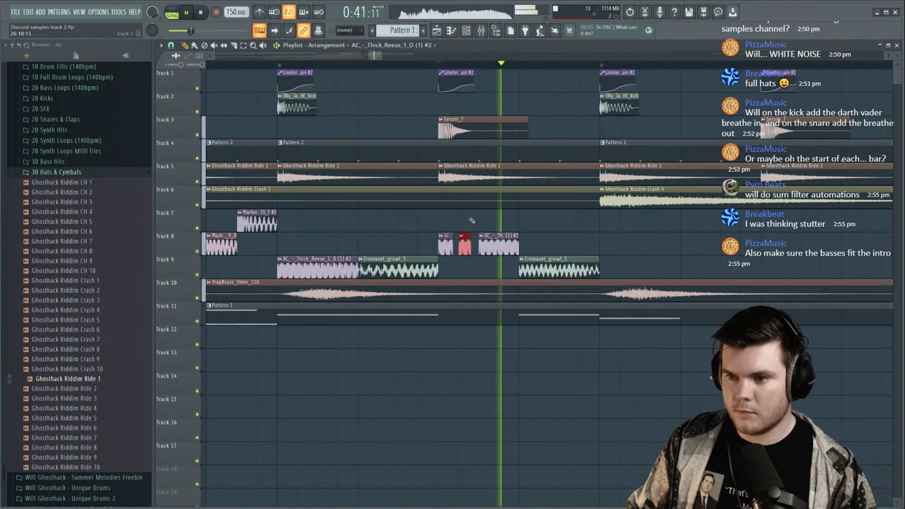
{"action": "key", "text": "space"}
{"action": "key", "text": "space"}
{"action": "key", "text": "space"}
{"action": "key", "text": "space"}
{"action": "key", "text": "space"}
{"action": "scroll", "coordinate": [279, 64], "scroll_direction": "down", "scroll_amount": 4}
{"action": "key", "text": "space"}
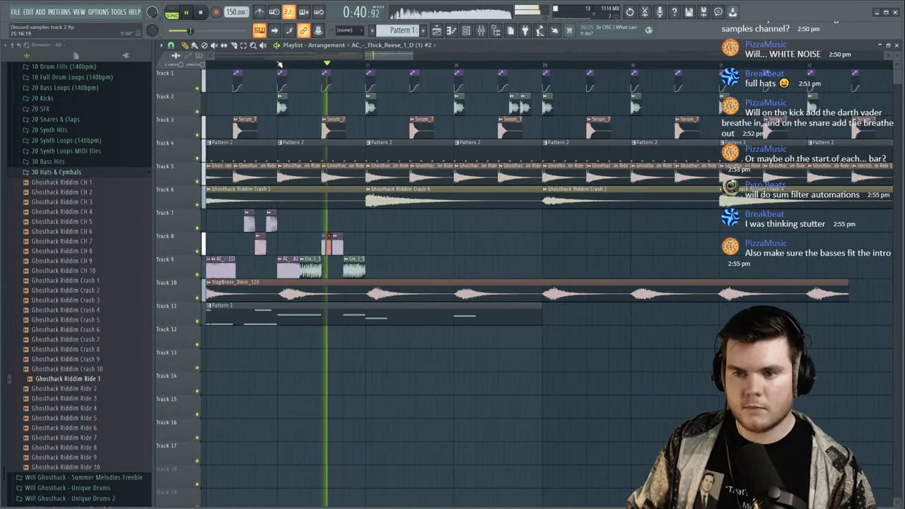
{"action": "key", "text": "space"}
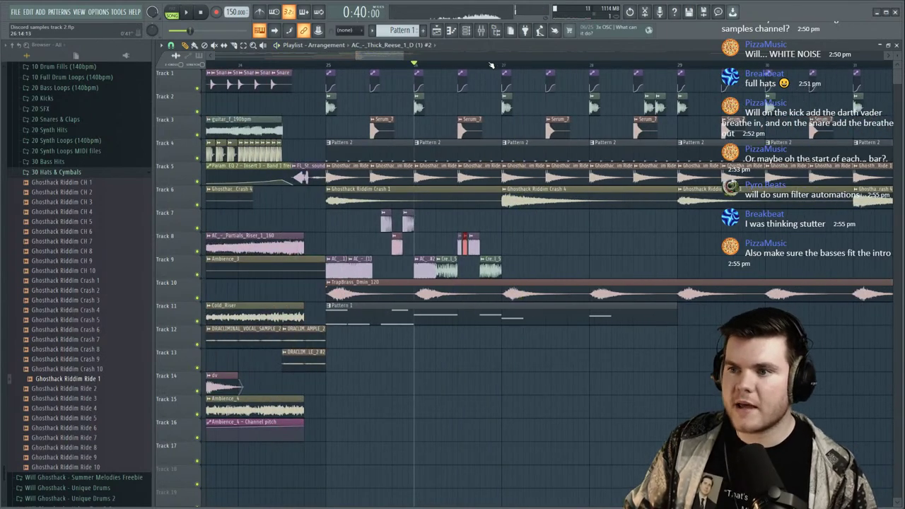
Reorder the stutter on Track 8 so the long hit starts at beat 3 of bar 26, followed by the two short hits.
{"action": "scroll", "coordinate": [491, 65], "scroll_direction": "up", "scroll_amount": 4}
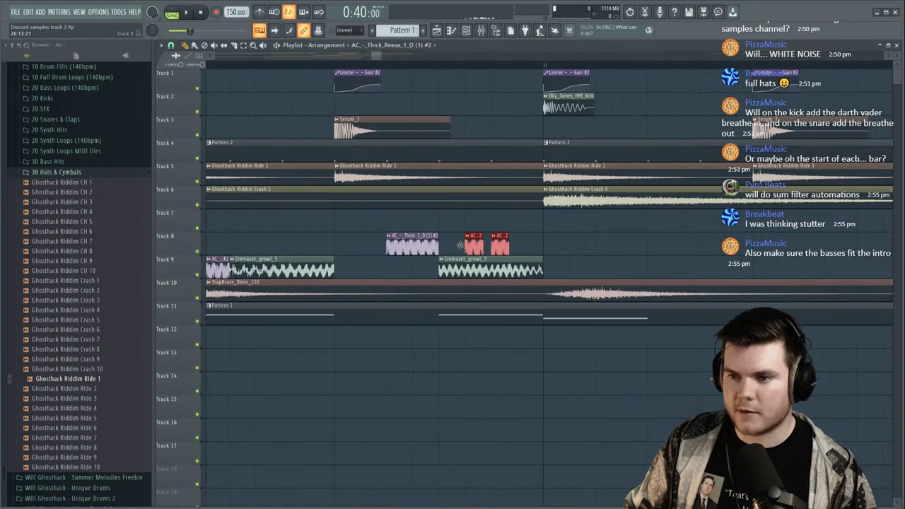
{"action": "left_click", "coordinate": [411, 242]}
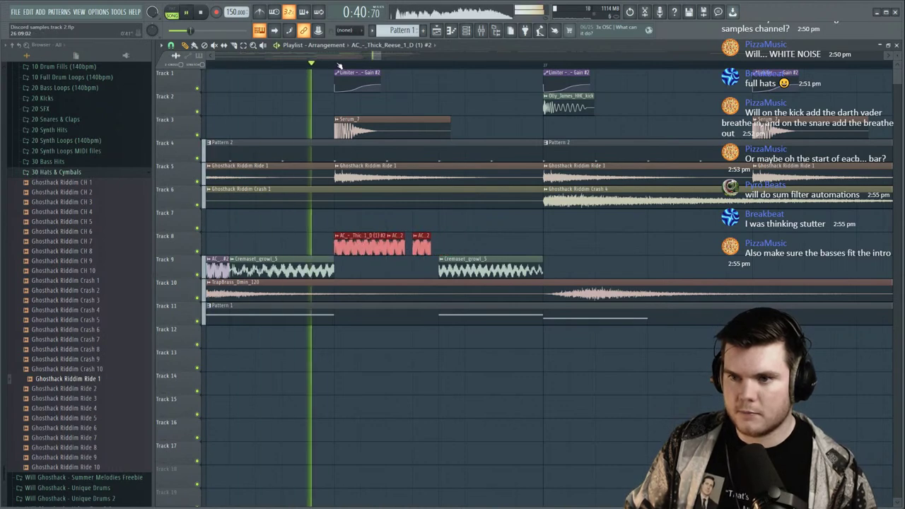
{"action": "left_click", "coordinate": [391, 265]}
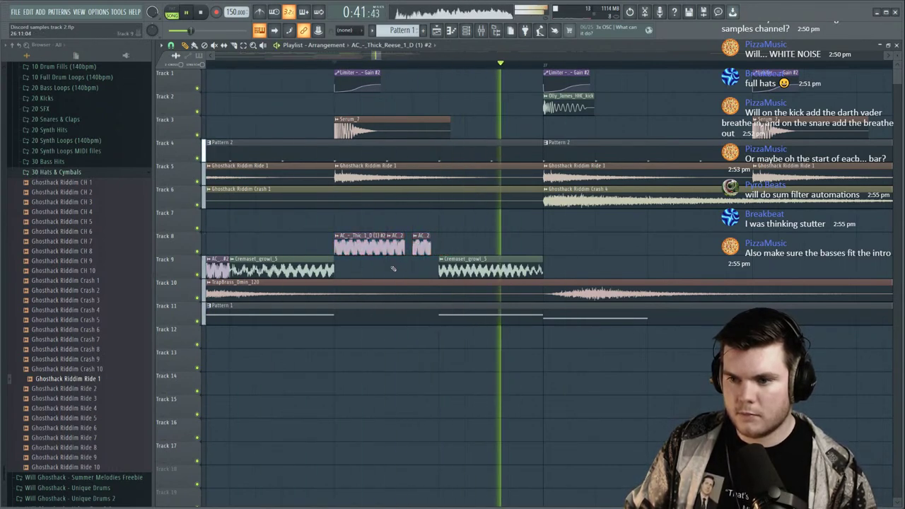
{"action": "key", "text": "space"}
{"action": "key", "text": "space"}
{"action": "key", "text": "space"}
Play the drop from just before bar 25 to check the reordered stutter in context.
{"action": "scroll", "coordinate": [383, 68], "scroll_direction": "down", "scroll_amount": 4}
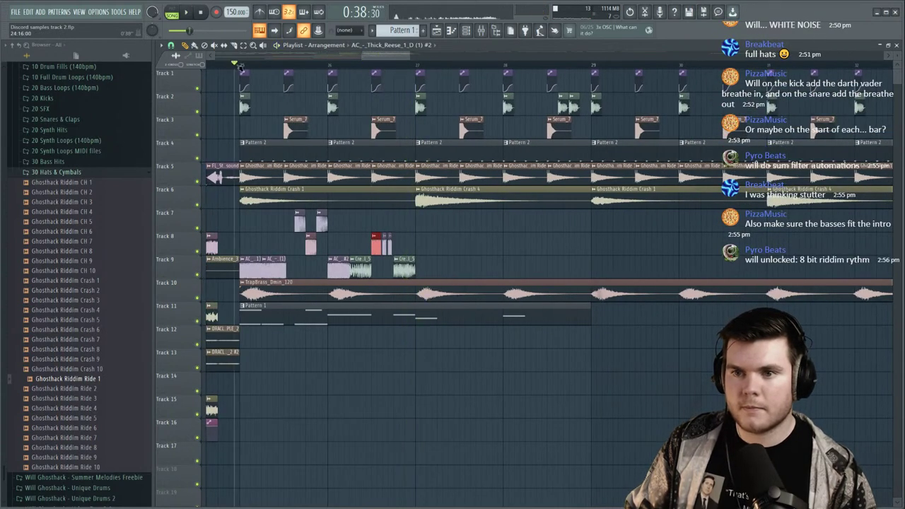
{"action": "left_click", "coordinate": [240, 67]}
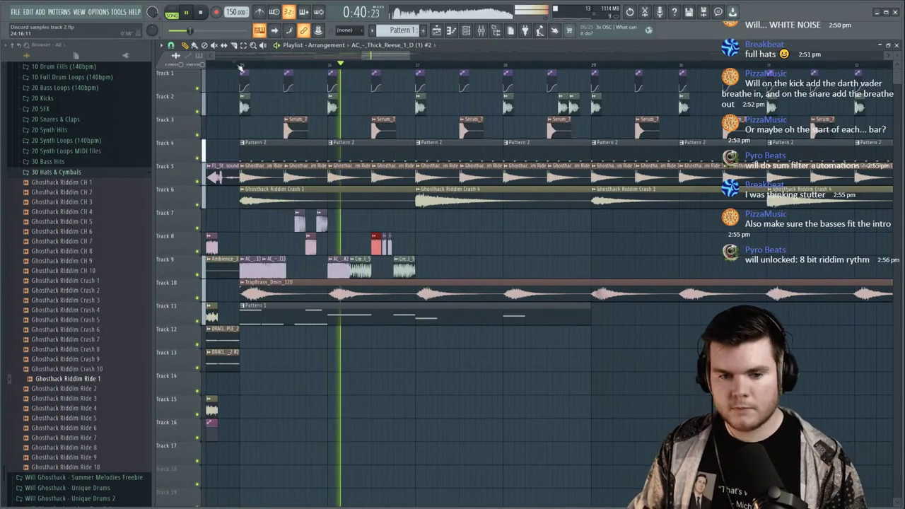
{"action": "key", "text": "space"}
{"action": "key", "text": "space"}
{"action": "key", "text": "space"}
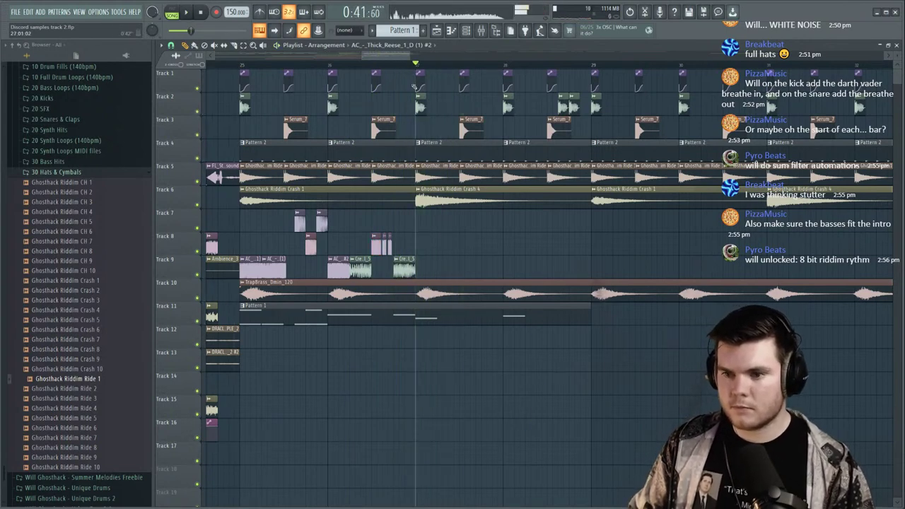
Try the pitched reese clip from bar 26 at the start of bar 27 on Track 9, auditioning it with the track soloed.
{"action": "key", "text": "space"}
{"action": "left_click", "coordinate": [424, 268]}
{"action": "key", "text": "space"}
{"action": "key", "text": "space"}
{"action": "key", "text": "space"}
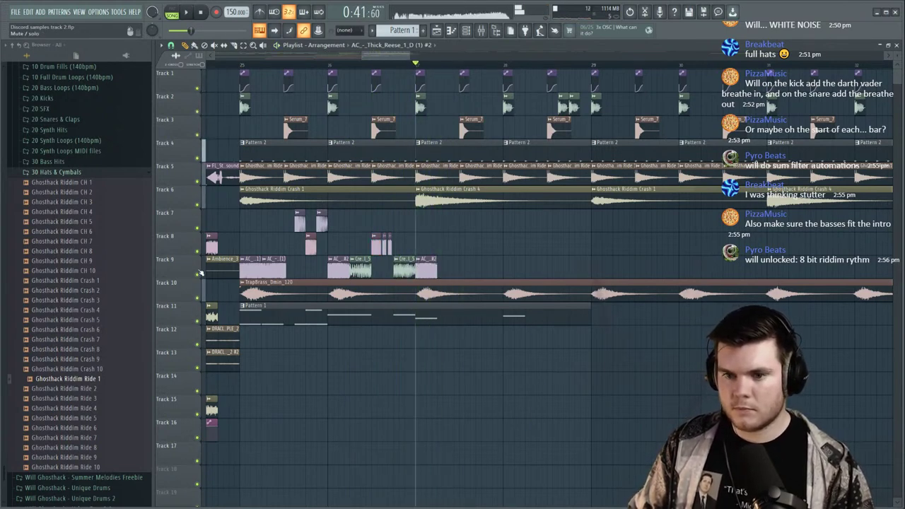
{"action": "right_click", "coordinate": [197, 274]}
{"action": "key", "text": "space"}
{"action": "key", "text": "space"}
Check the notes in Pattern 1, then place the original reese at bar 27 on Track 9 and make the clip unique.
{"action": "double_click", "coordinate": [425, 310]}
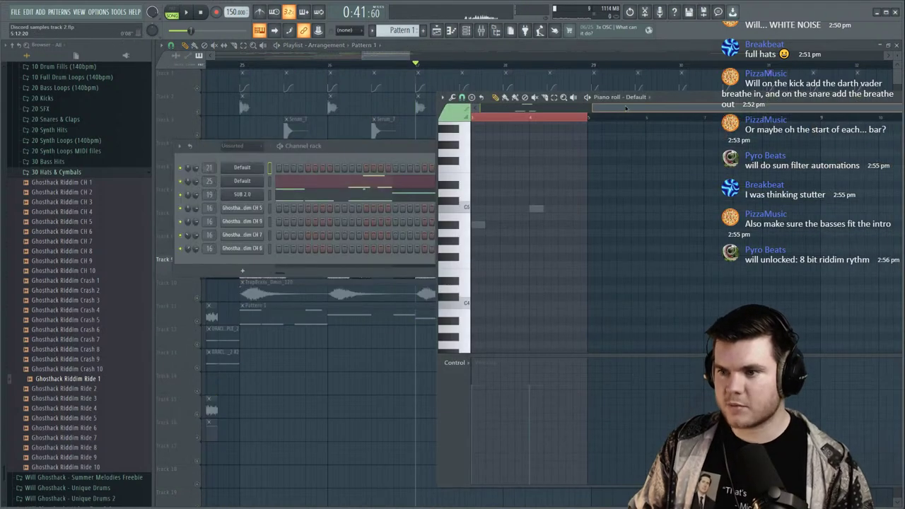
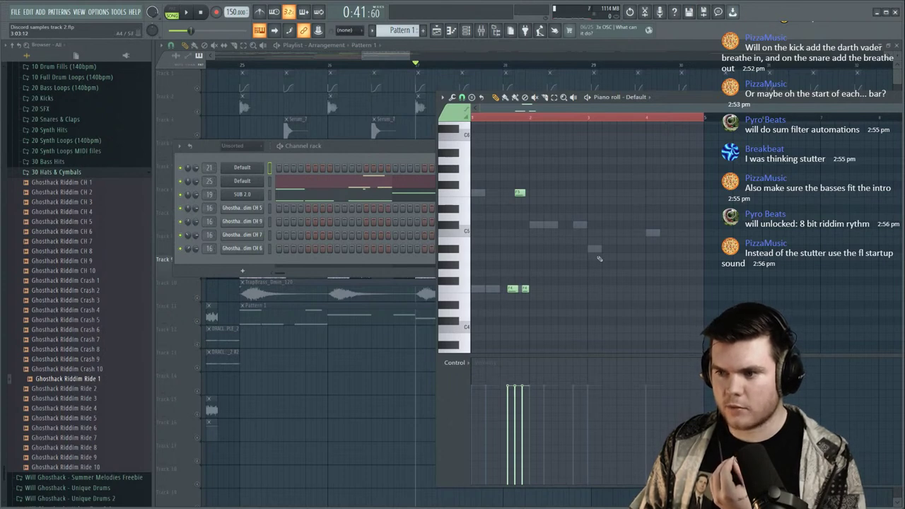
{"action": "left_click", "coordinate": [568, 47]}
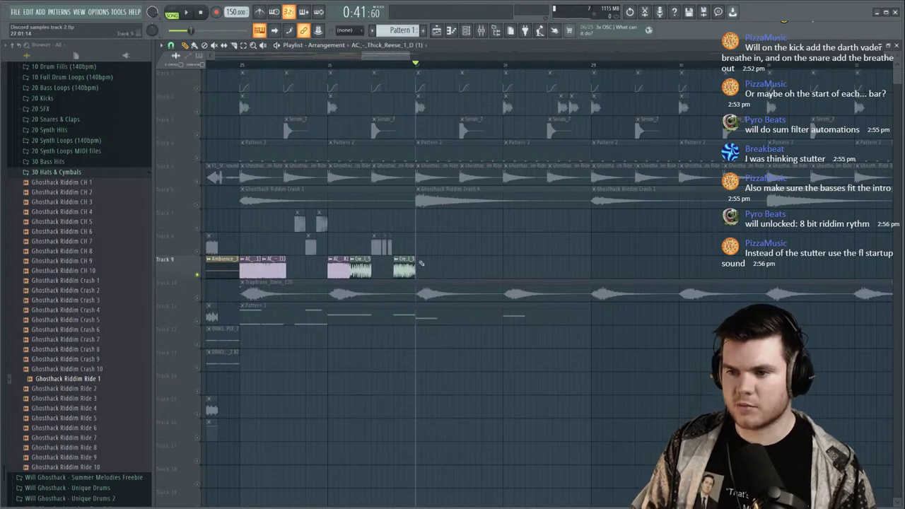
{"action": "right_click", "coordinate": [422, 262]}
{"action": "left_click", "coordinate": [438, 323]}
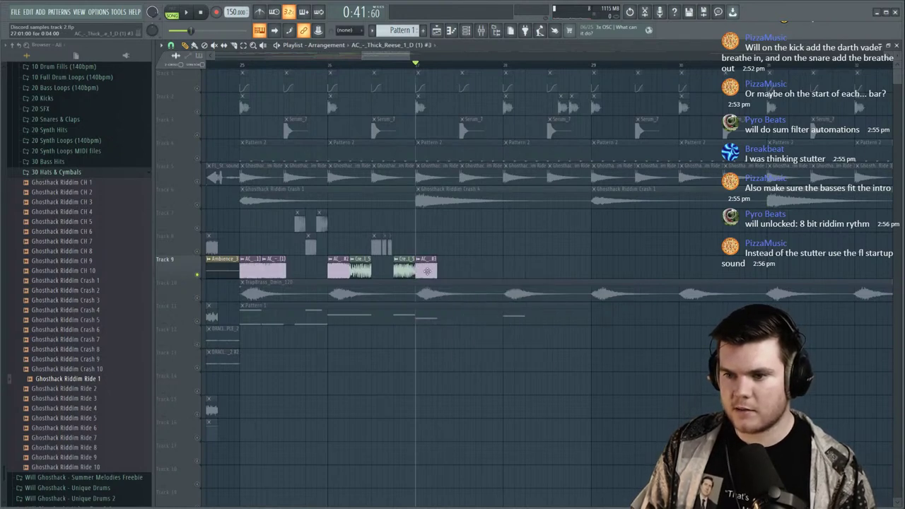
Repitch the new reese channel using an 8-semitone pitch range, unsolo Track 9 and play the drop.
{"action": "double_click", "coordinate": [418, 262]}
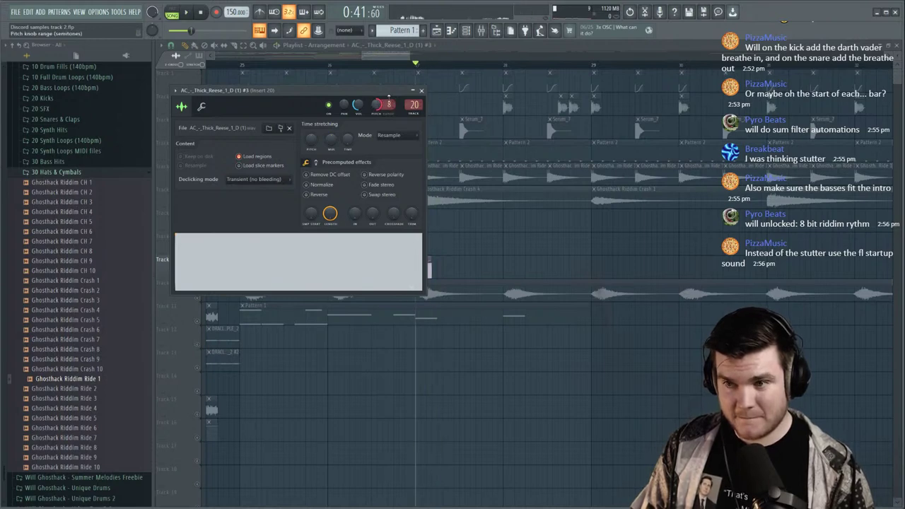
{"action": "left_click", "coordinate": [421, 91]}
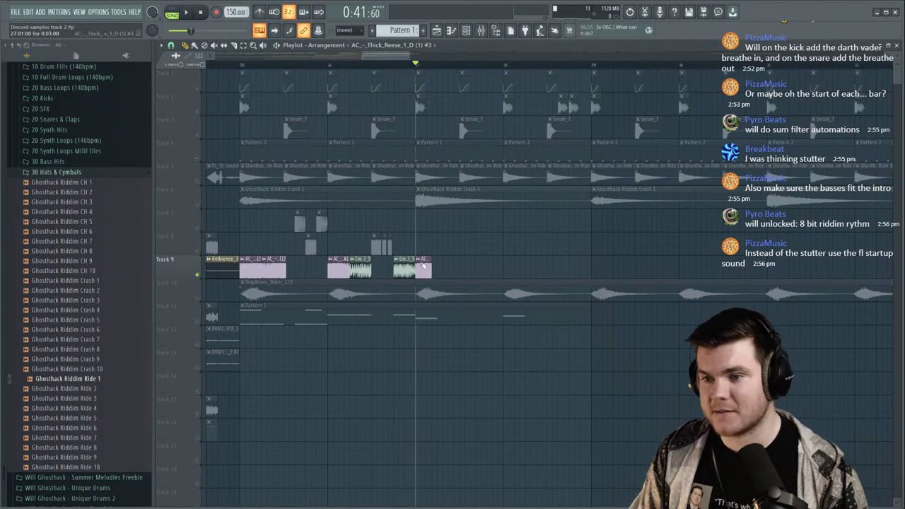
{"action": "key", "text": "space"}
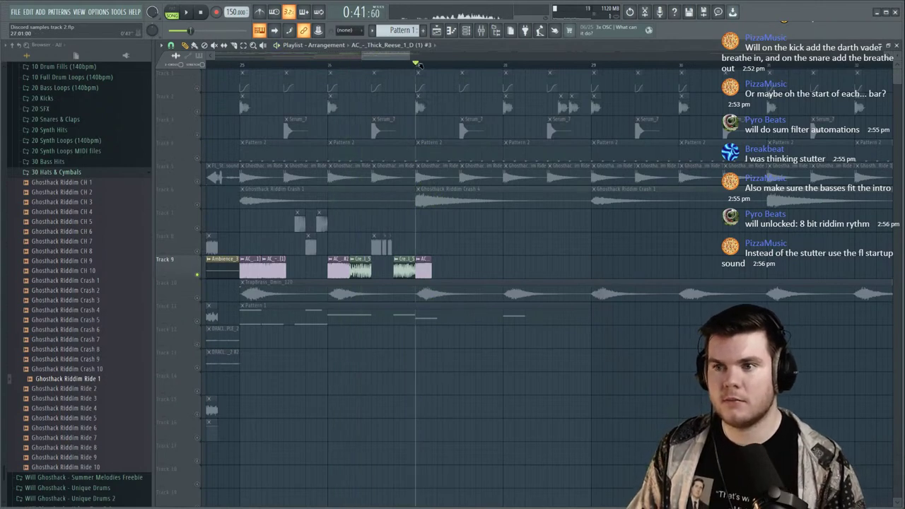
{"action": "key", "text": "space"}
{"action": "right_click", "coordinate": [198, 275]}
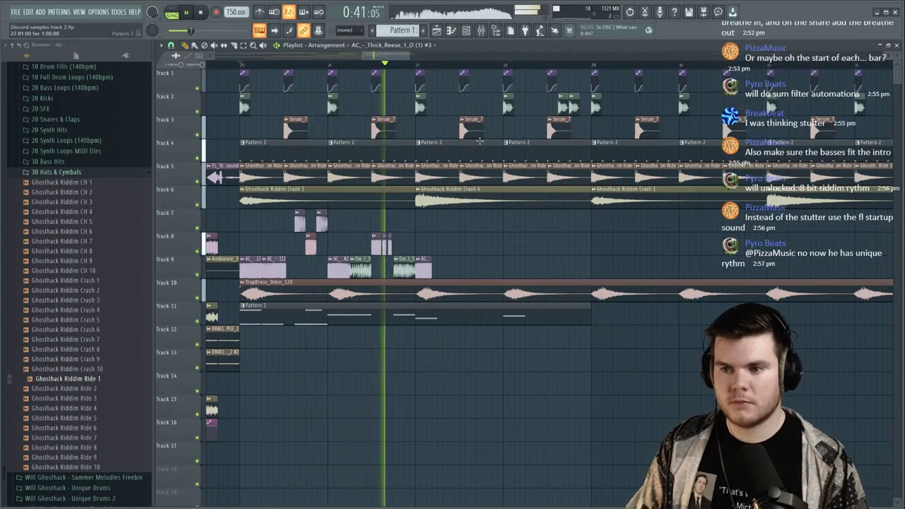
{"action": "key", "text": "space"}
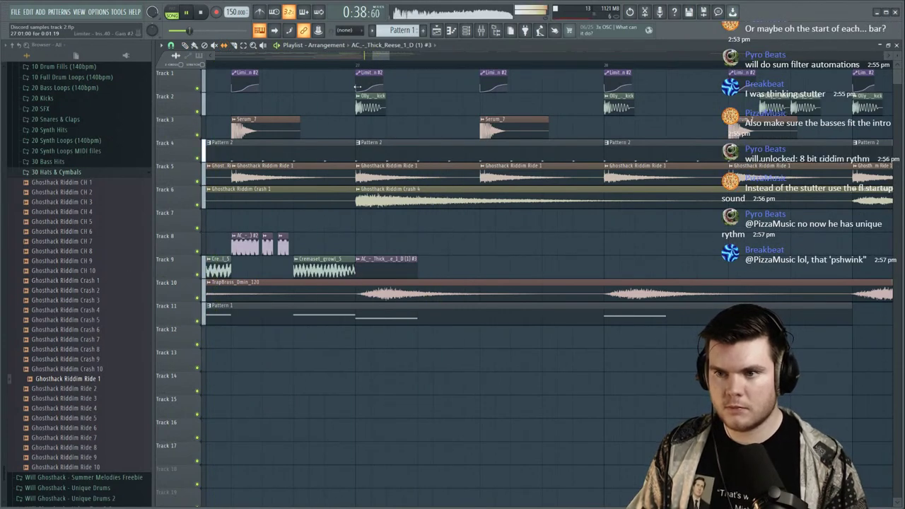
Slip the audio inside the one-beat reese clip at bar 27, replaying from the start of the bar.
{"action": "left_click", "coordinate": [365, 65]}
{"action": "key", "text": "space"}
{"action": "key", "text": "space"}
{"action": "key", "text": "space"}
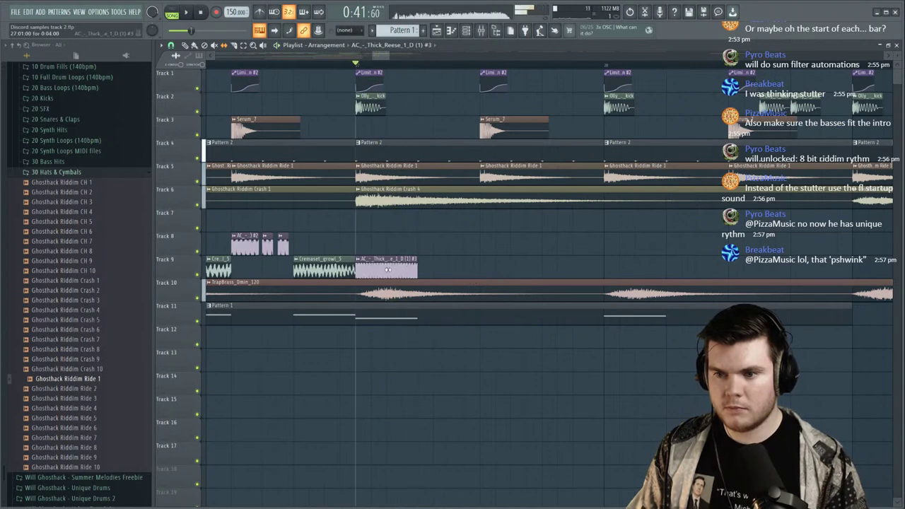
{"action": "key", "text": "space"}
{"action": "key", "text": "space"}
{"action": "key", "text": "space"}
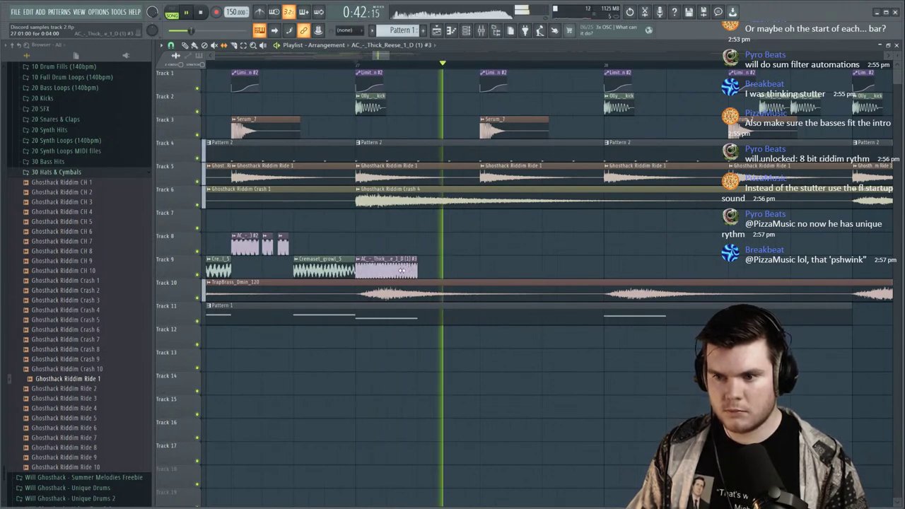
Solo Track 9 and set the bar 27 reese channel's pitch range to 4 semitones and its pitch to -400 cents.
{"action": "key", "text": "space"}
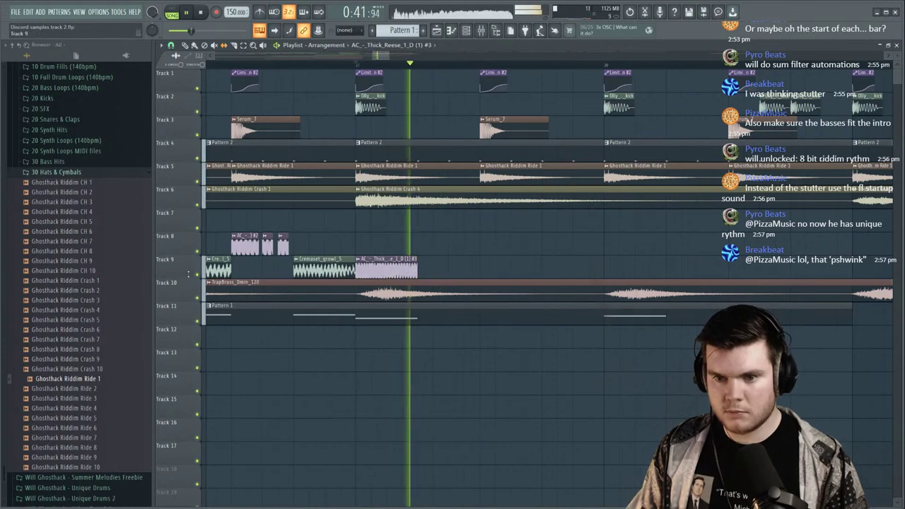
{"action": "right_click", "coordinate": [197, 274]}
{"action": "key", "text": "space"}
{"action": "key", "text": "space"}
{"action": "key", "text": "space"}
{"action": "key", "text": "space"}
{"action": "key", "text": "space"}
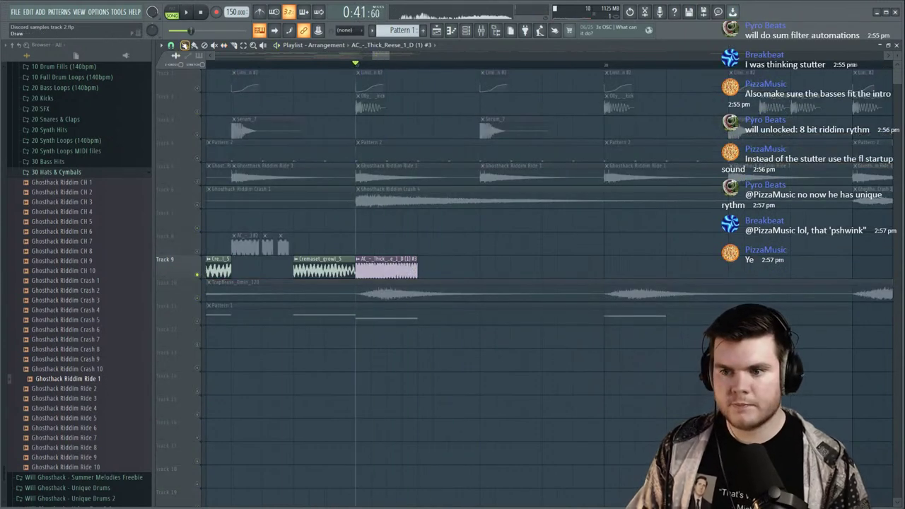
{"action": "double_click", "coordinate": [378, 259]}
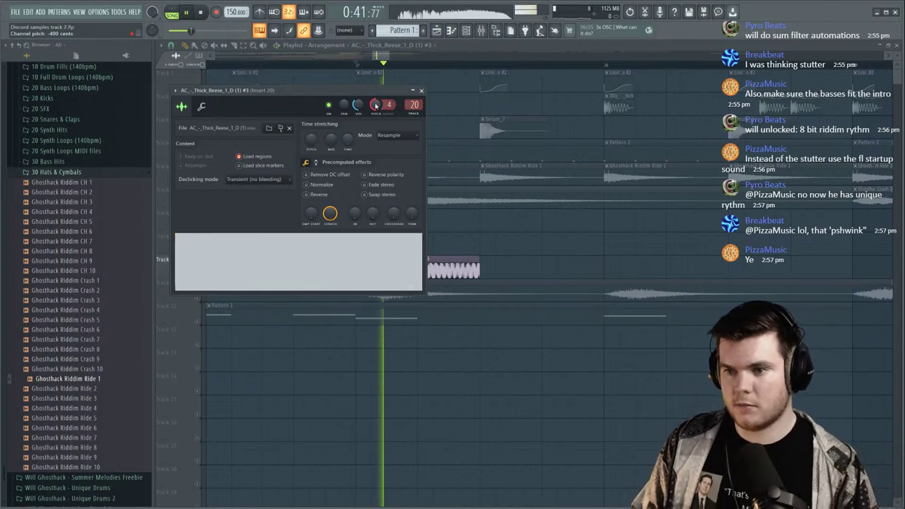
{"action": "left_click", "coordinate": [422, 90]}
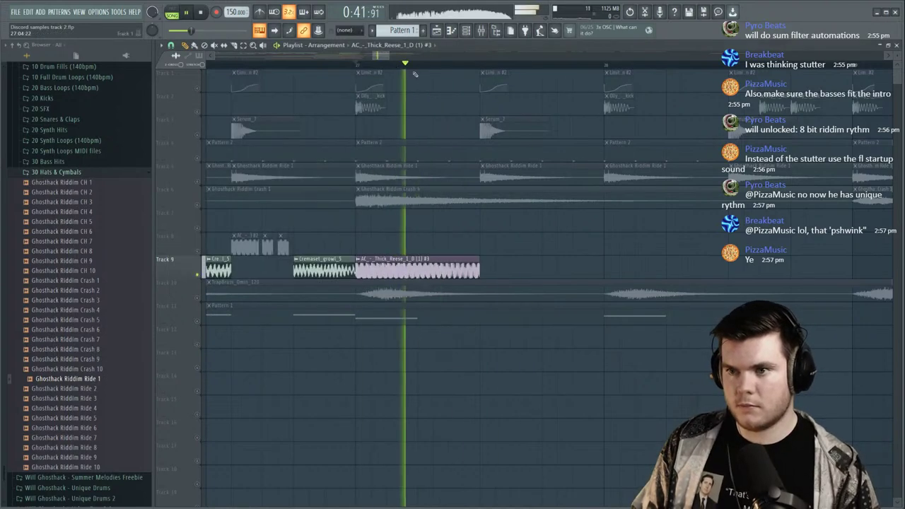
Trim the bar 27 reese clip to one beat to match the sub note and unsolo Track 9.
{"action": "scroll", "coordinate": [394, 97], "scroll_direction": "down", "scroll_amount": 3}
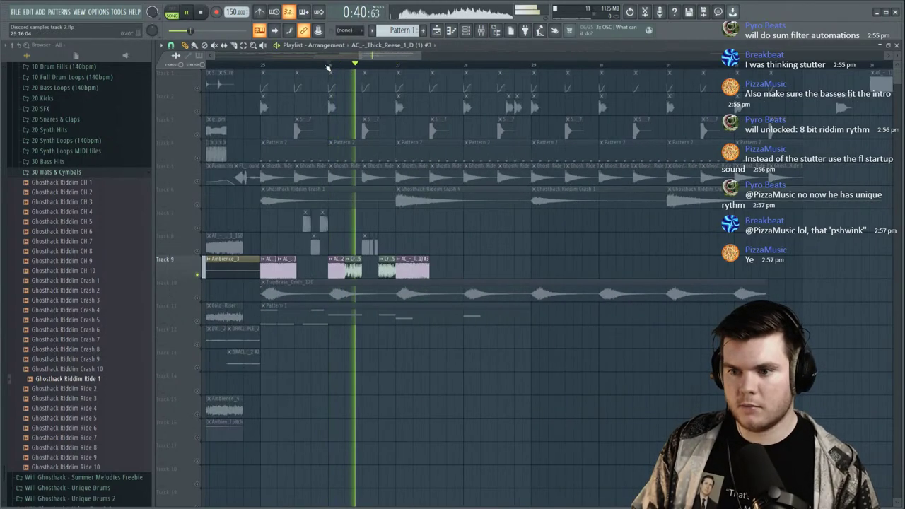
{"action": "scroll", "coordinate": [398, 66], "scroll_direction": "up", "scroll_amount": 5}
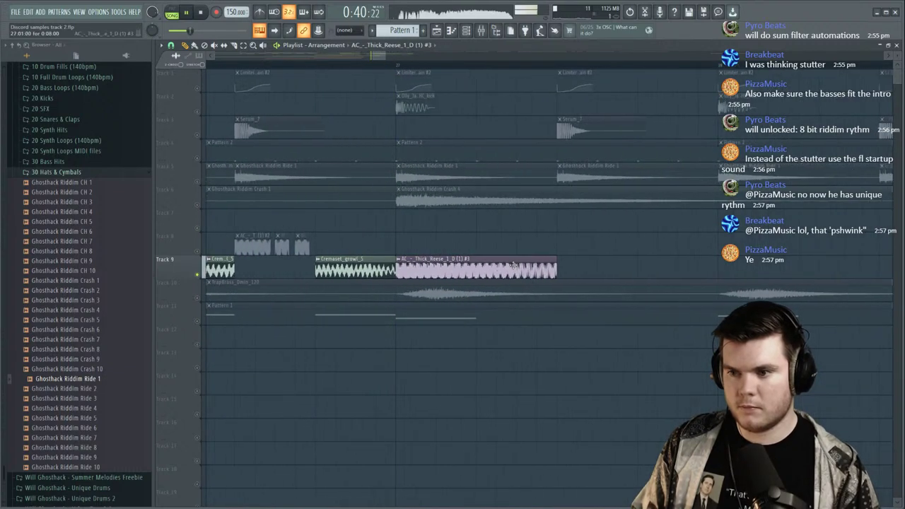
{"action": "left_click_drag", "start_coordinate": [556, 260], "coordinate": [476, 262]}
{"action": "left_click", "coordinate": [198, 275], "text": "ctrl"}
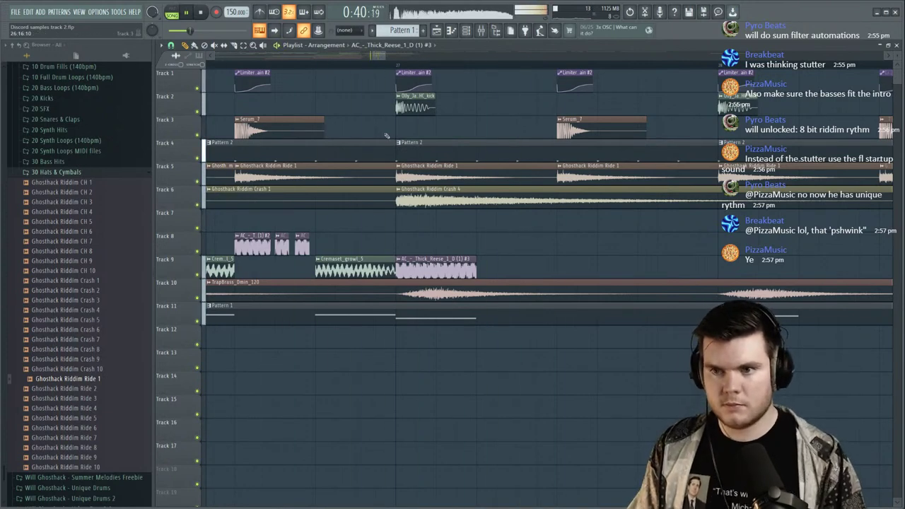
Delete the reese clip at the start of bar 27 on Track 9 and replay the drop.
{"action": "scroll", "coordinate": [369, 71], "scroll_direction": "down", "scroll_amount": 4}
{"action": "key", "text": "space"}
{"action": "key", "text": "space"}
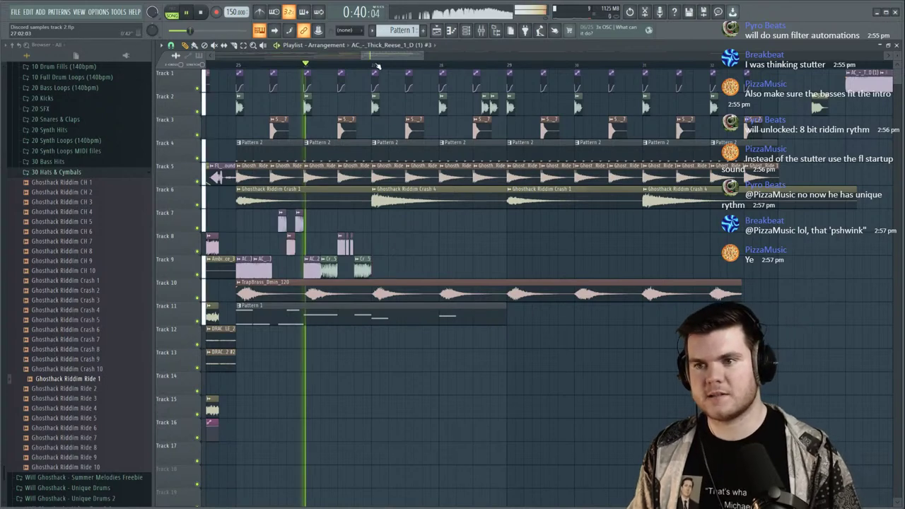
{"action": "scroll", "coordinate": [369, 67], "scroll_direction": "down", "scroll_amount": 4}
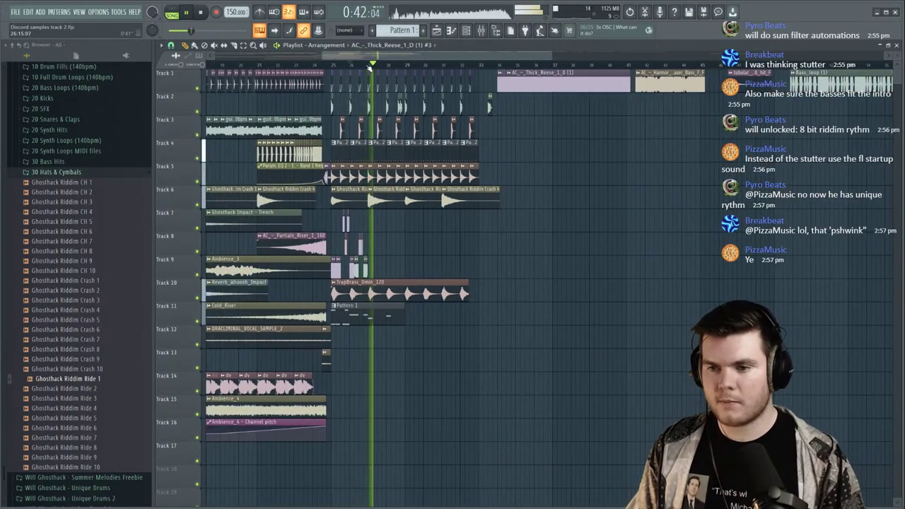
Play the drop from bar 25 and save the project.
{"action": "scroll", "coordinate": [368, 68], "scroll_direction": "up", "scroll_amount": 4}
{"action": "scroll", "coordinate": [369, 69], "scroll_direction": "up", "scroll_amount": 2}
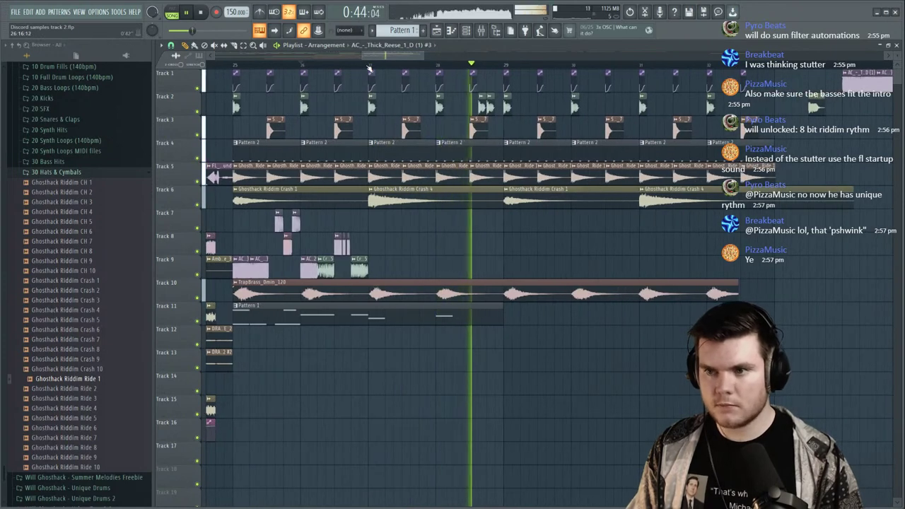
{"action": "left_click", "coordinate": [233, 66]}
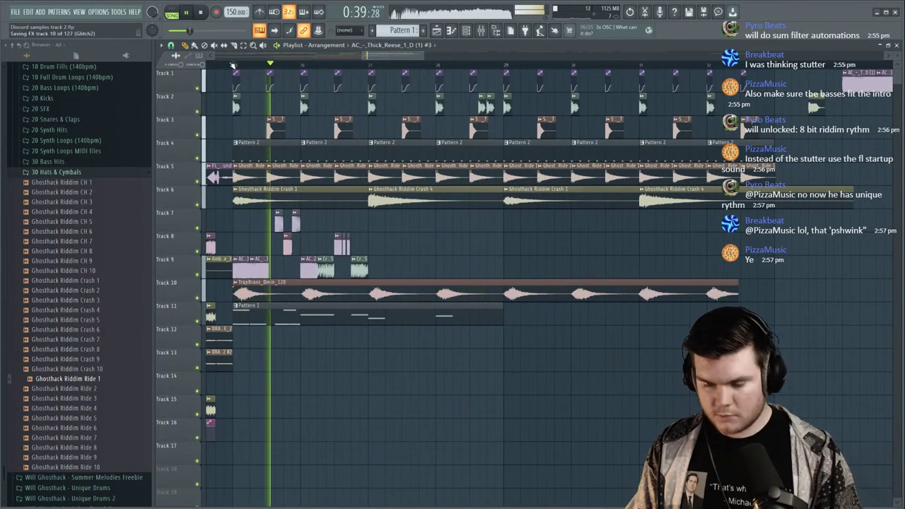
{"action": "key", "text": "space"}
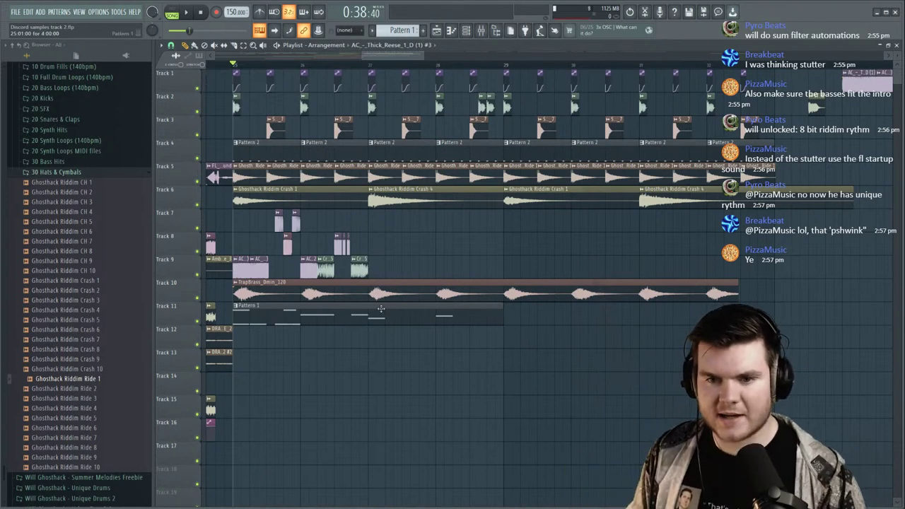
Collapse the hats and cymbals folder and audition the Bass_loop (1) clip parked on Track 1 around bar 49.
{"action": "left_click", "coordinate": [80, 172]}
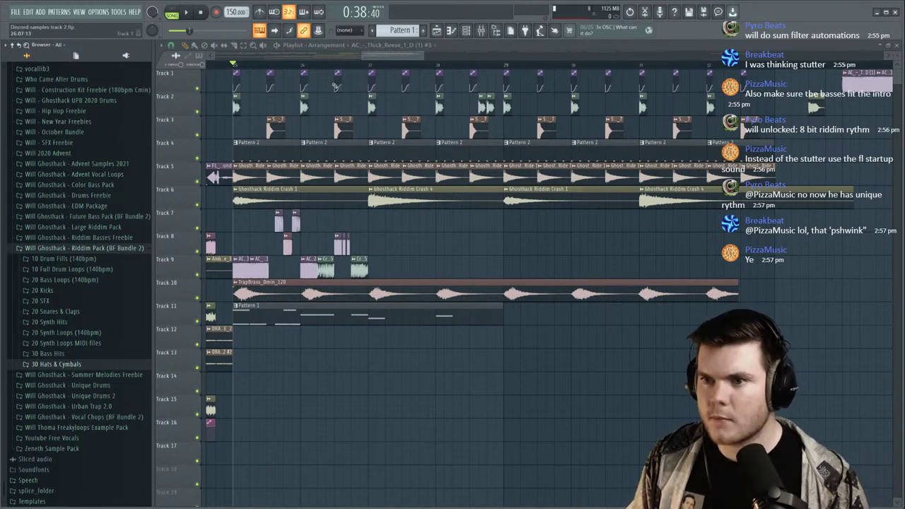
{"action": "scroll", "coordinate": [349, 65], "scroll_direction": "down", "scroll_amount": 4}
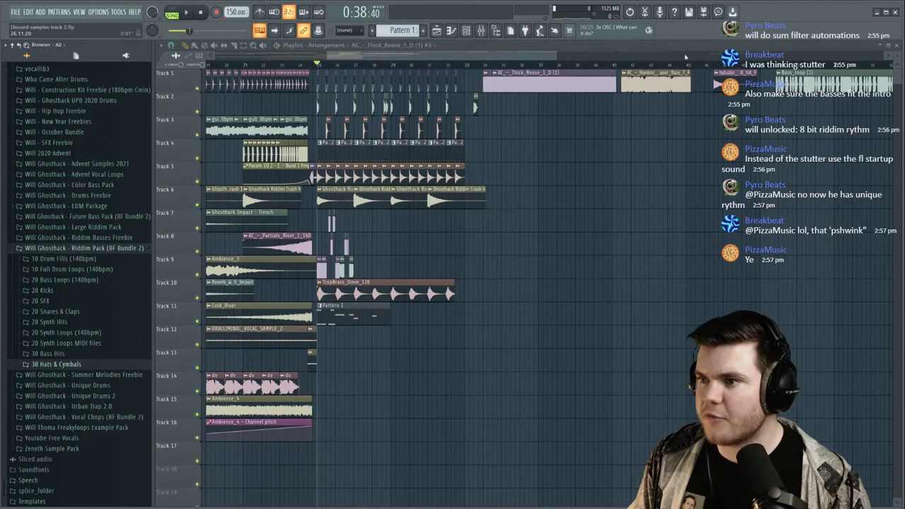
{"action": "scroll", "coordinate": [685, 62], "scroll_direction": "down", "scroll_amount": 3}
{"action": "key", "text": "space"}
{"action": "scroll", "coordinate": [697, 70], "scroll_direction": "up", "scroll_amount": 3}
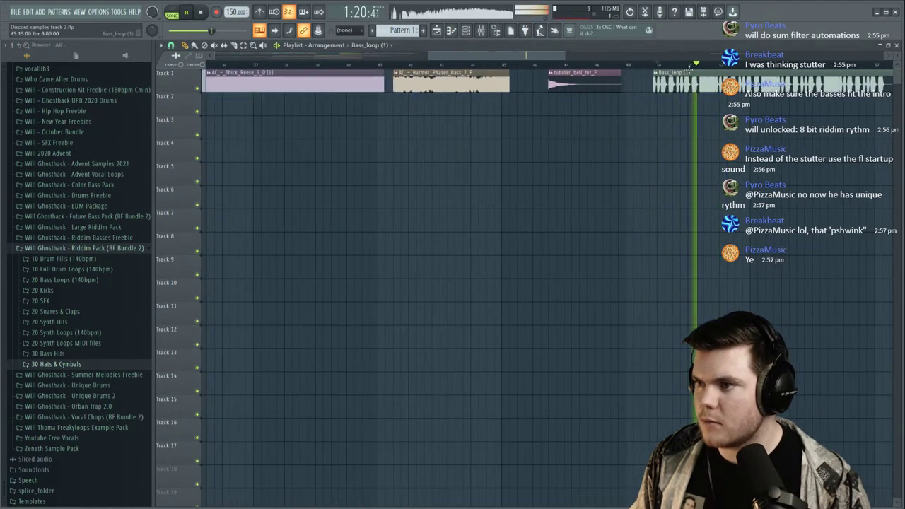
{"action": "key", "text": "space"}
Place a Bass_loop (1) clip on Track 12 in the drop and move its start to the middle of bar 25.
{"action": "left_click_drag", "start_coordinate": [555, 58], "coordinate": [458, 58]}
{"action": "left_click", "coordinate": [466, 337]}
{"action": "key", "text": "space"}
{"action": "left_click", "coordinate": [367, 62]}
{"action": "scroll", "coordinate": [403, 68], "scroll_direction": "up", "scroll_amount": 2}
{"action": "scroll", "coordinate": [403, 68], "scroll_direction": "up", "scroll_amount": 2}
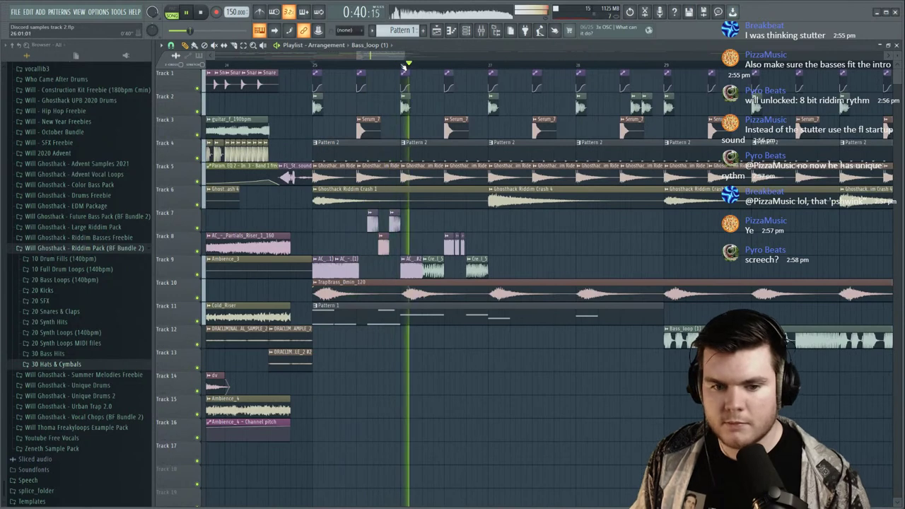
{"action": "key", "text": "space"}
{"action": "left_click_drag", "start_coordinate": [715, 340], "coordinate": [407, 344]}
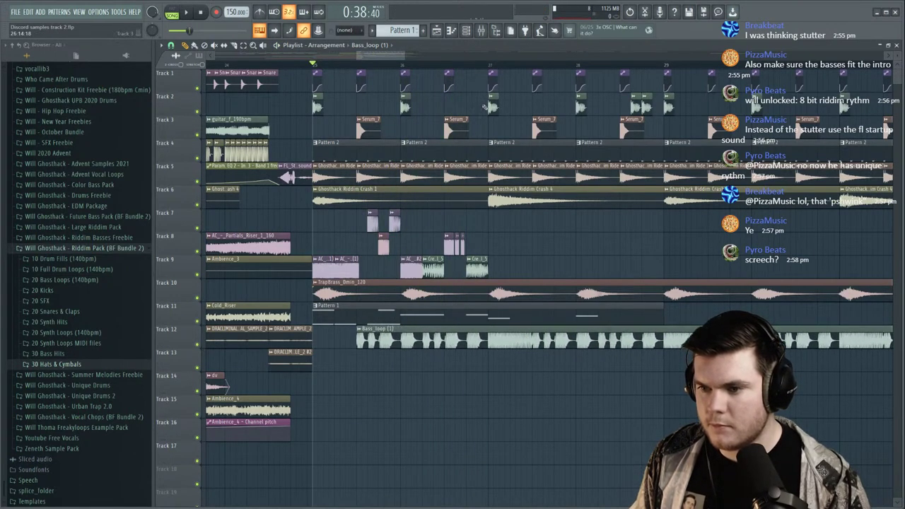
Cut the Bass_loop (1) clip down to the half-bar slice at bar 27, trim its start to the bar line and play it.
{"action": "left_click", "coordinate": [489, 64]}
{"action": "key", "text": "space"}
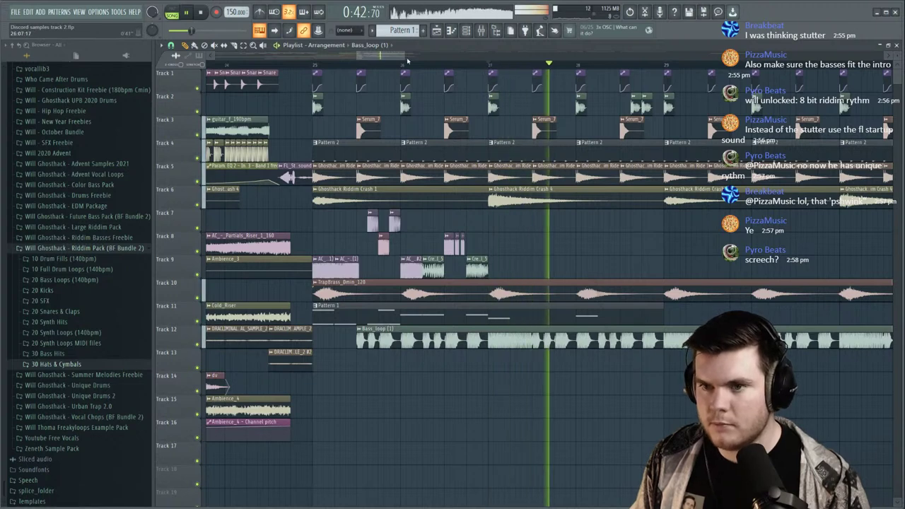
{"action": "key", "text": "space"}
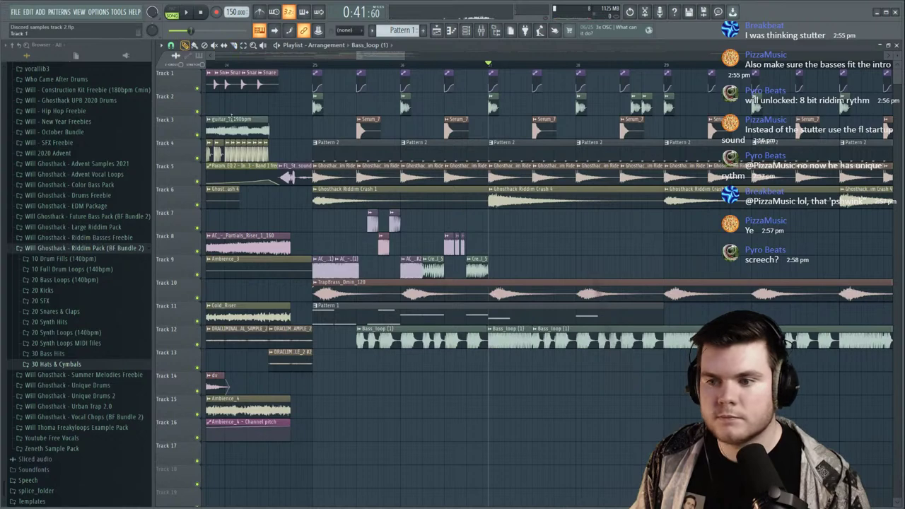
{"action": "scroll", "coordinate": [392, 253], "scroll_direction": "up", "scroll_amount": 3}
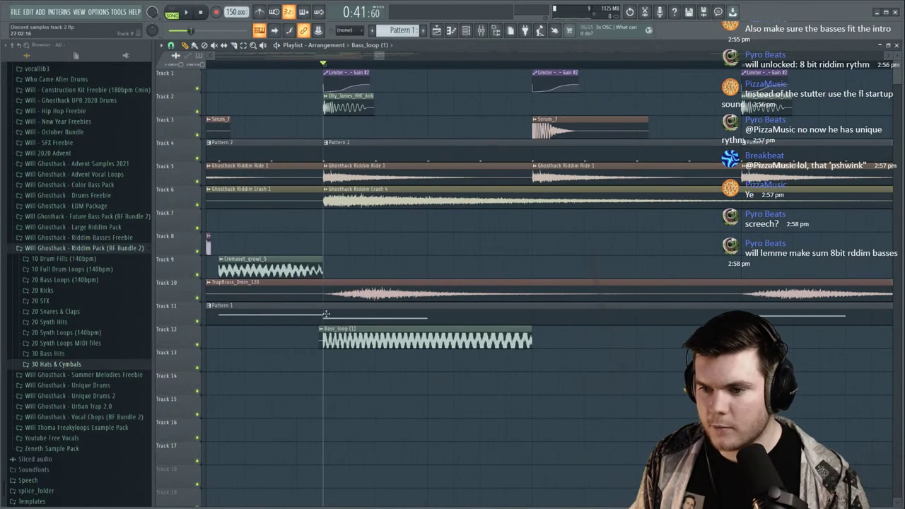
{"action": "scroll", "coordinate": [290, 287], "scroll_direction": "up", "scroll_amount": 2}
{"action": "left_click_drag", "start_coordinate": [312, 337], "coordinate": [321, 330]}
{"action": "scroll", "coordinate": [385, 85], "scroll_direction": "down", "scroll_amount": 4}
{"action": "key", "text": "space"}
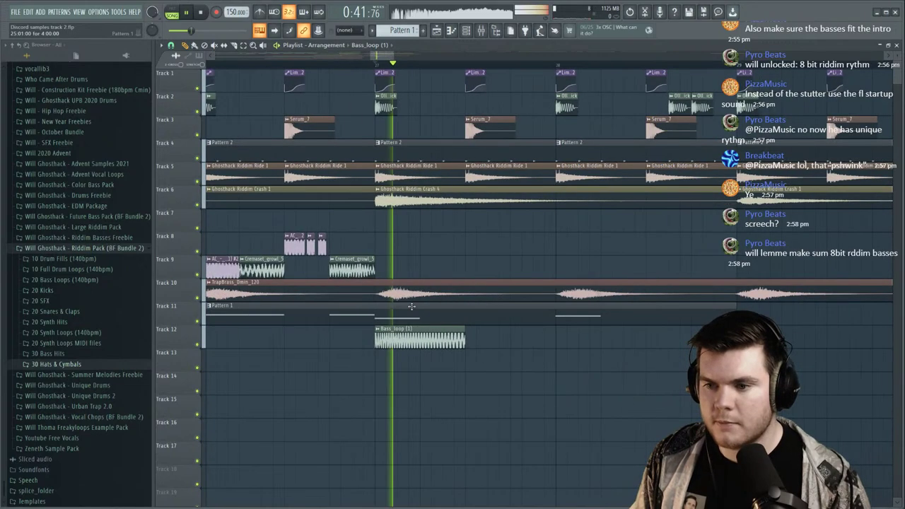
Lower the Bass_loop (1) channel volume to 47% and replay the drop leading into bar 27.
{"action": "double_click", "coordinate": [405, 330]}
{"action": "key", "text": "space"}
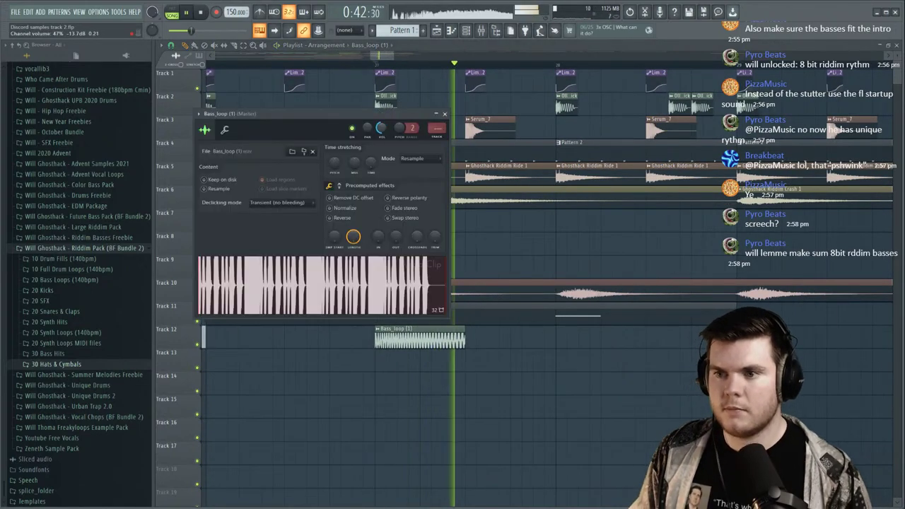
{"action": "left_click", "coordinate": [445, 114]}
{"action": "key", "text": "space"}
{"action": "key", "text": "space"}
{"action": "scroll", "coordinate": [427, 71], "scroll_direction": "down", "scroll_amount": 4}
{"action": "key", "text": "space"}
{"action": "left_click", "coordinate": [364, 66]}
{"action": "key", "text": "space"}
{"action": "scroll", "coordinate": [404, 67], "scroll_direction": "up", "scroll_amount": 4}
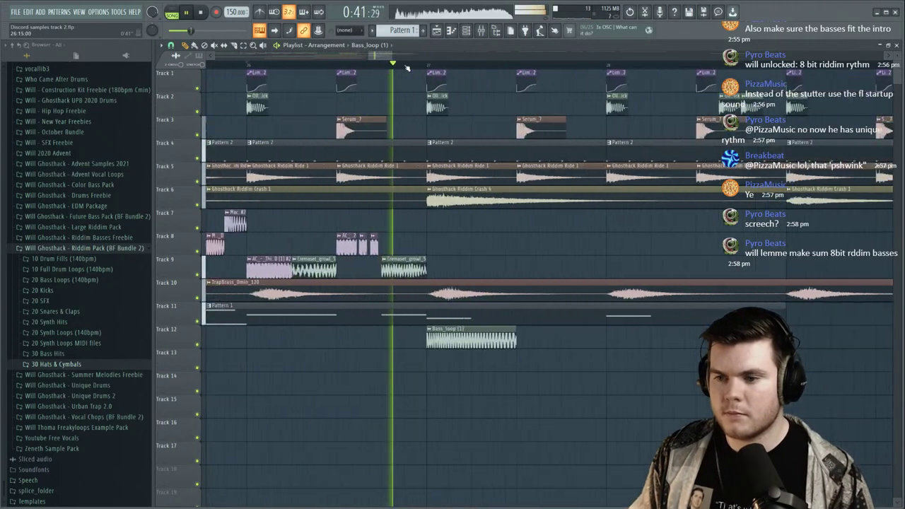
Solo Track 12 and extend the Bass_loop (1) clip from bar 27 to about bar 31 while playing it.
{"action": "key", "text": "space"}
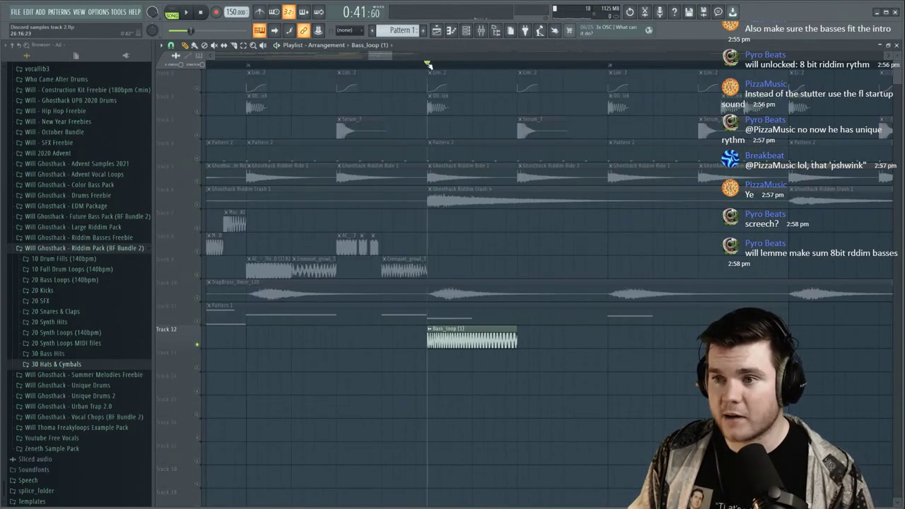
{"action": "scroll", "coordinate": [430, 66], "scroll_direction": "down", "scroll_amount": 4}
{"action": "key", "text": "space"}
{"action": "left_click_drag", "start_coordinate": [446, 340], "coordinate": [585, 339]}
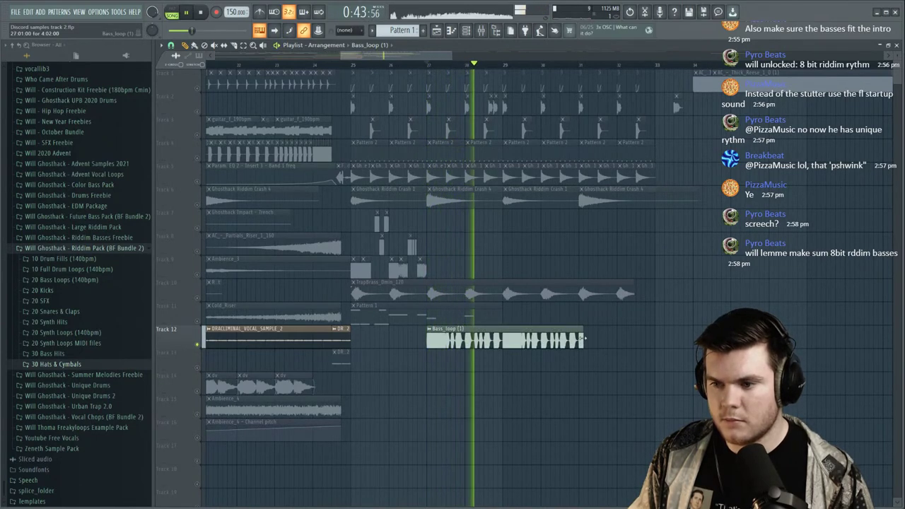
Set the Bass_loop (1) channel's time-stretching mode to Stretch.
{"action": "double_click", "coordinate": [542, 337]}
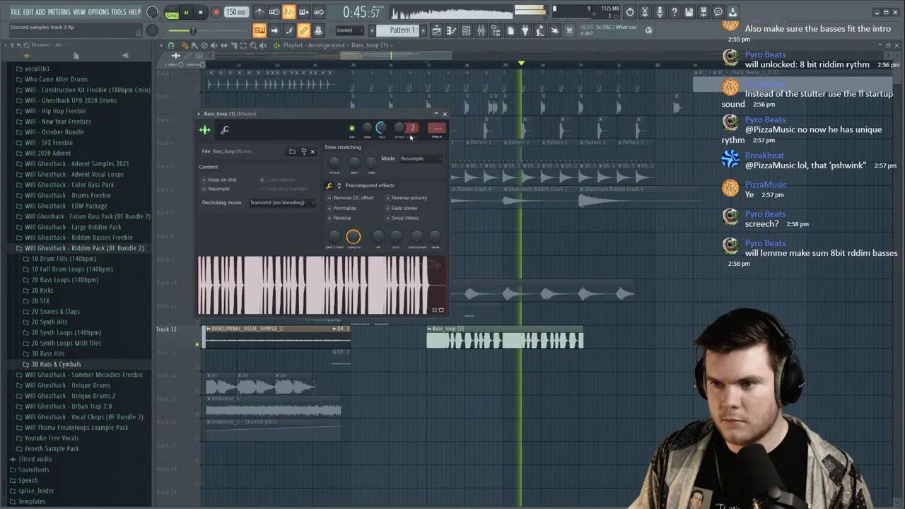
{"action": "key", "text": "space"}
{"action": "left_click", "coordinate": [425, 158]}
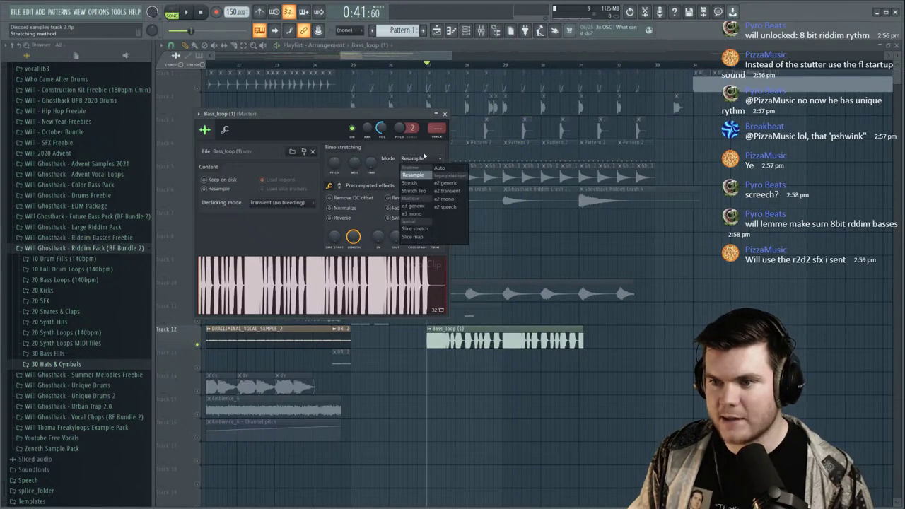
{"action": "left_click", "coordinate": [415, 182]}
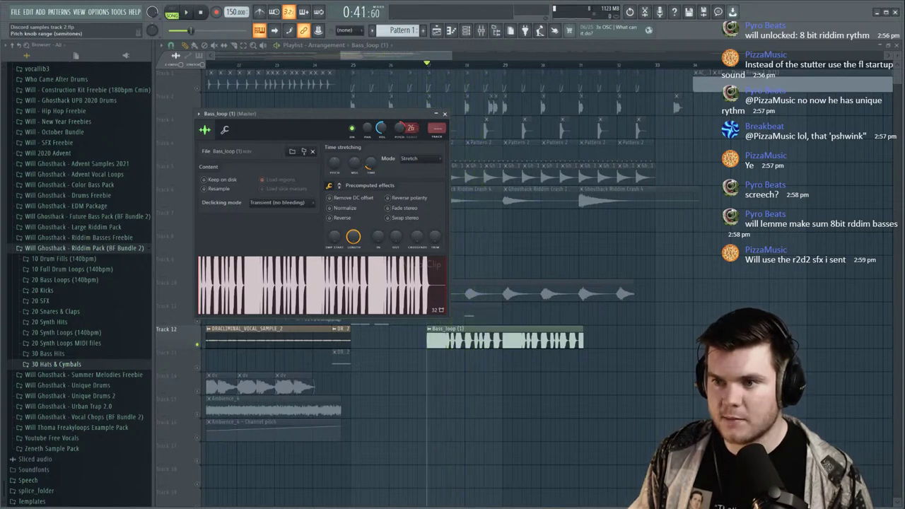
Try the Bass_loop (1) channel with a pitch range of 24 semitones and a pitch of +2400 cents.
{"action": "left_click_drag", "start_coordinate": [403, 130], "coordinate": [403, 99]}
{"action": "key", "text": "space"}
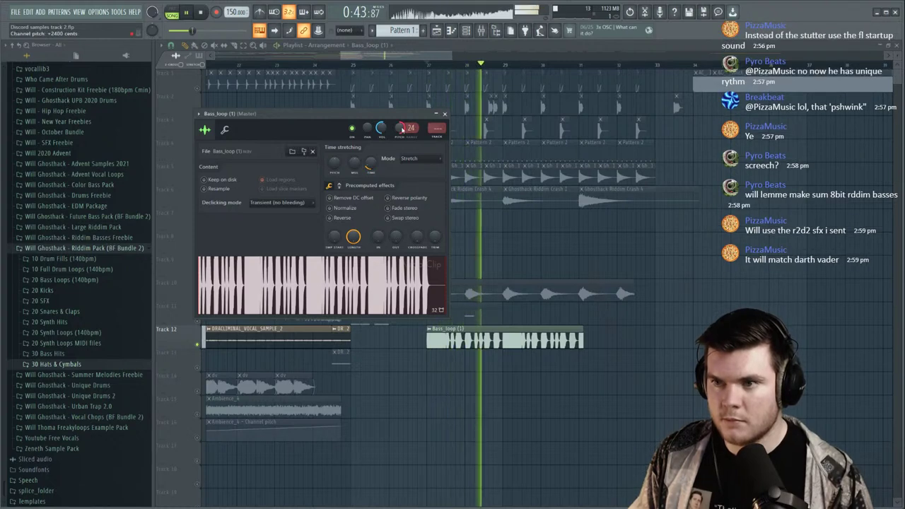
{"action": "key", "text": "space"}
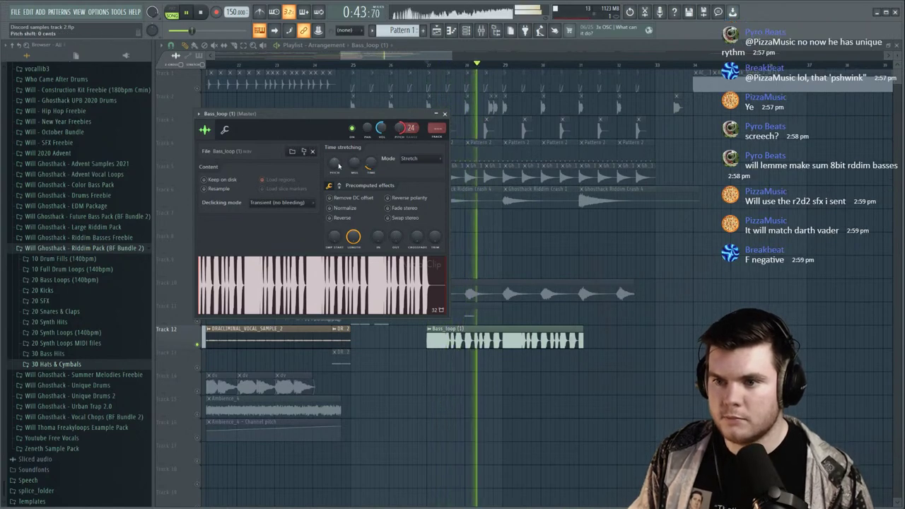
Set the Bass_loop (1) time-stretching pitch shift to +100 cents and listen to the loop from several positions.
{"action": "scroll", "coordinate": [338, 165], "scroll_direction": "up", "scroll_amount": 1}
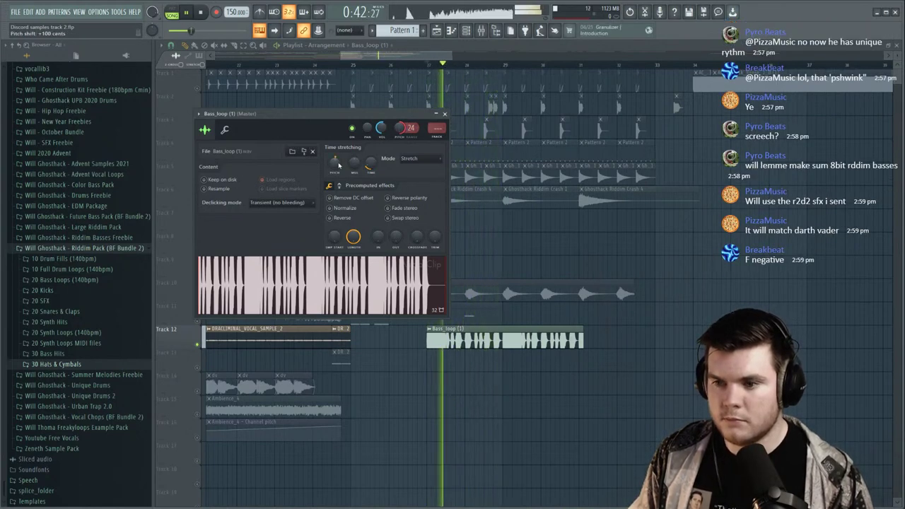
{"action": "key", "text": "space"}
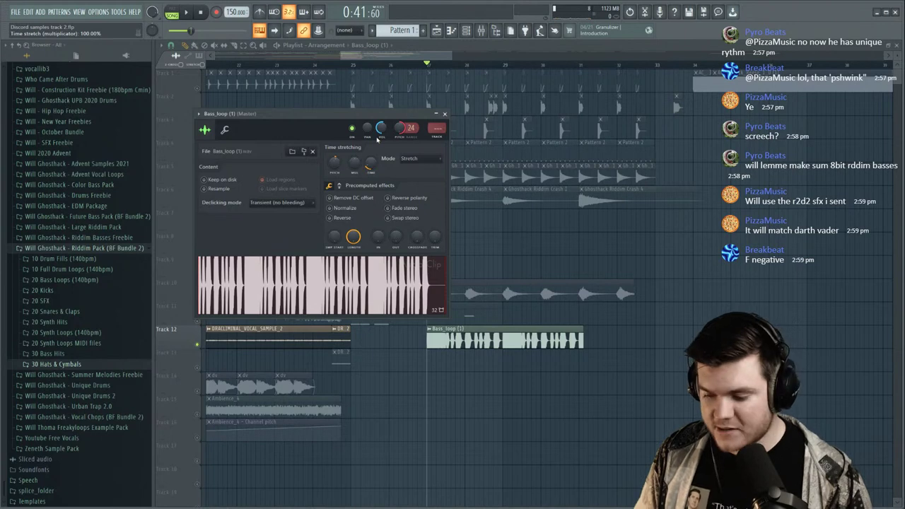
{"action": "key", "text": "space"}
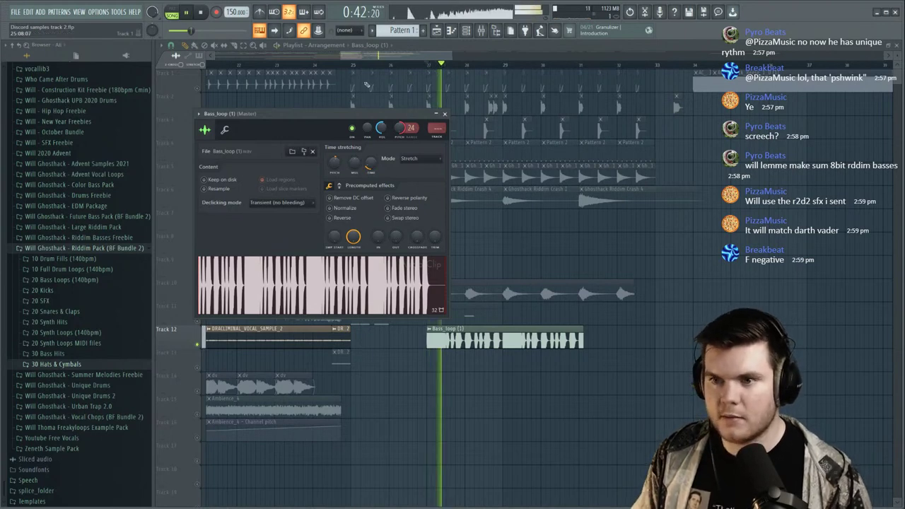
{"action": "left_click", "coordinate": [314, 68]}
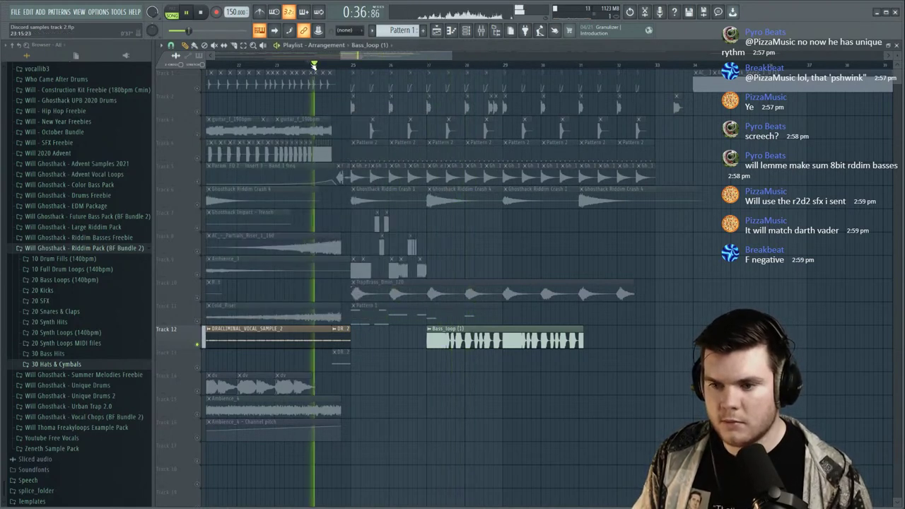
{"action": "left_click", "coordinate": [465, 65]}
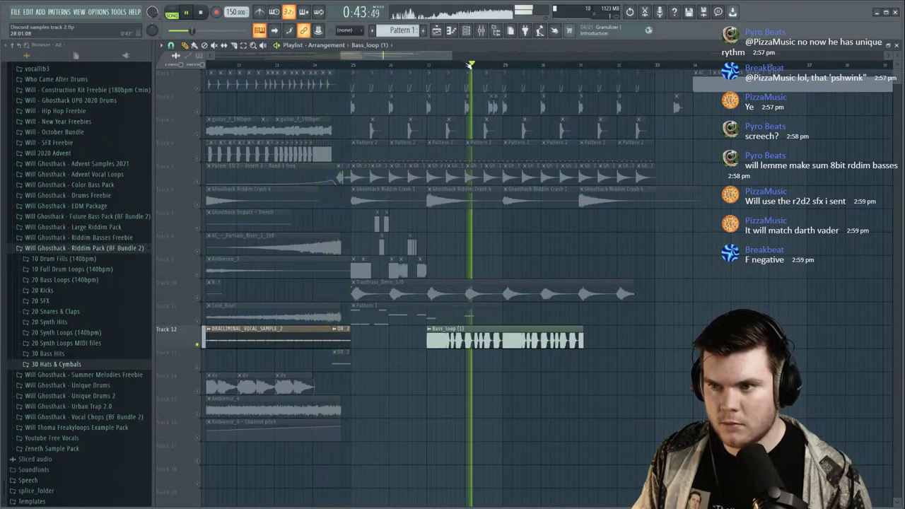
{"action": "key", "text": "space"}
{"action": "double_click", "coordinate": [500, 340]}
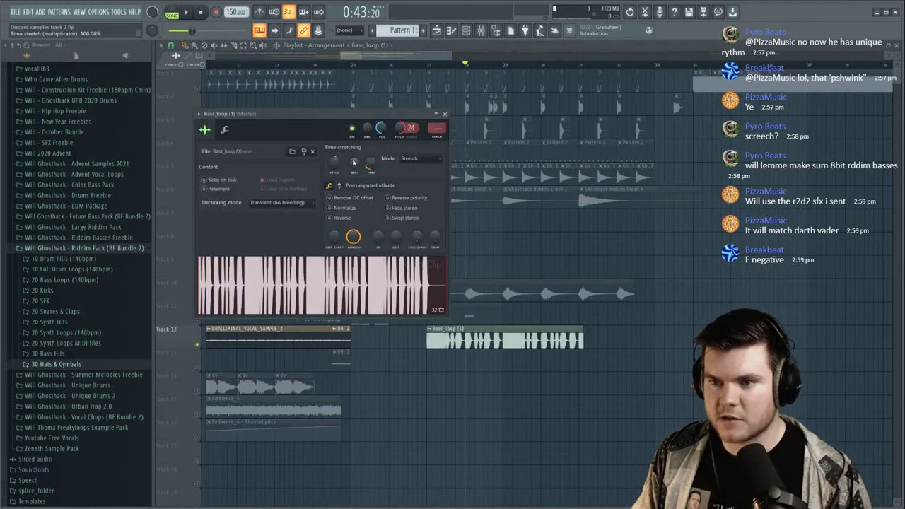
{"action": "left_click", "coordinate": [444, 114]}
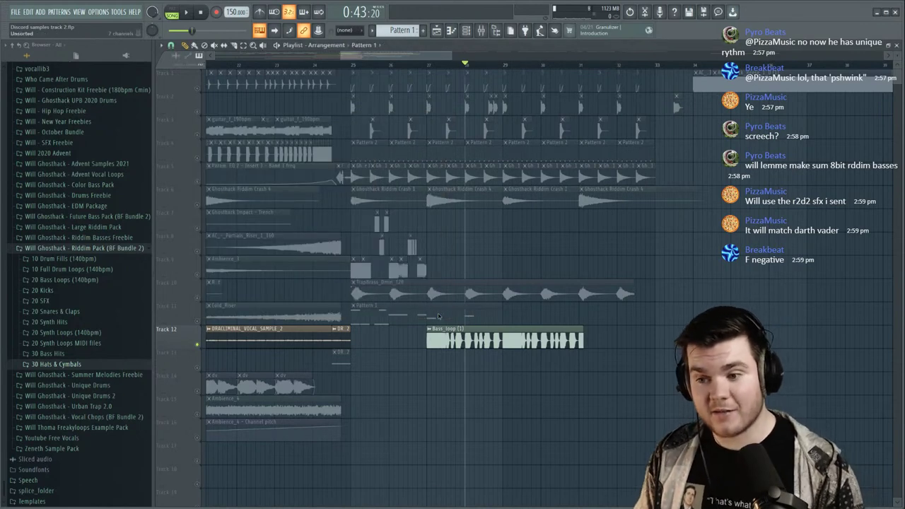
Check the sub notes in Pattern 1, then reset the Bass_loop (1) pitch, set its range to 5 semitones and raise the pitch.
{"action": "double_click", "coordinate": [438, 314]}
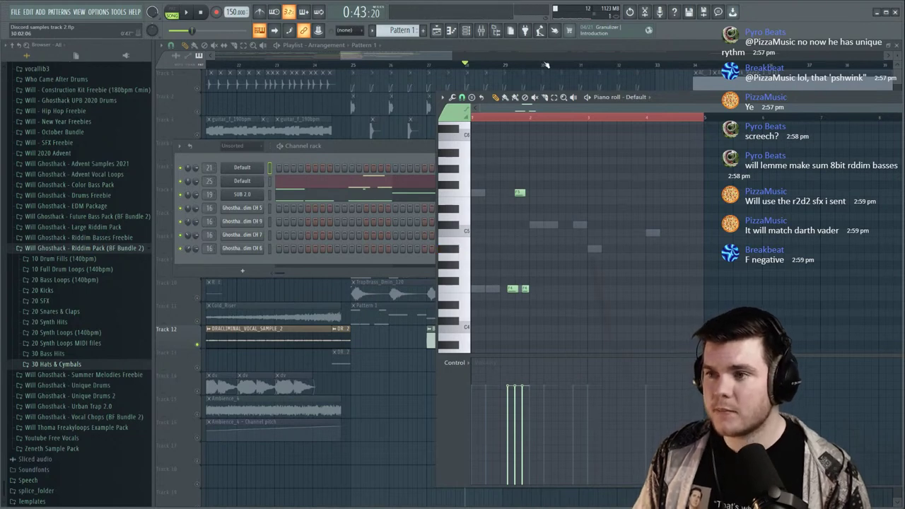
{"action": "key", "text": "F12"}
{"action": "double_click", "coordinate": [507, 345]}
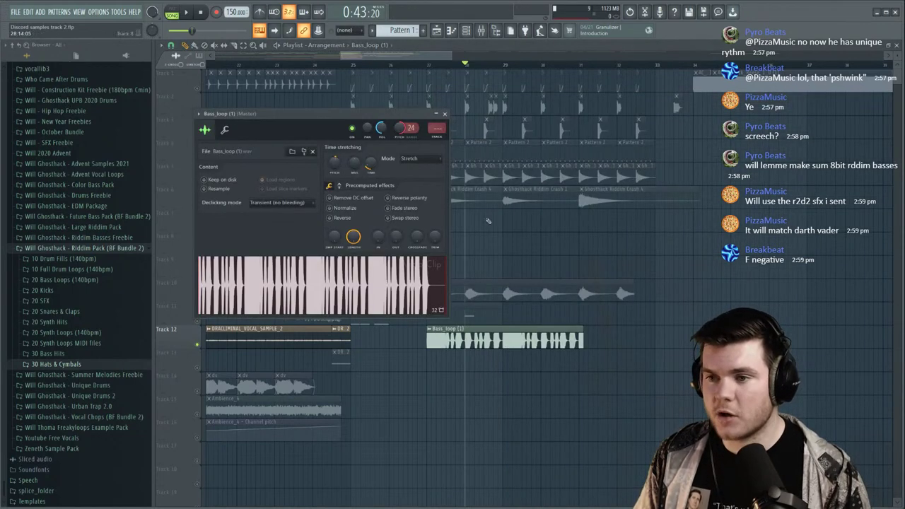
{"action": "right_click", "coordinate": [401, 130]}
{"action": "left_click", "coordinate": [409, 137]}
{"action": "left_click_drag", "start_coordinate": [412, 128], "coordinate": [412, 135]}
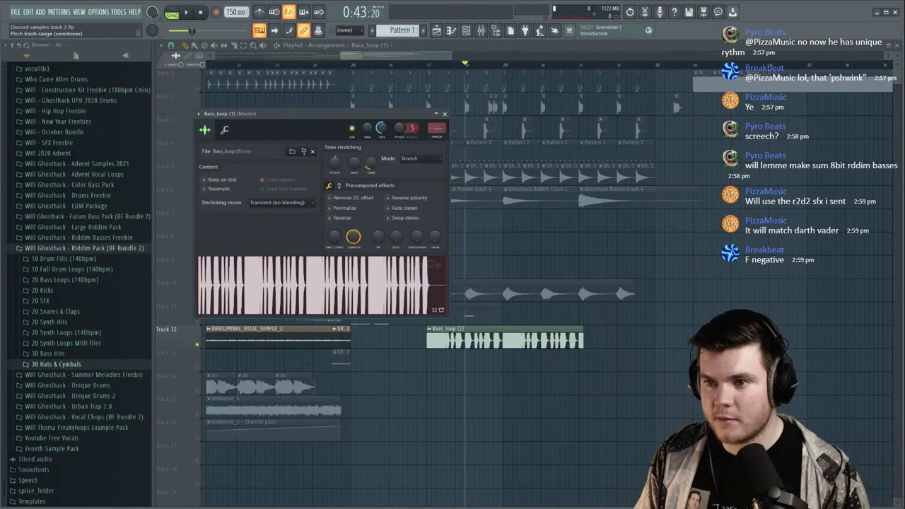
{"action": "key", "text": "space"}
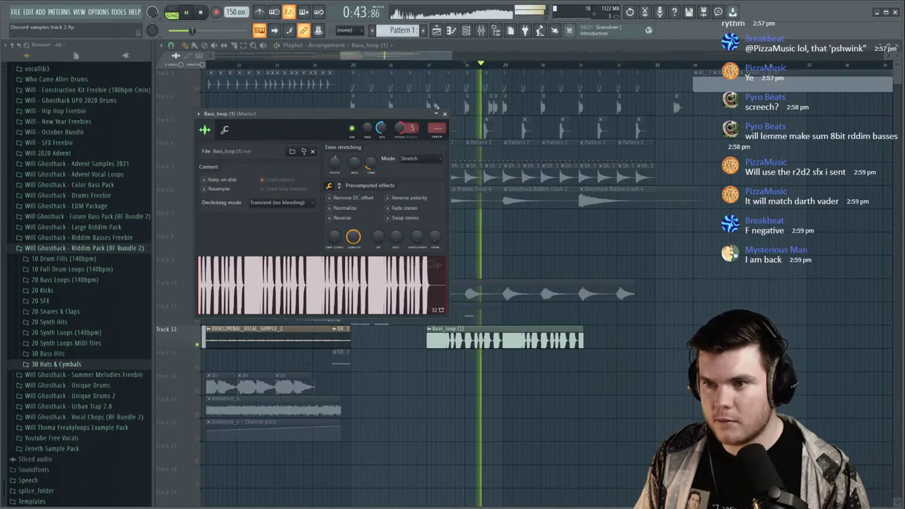
Play the loop from bar 27, slice the Bass_loop (1) clip at beat 3 of bar 27 and delete the remainder.
{"action": "left_click", "coordinate": [433, 65]}
{"action": "left_click", "coordinate": [432, 66]}
{"action": "scroll", "coordinate": [431, 66], "scroll_direction": "up", "scroll_amount": 2}
{"action": "scroll", "coordinate": [431, 65], "scroll_direction": "down", "scroll_amount": 2}
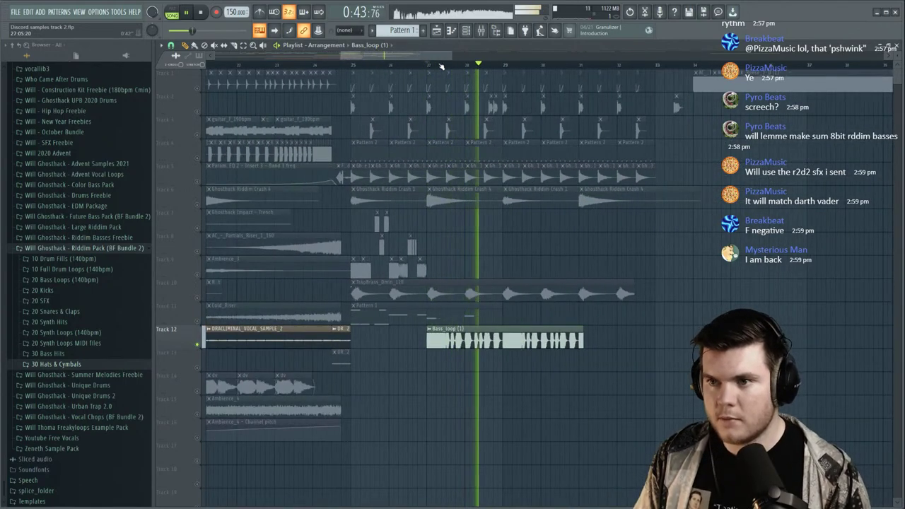
{"action": "scroll", "coordinate": [438, 65], "scroll_direction": "up", "scroll_amount": 2}
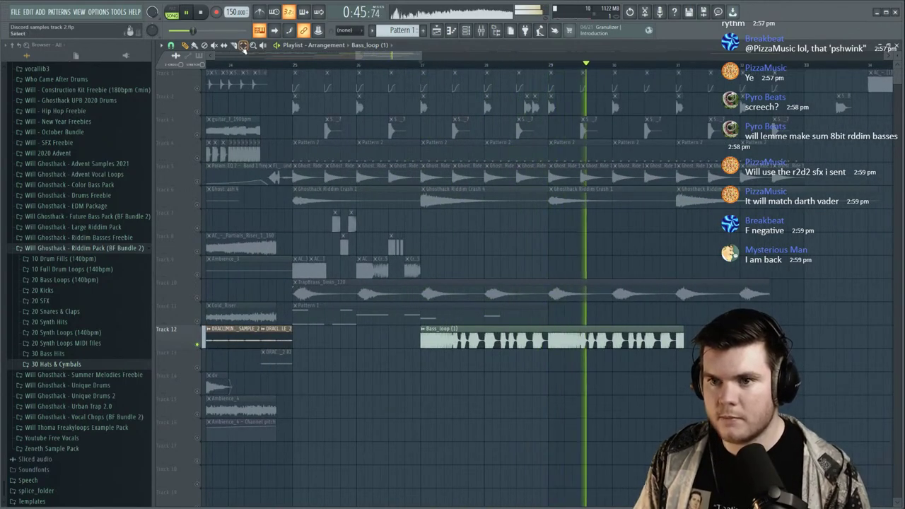
{"action": "left_click_drag", "start_coordinate": [456, 355], "coordinate": [455, 325]}
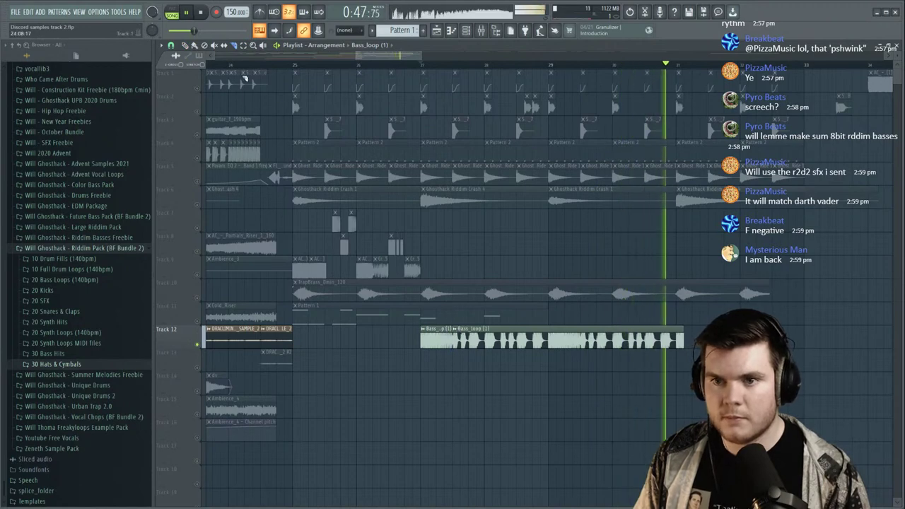
{"action": "key", "text": "space"}
{"action": "right_click", "coordinate": [481, 340]}
Unsolo Track 12, play the drop from bar 25 and move the half-bar Bass_loop (1) clip to beat 3 of bar 27.
{"action": "left_click", "coordinate": [294, 66]}
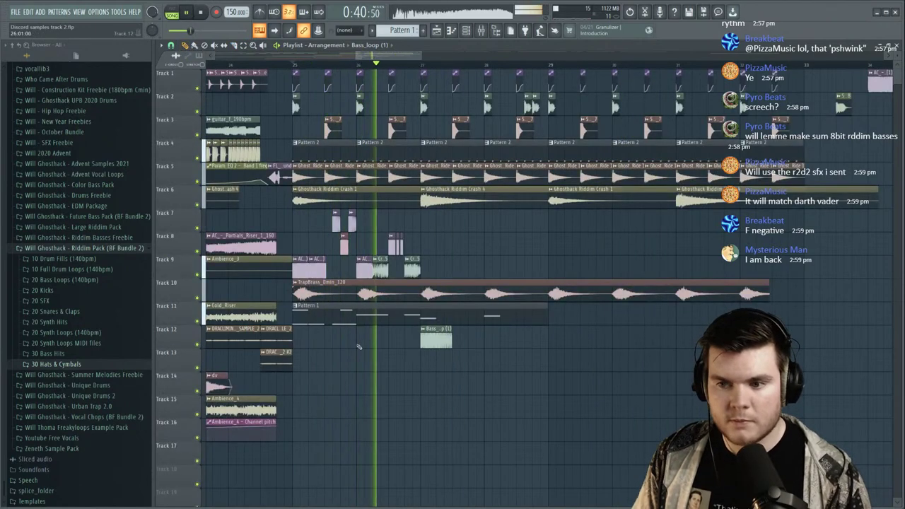
{"action": "left_click", "coordinate": [491, 367]}
{"action": "right_click", "coordinate": [492, 365]}
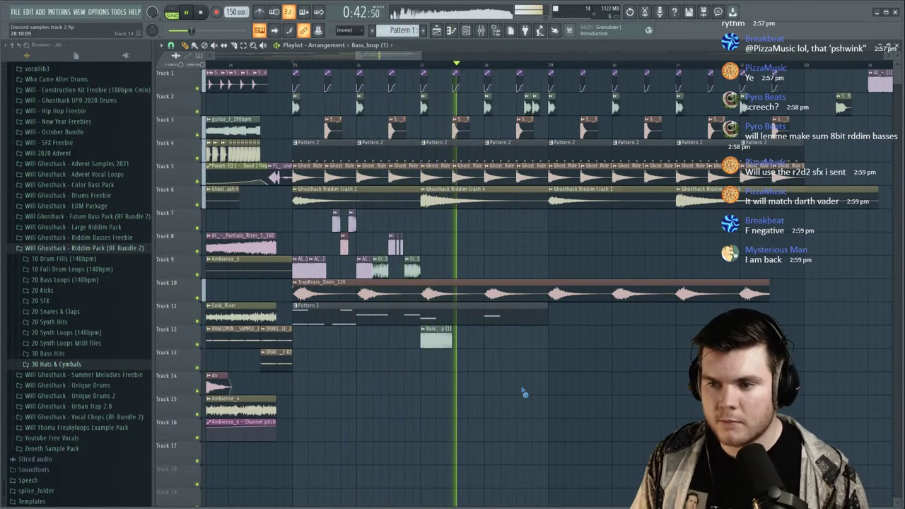
{"action": "left_click_drag", "start_coordinate": [444, 343], "coordinate": [469, 338]}
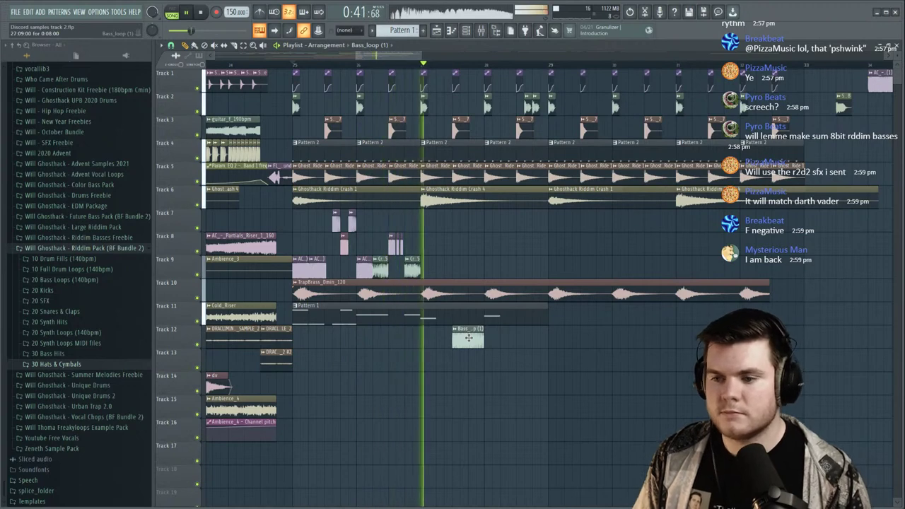
Try the half-bar Bass_loop (1) clip at beat 2 of bar 27 and listen to the drop.
{"action": "left_click_drag", "start_coordinate": [468, 337], "coordinate": [451, 345]}
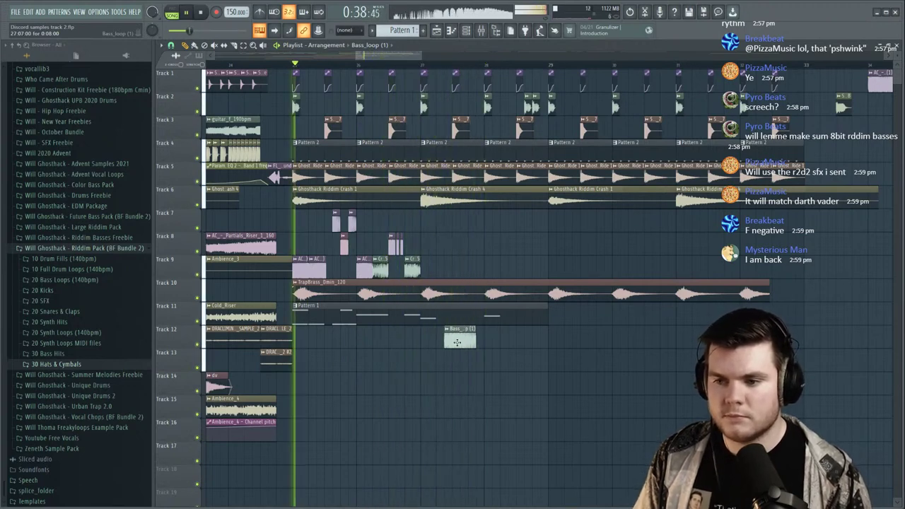
{"action": "left_click", "coordinate": [423, 66]}
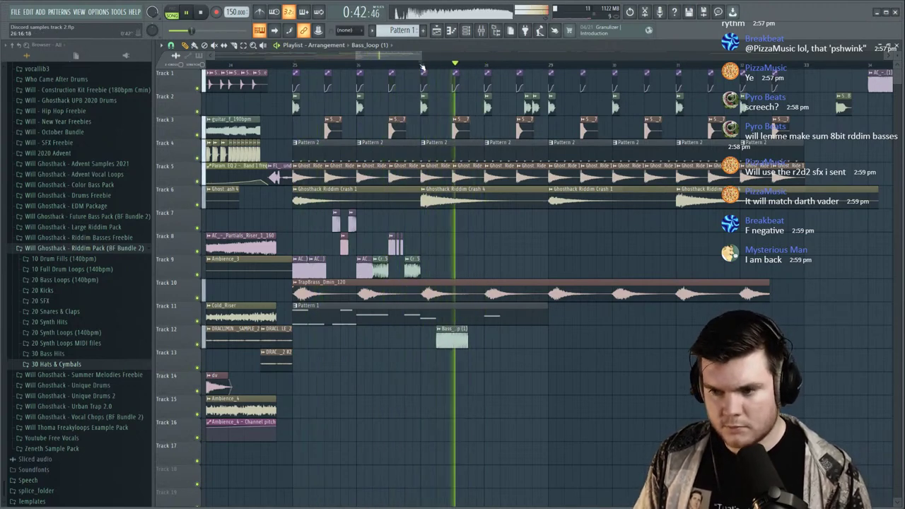
{"action": "key", "text": "space"}
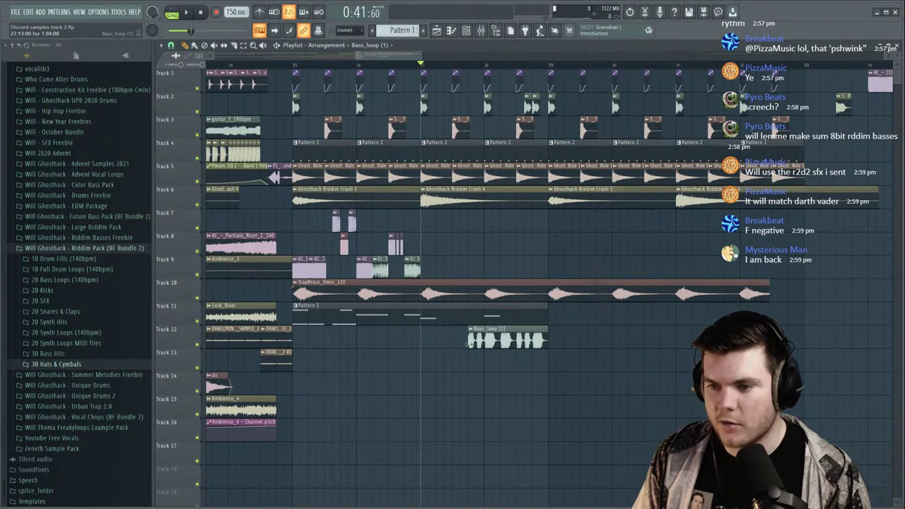
Try the longer Bass_loop (1) clip at the start of bar 27, play from bar 25, and move it to beat 3 of bar 27.
{"action": "left_click_drag", "start_coordinate": [472, 342], "coordinate": [458, 340]}
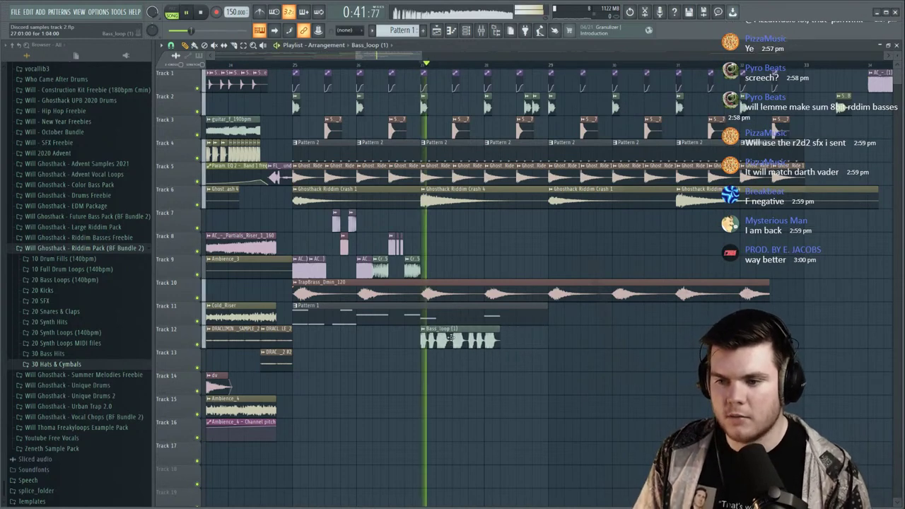
{"action": "left_click", "coordinate": [295, 64]}
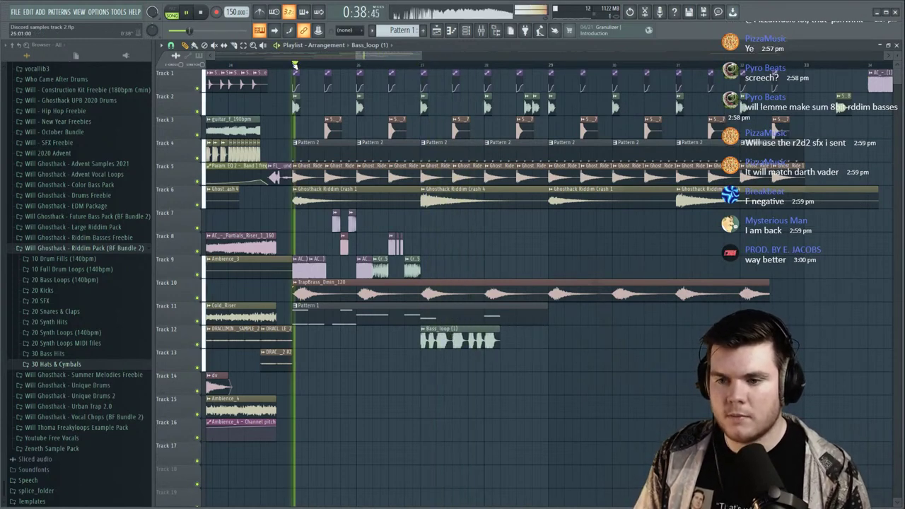
{"action": "left_click_drag", "start_coordinate": [468, 332], "coordinate": [498, 336]}
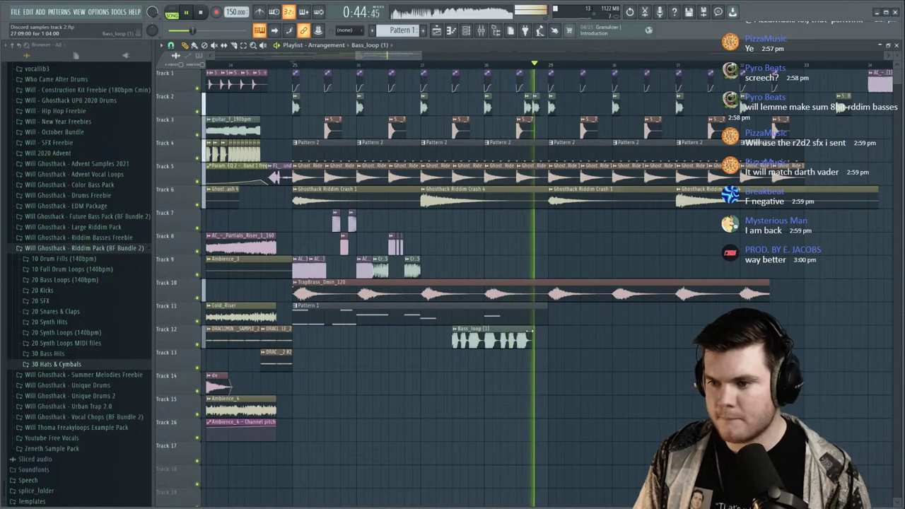
Play the drop from bar 27 to check how the Bass_loop (1) clip sits and where it ends.
{"action": "key", "text": "space"}
{"action": "scroll", "coordinate": [495, 66], "scroll_direction": "up", "scroll_amount": 4}
{"action": "key", "text": "space"}
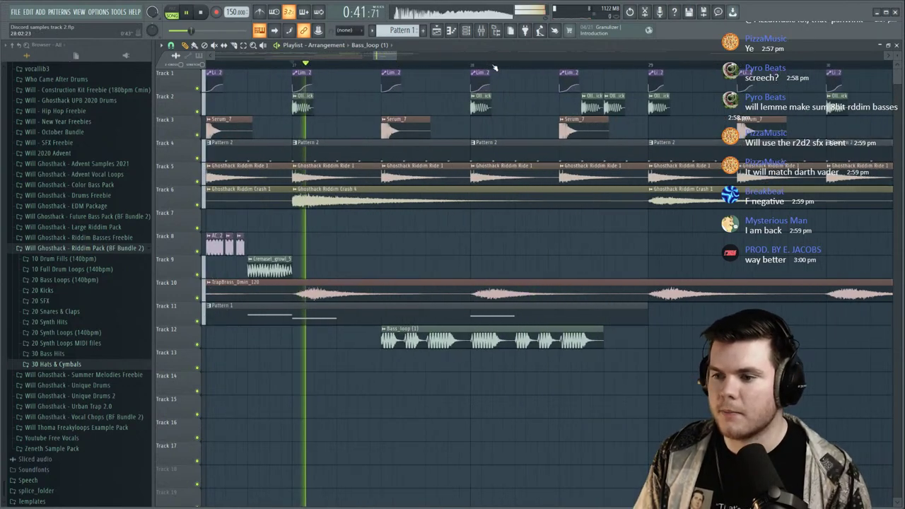
{"action": "mouse_move", "coordinate": [606, 332]}
{"action": "left_mouse_down"}
{"action": "mouse_move", "coordinate": [655, 330]}
{"action": "mouse_move", "coordinate": [616, 333]}
{"action": "left_mouse_up"}
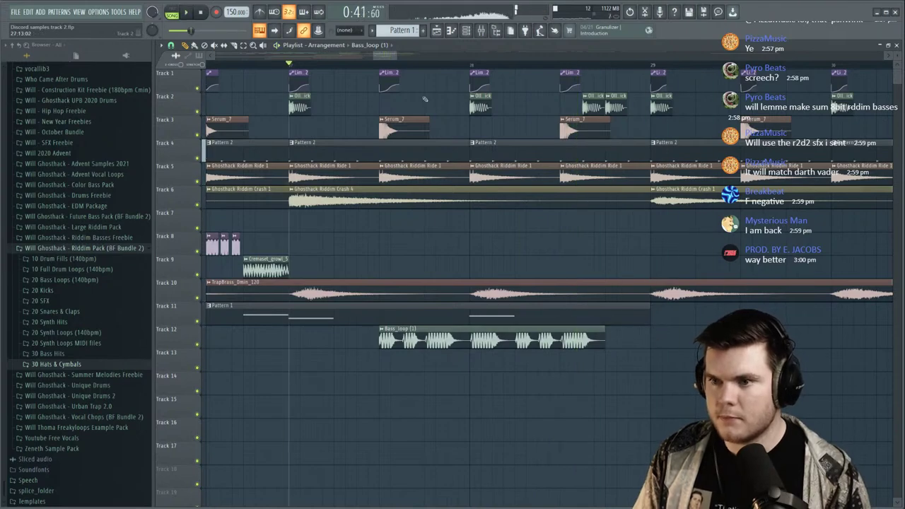
{"action": "key", "text": "space"}
{"action": "scroll", "coordinate": [444, 290], "scroll_direction": "down", "scroll_amount": 3}
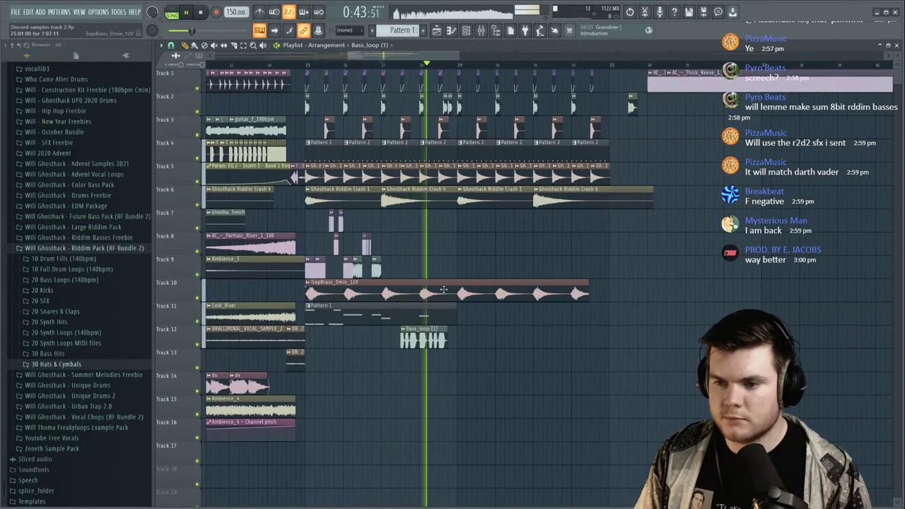
Open the Bass_loop (1) channel settings and the mixer, and route the loop to mixer track 26.
{"action": "double_click", "coordinate": [427, 338]}
{"action": "key", "text": "space"}
{"action": "left_click", "coordinate": [481, 30]}
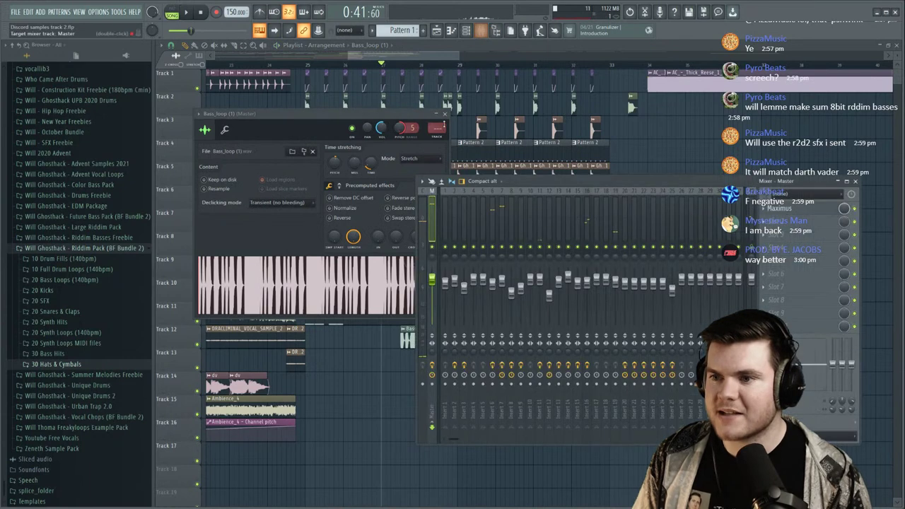
{"action": "scroll", "coordinate": [437, 129], "scroll_direction": "up", "scroll_amount": 11}
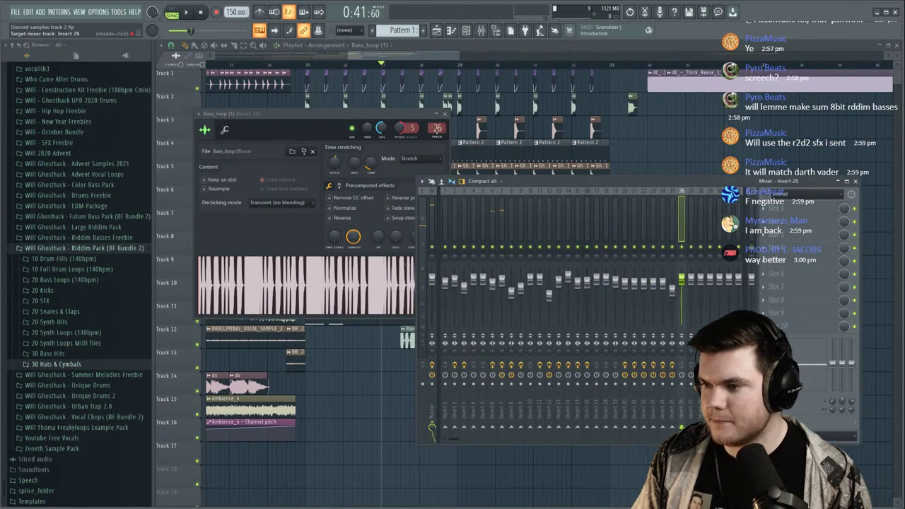
Copy the mixer track state of Insert 20, with Disperser, Vocodex and Fruity parametric EQ 2, onto Insert 26.
{"action": "key", "text": "space"}
{"action": "left_click", "coordinate": [671, 214]}
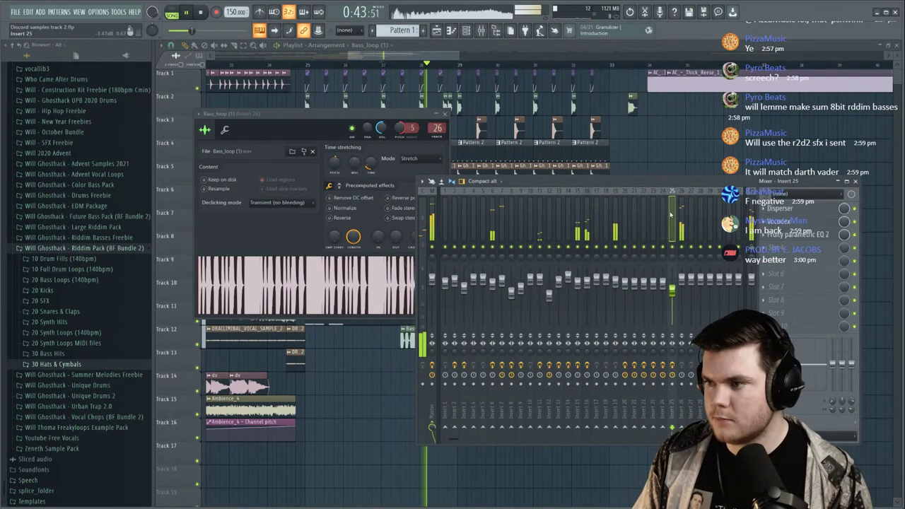
{"action": "left_click", "coordinate": [680, 212]}
{"action": "right_click", "coordinate": [633, 221]}
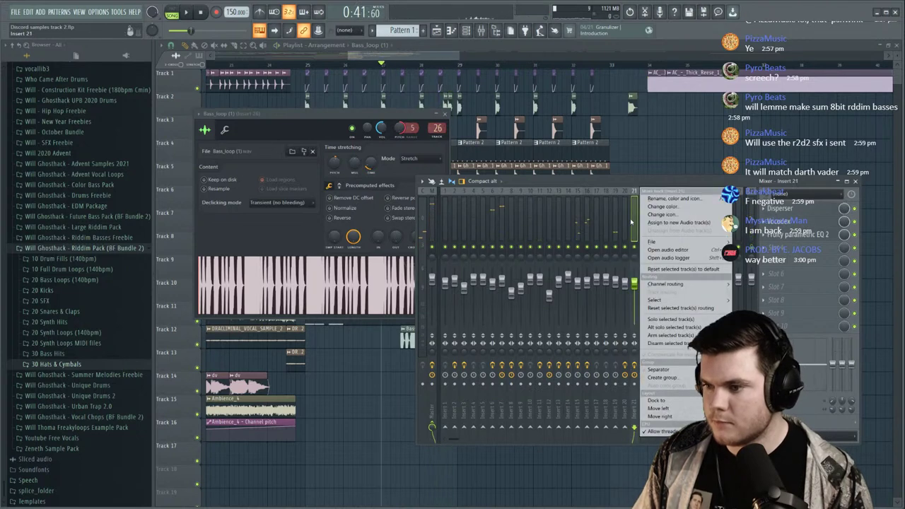
{"action": "left_click", "coordinate": [625, 224]}
{"action": "mouse_move", "coordinate": [647, 244]}
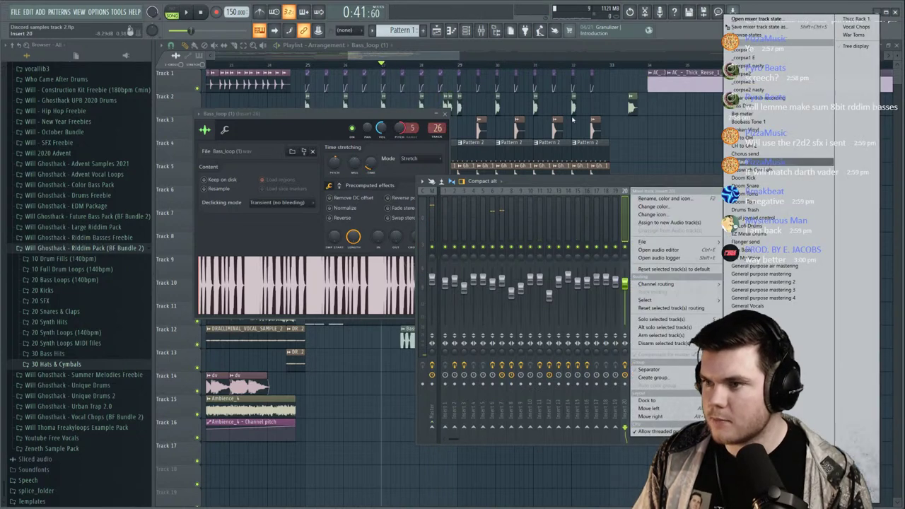
{"action": "left_click_drag", "start_coordinate": [780, 31], "coordinate": [788, 150]}
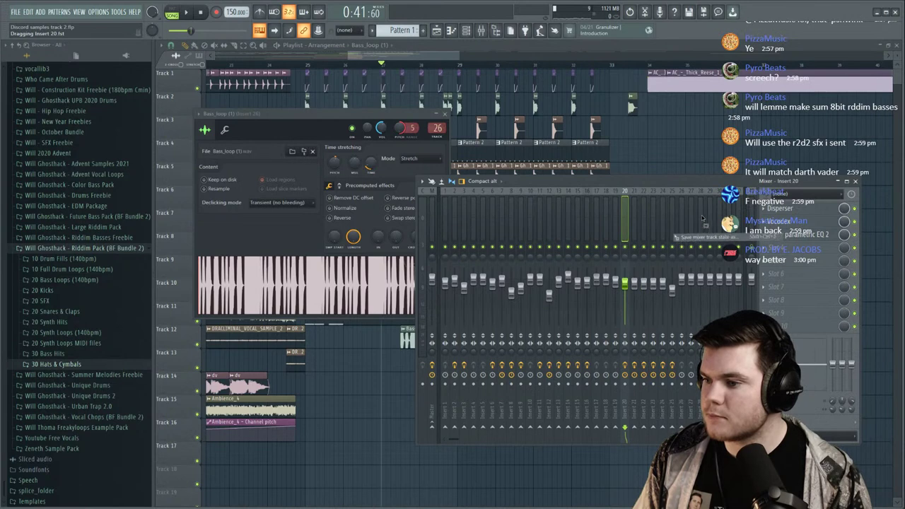
{"action": "left_click_drag", "start_coordinate": [685, 216], "coordinate": [684, 216]}
Play Bass_loop (1) through the Insert 26 effects from bar 27 and adjust its channel volume.
{"action": "key", "text": "space"}
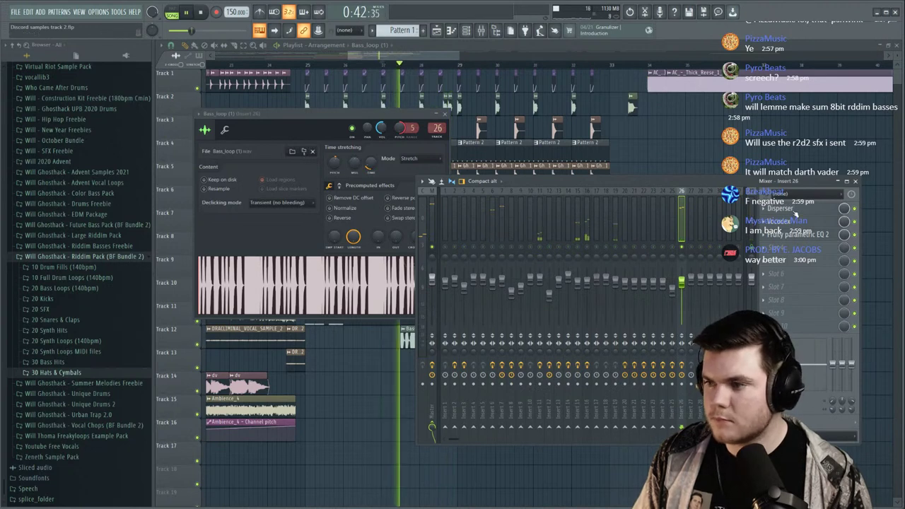
{"action": "key", "text": "space"}
{"action": "key", "text": "space"}
{"action": "left_click_drag", "start_coordinate": [382, 128], "coordinate": [382, 140]}
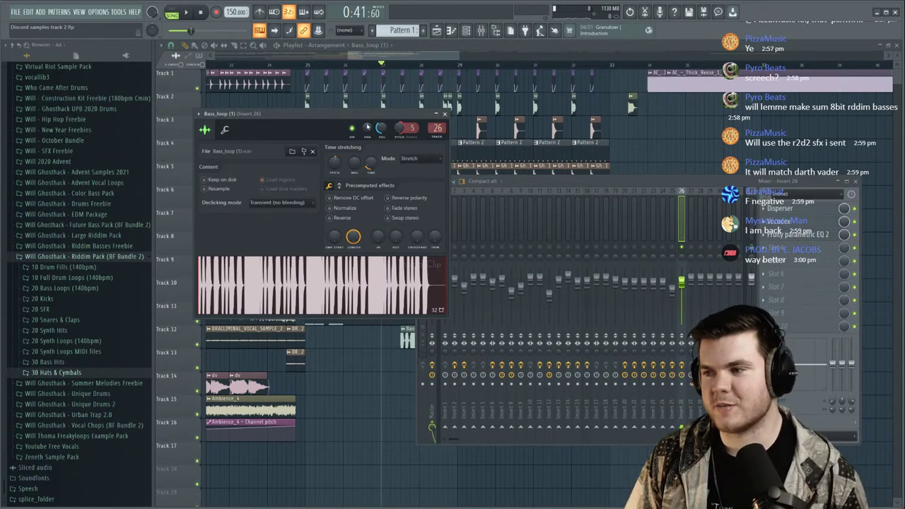
{"action": "left_click", "coordinate": [737, 181]}
{"action": "key", "text": "space"}
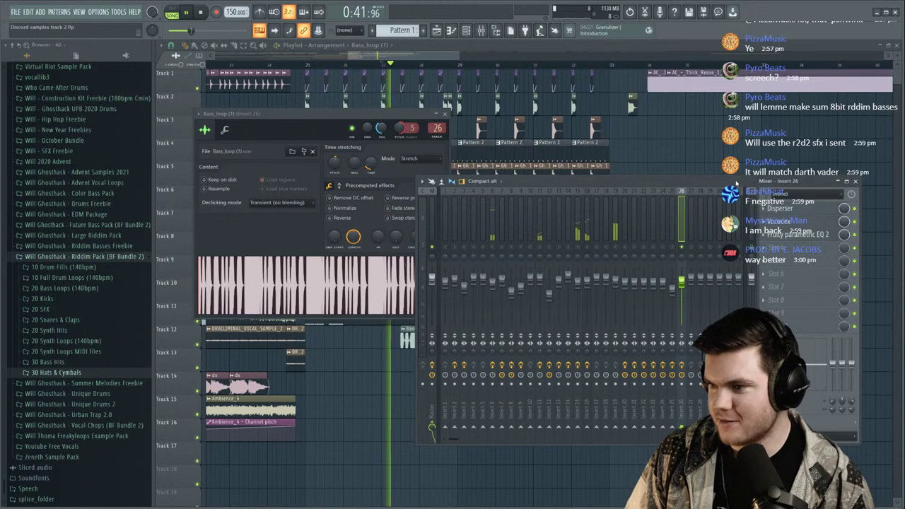
In Insert 26's Fruity parametric EQ 2, reset the band 4 cut and move band 5 into the highs with a slight cut.
{"action": "left_click", "coordinate": [798, 234]}
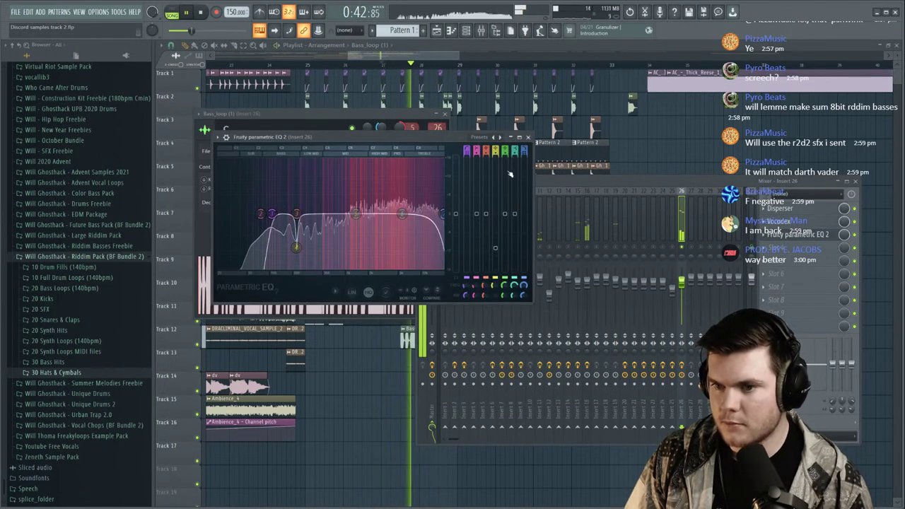
{"action": "right_click", "coordinate": [496, 248]}
{"action": "left_click", "coordinate": [507, 253]}
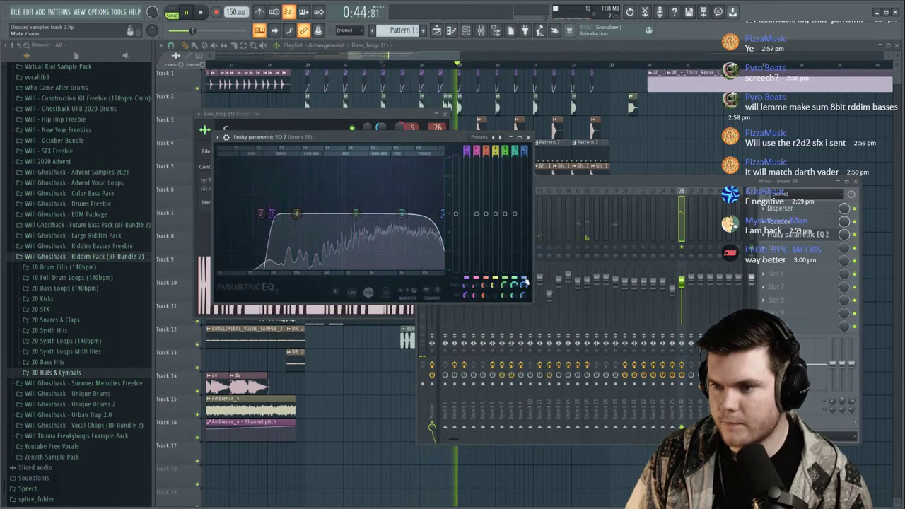
{"action": "left_click_drag", "start_coordinate": [361, 221], "coordinate": [406, 221]}
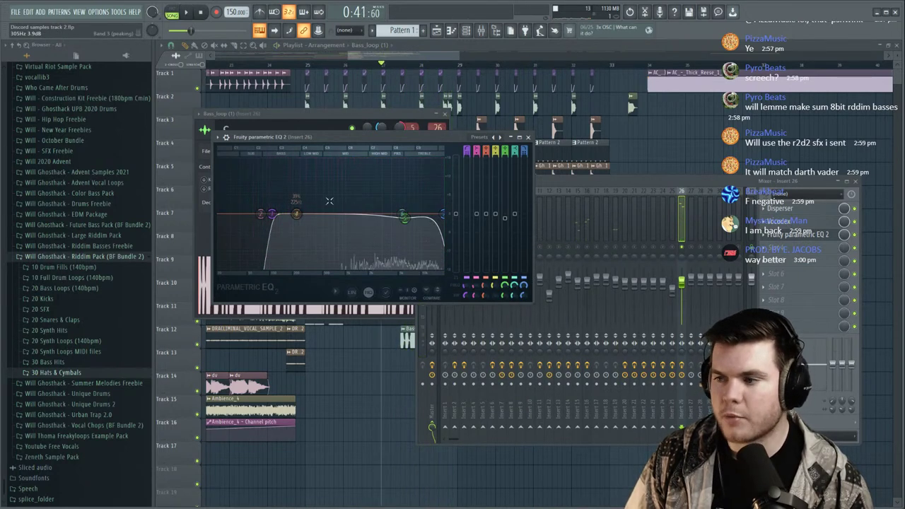
{"action": "left_click", "coordinate": [785, 236]}
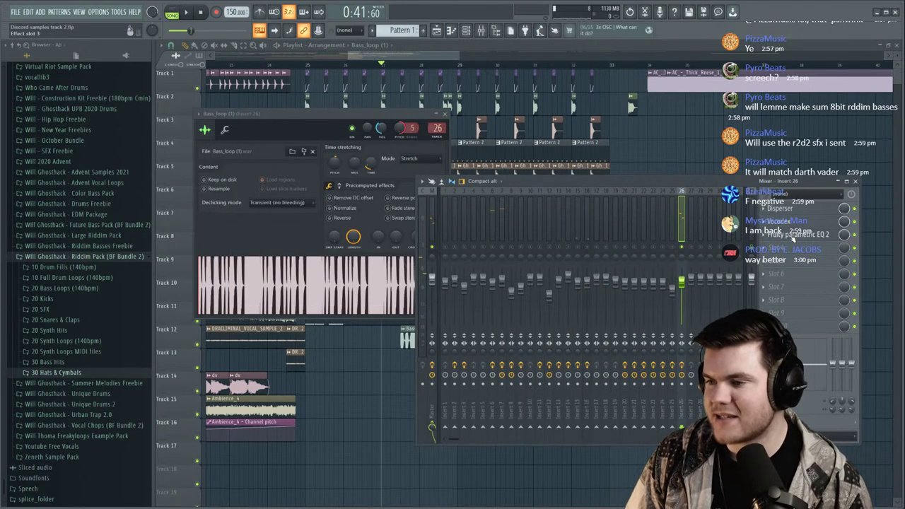
Boost band 4 of Insert 26's Fruity parametric EQ 2 at about 288 Hz with a 70% bandwidth while the loop plays.
{"action": "left_click", "coordinate": [792, 236]}
{"action": "left_click_drag", "start_coordinate": [367, 131], "coordinate": [371, 153]}
{"action": "key", "text": "space"}
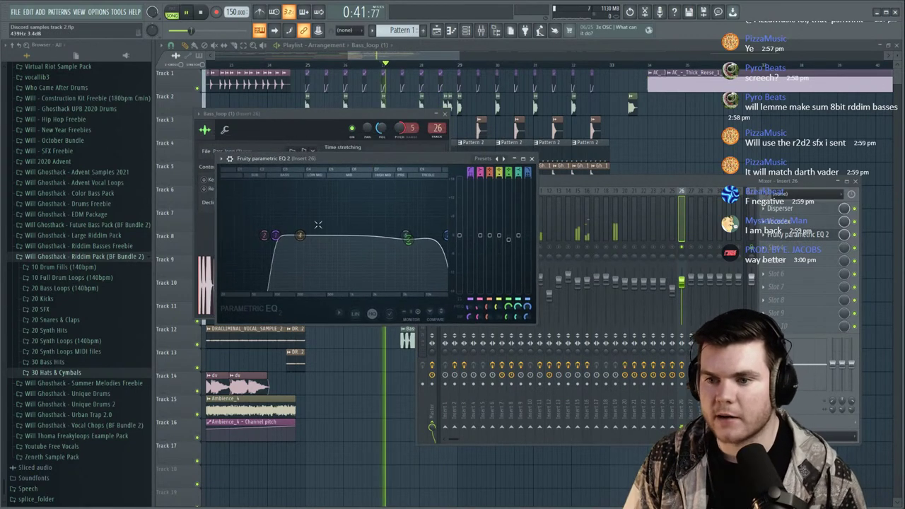
{"action": "mouse_move", "coordinate": [300, 235]}
{"action": "left_mouse_down"}
{"action": "mouse_move", "coordinate": [308, 219]}
{"action": "mouse_move", "coordinate": [328, 213]}
{"action": "mouse_move", "coordinate": [309, 225]}
{"action": "left_mouse_up"}
{"action": "scroll", "coordinate": [308, 219], "scroll_direction": "up", "scroll_amount": 4}
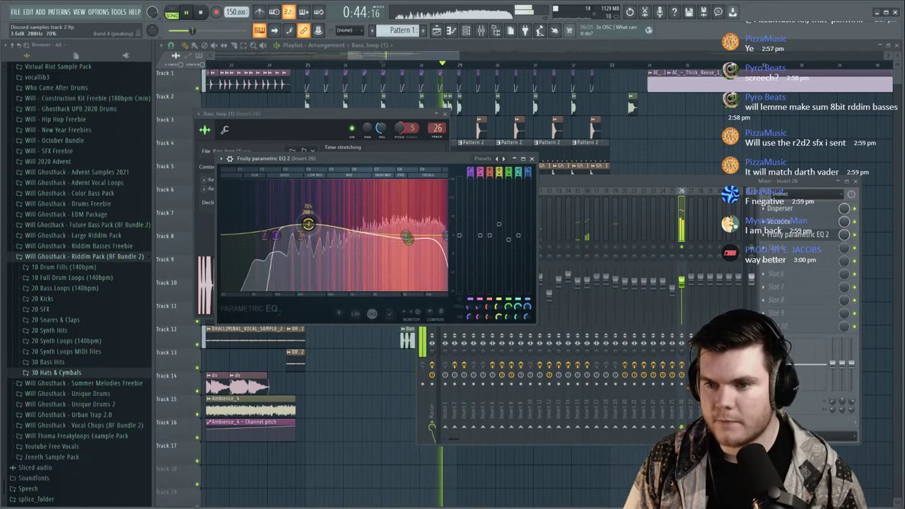
{"action": "left_click", "coordinate": [754, 242]}
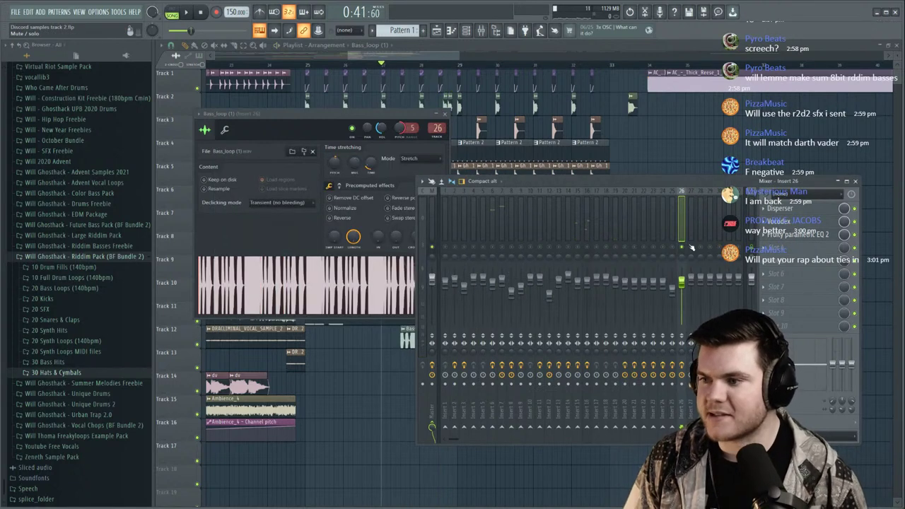
Close the open windows, play the drop from bar 27 and check the mixer levels.
{"action": "key", "text": "F12"}
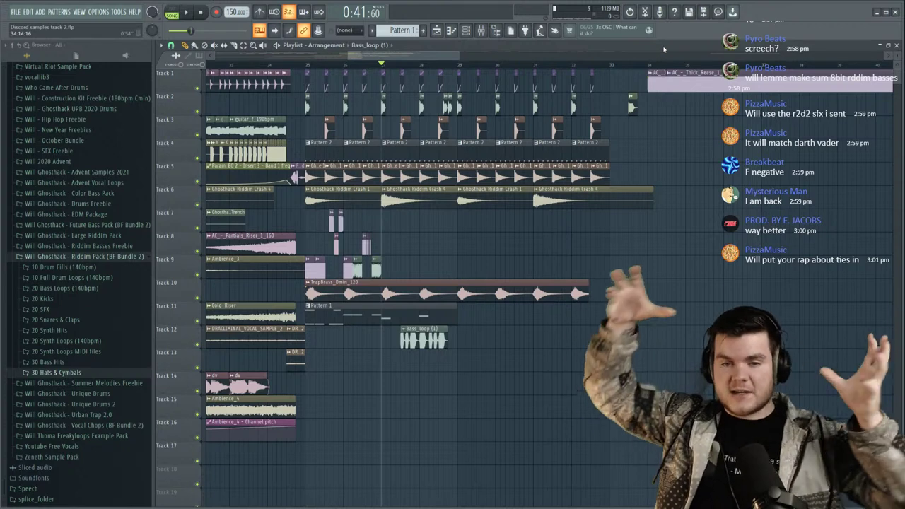
{"action": "key", "text": "space"}
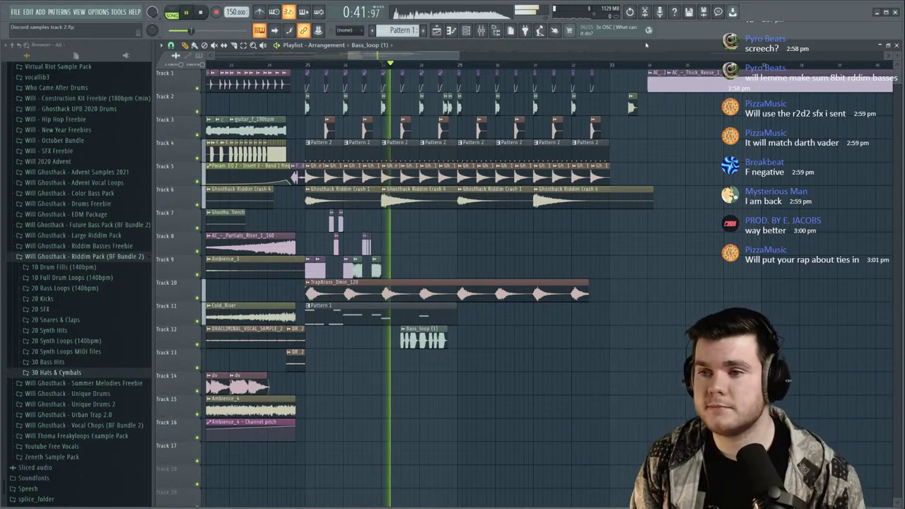
{"action": "left_click", "coordinate": [481, 34]}
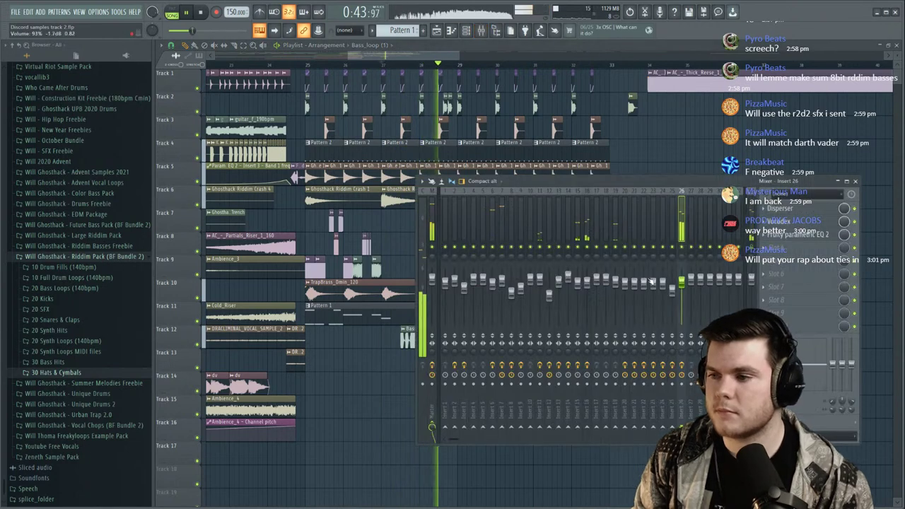
{"action": "key", "text": "space"}
{"action": "left_click", "coordinate": [481, 33]}
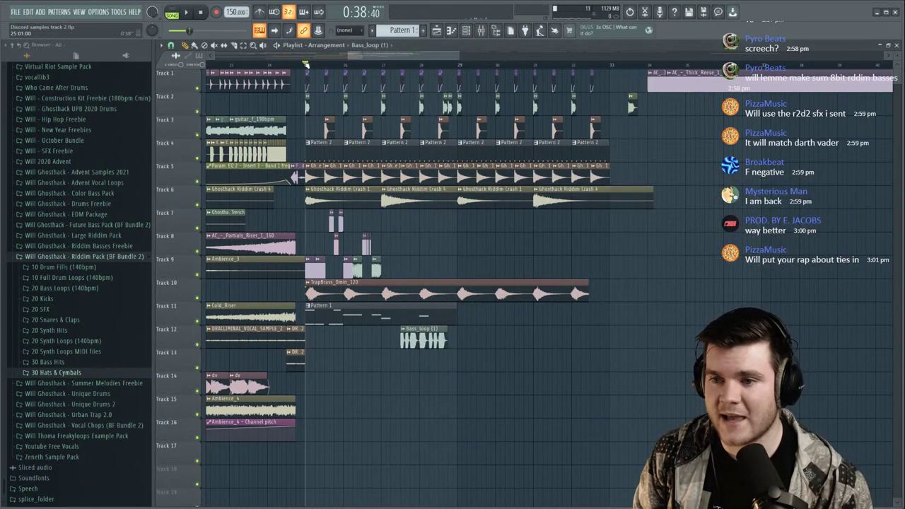
{"action": "left_click", "coordinate": [383, 65]}
{"action": "scroll", "coordinate": [383, 65], "scroll_direction": "up", "scroll_amount": 3}
{"action": "key", "text": "space"}
Open the SUB 2.0 notes of Pattern 1 in the piano roll and play them against the bass loop from bar 27.
{"action": "double_click", "coordinate": [433, 305]}
{"action": "left_click_drag", "start_coordinate": [816, 98], "coordinate": [616, 118]}
{"action": "left_click", "coordinate": [744, 117]}
{"action": "key", "text": "space"}
{"action": "key", "text": "space"}
{"action": "left_click", "coordinate": [303, 194]}
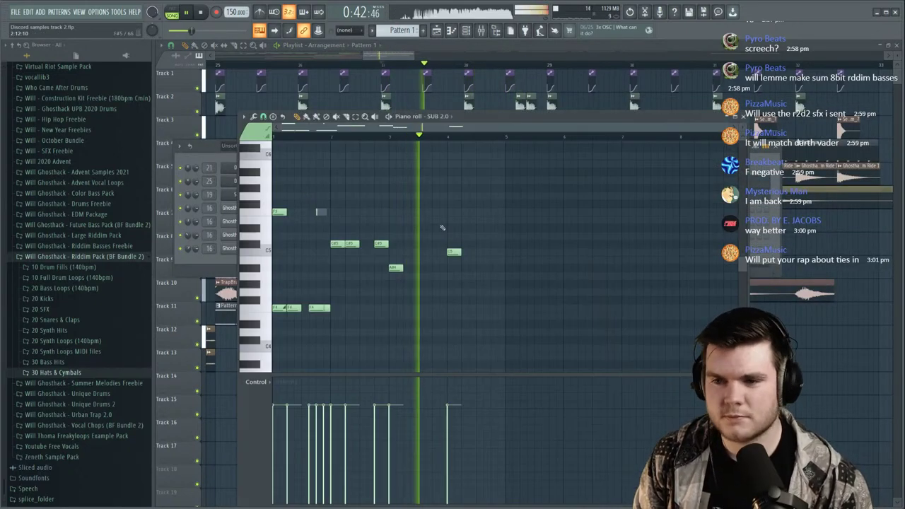
{"action": "key", "text": "space"}
{"action": "key", "text": "space"}
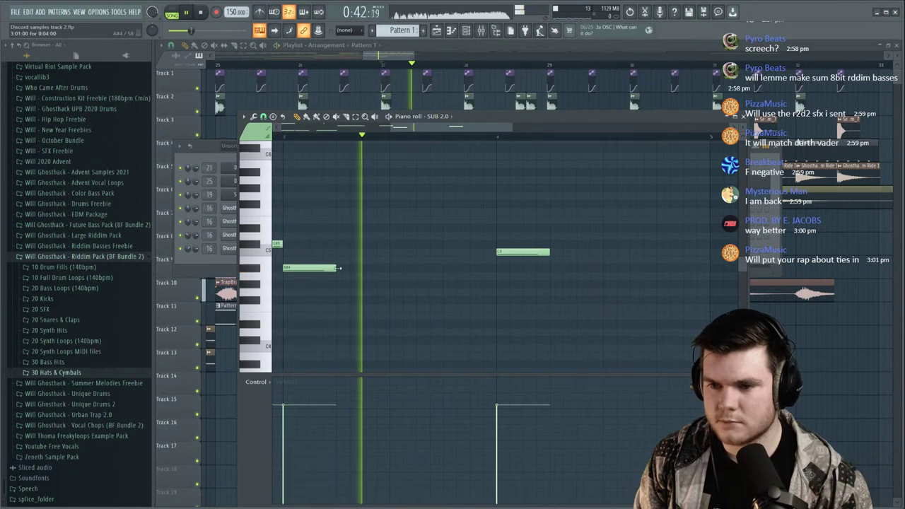
Add an A#4 note halfway through bar 3 and slice it into two short notes and a longer one.
{"action": "left_click_drag", "start_coordinate": [399, 266], "coordinate": [413, 266]}
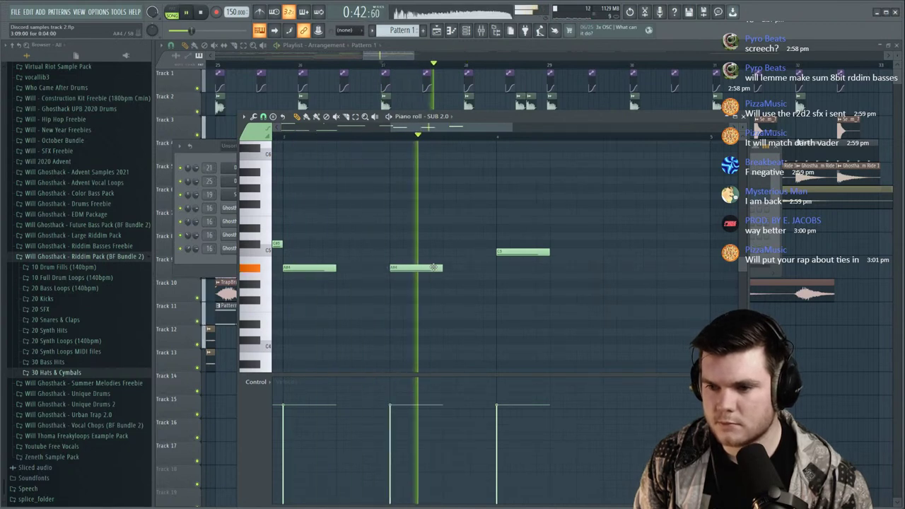
{"action": "left_click", "coordinate": [421, 268]}
{"action": "left_click", "coordinate": [448, 268]}
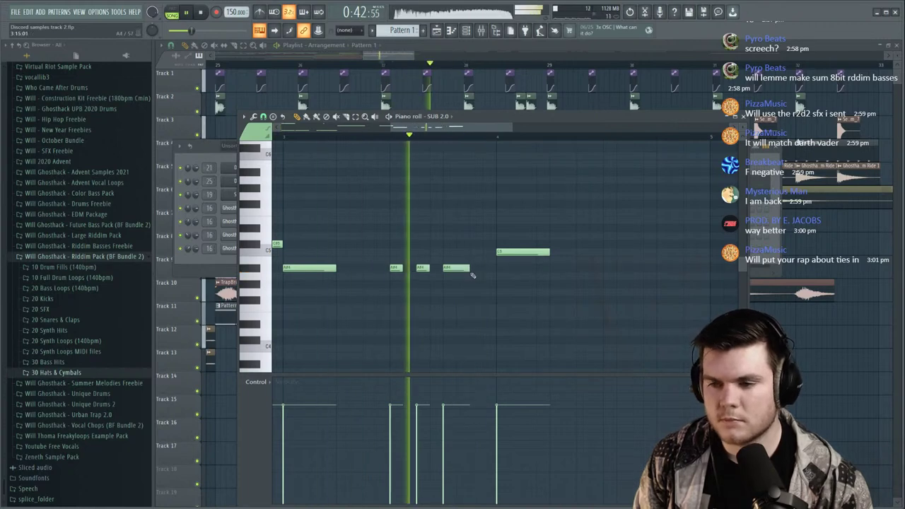
{"action": "left_click_drag", "start_coordinate": [457, 268], "coordinate": [461, 268]}
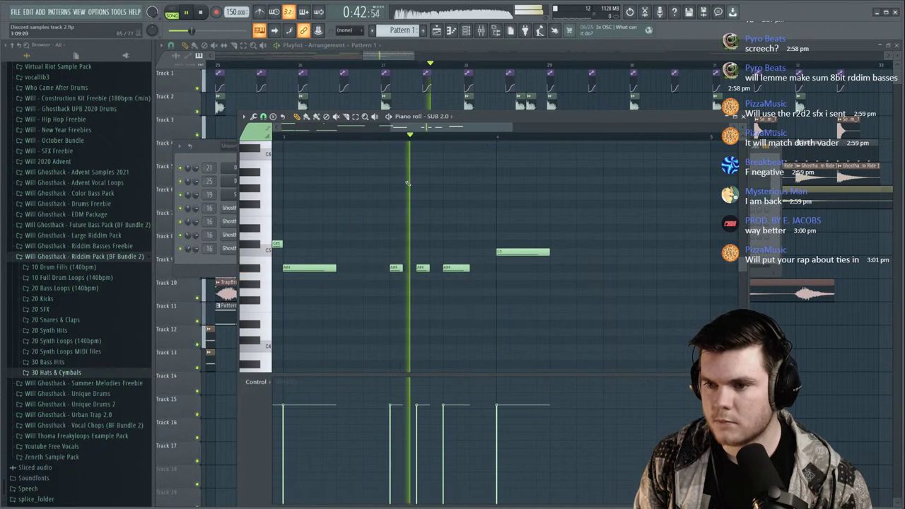
{"action": "left_click_drag", "start_coordinate": [469, 268], "coordinate": [485, 268]}
Shorten the C5 note at bar 4 and follow it with two short C5 notes and a longer one.
{"action": "left_click_drag", "start_coordinate": [549, 252], "coordinate": [535, 252]}
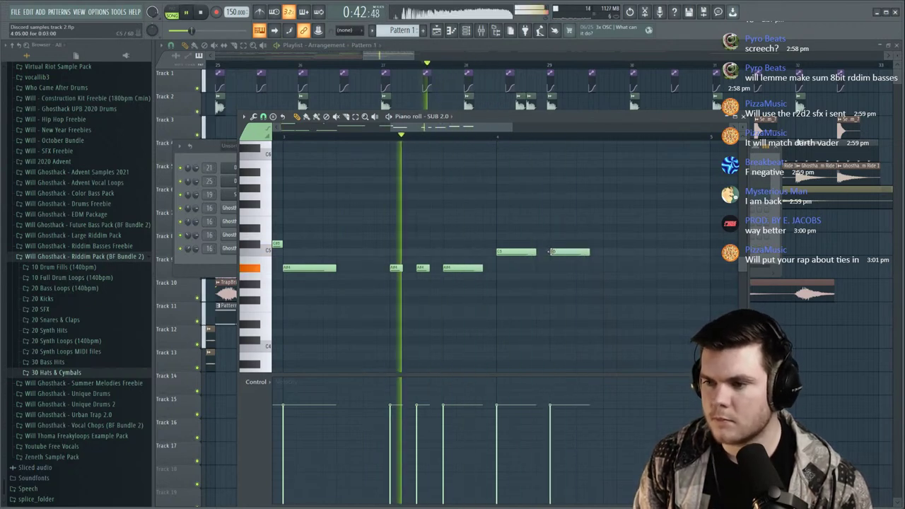
{"action": "left_click", "coordinate": [552, 253]}
{"action": "left_click", "coordinate": [578, 253]}
{"action": "left_click", "coordinate": [522, 253]}
{"action": "left_click", "coordinate": [606, 253]}
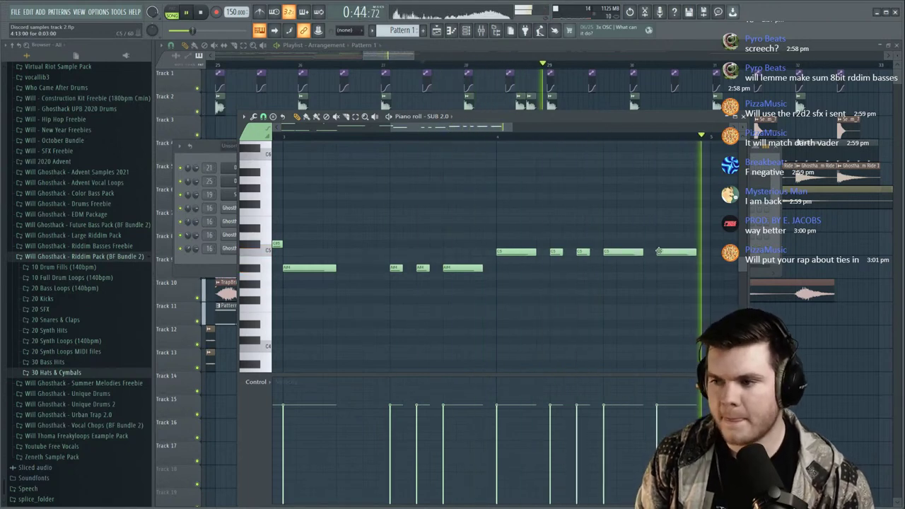
{"action": "scroll", "coordinate": [474, 138], "scroll_direction": "down", "scroll_amount": 4}
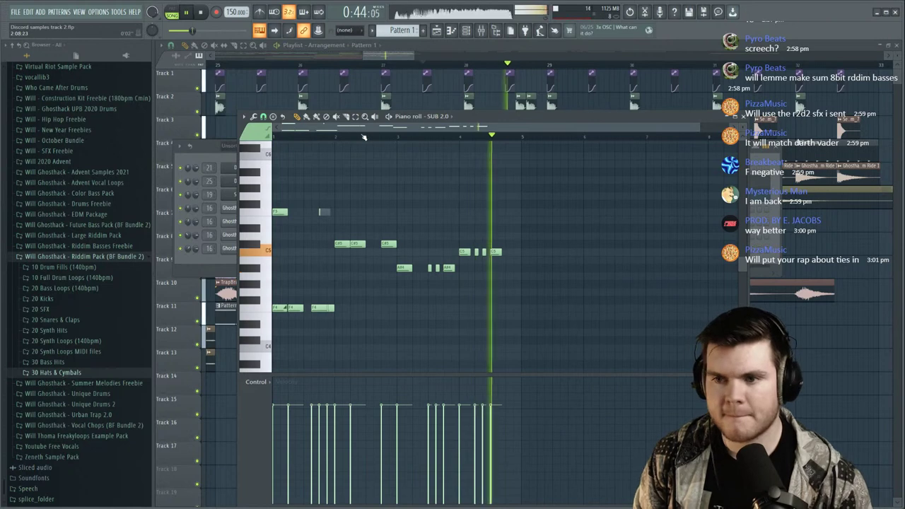
Close the piano roll, bring up the mixer on Insert 26 and play the bass loop with the edited sub.
{"action": "left_click", "coordinate": [542, 44]}
{"action": "key", "text": "space"}
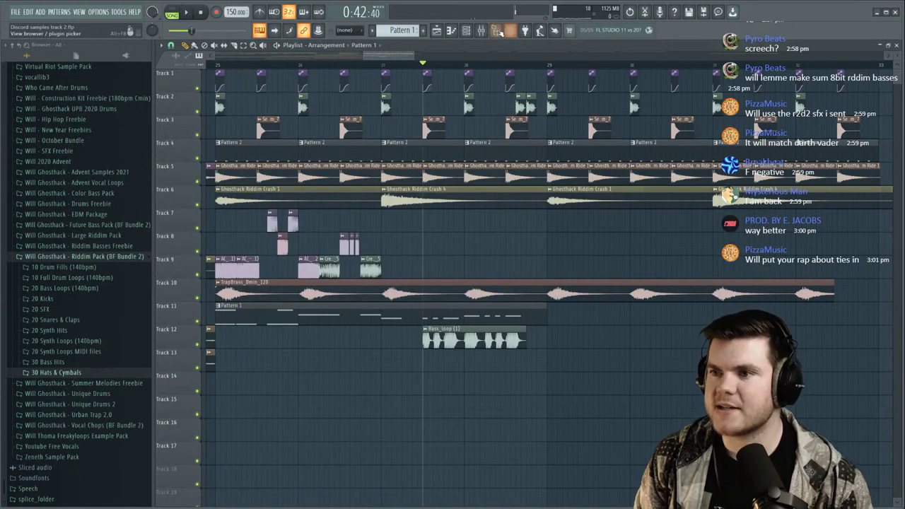
{"action": "left_click", "coordinate": [482, 31]}
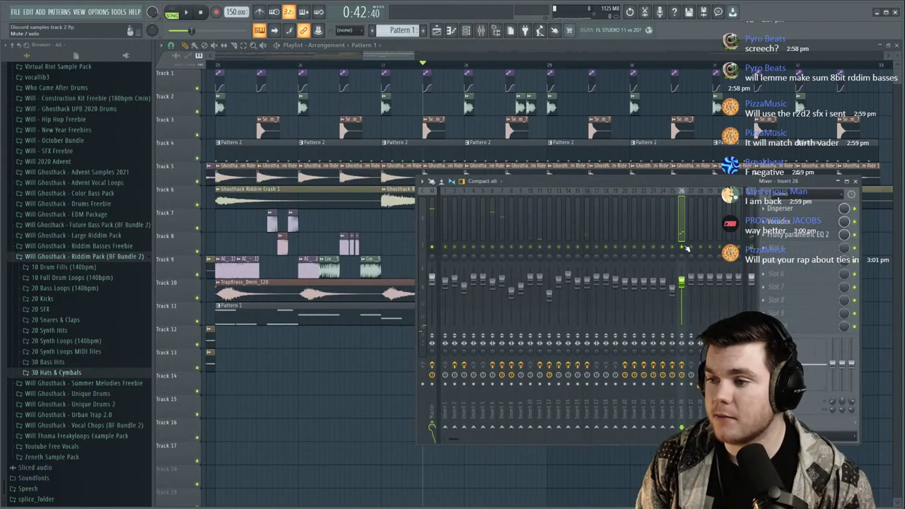
{"action": "key", "text": "space"}
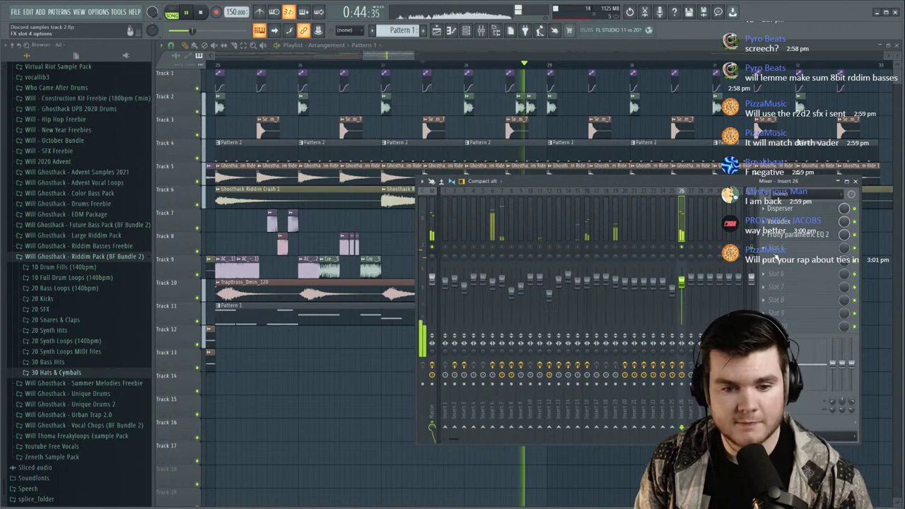
{"action": "key", "text": "space"}
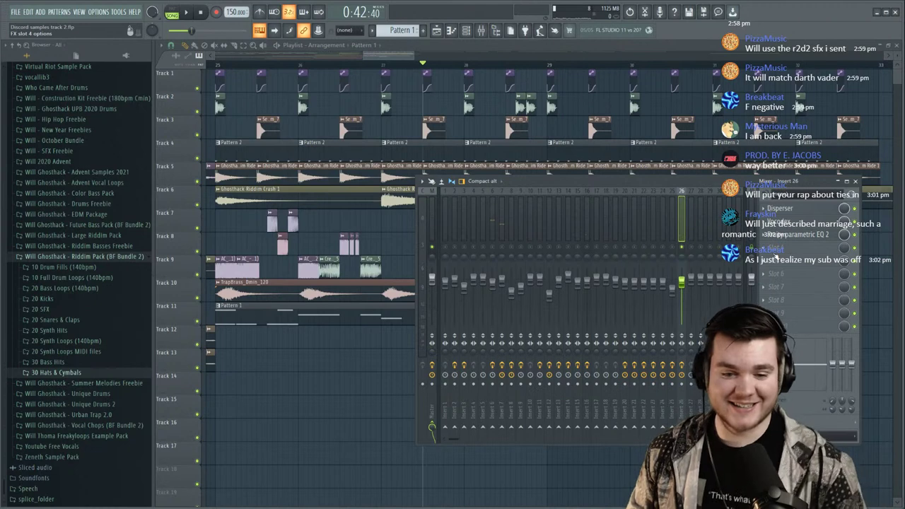
{"action": "key", "text": "space"}
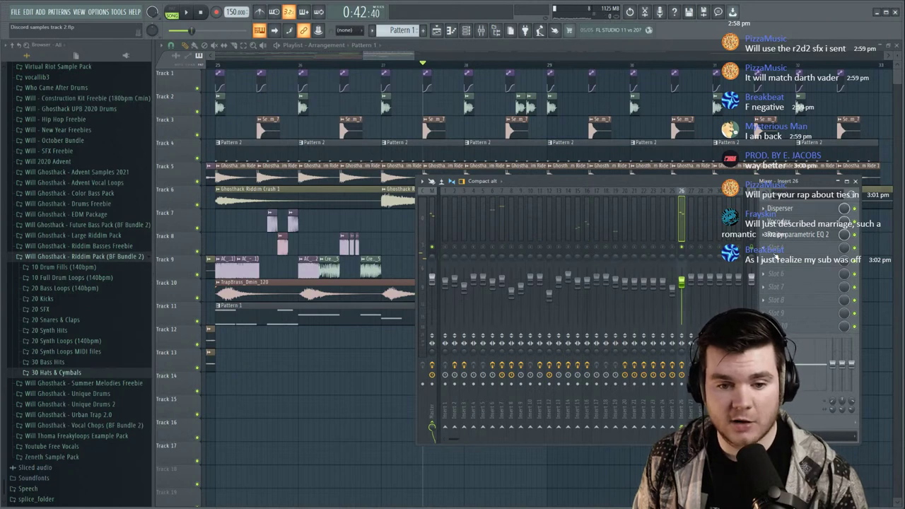
Load Resonator into slot 4 of Insert 26 and set its pitch to A#3 while the loop plays.
{"action": "left_click", "coordinate": [776, 256]}
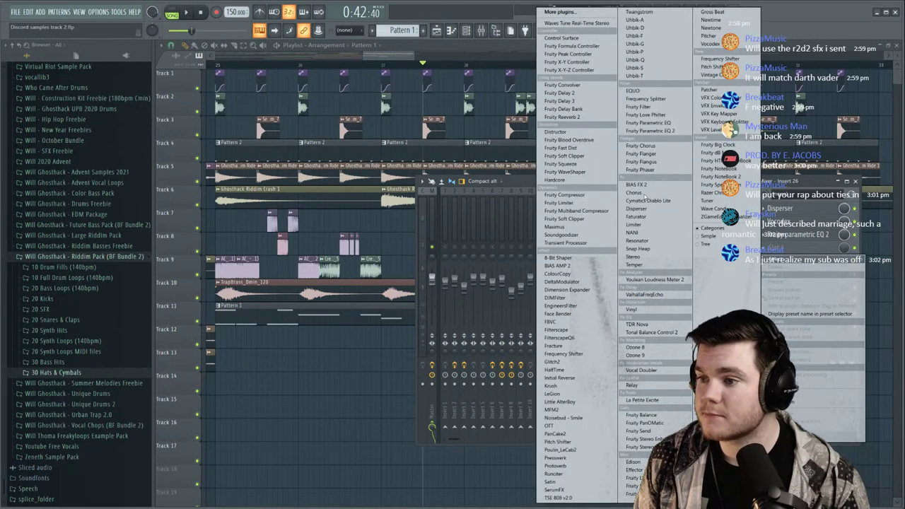
{"action": "left_click", "coordinate": [637, 242]}
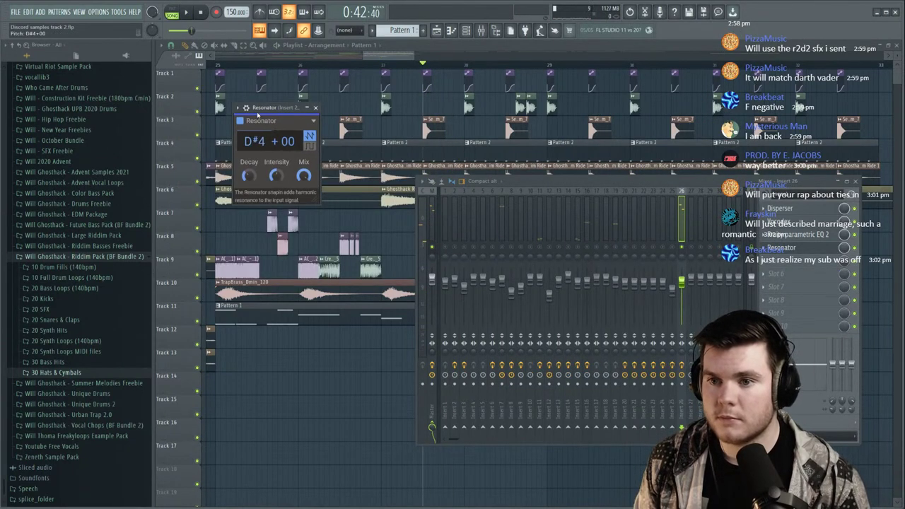
{"action": "key", "text": "space"}
{"action": "mouse_move", "coordinate": [262, 141]}
{"action": "left_mouse_down"}
{"action": "mouse_move", "coordinate": [262, 123]}
{"action": "mouse_move", "coordinate": [258, 146]}
{"action": "left_mouse_up"}
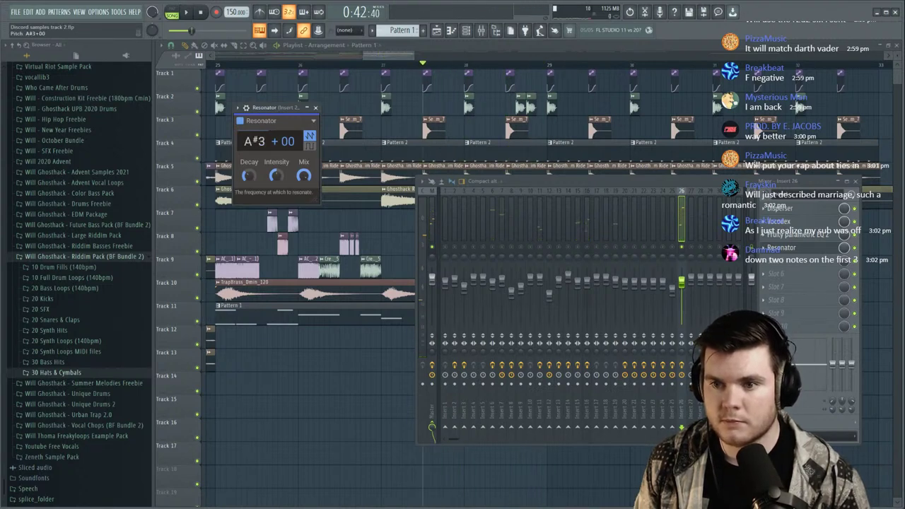
Check the sub notes of Pattern 1 in the piano roll, then return to the mixer.
{"action": "key", "text": "F12"}
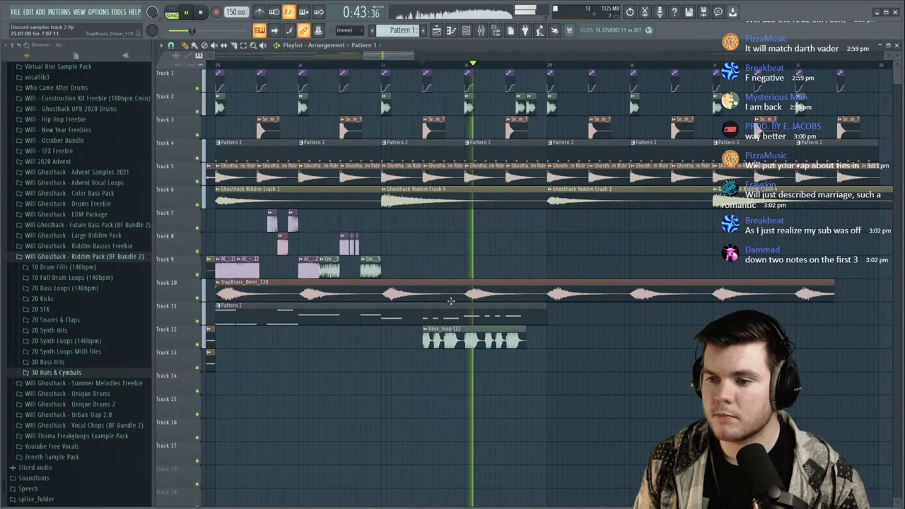
{"action": "key", "text": "F7"}
{"action": "key", "text": "F6"}
{"action": "left_click_drag", "start_coordinate": [422, 128], "coordinate": [345, 130]}
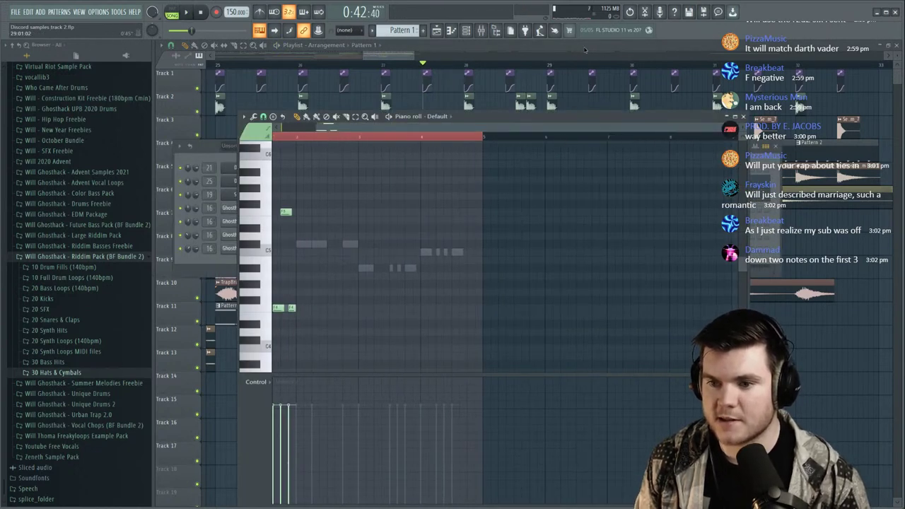
{"action": "key", "text": "F12"}
{"action": "key", "text": "space"}
{"action": "key", "text": "F9"}
{"action": "key", "text": "space"}
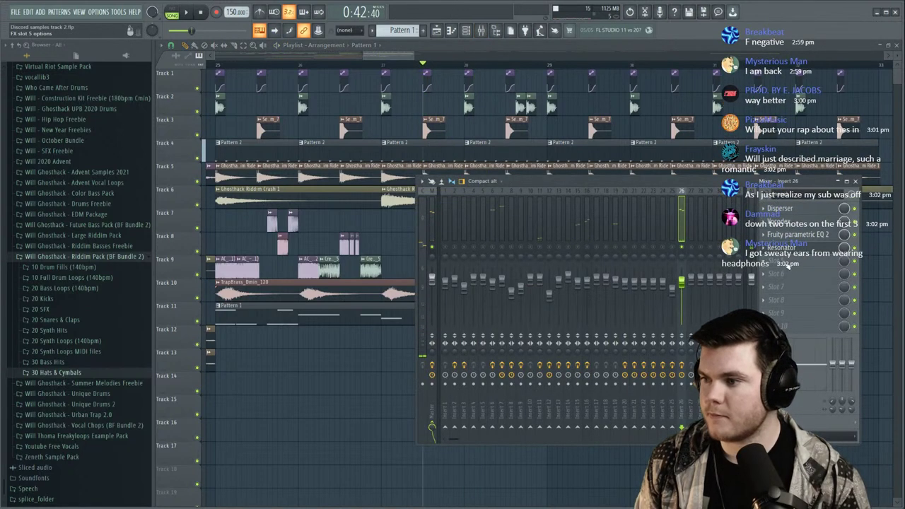
Lower the Resonator's pitch to C2 and move the effect to the first slot of Insert 26.
{"action": "left_click", "coordinate": [782, 248]}
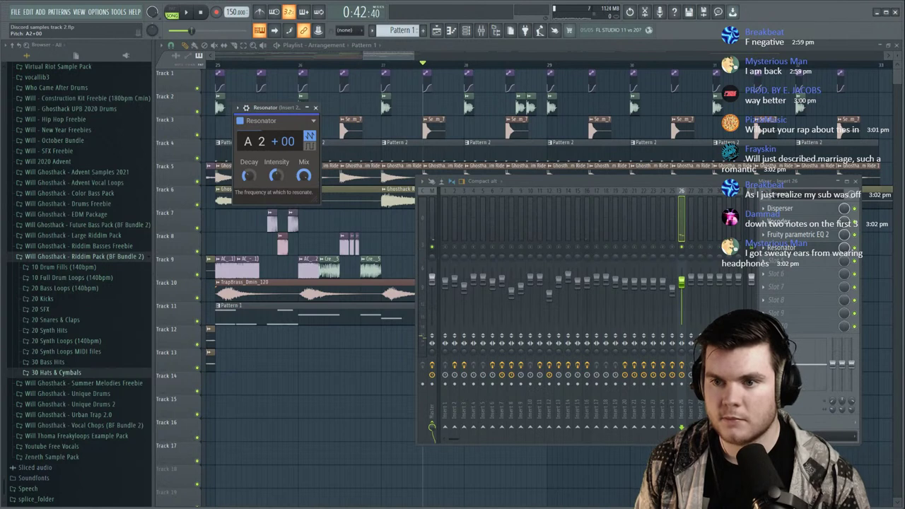
{"action": "key", "text": "space"}
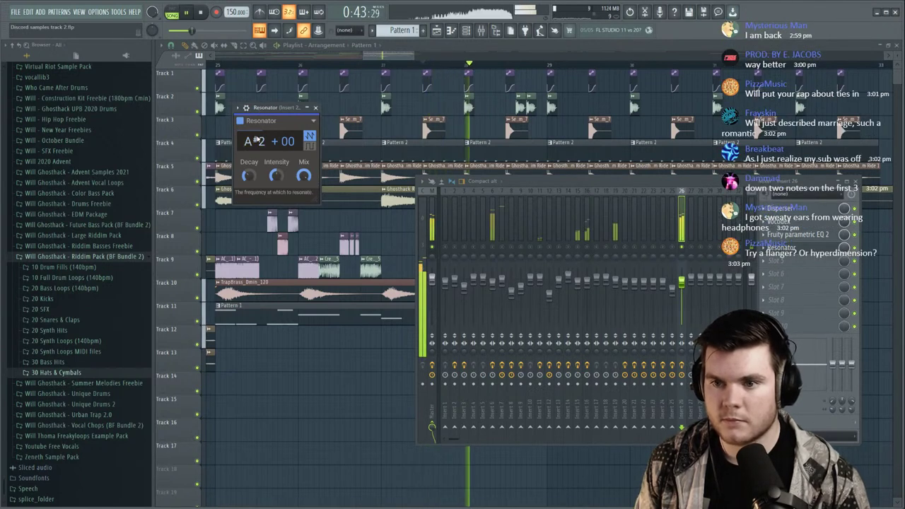
{"action": "scroll", "coordinate": [255, 141], "scroll_direction": "down", "scroll_amount": 2}
{"action": "key", "text": "space"}
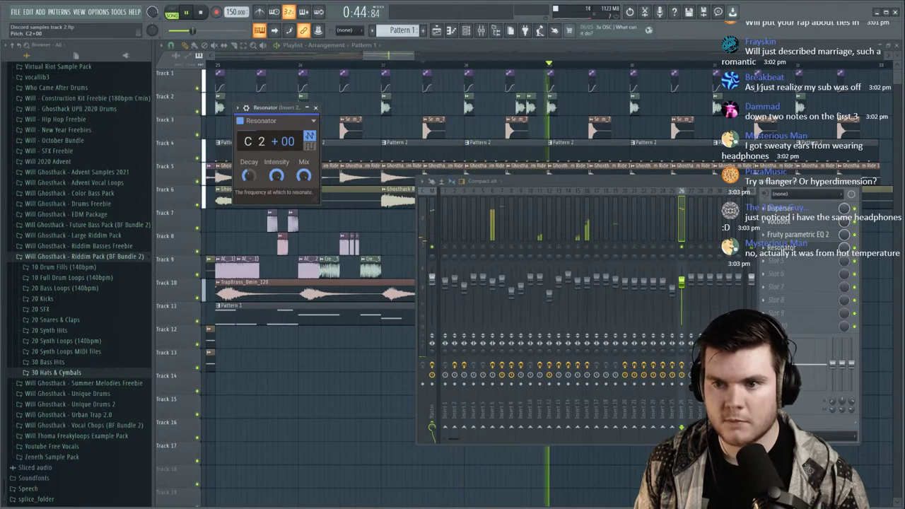
{"action": "left_click_drag", "start_coordinate": [781, 248], "coordinate": [785, 210]}
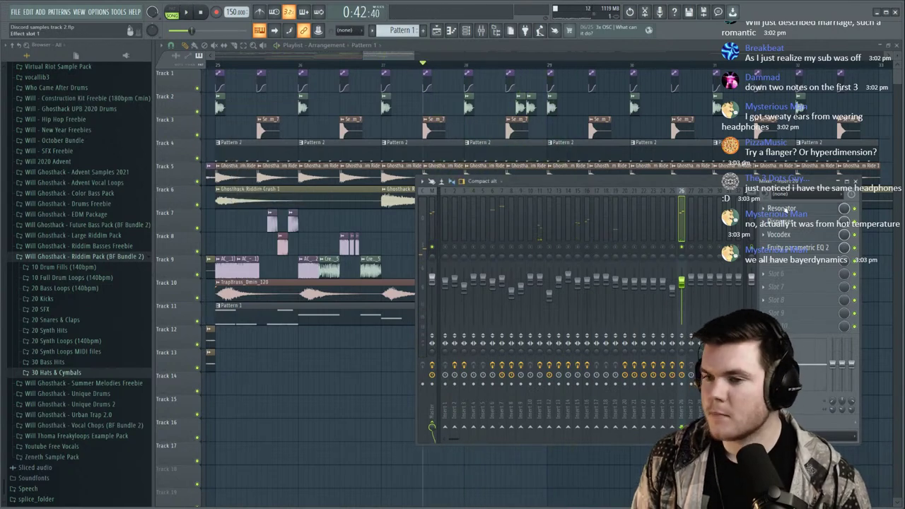
Select the playlist range from mid-bar 27 to bar 29 and set Insert 26's Resonator pitch to A#1.
{"action": "left_click", "coordinate": [566, 49]}
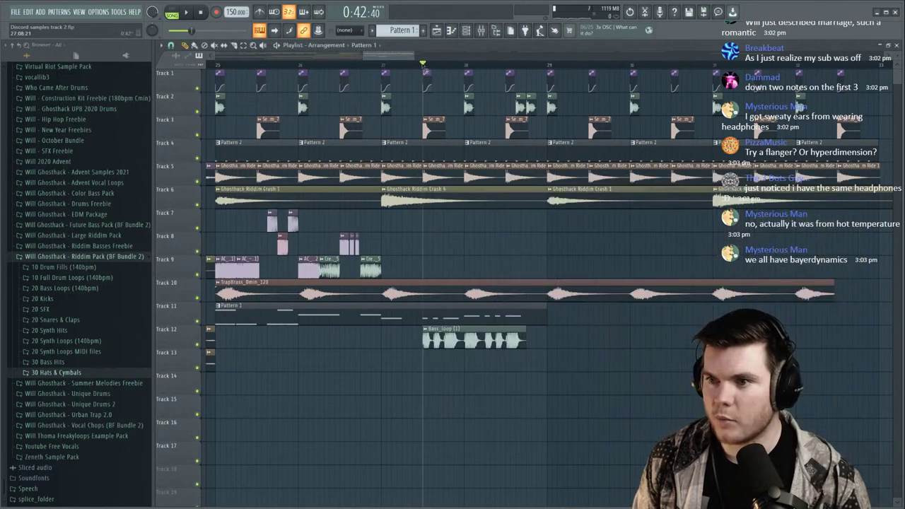
{"action": "left_click_drag", "start_coordinate": [423, 65], "coordinate": [550, 76]}
{"action": "left_click", "coordinate": [481, 29]}
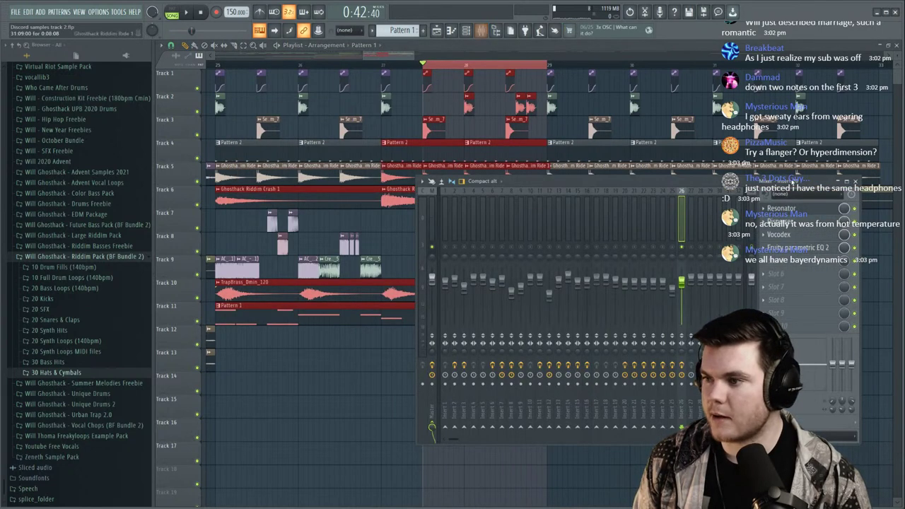
{"action": "left_click", "coordinate": [792, 205]}
{"action": "key", "text": "space"}
{"action": "key", "text": "space"}
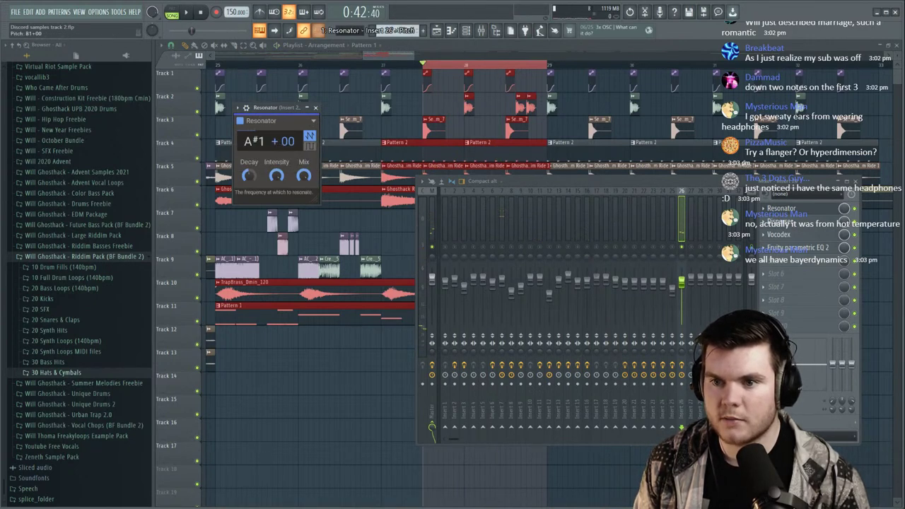
Create an automation clip for the Resonator's pitch over the selected range and play it from its start.
{"action": "right_click", "coordinate": [319, 40]}
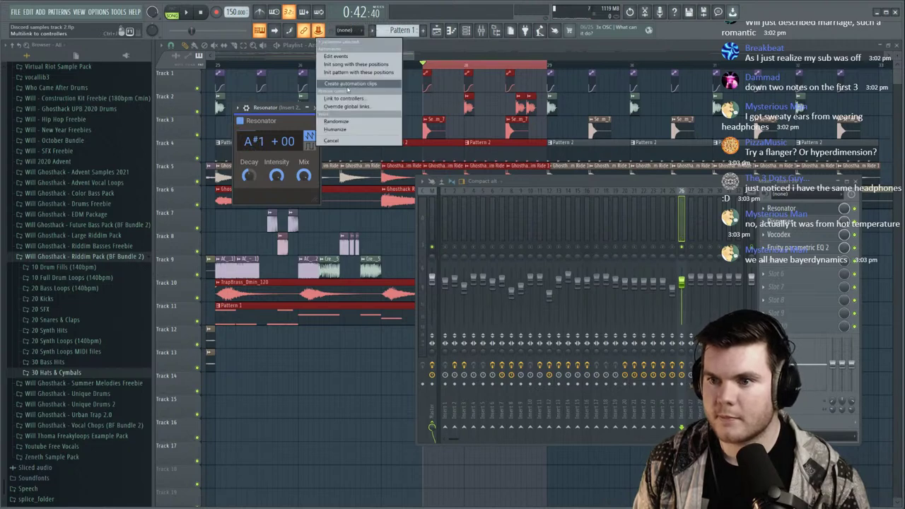
{"action": "left_click", "coordinate": [347, 84]}
{"action": "key", "text": "space"}
{"action": "key", "text": "space"}
{"action": "scroll", "coordinate": [637, 215], "scroll_direction": "up", "scroll_amount": 6}
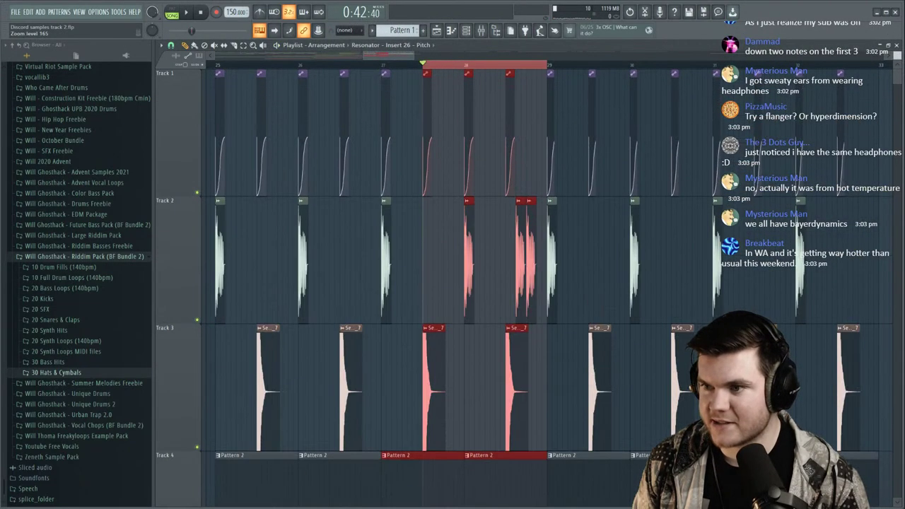
{"action": "key", "text": "space"}
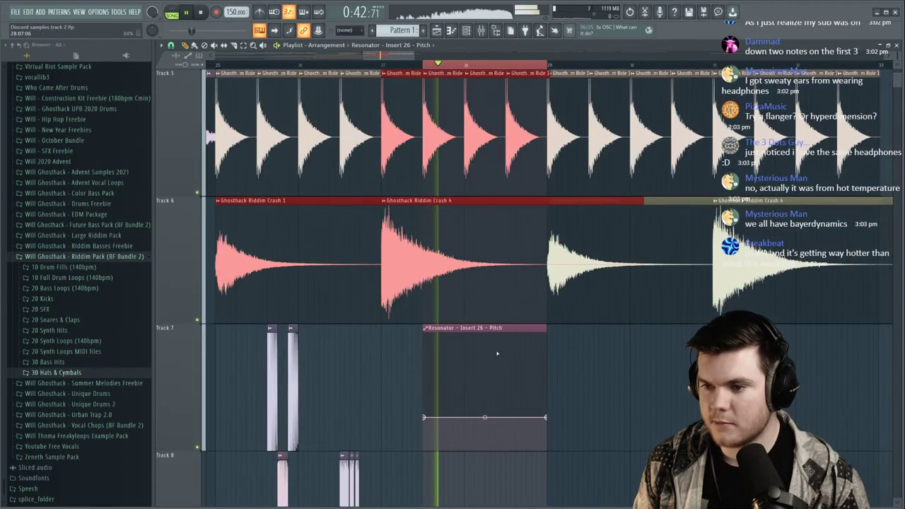
{"action": "key", "text": "space"}
{"action": "key", "text": "space"}
Add a point at 28:05:00 in the Resonator pitch clip, using hold curves to form a slight upward step.
{"action": "right_click", "coordinate": [485, 413]}
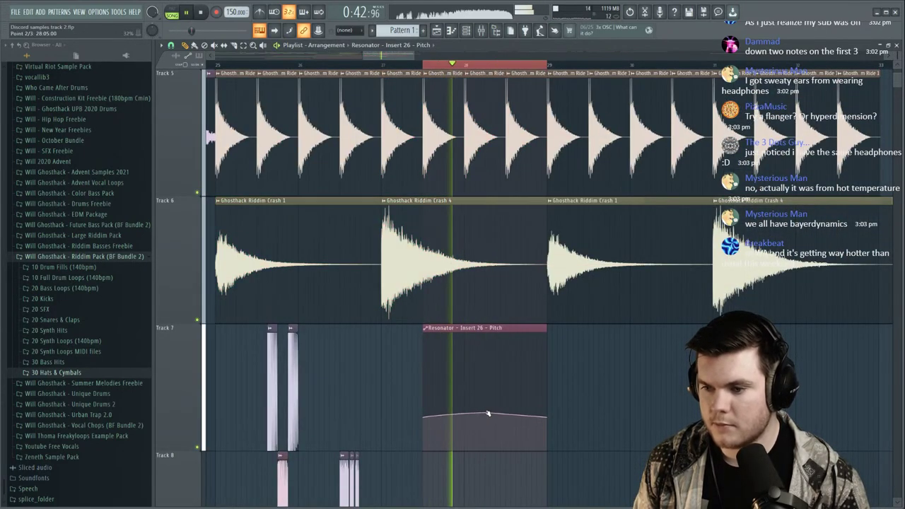
{"action": "right_click", "coordinate": [486, 413]}
{"action": "left_click", "coordinate": [512, 385]}
{"action": "right_click", "coordinate": [545, 416]}
{"action": "left_click", "coordinate": [570, 381]}
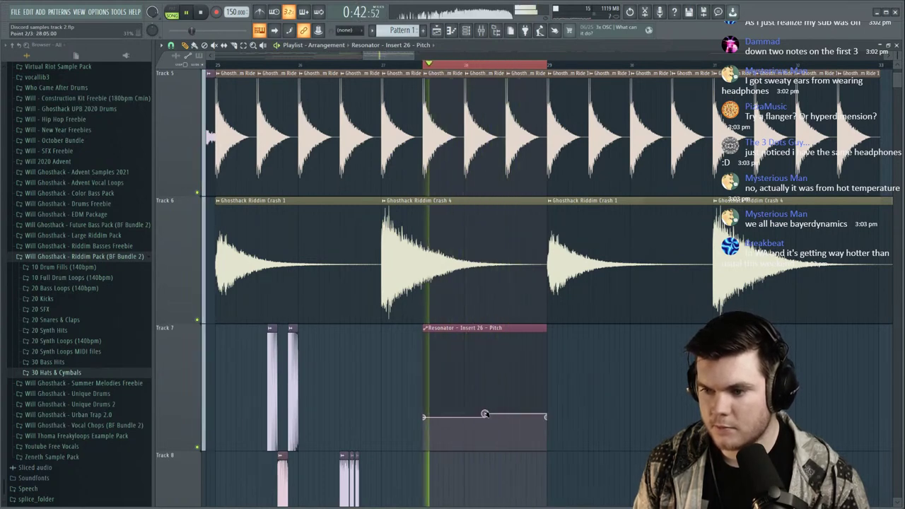
{"action": "left_click_drag", "start_coordinate": [485, 414], "coordinate": [486, 416]}
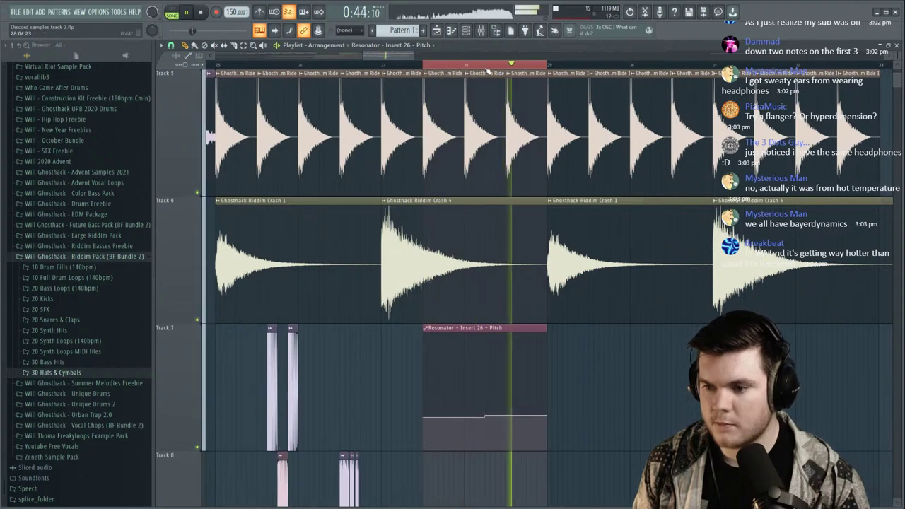
Stop playback and check the pitch the automation produces in Insert 26's Resonator.
{"action": "key", "text": "space"}
{"action": "scroll", "coordinate": [486, 73], "scroll_direction": "up", "scroll_amount": 3}
{"action": "key", "text": "F9"}
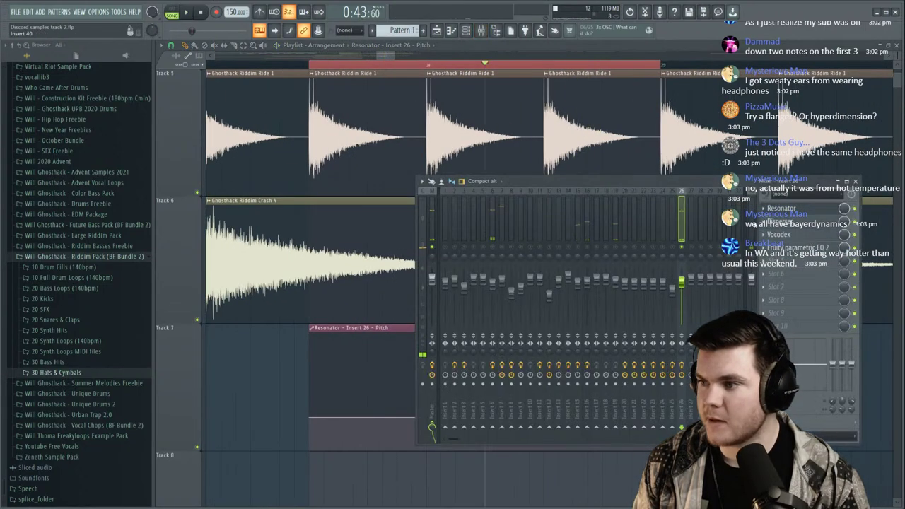
{"action": "left_click", "coordinate": [785, 208]}
{"action": "key", "text": "space"}
{"action": "key", "text": "space"}
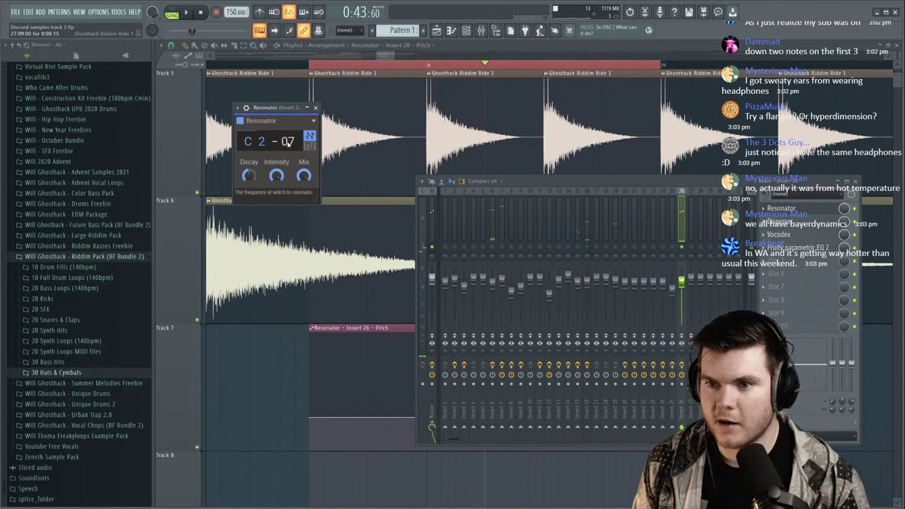
Open the Resonator pitch clip's automation editor and magnify the view around the pitch step.
{"action": "key", "text": "F12"}
{"action": "double_click", "coordinate": [377, 329]}
{"action": "key", "text": "space"}
{"action": "key", "text": "space"}
{"action": "scroll", "coordinate": [301, 202], "scroll_direction": "up", "scroll_amount": 4}
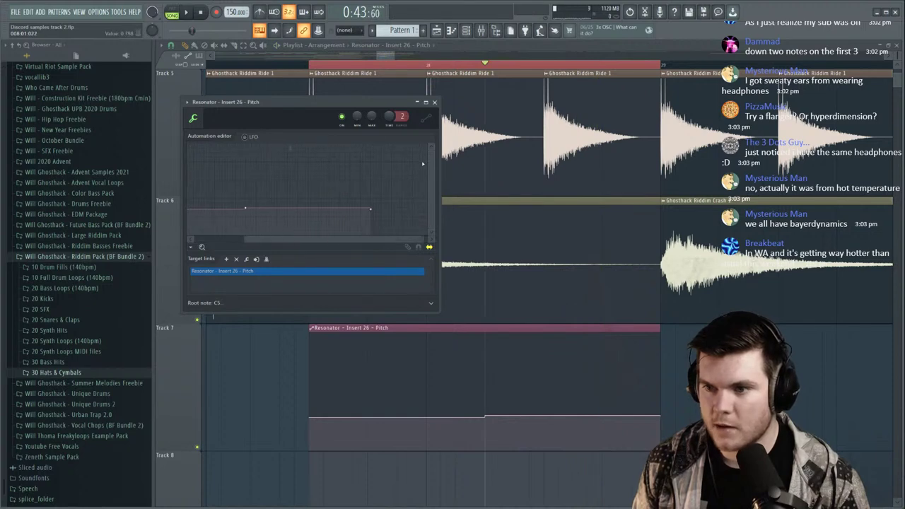
{"action": "left_click_drag", "start_coordinate": [431, 164], "coordinate": [426, 206]}
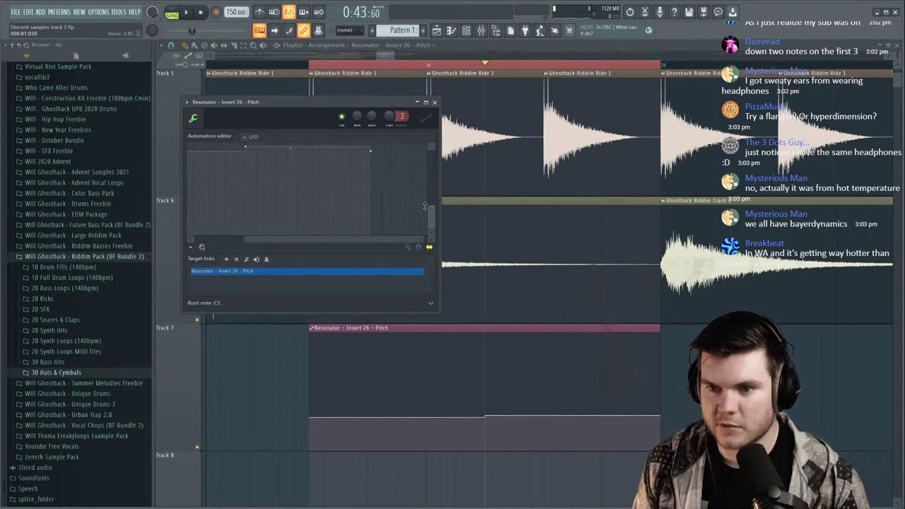
{"action": "left_click_drag", "start_coordinate": [433, 224], "coordinate": [435, 211]}
Open the Resonator on mixer Insert 26 and place its window beside the pitch automation editor.
{"action": "key", "text": "space"}
{"action": "key", "text": "space"}
{"action": "key", "text": "space"}
{"action": "key", "text": "F9"}
{"action": "key", "text": "space"}
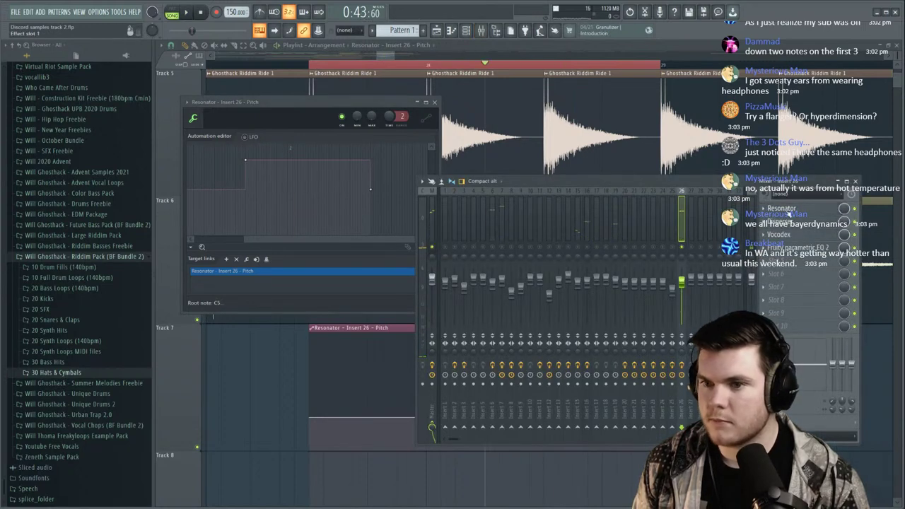
{"action": "left_click", "coordinate": [779, 209]}
{"action": "left_click_drag", "start_coordinate": [288, 108], "coordinate": [592, 124]}
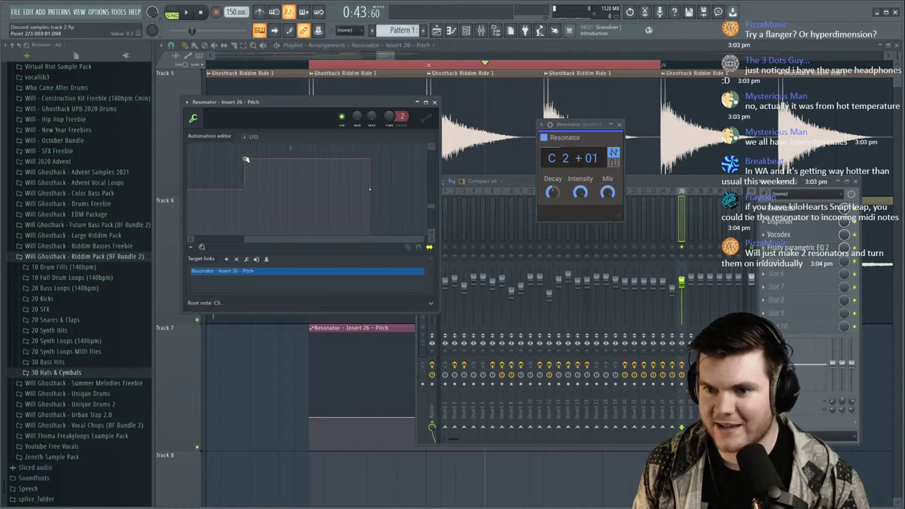
Fine-tune the raised step point in the pitch automation toward C 2, checking the Resonator's pitch during playback.
{"action": "scroll", "coordinate": [245, 159], "scroll_direction": "up", "scroll_amount": 2}
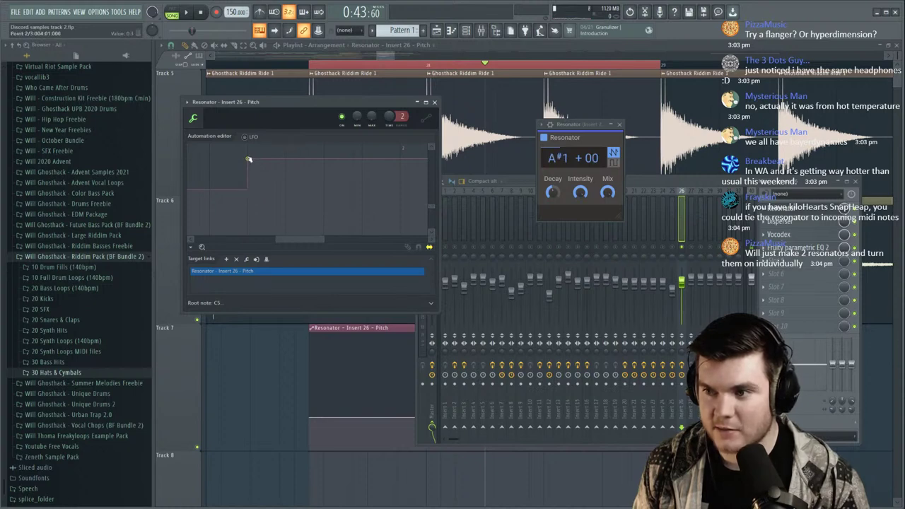
{"action": "key", "text": "space"}
{"action": "key", "text": "space"}
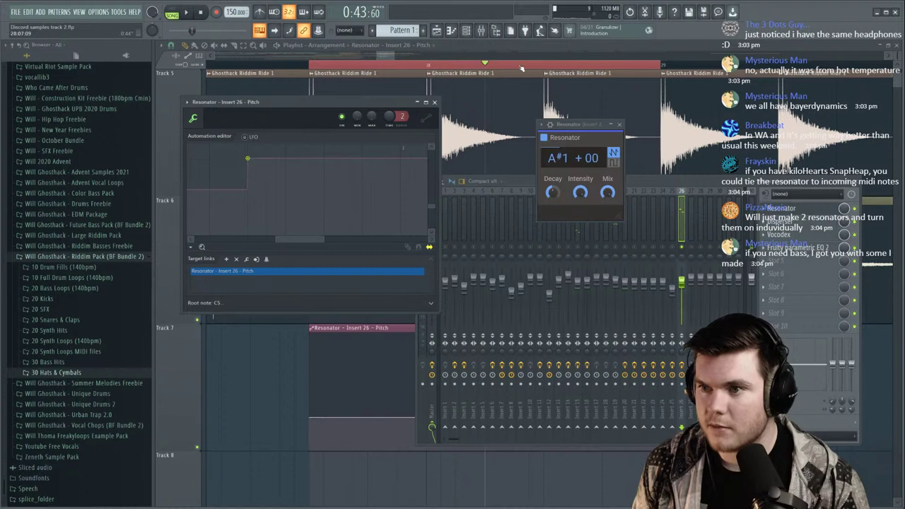
{"action": "key", "text": "F12"}
{"action": "double_click", "coordinate": [457, 330]}
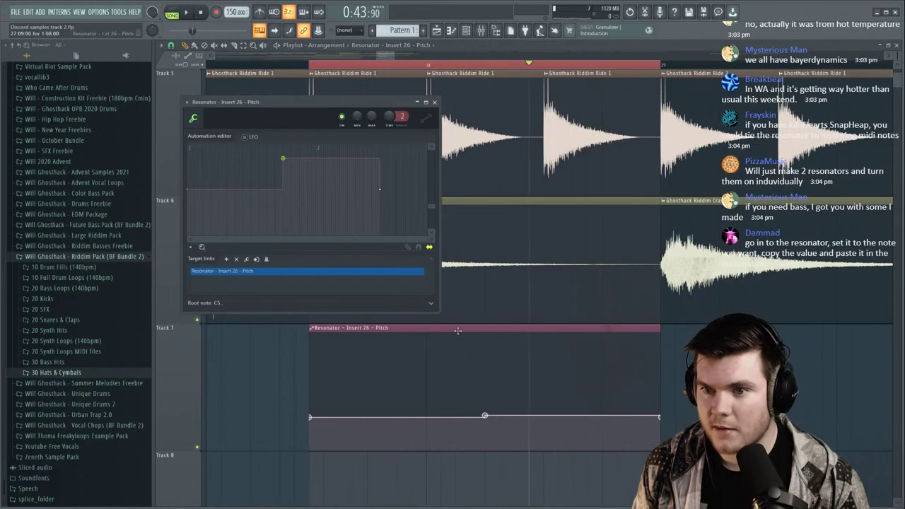
{"action": "key", "text": "F9"}
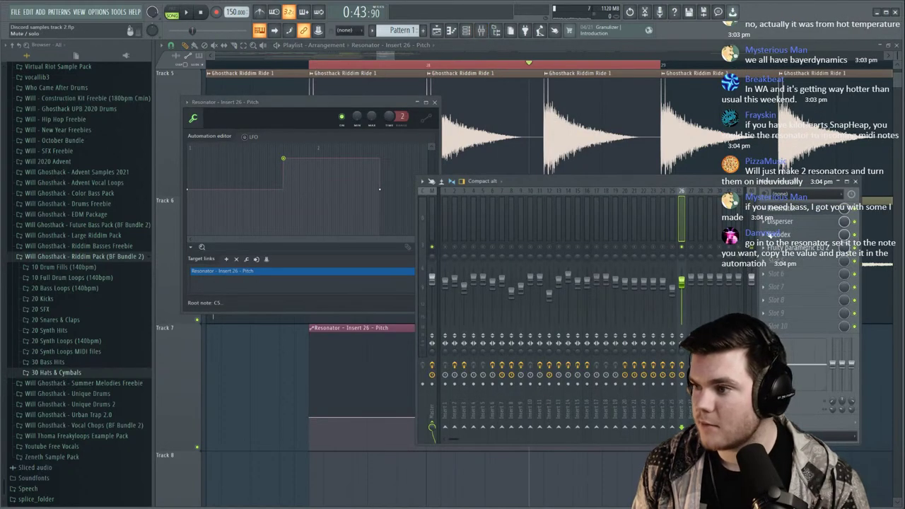
{"action": "left_click", "coordinate": [789, 208]}
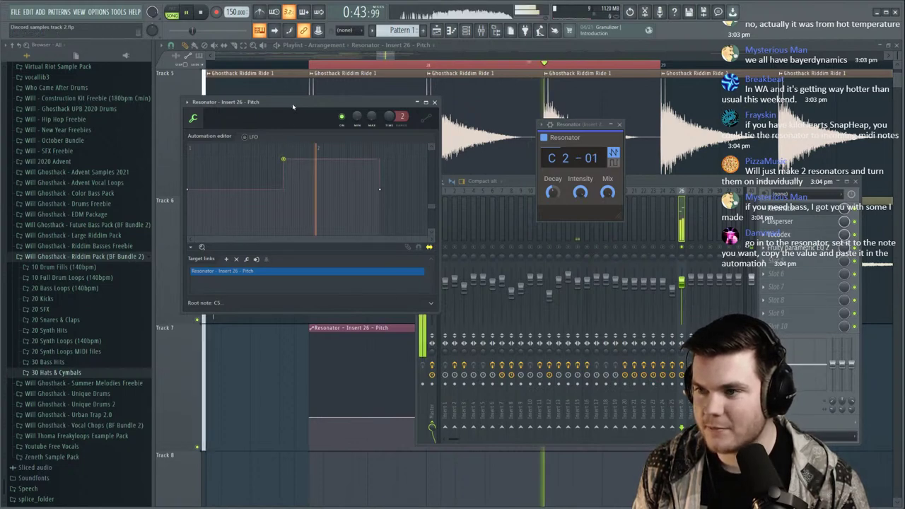
{"action": "left_click", "coordinate": [791, 211]}
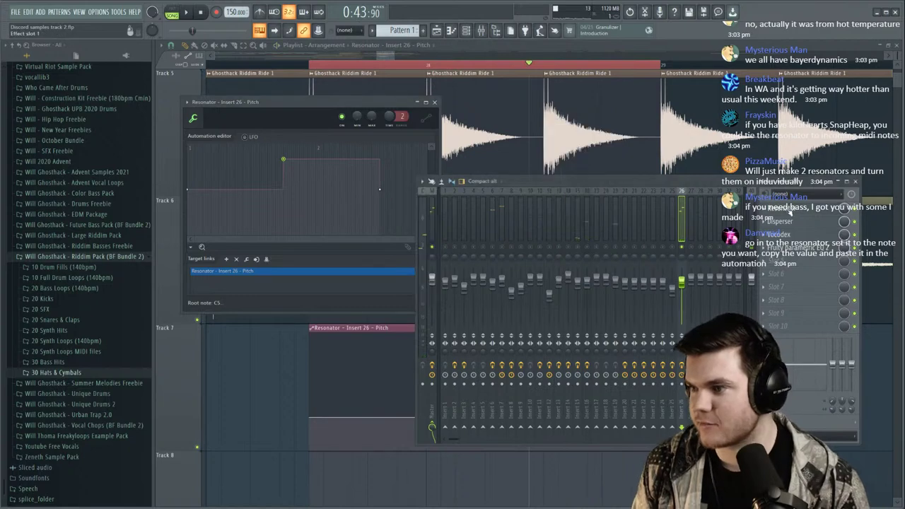
Clear the playlist time selection and audition the section from the start of the Resonator pitch clip.
{"action": "right_click", "coordinate": [684, 247]}
{"action": "key", "text": "space"}
{"action": "key", "text": "space"}
{"action": "left_click_drag", "start_coordinate": [659, 65], "coordinate": [312, 66]}
{"action": "left_click", "coordinate": [313, 67]}
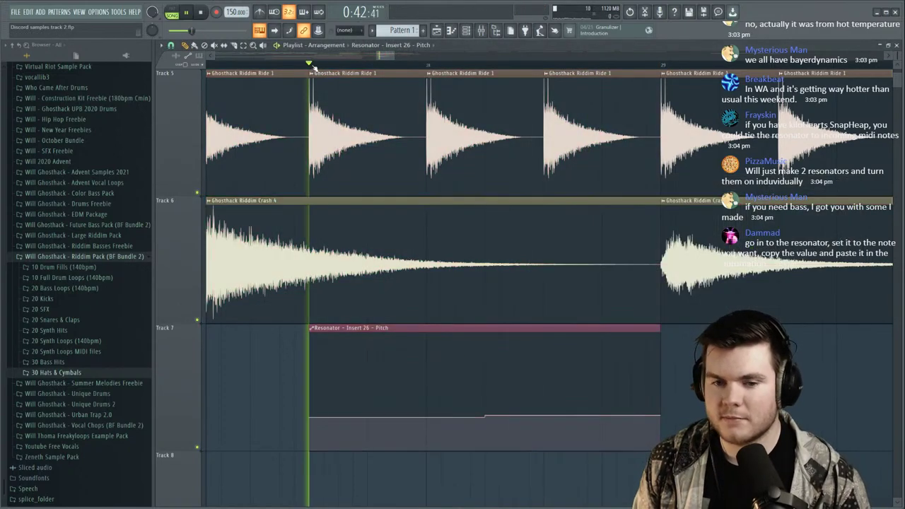
{"action": "key", "text": "space"}
{"action": "scroll", "coordinate": [314, 67], "scroll_direction": "down", "scroll_amount": 3}
{"action": "key", "text": "space"}
{"action": "key", "text": "space"}
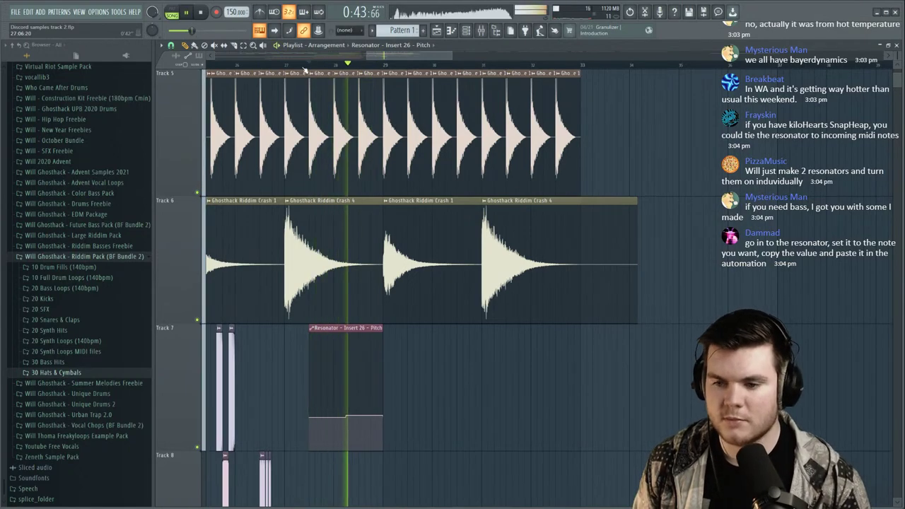
Nudge the Bass_loop (1) clip on Track 12 slightly earlier while auditioning it against the sub and drums.
{"action": "scroll", "coordinate": [428, 383], "scroll_direction": "down", "scroll_amount": 6}
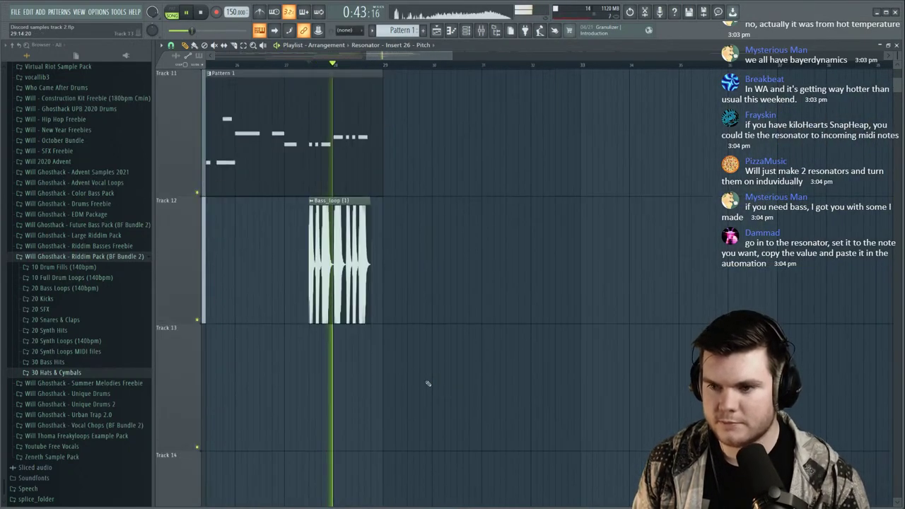
{"action": "scroll", "coordinate": [427, 383], "scroll_direction": "down", "scroll_amount": 2}
{"action": "scroll", "coordinate": [623, 100], "scroll_direction": "down", "scroll_amount": 6}
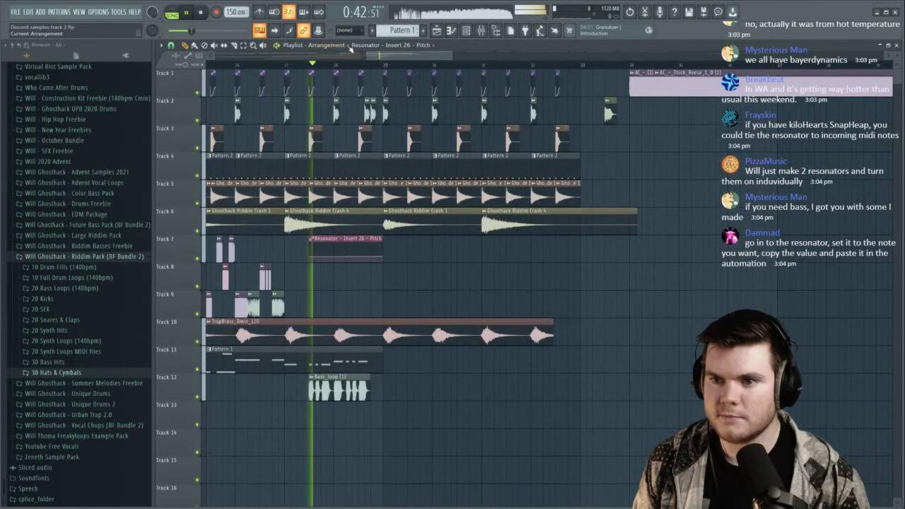
{"action": "scroll", "coordinate": [292, 66], "scroll_direction": "up", "scroll_amount": 4}
{"action": "key", "text": "space"}
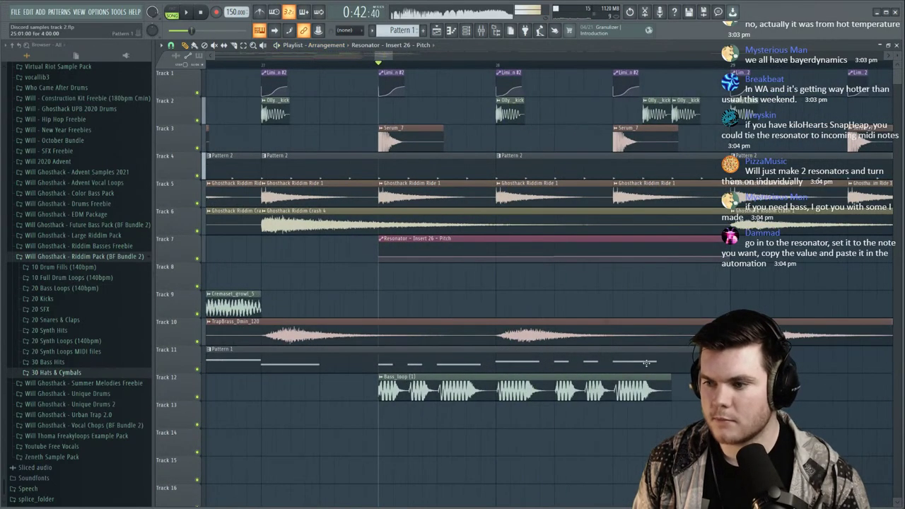
{"action": "left_click", "coordinate": [497, 382]}
{"action": "key", "text": "space"}
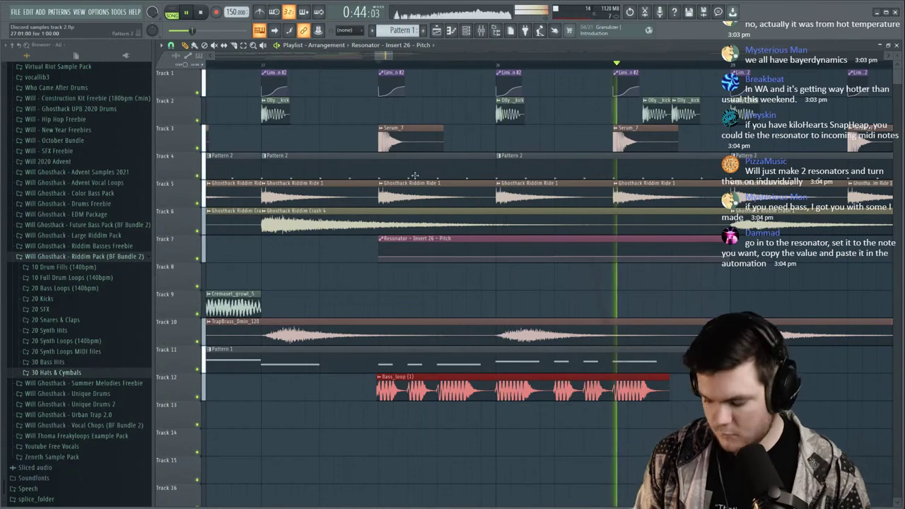
Play the drop from bar 25 to hear the layered bass, sub and drums together.
{"action": "scroll", "coordinate": [410, 66], "scroll_direction": "down", "scroll_amount": 3}
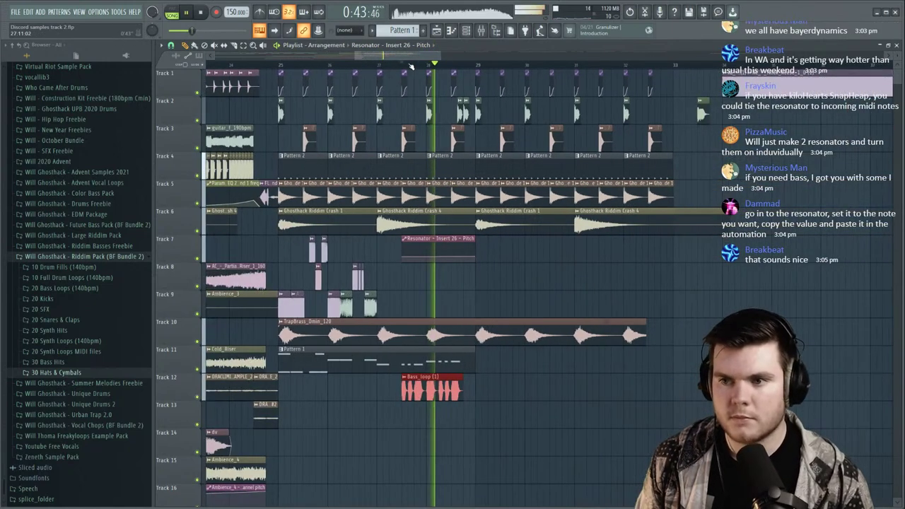
{"action": "left_click", "coordinate": [281, 65]}
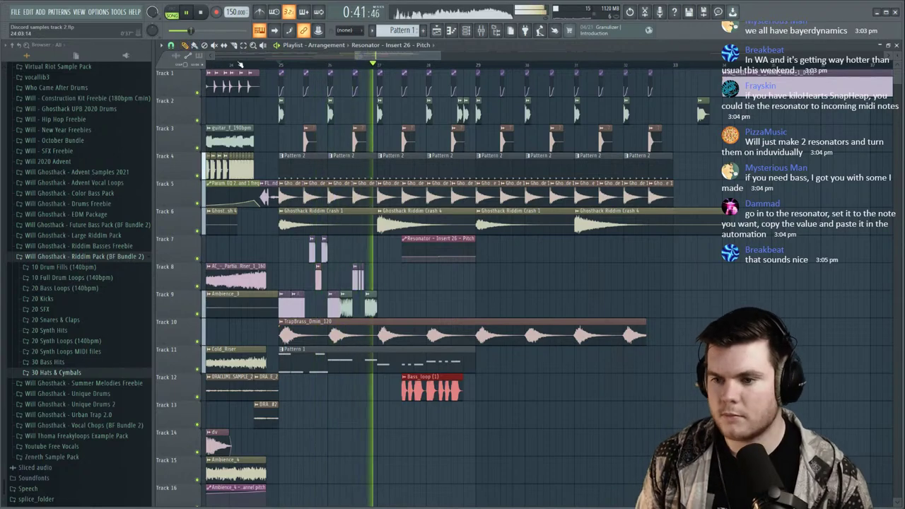
{"action": "scroll", "coordinate": [240, 64], "scroll_direction": "down", "scroll_amount": 2}
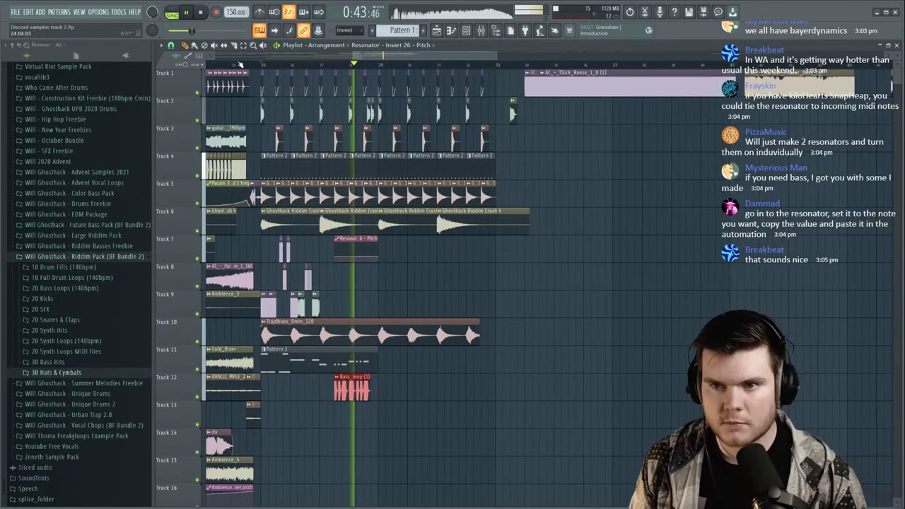
{"action": "scroll", "coordinate": [241, 65], "scroll_direction": "up", "scroll_amount": 2}
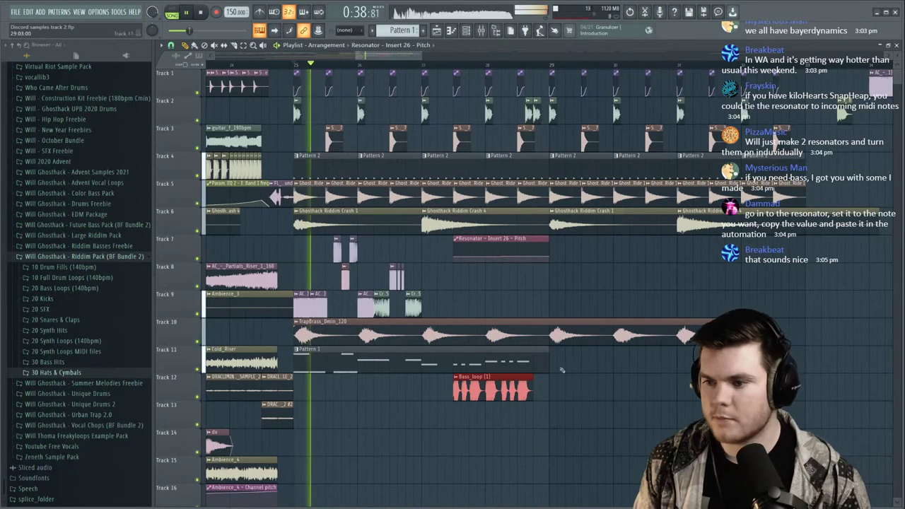
{"action": "key", "text": "space"}
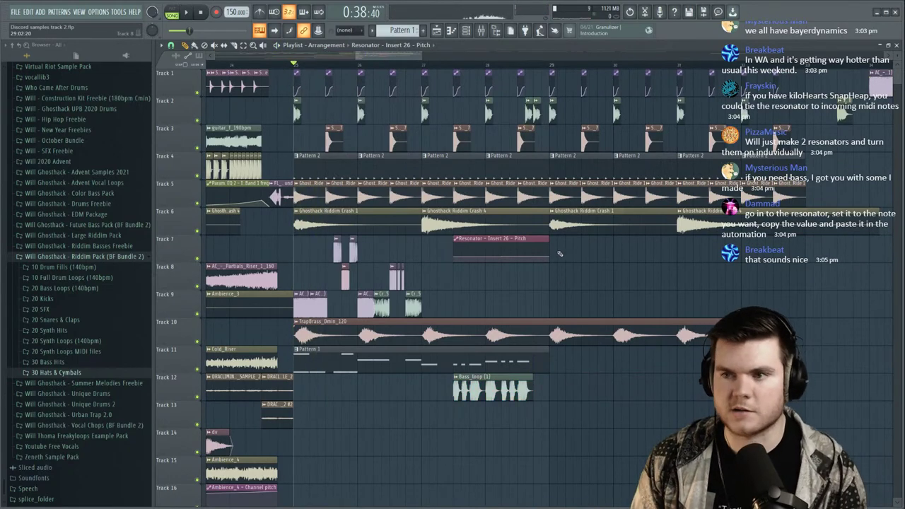
Play the song from the beginning and move the drop's TrapBrass_Dmin_120 clip from Track 10 down to Track 13.
{"action": "scroll", "coordinate": [525, 68], "scroll_direction": "down", "scroll_amount": 4}
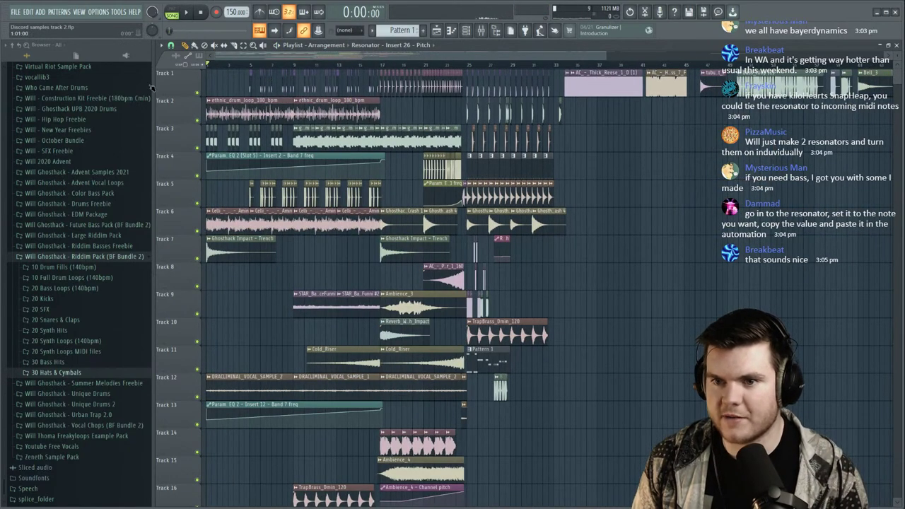
{"action": "key", "text": "space"}
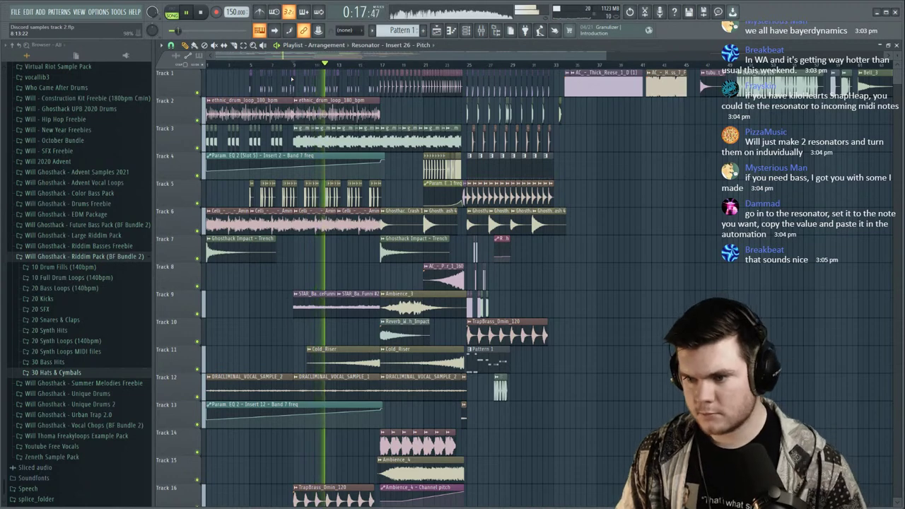
{"action": "left_click_drag", "start_coordinate": [525, 421], "coordinate": [491, 381]}
{"action": "left_click_drag", "start_coordinate": [532, 340], "coordinate": [509, 338]}
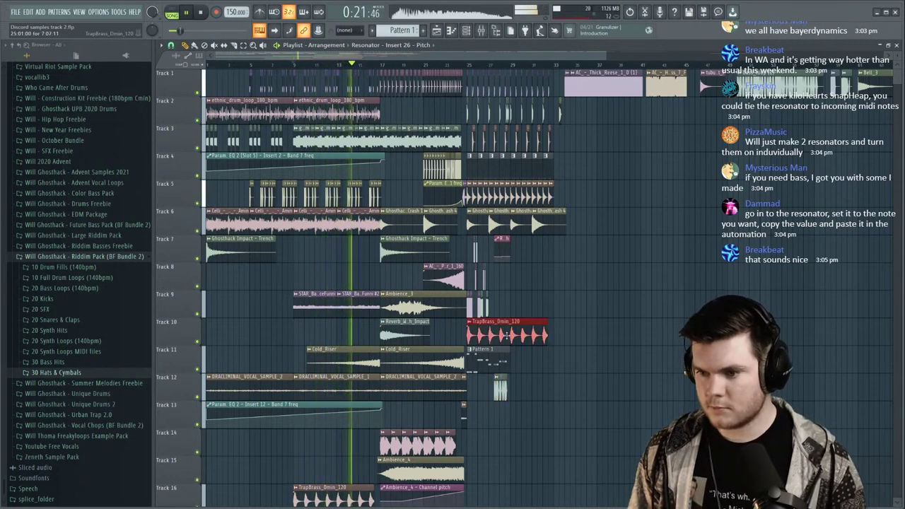
{"action": "key", "text": "shift+Down"}
{"action": "key", "text": "shift+Down"}
{"action": "key", "text": "shift+Down"}
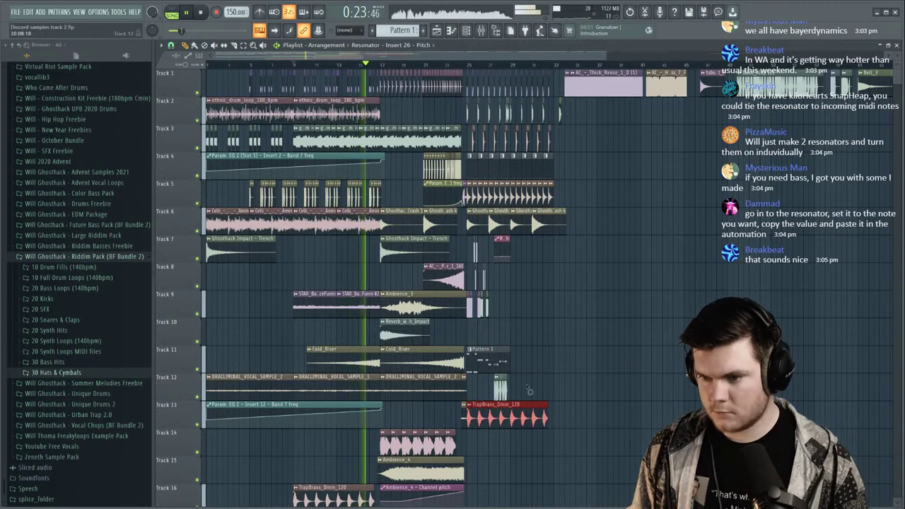
Move the Pattern 1 sub clip up to Track 10 and the Bass_loop (1) clip up to Track 9.
{"action": "left_click_drag", "start_coordinate": [528, 387], "coordinate": [479, 349]}
{"action": "key", "text": "shift+Up"}
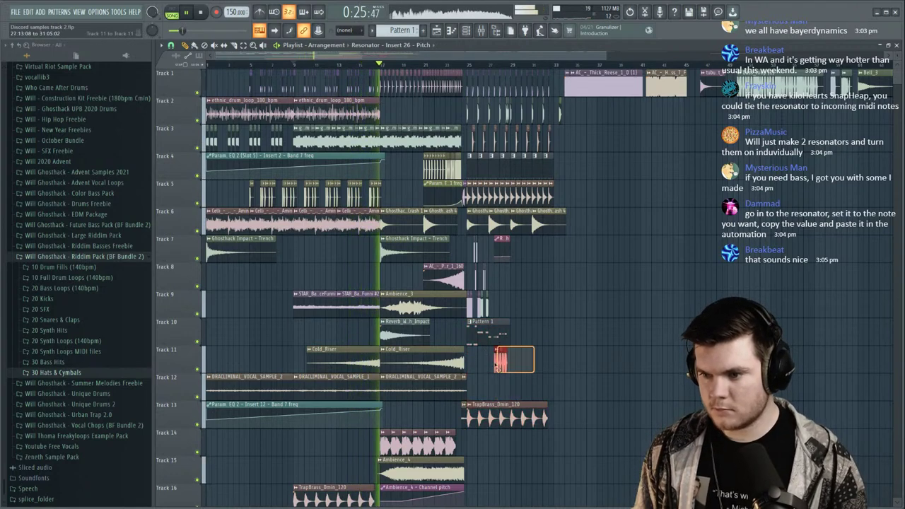
{"action": "key", "text": "shift+Up"}
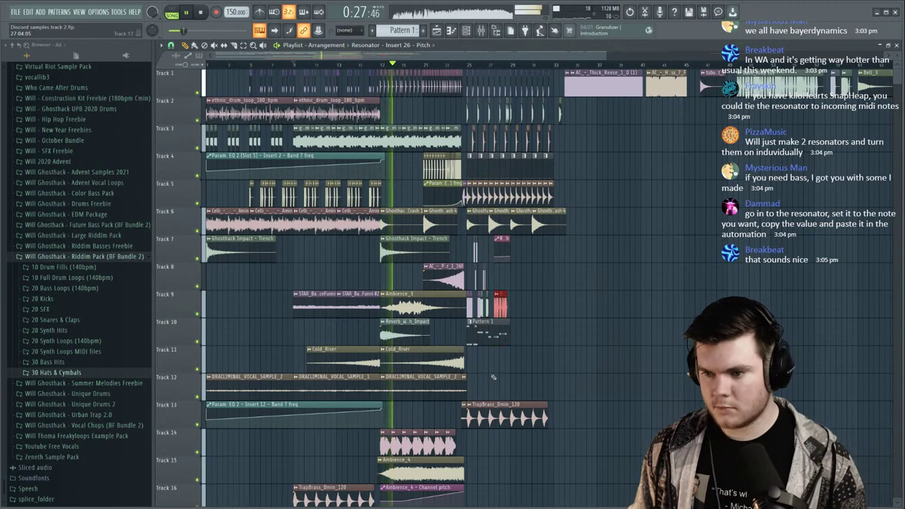
Move the drop's TrapBrass_Dmin_120 clip up to Track 11, directly below Pattern 1, and listen through to the drop.
{"action": "left_click", "coordinate": [488, 416]}
{"action": "key", "text": "shift+Up"}
{"action": "key", "text": "shift+Up"}
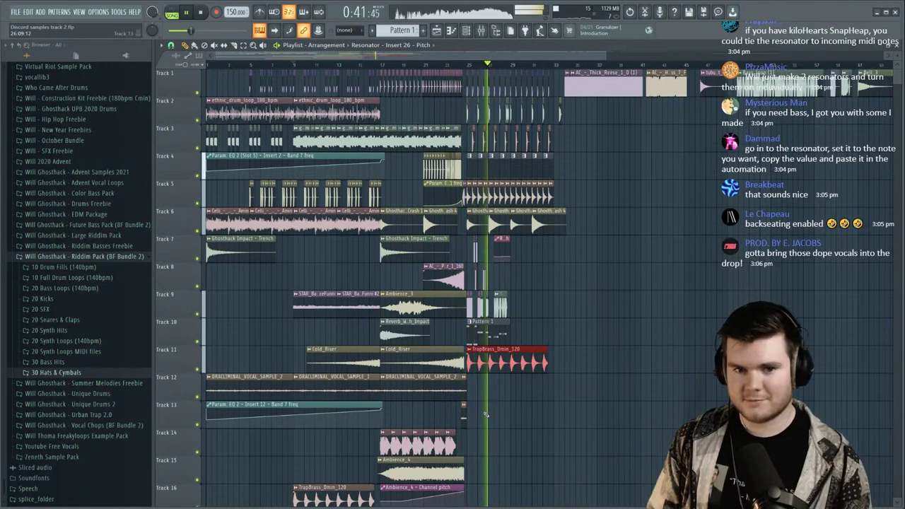
{"action": "key", "text": "space"}
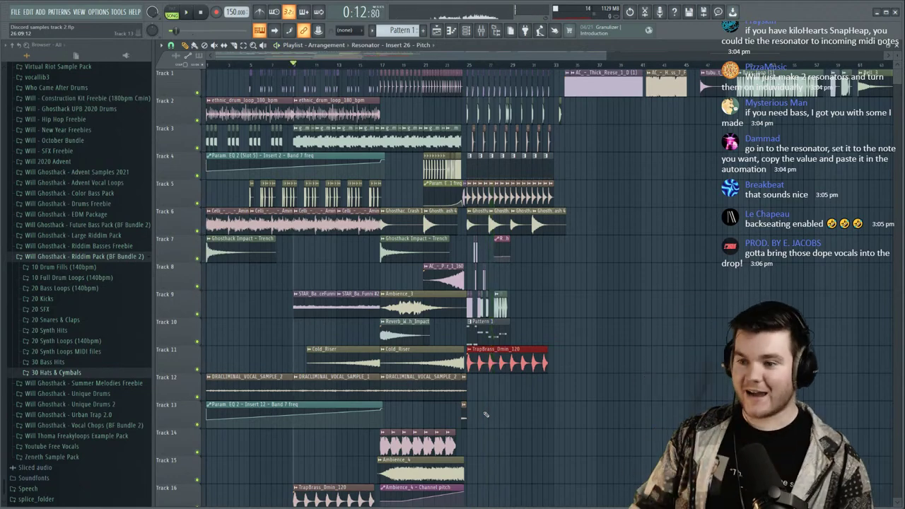
Delete the two short slices on Track 8 in bar 26 and extend the AC_-_Thick_Reese_1_D (1) #2 clip before them to 0:04:00.
{"action": "key", "text": "space"}
{"action": "scroll", "coordinate": [511, 67], "scroll_direction": "up", "scroll_amount": 6}
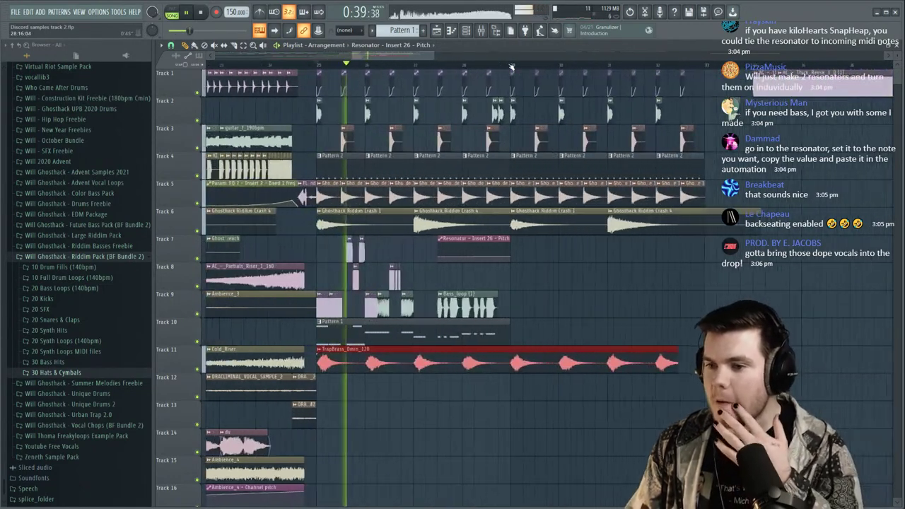
{"action": "scroll", "coordinate": [338, 65], "scroll_direction": "up", "scroll_amount": 4}
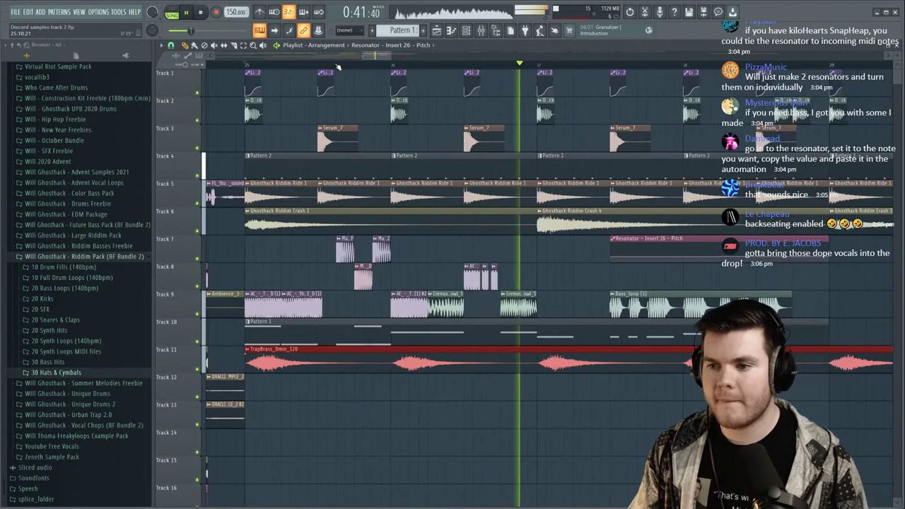
{"action": "key", "text": "space"}
{"action": "right_click", "coordinate": [495, 277]}
{"action": "right_click", "coordinate": [487, 277]}
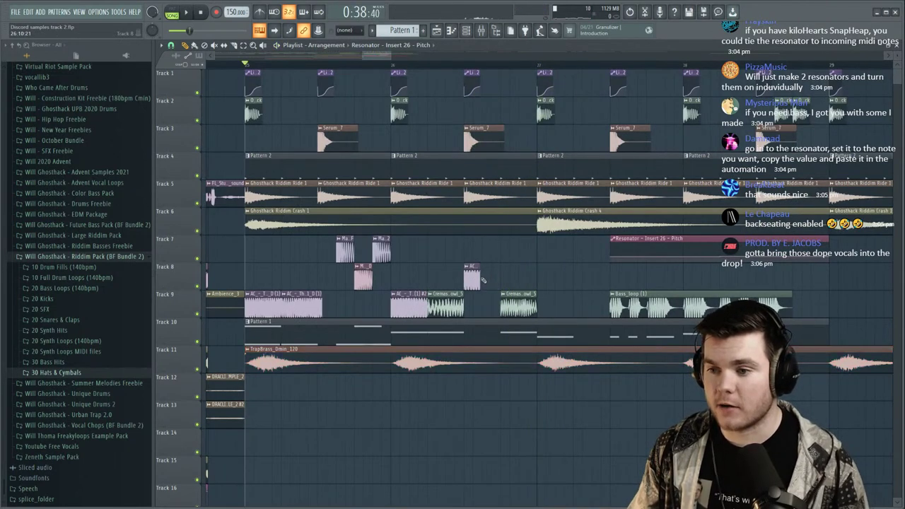
{"action": "left_click_drag", "start_coordinate": [482, 278], "coordinate": [499, 275]}
{"action": "key", "text": "space"}
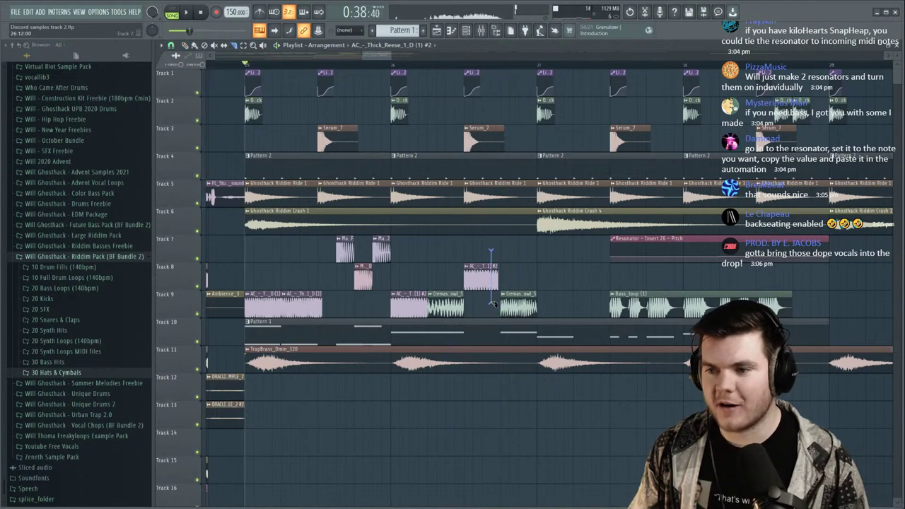
{"action": "key", "text": "space"}
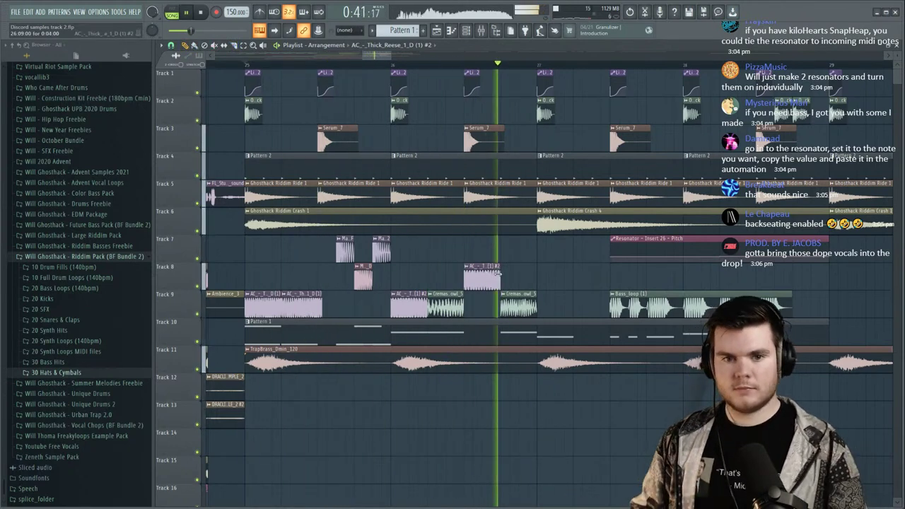
Replay the second half of bar 26 to check the extended Thick Reese clip against the growl.
{"action": "key", "text": "space"}
{"action": "left_click", "coordinate": [461, 65]}
{"action": "key", "text": "space"}
{"action": "key", "text": "space"}
{"action": "key", "text": "space"}
{"action": "scroll", "coordinate": [491, 67], "scroll_direction": "up", "scroll_amount": 1}
{"action": "scroll", "coordinate": [490, 67], "scroll_direction": "up", "scroll_amount": 2}
{"action": "key", "text": "space"}
{"action": "key", "text": "space"}
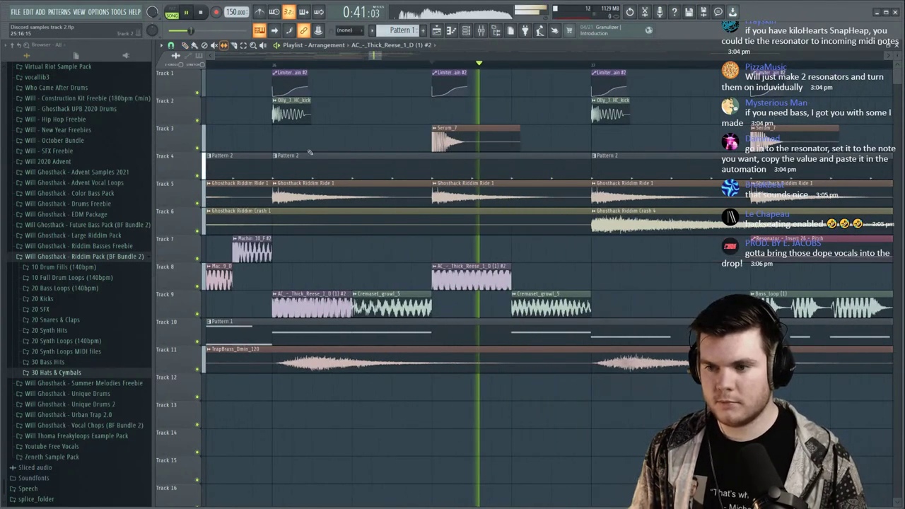
Listen to the bass sequence around bars 25 to 27 with the revised Reese section.
{"action": "key", "text": "space"}
{"action": "key", "text": "s"}
{"action": "key", "text": "space"}
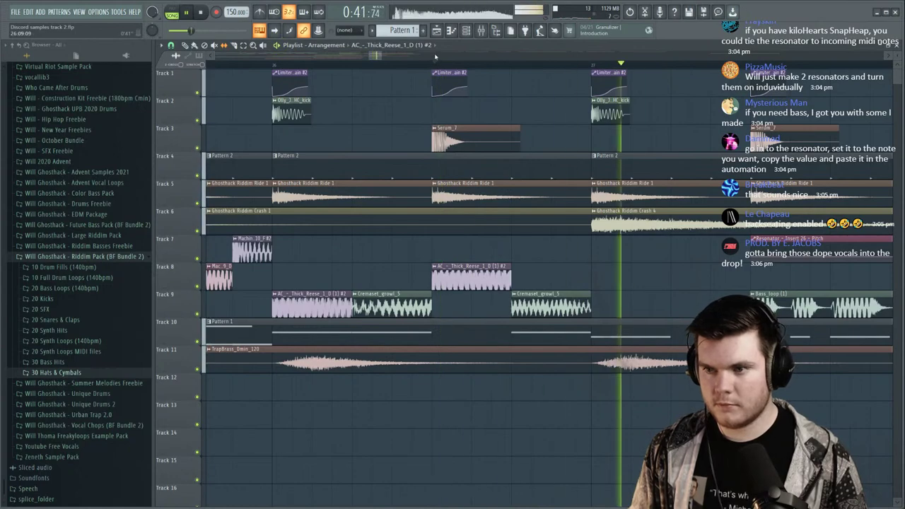
{"action": "scroll", "coordinate": [400, 68], "scroll_direction": "down", "scroll_amount": 3}
{"action": "key", "text": "space"}
{"action": "key", "text": "space"}
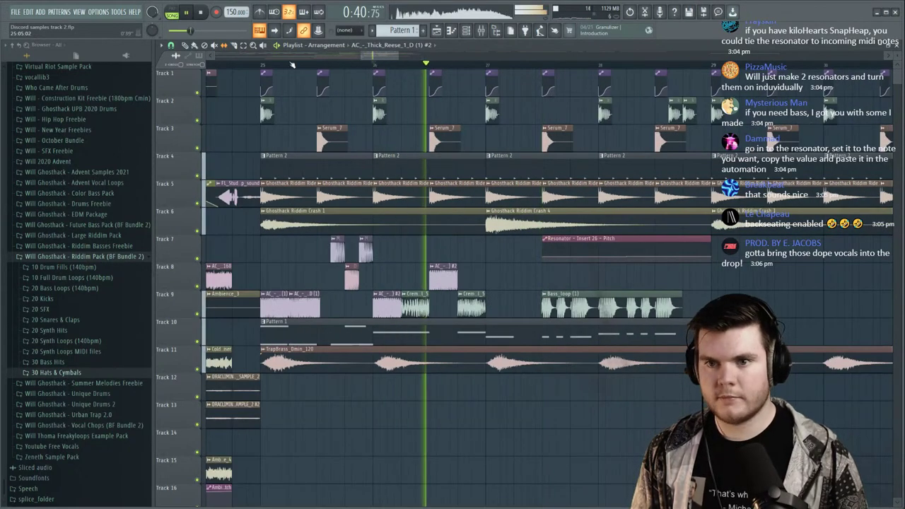
Replay the drop from bar 27 to check how the Bass_loop (1) clip on Track 9 sits in the arrangement.
{"action": "scroll", "coordinate": [453, 69], "scroll_direction": "down", "scroll_amount": 3}
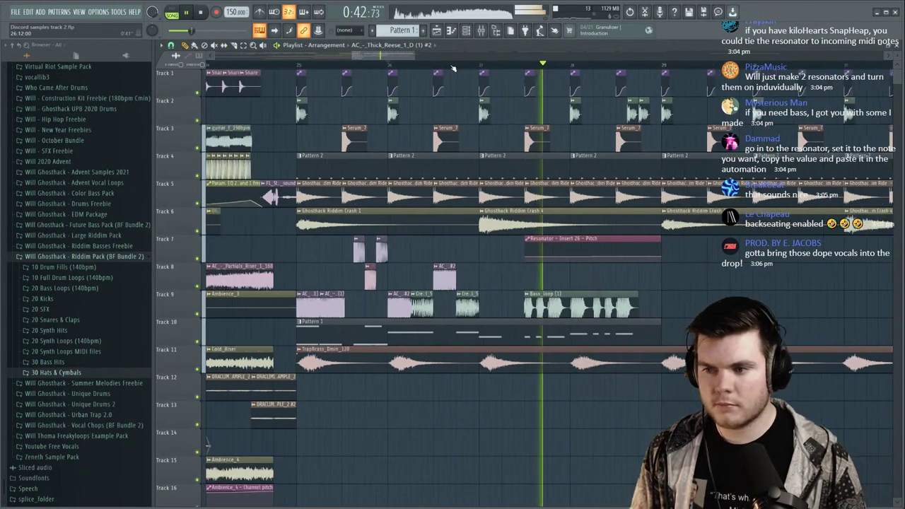
{"action": "scroll", "coordinate": [532, 67], "scroll_direction": "up", "scroll_amount": 3}
{"action": "key", "text": "space"}
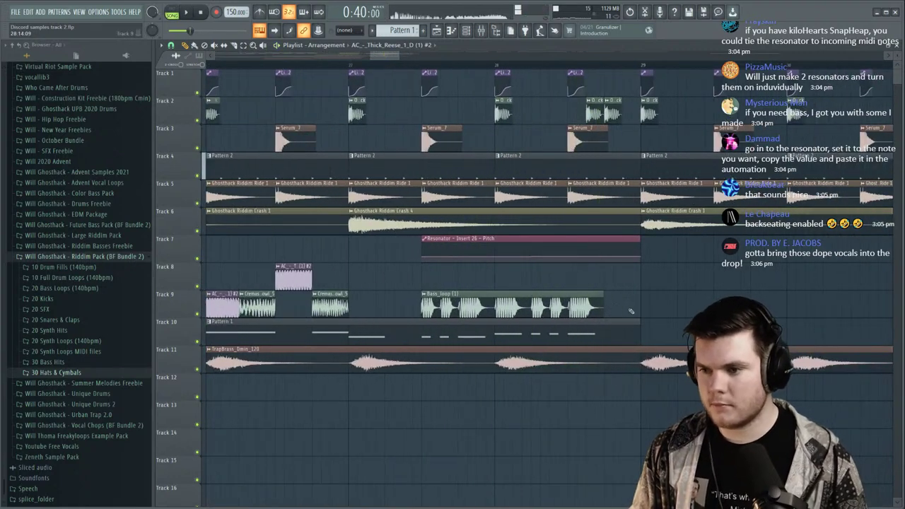
{"action": "left_click_drag", "start_coordinate": [626, 301], "coordinate": [527, 302]}
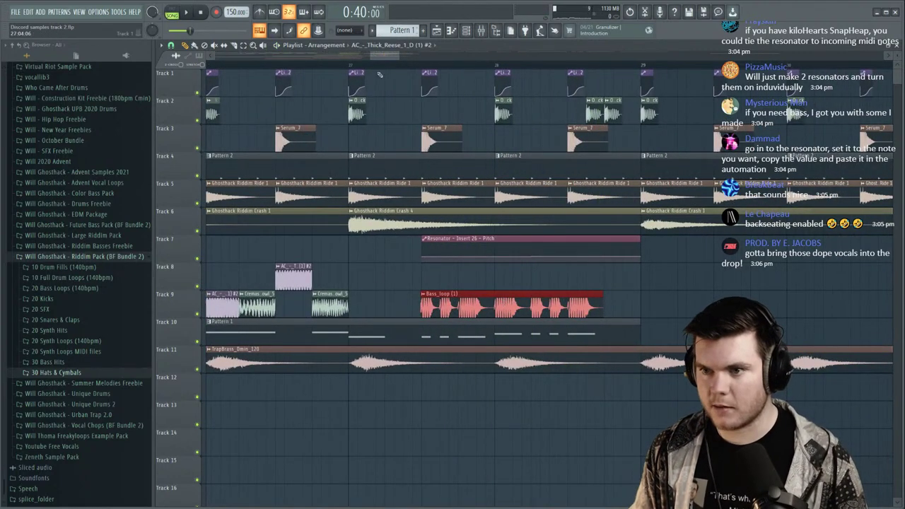
{"action": "key", "text": "space"}
{"action": "key", "text": "space"}
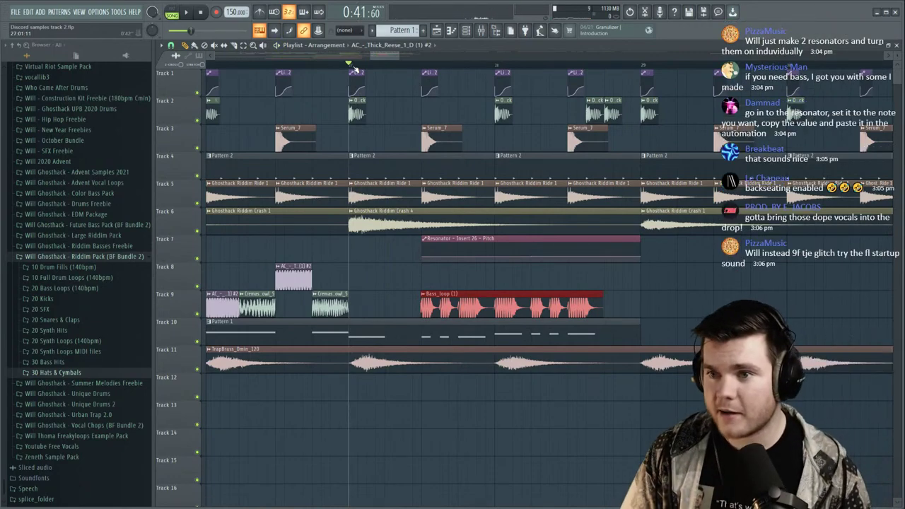
{"action": "scroll", "coordinate": [355, 66], "scroll_direction": "down", "scroll_amount": 2}
{"action": "scroll", "coordinate": [356, 69], "scroll_direction": "up", "scroll_amount": 2}
{"action": "key", "text": "space"}
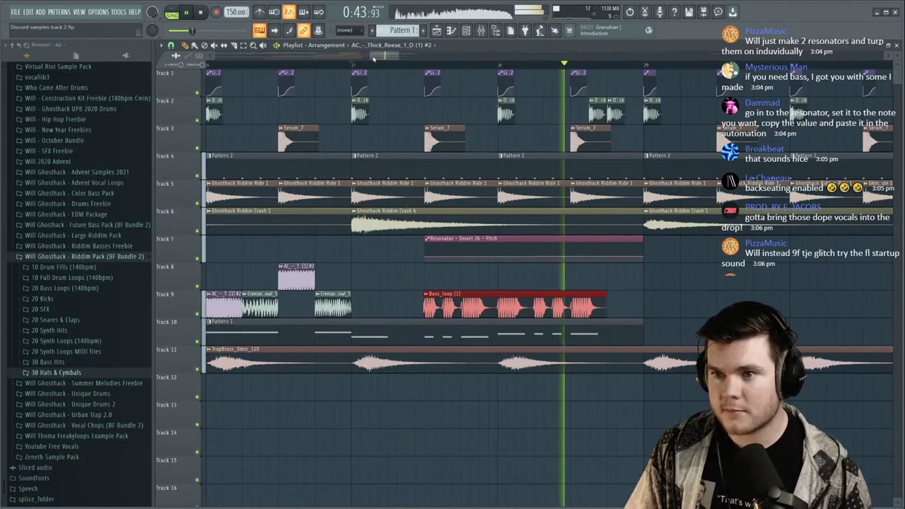
{"action": "scroll", "coordinate": [372, 62], "scroll_direction": "down", "scroll_amount": 2}
{"action": "left_click", "coordinate": [369, 65]}
Open Pattern 1's Default channel synth and play the song from bar 27 to judge it as a layer.
{"action": "double_click", "coordinate": [431, 332]}
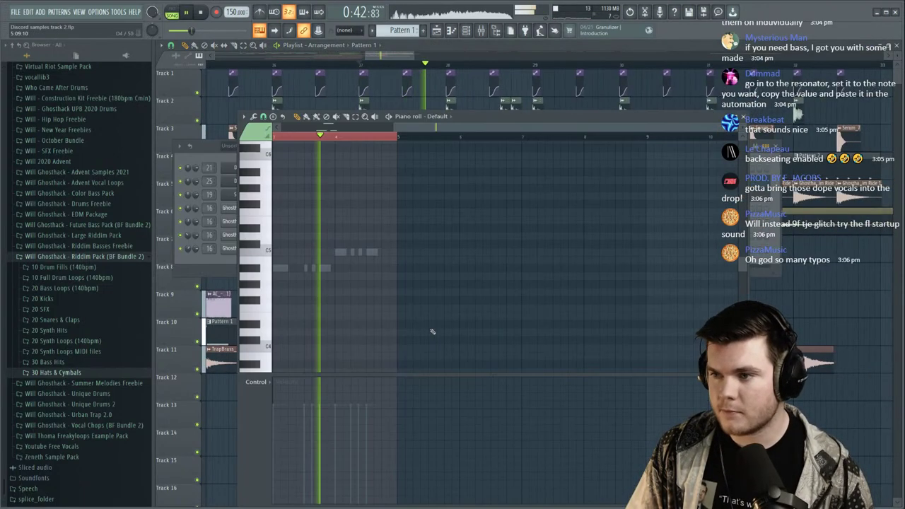
{"action": "left_click", "coordinate": [746, 116]}
{"action": "key", "text": "space"}
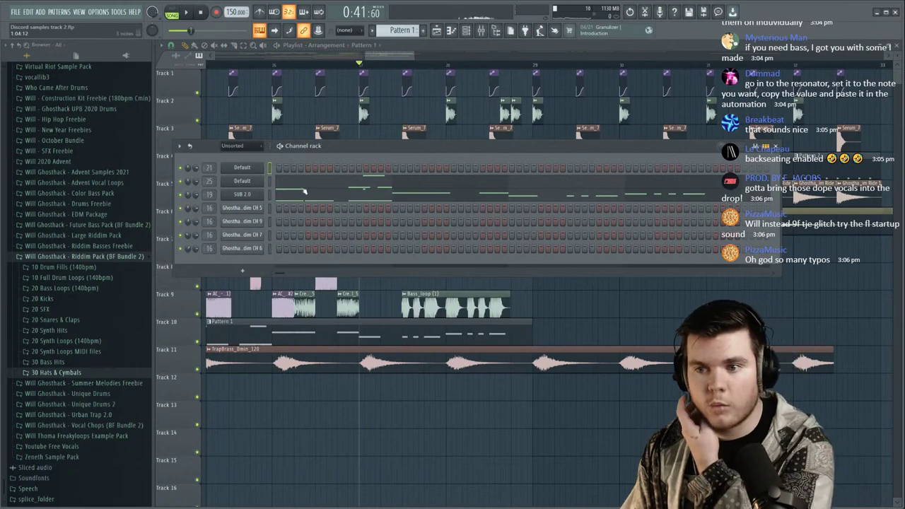
{"action": "right_click", "coordinate": [262, 170]}
{"action": "left_click", "coordinate": [262, 170]}
{"action": "key", "text": "space"}
{"action": "key", "text": "space"}
{"action": "left_click", "coordinate": [261, 170]}
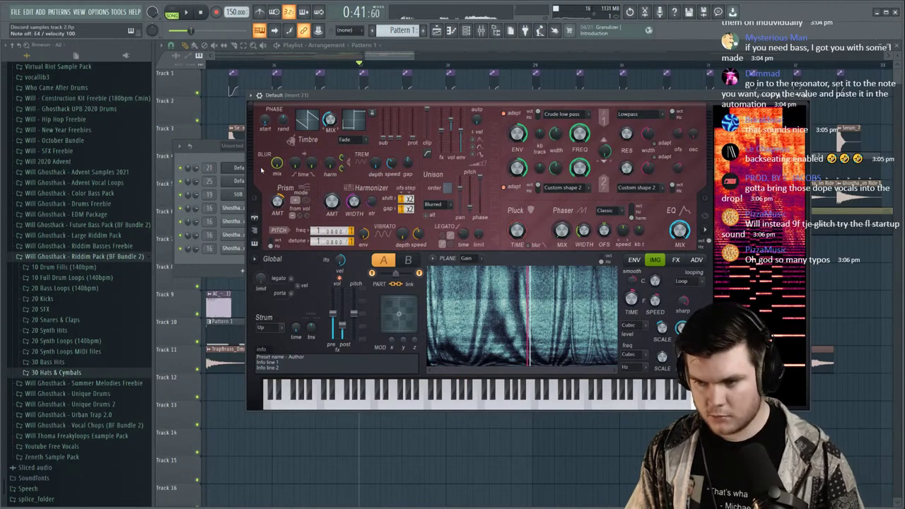
{"action": "key", "text": "space"}
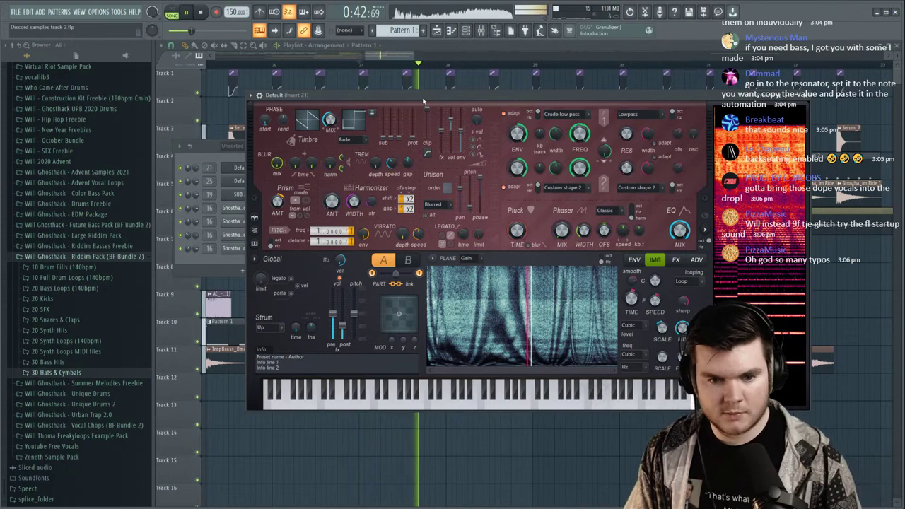
{"action": "key", "text": "space"}
{"action": "key", "text": "space"}
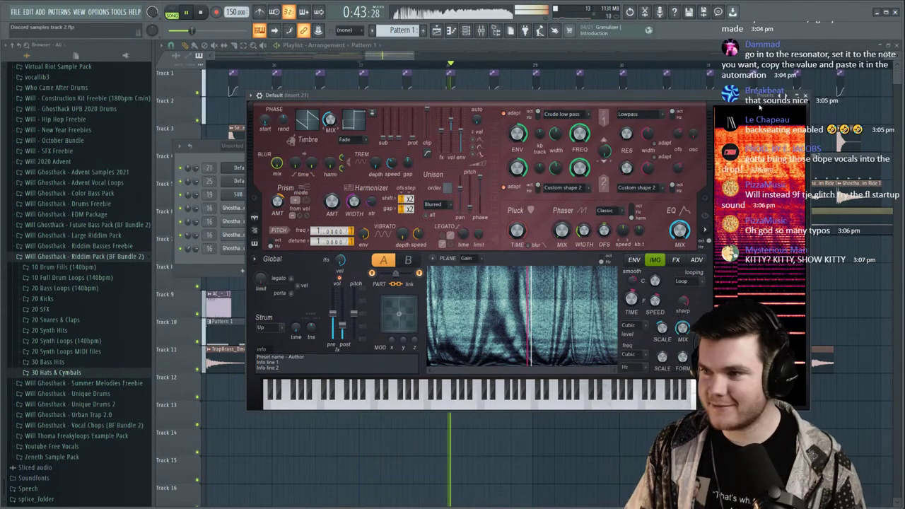
{"action": "left_click", "coordinate": [805, 96]}
Add three A#4 notes to the Default channel in bar 3 of Pattern 1, two one-step and one three-step, following the ghost notes.
{"action": "key", "text": "space"}
{"action": "right_click", "coordinate": [262, 168]}
{"action": "left_click", "coordinate": [270, 168]}
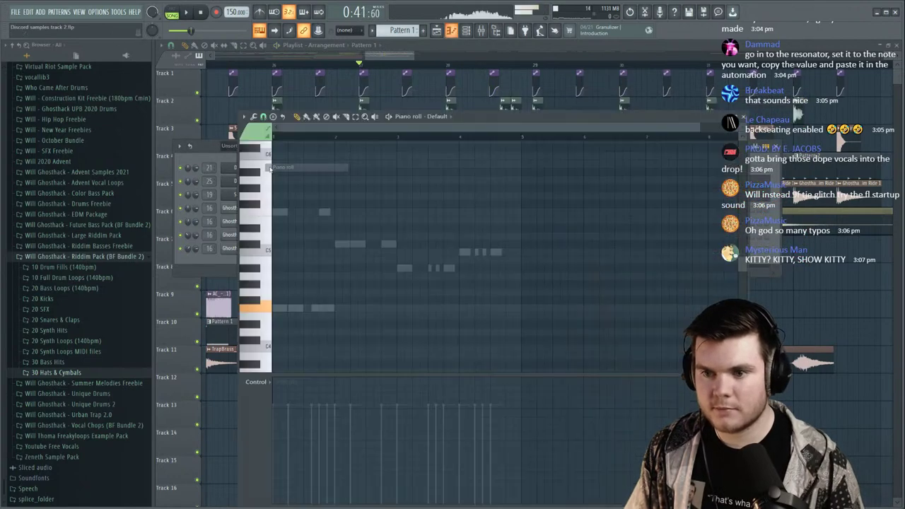
{"action": "key", "text": "space"}
{"action": "key", "text": "space"}
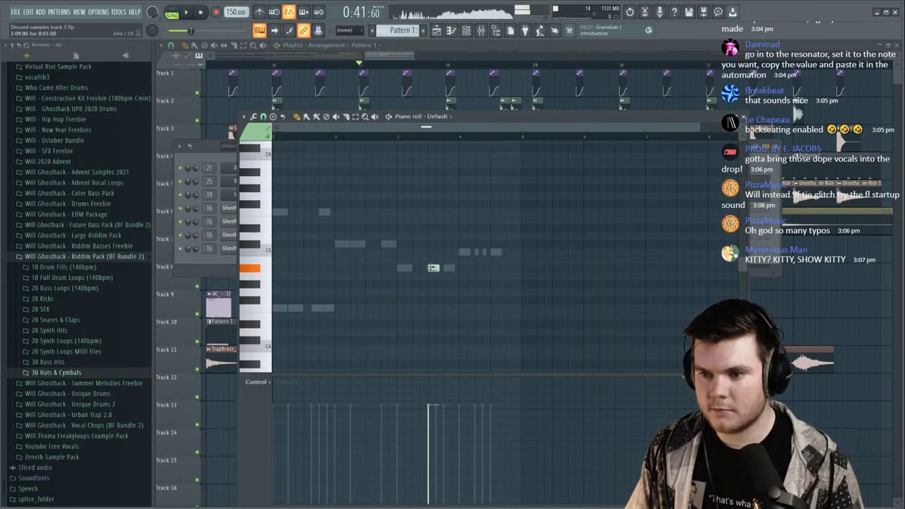
{"action": "scroll", "coordinate": [448, 137], "scroll_direction": "up", "scroll_amount": 4}
{"action": "key", "text": "space"}
{"action": "left_click_drag", "start_coordinate": [429, 267], "coordinate": [400, 268]}
{"action": "left_click", "coordinate": [421, 268]}
{"action": "left_click", "coordinate": [448, 267]}
{"action": "key", "text": "space"}
{"action": "key", "text": "space"}
{"action": "left_click_drag", "start_coordinate": [457, 268], "coordinate": [486, 268]}
Add four C5 notes over the ghost notes in bar 4 of the Default channel and close its piano roll.
{"action": "left_click", "coordinate": [505, 252]}
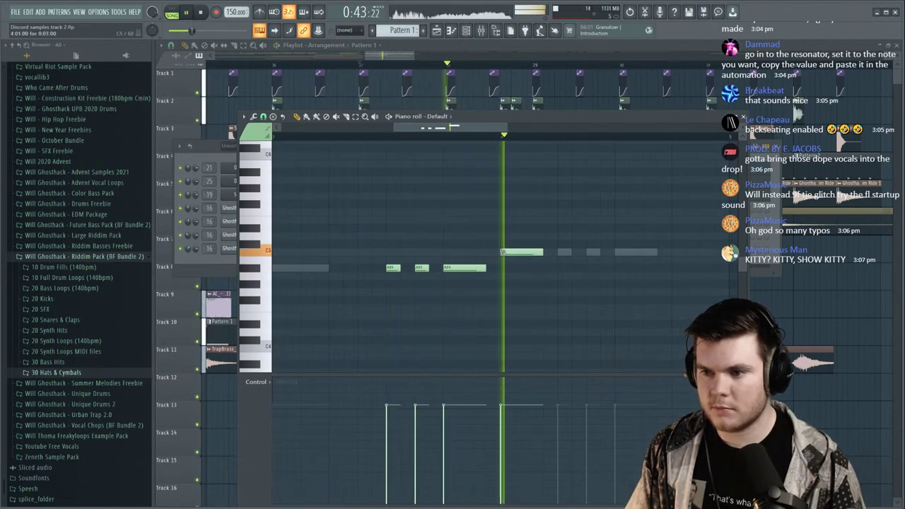
{"action": "left_click", "coordinate": [563, 252]}
{"action": "left_click", "coordinate": [591, 252]}
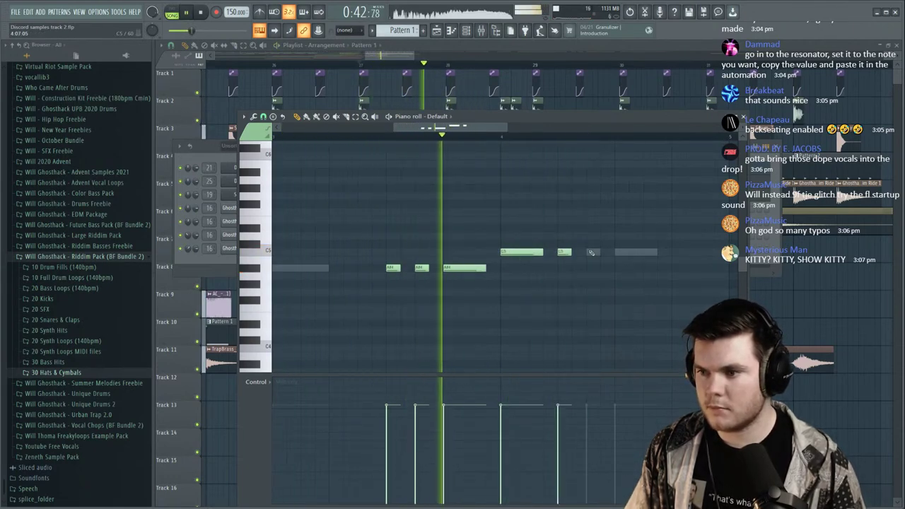
{"action": "left_click", "coordinate": [621, 252]}
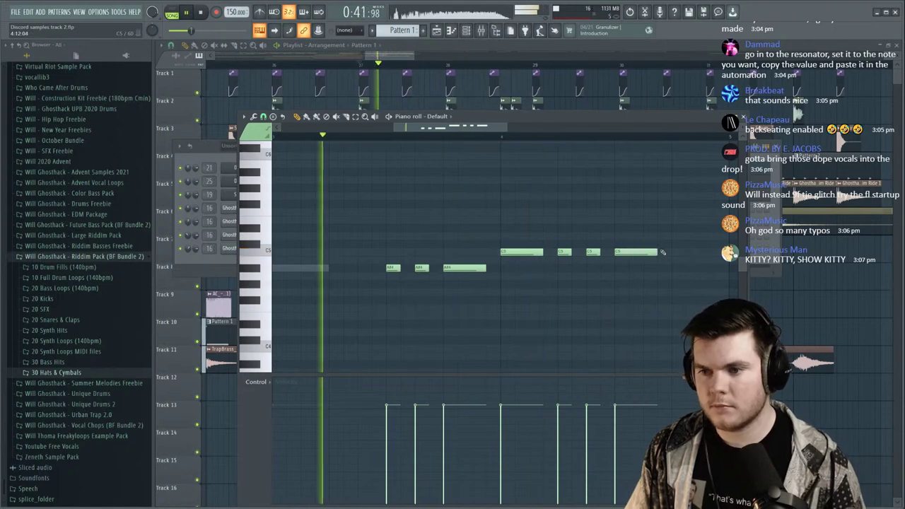
{"action": "left_click", "coordinate": [743, 117]}
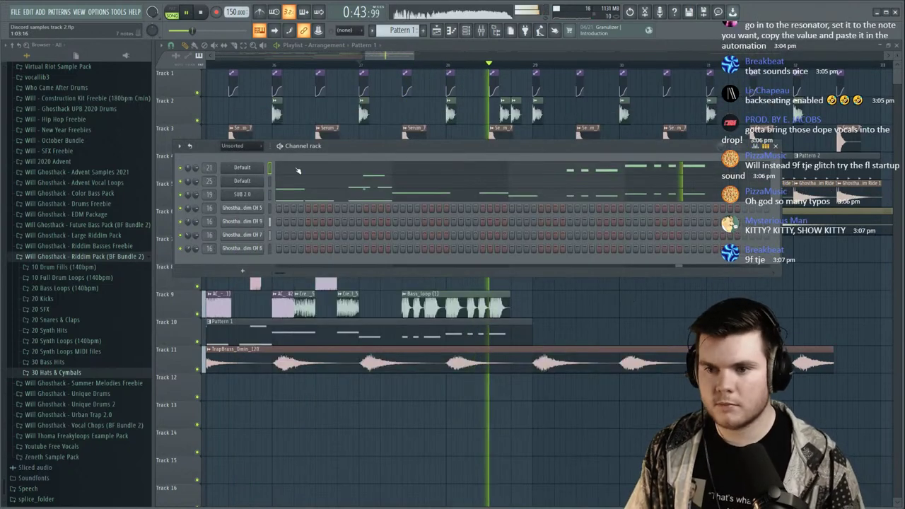
Open the Default synth's Volume envelope, reduce its attack to an instant start and audition a note.
{"action": "left_click", "coordinate": [266, 169]}
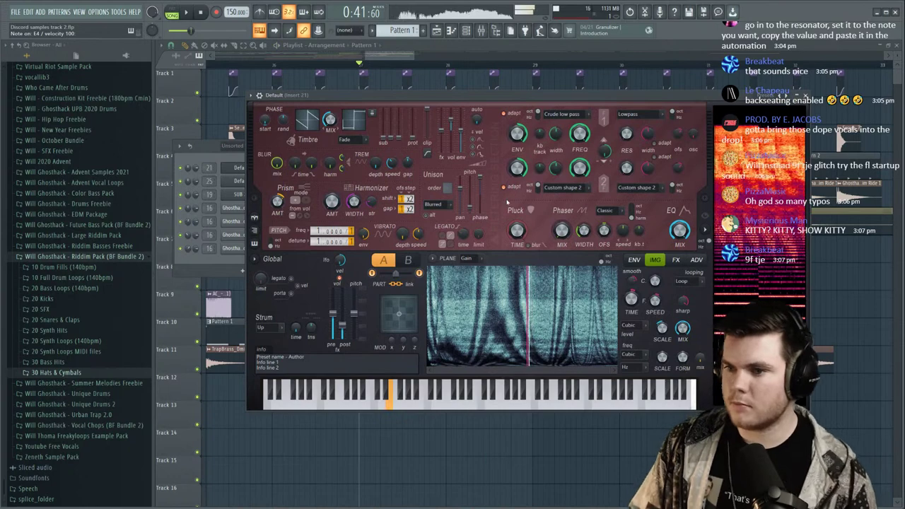
{"action": "left_click", "coordinate": [635, 259]}
{"action": "left_click", "coordinate": [448, 259]}
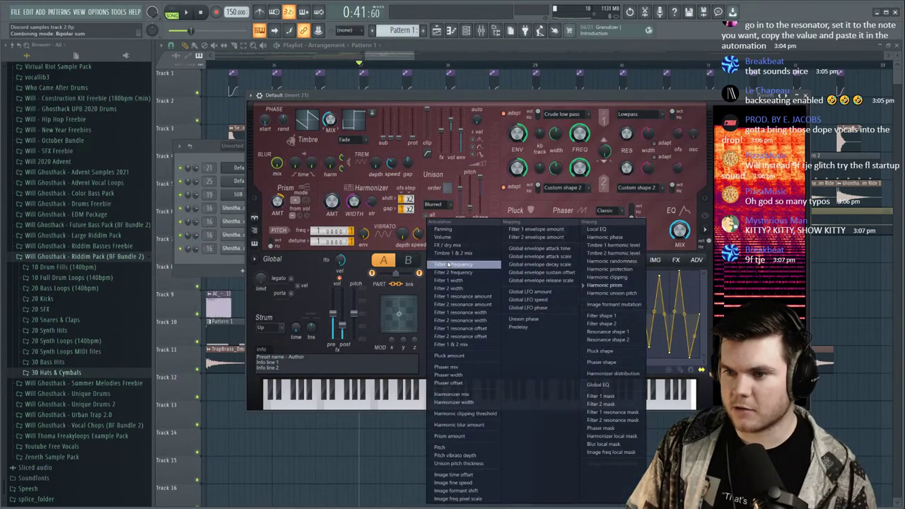
{"action": "left_click", "coordinate": [451, 238]}
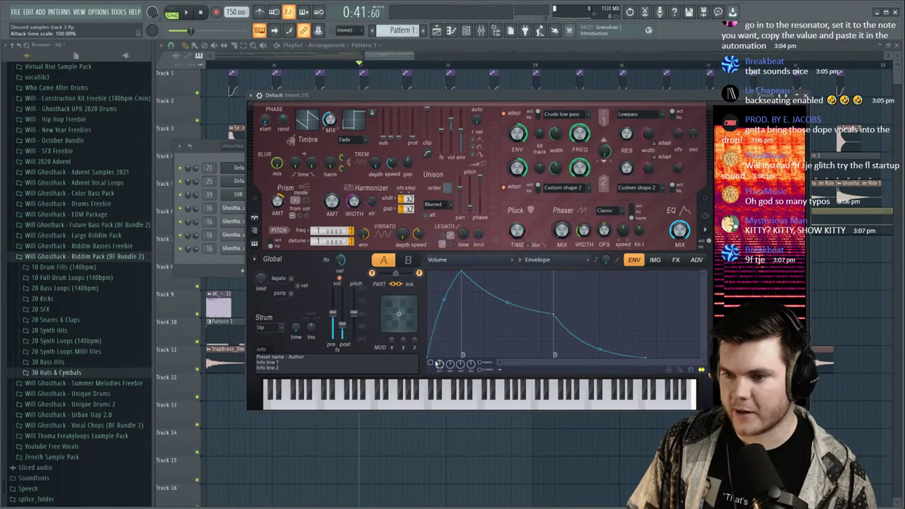
{"action": "left_click_drag", "start_coordinate": [439, 365], "coordinate": [438, 397]}
{"action": "key", "text": "c"}
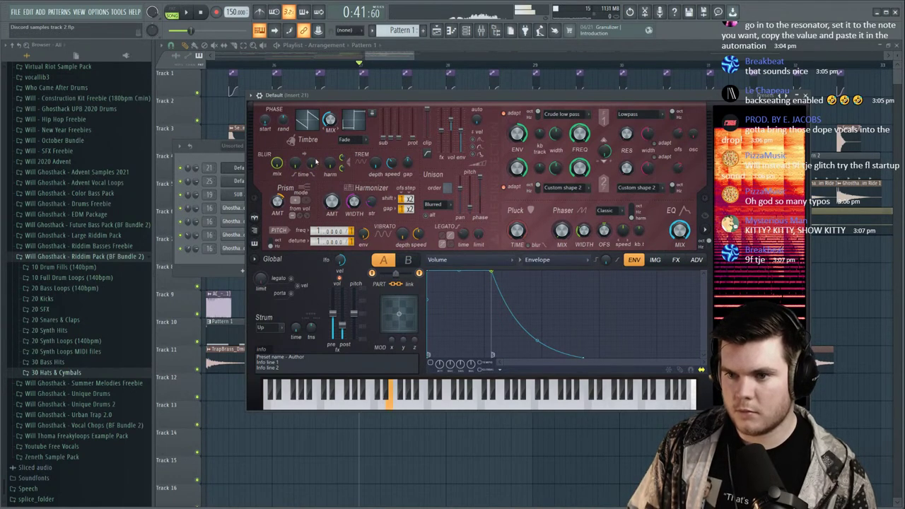
Enable the volume envelope in Harmor's part A with a much steeper decay curve, copy it to part B and audition it.
{"action": "left_click", "coordinate": [431, 363]}
{"action": "left_click_drag", "start_coordinate": [538, 341], "coordinate": [537, 357]}
{"action": "key", "text": "c"}
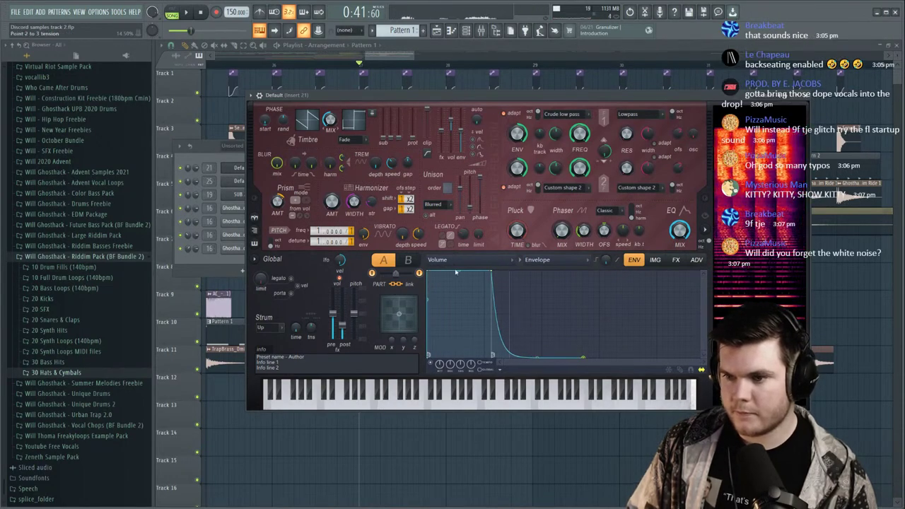
{"action": "left_click", "coordinate": [500, 369]}
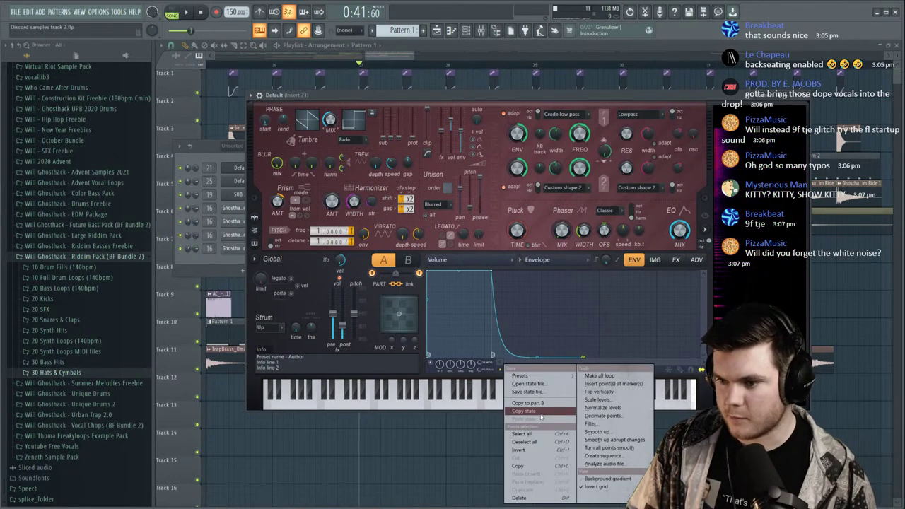
{"action": "left_click", "coordinate": [541, 405]}
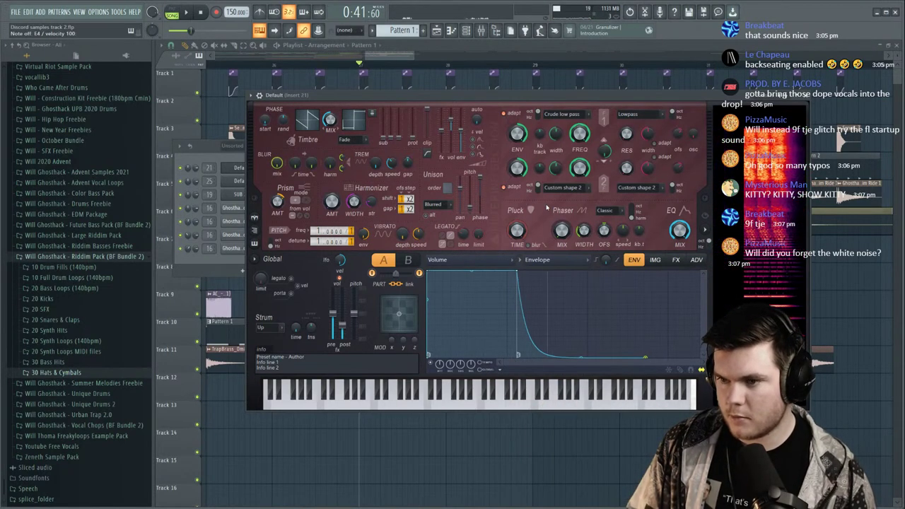
{"action": "key", "text": "space"}
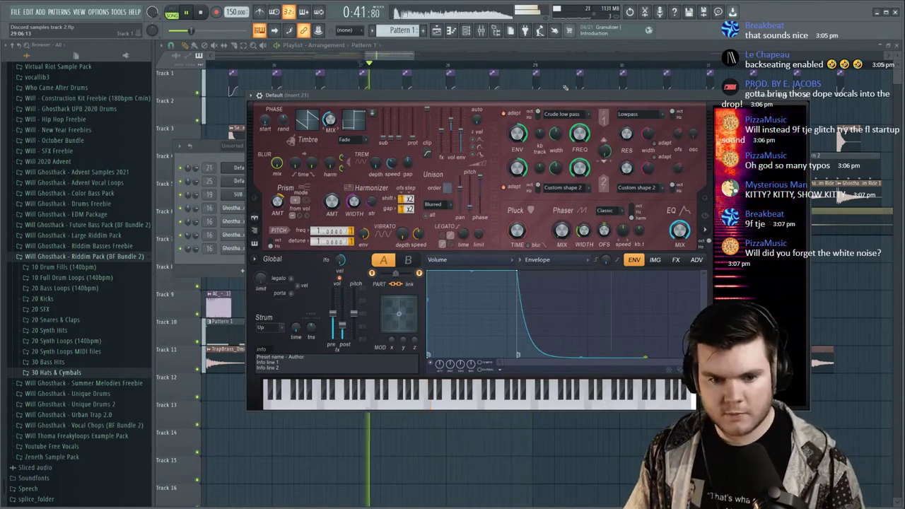
{"action": "key", "text": "Escape"}
{"action": "key", "text": "space"}
Try transposing the synth's seven notes after mid-bar 3 one octave down in its piano roll.
{"action": "left_click", "coordinate": [624, 171]}
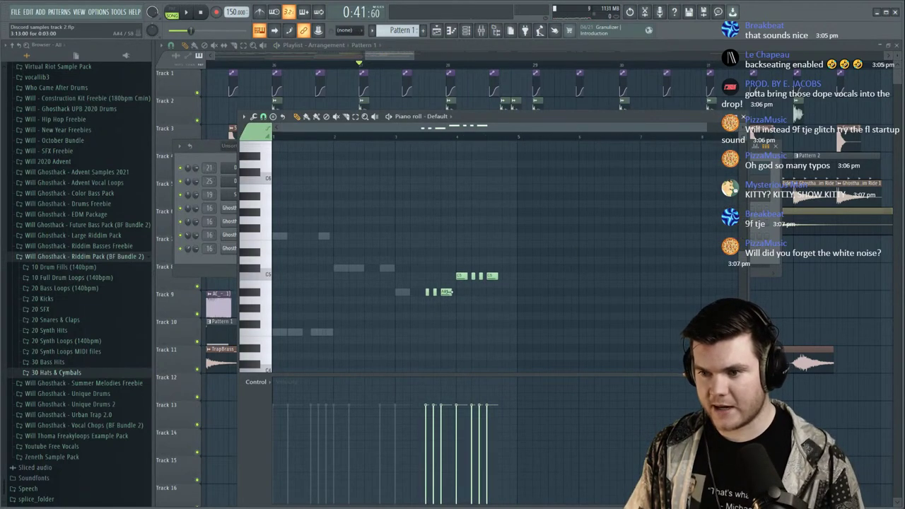
{"action": "left_click_drag", "start_coordinate": [526, 312], "coordinate": [405, 247]}
{"action": "key", "text": "ctrl+Down"}
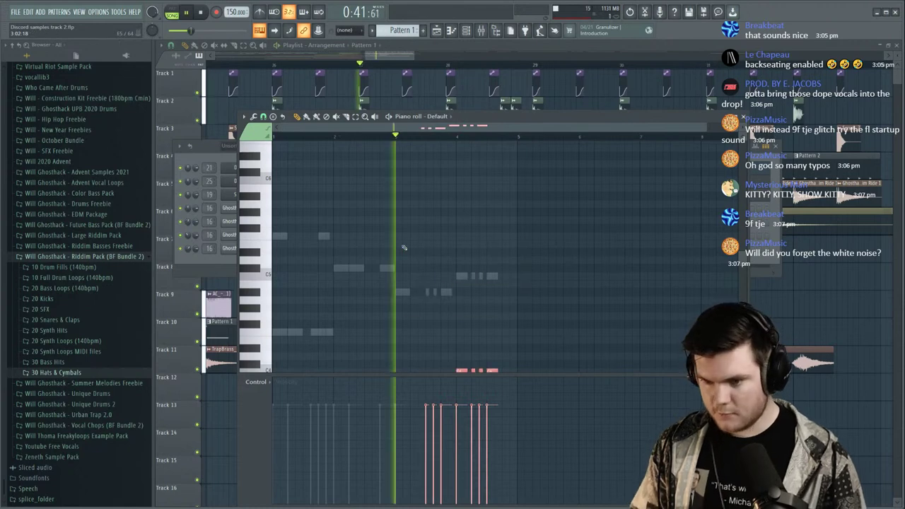
{"action": "key", "text": "space"}
{"action": "scroll", "coordinate": [467, 260], "scroll_direction": "down", "scroll_amount": 3}
{"action": "key", "text": "space"}
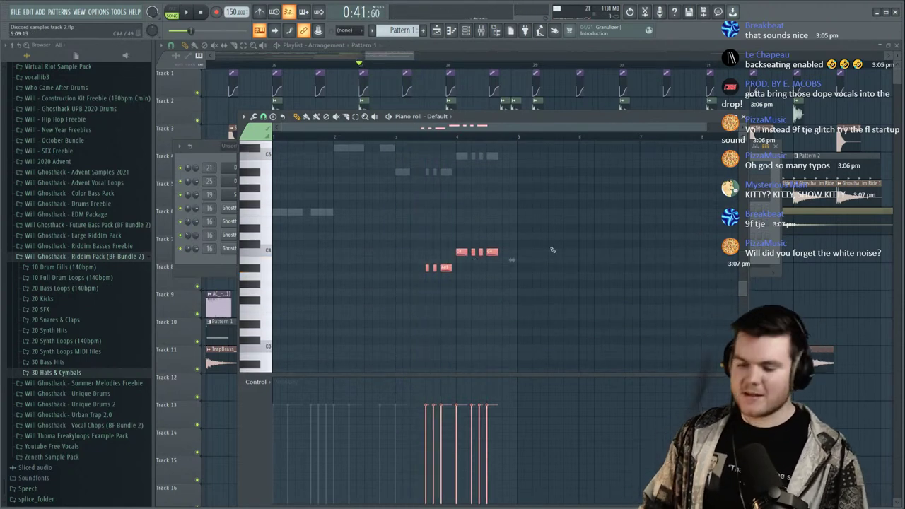
{"action": "key", "text": "ctrl+Up"}
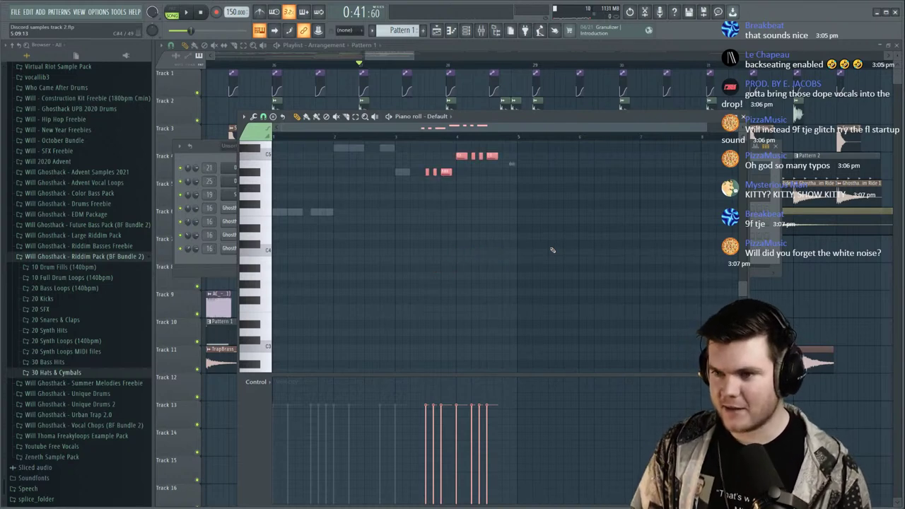
Silence the seven selected synth notes, listen to the section without them and close the piano roll.
{"action": "key", "text": "space"}
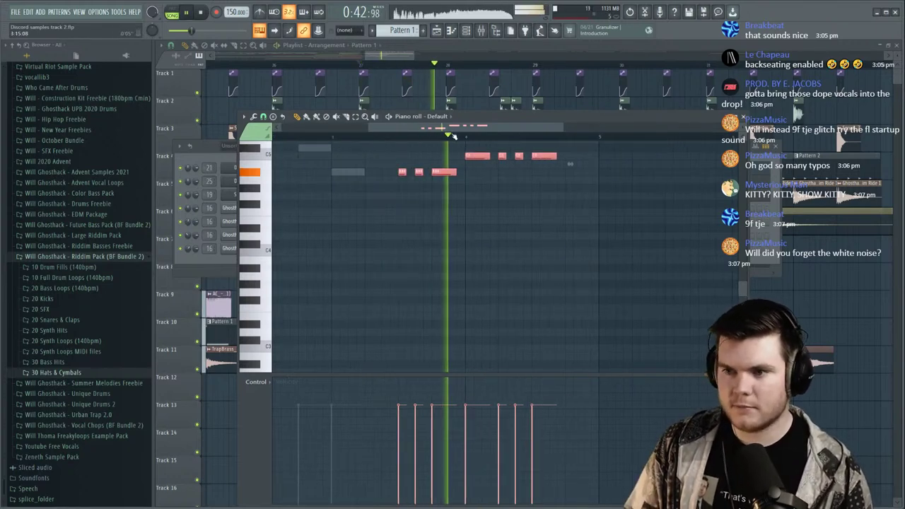
{"action": "scroll", "coordinate": [454, 136], "scroll_direction": "up", "scroll_amount": 2}
{"action": "scroll", "coordinate": [590, 213], "scroll_direction": "up", "scroll_amount": 3}
{"action": "key", "text": "space"}
{"action": "key", "text": "alt+m"}
{"action": "key", "text": "space"}
{"action": "left_click", "coordinate": [743, 117]}
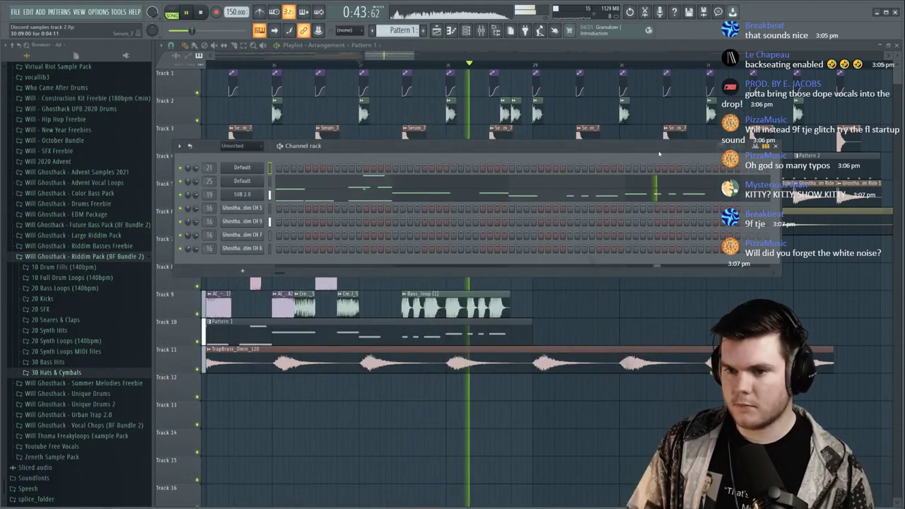
{"action": "key", "text": "space"}
Add a 3x Osc channel and set its first oscillator to the noise waveform.
{"action": "left_click", "coordinate": [242, 271]}
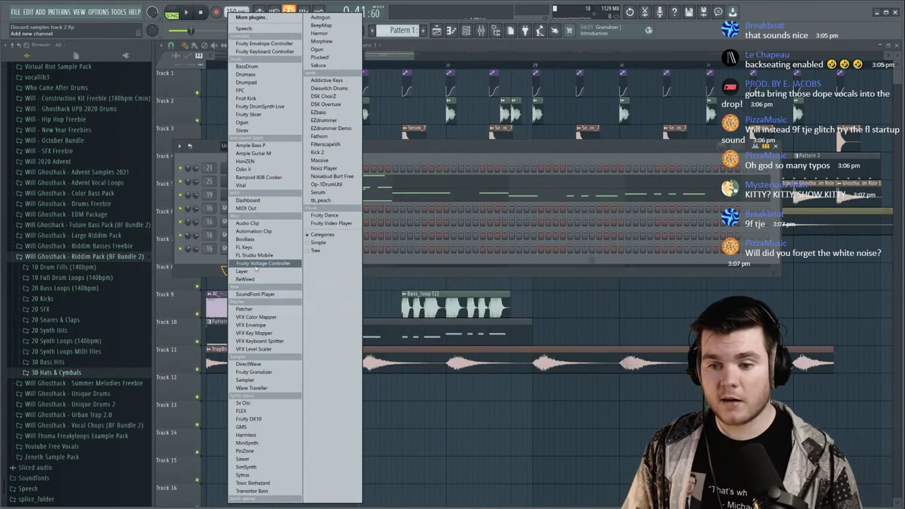
{"action": "left_click", "coordinate": [244, 403]}
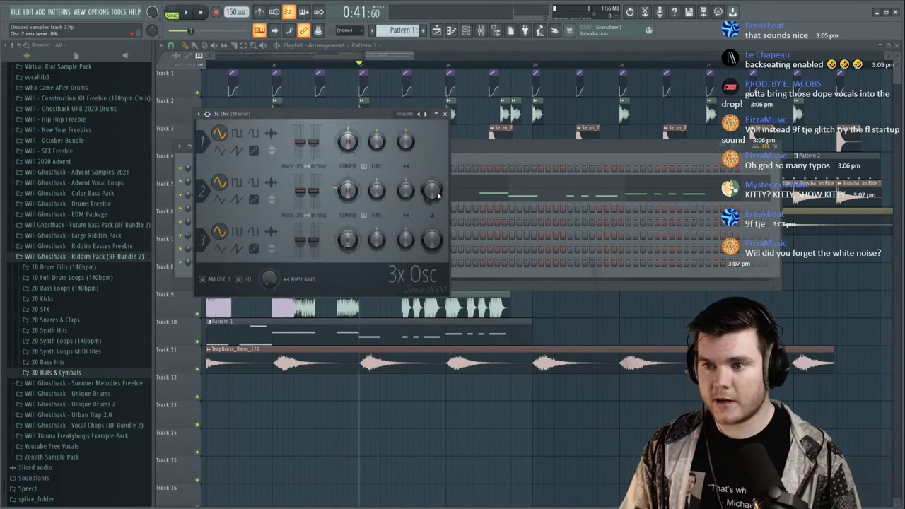
{"action": "left_click", "coordinate": [254, 150]}
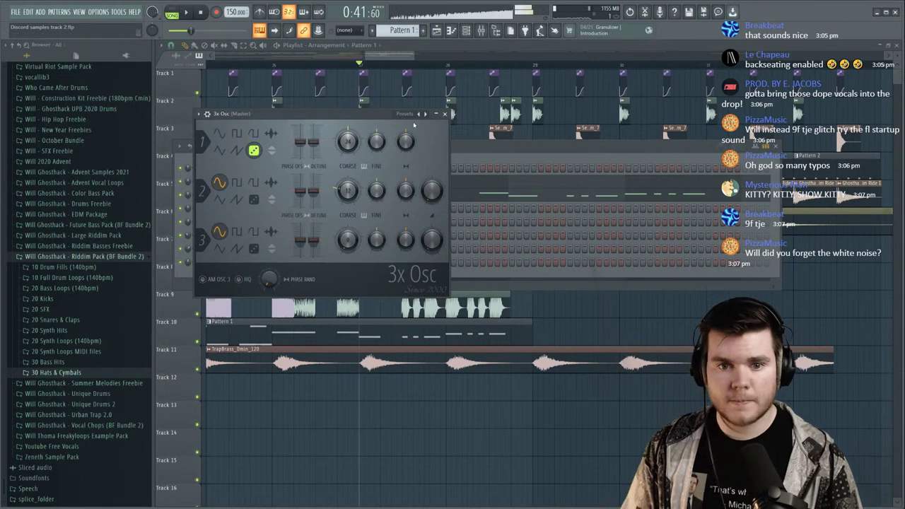
{"action": "left_click", "coordinate": [445, 114]}
Route the 3x Osc channel to mixer insert 17.
{"action": "key", "text": "F9"}
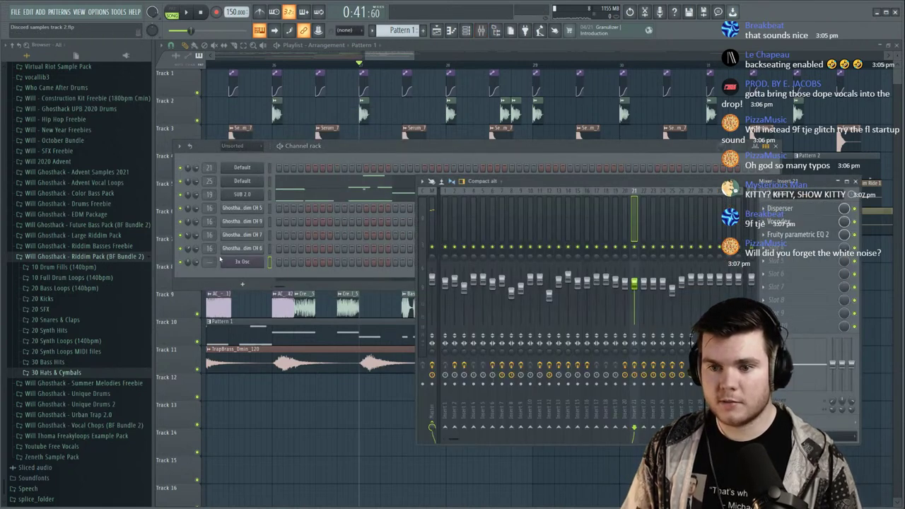
{"action": "scroll", "coordinate": [208, 262], "scroll_direction": "up", "scroll_amount": 16}
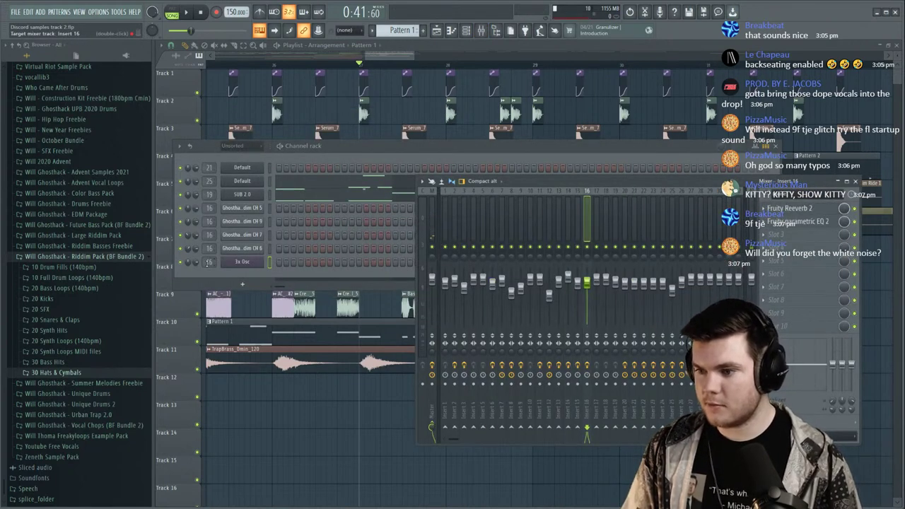
{"action": "scroll", "coordinate": [208, 263], "scroll_direction": "up", "scroll_amount": 15}
{"action": "scroll", "coordinate": [208, 263], "scroll_direction": "down", "scroll_amount": 8}
{"action": "scroll", "coordinate": [208, 262], "scroll_direction": "down", "scroll_amount": 6}
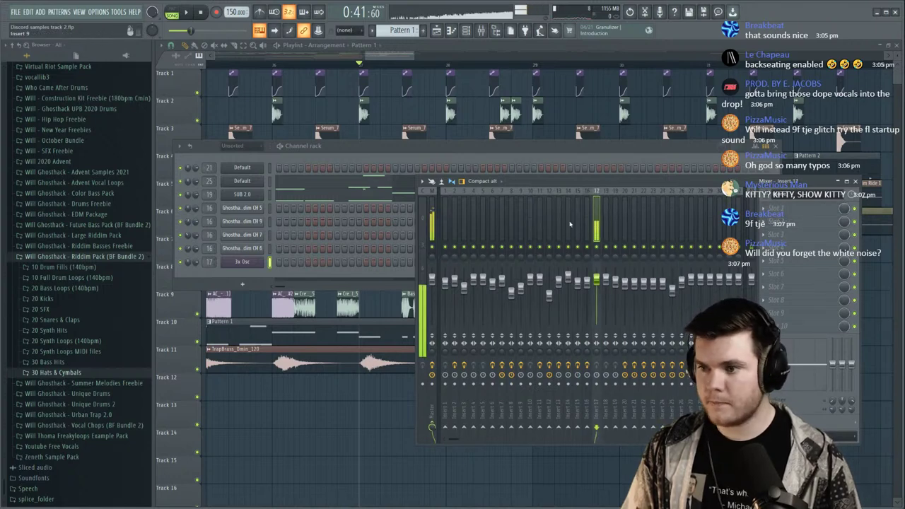
Load Fruity Parametric EQ 2 in the first effect slot of insert 17.
{"action": "left_click", "coordinate": [779, 208]}
{"action": "left_click", "coordinate": [651, 126]}
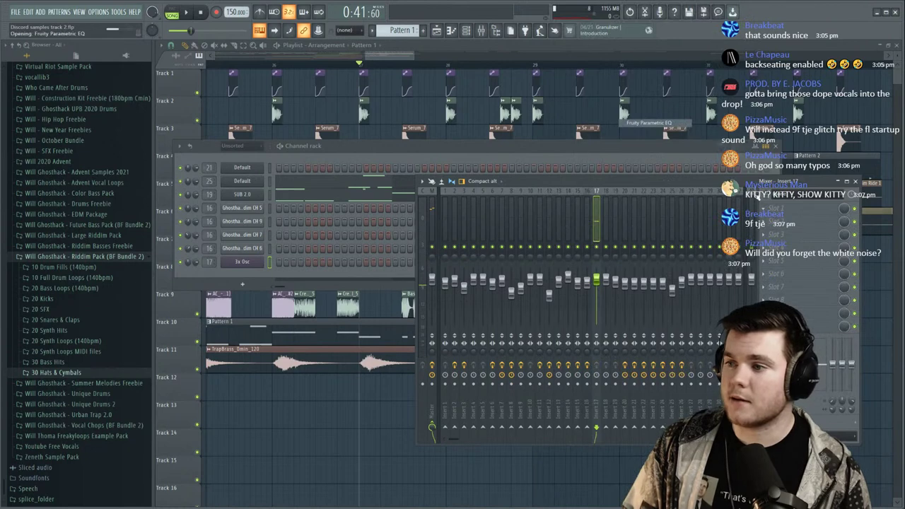
{"action": "left_click", "coordinate": [771, 209]}
{"action": "left_click", "coordinate": [771, 209]}
{"action": "left_click", "coordinate": [651, 132]}
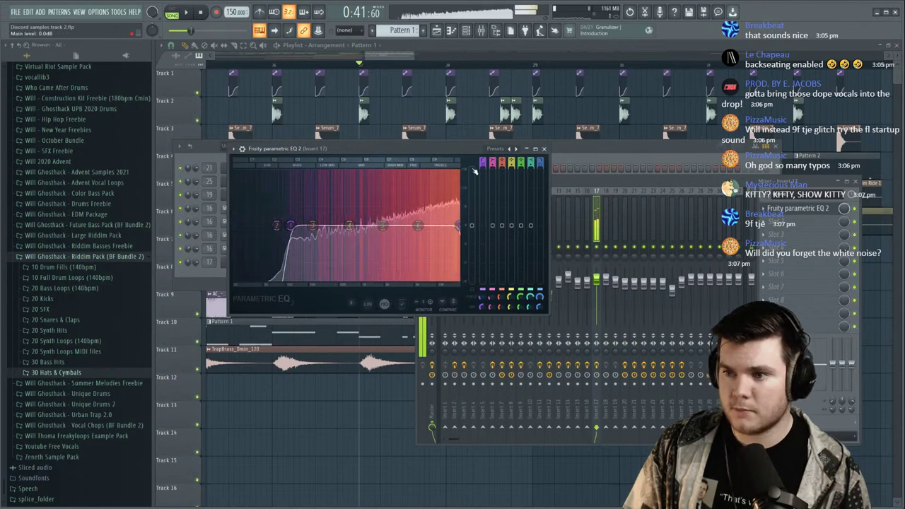
Shape the noise EQ with gentler low and high cuts plus dips in bands 3 and 5, and lower insert 17's volume.
{"action": "left_click_drag", "start_coordinate": [483, 165], "coordinate": [483, 152]}
{"action": "left_click_drag", "start_coordinate": [541, 165], "coordinate": [540, 152]}
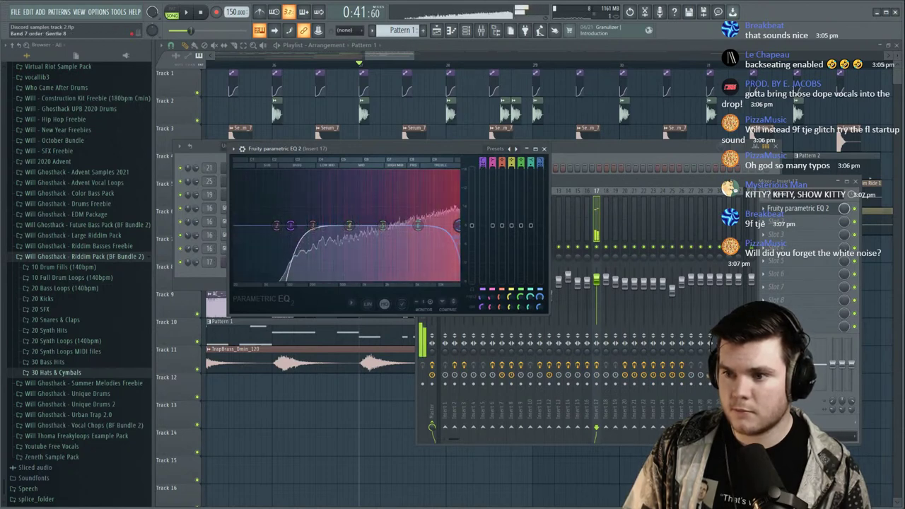
{"action": "mouse_move", "coordinate": [382, 227]}
{"action": "left_mouse_down"}
{"action": "mouse_move", "coordinate": [413, 203]}
{"action": "mouse_move", "coordinate": [374, 200]}
{"action": "mouse_move", "coordinate": [374, 228]}
{"action": "mouse_move", "coordinate": [385, 237]}
{"action": "mouse_move", "coordinate": [378, 232]}
{"action": "left_mouse_up"}
{"action": "left_click_drag", "start_coordinate": [312, 226], "coordinate": [313, 246]}
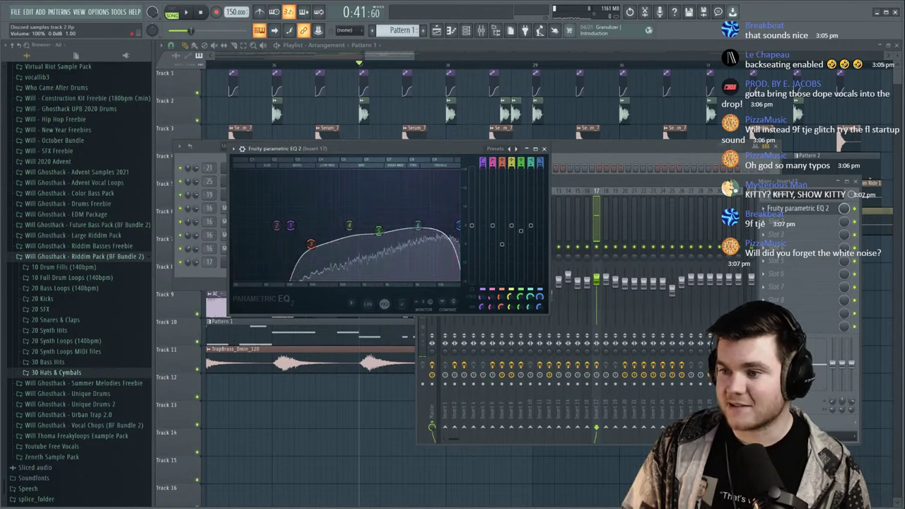
{"action": "left_click_drag", "start_coordinate": [598, 280], "coordinate": [597, 298]}
Copy the SUB 2.0 channel's notes and paste them into the 3x Osc channel.
{"action": "left_click", "coordinate": [575, 144]}
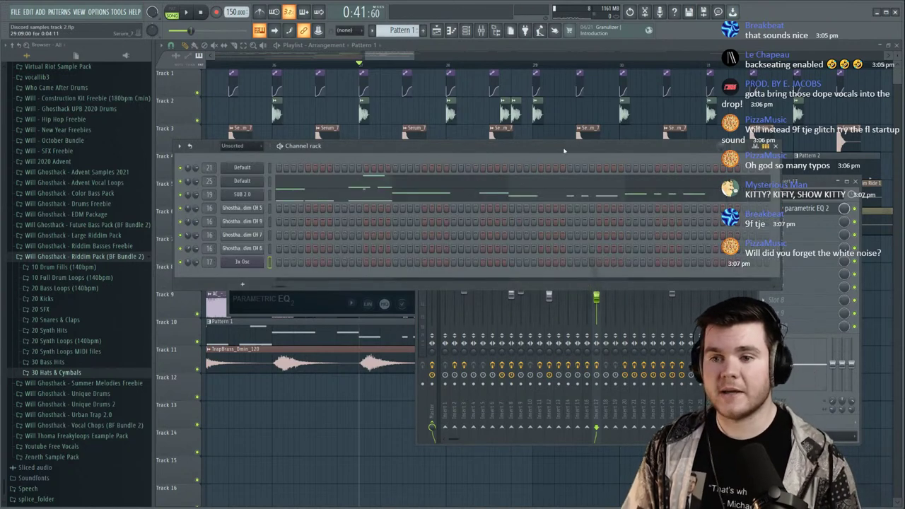
{"action": "right_click", "coordinate": [259, 197]}
{"action": "left_click", "coordinate": [259, 262]}
{"action": "right_click", "coordinate": [259, 262]}
{"action": "left_click", "coordinate": [375, 278]}
Play the drop from mid-section and from bar 25 to hear the noise layer in the mix.
{"action": "key", "text": "space"}
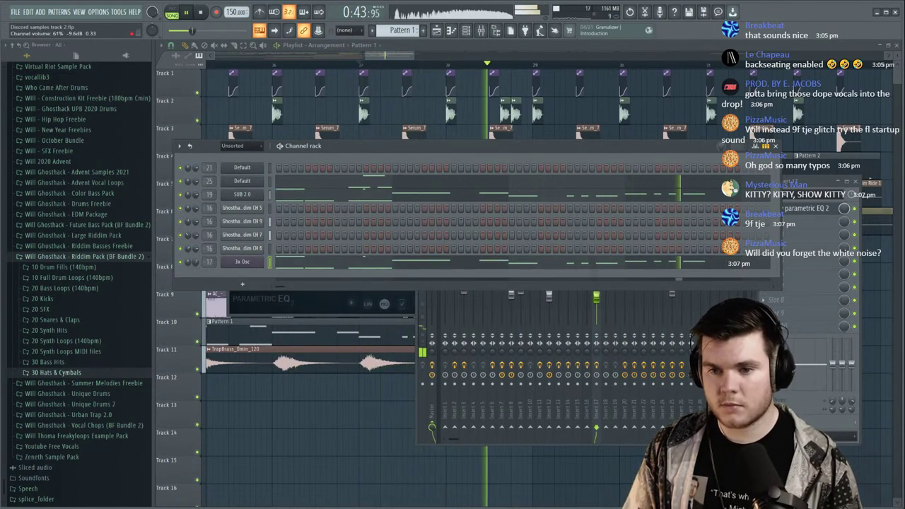
{"action": "left_click", "coordinate": [360, 65]}
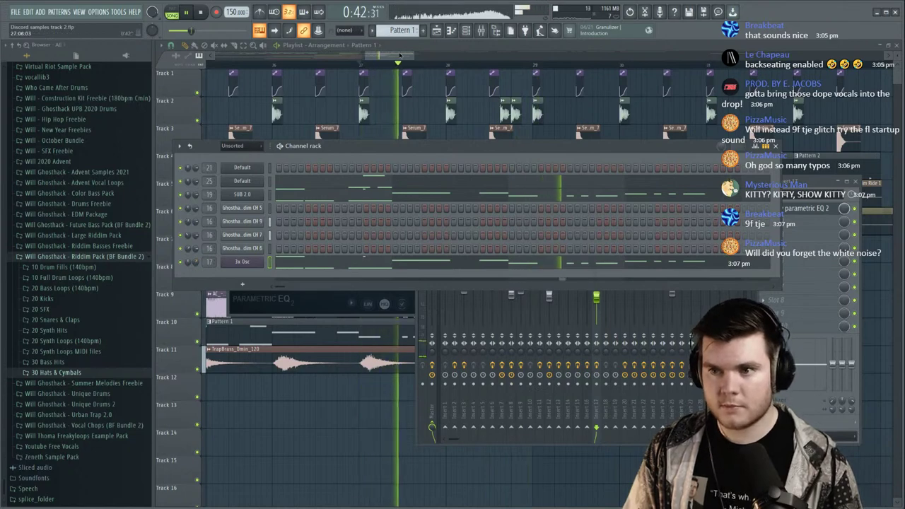
{"action": "scroll", "coordinate": [395, 65], "scroll_direction": "down", "scroll_amount": 4}
{"action": "left_click", "coordinate": [323, 65]}
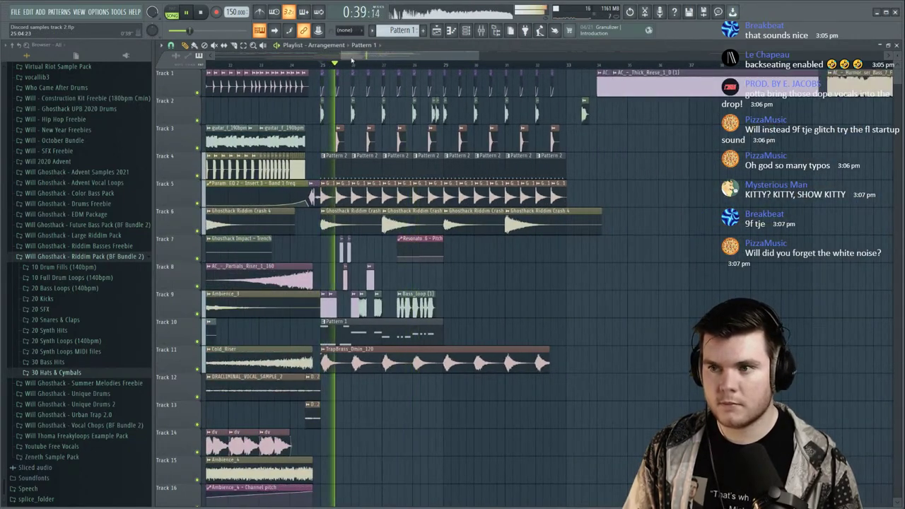
Lower the noise insert's volume to about -11.1 dB in the mixer and replay the drop.
{"action": "key", "text": "F9"}
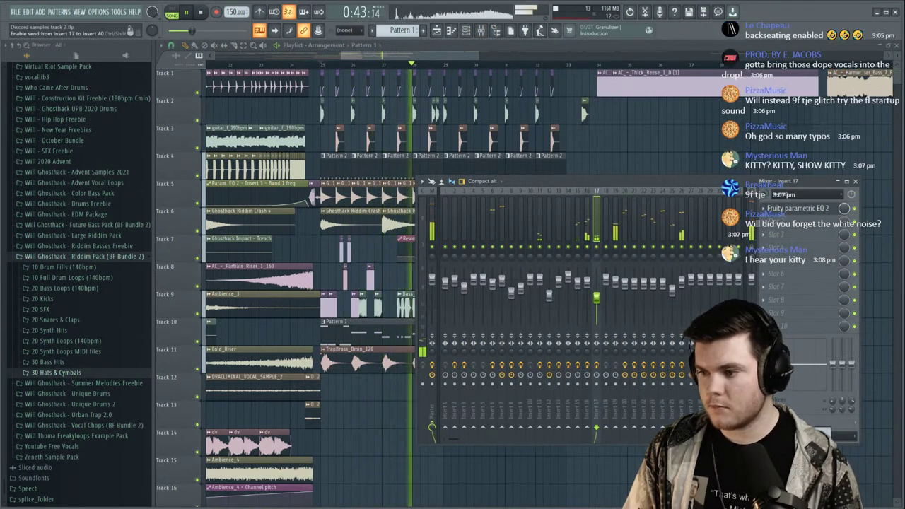
{"action": "key", "text": "space"}
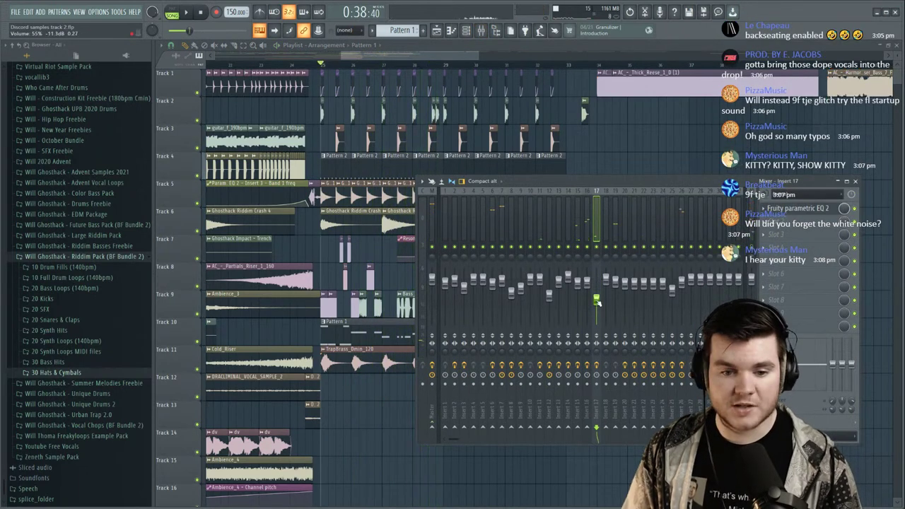
{"action": "key", "text": "space"}
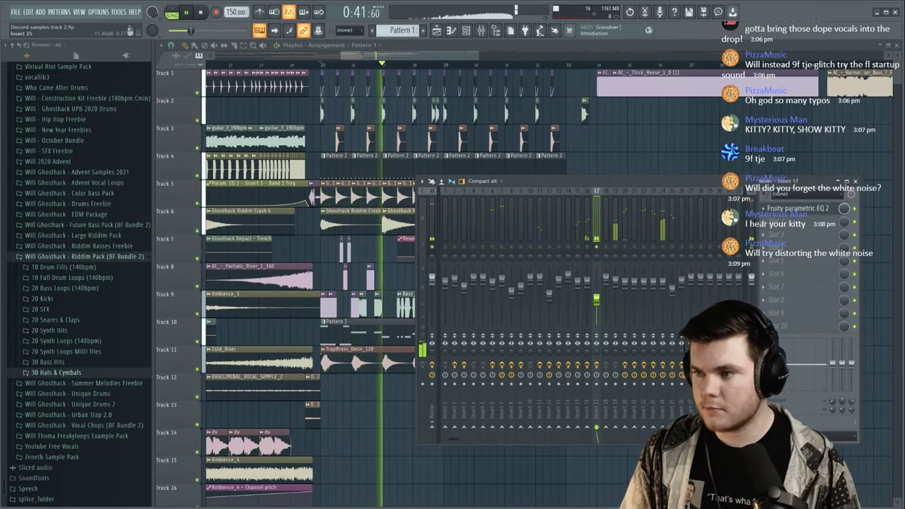
Add Fruity Fast Dist to insert 17 and place it ahead of Fruity Parametric EQ 2.
{"action": "left_click", "coordinate": [776, 222]}
{"action": "left_click", "coordinate": [561, 147]}
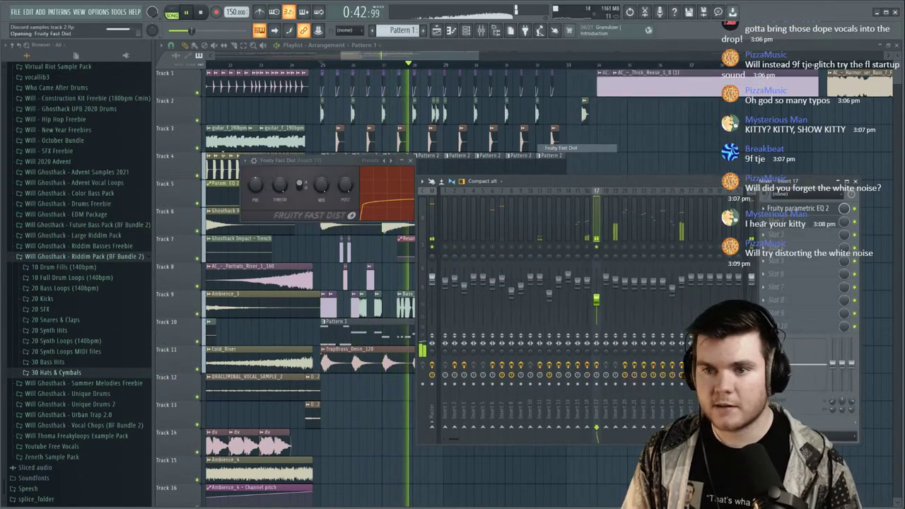
{"action": "key", "text": "space"}
{"action": "key", "text": "space"}
{"action": "left_click", "coordinate": [410, 161]}
{"action": "scroll", "coordinate": [794, 212], "scroll_direction": "down", "scroll_amount": 1}
Adjust the preamp of Fruity Fast Dist on insert 17 while playing the drop.
{"action": "left_click", "coordinate": [790, 208]}
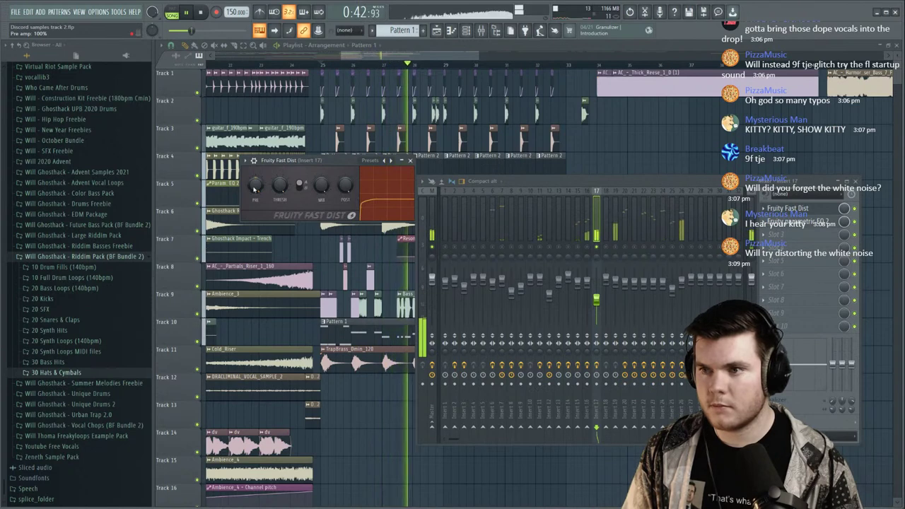
{"action": "scroll", "coordinate": [790, 211], "scroll_direction": "down", "scroll_amount": 1}
{"action": "key", "text": "space"}
{"action": "key", "text": "space"}
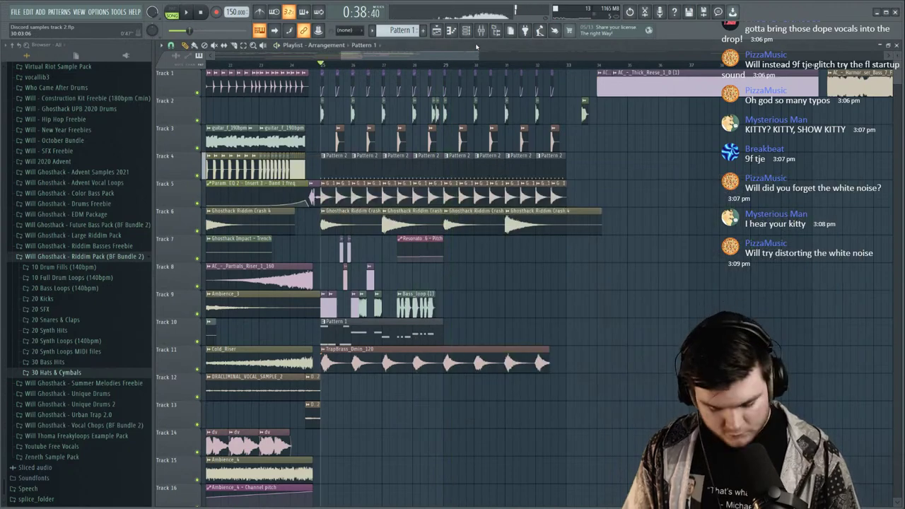
Play the section from the middle of bar 27, where the bass loop starts, and inspect Pattern 1's notes in the piano roll.
{"action": "scroll", "coordinate": [439, 65], "scroll_direction": "down", "scroll_amount": 4}
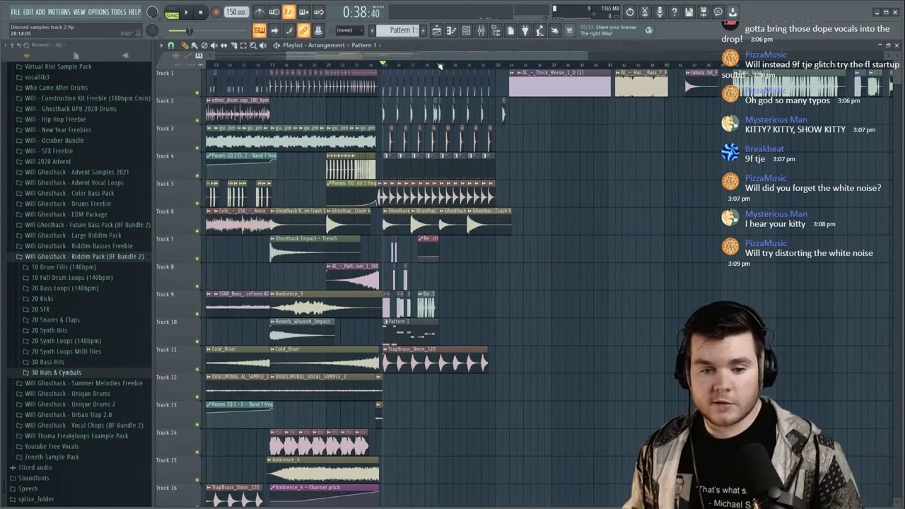
{"action": "scroll", "coordinate": [484, 68], "scroll_direction": "up", "scroll_amount": 4}
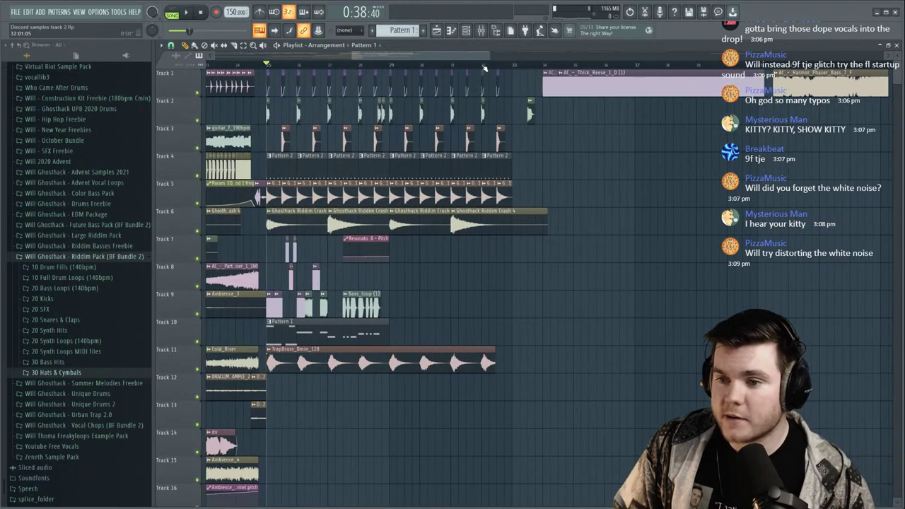
{"action": "left_click", "coordinate": [344, 65]}
{"action": "scroll", "coordinate": [345, 66], "scroll_direction": "up", "scroll_amount": 5}
{"action": "key", "text": "space"}
{"action": "key", "text": "space"}
{"action": "double_click", "coordinate": [383, 335]}
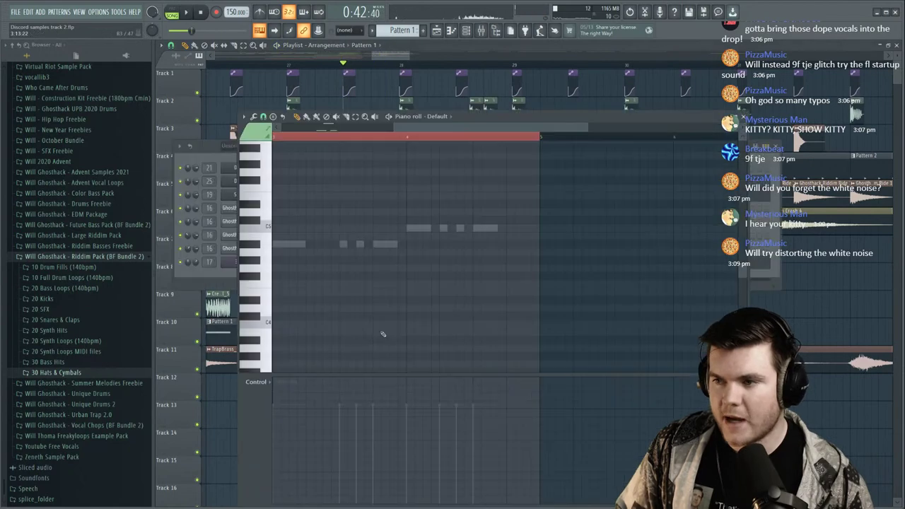
{"action": "left_click", "coordinate": [743, 116]}
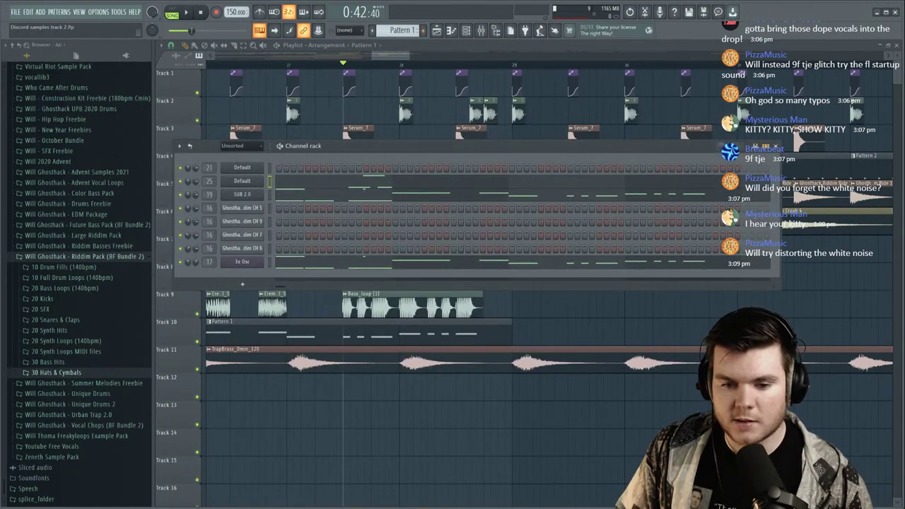
Switch to Discord and preview r2d2.mp3 and the hi-hat samples shared in the stream-samples channel.
{"action": "key", "text": "alt+Tab"}
{"action": "scroll", "coordinate": [305, 311], "scroll_direction": "down", "scroll_amount": 15}
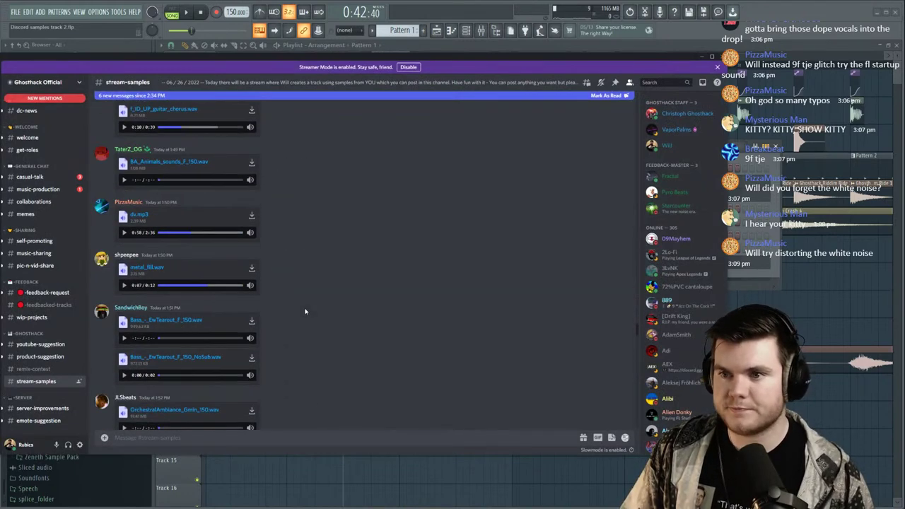
{"action": "scroll", "coordinate": [305, 311], "scroll_direction": "down", "scroll_amount": 15}
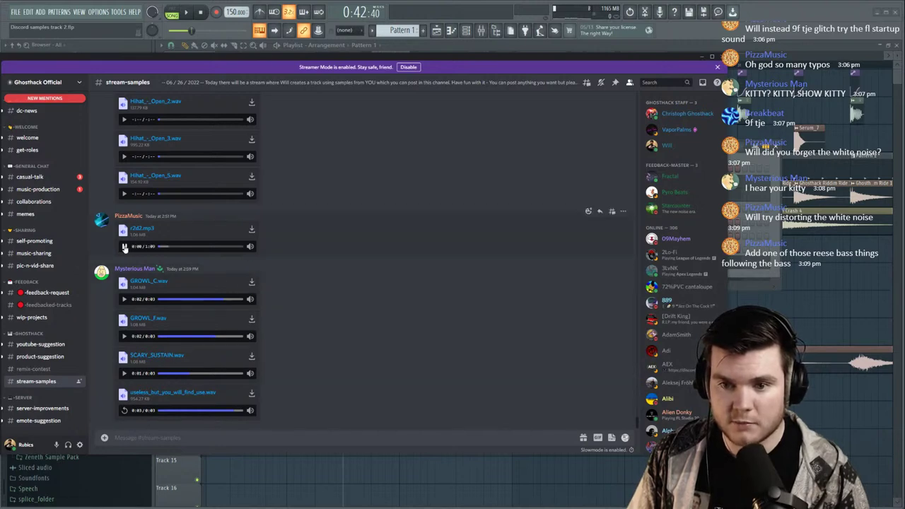
{"action": "scroll", "coordinate": [281, 247], "scroll_direction": "up", "scroll_amount": 2}
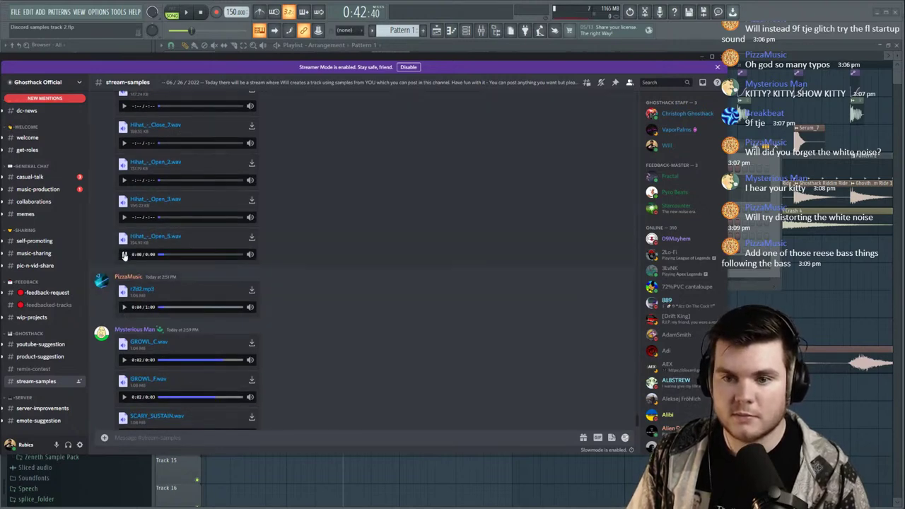
{"action": "scroll", "coordinate": [303, 212], "scroll_direction": "up", "scroll_amount": 6}
{"action": "left_click", "coordinate": [125, 213]}
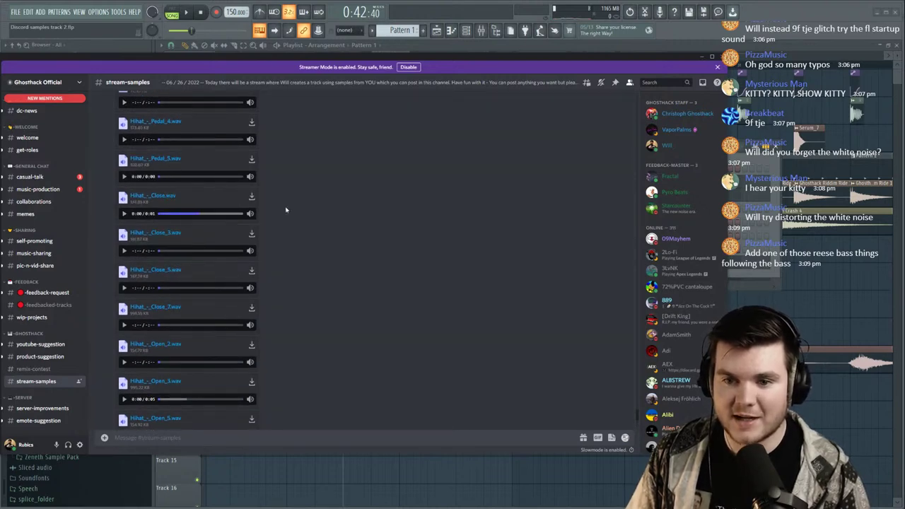
Preview the spring, cymbal ride and cymbal crash samples higher up in the channel and return to FL Studio.
{"action": "scroll", "coordinate": [286, 210], "scroll_direction": "up", "scroll_amount": 8}
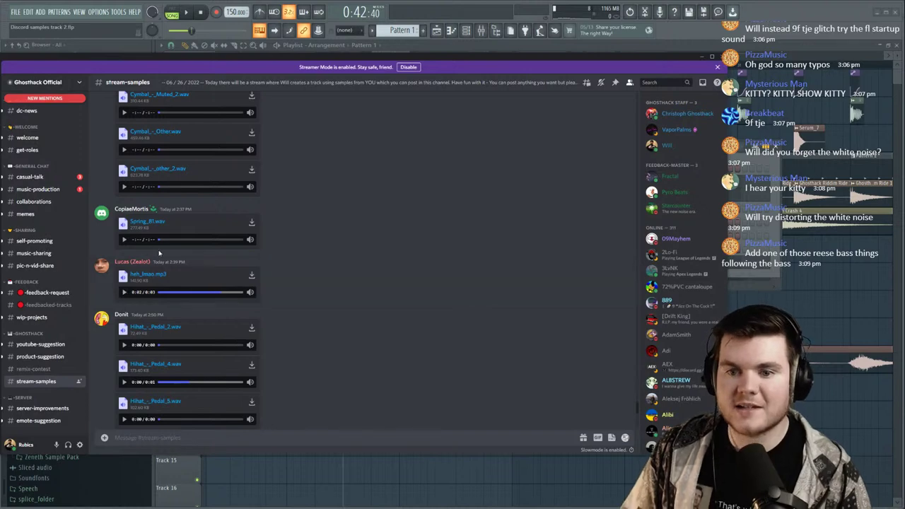
{"action": "scroll", "coordinate": [310, 240], "scroll_direction": "up", "scroll_amount": 2}
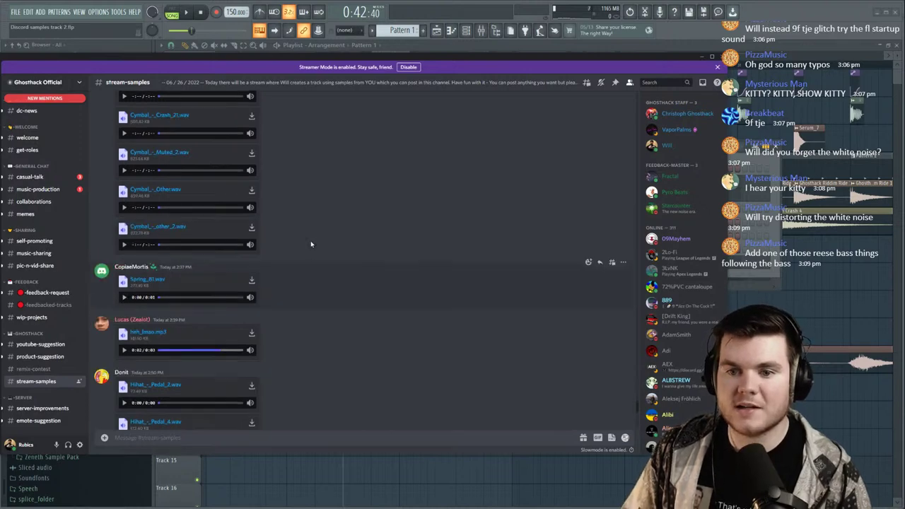
{"action": "left_click", "coordinate": [124, 248]}
{"action": "scroll", "coordinate": [144, 244], "scroll_direction": "up", "scroll_amount": 6}
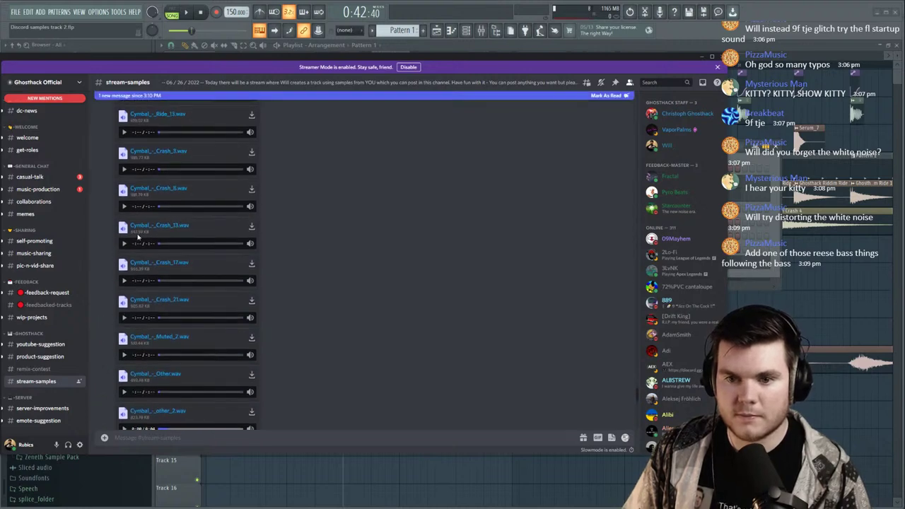
{"action": "scroll", "coordinate": [122, 244], "scroll_direction": "up", "scroll_amount": 6}
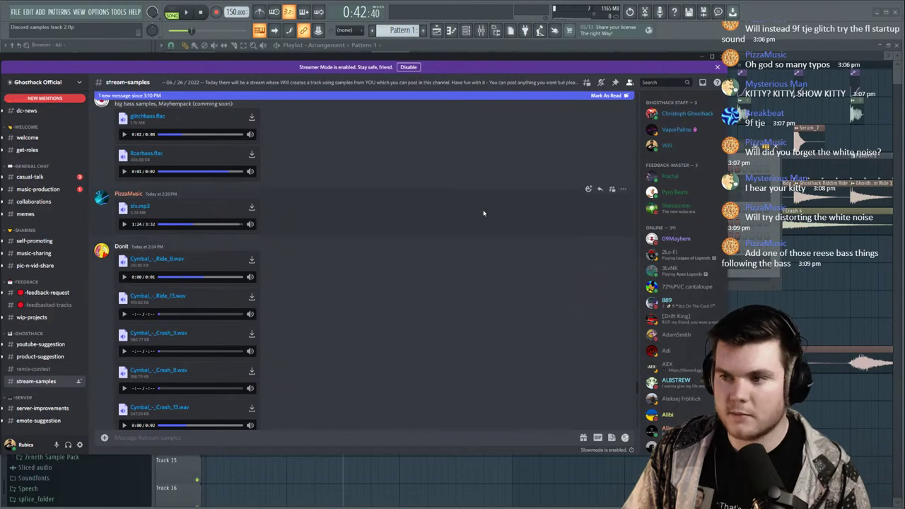
{"action": "left_click", "coordinate": [684, 48]}
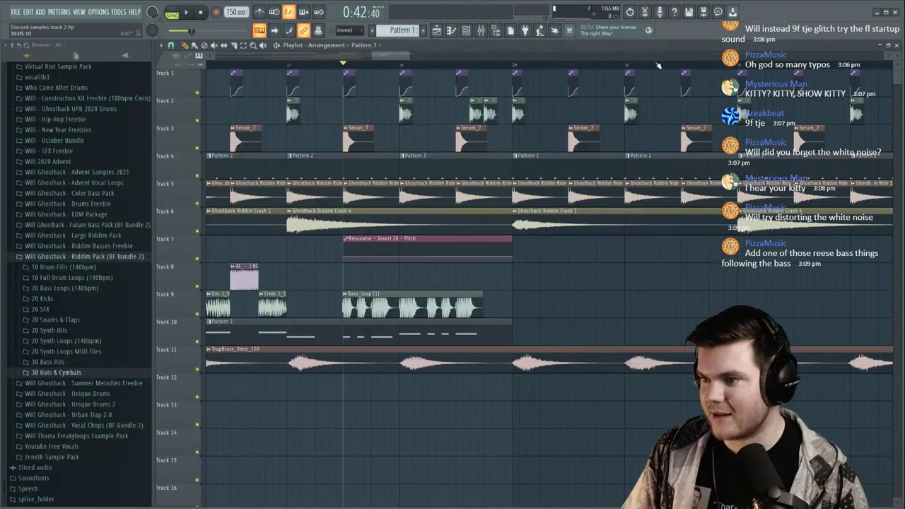
Play through the spare sample clips parked on Track 1 after the drop.
{"action": "left_click", "coordinate": [624, 66]}
{"action": "left_click", "coordinate": [618, 66]}
{"action": "scroll", "coordinate": [618, 66], "scroll_direction": "up", "scroll_amount": 3}
{"action": "key", "text": "space"}
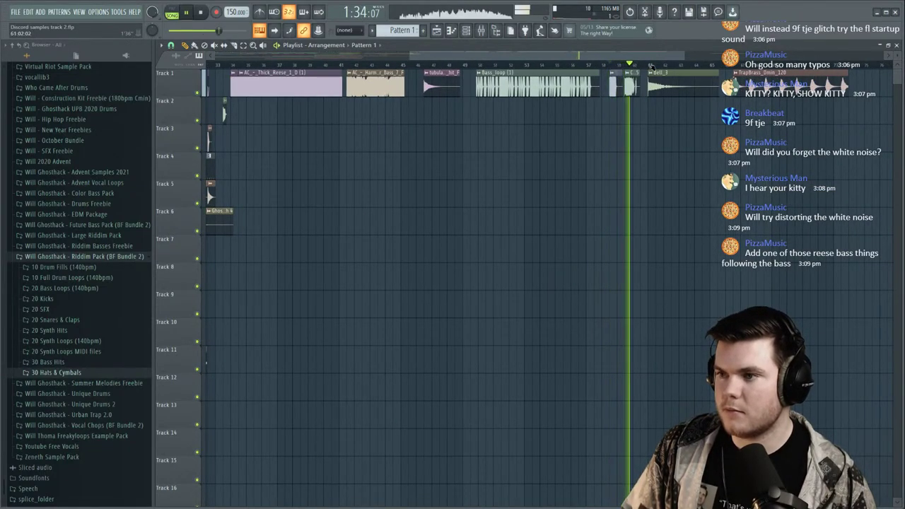
{"action": "scroll", "coordinate": [400, 58], "scroll_direction": "down", "scroll_amount": 3}
{"action": "key", "text": "space"}
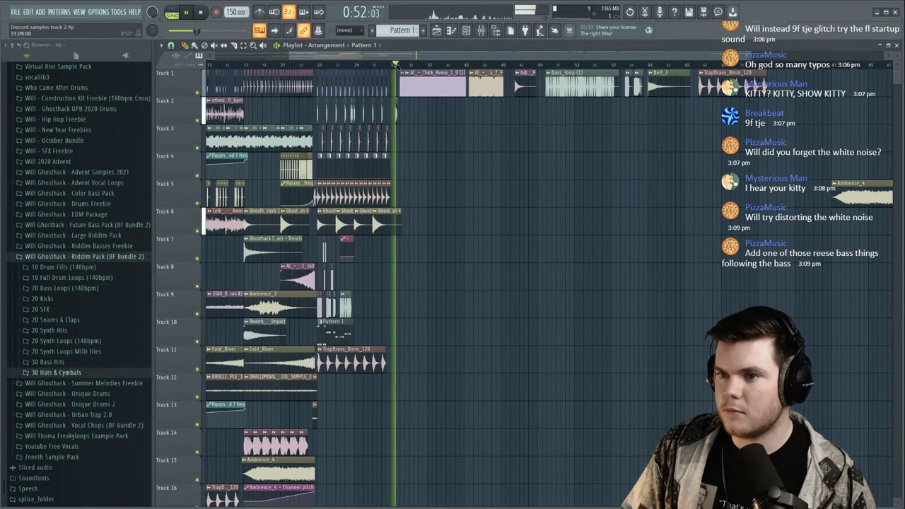
Place the STAR_Bass_Screechy_B clip on Track 8 at 27:05:00, just before Bass_loop, and play from bar 27.
{"action": "scroll", "coordinate": [398, 59], "scroll_direction": "up", "scroll_amount": 4}
{"action": "left_click_drag", "start_coordinate": [396, 59], "coordinate": [370, 60]}
{"action": "left_click", "coordinate": [305, 64]}
{"action": "key", "text": "space"}
{"action": "left_click_drag", "start_coordinate": [688, 111], "coordinate": [410, 267]}
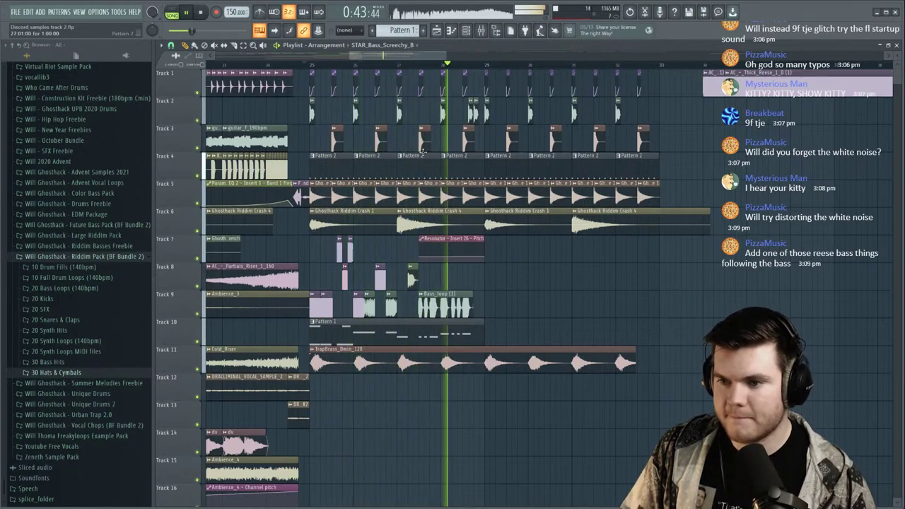
{"action": "left_click", "coordinate": [401, 65]}
{"action": "key", "text": "space"}
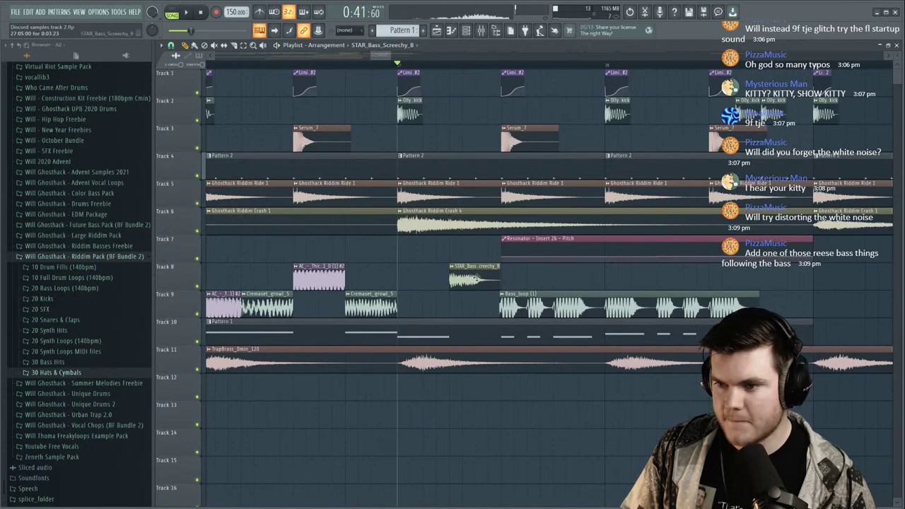
Open the STAR_Bass_Screechy_B settings and check Pattern 1's notes around bar 27 in the piano roll.
{"action": "double_click", "coordinate": [478, 278]}
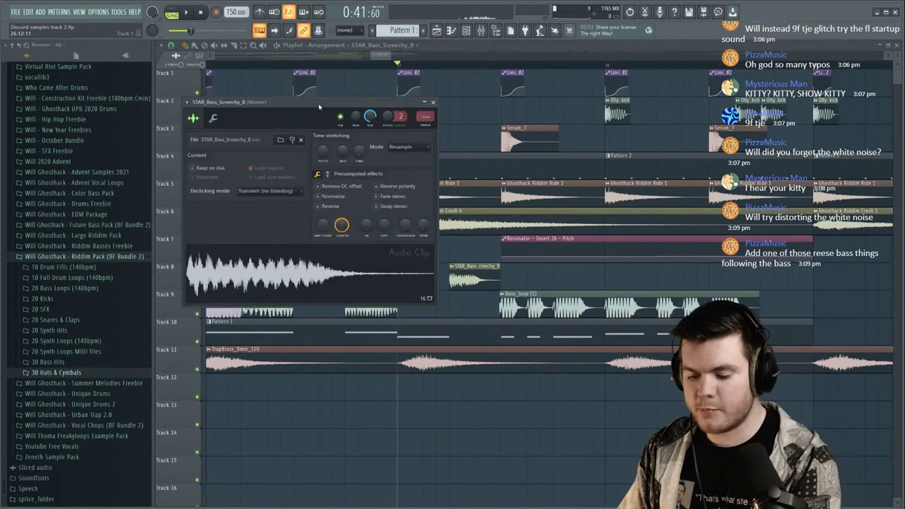
{"action": "double_click", "coordinate": [413, 332]}
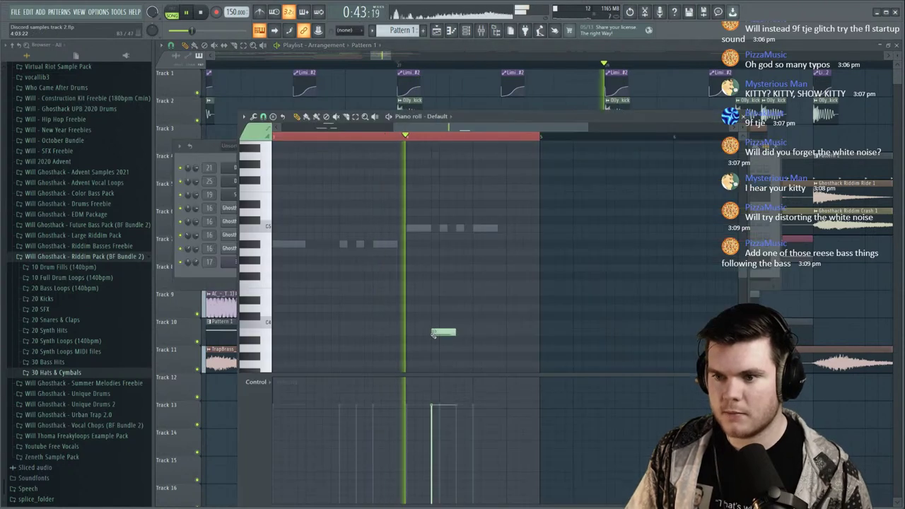
{"action": "key", "text": "space"}
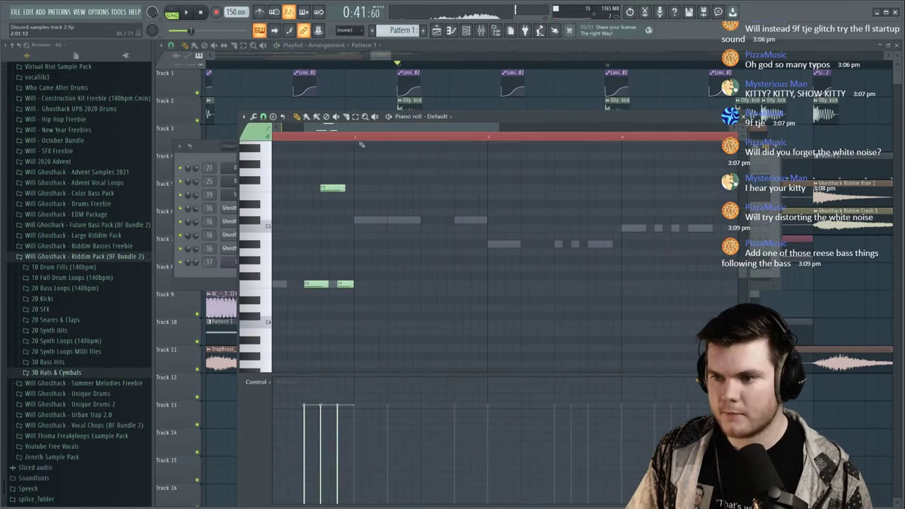
{"action": "scroll", "coordinate": [278, 321], "scroll_direction": "up", "scroll_amount": 2}
{"action": "key", "text": "space"}
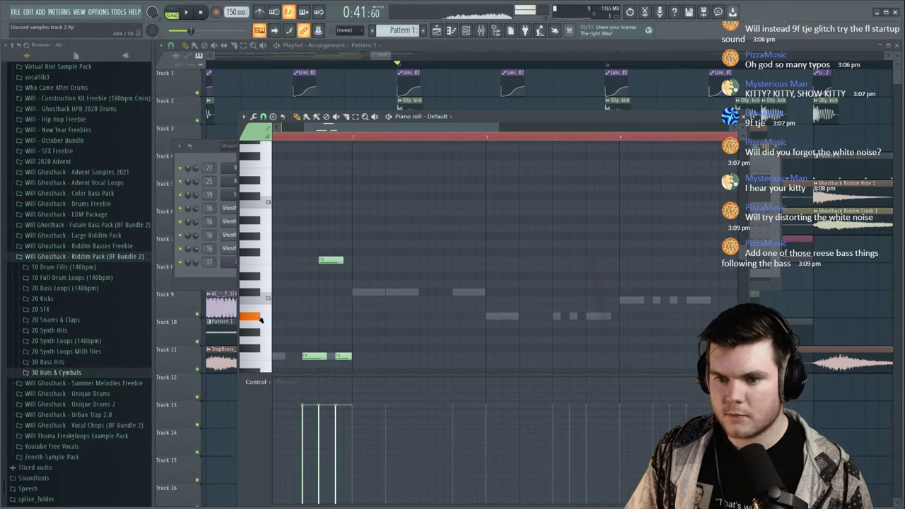
{"action": "left_click", "coordinate": [463, 53]}
Lower STAR_Bass_Screechy_B's pitch with a range of 1, set its time-stretch multiplier to 167.46%, and listen from bar 27.
{"action": "double_click", "coordinate": [475, 278]}
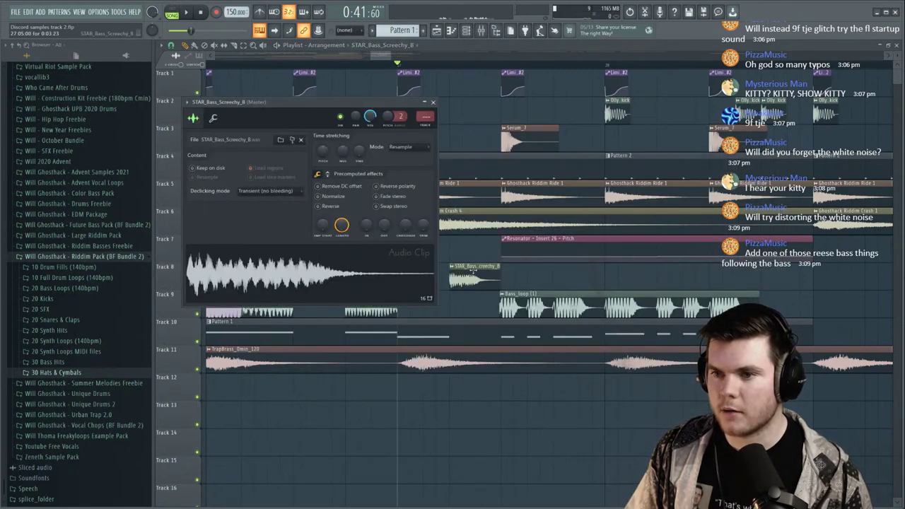
{"action": "mouse_move", "coordinate": [399, 117]}
{"action": "left_mouse_down"}
{"action": "mouse_move", "coordinate": [390, 152]}
{"action": "mouse_move", "coordinate": [347, 138]}
{"action": "left_mouse_up"}
{"action": "key", "text": "space"}
{"action": "key", "text": "space"}
{"action": "key", "text": "space"}
{"action": "key", "text": "space"}
{"action": "key", "text": "space"}
{"action": "key", "text": "space"}
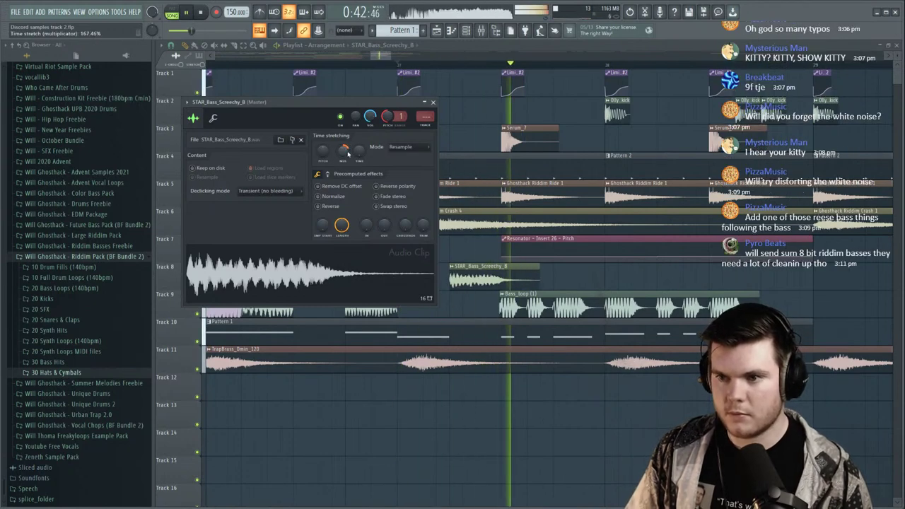
Try the Stretch time-stretching mode on STAR_Bass_Screechy_B and replay the section from bar 27.
{"action": "key", "text": "space"}
{"action": "left_click", "coordinate": [404, 147]}
{"action": "left_click", "coordinate": [401, 170]}
{"action": "key", "text": "space"}
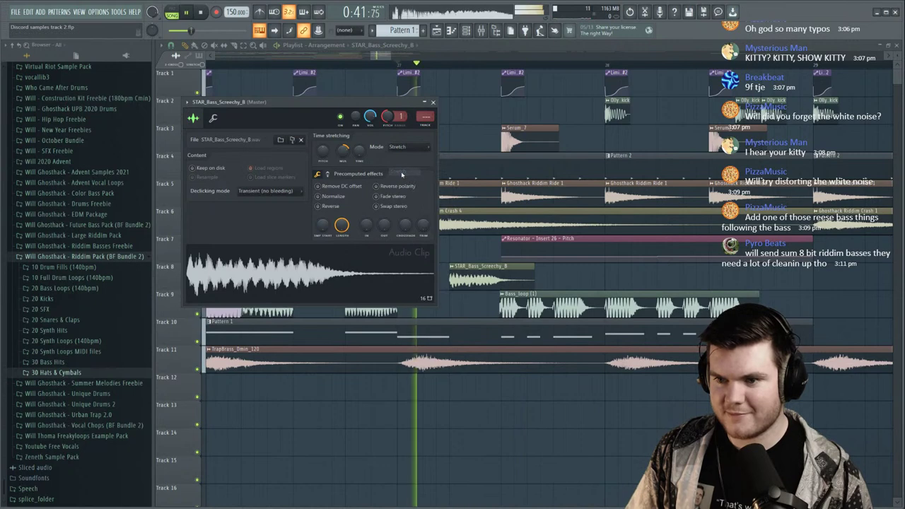
{"action": "key", "text": "space"}
{"action": "key", "text": "space"}
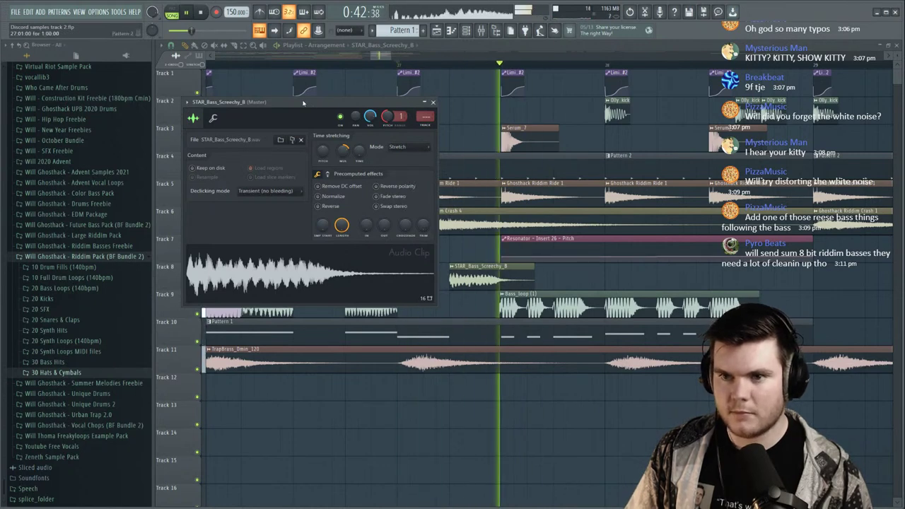
{"action": "left_click", "coordinate": [434, 102]}
{"action": "key", "text": "space"}
{"action": "key", "text": "space"}
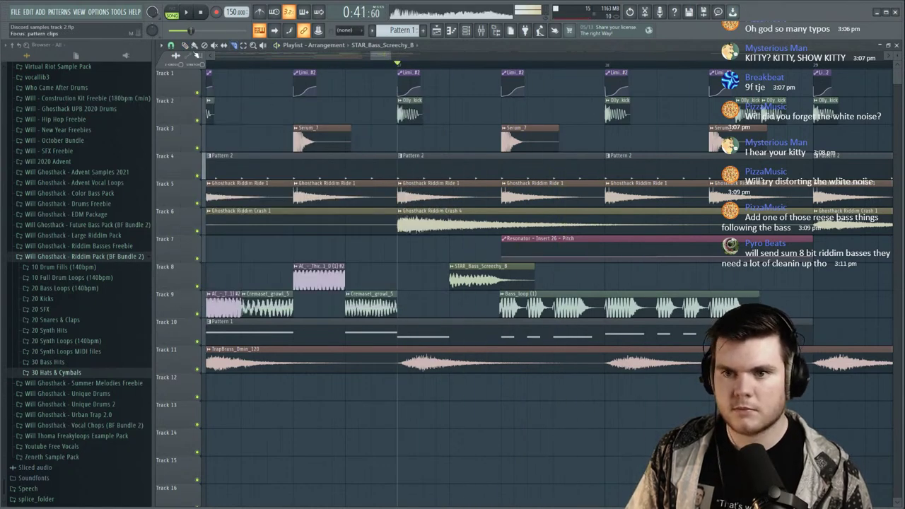
{"action": "key", "text": "space"}
Reset STAR_Bass_Screechy_B's channel pitch and set its time-stretching pitch shift to -100 cents instead.
{"action": "double_click", "coordinate": [477, 277]}
{"action": "key", "text": "space"}
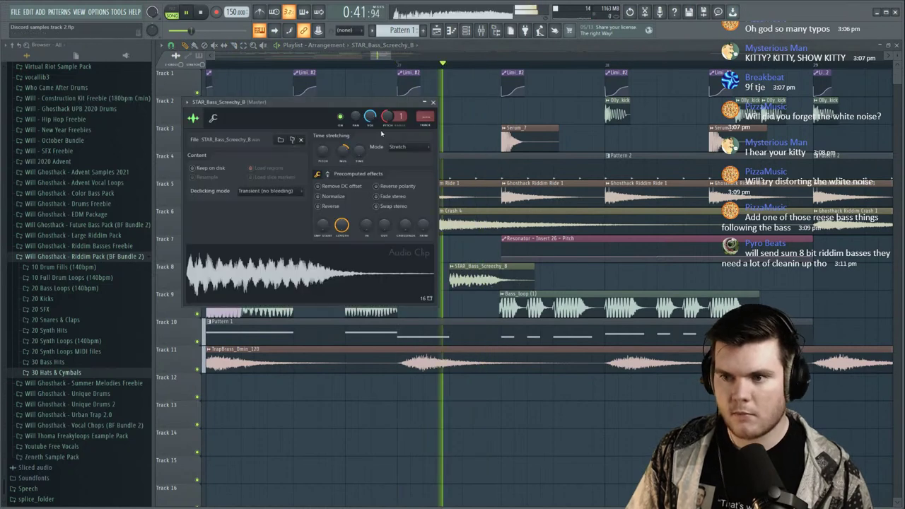
{"action": "right_click", "coordinate": [385, 118]}
{"action": "left_click", "coordinate": [389, 120]}
{"action": "key", "text": "space"}
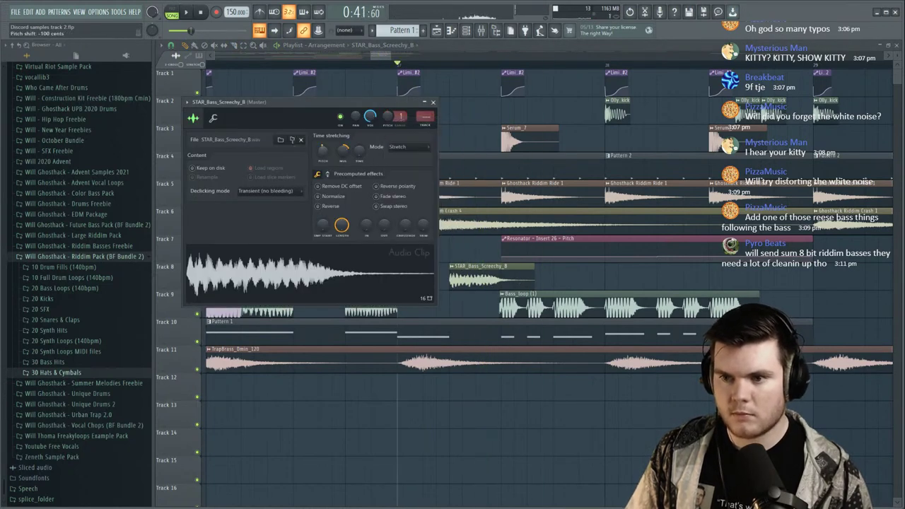
{"action": "key", "text": "space"}
Try the e3 mono stretch mode on STAR_Bass_Screechy_B and play from bar 27.
{"action": "left_click", "coordinate": [398, 147]}
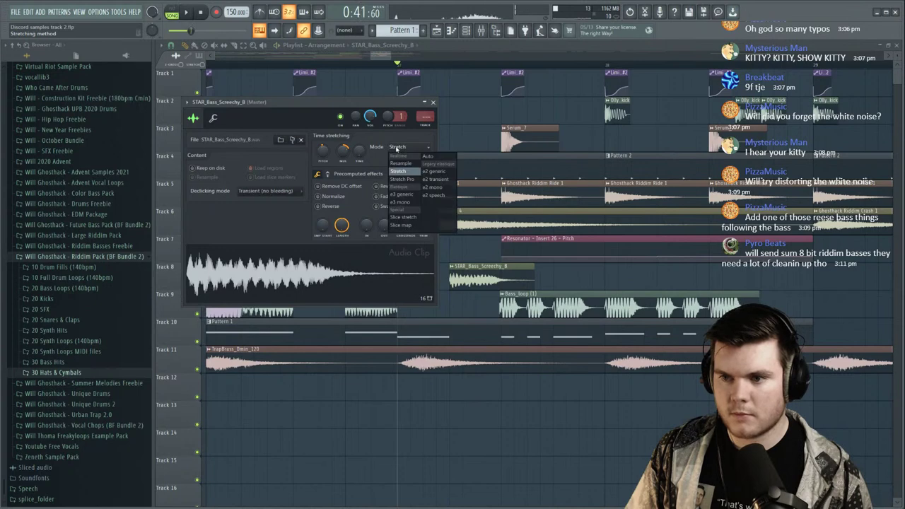
{"action": "left_click", "coordinate": [401, 202]}
{"action": "key", "text": "space"}
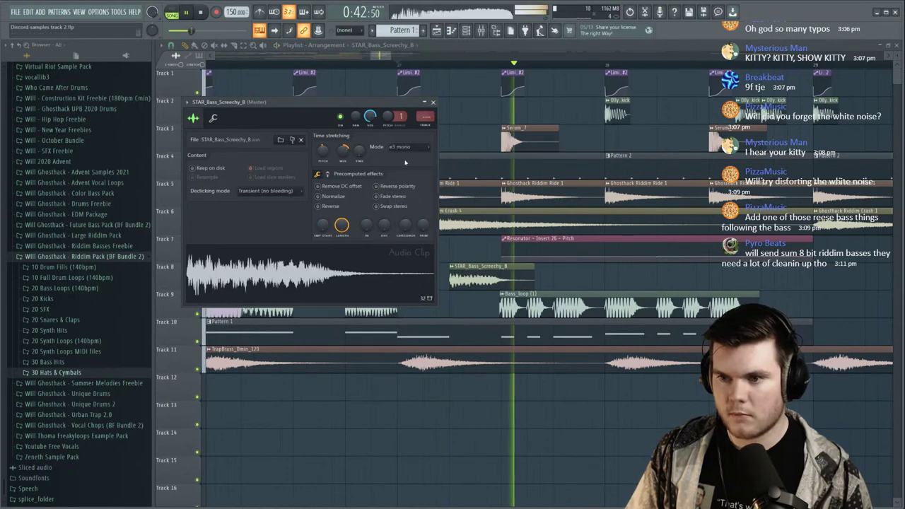
{"action": "key", "text": "space"}
Switch STAR_Bass_Screechy_B to the e3 generic stretch mode, replay the section and close the clip settings.
{"action": "left_click", "coordinate": [403, 147]}
{"action": "left_click", "coordinate": [408, 194]}
{"action": "key", "text": "space"}
{"action": "key", "text": "space"}
{"action": "key", "text": "space"}
{"action": "left_click", "coordinate": [433, 102]}
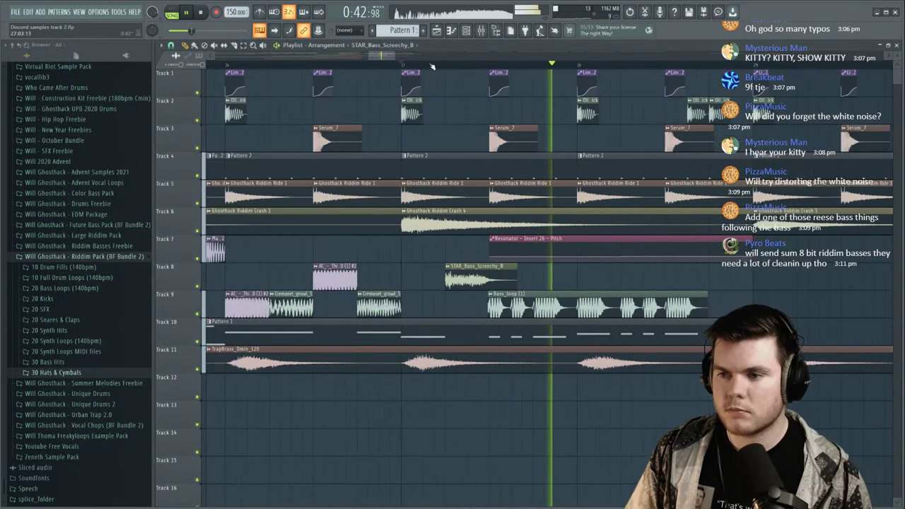
Play the drop from bar 25 through the Bass_loop section to hear the screechy bass in context.
{"action": "scroll", "coordinate": [362, 66], "scroll_direction": "down", "scroll_amount": 3}
{"action": "left_click", "coordinate": [362, 66]}
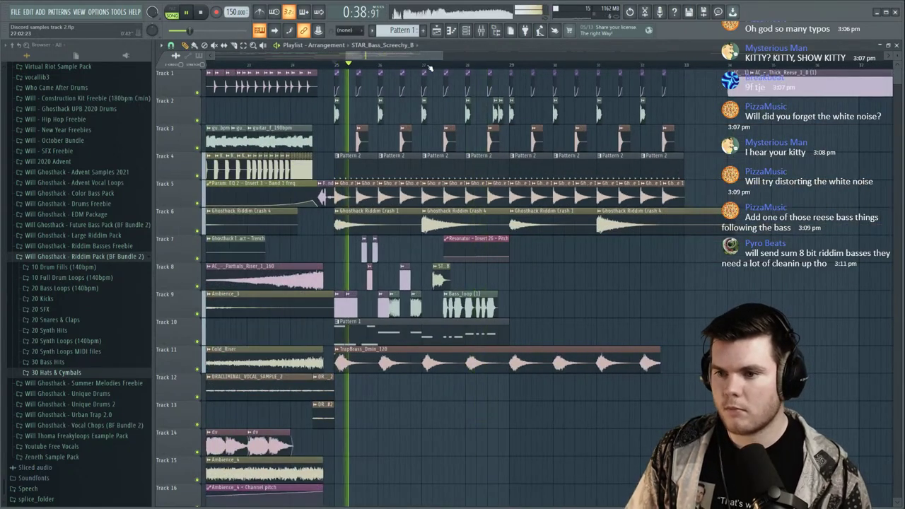
{"action": "scroll", "coordinate": [430, 66], "scroll_direction": "up", "scroll_amount": 3}
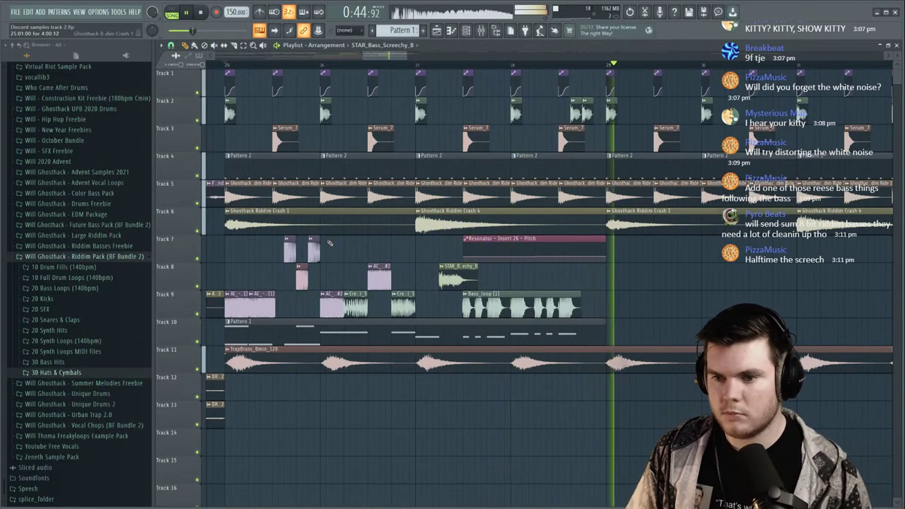
Add an AC_-_Thick_Reese_1_D (1) clip on Track 9 at 28:13:00, right after Bass_loop, and play the end of bar 28.
{"action": "key", "text": "space"}
{"action": "key", "text": "space"}
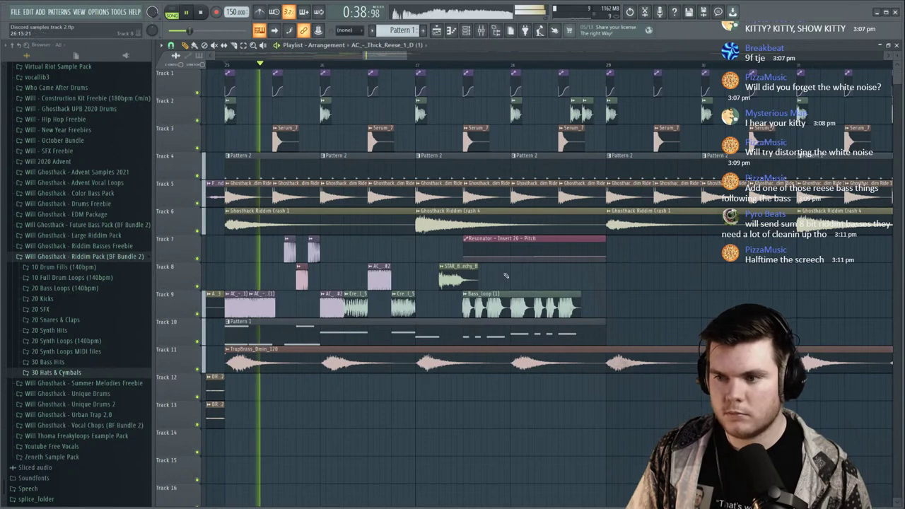
{"action": "key", "text": "space"}
{"action": "key", "text": "space"}
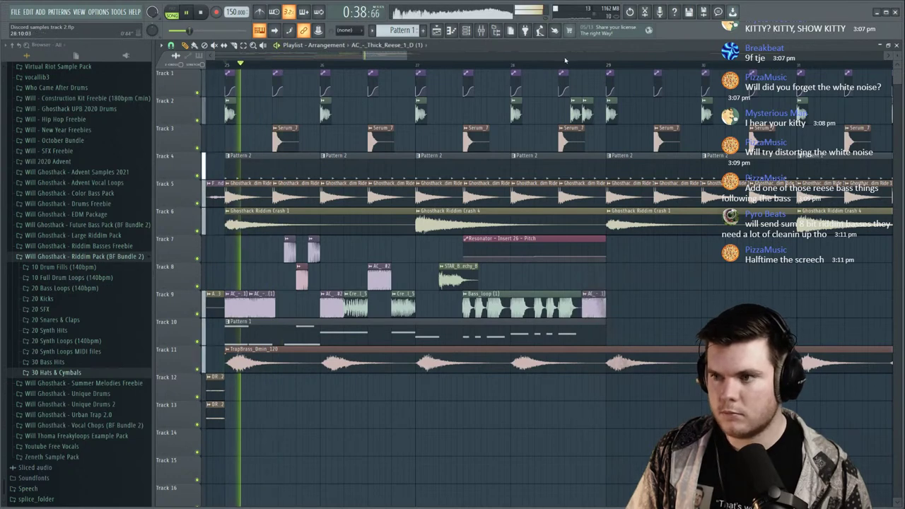
{"action": "left_click", "coordinate": [577, 64]}
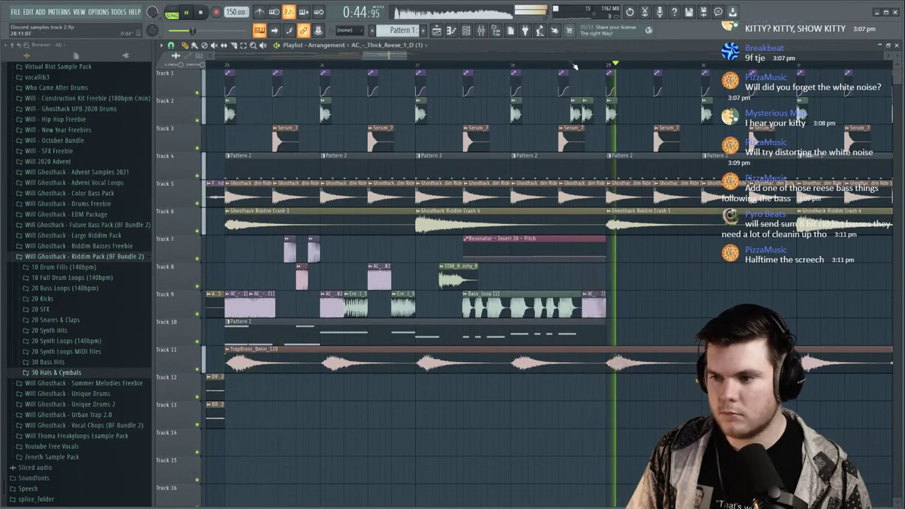
{"action": "scroll", "coordinate": [588, 66], "scroll_direction": "up", "scroll_amount": 3}
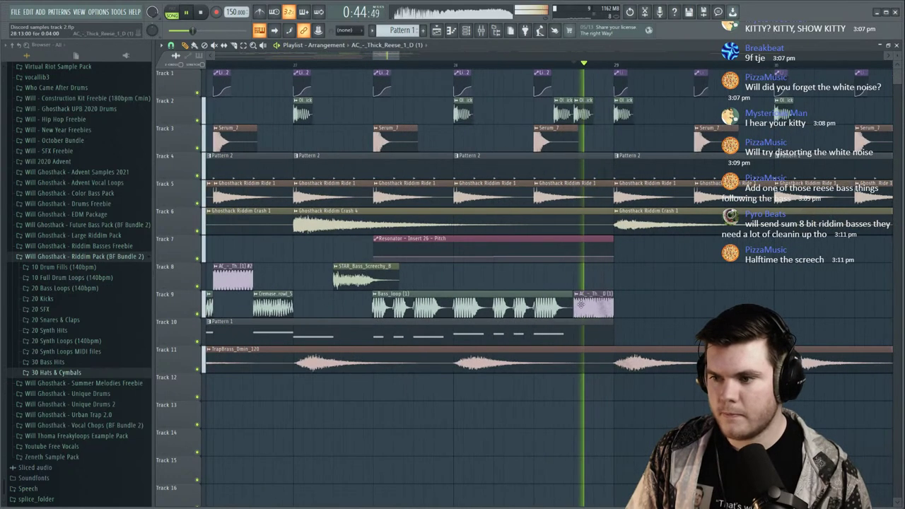
Make the new Thick_Reese clip after Bass_loop unique, set its pitch range to 4 and audition it.
{"action": "right_click", "coordinate": [577, 295]}
{"action": "left_click", "coordinate": [600, 325]}
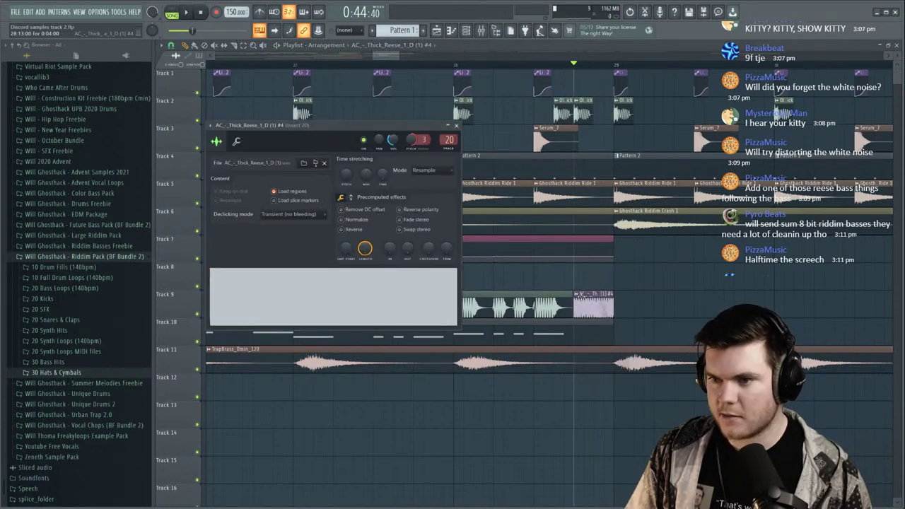
{"action": "left_click_drag", "start_coordinate": [425, 140], "coordinate": [424, 130]}
{"action": "key", "text": "space"}
{"action": "key", "text": "space"}
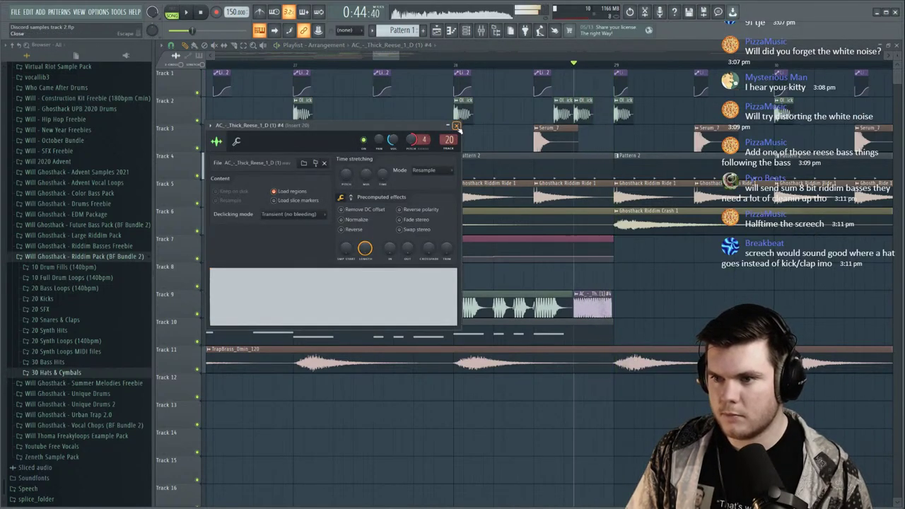
Close the clip settings, fit the AC_-_Thick_Reese_1_D (1) #4 clip after Bass_loop up to bar 29 and replay it.
{"action": "left_click", "coordinate": [457, 126]}
{"action": "key", "text": "space"}
{"action": "key", "text": "space"}
{"action": "scroll", "coordinate": [605, 67], "scroll_direction": "up", "scroll_amount": 3}
{"action": "left_click_drag", "start_coordinate": [631, 293], "coordinate": [639, 292]}
{"action": "key", "text": "space"}
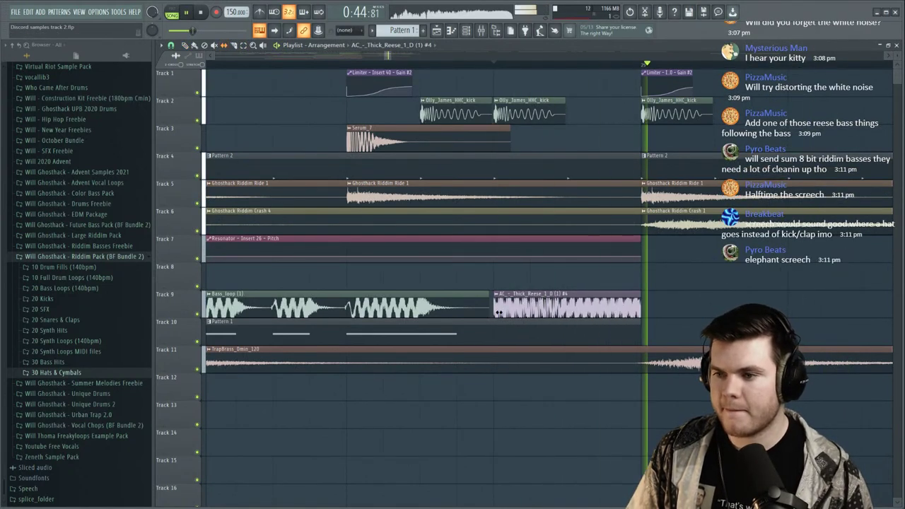
Slip the audio inside the AC_-_Thick_Reese_1_D (1) #4 clip, replaying it alone and with the drop from bar 25.
{"action": "key", "text": "space"}
{"action": "key", "text": "space"}
{"action": "key", "text": "space"}
{"action": "key", "text": "space"}
{"action": "key", "text": "space"}
{"action": "key", "text": "space"}
{"action": "key", "text": "space"}
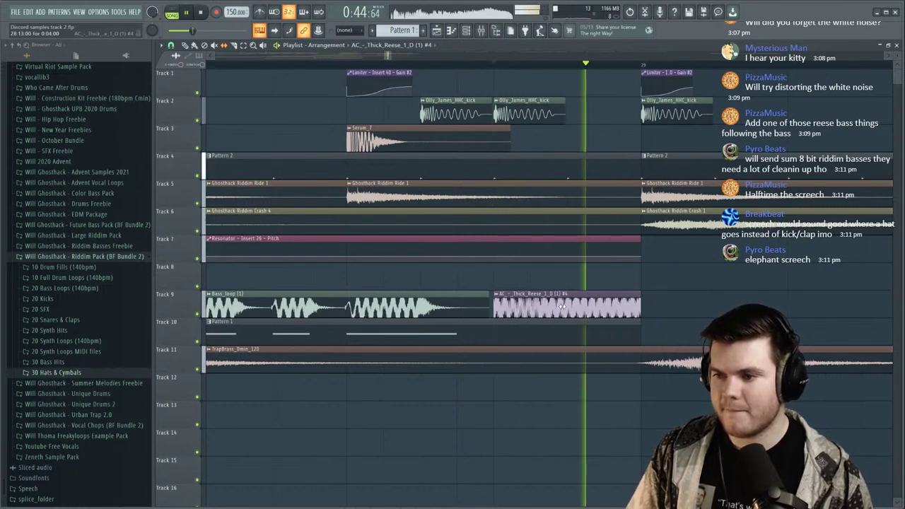
{"action": "key", "text": "space"}
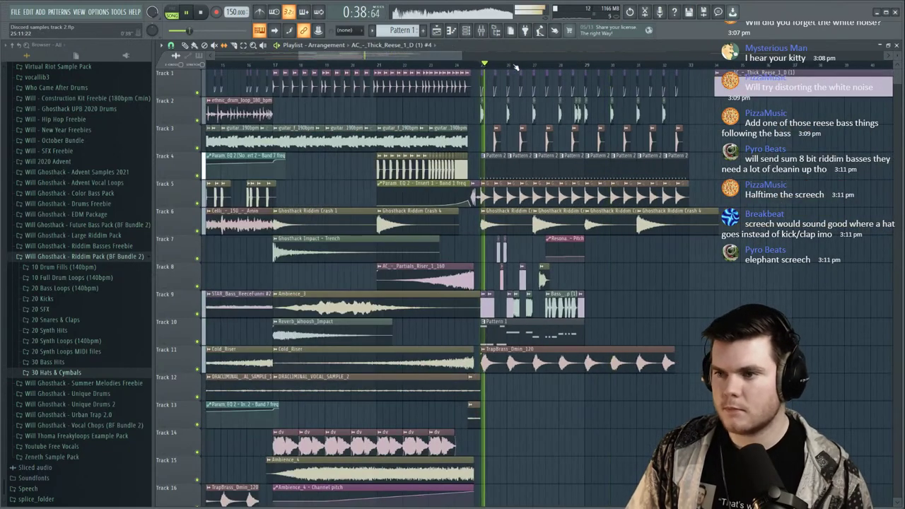
{"action": "scroll", "coordinate": [605, 67], "scroll_direction": "up", "scroll_amount": 3}
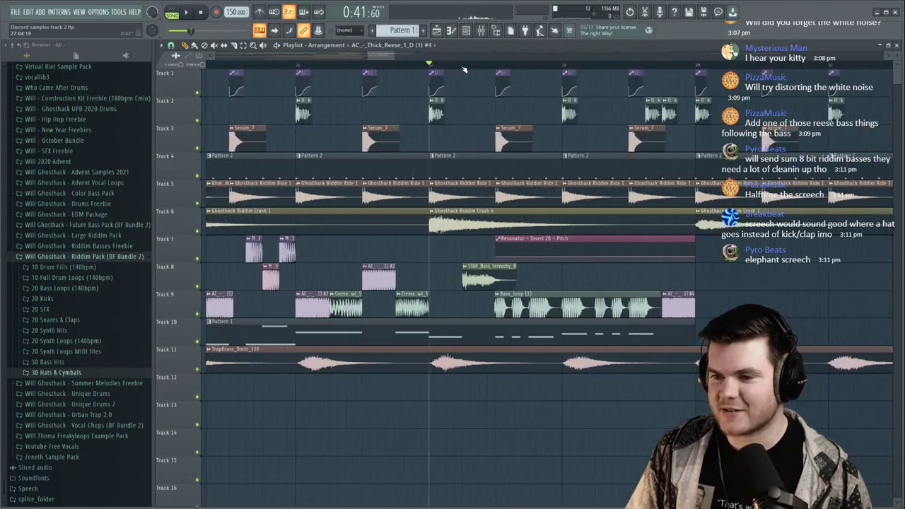
Set the channel volume of the STAR_Bass_Screechy_B clip to about 48% while playing from bar 27, and close its settings.
{"action": "key", "text": "space"}
{"action": "double_click", "coordinate": [488, 274]}
{"action": "key", "text": "space"}
{"action": "key", "text": "space"}
{"action": "left_click_drag", "start_coordinate": [370, 117], "coordinate": [370, 134]}
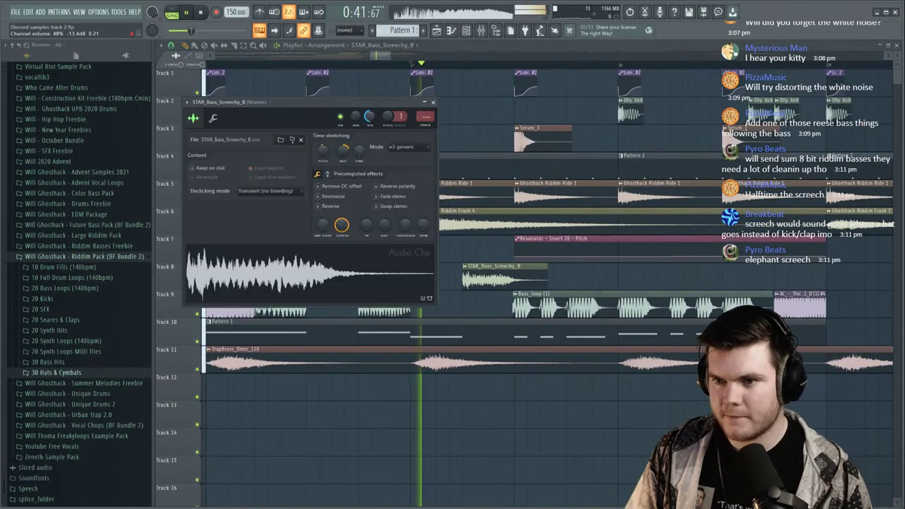
{"action": "key", "text": "space"}
{"action": "key", "text": "space"}
{"action": "key", "text": "space"}
{"action": "left_click", "coordinate": [434, 102]}
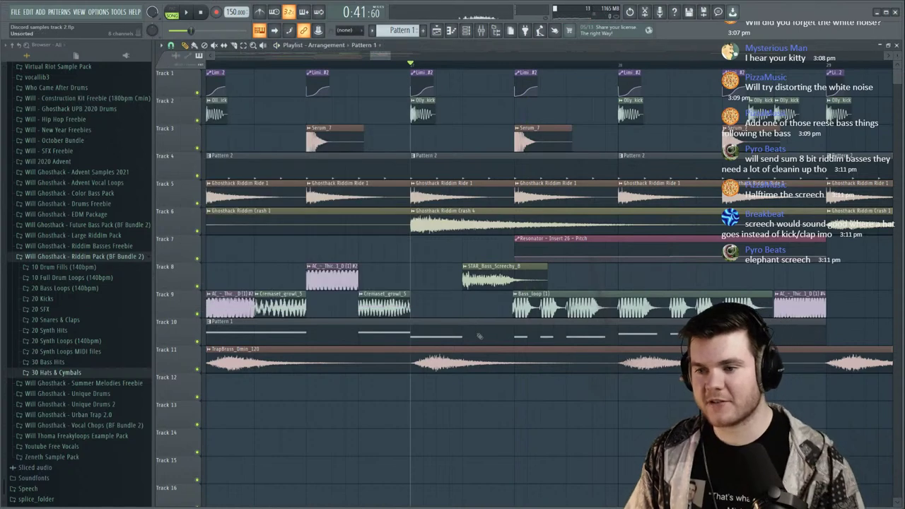
Open Pattern 1 and listen from bar 27 while examining the SUB 2.0 notes in the piano roll.
{"action": "double_click", "coordinate": [477, 333]}
{"action": "left_click", "coordinate": [744, 117]}
{"action": "key", "text": "space"}
{"action": "left_click", "coordinate": [354, 192]}
{"action": "key", "text": "space"}
{"action": "key", "text": "space"}
{"action": "key", "text": "space"}
{"action": "key", "text": "space"}
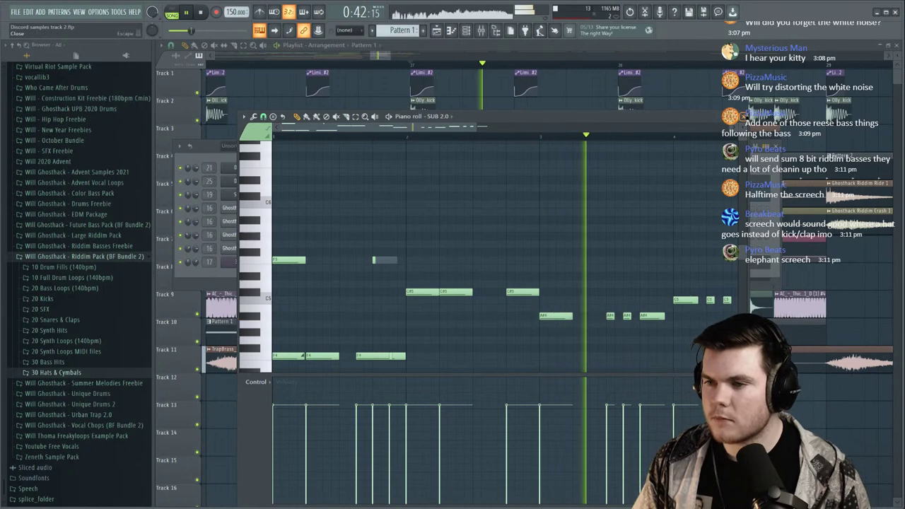
{"action": "key", "text": "space"}
{"action": "key", "text": "Escape"}
Add a four-step A#4 note at 3:05:00 in the piano roll of the Default channel on insert 21 and play it.
{"action": "right_click", "coordinate": [271, 170]}
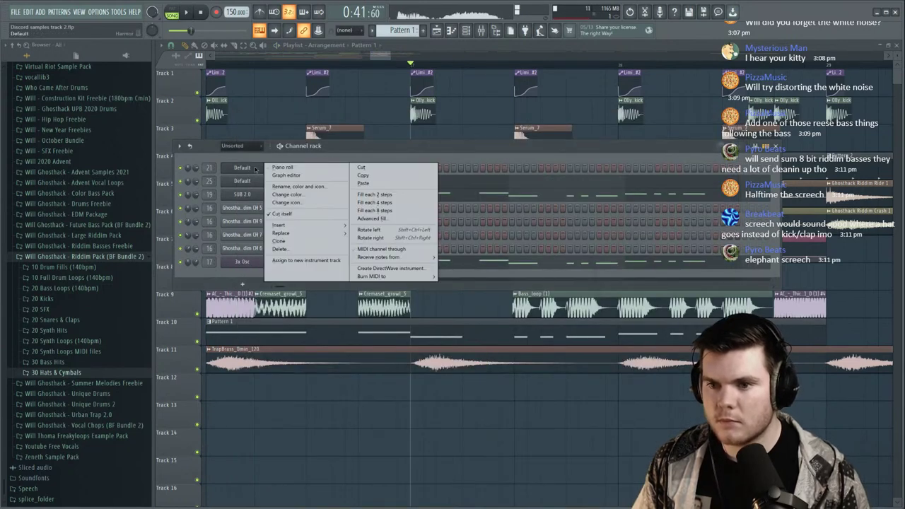
{"action": "left_click", "coordinate": [290, 168]}
{"action": "left_click_drag", "start_coordinate": [585, 316], "coordinate": [577, 316]}
{"action": "key", "text": "space"}
{"action": "key", "text": "space"}
{"action": "key", "text": "space"}
{"action": "scroll", "coordinate": [627, 267], "scroll_direction": "down", "scroll_amount": 3}
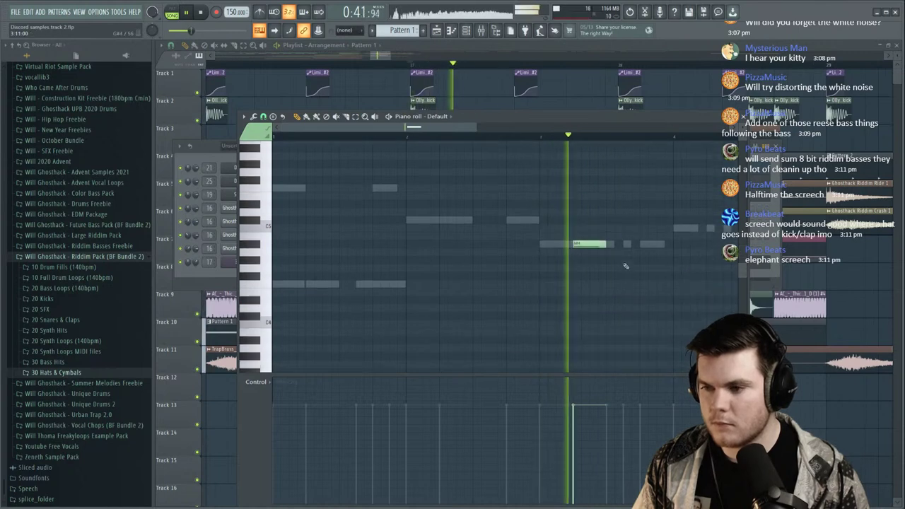
{"action": "scroll", "coordinate": [673, 144], "scroll_direction": "up", "scroll_amount": 4}
{"action": "key", "text": "space"}
{"action": "key", "text": "space"}
Transpose the new A#4 note down one octave to A#3 and replay from bar 27.
{"action": "left_click_drag", "start_coordinate": [491, 272], "coordinate": [433, 212]}
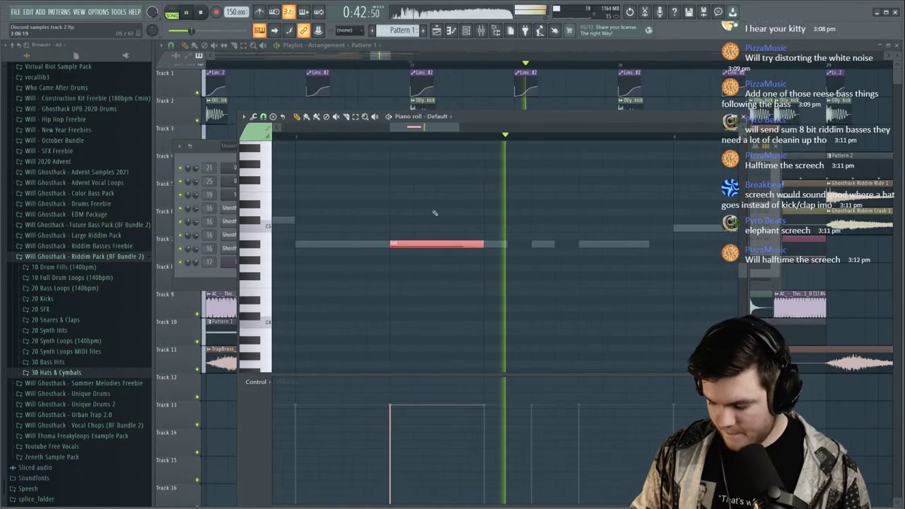
{"action": "key", "text": "ctrl+Down"}
{"action": "key", "text": "space"}
{"action": "key", "text": "space"}
{"action": "key", "text": "space"}
{"action": "key", "text": "space"}
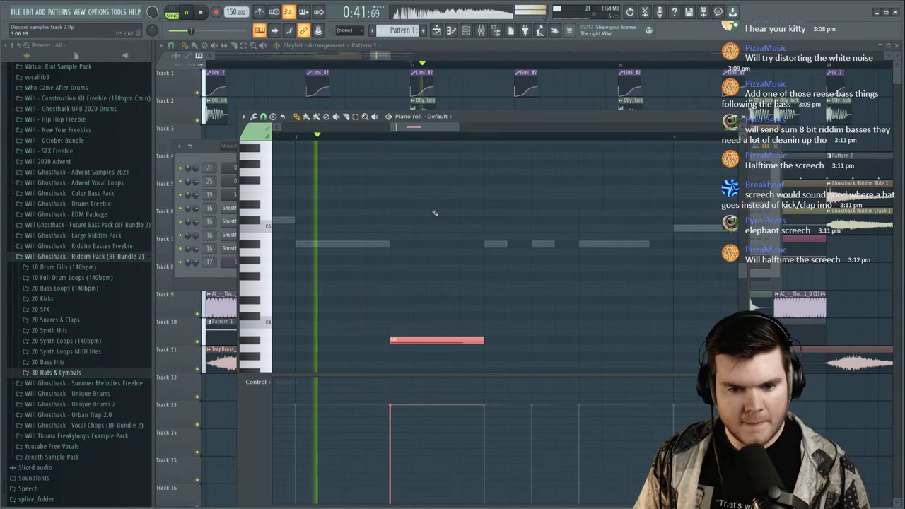
{"action": "key", "text": "space"}
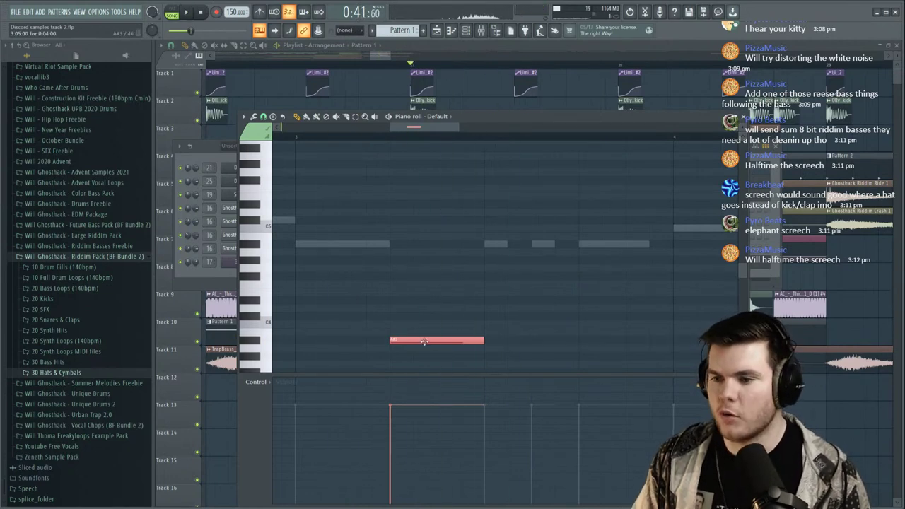
Shorten the A#3 note to about three steps, replay it and close the piano roll.
{"action": "key", "text": "space"}
{"action": "left_click", "coordinate": [607, 213], "text": "ctrl"}
{"action": "left_click_drag", "start_coordinate": [482, 341], "coordinate": [460, 343]}
{"action": "key", "text": "space"}
{"action": "key", "text": "space"}
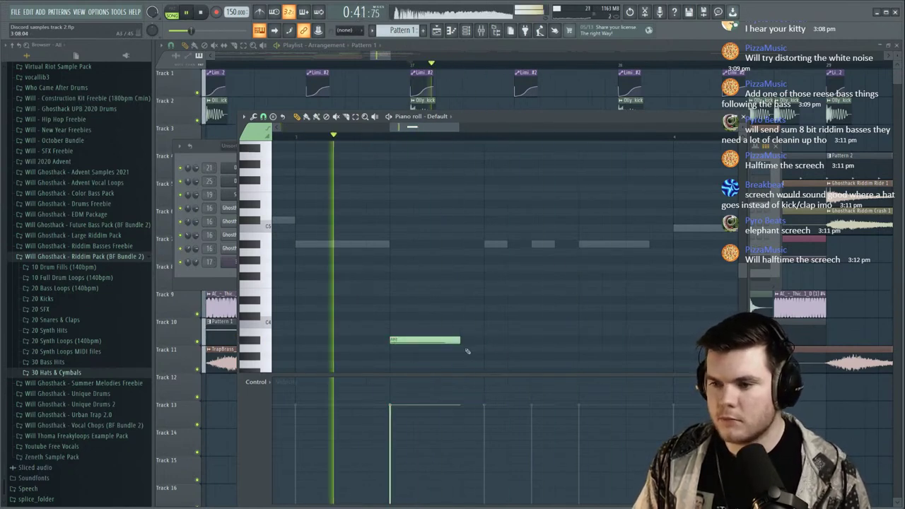
{"action": "left_click", "coordinate": [743, 117]}
{"action": "key", "text": "space"}
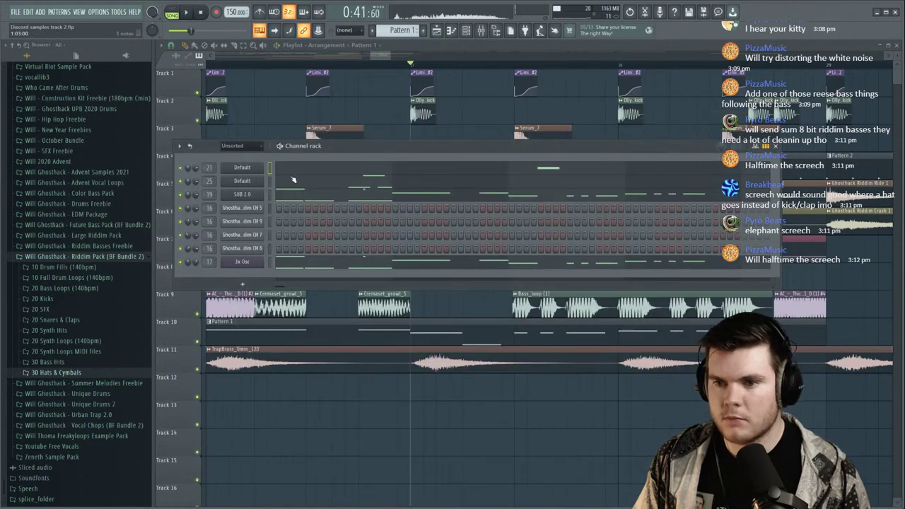
Shorten the volume envelope decay of the insert 21 Default synth and copy the envelope to part B.
{"action": "left_click", "coordinate": [242, 168]}
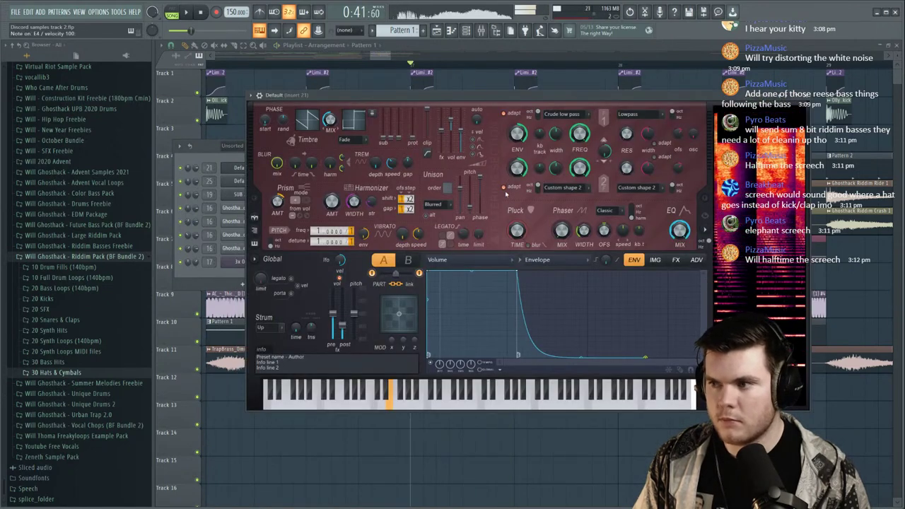
{"action": "left_click", "coordinate": [676, 261]}
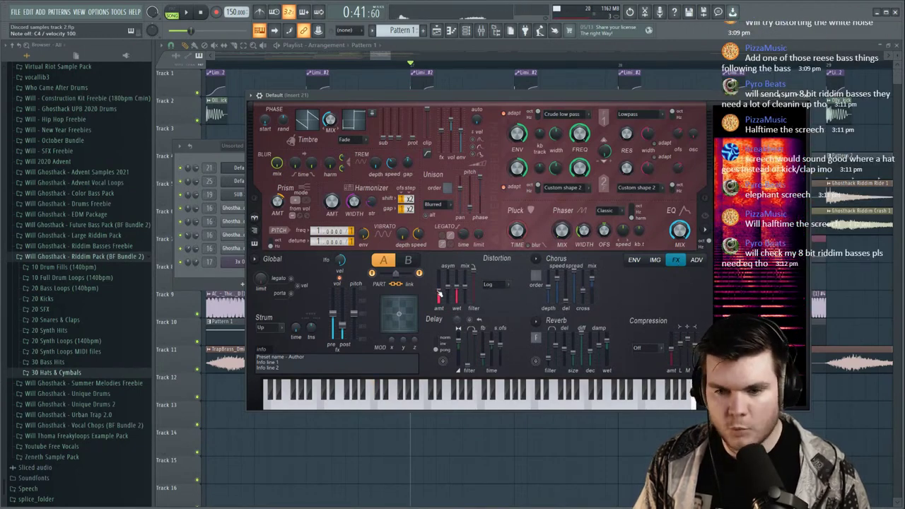
{"action": "left_click", "coordinate": [656, 260]}
{"action": "left_click", "coordinate": [635, 261]}
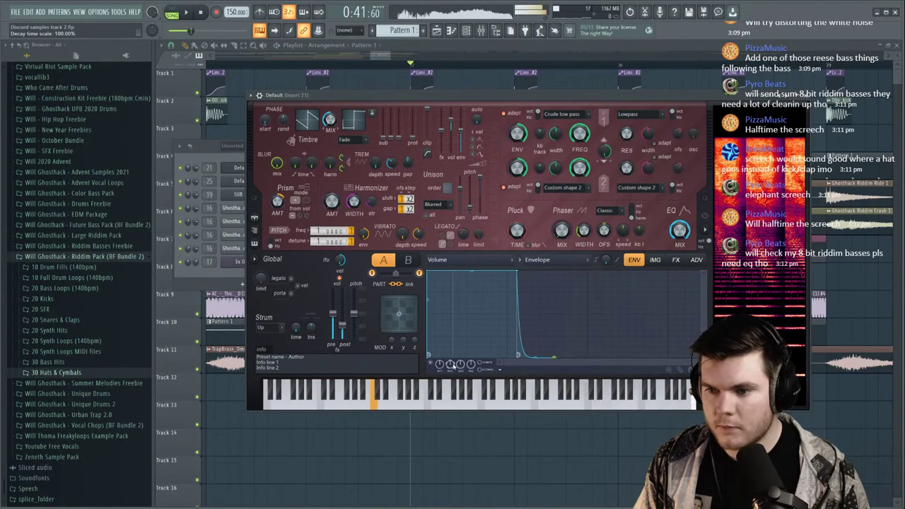
{"action": "right_click", "coordinate": [500, 370]}
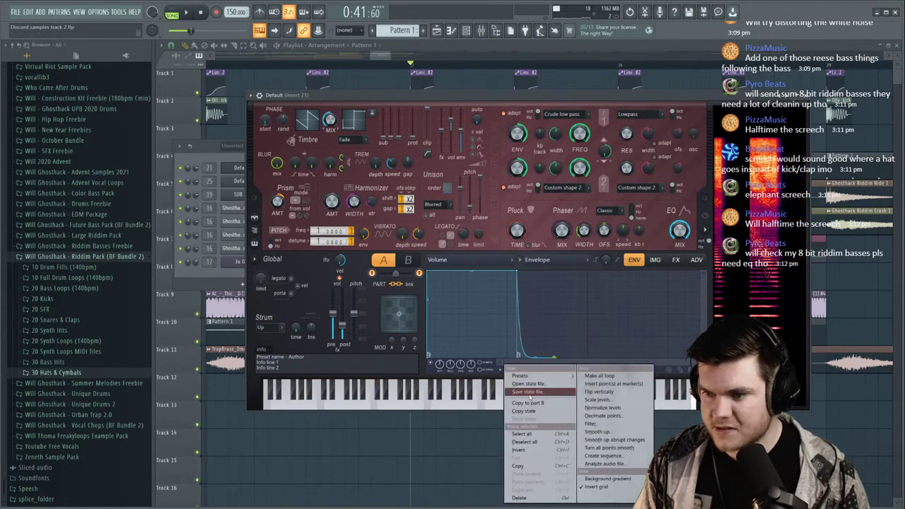
{"action": "left_click", "coordinate": [527, 404]}
Close the synth and lower the channel volume of the insert 21 Default channel while playing from bar 27.
{"action": "key", "text": "space"}
{"action": "left_click", "coordinate": [804, 95]}
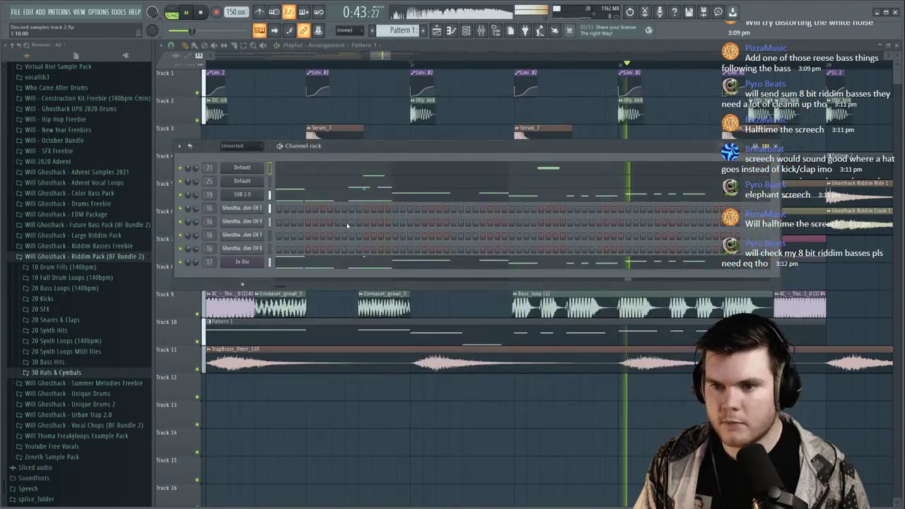
{"action": "left_click_drag", "start_coordinate": [196, 168], "coordinate": [196, 174]}
{"action": "key", "text": "space"}
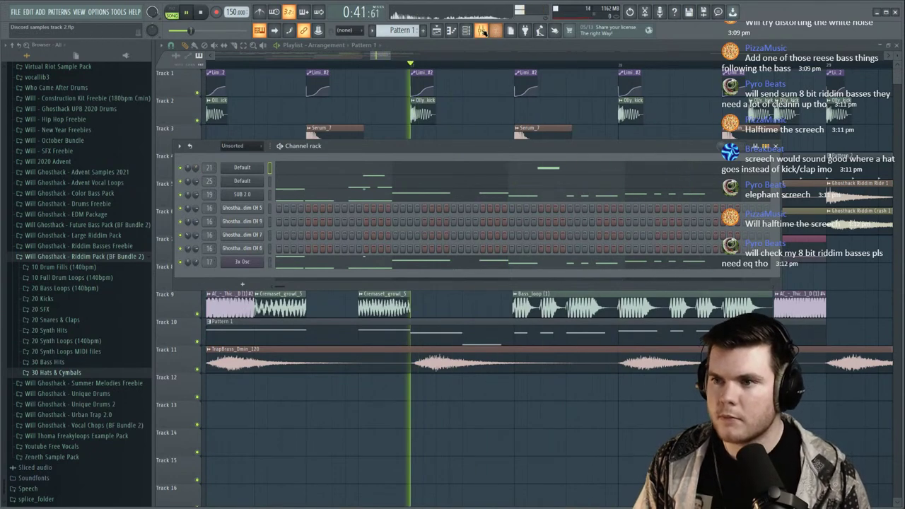
Examine the levels and effects on mixer inserts 20 to 26 while playing from bar 27.
{"action": "left_click", "coordinate": [482, 31]}
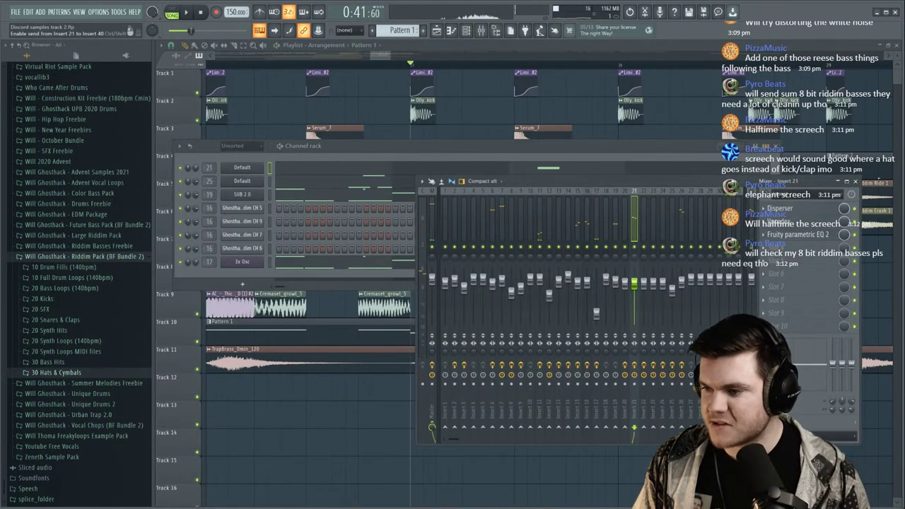
{"action": "key", "text": "space"}
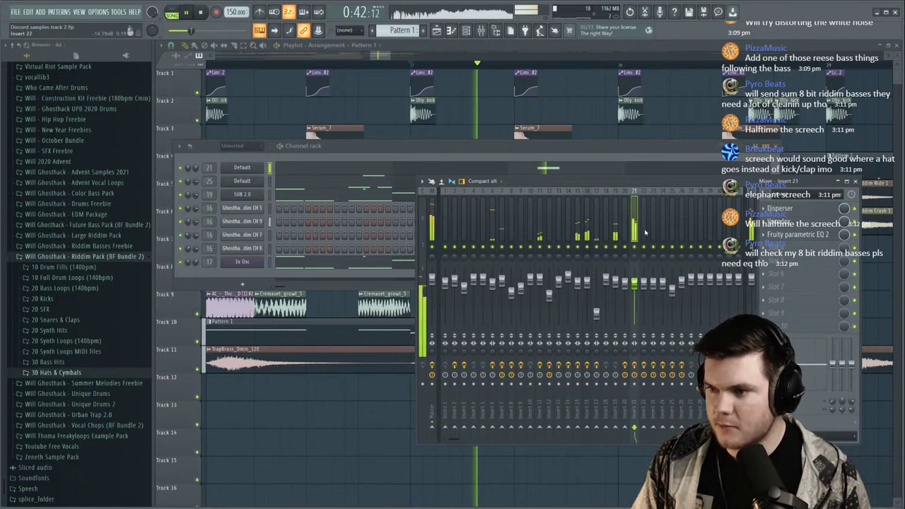
{"action": "left_click", "coordinate": [616, 234]}
{"action": "key", "text": "space"}
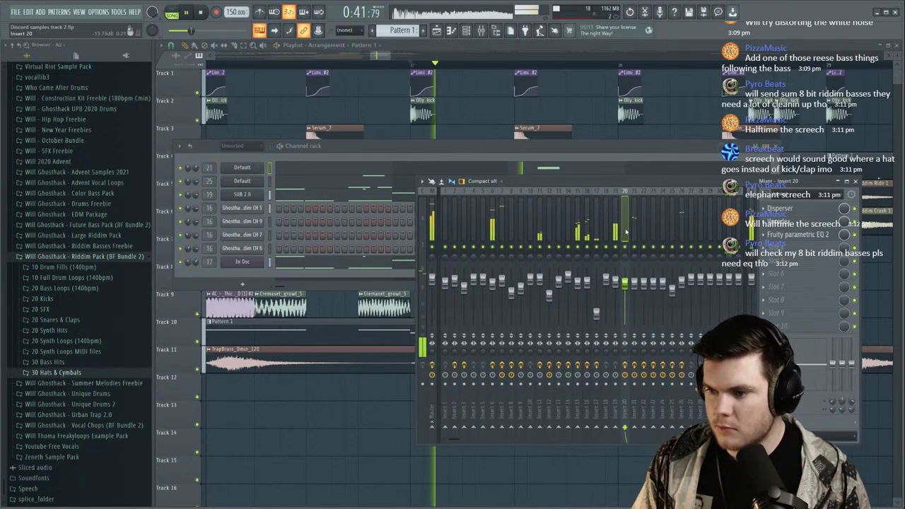
{"action": "left_click", "coordinate": [645, 228]}
{"action": "key", "text": "space"}
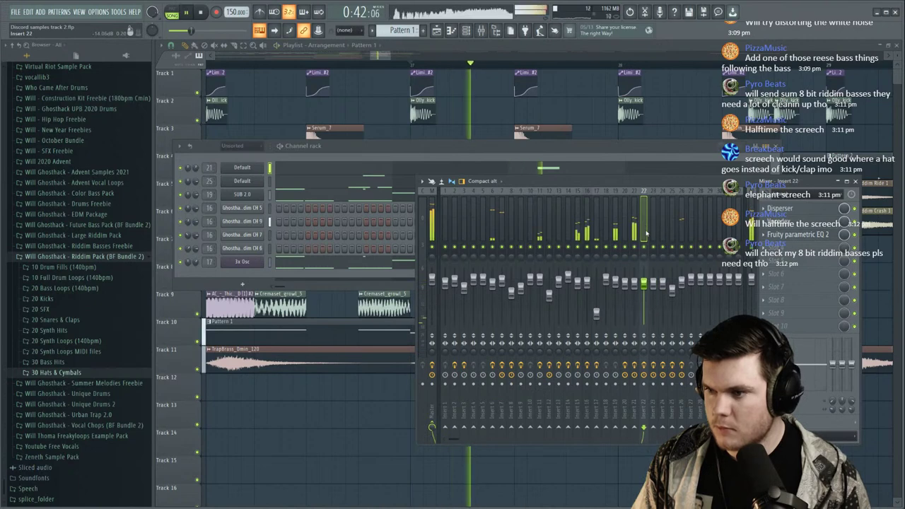
{"action": "key", "text": "space"}
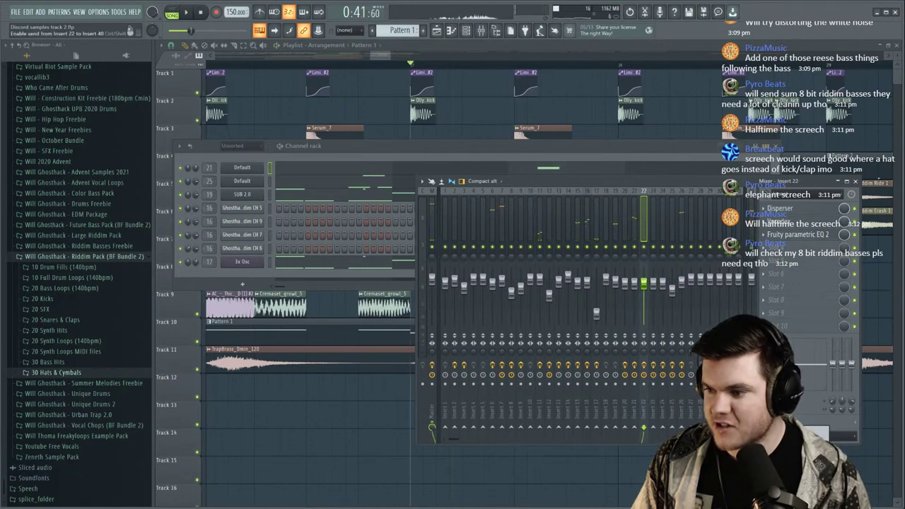
{"action": "left_click", "coordinate": [653, 228]}
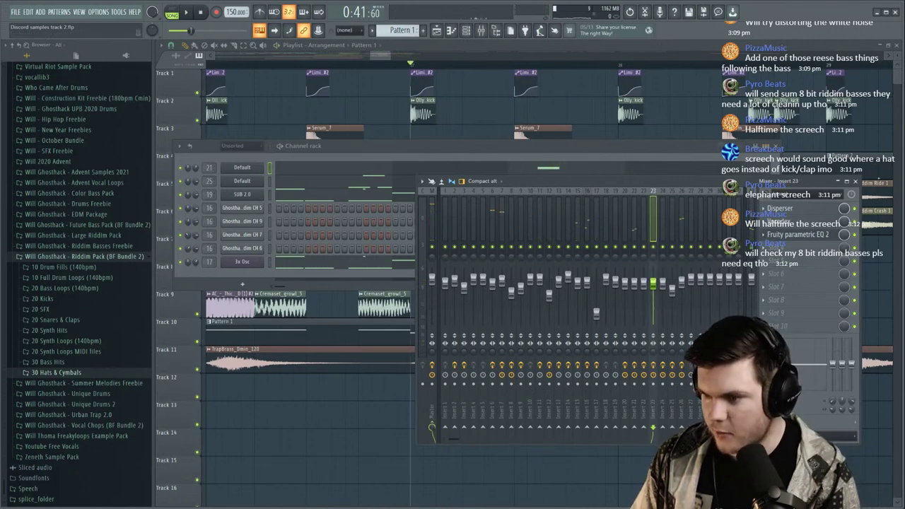
{"action": "left_click", "coordinate": [767, 444]}
{"action": "key", "text": "Right"}
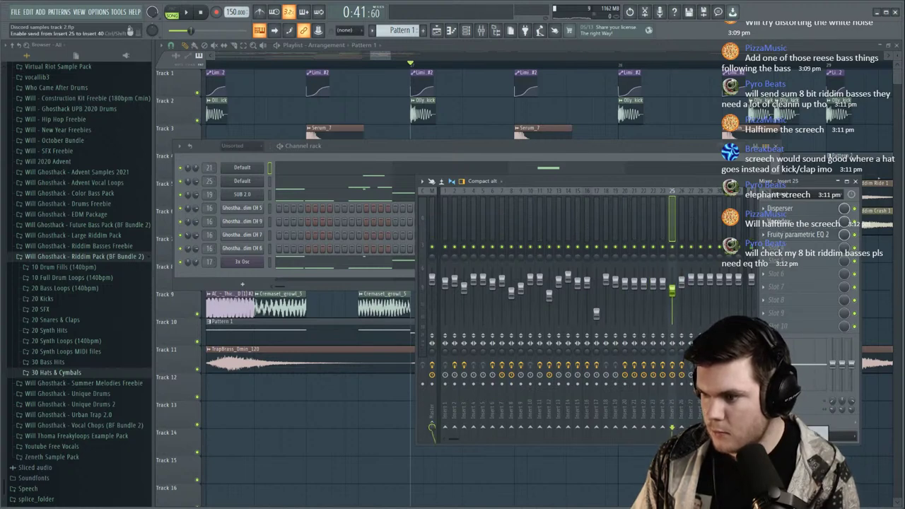
{"action": "key", "text": "Right"}
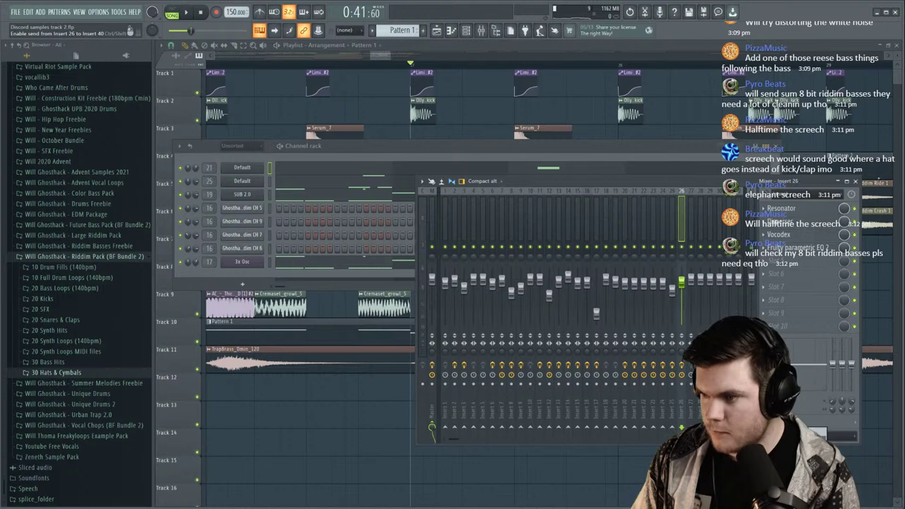
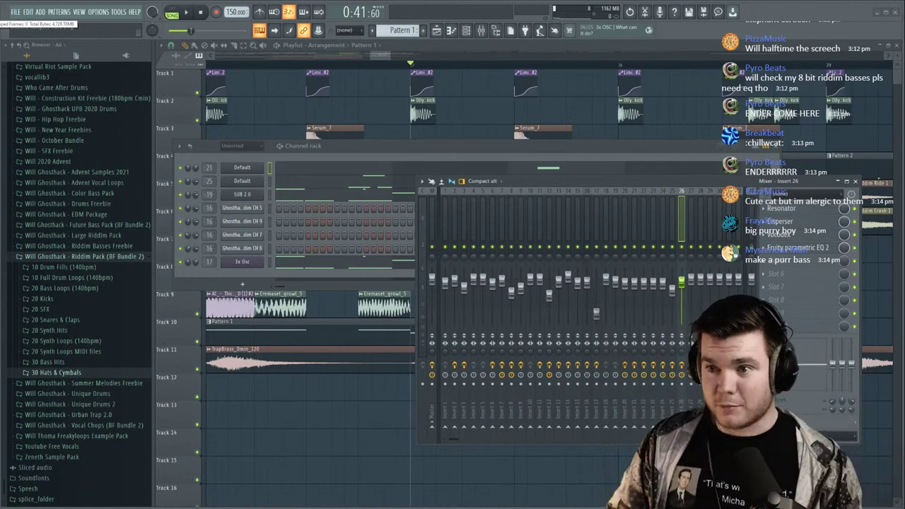
Return to the playlist and play the drop from the middle of bar 26 to check the bass parts.
{"action": "left_click", "coordinate": [404, 46]}
{"action": "scroll", "coordinate": [389, 64], "scroll_direction": "down", "scroll_amount": 3}
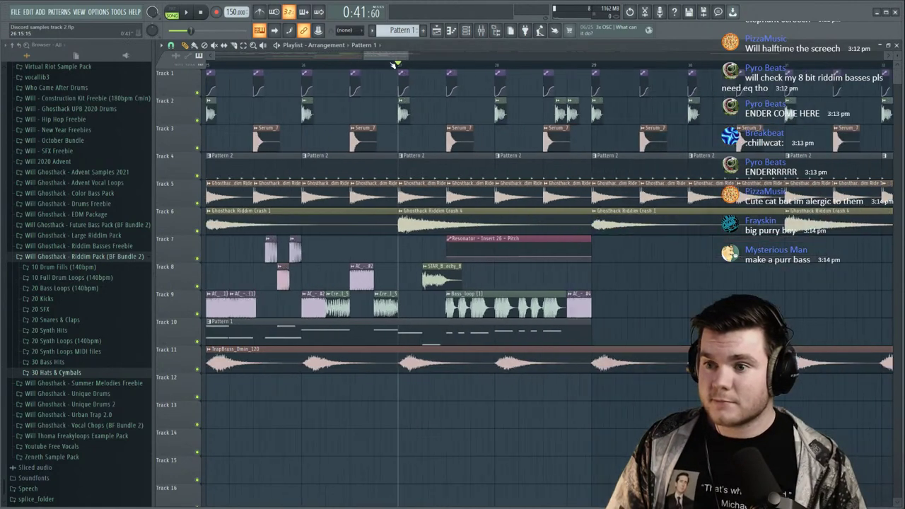
{"action": "left_click", "coordinate": [389, 65]}
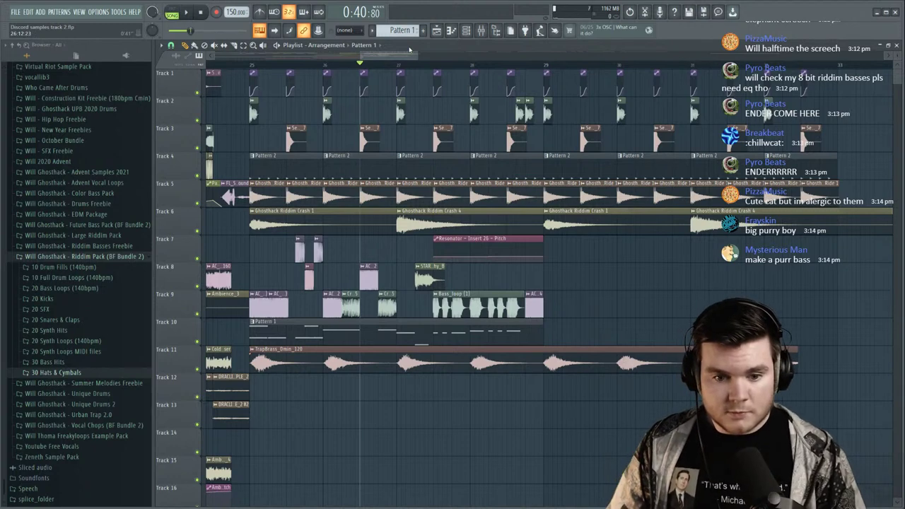
{"action": "key", "text": "space"}
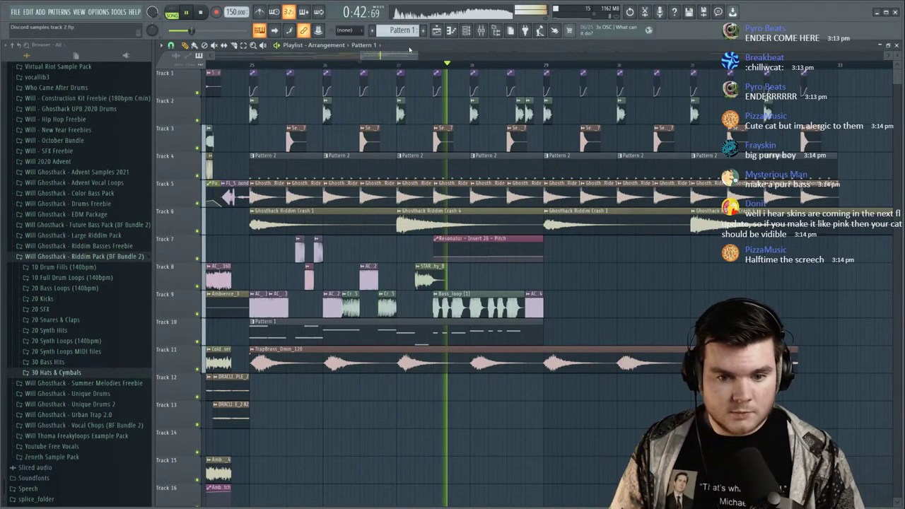
{"action": "key", "text": "space"}
{"action": "scroll", "coordinate": [541, 69], "scroll_direction": "up", "scroll_amount": 3}
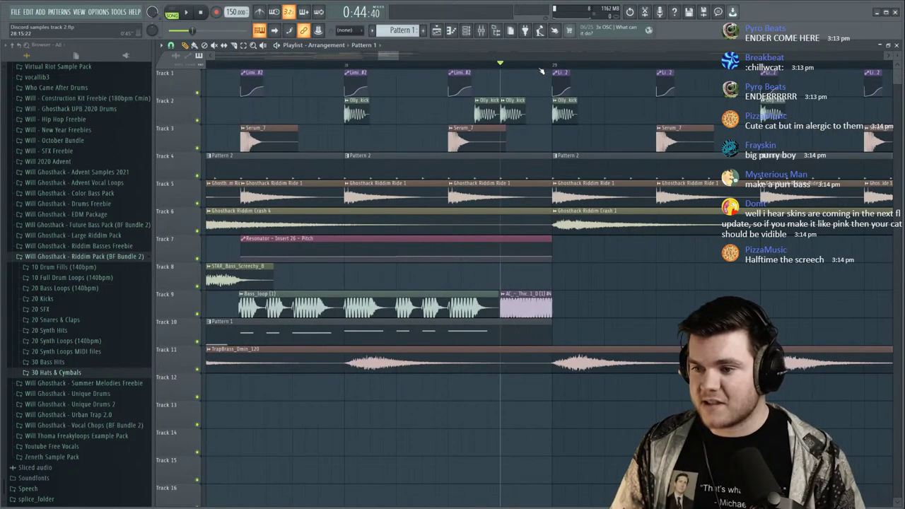
{"action": "right_click", "coordinate": [504, 299]}
{"action": "left_click", "coordinate": [524, 358]}
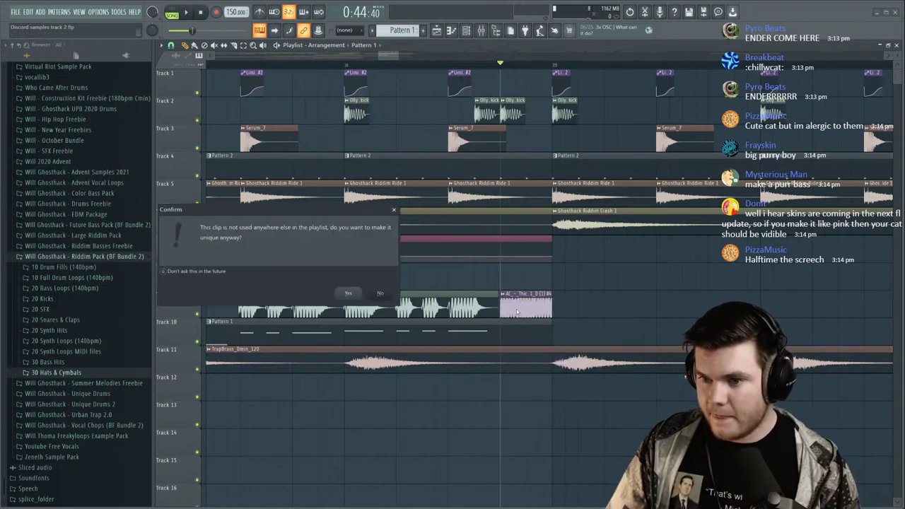
{"action": "left_click", "coordinate": [380, 293]}
Set the channel volume of the AC_-_Thick_Reese_1_D (1) #4 clip to about 27%, replaying the end of bar 28.
{"action": "double_click", "coordinate": [511, 304]}
{"action": "left_click_drag", "start_coordinate": [394, 140], "coordinate": [394, 180]}
{"action": "key", "text": "space"}
{"action": "key", "text": "space"}
{"action": "key", "text": "space"}
{"action": "key", "text": "space"}
{"action": "key", "text": "space"}
{"action": "left_click_drag", "start_coordinate": [393, 140], "coordinate": [394, 129]}
{"action": "key", "text": "space"}
{"action": "key", "text": "space"}
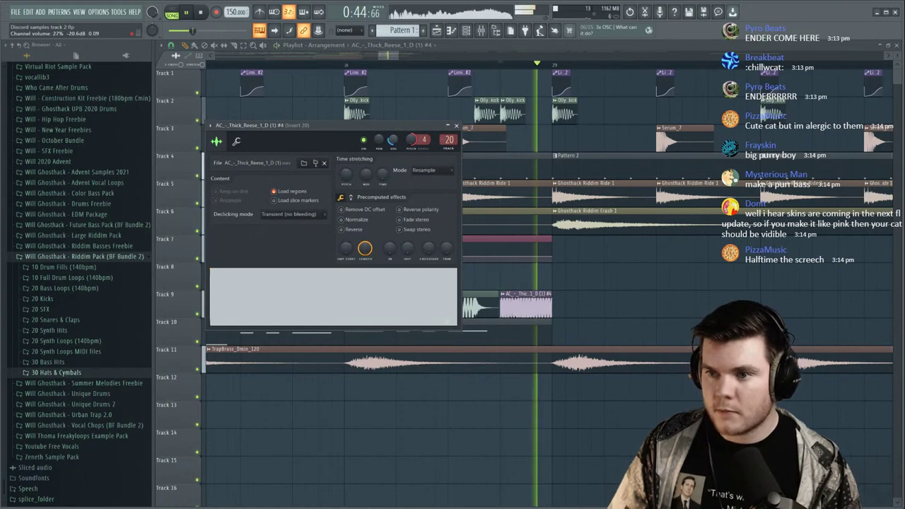
Close the reese clip's channel settings and play the drop from bar 25.
{"action": "left_click", "coordinate": [457, 125]}
{"action": "key", "text": "space"}
{"action": "key", "text": "space"}
{"action": "scroll", "coordinate": [458, 65], "scroll_direction": "down", "scroll_amount": 5}
{"action": "key", "text": "space"}
{"action": "left_click", "coordinate": [262, 64]}
{"action": "key", "text": "space"}
Lower the mixer volume of insert 20 to about 87%, auditioning the drop from bar 25.
{"action": "key", "text": "F9"}
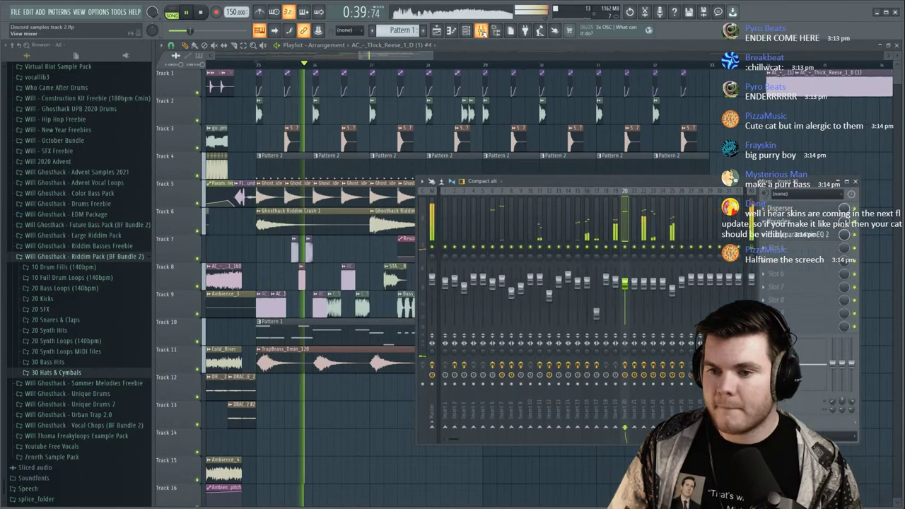
{"action": "right_click", "coordinate": [625, 247]}
{"action": "key", "text": "space"}
{"action": "key", "text": "space"}
{"action": "left_click_drag", "start_coordinate": [626, 284], "coordinate": [626, 285]}
{"action": "key", "text": "space"}
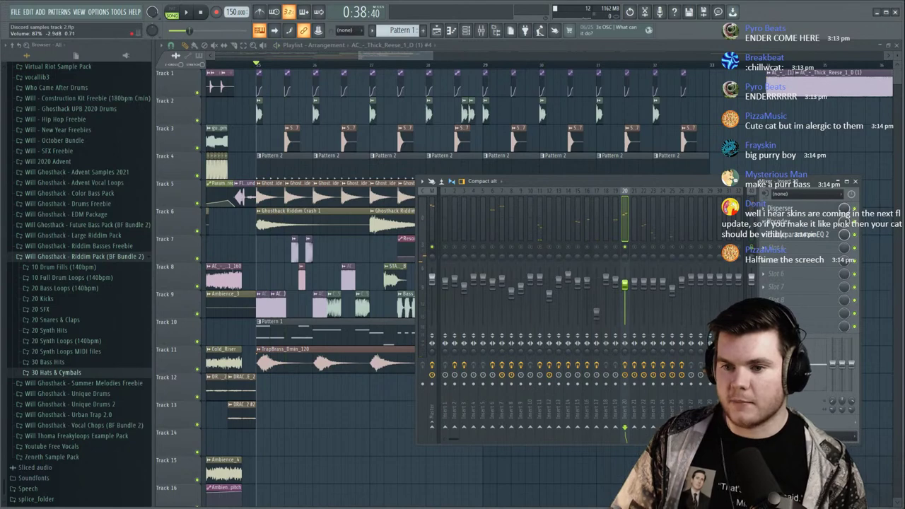
{"action": "key", "text": "space"}
{"action": "key", "text": "space"}
{"action": "key", "text": "F9"}
Replace the AC_-_Thick_Reese_1_D (1) #4 clip on Track 9 at the end of bar 28 with AC_-_Thick_Reese_1_D (1), and play it.
{"action": "key", "text": "space"}
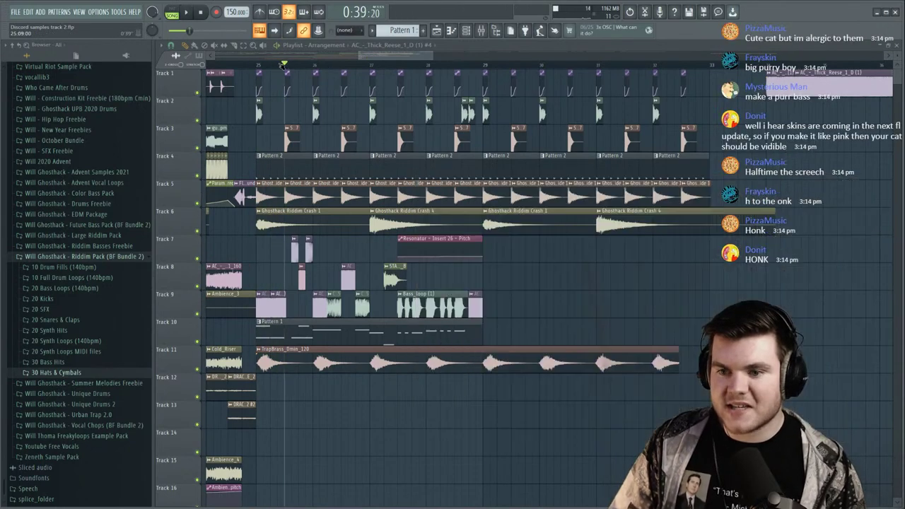
{"action": "scroll", "coordinate": [272, 68], "scroll_direction": "up", "scroll_amount": 2}
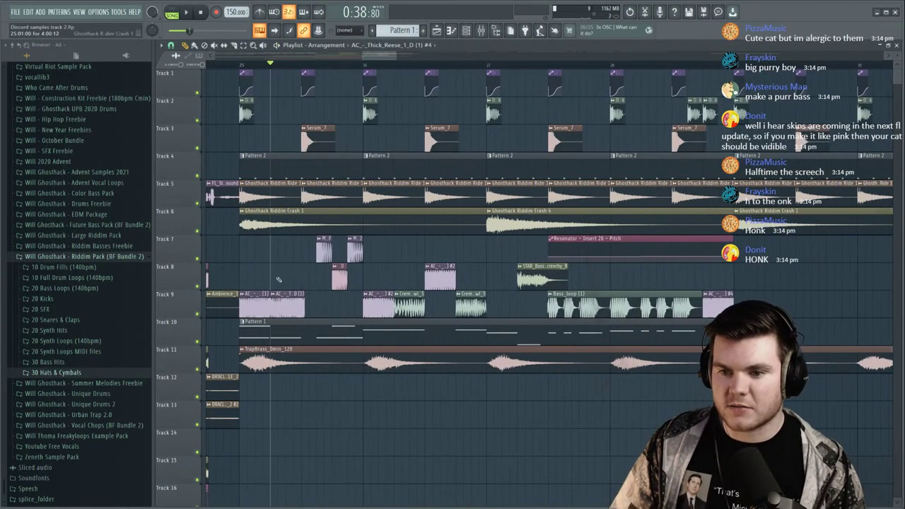
{"action": "key", "text": "space"}
{"action": "key", "text": "space"}
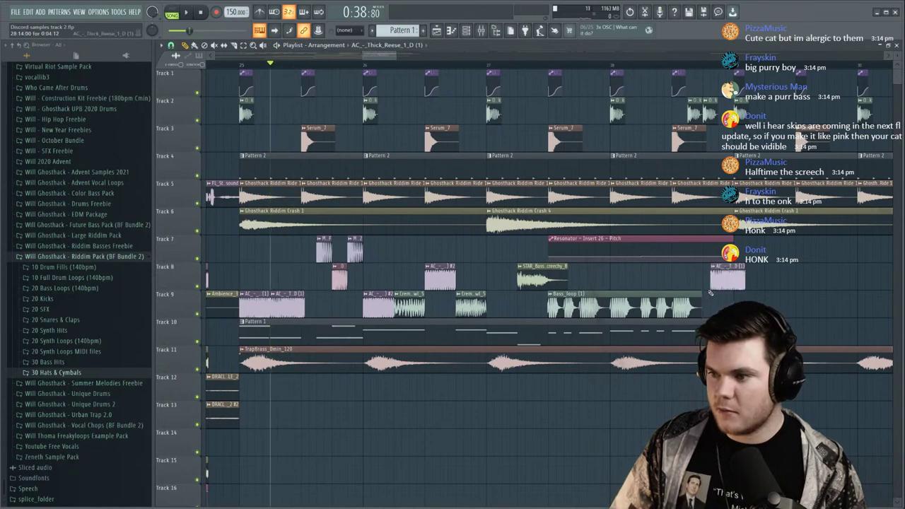
{"action": "left_click", "coordinate": [406, 65]}
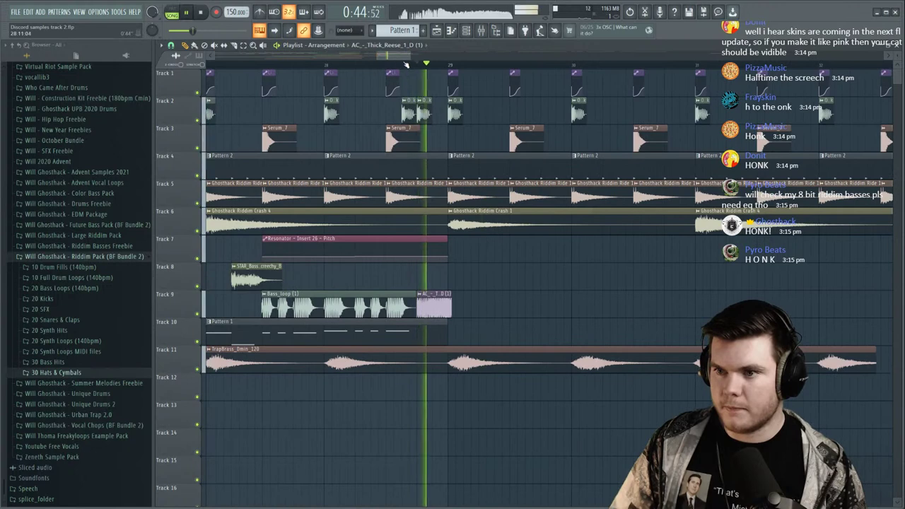
{"action": "scroll", "coordinate": [405, 65], "scroll_direction": "up", "scroll_amount": 3}
{"action": "key", "text": "space"}
Make the reese clip at the end of bar 28 unique and set its channel pitch to +400 cents.
{"action": "right_click", "coordinate": [422, 300]}
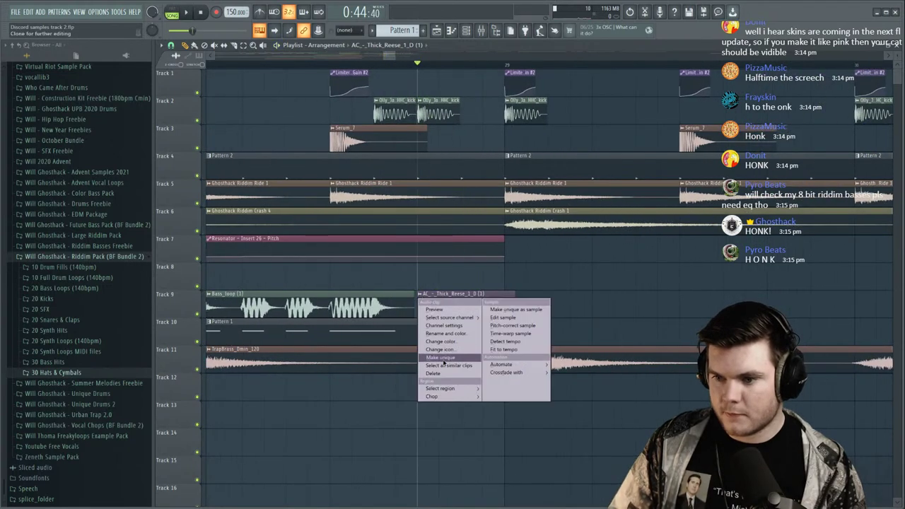
{"action": "left_click", "coordinate": [444, 359]}
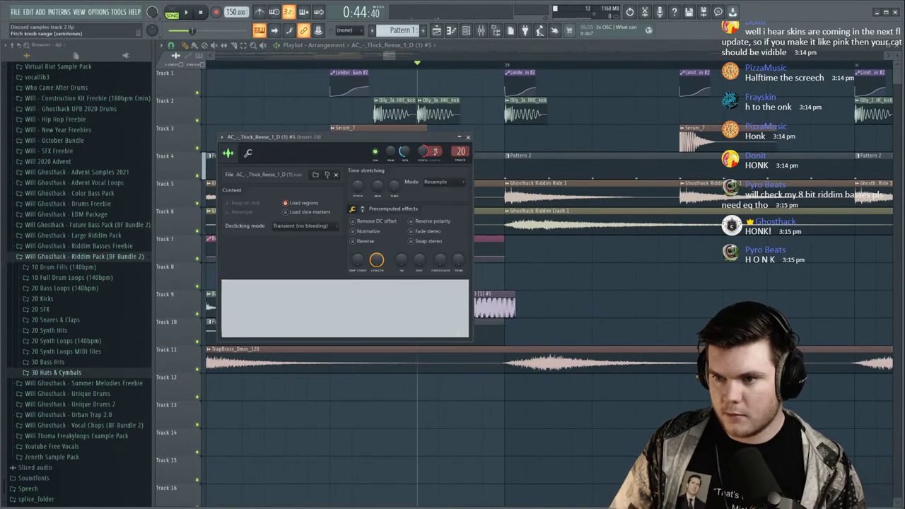
{"action": "key", "text": "space"}
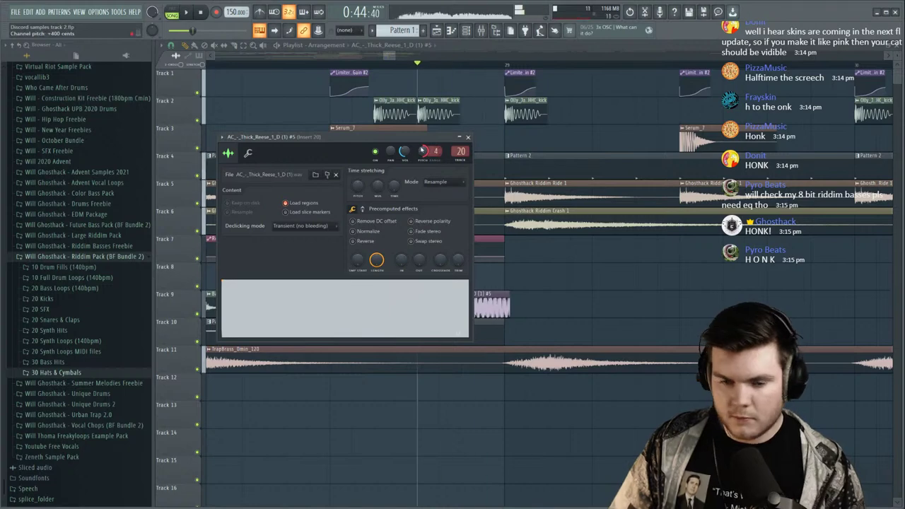
{"action": "key", "text": "space"}
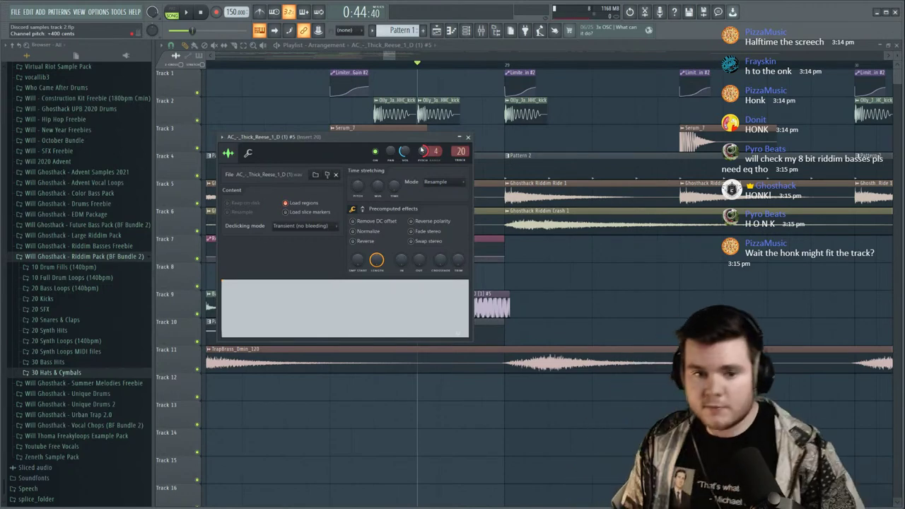
{"action": "left_click_drag", "start_coordinate": [310, 141], "coordinate": [307, 142]}
{"action": "key", "text": "space"}
{"action": "key", "text": "space"}
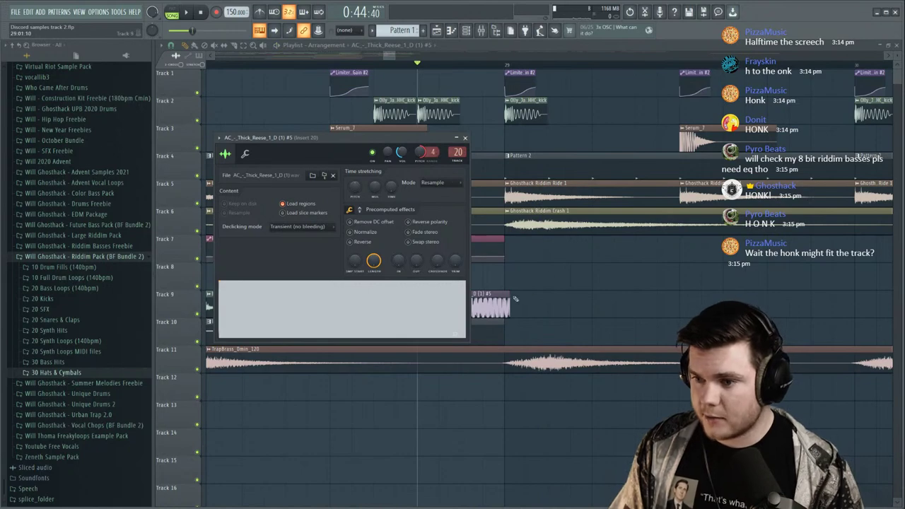
Trim the pitched reese clip on Track 9 to end at bar 29 and play it.
{"action": "left_click_drag", "start_coordinate": [509, 301], "coordinate": [507, 301]}
{"action": "key", "text": "space"}
{"action": "key", "text": "space"}
Play the drop from bar 25 and check the mixer levels.
{"action": "scroll", "coordinate": [429, 66], "scroll_direction": "down", "scroll_amount": 8}
{"action": "key", "text": "space"}
{"action": "key", "text": "space"}
{"action": "key", "text": "space"}
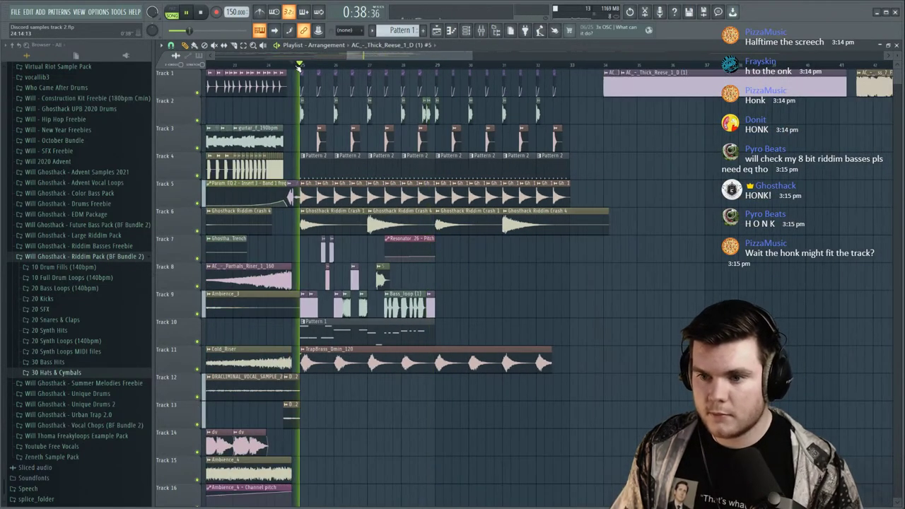
{"action": "key", "text": "F9"}
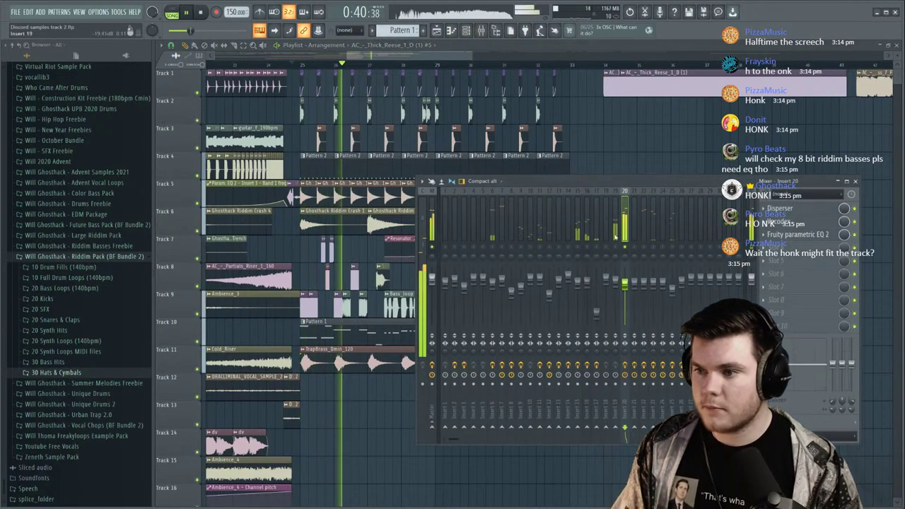
{"action": "key", "text": "F9"}
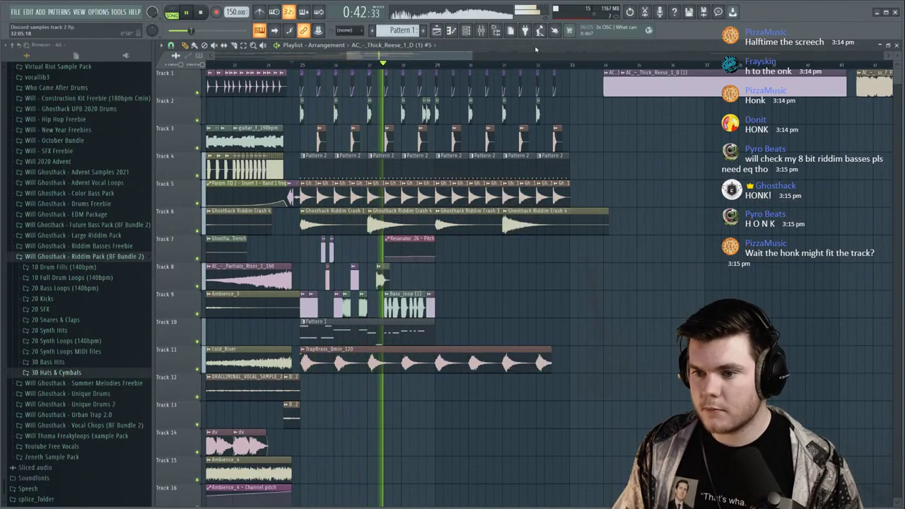
Replay from bar 27 and view the Default channel's notes in Pattern 1.
{"action": "left_click", "coordinate": [369, 66]}
{"action": "scroll", "coordinate": [370, 67], "scroll_direction": "up", "scroll_amount": 3}
{"action": "double_click", "coordinate": [493, 333]}
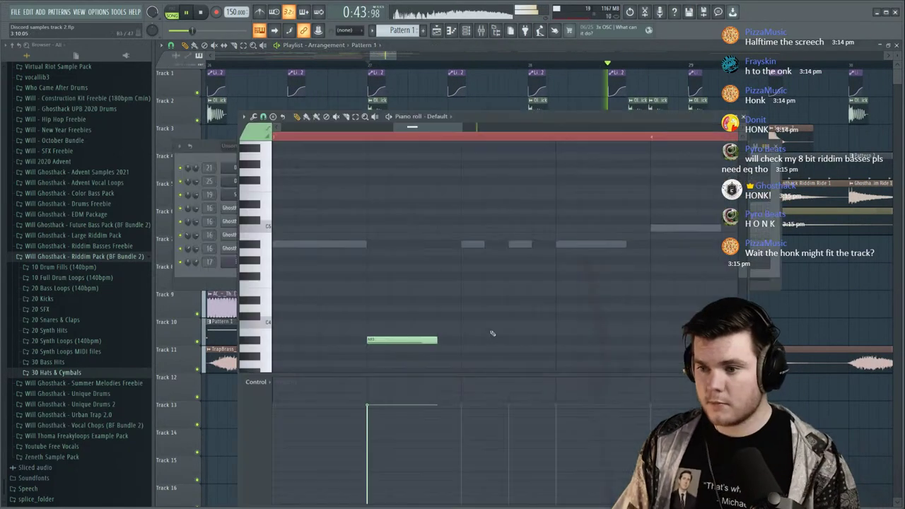
{"action": "left_click", "coordinate": [745, 117]}
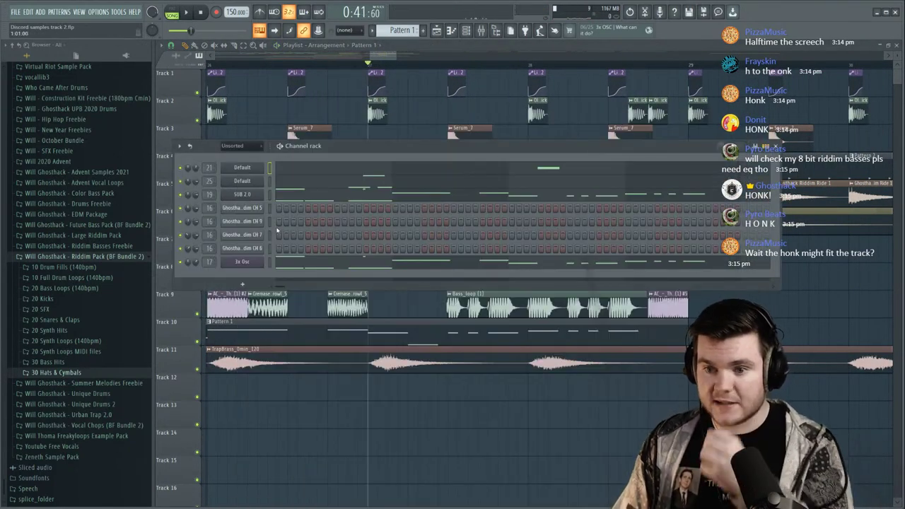
{"action": "key", "text": "F6"}
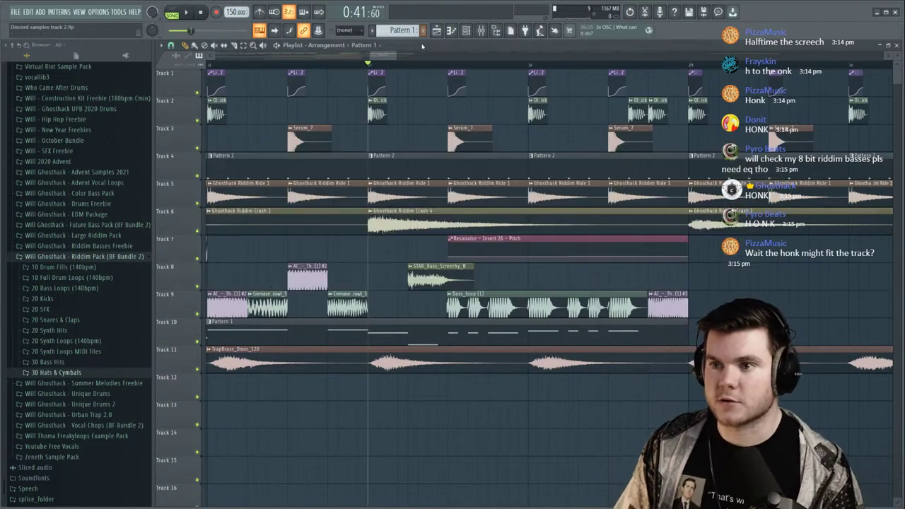
Play the build-up from bar 17, copy the guitar_f_190bpm clips to Track 12 at bar 27, and play from there.
{"action": "scroll", "coordinate": [398, 66], "scroll_direction": "down", "scroll_amount": 8}
{"action": "left_click", "coordinate": [275, 66]}
{"action": "key", "text": "space"}
{"action": "scroll", "coordinate": [275, 66], "scroll_direction": "up", "scroll_amount": 5}
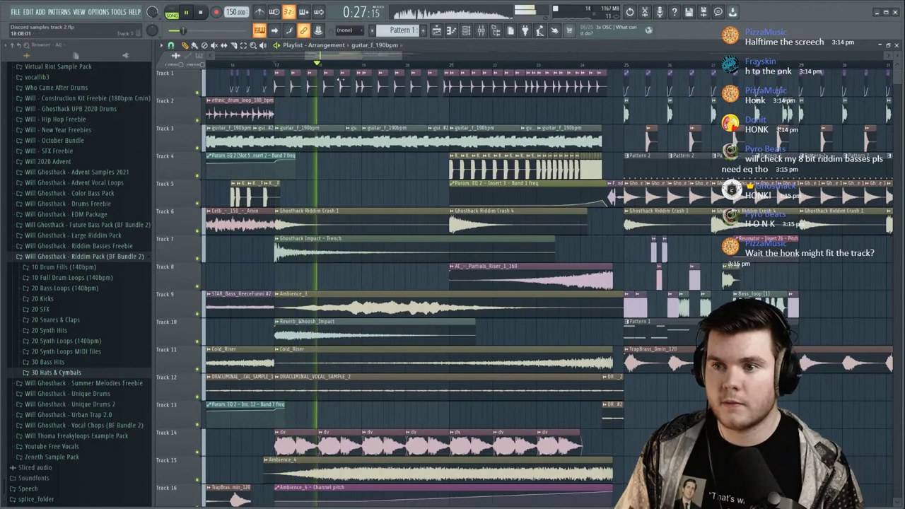
{"action": "left_click_drag", "start_coordinate": [347, 56], "coordinate": [382, 60]}
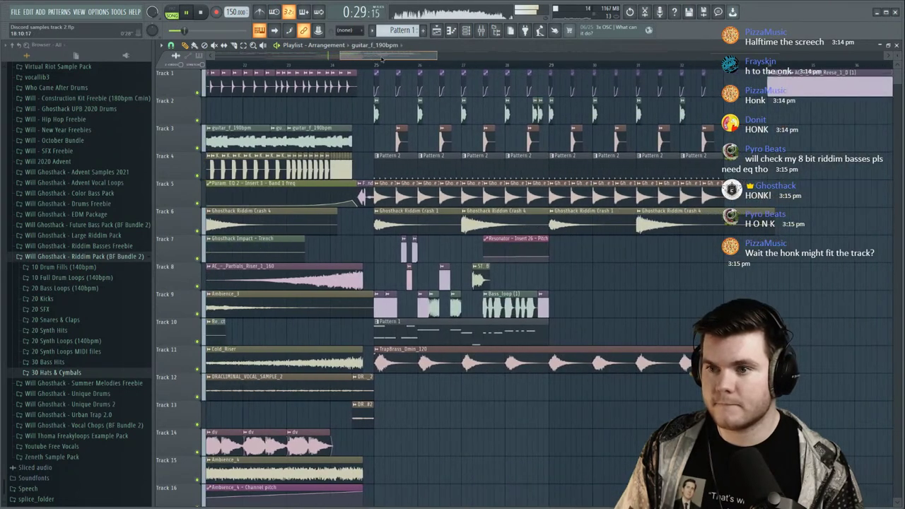
{"action": "left_click_drag", "start_coordinate": [280, 141], "coordinate": [545, 388]}
{"action": "left_click", "coordinate": [525, 68]}
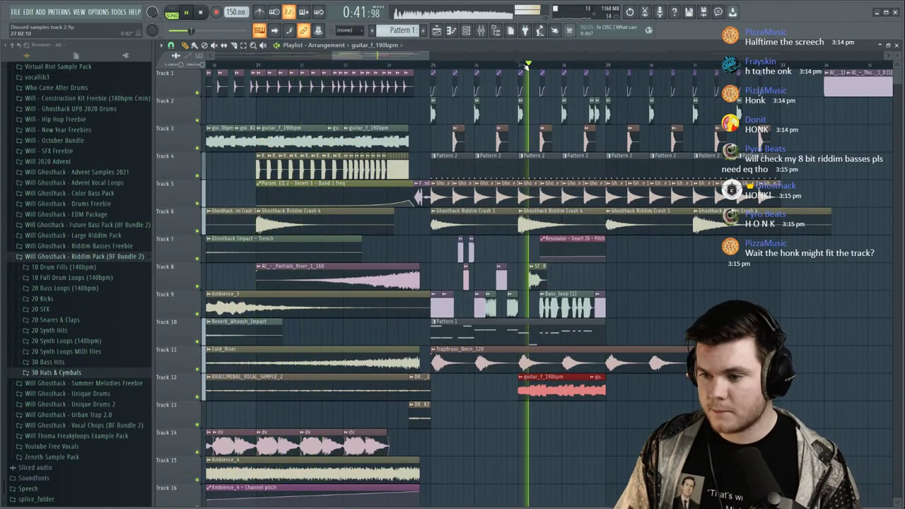
{"action": "scroll", "coordinate": [531, 67], "scroll_direction": "up", "scroll_amount": 4}
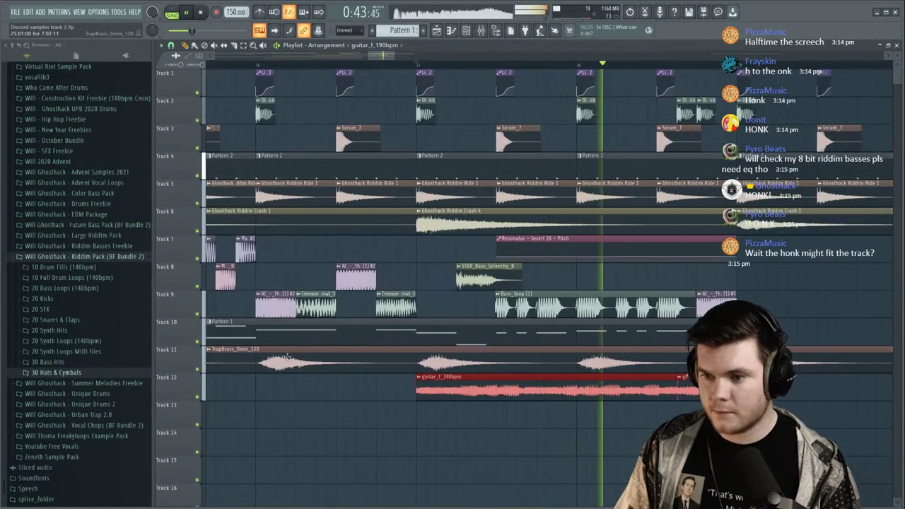
Isolate Tracks 7, 9, 10 and 12 and compare the bass loop with and without the guitar.
{"action": "left_click", "coordinate": [198, 397], "text": "ctrl"}
{"action": "left_click", "coordinate": [198, 342]}
{"action": "left_click", "coordinate": [198, 314]}
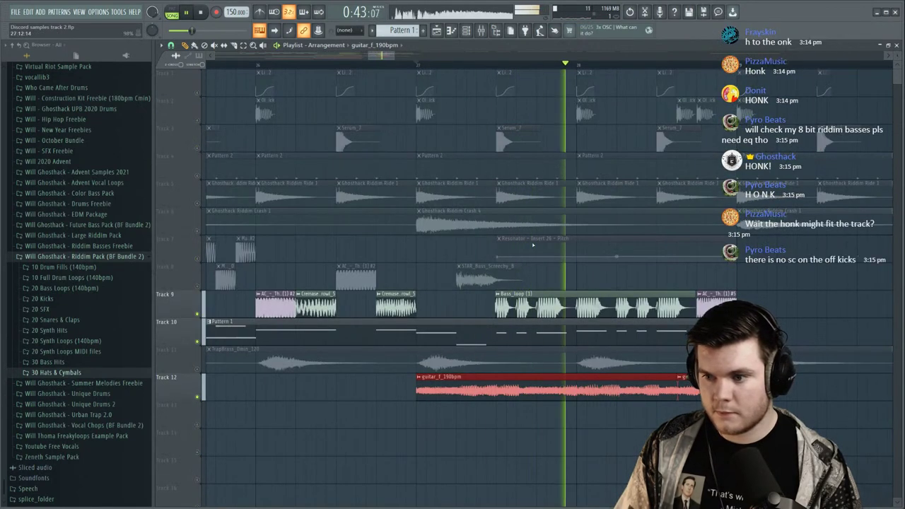
{"action": "left_click", "coordinate": [592, 441], "text": "ctrl"}
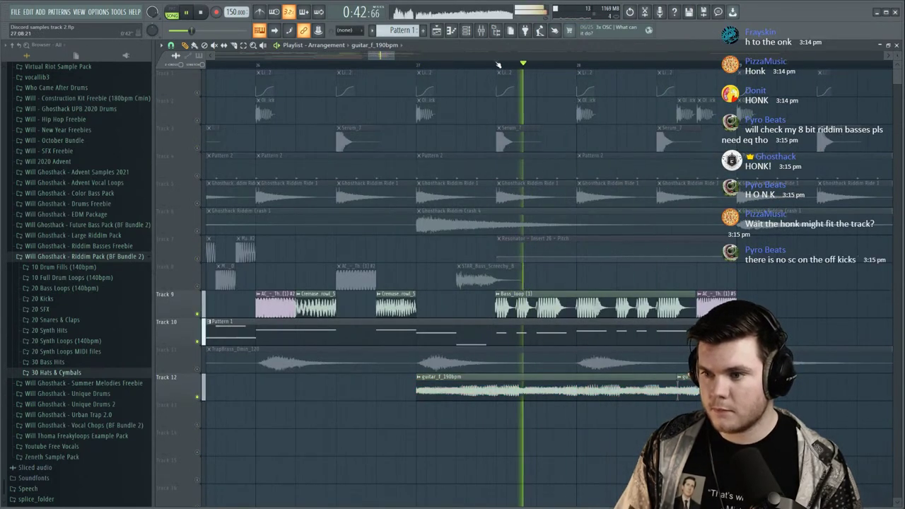
{"action": "left_click", "coordinate": [198, 259]}
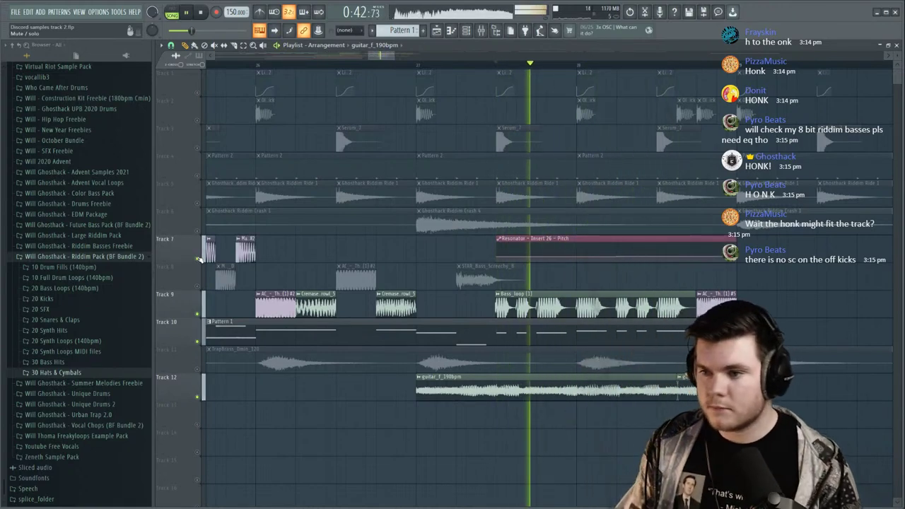
{"action": "left_click", "coordinate": [198, 398]}
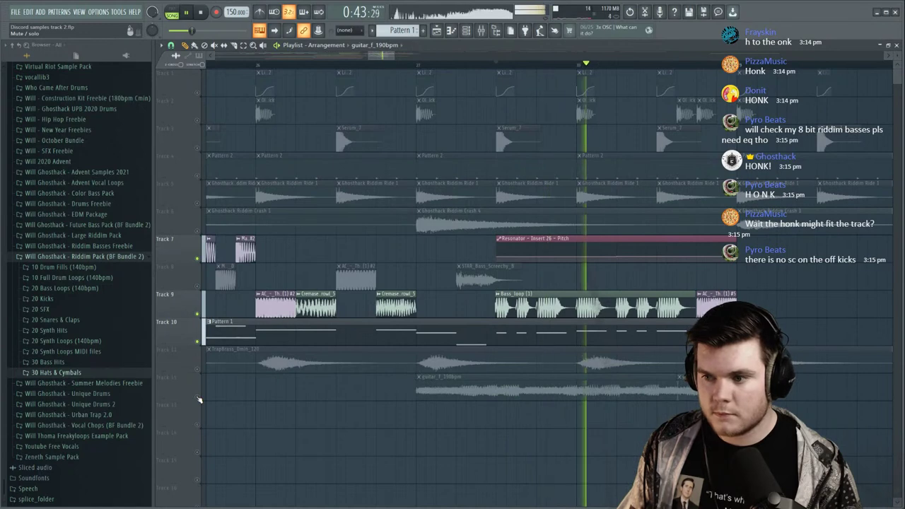
{"action": "right_click", "coordinate": [199, 400]}
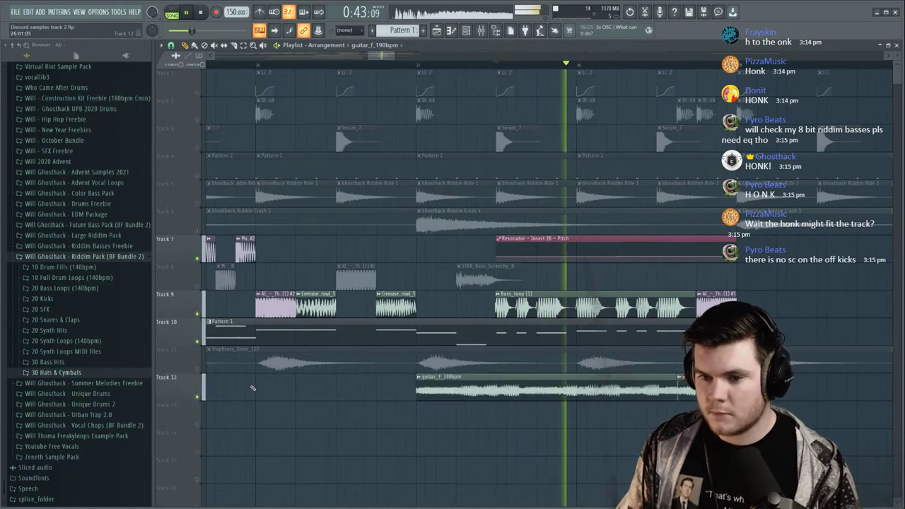
Solo Track 12 and delete the short second guitar_f_190bpm clip near the end of bar 28.
{"action": "scroll", "coordinate": [696, 65], "scroll_direction": "up", "scroll_amount": 2}
{"action": "scroll", "coordinate": [696, 66], "scroll_direction": "down", "scroll_amount": 2}
{"action": "key", "text": "space"}
{"action": "scroll", "coordinate": [707, 67], "scroll_direction": "up", "scroll_amount": 1}
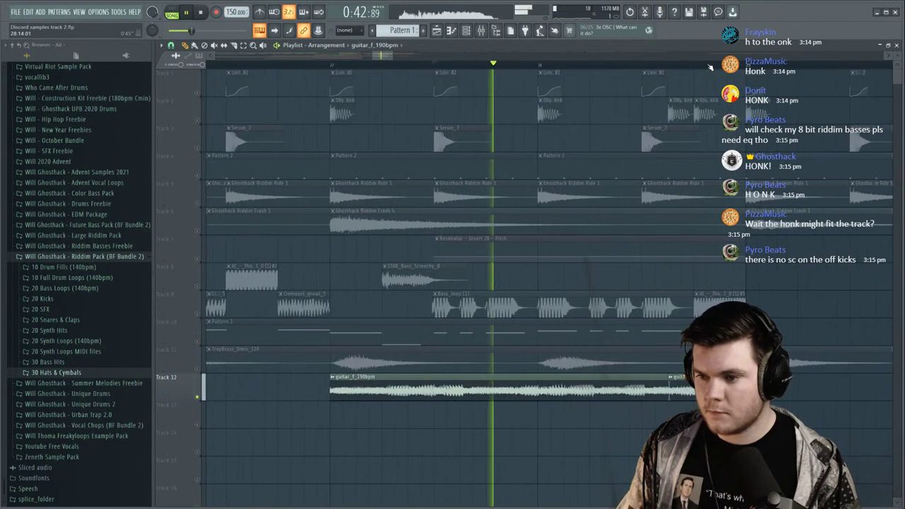
{"action": "right_click", "coordinate": [677, 386]}
{"action": "key", "text": "space"}
{"action": "key", "text": "space"}
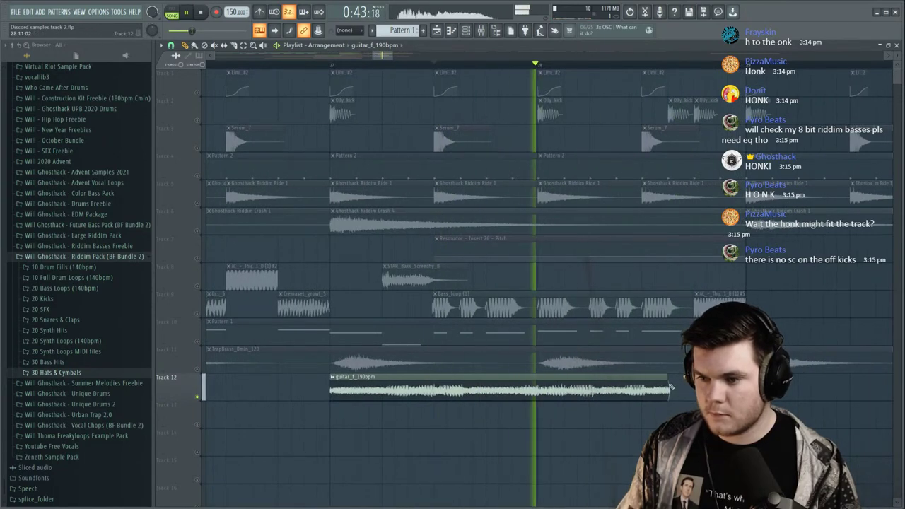
Trim the remaining guitar_f_190bpm clip on Track 12 to run from the middle of bar 27 to bar 28, replaying it.
{"action": "left_click_drag", "start_coordinate": [663, 382], "coordinate": [514, 388]}
{"action": "key", "text": "space"}
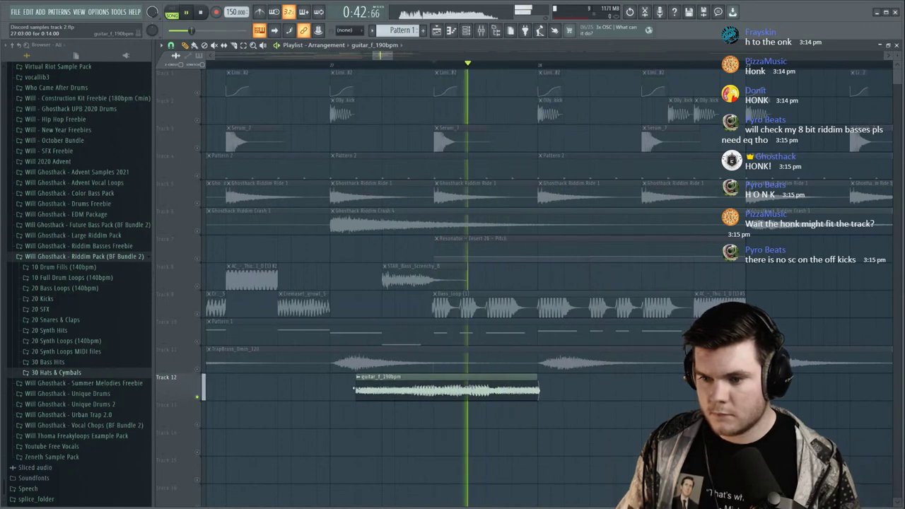
{"action": "left_click_drag", "start_coordinate": [355, 389], "coordinate": [434, 389]}
{"action": "key", "text": "space"}
{"action": "key", "text": "space"}
{"action": "key", "text": "space"}
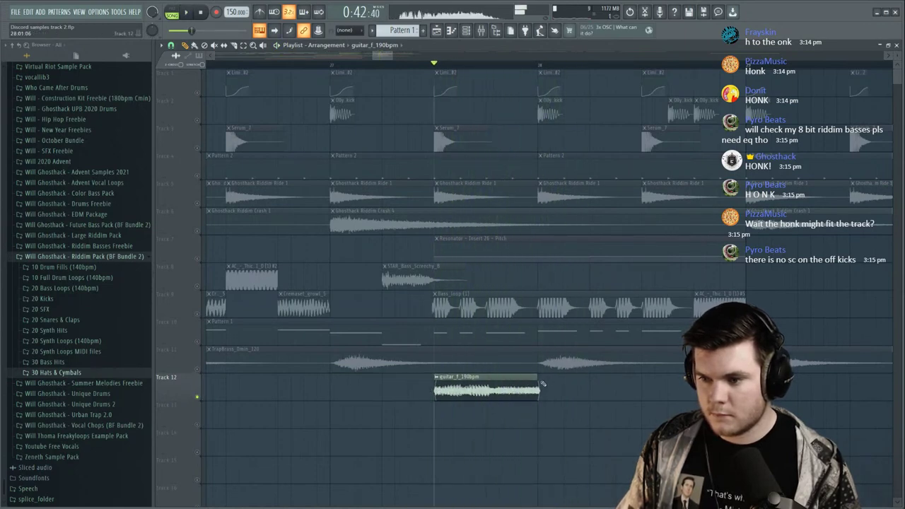
Try extending the guitar clip through bar 28 while auditioning it, and trim its end back to the start of bar 28.
{"action": "key", "text": "space"}
{"action": "left_click_drag", "start_coordinate": [540, 384], "coordinate": [591, 384]}
{"action": "key", "text": "space"}
{"action": "key", "text": "space"}
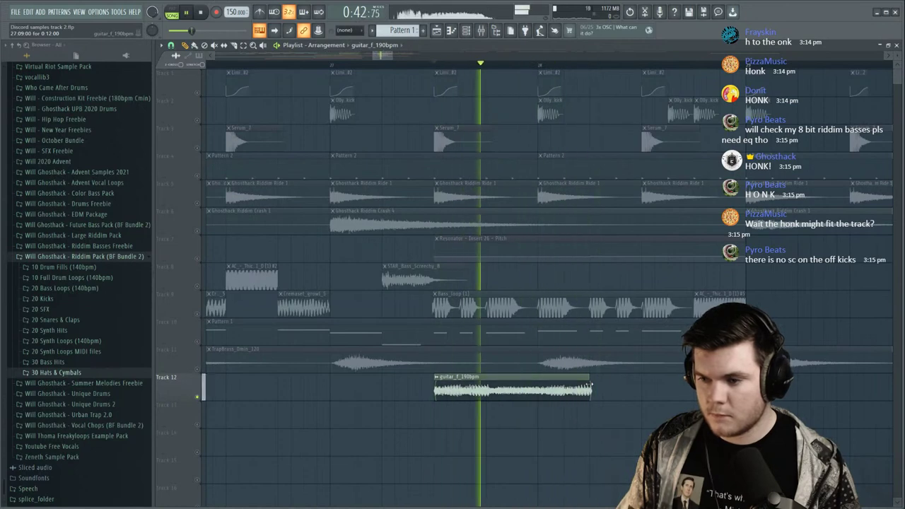
{"action": "mouse_move", "coordinate": [591, 384]}
{"action": "left_mouse_down"}
{"action": "mouse_move", "coordinate": [692, 384]}
{"action": "mouse_move", "coordinate": [667, 384]}
{"action": "left_mouse_up"}
{"action": "key", "text": "space"}
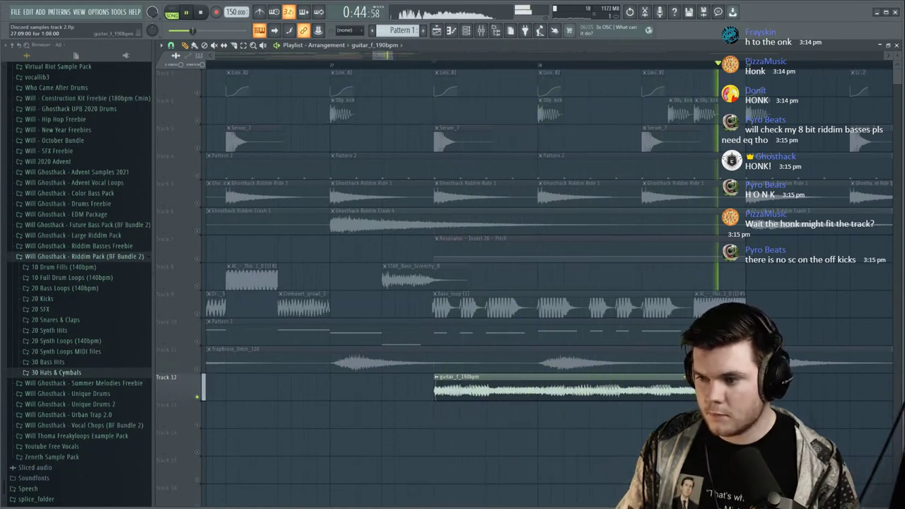
{"action": "key", "text": "space"}
{"action": "key", "text": "space"}
{"action": "mouse_move", "coordinate": [745, 389]}
{"action": "left_mouse_down"}
{"action": "mouse_move", "coordinate": [526, 390]}
{"action": "mouse_move", "coordinate": [535, 391]}
{"action": "left_mouse_up"}
{"action": "key", "text": "space"}
{"action": "key", "text": "space"}
{"action": "key", "text": "space"}
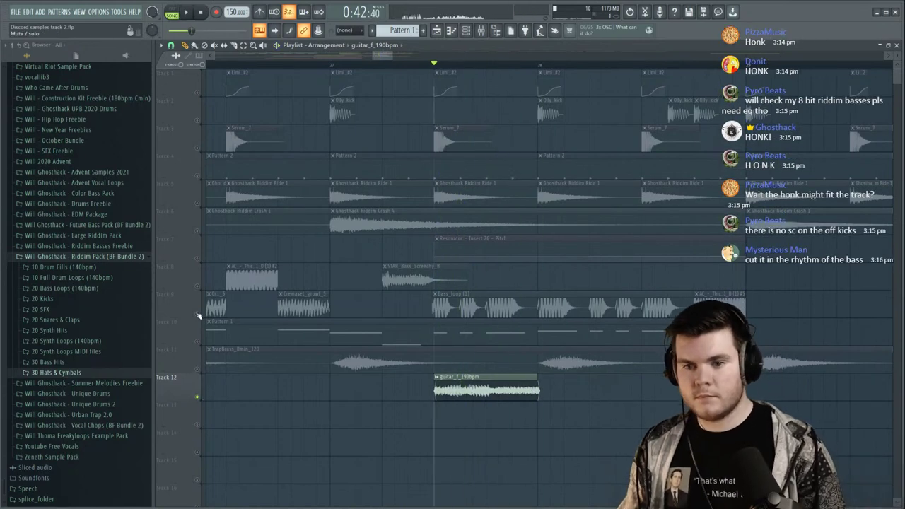
Enable Tracks 7 and 9 and compare the bass loop with the guitar clip from the middle of bar 27.
{"action": "left_click", "coordinate": [199, 314]}
{"action": "key", "text": "space"}
{"action": "key", "text": "space"}
{"action": "key", "text": "space"}
{"action": "key", "text": "space"}
{"action": "key", "text": "space"}
{"action": "key", "text": "space"}
{"action": "key", "text": "space"}
{"action": "key", "text": "space"}
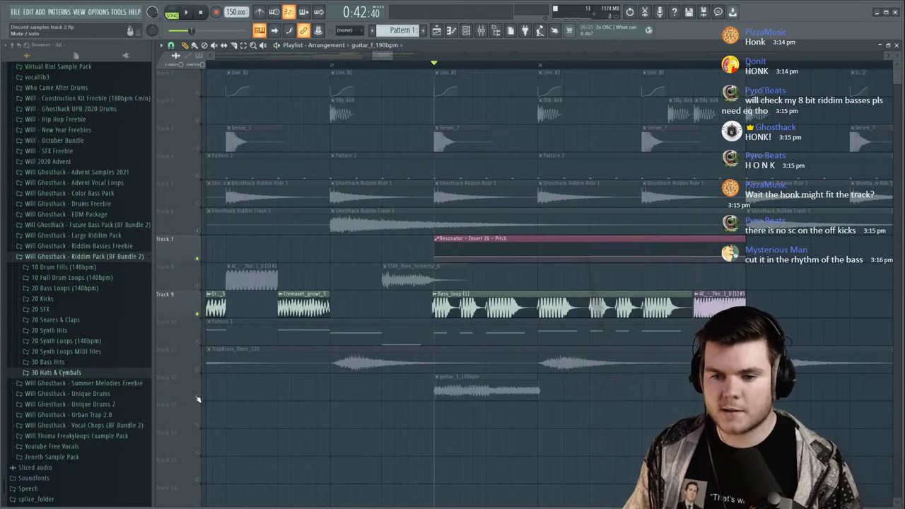
Make the guitar clip on Track 12 unique, raise its pitch, and audition it on its own.
{"action": "double_click", "coordinate": [459, 382]}
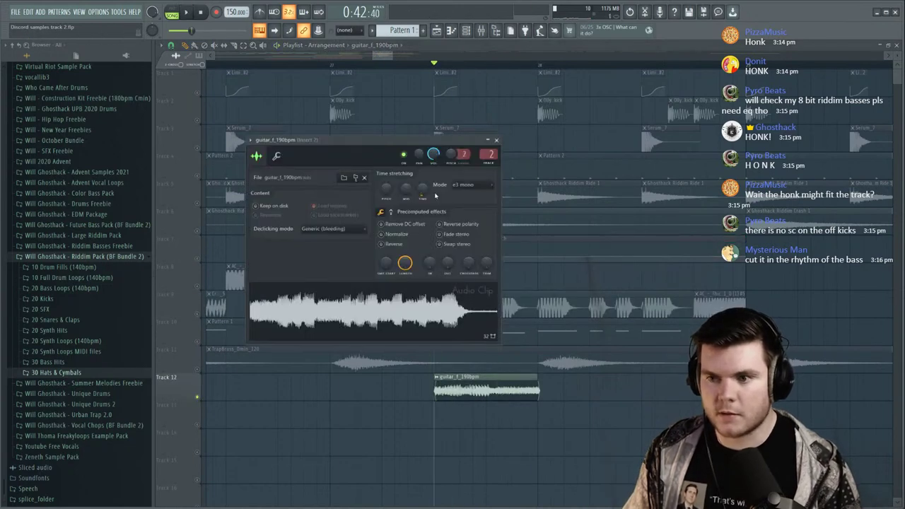
{"action": "left_click", "coordinate": [437, 377]}
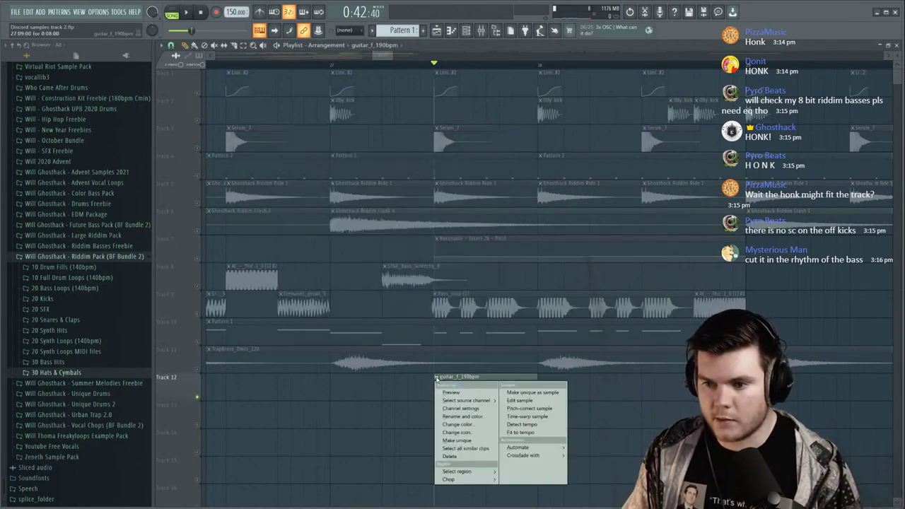
{"action": "left_click", "coordinate": [455, 440]}
{"action": "double_click", "coordinate": [470, 378]}
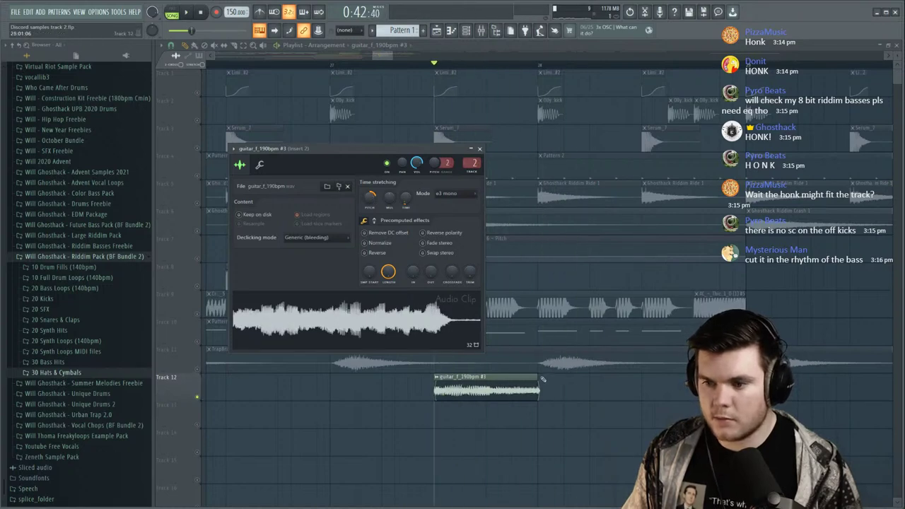
{"action": "left_click", "coordinate": [238, 45]}
{"action": "key", "text": "space"}
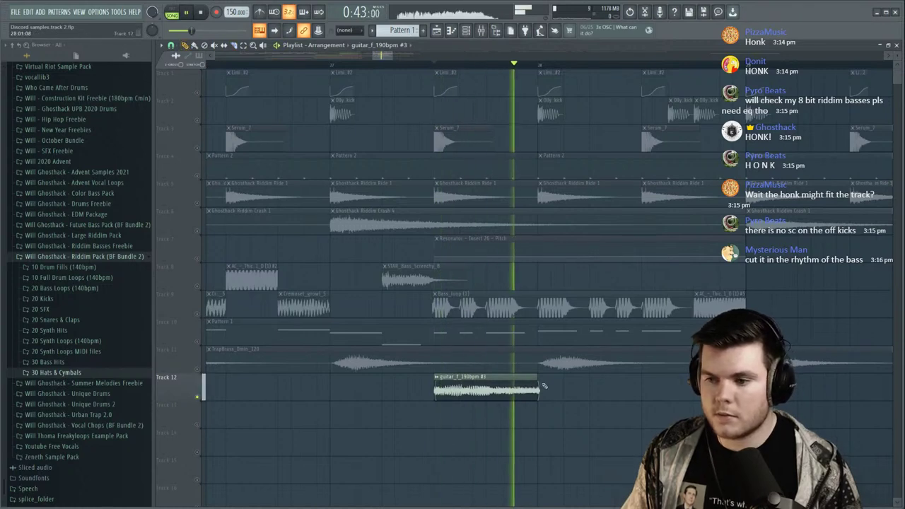
Add a second, half-length copy of the pitched guitar clip at the start of bar 28 and audition the pair.
{"action": "left_click", "coordinate": [542, 386]}
{"action": "key", "text": "space"}
{"action": "key", "text": "space"}
{"action": "left_click_drag", "start_coordinate": [599, 386], "coordinate": [540, 386]}
{"action": "key", "text": "space"}
{"action": "key", "text": "space"}
{"action": "key", "text": "space"}
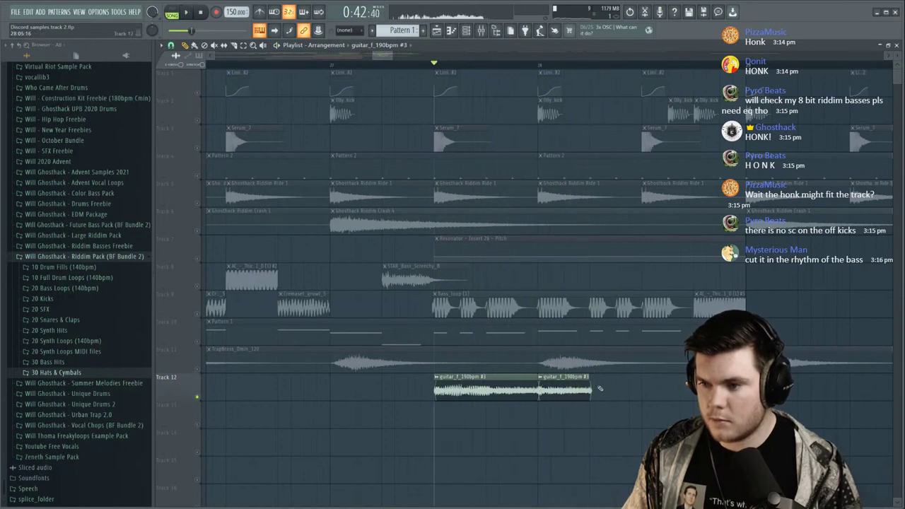
{"action": "key", "text": "space"}
{"action": "key", "text": "space"}
Place another guitar clip at 28:05 on Track 12, make it unique, and raise its pitch further while auditioning it.
{"action": "right_click", "coordinate": [596, 384]}
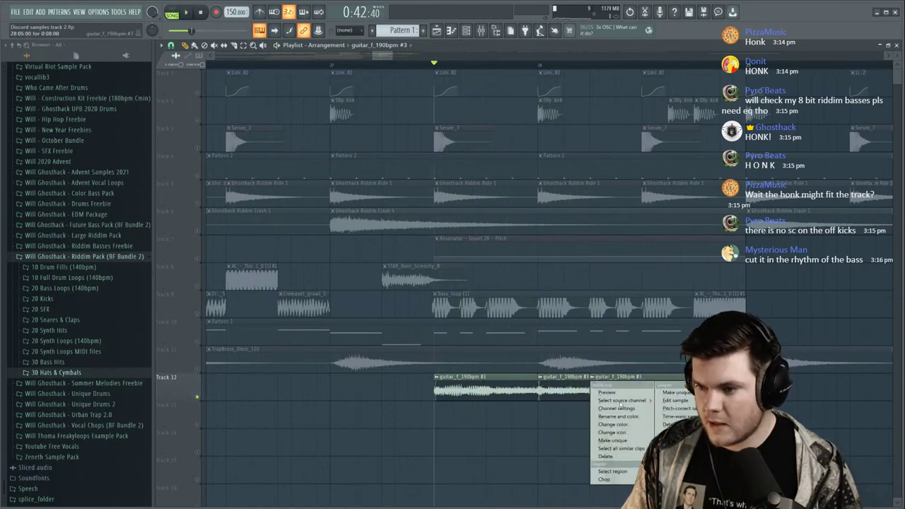
{"action": "left_click", "coordinate": [615, 441]}
{"action": "key", "text": "space"}
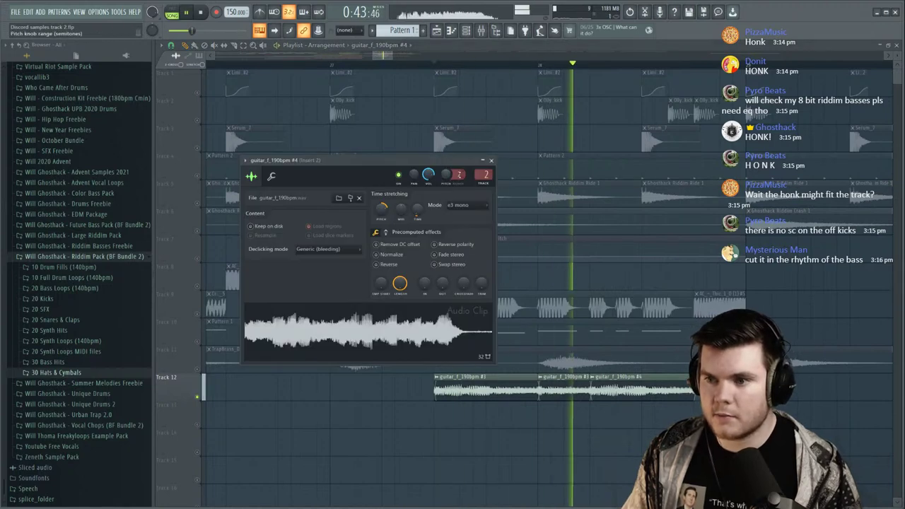
{"action": "key", "text": "space"}
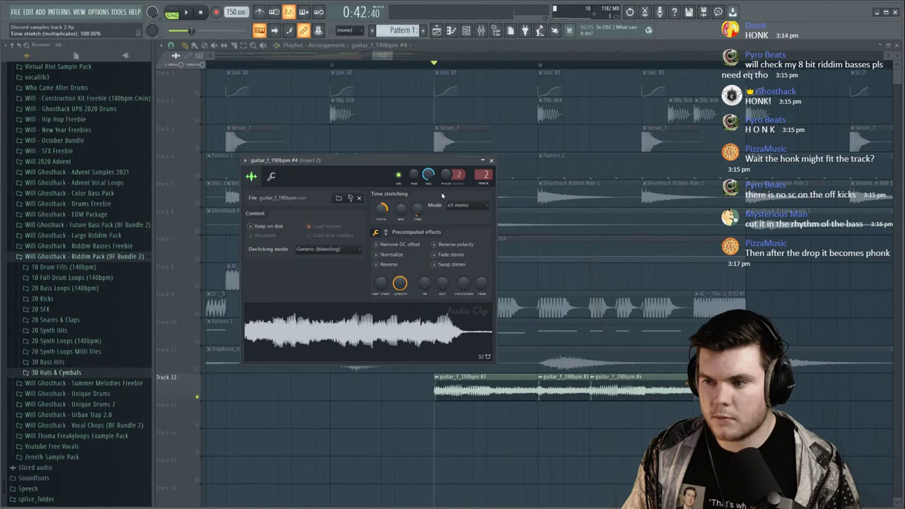
{"action": "left_click", "coordinate": [492, 161]}
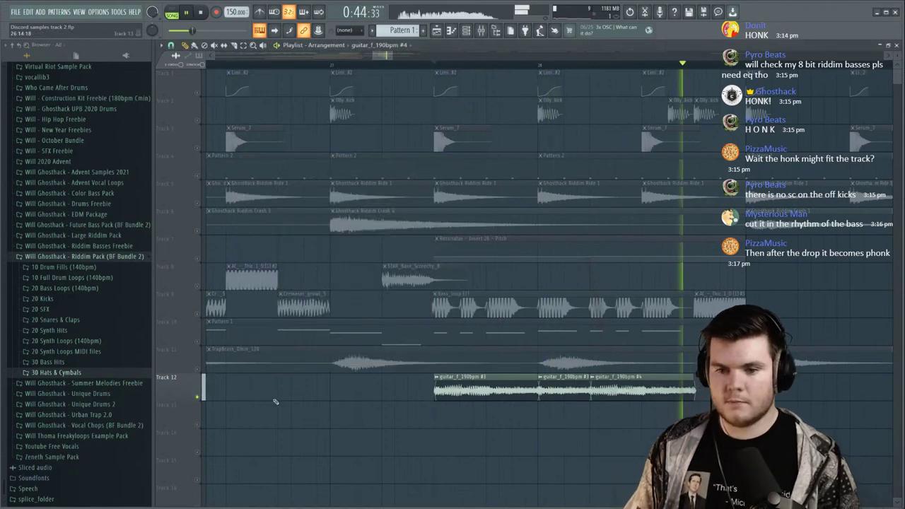
Bring back all tracks and play the guitar clips in the full mix from the start of bar 27.
{"action": "right_click", "coordinate": [198, 397]}
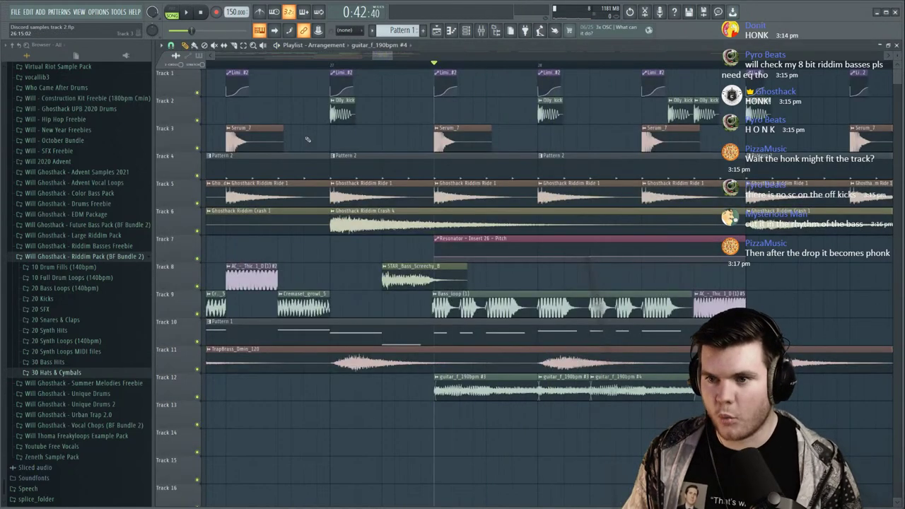
{"action": "left_click", "coordinate": [336, 66]}
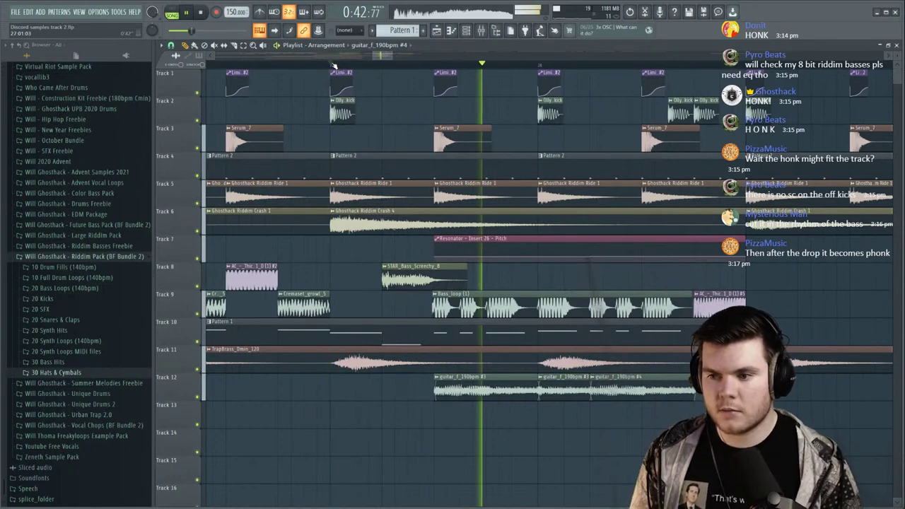
{"action": "left_click", "coordinate": [336, 66]}
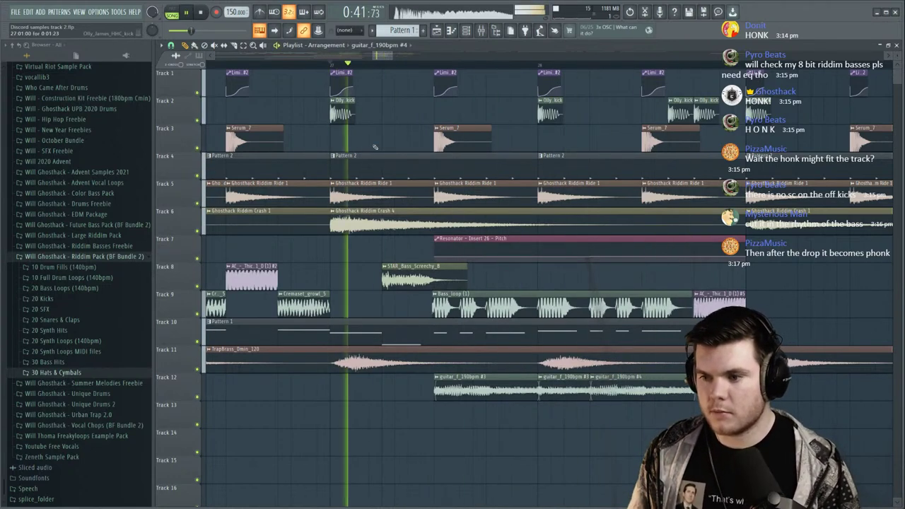
{"action": "key", "text": "space"}
{"action": "key", "text": "space"}
Solo Track 12 together with the brass on Track 11, and delete the short middle guitar clip at bar 28.
{"action": "right_click", "coordinate": [199, 397]}
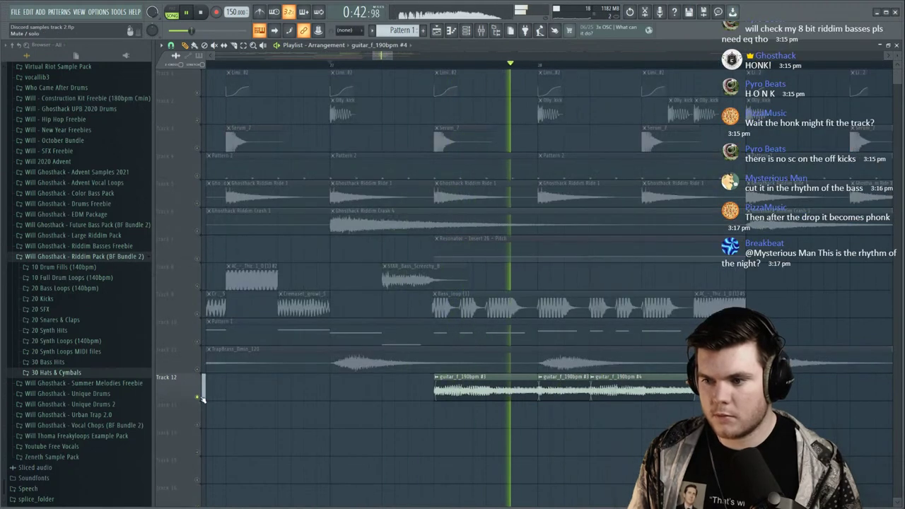
{"action": "key", "text": "space"}
{"action": "left_click", "coordinate": [199, 369]}
{"action": "key", "text": "space"}
{"action": "left_click", "coordinate": [578, 443]}
{"action": "right_click", "coordinate": [613, 433]}
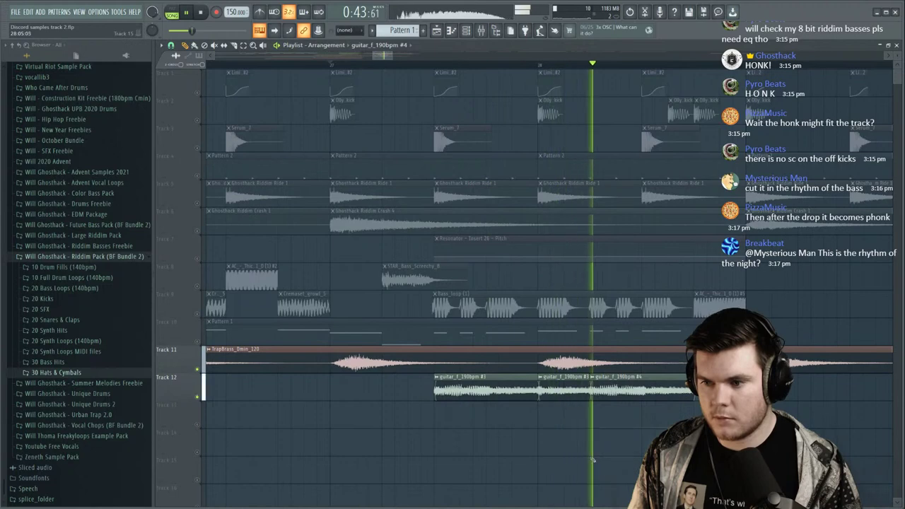
{"action": "right_click", "coordinate": [566, 393]}
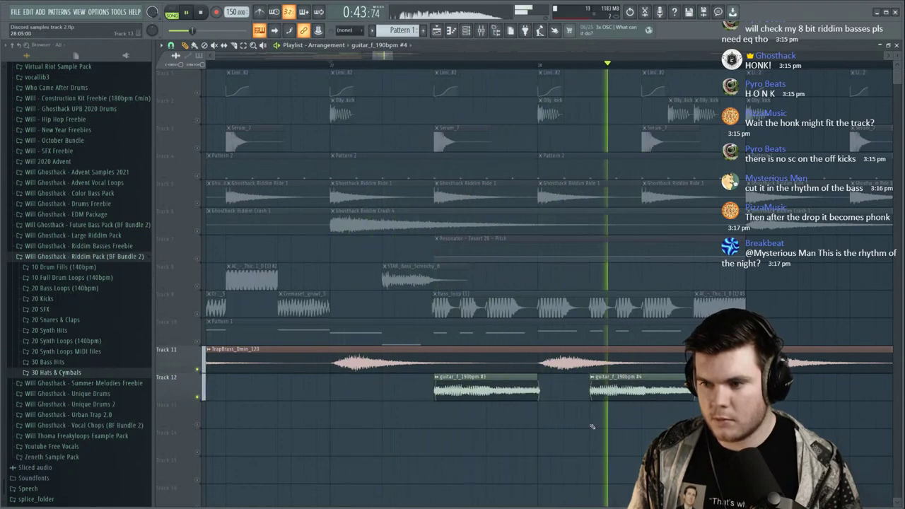
Unsolo the tracks and listen to the drop with the two remaining guitar clips in the full mix.
{"action": "right_click", "coordinate": [198, 370]}
{"action": "key", "text": "space"}
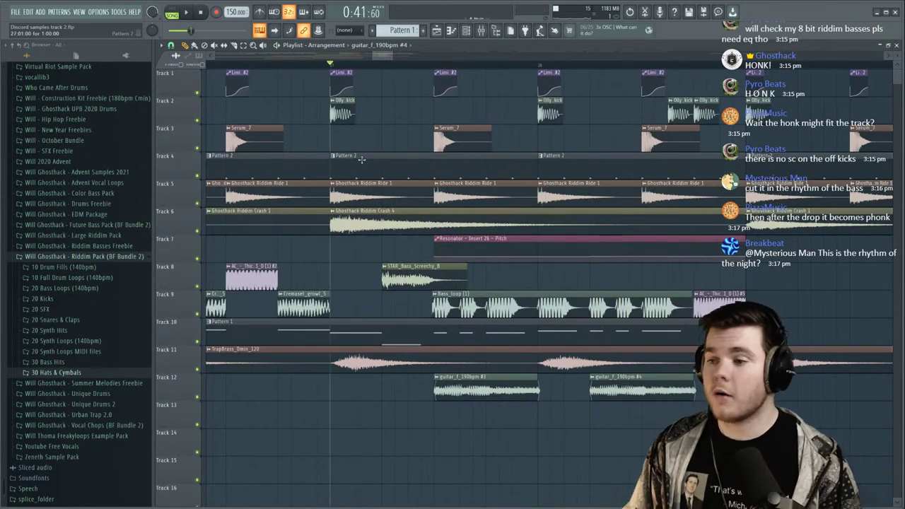
{"action": "scroll", "coordinate": [433, 67], "scroll_direction": "down", "scroll_amount": 5}
{"action": "left_click", "coordinate": [333, 67]}
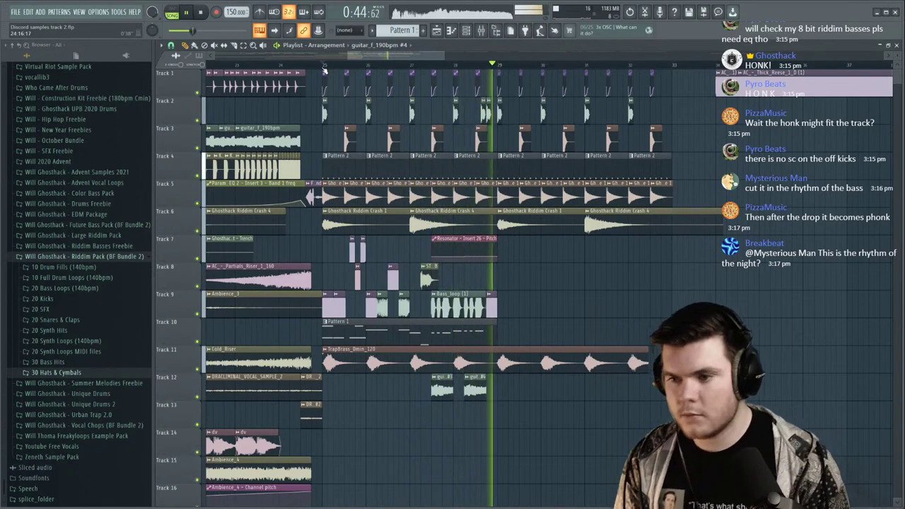
{"action": "key", "text": "space"}
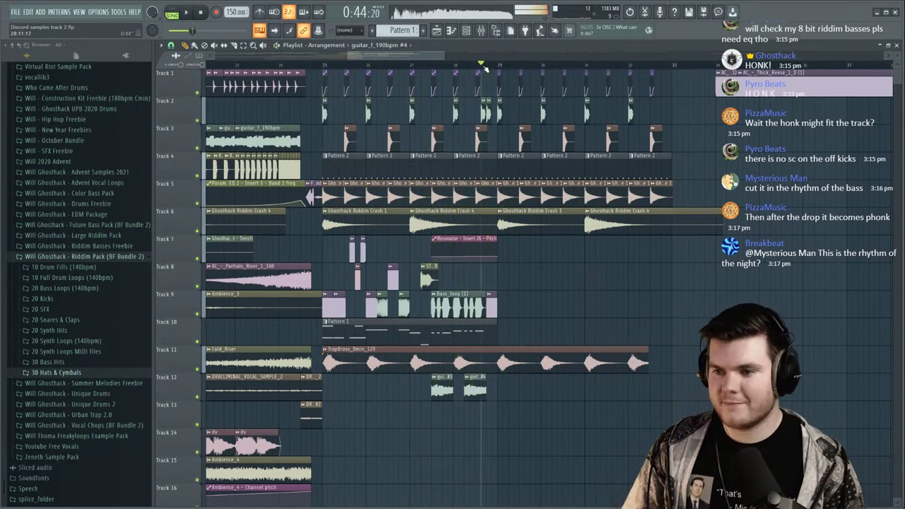
Delete the reese fill following the bass loop on Track 9 and replay the drop from bar 25.
{"action": "scroll", "coordinate": [486, 68], "scroll_direction": "up", "scroll_amount": 3}
{"action": "scroll", "coordinate": [425, 64], "scroll_direction": "left", "scroll_amount": 3}
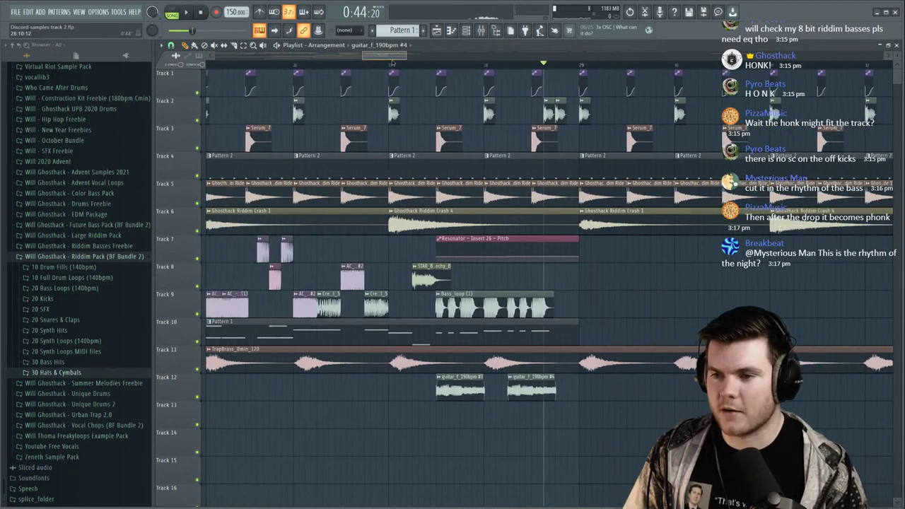
{"action": "left_click", "coordinate": [278, 65]}
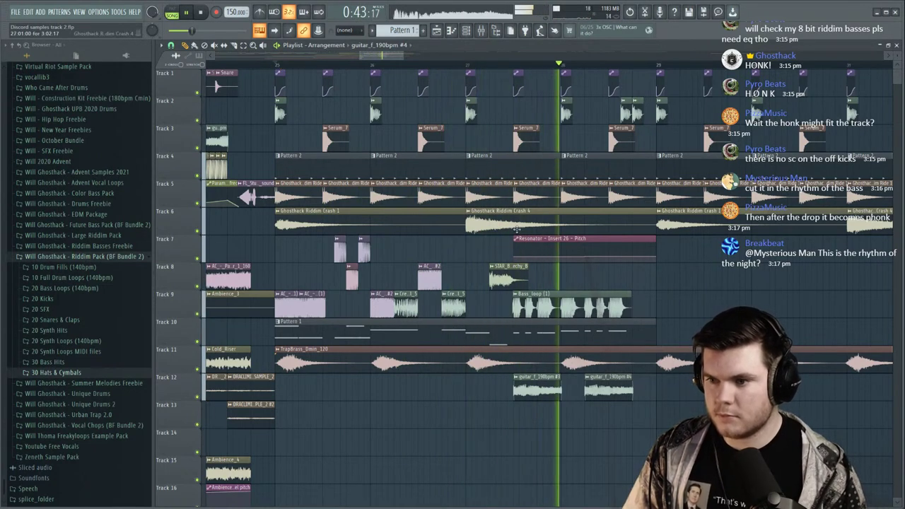
{"action": "key", "text": "space"}
{"action": "key", "text": "space"}
Place Machine_Gun_9_D on Track 9 and Machine_Gun_10_F #2 on Track 8 as back-to-back fills at the end of bar 28, auditioning them.
{"action": "left_click_drag", "start_coordinate": [372, 275], "coordinate": [660, 262]}
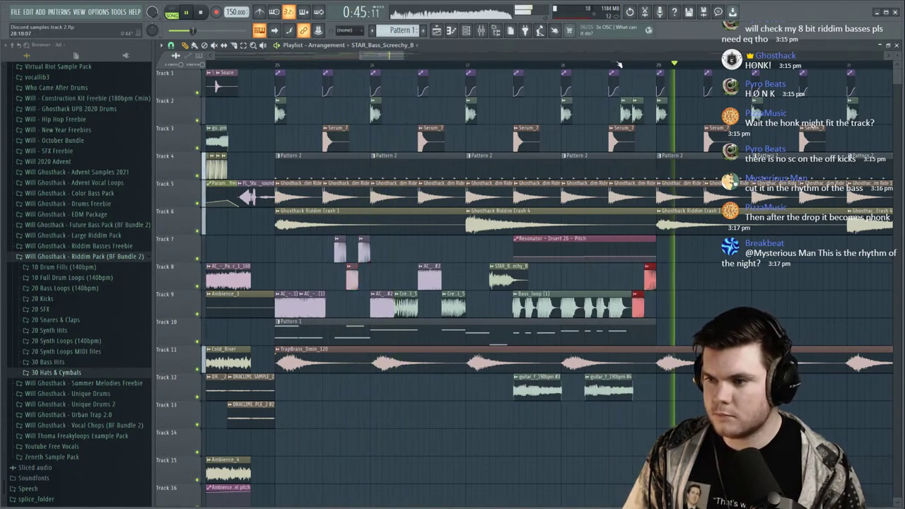
{"action": "scroll", "coordinate": [619, 64], "scroll_direction": "down", "scroll_amount": 3}
{"action": "scroll", "coordinate": [655, 67], "scroll_direction": "up", "scroll_amount": 4}
{"action": "left_click", "coordinate": [548, 297], "text": "ctrl"}
{"action": "key", "text": "space"}
{"action": "mouse_move", "coordinate": [541, 280]}
{"action": "left_mouse_down"}
{"action": "mouse_move", "coordinate": [521, 281]}
{"action": "mouse_move", "coordinate": [546, 304]}
{"action": "mouse_move", "coordinate": [525, 304]}
{"action": "mouse_move", "coordinate": [537, 281]}
{"action": "left_mouse_up"}
{"action": "key", "text": "space"}
{"action": "key", "text": "space"}
{"action": "key", "text": "space"}
{"action": "key", "text": "space"}
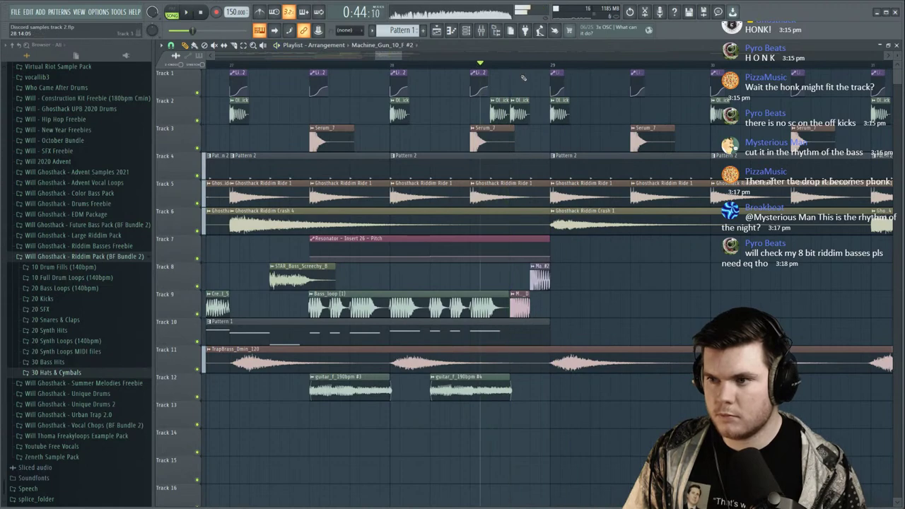
{"action": "key", "text": "space"}
Check the Machine_Gun_9_D clip's channel settings and the Fruity Limiter on Insert 40.
{"action": "scroll", "coordinate": [527, 280], "scroll_direction": "down", "scroll_amount": 4}
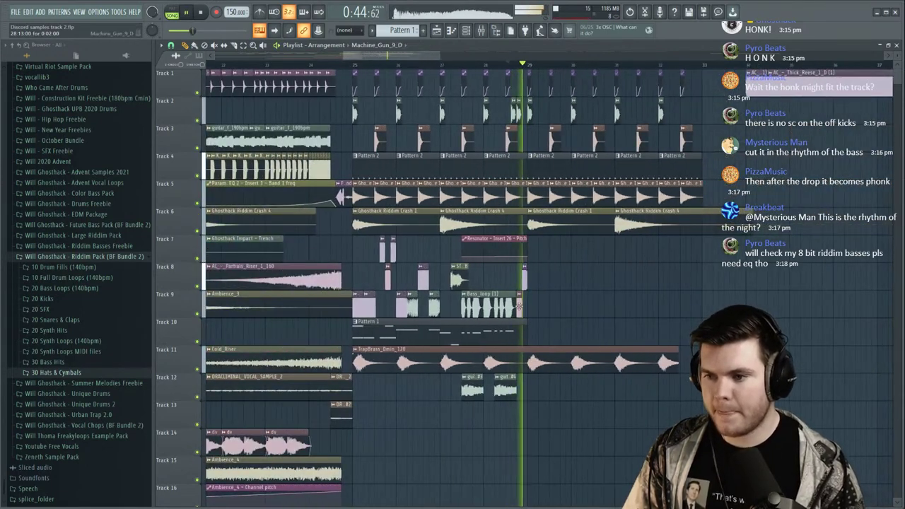
{"action": "double_click", "coordinate": [523, 280]}
{"action": "left_click", "coordinate": [481, 31]}
{"action": "key", "text": "space"}
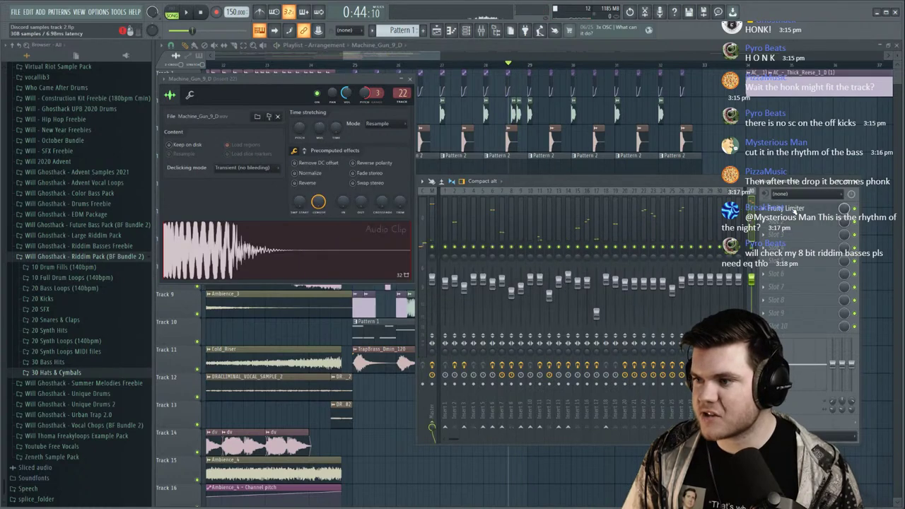
{"action": "left_click", "coordinate": [794, 209]}
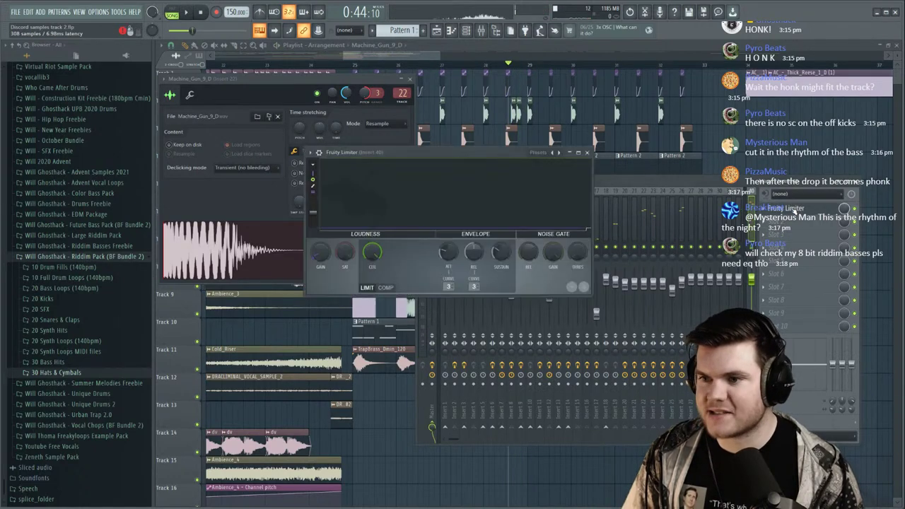
{"action": "left_click", "coordinate": [587, 153]}
Copy the Limiter gain automation on Track 1 over the two off-beat kicks late in bar 28 and replay the drop.
{"action": "left_click", "coordinate": [523, 62]}
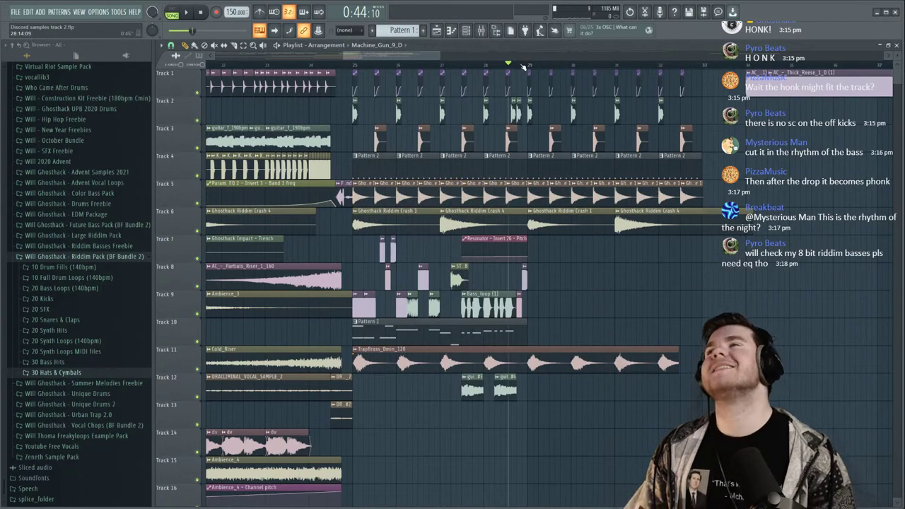
{"action": "scroll", "coordinate": [493, 67], "scroll_direction": "up", "scroll_amount": 2}
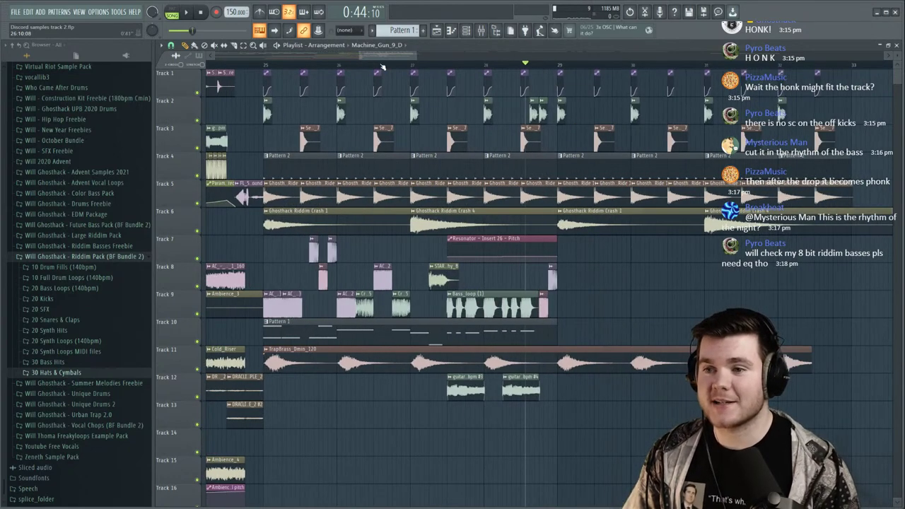
{"action": "scroll", "coordinate": [532, 67], "scroll_direction": "up", "scroll_amount": 2}
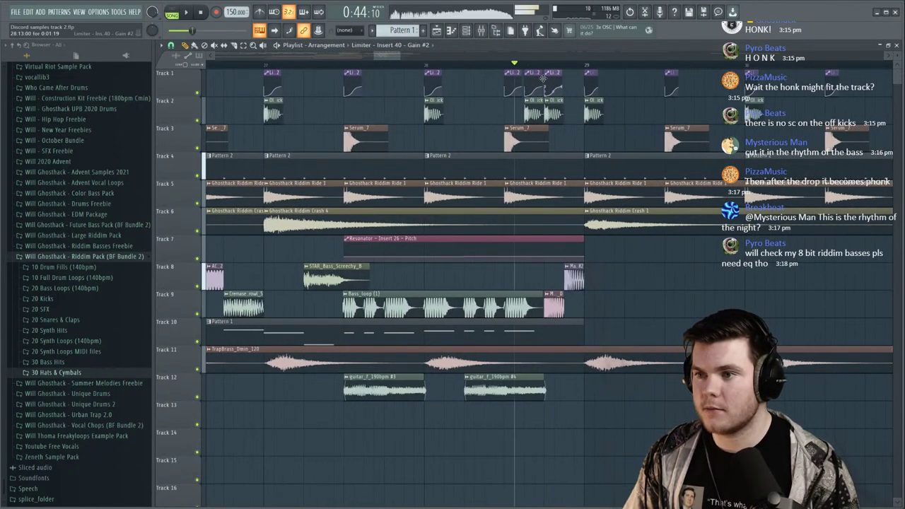
{"action": "scroll", "coordinate": [546, 66], "scroll_direction": "down", "scroll_amount": 3}
{"action": "scroll", "coordinate": [546, 65], "scroll_direction": "down", "scroll_amount": 1}
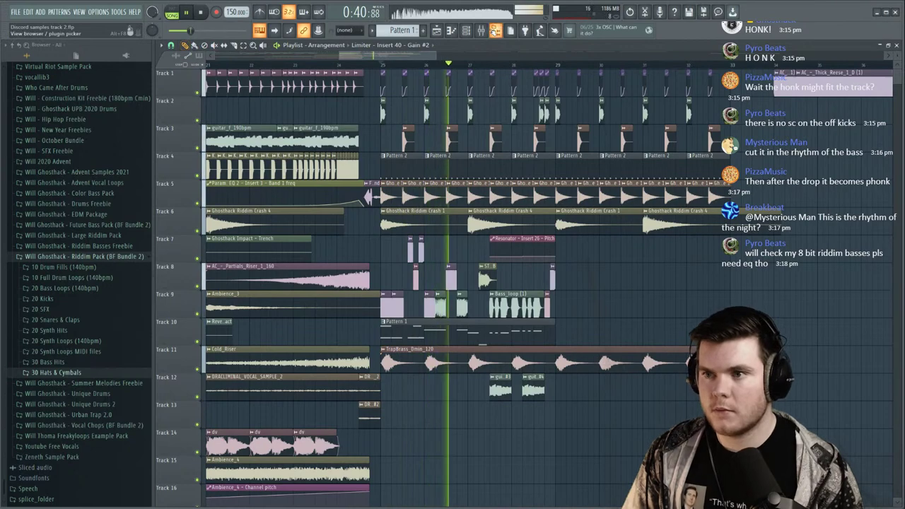
{"action": "key", "text": "space"}
In Insert 7's Fruity Parametric EQ 2, cut a low band and slightly raise the high shelf at about 880 Hz while the drop plays.
{"action": "left_click", "coordinate": [484, 31]}
{"action": "key", "text": "space"}
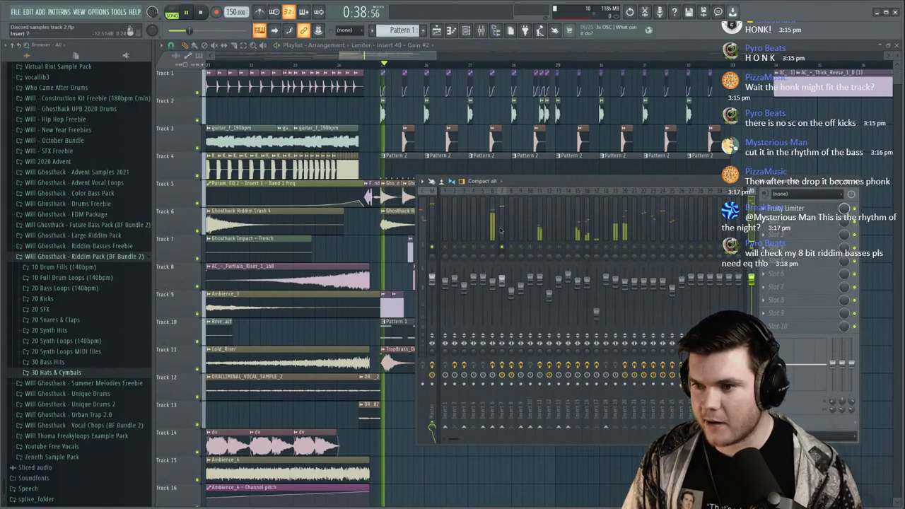
{"action": "left_click", "coordinate": [502, 231]}
{"action": "key", "text": "space"}
{"action": "left_click", "coordinate": [811, 224]}
{"action": "key", "text": "space"}
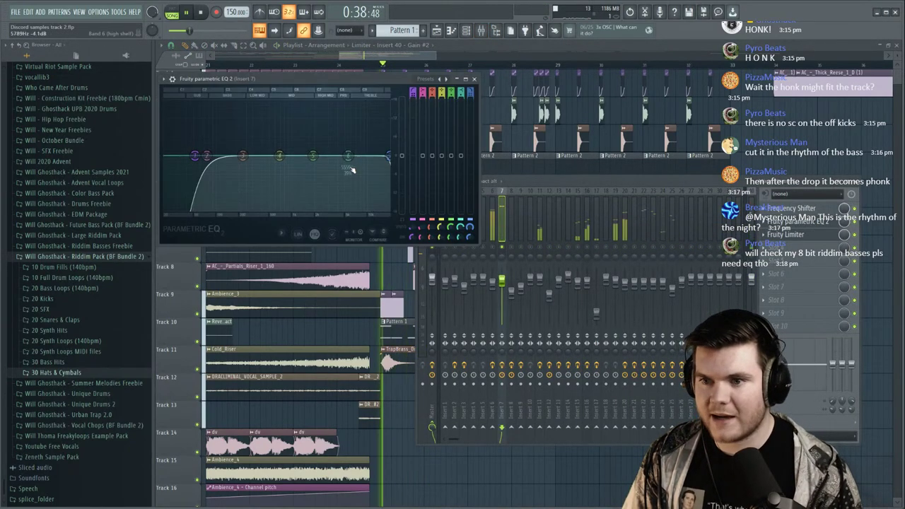
{"action": "left_click_drag", "start_coordinate": [243, 155], "coordinate": [233, 171]}
{"action": "left_click_drag", "start_coordinate": [347, 153], "coordinate": [287, 150]}
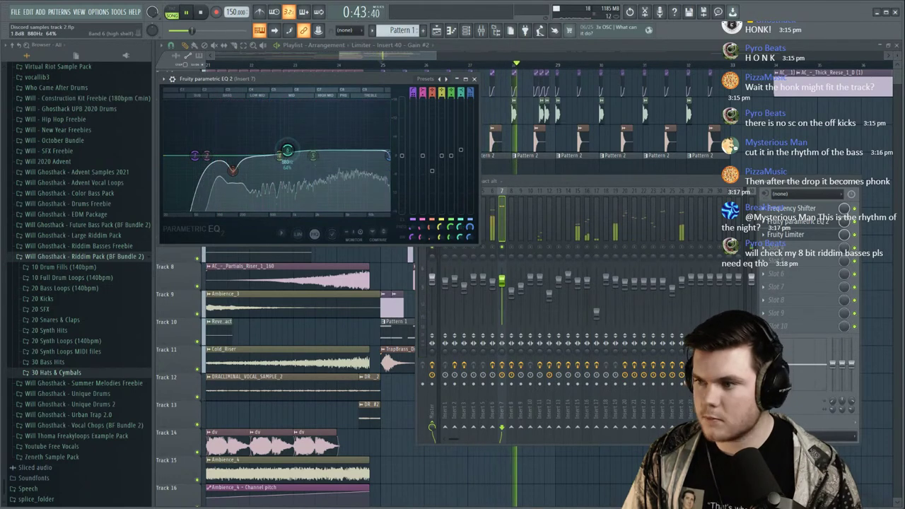
{"action": "left_click", "coordinate": [783, 220]}
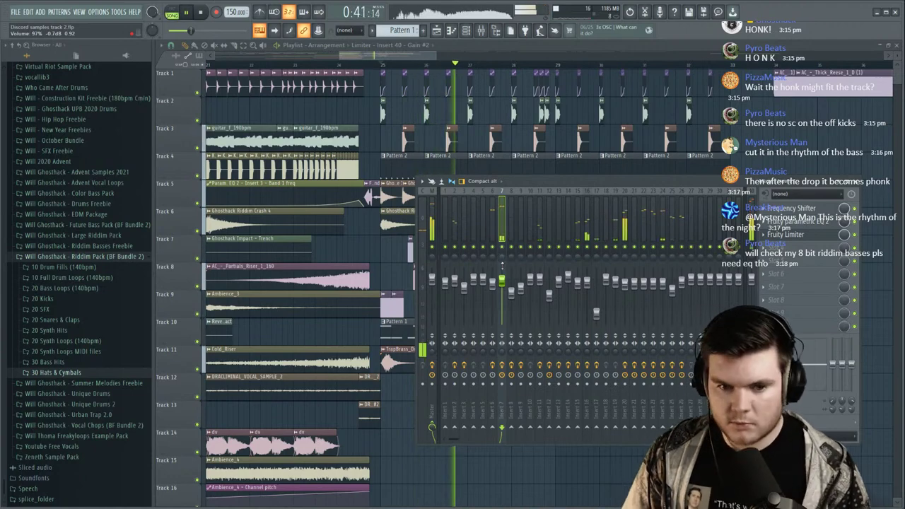
{"action": "key", "text": "F9"}
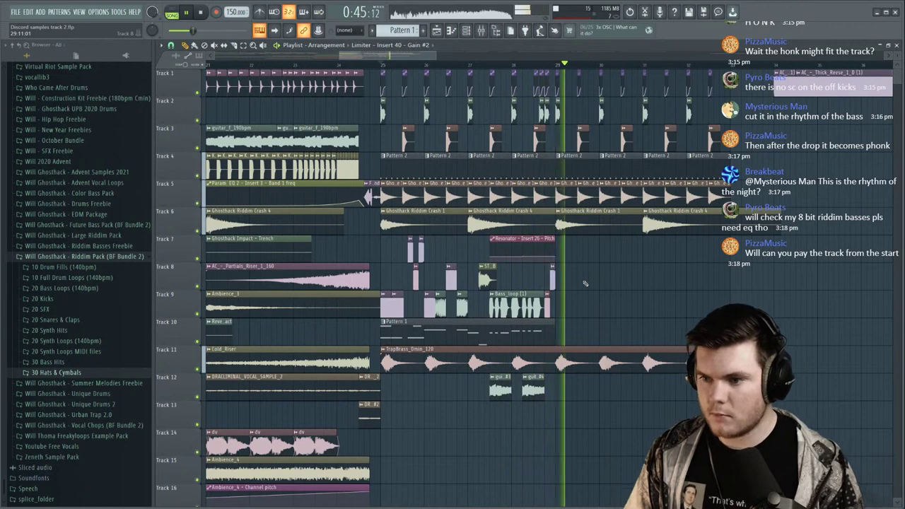
{"action": "key", "text": "space"}
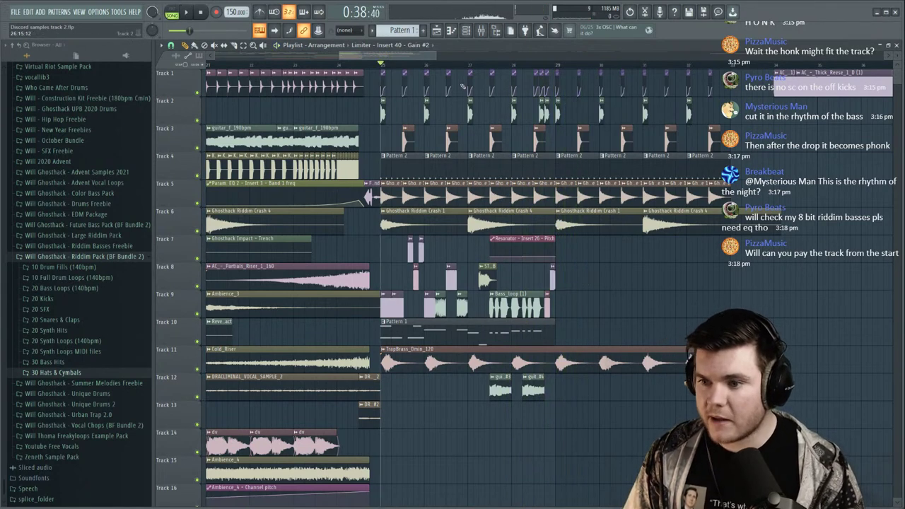
Open the SUB 2.0 notes of Pattern 1 and fill the gap in bar 2 with a C#5 note.
{"action": "key", "text": "space"}
{"action": "double_click", "coordinate": [485, 328]}
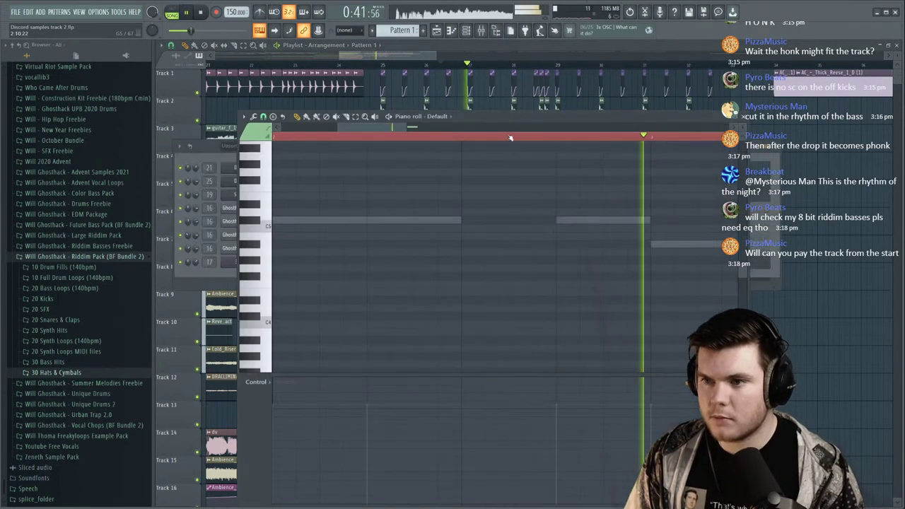
{"action": "key", "text": "space"}
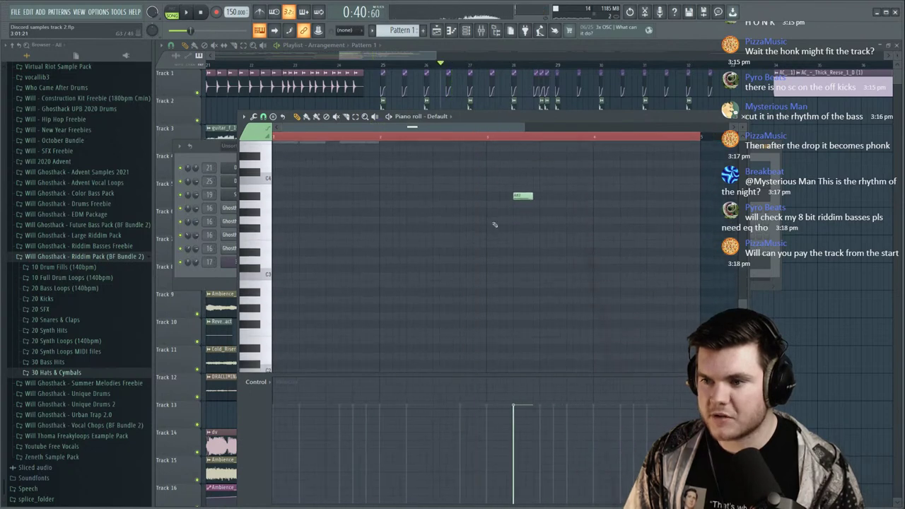
{"action": "right_click", "coordinate": [427, 293]}
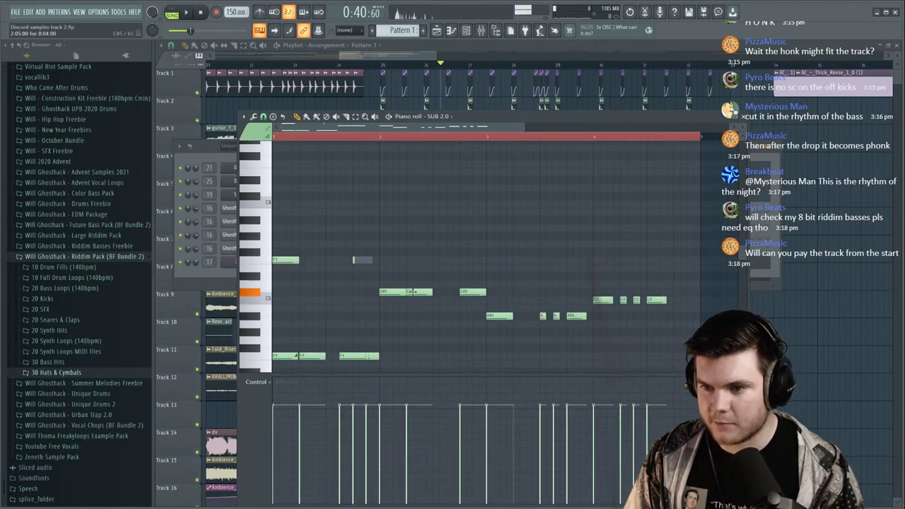
{"action": "scroll", "coordinate": [427, 139], "scroll_direction": "up", "scroll_amount": 3}
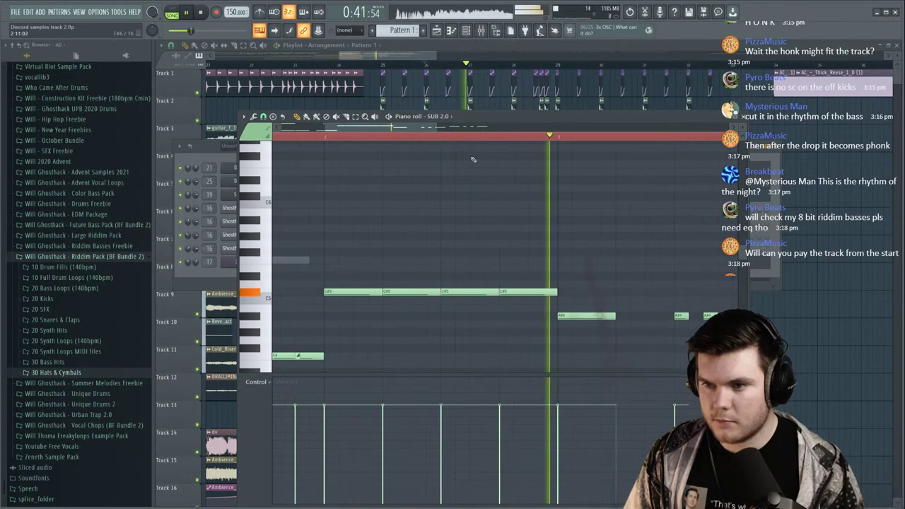
{"action": "scroll", "coordinate": [452, 142], "scroll_direction": "down", "scroll_amount": 3}
{"action": "scroll", "coordinate": [453, 141], "scroll_direction": "up", "scroll_amount": 2}
Lower the added bar 2 sub note one octave to C#4 and replay the drop to check it.
{"action": "key", "text": "space"}
{"action": "key", "text": "space"}
{"action": "scroll", "coordinate": [447, 304], "scroll_direction": "down", "scroll_amount": 5}
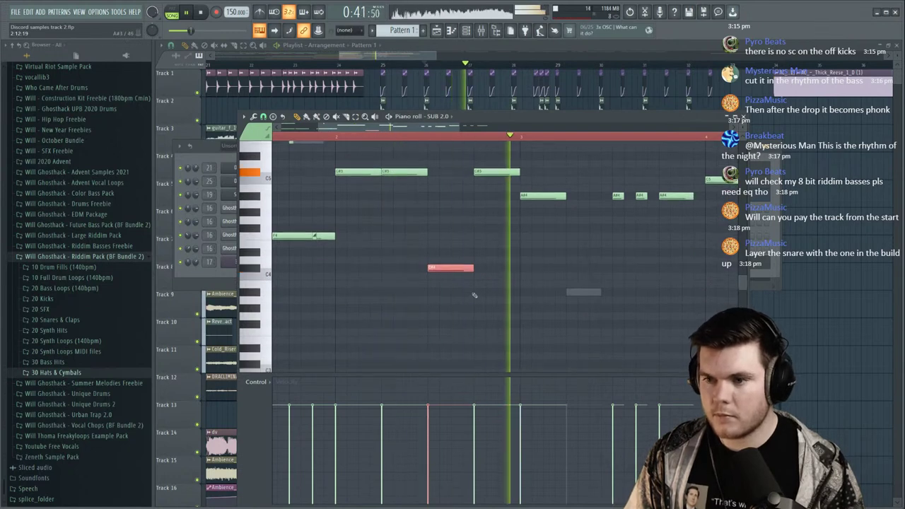
{"action": "left_click_drag", "start_coordinate": [447, 256], "coordinate": [447, 254]}
{"action": "left_click", "coordinate": [527, 300], "text": "ctrl"}
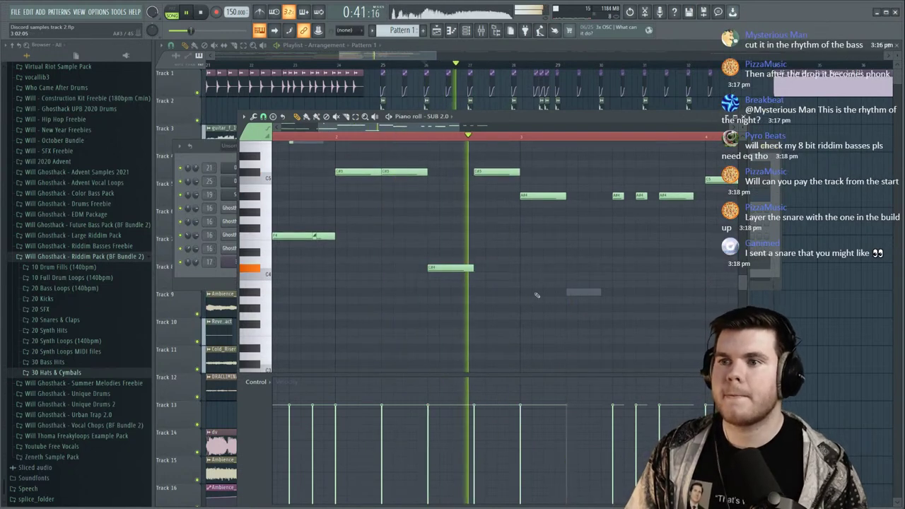
{"action": "scroll", "coordinate": [481, 148], "scroll_direction": "down", "scroll_amount": 3}
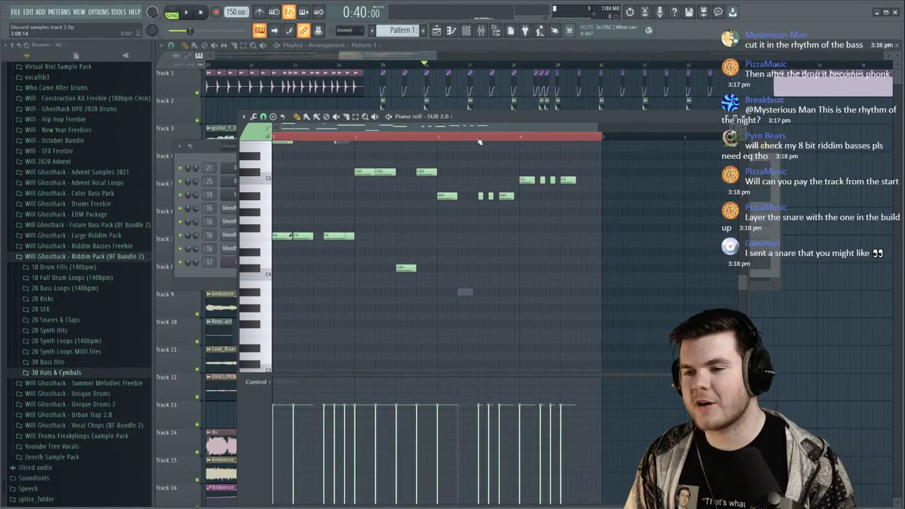
{"action": "scroll", "coordinate": [516, 316], "scroll_direction": "up", "scroll_amount": 3}
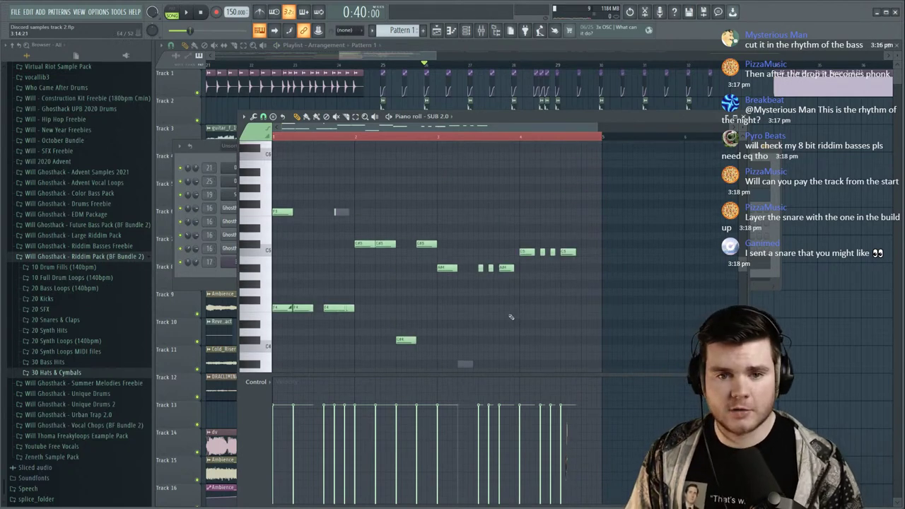
{"action": "key", "text": "space"}
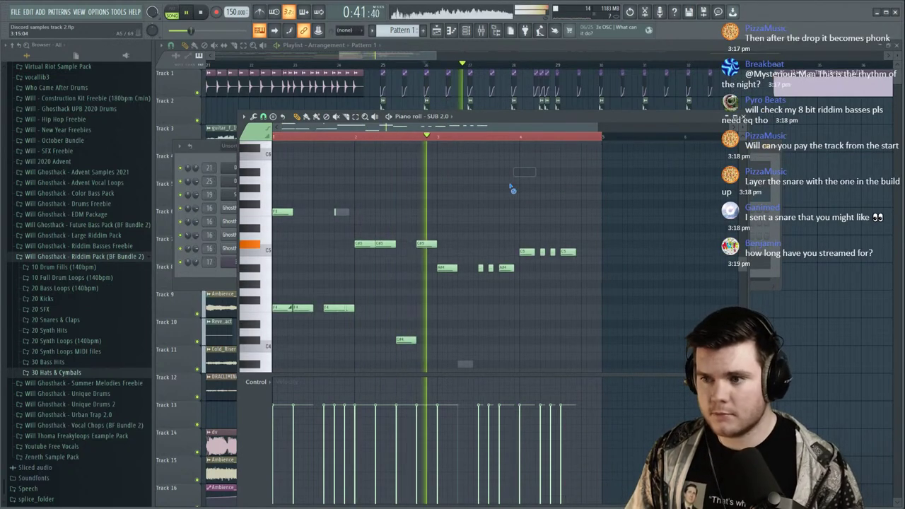
Fill the gap in bar 3 of the sub line with an A#4 note and draw a slide note above it.
{"action": "scroll", "coordinate": [465, 329], "scroll_direction": "up", "scroll_amount": 4}
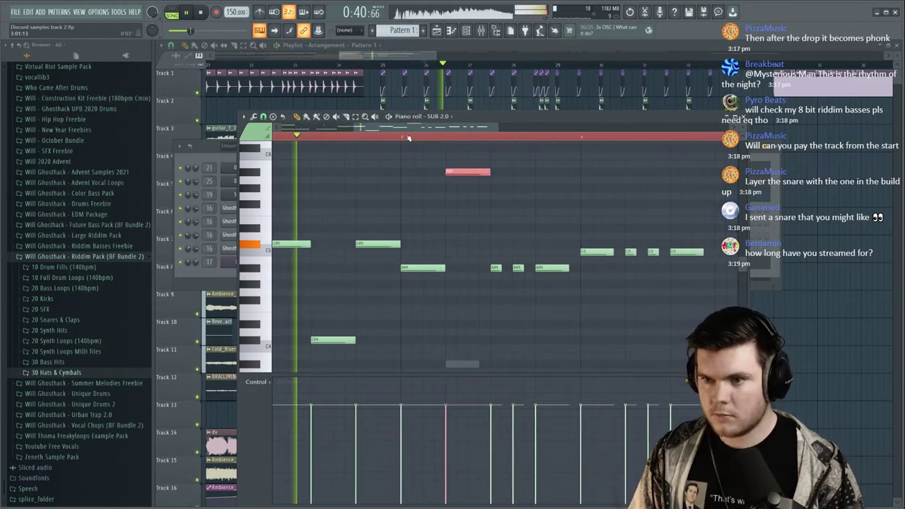
{"action": "scroll", "coordinate": [450, 144], "scroll_direction": "up", "scroll_amount": 3}
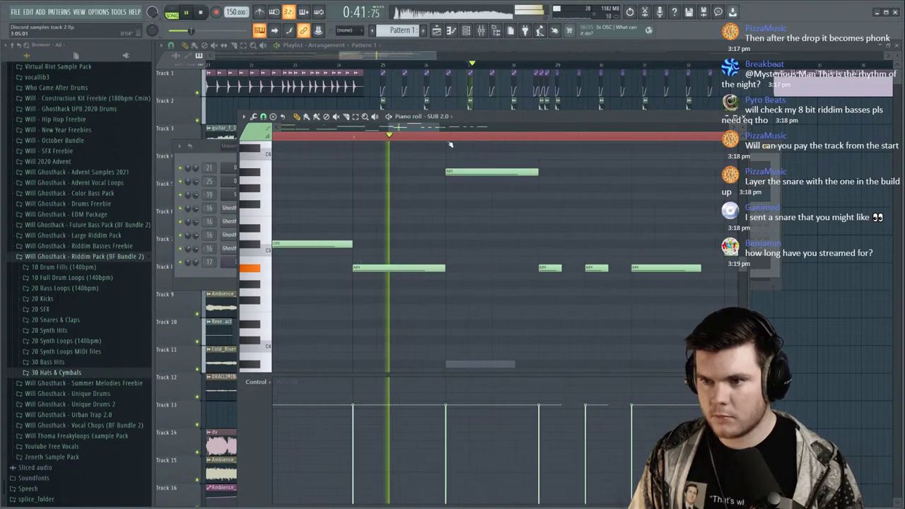
{"action": "scroll", "coordinate": [450, 145], "scroll_direction": "up", "scroll_amount": 2}
{"action": "left_click_drag", "start_coordinate": [462, 268], "coordinate": [462, 259]}
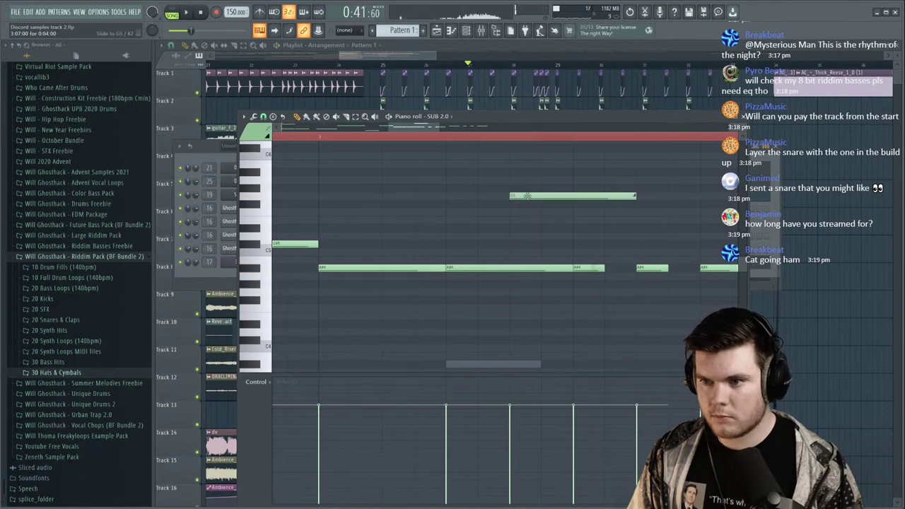
Set the bar 3 slide note to A#5, shorten it to 0:00:12, start it at 3:06:20, and replay the drop.
{"action": "left_click_drag", "start_coordinate": [527, 189], "coordinate": [530, 171]}
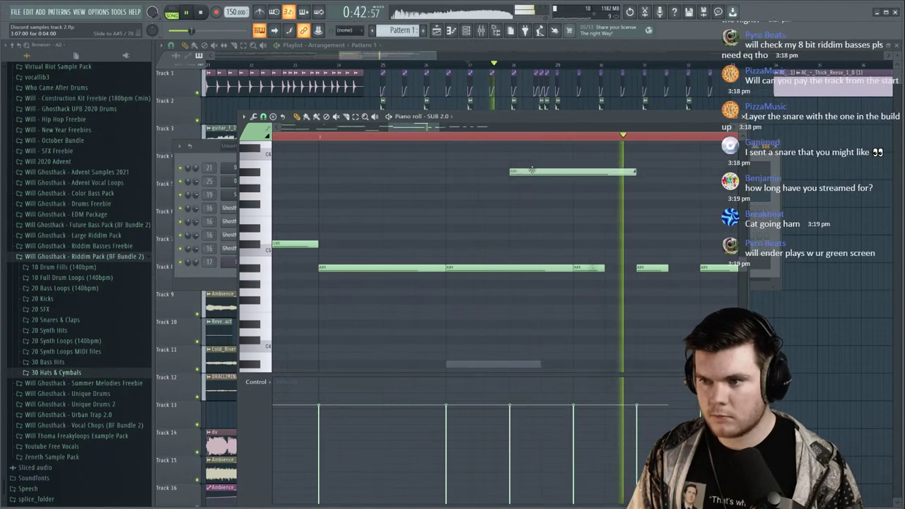
{"action": "left_click_drag", "start_coordinate": [635, 171], "coordinate": [542, 171]}
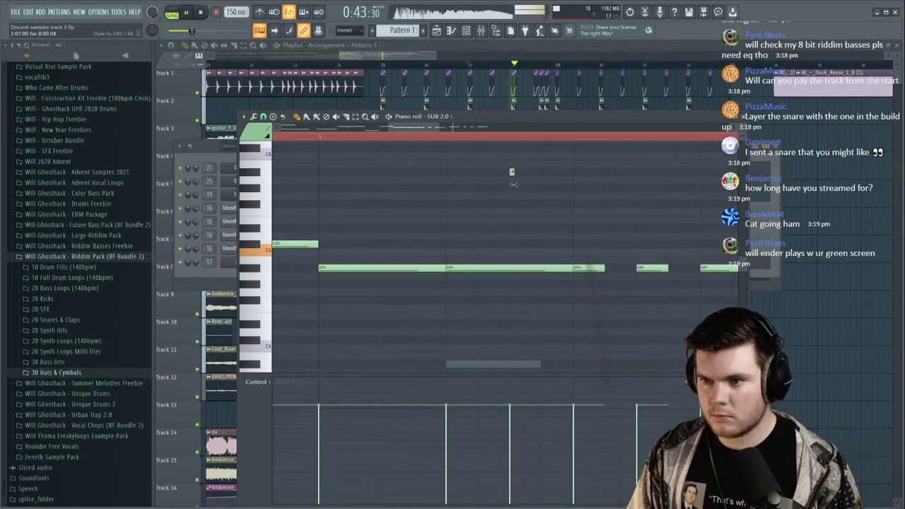
{"action": "key", "text": "space"}
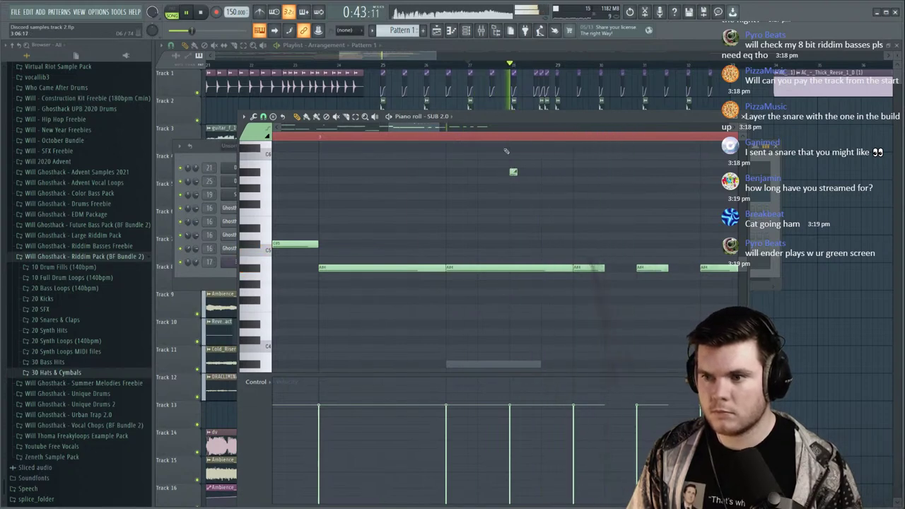
{"action": "key", "text": "space"}
{"action": "mouse_move", "coordinate": [518, 170]}
{"action": "left_mouse_down"}
{"action": "mouse_move", "coordinate": [525, 171]}
{"action": "mouse_move", "coordinate": [511, 171]}
{"action": "left_mouse_up"}
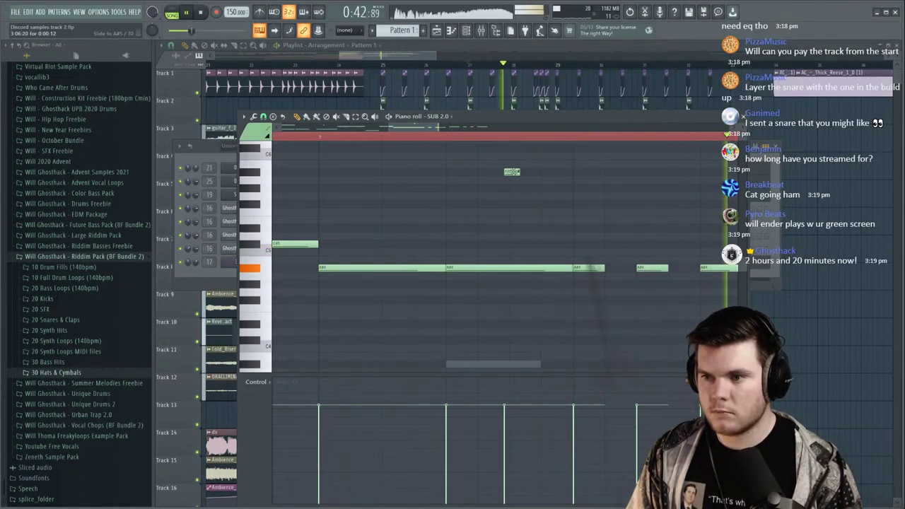
{"action": "key", "text": "space"}
{"action": "key", "text": "space"}
{"action": "scroll", "coordinate": [504, 139], "scroll_direction": "down", "scroll_amount": 1}
{"action": "scroll", "coordinate": [501, 139], "scroll_direction": "down", "scroll_amount": 2}
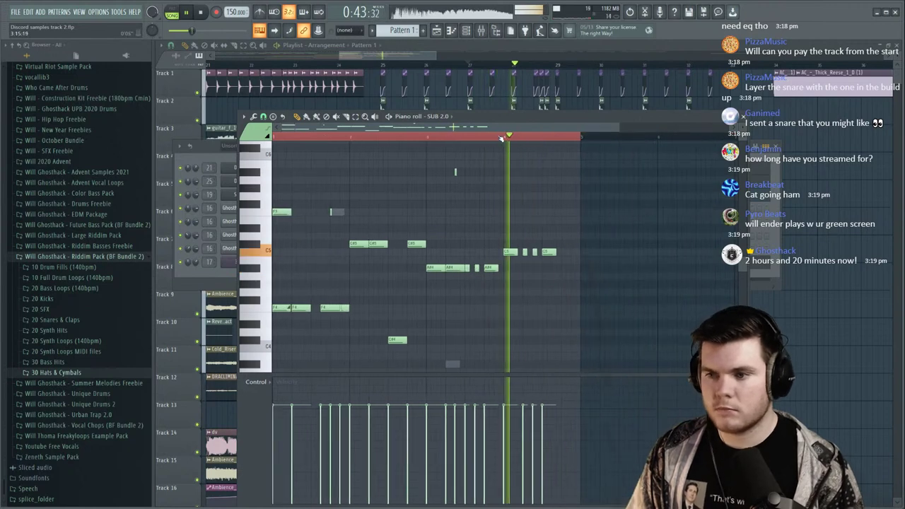
Add an F#6 note at 4:13:00 in the sub line and lengthen it to the end of bar 4.
{"action": "scroll", "coordinate": [570, 141], "scroll_direction": "up", "scroll_amount": 3}
{"action": "key", "text": "space"}
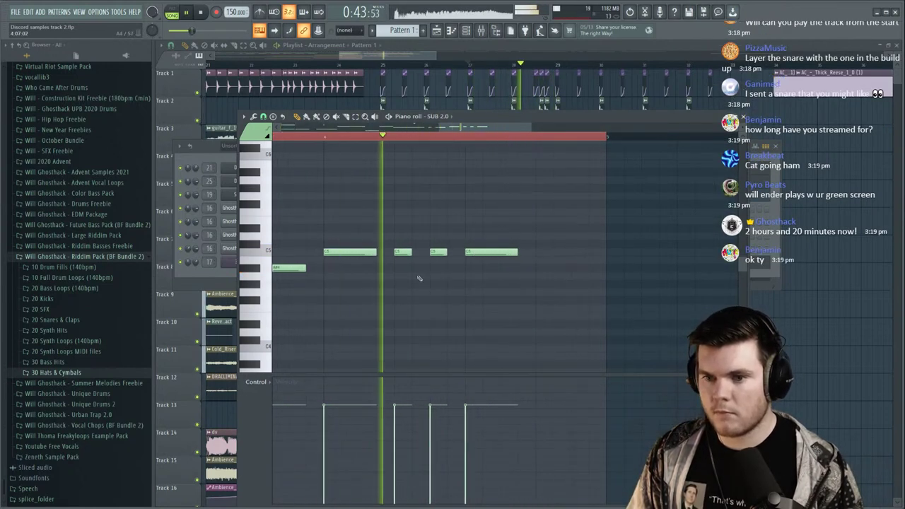
{"action": "key", "text": "space"}
{"action": "scroll", "coordinate": [435, 246], "scroll_direction": "up", "scroll_amount": 3}
{"action": "scroll", "coordinate": [273, 228], "scroll_direction": "up", "scroll_amount": 4}
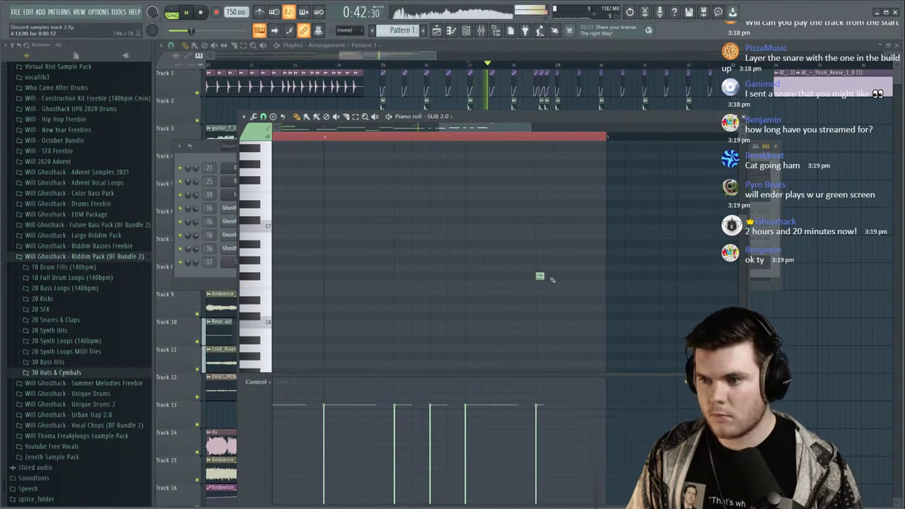
{"action": "left_click", "coordinate": [540, 277]}
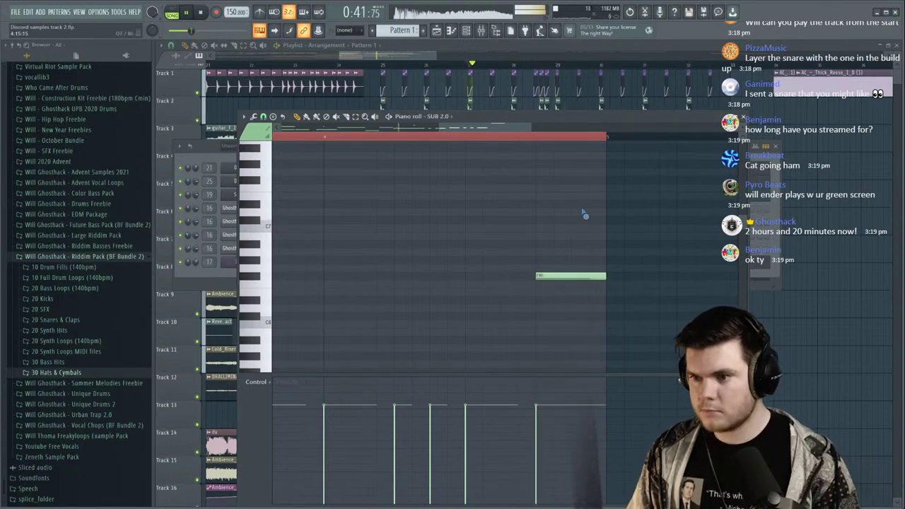
Transpose the final sub note of bar 4 down one octave to F#5.
{"action": "scroll", "coordinate": [576, 141], "scroll_direction": "down", "scroll_amount": 3}
{"action": "scroll", "coordinate": [615, 261], "scroll_direction": "down", "scroll_amount": 2}
{"action": "scroll", "coordinate": [614, 259], "scroll_direction": "up", "scroll_amount": 1}
{"action": "left_click_drag", "start_coordinate": [596, 257], "coordinate": [557, 203]}
{"action": "key", "text": "ctrl+Down"}
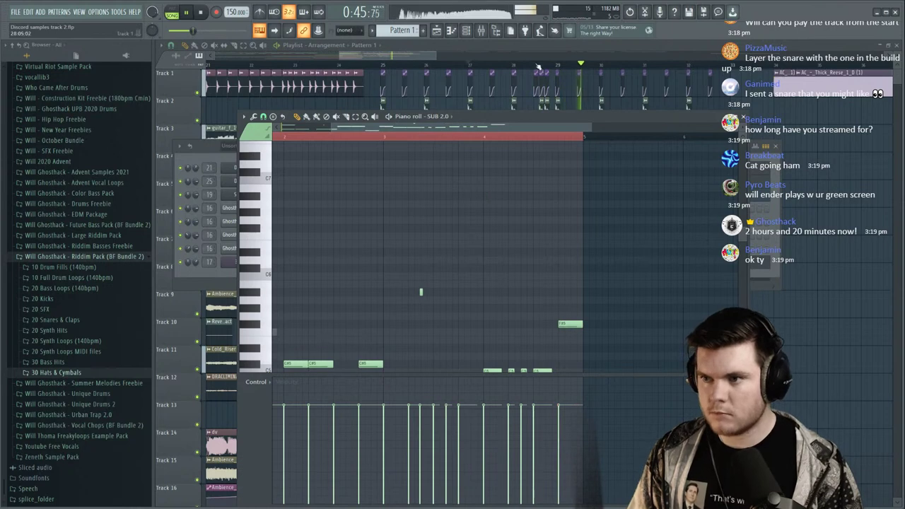
Return to the Playlist and duplicate the drop's clips on Tracks 7 to 10 from bars 25–28 into bars 29–32.
{"action": "left_click", "coordinate": [550, 44]}
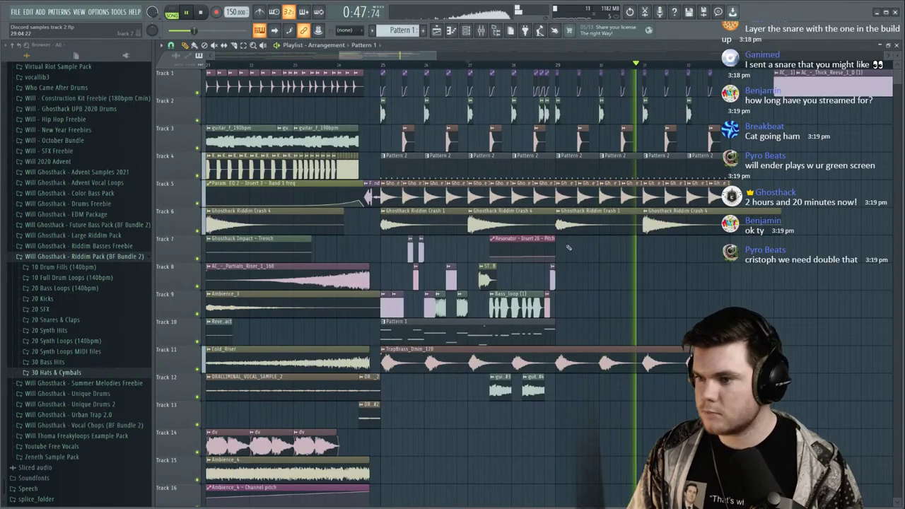
{"action": "left_click_drag", "start_coordinate": [594, 235], "coordinate": [380, 345]}
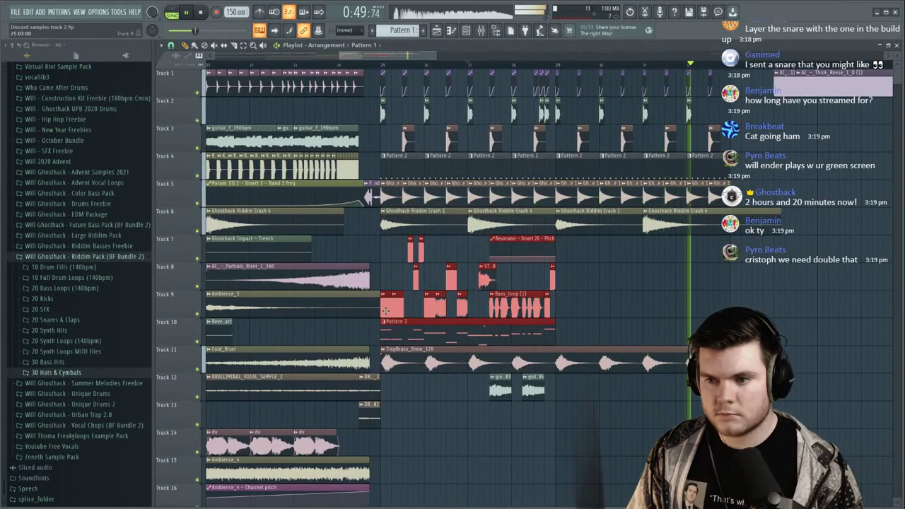
{"action": "key", "text": "ctrl+b"}
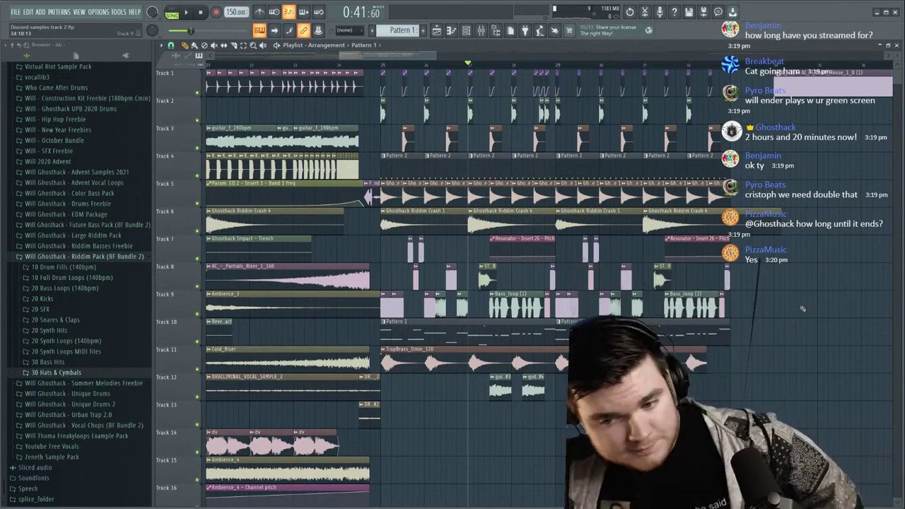
Play through the whole arrangement in an overview and spot-check playback around bar 36.
{"action": "scroll", "coordinate": [643, 76], "scroll_direction": "down", "scroll_amount": 6}
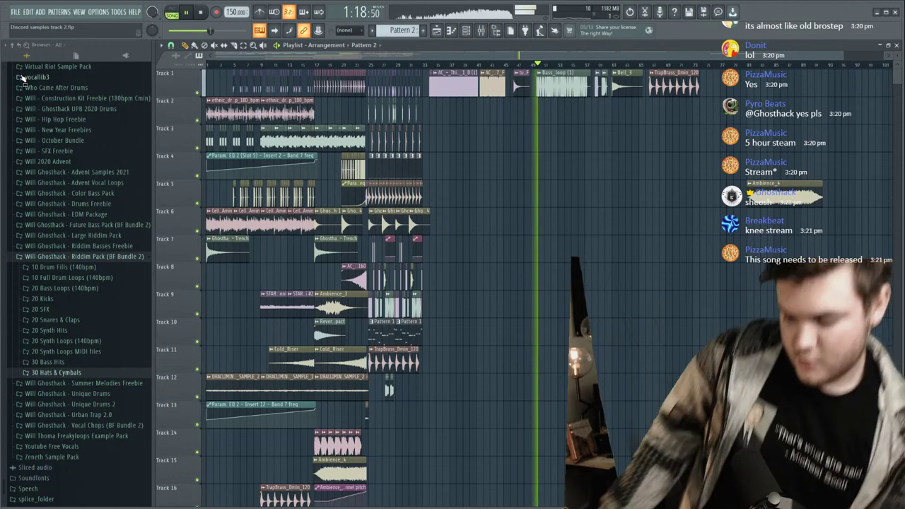
{"action": "left_click", "coordinate": [201, 14]}
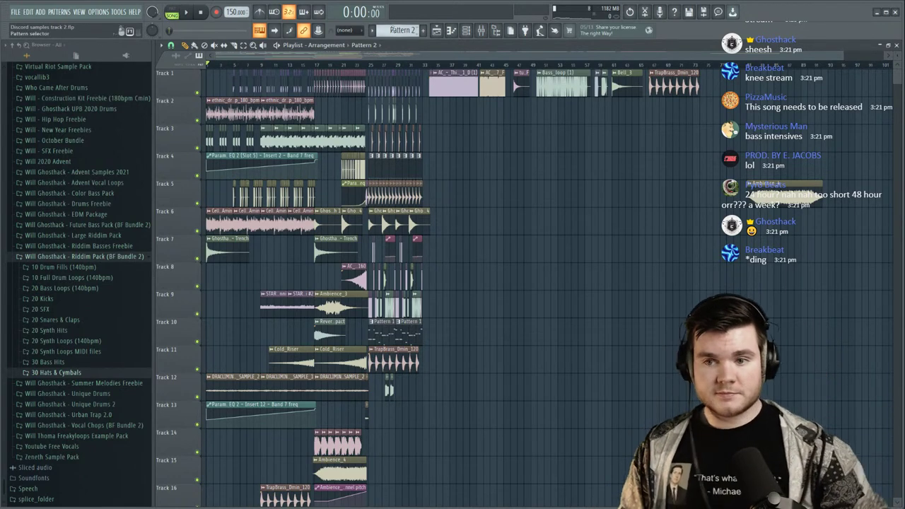
{"action": "scroll", "coordinate": [411, 67], "scroll_direction": "up", "scroll_amount": 3}
{"action": "left_click", "coordinate": [467, 69]}
{"action": "key", "text": "space"}
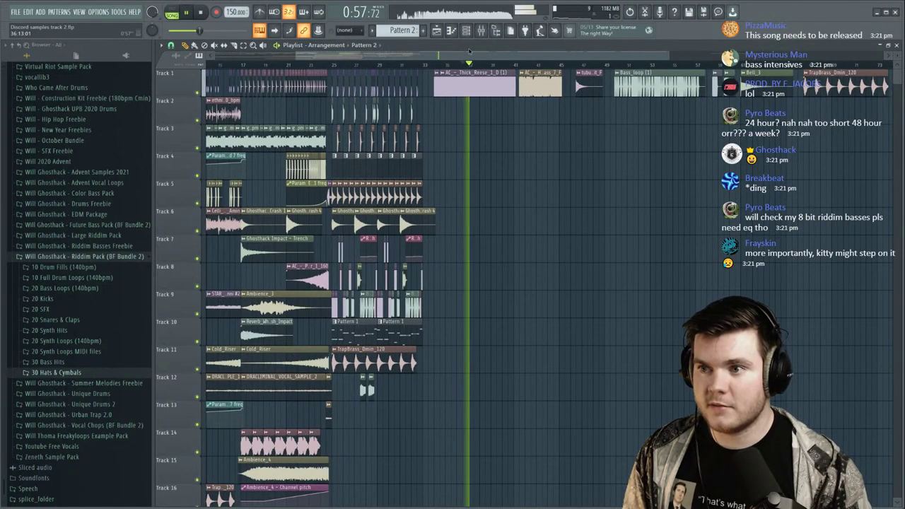
{"action": "key", "text": "space"}
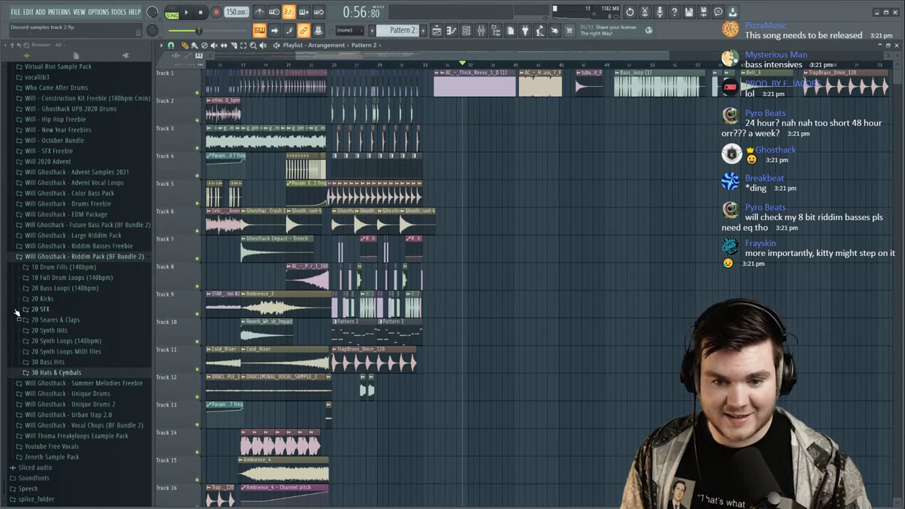
Lower the main volume slightly and replay the drop from bar 25.
{"action": "left_click", "coordinate": [332, 65]}
{"action": "left_click_drag", "start_coordinate": [198, 30], "coordinate": [189, 30]}
{"action": "key", "text": "space"}
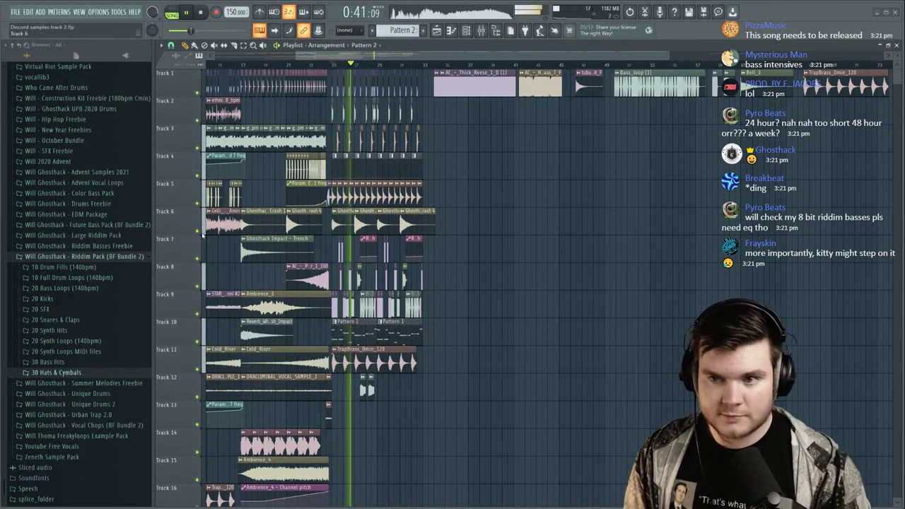
{"action": "key", "text": "space"}
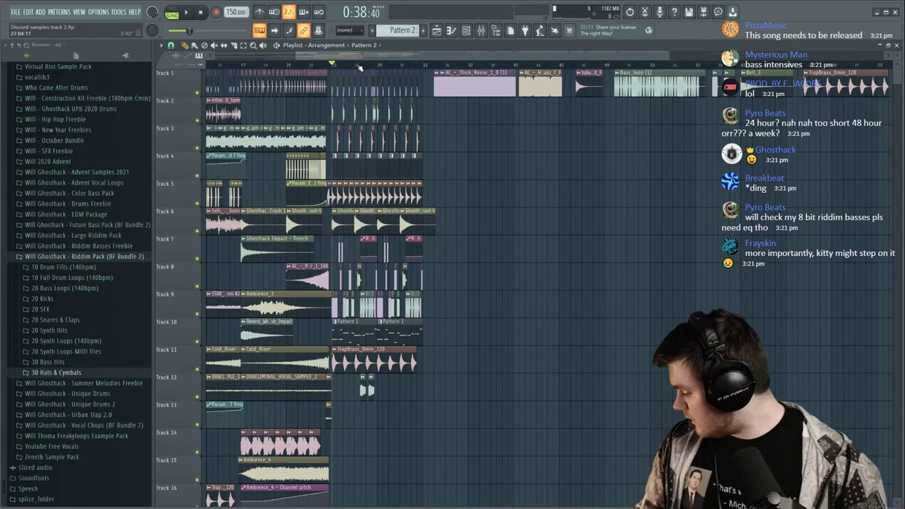
{"action": "scroll", "coordinate": [359, 66], "scroll_direction": "up", "scroll_amount": 3}
{"action": "key", "text": "space"}
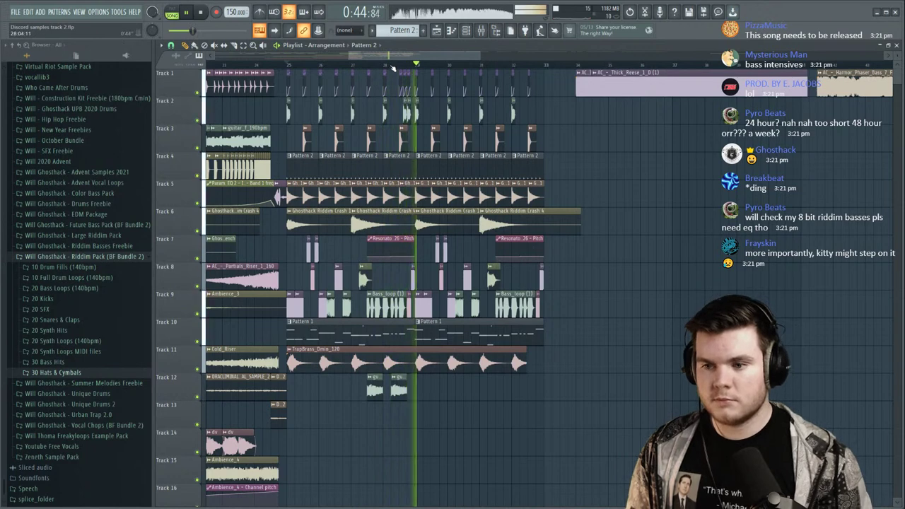
Copy the two guitar clips on Track 12 into bars 31 and 32, matching the first half of the drop, and save the project.
{"action": "left_click_drag", "start_coordinate": [443, 401], "coordinate": [502, 389]}
{"action": "left_click", "coordinate": [580, 372], "text": "ctrl"}
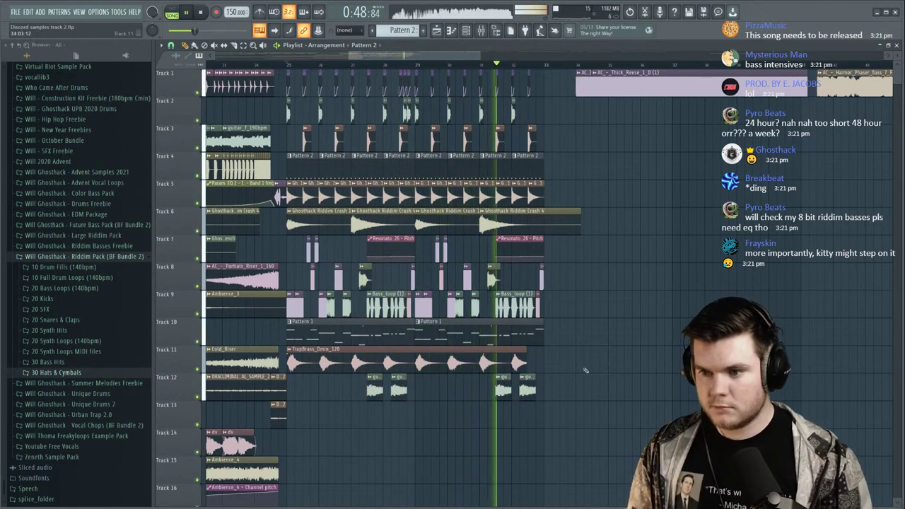
{"action": "key", "text": "ctrl+s"}
{"action": "key", "text": "space"}
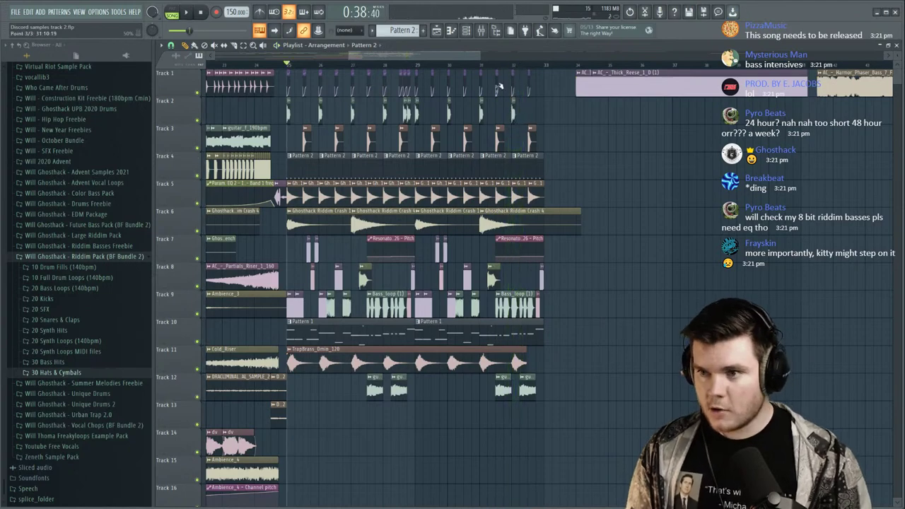
{"action": "scroll", "coordinate": [492, 69], "scroll_direction": "up", "scroll_amount": 3}
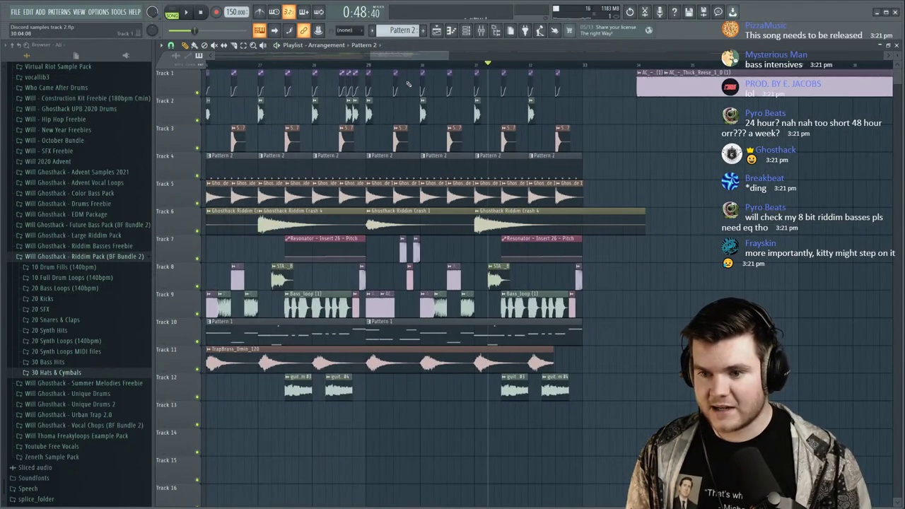
{"action": "left_click_drag", "start_coordinate": [304, 283], "coordinate": [377, 284]}
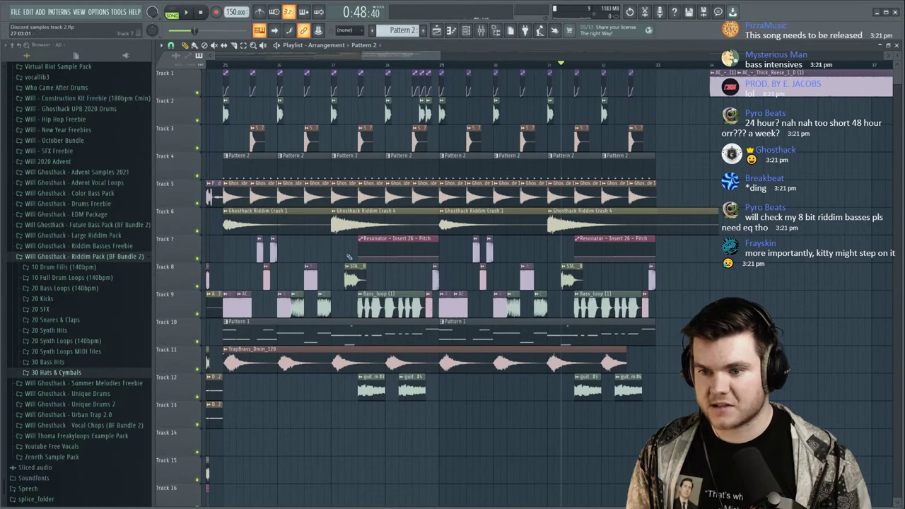
Delete the STA clip on Track 8 in bar 27 and play the drop from bar 27.
{"action": "left_click", "coordinate": [333, 65]}
{"action": "key", "text": "space"}
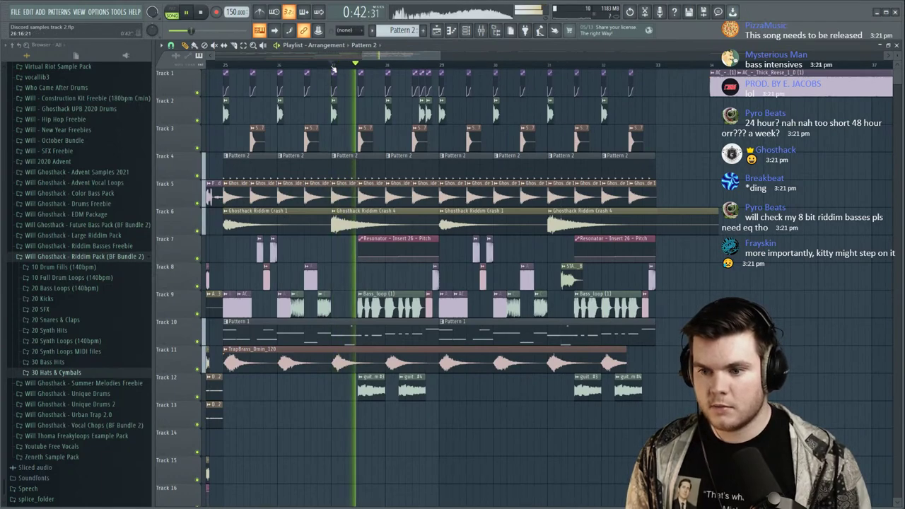
{"action": "key", "text": "space"}
{"action": "scroll", "coordinate": [334, 67], "scroll_direction": "up", "scroll_amount": 3}
{"action": "key", "text": "space"}
Audition the unused samples parked on Track 1, including the tubular hit and the Bell_3 clip.
{"action": "scroll", "coordinate": [358, 70], "scroll_direction": "down", "scroll_amount": 3}
{"action": "scroll", "coordinate": [357, 70], "scroll_direction": "down", "scroll_amount": 3}
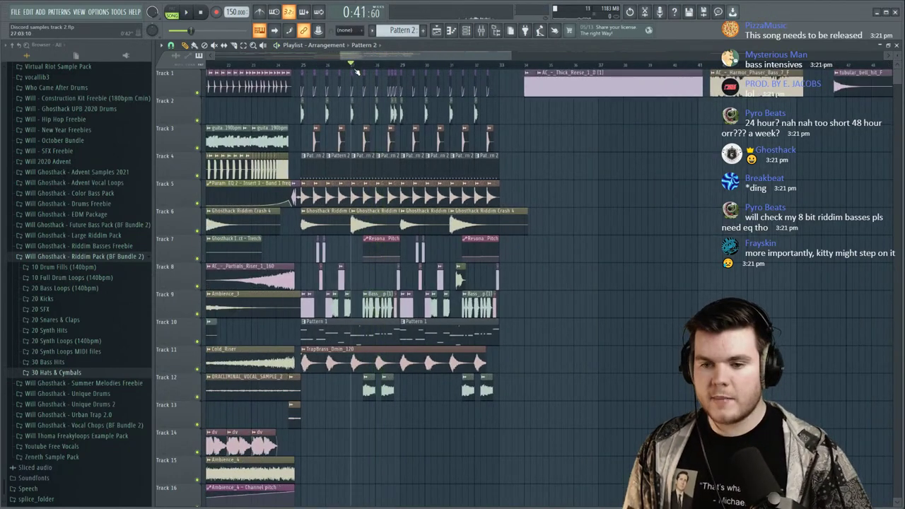
{"action": "scroll", "coordinate": [505, 65], "scroll_direction": "down", "scroll_amount": 3}
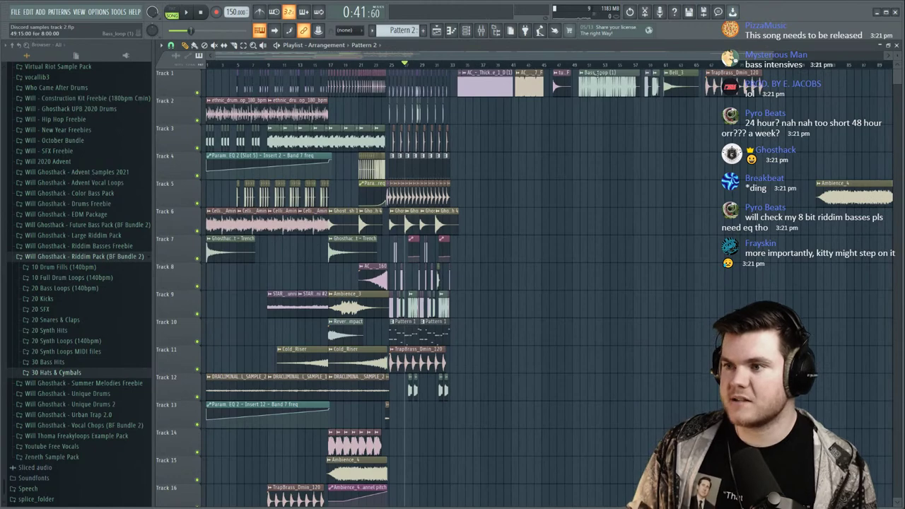
{"action": "scroll", "coordinate": [696, 67], "scroll_direction": "up", "scroll_amount": 3}
{"action": "left_click", "coordinate": [645, 65]}
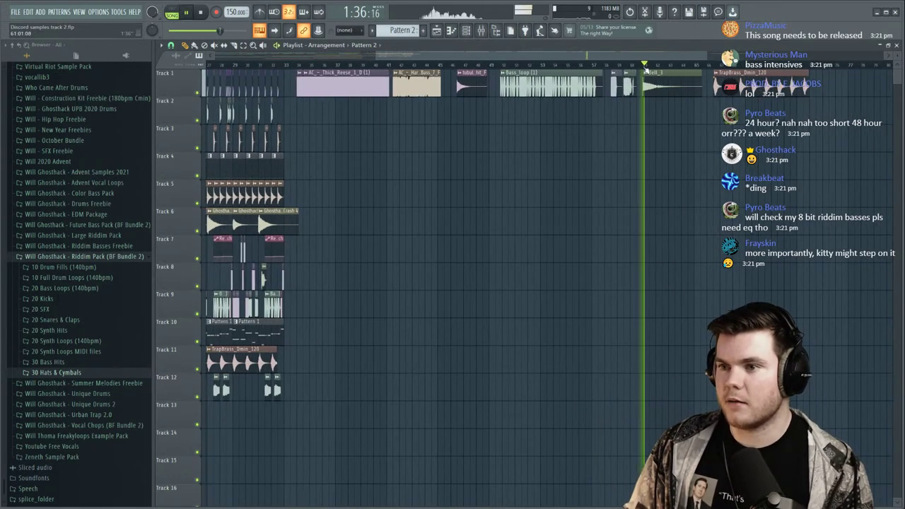
{"action": "left_click", "coordinate": [456, 65]}
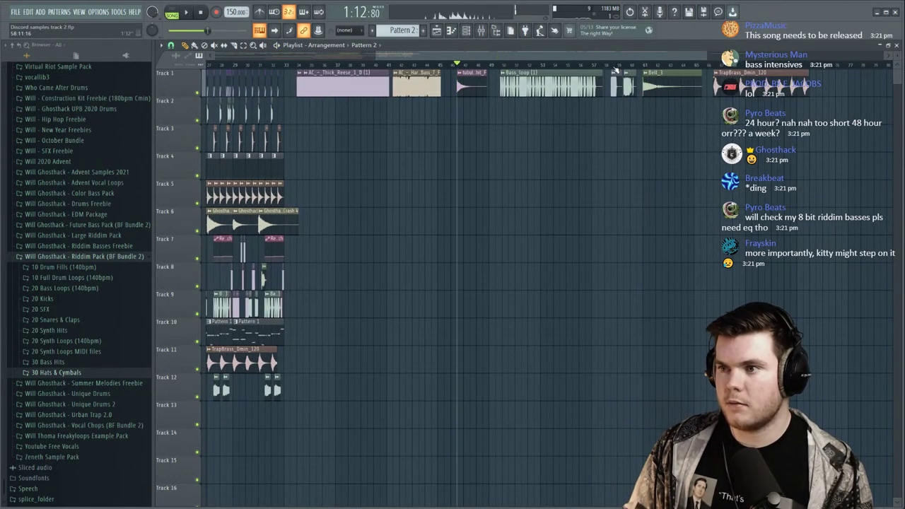
{"action": "left_click", "coordinate": [647, 65]}
Create Pattern 3 and load the Bell_3 sample from its audio clip into a new sampler channel in the Unsorted channel group.
{"action": "double_click", "coordinate": [652, 73]}
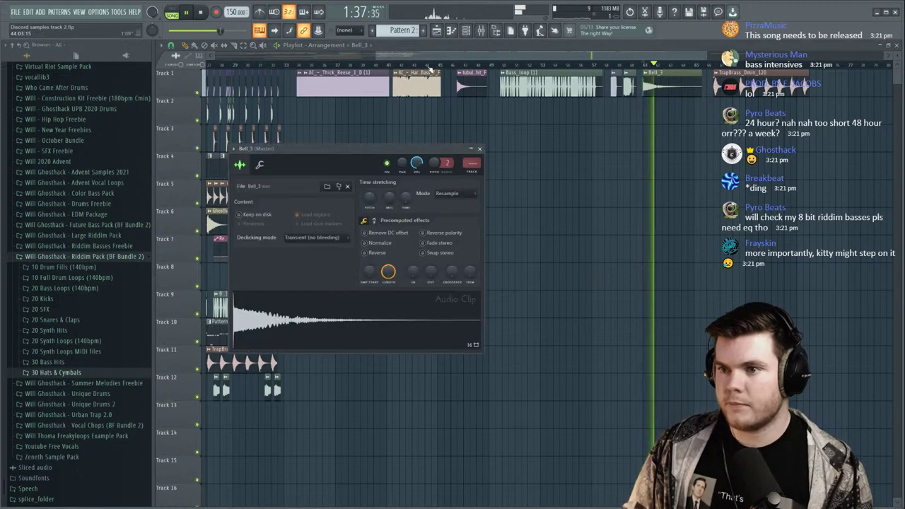
{"action": "left_click_drag", "start_coordinate": [424, 152], "coordinate": [589, 109]}
{"action": "left_click", "coordinate": [467, 30]}
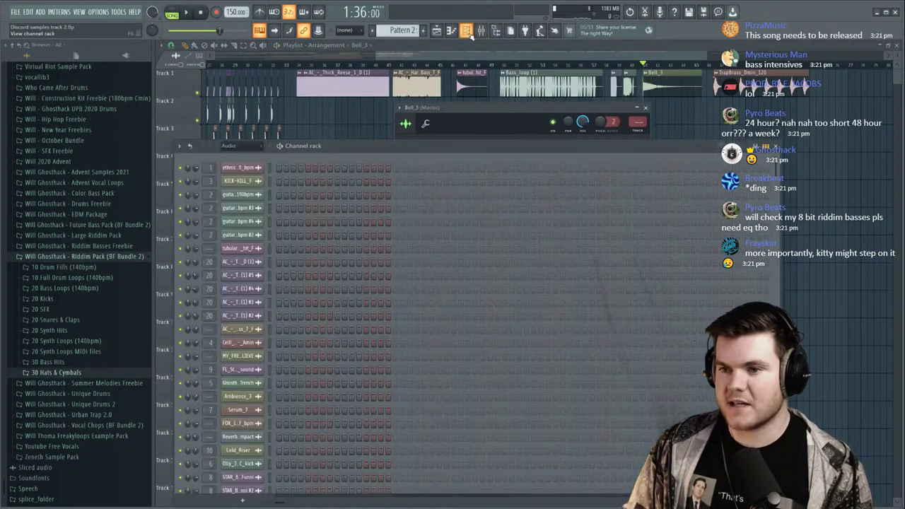
{"action": "left_click", "coordinate": [244, 145]}
{"action": "left_click", "coordinate": [238, 157]}
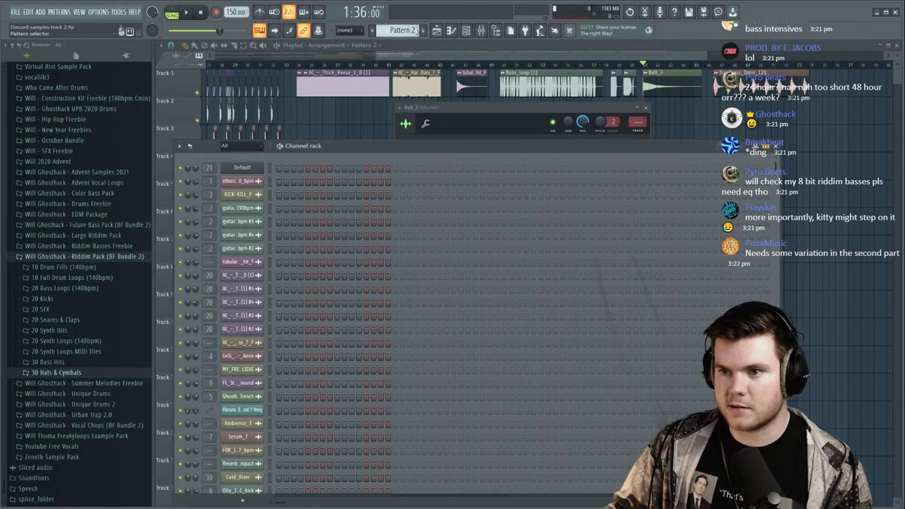
{"action": "left_click", "coordinate": [423, 32]}
{"action": "left_click", "coordinate": [244, 145]}
{"action": "left_click", "coordinate": [241, 175]}
{"action": "left_click_drag", "start_coordinate": [578, 111], "coordinate": [616, 106]}
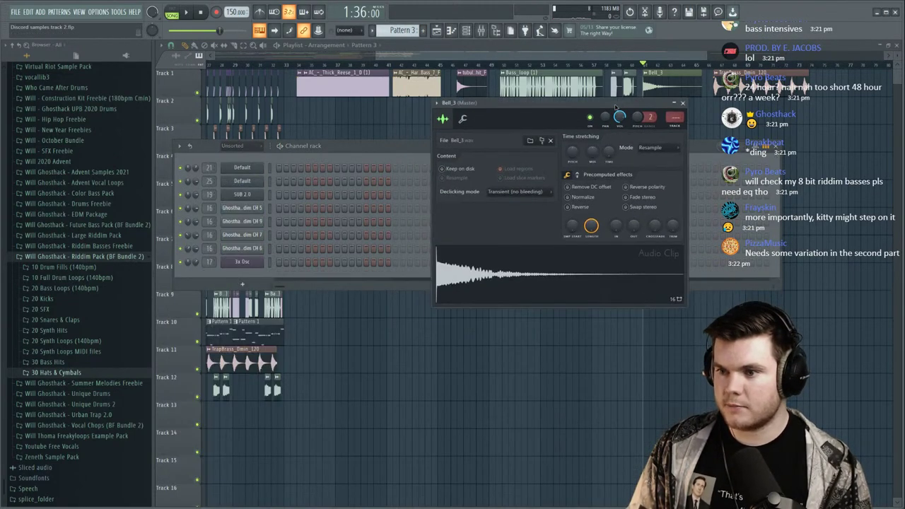
{"action": "left_click_drag", "start_coordinate": [478, 262], "coordinate": [246, 279]}
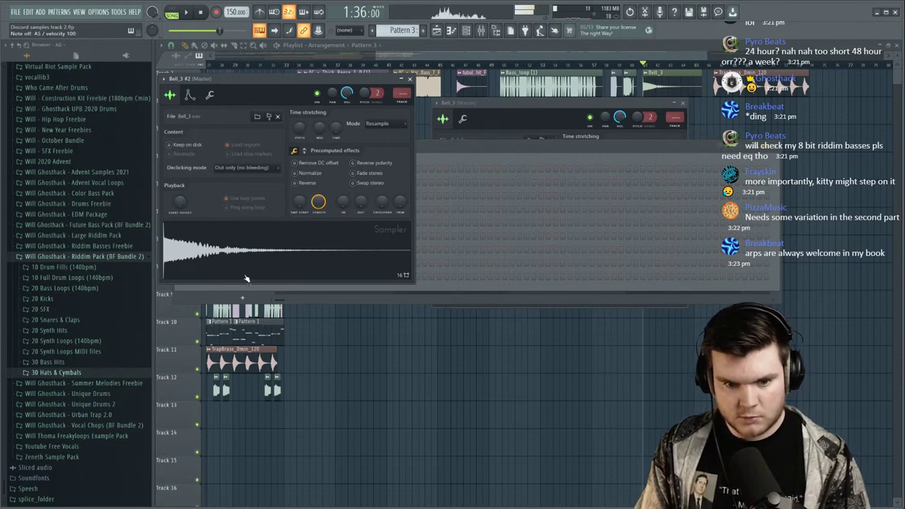
Enable the Bell_3 sampler's volume envelope with attack and release times at 0%, and compare it with the original clip.
{"action": "left_click", "coordinate": [190, 94]}
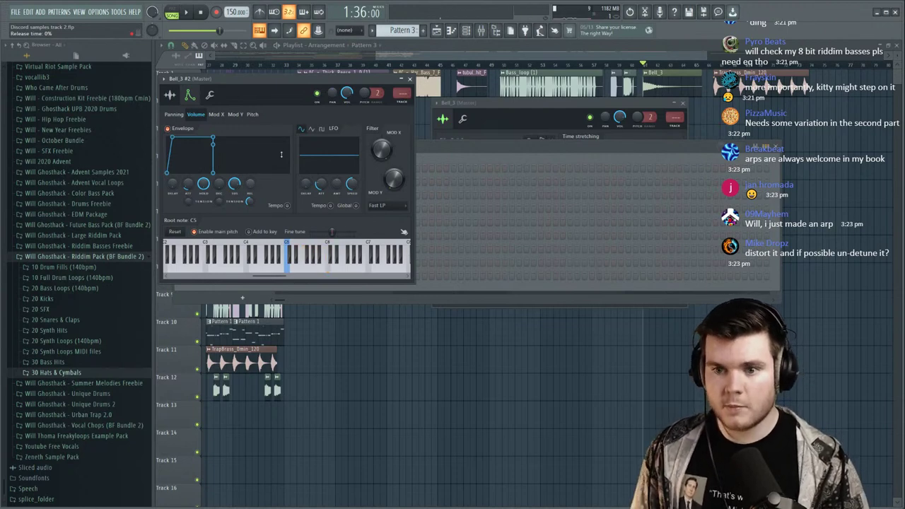
{"action": "left_click_drag", "start_coordinate": [188, 185], "coordinate": [188, 202]}
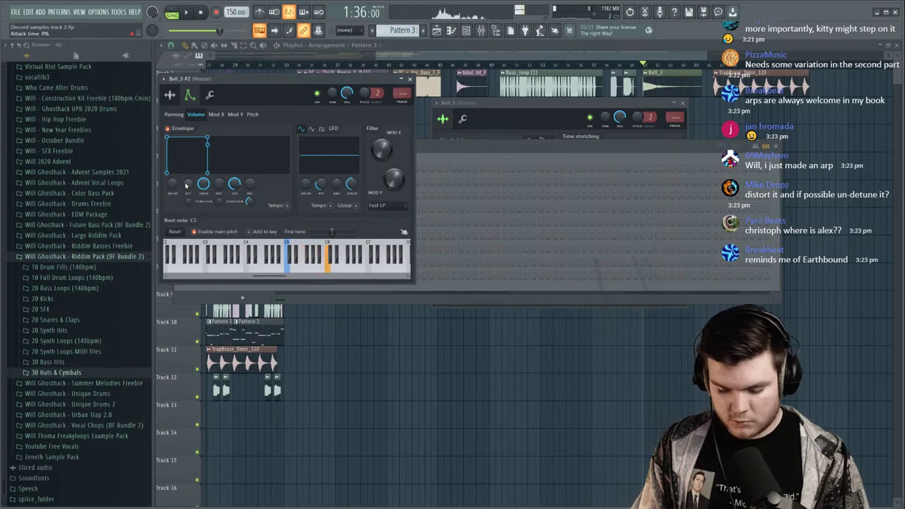
{"action": "key", "text": "space"}
{"action": "left_click", "coordinate": [410, 79]}
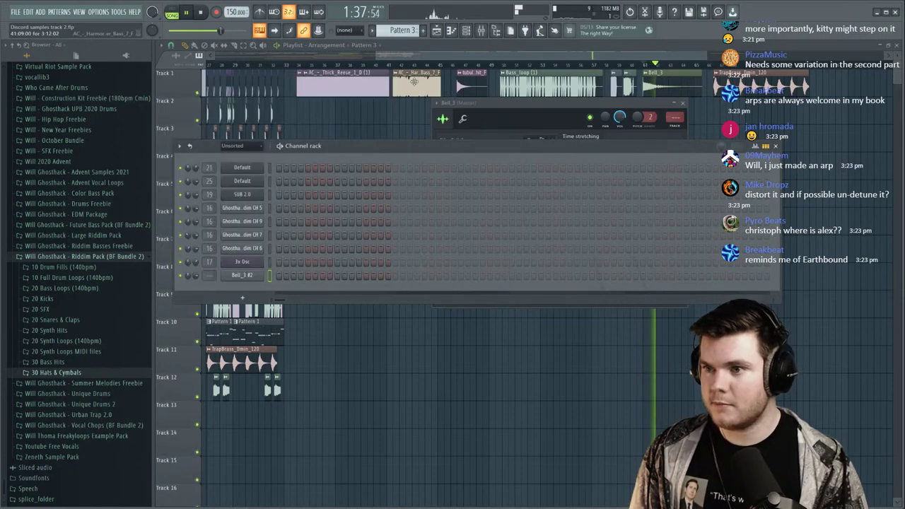
{"action": "key", "text": "space"}
Examine the 3x Osc bass notes of Pattern 1 in the piano roll as reference for the bell part.
{"action": "left_click", "coordinate": [363, 56]}
{"action": "left_click_drag", "start_coordinate": [442, 56], "coordinate": [334, 56]}
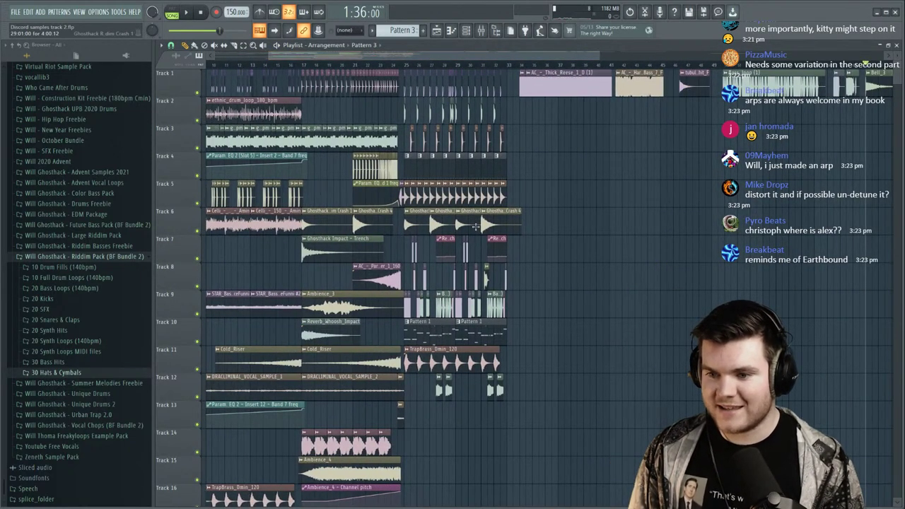
{"action": "scroll", "coordinate": [471, 66], "scroll_direction": "up", "scroll_amount": 3}
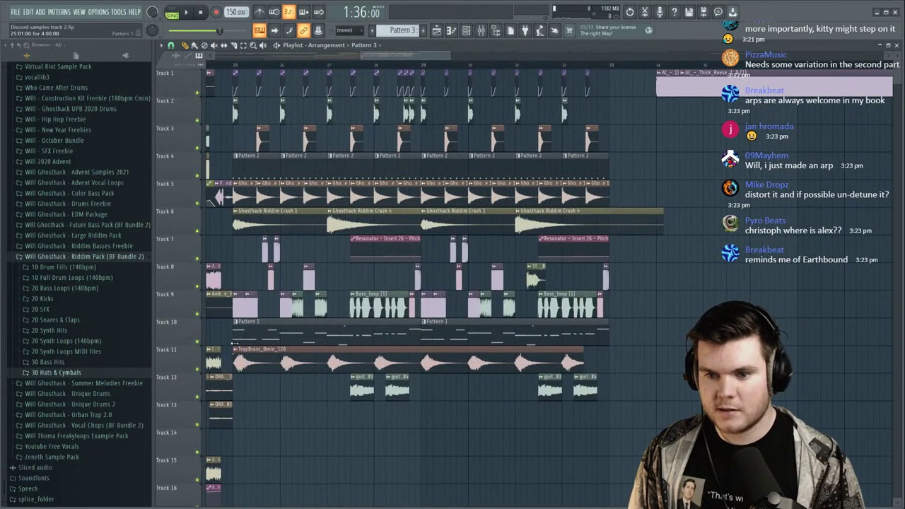
{"action": "double_click", "coordinate": [247, 333]}
{"action": "scroll", "coordinate": [362, 175], "scroll_direction": "down", "scroll_amount": 4}
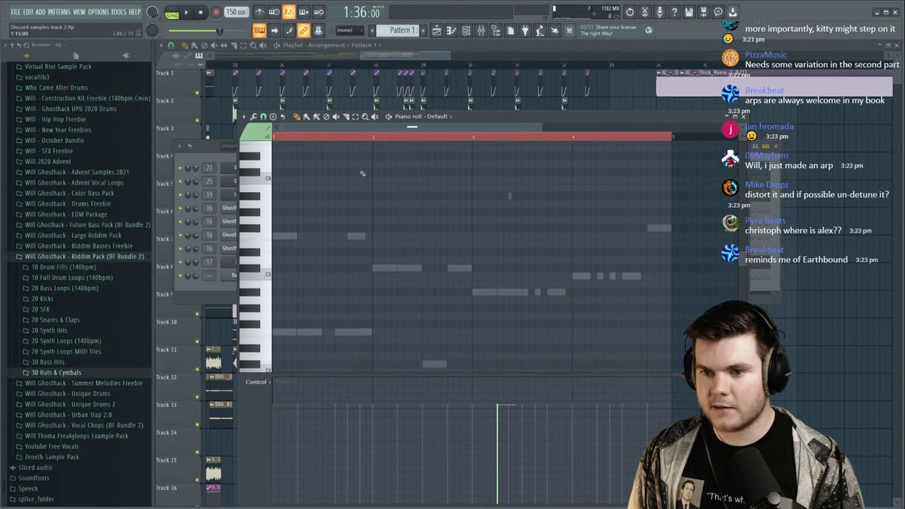
{"action": "left_click", "coordinate": [217, 285]}
{"action": "left_click", "coordinate": [328, 267]}
{"action": "scroll", "coordinate": [328, 268], "scroll_direction": "down", "scroll_amount": 2}
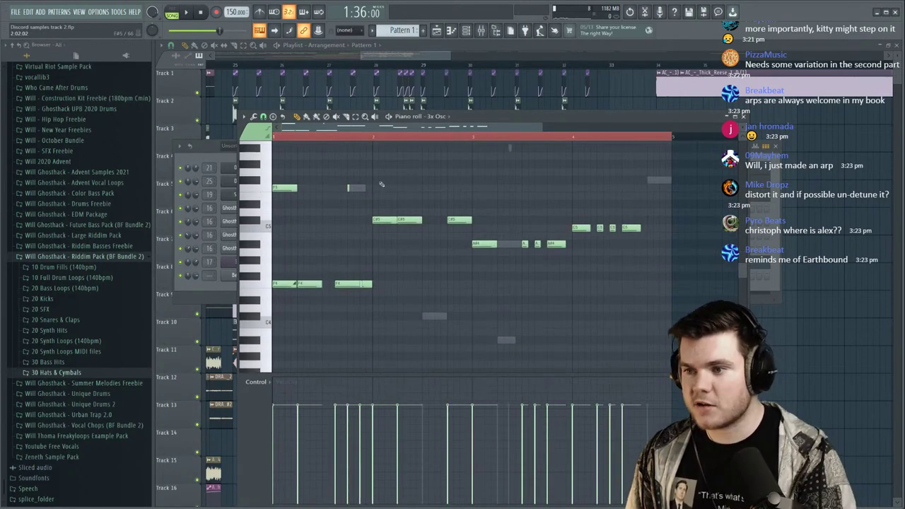
{"action": "left_click", "coordinate": [744, 117]}
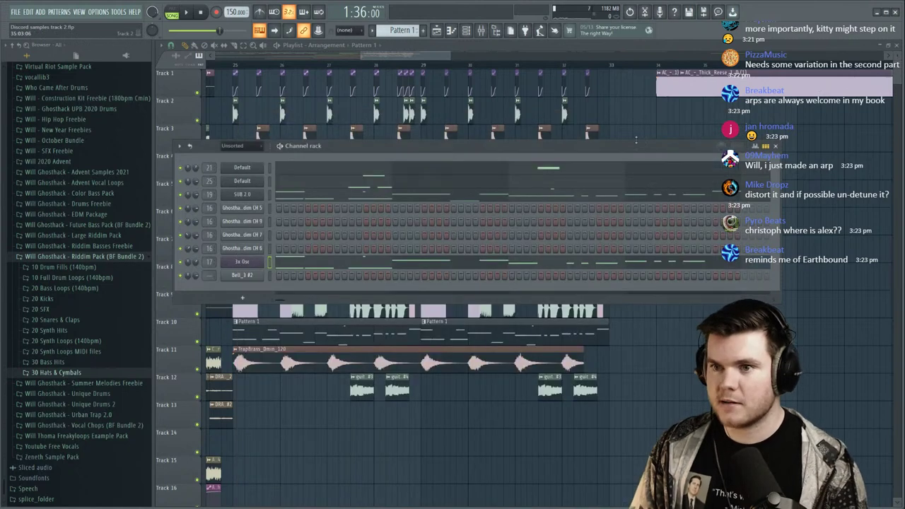
In Pattern 3, enter the bell notes F4, C#5, A#4 and C5 half a bar apart and play them.
{"action": "left_click", "coordinate": [423, 30]}
{"action": "key", "text": "Return"}
{"action": "right_click", "coordinate": [266, 275]}
{"action": "left_click", "coordinate": [275, 277]}
{"action": "left_click", "coordinate": [279, 284]}
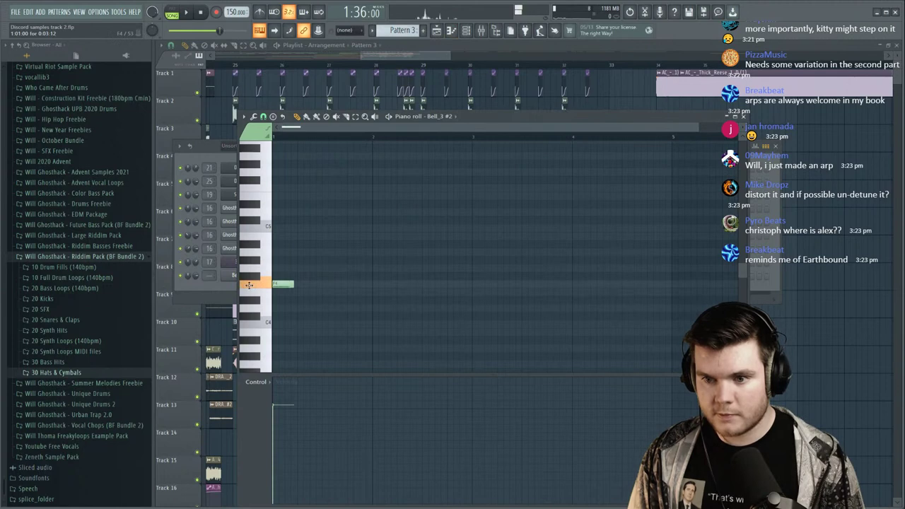
{"action": "left_click", "coordinate": [322, 219]}
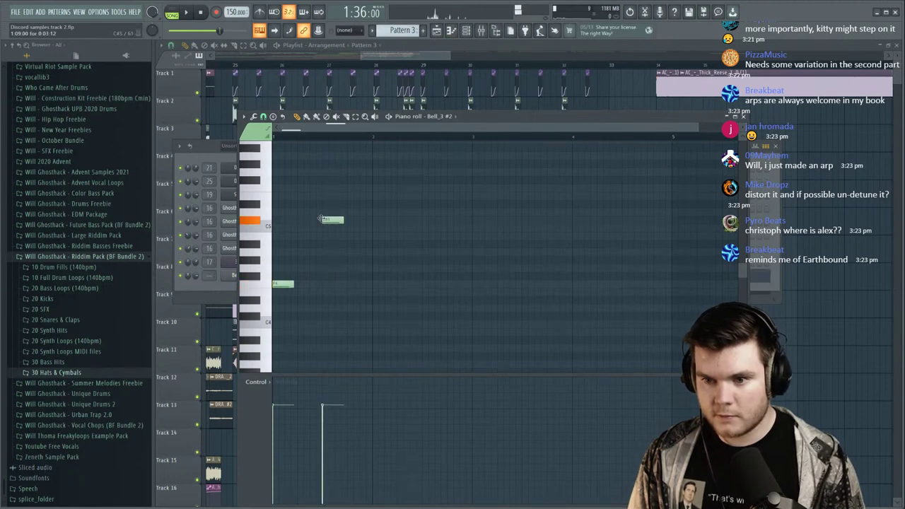
{"action": "left_click", "coordinate": [375, 259]}
{"action": "left_click_drag", "start_coordinate": [380, 259], "coordinate": [380, 242]}
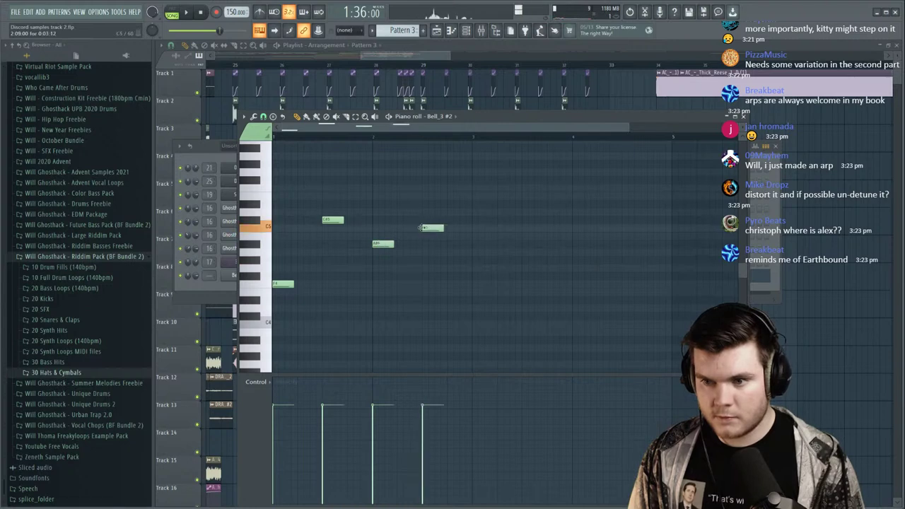
{"action": "key", "text": "space"}
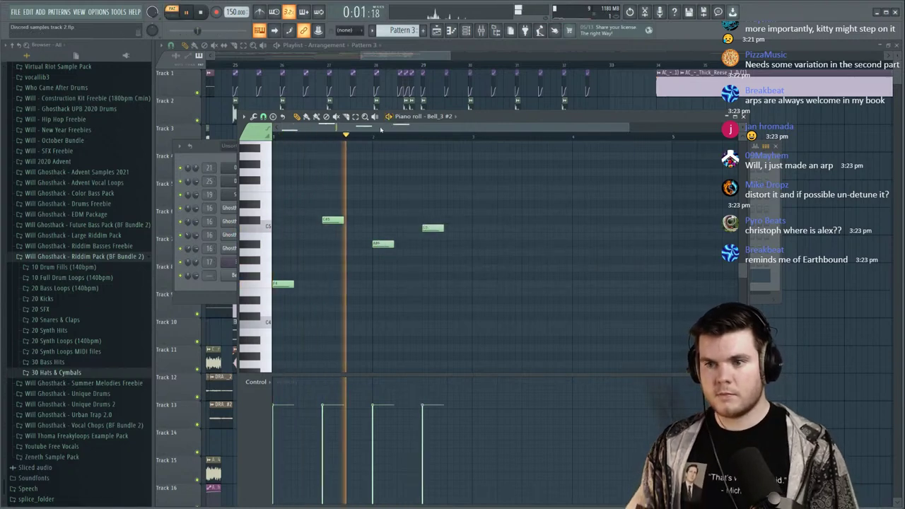
Stretch the four bell notes to one bar each so they fill four bars, and play the pattern.
{"action": "key", "text": "ctrl+a"}
{"action": "key", "text": "space"}
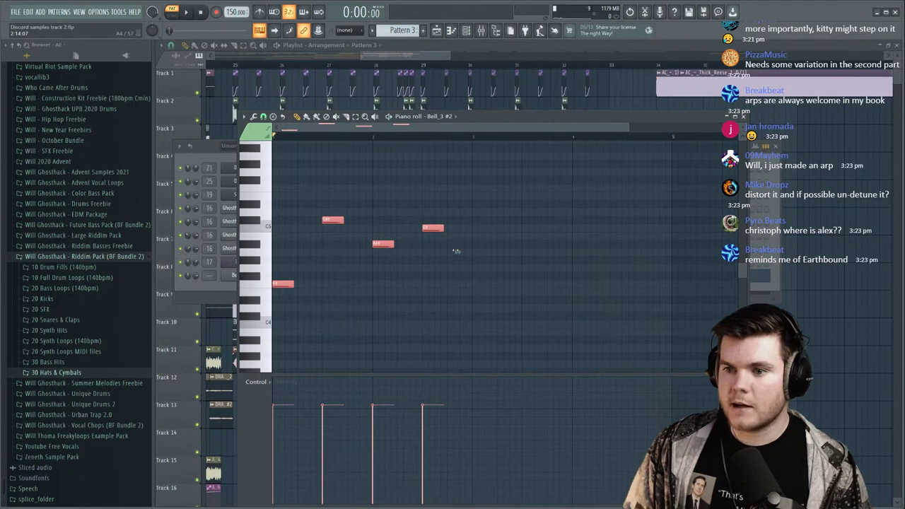
{"action": "left_click", "coordinate": [447, 298], "text": "ctrl"}
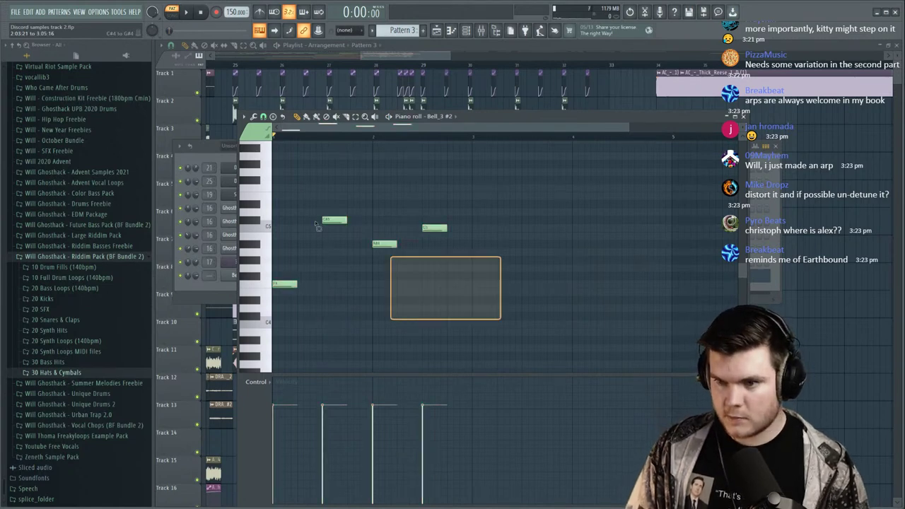
{"action": "left_click_drag", "start_coordinate": [421, 278], "coordinate": [273, 176]}
{"action": "left_click_drag", "start_coordinate": [398, 244], "coordinate": [684, 252]}
{"action": "key", "text": "space"}
{"action": "scroll", "coordinate": [453, 137], "scroll_direction": "down", "scroll_amount": 2}
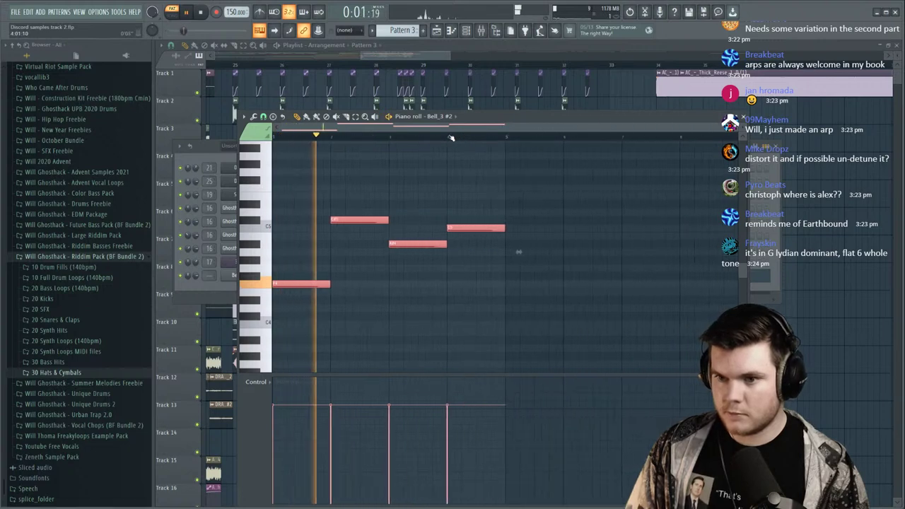
Place Pattern 3 on Track 14 from bar 25 and play the drop with it.
{"action": "left_click", "coordinate": [495, 45]}
{"action": "left_click", "coordinate": [276, 65]}
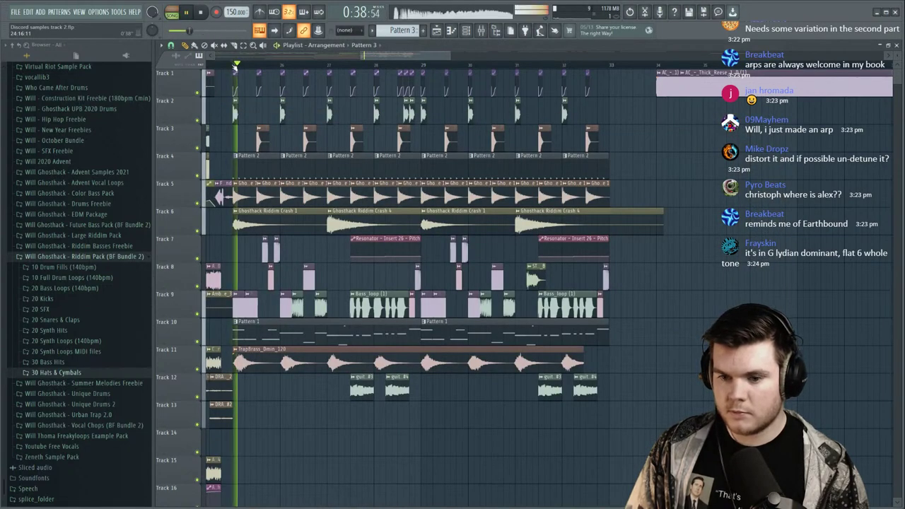
{"action": "left_click", "coordinate": [238, 444]}
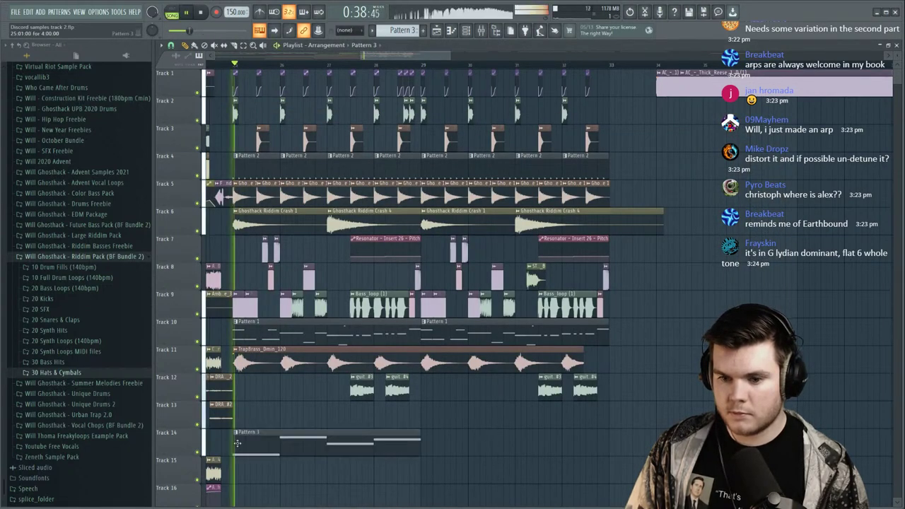
{"action": "left_click", "coordinate": [430, 440]}
Reopen Pattern 3's bell notes and copy all four up a fifth, starting on C5, then play the pattern alone.
{"action": "double_click", "coordinate": [385, 441]}
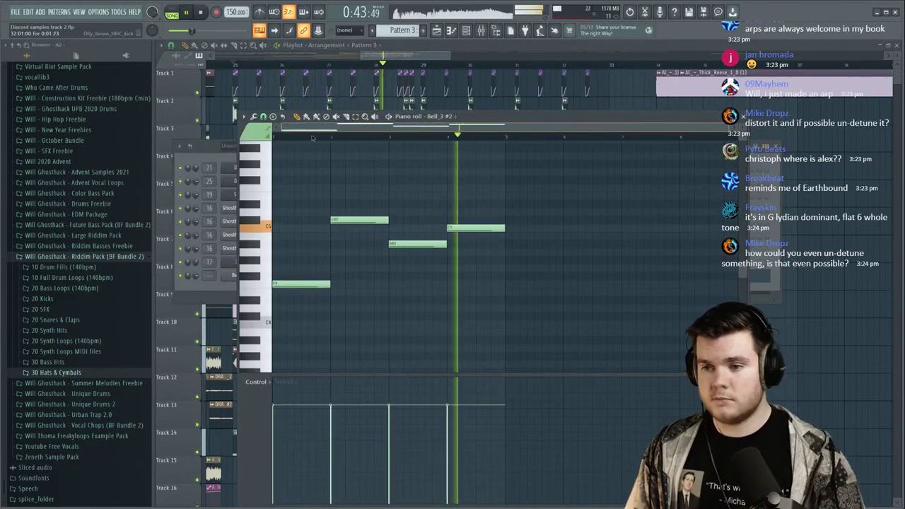
{"action": "key", "text": "space"}
{"action": "key", "text": "l"}
{"action": "key", "text": "space"}
{"action": "scroll", "coordinate": [316, 136], "scroll_direction": "up", "scroll_amount": 3}
{"action": "left_click_drag", "start_coordinate": [666, 327], "coordinate": [312, 207]}
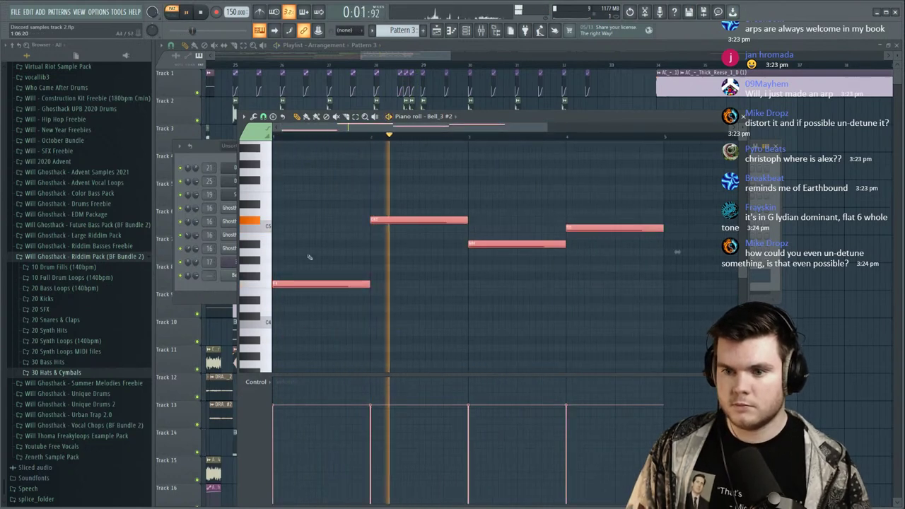
{"action": "key", "text": "space"}
{"action": "left_click_drag", "start_coordinate": [294, 283], "coordinate": [288, 235]}
{"action": "key", "text": "space"}
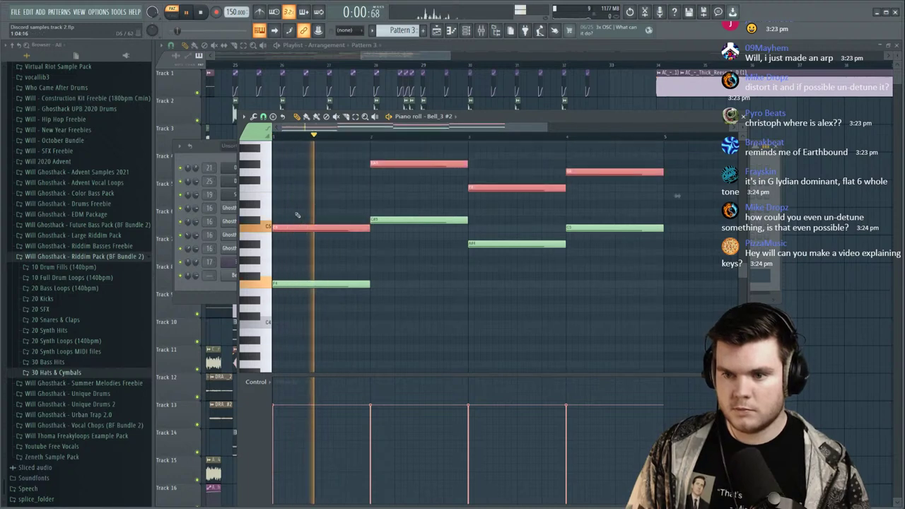
Select the four lowest bell notes and copy them up an octave to complete three-note chords.
{"action": "scroll", "coordinate": [301, 219], "scroll_direction": "up", "scroll_amount": 2}
{"action": "scroll", "coordinate": [329, 138], "scroll_direction": "down", "scroll_amount": 2}
{"action": "left_click", "coordinate": [415, 163]}
{"action": "right_click", "coordinate": [417, 165]}
{"action": "scroll", "coordinate": [428, 189], "scroll_direction": "up", "scroll_amount": 2}
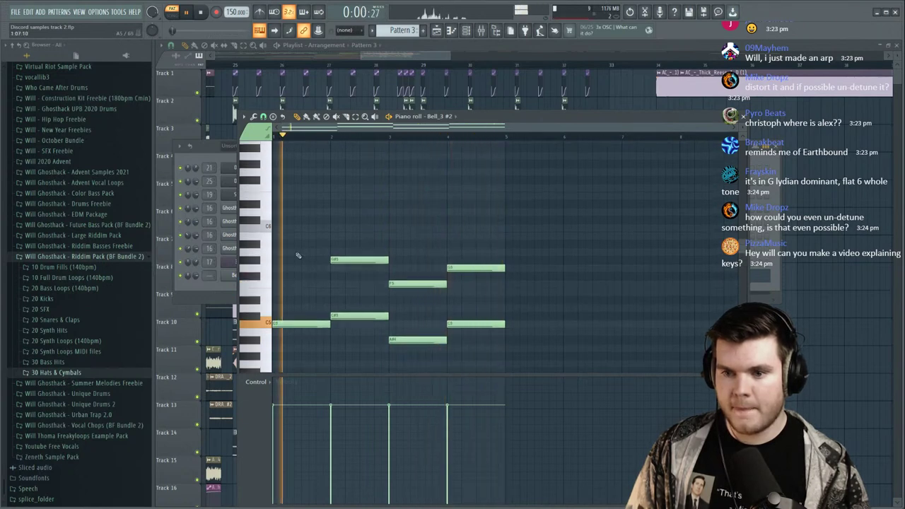
{"action": "scroll", "coordinate": [360, 248], "scroll_direction": "down", "scroll_amount": 3}
{"action": "left_click_drag", "start_coordinate": [348, 256], "coordinate": [349, 259]}
{"action": "left_click_drag", "start_coordinate": [406, 256], "coordinate": [406, 277]}
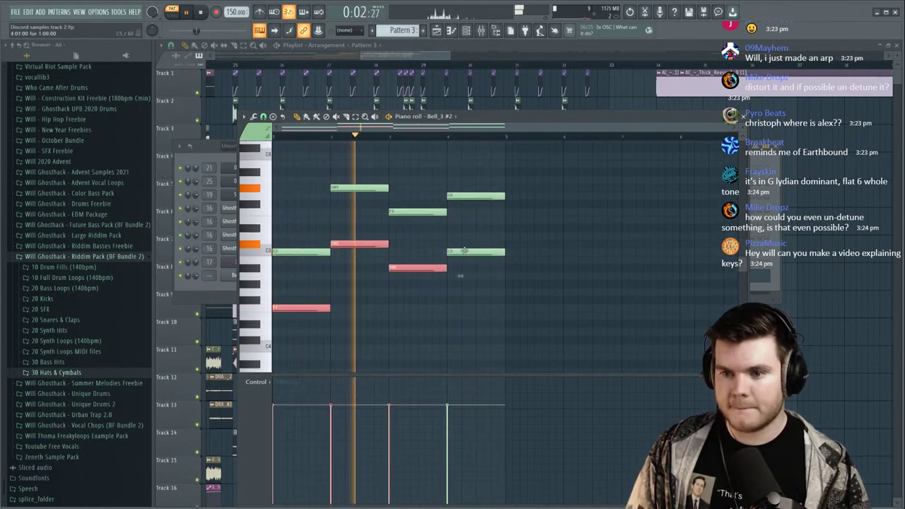
{"action": "left_click_drag", "start_coordinate": [458, 240], "coordinate": [458, 266]}
{"action": "scroll", "coordinate": [457, 283], "scroll_direction": "up", "scroll_amount": 1}
{"action": "left_click_drag", "start_coordinate": [303, 330], "coordinate": [293, 233]}
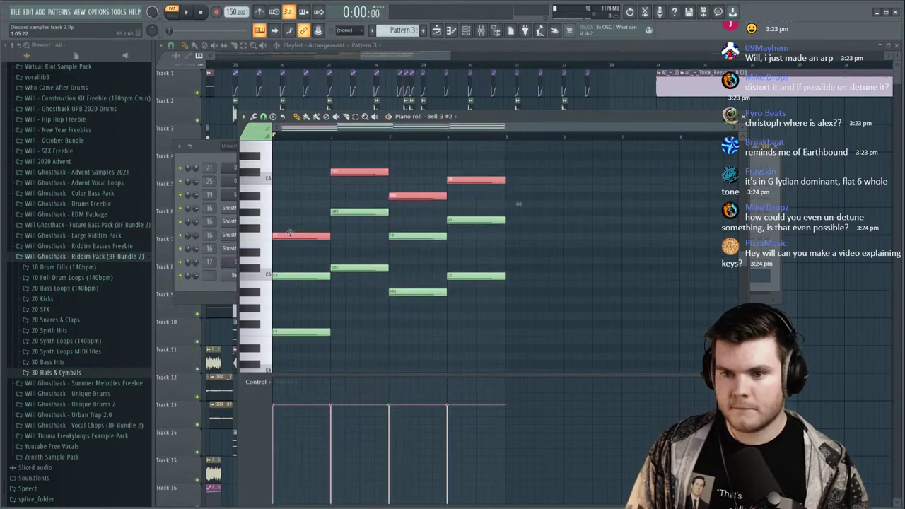
Lower the top note of the second chord to F5 and play the chord progression.
{"action": "left_click", "coordinate": [366, 241], "text": "ctrl"}
{"action": "left_click_drag", "start_coordinate": [363, 174], "coordinate": [358, 246]}
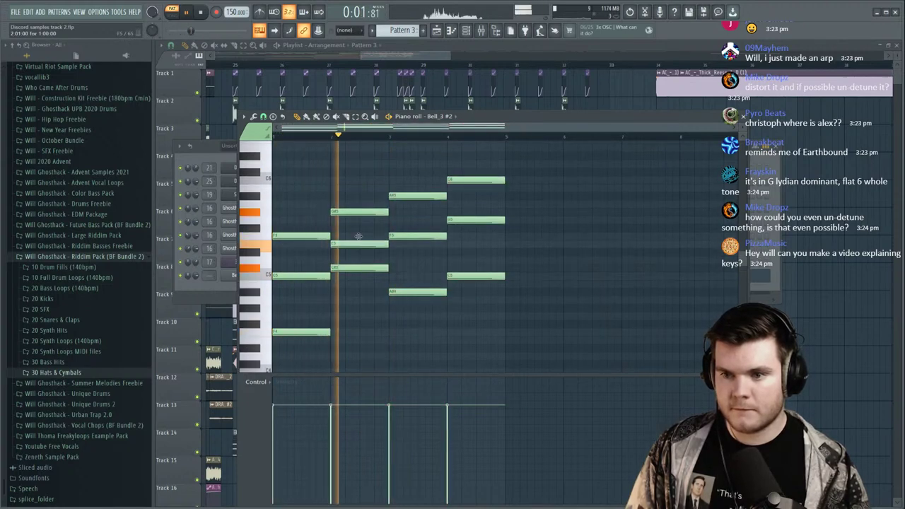
{"action": "left_click", "coordinate": [368, 348]}
{"action": "right_click", "coordinate": [368, 348]}
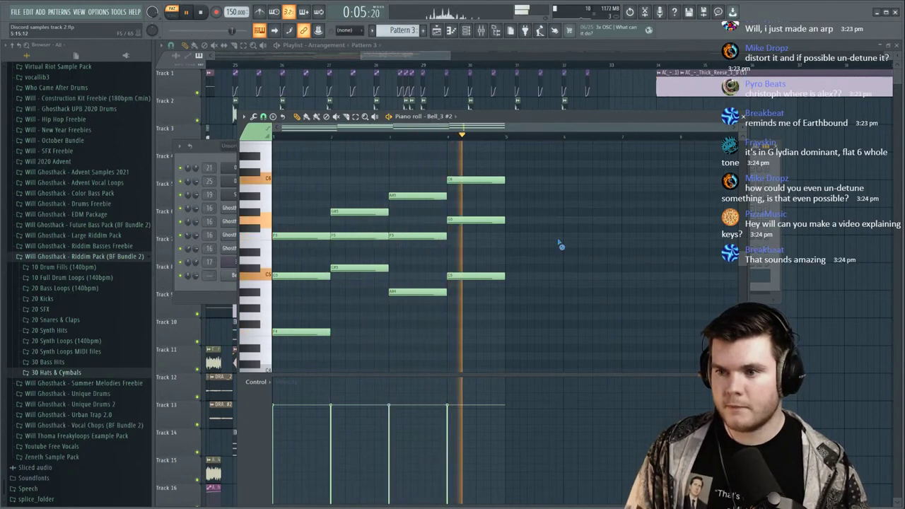
Duplicate the four bell chords from bars 1 to 4 into bars 5 to 8.
{"action": "left_click_drag", "start_coordinate": [548, 328], "coordinate": [241, 164]}
{"action": "left_click_drag", "start_coordinate": [543, 368], "coordinate": [244, 135]}
{"action": "left_click_drag", "start_coordinate": [365, 288], "coordinate": [598, 287]}
{"action": "scroll", "coordinate": [453, 138], "scroll_direction": "down", "scroll_amount": 2}
{"action": "key", "text": "space"}
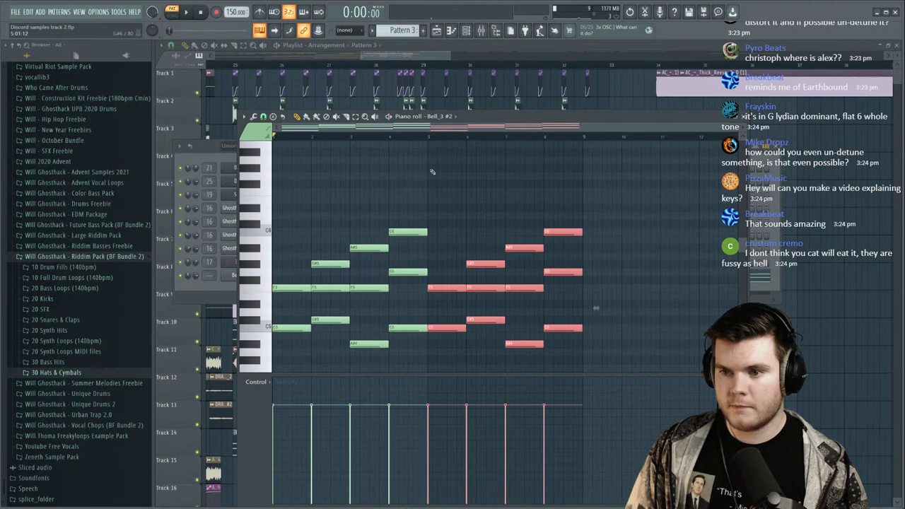
Remove the C6 from the bar 4 chord, add an E5 to it, and play the change from bar 3.
{"action": "scroll", "coordinate": [428, 169], "scroll_direction": "up", "scroll_amount": 1}
{"action": "key", "text": "space"}
{"action": "scroll", "coordinate": [414, 172], "scroll_direction": "down", "scroll_amount": 3}
{"action": "left_click", "coordinate": [356, 137]}
{"action": "scroll", "coordinate": [391, 139], "scroll_direction": "up", "scroll_amount": 1}
{"action": "scroll", "coordinate": [391, 139], "scroll_direction": "up", "scroll_amount": 2}
{"action": "left_click_drag", "start_coordinate": [415, 185], "coordinate": [413, 211]}
{"action": "right_click", "coordinate": [414, 211]}
{"action": "key", "text": "space"}
{"action": "key", "text": "space"}
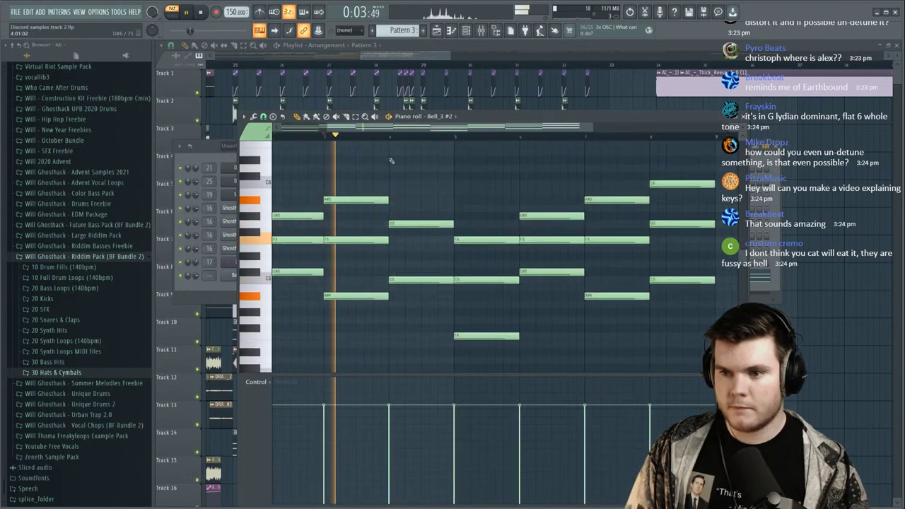
{"action": "key", "text": "space"}
{"action": "left_click", "coordinate": [392, 249]}
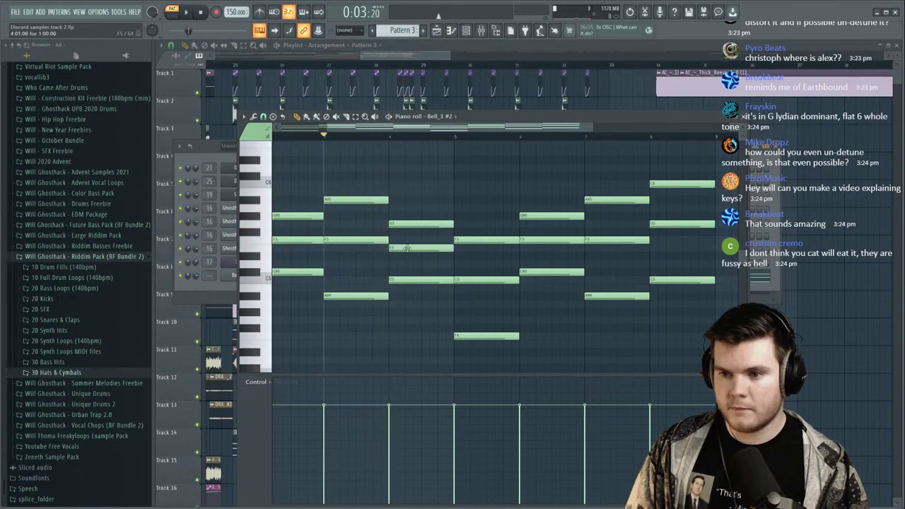
{"action": "key", "text": "space"}
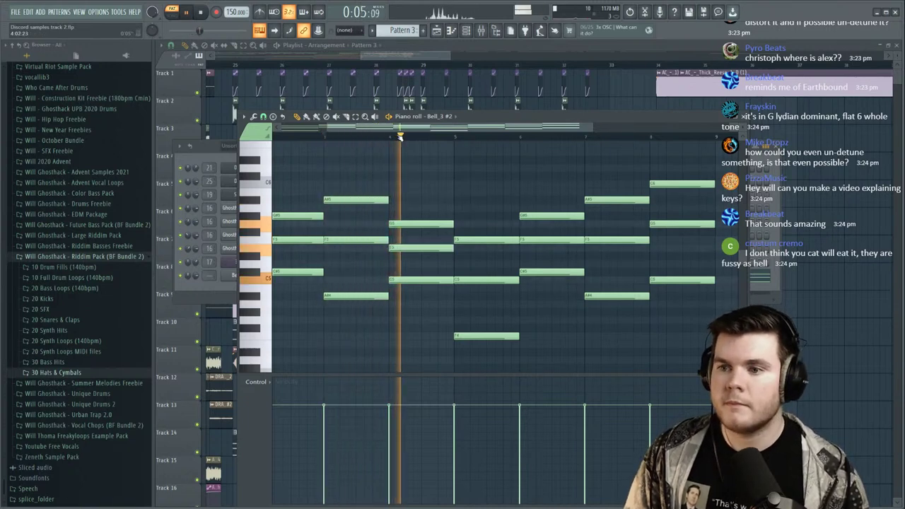
Compare the bar 8 chord with the revised bar 4 chord by playing it, and replay the pattern from the start.
{"action": "scroll", "coordinate": [399, 133], "scroll_direction": "down", "scroll_amount": 2}
{"action": "key", "text": "space"}
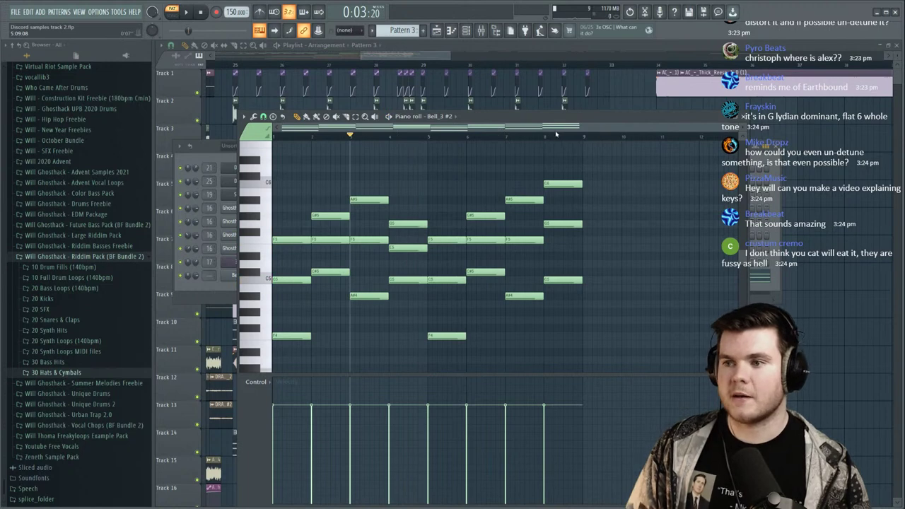
{"action": "left_click", "coordinate": [548, 135]}
{"action": "key", "text": "space"}
{"action": "key", "text": "space"}
{"action": "left_click_drag", "start_coordinate": [547, 137], "coordinate": [90, 150]}
{"action": "key", "text": "space"}
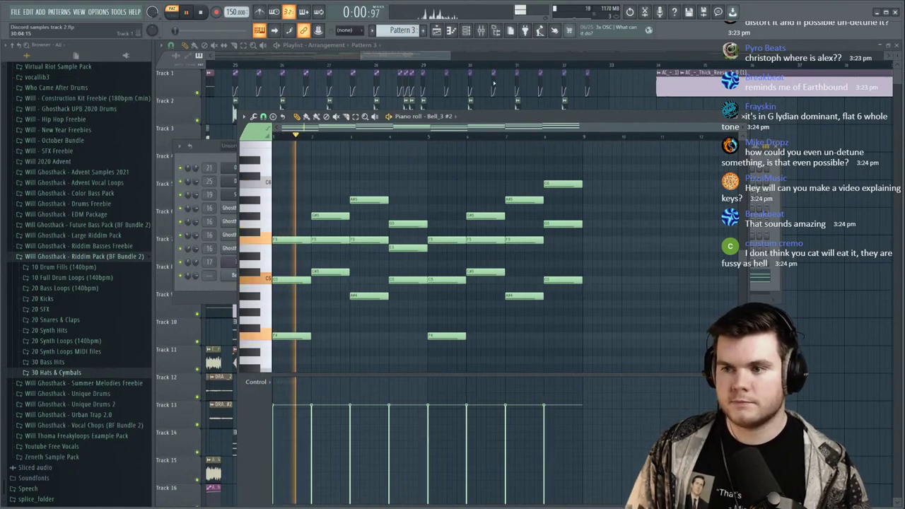
Close the piano roll and open the miscellaneous functions of the Bell_3 #2 channel.
{"action": "left_click", "coordinate": [742, 117]}
{"action": "left_click", "coordinate": [242, 275]}
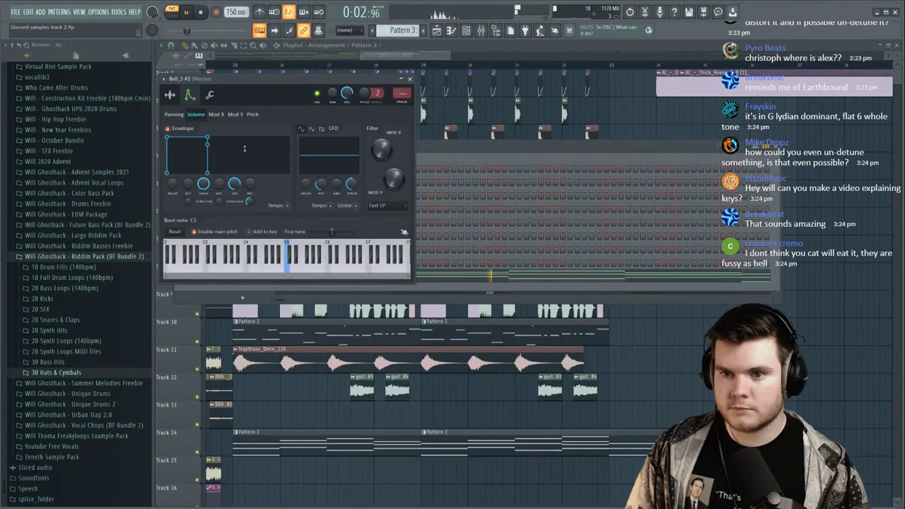
{"action": "left_click", "coordinate": [210, 95]}
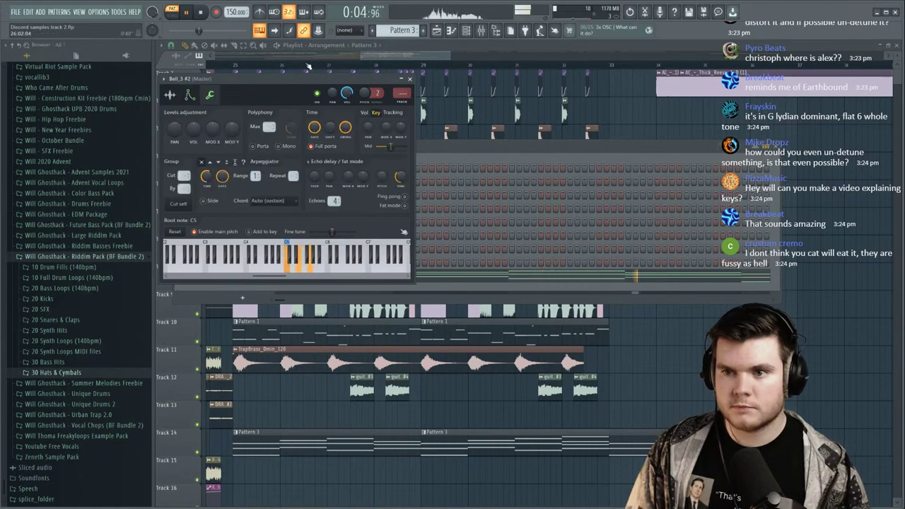
Stop playback and remove the second Pattern 3 clip on Track 14, leaving the clip that starts at bar 25.
{"action": "left_click", "coordinate": [386, 65]}
{"action": "key", "text": "space"}
{"action": "scroll", "coordinate": [386, 65], "scroll_direction": "down", "scroll_amount": 4}
{"action": "scroll", "coordinate": [495, 321], "scroll_direction": "down", "scroll_amount": 3}
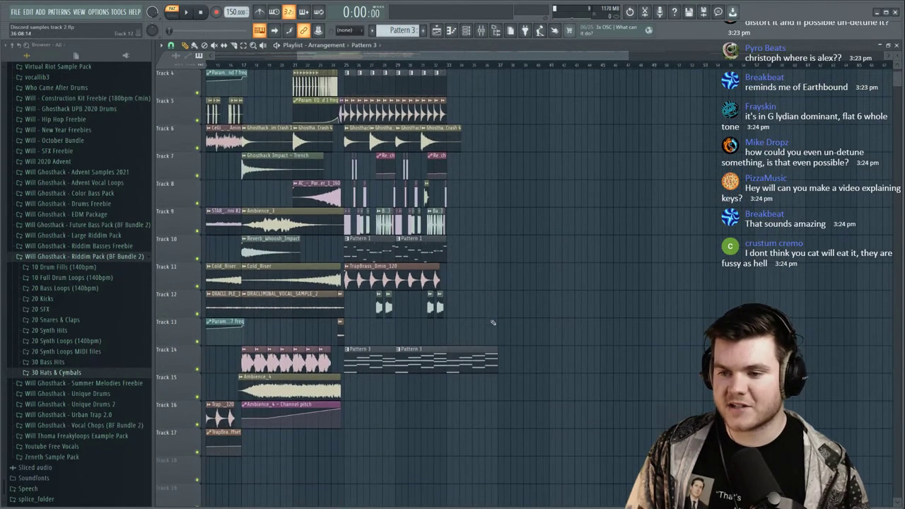
{"action": "scroll", "coordinate": [286, 65], "scroll_direction": "up", "scroll_amount": 2}
Place Pattern 3 on Track 18 from bar 9, play it with the arrangement, and delete the clip.
{"action": "left_click", "coordinate": [310, 65]}
{"action": "key", "text": "space"}
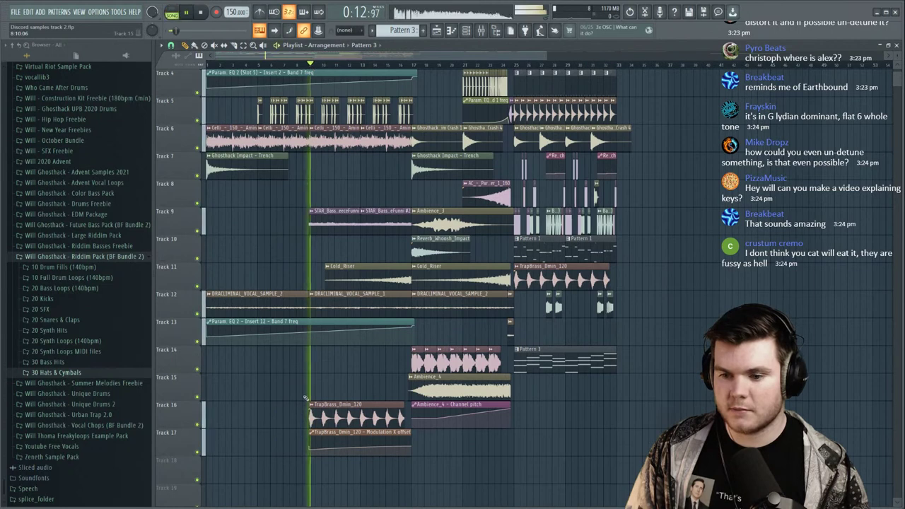
{"action": "left_click", "coordinate": [317, 473]}
{"action": "key", "text": "space"}
{"action": "key", "text": "space"}
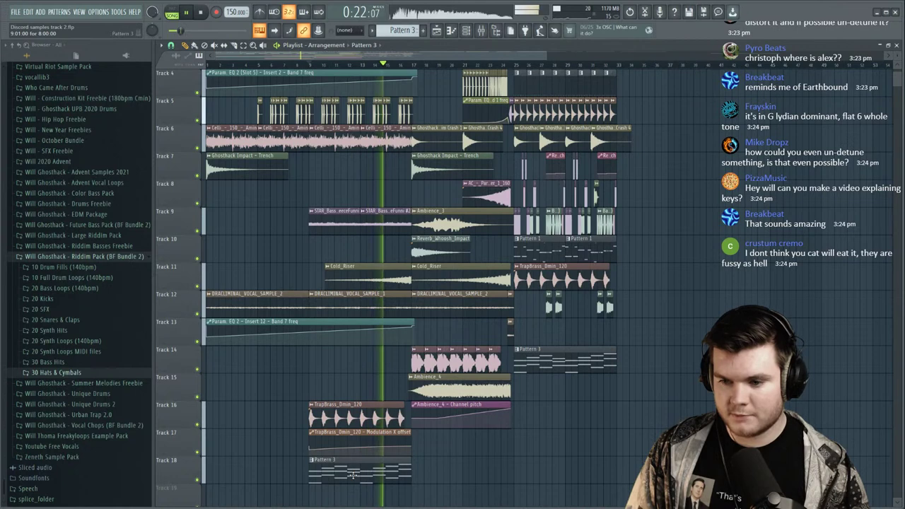
{"action": "key", "text": "space"}
{"action": "right_click", "coordinate": [353, 476]}
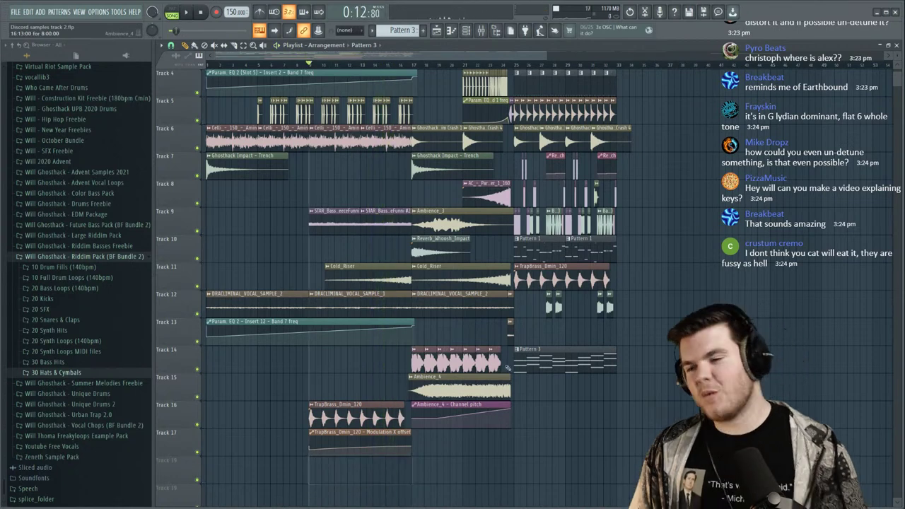
Set the Bell_3 #2 arpeggiator to the upward direction with a range of 2 and play Pattern 3 alone.
{"action": "double_click", "coordinate": [589, 352]}
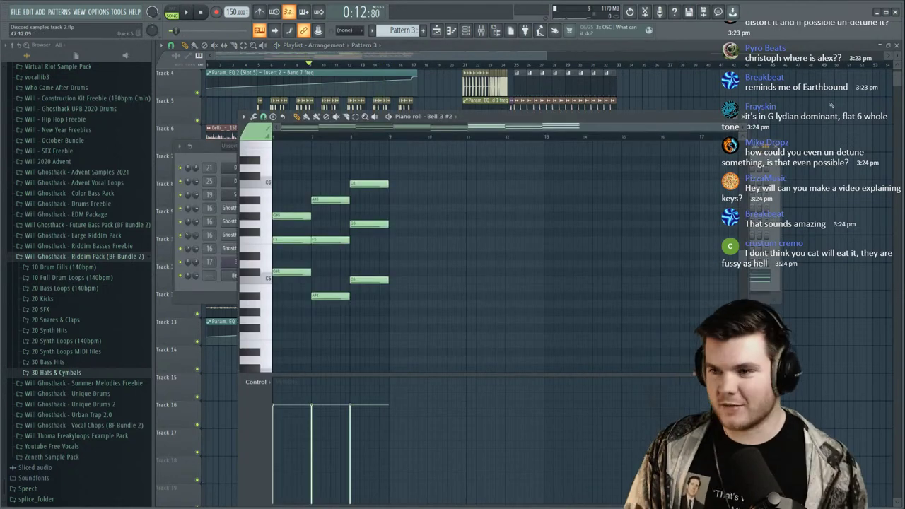
{"action": "left_click", "coordinate": [744, 116]}
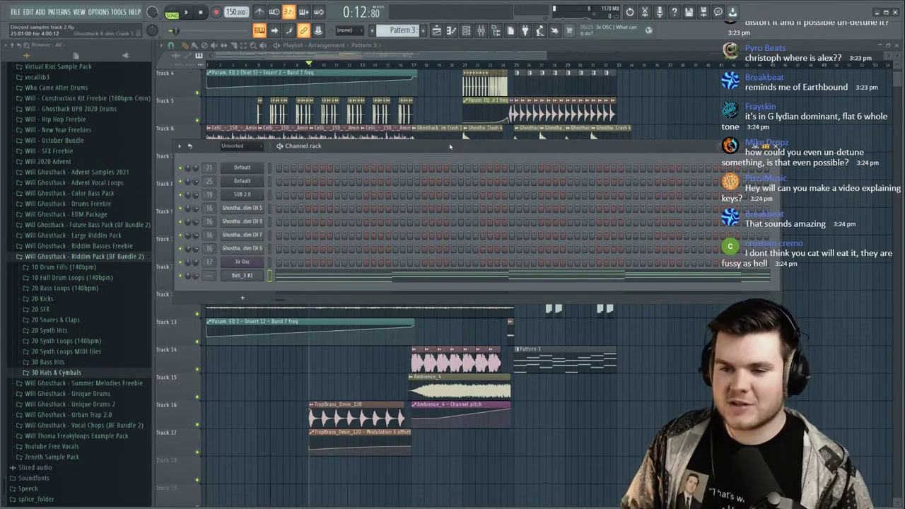
{"action": "left_click", "coordinate": [251, 275]}
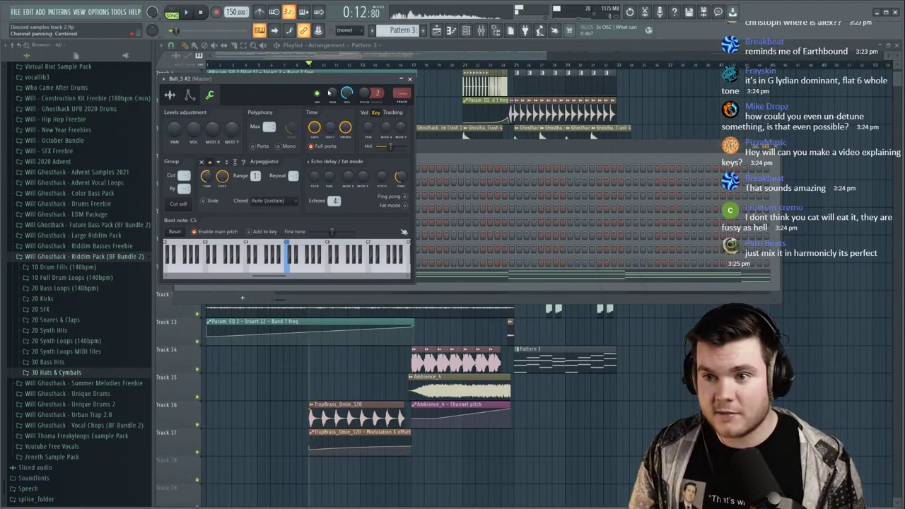
{"action": "left_click_drag", "start_coordinate": [328, 93], "coordinate": [336, 91]}
{"action": "left_click", "coordinate": [428, 158]}
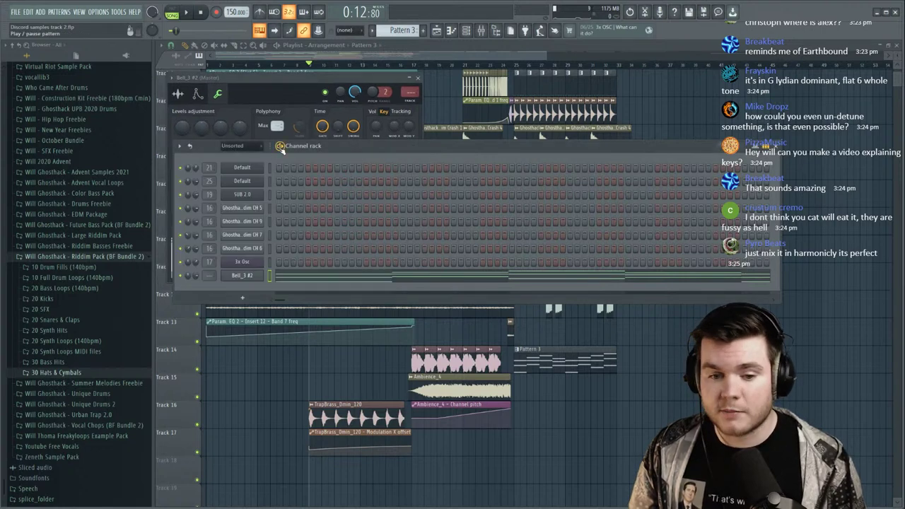
{"action": "left_click", "coordinate": [281, 146]}
{"action": "left_click_drag", "start_coordinate": [315, 79], "coordinate": [330, 78]}
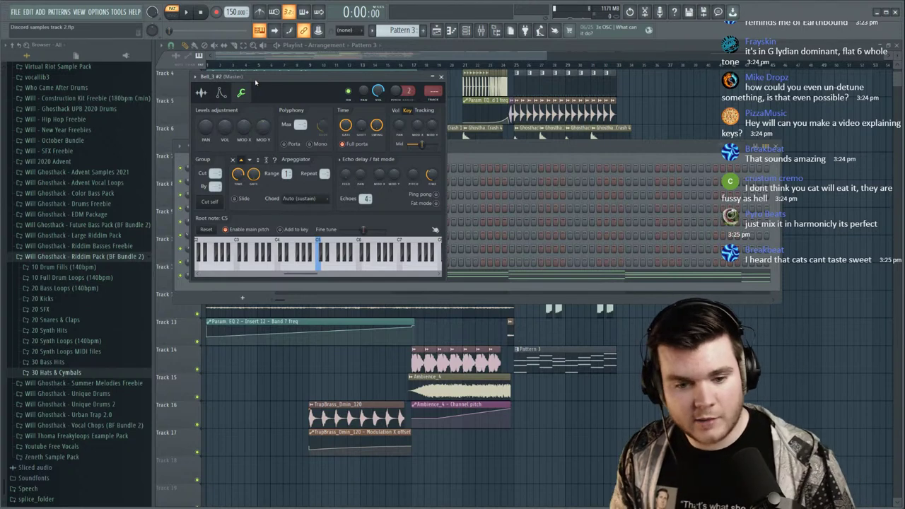
{"action": "key", "text": "space"}
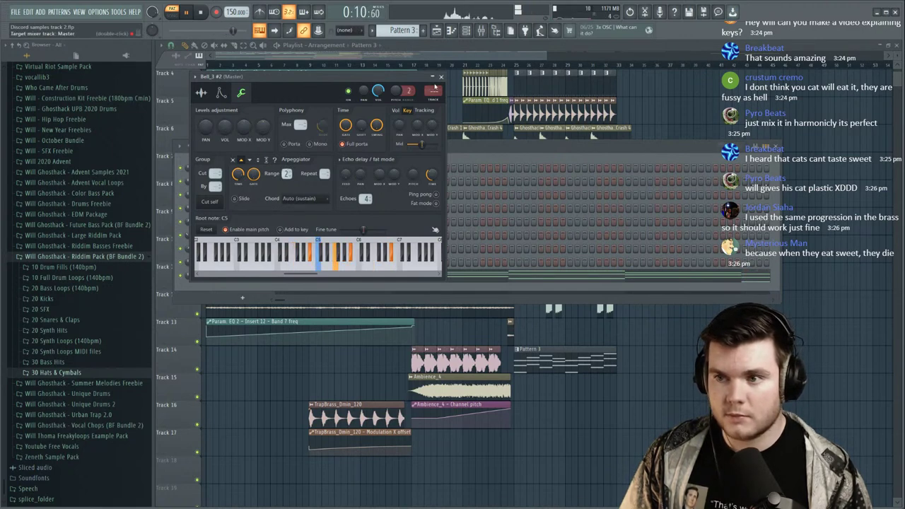
Close the bell's channel settings and route Bell_3 #2 to mixer track 18.
{"action": "left_click", "coordinate": [440, 77]}
{"action": "double_click", "coordinate": [210, 276]}
{"action": "key", "text": "space"}
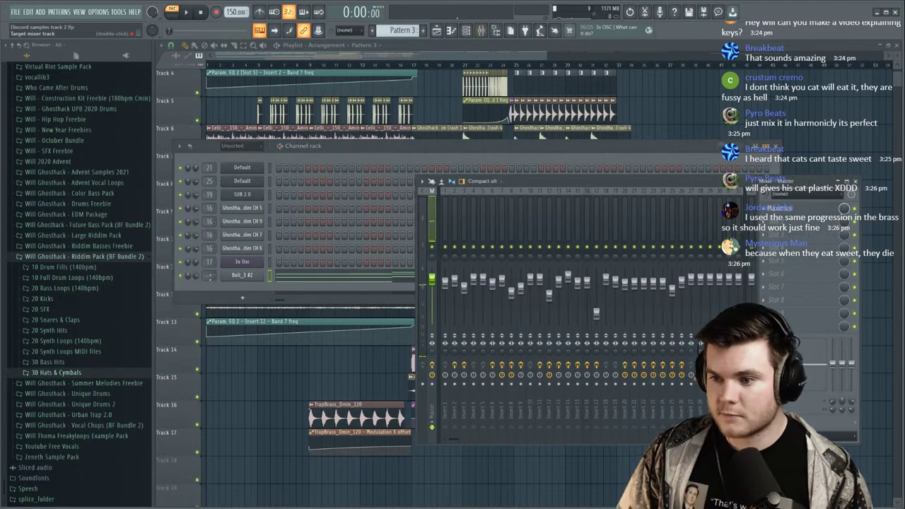
{"action": "scroll", "coordinate": [210, 276], "scroll_direction": "up", "scroll_amount": 20}
{"action": "scroll", "coordinate": [211, 276], "scroll_direction": "down", "scroll_amount": 8}
{"action": "scroll", "coordinate": [210, 275], "scroll_direction": "down", "scroll_amount": 2}
{"action": "key", "text": "space"}
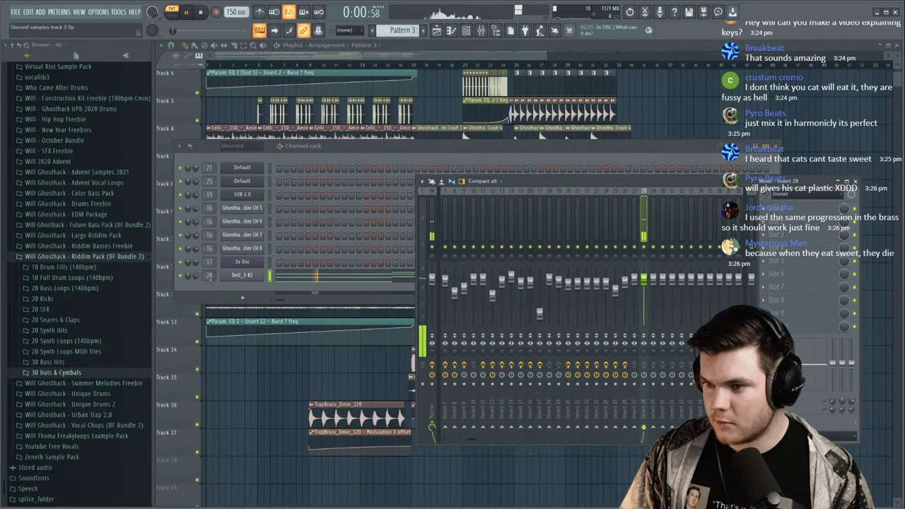
{"action": "scroll", "coordinate": [210, 275], "scroll_direction": "down", "scroll_amount": 10}
{"action": "key", "text": "space"}
Load Waves Tune Real-Time Stereo in the first effect slot of mixer track 18 while the pattern plays.
{"action": "left_click", "coordinate": [764, 215]}
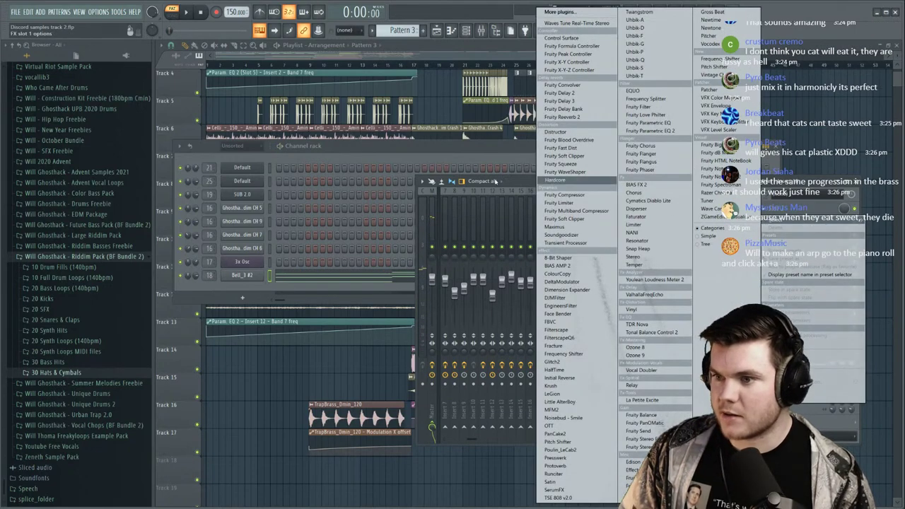
{"action": "left_click", "coordinate": [875, 196]}
{"action": "key", "text": "space"}
{"action": "left_click", "coordinate": [781, 209]}
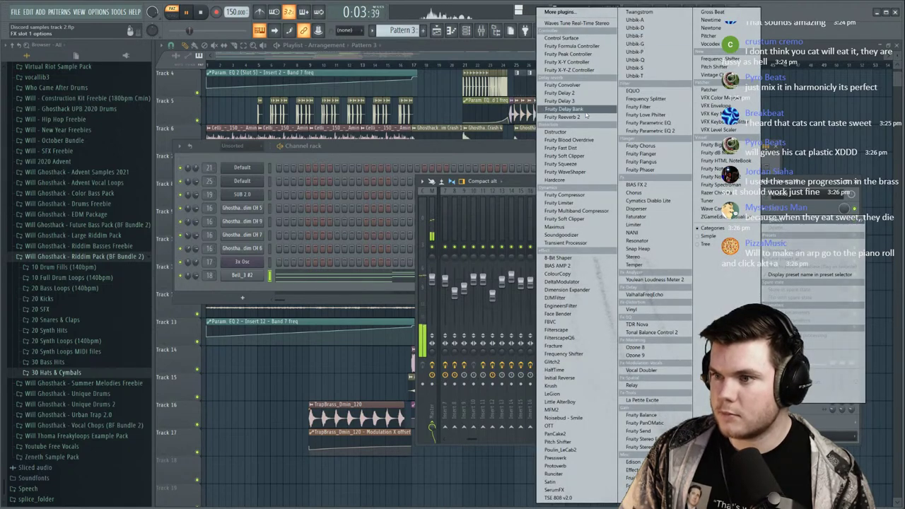
{"action": "left_click", "coordinate": [597, 23]}
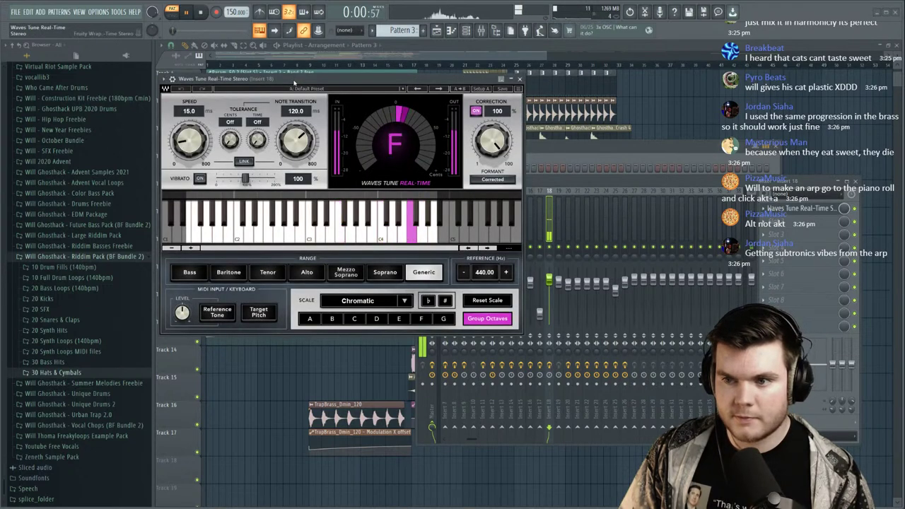
Set Waves Tune to the Soprano range with speed and note transition at 0.1 ms, and close it.
{"action": "left_click_drag", "start_coordinate": [294, 81], "coordinate": [346, 119]}
{"action": "key", "text": "space"}
{"action": "left_click", "coordinate": [437, 309]}
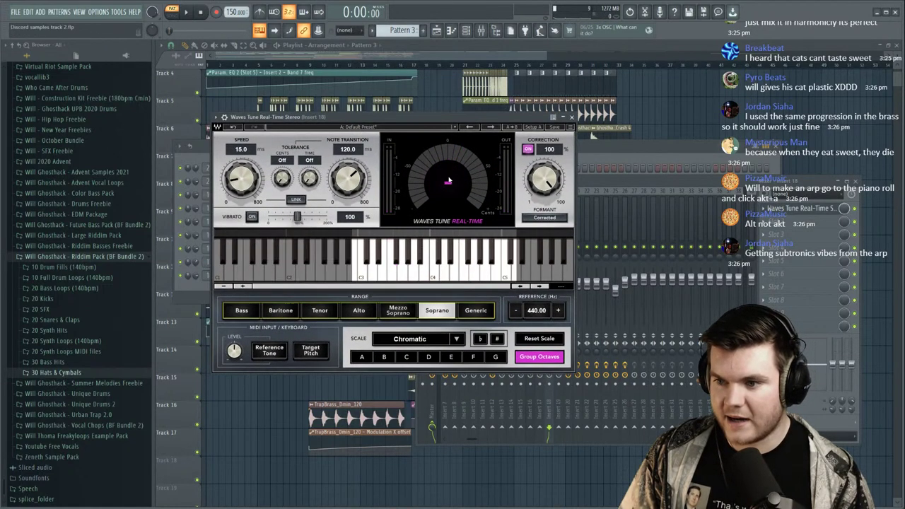
{"action": "key", "text": "space"}
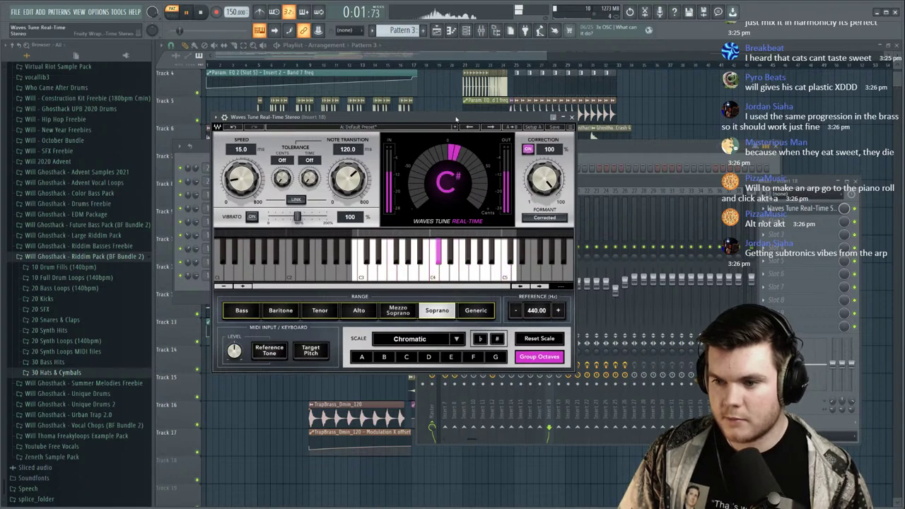
{"action": "left_click_drag", "start_coordinate": [242, 179], "coordinate": [242, 219]}
{"action": "left_click_drag", "start_coordinate": [348, 179], "coordinate": [348, 241]}
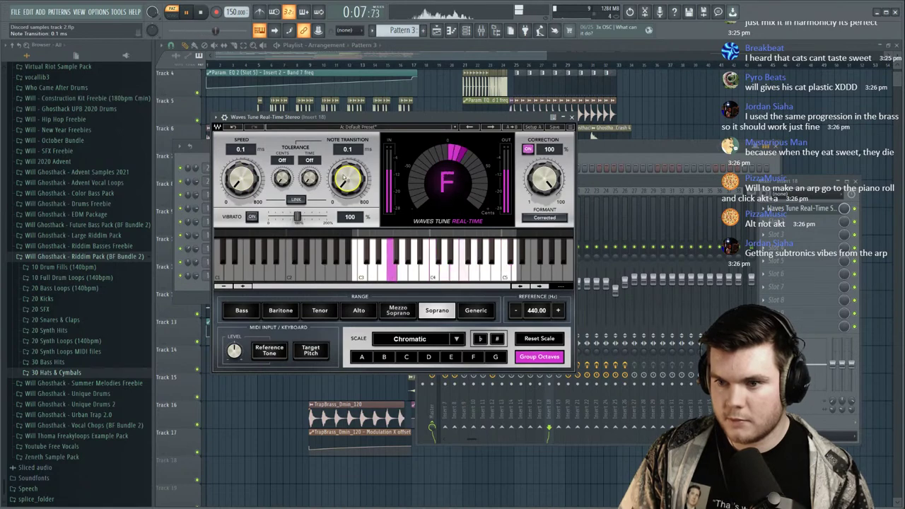
{"action": "left_click", "coordinate": [788, 207]}
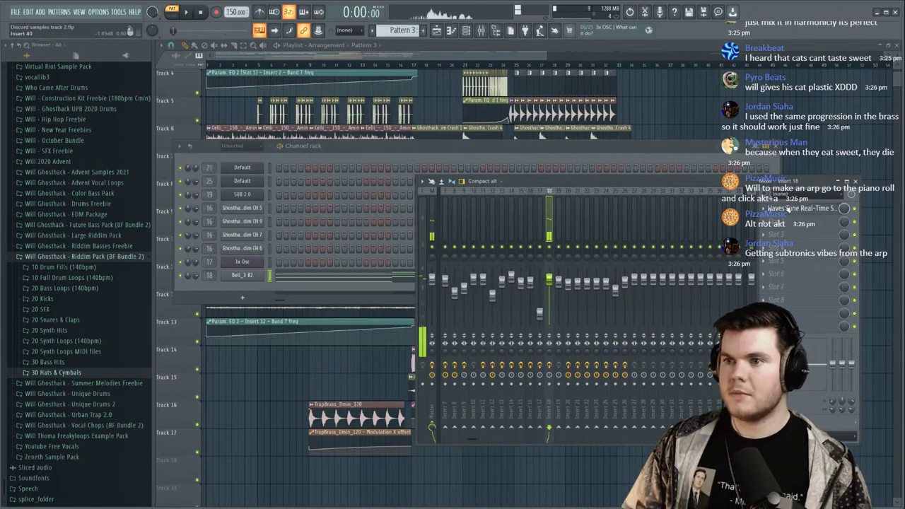
Add Fruity parametric EQ 2 in track 18's second effect slot and cut the bell's low end with a band 1 high-pass.
{"action": "left_click", "coordinate": [778, 223]}
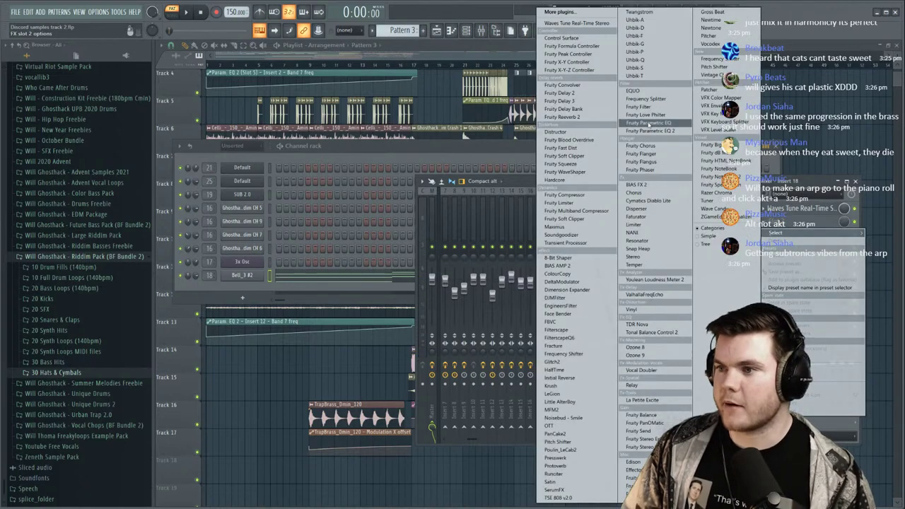
{"action": "left_click", "coordinate": [649, 125]}
{"action": "left_click", "coordinate": [775, 219]}
{"action": "mouse_move", "coordinate": [778, 232]}
{"action": "left_click", "coordinate": [676, 132]}
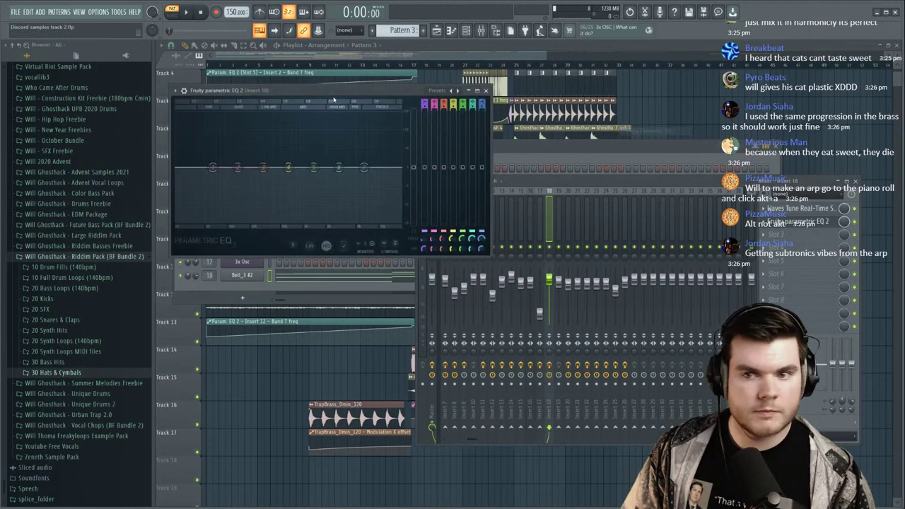
{"action": "key", "text": "space"}
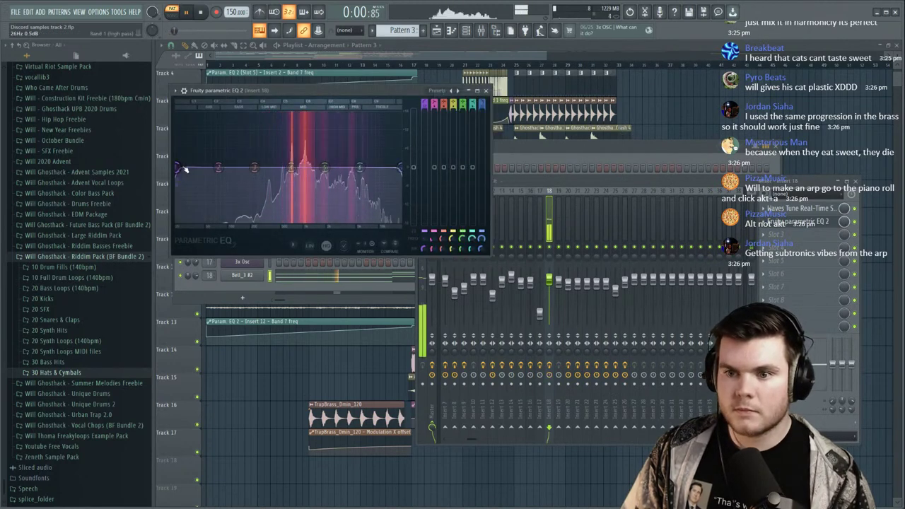
{"action": "left_click_drag", "start_coordinate": [212, 167], "coordinate": [261, 167]}
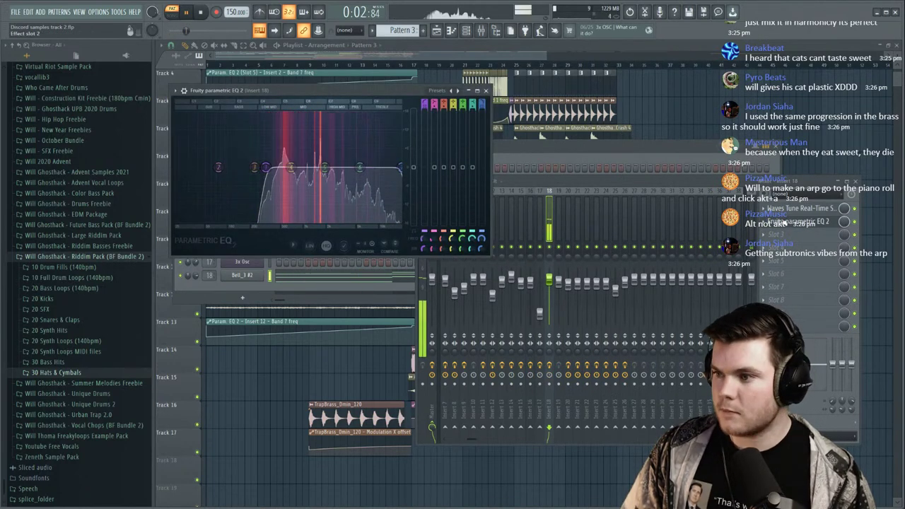
{"action": "left_click", "coordinate": [779, 222]}
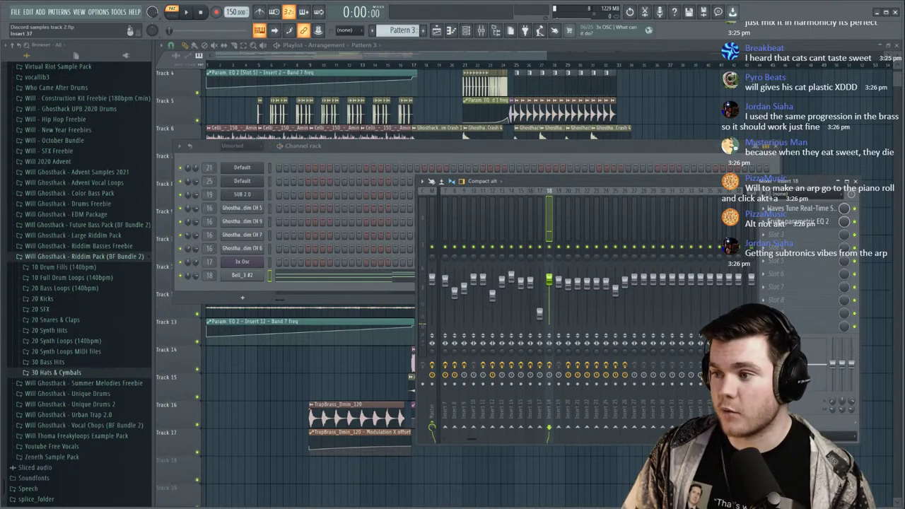
Add Fruity Delay 3 in the third effect slot of mixer track 18, audition it, and close its window.
{"action": "key", "text": "space"}
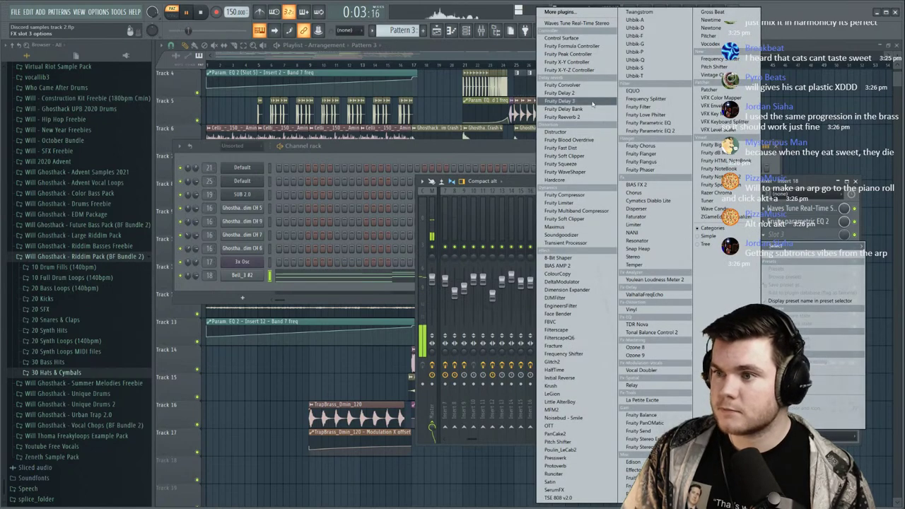
{"action": "left_click", "coordinate": [566, 101]}
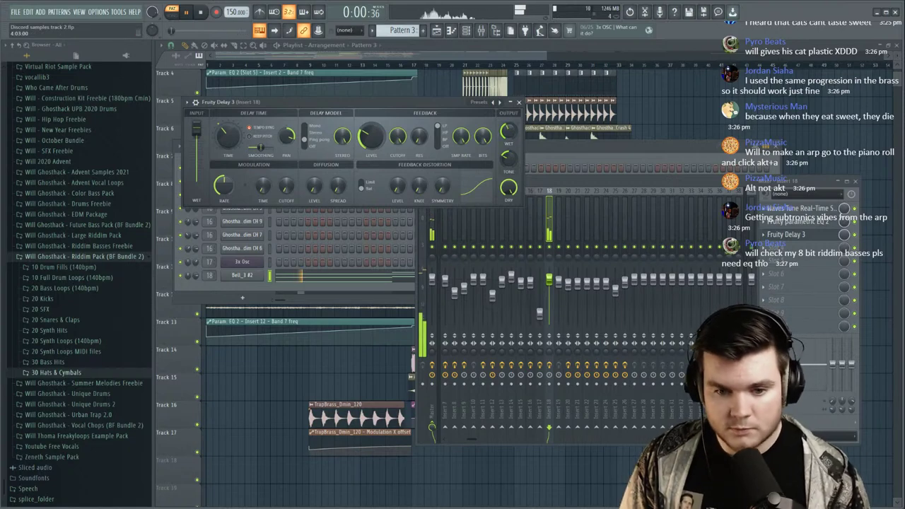
{"action": "left_click", "coordinate": [785, 236]}
Add Fruity Reeverb 2 in the fourth effect slot of mixer track 18 and lower the track's fader slightly.
{"action": "left_click", "coordinate": [778, 247]}
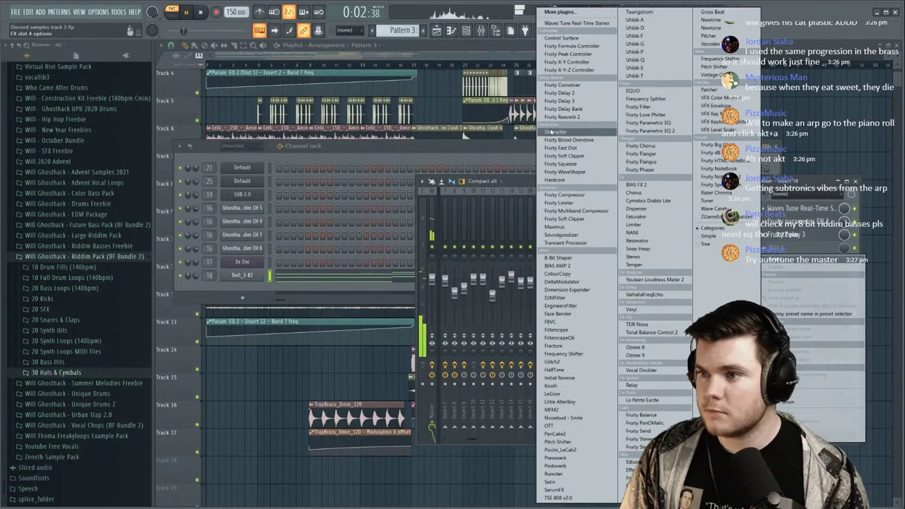
{"action": "left_click", "coordinate": [553, 119]}
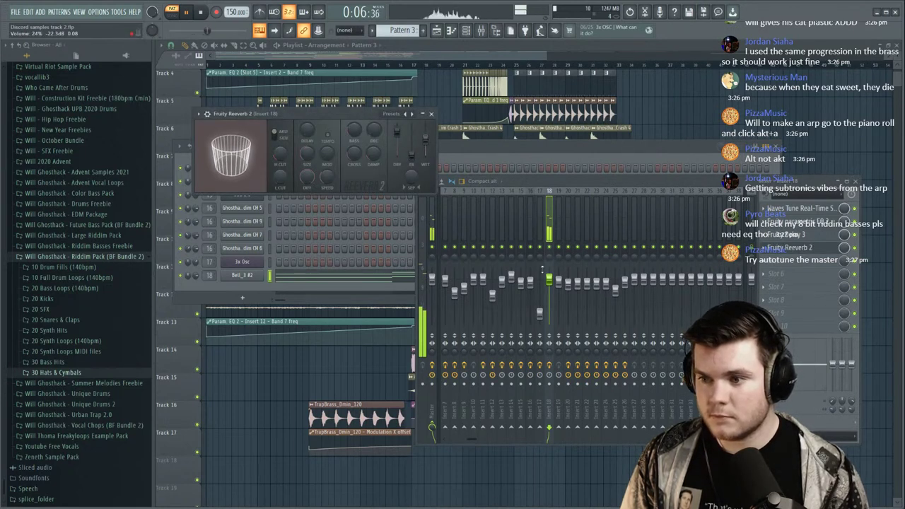
{"action": "left_click_drag", "start_coordinate": [549, 288], "coordinate": [550, 286]}
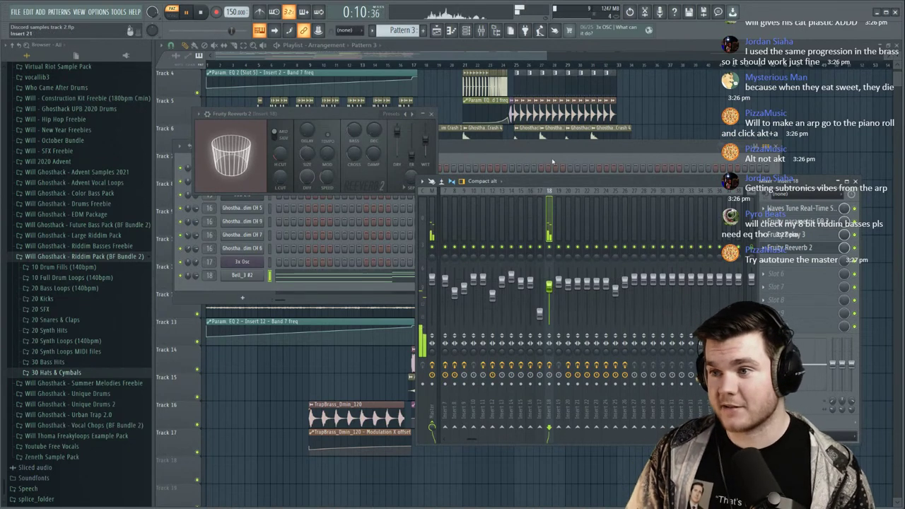
Play the song from just before the drop and lower mixer track 18's volume to about 71% to balance the bell arp.
{"action": "key", "text": "F12"}
{"action": "left_click", "coordinate": [498, 65]}
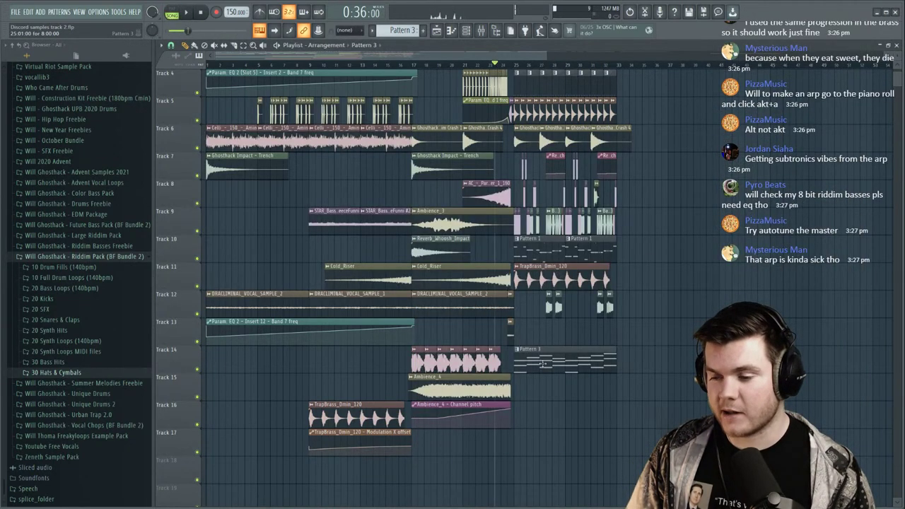
{"action": "key", "text": "space"}
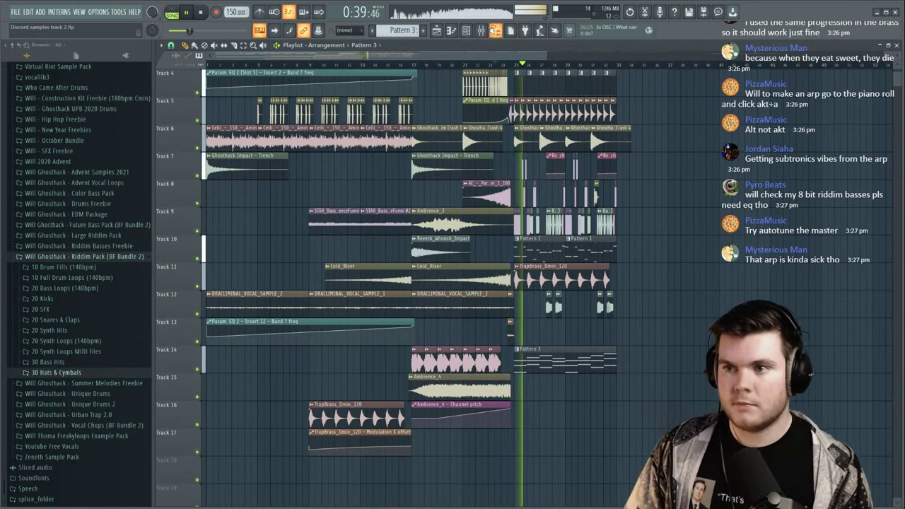
{"action": "left_click", "coordinate": [482, 32]}
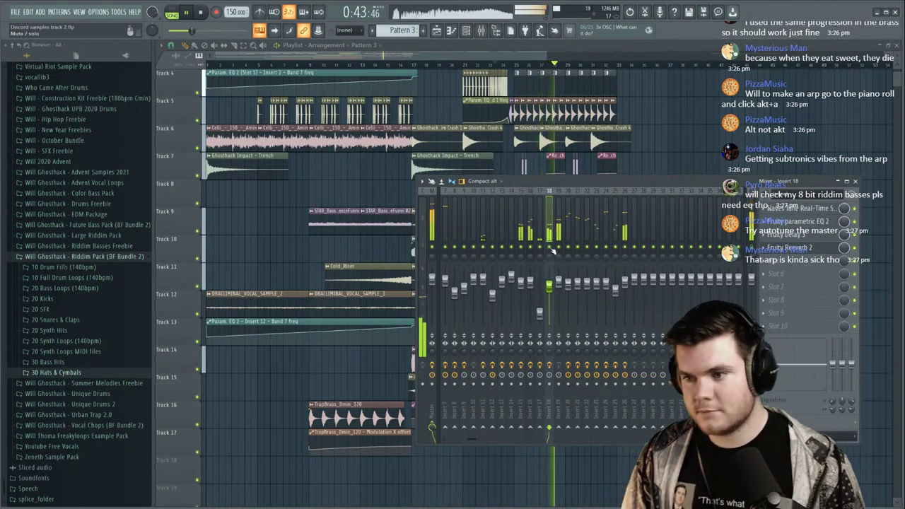
{"action": "left_click_drag", "start_coordinate": [549, 286], "coordinate": [549, 291]}
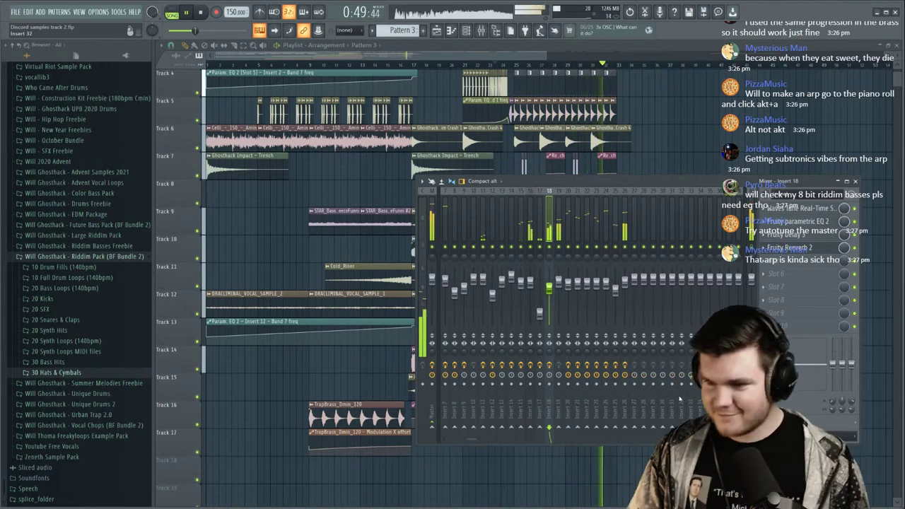
{"action": "left_click_drag", "start_coordinate": [551, 290], "coordinate": [550, 293]}
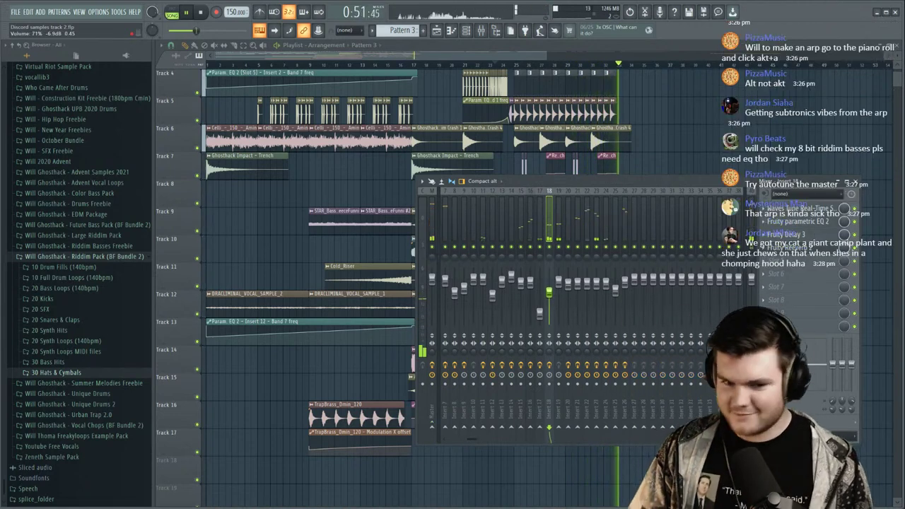
{"action": "key", "text": "space"}
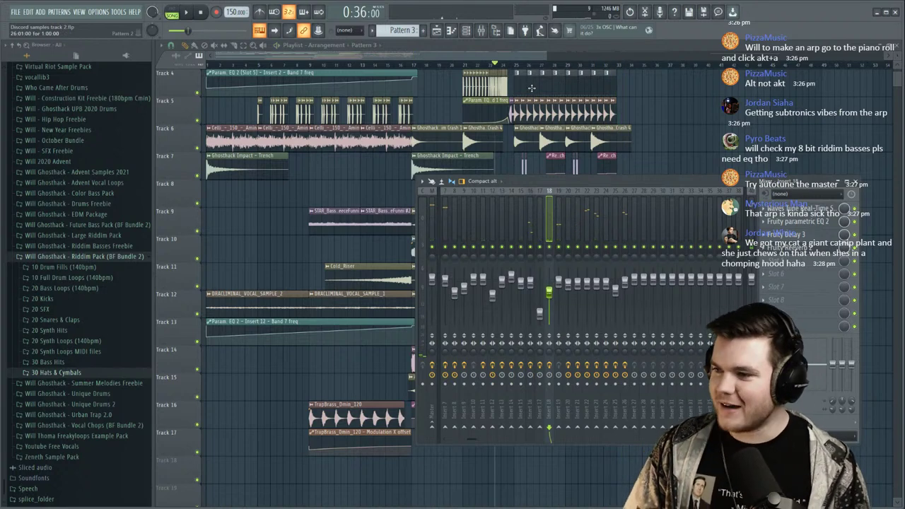
{"action": "key", "text": "space"}
{"action": "key", "text": "F9"}
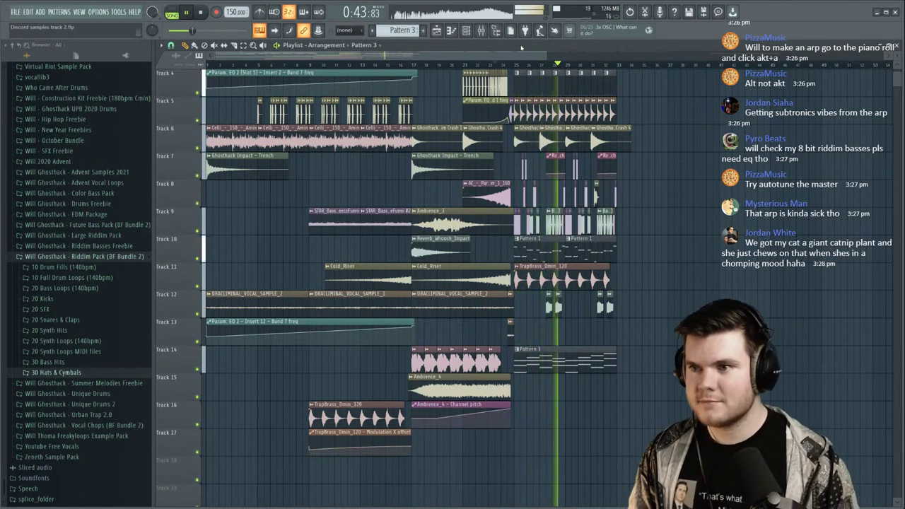
{"action": "key", "text": "F9"}
{"action": "left_click", "coordinate": [202, 13]}
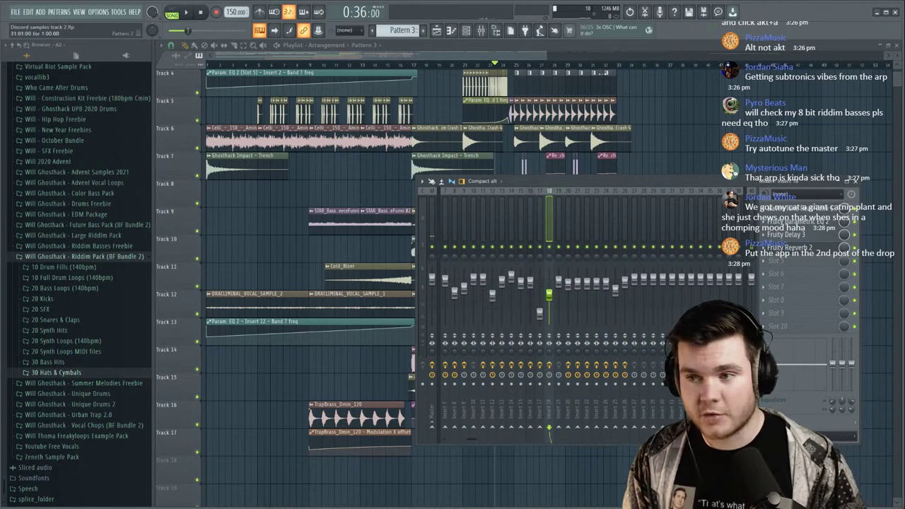
{"action": "key", "text": "F9"}
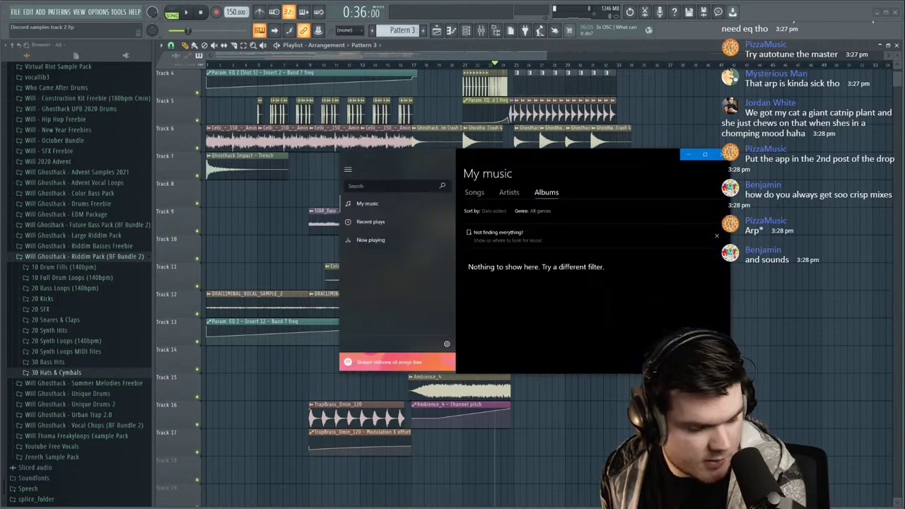
Switch to Groove Music, play the track Edge with the player volume at about 80, and close the player.
{"action": "left_click", "coordinate": [536, 354]}
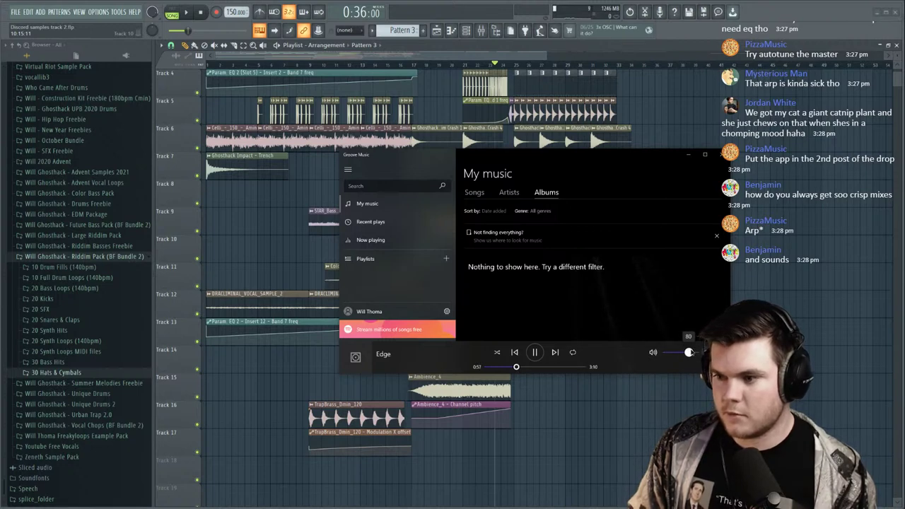
{"action": "left_click_drag", "start_coordinate": [690, 351], "coordinate": [692, 352]}
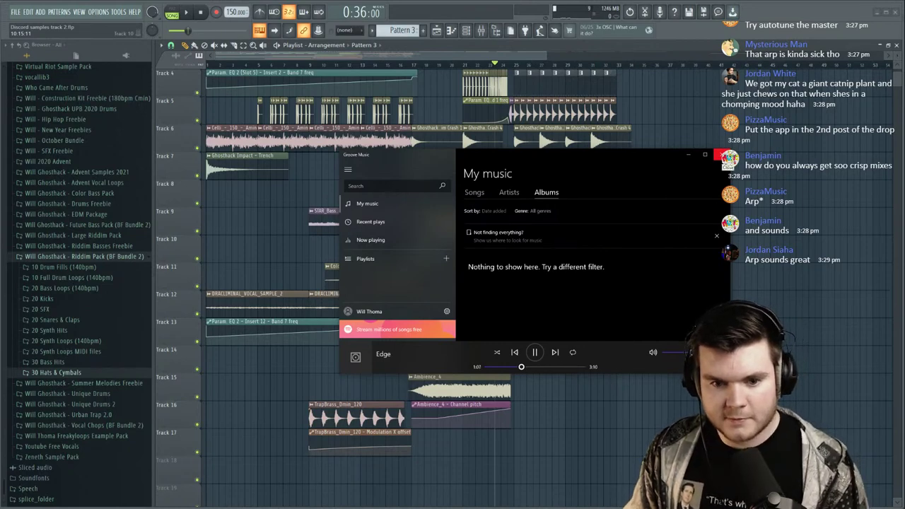
{"action": "left_click", "coordinate": [722, 154]}
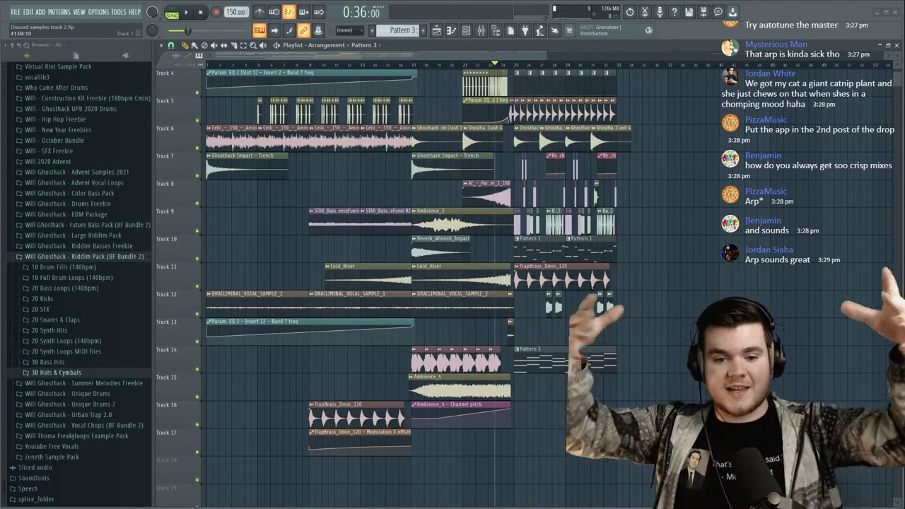
Play the arrangement through the build-up into the drop, and replay the drop from bar 25.
{"action": "key", "text": "space"}
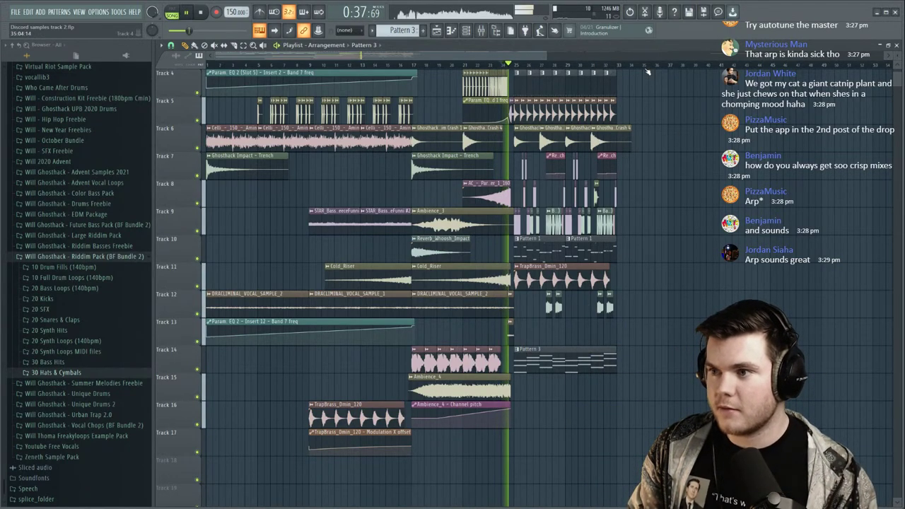
{"action": "scroll", "coordinate": [637, 70], "scroll_direction": "up", "scroll_amount": 2}
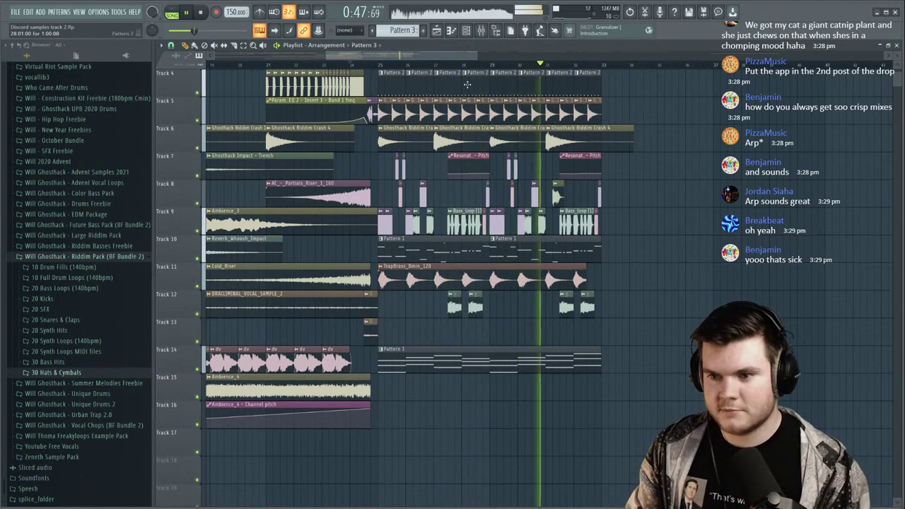
{"action": "key", "text": "space"}
{"action": "scroll", "coordinate": [458, 68], "scroll_direction": "up", "scroll_amount": 3}
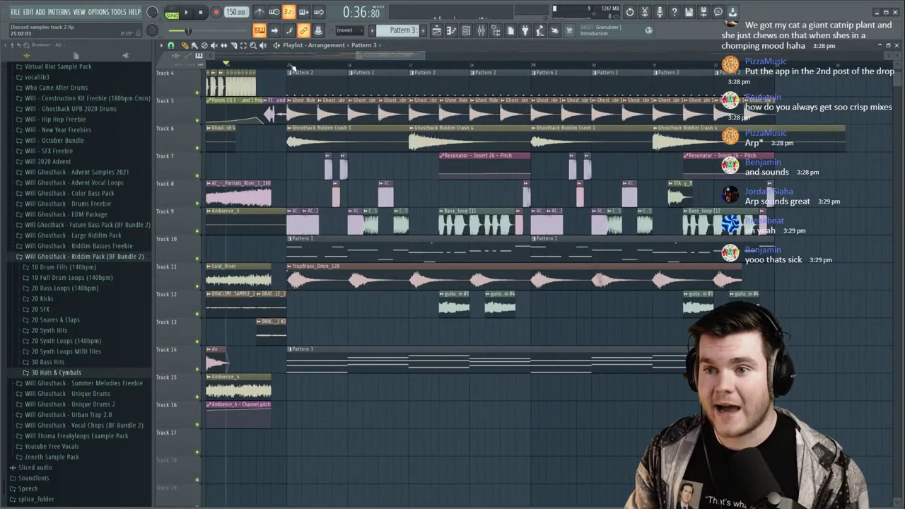
{"action": "left_click", "coordinate": [292, 65]}
{"action": "key", "text": "space"}
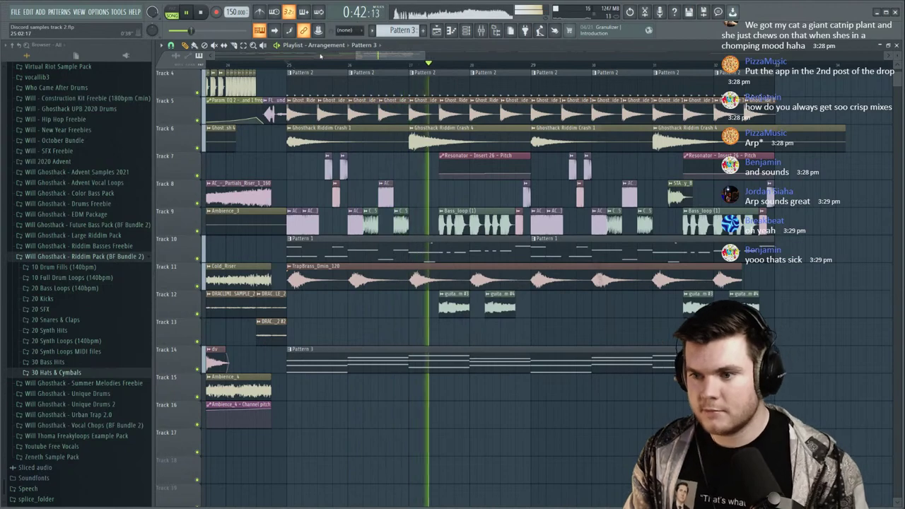
{"action": "key", "text": "space"}
Replay the drop from bar 27 in short passes to examine the gap before the Bass_loop clip.
{"action": "left_click", "coordinate": [410, 65]}
{"action": "scroll", "coordinate": [436, 67], "scroll_direction": "up", "scroll_amount": 3}
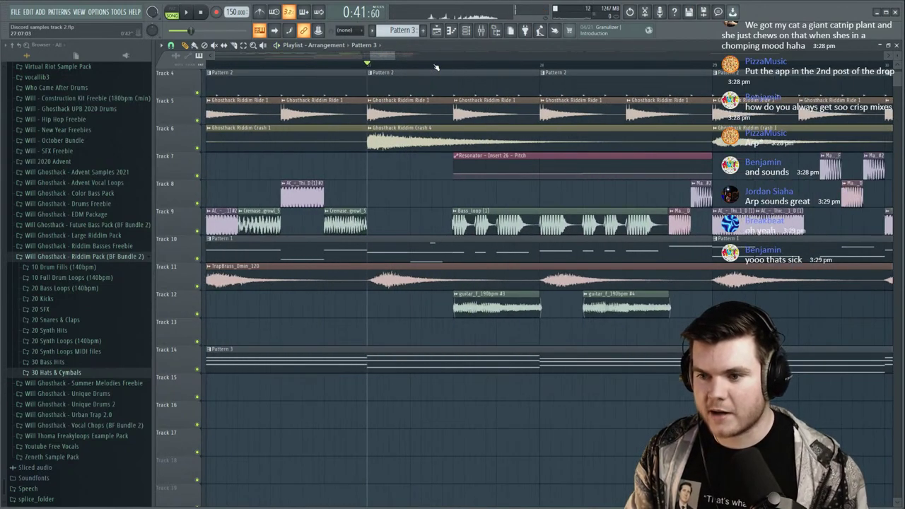
{"action": "key", "text": "space"}
{"action": "key", "text": "space"}
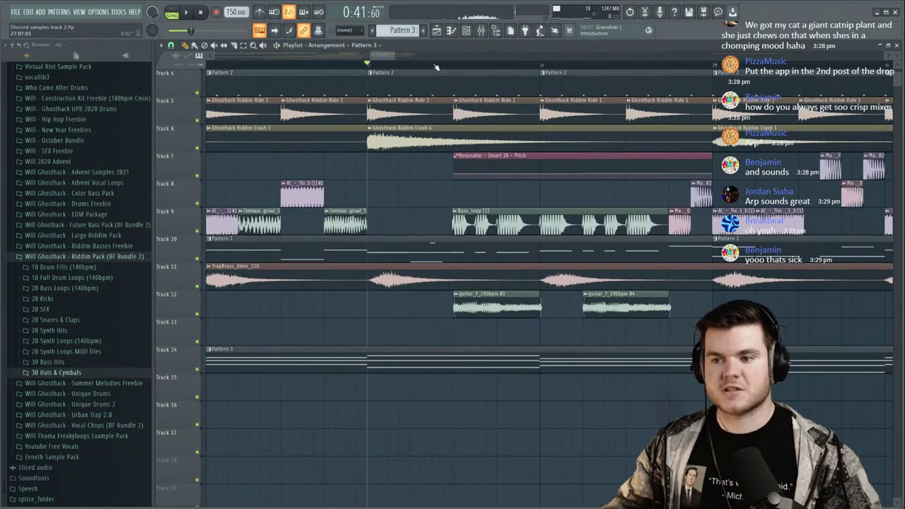
{"action": "scroll", "coordinate": [429, 64], "scroll_direction": "down", "scroll_amount": 4}
{"action": "key", "text": "space"}
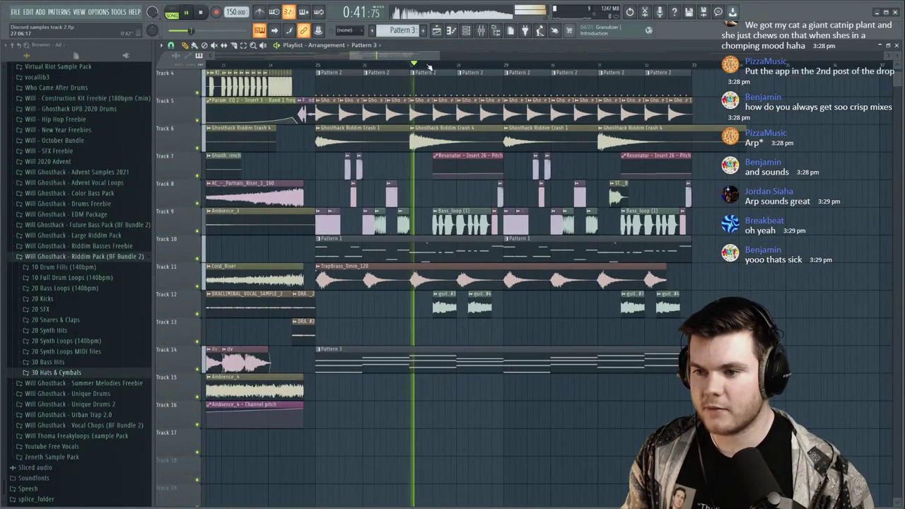
{"action": "scroll", "coordinate": [428, 63], "scroll_direction": "down", "scroll_amount": 3}
{"action": "key", "text": "space"}
Audition the spare sample clips parked on Track 1 after the drop and pick up the AC_-_Harmor_Phaser_Bass_7_F sample.
{"action": "scroll", "coordinate": [669, 161], "scroll_direction": "up", "scroll_amount": 3}
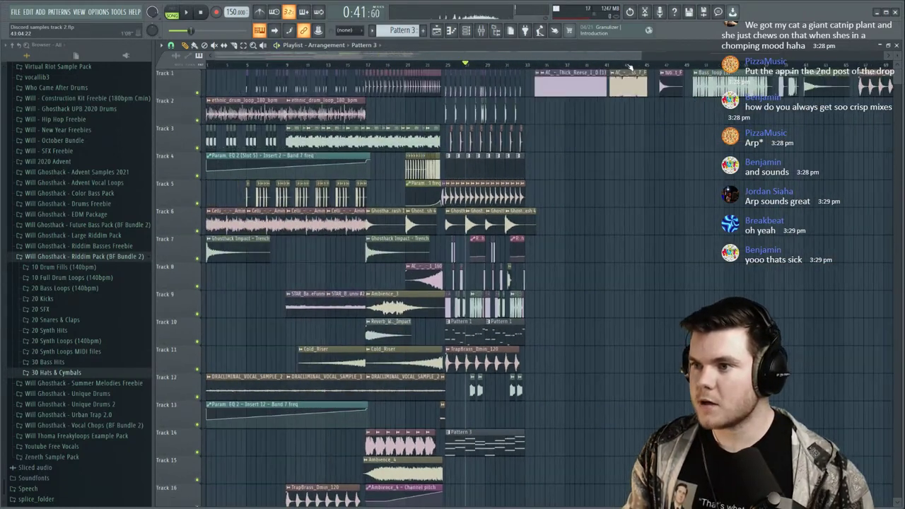
{"action": "scroll", "coordinate": [631, 66], "scroll_direction": "down", "scroll_amount": 2}
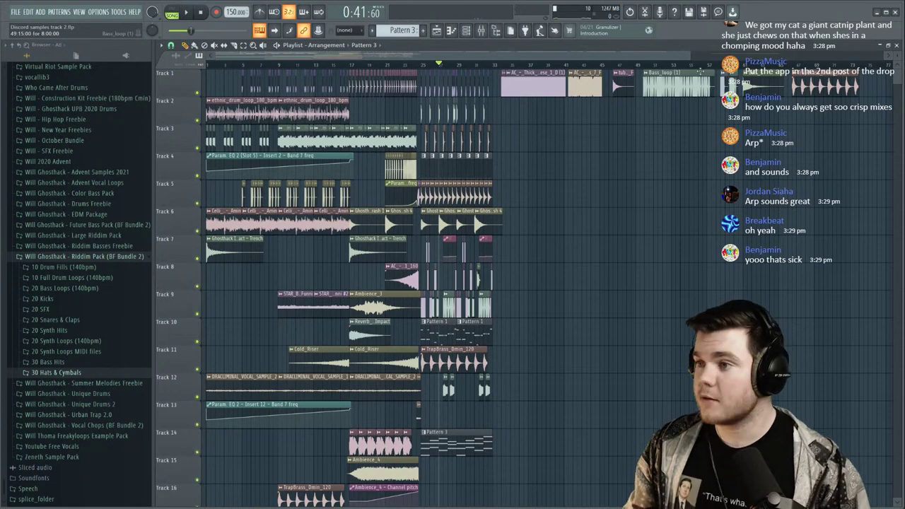
{"action": "key", "text": "space"}
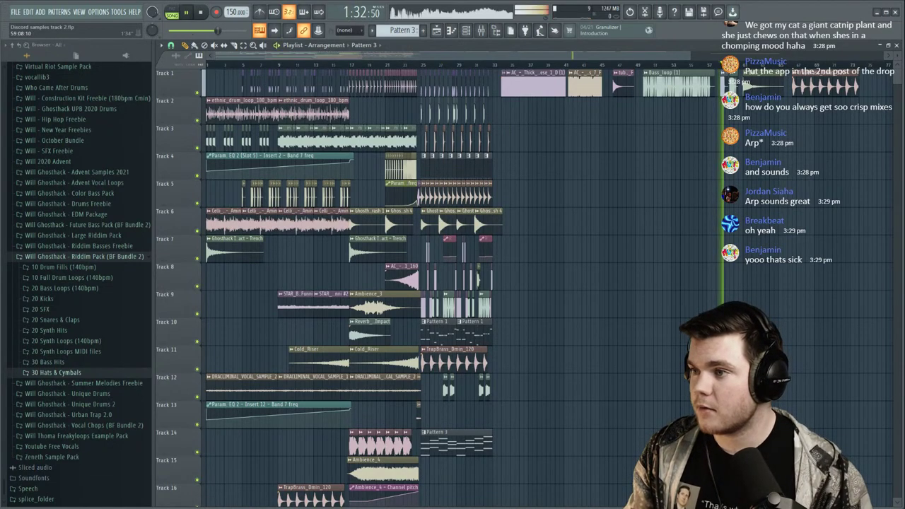
{"action": "key", "text": "space"}
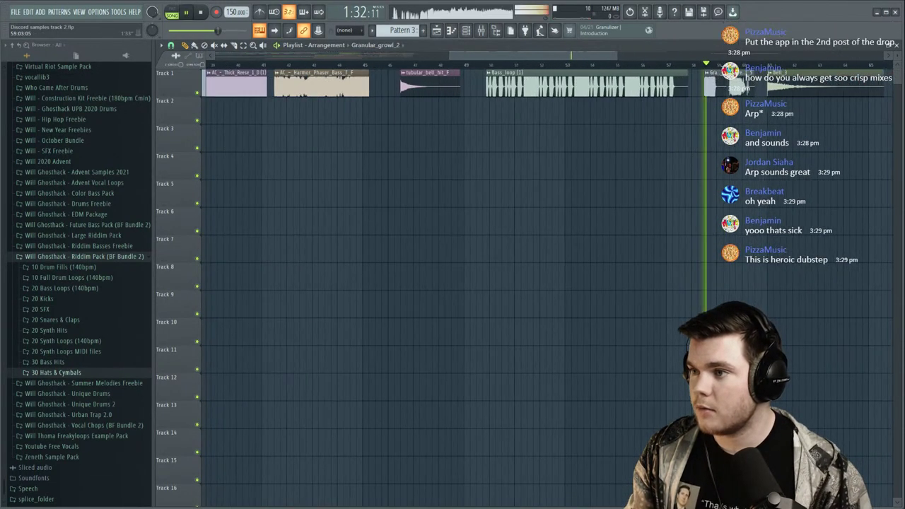
{"action": "left_click", "coordinate": [580, 65]}
{"action": "scroll", "coordinate": [582, 65], "scroll_direction": "down", "scroll_amount": 2}
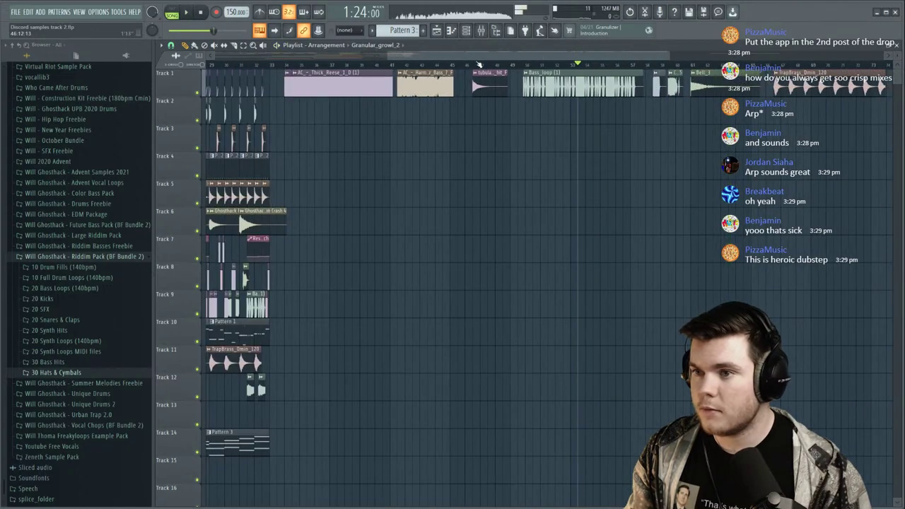
{"action": "left_click", "coordinate": [473, 65]}
{"action": "left_click", "coordinate": [396, 65]}
{"action": "scroll", "coordinate": [398, 65], "scroll_direction": "up", "scroll_amount": 2}
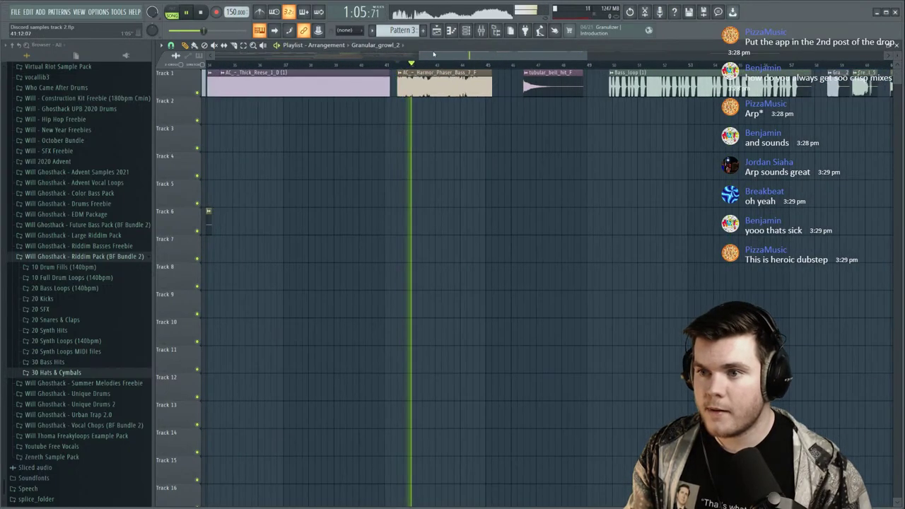
{"action": "scroll", "coordinate": [398, 65], "scroll_direction": "down", "scroll_amount": 2}
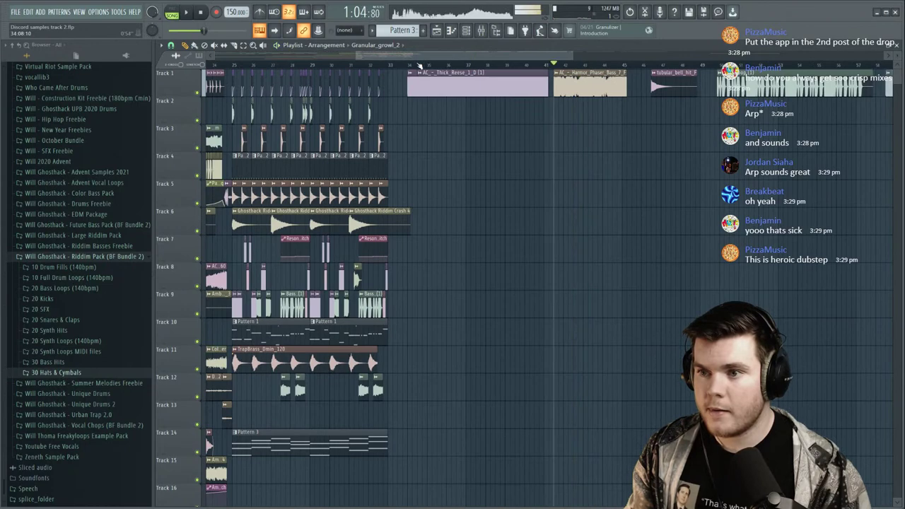
{"action": "left_click", "coordinate": [536, 66]}
{"action": "key", "text": "space"}
Place the AC_-_Harmor_Phaser_Bass_7_F clip on Track 13 at bar 27 and trim it to half a bar.
{"action": "scroll", "coordinate": [530, 67], "scroll_direction": "down", "scroll_amount": 2}
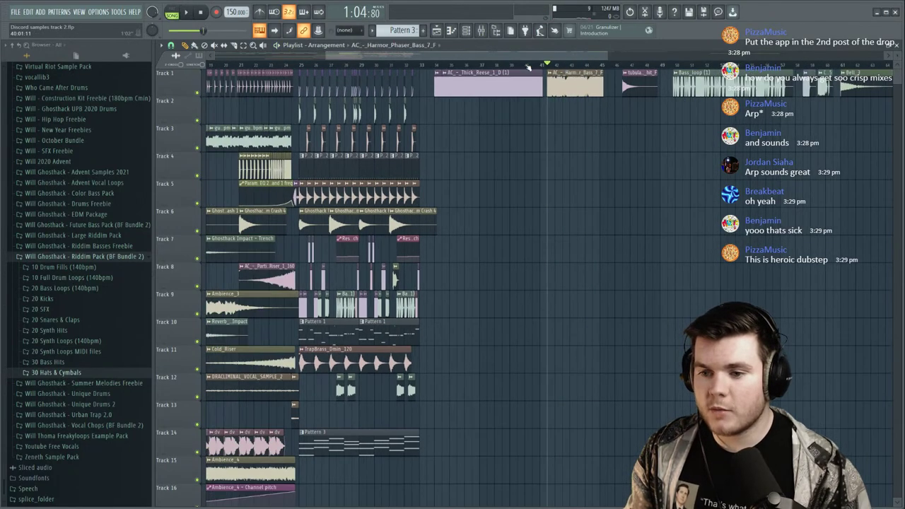
{"action": "left_click", "coordinate": [313, 65]}
{"action": "key", "text": "space"}
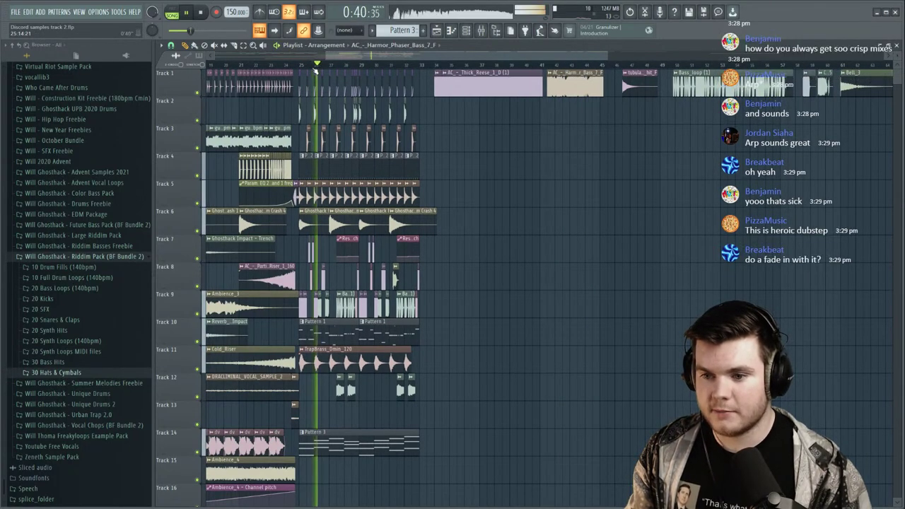
{"action": "scroll", "coordinate": [313, 117], "scroll_direction": "up", "scroll_amount": 3}
{"action": "left_click", "coordinate": [390, 409]}
{"action": "key", "text": "space"}
{"action": "key", "text": "space"}
{"action": "left_click_drag", "start_coordinate": [655, 409], "coordinate": [422, 419]}
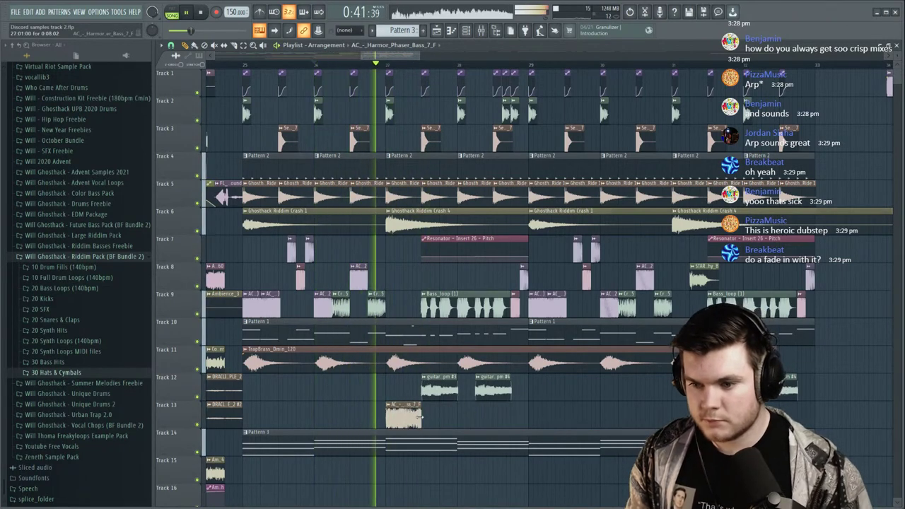
Set the Harmor phaser bass channel's volume to 36%, close its settings, and replay the drop from bar 27.
{"action": "double_click", "coordinate": [409, 418]}
{"action": "key", "text": "space"}
{"action": "key", "text": "space"}
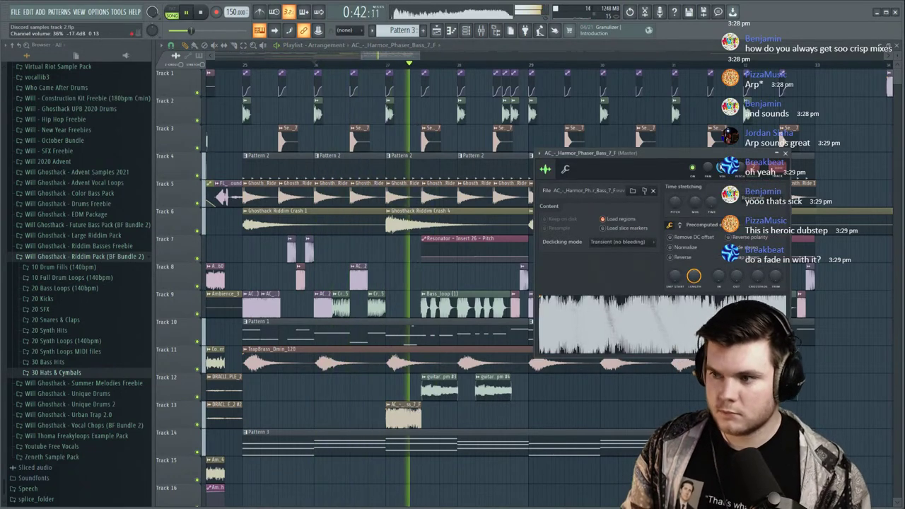
{"action": "left_click", "coordinate": [785, 154]}
{"action": "key", "text": "space"}
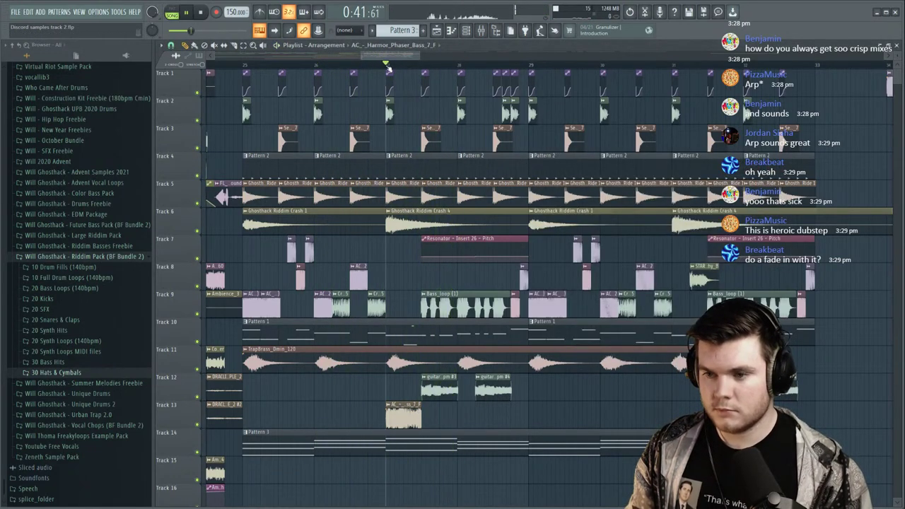
{"action": "key", "text": "space"}
{"action": "scroll", "coordinate": [399, 69], "scroll_direction": "up", "scroll_amount": 4}
{"action": "key", "text": "space"}
{"action": "key", "text": "space"}
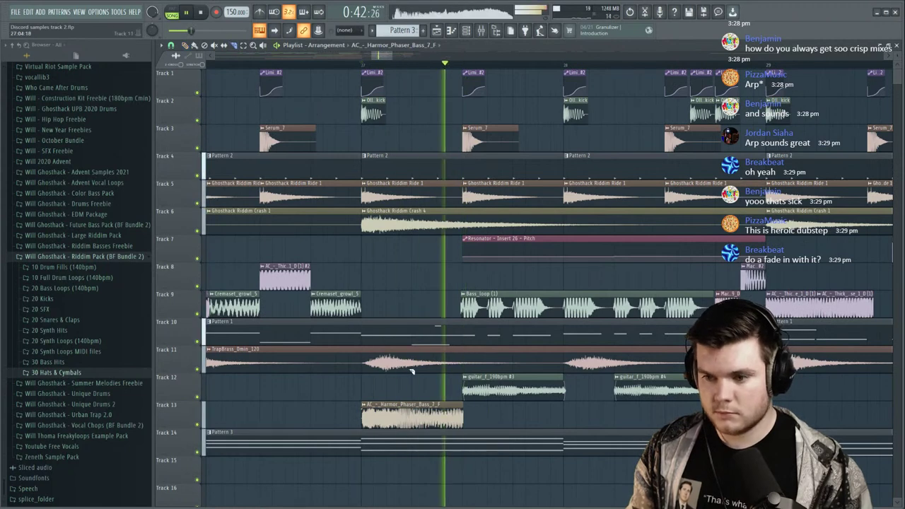
Slice the Harmor phaser bass clip on Track 13 at its midpoint, solo the track, and replay both halves from bar 27.
{"action": "left_click_drag", "start_coordinate": [413, 393], "coordinate": [412, 434]}
{"action": "left_click", "coordinate": [184, 45]}
{"action": "key", "text": "space"}
{"action": "key", "text": "space"}
{"action": "right_click", "coordinate": [197, 425]}
{"action": "key", "text": "space"}
{"action": "key", "text": "space"}
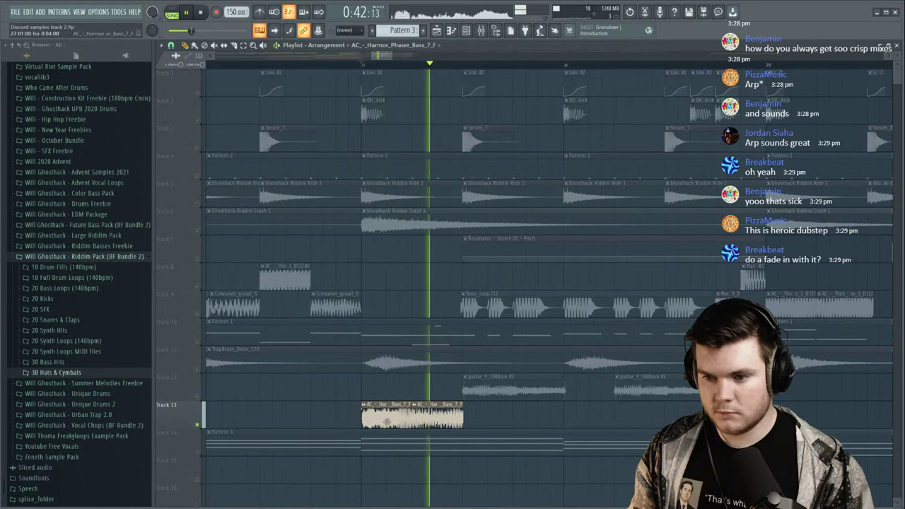
{"action": "key", "text": "space"}
{"action": "key", "text": "space"}
Examine Pattern 1's notes in the piano roll and compare them by ear with the soloed Harmor phaser bass clips.
{"action": "double_click", "coordinate": [405, 331]}
{"action": "key", "text": "space"}
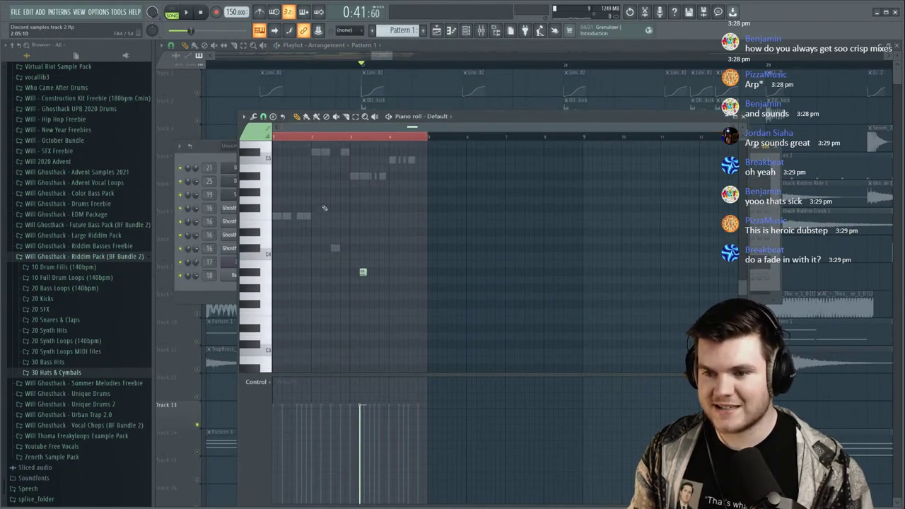
{"action": "scroll", "coordinate": [325, 208], "scroll_direction": "up", "scroll_amount": 3}
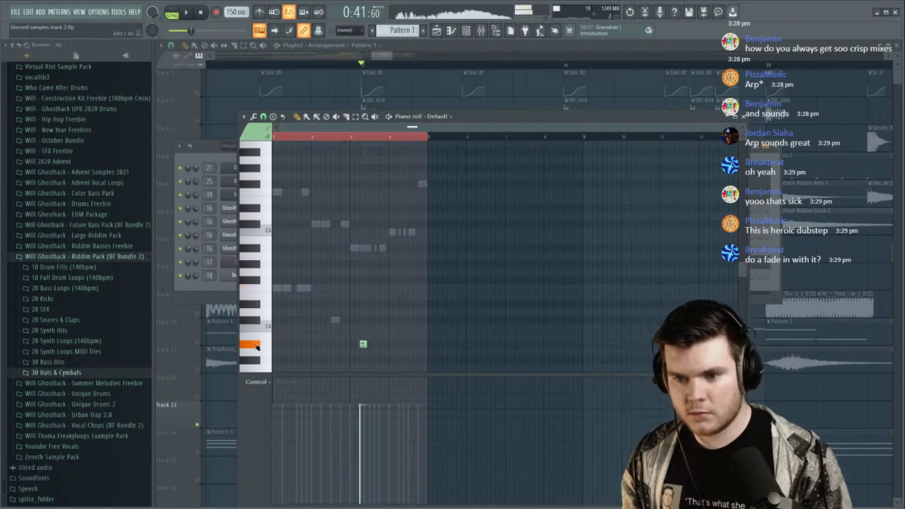
{"action": "key", "text": "F7"}
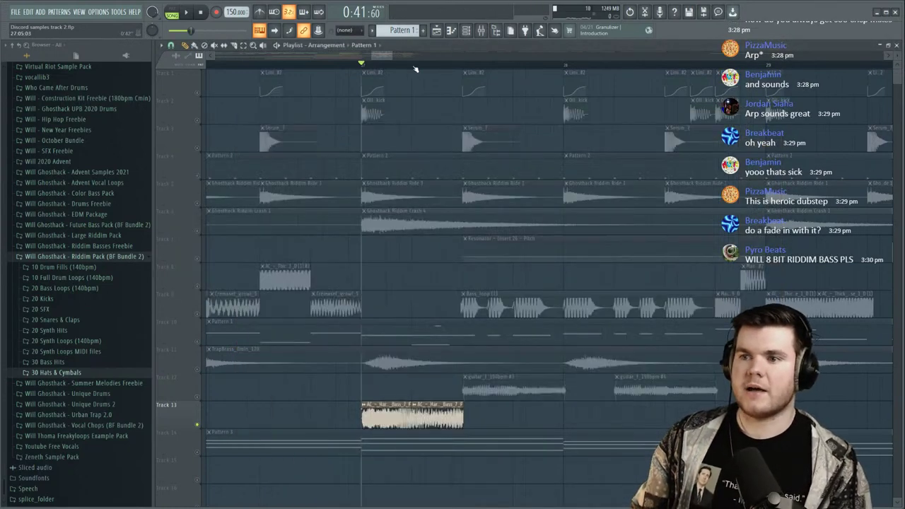
{"action": "key", "text": "space"}
{"action": "key", "text": "space"}
{"action": "key", "text": "F7"}
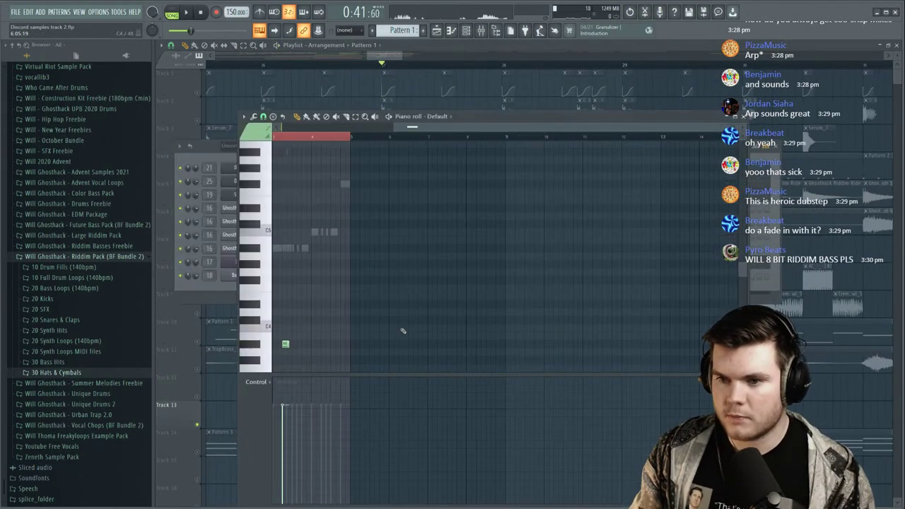
{"action": "key", "text": "space"}
{"action": "scroll", "coordinate": [433, 204], "scroll_direction": "down", "scroll_amount": 4}
{"action": "key", "text": "space"}
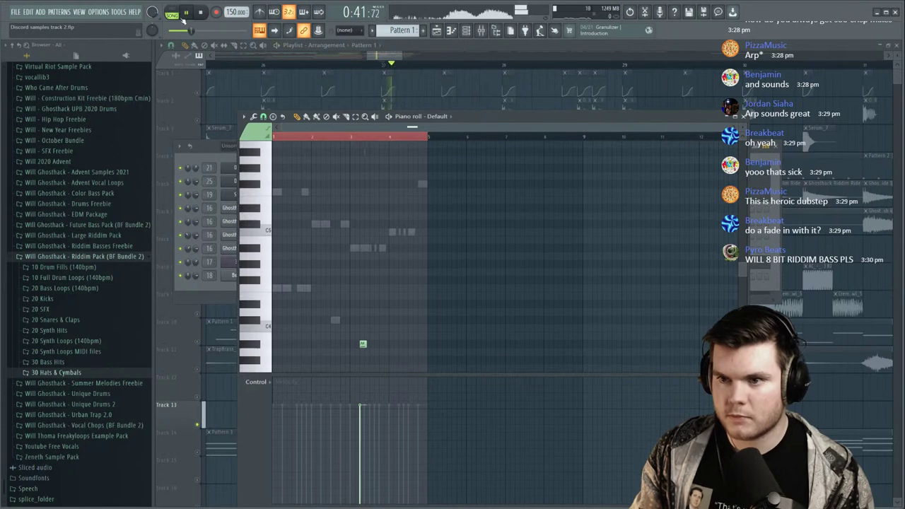
{"action": "key", "text": "space"}
Unsolo the tracks and examine the third bar of Pattern 1's notes while checking the full drop at bar 27.
{"action": "left_click", "coordinate": [400, 48]}
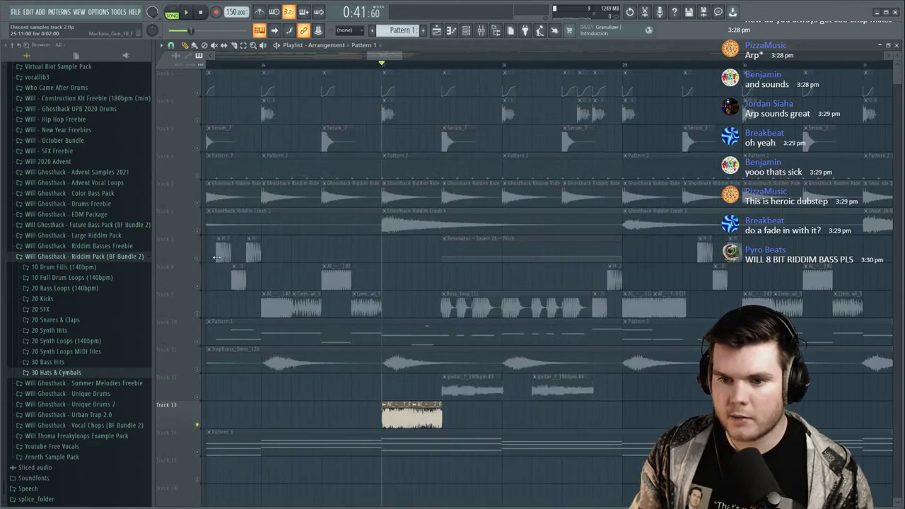
{"action": "right_click", "coordinate": [197, 259]}
{"action": "right_click", "coordinate": [197, 259]}
{"action": "double_click", "coordinate": [425, 344]}
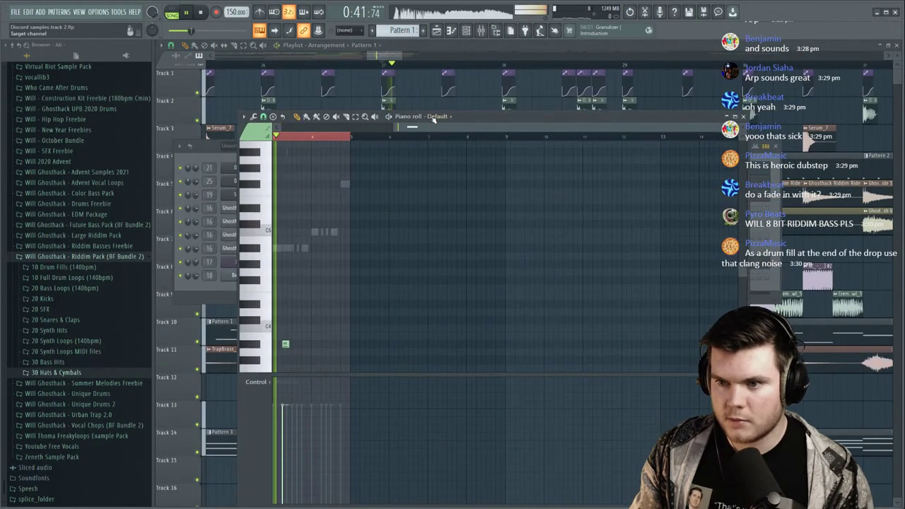
{"action": "left_click", "coordinate": [361, 138]}
{"action": "scroll", "coordinate": [364, 140], "scroll_direction": "up", "scroll_amount": 3}
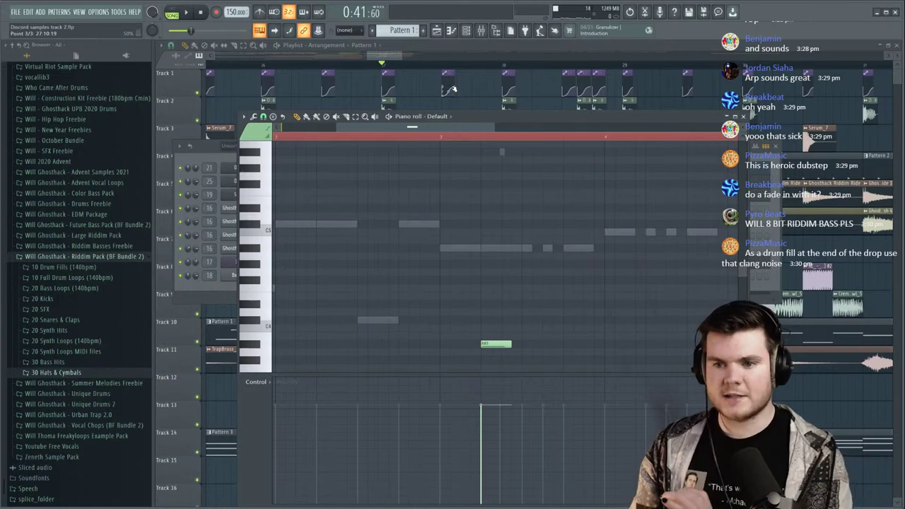
{"action": "left_click", "coordinate": [490, 45]}
{"action": "scroll", "coordinate": [426, 67], "scroll_direction": "down", "scroll_amount": 2}
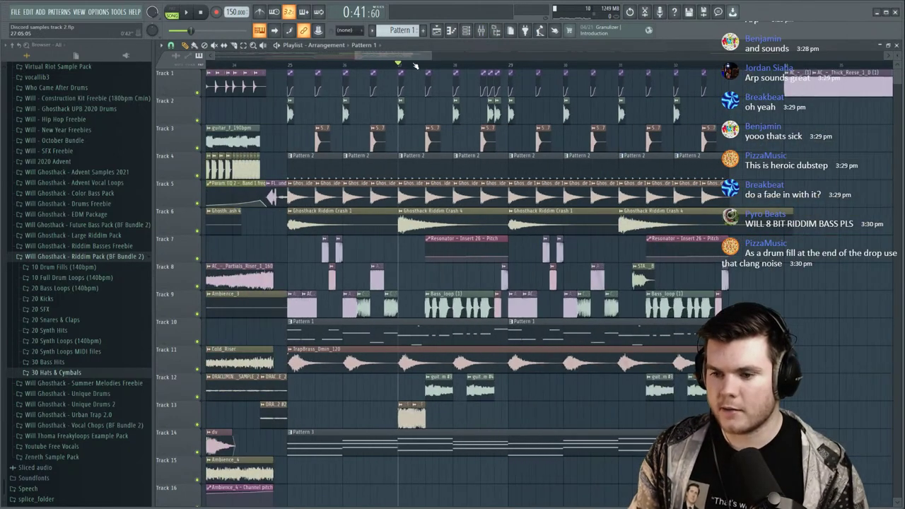
Solo Track 13, raise the Harmor phaser bass channel's pitch in its settings, audition it from bar 27, and close the settings.
{"action": "right_click", "coordinate": [197, 425]}
{"action": "double_click", "coordinate": [397, 420]}
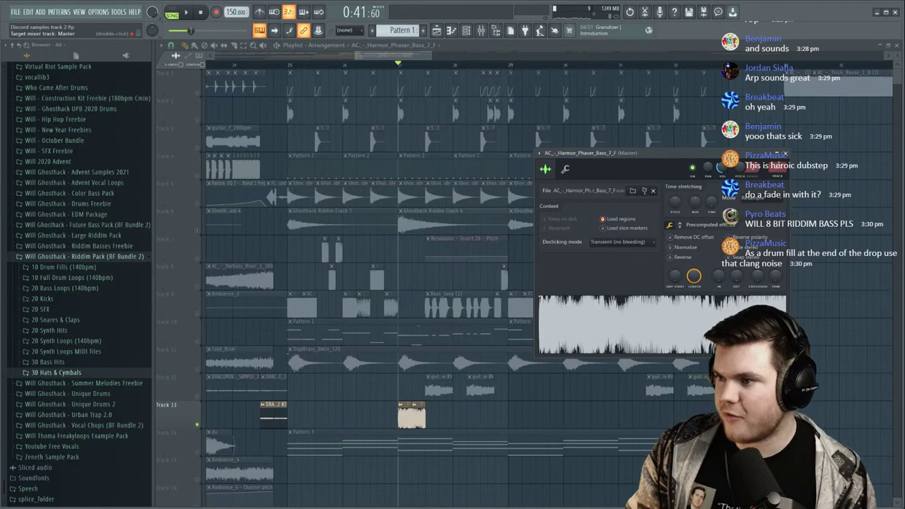
{"action": "key", "text": "space"}
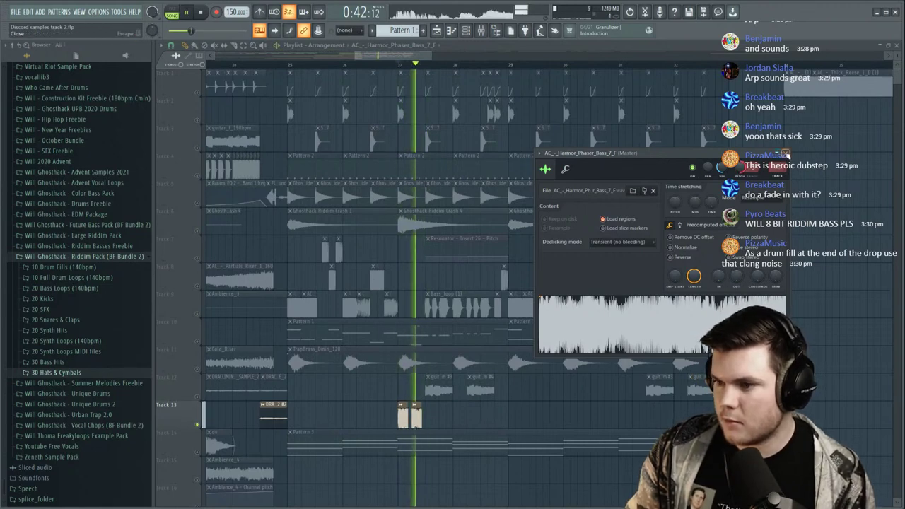
{"action": "key", "text": "space"}
{"action": "left_click", "coordinate": [785, 154]}
Extend both Harmor phaser bass clips on Track 13 to close the gaps after them, and replay them from bar 27.
{"action": "scroll", "coordinate": [412, 69], "scroll_direction": "up", "scroll_amount": 6}
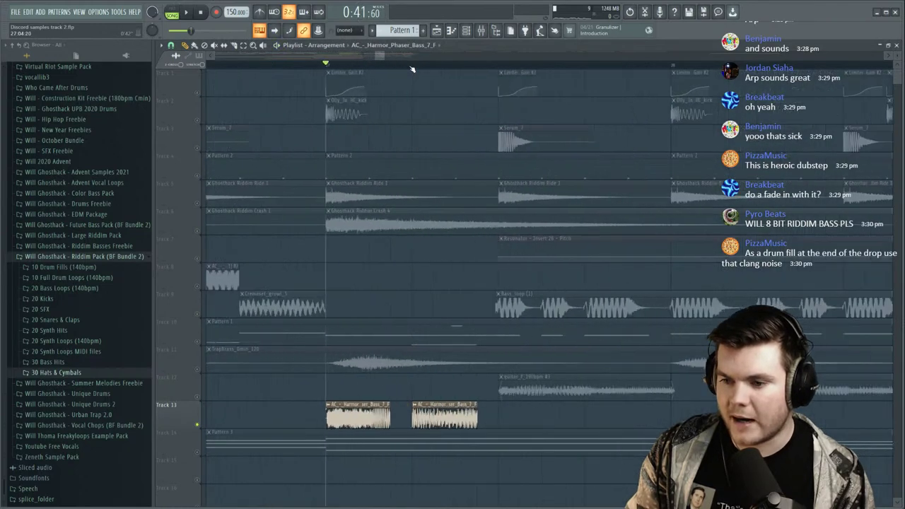
{"action": "left_click_drag", "start_coordinate": [567, 414], "coordinate": [369, 413]}
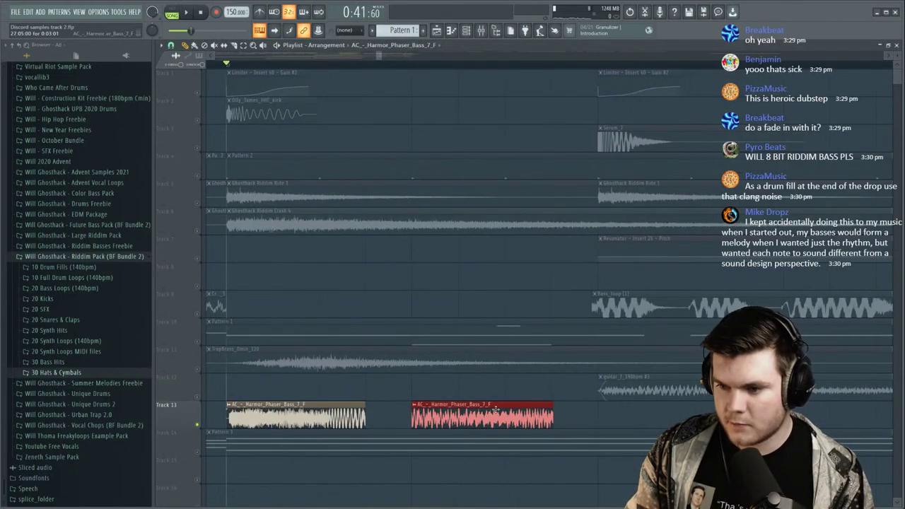
{"action": "left_click_drag", "start_coordinate": [491, 416], "coordinate": [315, 399]}
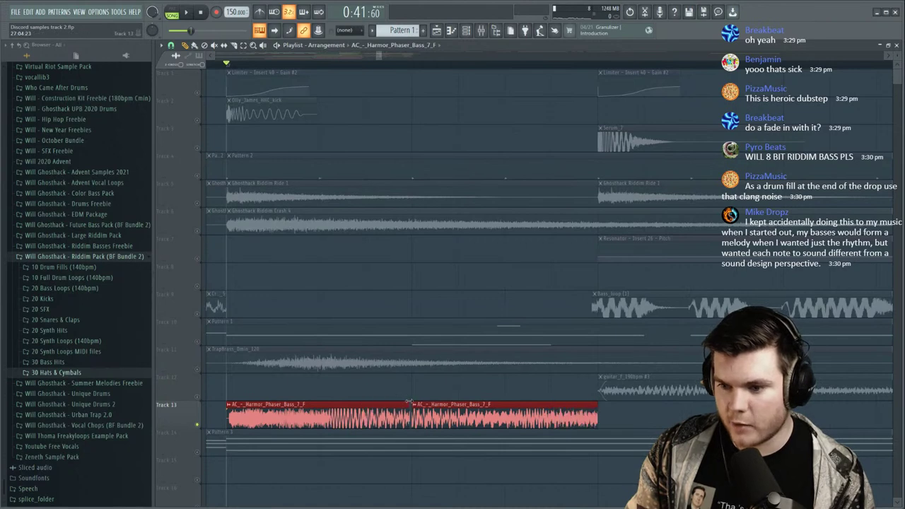
{"action": "key", "text": "space"}
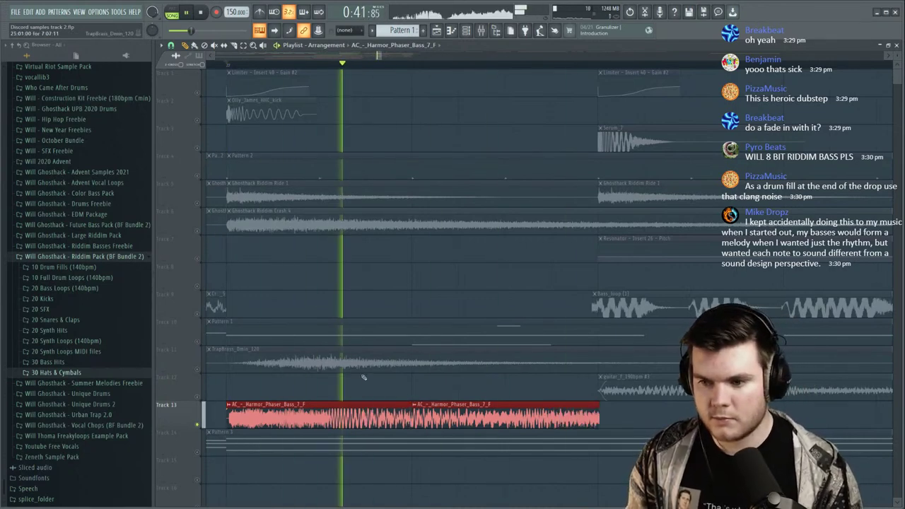
{"action": "key", "text": "space"}
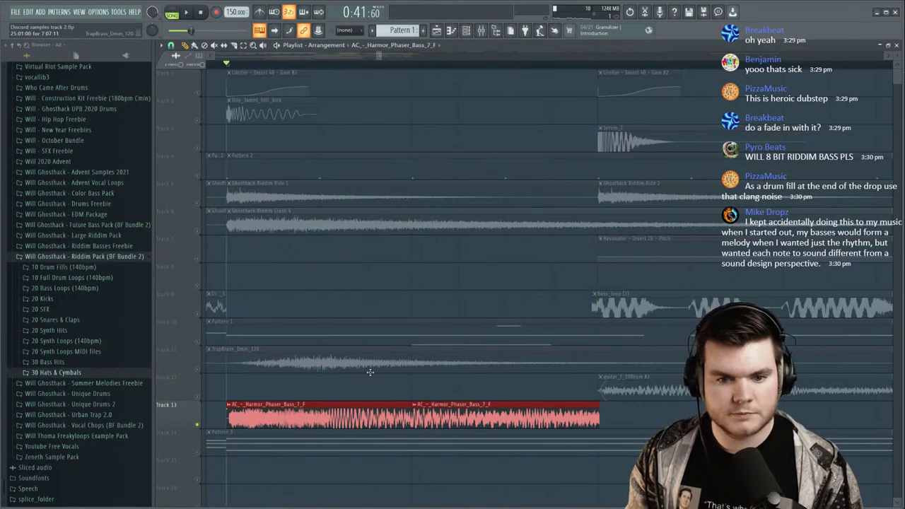
Delete the second Harmor phaser bass clip, extend the first to fill half a bar from bar 27, and audition it.
{"action": "right_click", "coordinate": [475, 416]}
{"action": "left_click_drag", "start_coordinate": [412, 405], "coordinate": [563, 415]}
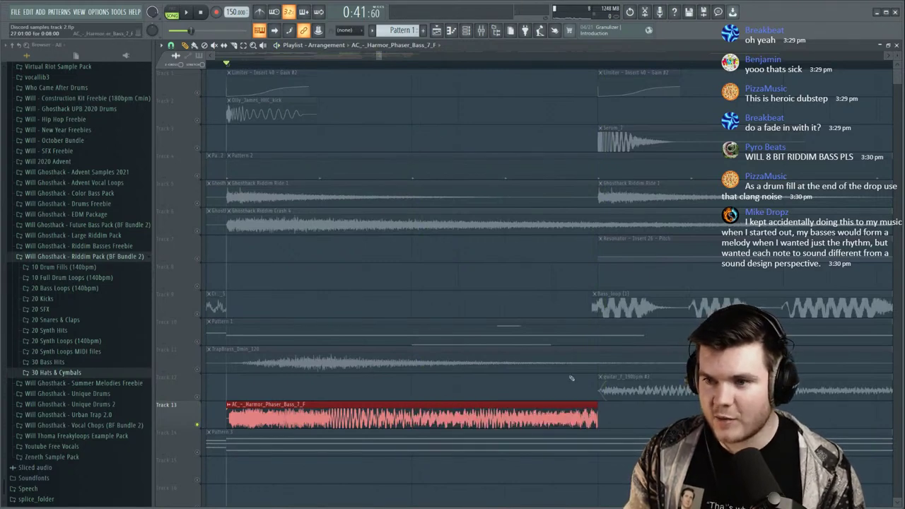
{"action": "scroll", "coordinate": [401, 68], "scroll_direction": "down", "scroll_amount": 3}
{"action": "key", "text": "space"}
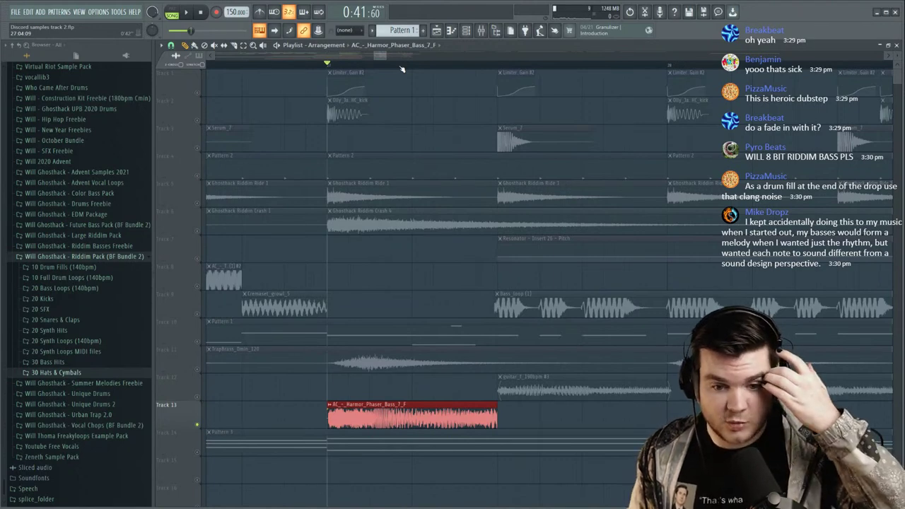
{"action": "scroll", "coordinate": [401, 69], "scroll_direction": "down", "scroll_amount": 3}
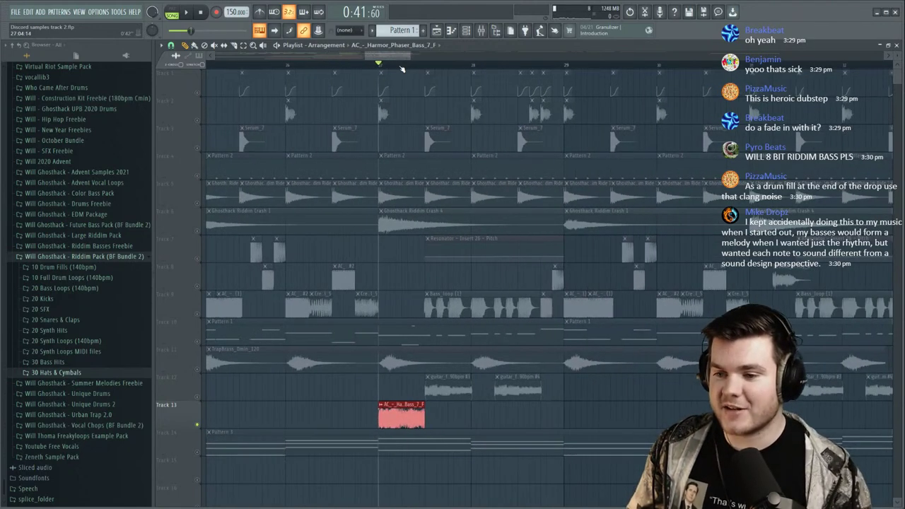
{"action": "scroll", "coordinate": [318, 69], "scroll_direction": "down", "scroll_amount": 4}
{"action": "left_click_drag", "start_coordinate": [319, 68], "coordinate": [75, 66]}
{"action": "scroll", "coordinate": [252, 70], "scroll_direction": "down", "scroll_amount": 3}
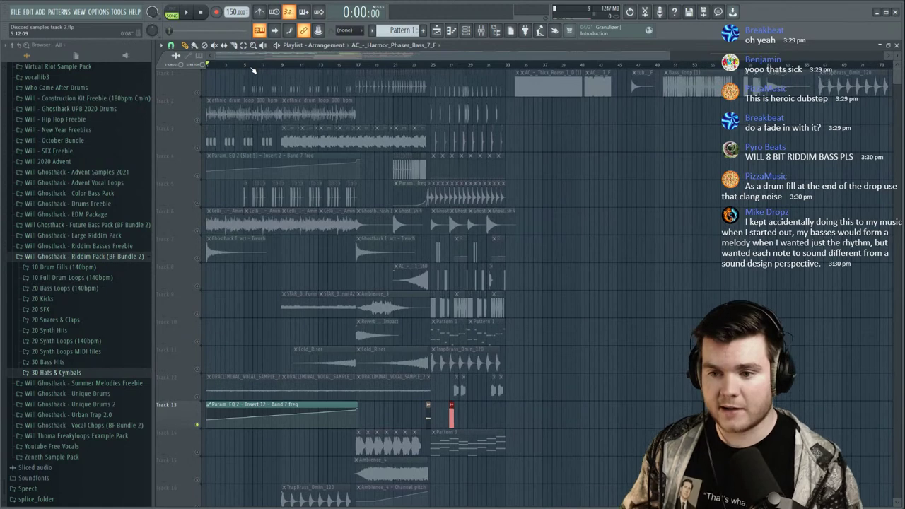
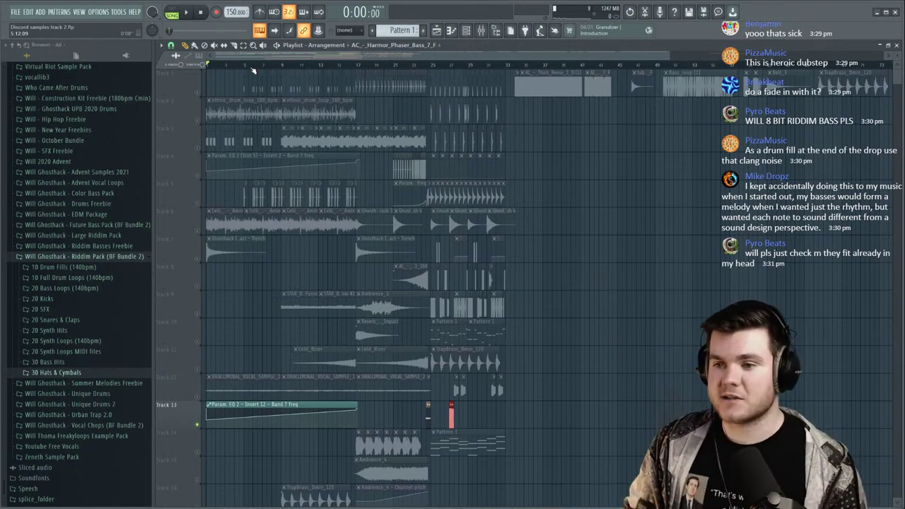
{"action": "scroll", "coordinate": [473, 66], "scroll_direction": "up", "scroll_amount": 5}
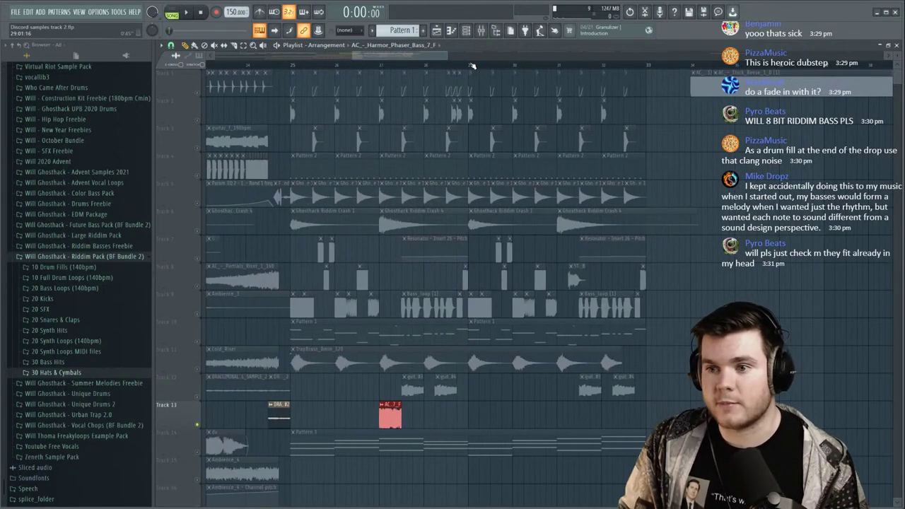
{"action": "scroll", "coordinate": [385, 63], "scroll_direction": "up", "scroll_amount": 4}
Unsolo Track 13 and replay the drop around bar 27 to examine the Harmor phaser bass in the full mix.
{"action": "left_click", "coordinate": [200, 408], "text": "ctrl"}
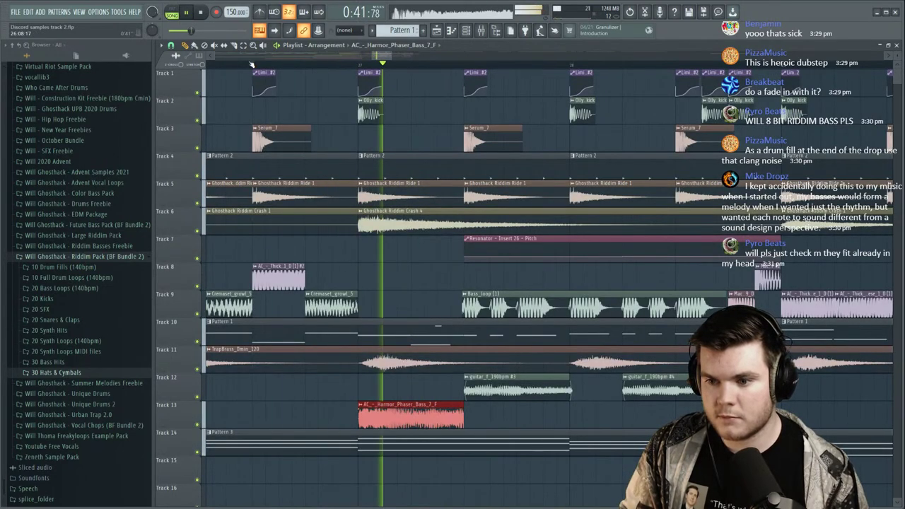
{"action": "scroll", "coordinate": [276, 65], "scroll_direction": "down", "scroll_amount": 2}
{"action": "scroll", "coordinate": [303, 66], "scroll_direction": "up", "scroll_amount": 2}
{"action": "left_click", "coordinate": [303, 65]}
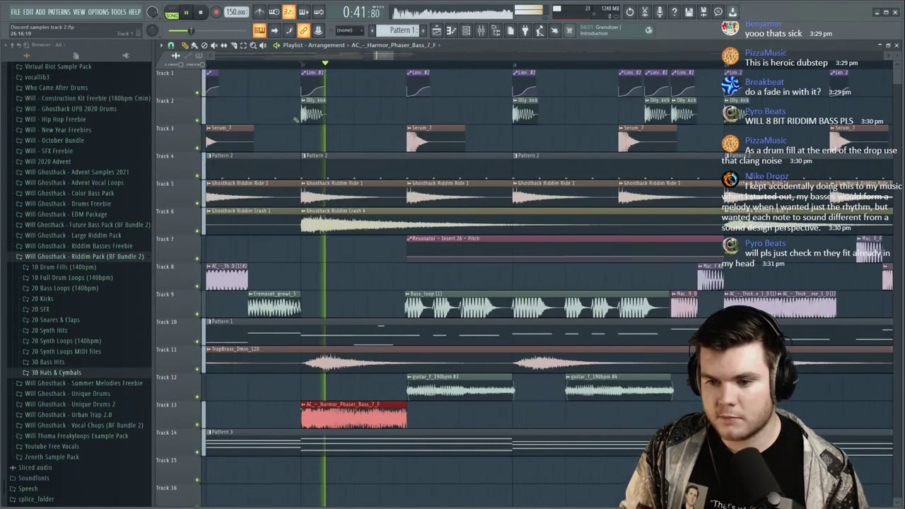
{"action": "key", "text": "space"}
Solo Track 13, slip the audio inside the Harmor phaser bass clip, and compare it alone and with all tracks.
{"action": "left_click", "coordinate": [198, 424], "text": "ctrl"}
{"action": "key", "text": "space"}
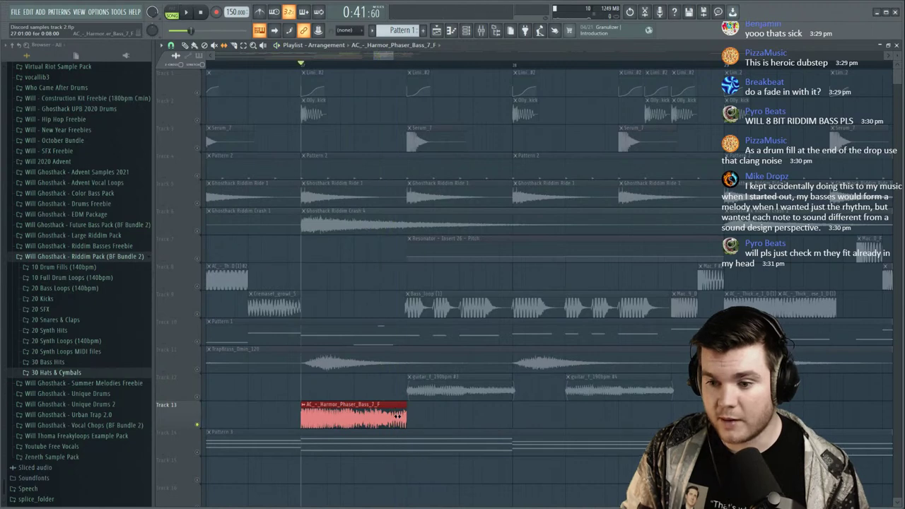
{"action": "key", "text": "space"}
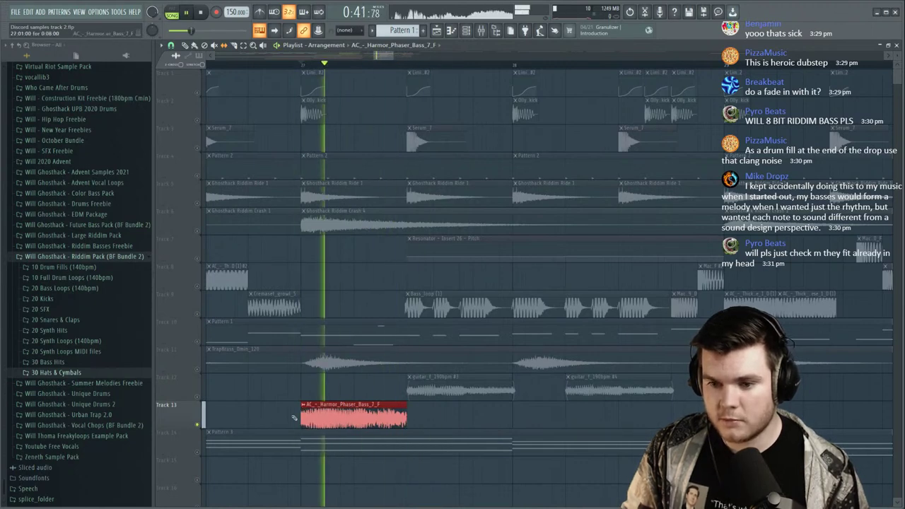
{"action": "right_click", "coordinate": [197, 425]}
{"action": "key", "text": "space"}
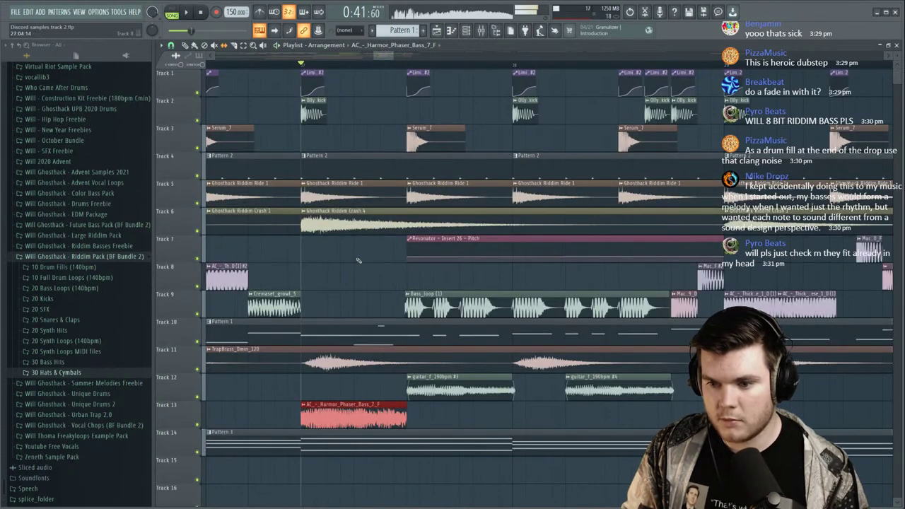
{"action": "key", "text": "space"}
Slice the Harmor phaser bass clip on Track 13 into two equal halves at 27:05:00 and replay both halves.
{"action": "scroll", "coordinate": [267, 71], "scroll_direction": "up", "scroll_amount": 3}
{"action": "left_click", "coordinate": [234, 45]}
{"action": "key", "text": "space"}
{"action": "key", "text": "space"}
{"action": "left_click_drag", "start_coordinate": [406, 396], "coordinate": [404, 429]}
{"action": "left_click", "coordinate": [403, 63]}
{"action": "key", "text": "space"}
{"action": "key", "text": "space"}
{"action": "left_click", "coordinate": [185, 45]}
{"action": "key", "text": "space"}
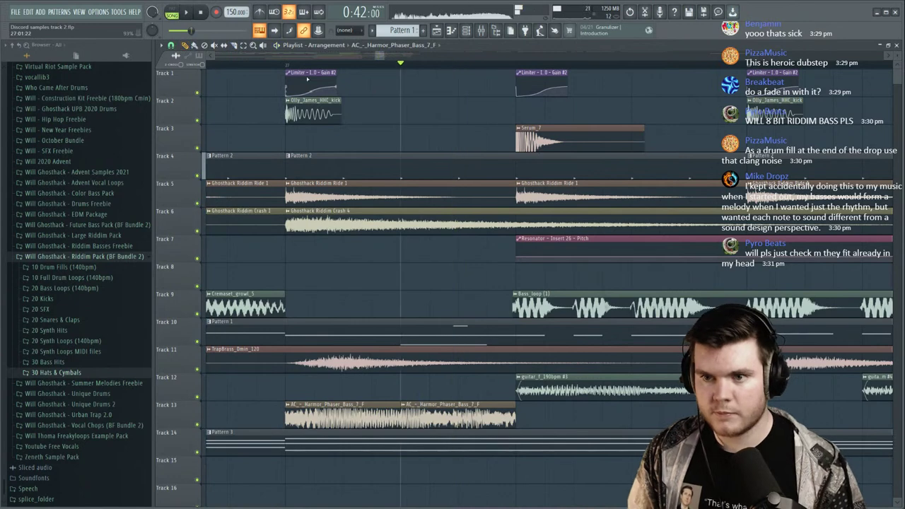
{"action": "key", "text": "space"}
{"action": "key", "text": "space"}
Solo Track 13 and slip the audio inside both Harmor phaser bass slices, replaying them from bar 27 between shifts.
{"action": "right_click", "coordinate": [197, 426]}
{"action": "key", "text": "space"}
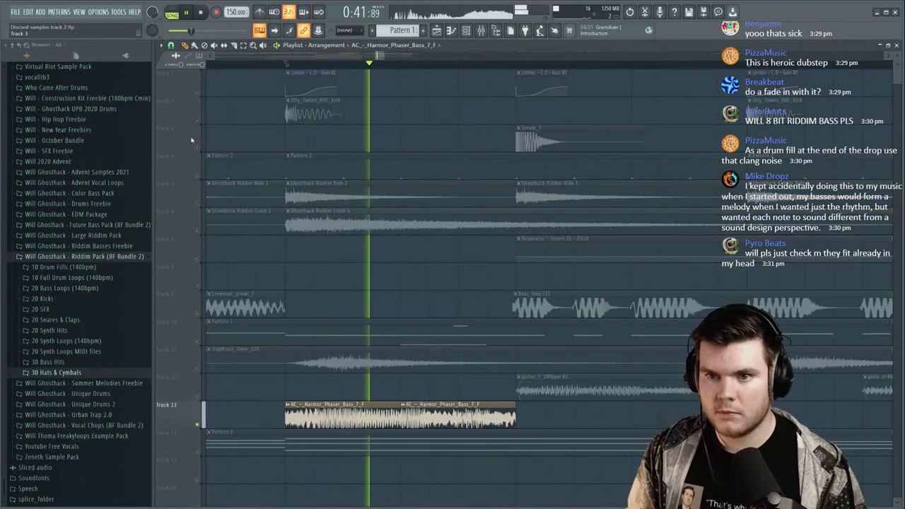
{"action": "key", "text": "space"}
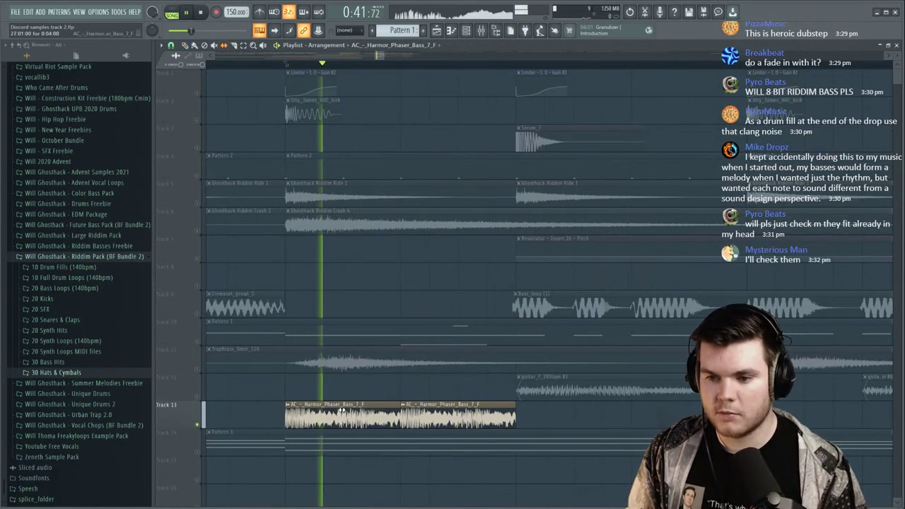
{"action": "key", "text": "space"}
{"action": "key", "text": "space"}
{"action": "key", "text": "space"}
{"action": "key", "text": "space"}
{"action": "key", "text": "space"}
{"action": "key", "text": "space"}
{"action": "key", "text": "space"}
{"action": "key", "text": "space"}
{"action": "key", "text": "space"}
{"action": "key", "text": "space"}
{"action": "key", "text": "space"}
{"action": "key", "text": "space"}
{"action": "key", "text": "space"}
{"action": "key", "text": "space"}
{"action": "key", "text": "space"}
{"action": "key", "text": "space"}
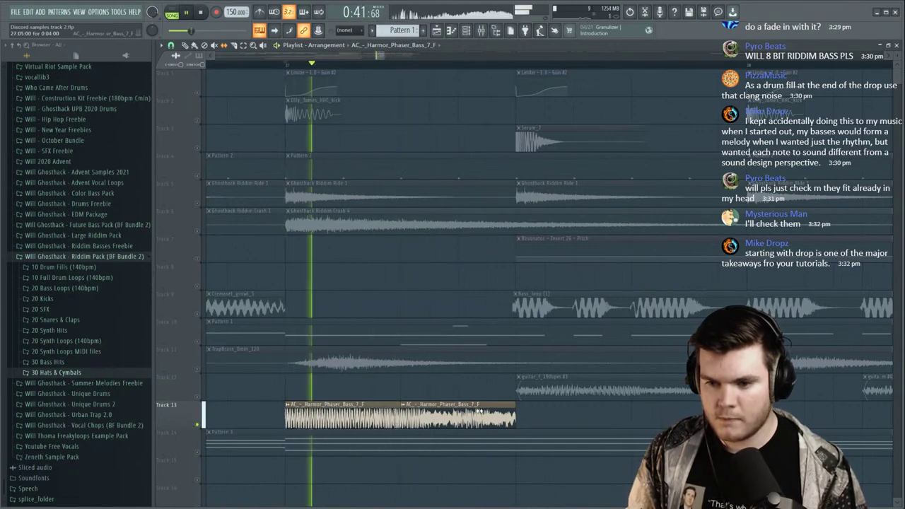
{"action": "key", "text": "space"}
{"action": "key", "text": "space"}
{"action": "key", "text": "space"}
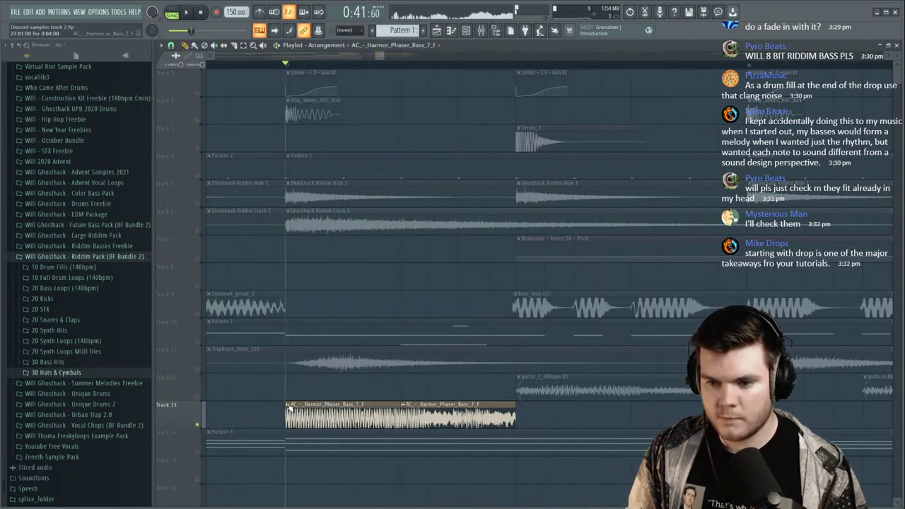
Make the first Harmor phaser bass slice unique, lower its channel pitch to -700 cents, and audition it.
{"action": "left_click", "coordinate": [288, 406]}
{"action": "left_click", "coordinate": [308, 460]}
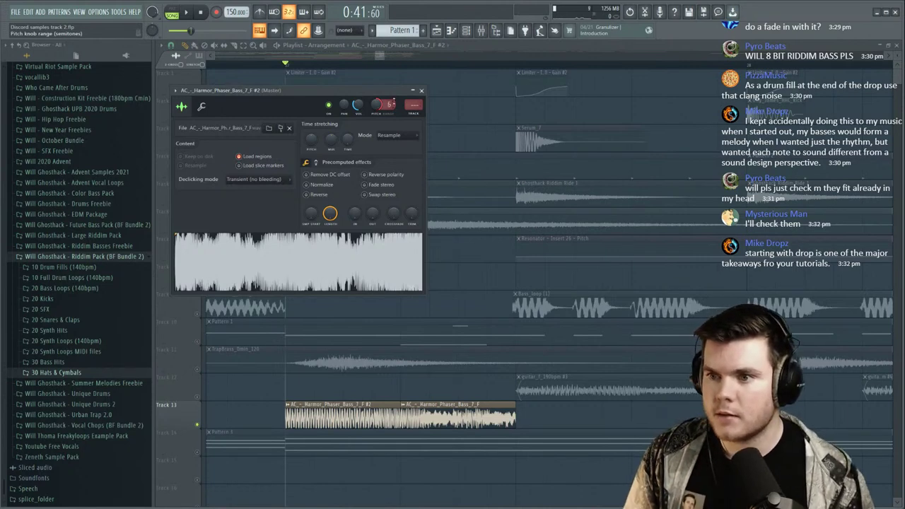
{"action": "left_click_drag", "start_coordinate": [377, 105], "coordinate": [377, 145]}
{"action": "key", "text": "space"}
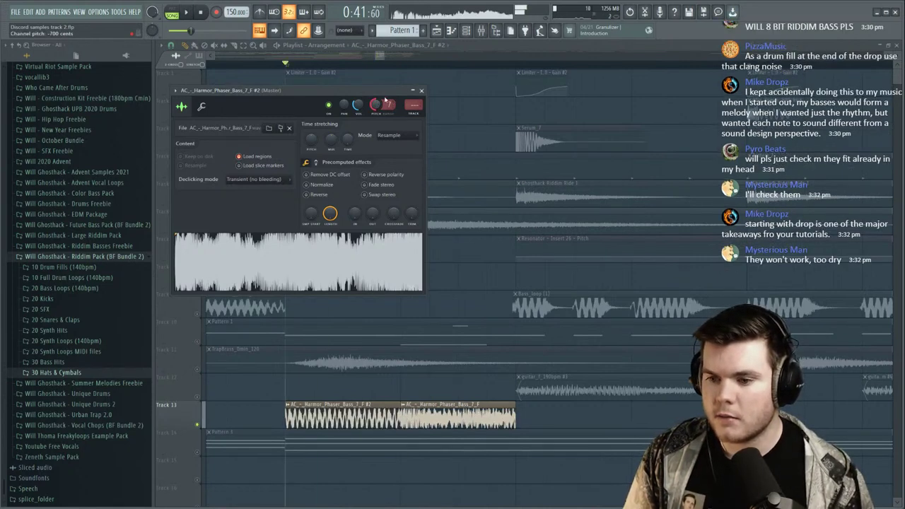
Slip the audio inside the first Harmor phaser bass slice on Track 13, replaying it soloed from bar 27 between shifts.
{"action": "left_click", "coordinate": [421, 92]}
{"action": "key", "text": "space"}
{"action": "left_click_drag", "start_coordinate": [349, 417], "coordinate": [349, 376]}
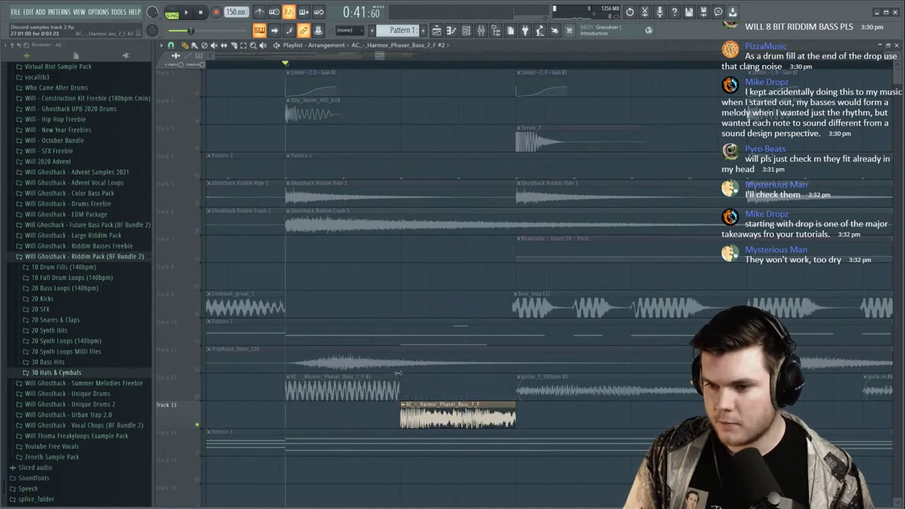
{"action": "key", "text": "ctrl+z"}
{"action": "key", "text": "space"}
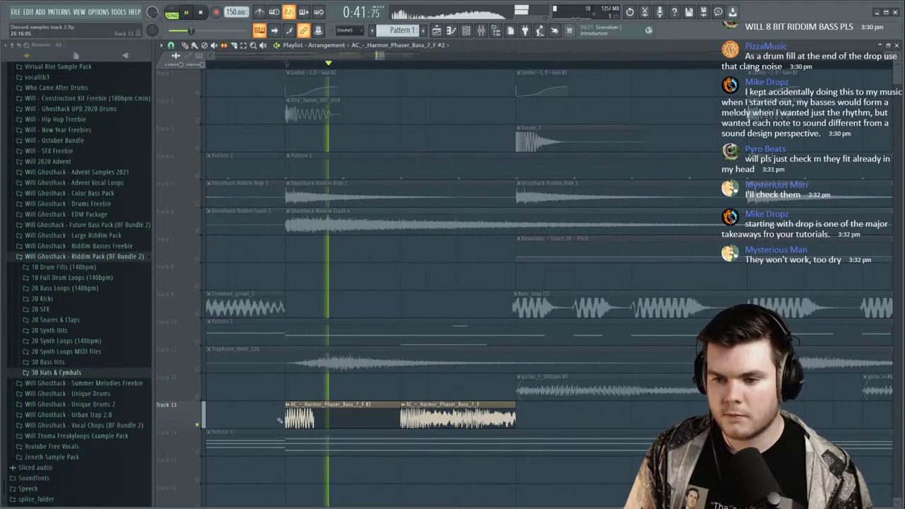
{"action": "key", "text": "space"}
{"action": "left_click_drag", "start_coordinate": [591, 426], "coordinate": [640, 416]}
{"action": "key", "text": "space"}
{"action": "key", "text": "space"}
{"action": "key", "text": "space"}
{"action": "key", "text": "space"}
{"action": "left_click_drag", "start_coordinate": [385, 417], "coordinate": [371, 417]}
{"action": "key", "text": "space"}
{"action": "key", "text": "space"}
{"action": "key", "text": "space"}
{"action": "key", "text": "space"}
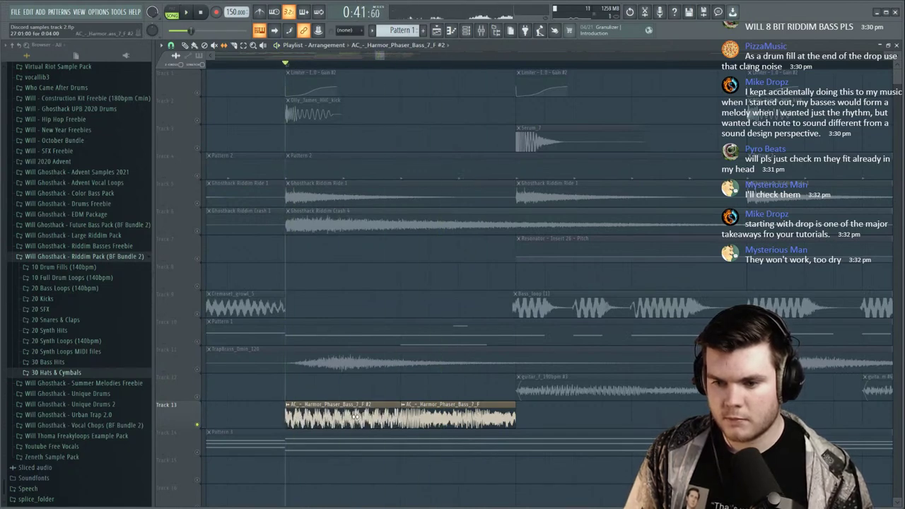
Unsolo Track 13 and slip the first Harmor phaser bass slice's audio further while replaying it with all tracks.
{"action": "key", "text": "space"}
{"action": "right_click", "coordinate": [198, 424]}
{"action": "key", "text": "space"}
{"action": "key", "text": "space"}
{"action": "left_click_drag", "start_coordinate": [329, 420], "coordinate": [502, 418]}
{"action": "key", "text": "space"}
{"action": "key", "text": "space"}
{"action": "key", "text": "space"}
{"action": "key", "text": "space"}
{"action": "key", "text": "space"}
{"action": "key", "text": "space"}
{"action": "left_click_drag", "start_coordinate": [382, 419], "coordinate": [325, 419]}
{"action": "key", "text": "space"}
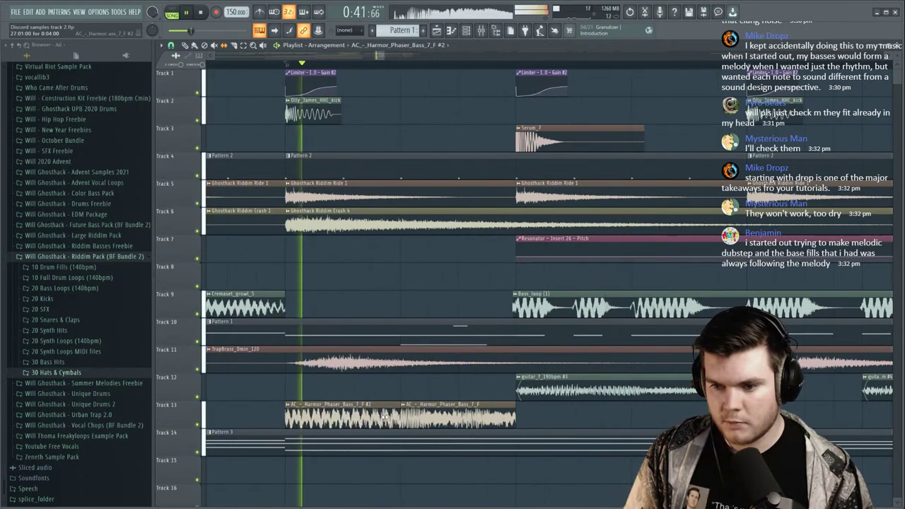
Compare the bar 27 Harmor phaser bass slices alone and with all tracks, replaying the drop from ahead of them.
{"action": "right_click", "coordinate": [197, 424]}
{"action": "key", "text": "space"}
{"action": "key", "text": "space"}
{"action": "key", "text": "space"}
{"action": "key", "text": "space"}
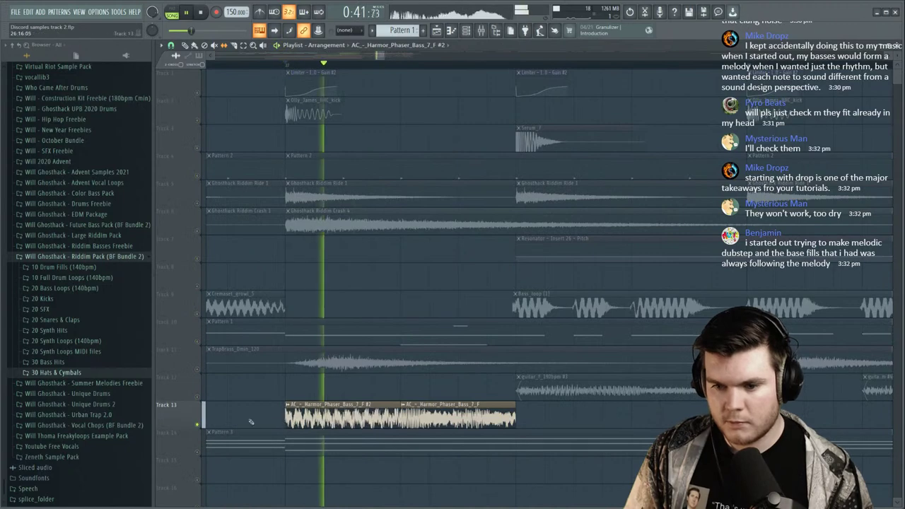
{"action": "right_click", "coordinate": [197, 425]}
{"action": "key", "text": "space"}
{"action": "key", "text": "space"}
{"action": "scroll", "coordinate": [315, 66], "scroll_direction": "down", "scroll_amount": 5}
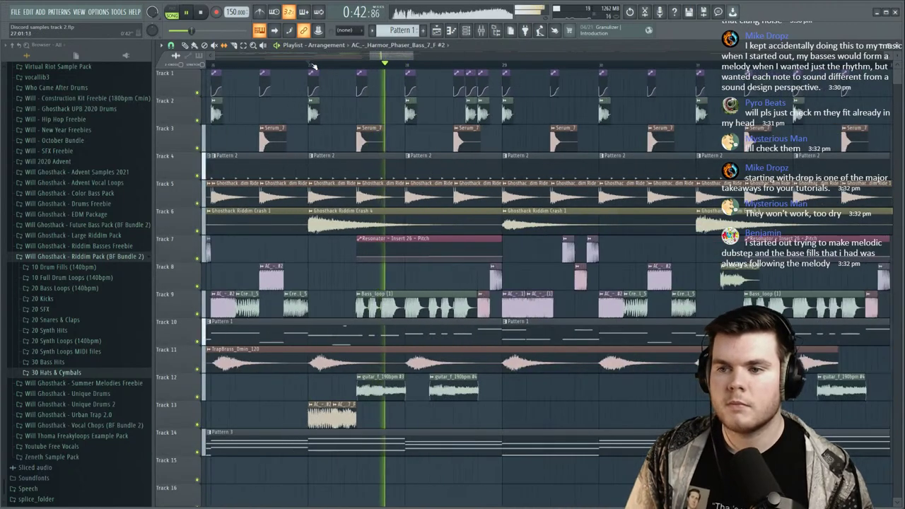
{"action": "left_click", "coordinate": [257, 66]}
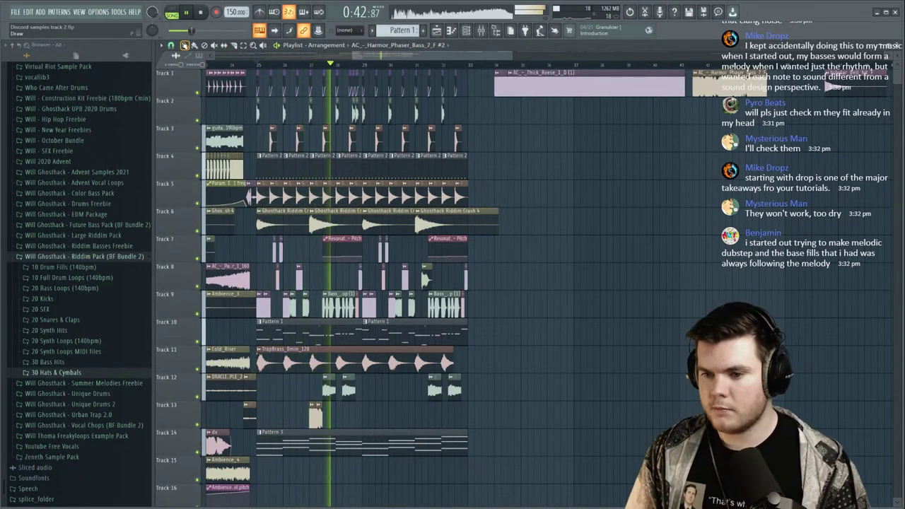
Place a copy of the first Harmor phaser bass slice at bar 31 on Track 13 and delete the surplus copy beside it.
{"action": "left_click", "coordinate": [313, 415]}
{"action": "left_click", "coordinate": [427, 416]}
{"action": "left_click_drag", "start_coordinate": [427, 418], "coordinate": [421, 418]}
{"action": "left_click", "coordinate": [439, 418], "text": "ctrl"}
{"action": "right_click", "coordinate": [425, 418]}
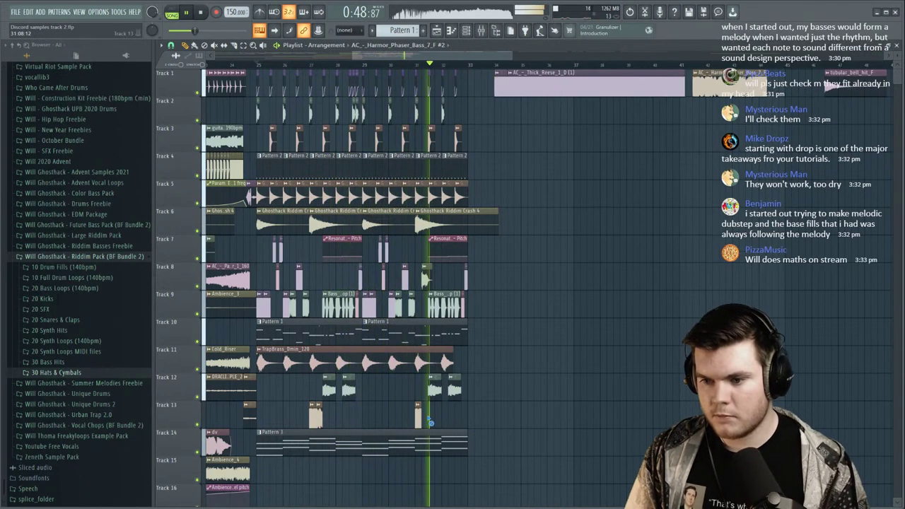
Set the STAR_Bass_Screechy_B channel volume to 48% while auditioning from bar 31.
{"action": "key", "text": "space"}
{"action": "scroll", "coordinate": [463, 166], "scroll_direction": "up", "scroll_amount": 3}
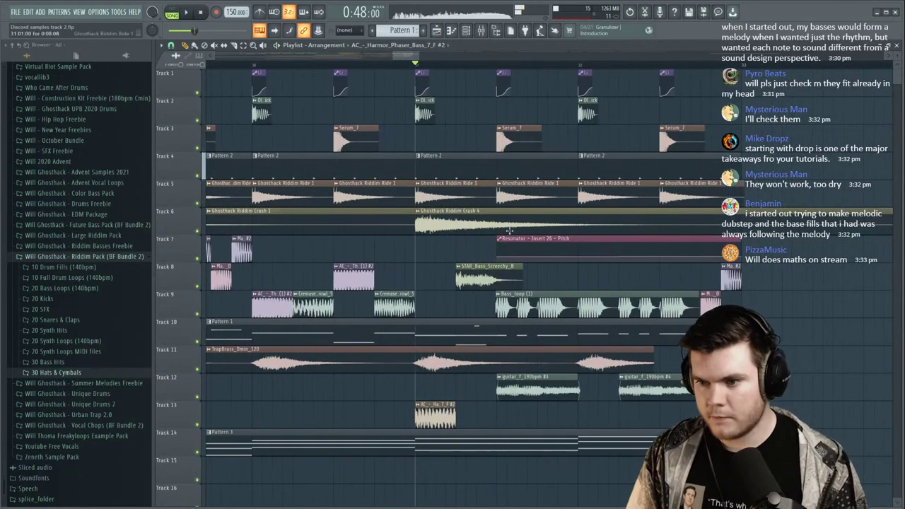
{"action": "double_click", "coordinate": [489, 285]}
{"action": "key", "text": "space"}
{"action": "key", "text": "space"}
{"action": "key", "text": "space"}
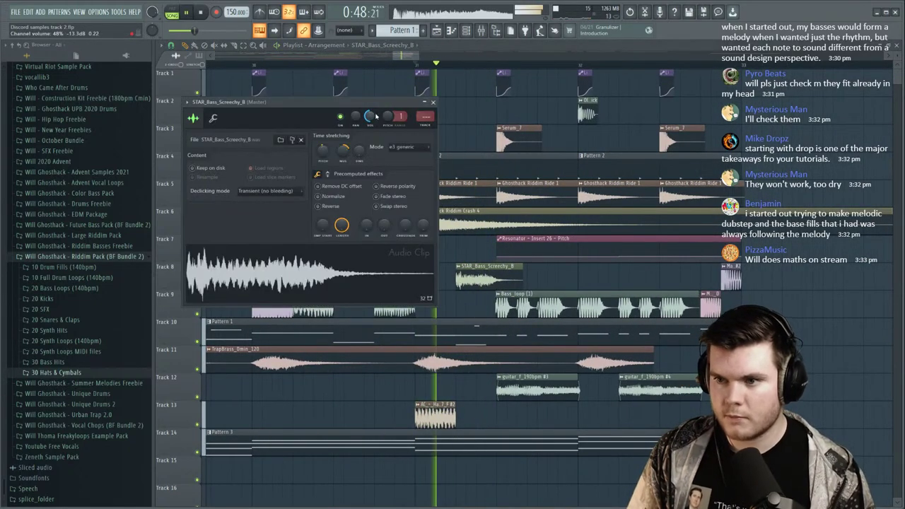
{"action": "left_click", "coordinate": [433, 104]}
Place a second Harmor phaser bass #2 slice on Track 13 at 31:05:00 and replay from bar 31.
{"action": "scroll", "coordinate": [310, 373], "scroll_direction": "down", "scroll_amount": 3}
{"action": "key", "text": "space"}
{"action": "key", "text": "space"}
{"action": "left_click", "coordinate": [259, 414]}
{"action": "key", "text": "space"}
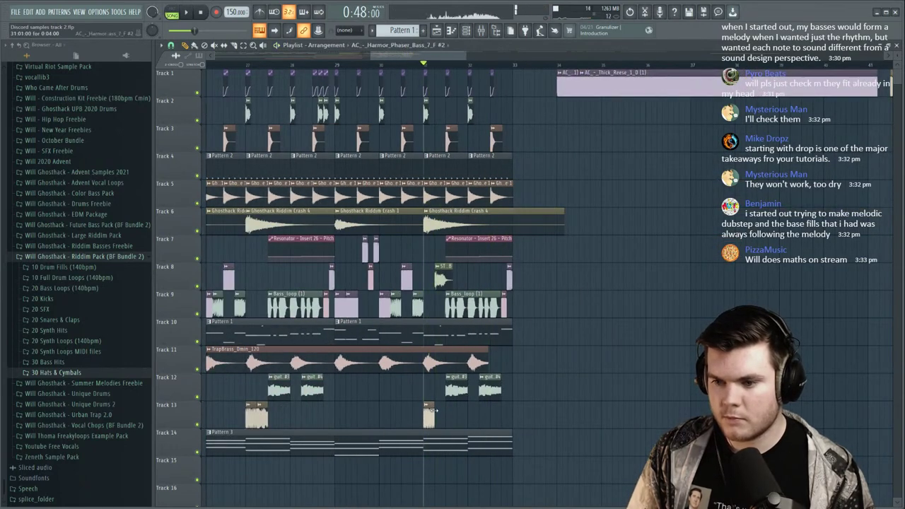
{"action": "key", "text": "space"}
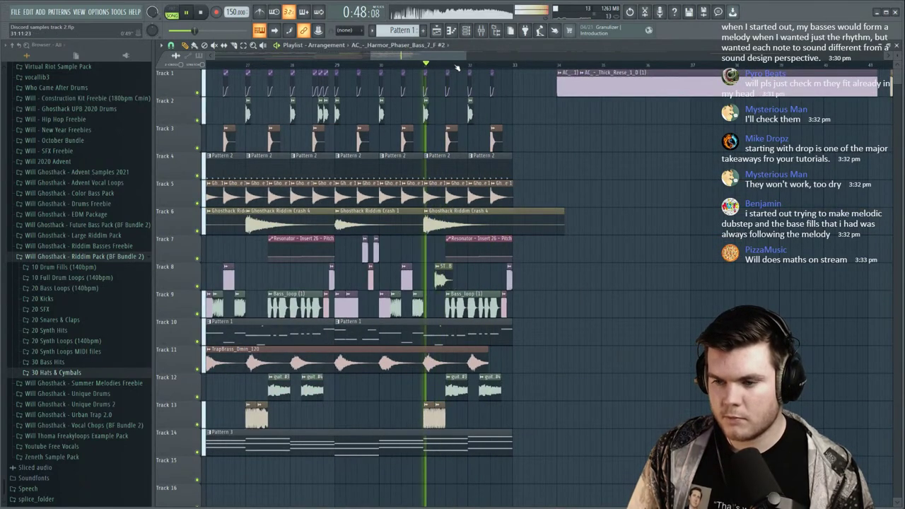
{"action": "scroll", "coordinate": [457, 67], "scroll_direction": "up", "scroll_amount": 4}
{"action": "key", "text": "space"}
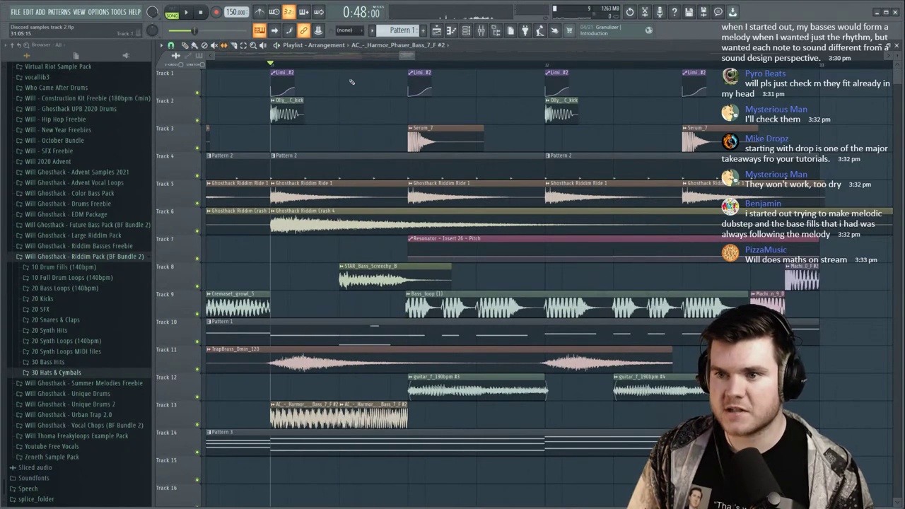
Solo Track 13 and slip the audio inside the second Harmor phaser bass slice of bar 31, replaying both slices repeatedly.
{"action": "right_click", "coordinate": [198, 425]}
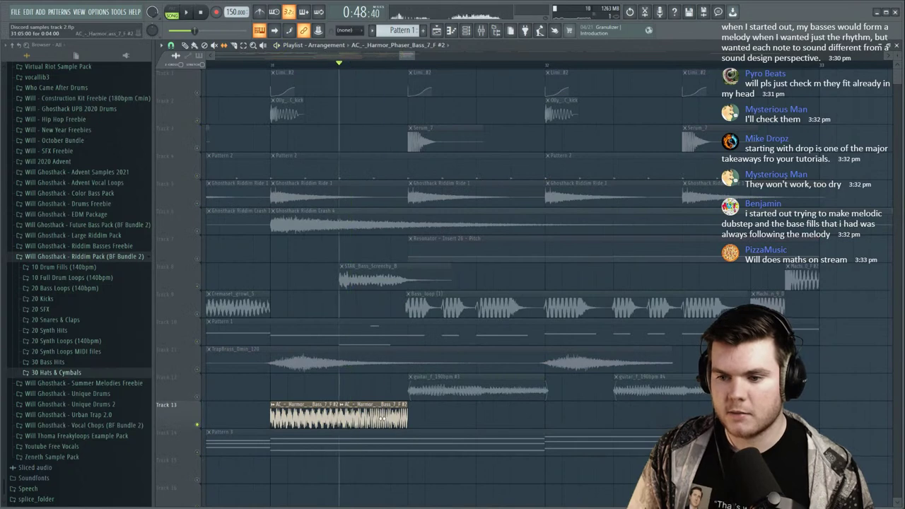
{"action": "key", "text": "space"}
{"action": "key", "text": "space"}
{"action": "key", "text": "space"}
{"action": "mouse_move", "coordinate": [374, 420]}
{"action": "left_mouse_down"}
{"action": "mouse_move", "coordinate": [292, 421]}
{"action": "mouse_move", "coordinate": [483, 411]}
{"action": "left_mouse_up"}
{"action": "key", "text": "space"}
{"action": "key", "text": "space"}
{"action": "key", "text": "space"}
{"action": "key", "text": "space"}
{"action": "key", "text": "space"}
{"action": "key", "text": "space"}
{"action": "key", "text": "space"}
{"action": "key", "text": "space"}
{"action": "key", "text": "space"}
{"action": "key", "text": "space"}
{"action": "key", "text": "space"}
{"action": "key", "text": "space"}
{"action": "key", "text": "space"}
{"action": "key", "text": "space"}
{"action": "key", "text": "space"}
{"action": "key", "text": "space"}
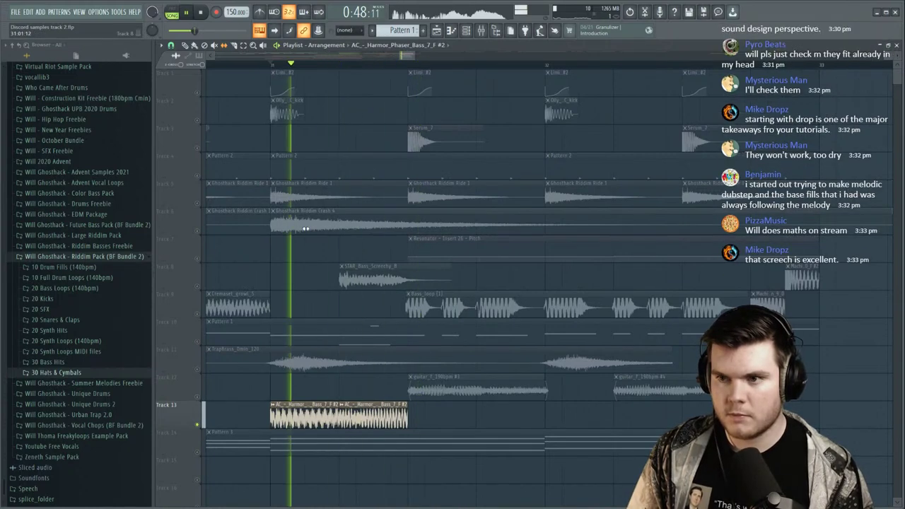
{"action": "key", "text": "space"}
Examine the mixer during playback to find which insert tracks are in use and which are free.
{"action": "left_click", "coordinate": [469, 33]}
{"action": "left_click", "coordinate": [470, 33]}
{"action": "left_click", "coordinate": [481, 31]}
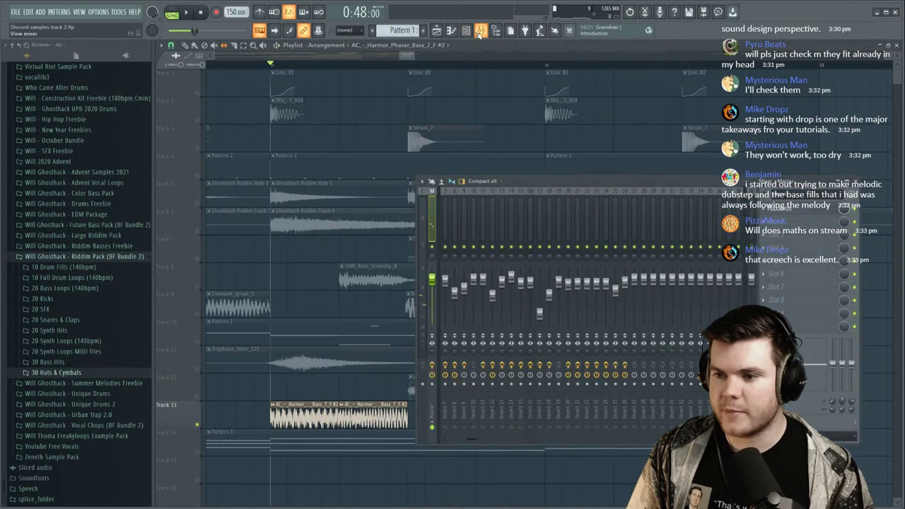
{"action": "key", "text": "space"}
{"action": "key", "text": "space"}
{"action": "key", "text": "space"}
{"action": "mouse_move", "coordinate": [474, 438]}
{"action": "left_mouse_down"}
{"action": "mouse_move", "coordinate": [454, 437]}
{"action": "mouse_move", "coordinate": [567, 435]}
{"action": "mouse_move", "coordinate": [492, 440]}
{"action": "left_mouse_up"}
{"action": "key", "text": "space"}
{"action": "key", "text": "space"}
{"action": "key", "text": "space"}
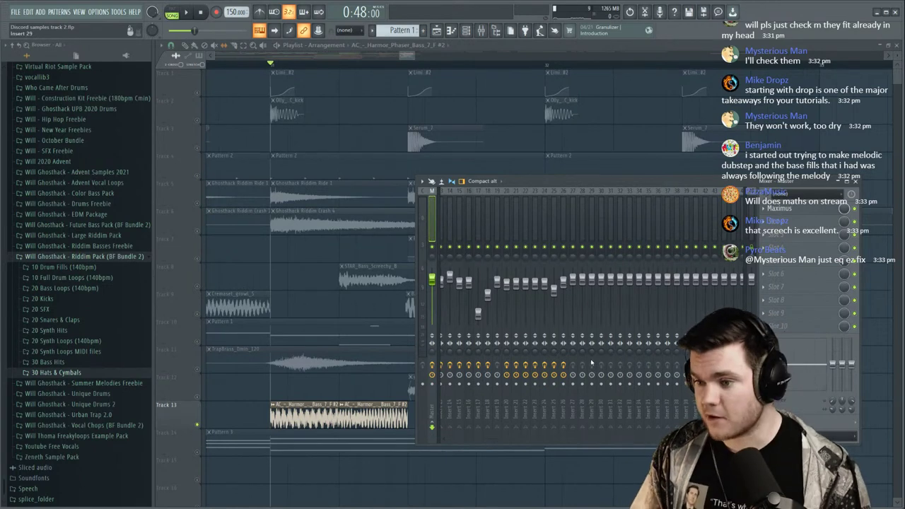
Route the Harmor phaser bass #2 channel to mixer Insert 27 and check the original Harmor phaser bass channel's routing.
{"action": "key", "text": "F9"}
{"action": "double_click", "coordinate": [354, 418]}
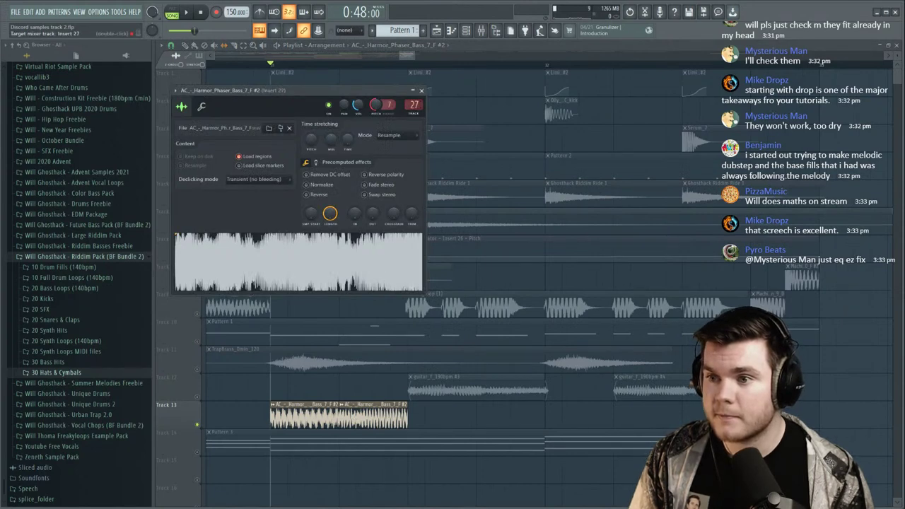
{"action": "left_click", "coordinate": [421, 92]}
{"action": "double_click", "coordinate": [322, 404]}
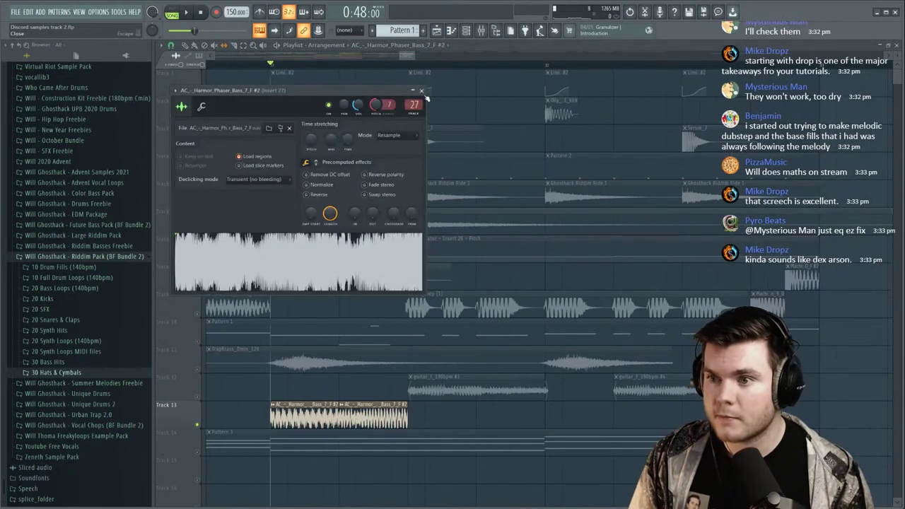
{"action": "left_click", "coordinate": [421, 92]}
{"action": "scroll", "coordinate": [427, 78], "scroll_direction": "down", "scroll_amount": 6}
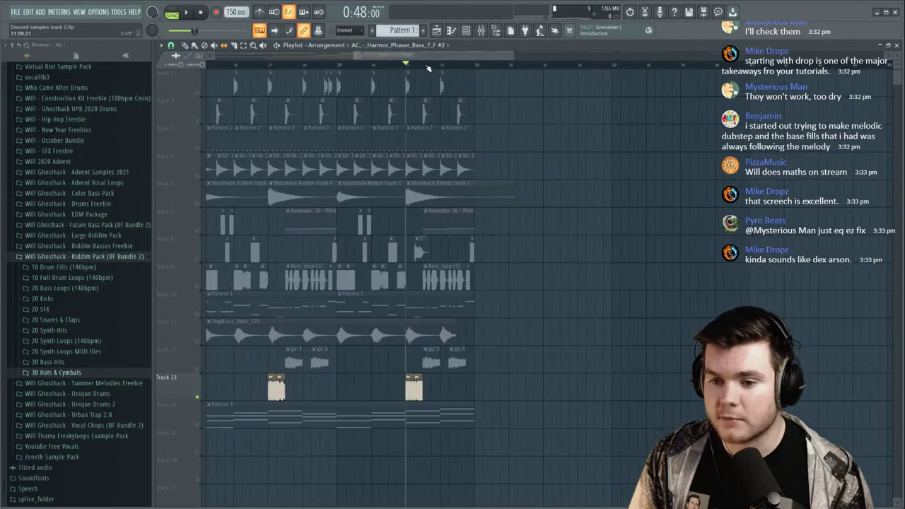
{"action": "scroll", "coordinate": [427, 68], "scroll_direction": "down", "scroll_amount": 2}
{"action": "double_click", "coordinate": [312, 388]}
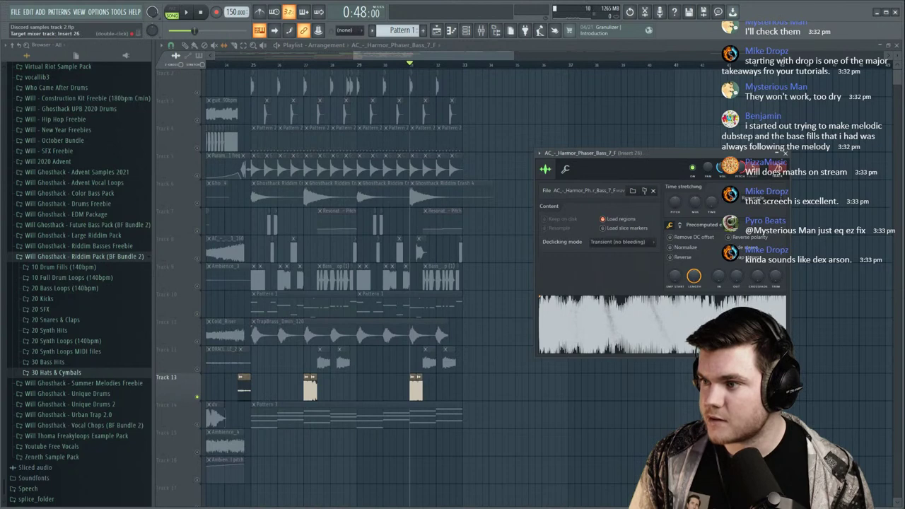
{"action": "left_click", "coordinate": [311, 387]}
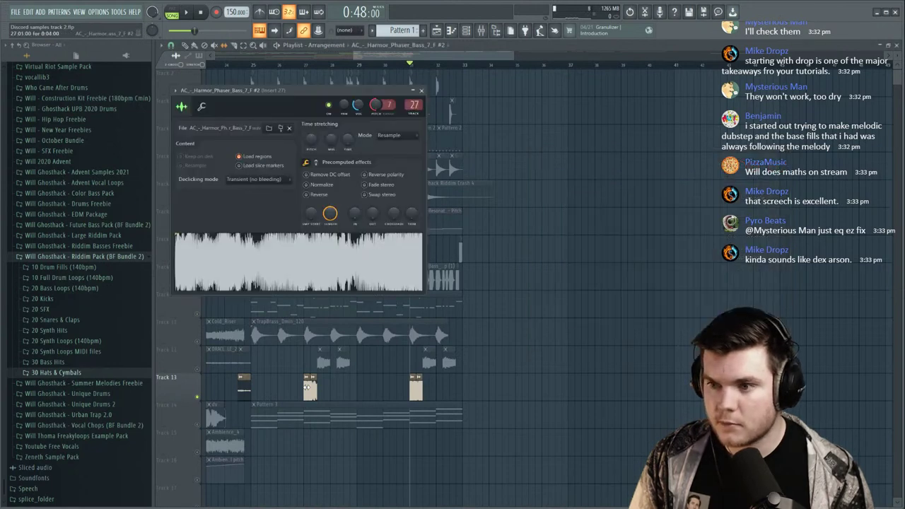
{"action": "left_click", "coordinate": [421, 91]}
Copy the mixer track state of Insert 20, with its Disperser, Vocodex and EQ chain, onto Insert 27.
{"action": "key", "text": "space"}
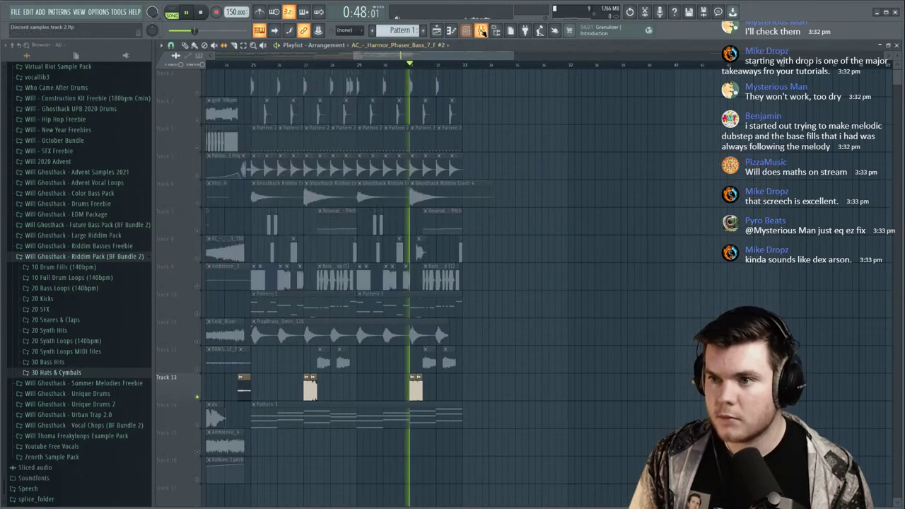
{"action": "left_click", "coordinate": [481, 30]}
{"action": "key", "text": "space"}
{"action": "right_click", "coordinate": [625, 214]}
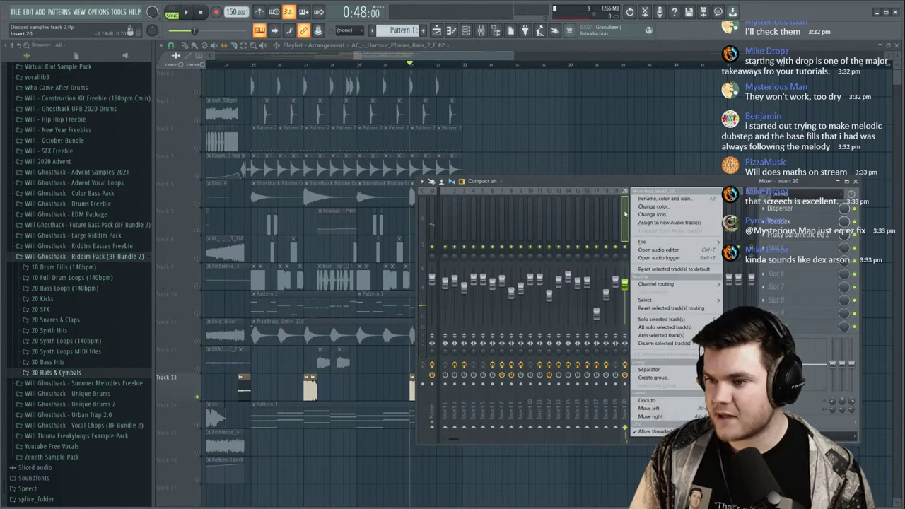
{"action": "mouse_move", "coordinate": [648, 243]}
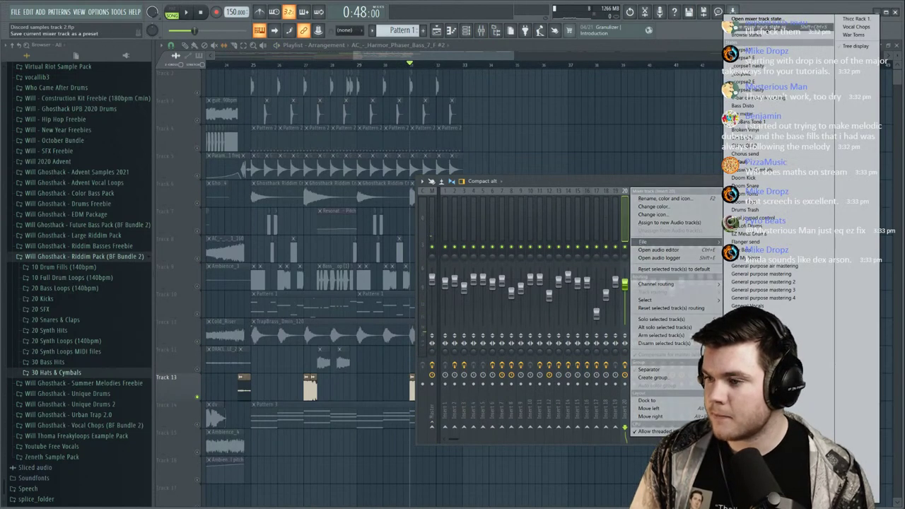
{"action": "left_click_drag", "start_coordinate": [768, 28], "coordinate": [758, 235]}
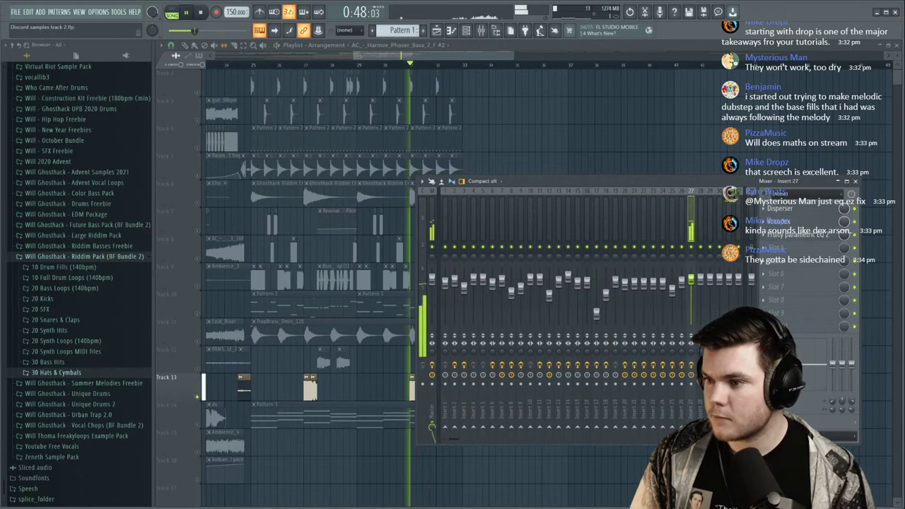
Turn band 4 of Insert 27's Fruity parametric EQ 2 into a deep low-frequency cut and audition the change.
{"action": "left_click", "coordinate": [790, 236]}
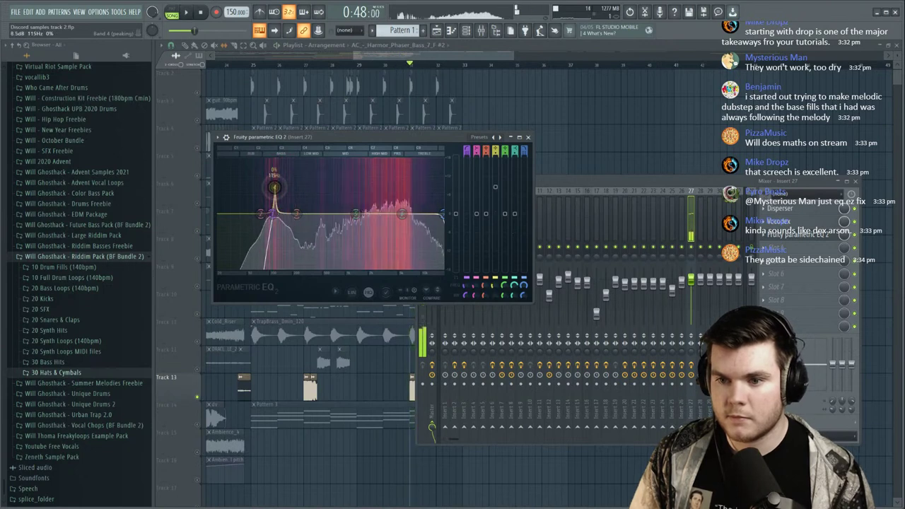
{"action": "left_click_drag", "start_coordinate": [274, 187], "coordinate": [276, 254]}
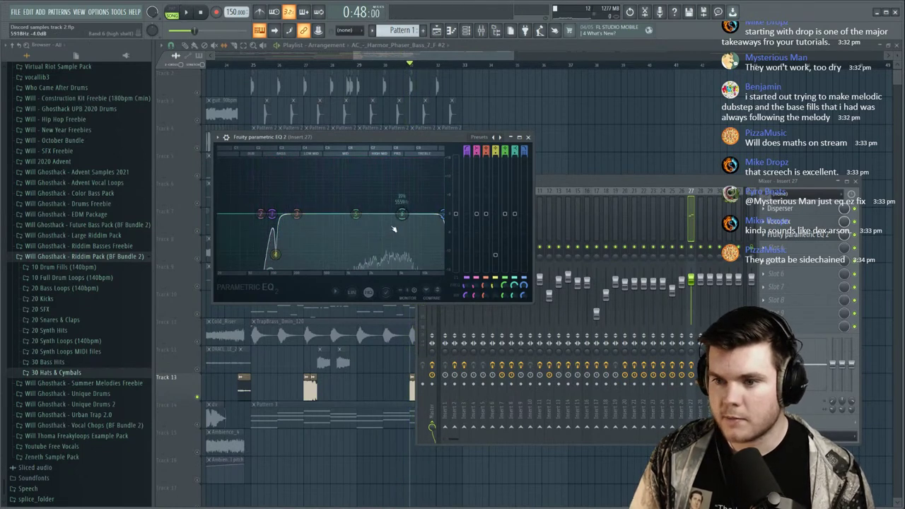
{"action": "key", "text": "space"}
{"action": "left_click_drag", "start_coordinate": [344, 204], "coordinate": [333, 205]}
{"action": "key", "text": "space"}
{"action": "left_click", "coordinate": [782, 235]}
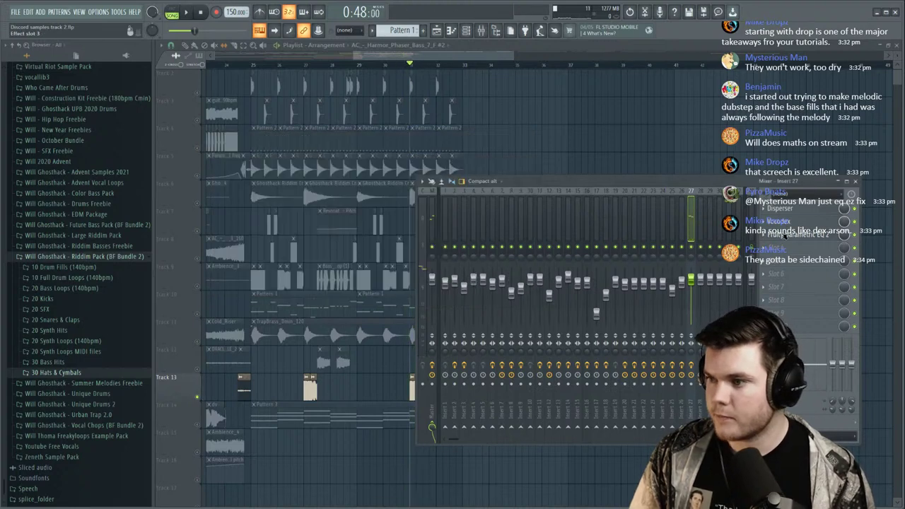
Add a Fruity soft clipper to Insert 27's fourth effect slot and lower the insert's fader slightly.
{"action": "left_click", "coordinate": [765, 248]}
{"action": "mouse_move", "coordinate": [771, 258]}
{"action": "left_click", "coordinate": [578, 156]}
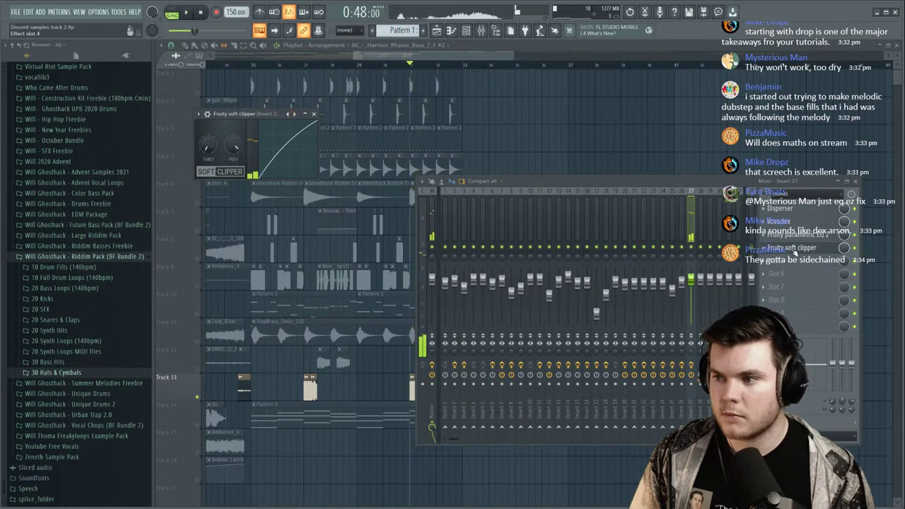
{"action": "left_click", "coordinate": [793, 252]}
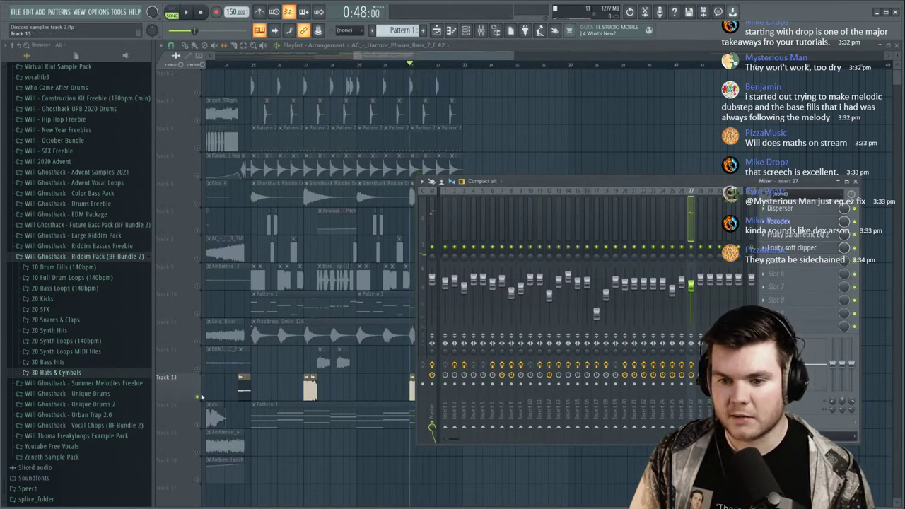
Unsolo Track 13 and replay bar 31 and the drop from bar 26 with all tracks.
{"action": "right_click", "coordinate": [199, 397]}
{"action": "key", "text": "space"}
{"action": "key", "text": "space"}
{"action": "key", "text": "space"}
{"action": "key", "text": "F9"}
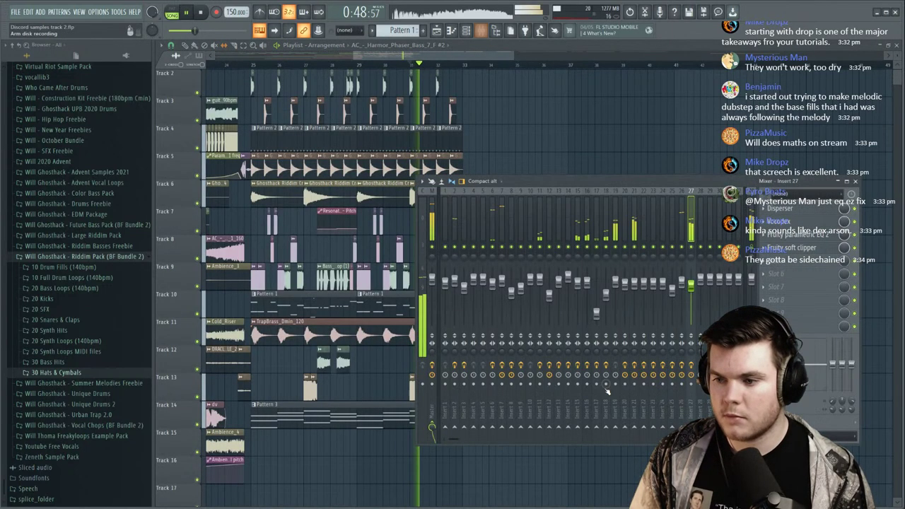
{"action": "key", "text": "space"}
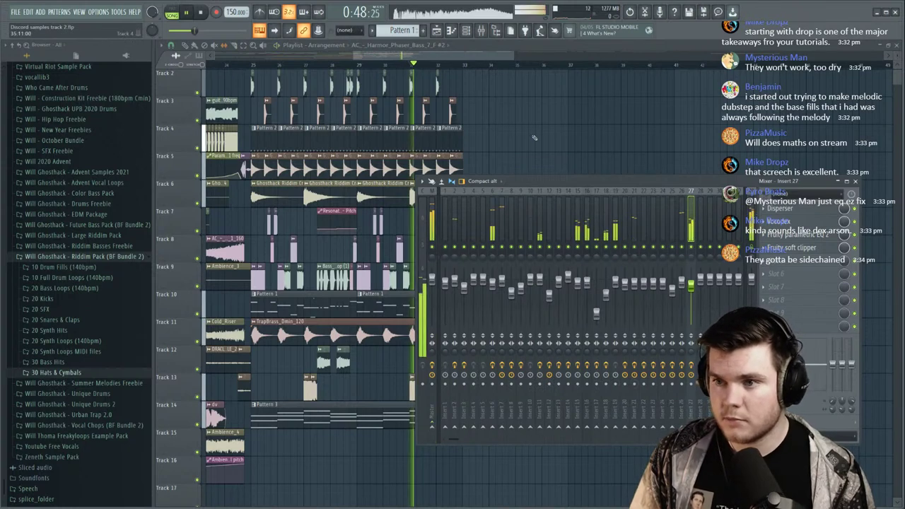
{"action": "key", "text": "F9"}
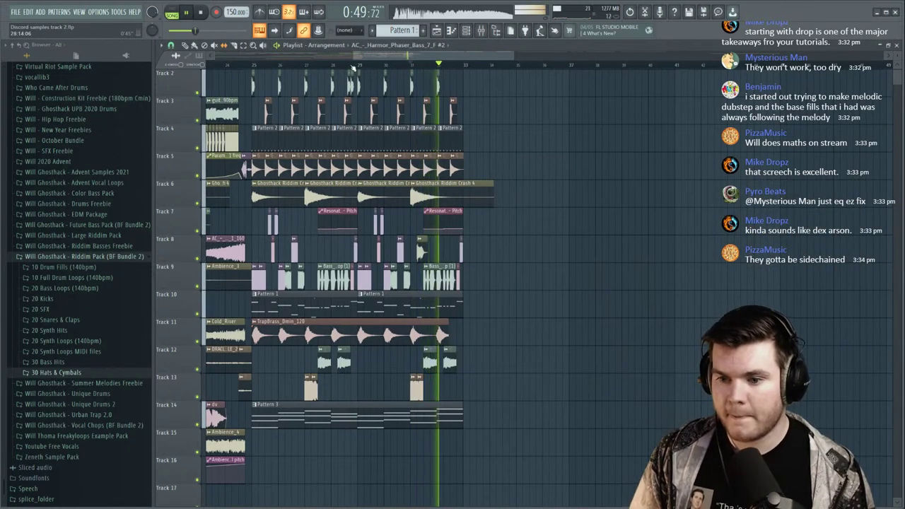
{"action": "left_click", "coordinate": [283, 65]}
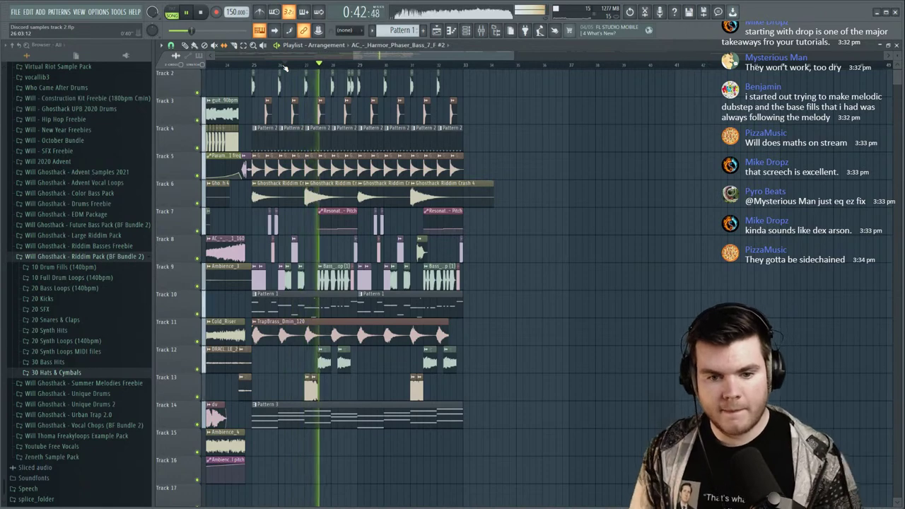
Solo Track 13 and replay the Harmor phaser bass slices at bar 27.
{"action": "key", "text": "space"}
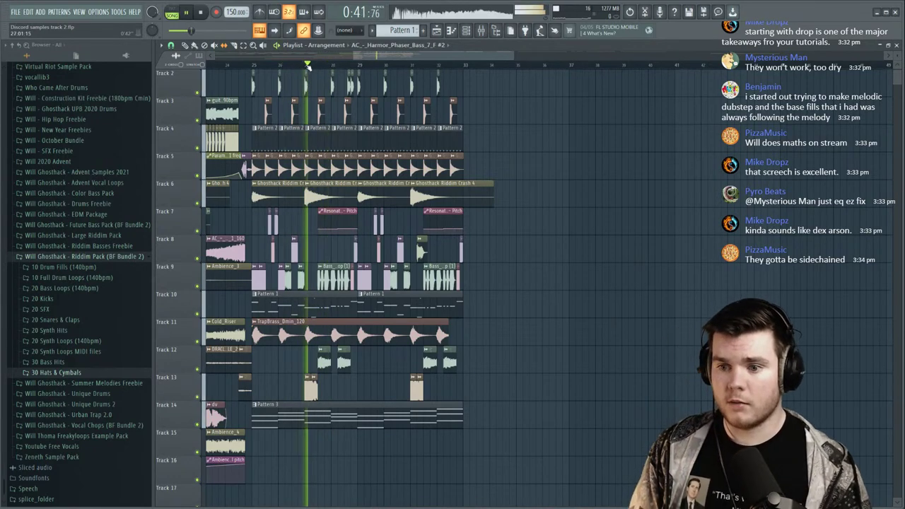
{"action": "scroll", "coordinate": [308, 67], "scroll_direction": "up", "scroll_amount": 5}
{"action": "key", "text": "space"}
{"action": "key", "text": "space"}
{"action": "right_click", "coordinate": [198, 399]}
{"action": "key", "text": "space"}
{"action": "key", "text": "space"}
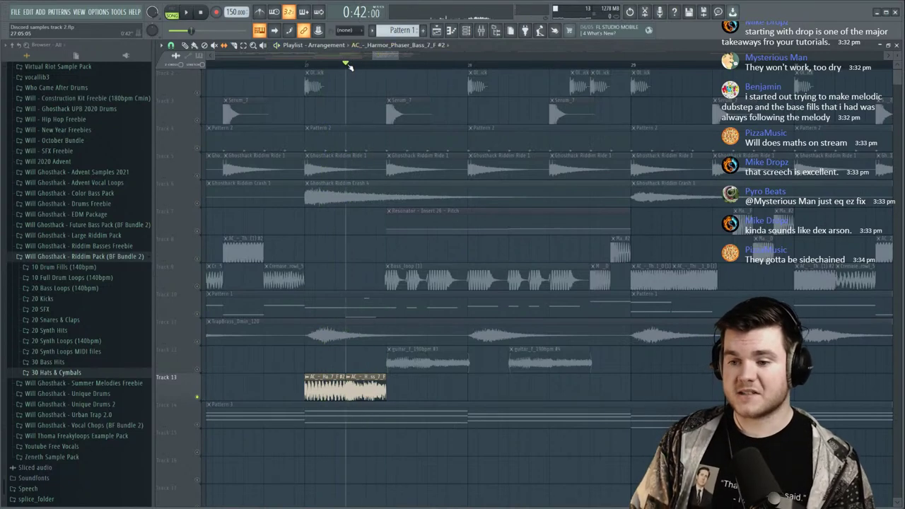
Make band 7 of Insert 27's Fruity parametric EQ 2 a Steep 8 high-frequency cut and audition the soloed slices.
{"action": "key", "text": "space"}
{"action": "key", "text": "F9"}
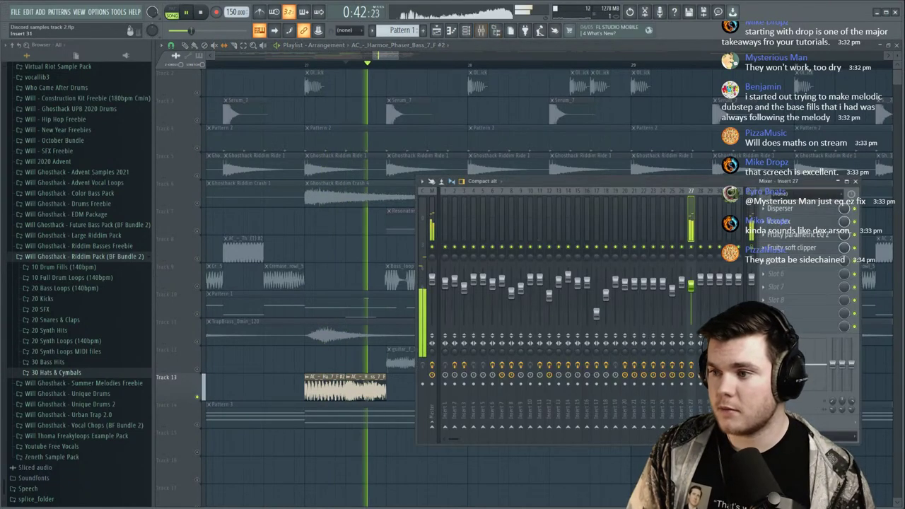
{"action": "left_click", "coordinate": [789, 236]}
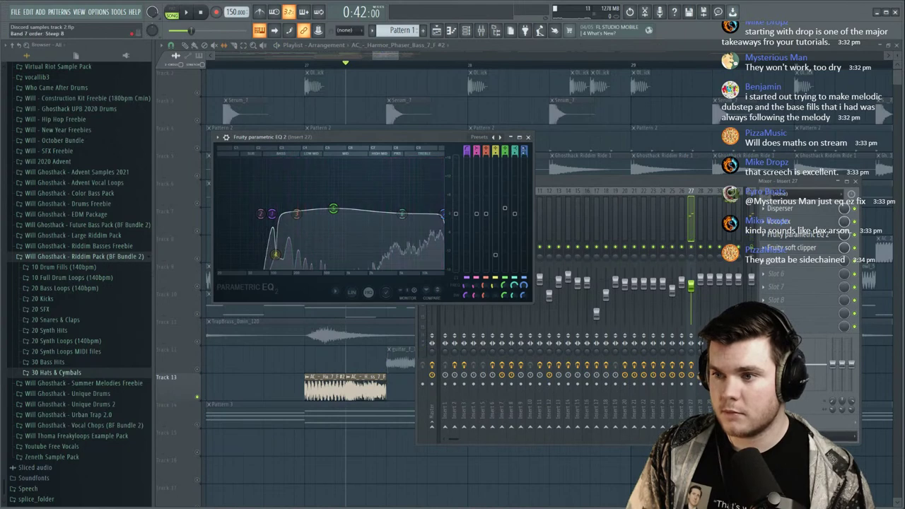
{"action": "key", "text": "space"}
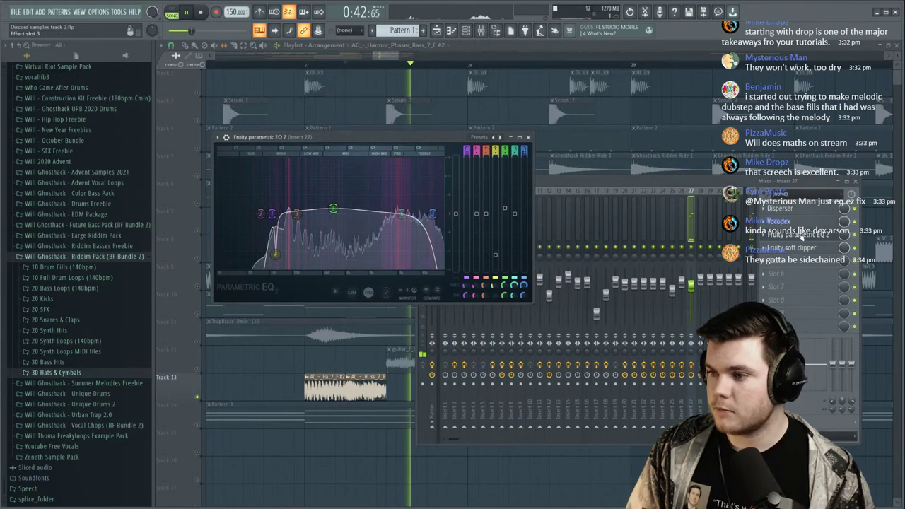
{"action": "key", "text": "space"}
{"action": "left_click", "coordinate": [802, 237]}
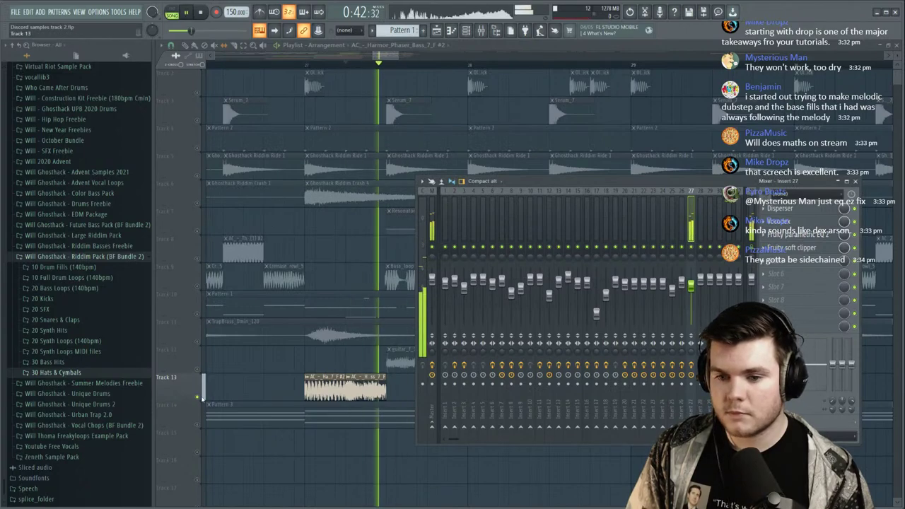
Unsolo Track 13 and replay the drop from bar 27 and from the middle of bar 28 with all tracks.
{"action": "key", "text": "space"}
{"action": "key", "text": "space"}
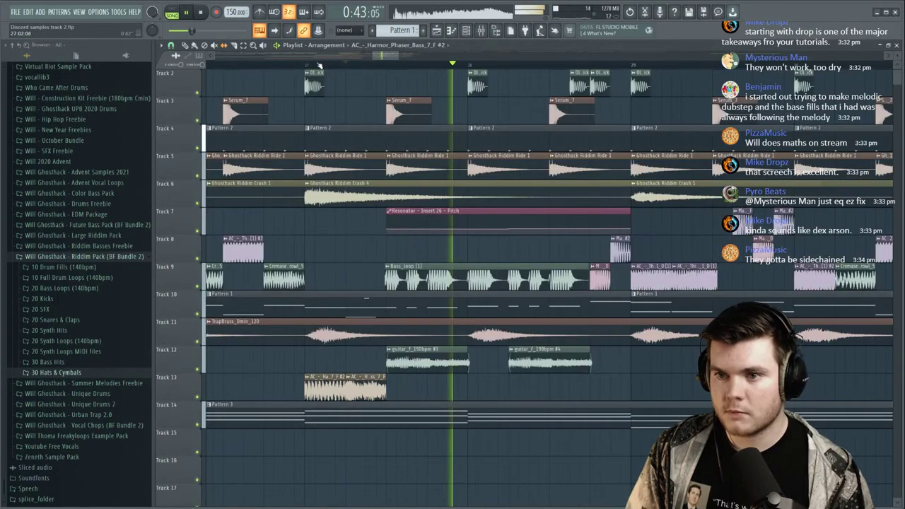
{"action": "scroll", "coordinate": [319, 67], "scroll_direction": "down", "scroll_amount": 5}
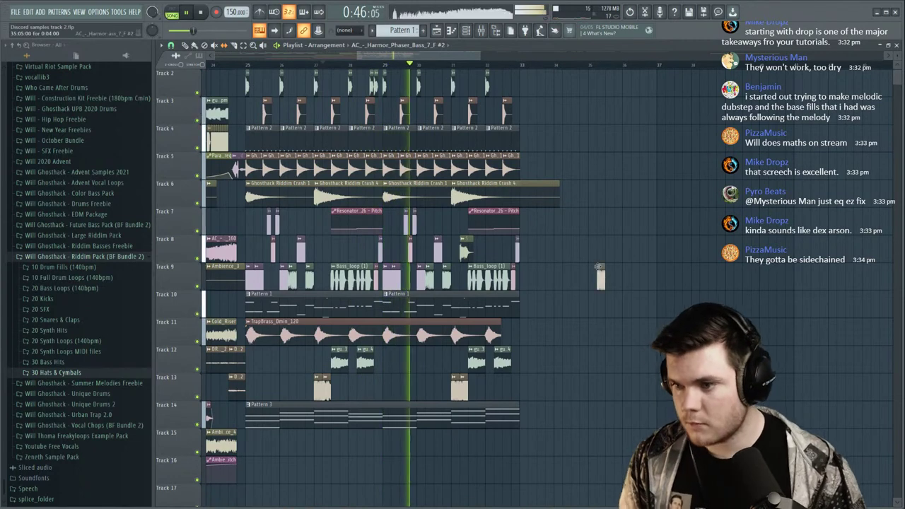
{"action": "key", "text": "space"}
{"action": "left_click", "coordinate": [369, 65]}
{"action": "key", "text": "space"}
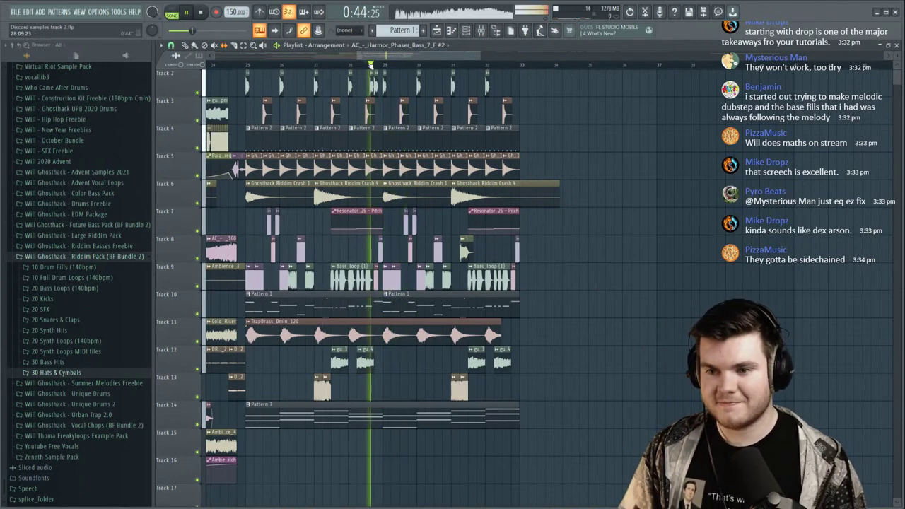
{"action": "key", "text": "space"}
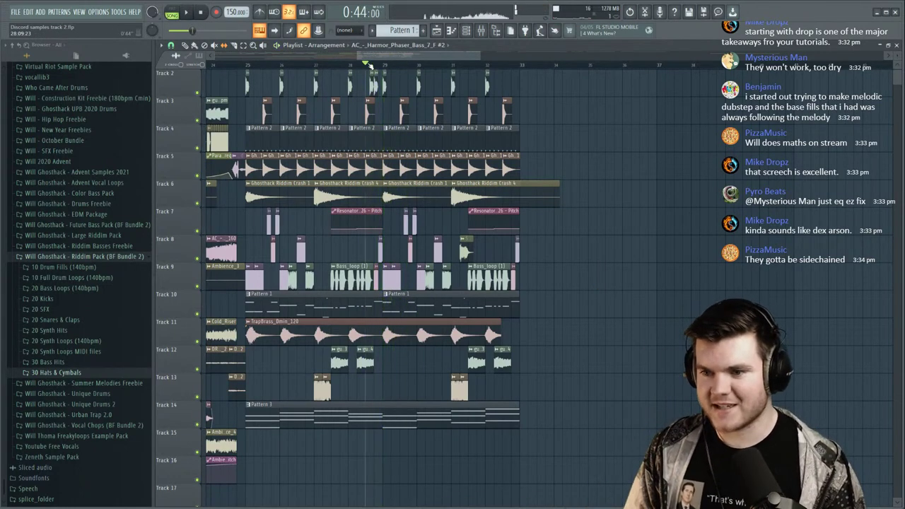
{"action": "key", "text": "space"}
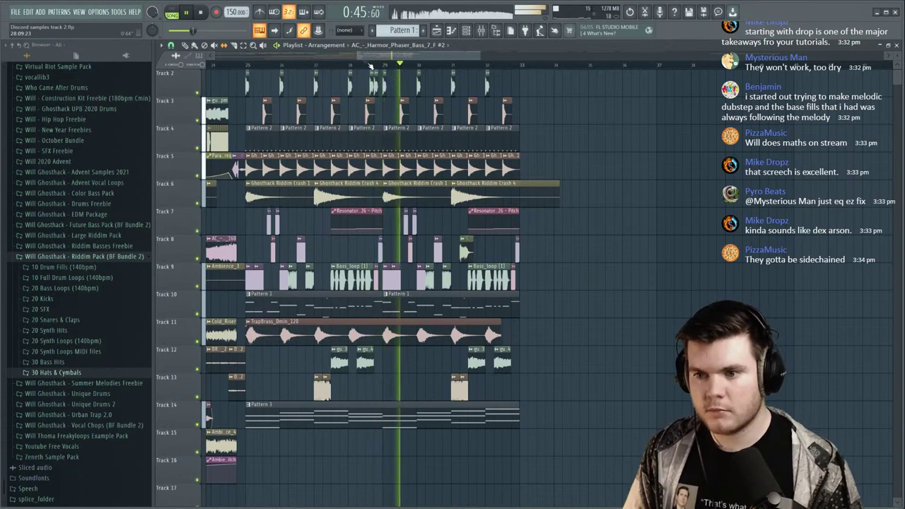
Replace the first Harmor slice in bar 31 with two Machine_Gun clips, one each on Tracks 7 and 8, and audition the bar.
{"action": "scroll", "coordinate": [455, 67], "scroll_direction": "up", "scroll_amount": 4}
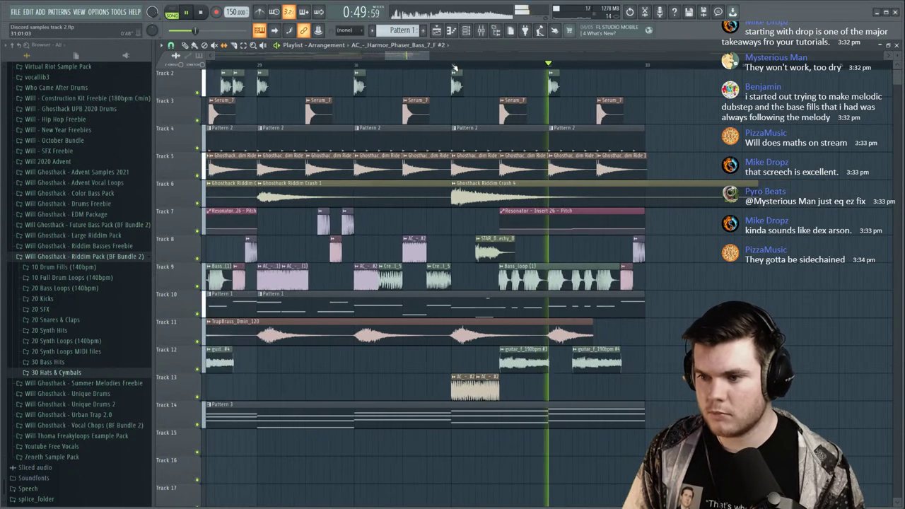
{"action": "left_click", "coordinate": [455, 66]}
{"action": "key", "text": "space"}
{"action": "key", "text": "space"}
{"action": "key", "text": "space"}
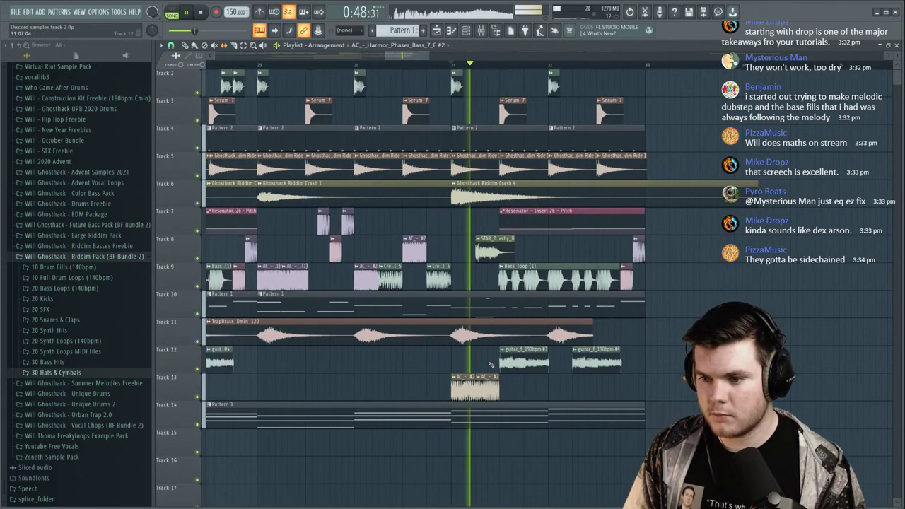
{"action": "key", "text": "space"}
{"action": "right_click", "coordinate": [468, 386]}
{"action": "key", "text": "space"}
{"action": "key", "text": "space"}
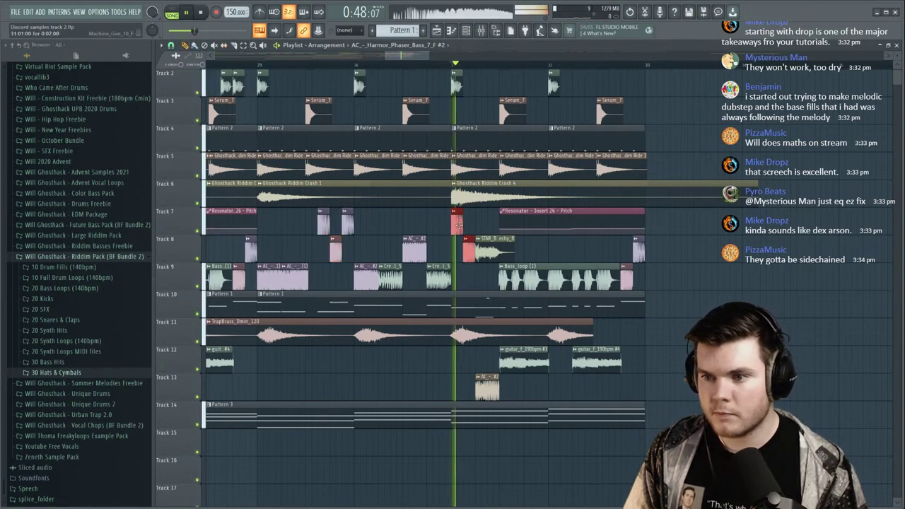
{"action": "key", "text": "space"}
{"action": "key", "text": "space"}
{"action": "key", "text": "space"}
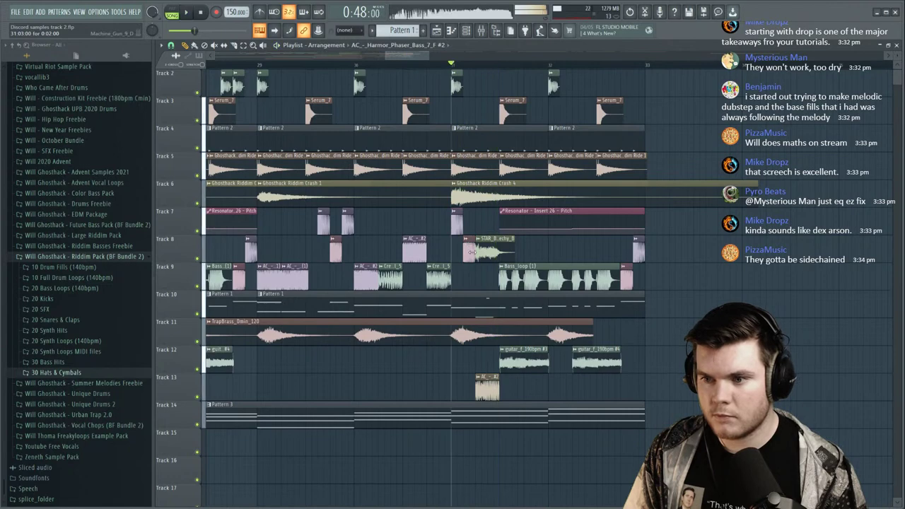
Try the two Machine_Gun clips at bar 31 in swapped order and play the section.
{"action": "key", "text": "space"}
{"action": "key", "text": "space"}
{"action": "key", "text": "space"}
{"action": "scroll", "coordinate": [458, 66], "scroll_direction": "up", "scroll_amount": 2}
{"action": "scroll", "coordinate": [458, 66], "scroll_direction": "up", "scroll_amount": 2}
{"action": "key", "text": "space"}
{"action": "left_click", "coordinate": [348, 64]}
{"action": "key", "text": "space"}
{"action": "key", "text": "space"}
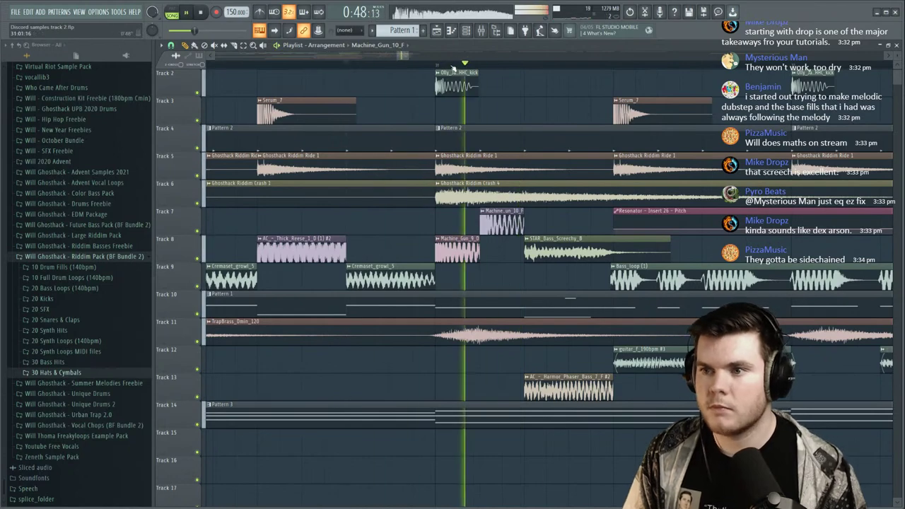
Restore the clip order at bar 31, with Machine_Gun_10_F first and Machine_Gun_9_D directly after it.
{"action": "scroll", "coordinate": [473, 71], "scroll_direction": "down", "scroll_amount": 2}
{"action": "key", "text": "space"}
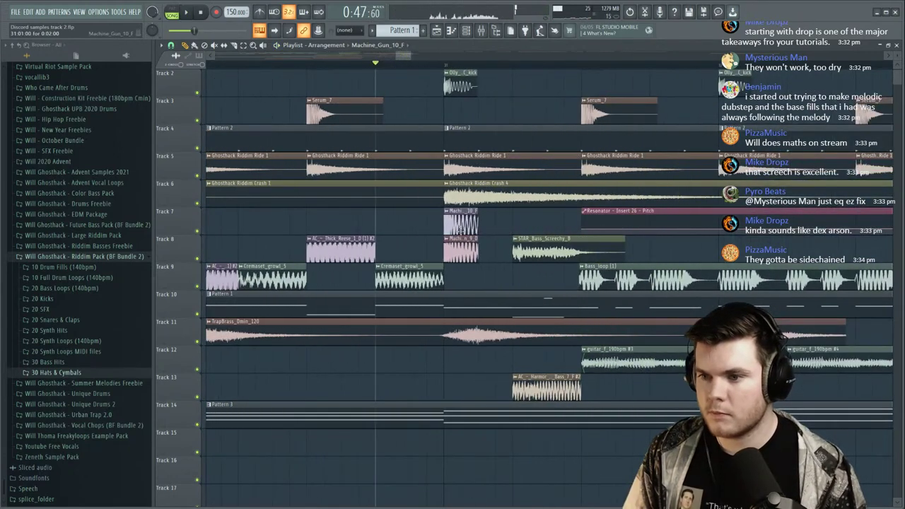
{"action": "key", "text": "space"}
{"action": "left_click_drag", "start_coordinate": [461, 247], "coordinate": [495, 248]}
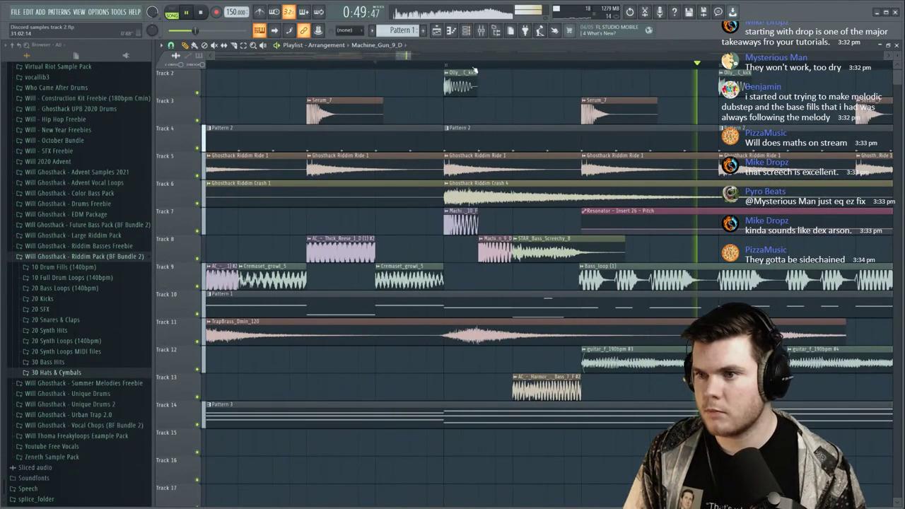
Duplicate all the drop's clips from Track 2 to Track 14 and align the copy to start at bar 33.
{"action": "scroll", "coordinate": [472, 68], "scroll_direction": "down", "scroll_amount": 5}
{"action": "key", "text": "space"}
{"action": "key", "text": "space"}
{"action": "left_click", "coordinate": [634, 334]}
{"action": "right_click", "coordinate": [633, 334]}
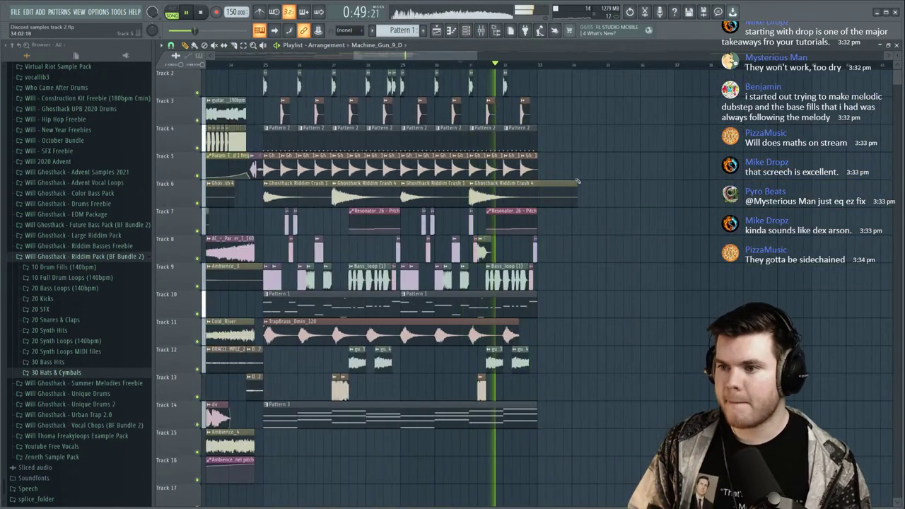
{"action": "left_click_drag", "start_coordinate": [621, 483], "coordinate": [267, 76]}
{"action": "key", "text": "ctrl+b"}
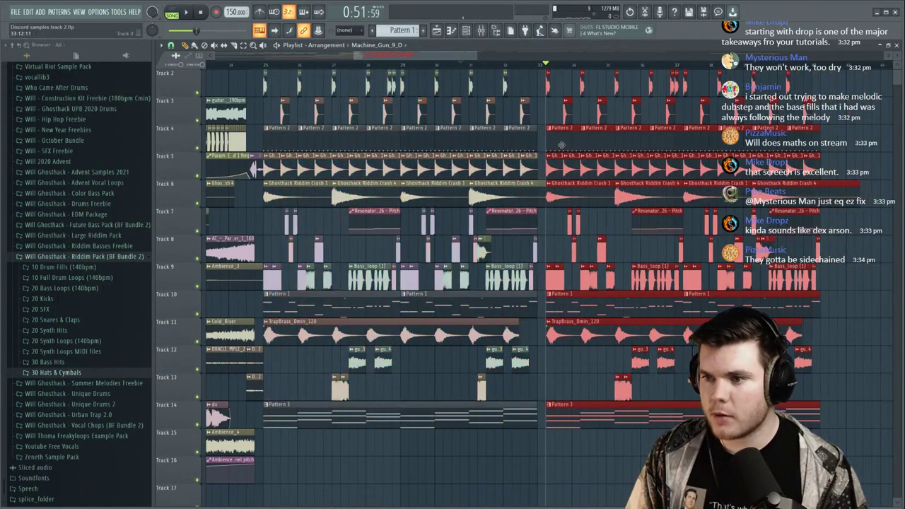
{"action": "left_click_drag", "start_coordinate": [563, 145], "coordinate": [554, 132]}
Play the arrangement from the build-up into the duplicated drop to check the transition at bar 33.
{"action": "scroll", "coordinate": [545, 65], "scroll_direction": "down", "scroll_amount": 4}
{"action": "left_click", "coordinate": [397, 65]}
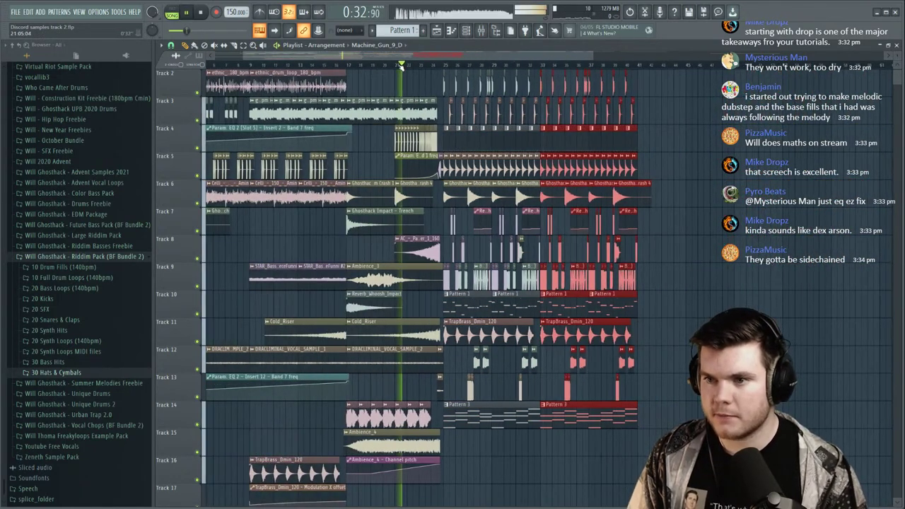
{"action": "scroll", "coordinate": [704, 219], "scroll_direction": "down", "scroll_amount": 4}
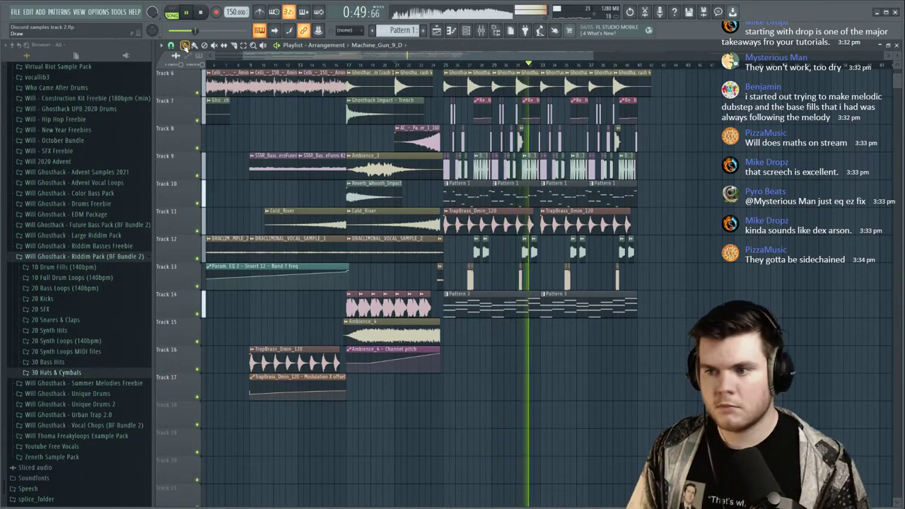
{"action": "scroll", "coordinate": [539, 70], "scroll_direction": "up", "scroll_amount": 3}
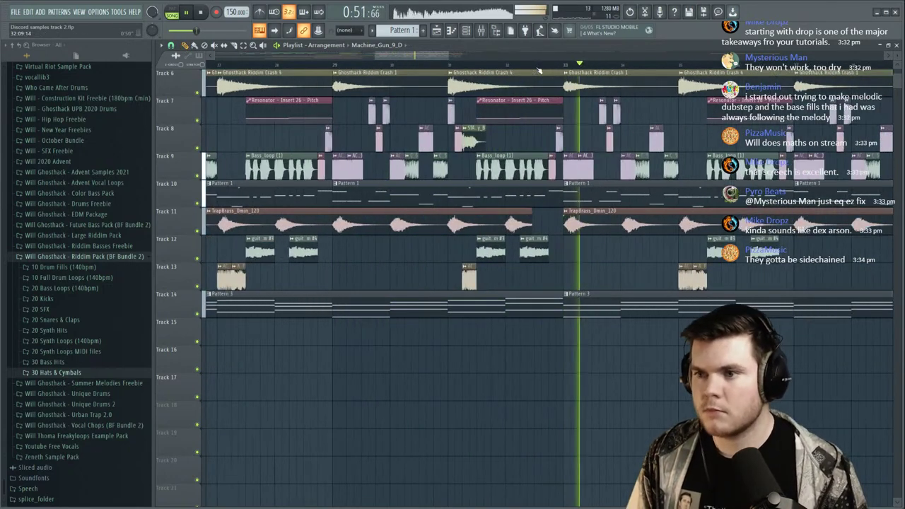
{"action": "key", "text": "space"}
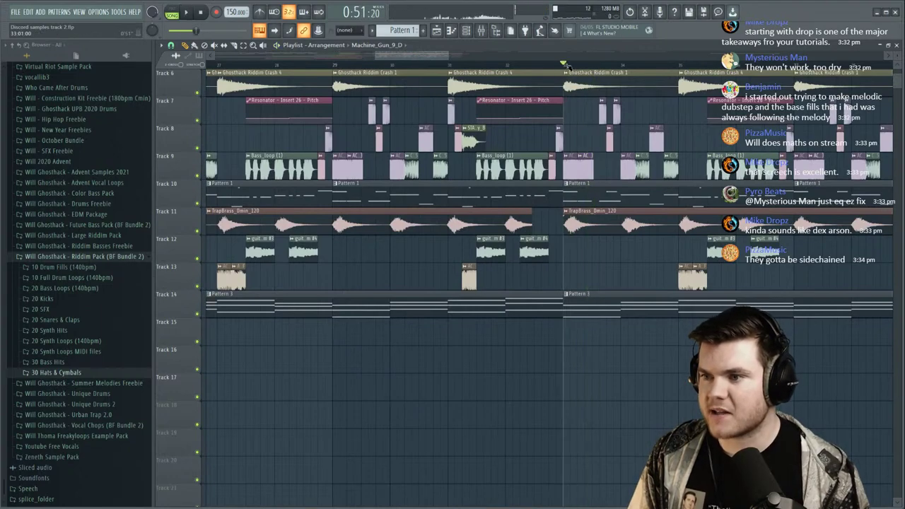
Delete the leftover AC_-_Thick_Reese_1_D clips on Track 1 above the second half of the drop.
{"action": "double_click", "coordinate": [570, 162]}
{"action": "left_click", "coordinate": [375, 185]}
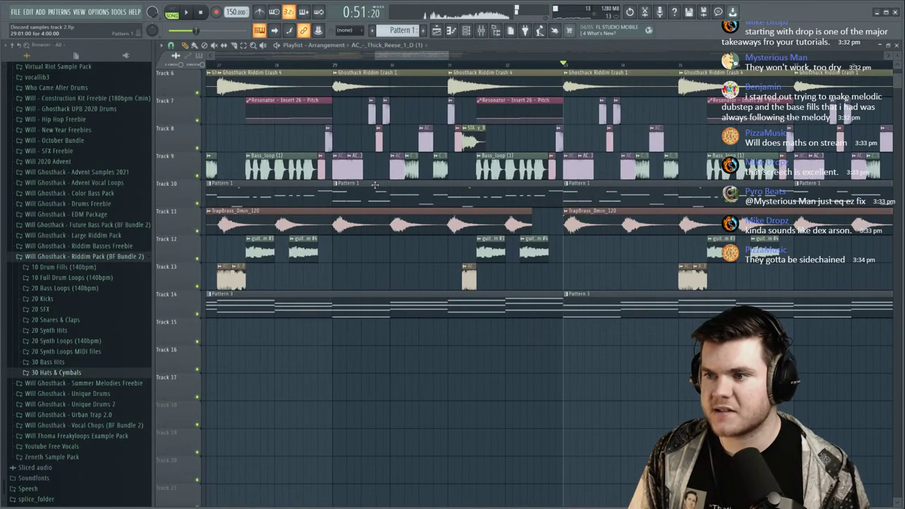
{"action": "scroll", "coordinate": [333, 95], "scroll_direction": "up", "scroll_amount": 5}
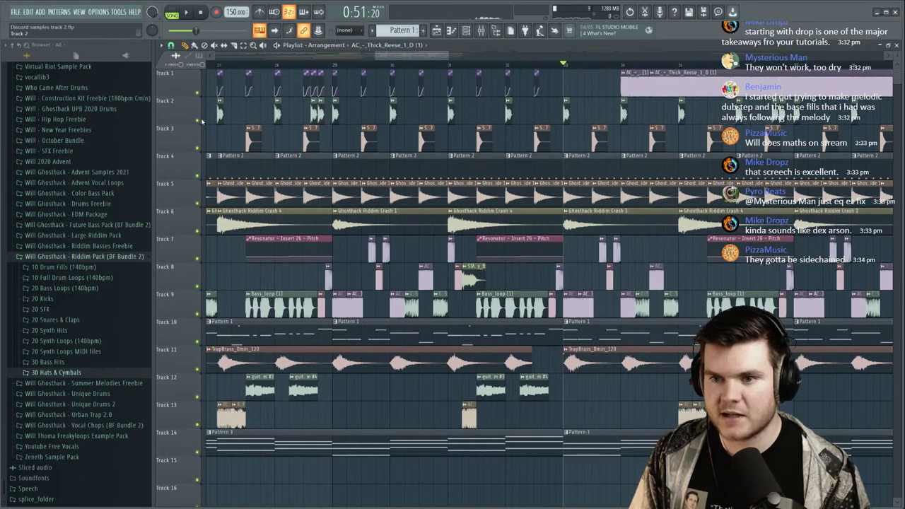
{"action": "scroll", "coordinate": [529, 74], "scroll_direction": "down", "scroll_amount": 5}
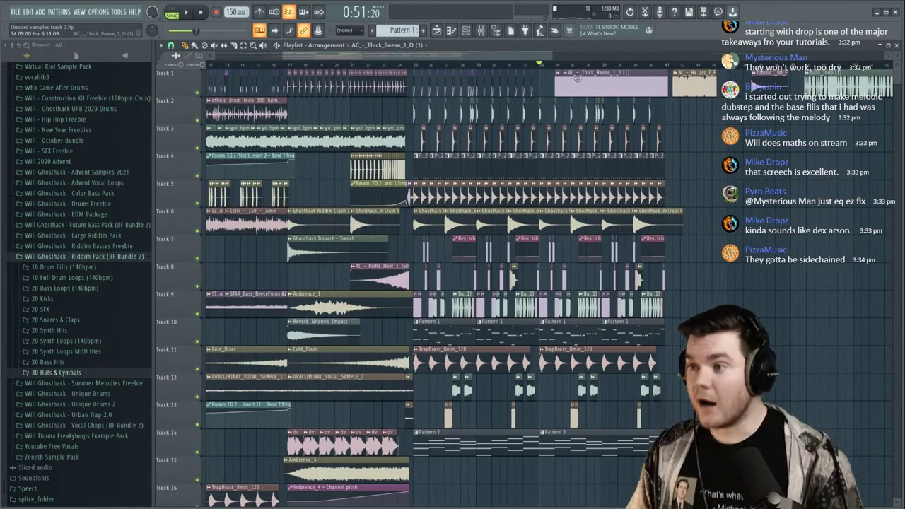
{"action": "scroll", "coordinate": [548, 86], "scroll_direction": "down", "scroll_amount": 4}
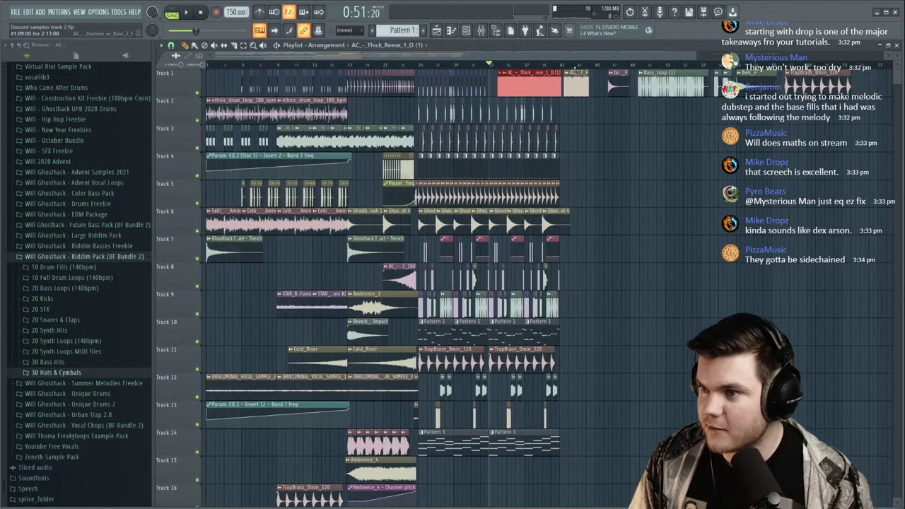
{"action": "scroll", "coordinate": [525, 69], "scroll_direction": "up", "scroll_amount": 4}
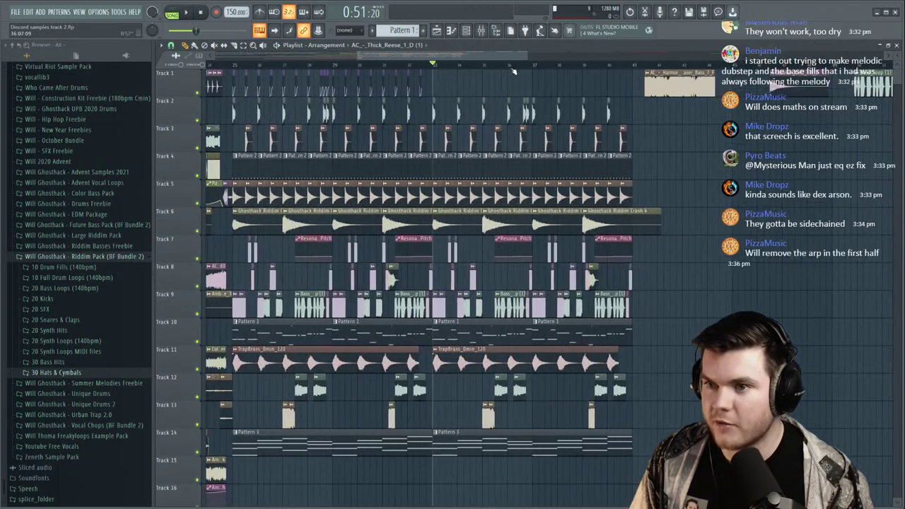
Copy the automation clips on Track 1 from bars 25 to 33 so the copies start at bar 33.
{"action": "left_click_drag", "start_coordinate": [452, 85], "coordinate": [252, 86]}
{"action": "scroll", "coordinate": [235, 83], "scroll_direction": "up", "scroll_amount": 5}
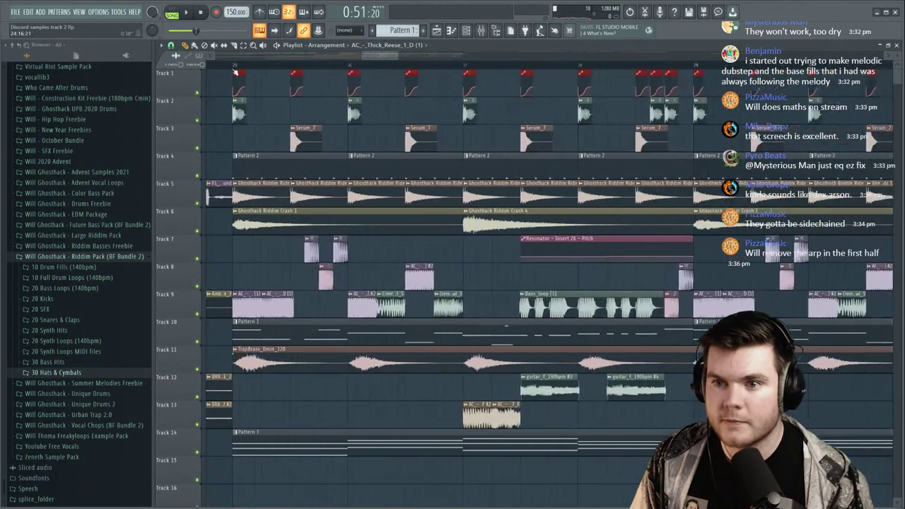
{"action": "mouse_move", "coordinate": [769, 72]}
{"action": "left_mouse_down"}
{"action": "mouse_move", "coordinate": [902, 68]}
{"action": "mouse_move", "coordinate": [781, 72]}
{"action": "left_mouse_up"}
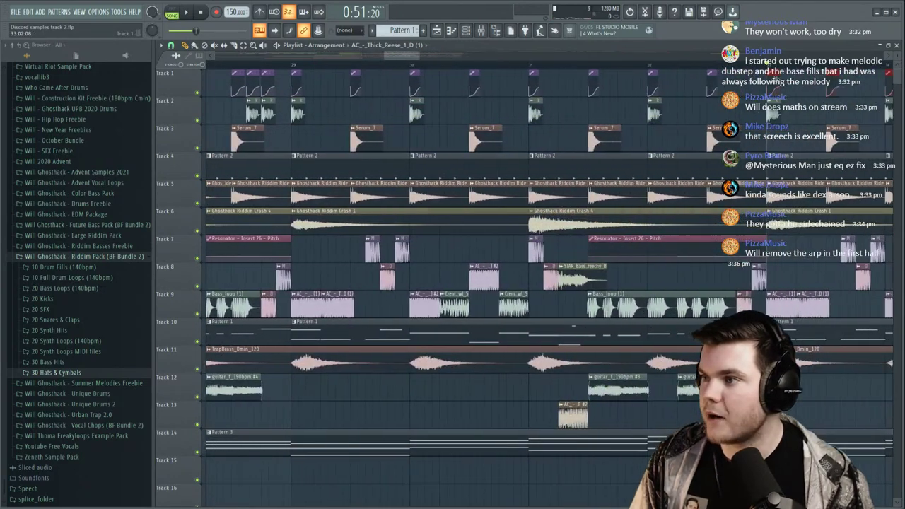
Solo Track 9, re-enable Tracks 7, 8, 10 and 13 alongside it, and listen to the drop from bar 25.
{"action": "scroll", "coordinate": [773, 72], "scroll_direction": "down", "scroll_amount": 8}
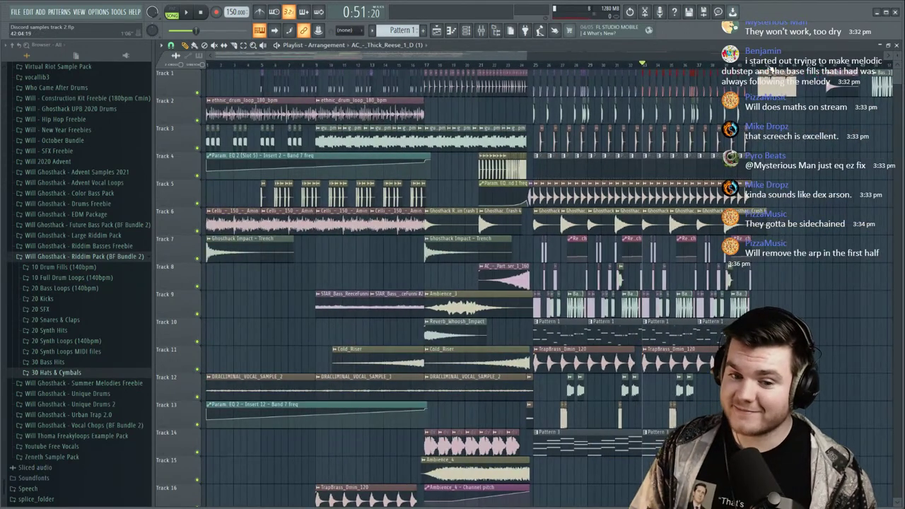
{"action": "scroll", "coordinate": [798, 69], "scroll_direction": "up", "scroll_amount": 5}
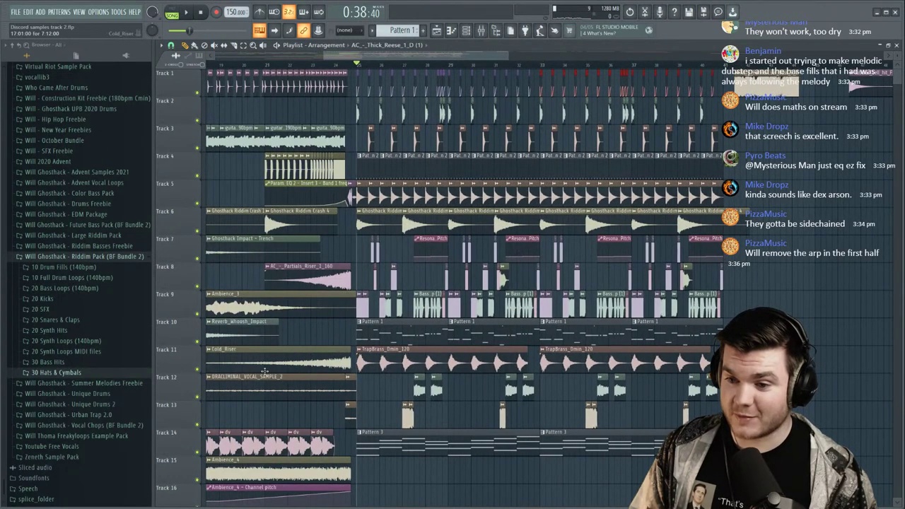
{"action": "left_click", "coordinate": [198, 314], "text": "ctrl"}
{"action": "key", "text": "space"}
{"action": "left_click", "coordinate": [198, 286]}
{"action": "left_click", "coordinate": [198, 259]}
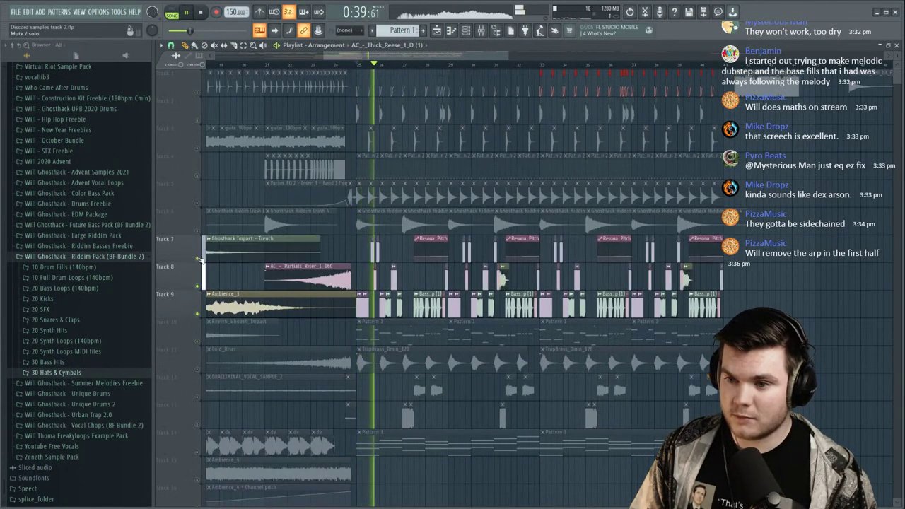
{"action": "left_click", "coordinate": [198, 342]}
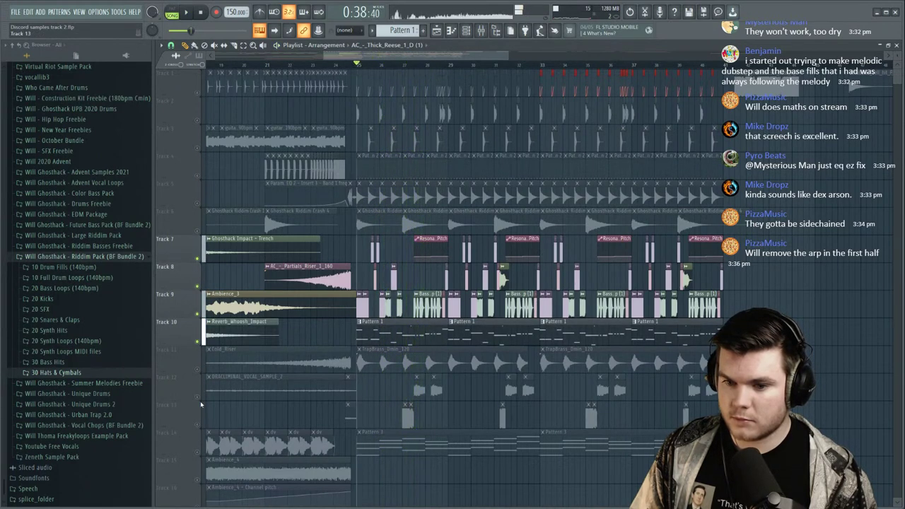
{"action": "left_click", "coordinate": [198, 397]}
{"action": "left_click", "coordinate": [197, 425]}
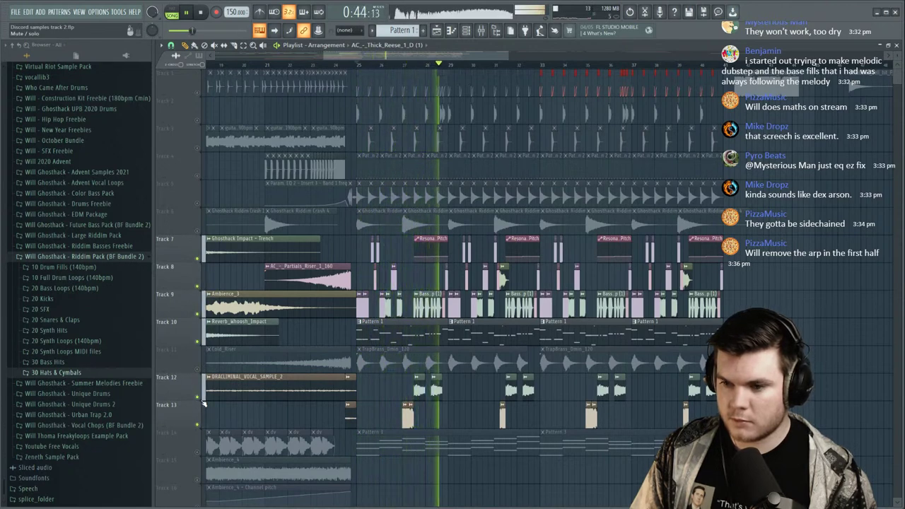
{"action": "left_click", "coordinate": [197, 397]}
{"action": "left_click", "coordinate": [415, 66]}
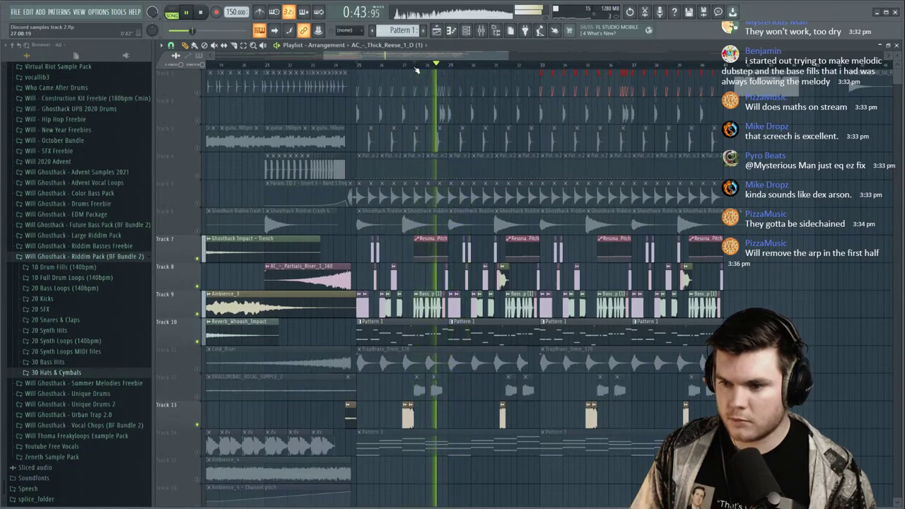
Shift the drop's clips on Tracks 10 to 14 down one track, and move the AC Harmor Phaser bass clips up to Track 10.
{"action": "scroll", "coordinate": [460, 283], "scroll_direction": "down", "scroll_amount": 2}
{"action": "left_click_drag", "start_coordinate": [665, 396], "coordinate": [362, 284]}
{"action": "key", "text": "shift+Down"}
{"action": "left_click_drag", "start_coordinate": [736, 391], "coordinate": [388, 398]}
{"action": "key", "text": "shift+Up"}
{"action": "key", "text": "shift+Up"}
{"action": "key", "text": "shift+Up"}
{"action": "key", "text": "shift+Up"}
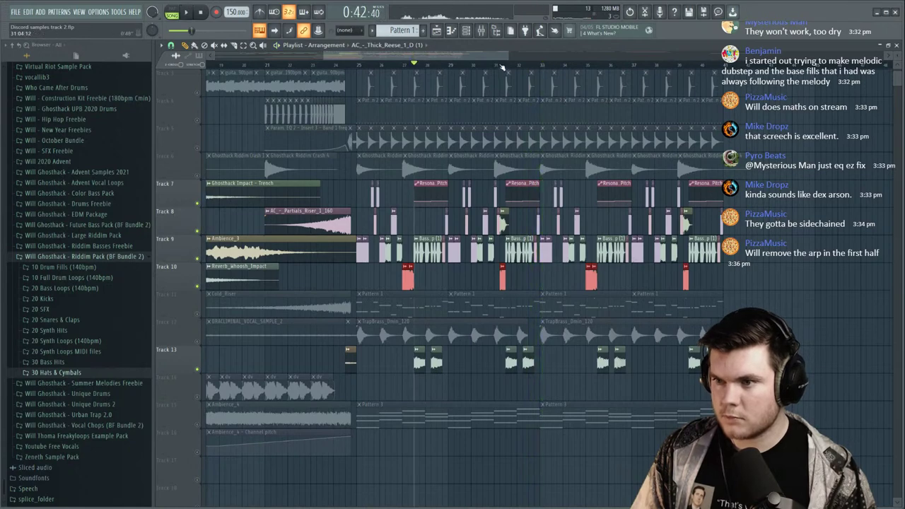
Enable Track 11 with the Pattern 1 clips and listen to the isolated layers from bar 25.
{"action": "scroll", "coordinate": [506, 66], "scroll_direction": "up", "scroll_amount": 4}
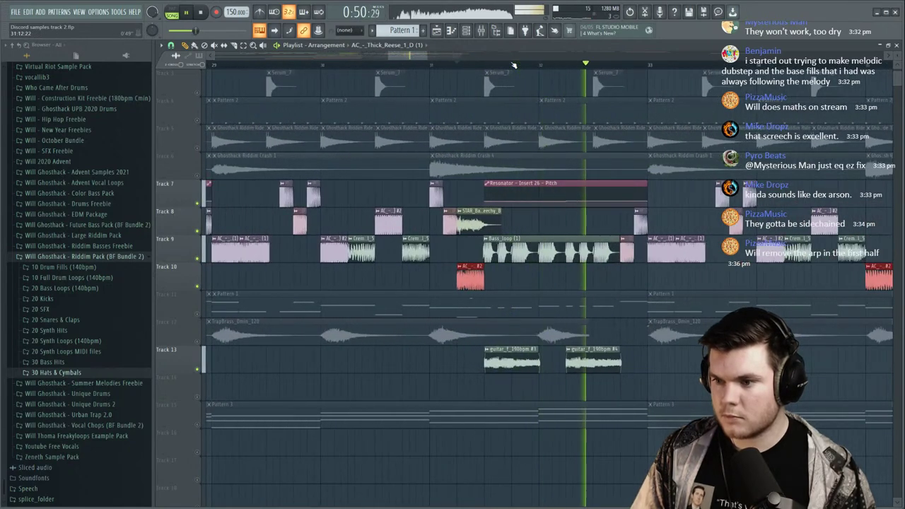
{"action": "scroll", "coordinate": [513, 65], "scroll_direction": "down", "scroll_amount": 2}
{"action": "key", "text": "space"}
{"action": "left_click", "coordinate": [198, 314]}
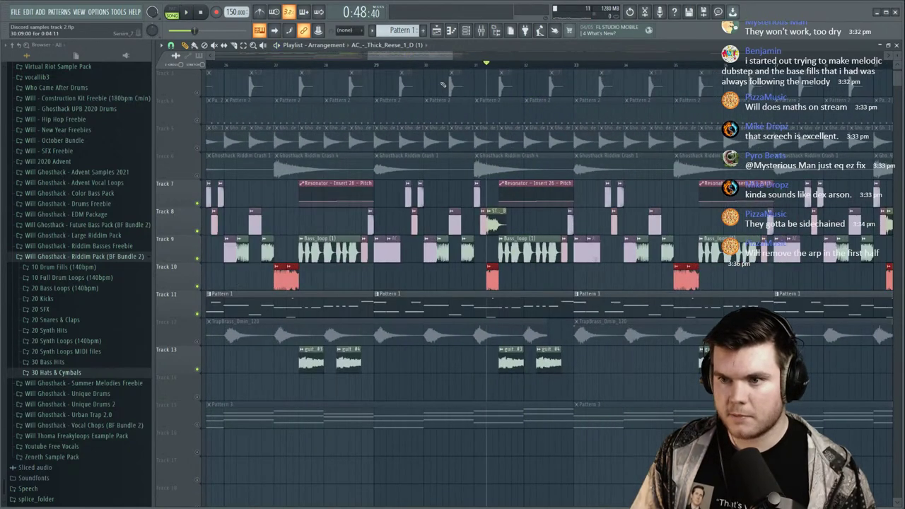
{"action": "key", "text": "space"}
{"action": "scroll", "coordinate": [408, 66], "scroll_direction": "down", "scroll_amount": 2}
{"action": "left_click", "coordinate": [270, 66]}
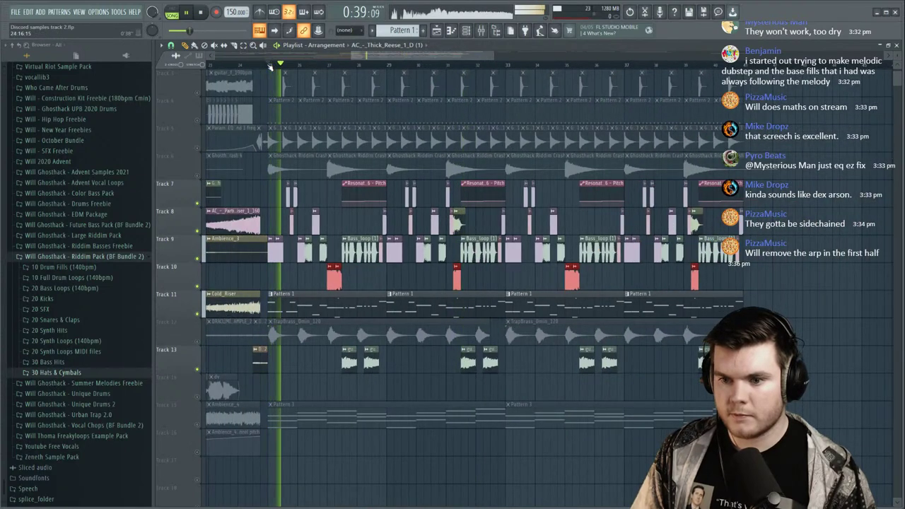
{"action": "key", "text": "space"}
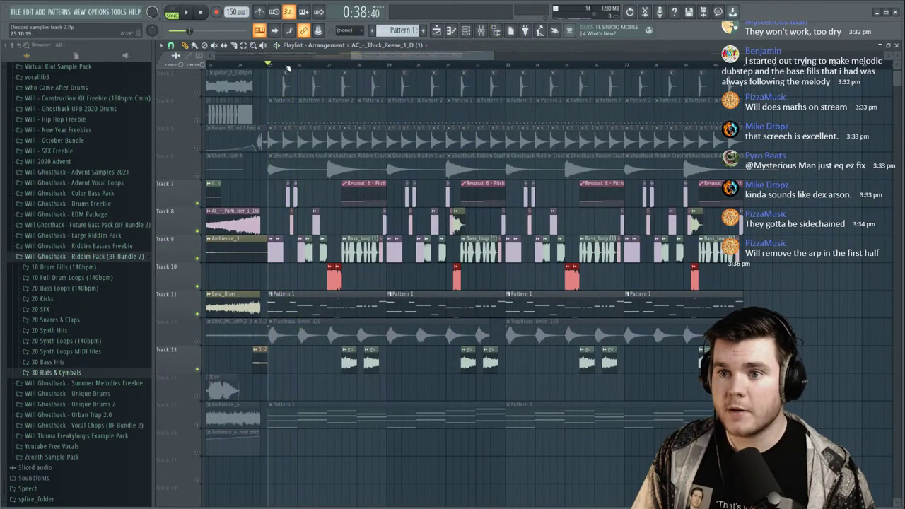
Select bars 25 to 33 and record the isolated layers into an Edison loaded on the master's first effect slot.
{"action": "left_click_drag", "start_coordinate": [274, 71], "coordinate": [514, 73]}
{"action": "left_click", "coordinate": [481, 29]}
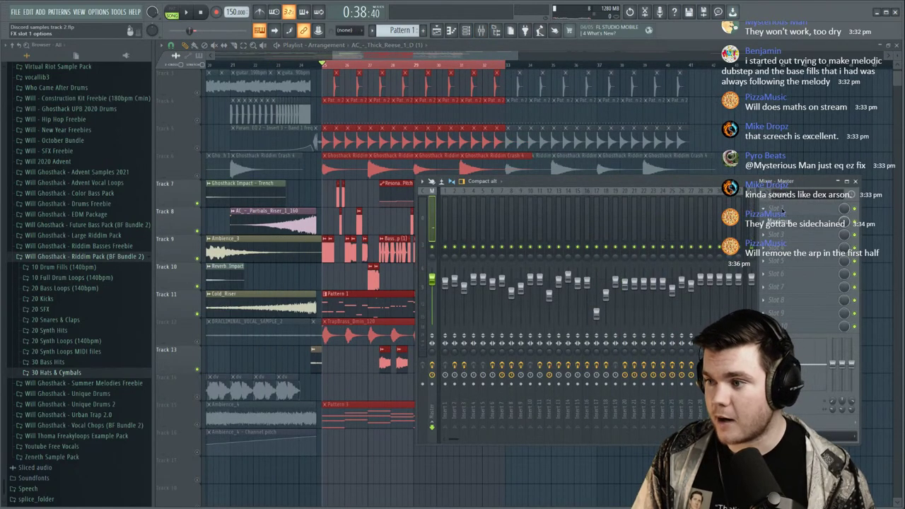
{"action": "left_click", "coordinate": [784, 211]}
{"action": "left_click", "coordinate": [634, 462]}
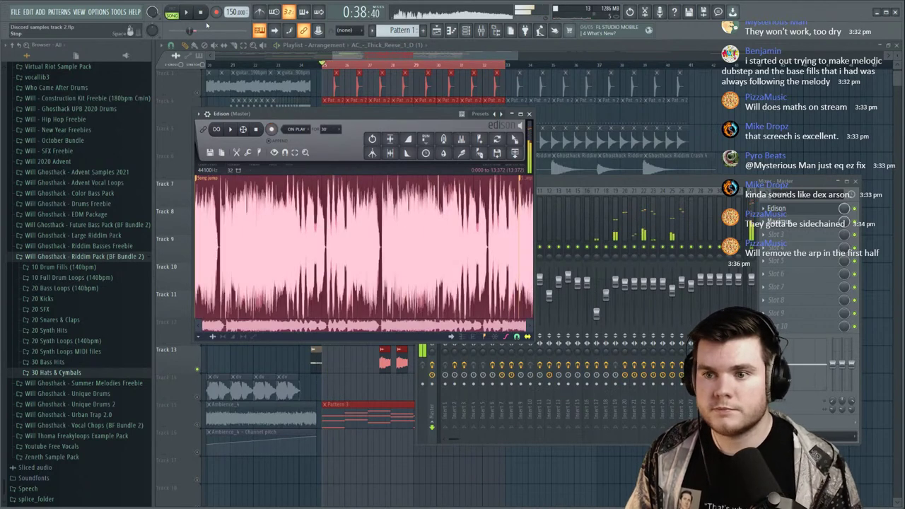
Trim the excess audio from the Edison recording and move the Edison window aside.
{"action": "key", "text": "Delete"}
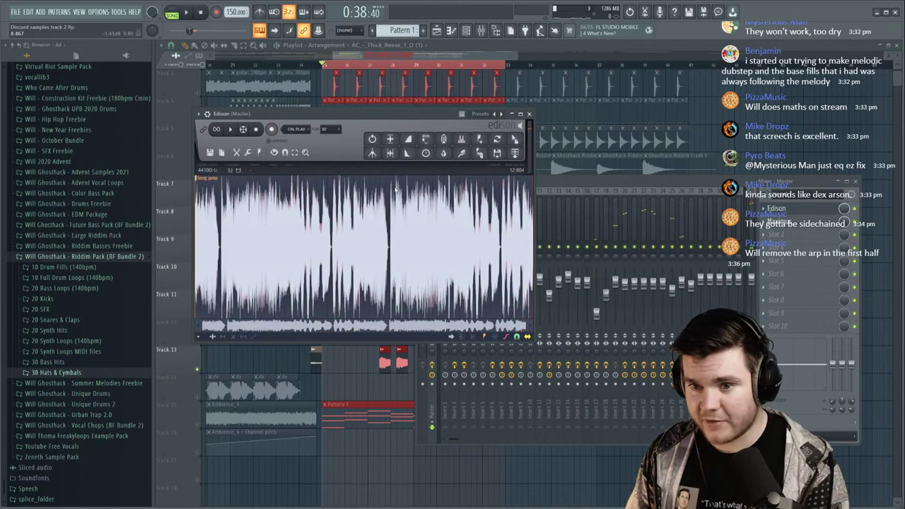
{"action": "right_click", "coordinate": [211, 181]}
{"action": "left_click_drag", "start_coordinate": [219, 113], "coordinate": [544, 119]}
Create Pattern 4 and add a Harmor channel to the Unsorted group of the channel rack.
{"action": "left_click", "coordinate": [466, 31]}
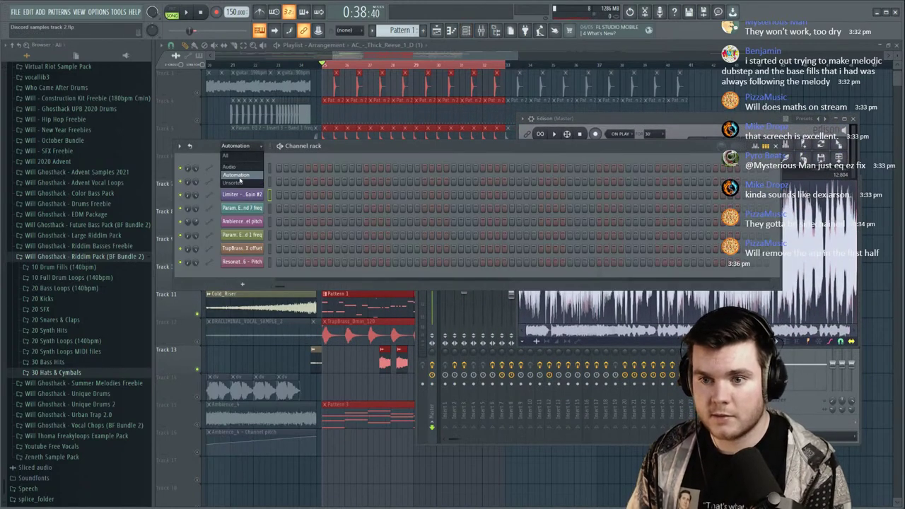
{"action": "left_click", "coordinate": [422, 32]}
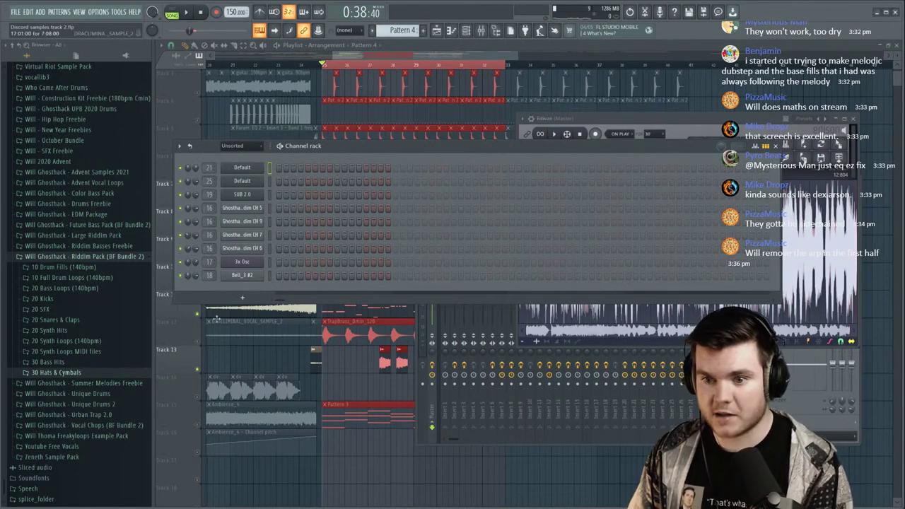
{"action": "left_click", "coordinate": [242, 298]}
{"action": "left_click", "coordinate": [331, 33]}
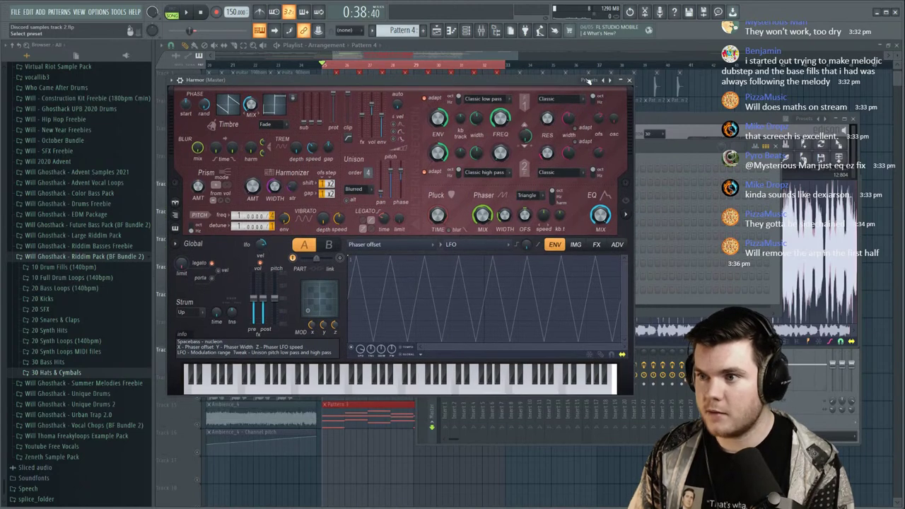
Load Harmor's Default preset and open its image synthesis settings for part A.
{"action": "left_click", "coordinate": [592, 80]}
{"action": "left_click", "coordinate": [610, 56]}
{"action": "left_click", "coordinate": [619, 245]}
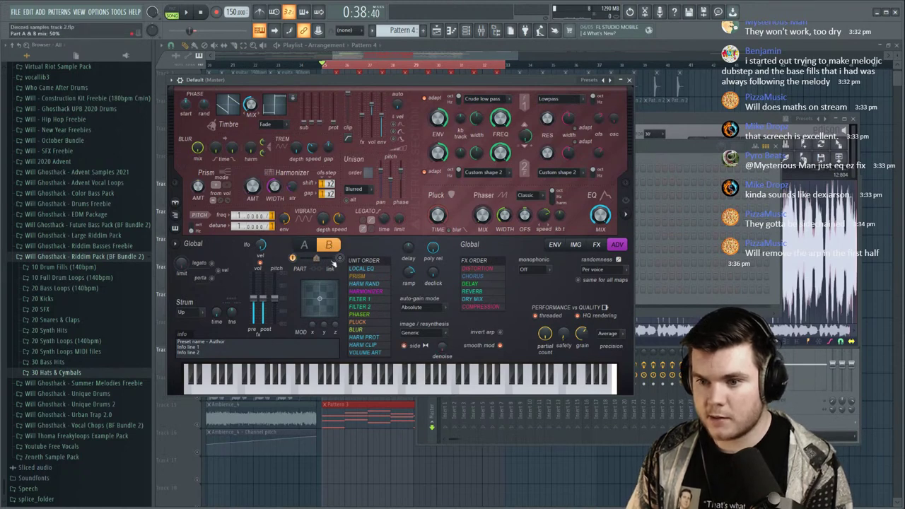
{"action": "left_click", "coordinate": [576, 245]}
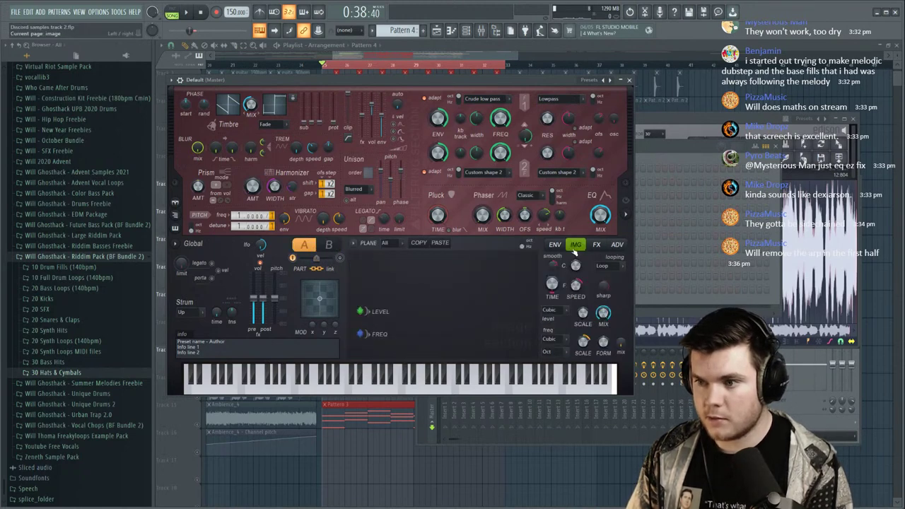
Load the Edison recording into the image synthesis of Harmor's parts A and B, then close both plugin windows.
{"action": "left_click", "coordinate": [810, 122]}
{"action": "left_click_drag", "start_coordinate": [839, 144], "coordinate": [397, 295]}
{"action": "left_click", "coordinate": [425, 82]}
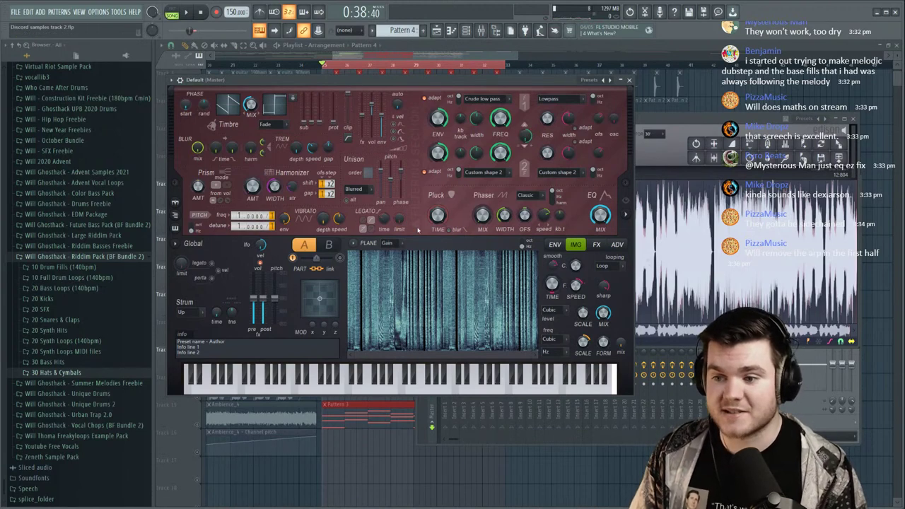
{"action": "left_click", "coordinate": [329, 245]}
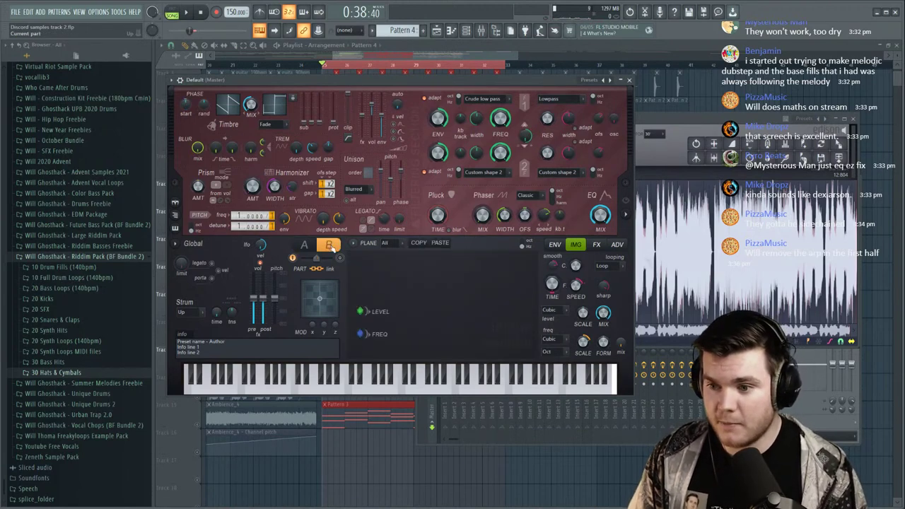
{"action": "left_click_drag", "start_coordinate": [839, 147], "coordinate": [458, 300]}
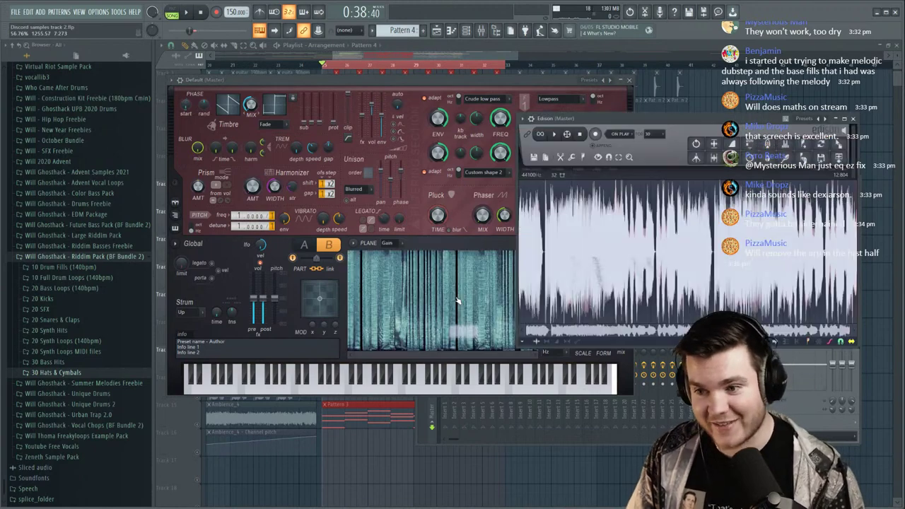
{"action": "left_click", "coordinate": [855, 119]}
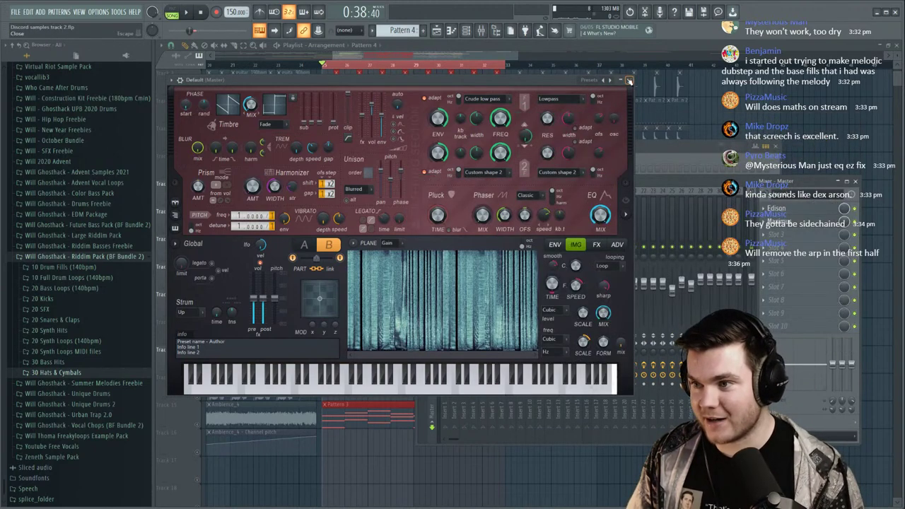
{"action": "left_click", "coordinate": [629, 80]}
Draw a four-bar C5 note from bar 1 in the new Harmor channel's piano roll for Pattern 4.
{"action": "right_click", "coordinate": [266, 284]}
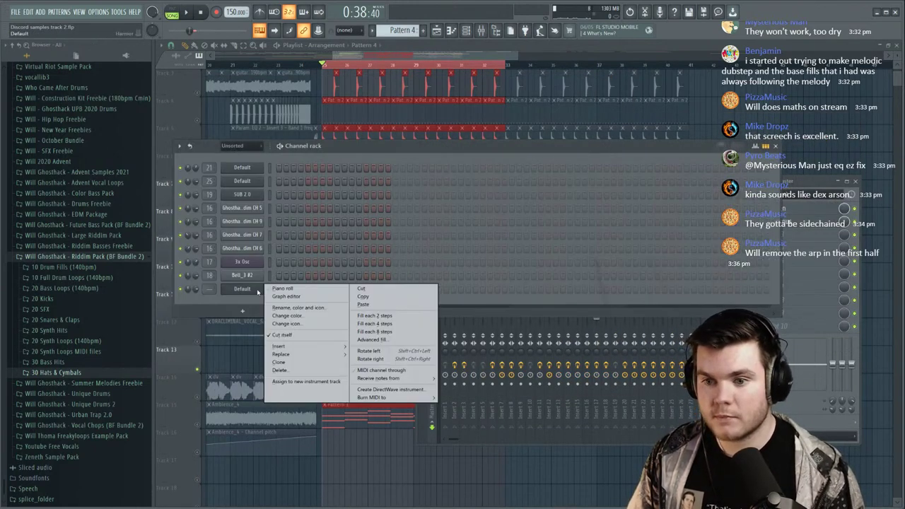
{"action": "left_click", "coordinate": [276, 290]}
{"action": "key", "text": "q"}
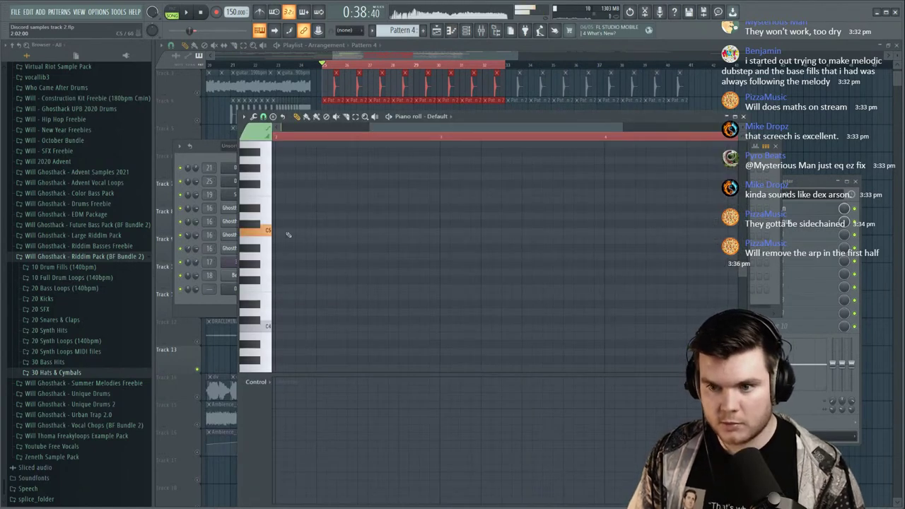
{"action": "scroll", "coordinate": [342, 143], "scroll_direction": "down", "scroll_amount": 3}
{"action": "left_click", "coordinate": [282, 230]}
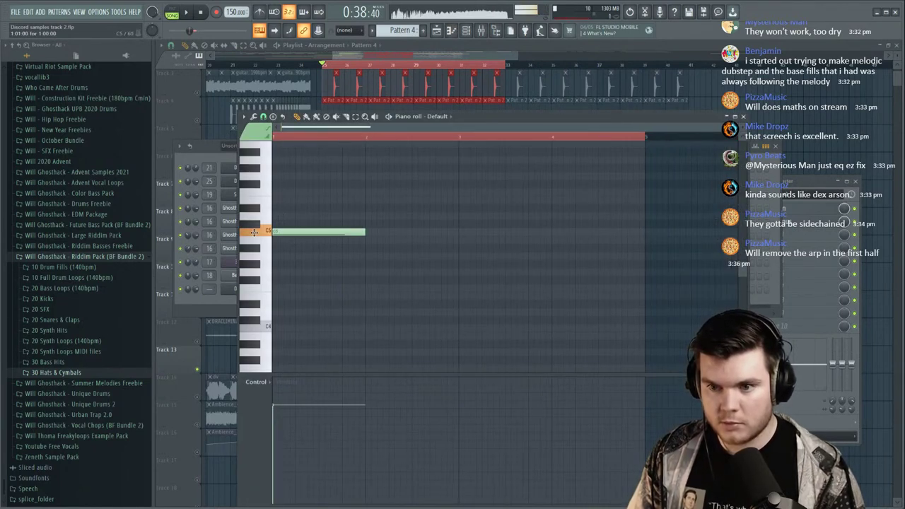
{"action": "left_click_drag", "start_coordinate": [370, 231], "coordinate": [638, 234]}
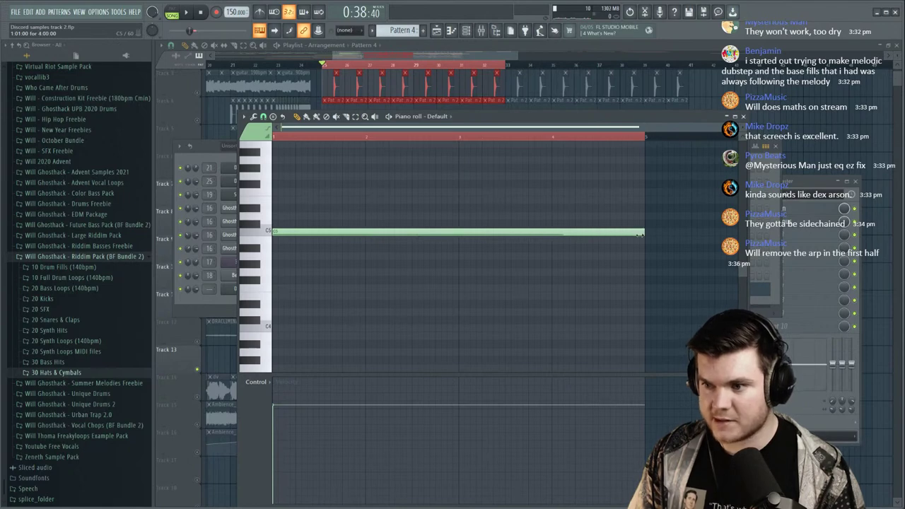
Place a Pattern 4 clip at bar 25 on Track 14 and bring the silenced tracks back into playback.
{"action": "left_click", "coordinate": [592, 46]}
{"action": "scroll", "coordinate": [386, 397], "scroll_direction": "down", "scroll_amount": 2}
{"action": "left_click", "coordinate": [387, 397]}
{"action": "left_click_drag", "start_coordinate": [416, 397], "coordinate": [356, 326]}
{"action": "left_click", "coordinate": [199, 343]}
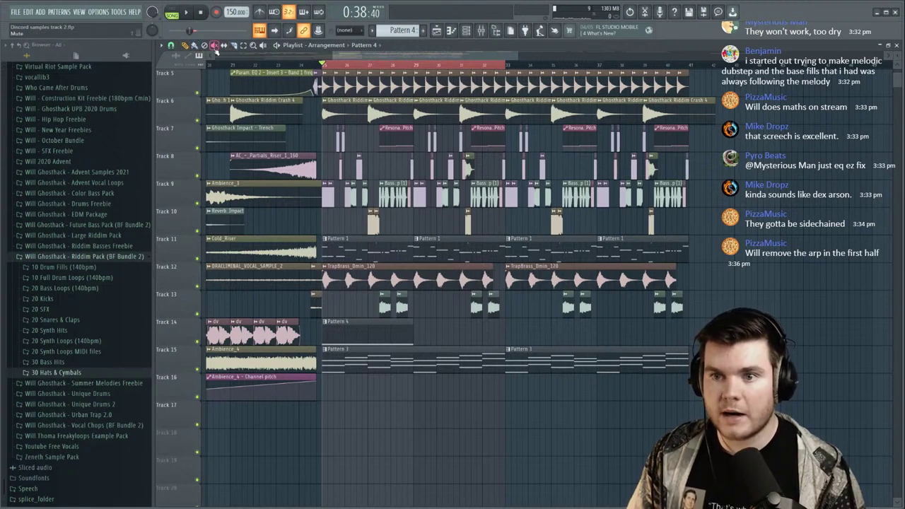
Mute the drop's clips on Tracks 7 to 10 and play the section from bar 25.
{"action": "left_click_drag", "start_coordinate": [326, 200], "coordinate": [738, 199]}
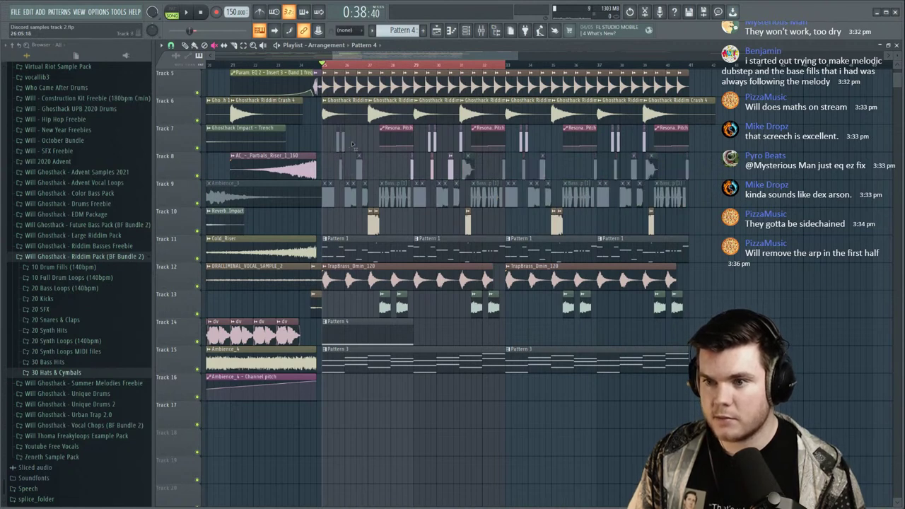
{"action": "left_click_drag", "start_coordinate": [404, 144], "coordinate": [639, 140]}
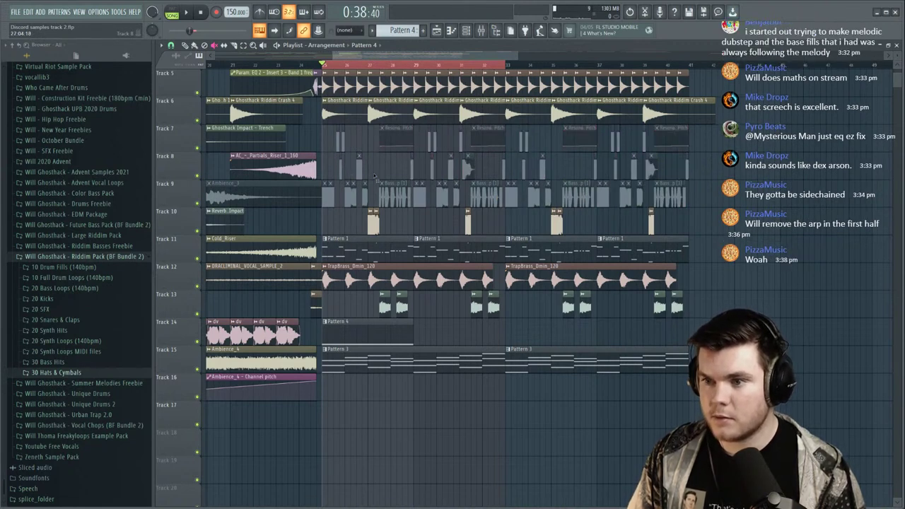
{"action": "left_click_drag", "start_coordinate": [373, 220], "coordinate": [653, 214]}
{"action": "key", "text": "space"}
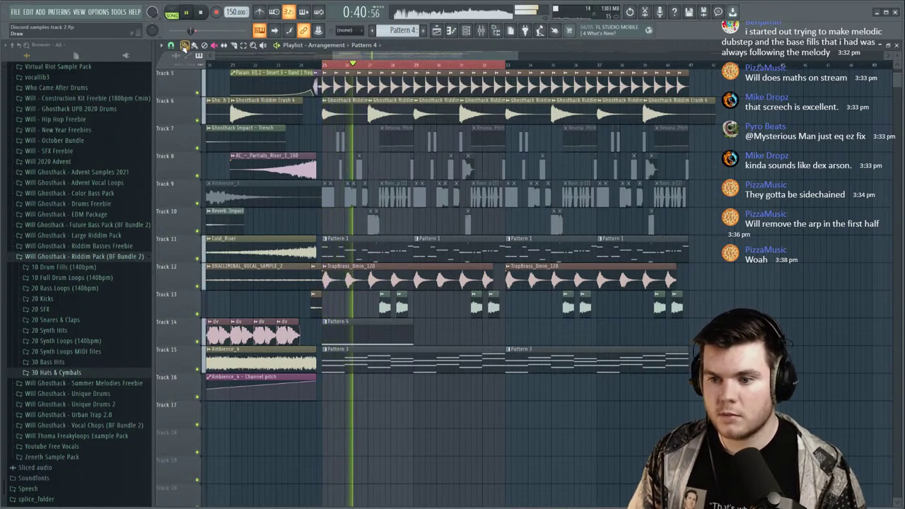
Extend the Pattern 4 clip to bar 33 and lengthen its C5 note to eight bars.
{"action": "key", "text": "space"}
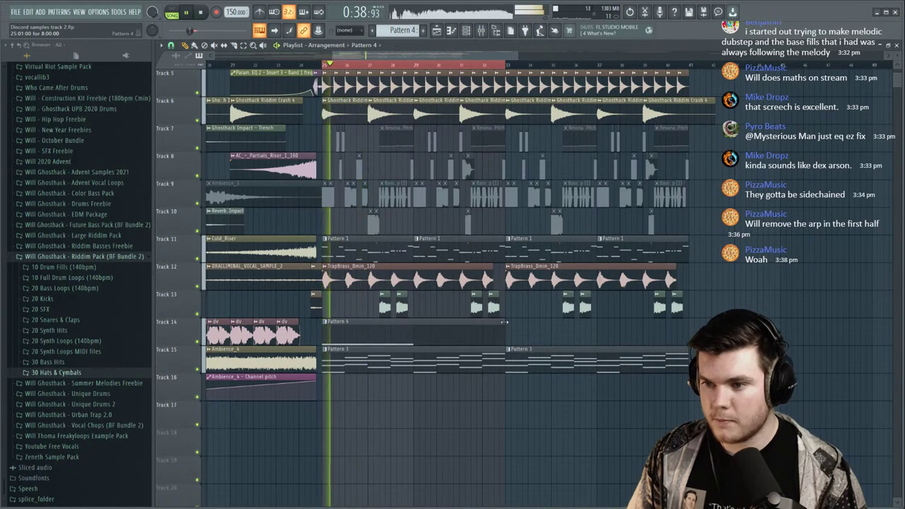
{"action": "double_click", "coordinate": [424, 323]}
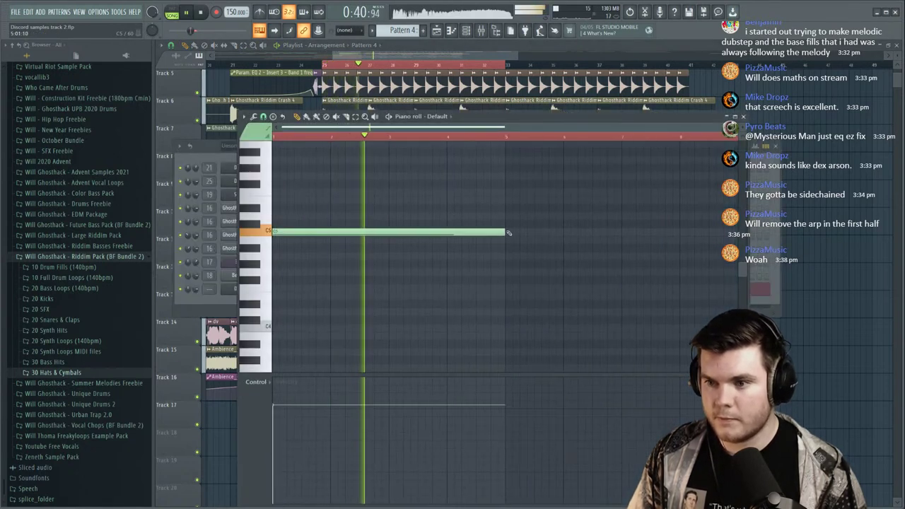
{"action": "key", "text": "space"}
{"action": "left_click_drag", "start_coordinate": [505, 232], "coordinate": [616, 242]}
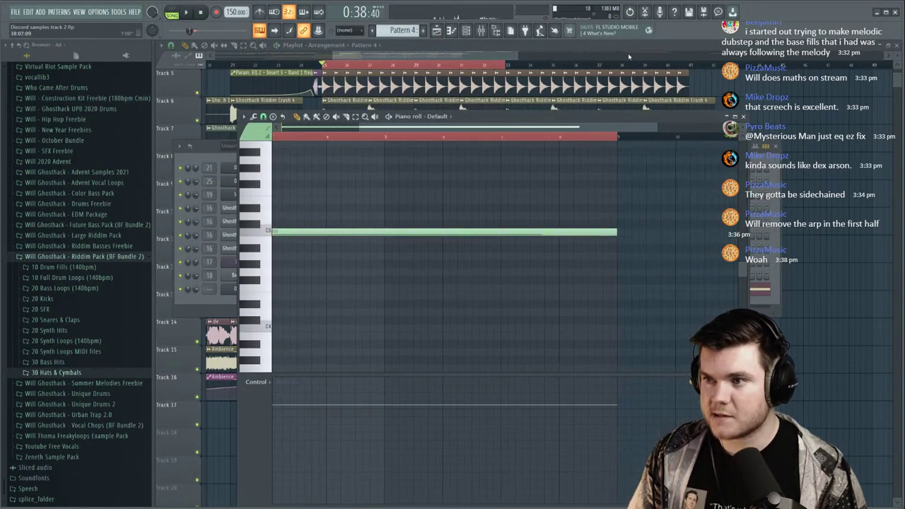
Move the drop's clips on Tracks 12 to 15 down one track and solo Track 11 for playback.
{"action": "left_click", "coordinate": [628, 48]}
{"action": "scroll", "coordinate": [672, 282], "scroll_direction": "down", "scroll_amount": 3}
{"action": "left_click_drag", "start_coordinate": [731, 416], "coordinate": [474, 303]}
{"action": "left_click", "coordinate": [677, 274]}
{"action": "right_click", "coordinate": [692, 271]}
{"action": "right_click", "coordinate": [197, 259]}
{"action": "key", "text": "space"}
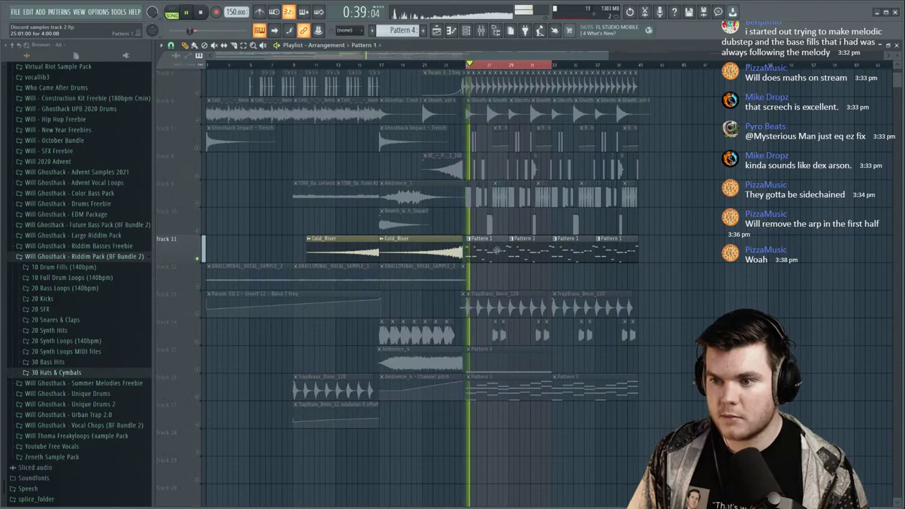
Copy the first Pattern 1 clip to bar 25 on Track 12 and make the copy unique.
{"action": "double_click", "coordinate": [500, 253]}
{"action": "left_click", "coordinate": [618, 51]}
{"action": "scroll", "coordinate": [580, 69], "scroll_direction": "up", "scroll_amount": 3}
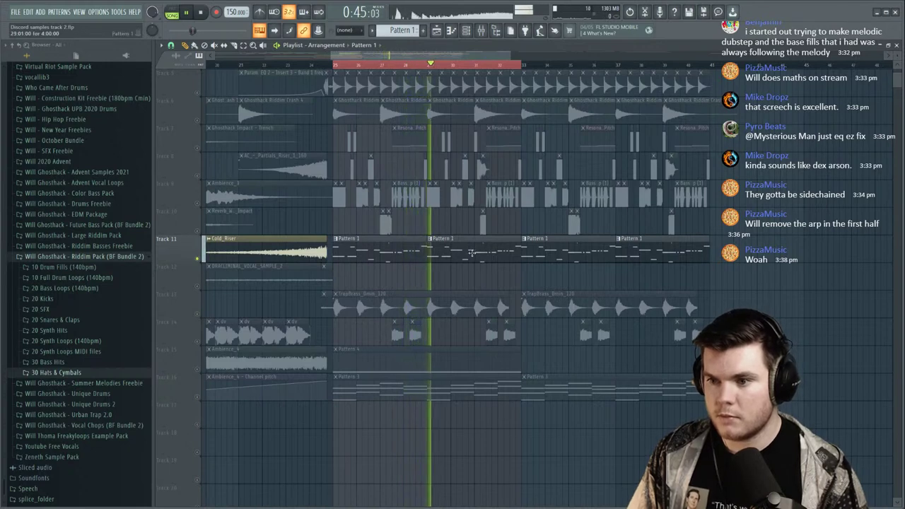
{"action": "key", "text": "space"}
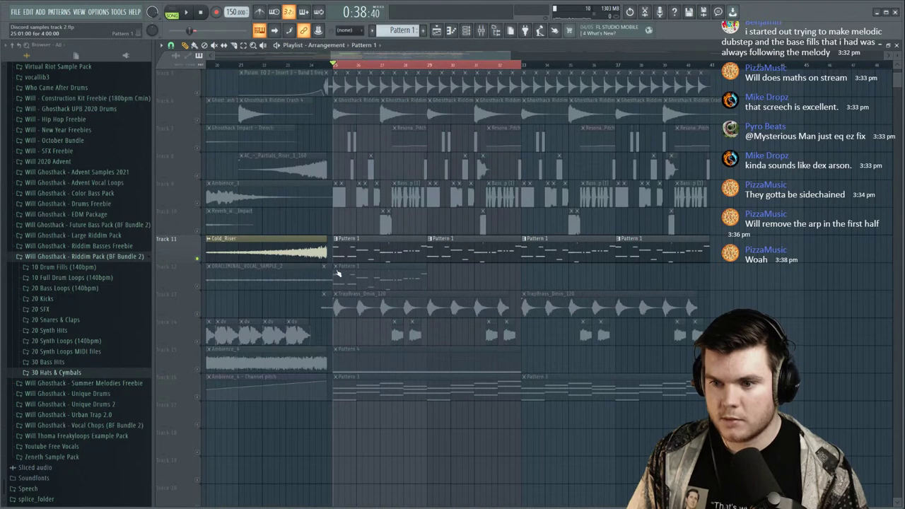
{"action": "right_click", "coordinate": [337, 273]}
{"action": "left_click", "coordinate": [353, 322]}
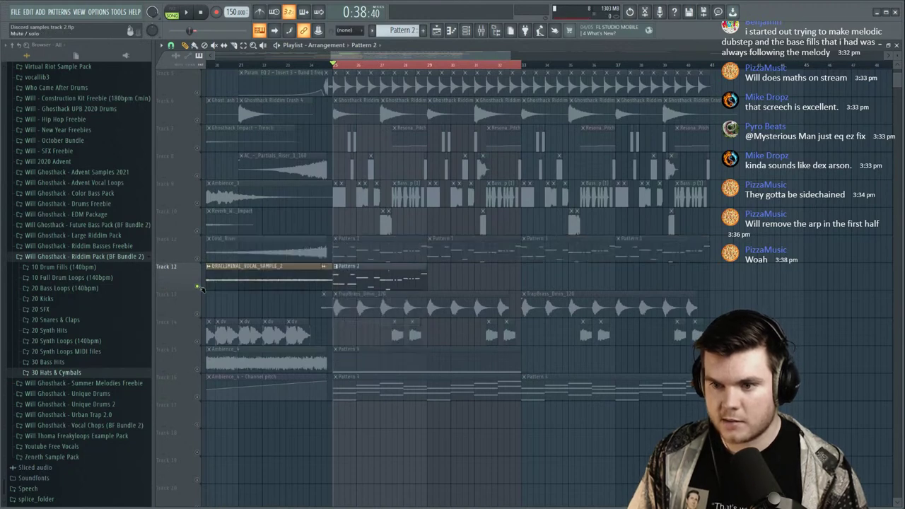
Turn off track soloing, mute all Pattern 1 clips on Track 11 and play the drop.
{"action": "right_click", "coordinate": [199, 287]}
{"action": "left_click_drag", "start_coordinate": [337, 247], "coordinate": [666, 253]}
{"action": "key", "text": "space"}
Cut the Pattern 2 notes from the two Default channels routed to mixer tracks 21 and 25, then play it back.
{"action": "double_click", "coordinate": [374, 275]}
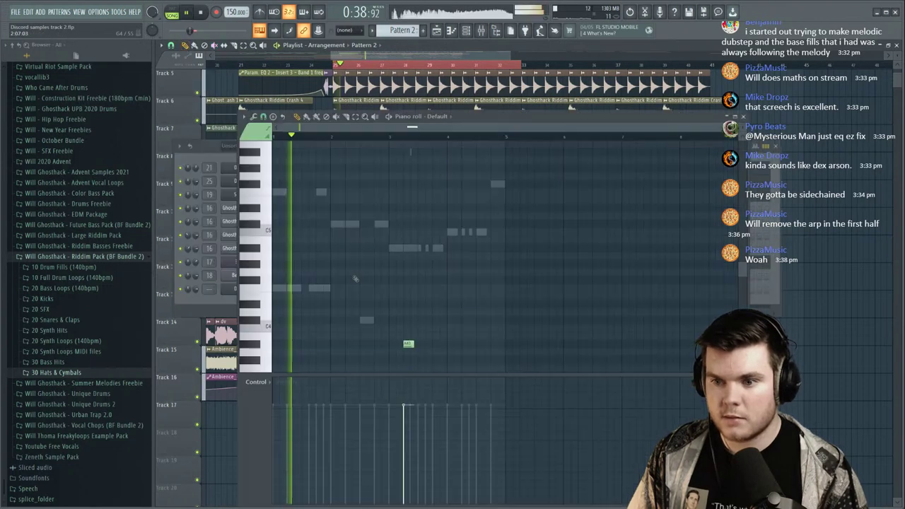
{"action": "key", "text": "Escape"}
{"action": "key", "text": "space"}
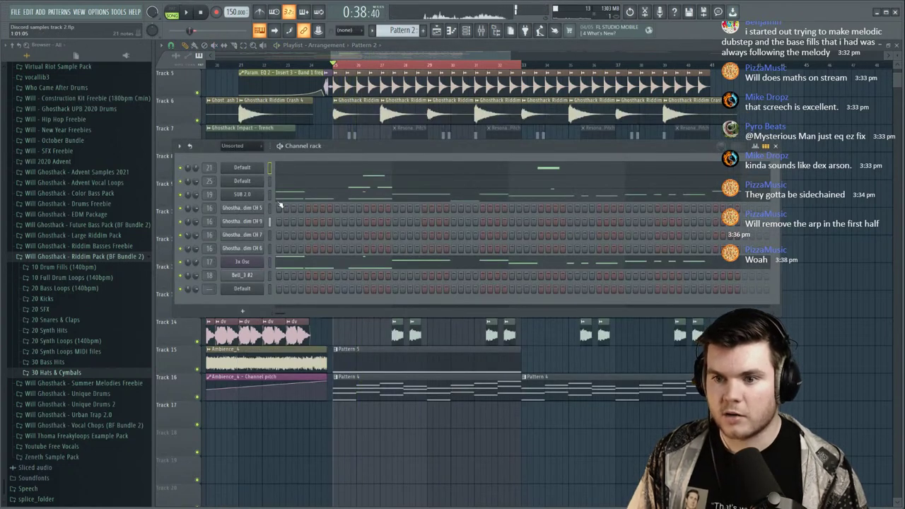
{"action": "right_click", "coordinate": [264, 177]}
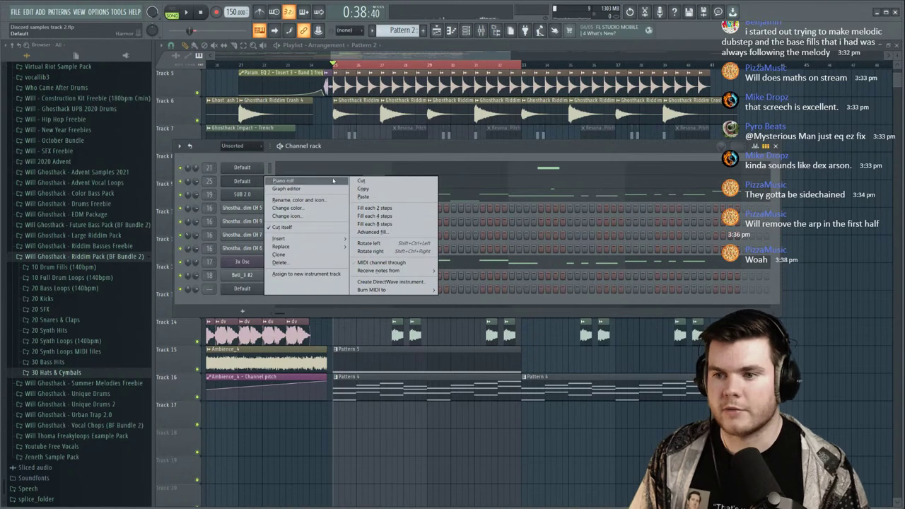
{"action": "left_click", "coordinate": [354, 181]}
{"action": "right_click", "coordinate": [264, 165]}
{"action": "left_click", "coordinate": [368, 169]}
{"action": "key", "text": "space"}
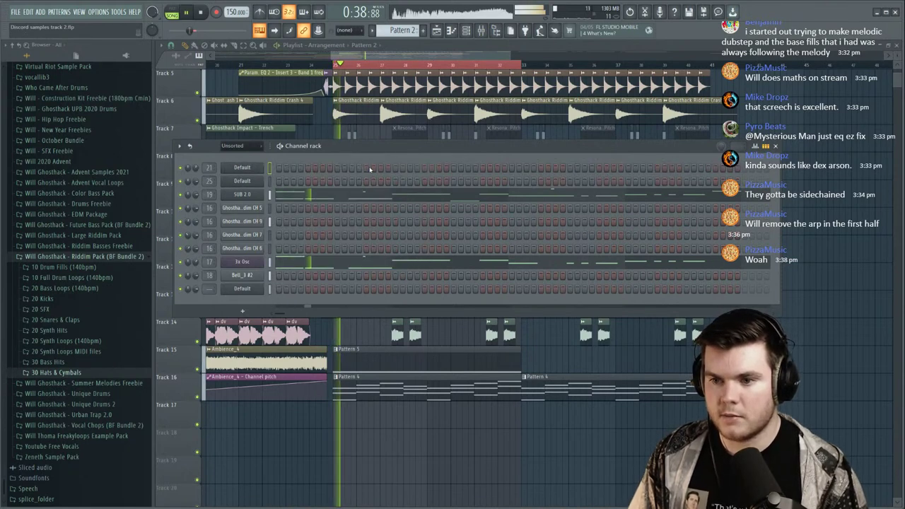
{"action": "left_click", "coordinate": [435, 52]}
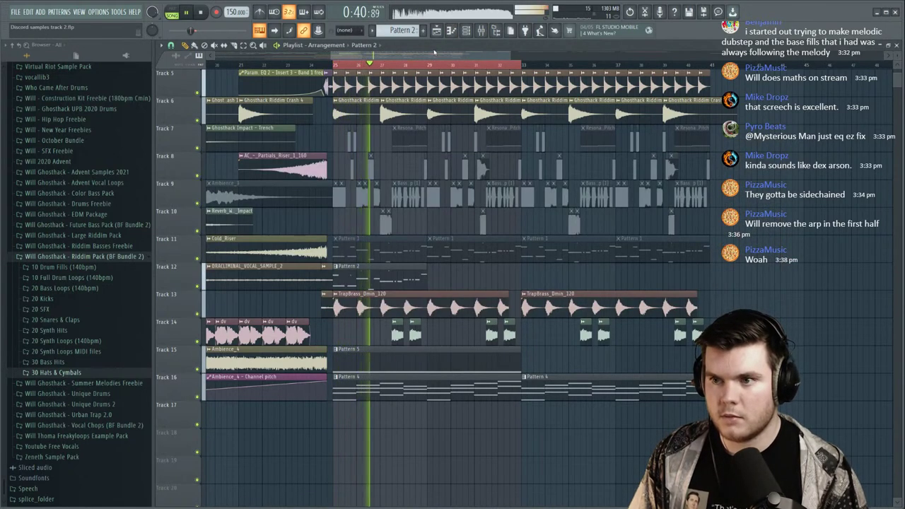
Add a second Pattern 5 clip at bar 33 on Track 15.
{"action": "left_click", "coordinate": [466, 30]}
{"action": "left_click", "coordinate": [465, 50]}
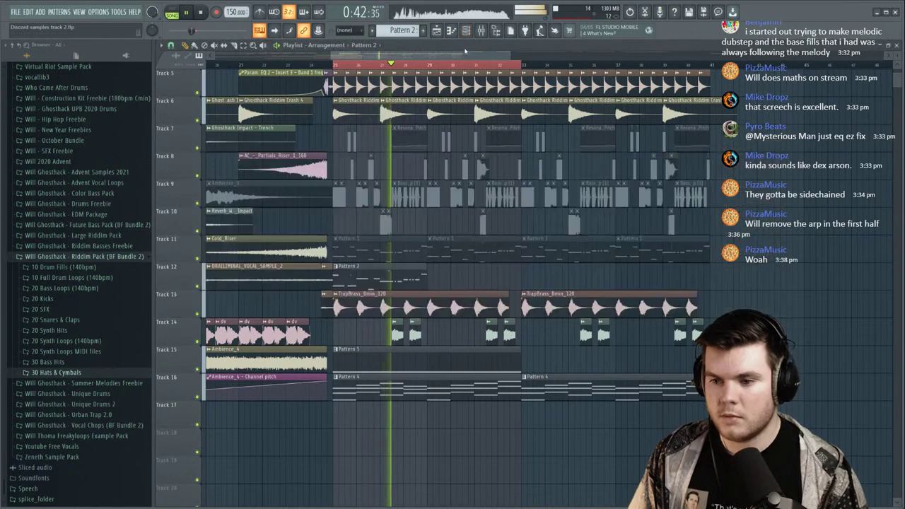
{"action": "left_click", "coordinate": [526, 352]}
{"action": "right_click", "coordinate": [526, 352]}
{"action": "left_click", "coordinate": [508, 359]}
{"action": "left_click", "coordinate": [528, 358]}
{"action": "key", "text": "space"}
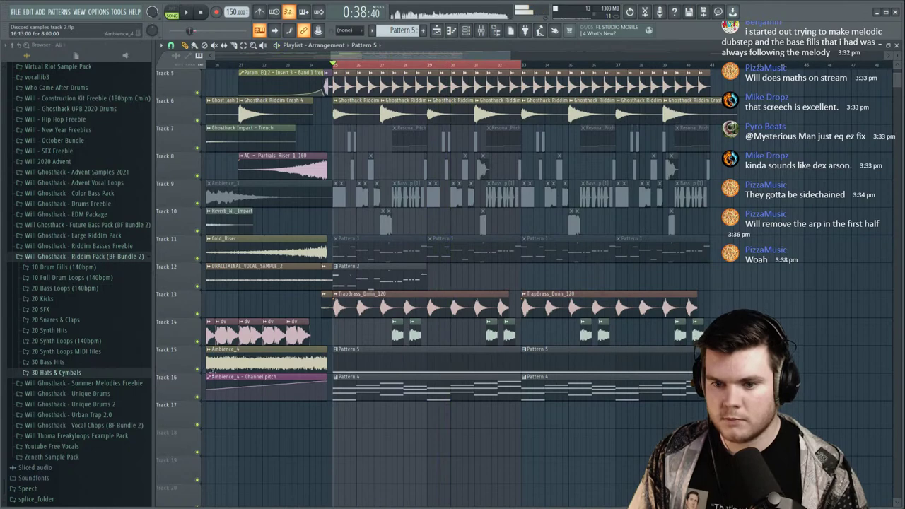
Solo Track 15 and listen to Pattern 5 while checking its channels in the channel rack.
{"action": "right_click", "coordinate": [198, 369]}
{"action": "key", "text": "space"}
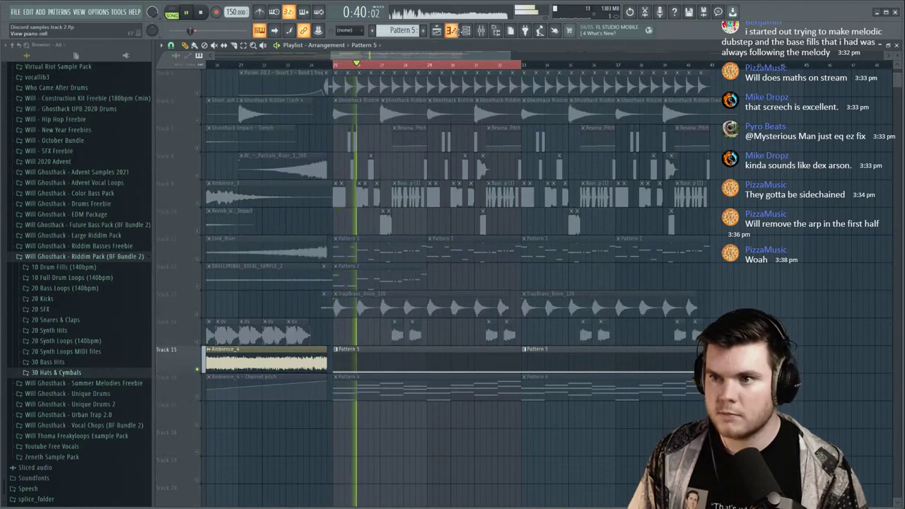
{"action": "left_click", "coordinate": [467, 30]}
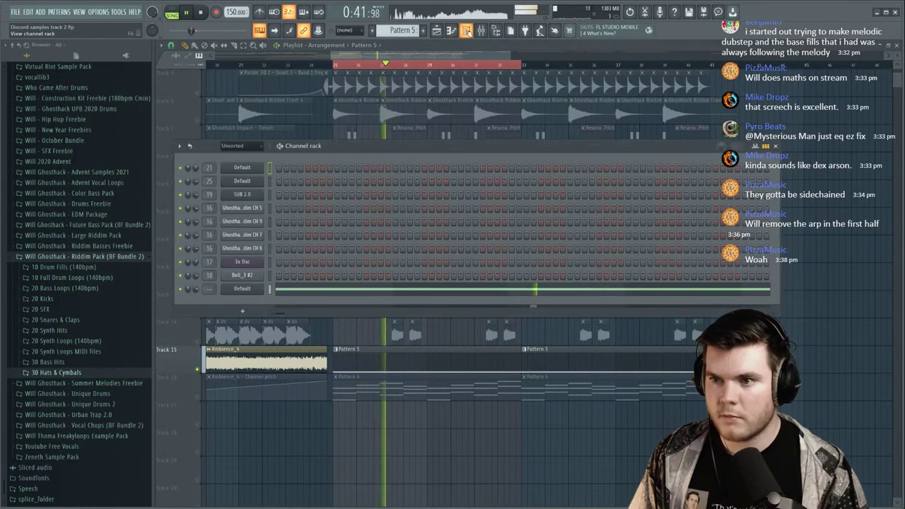
{"action": "left_click", "coordinate": [466, 30]}
{"action": "key", "text": "space"}
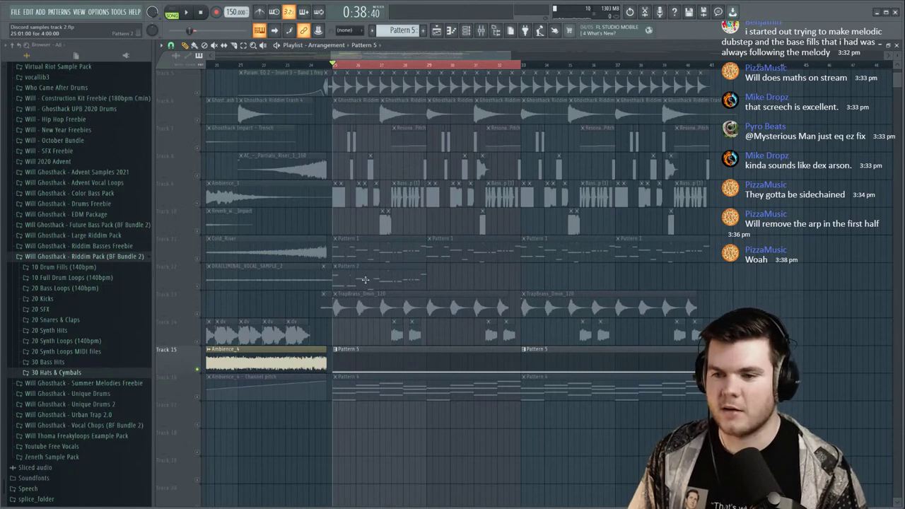
Cut the 3x Osc channel's notes from Pattern 2 and close the channel rack.
{"action": "double_click", "coordinate": [365, 280]}
{"action": "left_click", "coordinate": [743, 117]}
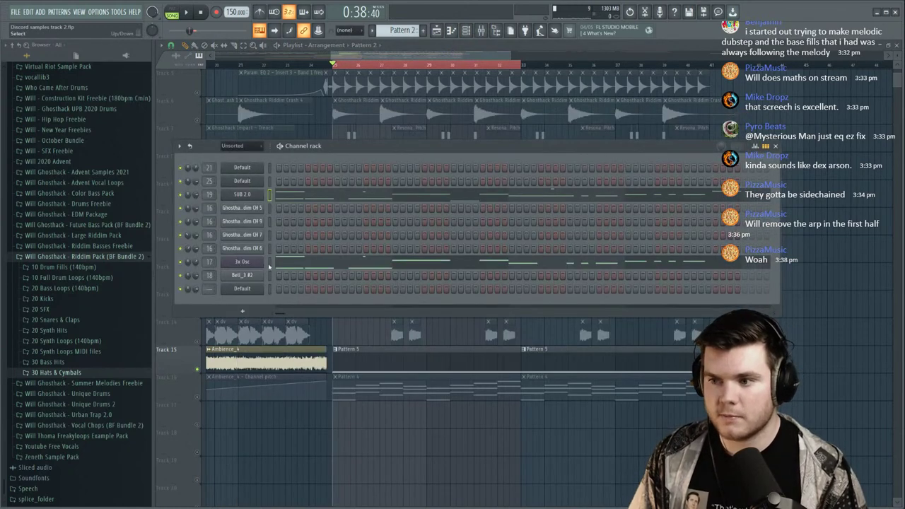
{"action": "right_click", "coordinate": [243, 262]}
{"action": "left_click", "coordinate": [367, 263]}
{"action": "key", "text": "F6"}
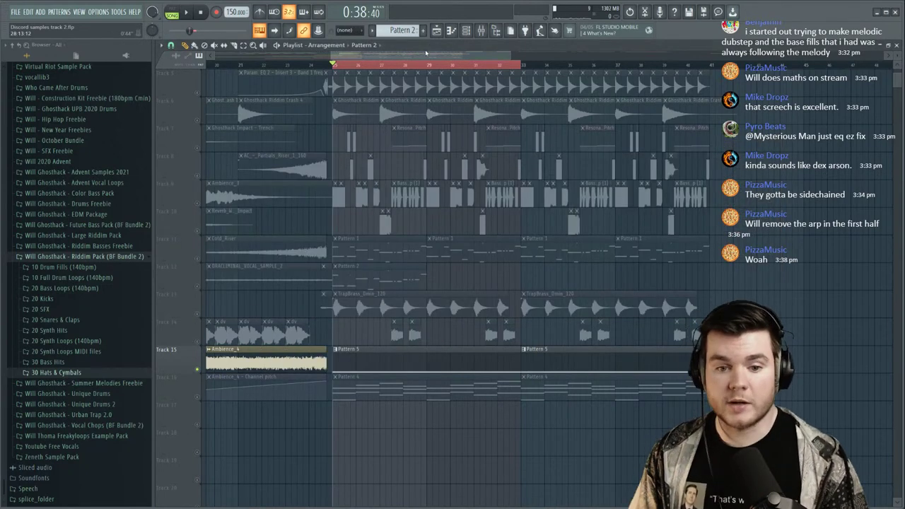
Arrange the channel rack and mixer so both are visible, and route the unassigned Harmor channel to mixer Insert 28.
{"action": "left_click", "coordinate": [482, 30]}
{"action": "key", "text": "space"}
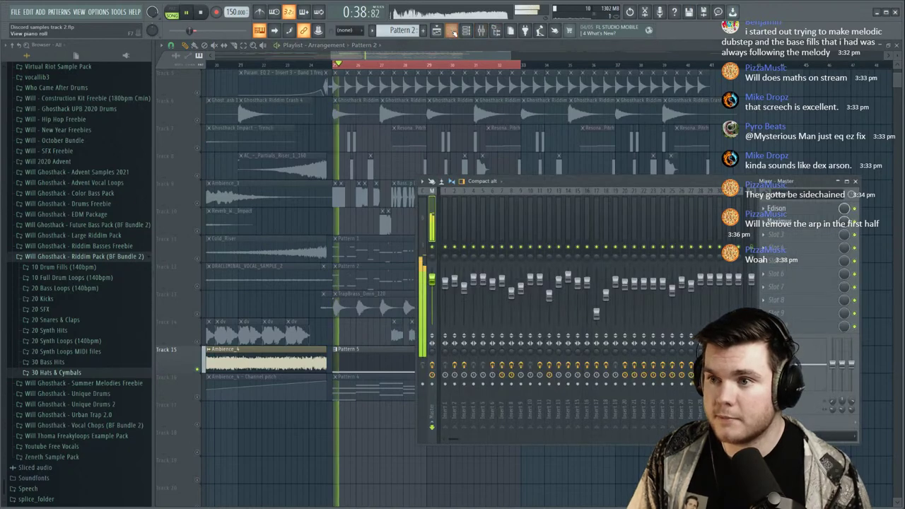
{"action": "left_click", "coordinate": [466, 31]}
{"action": "left_click_drag", "start_coordinate": [332, 146], "coordinate": [324, 75]}
{"action": "left_click_drag", "start_coordinate": [801, 184], "coordinate": [770, 204]}
{"action": "key", "text": "space"}
{"action": "scroll", "coordinate": [204, 218], "scroll_direction": "up", "scroll_amount": 14}
{"action": "scroll", "coordinate": [204, 217], "scroll_direction": "up", "scroll_amount": 16}
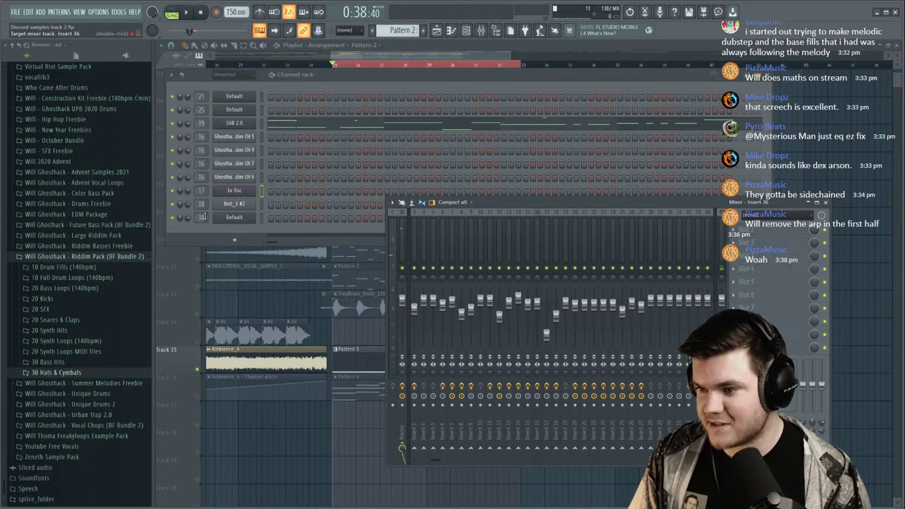
{"action": "scroll", "coordinate": [205, 217], "scroll_direction": "down", "scroll_amount": 2}
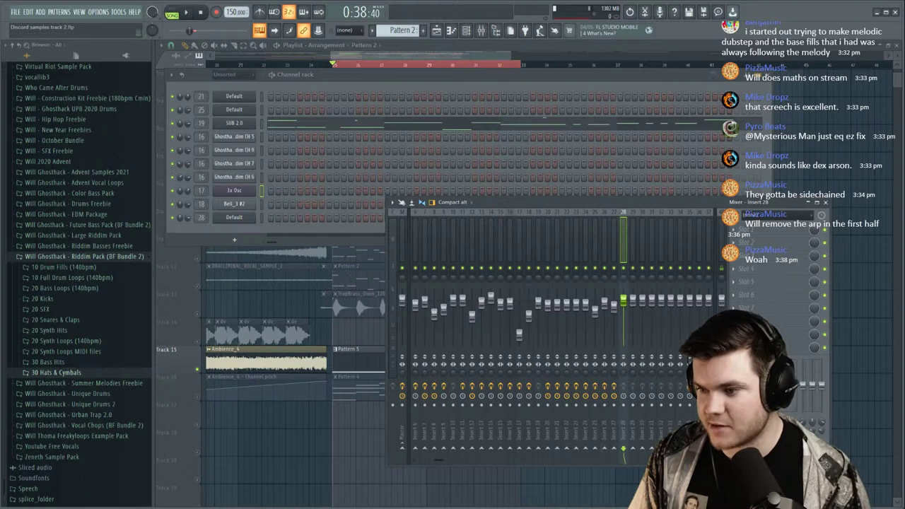
Load Fruity Parametric EQ 2 in the first effect slot of Insert 28 and cut the low end with its high-pass band.
{"action": "key", "text": "space"}
{"action": "left_click", "coordinate": [735, 230]}
{"action": "mouse_move", "coordinate": [746, 242]}
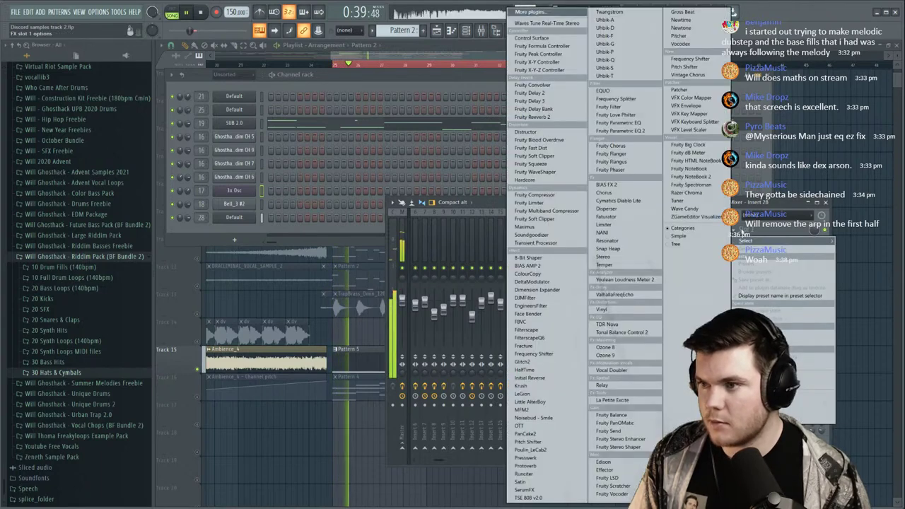
{"action": "left_click", "coordinate": [624, 131]}
{"action": "left_click_drag", "start_coordinate": [191, 177], "coordinate": [241, 179]}
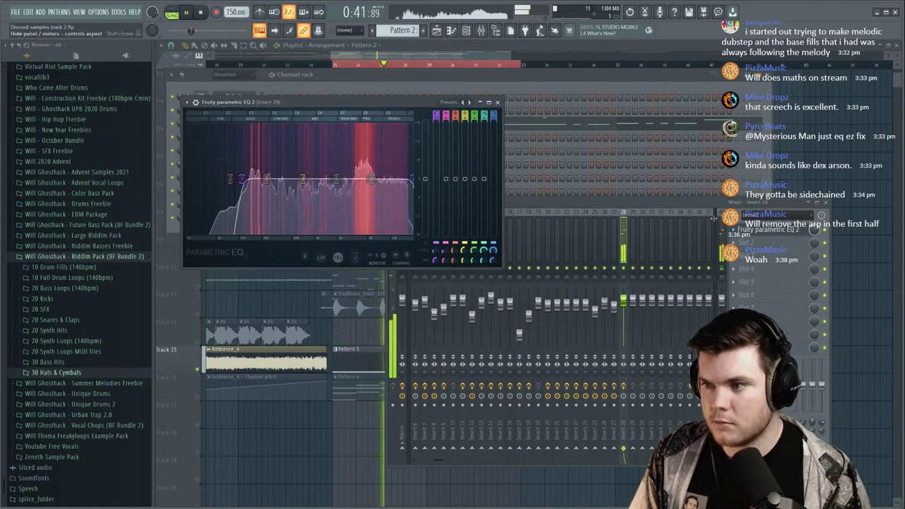
{"action": "left_click", "coordinate": [761, 230]}
{"action": "left_click", "coordinate": [637, 80]}
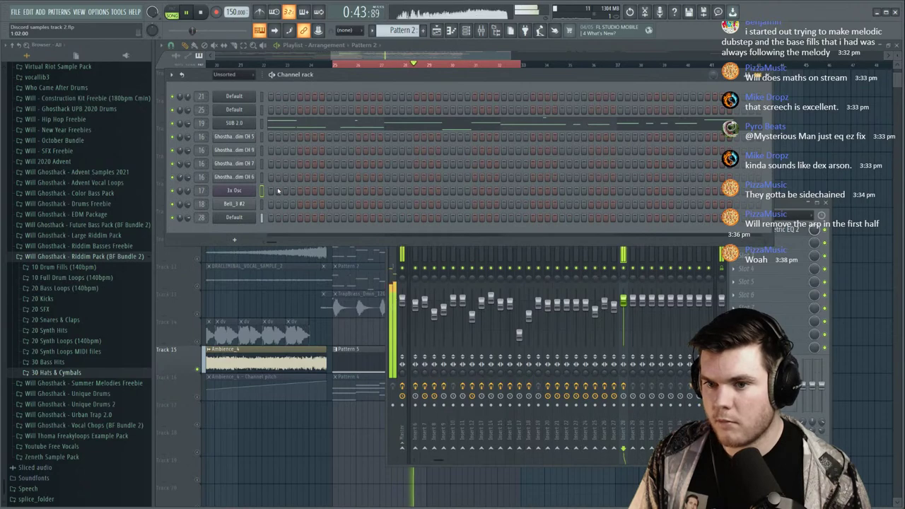
Open the Harmor on Insert 28 and give its part B Harmonic prism envelope a preset whose zigzag swings grow over time.
{"action": "left_click", "coordinate": [235, 218]}
{"action": "key", "text": "space"}
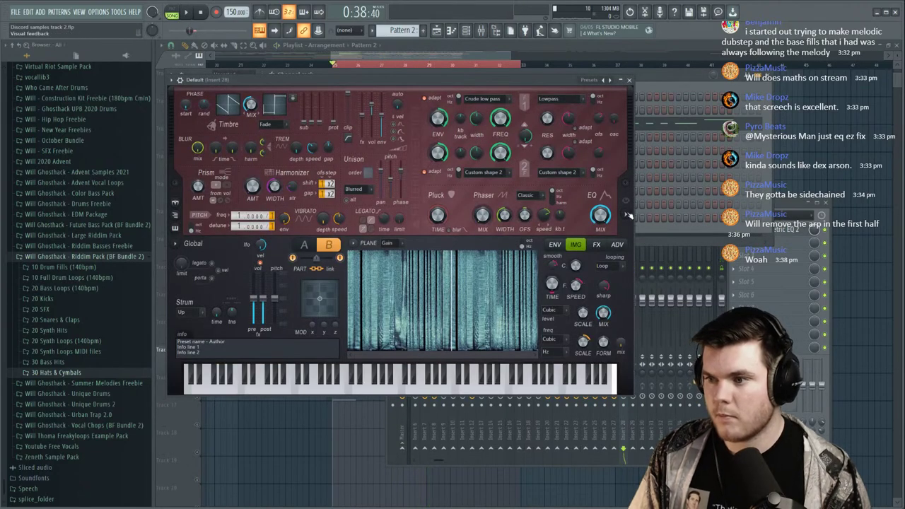
{"action": "left_click", "coordinate": [625, 214]}
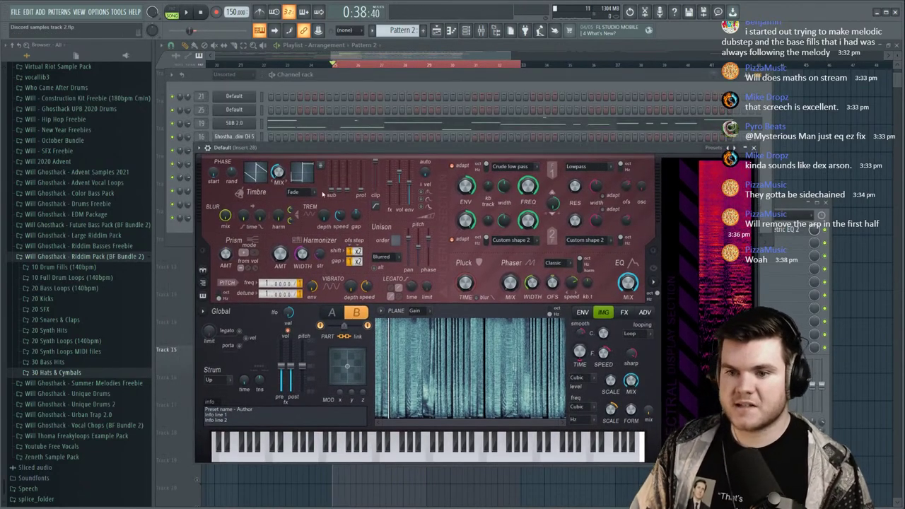
{"action": "key", "text": "space"}
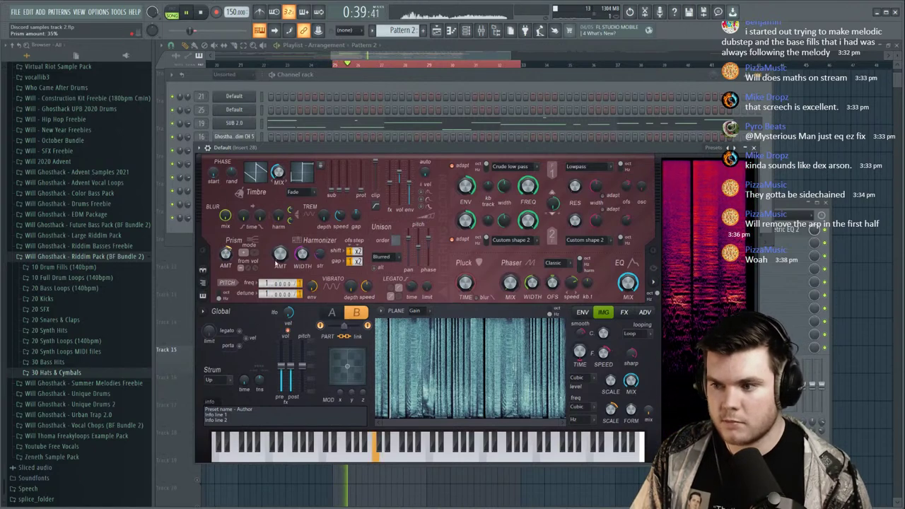
{"action": "left_click", "coordinate": [582, 312]}
{"action": "key", "text": "space"}
{"action": "left_click", "coordinate": [400, 313]}
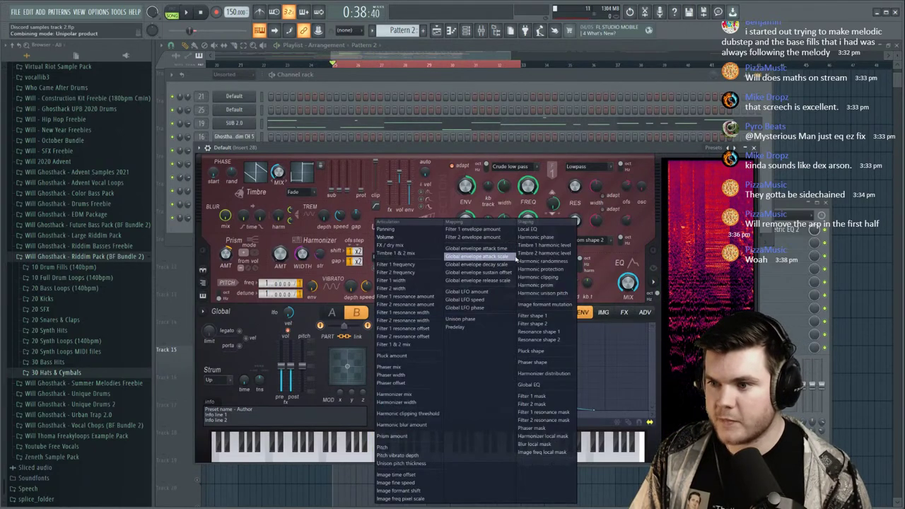
{"action": "left_click", "coordinate": [555, 285]}
{"action": "right_click", "coordinate": [376, 423]}
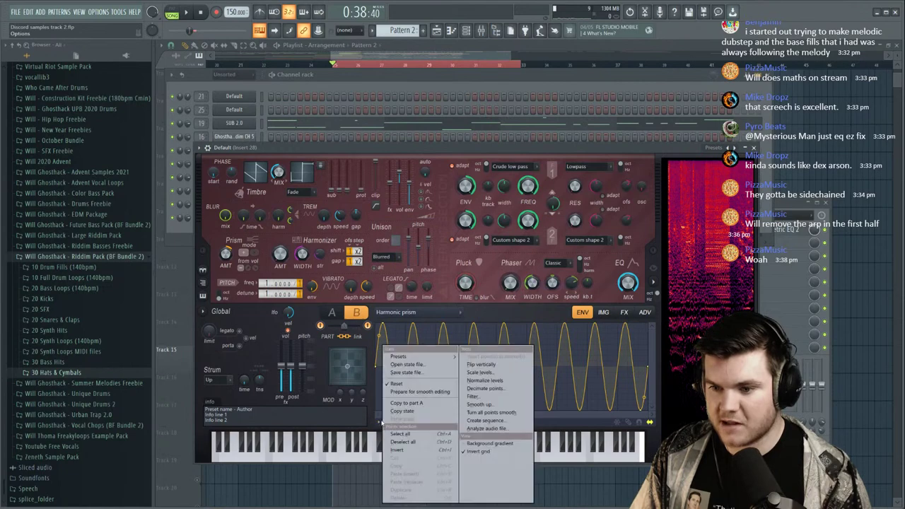
{"action": "mouse_move", "coordinate": [417, 357]}
{"action": "left_click", "coordinate": [493, 27]}
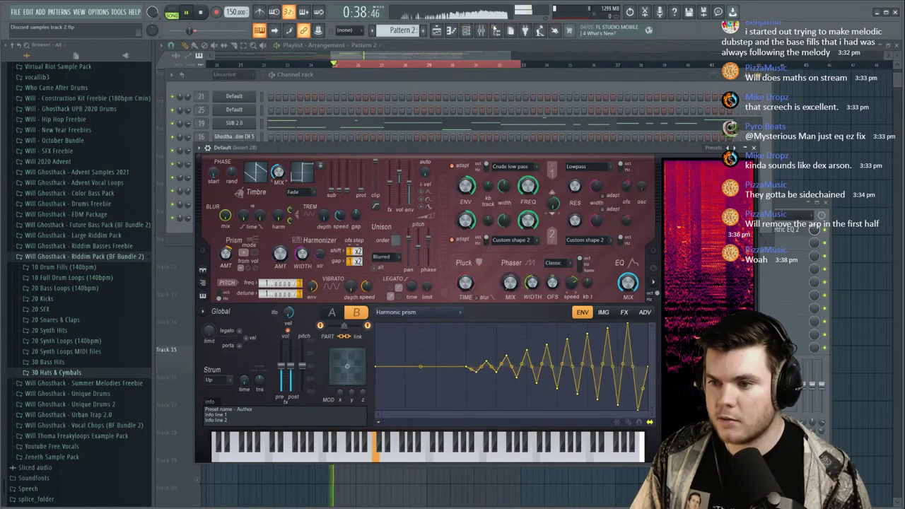
Copy the Harmonic prism envelope to part A and audition part A in the drop.
{"action": "right_click", "coordinate": [380, 423]}
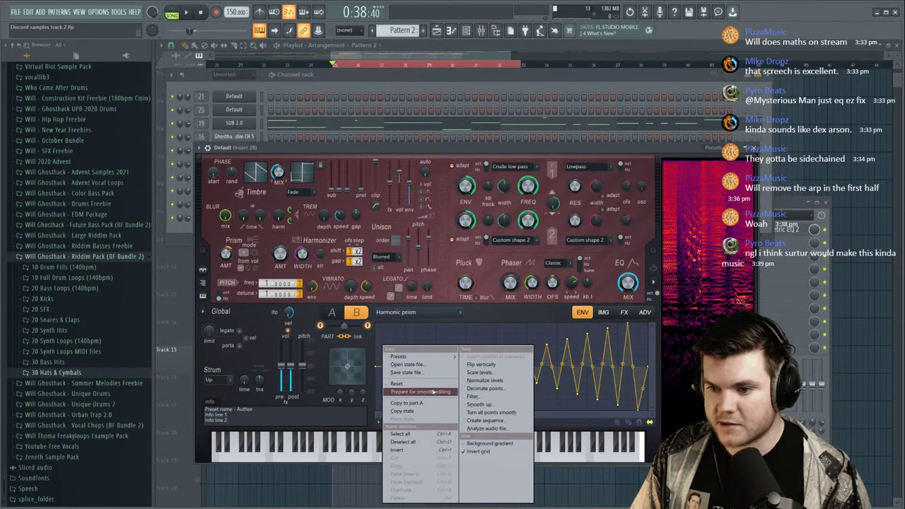
{"action": "left_click", "coordinate": [423, 402]}
{"action": "left_click", "coordinate": [331, 313]}
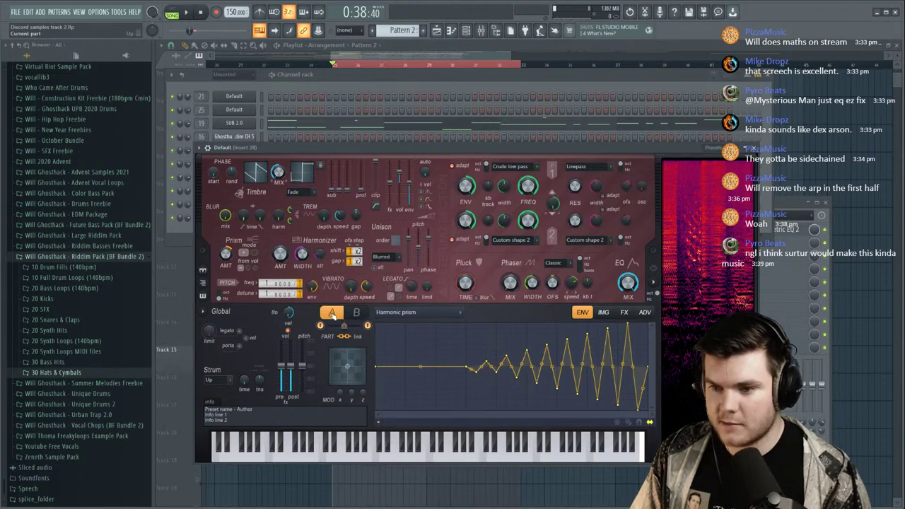
{"action": "key", "text": "space"}
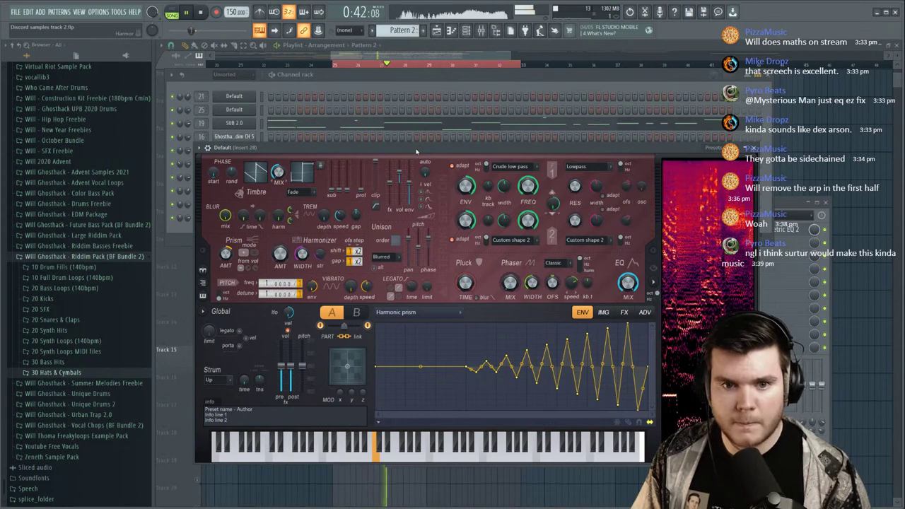
{"action": "left_click_drag", "start_coordinate": [417, 151], "coordinate": [478, 122]}
{"action": "left_click", "coordinate": [497, 32]}
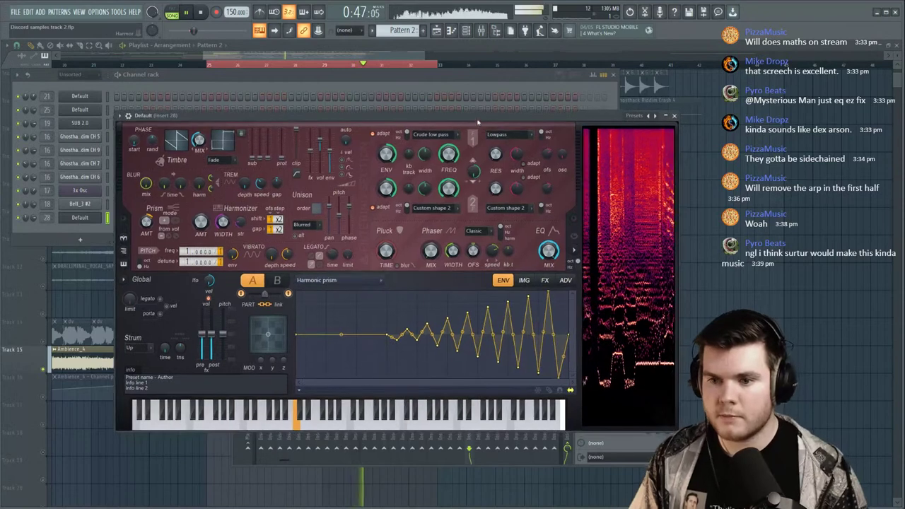
Add Log distortion in Harmor's effects, adjust its amount and listen to the drop.
{"action": "left_click", "coordinate": [545, 280]}
{"action": "left_click", "coordinate": [362, 307]}
{"action": "left_click", "coordinate": [361, 357]}
{"action": "left_click_drag", "start_coordinate": [343, 300], "coordinate": [307, 316]}
{"action": "key", "text": "space"}
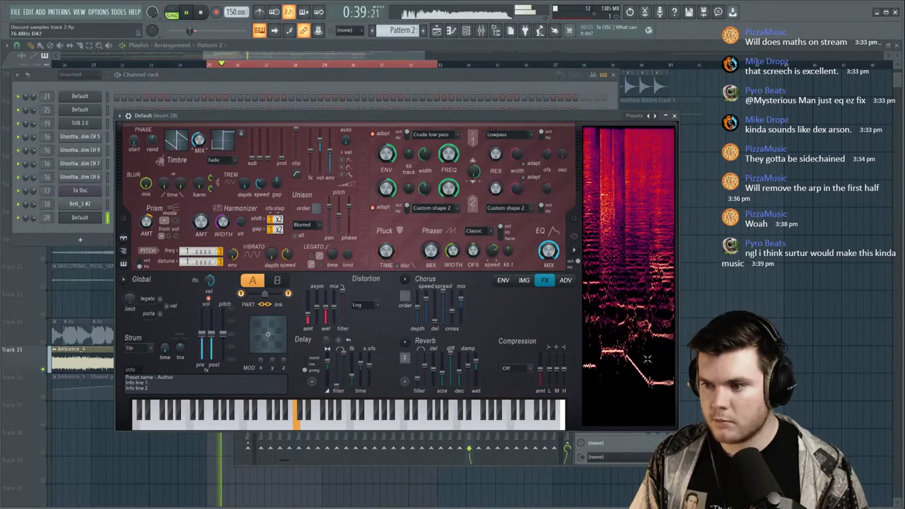
{"action": "key", "text": "space"}
Set Harmor's unison order to 3 and its compression to Warming, checking the sound in playback.
{"action": "left_click_drag", "start_coordinate": [316, 208], "coordinate": [316, 201]}
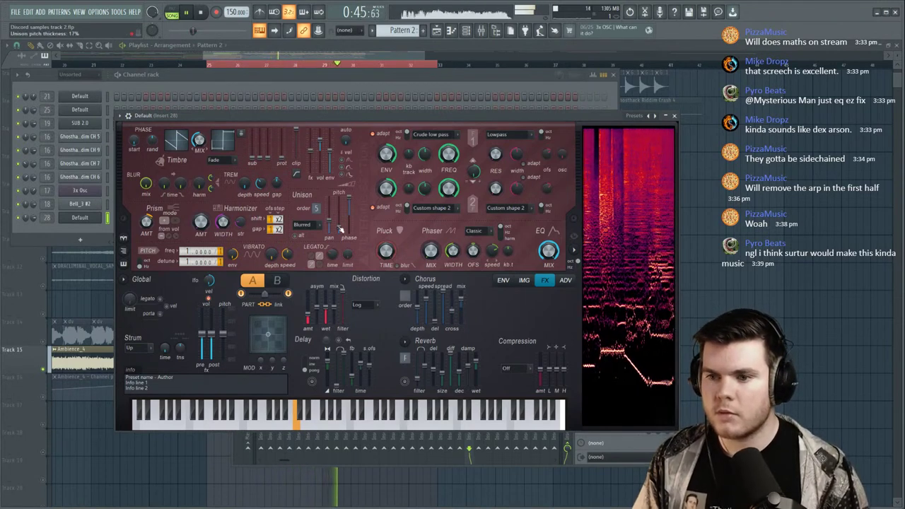
{"action": "key", "text": "space"}
{"action": "key", "text": "space"}
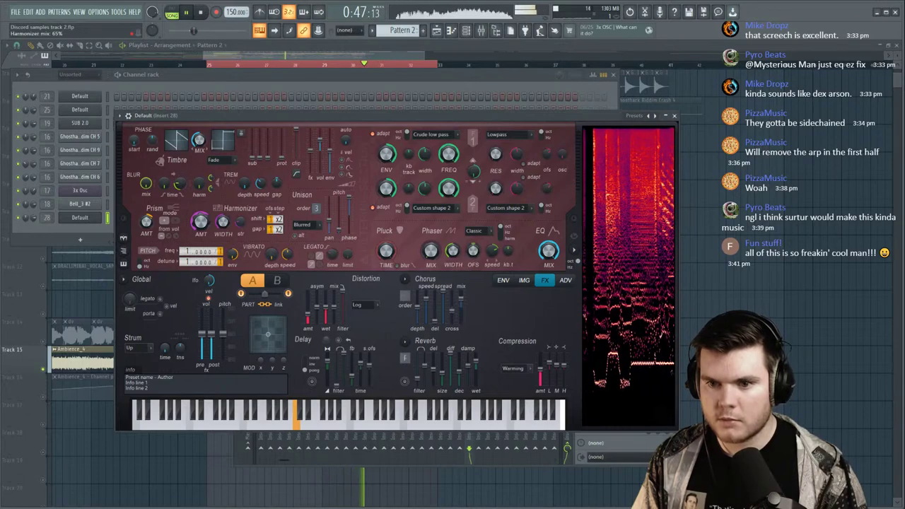
{"action": "left_click", "coordinate": [500, 98]}
{"action": "key", "text": "space"}
Try Harmor's image frequency pixel scale at 0% and reset it to its default.
{"action": "left_click", "coordinate": [524, 281]}
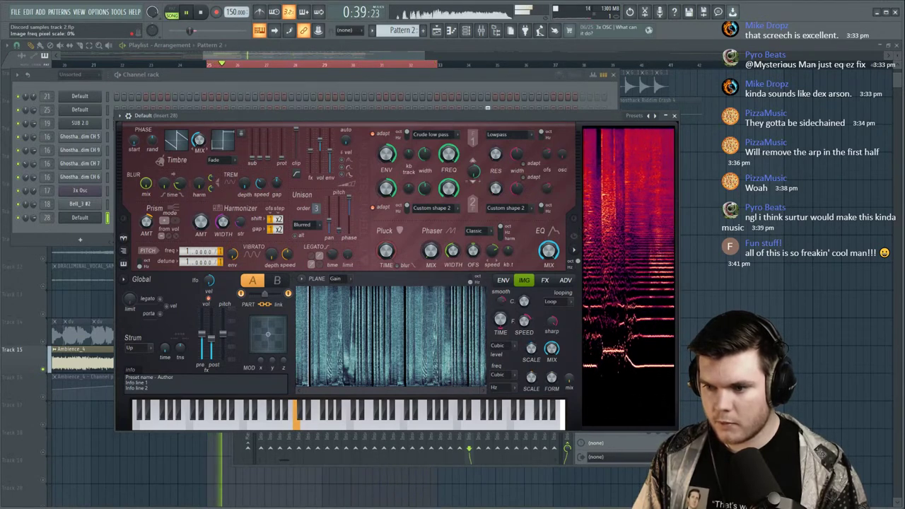
{"action": "key", "text": "space"}
{"action": "right_click", "coordinate": [534, 378]}
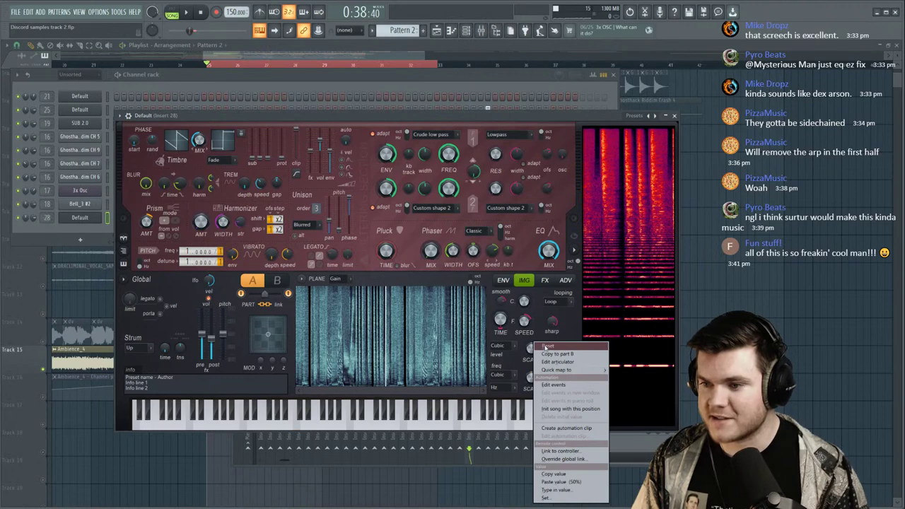
{"action": "left_click", "coordinate": [546, 346]}
{"action": "key", "text": "space"}
Return to the playlist, take Track 15 out of solo and play the full arrangement.
{"action": "left_click", "coordinate": [496, 45]}
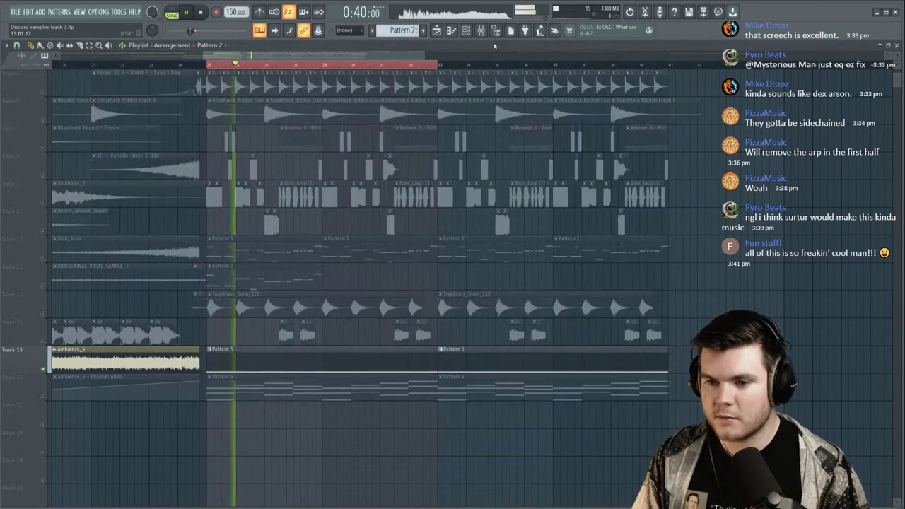
{"action": "left_click", "coordinate": [484, 32]}
{"action": "key", "text": "space"}
{"action": "key", "text": "F9"}
{"action": "left_click", "coordinate": [44, 368], "text": "ctrl"}
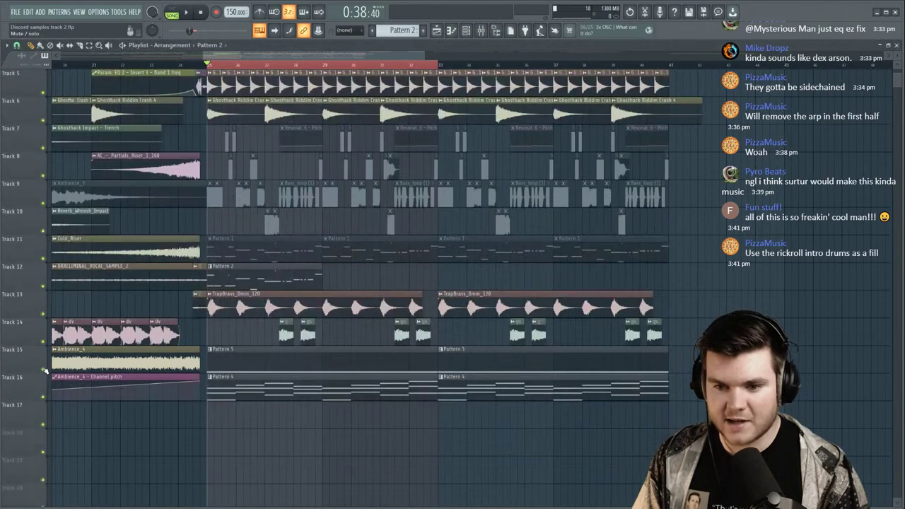
{"action": "key", "text": "space"}
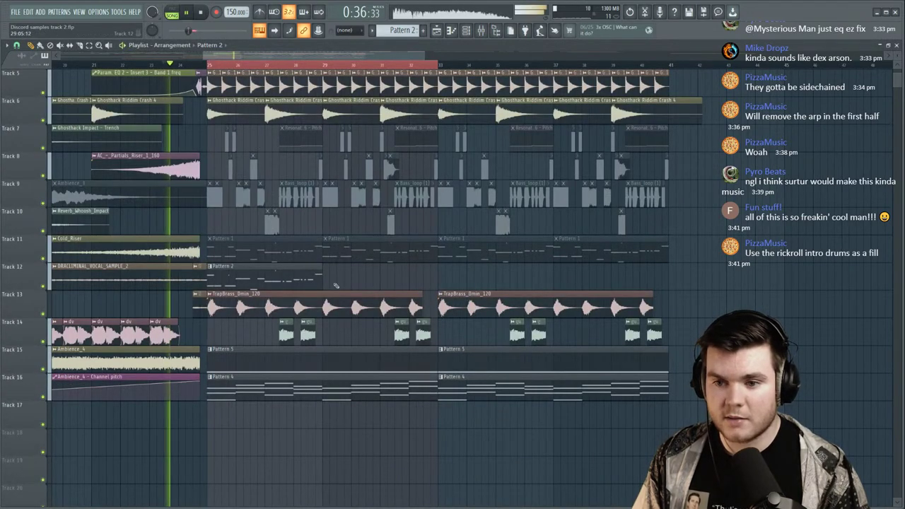
Add a second Pattern 2 clip at bar 29 on Track 12 and set Insert 28's volume to 106%.
{"action": "left_click", "coordinate": [342, 276]}
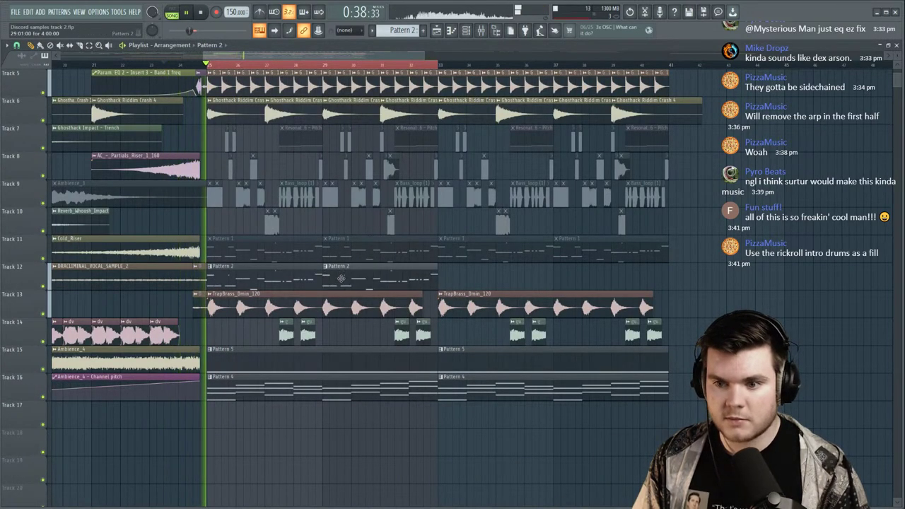
{"action": "left_click", "coordinate": [481, 29]}
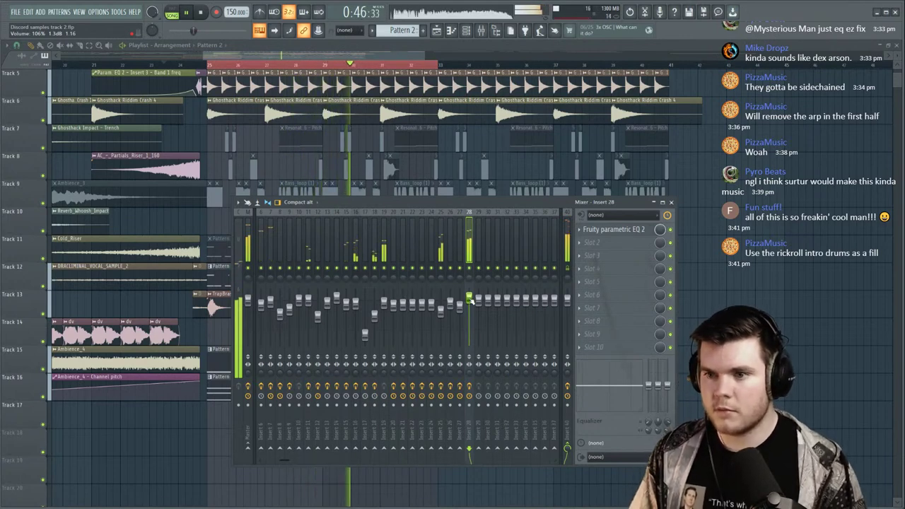
{"action": "key", "text": "space"}
{"action": "left_click", "coordinate": [375, 46]}
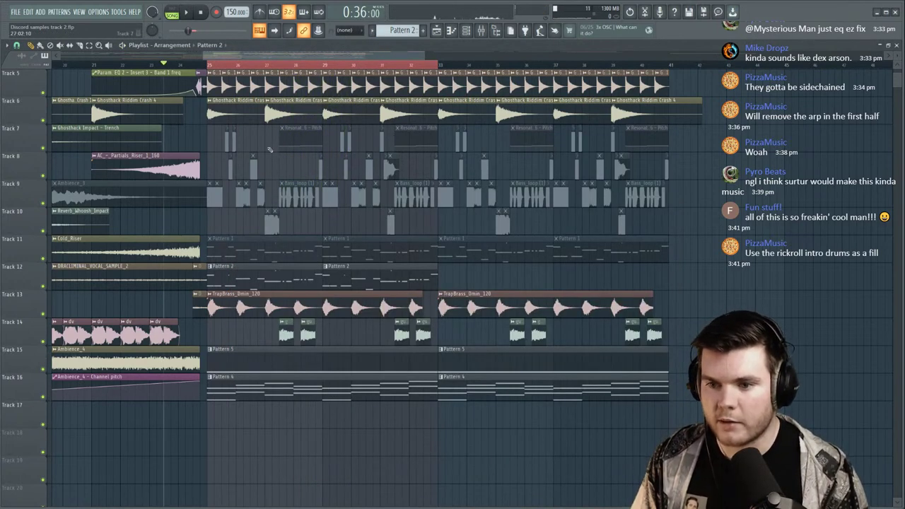
Solo Track 12 and listen to its Pattern 2 clips from bar 25 and bar 29.
{"action": "right_click", "coordinate": [43, 287]}
{"action": "key", "text": "space"}
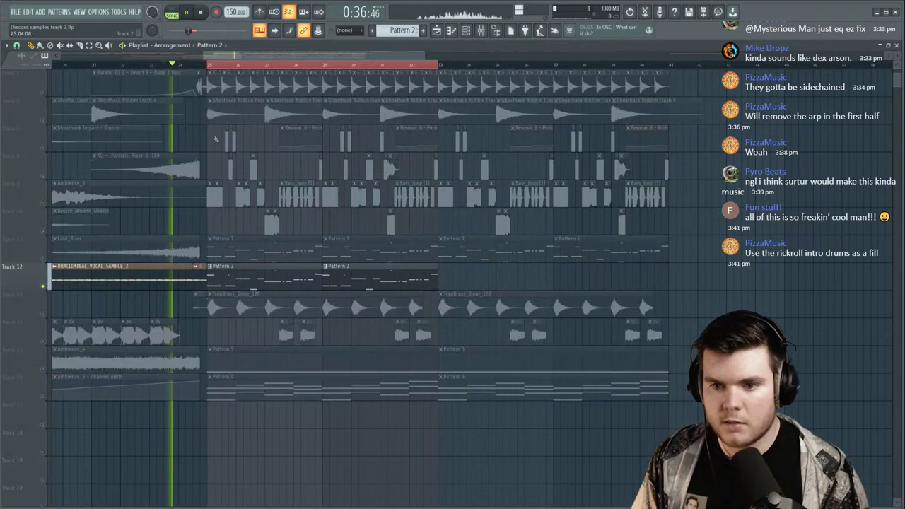
{"action": "left_click", "coordinate": [210, 65]}
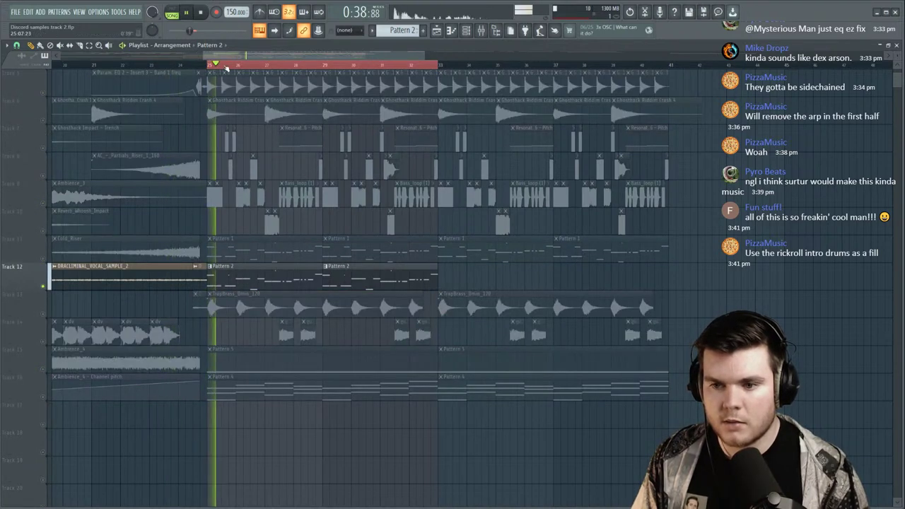
{"action": "left_click", "coordinate": [326, 66]}
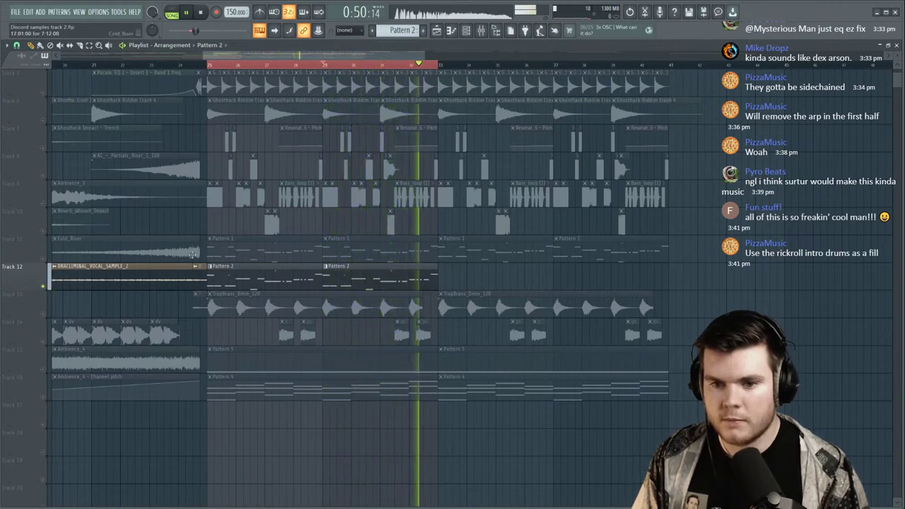
{"action": "key", "text": "space"}
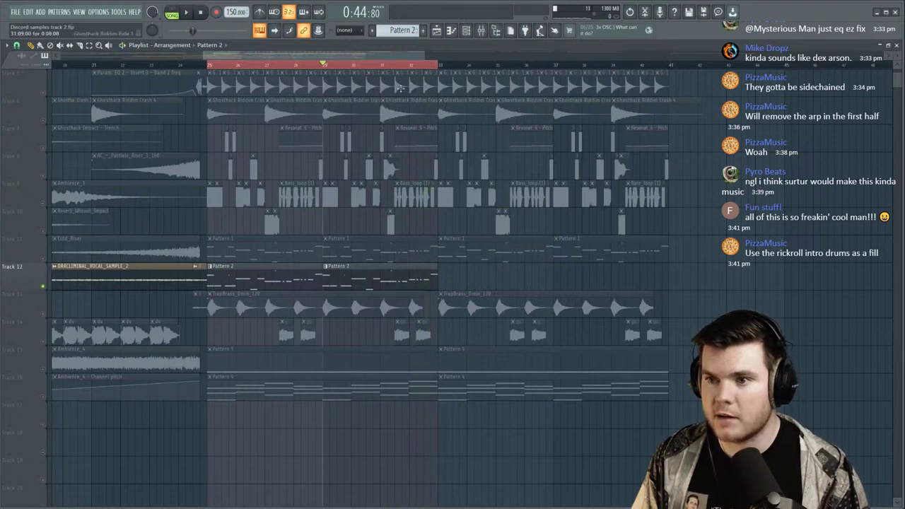
Inspect Pattern 2's notes in the piano roll and channel rack, replay its ending and take Track 12 out of solo.
{"action": "double_click", "coordinate": [418, 278]}
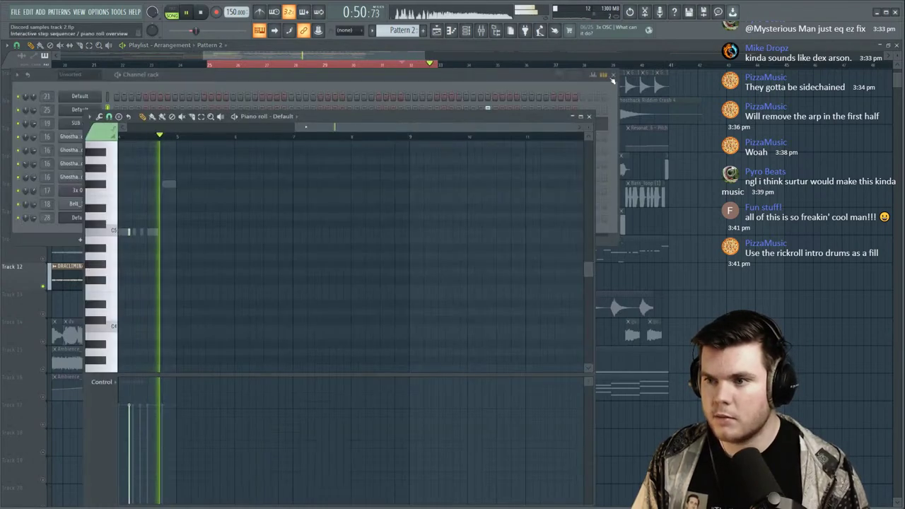
{"action": "key", "text": "space"}
{"action": "left_click", "coordinate": [590, 117]}
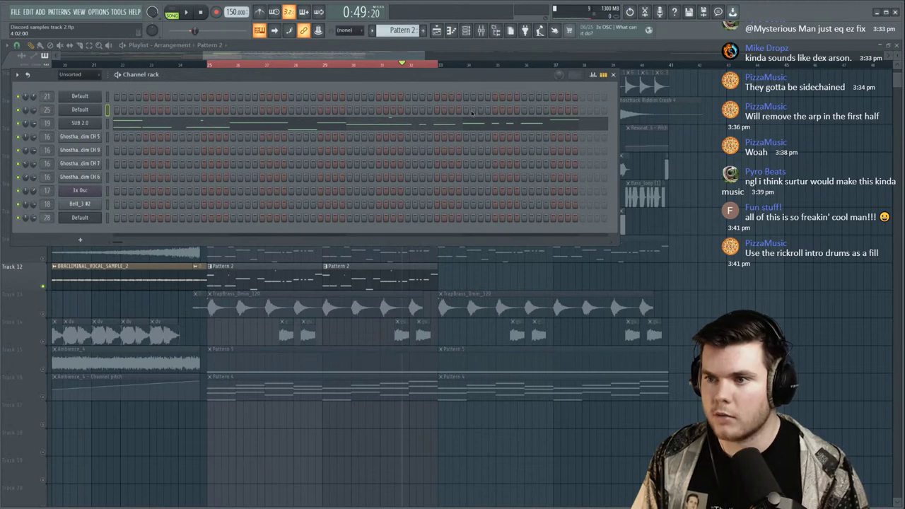
{"action": "key", "text": "F6"}
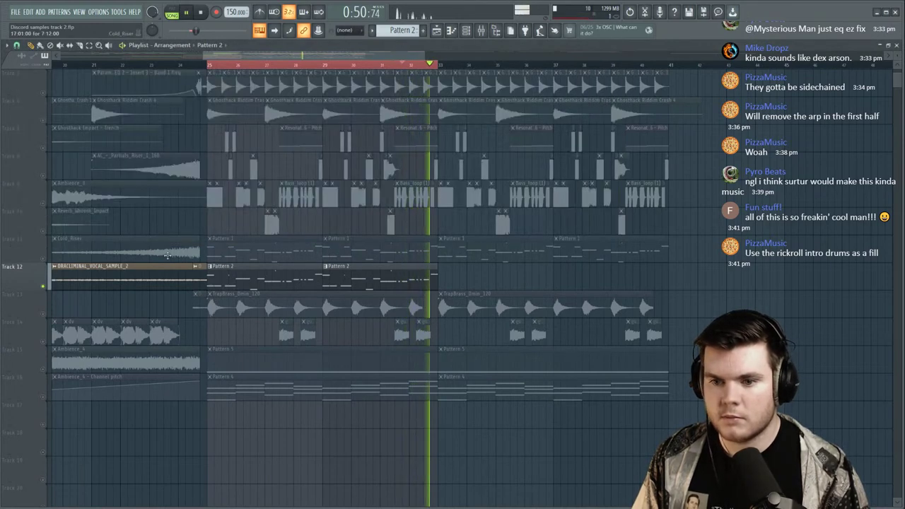
{"action": "key", "text": "space"}
{"action": "right_click", "coordinate": [43, 286]}
{"action": "right_click", "coordinate": [42, 287]}
{"action": "right_click", "coordinate": [42, 287]}
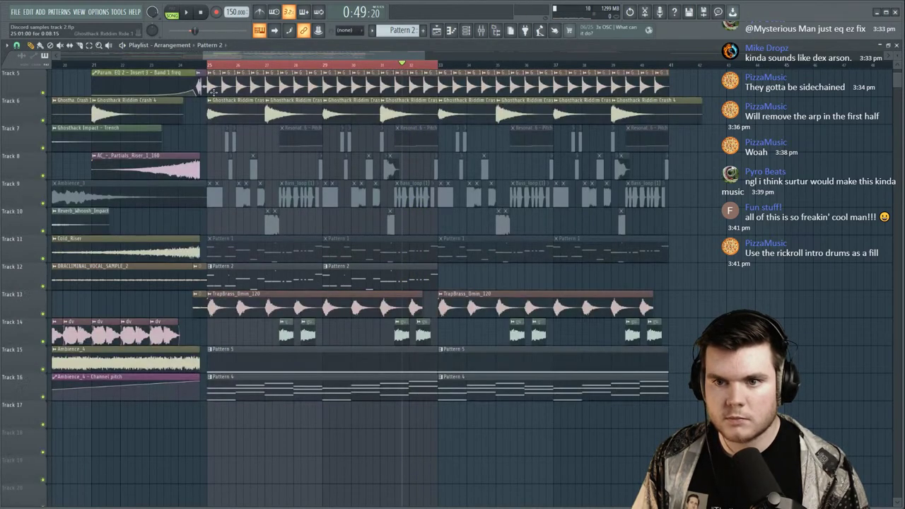
Clear the time selection over bars 25 to 33 and delete the Pattern 5 clip at bar 25 on Track 15.
{"action": "key", "text": "space"}
{"action": "mouse_move", "coordinate": [438, 65]}
{"action": "left_mouse_down"}
{"action": "mouse_move", "coordinate": [411, 65]}
{"action": "mouse_move", "coordinate": [439, 66]}
{"action": "left_mouse_up"}
{"action": "scroll", "coordinate": [440, 66], "scroll_direction": "down", "scroll_amount": 3}
{"action": "left_click", "coordinate": [630, 193]}
{"action": "right_click", "coordinate": [640, 195]}
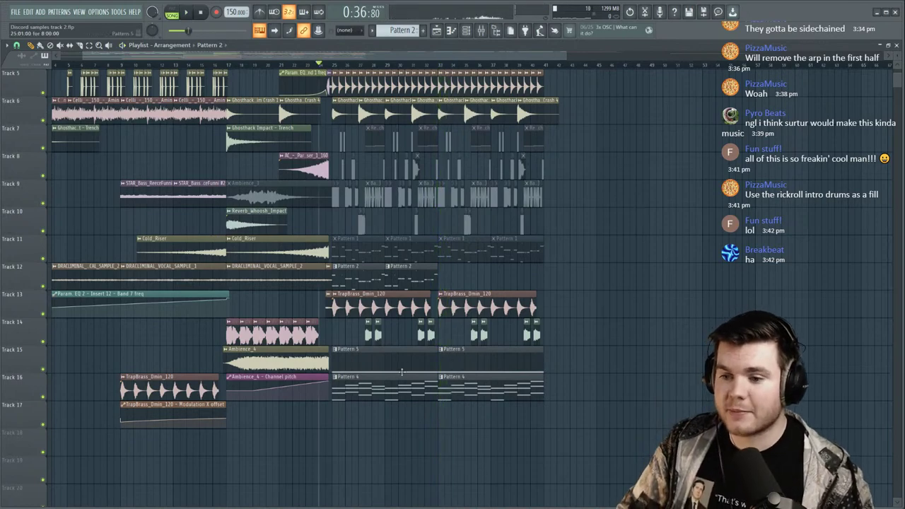
{"action": "right_click", "coordinate": [403, 371]}
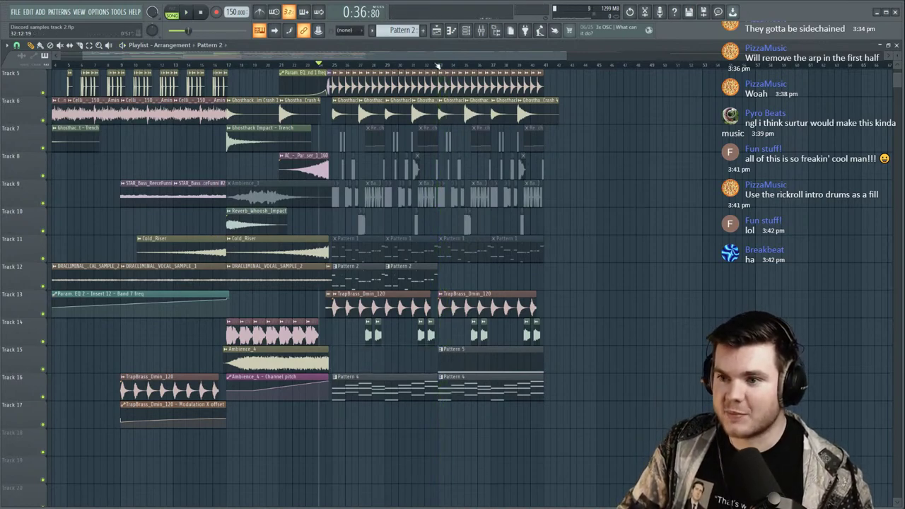
Delete the muted bass and Pattern 1 clips on Tracks 7 to 11 from bar 33 to bar 41.
{"action": "scroll", "coordinate": [437, 66], "scroll_direction": "up", "scroll_amount": 3}
{"action": "left_click_drag", "start_coordinate": [643, 237], "coordinate": [455, 125]}
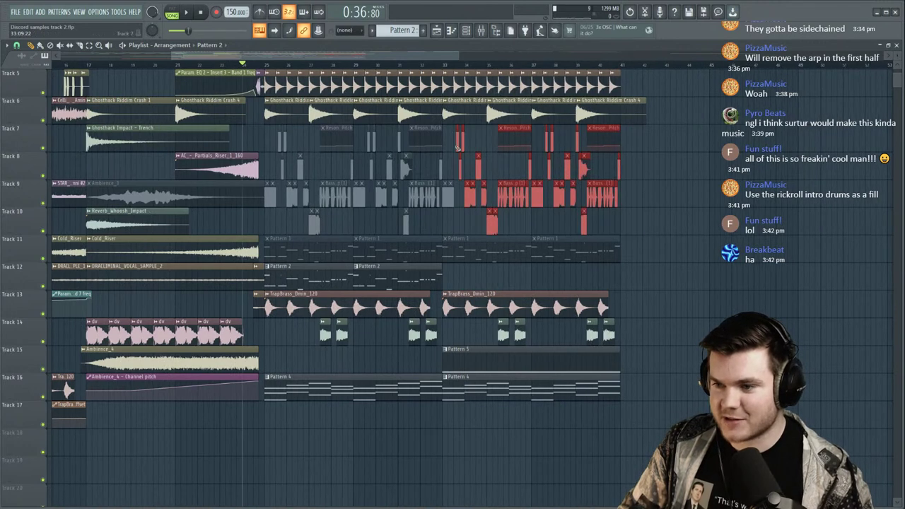
{"action": "left_click_drag", "start_coordinate": [654, 290], "coordinate": [447, 134]}
{"action": "key", "text": "Delete"}
Move Track 12's two Pattern 2 clips into the drop's second half, unmute the first-half clips on Tracks 7 to 11 and start playback.
{"action": "left_click_drag", "start_coordinate": [286, 276], "coordinate": [476, 281]}
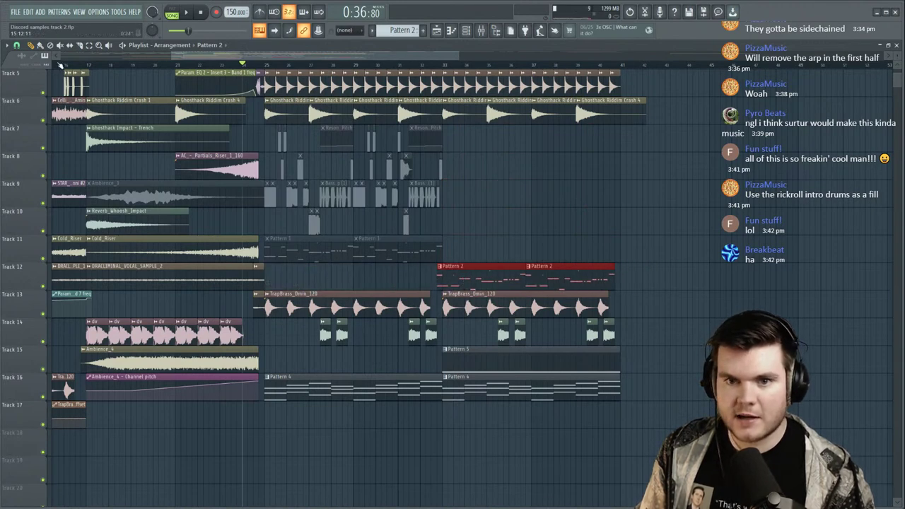
{"action": "left_click", "coordinate": [314, 247]}
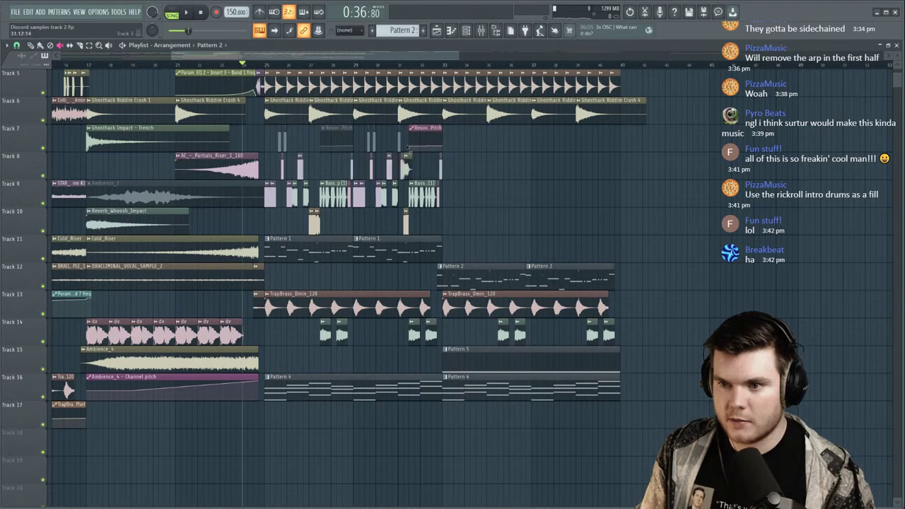
{"action": "key", "text": "space"}
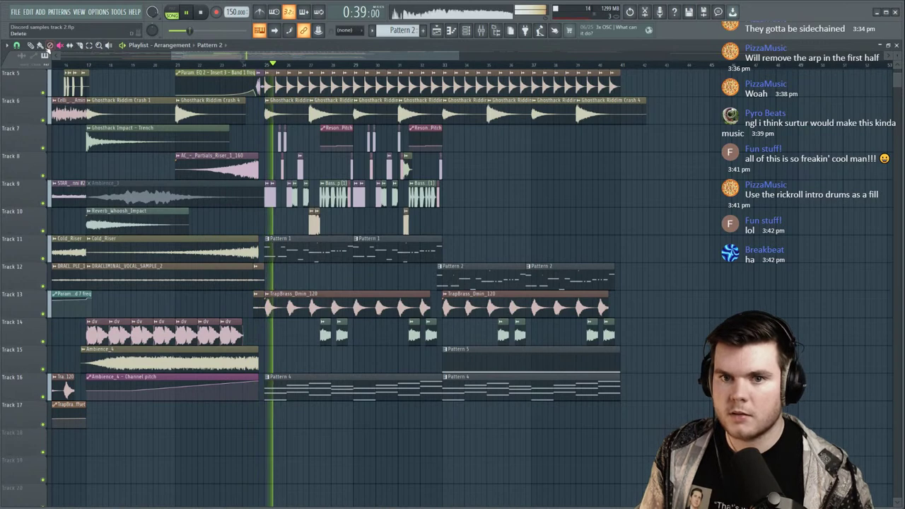
{"action": "left_click", "coordinate": [630, 192]}
{"action": "right_click", "coordinate": [655, 195]}
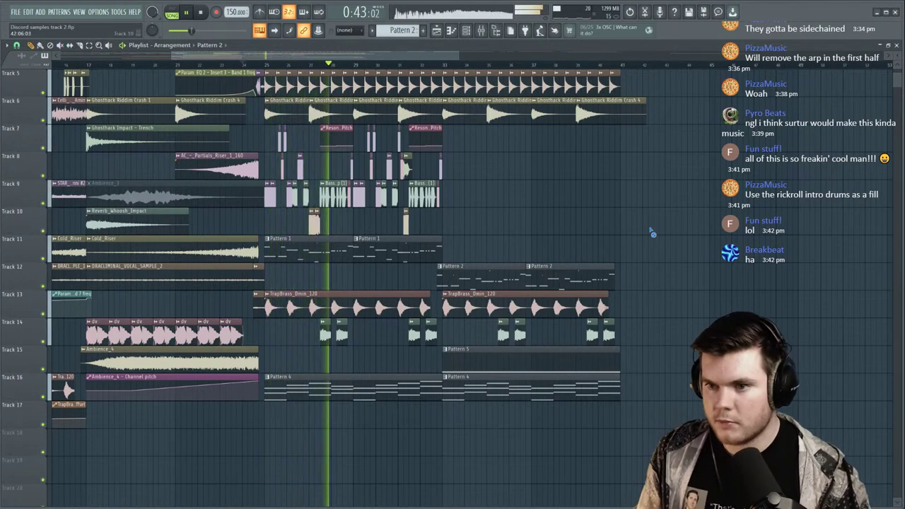
Align Track 12's two Pattern 2 clips so they start at bars 33 and 37 and fill up to bar 41 while the drop plays.
{"action": "left_click_drag", "start_coordinate": [439, 273], "coordinate": [444, 273]}
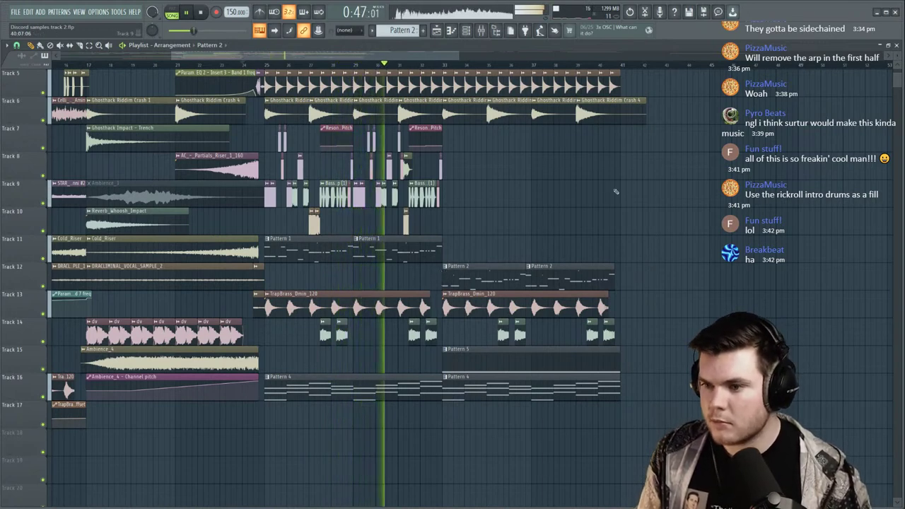
{"action": "left_click_drag", "start_coordinate": [527, 277], "coordinate": [533, 276]}
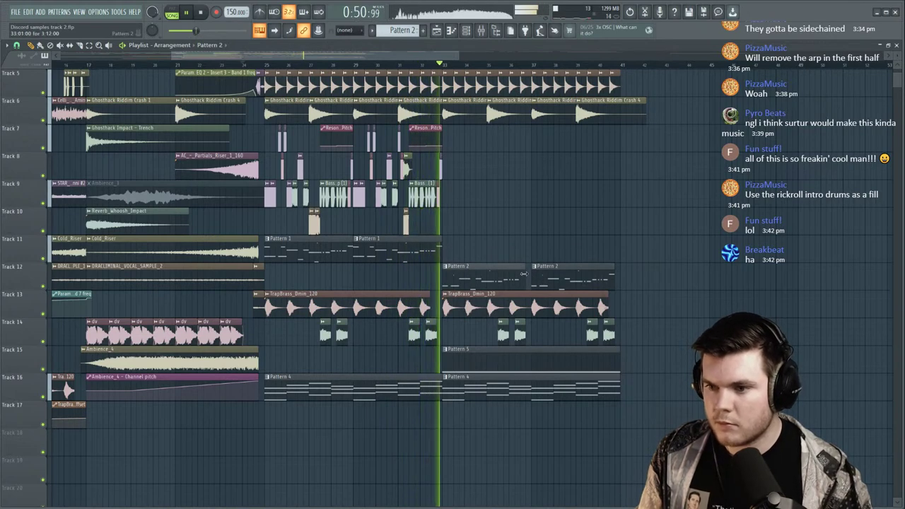
{"action": "left_click_drag", "start_coordinate": [615, 269], "coordinate": [621, 269]}
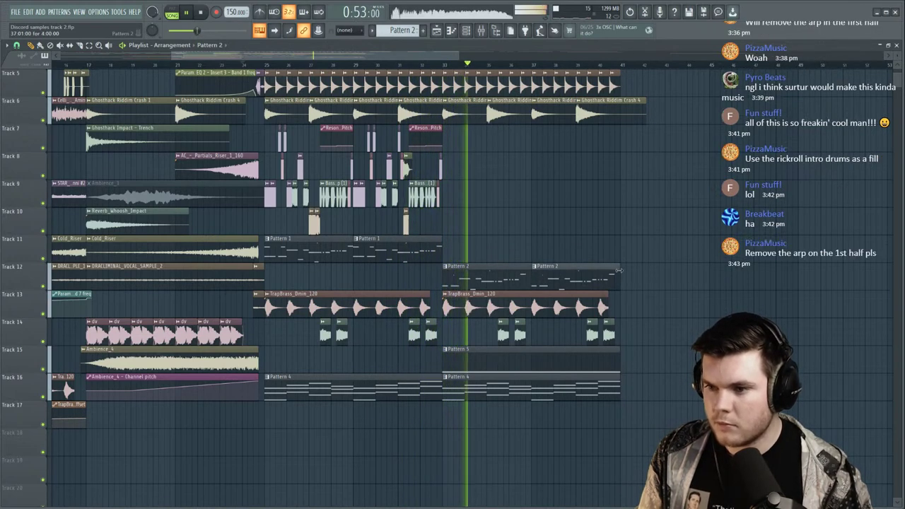
{"action": "left_click", "coordinate": [666, 267]}
{"action": "right_click", "coordinate": [680, 281]}
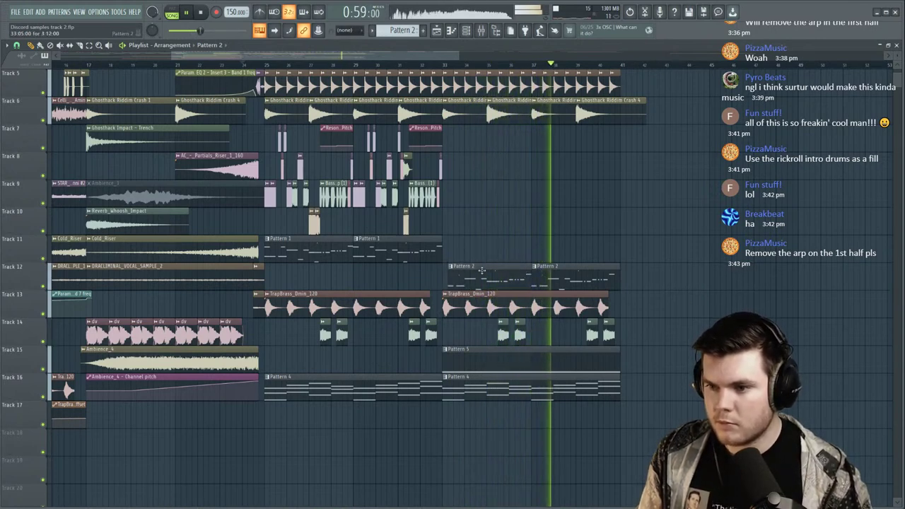
{"action": "left_click_drag", "start_coordinate": [558, 267], "coordinate": [564, 267]}
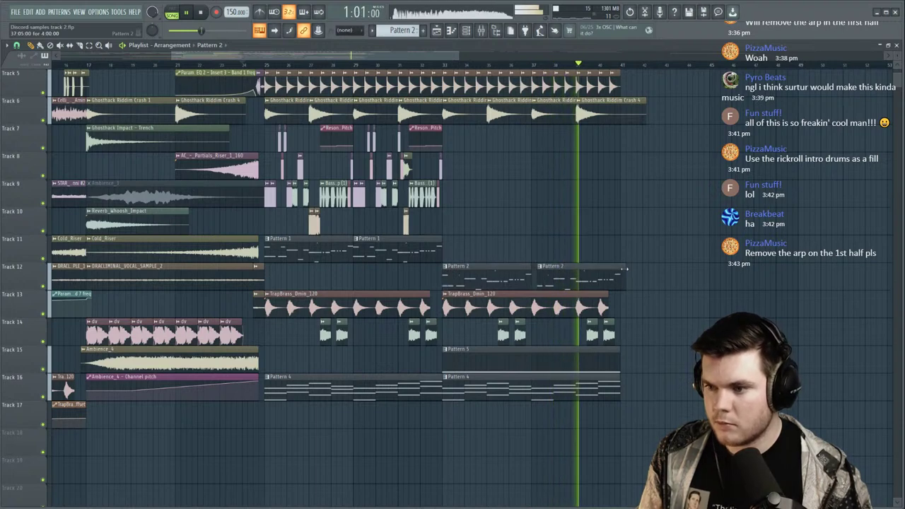
{"action": "left_click_drag", "start_coordinate": [624, 272], "coordinate": [619, 272]}
{"action": "left_click_drag", "start_coordinate": [537, 271], "coordinate": [532, 271]}
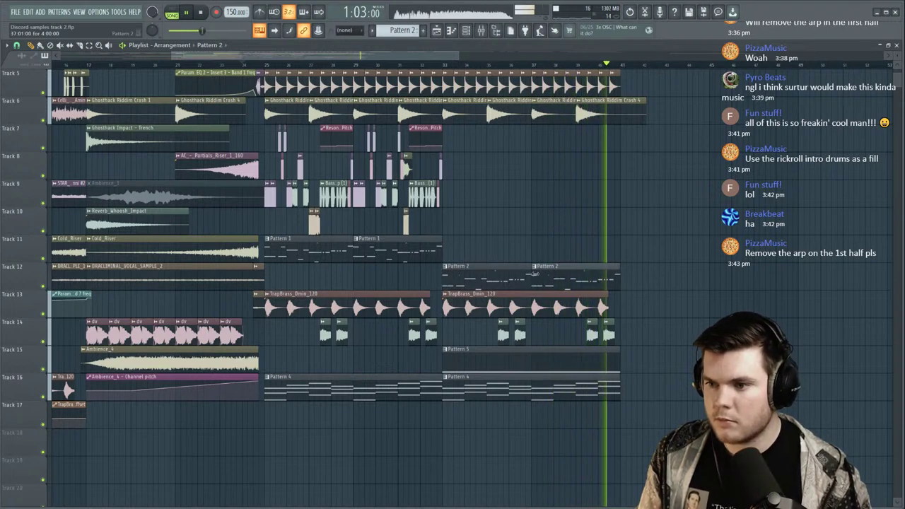
{"action": "key", "text": "space"}
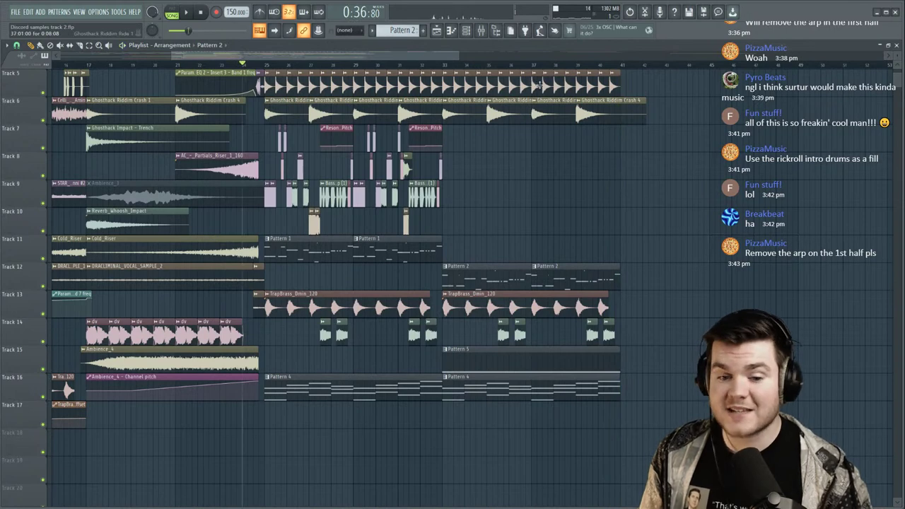
Delete the Pattern 4 clip at bar 25 on Track 16 and listen to the drop's first half from bar 23.
{"action": "right_click", "coordinate": [320, 375]}
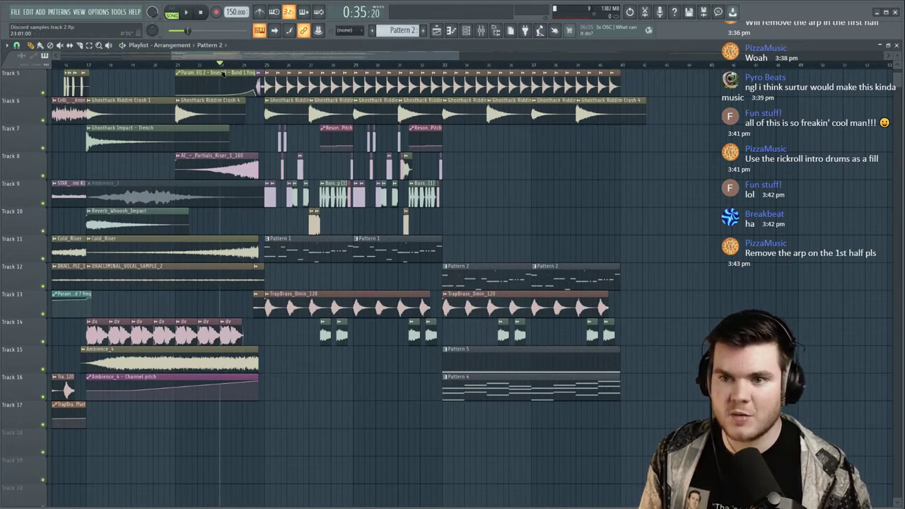
{"action": "key", "text": "space"}
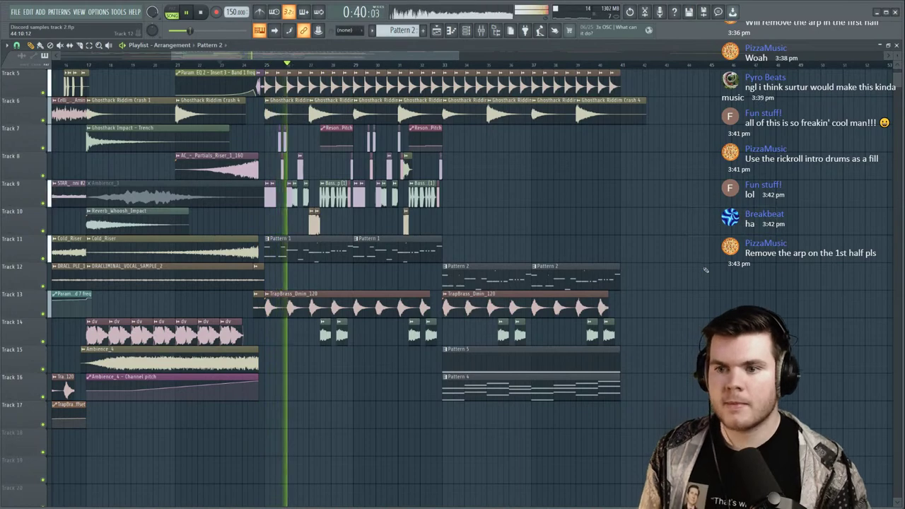
{"action": "scroll", "coordinate": [711, 251], "scroll_direction": "up", "scroll_amount": 4}
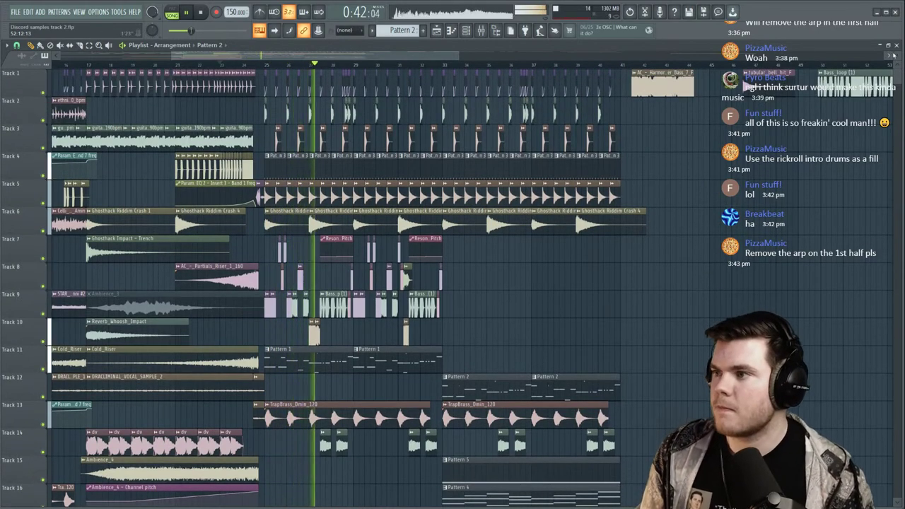
{"action": "scroll", "coordinate": [706, 270], "scroll_direction": "down", "scroll_amount": 2}
{"action": "scroll", "coordinate": [795, 322], "scroll_direction": "up", "scroll_amount": 1}
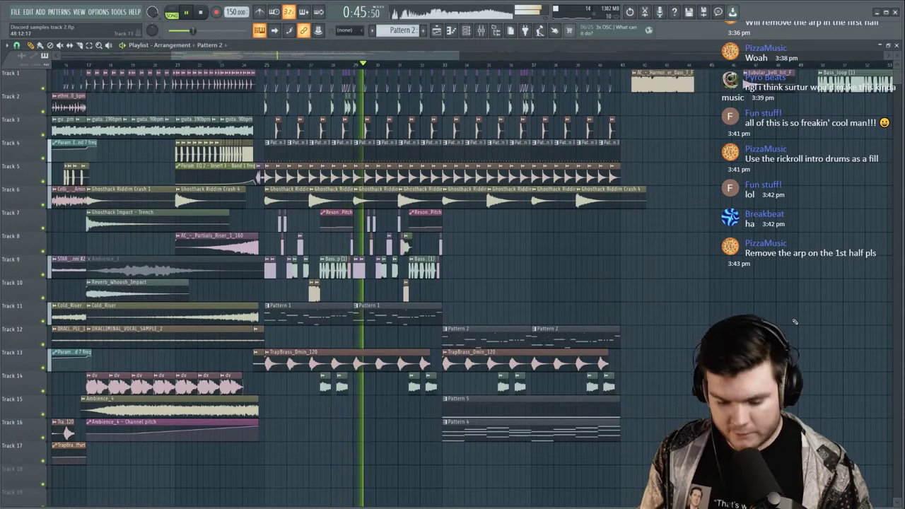
{"action": "key", "text": "space"}
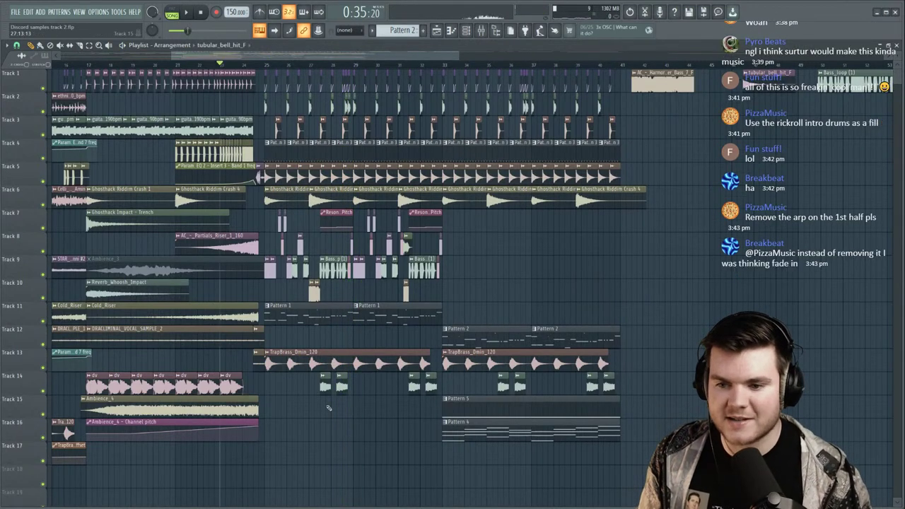
Try a tubular_bell_hit_F clip at bar 25 on Track 16.
{"action": "double_click", "coordinate": [283, 429]}
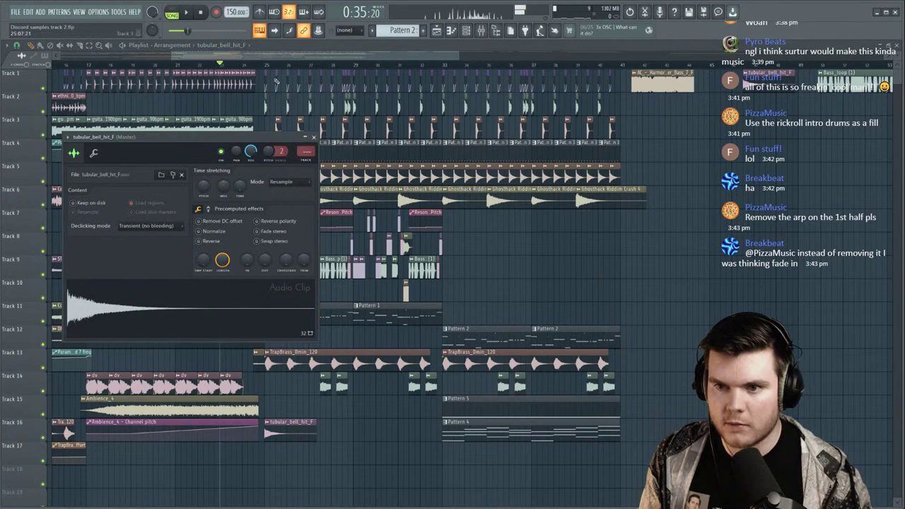
{"action": "left_click", "coordinate": [313, 136]}
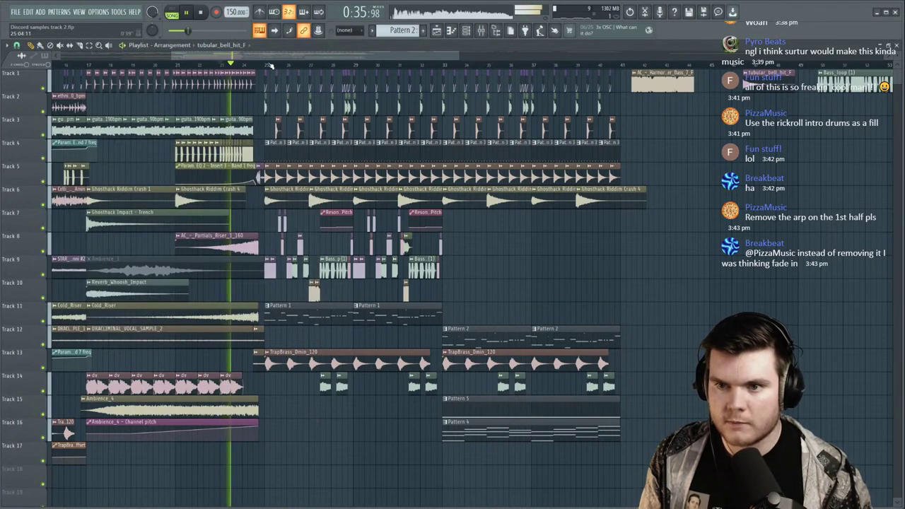
Place two eight-bar DRACLIMINAL_VOCAL_SAMPLE_2 clips on Track 17 at bars 25 and 33 and listen to them within the drop.
{"action": "scroll", "coordinate": [266, 66], "scroll_direction": "down", "scroll_amount": 2}
{"action": "scroll", "coordinate": [267, 66], "scroll_direction": "down", "scroll_amount": 2}
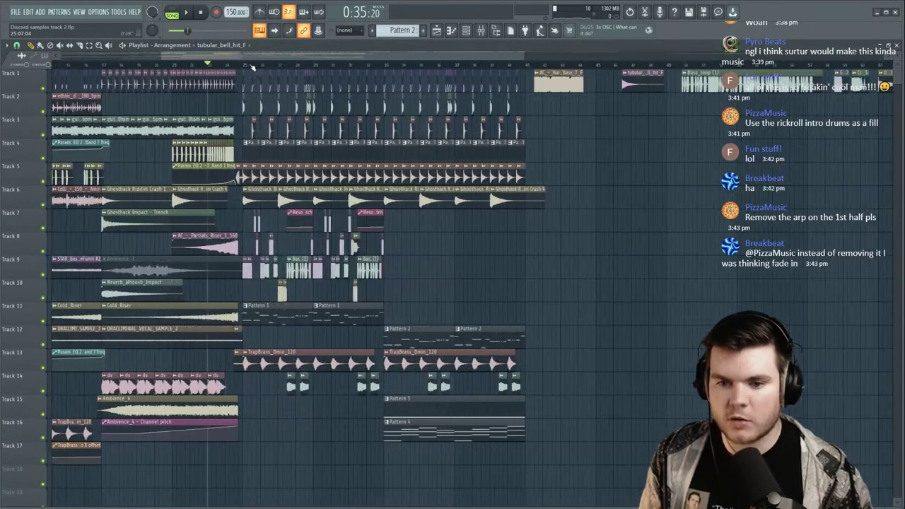
{"action": "scroll", "coordinate": [260, 62], "scroll_direction": "up", "scroll_amount": 2}
{"action": "left_click", "coordinate": [206, 338]}
{"action": "key", "text": "space"}
{"action": "left_click_drag", "start_coordinate": [307, 455], "coordinate": [313, 452]}
{"action": "left_click_drag", "start_coordinate": [432, 450], "coordinate": [448, 449]}
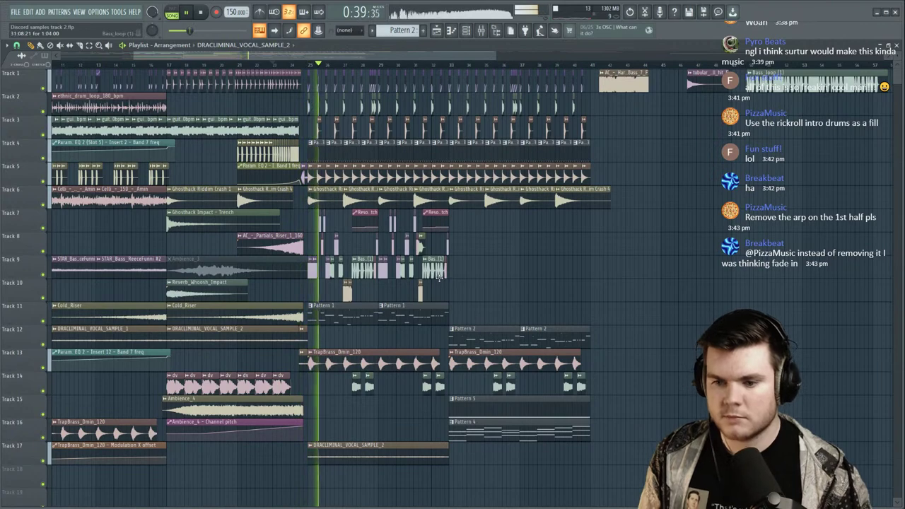
{"action": "scroll", "coordinate": [376, 68], "scroll_direction": "up", "scroll_amount": 2}
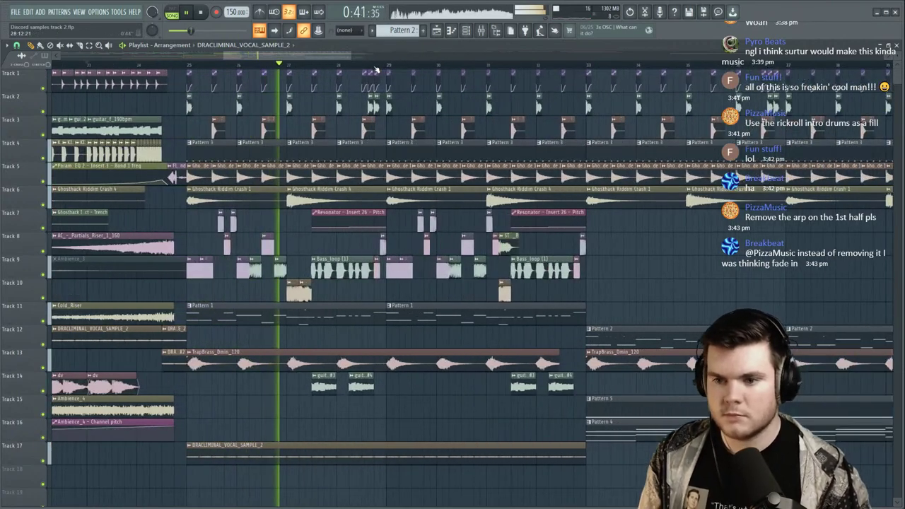
{"action": "scroll", "coordinate": [377, 69], "scroll_direction": "down", "scroll_amount": 2}
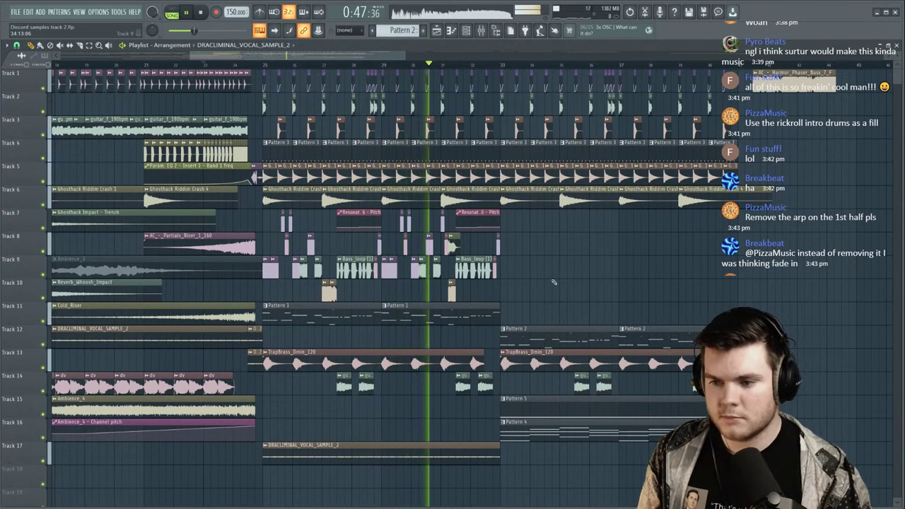
{"action": "left_click", "coordinate": [515, 453]}
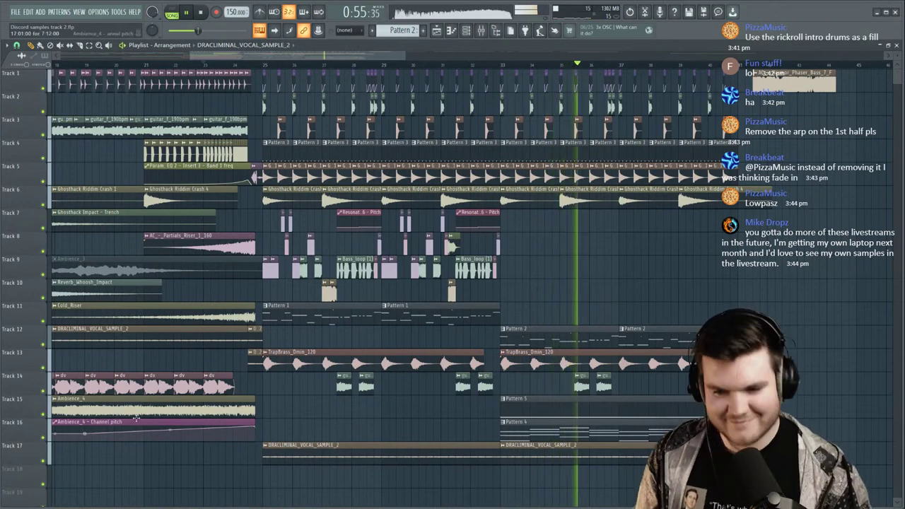
{"action": "key", "text": "space"}
Solo Track 17, add a Fruity Reeverb 2 to slot 5 of the vocal sample's Insert 12 and play the result.
{"action": "right_click", "coordinate": [43, 462]}
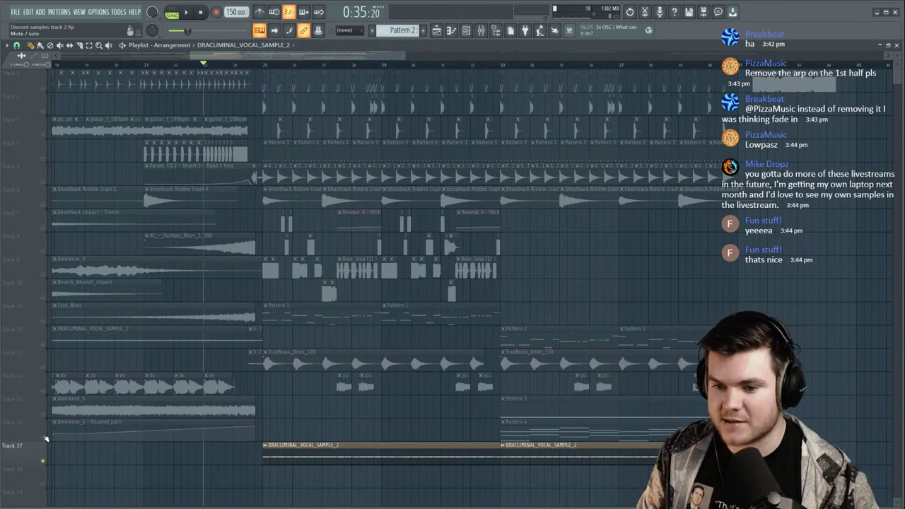
{"action": "double_click", "coordinate": [291, 445]}
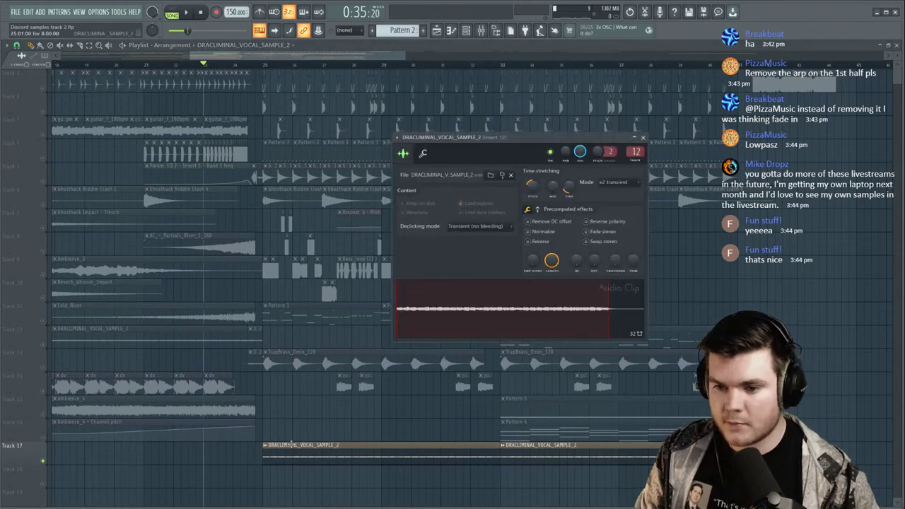
{"action": "left_click", "coordinate": [482, 30]}
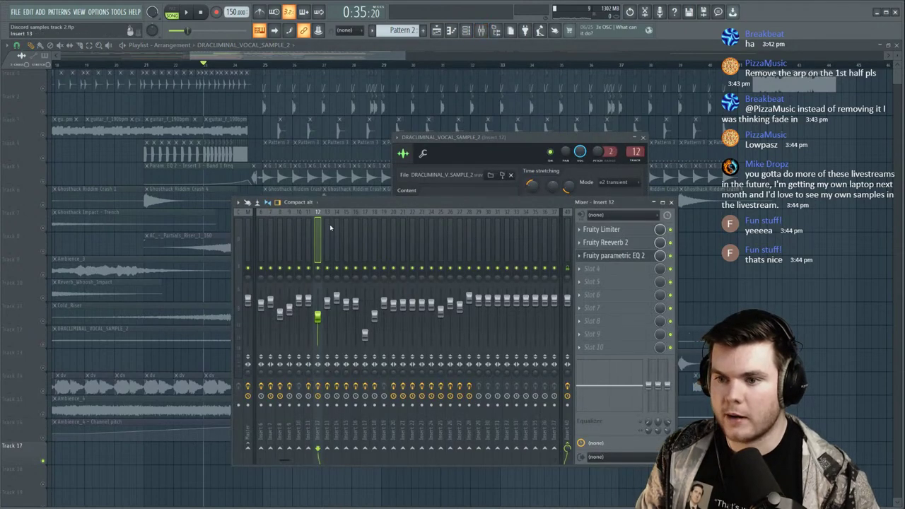
{"action": "left_click", "coordinate": [598, 281]}
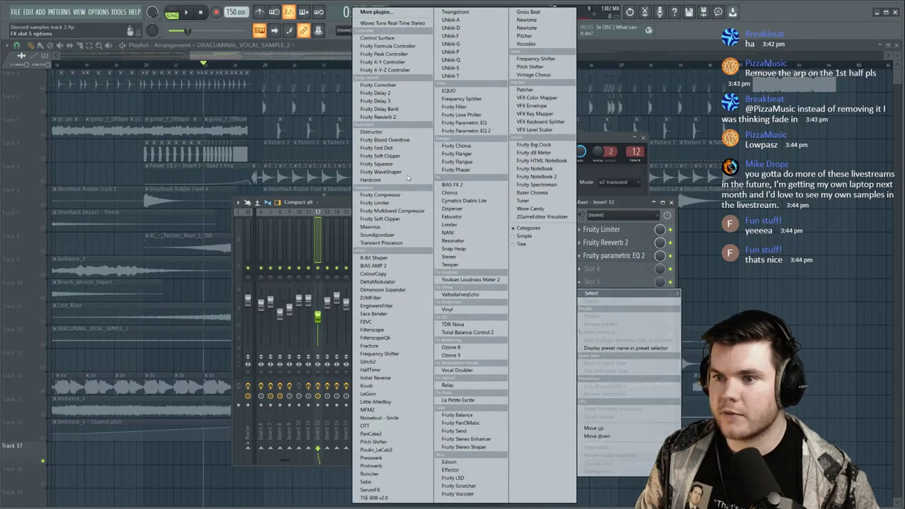
{"action": "left_click", "coordinate": [388, 109]}
{"action": "left_click", "coordinate": [483, 30]}
{"action": "key", "text": "space"}
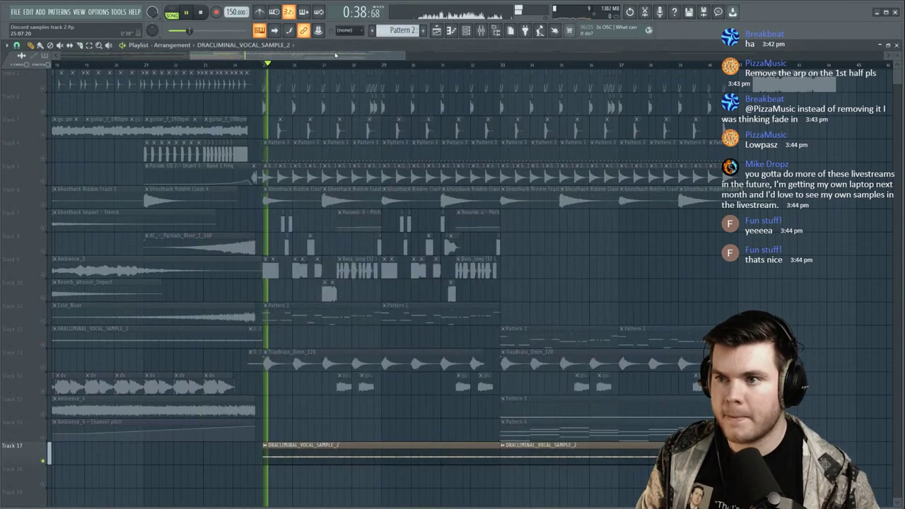
Adjust the dry and reverb balance of the slot 5 Fruity Reeverb 2 on Insert 12 and take Track 17 out of solo.
{"action": "left_click", "coordinate": [482, 30]}
{"action": "left_click", "coordinate": [592, 282]}
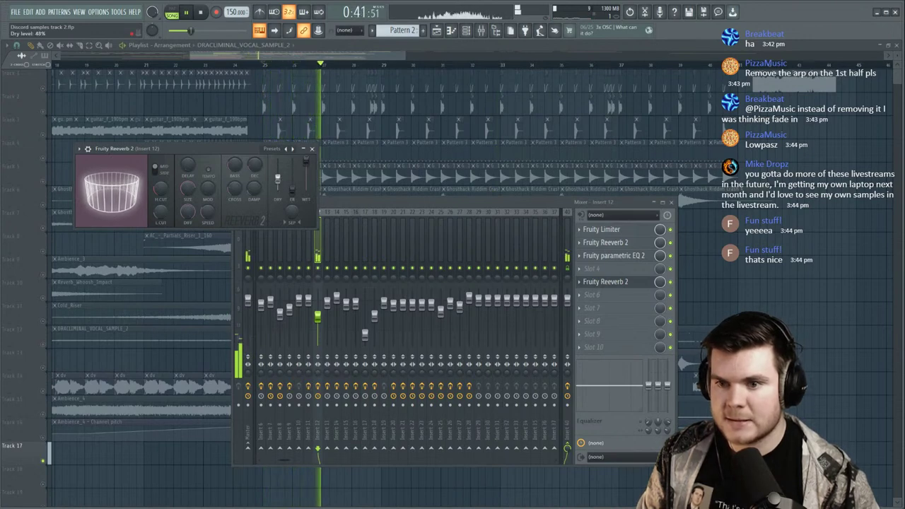
{"action": "left_click_drag", "start_coordinate": [252, 166], "coordinate": [256, 171]}
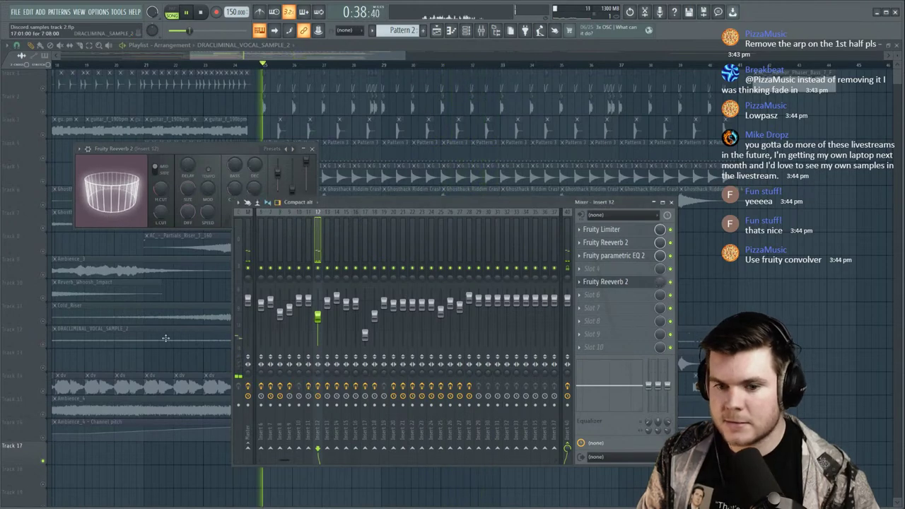
{"action": "right_click", "coordinate": [43, 460]}
Adjust the slot 5 Fruity Reeverb 2 on Insert 12 against the full drop, stop playback and select bars 25 to 41.
{"action": "left_click", "coordinate": [481, 31]}
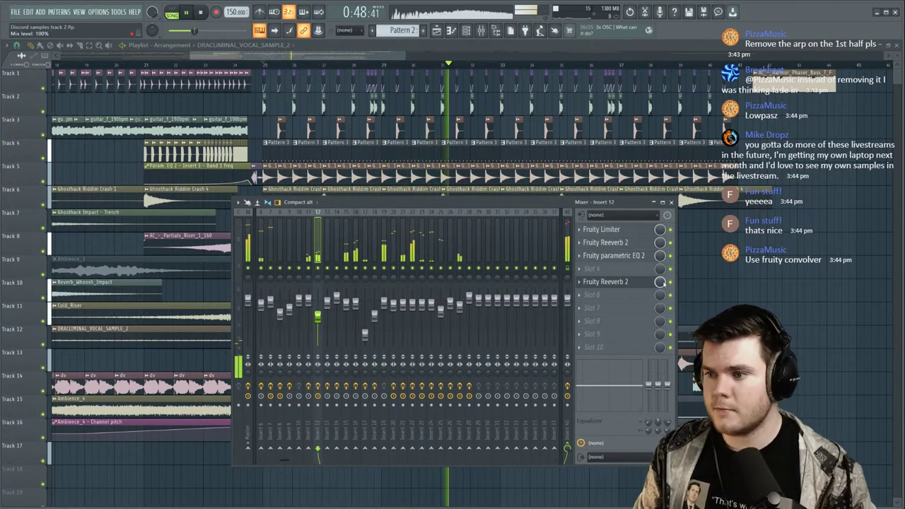
{"action": "left_click", "coordinate": [607, 281]}
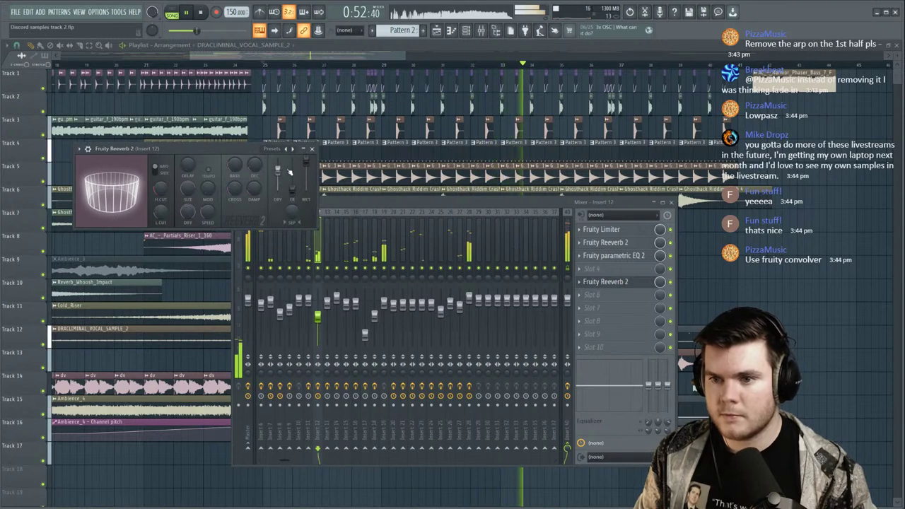
{"action": "key", "text": "space"}
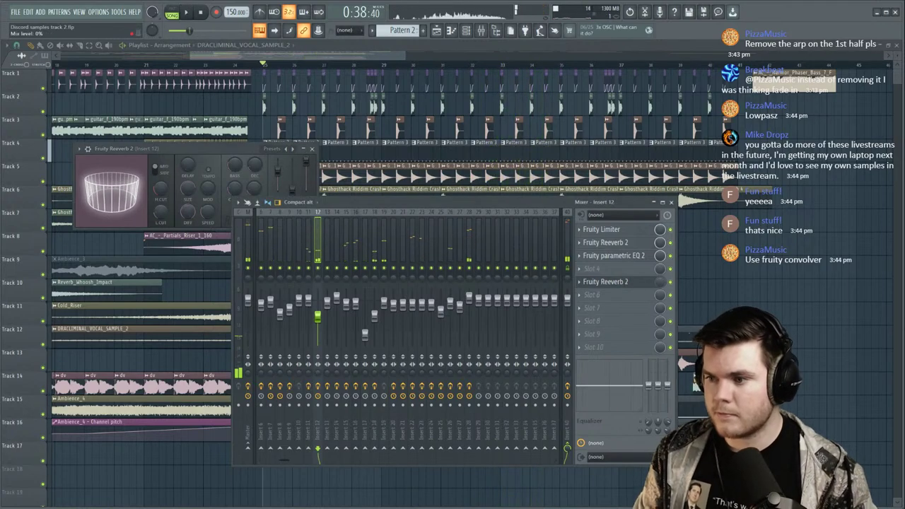
{"action": "left_click_drag", "start_coordinate": [265, 64], "coordinate": [715, 89]}
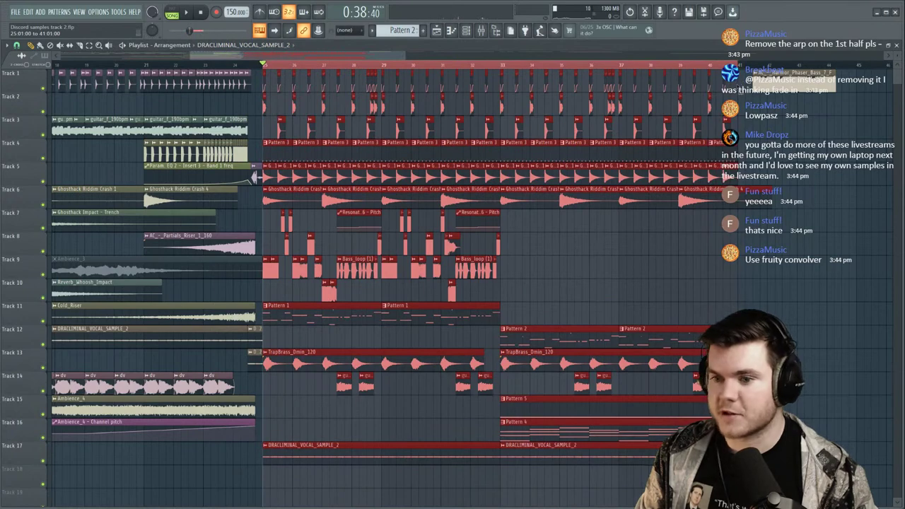
Create a mix-level automation clip over bars 25 to 41 for the Fruity Reeverb 2 in slot 5 of Insert 12.
{"action": "left_click", "coordinate": [481, 30]}
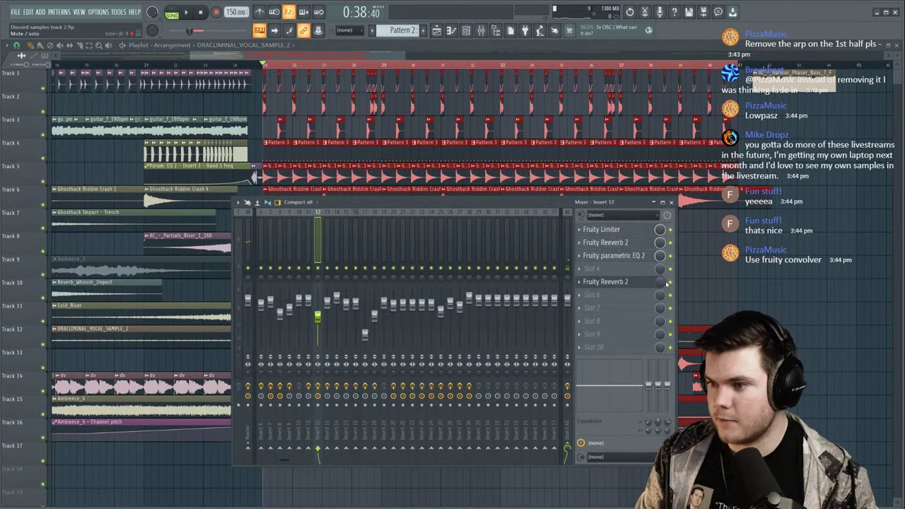
{"action": "left_click", "coordinate": [677, 346]}
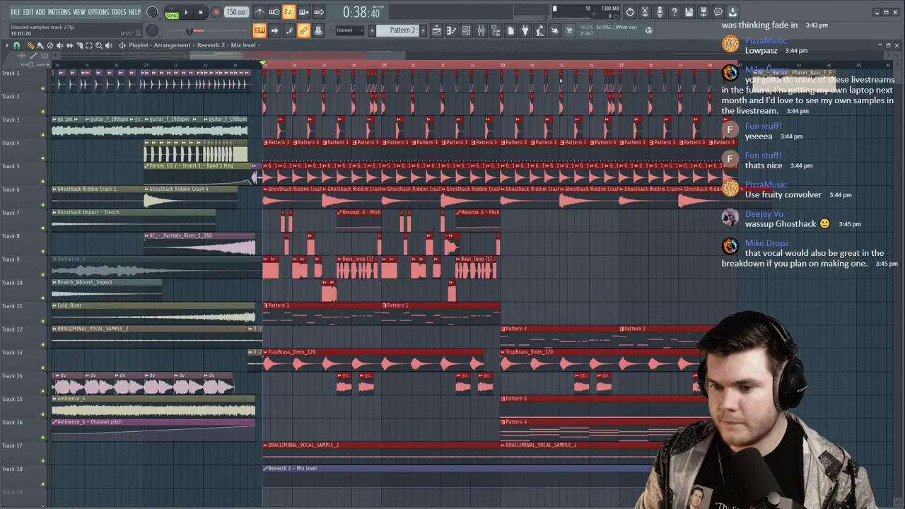
{"action": "left_click_drag", "start_coordinate": [268, 478], "coordinate": [267, 471]}
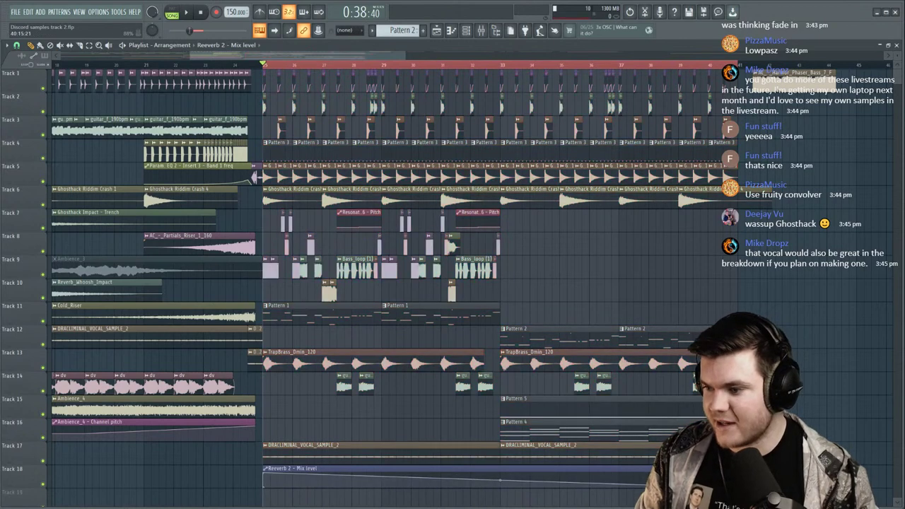
Shape the Reeverb 2 mix-level automation to rise just before bar 25 with Single curve 2, hold, and fall right after bar 41.
{"action": "right_click", "coordinate": [738, 474]}
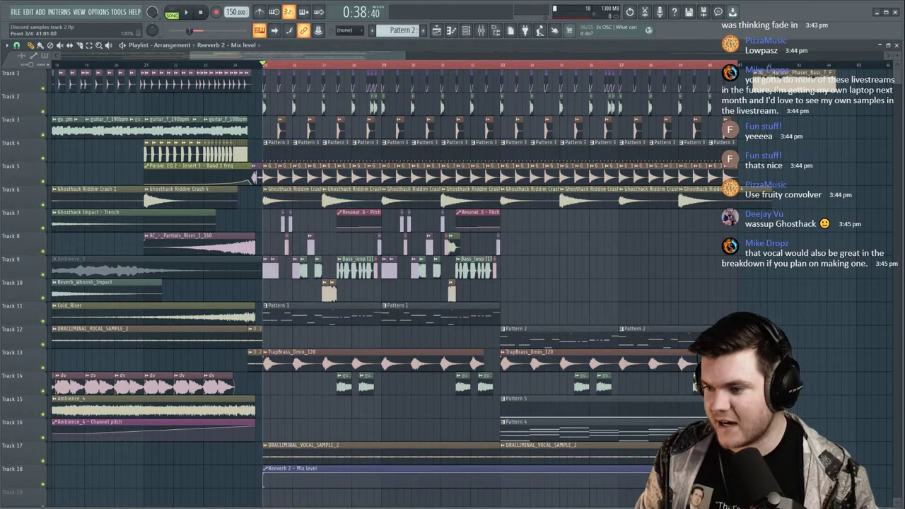
{"action": "right_click", "coordinate": [264, 473]}
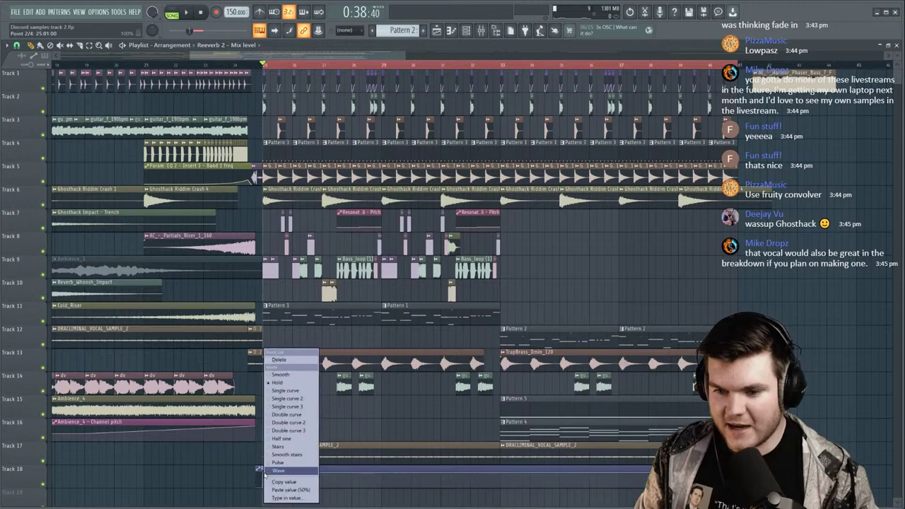
{"action": "left_click", "coordinate": [286, 399]}
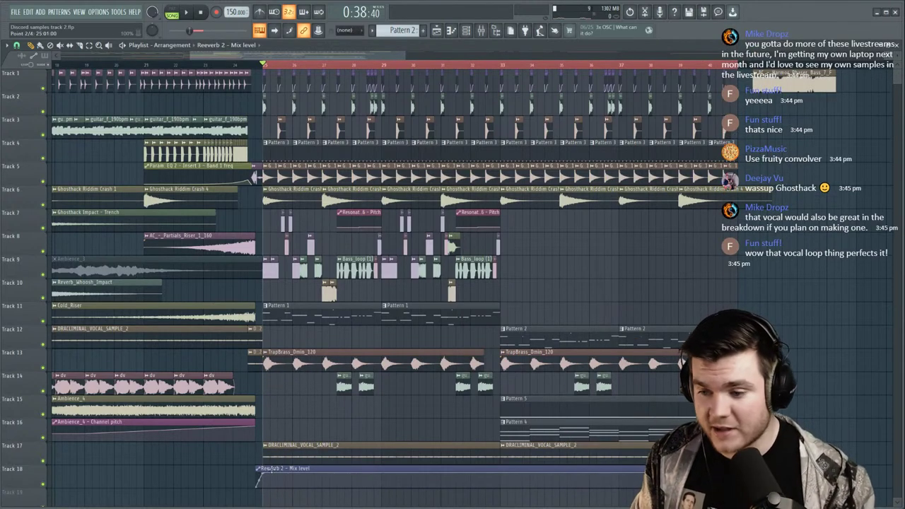
{"action": "left_click", "coordinate": [288, 65], "text": "ctrl"}
{"action": "scroll", "coordinate": [741, 66], "scroll_direction": "down", "scroll_amount": 3}
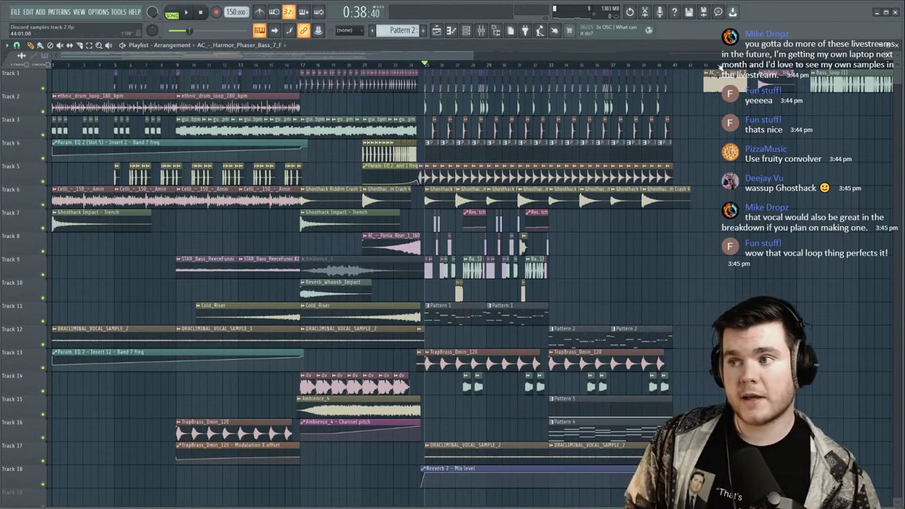
{"action": "scroll", "coordinate": [708, 67], "scroll_direction": "down", "scroll_amount": 3}
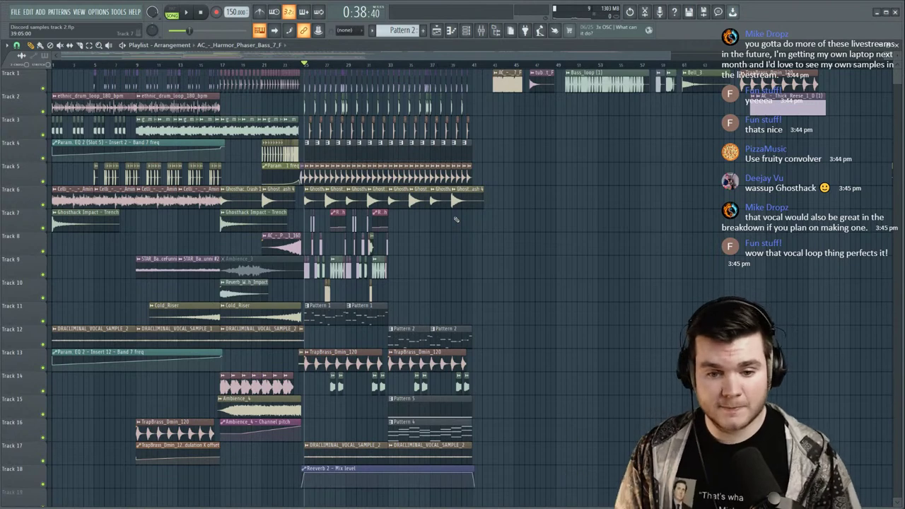
Play the drop from bar 25 and check the Insert 12 levels in the mixer with the reverb automation running.
{"action": "key", "text": "space"}
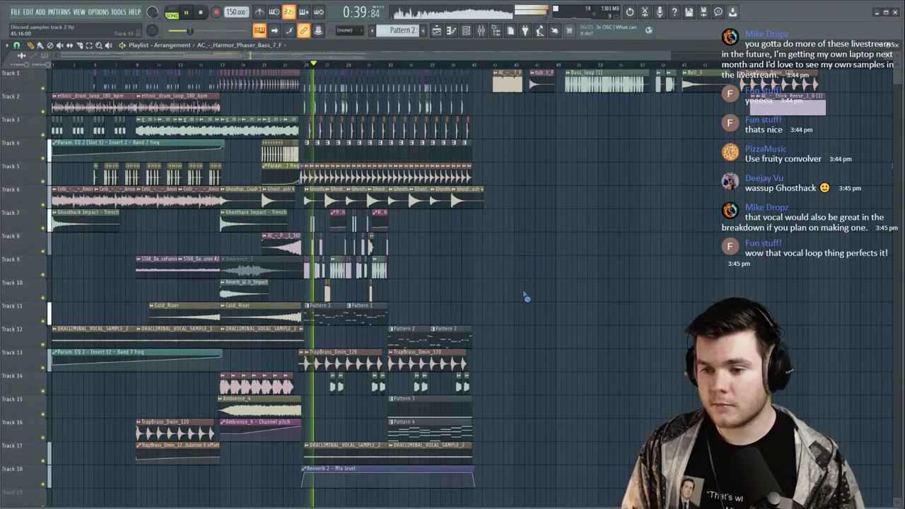
{"action": "key", "text": "F9"}
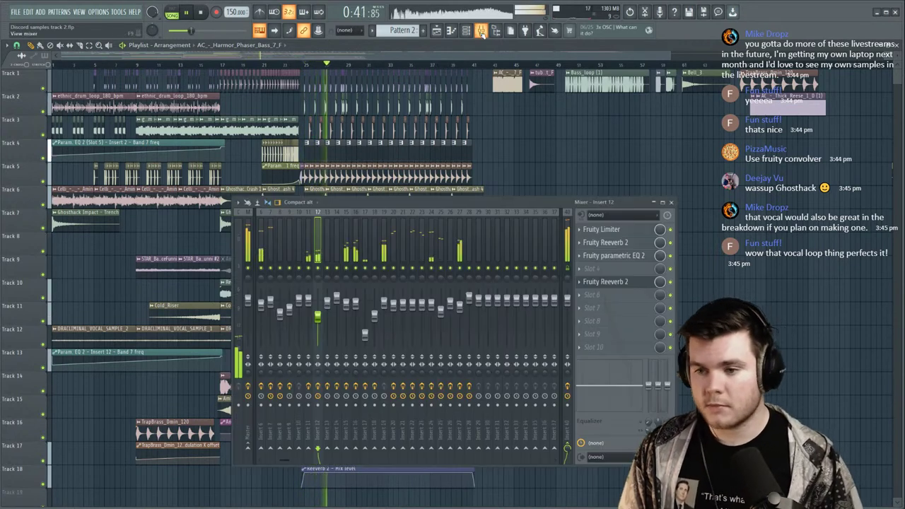
{"action": "key", "text": "F9"}
{"action": "left_click", "coordinate": [558, 328]}
{"action": "right_click", "coordinate": [557, 329]}
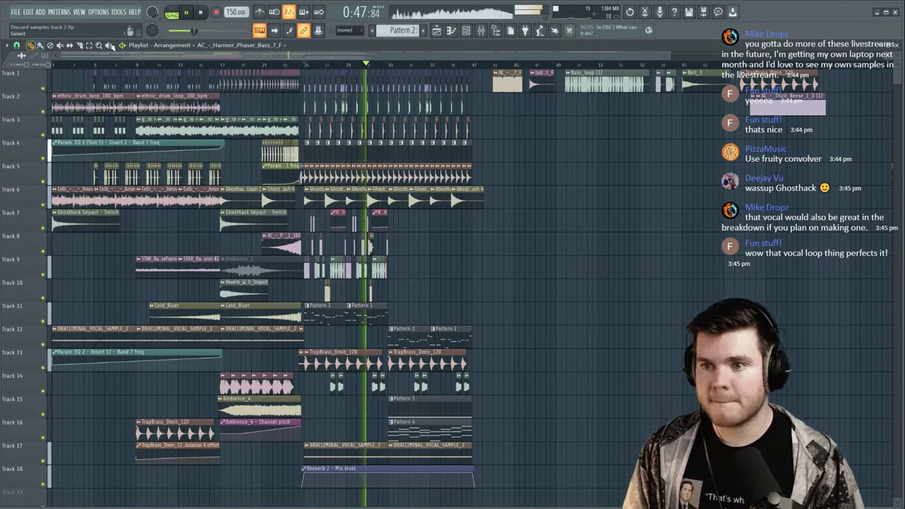
Build a fill at the end of bar 32 with an extra kick, a second Serum_7 hit and matching Limiter gain automation clips.
{"action": "scroll", "coordinate": [388, 68], "scroll_direction": "up", "scroll_amount": 5}
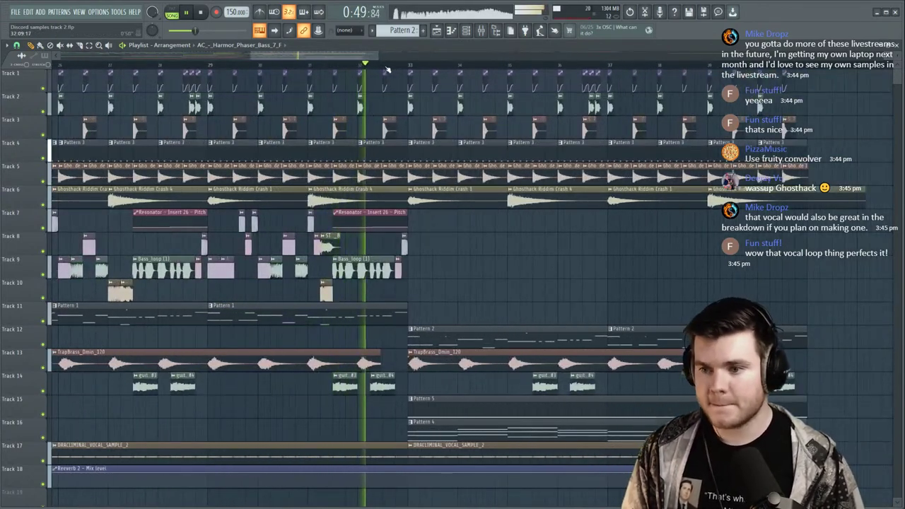
{"action": "key", "text": "space"}
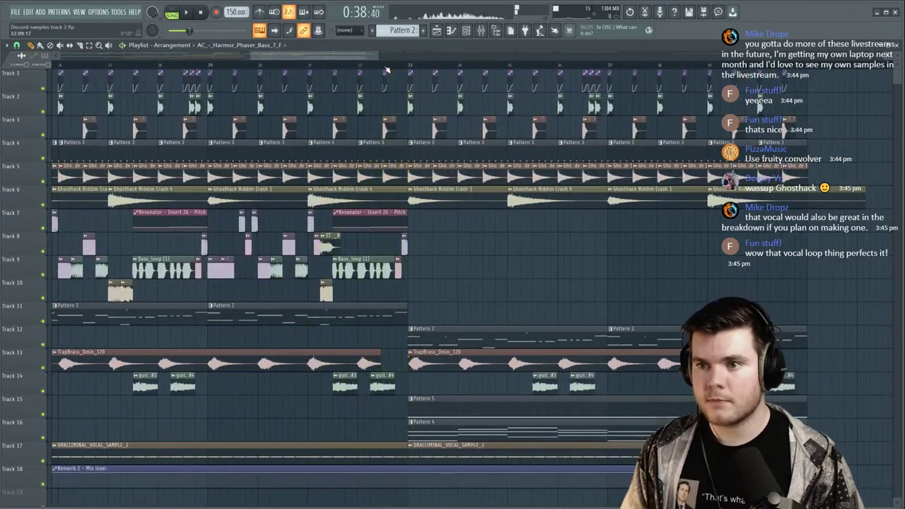
{"action": "key", "text": "space"}
{"action": "scroll", "coordinate": [382, 69], "scroll_direction": "up", "scroll_amount": 3}
{"action": "key", "text": "space"}
{"action": "key", "text": "space"}
{"action": "left_click", "coordinate": [439, 105]}
{"action": "left_click", "coordinate": [390, 87]}
{"action": "key", "text": "space"}
{"action": "key", "text": "space"}
{"action": "left_click", "coordinate": [437, 83]}
{"action": "left_click", "coordinate": [422, 79]}
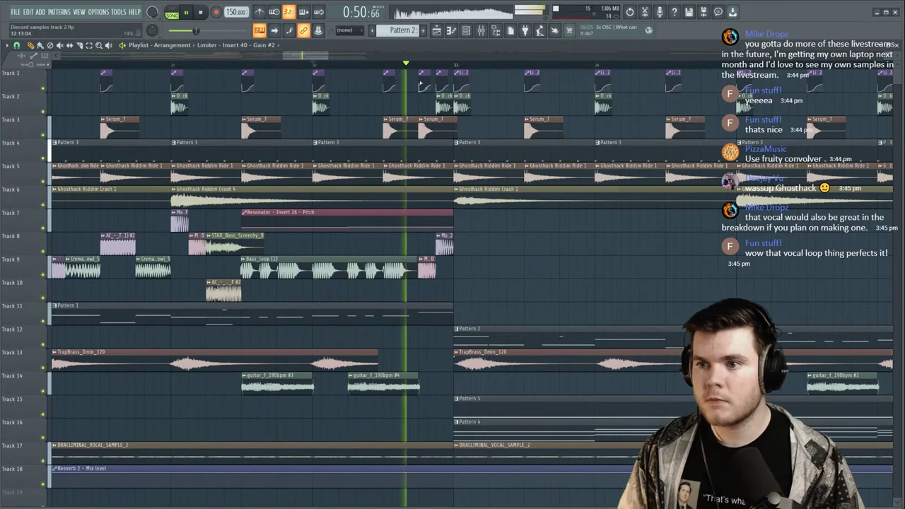
Move the spare clips beyond the drop so they start around bar 51, and line up the spare Ambience_4 clip on Track 1.
{"action": "scroll", "coordinate": [422, 69], "scroll_direction": "down", "scroll_amount": 5}
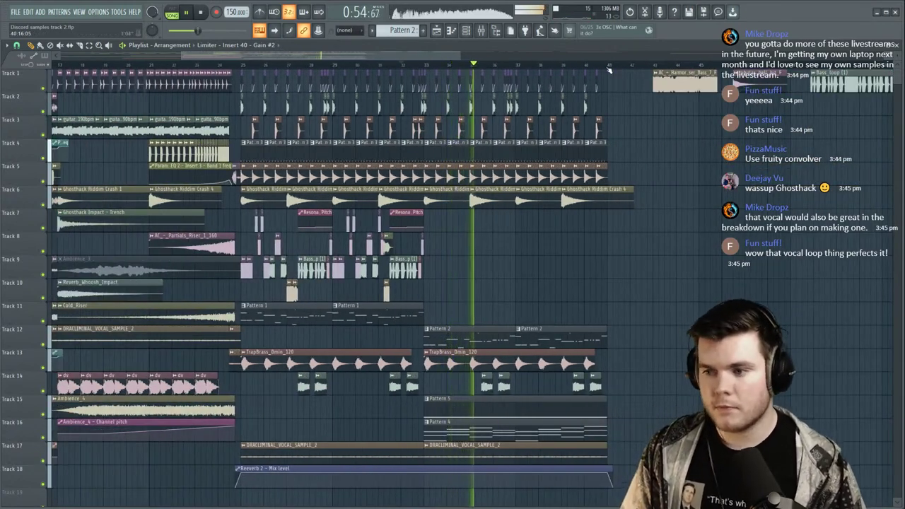
{"action": "scroll", "coordinate": [601, 69], "scroll_direction": "down", "scroll_amount": 3}
{"action": "scroll", "coordinate": [584, 69], "scroll_direction": "down", "scroll_amount": 1}
{"action": "left_click_drag", "start_coordinate": [699, 138], "coordinate": [457, 82]}
{"action": "left_click", "coordinate": [608, 165], "text": "ctrl"}
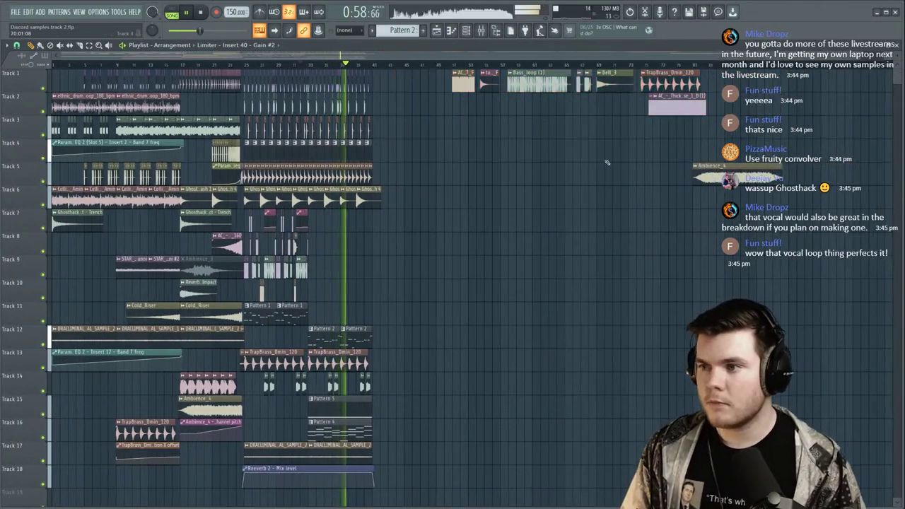
{"action": "left_click_drag", "start_coordinate": [724, 166], "coordinate": [747, 72]}
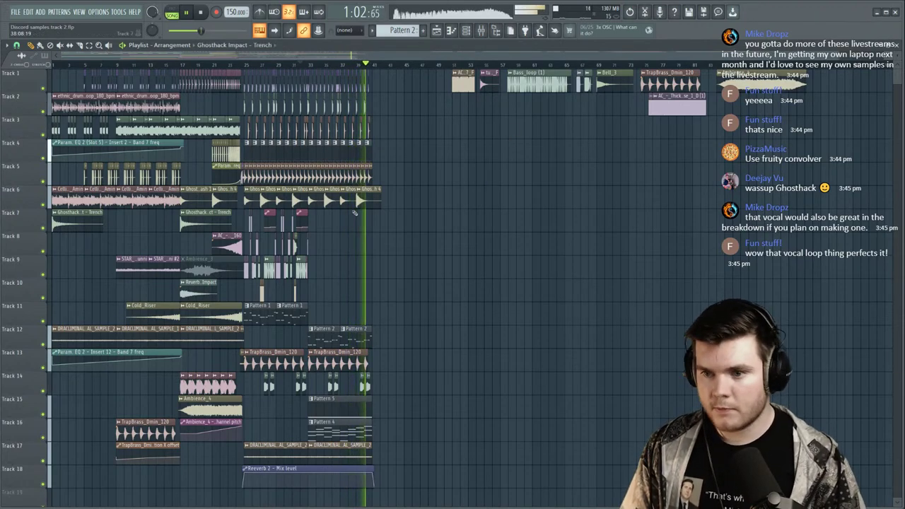
Place a Ghosthack Impact - Trench clip on Track 7 at bar 41 and play the end of the drop.
{"action": "left_click", "coordinate": [378, 224]}
{"action": "scroll", "coordinate": [374, 220], "scroll_direction": "up", "scroll_amount": 5}
{"action": "left_click", "coordinate": [337, 65]}
{"action": "scroll", "coordinate": [336, 65], "scroll_direction": "up", "scroll_amount": 2}
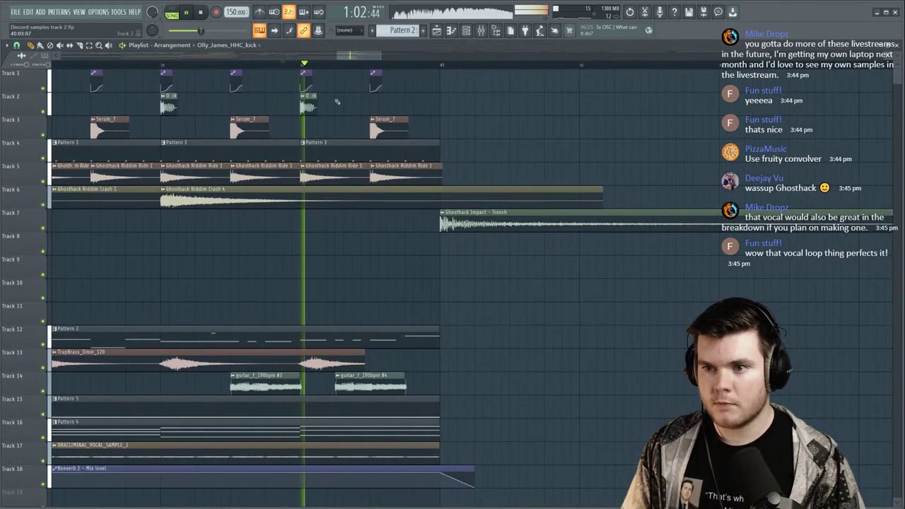
Add extra kicks on Track 2 and matching Limiter gain automation clips on Track 1 as a fill leading into bar 41.
{"action": "left_click", "coordinate": [426, 105]}
{"action": "left_click", "coordinate": [378, 75]}
{"action": "left_click", "coordinate": [390, 79]}
{"action": "left_click", "coordinate": [425, 80]}
{"action": "left_click", "coordinate": [429, 103]}
{"action": "left_click", "coordinate": [444, 105]}
{"action": "key", "text": "space"}
{"action": "key", "text": "space"}
{"action": "left_click", "coordinate": [430, 77]}
{"action": "left_click", "coordinate": [442, 77]}
From bar 41, add DRACLIMINAL_VOCAL_SAMPLE_2 on Track 17, a TrapBrass_Dmin_120 hit on Track 13, ethnic_drum_loop_180_bpm on Track 2 and guitar_f_190bpm clips on Track 3.
{"action": "scroll", "coordinate": [443, 68], "scroll_direction": "down", "scroll_amount": 5}
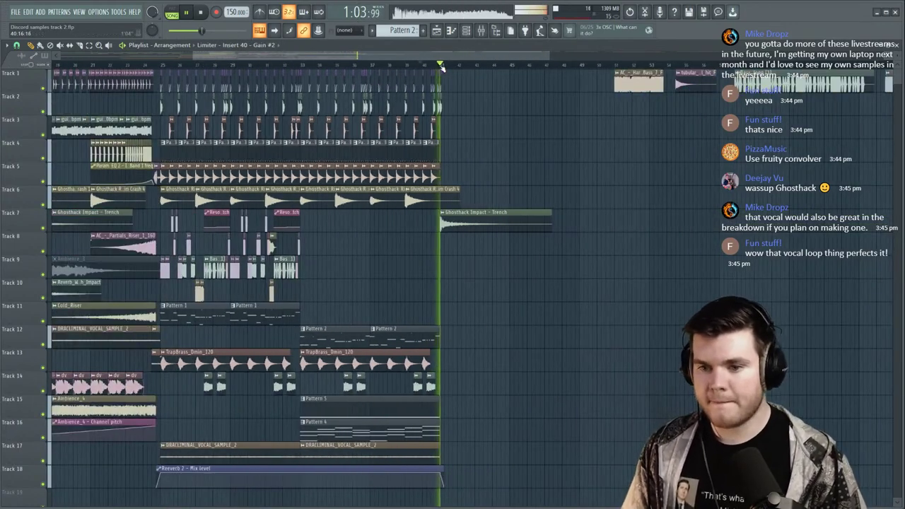
{"action": "scroll", "coordinate": [443, 66], "scroll_direction": "down", "scroll_amount": 4}
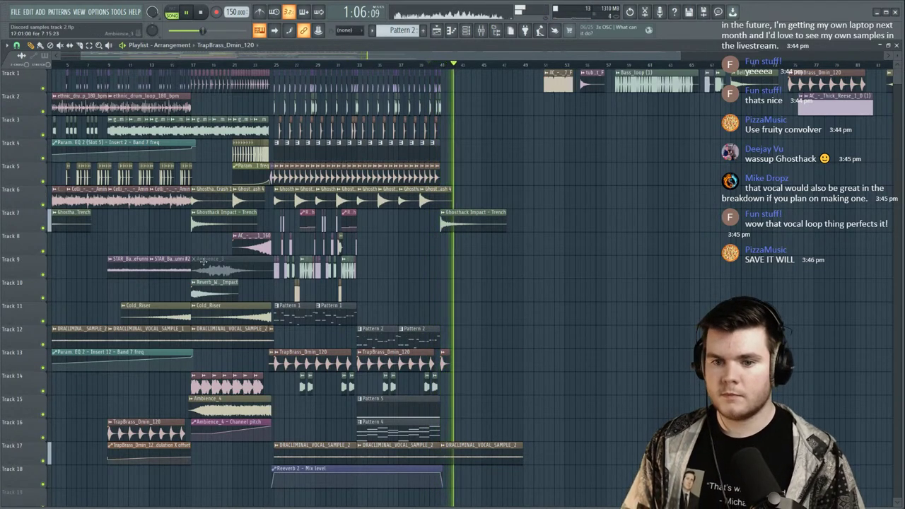
{"action": "left_click", "coordinate": [112, 64]}
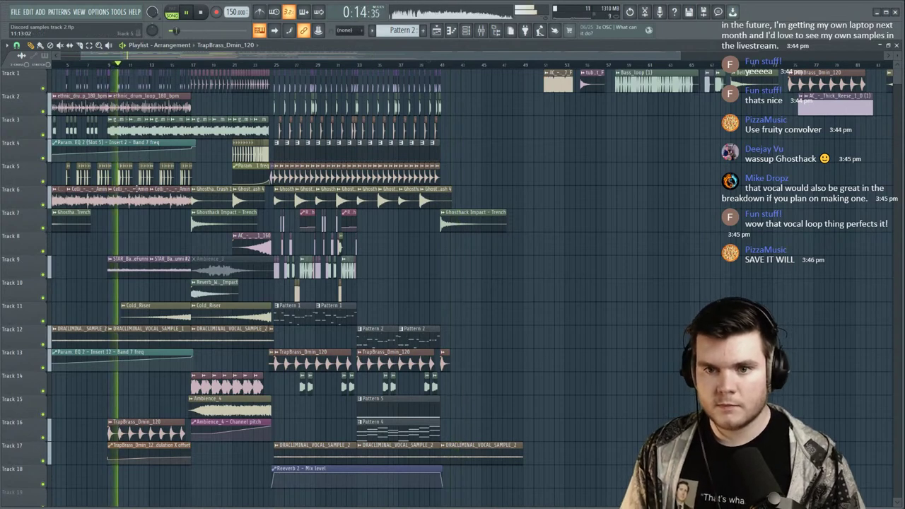
{"action": "left_click_drag", "start_coordinate": [155, 106], "coordinate": [489, 86]}
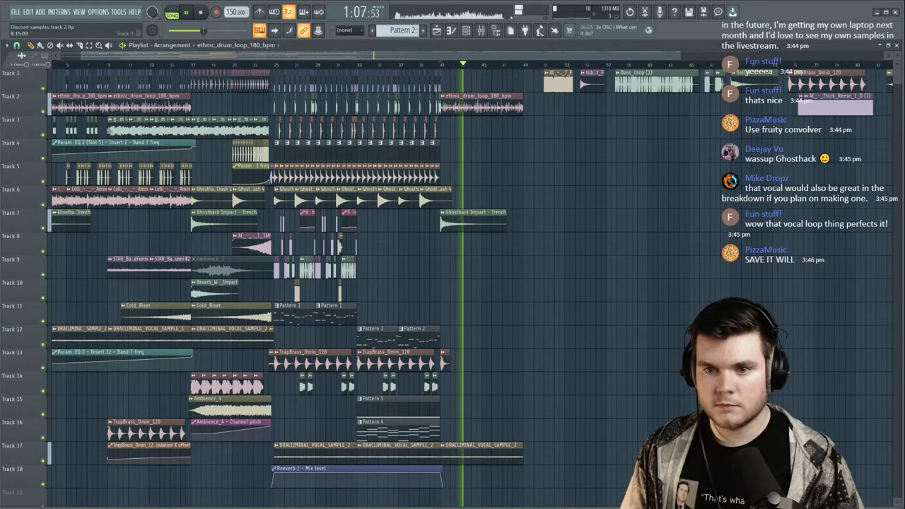
{"action": "left_click_drag", "start_coordinate": [194, 132], "coordinate": [486, 128]}
{"action": "left_click", "coordinate": [441, 66]}
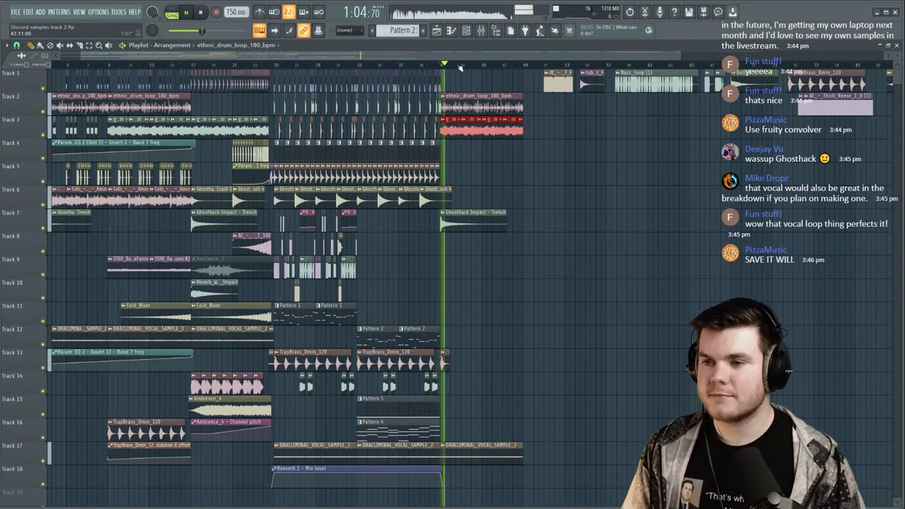
{"action": "left_click", "coordinate": [430, 65]}
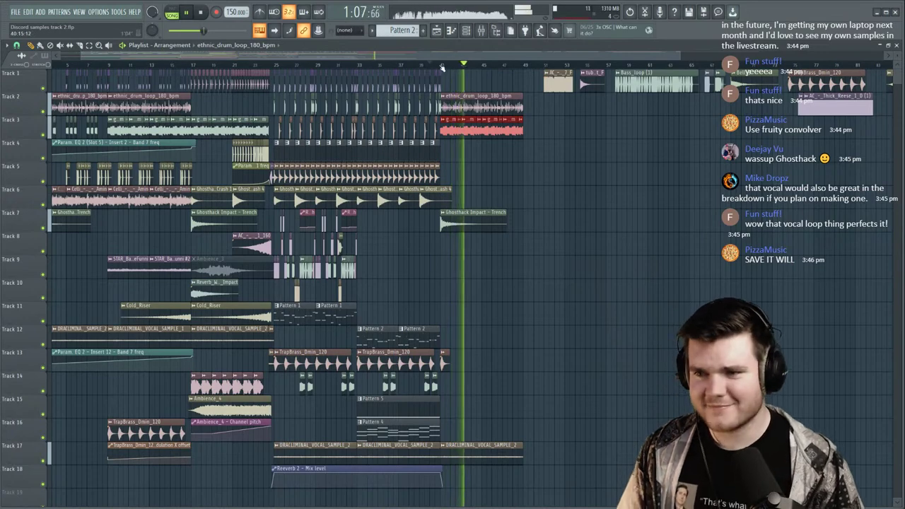
Place Reverb_Whoosh_Impact on Track 10 and Ghosthack Riddim Crash 1 on Track 6 at bar 41.
{"action": "scroll", "coordinate": [449, 70], "scroll_direction": "down", "scroll_amount": 2}
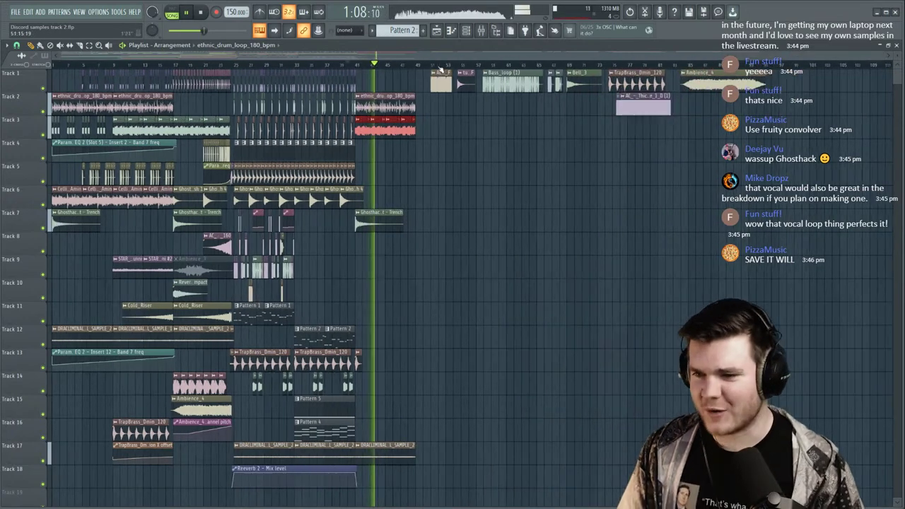
{"action": "left_click", "coordinate": [440, 260]}
{"action": "right_click", "coordinate": [440, 265]}
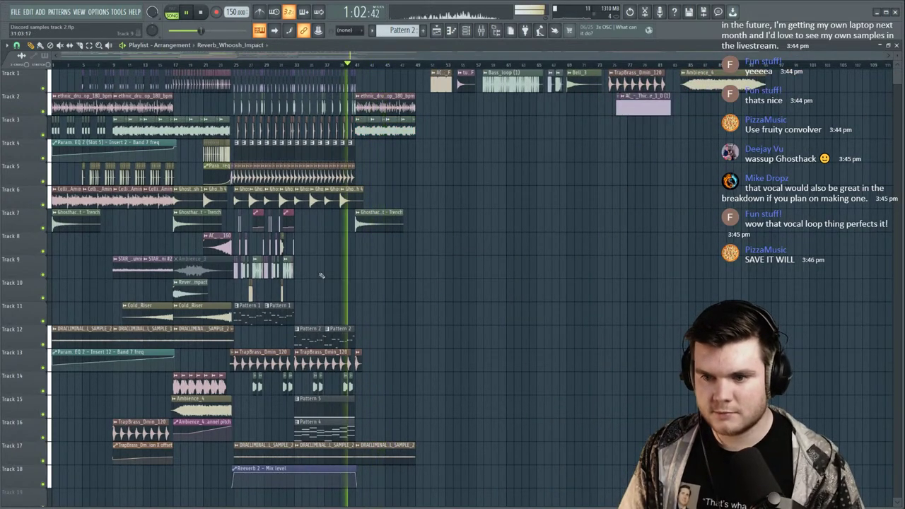
{"action": "left_click", "coordinate": [360, 289]}
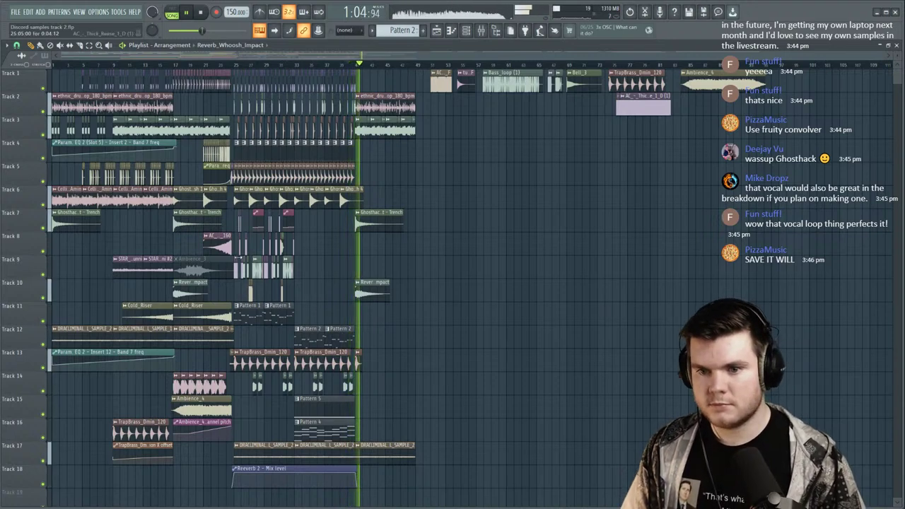
{"action": "left_click", "coordinate": [368, 202]}
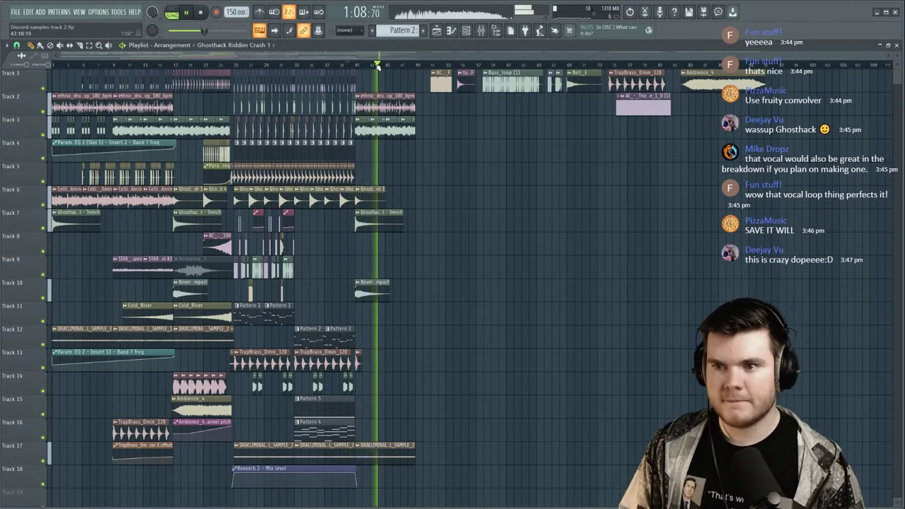
Trim the ethnic drum loop and guitar clips after the drop to end half a bar before bar 49, and play their ending.
{"action": "scroll", "coordinate": [377, 65], "scroll_direction": "up", "scroll_amount": 5}
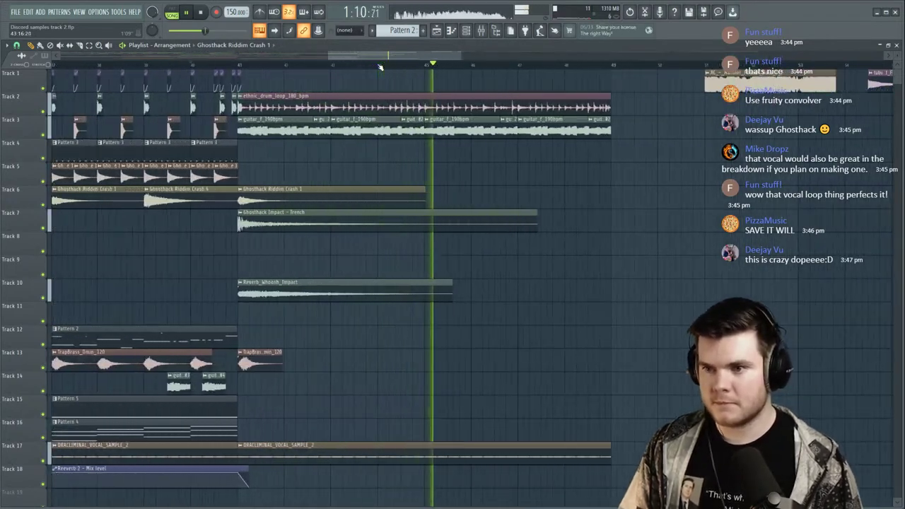
{"action": "scroll", "coordinate": [385, 68], "scroll_direction": "down", "scroll_amount": 5}
{"action": "scroll", "coordinate": [398, 68], "scroll_direction": "up", "scroll_amount": 3}
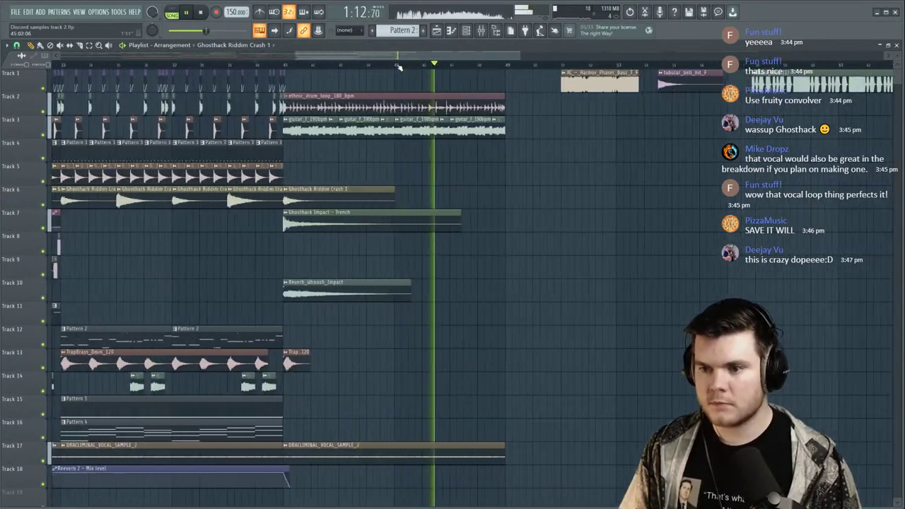
{"action": "scroll", "coordinate": [399, 67], "scroll_direction": "up", "scroll_amount": 2}
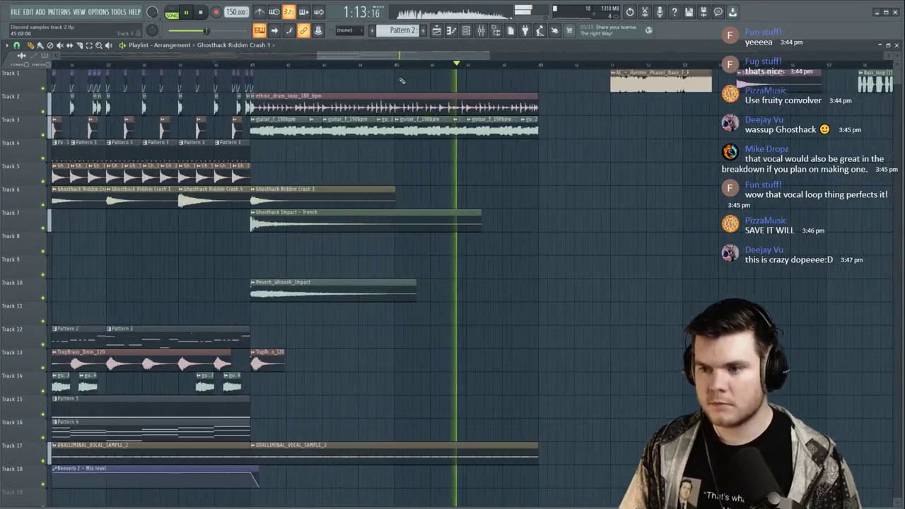
{"action": "left_click_drag", "start_coordinate": [537, 106], "coordinate": [520, 106]}
{"action": "right_click", "coordinate": [532, 131]}
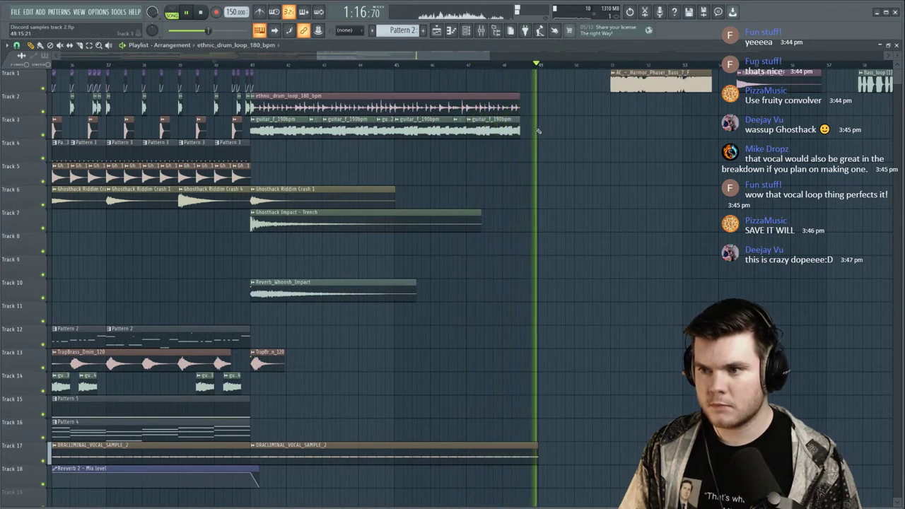
{"action": "left_click", "coordinate": [500, 65]}
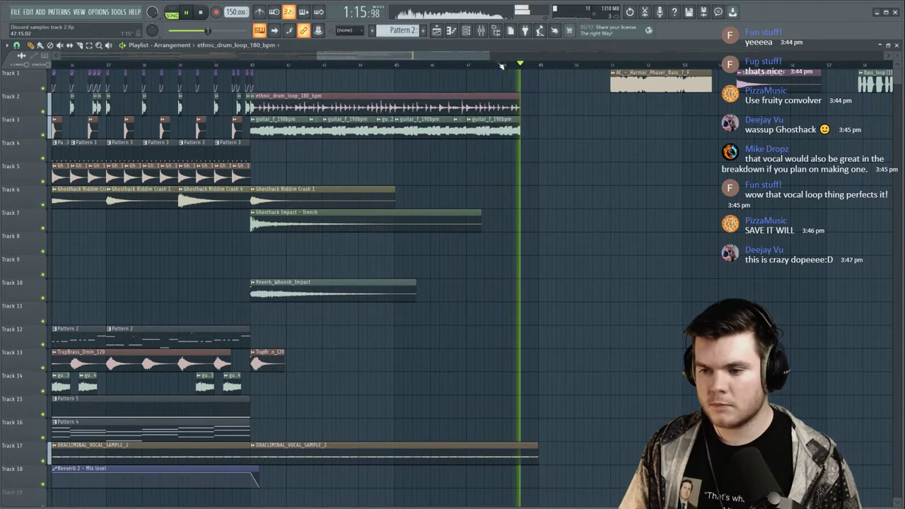
Place a Cold_Riser clip on Track 11 so it ends together with the trimmed drum and guitar loops, and play it back.
{"action": "key", "text": "space"}
{"action": "left_click", "coordinate": [500, 65]}
{"action": "scroll", "coordinate": [499, 65], "scroll_direction": "down", "scroll_amount": 5}
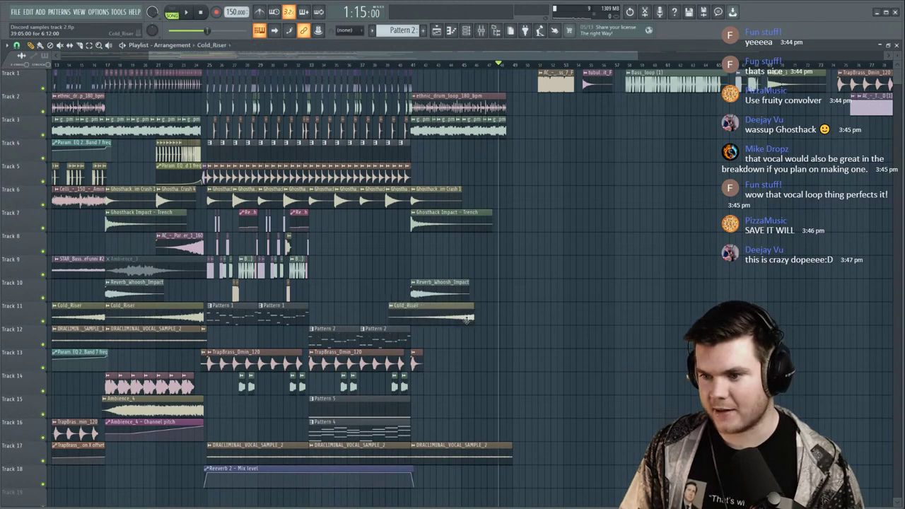
{"action": "key", "text": "space"}
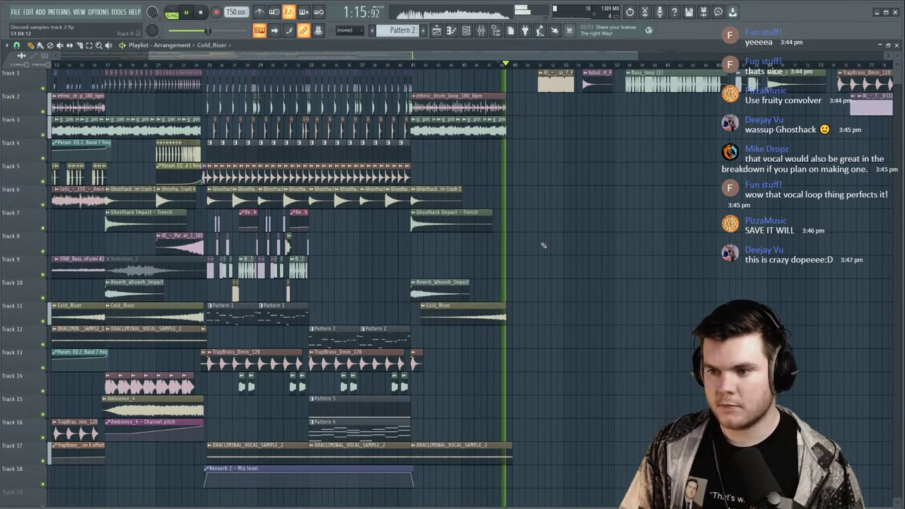
{"action": "left_click", "coordinate": [414, 66]}
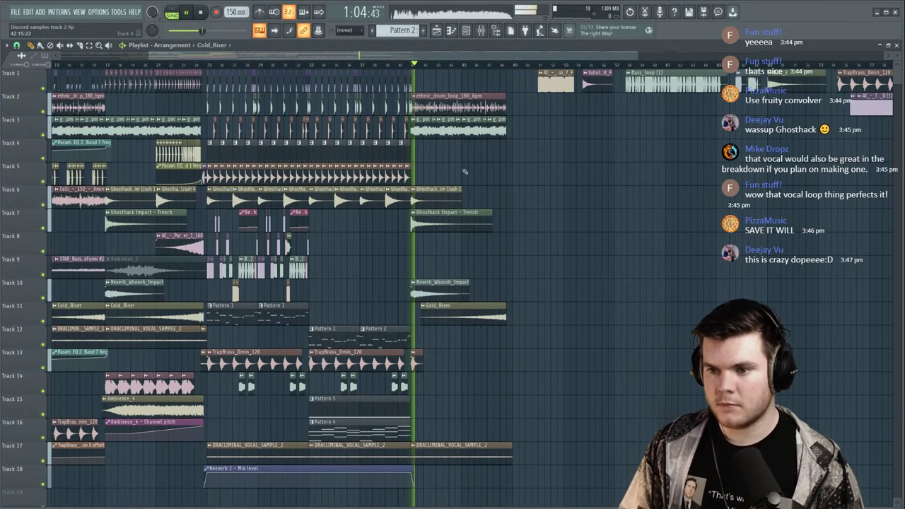
{"action": "scroll", "coordinate": [332, 98], "scroll_direction": "down", "scroll_amount": 3}
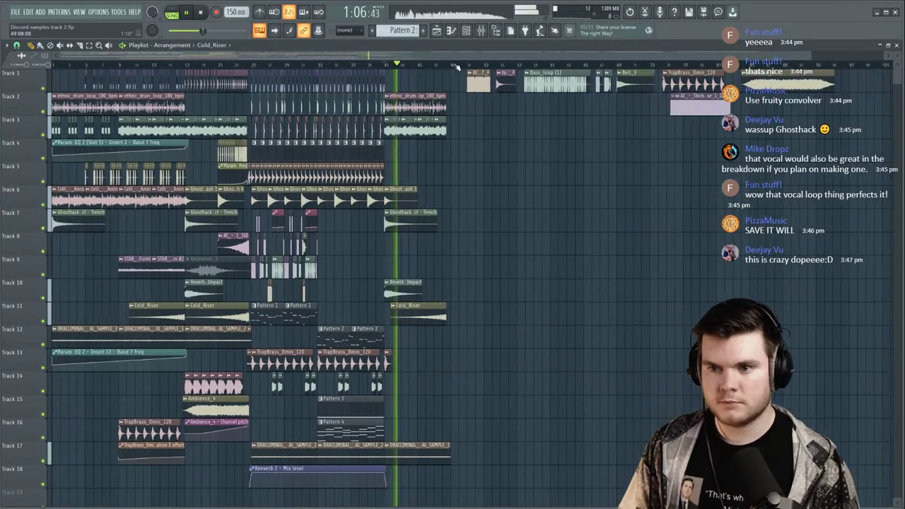
{"action": "left_click", "coordinate": [135, 361]}
{"action": "key", "text": "space"}
{"action": "key", "text": "space"}
{"action": "left_click", "coordinate": [396, 339]}
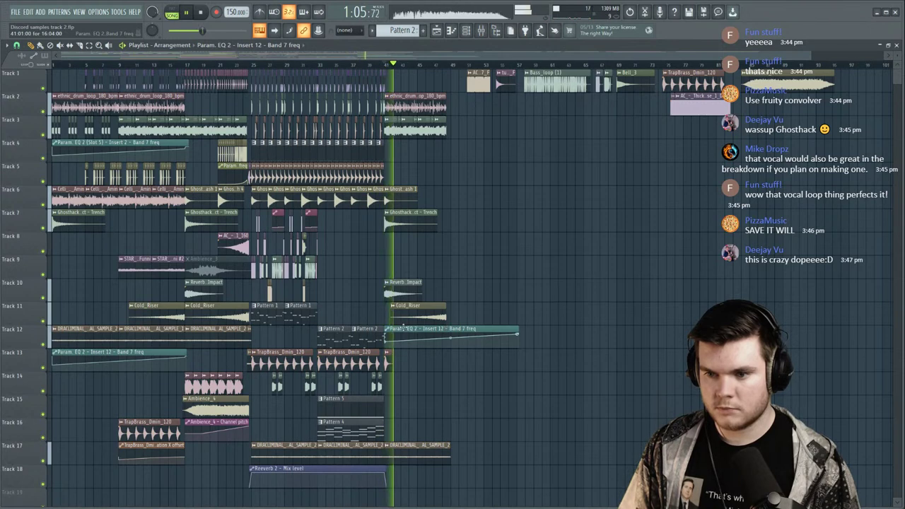
{"action": "right_click", "coordinate": [407, 330]}
Place a unique copy of the Insert 2 Band 7 freq automation on Track 4 at bar 41, shorten it to the loops' end and play it.
{"action": "left_click", "coordinate": [150, 147]}
{"action": "key", "text": "space"}
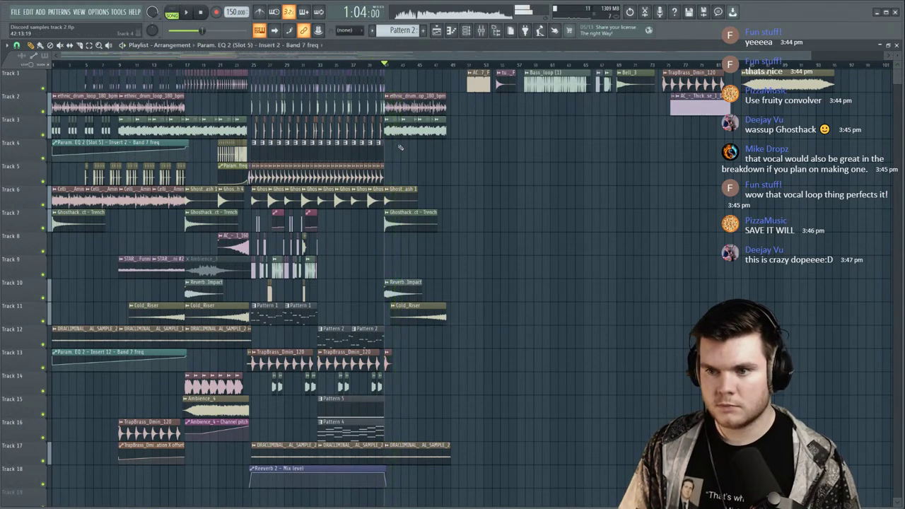
{"action": "left_click", "coordinate": [387, 150]}
{"action": "key", "text": "space"}
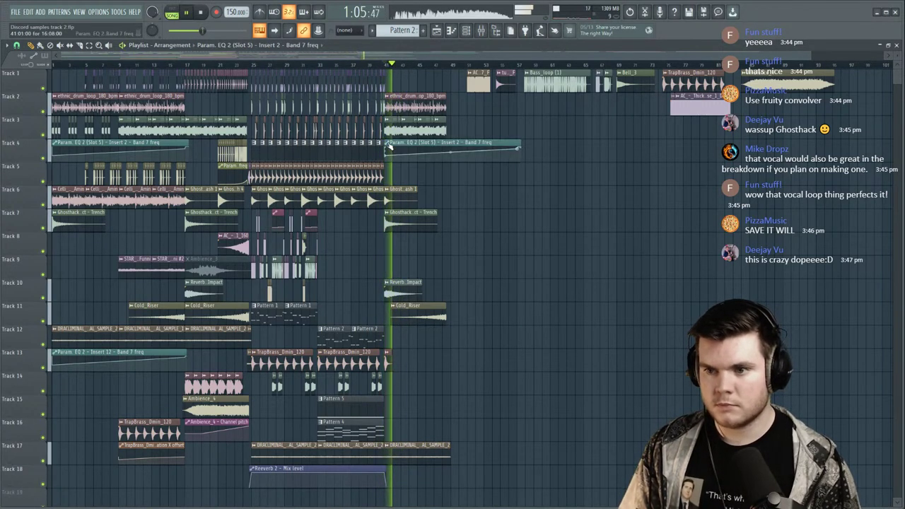
{"action": "left_click", "coordinate": [388, 144]}
{"action": "left_click", "coordinate": [408, 214]}
{"action": "key", "text": "space"}
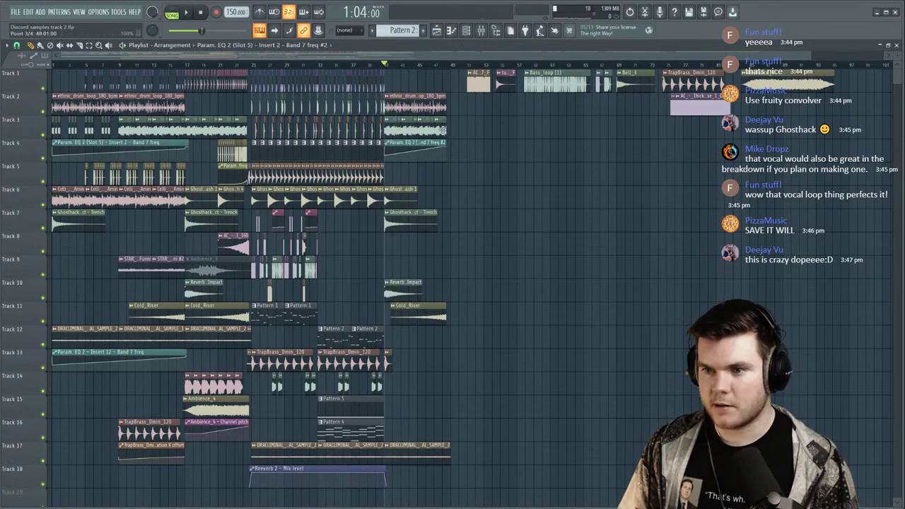
{"action": "key", "text": "space"}
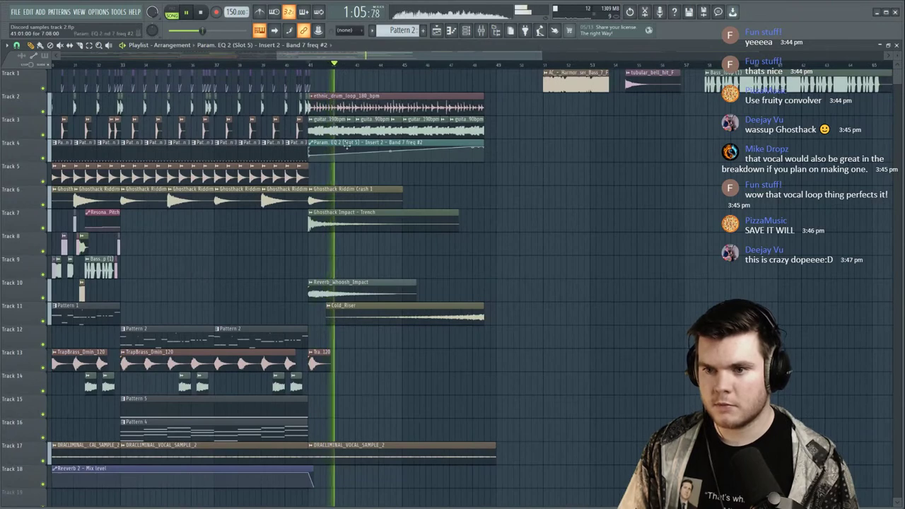
{"action": "key", "text": "space"}
{"action": "key", "text": "space"}
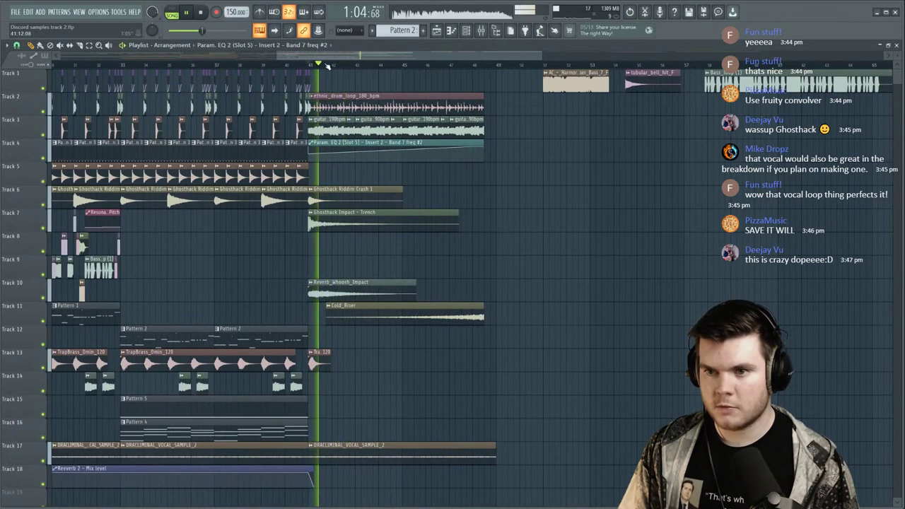
{"action": "scroll", "coordinate": [328, 66], "scroll_direction": "down", "scroll_amount": 3}
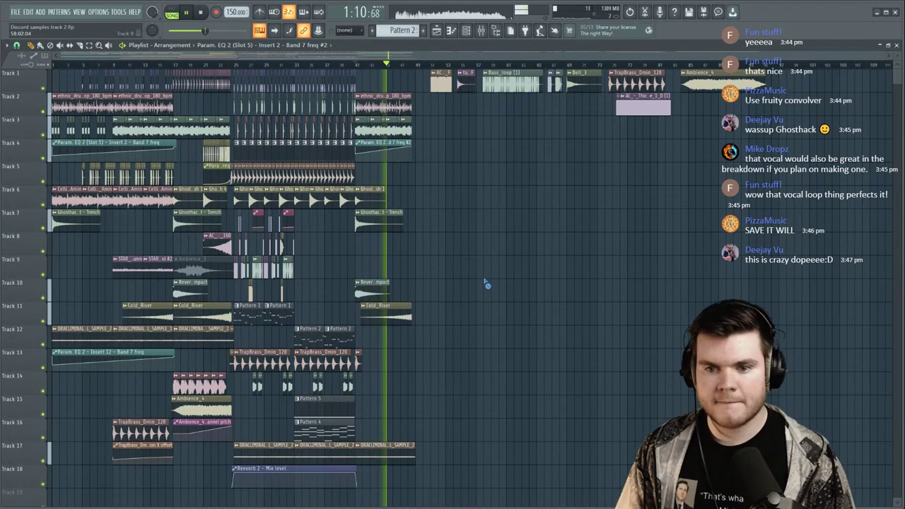
Copy the two STAR_Bass_ReeceFunni clips from bar 9 to bar 41 on Track 9.
{"action": "key", "text": "space"}
{"action": "left_click", "coordinate": [113, 66]}
{"action": "key", "text": "space"}
{"action": "left_click_drag", "start_coordinate": [108, 266], "coordinate": [158, 268]}
{"action": "left_click_drag", "start_coordinate": [156, 268], "coordinate": [368, 264]}
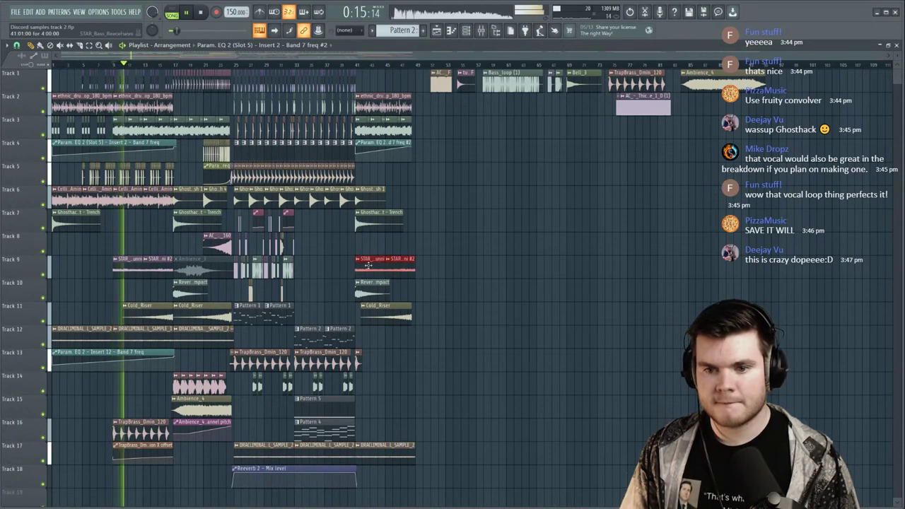
Find the STAR_Bass_ReeceFunni channel's Insert 8 in the mixer, audition it solo and lower its level slightly in the mix.
{"action": "double_click", "coordinate": [159, 268]}
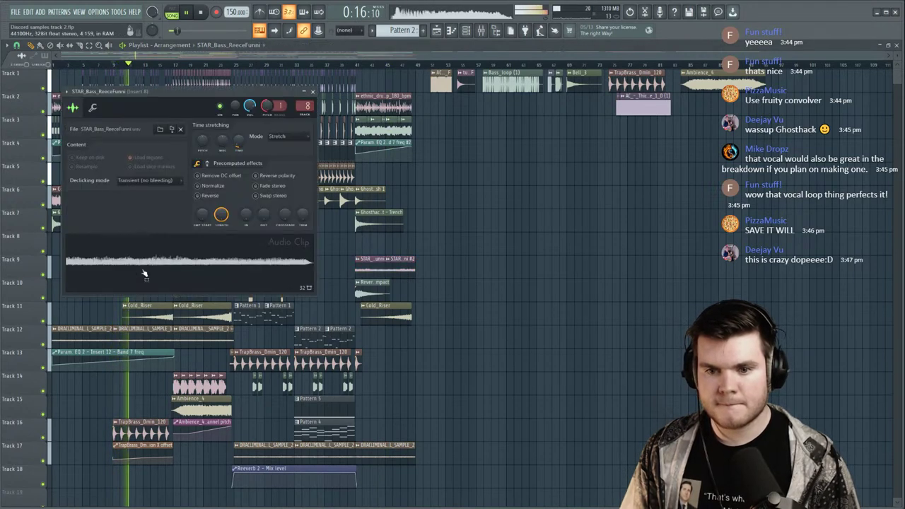
{"action": "left_click", "coordinate": [482, 31]}
{"action": "key", "text": "space"}
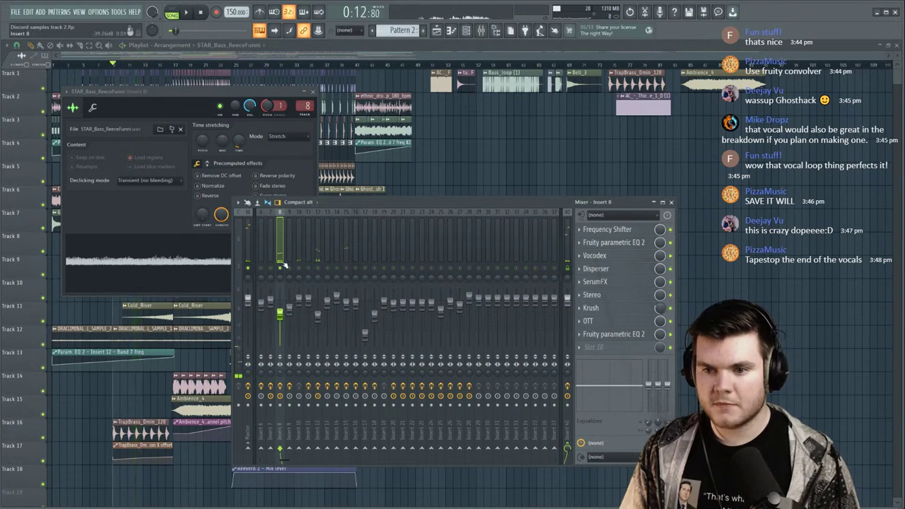
{"action": "key", "text": "space"}
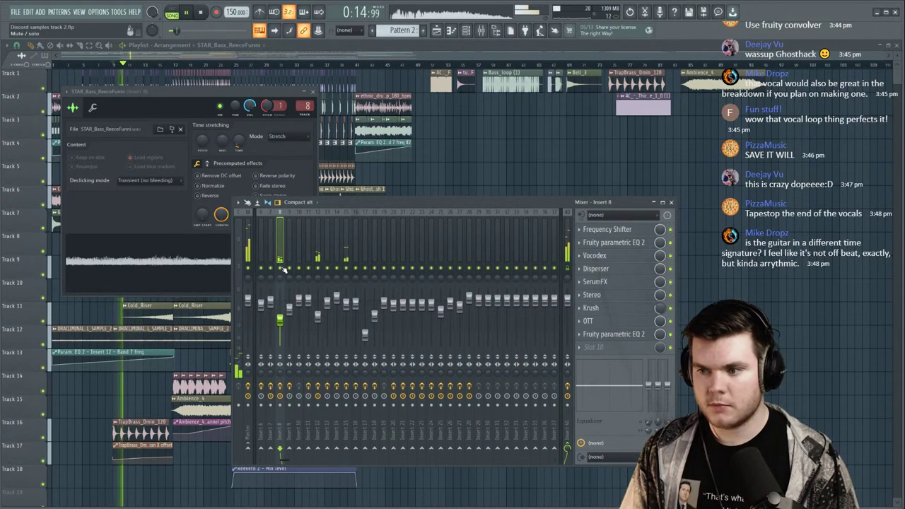
In Insert 8's last Fruity parametric EQ 2, cut the low mids around 423 Hz and boost the highs.
{"action": "left_click", "coordinate": [607, 335]}
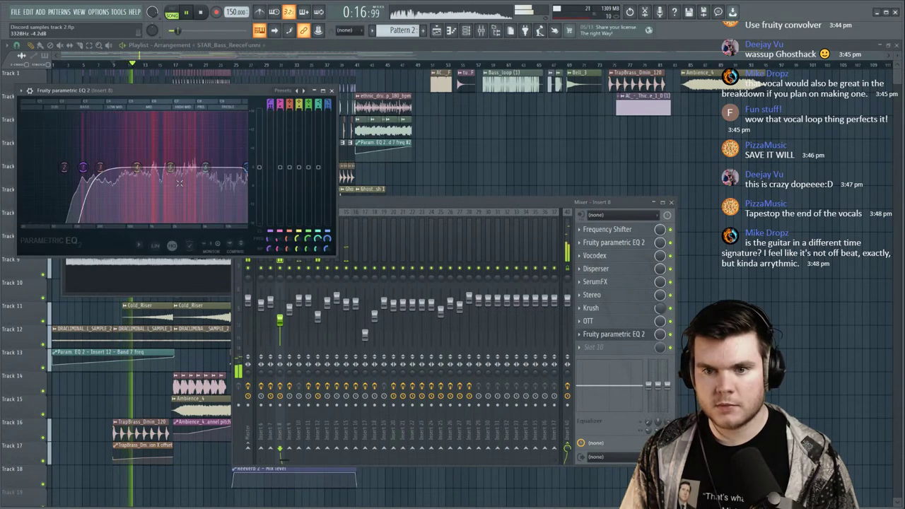
{"action": "left_click_drag", "start_coordinate": [116, 117], "coordinate": [121, 186]}
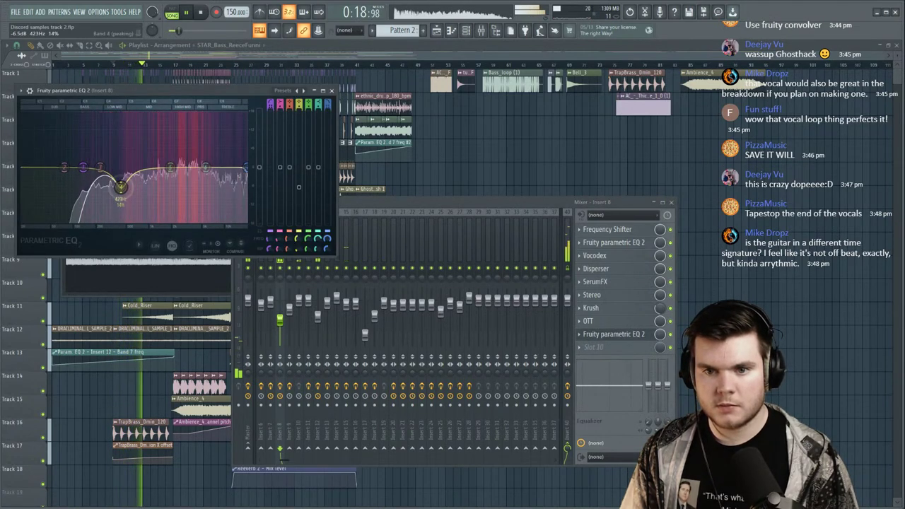
{"action": "mouse_move", "coordinate": [206, 167]}
{"action": "left_mouse_down"}
{"action": "mouse_move", "coordinate": [210, 144]}
{"action": "mouse_move", "coordinate": [208, 155]}
{"action": "left_mouse_up"}
{"action": "left_click", "coordinate": [602, 333]}
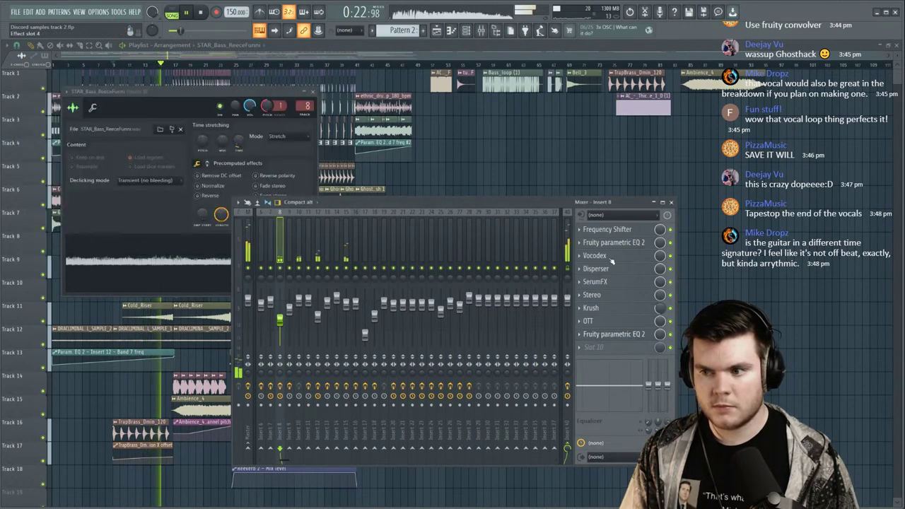
Solo Insert 8 during playback and add Fruity Reeverb 2 in its empty tenth effect slot.
{"action": "key", "text": "space"}
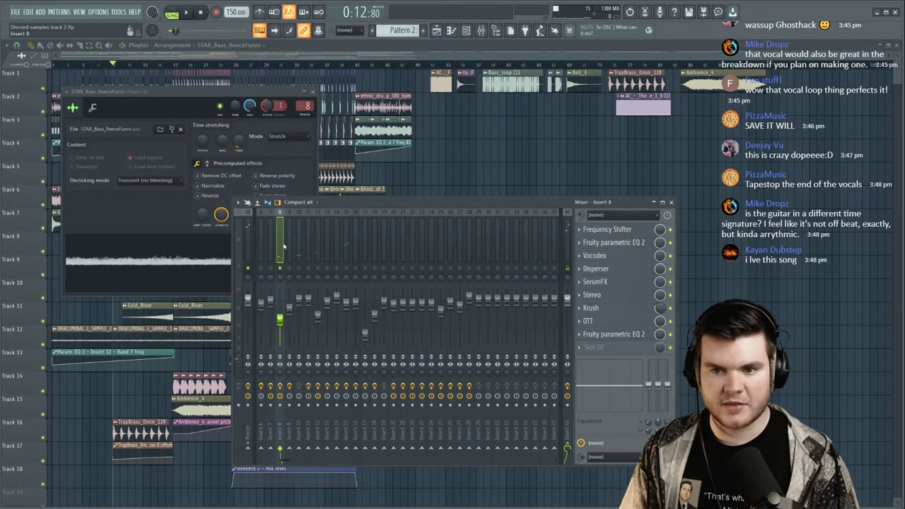
{"action": "key", "text": "space"}
{"action": "left_click", "coordinate": [614, 347]}
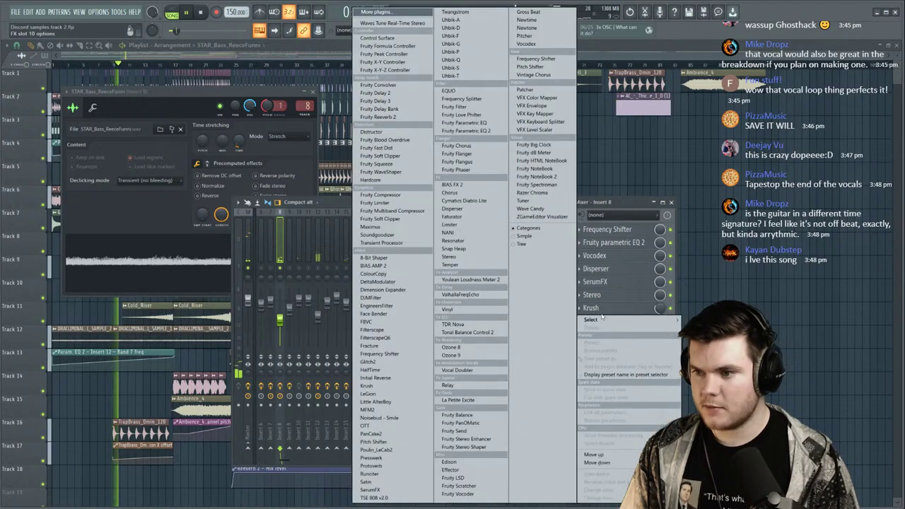
{"action": "left_click", "coordinate": [389, 118]}
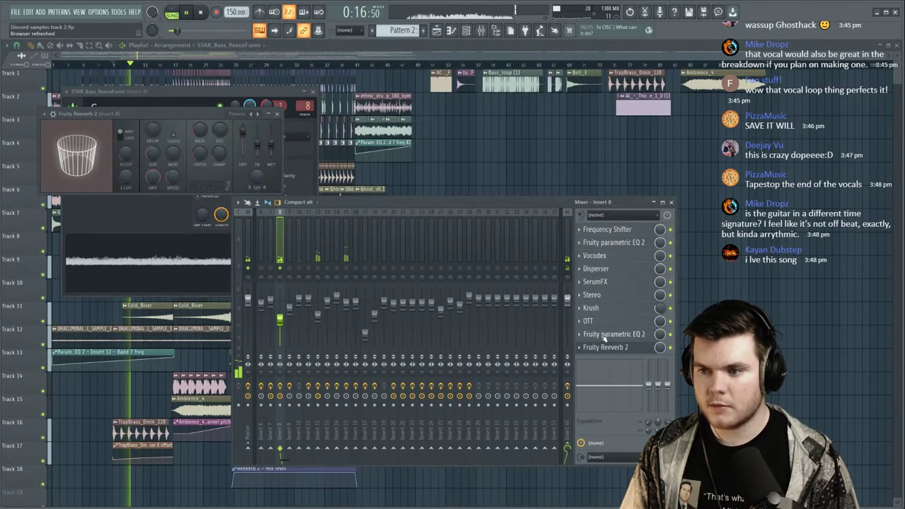
Raise the low cut and soften the low-mid dip in Insert 8's last parametric EQ while it plays solo.
{"action": "left_click", "coordinate": [605, 336]}
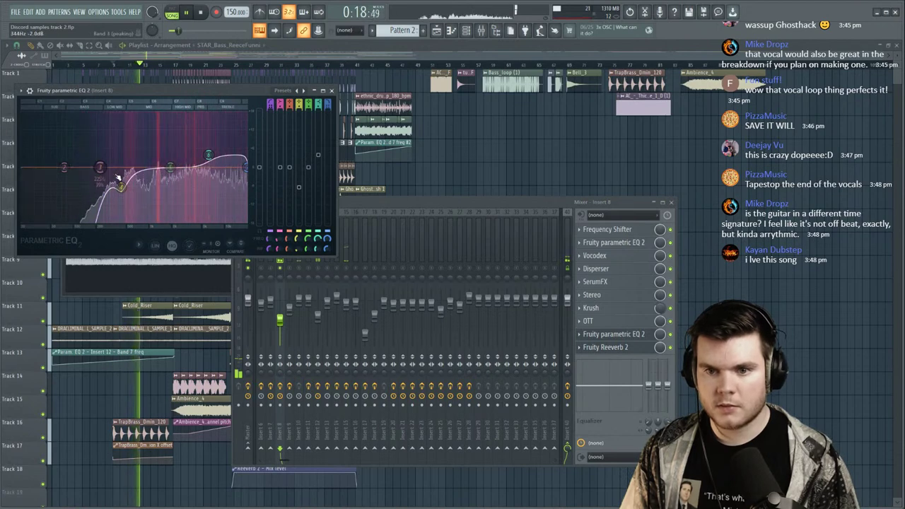
{"action": "left_click", "coordinate": [281, 319]}
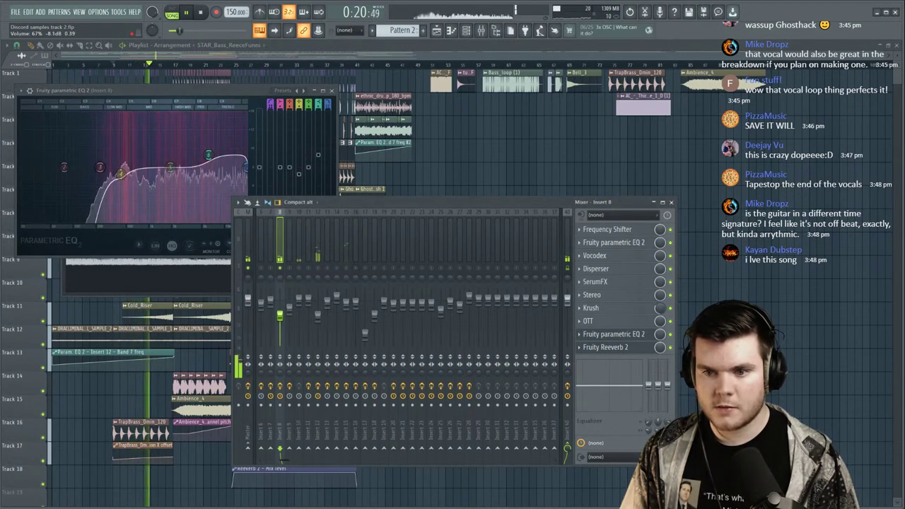
{"action": "key", "text": "space"}
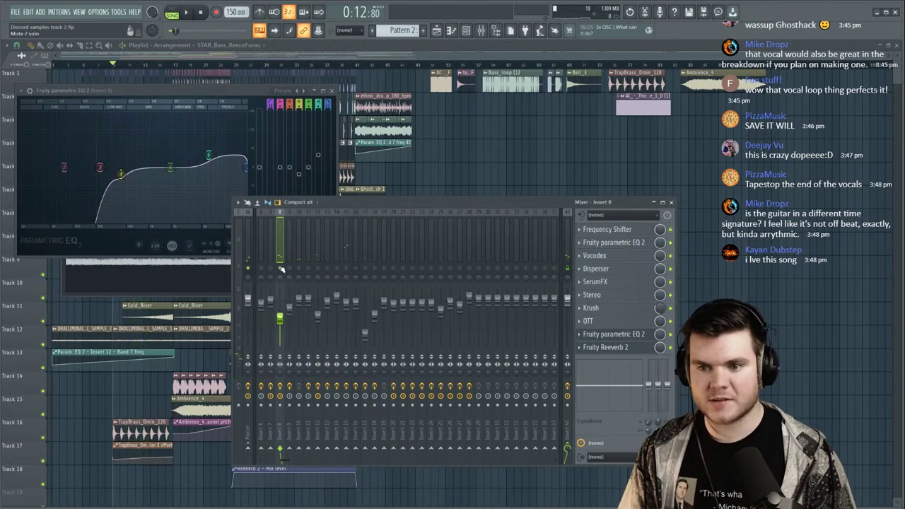
Unsolo Insert 8, set its volume to about 48% during playback, and return to the playlist.
{"action": "right_click", "coordinate": [281, 269]}
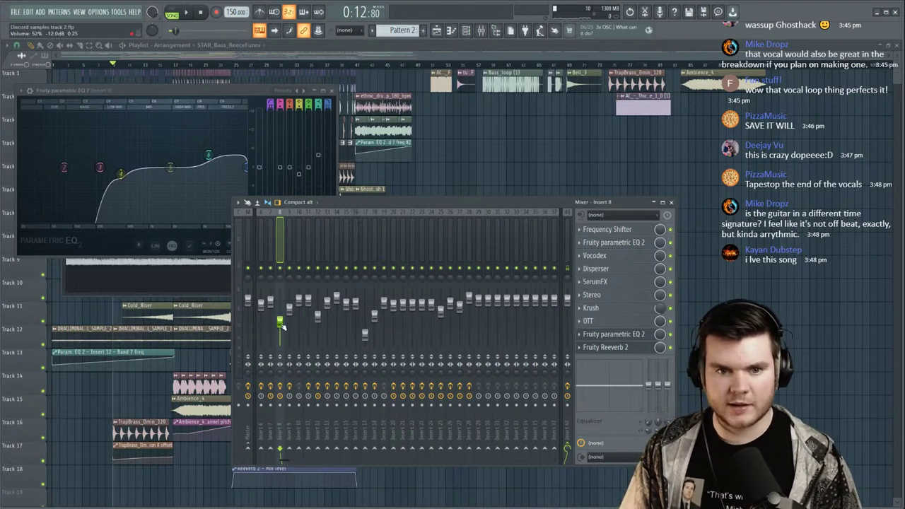
{"action": "key", "text": "space"}
{"action": "left_click_drag", "start_coordinate": [281, 324], "coordinate": [281, 325]}
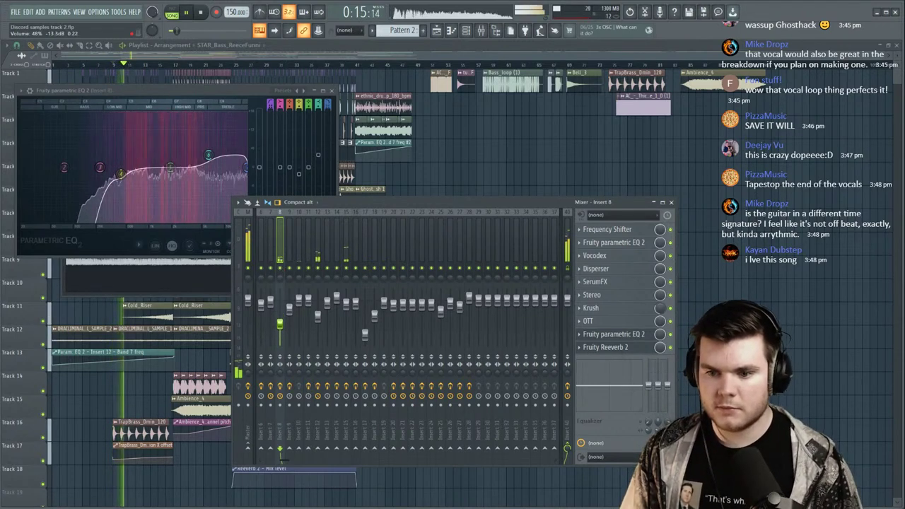
{"action": "left_click", "coordinate": [332, 91]}
{"action": "key", "text": "F12"}
{"action": "key", "text": "F9"}
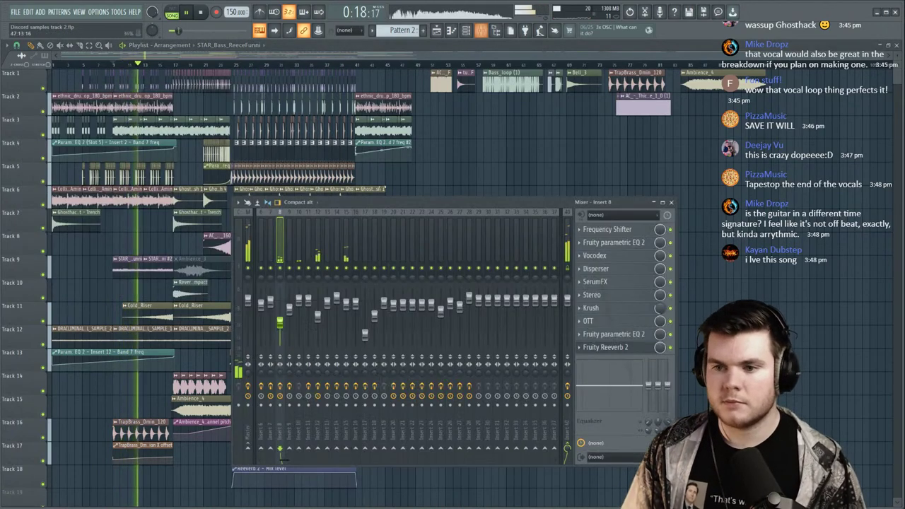
{"action": "key", "text": "F9"}
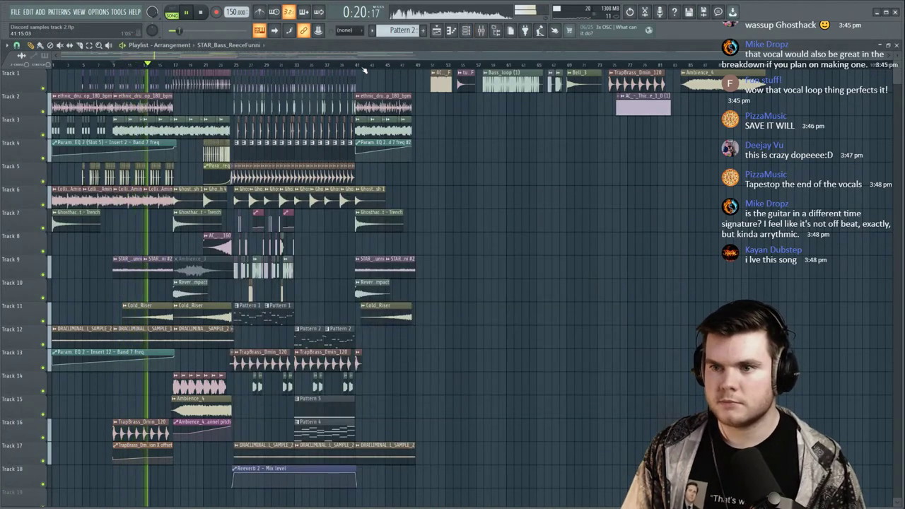
Place a Celli_-_150_-_Amin clip on Track 8 at bar 41 and audition it solo and with the full mix.
{"action": "left_click", "coordinate": [357, 64]}
{"action": "left_click", "coordinate": [463, 221]}
{"action": "right_click", "coordinate": [466, 233]}
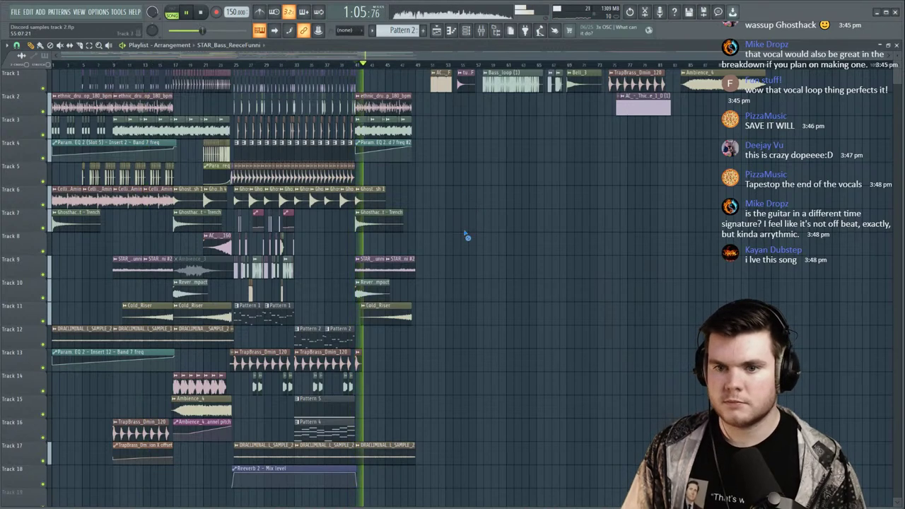
{"action": "left_click", "coordinate": [132, 200]}
{"action": "left_click", "coordinate": [362, 244]}
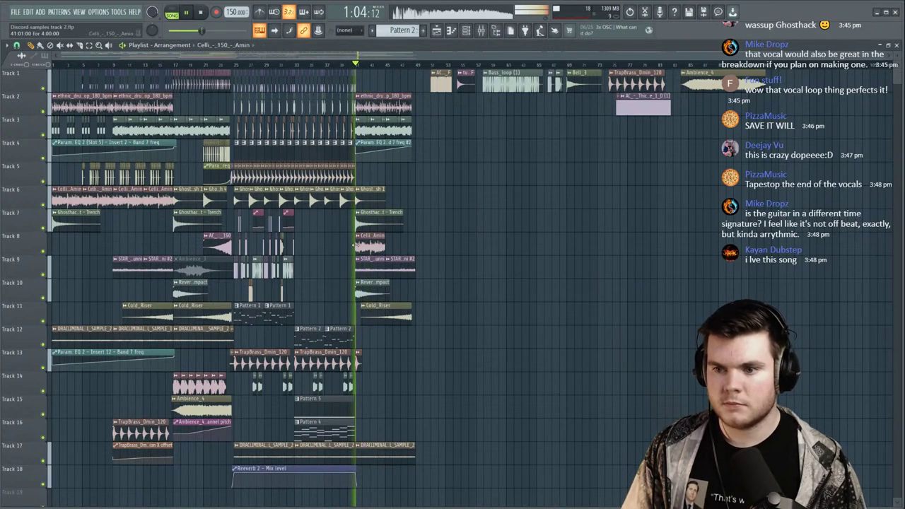
{"action": "scroll", "coordinate": [388, 65], "scroll_direction": "up", "scroll_amount": 4}
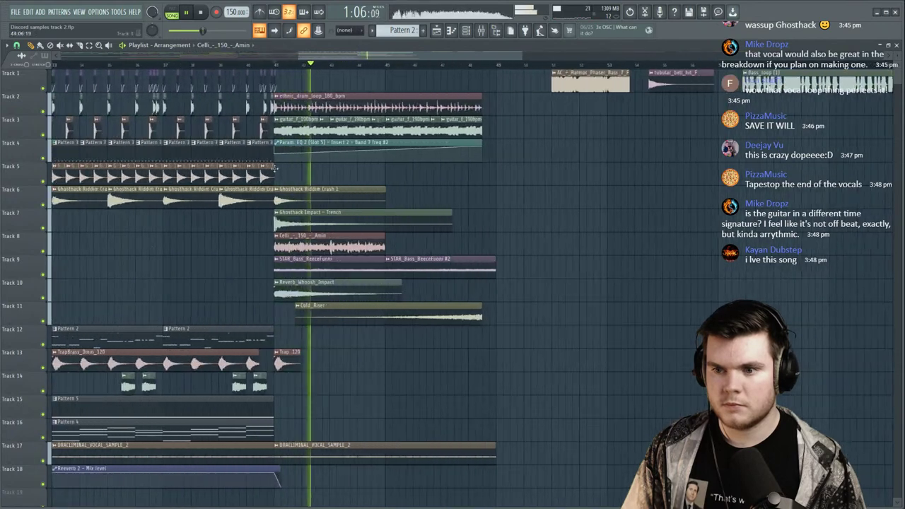
{"action": "right_click", "coordinate": [43, 251]}
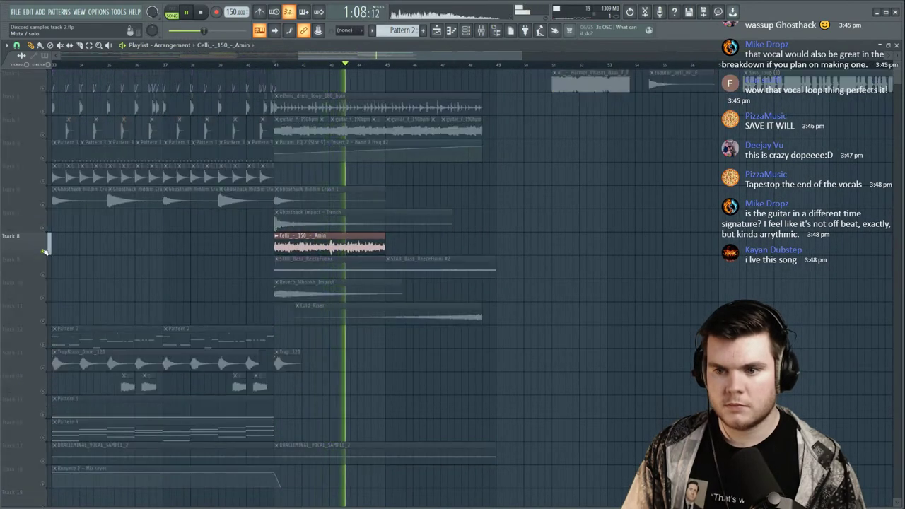
{"action": "right_click", "coordinate": [44, 252]}
Add a Celli_-_150_-_Amin clip at bar 45 on Track 8, trim it to the loops' end, and delete the one at bar 41.
{"action": "left_click", "coordinate": [391, 242]}
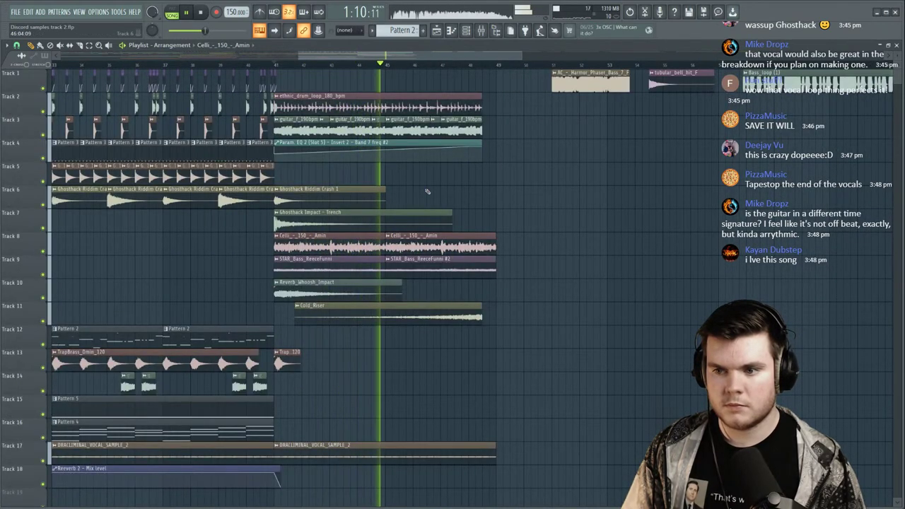
{"action": "mouse_move", "coordinate": [495, 244]}
{"action": "left_mouse_down"}
{"action": "mouse_move", "coordinate": [472, 245]}
{"action": "mouse_move", "coordinate": [484, 246]}
{"action": "left_mouse_up"}
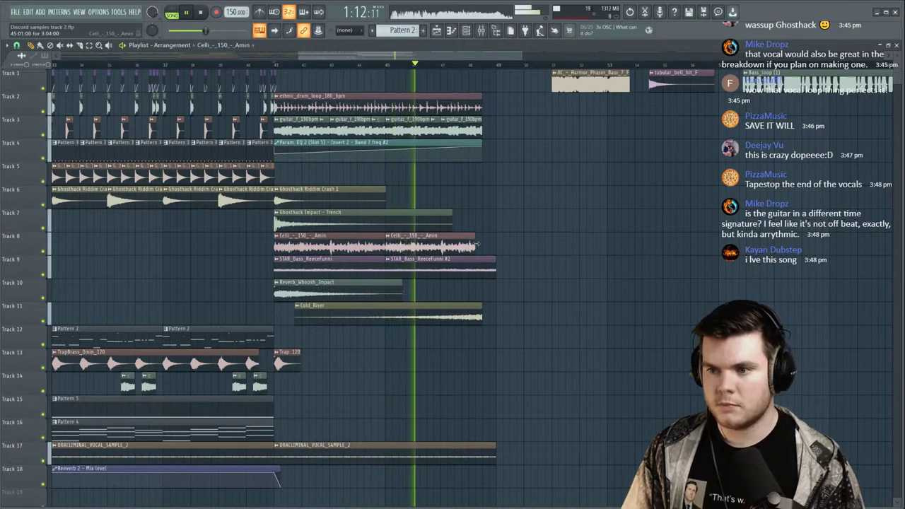
{"action": "right_click", "coordinate": [370, 245]}
Play from bar 17, unmute the Ambience_3 clip on Track 9 and open its channel settings.
{"action": "scroll", "coordinate": [399, 67], "scroll_direction": "down", "scroll_amount": 5}
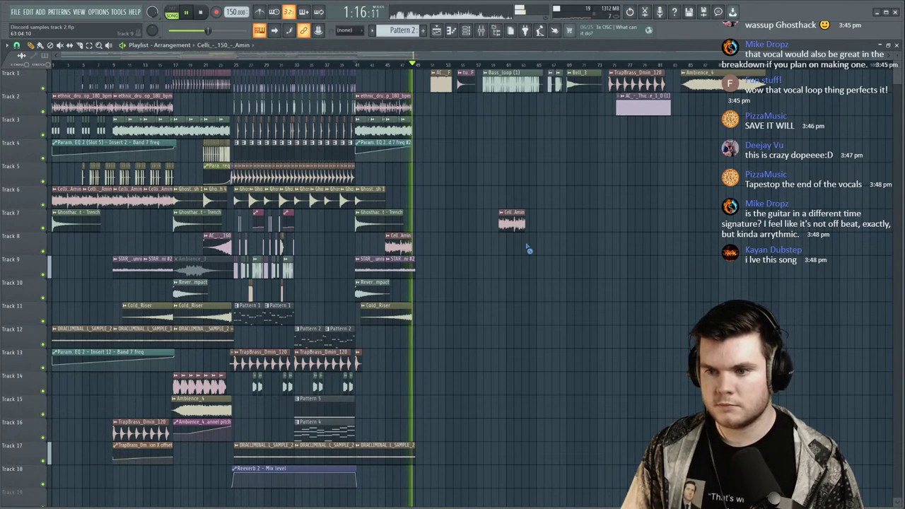
{"action": "key", "text": "space"}
{"action": "left_click", "coordinate": [176, 64]}
{"action": "key", "text": "space"}
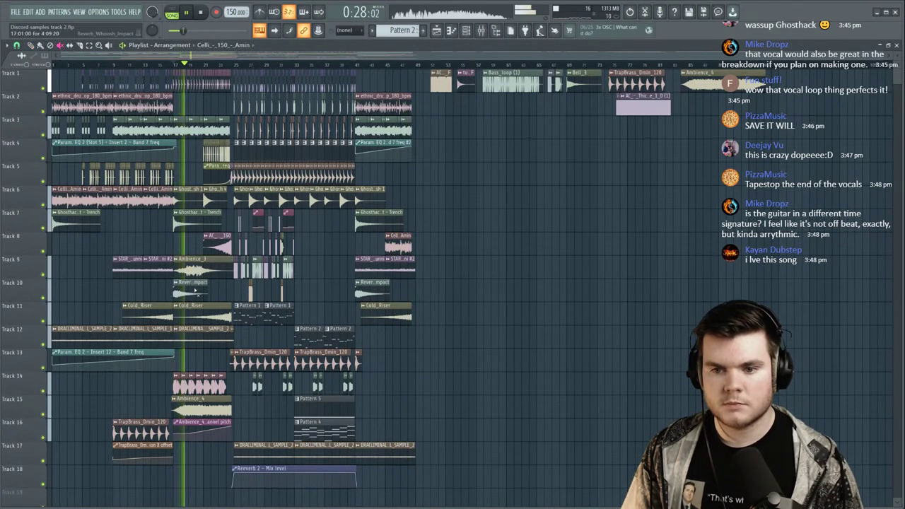
{"action": "double_click", "coordinate": [202, 268]}
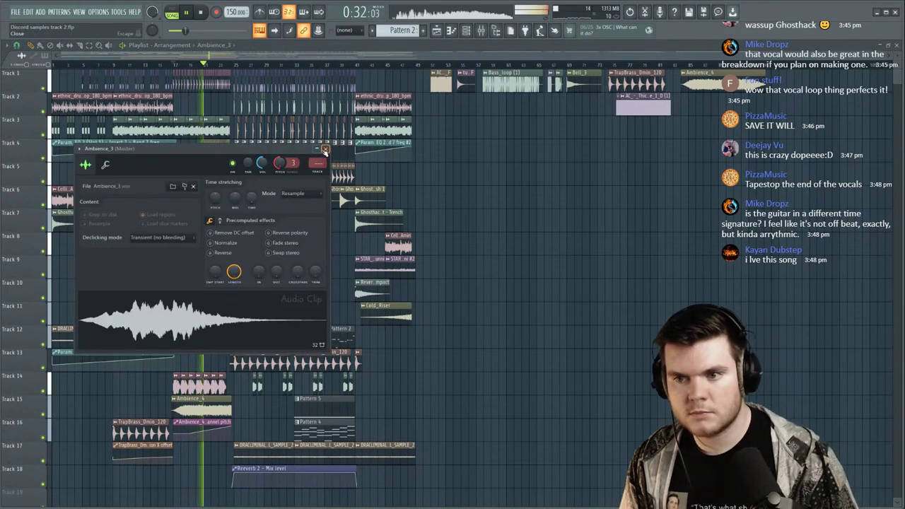
Close the Ambience_3 settings and trim the second STAR_Bass_ReeceFunni clip on Track 9 to the loops' end within bar 48.
{"action": "left_click", "coordinate": [325, 150]}
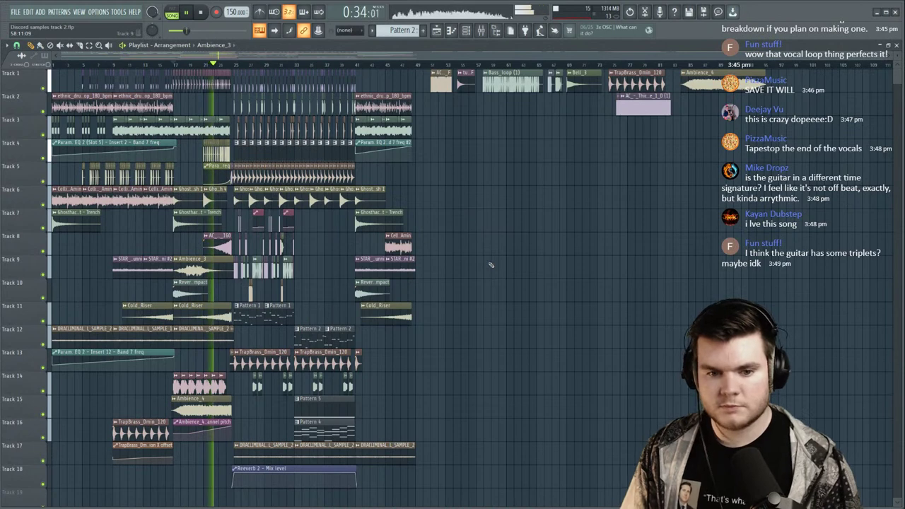
{"action": "key", "text": "space"}
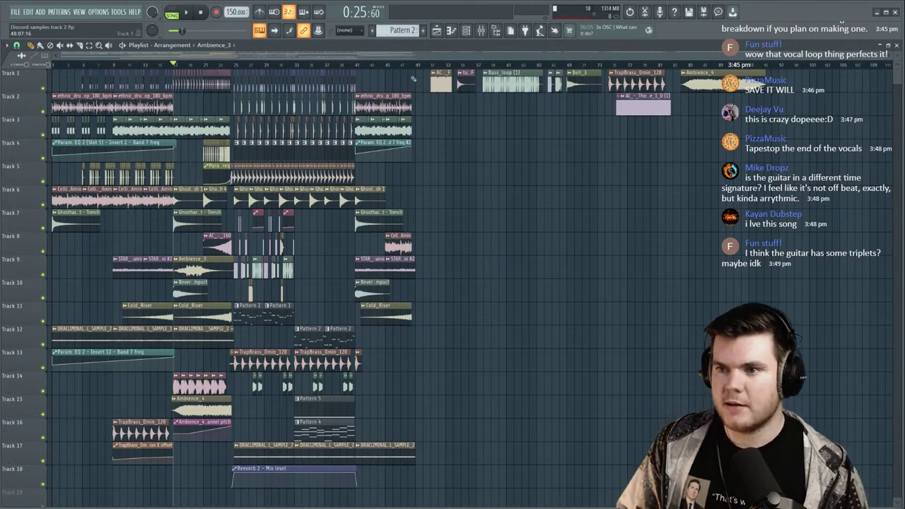
{"action": "scroll", "coordinate": [408, 64], "scroll_direction": "up", "scroll_amount": 6}
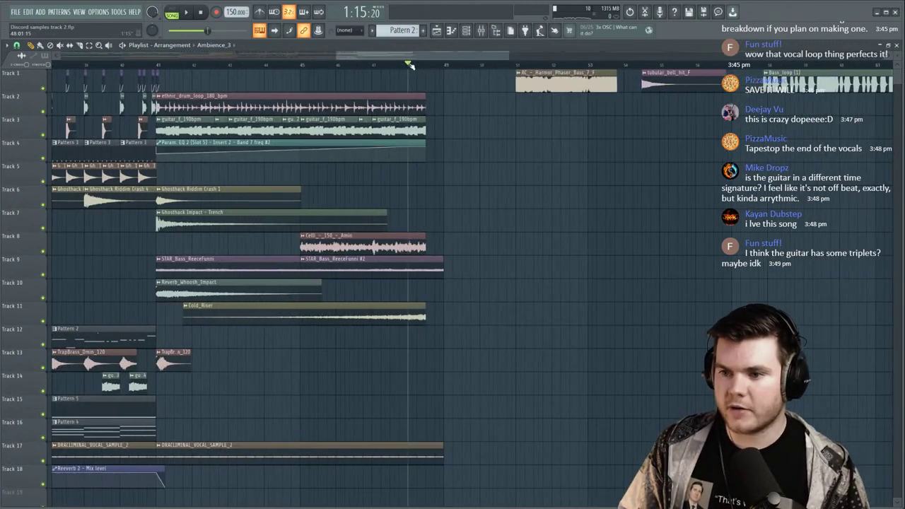
{"action": "key", "text": "space"}
{"action": "key", "text": "space"}
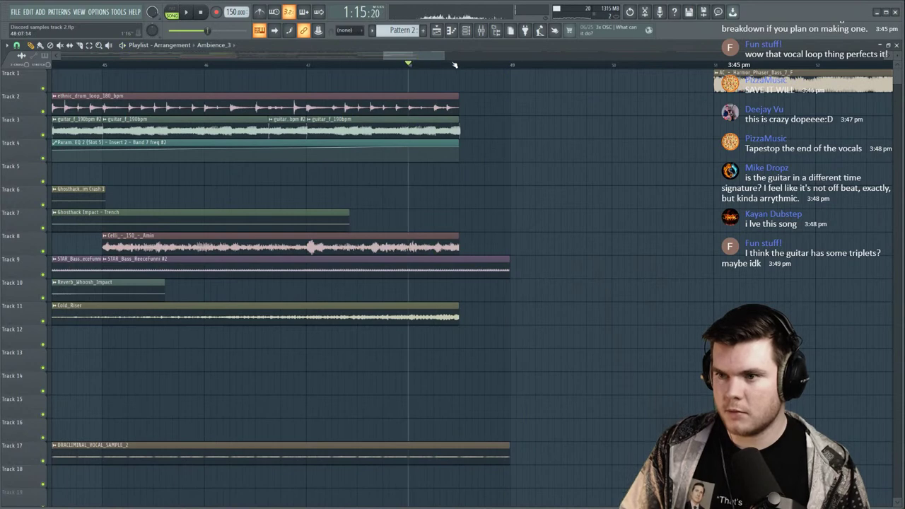
{"action": "key", "text": "space"}
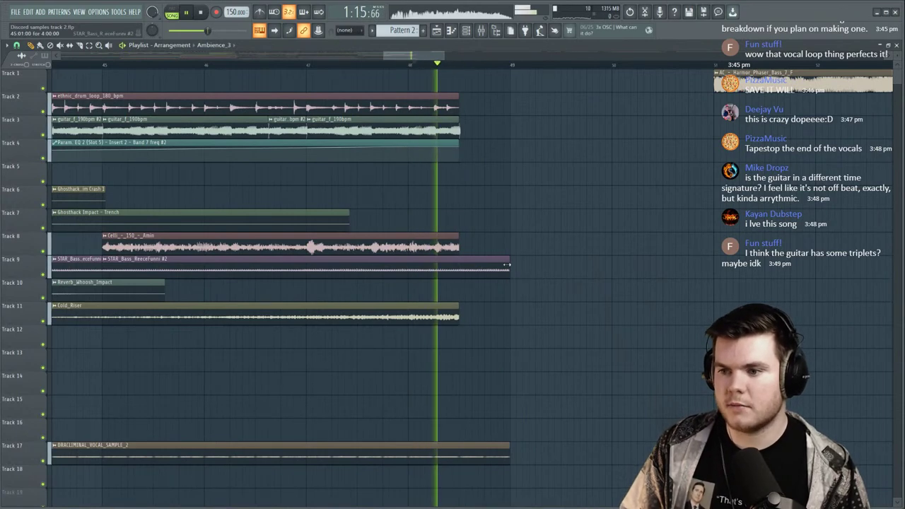
{"action": "left_click_drag", "start_coordinate": [510, 263], "coordinate": [459, 263]}
Load Glitch2 into slot 7 of mixer Insert 12.
{"action": "key", "text": "space"}
{"action": "key", "text": "space"}
{"action": "left_click", "coordinate": [482, 33]}
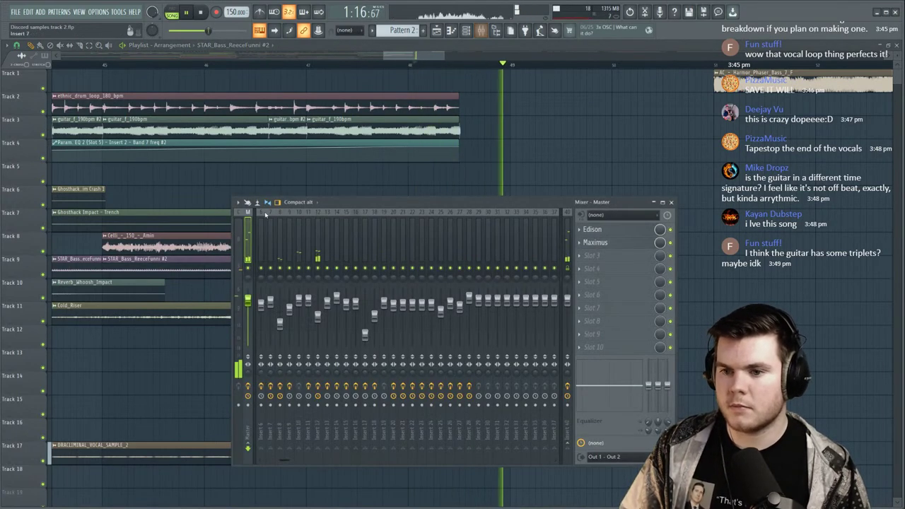
{"action": "left_click", "coordinate": [315, 231]}
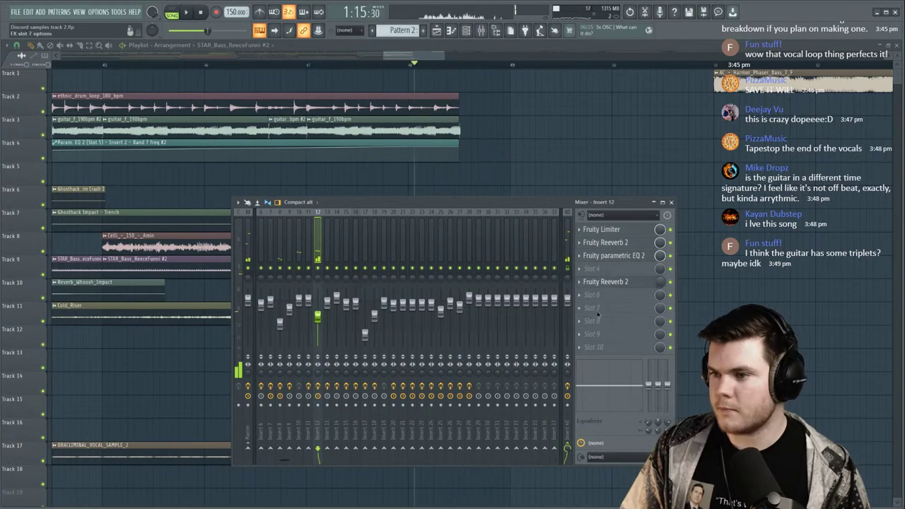
{"action": "left_click", "coordinate": [593, 309]}
{"action": "left_click", "coordinate": [369, 361]}
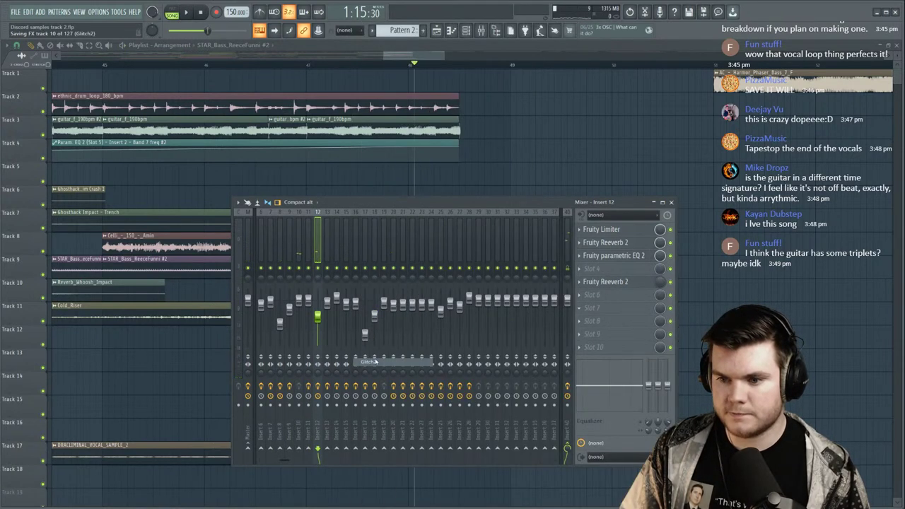
Clear the Glitch2 sequence and place a Tape Stop block across its last three steps.
{"action": "left_click_drag", "start_coordinate": [181, 90], "coordinate": [215, 99]}
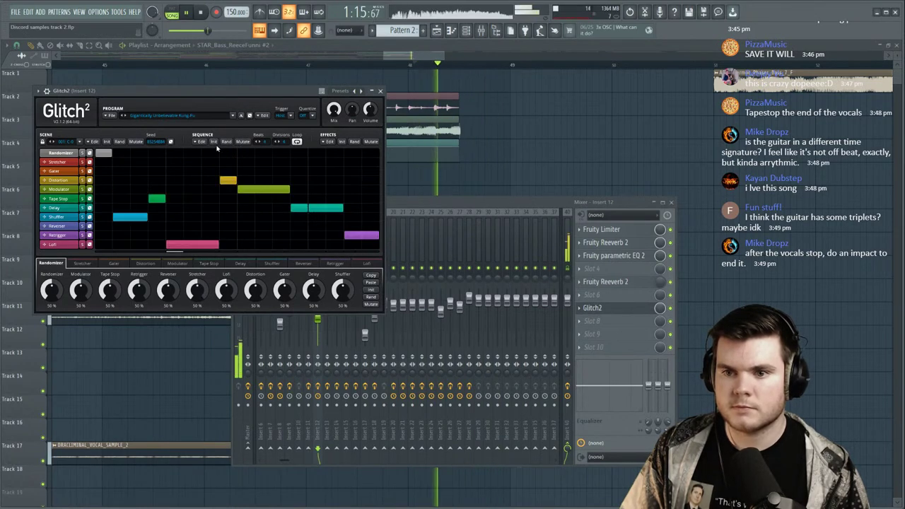
{"action": "left_click", "coordinate": [212, 142]}
{"action": "key", "text": "space"}
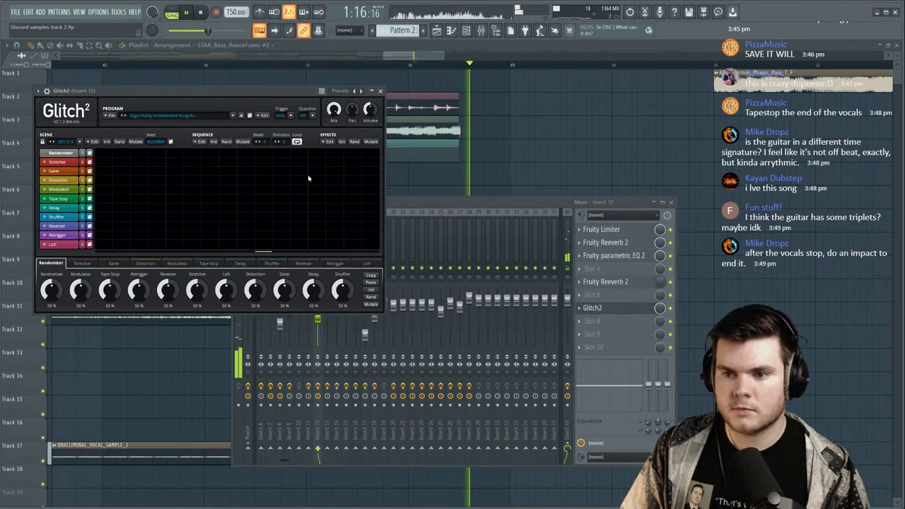
{"action": "key", "text": "space"}
{"action": "left_click", "coordinate": [340, 203]}
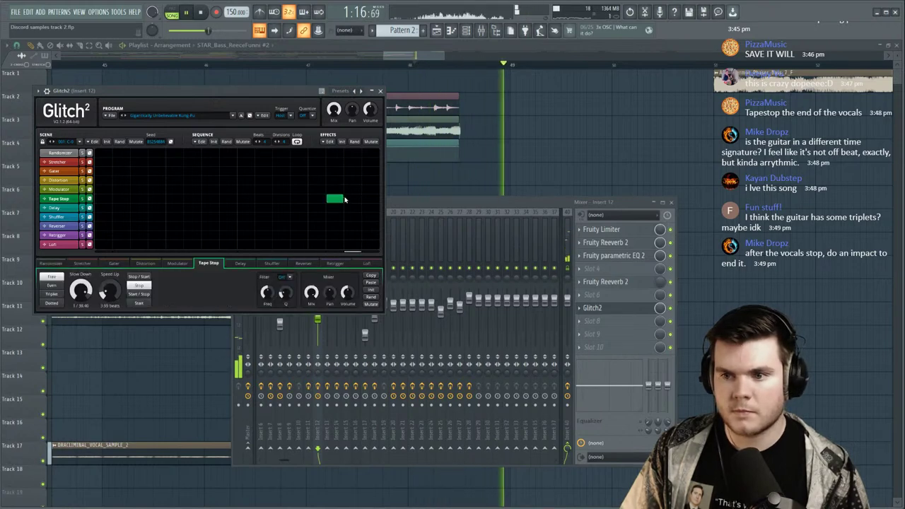
{"action": "left_click_drag", "start_coordinate": [345, 201], "coordinate": [379, 200]}
Set the Tape Stop slow-down to 1/4.63 while auditioning the vocal ending from bar 48, and close Glitch2.
{"action": "key", "text": "space"}
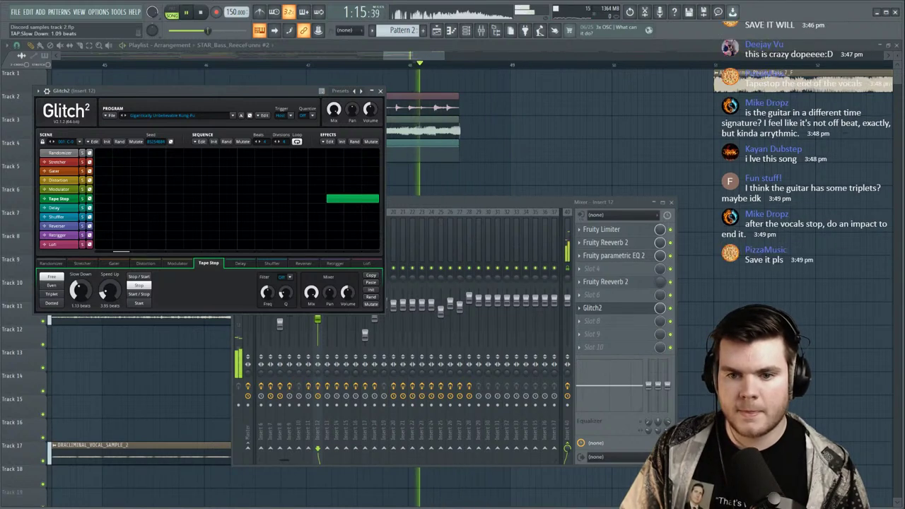
{"action": "key", "text": "space"}
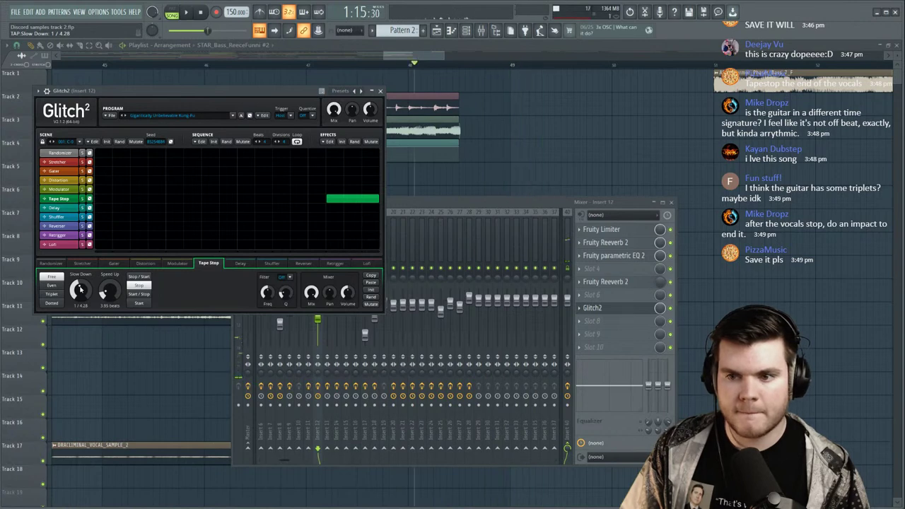
{"action": "key", "text": "space"}
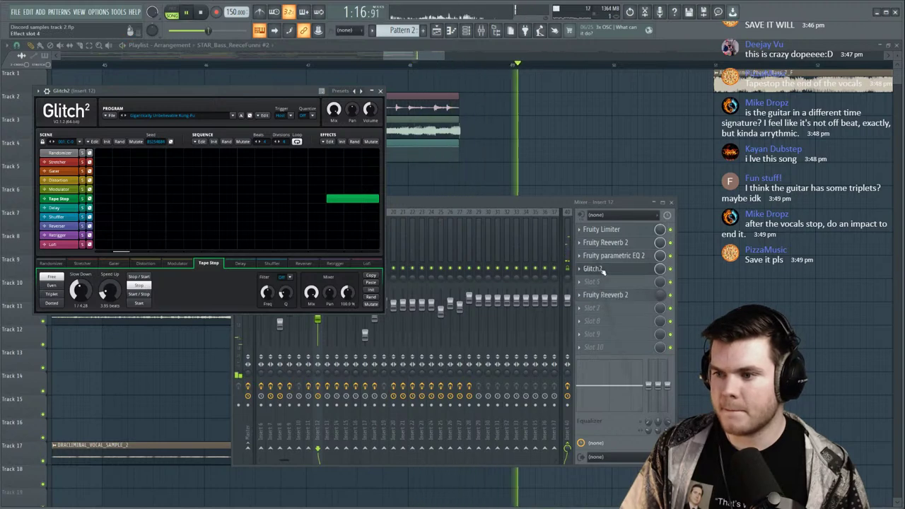
{"action": "left_click", "coordinate": [602, 310]}
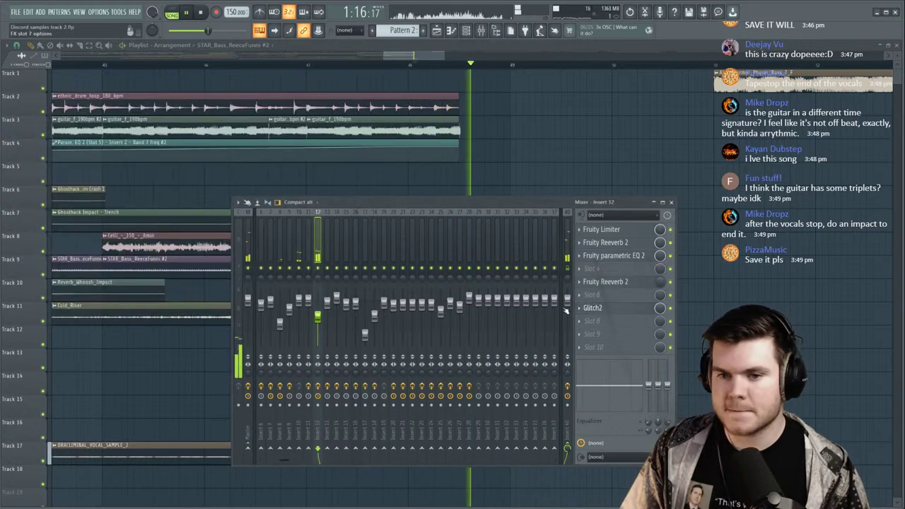
{"action": "left_click", "coordinate": [607, 309]}
{"action": "key", "text": "space"}
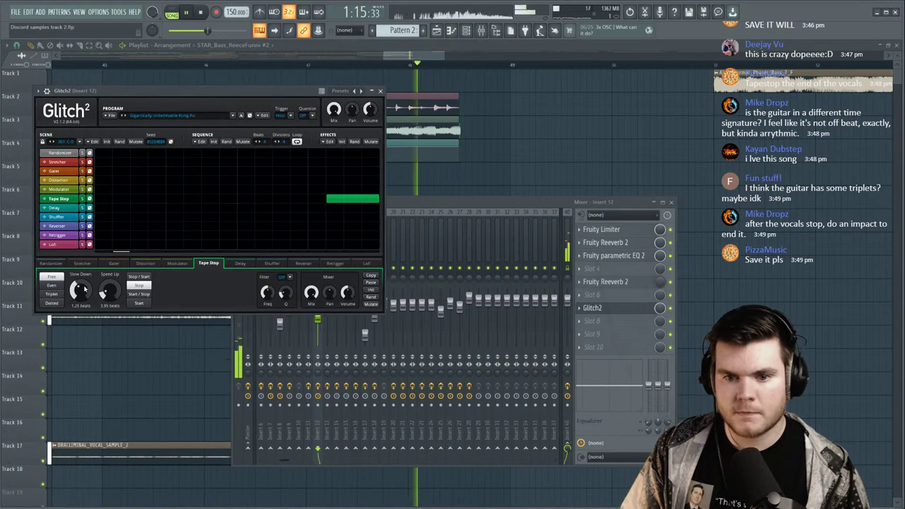
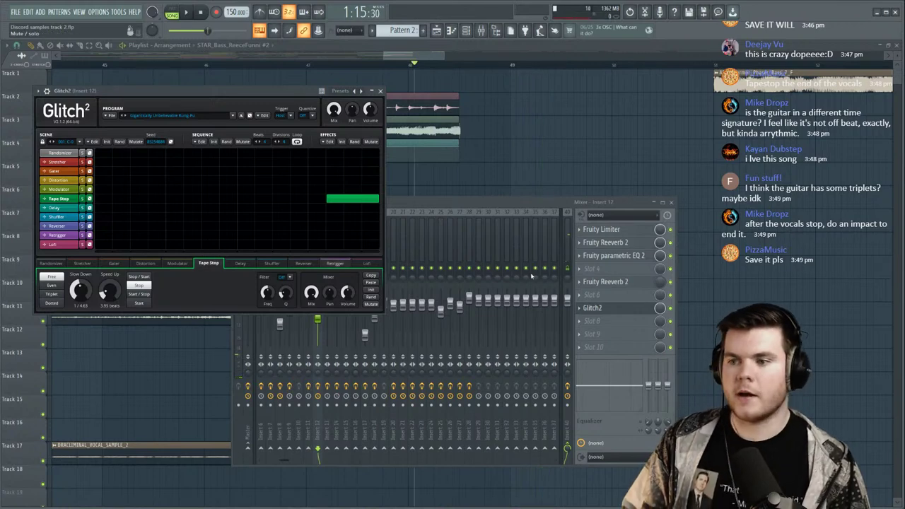
{"action": "left_click", "coordinate": [594, 305]}
{"action": "key", "text": "space"}
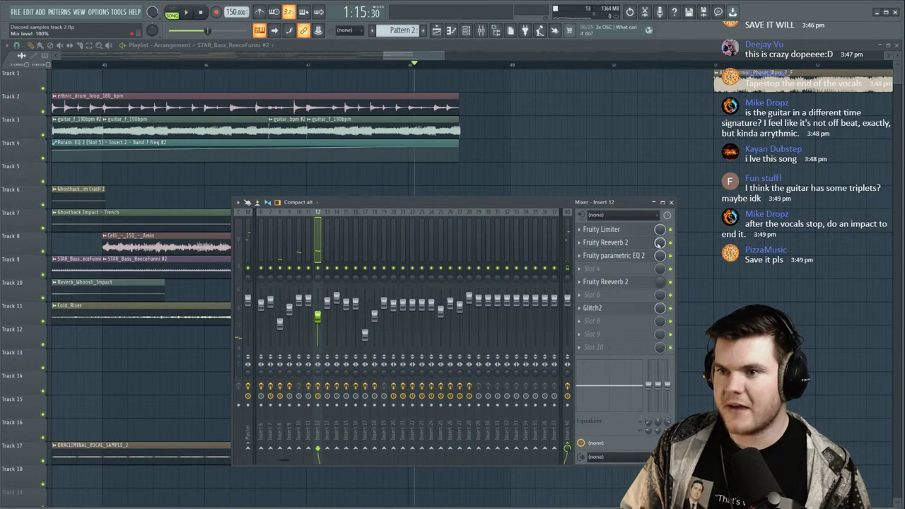
Select bars 48 and 49 and create an automation clip for the mix level of Insert 12's slot 2 Fruity Reeverb 2.
{"action": "left_click_drag", "start_coordinate": [414, 66], "coordinate": [613, 67]}
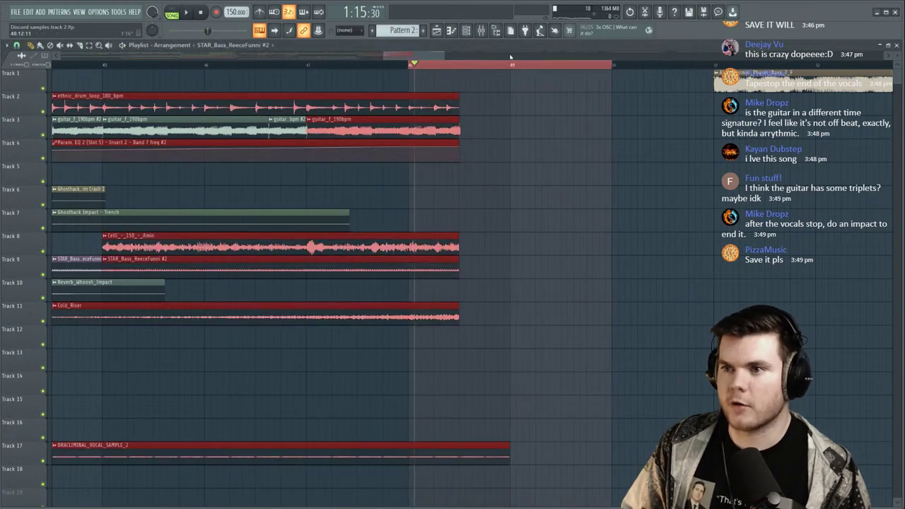
{"action": "left_click", "coordinate": [481, 32]}
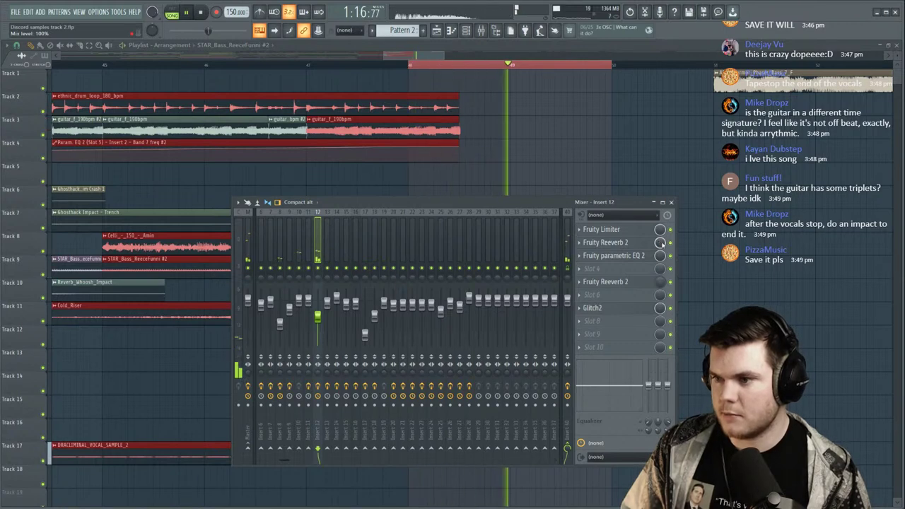
{"action": "key", "text": "space"}
{"action": "right_click", "coordinate": [660, 242]}
{"action": "left_click", "coordinate": [700, 288]}
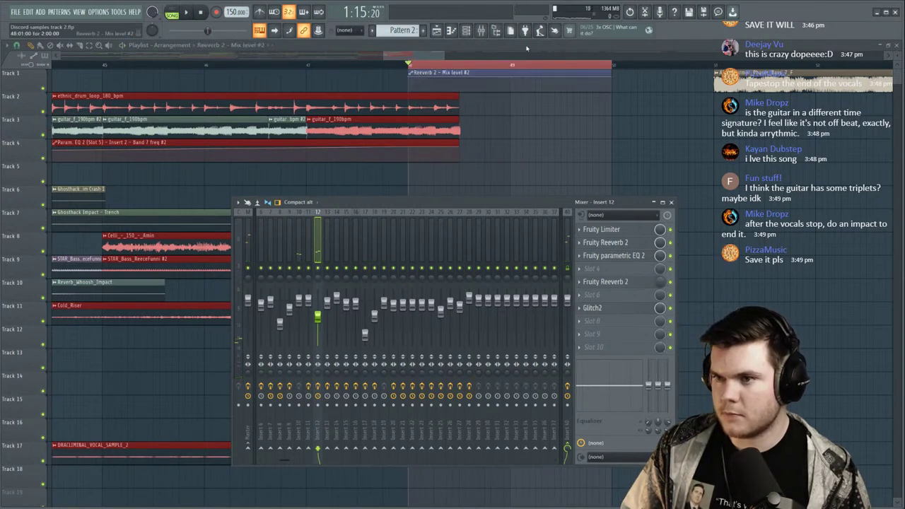
Shape the Reeverb 2 mix level automation to fall from late bar 48 to zero at bar 49, hold, and rise by bar 50.
{"action": "right_click", "coordinate": [512, 91]}
{"action": "key", "text": "space"}
{"action": "right_click", "coordinate": [486, 78]}
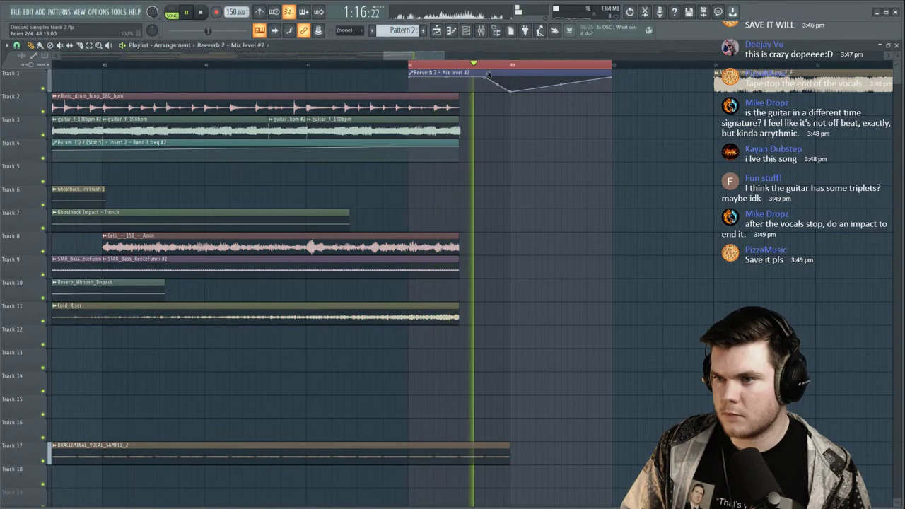
{"action": "right_click", "coordinate": [587, 90]}
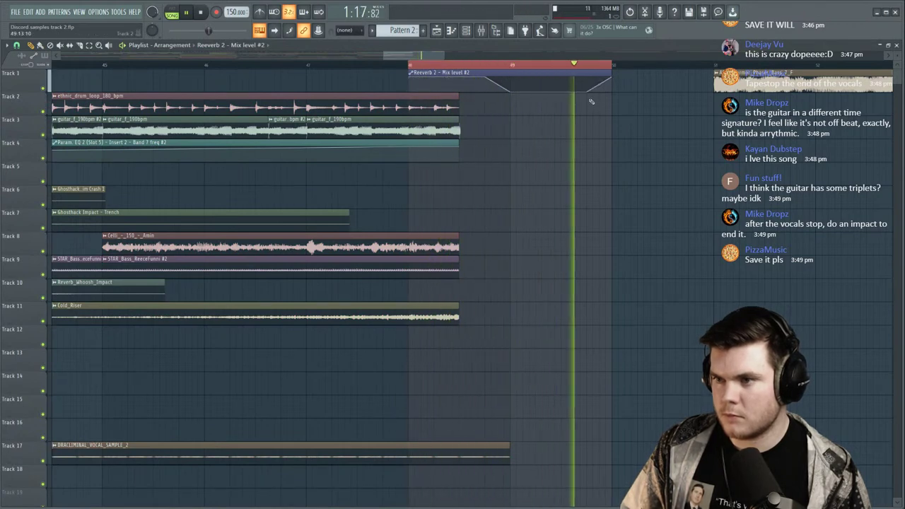
Play the transition into the breakdown at bar 41, and play the drop from around bar 25.
{"action": "scroll", "coordinate": [616, 71], "scroll_direction": "down", "scroll_amount": 5}
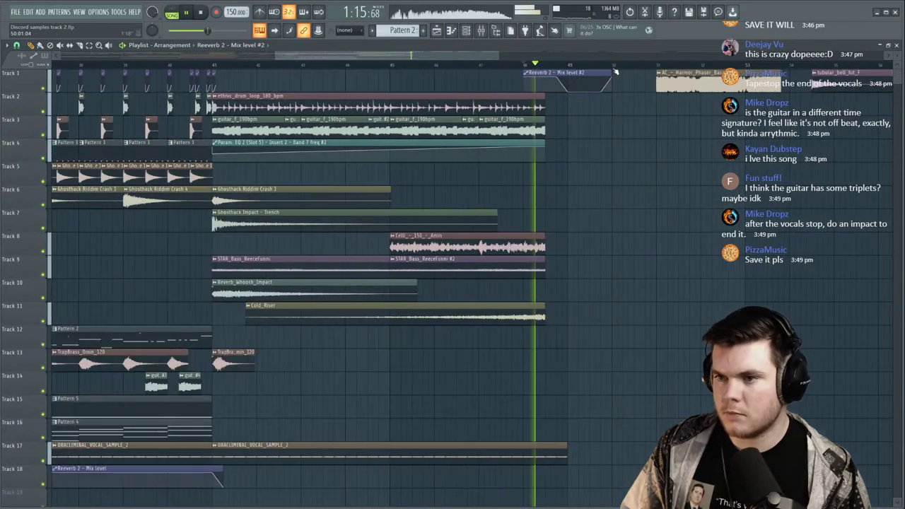
{"action": "scroll", "coordinate": [615, 72], "scroll_direction": "down", "scroll_amount": 1}
{"action": "left_click", "coordinate": [365, 66]}
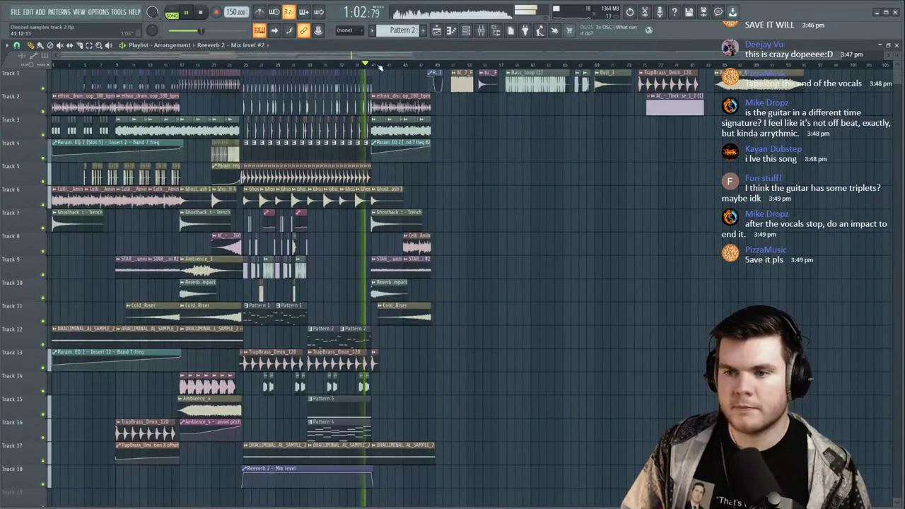
{"action": "scroll", "coordinate": [380, 67], "scroll_direction": "up", "scroll_amount": 4}
{"action": "key", "text": "space"}
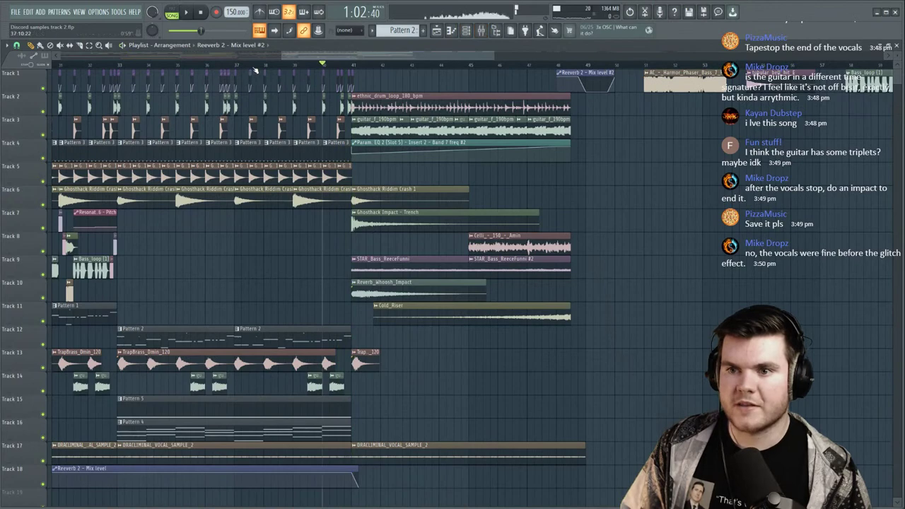
{"action": "scroll", "coordinate": [255, 71], "scroll_direction": "down", "scroll_amount": 2}
{"action": "key", "text": "space"}
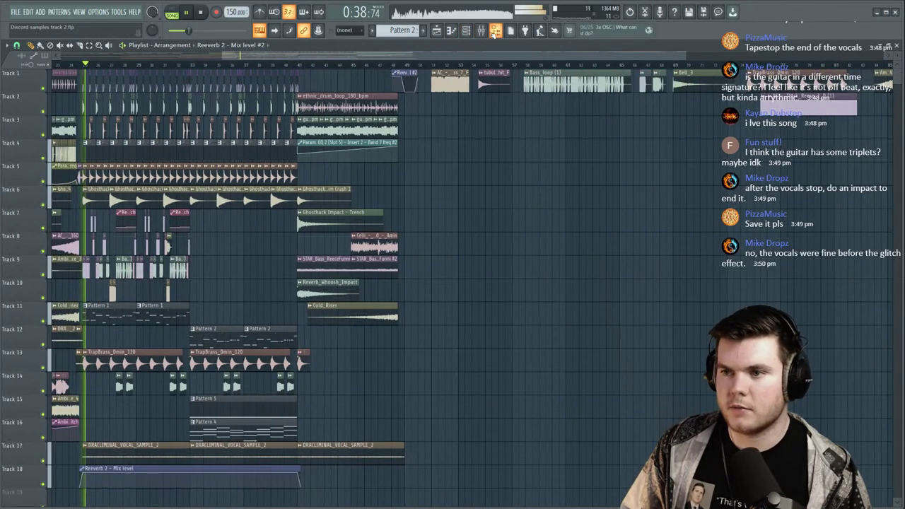
Set the mixer volume of Insert 6 to 81% and Insert 7 to 92% during playback, check the master, and close the mixer.
{"action": "key", "text": "F9"}
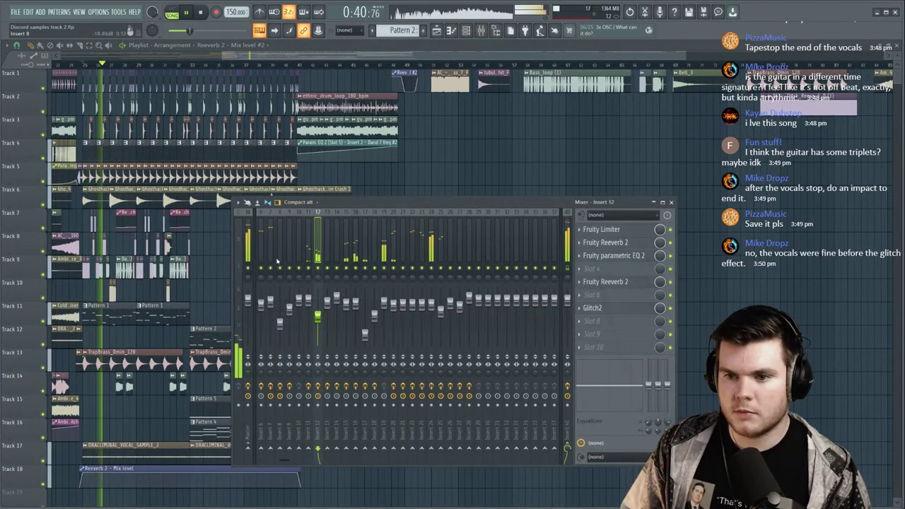
{"action": "left_click_drag", "start_coordinate": [286, 460], "coordinate": [279, 460]}
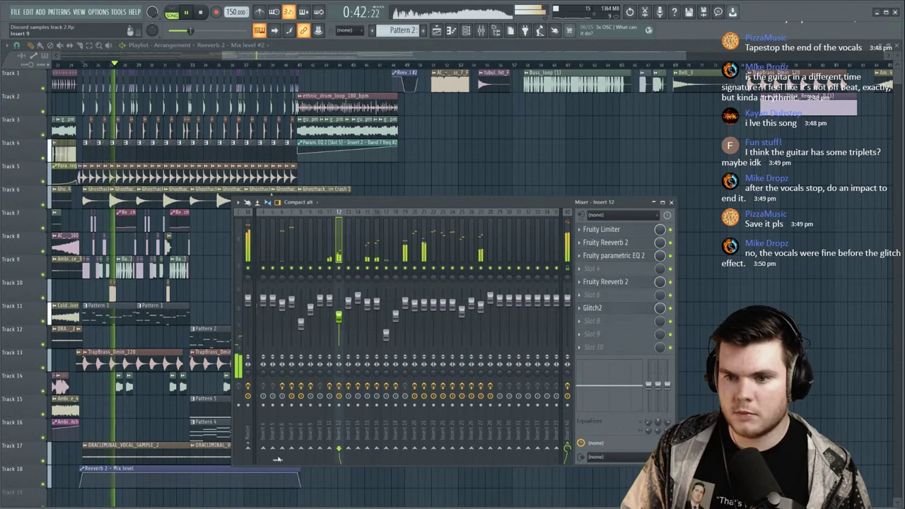
{"action": "left_click", "coordinate": [291, 301]}
{"action": "left_click_drag", "start_coordinate": [283, 304], "coordinate": [282, 309]}
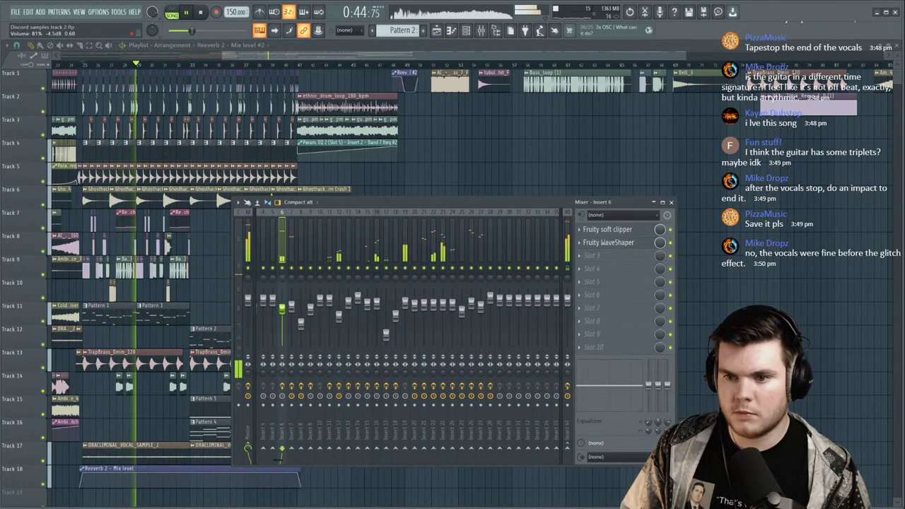
{"action": "left_click", "coordinate": [291, 306]}
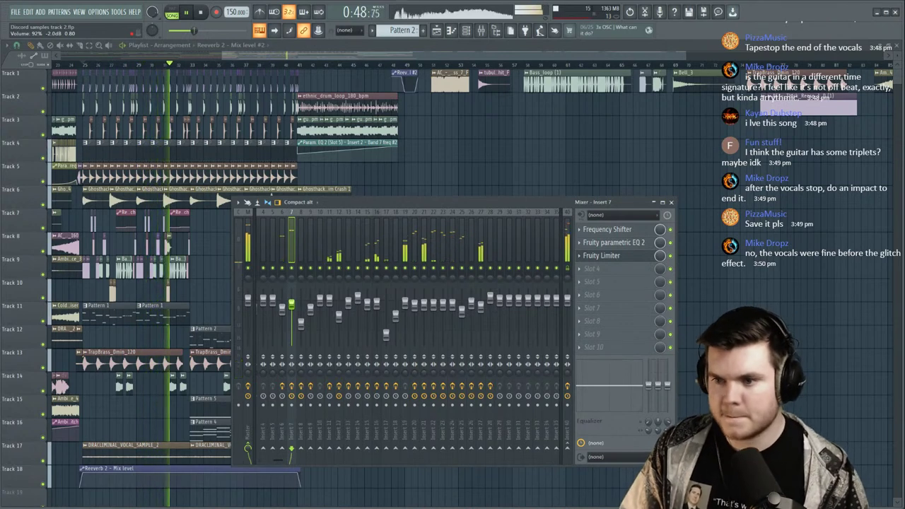
{"action": "left_click_drag", "start_coordinate": [278, 461], "coordinate": [267, 460]}
{"action": "left_click", "coordinate": [248, 244]}
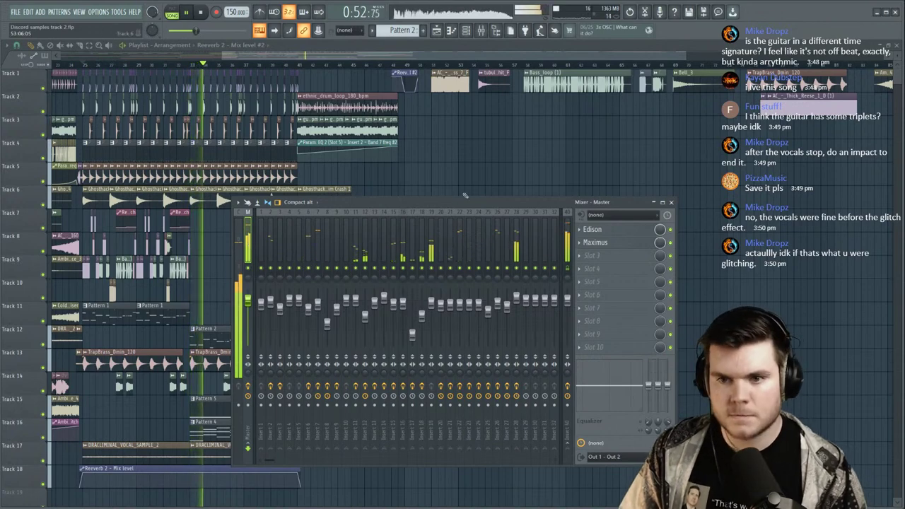
{"action": "left_click", "coordinate": [671, 202]}
{"action": "scroll", "coordinate": [281, 67], "scroll_direction": "down", "scroll_amount": 3}
{"action": "scroll", "coordinate": [280, 65], "scroll_direction": "down", "scroll_amount": 1}
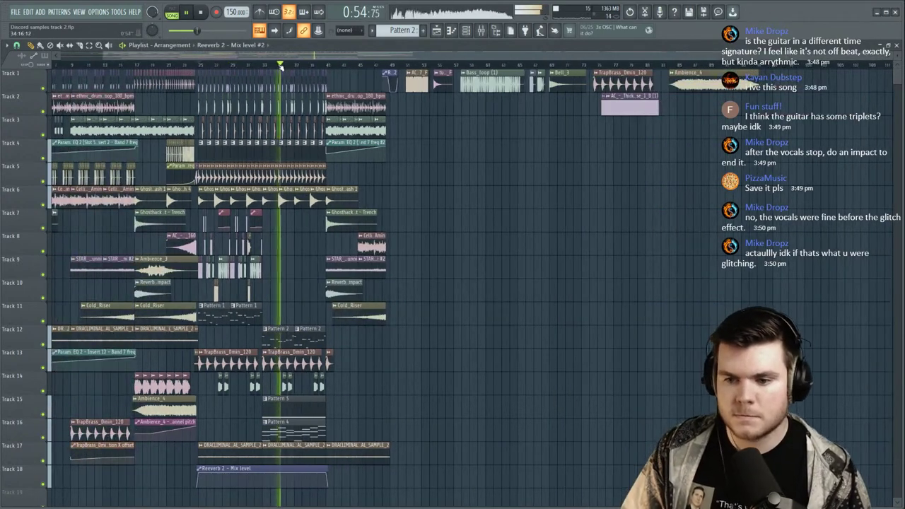
{"action": "scroll", "coordinate": [280, 66], "scroll_direction": "up", "scroll_amount": 3}
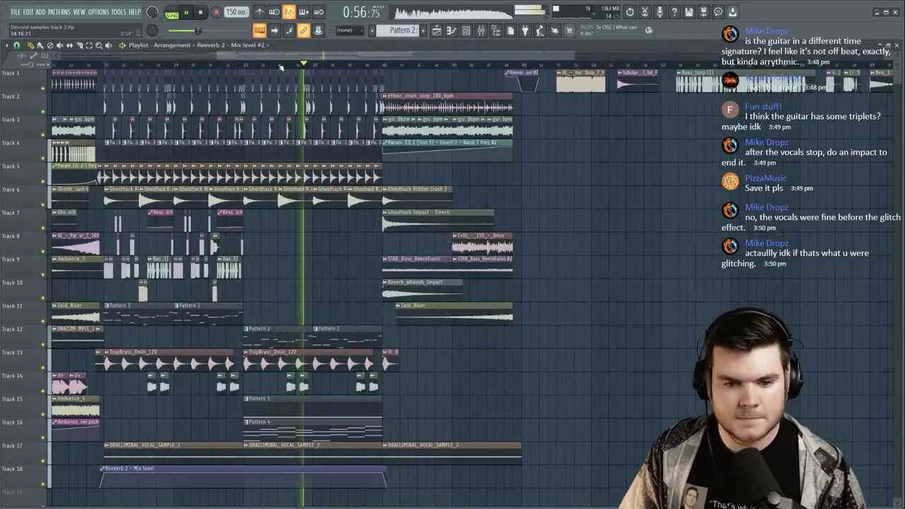
{"action": "scroll", "coordinate": [281, 67], "scroll_direction": "up", "scroll_amount": 2}
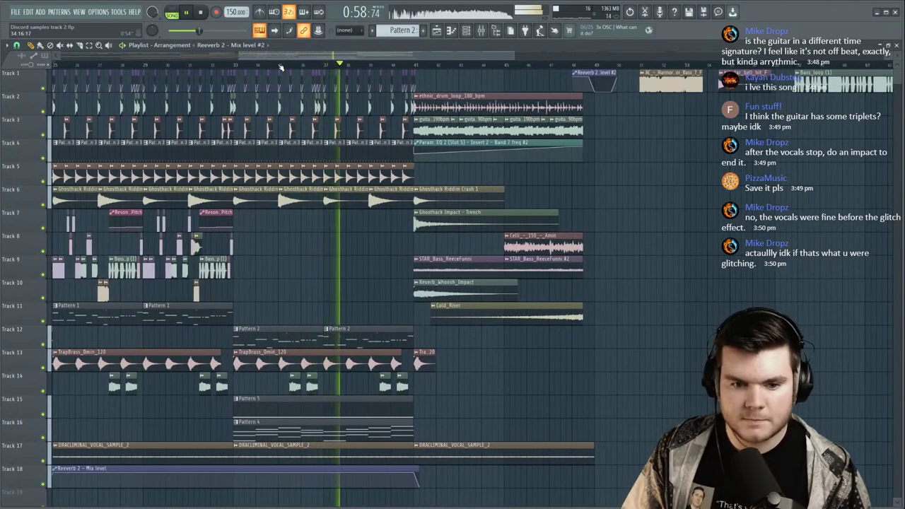
Play the breakdown from bar 41 and audition the guitar track in solo before restoring all tracks.
{"action": "key", "text": "space"}
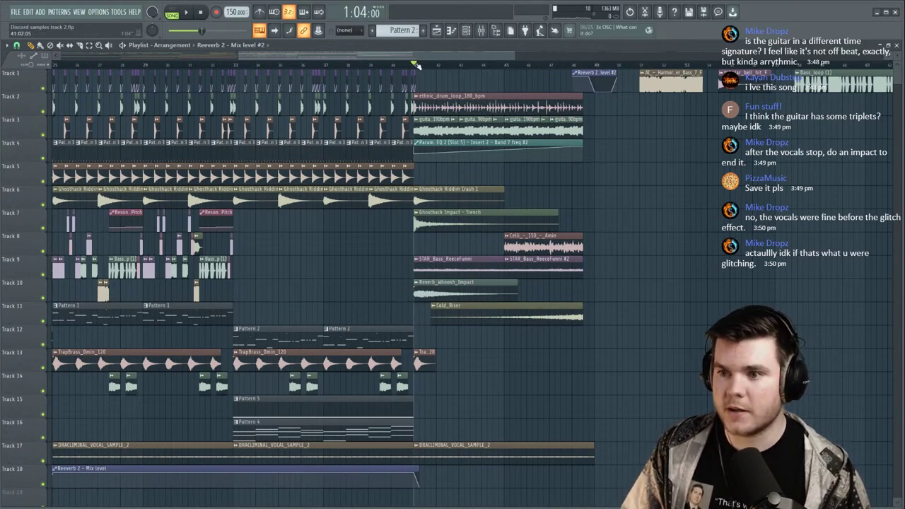
{"action": "key", "text": "space"}
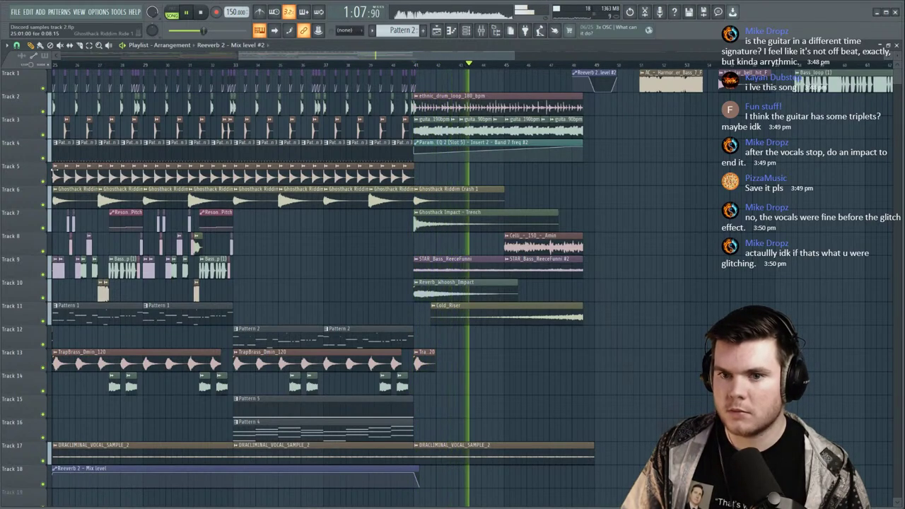
{"action": "left_click", "coordinate": [43, 135], "text": "ctrl"}
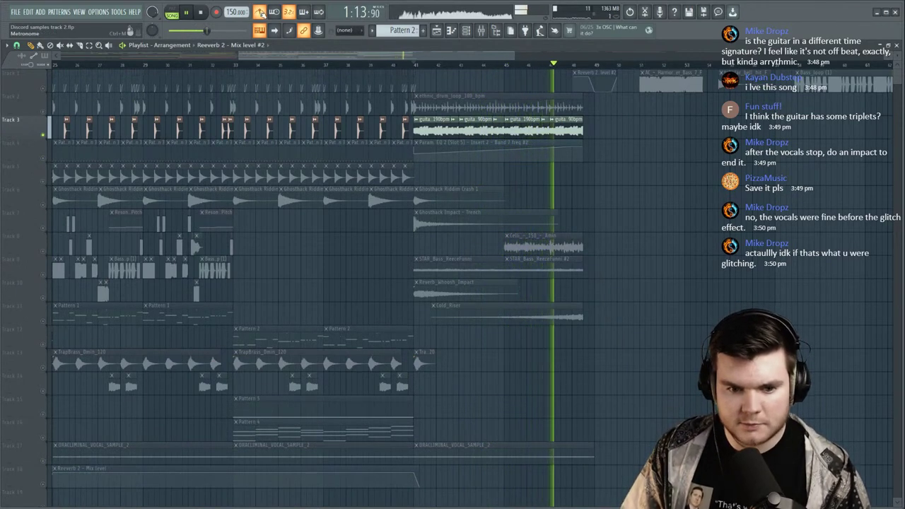
{"action": "right_click", "coordinate": [43, 136]}
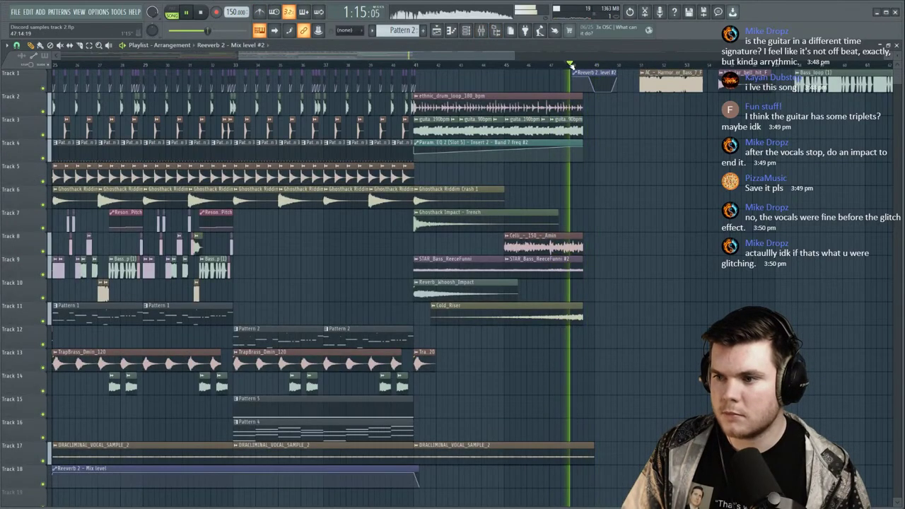
Play the end of the breakdown around bars 48 and 49 while checking the mixer levels.
{"action": "scroll", "coordinate": [595, 67], "scroll_direction": "up", "scroll_amount": 4}
{"action": "left_click", "coordinate": [482, 32]}
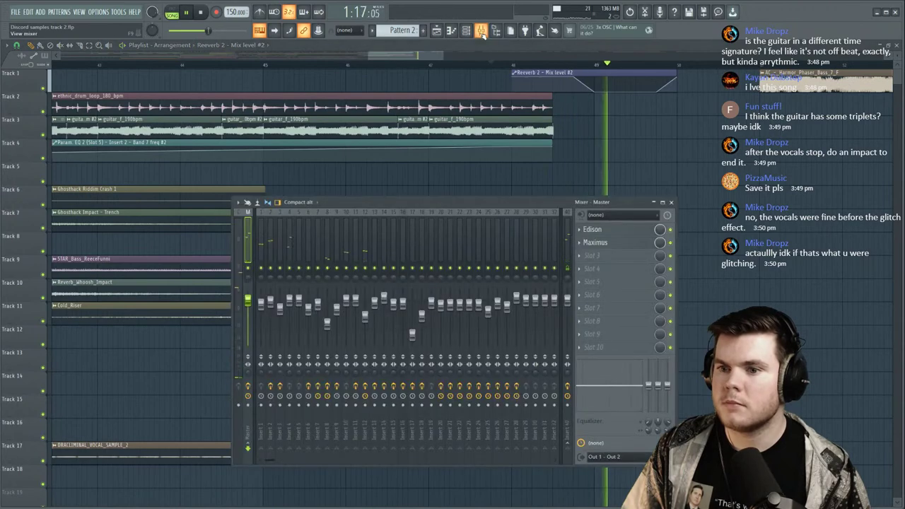
{"action": "left_click", "coordinate": [483, 64]}
{"action": "scroll", "coordinate": [464, 65], "scroll_direction": "down", "scroll_amount": 8}
{"action": "key", "text": "F9"}
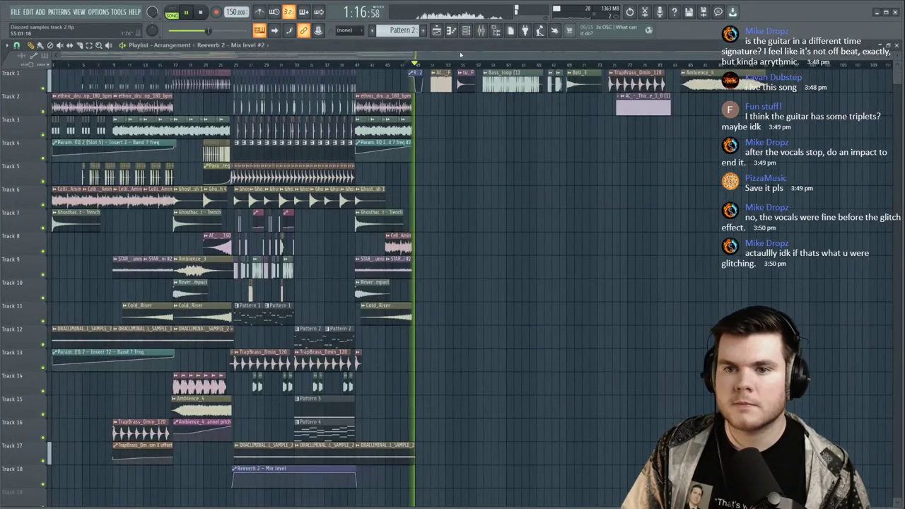
Set the Tape Stop slow down of Insert 12's Glitch2 to 1/4.45 and play the vocal ending from bar 48.
{"action": "left_click", "coordinate": [407, 65]}
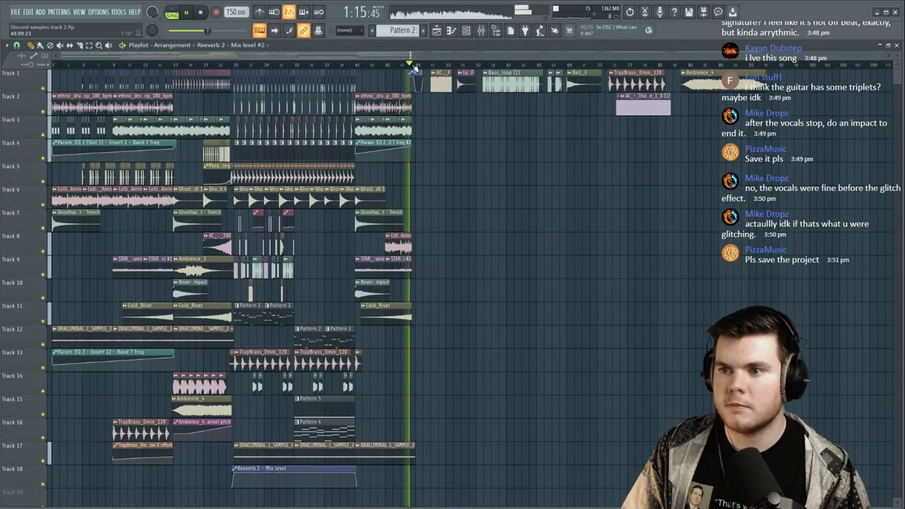
{"action": "scroll", "coordinate": [415, 72], "scroll_direction": "up", "scroll_amount": 6}
{"action": "key", "text": "F9"}
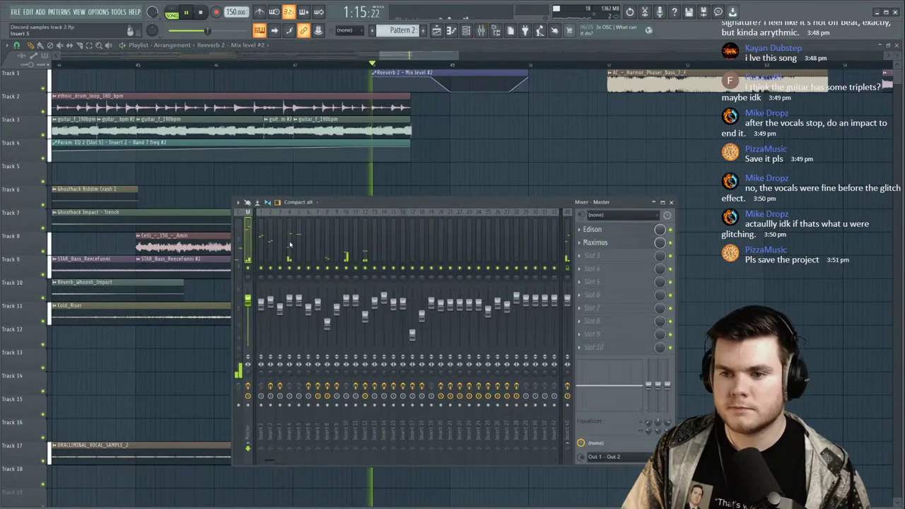
{"action": "left_click", "coordinate": [365, 237]}
{"action": "left_click", "coordinate": [614, 308]}
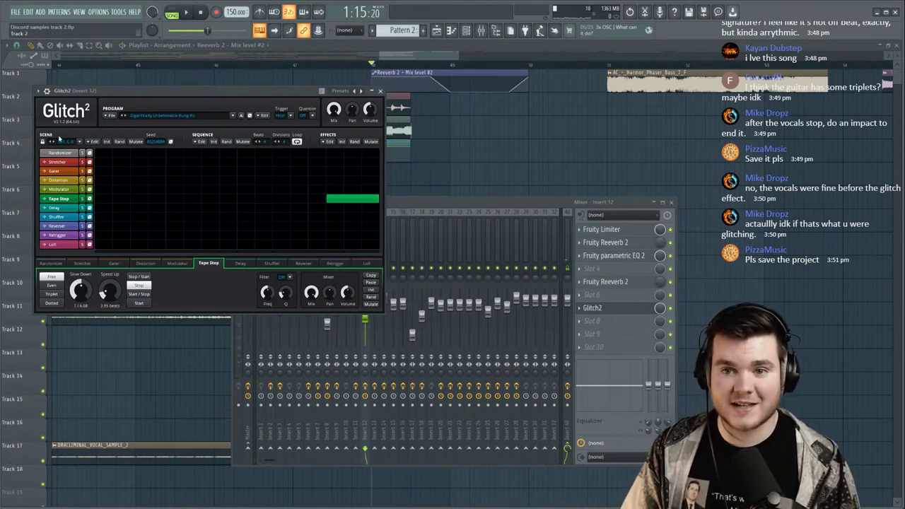
{"action": "key", "text": "space"}
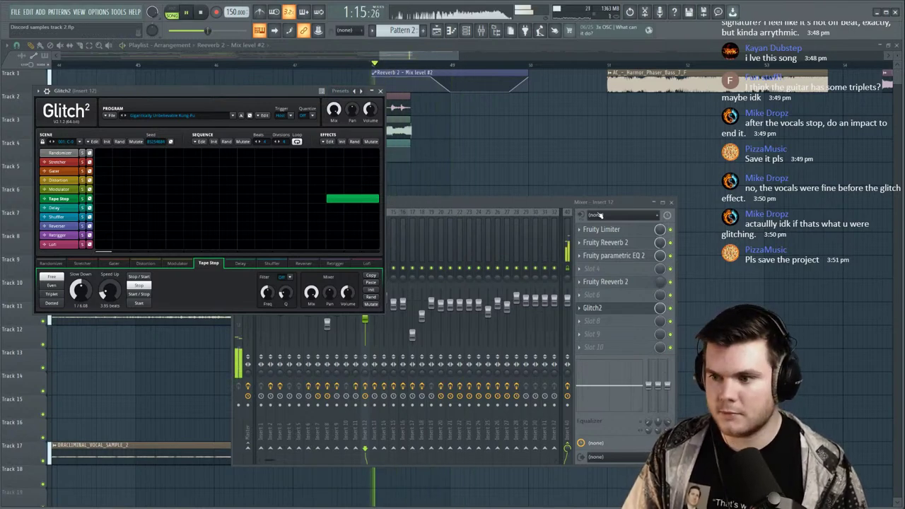
{"action": "left_click_drag", "start_coordinate": [88, 289], "coordinate": [87, 291]}
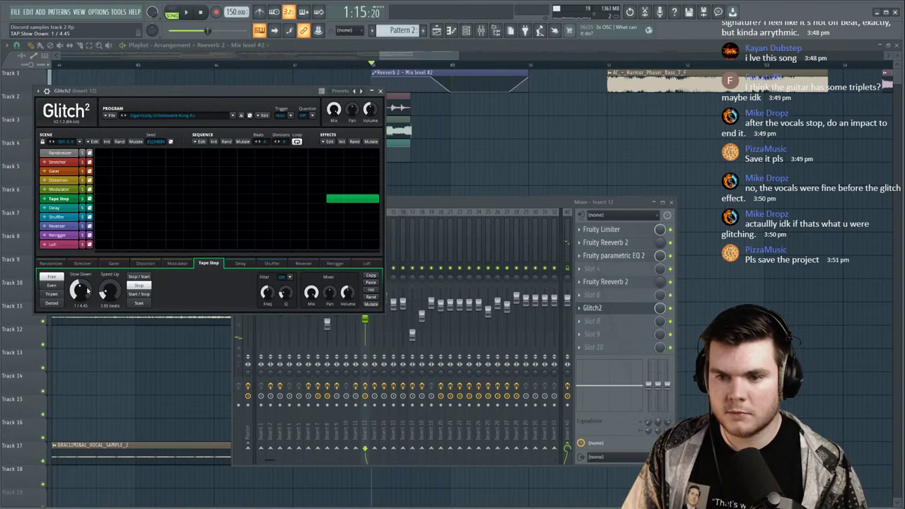
{"action": "key", "text": "space"}
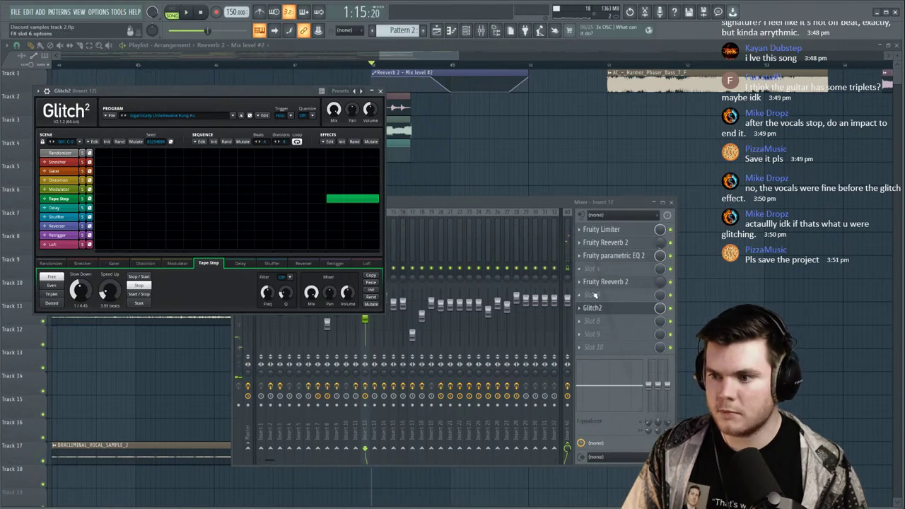
{"action": "left_click", "coordinate": [596, 308]}
{"action": "key", "text": "F9"}
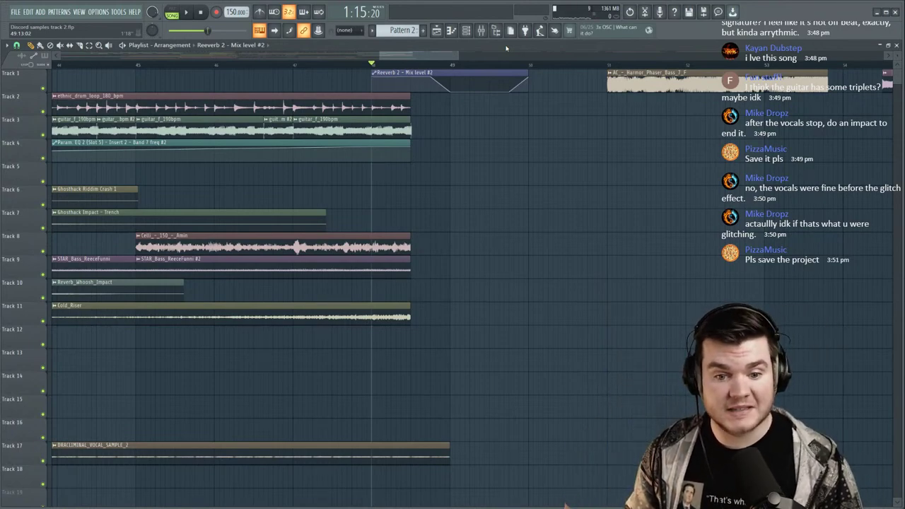
Save the project and play the track from the beginning.
{"action": "scroll", "coordinate": [501, 67], "scroll_direction": "down", "scroll_amount": 10}
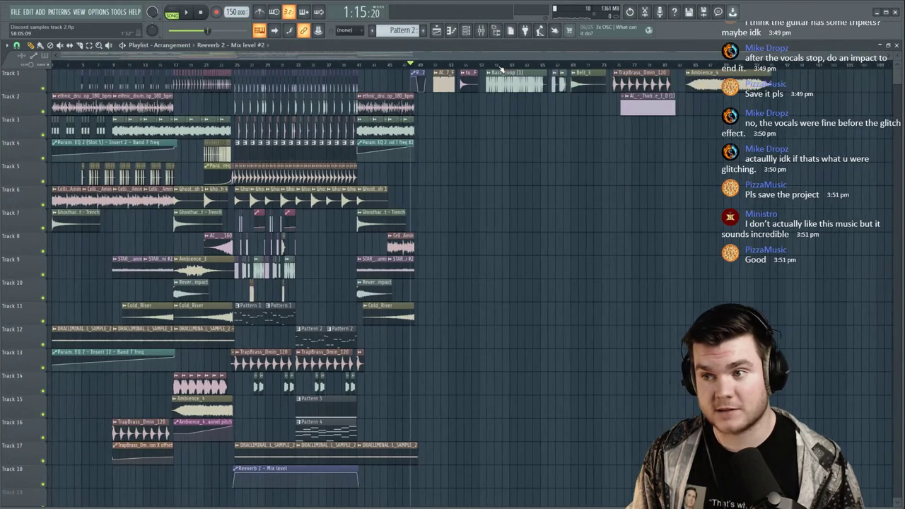
{"action": "key", "text": "space"}
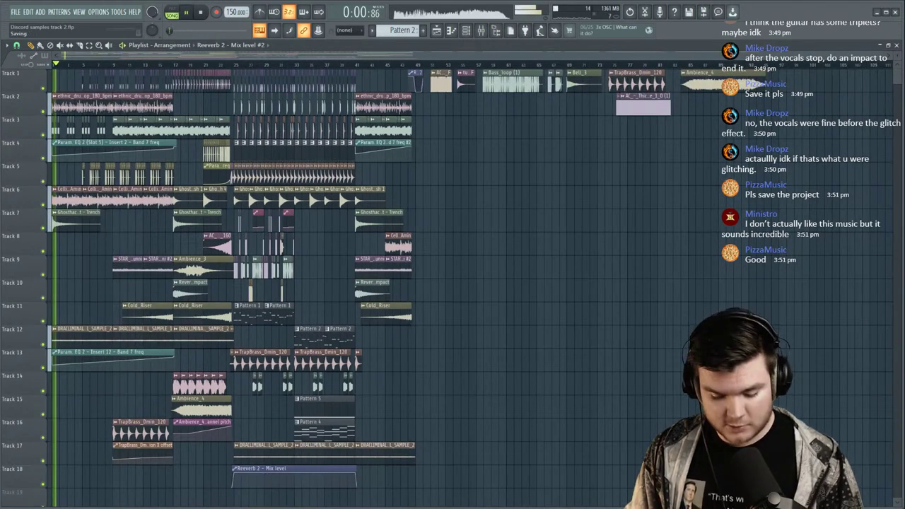
{"action": "scroll", "coordinate": [92, 67], "scroll_direction": "up", "scroll_amount": 1}
{"action": "scroll", "coordinate": [92, 67], "scroll_direction": "up", "scroll_amount": 3}
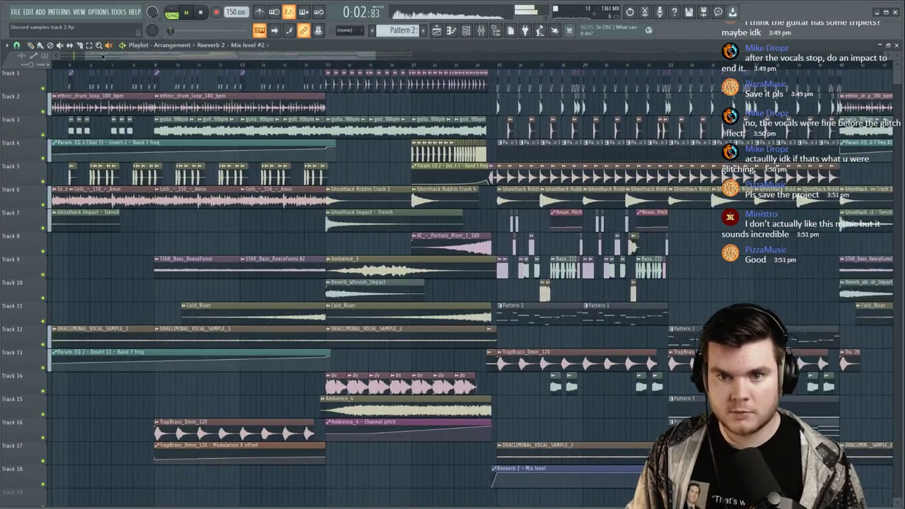
{"action": "scroll", "coordinate": [99, 63], "scroll_direction": "down", "scroll_amount": 2}
{"action": "scroll", "coordinate": [75, 65], "scroll_direction": "down", "scroll_amount": 4}
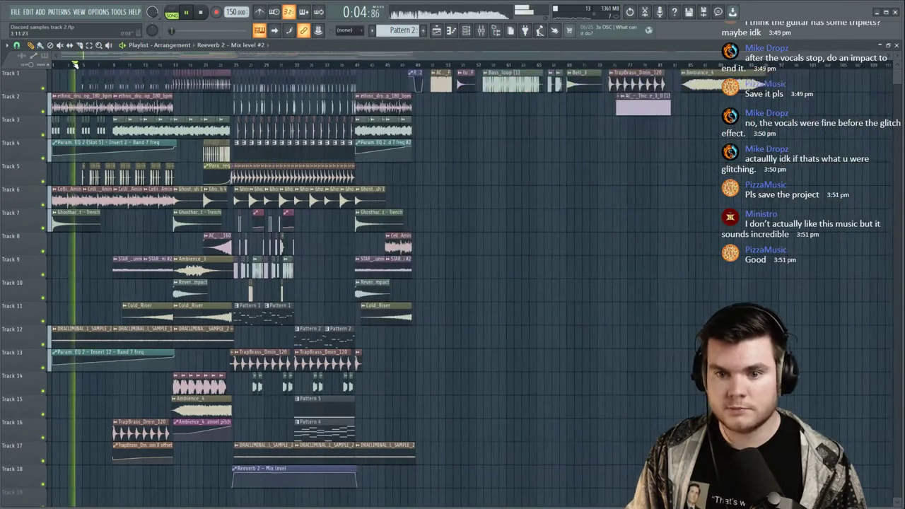
Add Tonal Balance Control 2 to the master's slot 4 and check the drop in its Fine view.
{"action": "left_click", "coordinate": [228, 64]}
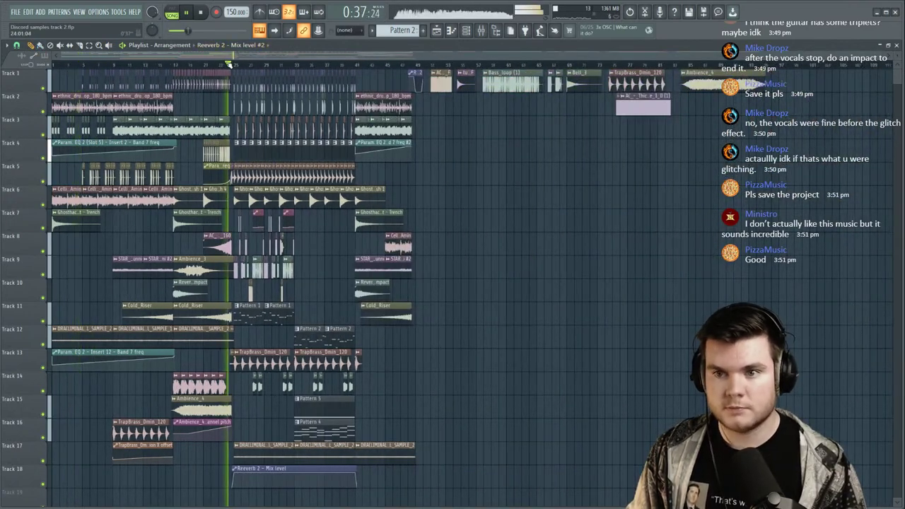
{"action": "key", "text": "space"}
{"action": "left_click", "coordinate": [481, 29]}
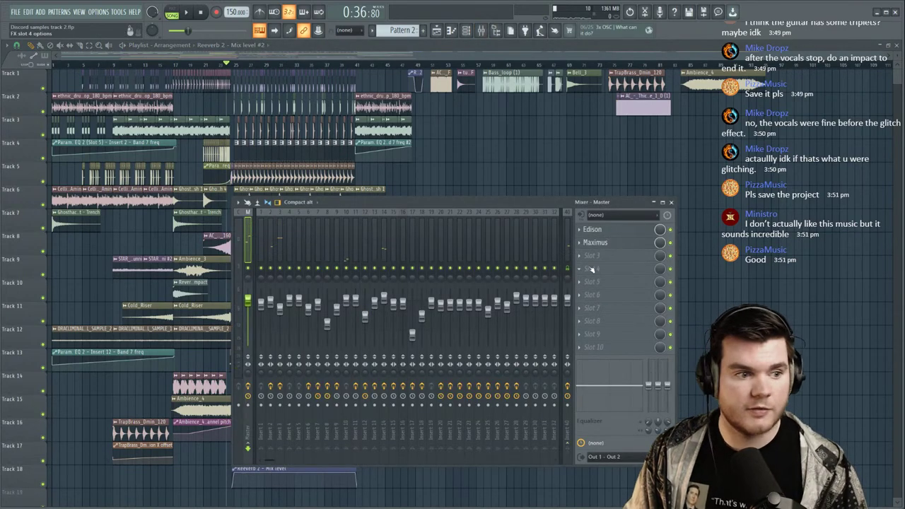
{"action": "left_click", "coordinate": [592, 269]}
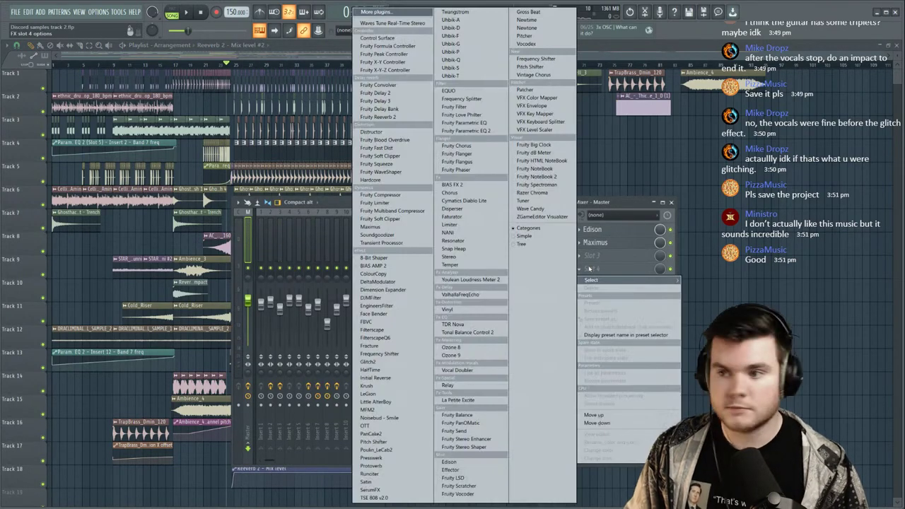
{"action": "left_click", "coordinate": [464, 334]}
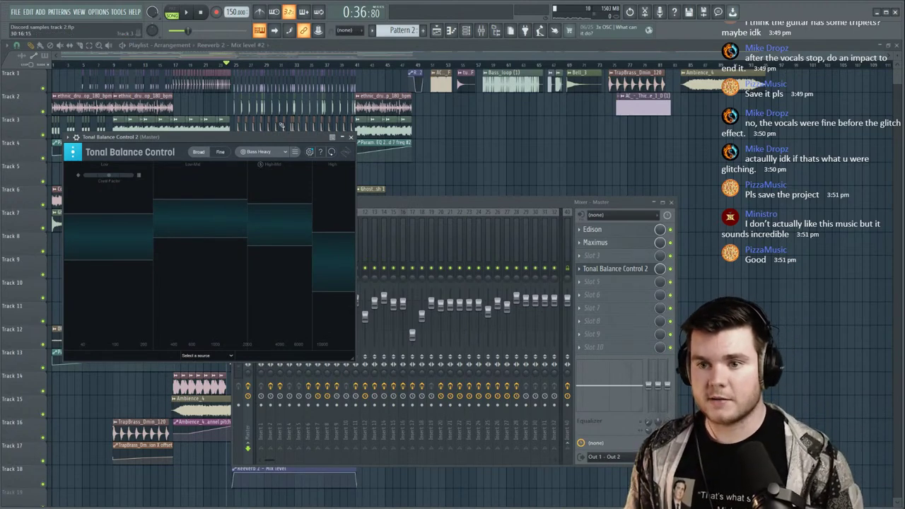
{"action": "key", "text": "space"}
{"action": "left_click", "coordinate": [225, 150]}
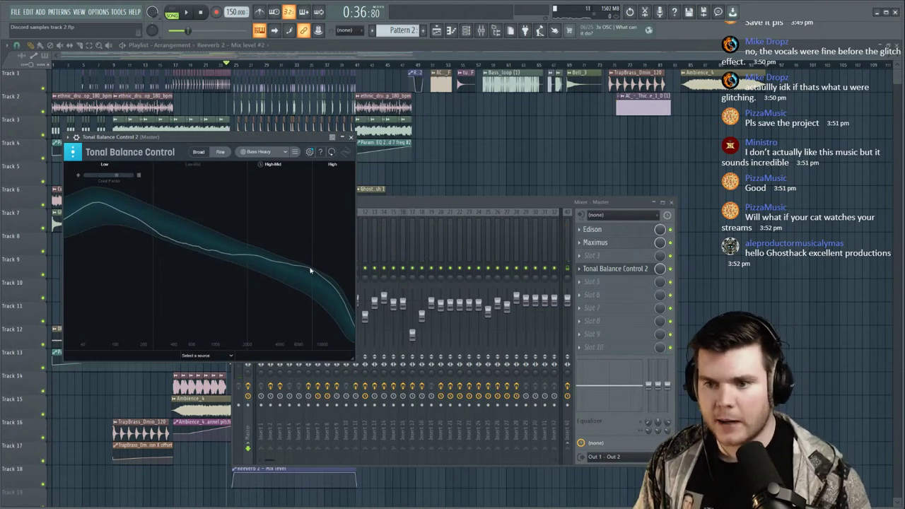
{"action": "left_click", "coordinate": [616, 270]}
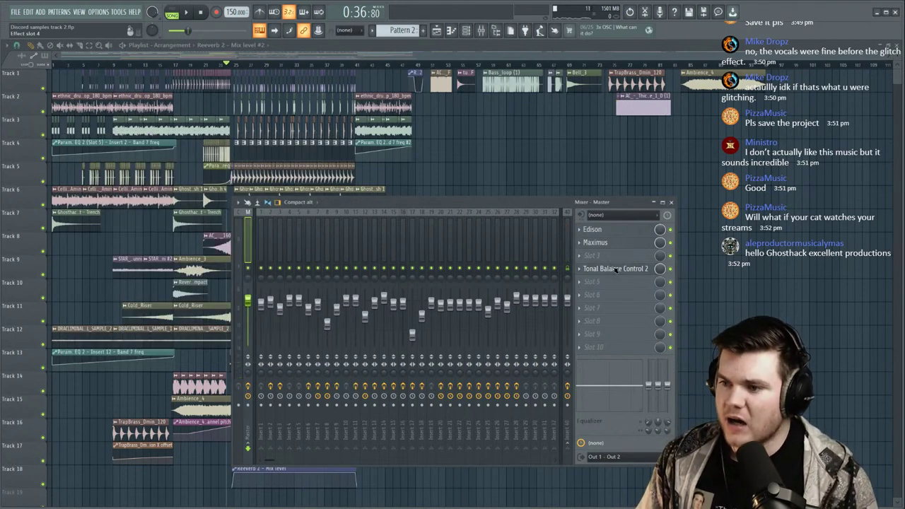
Insert Fruity Parametric EQ 2 first on the master, slightly cutting band 5 and lowering the band 7 high shelf at about 3104 Hz.
{"action": "left_click", "coordinate": [598, 229]}
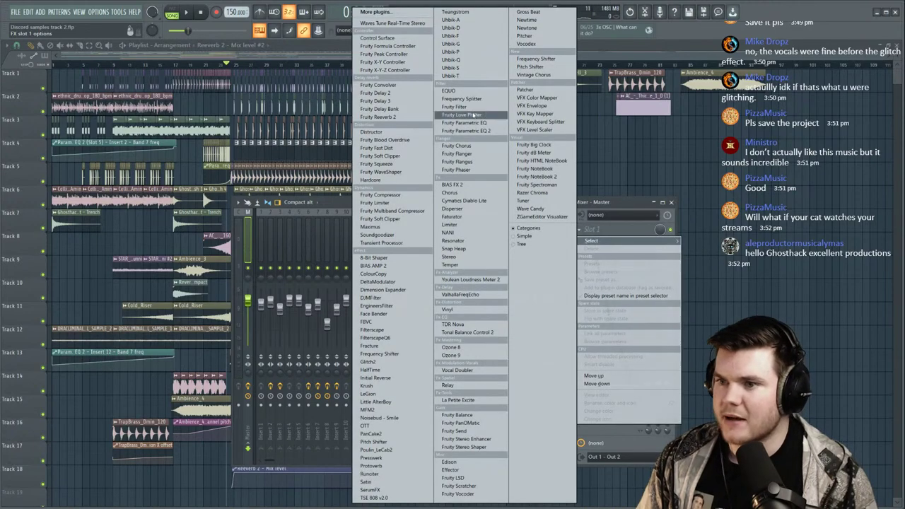
{"action": "left_click", "coordinate": [477, 131]}
{"action": "left_click_drag", "start_coordinate": [197, 126], "coordinate": [216, 138]}
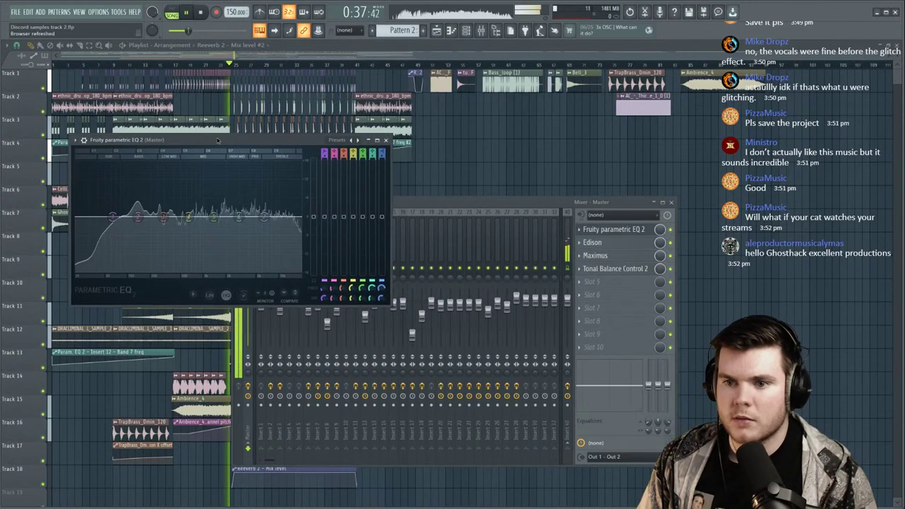
{"action": "mouse_move", "coordinate": [239, 217]}
{"action": "left_mouse_down"}
{"action": "mouse_move", "coordinate": [271, 205]}
{"action": "mouse_move", "coordinate": [267, 221]}
{"action": "mouse_move", "coordinate": [236, 206]}
{"action": "mouse_move", "coordinate": [232, 223]}
{"action": "left_mouse_up"}
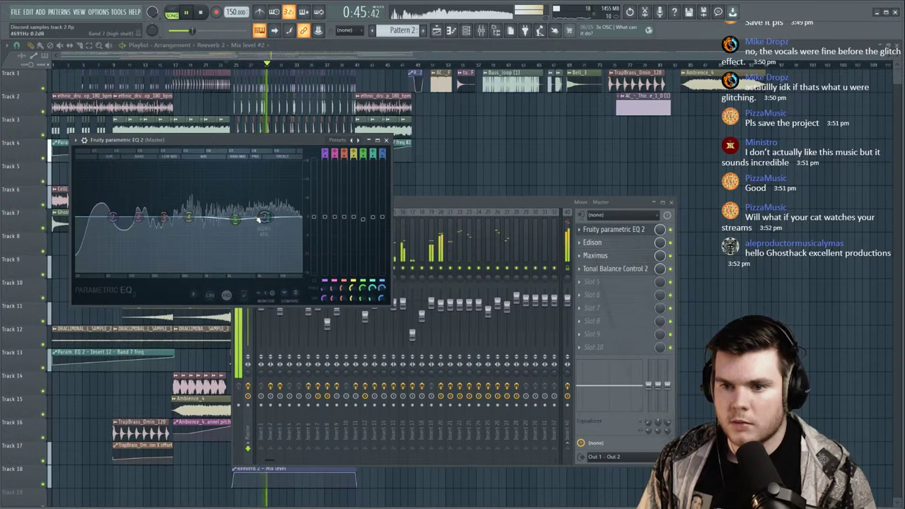
{"action": "left_click_drag", "start_coordinate": [223, 222], "coordinate": [228, 222]}
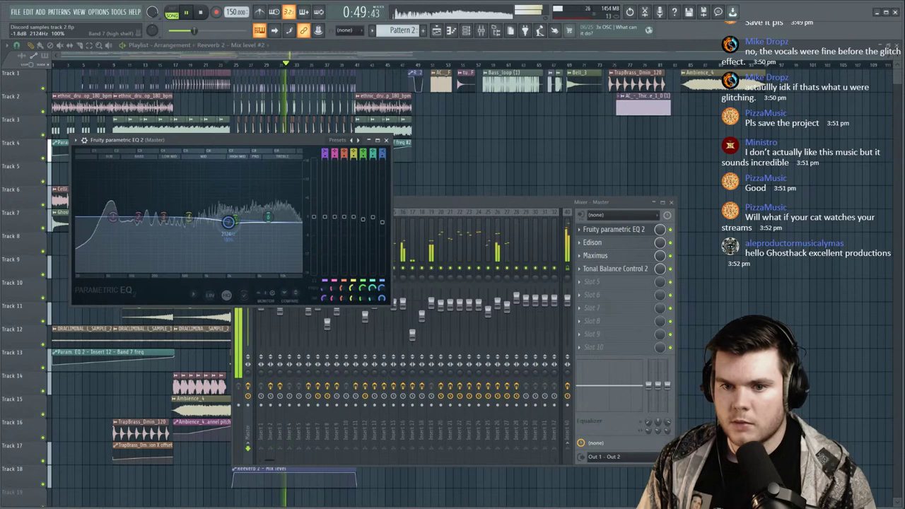
{"action": "left_click", "coordinate": [610, 230]}
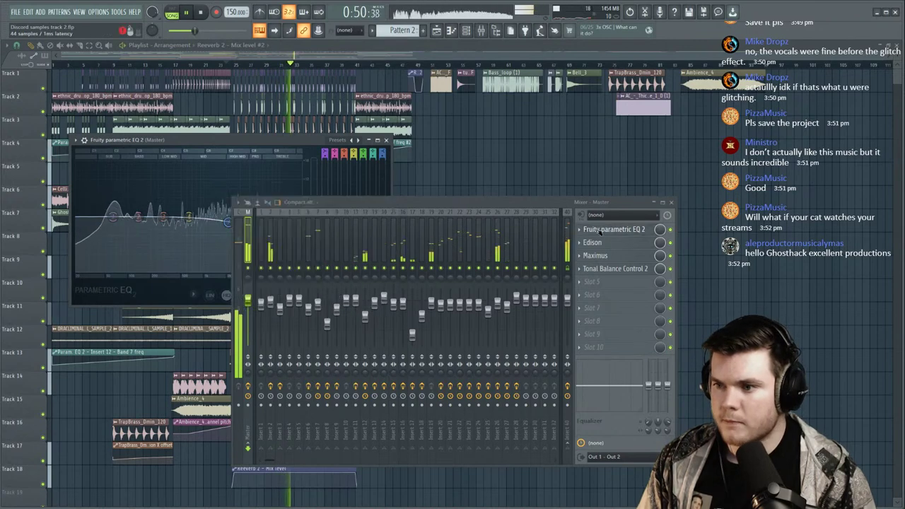
Add Fruity Soft Clipper to Insert 19's first slot and set that track's volume to 81%.
{"action": "right_click", "coordinate": [358, 268]}
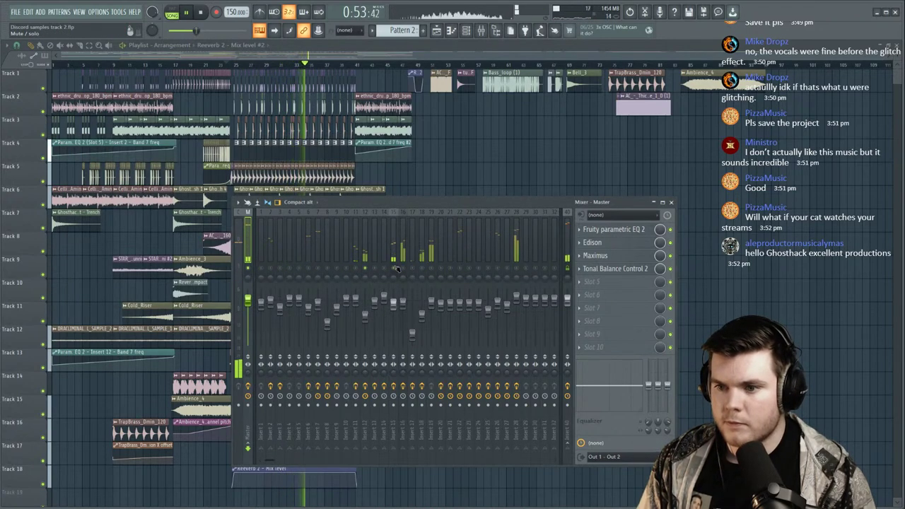
{"action": "left_click", "coordinate": [432, 255]}
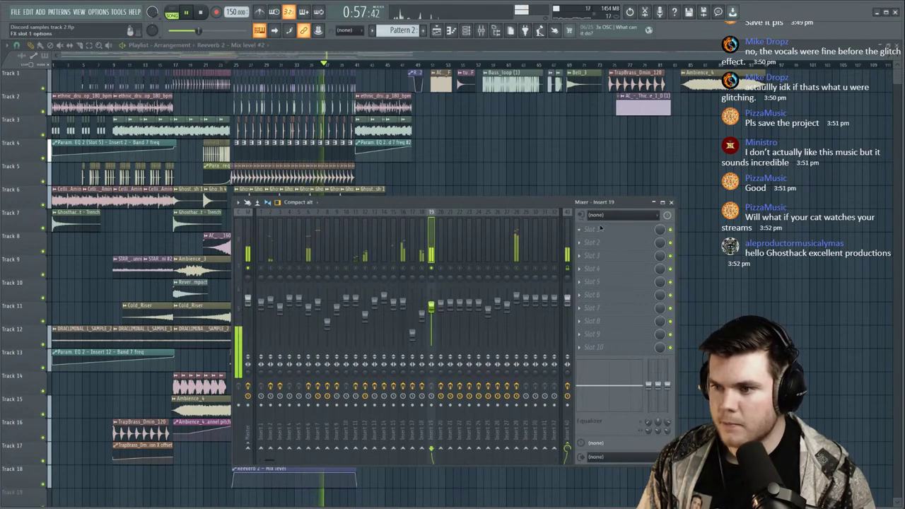
{"action": "left_click", "coordinate": [605, 228]}
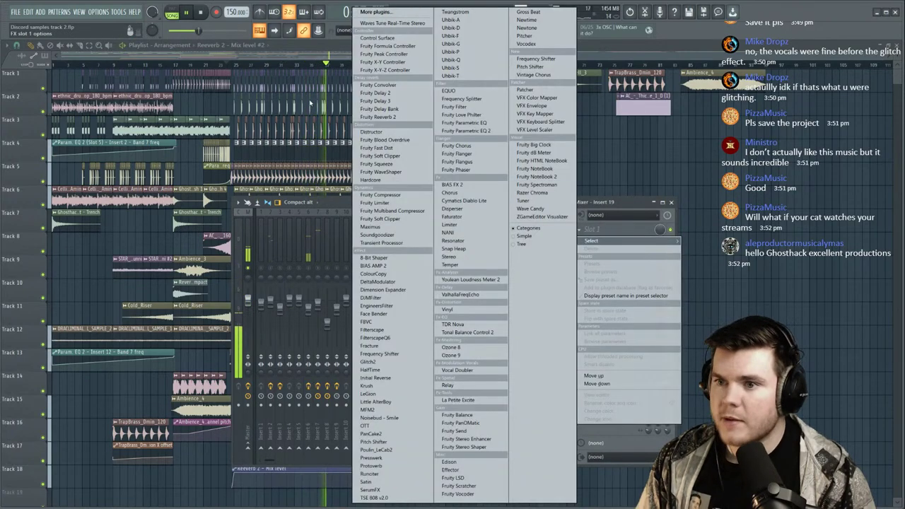
{"action": "left_click", "coordinate": [396, 157]}
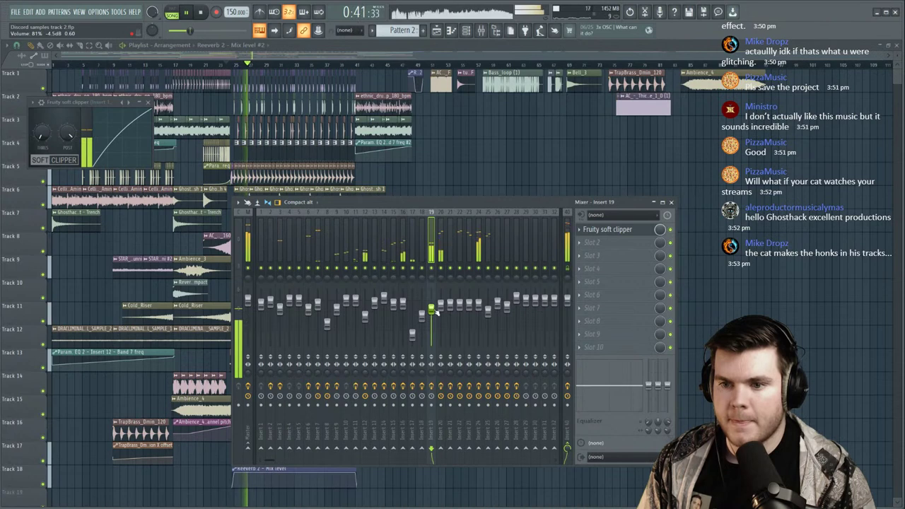
Open Maximus on the master, solo the low band and inspect its Bands and Monitor displays while the drop plays.
{"action": "left_click", "coordinate": [252, 233]}
{"action": "left_click", "coordinate": [595, 256]}
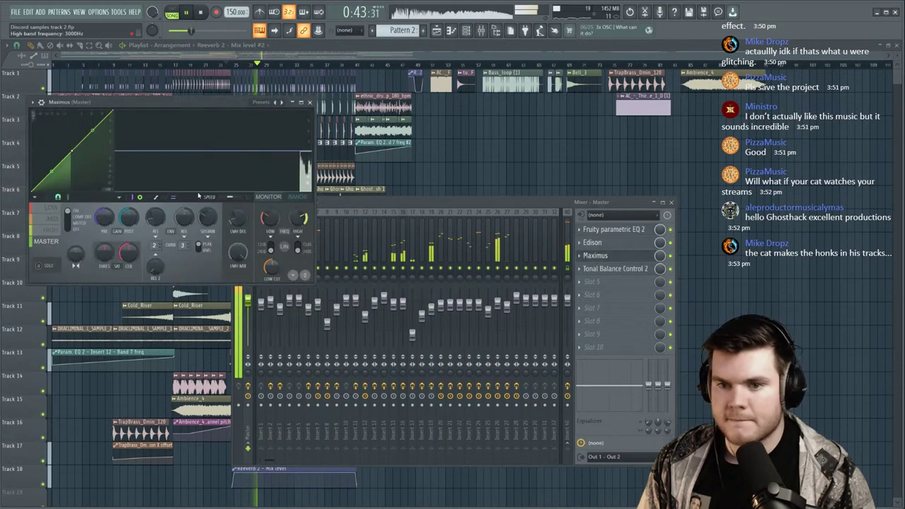
{"action": "left_click", "coordinate": [51, 208]}
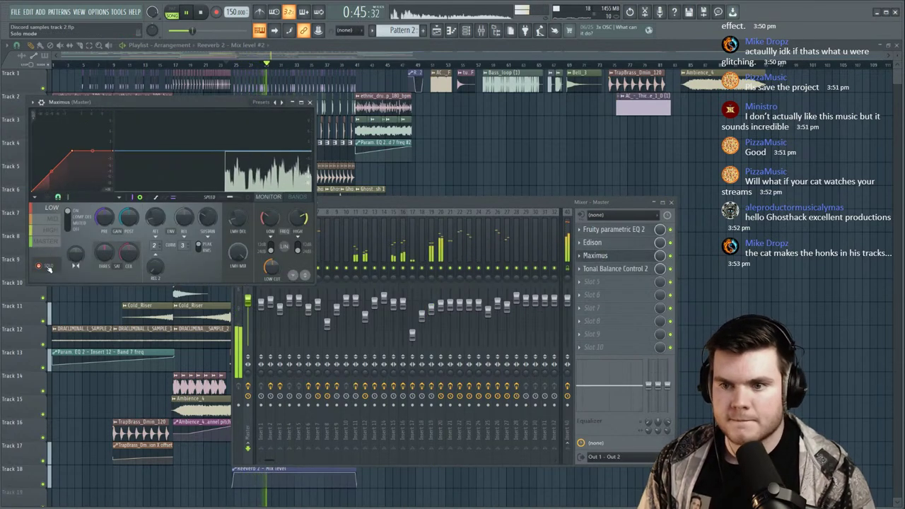
{"action": "left_click", "coordinate": [305, 197]}
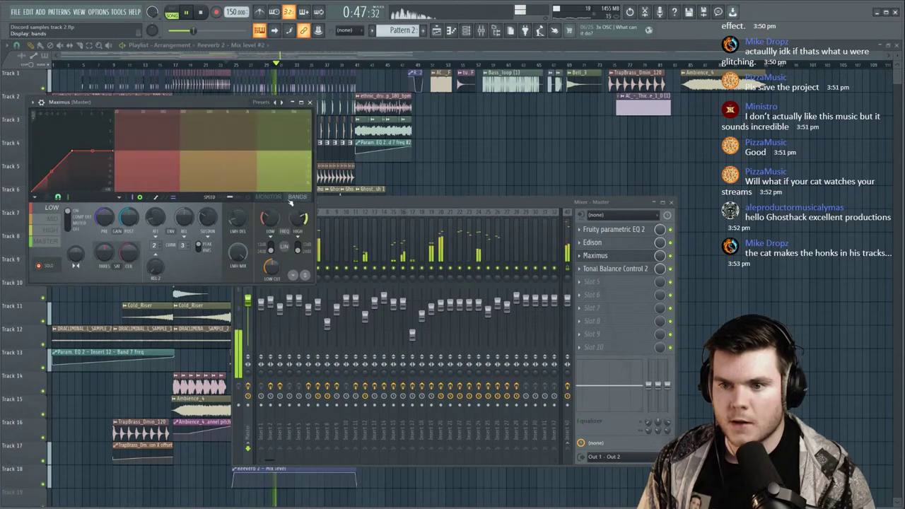
{"action": "left_click", "coordinate": [248, 197]}
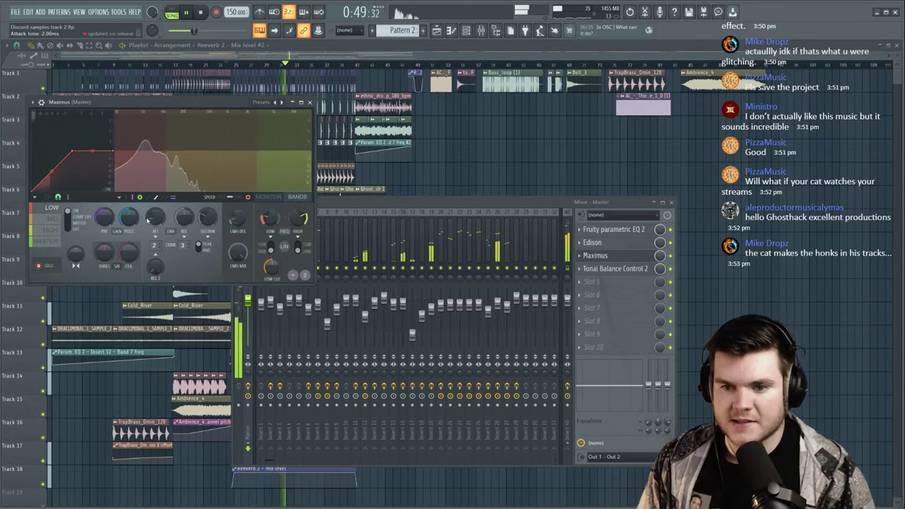
{"action": "left_click", "coordinate": [275, 197]}
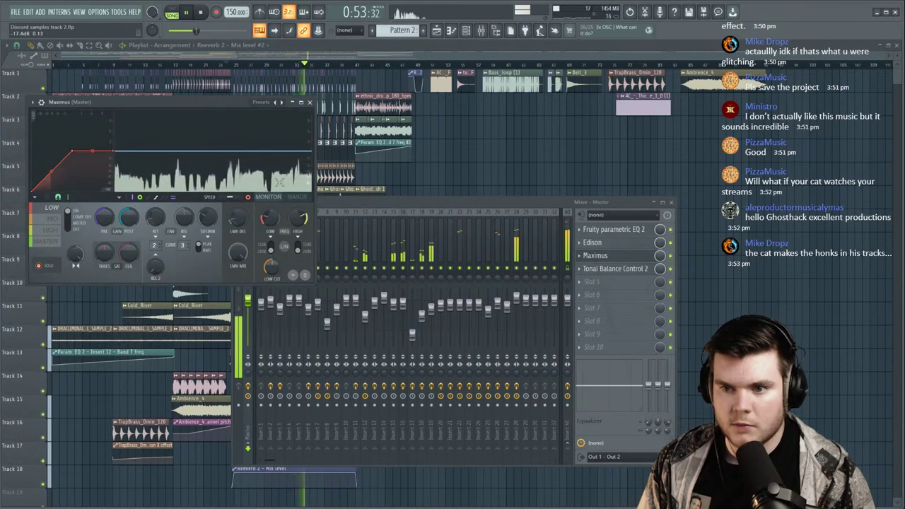
{"action": "key", "text": "space"}
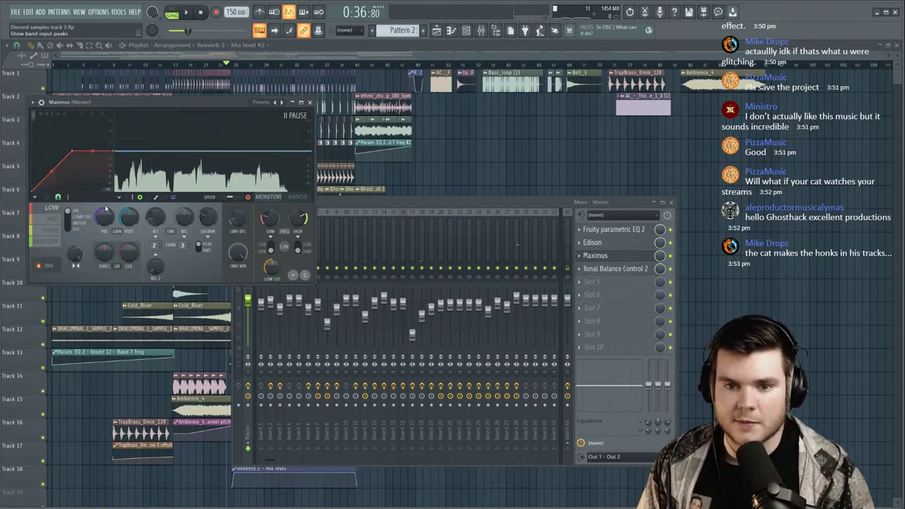
{"action": "key", "text": "space"}
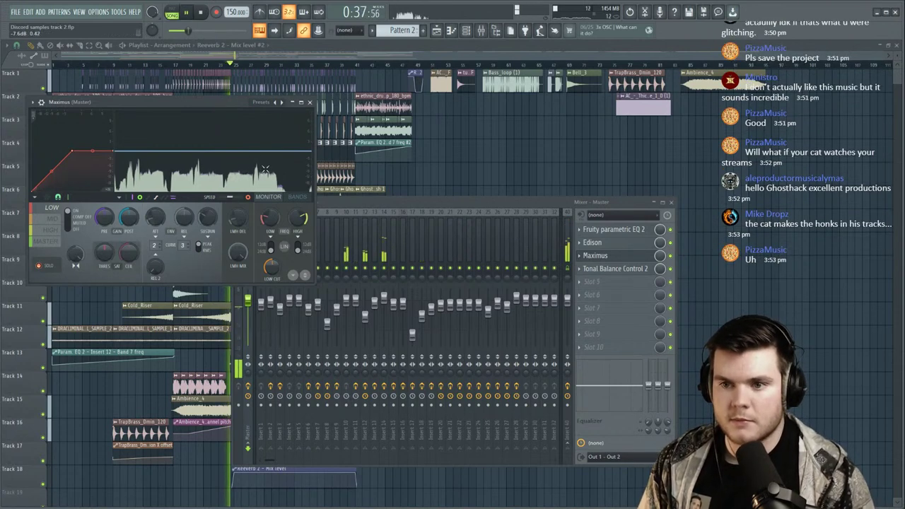
Raise the pre gain of Maximus's master band to 3.5 dB while the drop plays, and close Maximus.
{"action": "left_click", "coordinate": [46, 241]}
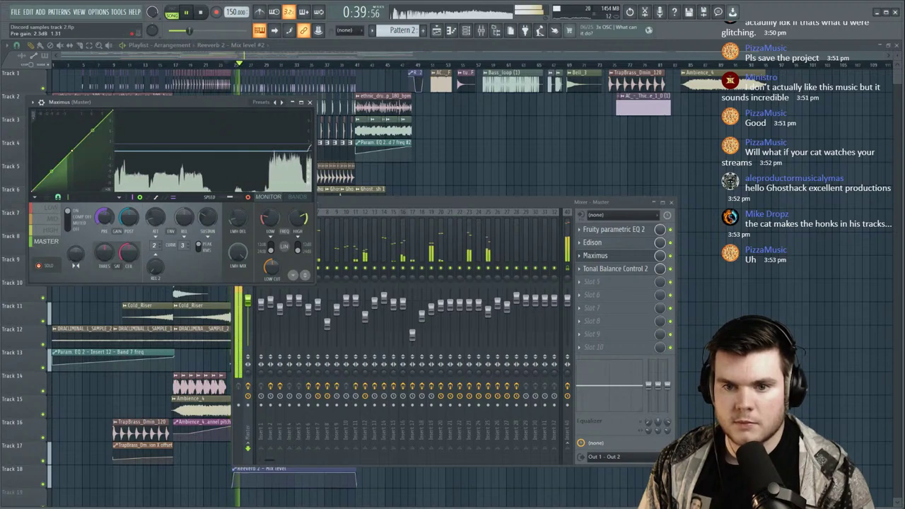
{"action": "left_click_drag", "start_coordinate": [105, 222], "coordinate": [104, 229]}
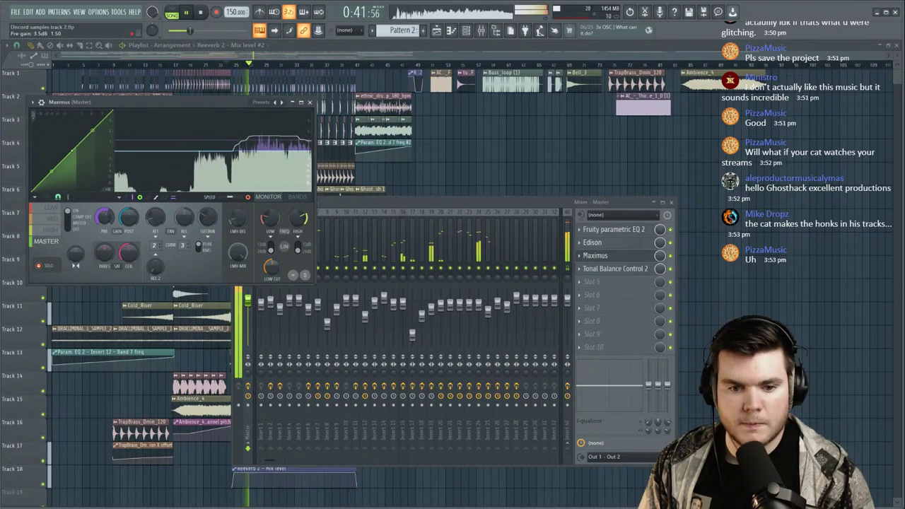
{"action": "left_click", "coordinate": [596, 255]}
Boost band 3 of the master's Fruity Parametric EQ 2 by about 0.6 dB at 356 Hz and bring up Tonal Balance Control 2.
{"action": "left_click", "coordinate": [608, 269]}
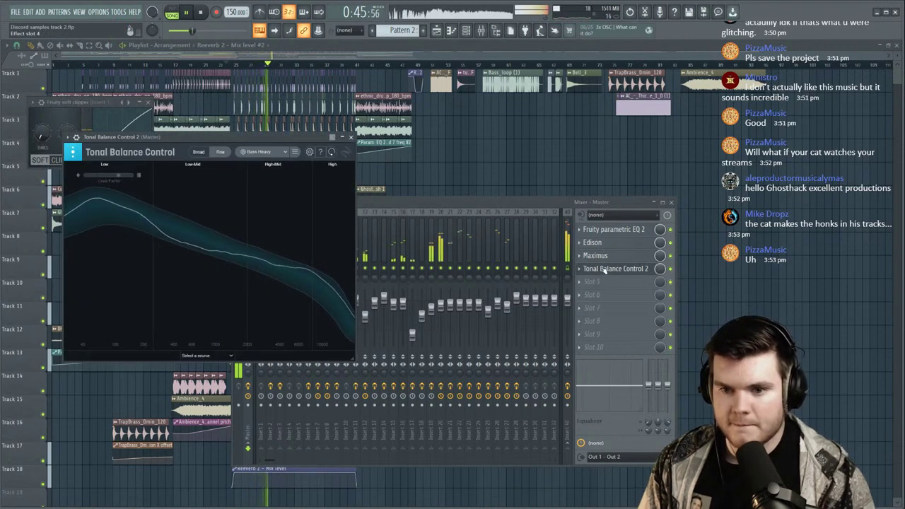
{"action": "left_click", "coordinate": [614, 229]}
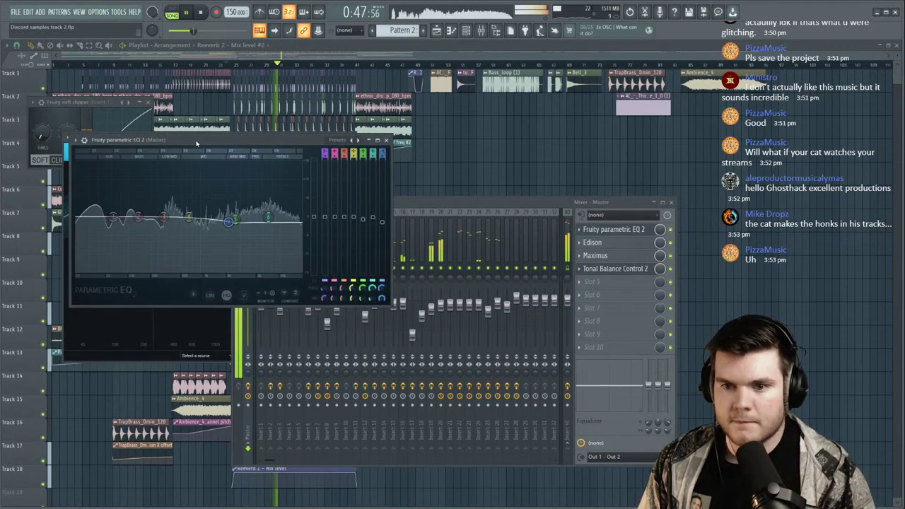
{"action": "left_click_drag", "start_coordinate": [303, 150], "coordinate": [466, 206]}
{"action": "mouse_move", "coordinate": [415, 281]}
{"action": "left_mouse_down"}
{"action": "mouse_move", "coordinate": [416, 271]}
{"action": "mouse_move", "coordinate": [422, 278]}
{"action": "left_mouse_up"}
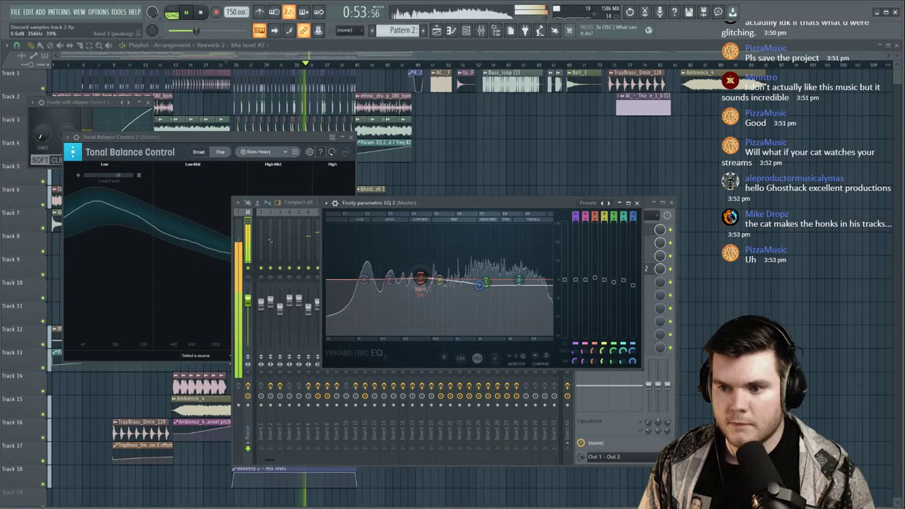
{"action": "left_click", "coordinate": [637, 204]}
{"action": "left_click_drag", "start_coordinate": [263, 140], "coordinate": [287, 132]}
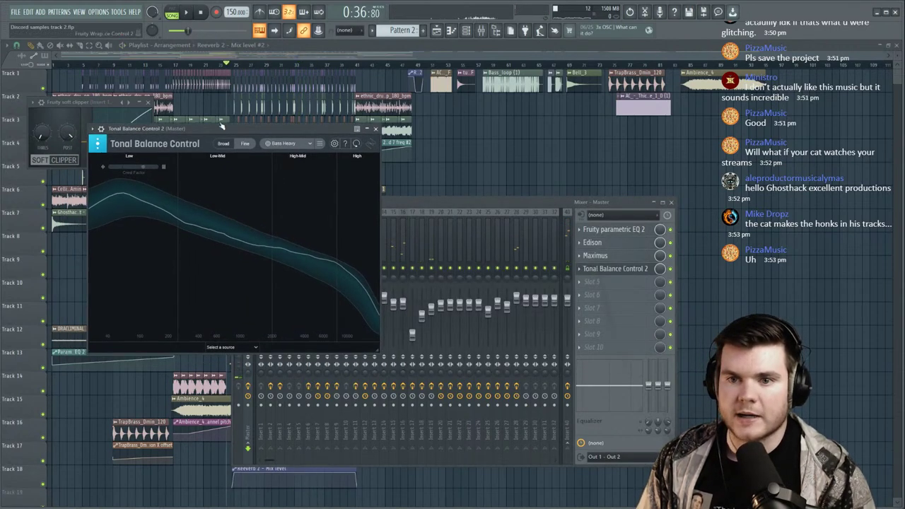
Add Youlean Loudness Meter 2 to the master's slot 6 and play the drop through it.
{"action": "left_click", "coordinate": [150, 104]}
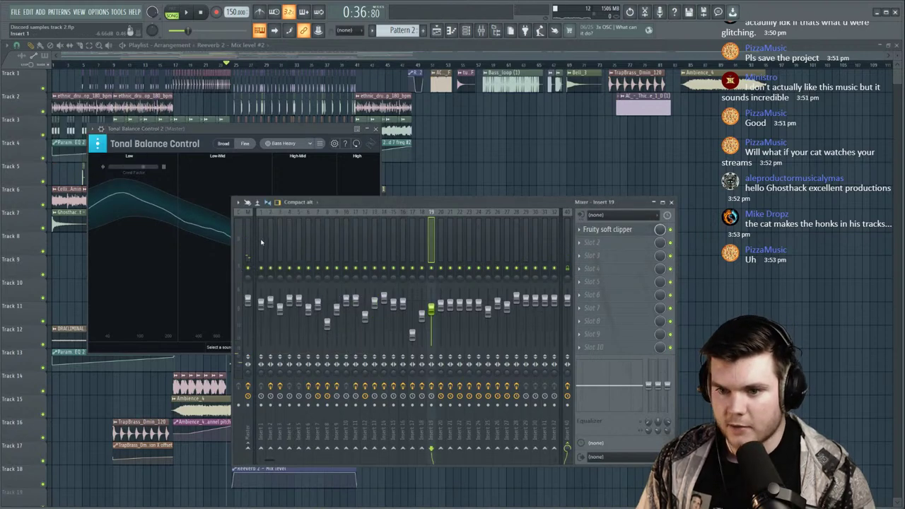
{"action": "left_click", "coordinate": [248, 241]}
{"action": "left_click", "coordinate": [595, 293]}
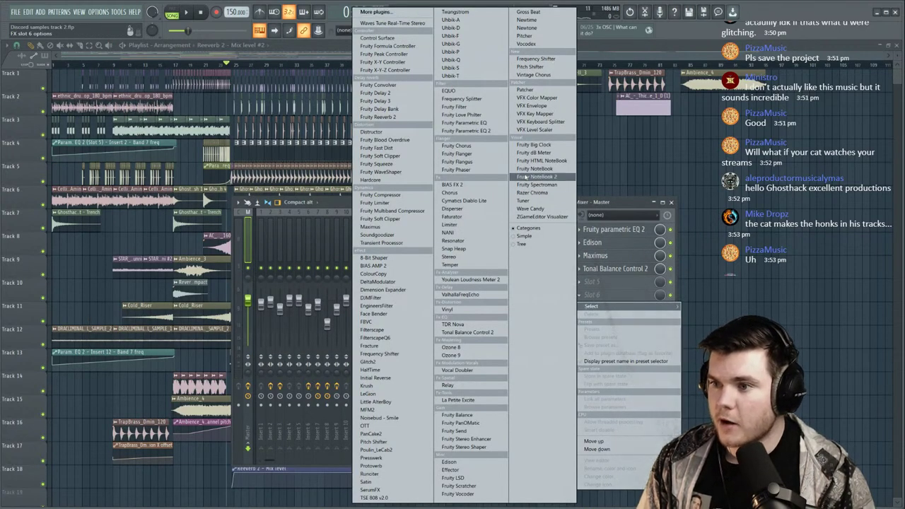
{"action": "left_click", "coordinate": [463, 280]}
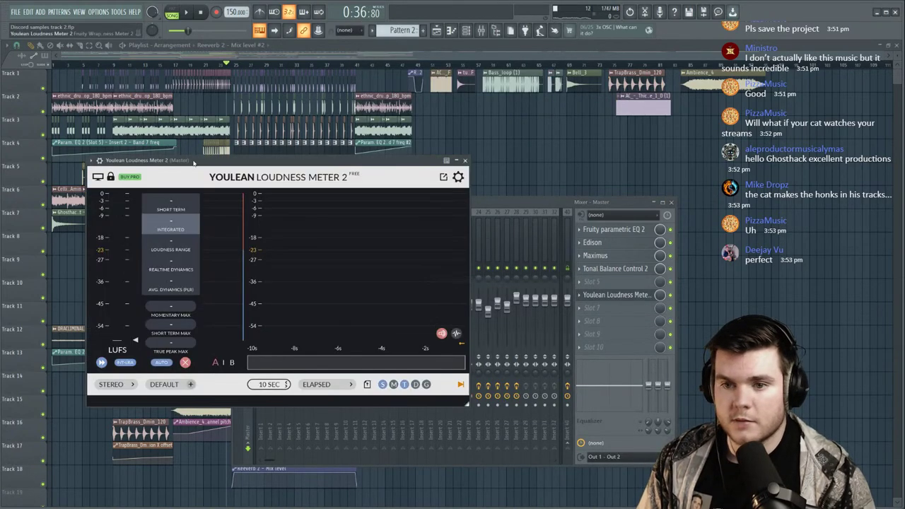
{"action": "key", "text": "space"}
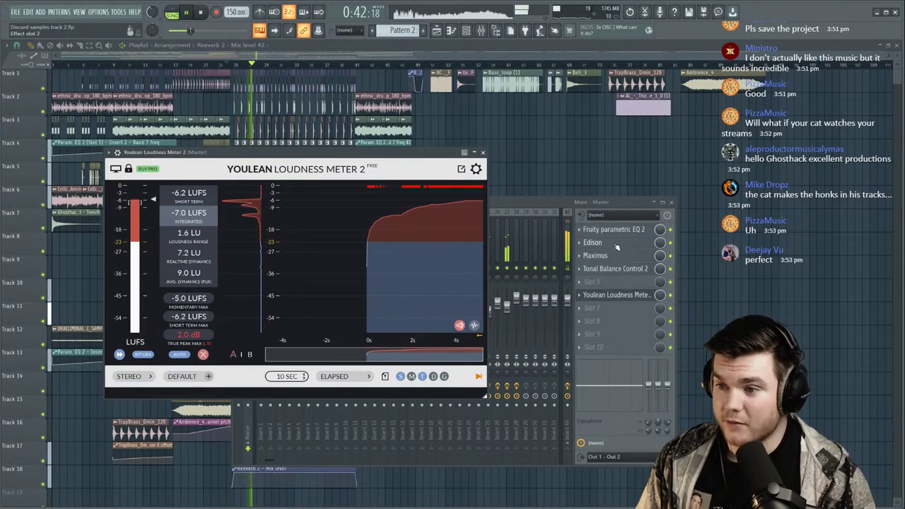
Nudge up Maximus's master pre gain against the loudness meter, set Insert 7's volume to 87%, and close both plugins.
{"action": "left_click", "coordinate": [595, 255]}
{"action": "left_click_drag", "start_coordinate": [212, 102], "coordinate": [611, 163]}
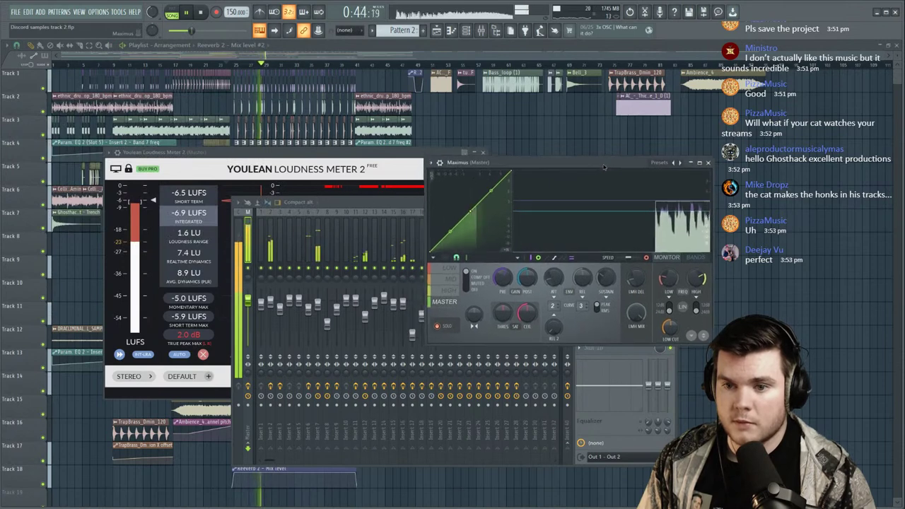
{"action": "left_click_drag", "start_coordinate": [503, 278], "coordinate": [503, 274]}
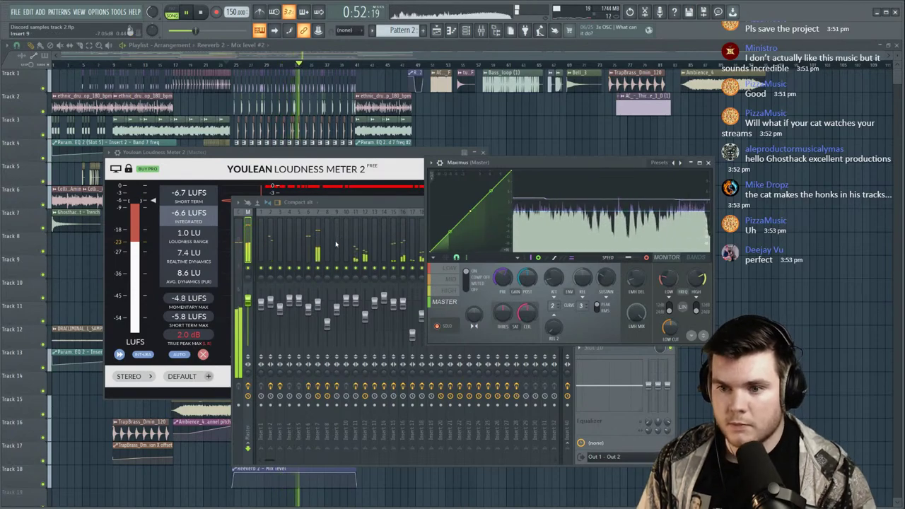
{"action": "left_click", "coordinate": [318, 305]}
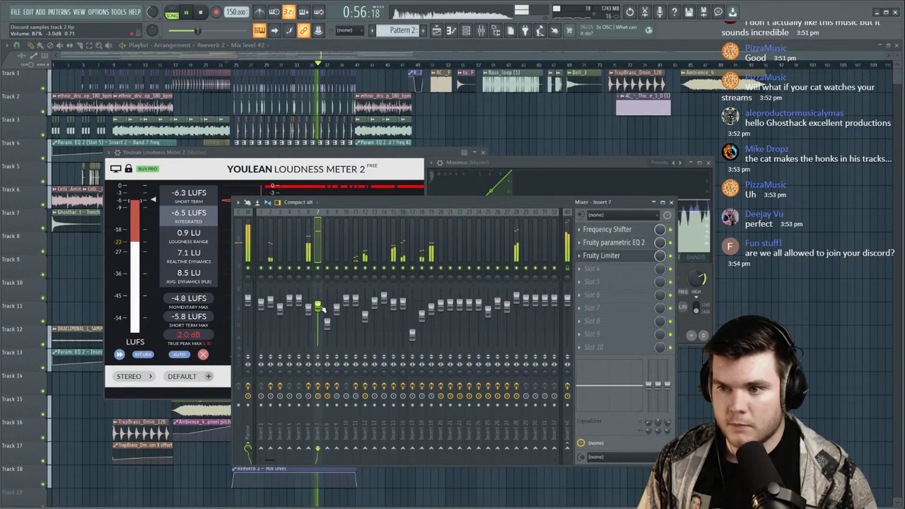
{"action": "left_click", "coordinate": [497, 163]}
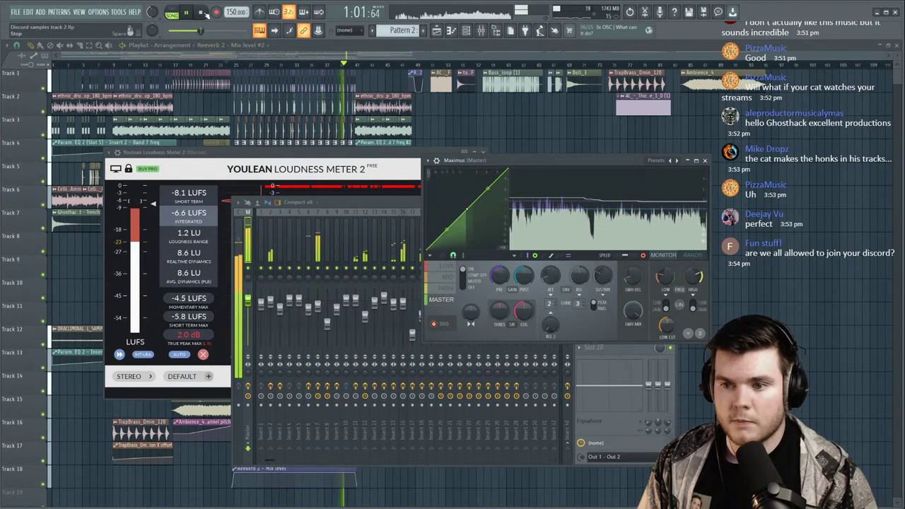
{"action": "left_click", "coordinate": [205, 15]}
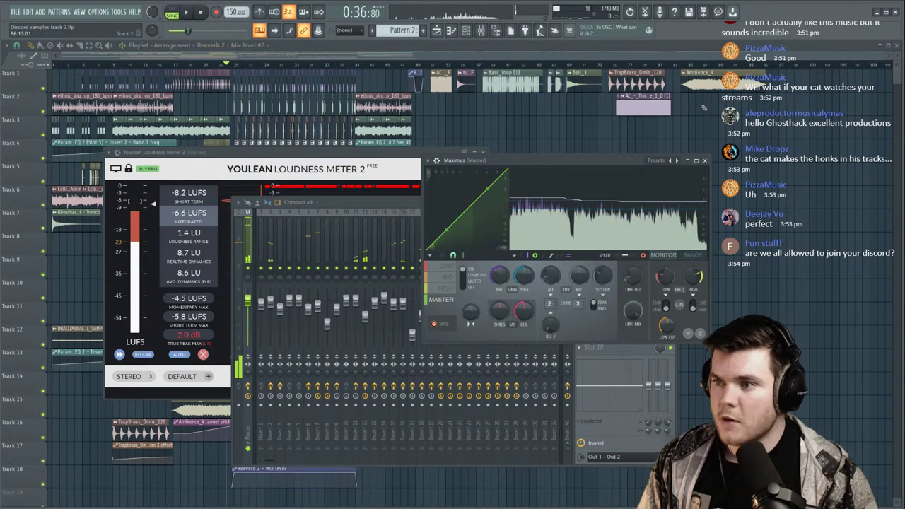
{"action": "left_click", "coordinate": [706, 160]}
{"action": "left_click", "coordinate": [607, 293]}
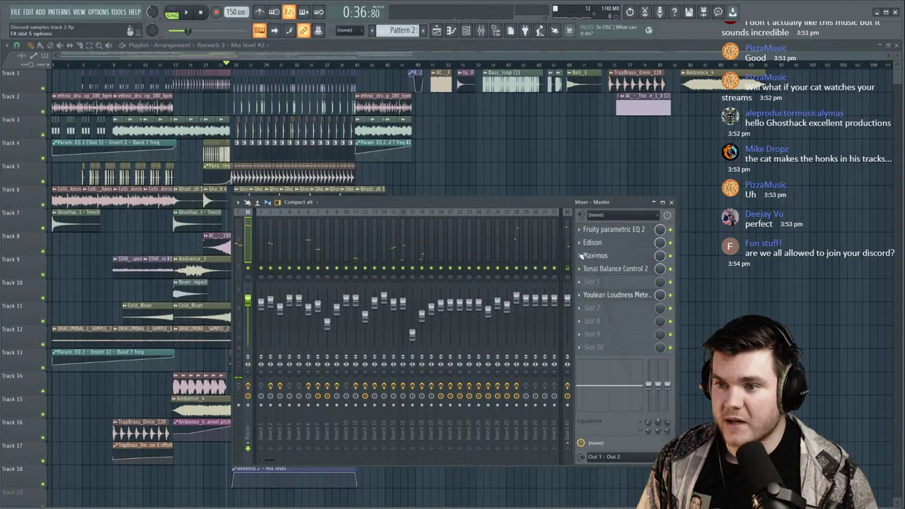
Hide the mixer and save the project.
{"action": "key", "text": "F9"}
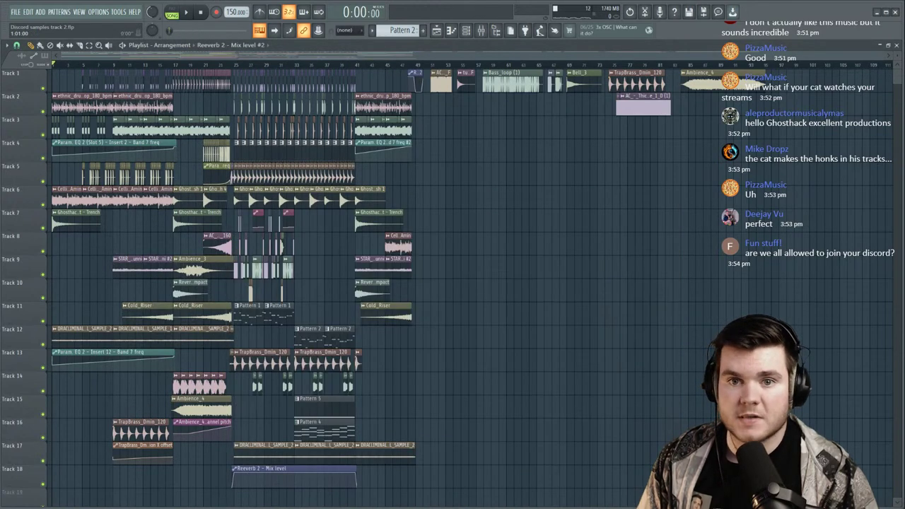
{"action": "left_click", "coordinate": [15, 11]}
{"action": "left_click", "coordinate": [24, 52]}
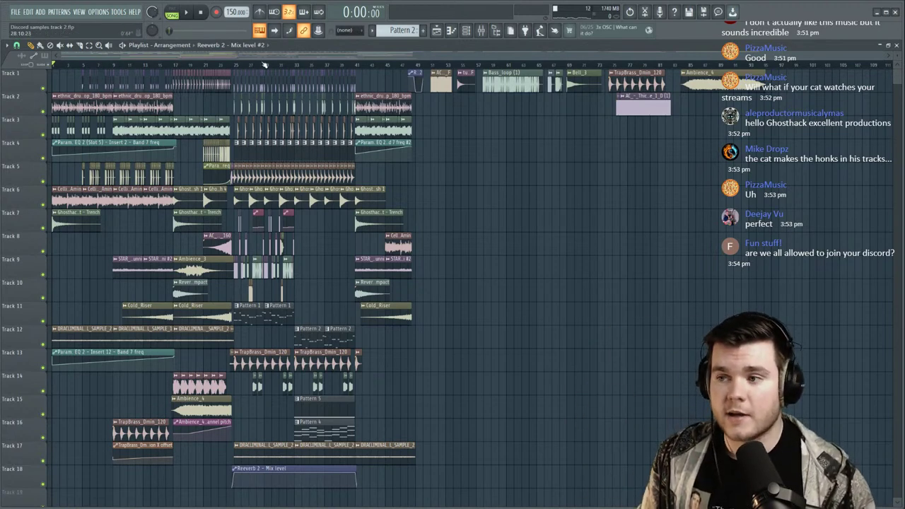
Switch to Discord's stream-samples channel and listen to the newest submitted samples.
{"action": "key", "text": "alt+Tab"}
{"action": "scroll", "coordinate": [250, 286], "scroll_direction": "down", "scroll_amount": 15}
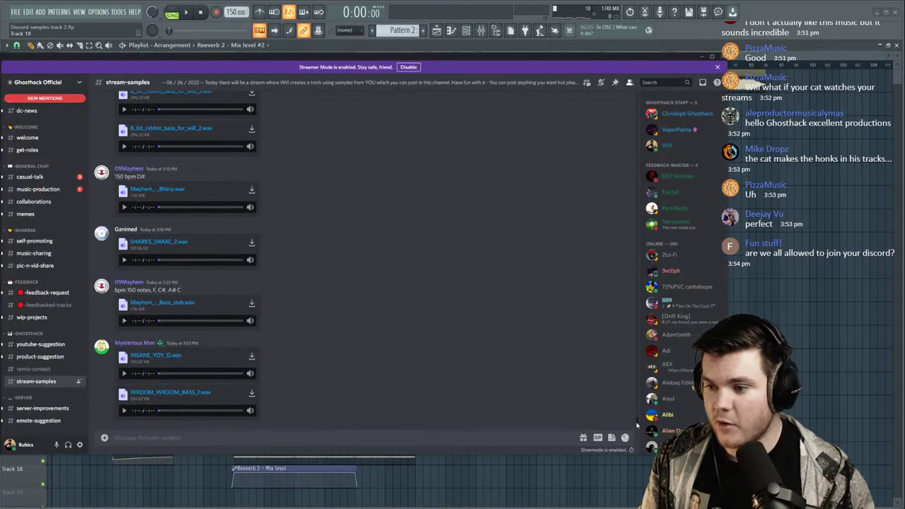
{"action": "left_click_drag", "start_coordinate": [637, 423], "coordinate": [619, 476]}
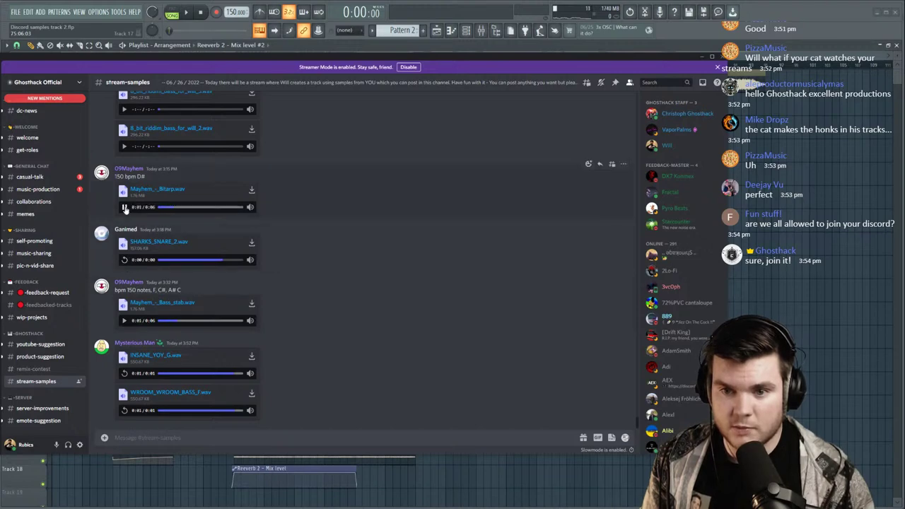
Preview the six 8_bit_riddim_bass_for_will samples posted in the stream-samples channel.
{"action": "scroll", "coordinate": [375, 224], "scroll_direction": "up", "scroll_amount": 4}
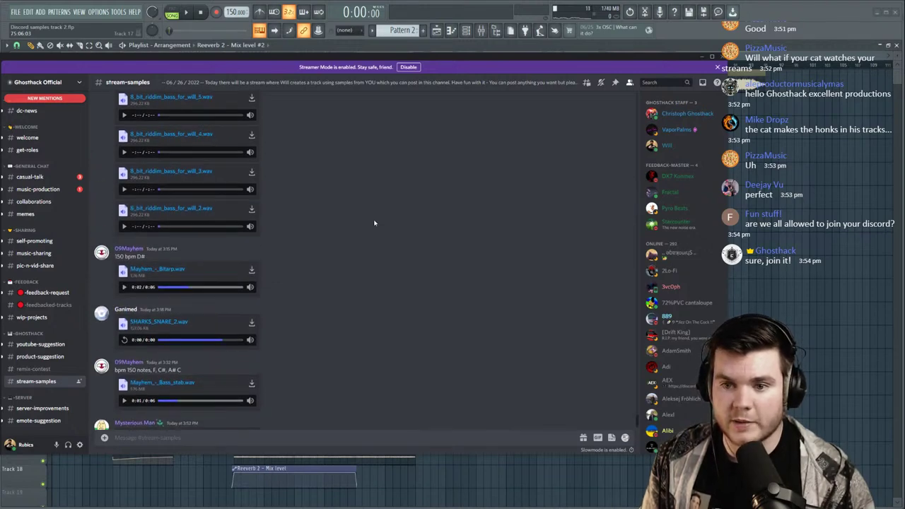
{"action": "left_click", "coordinate": [125, 268]}
{"action": "scroll", "coordinate": [302, 261], "scroll_direction": "up", "scroll_amount": 3}
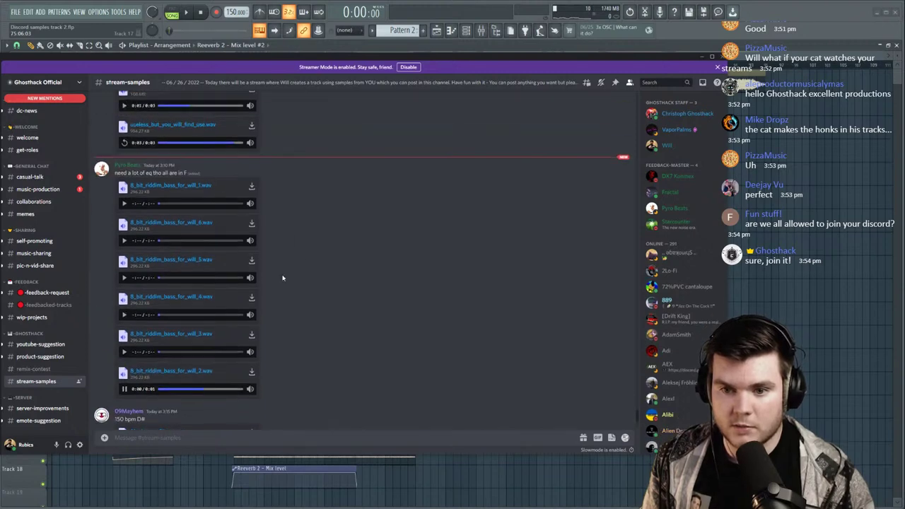
{"action": "left_click", "coordinate": [125, 278]}
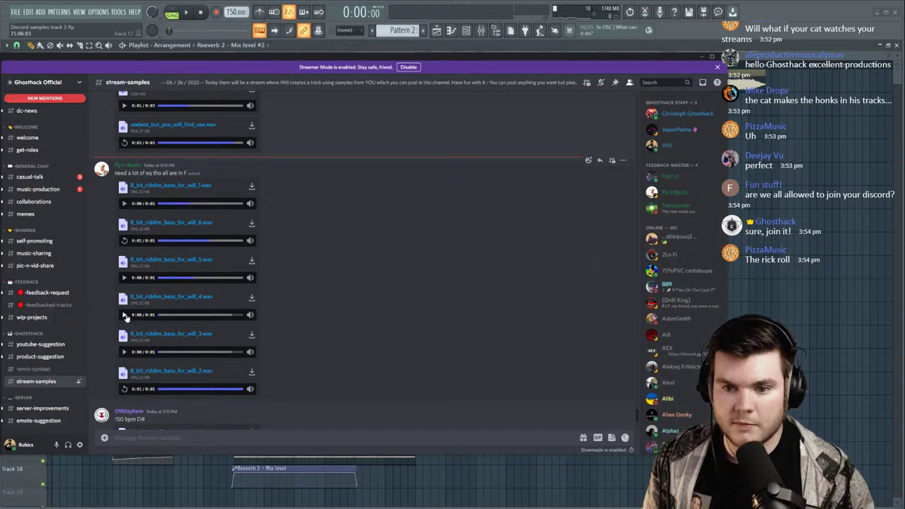
{"action": "left_click", "coordinate": [124, 353]}
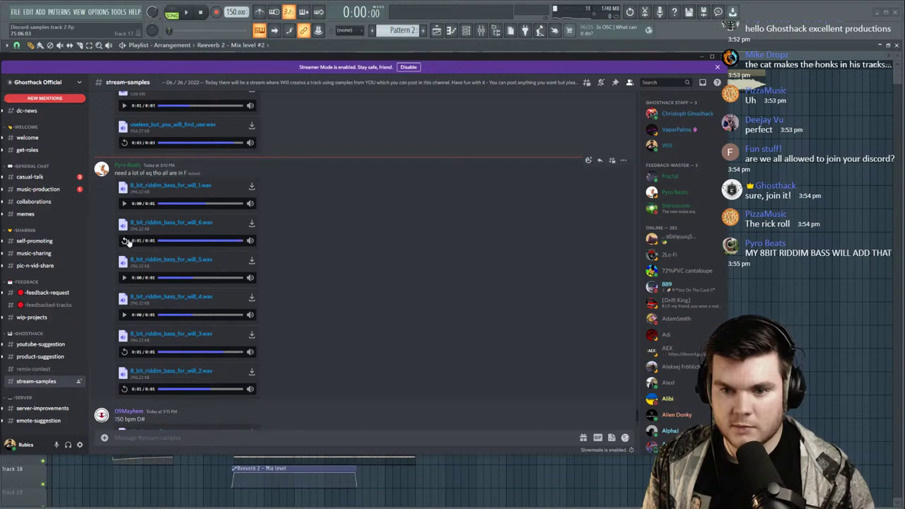
{"action": "left_click", "coordinate": [124, 278]}
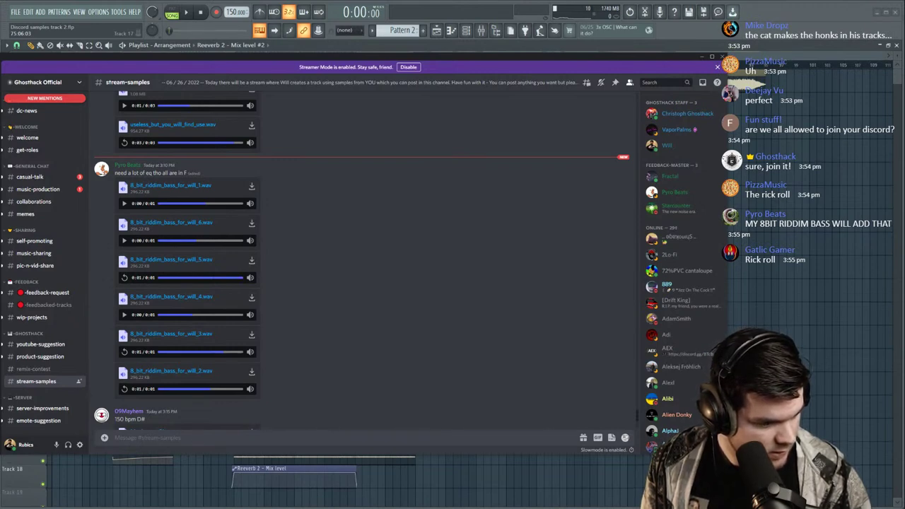
Place the 8_bit_riddim_bass_for_will_1 sample on Track 2 around bar 50 in FL Studio and play it.
{"action": "left_click_drag", "start_coordinate": [22, 88], "coordinate": [832, 199]}
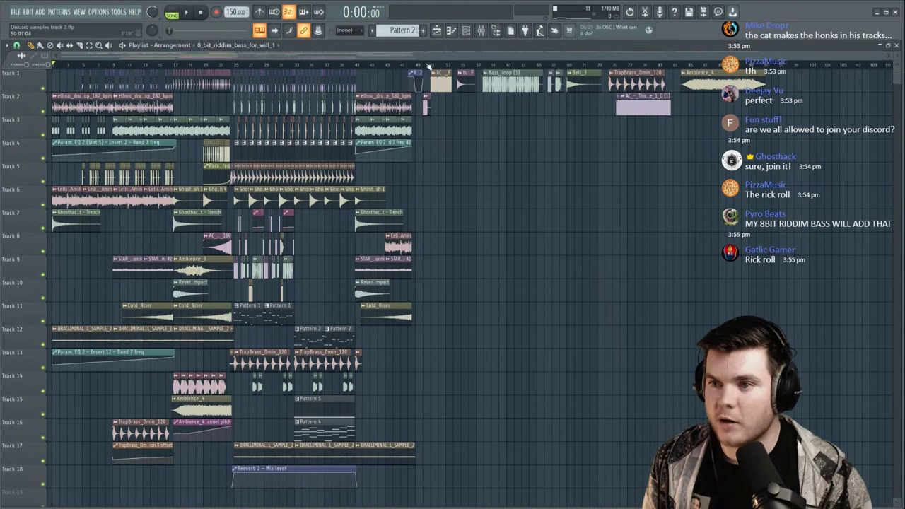
{"action": "left_click", "coordinate": [425, 65]}
{"action": "key", "text": "space"}
{"action": "scroll", "coordinate": [426, 67], "scroll_direction": "up", "scroll_amount": 2}
{"action": "key", "text": "space"}
Lower the riddim bass clip's channel volume to 39%, replay it and show the mixer.
{"action": "double_click", "coordinate": [424, 105]}
{"action": "key", "text": "space"}
{"action": "left_click_drag", "start_coordinate": [262, 163], "coordinate": [262, 186]}
{"action": "key", "text": "space"}
{"action": "key", "text": "space"}
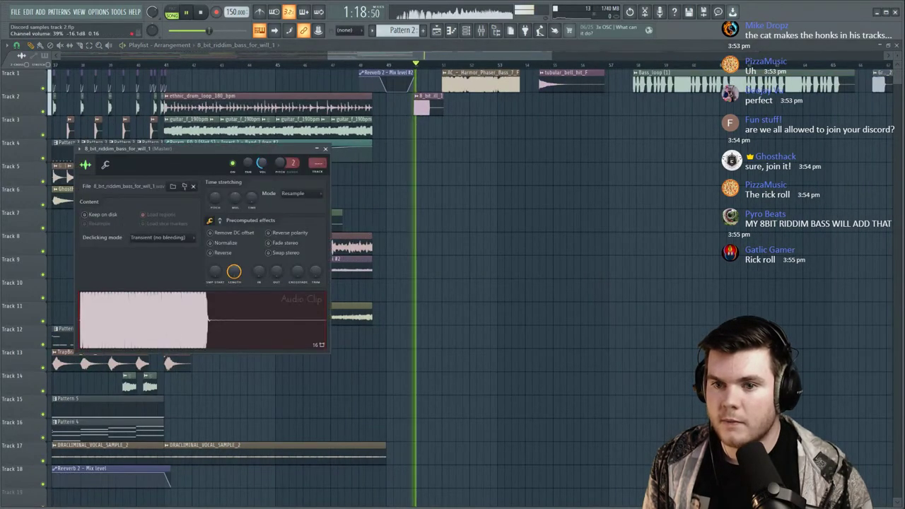
{"action": "key", "text": "F9"}
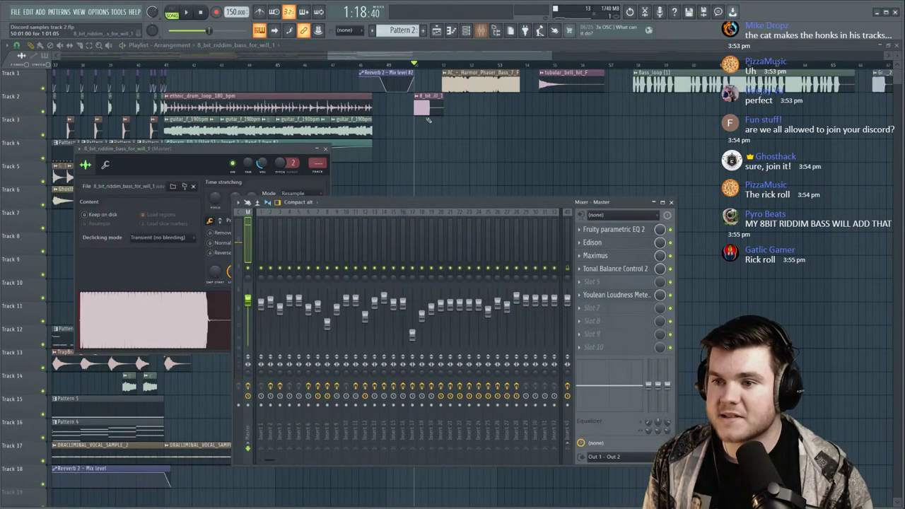
Assign the 8_bit_riddim_bass_for_will_1 channel to mixer Insert 29, play it, and route Insert 29 to Insert 40.
{"action": "left_click_drag", "start_coordinate": [318, 163], "coordinate": [317, 134]}
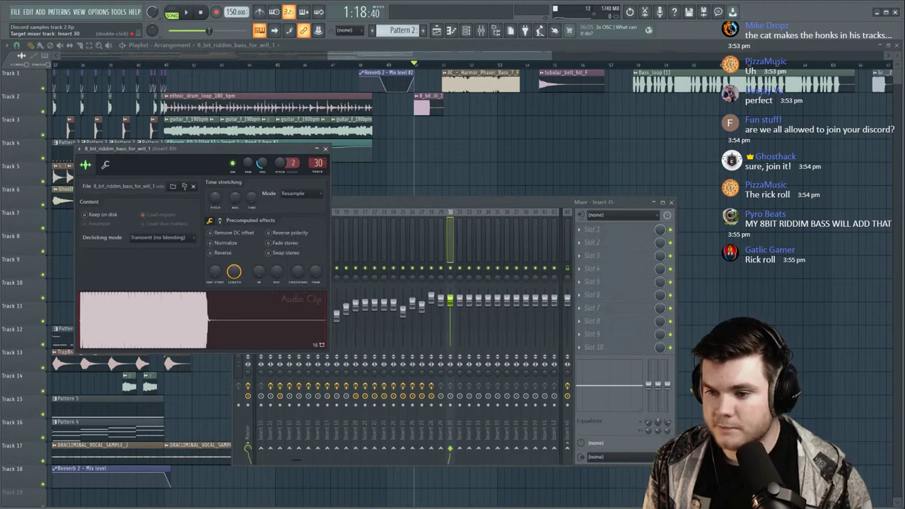
{"action": "key", "text": "space"}
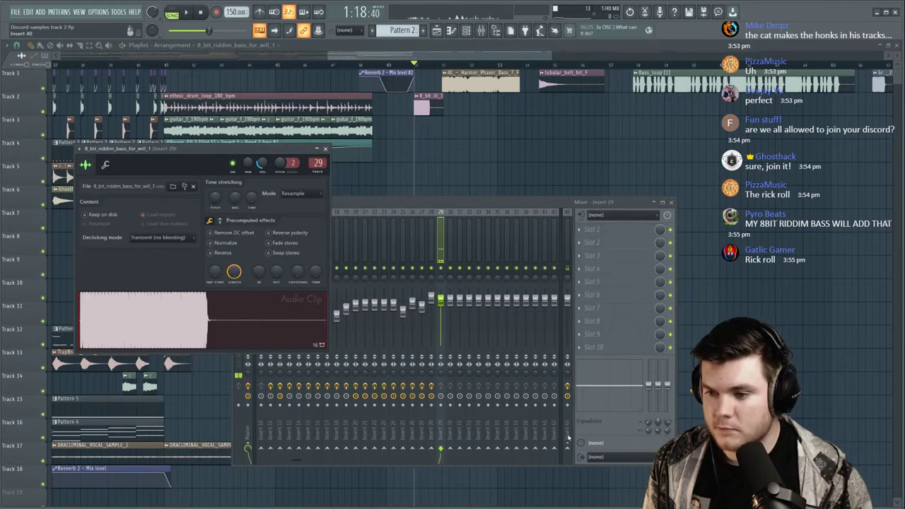
{"action": "right_click", "coordinate": [567, 447]}
{"action": "left_click", "coordinate": [577, 460]}
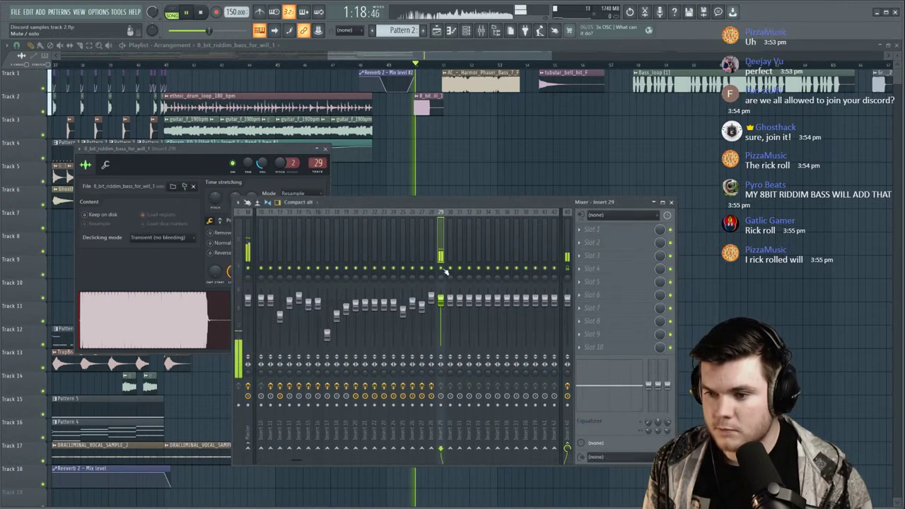
Copy Insert 20's mixer track state with Disperser, Vocodex and Fruity parametric EQ 2 onto Insert 29.
{"action": "right_click", "coordinate": [358, 242]}
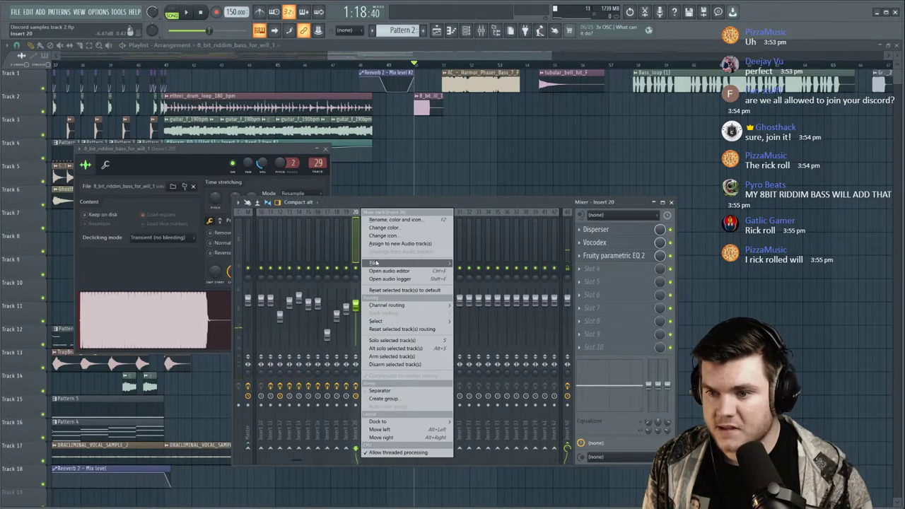
{"action": "mouse_move", "coordinate": [375, 263]}
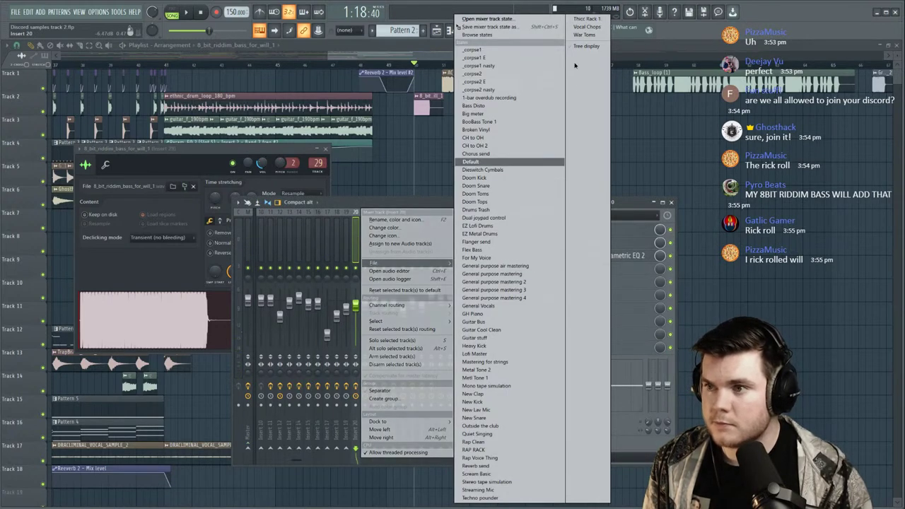
{"action": "left_click", "coordinate": [478, 28]}
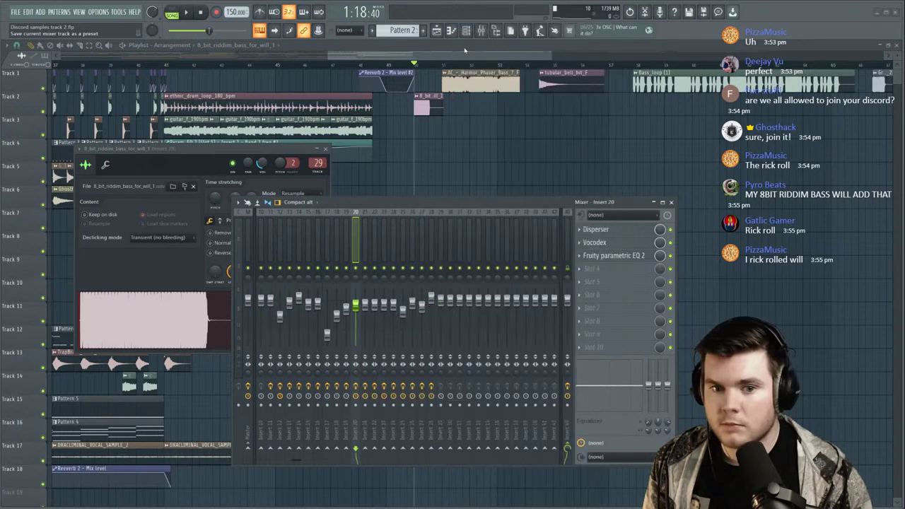
{"action": "right_click", "coordinate": [356, 235]}
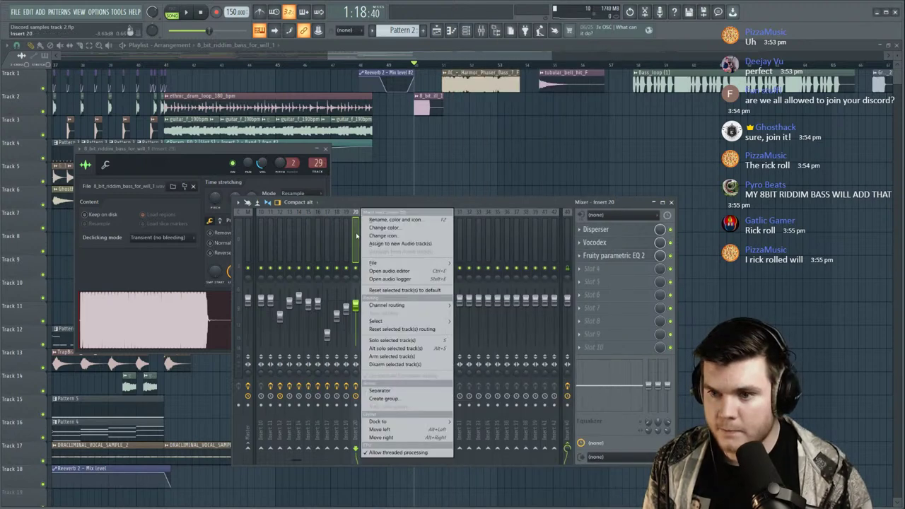
{"action": "mouse_move", "coordinate": [385, 264]}
{"action": "left_click_drag", "start_coordinate": [468, 26], "coordinate": [506, 253]}
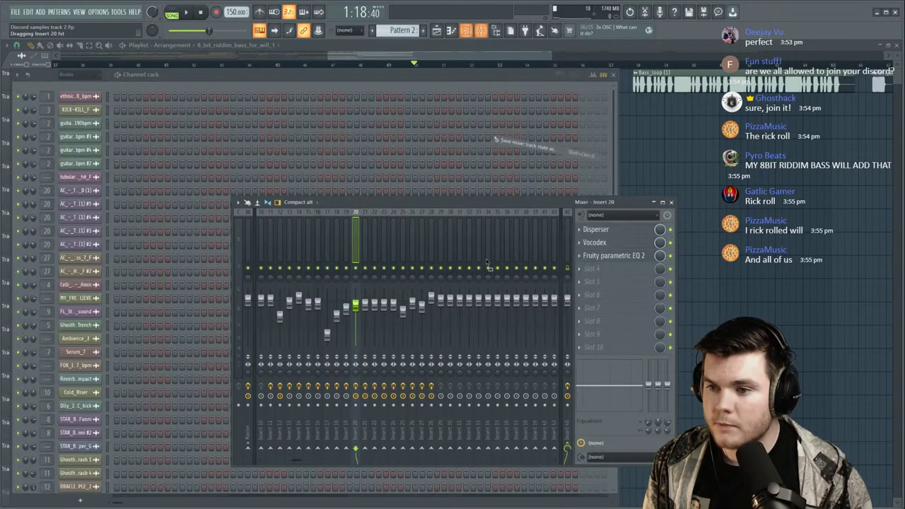
{"action": "left_click_drag", "start_coordinate": [442, 234], "coordinate": [441, 233]}
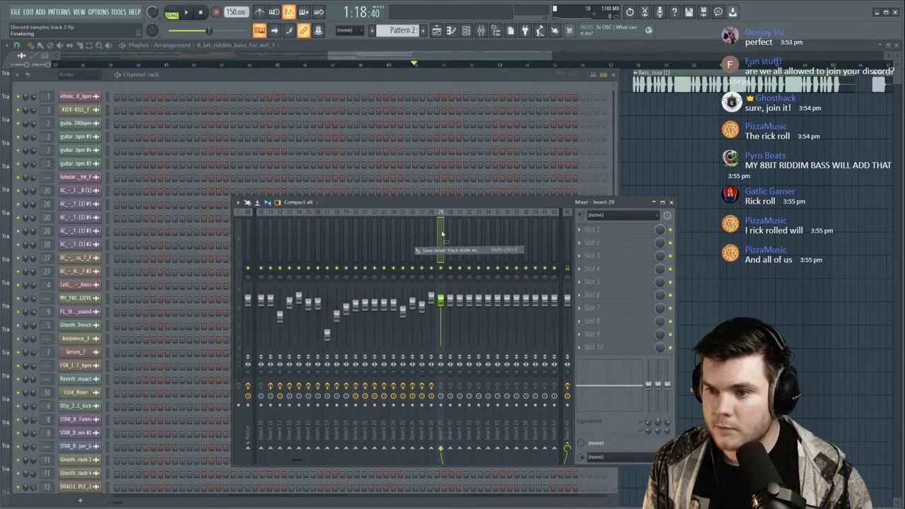
Adjust the dipped low band in Insert 29's Fruity parametric EQ 2 while replaying the riddim bass.
{"action": "key", "text": "space"}
{"action": "left_click", "coordinate": [613, 258]}
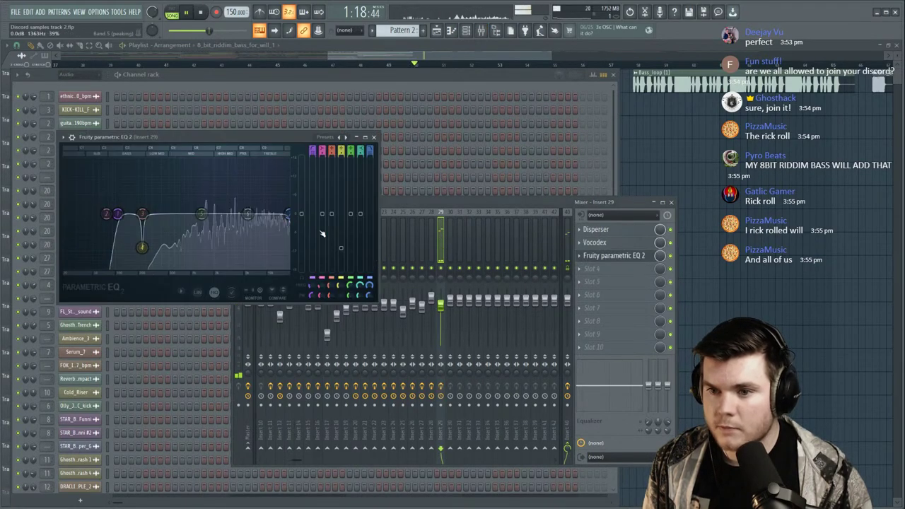
{"action": "left_click_drag", "start_coordinate": [210, 189], "coordinate": [250, 205]}
{"action": "right_click", "coordinate": [142, 247]}
{"action": "left_click", "coordinate": [156, 259]}
{"action": "key", "text": "space"}
{"action": "key", "text": "space"}
{"action": "key", "text": "space"}
{"action": "left_click", "coordinate": [621, 262]}
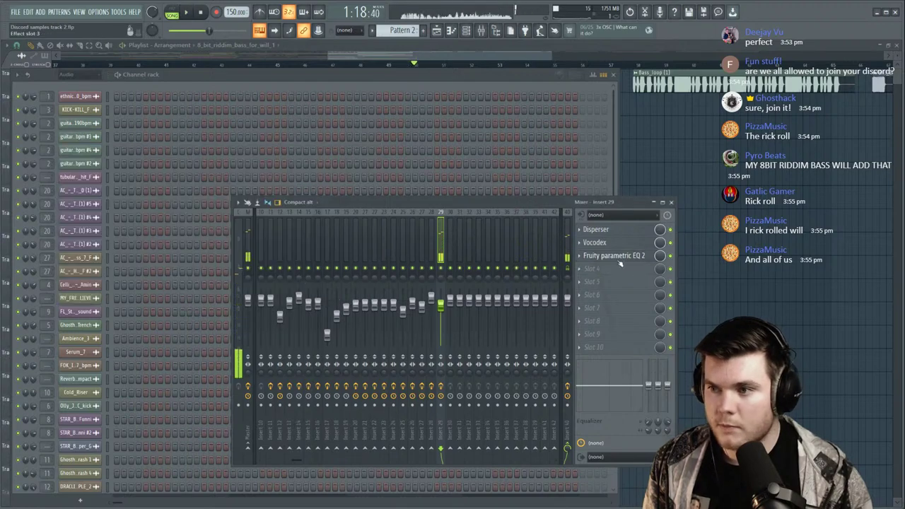
Play the end of the drop around bar 40 and view the riddim bass clip's channel settings.
{"action": "left_click", "coordinate": [628, 48]}
{"action": "key", "text": "space"}
{"action": "scroll", "coordinate": [601, 65], "scroll_direction": "down", "scroll_amount": 4}
{"action": "left_click", "coordinate": [465, 65]}
{"action": "left_click", "coordinate": [433, 66]}
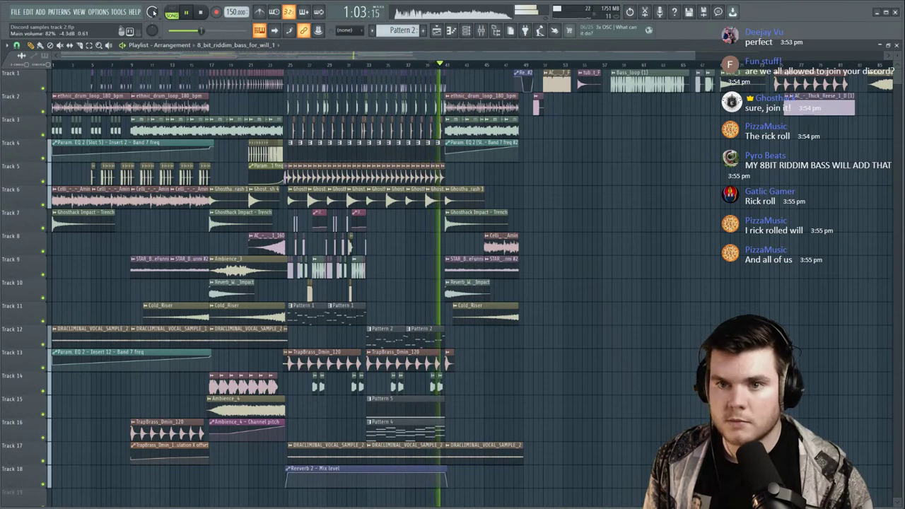
{"action": "double_click", "coordinate": [535, 106]}
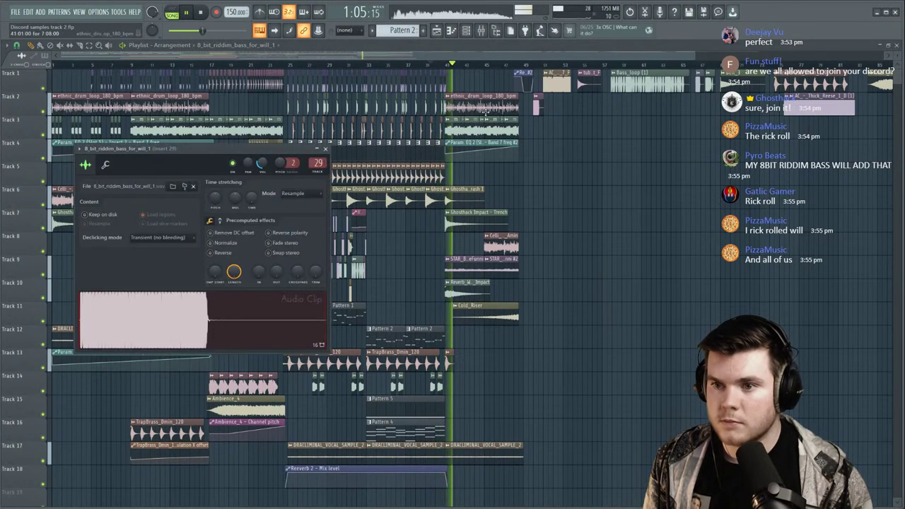
{"action": "left_click", "coordinate": [431, 65]}
{"action": "scroll", "coordinate": [435, 65], "scroll_direction": "up", "scroll_amount": 4}
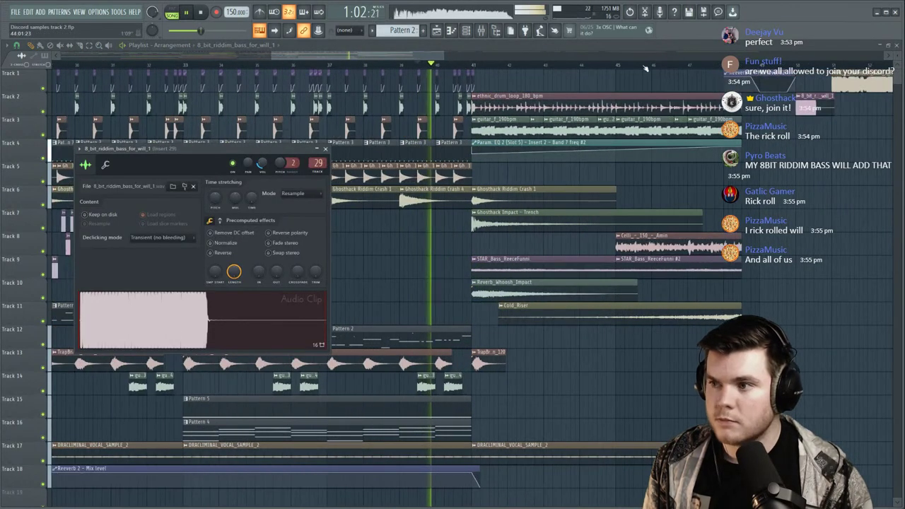
Move the riddim bass clip to Track 14 directly after the last guitar clip and cut off its part past bar 41.
{"action": "left_click_drag", "start_coordinate": [810, 106], "coordinate": [549, 385]}
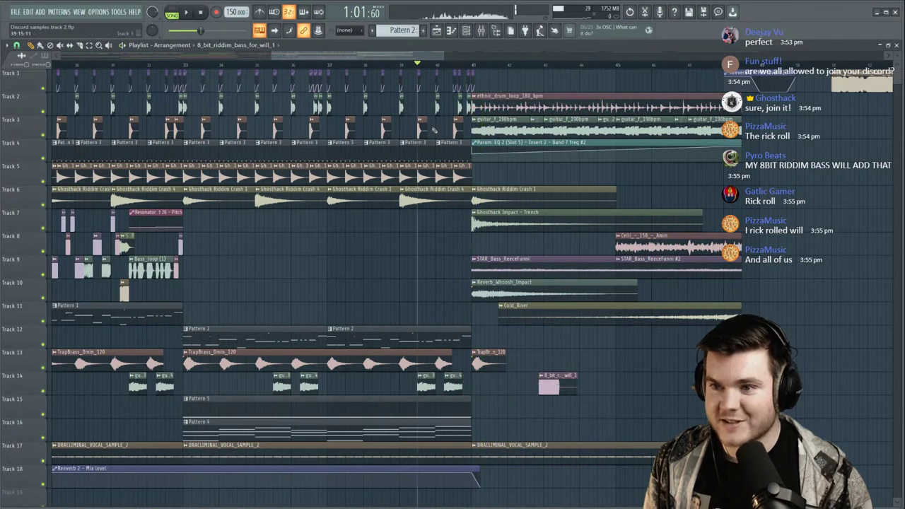
{"action": "scroll", "coordinate": [455, 64], "scroll_direction": "up", "scroll_amount": 5}
{"action": "key", "text": "space"}
{"action": "left_click_drag", "start_coordinate": [803, 382], "coordinate": [523, 380]}
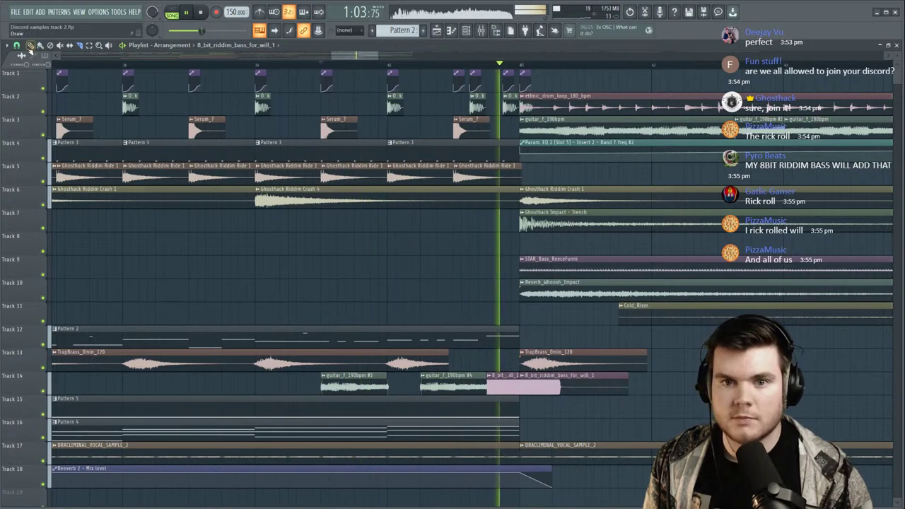
{"action": "key", "text": "space"}
{"action": "right_click", "coordinate": [542, 387]}
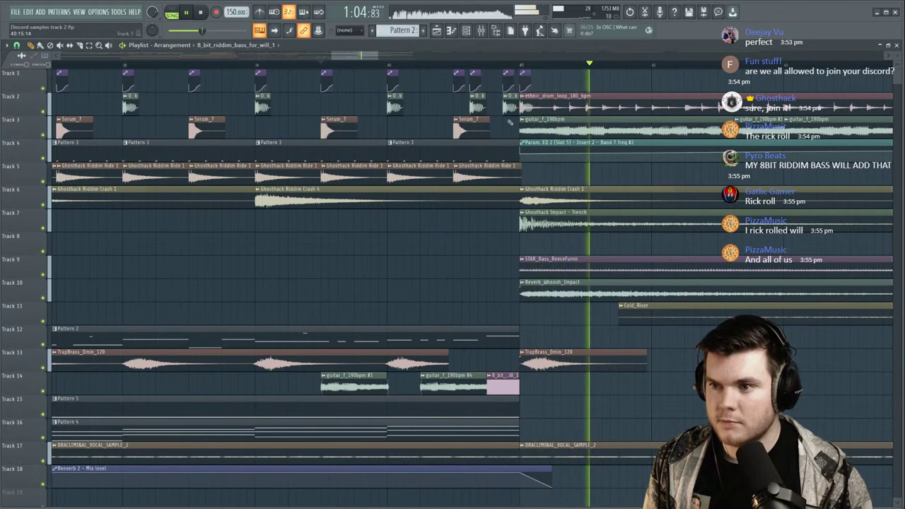
Trim the end of Pattern 5 on Track 15 to where the riddim bass clip starts and replay from bar 40.
{"action": "key", "text": "space"}
{"action": "key", "text": "space"}
{"action": "left_click", "coordinate": [387, 65]}
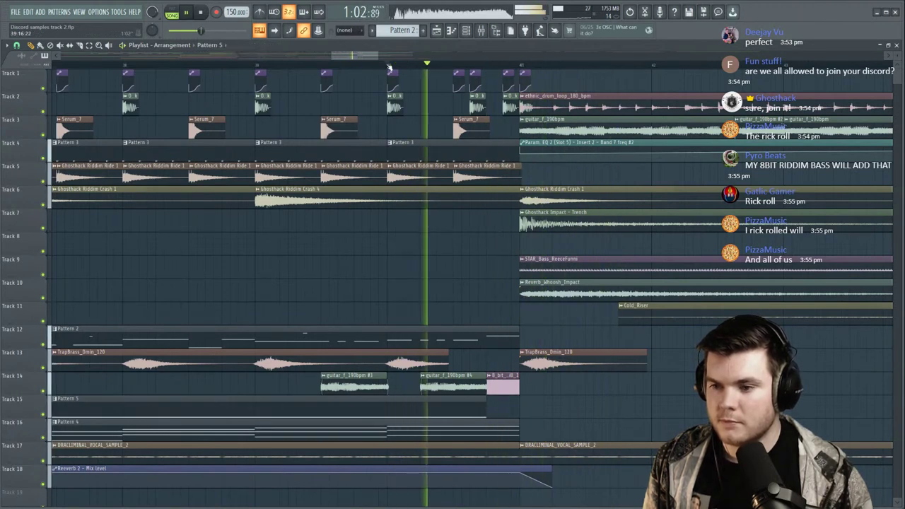
{"action": "scroll", "coordinate": [389, 67], "scroll_direction": "down", "scroll_amount": 4}
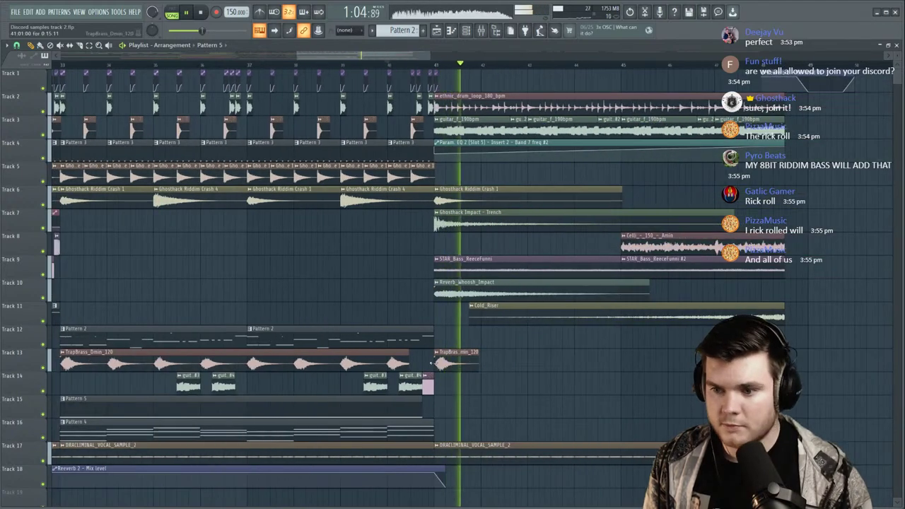
Check the riddim bass clip's channel settings and replay the end of the drop into the section after bar 41.
{"action": "double_click", "coordinate": [430, 386]}
{"action": "key", "text": "space"}
{"action": "key", "text": "space"}
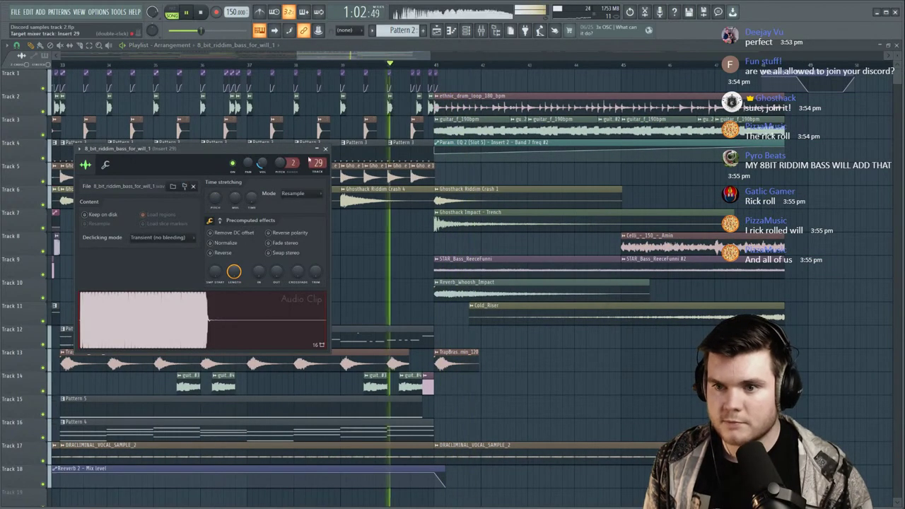
{"action": "left_click", "coordinate": [326, 148]}
{"action": "scroll", "coordinate": [395, 67], "scroll_direction": "up", "scroll_amount": 3}
{"action": "left_click", "coordinate": [394, 66]}
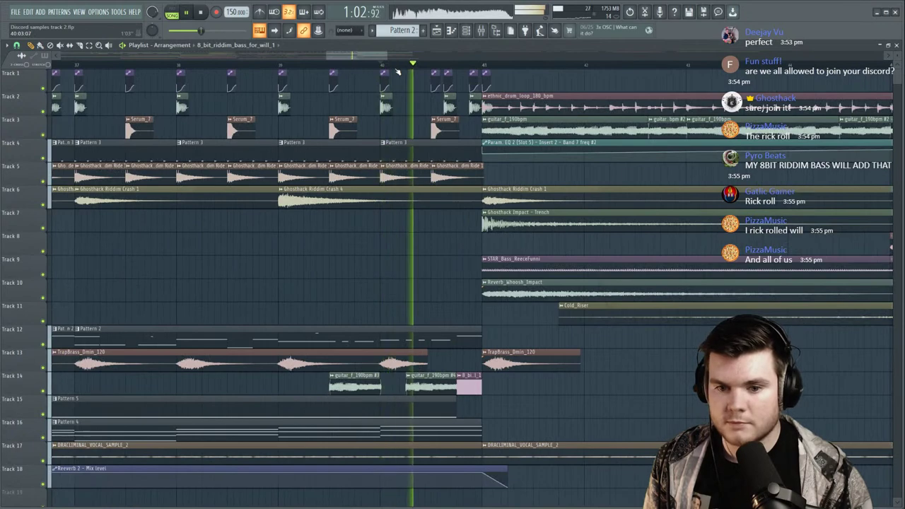
{"action": "scroll", "coordinate": [396, 69], "scroll_direction": "down", "scroll_amount": 5}
{"action": "scroll", "coordinate": [339, 70], "scroll_direction": "down", "scroll_amount": 2}
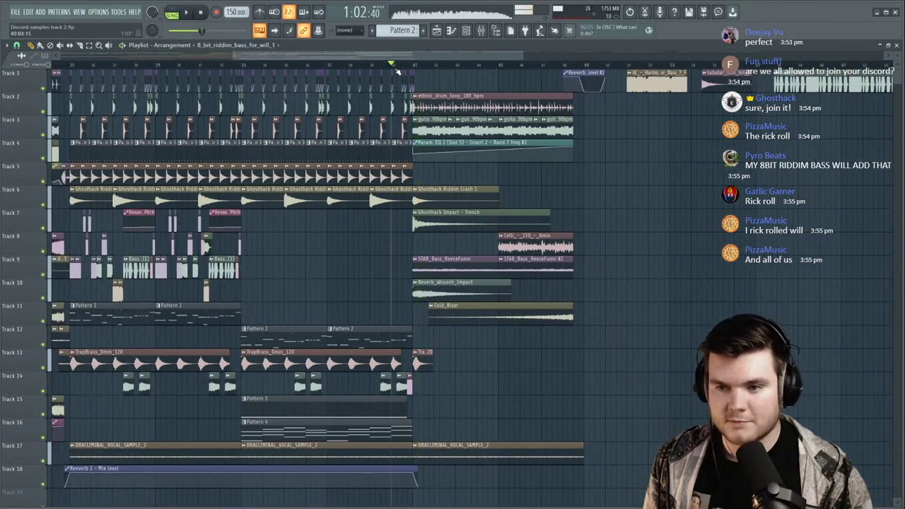
{"action": "key", "text": "space"}
{"action": "key", "text": "space"}
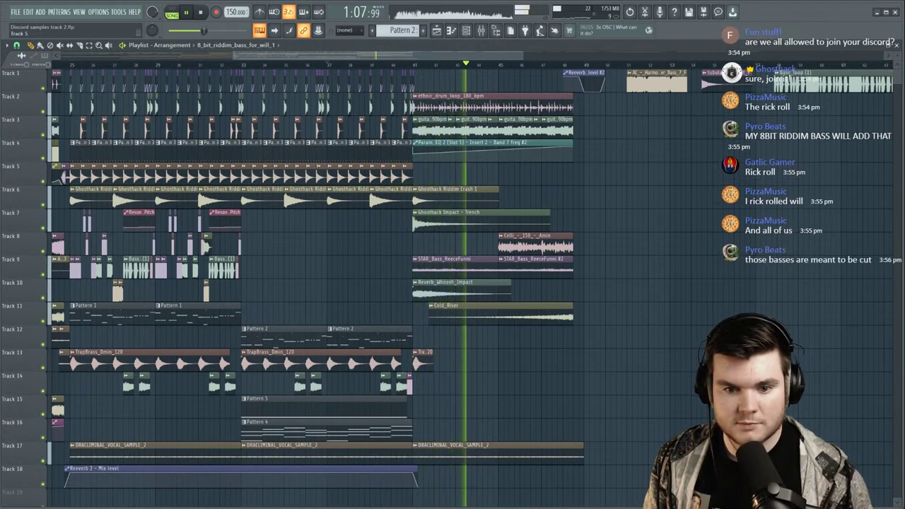
{"action": "key", "text": "space"}
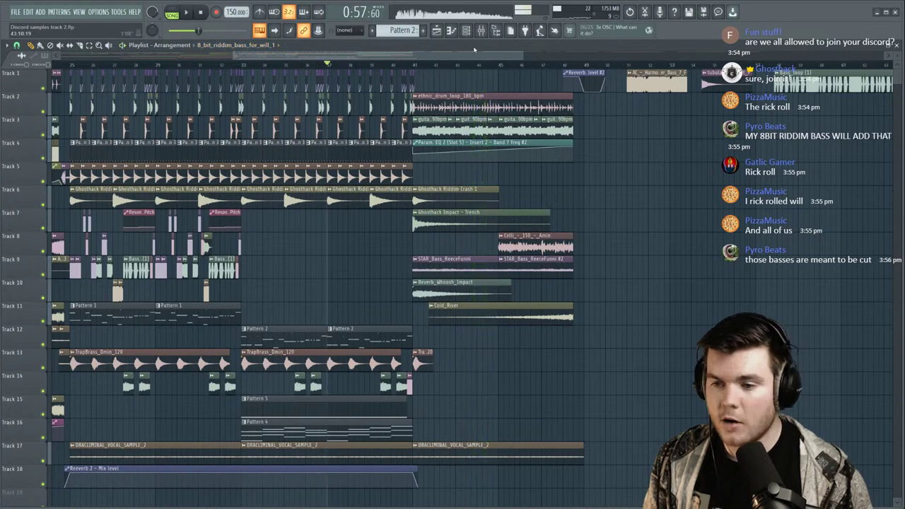
Listen to the drop from bar 33 and again from its beginning at bar 25.
{"action": "left_click_drag", "start_coordinate": [444, 56], "coordinate": [402, 57]}
{"action": "key", "text": "space"}
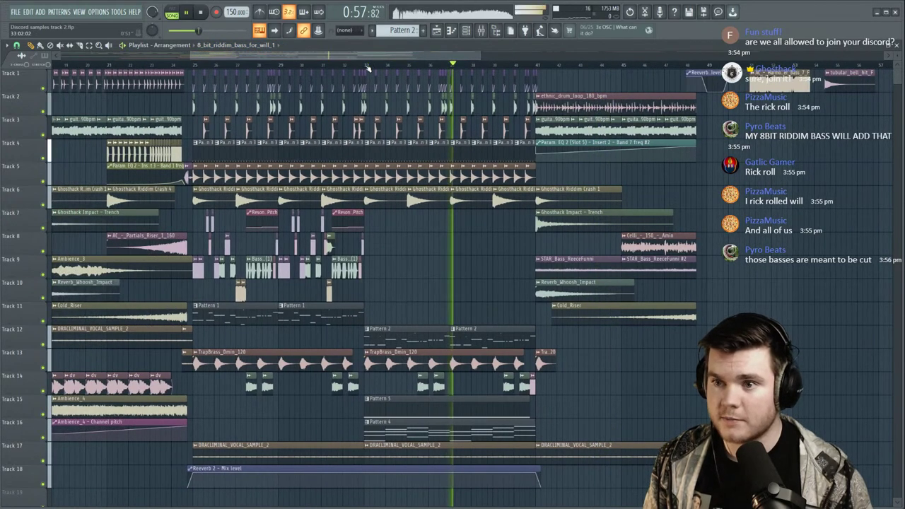
{"action": "left_click", "coordinate": [368, 65]}
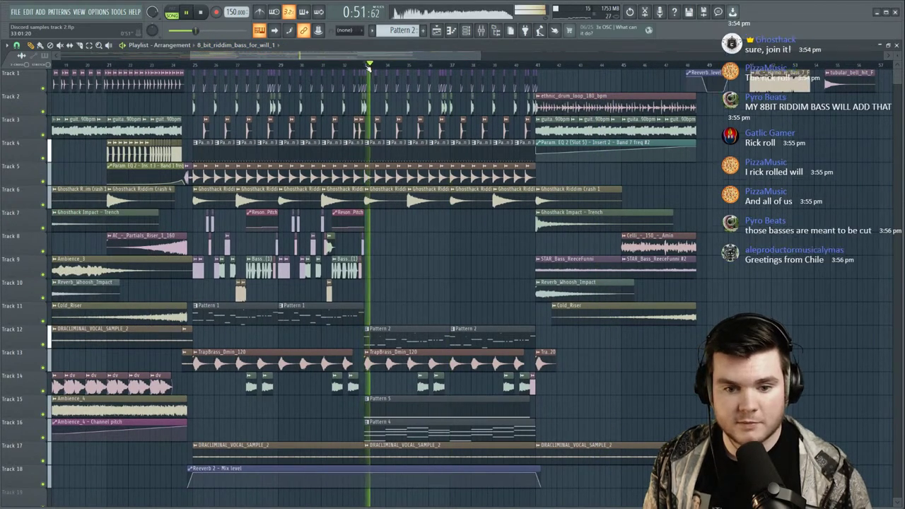
{"action": "left_click", "coordinate": [199, 65]}
{"action": "scroll", "coordinate": [198, 65], "scroll_direction": "up", "scroll_amount": 4}
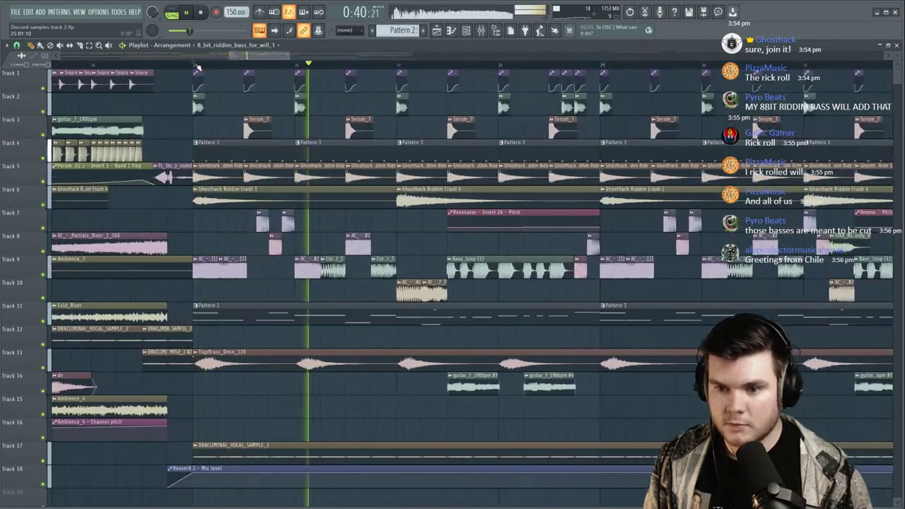
{"action": "scroll", "coordinate": [198, 65], "scroll_direction": "down", "scroll_amount": 2}
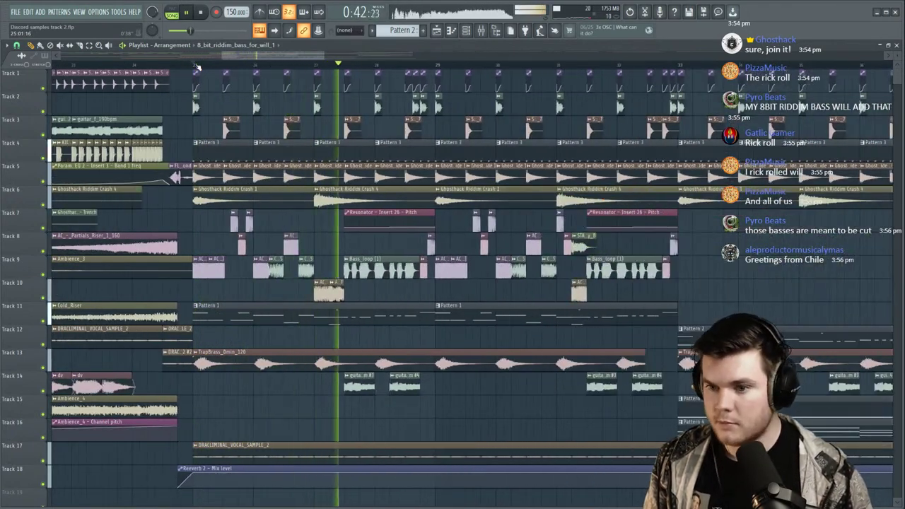
{"action": "scroll", "coordinate": [198, 65], "scroll_direction": "down", "scroll_amount": 1}
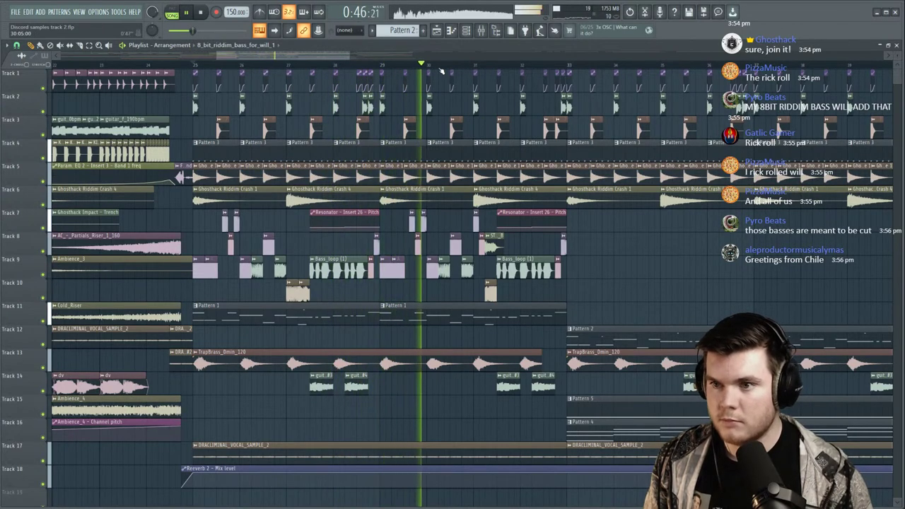
Place a riddim bass clip on Track 10 midway through bar 29 and trim it to about one and a half steps.
{"action": "key", "text": "space"}
{"action": "scroll", "coordinate": [440, 68], "scroll_direction": "up", "scroll_amount": 2}
{"action": "key", "text": "space"}
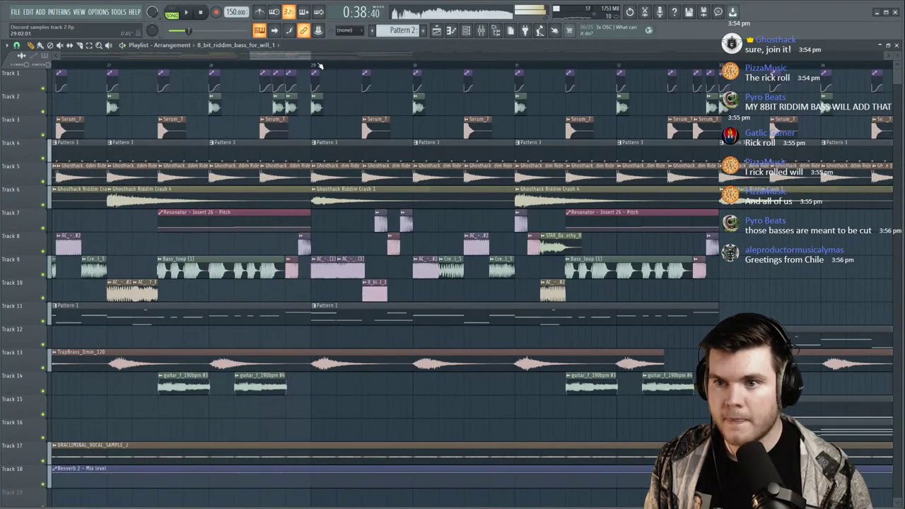
{"action": "scroll", "coordinate": [329, 66], "scroll_direction": "up", "scroll_amount": 2}
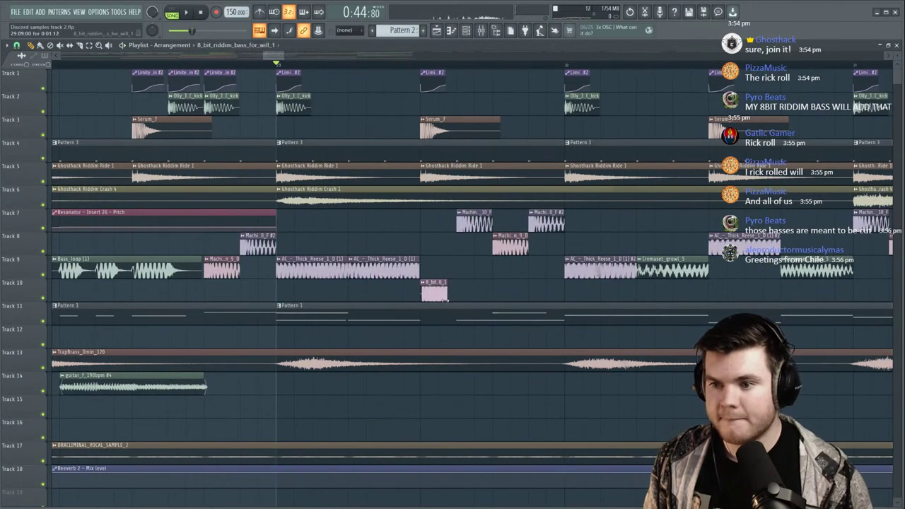
Lengthen the Track 10 riddim bass clip to just under two steps and replay the drop from bar 29.
{"action": "key", "text": "space"}
{"action": "key", "text": "space"}
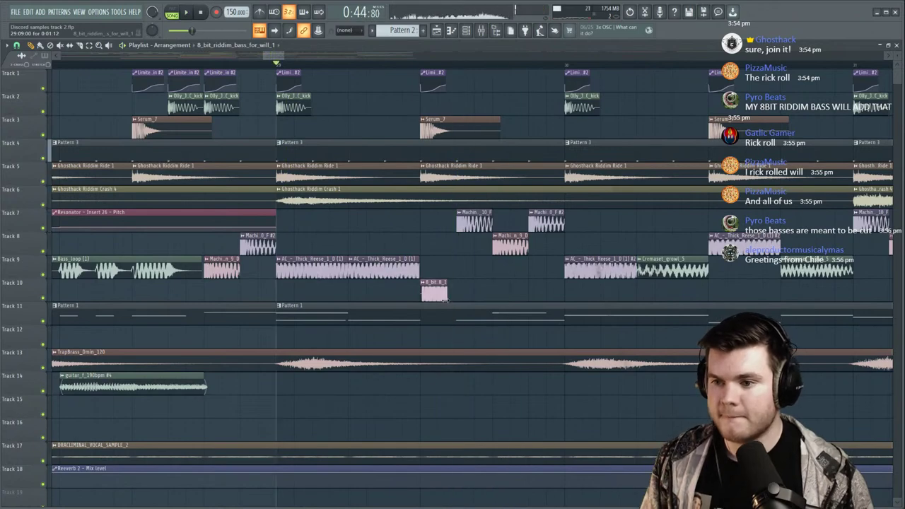
{"action": "left_click_drag", "start_coordinate": [447, 295], "coordinate": [454, 297]}
{"action": "key", "text": "space"}
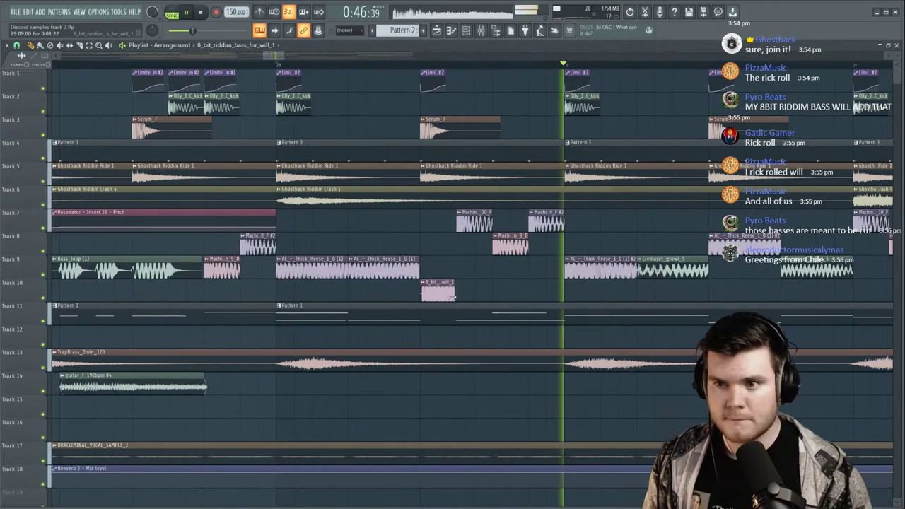
{"action": "scroll", "coordinate": [421, 68], "scroll_direction": "down", "scroll_amount": 5}
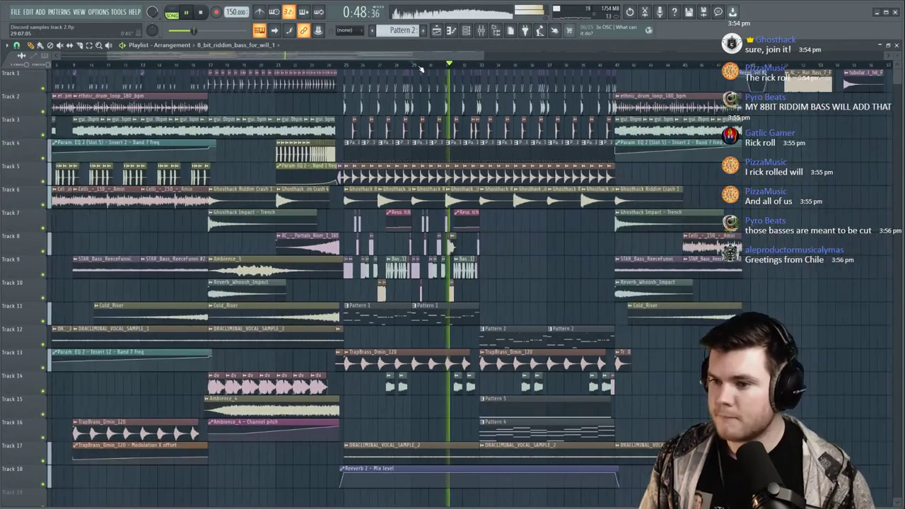
{"action": "scroll", "coordinate": [421, 68], "scroll_direction": "up", "scroll_amount": 2}
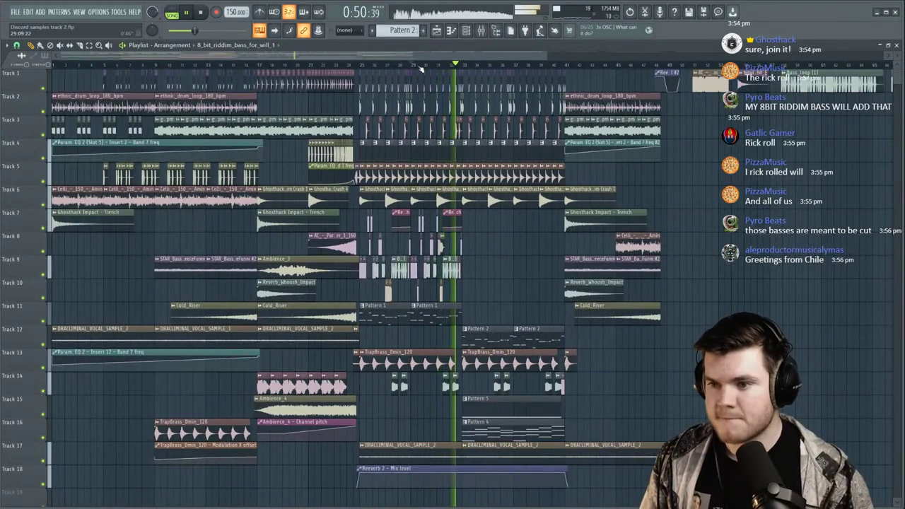
Copy the short Track 10 riddim bass clip midway into bar 37 and move the copy down to Track 14.
{"action": "scroll", "coordinate": [551, 66], "scroll_direction": "up", "scroll_amount": 3}
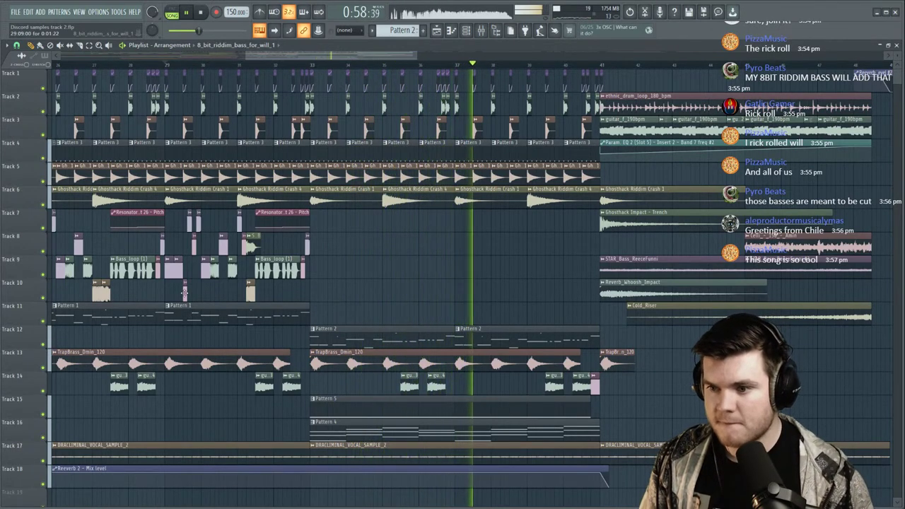
{"action": "left_click_drag", "start_coordinate": [184, 292], "coordinate": [475, 291]}
{"action": "left_click", "coordinate": [471, 66]}
{"action": "left_click_drag", "start_coordinate": [464, 292], "coordinate": [464, 293]}
{"action": "key", "text": "shift+Down"}
{"action": "key", "text": "shift+Down"}
{"action": "key", "text": "shift+Down"}
{"action": "key", "text": "shift+Down"}
{"action": "key", "text": "space"}
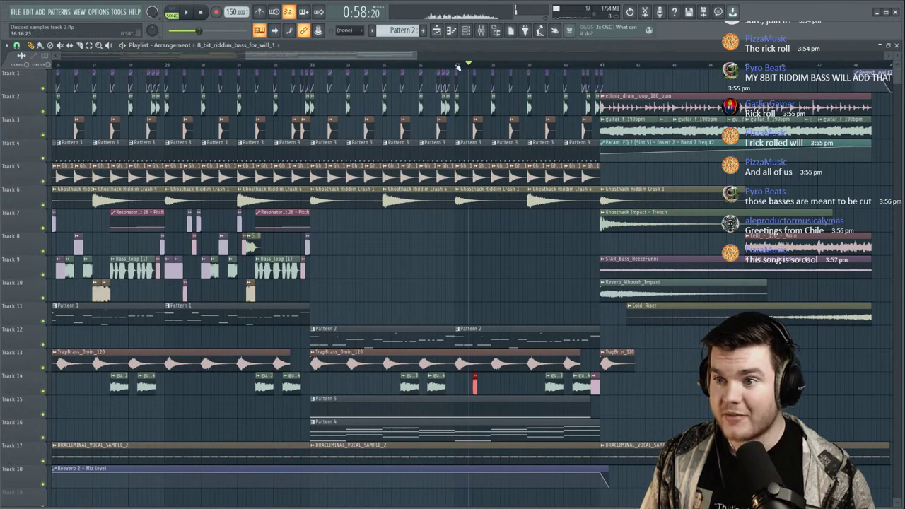
Solo Track 15 briefly, restore all tracks, and listen to the second half of the drop from bar 33.
{"action": "right_click", "coordinate": [43, 416]}
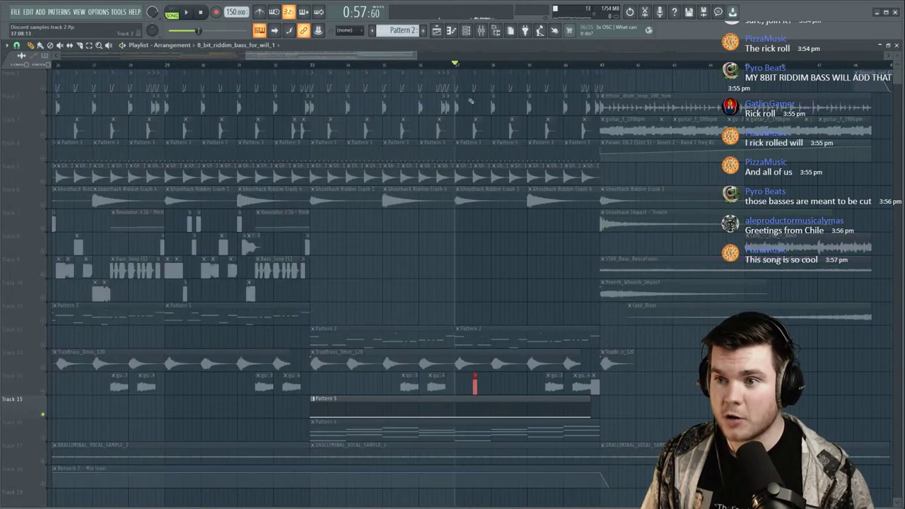
{"action": "left_click_drag", "start_coordinate": [375, 71], "coordinate": [369, 71]}
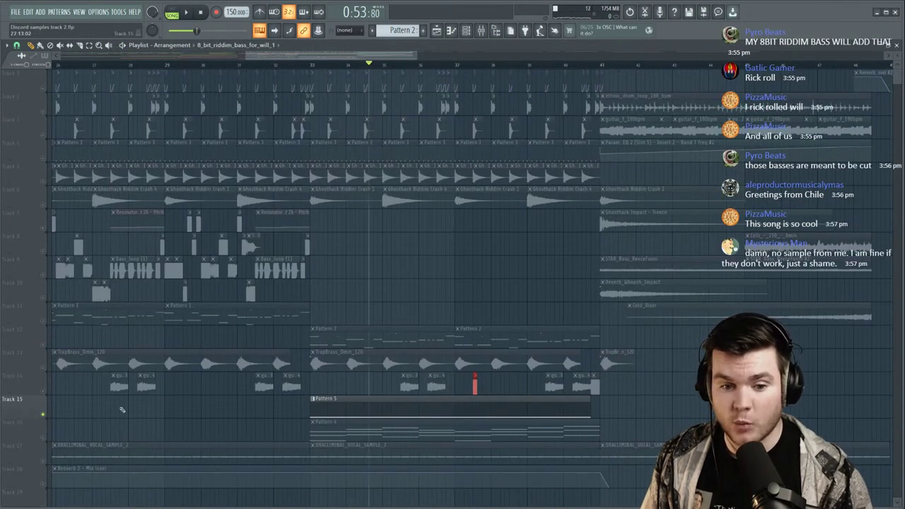
{"action": "right_click", "coordinate": [44, 415]}
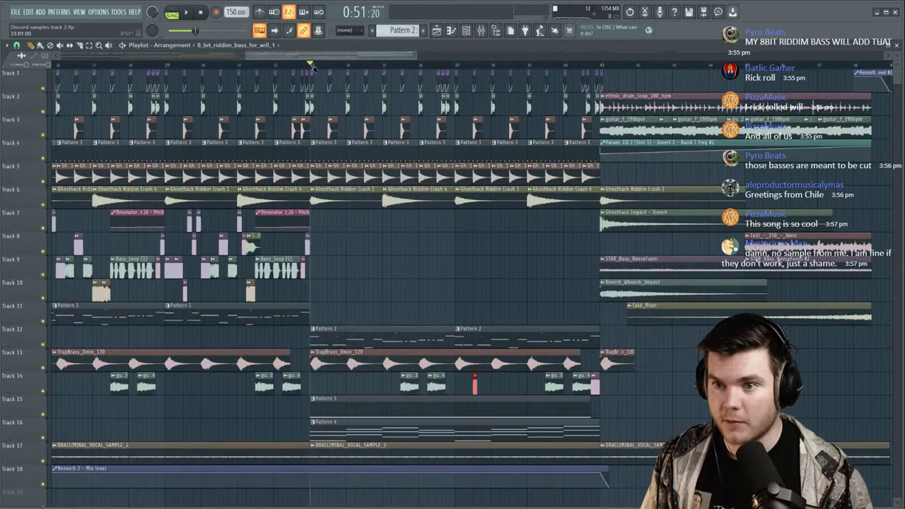
{"action": "key", "text": "space"}
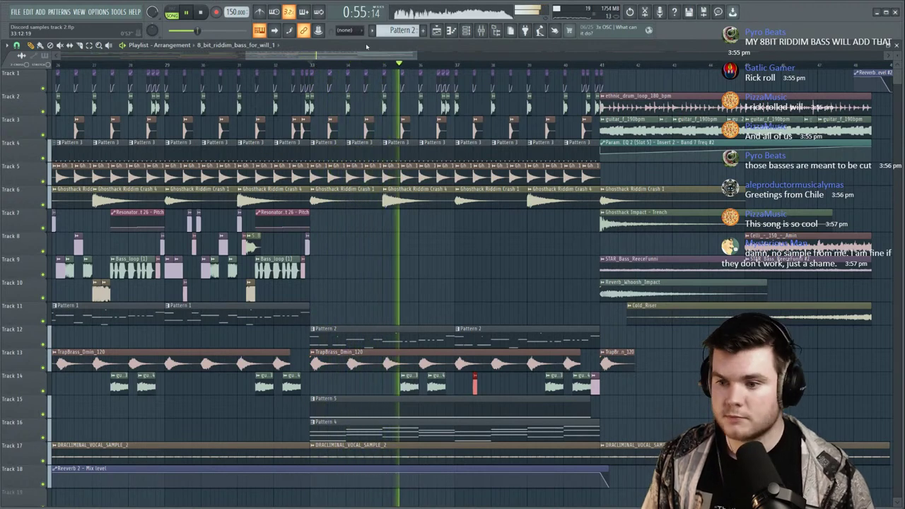
{"action": "key", "text": "space"}
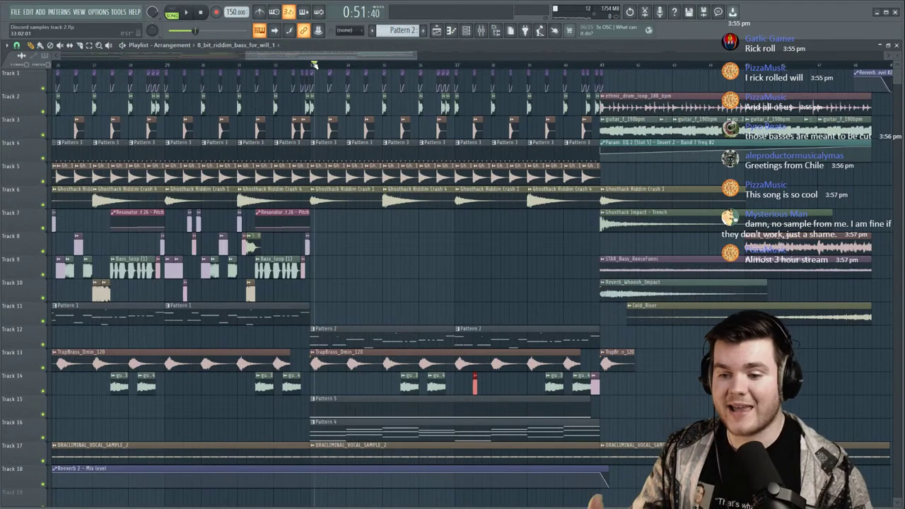
{"action": "key", "text": "space"}
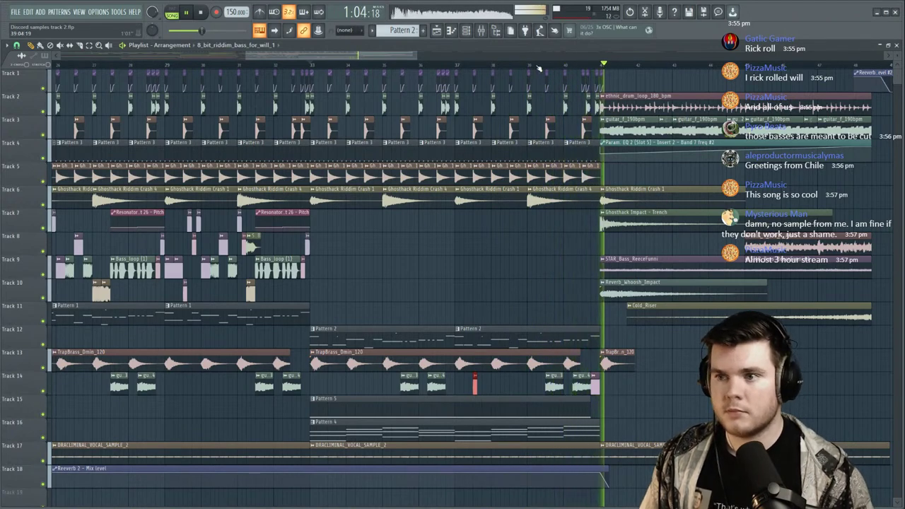
Make the riddim bass clip at the end of bar 40 on Track 14 unique.
{"action": "scroll", "coordinate": [540, 68], "scroll_direction": "down", "scroll_amount": 3}
{"action": "scroll", "coordinate": [554, 66], "scroll_direction": "up", "scroll_amount": 2}
{"action": "scroll", "coordinate": [554, 66], "scroll_direction": "up", "scroll_amount": 2}
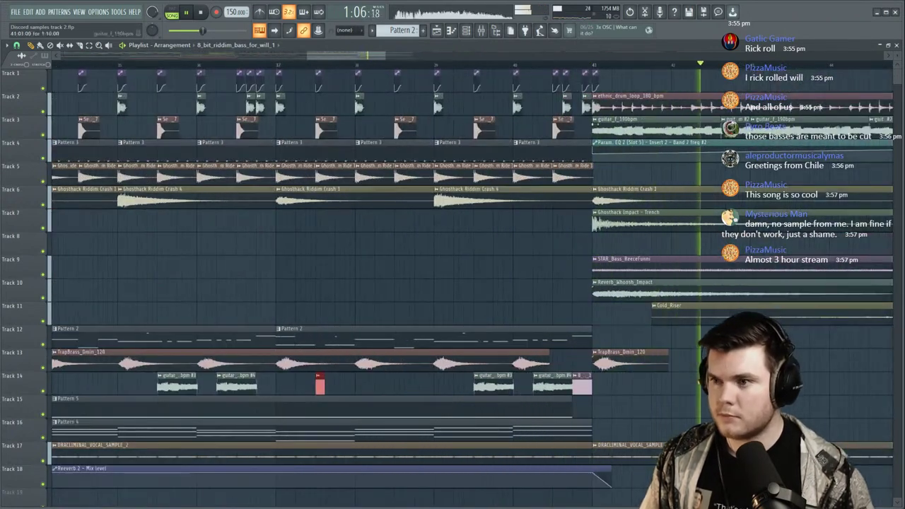
{"action": "scroll", "coordinate": [589, 382], "scroll_direction": "up", "scroll_amount": 3}
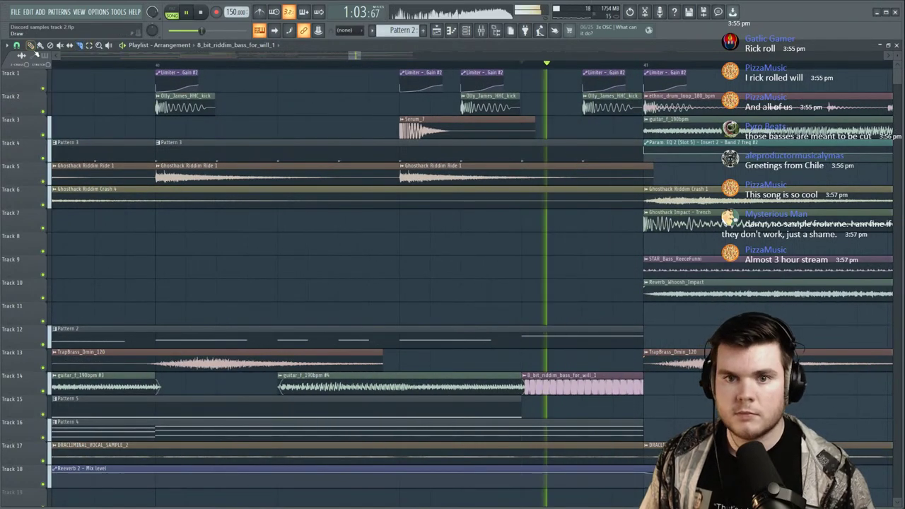
{"action": "right_click", "coordinate": [528, 376]}
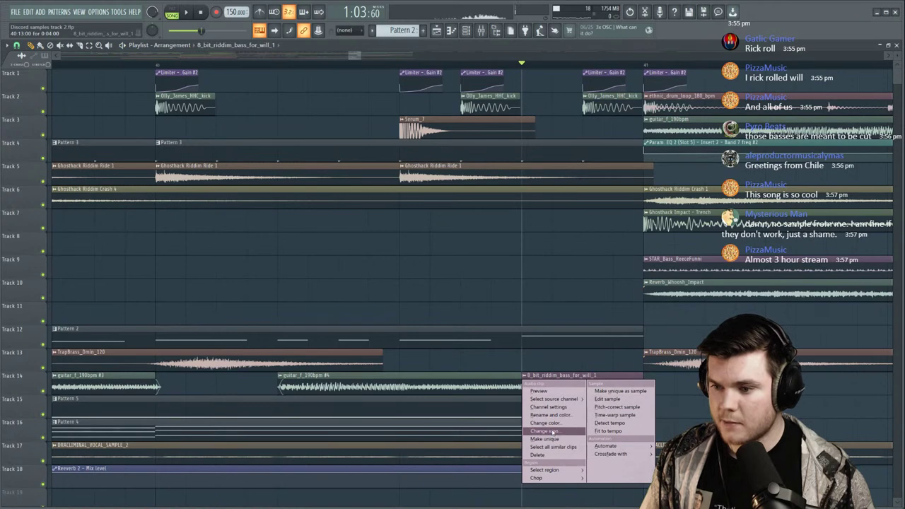
{"action": "left_click", "coordinate": [545, 439]}
Adjust the unique riddim bass clip's sample settings while repeatedly auditioning the end of bar 40.
{"action": "key", "text": "space"}
{"action": "left_click_drag", "start_coordinate": [269, 284], "coordinate": [270, 290]}
{"action": "key", "text": "space"}
{"action": "key", "text": "space"}
{"action": "key", "text": "space"}
{"action": "key", "text": "space"}
{"action": "key", "text": "space"}
{"action": "key", "text": "space"}
{"action": "key", "text": "space"}
{"action": "left_click_drag", "start_coordinate": [275, 172], "coordinate": [276, 175]}
{"action": "key", "text": "space"}
{"action": "key", "text": "space"}
{"action": "key", "text": "space"}
{"action": "key", "text": "space"}
{"action": "key", "text": "space"}
{"action": "left_click", "coordinate": [159, 65]}
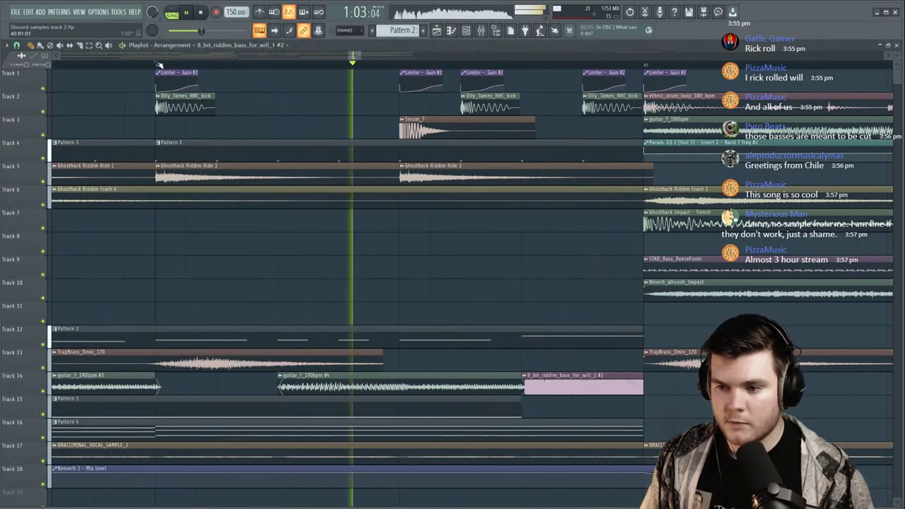
Replay the riddim bass at the end of bar 40 and reset mixer Insert 29's stereo separation to original.
{"action": "scroll", "coordinate": [172, 67], "scroll_direction": "down", "scroll_amount": 4}
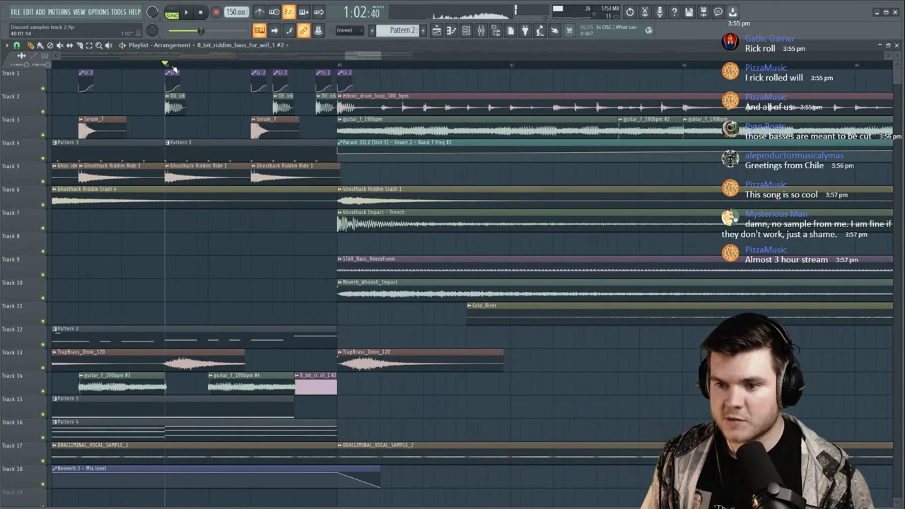
{"action": "left_click", "coordinate": [302, 64]}
{"action": "key", "text": "space"}
{"action": "key", "text": "space"}
{"action": "key", "text": "space"}
{"action": "key", "text": "space"}
{"action": "key", "text": "F9"}
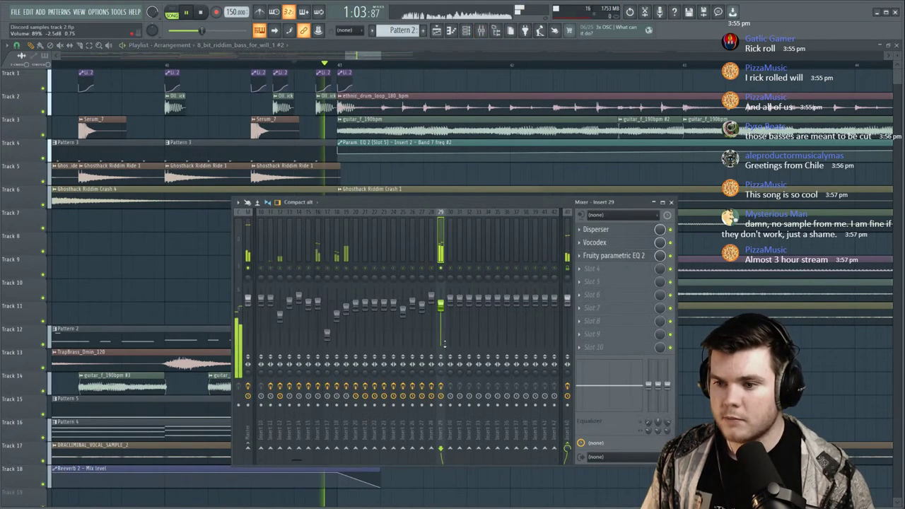
{"action": "key", "text": "space"}
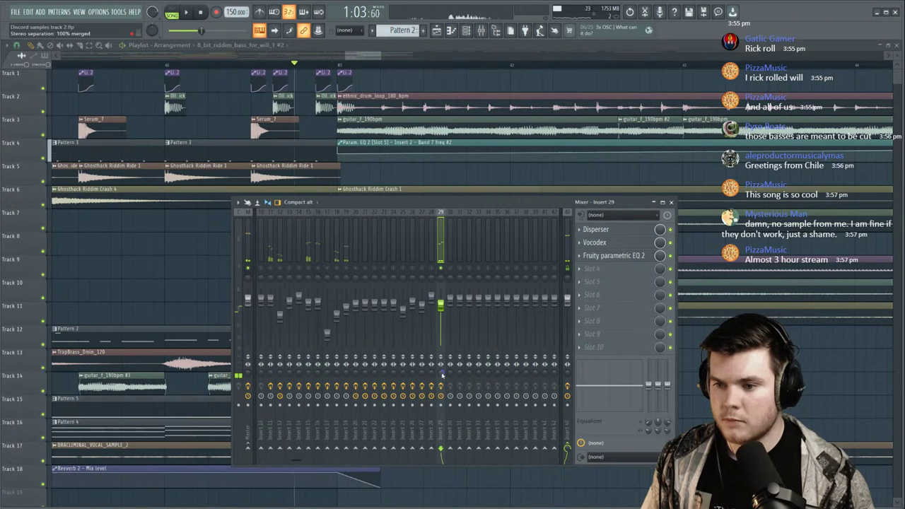
{"action": "right_click", "coordinate": [442, 375]}
{"action": "left_click", "coordinate": [448, 371]}
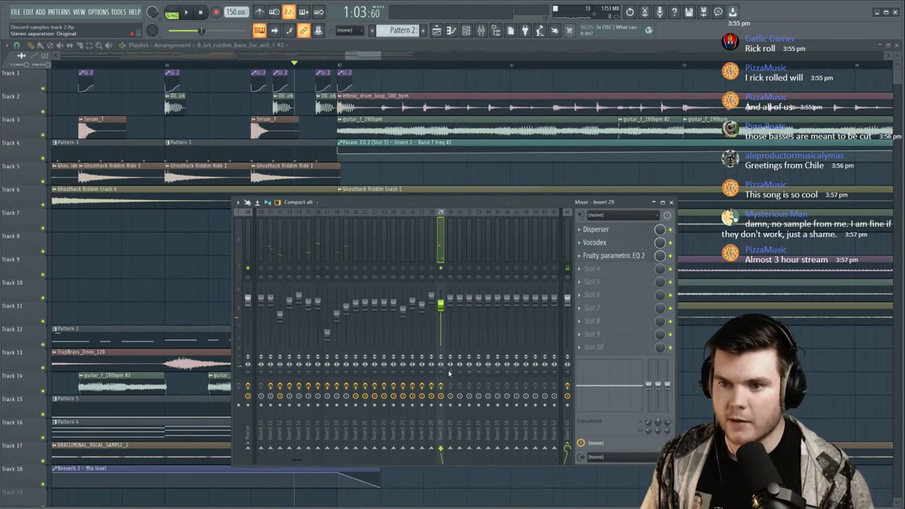
Close the mixer and replay bar 40 leading into the section at bar 41.
{"action": "key", "text": "F9"}
{"action": "left_click", "coordinate": [168, 63]}
{"action": "scroll", "coordinate": [167, 63], "scroll_direction": "down", "scroll_amount": 7}
{"action": "key", "text": "space"}
{"action": "left_click_drag", "start_coordinate": [334, 57], "coordinate": [316, 63]}
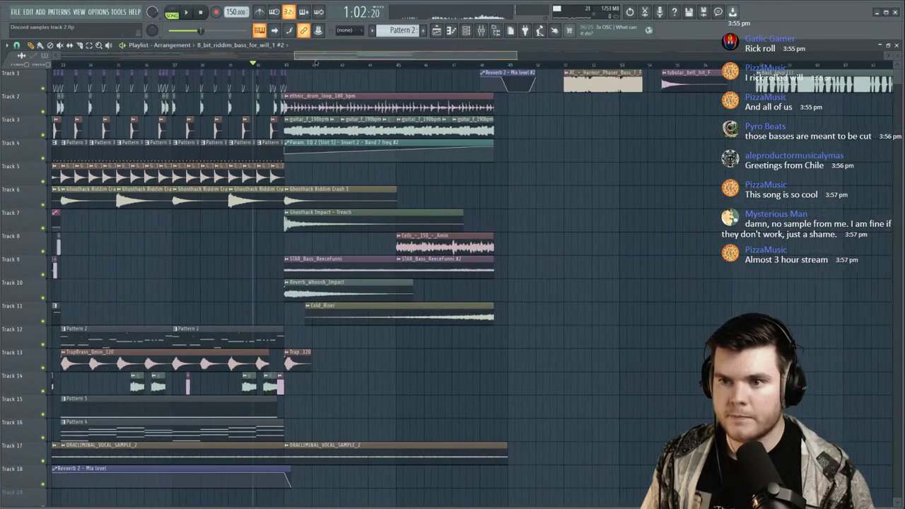
Delete the unused sample clips parked after bar 49 on Tracks 1 and 2.
{"action": "scroll", "coordinate": [316, 64], "scroll_direction": "down", "scroll_amount": 6}
{"action": "left_click", "coordinate": [54, 65]}
{"action": "left_click_drag", "start_coordinate": [833, 186], "coordinate": [429, 51]}
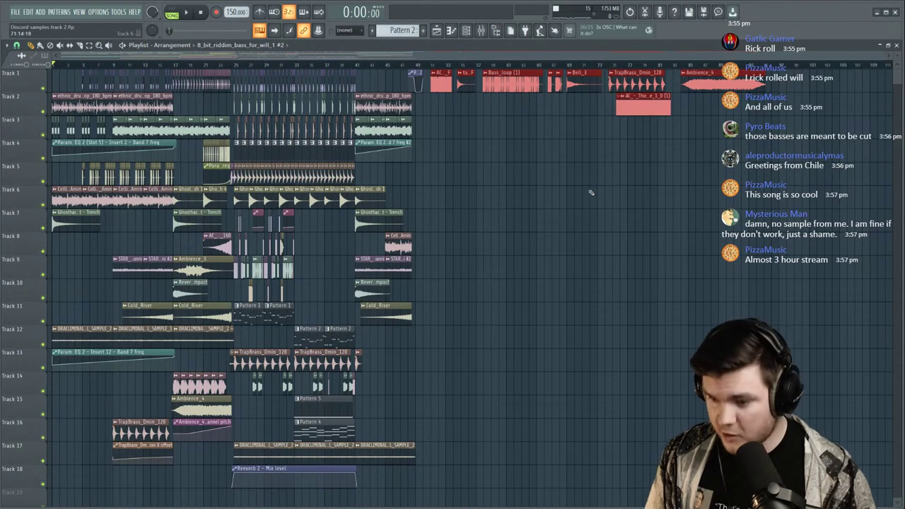
{"action": "key", "text": "Delete"}
{"action": "scroll", "coordinate": [72, 66], "scroll_direction": "up", "scroll_amount": 3}
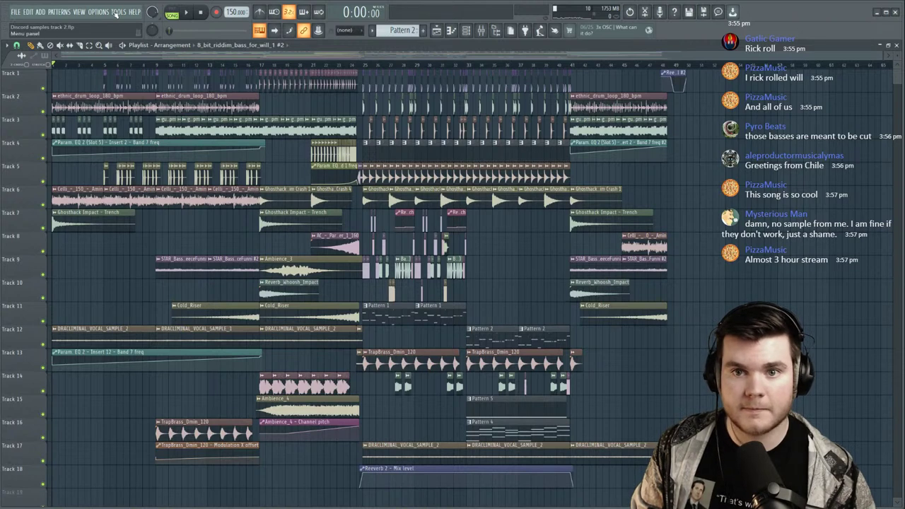
Listen to the song from its beginning and examine the arrangement of the opening bars.
{"action": "left_click", "coordinate": [192, 12]}
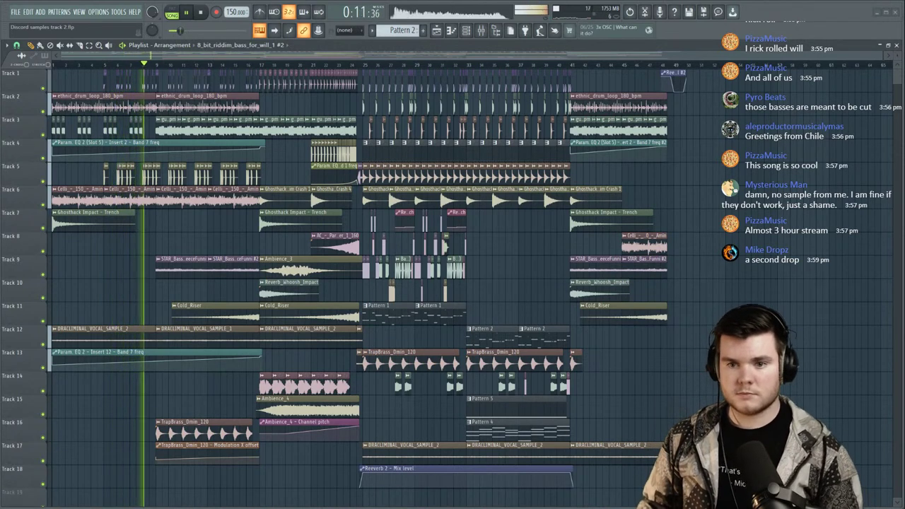
{"action": "key", "text": "space"}
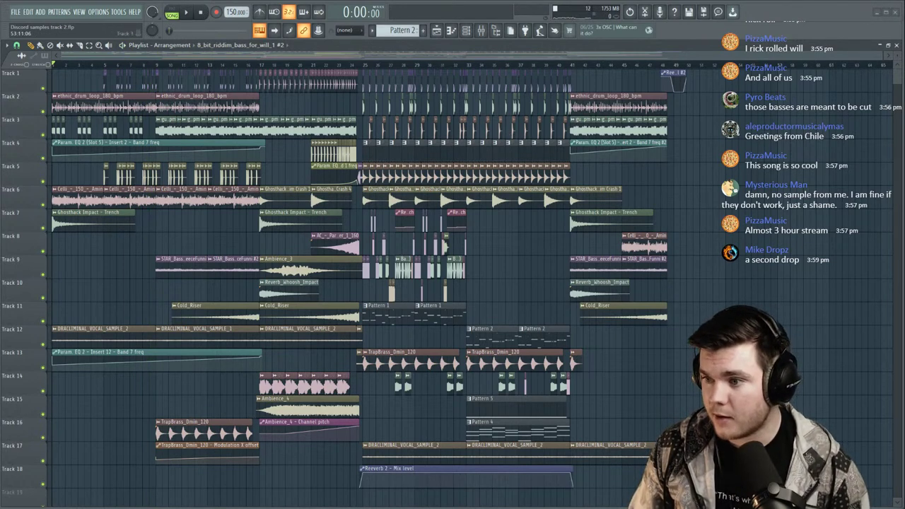
{"action": "scroll", "coordinate": [79, 66], "scroll_direction": "up", "scroll_amount": 3}
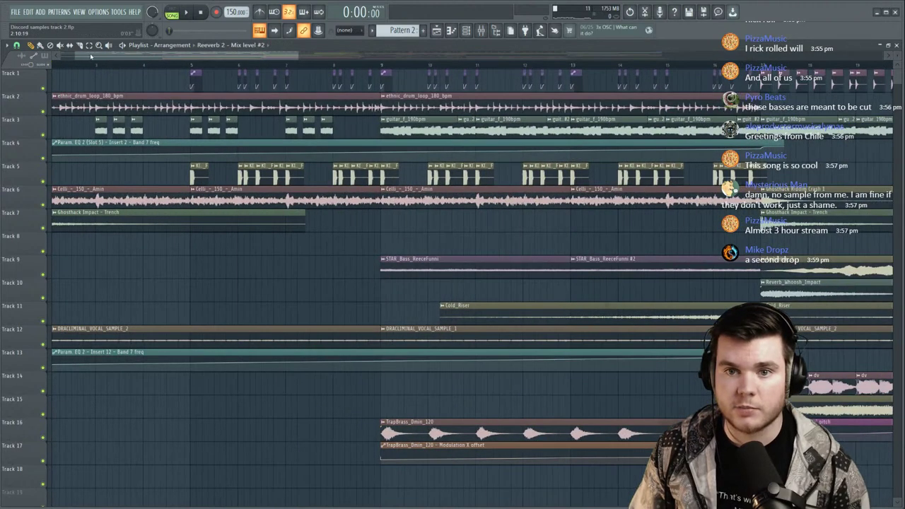
{"action": "scroll", "coordinate": [38, 71], "scroll_direction": "up", "scroll_amount": 4}
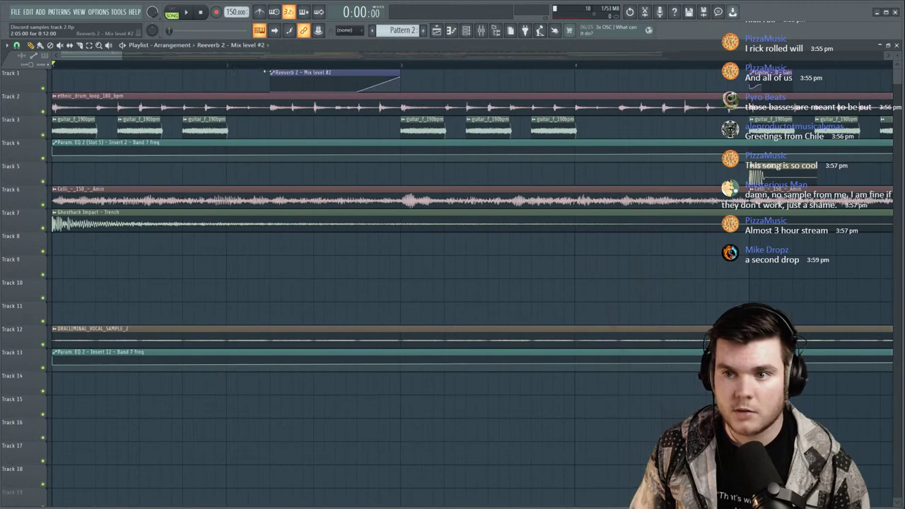
{"action": "scroll", "coordinate": [285, 66], "scroll_direction": "down", "scroll_amount": 6}
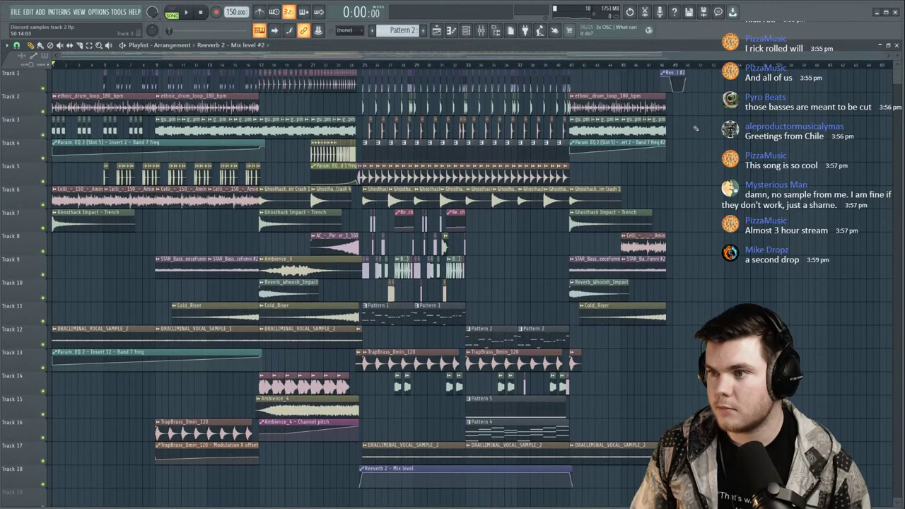
Replay the ending from bar 48 and lower Glitch2's mix level on mixer Insert 12 to 0%.
{"action": "left_click", "coordinate": [664, 67]}
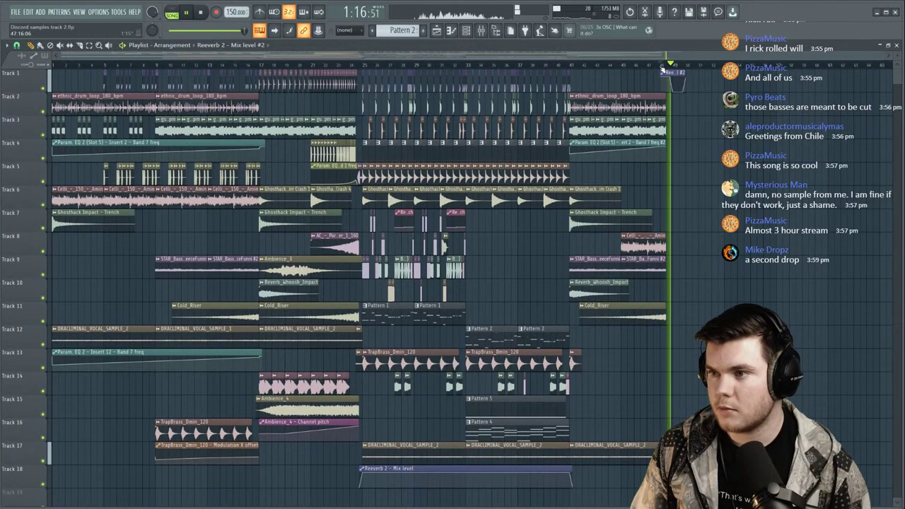
{"action": "left_click", "coordinate": [481, 31]}
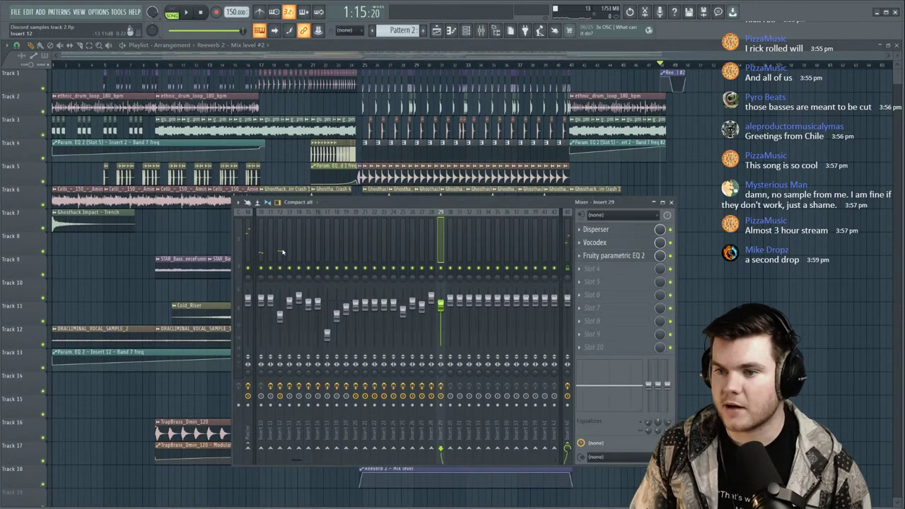
{"action": "left_click", "coordinate": [248, 234]}
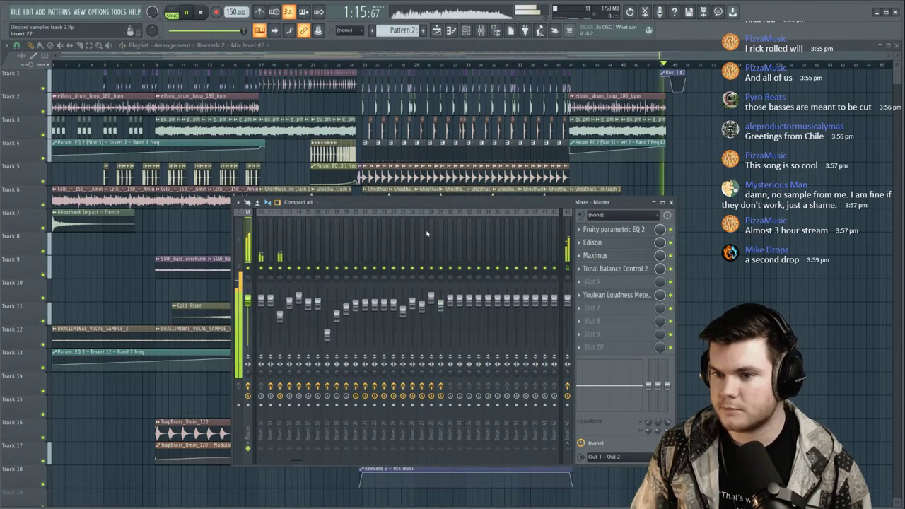
{"action": "left_click", "coordinate": [281, 234]}
{"action": "left_click_drag", "start_coordinate": [660, 308], "coordinate": [660, 382]}
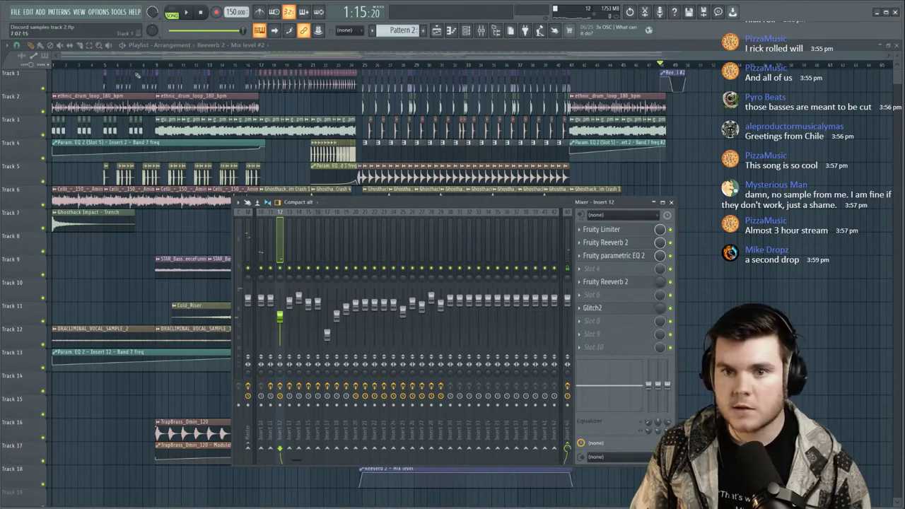
Mark bars 48 to 50 as the time range and create an automation clip for Glitch2's mix level there.
{"action": "left_click_drag", "start_coordinate": [662, 66], "coordinate": [688, 67]}
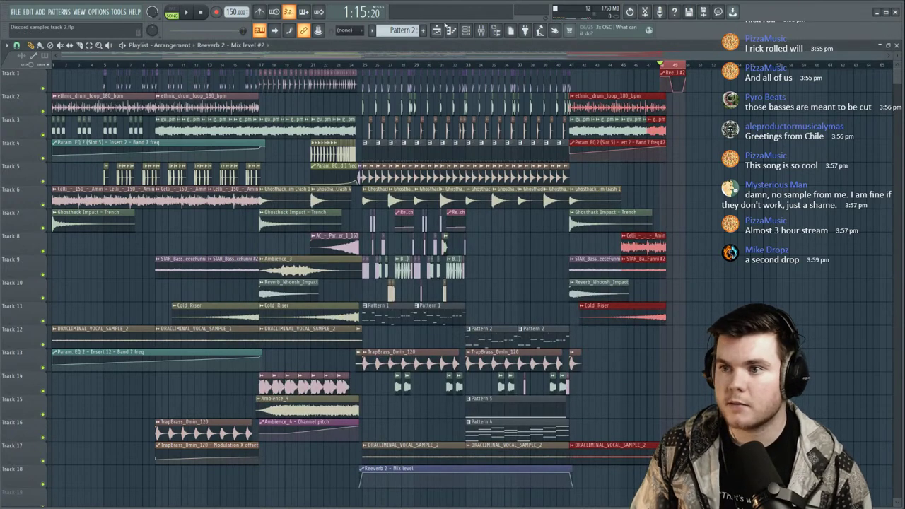
{"action": "left_click", "coordinate": [485, 30]}
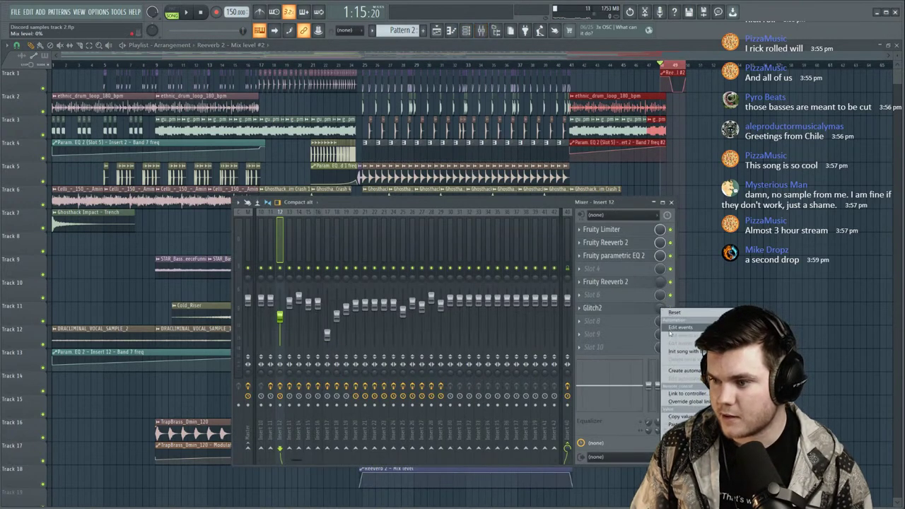
{"action": "left_click", "coordinate": [675, 370]}
{"action": "key", "text": "space"}
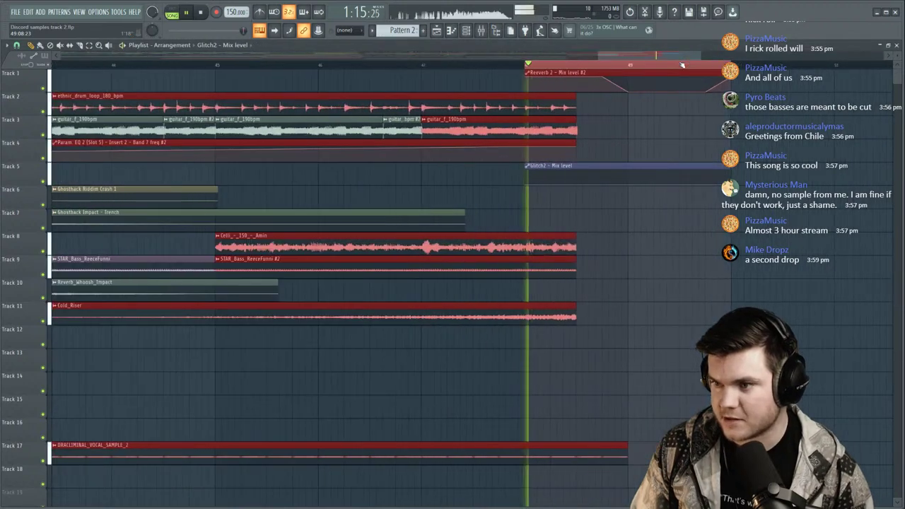
Shape the Glitch2 mix level automation to ramp up, hold at full and curve back down, and replay it from bar 48.
{"action": "right_click", "coordinate": [578, 177]}
{"action": "right_click", "coordinate": [631, 171]}
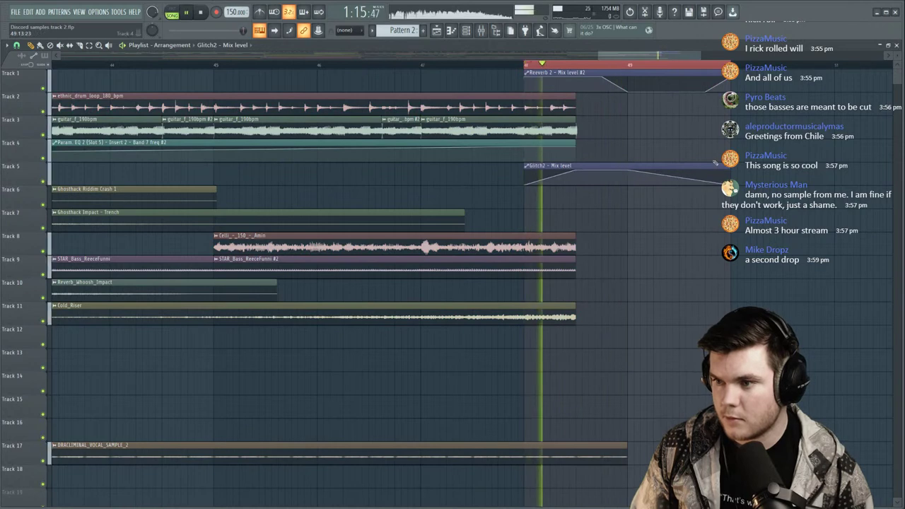
{"action": "left_click_drag", "start_coordinate": [681, 178], "coordinate": [680, 162]}
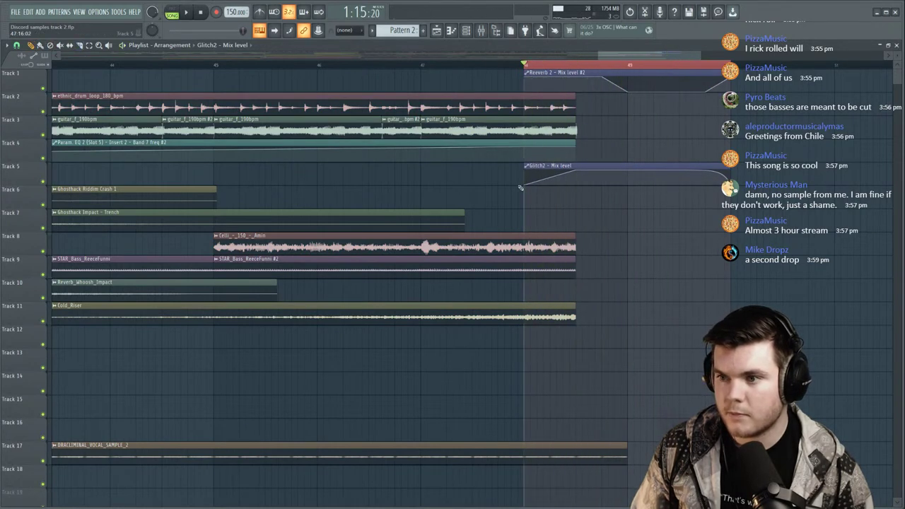
{"action": "scroll", "coordinate": [751, 167], "scroll_direction": "down", "scroll_amount": 5}
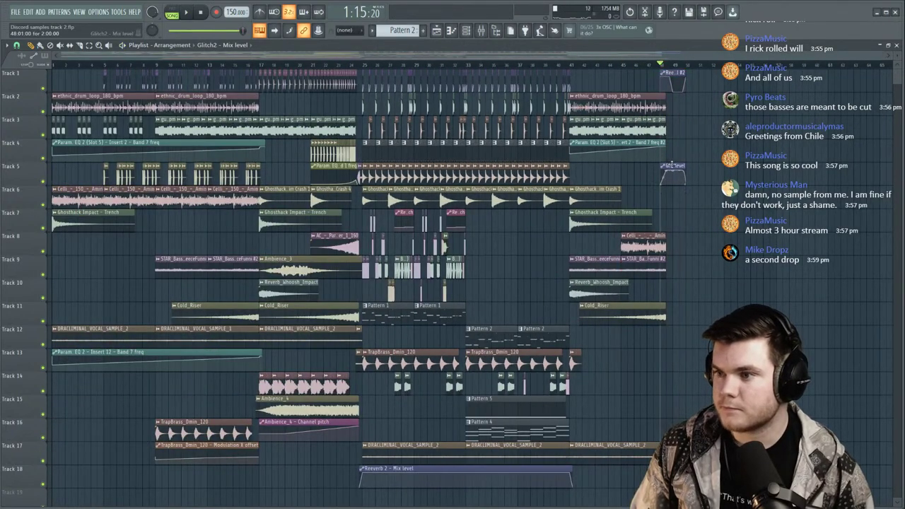
{"action": "key", "text": "space"}
{"action": "scroll", "coordinate": [65, 64], "scroll_direction": "up", "scroll_amount": 5}
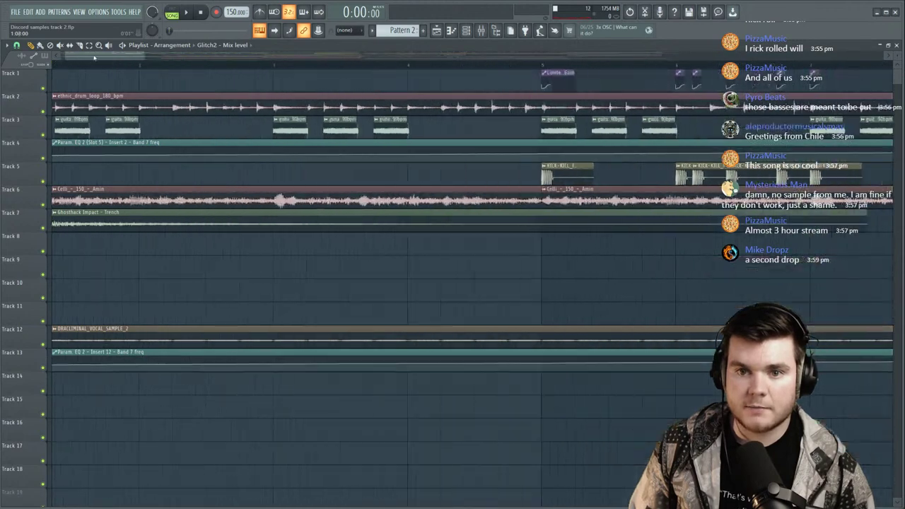
Place the Glitch2 mix level automation at the song's start on Track 8 and trim it to its closing downward curve.
{"action": "left_click", "coordinate": [56, 247]}
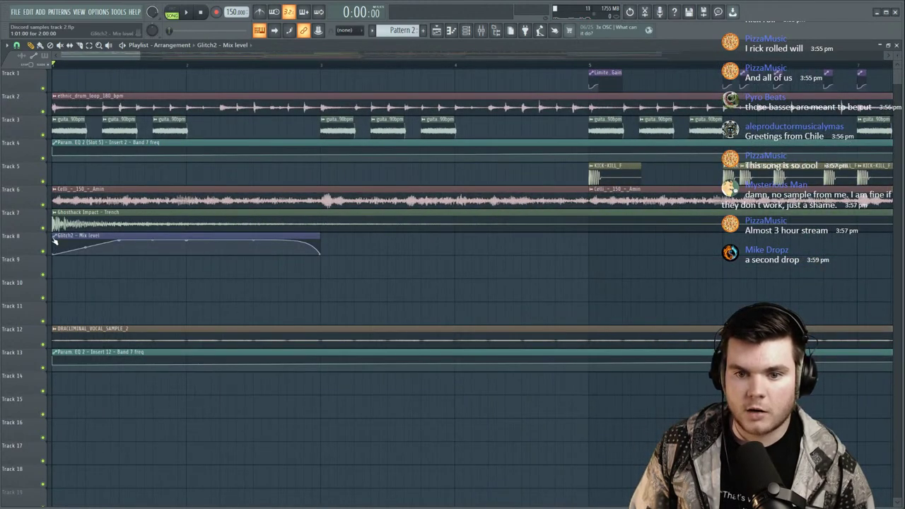
{"action": "left_click", "coordinate": [53, 237]}
{"action": "left_click", "coordinate": [106, 242]}
{"action": "left_click", "coordinate": [257, 79]}
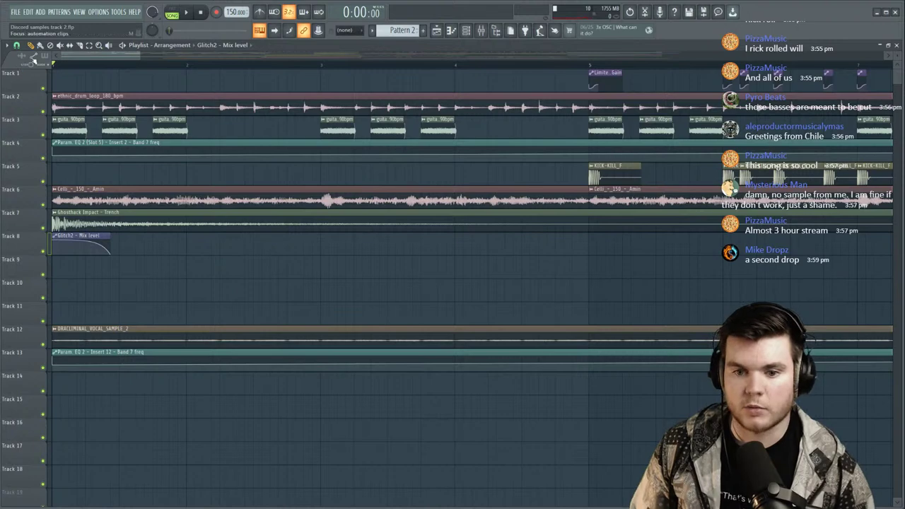
Play the whole song from its beginning through the outro and stop playback.
{"action": "scroll", "coordinate": [89, 65], "scroll_direction": "down", "scroll_amount": 6}
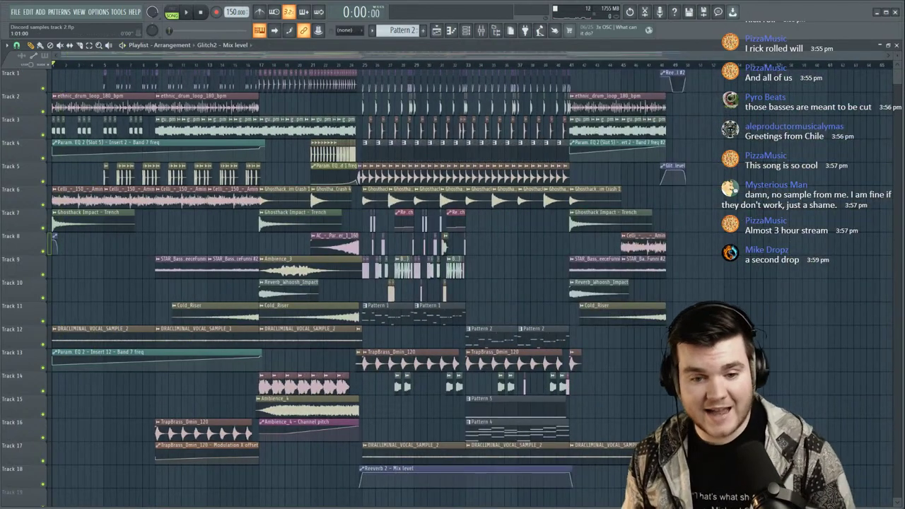
{"action": "key", "text": "space"}
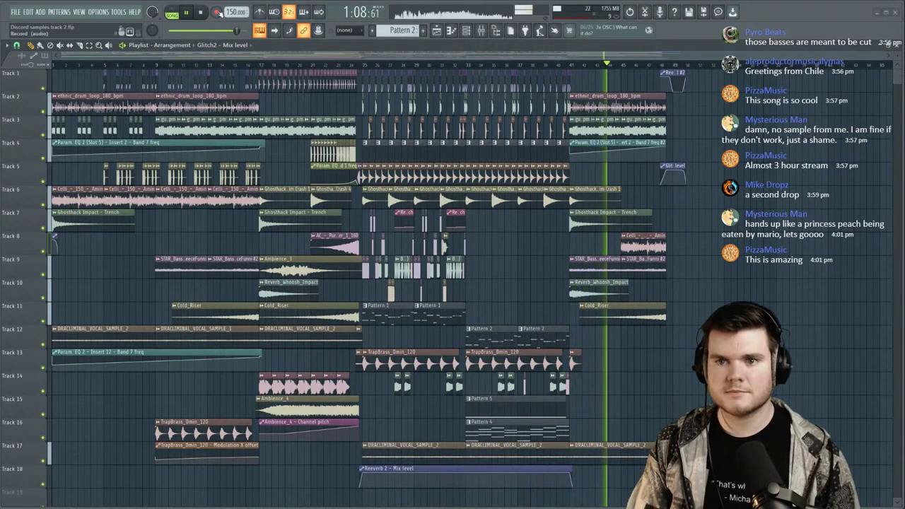
{"action": "left_click", "coordinate": [203, 13]}
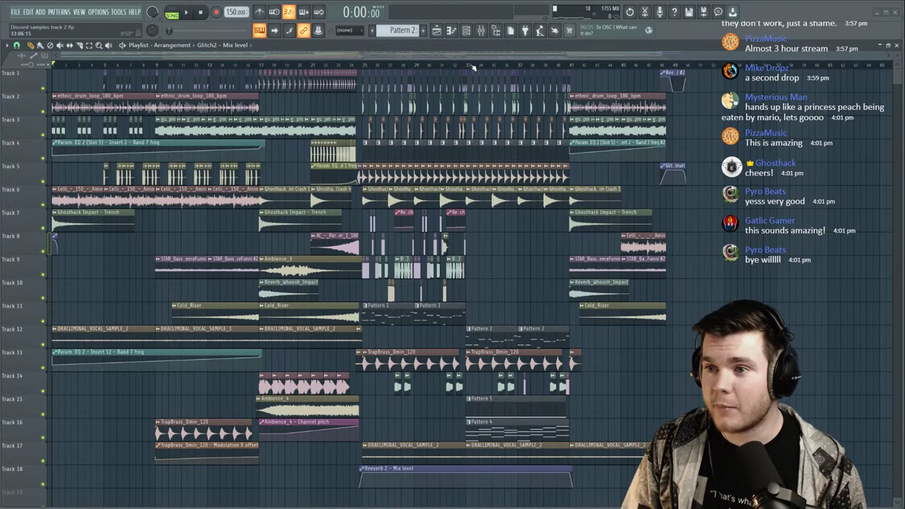
Solo Track 15, listen to it from bar 33, and turn all tracks back on.
{"action": "scroll", "coordinate": [501, 67], "scroll_direction": "up", "scroll_amount": 3}
{"action": "right_click", "coordinate": [47, 417]}
{"action": "key", "text": "space"}
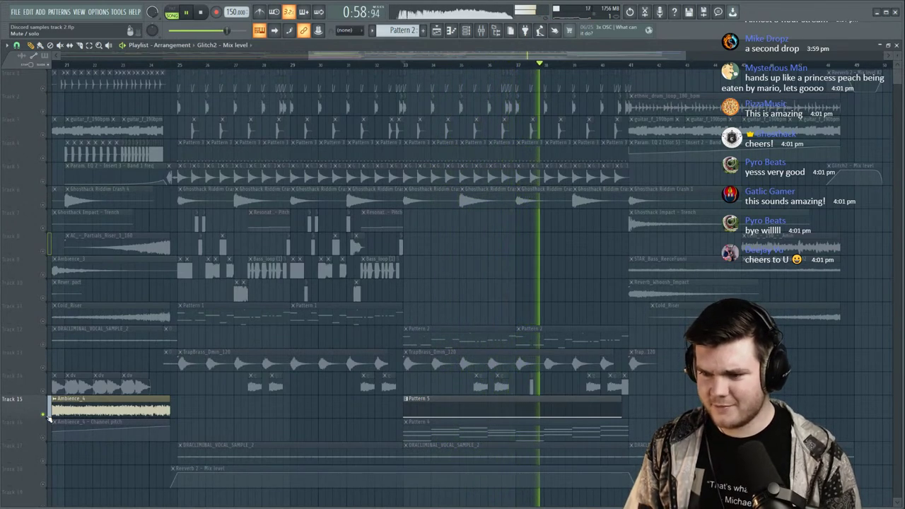
{"action": "right_click", "coordinate": [50, 418]}
{"action": "key", "text": "space"}
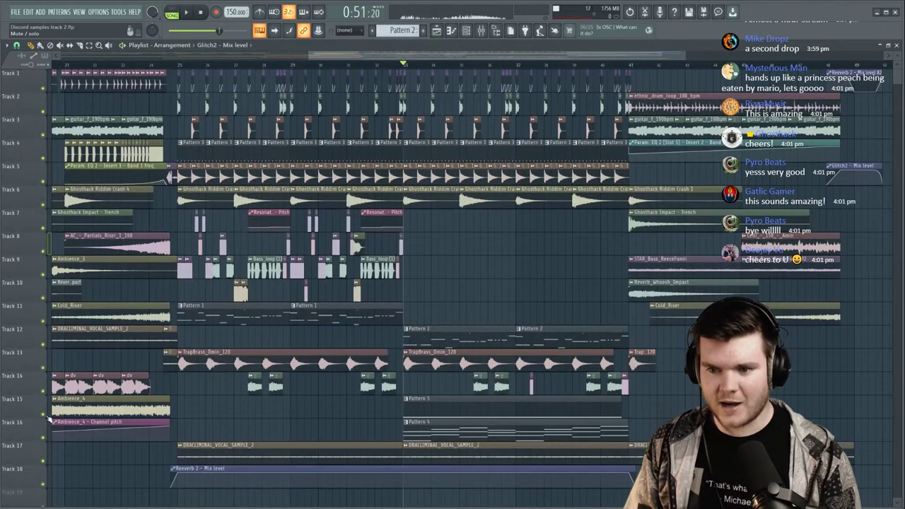
Isolate Tracks 7 to 11 and listen to the first drop's basses from bar 25.
{"action": "right_click", "coordinate": [44, 320]}
{"action": "left_click_drag", "start_coordinate": [44, 310], "coordinate": [44, 252]}
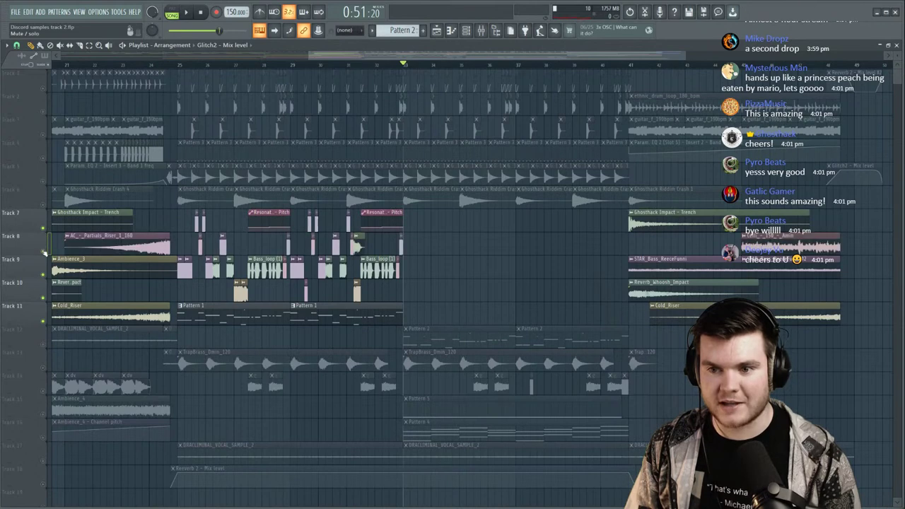
{"action": "left_click", "coordinate": [177, 68]}
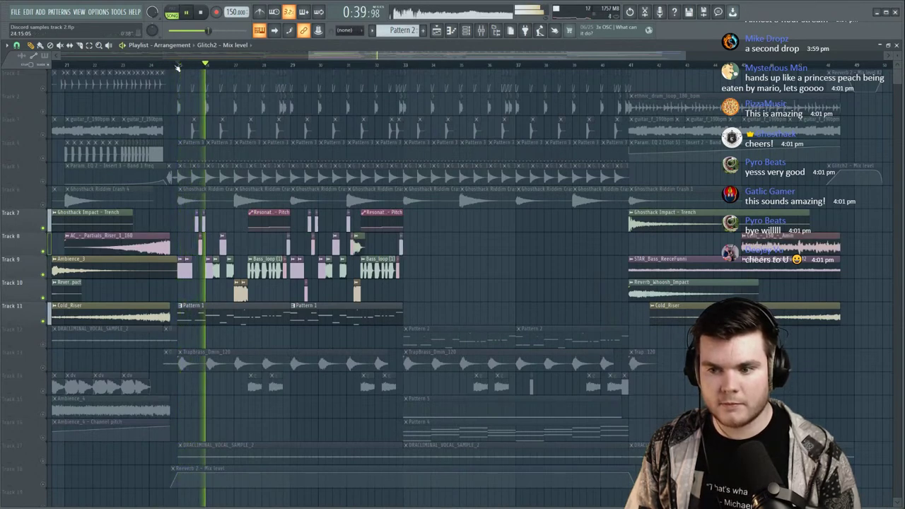
Isolate Tracks 12 and 15, listen to the second drop half from bar 33, and restore all tracks.
{"action": "left_click", "coordinate": [42, 344], "text": "ctrl"}
{"action": "key", "text": "space"}
{"action": "left_click", "coordinate": [44, 415]}
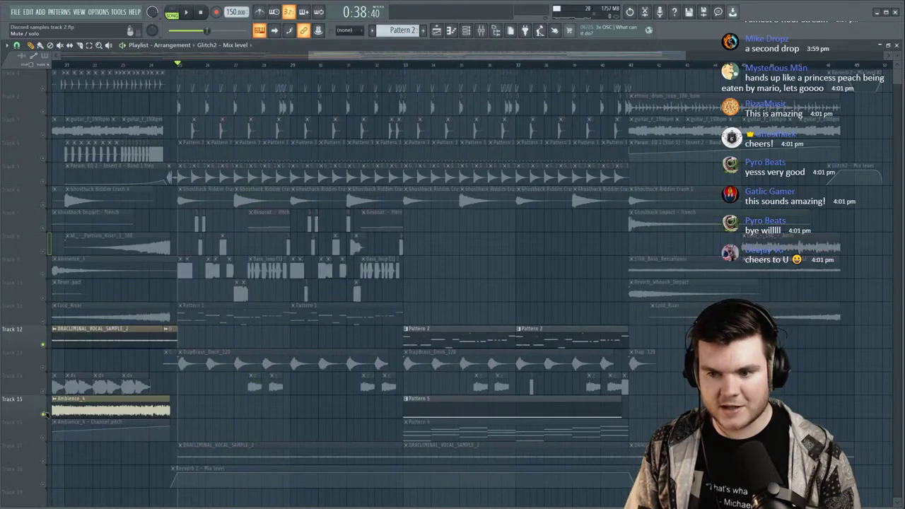
{"action": "left_click", "coordinate": [407, 66]}
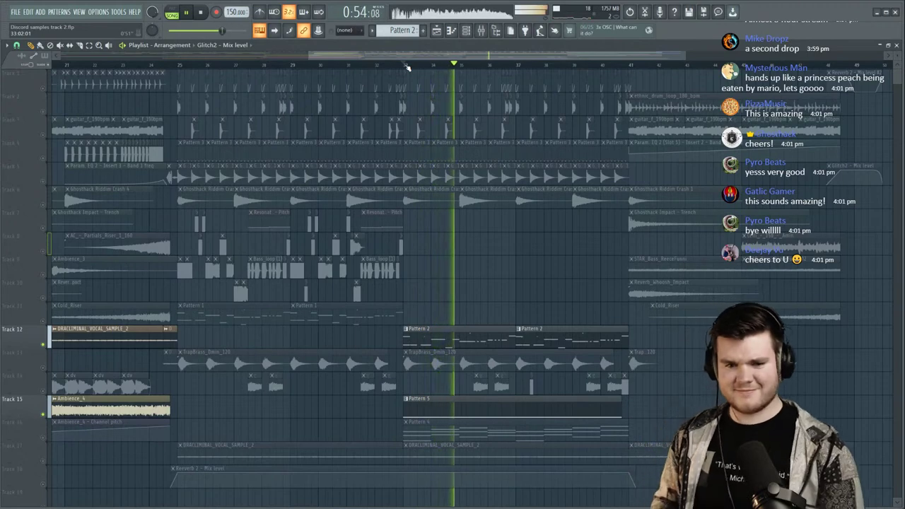
{"action": "key", "text": "space"}
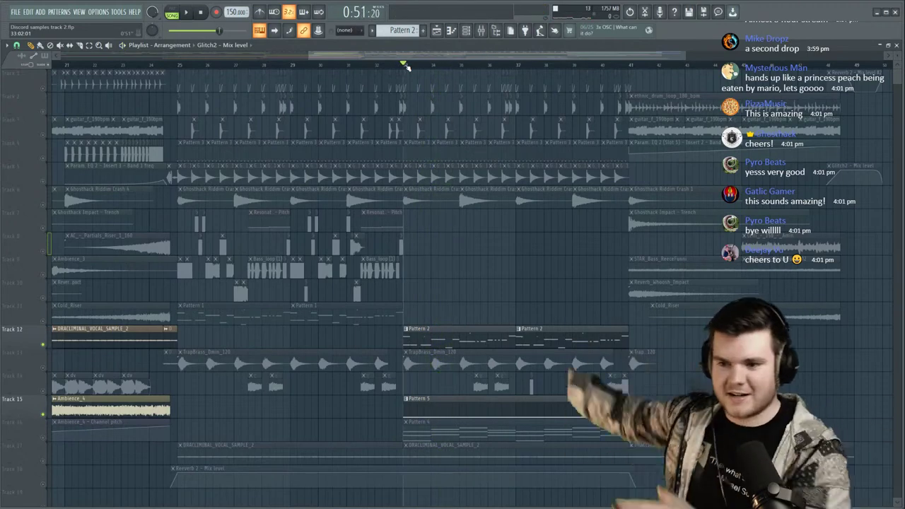
{"action": "left_click", "coordinate": [44, 344], "text": "ctrl"}
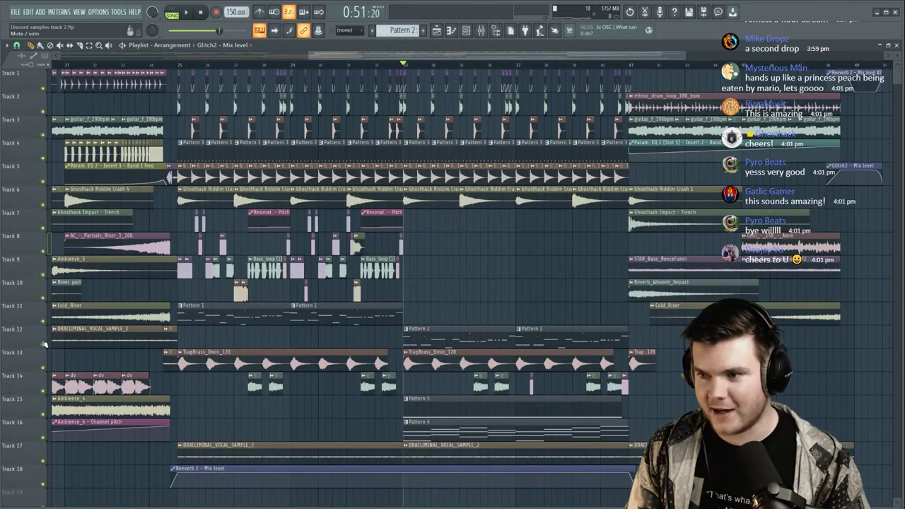
Switch to Discord, look through the stream-samples channel back to its first post, and return to the FL Studio playlist.
{"action": "scroll", "coordinate": [418, 66], "scroll_direction": "down", "scroll_amount": 3}
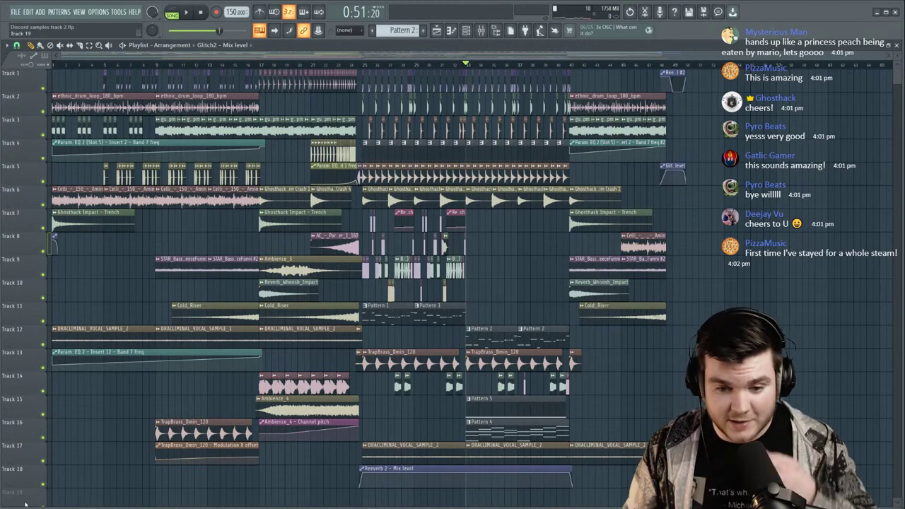
{"action": "key", "text": "alt+Tab"}
{"action": "scroll", "coordinate": [358, 275], "scroll_direction": "down", "scroll_amount": 5}
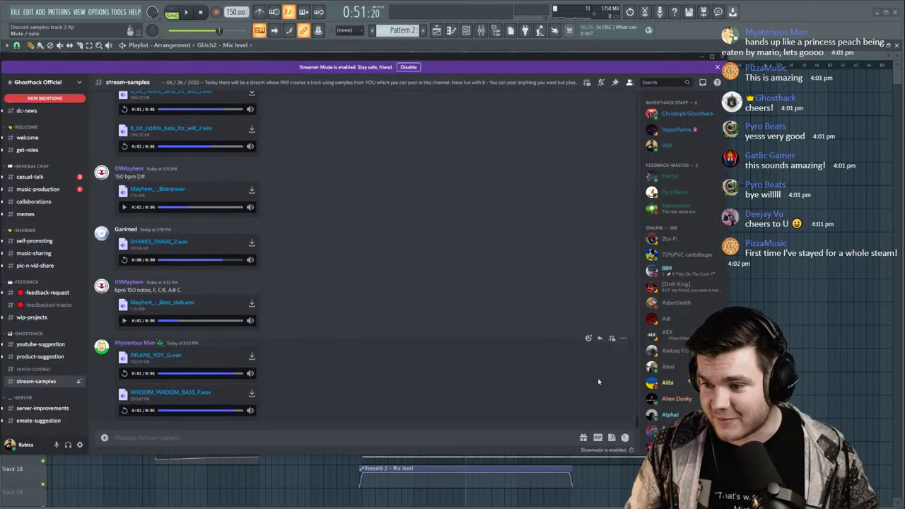
{"action": "left_click_drag", "start_coordinate": [640, 423], "coordinate": [642, 95]}
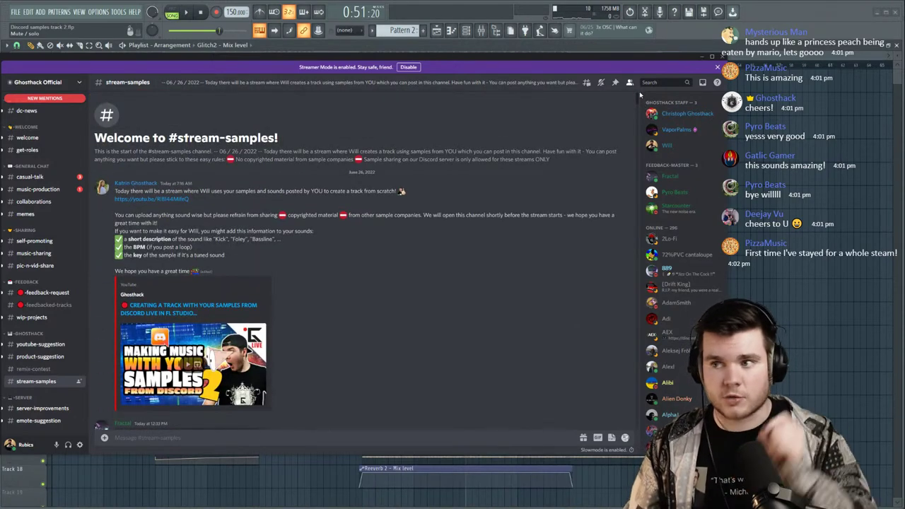
{"action": "left_click", "coordinate": [701, 58]}
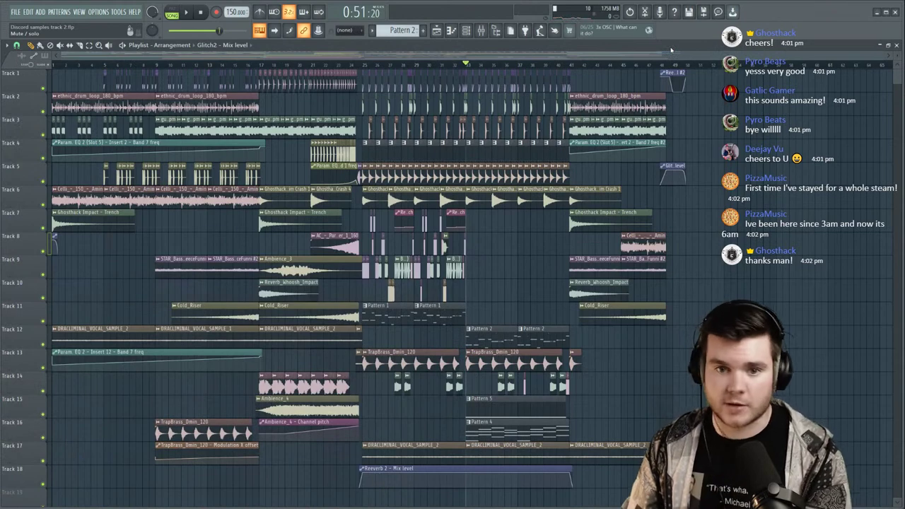